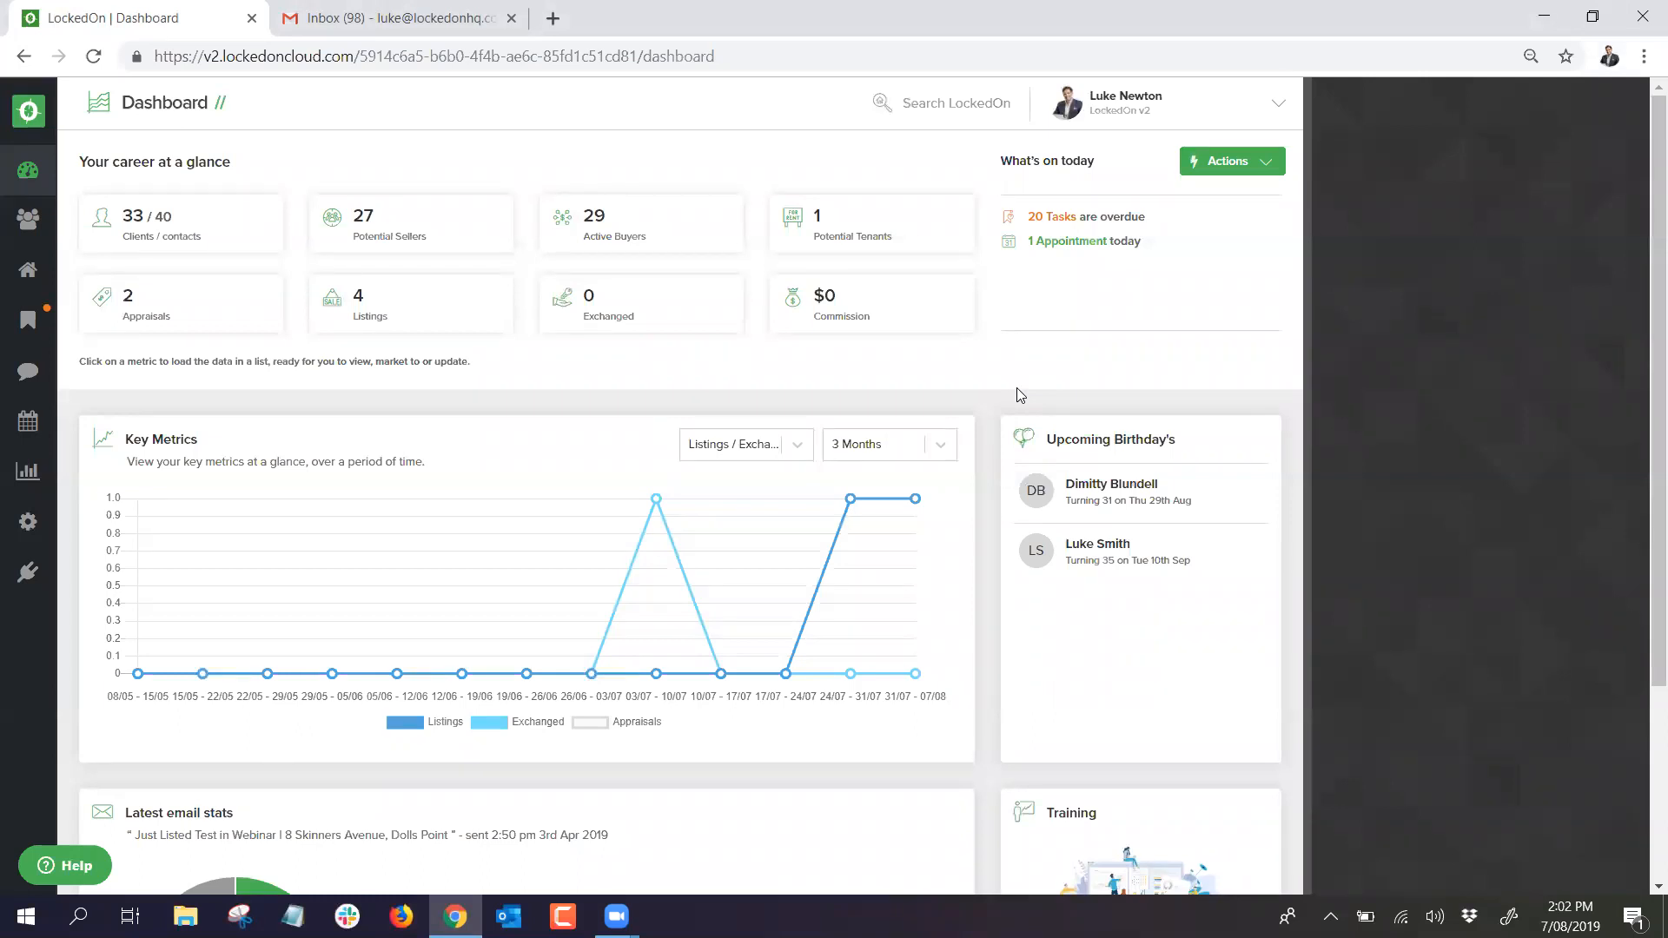
Step: Open the user dropdown from the profile name at the top right of the Dashboard
{"action": "left_click", "coordinate": [1128, 121]}
Step: Choose My Details from the user dropdown and glance over the Profile tab
{"action": "left_click", "coordinate": [1133, 162]}
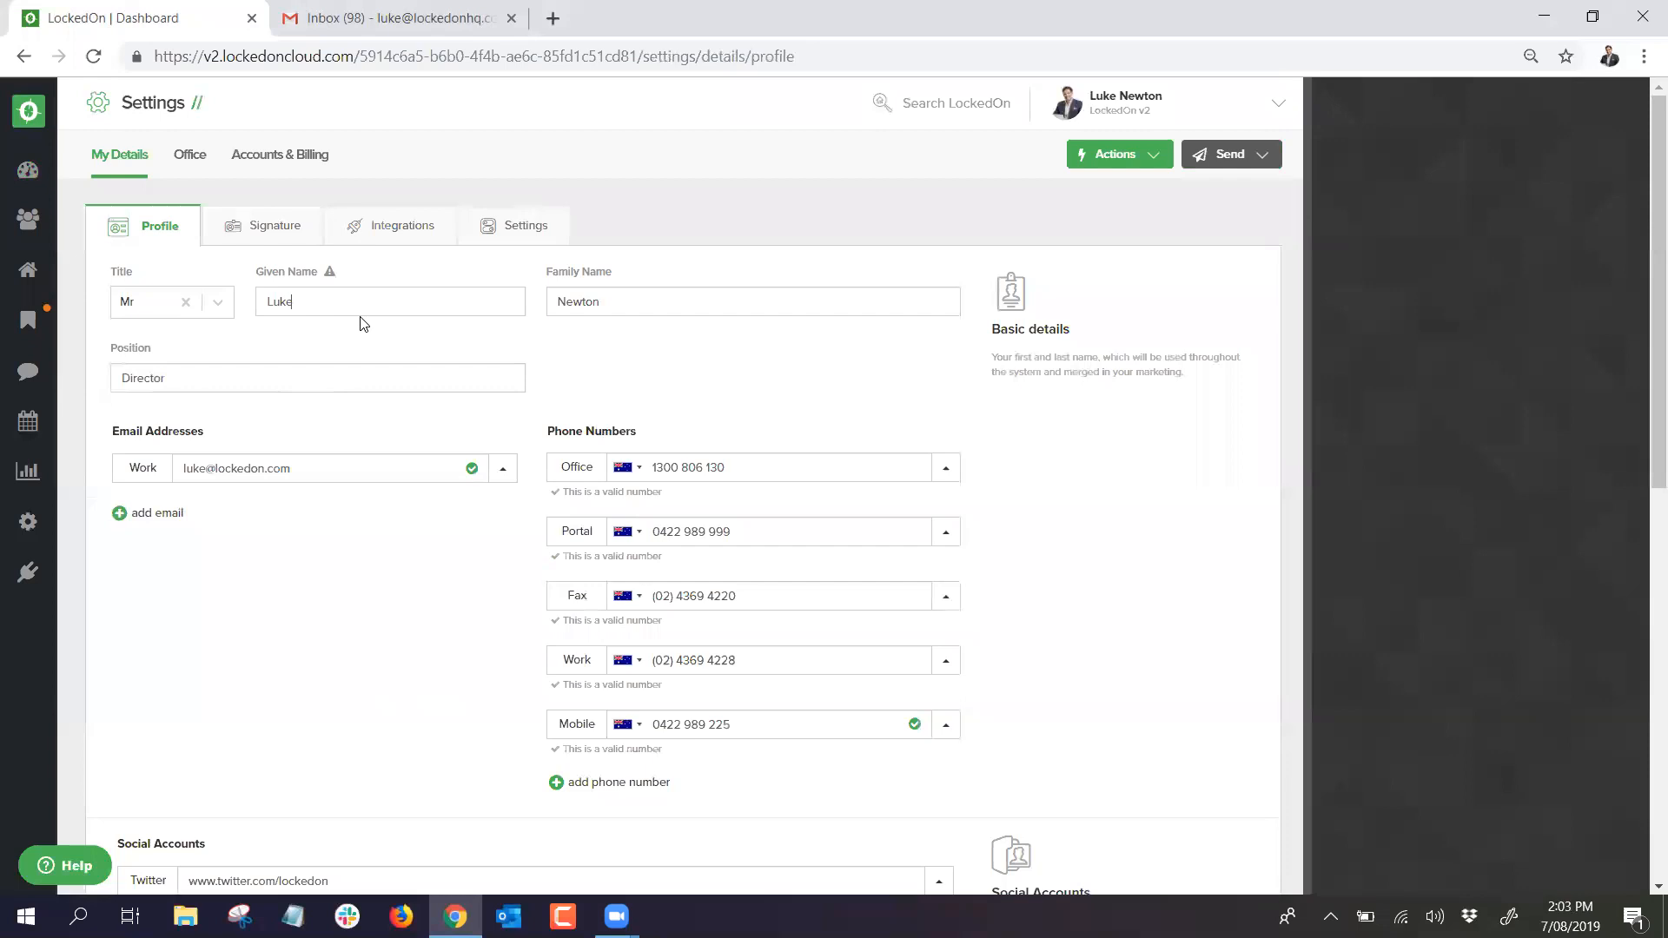
{"action": "scroll", "coordinate": [460, 362], "scroll_direction": "down", "scroll_amount": 1}
{"action": "scroll", "coordinate": [461, 362], "scroll_direction": "up", "scroll_amount": 1}
Step: Check the row options for the work email and mobile number, closing each
{"action": "left_click", "coordinate": [502, 469]}
{"action": "left_click", "coordinate": [666, 401]}
{"action": "scroll", "coordinate": [653, 466], "scroll_direction": "down", "scroll_amount": 1}
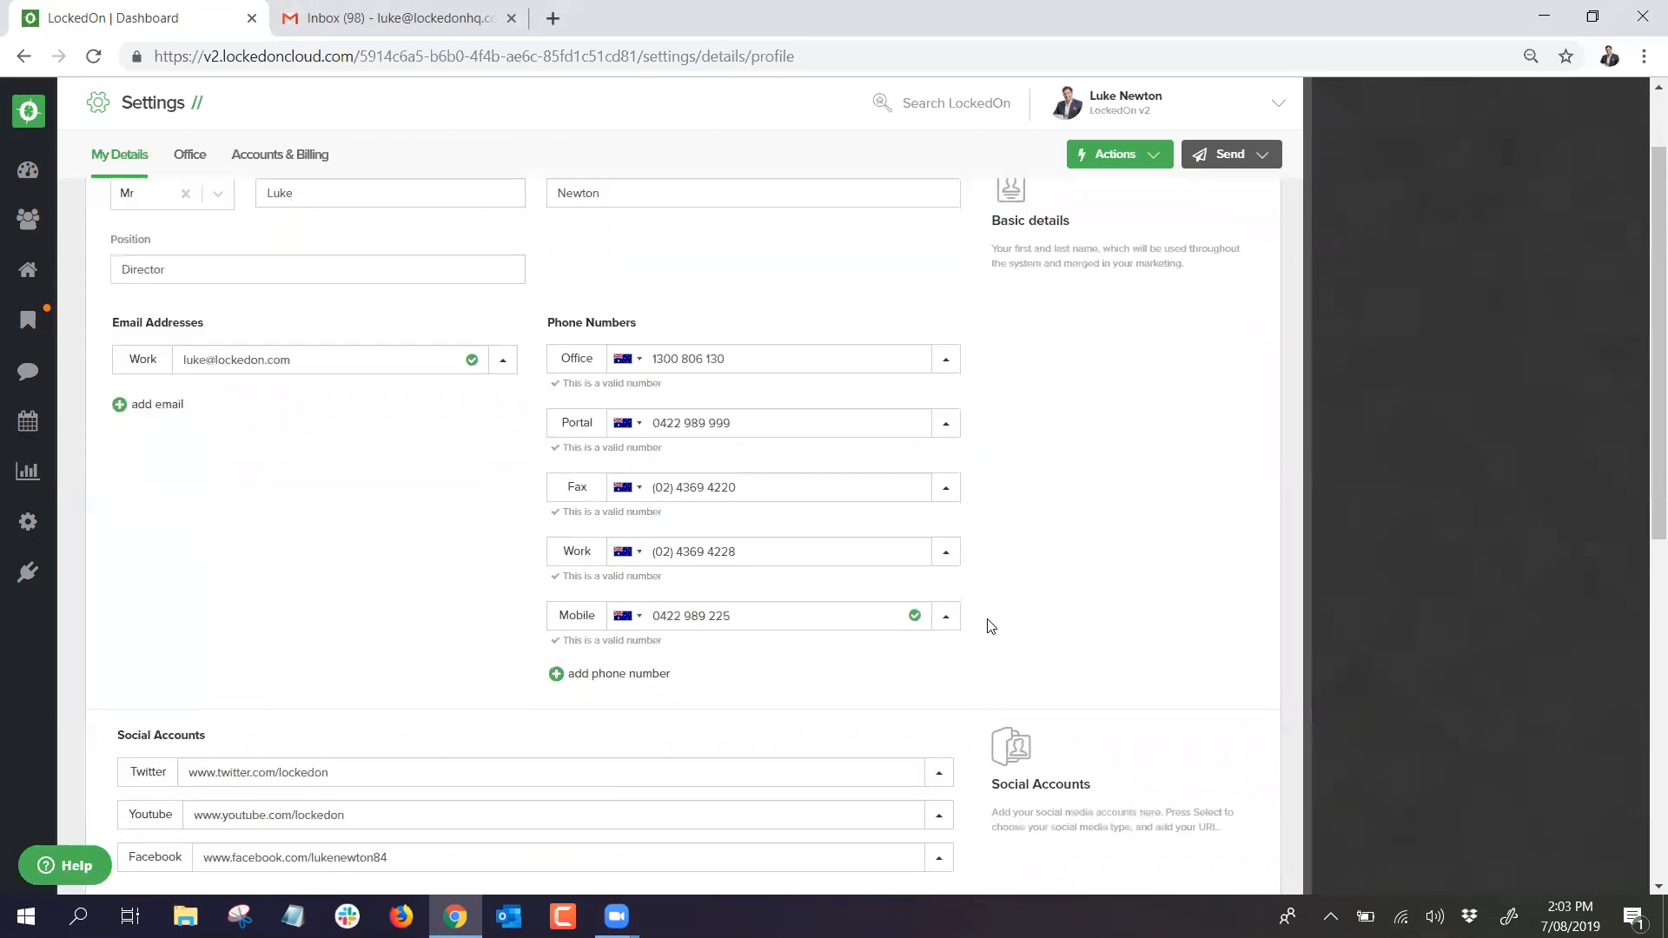
{"action": "left_click", "coordinate": [945, 615]}
{"action": "left_click", "coordinate": [1049, 525]}
Step: Scroll down through the social accounts and profile image, then back up
{"action": "scroll", "coordinate": [417, 521], "scroll_direction": "down", "scroll_amount": 2}
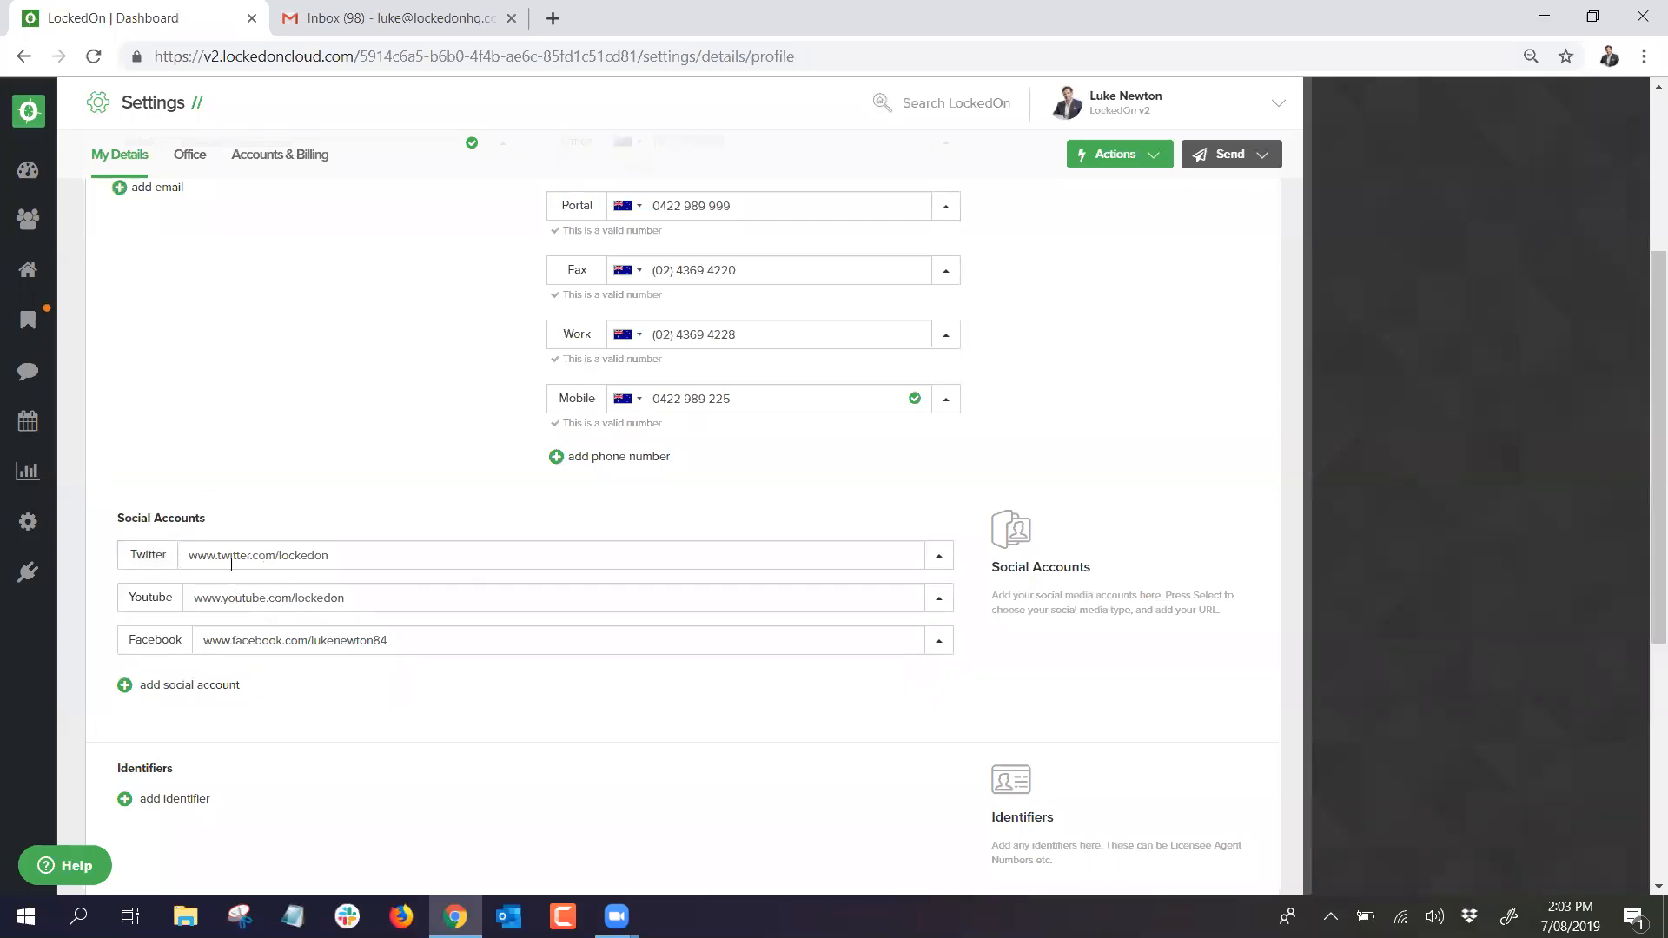
{"action": "scroll", "coordinate": [233, 567], "scroll_direction": "down", "scroll_amount": 4}
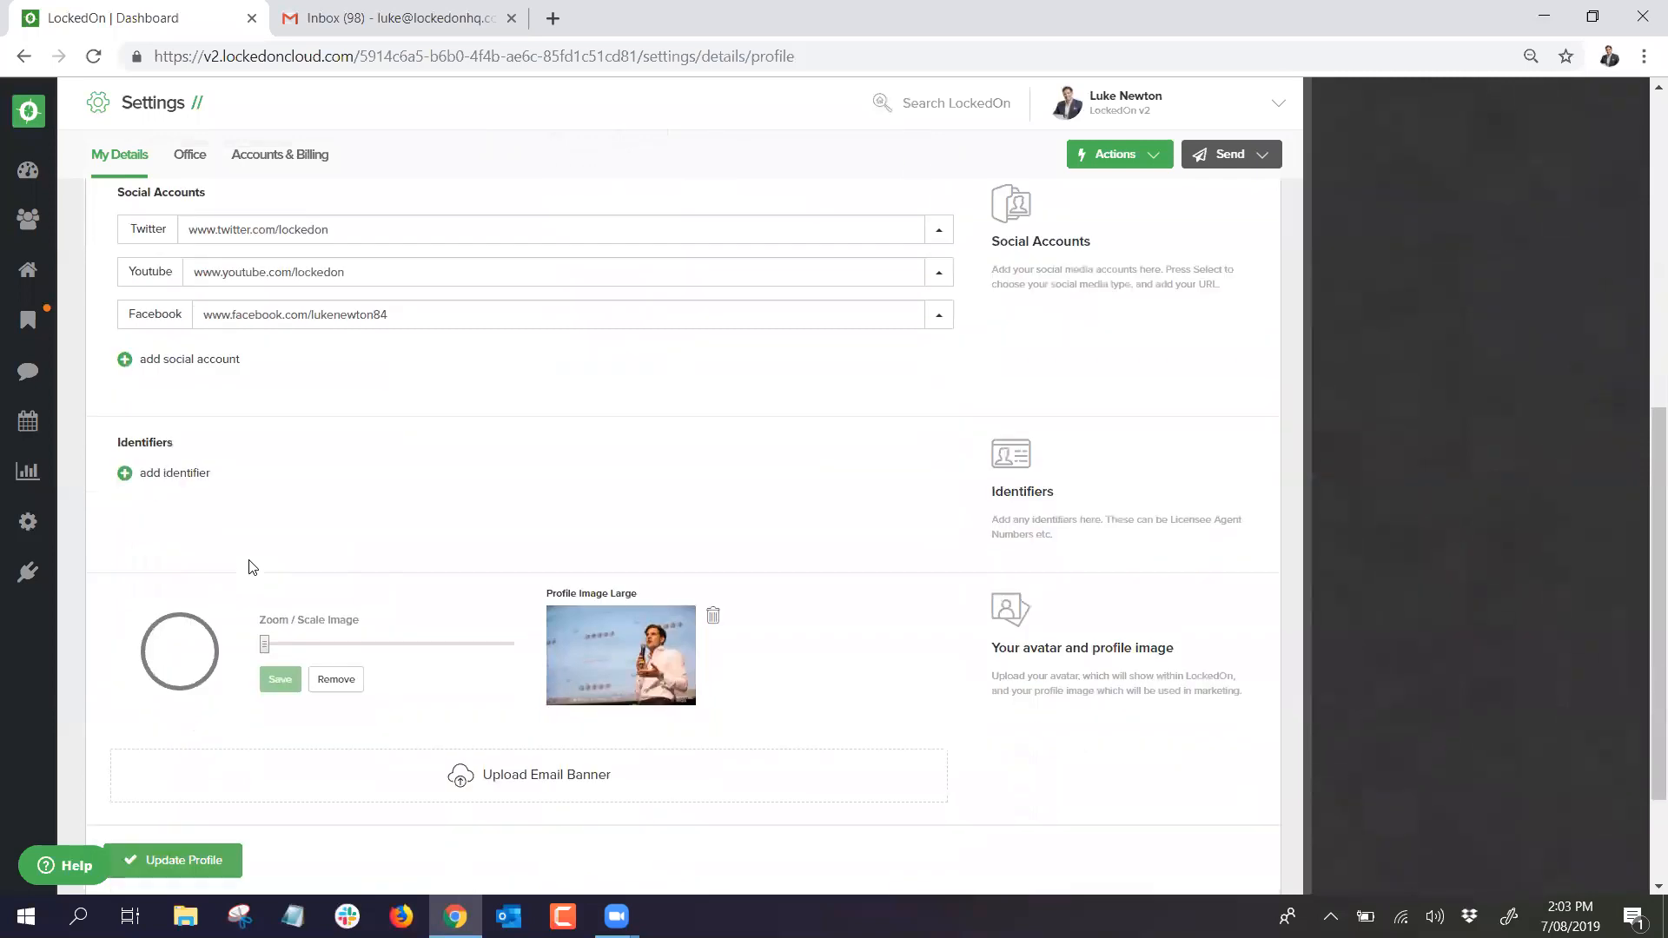
{"action": "scroll", "coordinate": [261, 560], "scroll_direction": "down", "scroll_amount": 2}
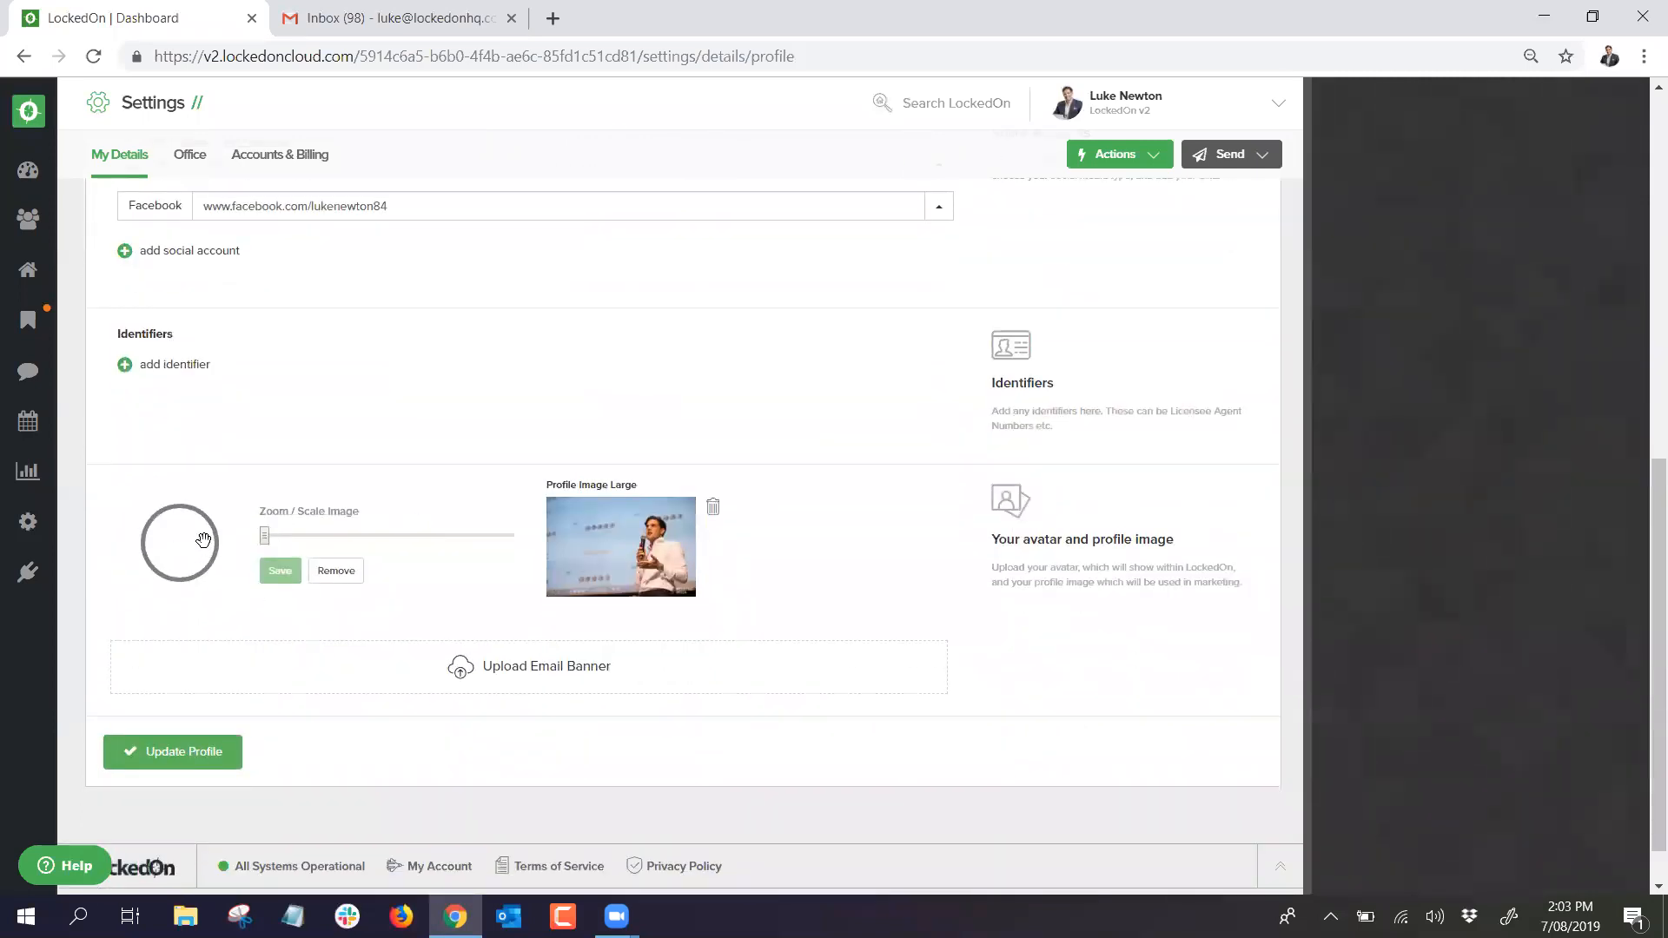
{"action": "scroll", "coordinate": [387, 593], "scroll_direction": "up", "scroll_amount": 1}
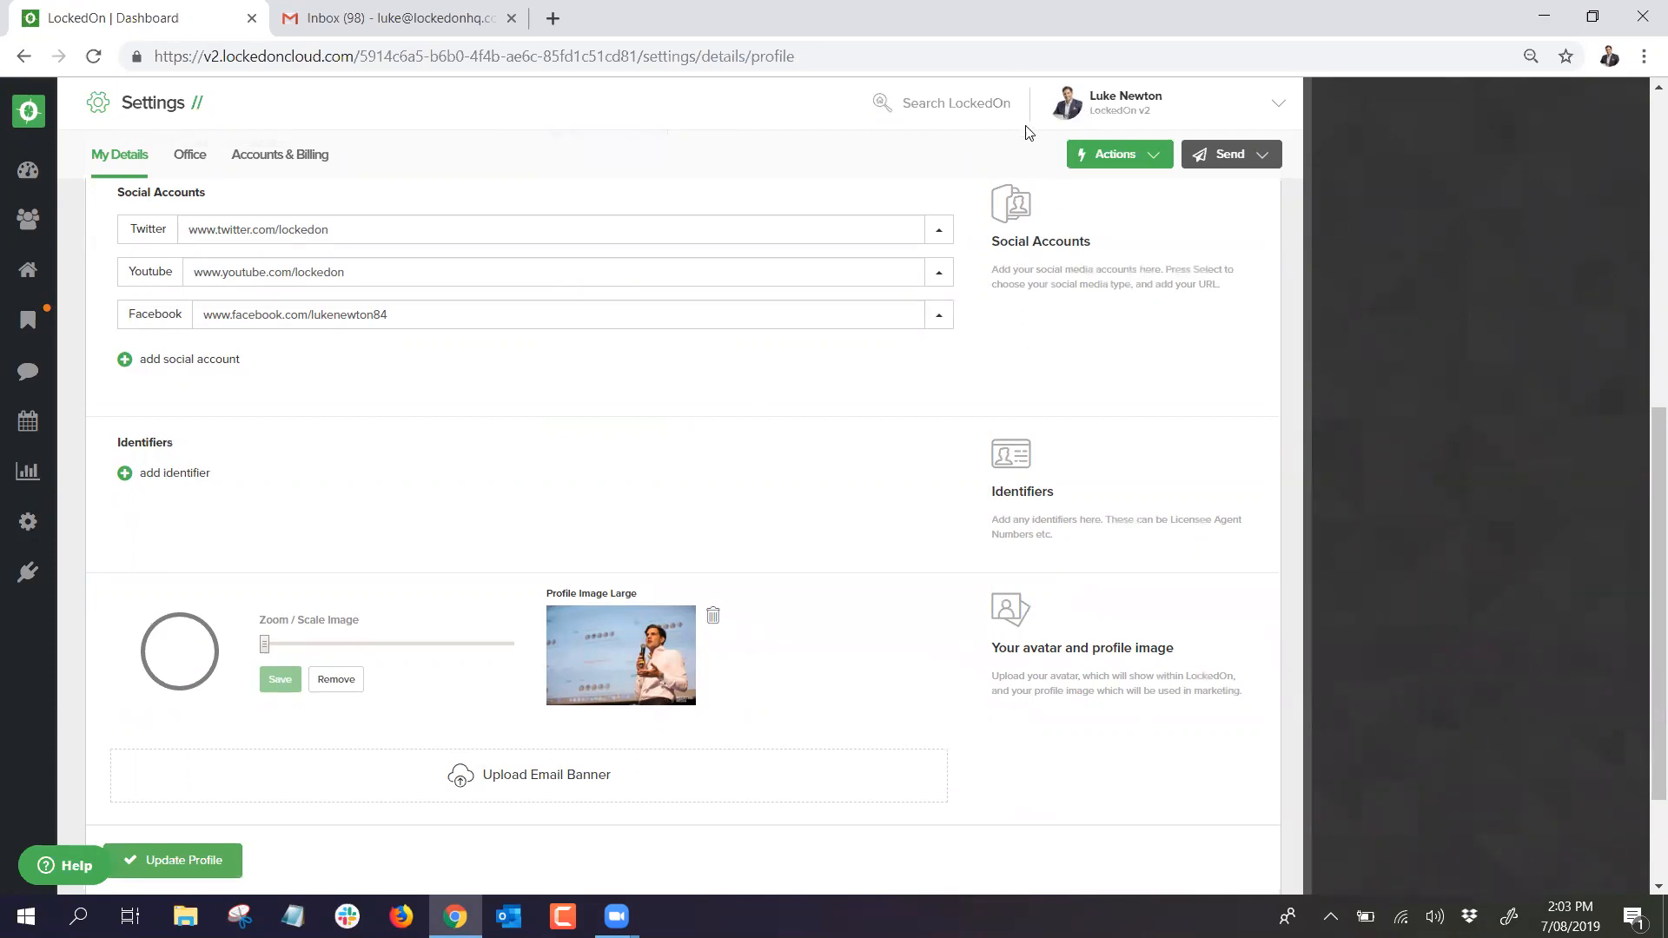
{"action": "scroll", "coordinate": [331, 689], "scroll_direction": "up", "scroll_amount": 2}
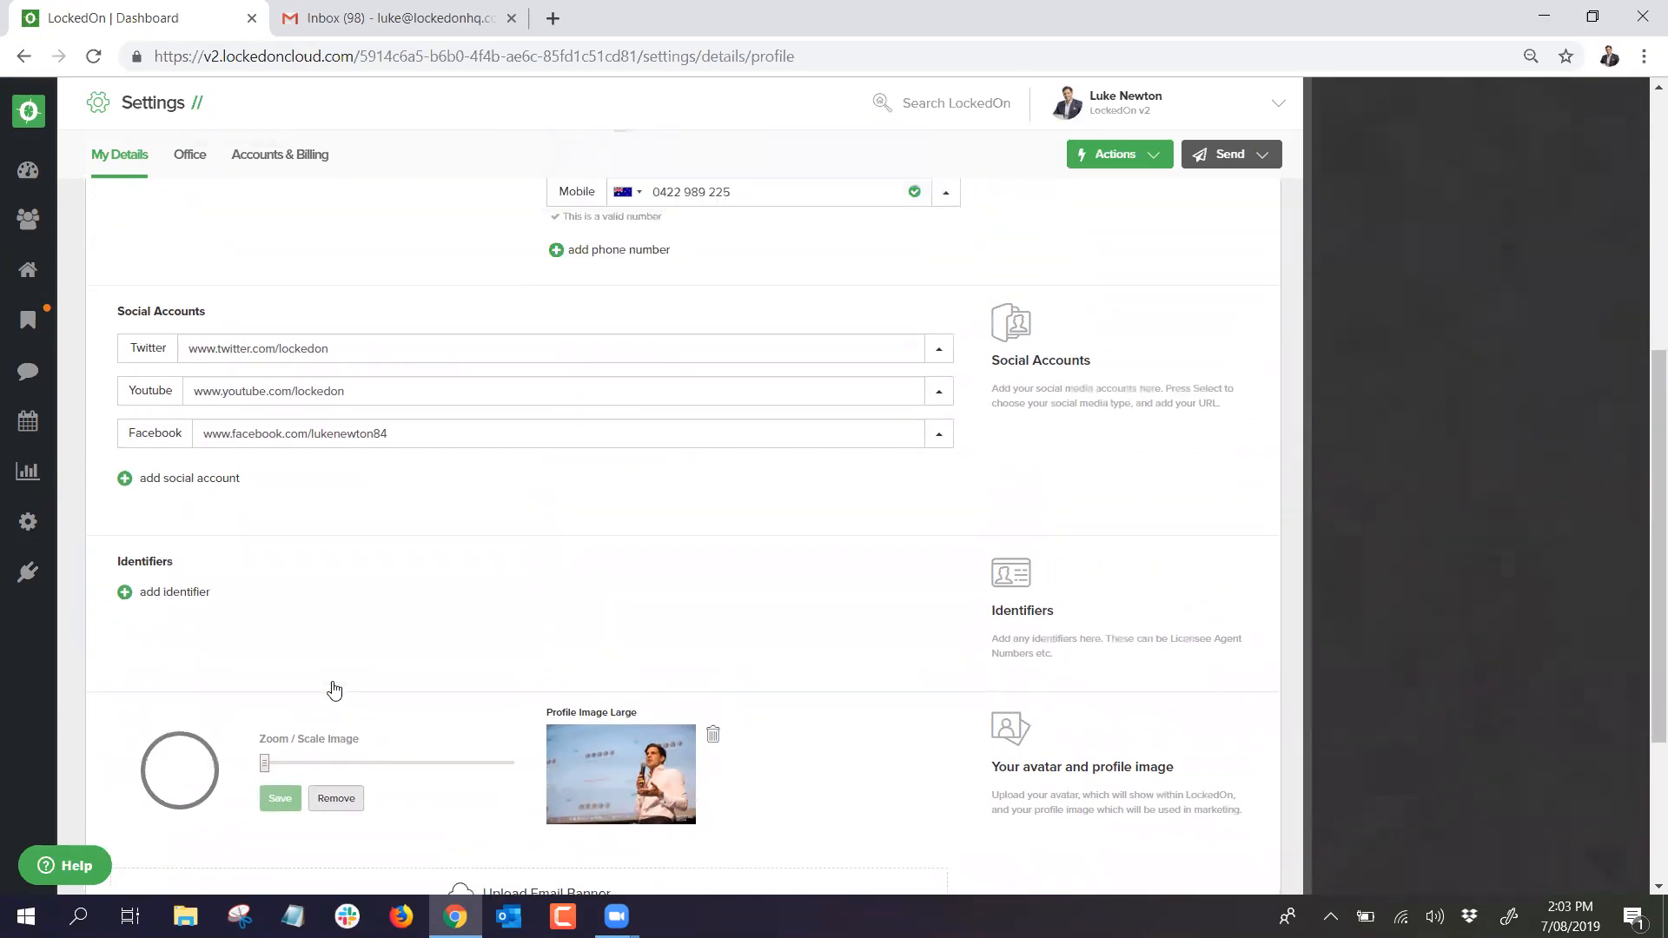
{"action": "scroll", "coordinate": [334, 690], "scroll_direction": "up", "scroll_amount": 4}
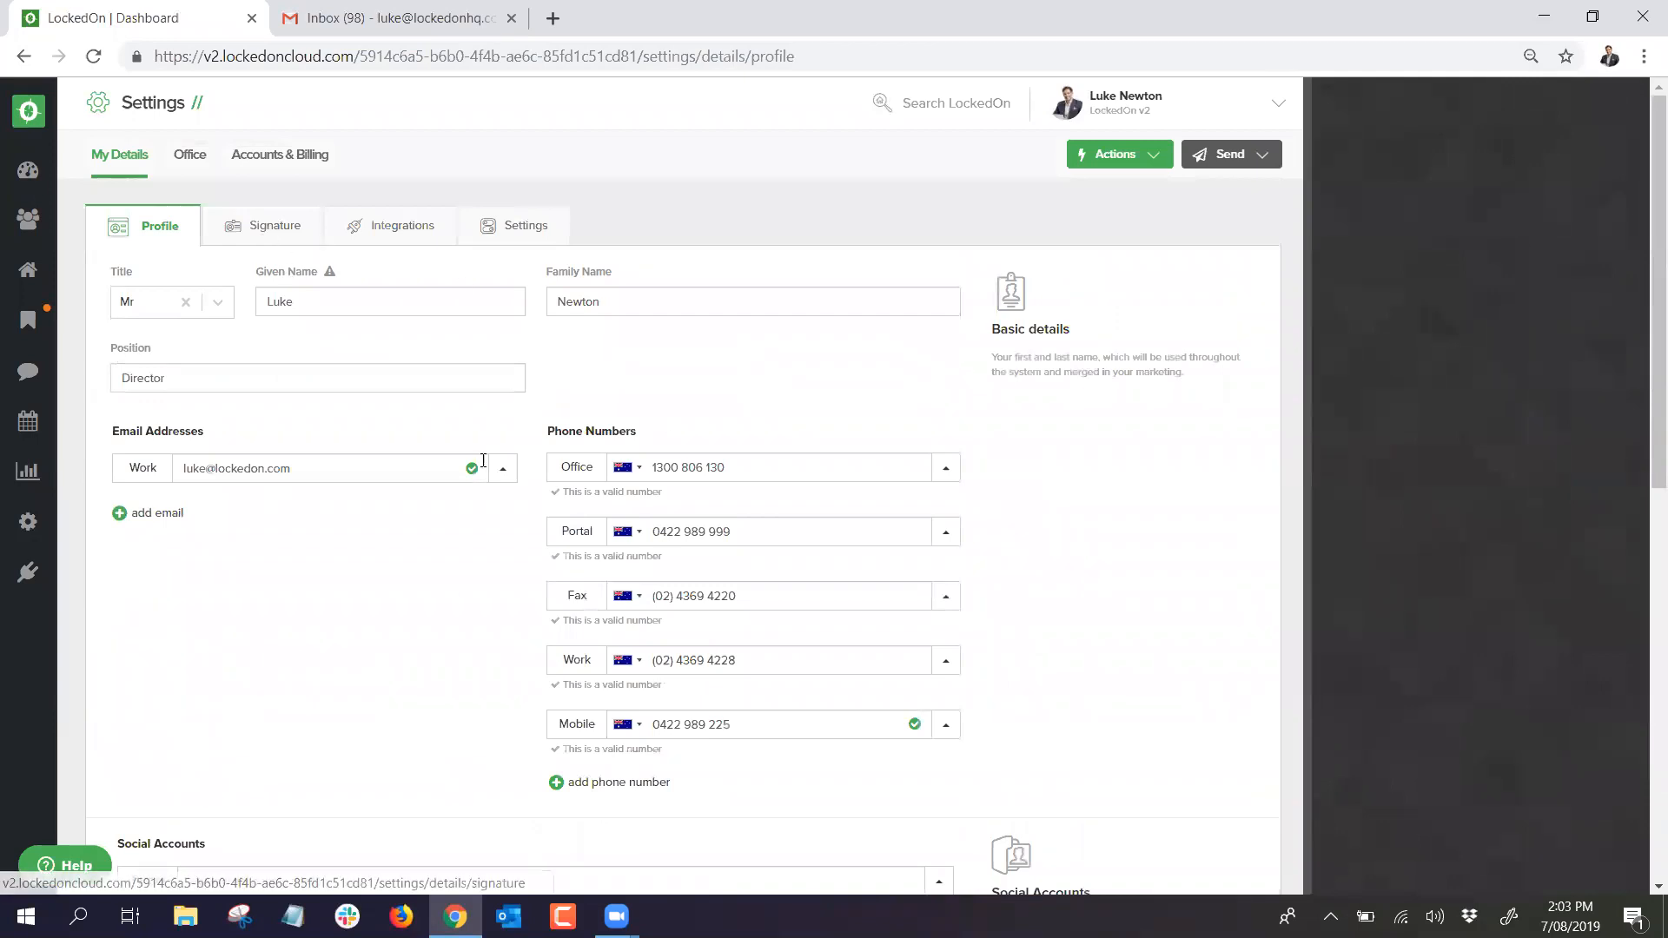
Step: On the Signature tab, toggle Agent Name and Agent Details off and on, and try Image Layout before reverting to text
{"action": "left_click", "coordinate": [272, 233]}
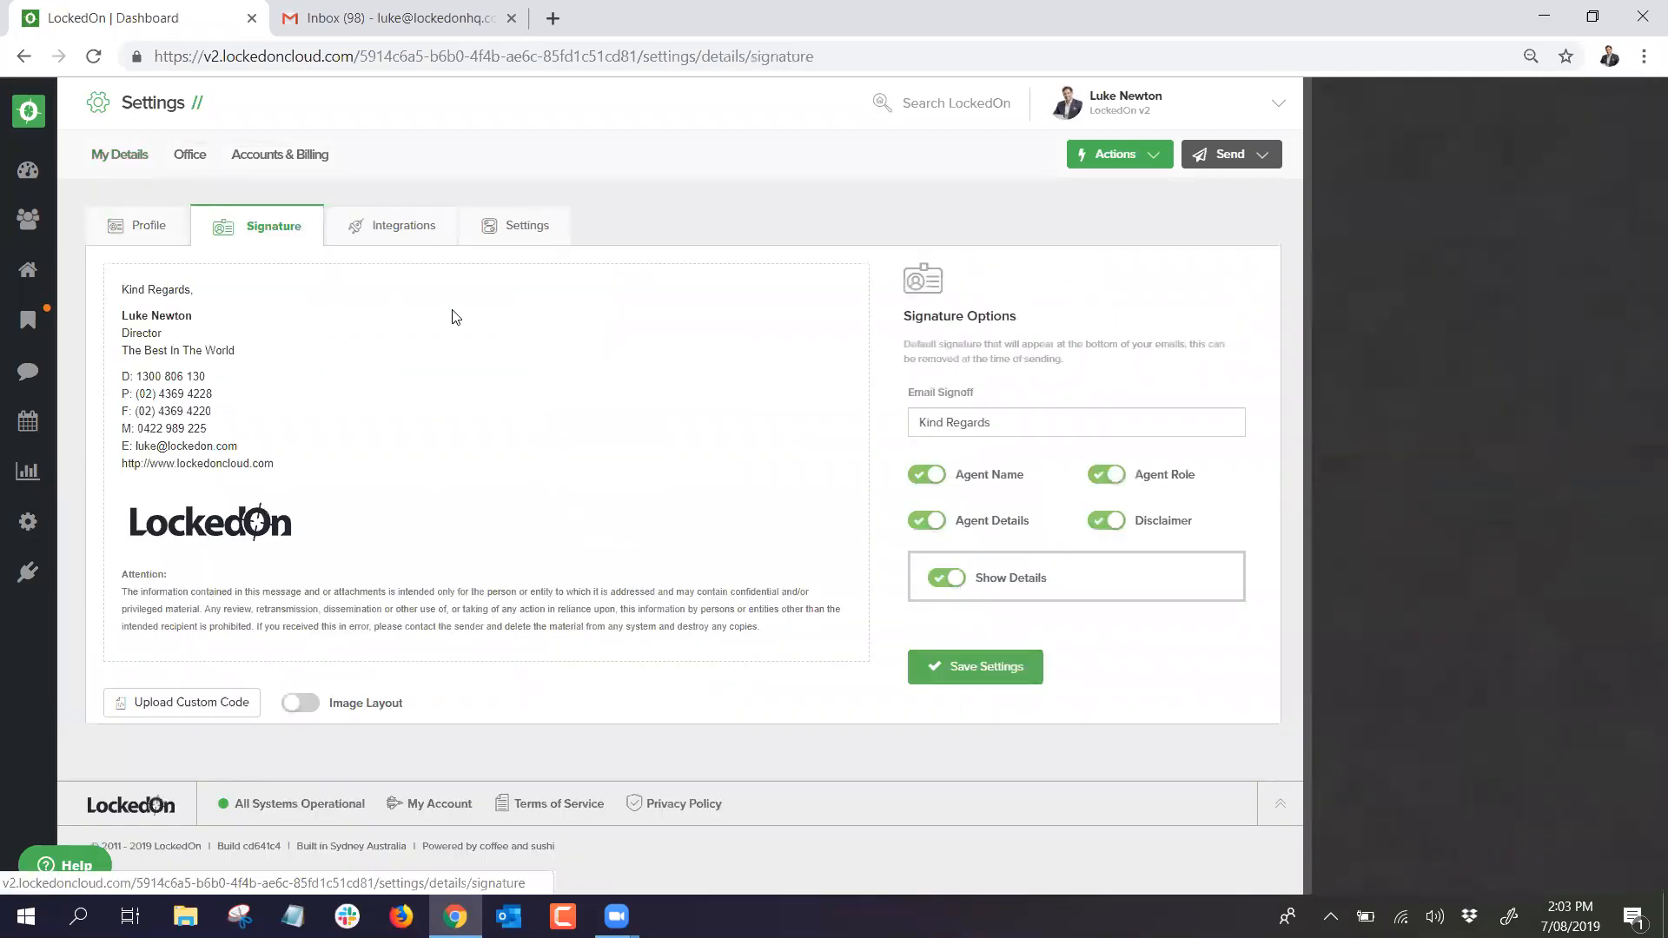
{"action": "left_click", "coordinate": [922, 475]}
{"action": "left_click", "coordinate": [926, 474]}
{"action": "left_click", "coordinate": [926, 521]}
{"action": "left_click", "coordinate": [926, 520]}
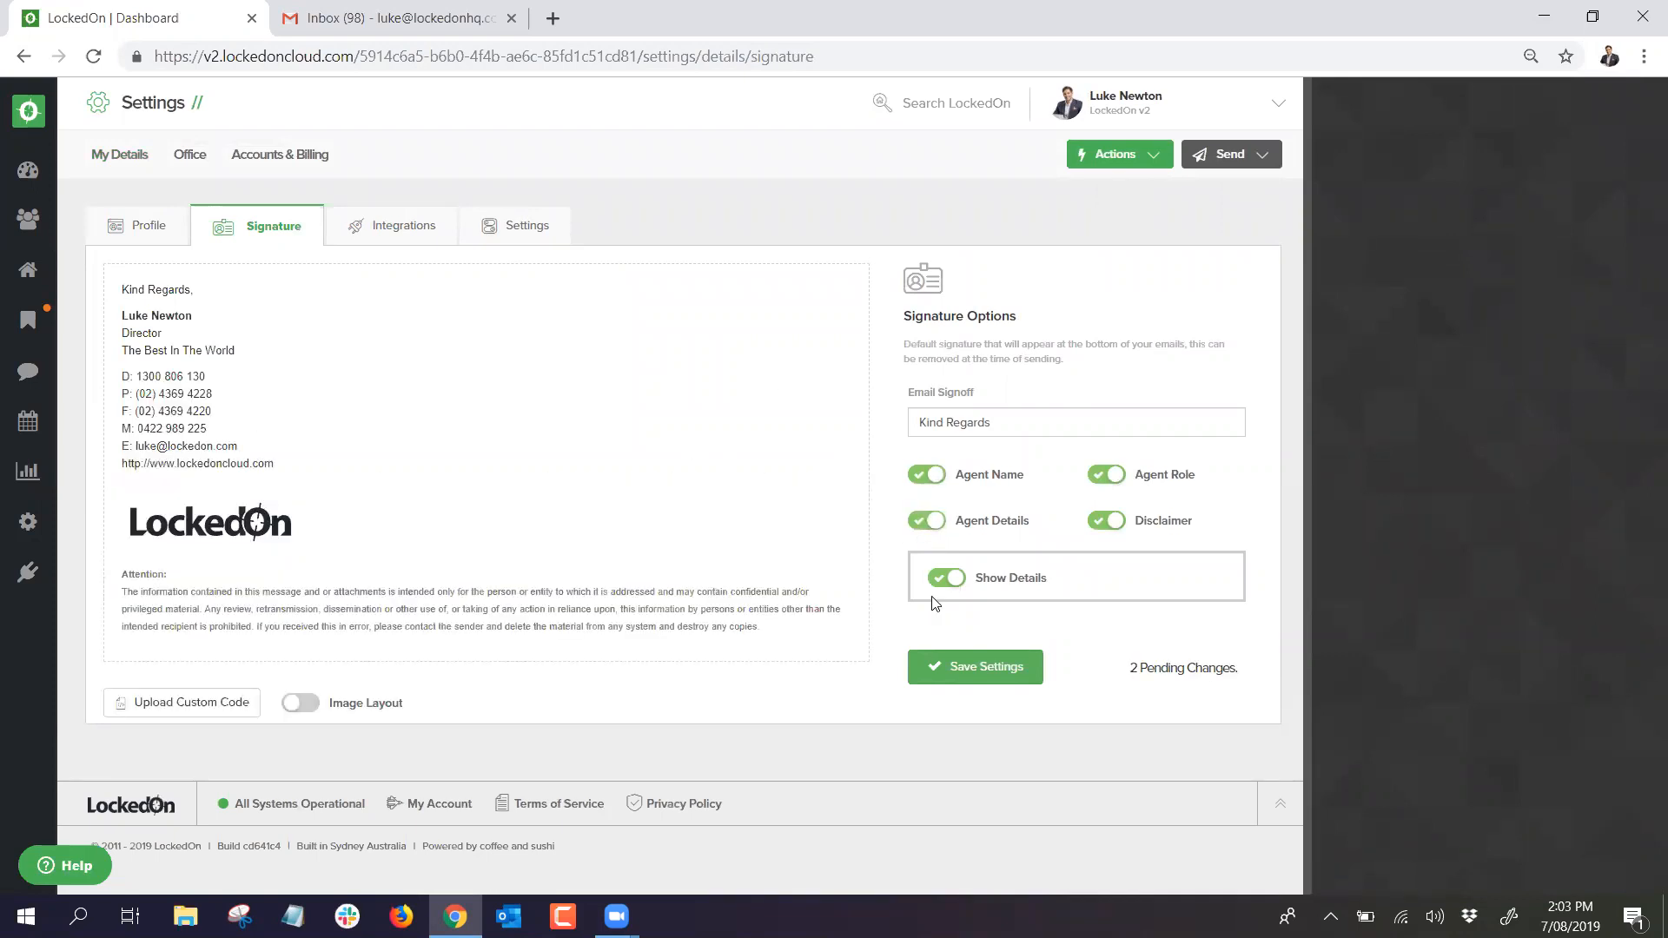
{"action": "left_click", "coordinate": [300, 703]}
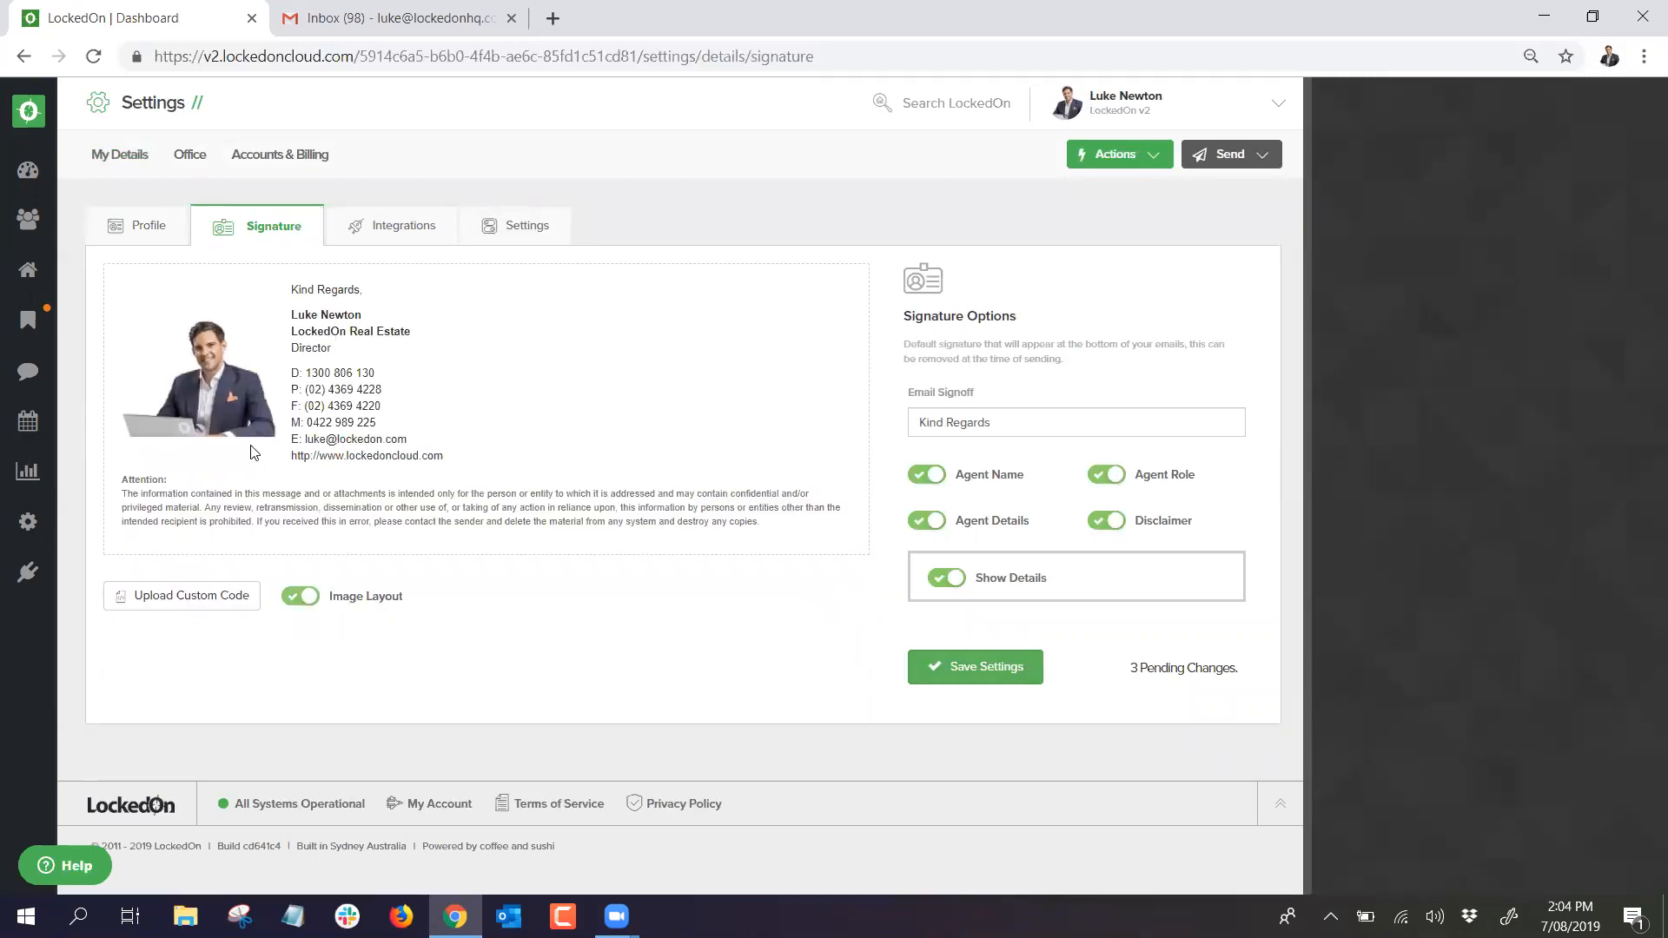
{"action": "left_click", "coordinate": [300, 596]}
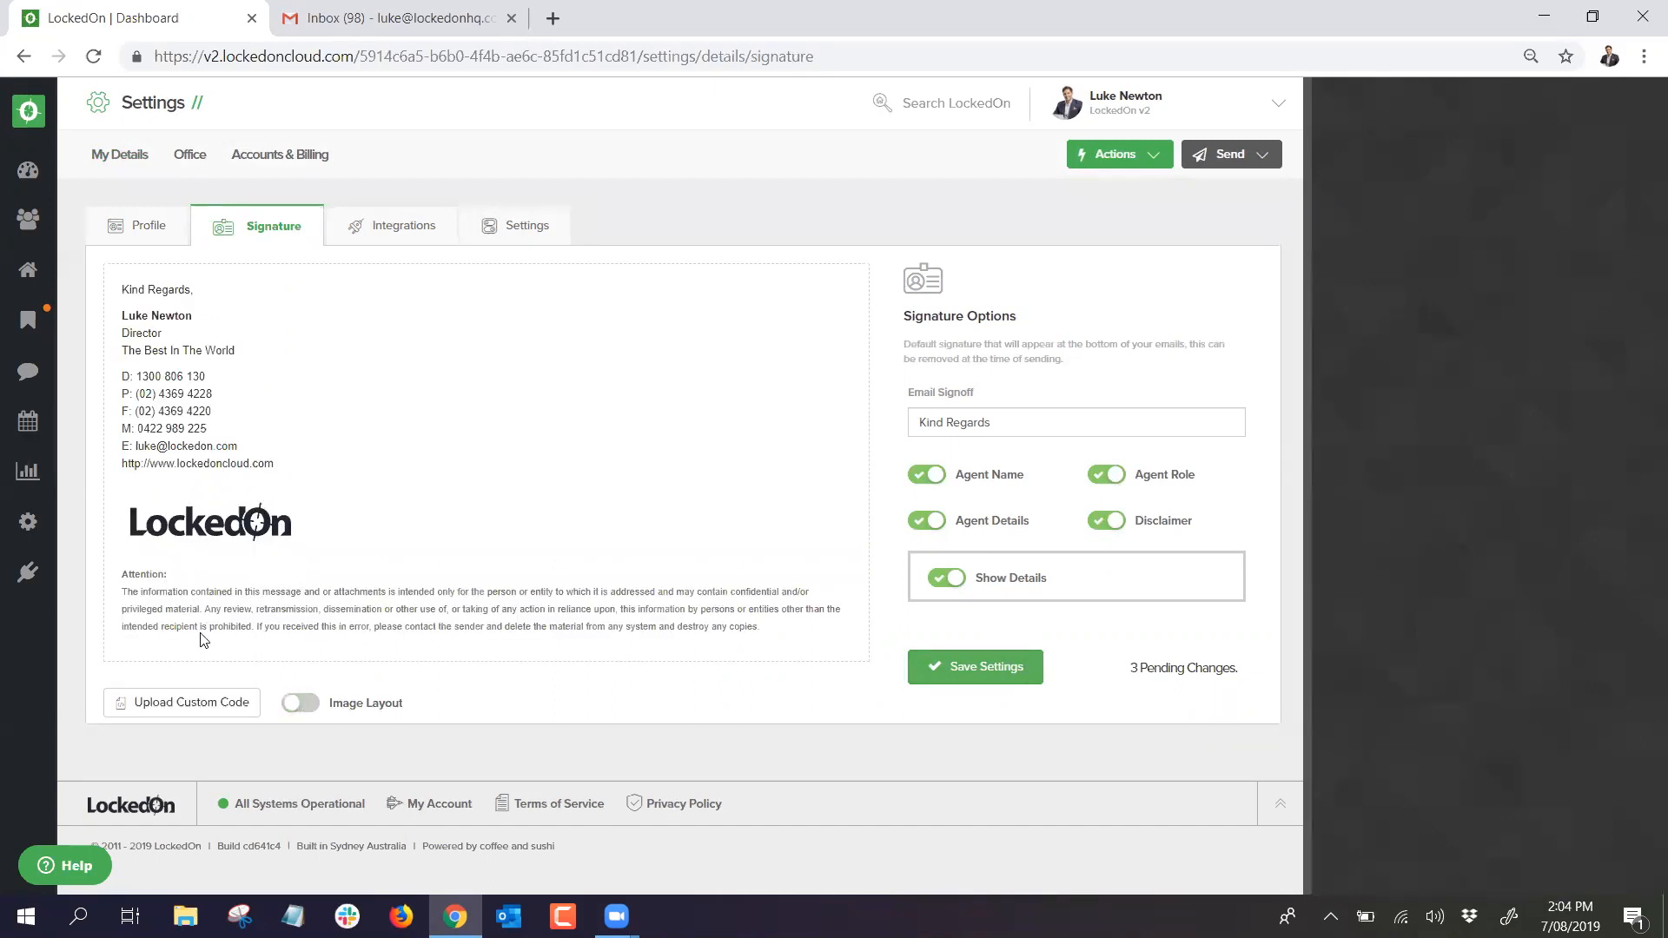
Step: View and close the empty Upload Custom Code editor, then go to the Settings tab
{"action": "left_click", "coordinate": [199, 702]}
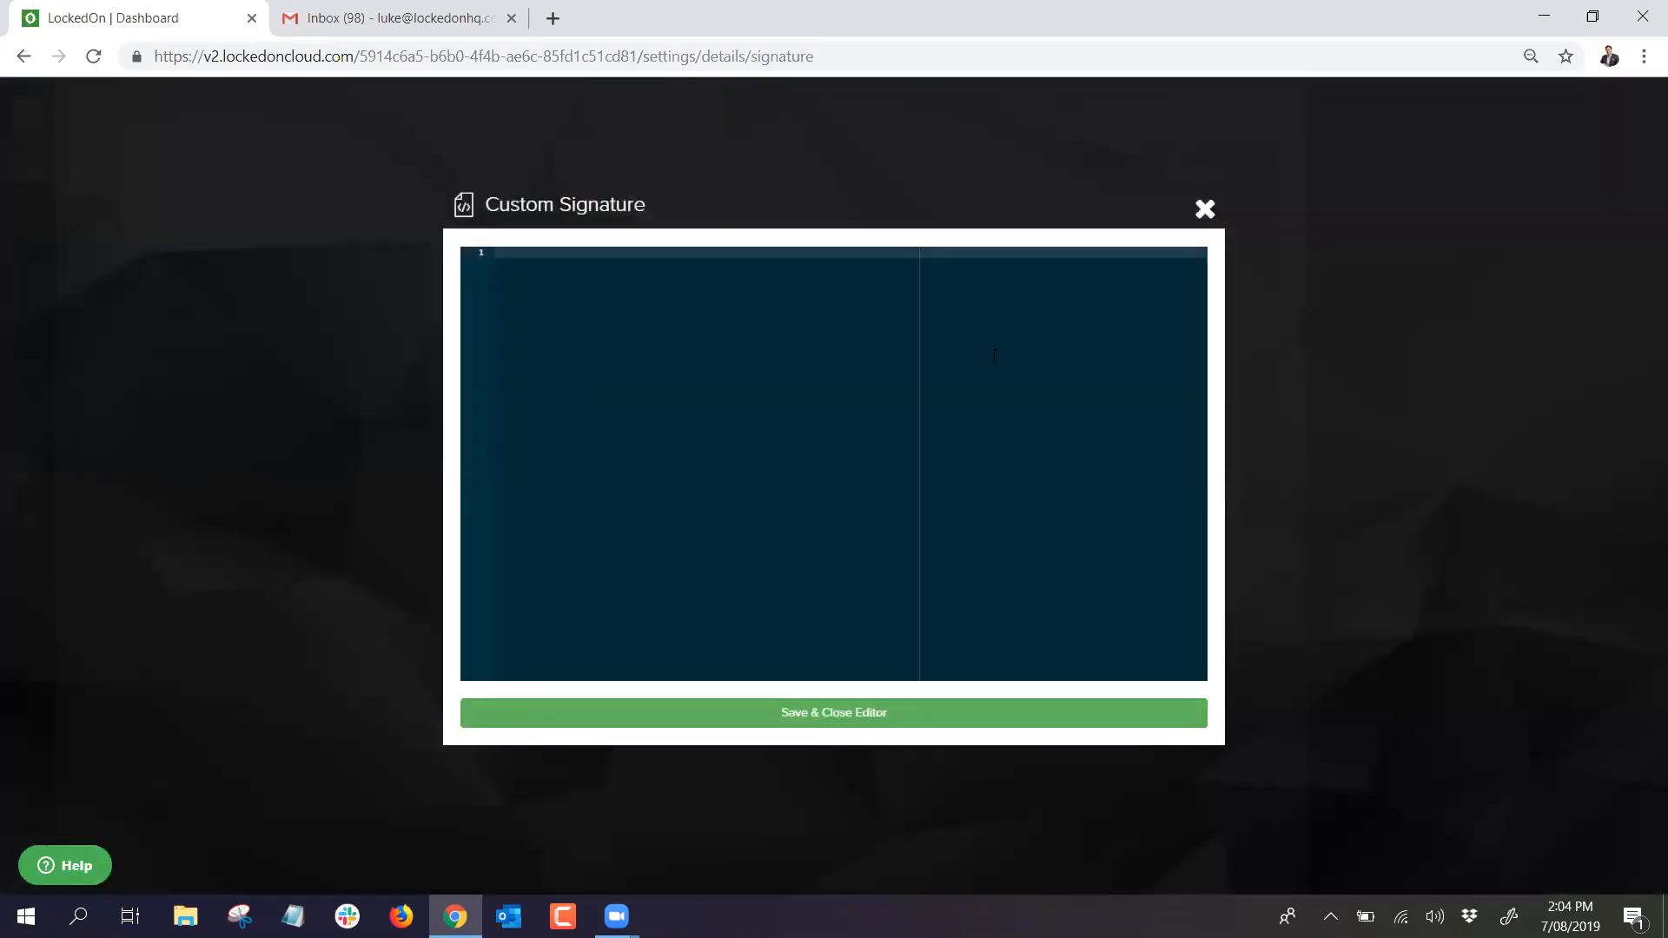
{"action": "left_click", "coordinate": [1205, 210]}
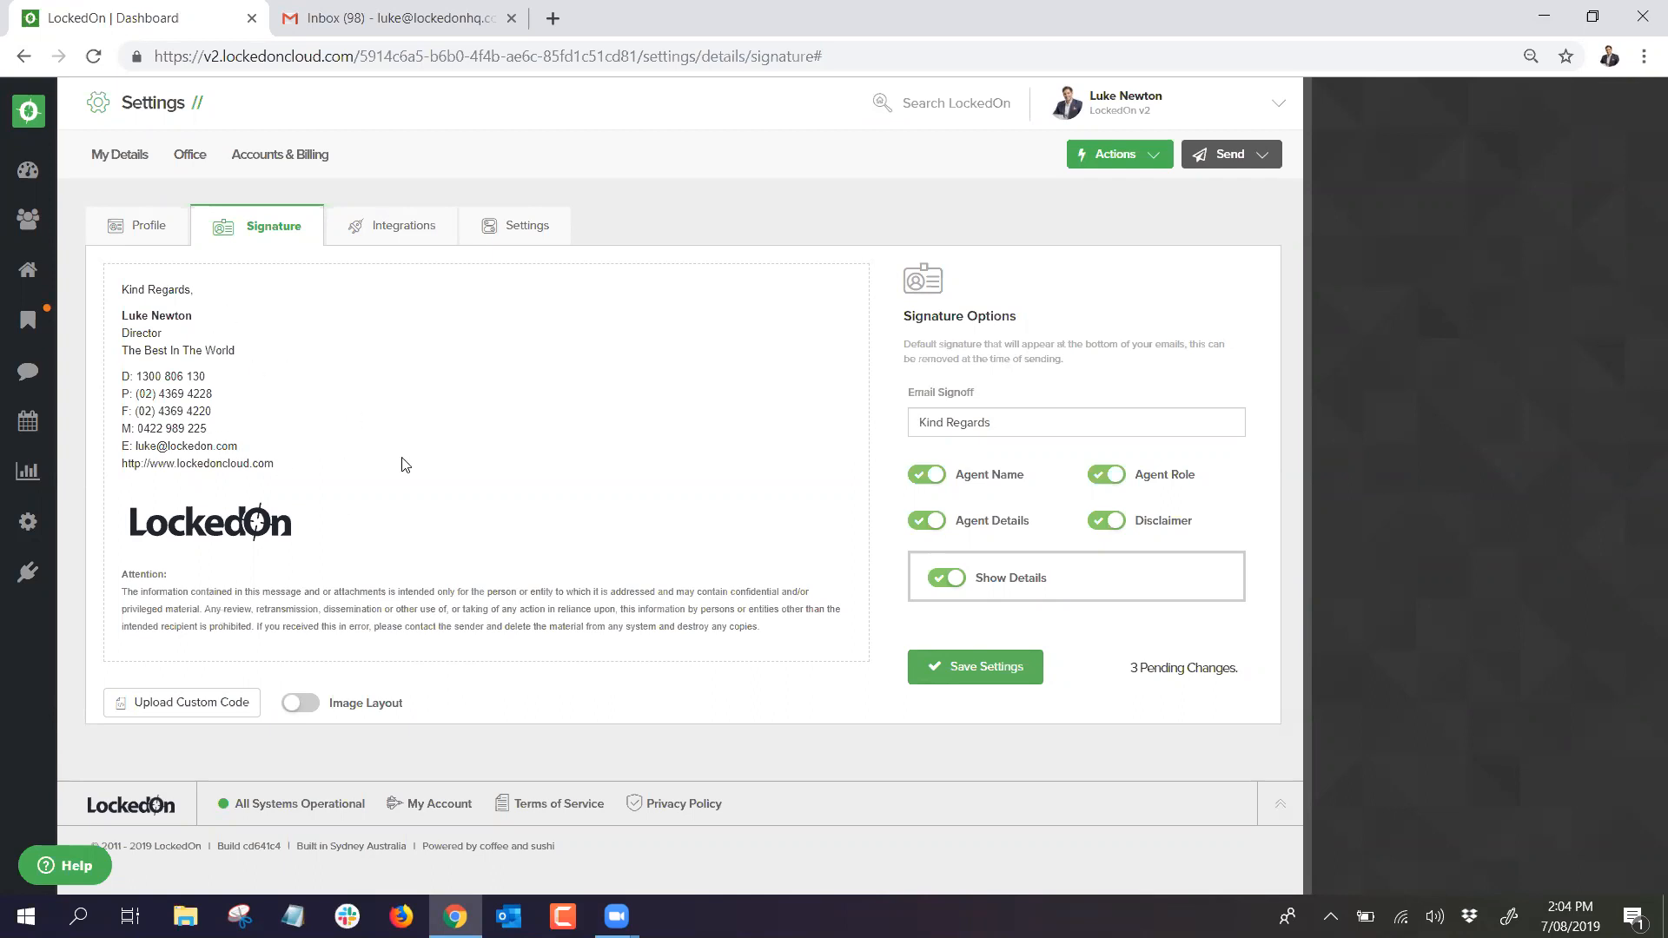
{"action": "left_click", "coordinate": [510, 245]}
Step: Confirm leaving with unsaved changes and look over the Settings tab, including Alerts & Notifications
{"action": "left_click", "coordinate": [914, 203]}
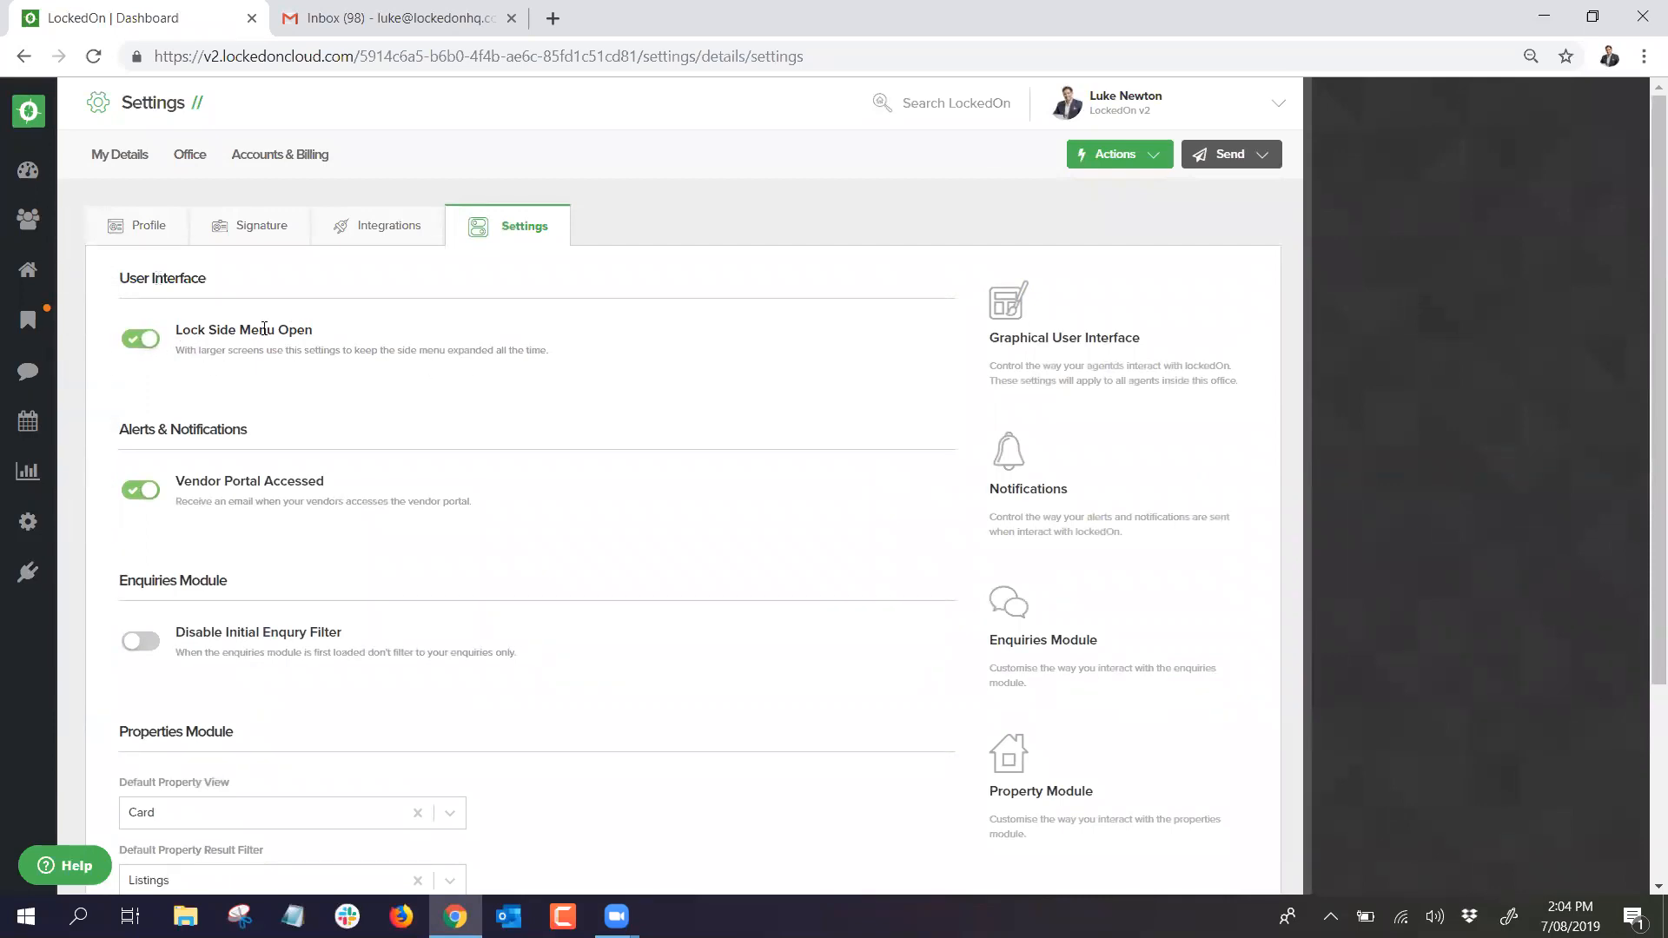
{"action": "scroll", "coordinate": [195, 367], "scroll_direction": "down", "scroll_amount": 1}
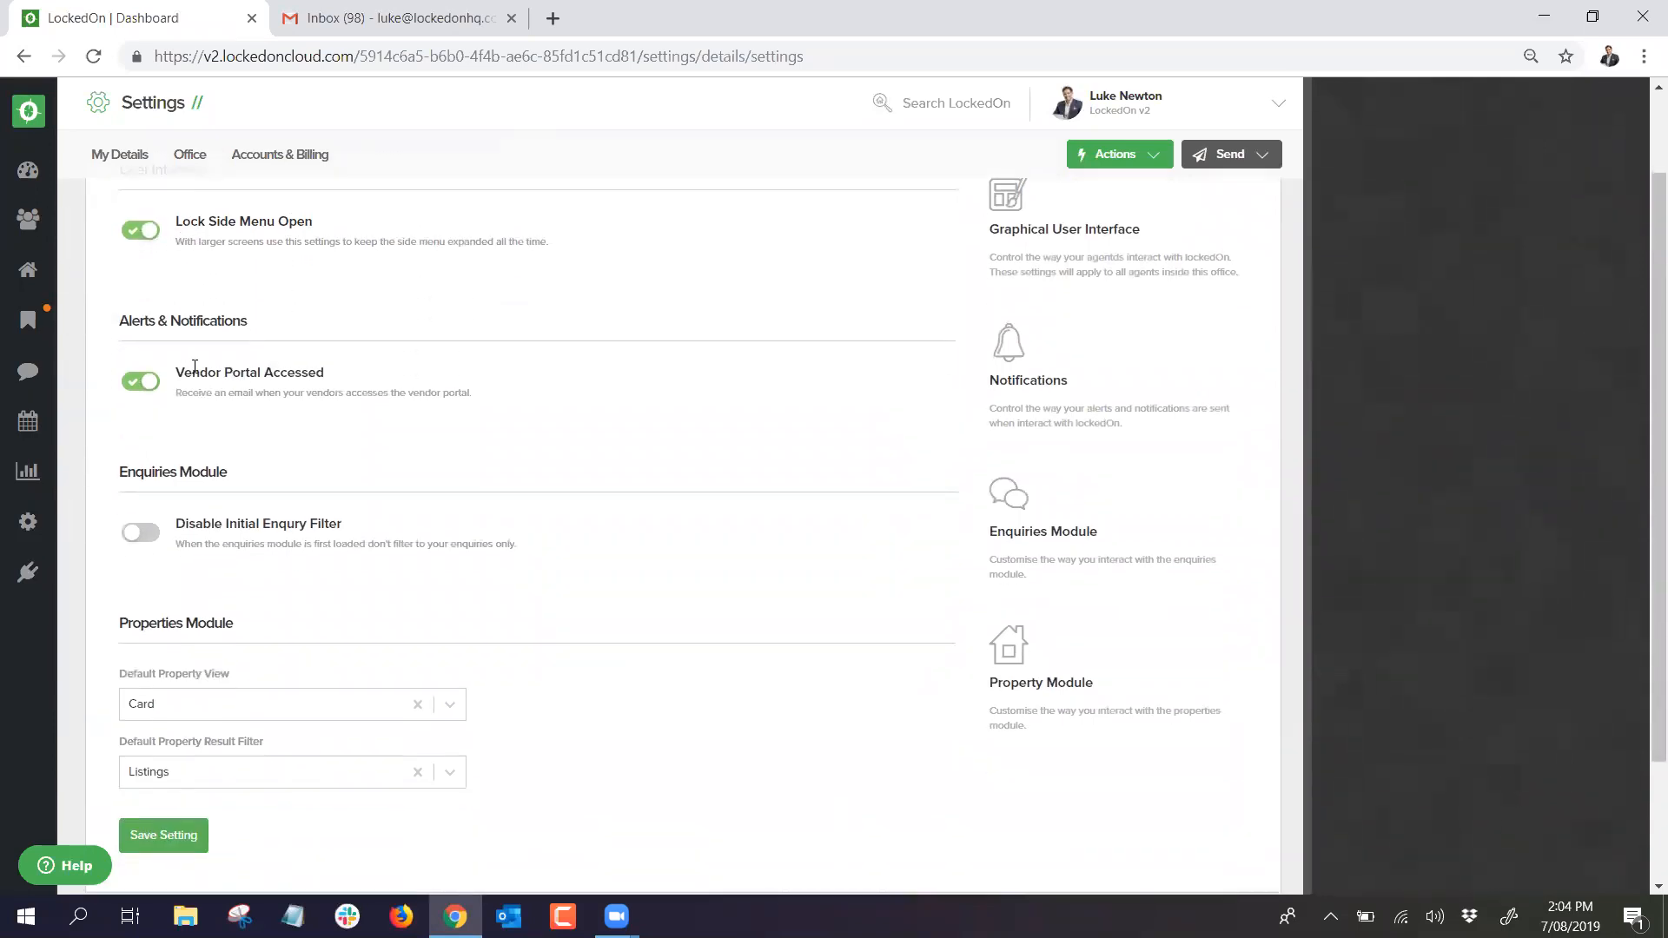
{"action": "triple_click", "coordinate": [178, 322]}
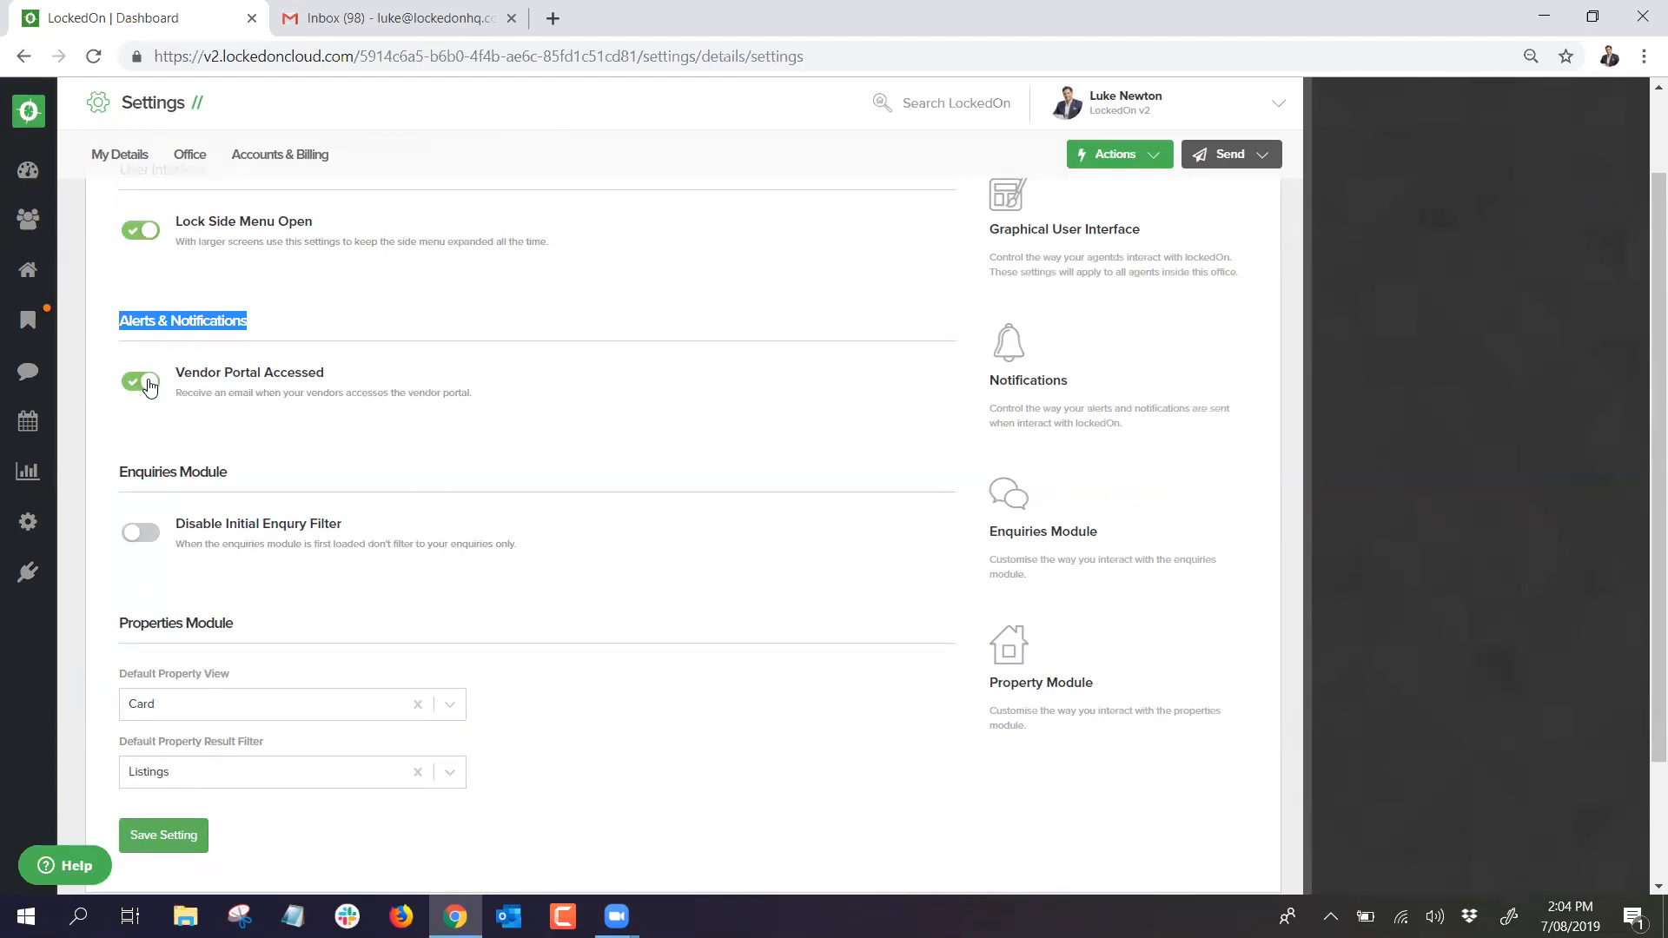
{"action": "left_click", "coordinate": [264, 326]}
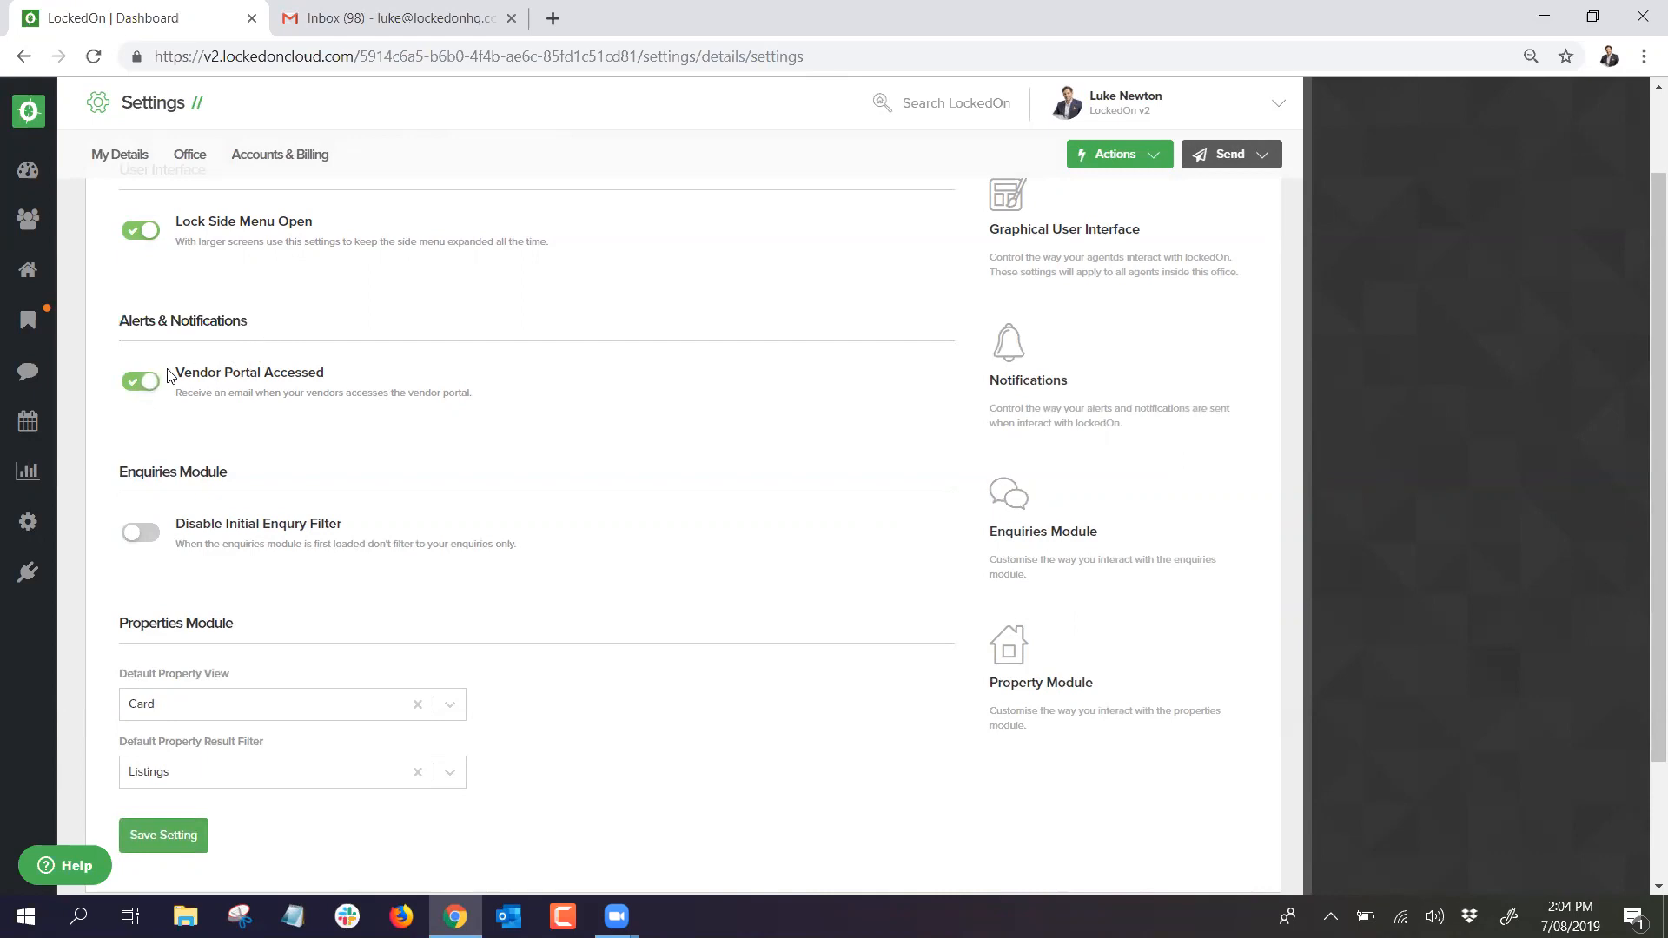
{"action": "scroll", "coordinate": [171, 388], "scroll_direction": "down", "scroll_amount": 2}
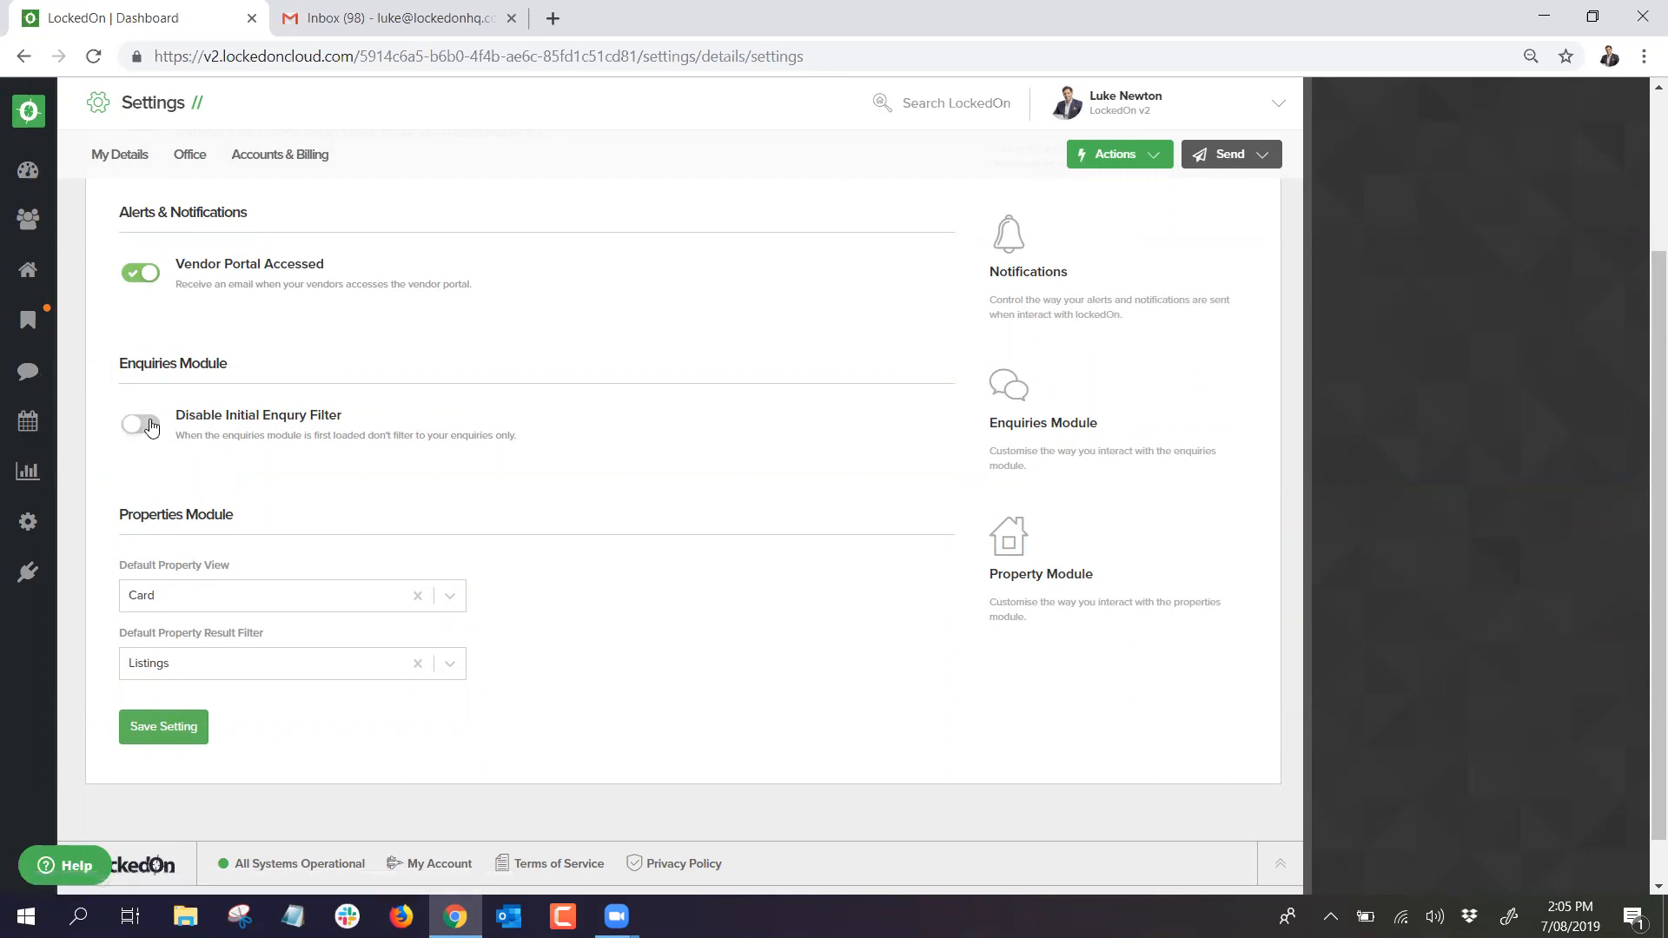
{"action": "scroll", "coordinate": [148, 430], "scroll_direction": "down", "scroll_amount": 1}
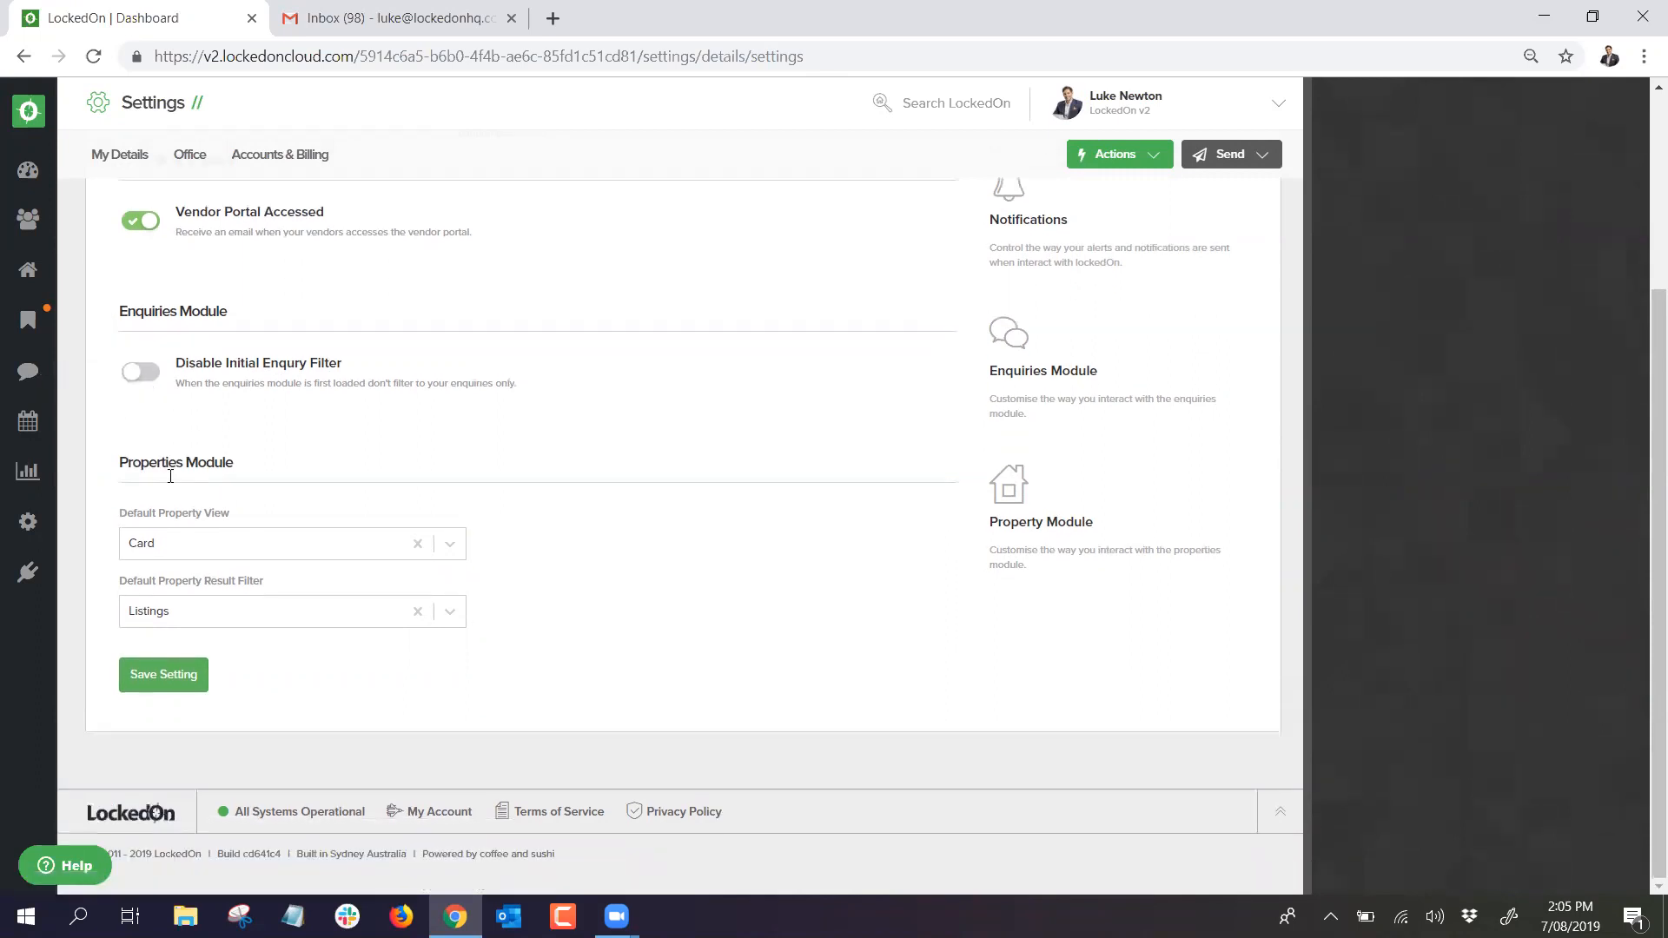
Step: Keep Card as the Default Property View and Listings as the Result Filter
{"action": "left_click", "coordinate": [185, 556]}
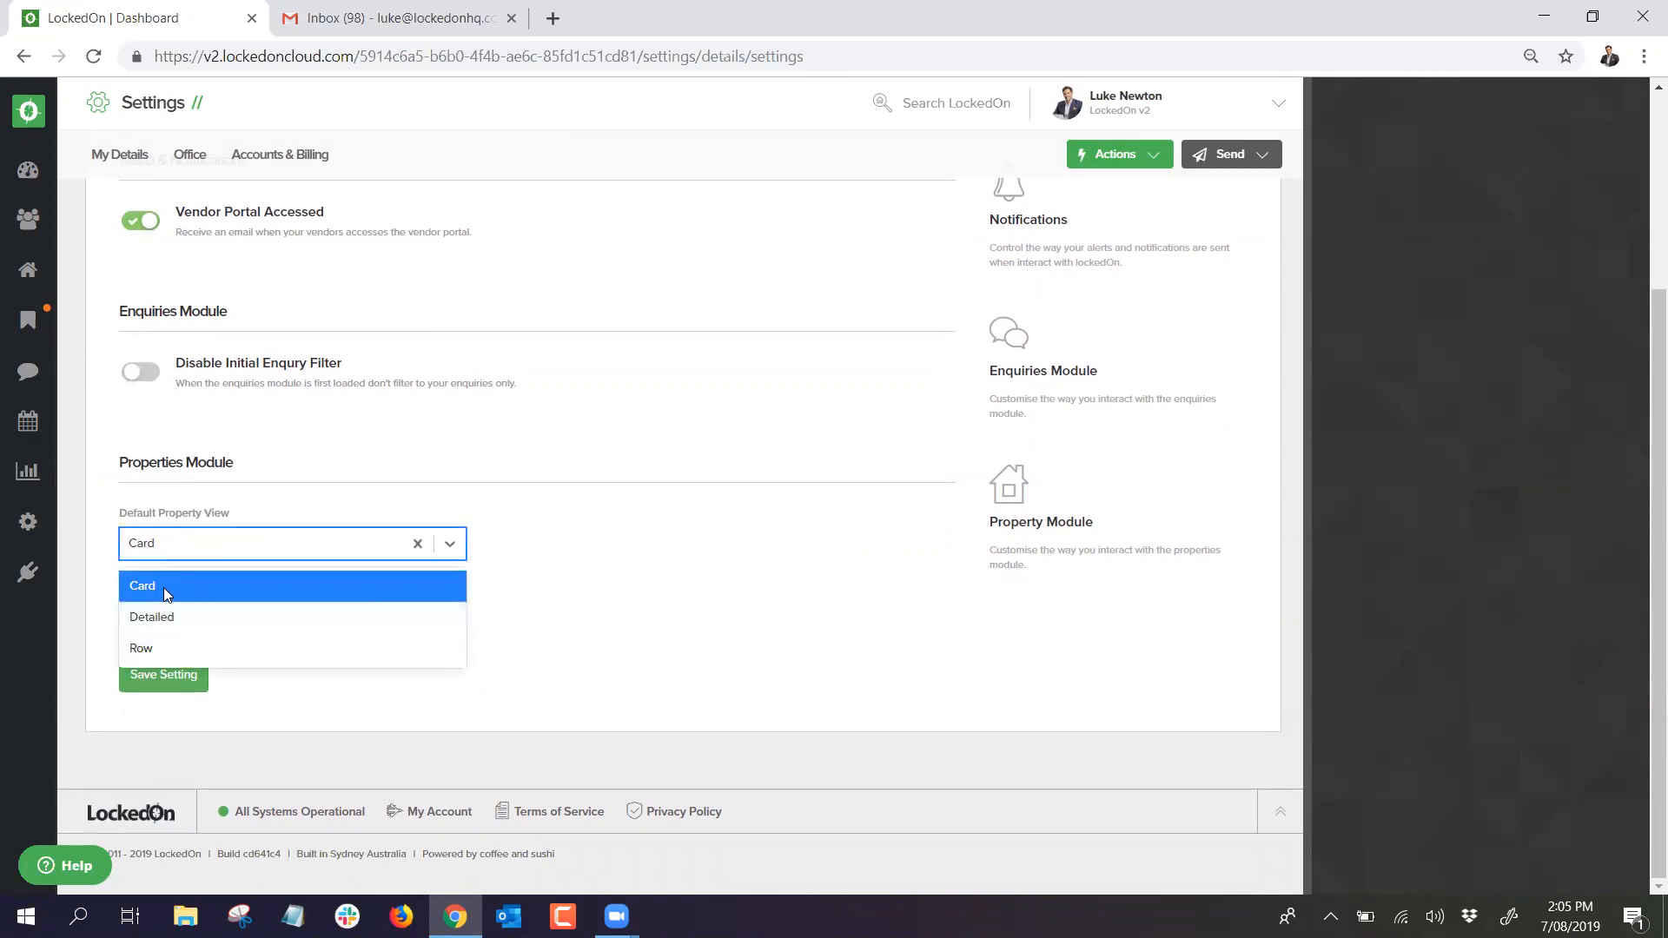
{"action": "left_click", "coordinate": [264, 589]}
{"action": "left_click", "coordinate": [222, 617]}
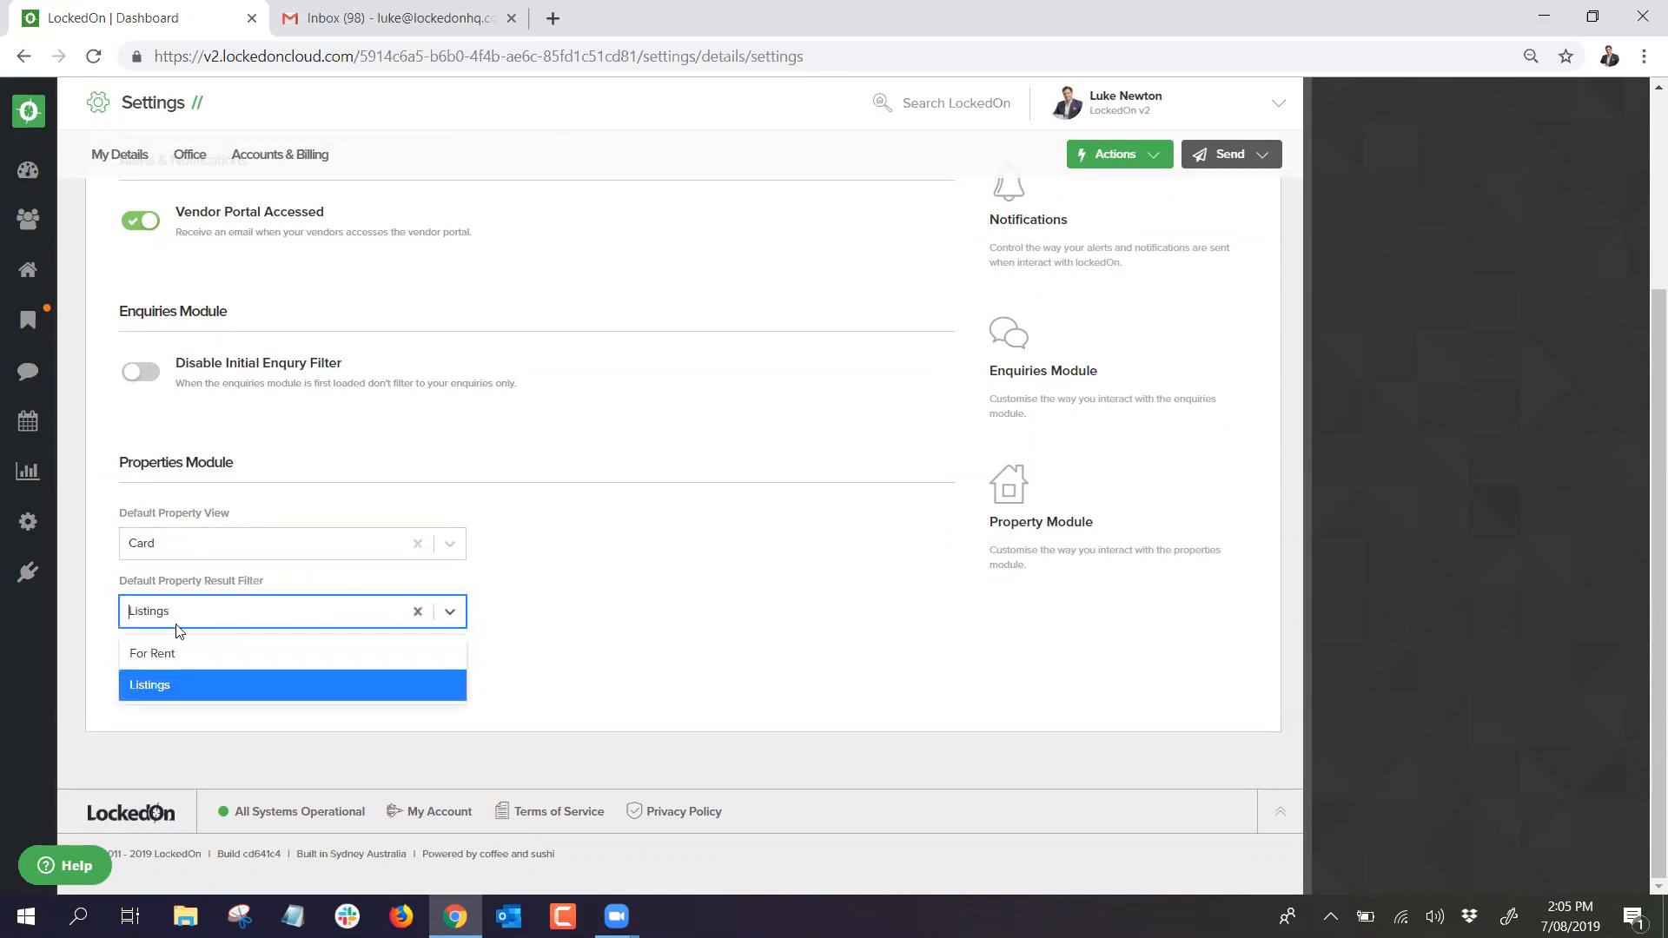
{"action": "left_click", "coordinate": [658, 623]}
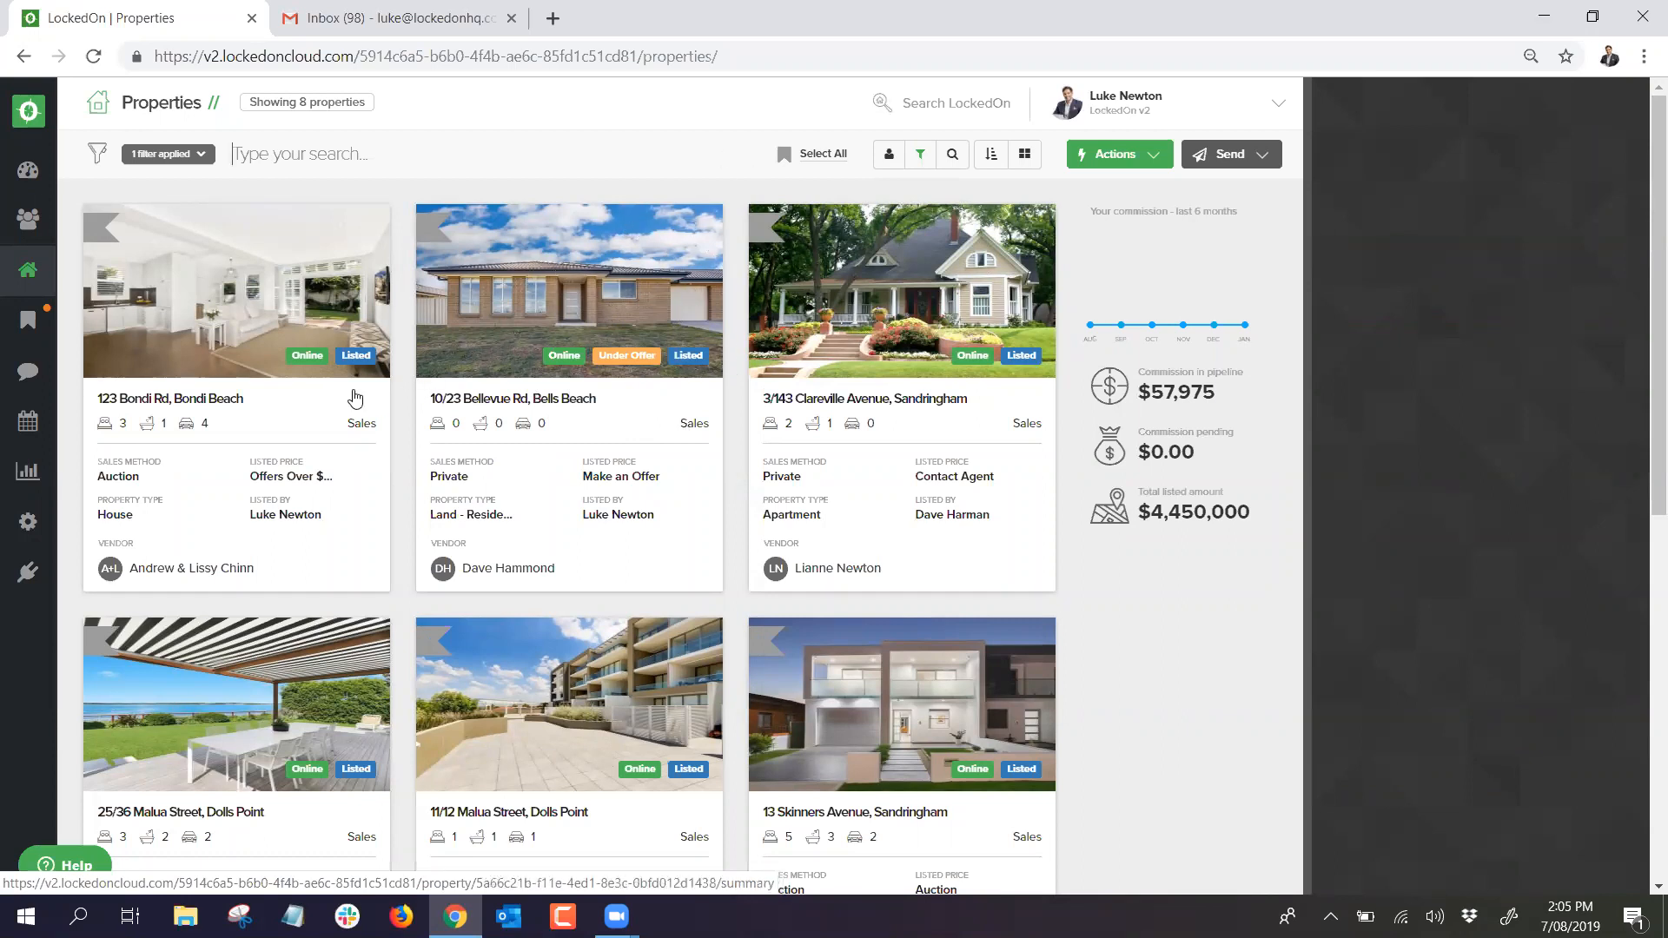
Step: Choose Office Settings from the profile dropdown to show the office General tab
{"action": "left_click", "coordinate": [1110, 106]}
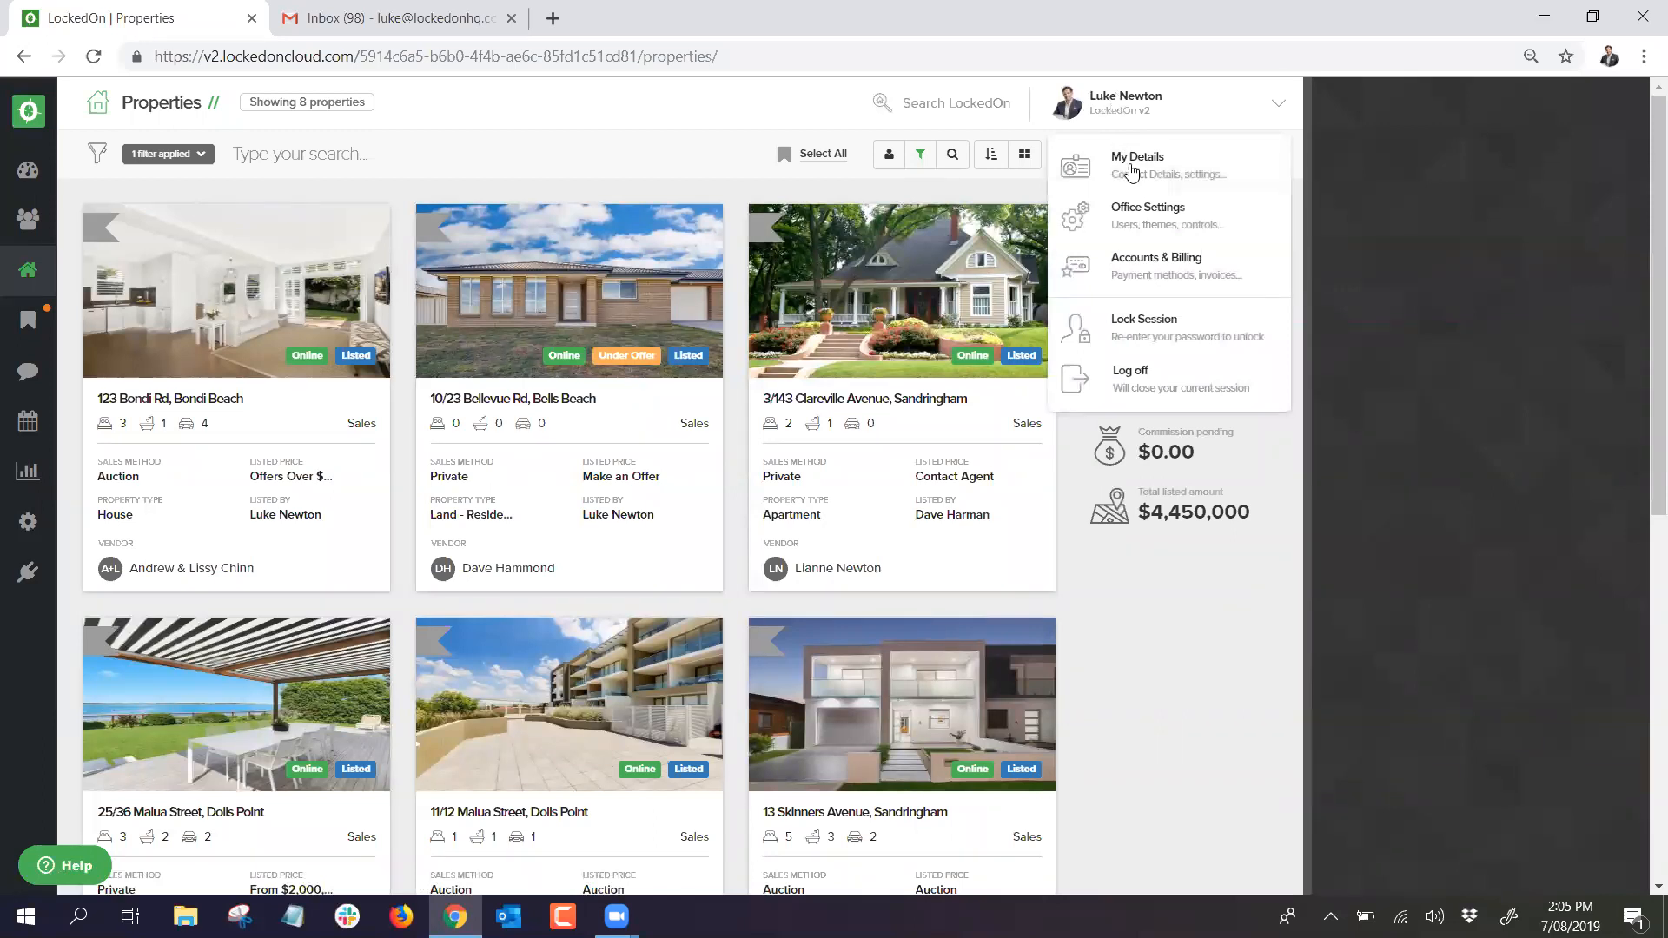
{"action": "left_click", "coordinate": [1138, 217]}
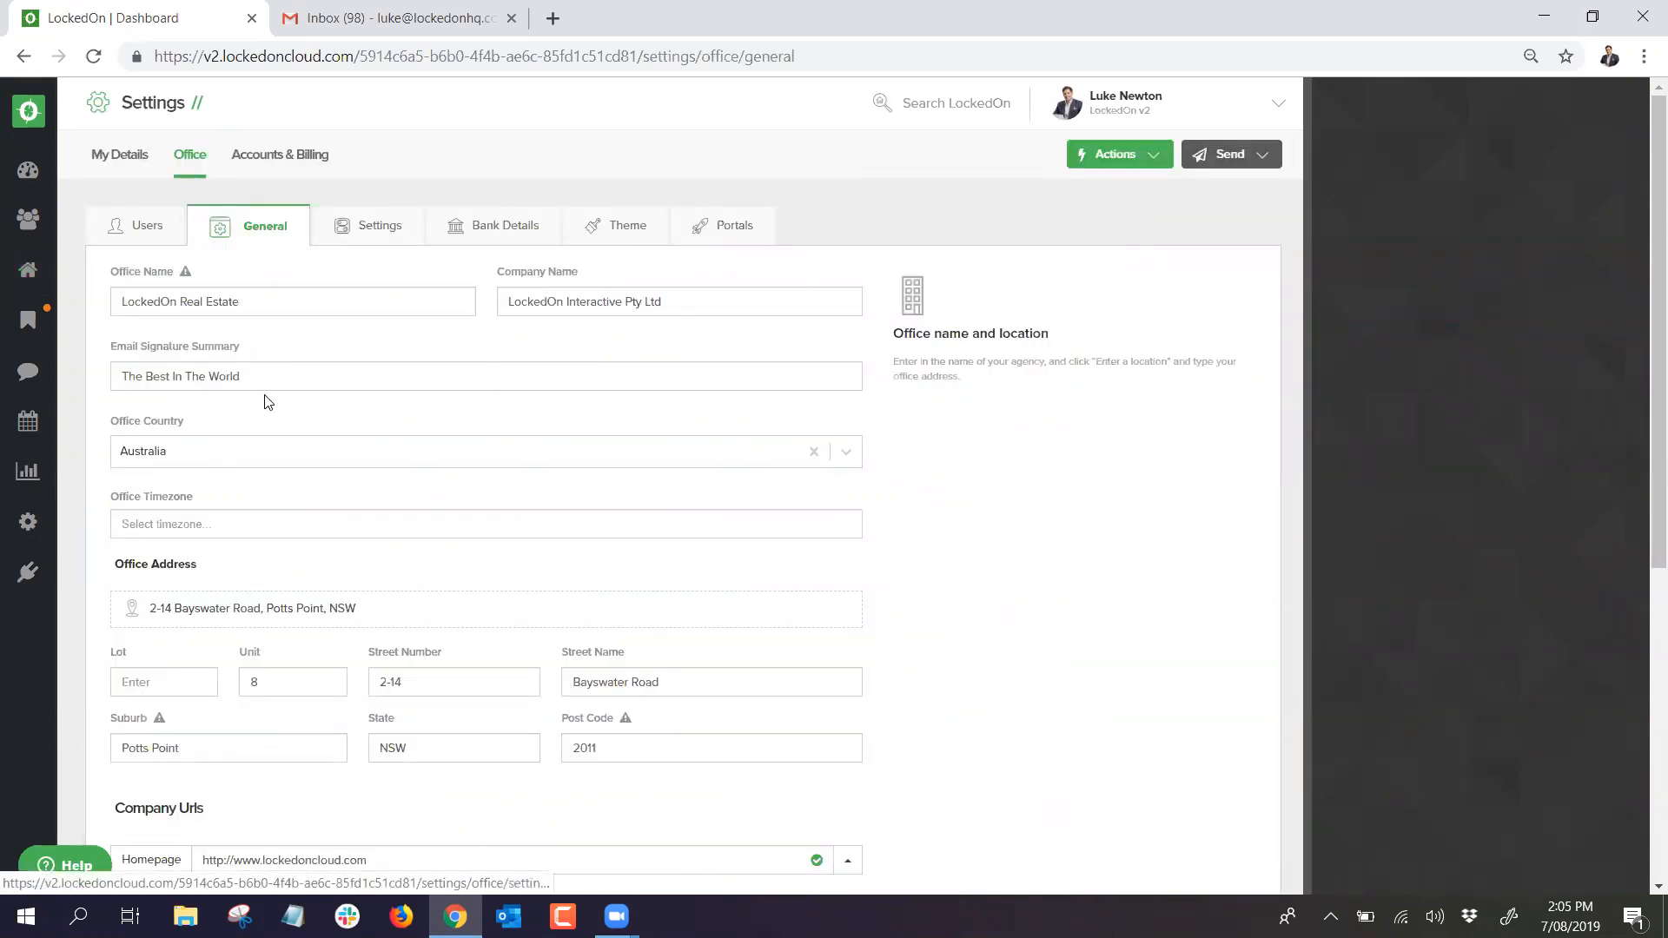
Step: Review the office Theme colours and logos, then move on to Accounts & Billing
{"action": "scroll", "coordinate": [266, 396], "scroll_direction": "down", "scroll_amount": 4}
{"action": "scroll", "coordinate": [266, 396], "scroll_direction": "up", "scroll_amount": 4}
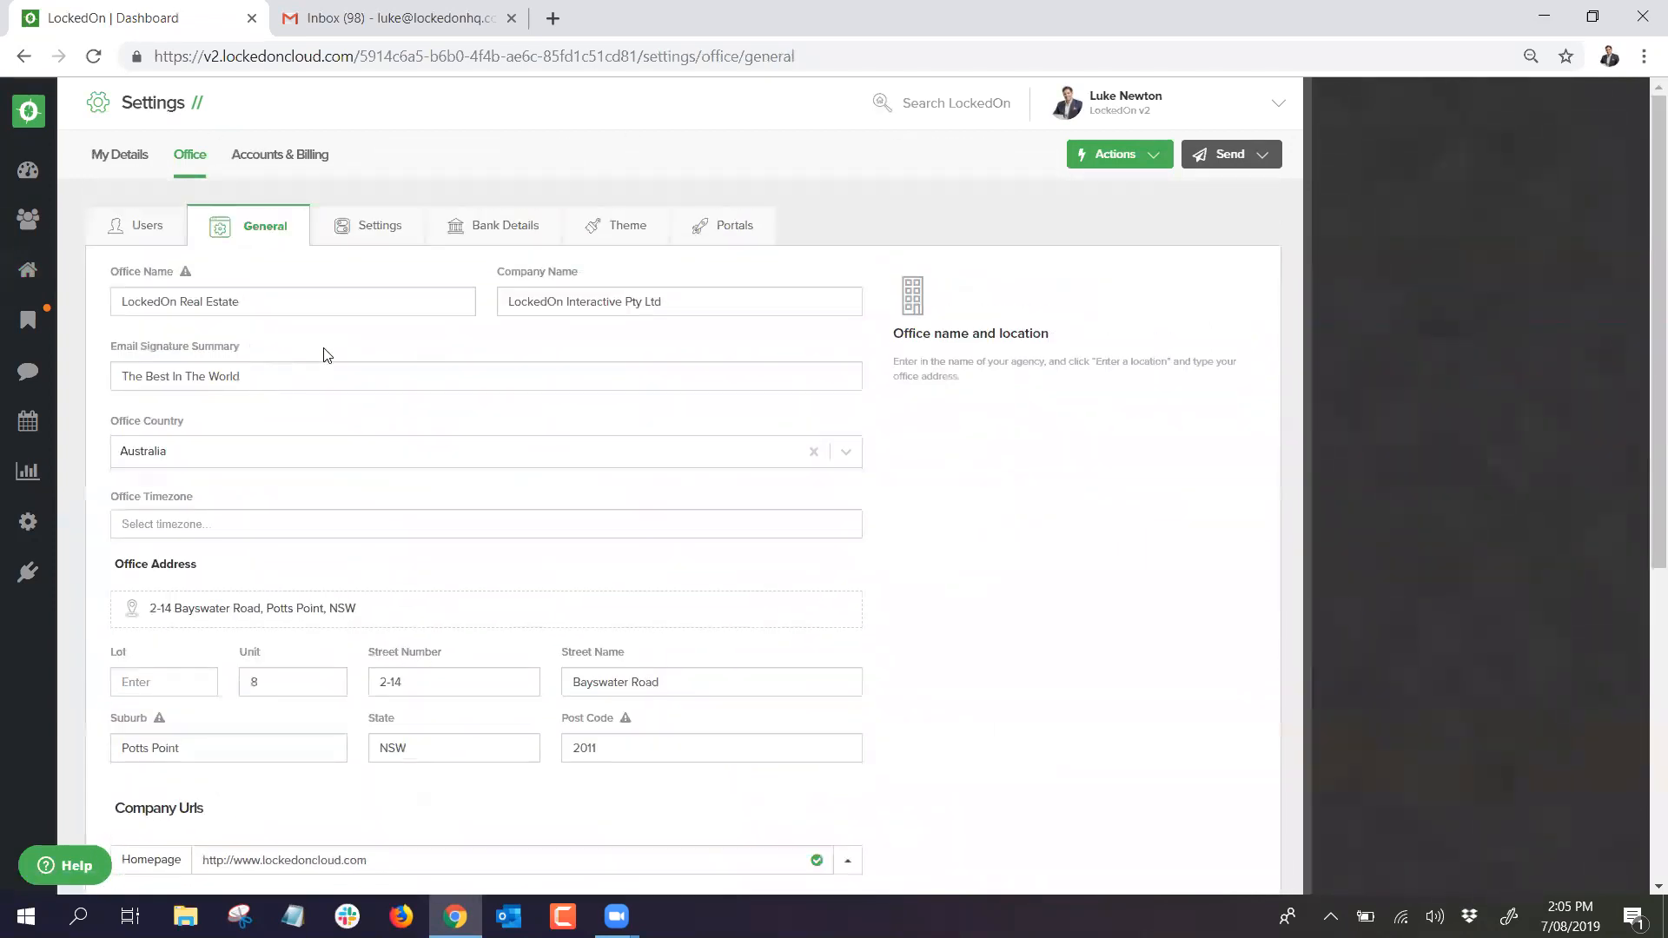
{"action": "left_click", "coordinate": [627, 229]}
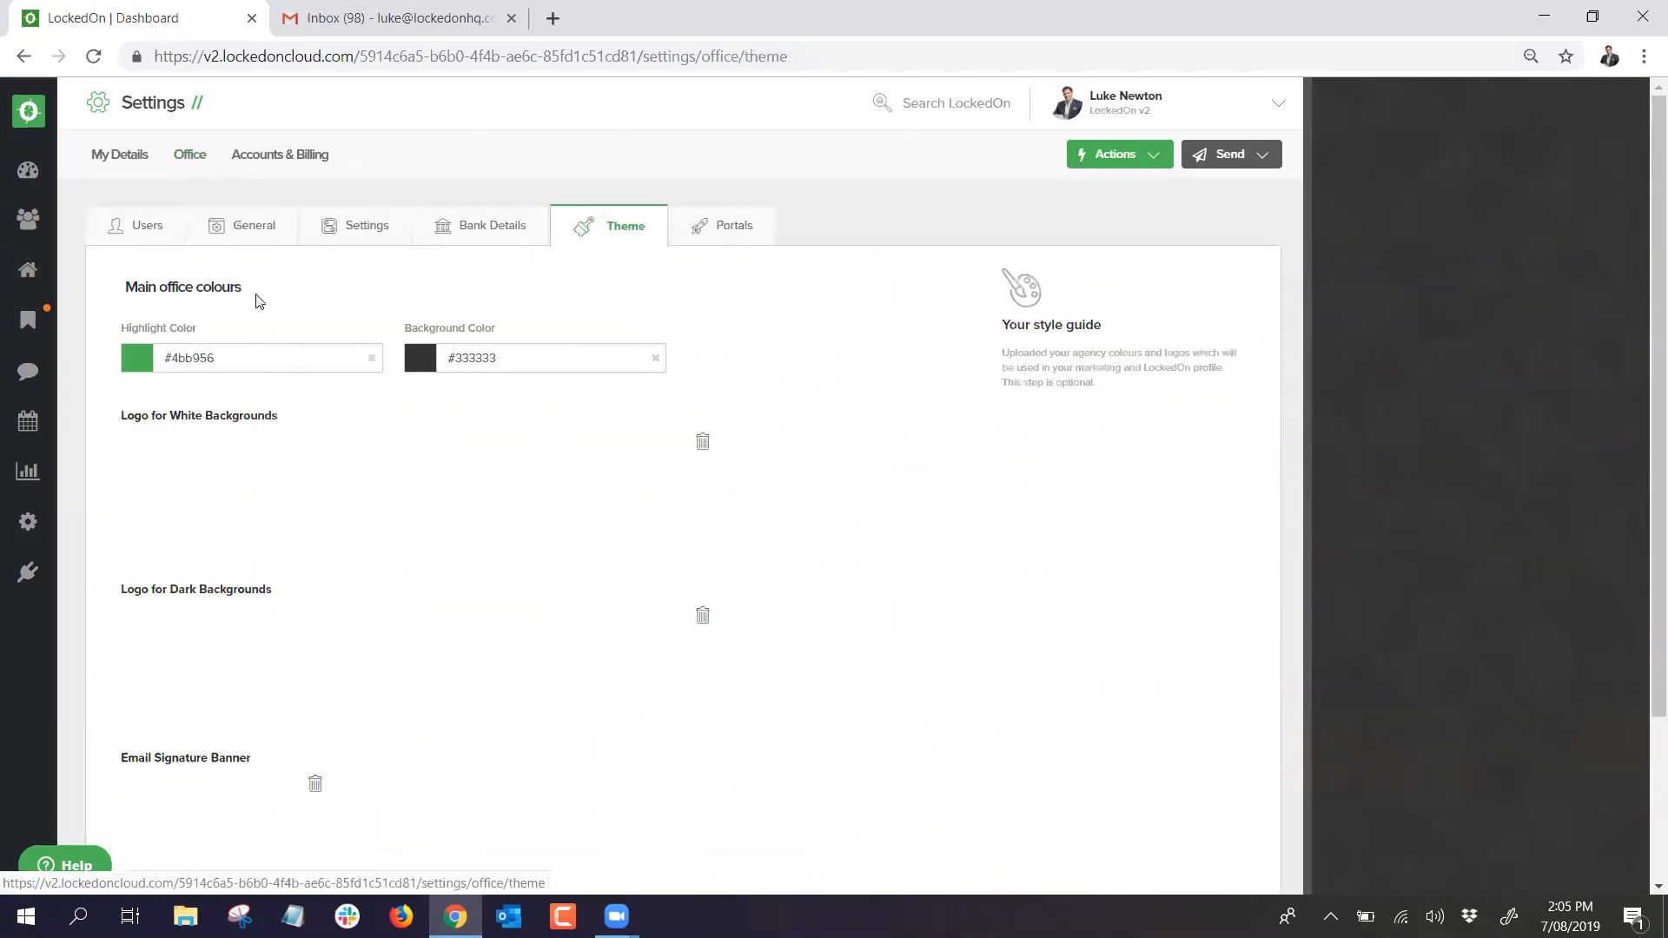
{"action": "scroll", "coordinate": [267, 467], "scroll_direction": "down", "scroll_amount": 2}
{"action": "scroll", "coordinate": [261, 465], "scroll_direction": "up", "scroll_amount": 2}
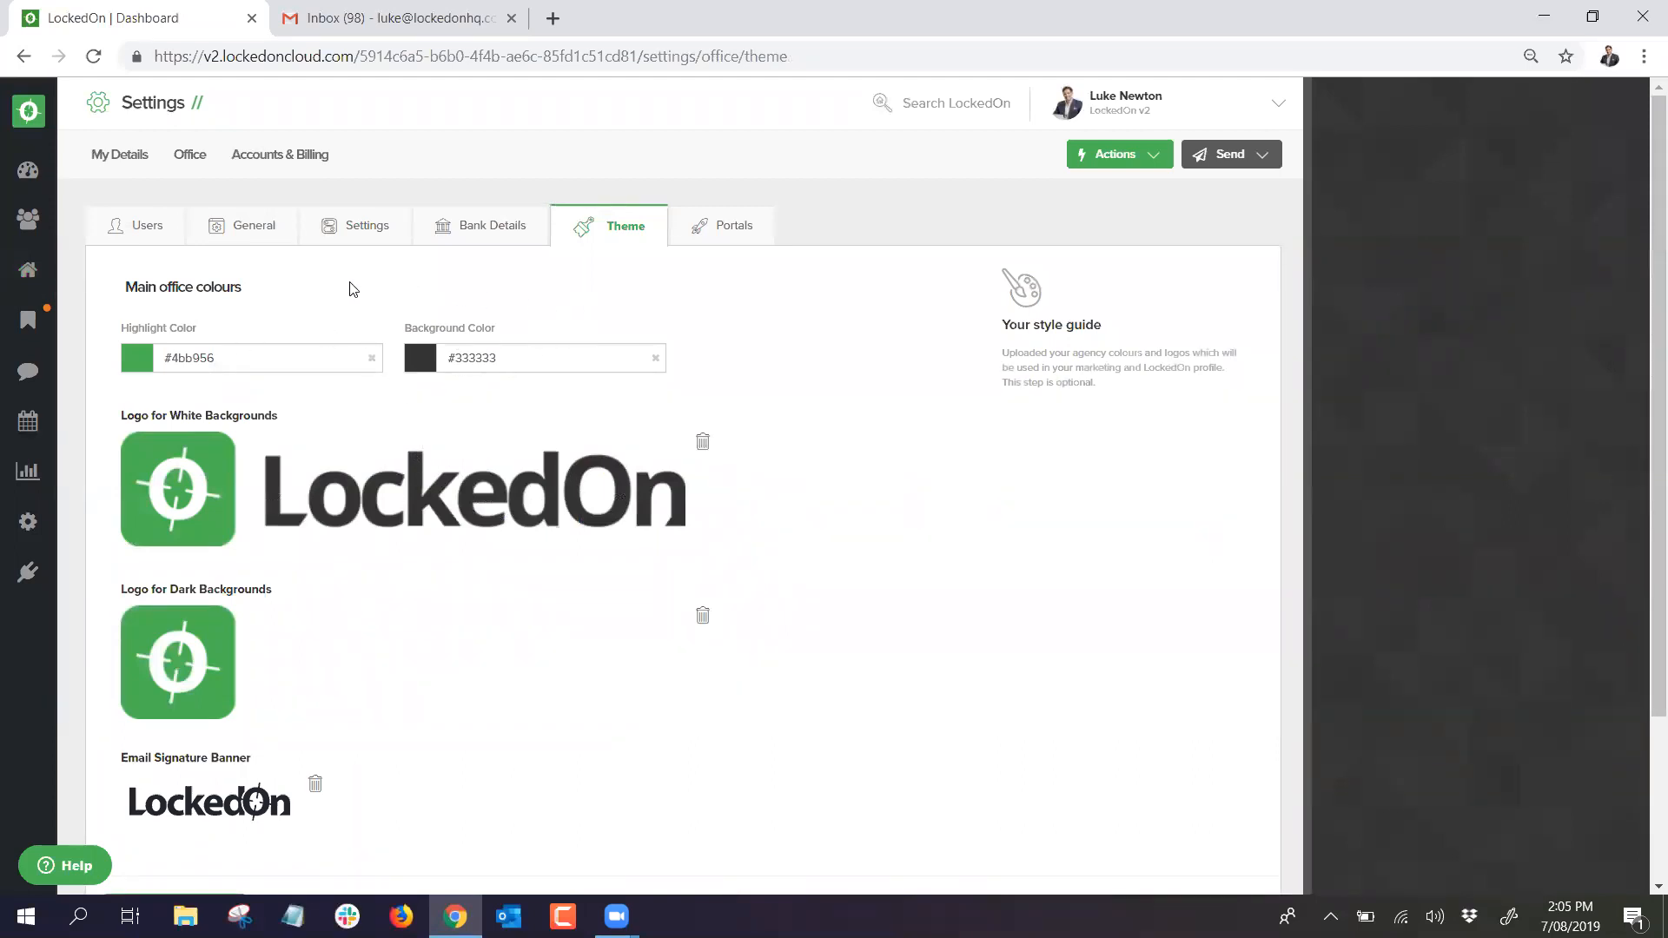
{"action": "left_click", "coordinate": [300, 157]}
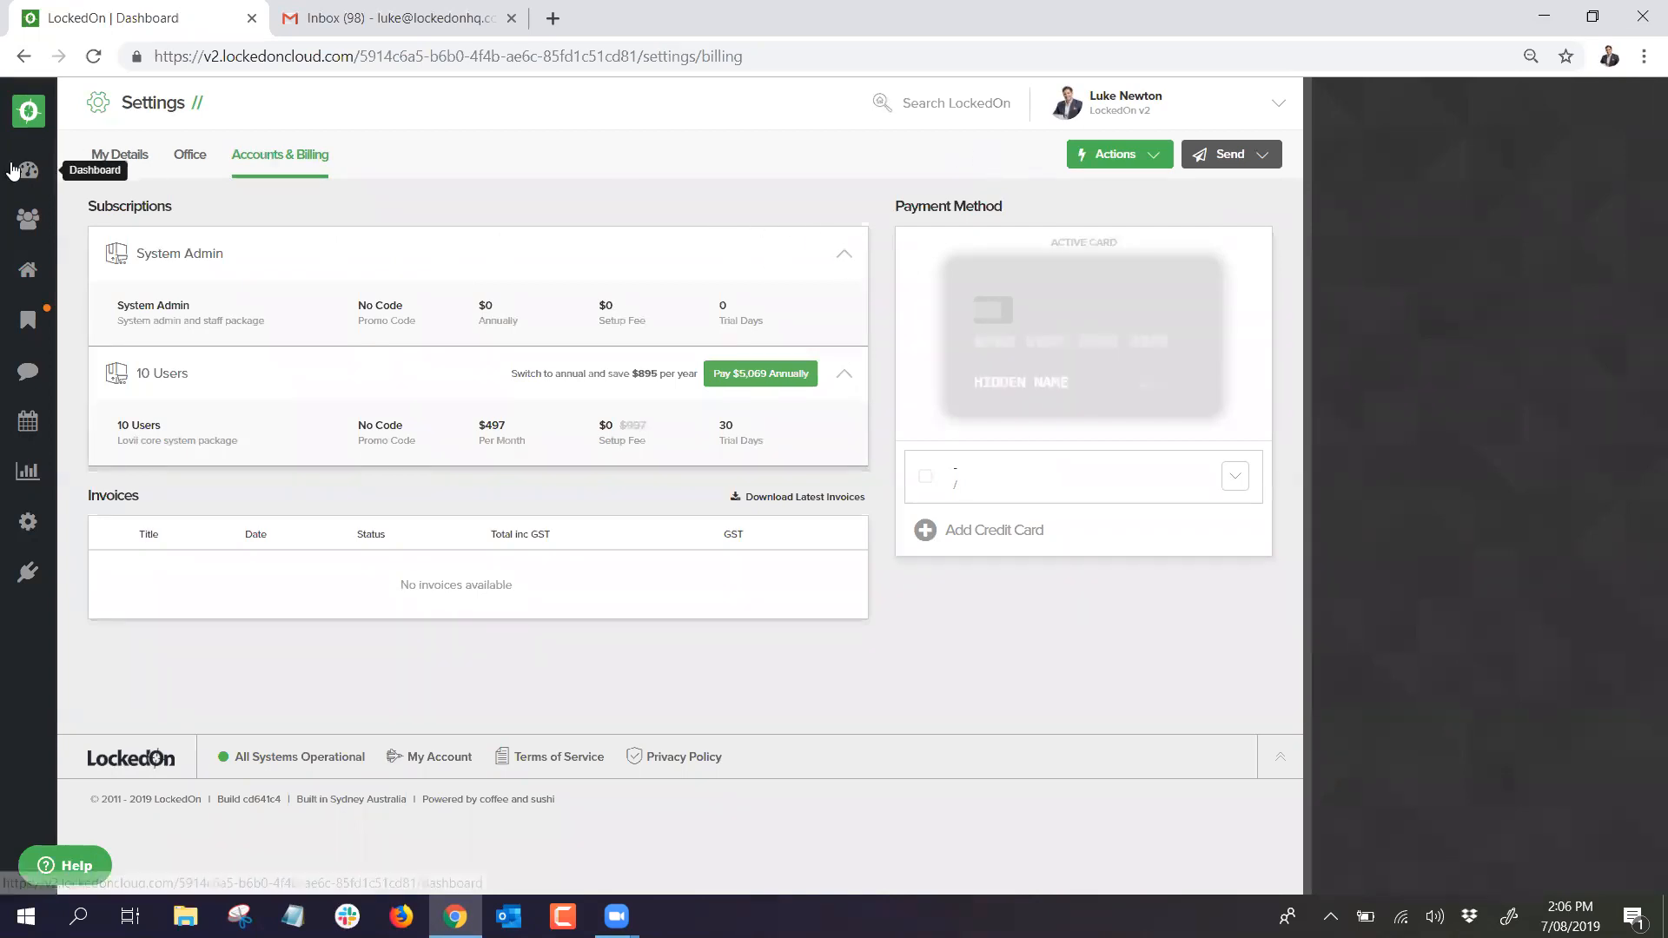
Step: Go back to the Dashboard, then open the Clients page from the sidebar people icon
{"action": "left_click", "coordinate": [13, 171]}
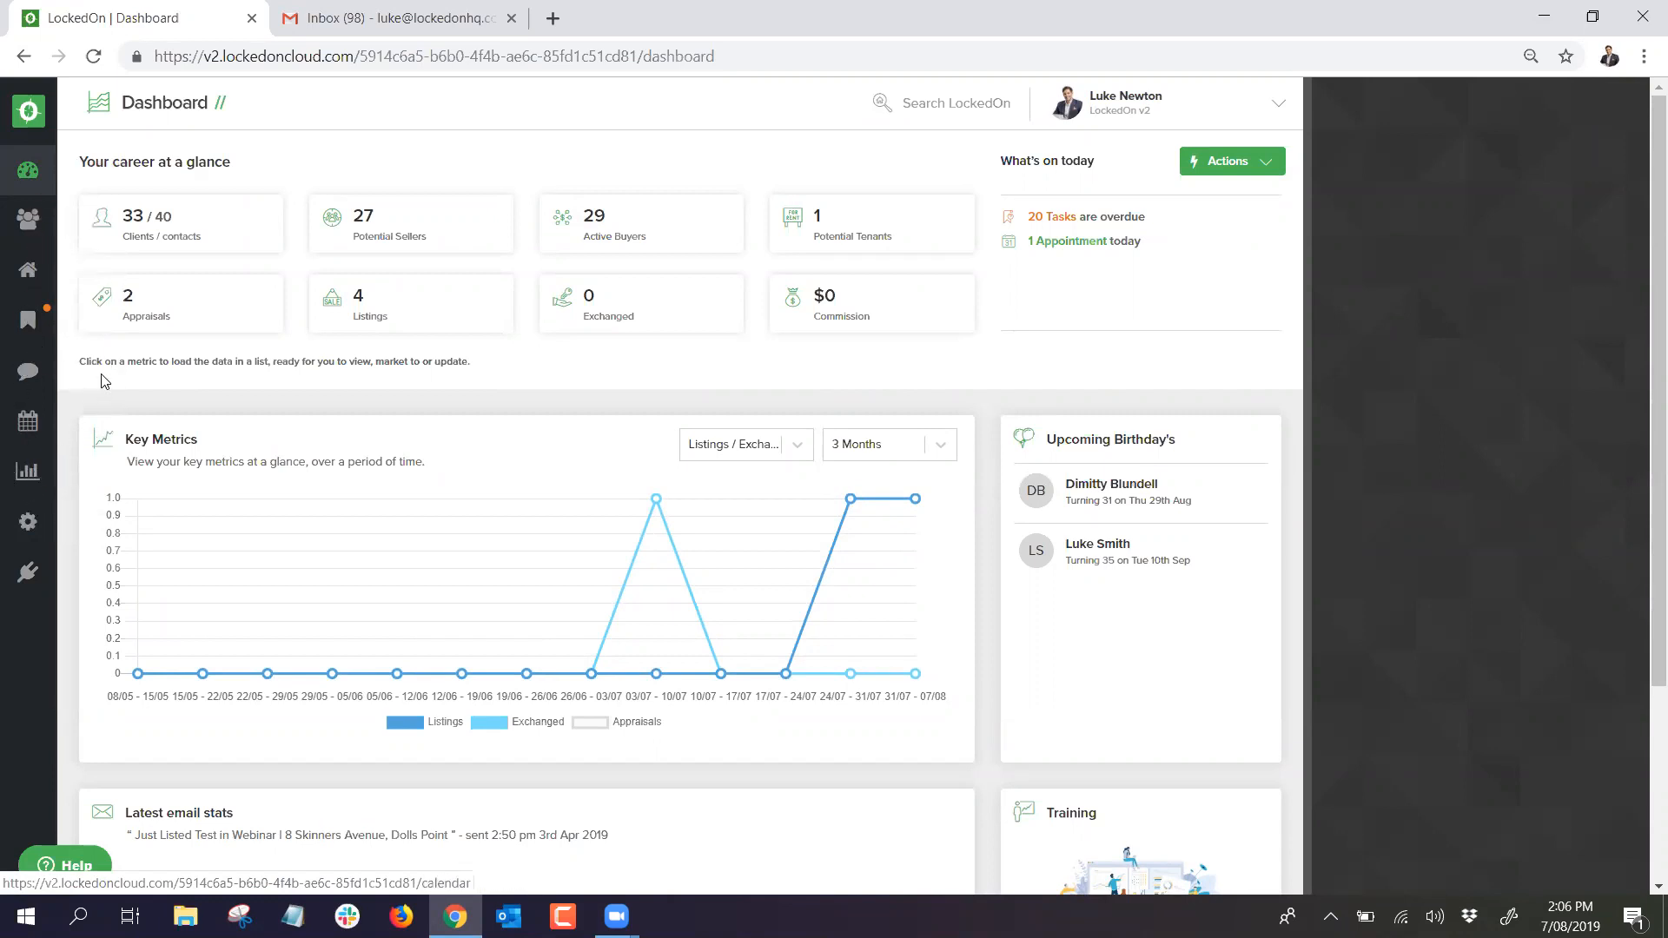
{"action": "left_click", "coordinate": [27, 221]}
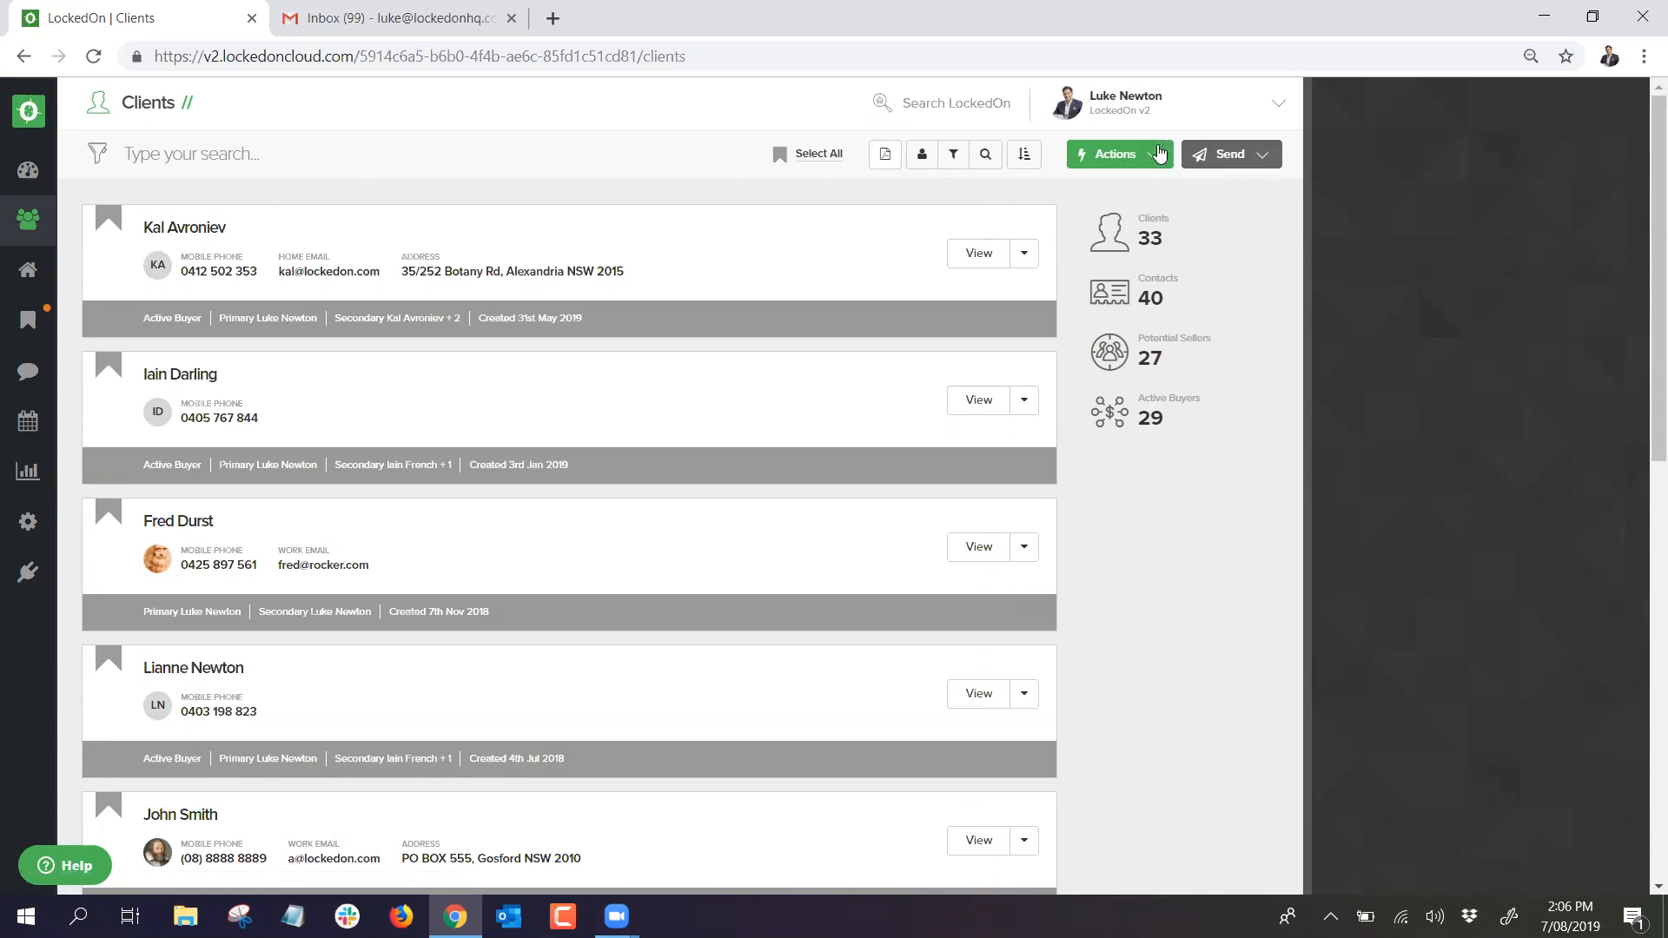
{"action": "left_click", "coordinate": [1134, 156]}
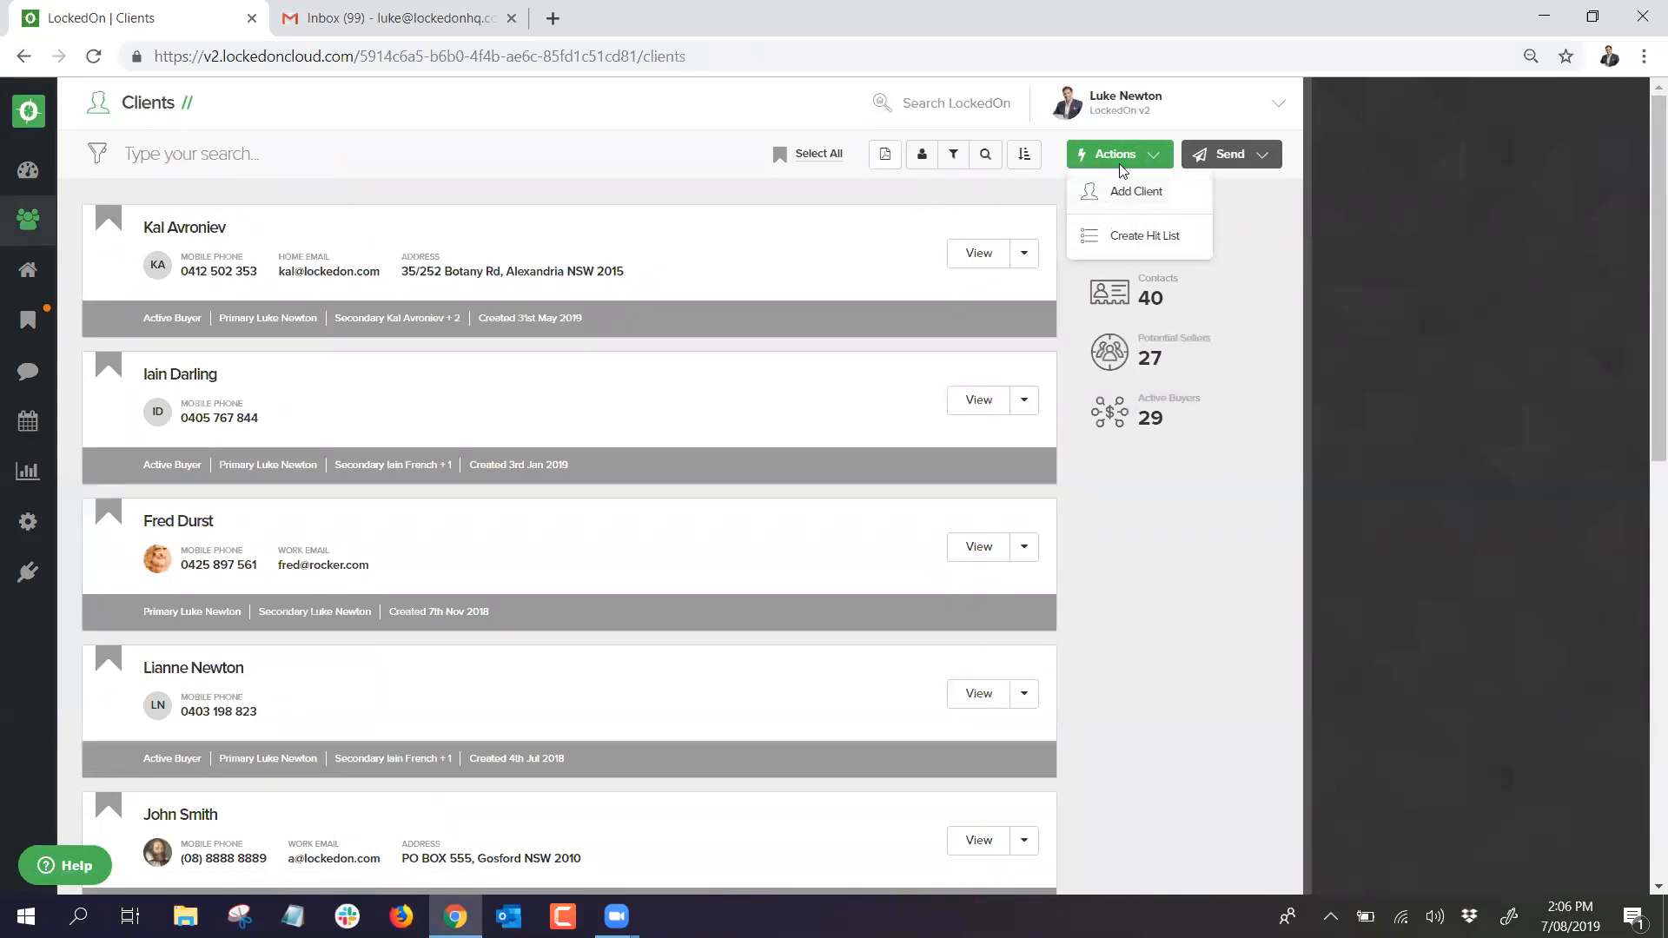
{"action": "left_click", "coordinate": [27, 270]}
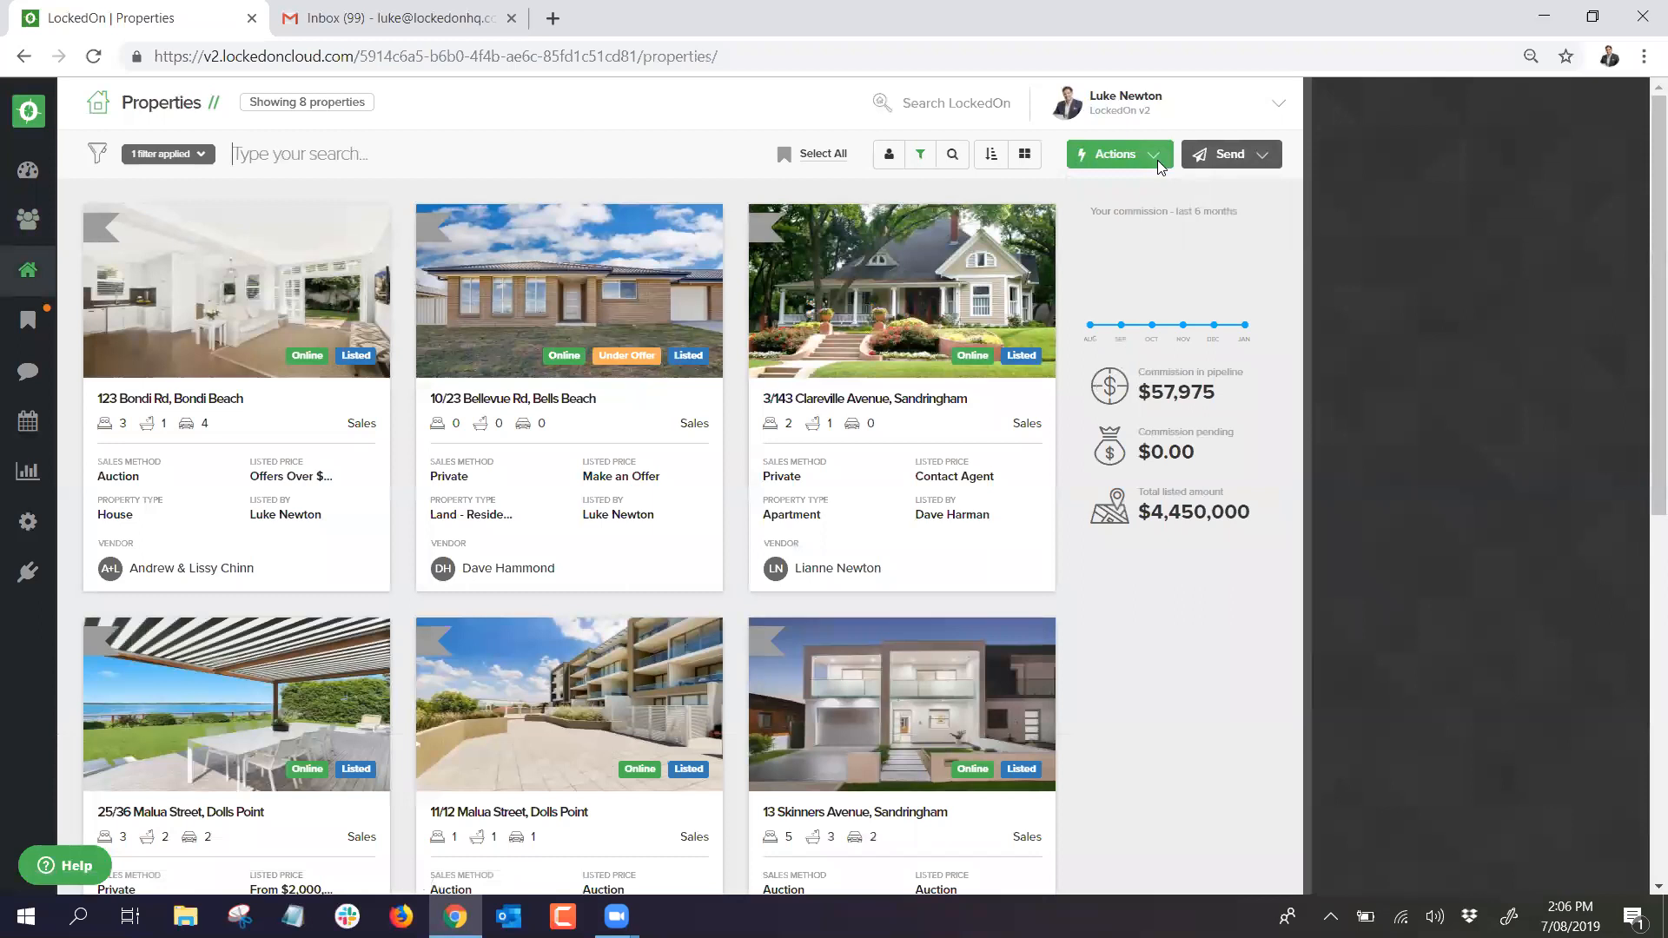
{"action": "left_click", "coordinate": [1151, 155]}
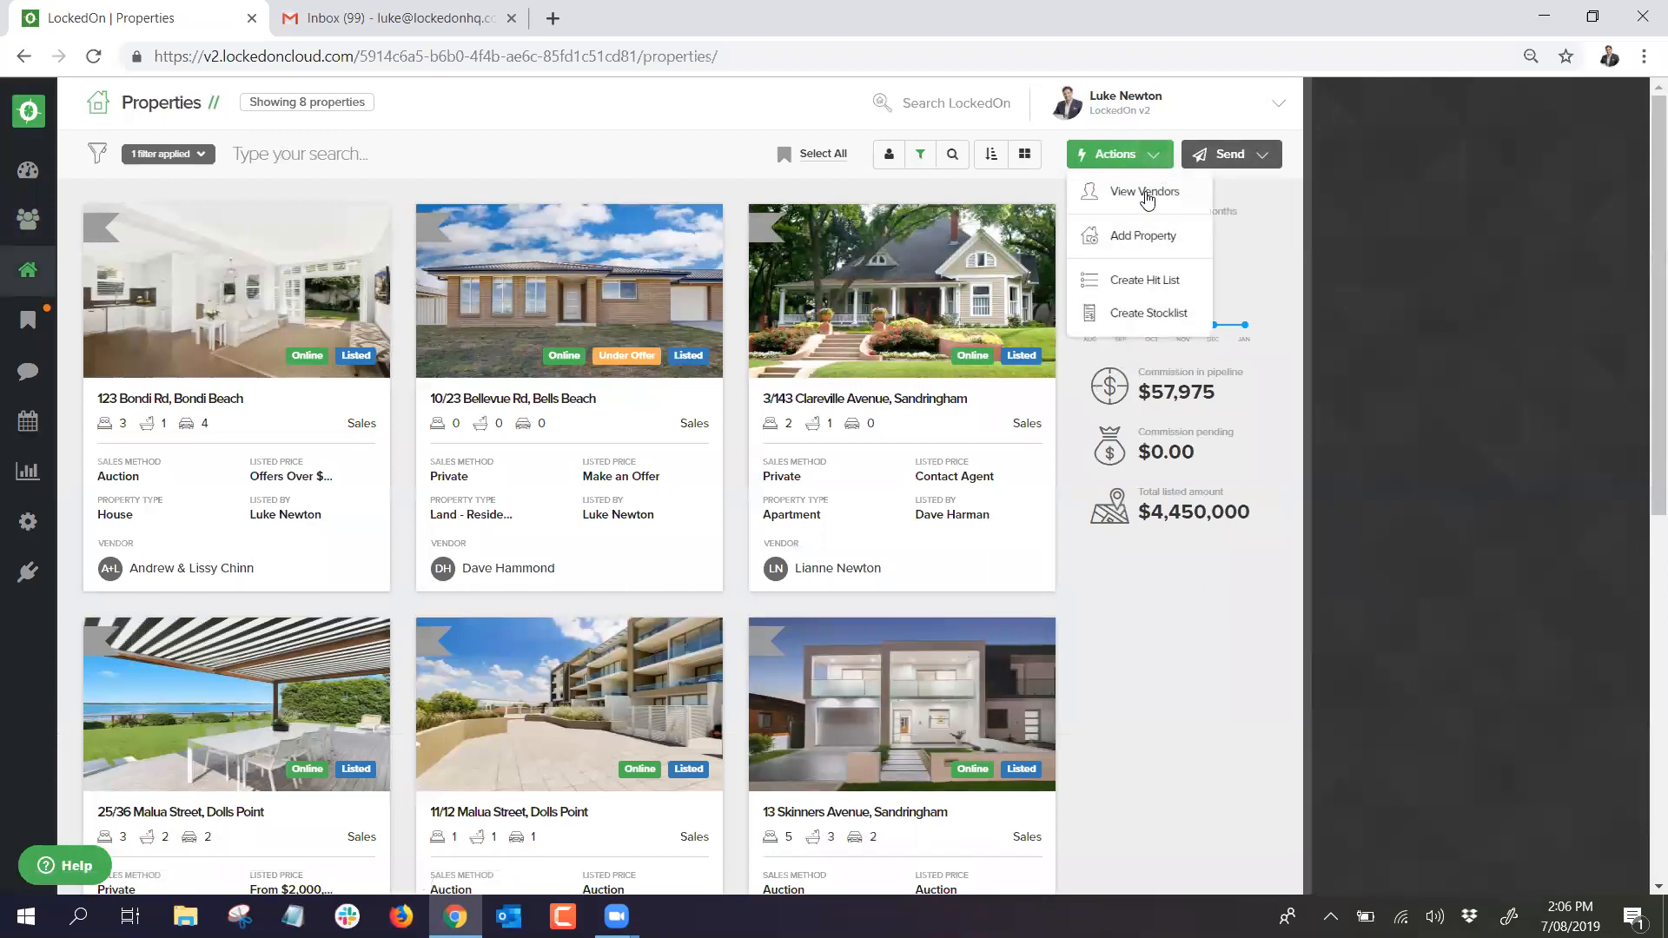
{"action": "left_click", "coordinate": [27, 521]}
{"action": "left_click", "coordinate": [27, 523]}
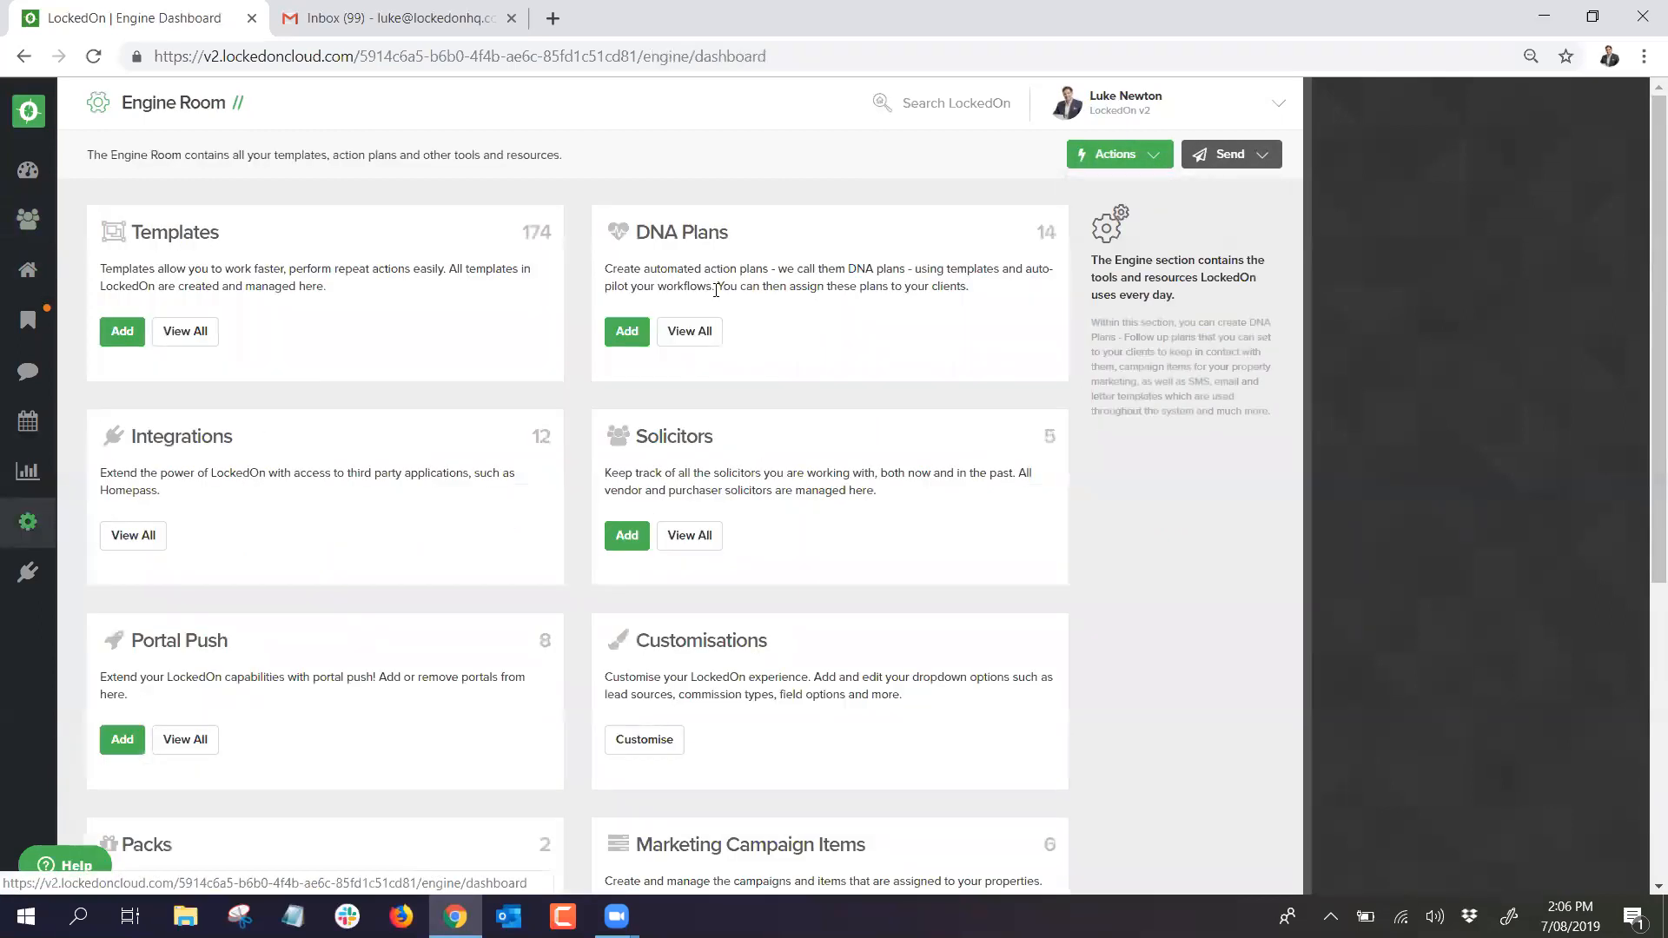
{"action": "left_click", "coordinate": [1116, 161]}
{"action": "left_click", "coordinate": [955, 172]}
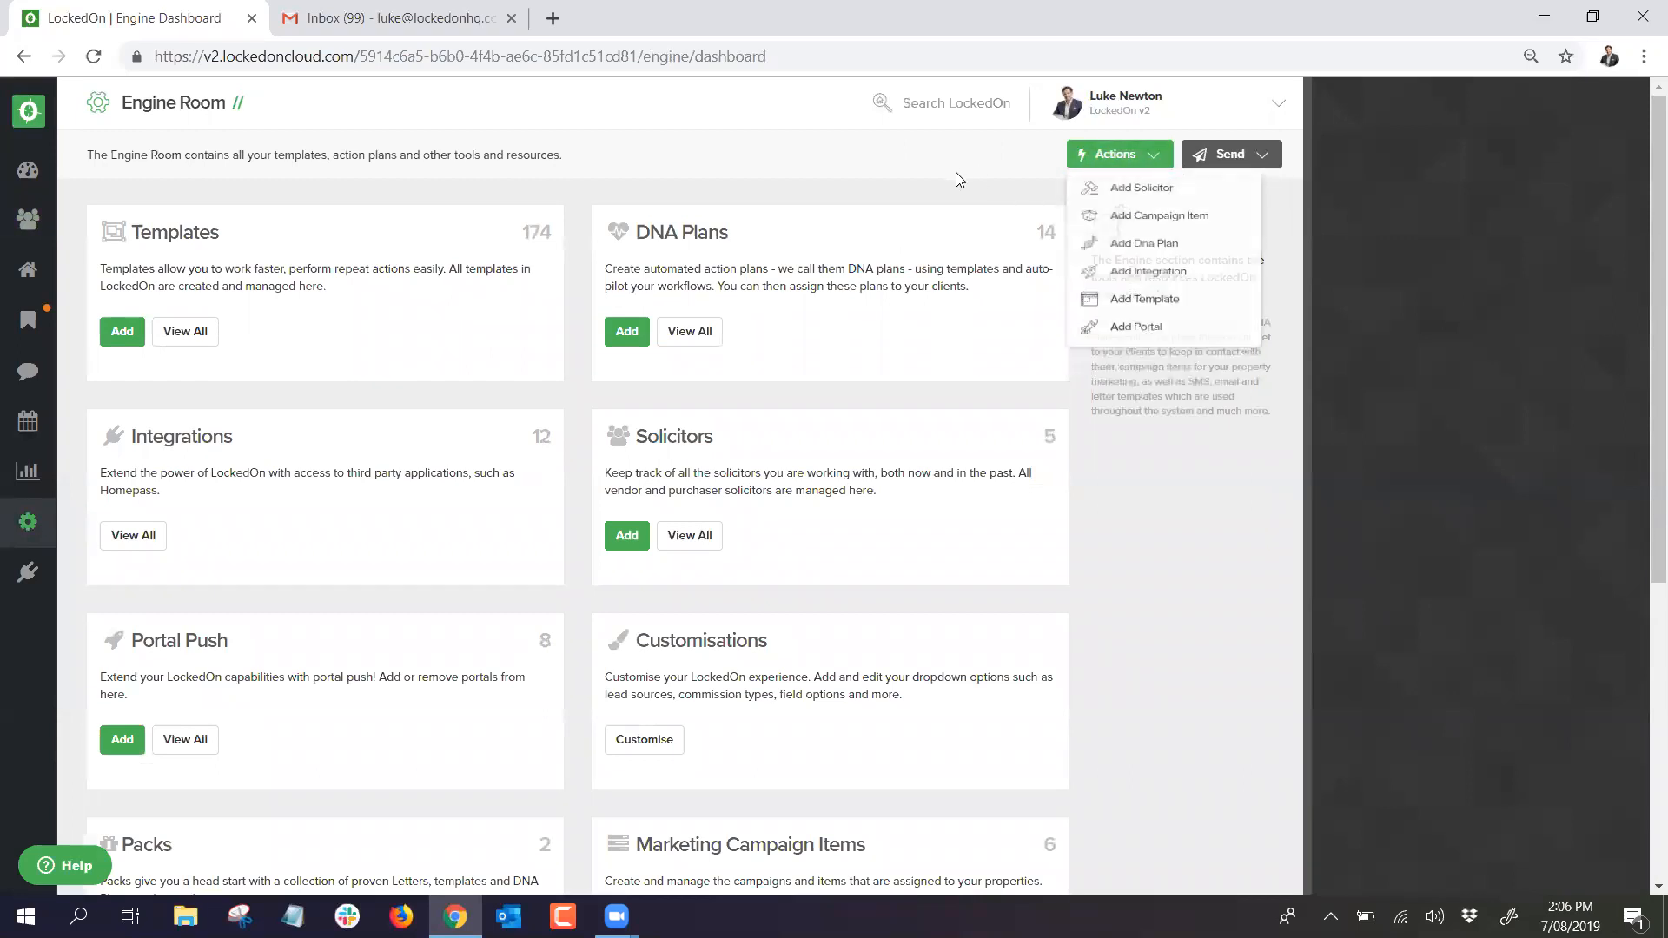
{"action": "left_click", "coordinate": [1103, 157]}
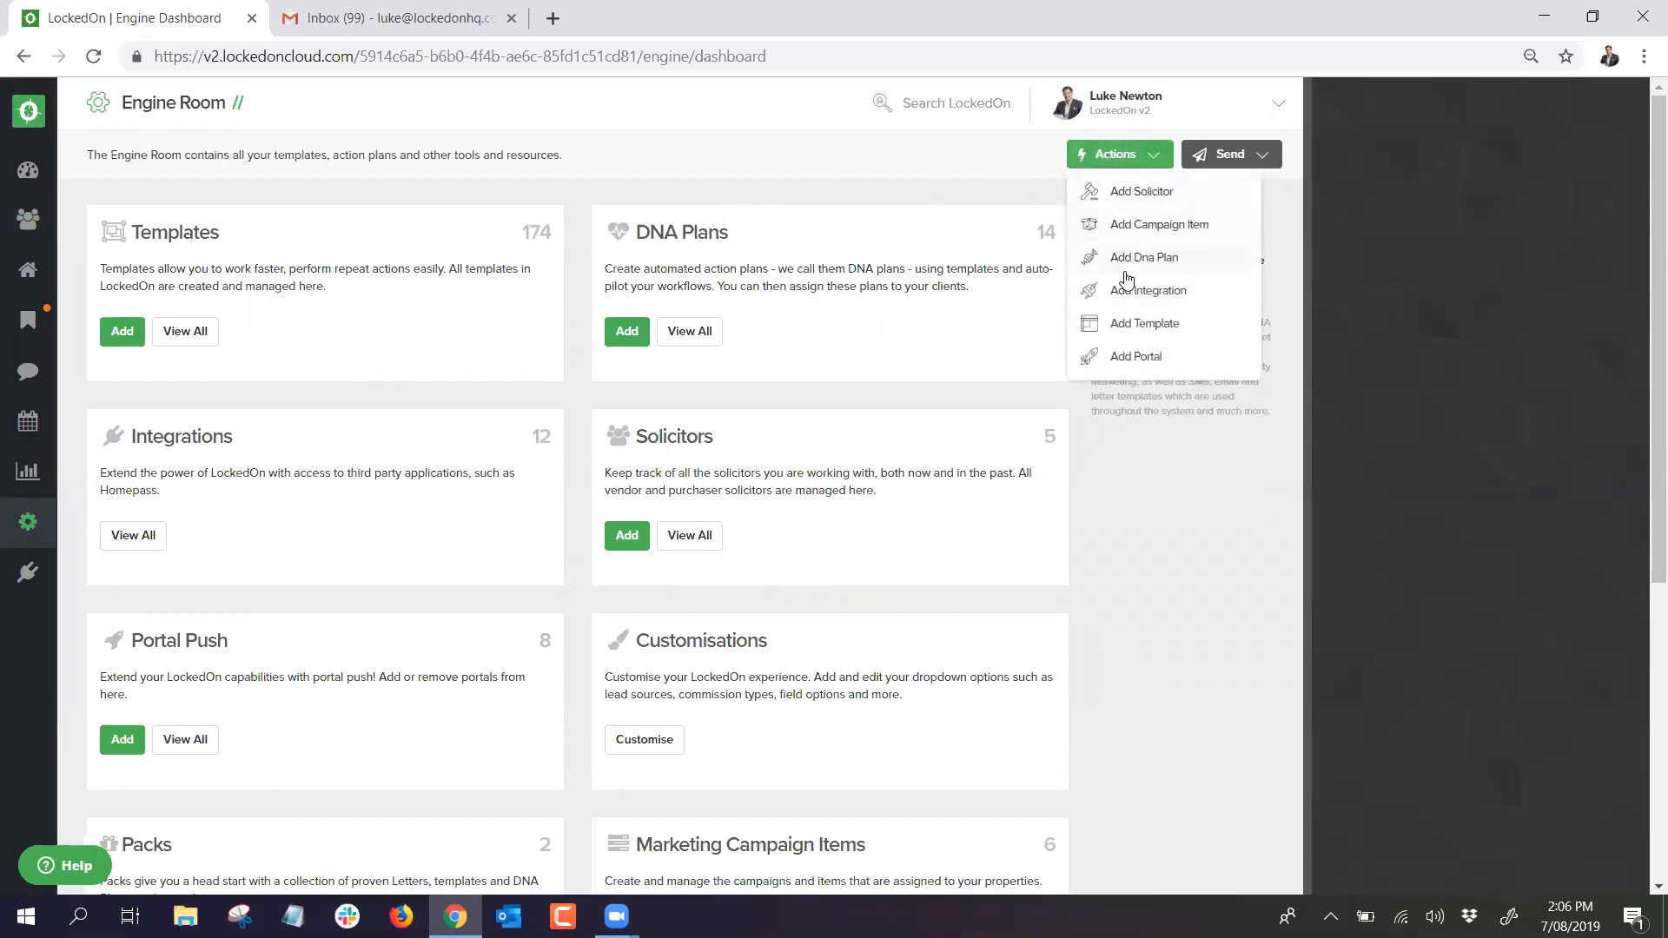
{"action": "left_click", "coordinate": [27, 222]}
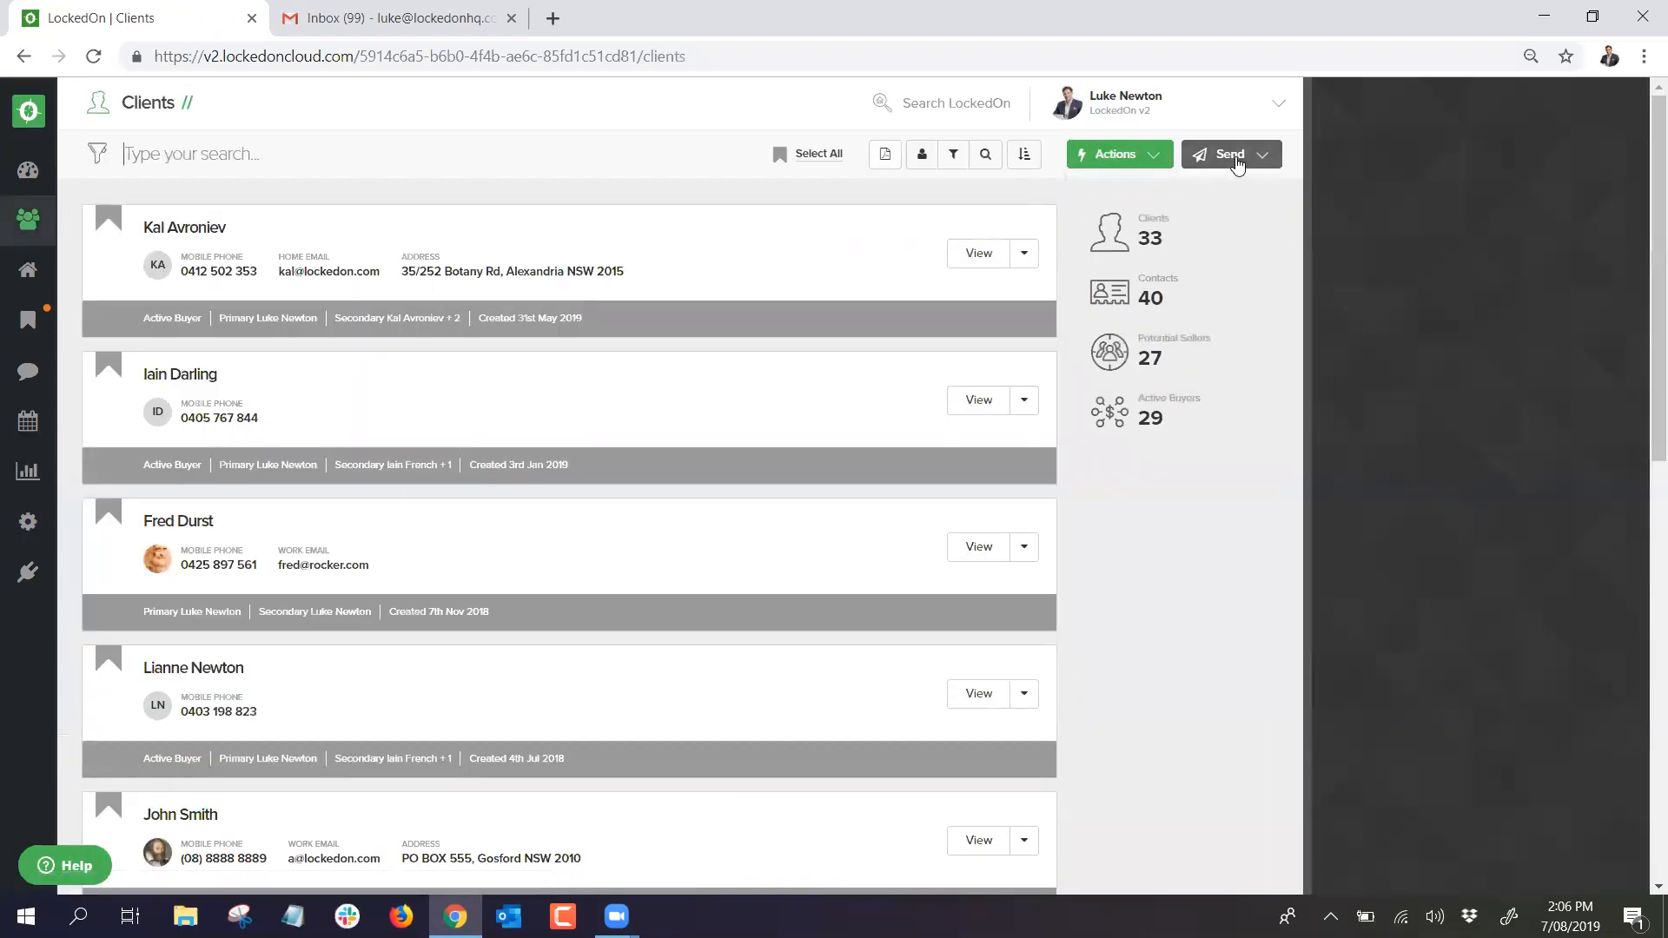
Step: Check the Send options, view the first buyer client's summary, then return to the Dashboard
{"action": "left_click", "coordinate": [1240, 163]}
{"action": "left_click", "coordinate": [1215, 158]}
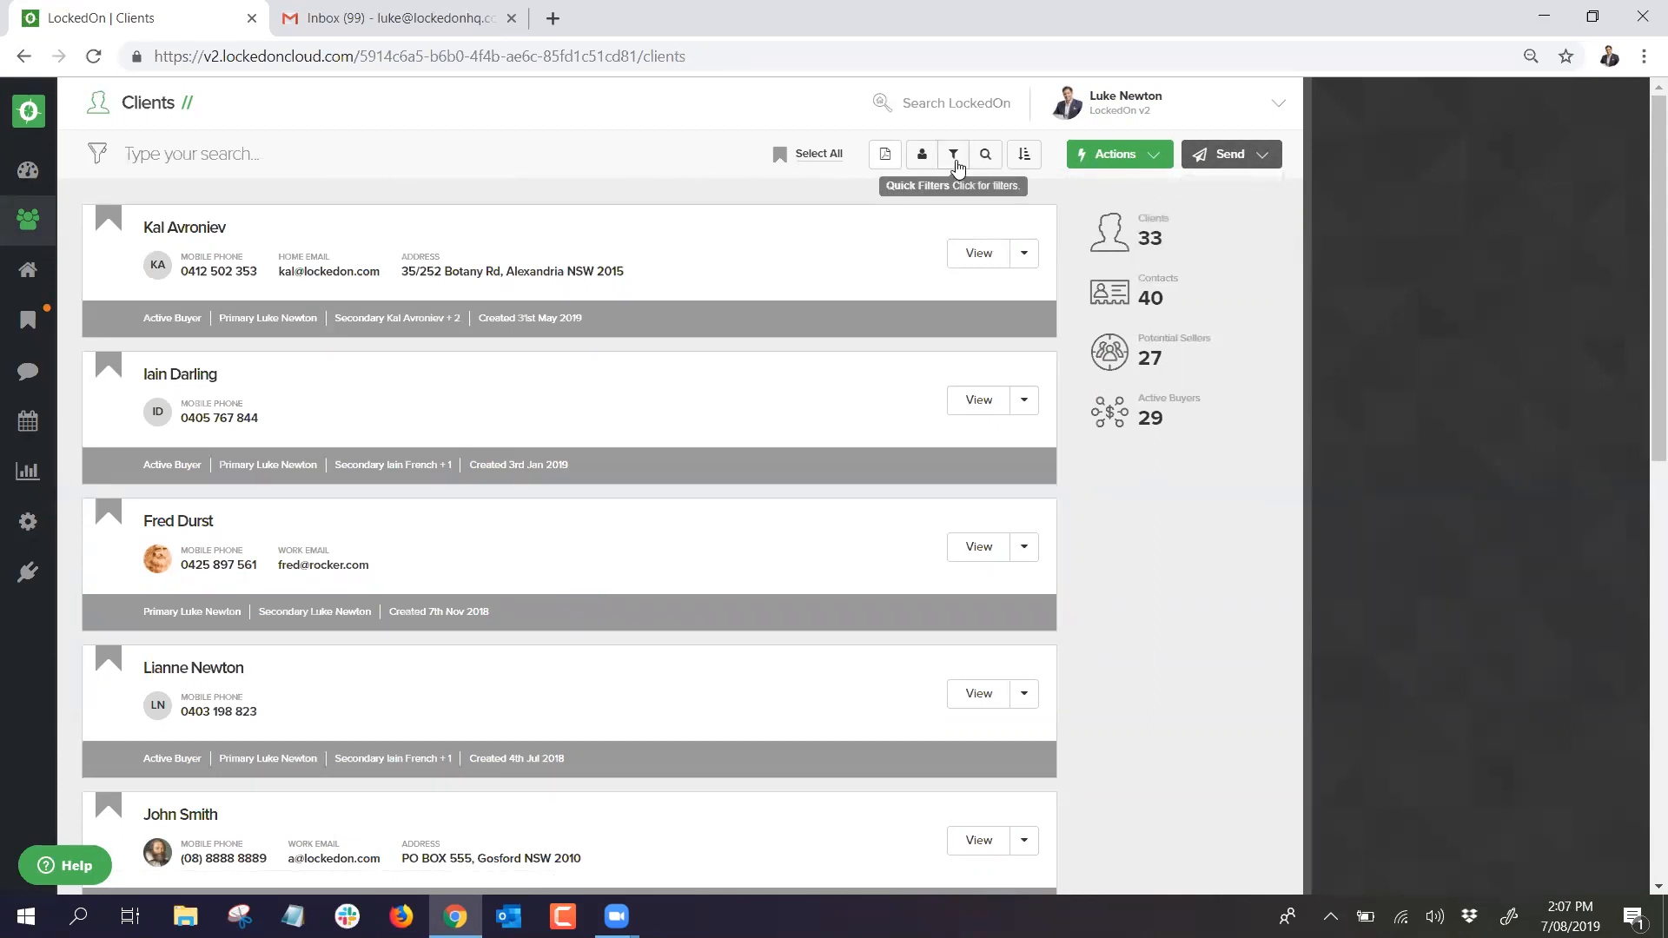
{"action": "left_click", "coordinate": [167, 230]}
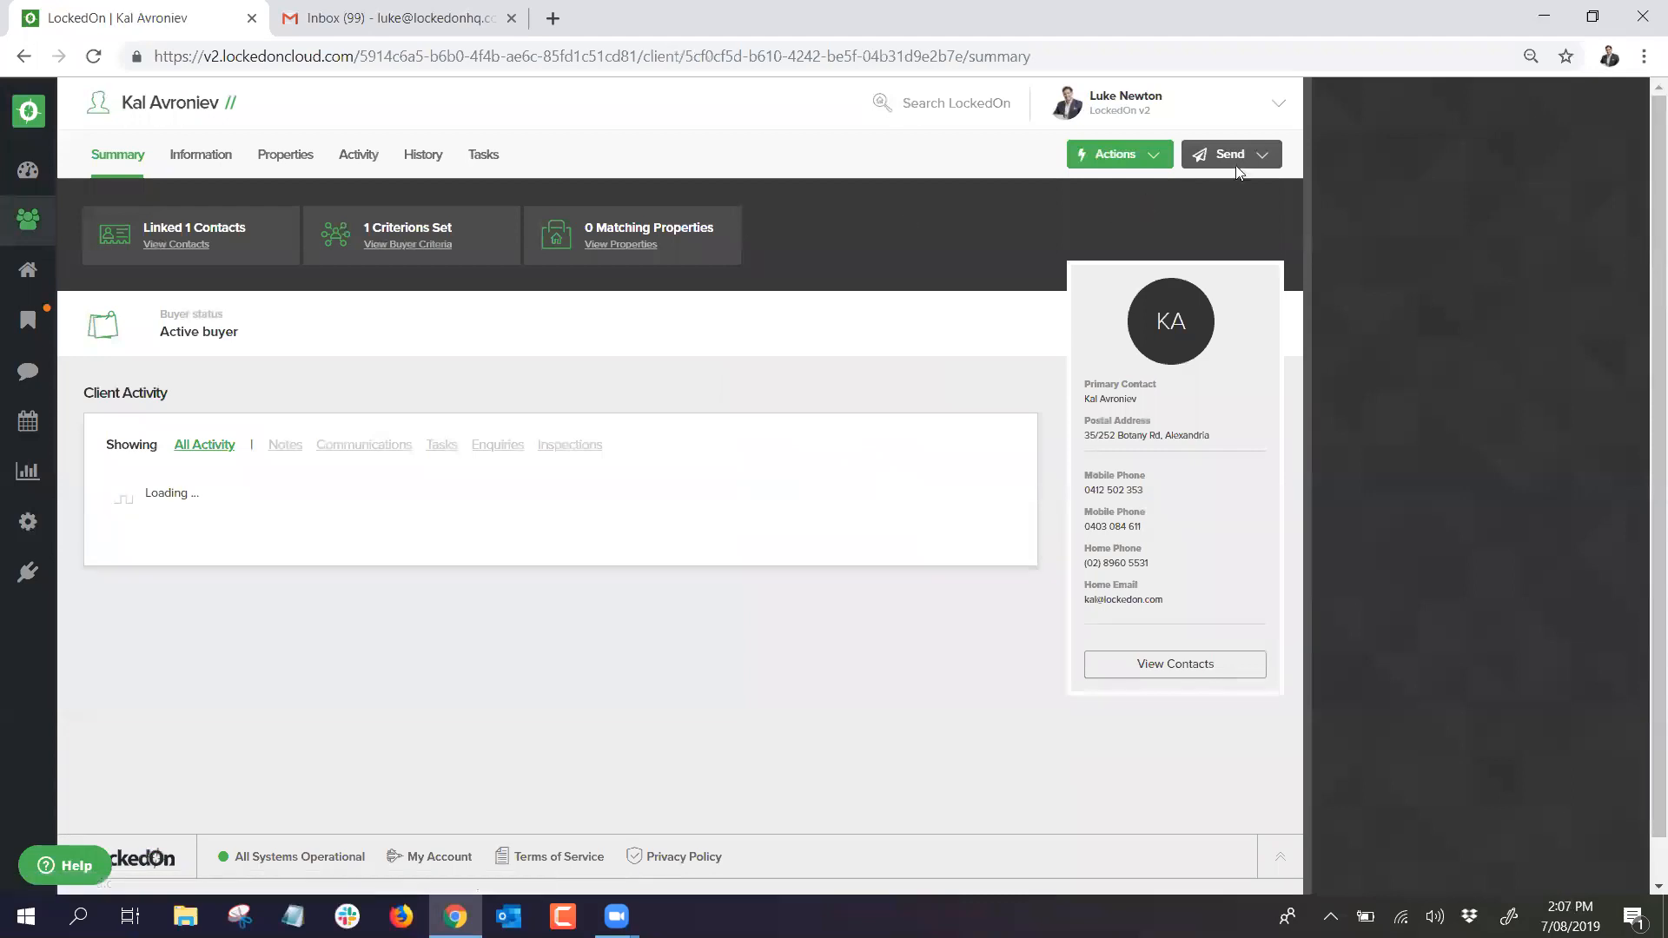
{"action": "left_click", "coordinate": [1242, 161]}
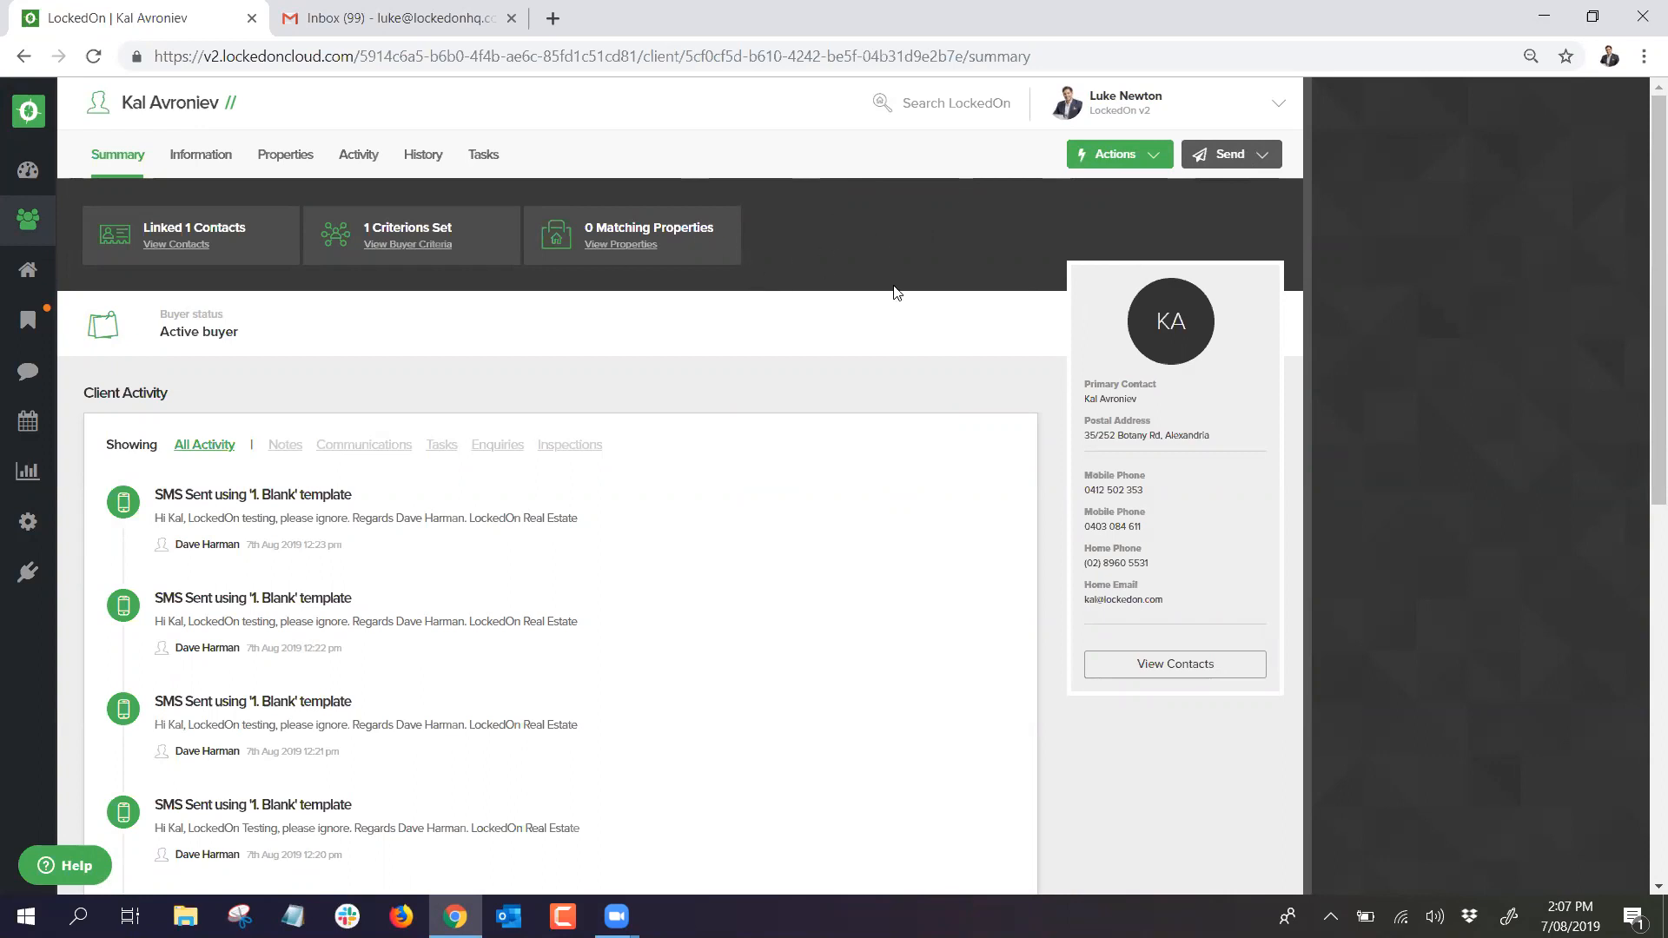
{"action": "left_click_drag", "start_coordinate": [669, 352], "coordinate": [68, 240]}
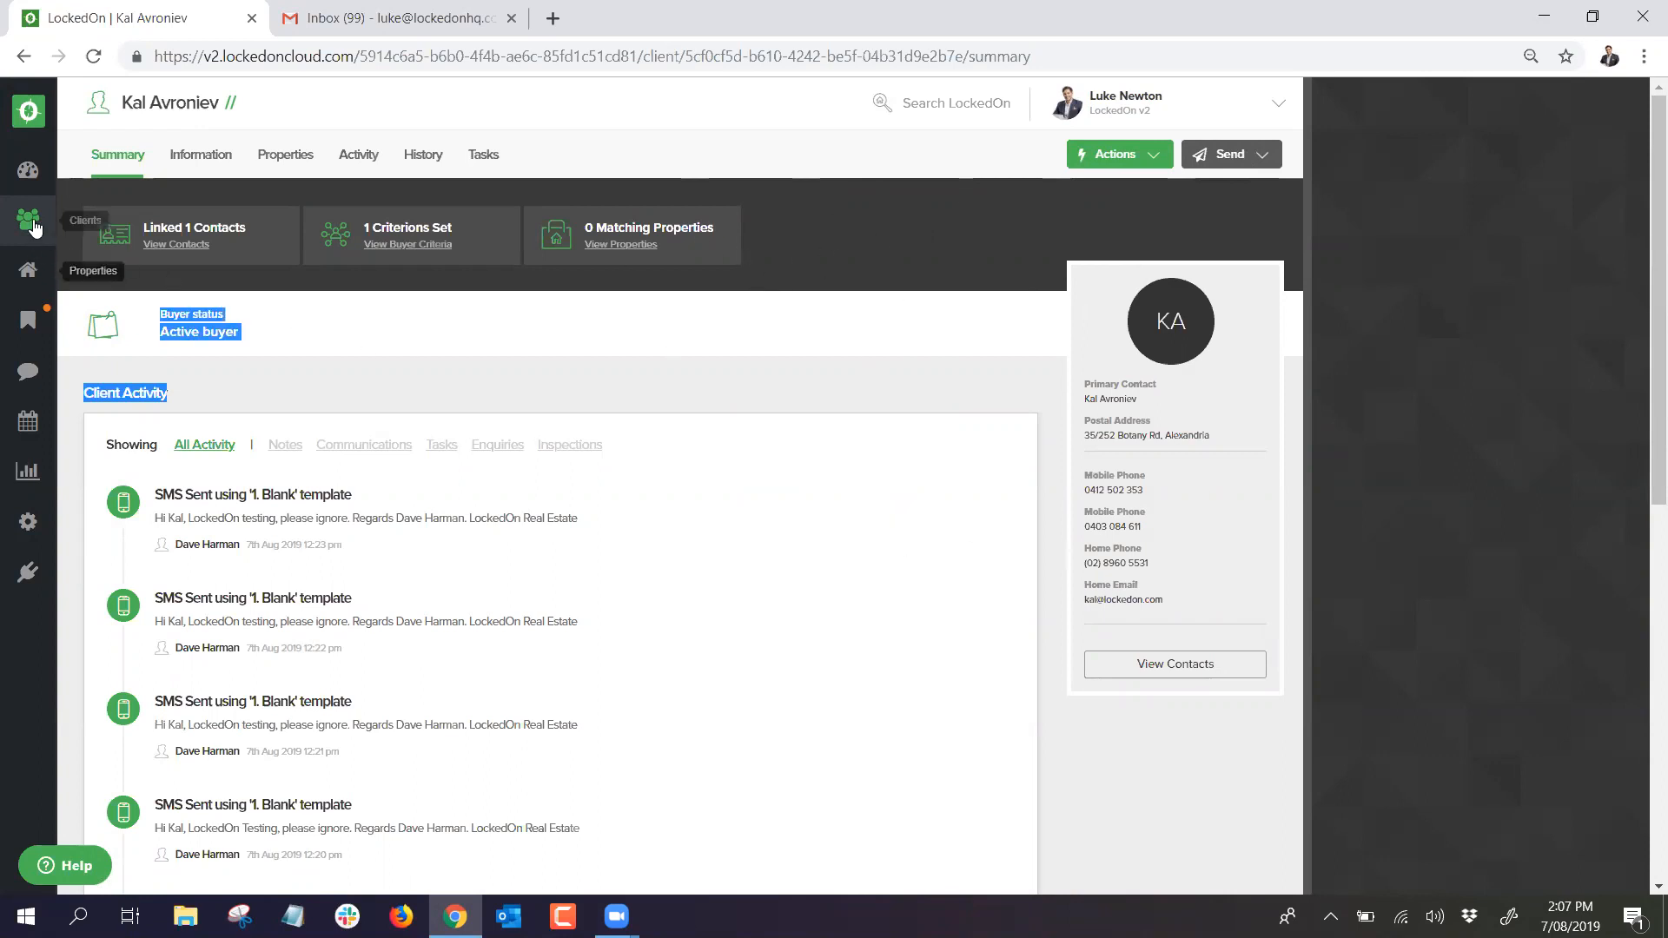
{"action": "left_click", "coordinate": [24, 173]}
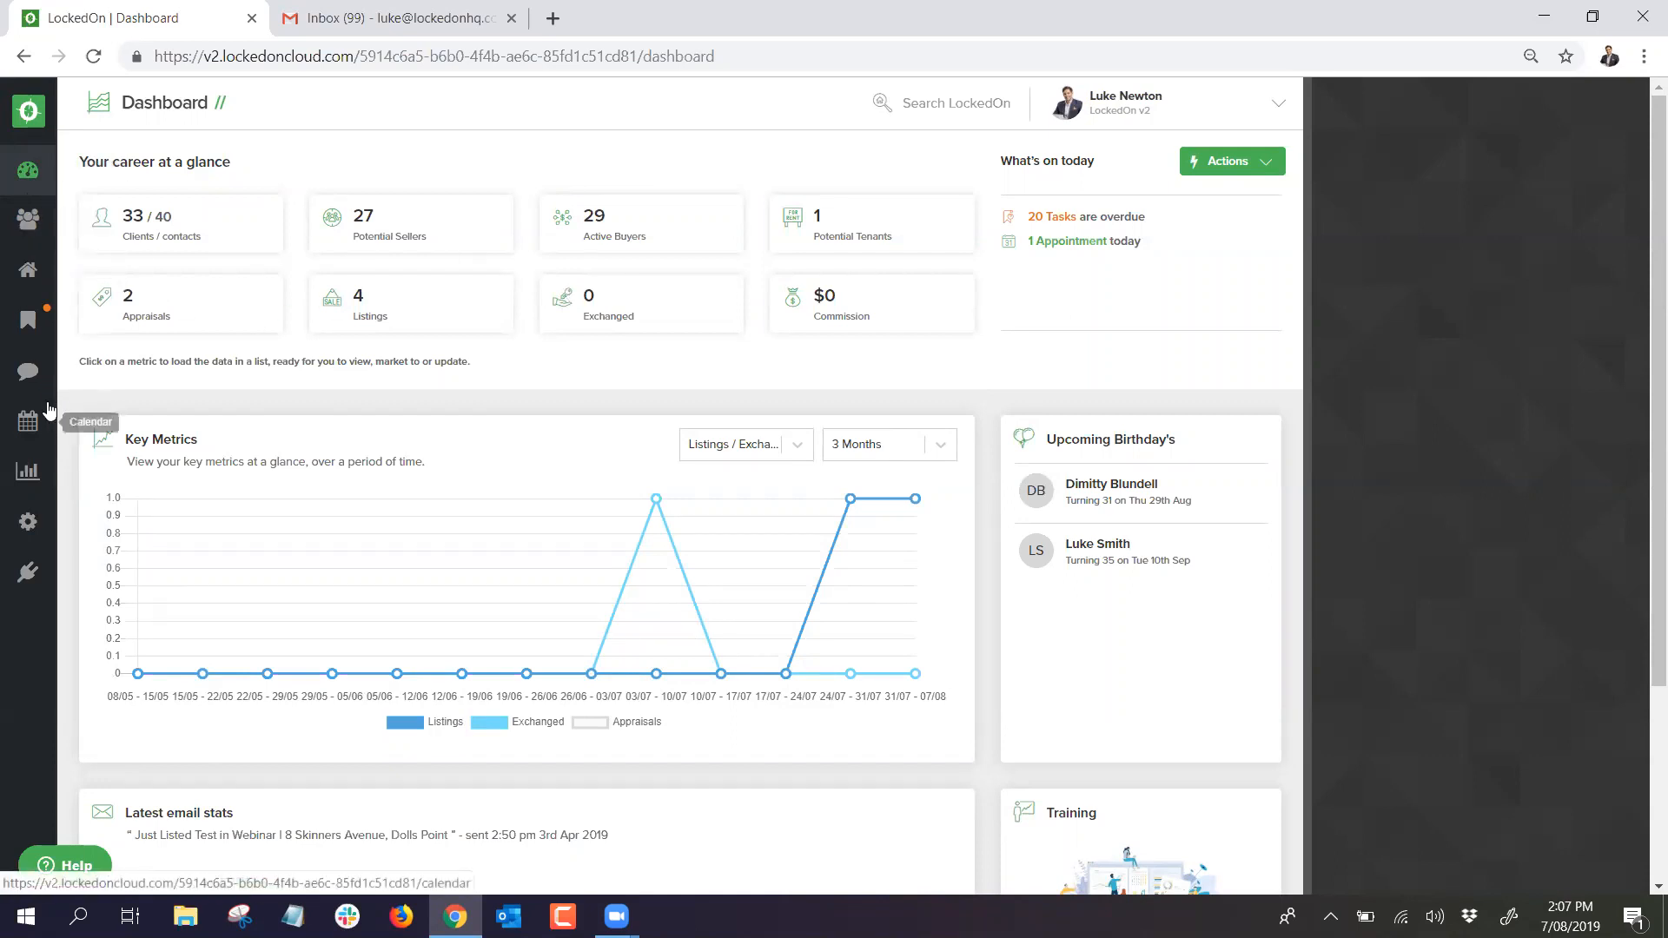
Step: Browse the Engine Room cards and open Customisations to show the 17 Lead Sources
{"action": "left_click", "coordinate": [25, 536]}
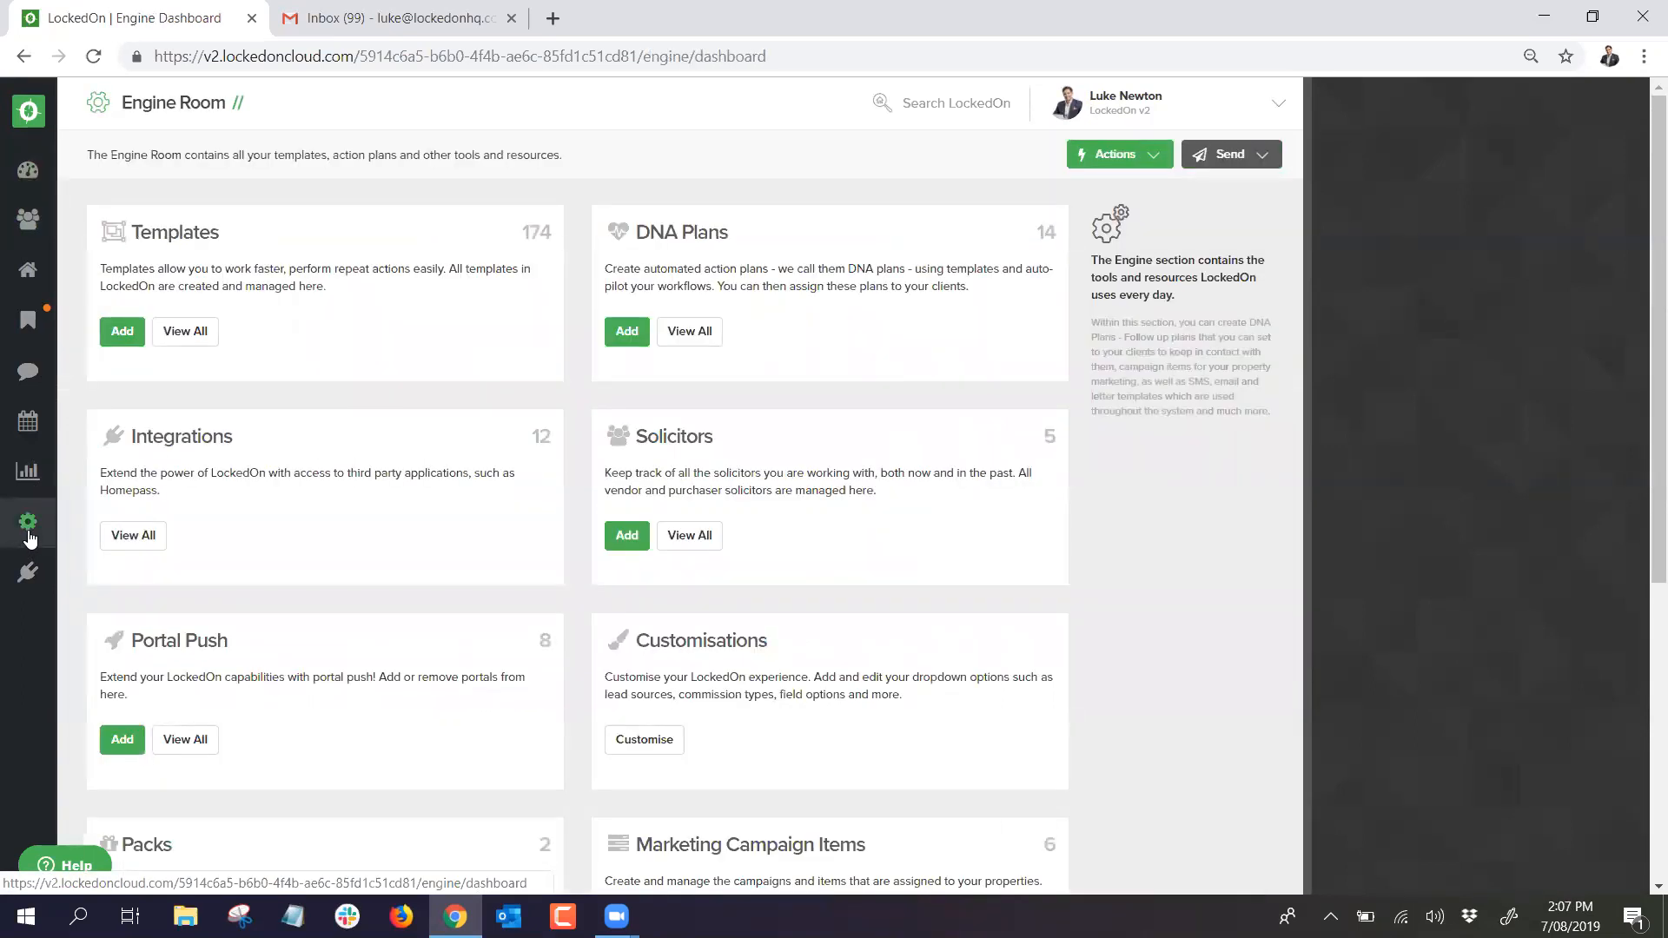
{"action": "scroll", "coordinate": [357, 389], "scroll_direction": "down", "scroll_amount": 2}
{"action": "scroll", "coordinate": [356, 388], "scroll_direction": "down", "scroll_amount": 2}
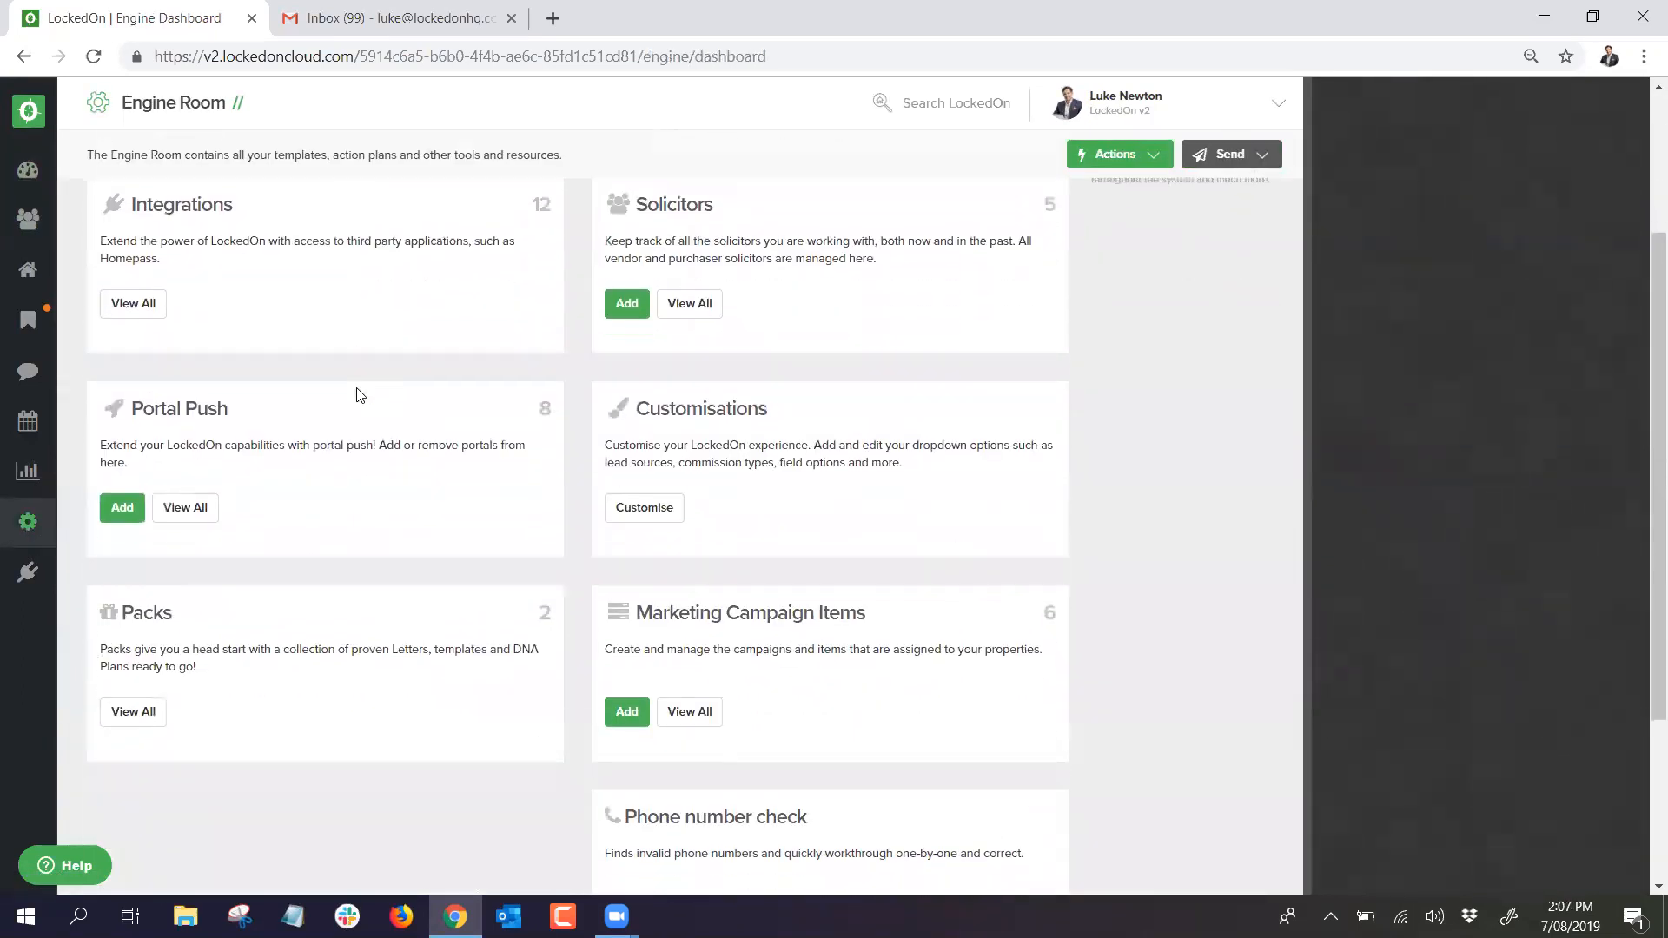
{"action": "scroll", "coordinate": [356, 388], "scroll_direction": "up", "scroll_amount": 5}
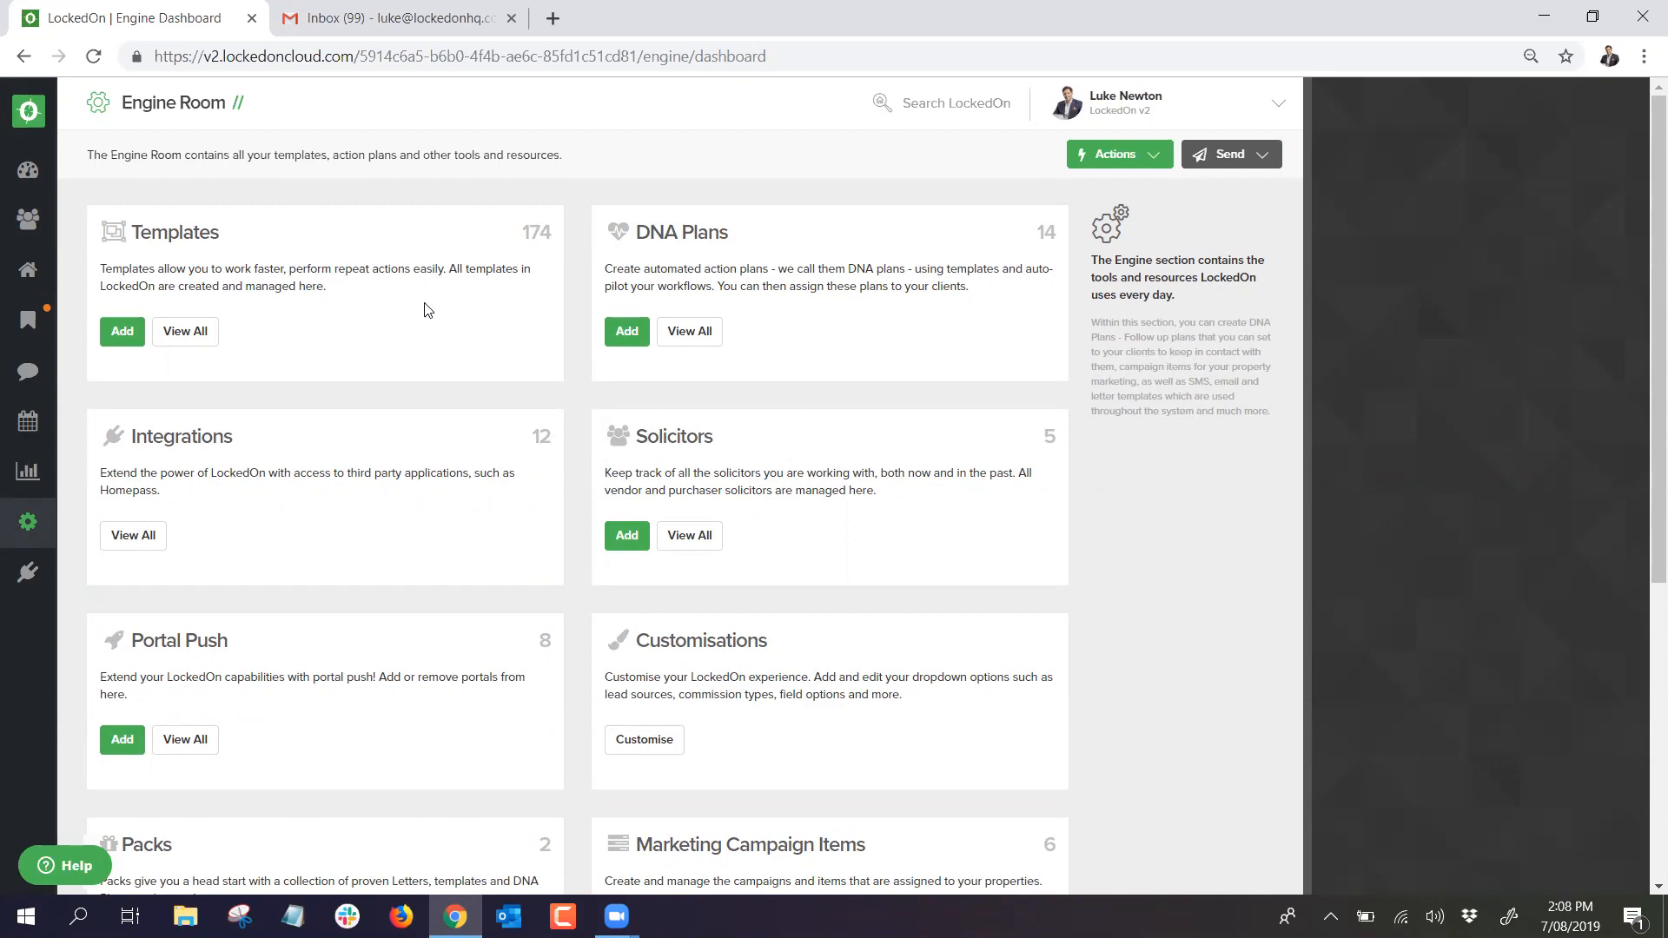
{"action": "double_click", "coordinate": [170, 228]}
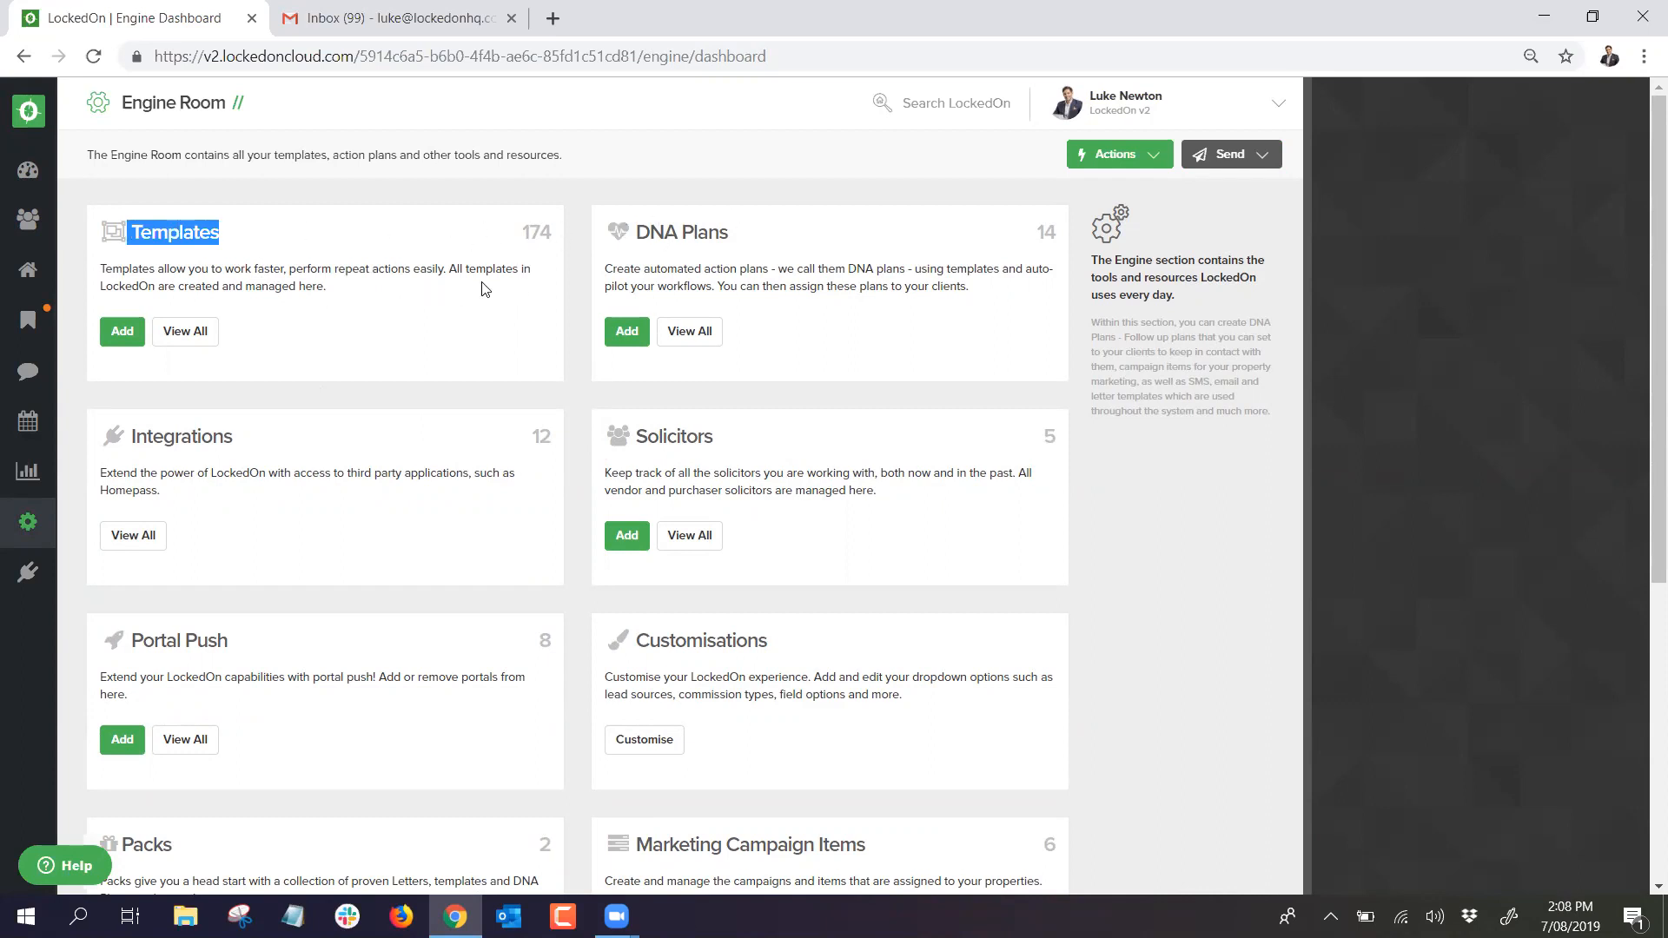
{"action": "left_click", "coordinate": [482, 236]}
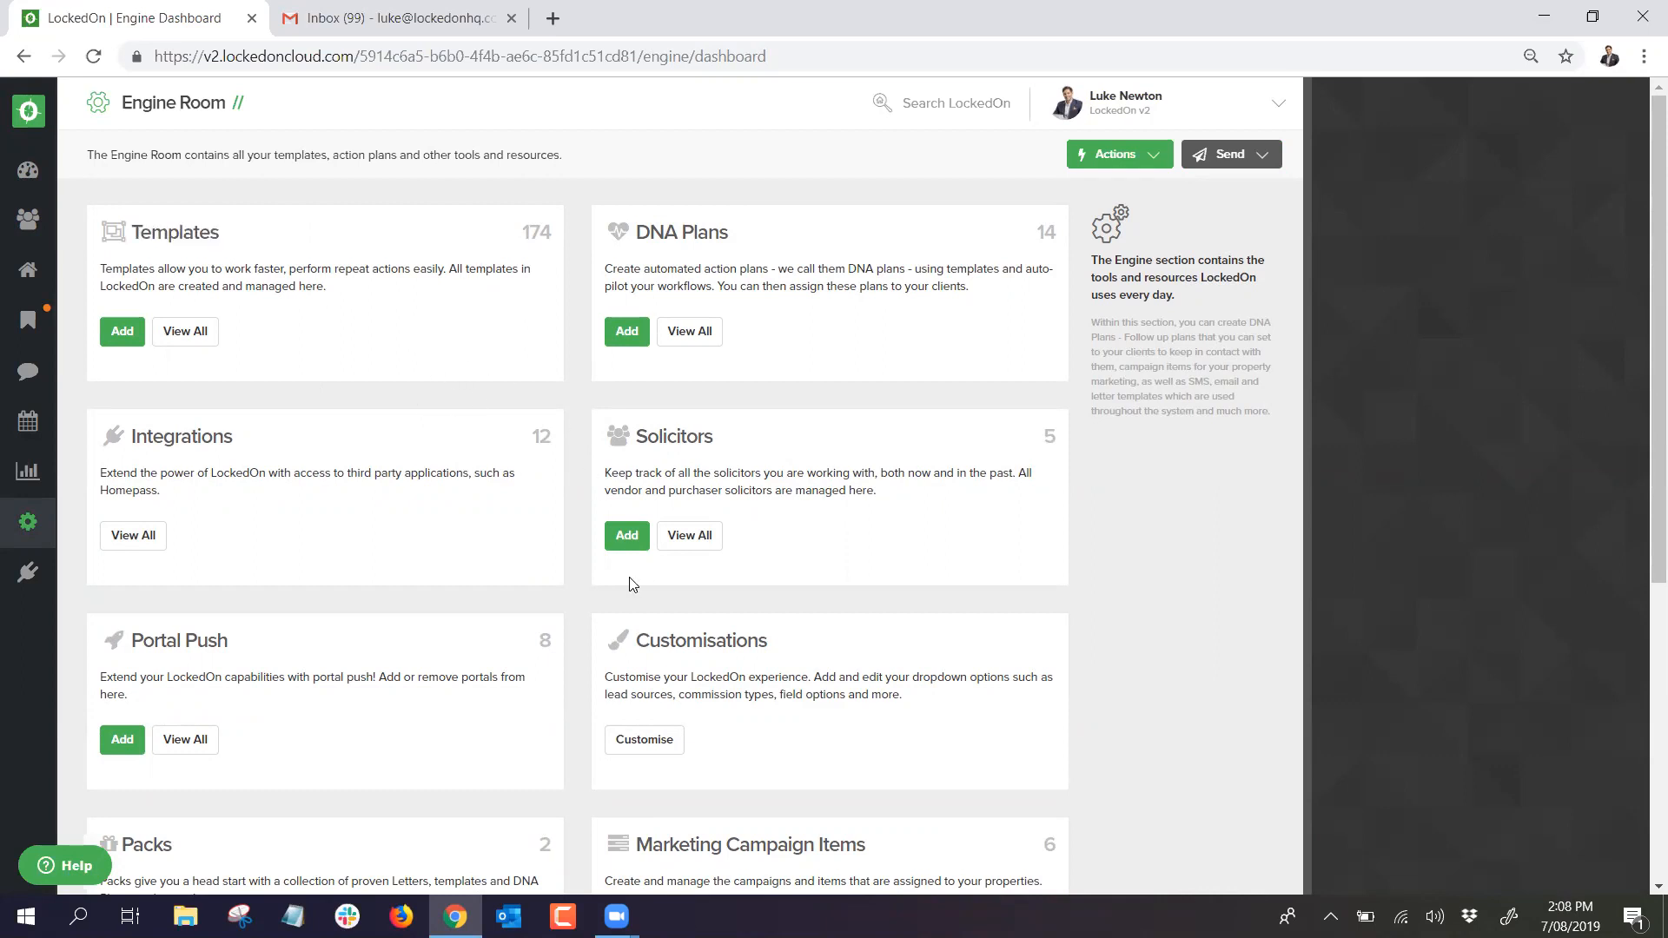
{"action": "left_click", "coordinate": [644, 741]}
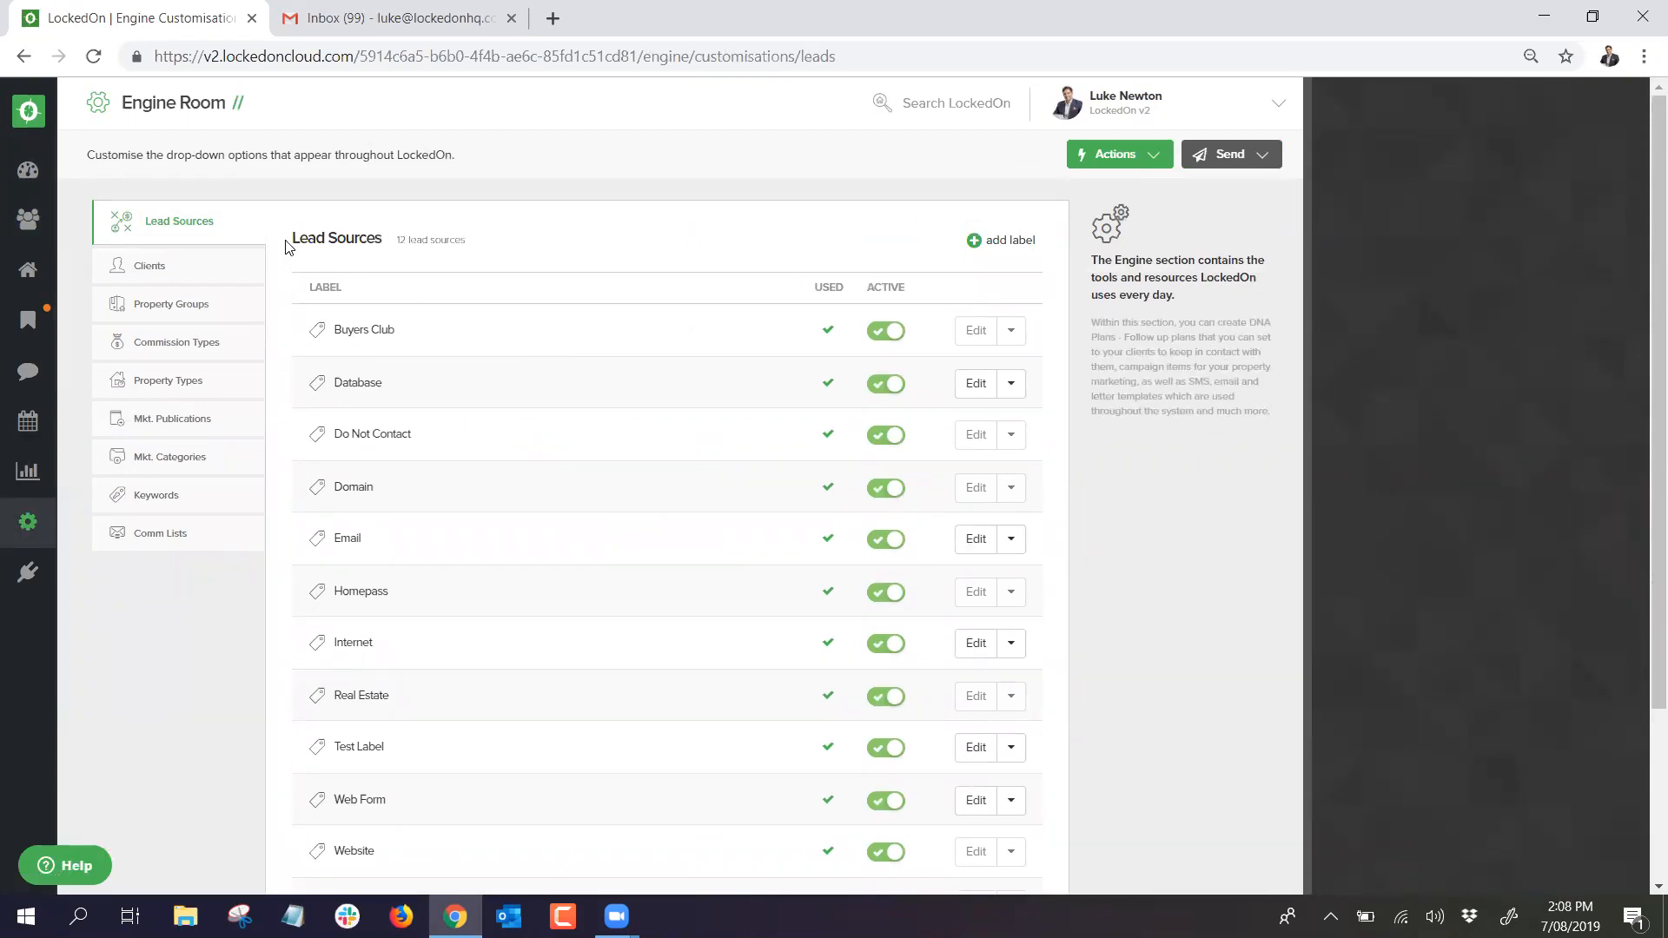
Step: Browse the client label, property group, commission type, lead source and keyword label lists
{"action": "left_click", "coordinate": [179, 268]}
{"action": "left_click", "coordinate": [169, 300]}
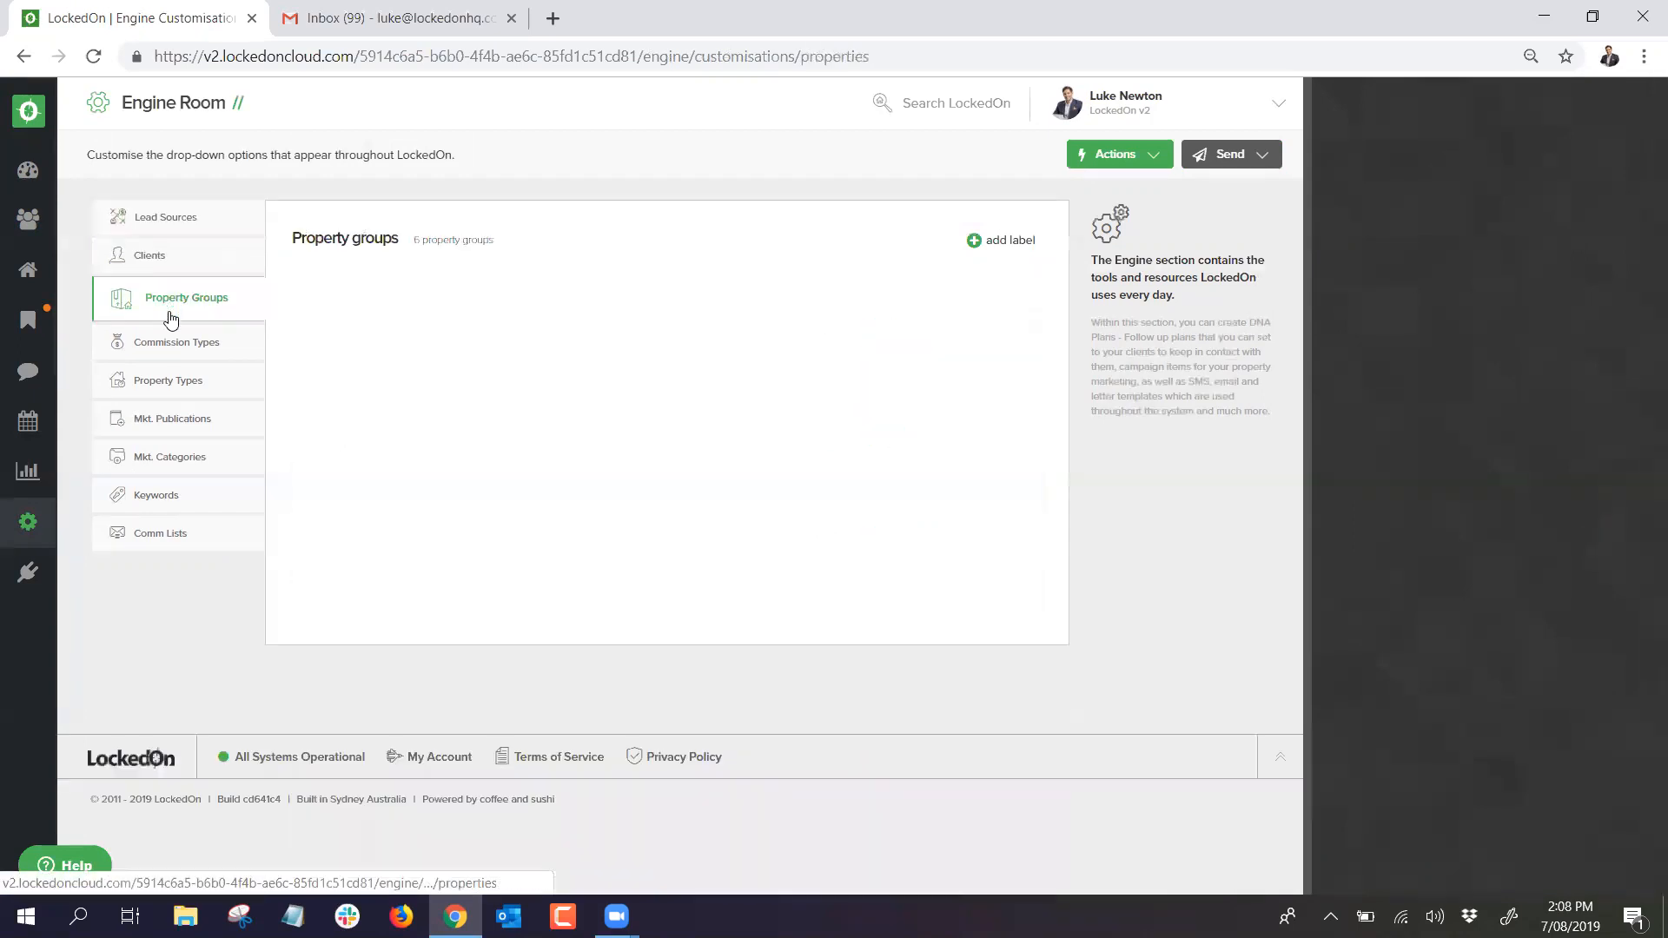
{"action": "left_click", "coordinate": [173, 352]}
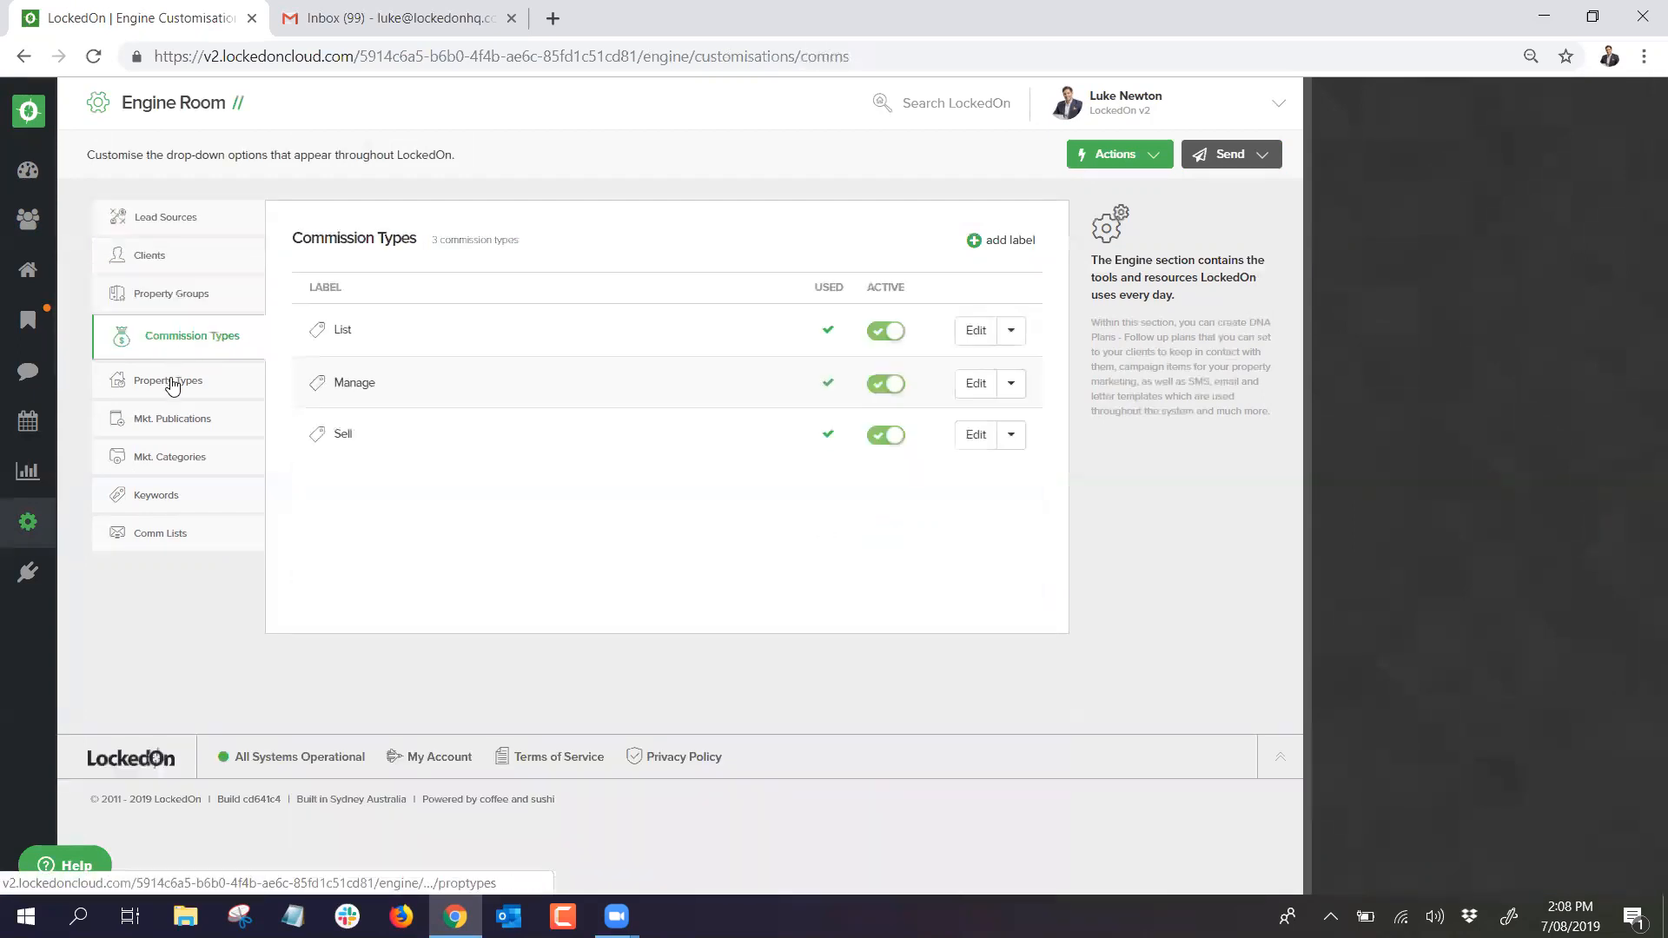
{"action": "left_click", "coordinate": [154, 231]}
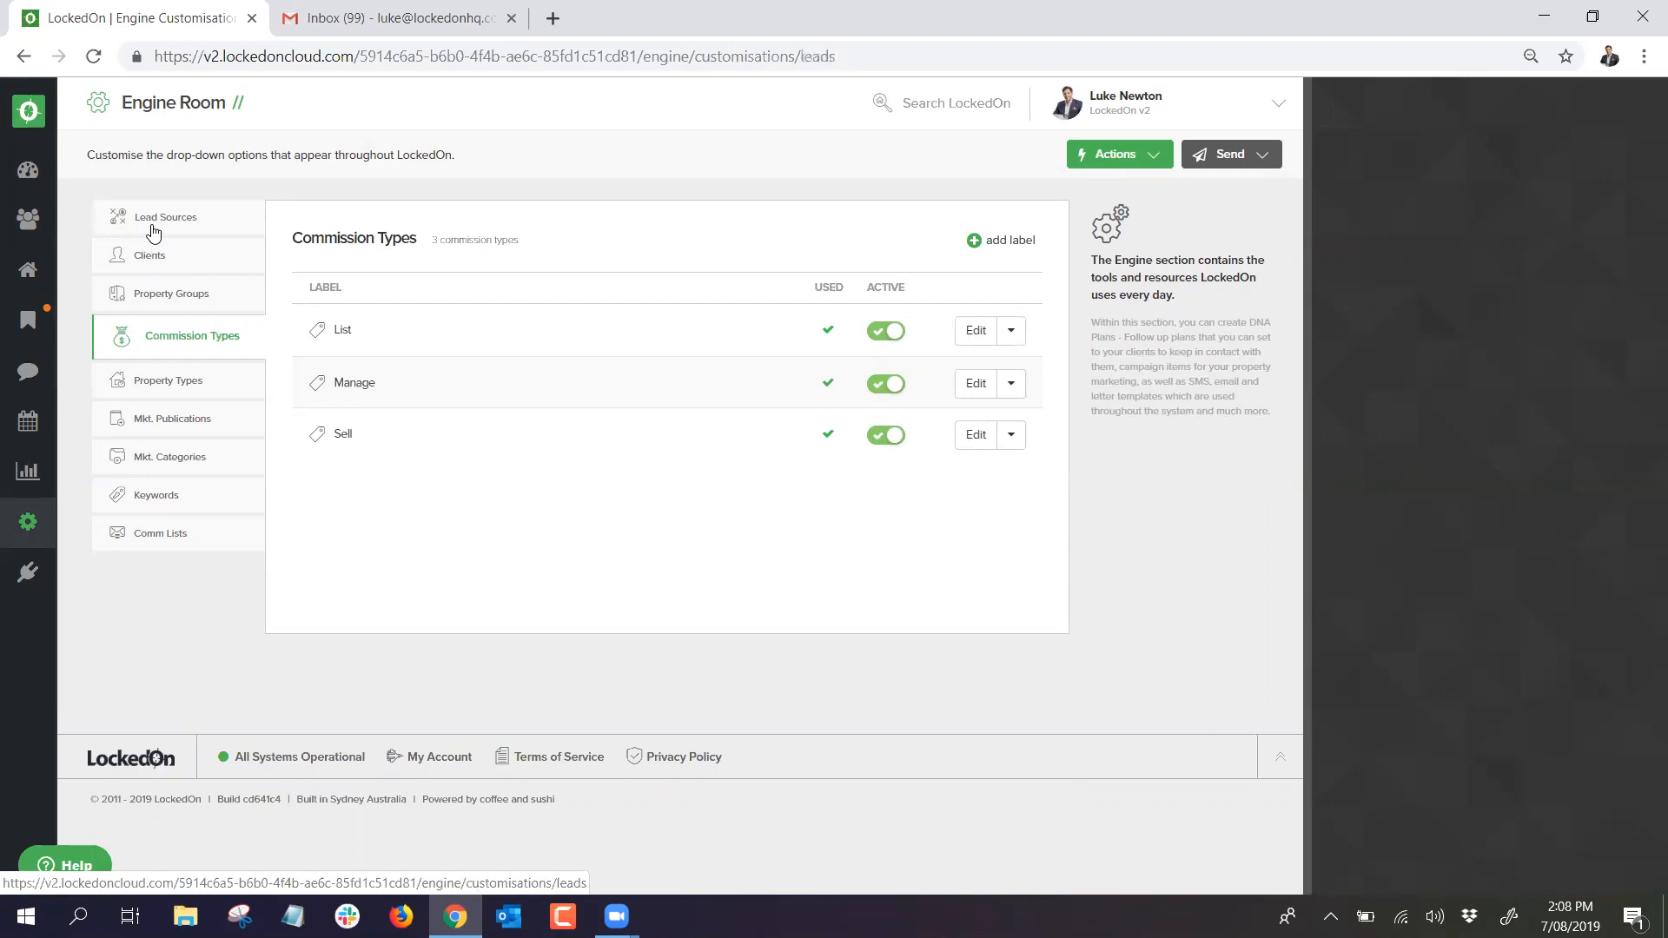
{"action": "left_click", "coordinate": [207, 270]}
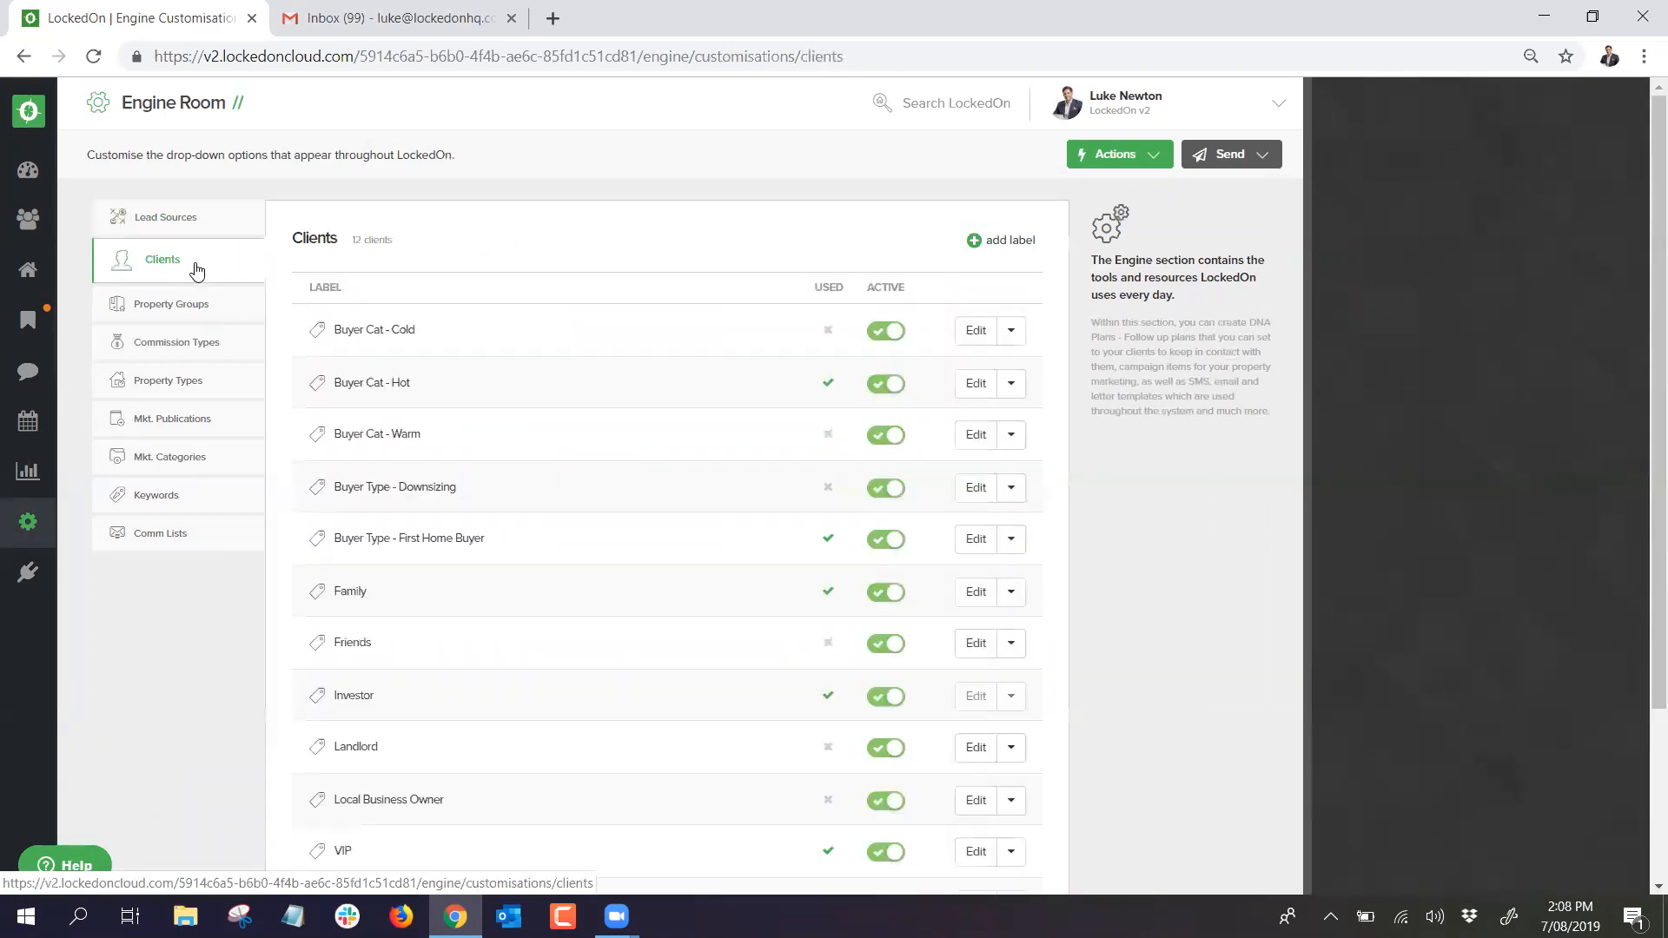
{"action": "left_click", "coordinate": [168, 321]}
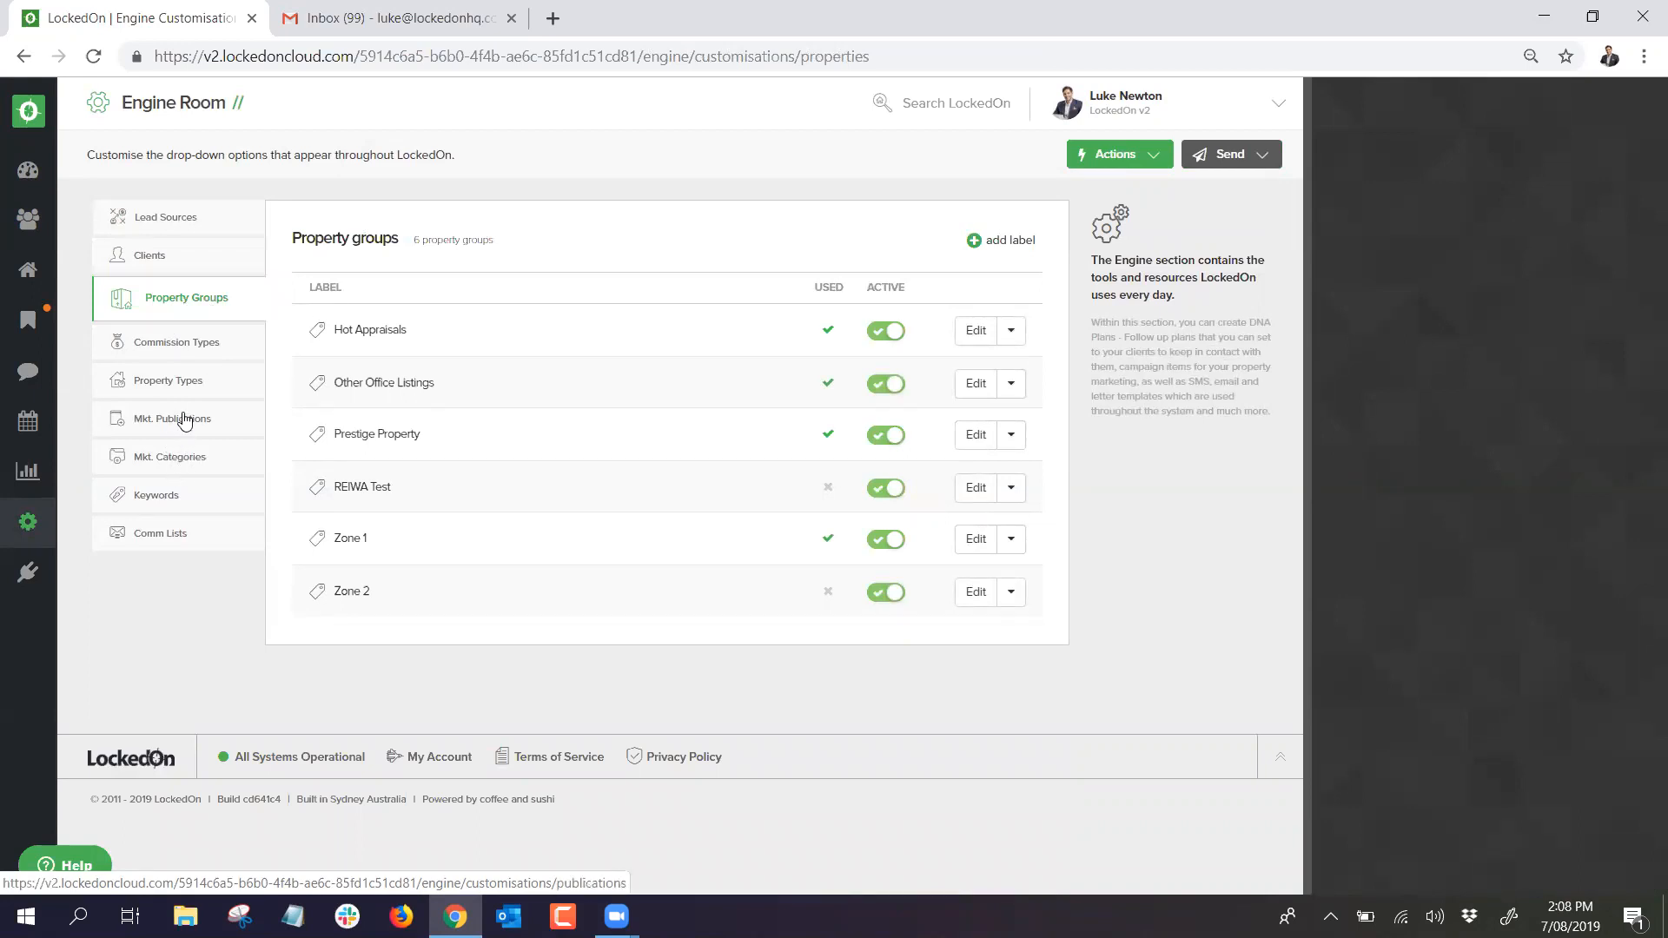
{"action": "left_click", "coordinate": [169, 497]}
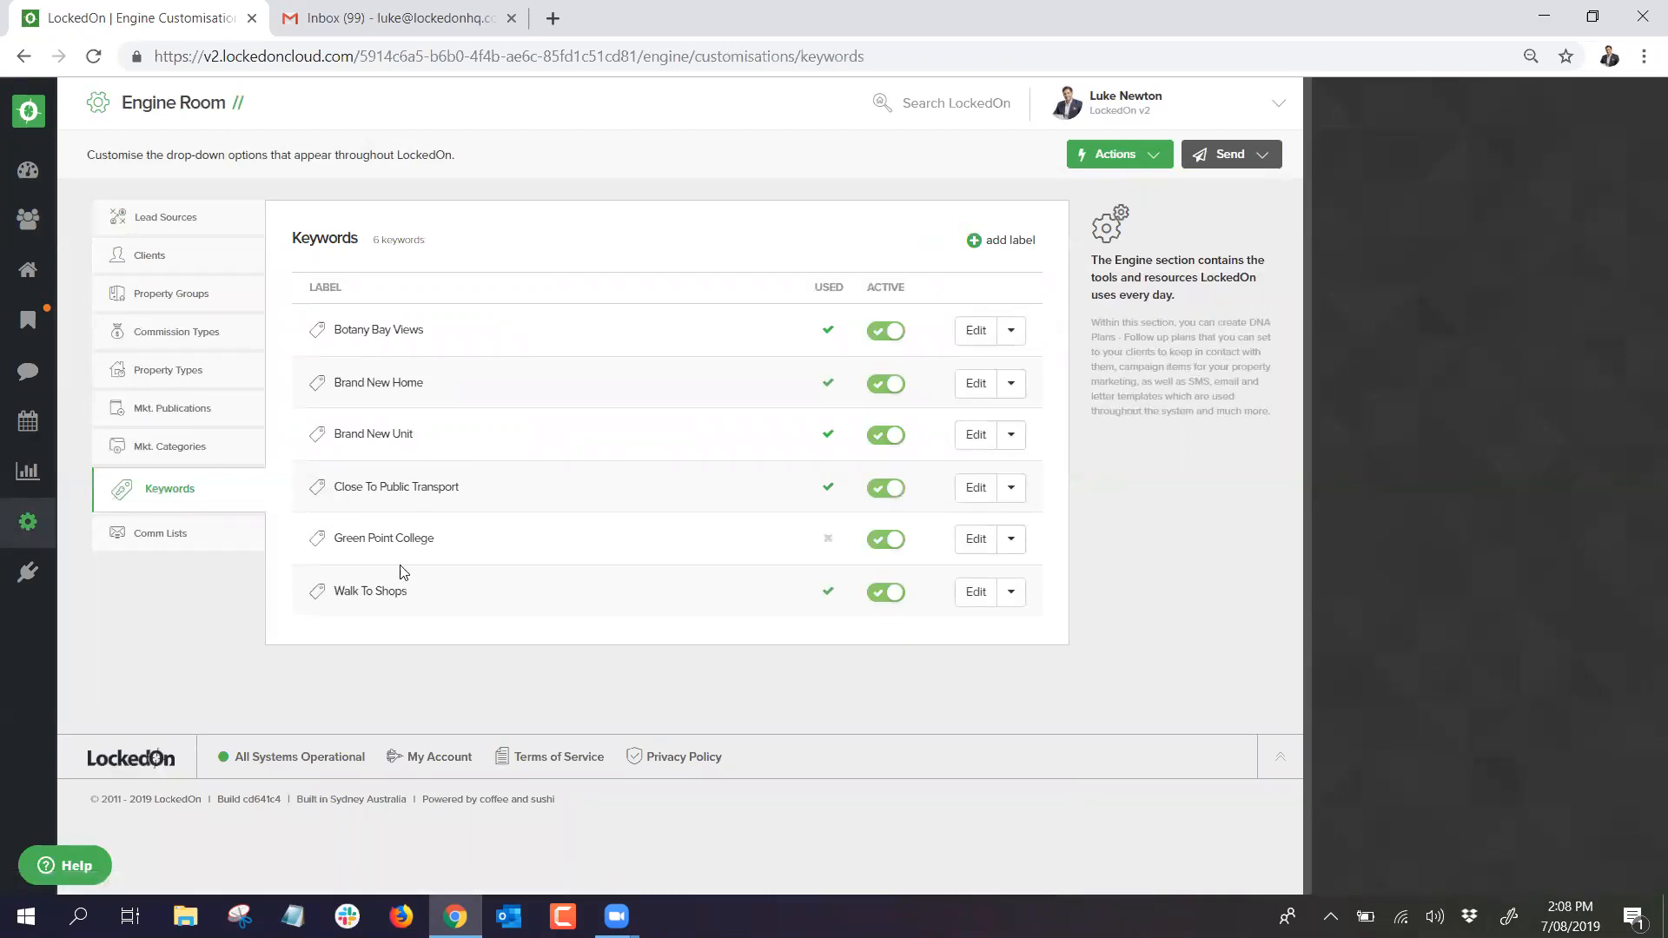
Step: Highlight keyword labels from Brand New Home down, then the VIP, Friends and Family client labels
{"action": "left_click_drag", "start_coordinate": [432, 592], "coordinate": [510, 350]}
{"action": "left_click", "coordinate": [509, 350]}
{"action": "left_click", "coordinate": [198, 262]}
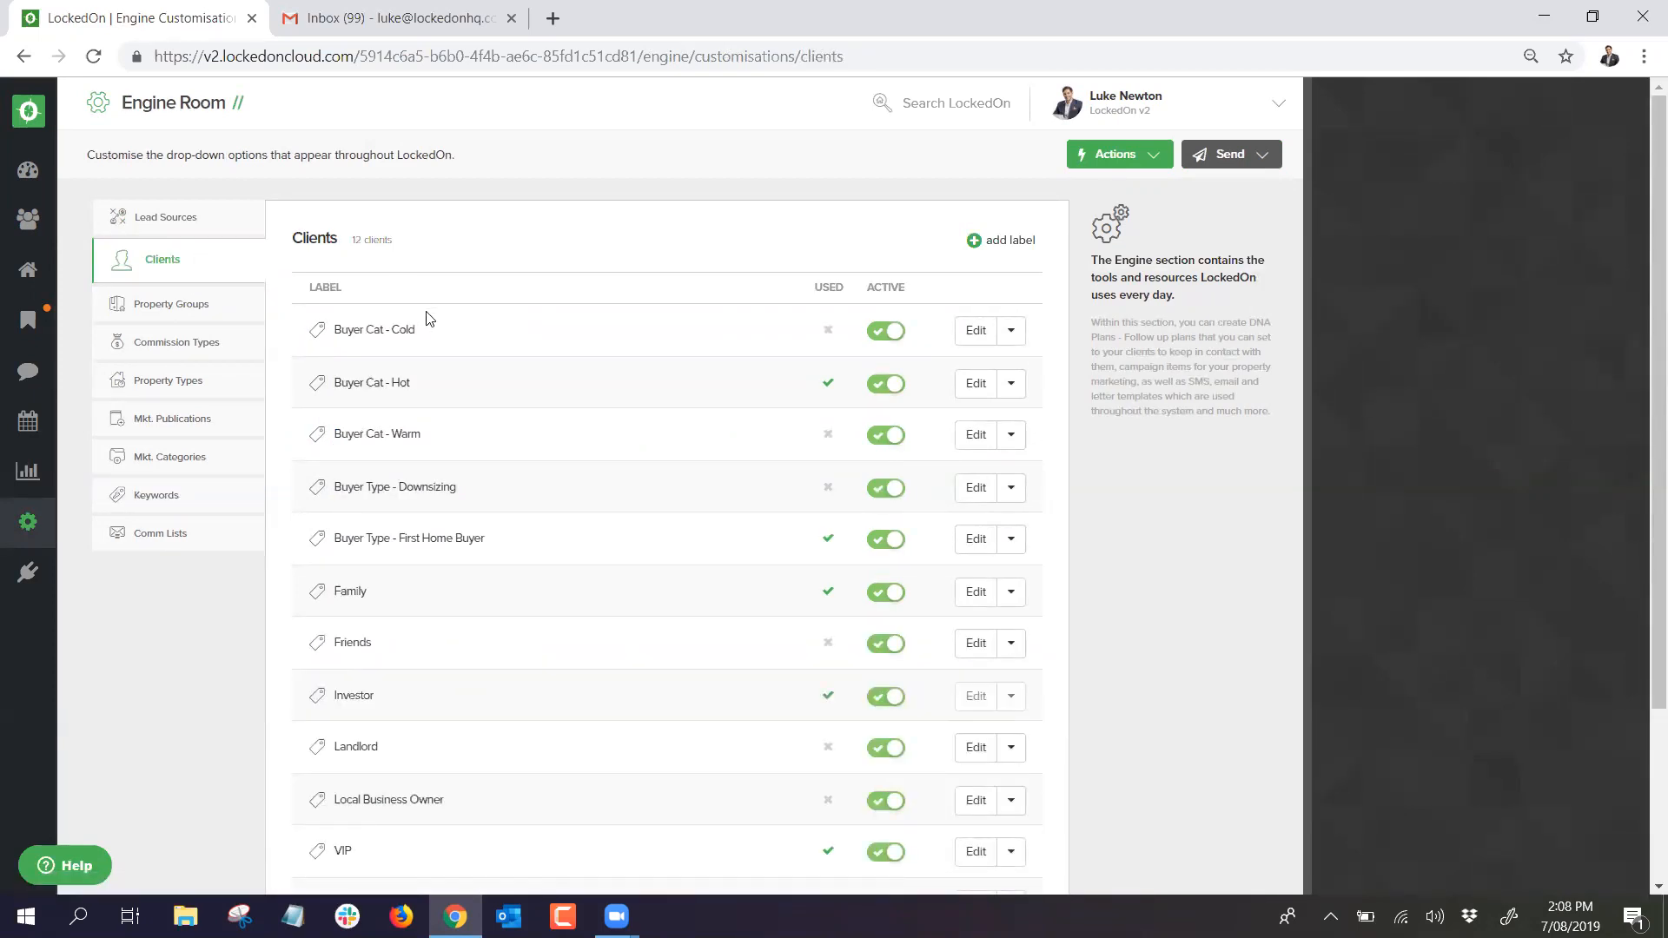
{"action": "scroll", "coordinate": [428, 320], "scroll_direction": "down", "scroll_amount": 2}
{"action": "double_click", "coordinate": [340, 737]}
{"action": "double_click", "coordinate": [344, 539]}
{"action": "double_click", "coordinate": [346, 484]}
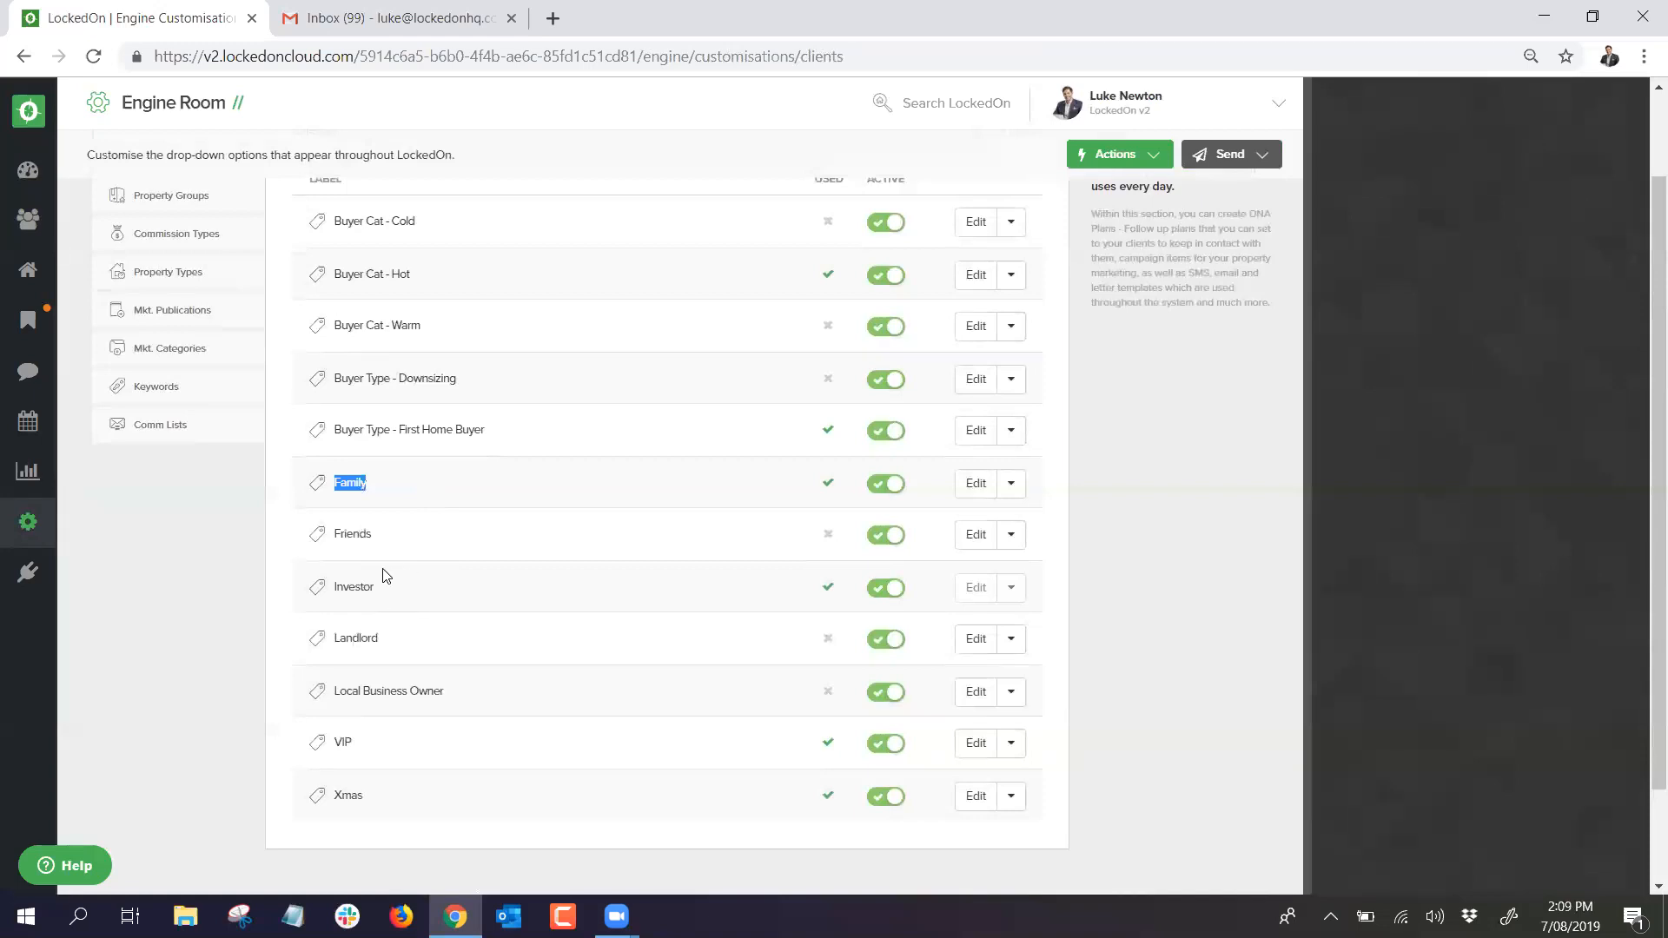
{"action": "scroll", "coordinate": [382, 578], "scroll_direction": "up", "scroll_amount": 2}
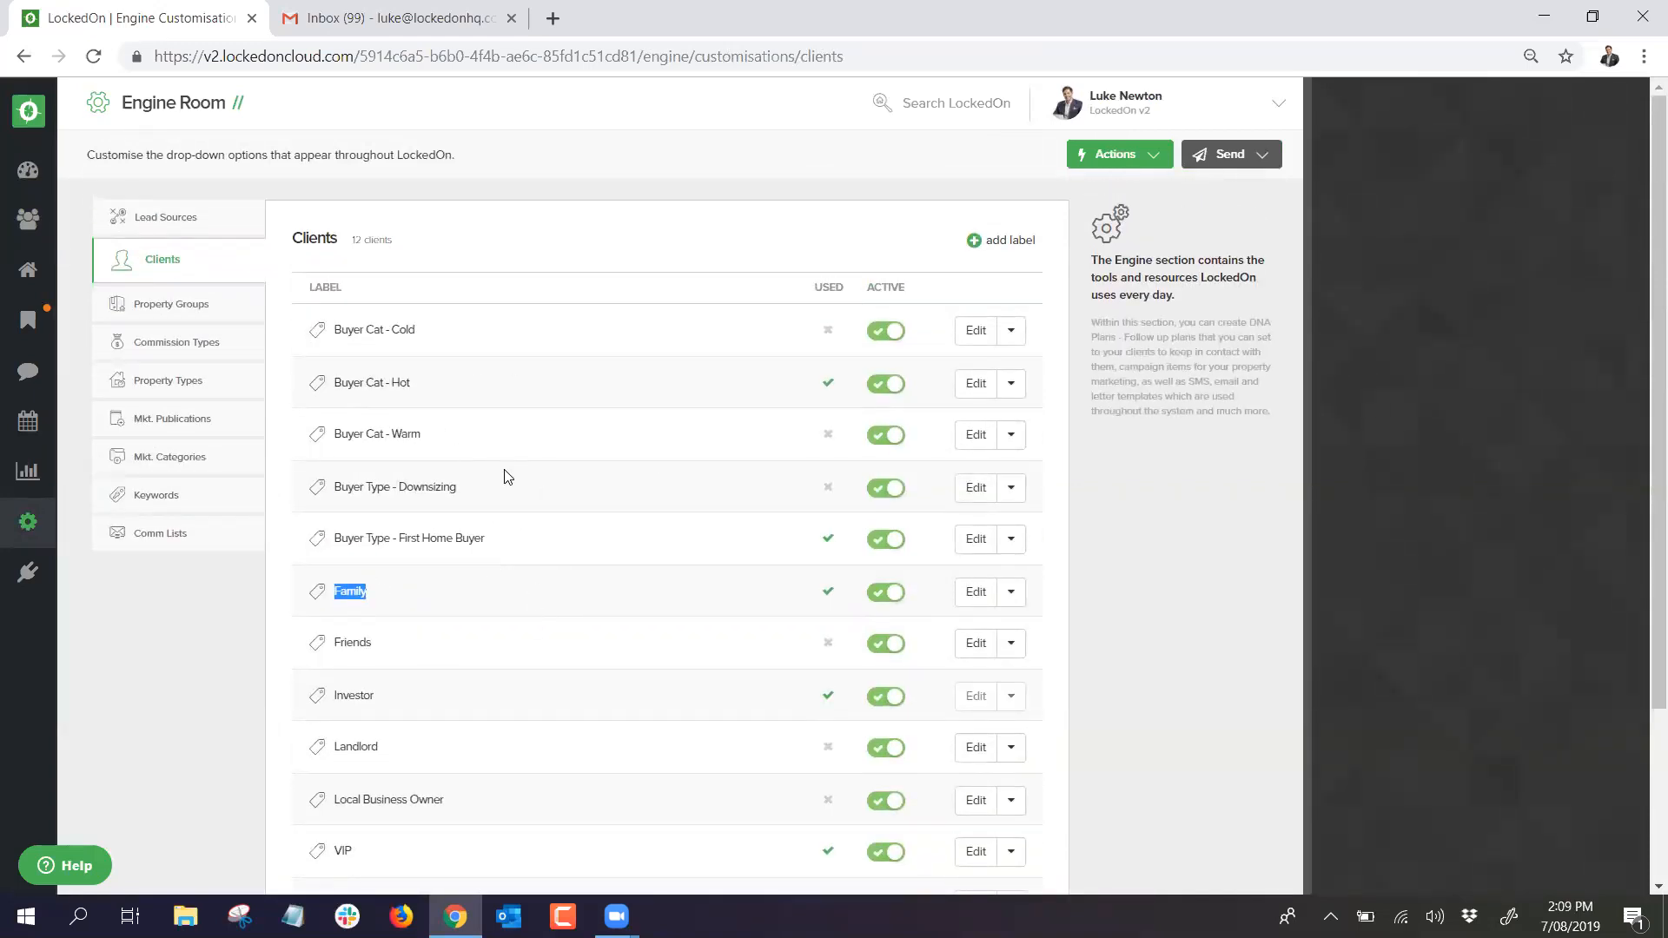
Step: Highlight the Hot Appraisals label in the property group list
{"action": "left_click", "coordinate": [156, 306]}
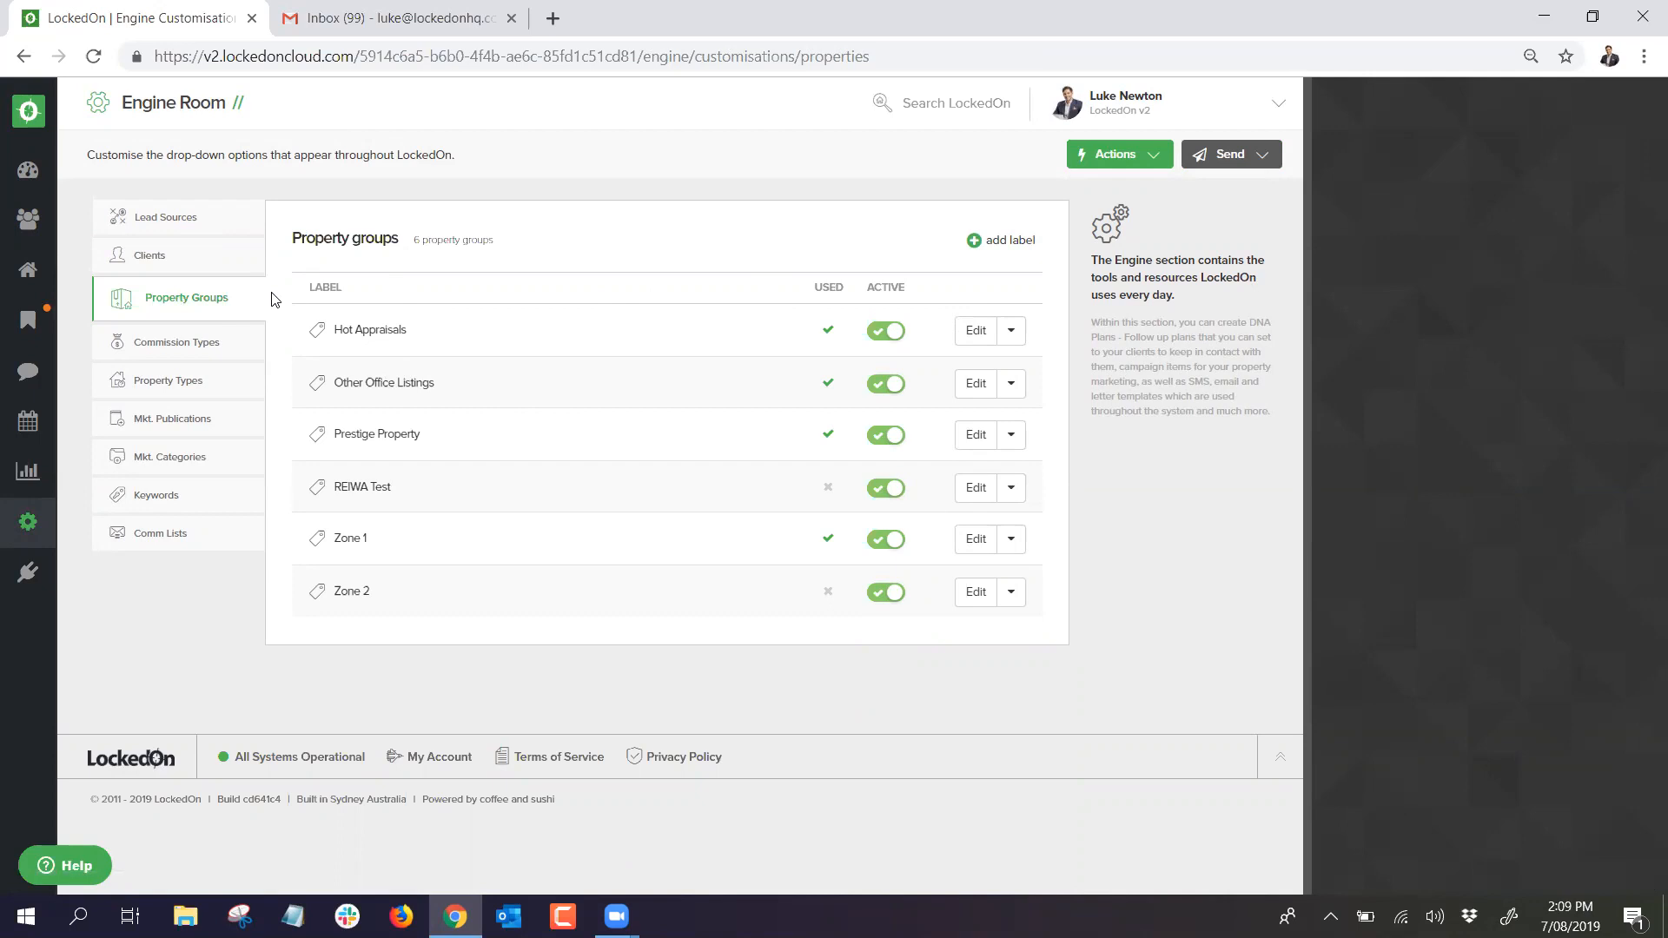
{"action": "triple_click", "coordinate": [395, 329]}
{"action": "left_click", "coordinate": [434, 336]}
{"action": "triple_click", "coordinate": [418, 337]}
{"action": "left_click", "coordinate": [427, 334]}
{"action": "triple_click", "coordinate": [386, 330]}
{"action": "left_click", "coordinate": [441, 330]}
Step: Highlight the Botany Bay Views keyword label, then return to the Engine Room dashboard
{"action": "left_click", "coordinate": [177, 501]}
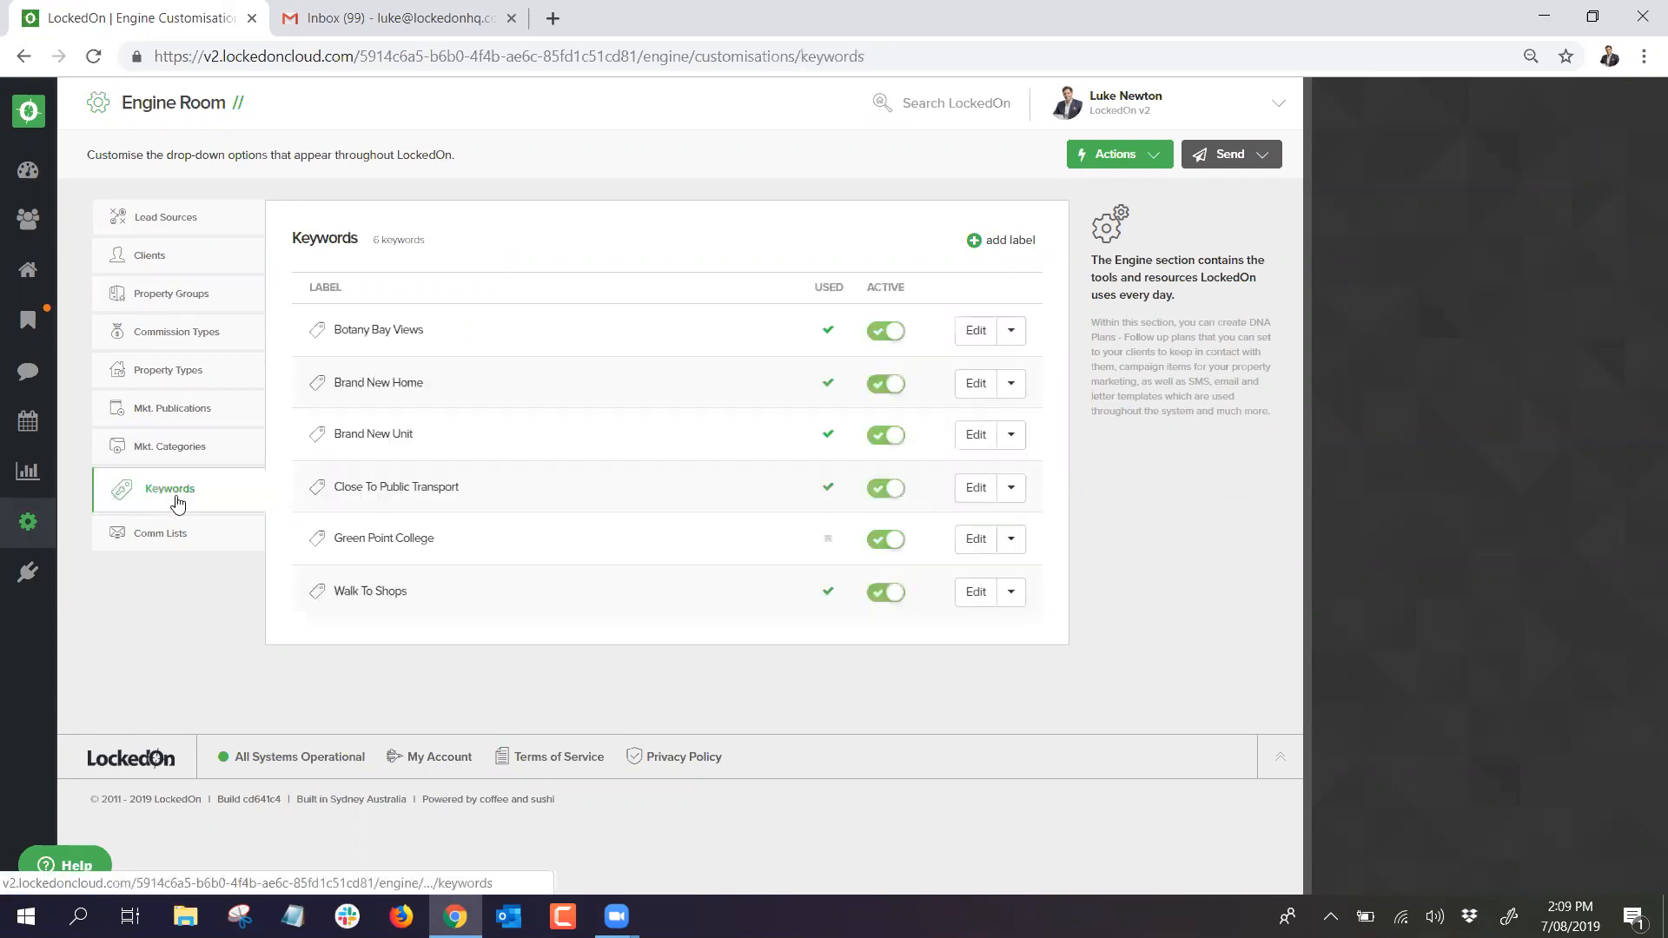
{"action": "triple_click", "coordinate": [431, 332]}
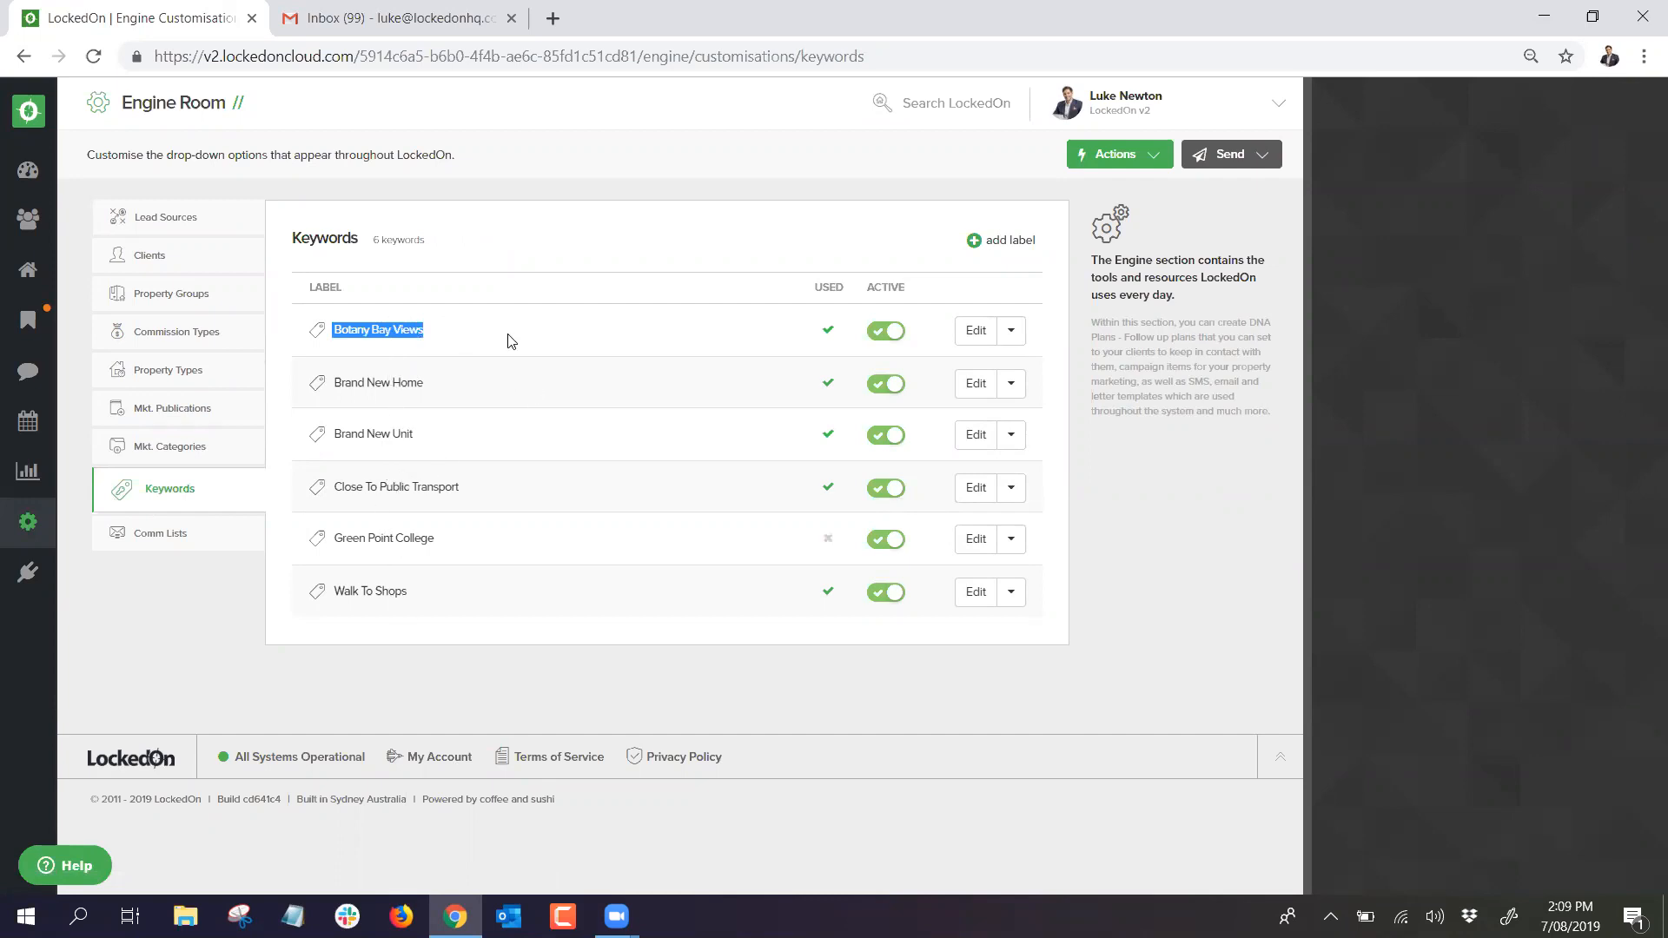
{"action": "left_click", "coordinate": [536, 358]}
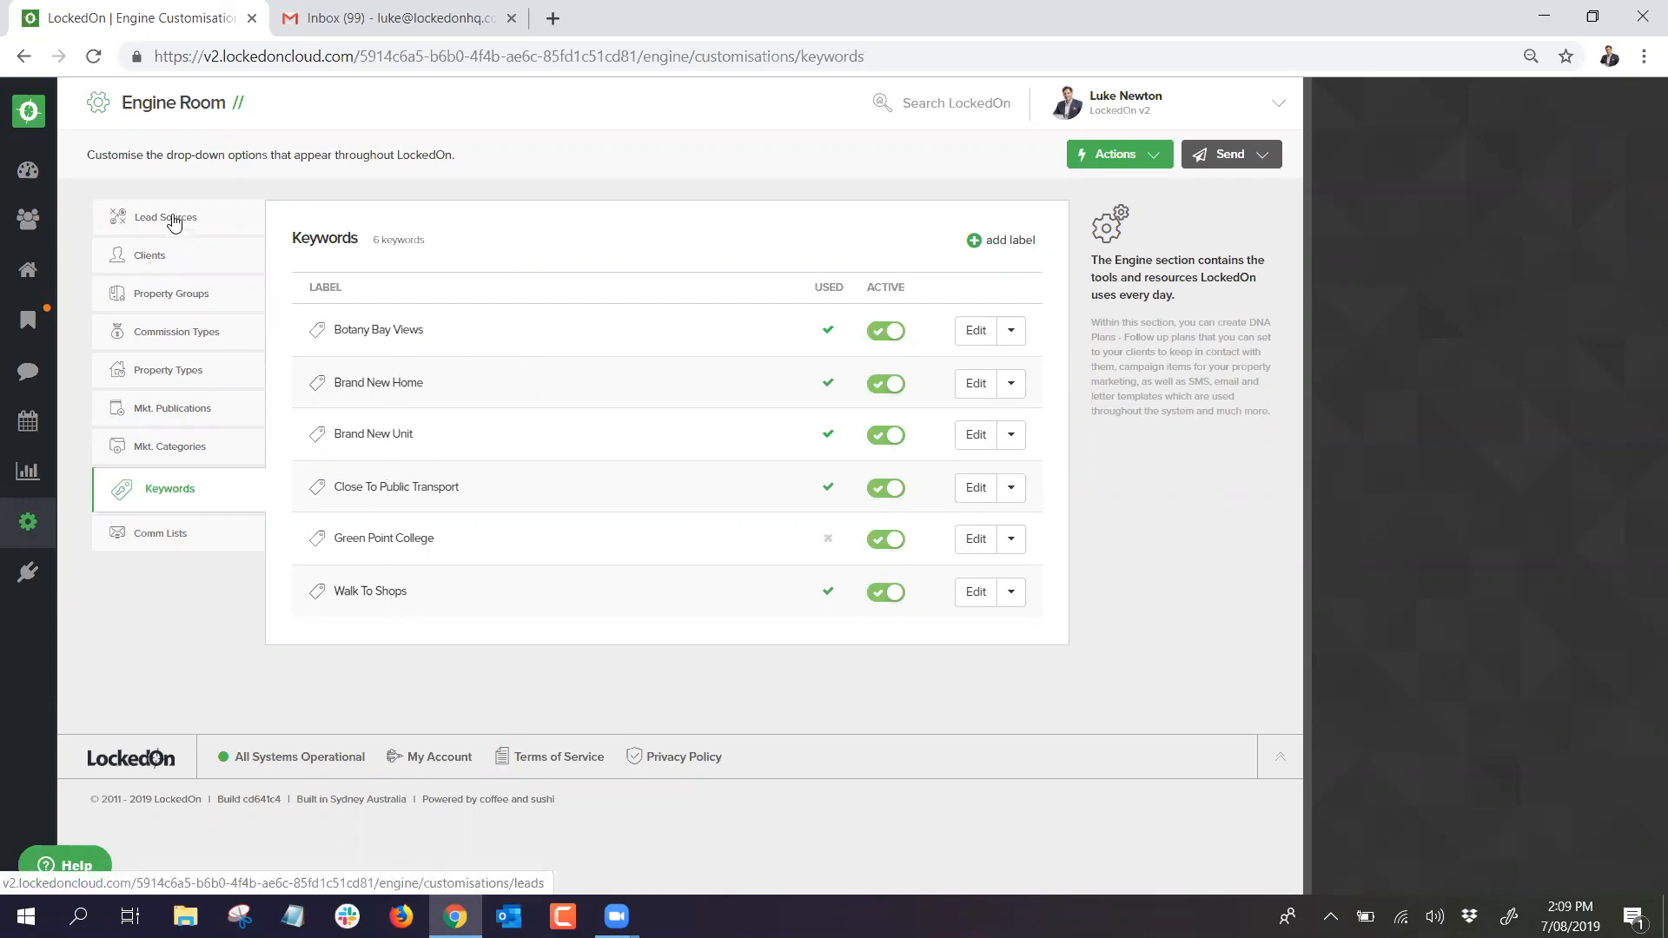
{"action": "left_click", "coordinate": [28, 522]}
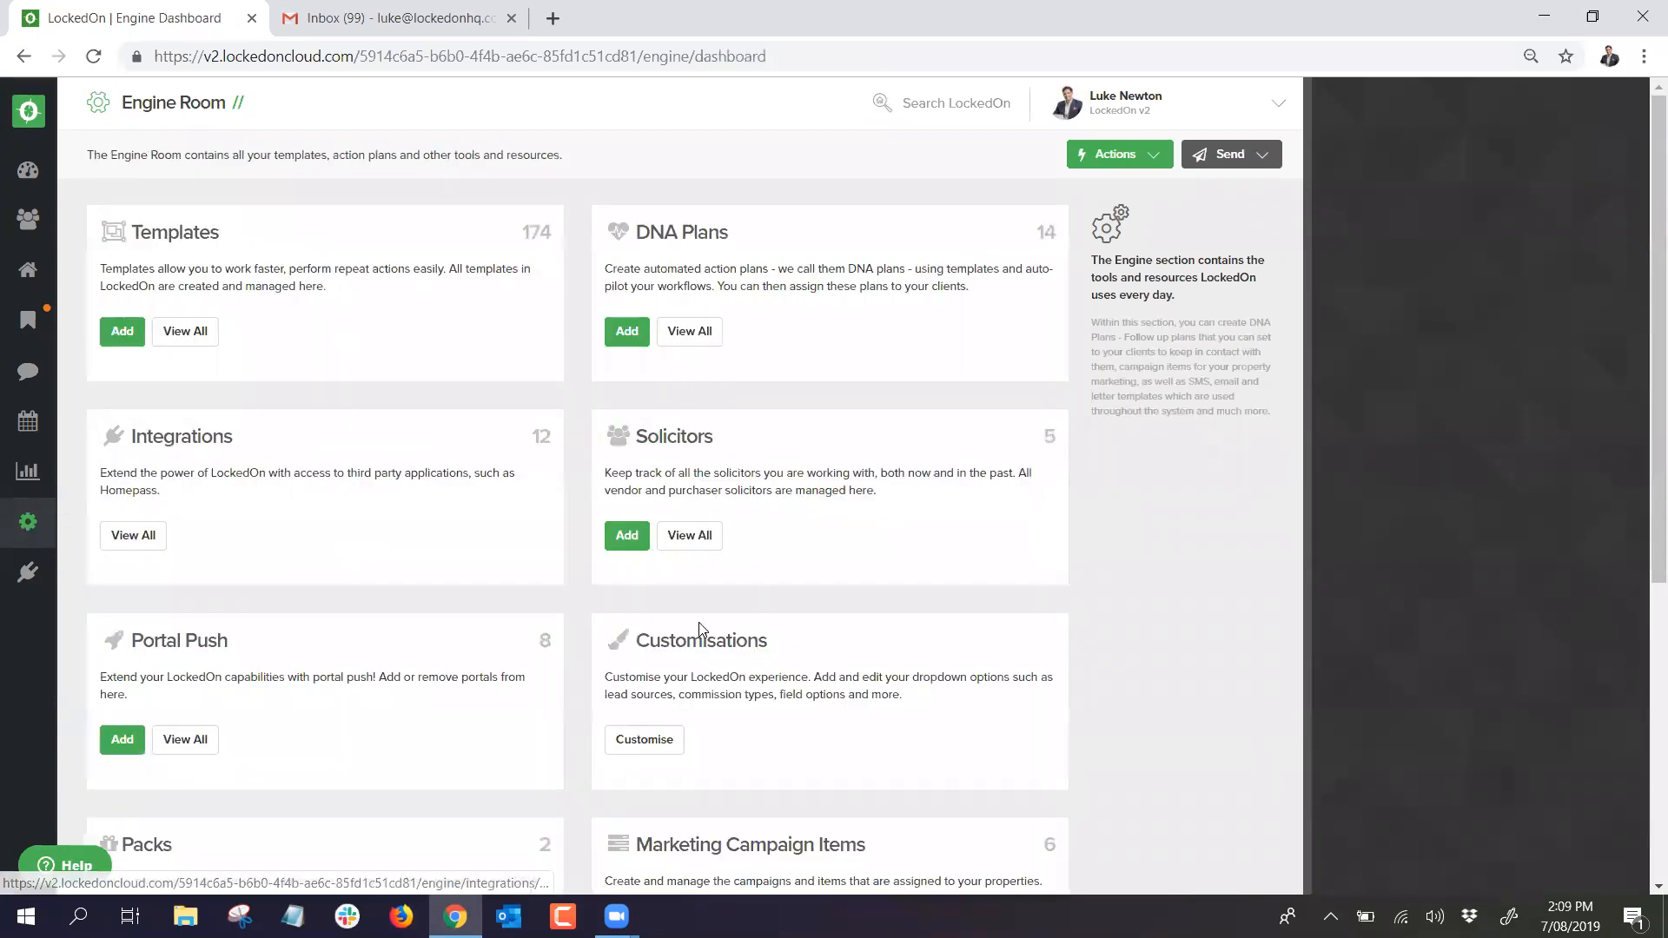
{"action": "left_click", "coordinate": [654, 745]}
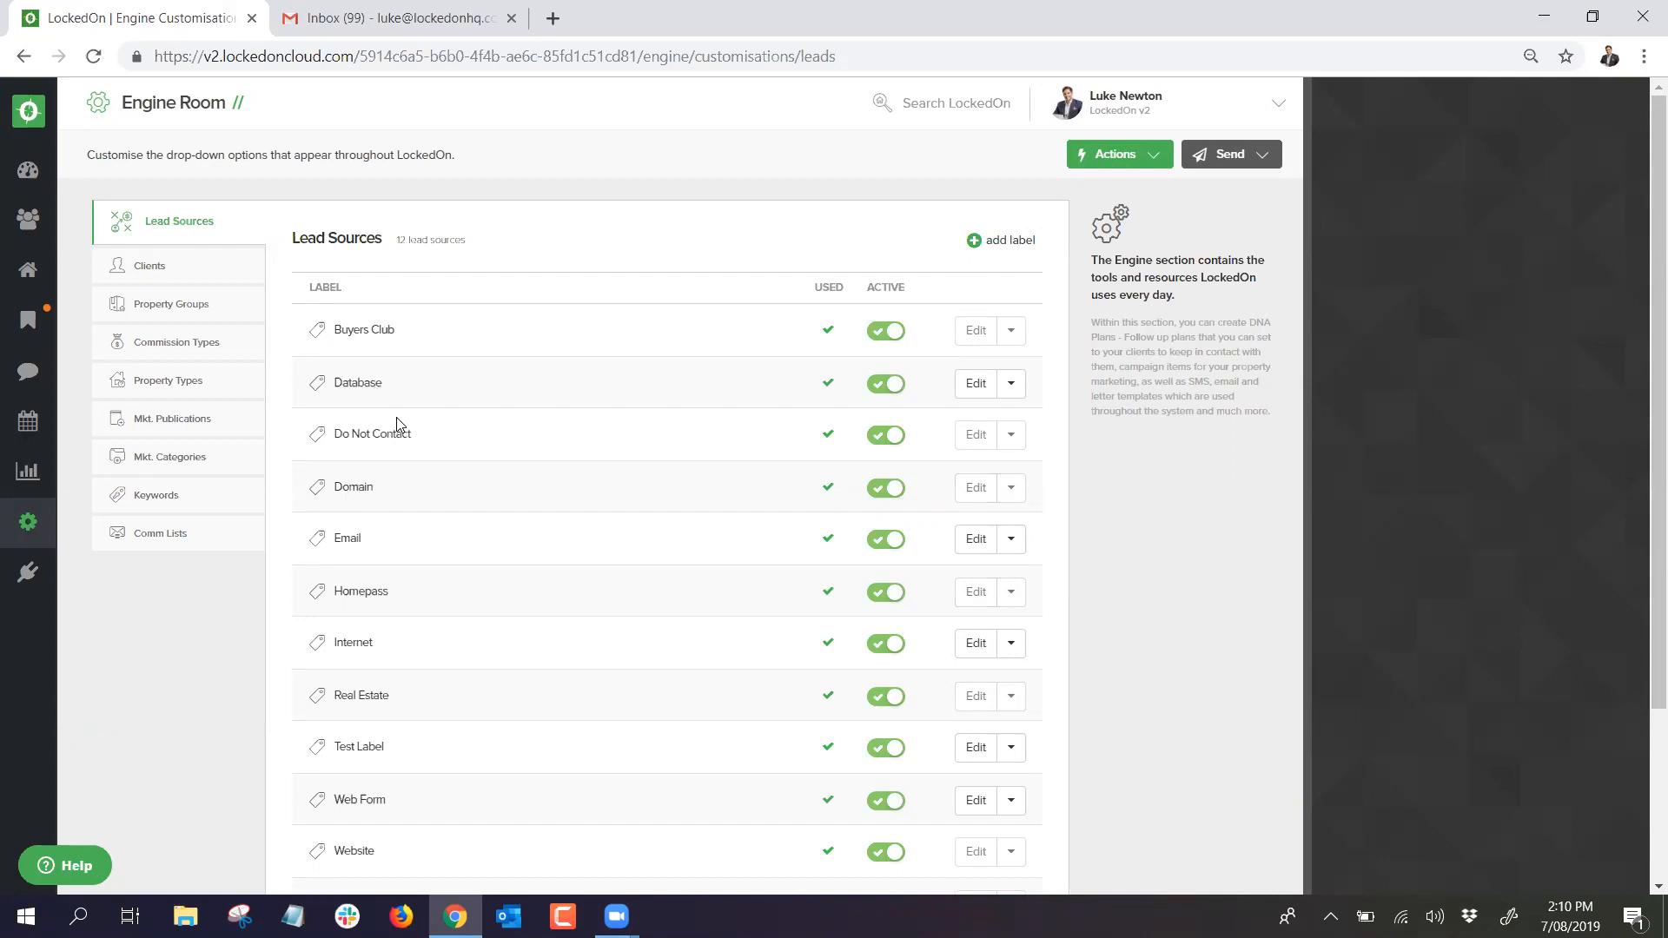
{"action": "triple_click", "coordinate": [437, 236]}
{"action": "left_click", "coordinate": [440, 228]}
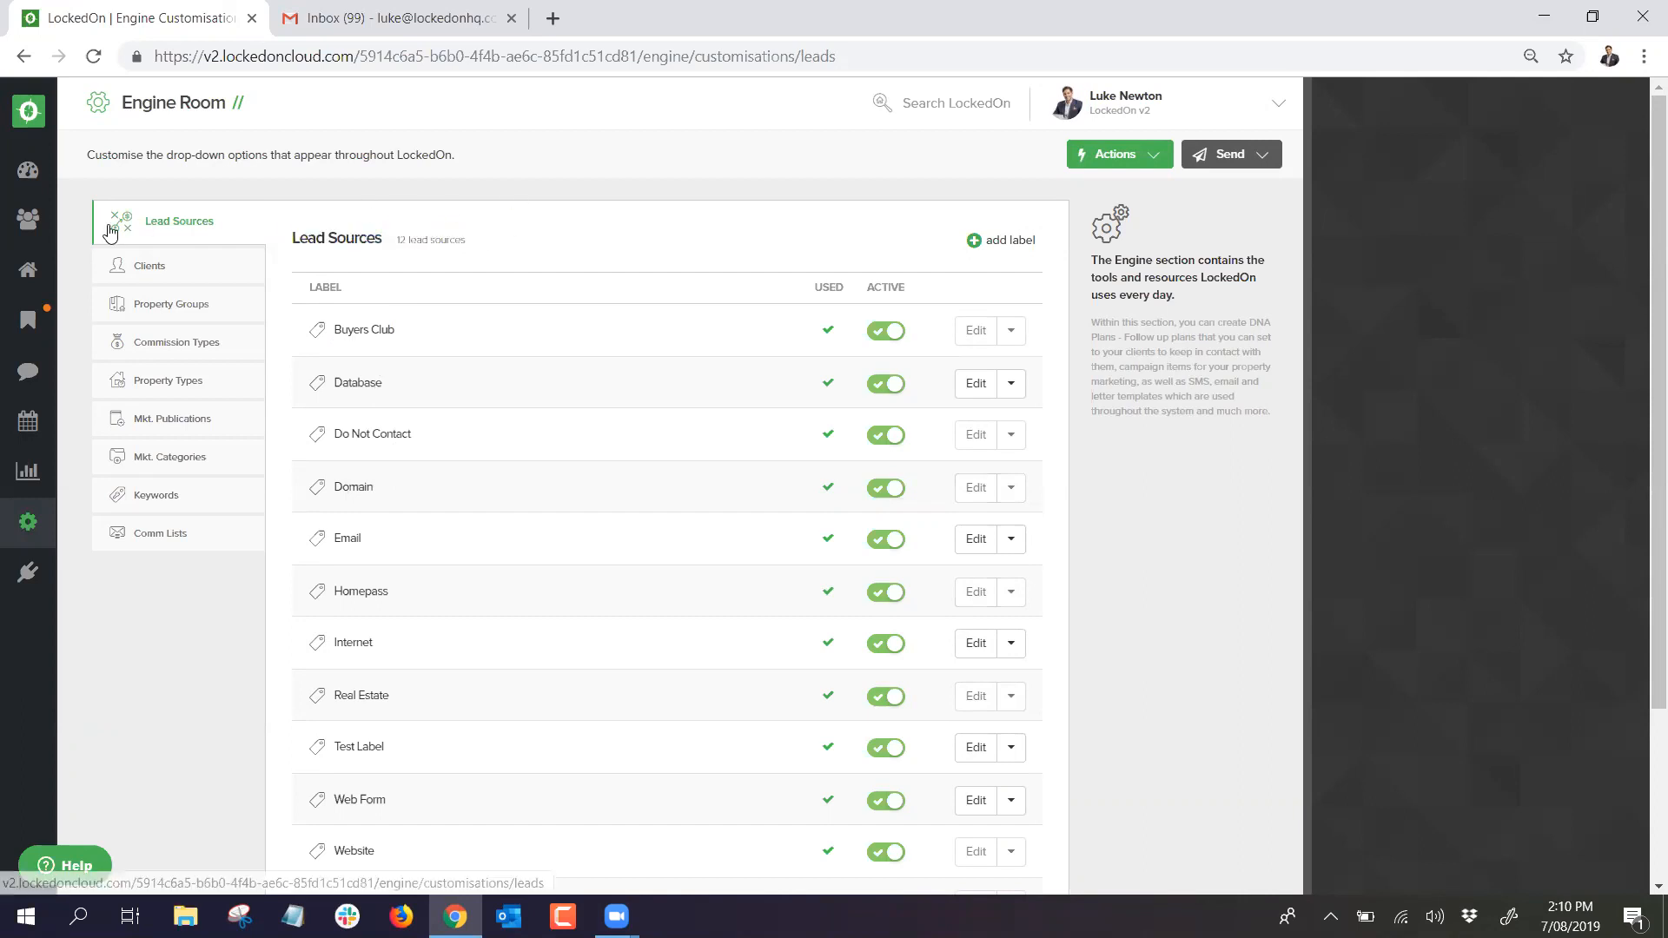
{"action": "left_click", "coordinate": [28, 522]}
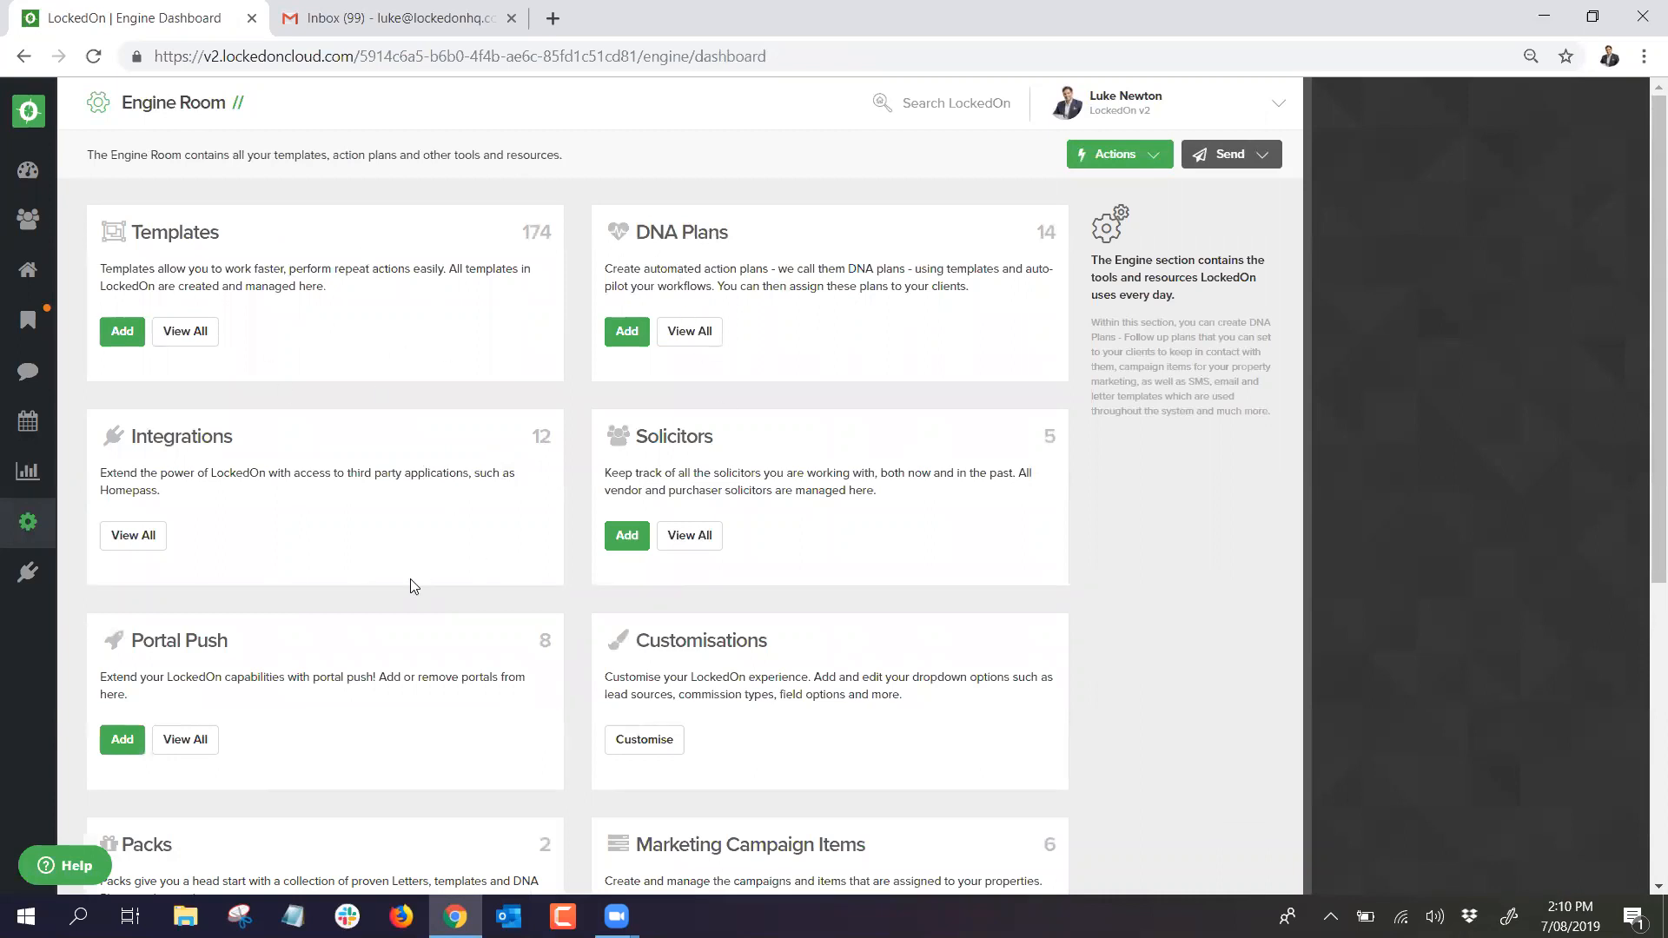
{"action": "scroll", "coordinate": [493, 543], "scroll_direction": "down", "scroll_amount": 1}
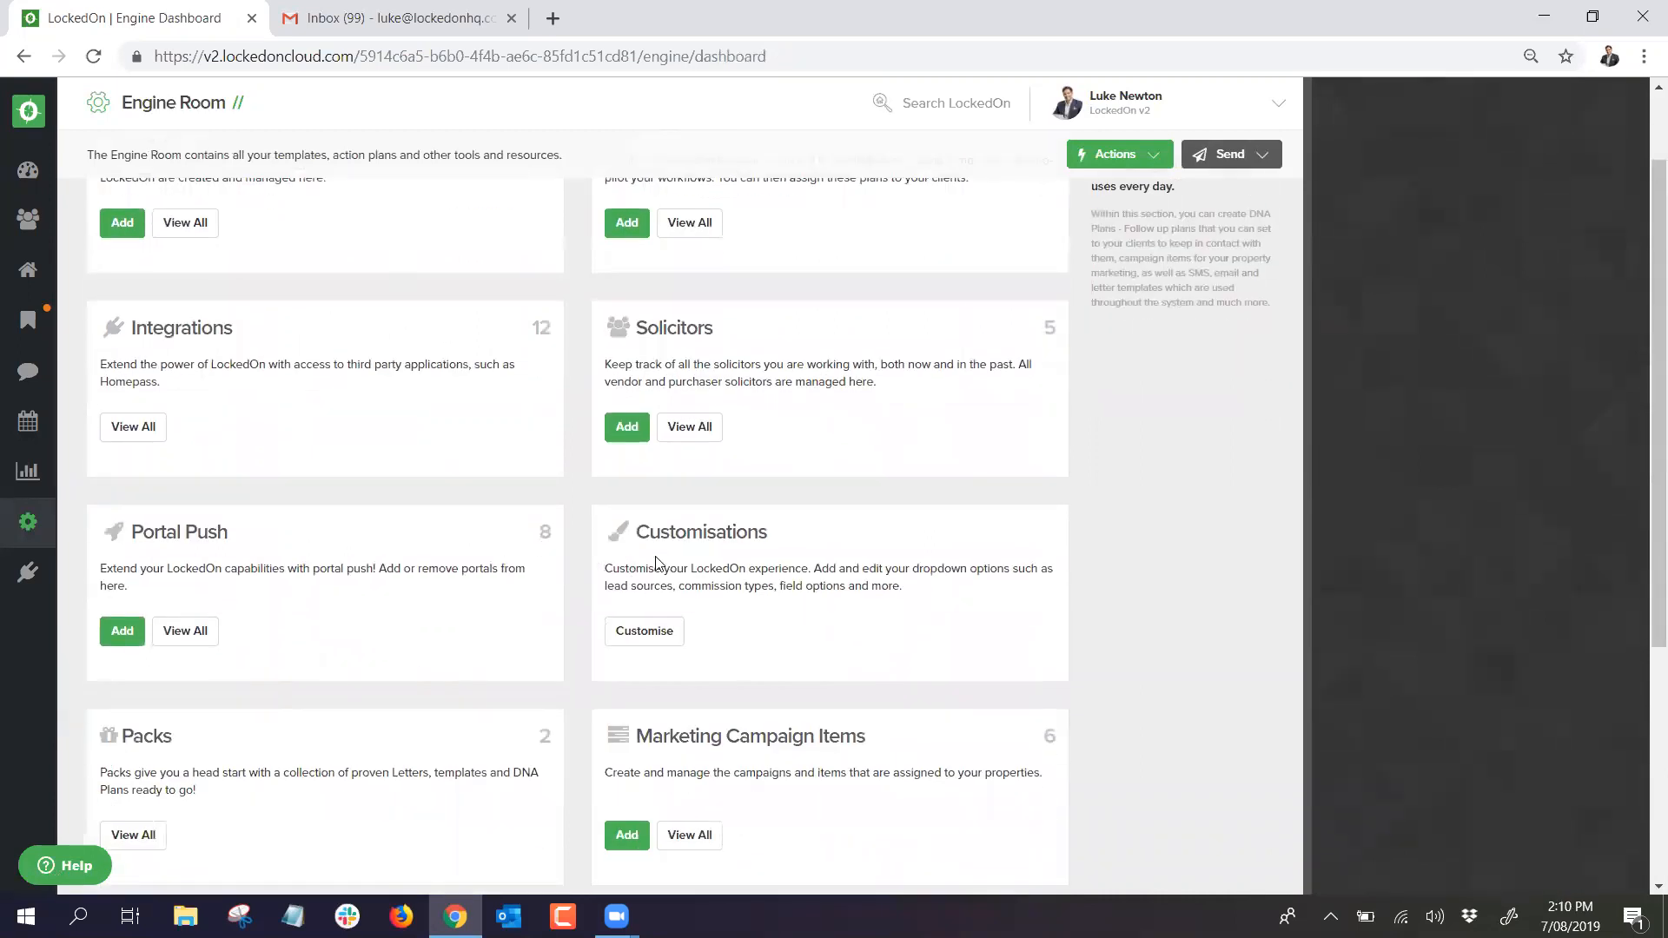
{"action": "scroll", "coordinate": [656, 563], "scroll_direction": "up", "scroll_amount": 1}
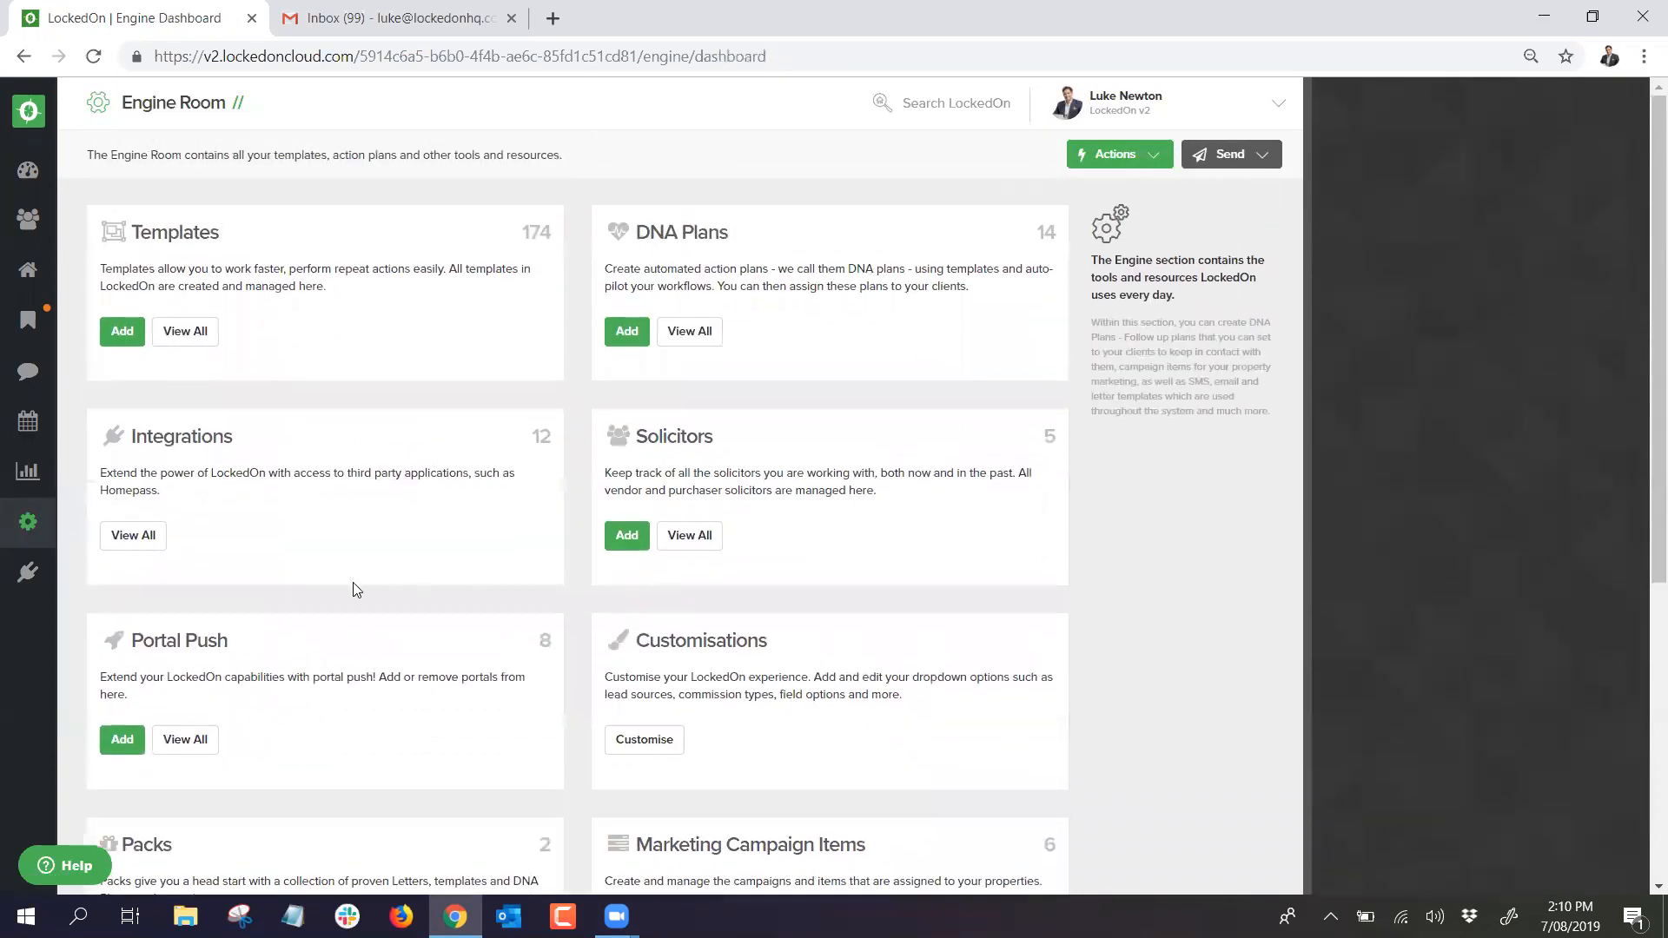
Step: Use View All on the Integrations card to list every integration
{"action": "left_click", "coordinate": [148, 539]}
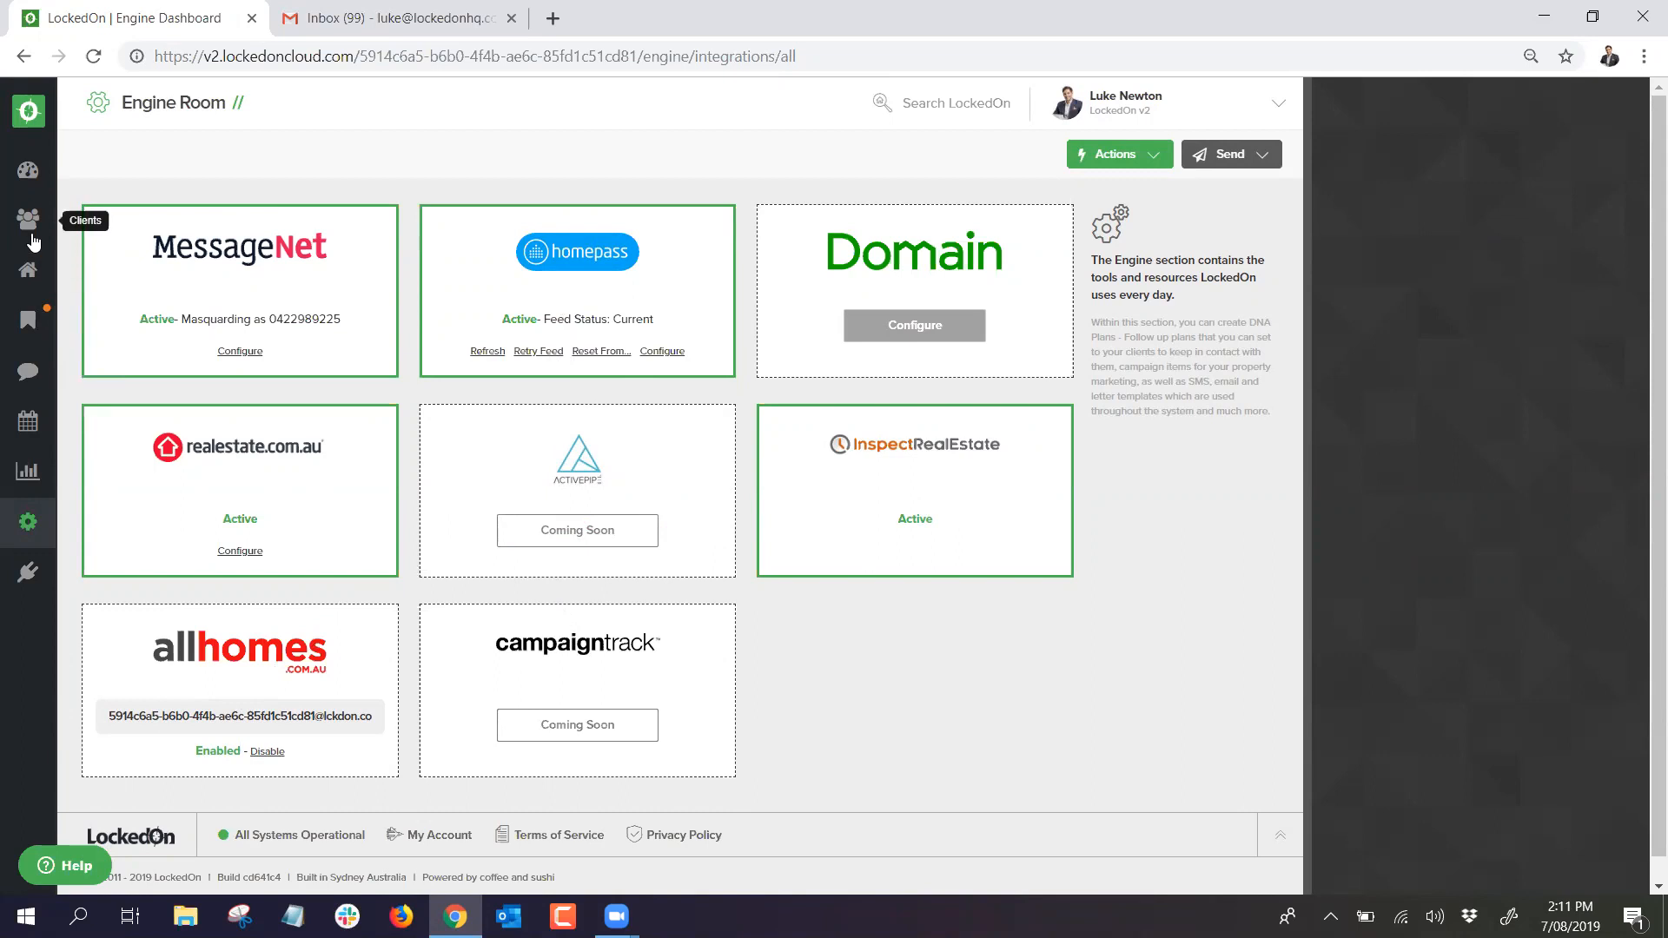
Step: Go through the main dashboard to the Clients list showing 33 clients
{"action": "left_click", "coordinate": [30, 175]}
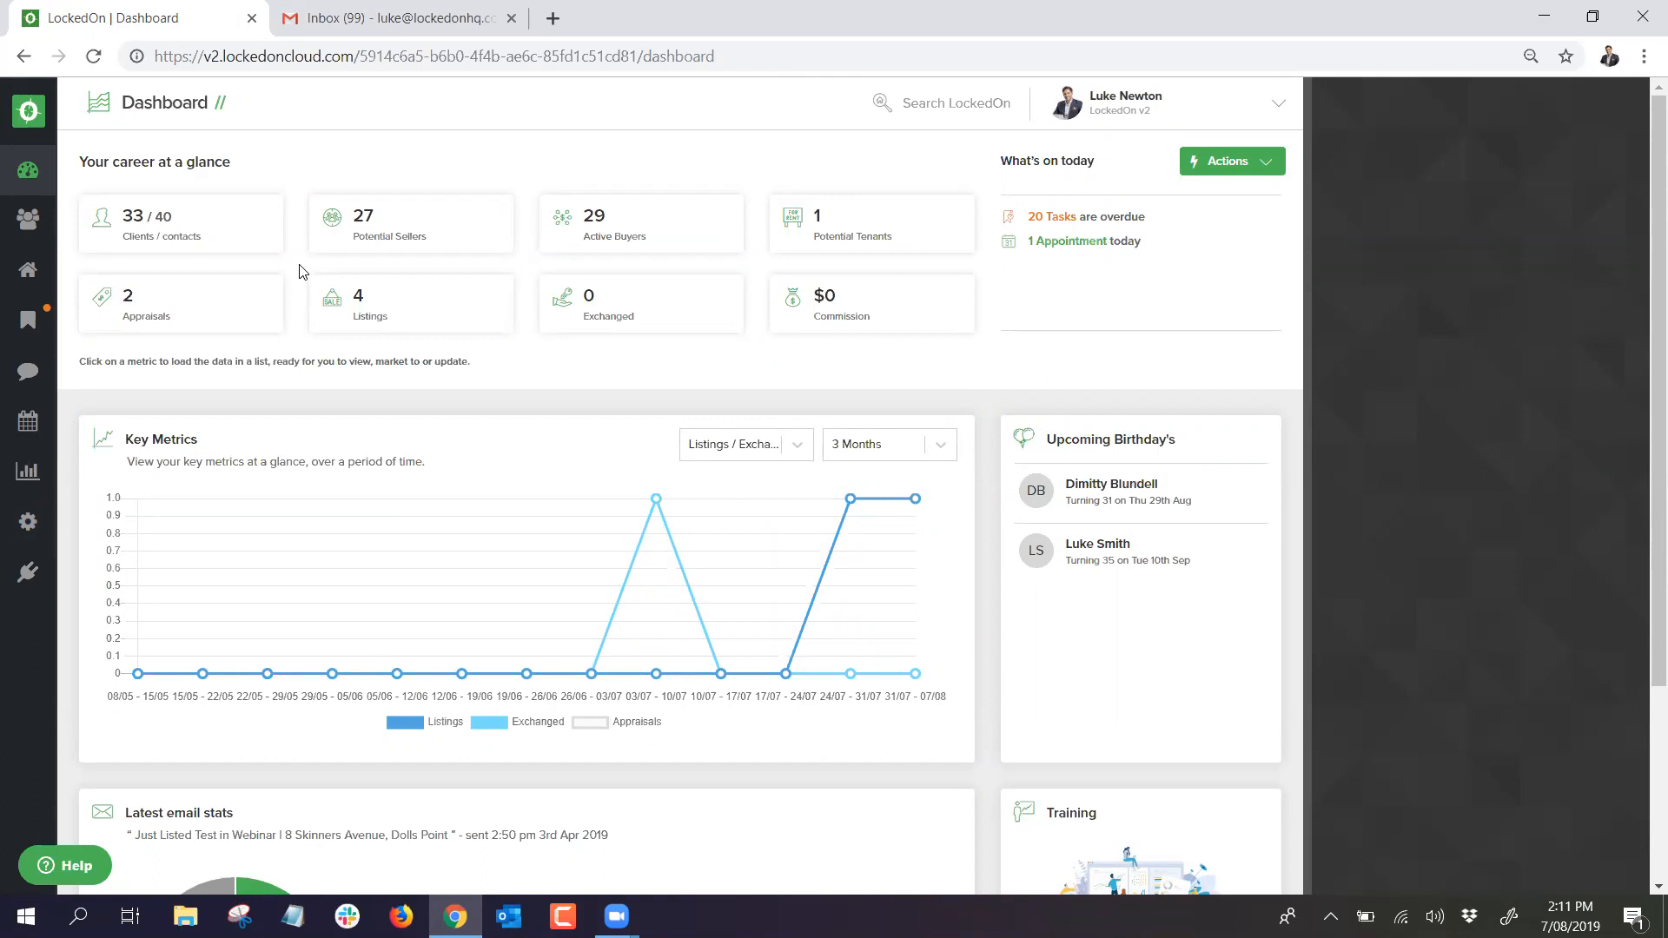
{"action": "left_click", "coordinate": [28, 223]}
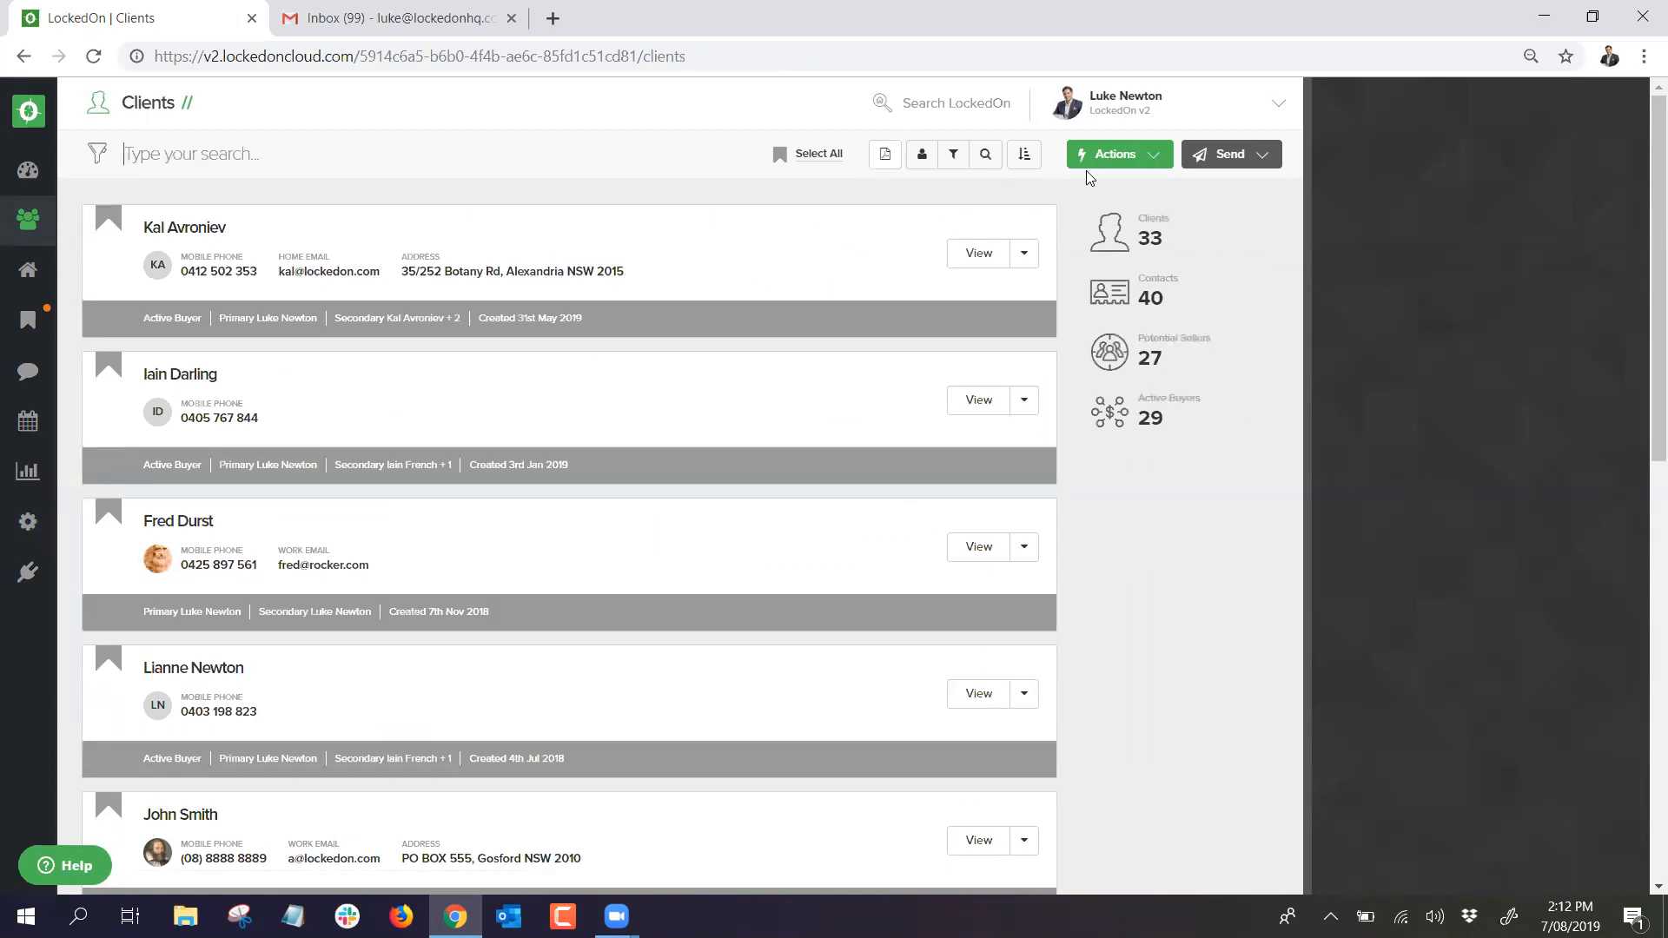
Step: Start a new client via Actions > Add Client with title Mr and the client's given and family name
{"action": "left_click", "coordinate": [1109, 169]}
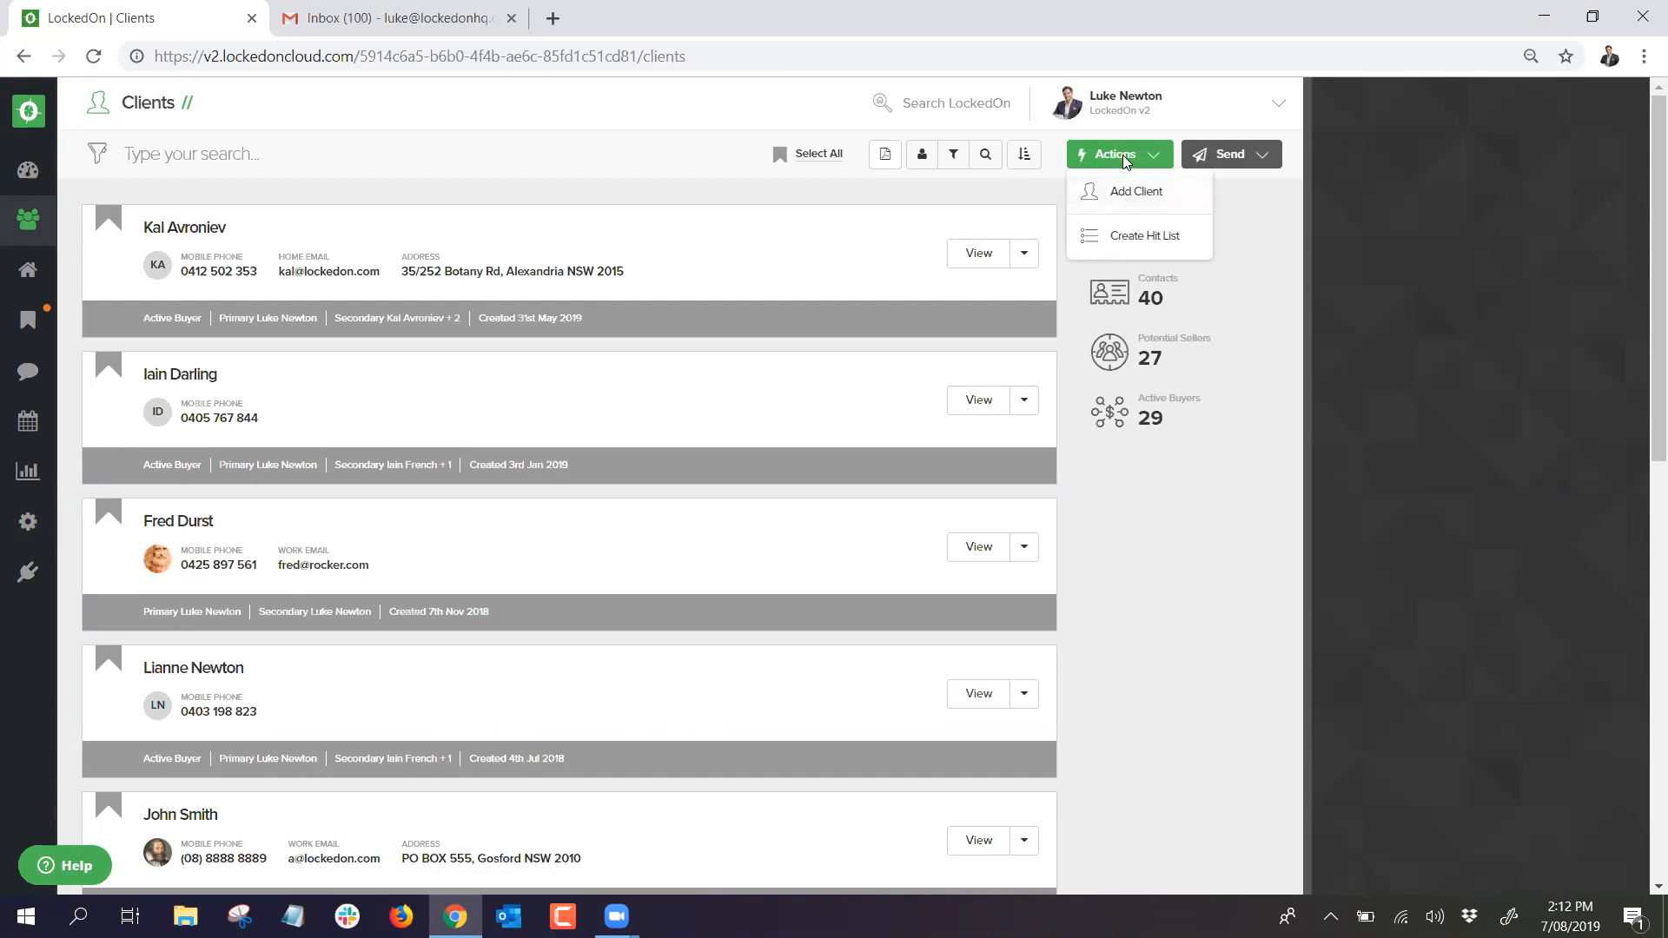
{"action": "left_click", "coordinate": [1127, 191]}
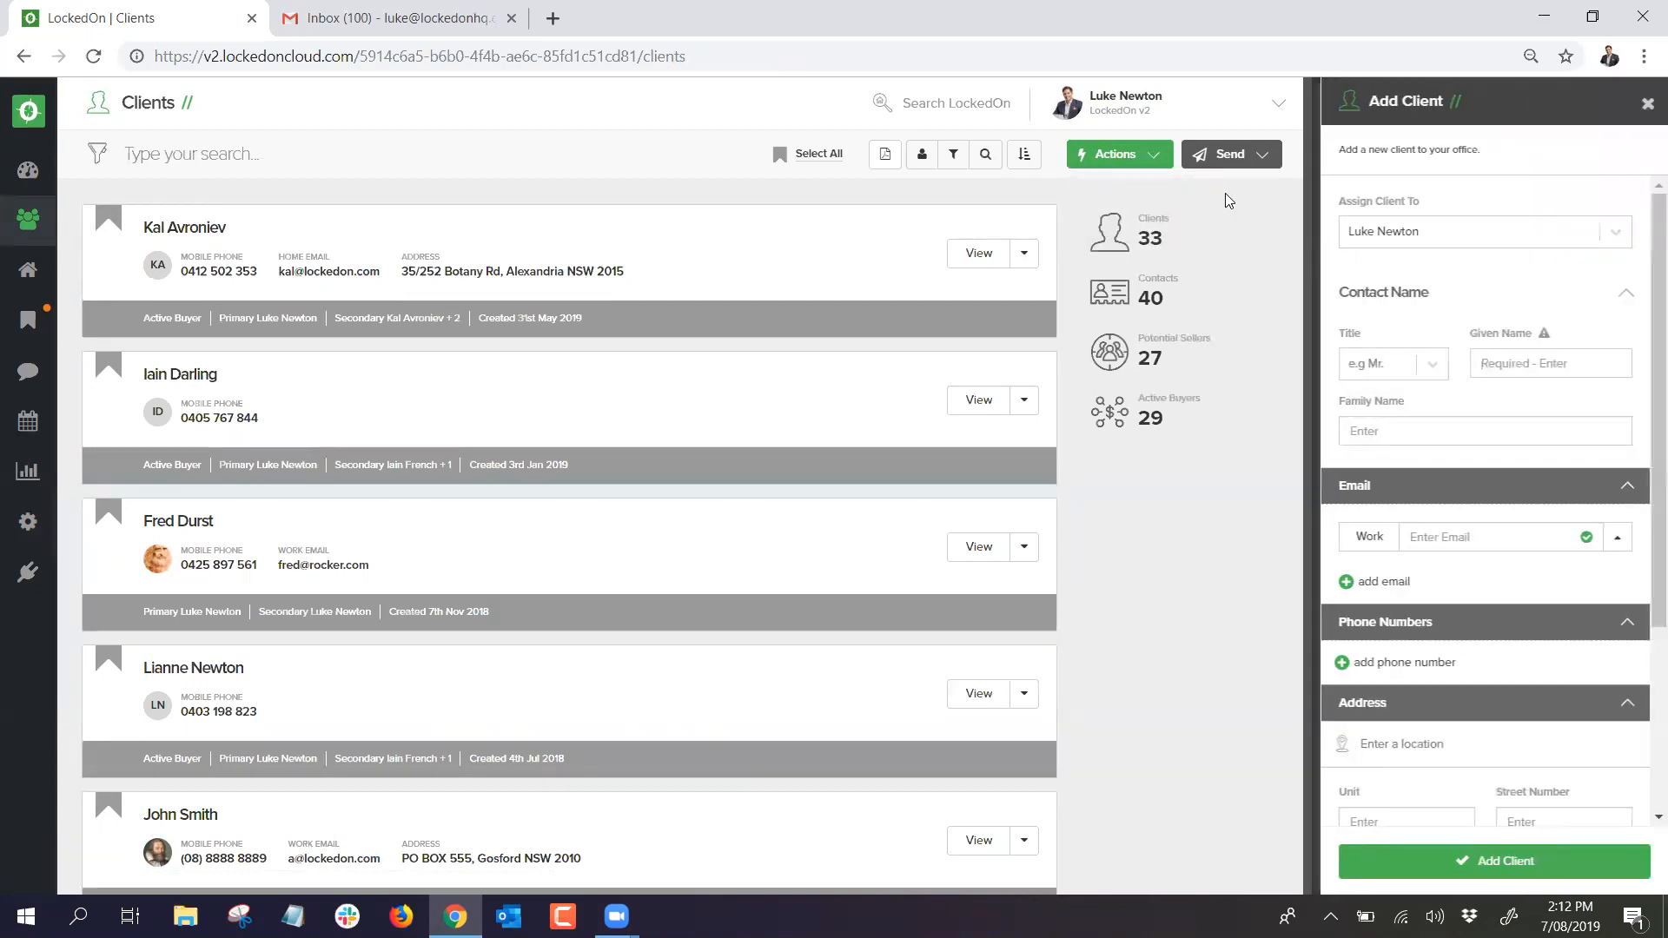
{"action": "left_click", "coordinate": [1429, 365]}
{"action": "left_click", "coordinate": [1388, 410]}
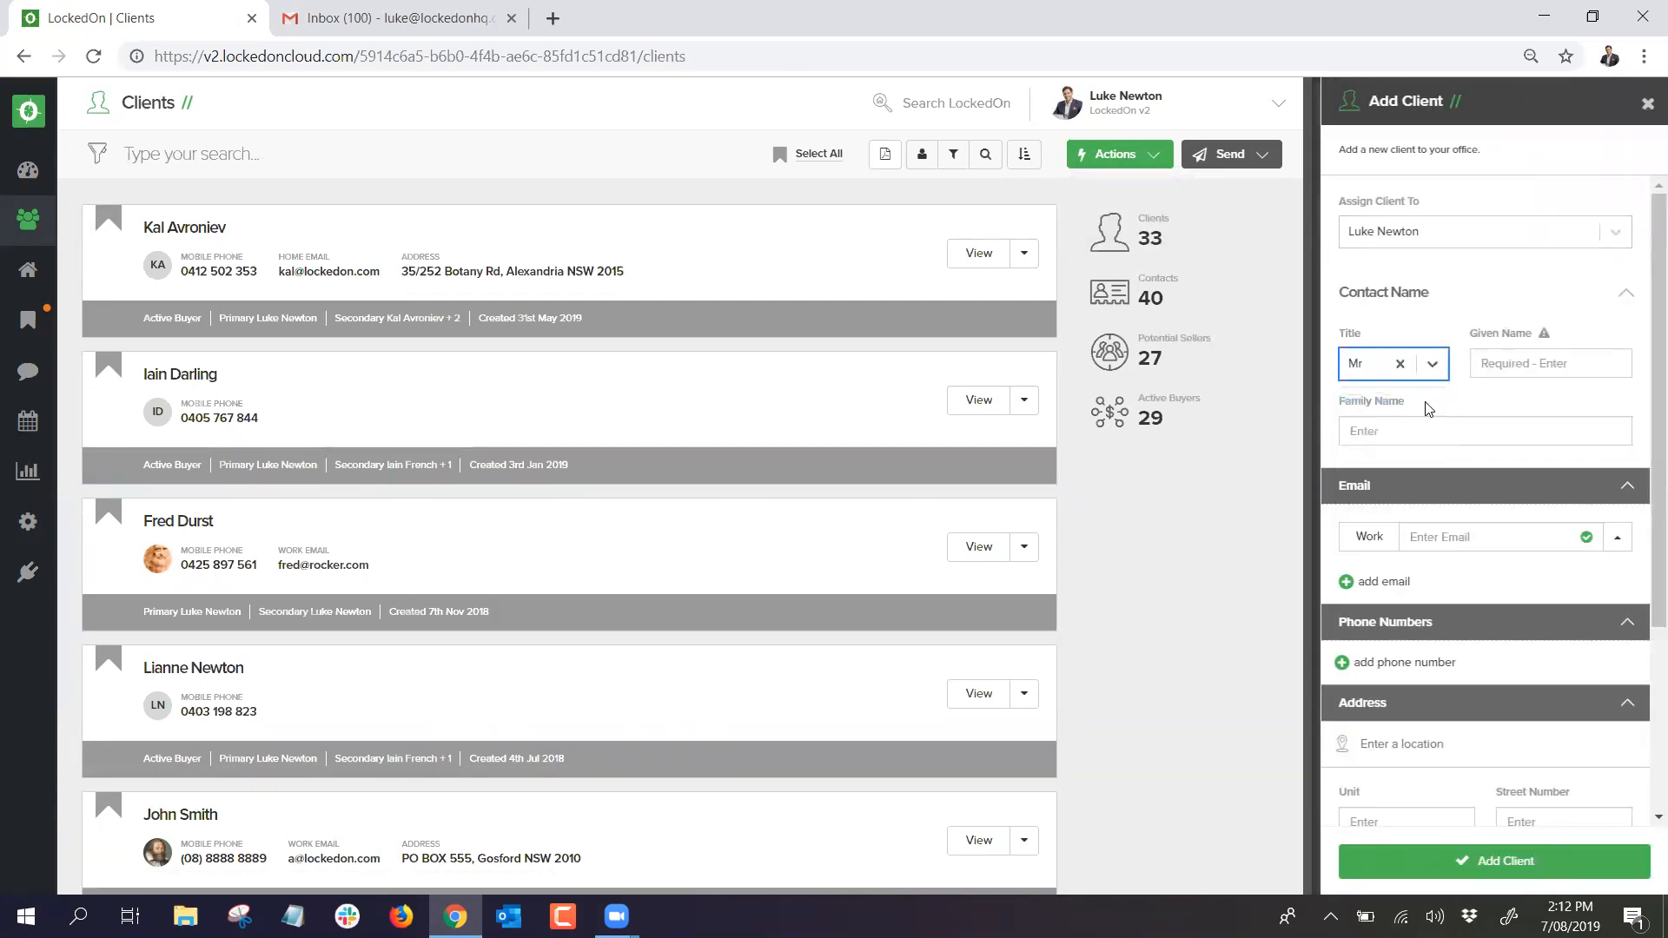
{"action": "left_click", "coordinate": [1531, 363]}
{"action": "type", "text": "Luke"}
{"action": "key", "text": "Tab"}
{"action": "type", "text": "Newton"}
Step: Enter the client's work e-mail and mobile number, correcting a mistyped ending
{"action": "left_click", "coordinate": [1440, 534]}
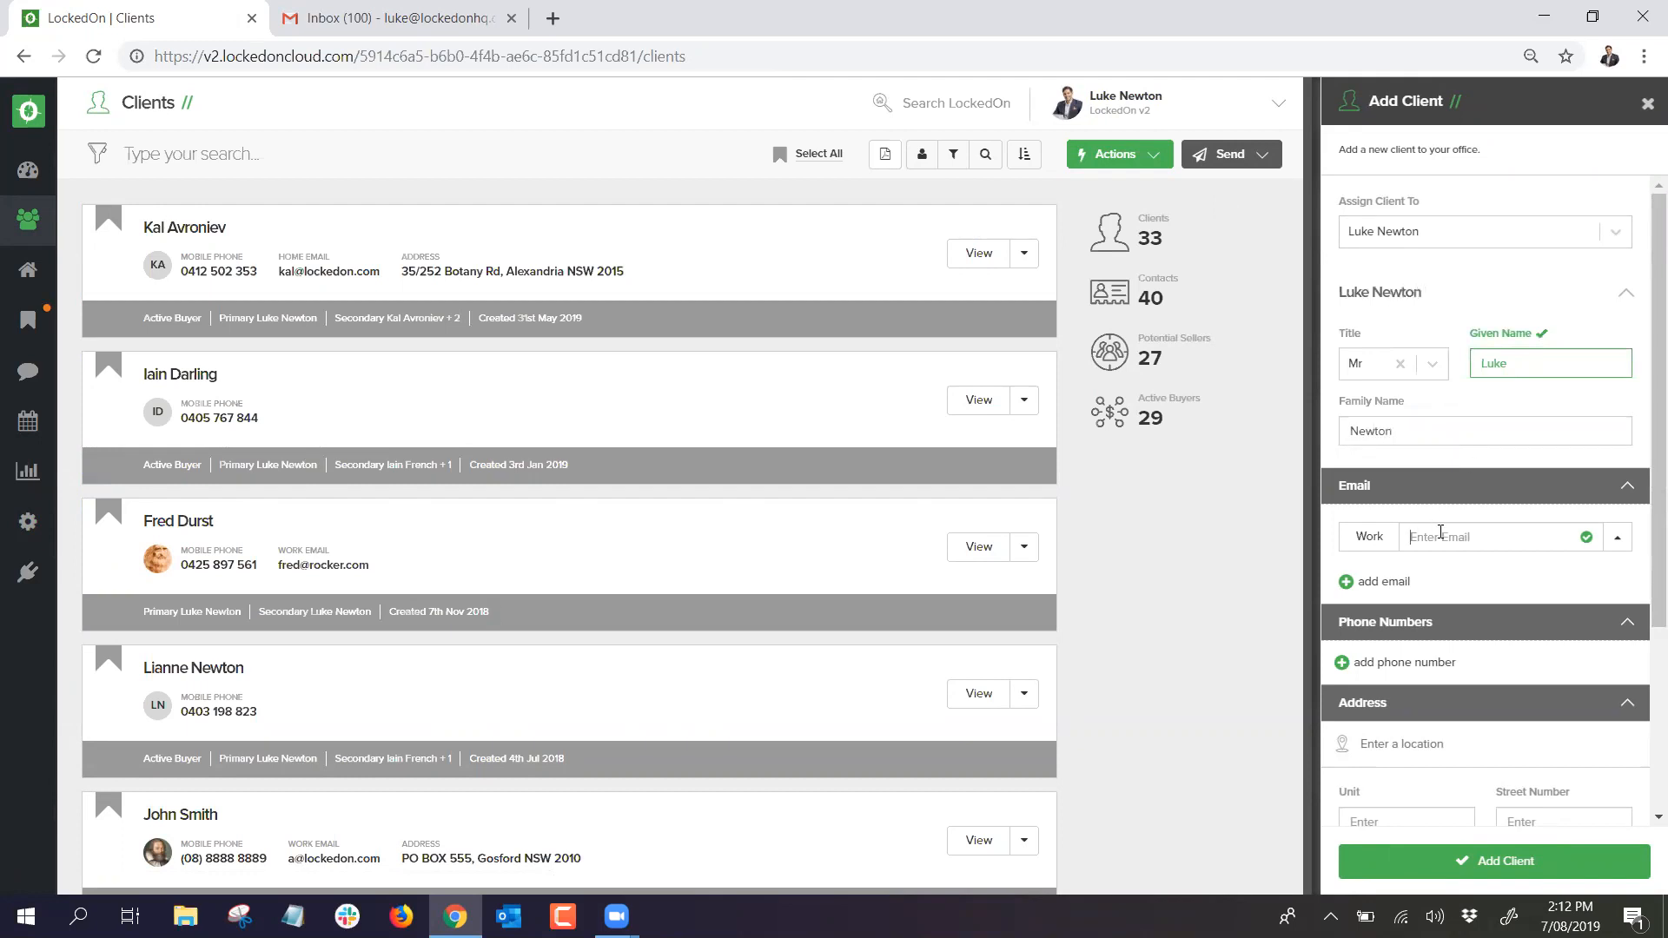
{"action": "left_click", "coordinate": [1342, 663]}
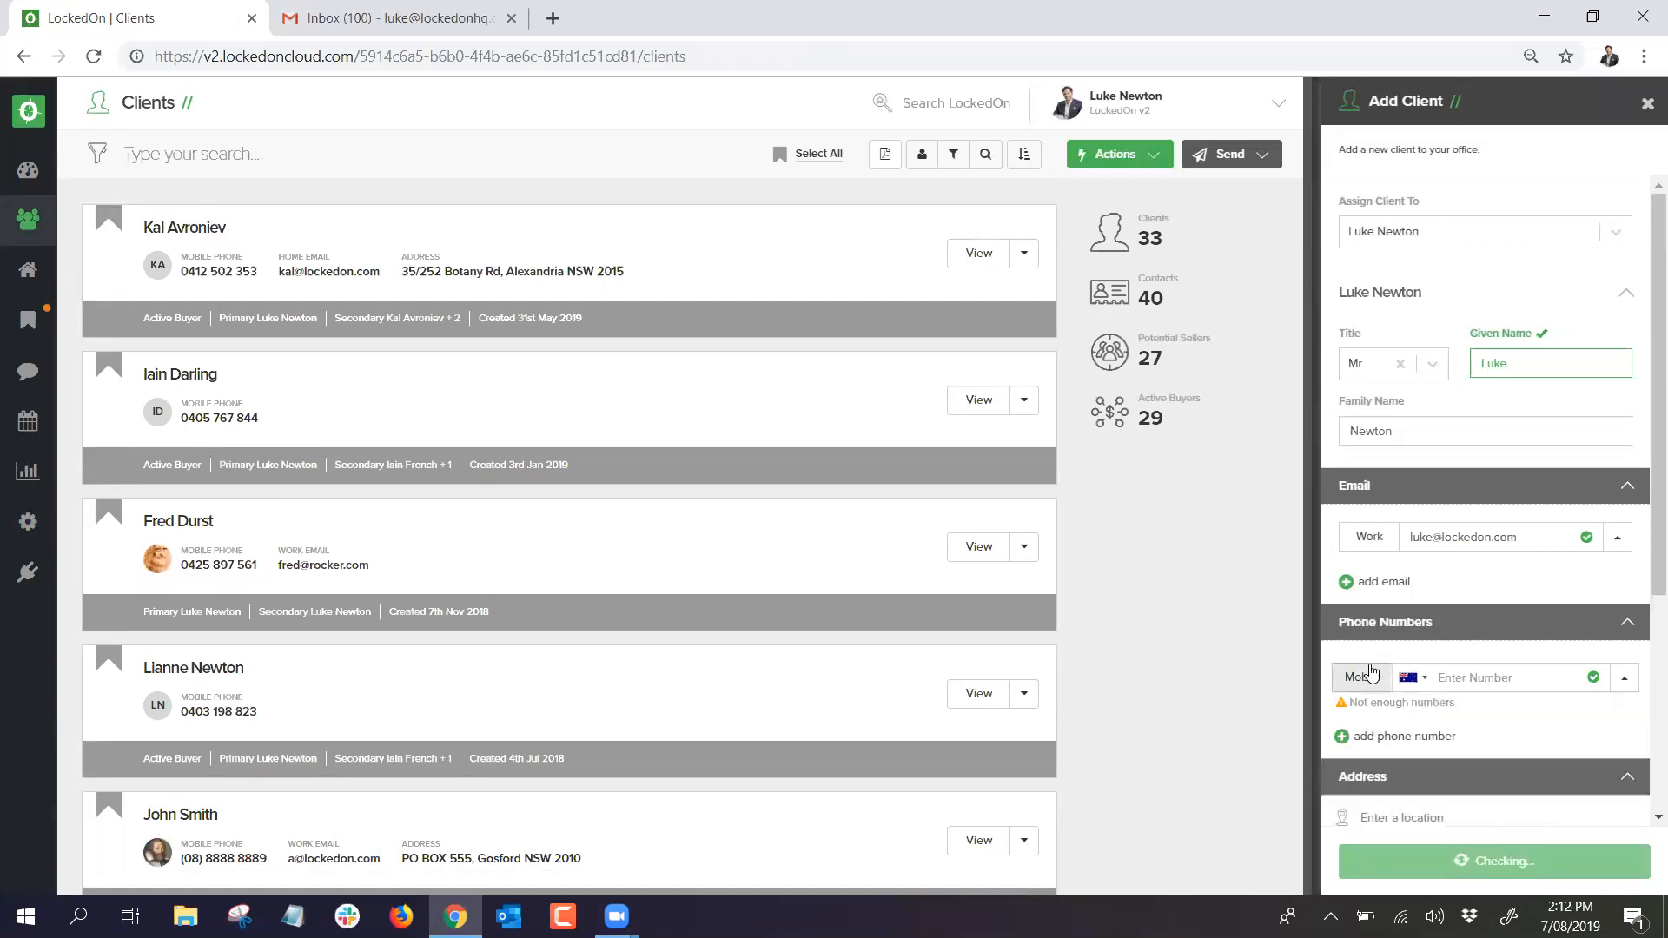
{"action": "left_click", "coordinate": [1482, 675]}
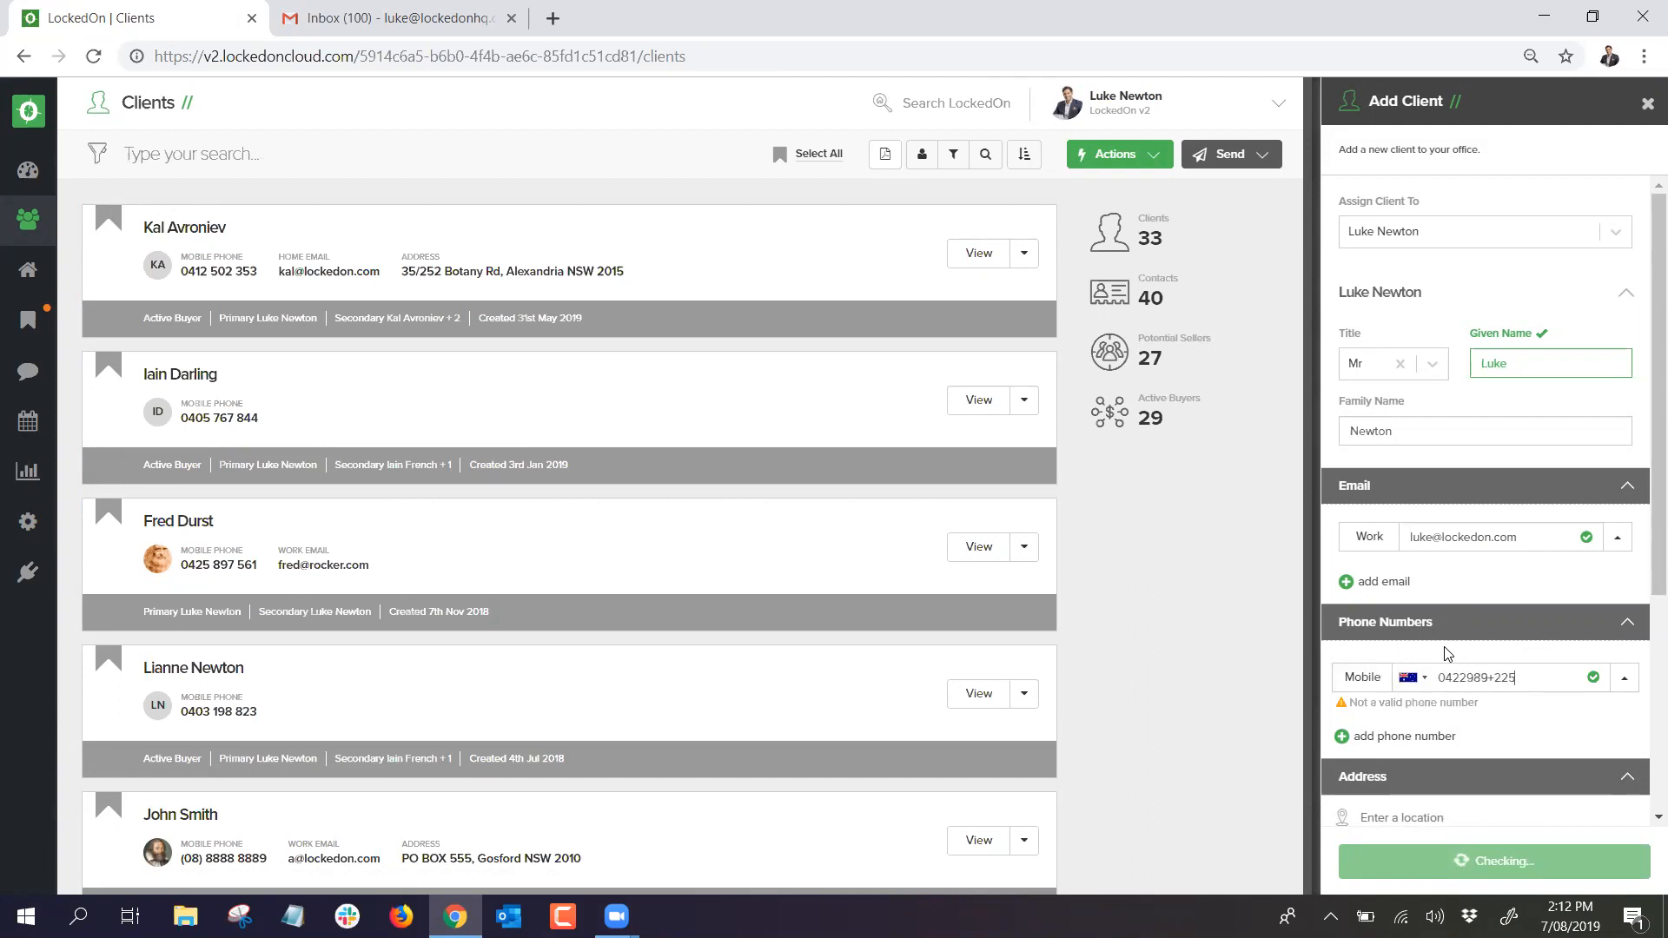
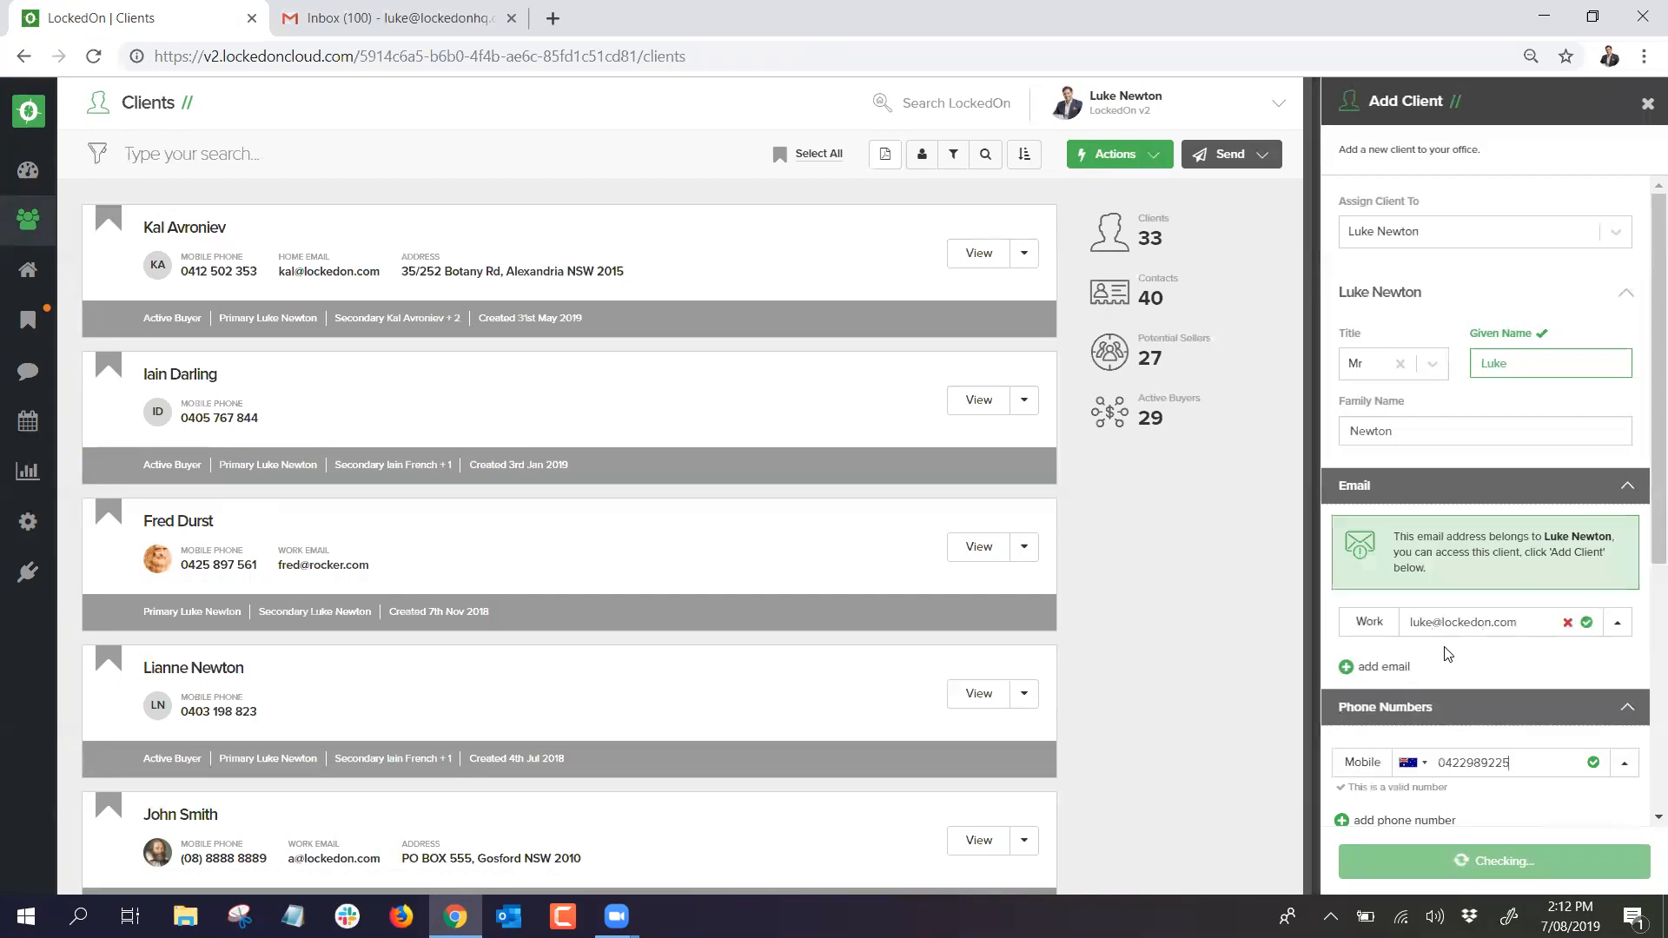
Step: Highlight the notices flagging the e-mail and phone as belonging to an existing client
{"action": "left_click_drag", "start_coordinate": [1430, 570], "coordinate": [1412, 552]}
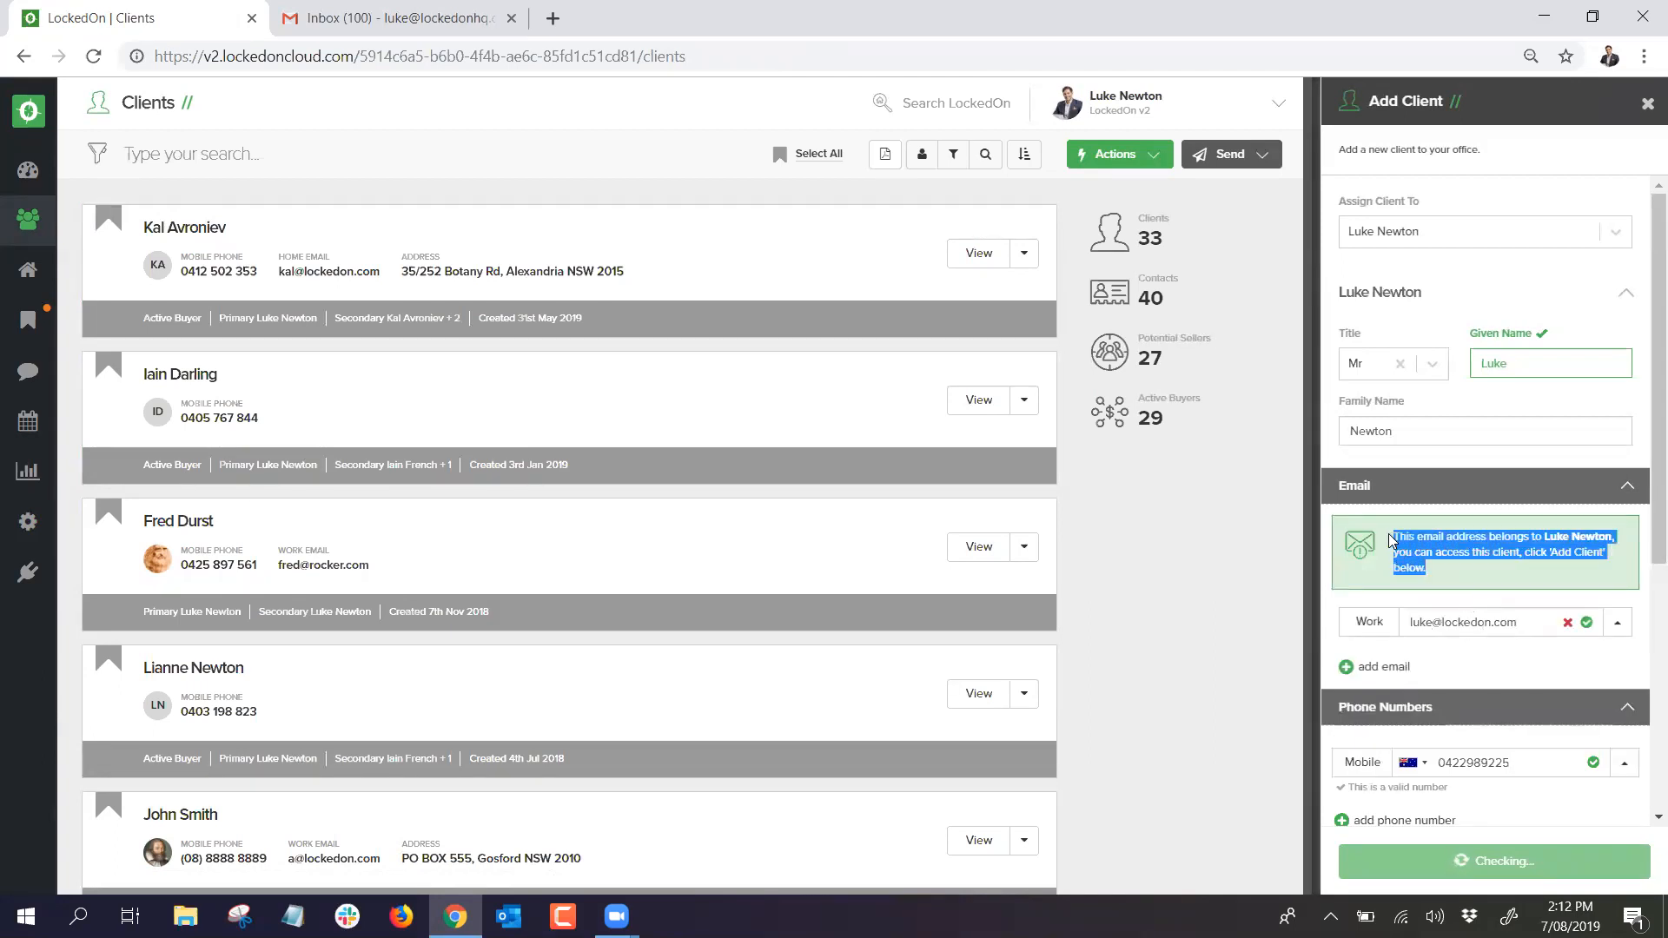
{"action": "left_click", "coordinate": [1460, 573]}
{"action": "scroll", "coordinate": [1458, 575], "scroll_direction": "down", "scroll_amount": 1}
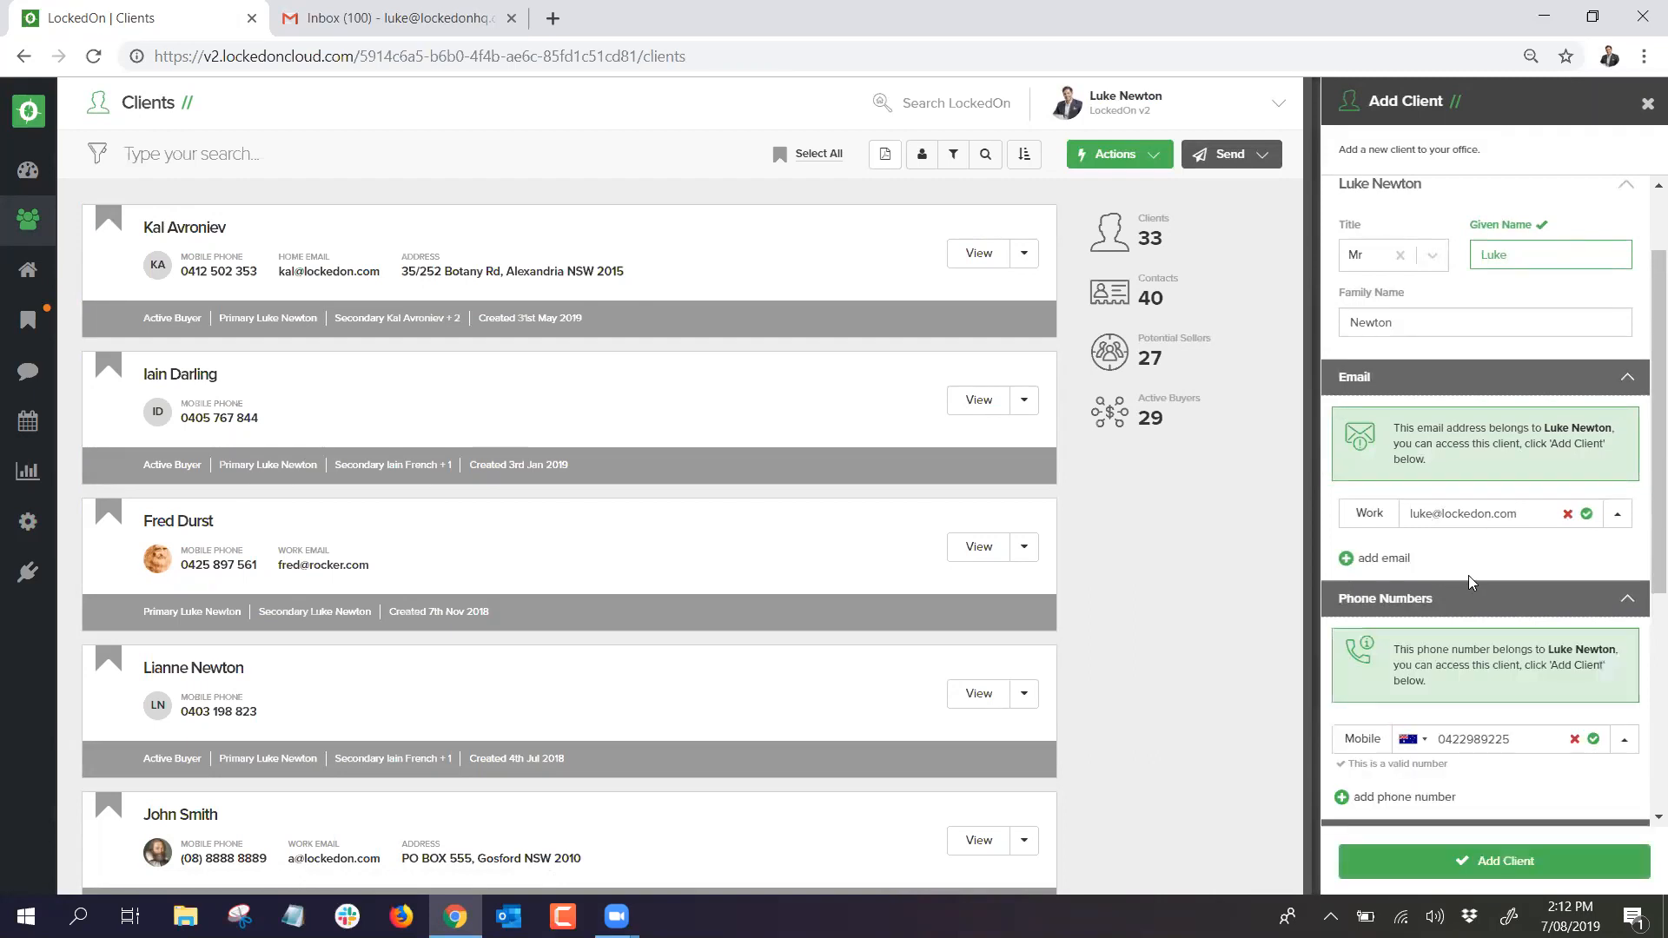
{"action": "left_click_drag", "start_coordinate": [1443, 684], "coordinate": [1393, 652]}
{"action": "left_click", "coordinate": [1443, 680]}
{"action": "left_click_drag", "start_coordinate": [1425, 458], "coordinate": [1388, 431]}
{"action": "left_click", "coordinate": [1470, 444]}
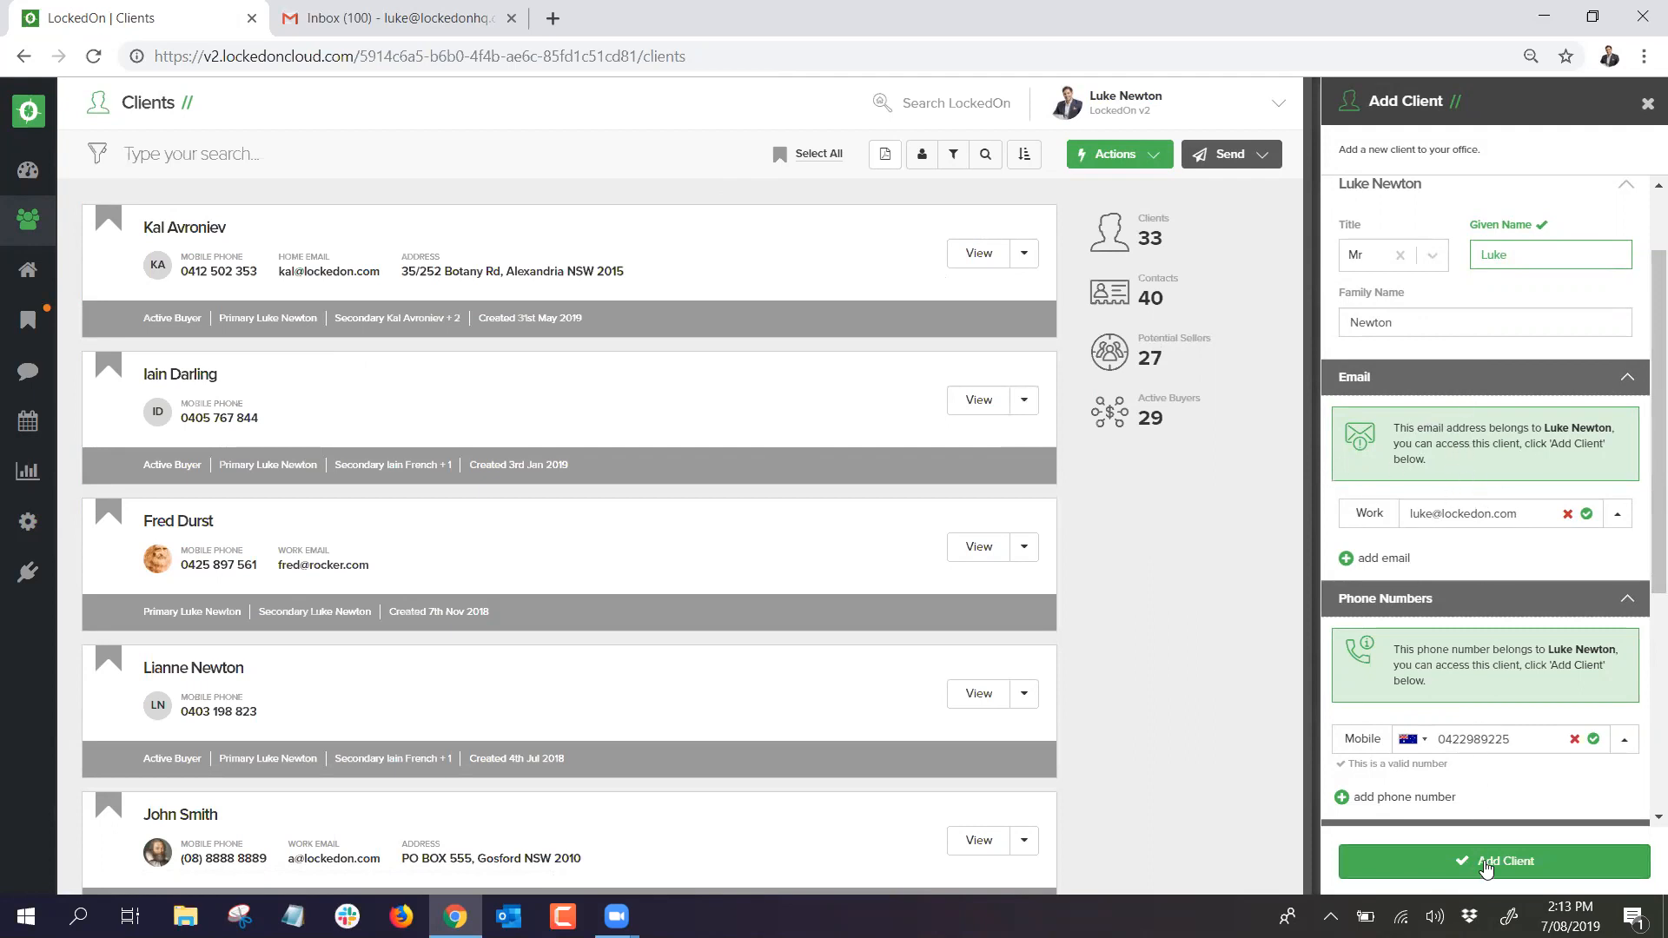
Step: Open the matching client's record, scroll its summary activity, then view Information > Contacts
{"action": "left_click", "coordinate": [1486, 862]}
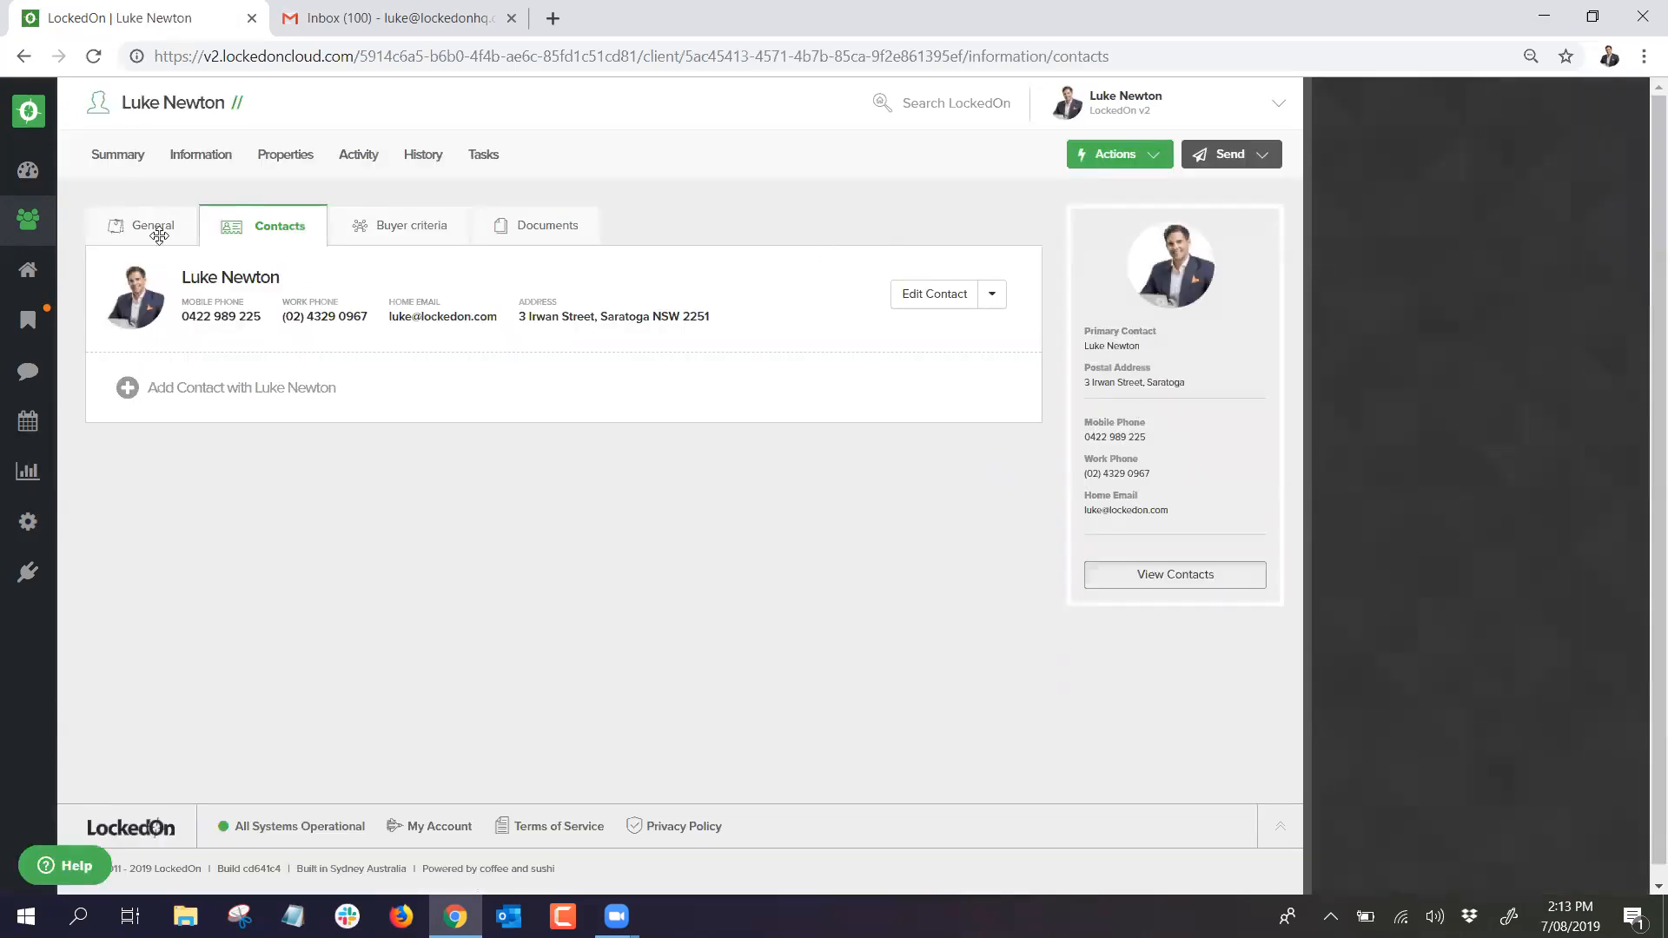
{"action": "left_click", "coordinate": [109, 159]}
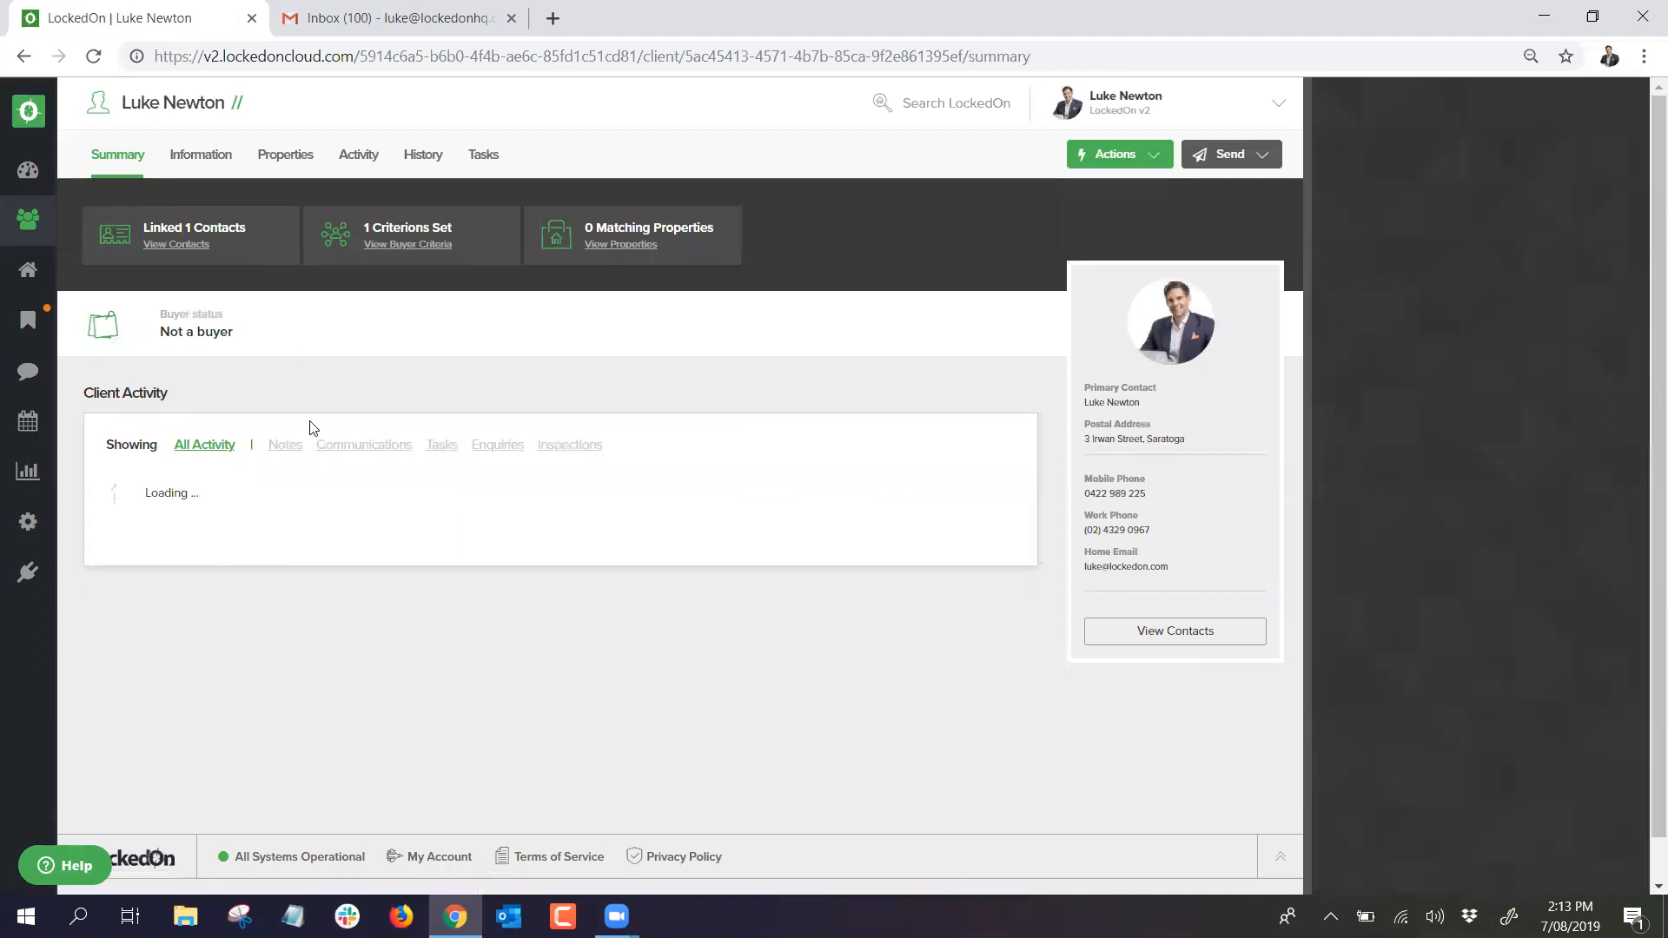
{"action": "scroll", "coordinate": [302, 490], "scroll_direction": "down", "scroll_amount": 1}
{"action": "scroll", "coordinate": [302, 490], "scroll_direction": "down", "scroll_amount": 8}
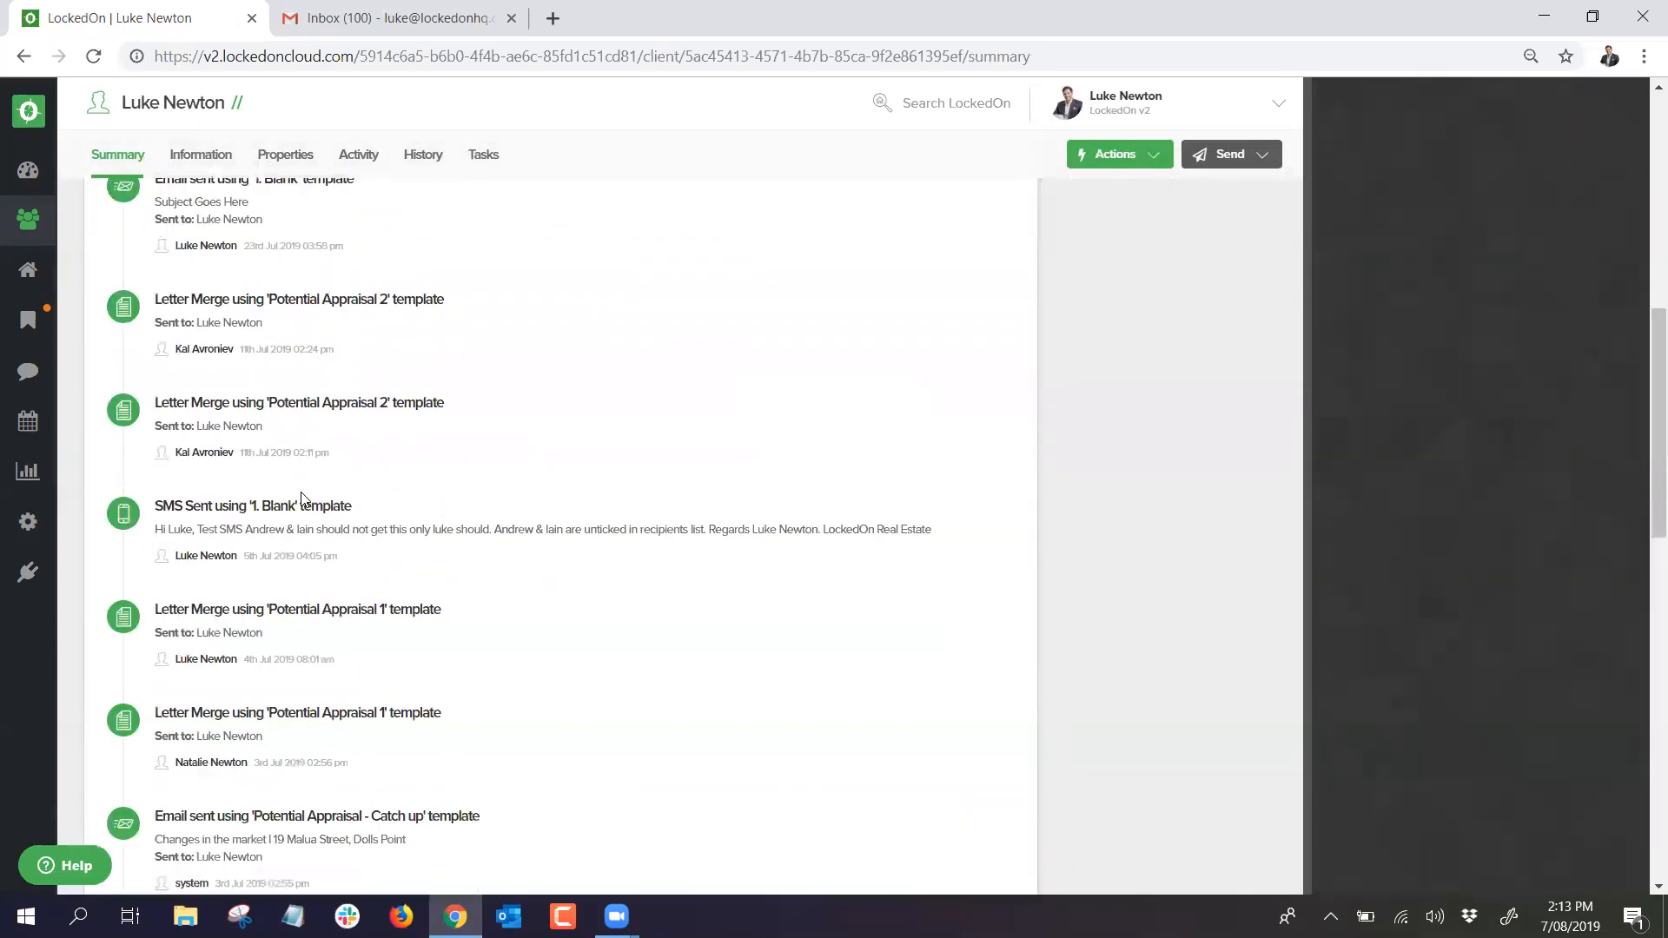
{"action": "scroll", "coordinate": [330, 513], "scroll_direction": "down", "scroll_amount": 6}
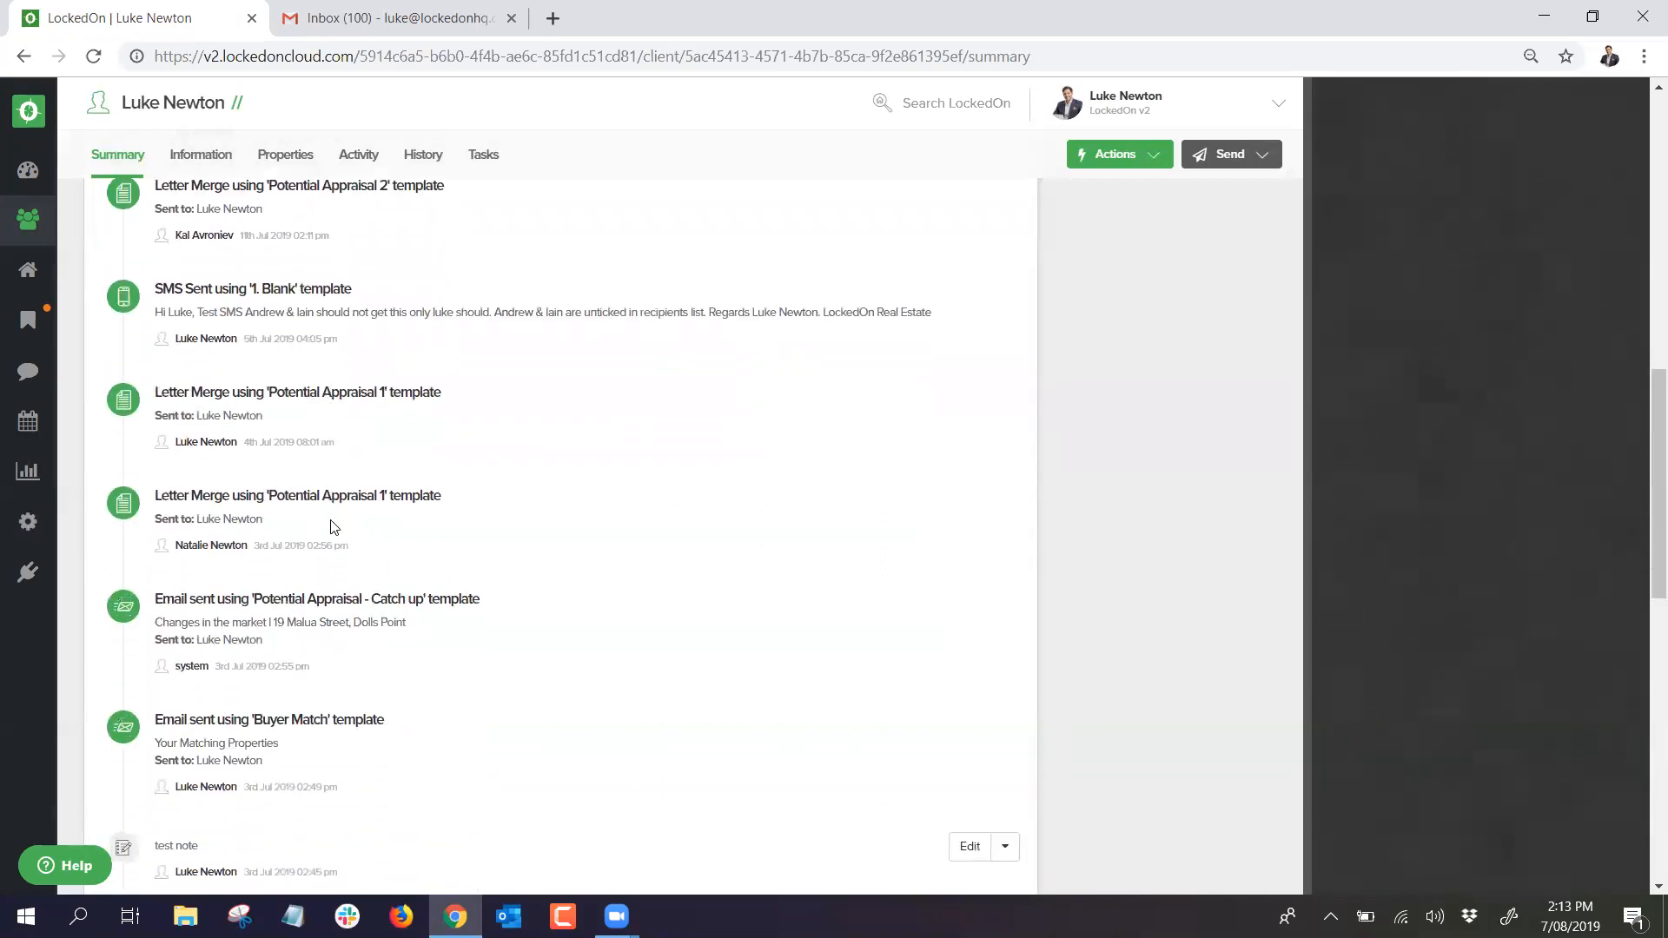
{"action": "scroll", "coordinate": [330, 526], "scroll_direction": "up", "scroll_amount": 15}
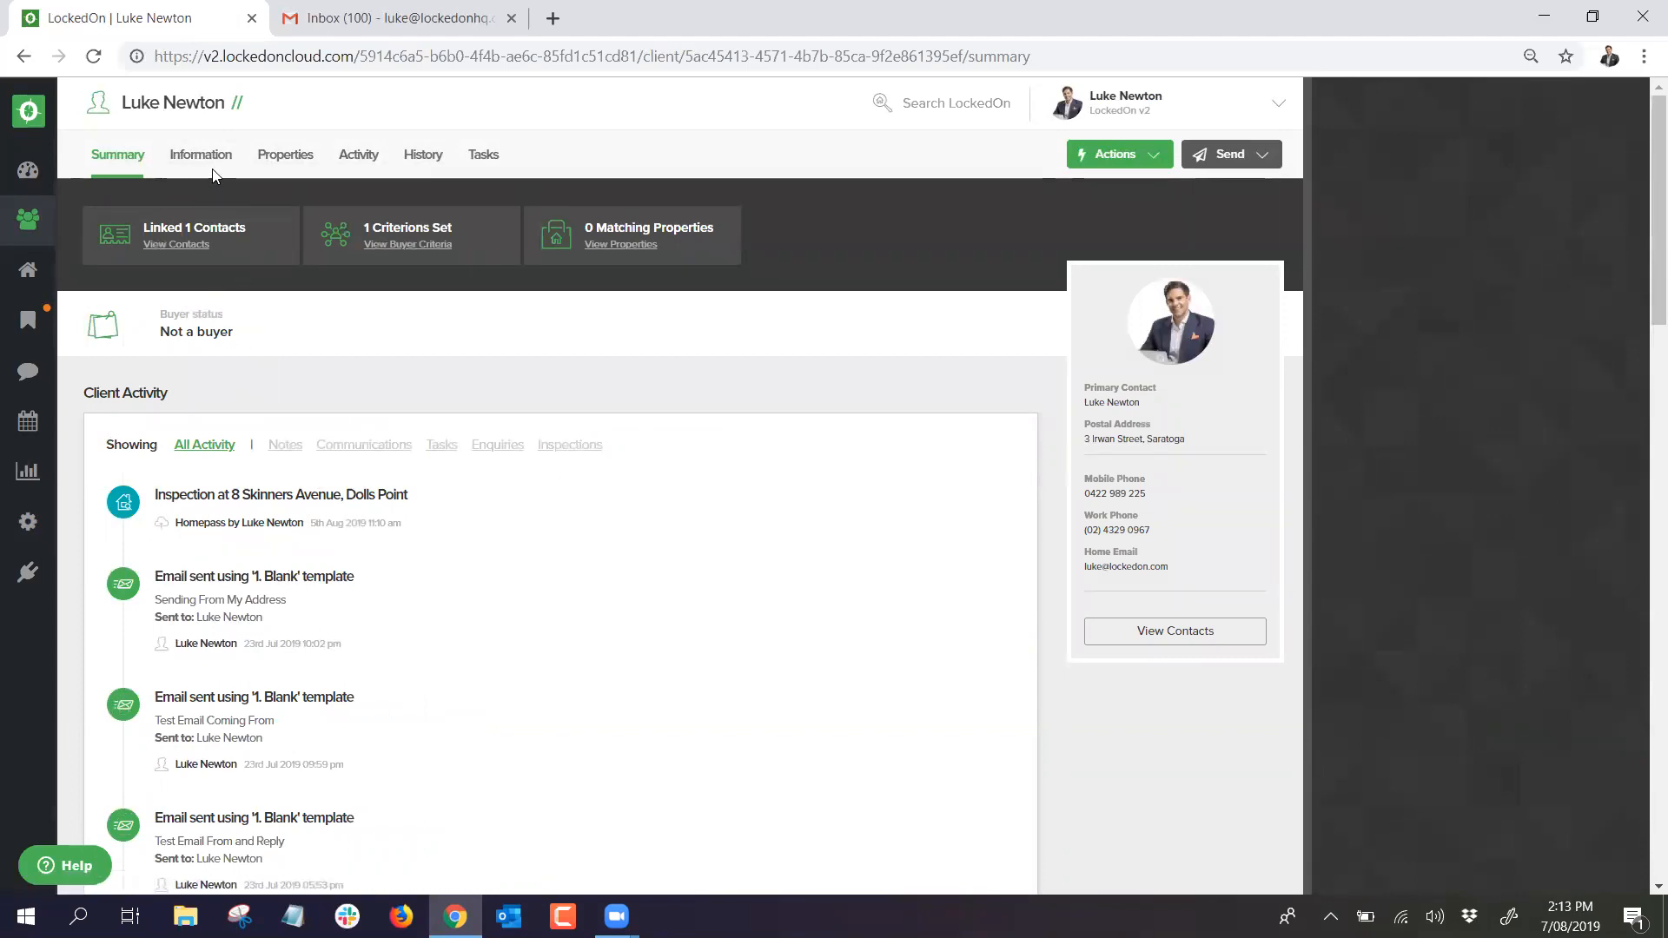
{"action": "scroll", "coordinate": [173, 439], "scroll_direction": "down", "scroll_amount": 7}
{"action": "scroll", "coordinate": [171, 423], "scroll_direction": "up", "scroll_amount": 7}
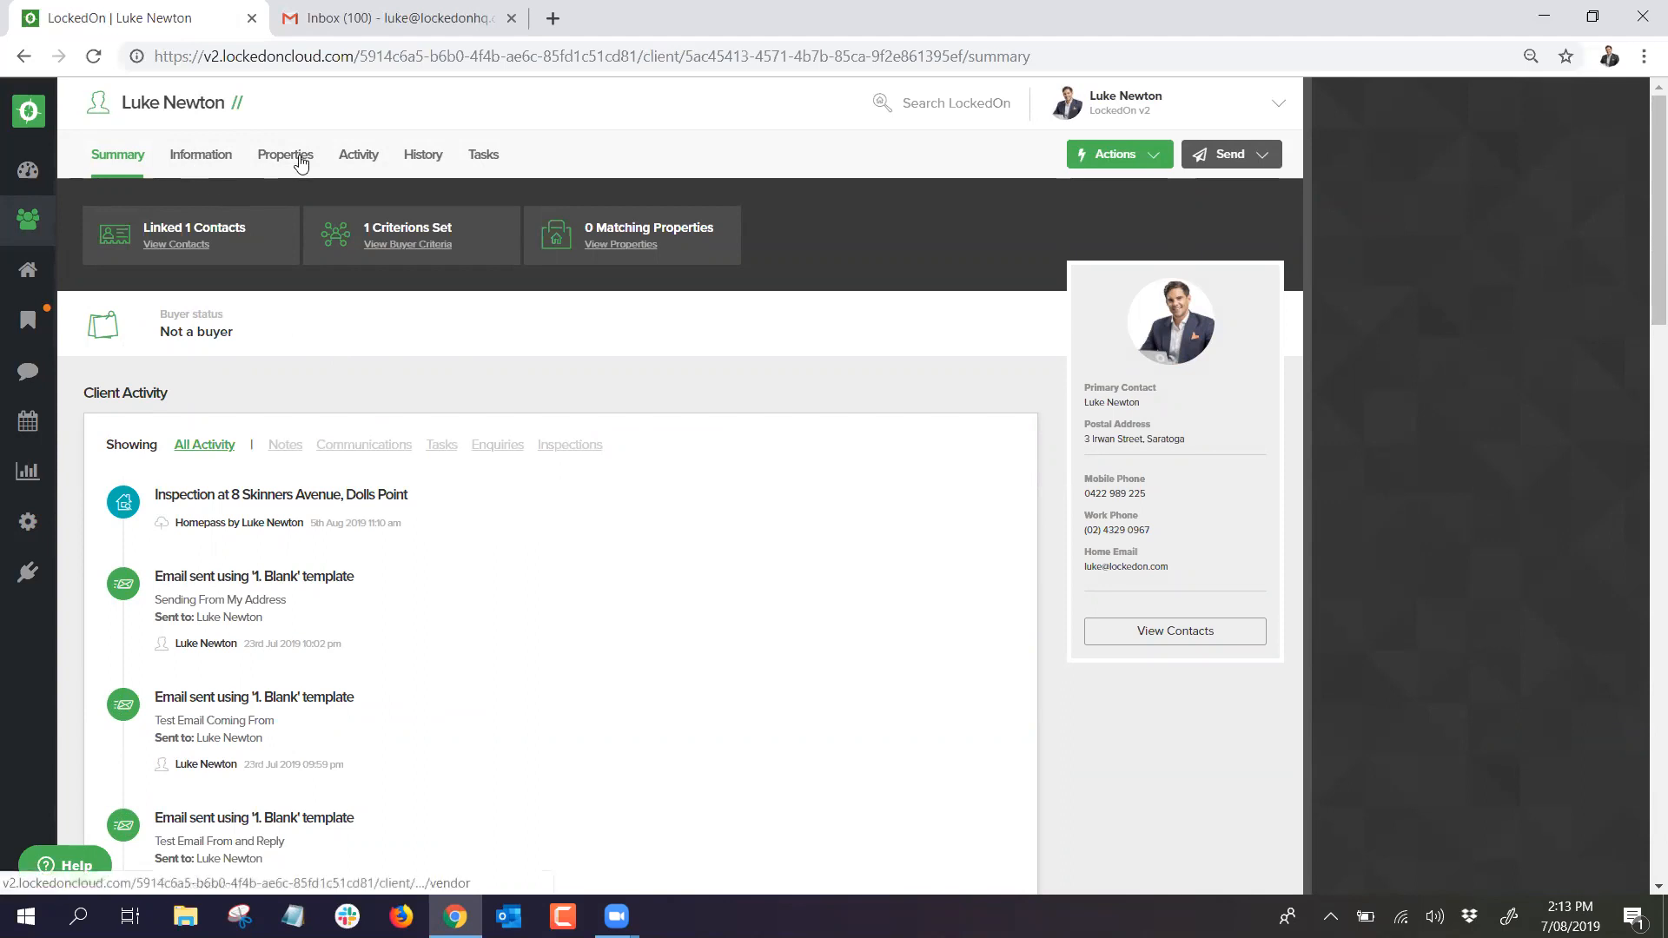
{"action": "left_click", "coordinate": [191, 156]}
{"action": "left_click", "coordinate": [284, 231]}
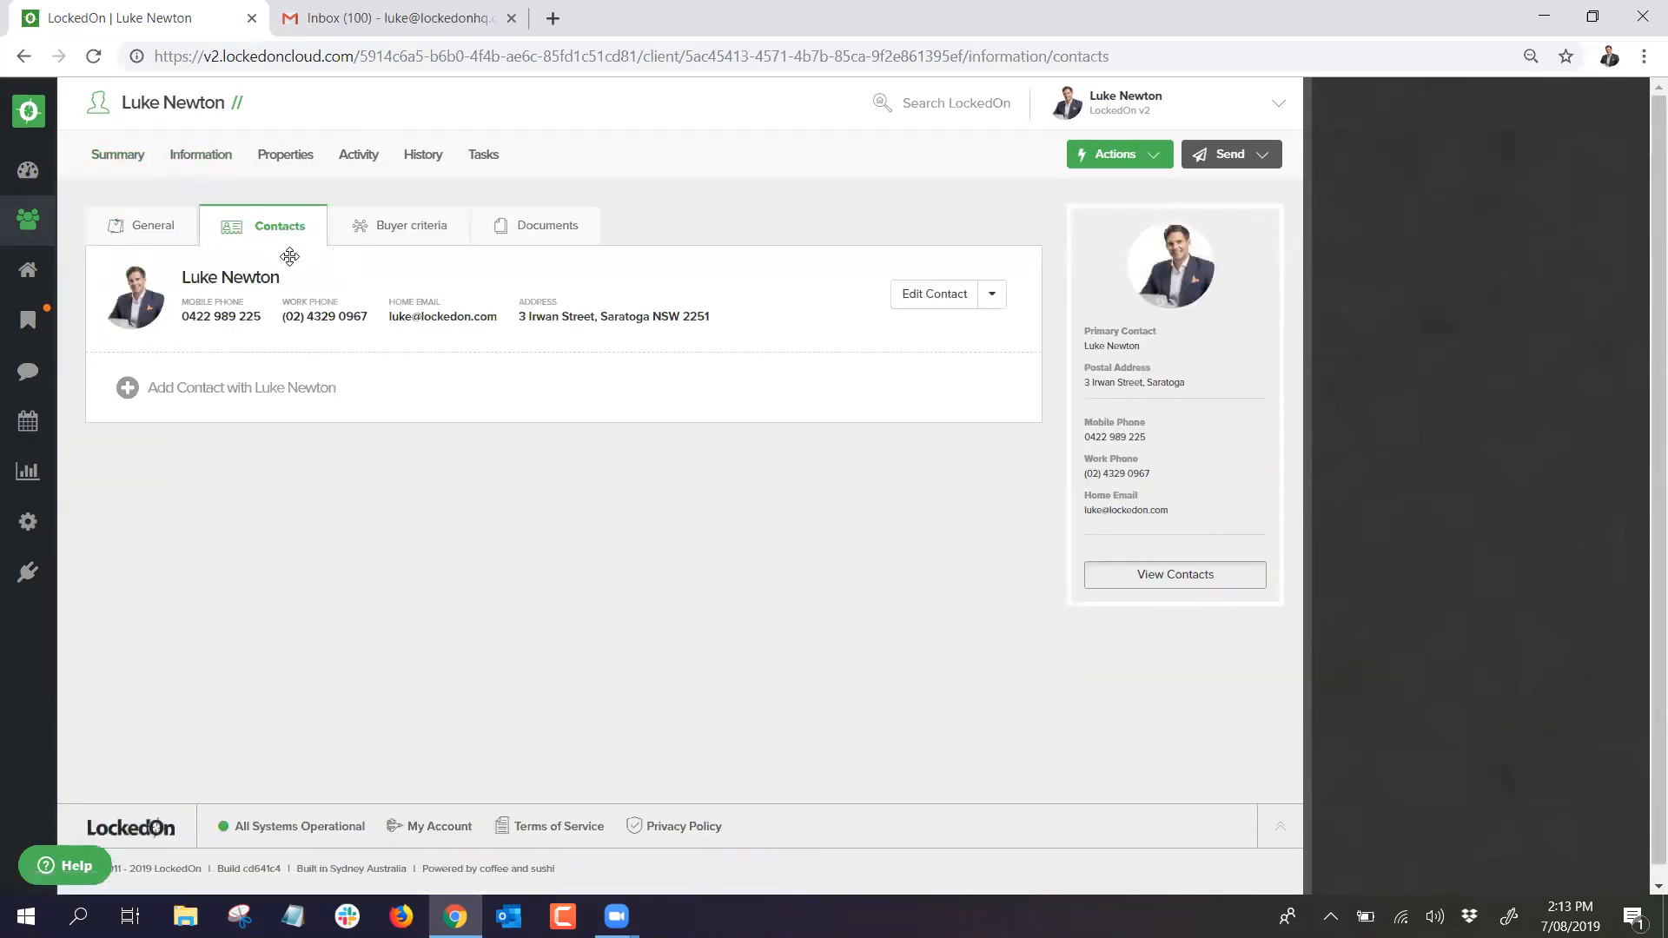
Step: From the dashboard's client count, open the other active buyer's summary with 5 matching properties
{"action": "left_click", "coordinate": [28, 170]}
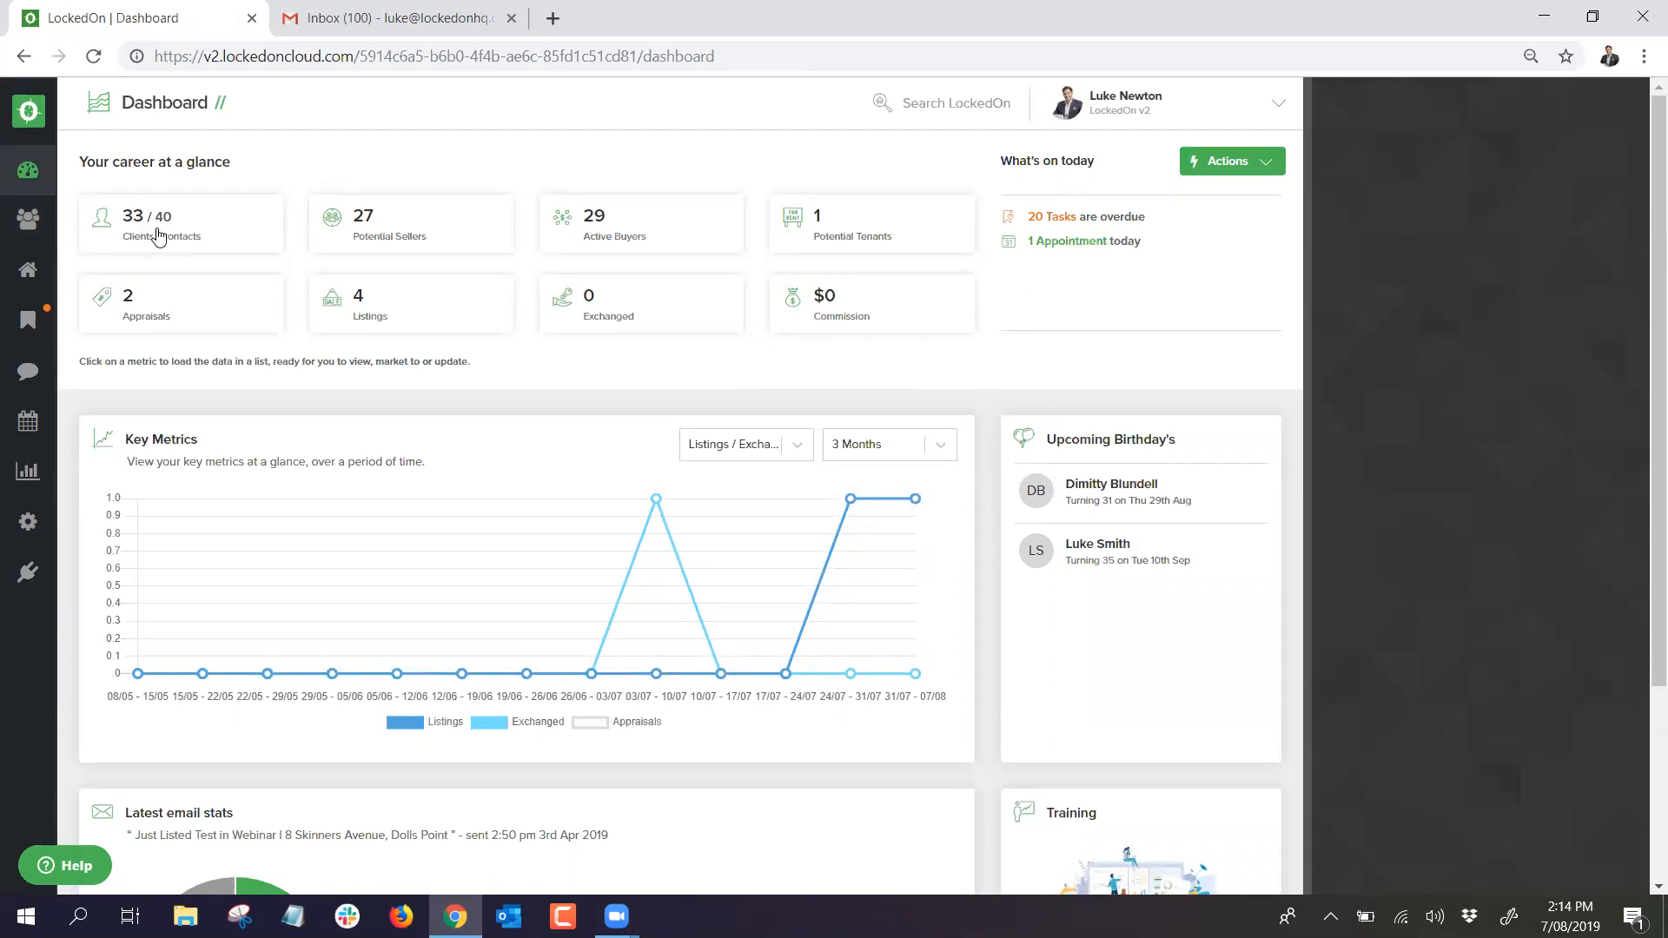
{"action": "left_click", "coordinate": [158, 236]}
{"action": "scroll", "coordinate": [314, 348], "scroll_direction": "down", "scroll_amount": 9}
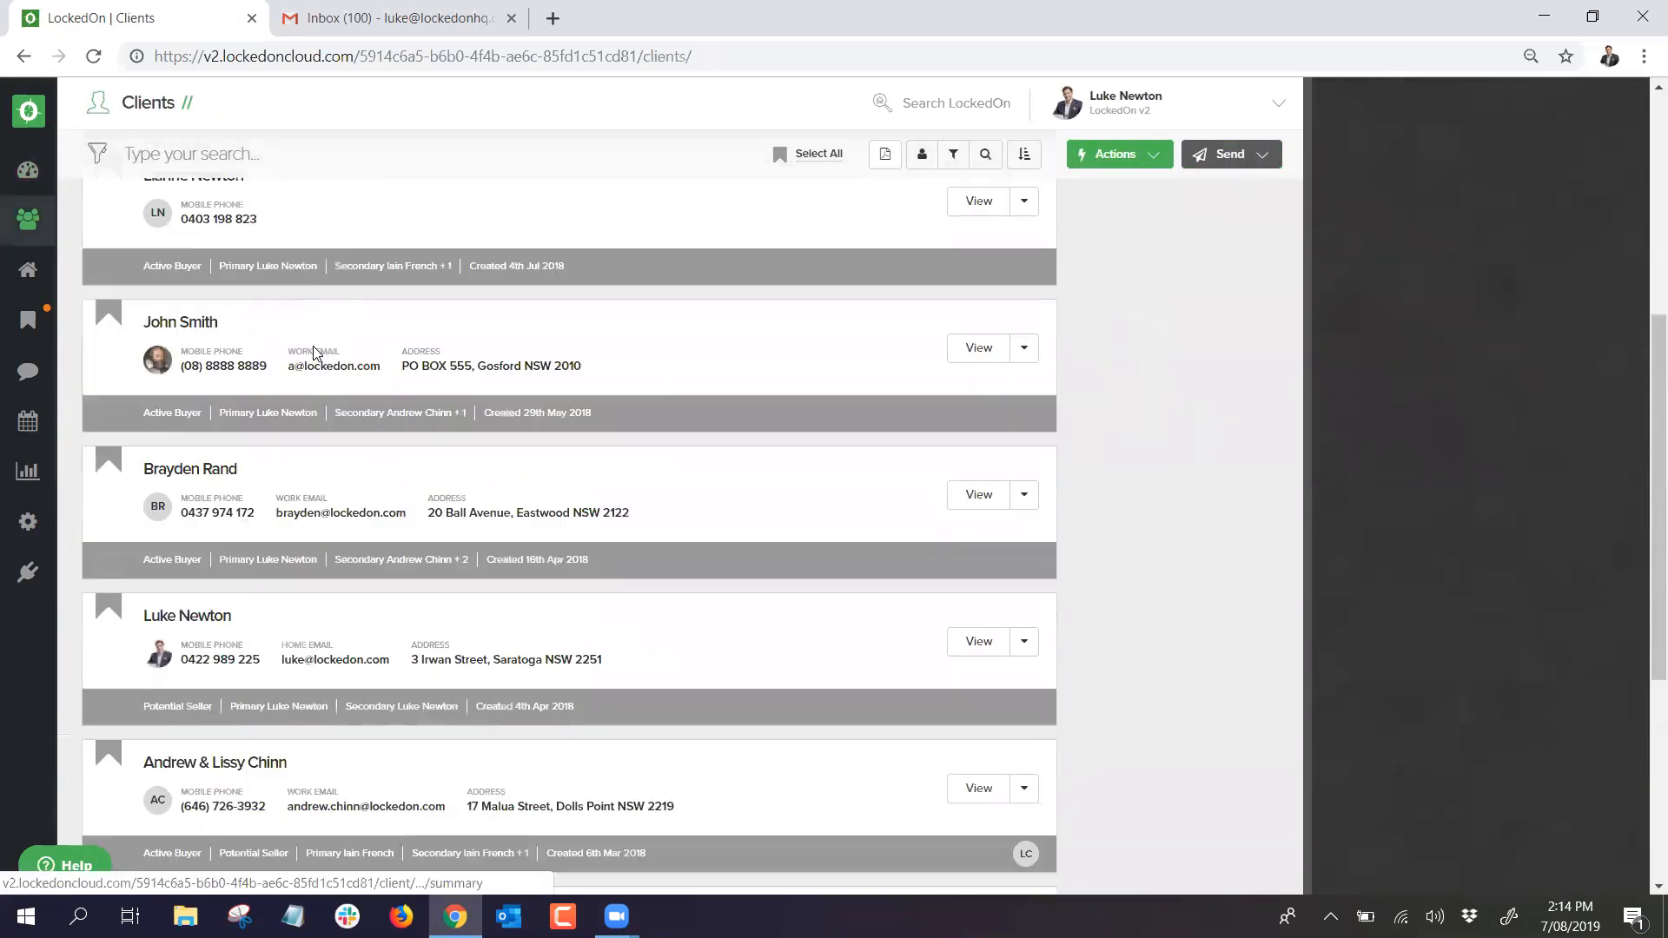
{"action": "left_click", "coordinate": [211, 499]}
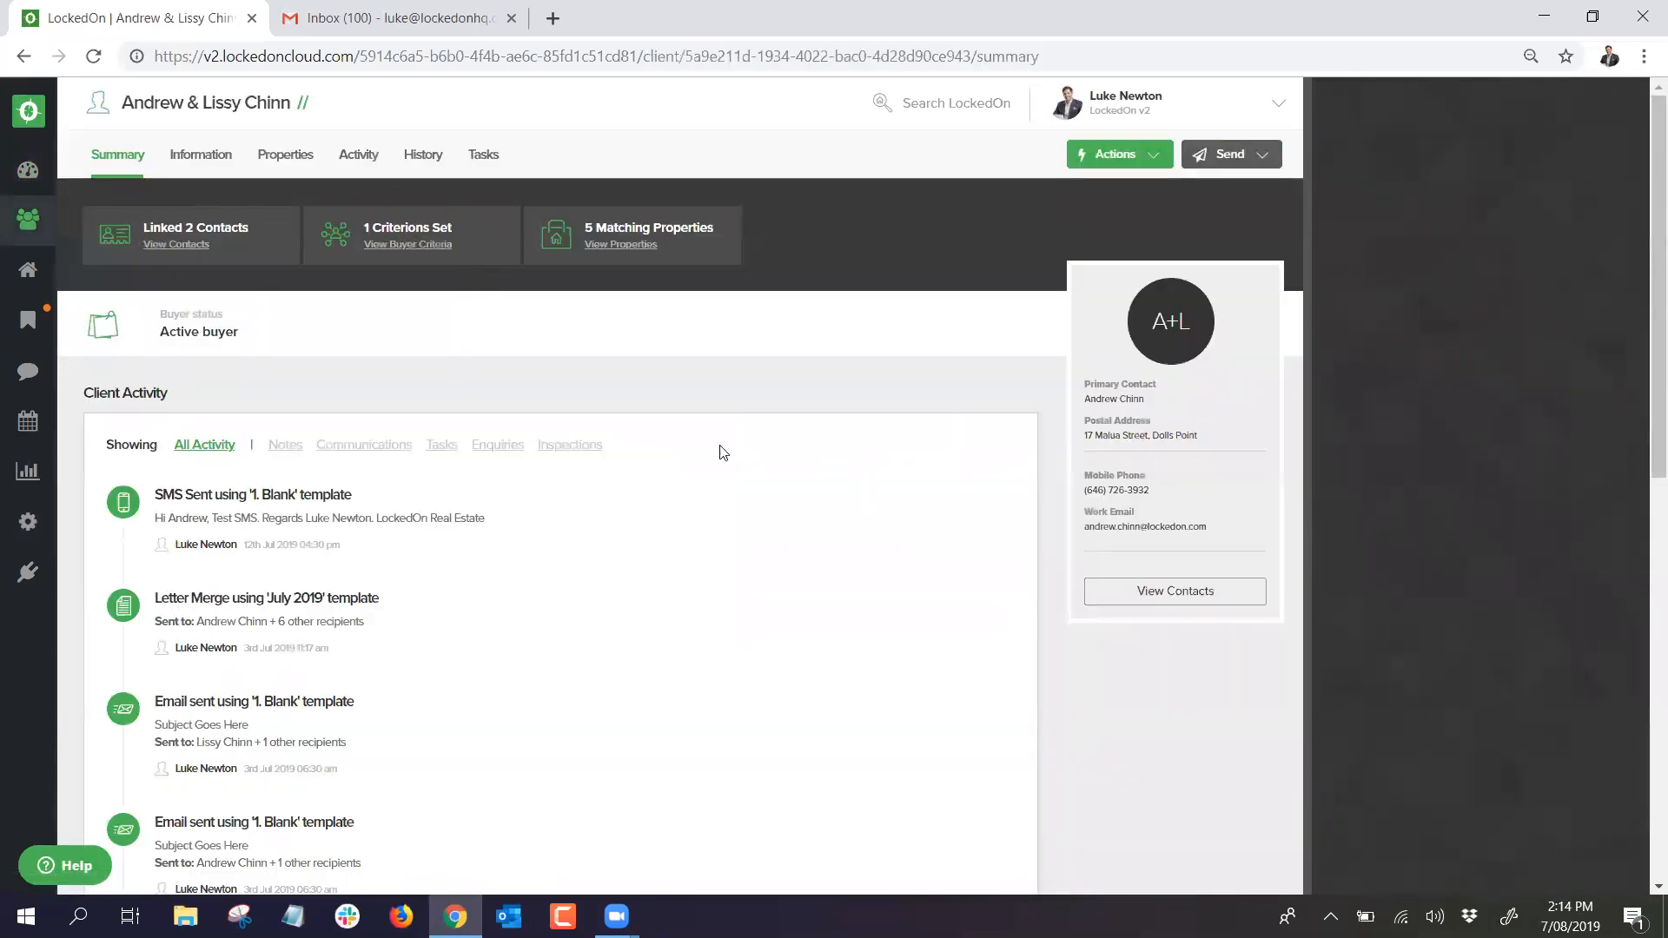
Step: View this client's contacts, then search the Clients list for 'ne' to show four matches
{"action": "left_click", "coordinate": [1130, 593]}
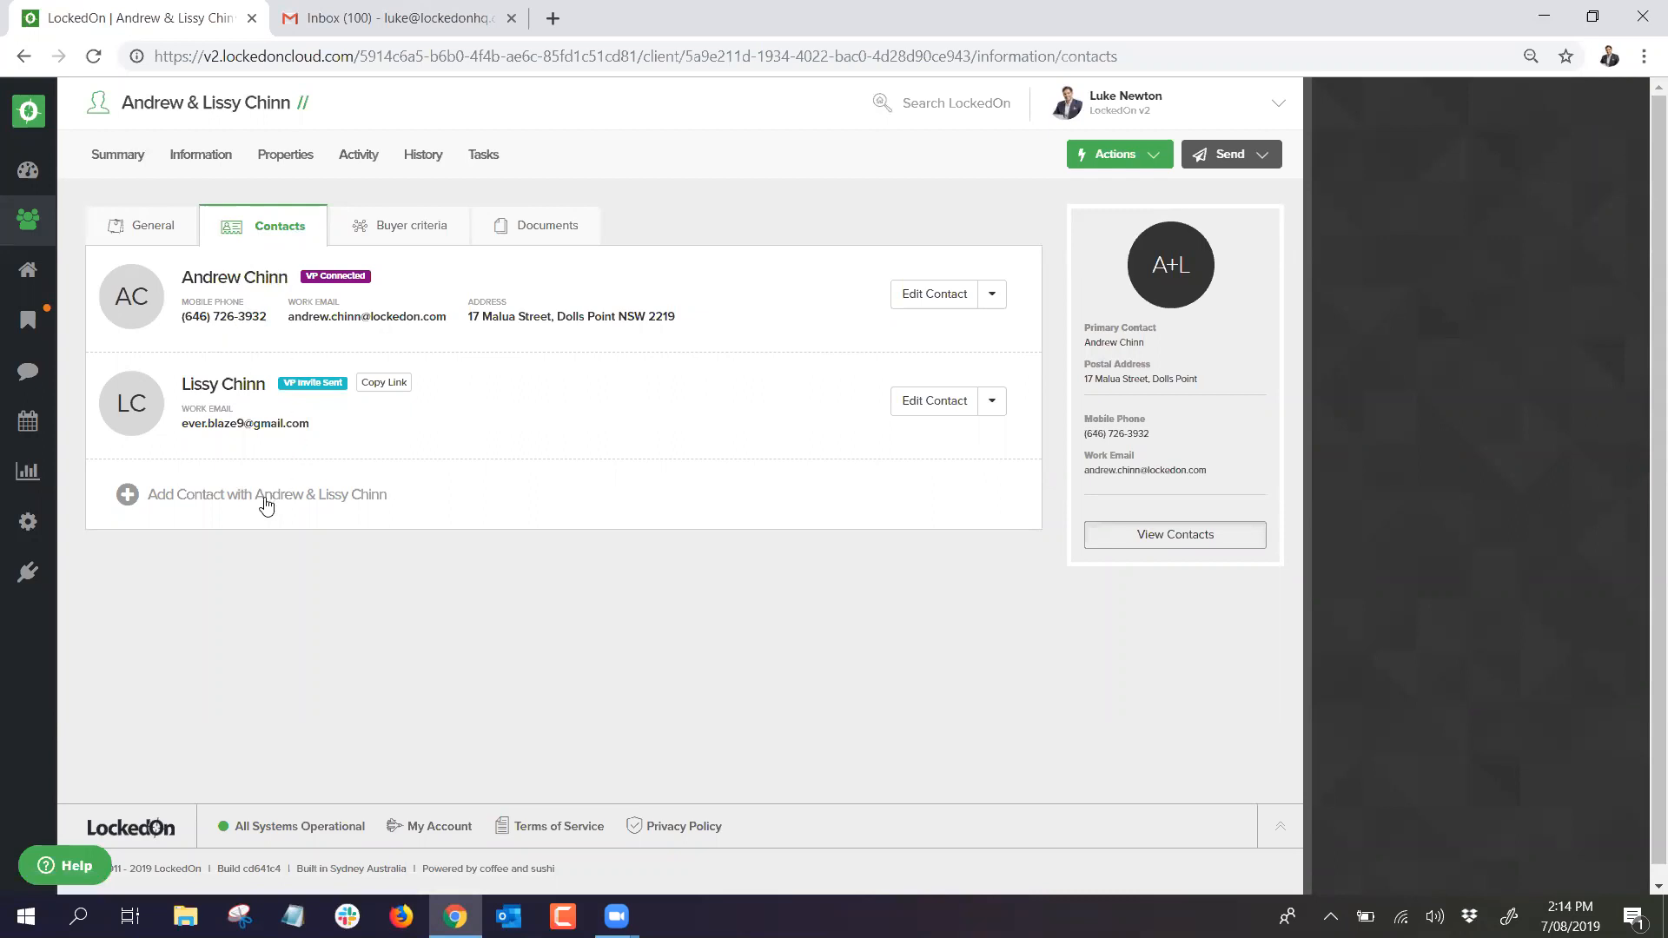
{"action": "left_click", "coordinate": [28, 219]}
{"action": "type", "text": "newton"}
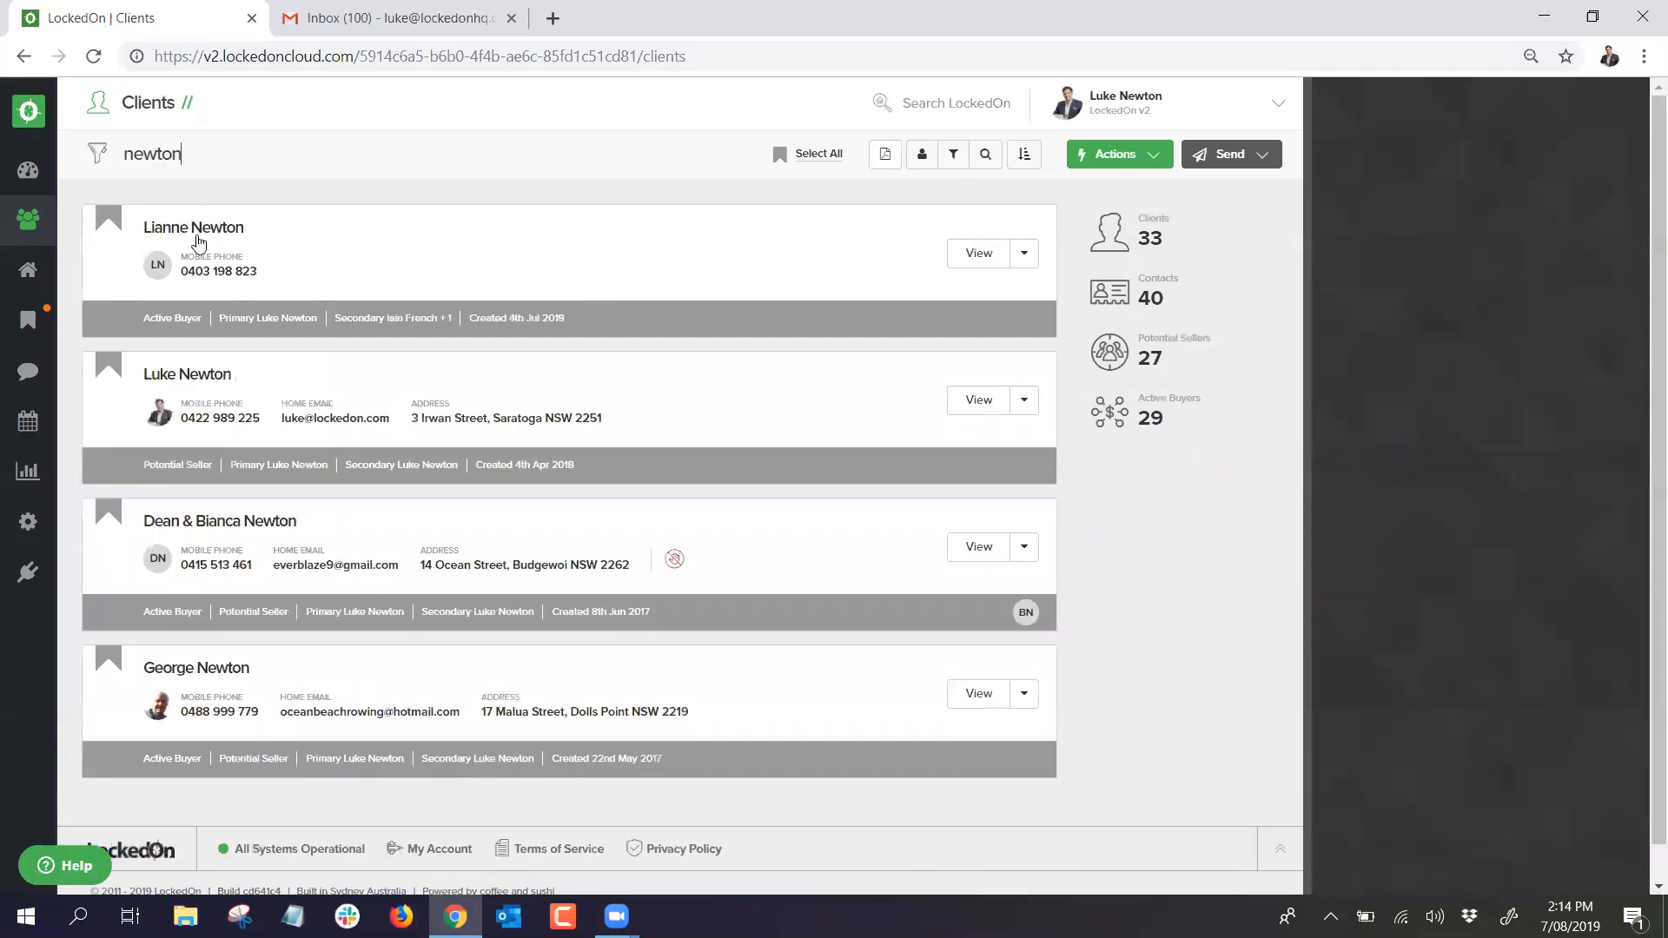
Step: Add a second contact with given and family name, then drag it above and back below the original
{"action": "left_click", "coordinate": [217, 378]}
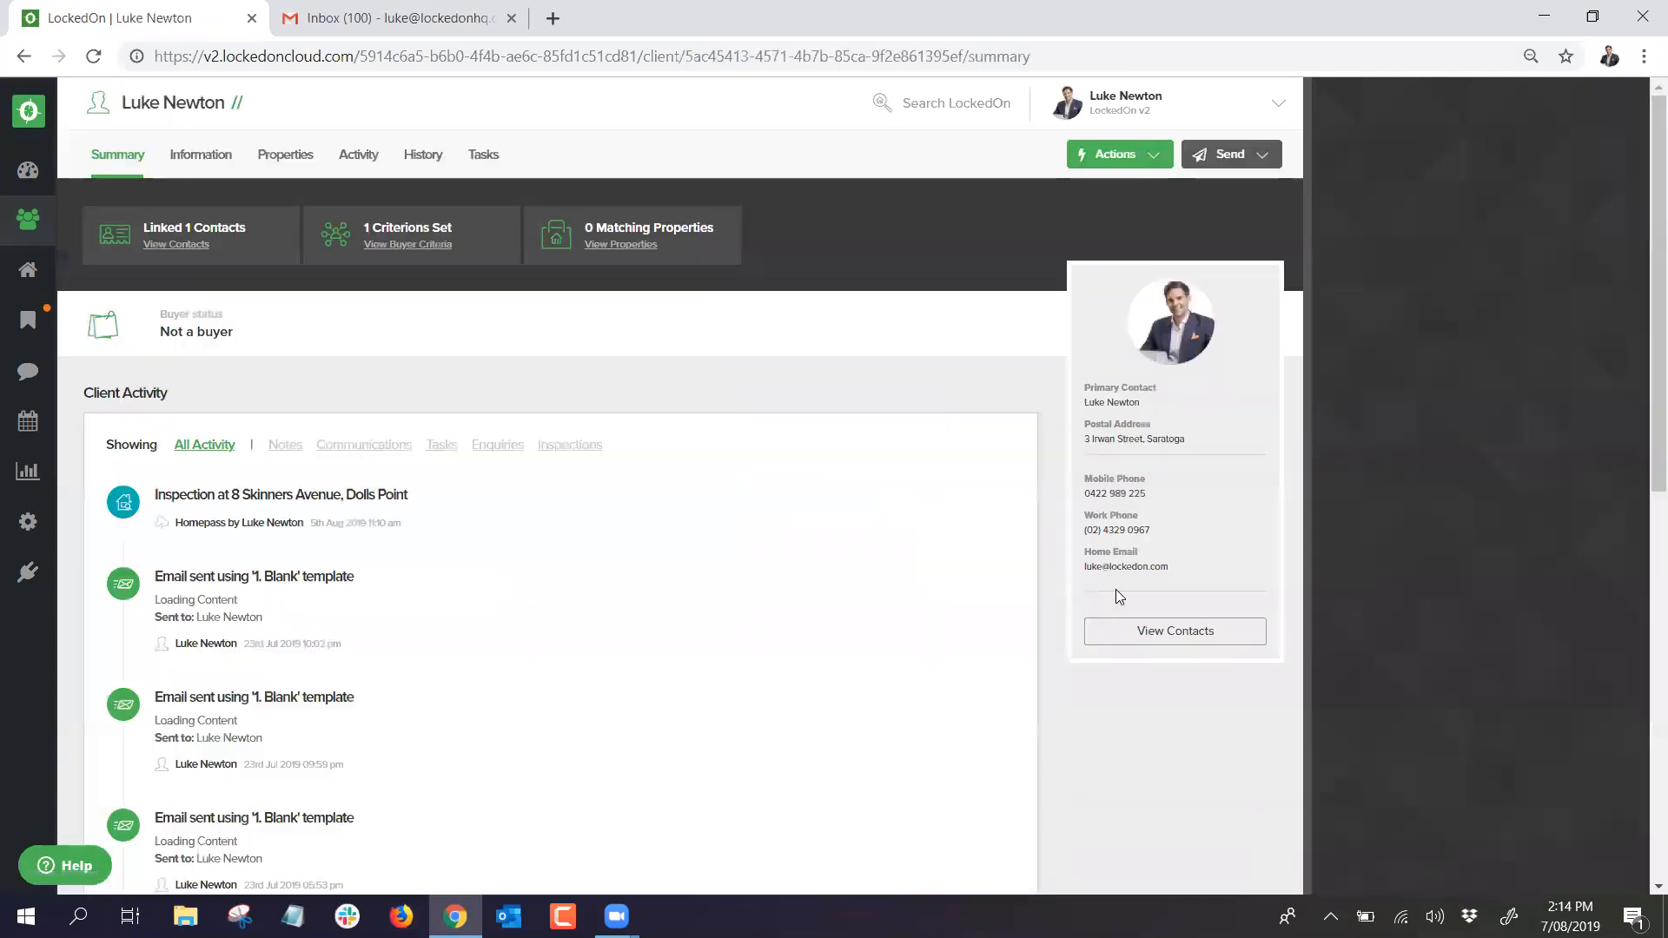
{"action": "left_click", "coordinate": [1138, 629]}
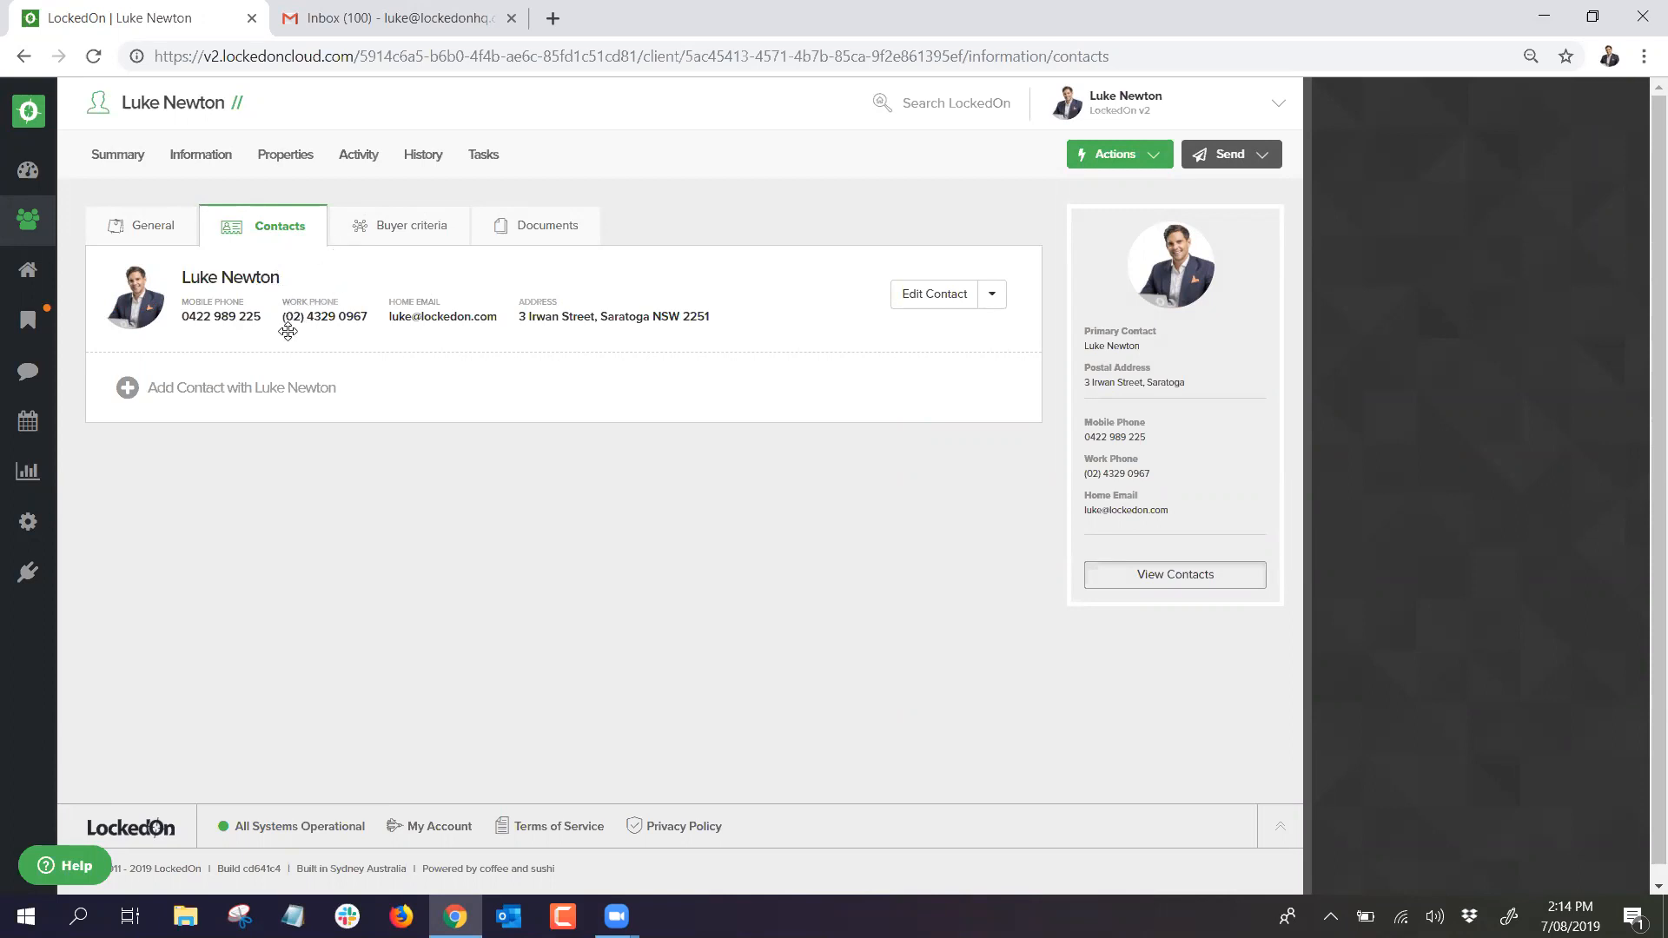
{"action": "left_click", "coordinate": [202, 390]}
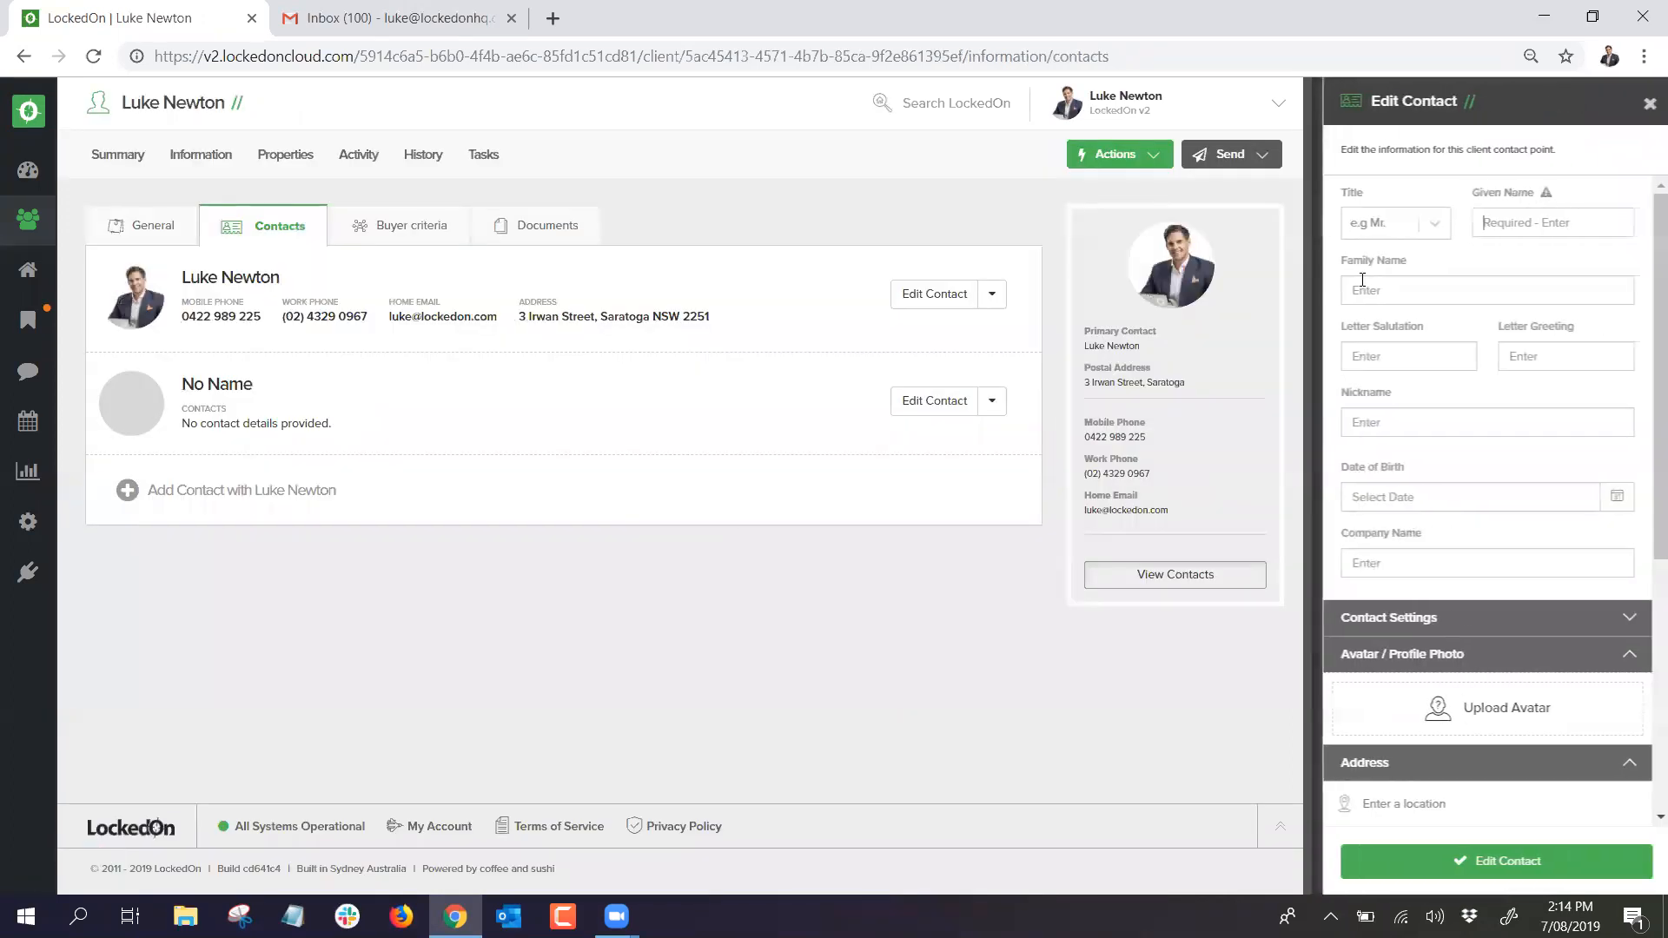
{"action": "type", "text": "Natalie"}
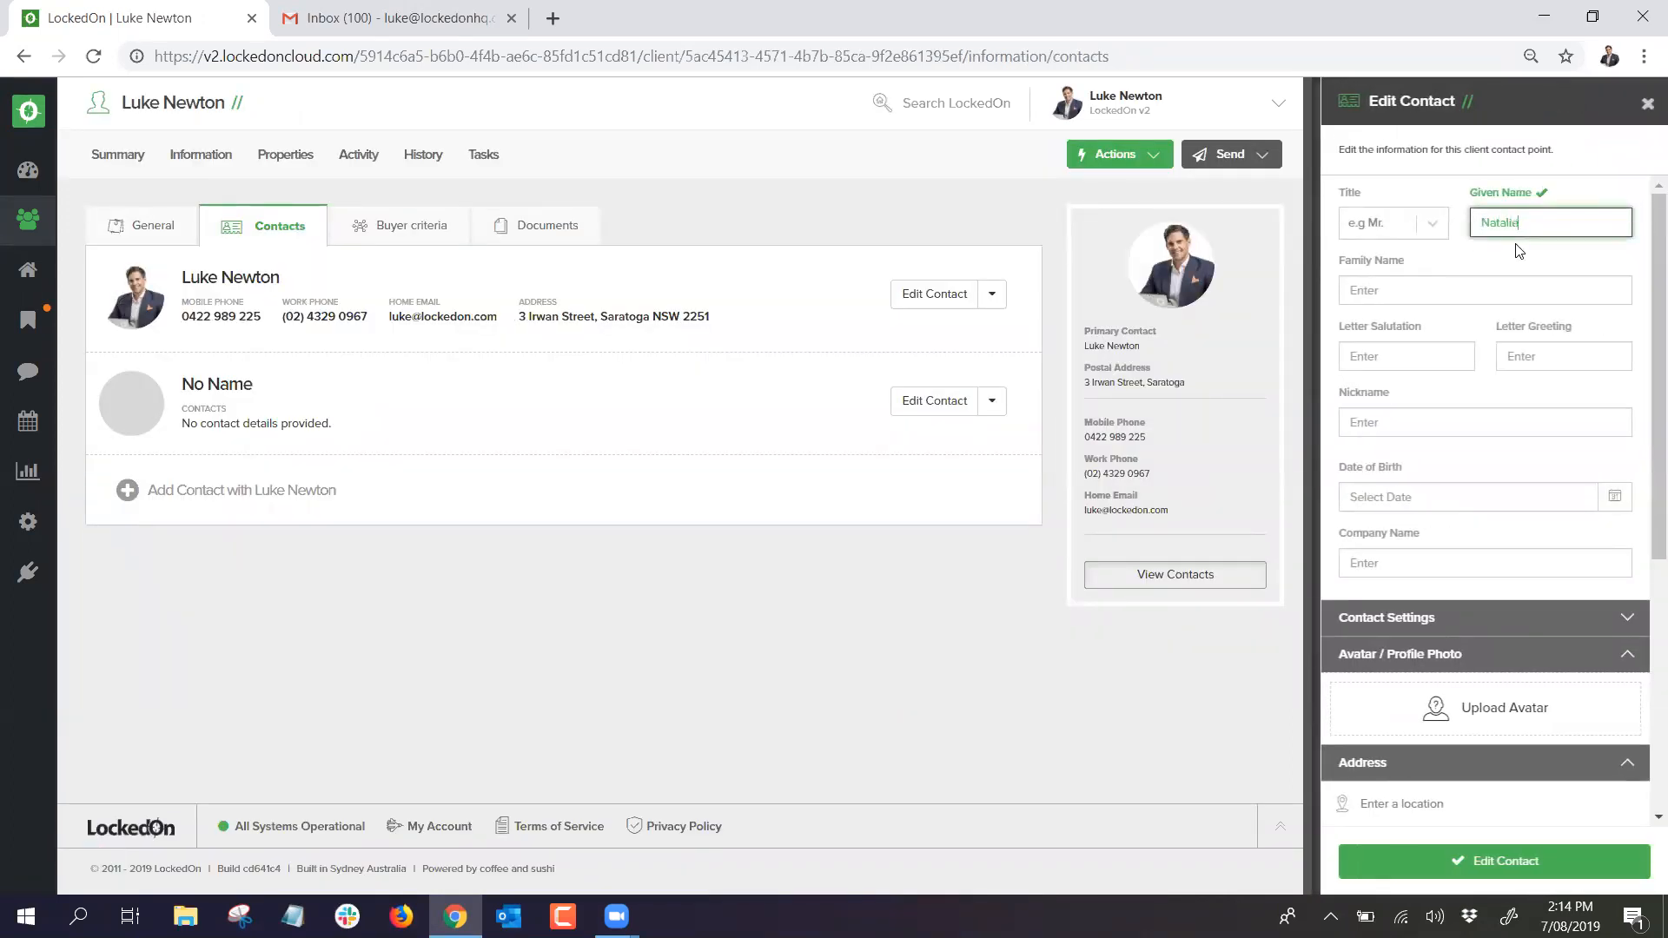
{"action": "key", "text": "Tab"}
{"action": "type", "text": "N"}
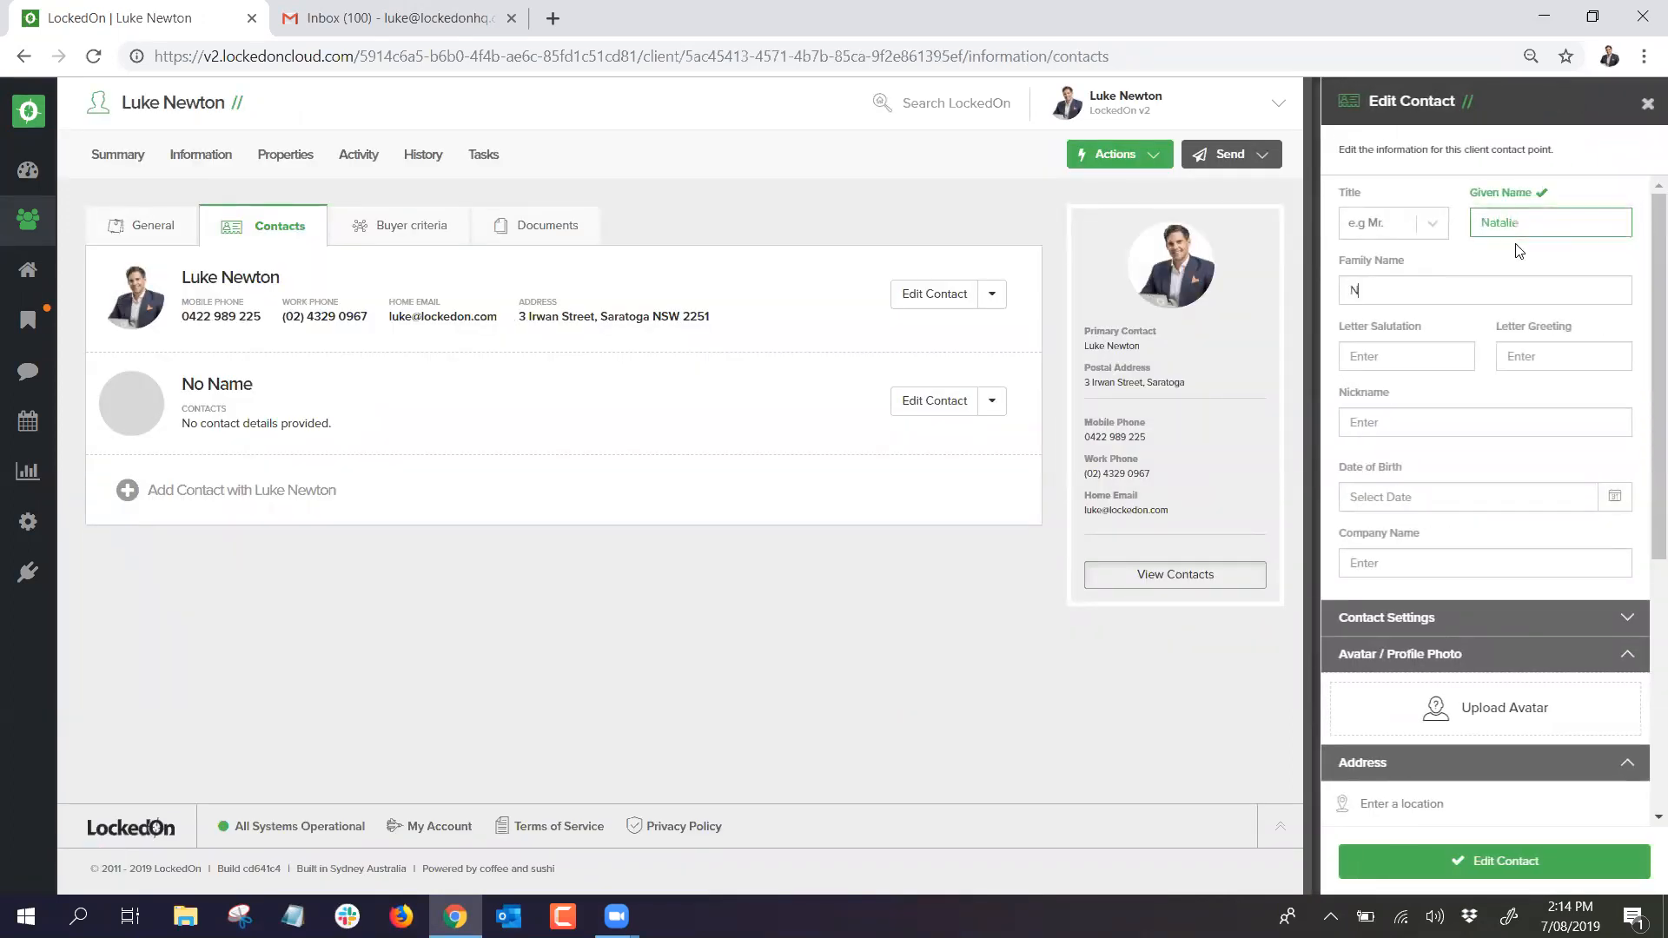
{"action": "scroll", "coordinate": [1373, 734], "scroll_direction": "down", "scroll_amount": 5}
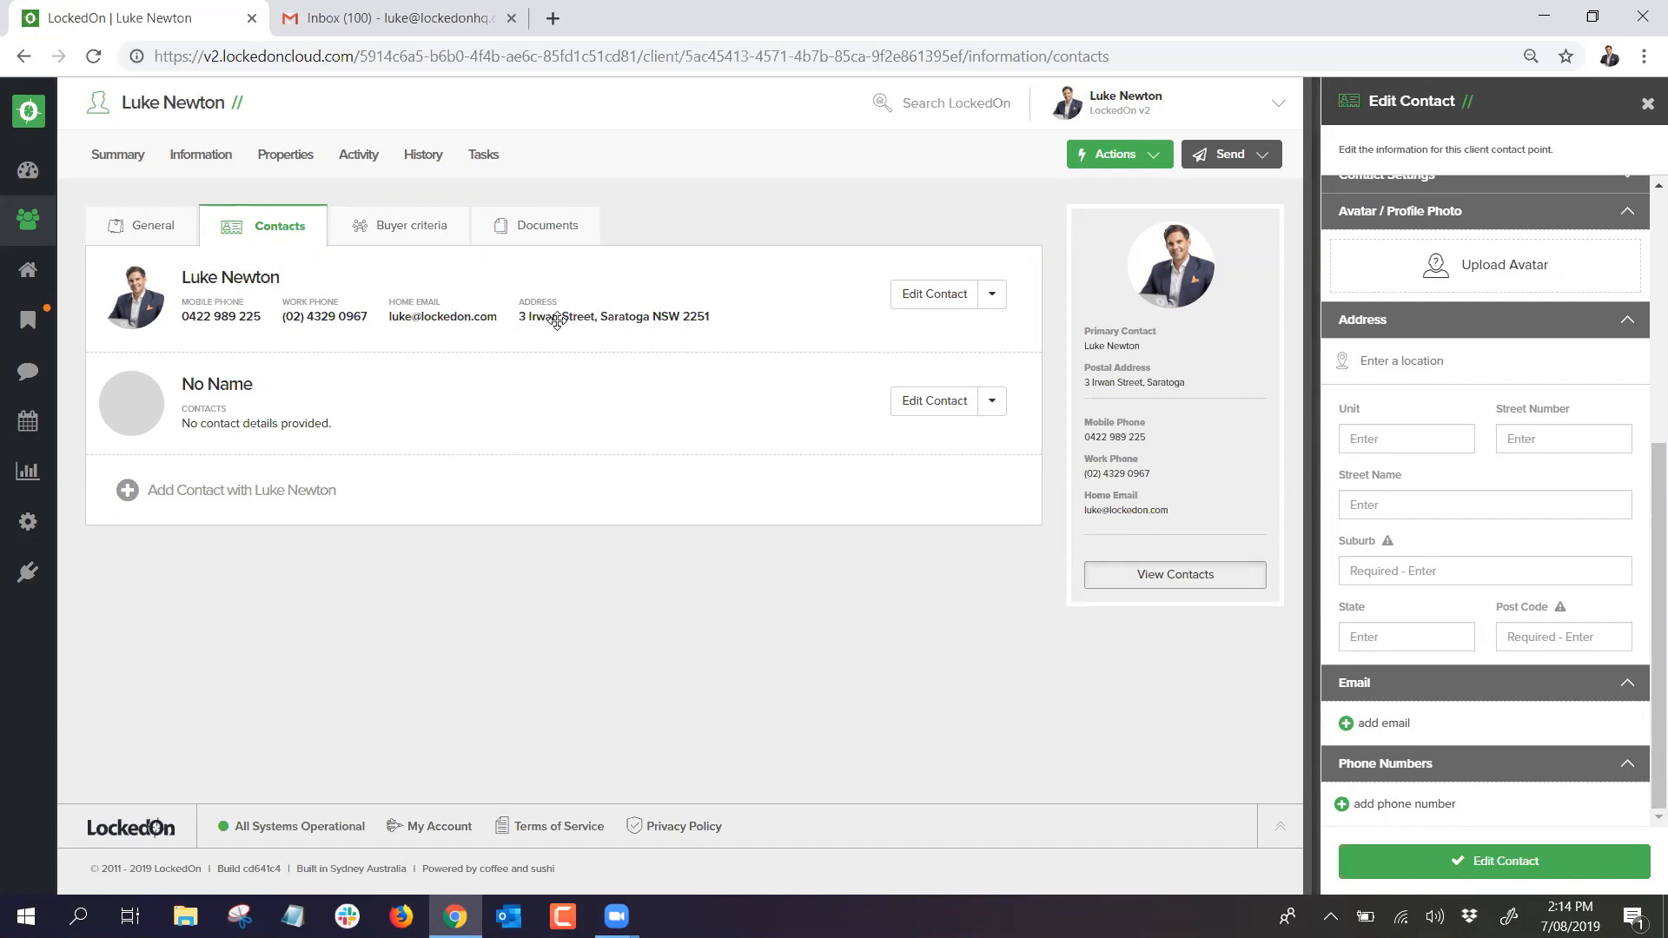
{"action": "left_click", "coordinate": [1434, 855]}
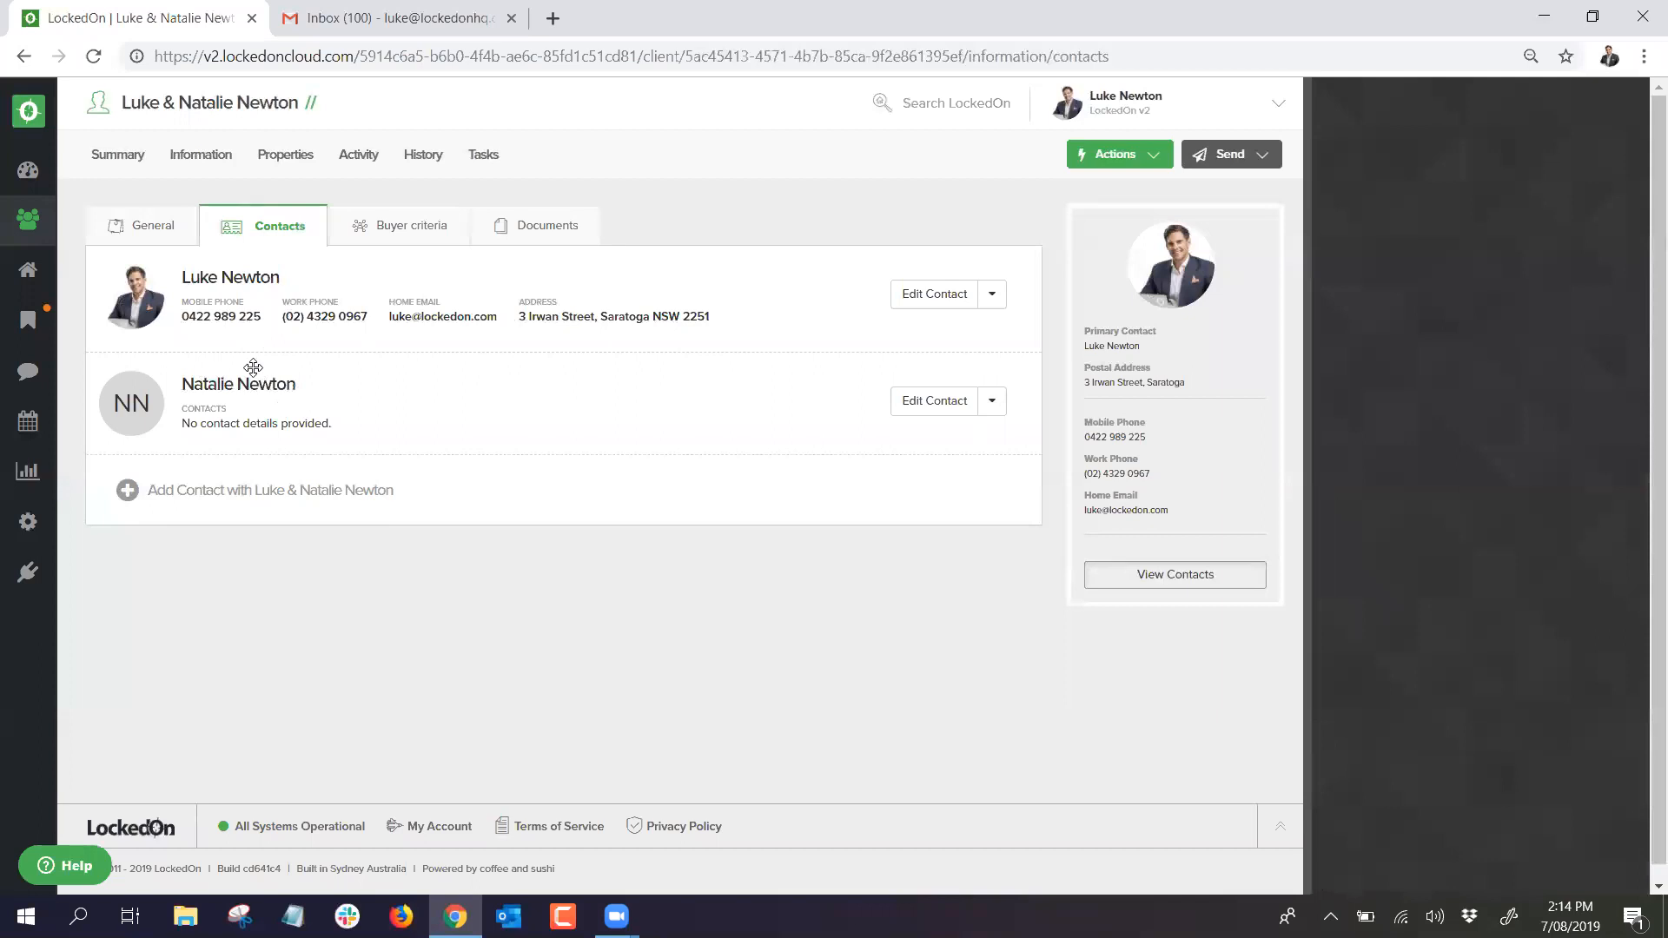
{"action": "left_click_drag", "start_coordinate": [333, 415], "coordinate": [369, 357]}
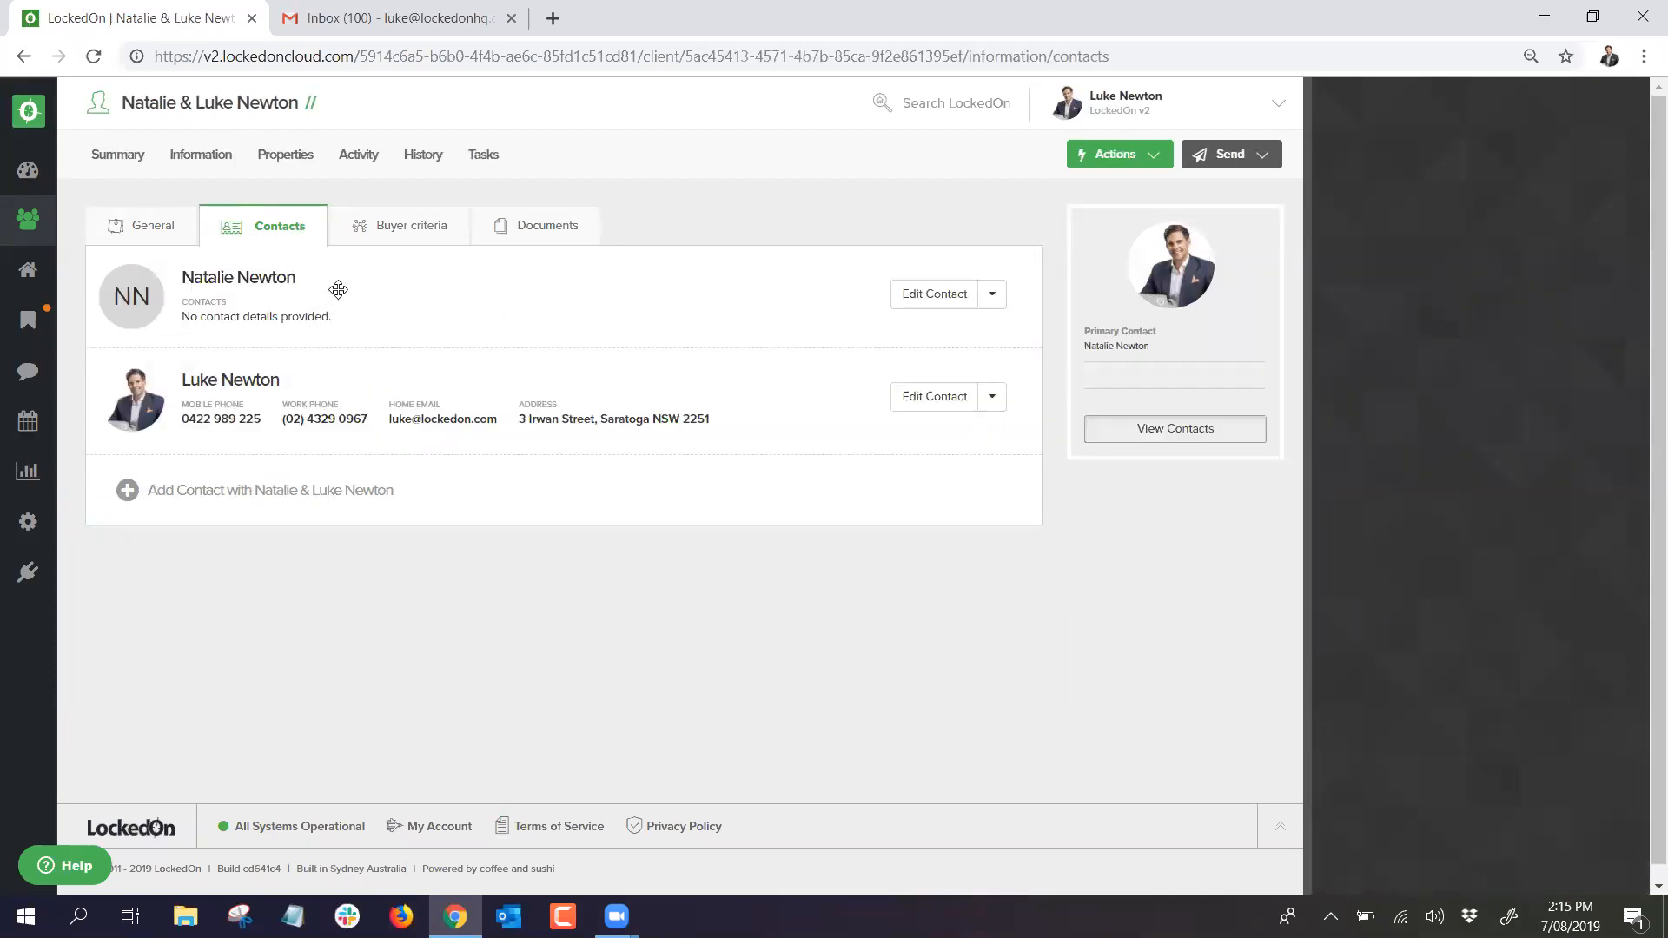
{"action": "left_click_drag", "start_coordinate": [338, 288], "coordinate": [320, 380]}
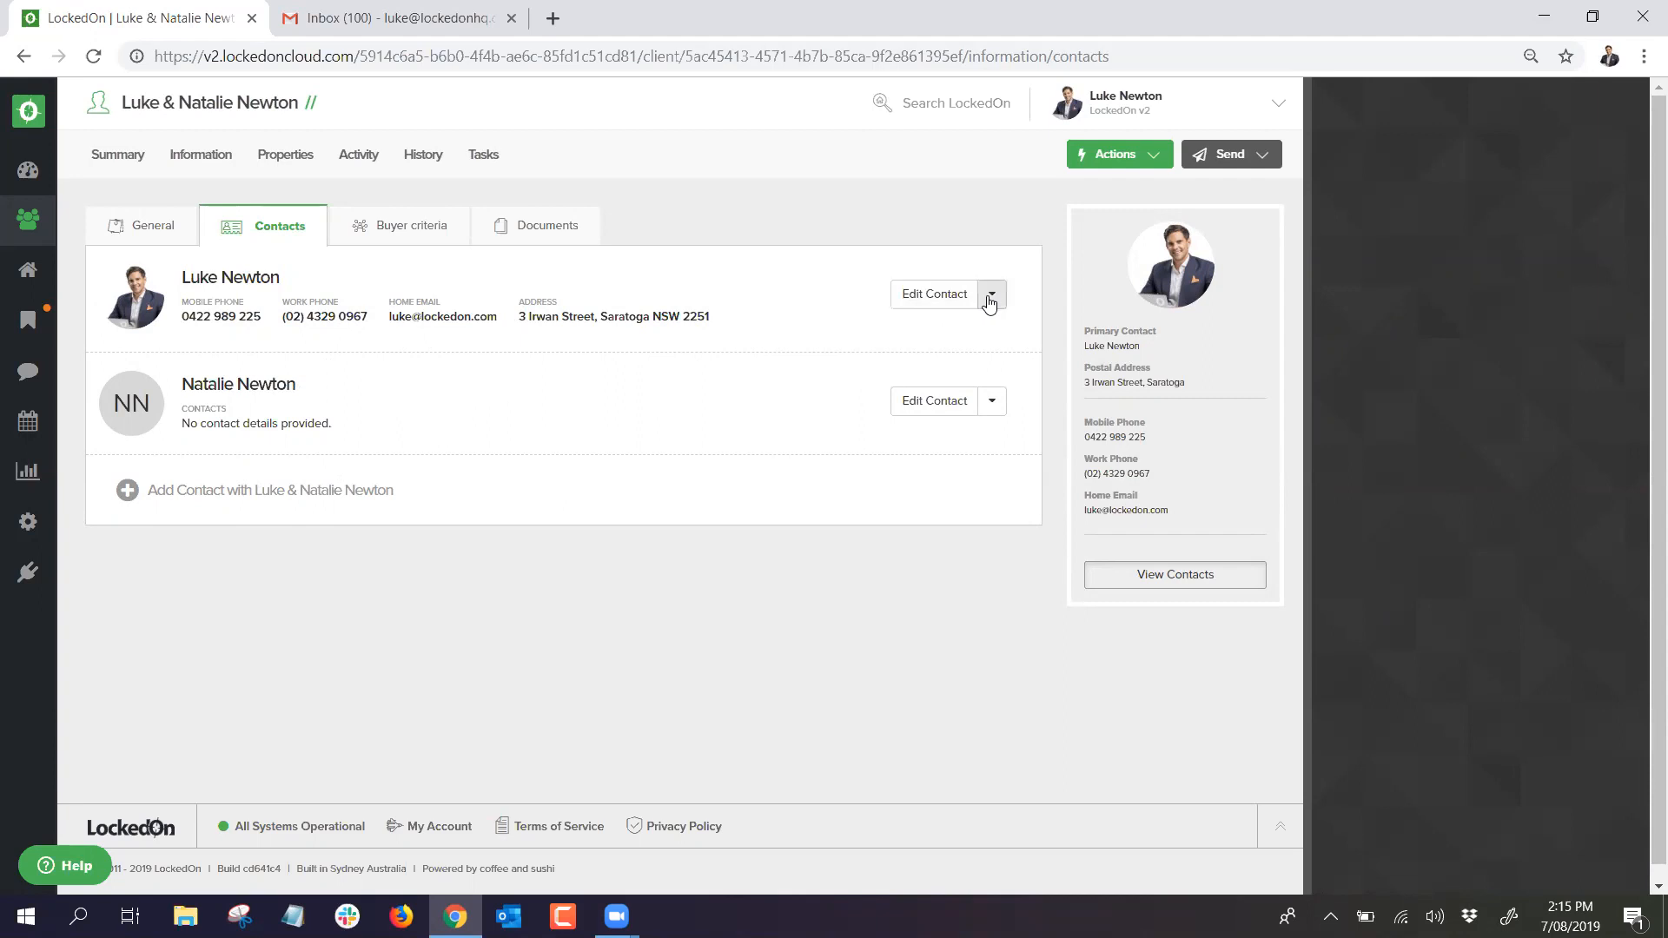
Step: Set Do Not SMS and Do Not Mail on the primary contact and save
{"action": "left_click", "coordinate": [928, 295]}
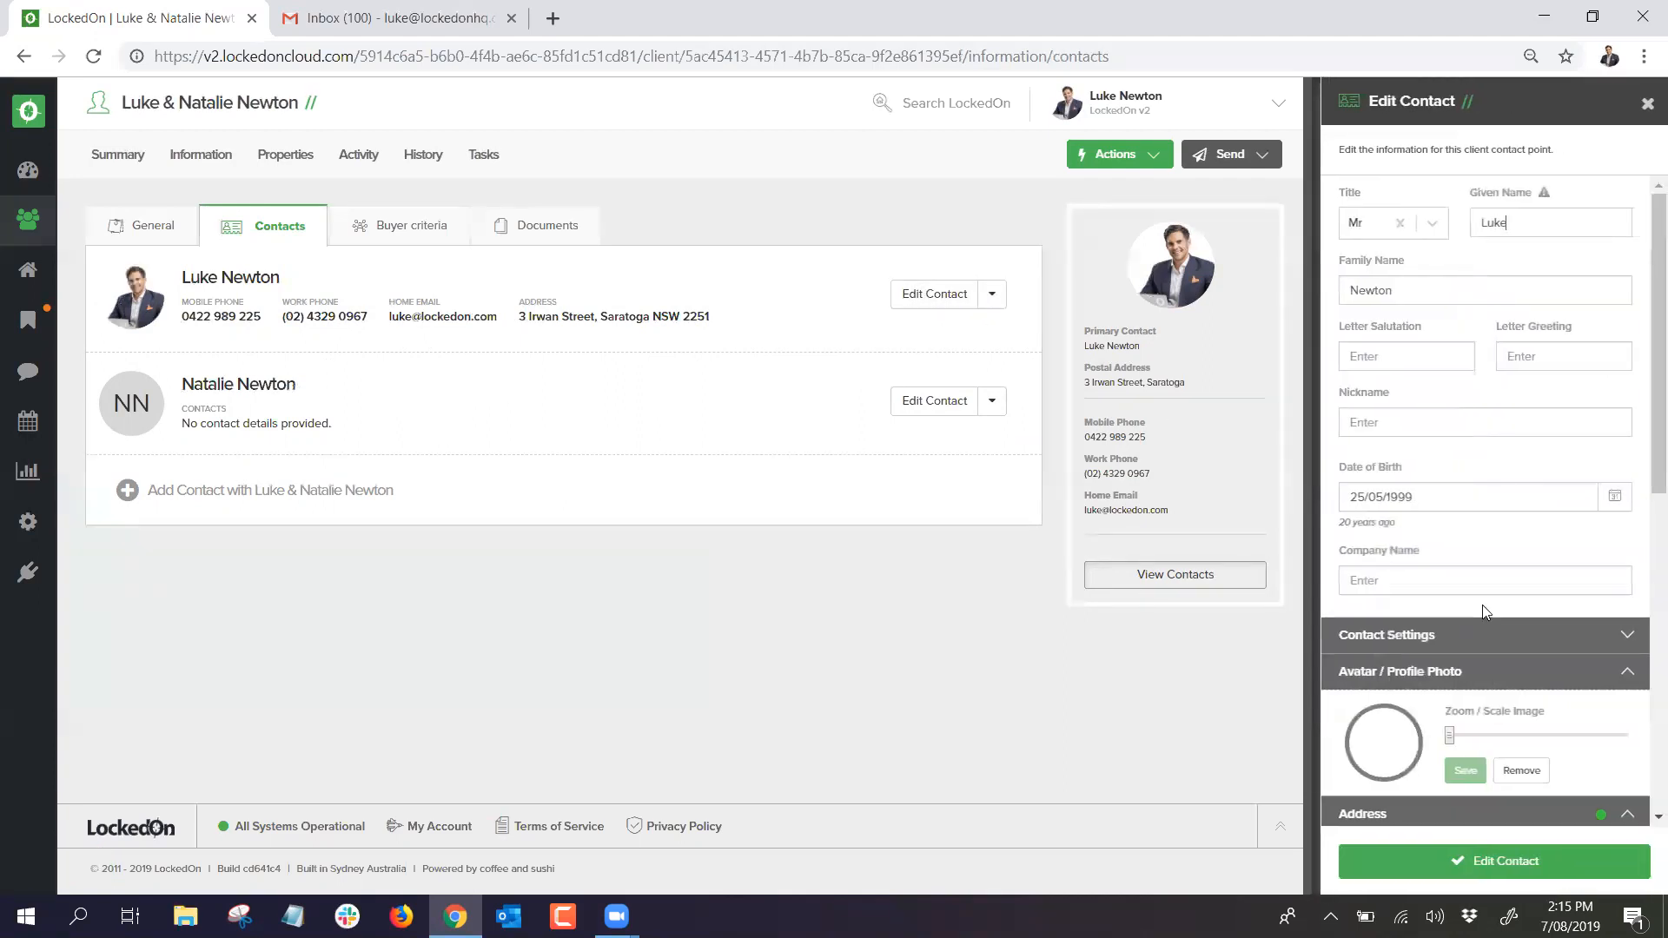
{"action": "left_click", "coordinate": [1442, 635]}
{"action": "left_click", "coordinate": [1358, 692]}
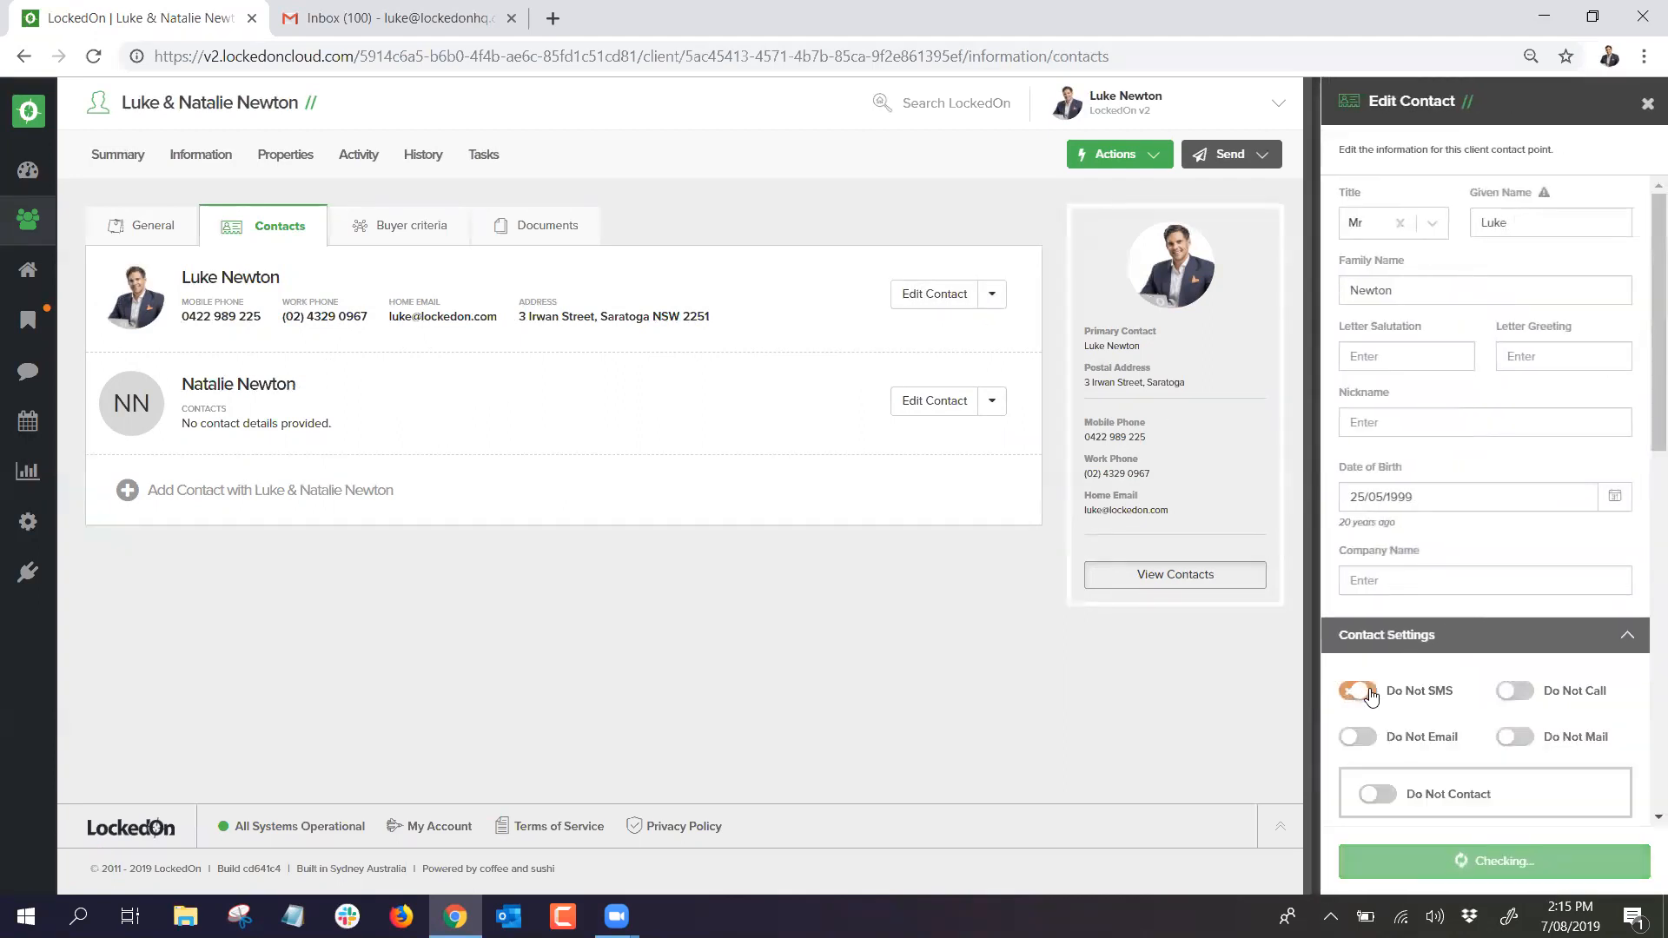
{"action": "left_click", "coordinate": [1519, 737]}
{"action": "scroll", "coordinate": [1520, 665], "scroll_direction": "down", "scroll_amount": 5}
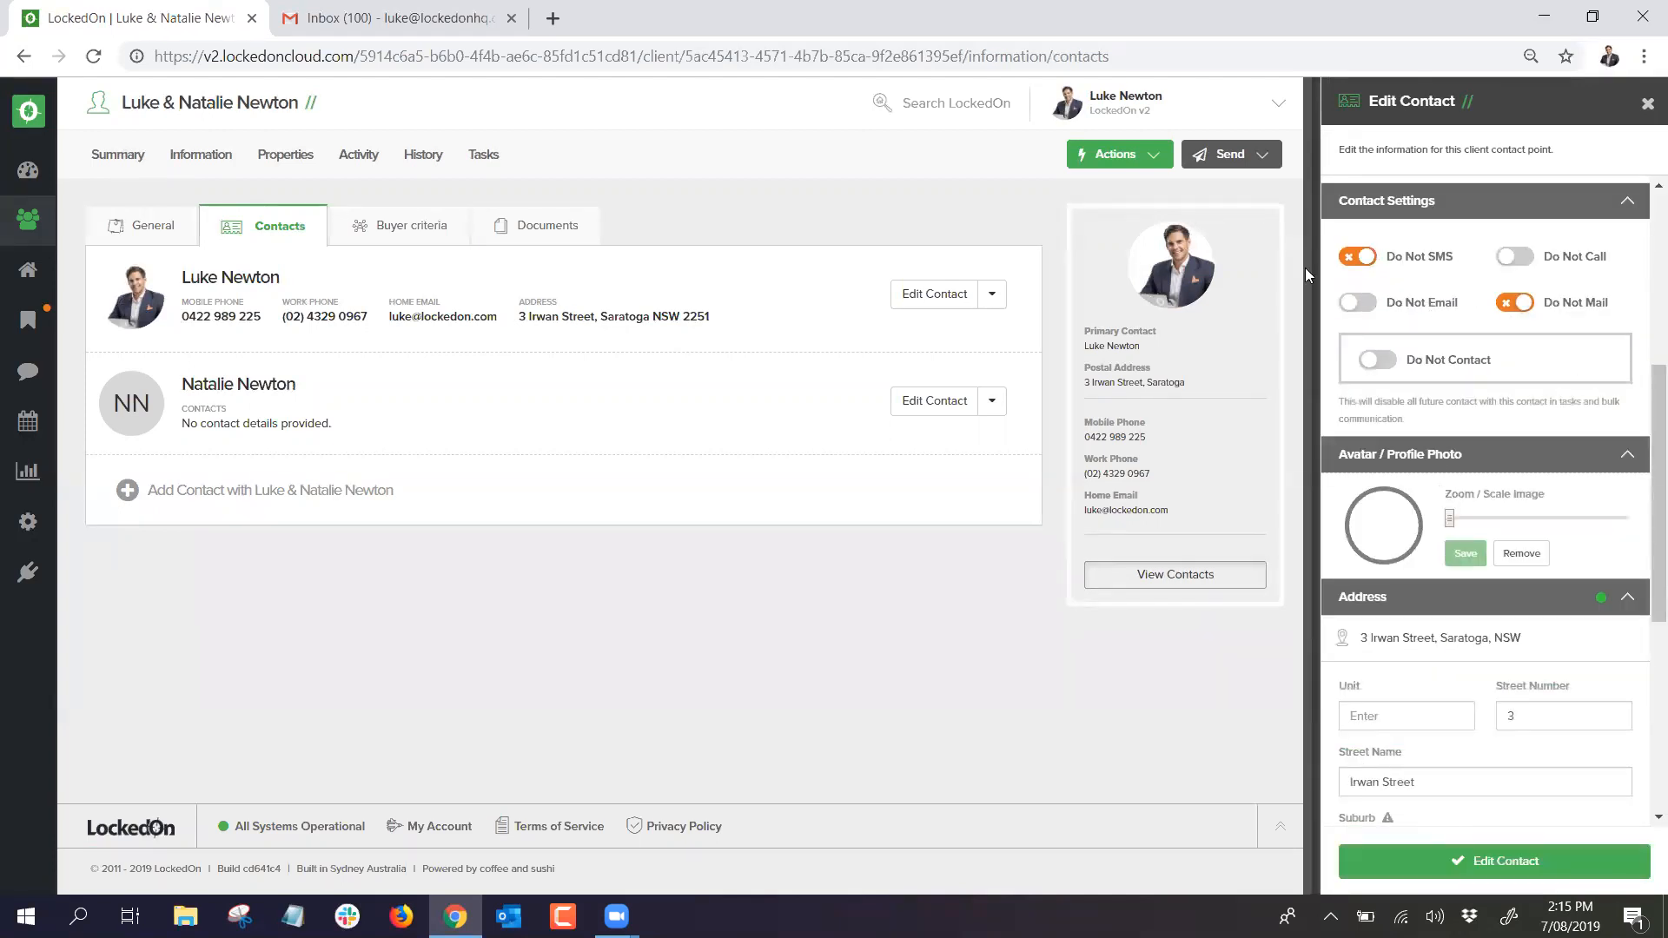
{"action": "left_click", "coordinate": [1505, 860]}
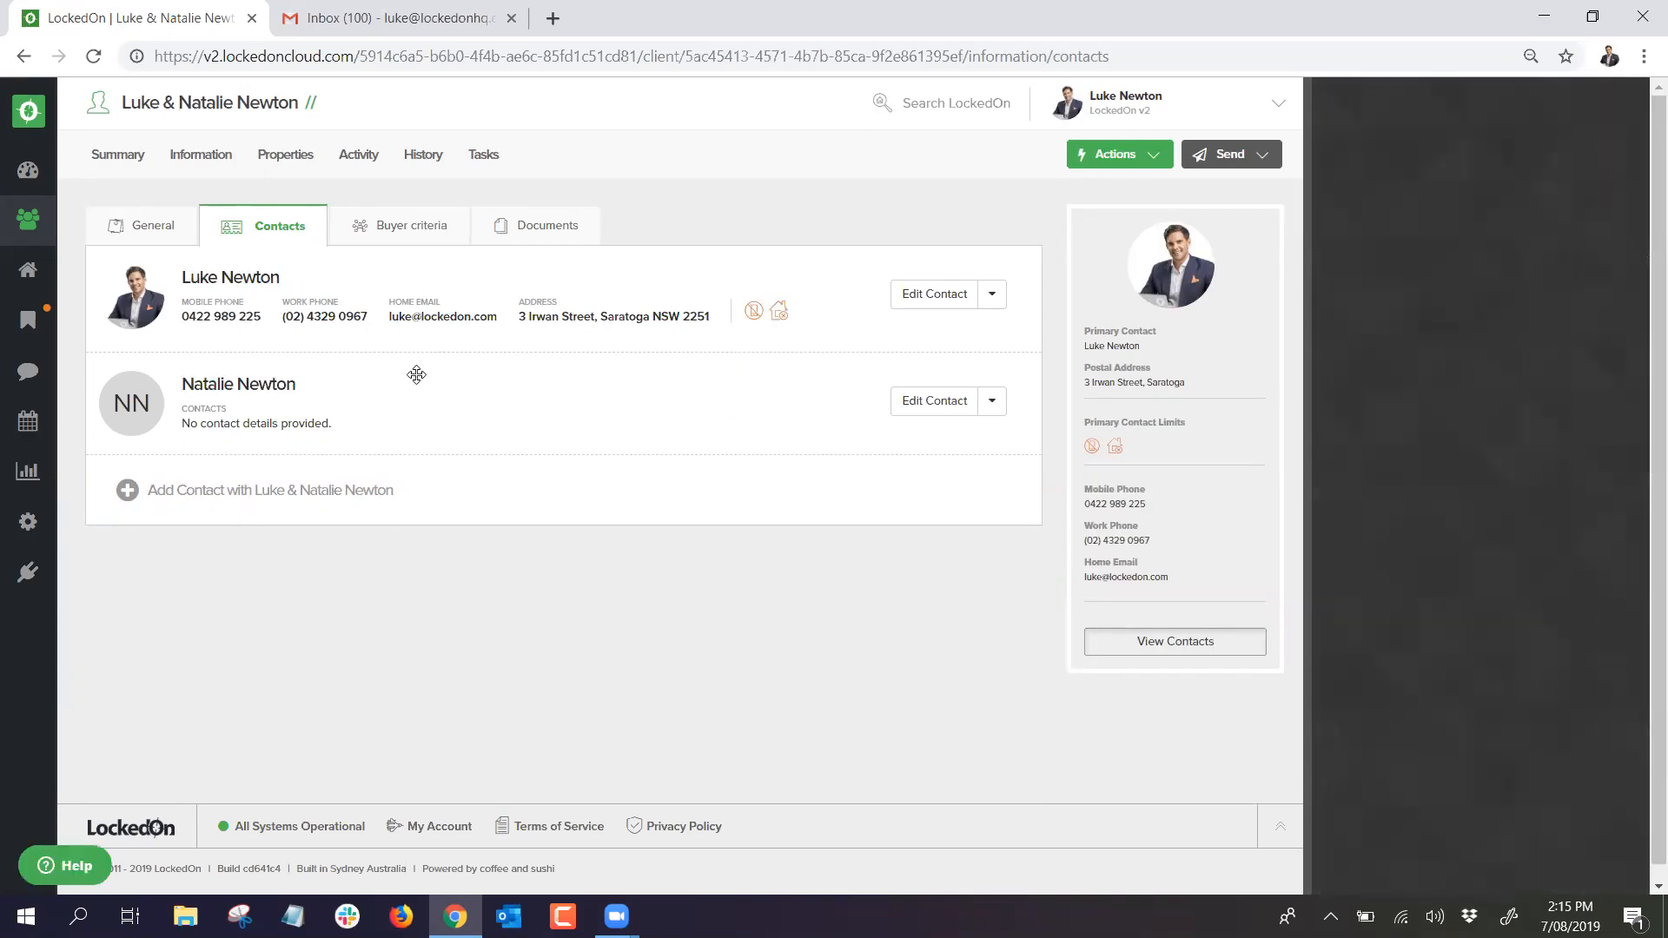
Step: Open the second contact's edit panel, toggle Do Not SMS, then close it
{"action": "left_click", "coordinate": [991, 401]}
{"action": "left_click", "coordinate": [928, 402]}
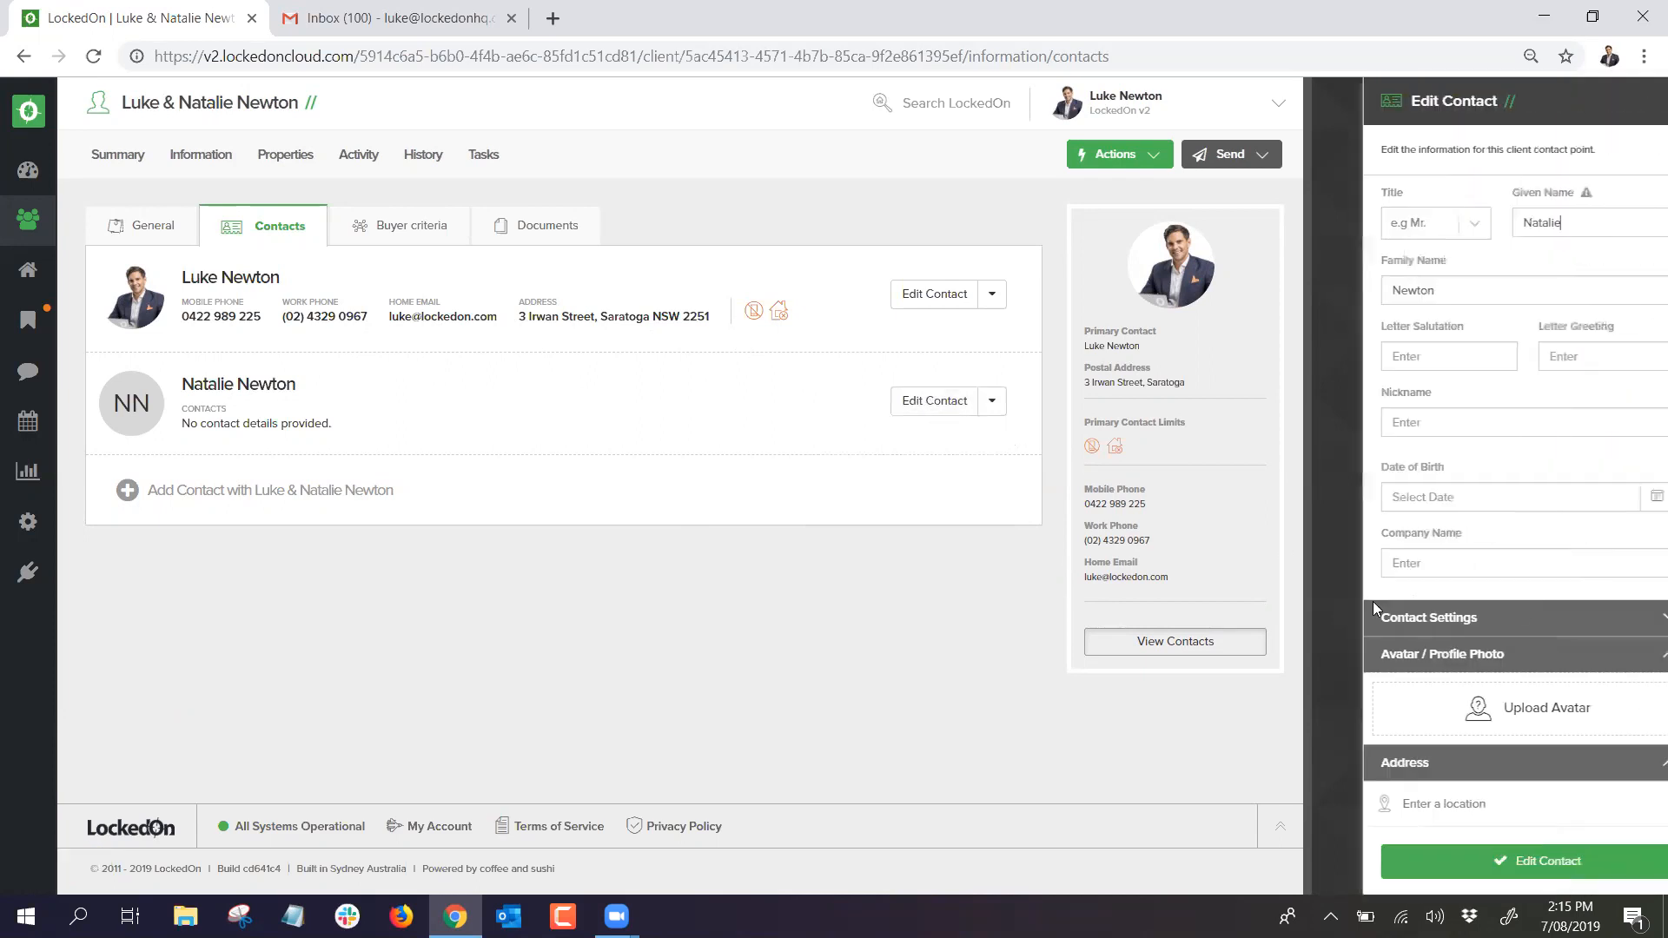
{"action": "left_click", "coordinate": [1357, 674]}
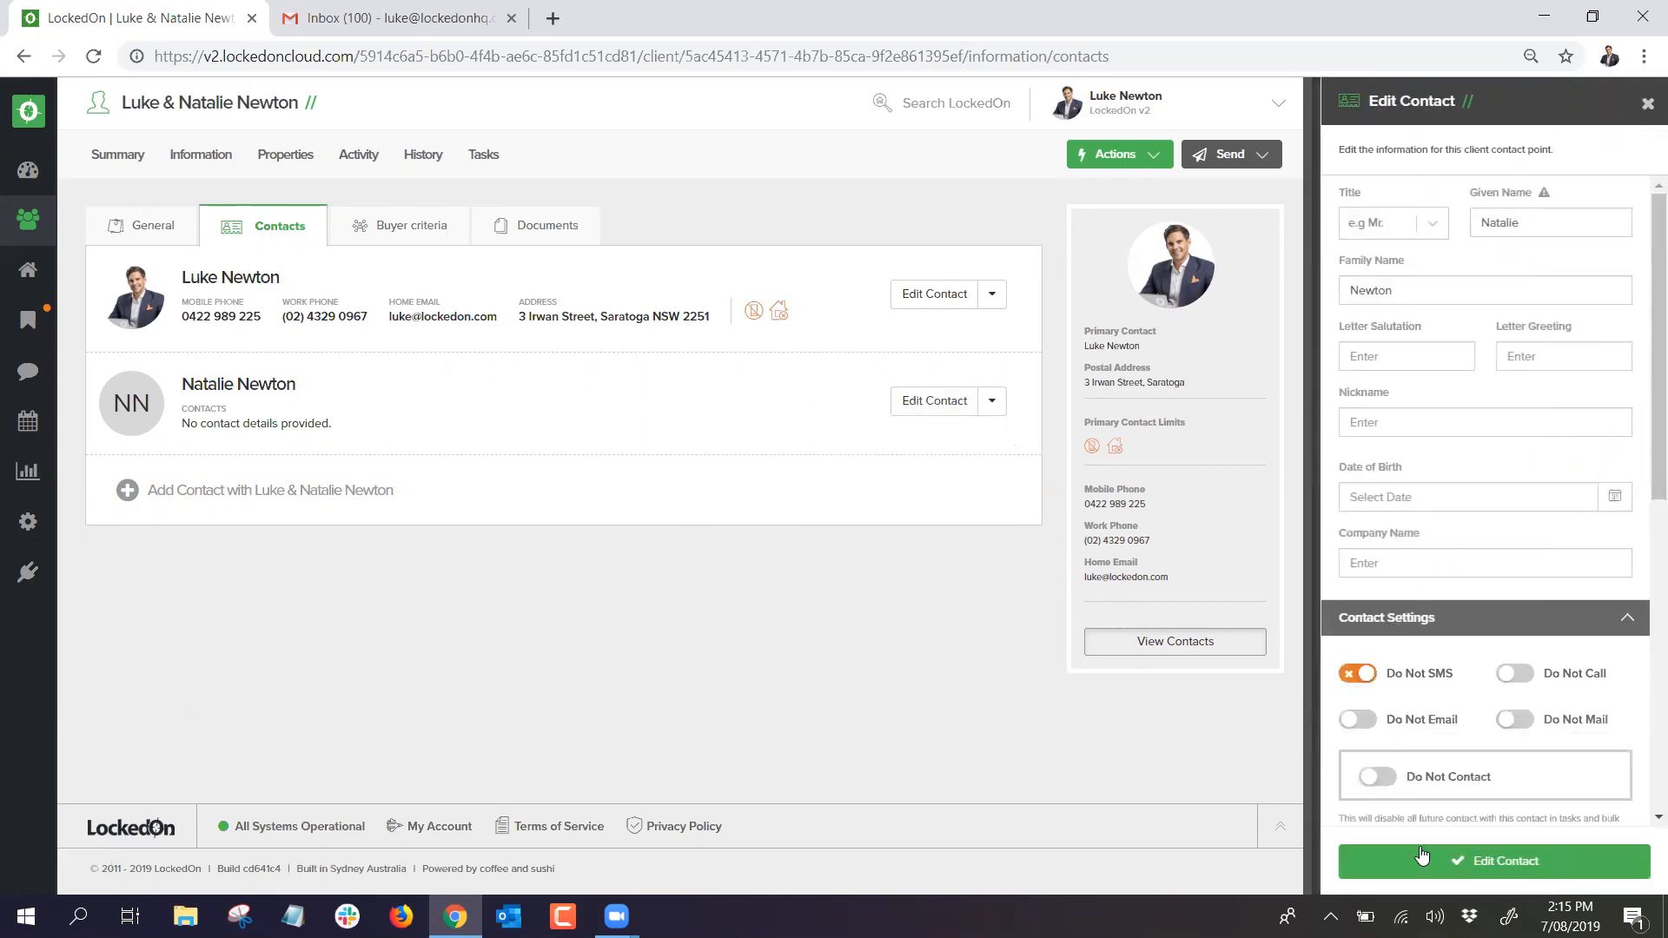
{"action": "left_click", "coordinate": [914, 553]}
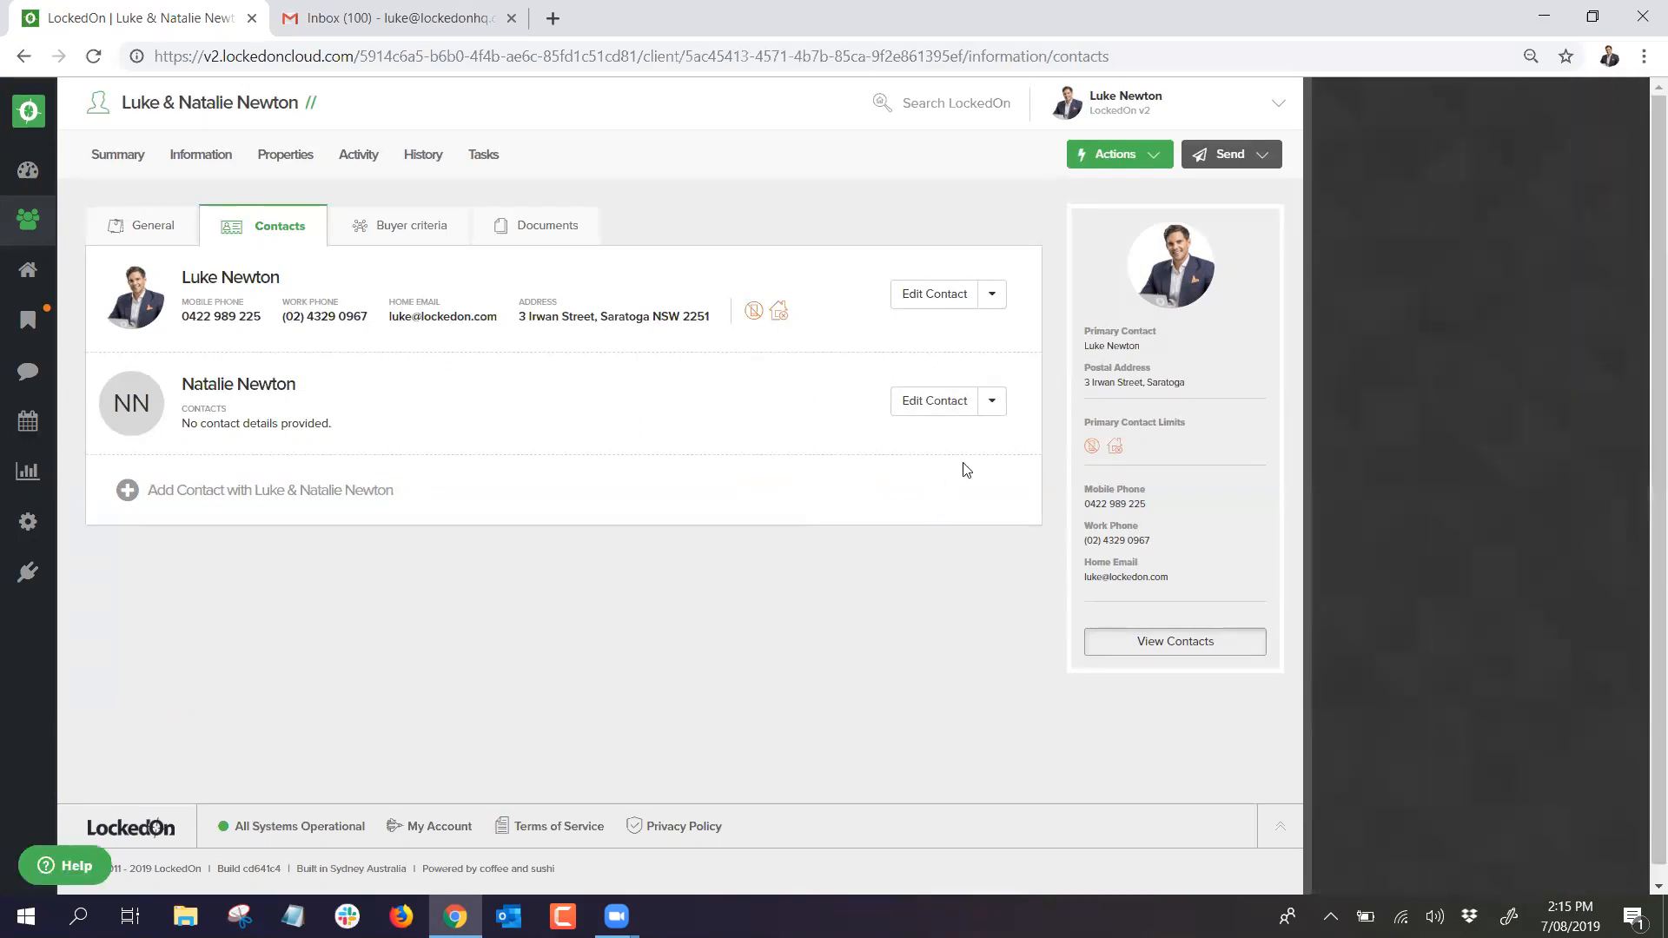
Step: Mark the primary contact as Do Not Contact from its dropdown and reopen its details
{"action": "left_click", "coordinate": [992, 295]}
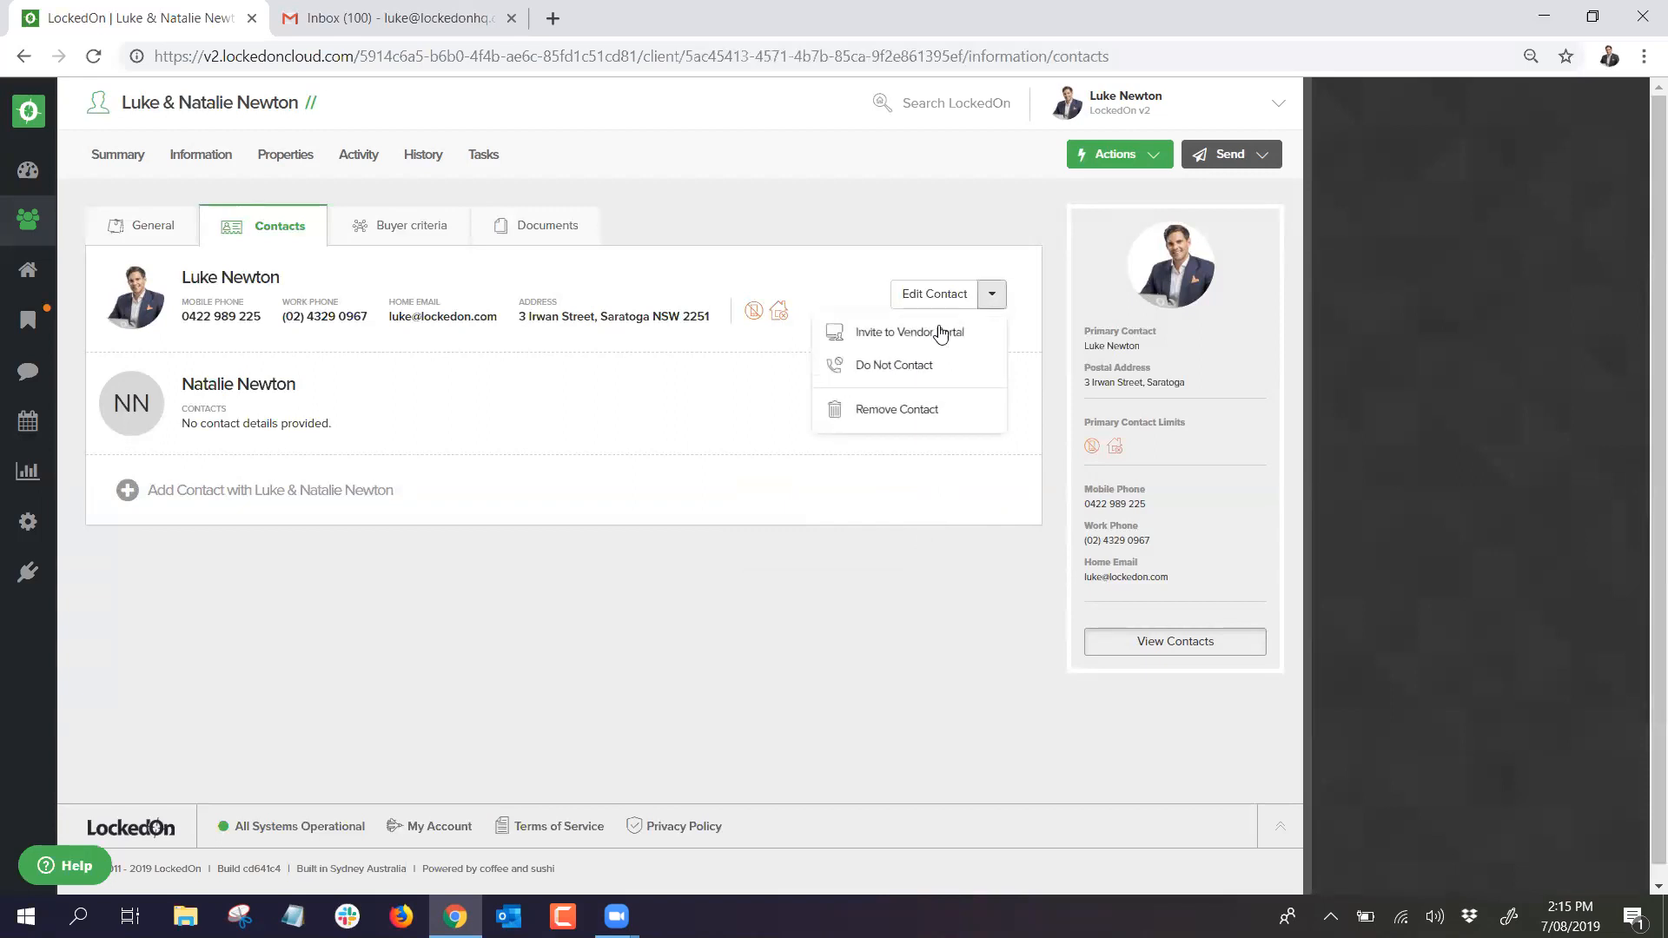
{"action": "left_click", "coordinate": [912, 367]}
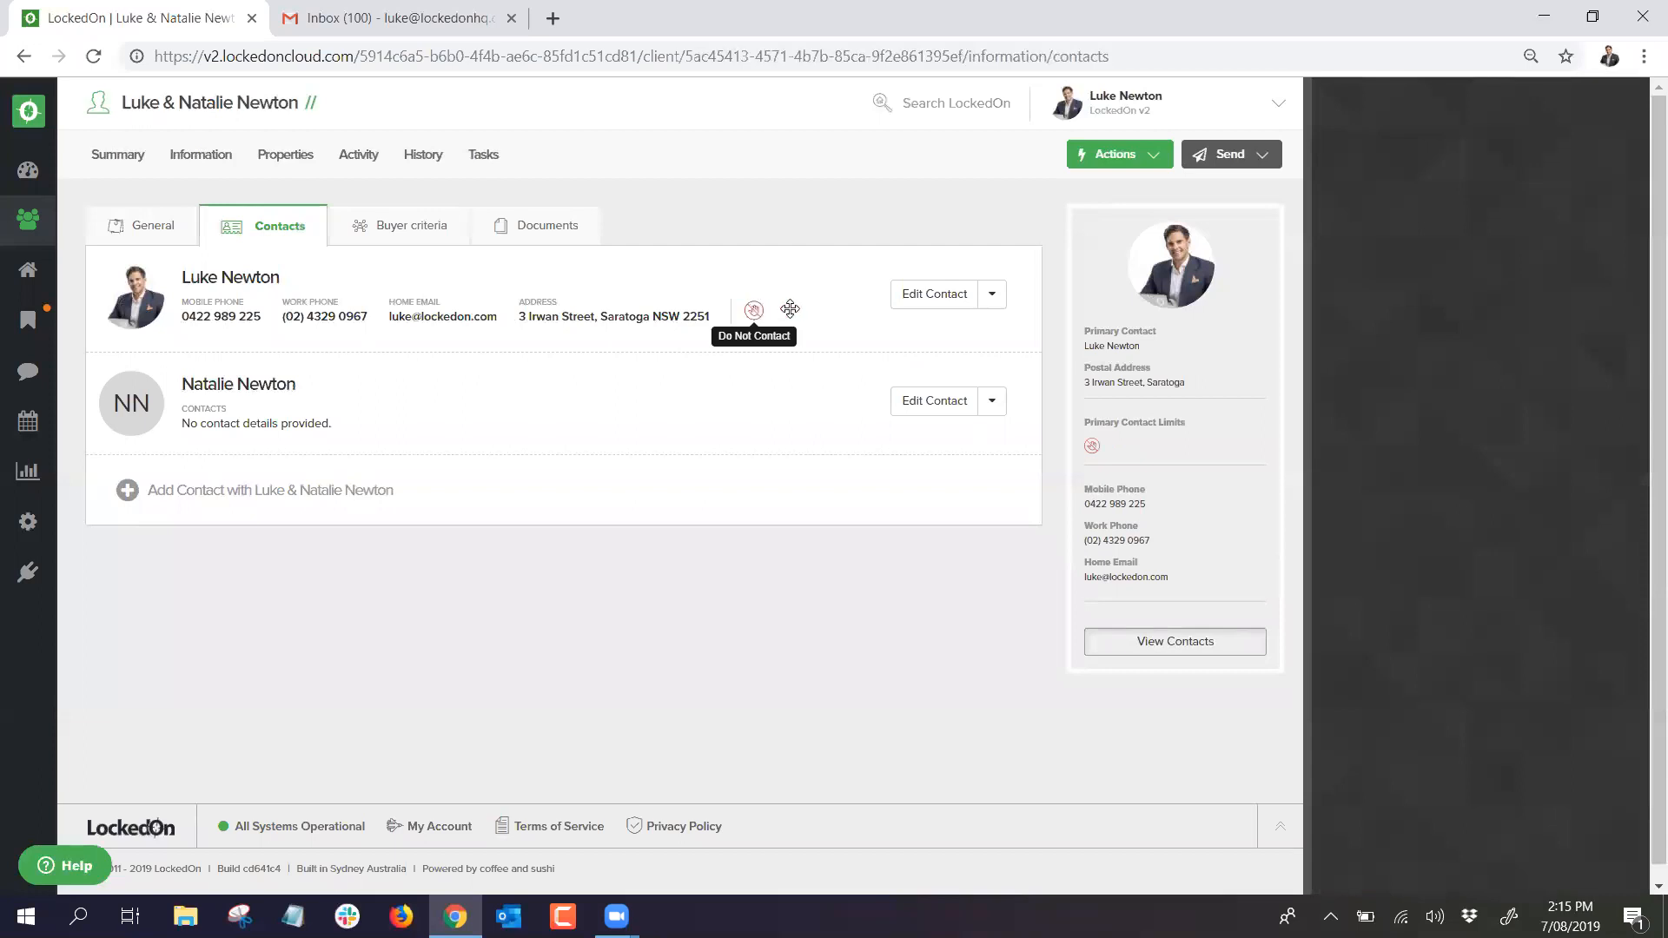
{"action": "left_click", "coordinate": [924, 297]}
Step: Lift the primary contact's Do Not Contact restriction, remove the second contact, and return to the summary
{"action": "left_click", "coordinate": [1360, 634]}
{"action": "scroll", "coordinate": [1371, 627], "scroll_direction": "down", "scroll_amount": 3}
{"action": "left_click", "coordinate": [1377, 577]}
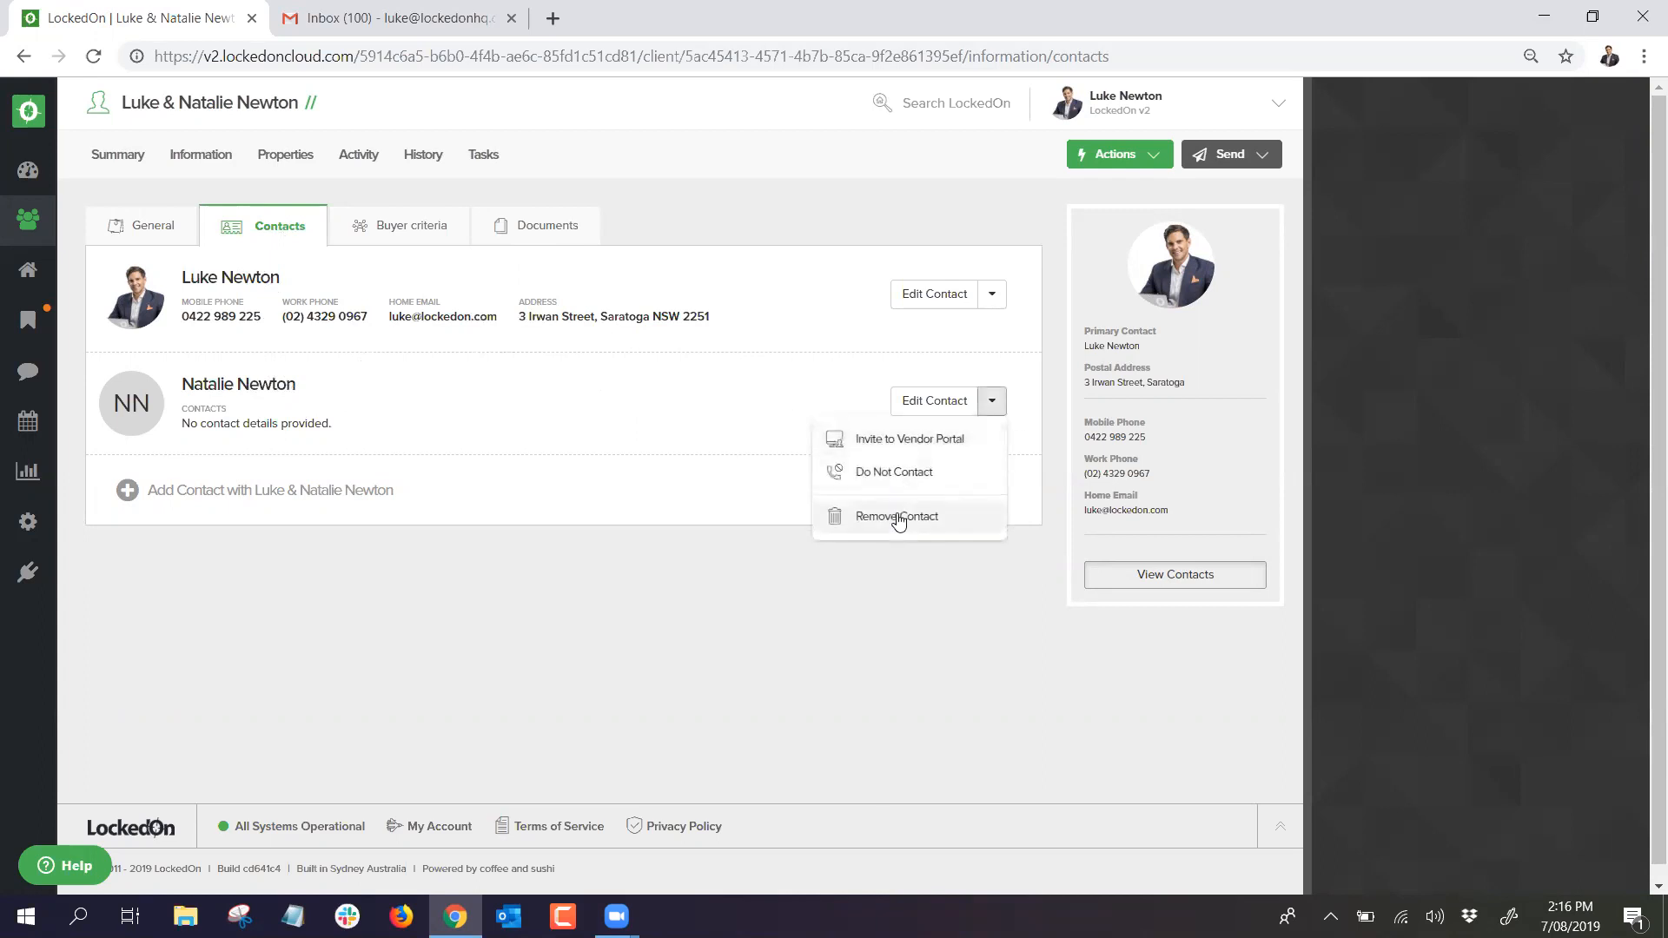
{"action": "left_click", "coordinate": [894, 514]}
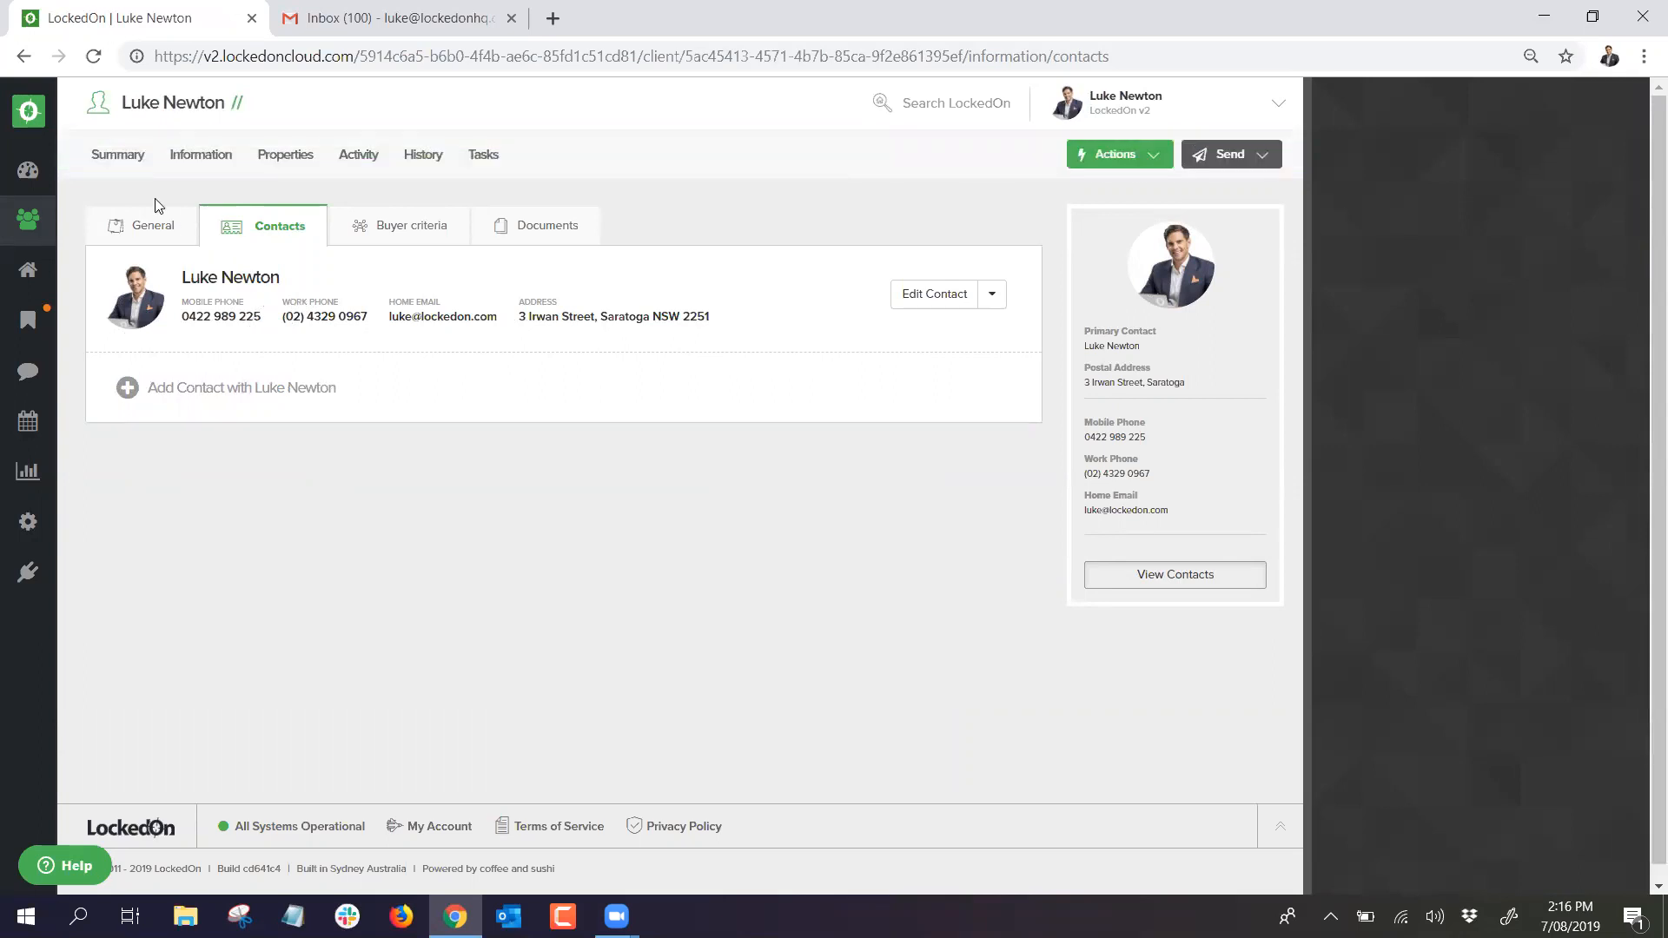
{"action": "left_click", "coordinate": [118, 160]}
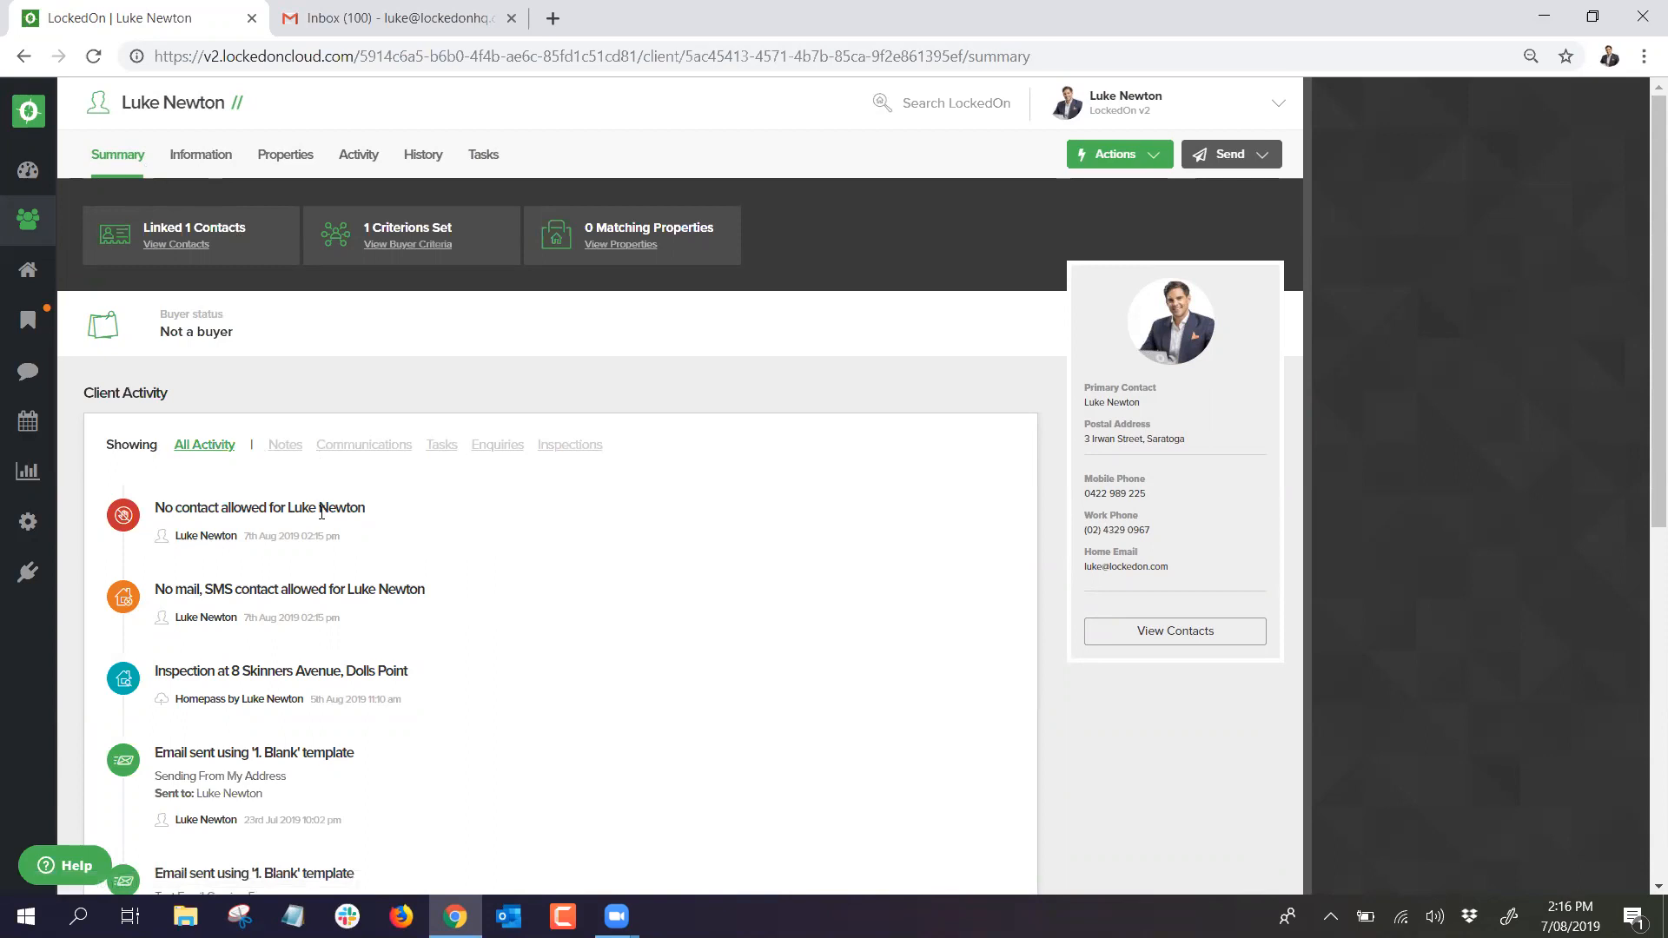
Step: Review the no-mail and no-contact activity entries, then choose Actions > Add Note for the client
{"action": "left_click_drag", "start_coordinate": [177, 583], "coordinate": [387, 594]}
{"action": "left_click_drag", "start_coordinate": [167, 506], "coordinate": [407, 513]}
{"action": "left_click", "coordinate": [414, 512]}
{"action": "left_click", "coordinate": [1117, 154]}
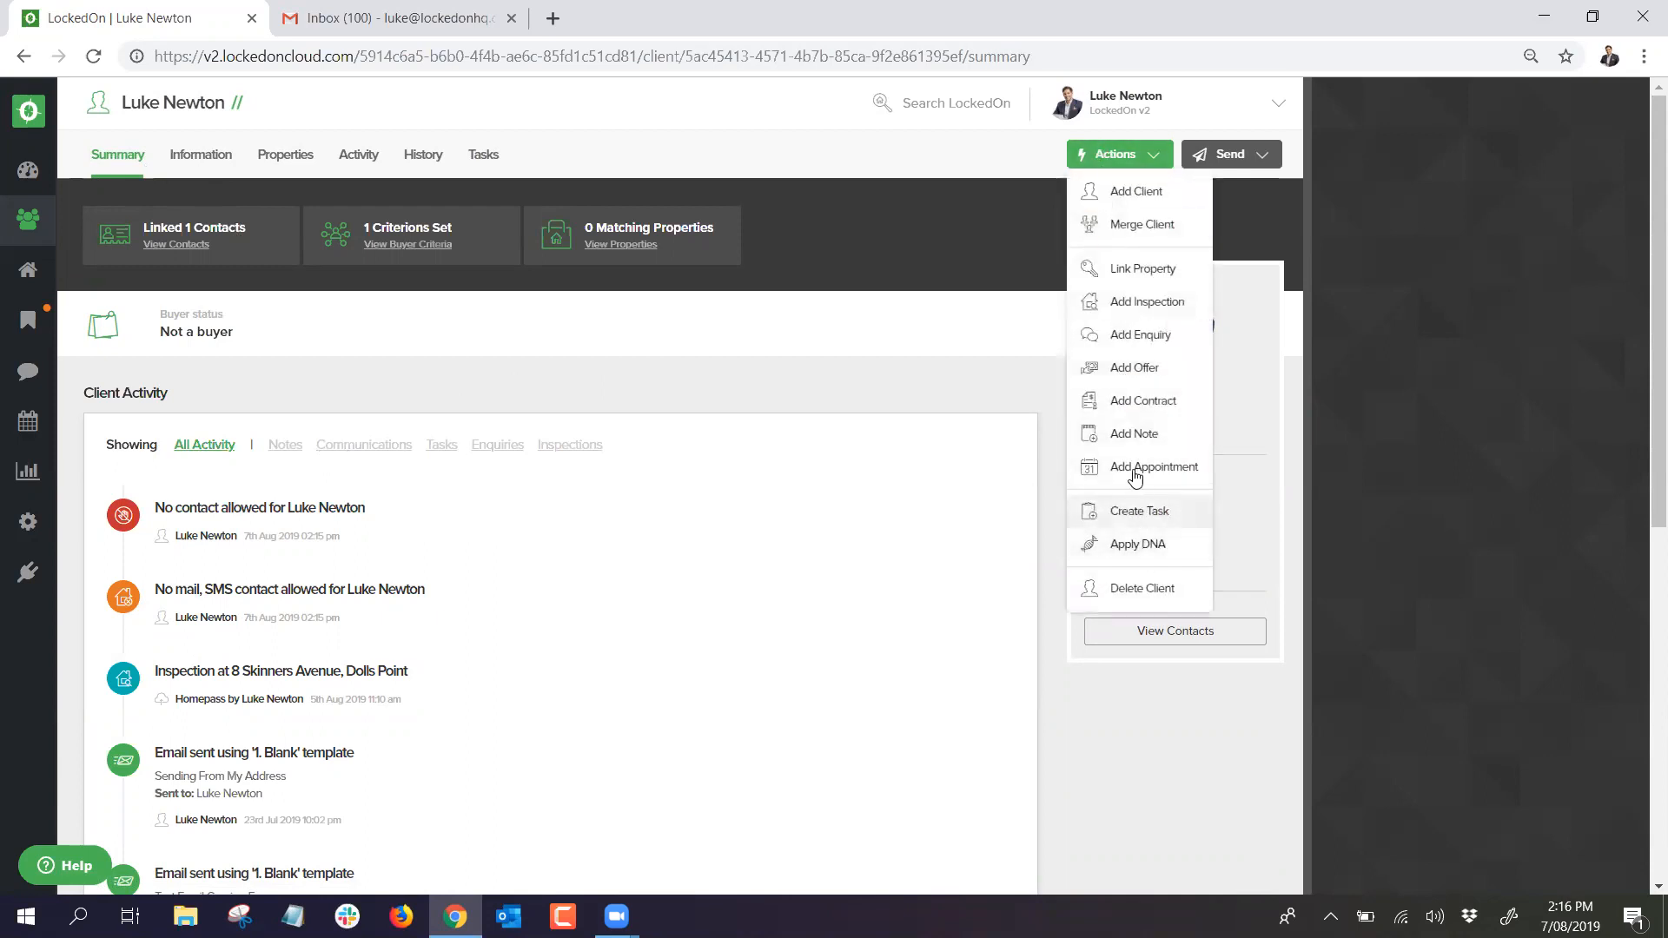
{"action": "left_click", "coordinate": [1135, 432]}
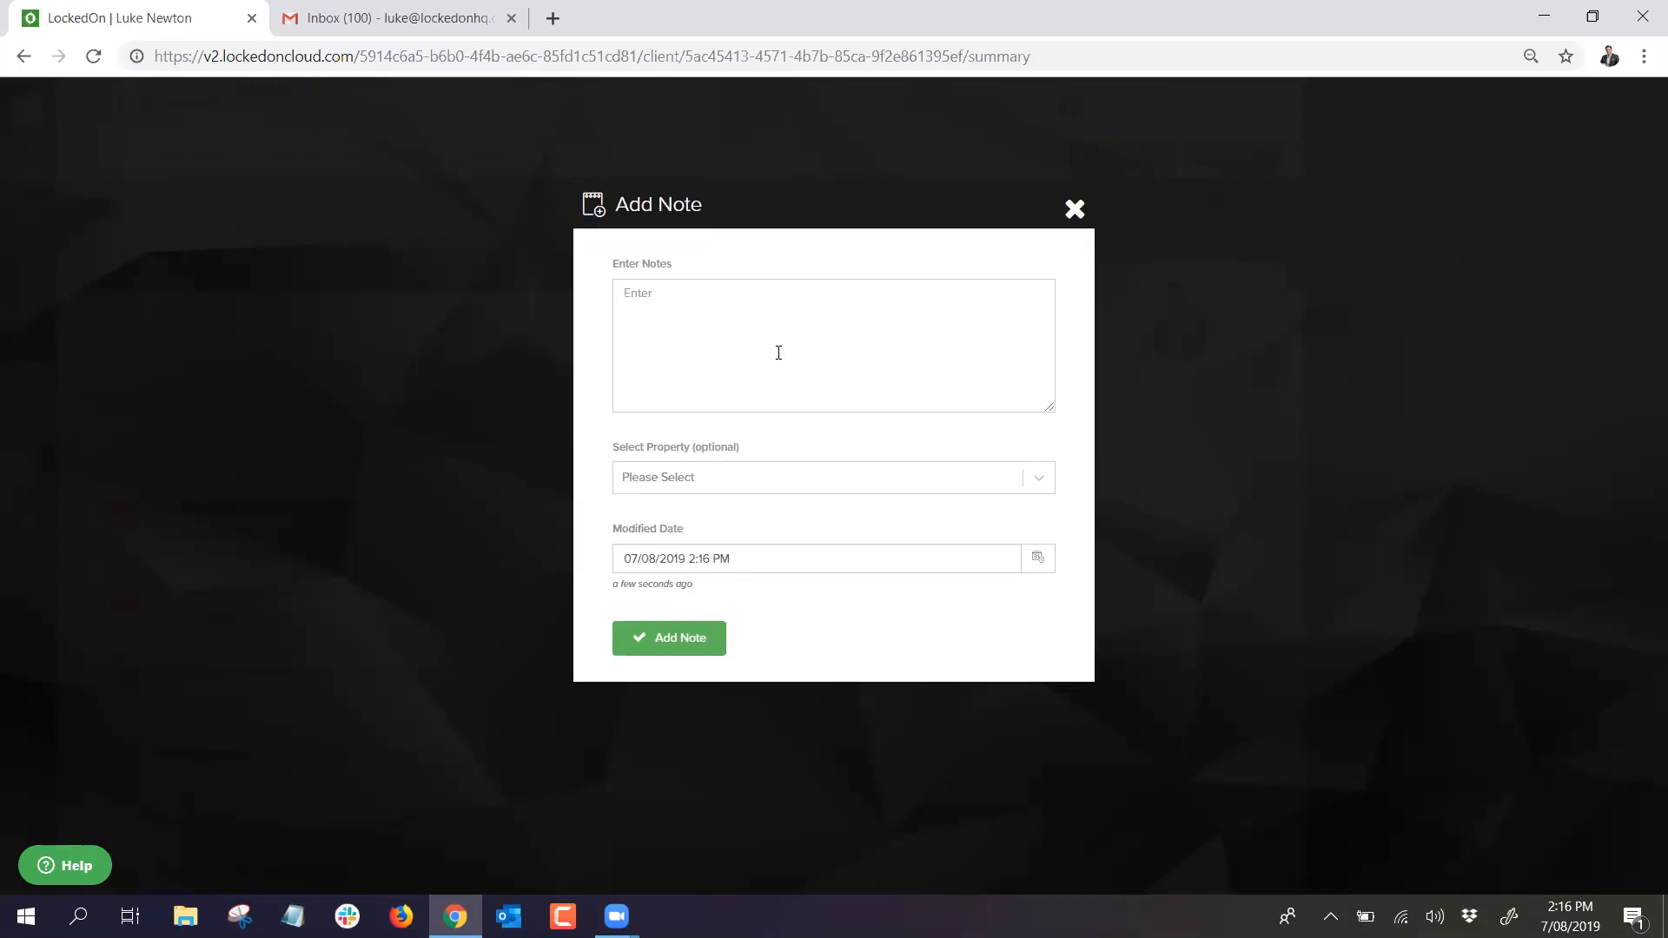
Step: Save the note 'Meet today at front of shop looking to buy in area' to the client's activity
{"action": "type", "text": "Meet today at front of shop looking to buy in a"}
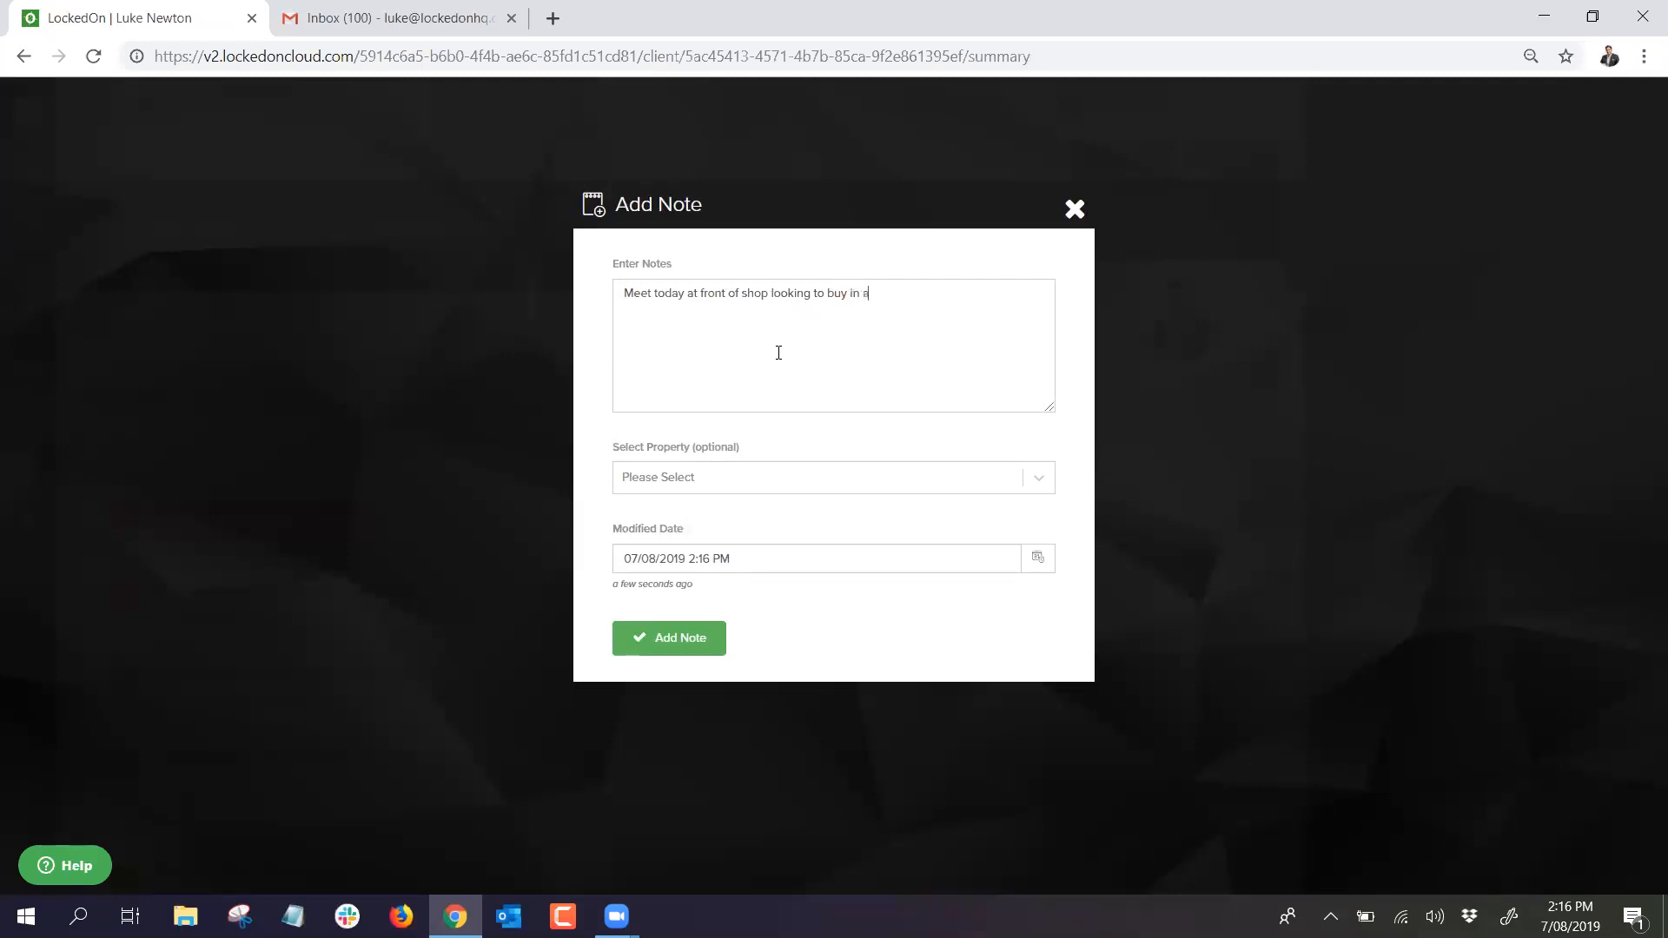
{"action": "type", "text": "rea"}
{"action": "left_click", "coordinate": [681, 636]}
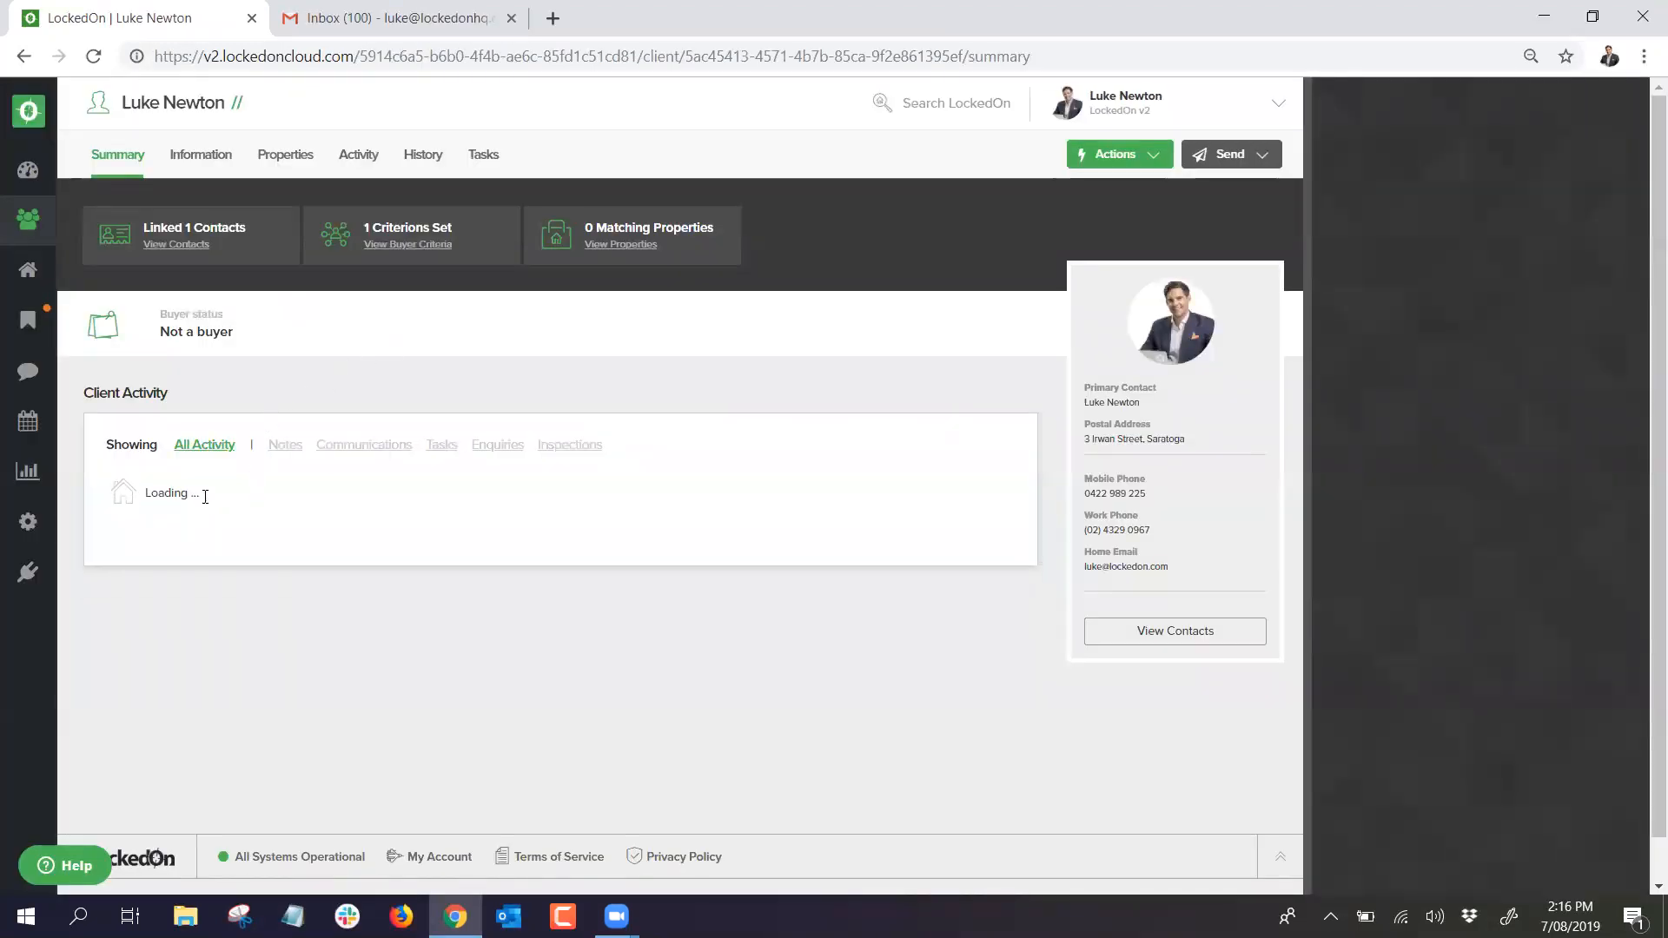
{"action": "triple_click", "coordinate": [235, 495]}
Step: Filter the client activity to notes only, then switch back to all activity
{"action": "left_click", "coordinate": [437, 516]}
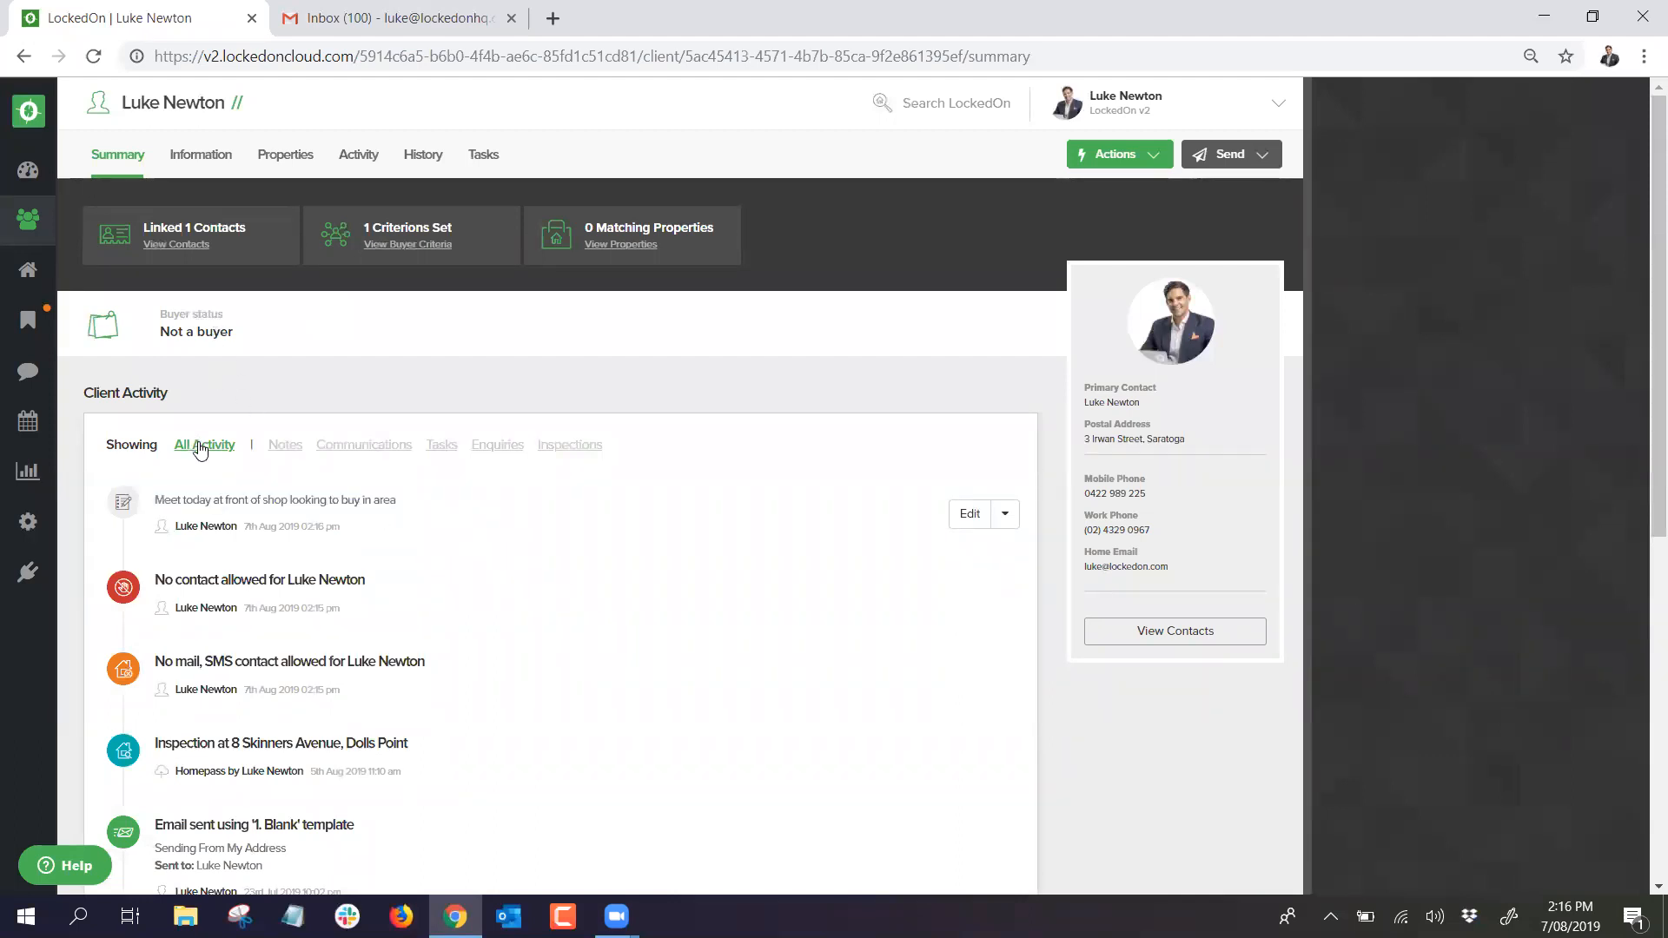
{"action": "left_click", "coordinate": [283, 448]}
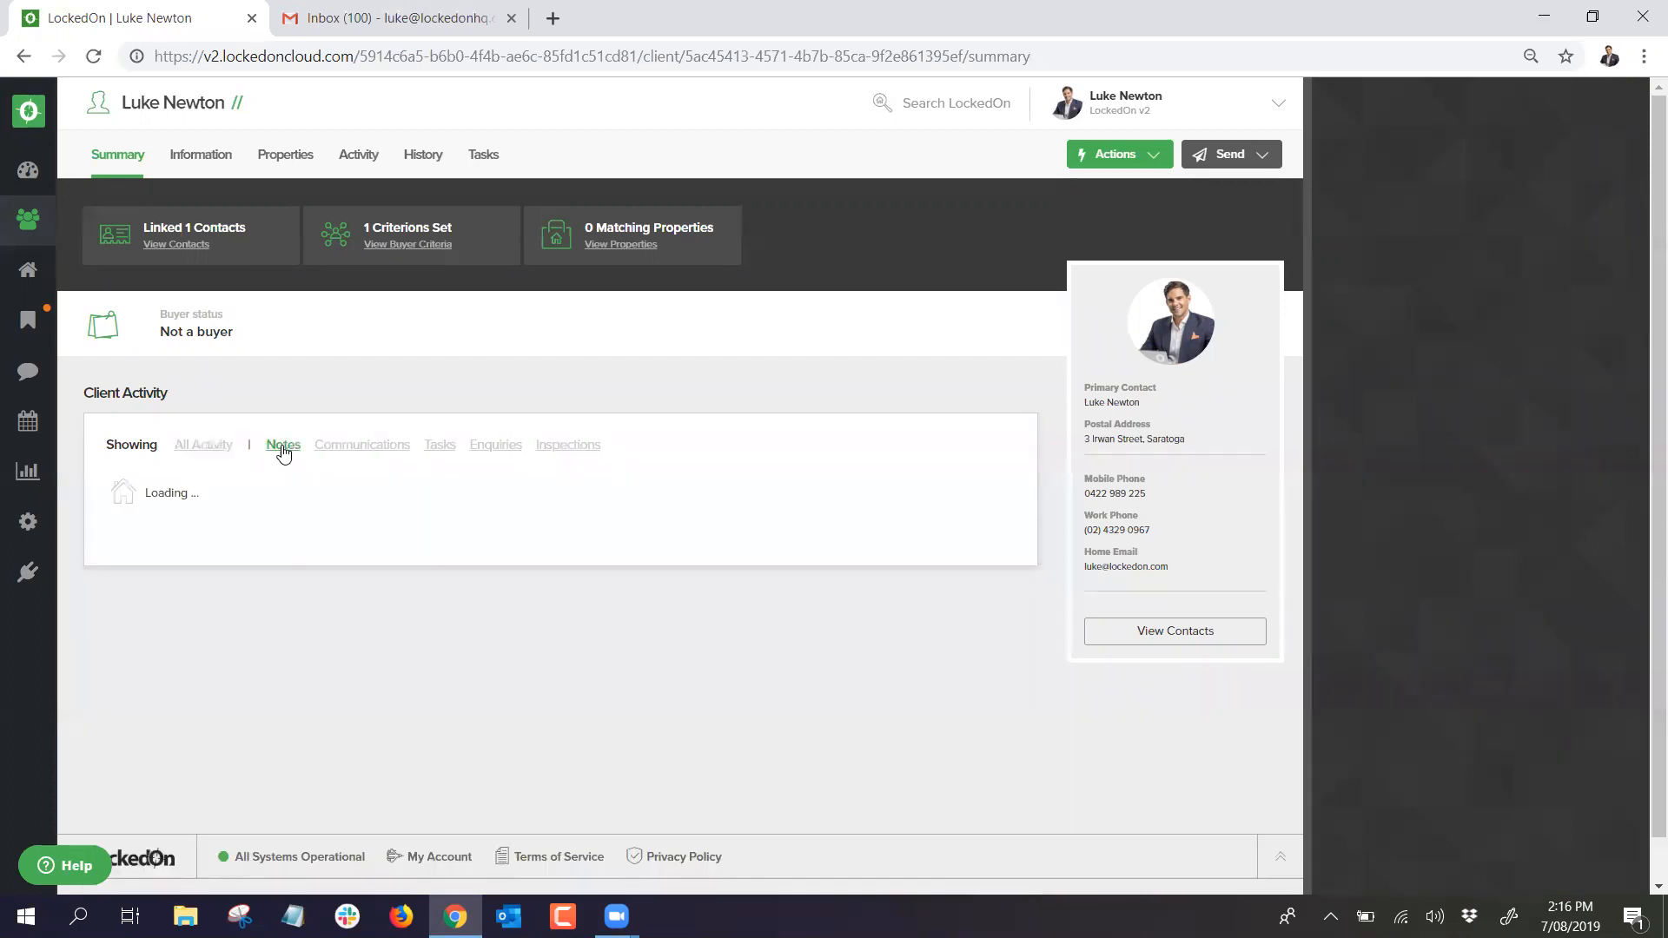
{"action": "scroll", "coordinate": [283, 452], "scroll_direction": "down", "scroll_amount": 4}
{"action": "scroll", "coordinate": [283, 453], "scroll_direction": "up", "scroll_amount": 4}
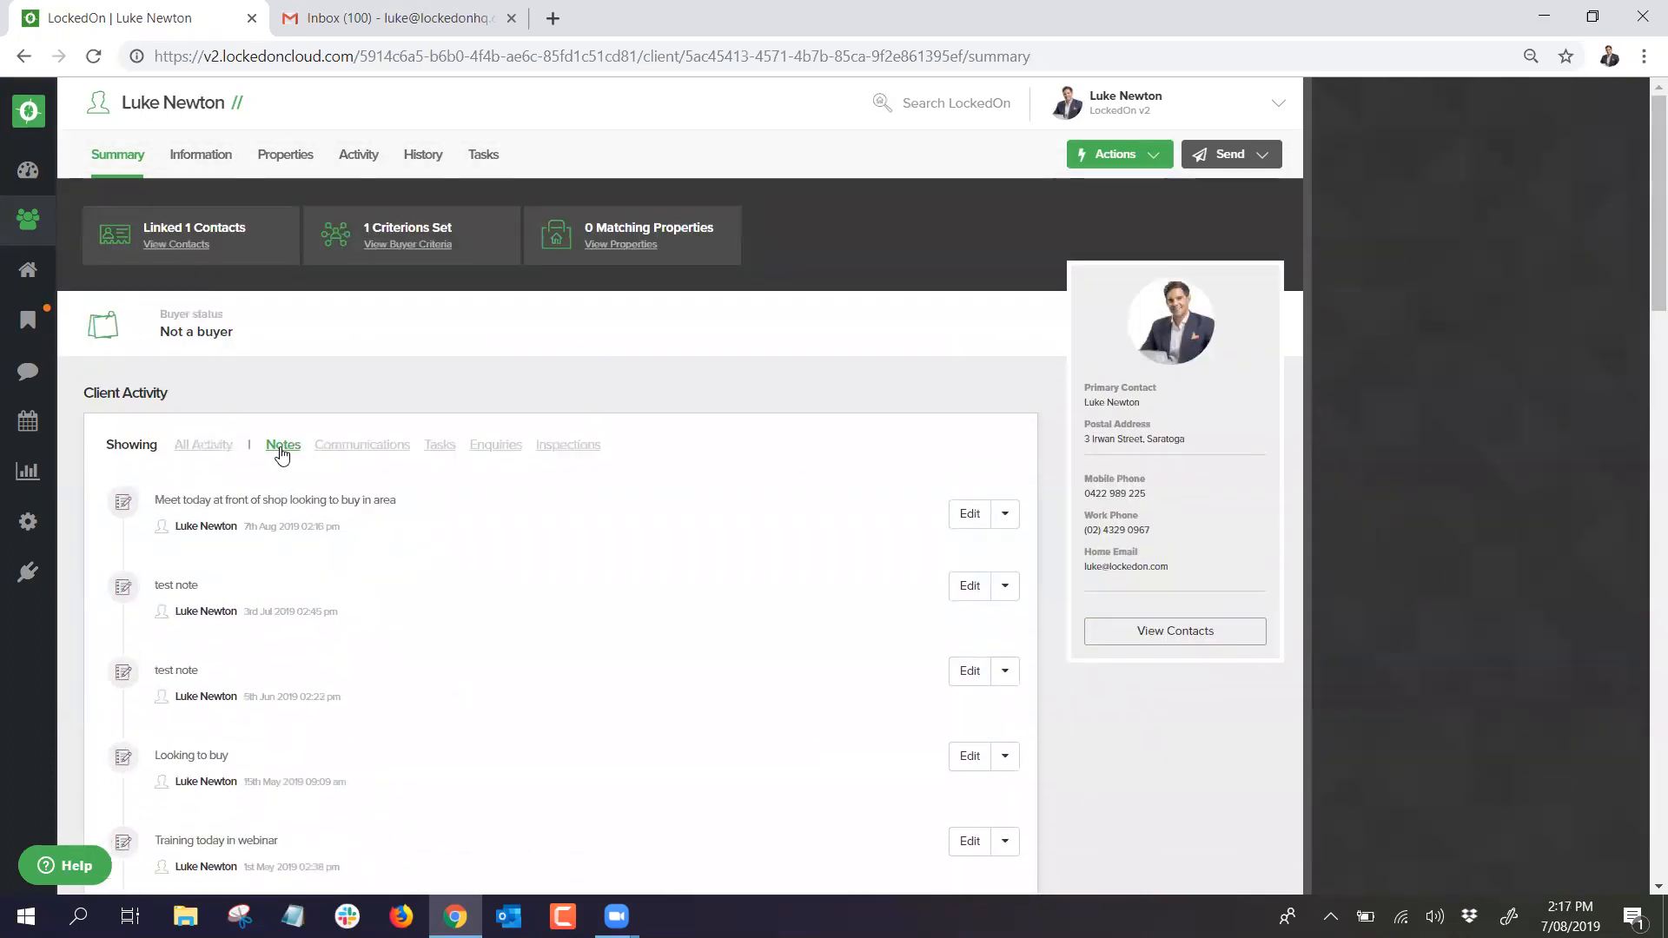
{"action": "left_click", "coordinate": [208, 449]}
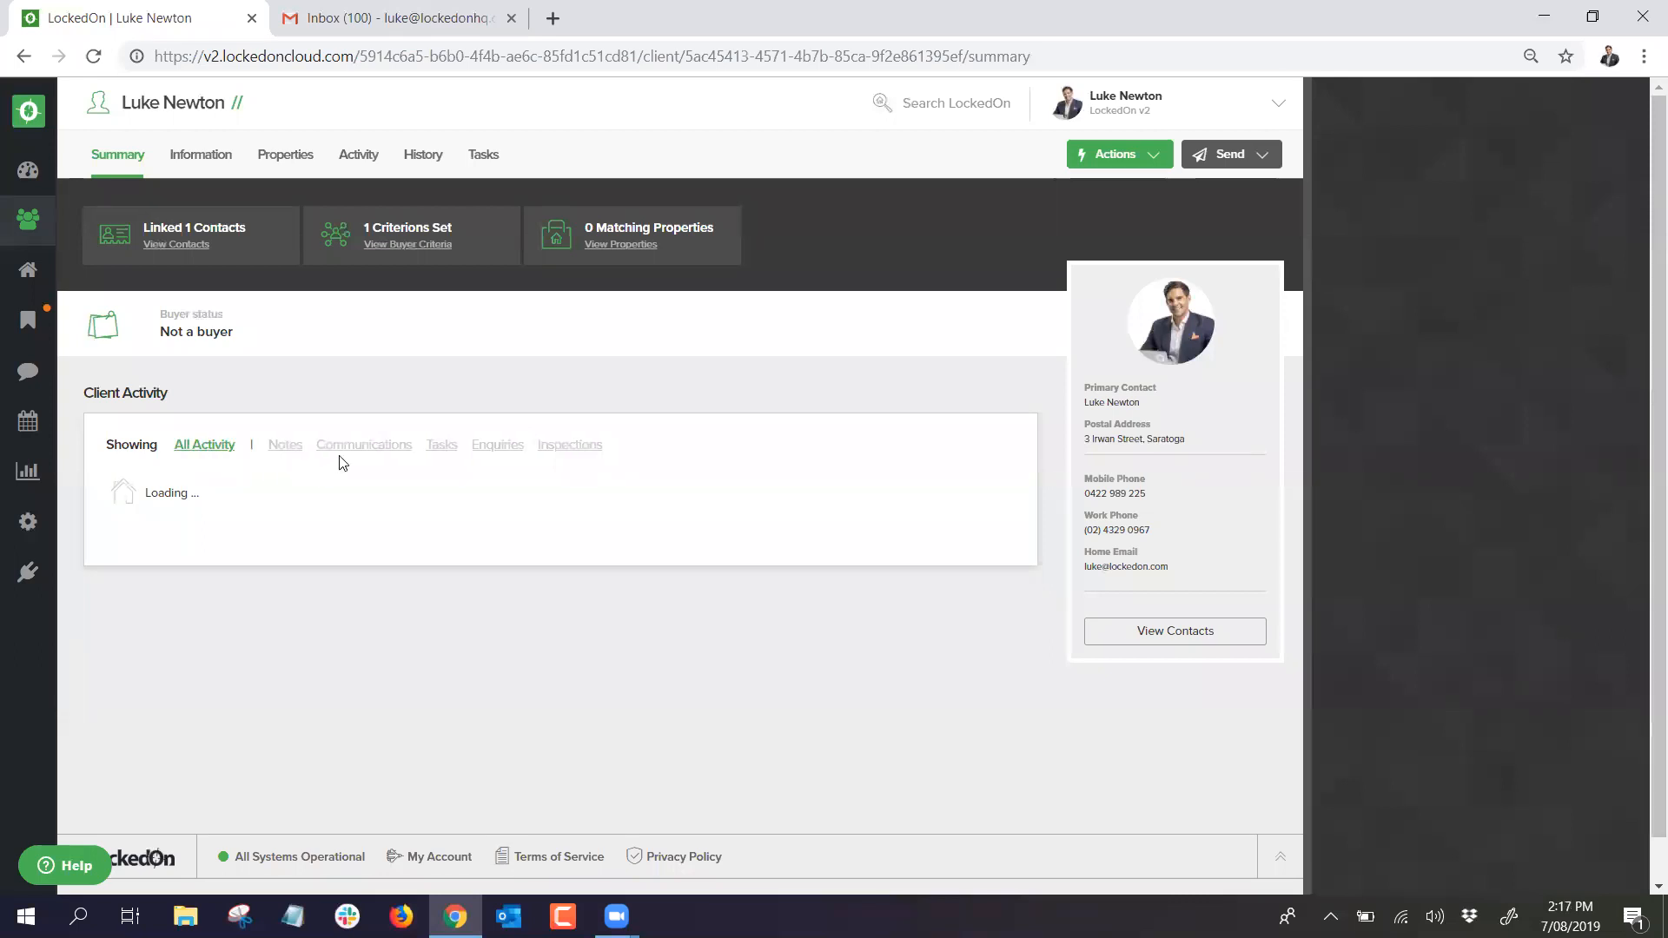
{"action": "scroll", "coordinate": [335, 464], "scroll_direction": "down", "scroll_amount": 10}
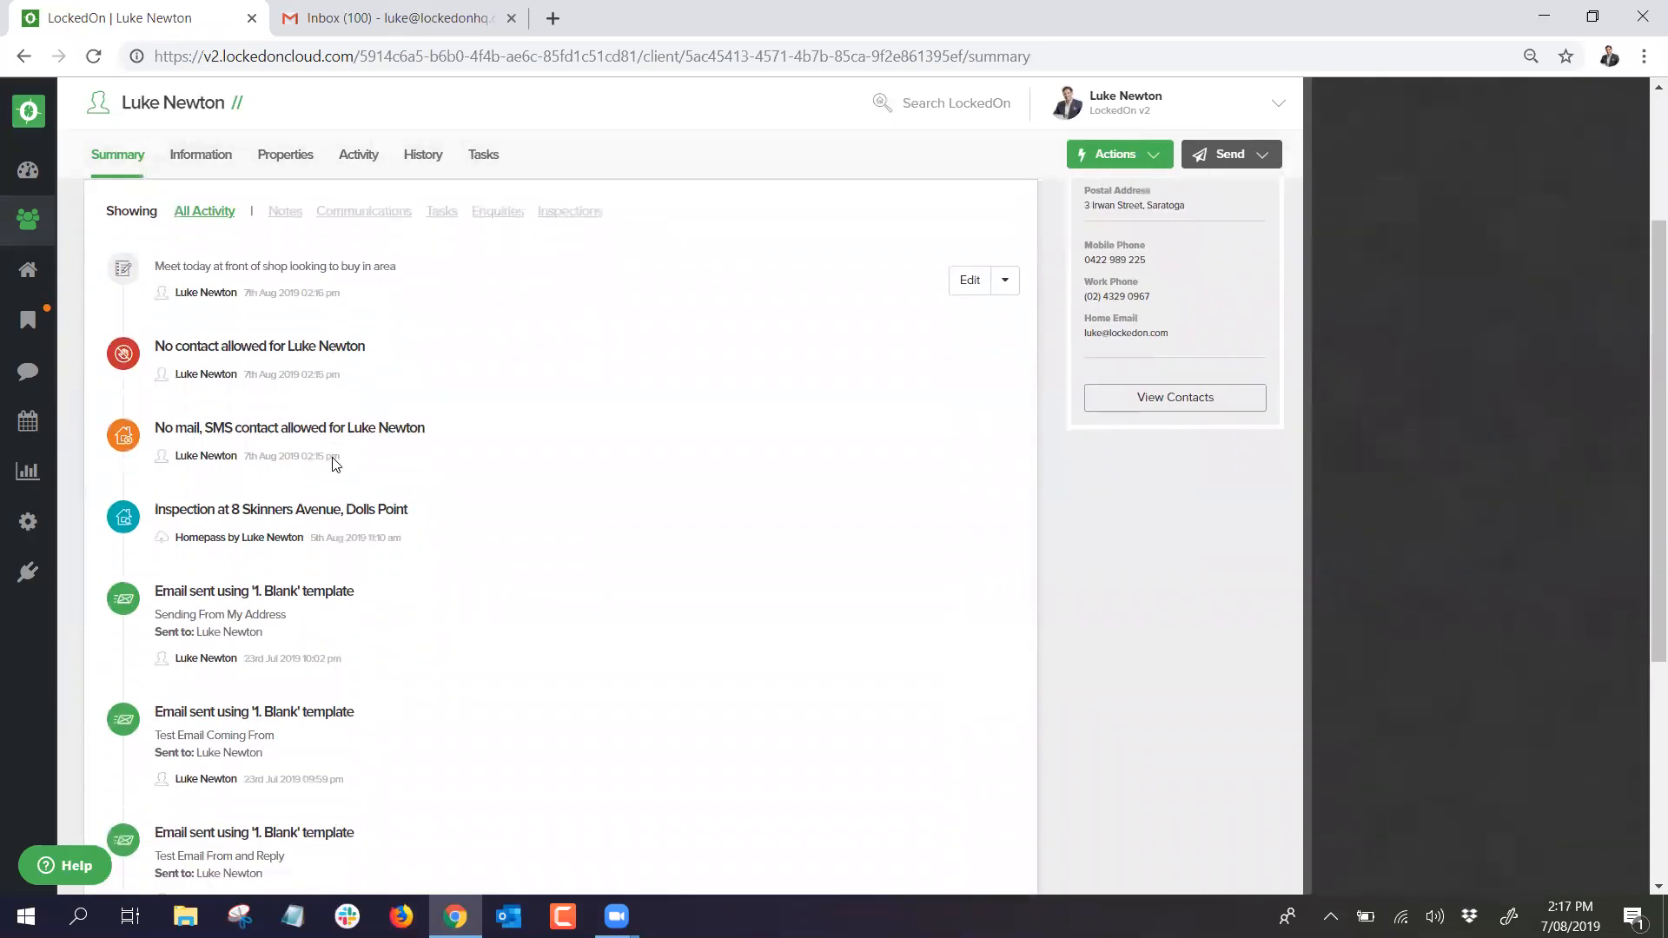
{"action": "scroll", "coordinate": [335, 464], "scroll_direction": "up", "scroll_amount": 10}
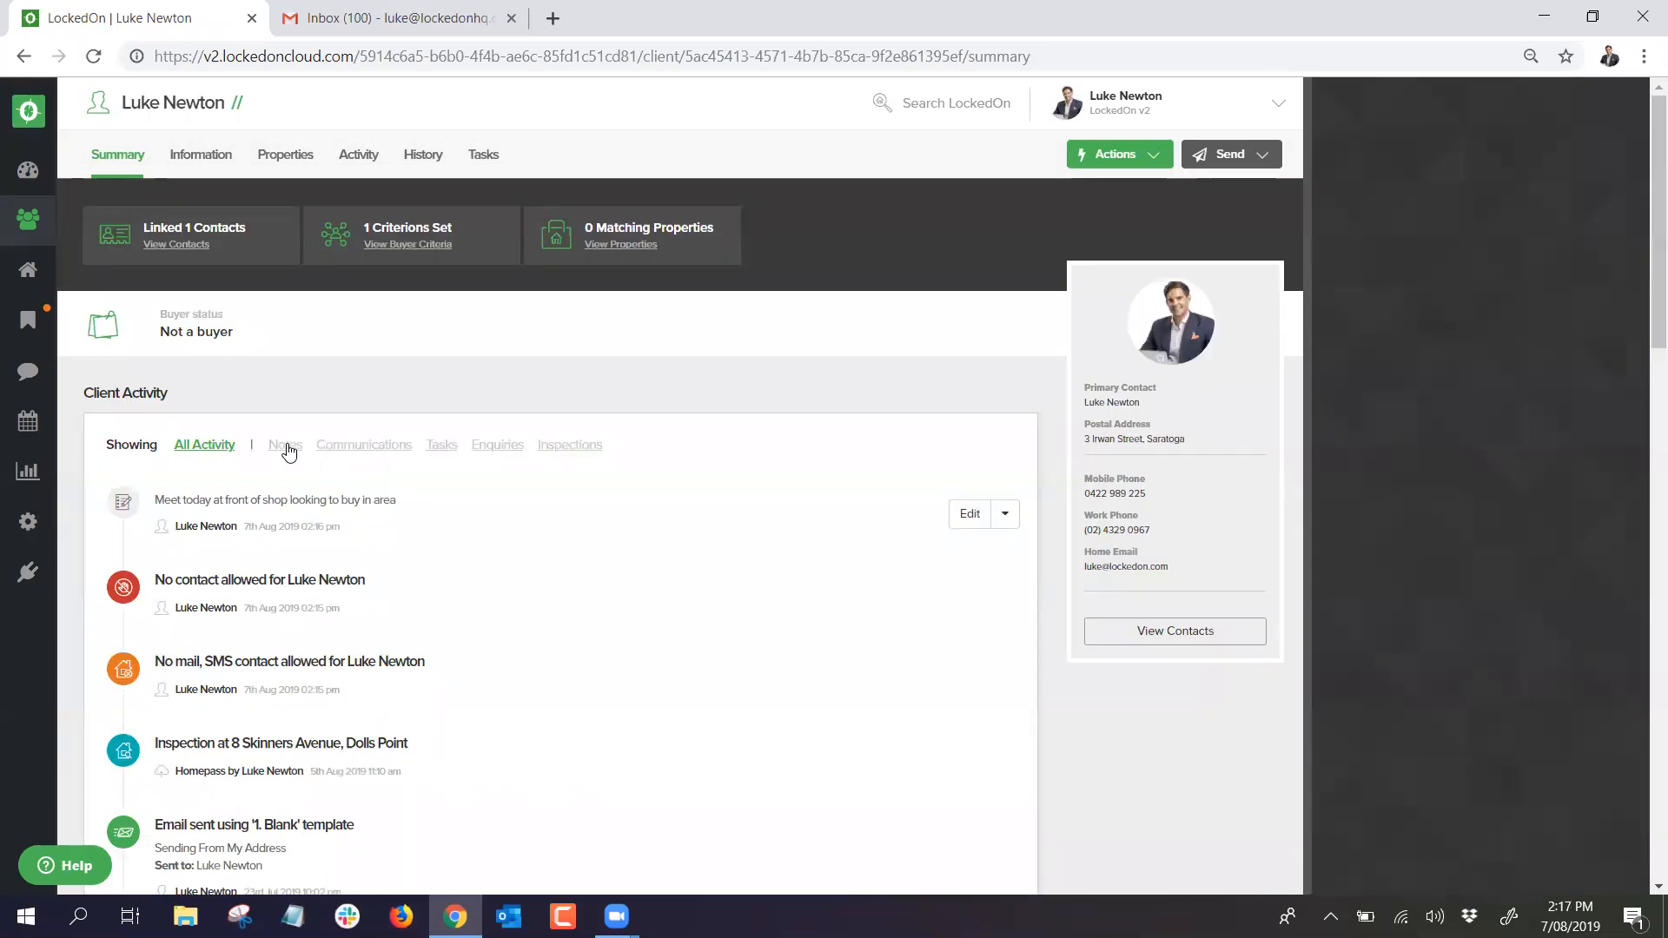
Step: Try the Communications, Tasks, Enquiries and Inspections activity filters, then return to All Activity
{"action": "left_click", "coordinate": [395, 453]}
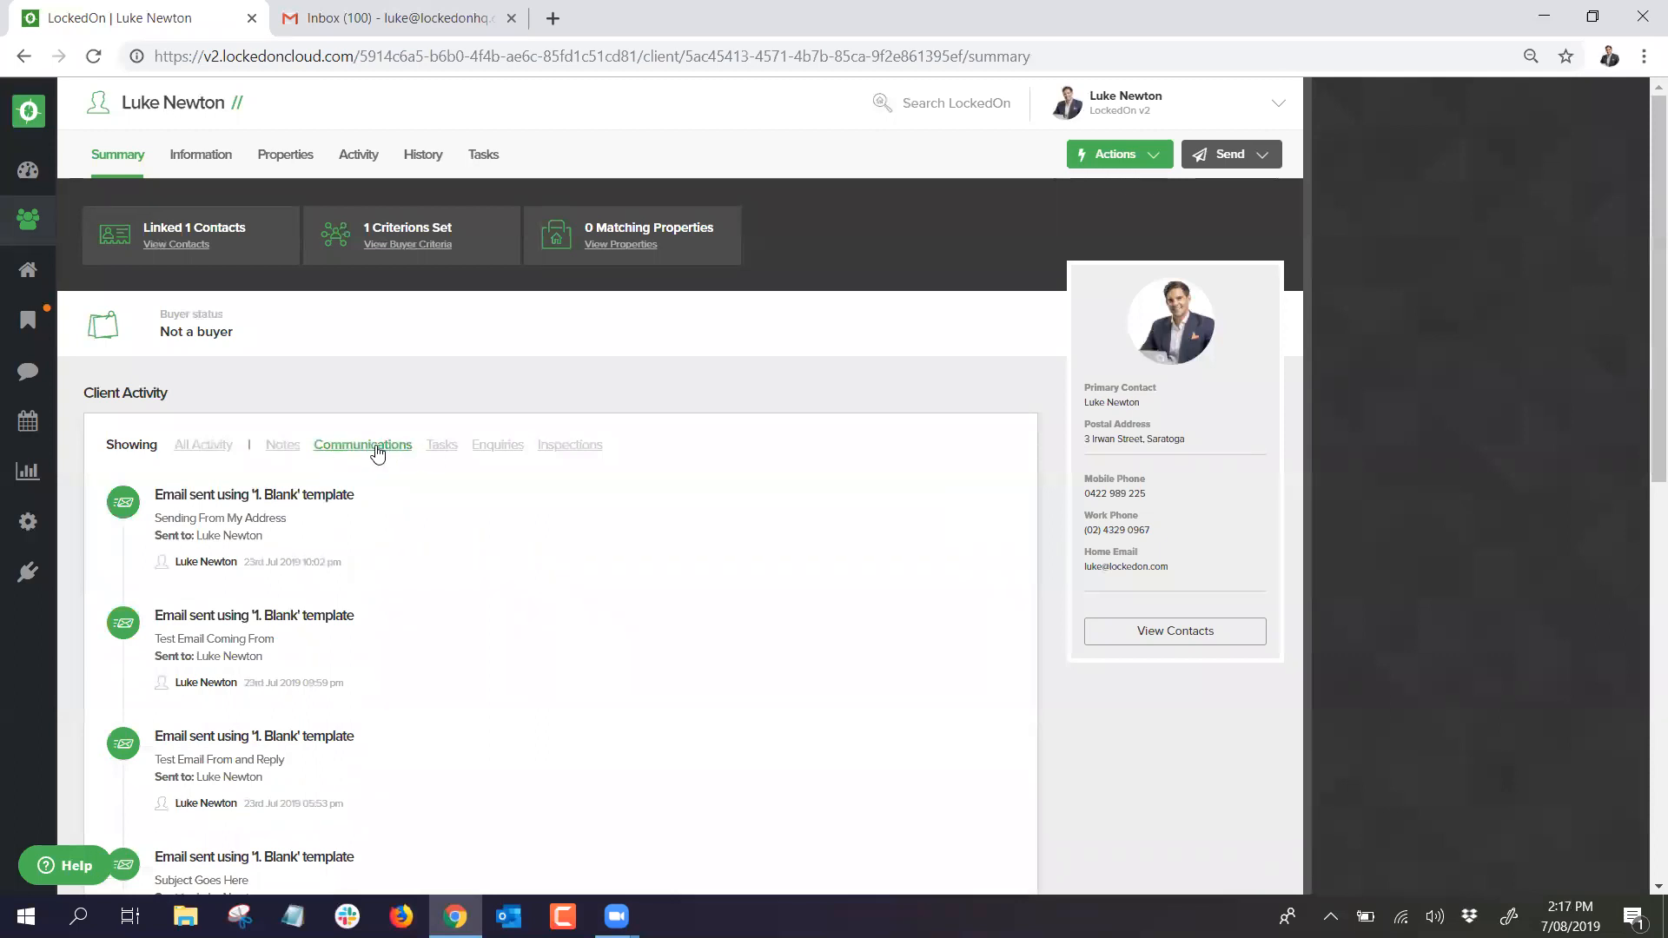
{"action": "left_click", "coordinate": [381, 451]}
{"action": "left_click", "coordinate": [440, 451]}
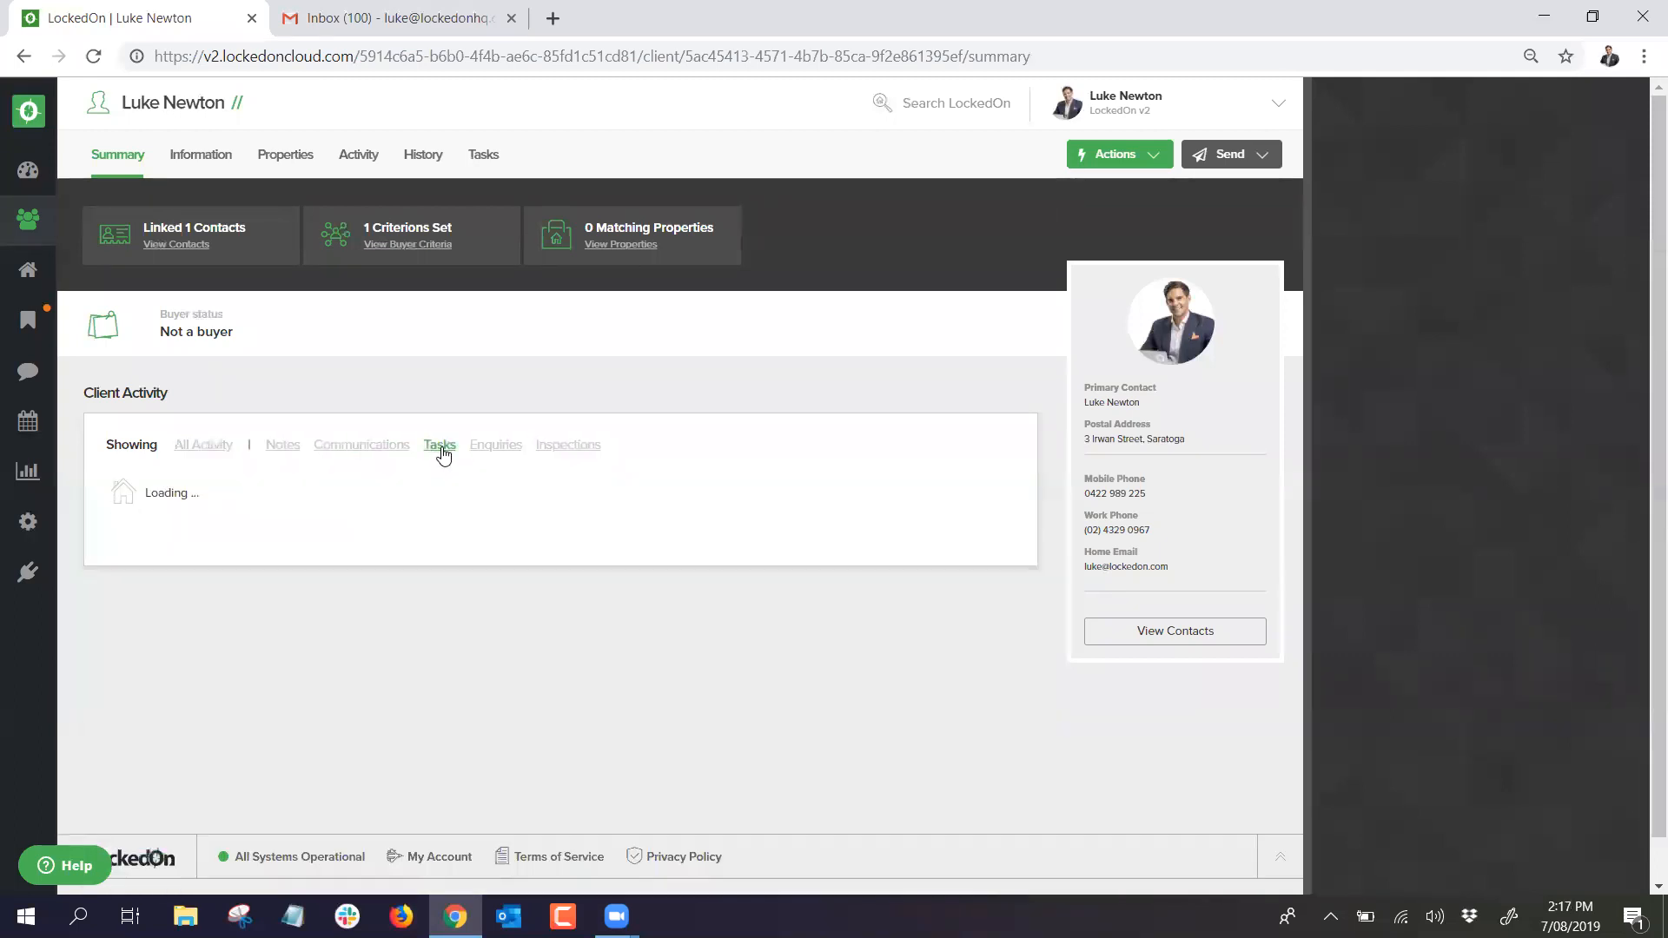
{"action": "left_click", "coordinate": [440, 451]}
{"action": "left_click", "coordinate": [495, 452]}
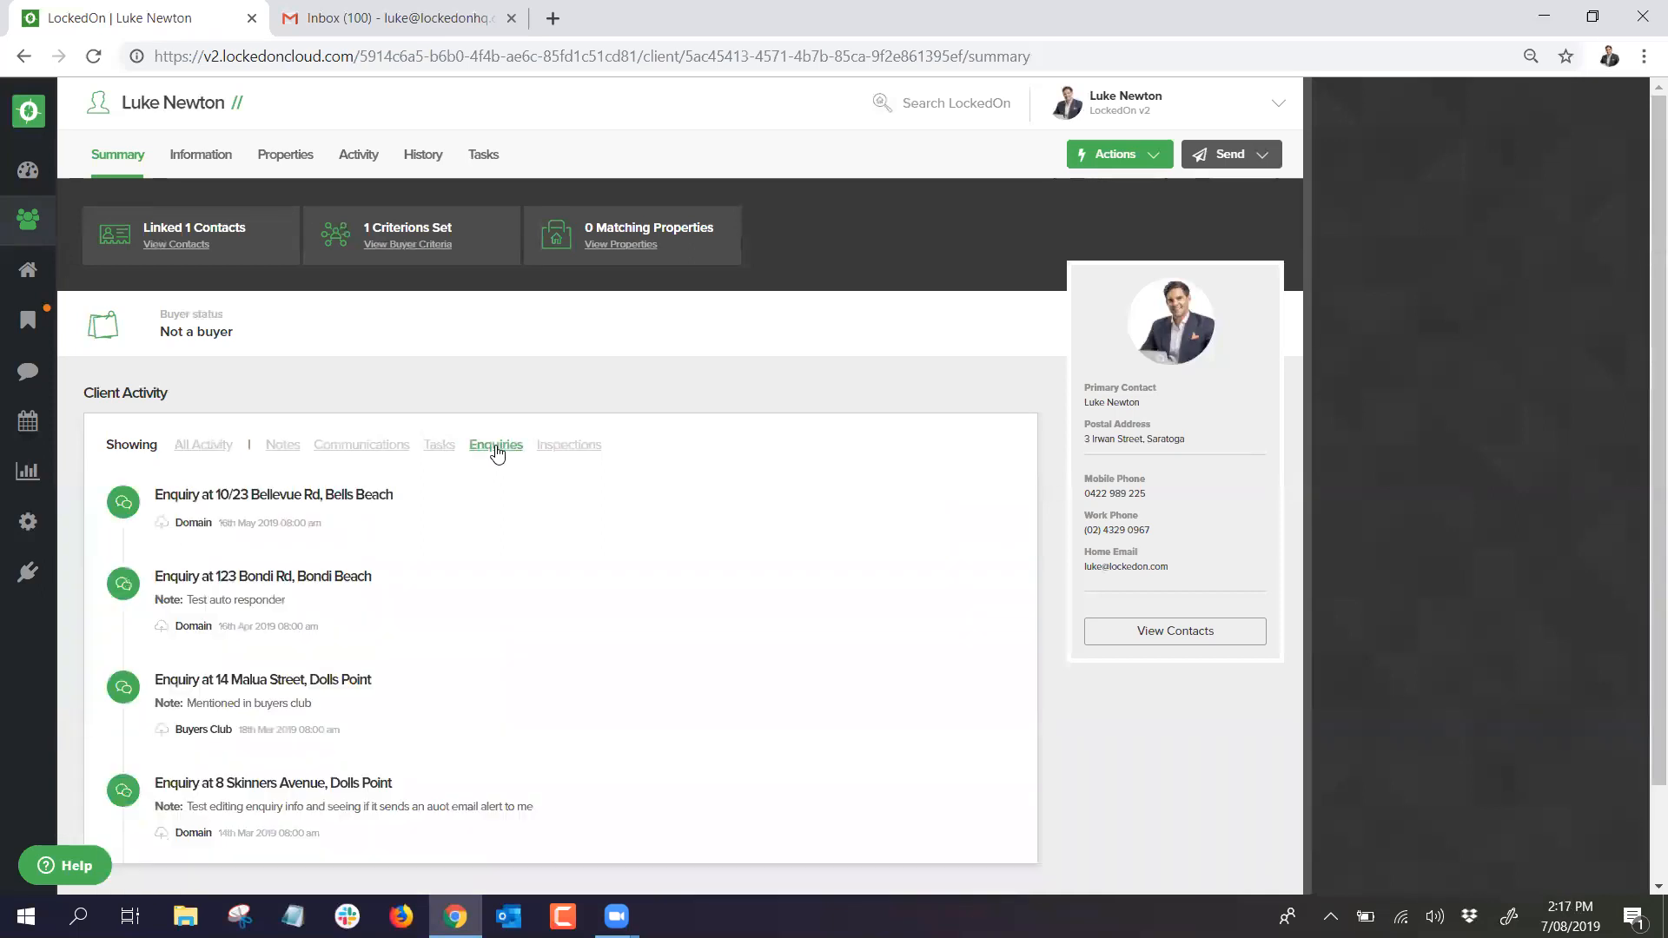
{"action": "left_click", "coordinate": [548, 446]}
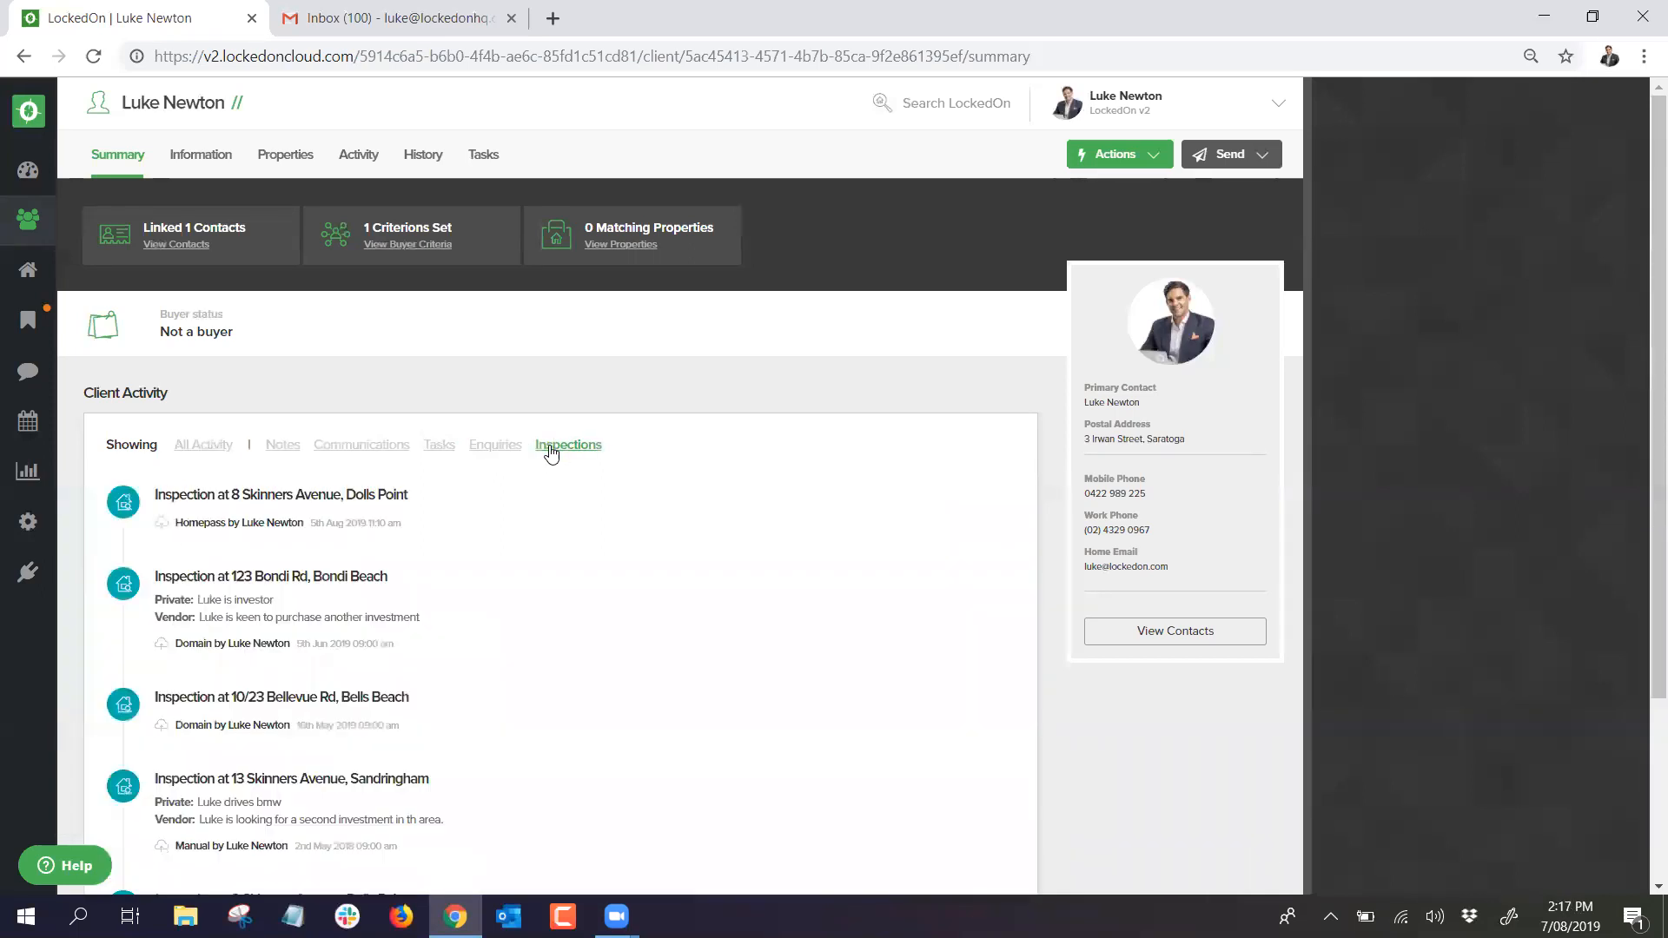
{"action": "left_click", "coordinate": [224, 446]}
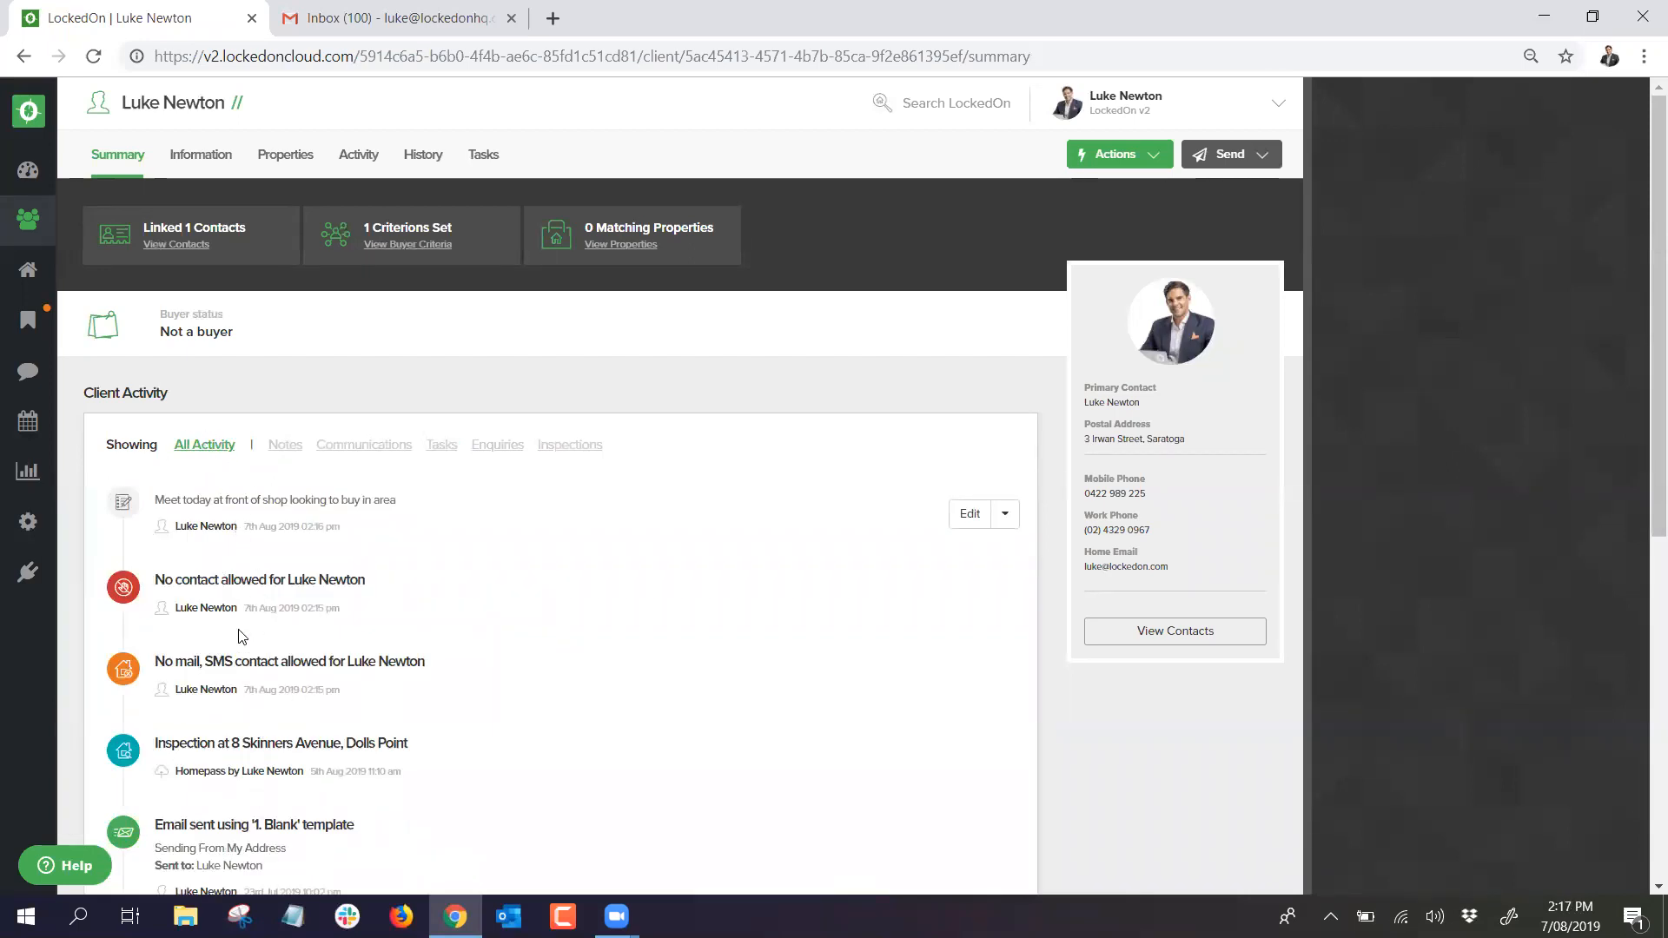
Step: In the client's General information, set the Lead Source to Internet
{"action": "left_click", "coordinate": [201, 155]}
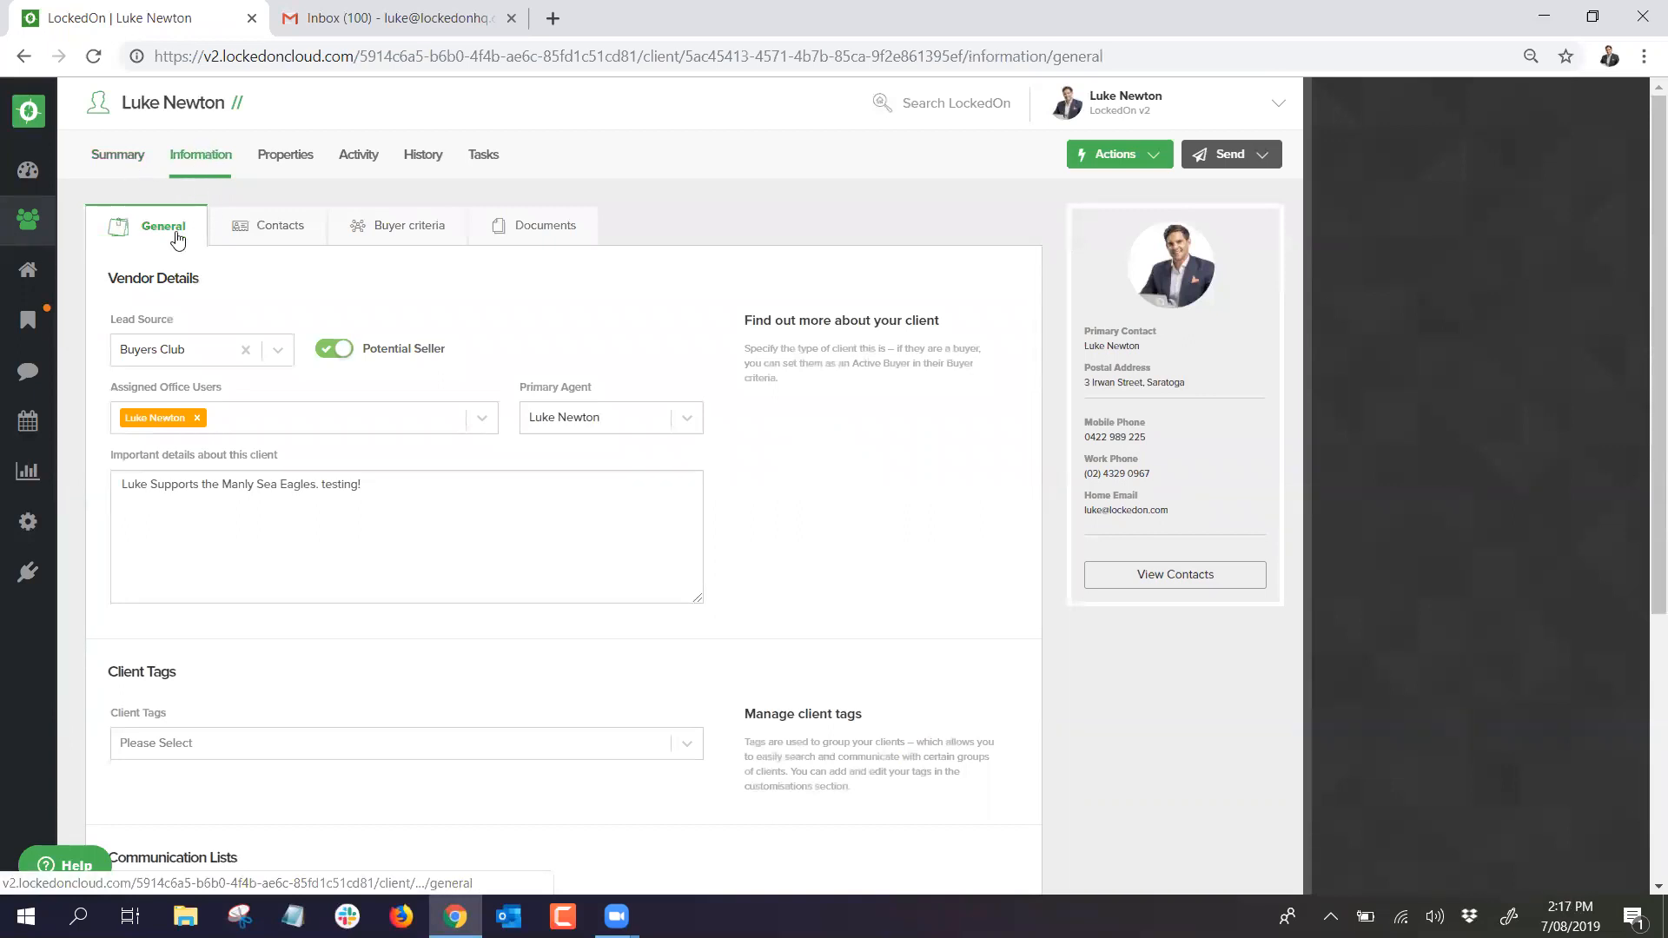
{"action": "left_click", "coordinate": [277, 351]}
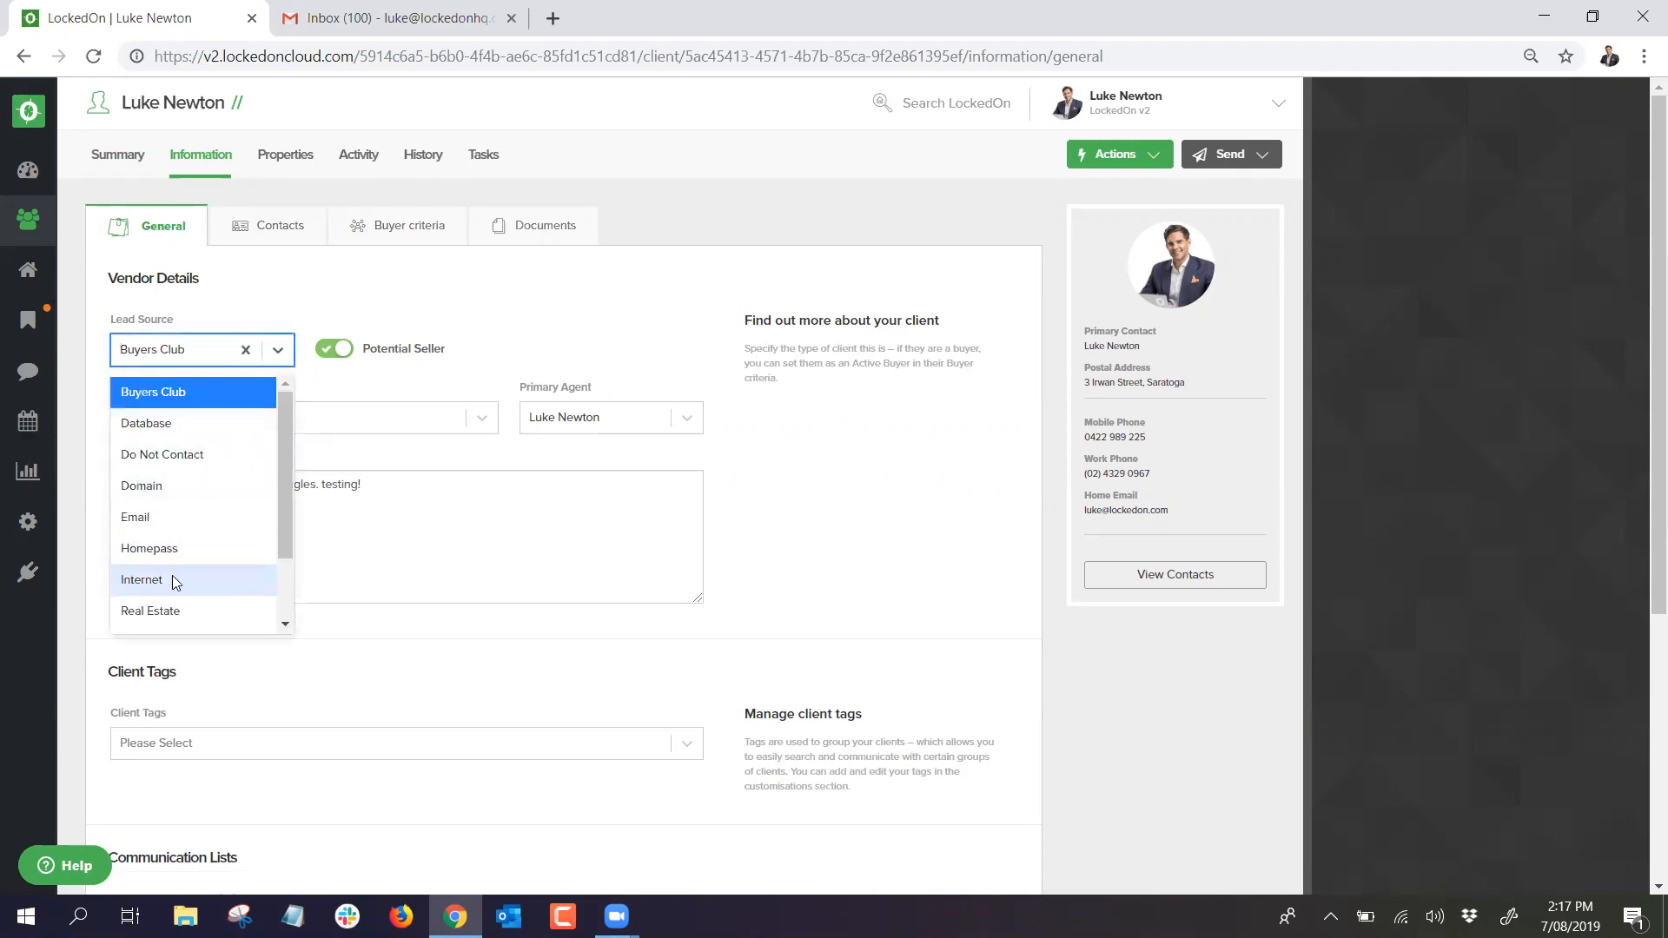
{"action": "left_click", "coordinate": [172, 575]}
{"action": "left_click", "coordinate": [276, 351]}
{"action": "scroll", "coordinate": [189, 491], "scroll_direction": "down", "scroll_amount": 1}
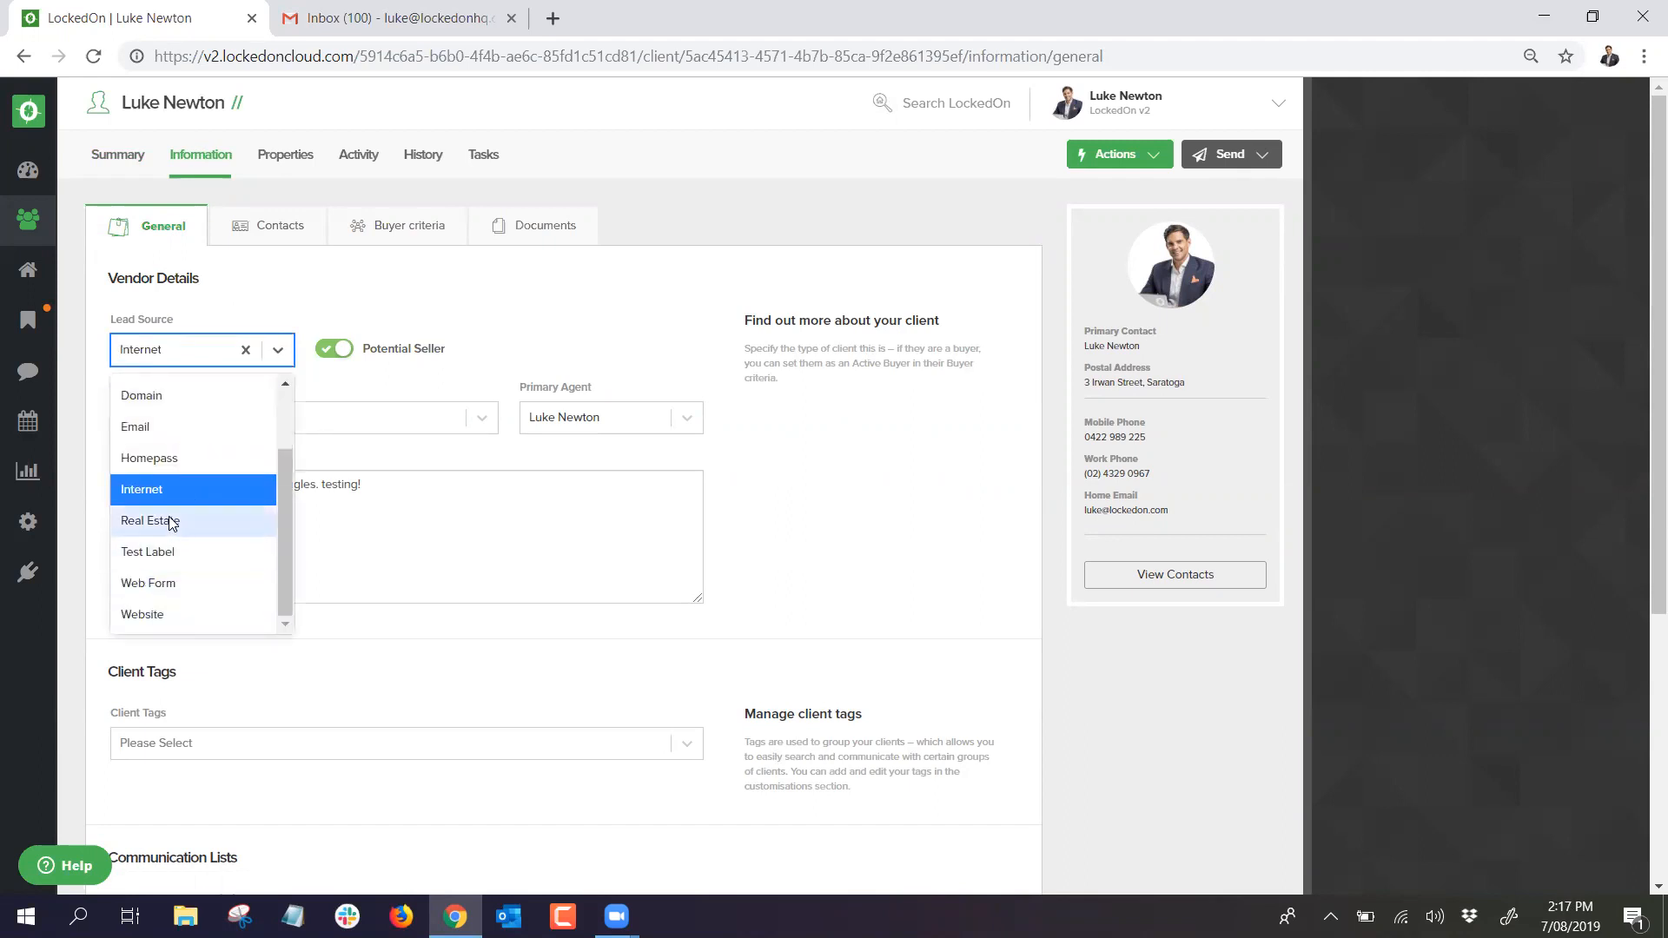
{"action": "left_click", "coordinate": [160, 491]}
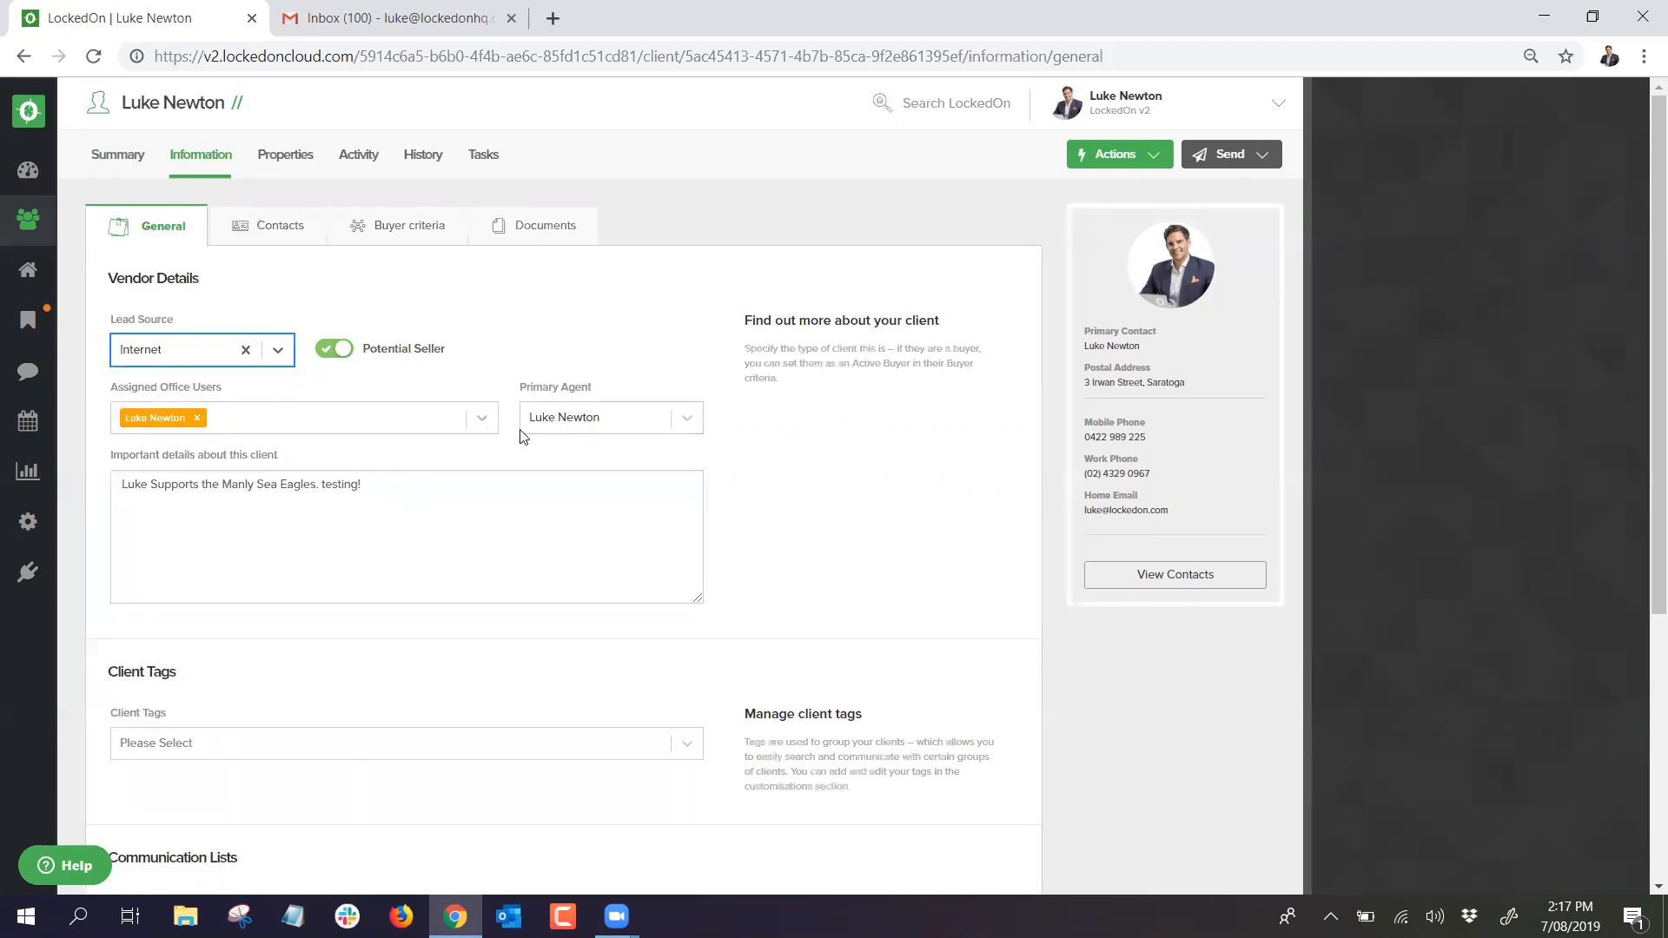
Step: Add two more agents to the client's Assigned Office Users
{"action": "left_click", "coordinate": [583, 420]}
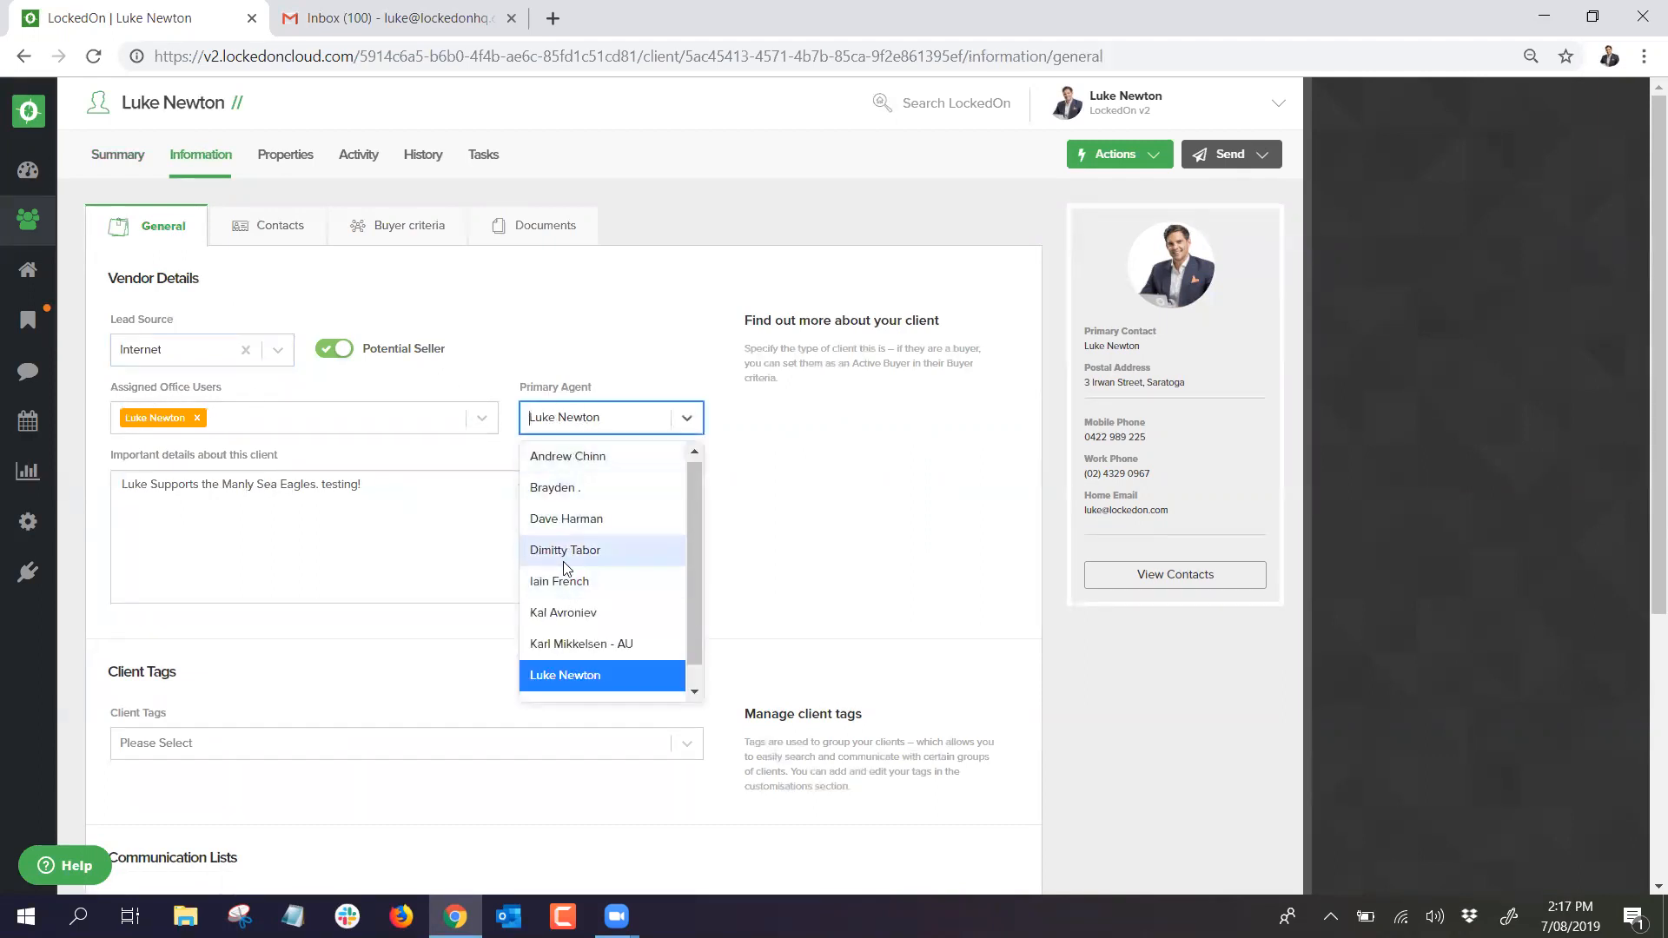
{"action": "left_click", "coordinate": [532, 328]}
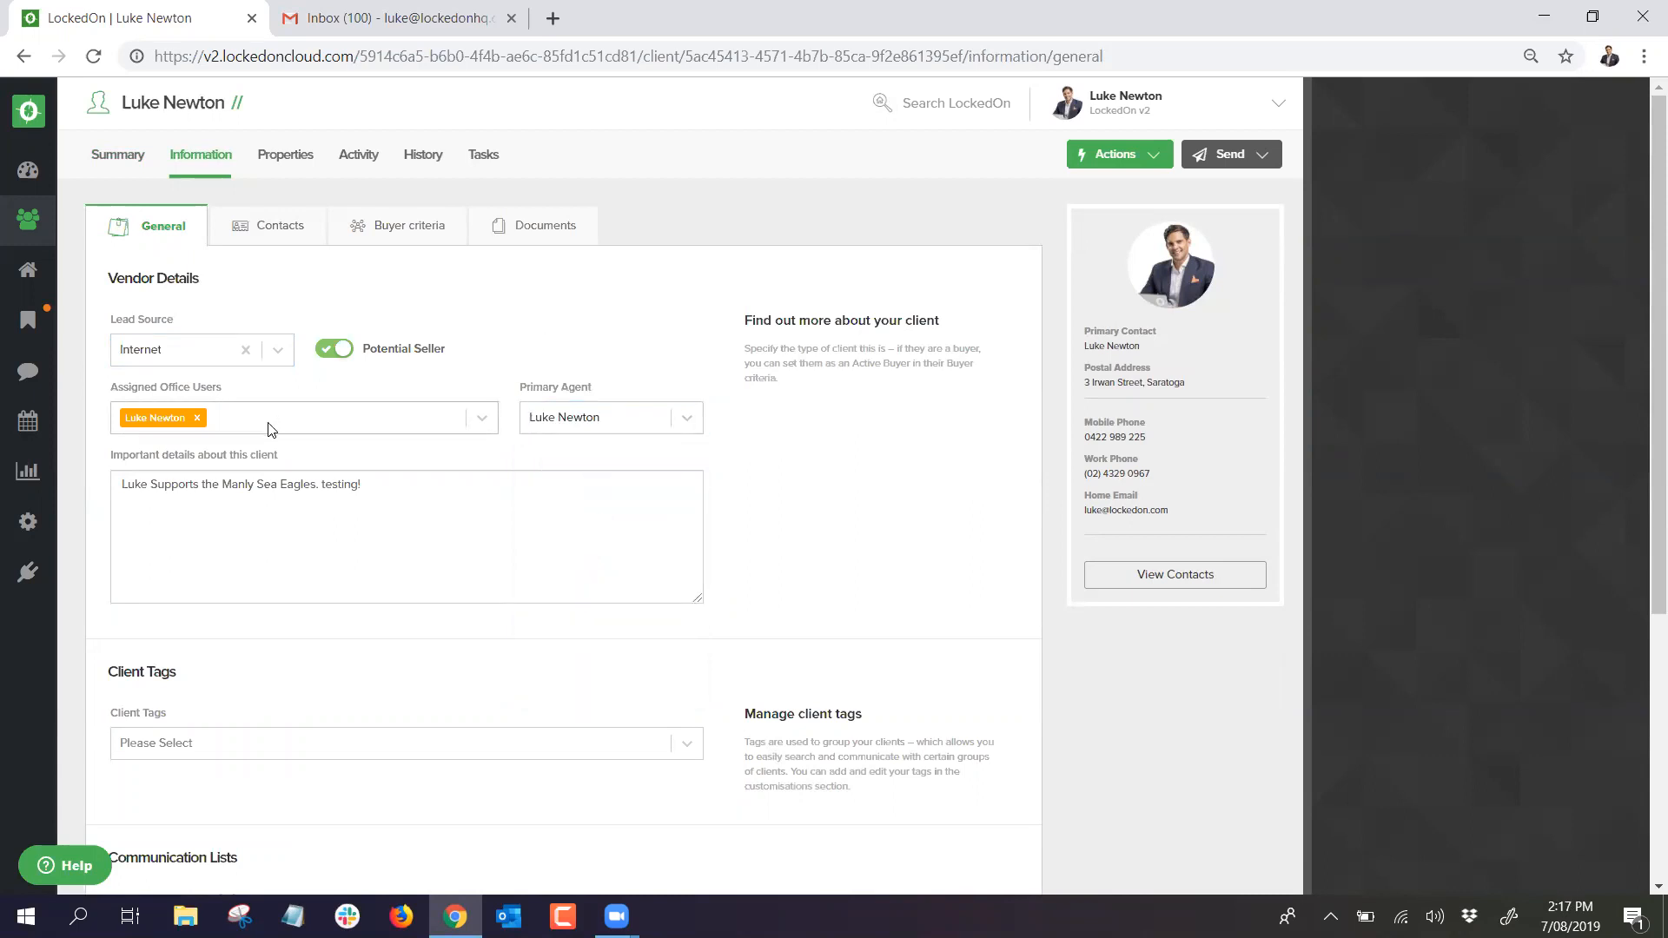
{"action": "left_click", "coordinate": [270, 426]}
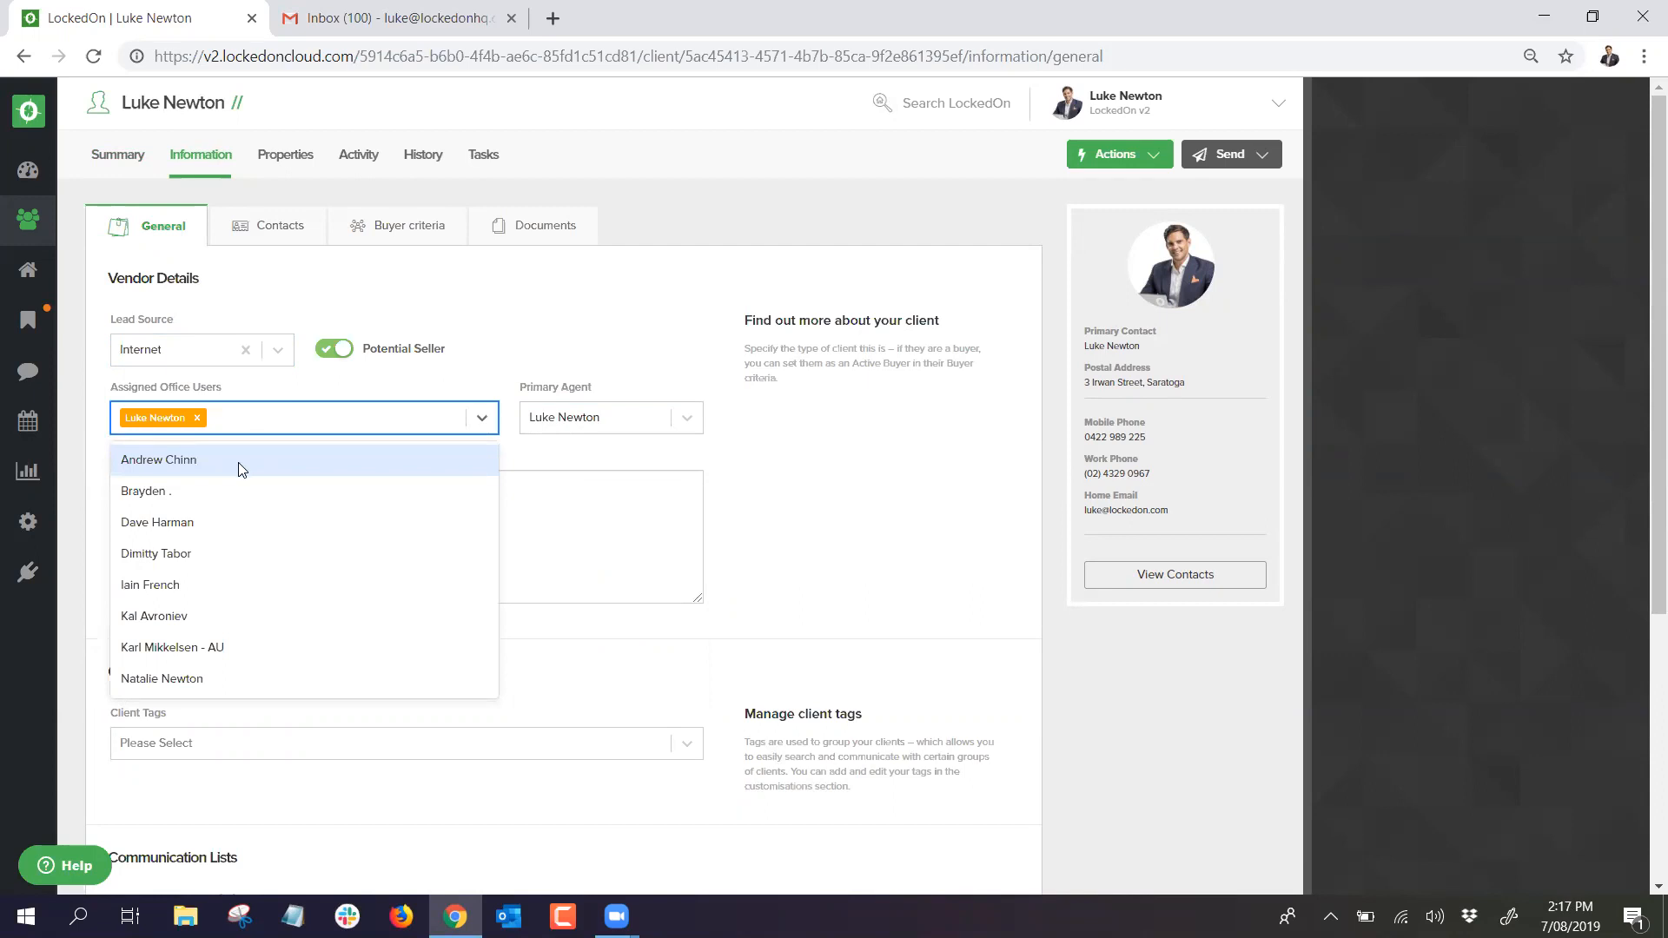
{"action": "left_click", "coordinate": [191, 584]}
{"action": "left_click", "coordinate": [327, 426]}
{"action": "left_click", "coordinate": [311, 452]}
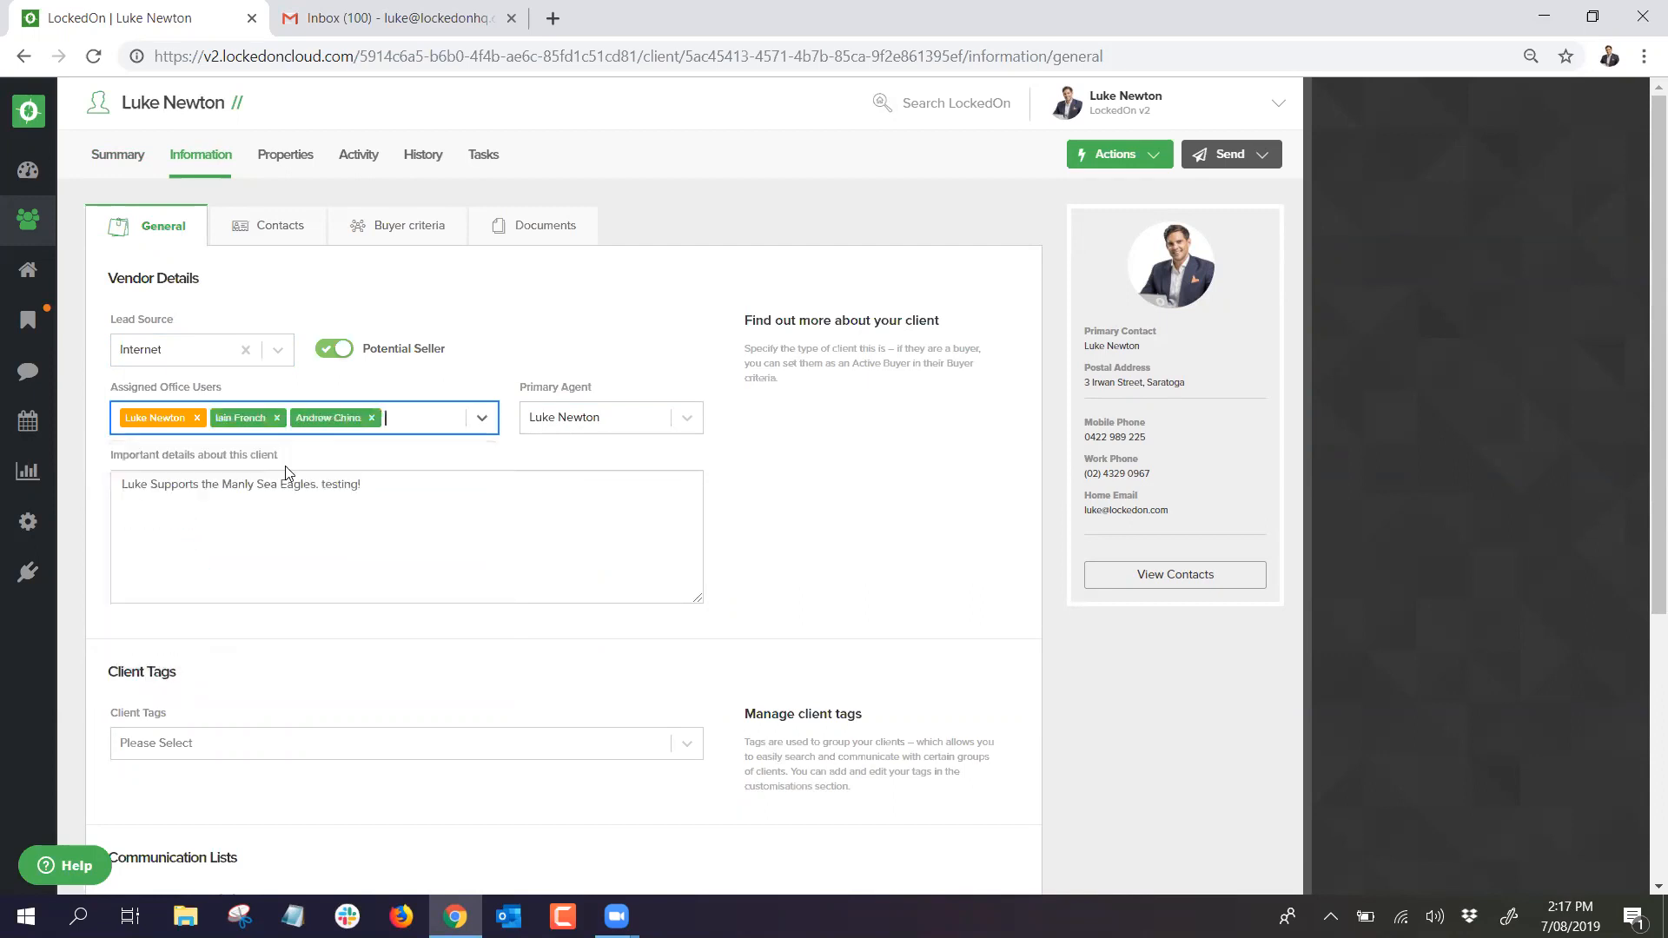
{"action": "left_click", "coordinate": [438, 391]}
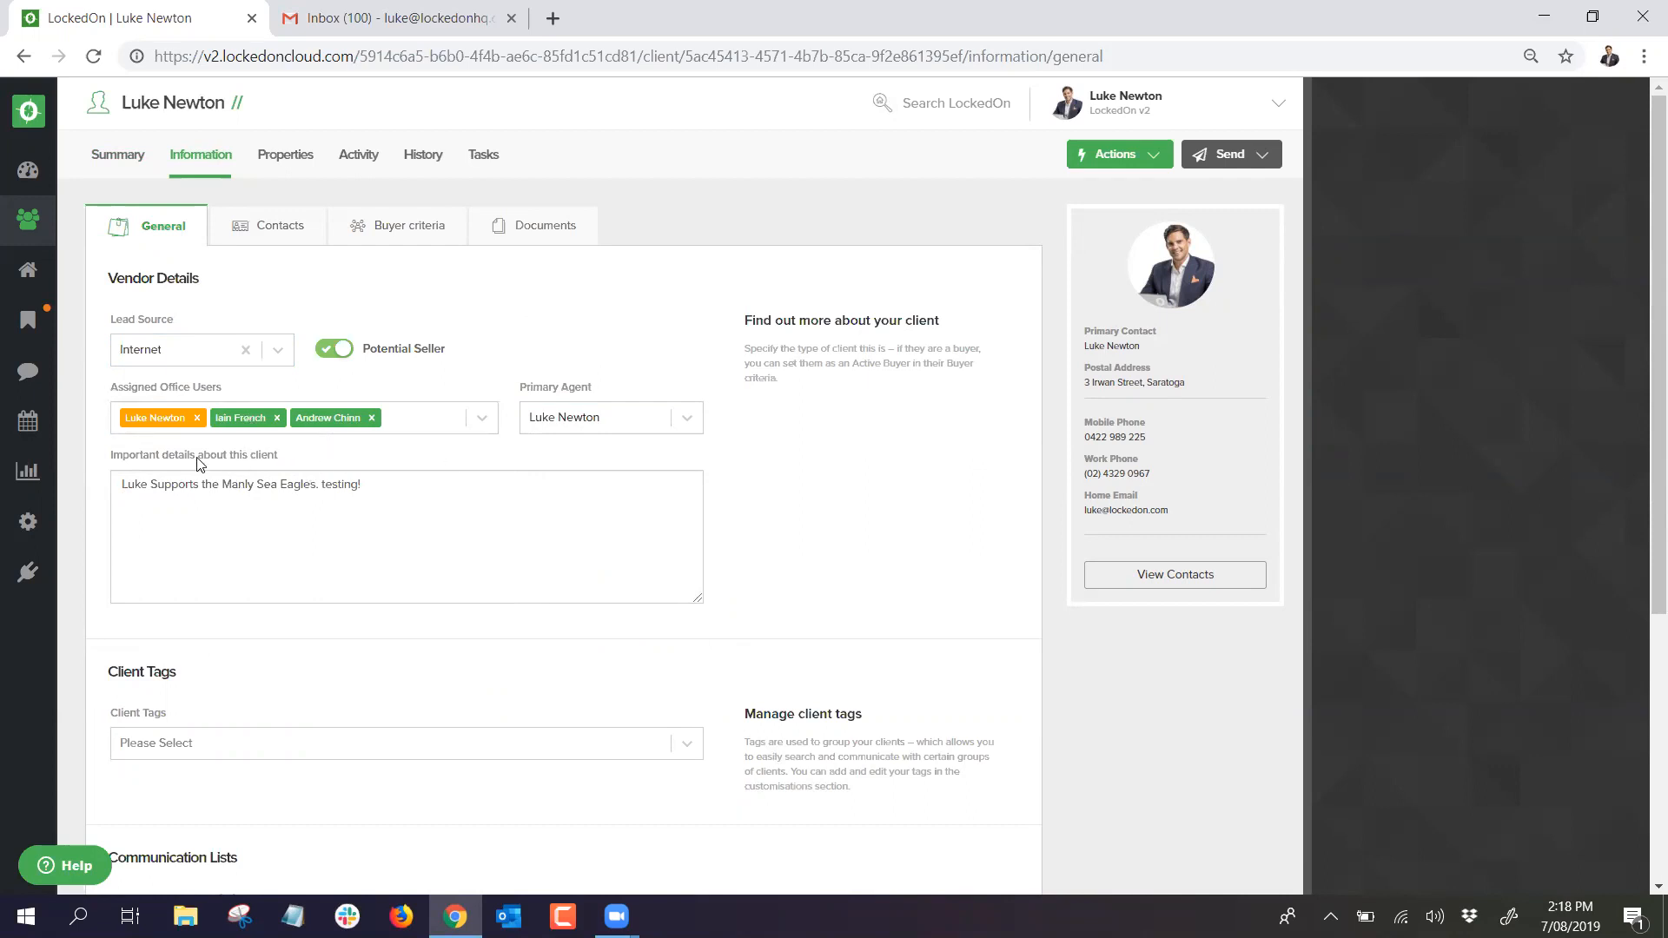
Step: Select the important-details note about the client supporting the Manly Sea Eagles
{"action": "left_click_drag", "start_coordinate": [121, 484], "coordinate": [402, 484]}
{"action": "left_click", "coordinate": [408, 488]}
{"action": "left_click_drag", "start_coordinate": [393, 484], "coordinate": [78, 474]}
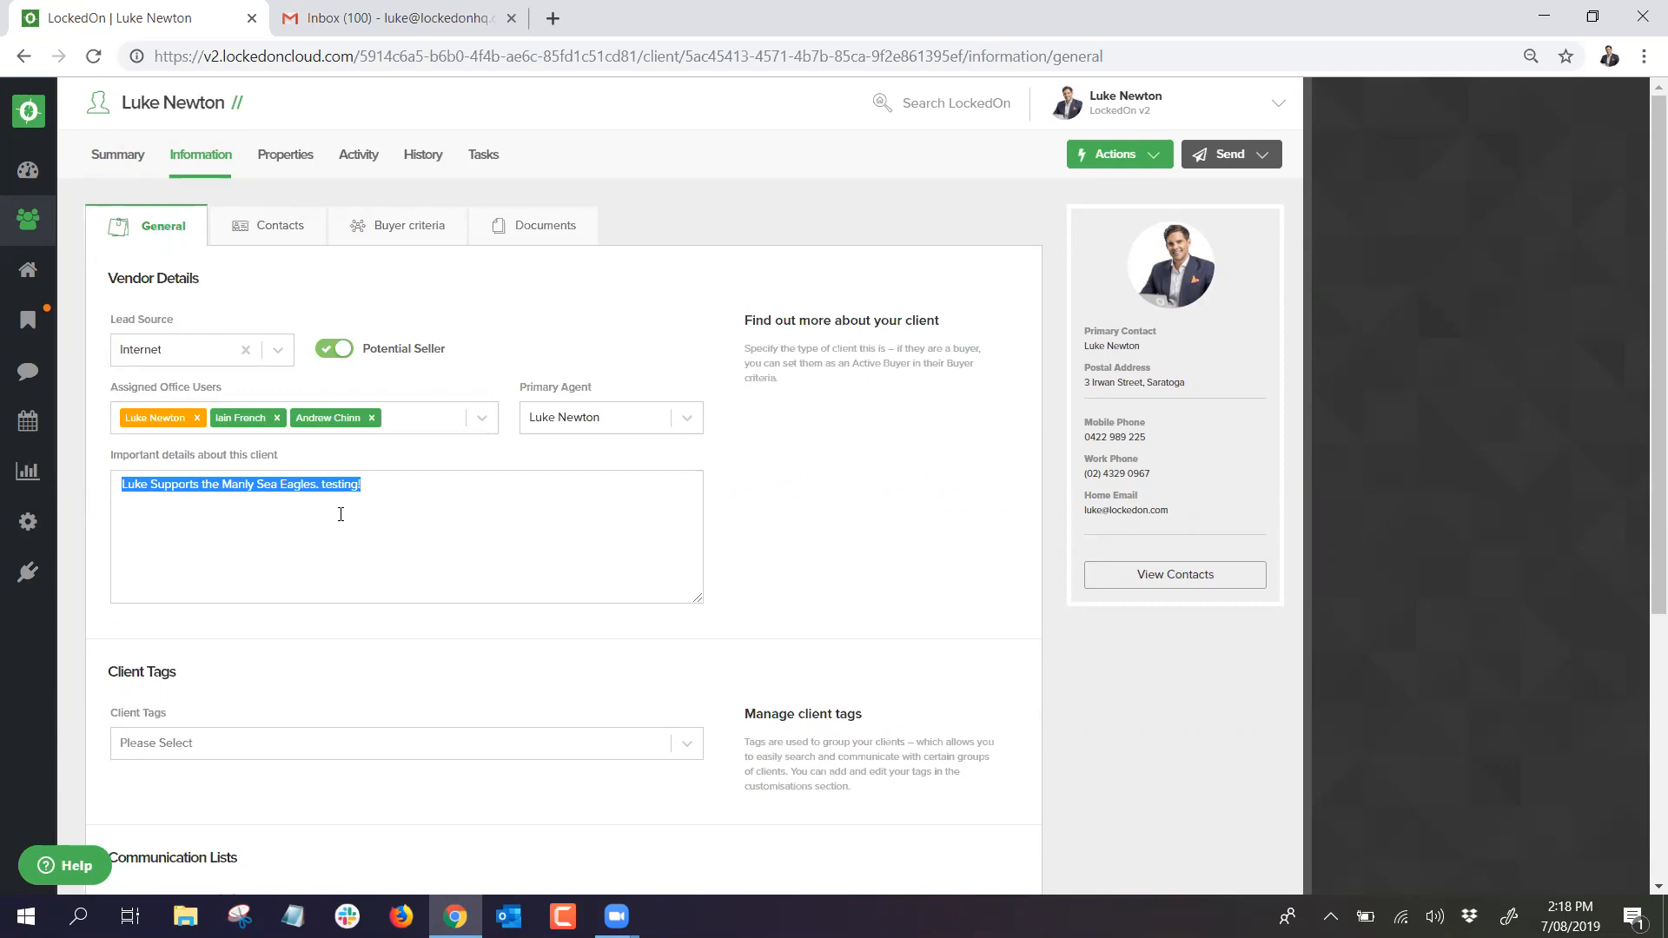
{"action": "scroll", "coordinate": [340, 515], "scroll_direction": "down", "scroll_amount": 1}
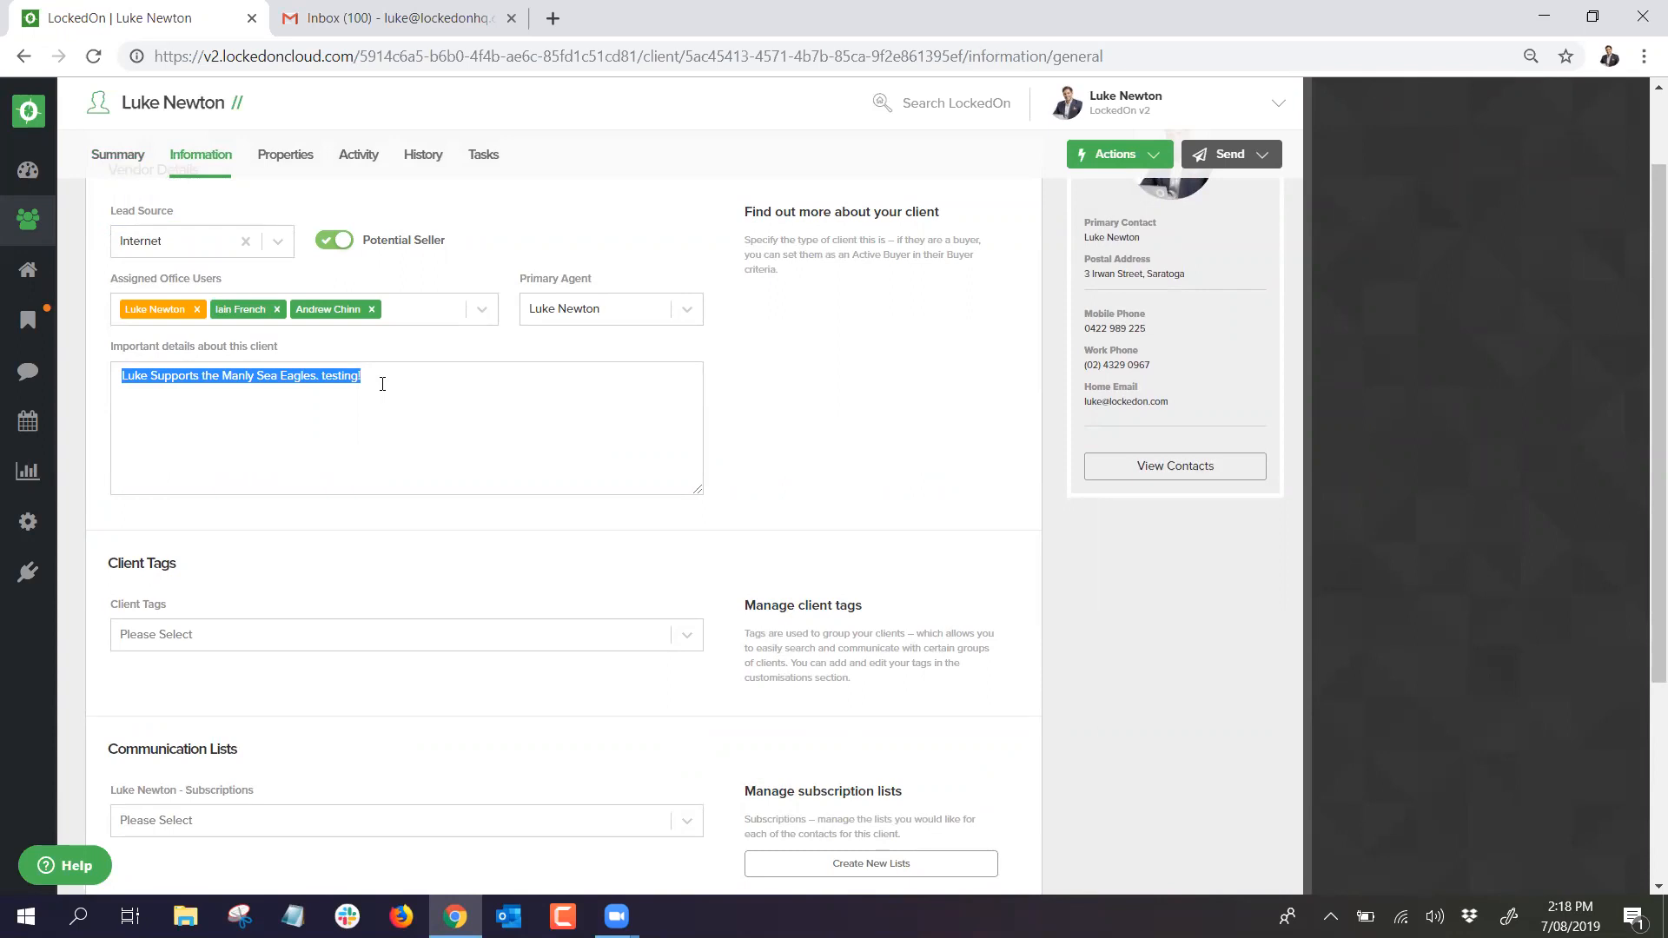
Step: Add the Investor and VIP client tags and save with Update General Information
{"action": "left_click", "coordinate": [383, 383]}
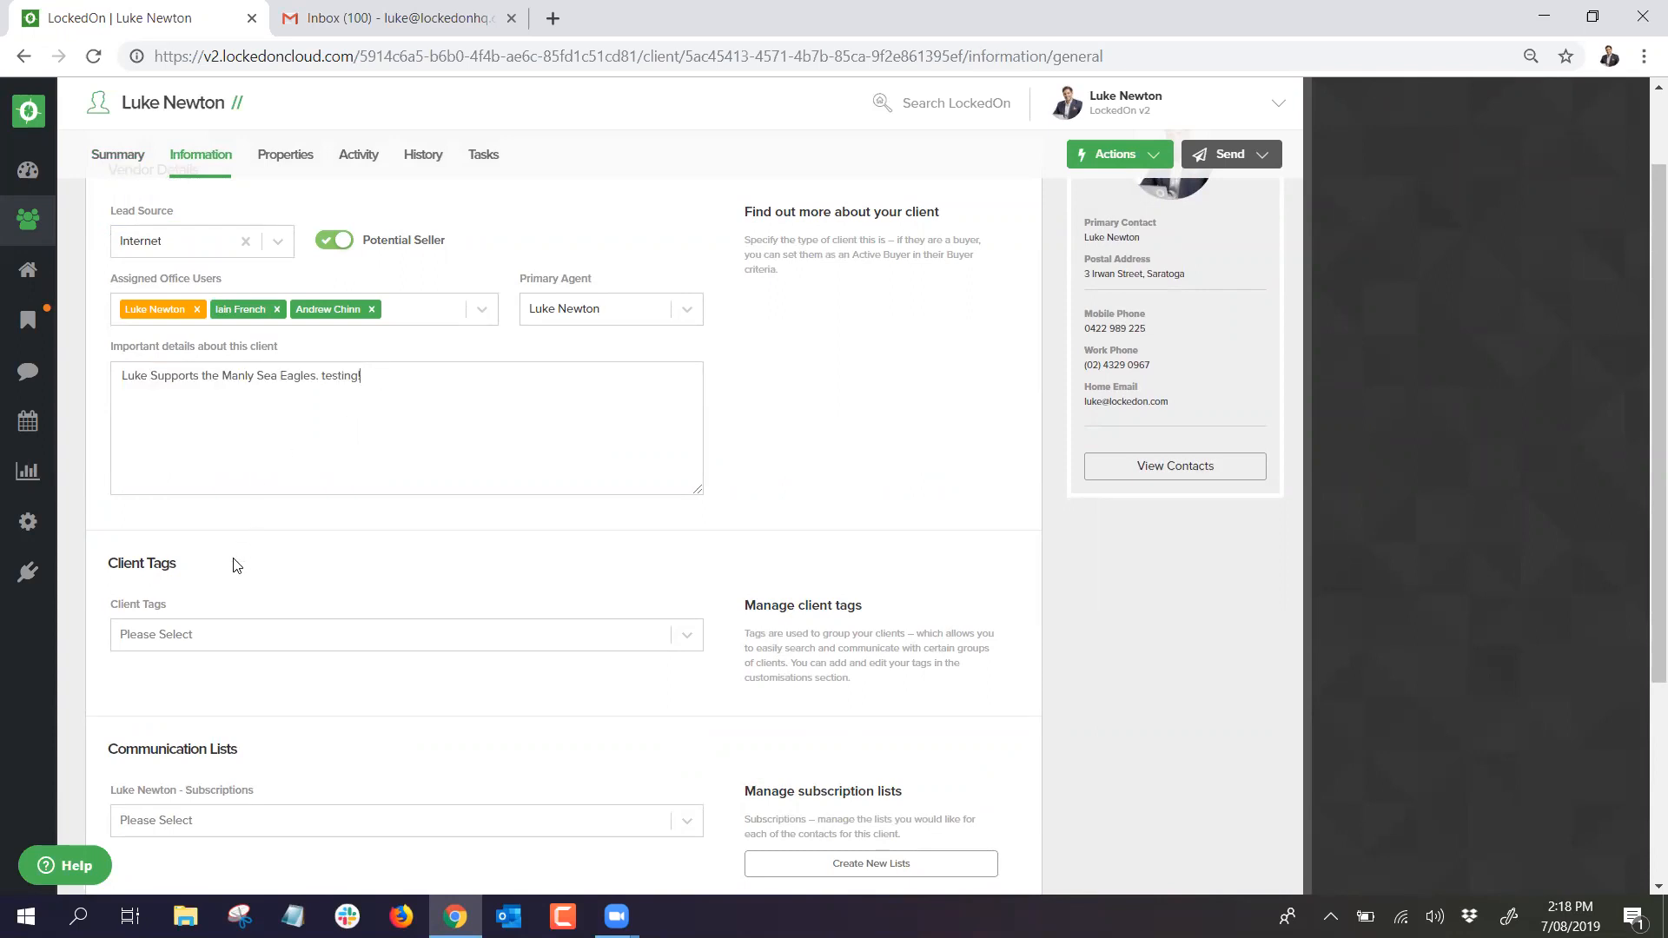
{"action": "scroll", "coordinate": [231, 562], "scroll_direction": "down", "scroll_amount": 1}
{"action": "left_click", "coordinate": [193, 526]}
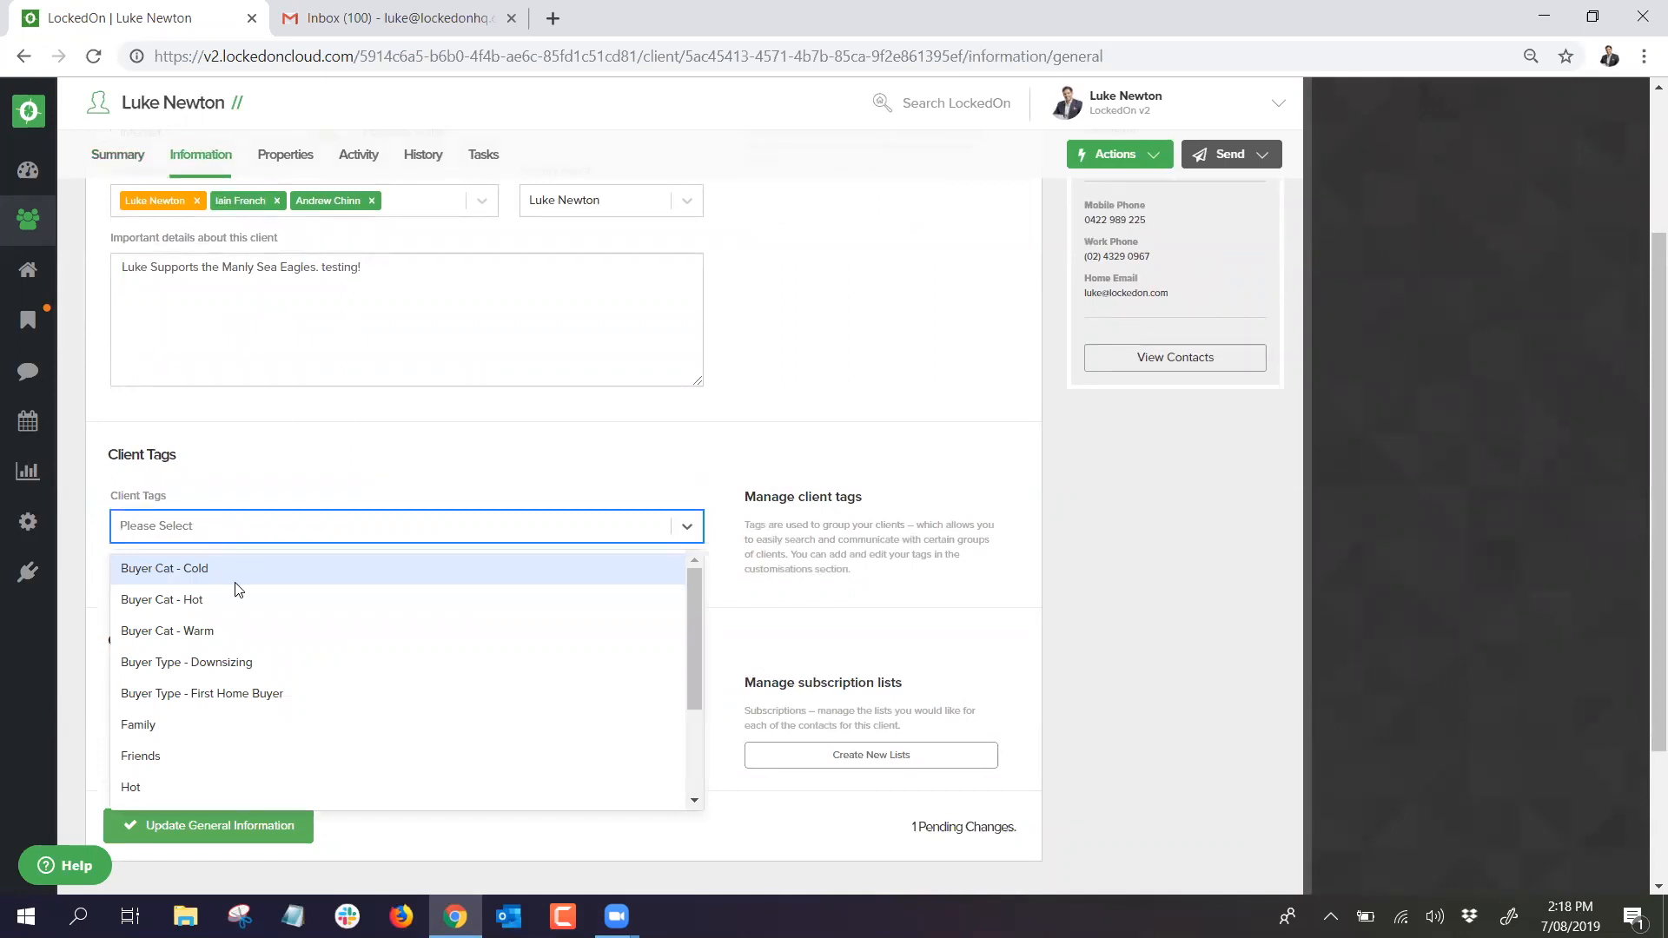
{"action": "scroll", "coordinate": [216, 652], "scroll_direction": "down", "scroll_amount": 3}
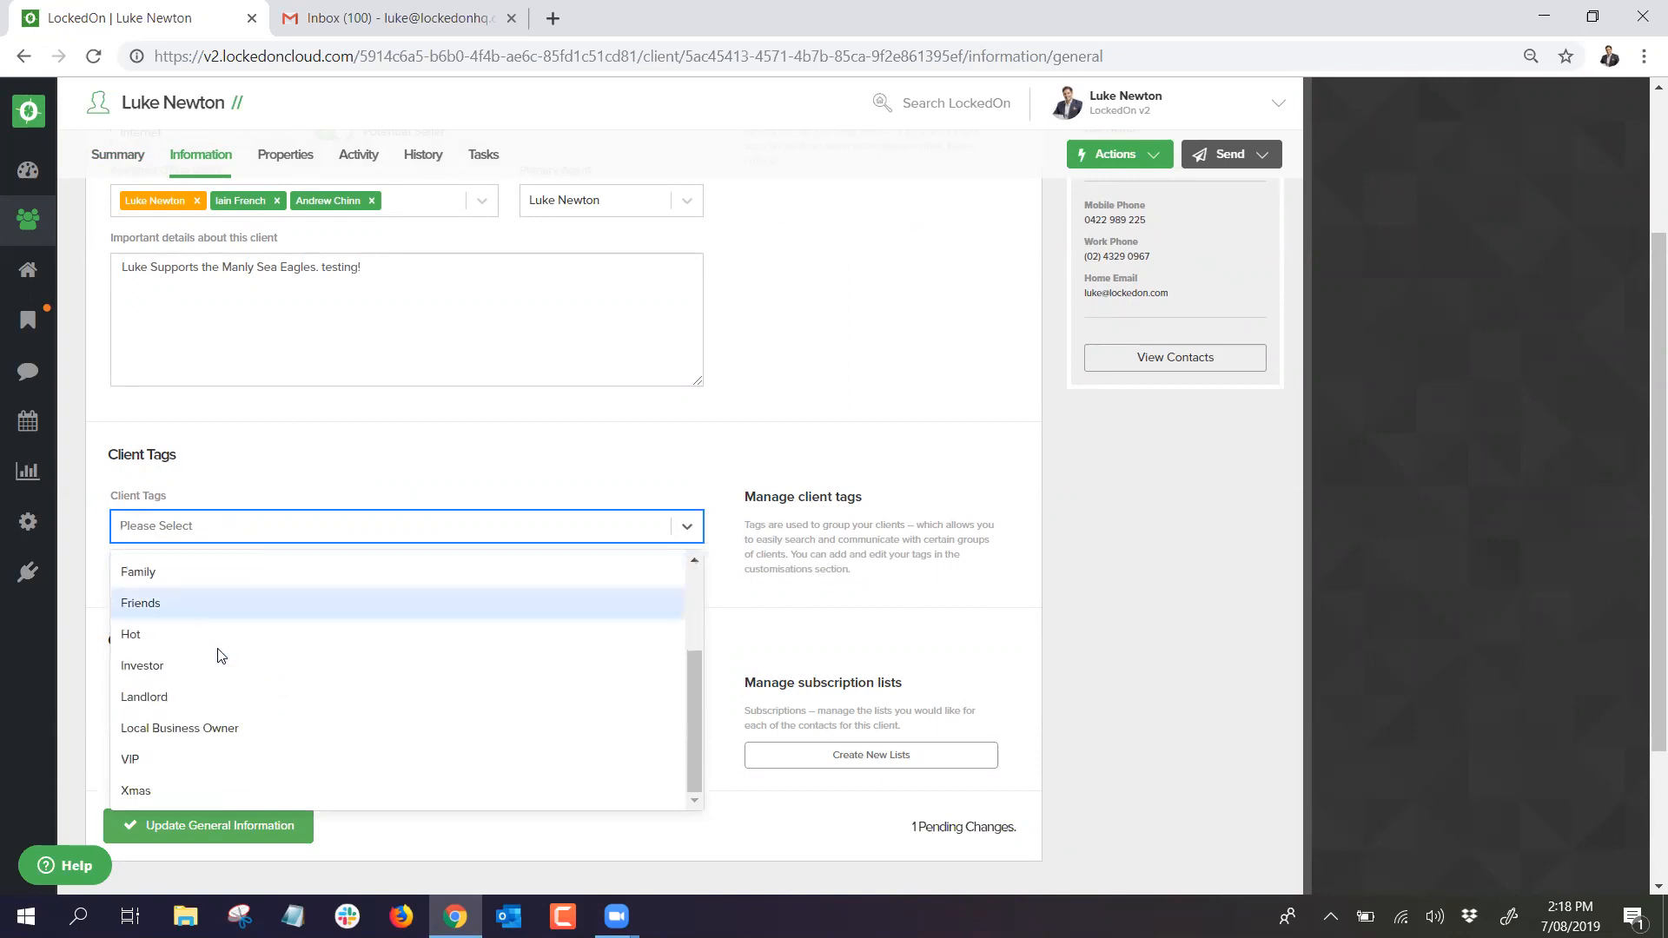
{"action": "left_click", "coordinate": [172, 665]}
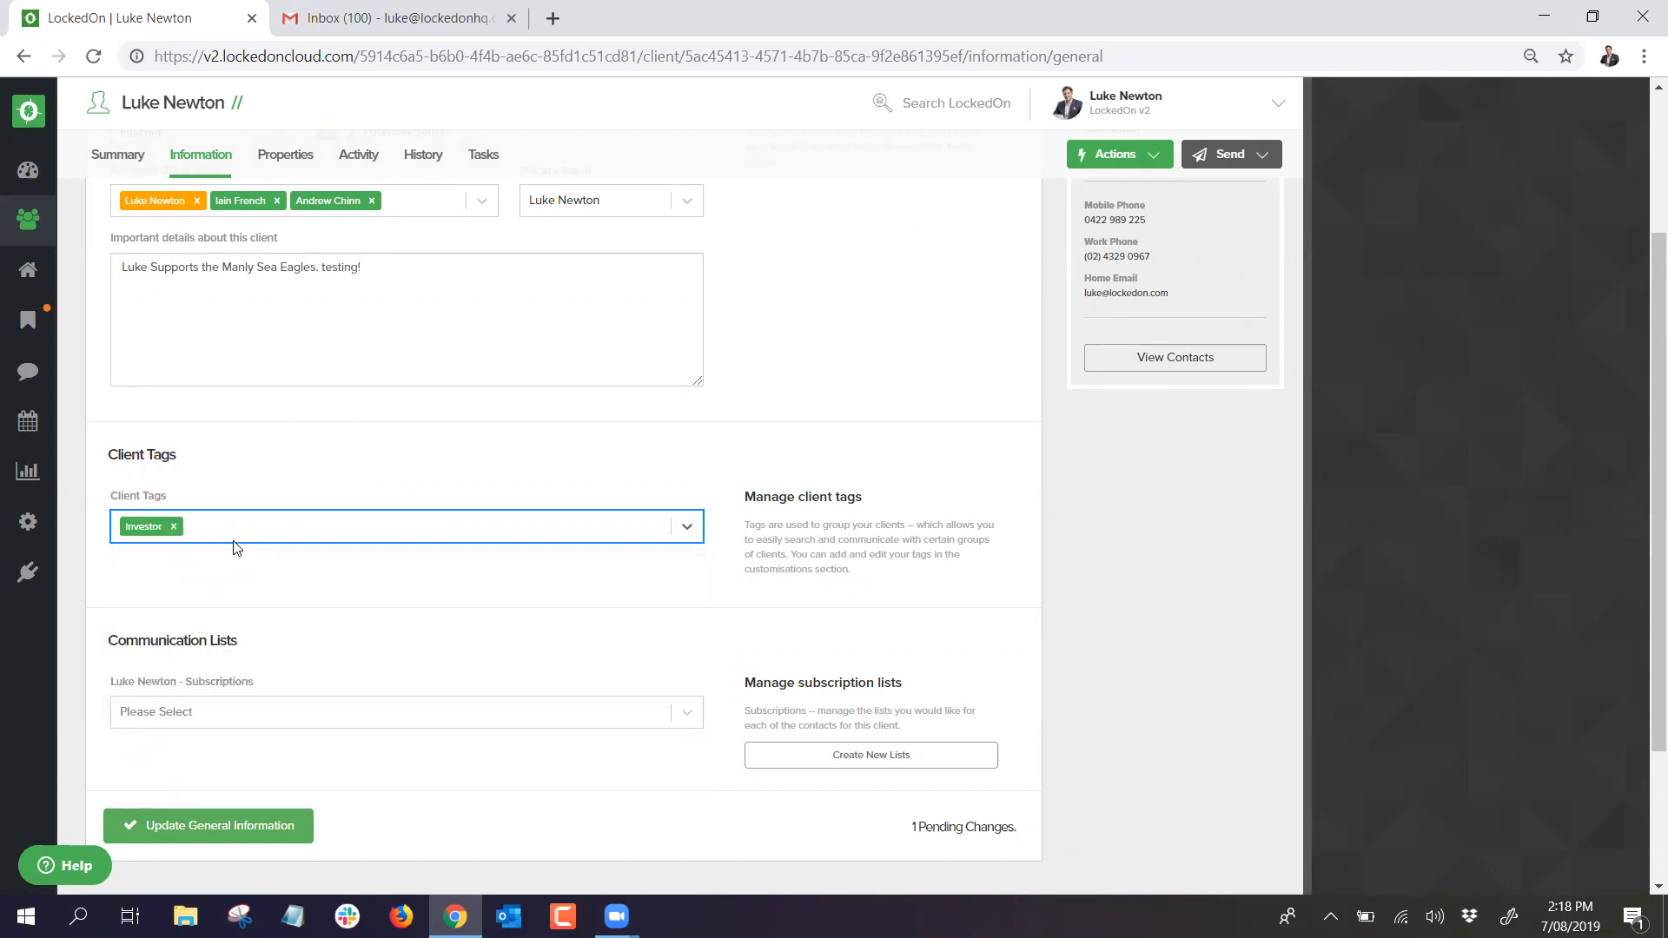
{"action": "left_click", "coordinate": [233, 535]}
{"action": "scroll", "coordinate": [168, 651], "scroll_direction": "down", "scroll_amount": 3}
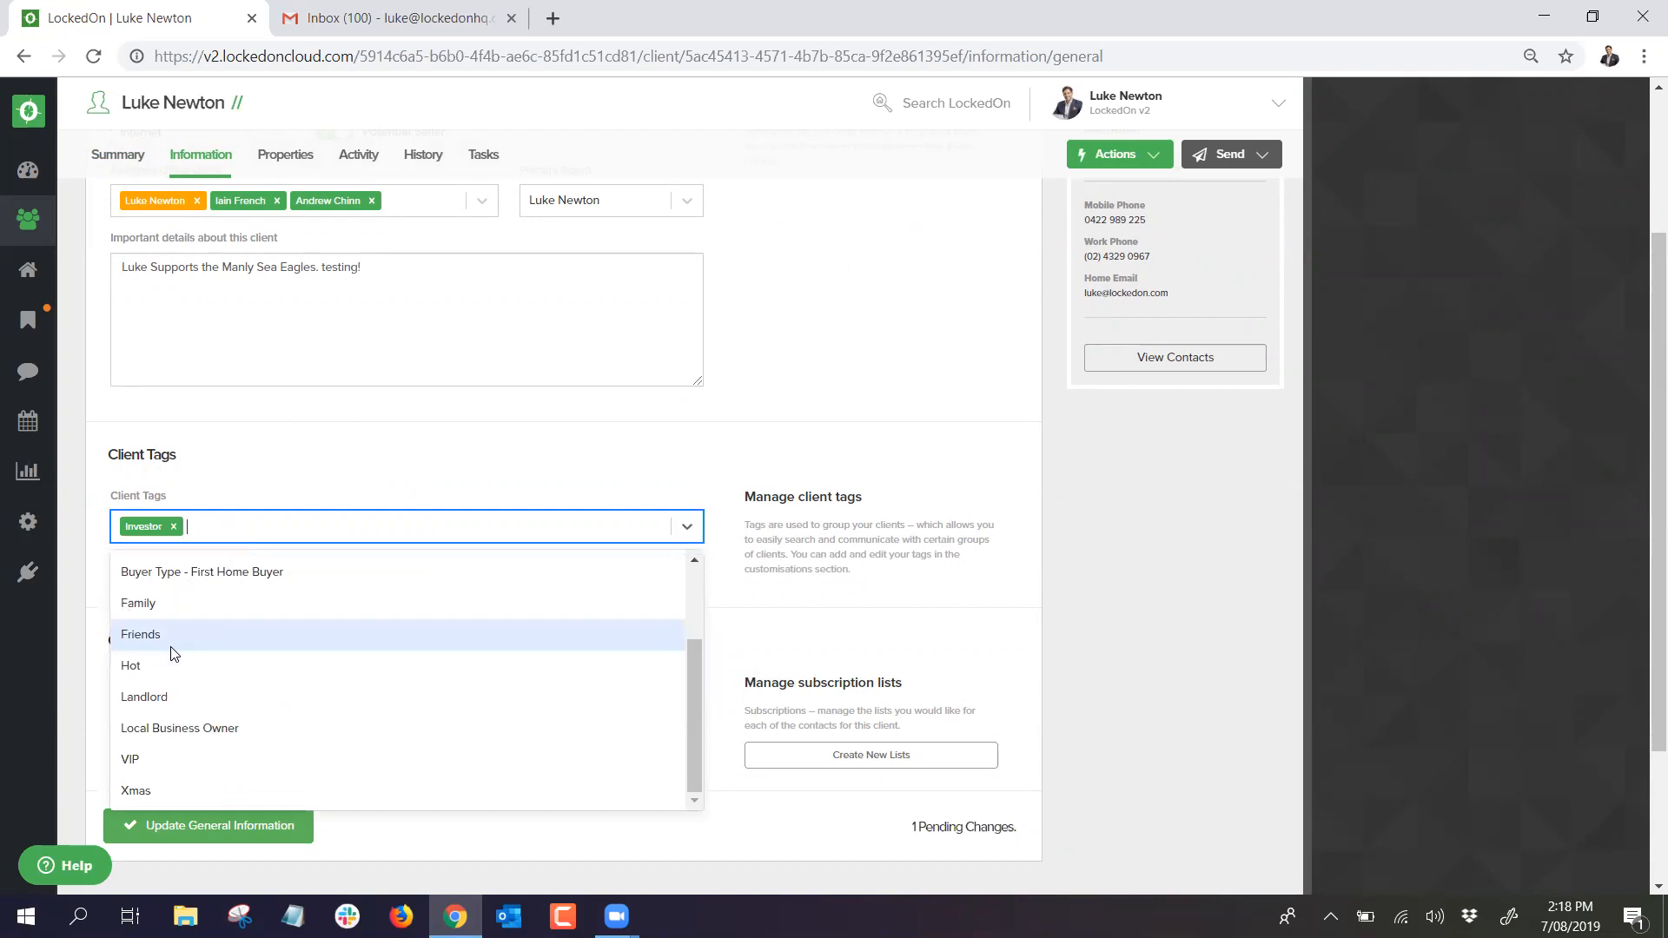
{"action": "left_click", "coordinate": [146, 761]}
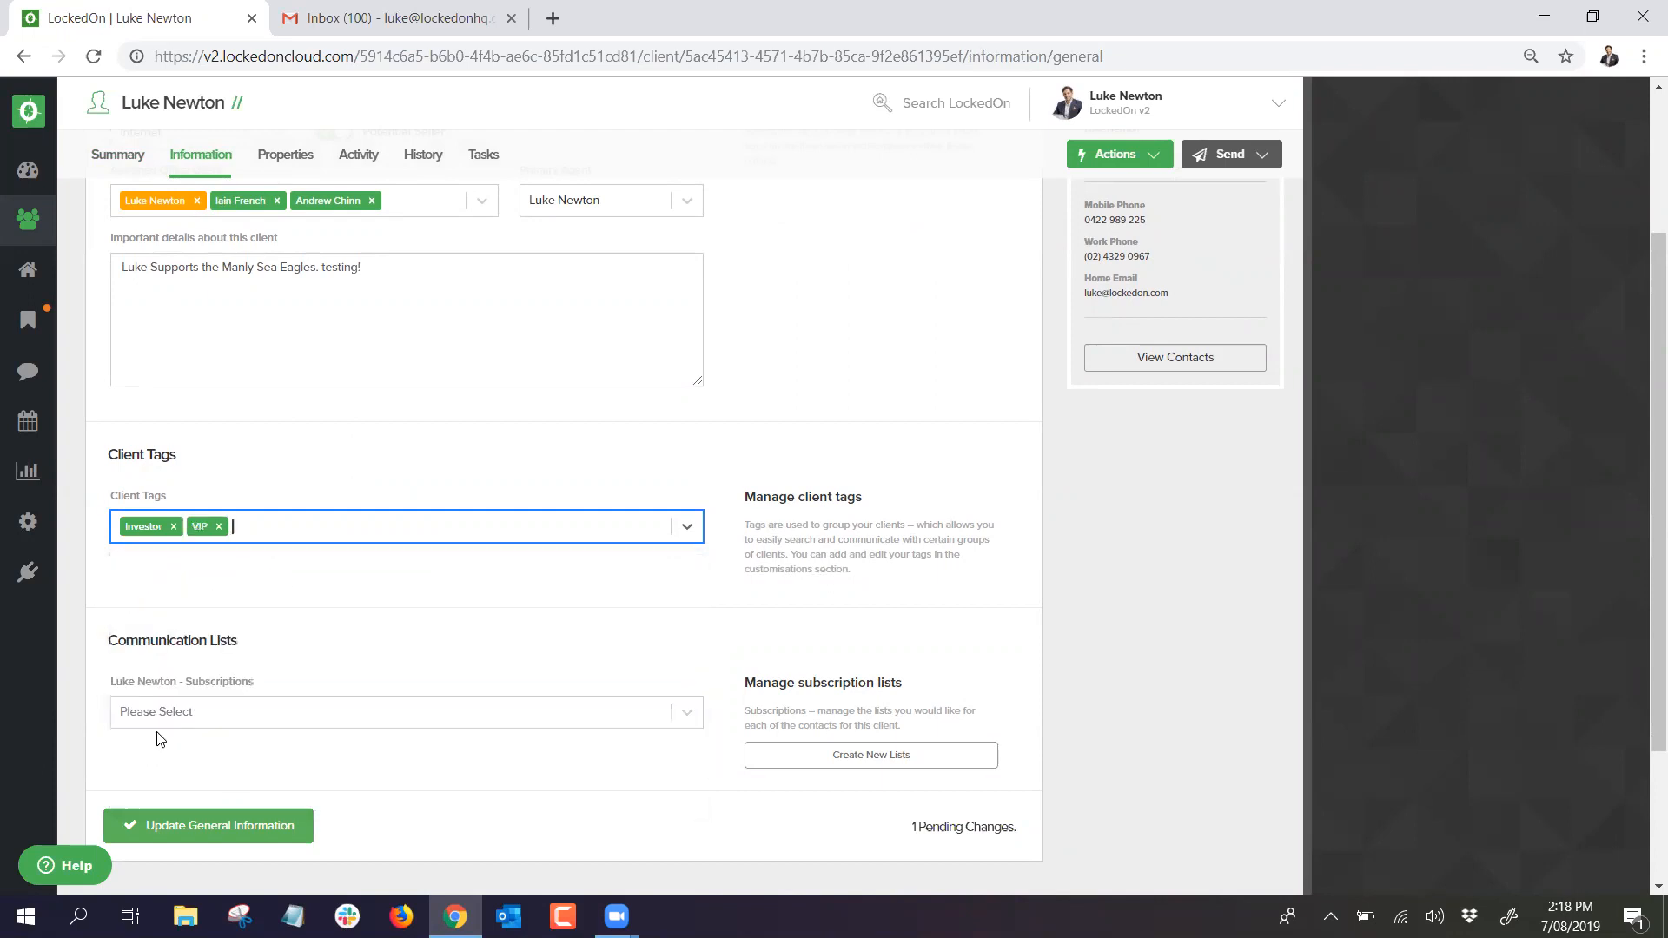
{"action": "scroll", "coordinate": [224, 684], "scroll_direction": "down", "scroll_amount": 2}
{"action": "left_click", "coordinate": [195, 627]}
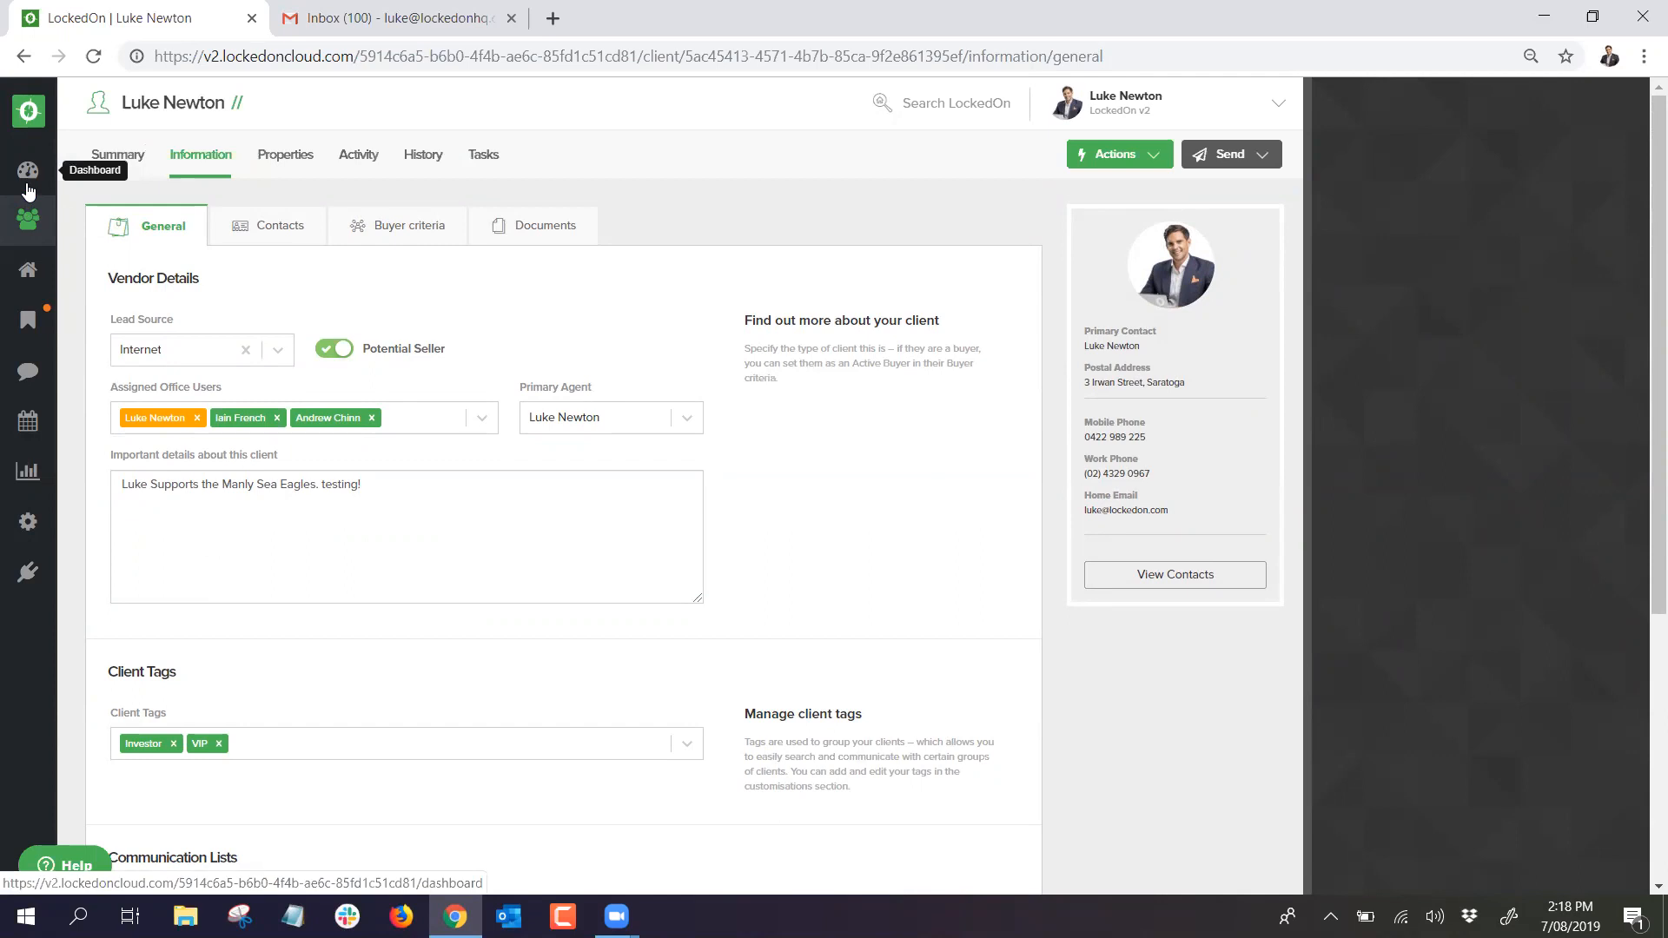
Step: Reload the dashboard and go to the Clients list
{"action": "left_click", "coordinate": [27, 173]}
{"action": "right_click", "coordinate": [274, 160]}
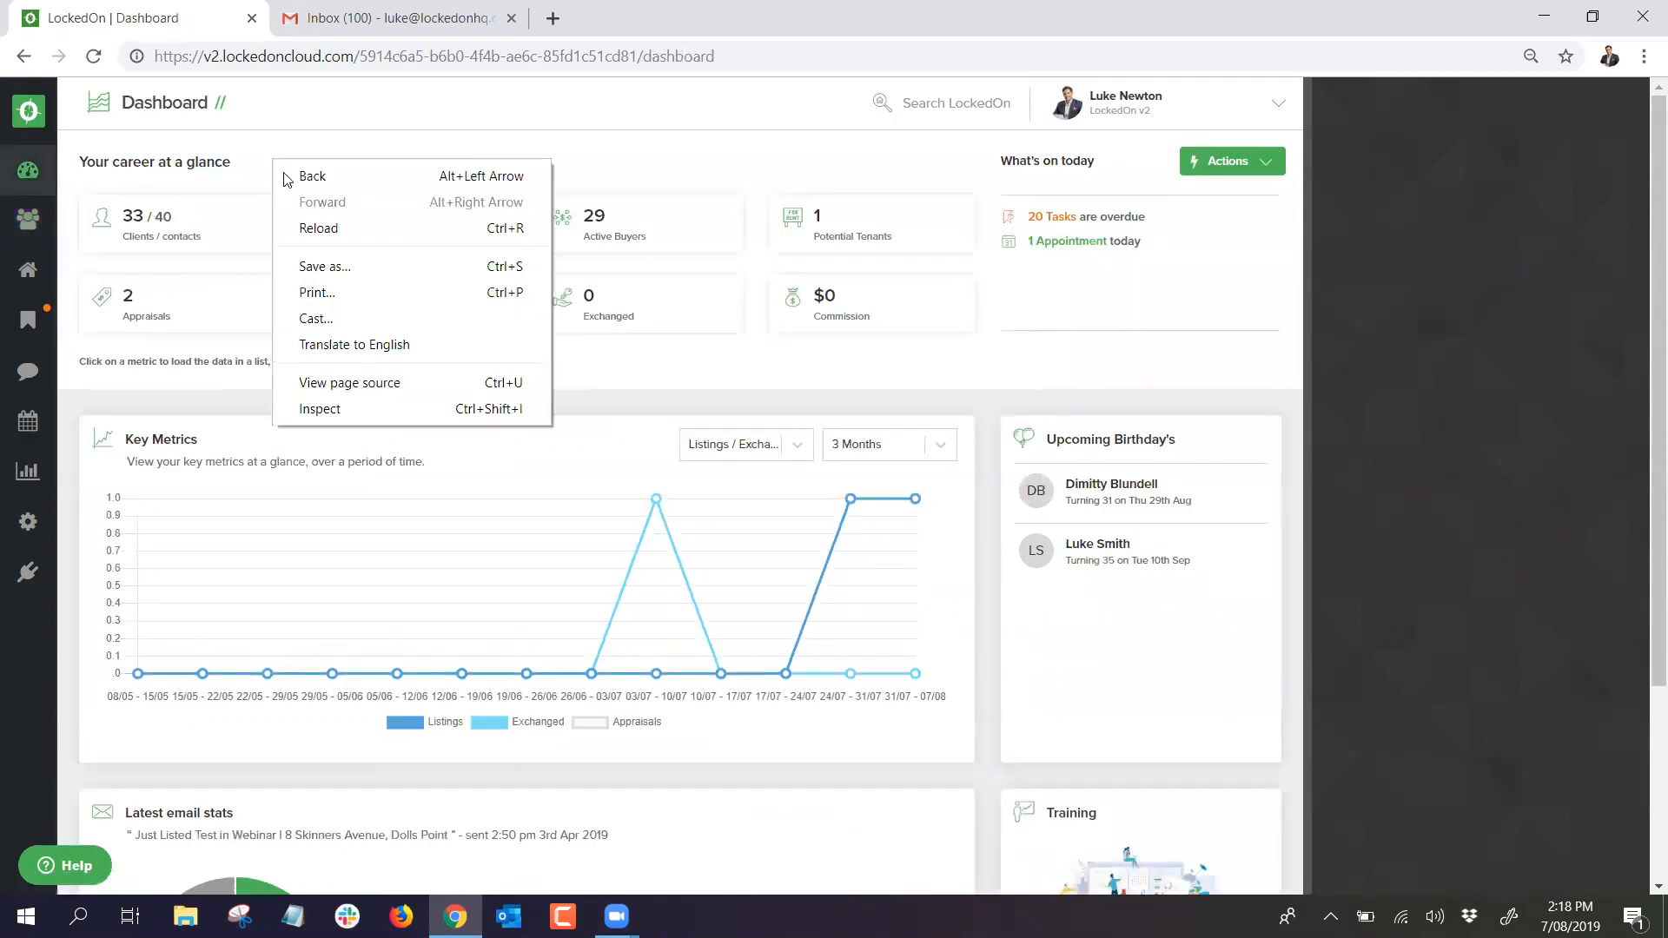
{"action": "left_click", "coordinate": [314, 228]}
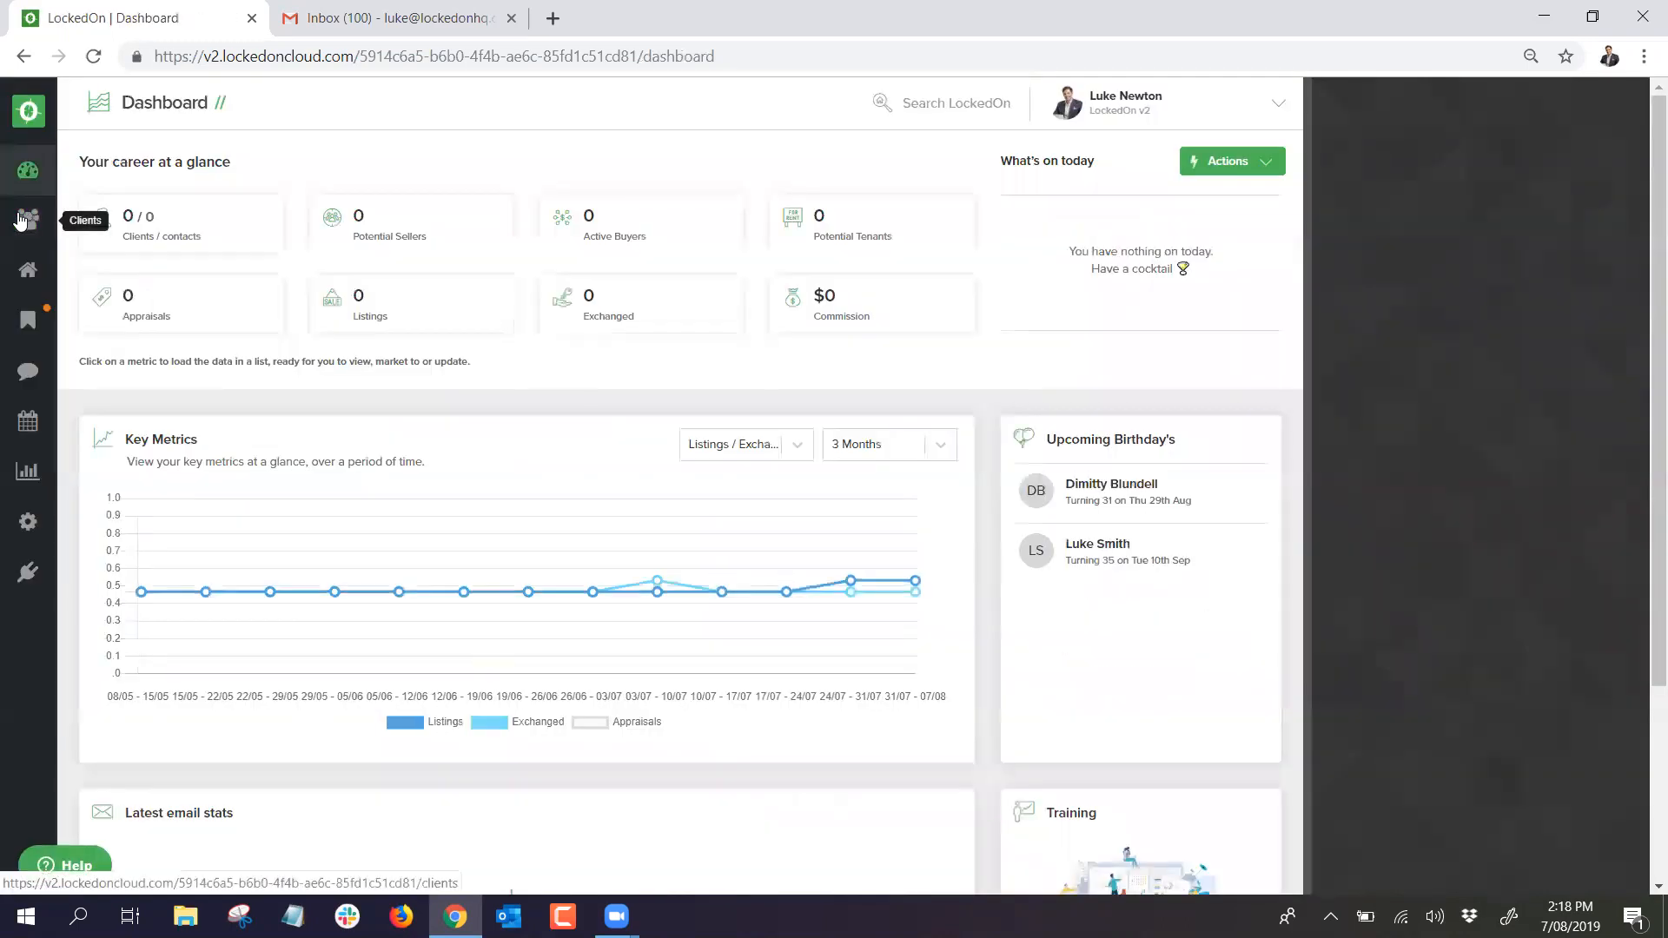
{"action": "left_click", "coordinate": [24, 223]}
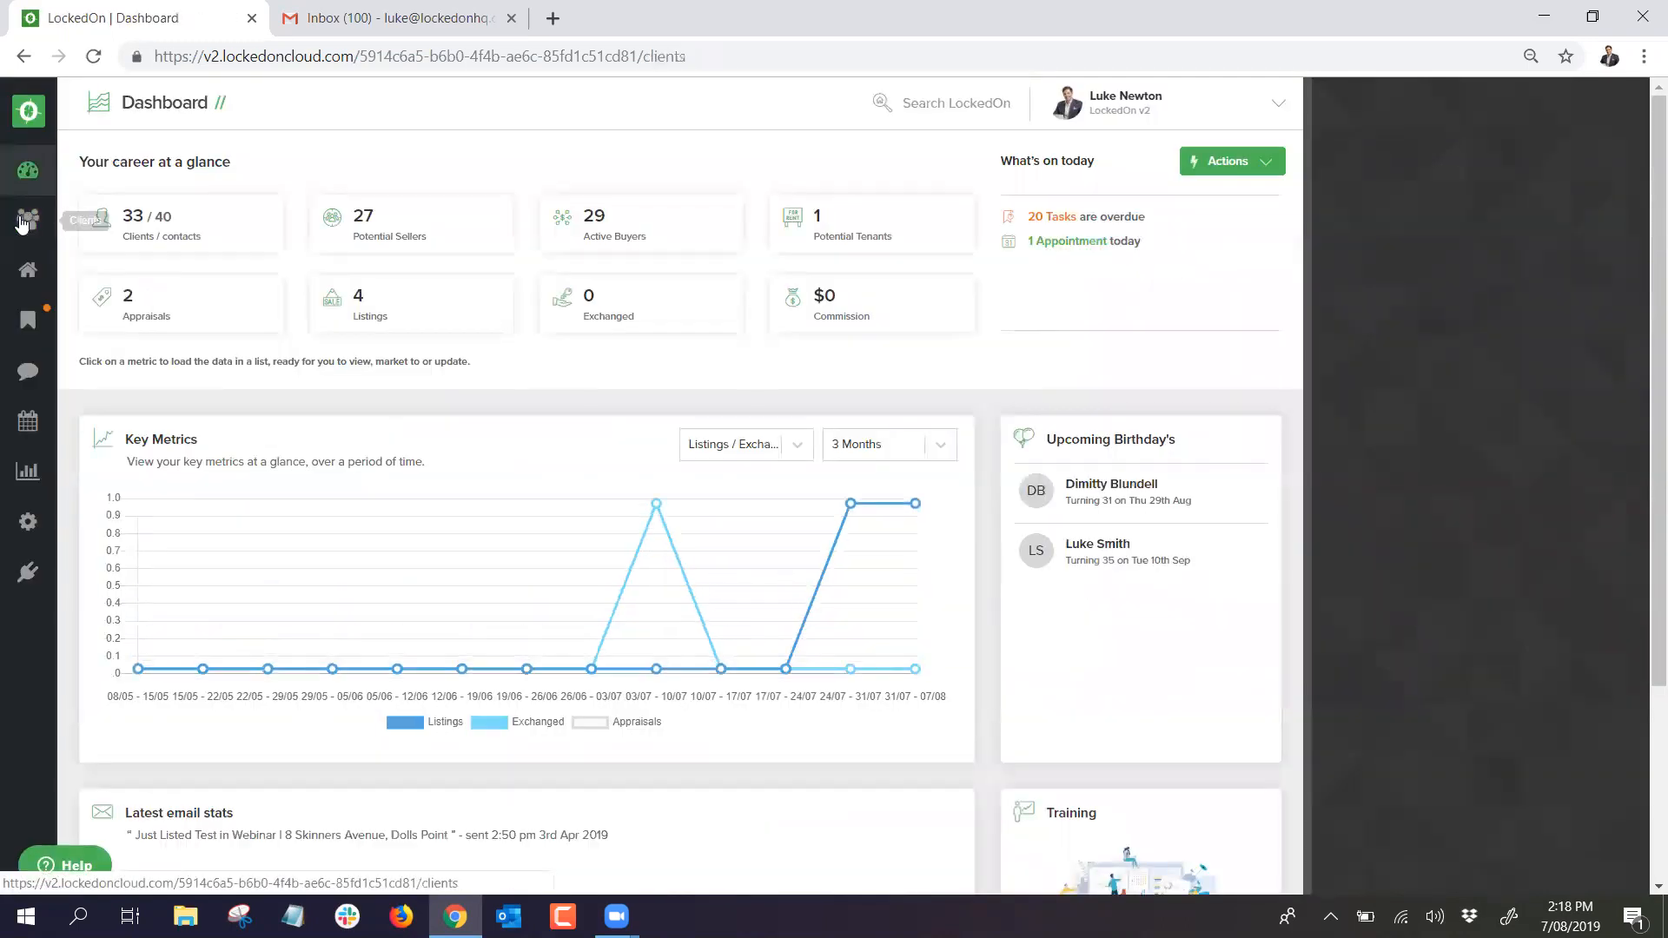
Step: Filter the clients to the 4 tagged VIP and bring up the Send options
{"action": "left_click", "coordinate": [952, 156]}
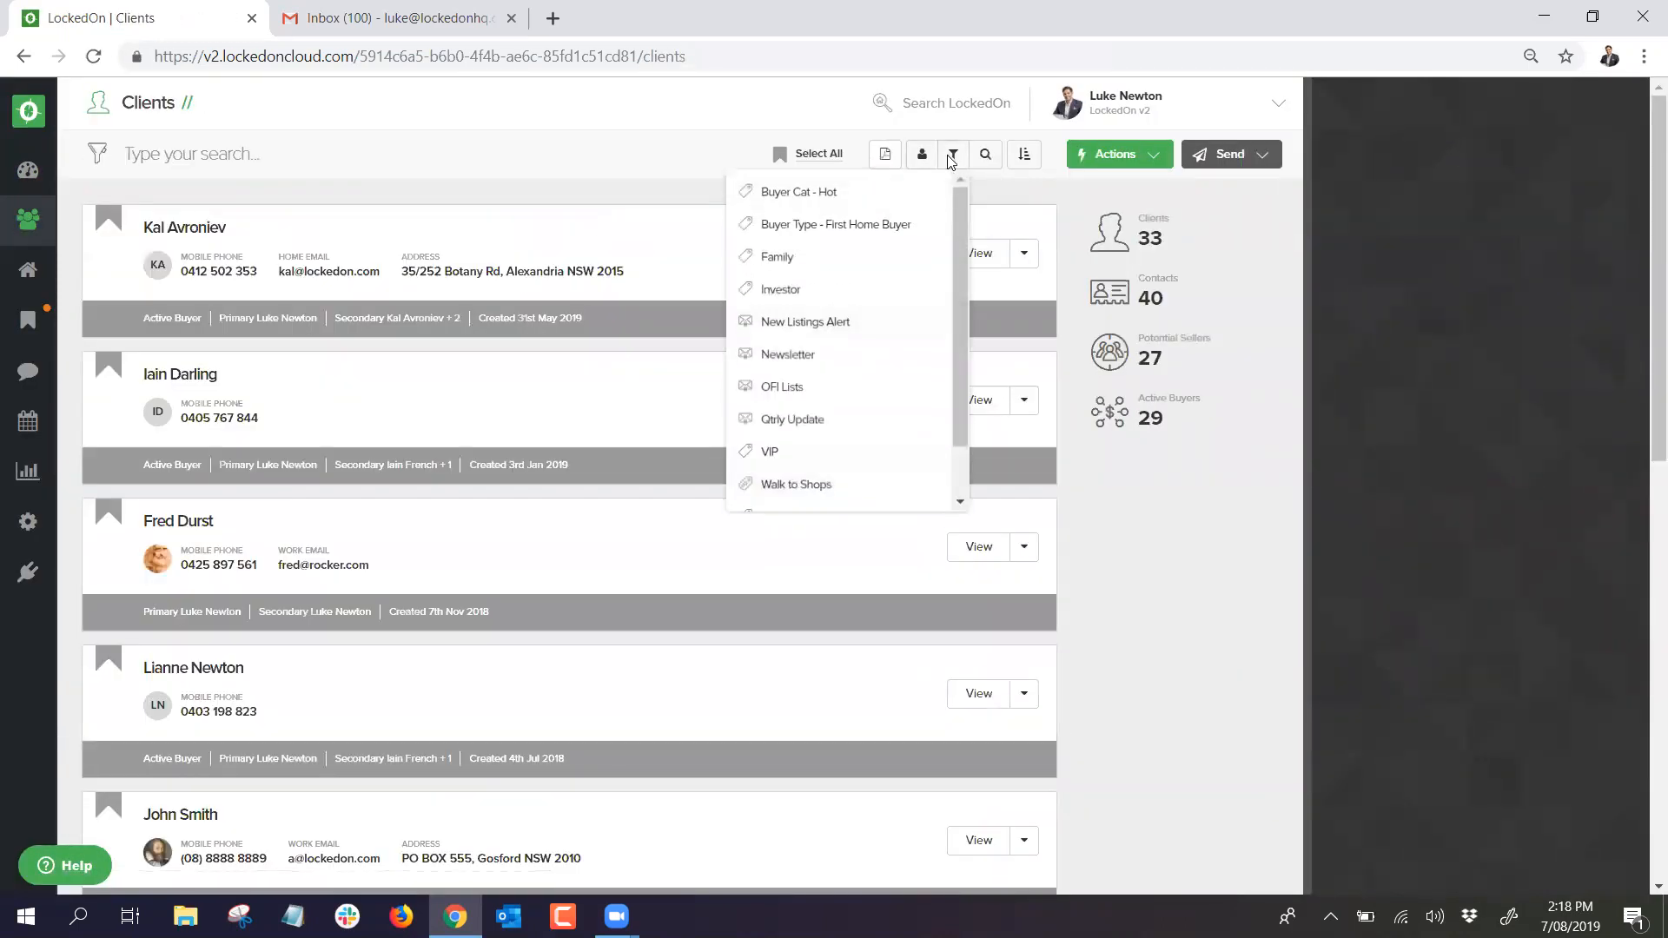
{"action": "left_click", "coordinate": [770, 452]}
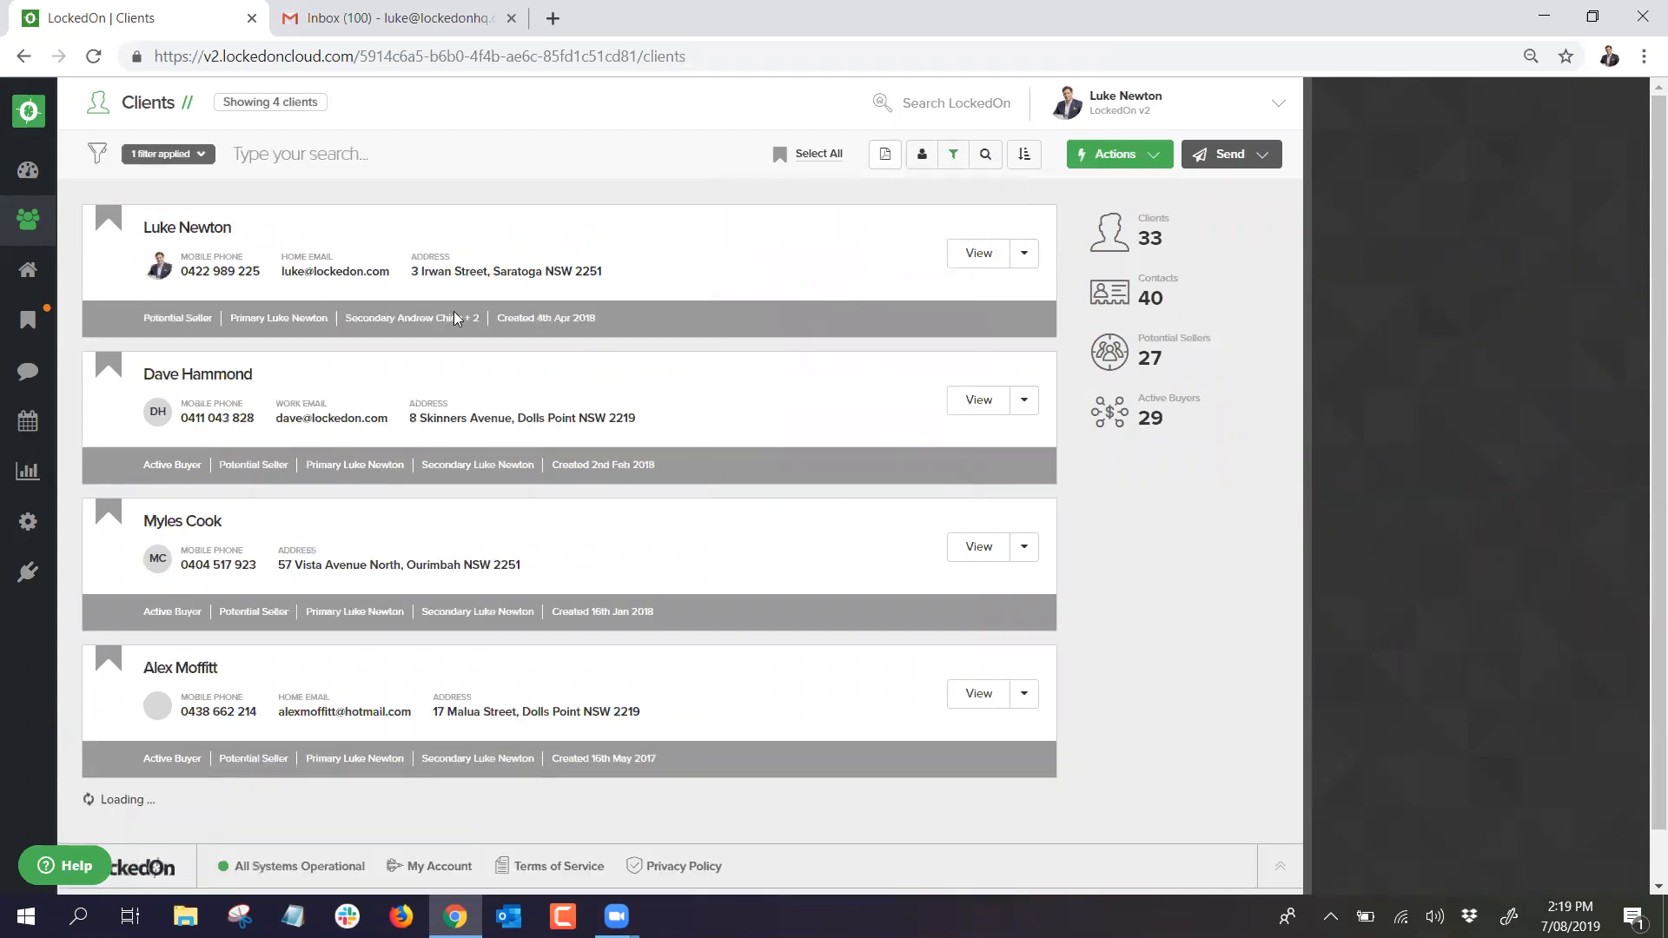
{"action": "left_click_drag", "start_coordinate": [257, 100], "coordinate": [322, 101]}
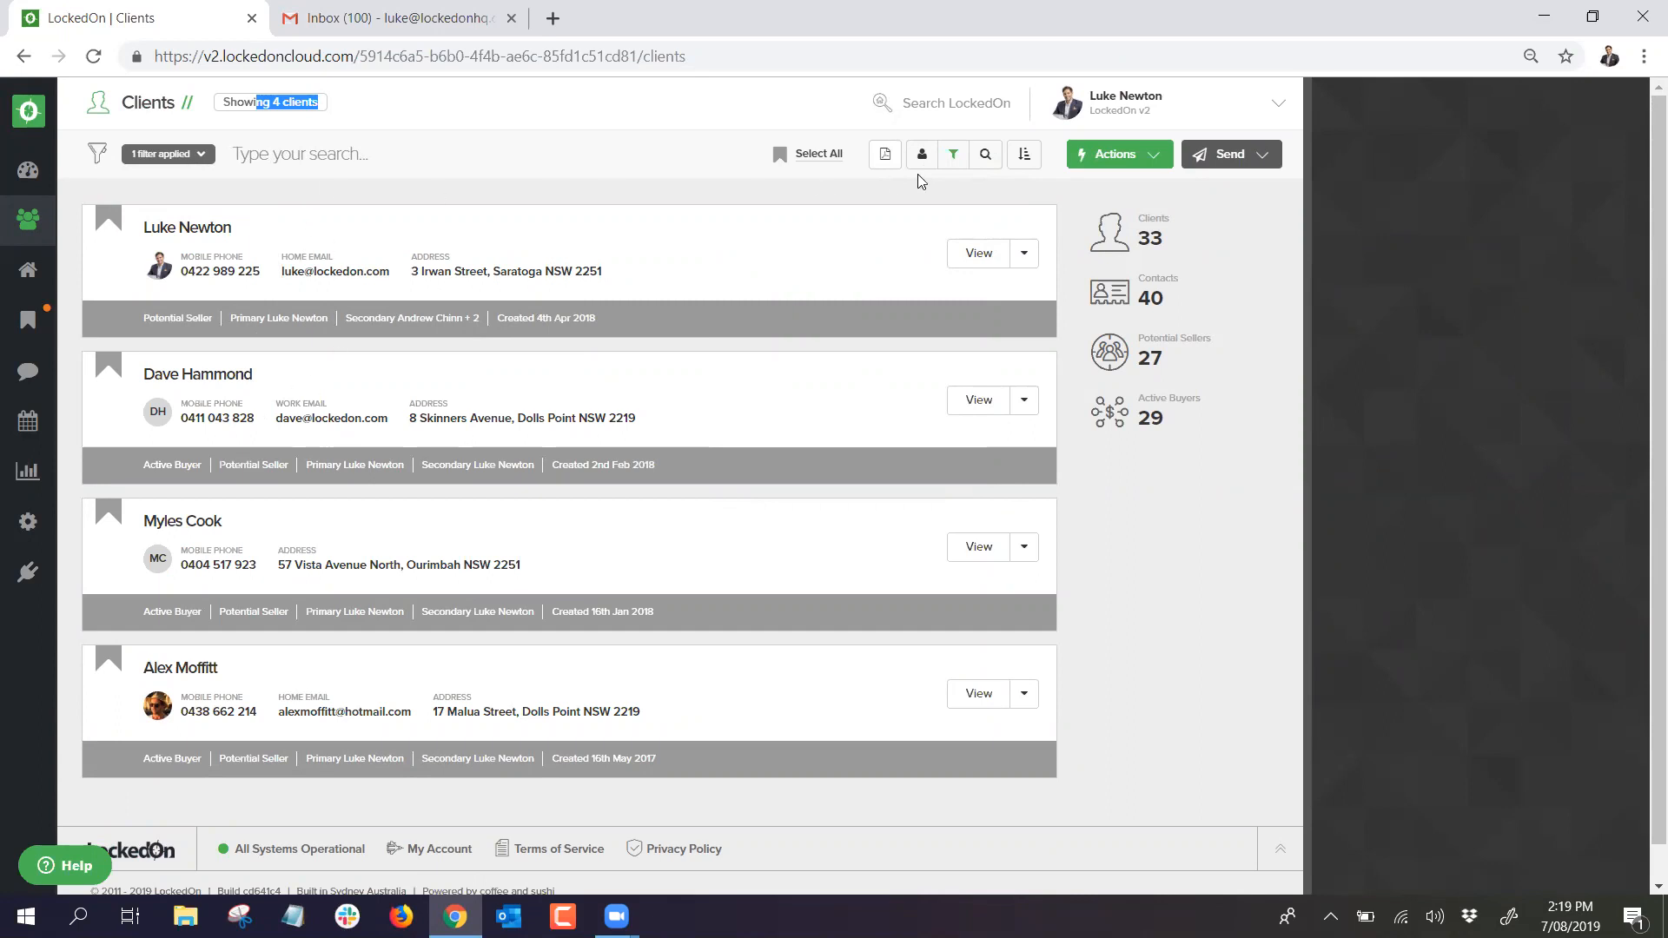
{"action": "left_click", "coordinate": [952, 156]}
{"action": "left_click", "coordinate": [624, 153]}
{"action": "left_click", "coordinate": [1225, 155]}
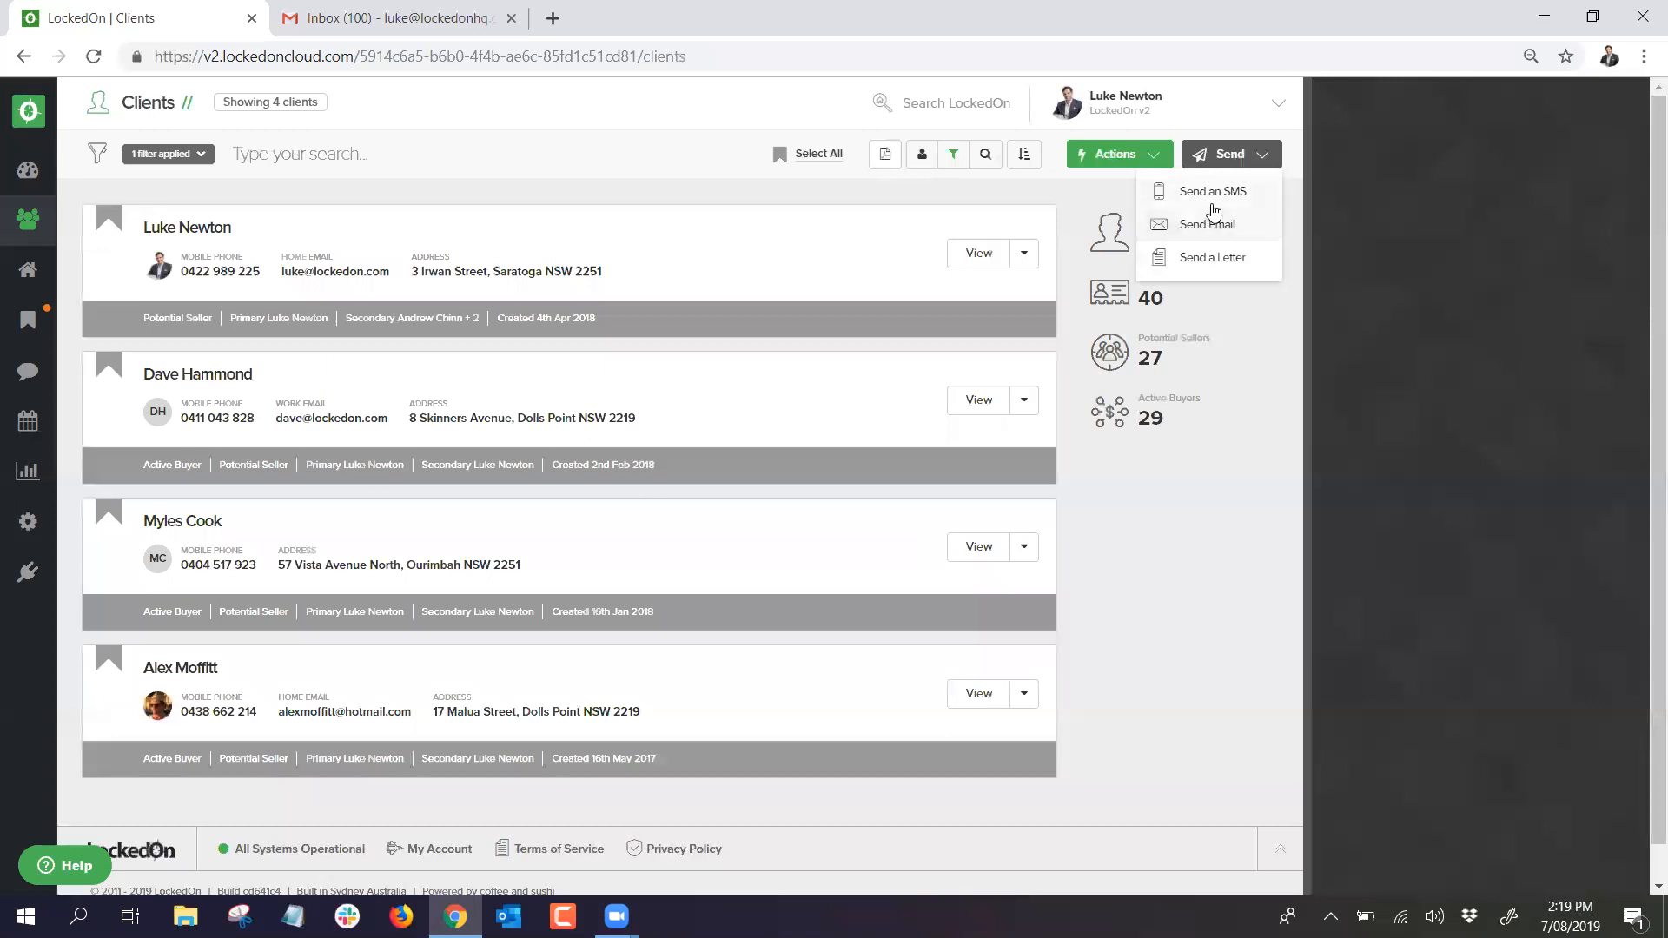
Step: Start an SMS to the VIP clients and exclude three recipients, leaving one
{"action": "left_click", "coordinate": [1212, 192]}
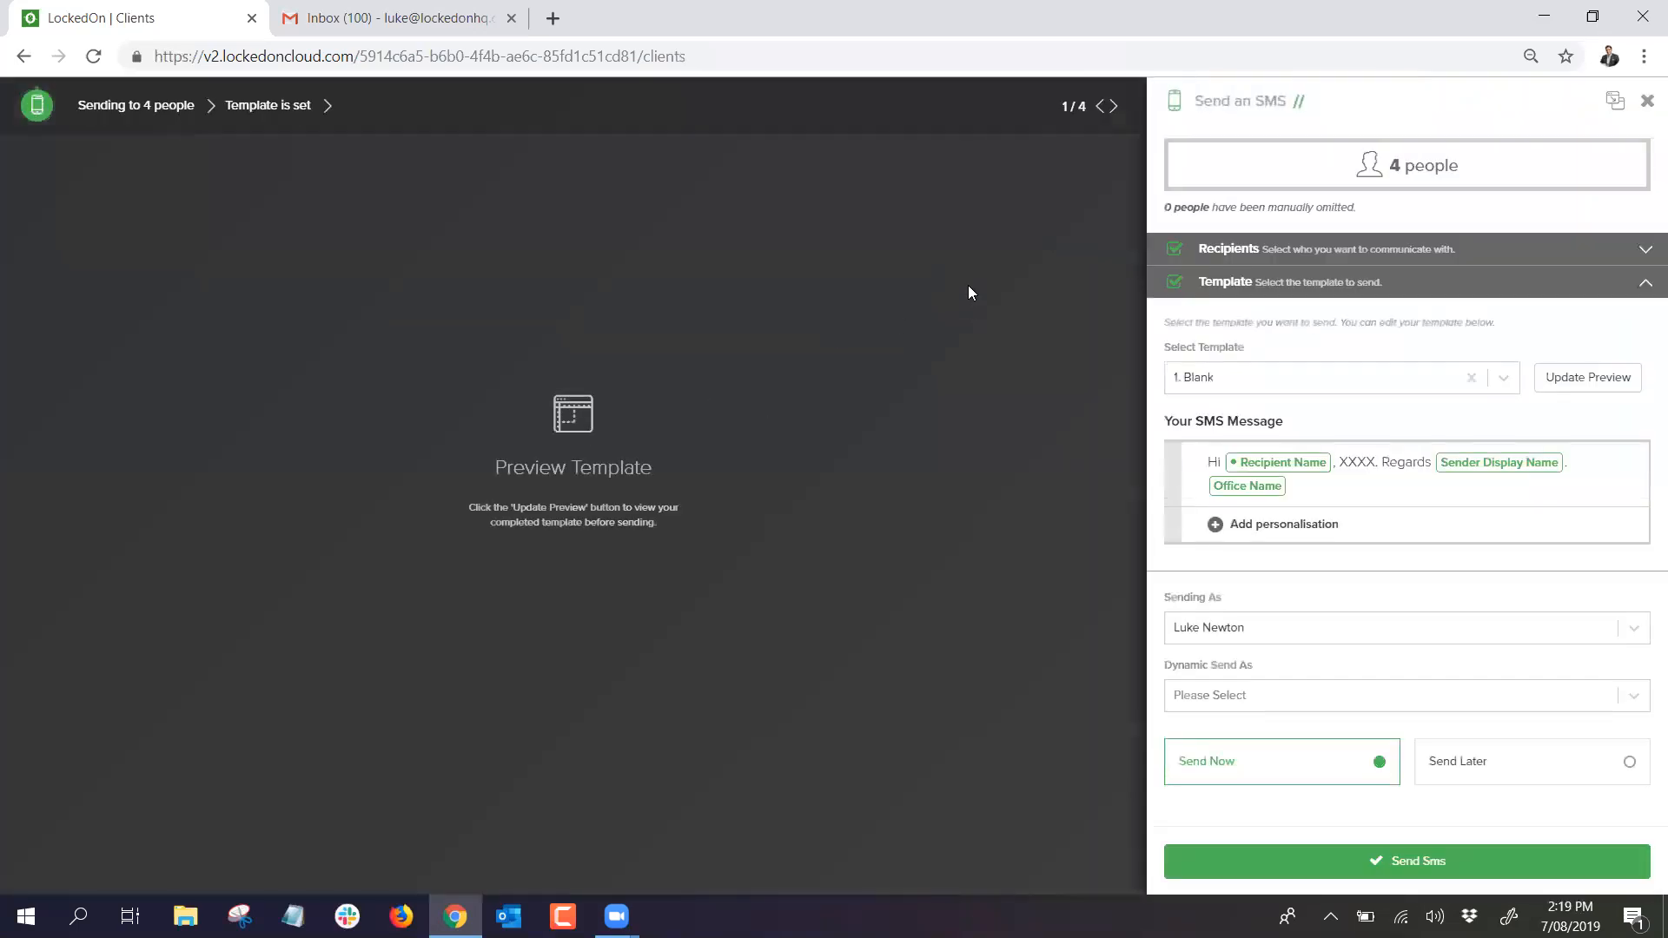
{"action": "left_click", "coordinate": [1226, 250]}
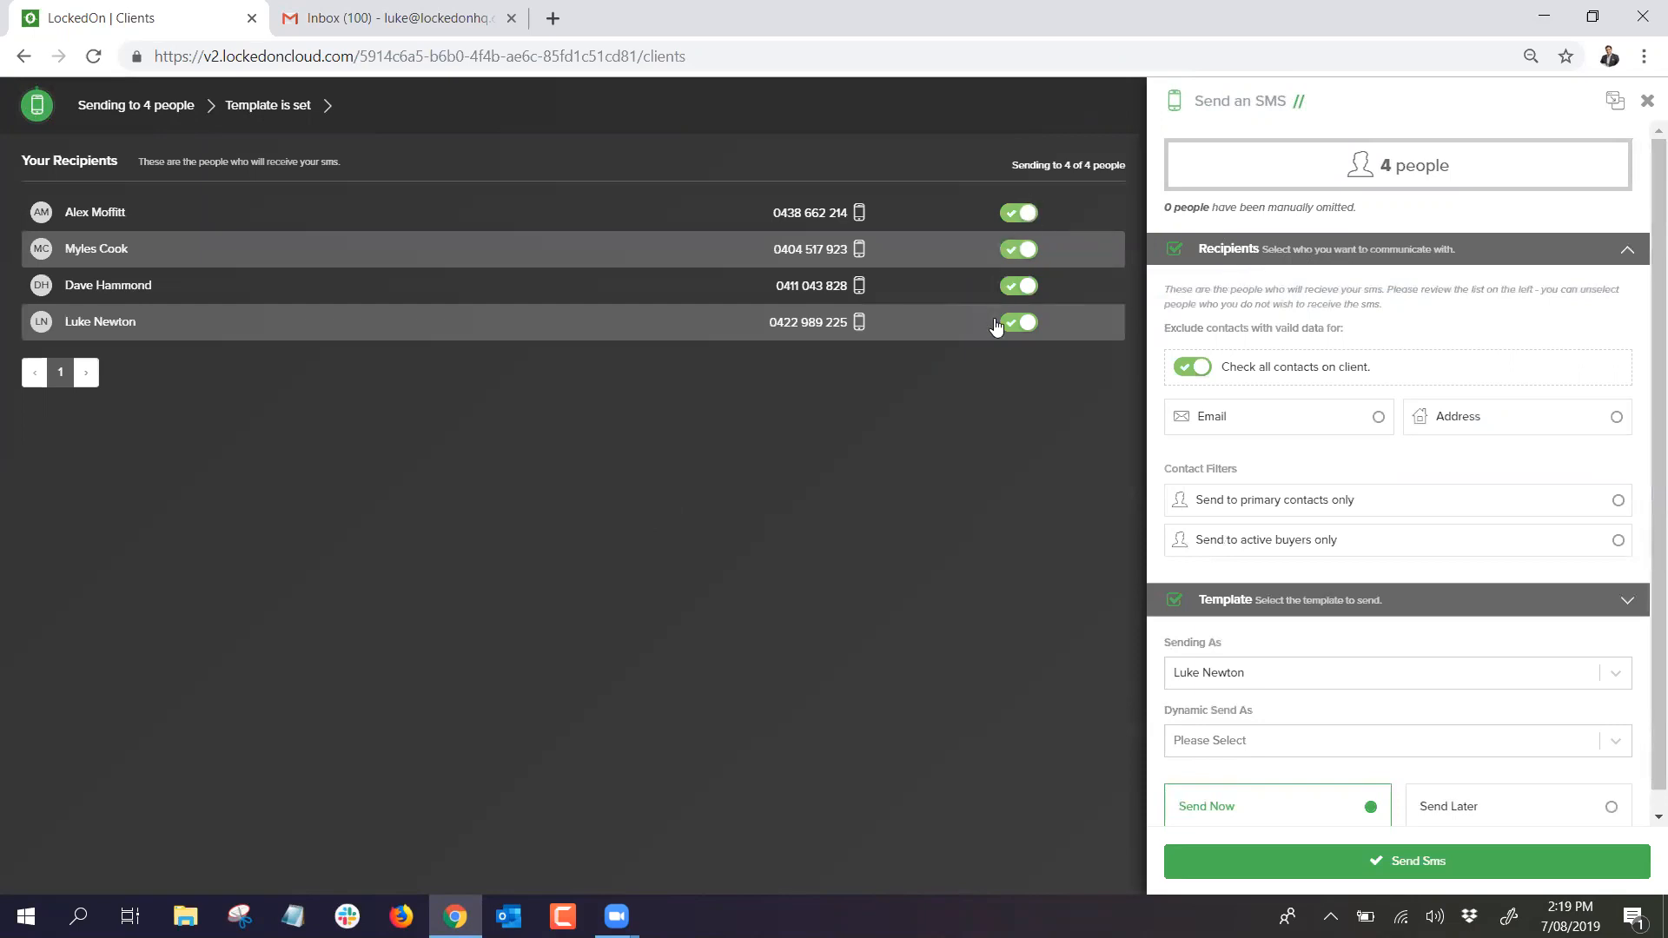
{"action": "left_click", "coordinate": [1012, 284]}
{"action": "left_click", "coordinate": [1016, 250]}
{"action": "left_click", "coordinate": [1017, 213]}
{"action": "left_click", "coordinate": [1256, 252]}
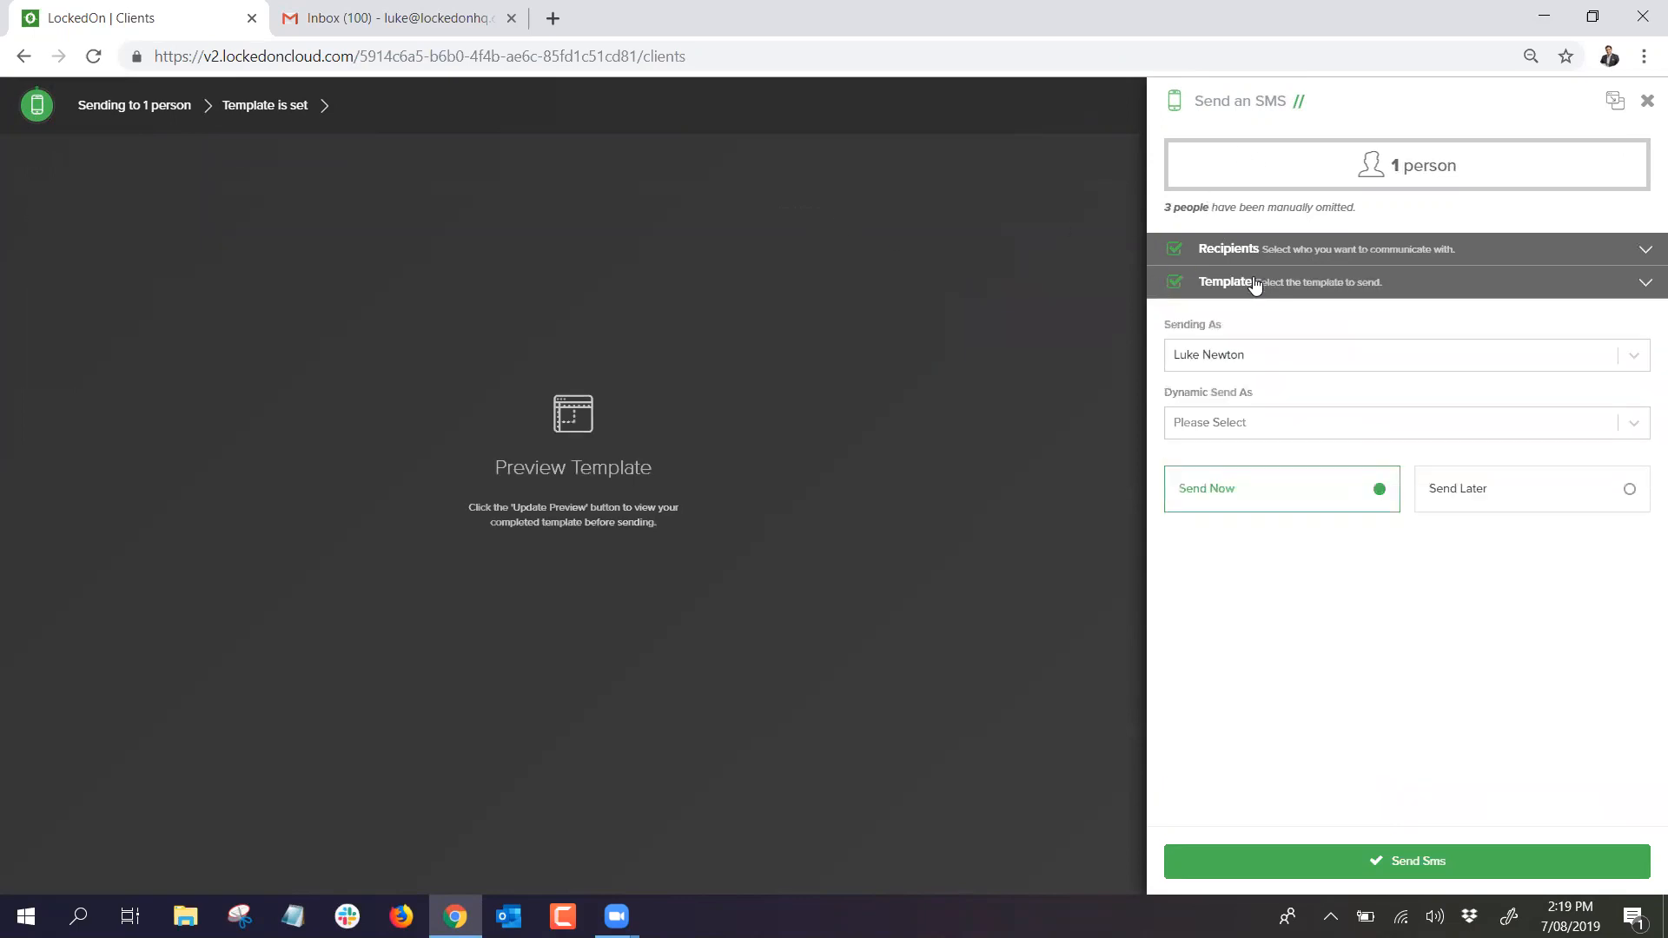
Step: Keep the SMS template set to 1. Blank
{"action": "left_click", "coordinate": [1255, 282]}
{"action": "left_click", "coordinate": [1227, 382]}
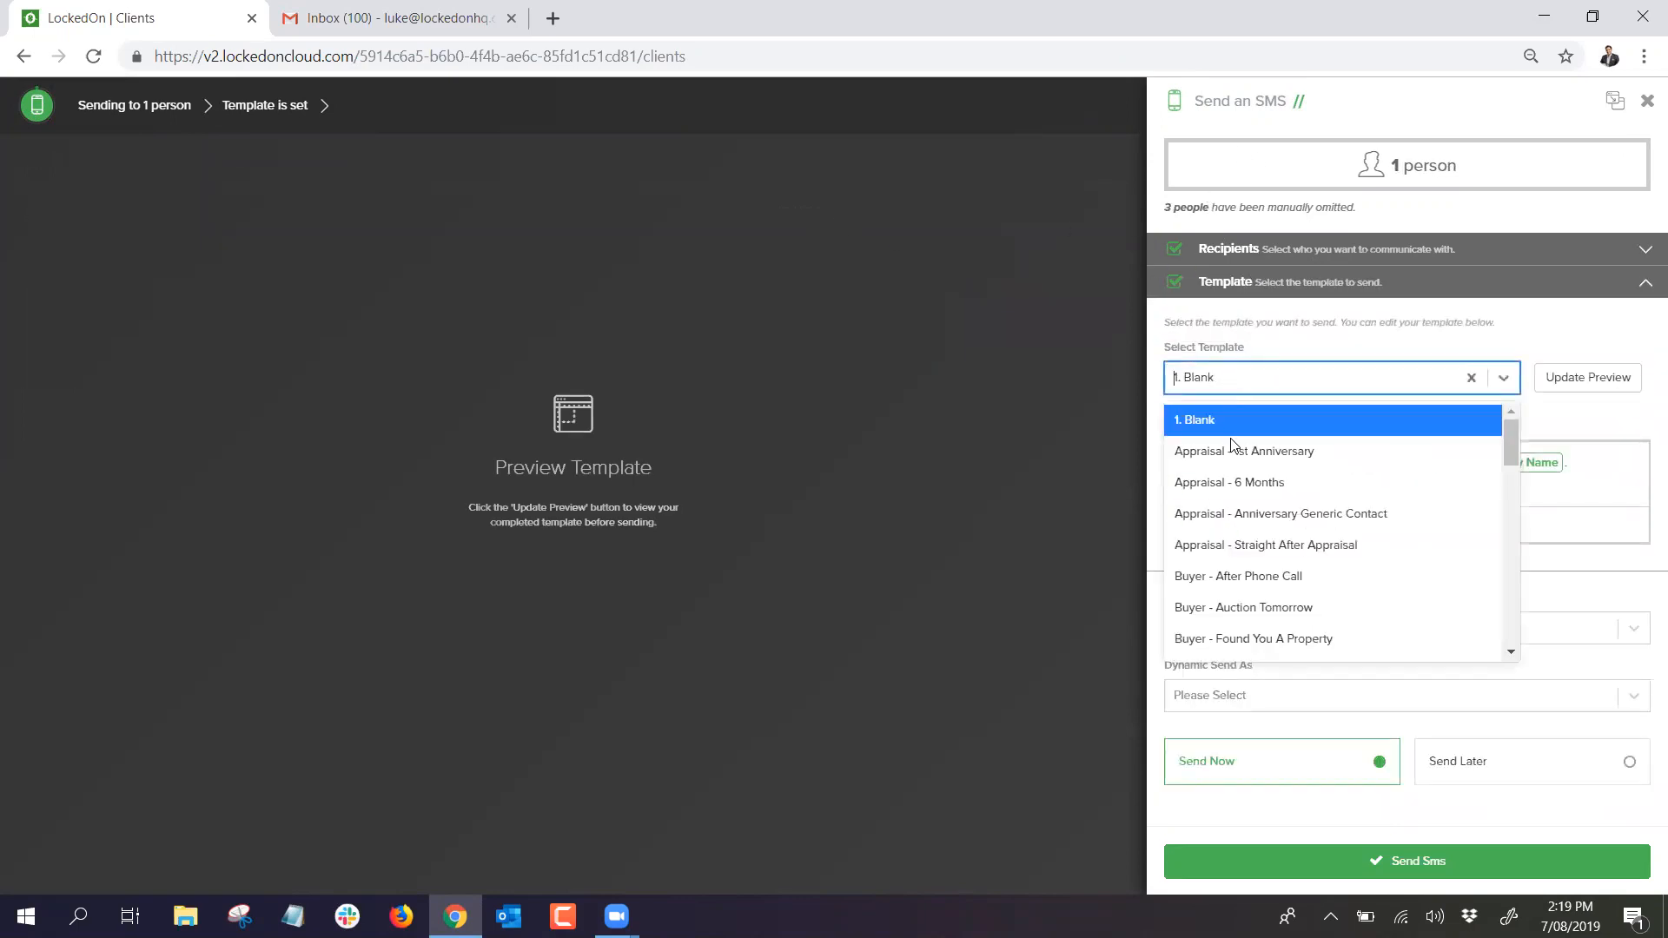
{"action": "scroll", "coordinate": [1220, 469], "scroll_direction": "down", "scroll_amount": 3}
{"action": "scroll", "coordinate": [1223, 470], "scroll_direction": "down", "scroll_amount": 10}
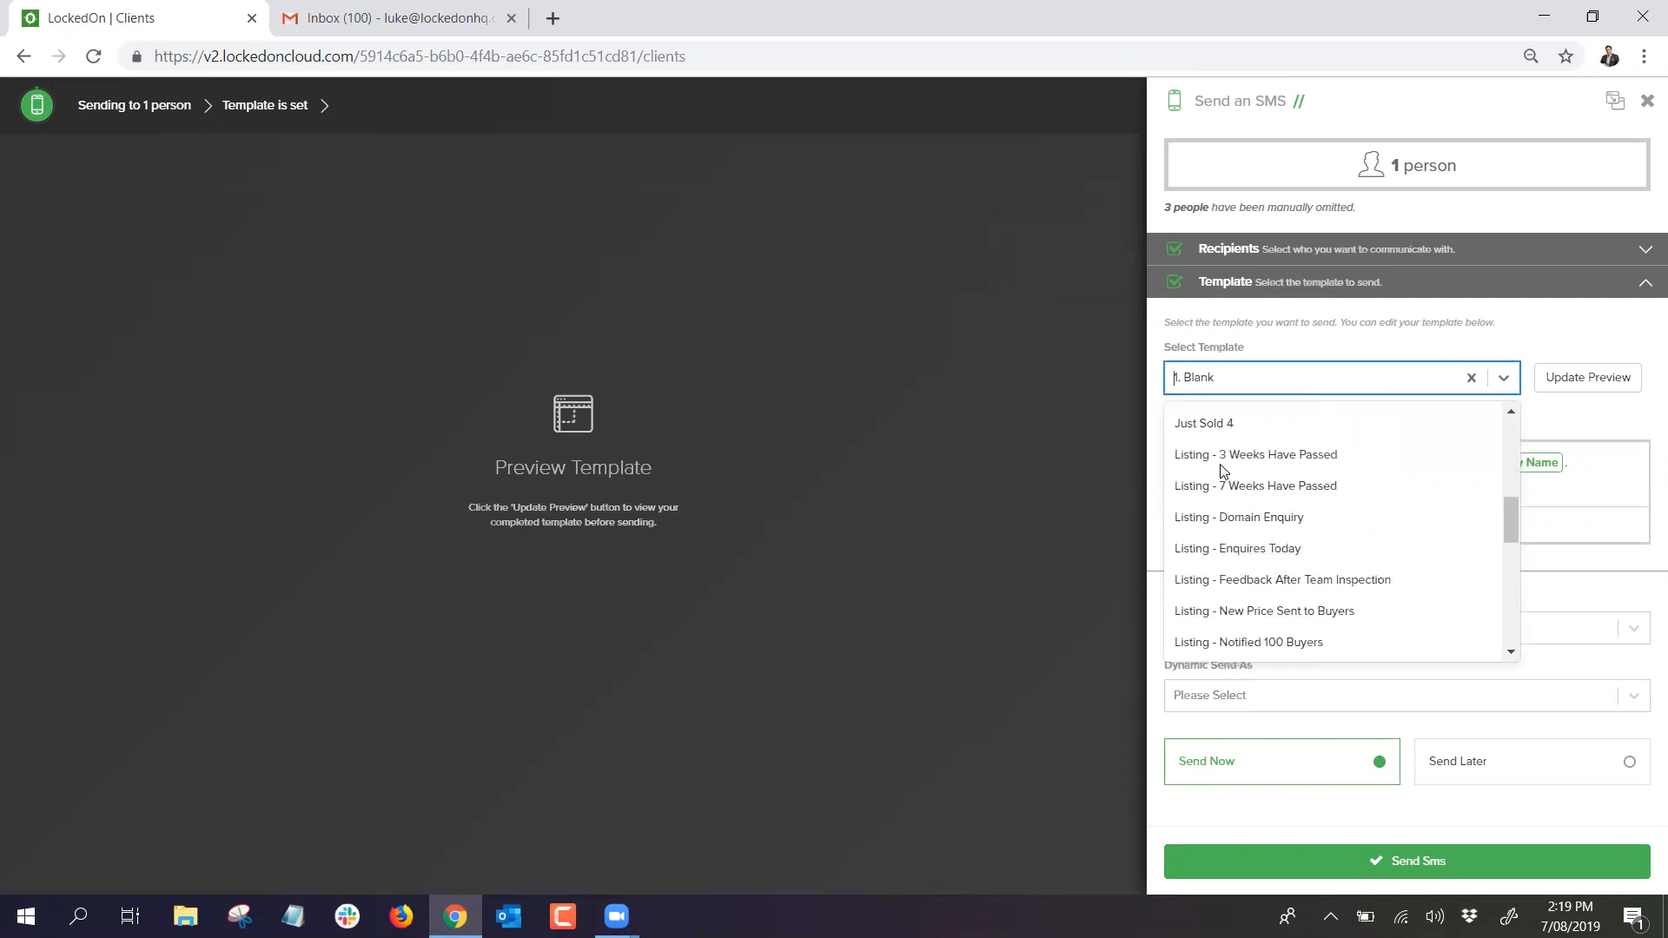
{"action": "scroll", "coordinate": [1224, 474], "scroll_direction": "down", "scroll_amount": 3}
{"action": "scroll", "coordinate": [1232, 529], "scroll_direction": "up", "scroll_amount": 5}
{"action": "scroll", "coordinate": [1239, 522], "scroll_direction": "up", "scroll_amount": 10}
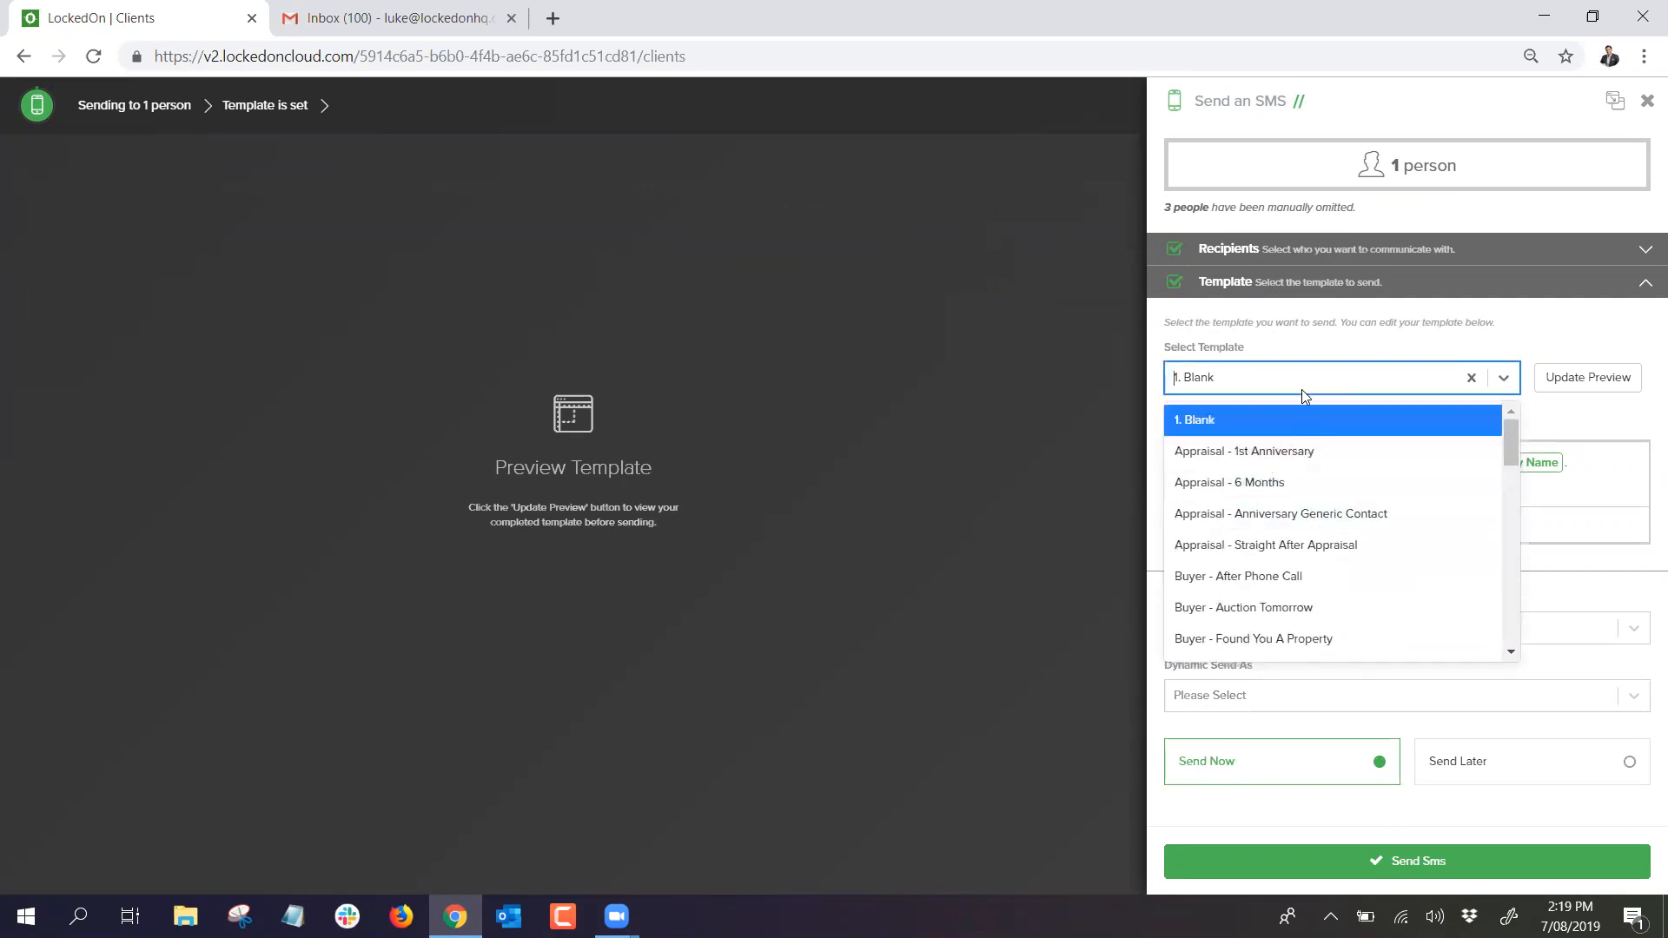
{"action": "left_click", "coordinate": [1303, 345]}
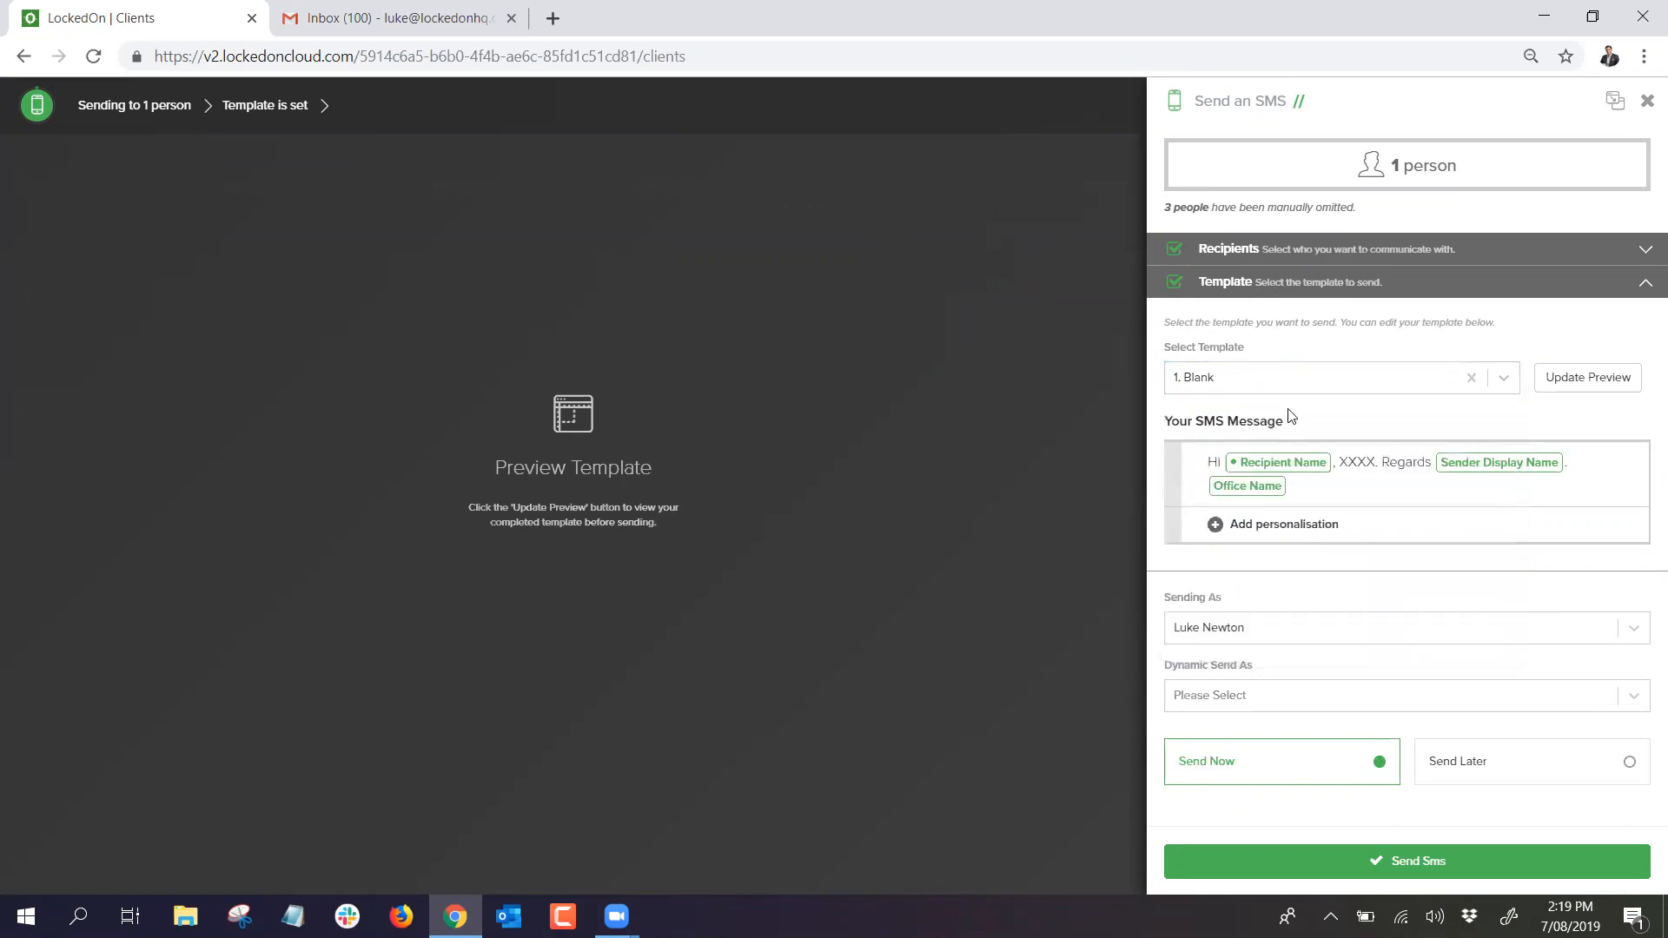
Step: Replace the XXXX placeholder with 'type any text i want' and update the preview
{"action": "left_click", "coordinate": [1355, 462]}
{"action": "double_click", "coordinate": [1355, 445]}
{"action": "type", "text": "type any tex"}
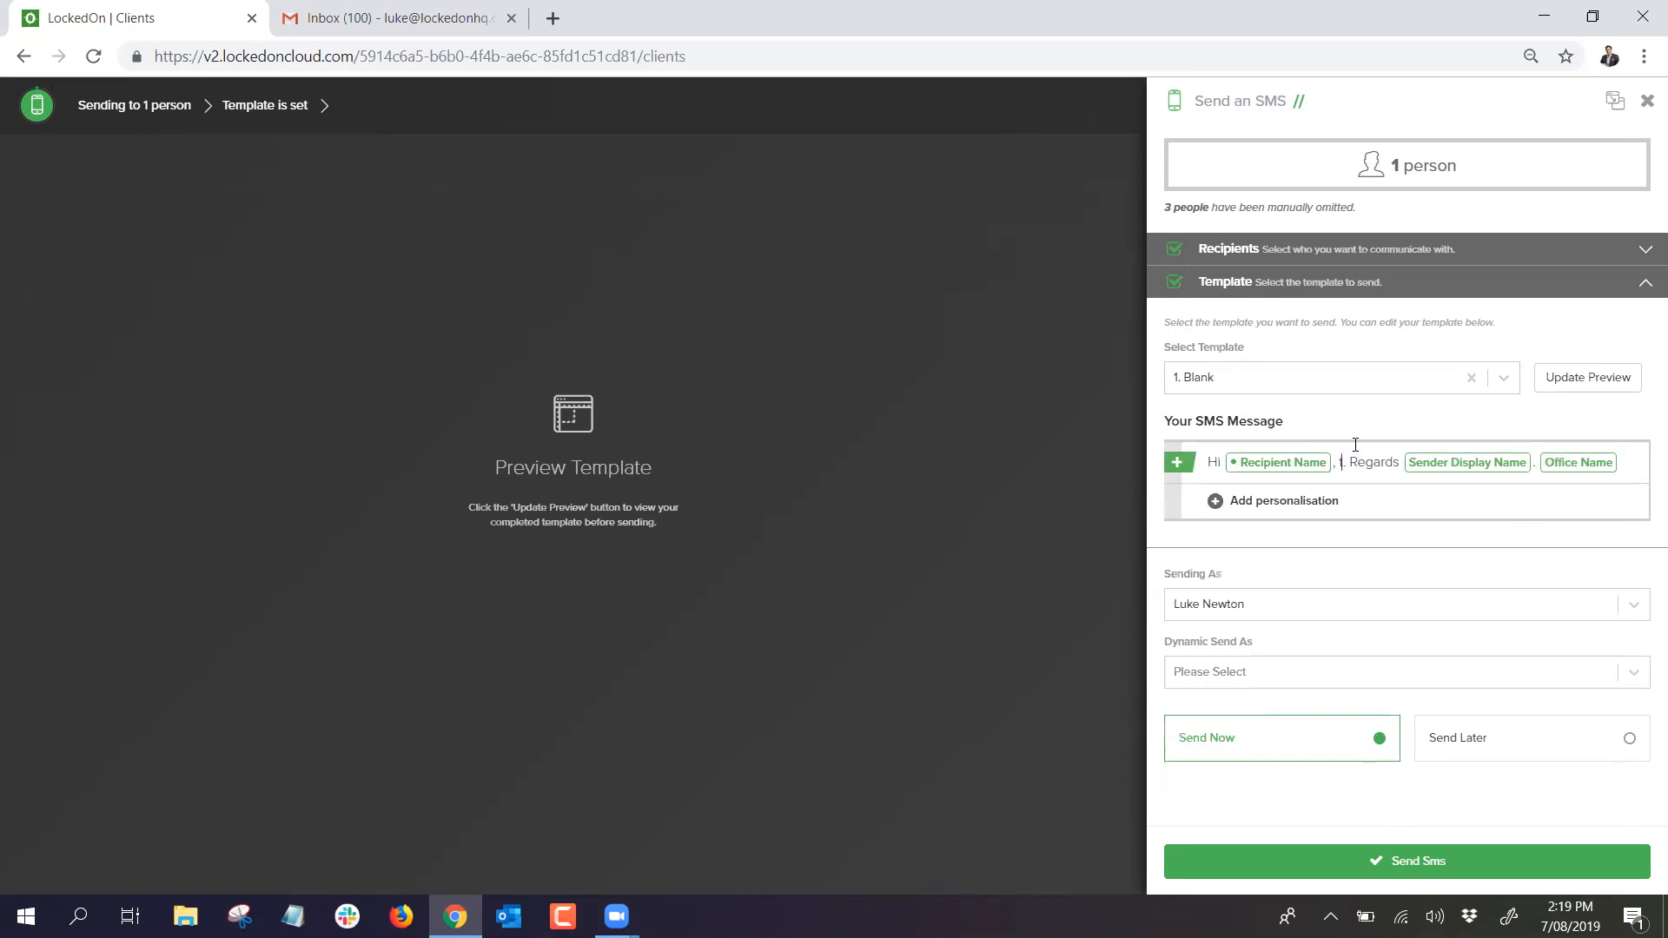
{"action": "type", "text": "t i an"}
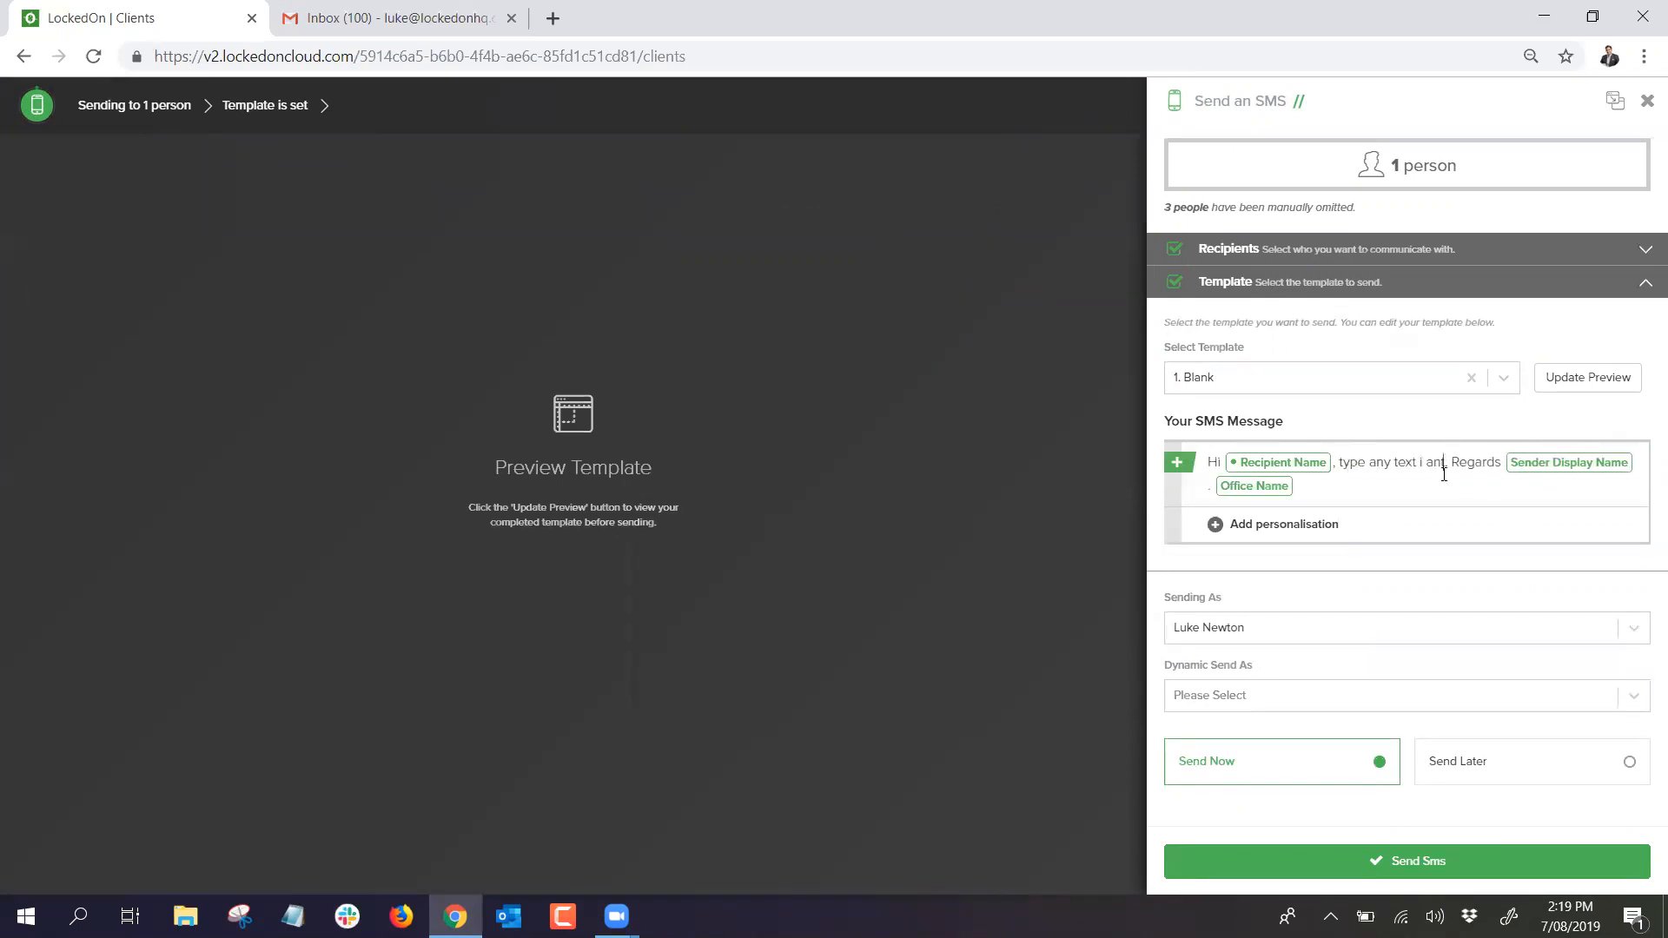
{"action": "key", "text": "Left"}
{"action": "key", "text": "Left"}
{"action": "type", "text": "w"}
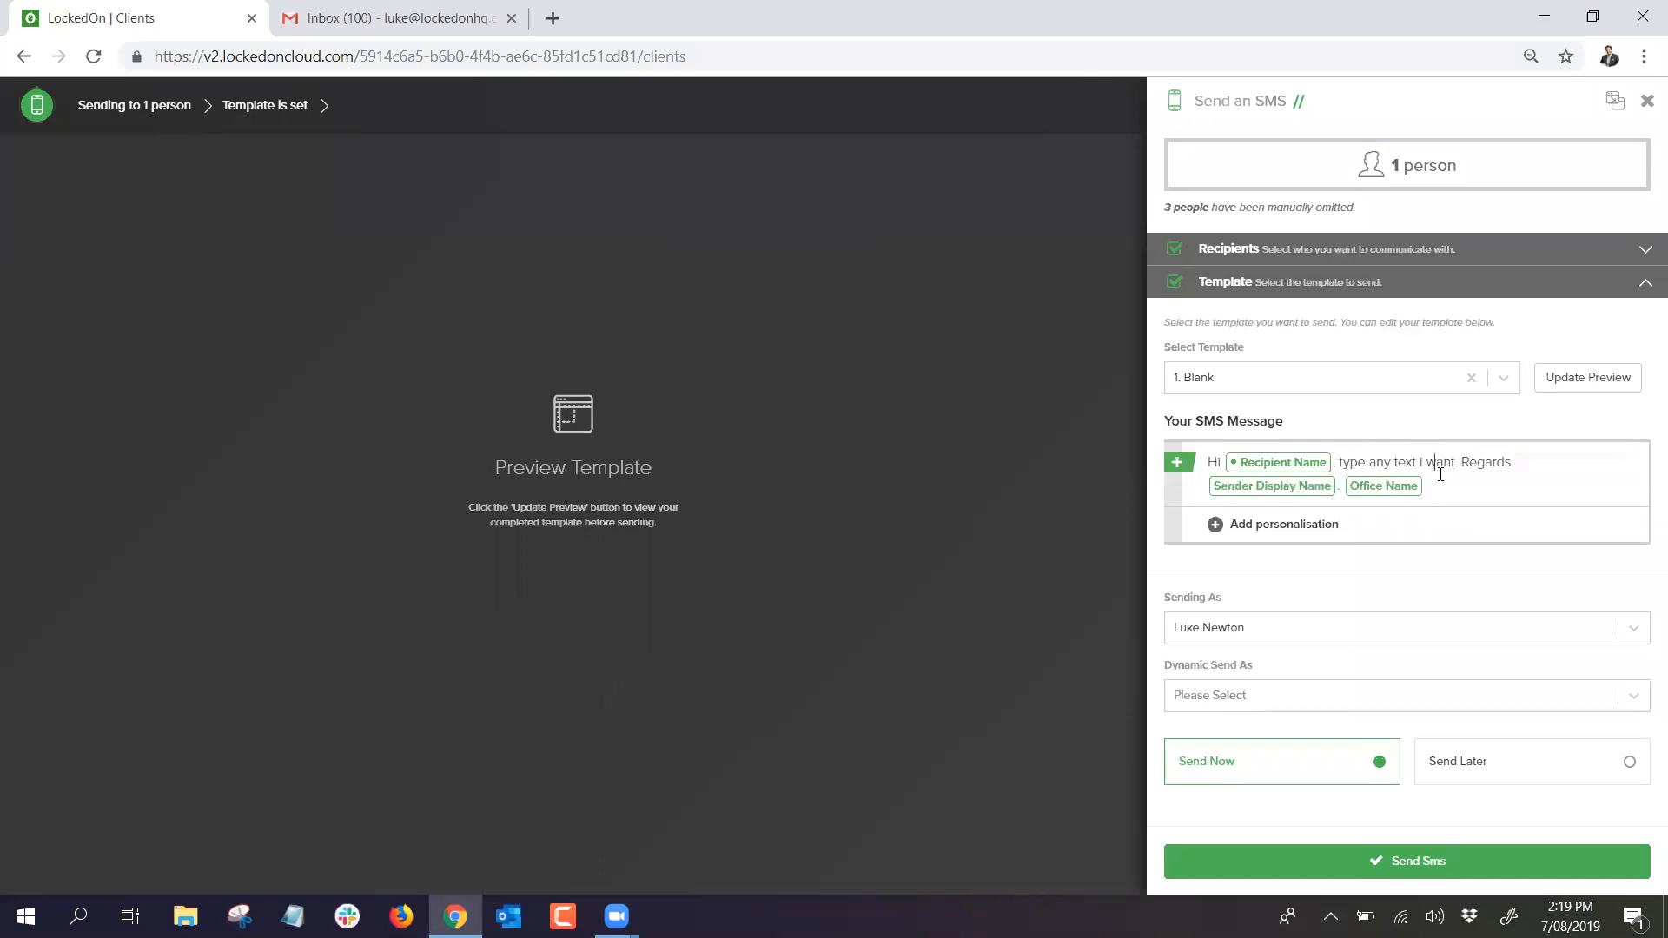
{"action": "left_click", "coordinate": [1588, 377]}
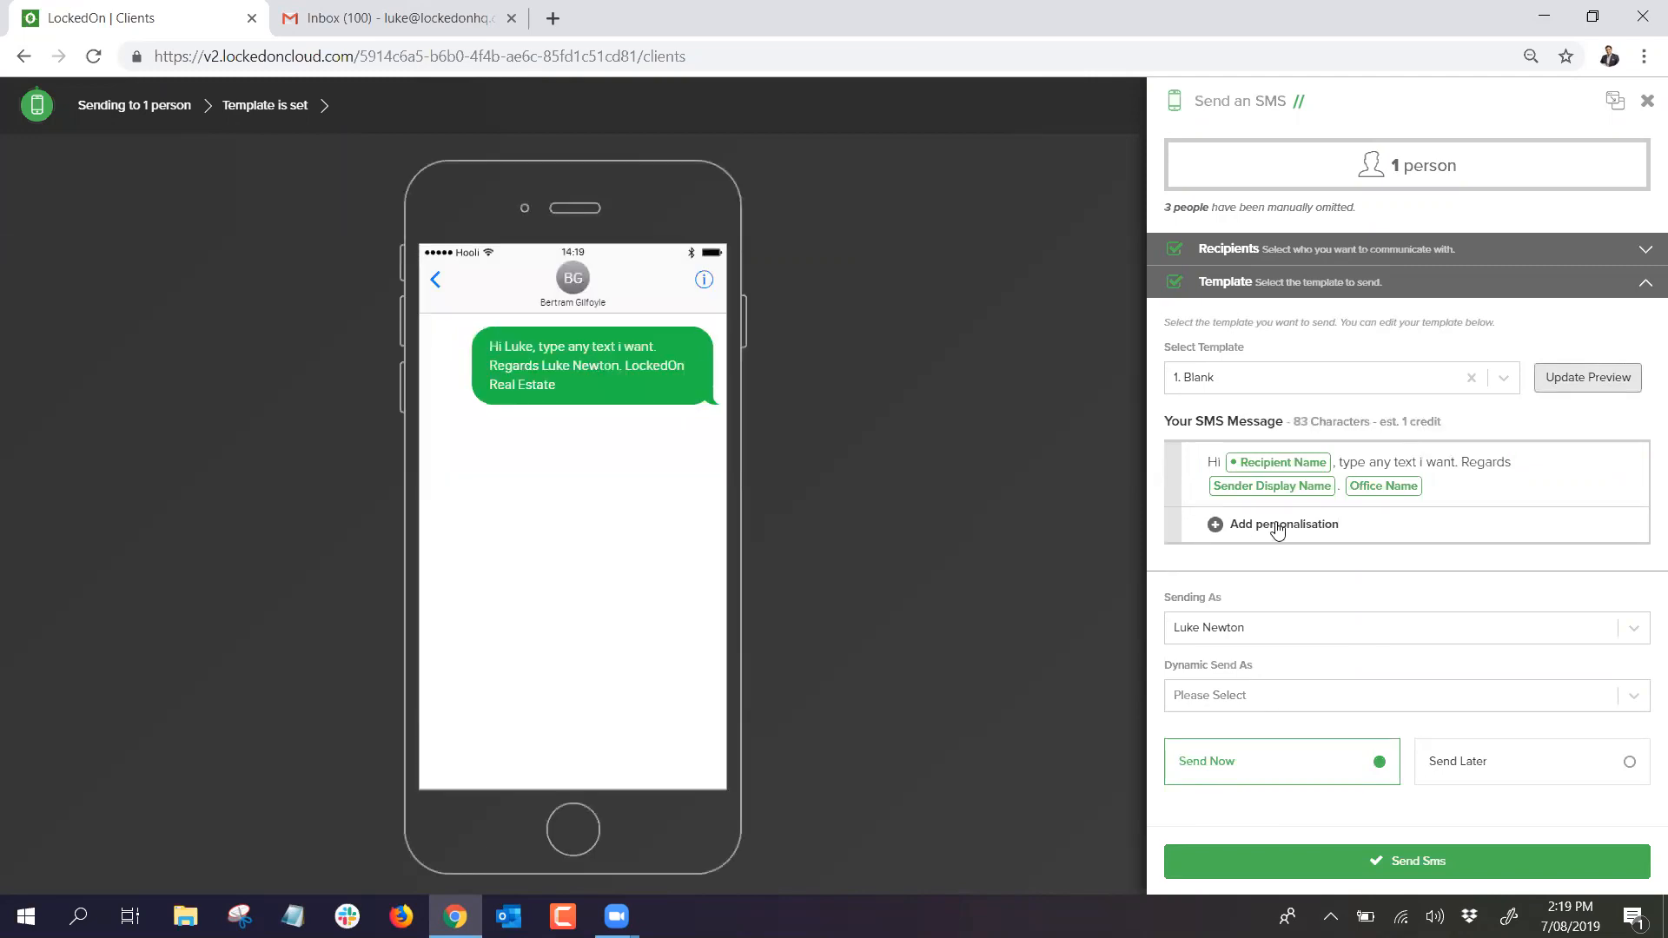
Step: Keep the current sender and schedule the SMS for Send Later on 07/08/2019
{"action": "left_click", "coordinate": [1229, 627]}
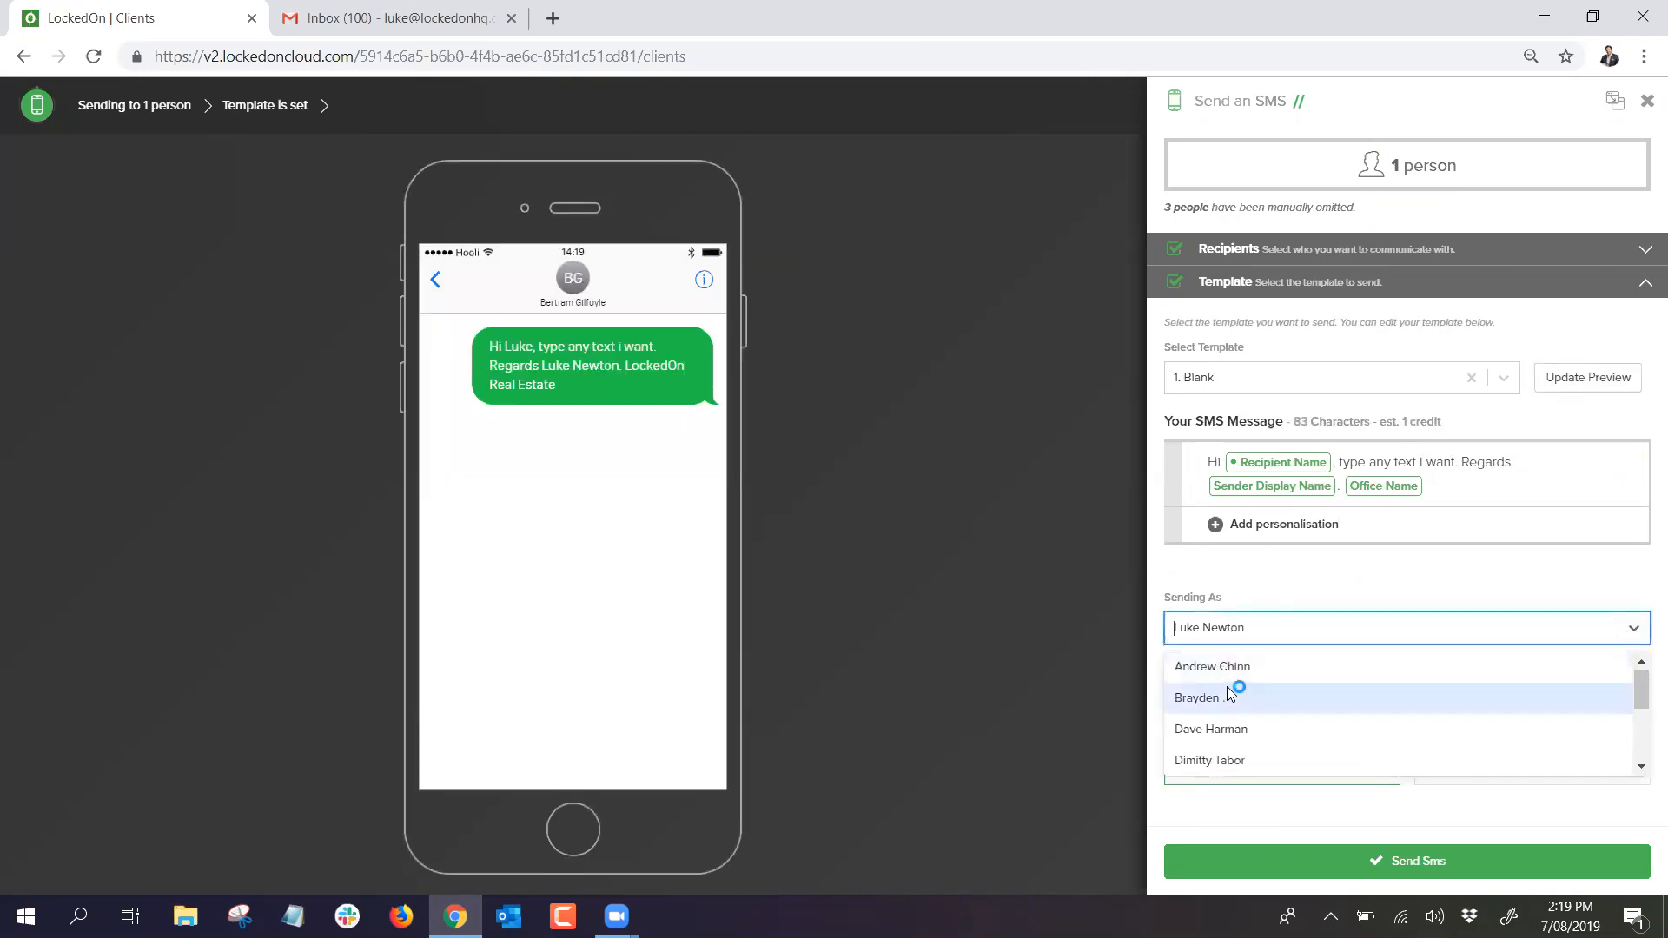
{"action": "left_click", "coordinate": [1244, 605]}
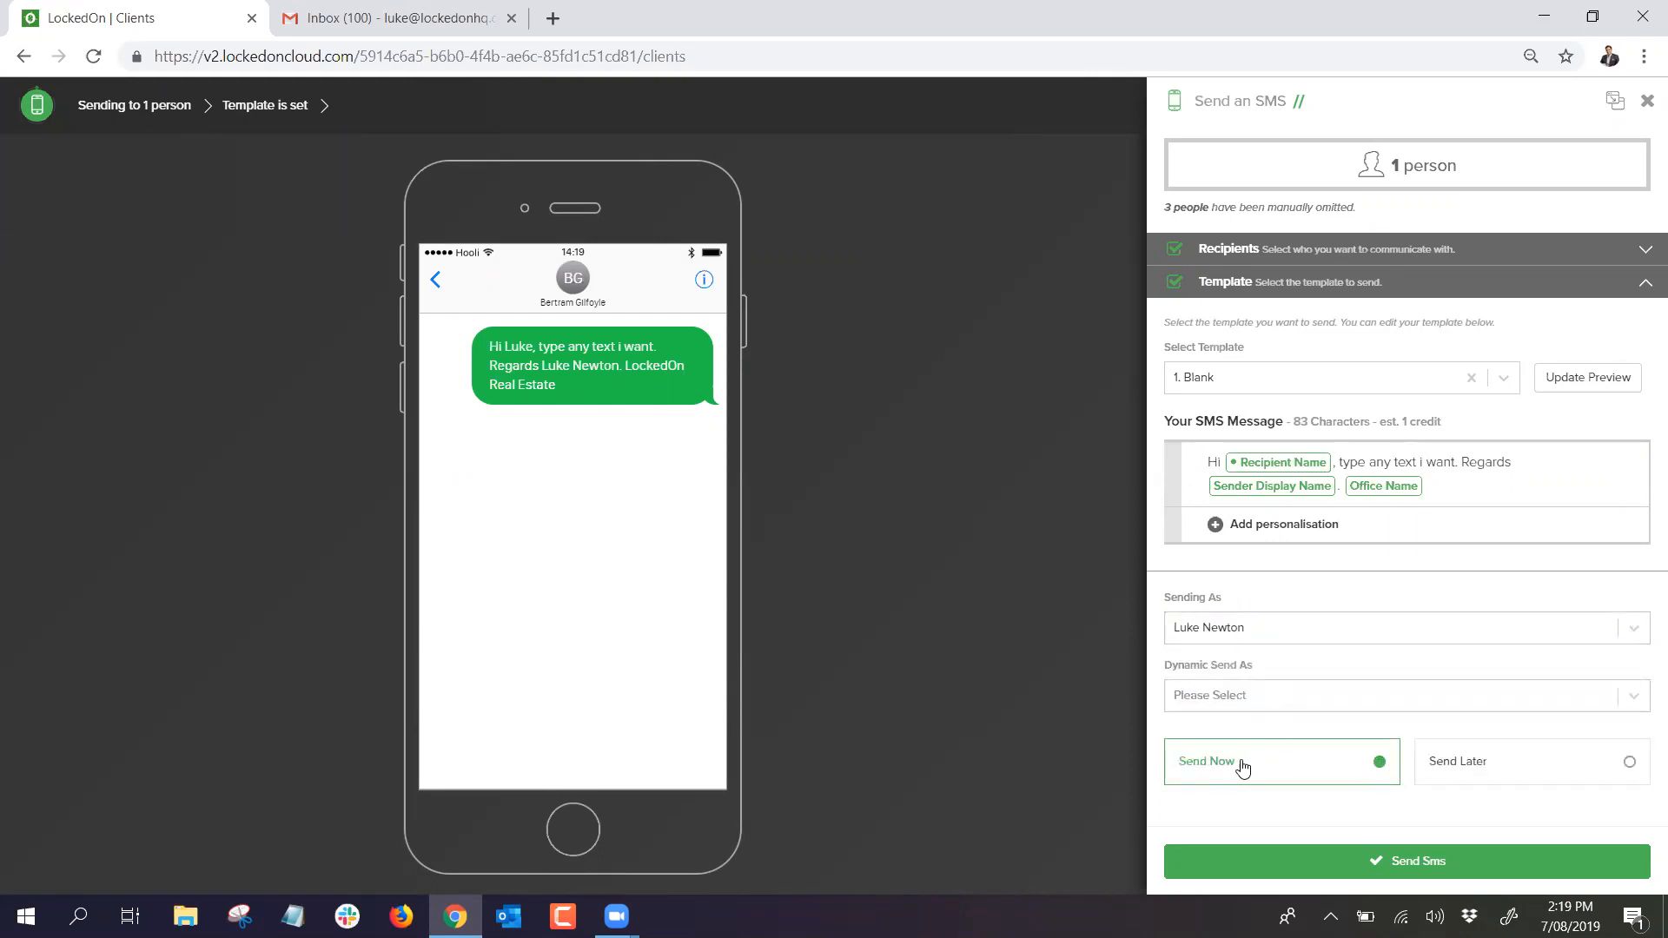
{"action": "left_click", "coordinate": [1475, 769]}
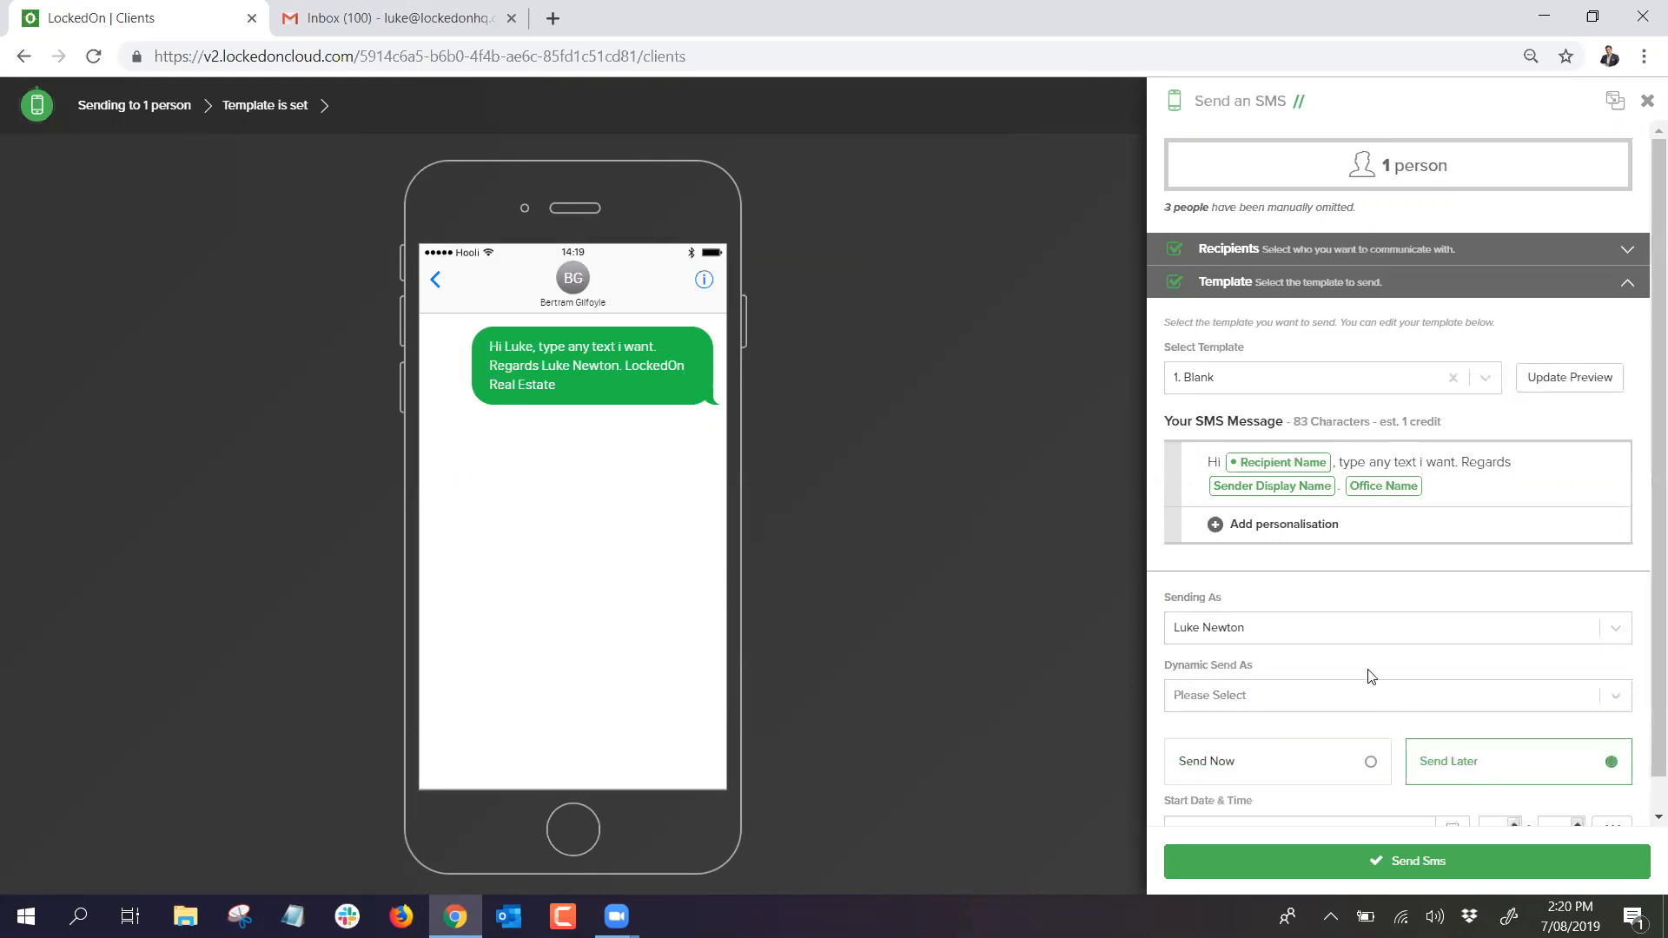
{"action": "scroll", "coordinate": [1381, 695], "scroll_direction": "down", "scroll_amount": 1}
{"action": "left_click", "coordinate": [1447, 798]}
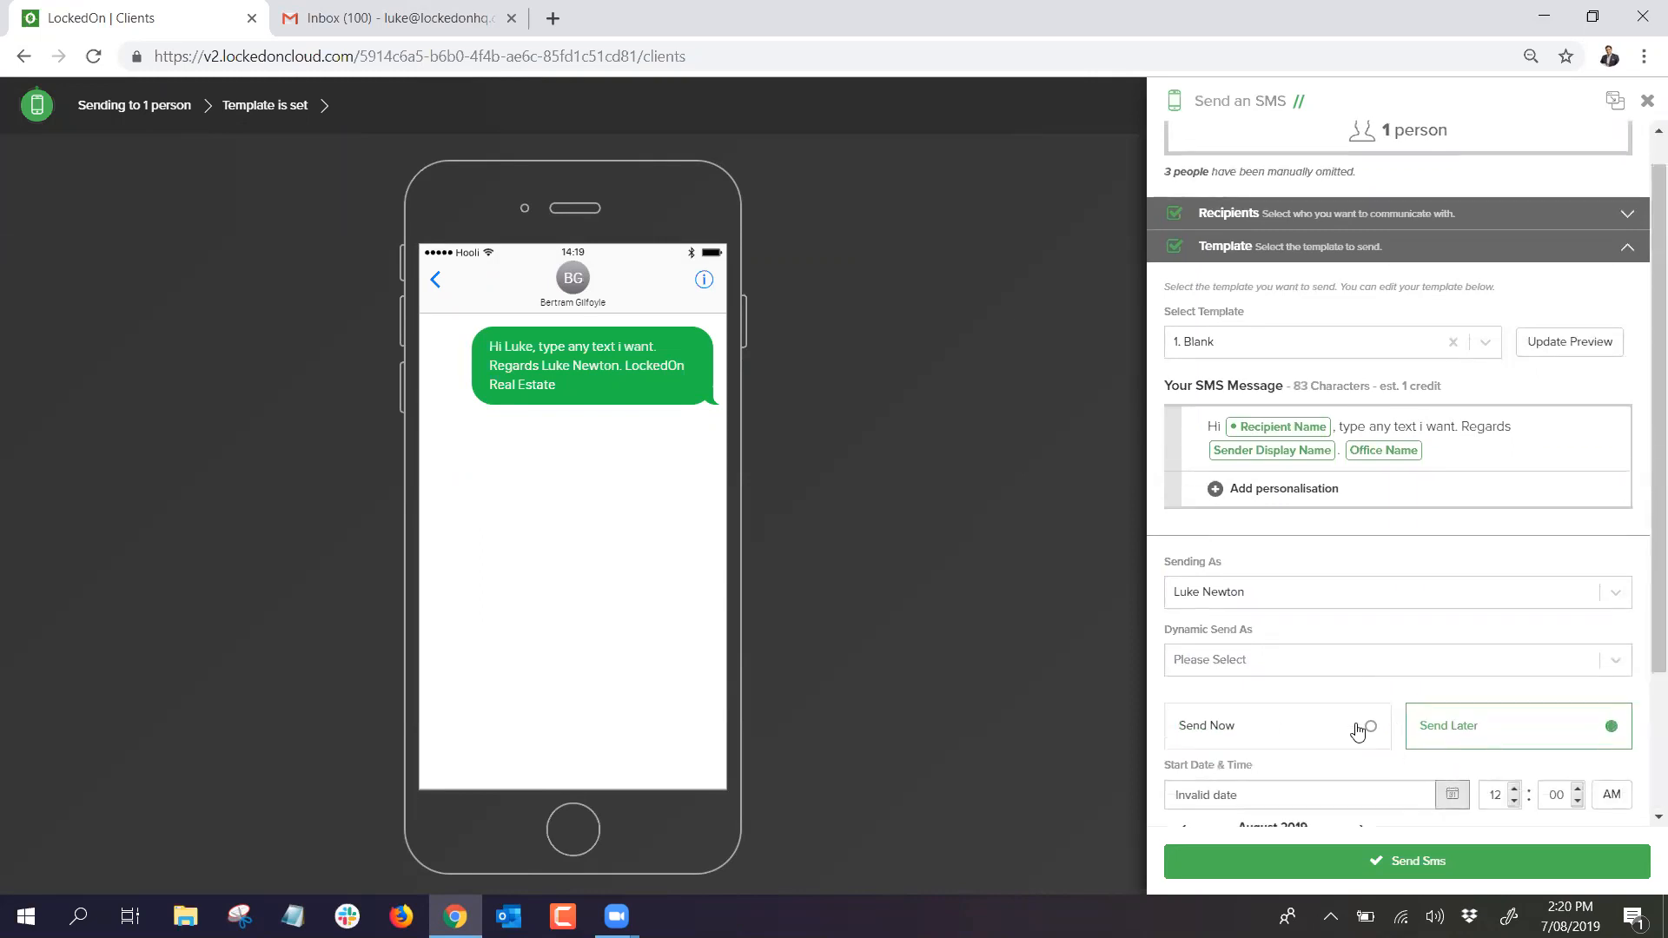
{"action": "left_click", "coordinate": [1277, 717]}
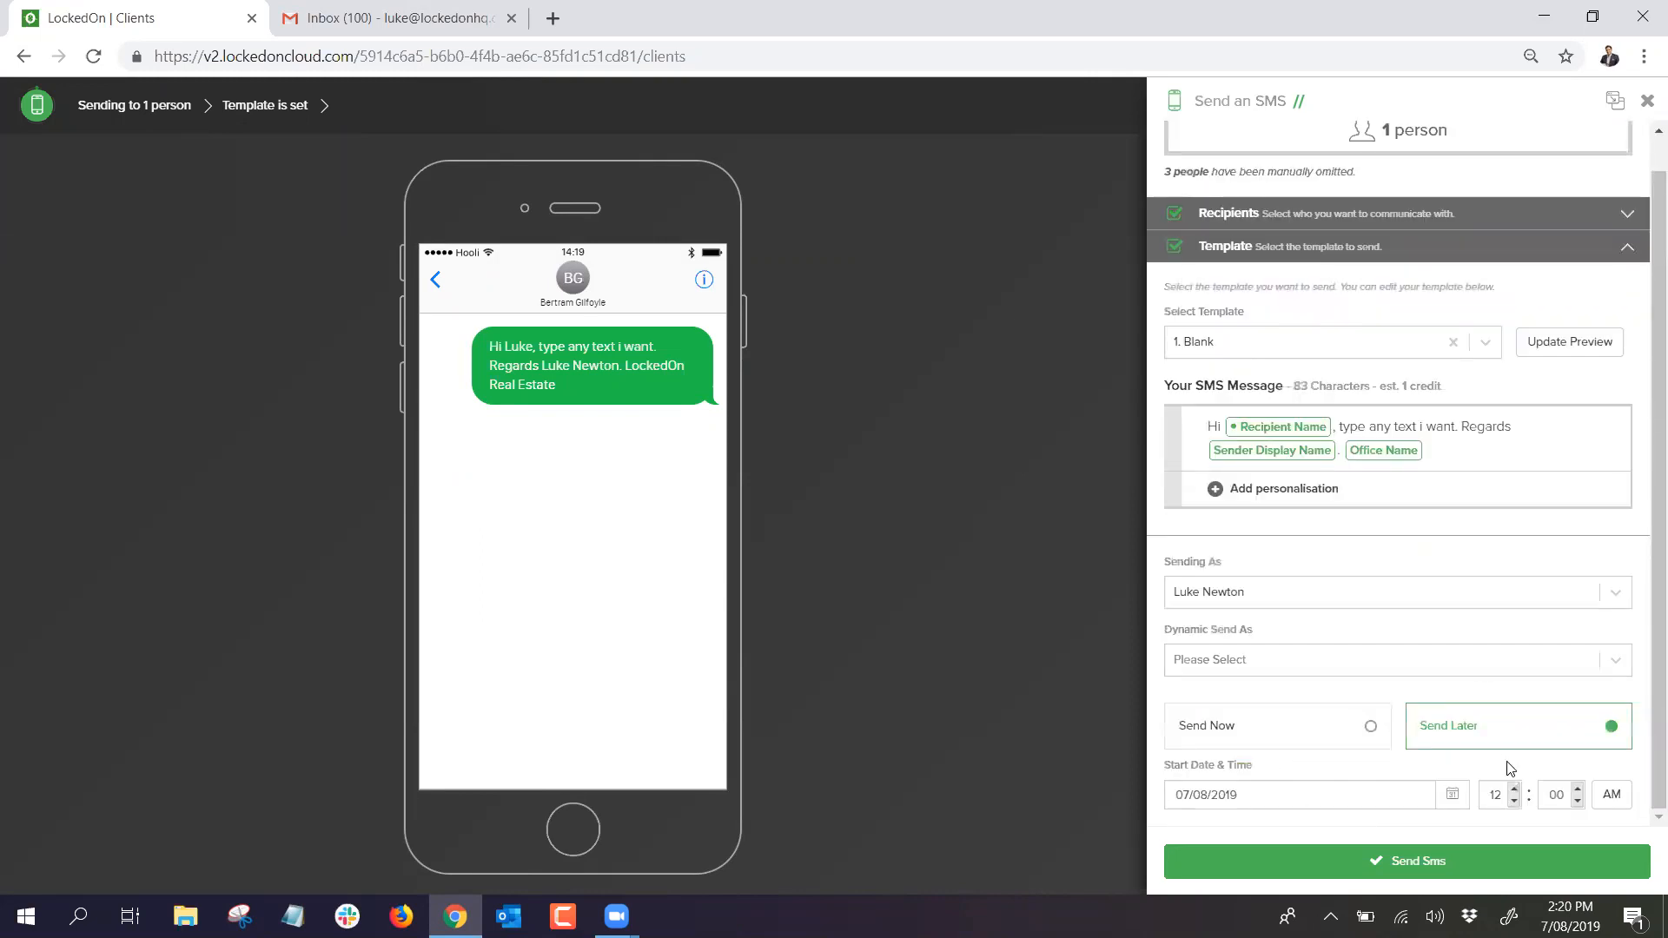
Step: Set the send time to 2:25 PM and send the SMS
{"action": "left_click", "coordinate": [1515, 800]}
{"action": "left_click", "coordinate": [1577, 789]}
{"action": "left_click", "coordinate": [1609, 795]}
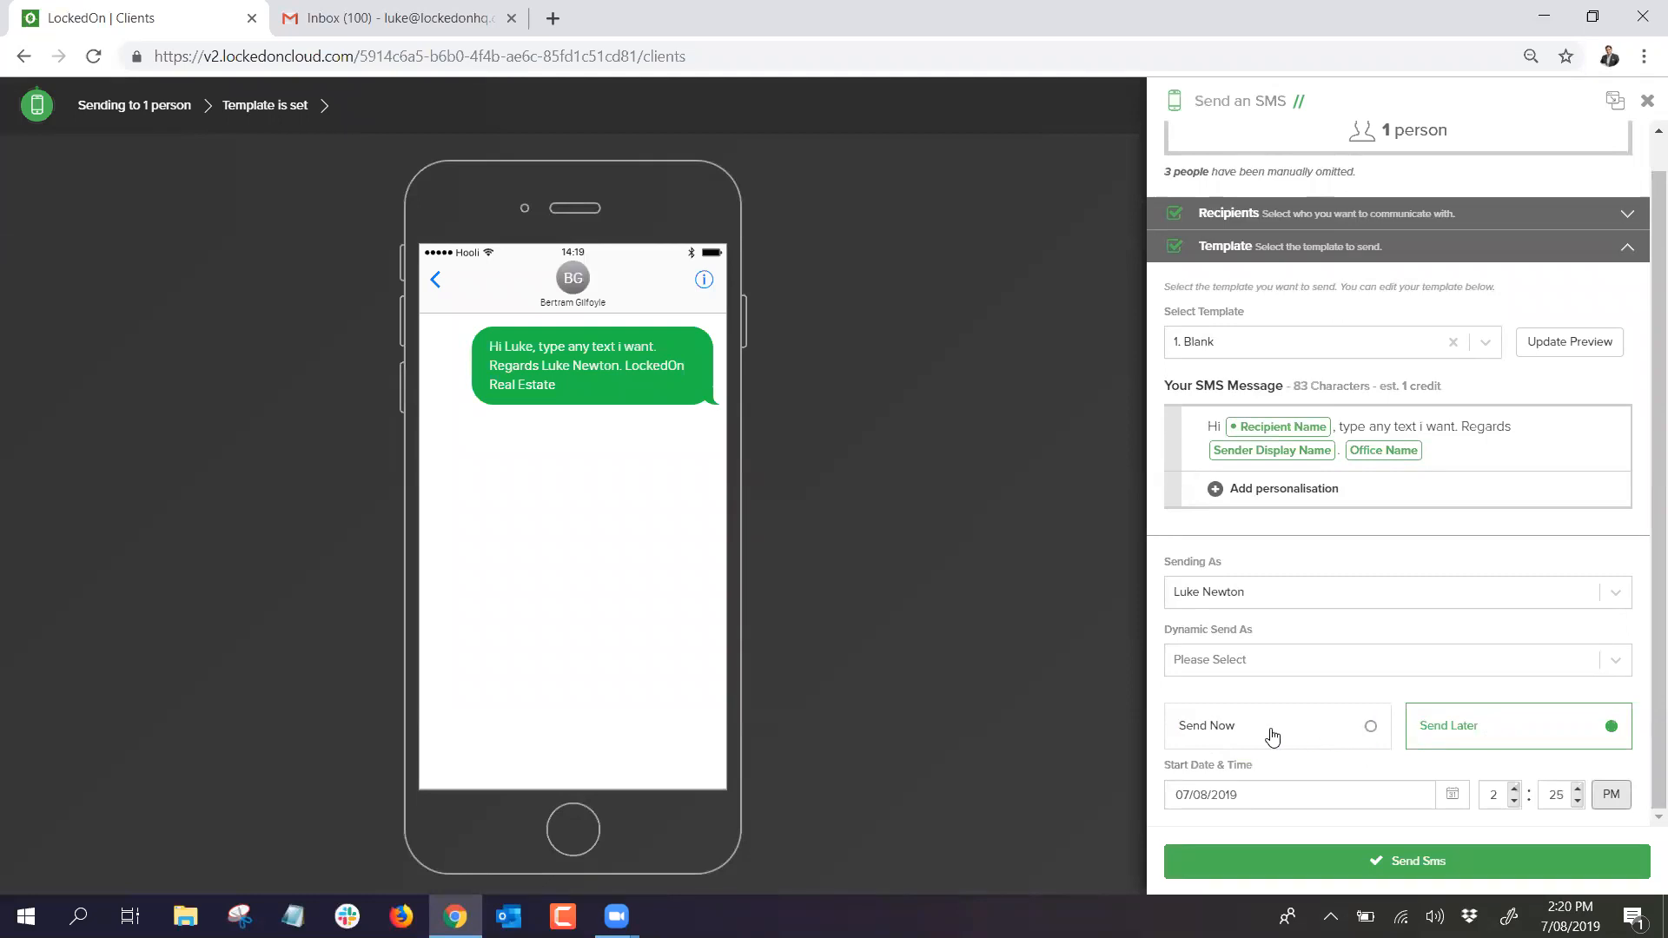
{"action": "left_click", "coordinate": [1406, 860]}
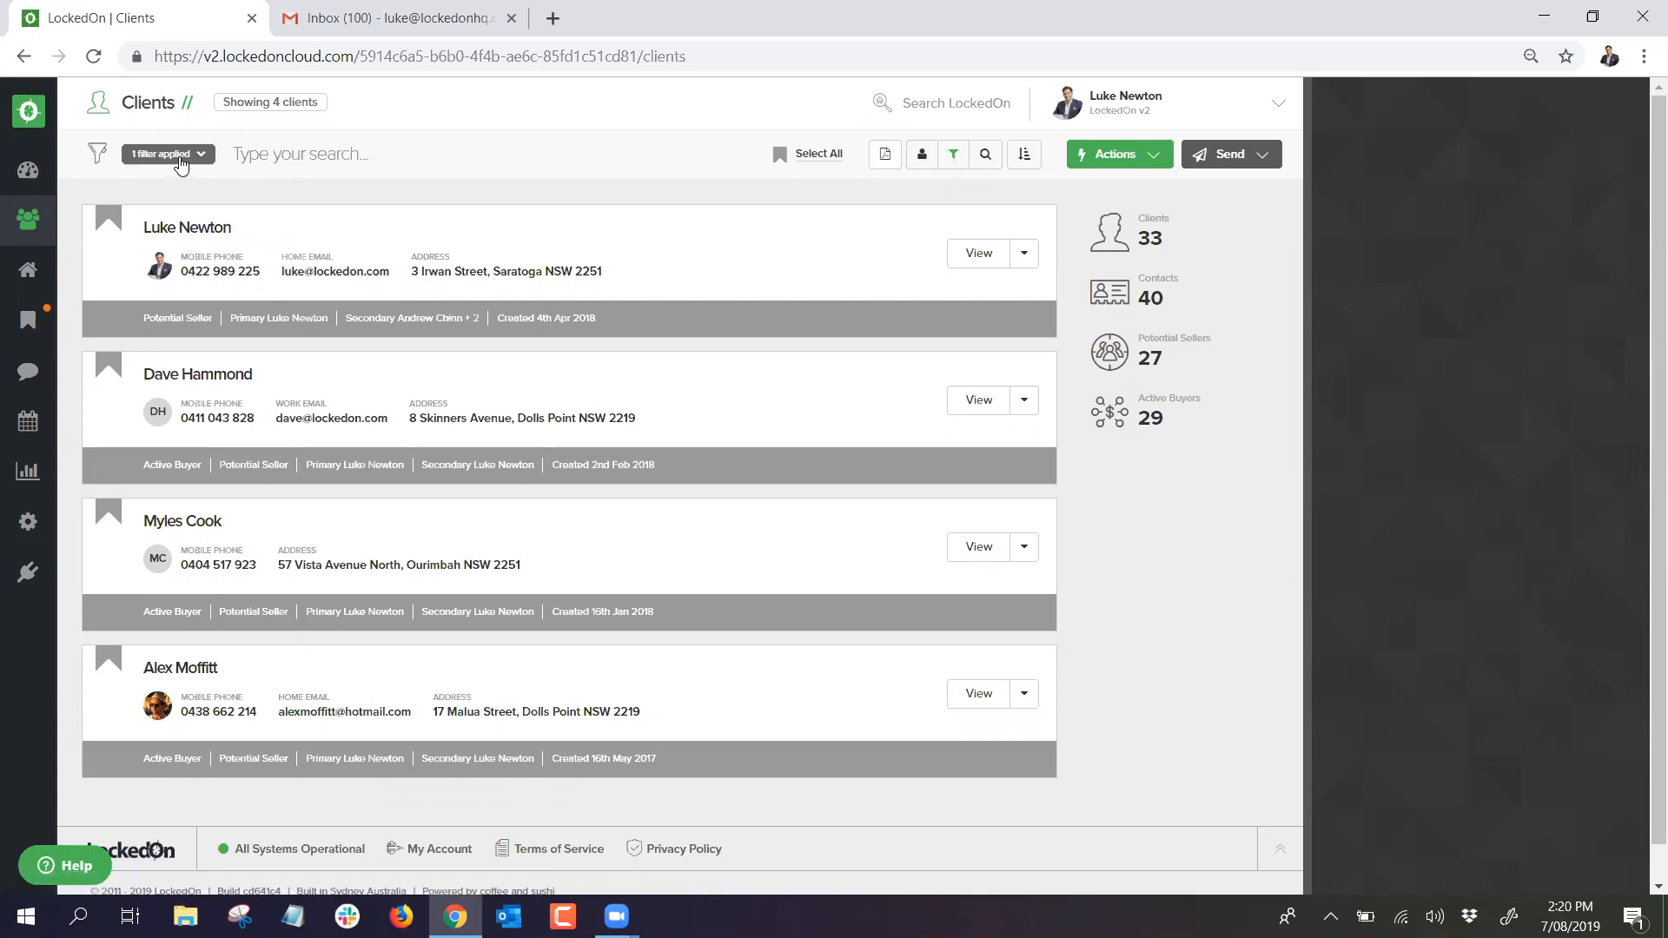
Step: Clear all filters from the Clients list, then search for the agent's own client record by name and open it
{"action": "left_click", "coordinate": [179, 155]}
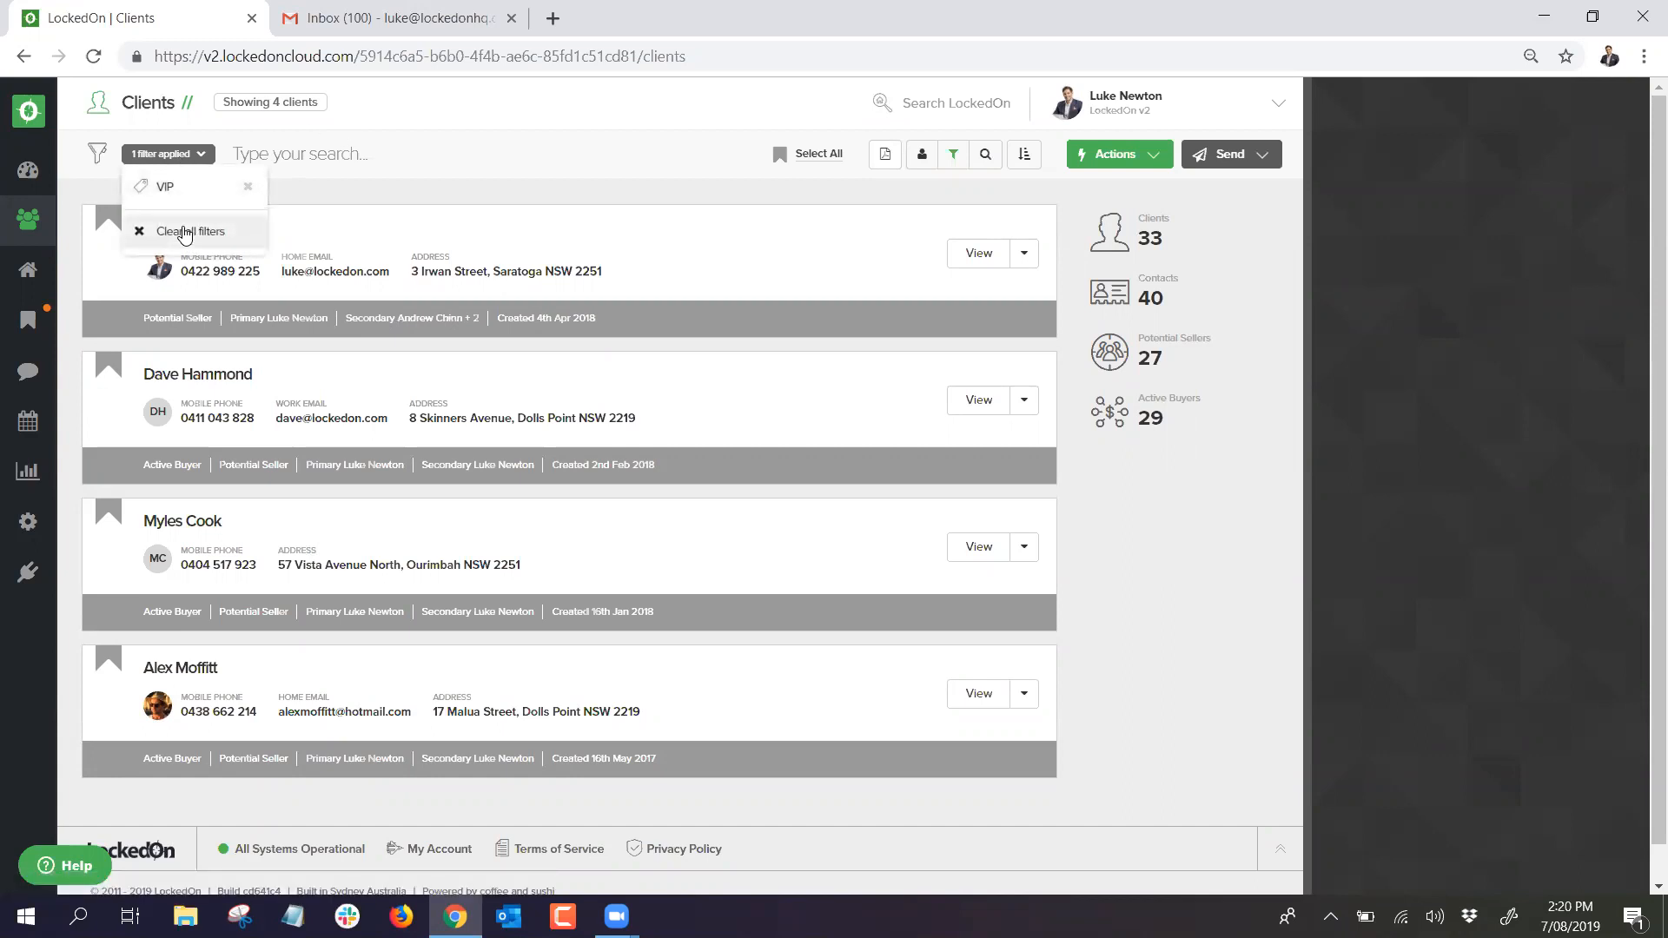
{"action": "left_click", "coordinate": [185, 233]}
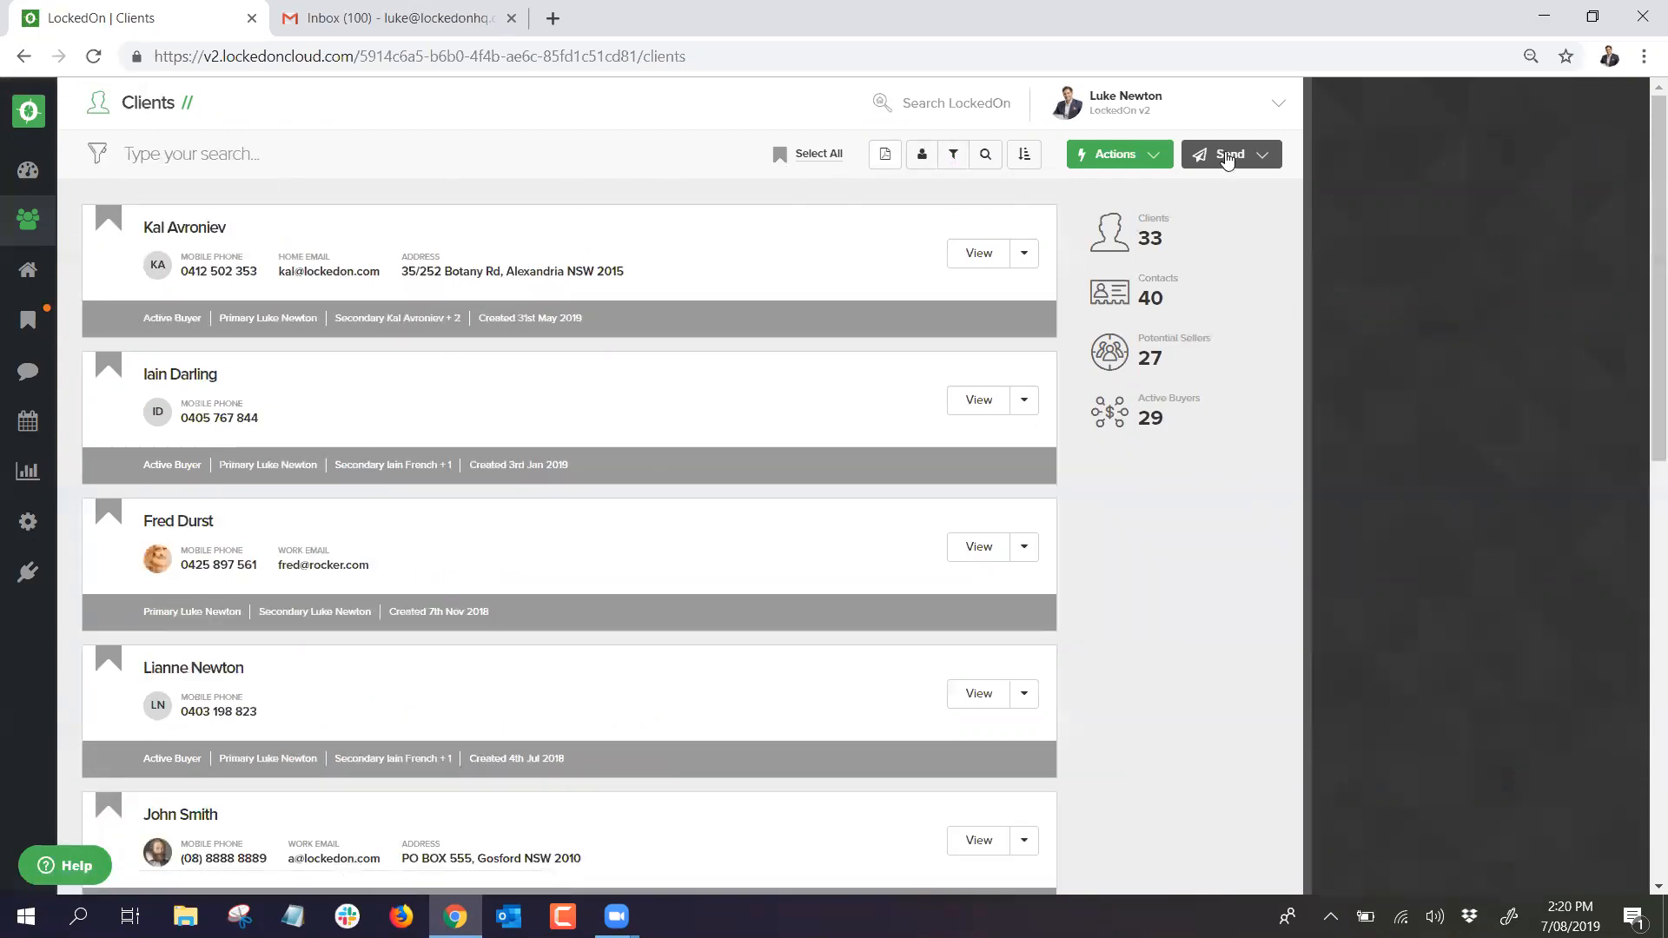
{"action": "left_click", "coordinate": [1236, 154]}
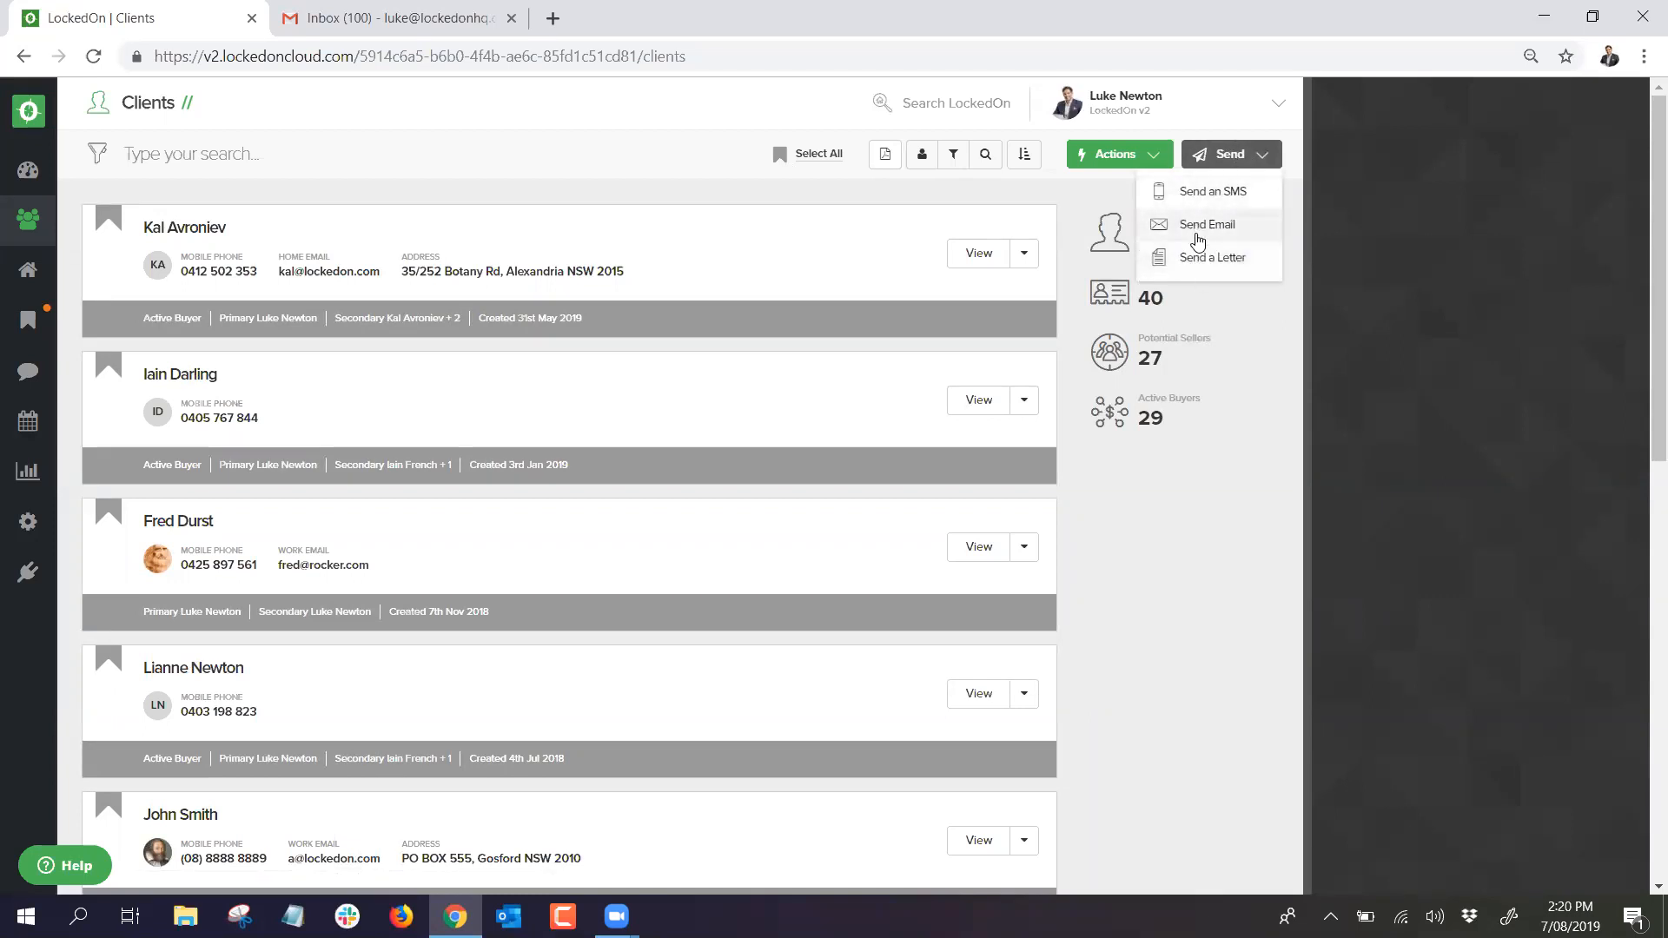
{"action": "left_click", "coordinate": [661, 186]}
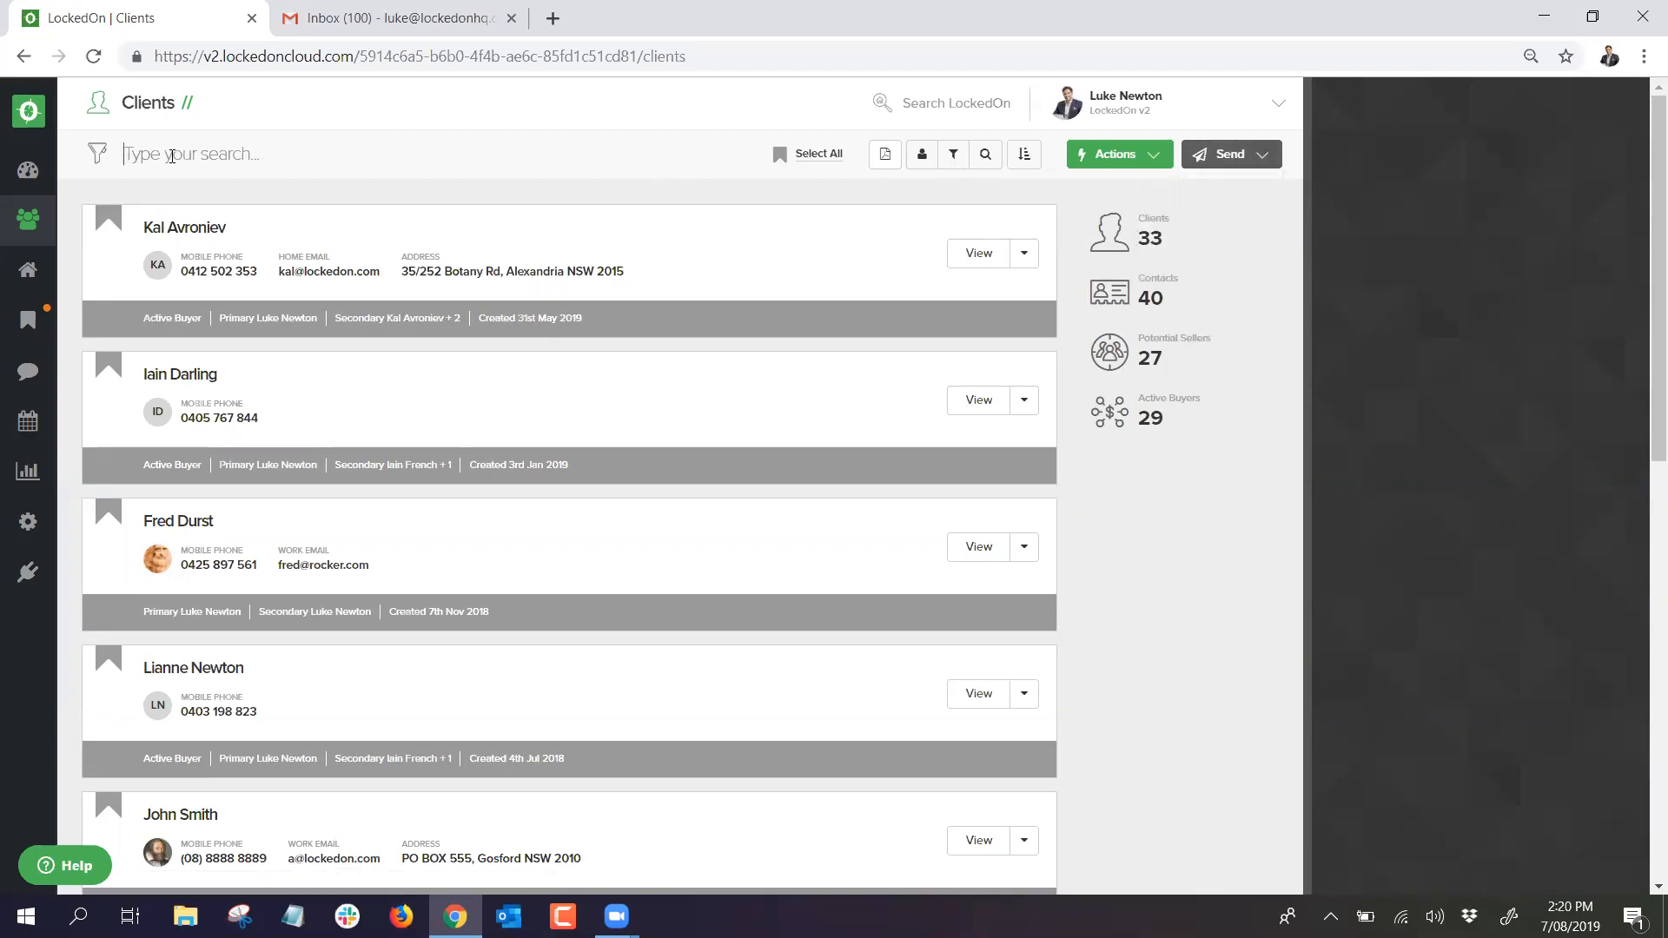
{"action": "type", "text": "luke ne"}
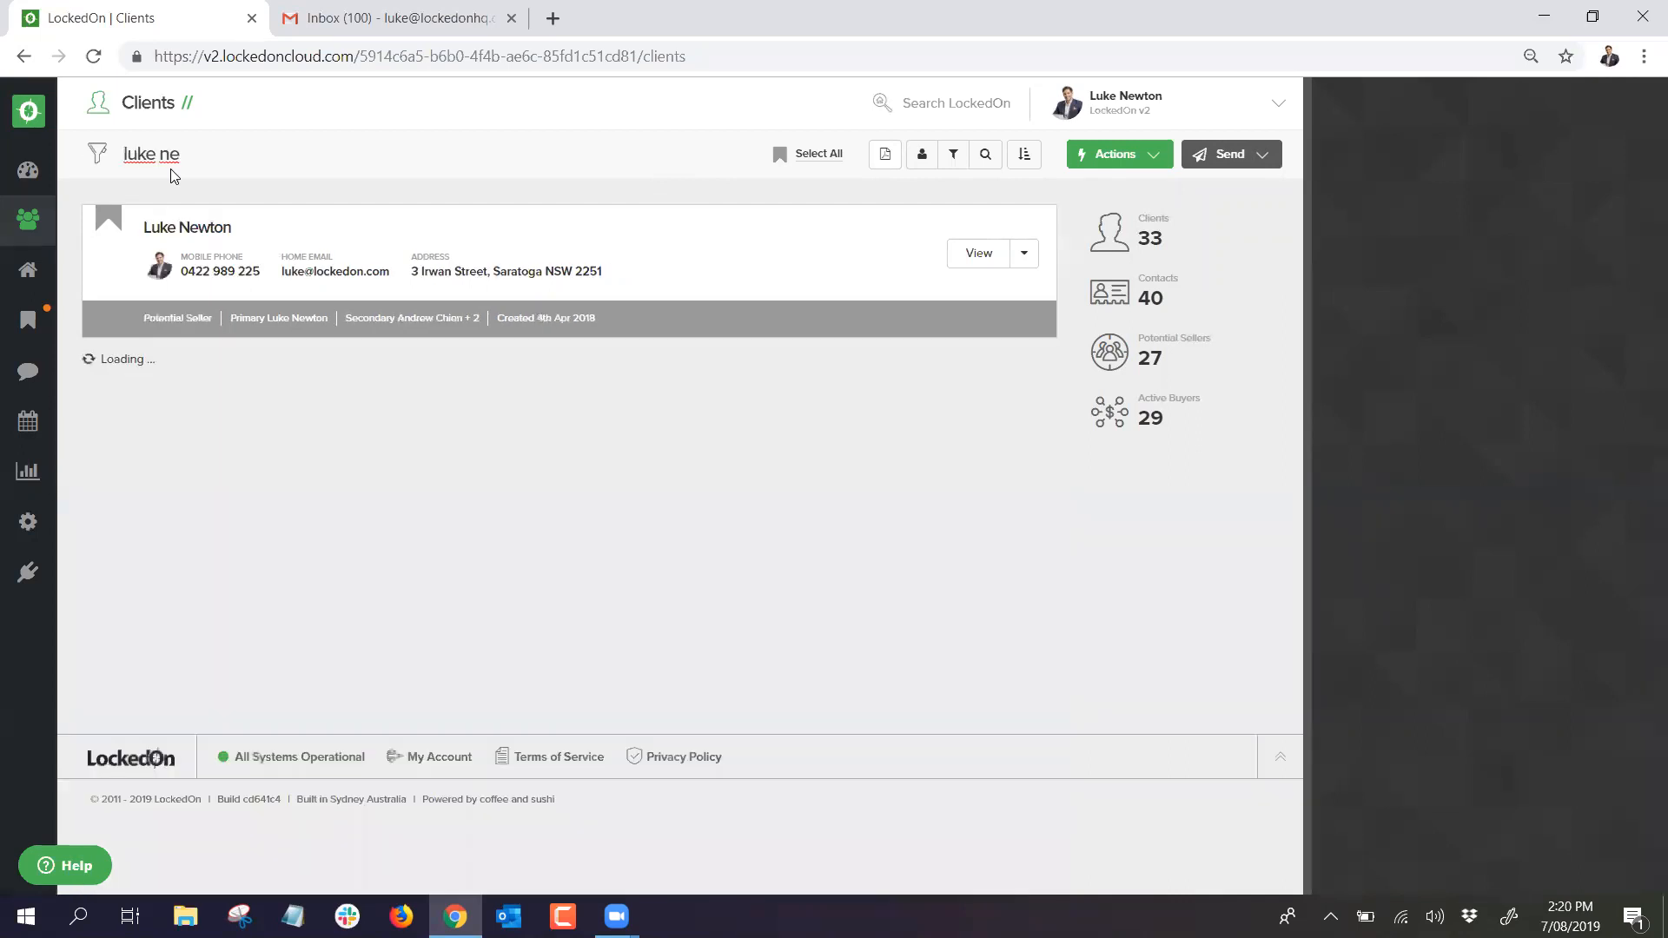
{"action": "left_click", "coordinate": [186, 228]}
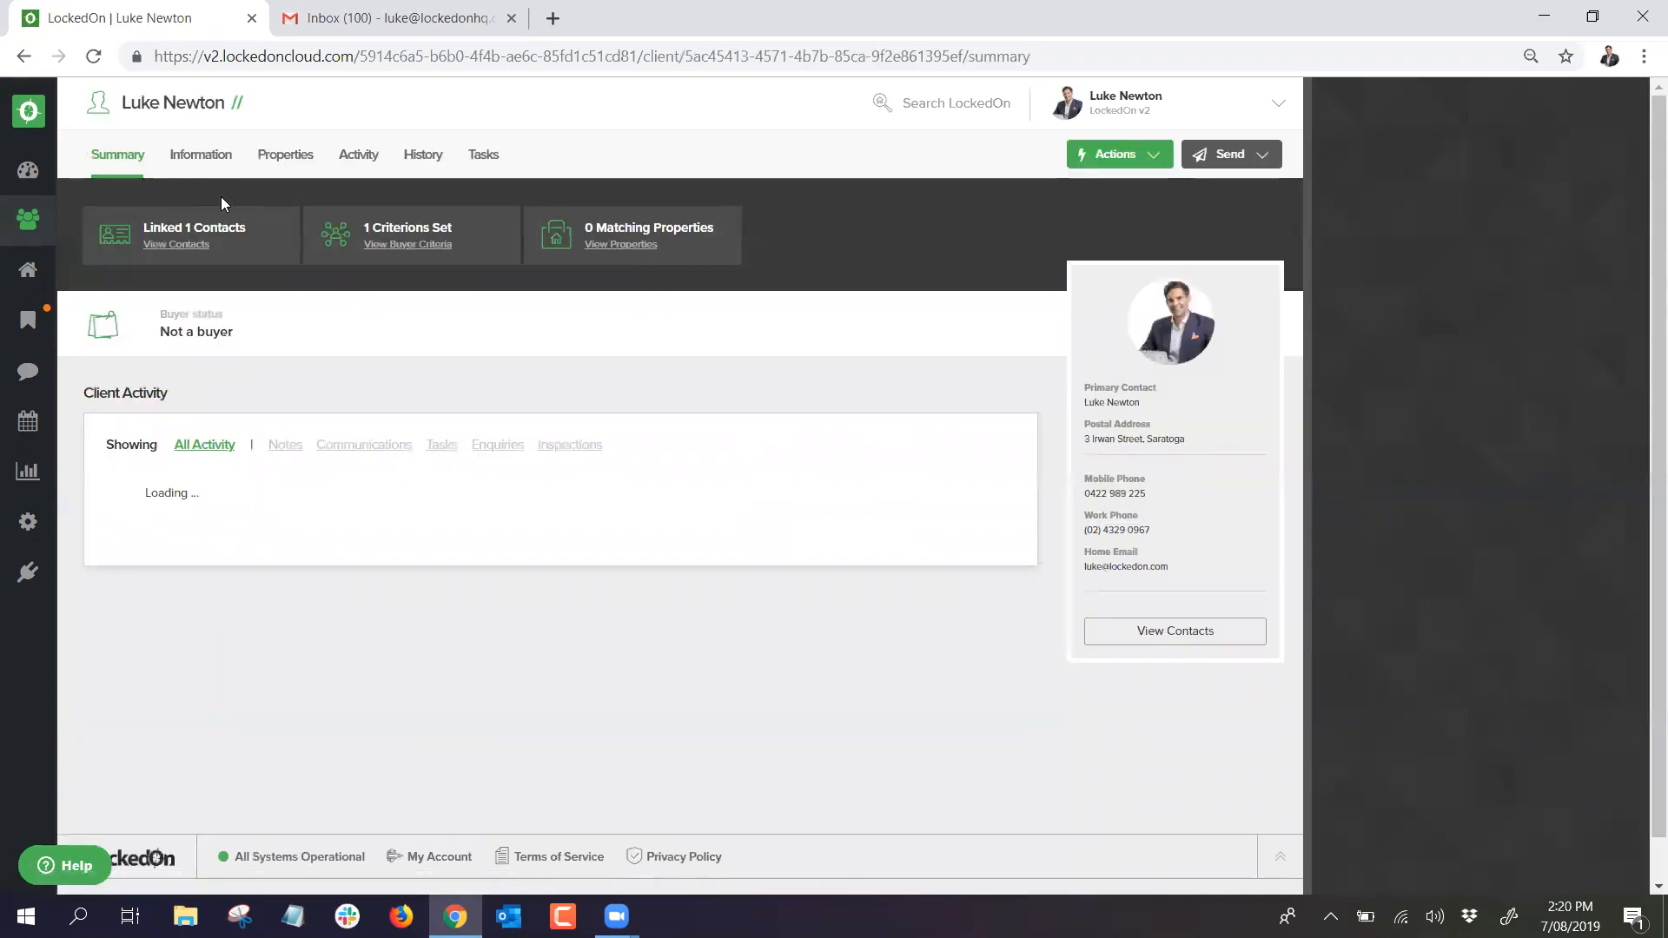
Step: Go to Information > Contacts > Buyer criteria to see the client's single Sales criteria set
{"action": "left_click", "coordinate": [201, 155]}
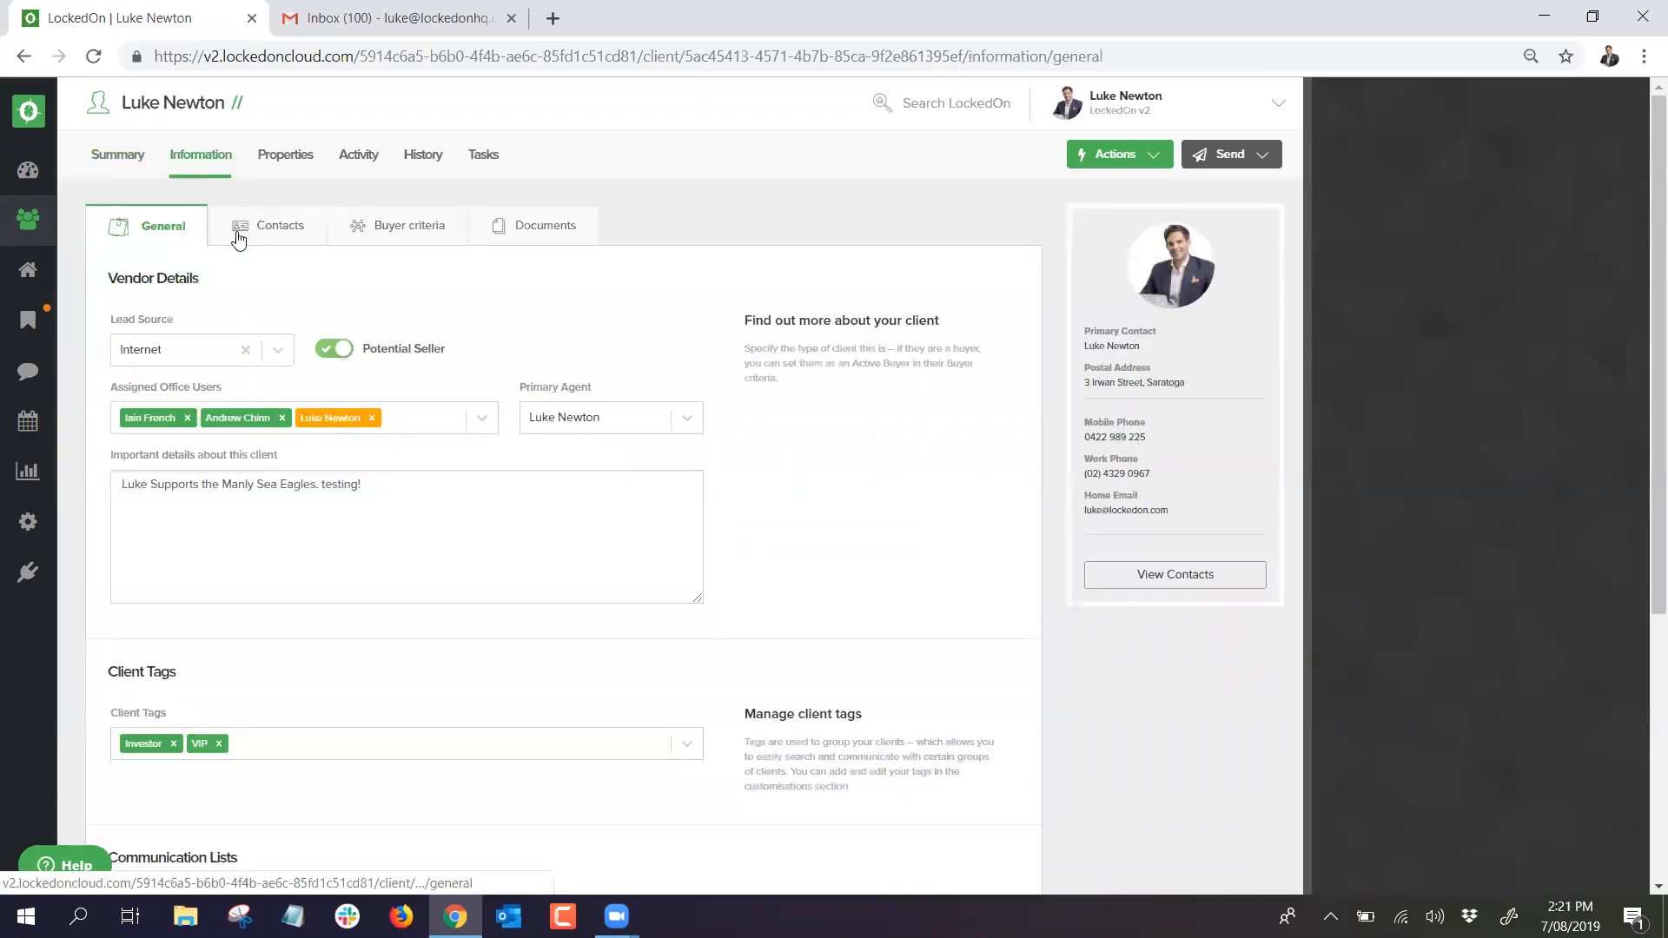
{"action": "left_click", "coordinate": [274, 229]}
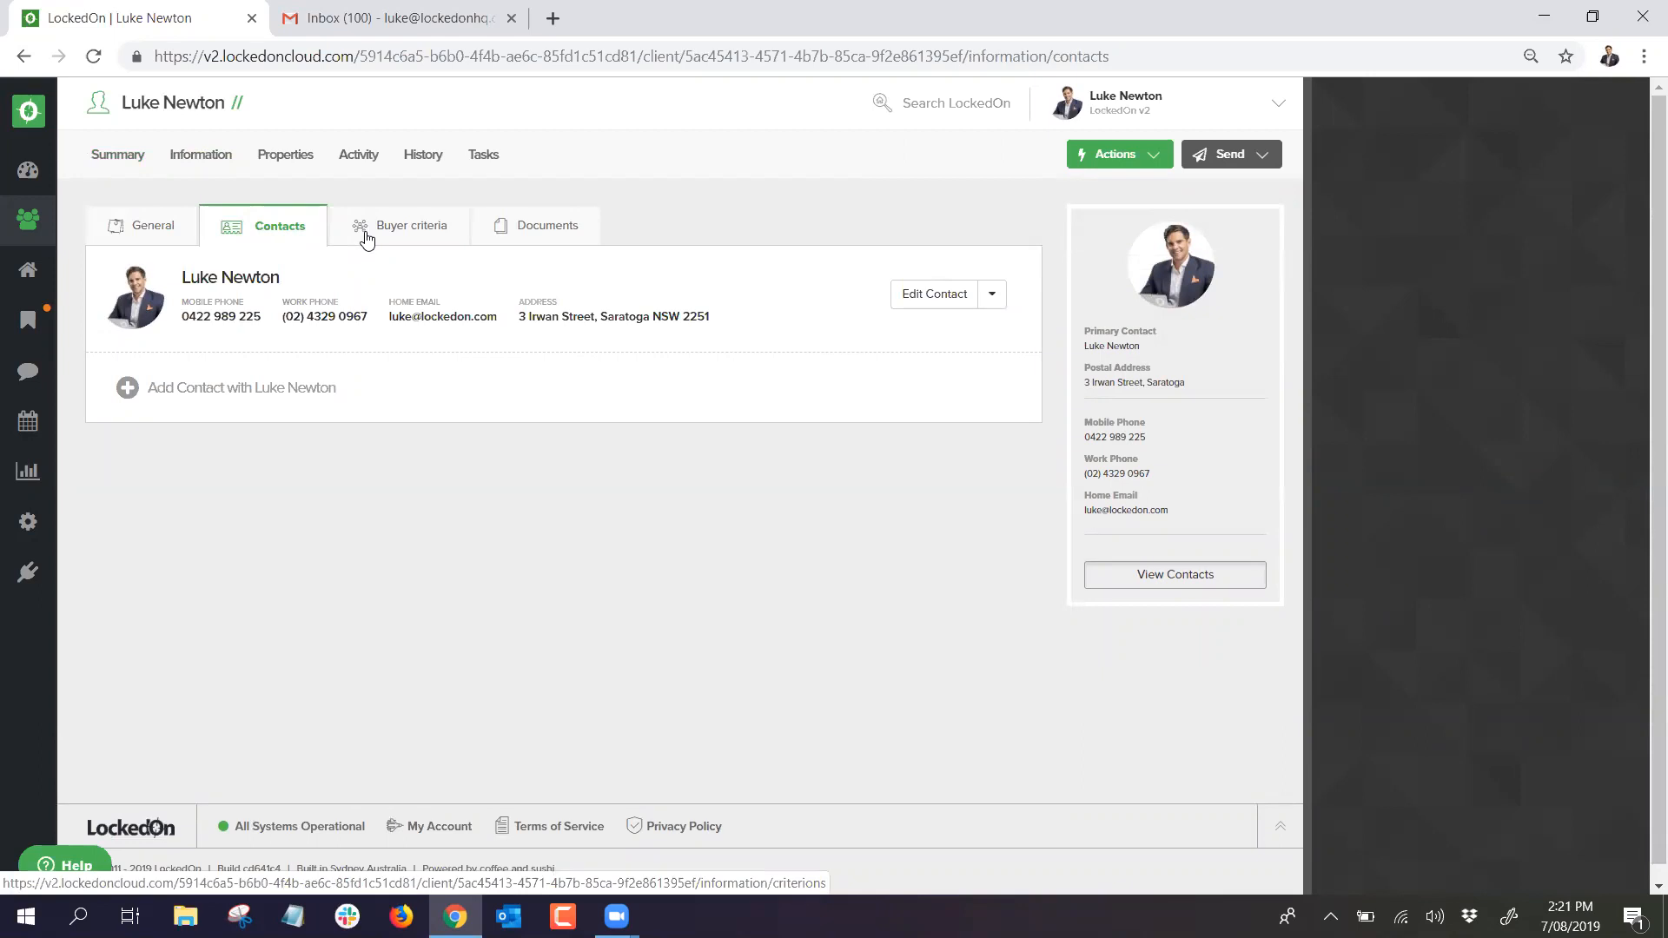
{"action": "left_click", "coordinate": [367, 240]}
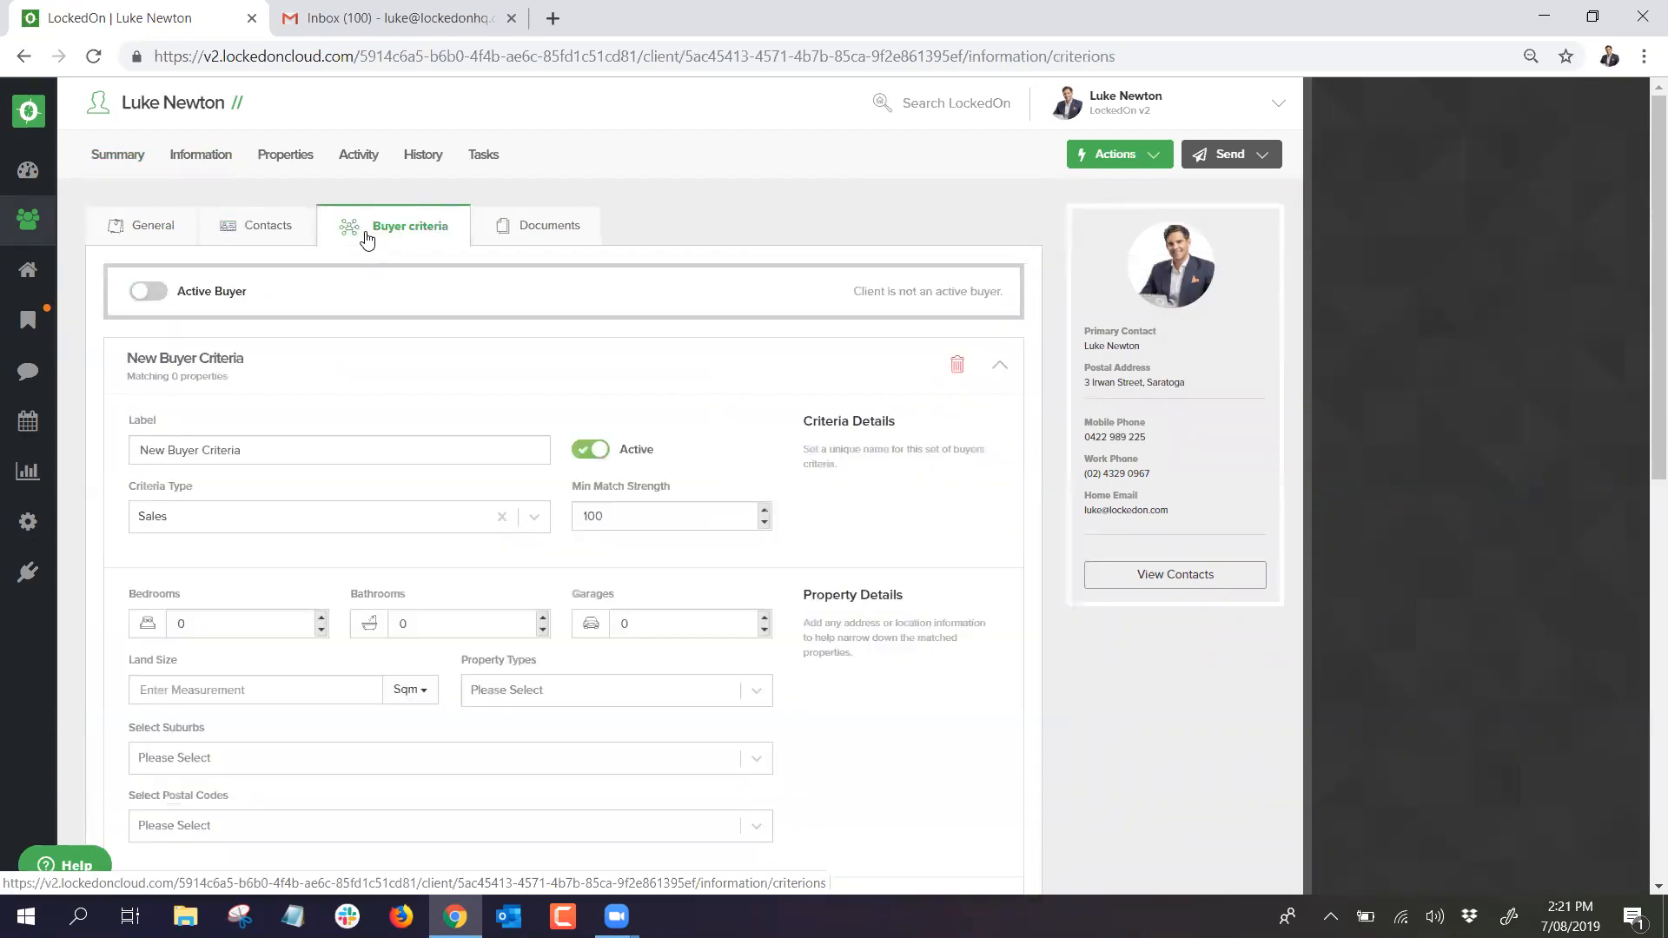
Step: Switch the client on as an active buyer
{"action": "left_click", "coordinate": [149, 292]}
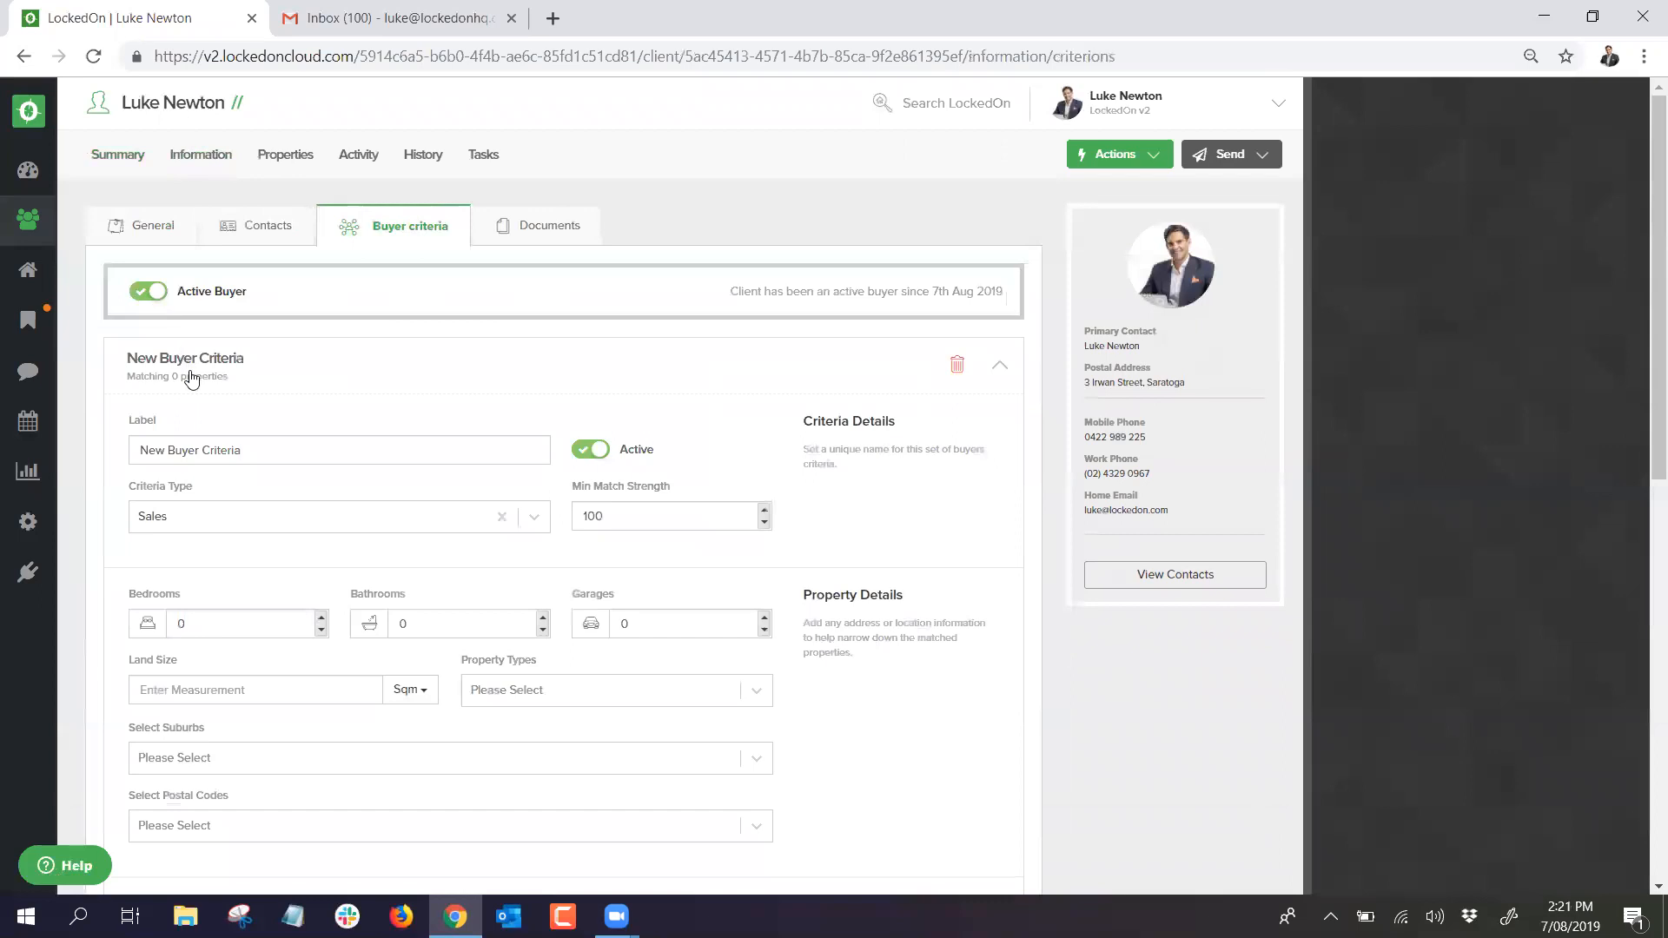
{"action": "left_click", "coordinate": [191, 379]}
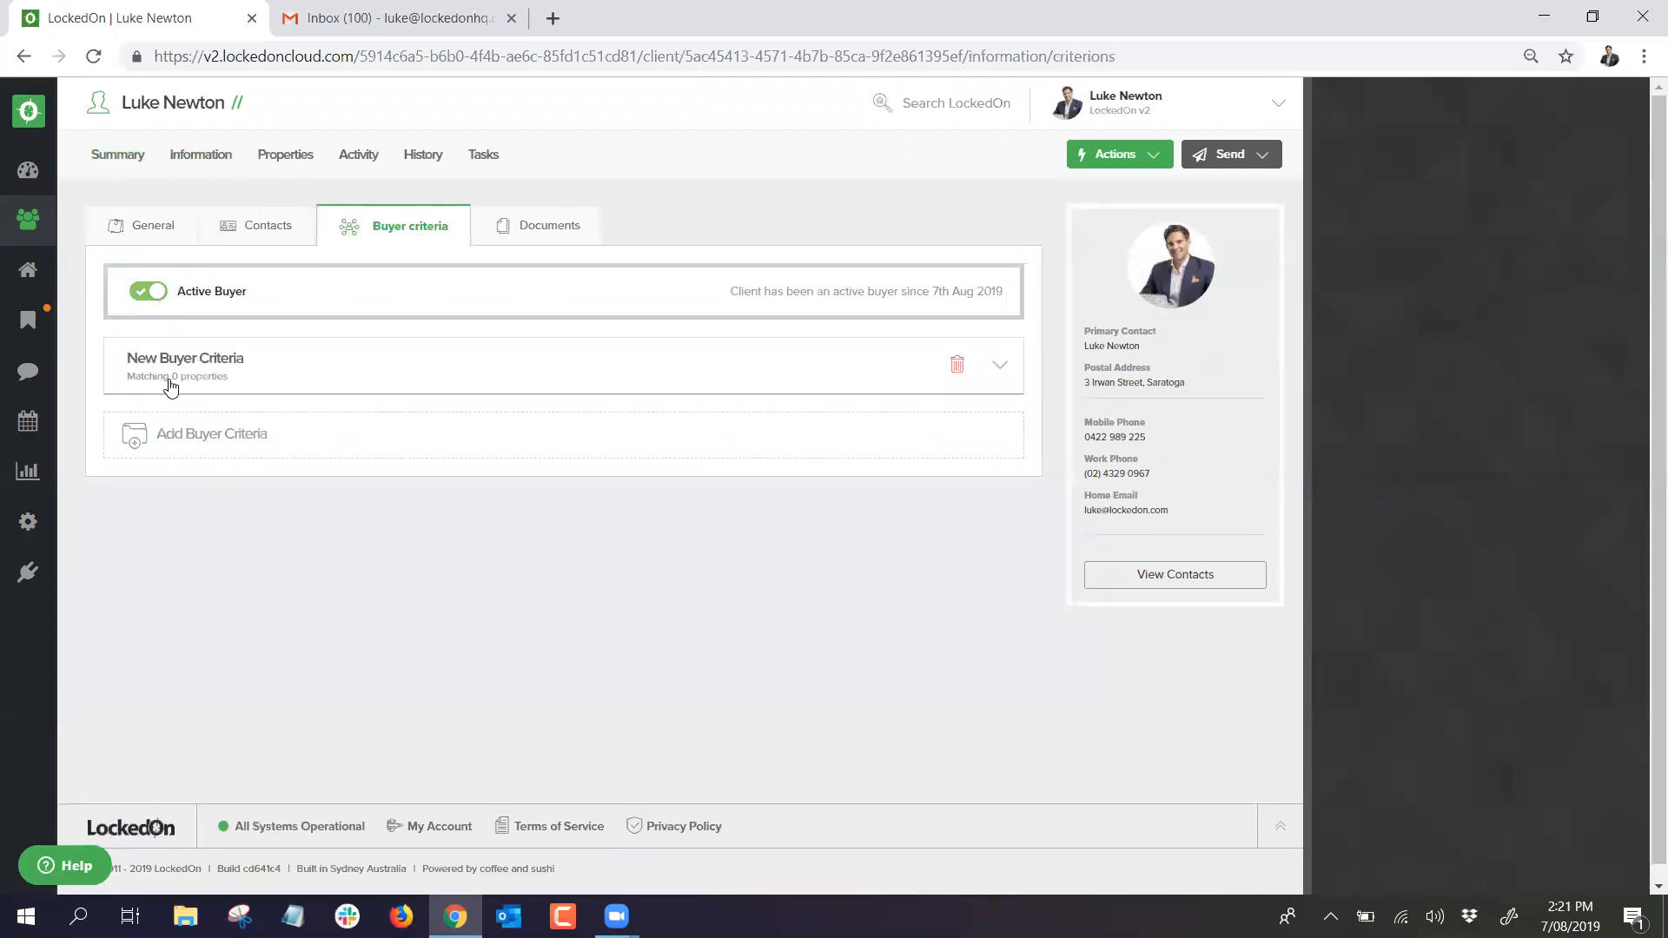
{"action": "left_click", "coordinate": [206, 372]}
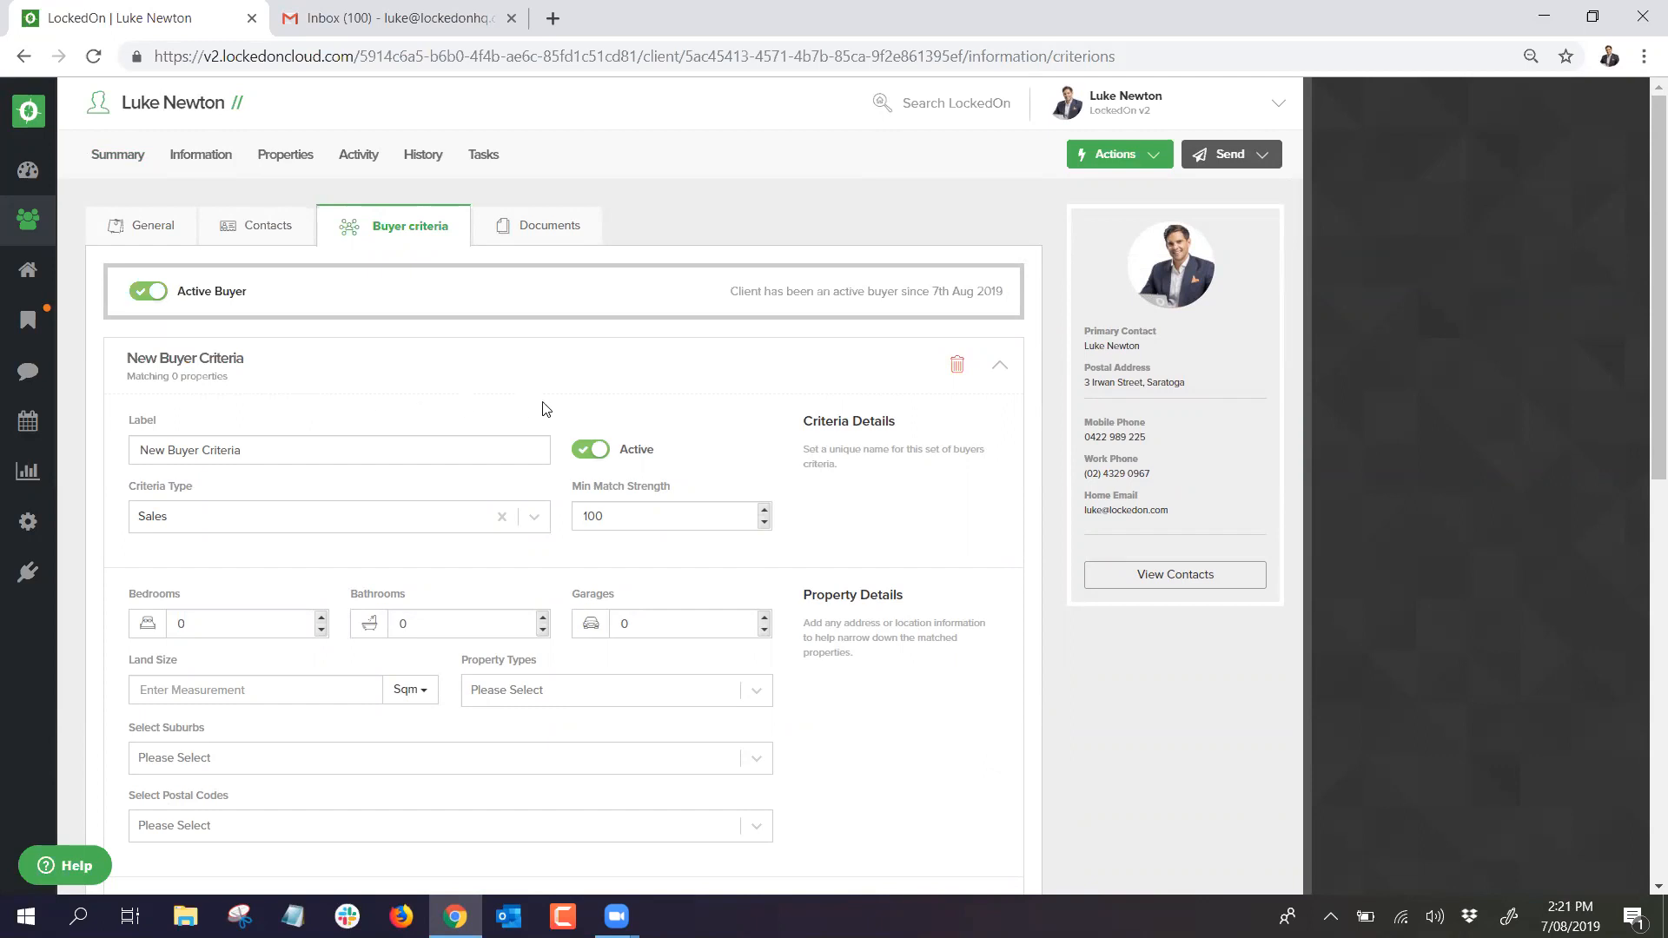
Step: Enter a 3000000 maximum price on New Buyer Criteria and save it
{"action": "scroll", "coordinate": [546, 408], "scroll_direction": "down", "scroll_amount": 3}
{"action": "scroll", "coordinate": [490, 417], "scroll_direction": "up", "scroll_amount": 3}
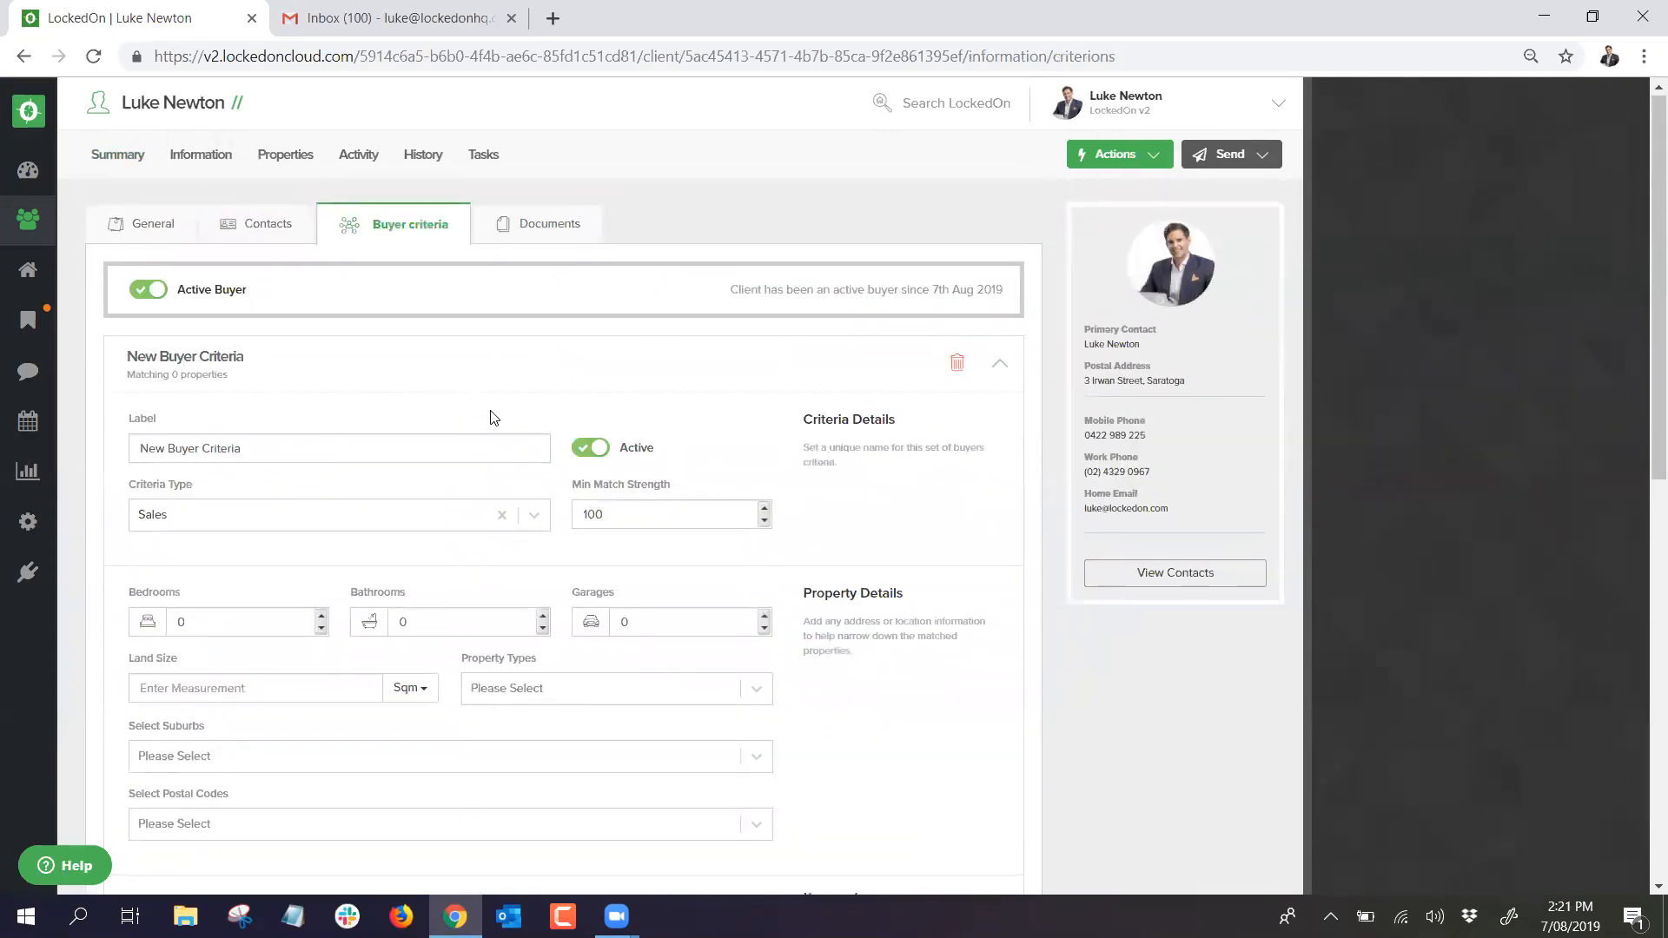
{"action": "scroll", "coordinate": [491, 418], "scroll_direction": "down", "scroll_amount": 7}
{"action": "left_click", "coordinate": [570, 452]}
{"action": "type", "text": "3000000"}
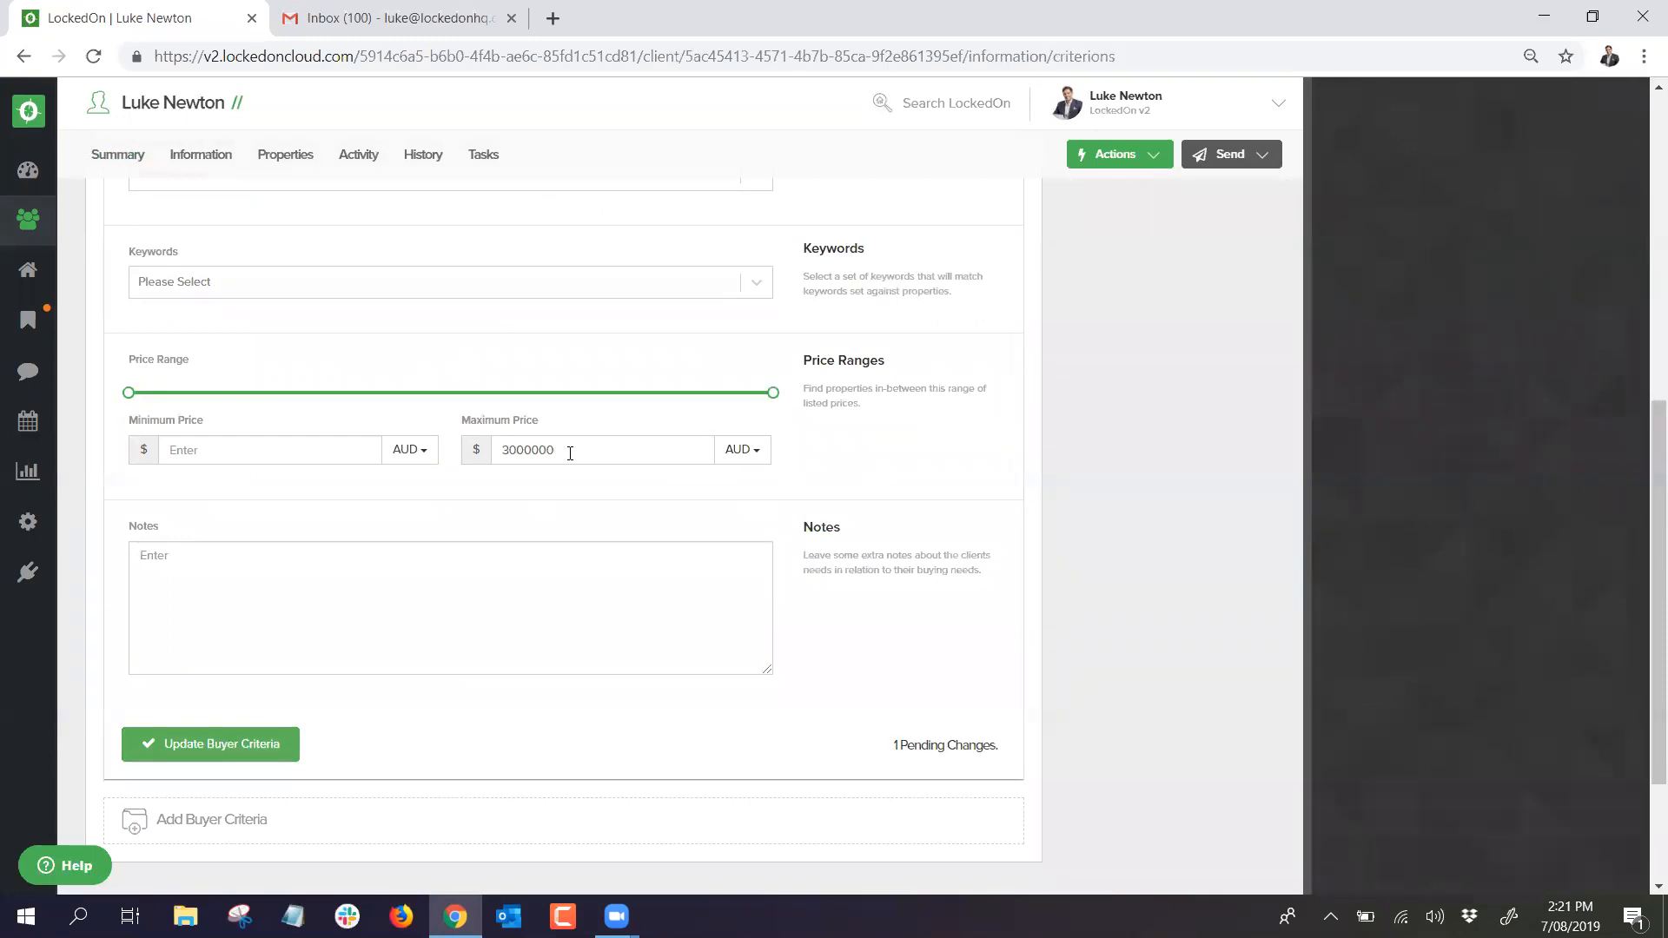
{"action": "left_click", "coordinate": [213, 745]}
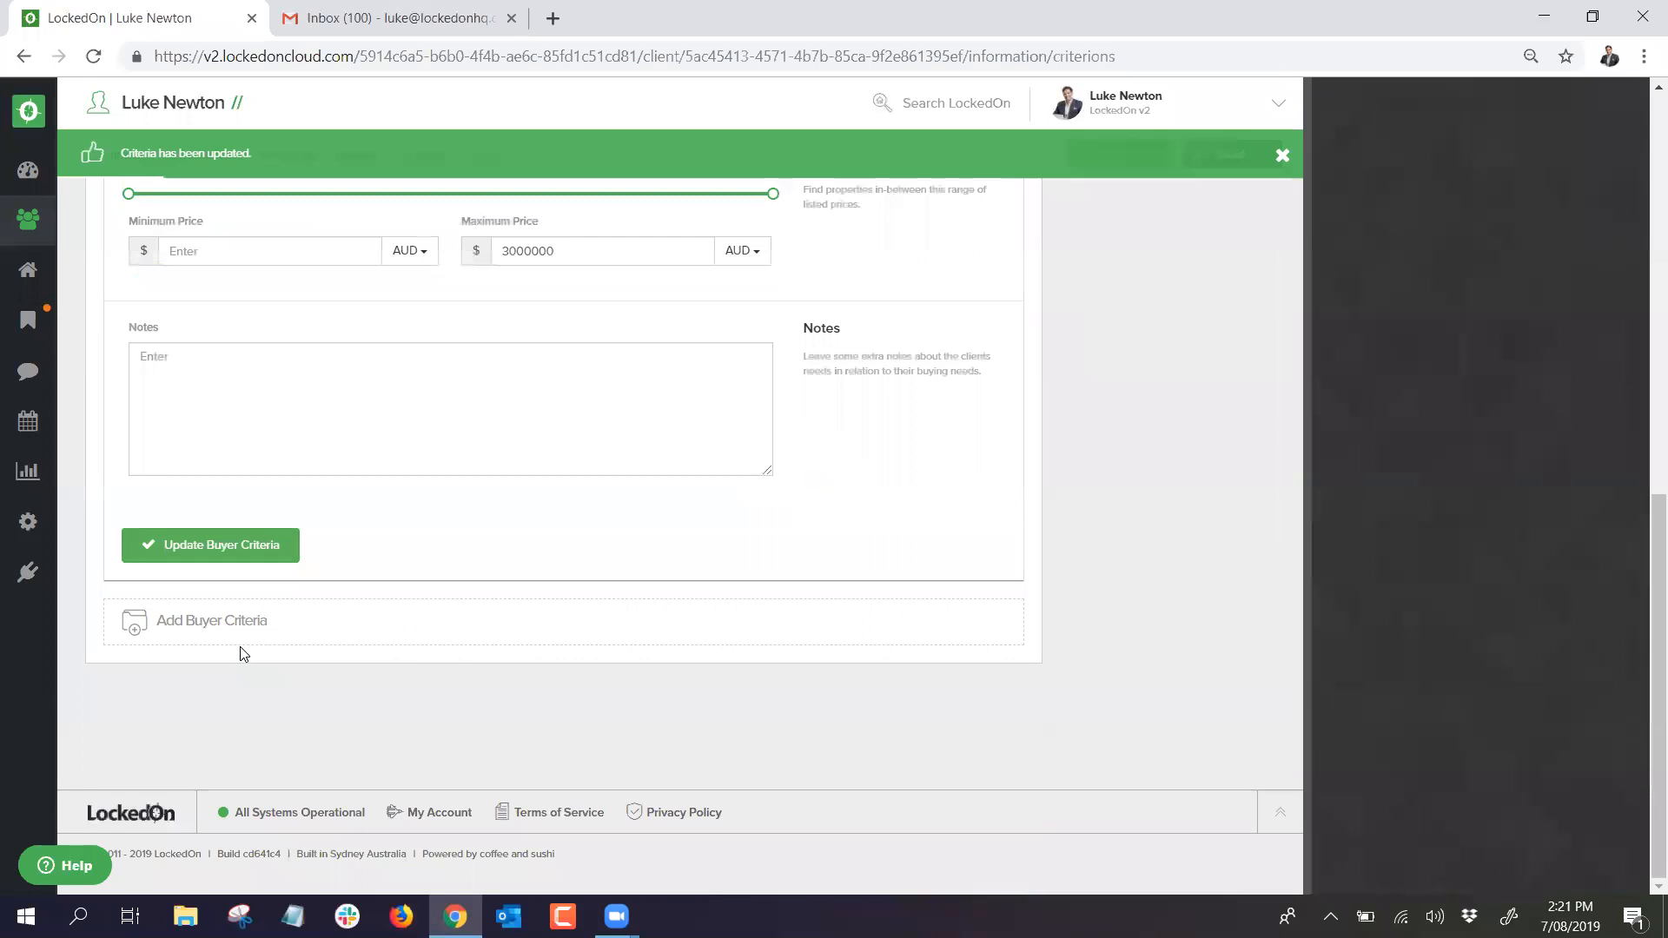
{"action": "scroll", "coordinate": [250, 647], "scroll_direction": "up", "scroll_amount": 5}
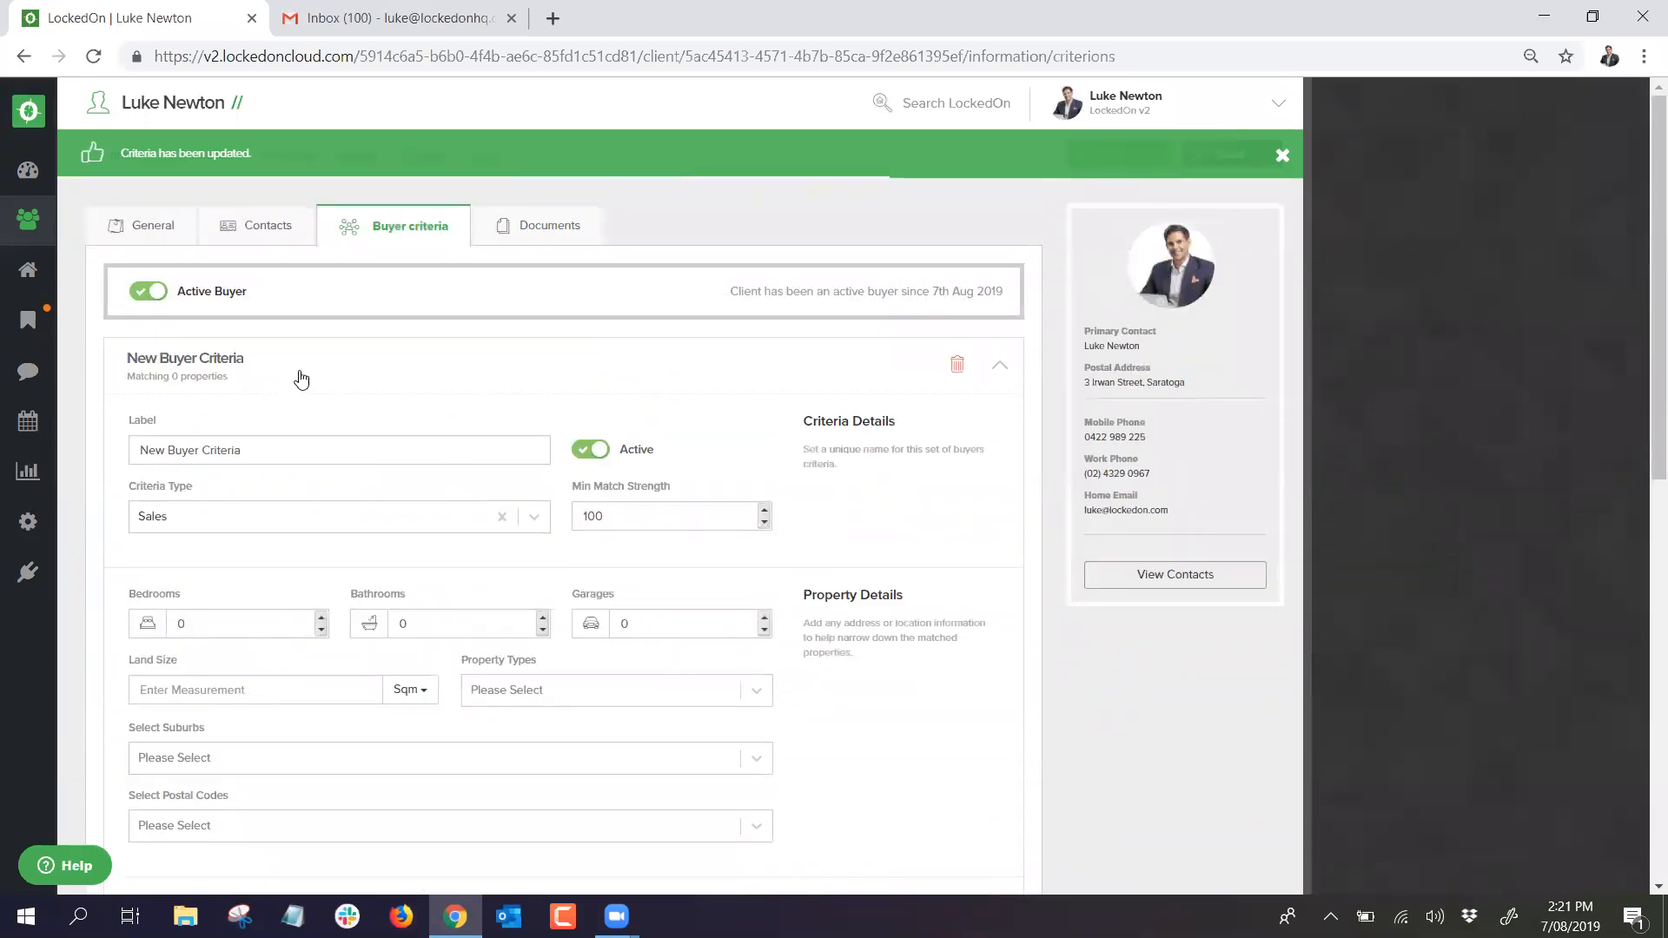
{"action": "left_click", "coordinate": [295, 368]}
{"action": "left_click", "coordinate": [278, 155]}
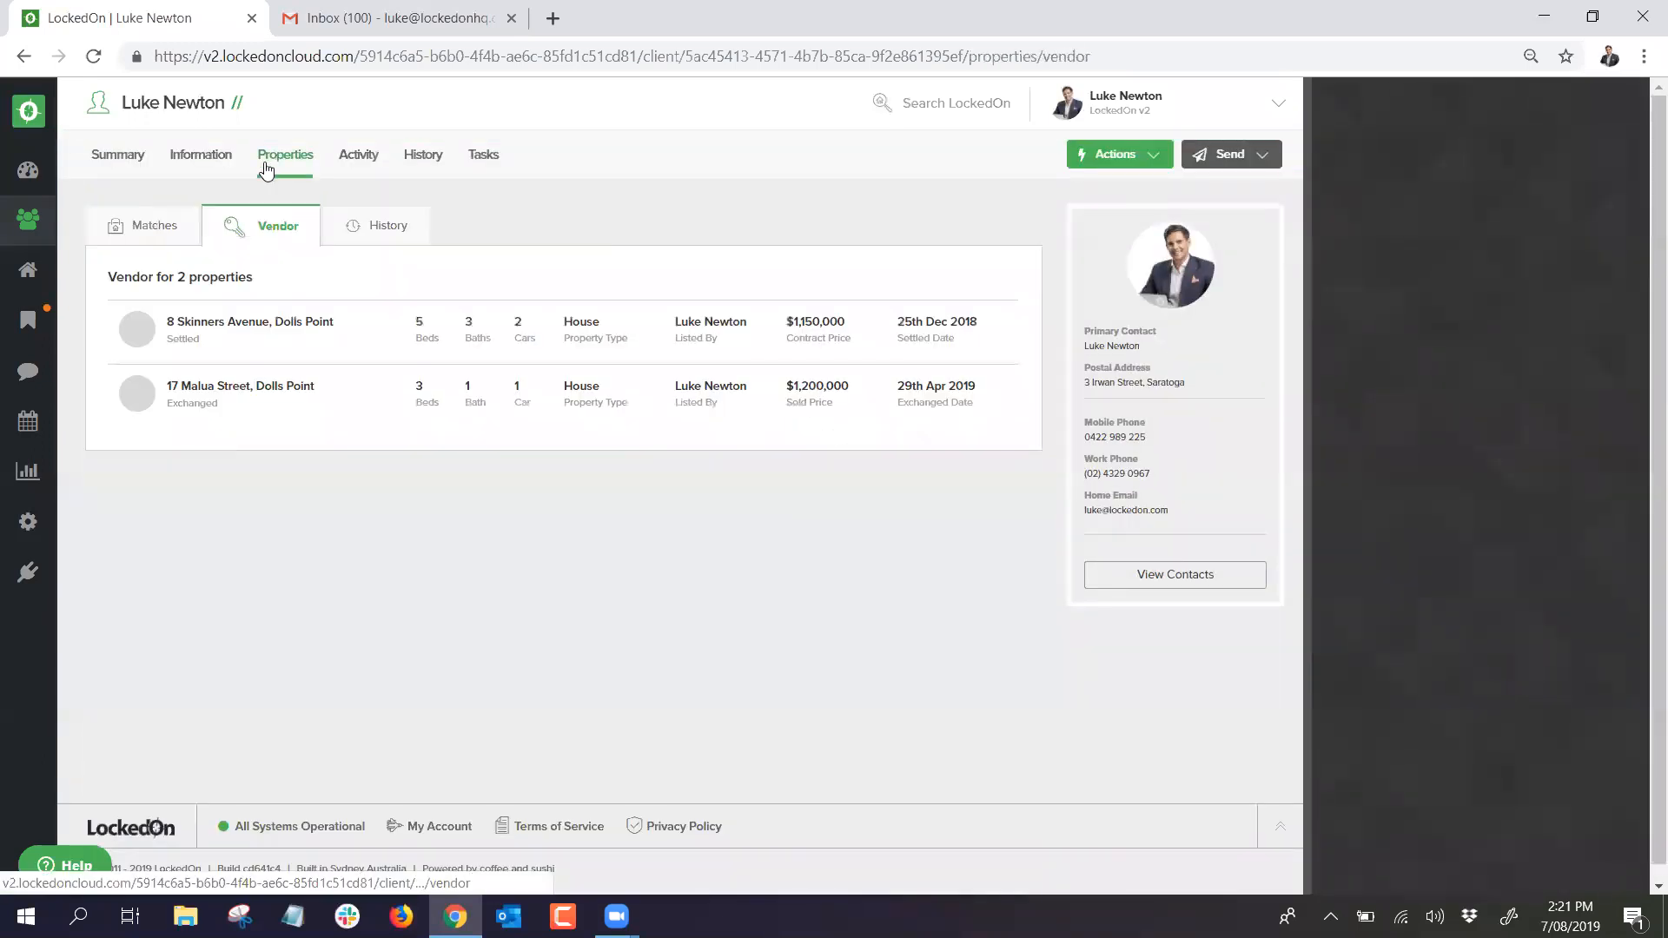
{"action": "left_click", "coordinate": [145, 228]}
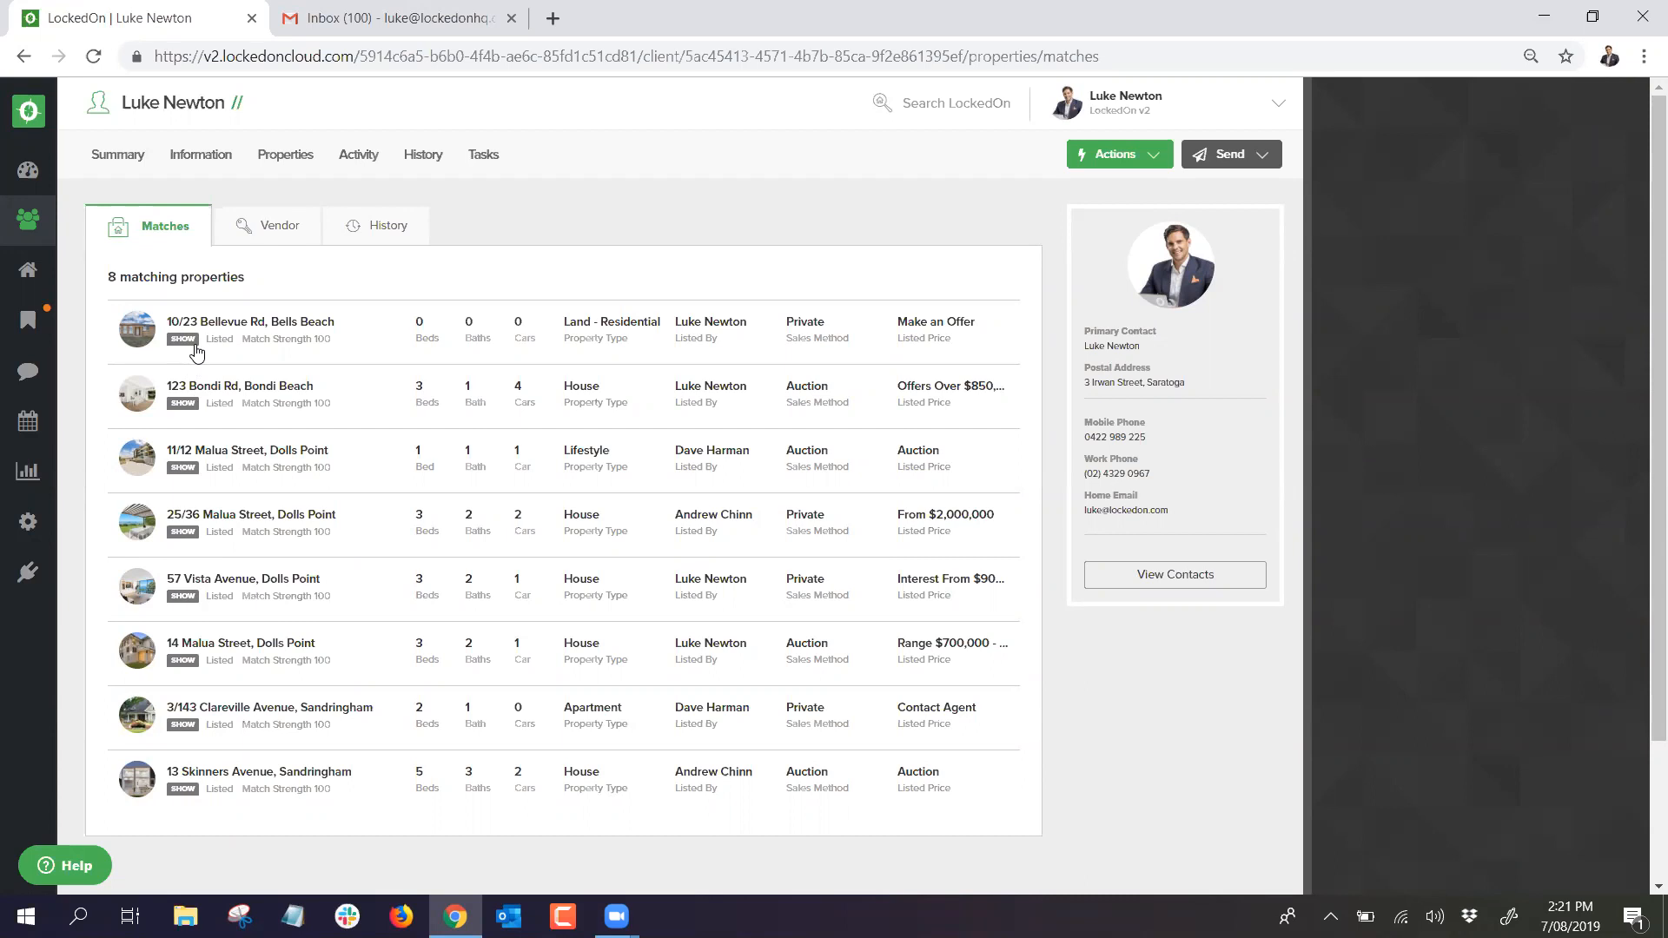
{"action": "left_click", "coordinate": [217, 162]}
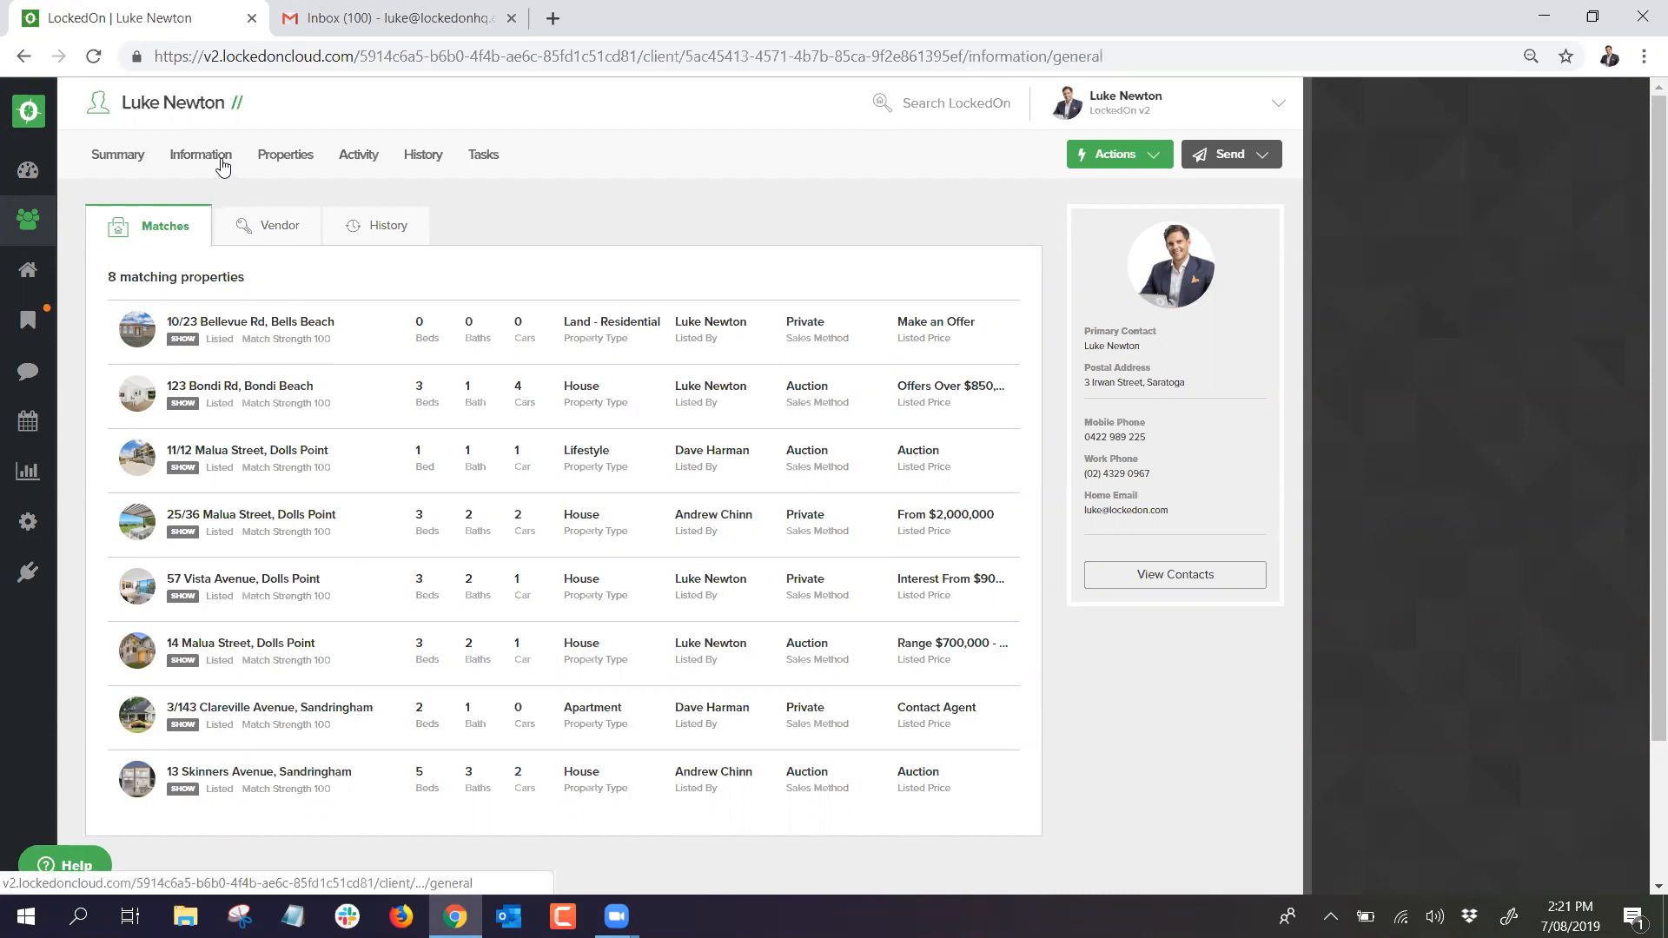
{"action": "left_click", "coordinate": [377, 233]}
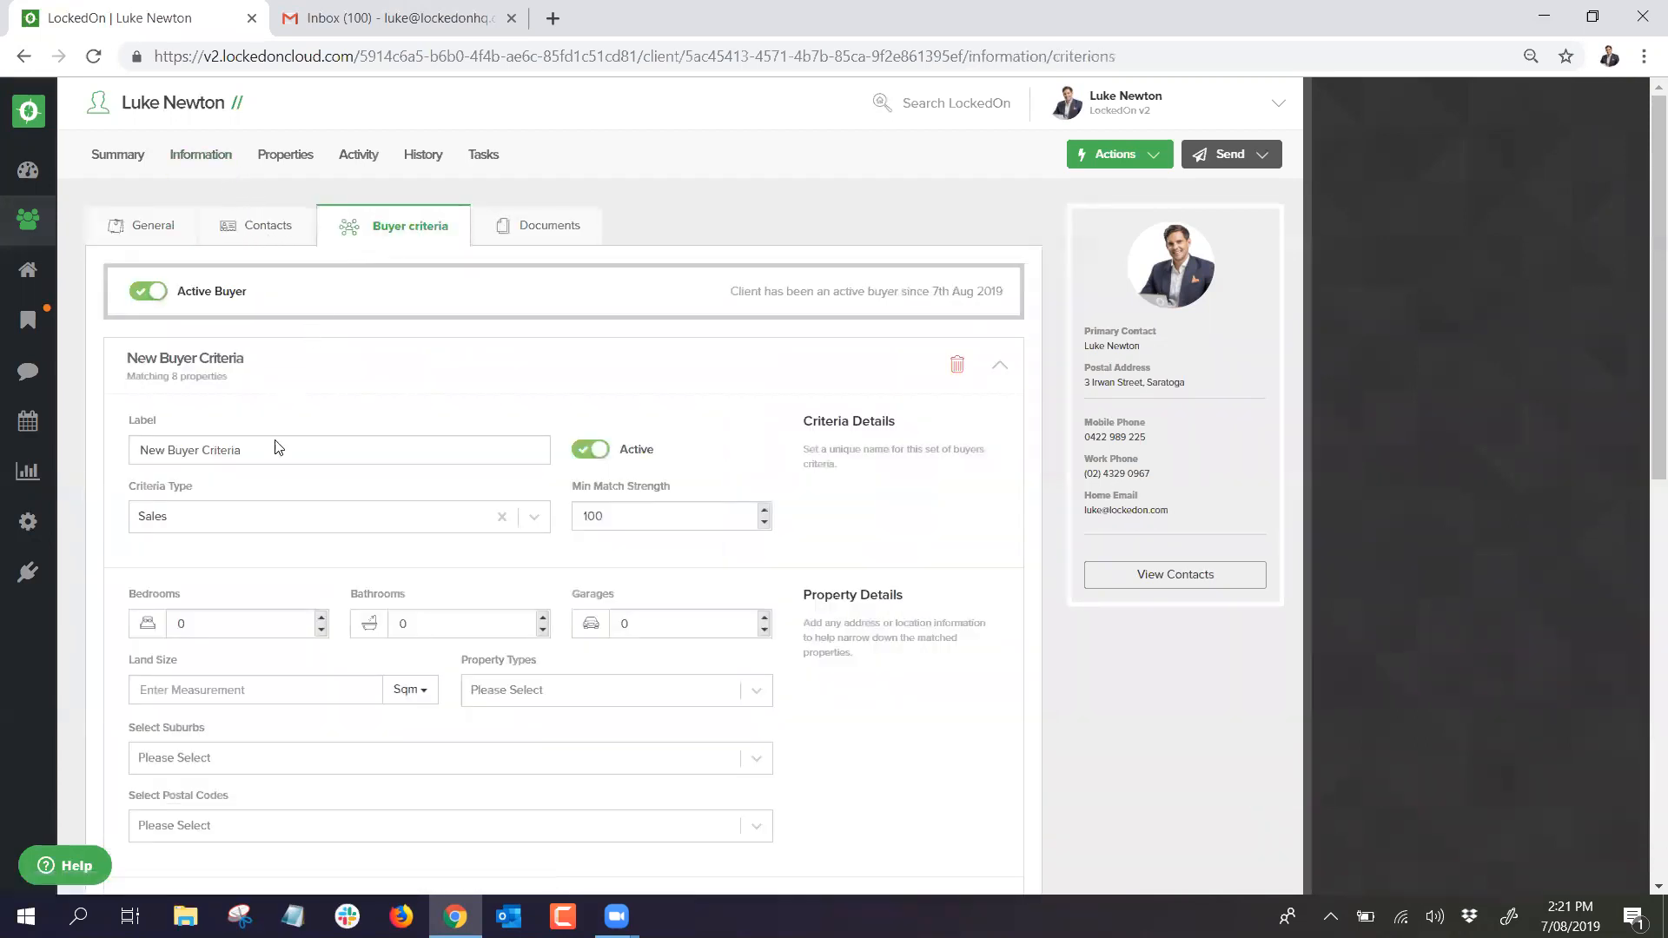
Step: Set the criteria to 3 bedrooms, 2 bathrooms and 2 garages
{"action": "scroll", "coordinate": [261, 452], "scroll_direction": "down", "scroll_amount": 2}
{"action": "scroll", "coordinate": [292, 506], "scroll_direction": "down", "scroll_amount": 1}
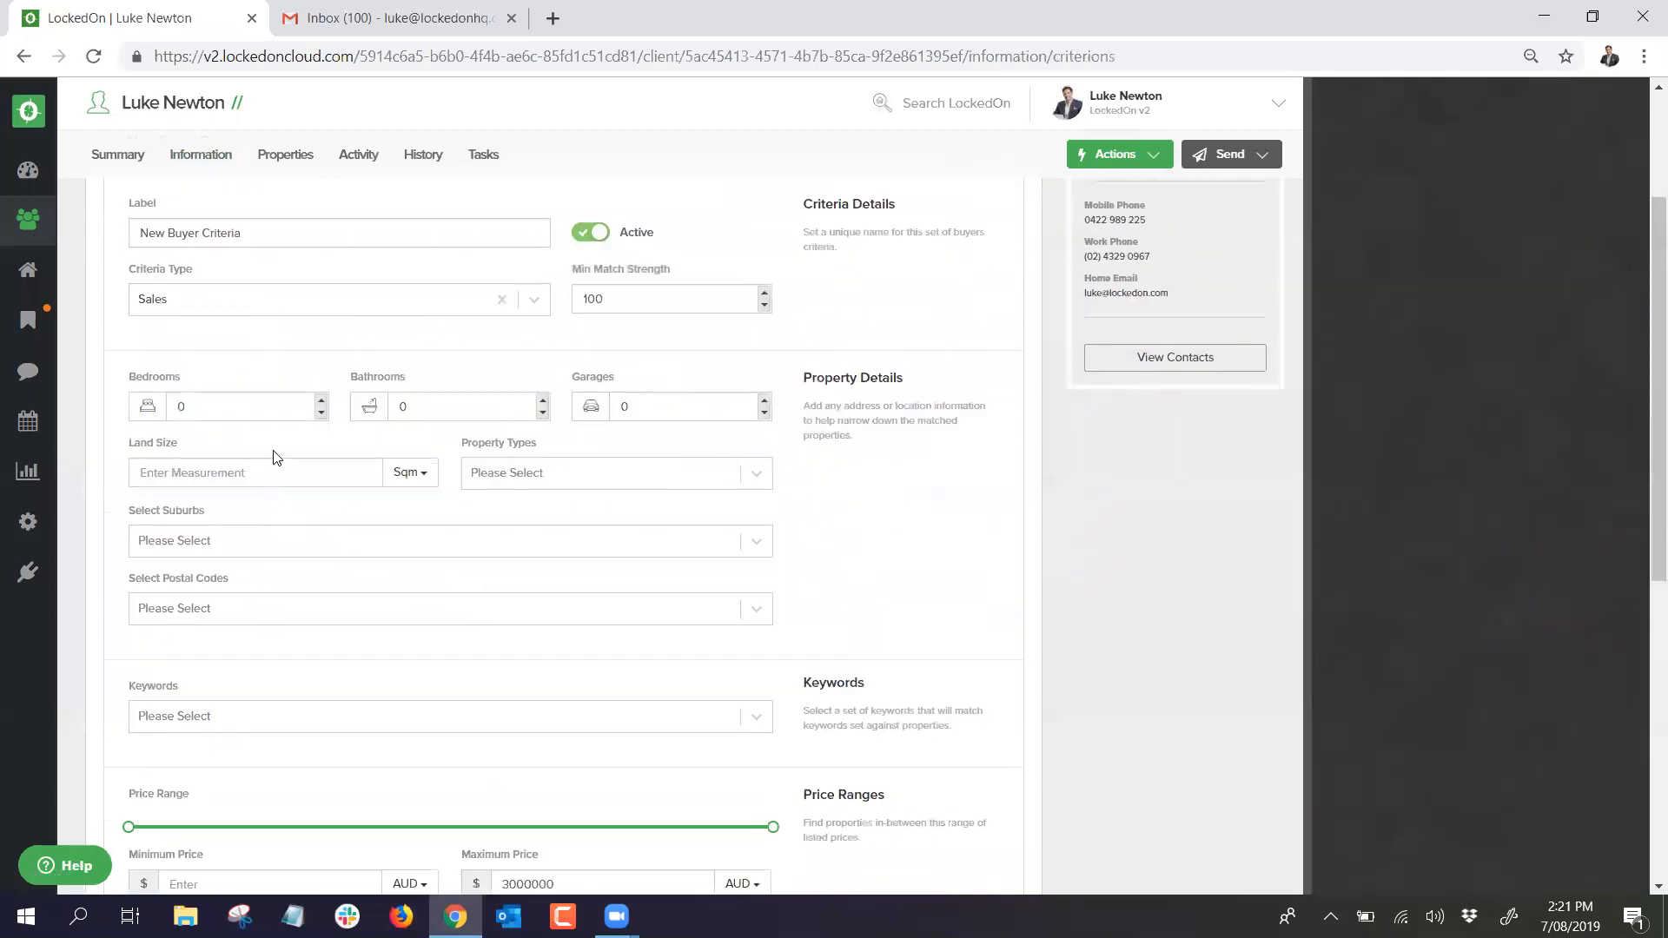
{"action": "left_click", "coordinate": [322, 403]}
{"action": "left_click", "coordinate": [322, 402]}
{"action": "double_click", "coordinate": [542, 401]}
Step: Add House, Townhouse, Apartment and Unit as the property types
{"action": "left_click", "coordinate": [639, 472]}
{"action": "type", "text": "house"}
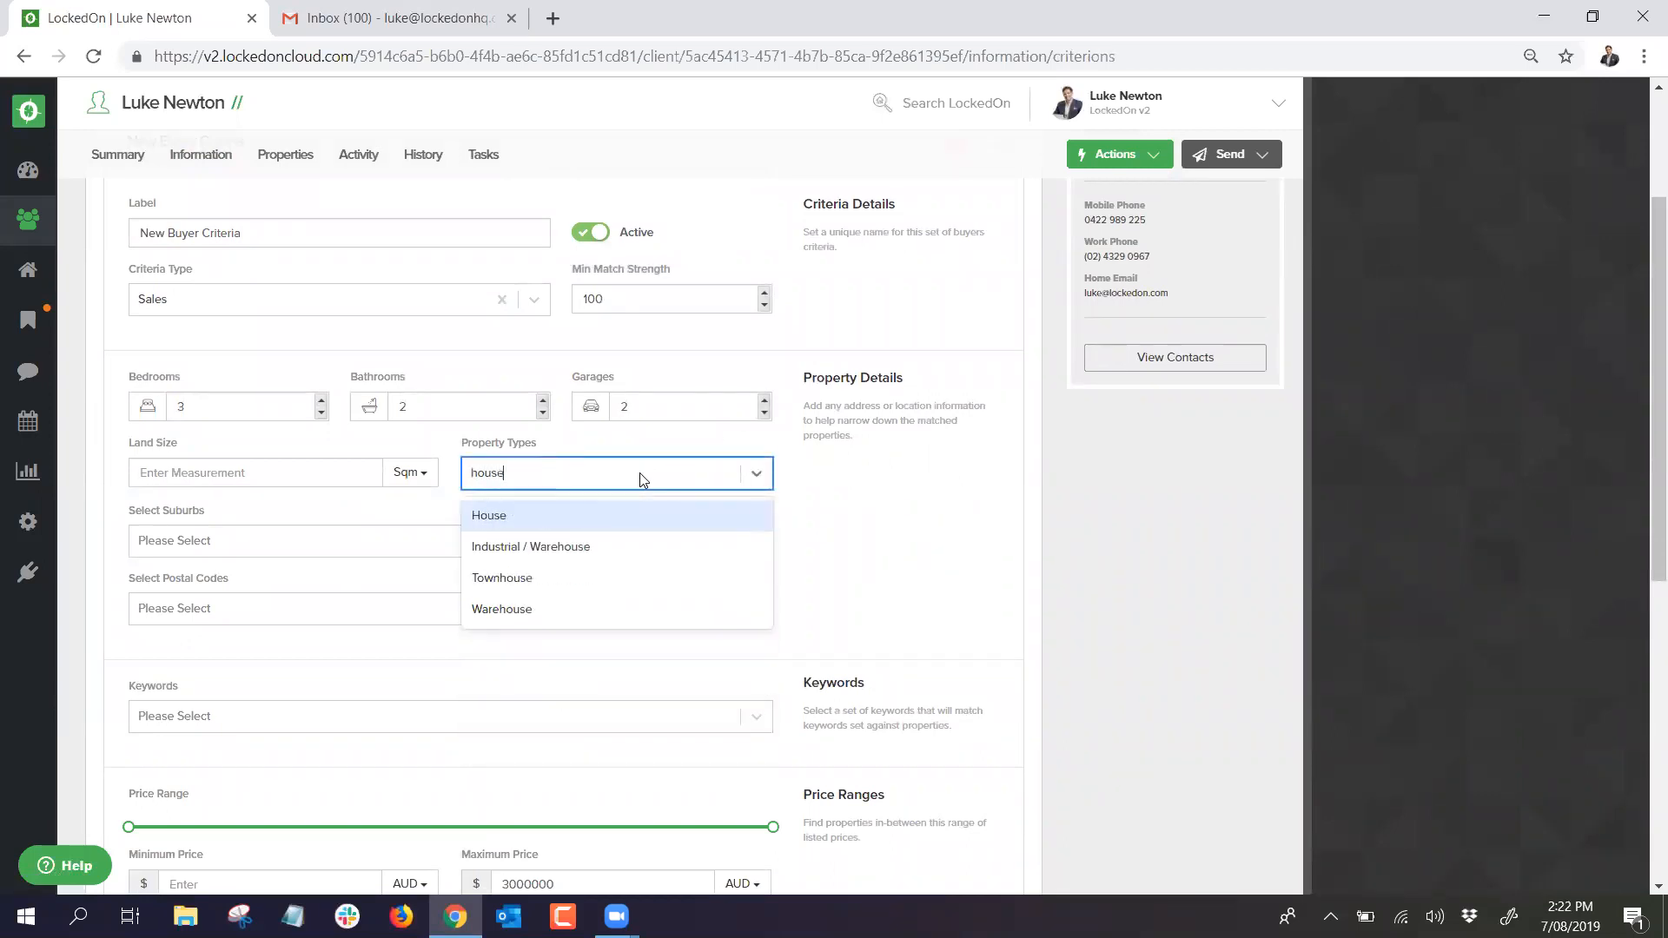
{"action": "left_click", "coordinate": [568, 516]}
{"action": "type", "text": "town"}
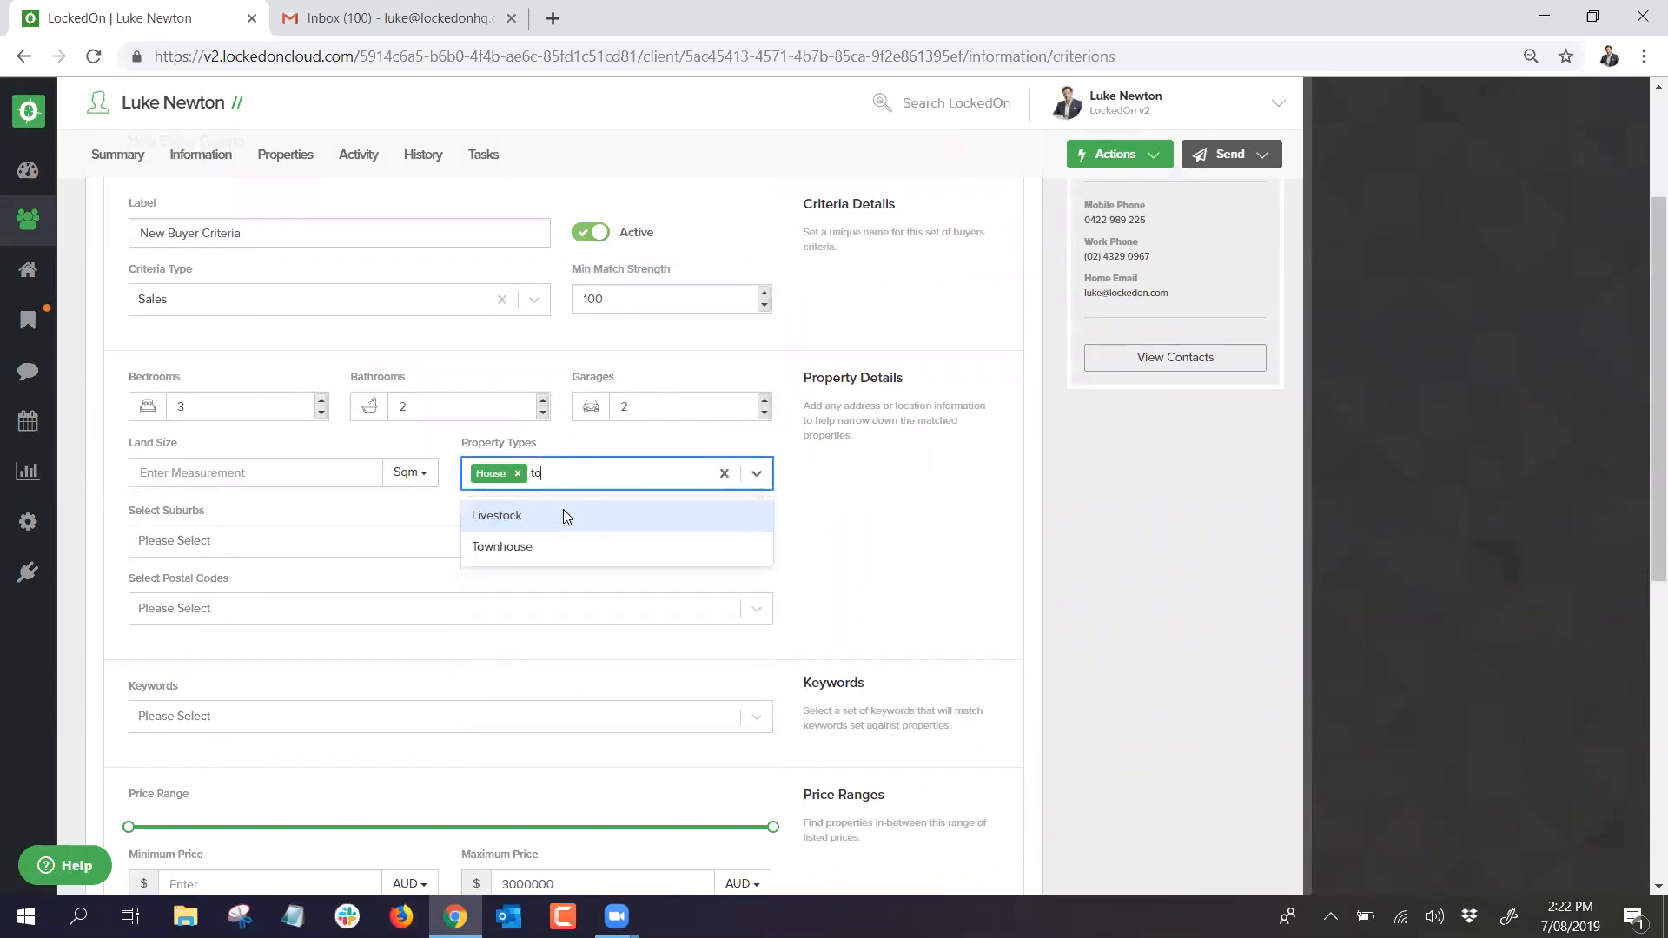
{"action": "left_click", "coordinate": [567, 516]}
{"action": "type", "text": "apa"}
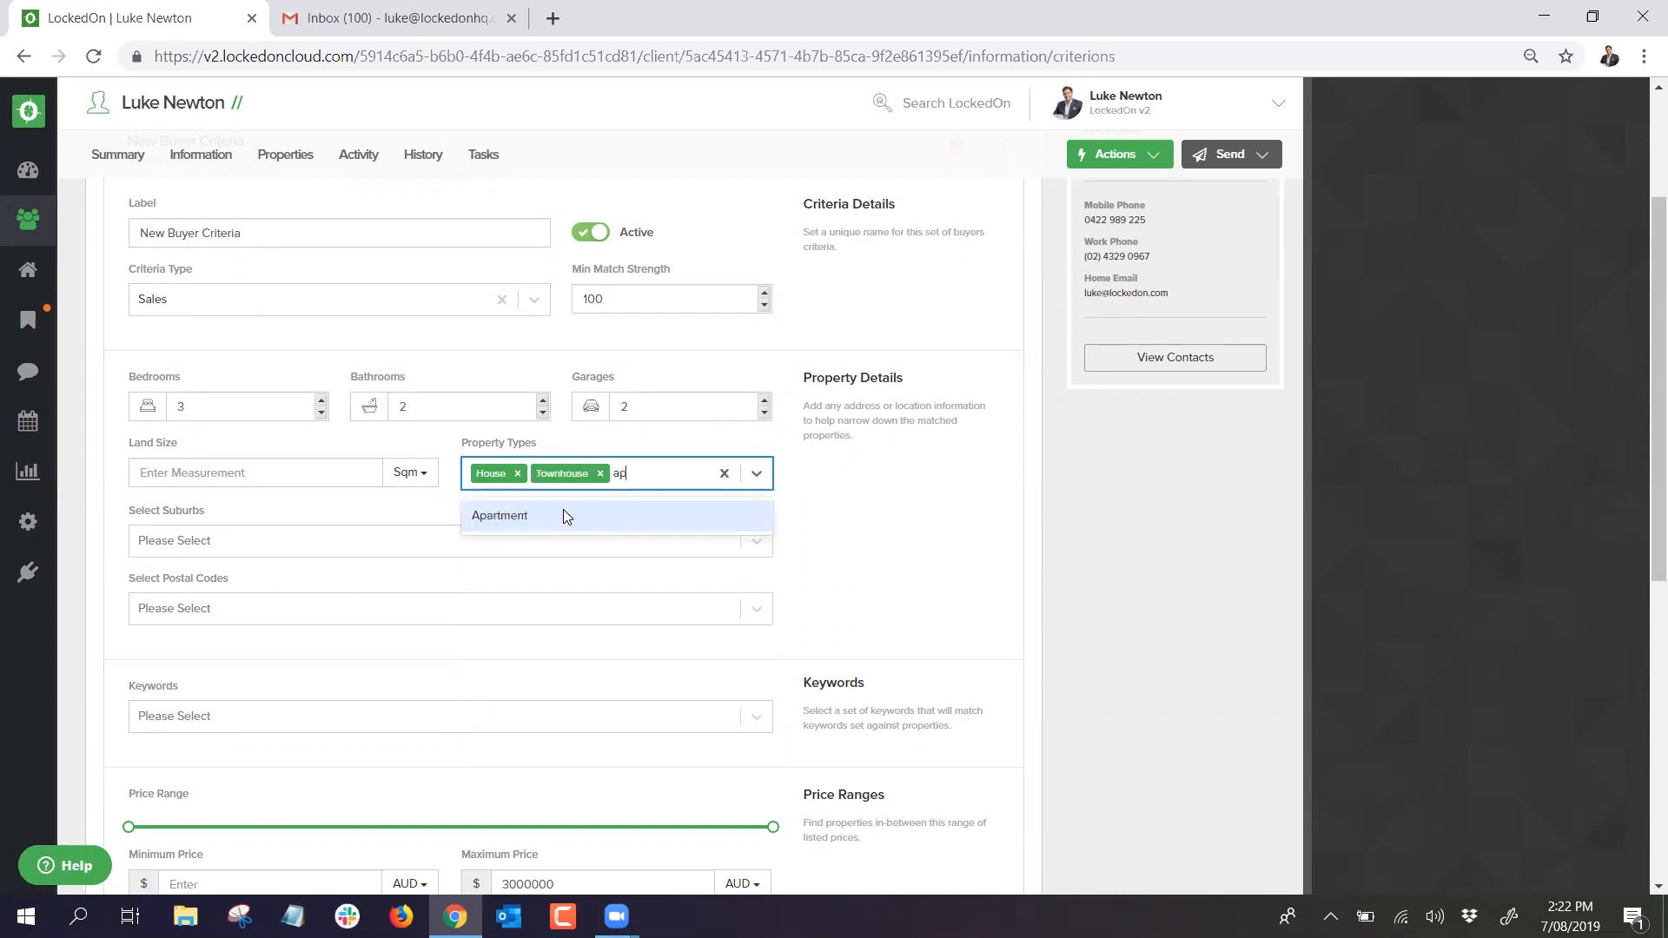
{"action": "left_click", "coordinate": [566, 517]}
{"action": "type", "text": "unit"}
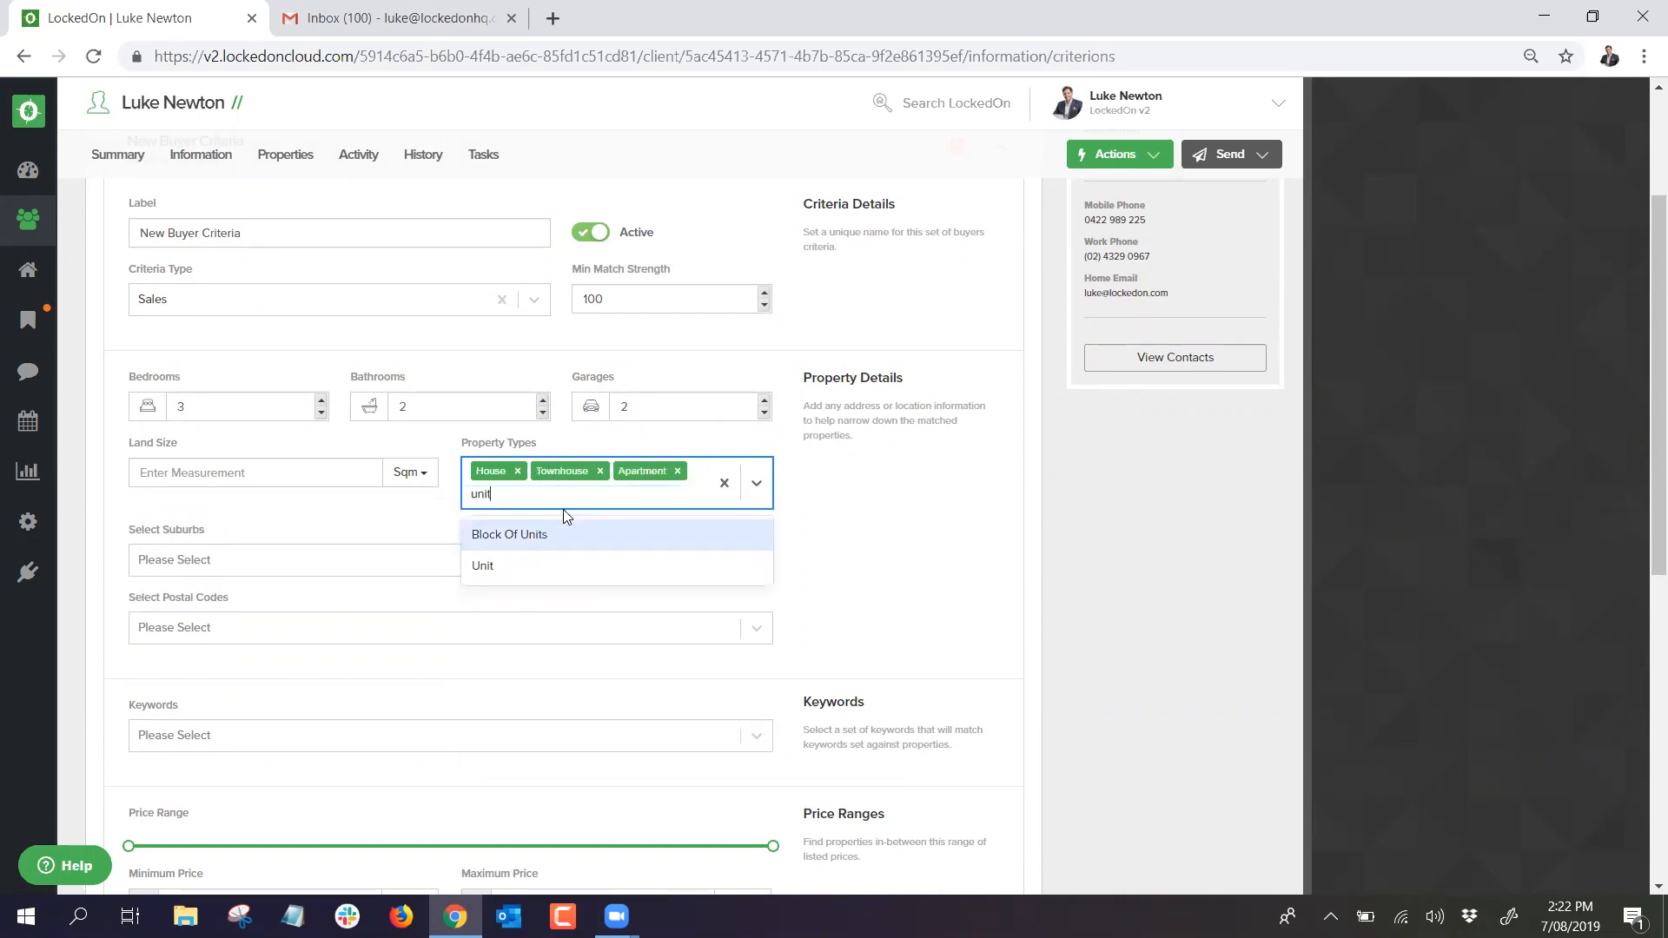
{"action": "left_click", "coordinate": [539, 566]}
Step: Add Dolls Point, Sandringham and Sans Souci as the suburbs
{"action": "left_click", "coordinate": [274, 561]}
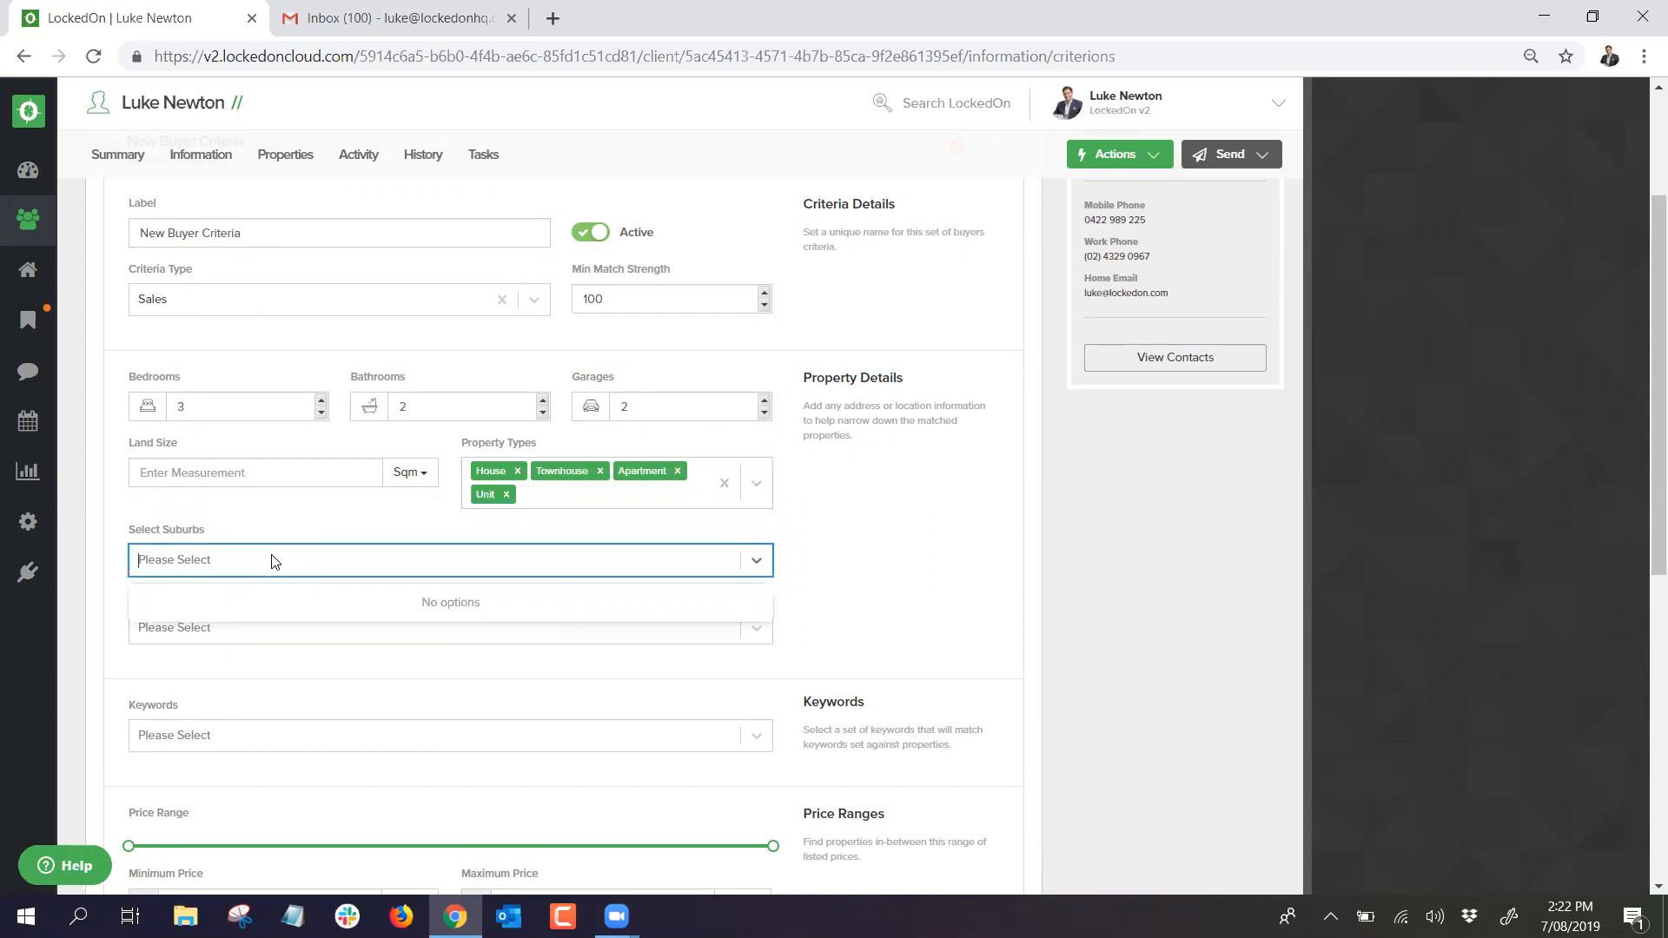
{"action": "type", "text": "dolls"}
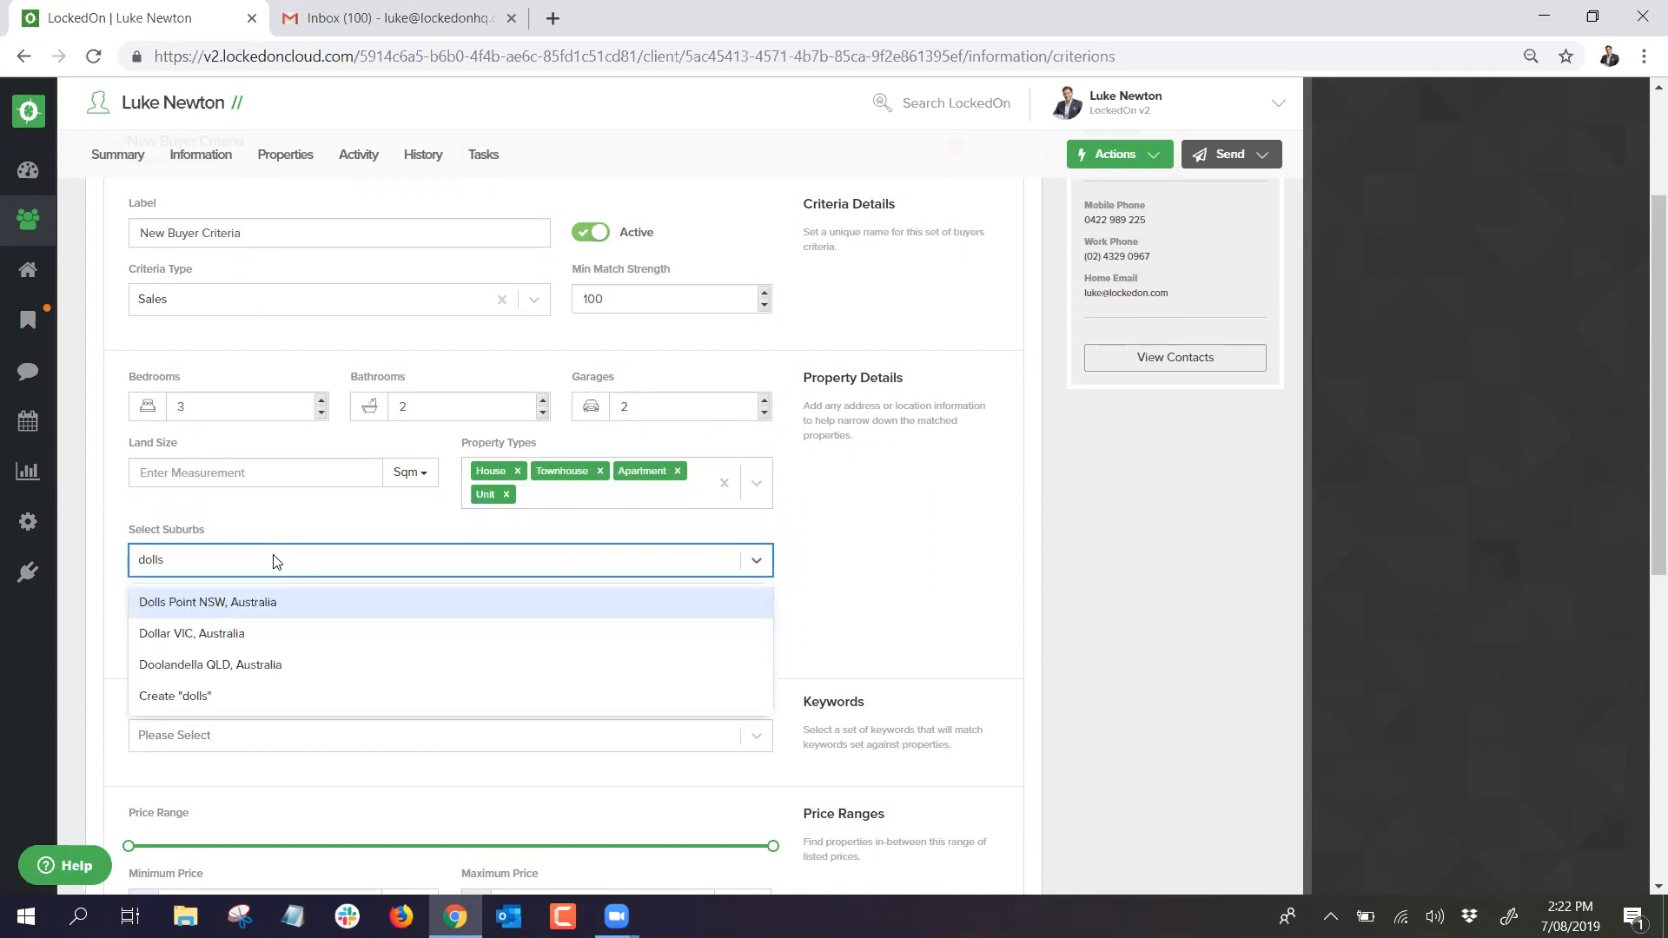
{"action": "left_click", "coordinate": [192, 609]}
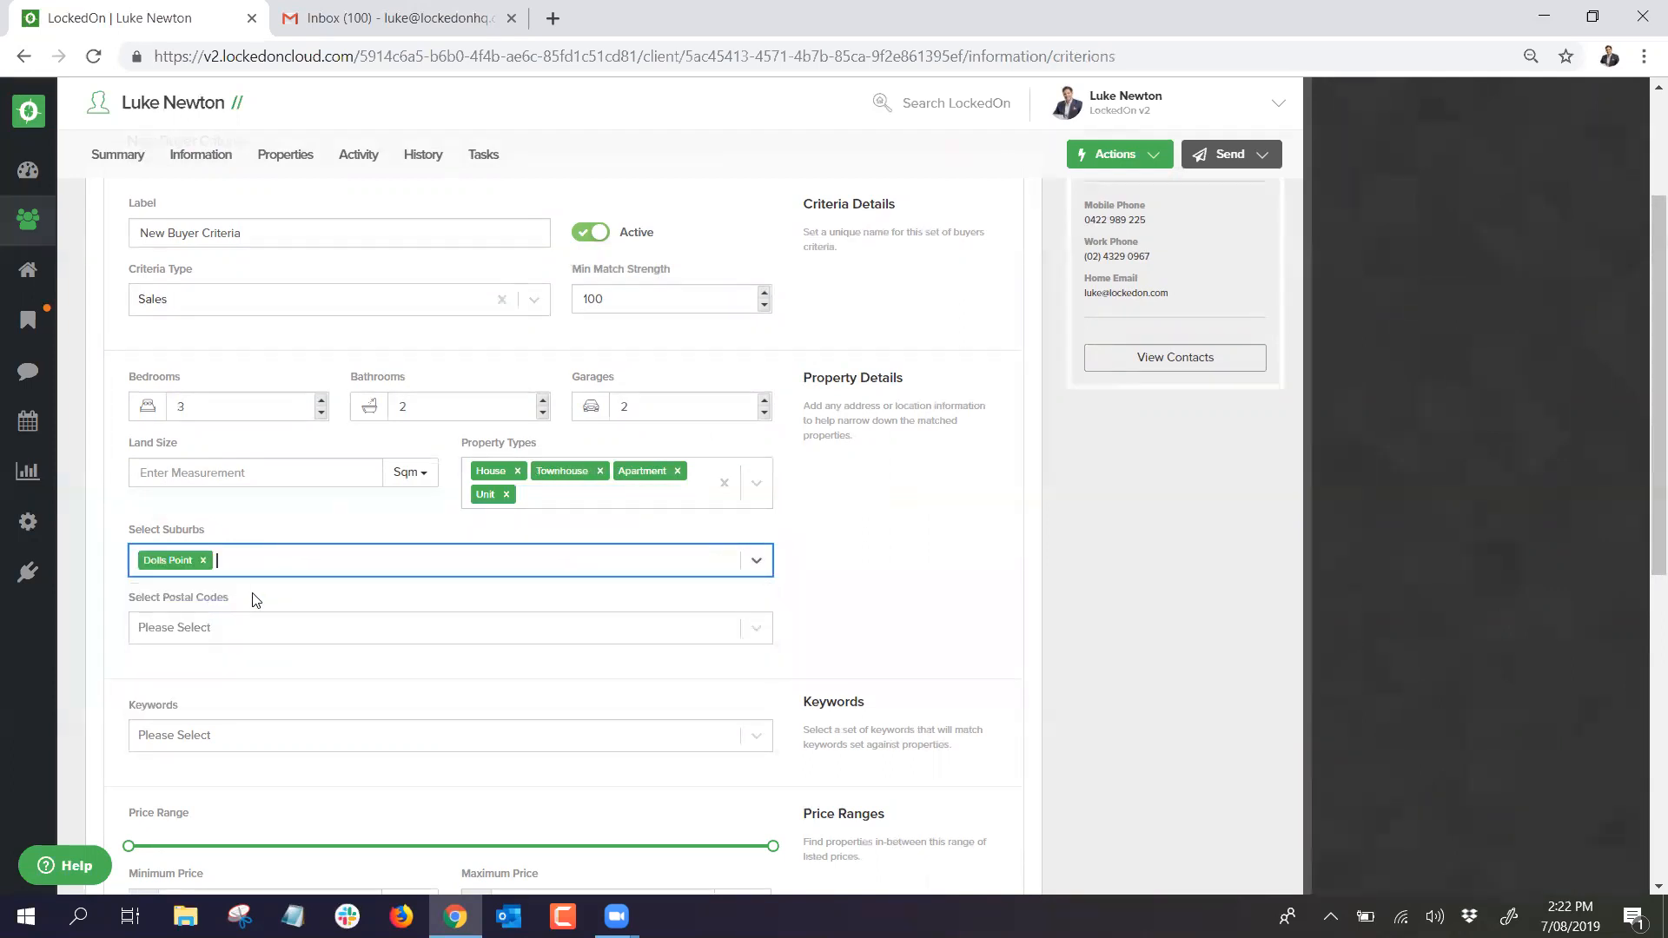
{"action": "type", "text": "san"}
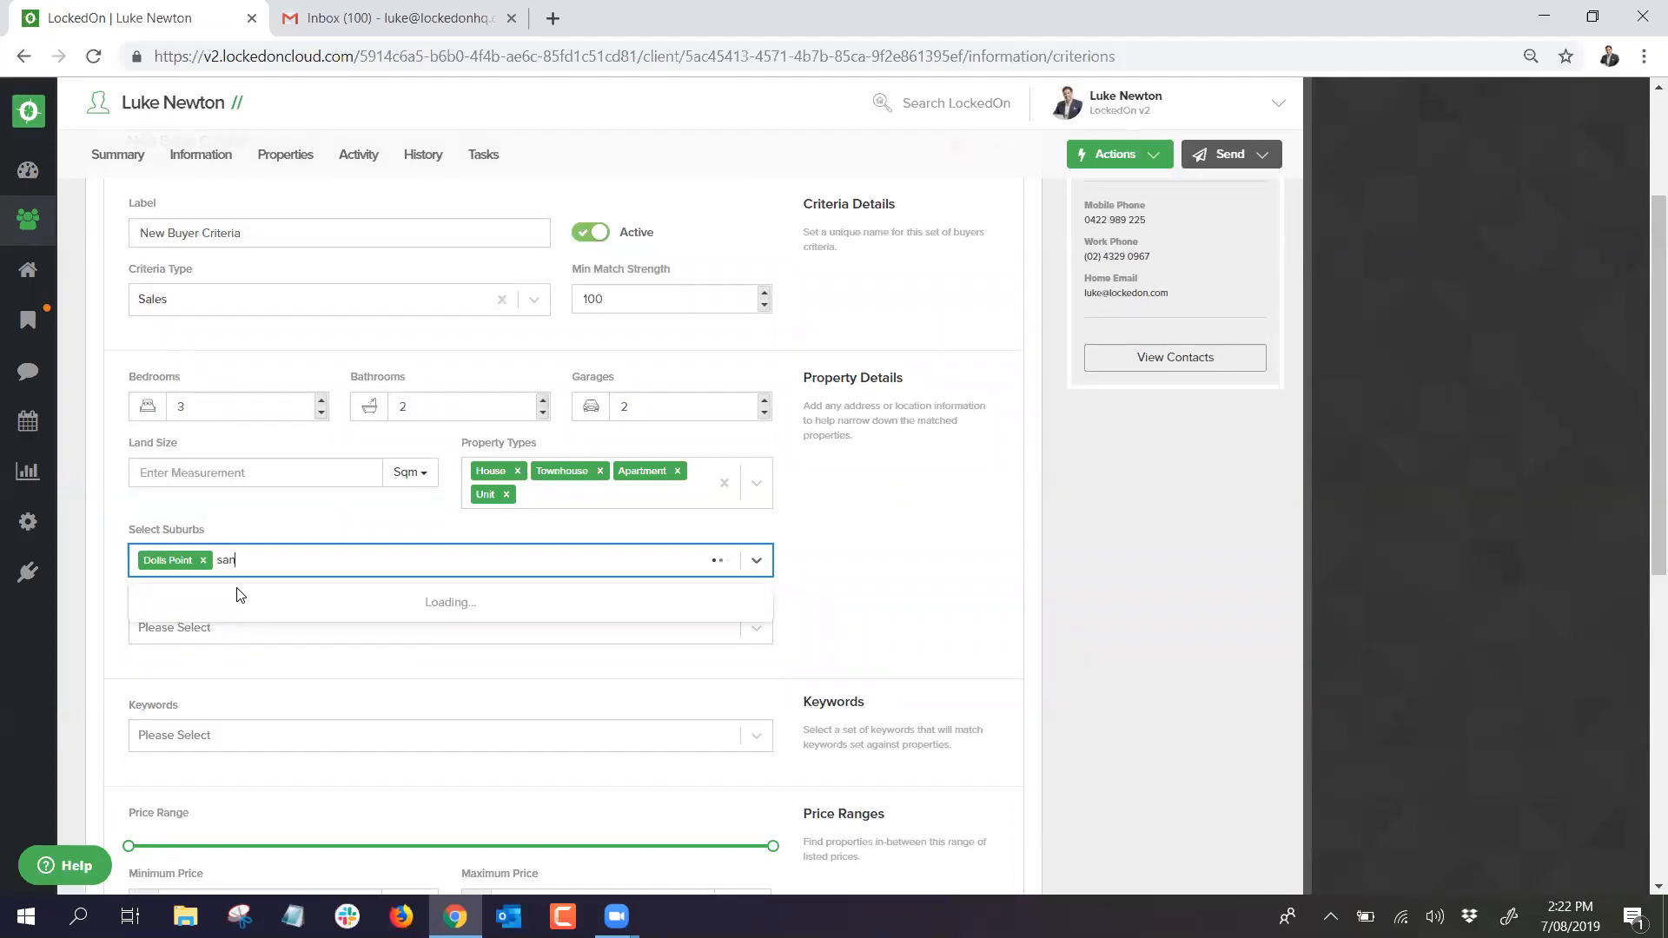
{"action": "type", "text": "dr"}
{"action": "left_click", "coordinate": [260, 634]}
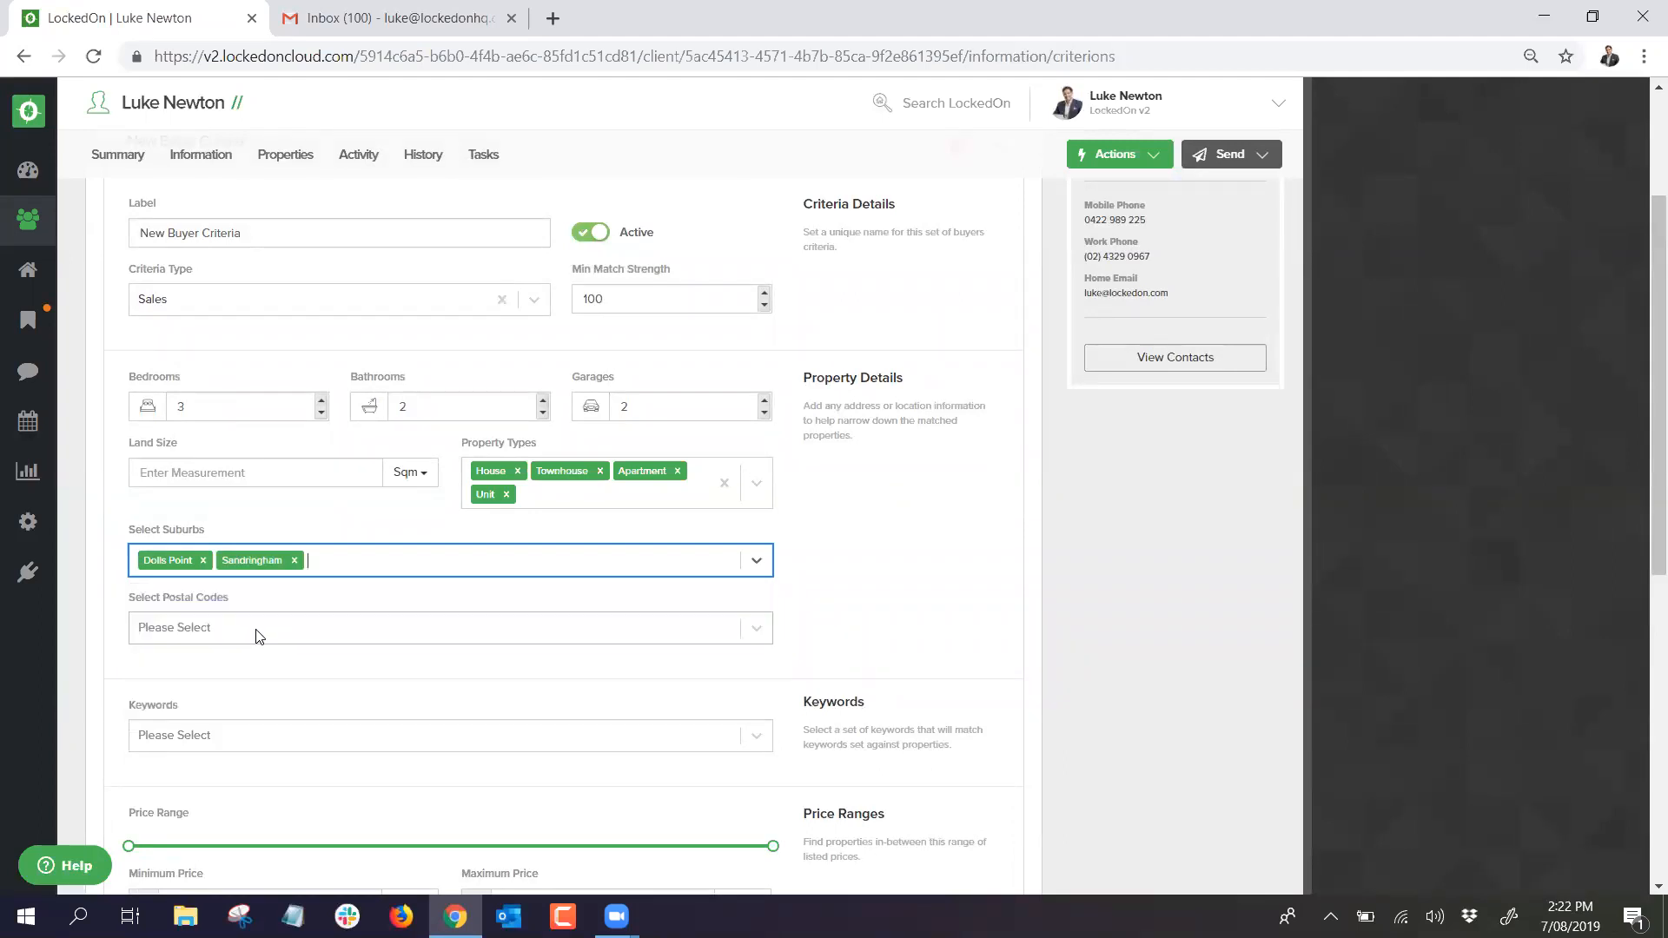
{"action": "type", "text": "sans s"}
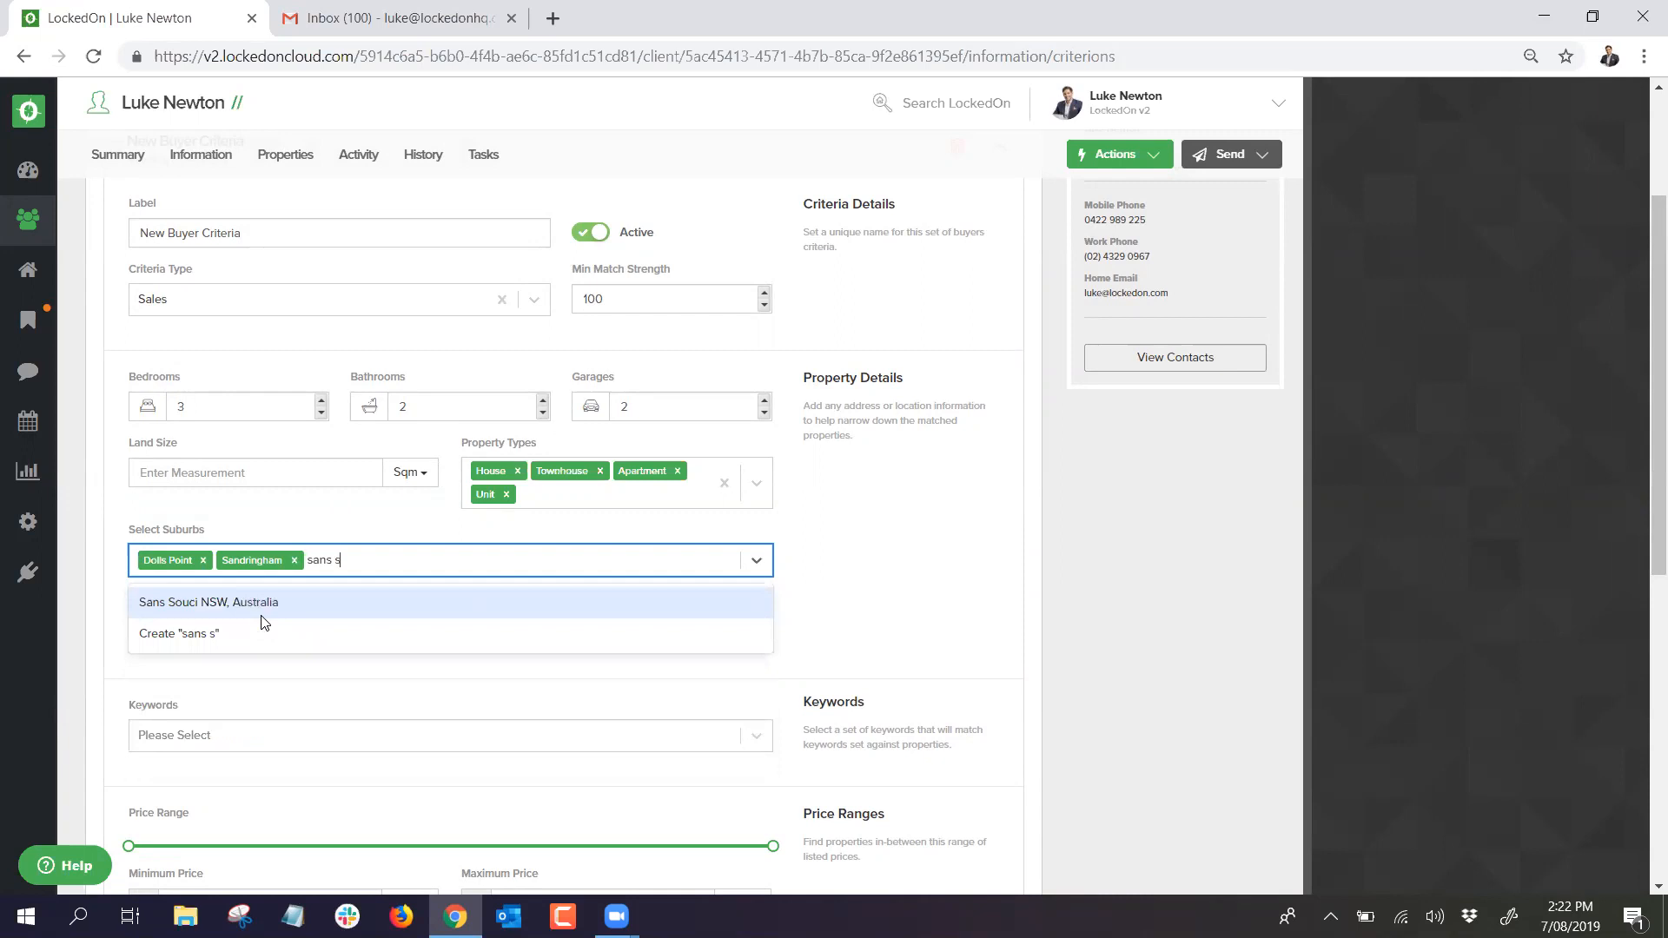
{"action": "left_click", "coordinate": [244, 608]}
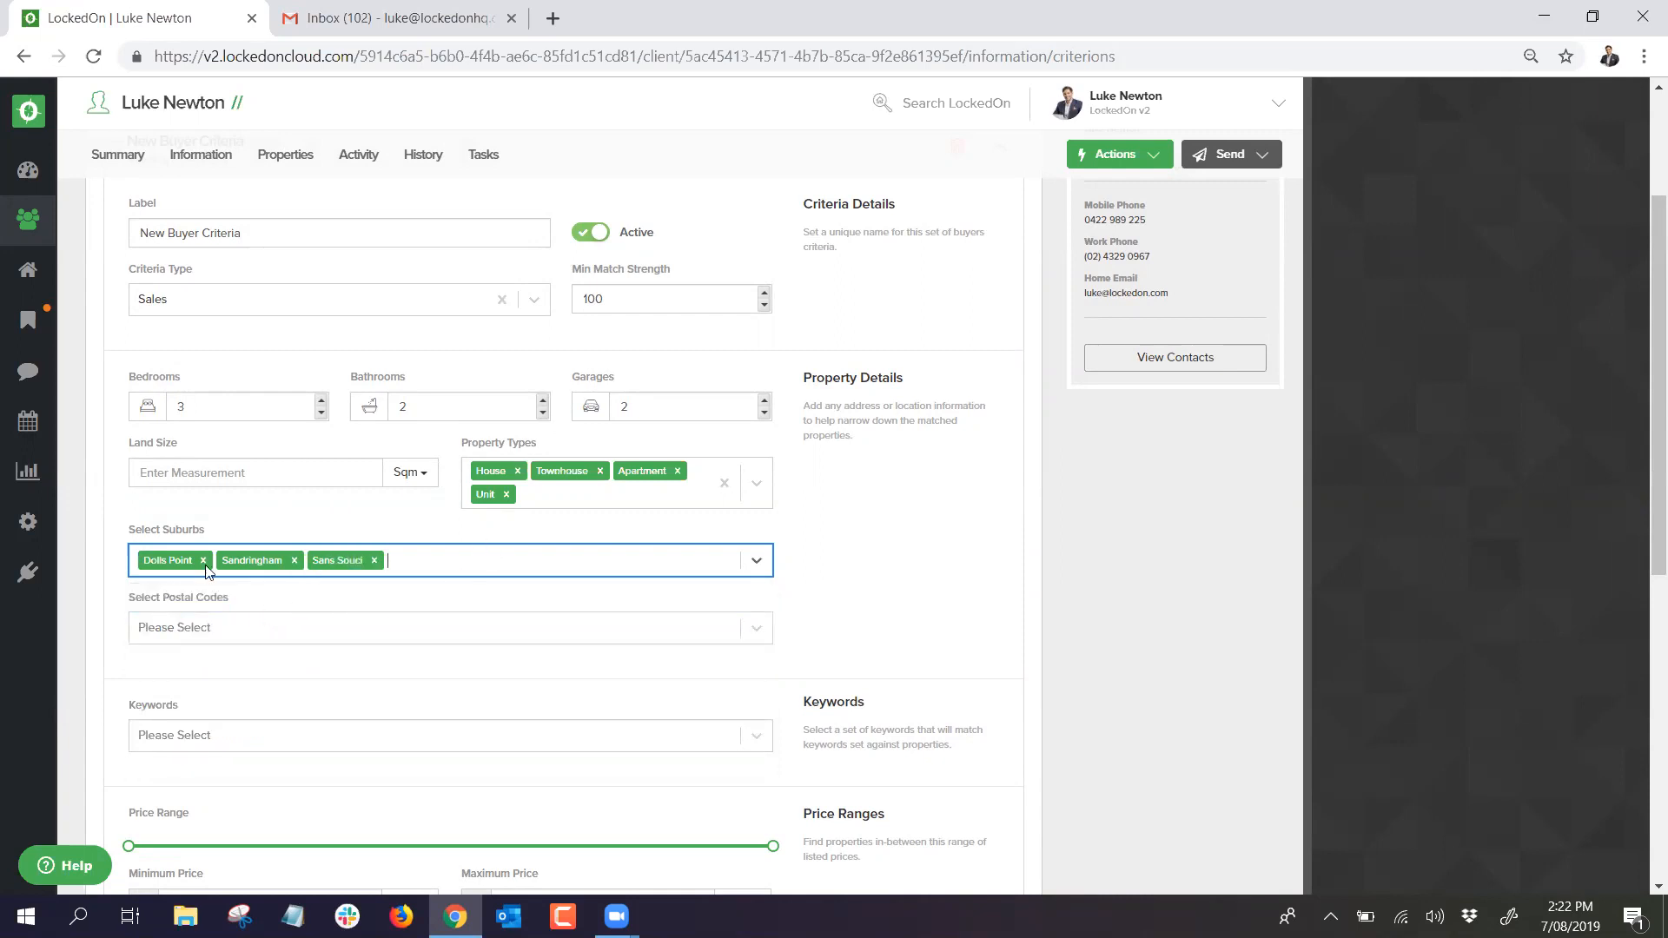
Step: Save the criteria and view the client's matching properties
{"action": "scroll", "coordinate": [359, 569], "scroll_direction": "down", "scroll_amount": 1}
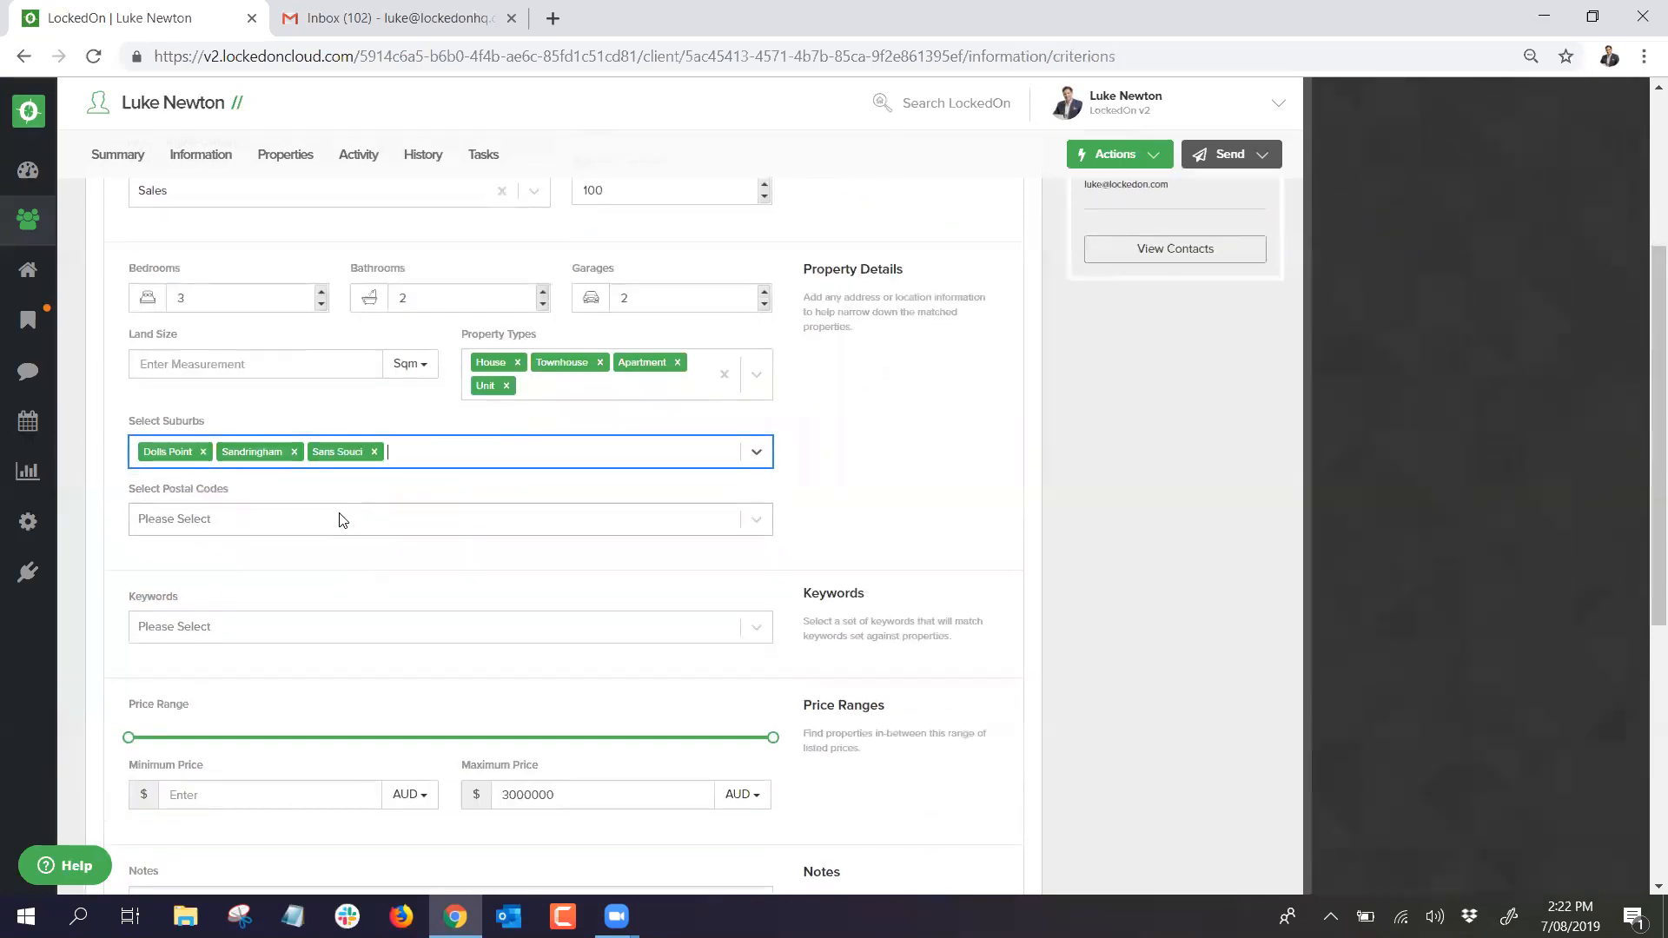
{"action": "scroll", "coordinate": [332, 521], "scroll_direction": "down", "scroll_amount": 5}
{"action": "left_click", "coordinate": [257, 561]}
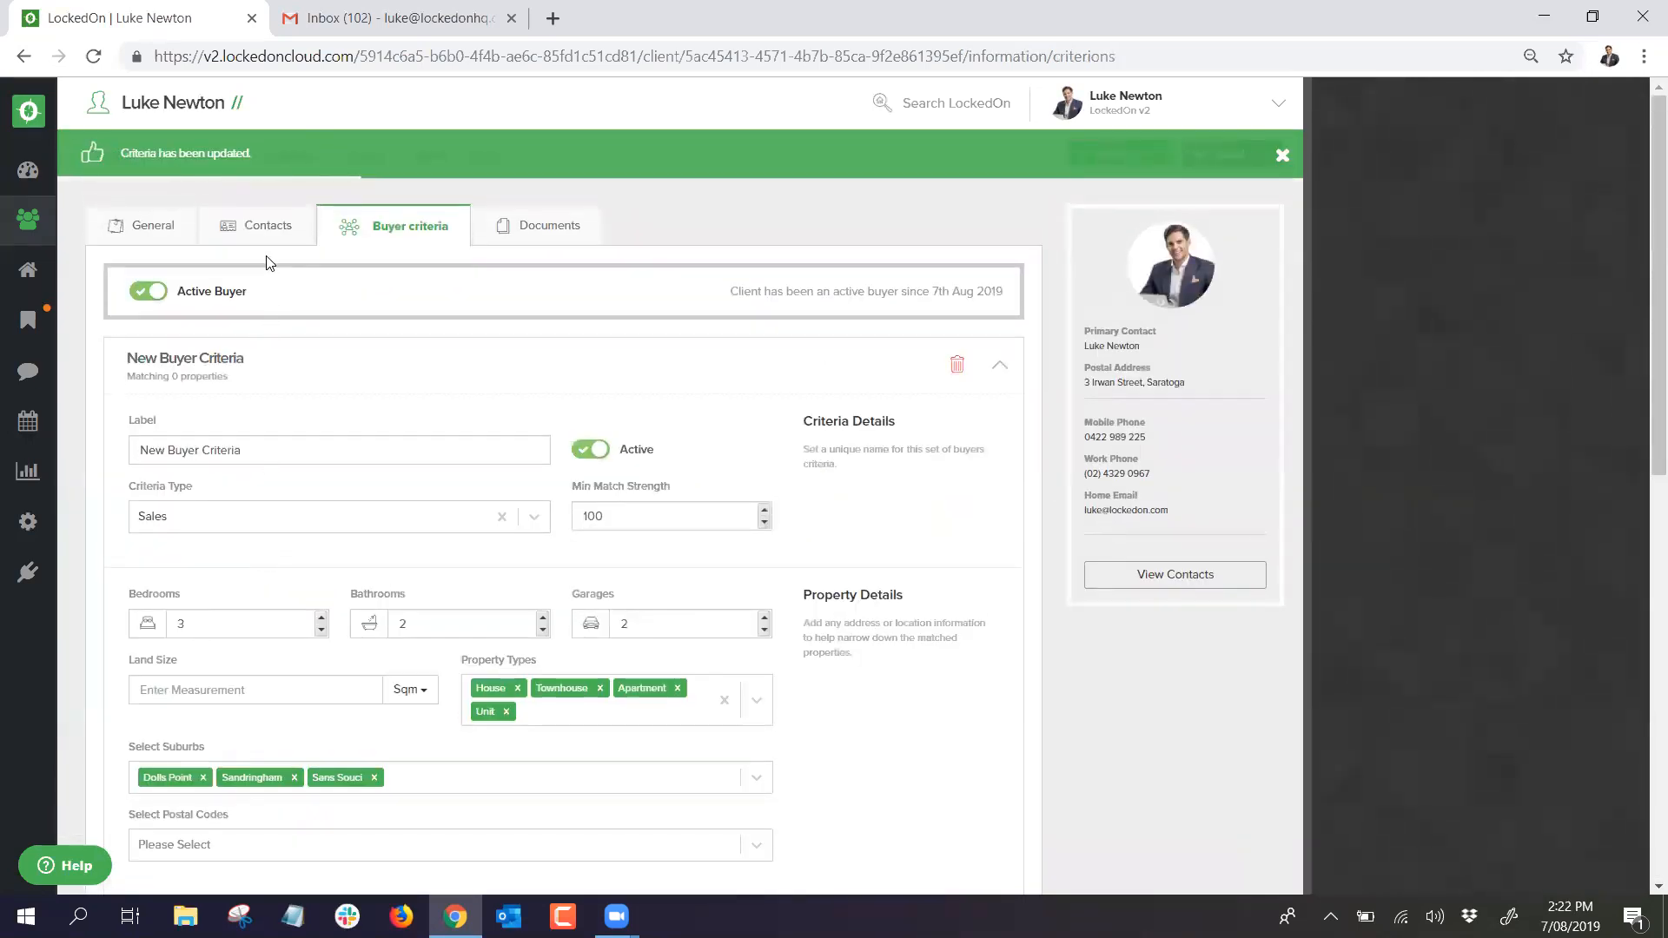
{"action": "left_click", "coordinate": [293, 160]}
{"action": "left_click", "coordinate": [147, 226]}
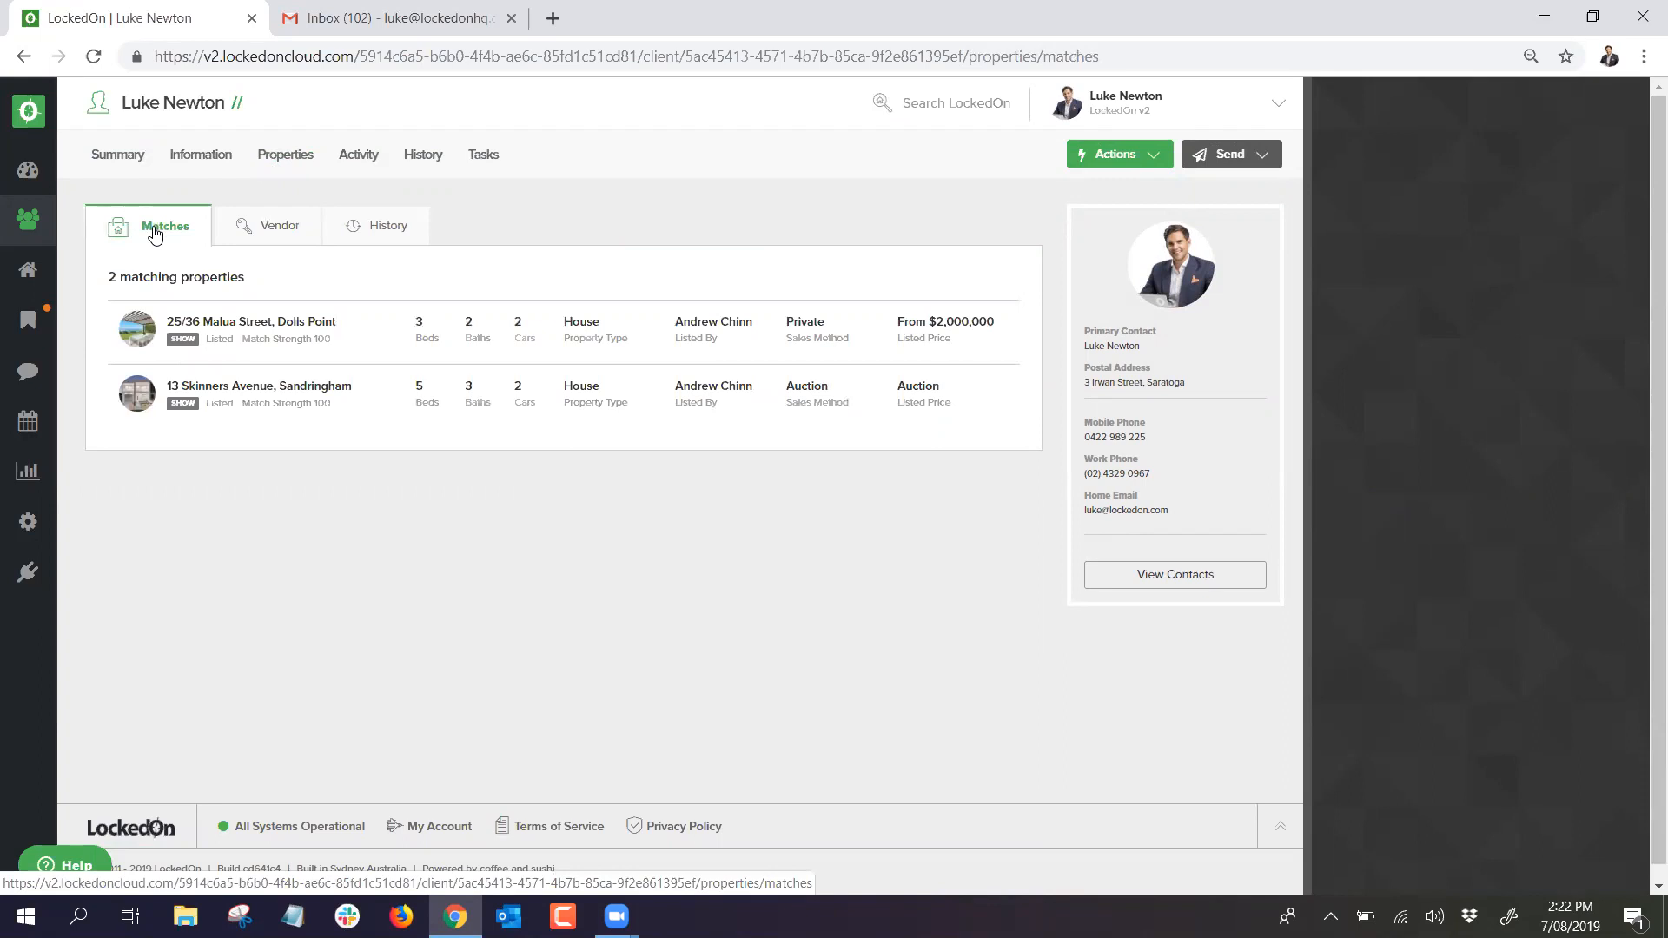
{"action": "right_click", "coordinate": [257, 391]}
{"action": "left_click", "coordinate": [325, 406]}
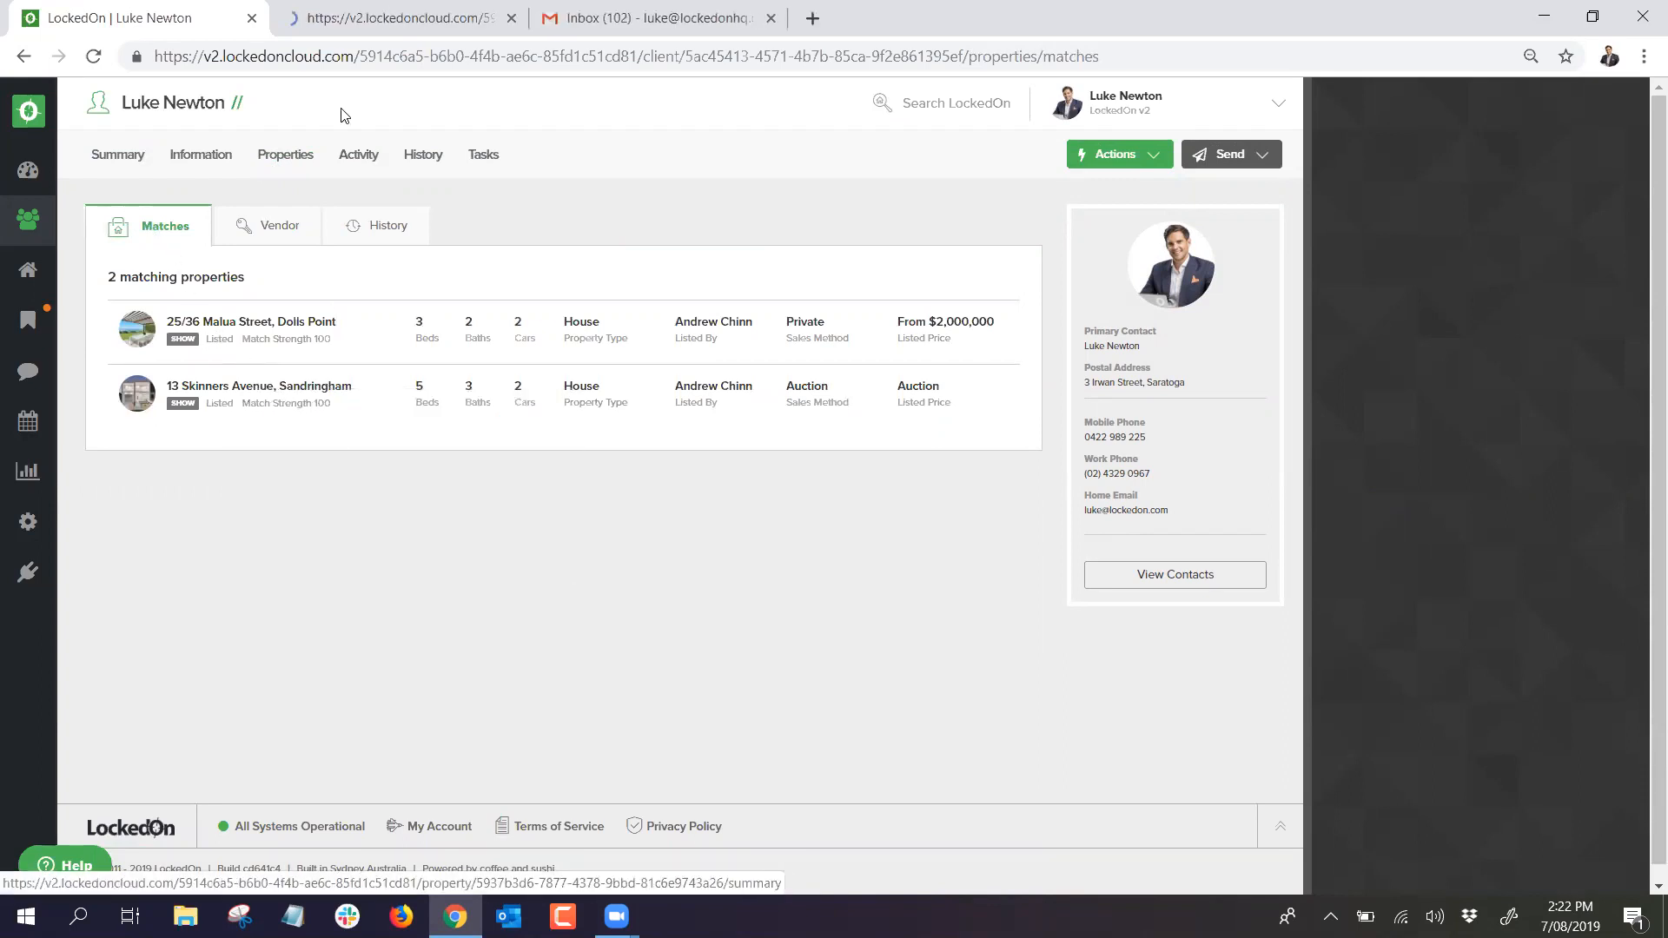
{"action": "left_click", "coordinate": [358, 19]}
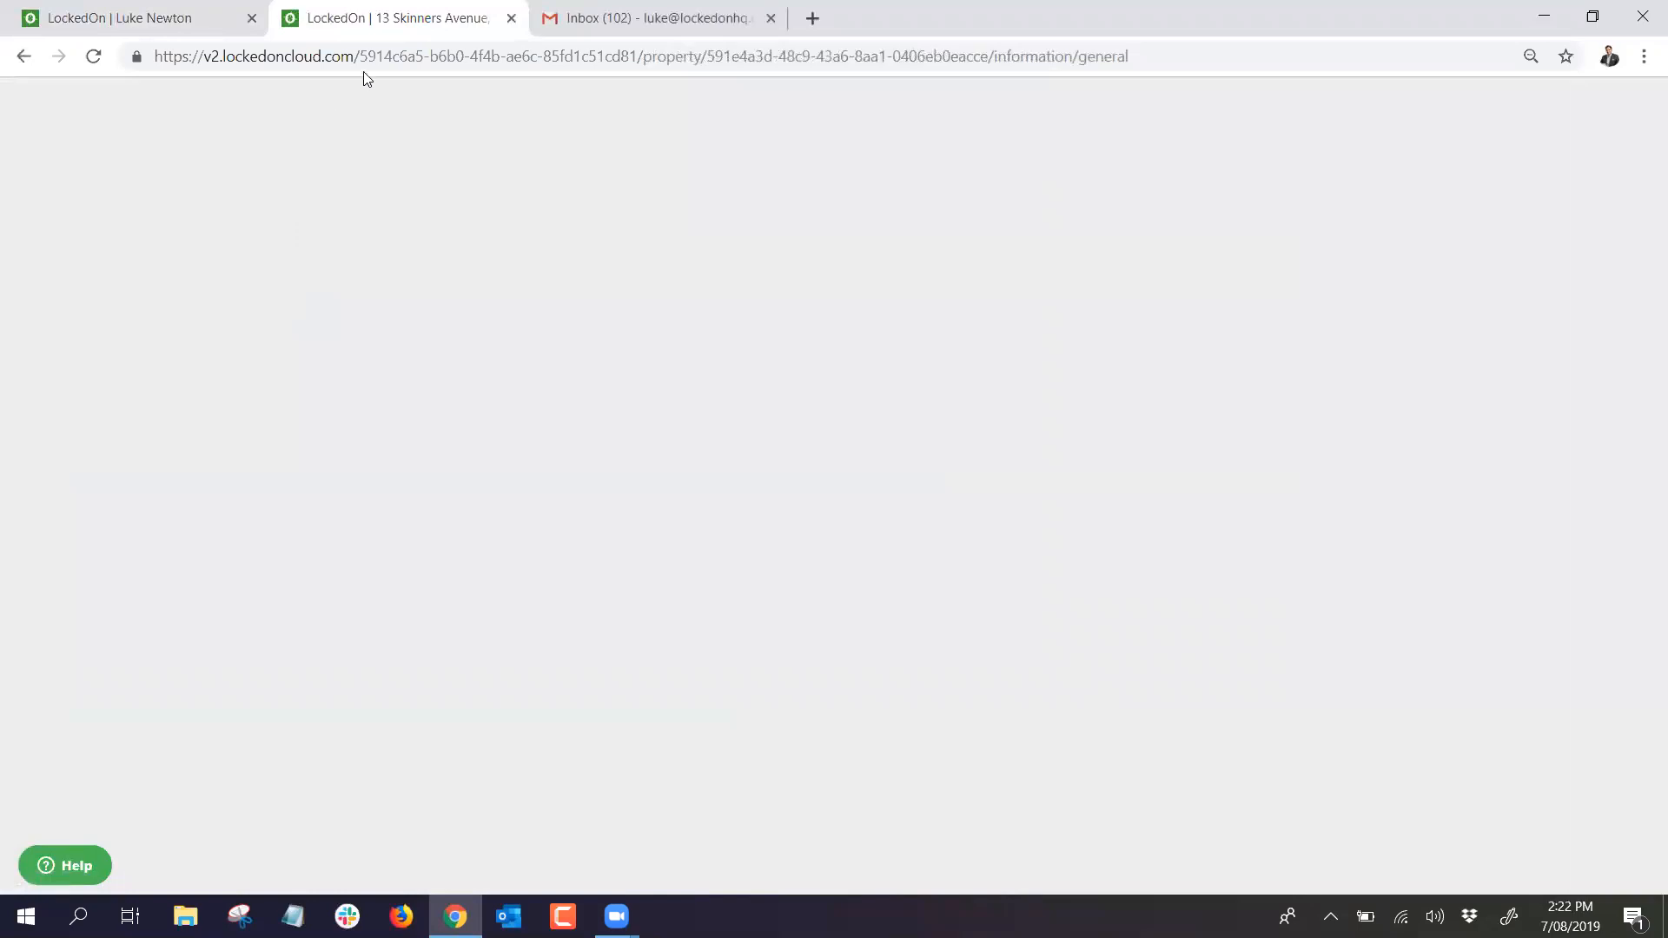
Step: Reload the property page and trim its address back to the property record
{"action": "left_click", "coordinate": [1232, 62]}
{"action": "key", "text": "Return"}
{"action": "double_click", "coordinate": [1099, 56]}
{"action": "key", "text": "BackSpace"}
{"action": "key", "text": "BackSpace"}
{"action": "key", "text": "Return"}
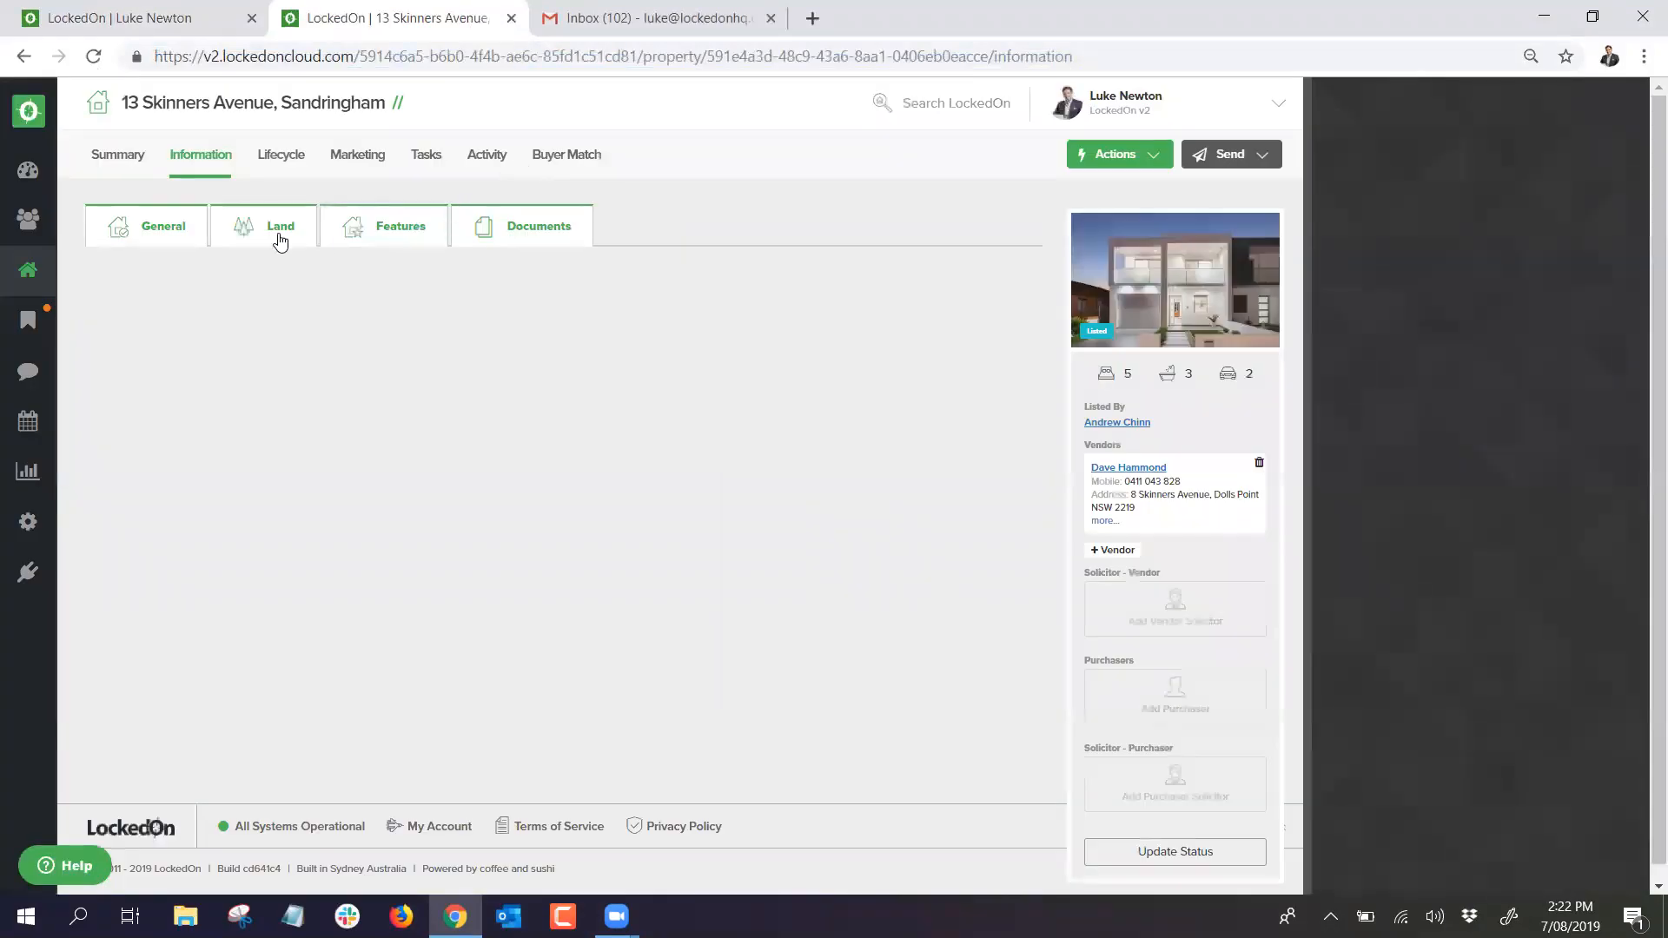
{"action": "left_click", "coordinate": [163, 227]}
{"action": "left_click", "coordinate": [1157, 55]}
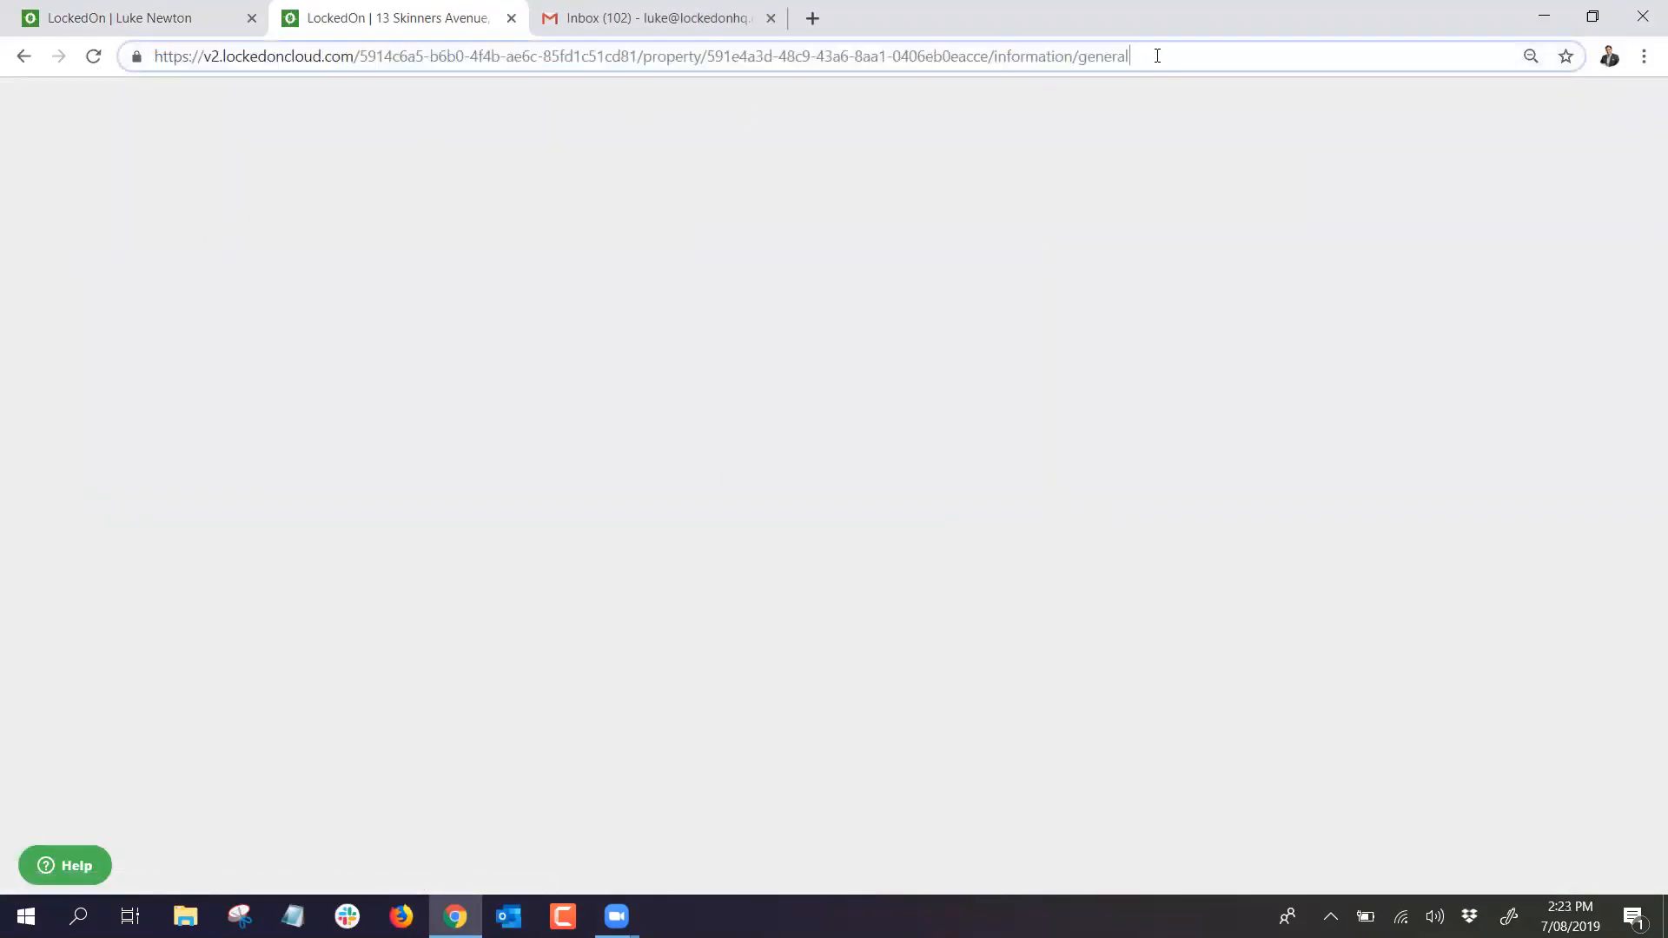
{"action": "key", "text": "BackSpace"}
{"action": "key", "text": "BackSpace"}
{"action": "key", "text": "BackSpace"}
{"action": "key", "text": "BackSpace"}
{"action": "key", "text": "BackSpace"}
{"action": "key", "text": "BackSpace"}
{"action": "key", "text": "BackSpace"}
{"action": "key", "text": "BackSpace"}
{"action": "key", "text": "BackSpace"}
{"action": "key", "text": "BackSpace"}
{"action": "key", "text": "BackSpace"}
{"action": "key", "text": "BackSpace"}
{"action": "key", "text": "BackSpace"}
{"action": "key", "text": "BackSpace"}
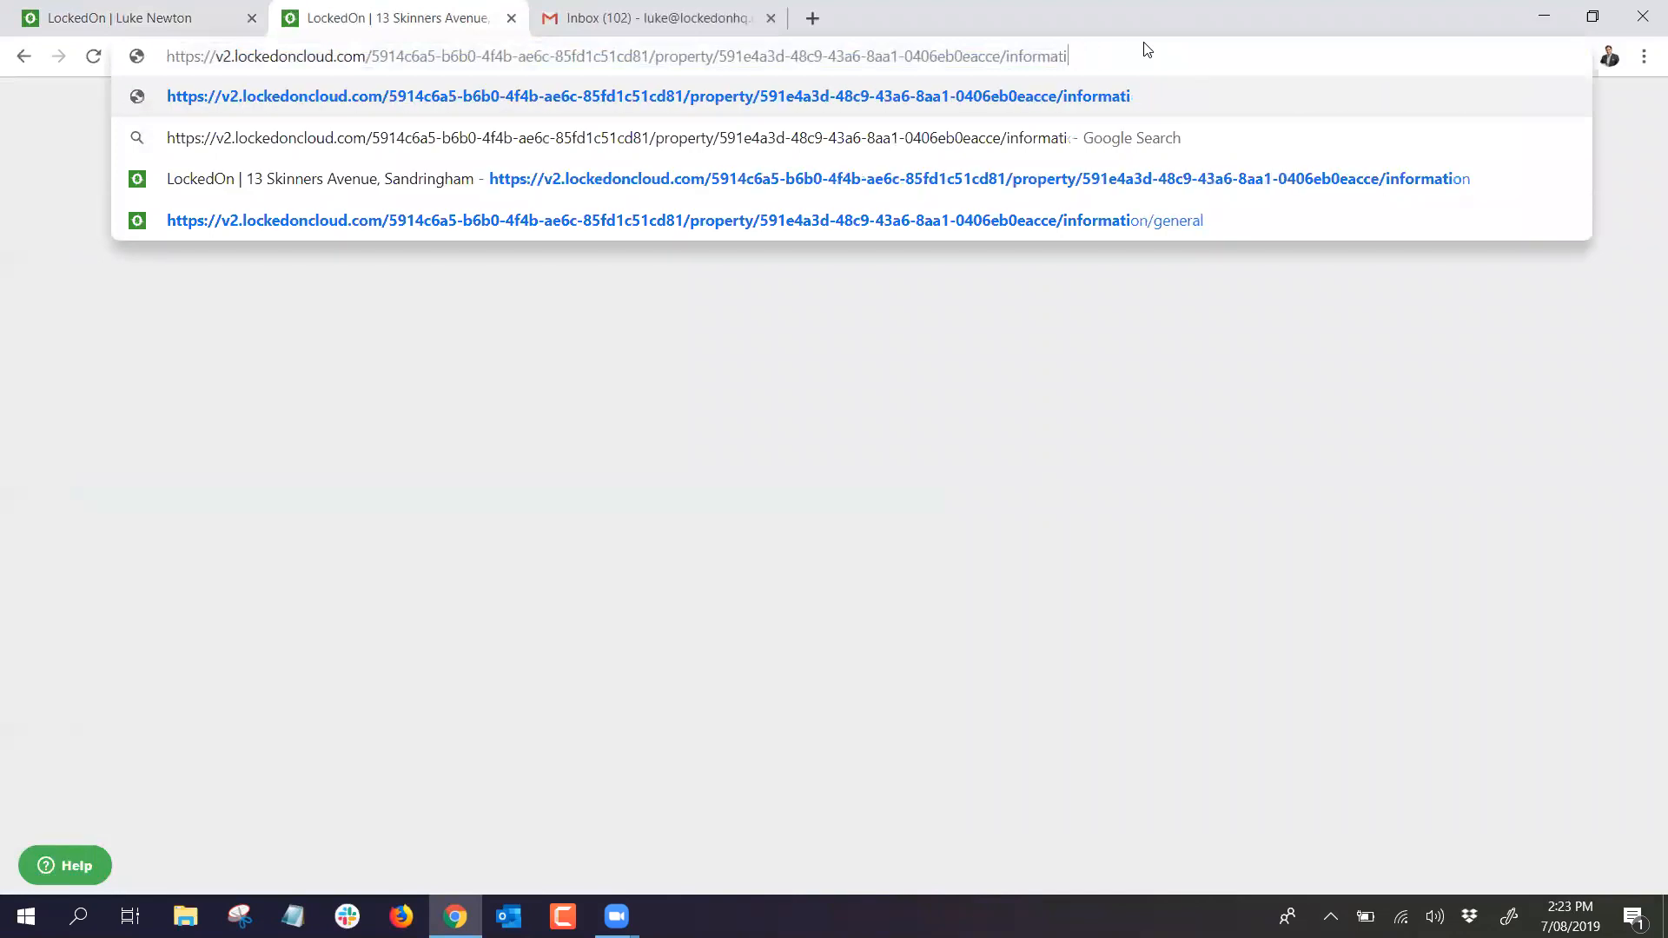
{"action": "key", "text": "BackSpace"}
{"action": "key", "text": "BackSpace"}
{"action": "key", "text": "BackSpace"}
{"action": "key", "text": "BackSpace"}
{"action": "key", "text": "BackSpace"}
{"action": "key", "text": "Return"}
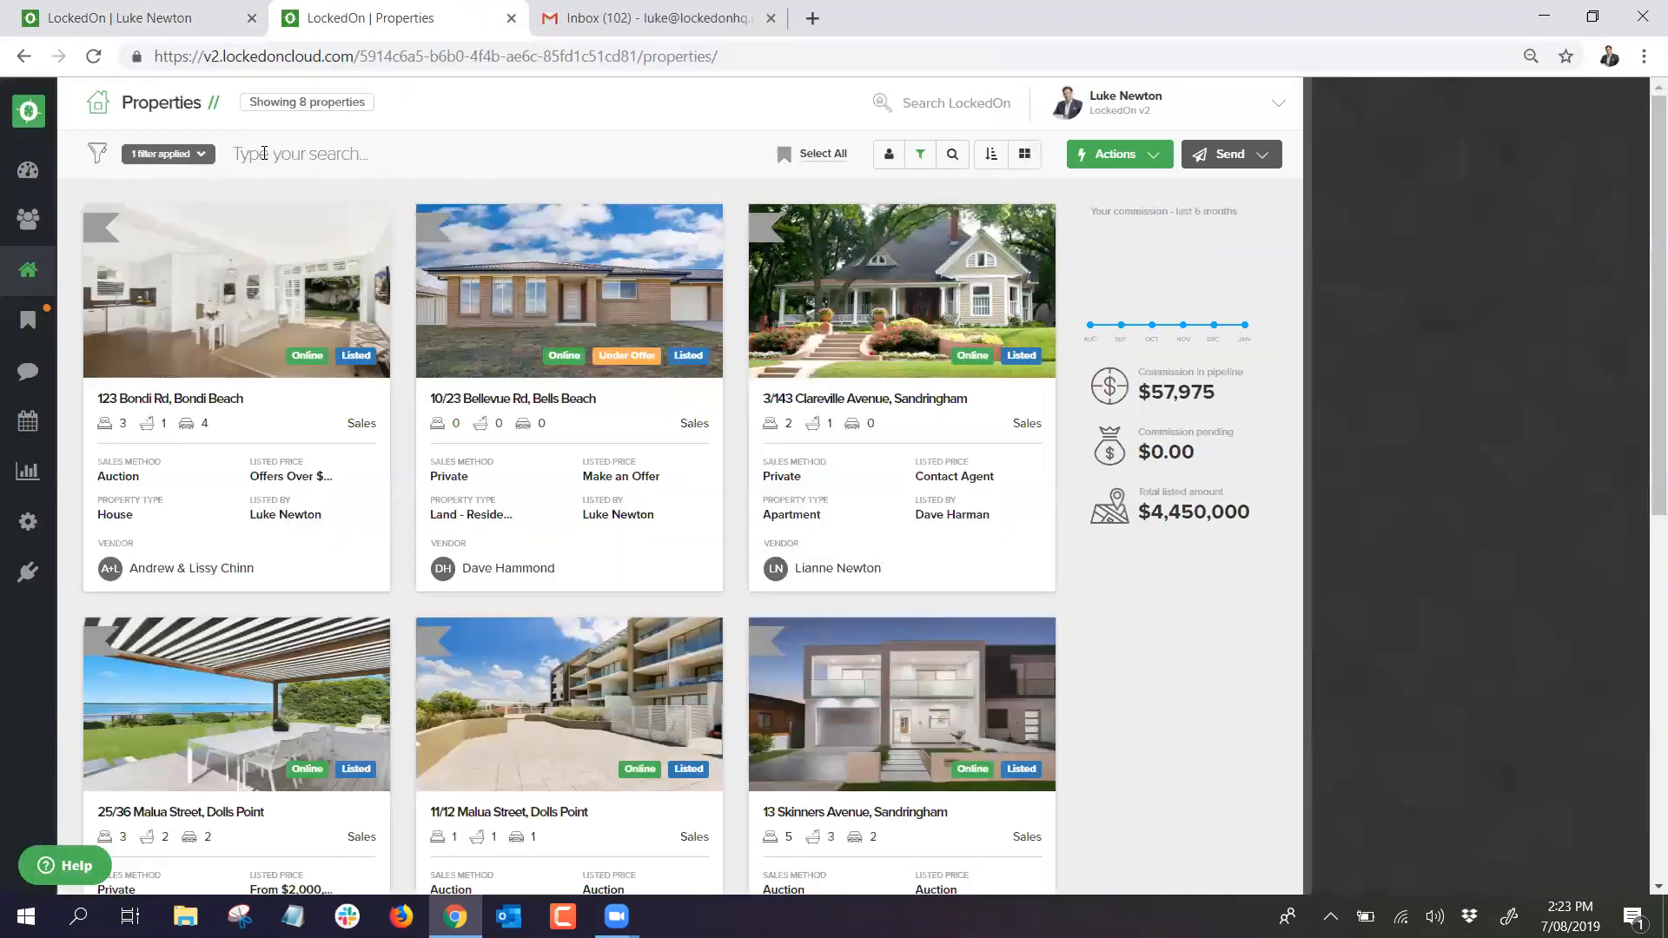
{"action": "left_click", "coordinate": [264, 153]}
{"action": "type", "text": "13 skin"}
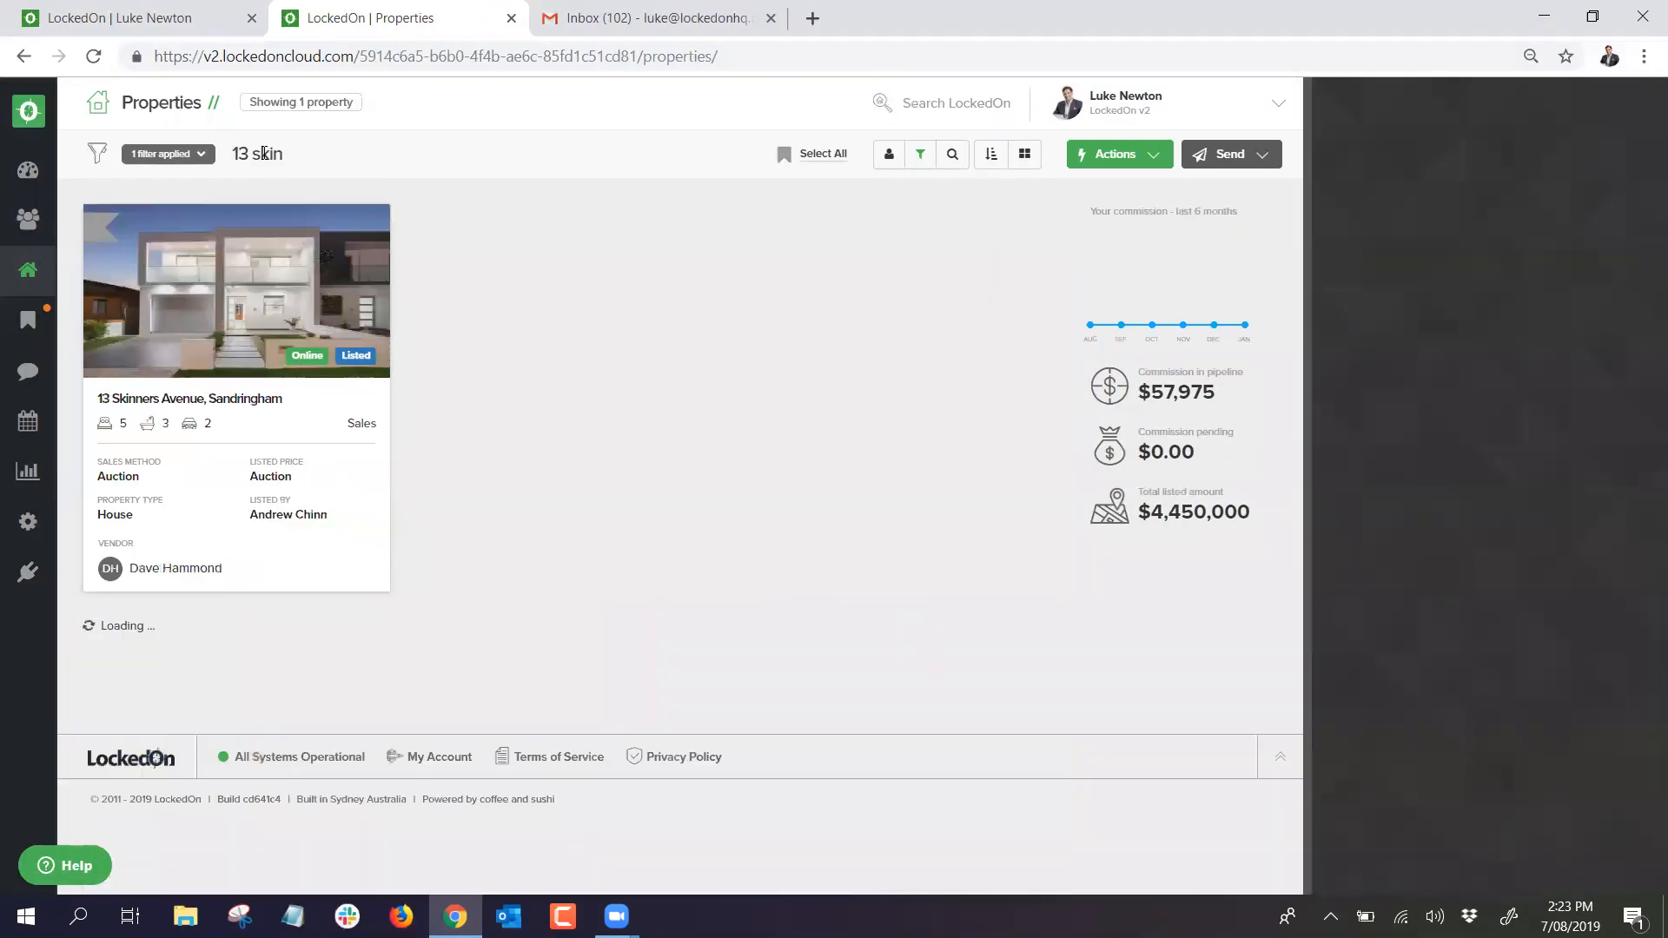
{"action": "left_click", "coordinate": [251, 263]}
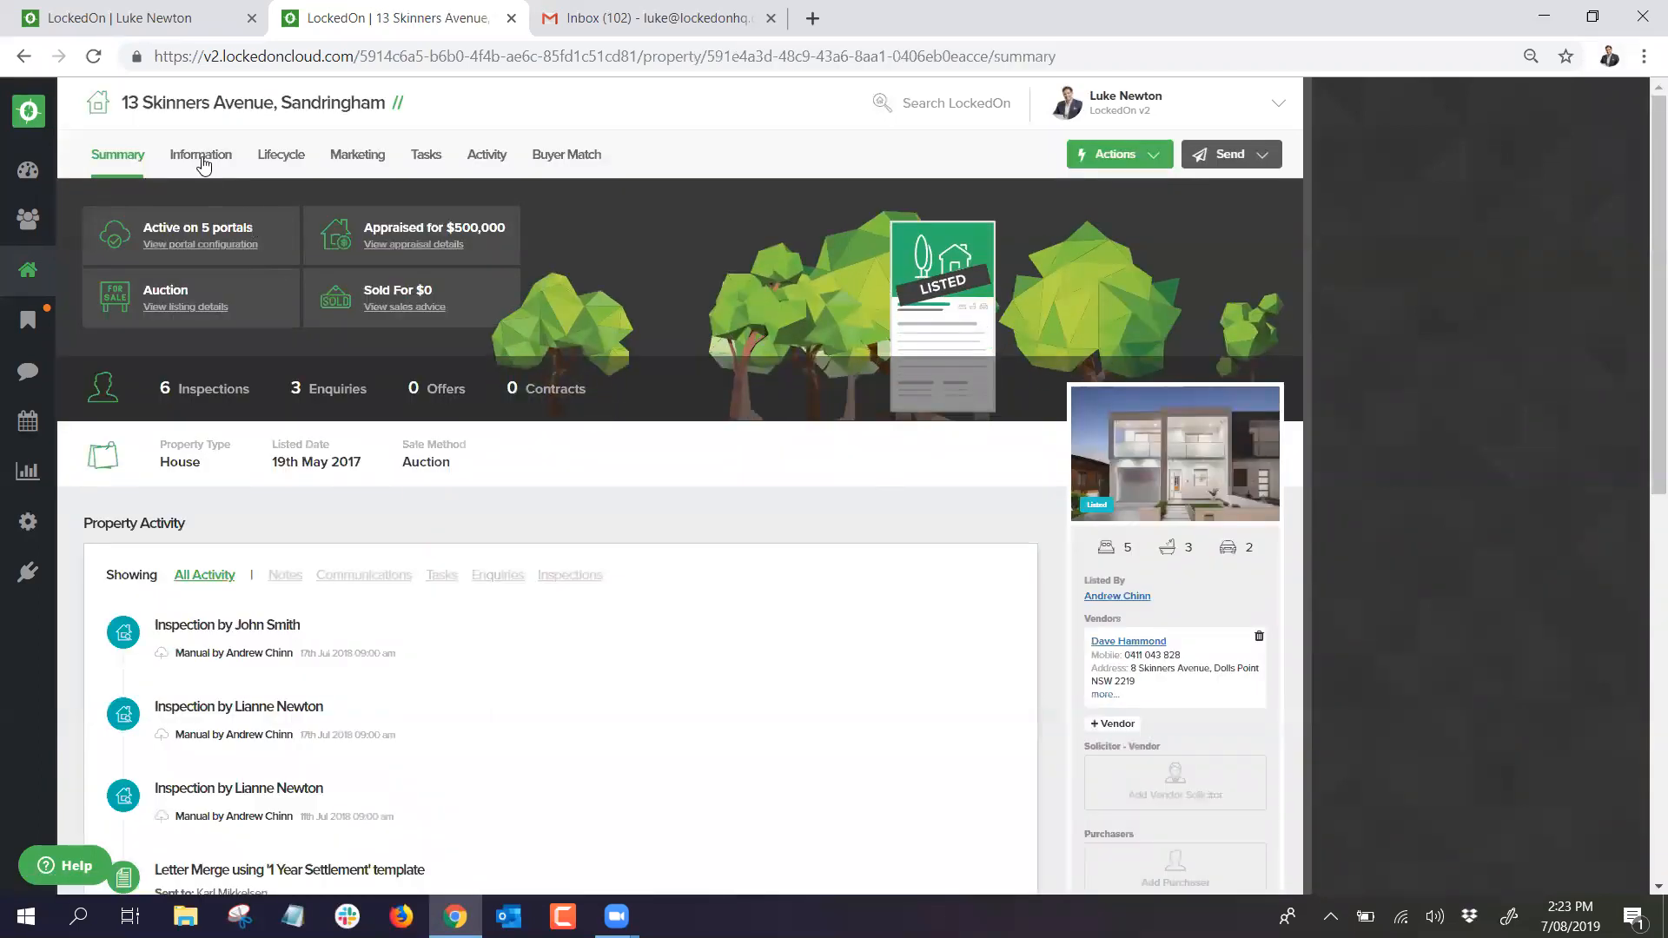
{"action": "left_click", "coordinate": [202, 162]}
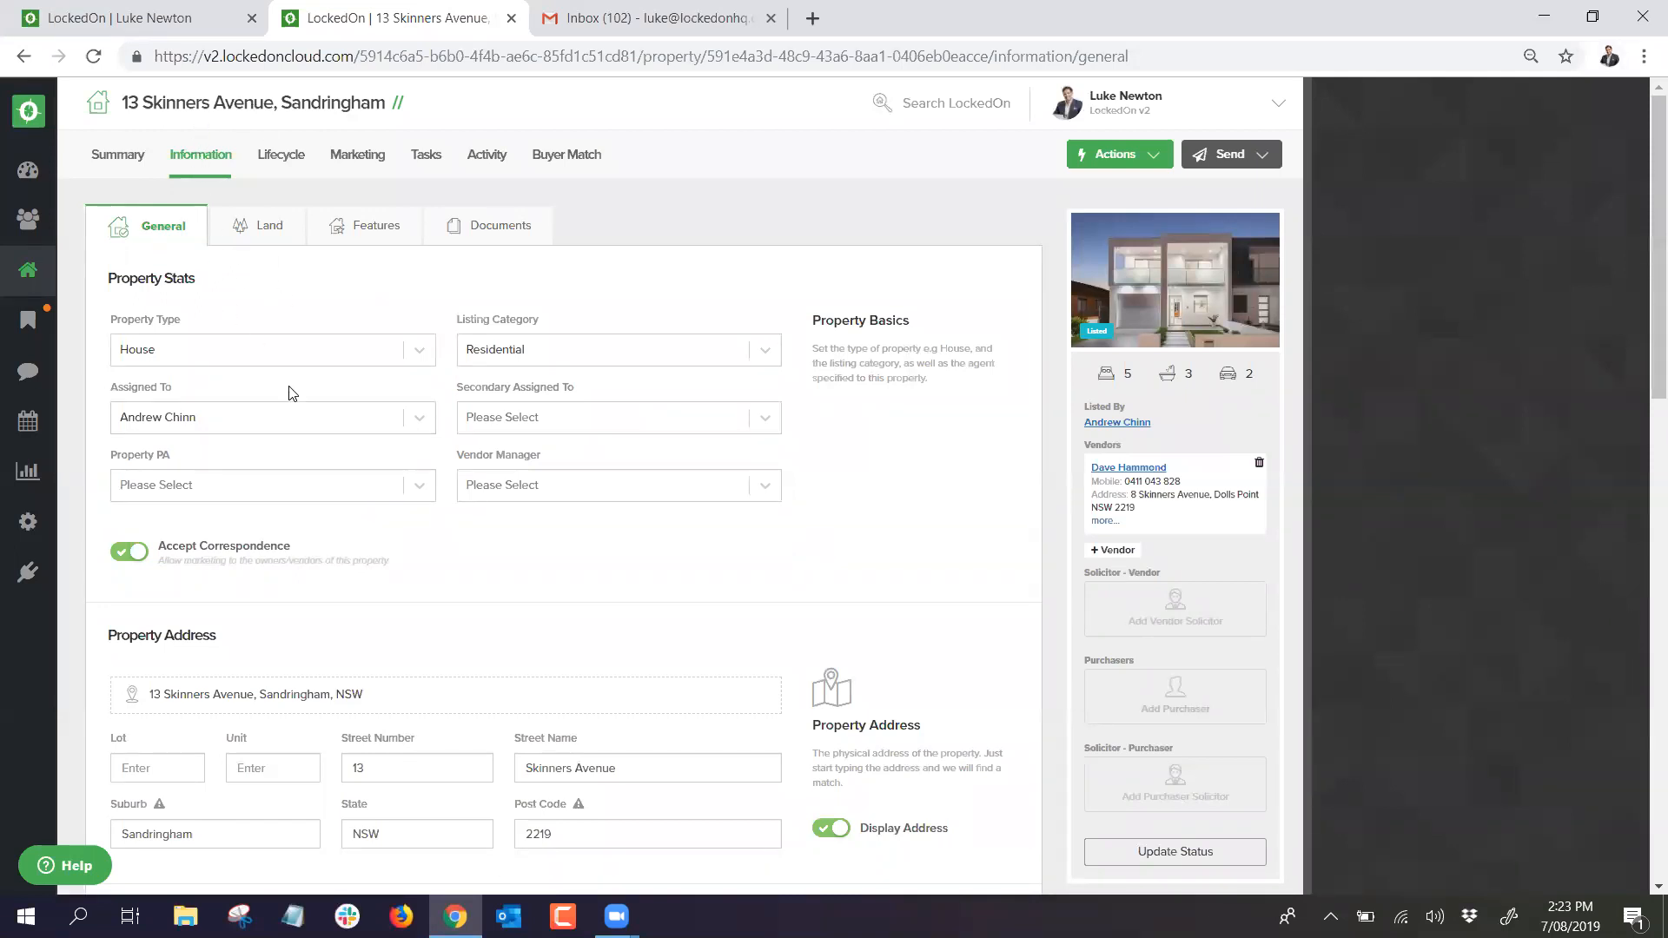
Step: Add the Botany Bay Views and Close to Public Transport keywords and update the general information
{"action": "scroll", "coordinate": [292, 393], "scroll_direction": "down", "scroll_amount": 4}
{"action": "scroll", "coordinate": [292, 393], "scroll_direction": "down", "scroll_amount": 6}
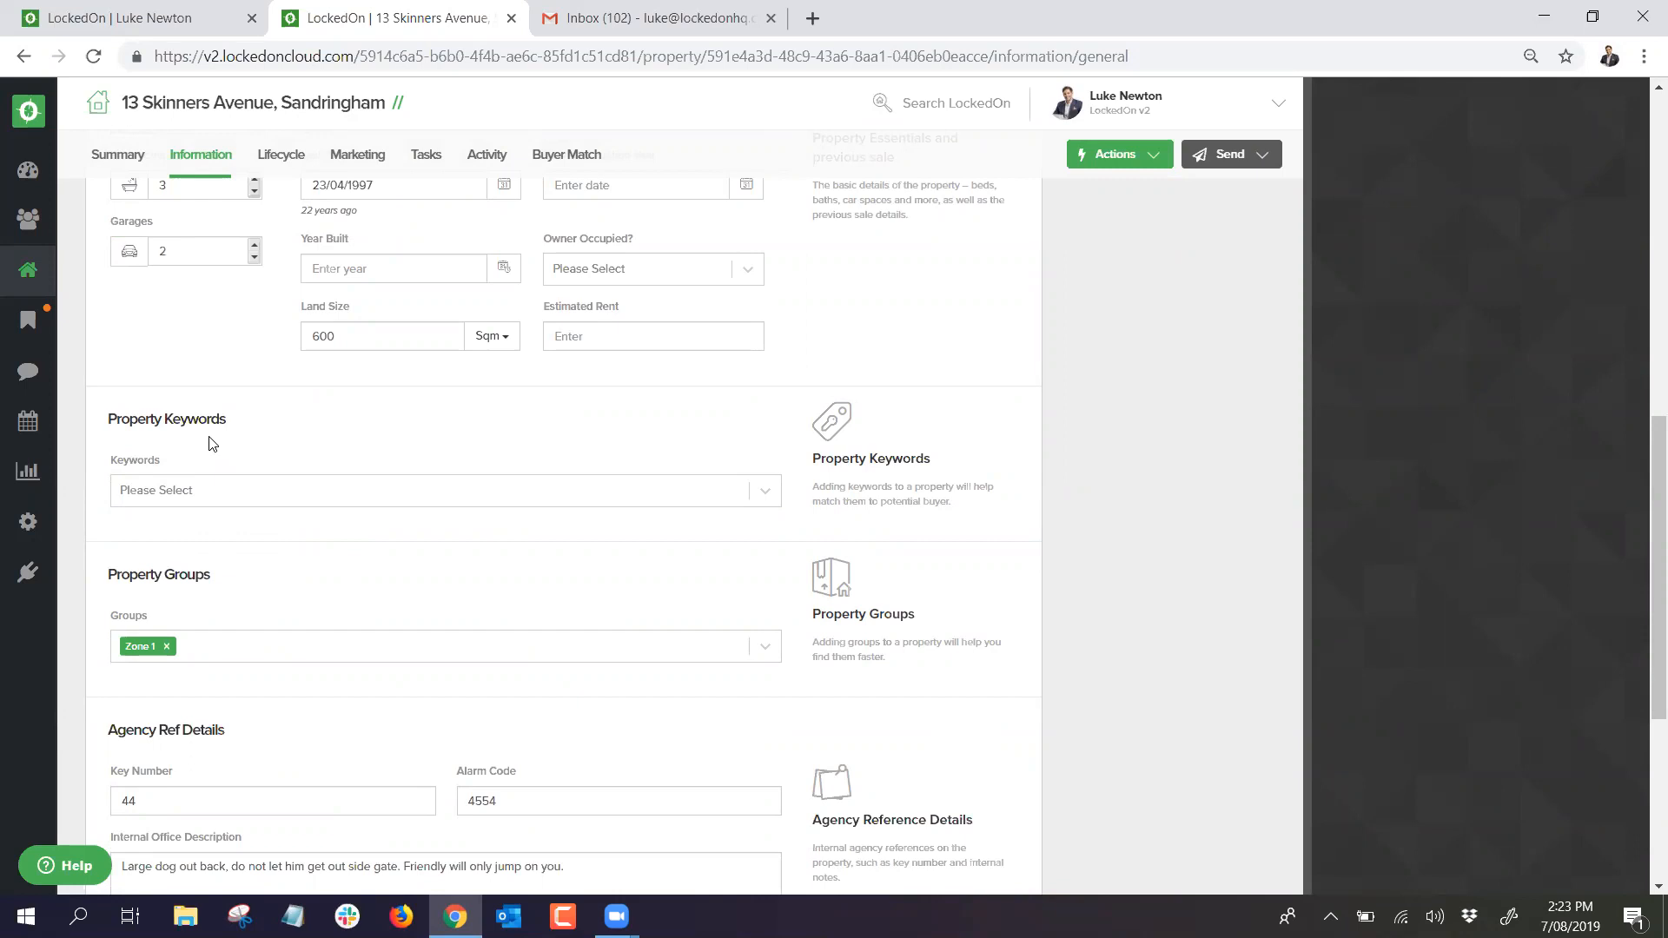
{"action": "left_click", "coordinate": [149, 491]}
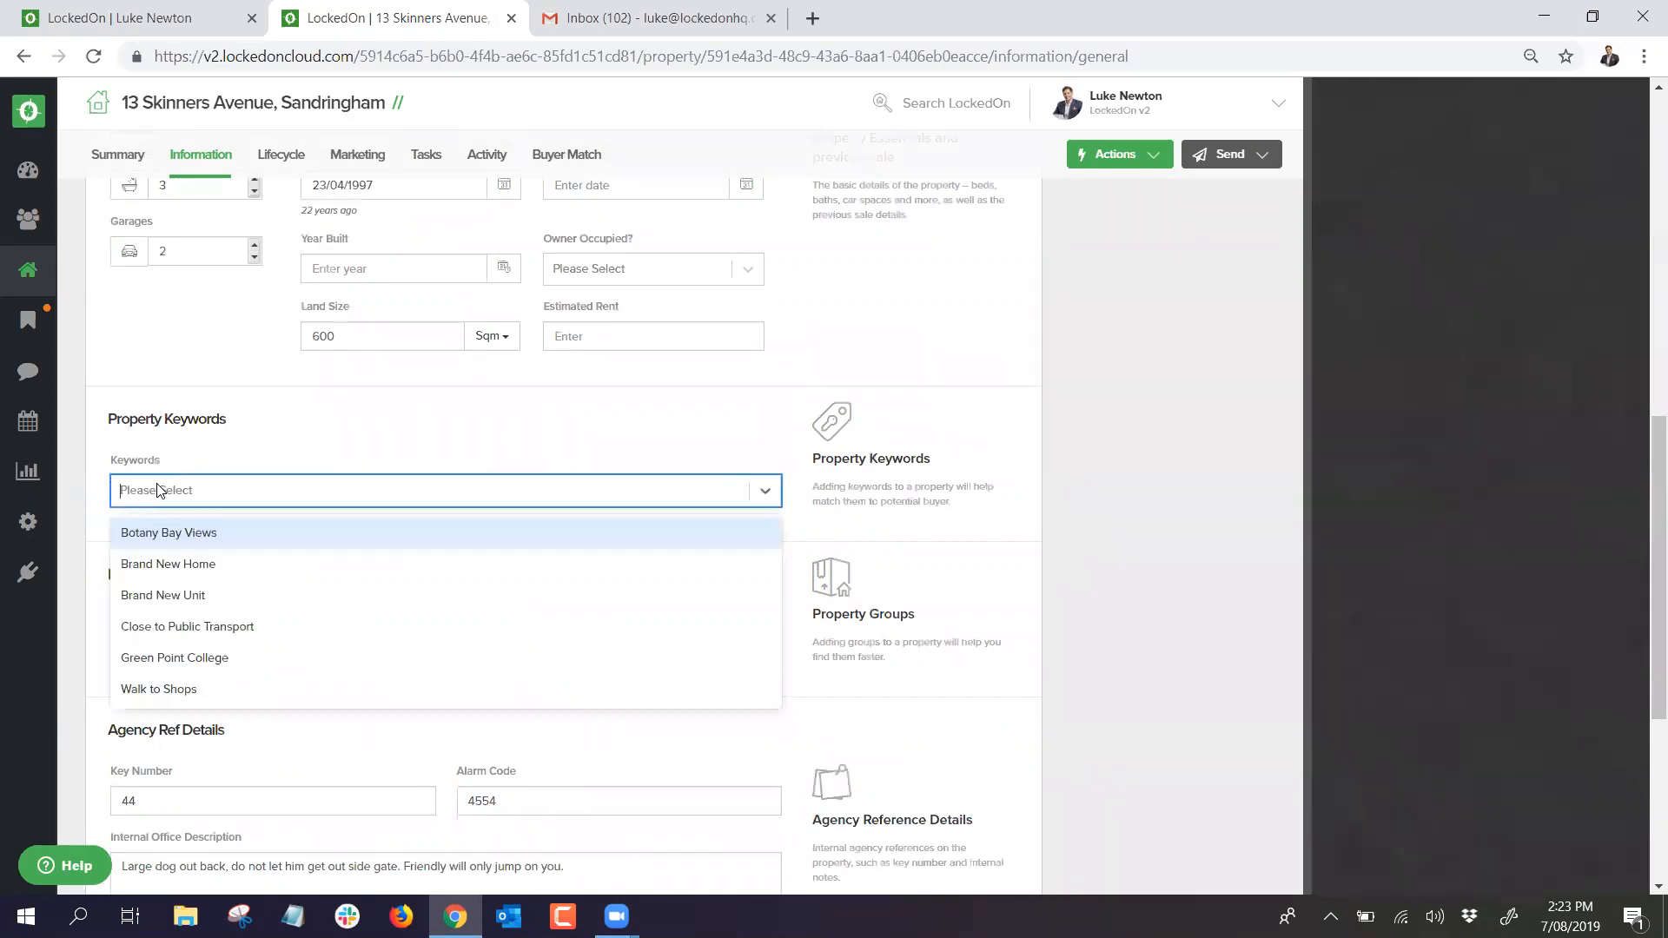
{"action": "left_click", "coordinate": [202, 533]}
{"action": "left_click", "coordinate": [265, 495]}
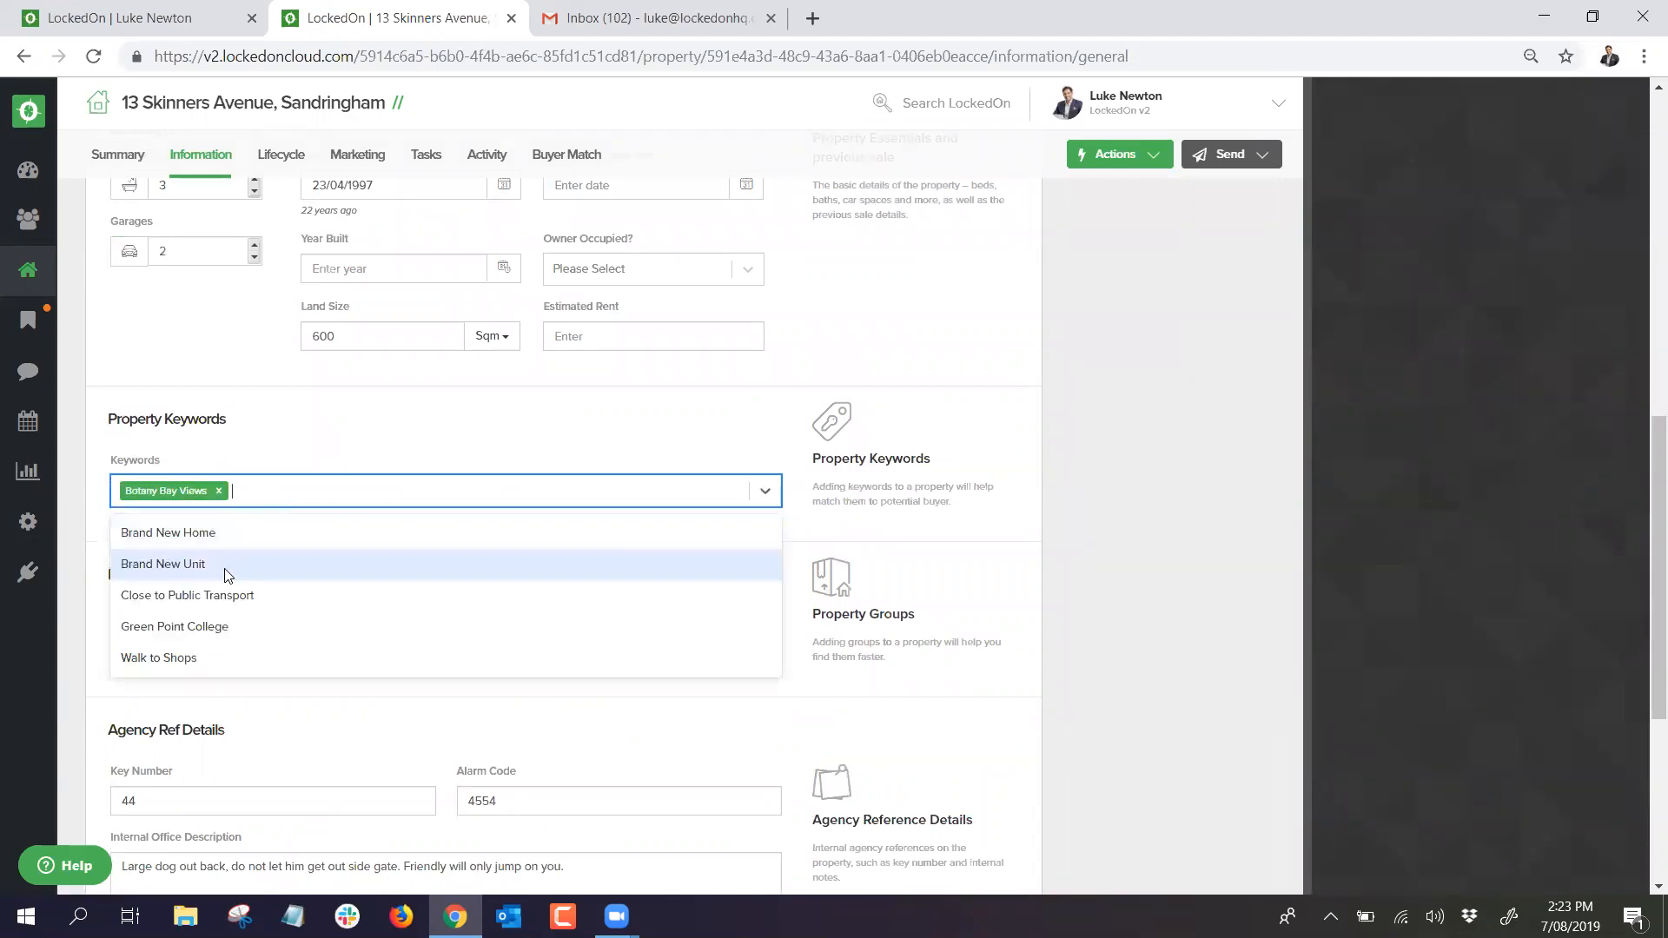
{"action": "left_click", "coordinate": [218, 598]}
{"action": "left_click", "coordinate": [280, 460]}
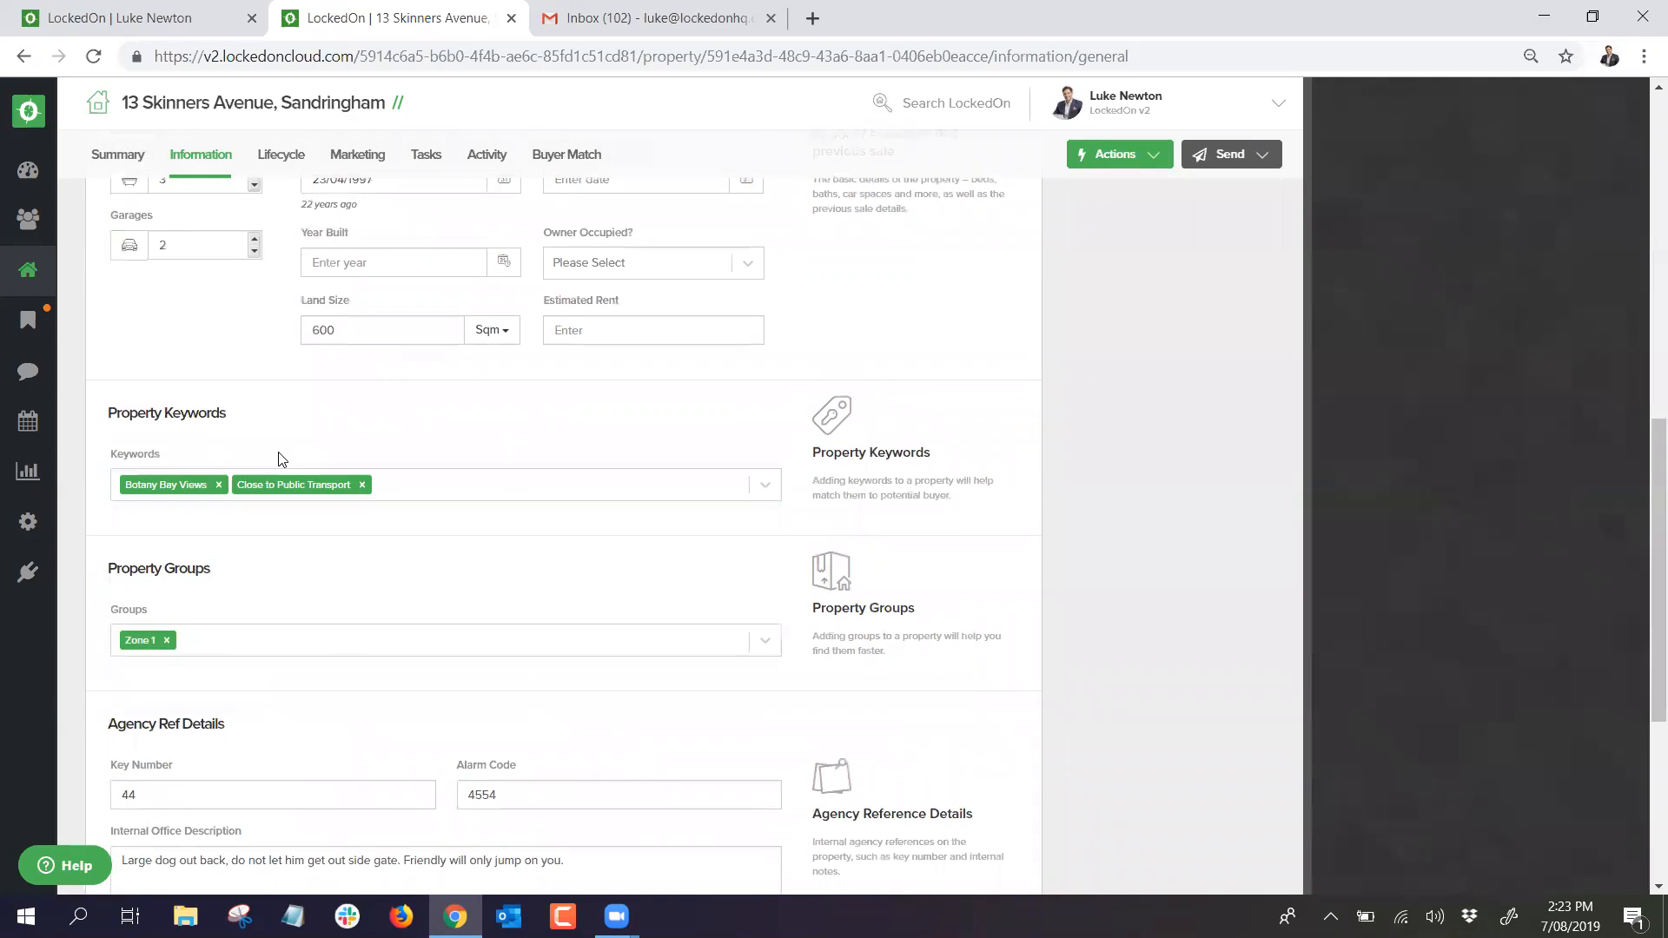
{"action": "scroll", "coordinate": [260, 521], "scroll_direction": "down", "scroll_amount": 5}
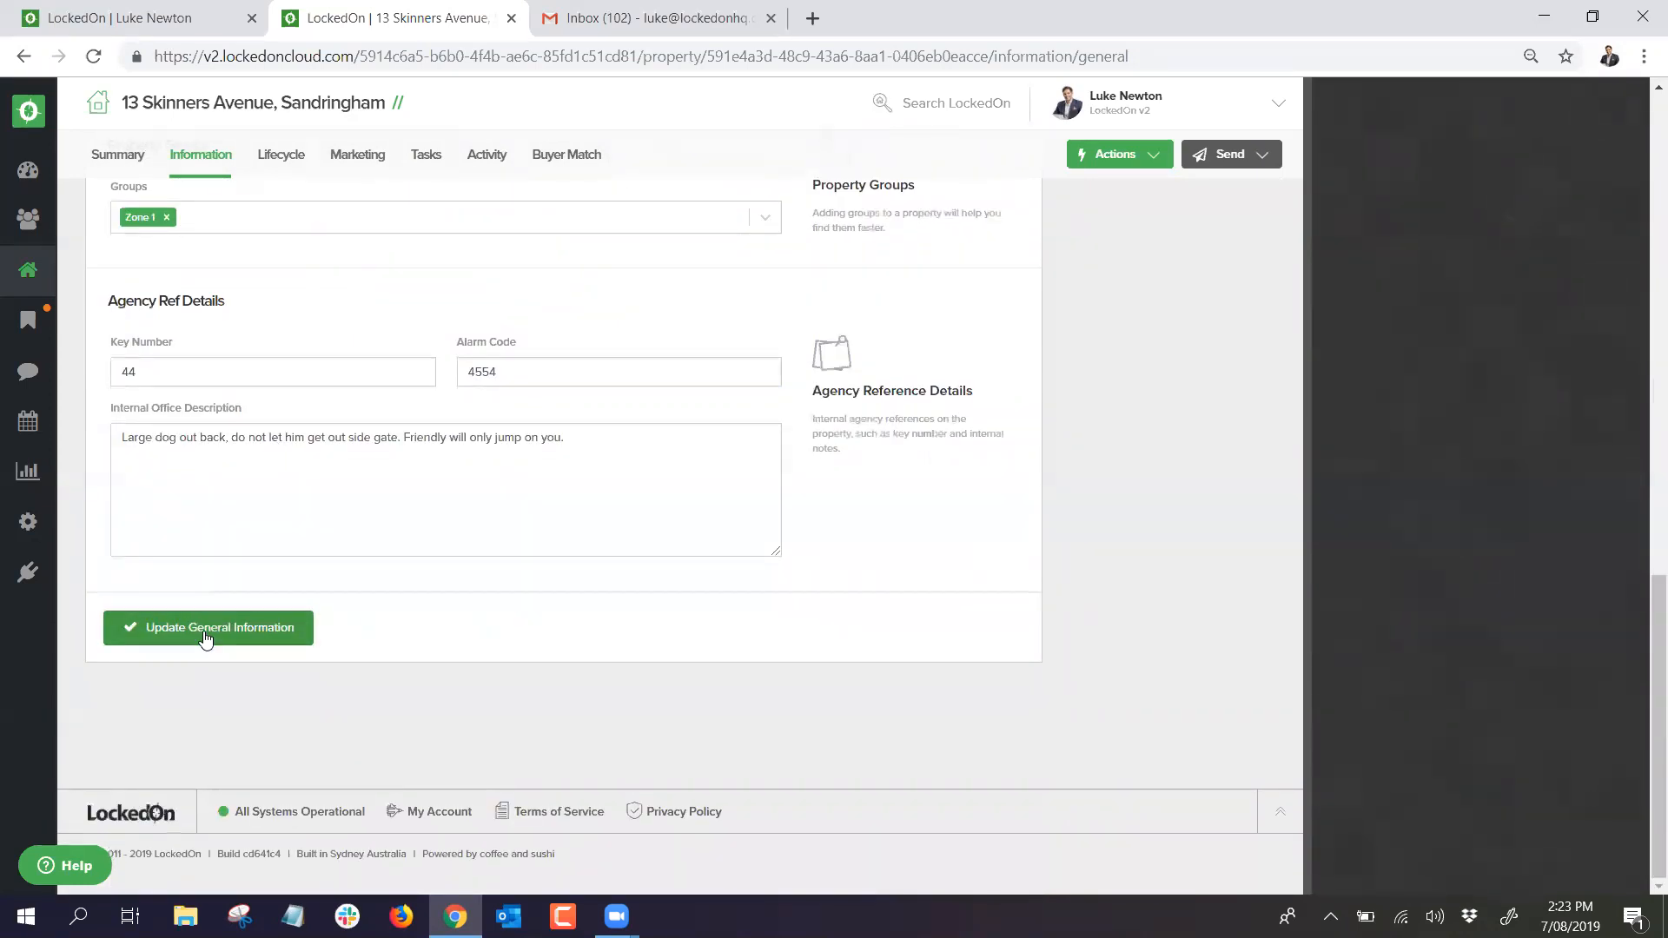
{"action": "left_click", "coordinate": [206, 637]}
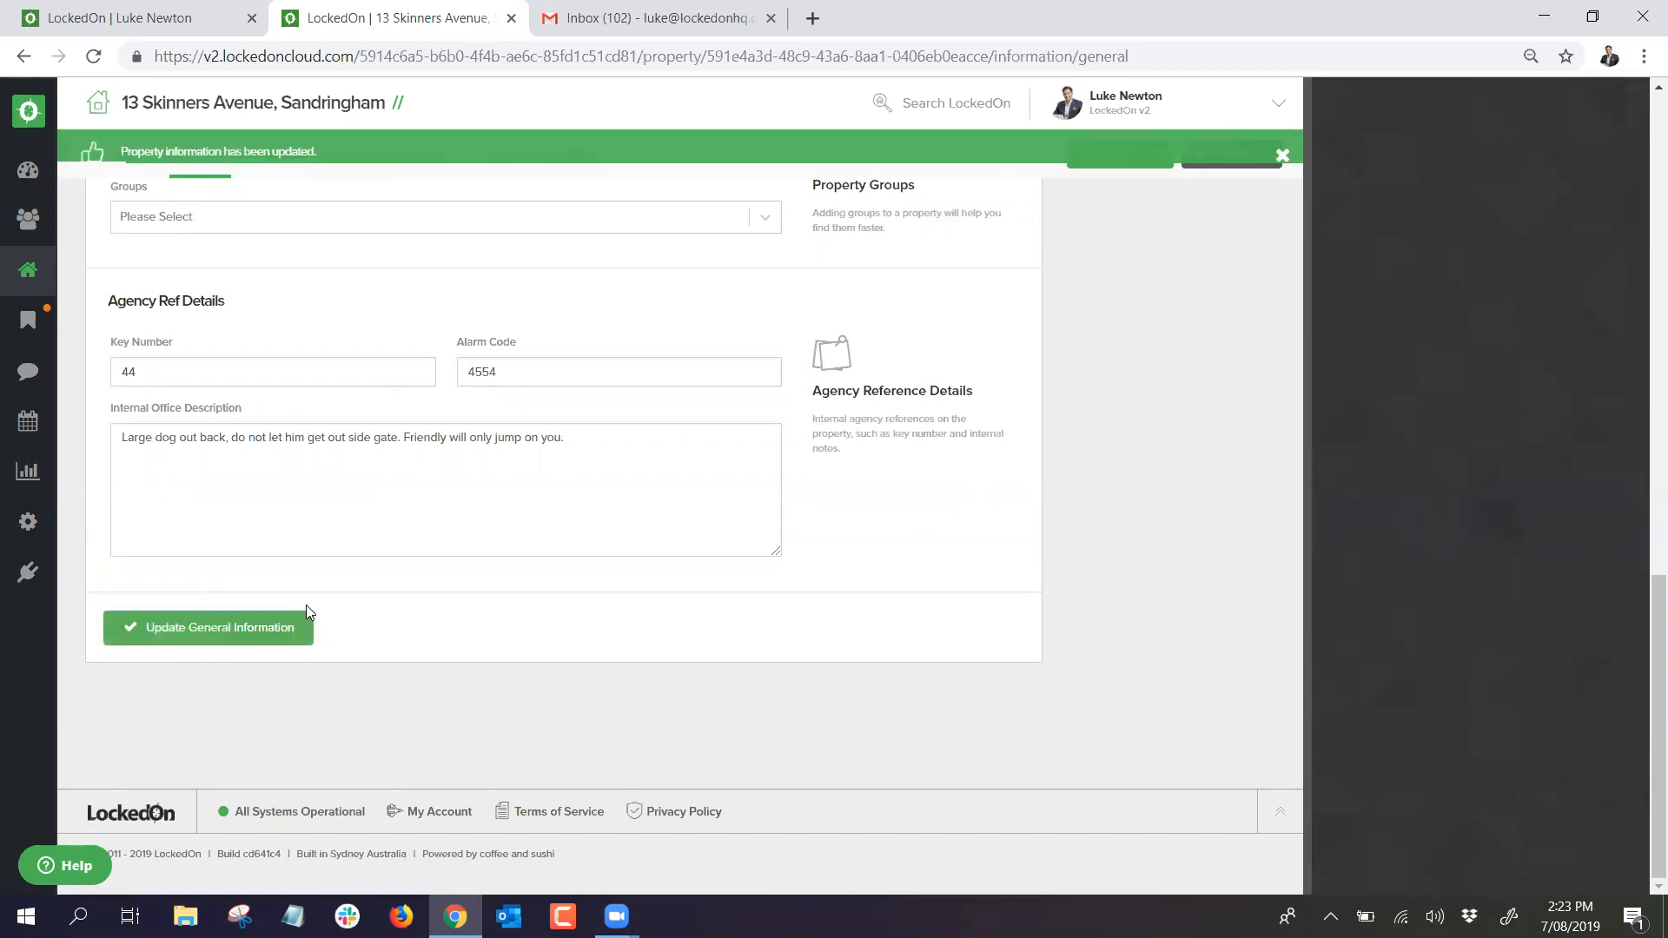
{"action": "scroll", "coordinate": [306, 608], "scroll_direction": "up", "scroll_amount": 5}
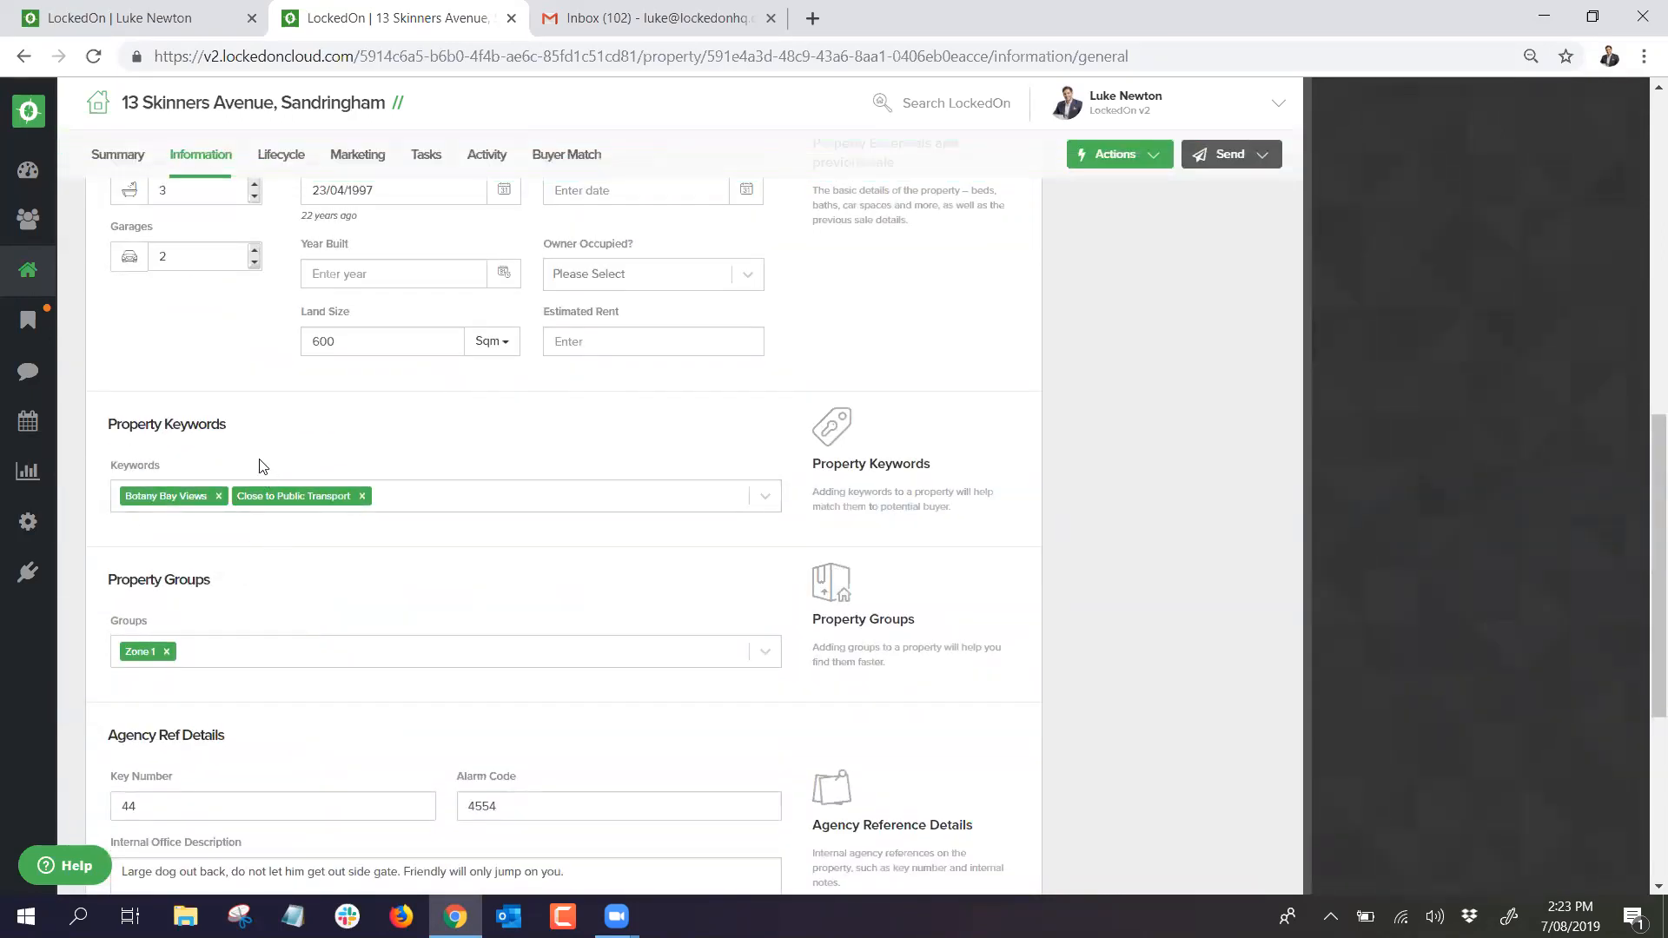
Step: Return to the client tab and open Information > Buyer criteria
{"action": "left_click", "coordinate": [156, 19]}
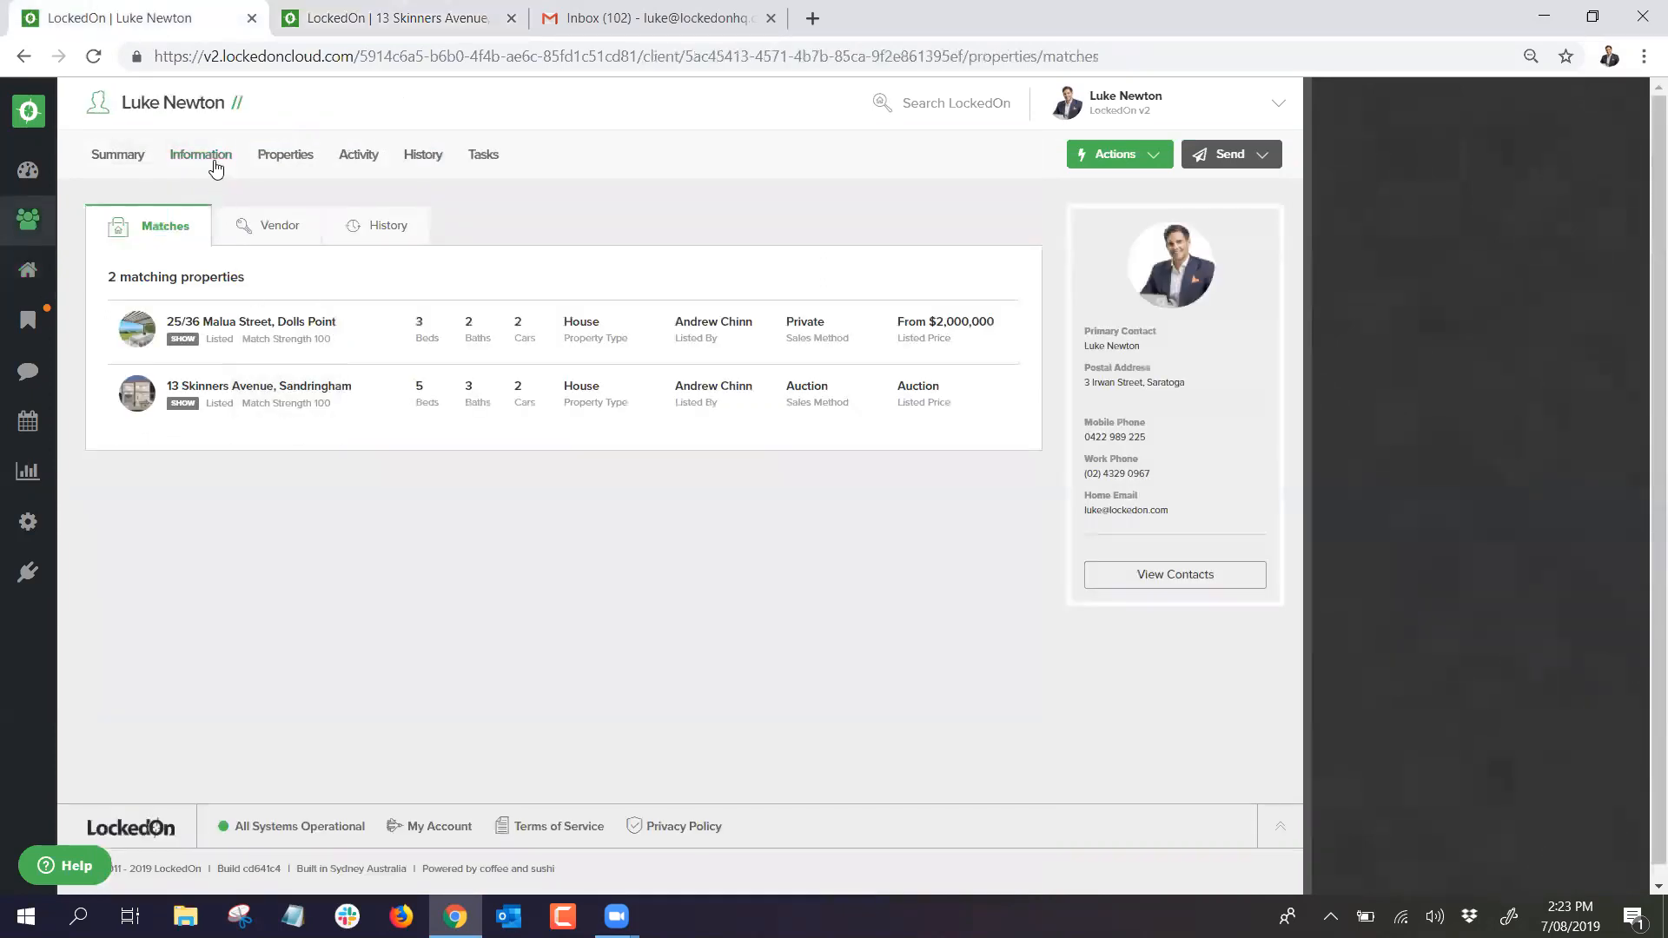
{"action": "left_click", "coordinate": [215, 165]}
{"action": "left_click", "coordinate": [364, 233]}
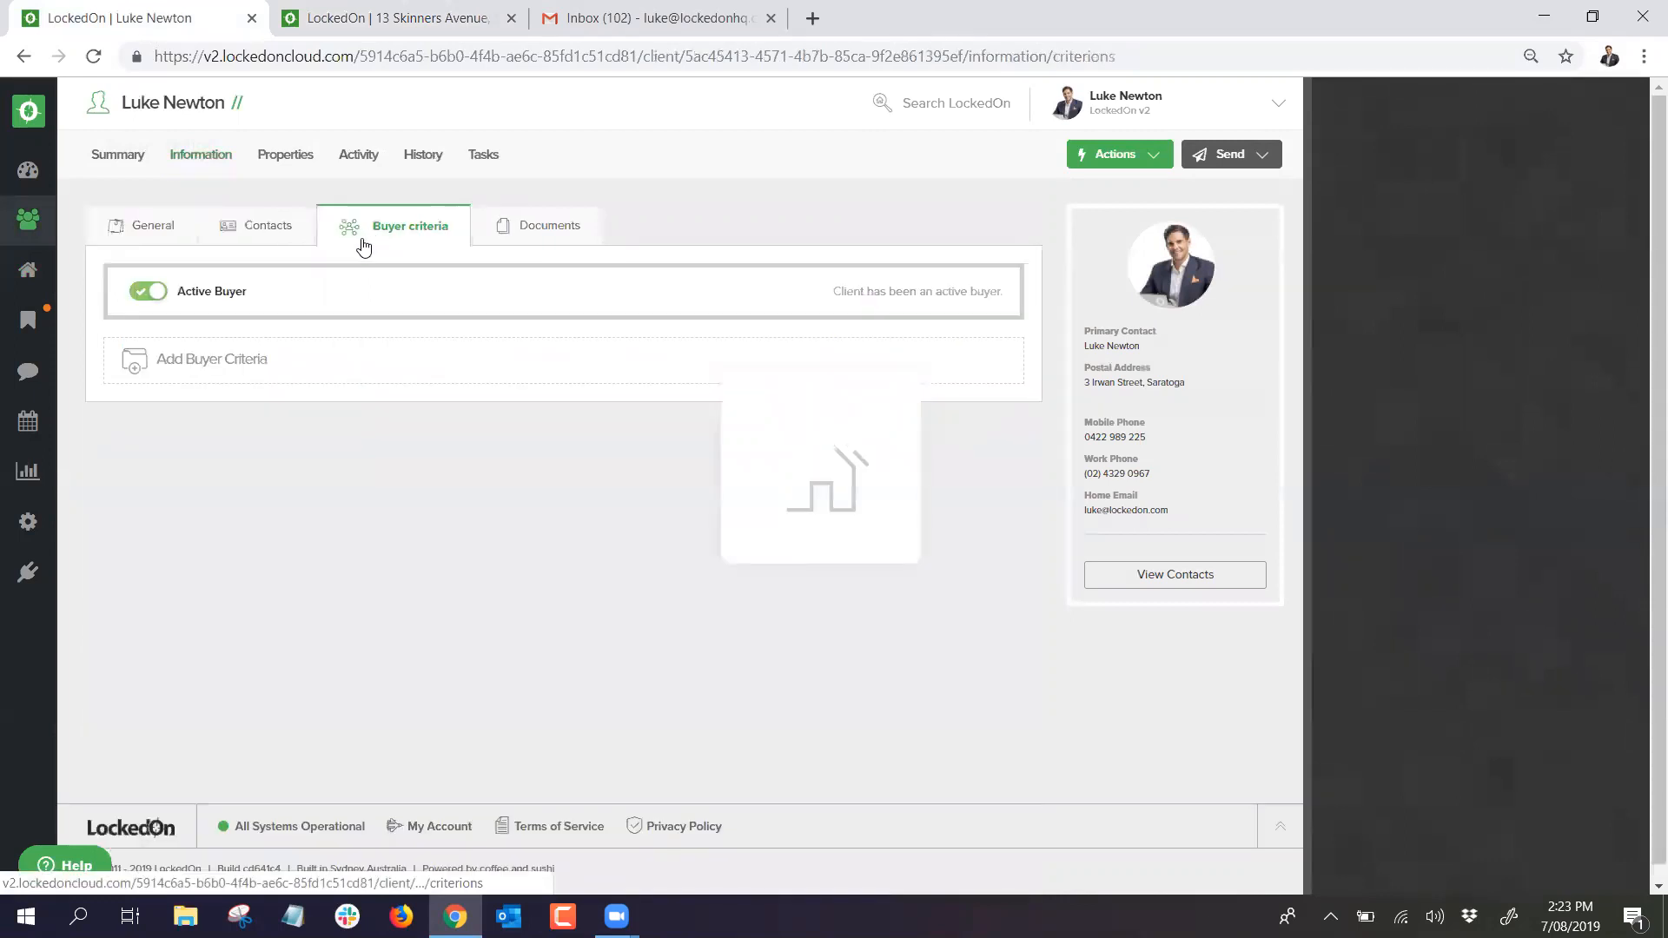
{"action": "scroll", "coordinate": [446, 495], "scroll_direction": "down", "scroll_amount": 4}
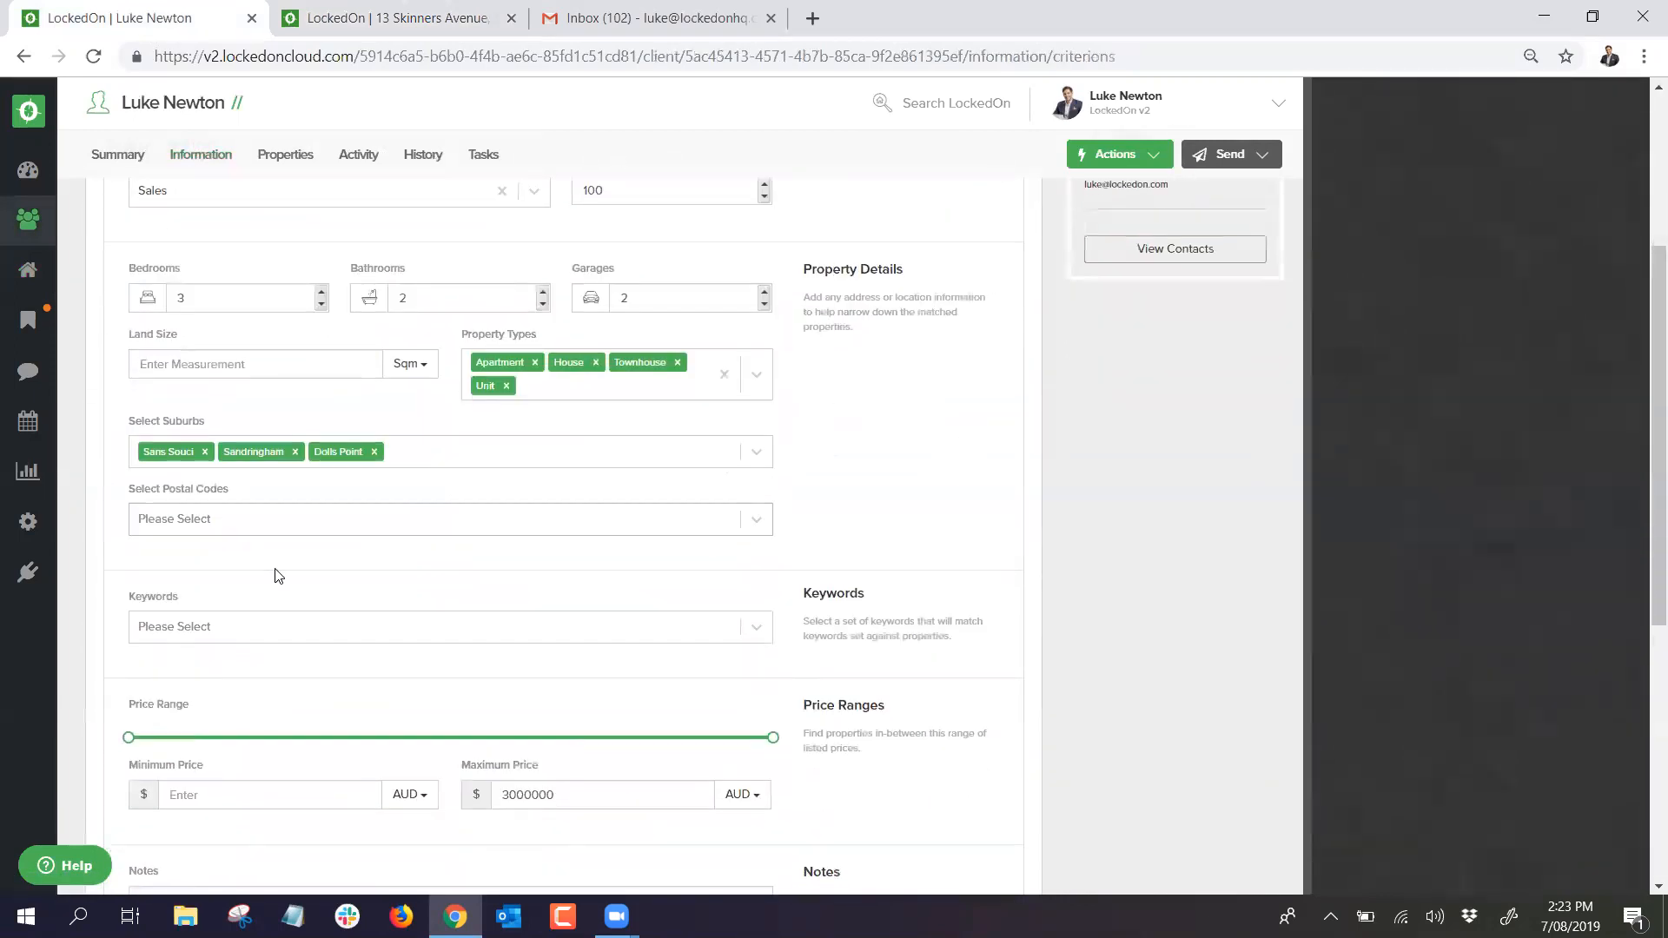
Step: Add Walk to Shops as a criteria keyword and save the criteria
{"action": "left_click", "coordinate": [259, 638]}
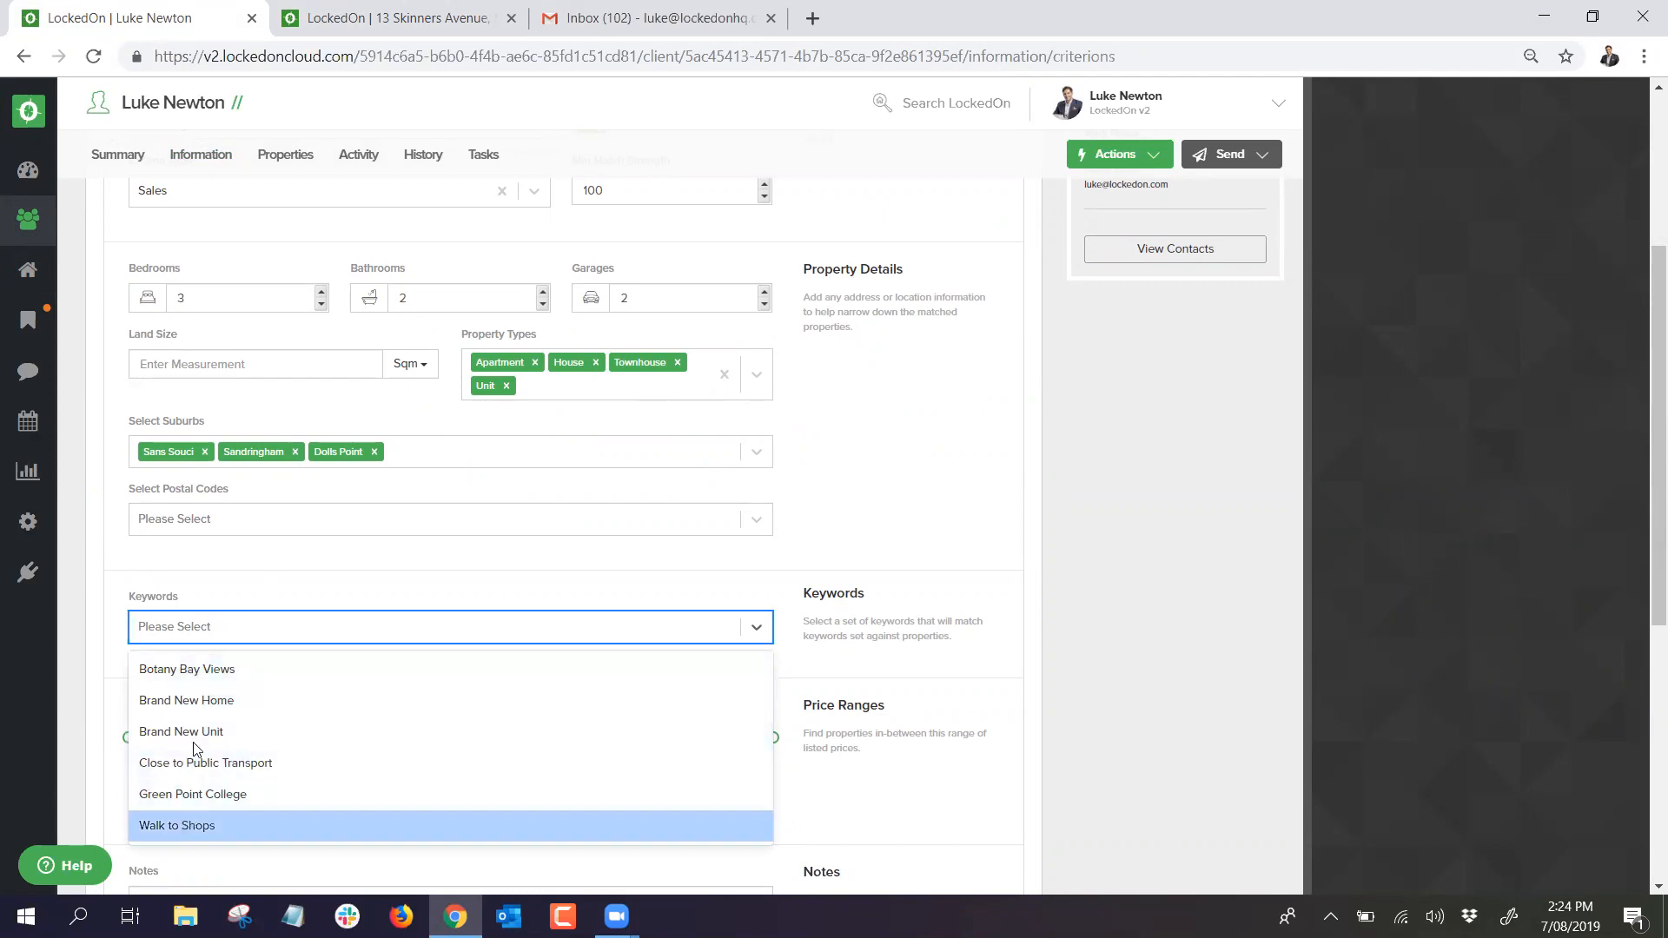
{"action": "left_click", "coordinate": [186, 825]}
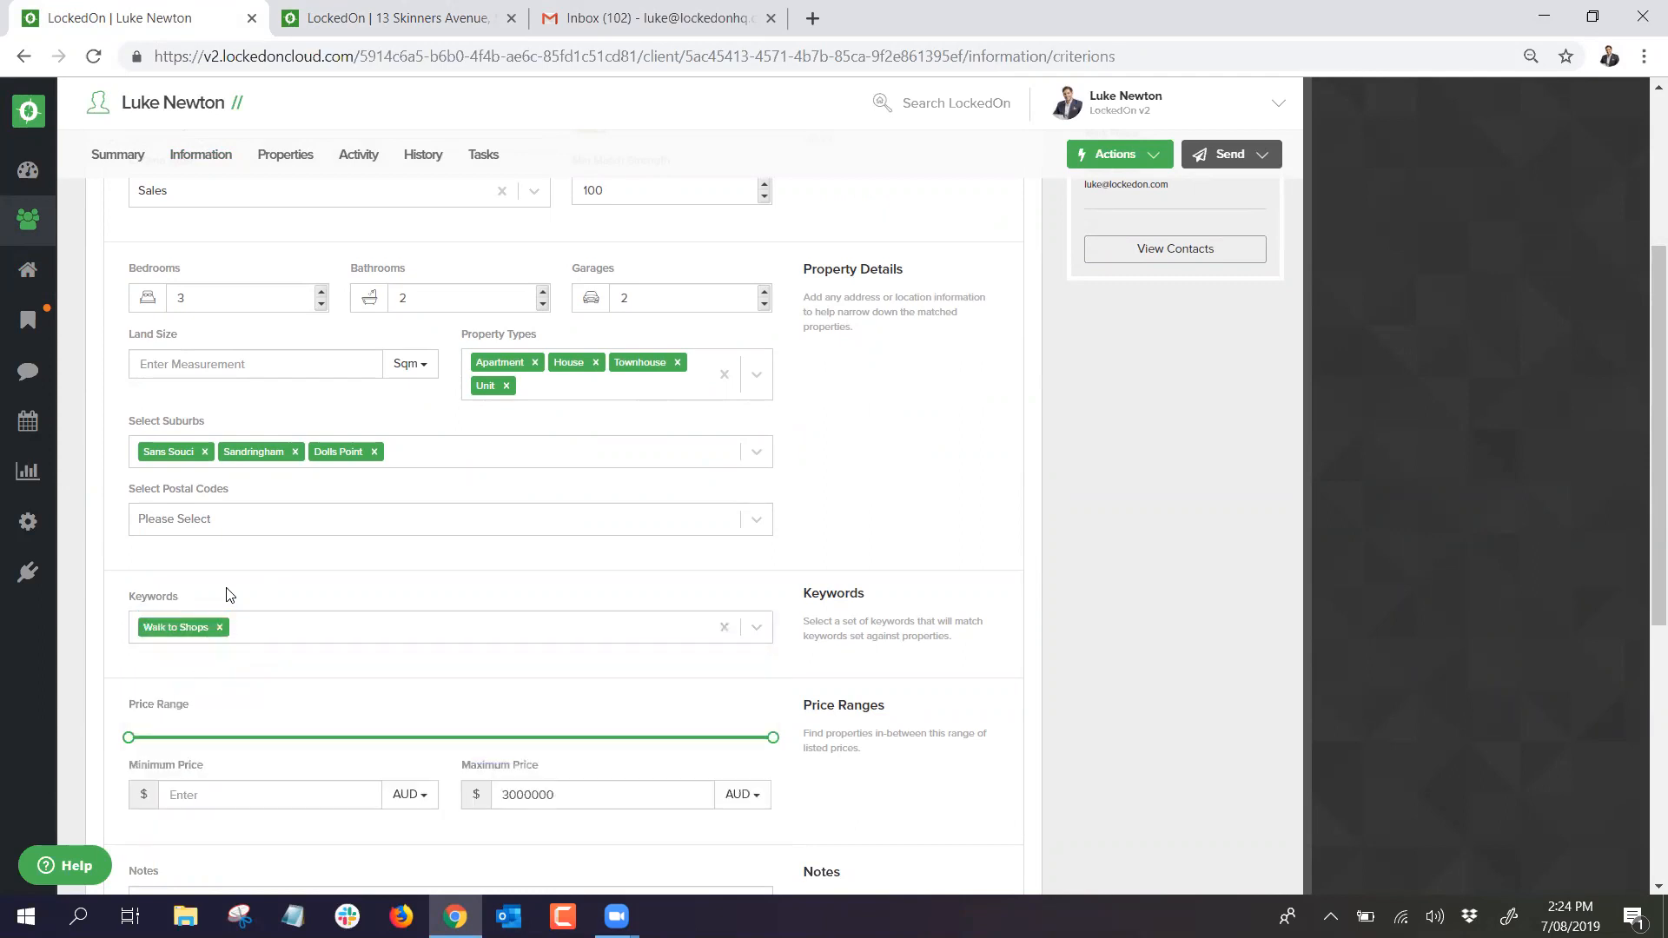
{"action": "scroll", "coordinate": [228, 595], "scroll_direction": "down", "scroll_amount": 5}
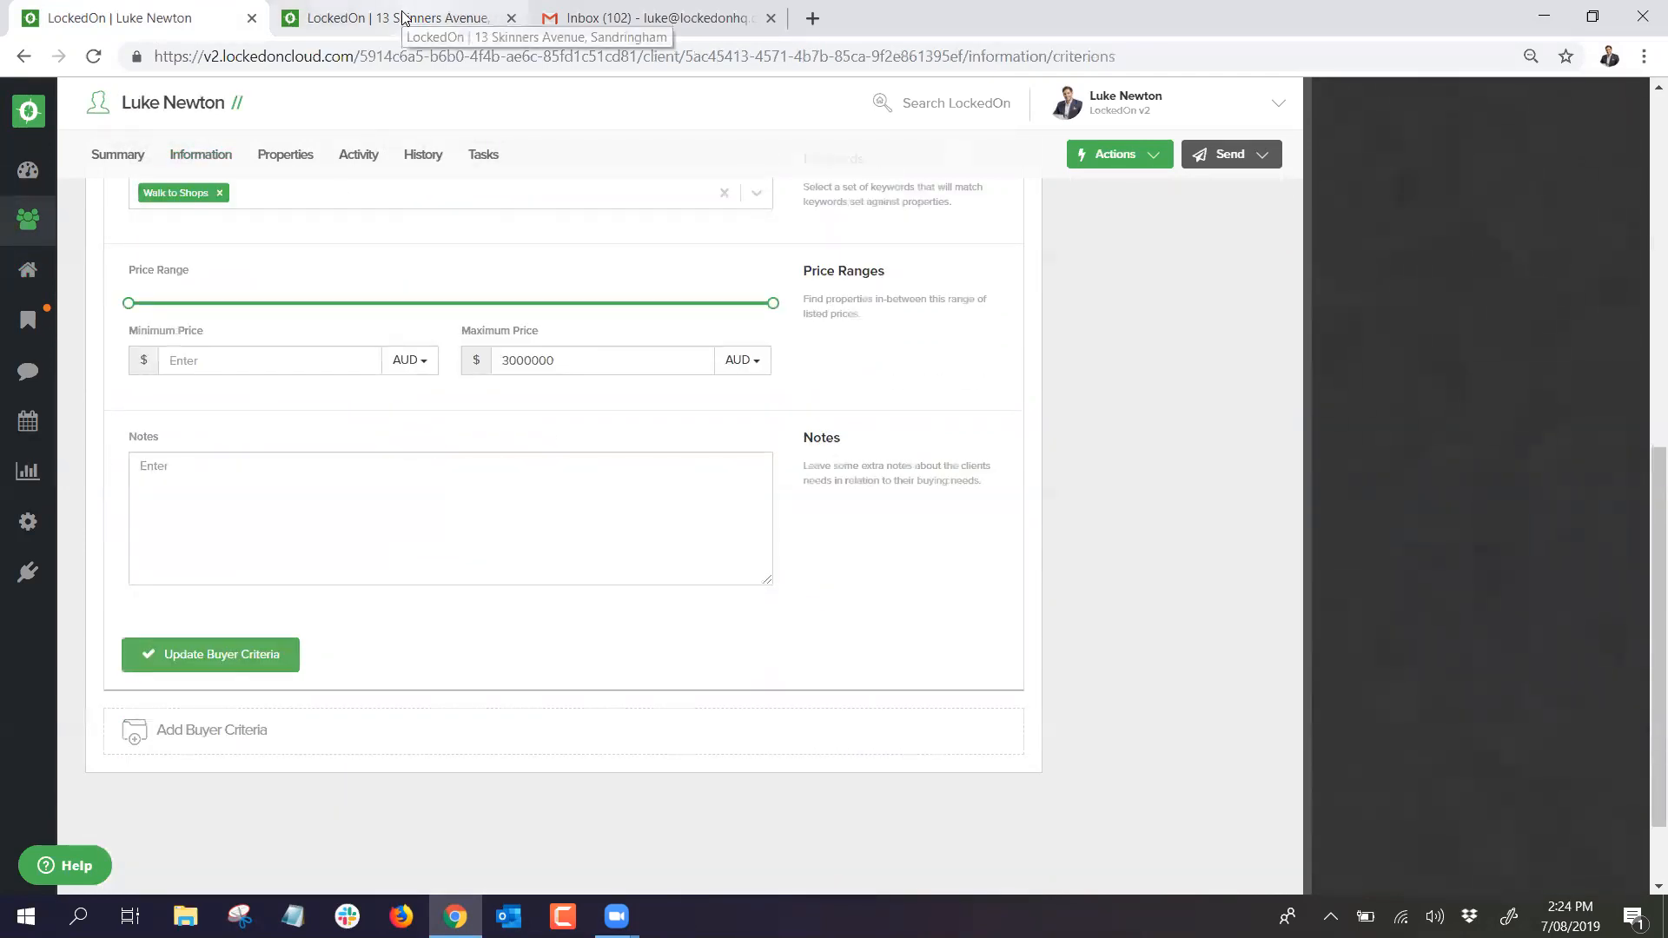
{"action": "left_click", "coordinate": [192, 647]}
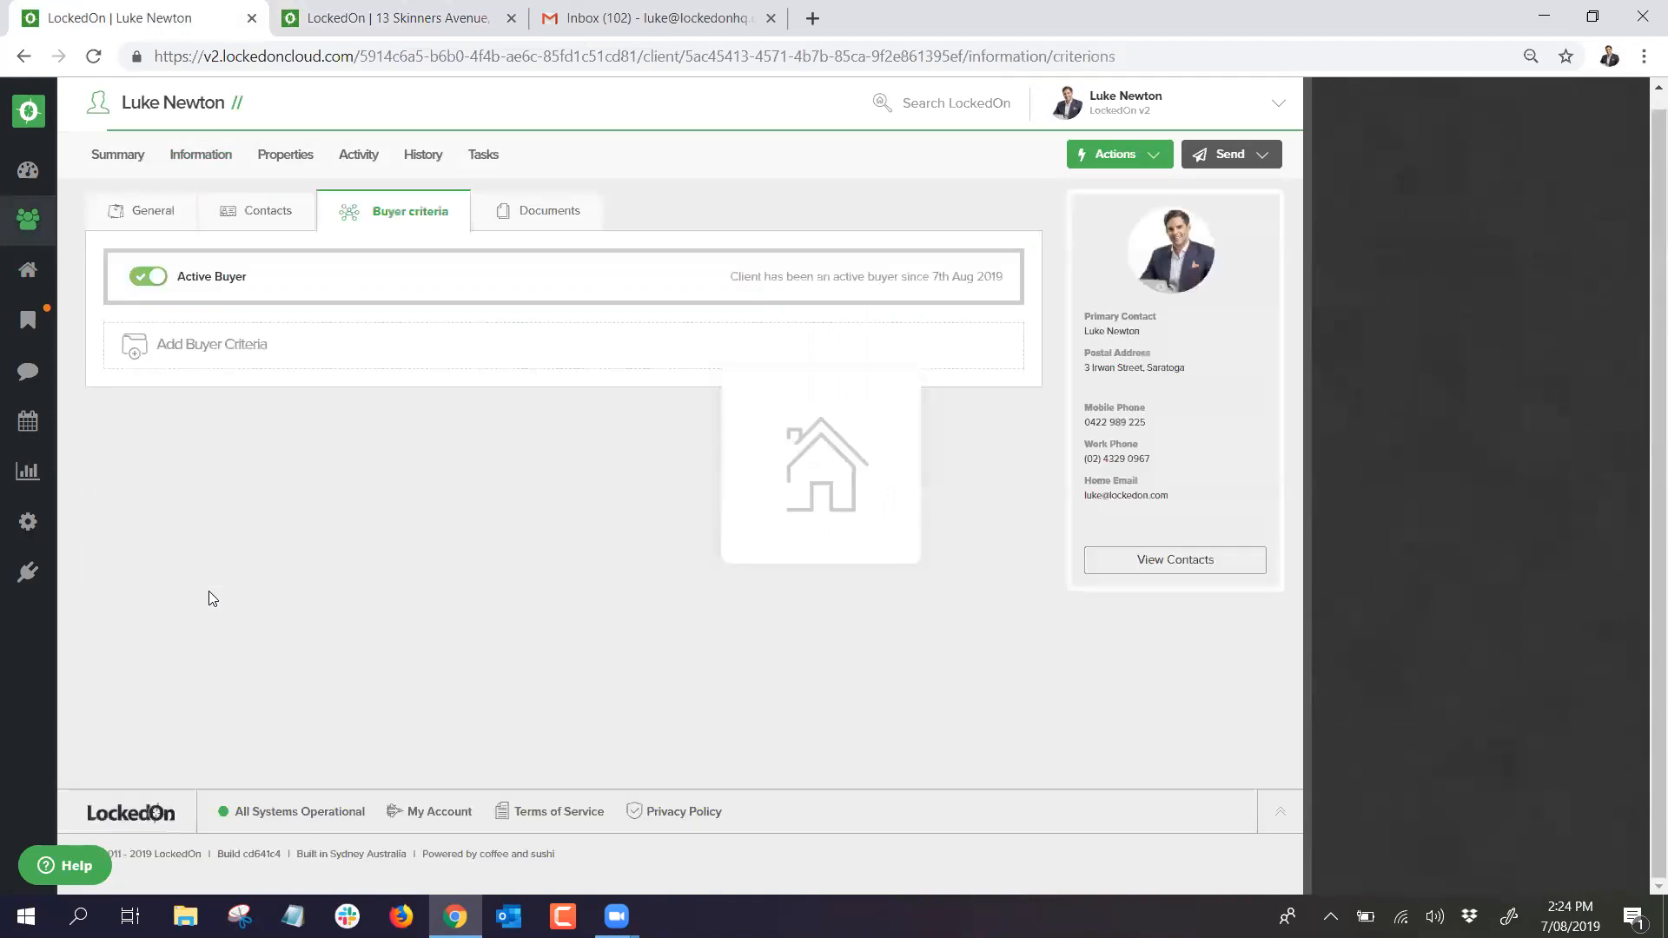
{"action": "scroll", "coordinate": [373, 457], "scroll_direction": "up", "scroll_amount": 10}
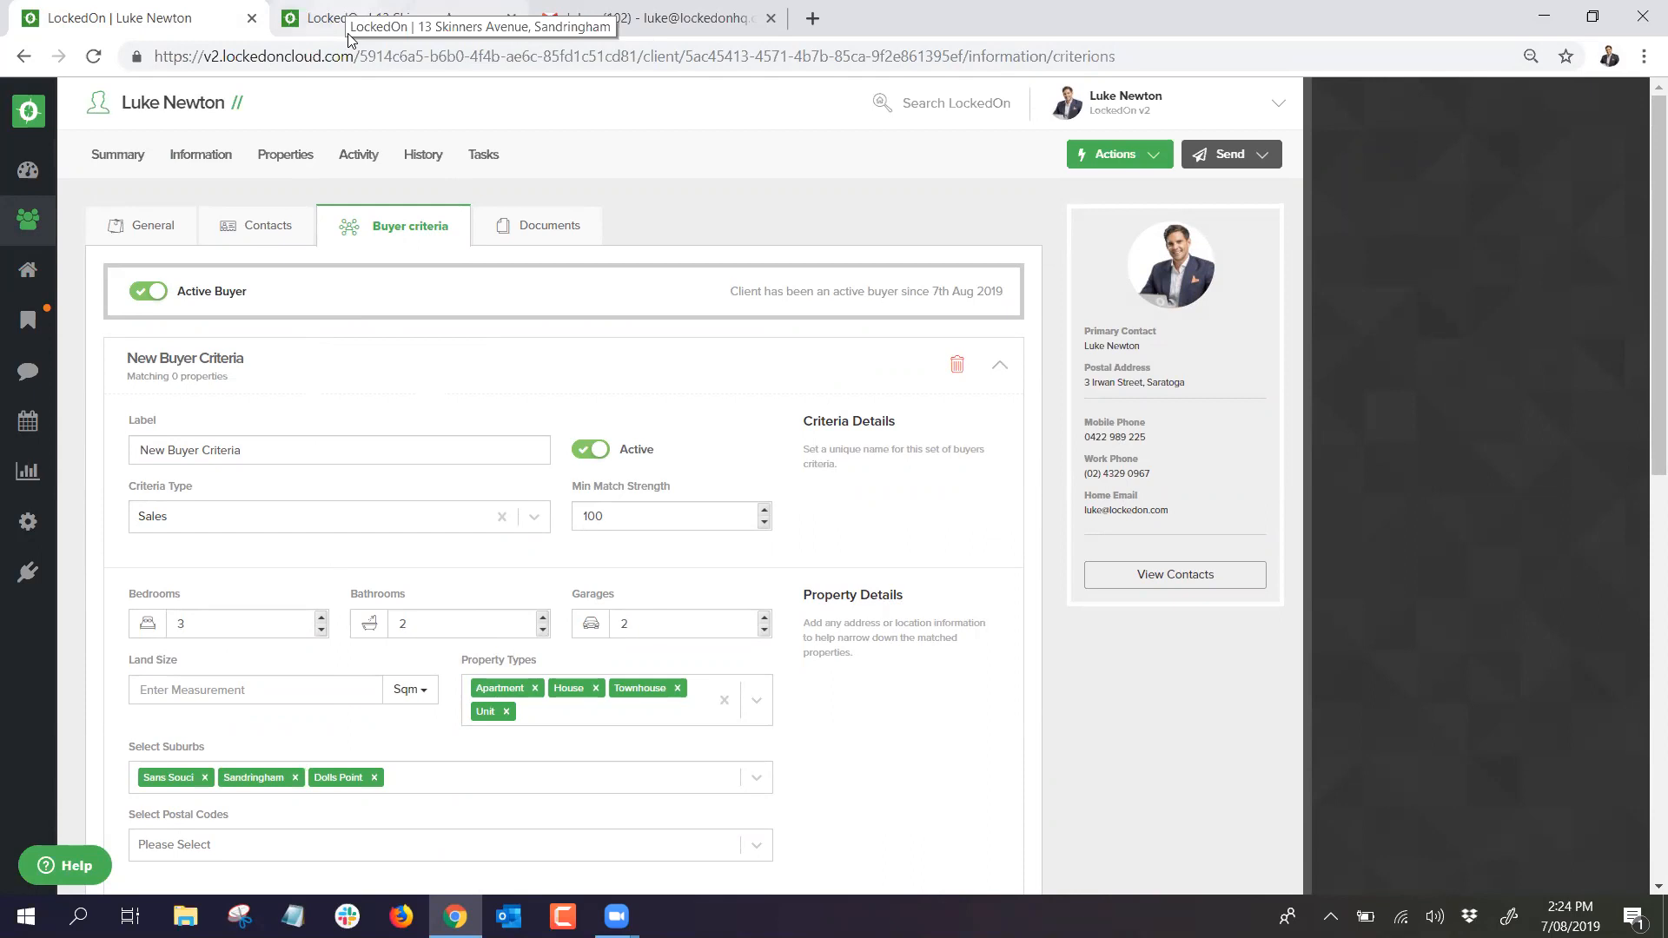
{"action": "left_click", "coordinate": [298, 158]}
{"action": "left_click", "coordinate": [178, 228]}
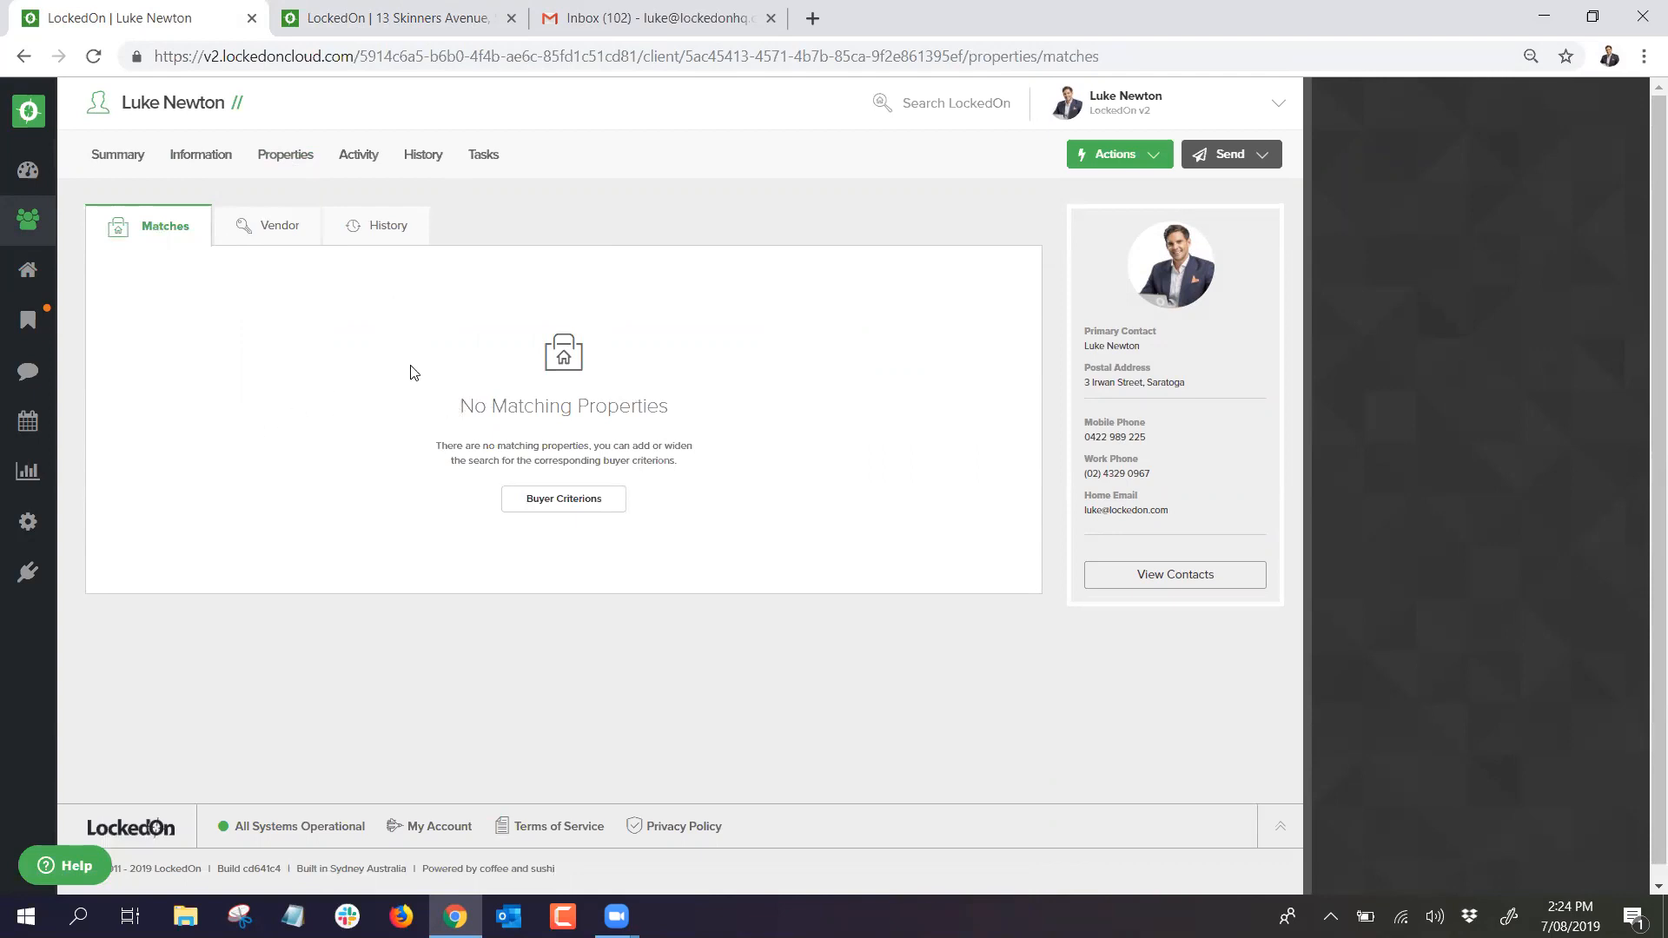
{"action": "left_click", "coordinate": [354, 19]}
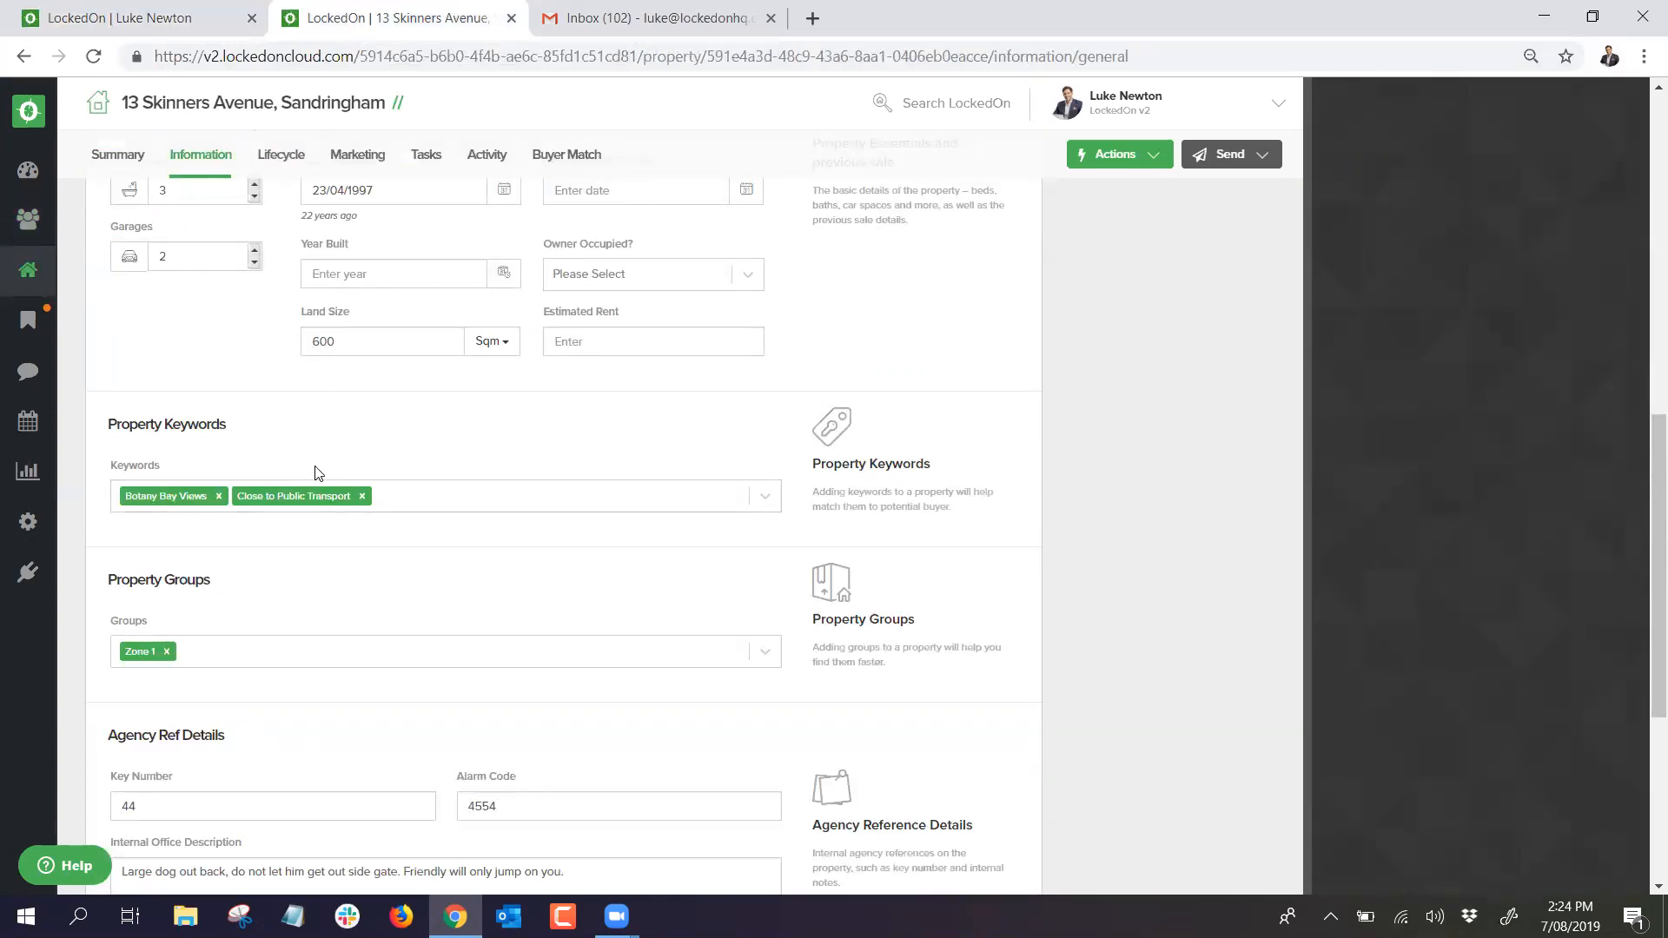
{"action": "left_click", "coordinate": [156, 14]}
{"action": "left_click", "coordinate": [373, 26]}
{"action": "left_click", "coordinate": [191, 9]}
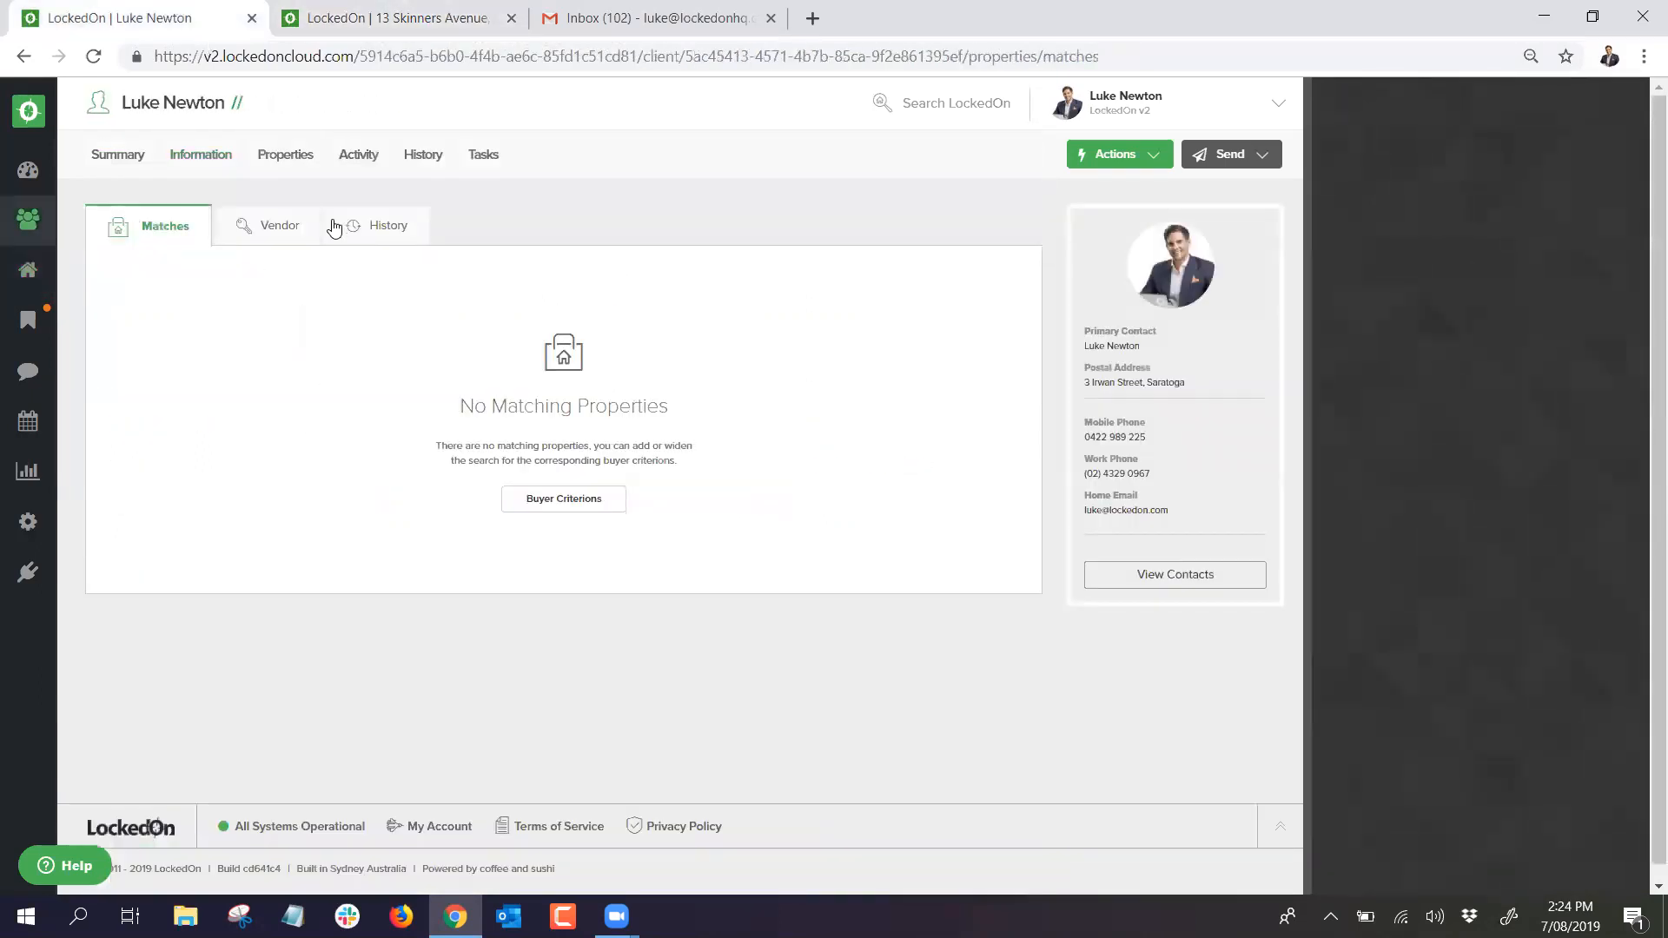
Step: Remove Walk to Shops from the buyer criteria, save, and reopen the Matches list
{"action": "left_click", "coordinate": [202, 165]}
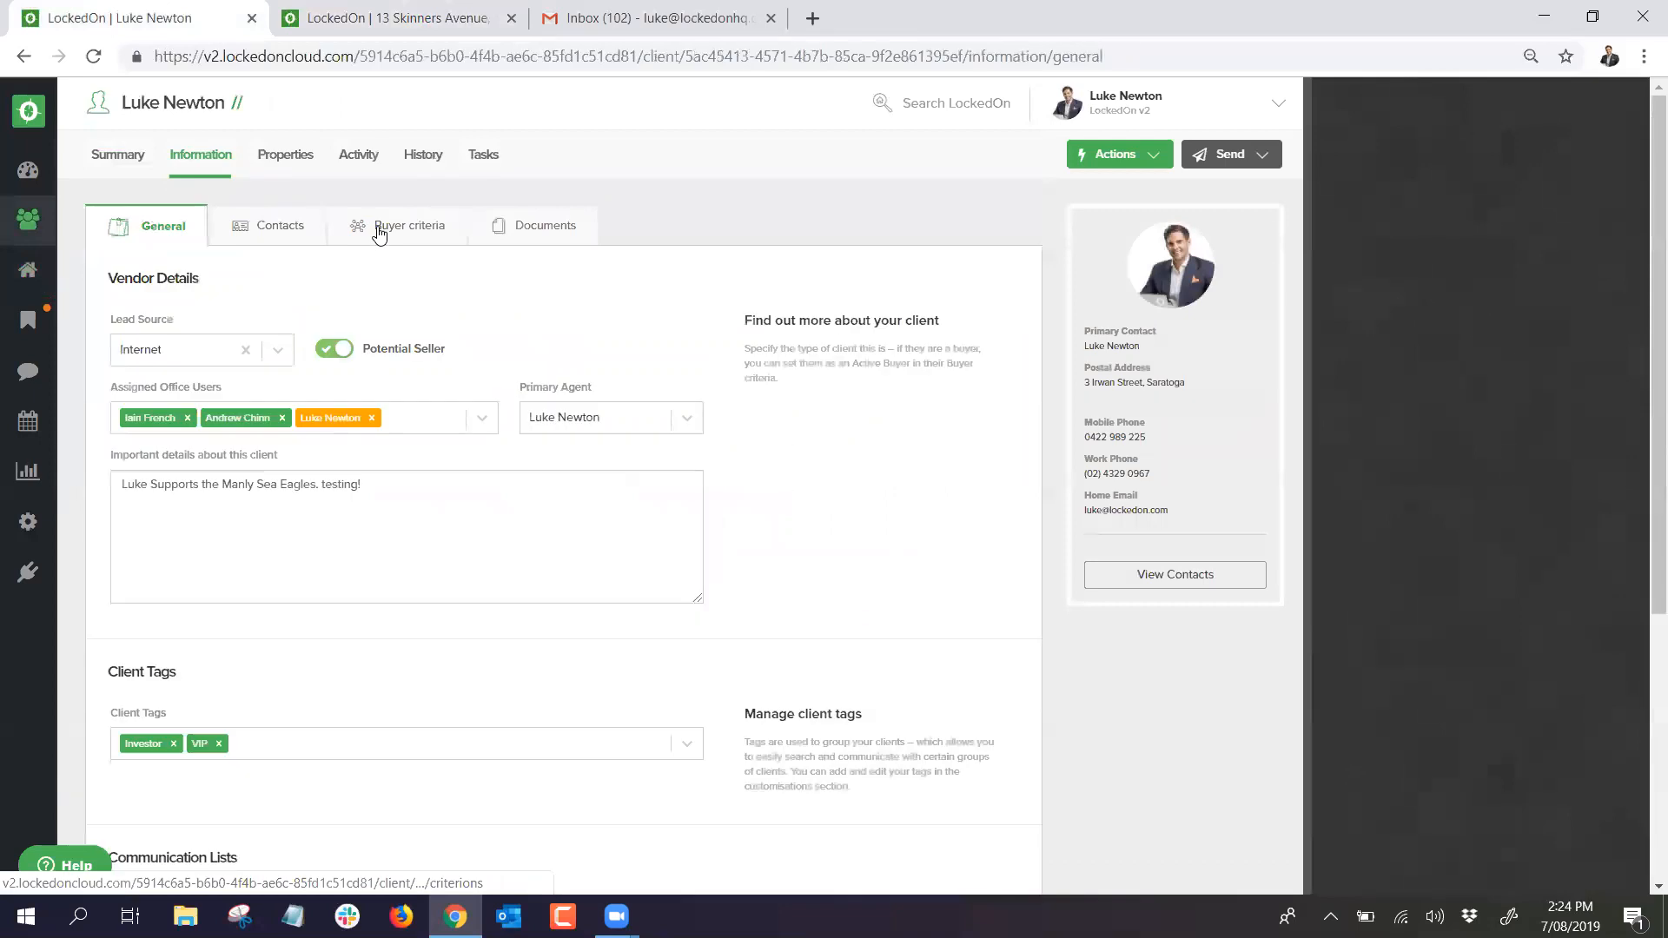
{"action": "left_click", "coordinate": [363, 228]}
{"action": "scroll", "coordinate": [286, 460], "scroll_direction": "down", "scroll_amount": 5}
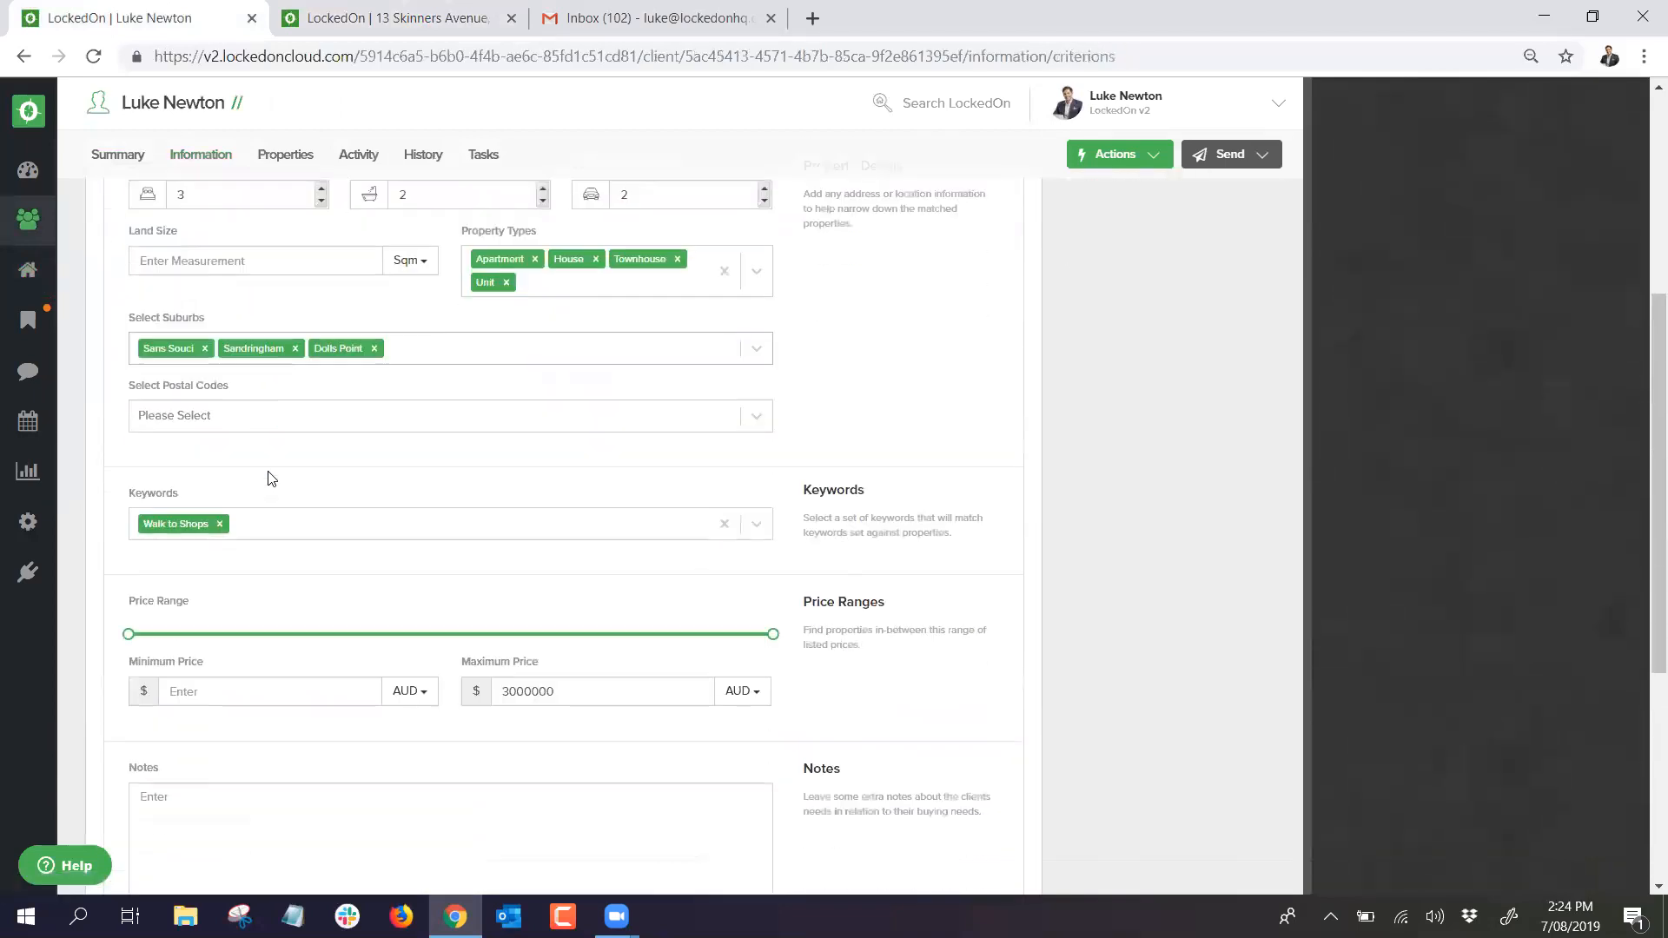
{"action": "left_click", "coordinate": [220, 519]}
{"action": "scroll", "coordinate": [191, 661], "scroll_direction": "down", "scroll_amount": 5}
{"action": "left_click", "coordinate": [227, 550]}
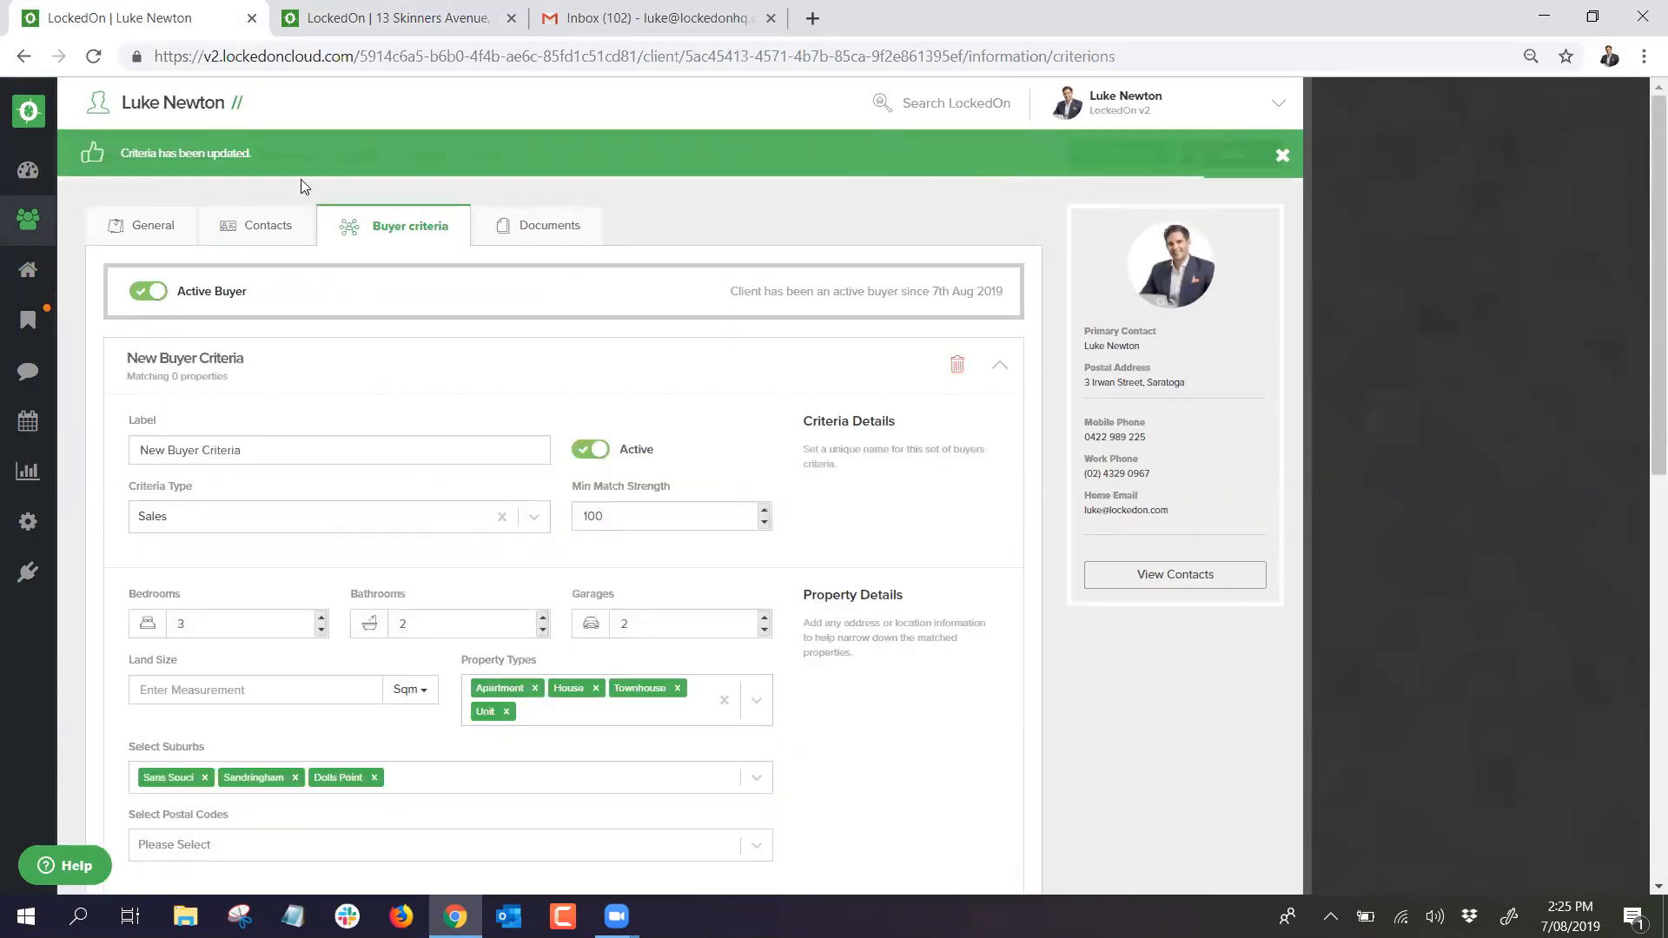
{"action": "left_click", "coordinate": [291, 157]}
{"action": "left_click", "coordinate": [139, 227]}
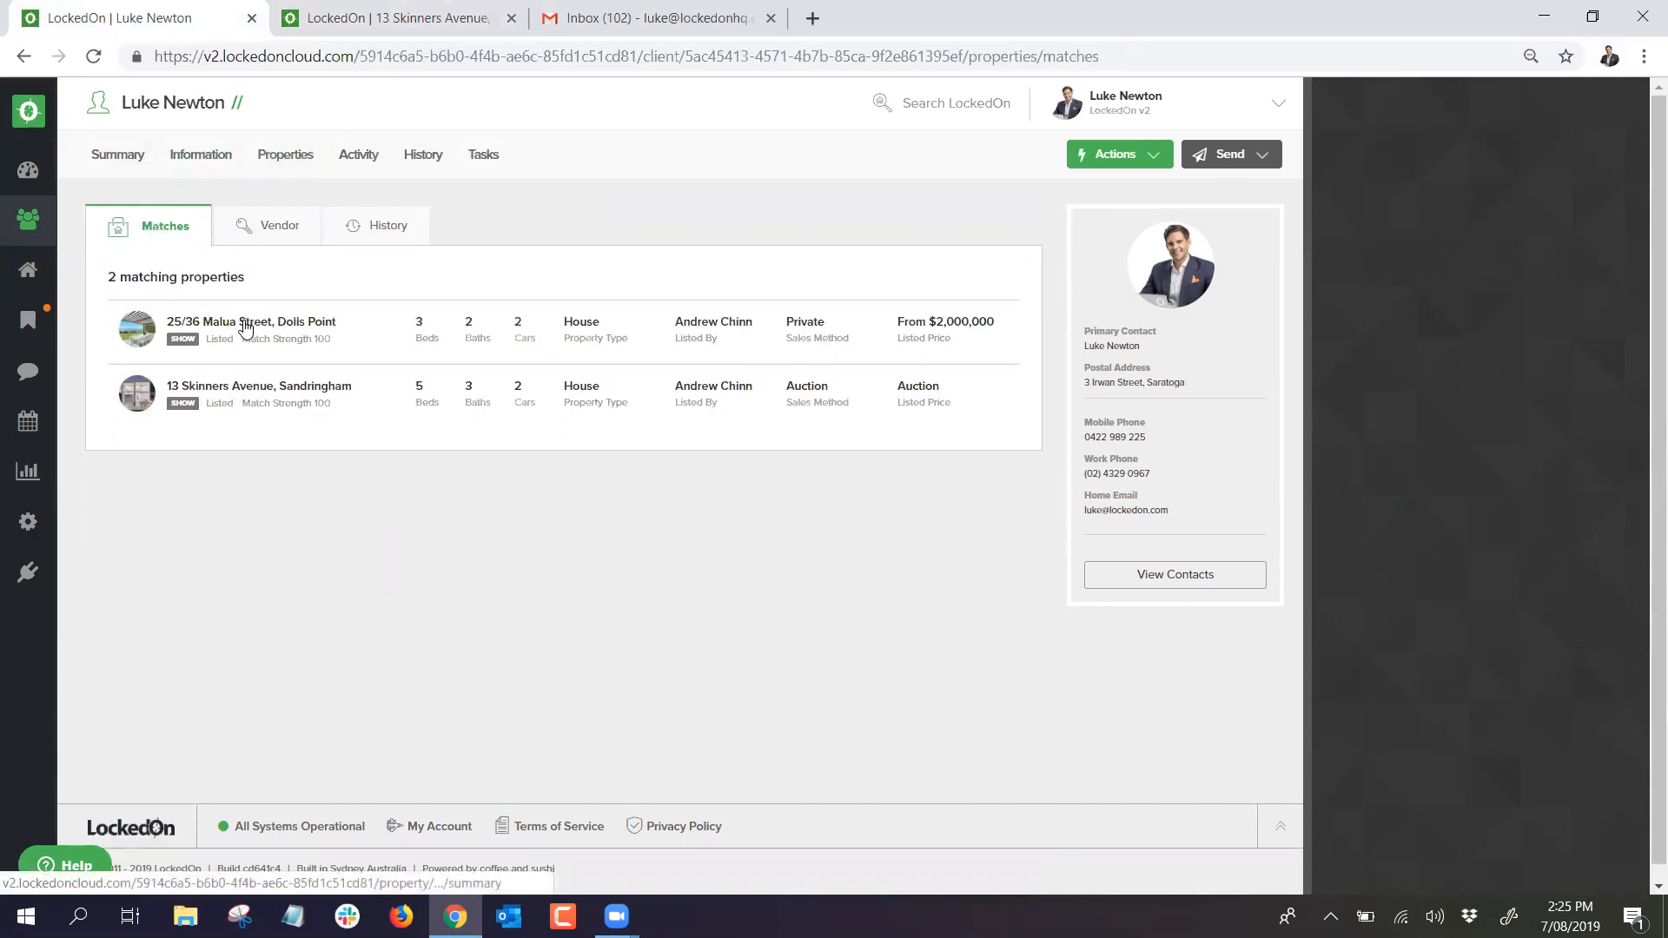
{"action": "right_click", "coordinate": [245, 326]}
{"action": "left_click", "coordinate": [280, 339]}
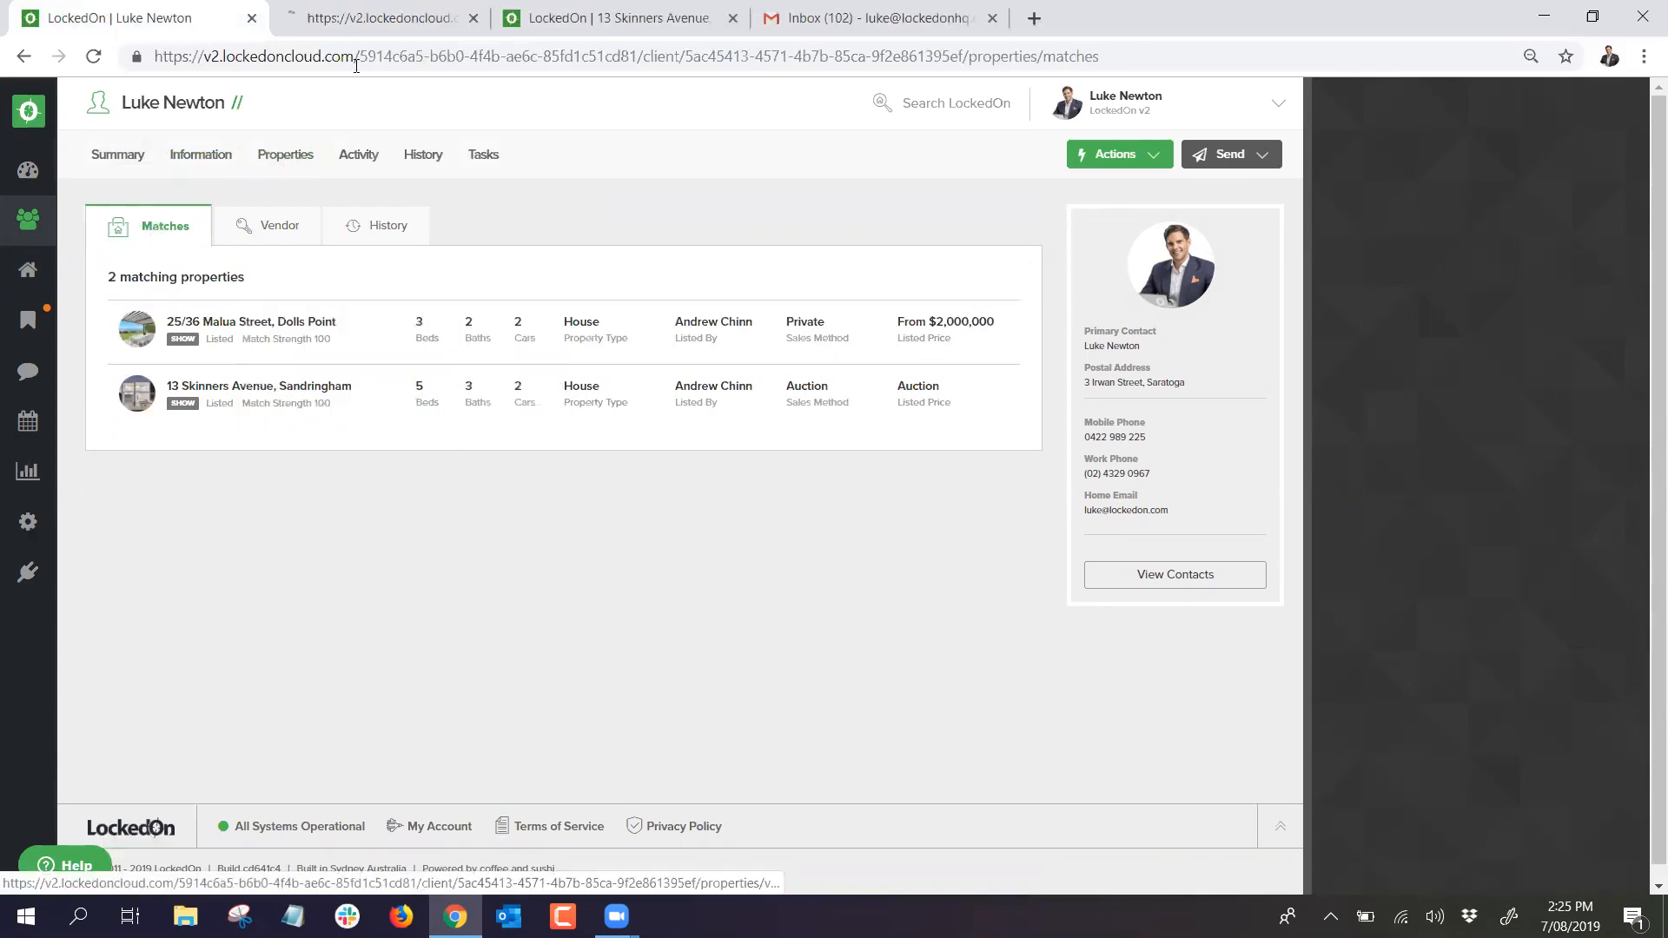
{"action": "left_click", "coordinate": [368, 19]}
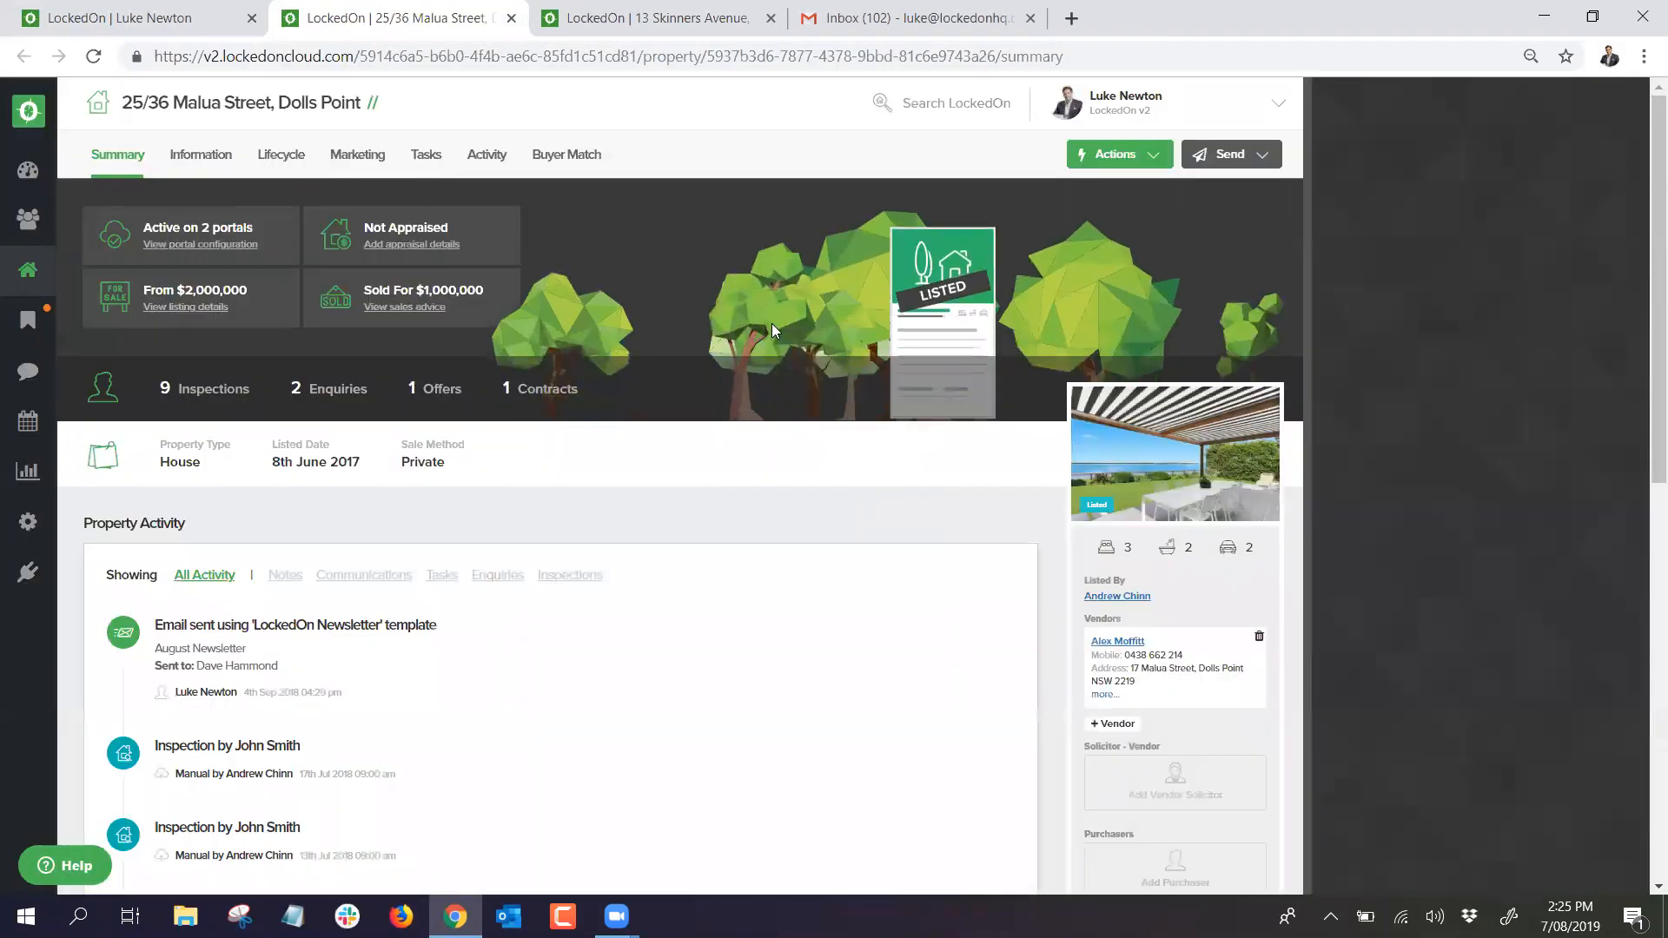
{"action": "left_click", "coordinate": [215, 155]}
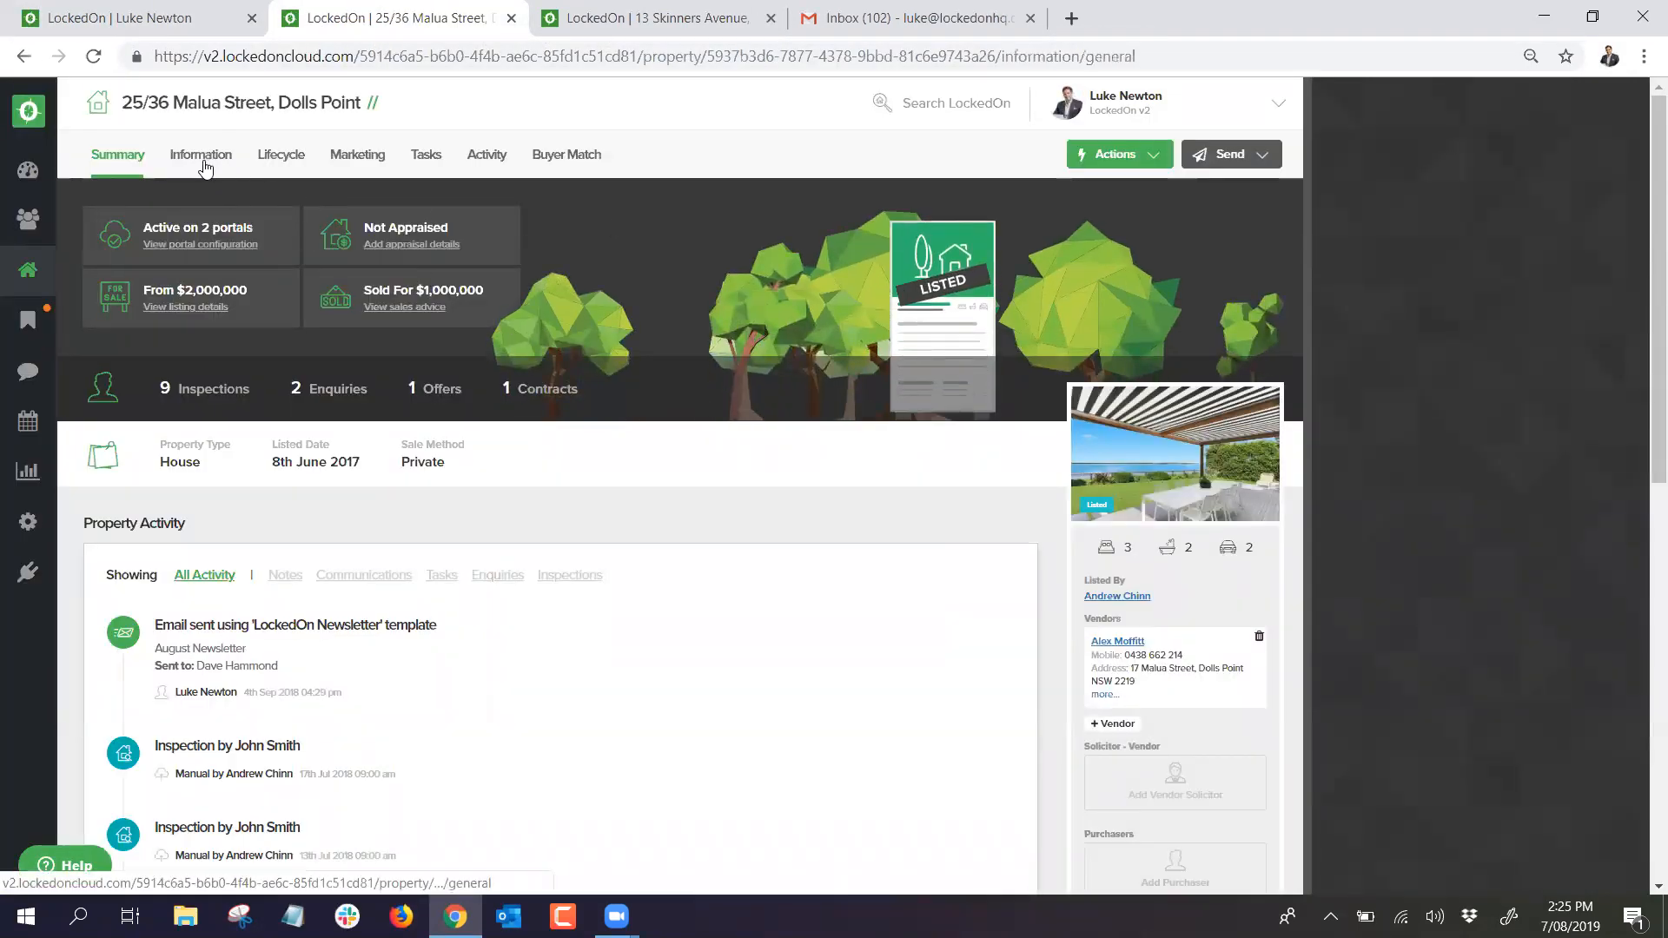
{"action": "scroll", "coordinate": [295, 311], "scroll_direction": "down", "scroll_amount": 9}
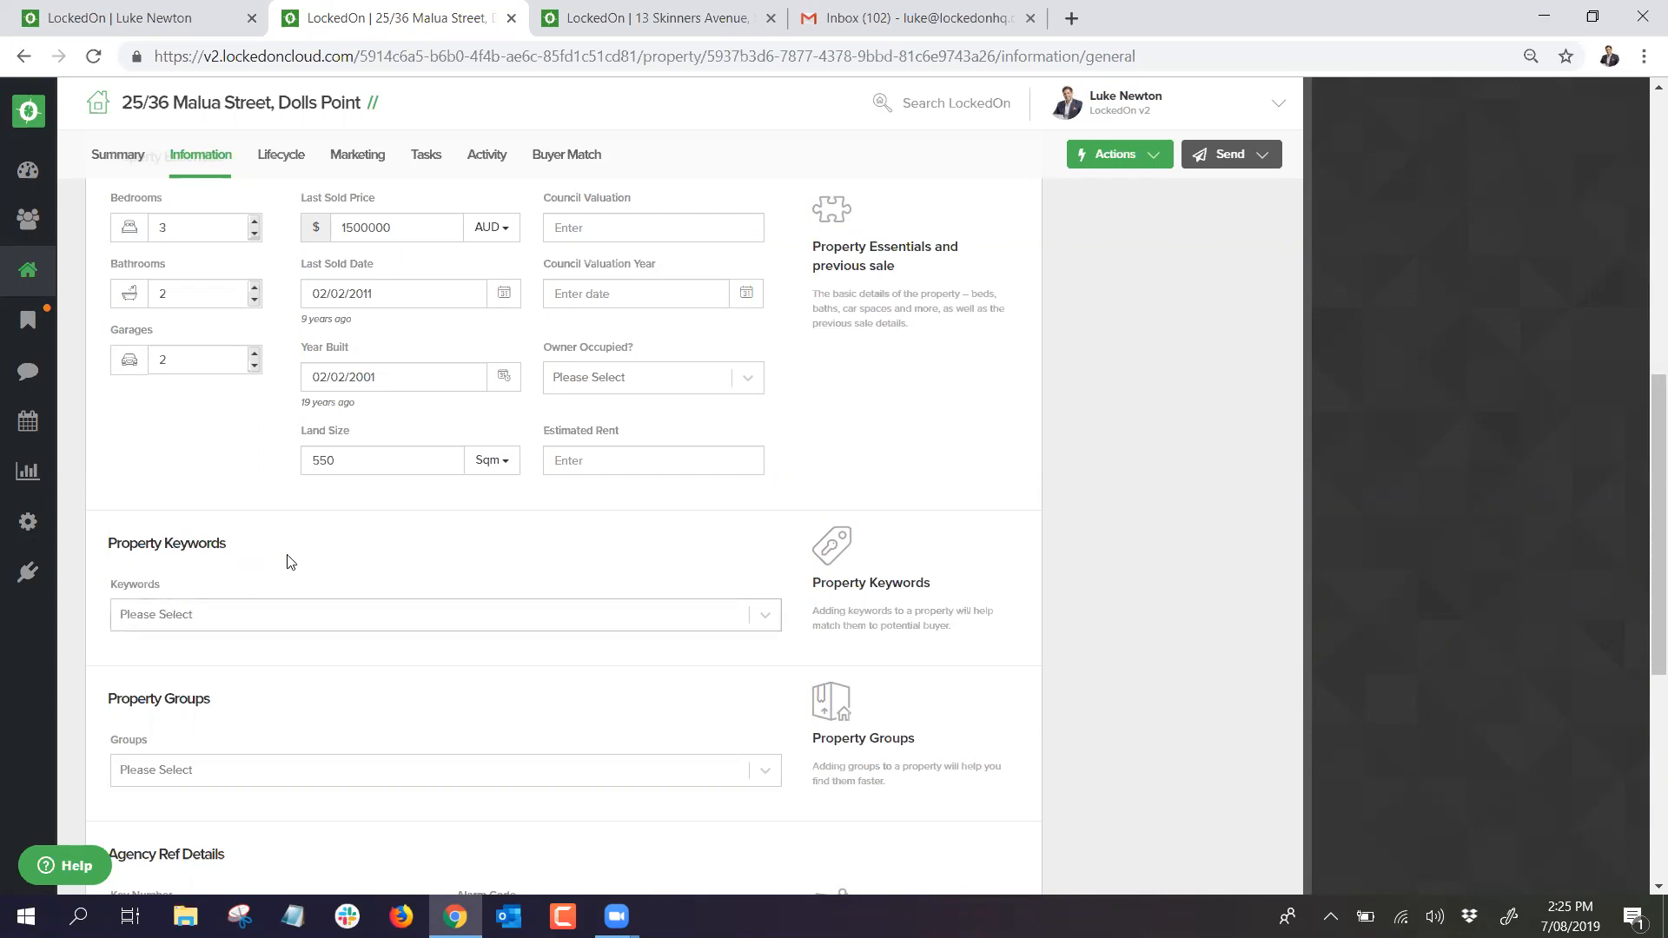
{"action": "left_click", "coordinate": [510, 19]}
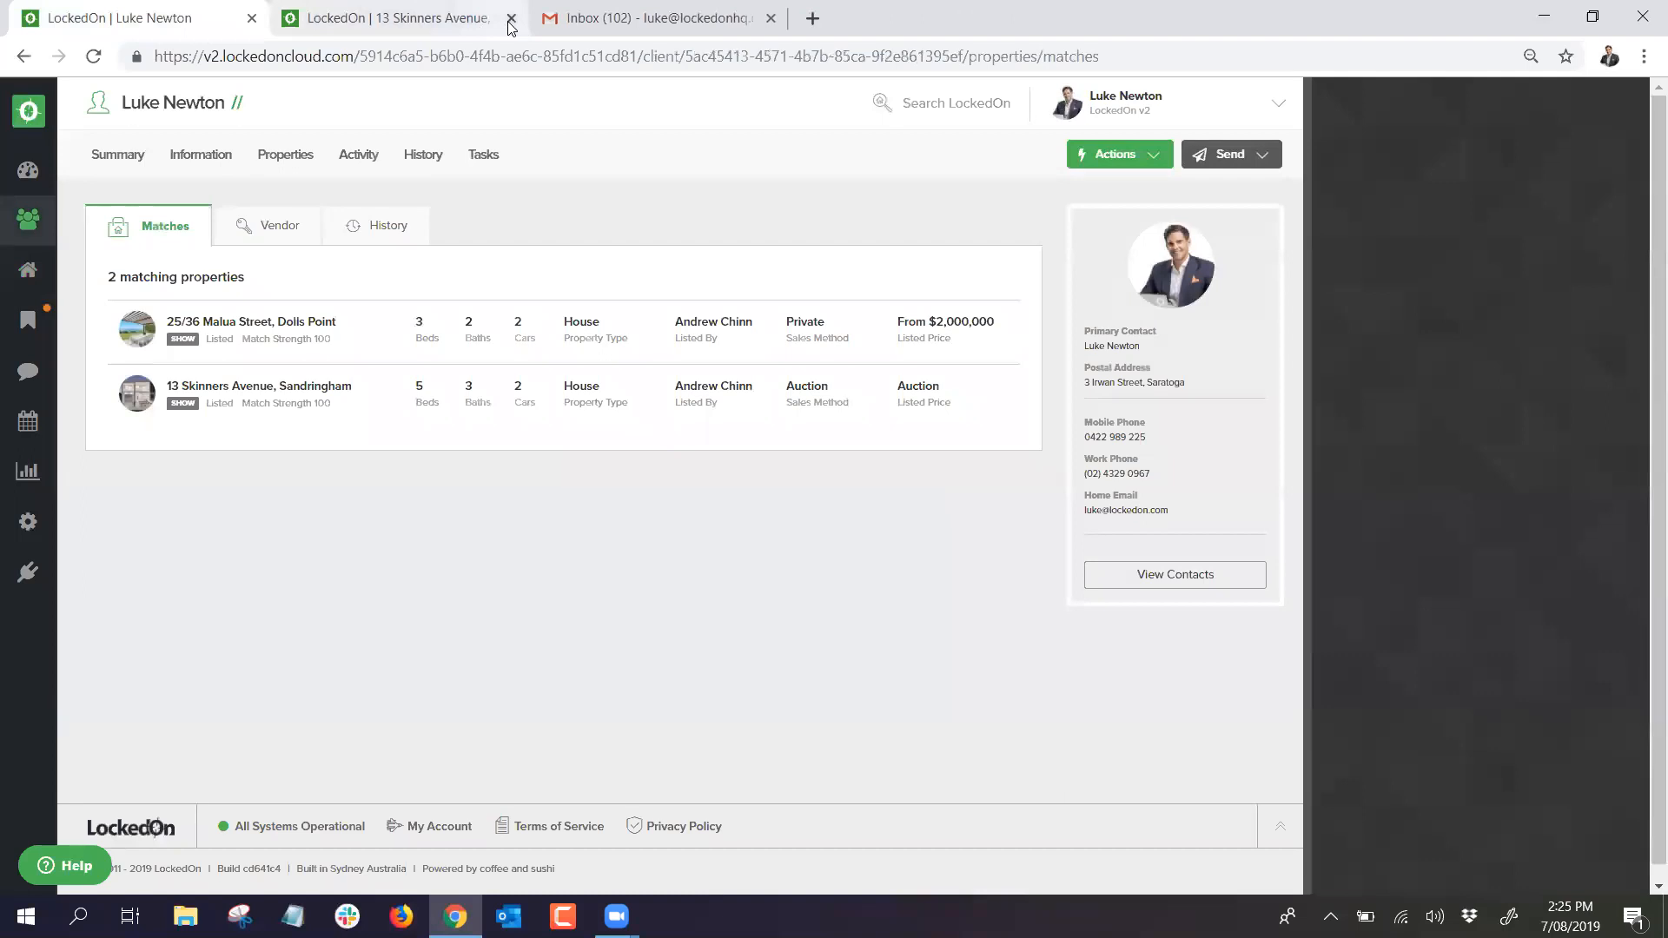
{"action": "left_click", "coordinate": [510, 19]}
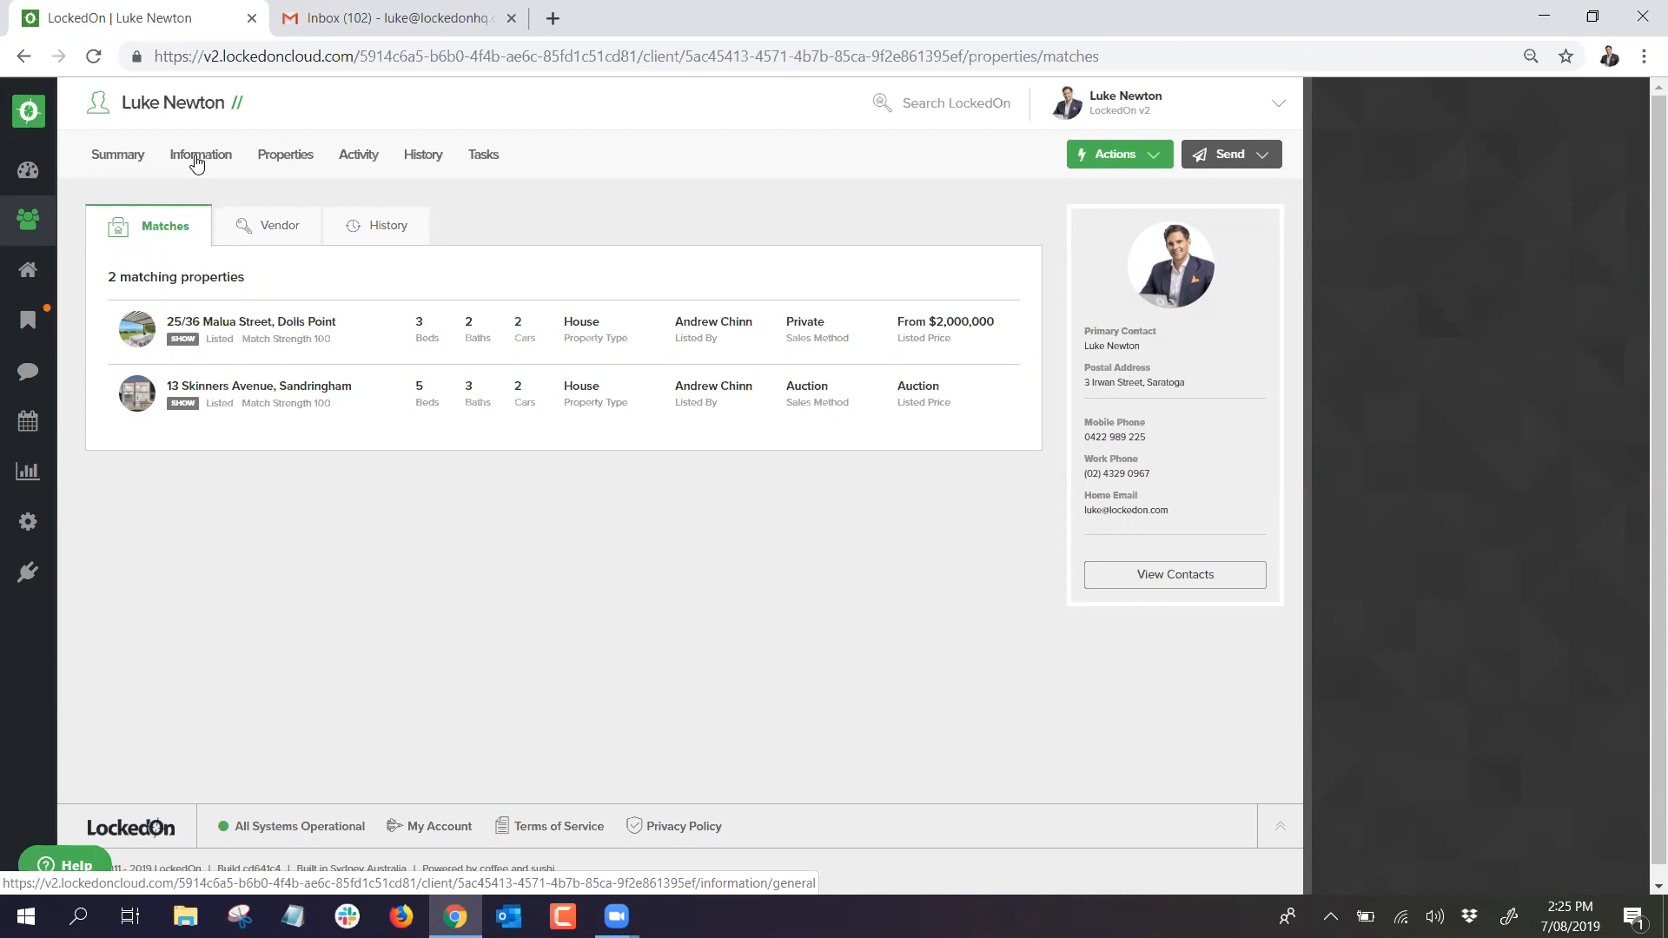
Step: Relabel the existing New Buyer Criteria as 'Dream House' and save it
{"action": "left_click", "coordinate": [196, 159]}
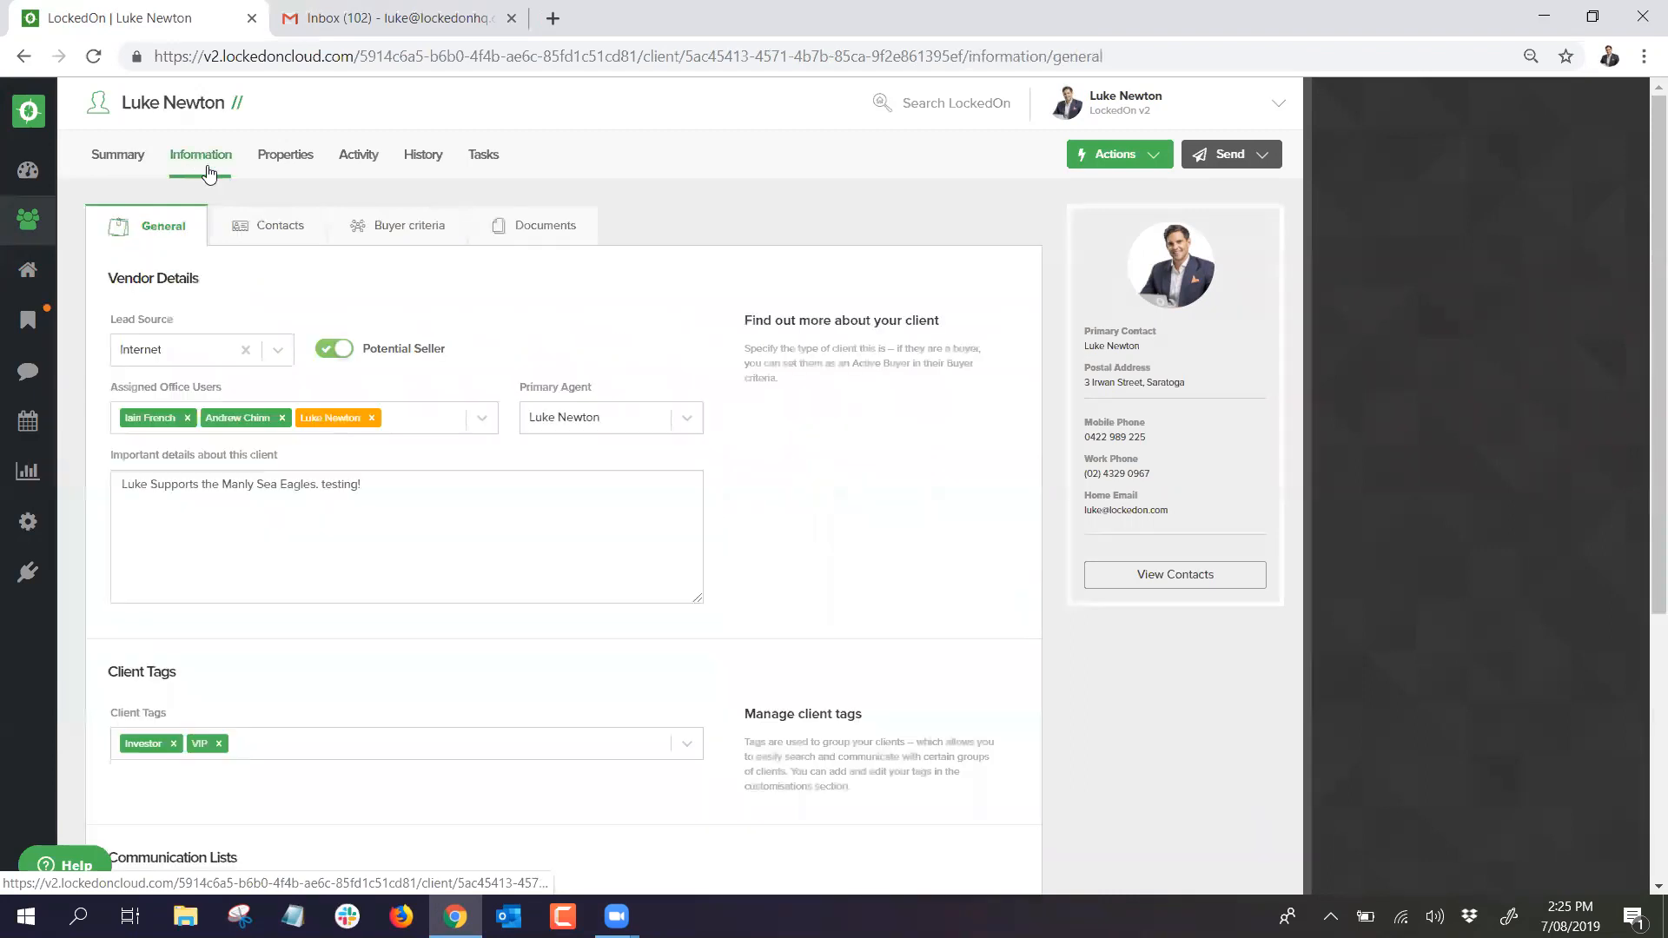
{"action": "left_click", "coordinate": [373, 225]}
{"action": "scroll", "coordinate": [299, 517], "scroll_direction": "down", "scroll_amount": 5}
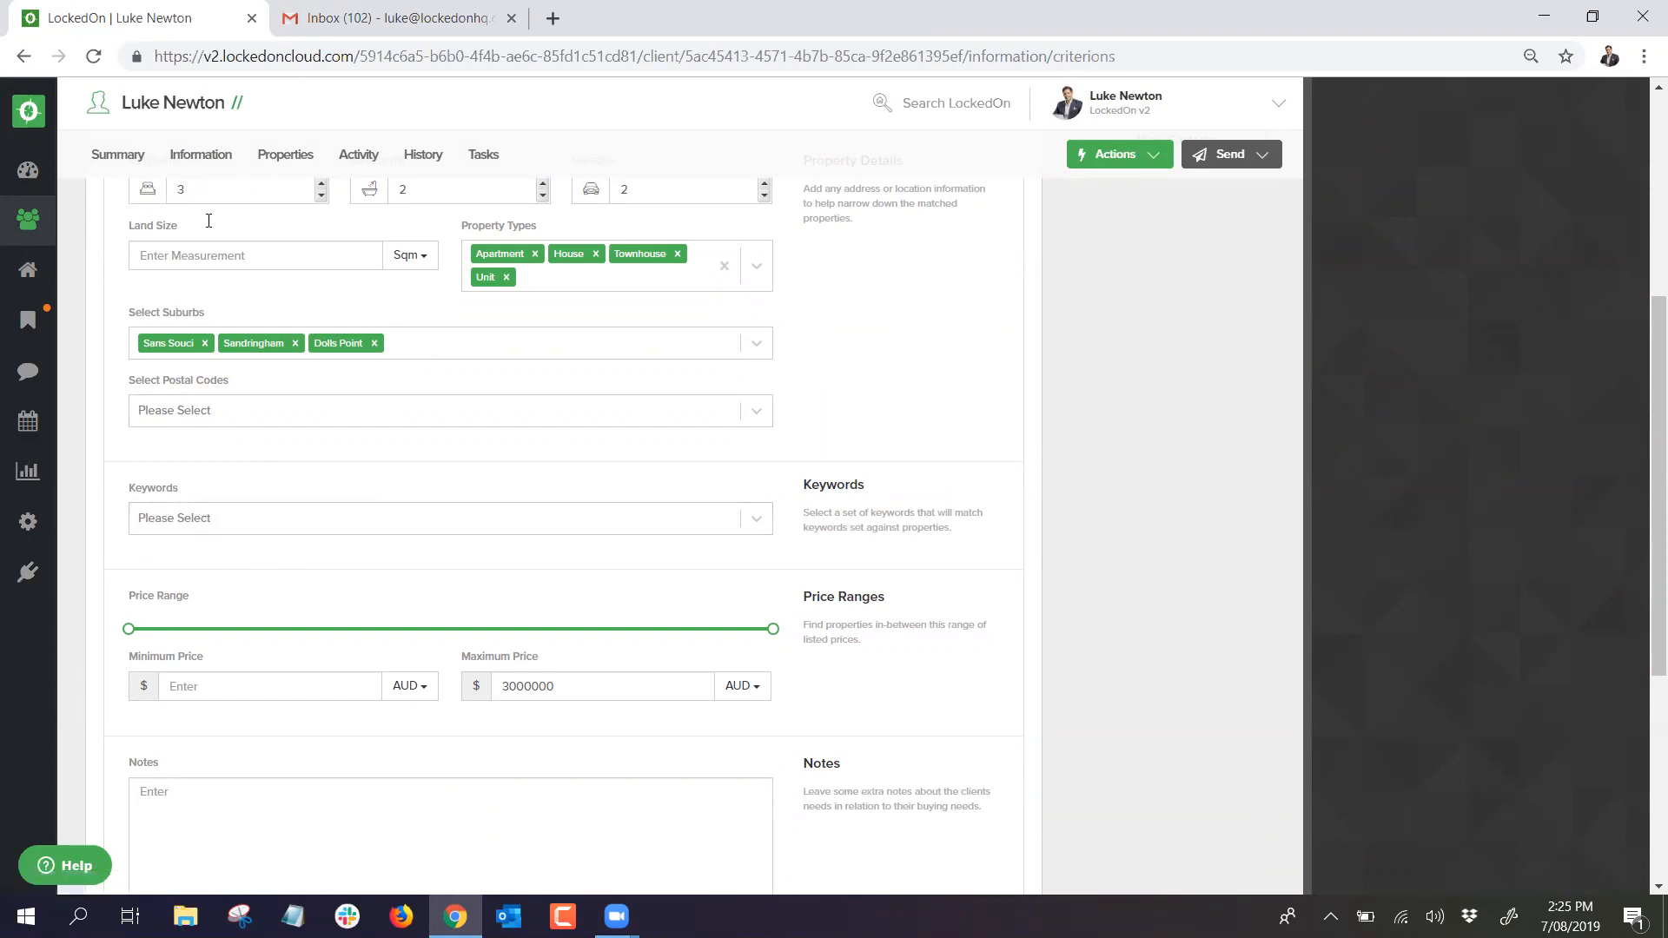
{"action": "scroll", "coordinate": [265, 470], "scroll_direction": "down", "scroll_amount": 1}
{"action": "scroll", "coordinate": [265, 469], "scroll_direction": "up", "scroll_amount": 2}
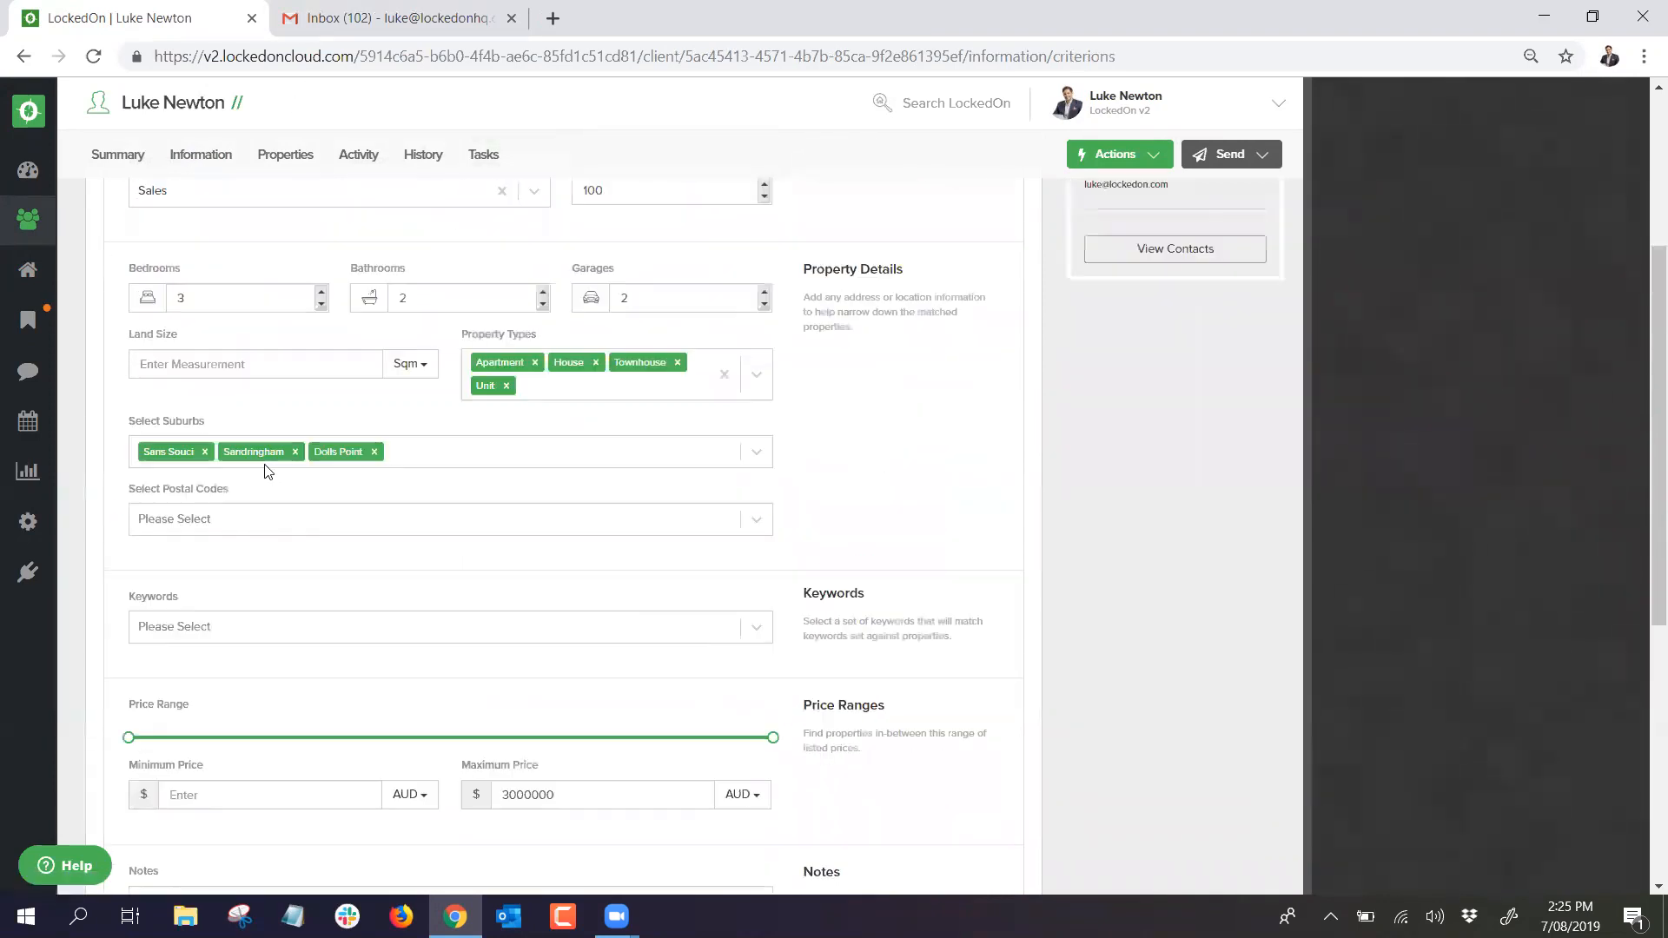
{"action": "scroll", "coordinate": [266, 470], "scroll_direction": "up", "scroll_amount": 3}
{"action": "left_click", "coordinate": [300, 372]}
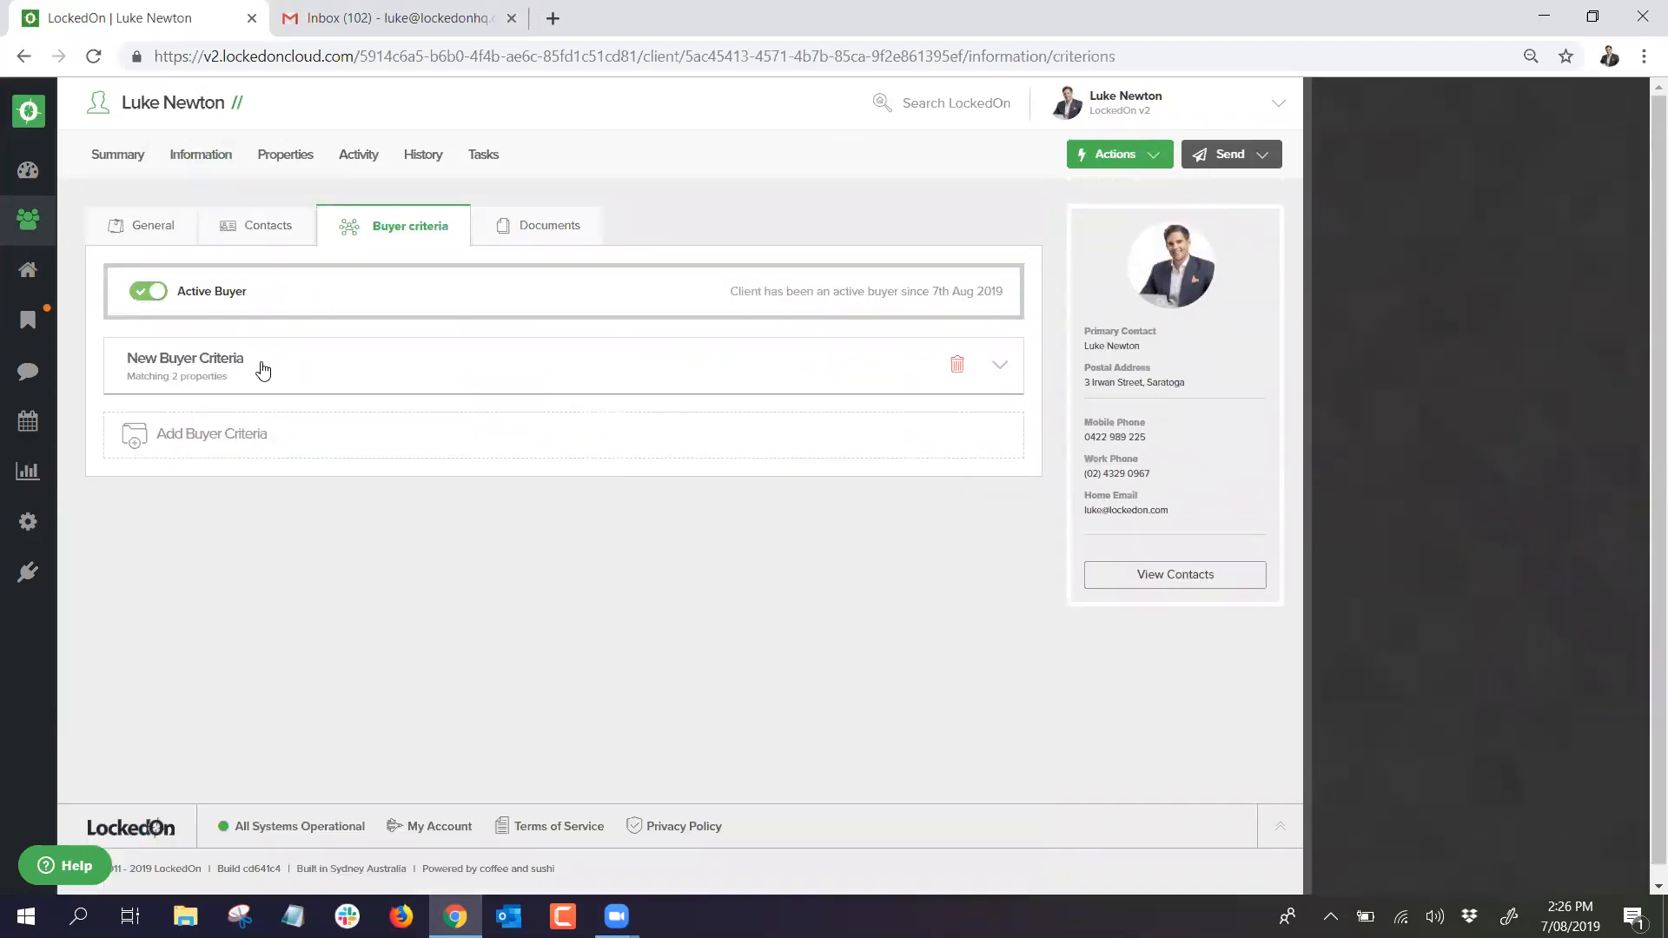
{"action": "left_click", "coordinate": [210, 364]}
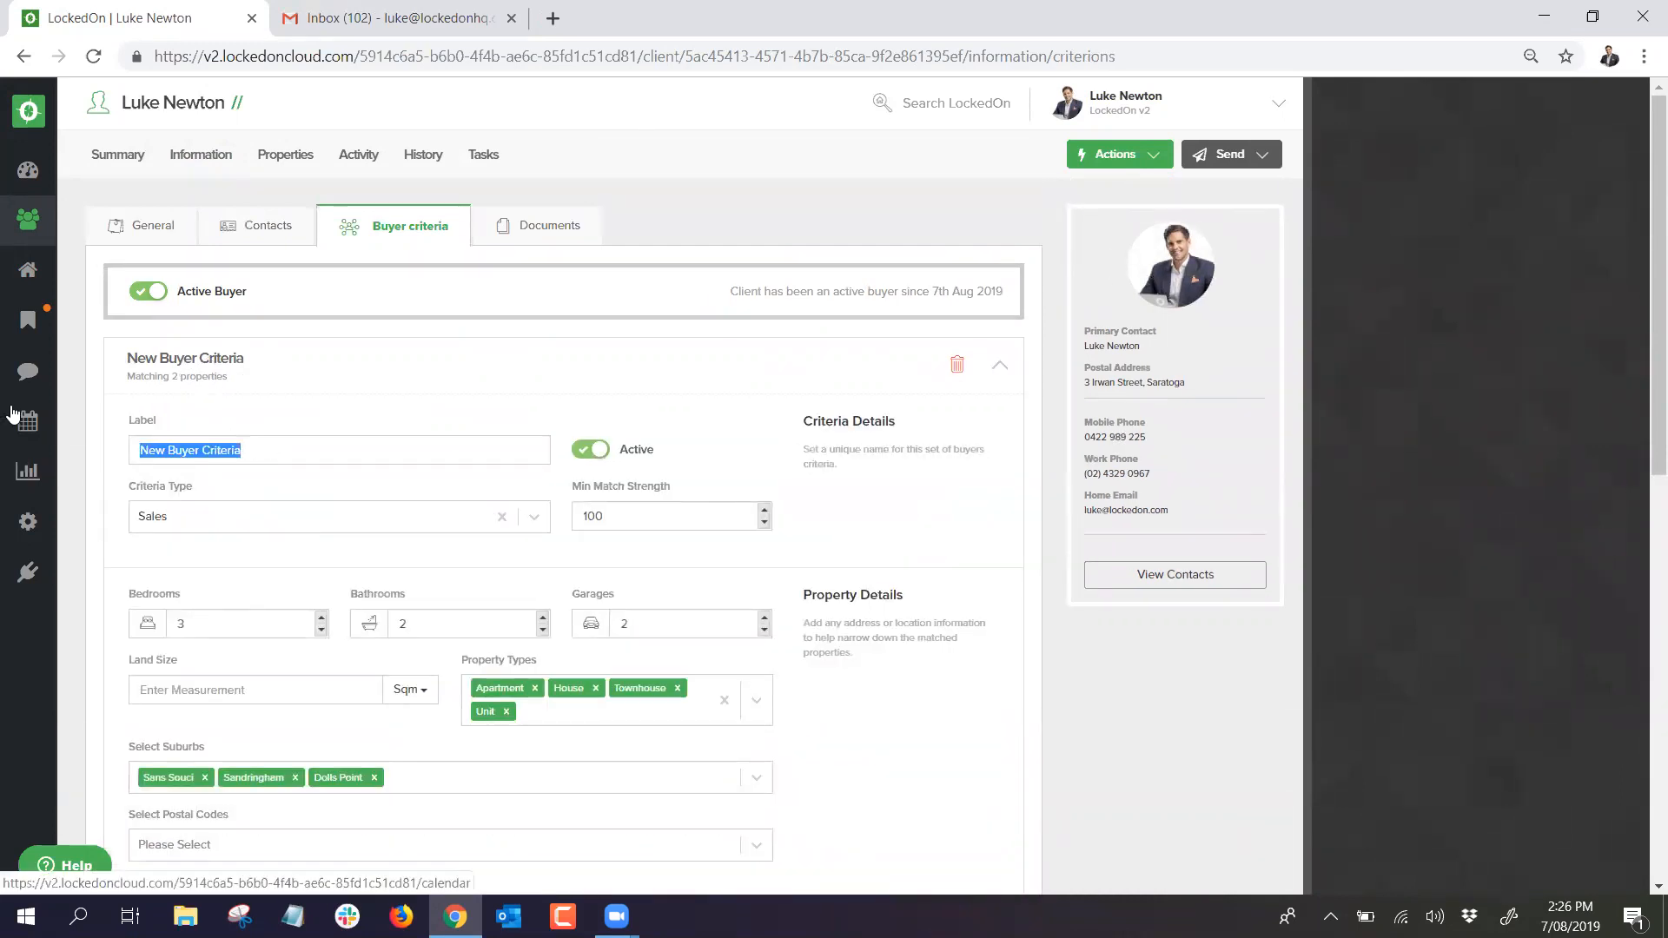
{"action": "type", "text": "Dream House"}
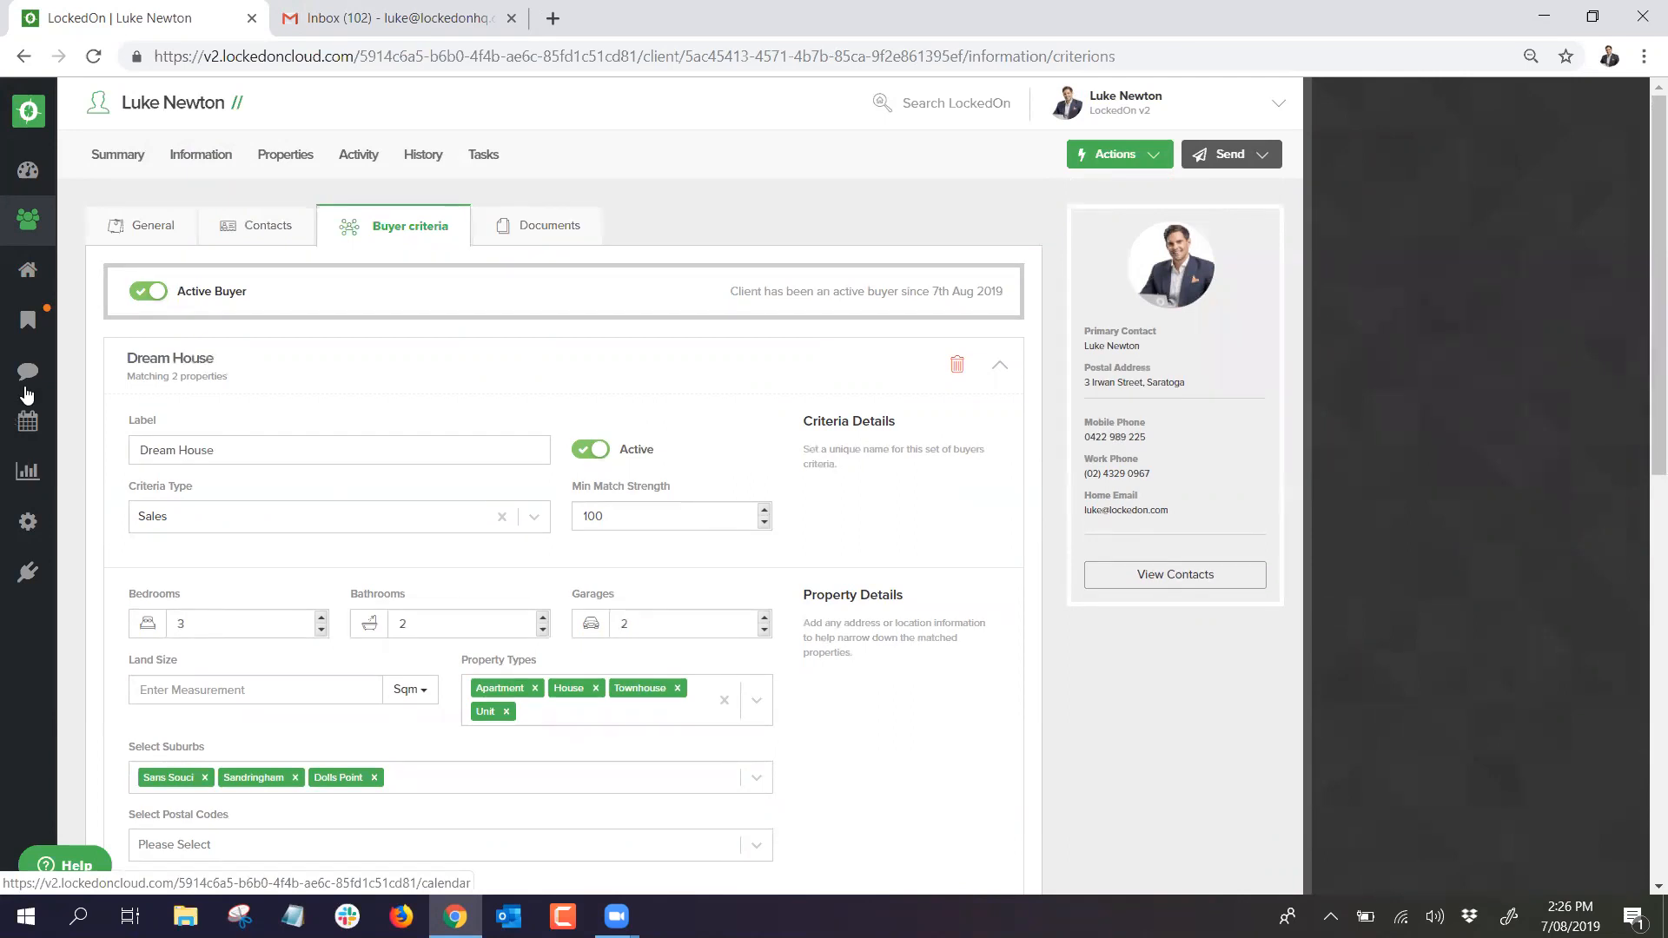
{"action": "scroll", "coordinate": [373, 599], "scroll_direction": "down", "scroll_amount": 9}
{"action": "left_click", "coordinate": [254, 547]}
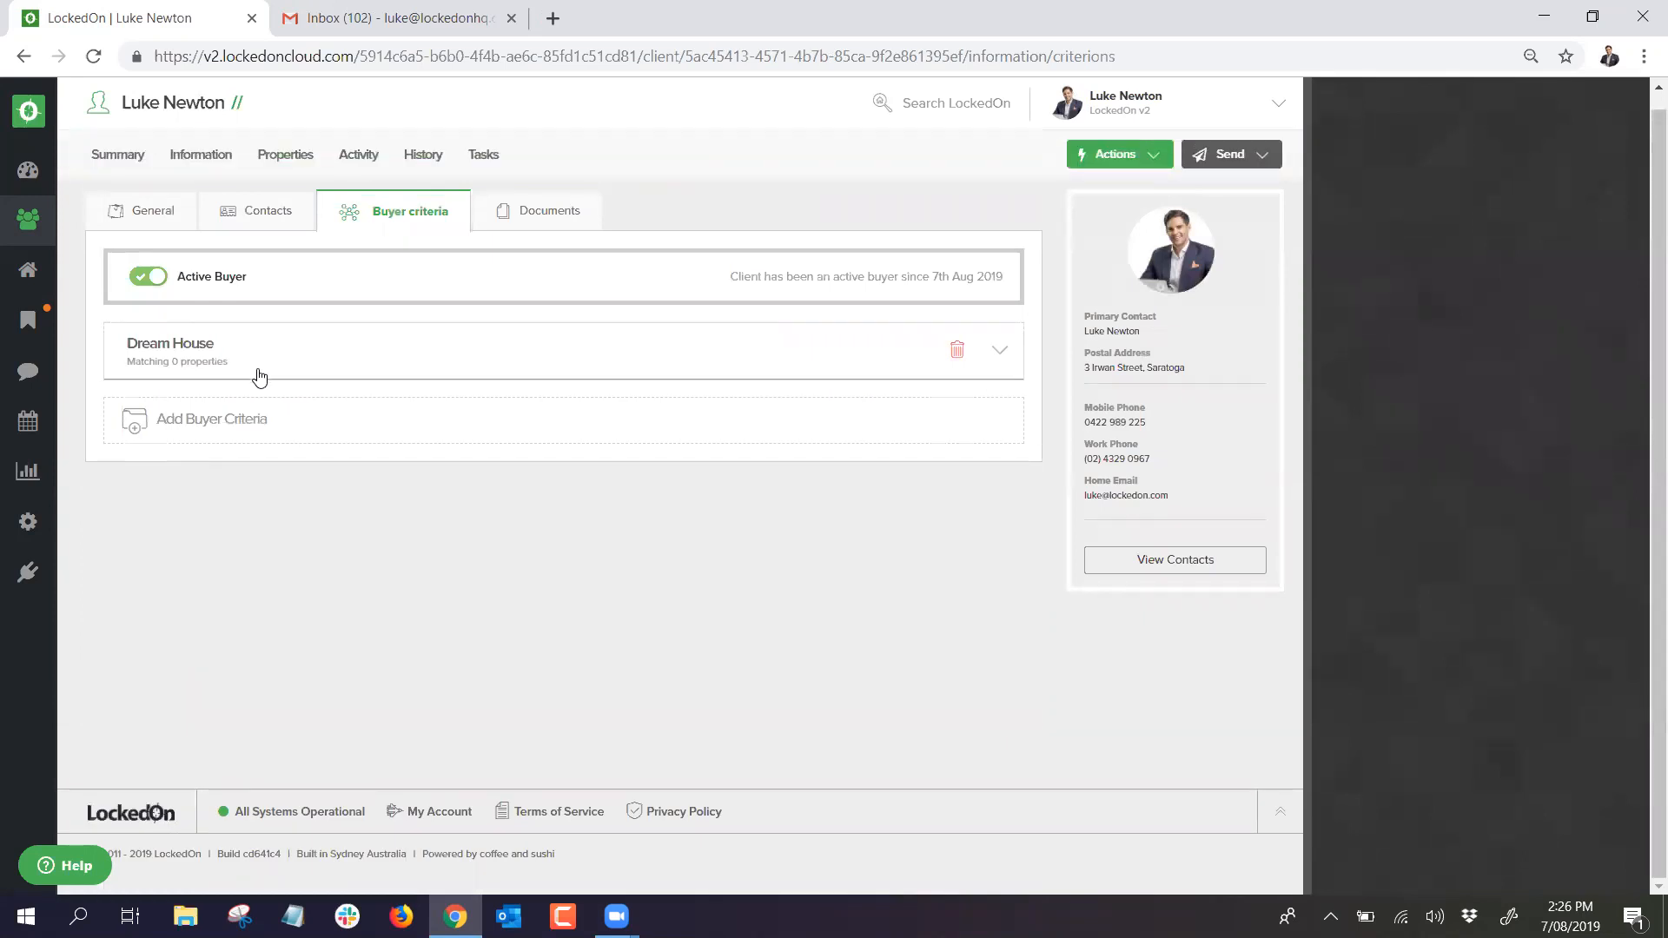
Step: Add a new buyer criteria labelled 'Land' with property type Land - Residential
{"action": "left_click", "coordinate": [210, 424]}
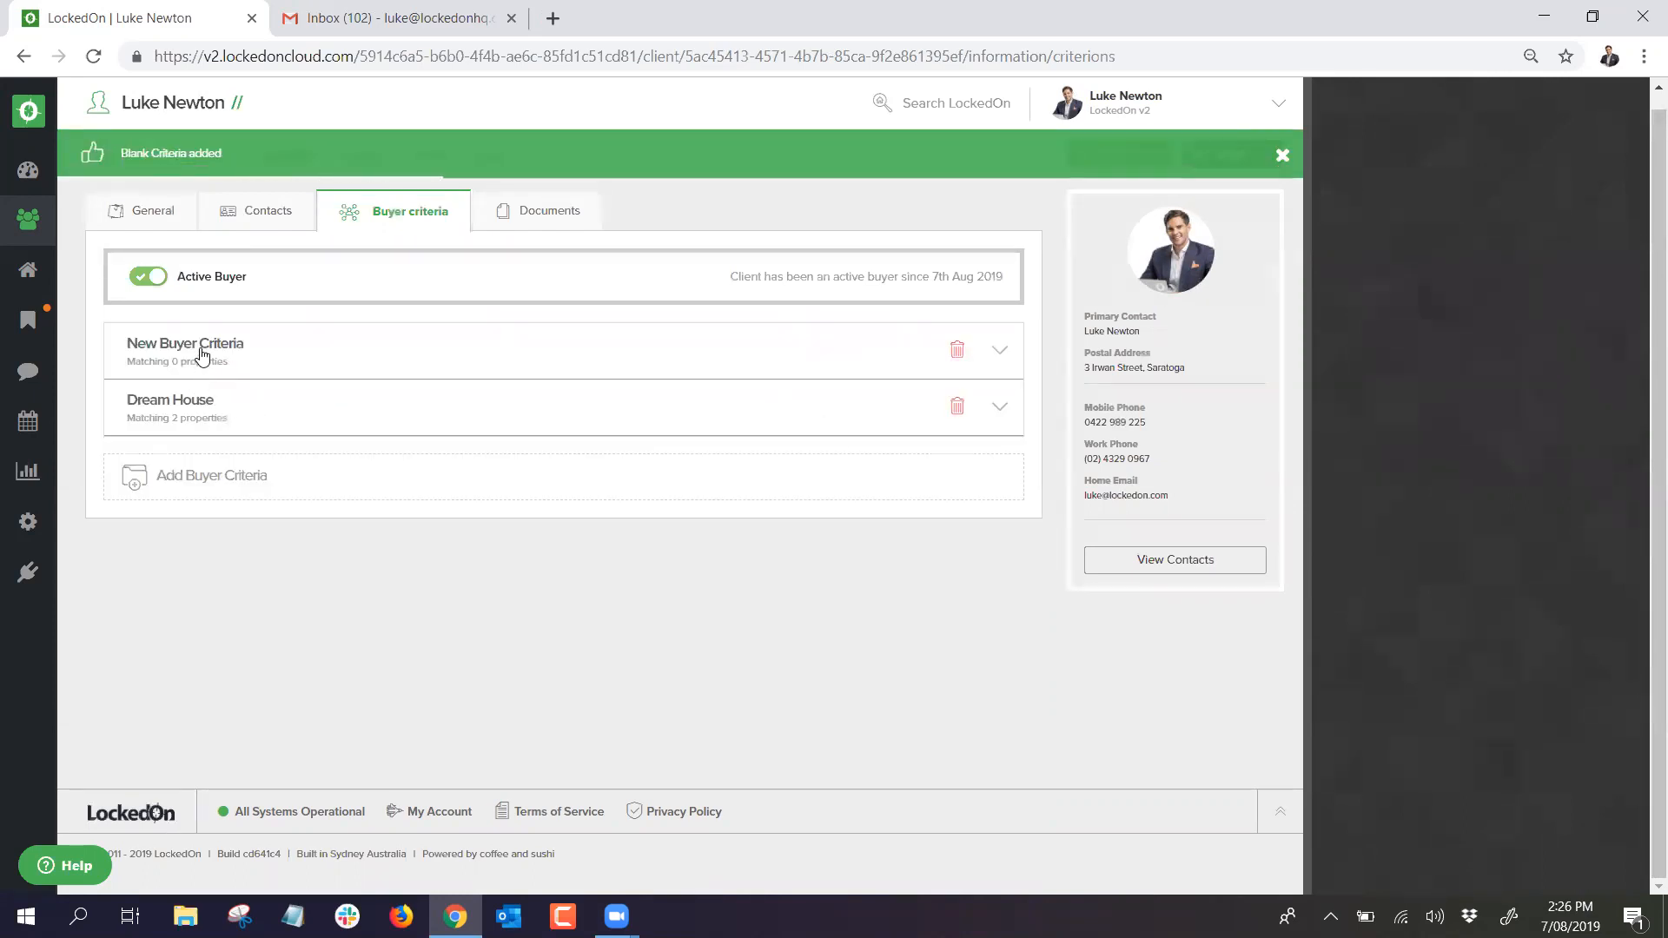
{"action": "left_click", "coordinate": [198, 353]}
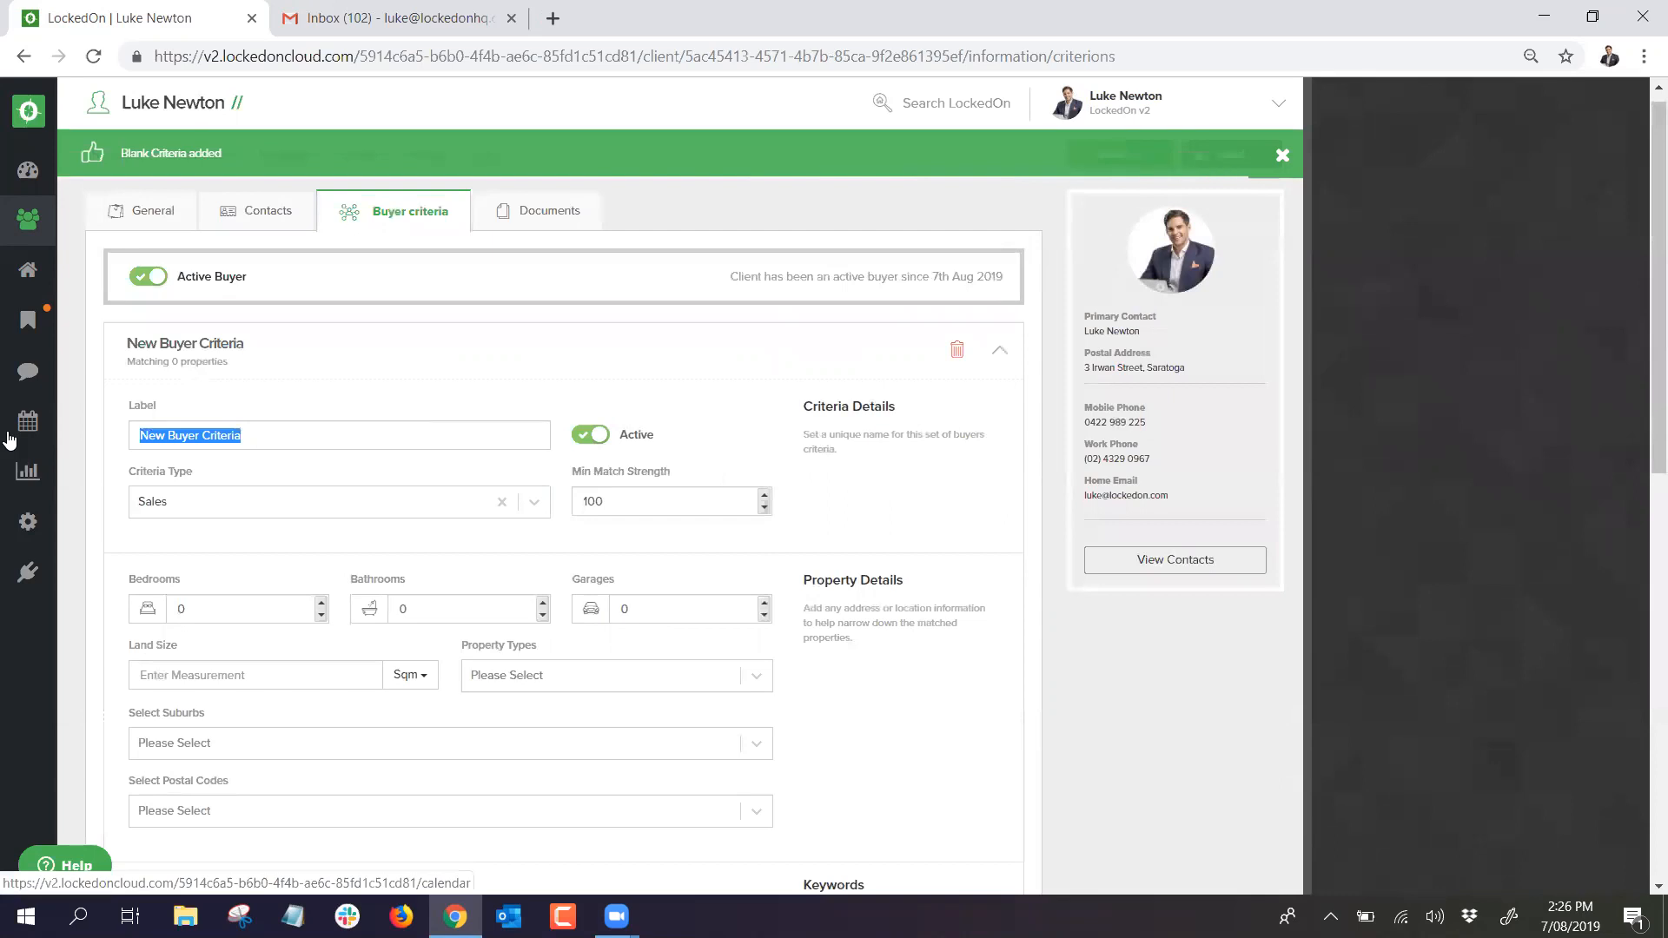
{"action": "type", "text": "Land"}
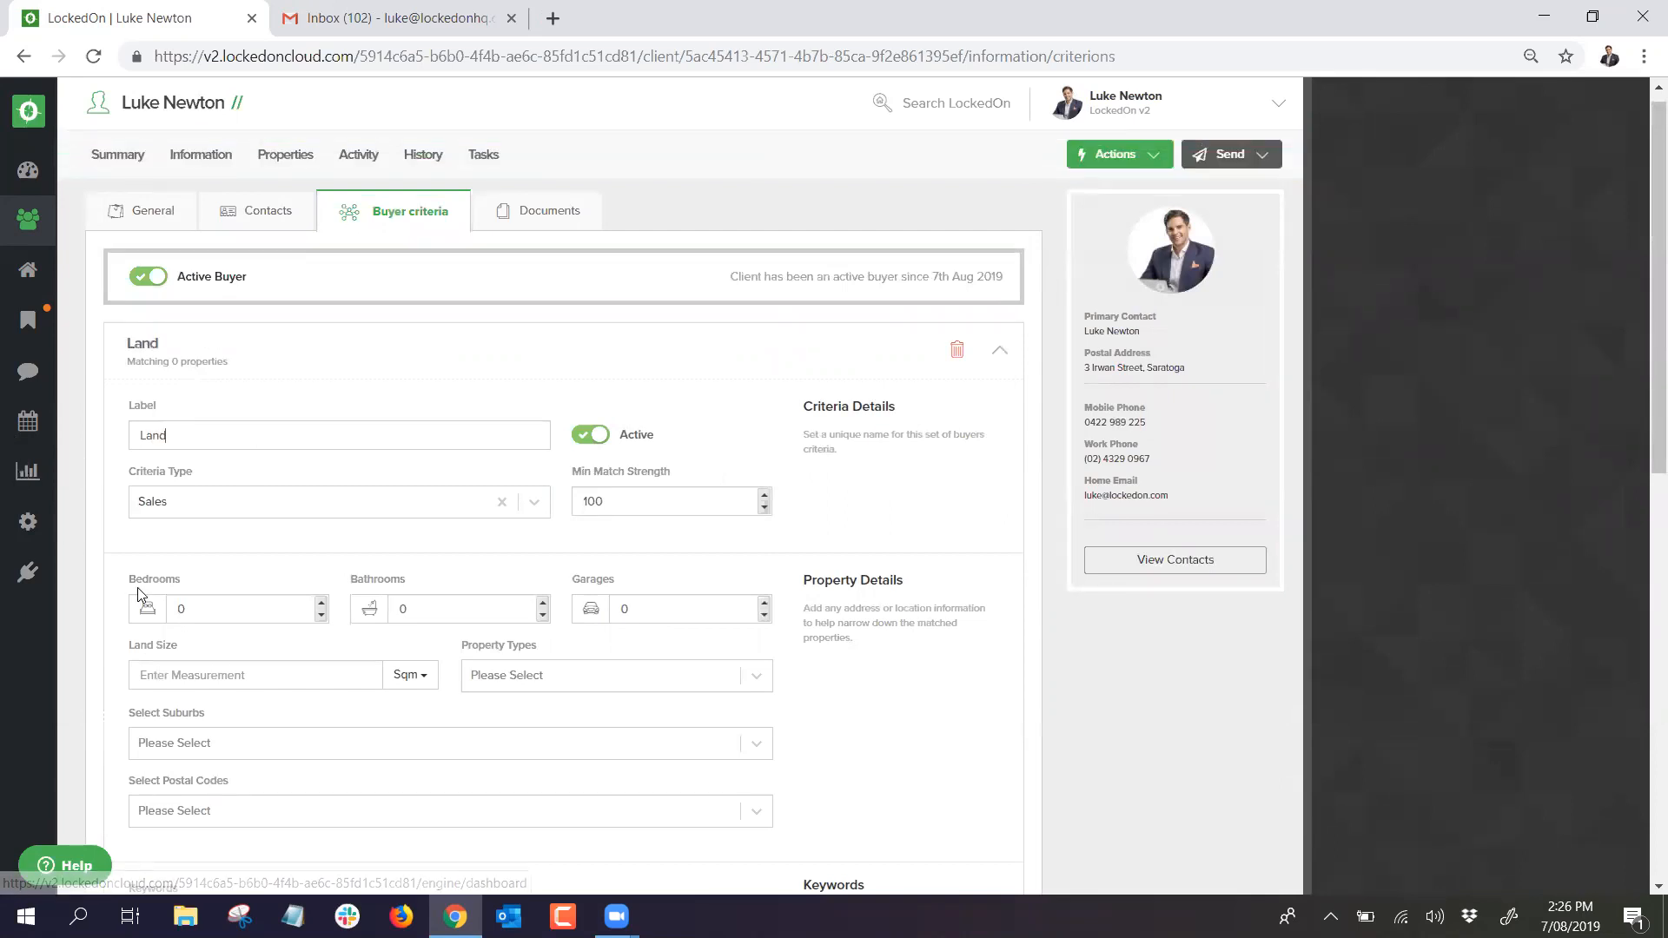
{"action": "scroll", "coordinate": [137, 588], "scroll_direction": "down", "scroll_amount": 1}
{"action": "left_click", "coordinate": [541, 580]}
{"action": "type", "text": "land"}
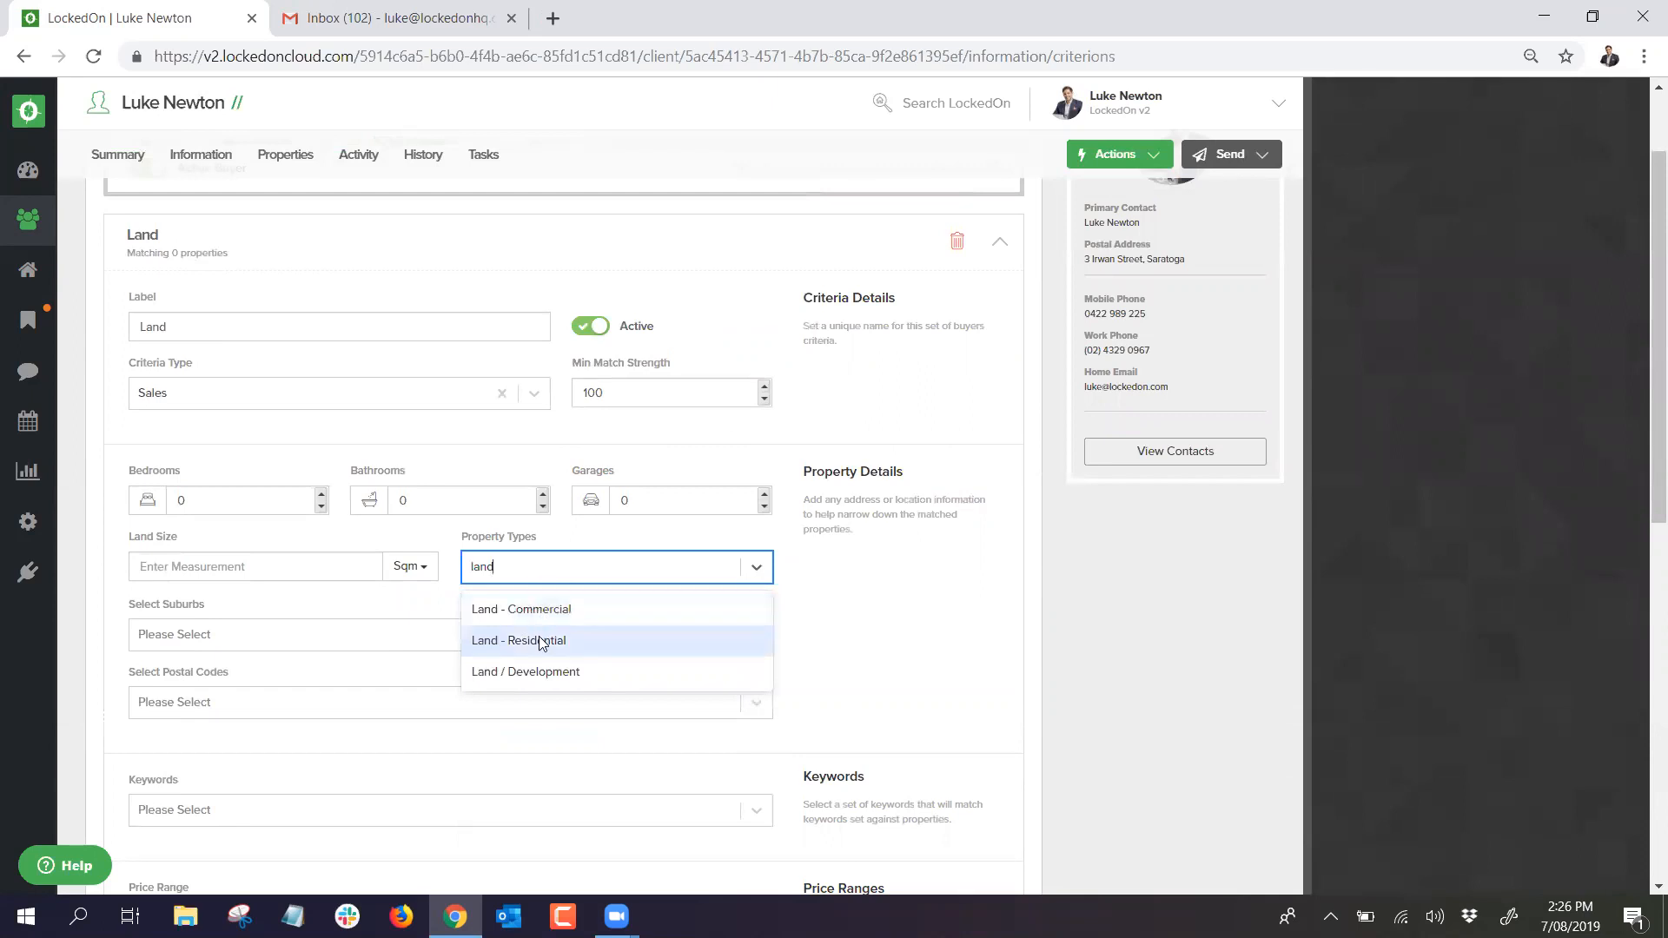
{"action": "left_click", "coordinate": [545, 640]}
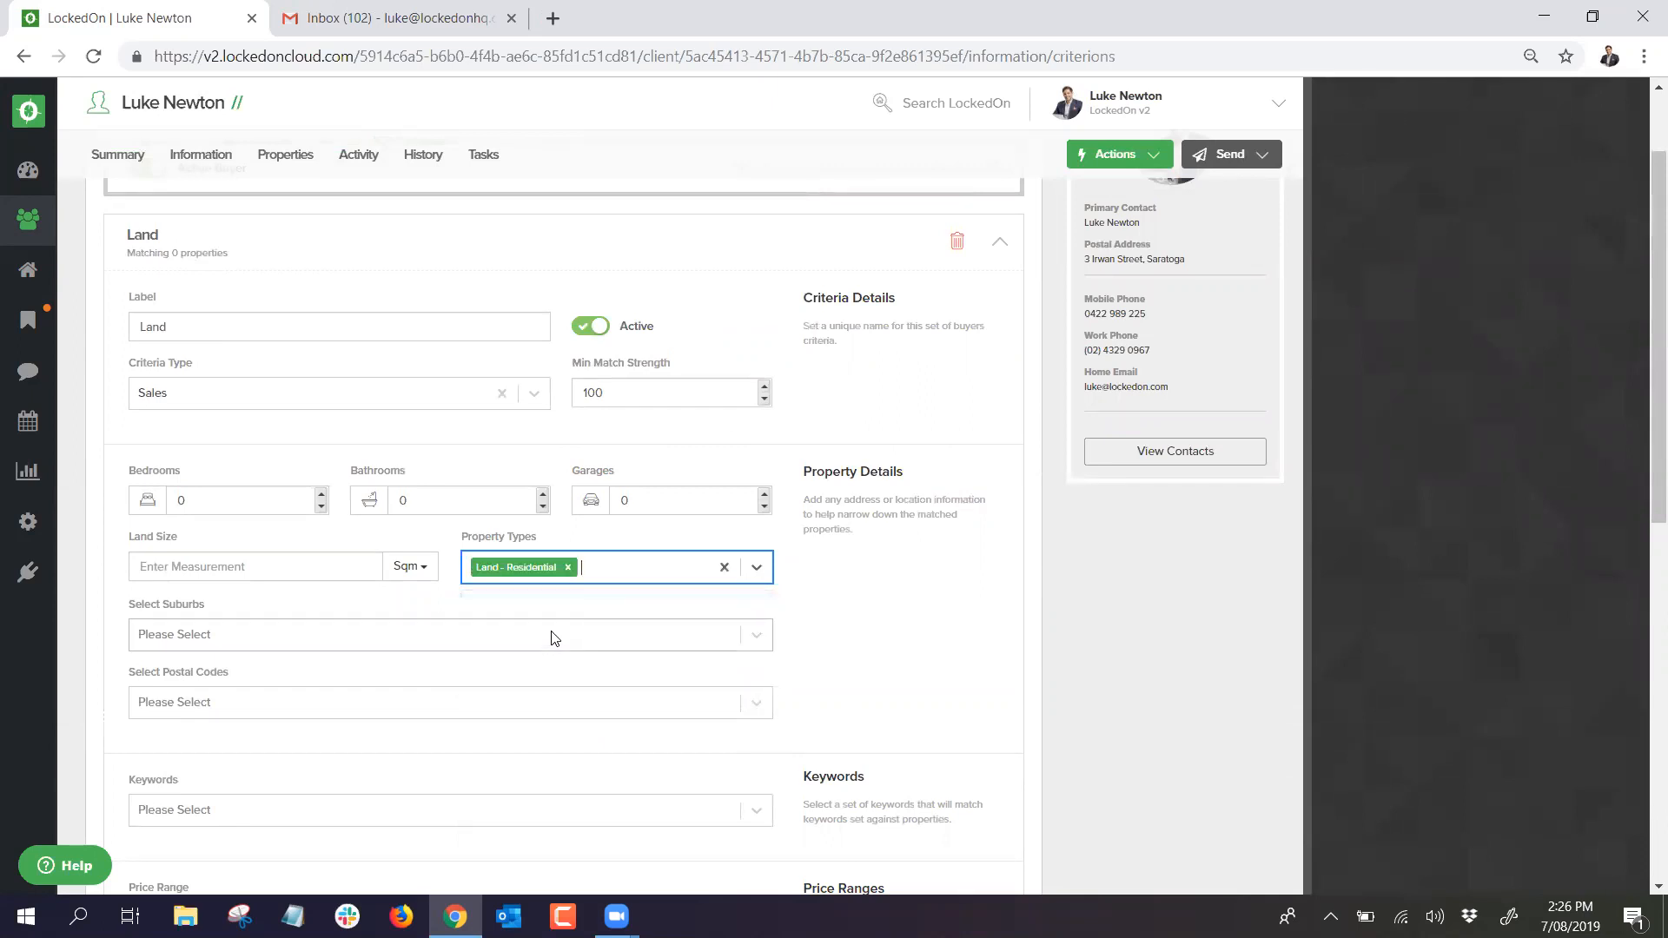
Step: Set its maximum price to 1500000 and save the Land criteria
{"action": "scroll", "coordinate": [362, 534], "scroll_direction": "down", "scroll_amount": 3}
{"action": "scroll", "coordinate": [362, 535], "scroll_direction": "down", "scroll_amount": 1}
{"action": "left_click", "coordinate": [589, 547]}
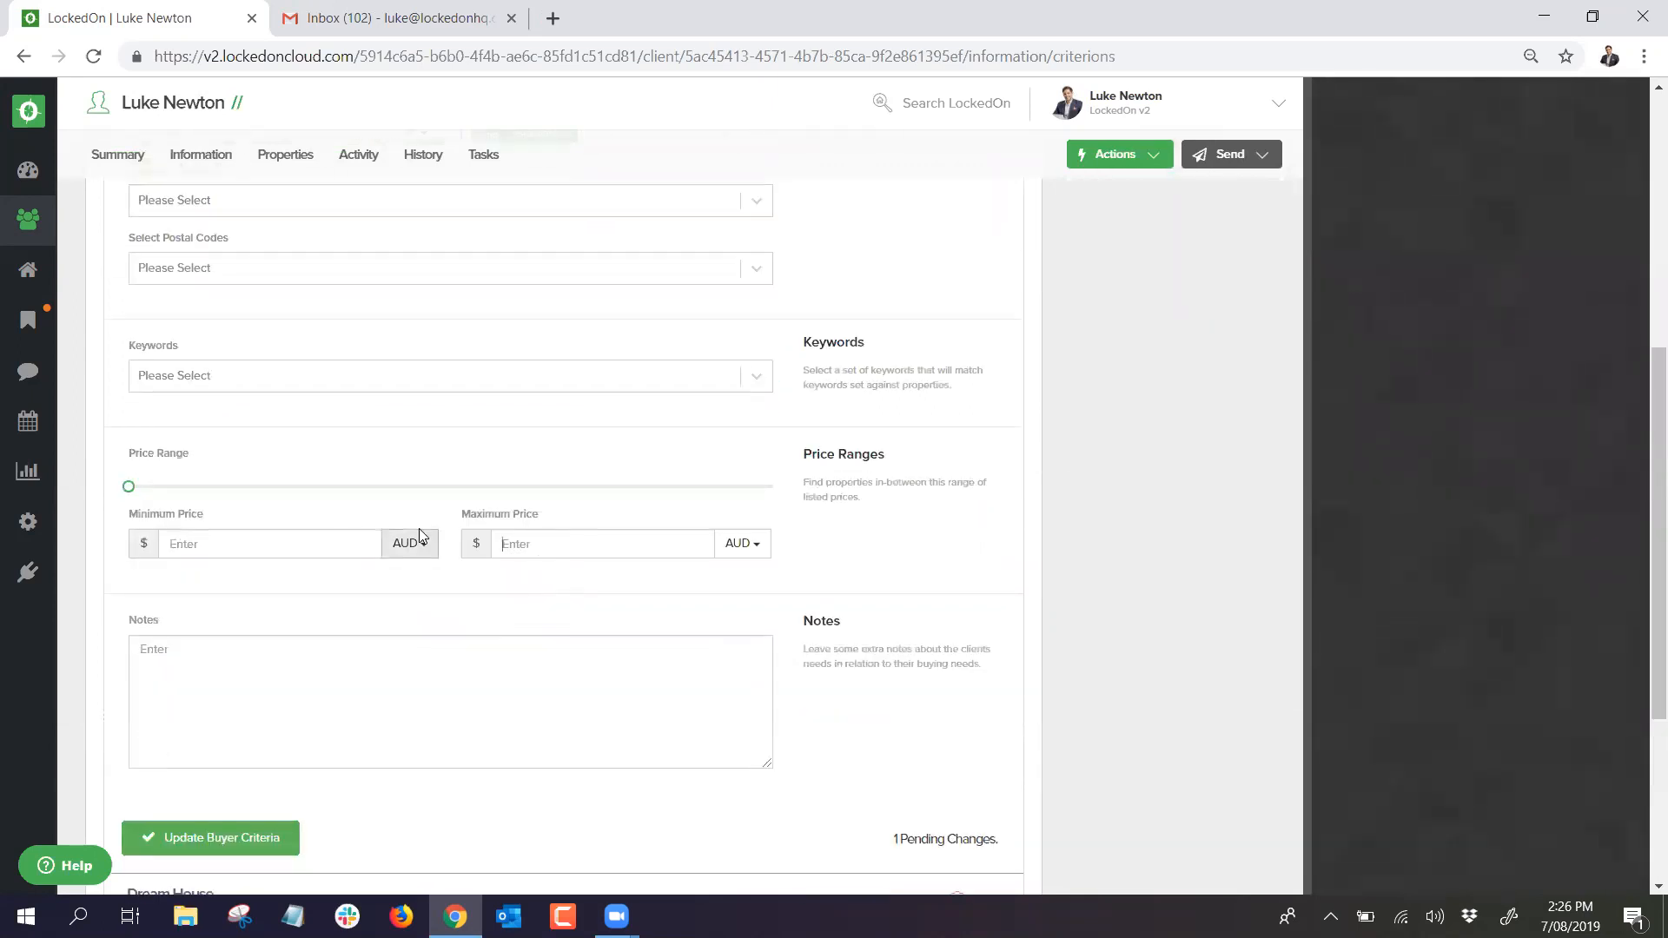
{"action": "type", "text": "1500000"}
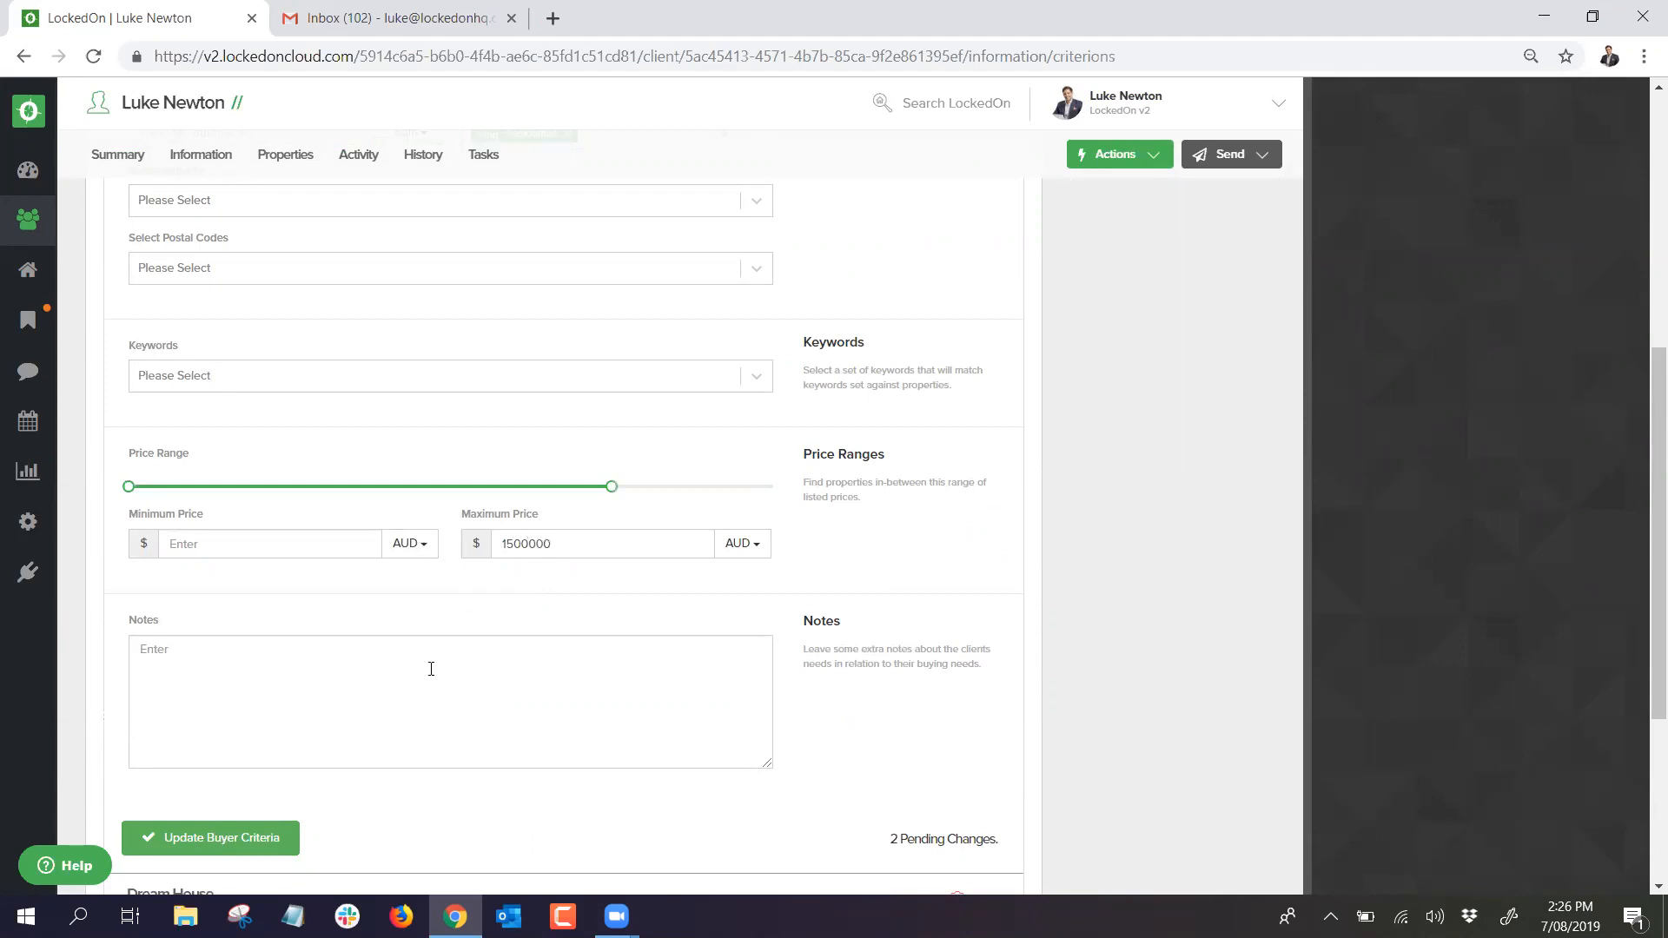
{"action": "left_click", "coordinate": [222, 839]}
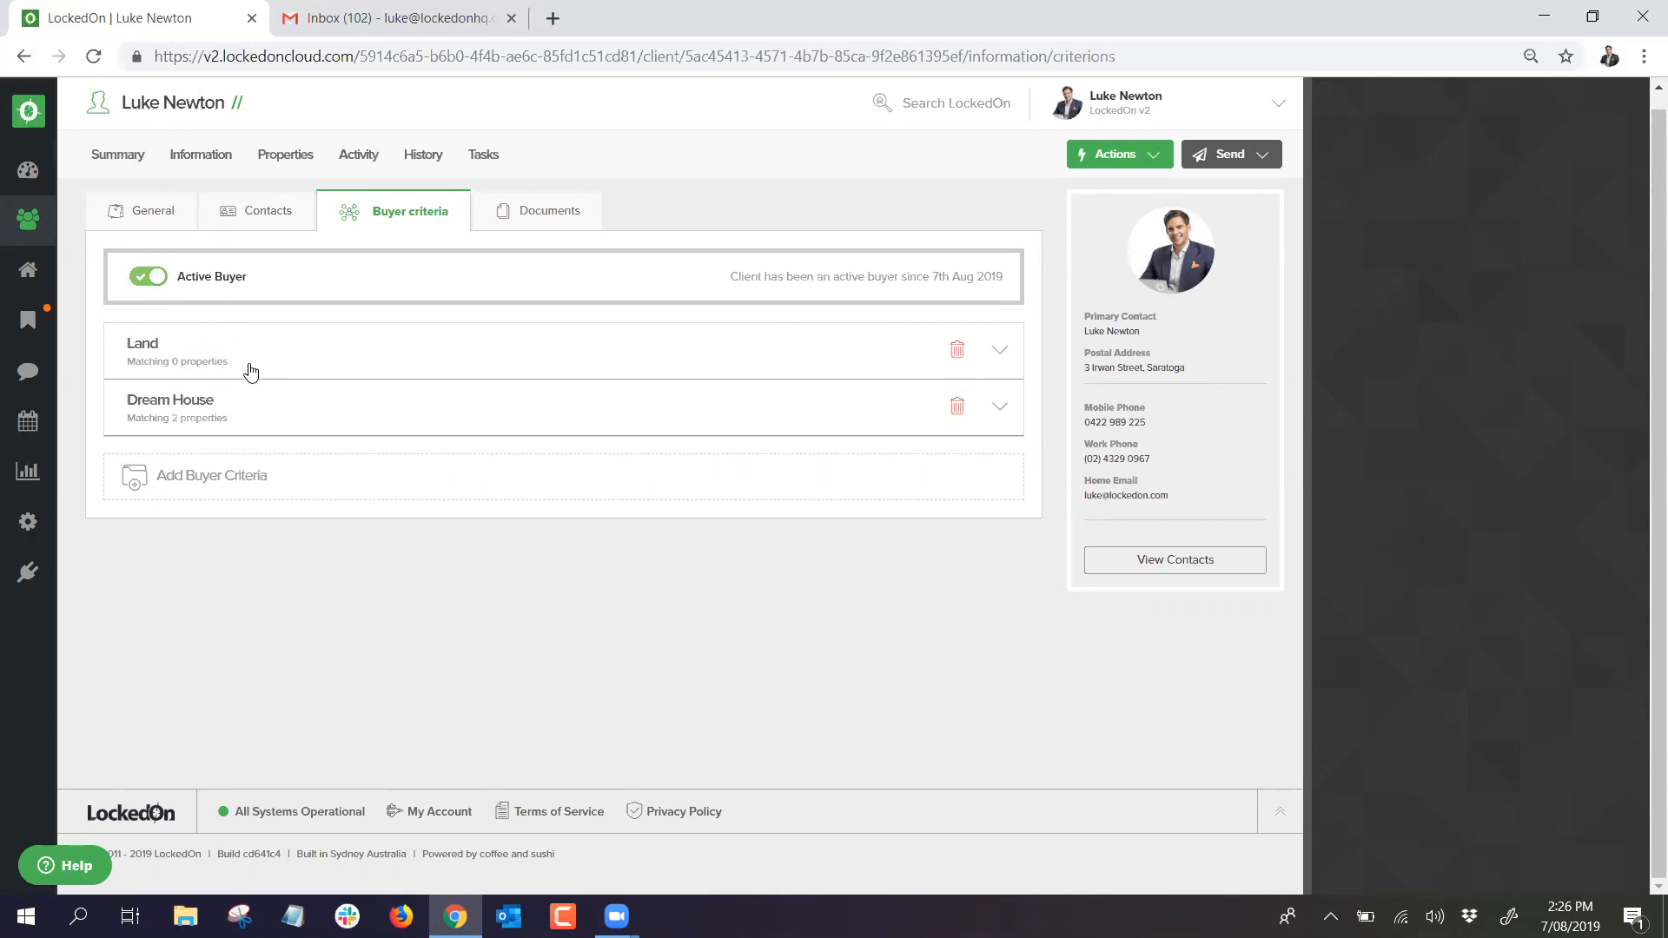
{"action": "left_click", "coordinate": [277, 158]}
{"action": "left_click", "coordinate": [161, 228]}
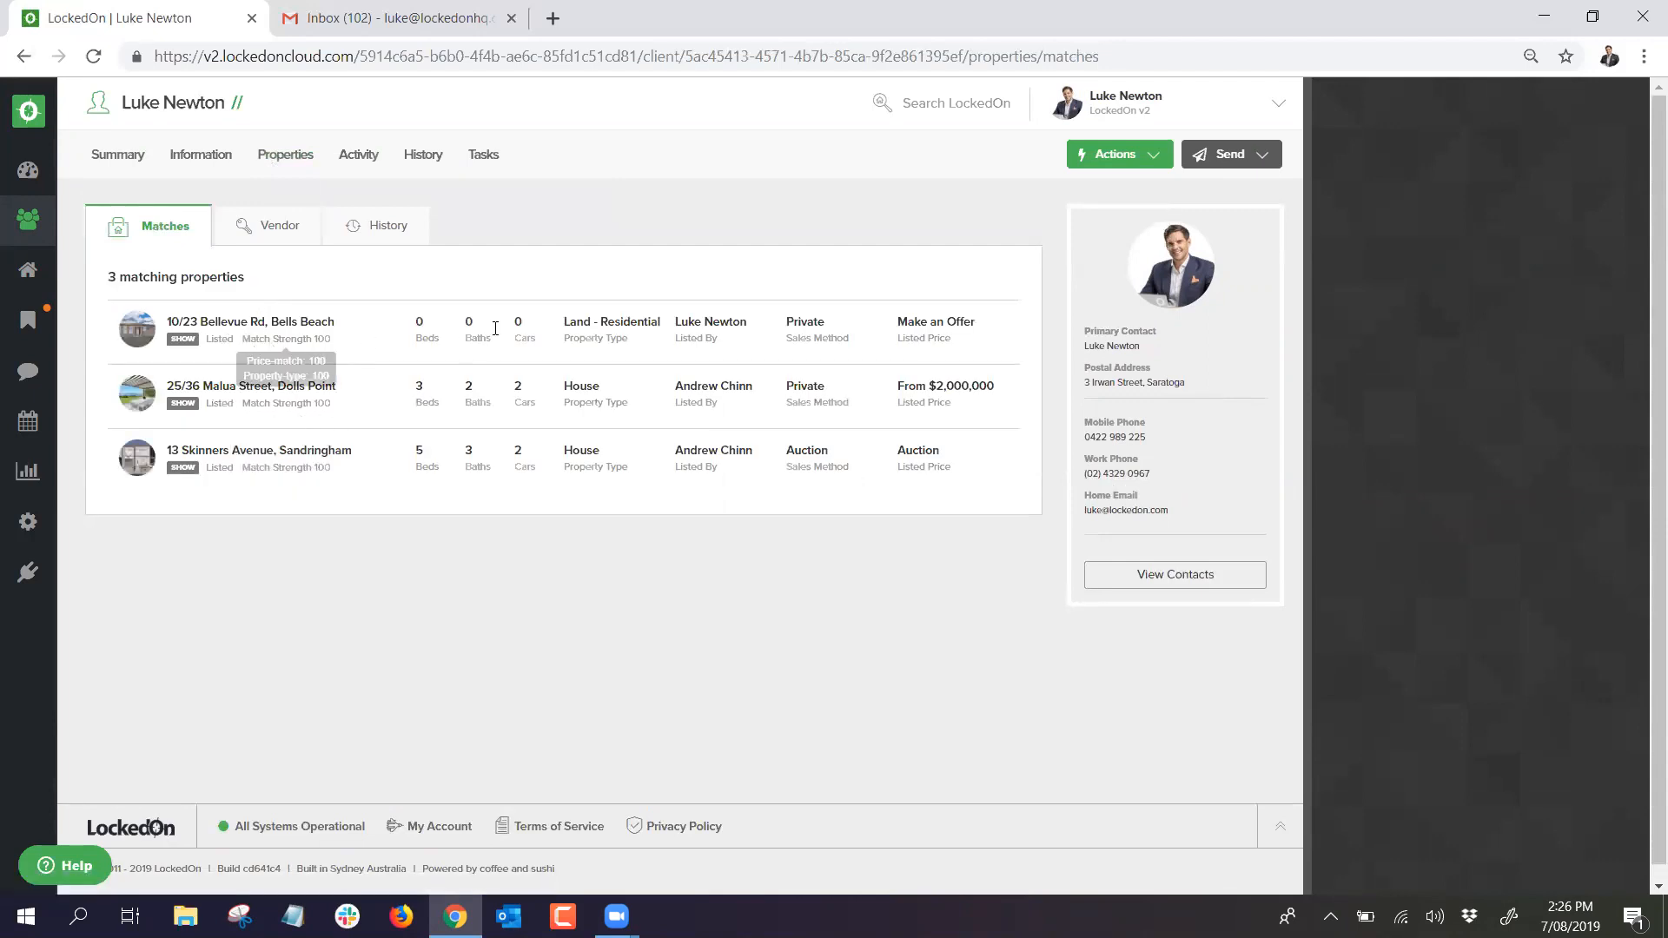
{"action": "triple_click", "coordinate": [600, 319]}
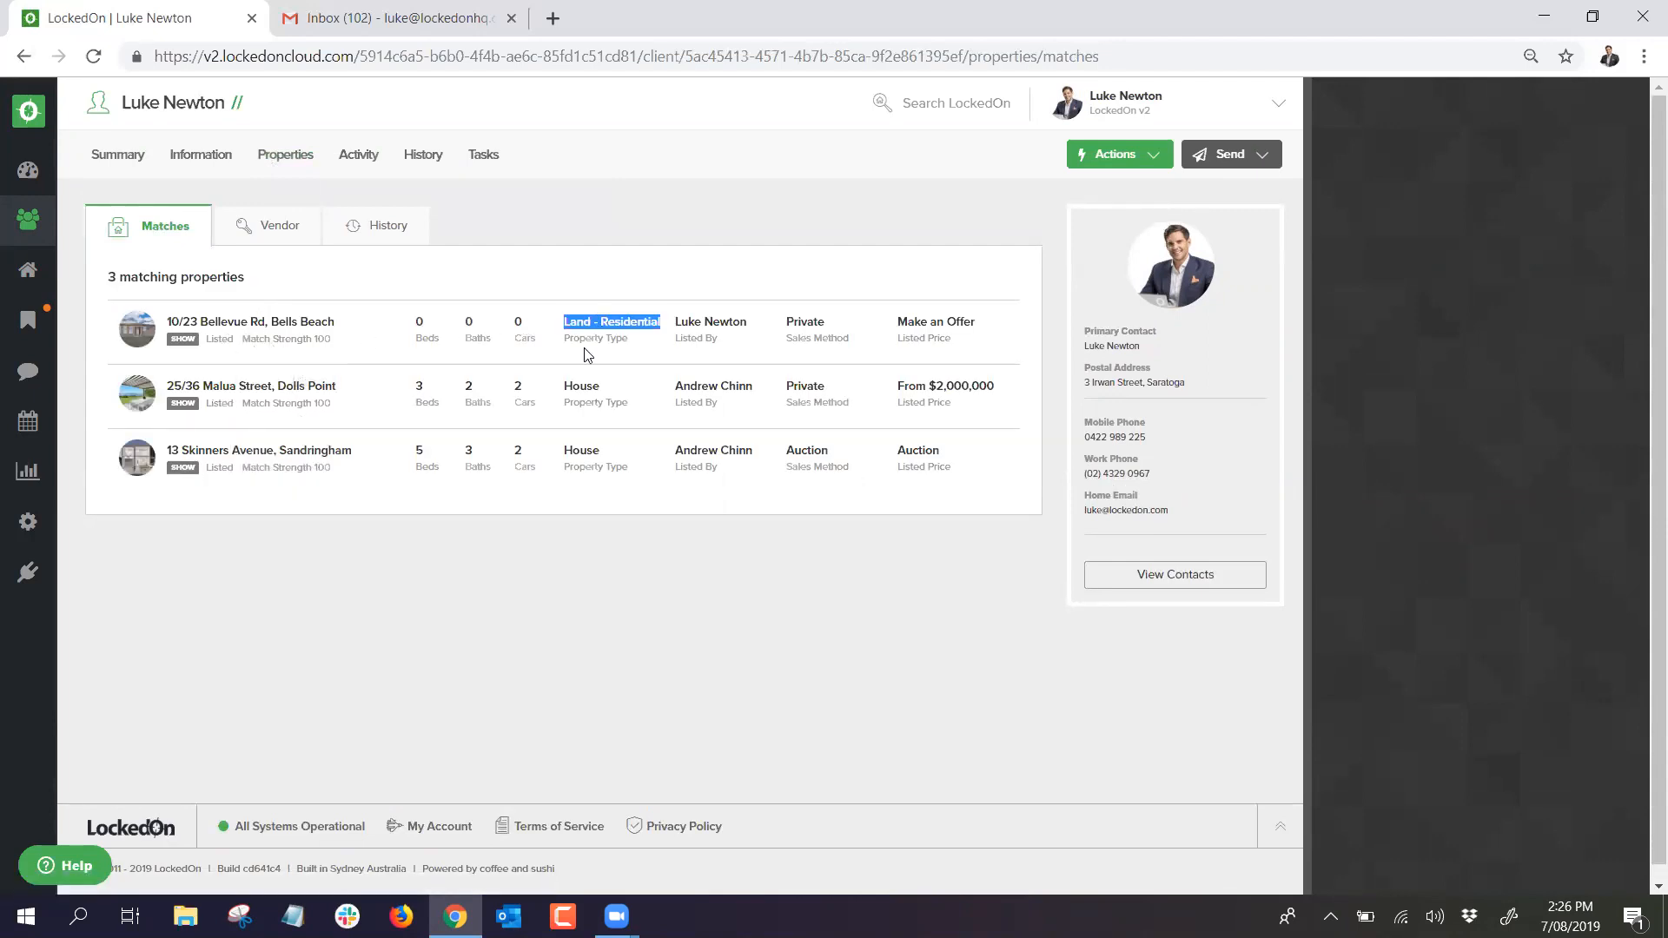
{"action": "left_click", "coordinate": [219, 165]}
{"action": "left_click", "coordinate": [340, 228]}
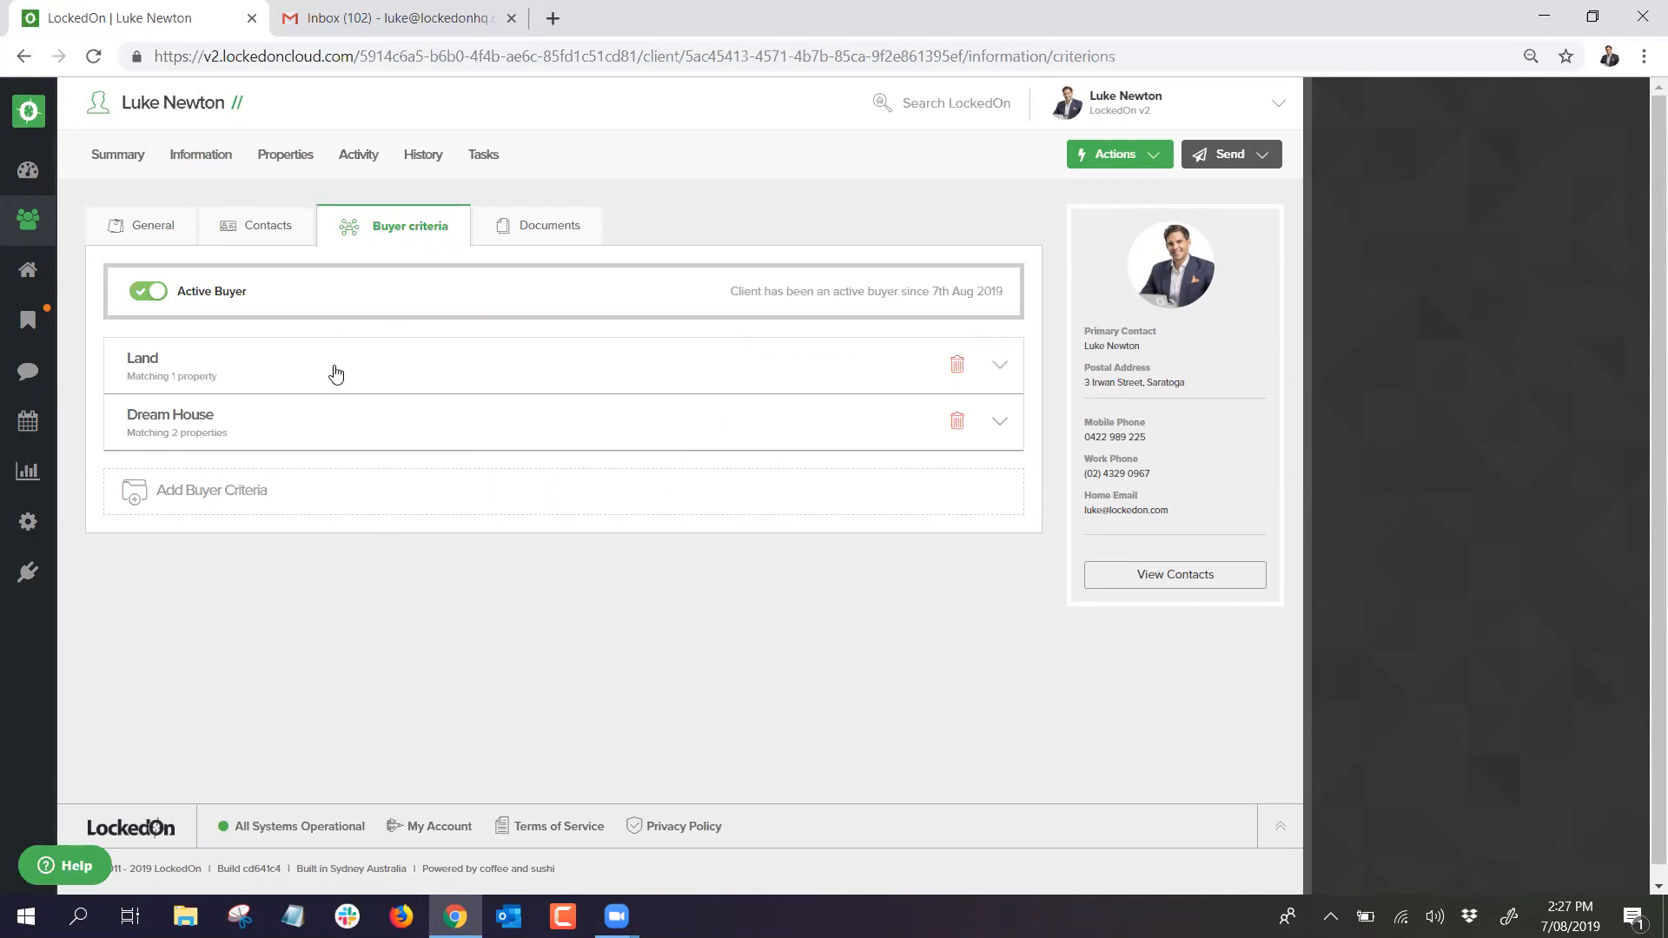
Step: Switch the client's Active Buyer status off and back on, then highlight the status text
{"action": "left_click", "coordinate": [147, 291]}
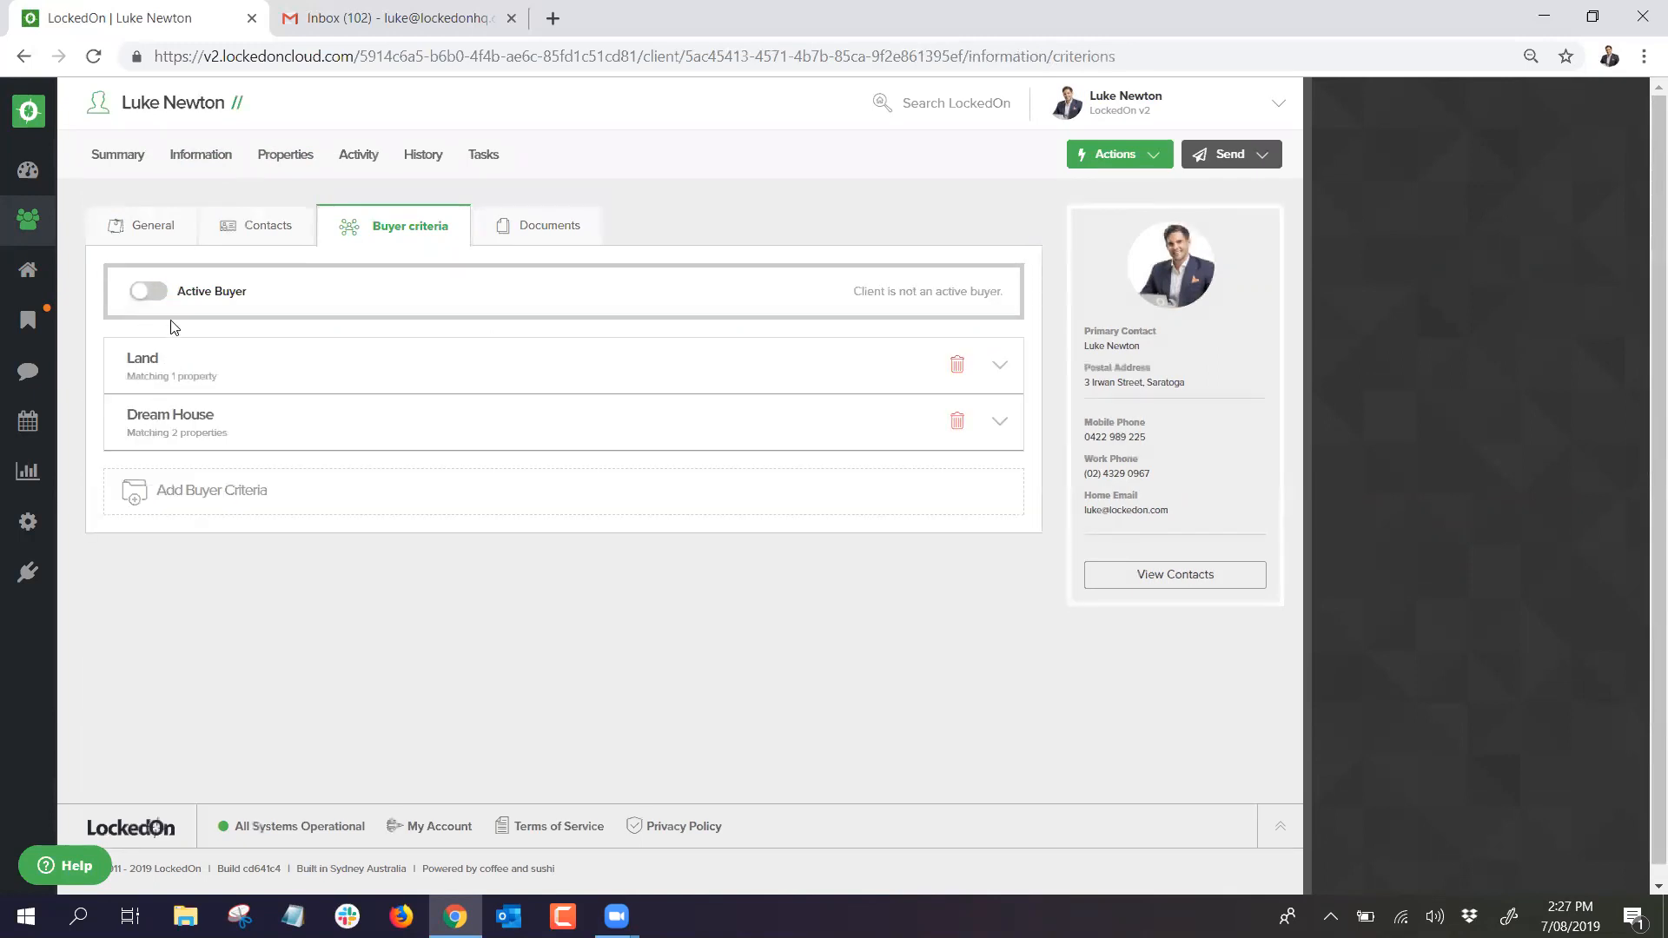
{"action": "left_click", "coordinate": [163, 295]}
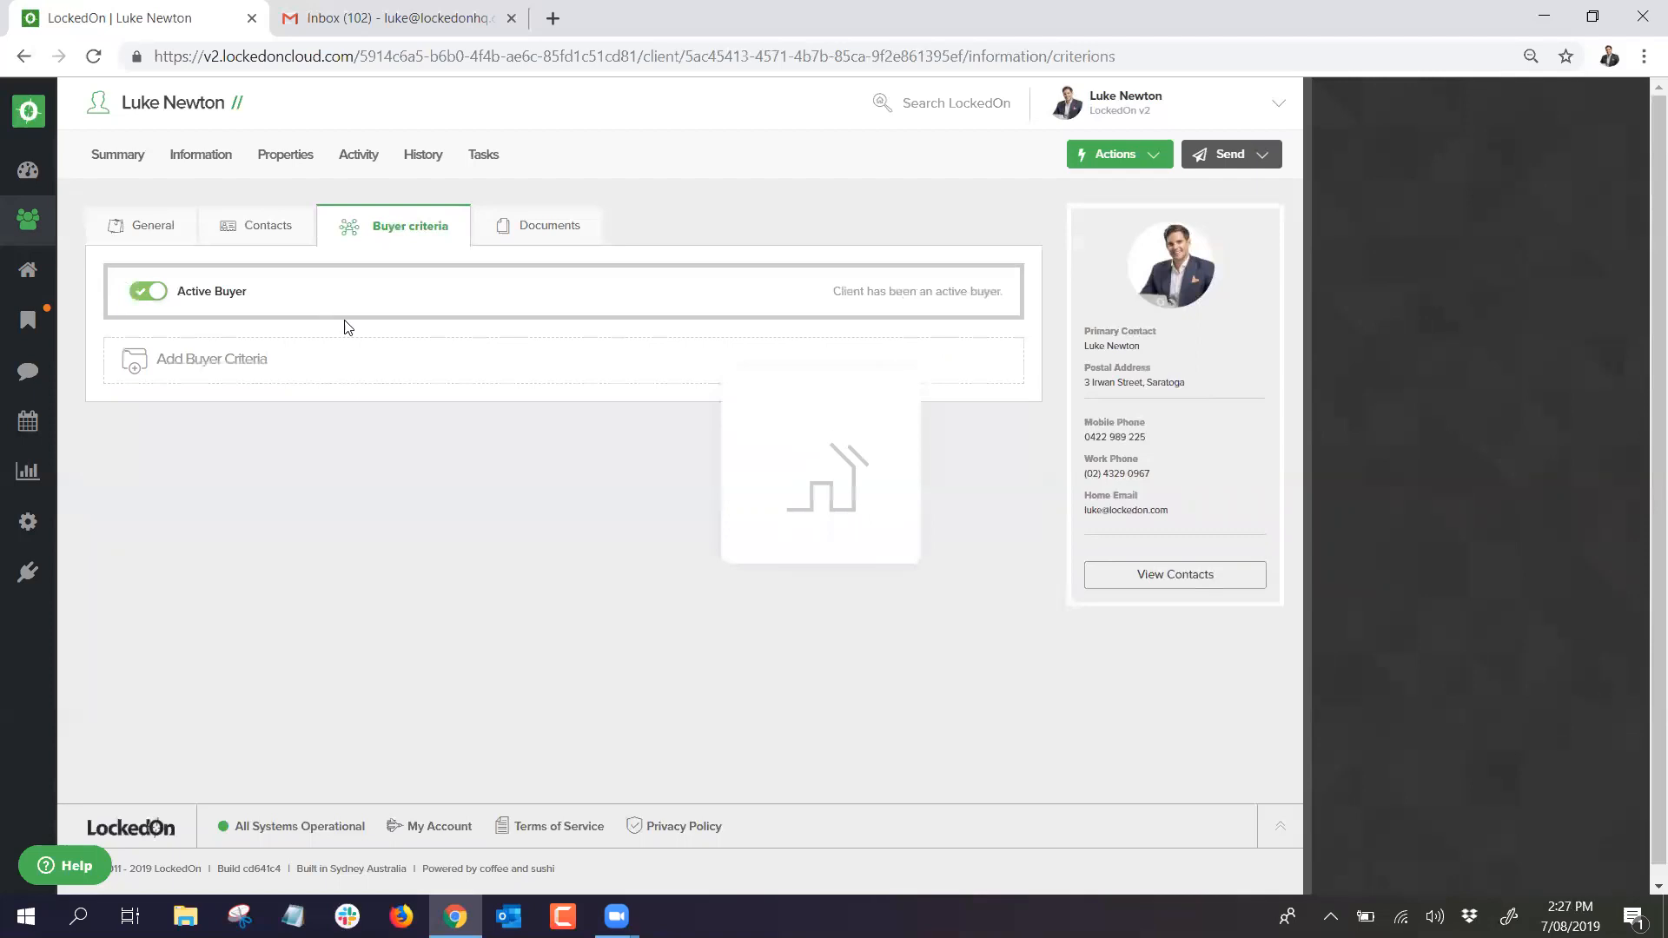
{"action": "left_click_drag", "start_coordinate": [851, 292], "coordinate": [1009, 298]}
{"action": "left_click", "coordinate": [1008, 298]}
Step: Highlight the active-since date, then view the client's Activity list of 4 enquiries
{"action": "left_click_drag", "start_coordinate": [873, 289], "coordinate": [1001, 292]}
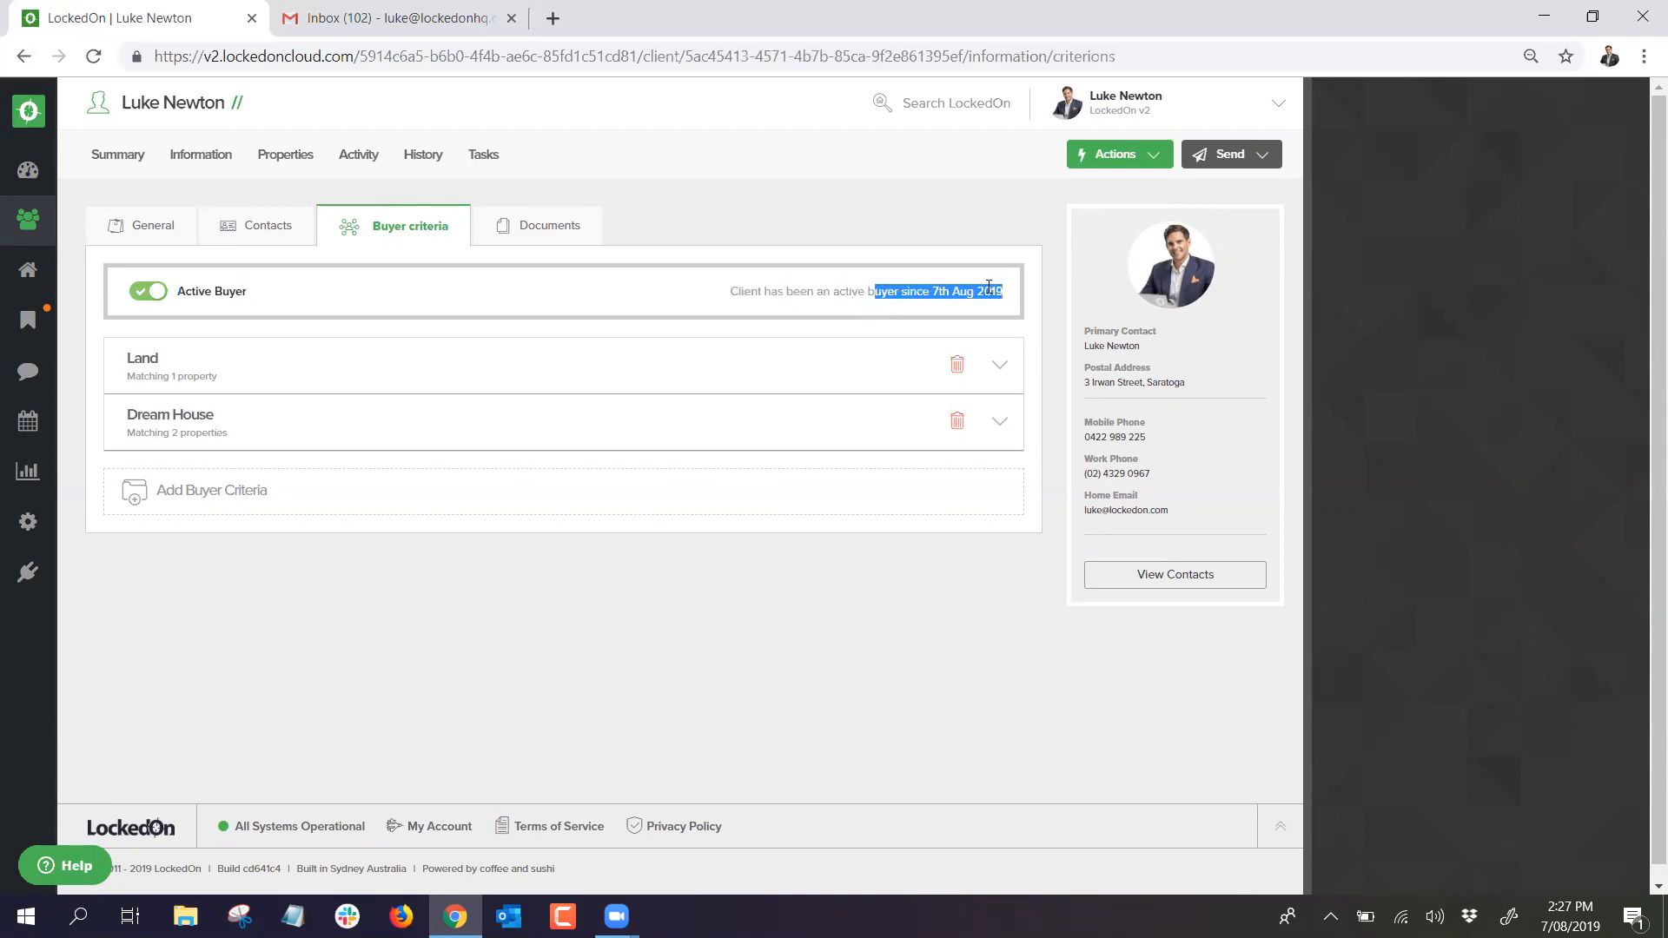
{"action": "left_click", "coordinate": [989, 286]}
{"action": "left_click_drag", "start_coordinate": [876, 289], "coordinate": [996, 289]}
{"action": "left_click", "coordinate": [820, 209]}
{"action": "left_click", "coordinate": [362, 164]}
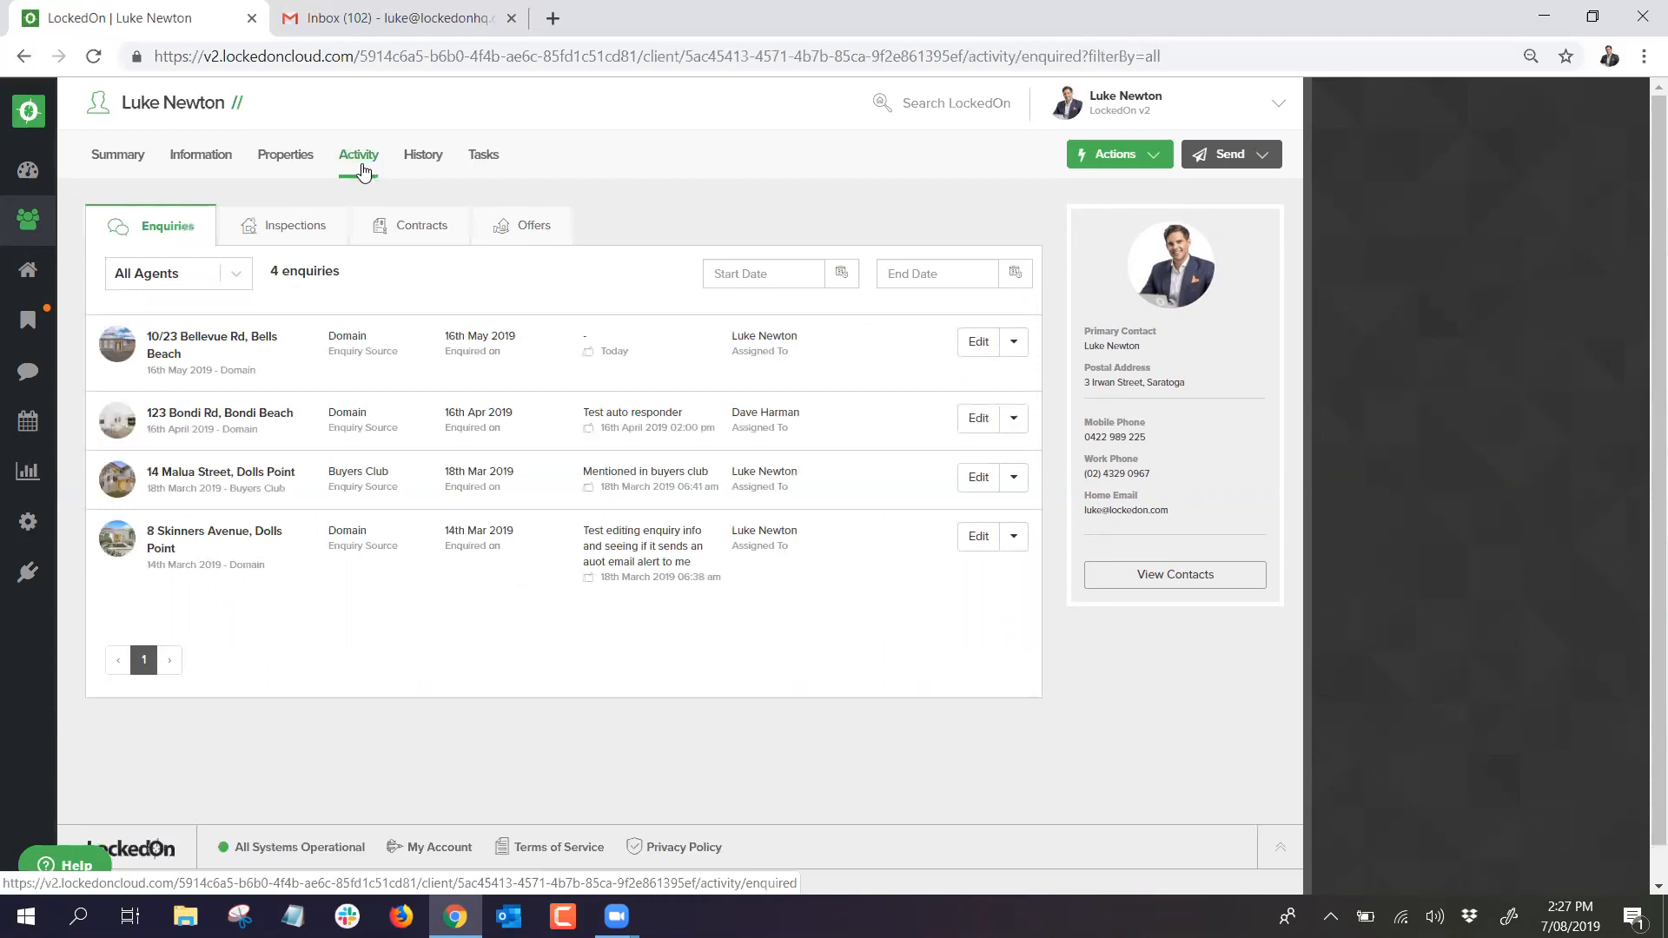
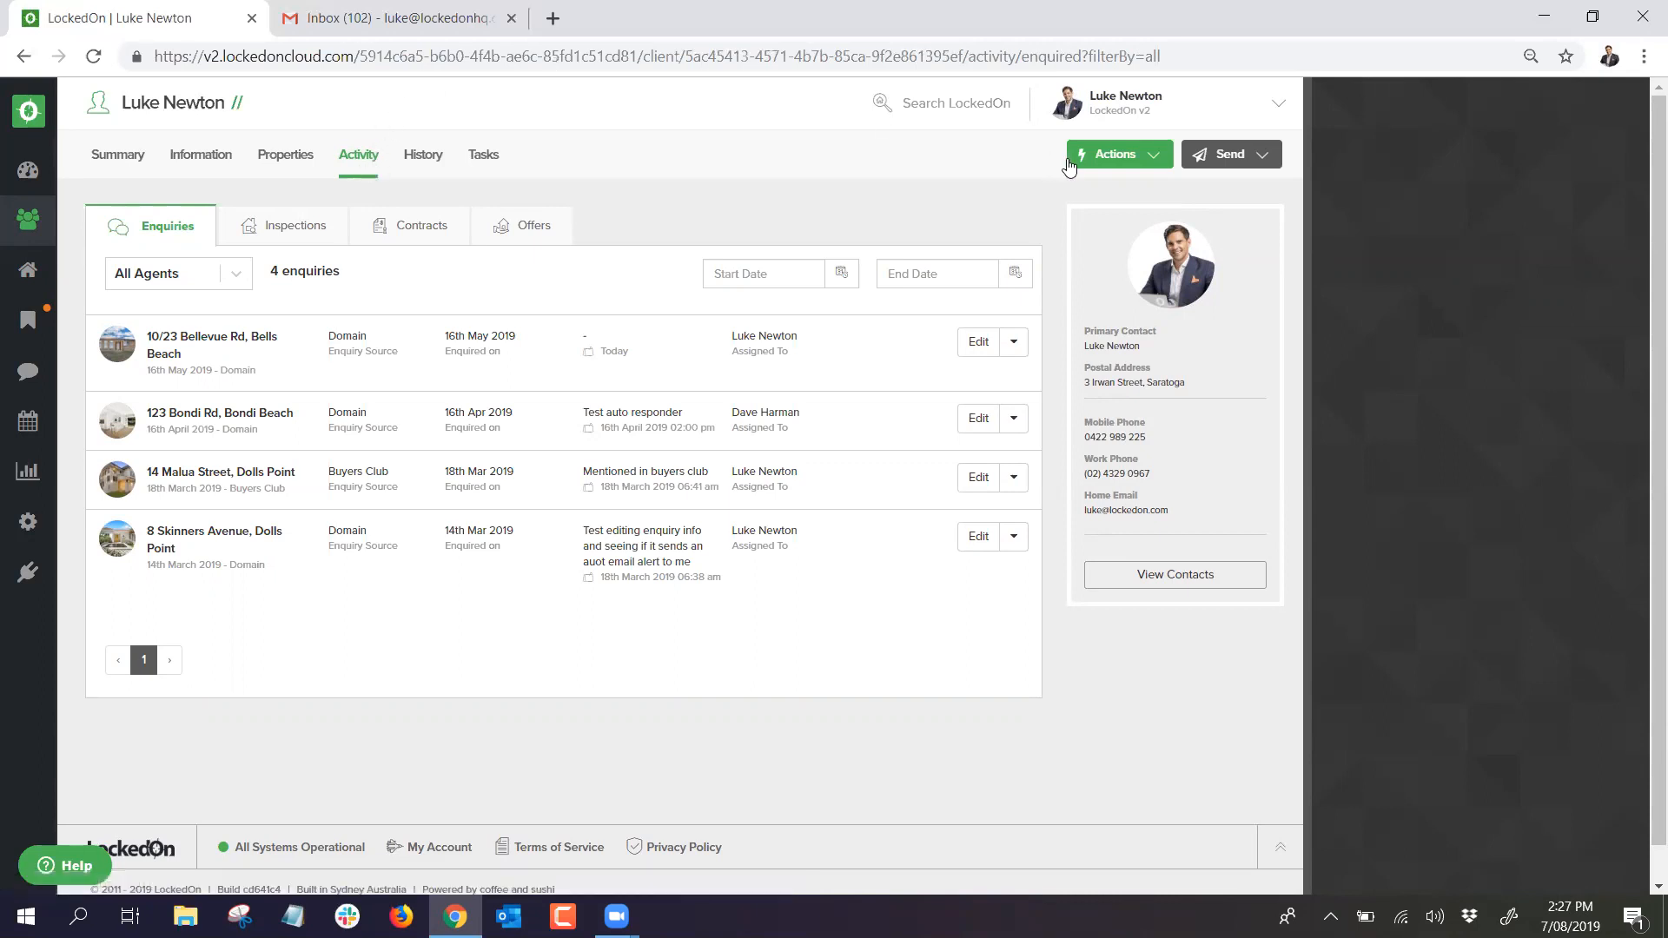
Step: Start a new enquiry from the client for 123 Bondi Rd, Bondi Beach
{"action": "left_click", "coordinate": [1143, 153]}
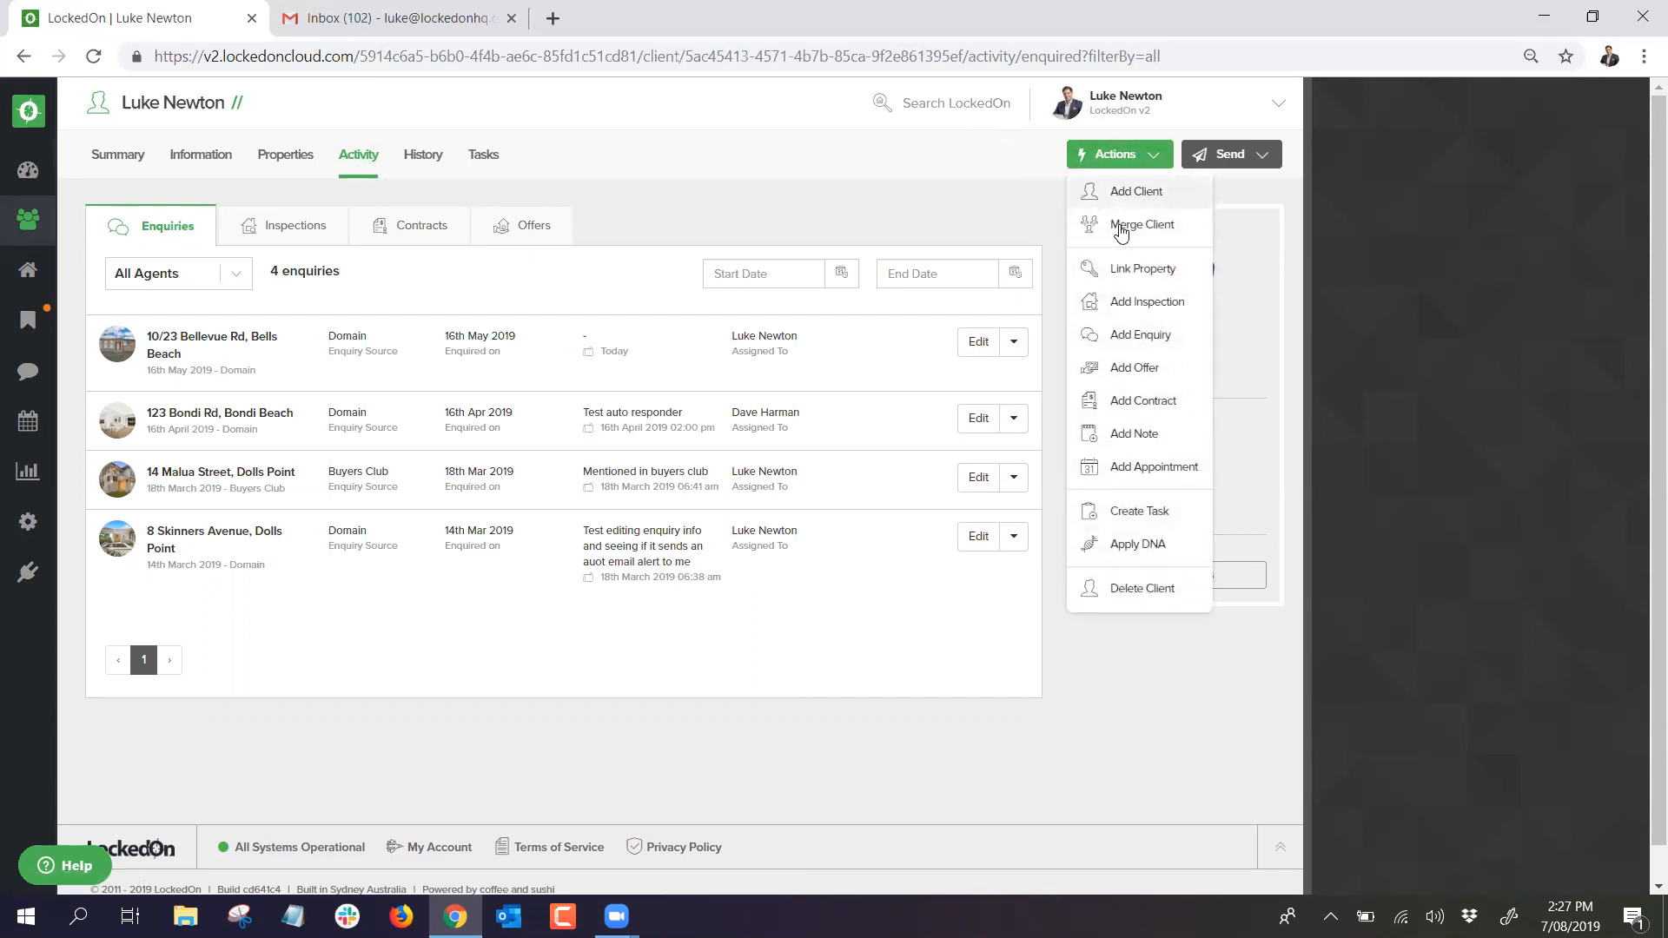
{"action": "left_click", "coordinate": [1135, 337]}
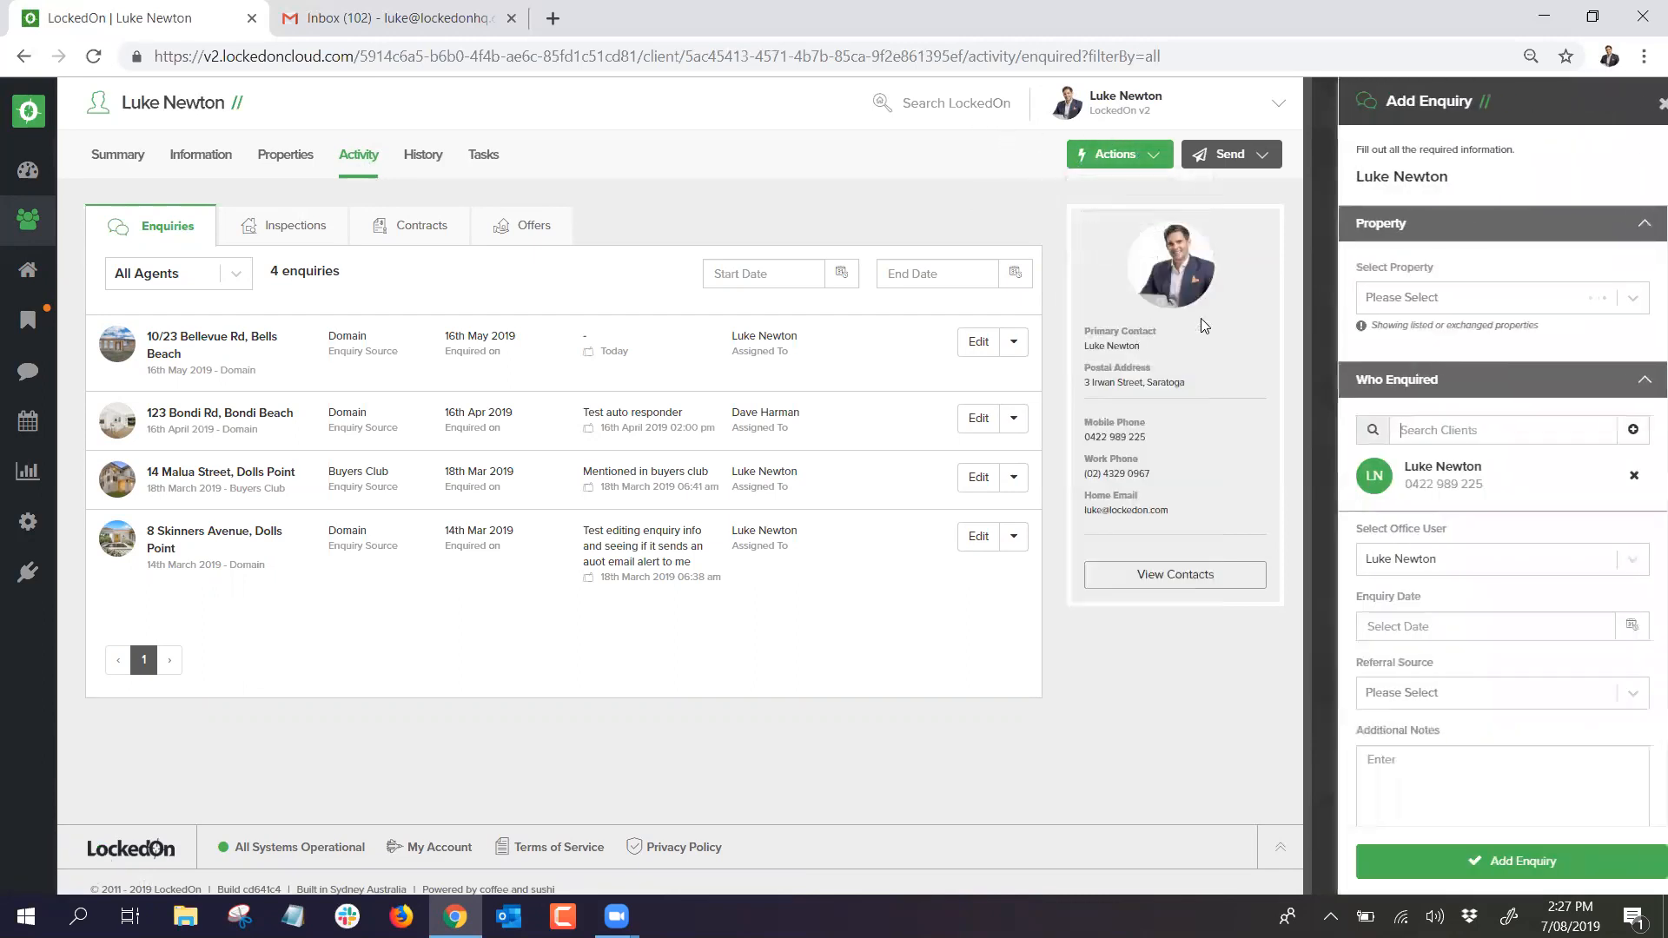
{"action": "left_click", "coordinate": [1413, 300]}
{"action": "type", "text": "123"}
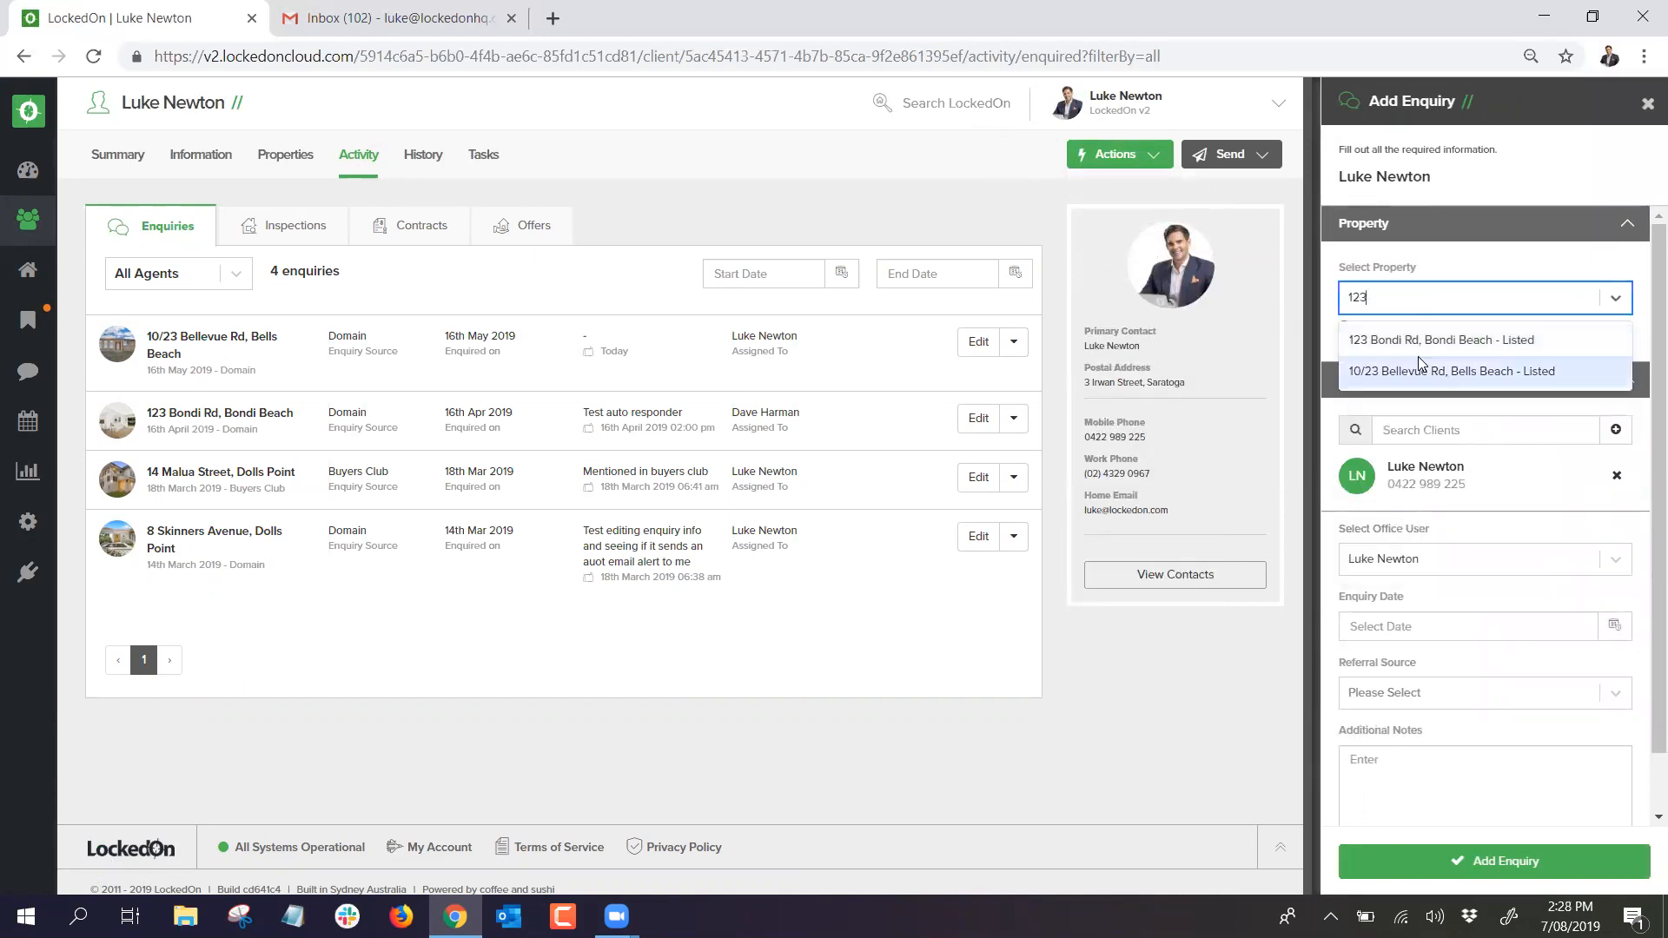
{"action": "left_click", "coordinate": [1407, 369]}
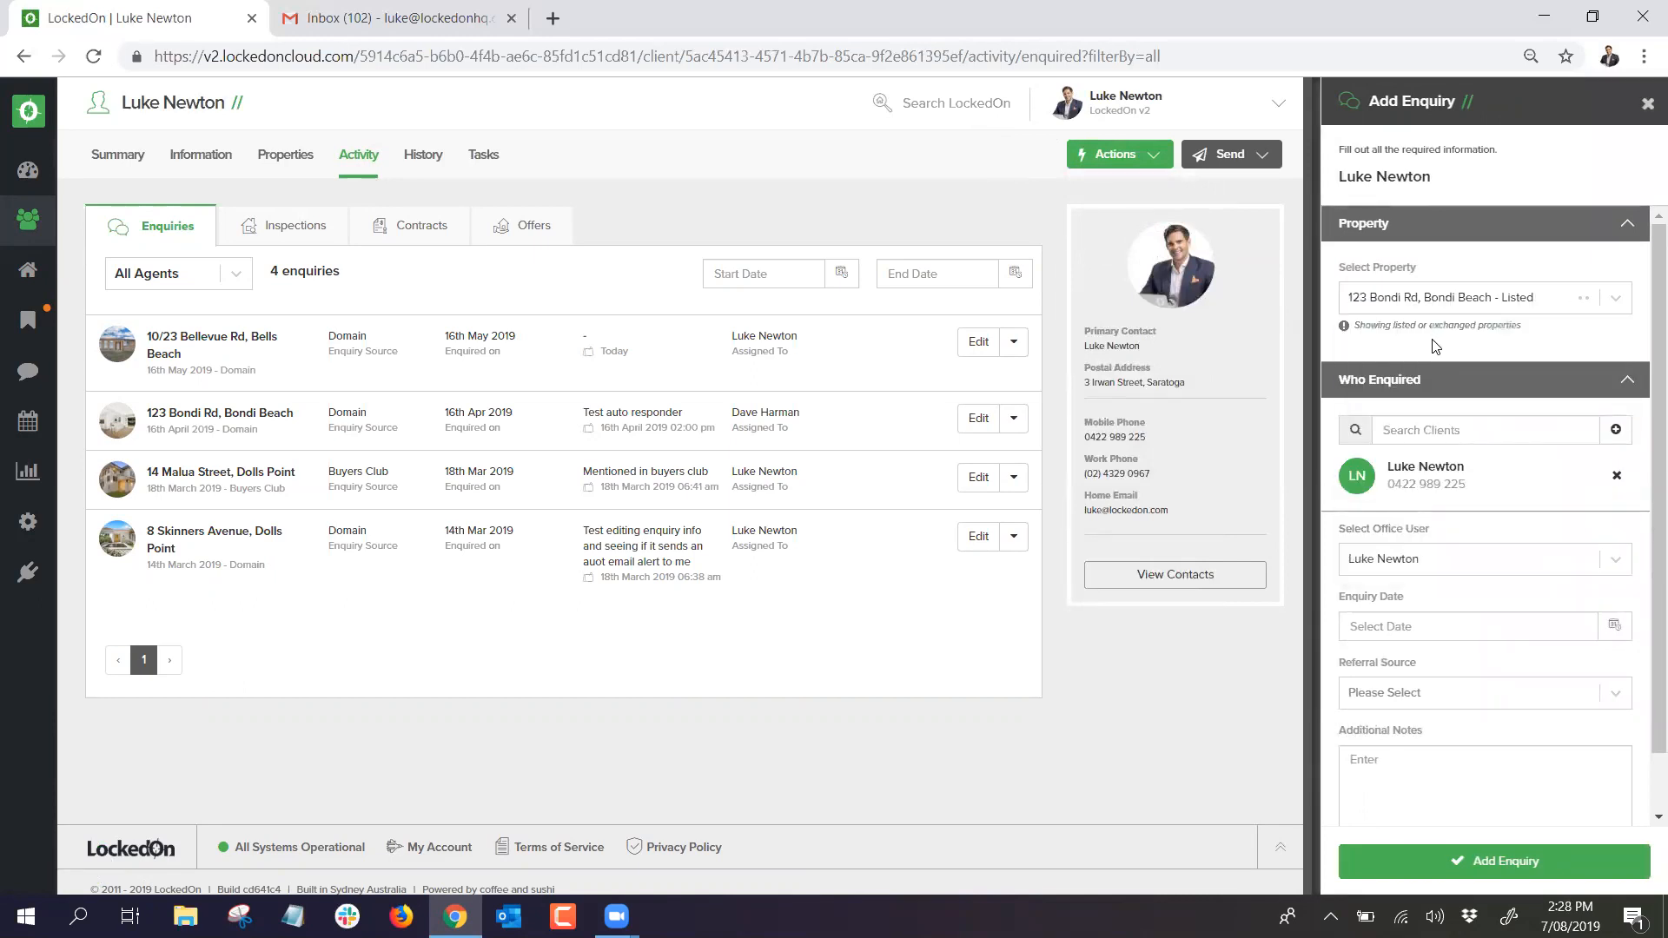
Step: Date the enquiry 7 August 2019, set referral source Domain, note 'Seems keen', and save
{"action": "left_click", "coordinate": [1586, 632]}
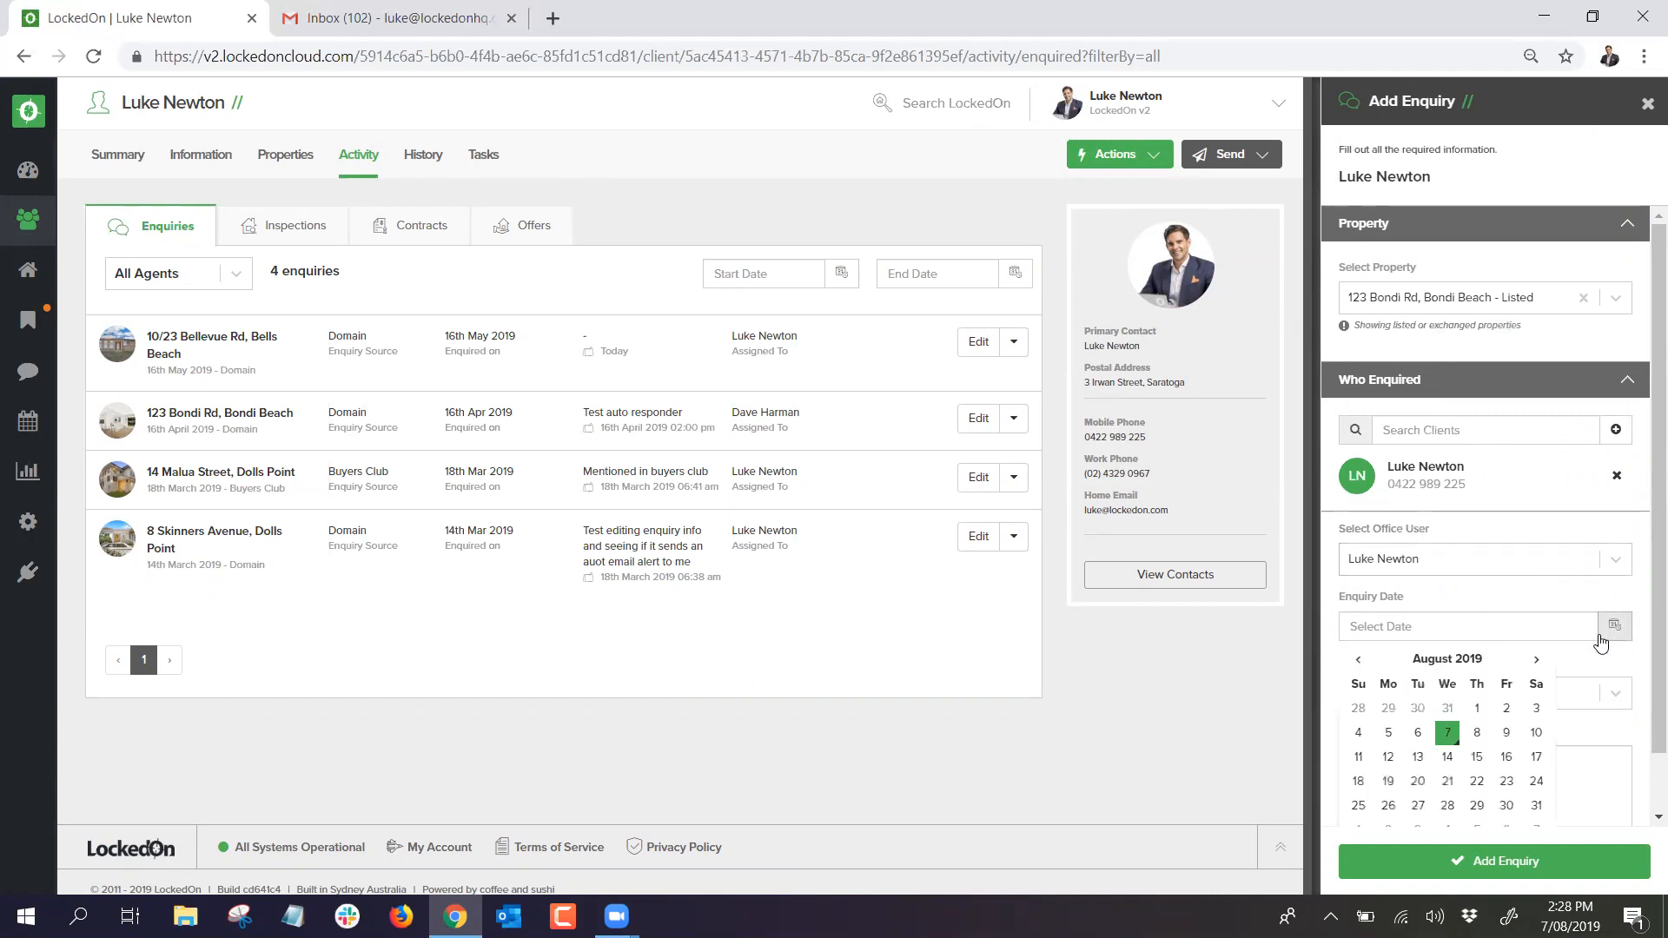
{"action": "left_click", "coordinate": [1447, 743]}
{"action": "scroll", "coordinate": [1449, 643], "scroll_direction": "down", "scroll_amount": 1}
{"action": "left_click", "coordinate": [1449, 643]}
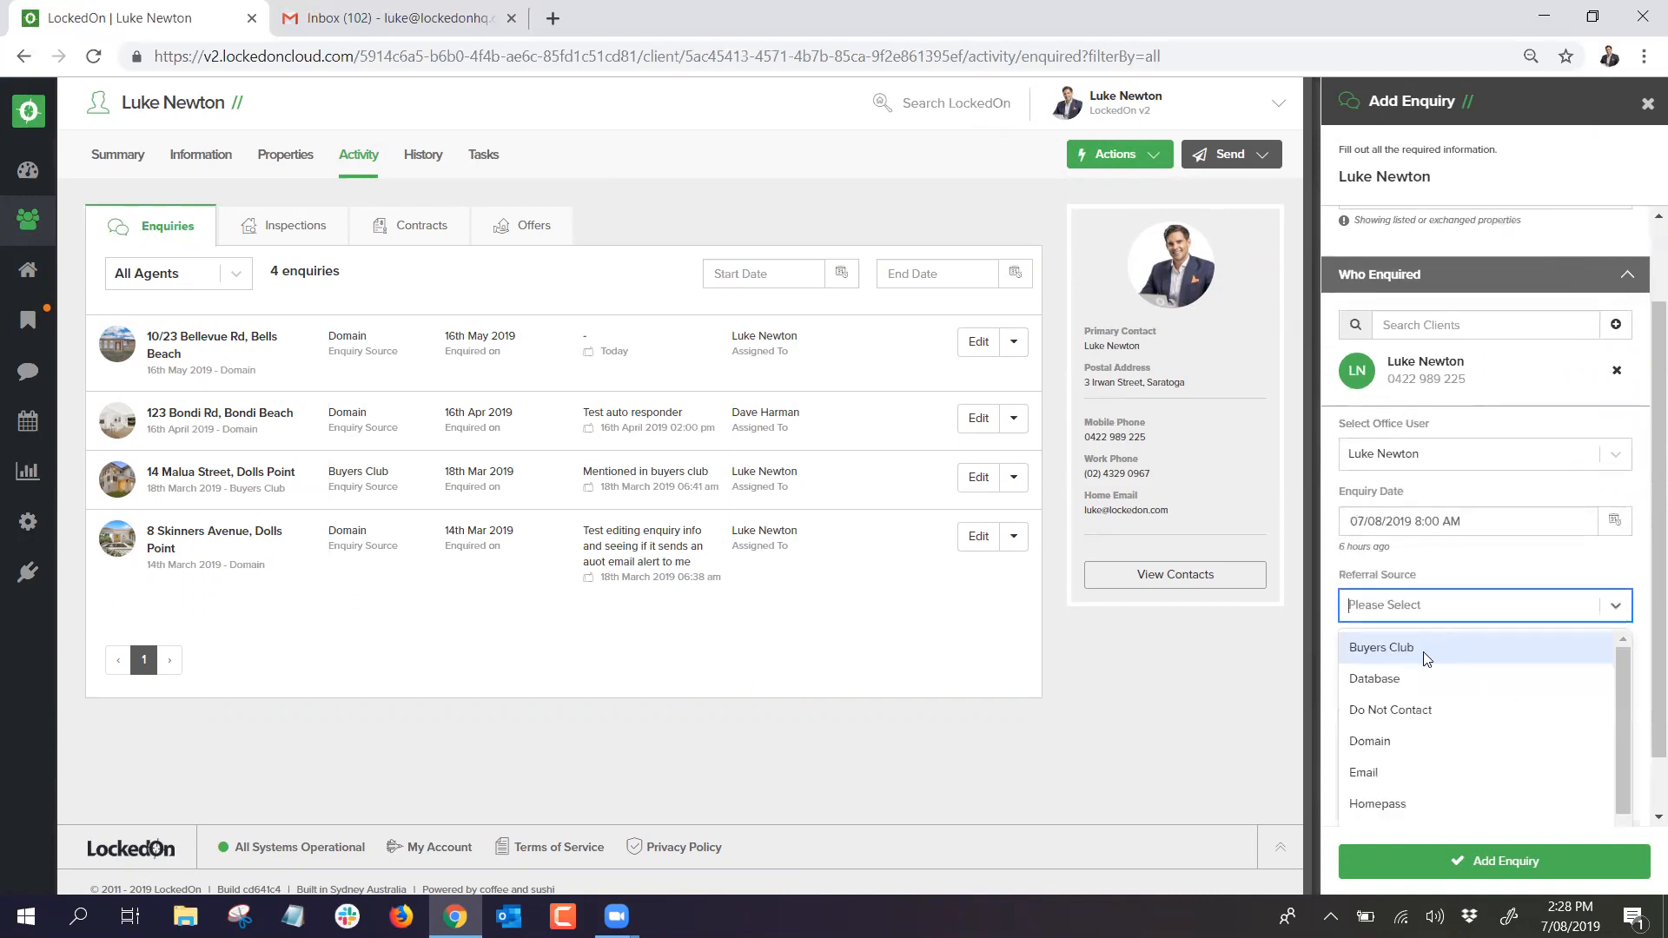
{"action": "left_click", "coordinate": [1418, 733]}
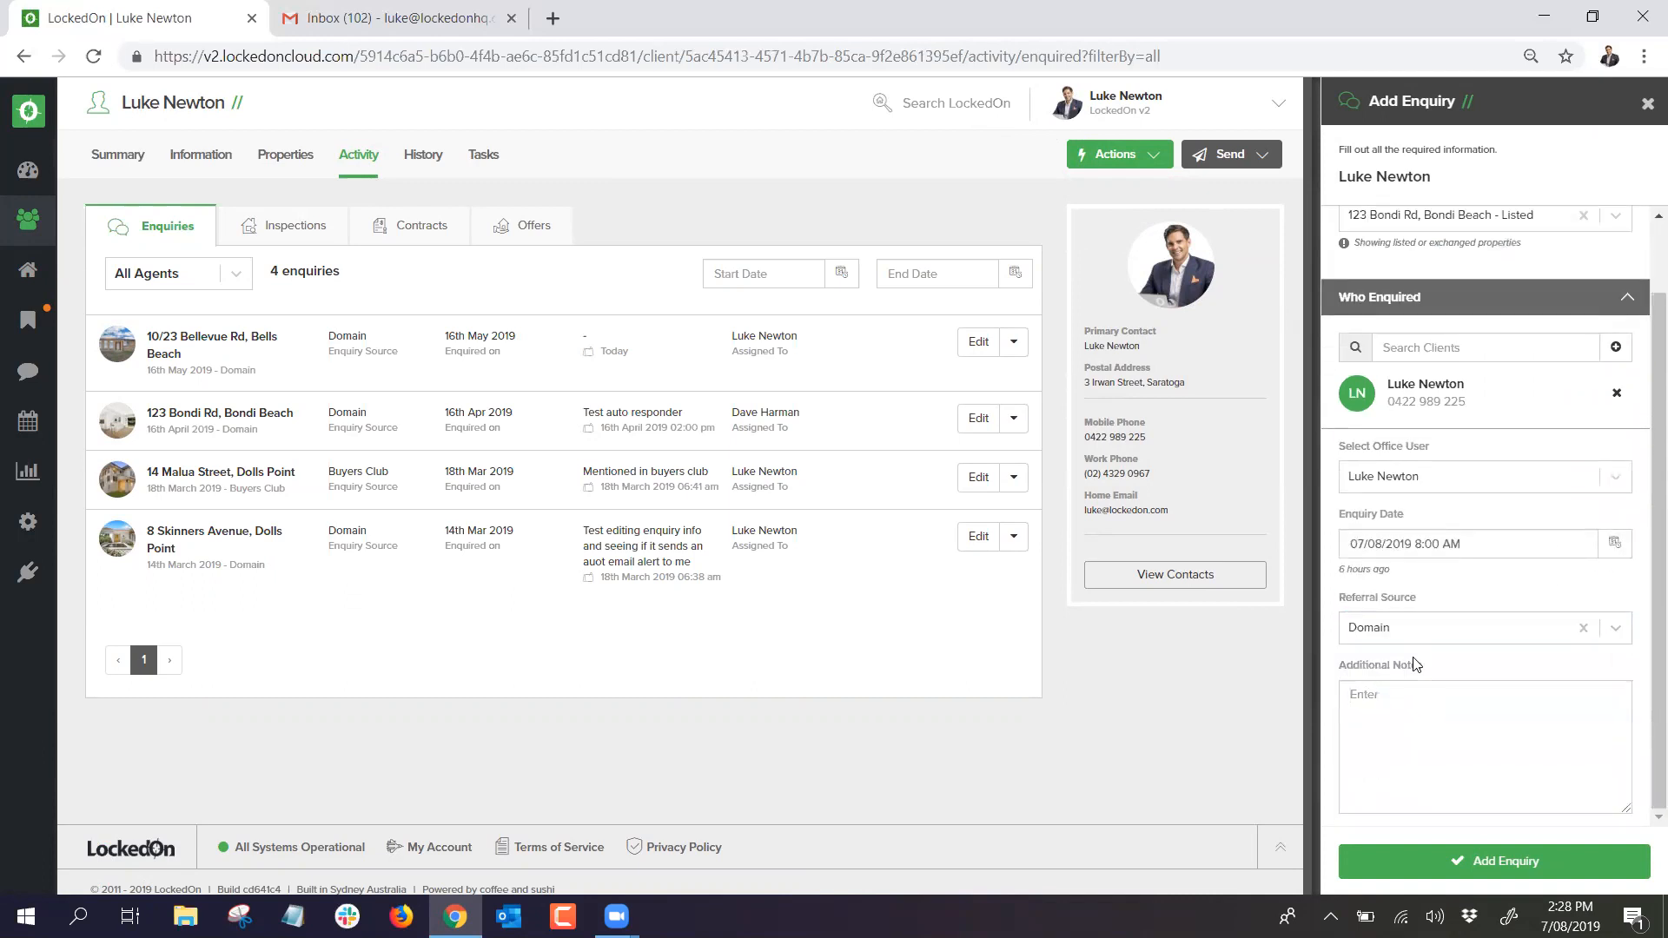
{"action": "type", "text": "Seems keen"}
{"action": "left_click", "coordinate": [1491, 861]}
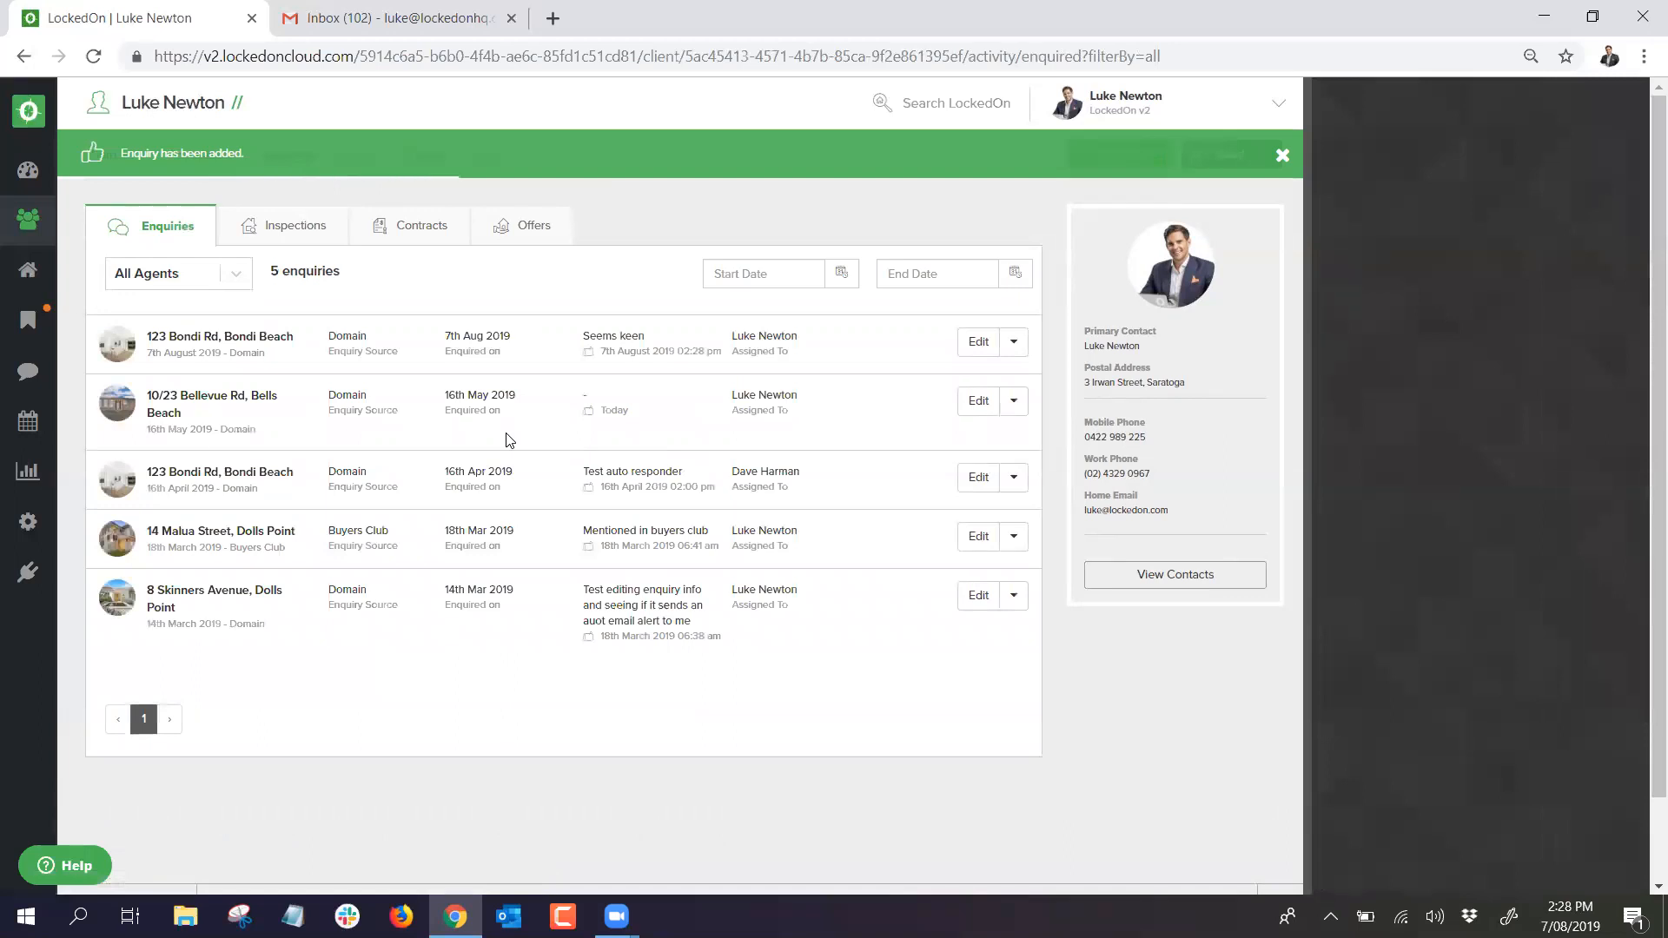
{"action": "left_click", "coordinate": [295, 230]}
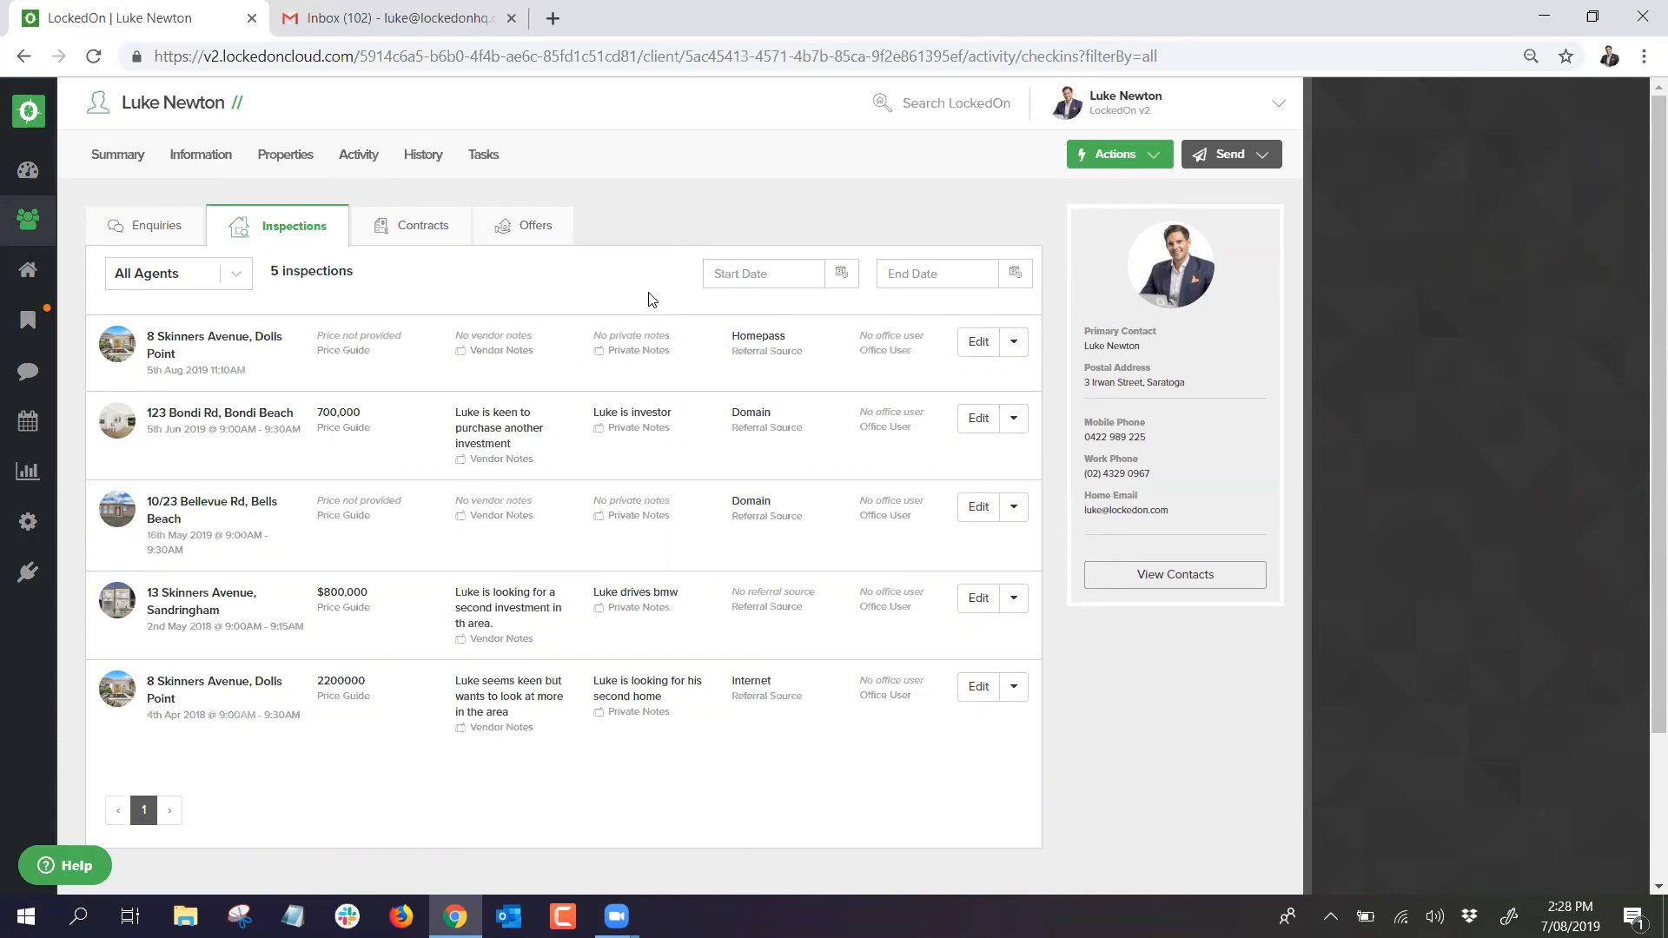
Step: Open the Add Inspection form, browse its property and notes fields, then close it unsaved
{"action": "left_click", "coordinate": [1134, 152]}
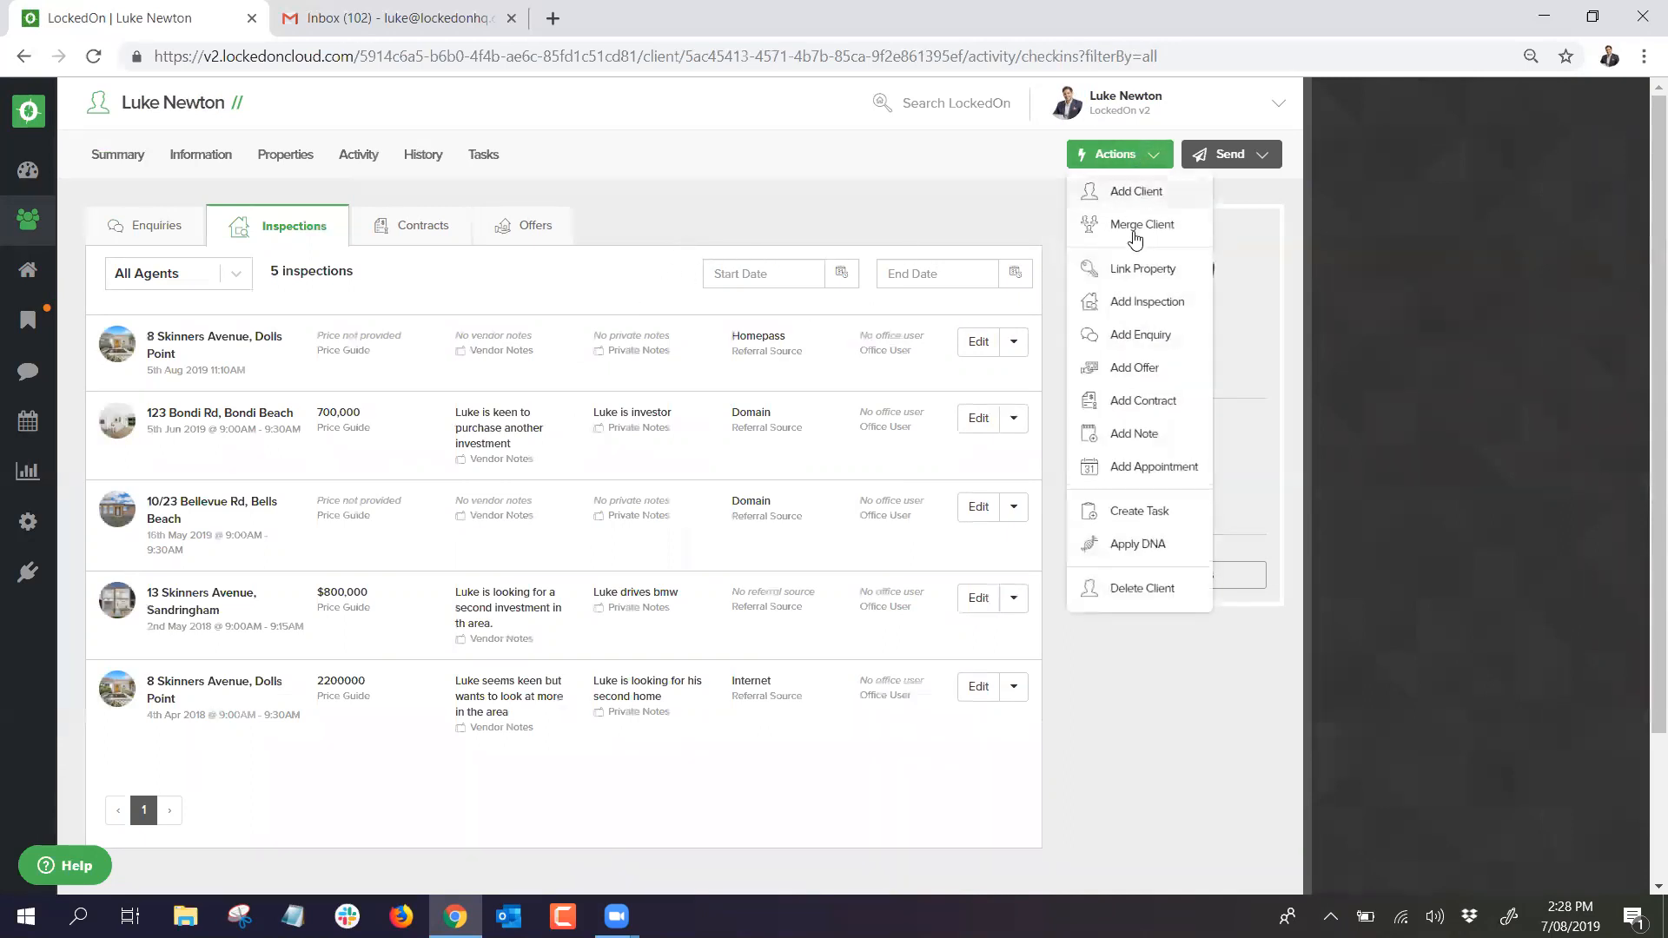
{"action": "left_click", "coordinate": [1146, 304]}
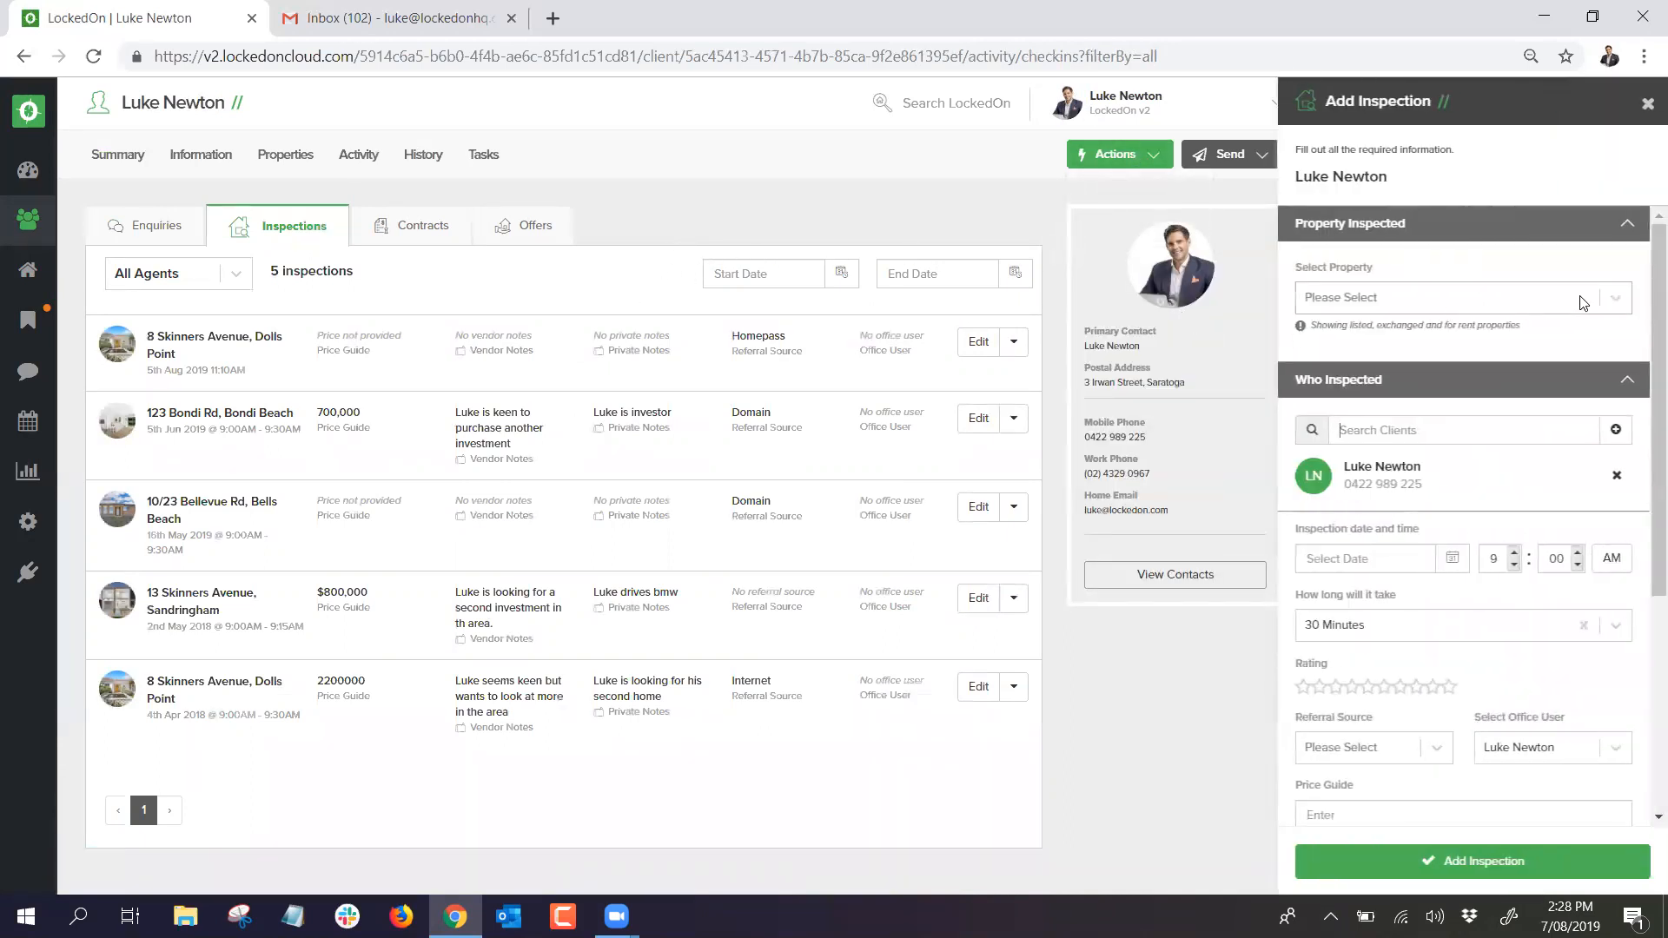
{"action": "left_click", "coordinate": [1613, 300]}
{"action": "left_click", "coordinate": [1384, 261]}
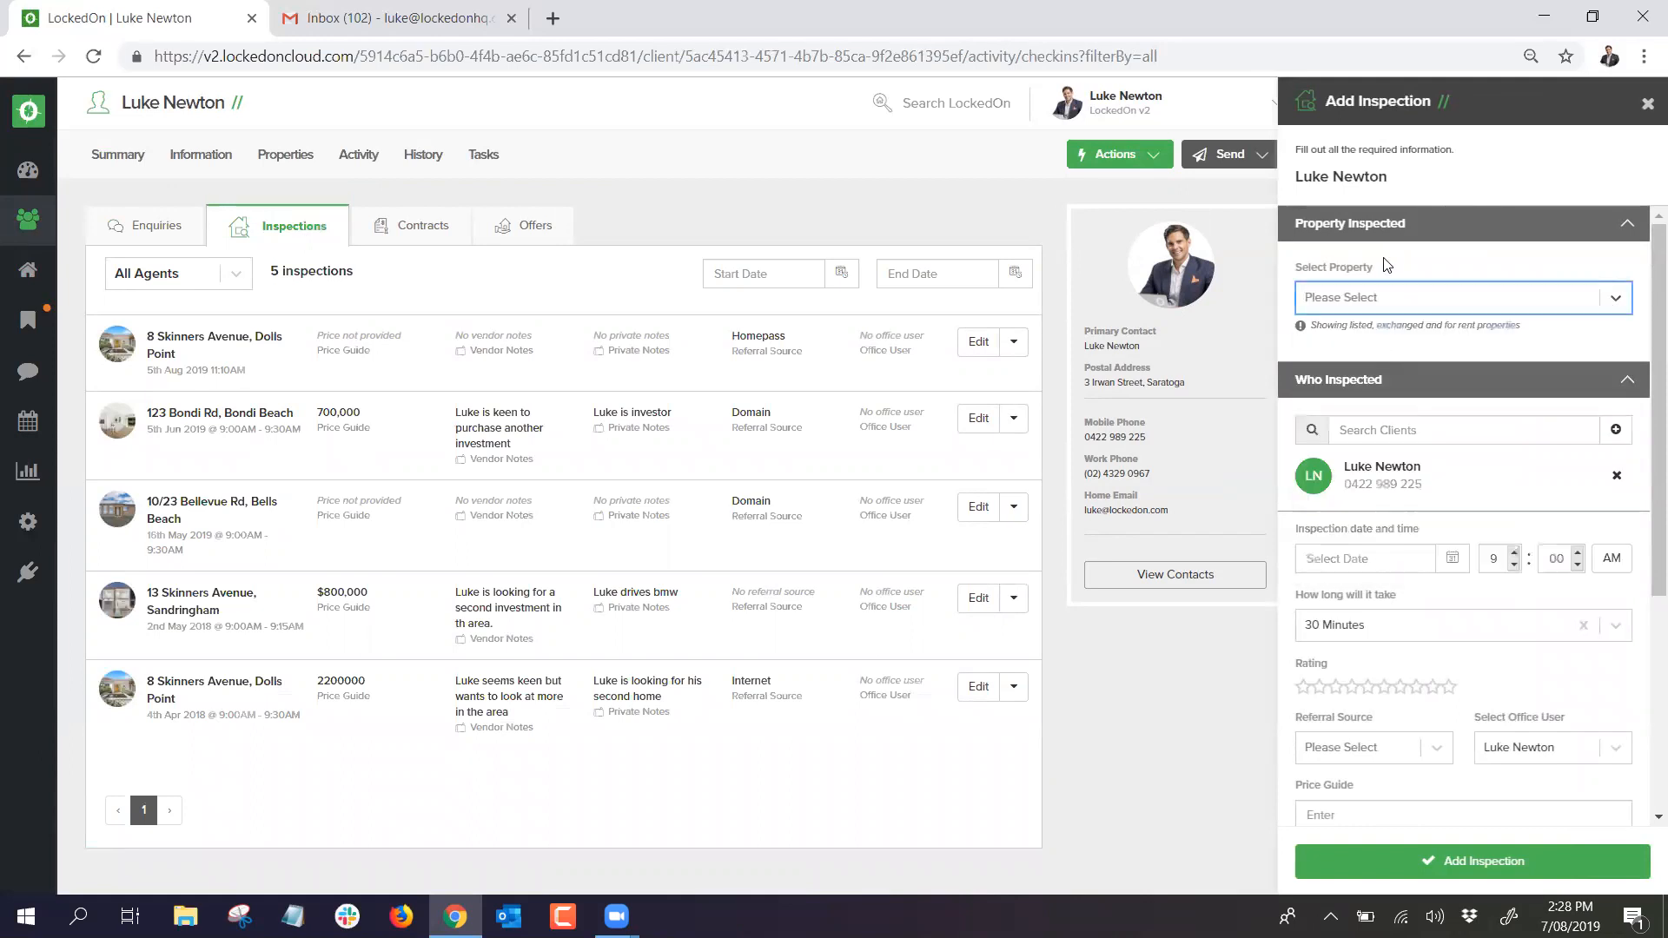
{"action": "scroll", "coordinate": [1405, 608], "scroll_direction": "down", "scroll_amount": 1}
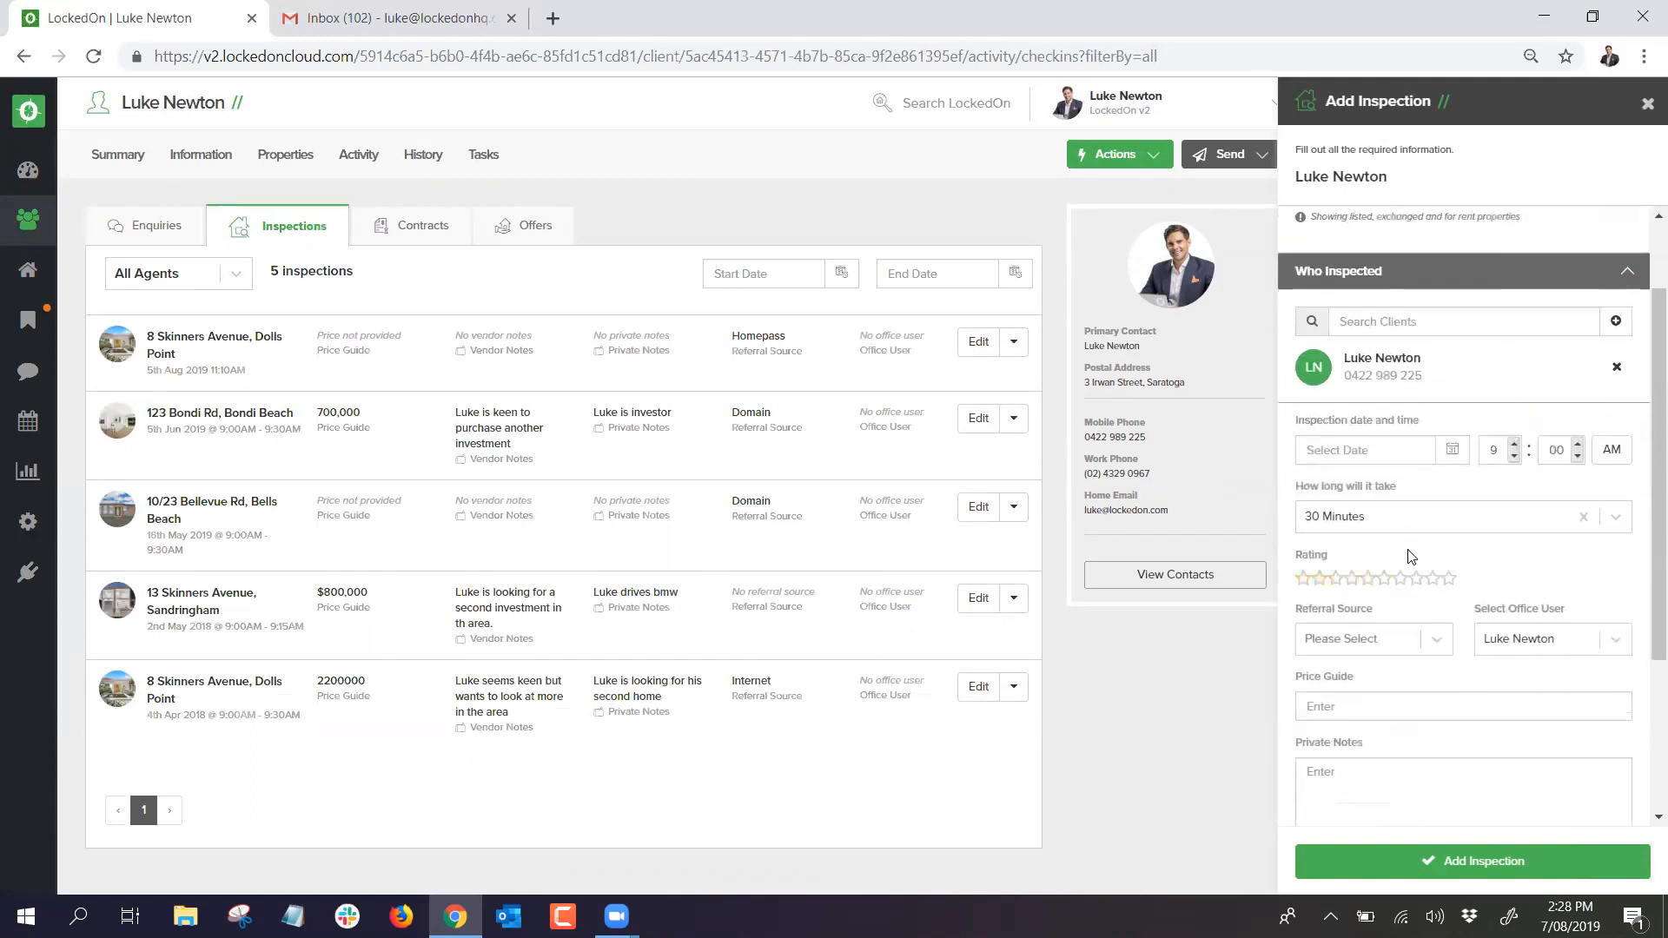
{"action": "scroll", "coordinate": [1364, 582], "scroll_direction": "down", "scroll_amount": 2}
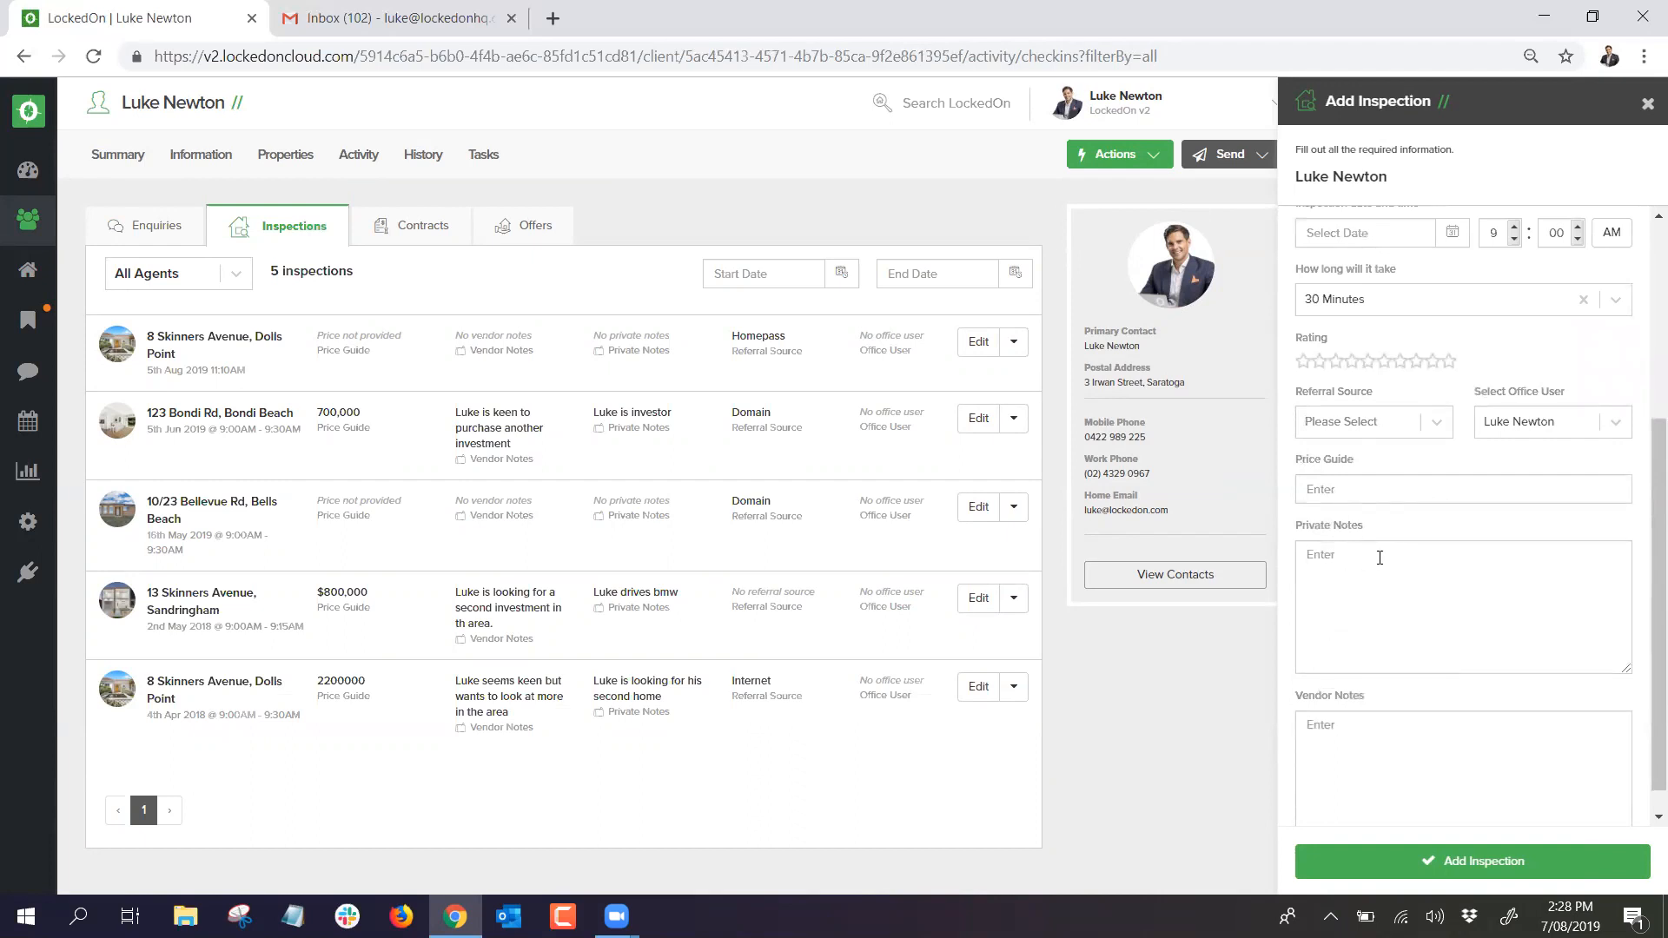
{"action": "left_click", "coordinate": [1352, 640]}
{"action": "scroll", "coordinate": [1364, 669], "scroll_direction": "down", "scroll_amount": 1}
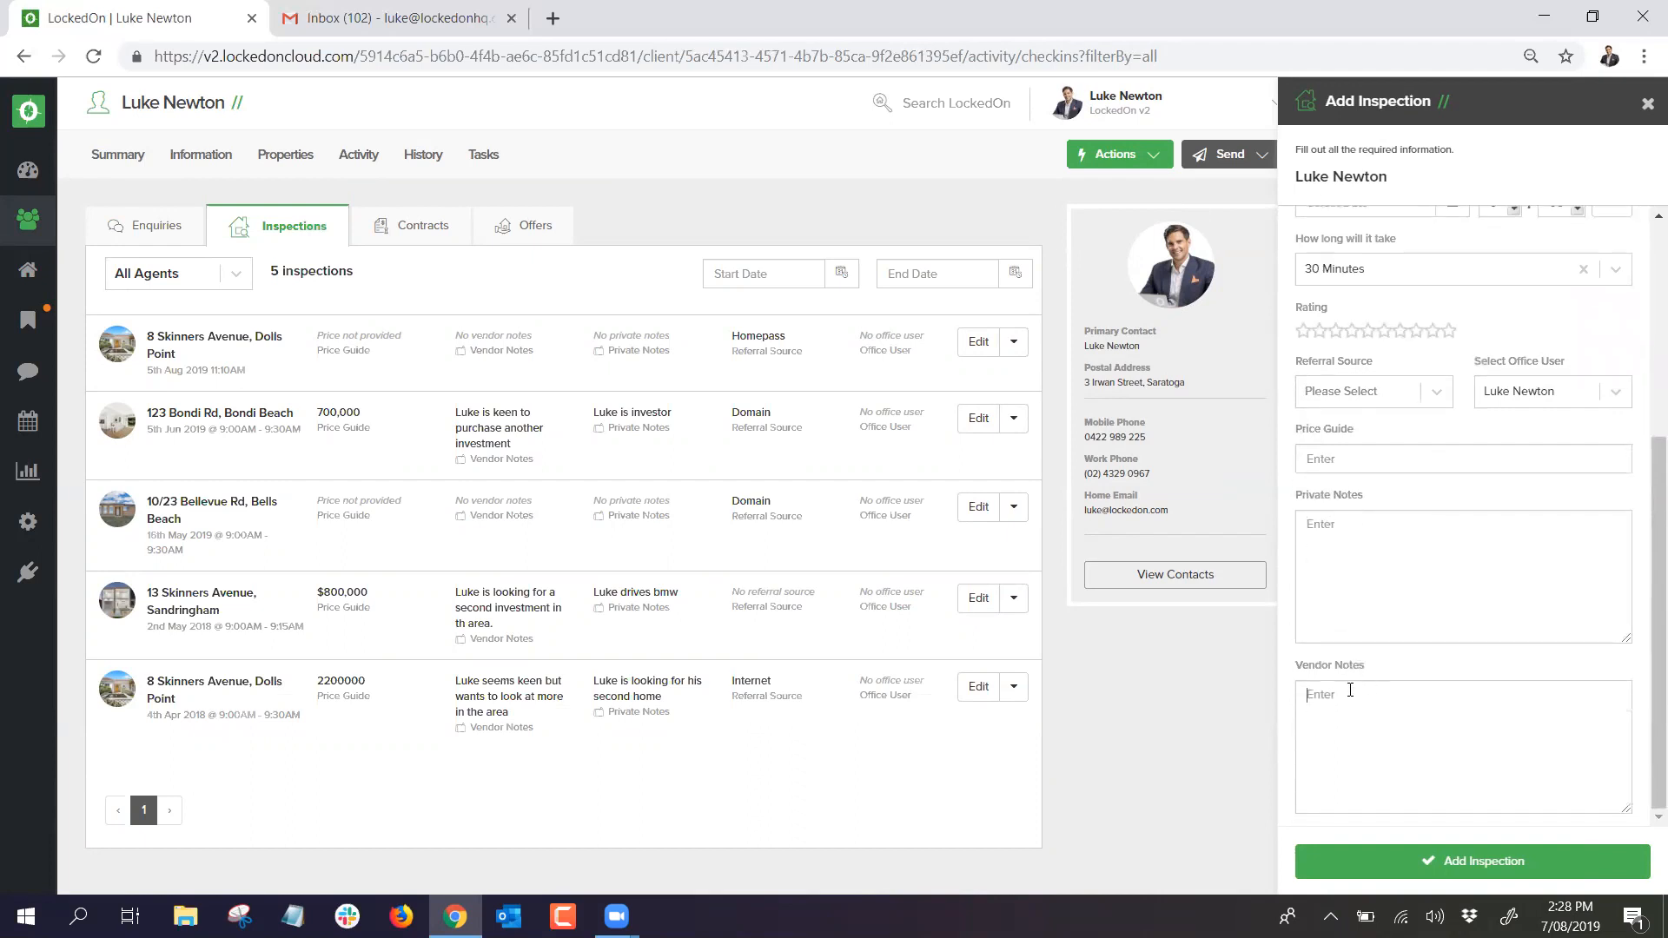
{"action": "left_click", "coordinate": [1647, 104]}
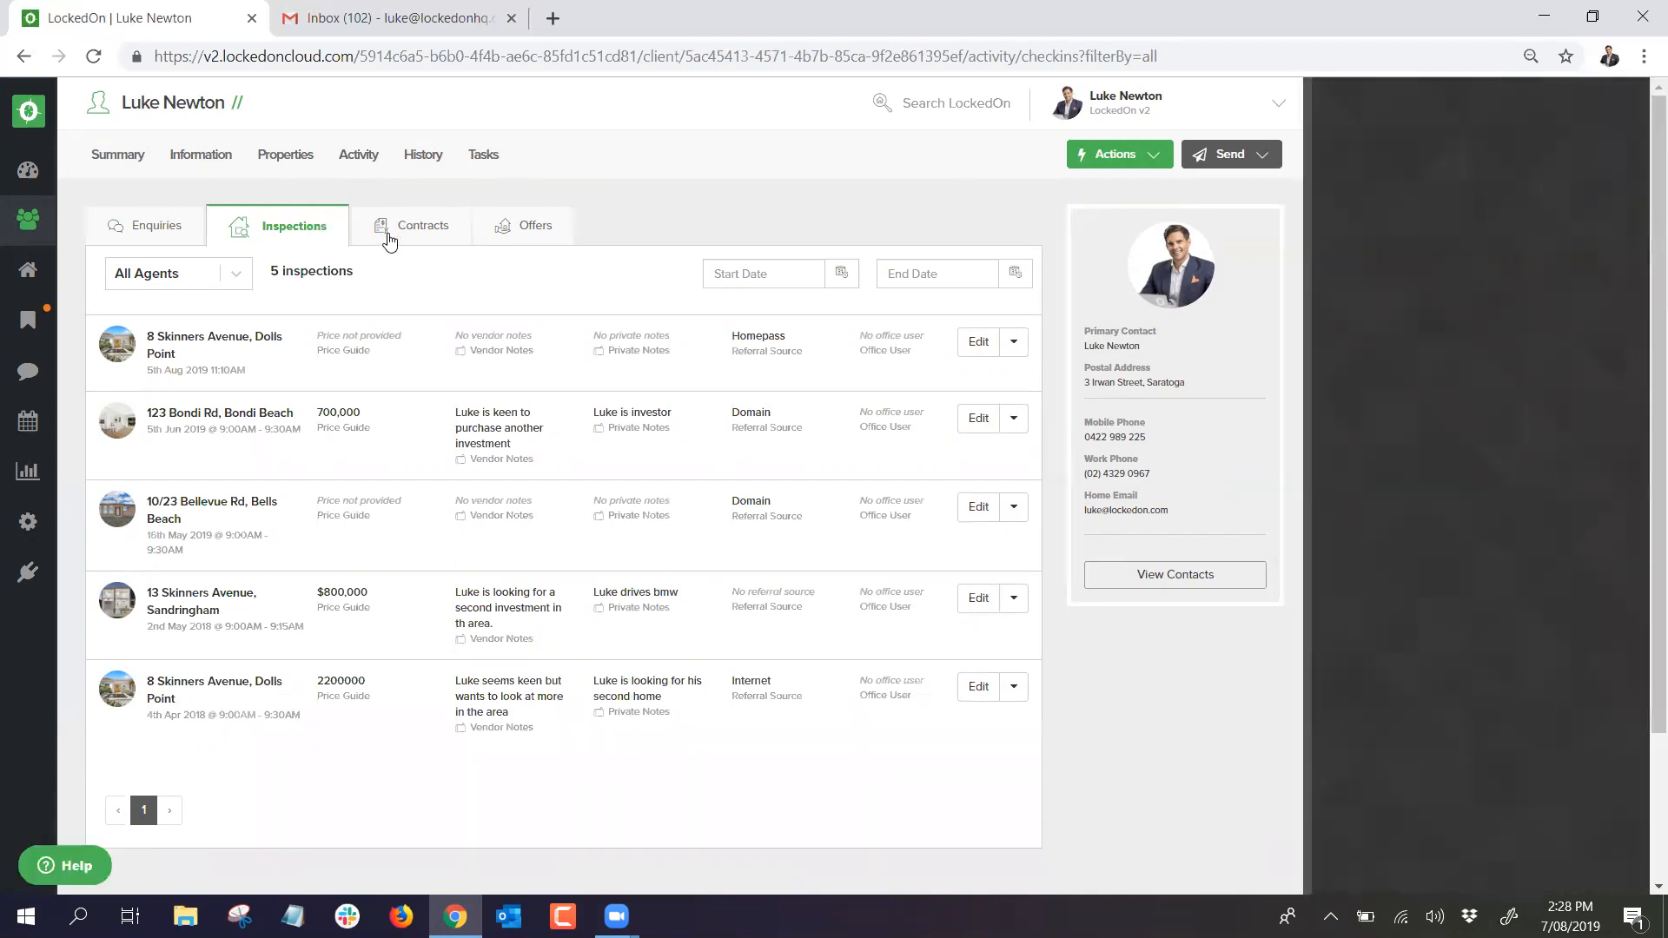
{"action": "left_click", "coordinate": [389, 228]}
Step: Open and discard the Add Contract form, then view the client's five waiting offers
{"action": "left_click", "coordinate": [1115, 158]}
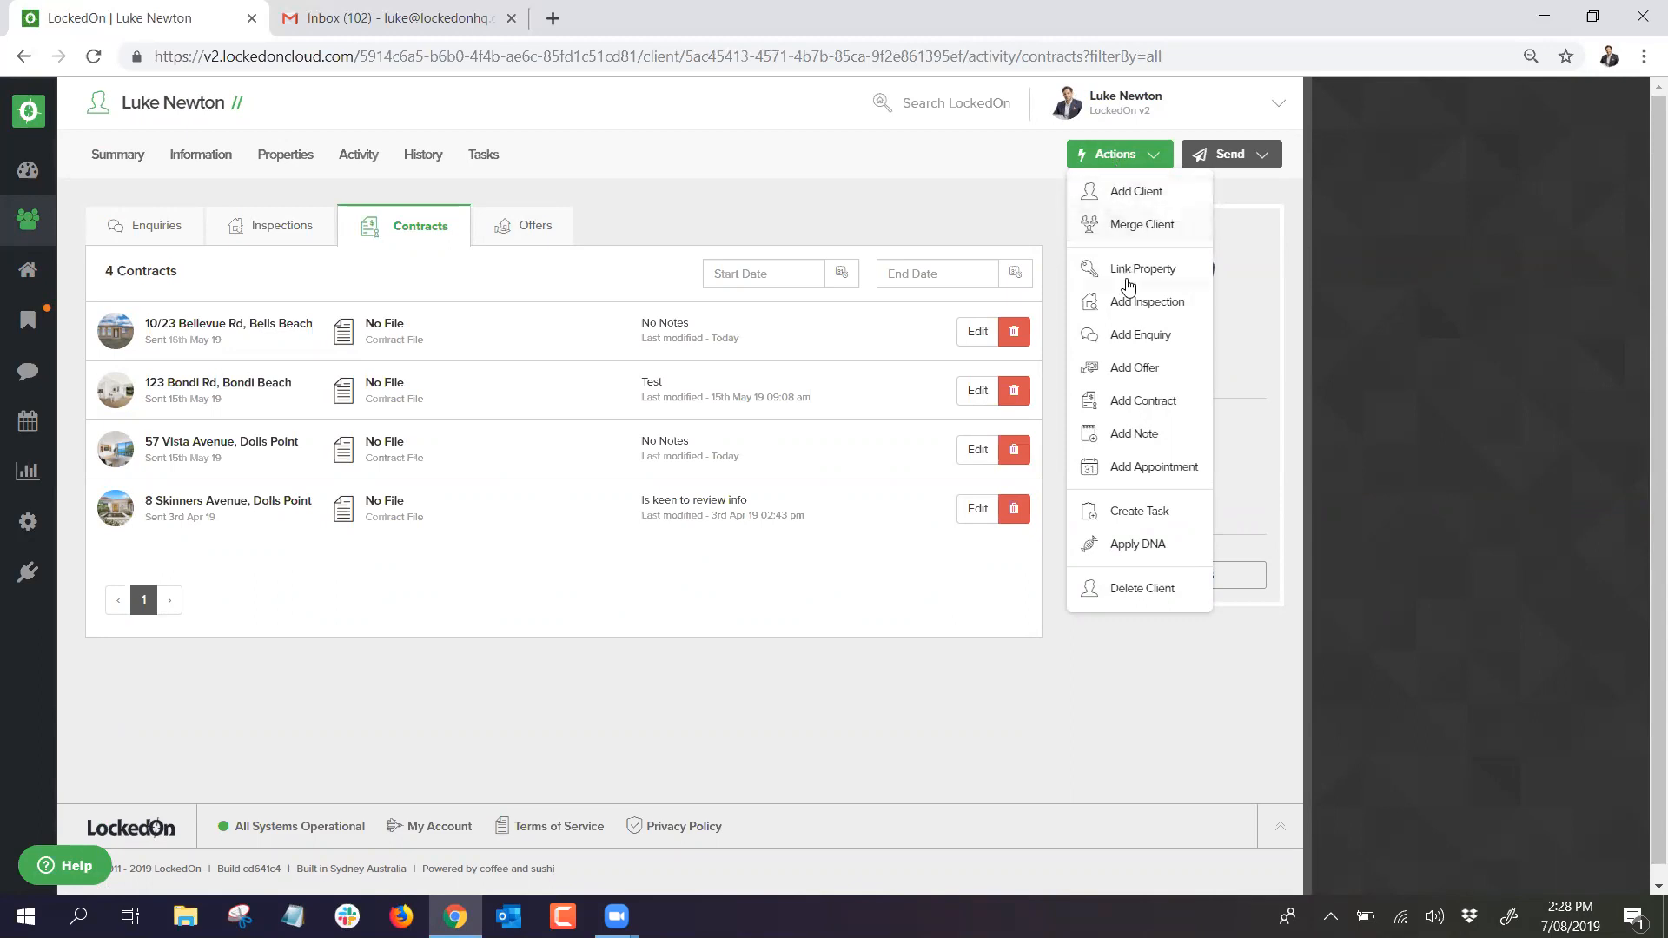
{"action": "left_click", "coordinate": [1139, 400]}
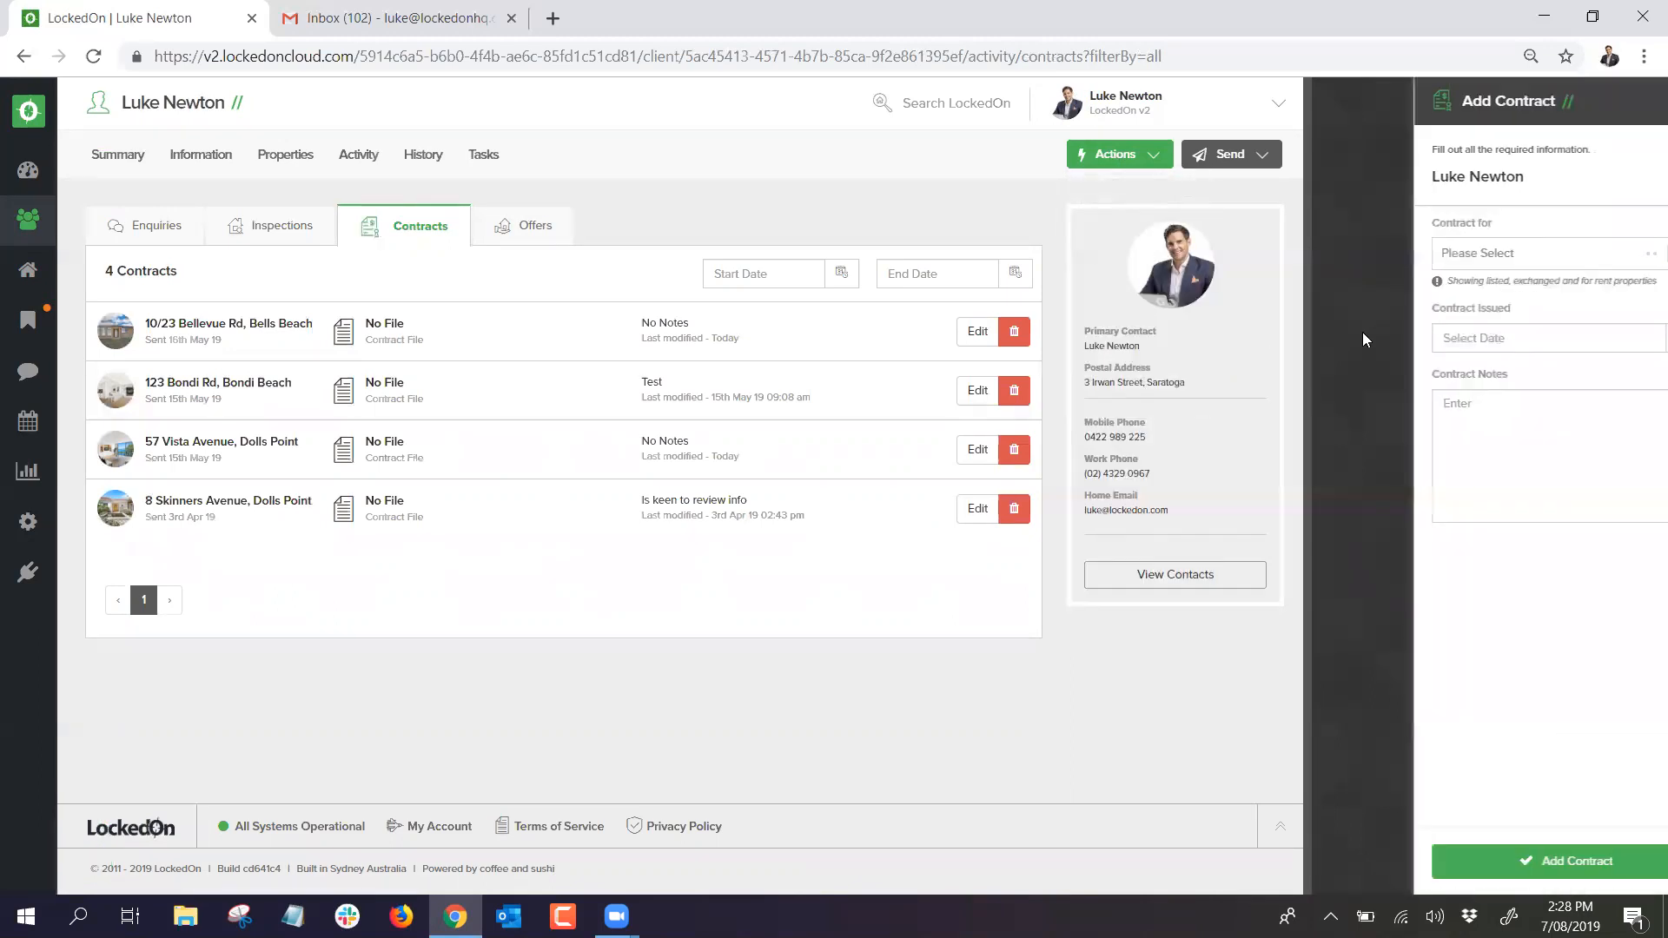
{"action": "left_click", "coordinate": [1495, 251]}
{"action": "left_click", "coordinate": [1507, 227]}
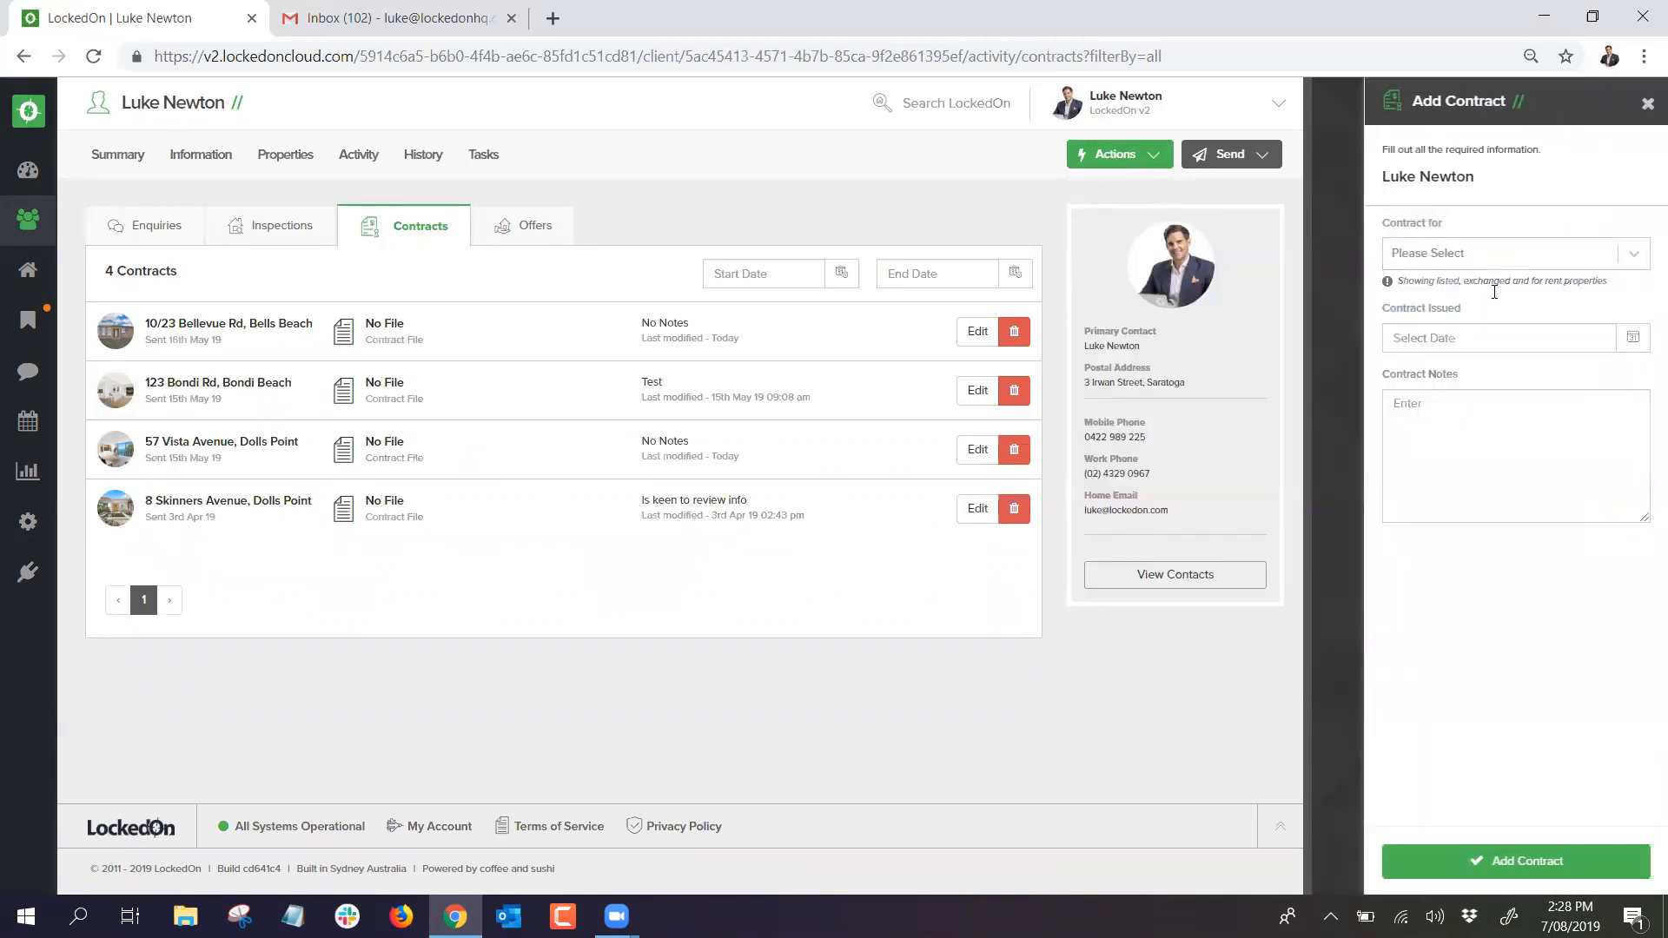
{"action": "left_click", "coordinate": [1648, 103]}
{"action": "left_click", "coordinate": [543, 236]}
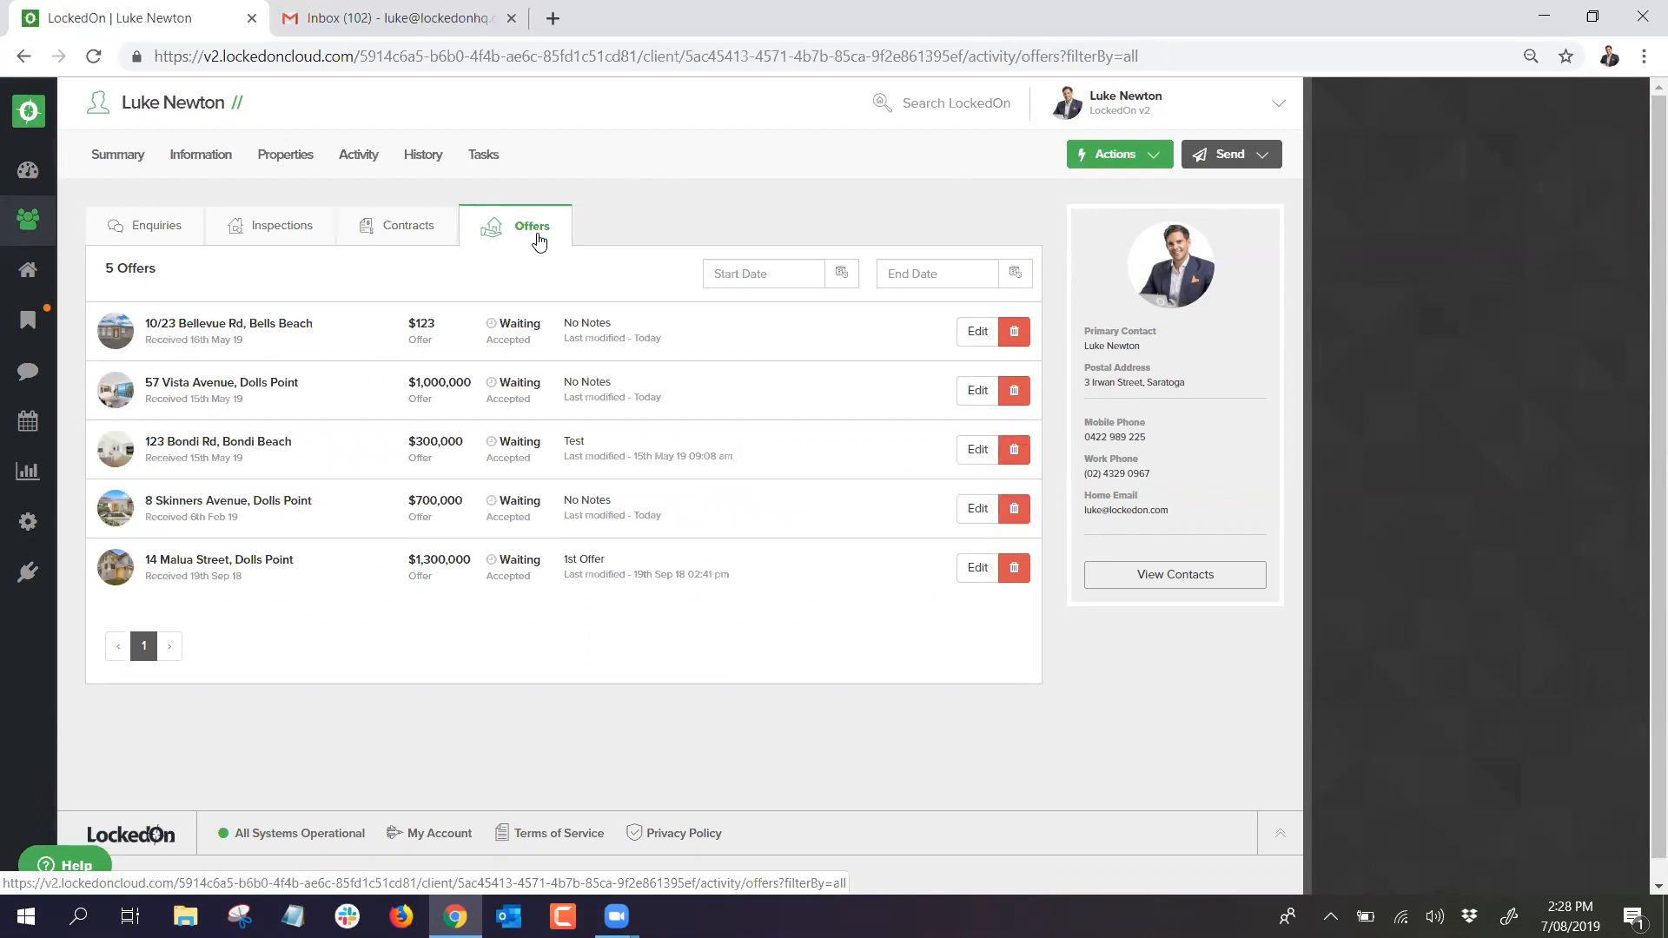
{"action": "double_click", "coordinate": [434, 442]}
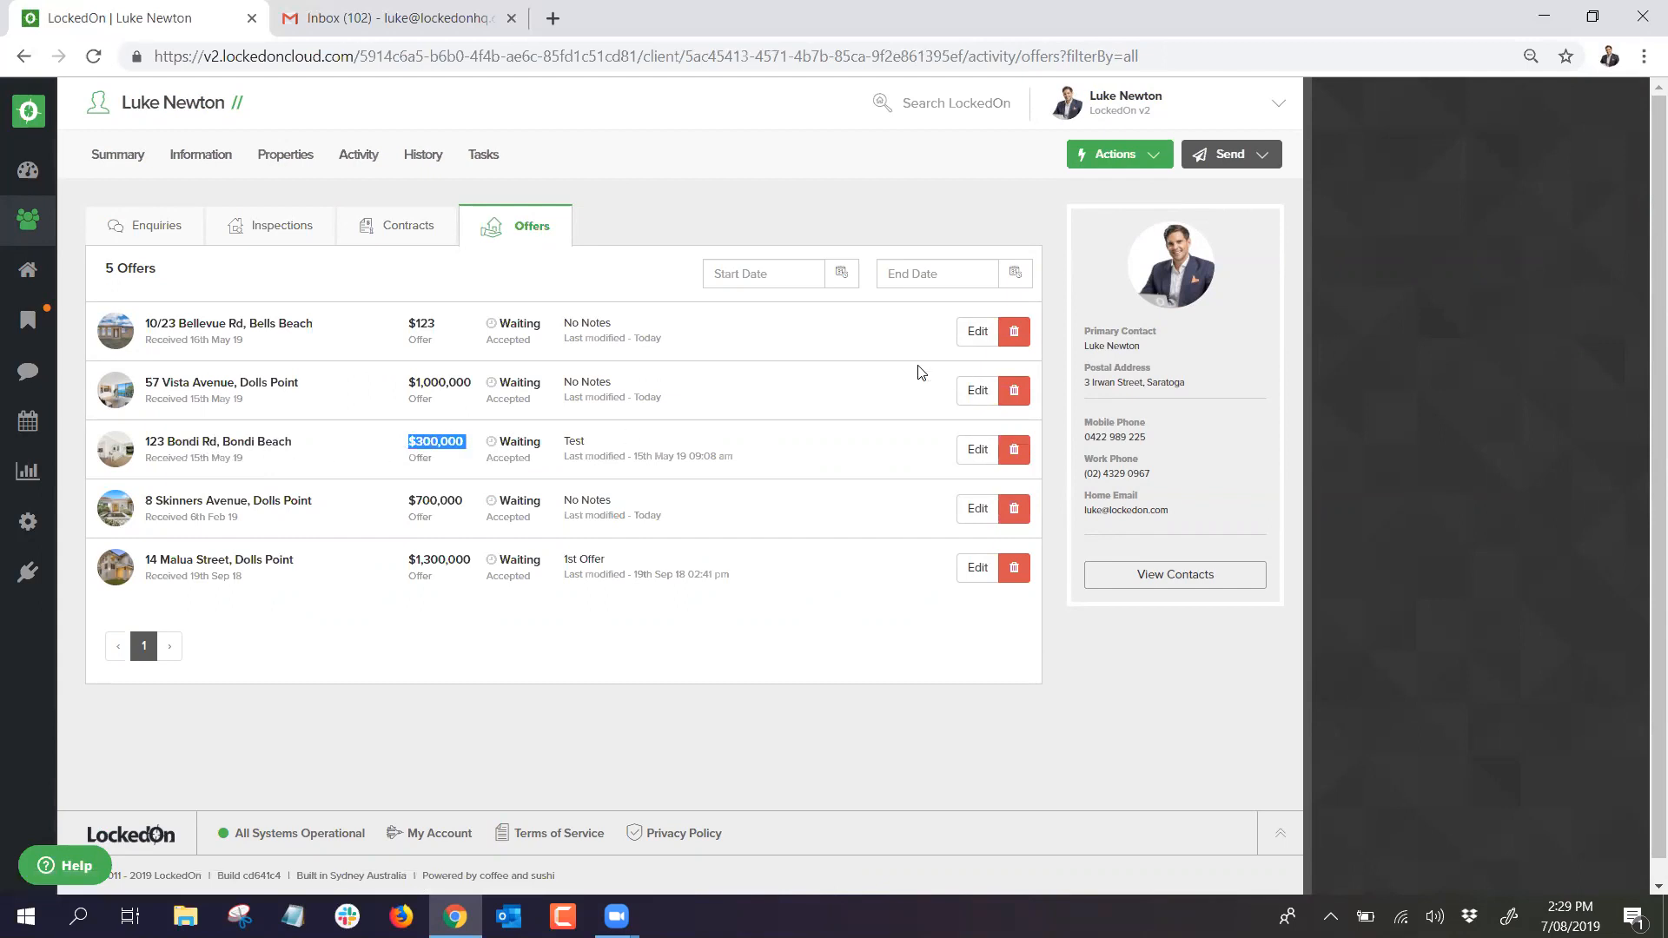
Step: Add a $600,000 offer on 123 Bondi Rd, Bondi Beach, dated 7 August 2019, noted '2nd offer'
{"action": "left_click", "coordinate": [1102, 158]}
{"action": "left_click", "coordinate": [1129, 368]}
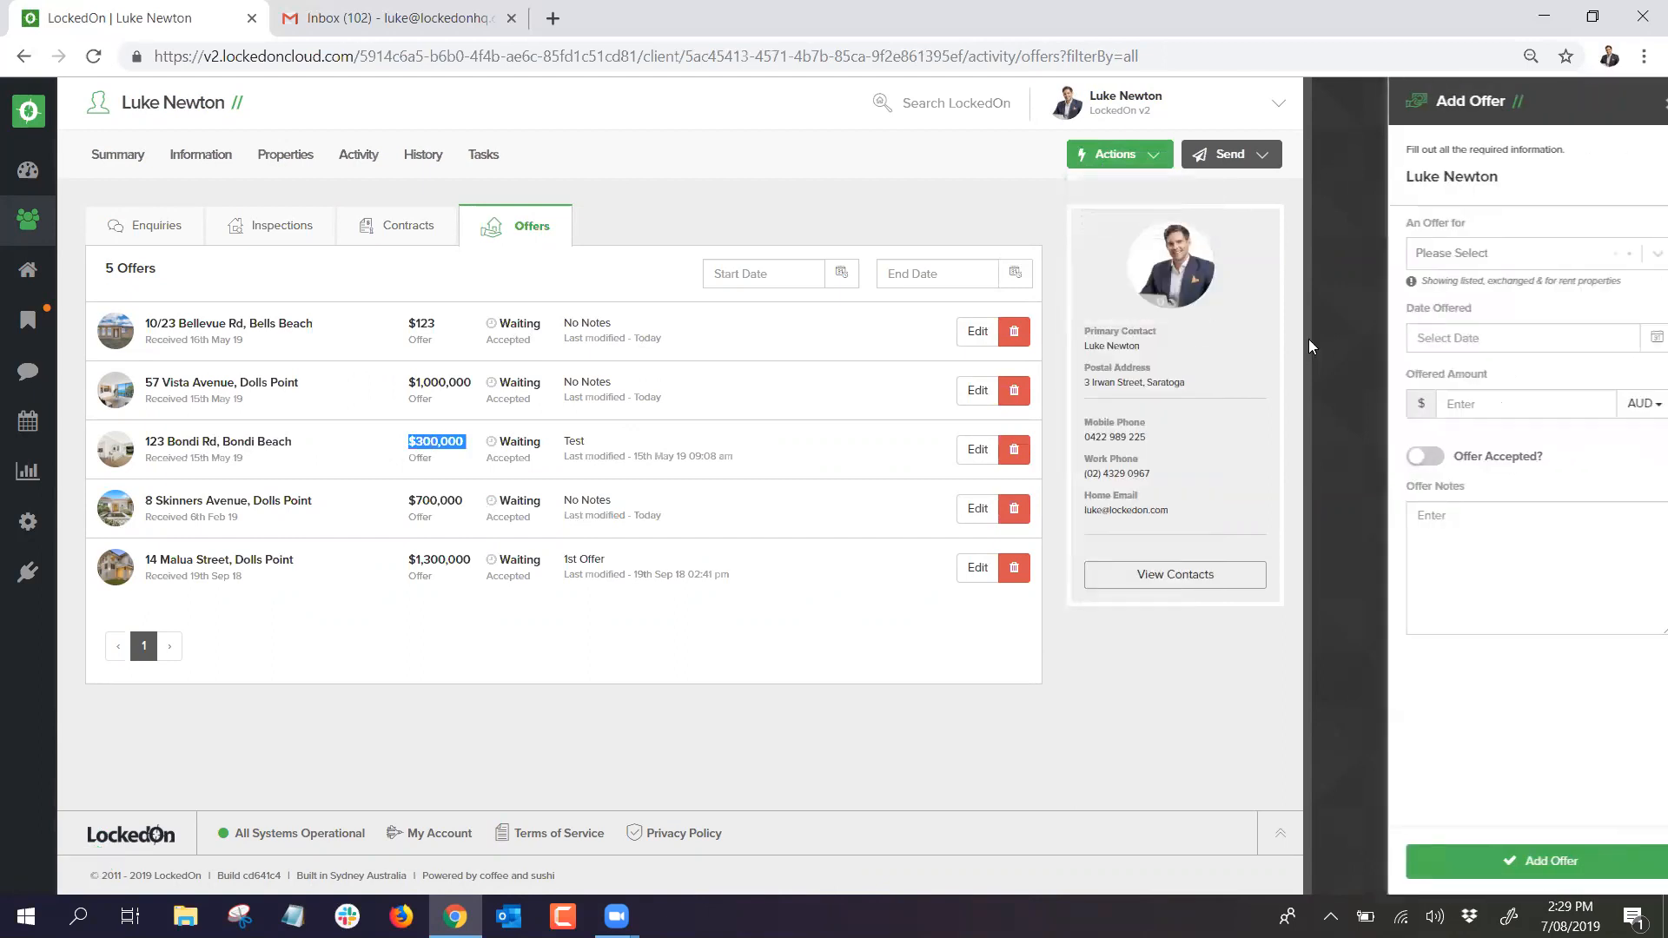
{"action": "left_click", "coordinate": [1519, 254]}
{"action": "type", "text": "123"}
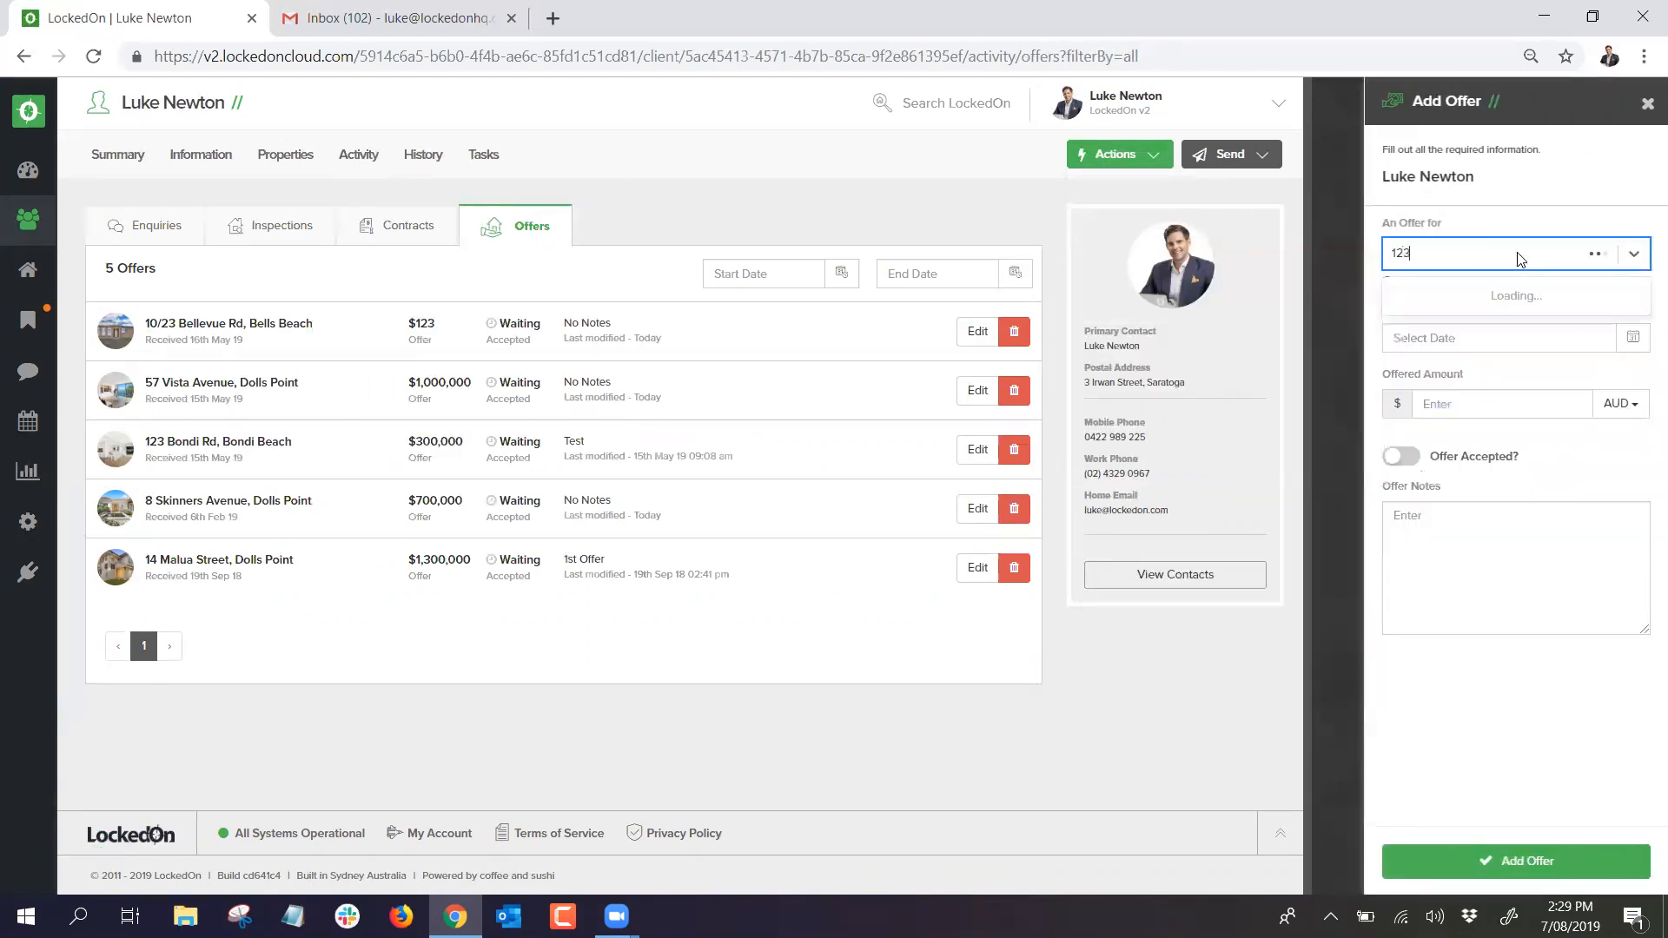
{"action": "left_click", "coordinate": [1477, 327]}
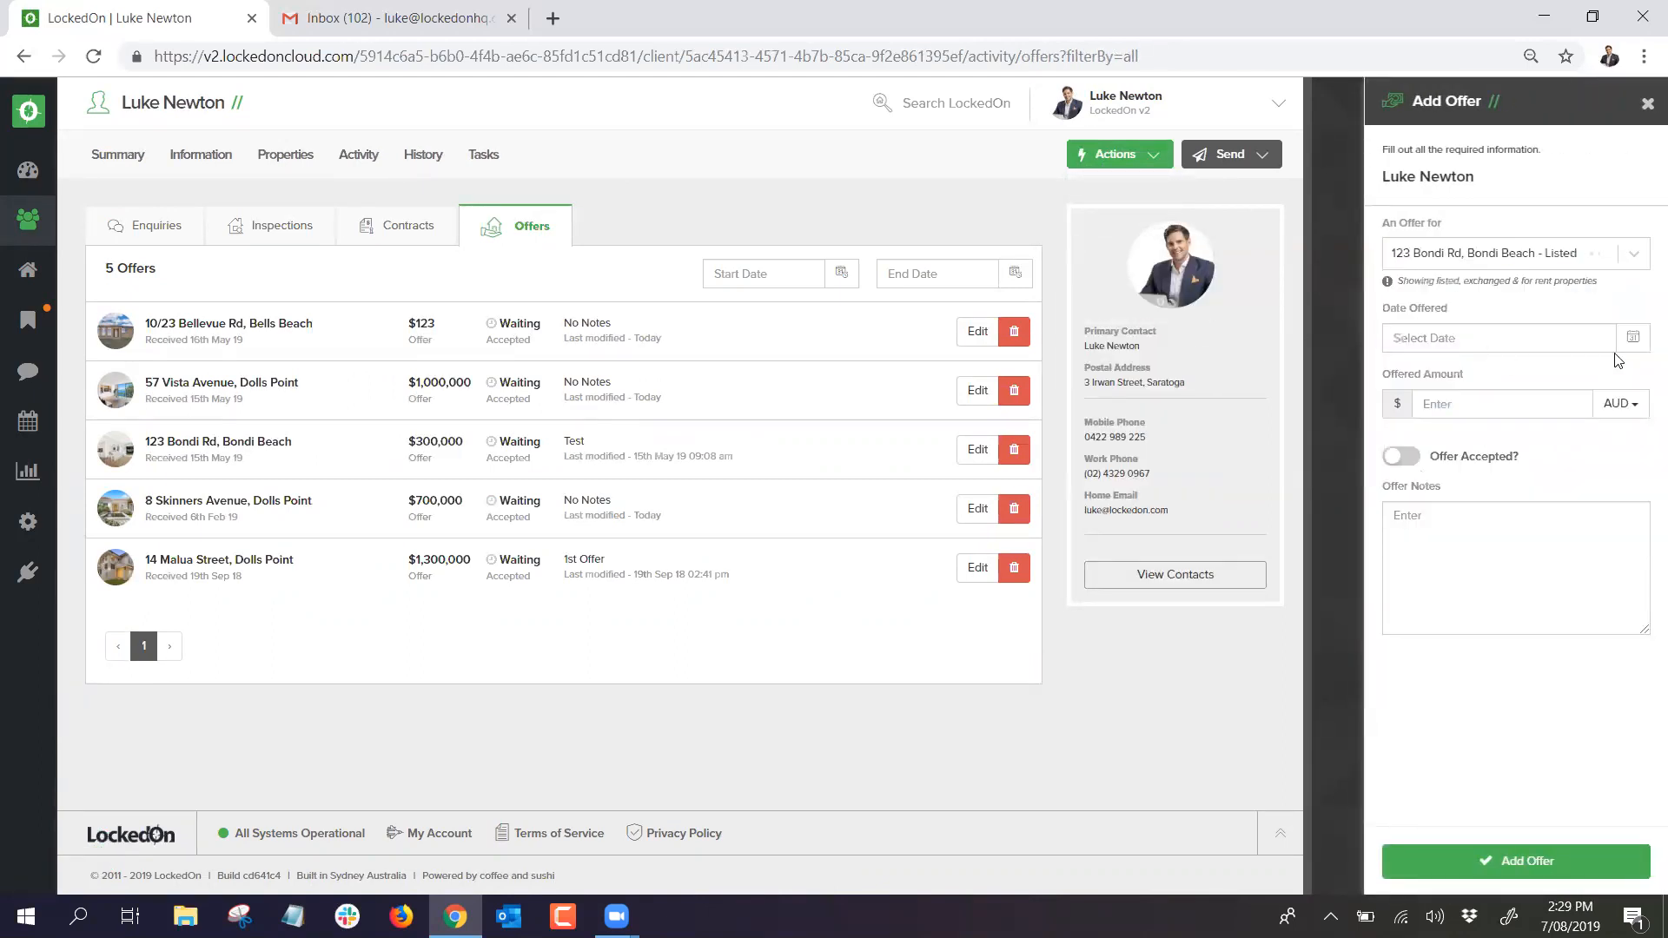
{"action": "left_click", "coordinate": [1637, 346]}
{"action": "left_click", "coordinate": [1486, 450]}
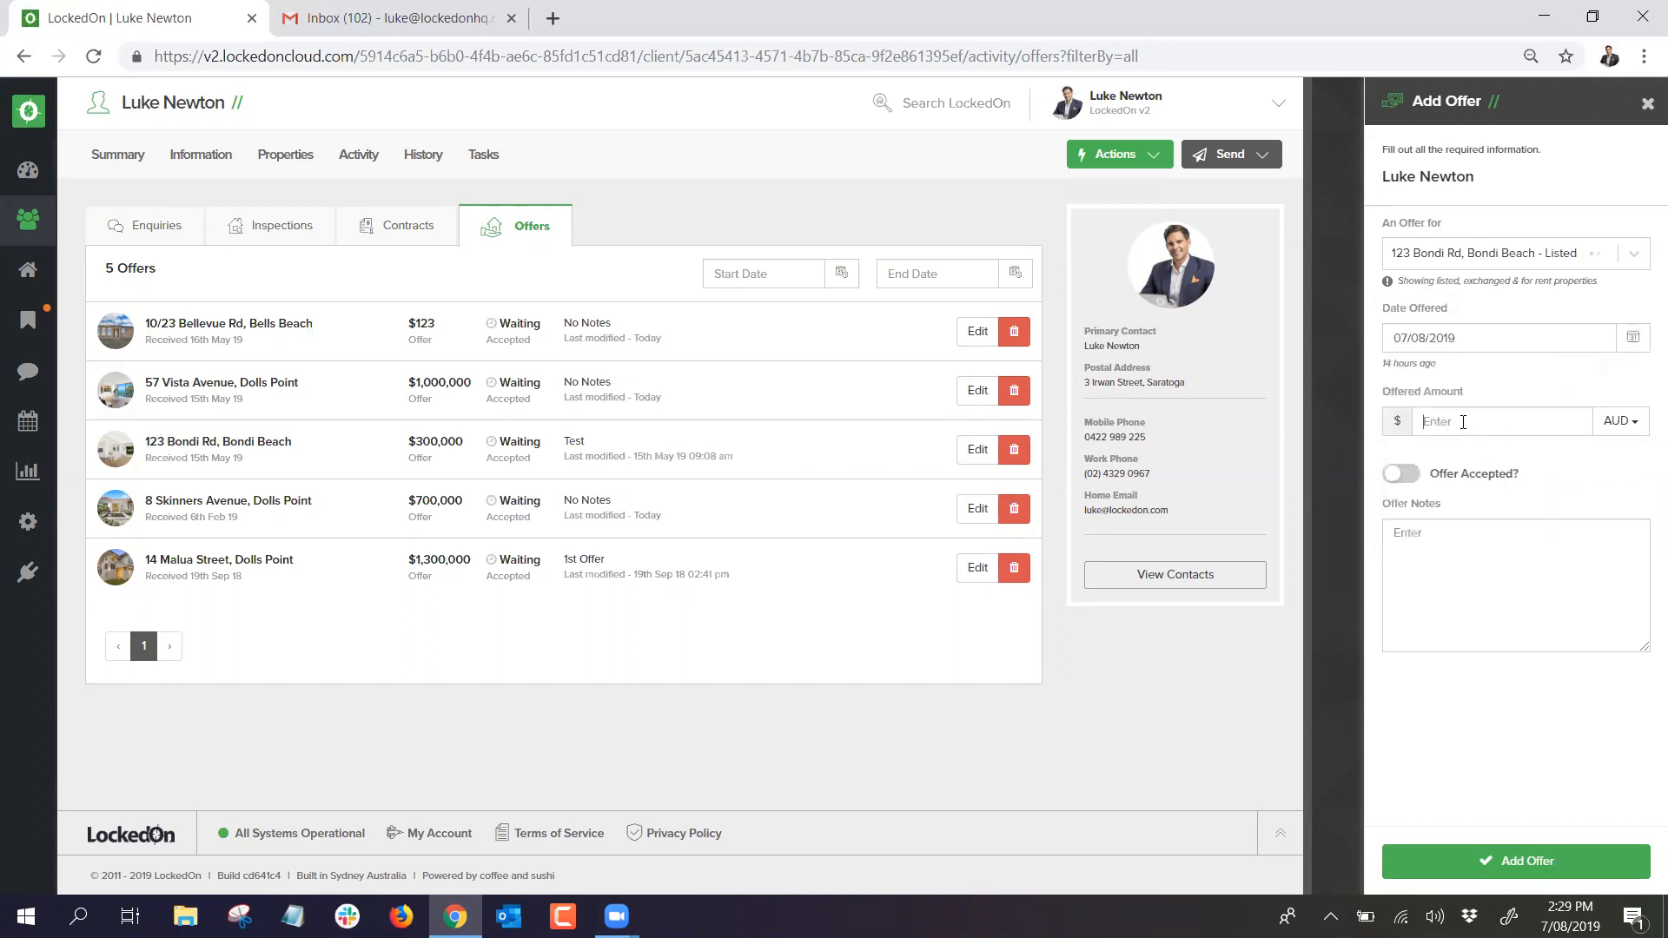
{"action": "left_click", "coordinate": [1458, 420]}
{"action": "type", "text": "60000"}
{"action": "type", "text": "2nd offer"}
{"action": "left_click", "coordinate": [1436, 852]}
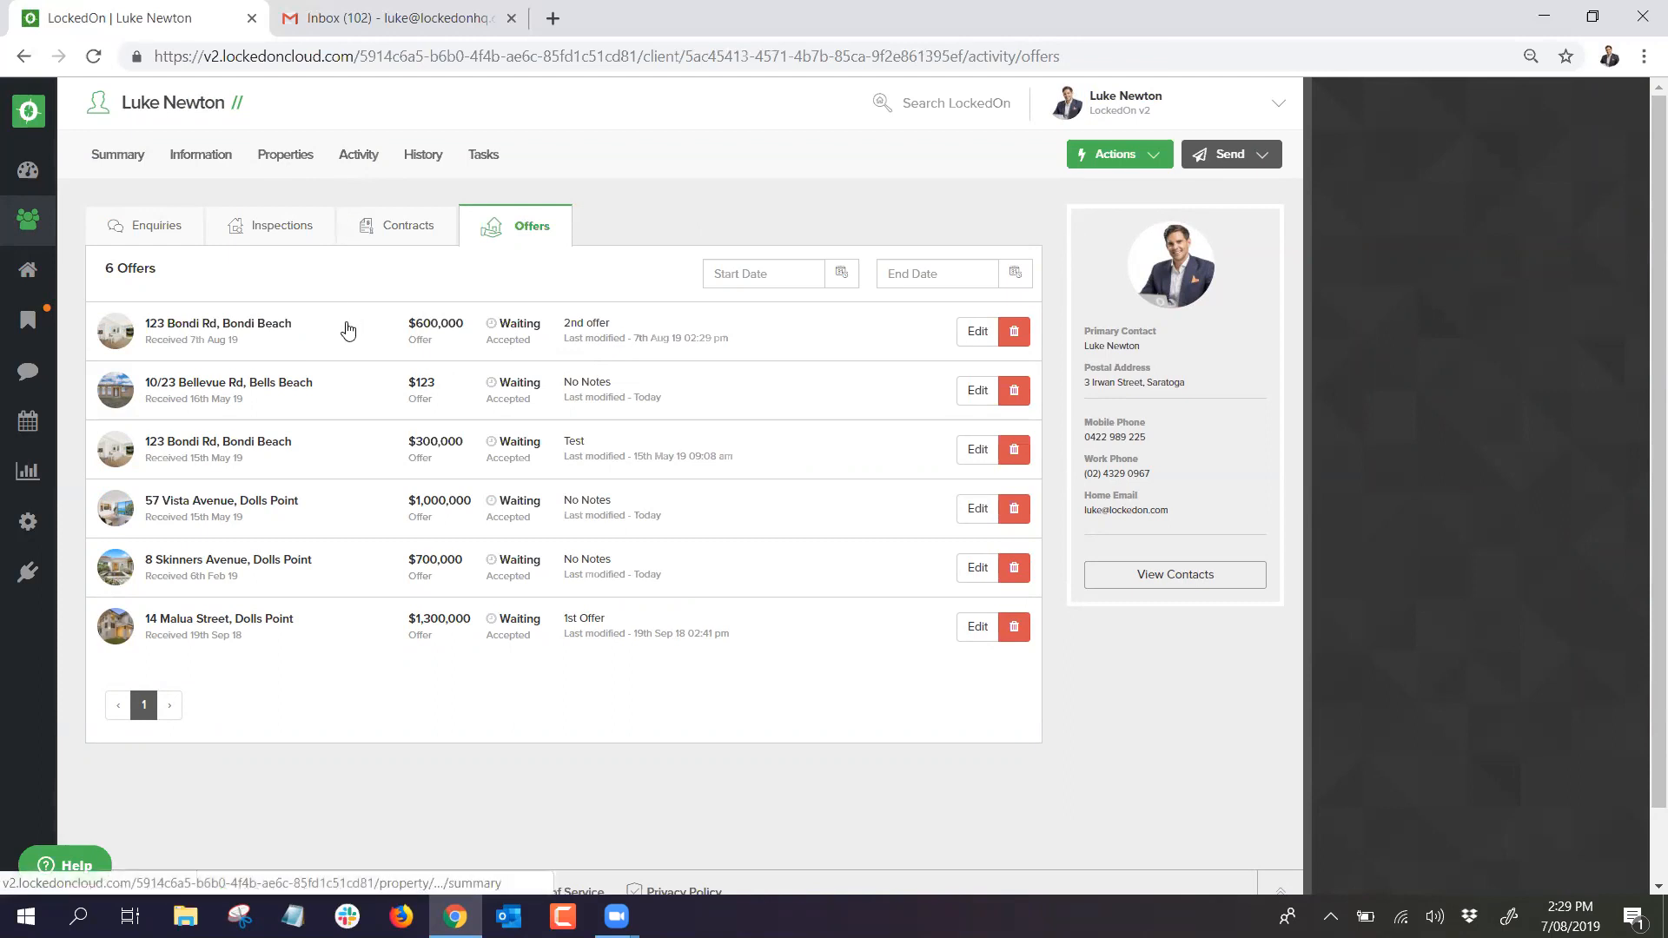
Step: Start a text message to the client and check its recipient settings
{"action": "left_click", "coordinate": [1223, 154]}
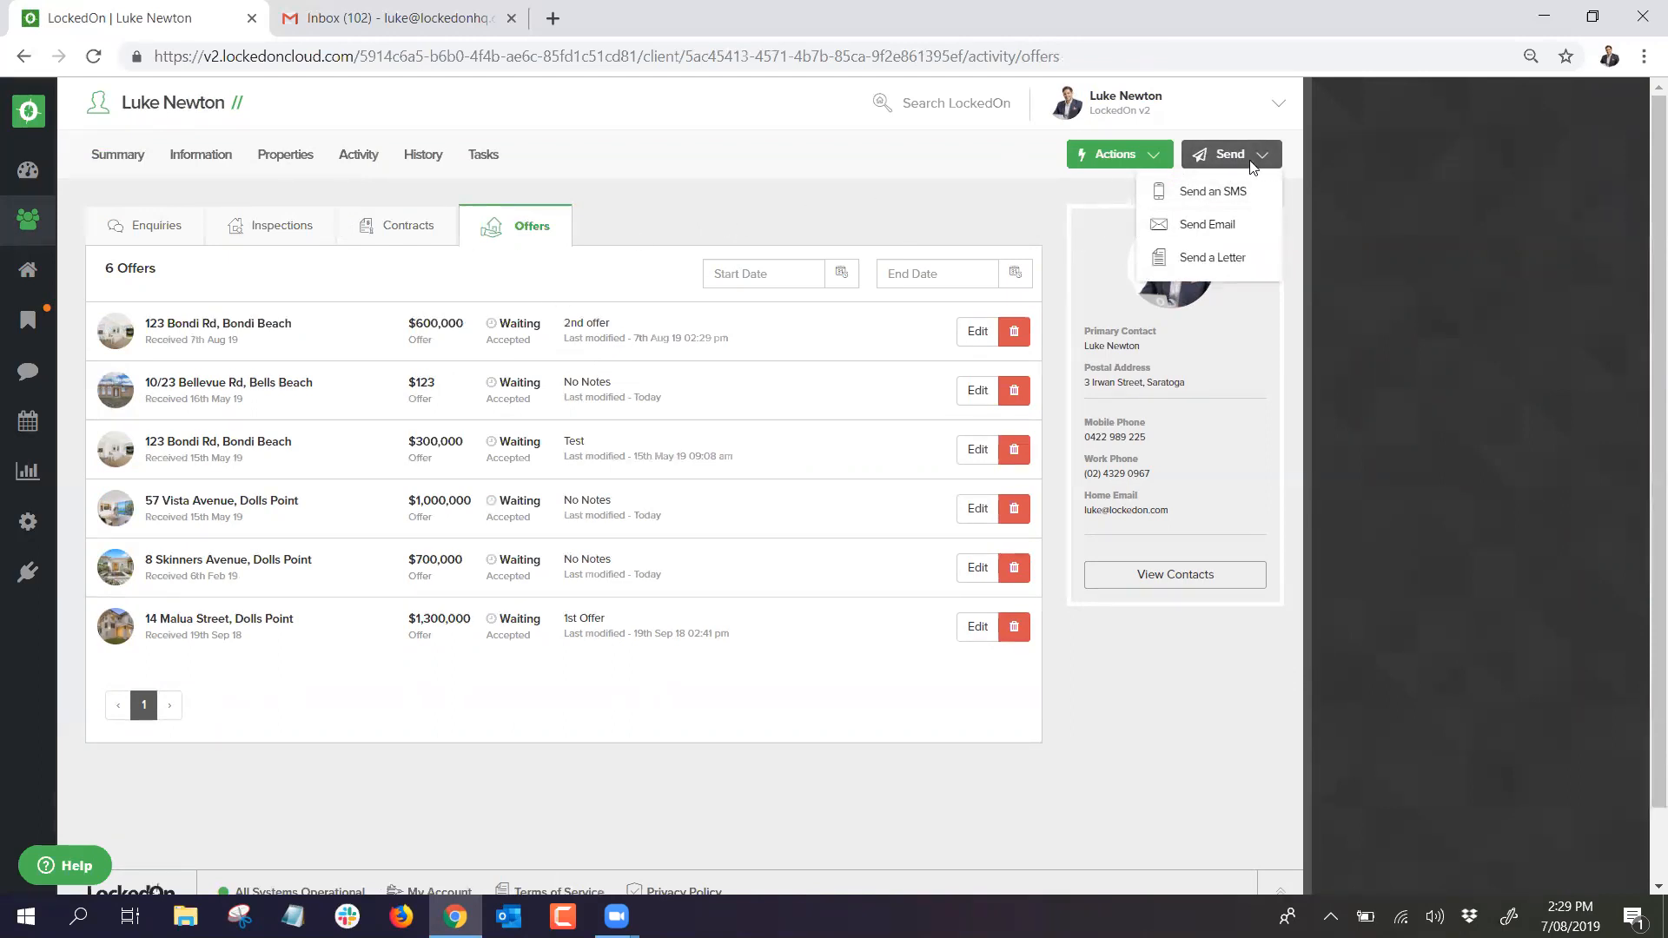
{"action": "left_click", "coordinate": [1223, 202]}
{"action": "left_click", "coordinate": [1247, 251]}
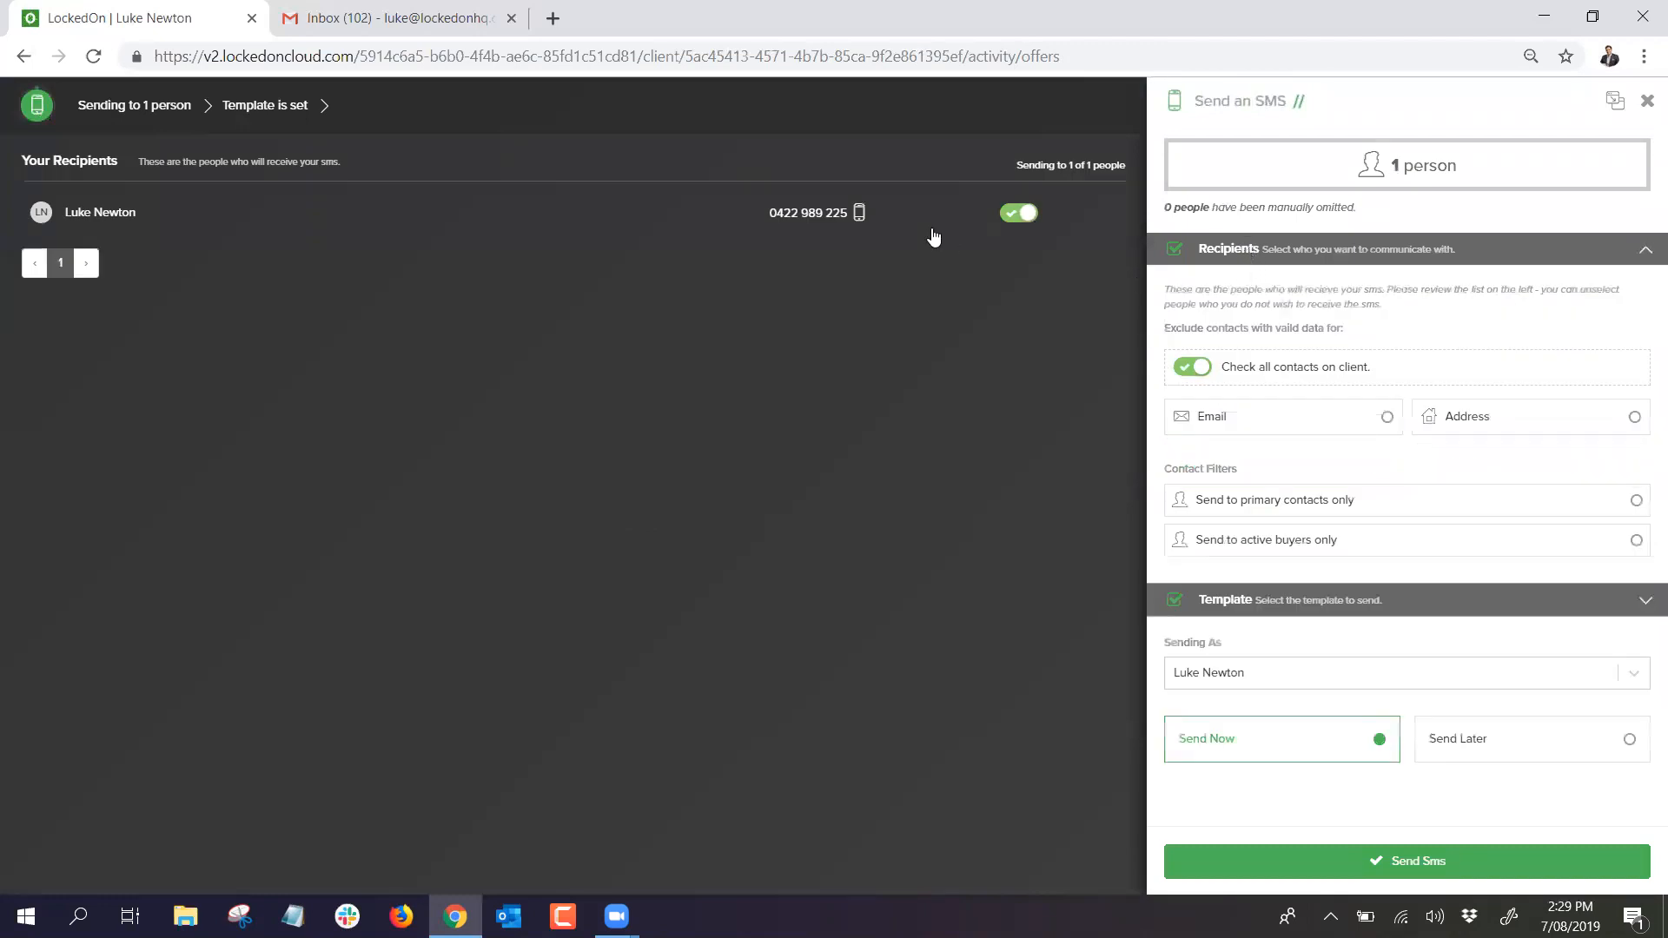
{"action": "left_click", "coordinate": [1215, 252]}
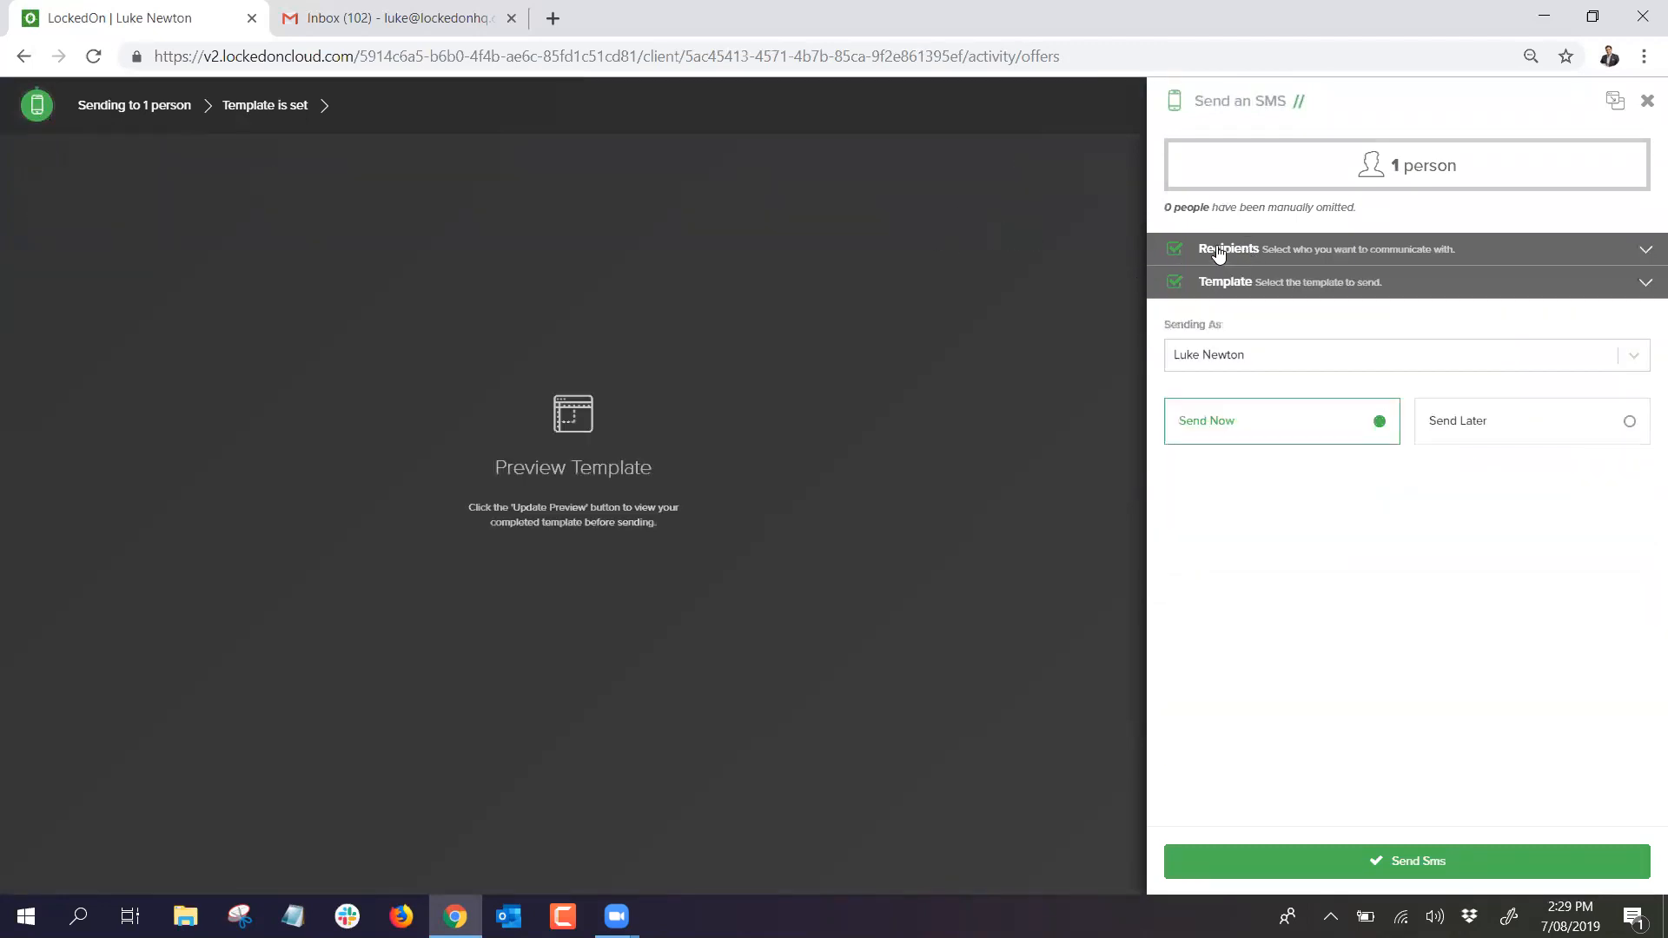
{"action": "left_click", "coordinate": [1232, 282]}
Step: Load the 'Buyer - Found You A Property' SMS template and preview the message
{"action": "left_click", "coordinate": [1244, 380]}
{"action": "scroll", "coordinate": [1251, 461], "scroll_direction": "down", "scroll_amount": 3}
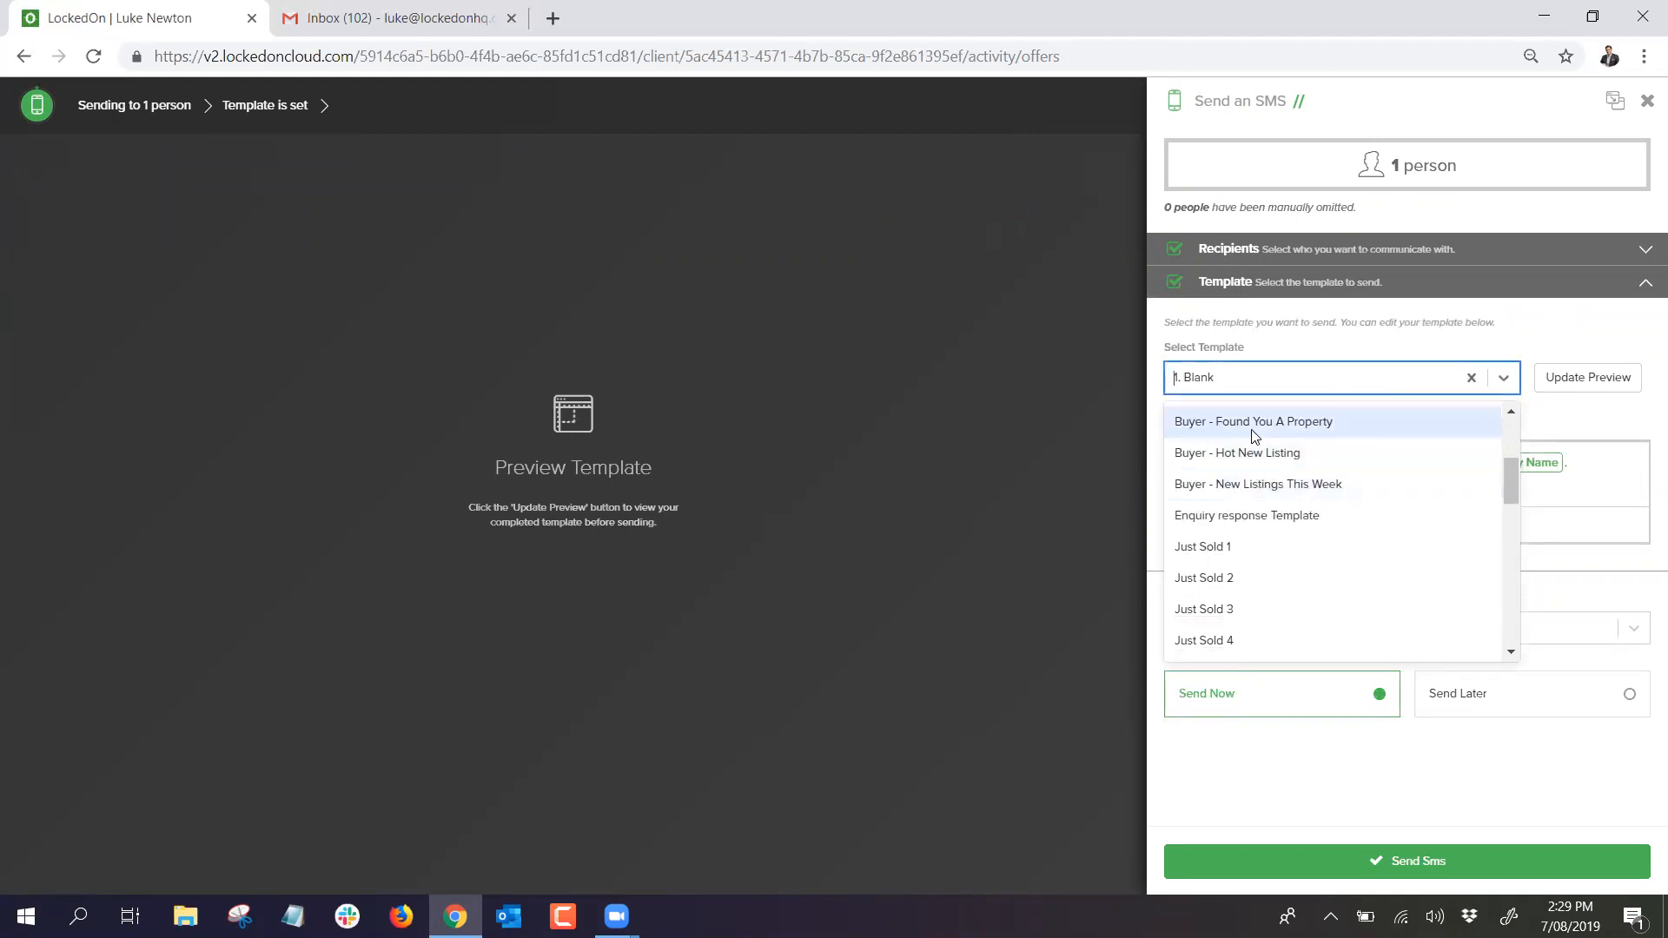
{"action": "left_click", "coordinate": [1255, 436]}
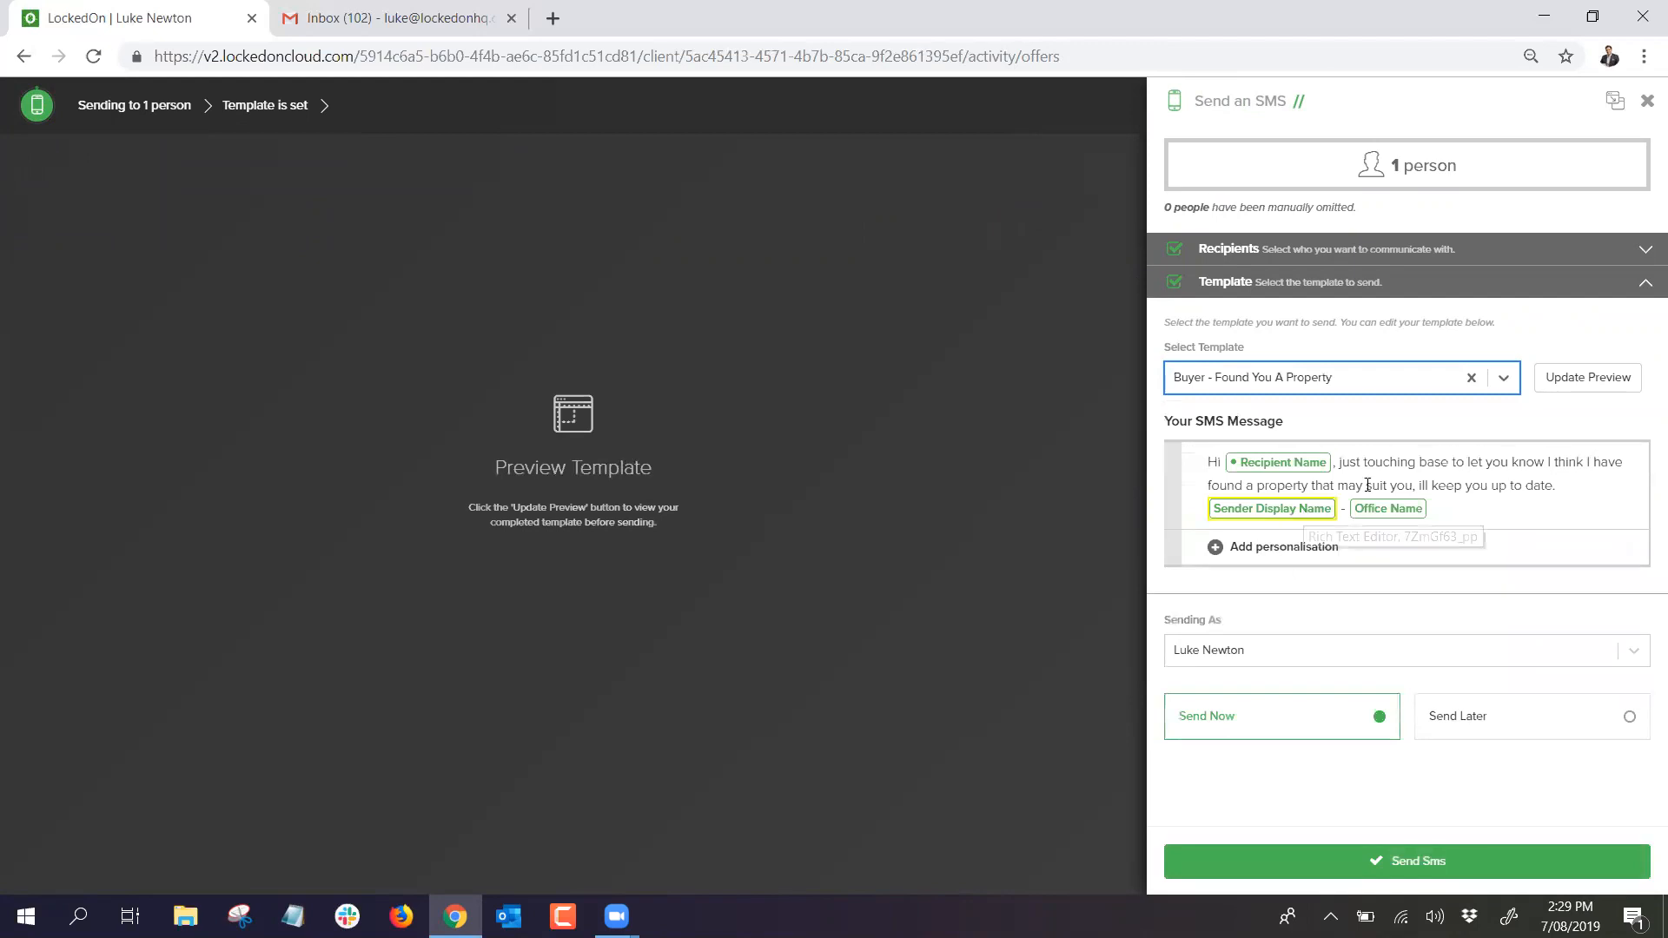
{"action": "left_click", "coordinate": [1588, 377]}
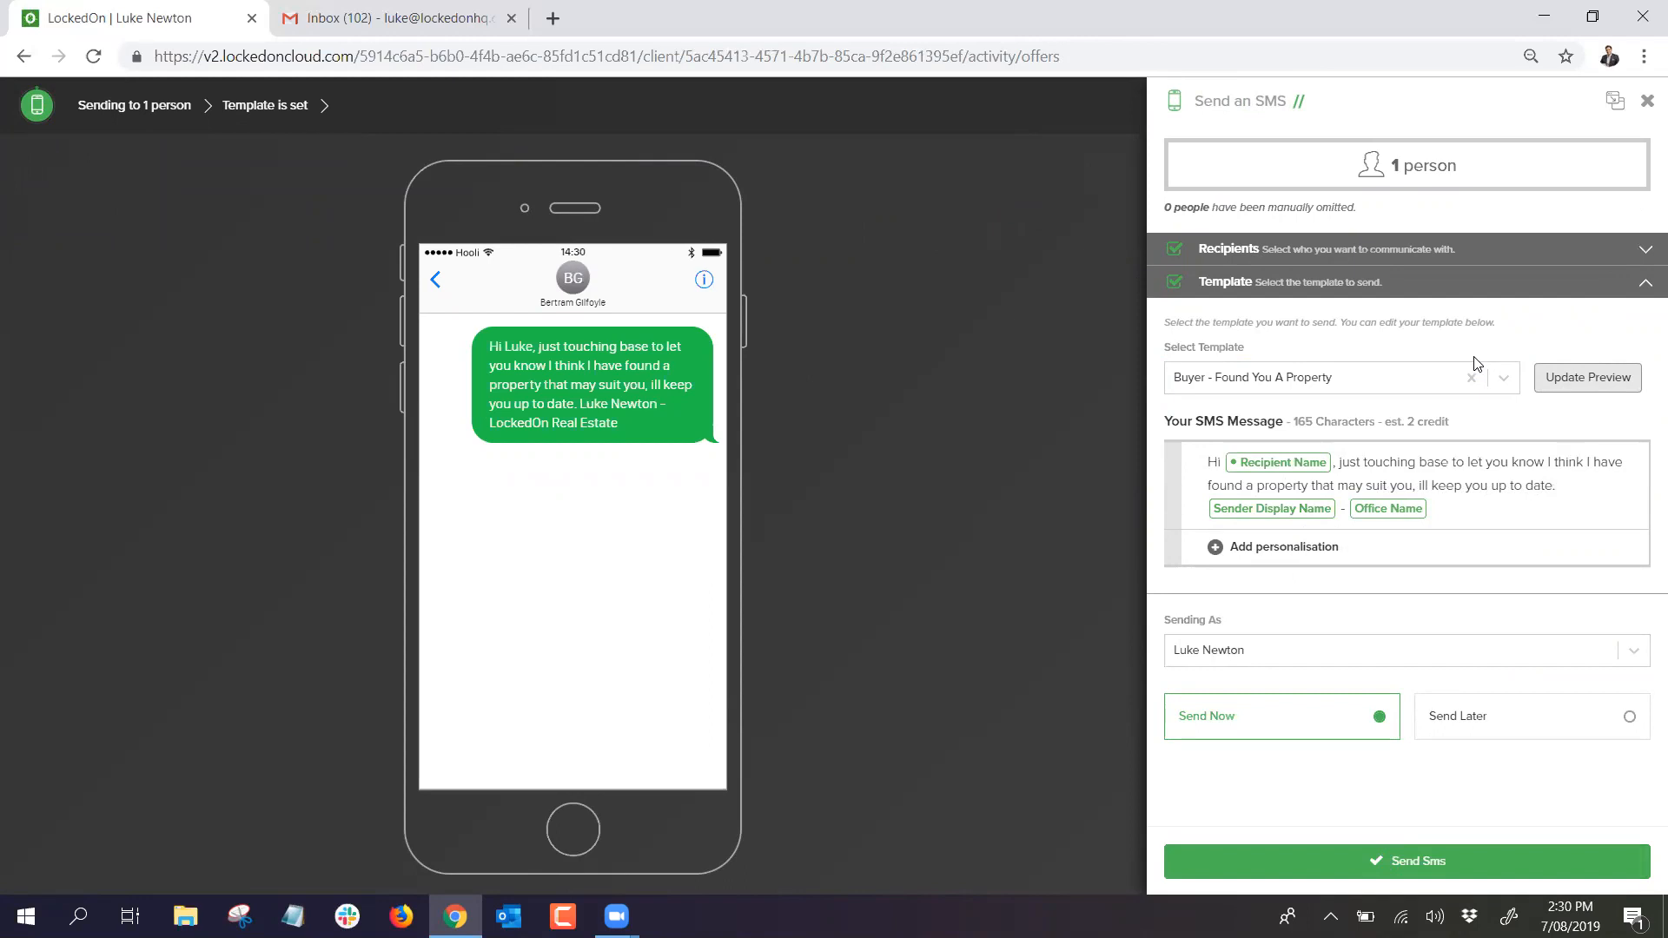
{"action": "left_click", "coordinate": [1404, 381]}
Step: Apply the Buyer - Hot New Listing template for 123 Bondi Rd and replace the address tag with 'type address'
{"action": "scroll", "coordinate": [1304, 500], "scroll_direction": "down", "scroll_amount": 2}
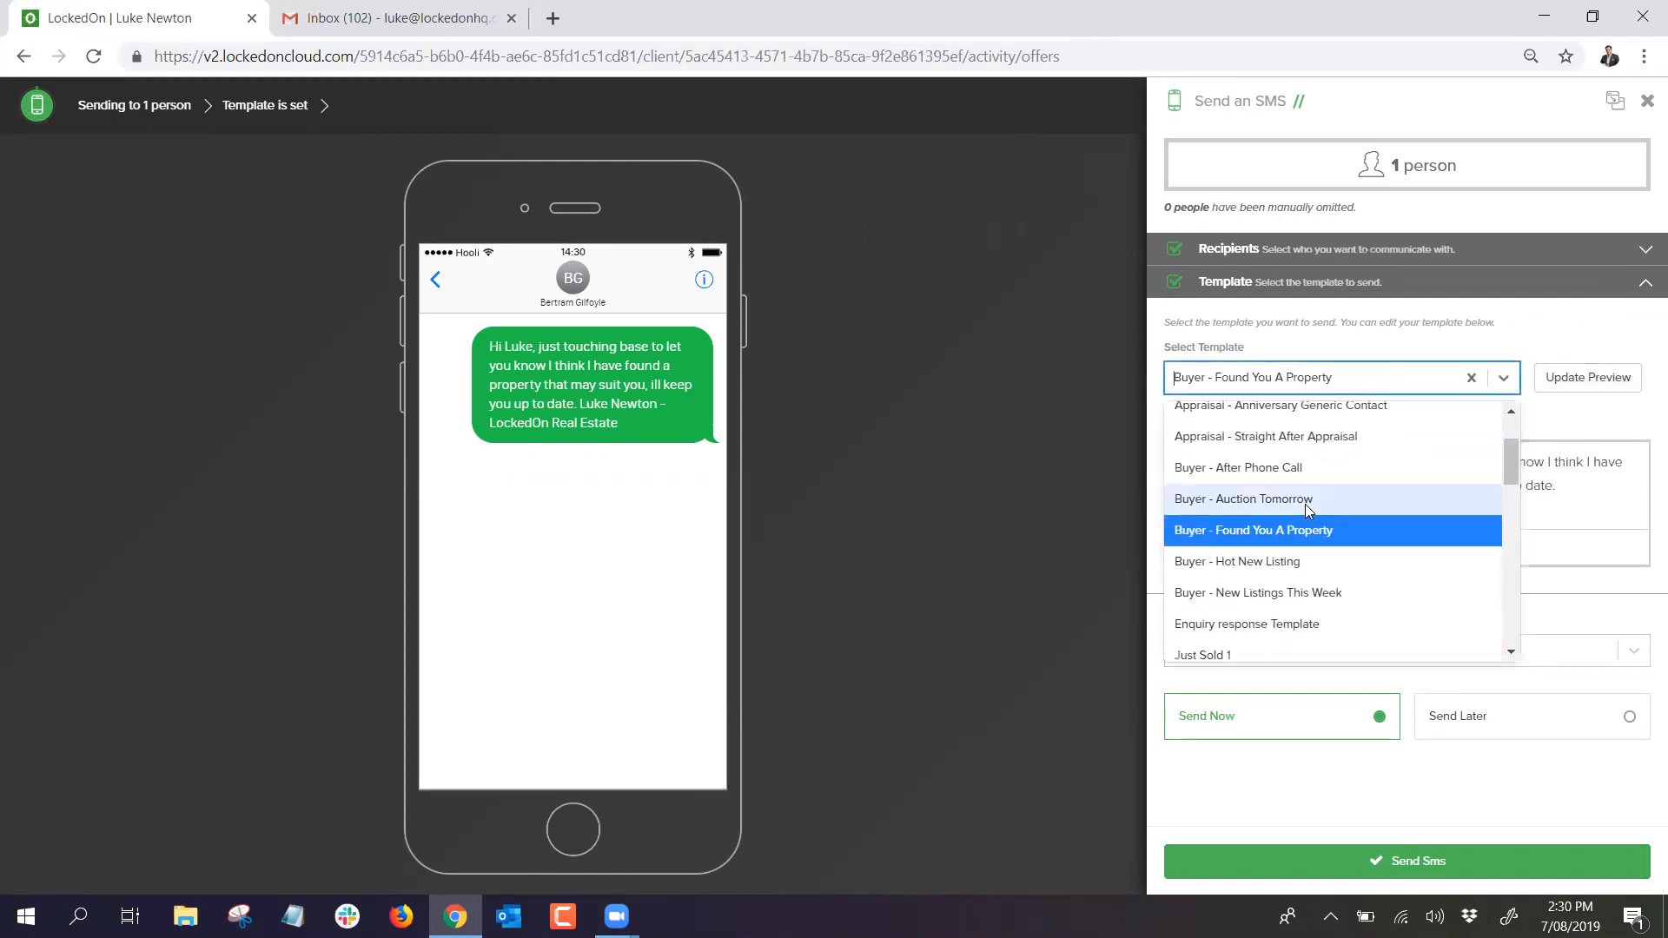
{"action": "left_click", "coordinate": [1267, 561]}
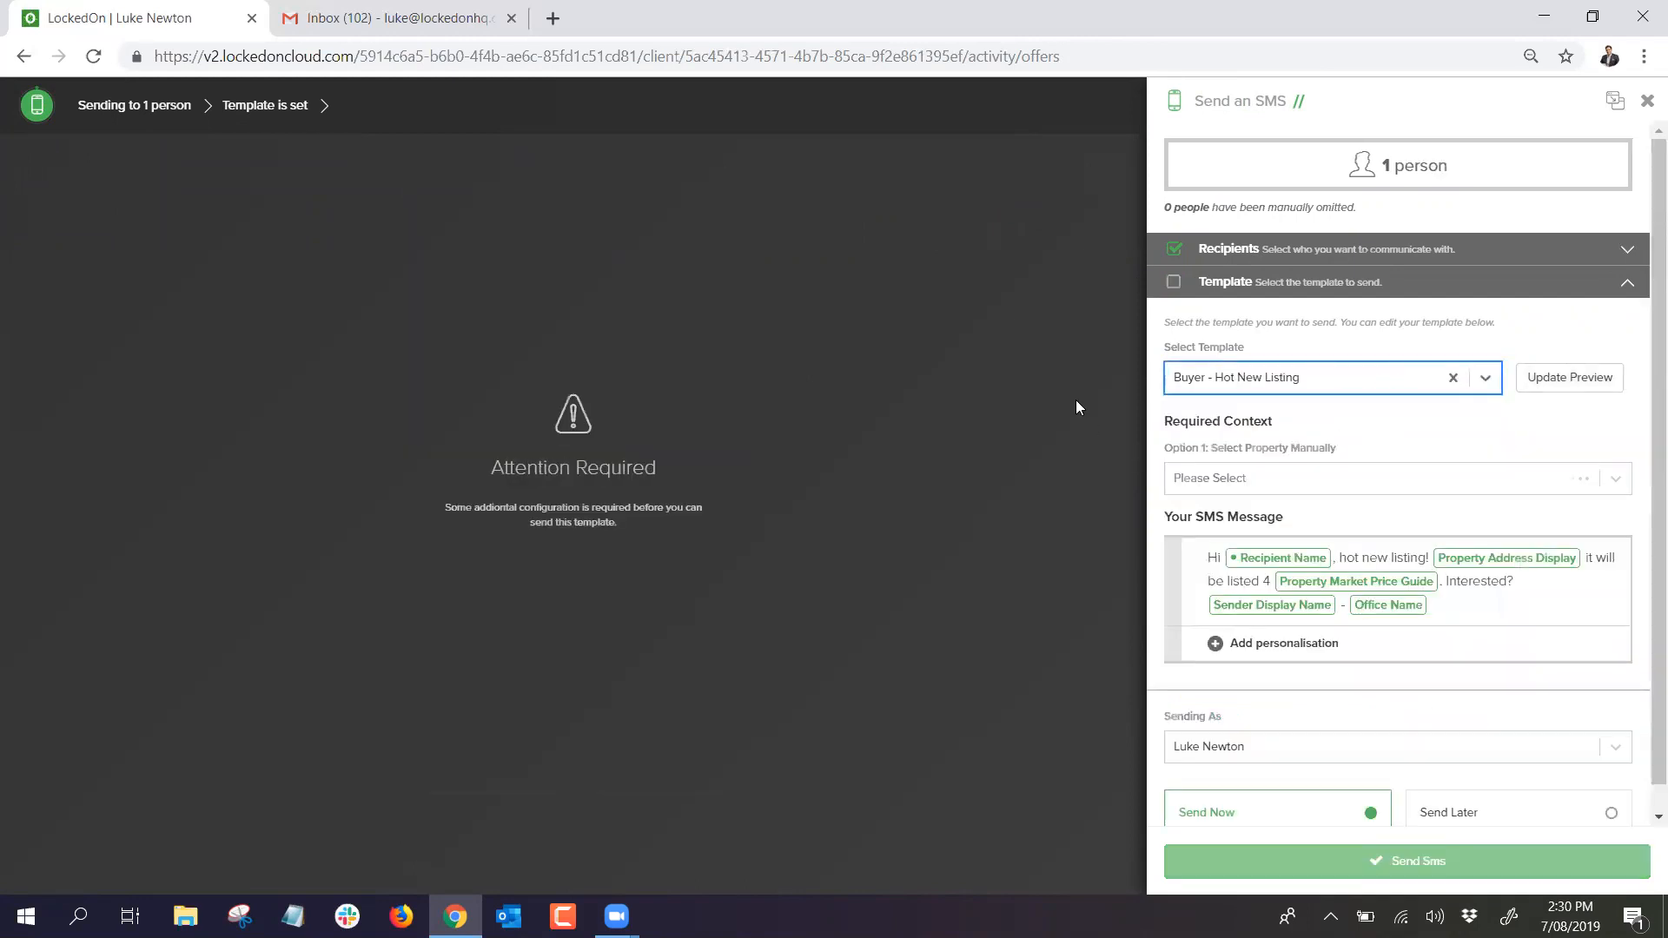
{"action": "left_click", "coordinate": [1413, 556]}
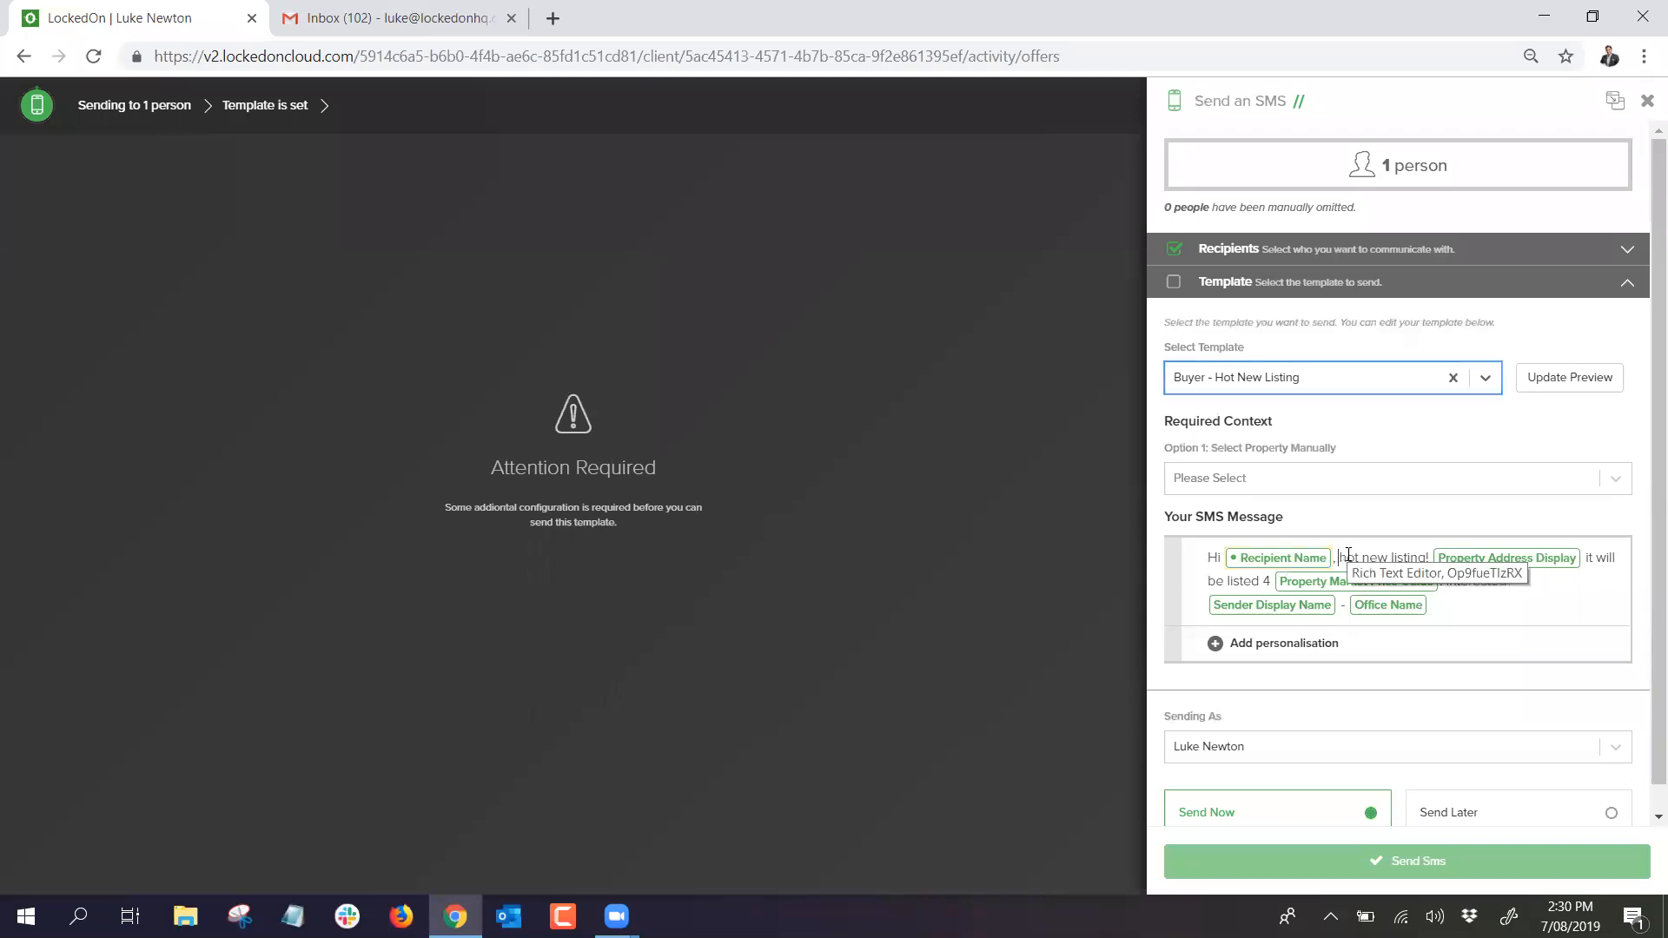
{"action": "left_click", "coordinate": [1504, 489]}
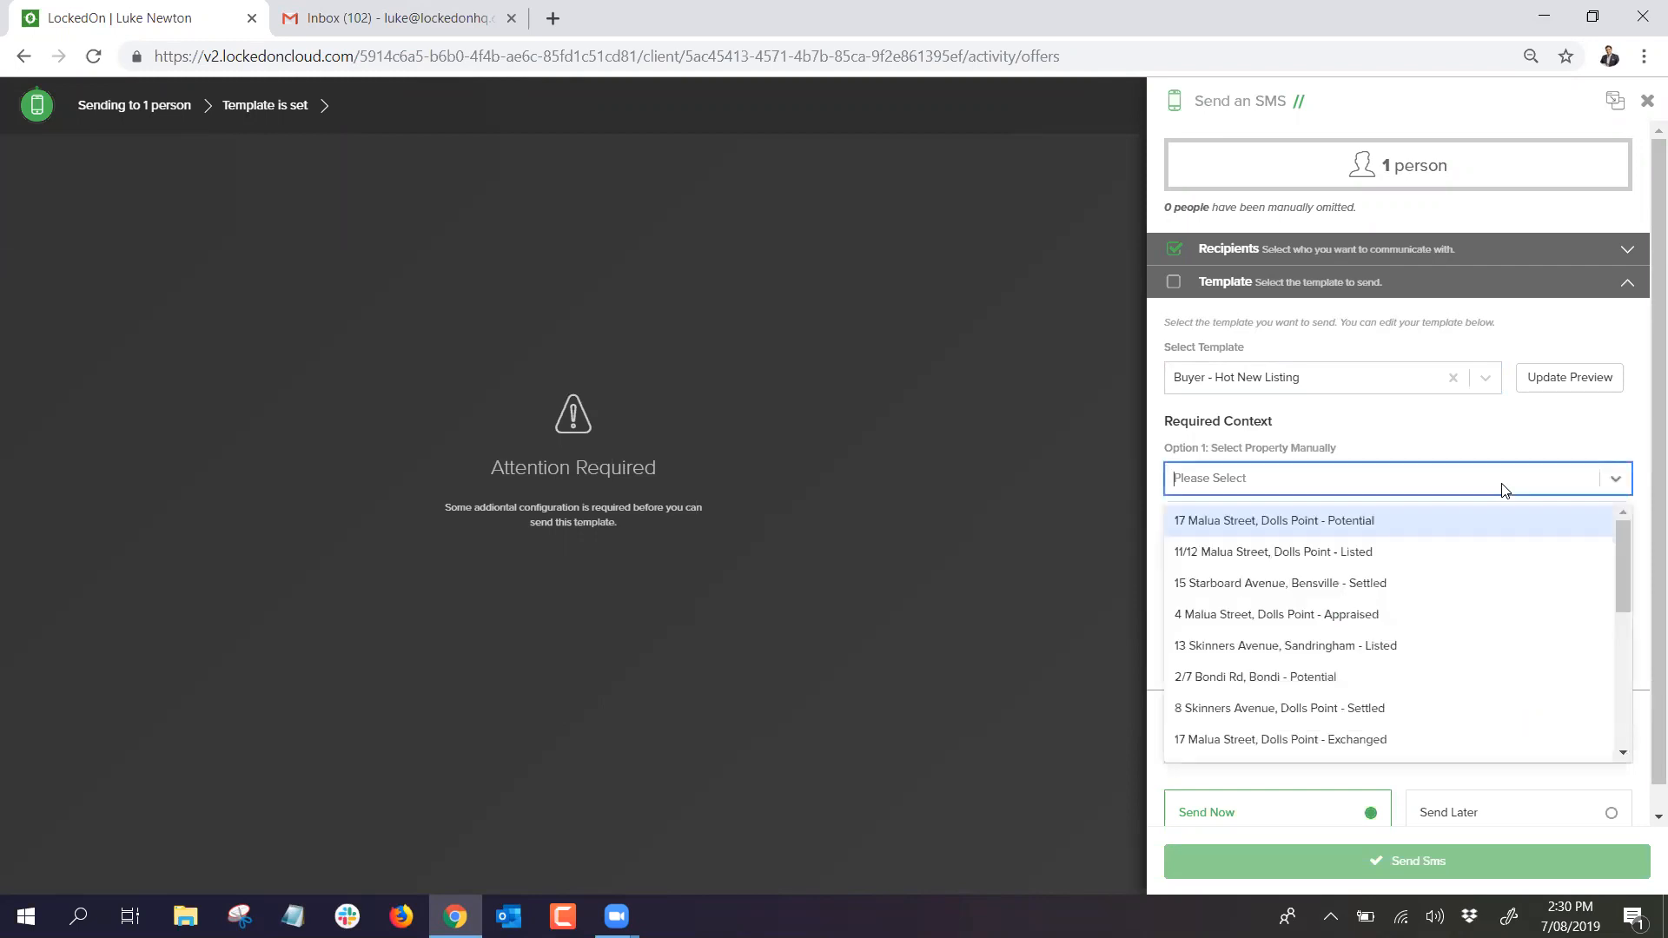
{"action": "type", "text": "123 bond"}
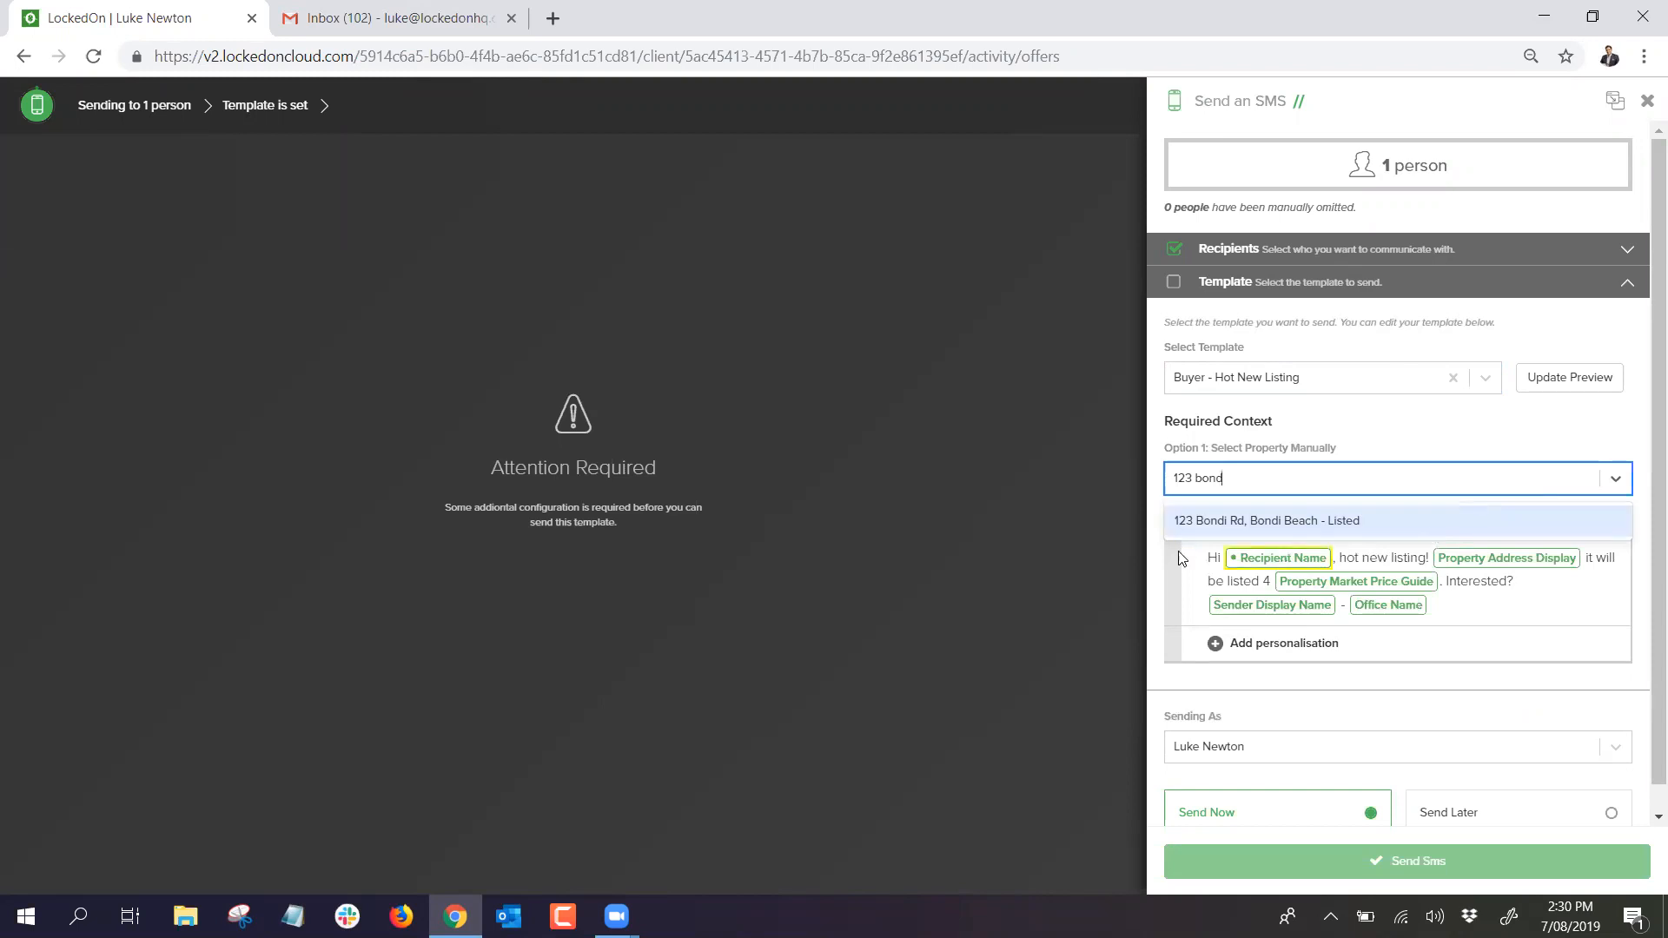
{"action": "left_click", "coordinate": [1265, 520]}
{"action": "left_click", "coordinate": [1557, 382]}
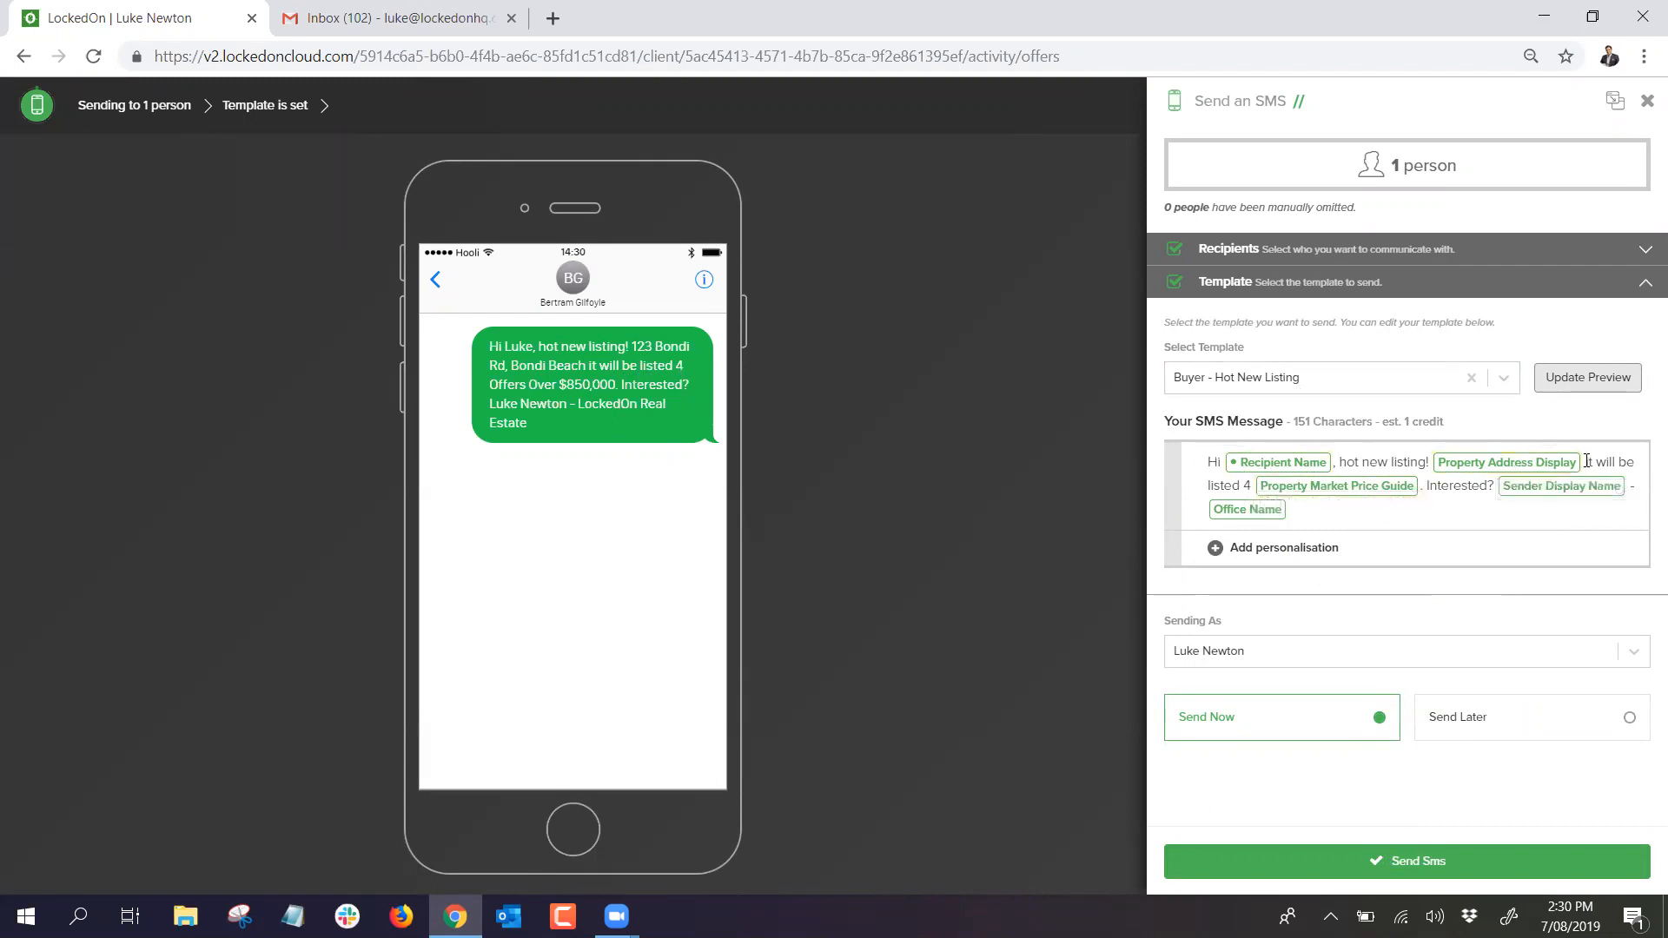
{"action": "left_click", "coordinate": [1523, 475]}
{"action": "key", "text": "BackSpace"}
{"action": "key", "text": "BackSpace"}
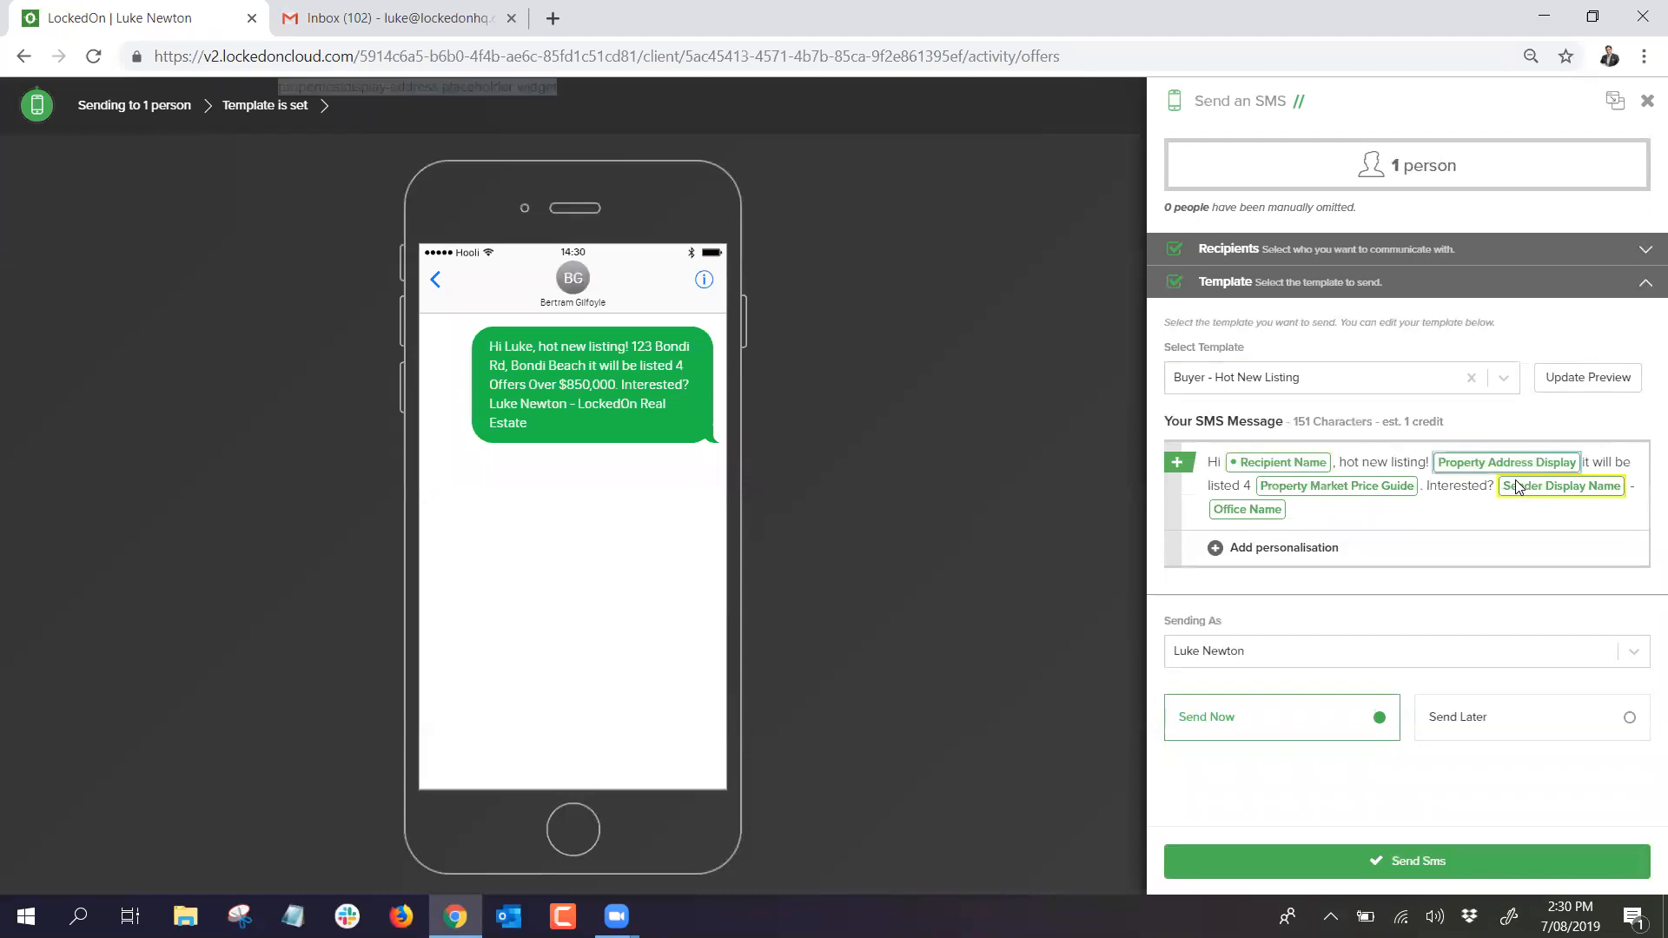
{"action": "type", "text": "type address"}
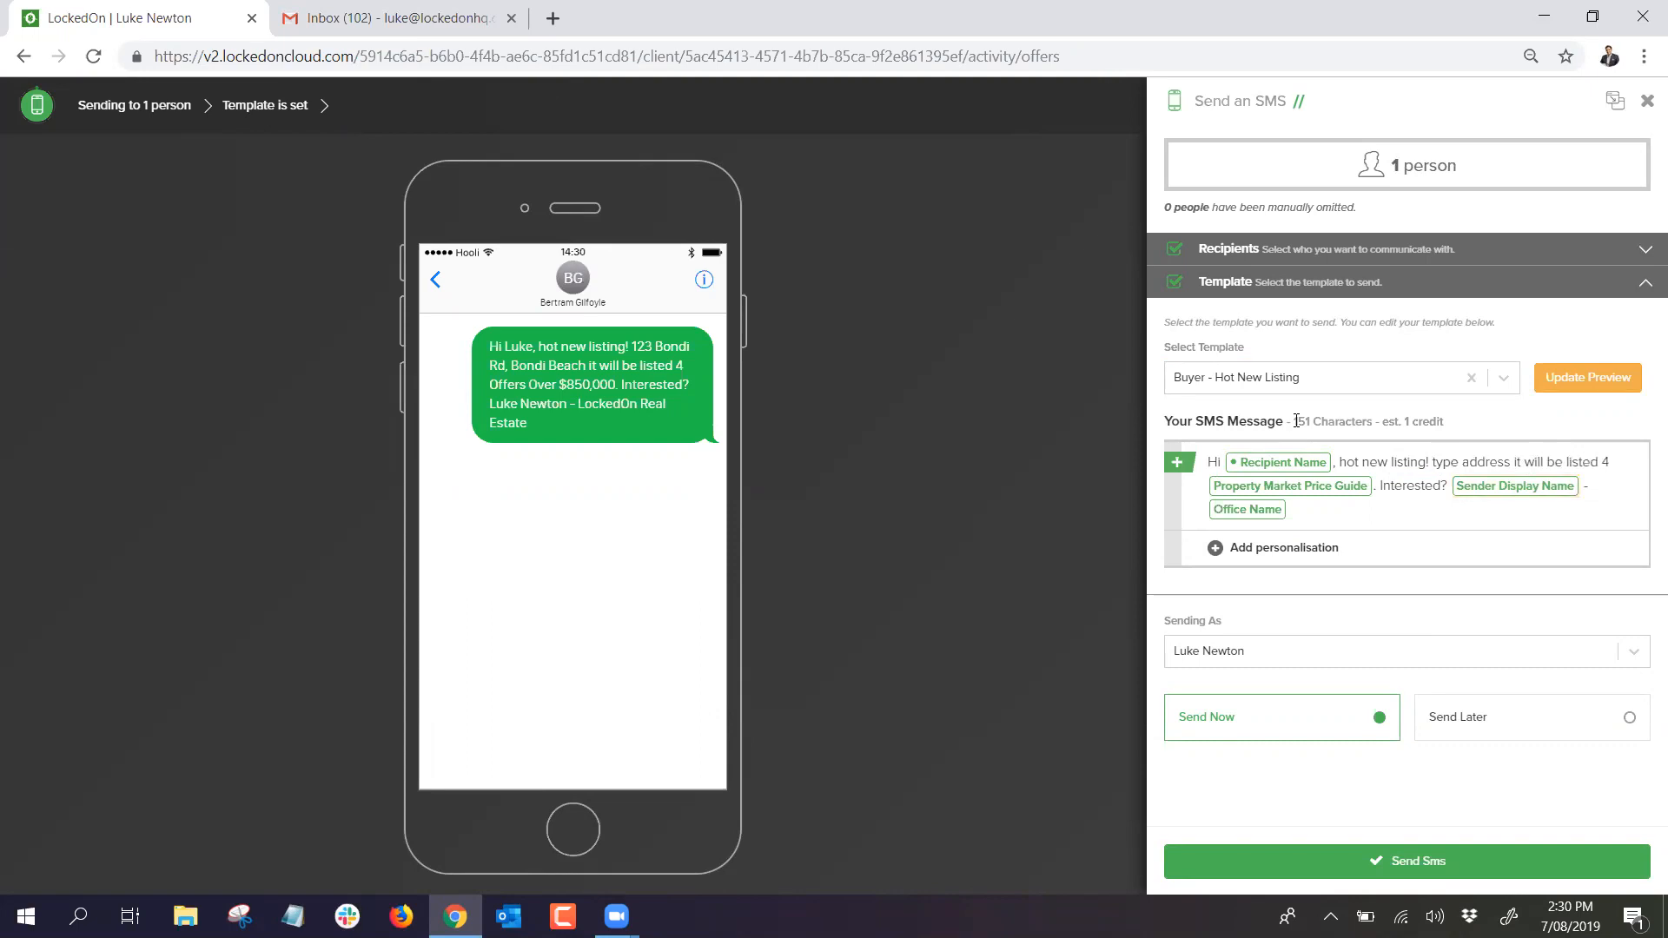
Step: Switch to the Buyer - Auction Tomorrow template and delete its auction time and address placeholders
{"action": "left_click", "coordinate": [1283, 379]}
{"action": "scroll", "coordinate": [1287, 504], "scroll_direction": "down", "scroll_amount": 2}
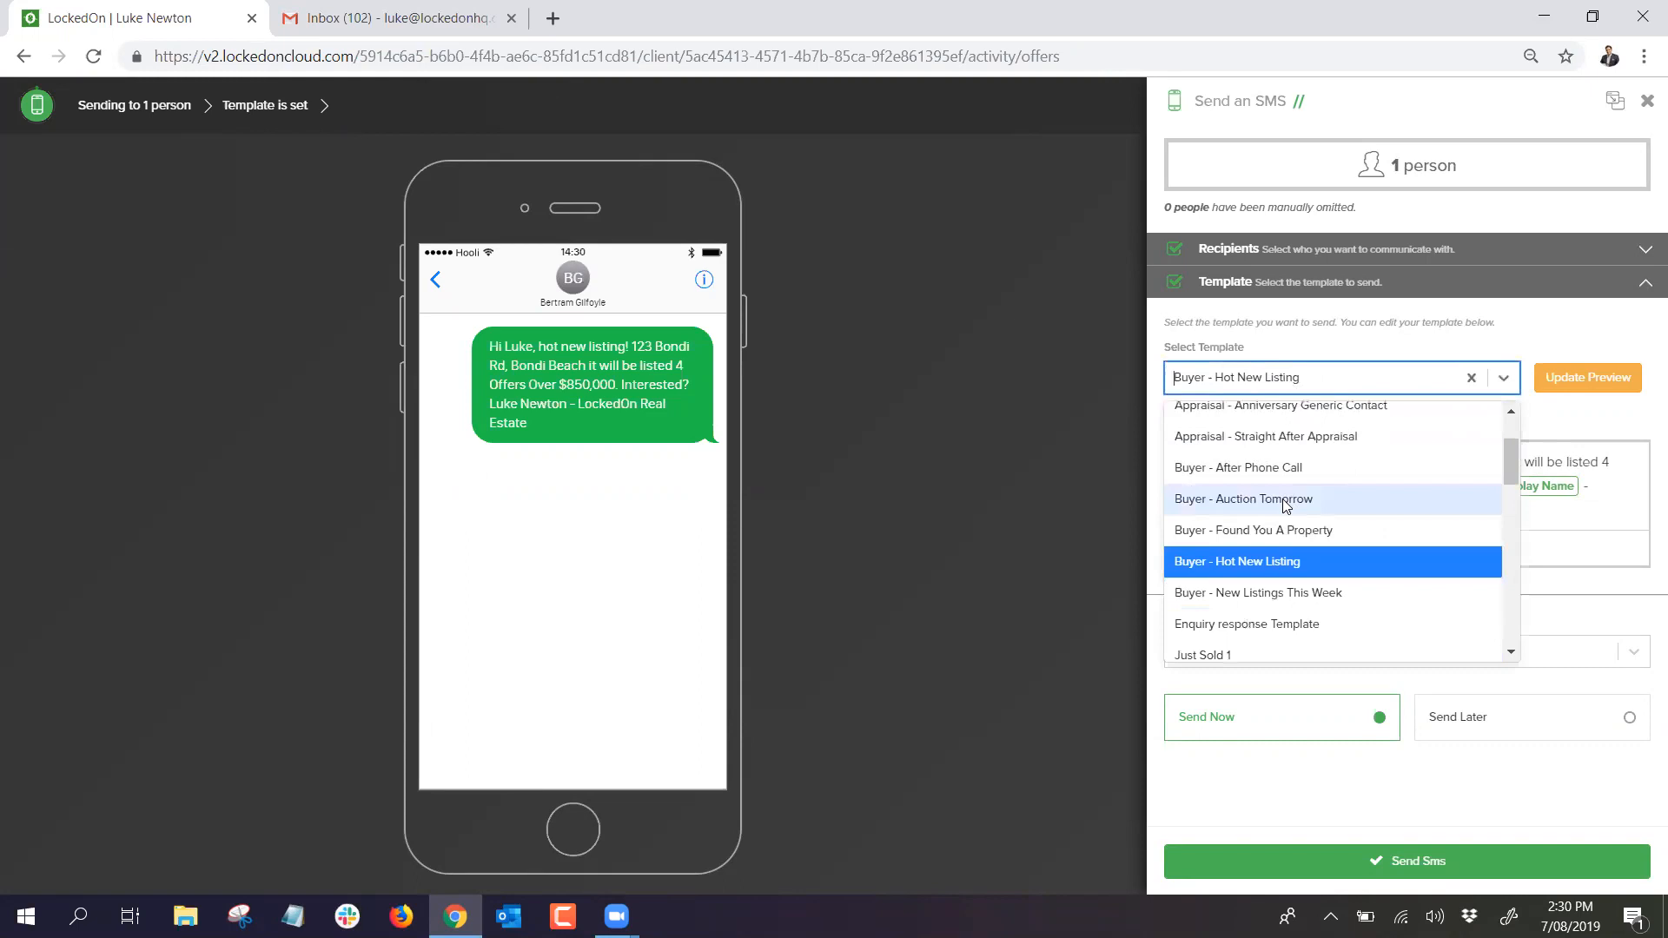
{"action": "left_click", "coordinate": [1287, 499]}
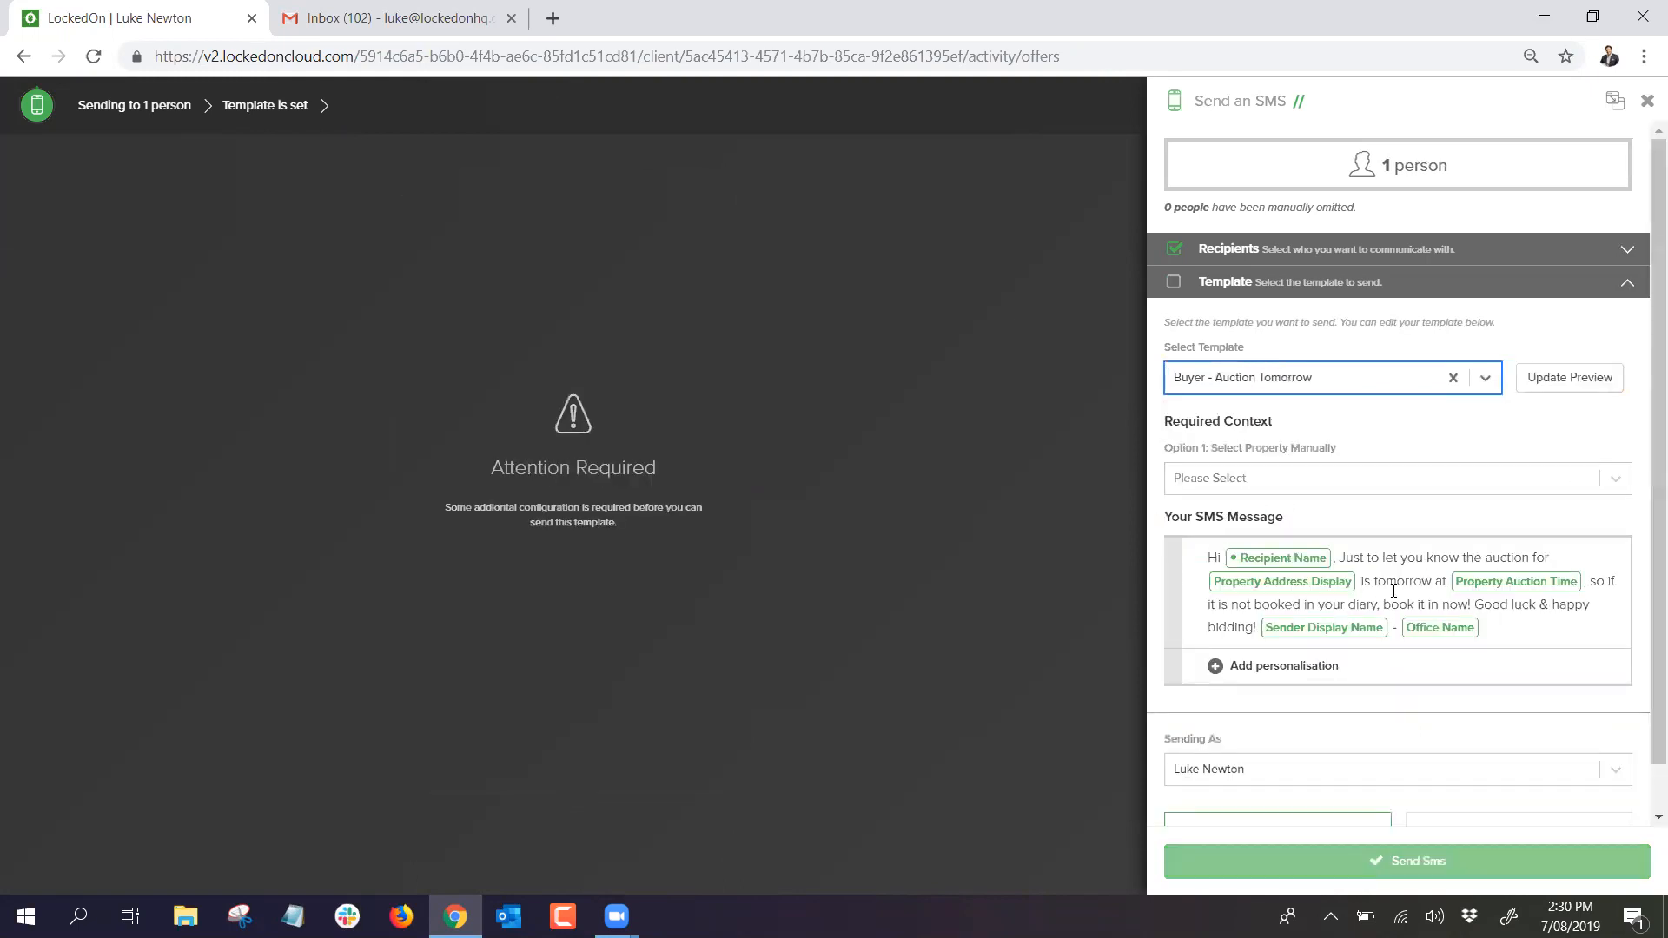
{"action": "left_click", "coordinate": [1575, 581]}
{"action": "left_click", "coordinate": [1587, 578]}
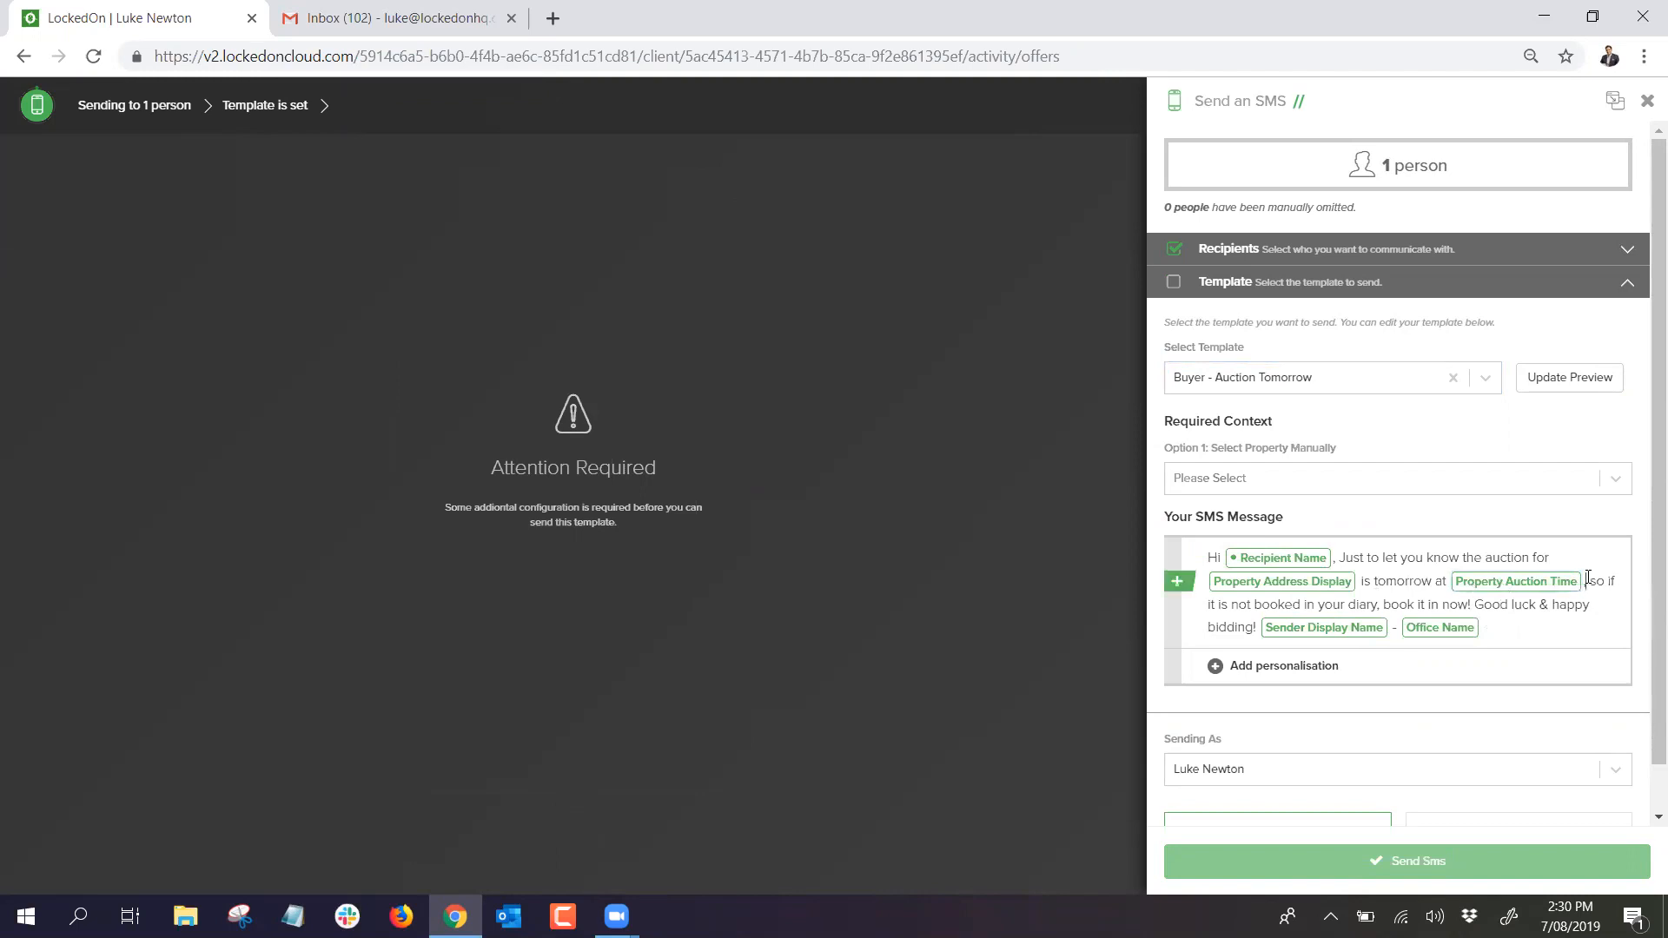
{"action": "key", "text": "BackSpace"}
{"action": "key", "text": "BackSpace"}
{"action": "key", "text": "BackSpace"}
{"action": "key", "text": "BackSpace"}
{"action": "key", "text": "BackSpace"}
{"action": "key", "text": "BackSpace"}
{"action": "key", "text": "BackSpace"}
{"action": "key", "text": "BackSpace"}
{"action": "key", "text": "BackSpace"}
{"action": "key", "text": "BackSpace"}
{"action": "key", "text": "BackSpace"}
{"action": "key", "text": "BackSpace"}
{"action": "key", "text": "BackSpace"}
{"action": "key", "text": "BackSpace"}
{"action": "key", "text": "BackSpace"}
{"action": "key", "text": "BackSpace"}
{"action": "key", "text": "BackSpace"}
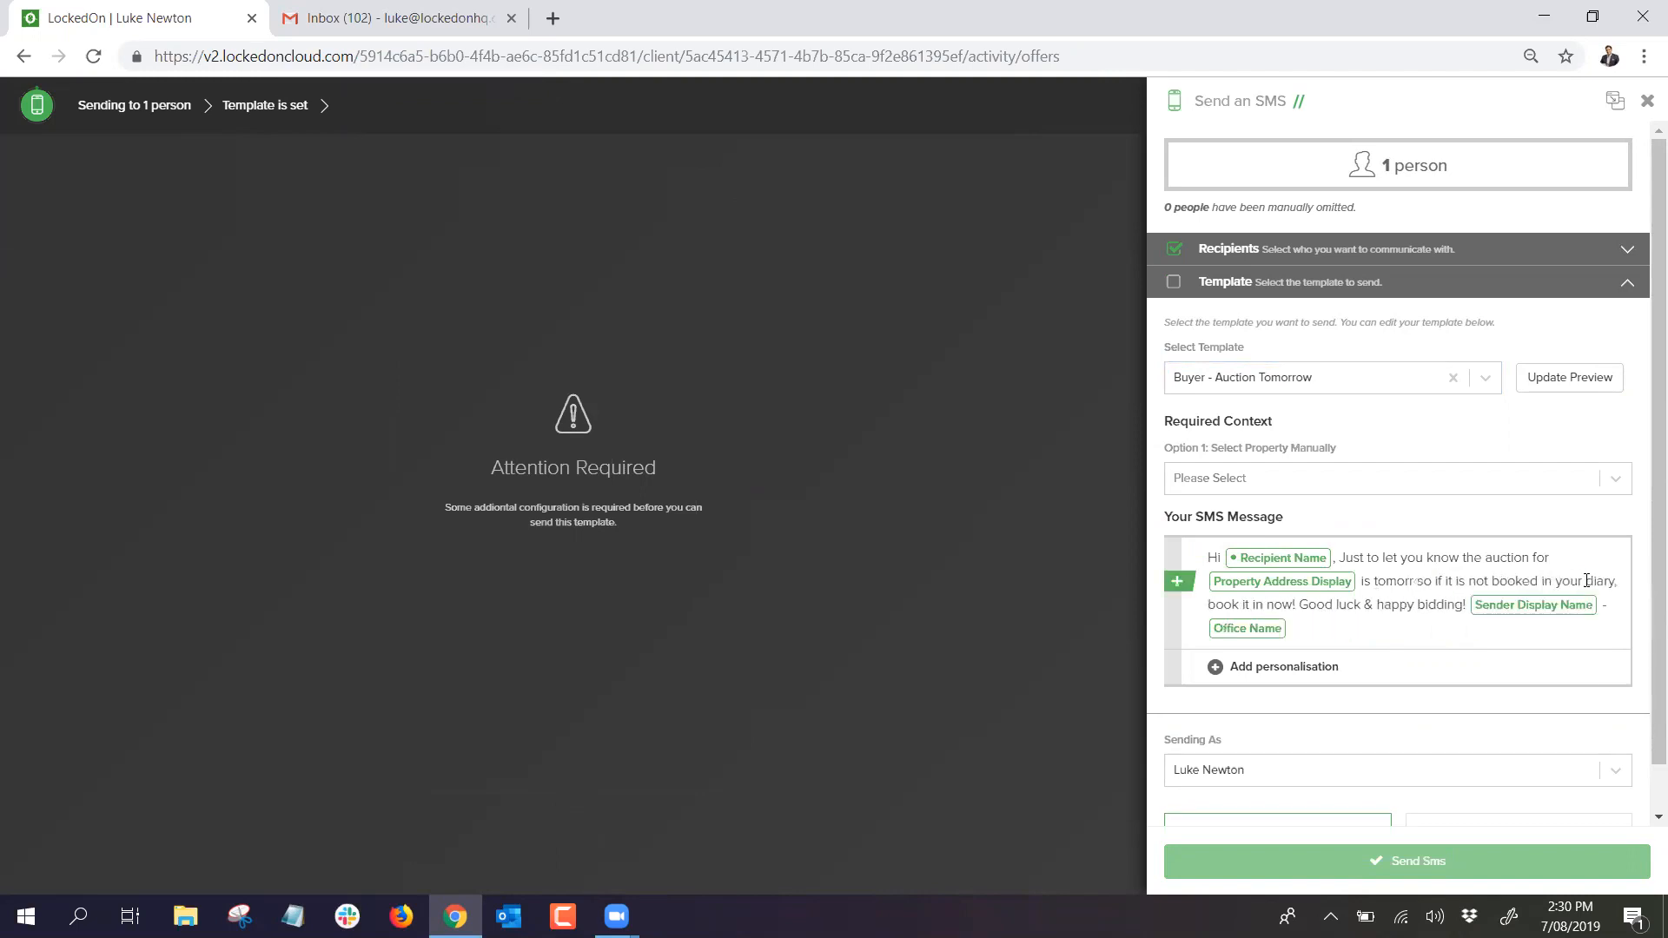
{"action": "key", "text": "BackSpace"}
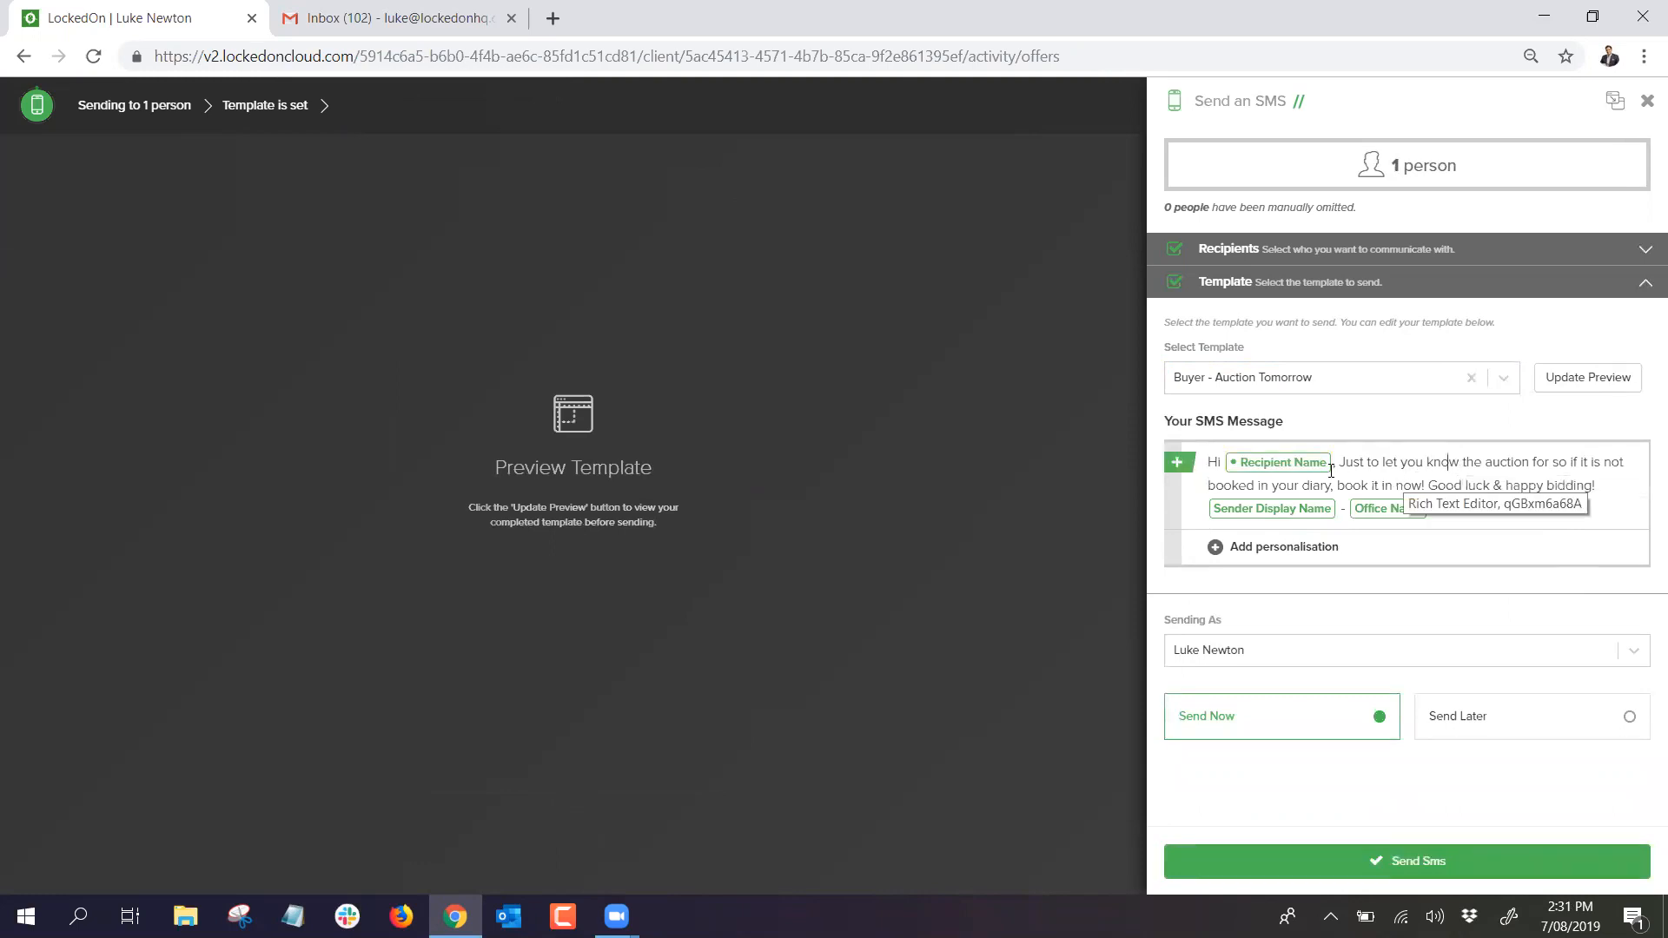
Step: Switch to the 1. Blank template, type 'type your meesag' in the XXXX text, and close the composer
{"action": "left_click", "coordinate": [1358, 387]}
{"action": "scroll", "coordinate": [1312, 521], "scroll_direction": "down", "scroll_amount": 3}
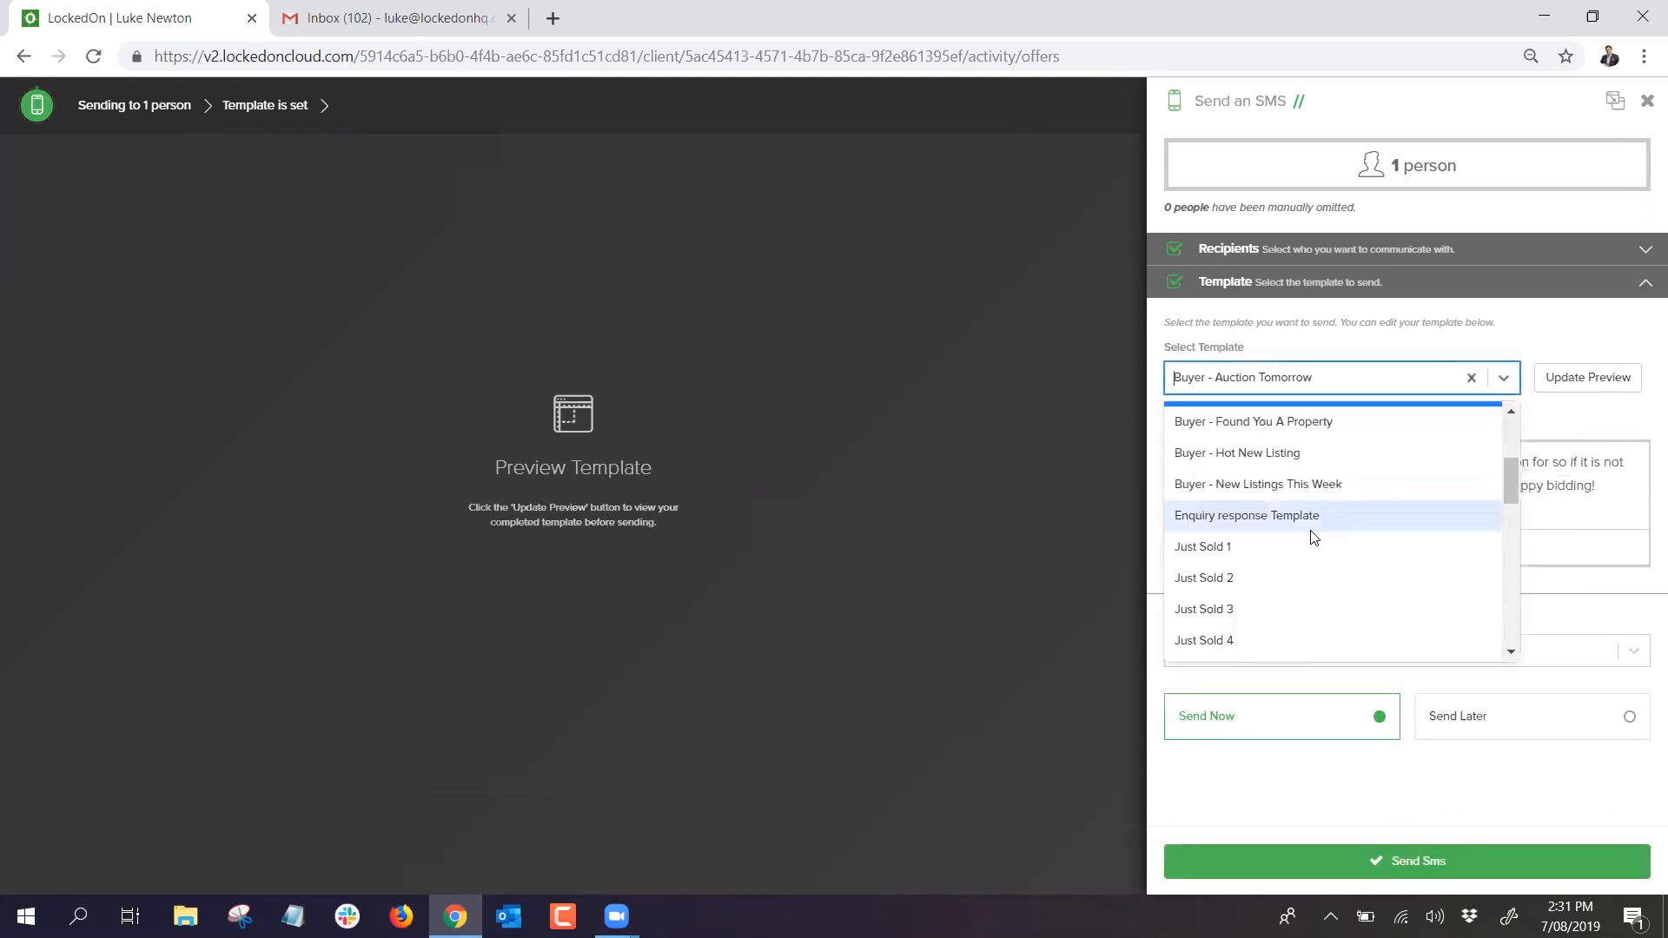
{"action": "scroll", "coordinate": [1310, 530], "scroll_direction": "up", "scroll_amount": 3}
{"action": "left_click", "coordinate": [1486, 348]}
{"action": "left_click", "coordinate": [1489, 385]}
{"action": "left_click", "coordinate": [1226, 426]}
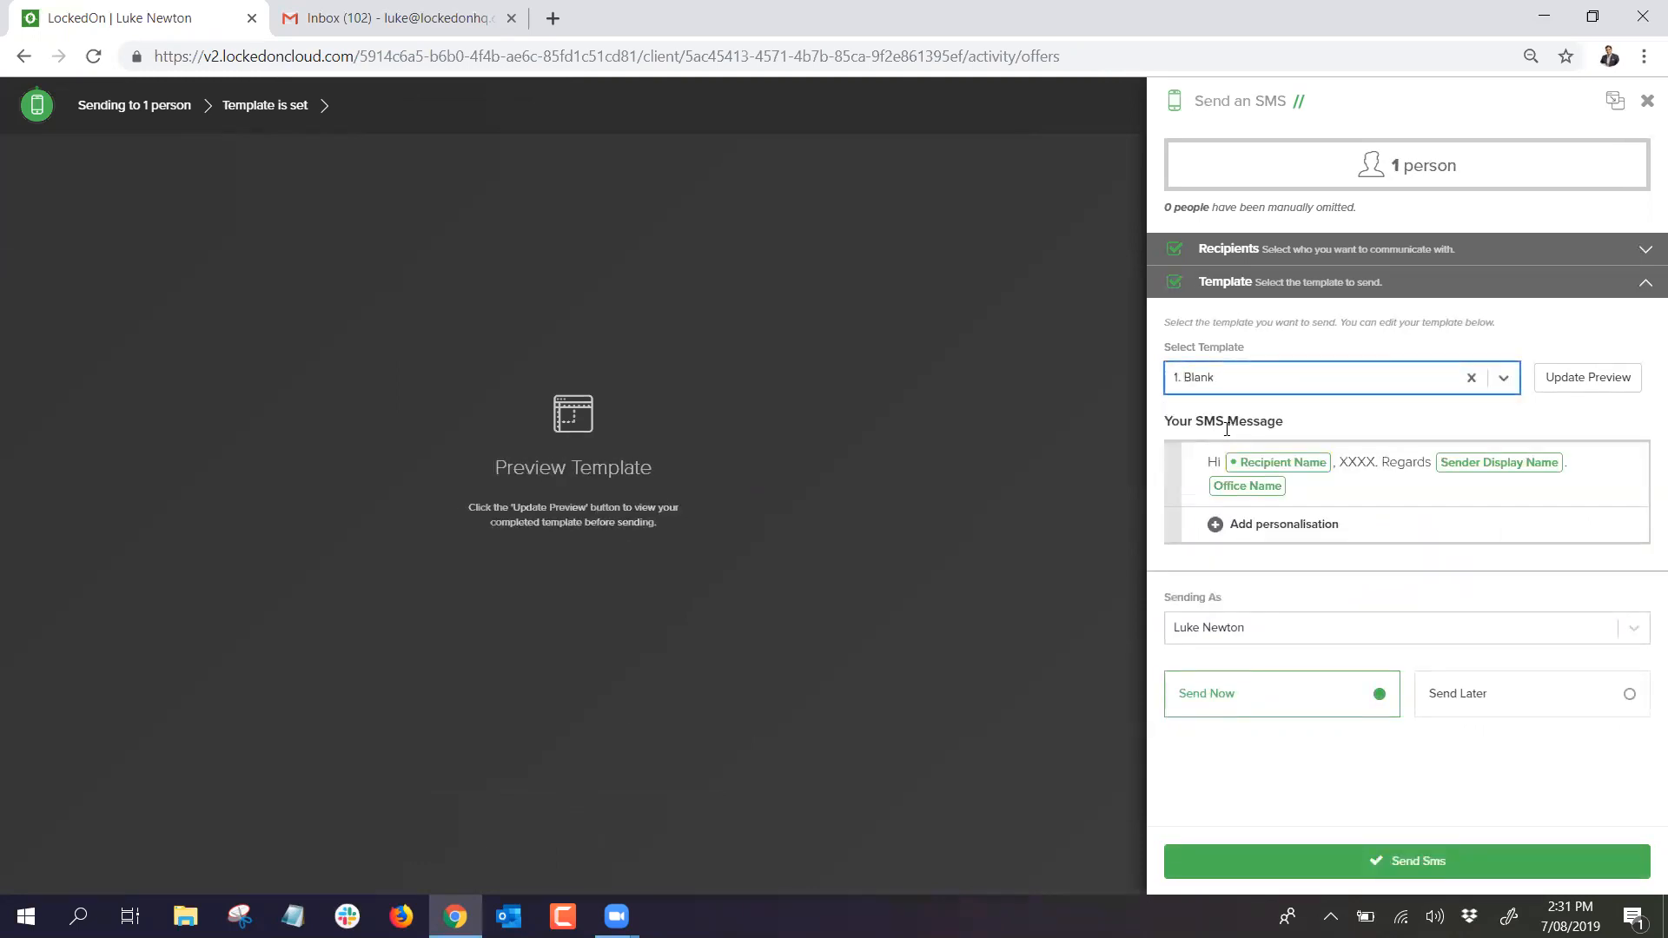
{"action": "left_click", "coordinate": [1353, 466]}
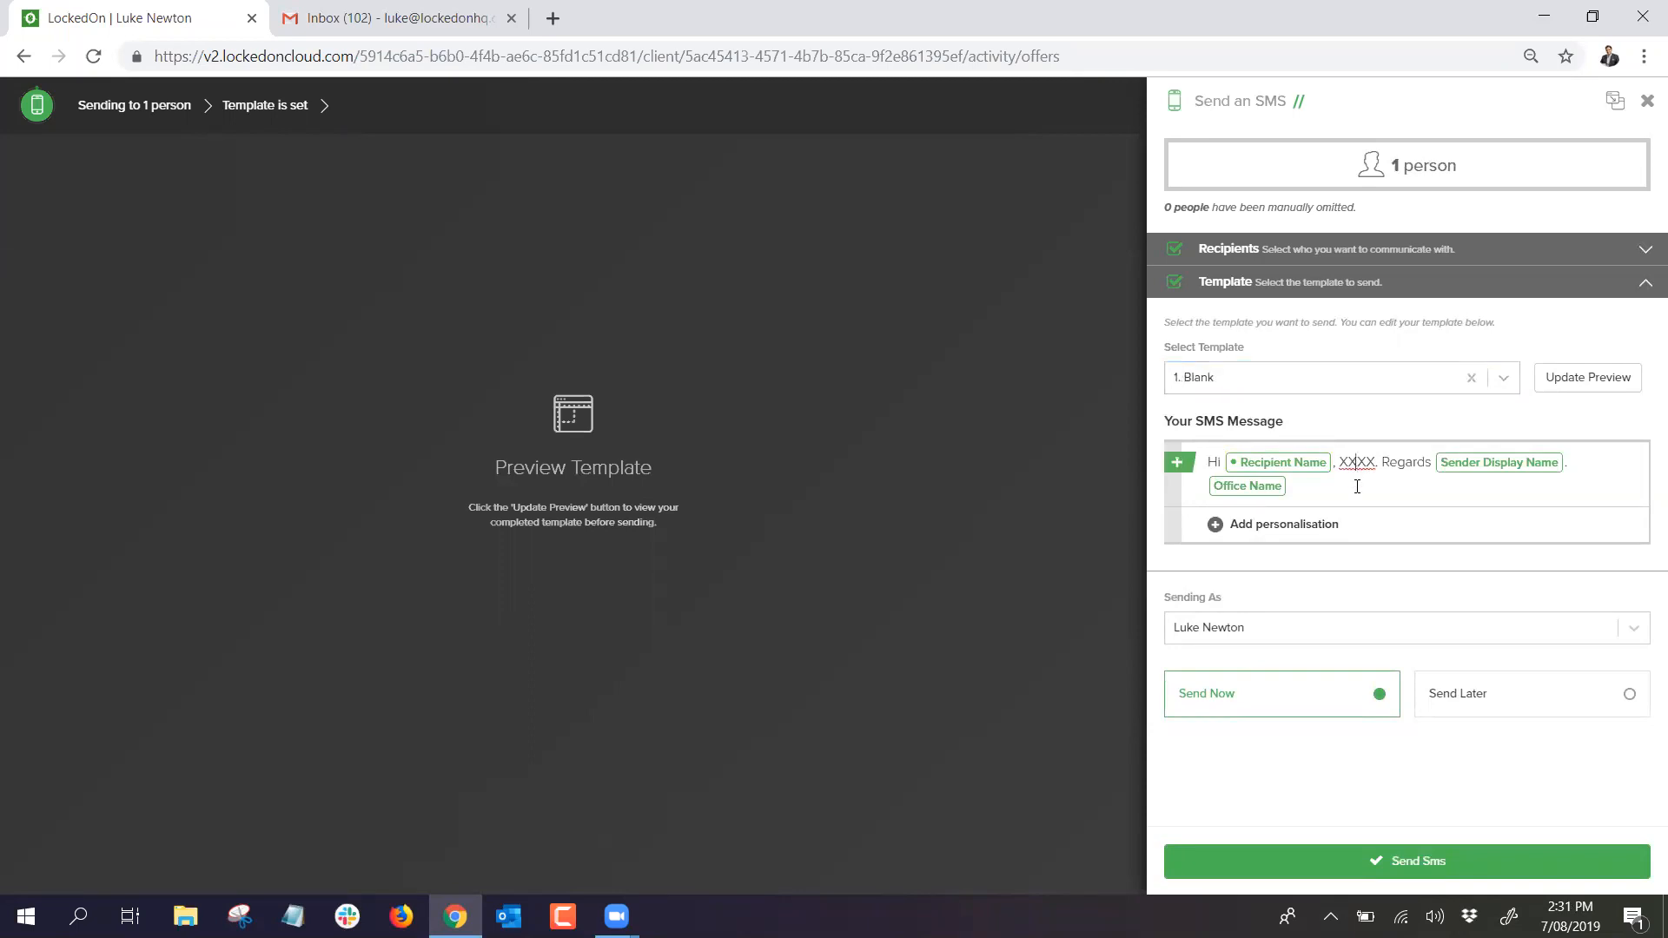
{"action": "type", "text": "type your meesag"}
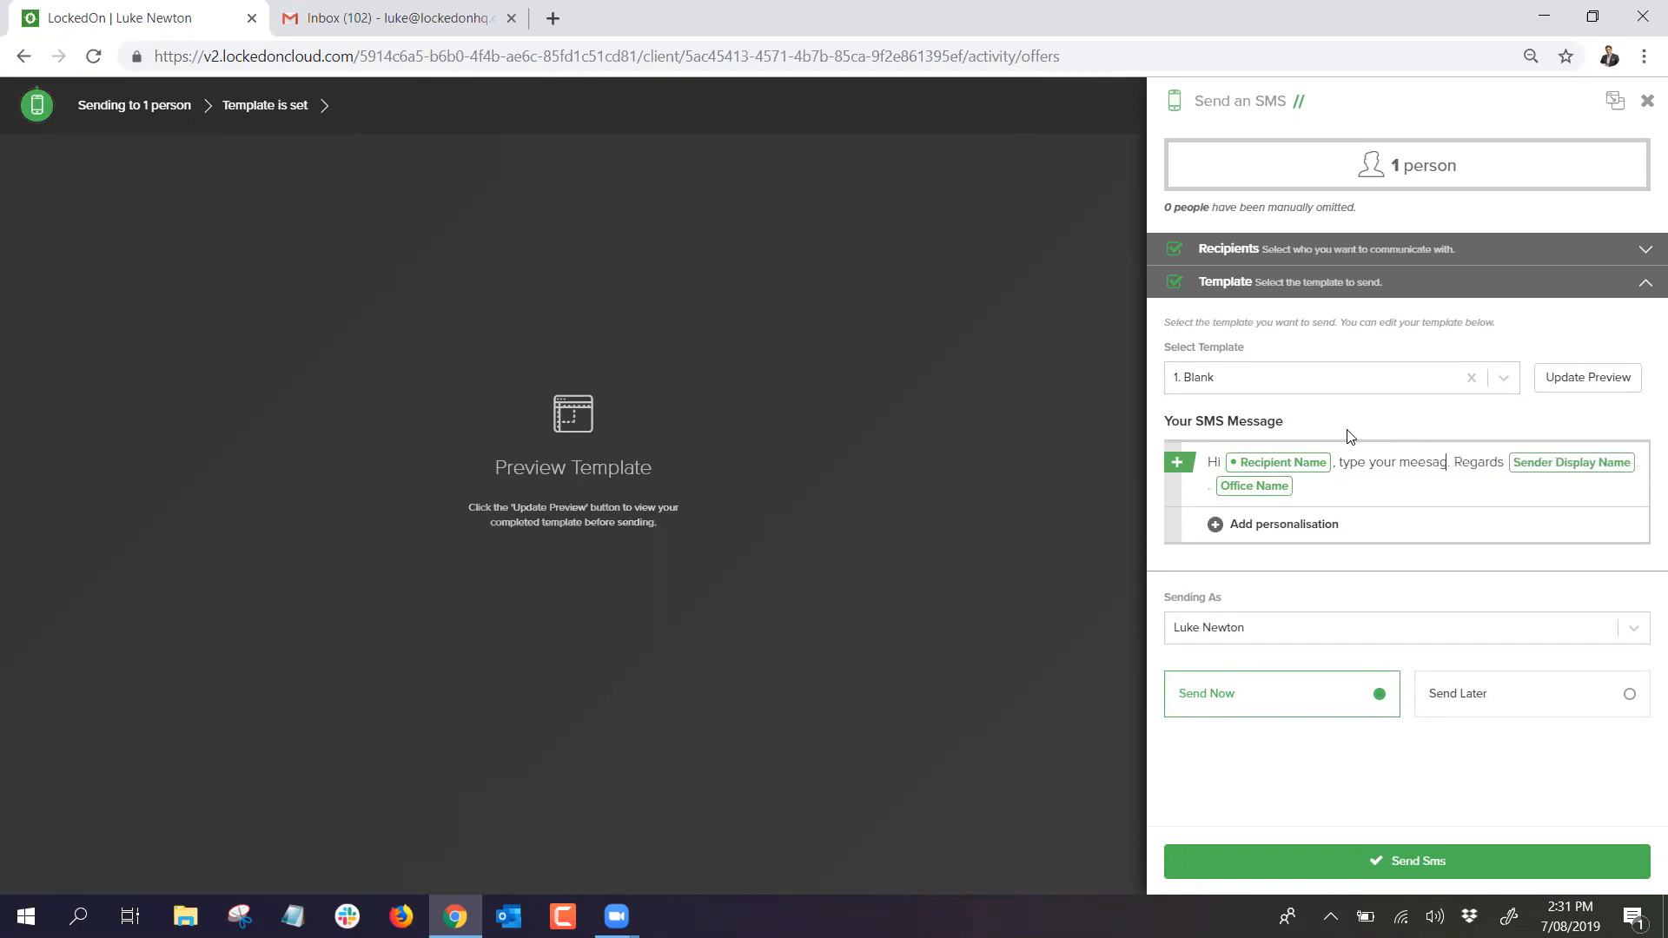
{"action": "left_click", "coordinate": [1647, 101]}
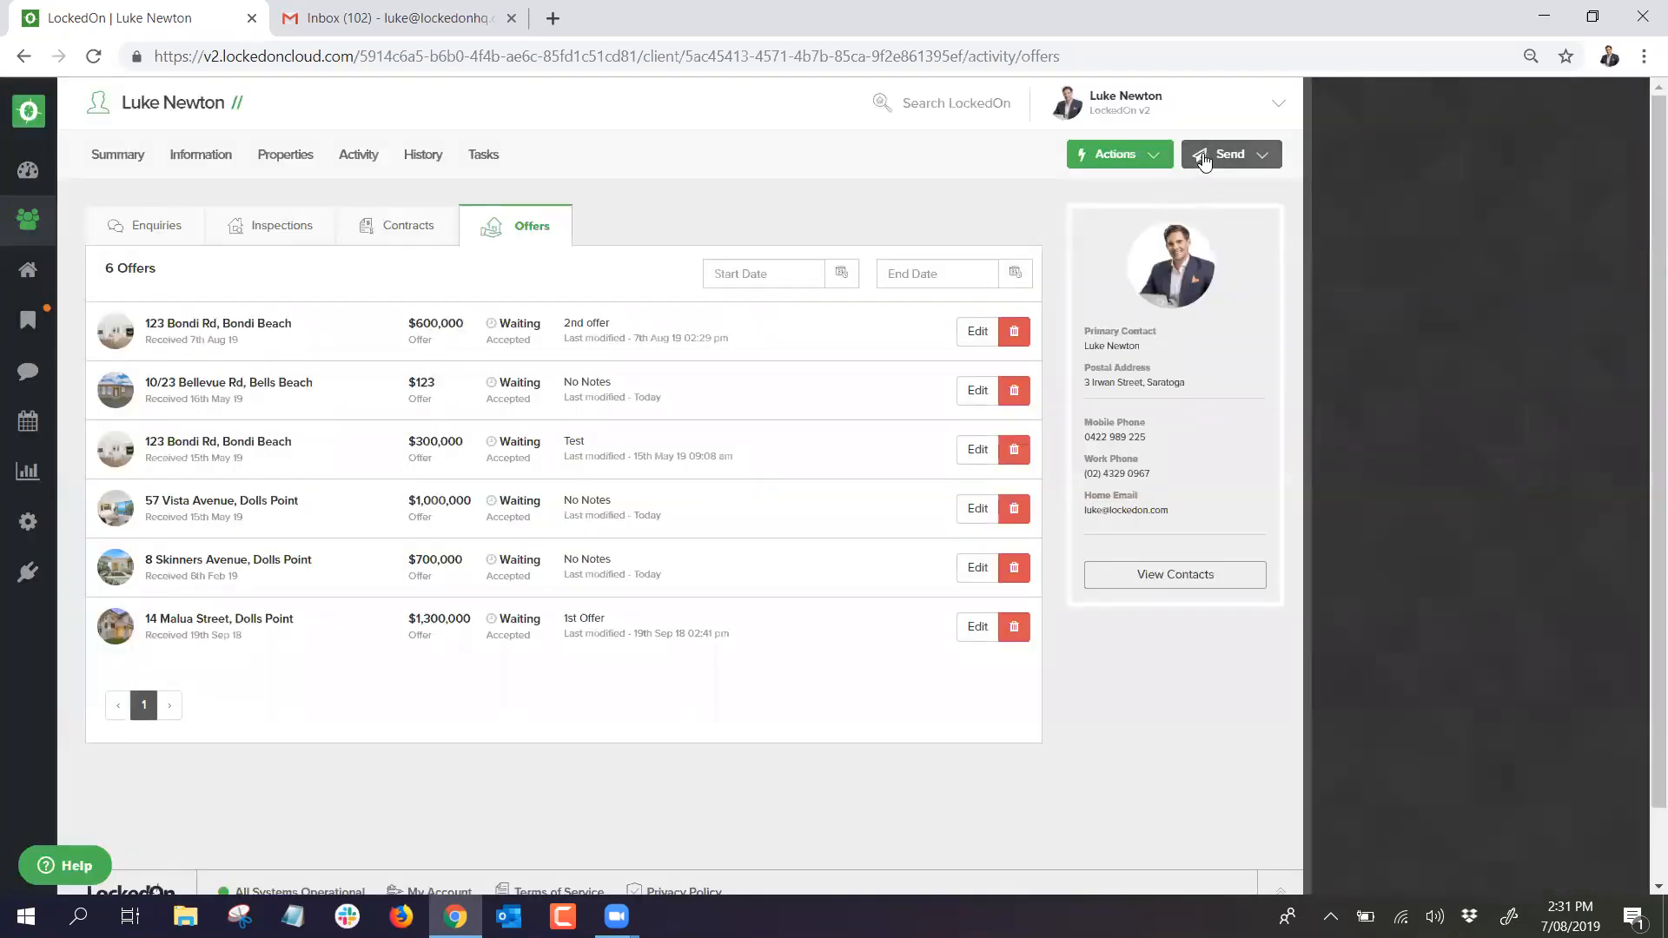
{"action": "left_click", "coordinate": [1226, 155]}
Step: Draft an email to the client containing 'test' text and refresh its preview
{"action": "left_click", "coordinate": [1203, 224]}
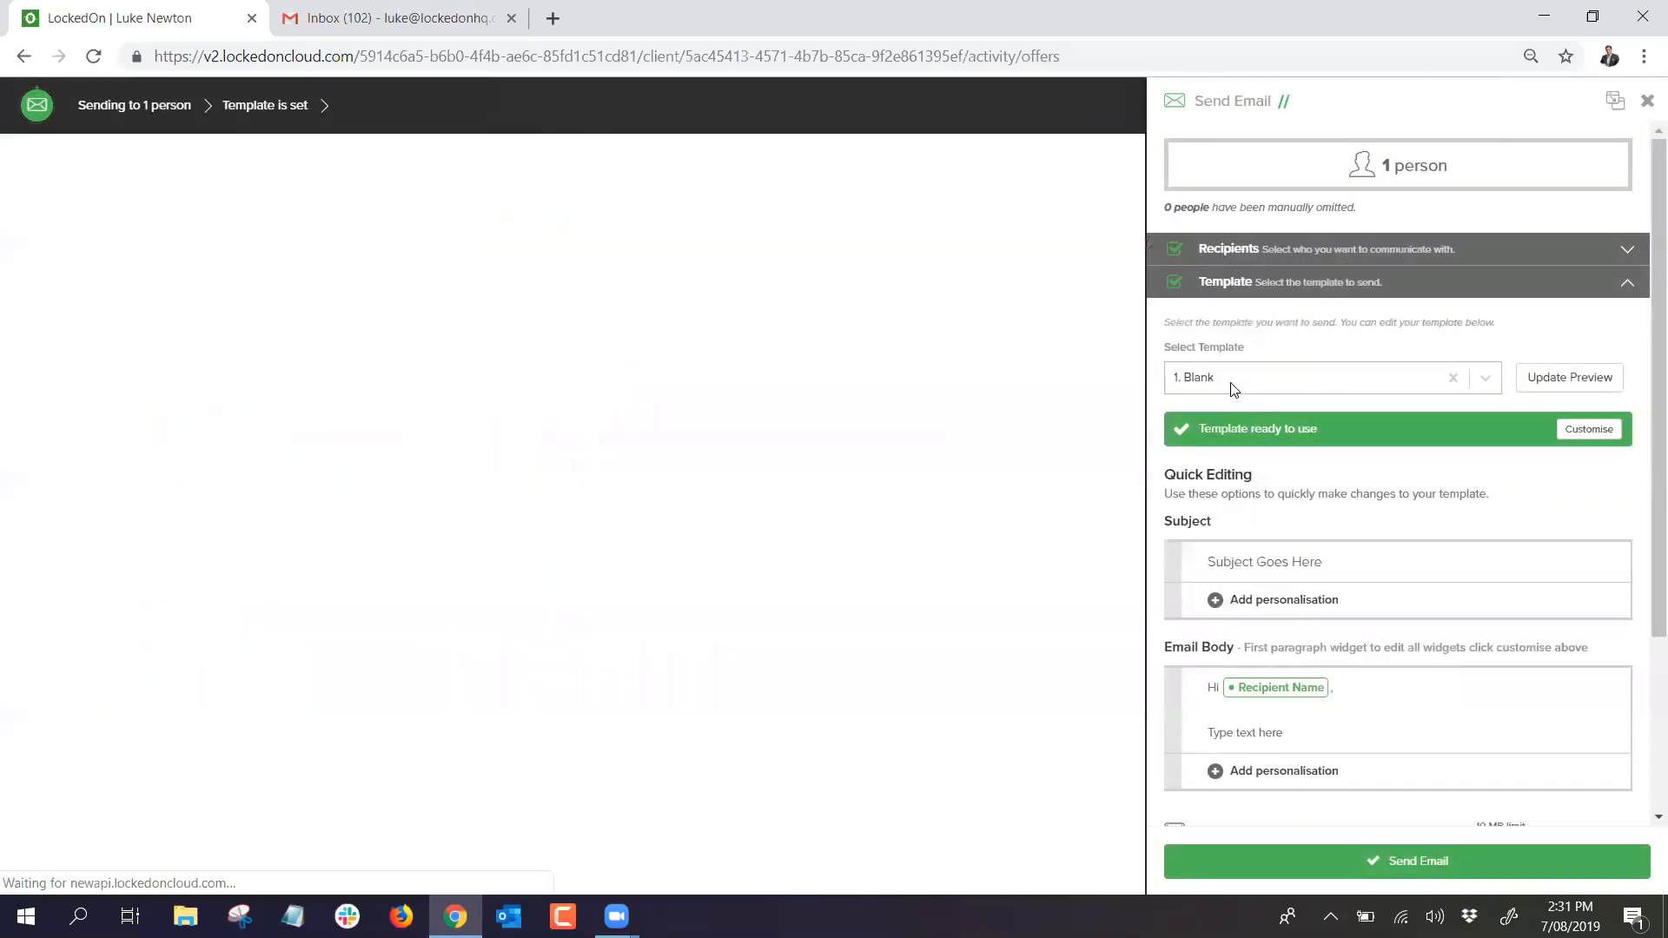
{"action": "scroll", "coordinate": [1259, 434], "scroll_direction": "down", "scroll_amount": 1}
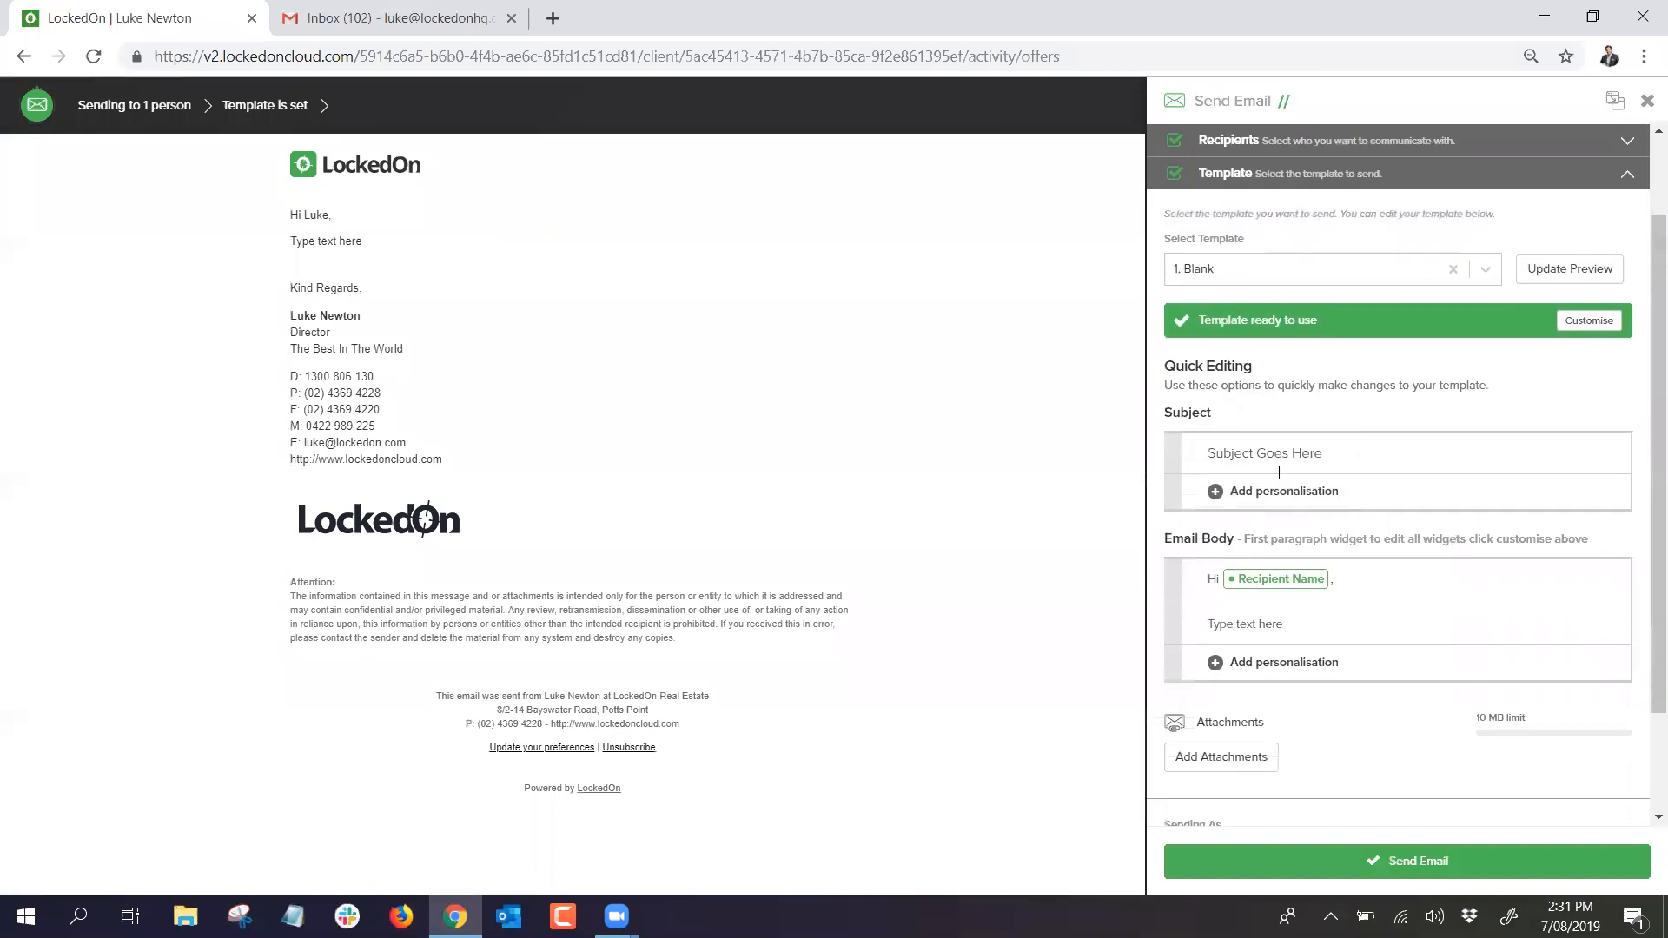
{"action": "type", "text": "test"}
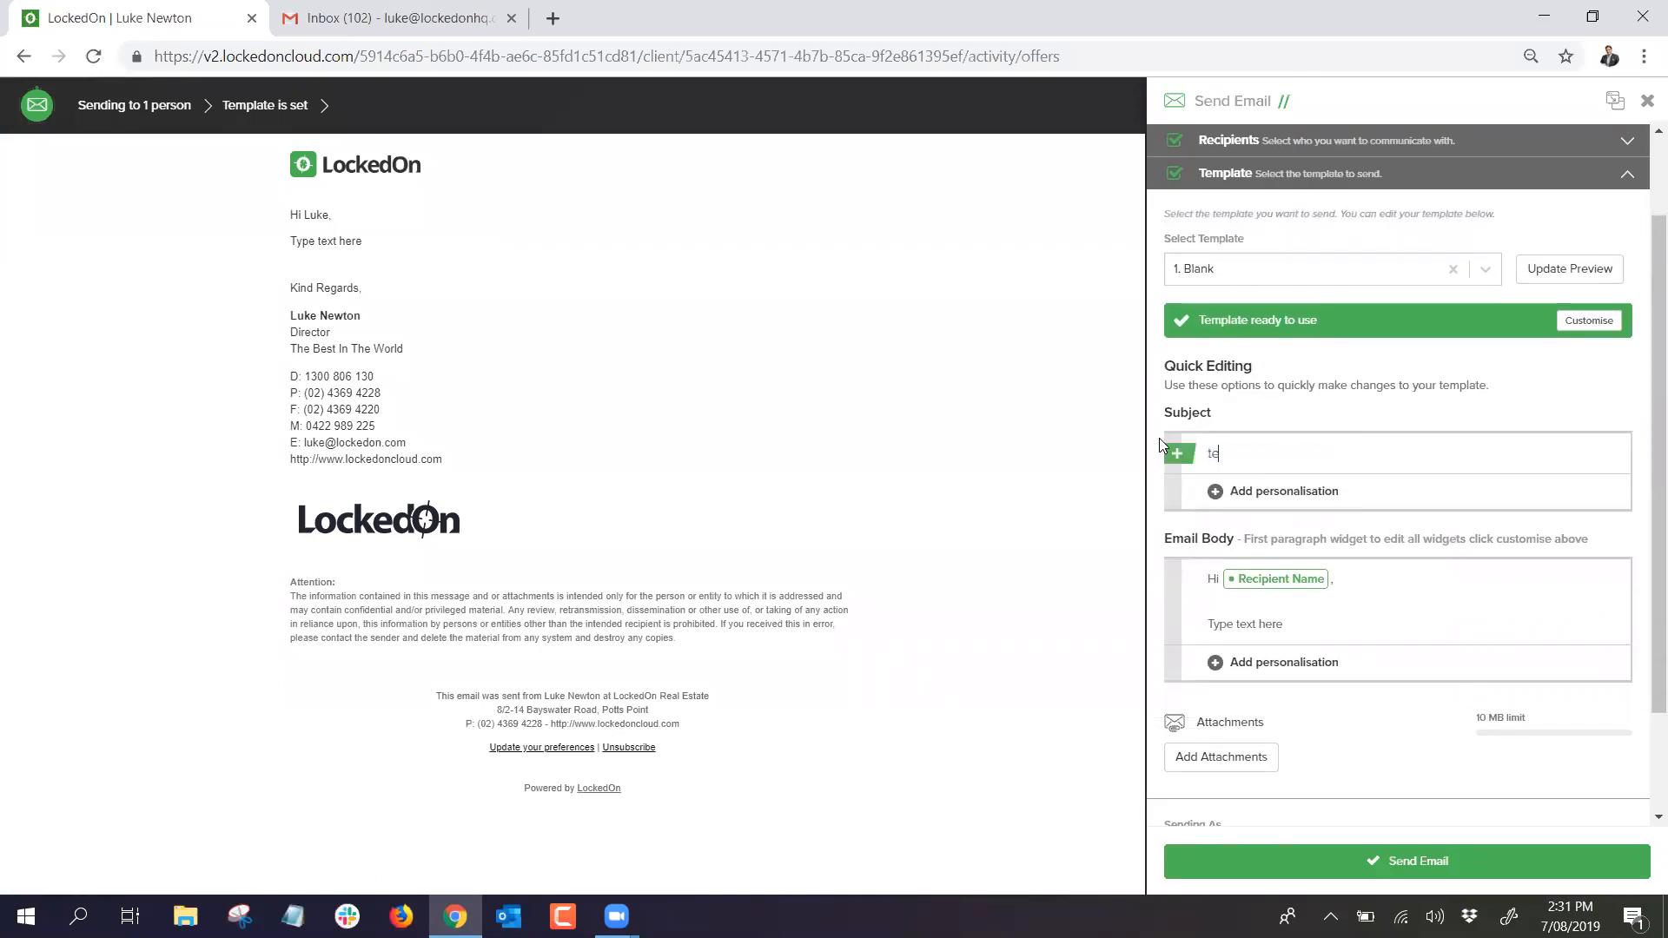
{"action": "left_click", "coordinate": [1214, 625]}
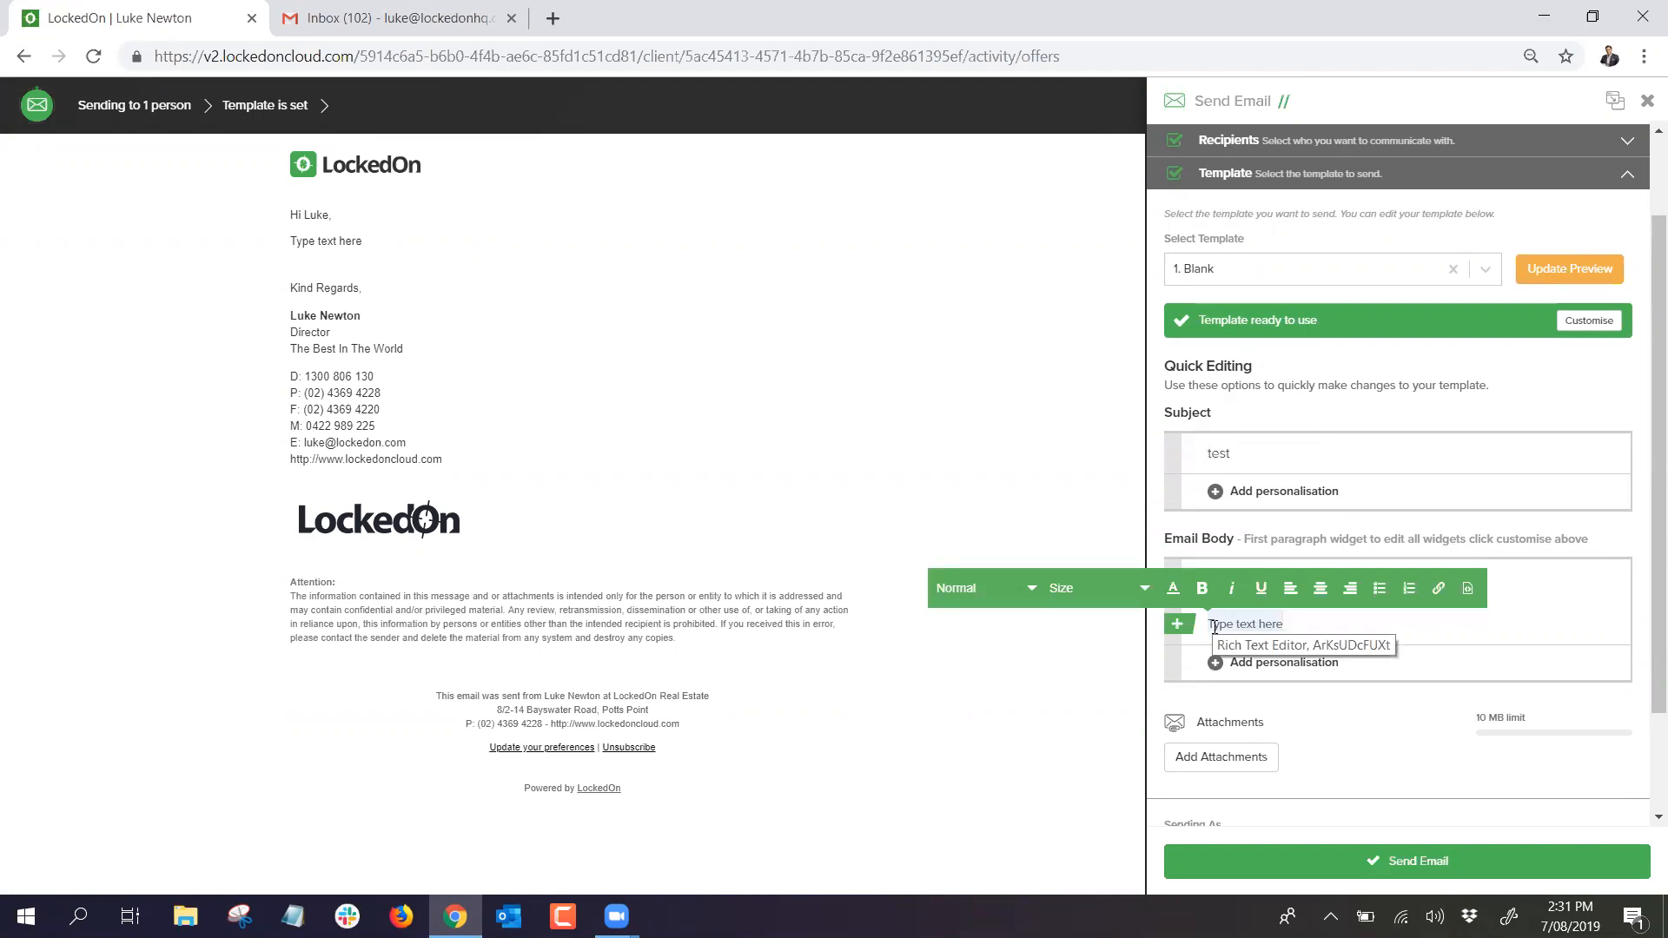
{"action": "type", "text": "test message"}
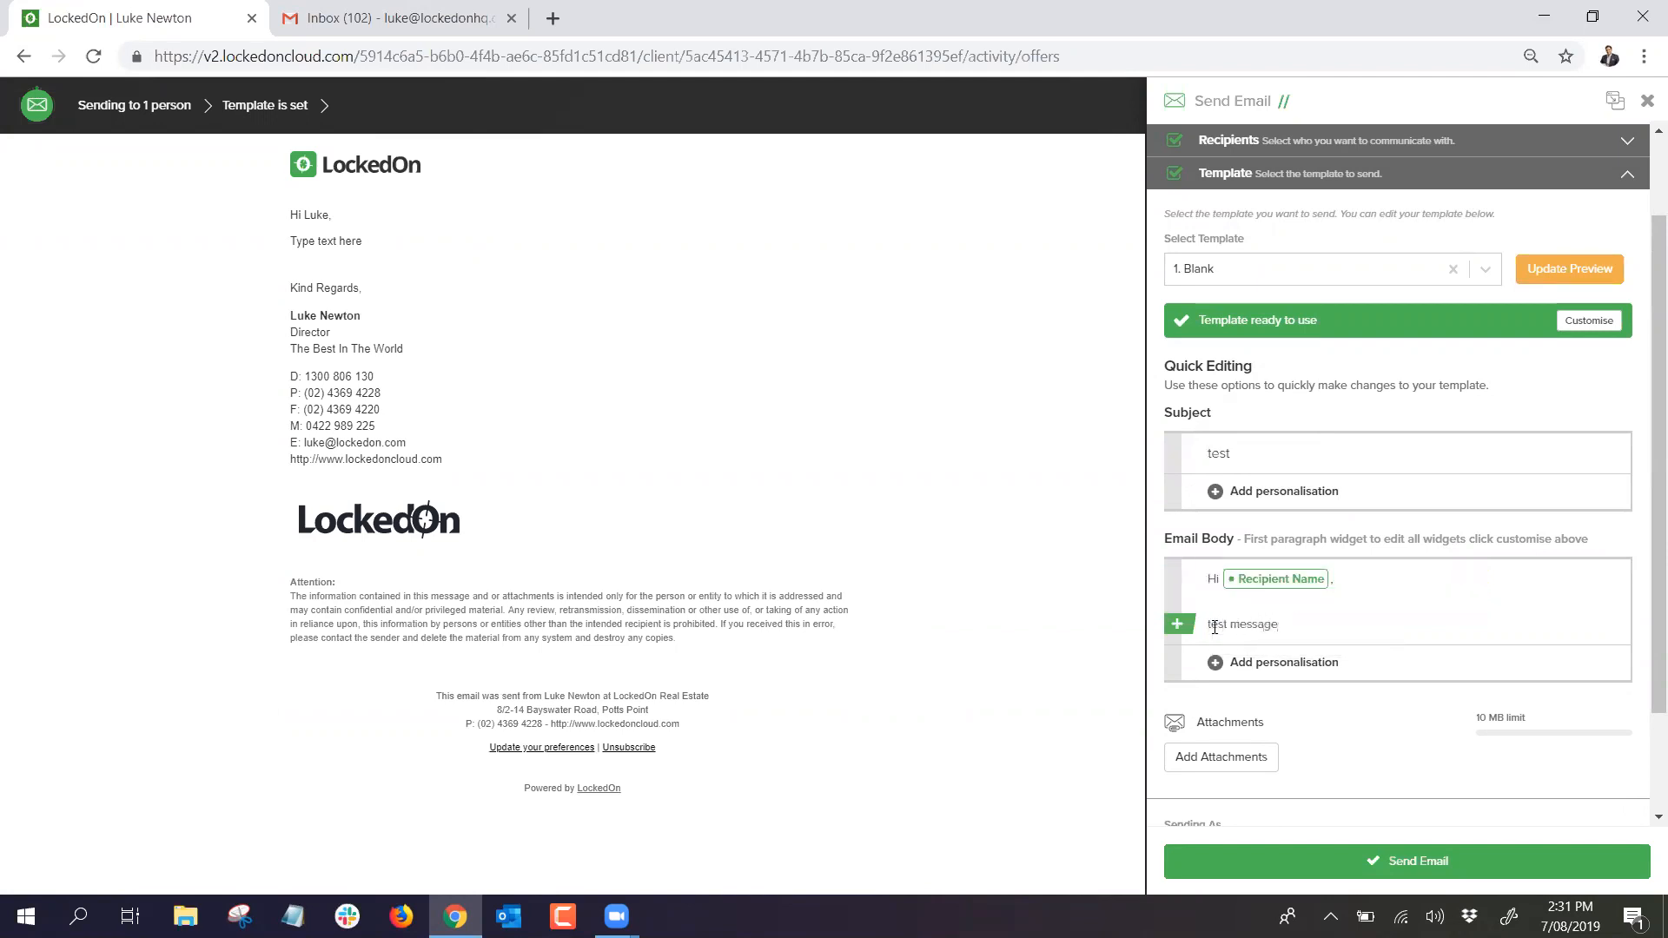
{"action": "left_click_drag", "start_coordinate": [1282, 626], "coordinate": [1219, 621]}
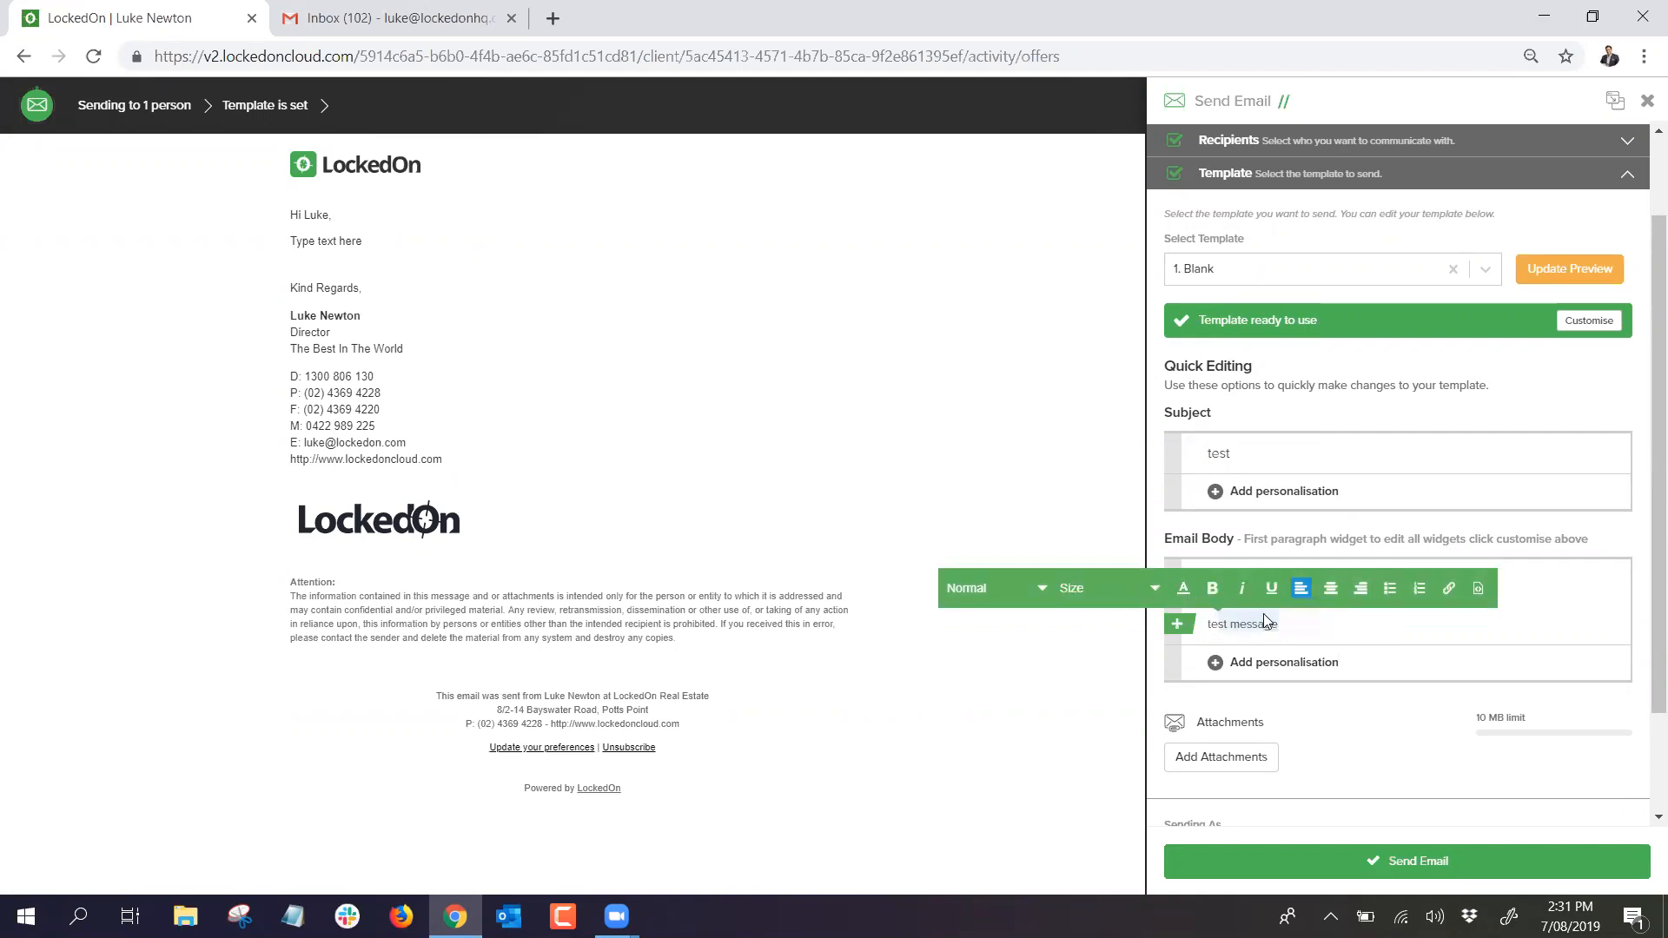
{"action": "left_click", "coordinate": [1305, 629]}
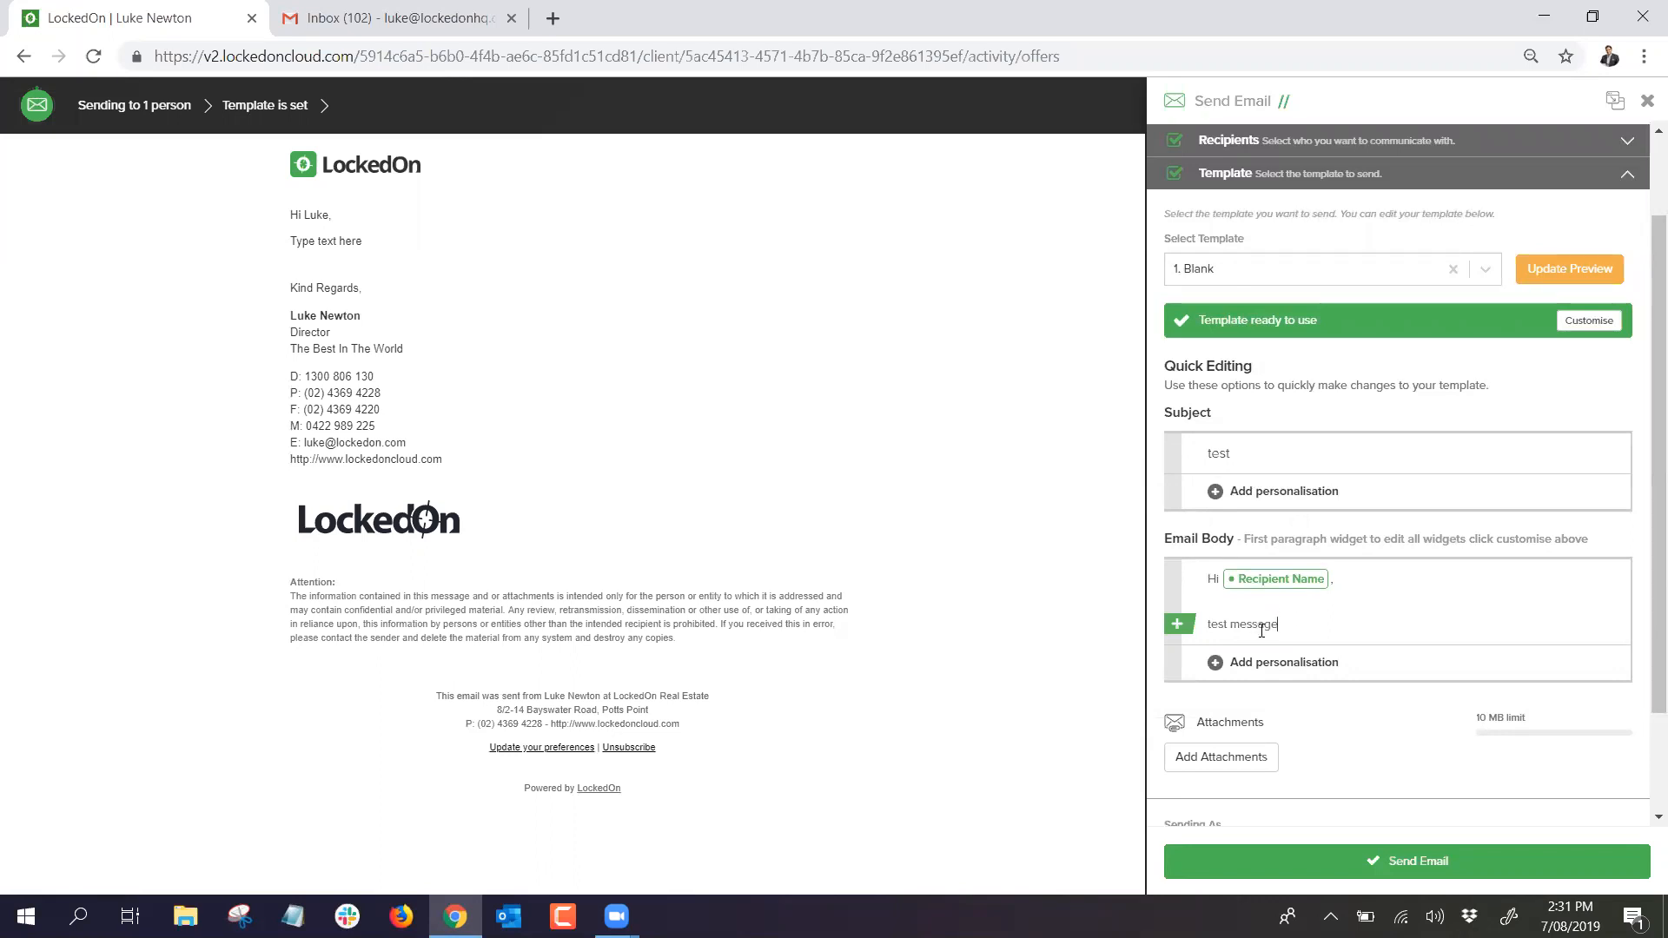
{"action": "left_click", "coordinate": [1568, 271]}
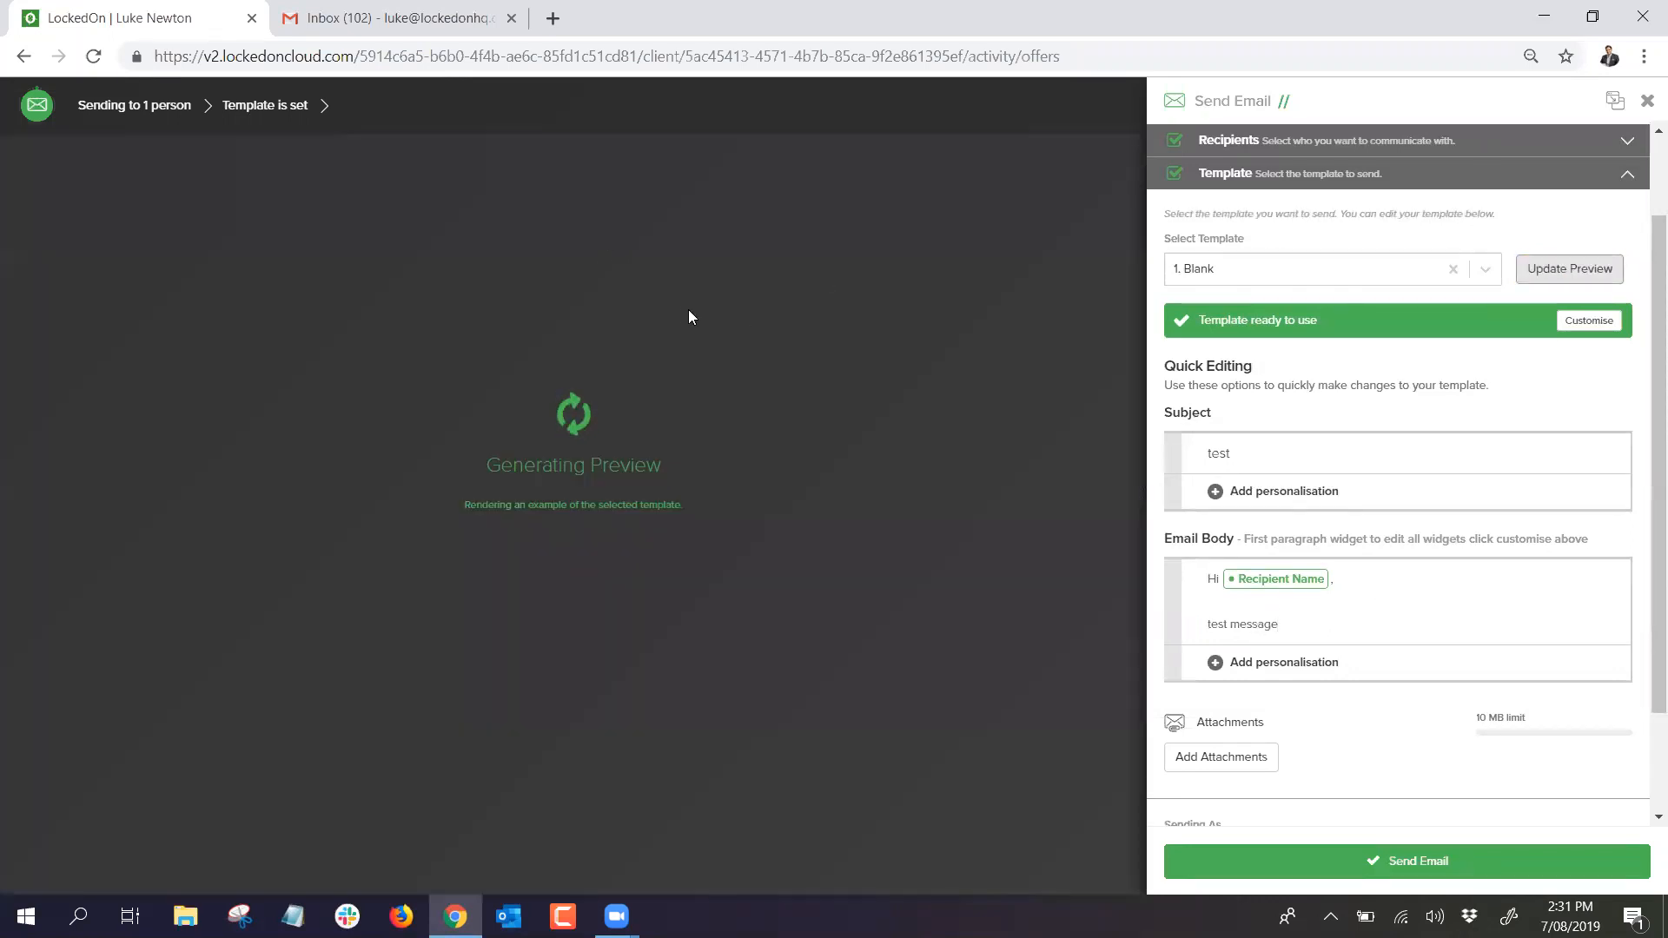
{"action": "scroll", "coordinate": [1212, 626], "scroll_direction": "down", "scroll_amount": 2}
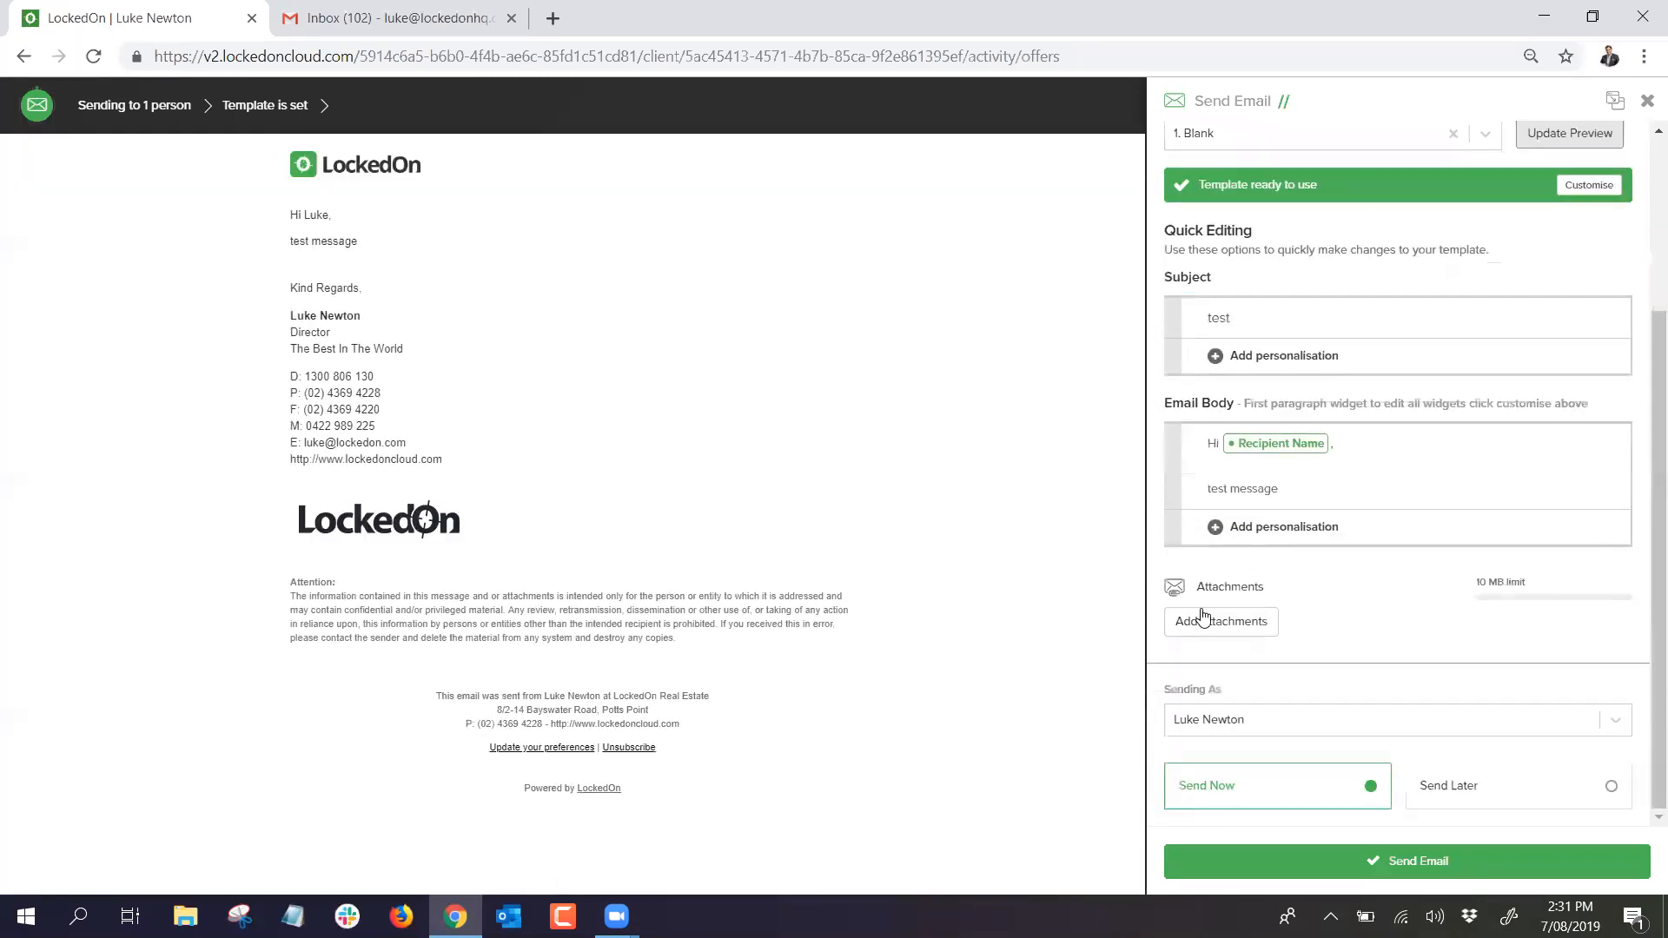
Step: Attach the sponsorship invite letter PDF, keep the current sender, and close the email panel
{"action": "left_click", "coordinate": [1206, 622]}
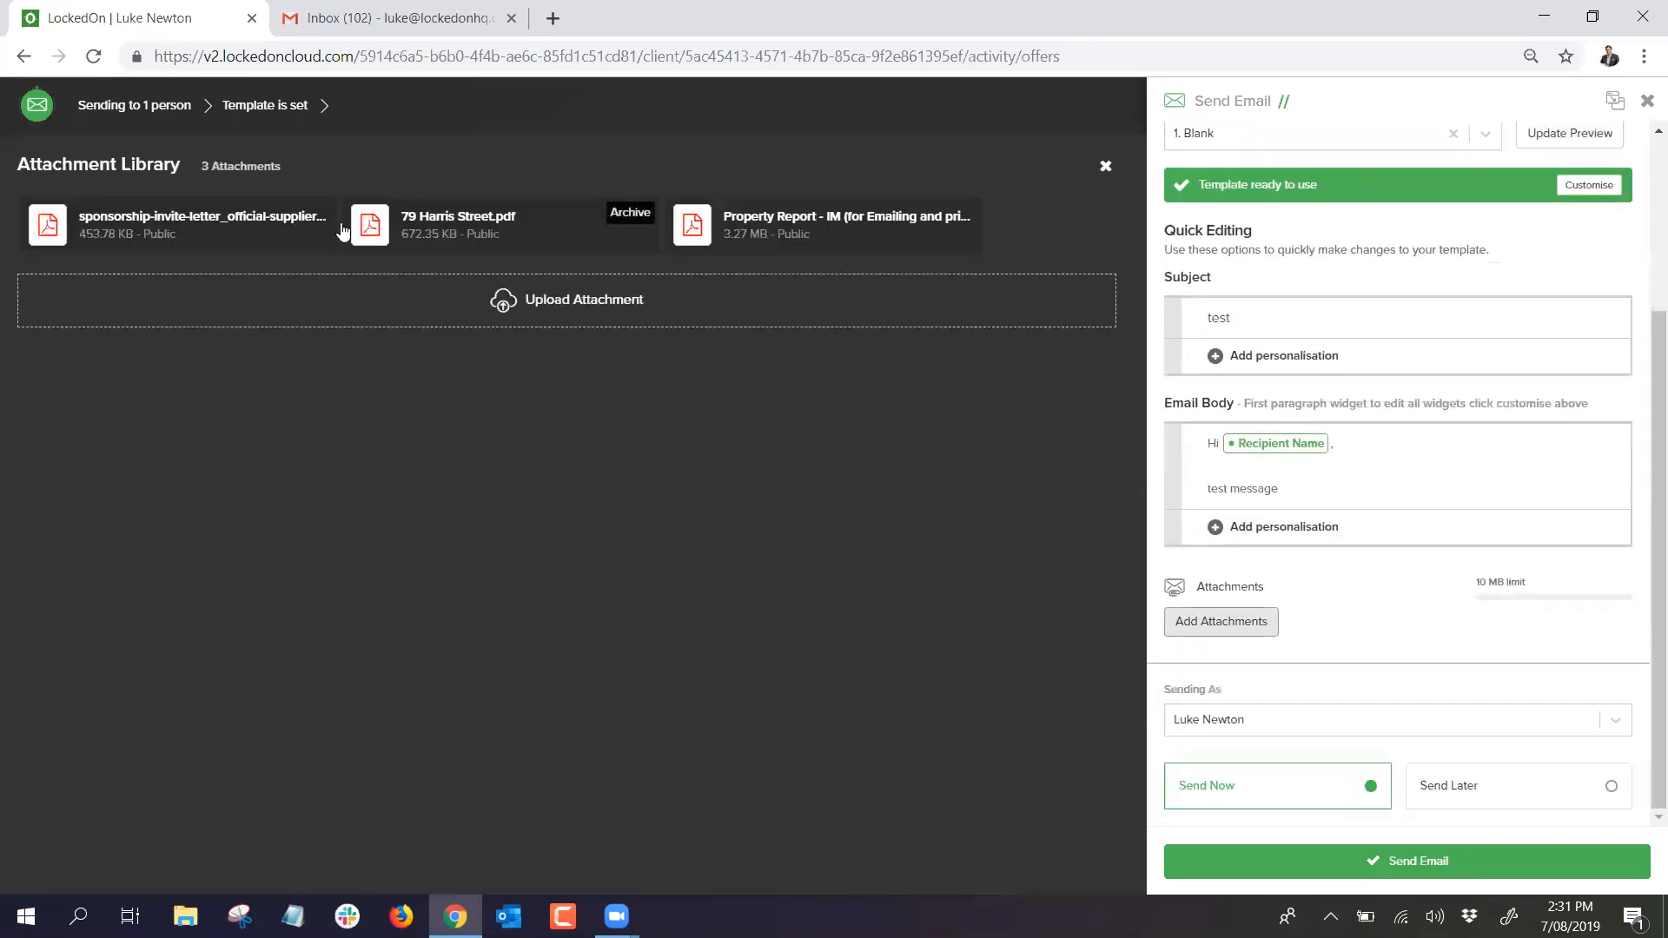
{"action": "left_click", "coordinate": [216, 228]}
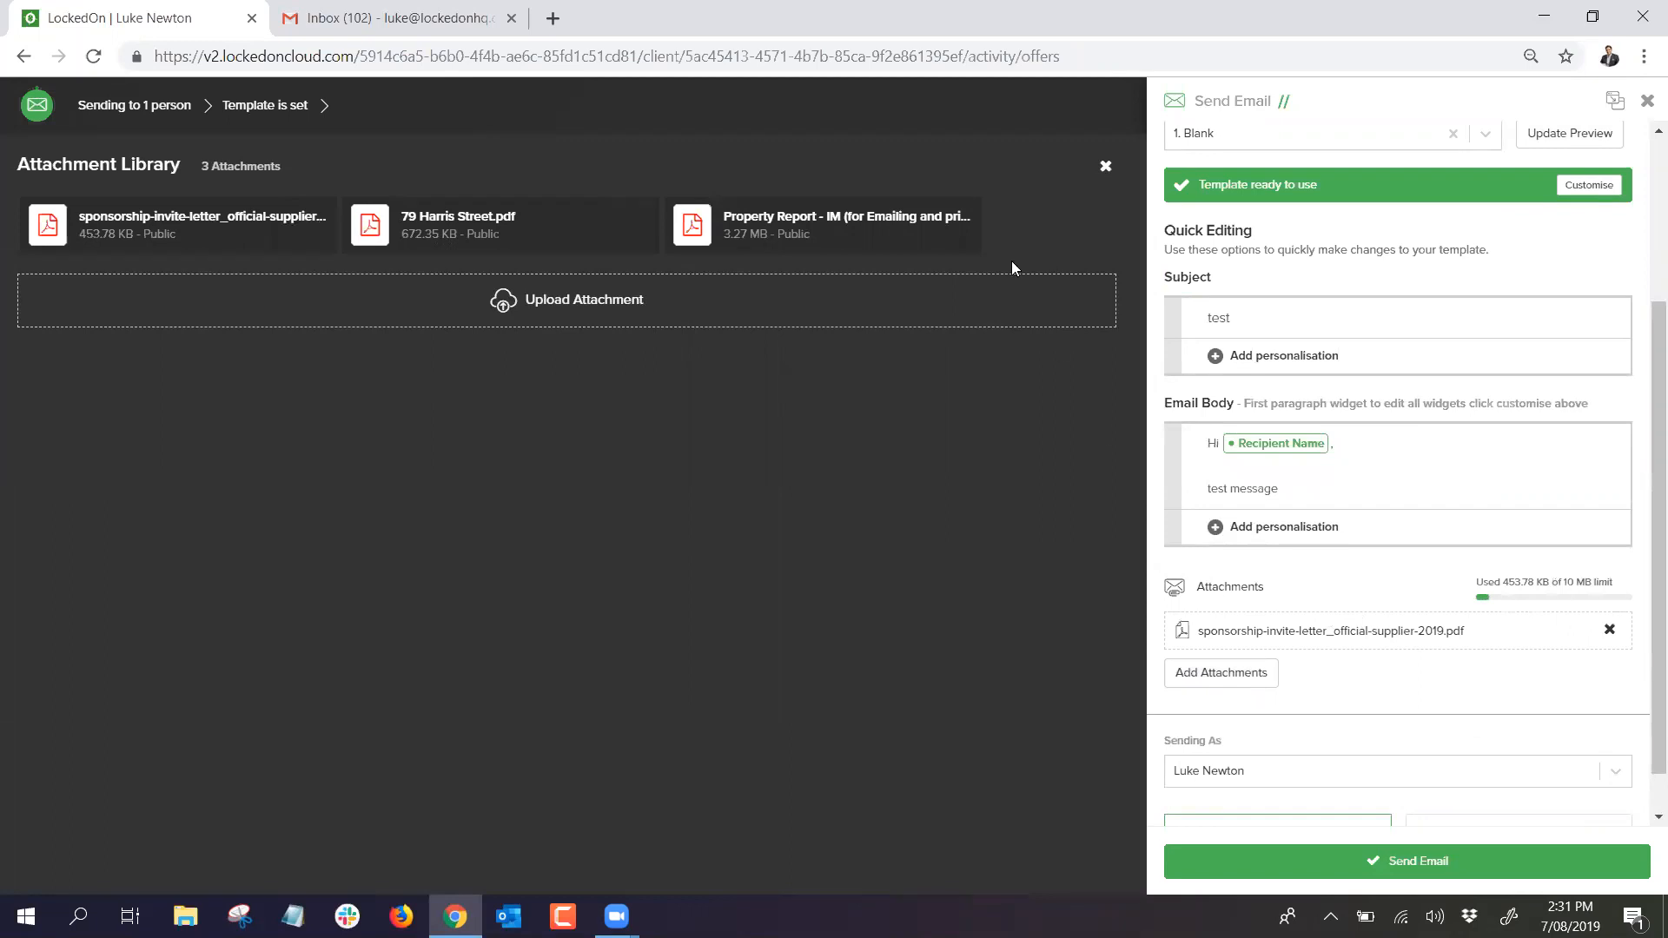
{"action": "left_click", "coordinate": [1104, 169]}
{"action": "scroll", "coordinate": [1389, 625], "scroll_direction": "down", "scroll_amount": 1}
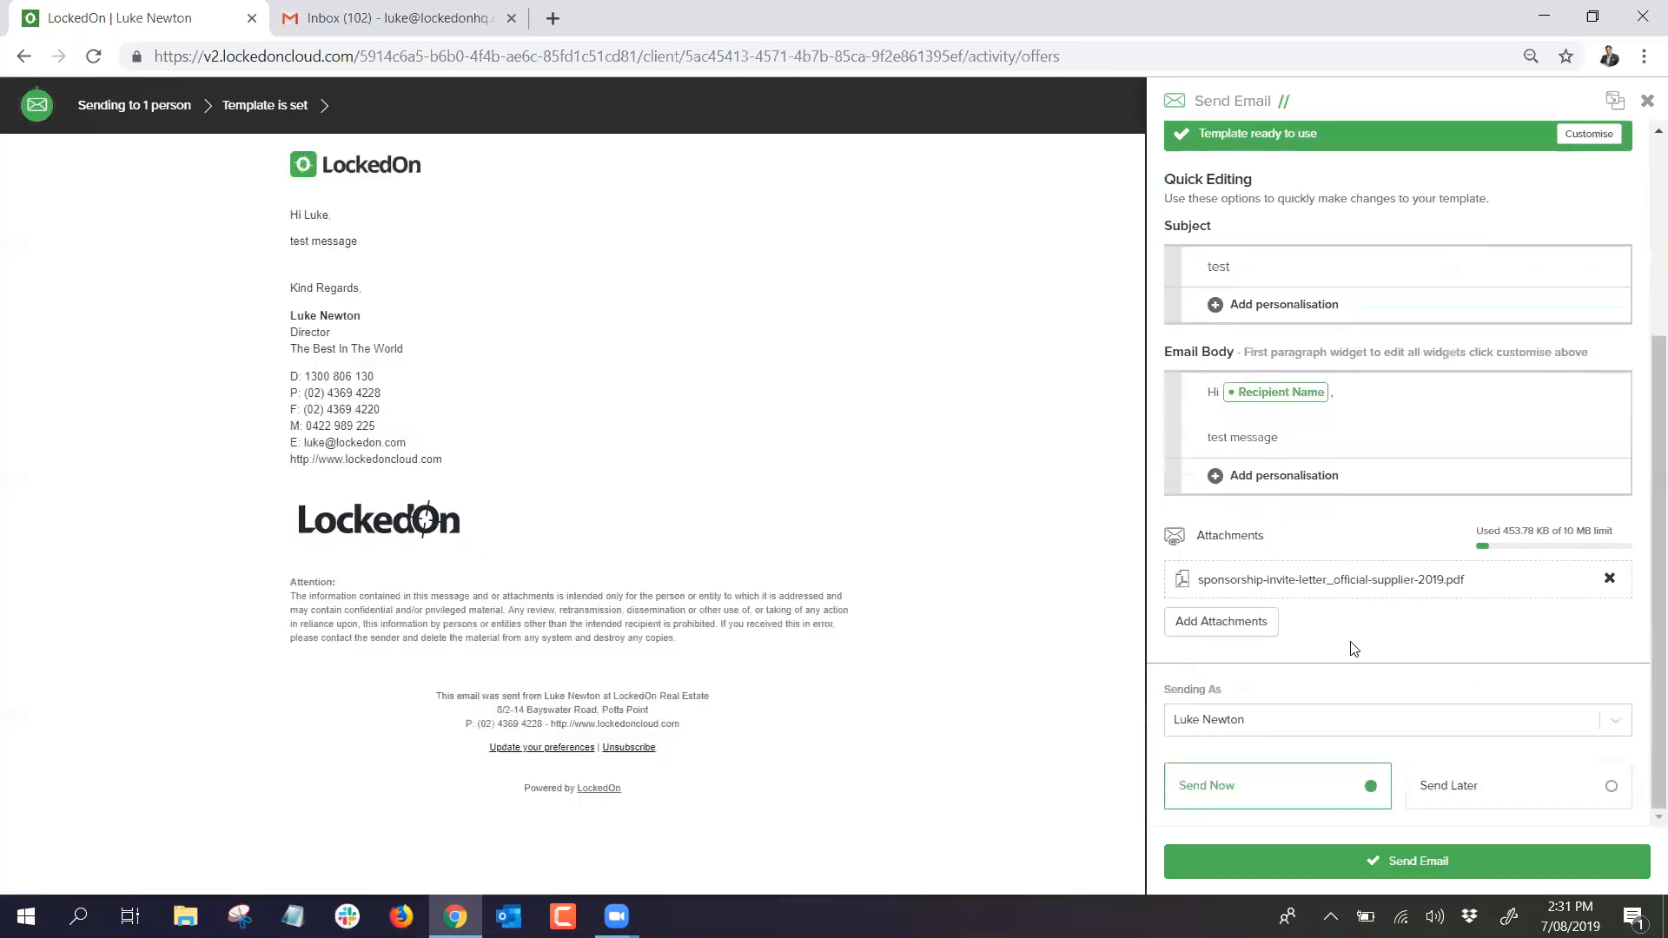
{"action": "left_click", "coordinate": [1277, 719]}
{"action": "left_click", "coordinate": [1281, 612]}
{"action": "left_click", "coordinate": [1645, 105]}
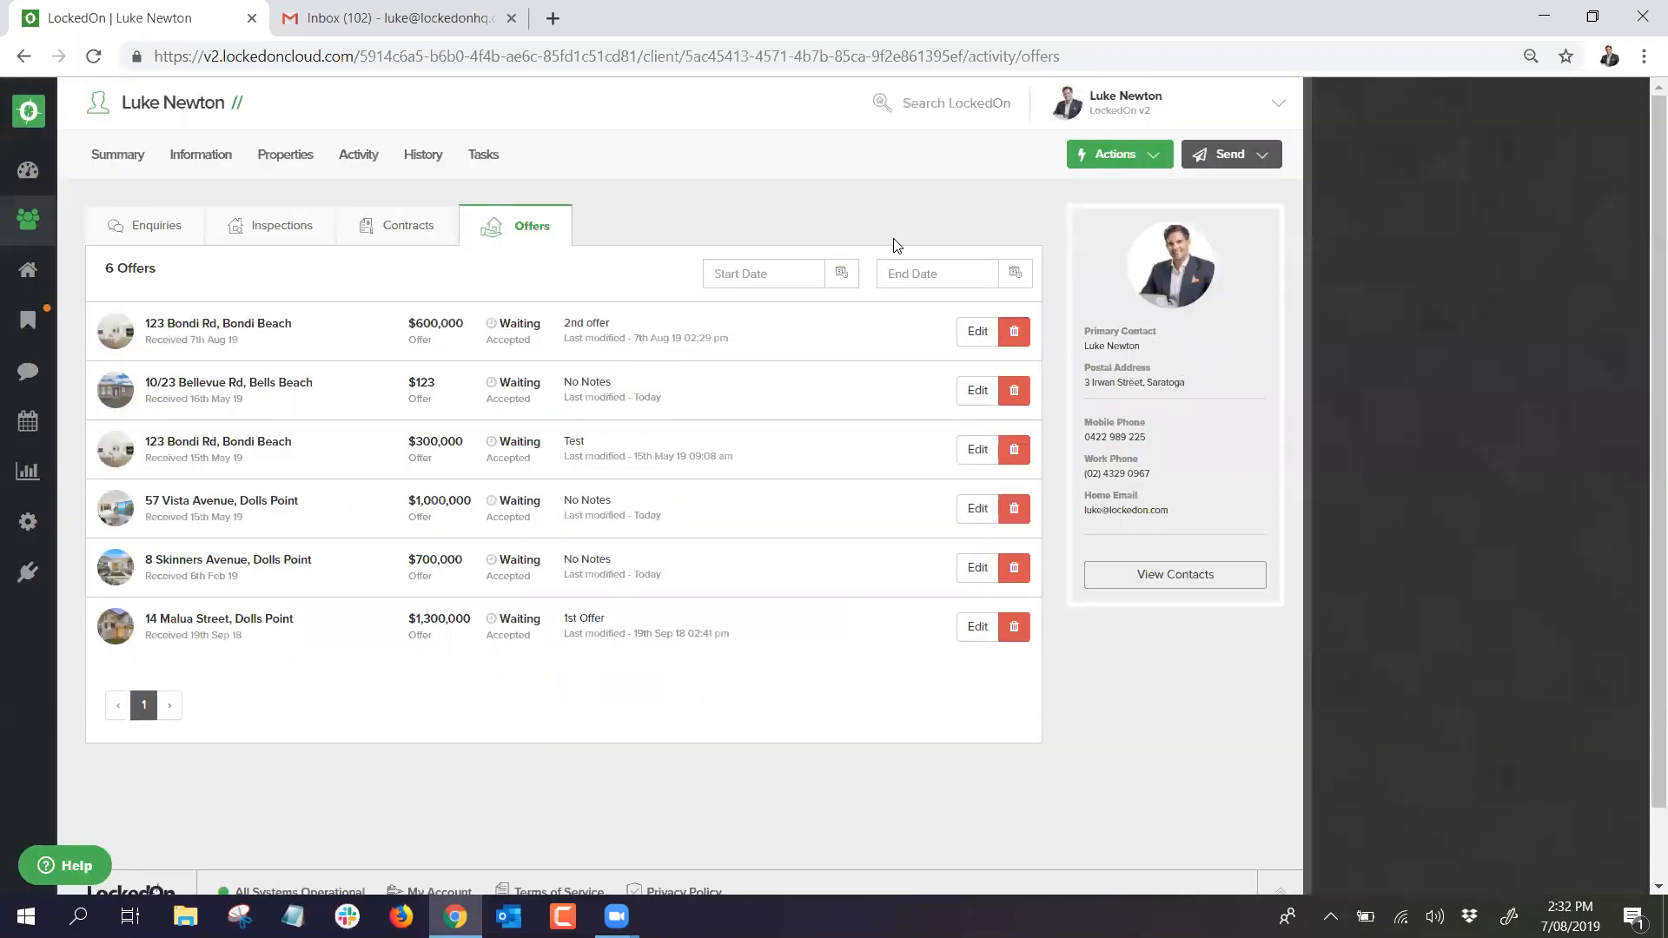
{"action": "left_click", "coordinate": [1226, 162]}
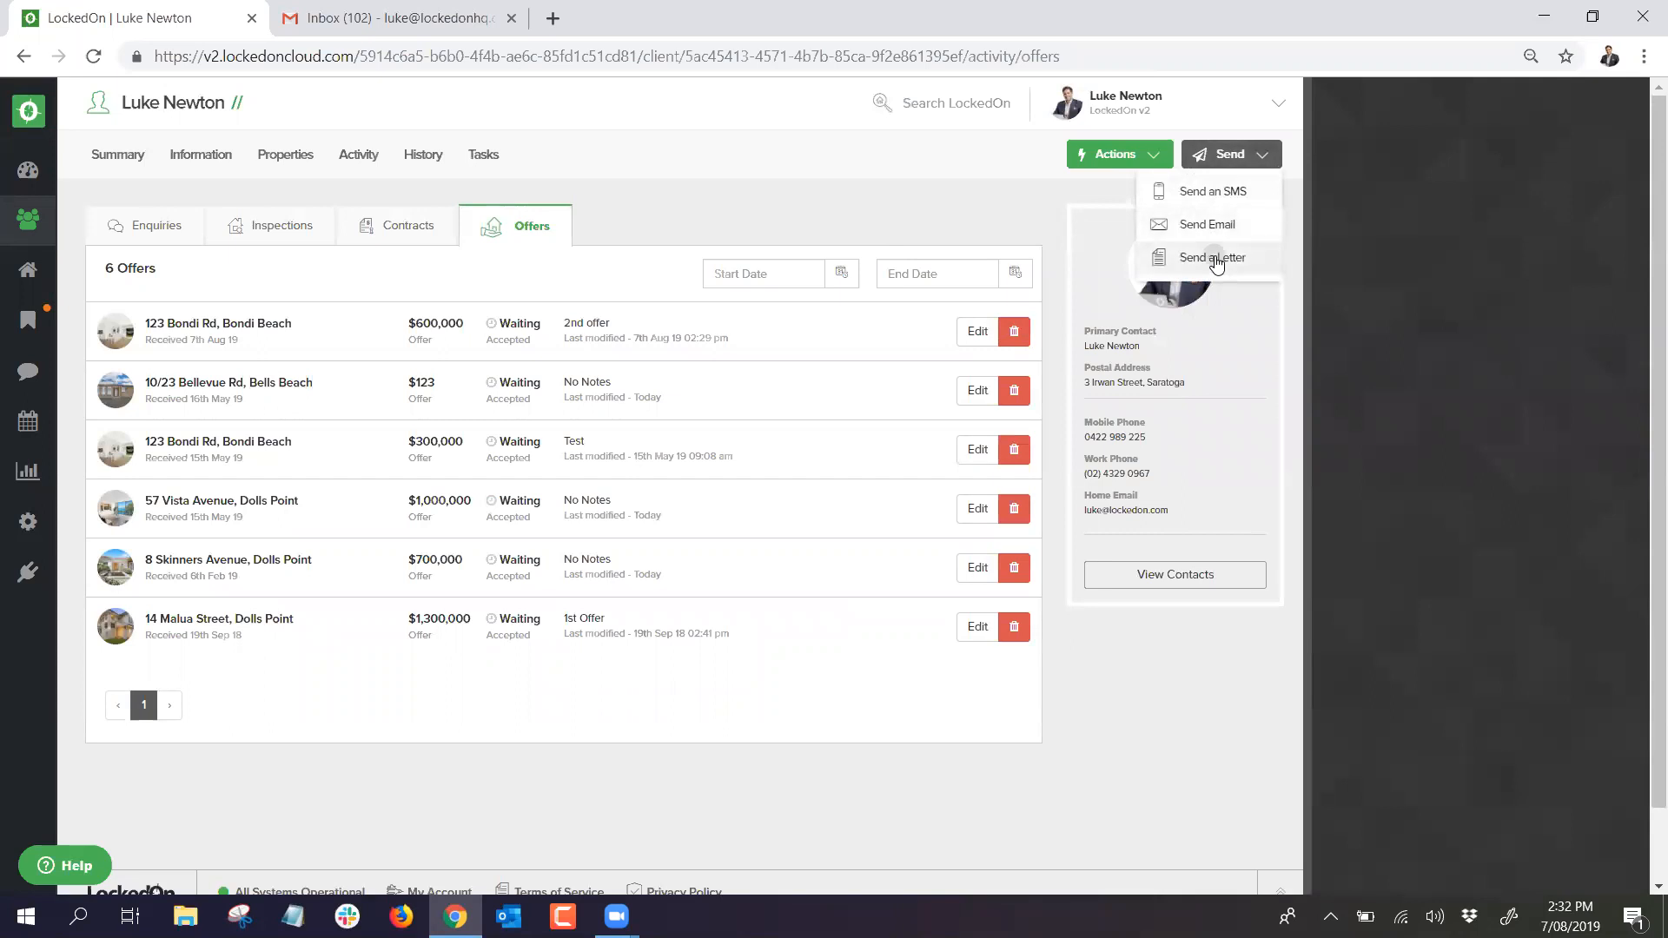
{"action": "left_click", "coordinate": [1215, 256]}
{"action": "left_click", "coordinate": [1293, 382]}
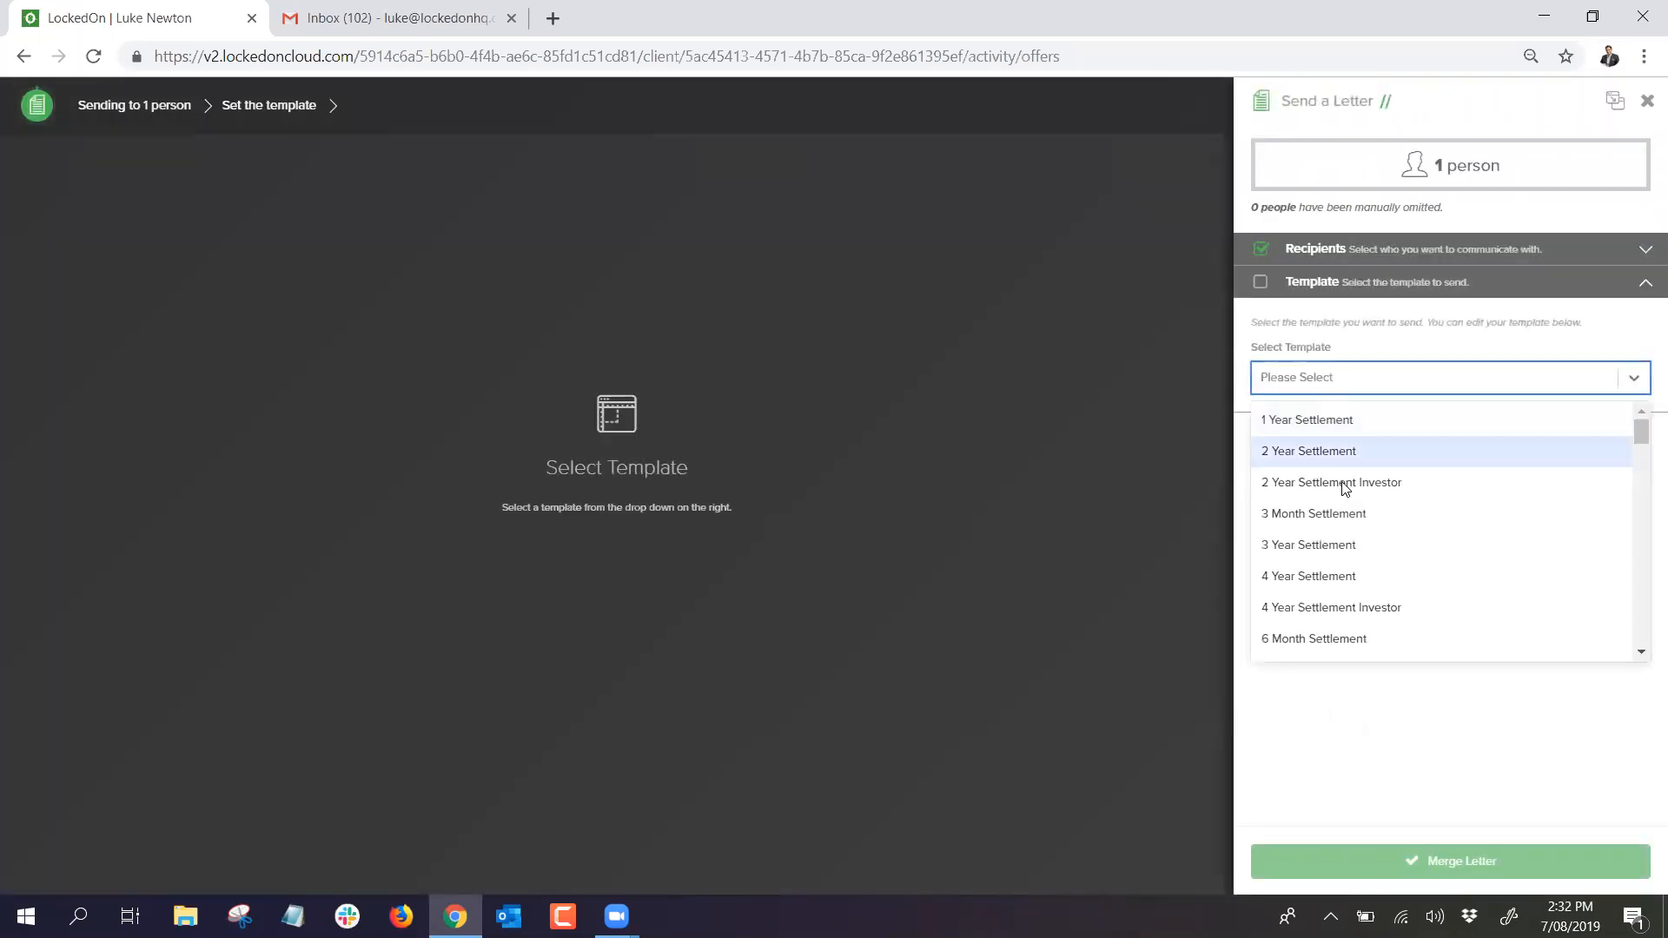
{"action": "scroll", "coordinate": [1354, 502], "scroll_direction": "down", "scroll_amount": 6}
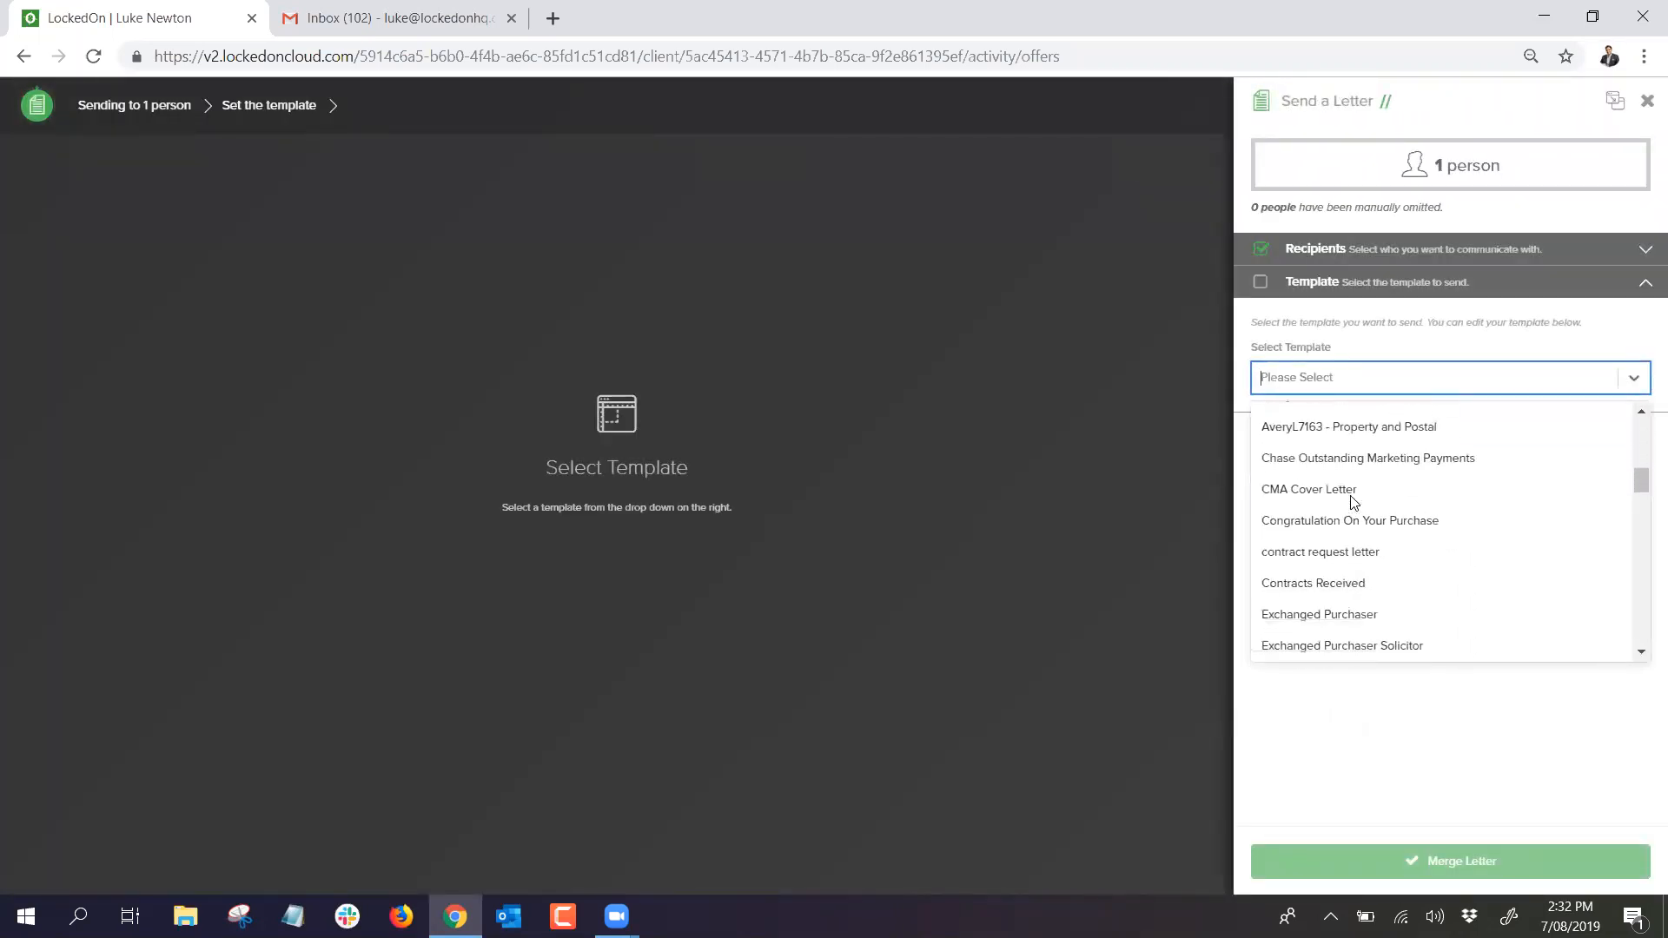
{"action": "scroll", "coordinate": [1354, 502], "scroll_direction": "down", "scroll_amount": 8}
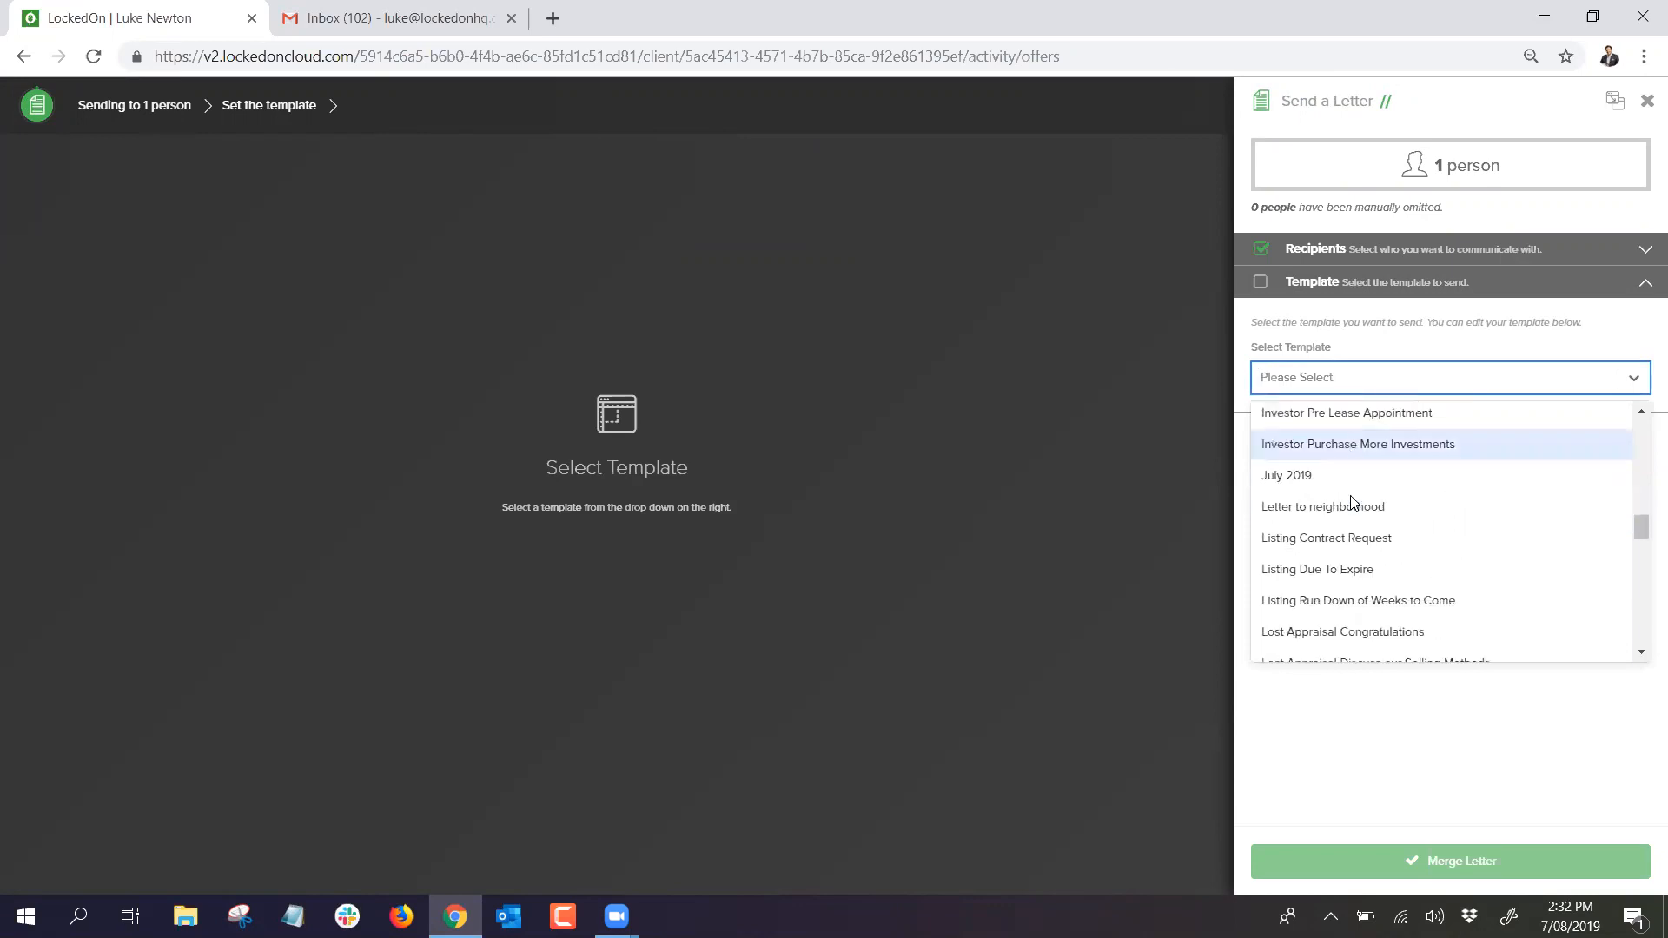
{"action": "scroll", "coordinate": [1352, 503], "scroll_direction": "down", "scroll_amount": 10}
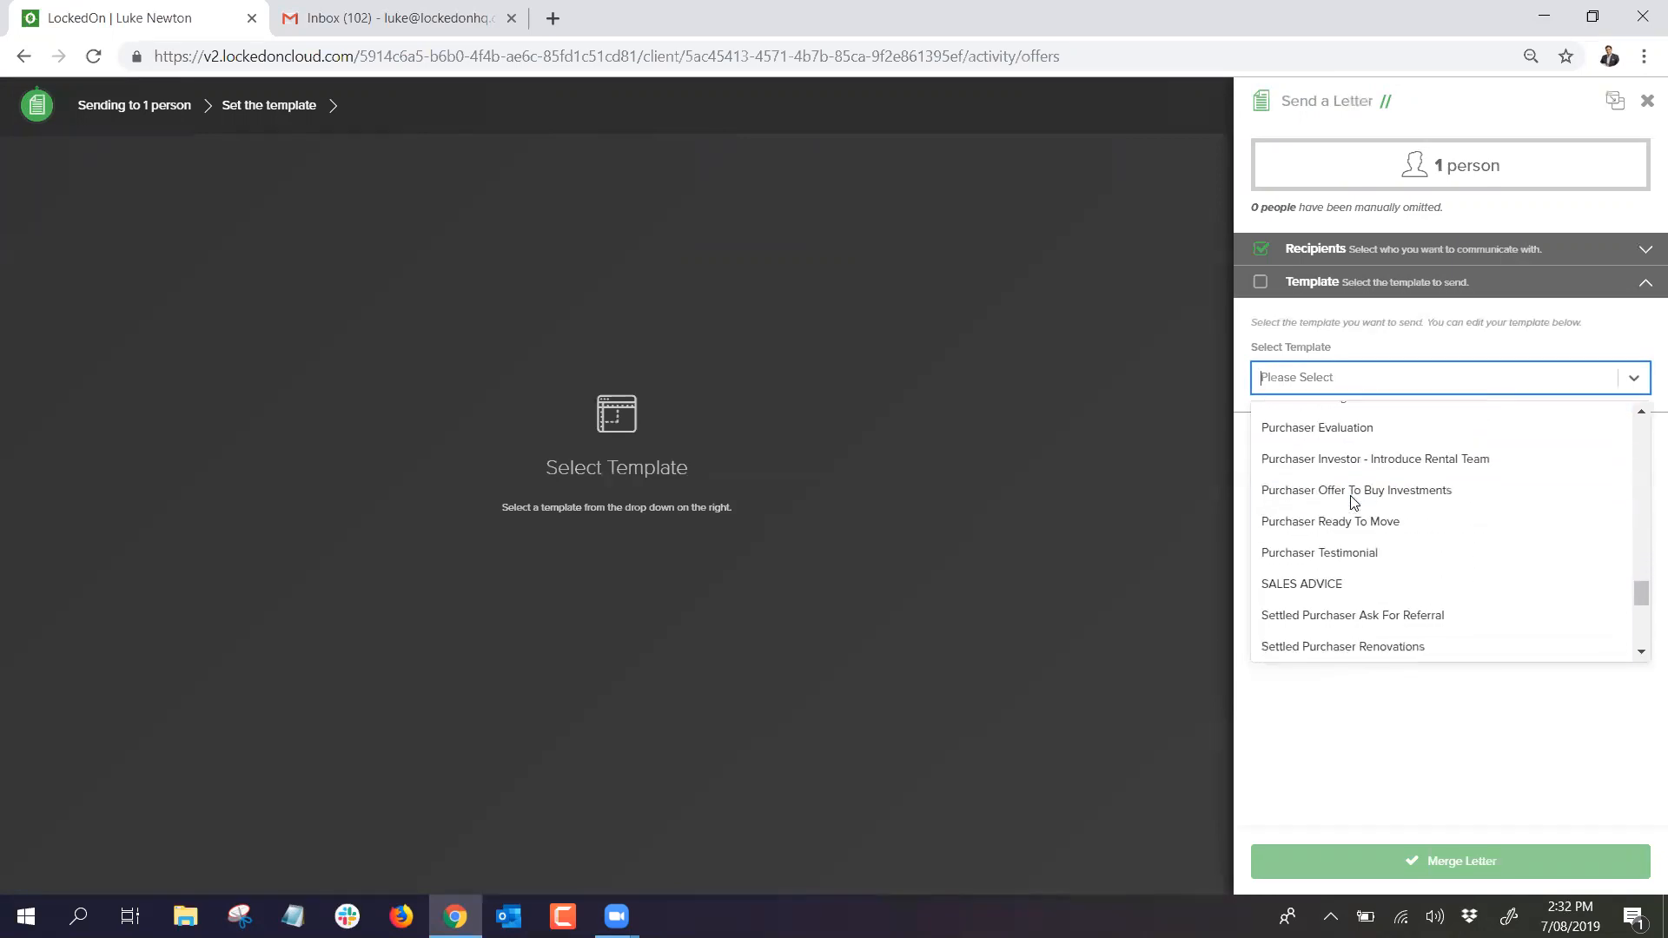
{"action": "scroll", "coordinate": [1352, 502], "scroll_direction": "down", "scroll_amount": 2}
{"action": "scroll", "coordinate": [1356, 504], "scroll_direction": "up", "scroll_amount": 20}
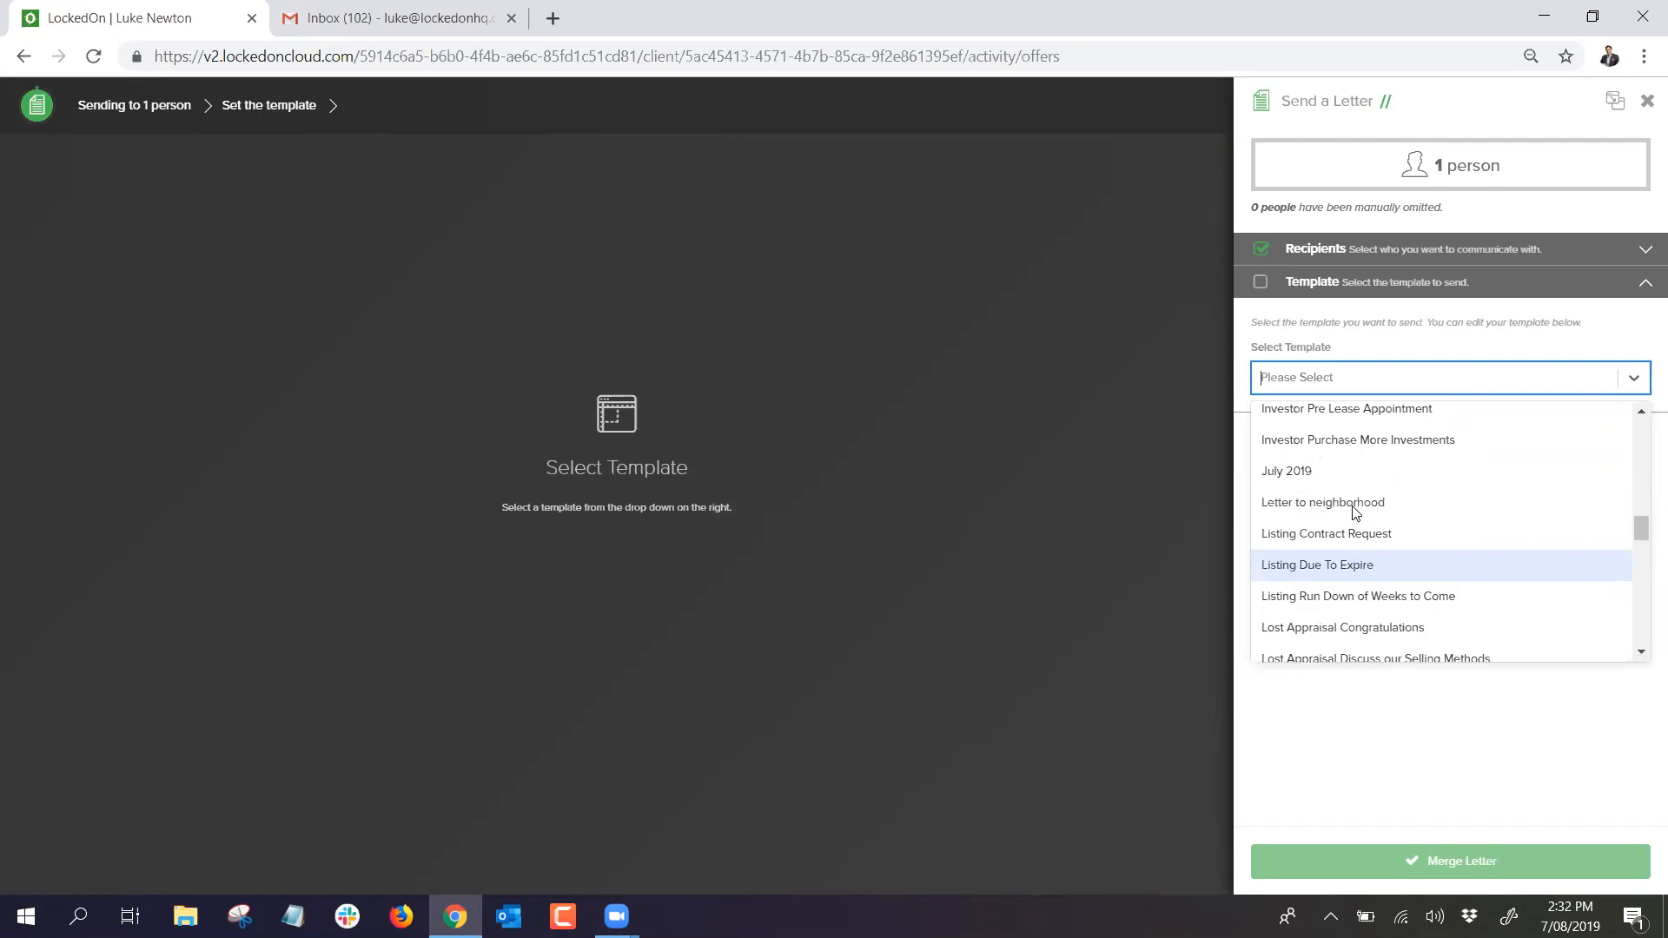
{"action": "scroll", "coordinate": [1364, 469], "scroll_direction": "up", "scroll_amount": 2}
{"action": "left_click", "coordinate": [1404, 365]}
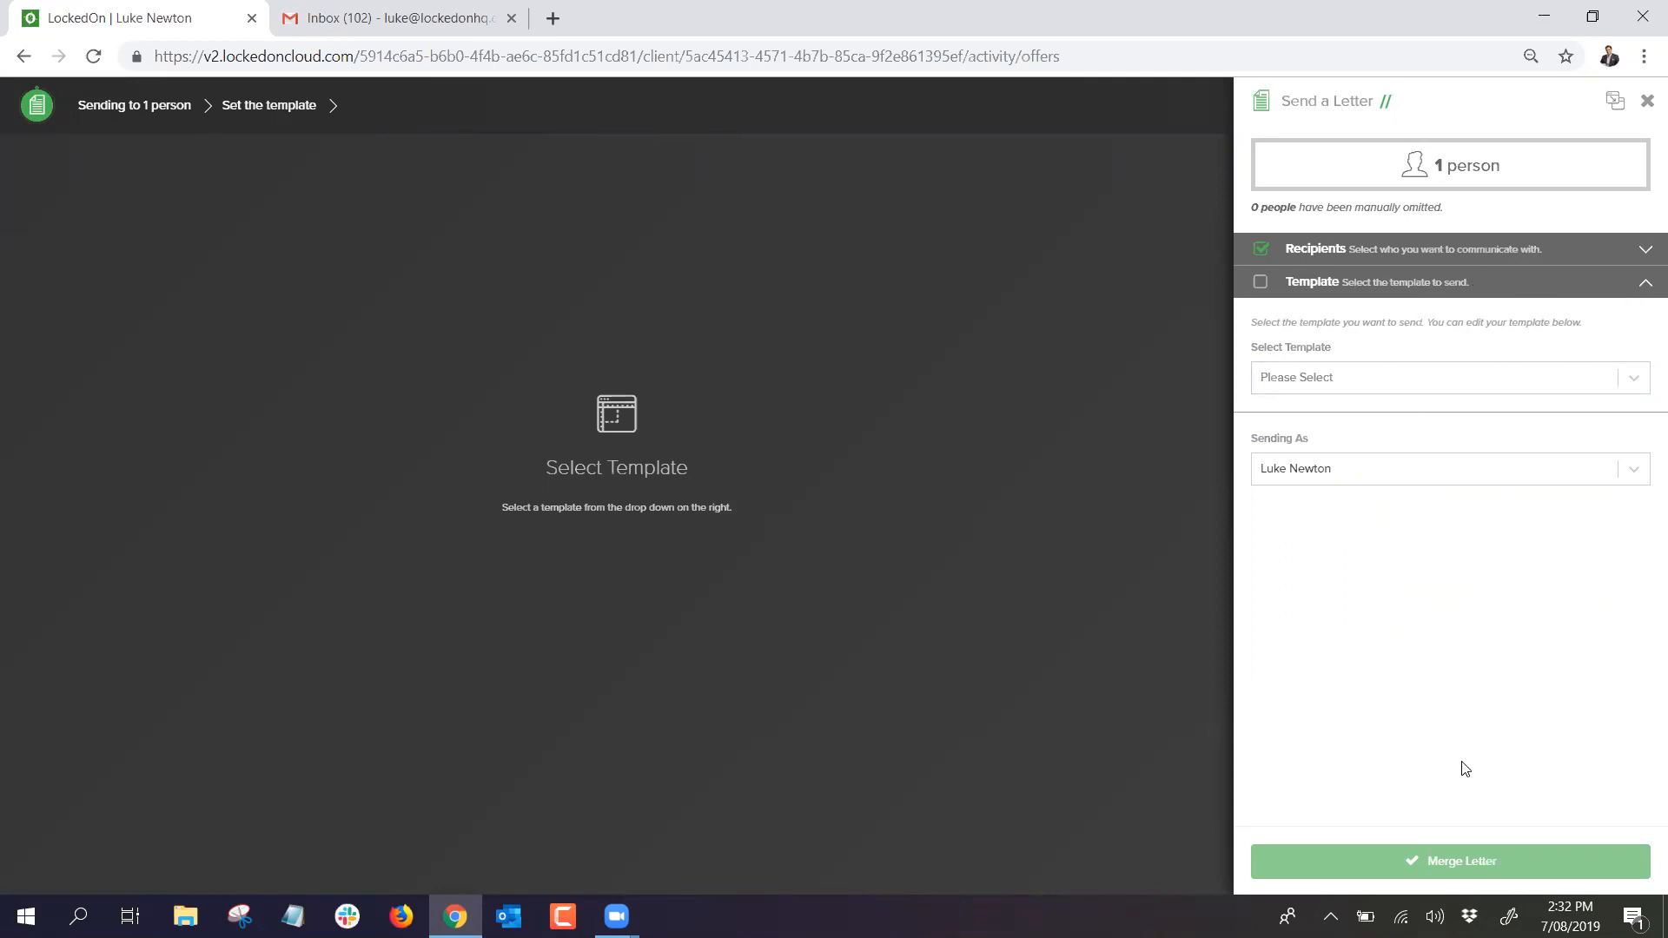
{"action": "left_click", "coordinate": [1648, 103]}
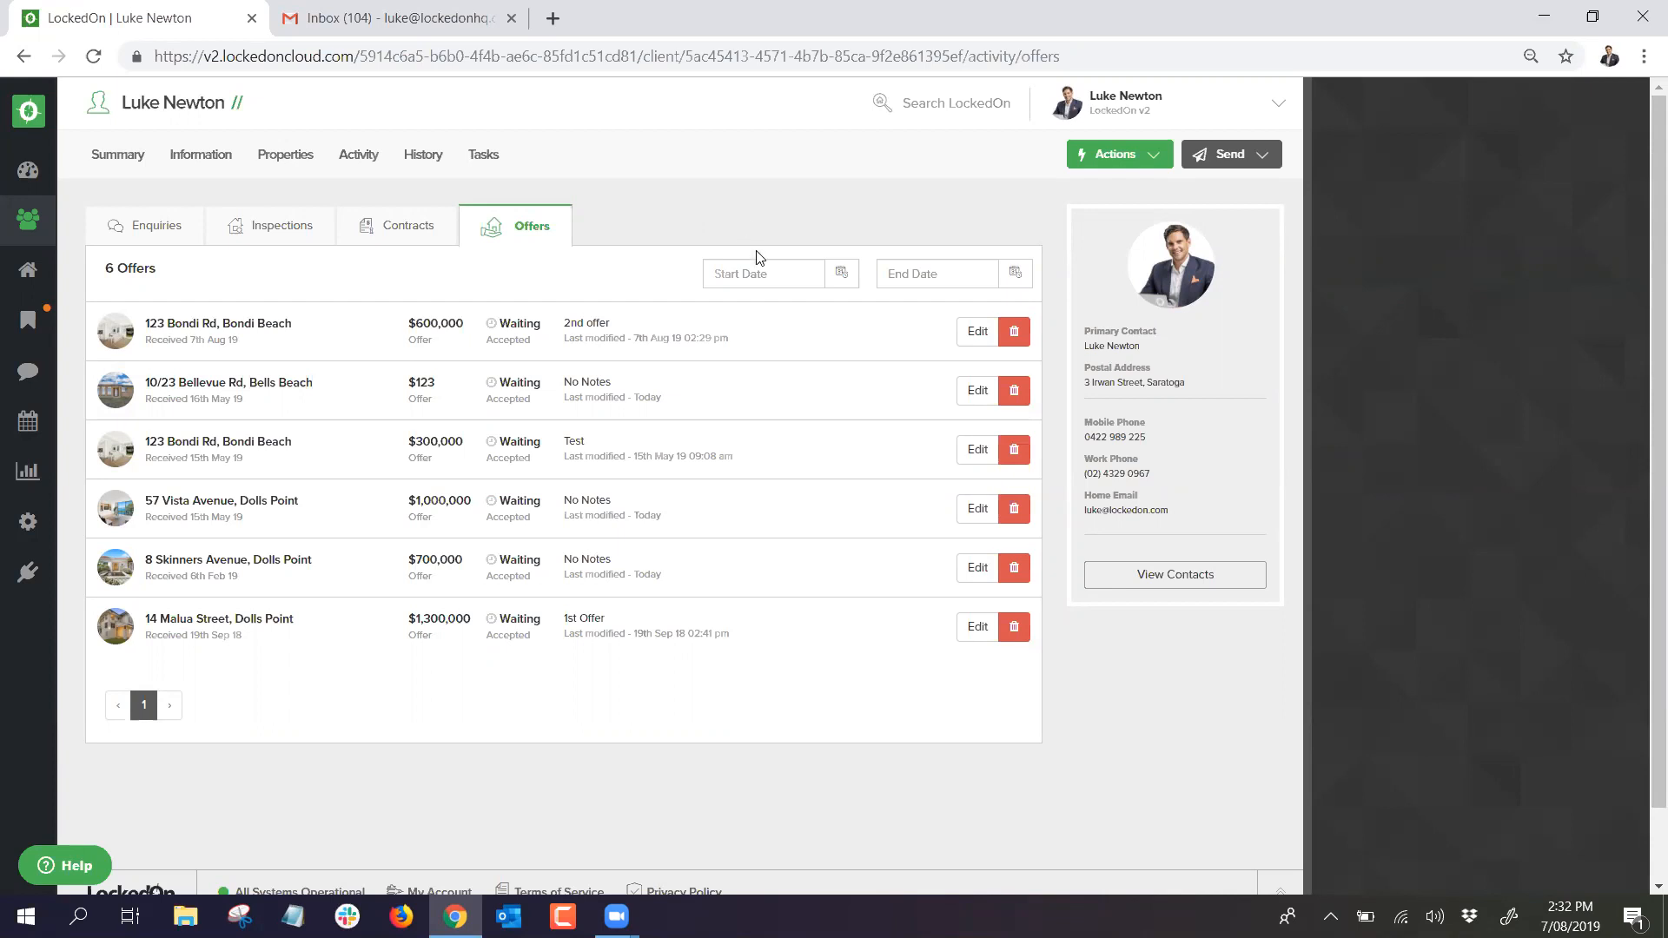
Step: Start a phone-call task for the client due 14 August 2019
{"action": "left_click", "coordinate": [1115, 158]}
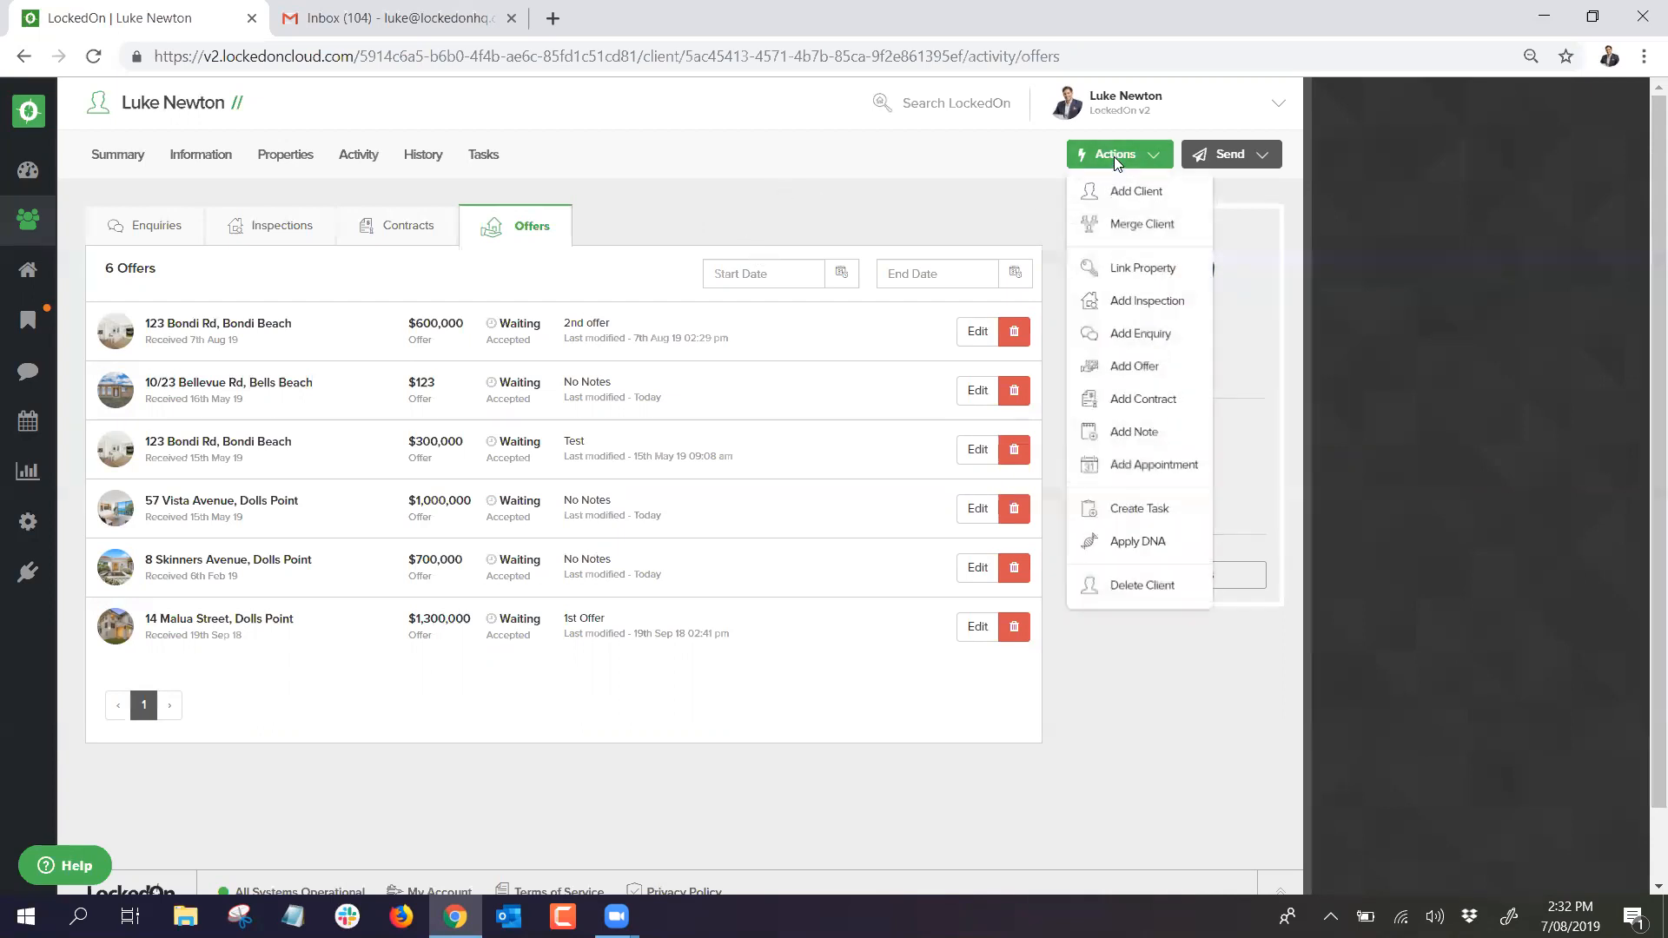
{"action": "left_click", "coordinate": [1131, 511]}
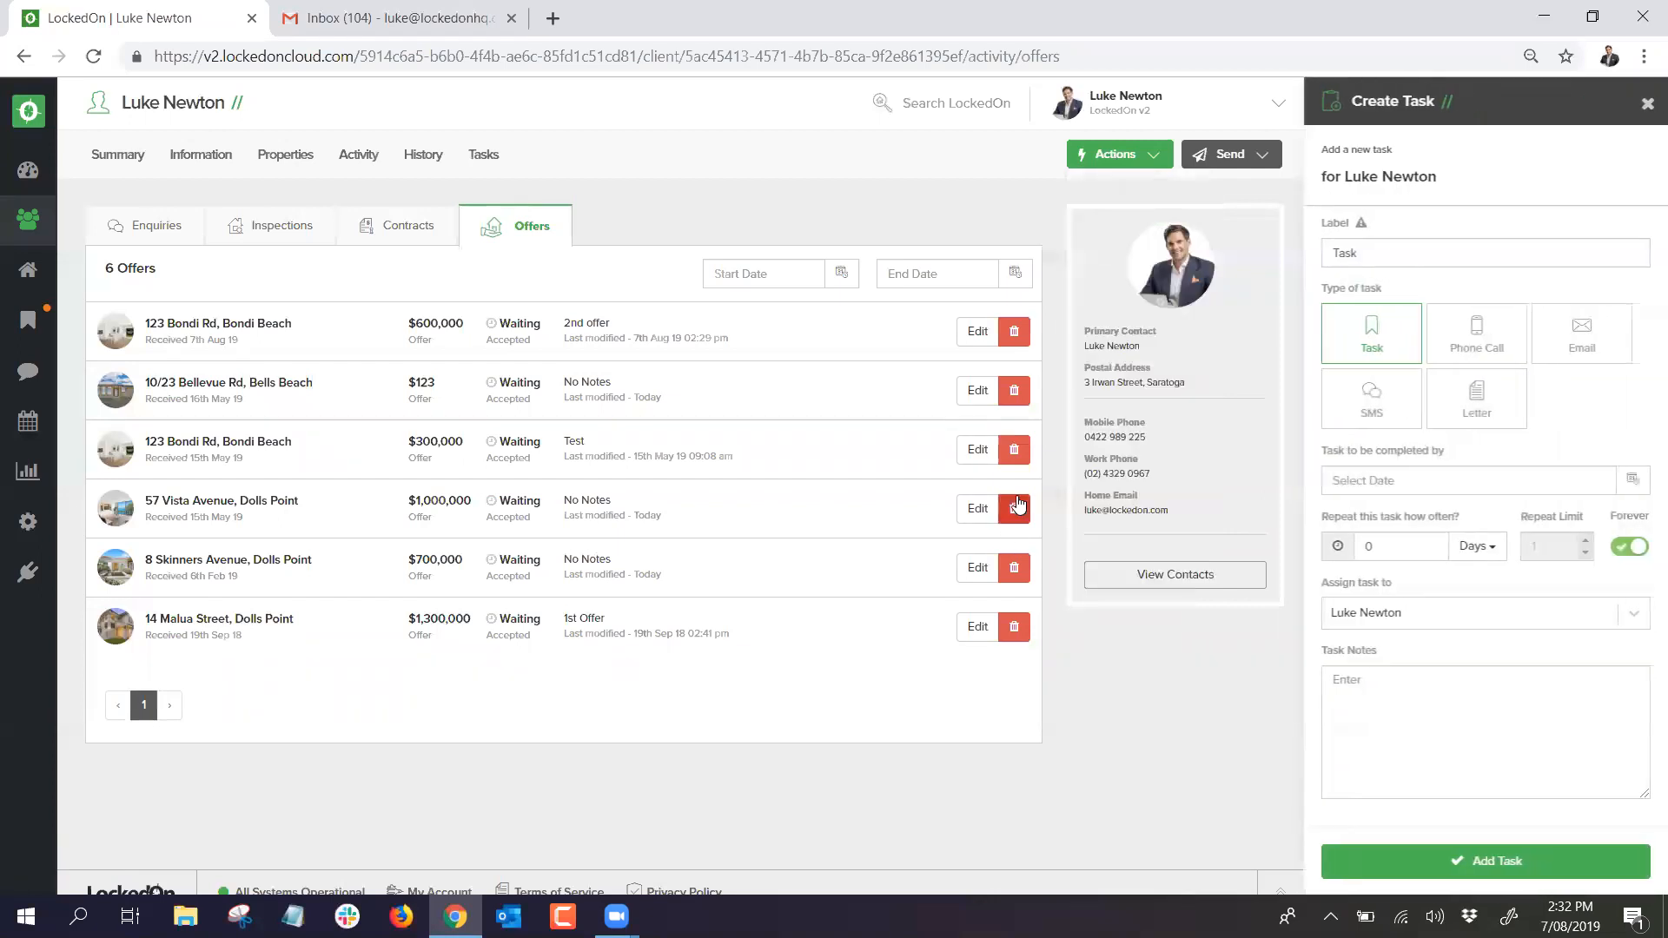
{"action": "left_click", "coordinate": [1466, 348]}
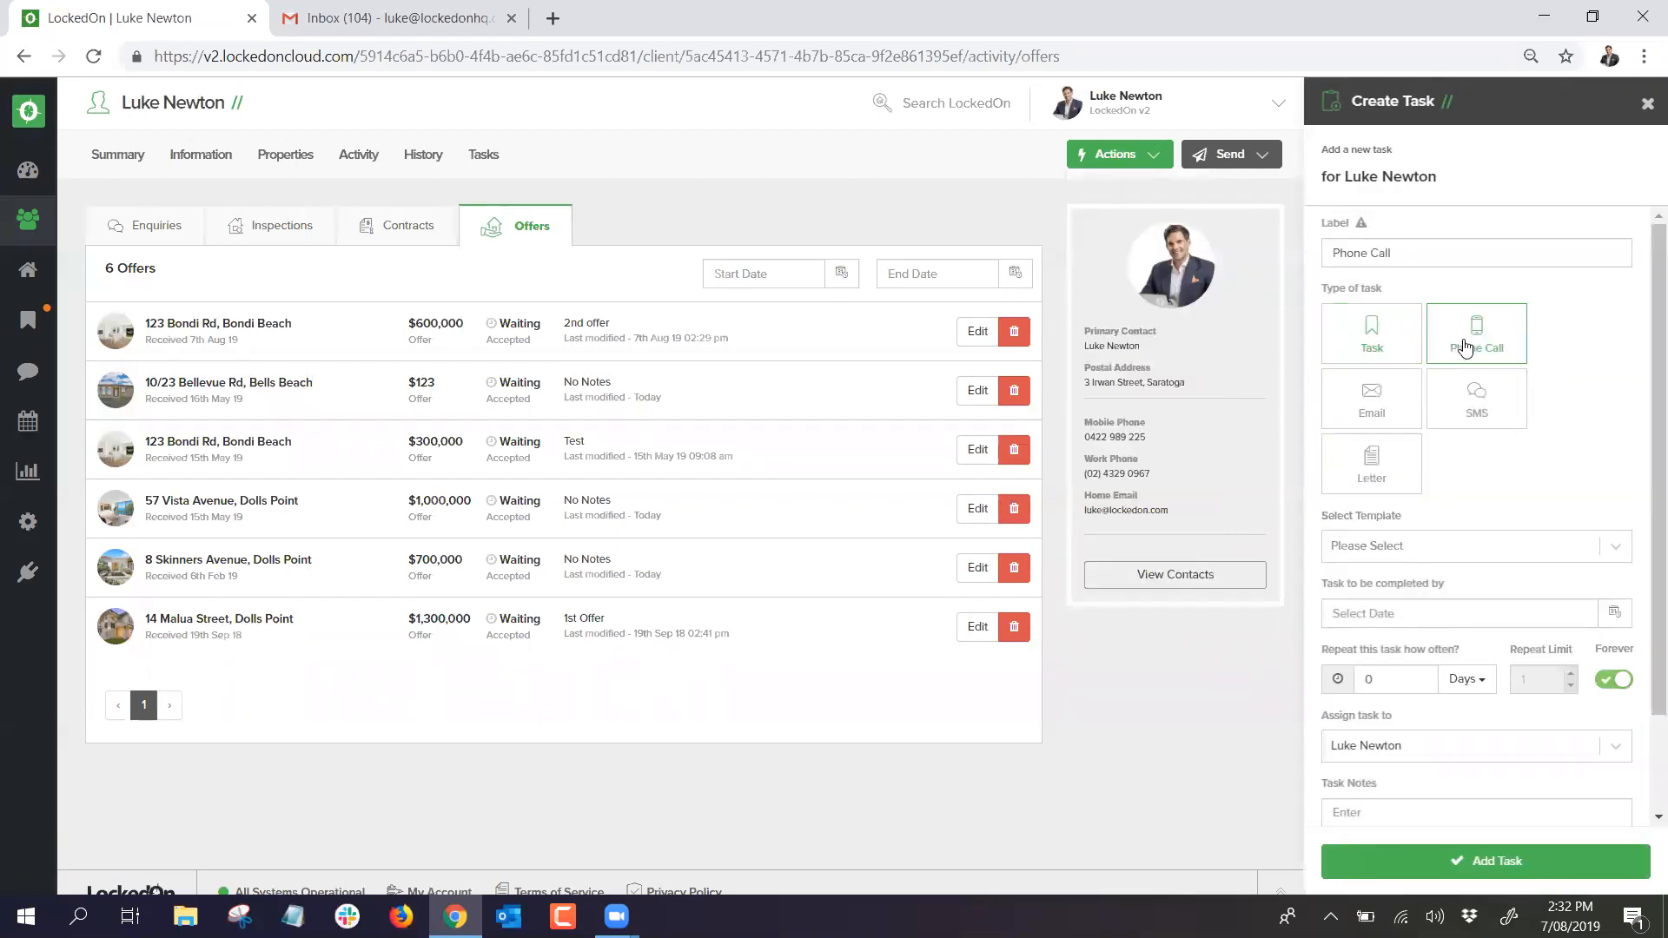
{"action": "scroll", "coordinate": [1448, 507], "scroll_direction": "down", "scroll_amount": 2}
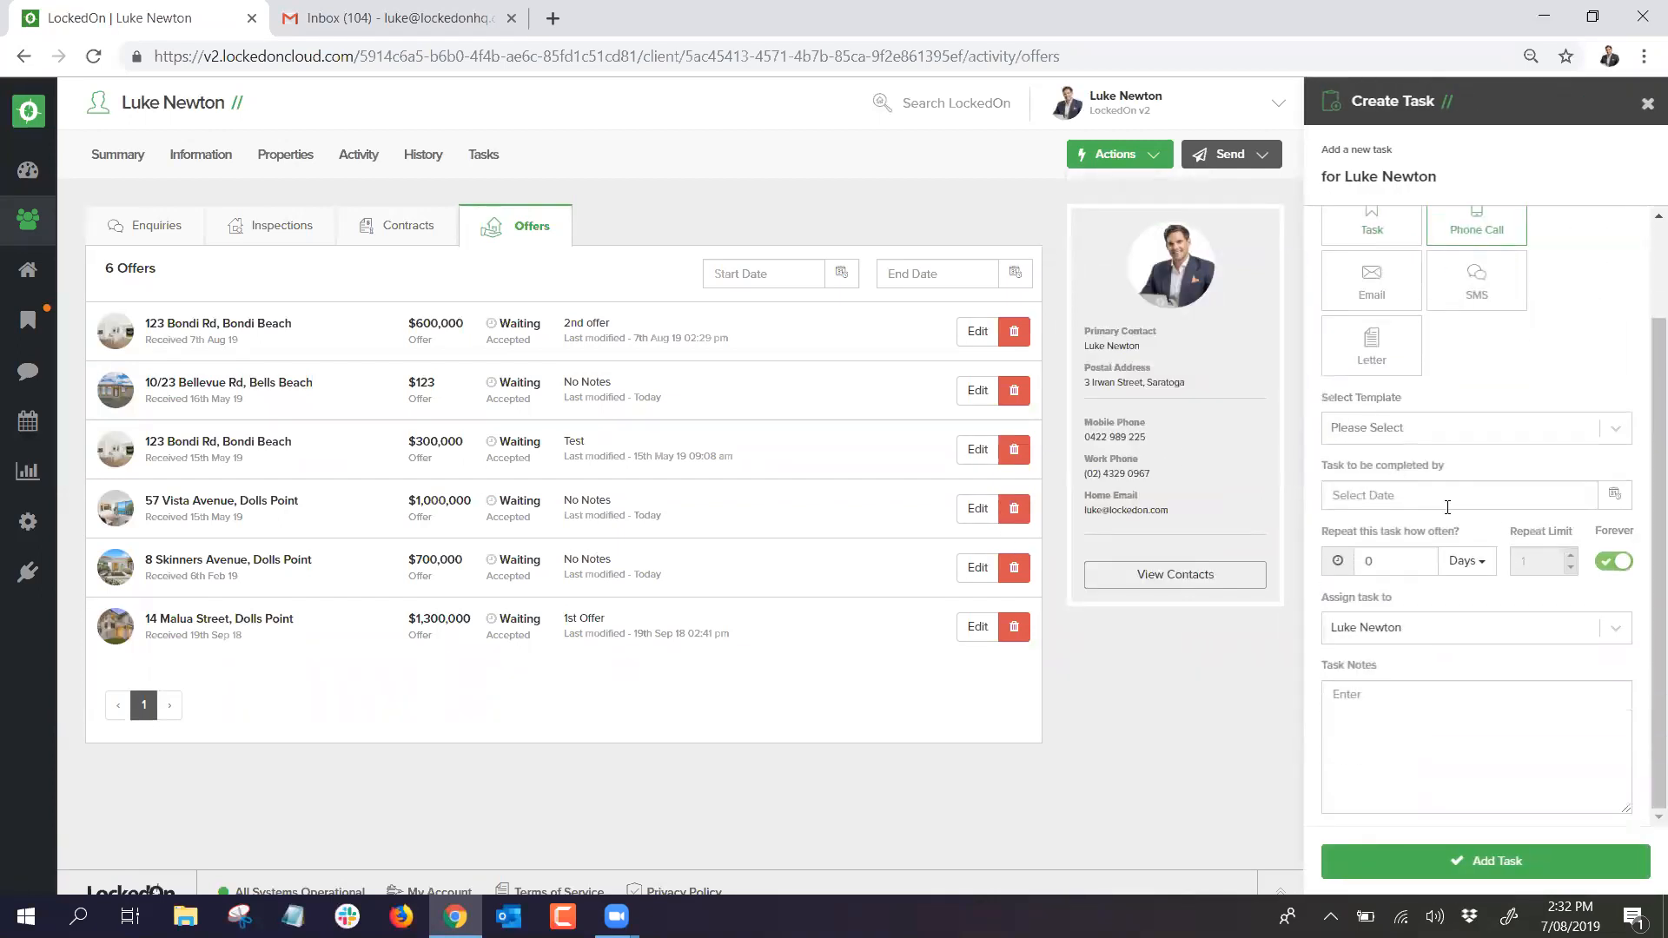
{"action": "left_click", "coordinate": [1614, 495]}
{"action": "left_click", "coordinate": [1435, 606]}
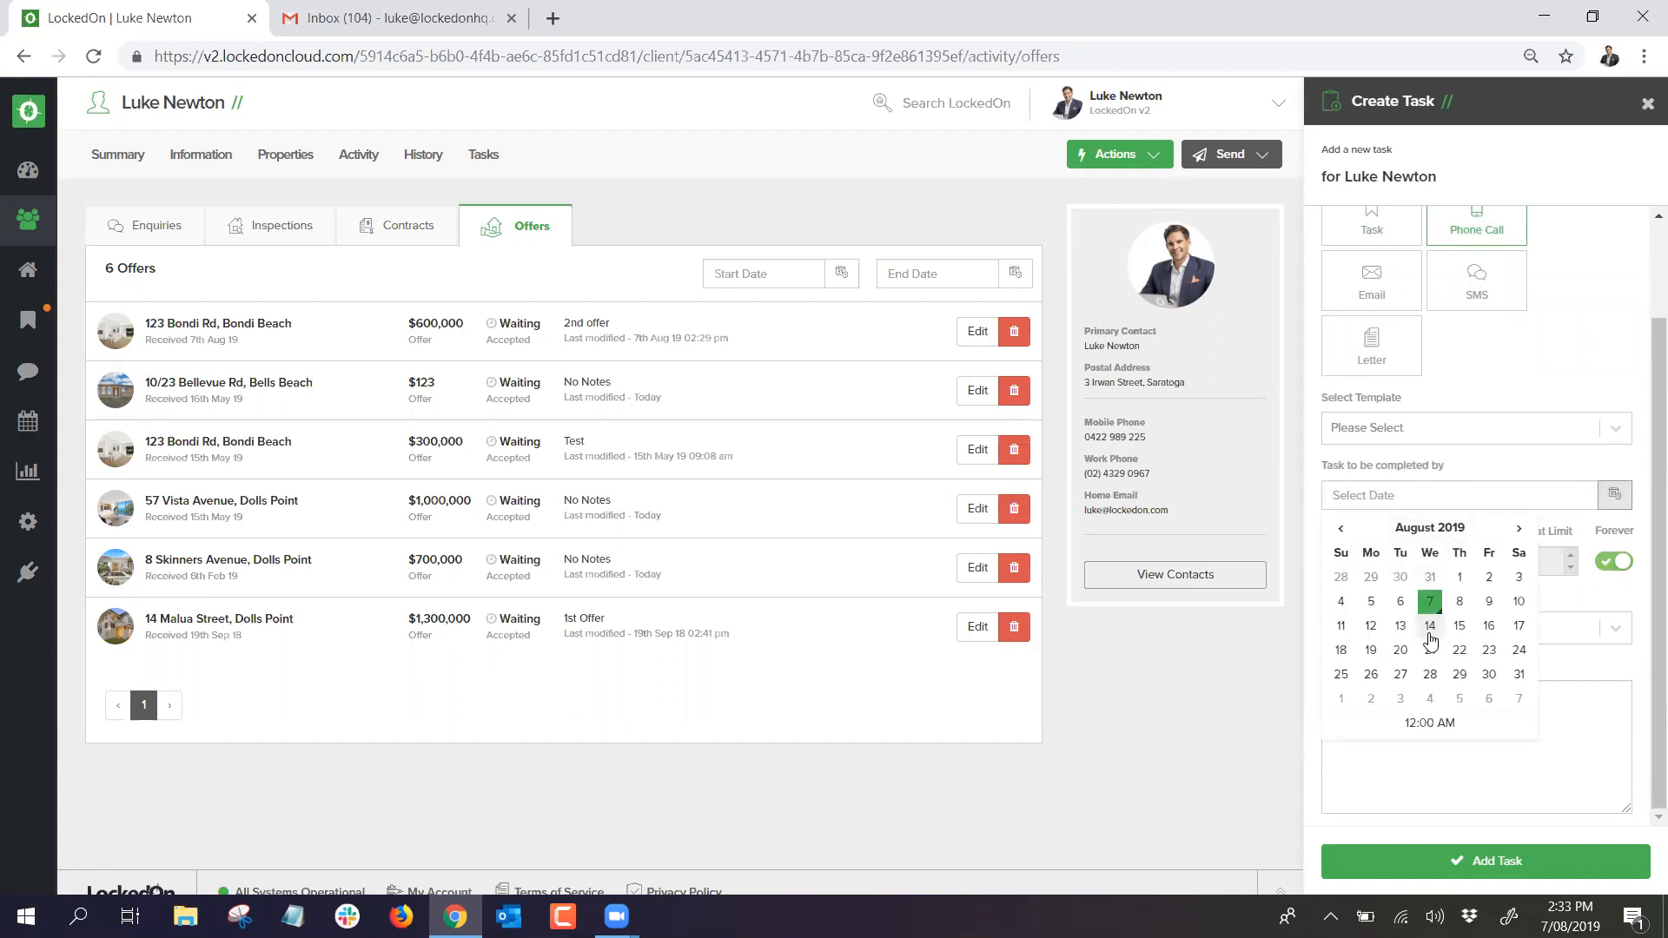
{"action": "left_click", "coordinate": [1430, 627]}
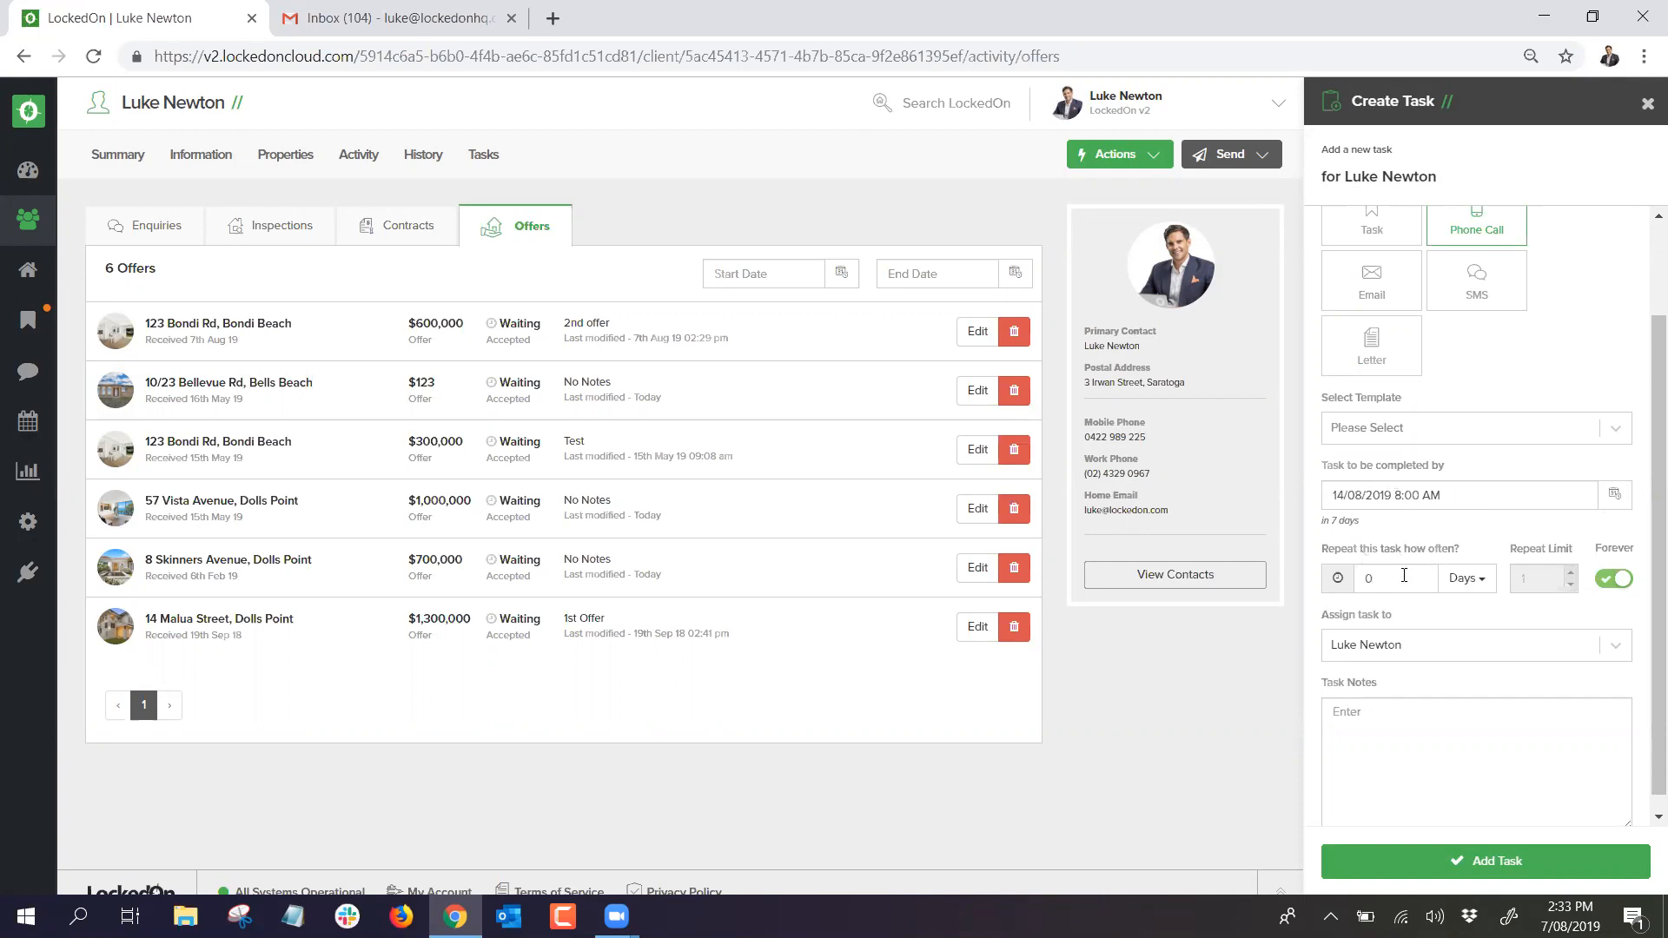
Step: Make it repeat every 2 weeks, limited to 8 times, with note 'bi weekly Buyer contact'
{"action": "left_click", "coordinate": [1467, 578]}
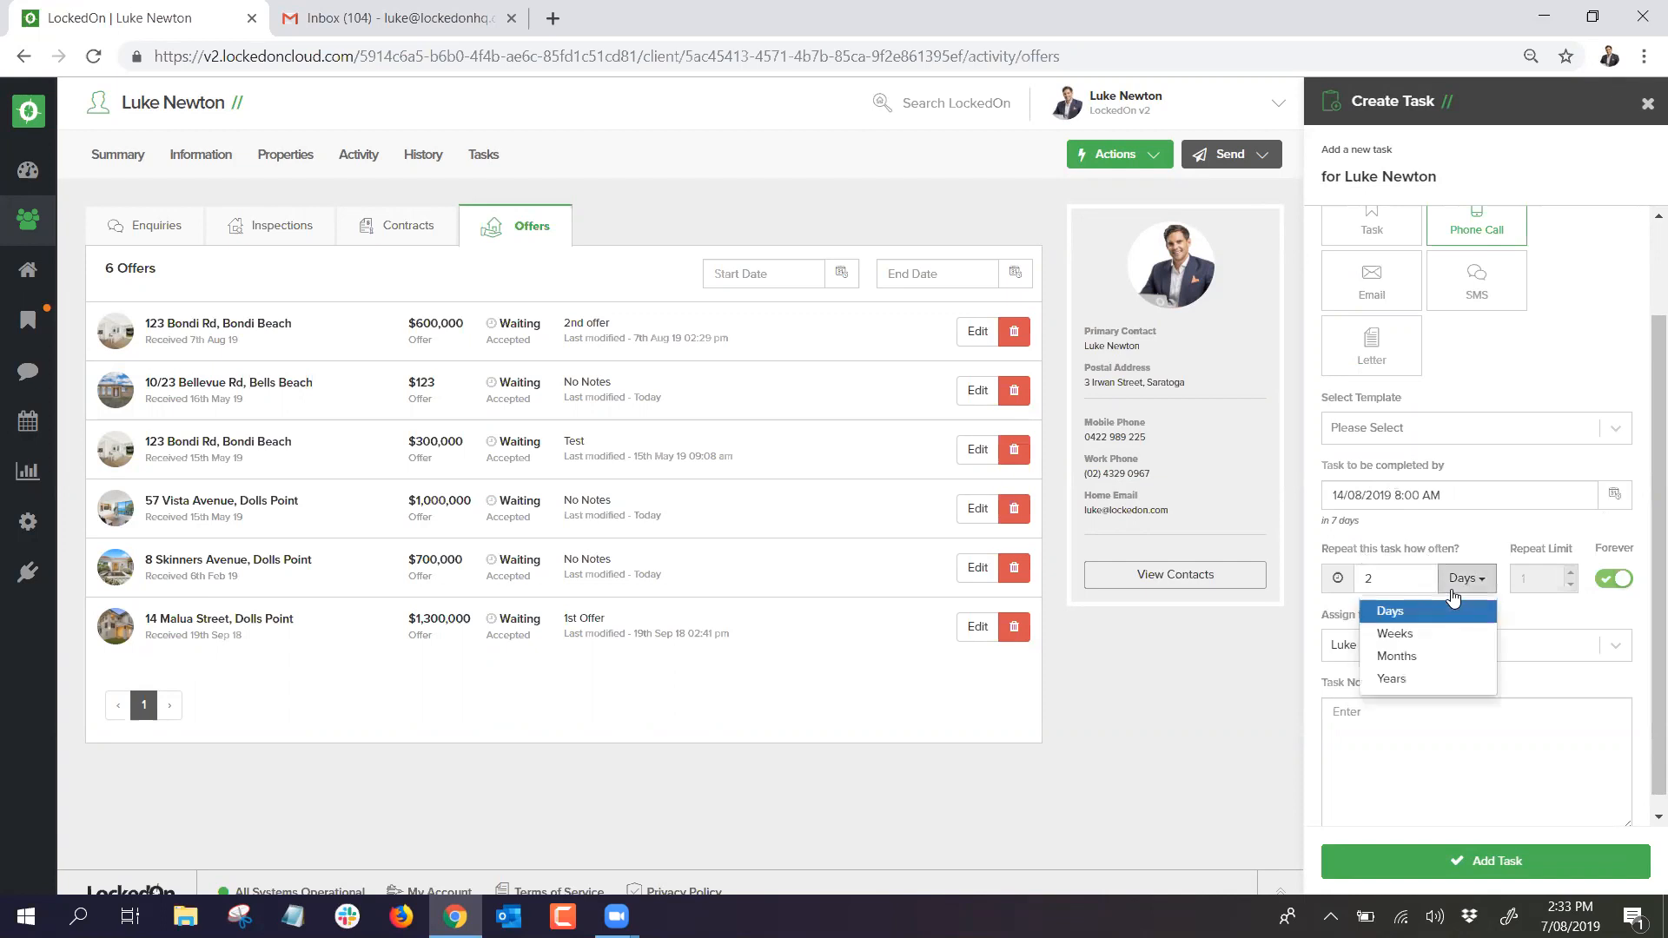
{"action": "left_click", "coordinate": [1443, 629]}
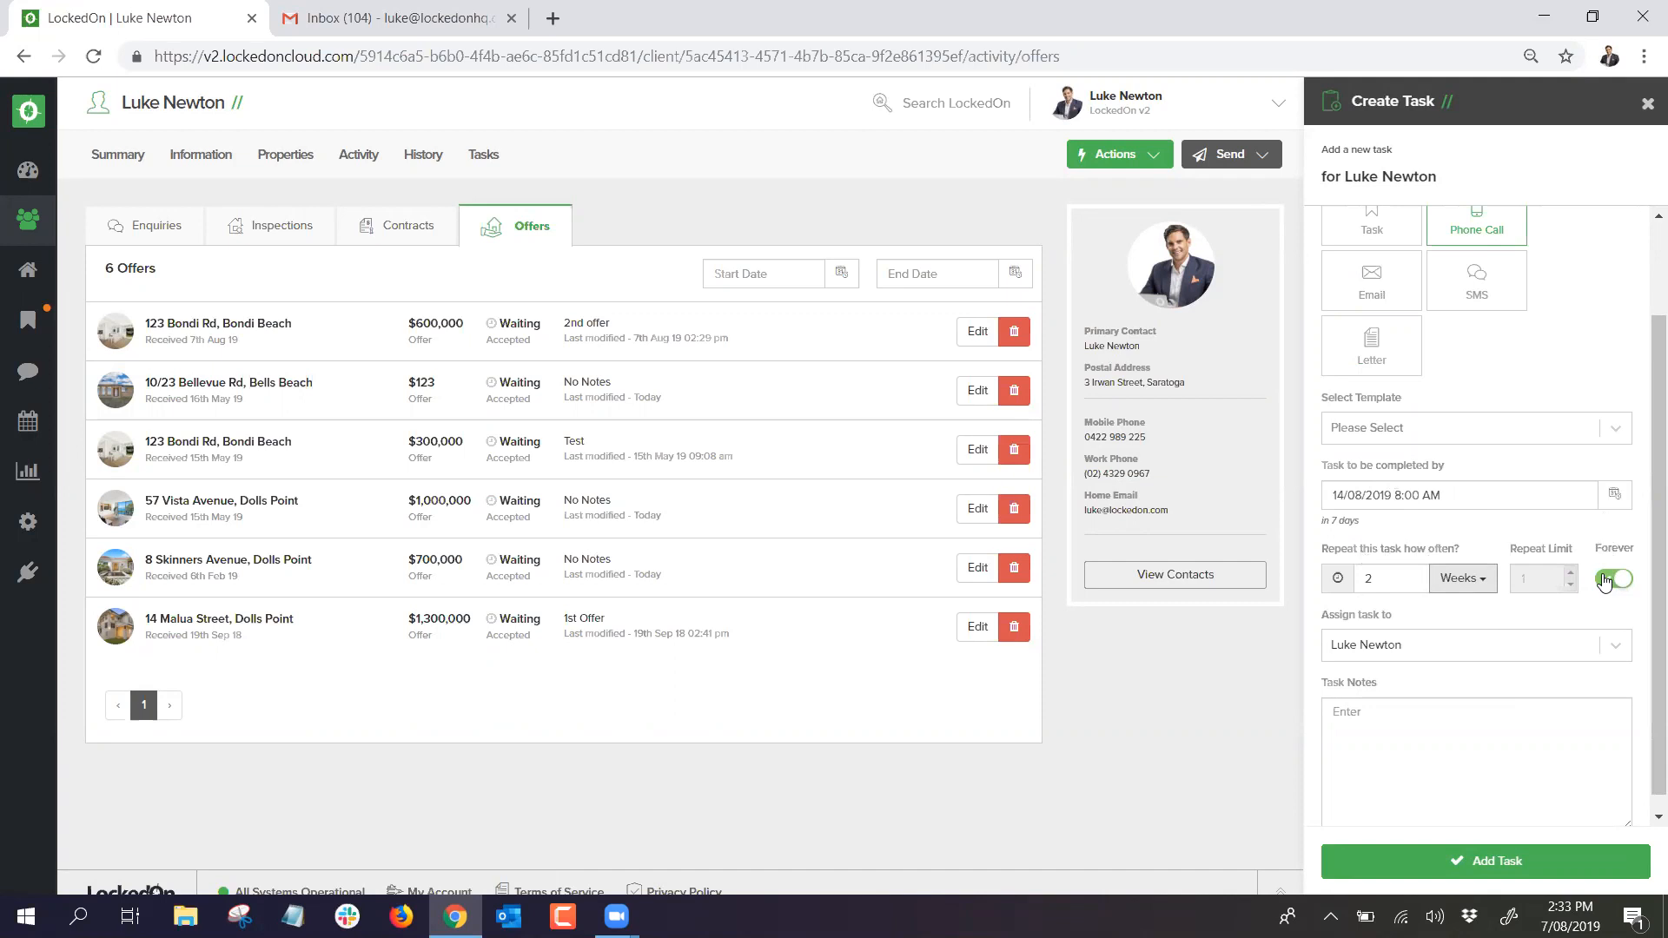
{"action": "left_click", "coordinate": [883, 228]}
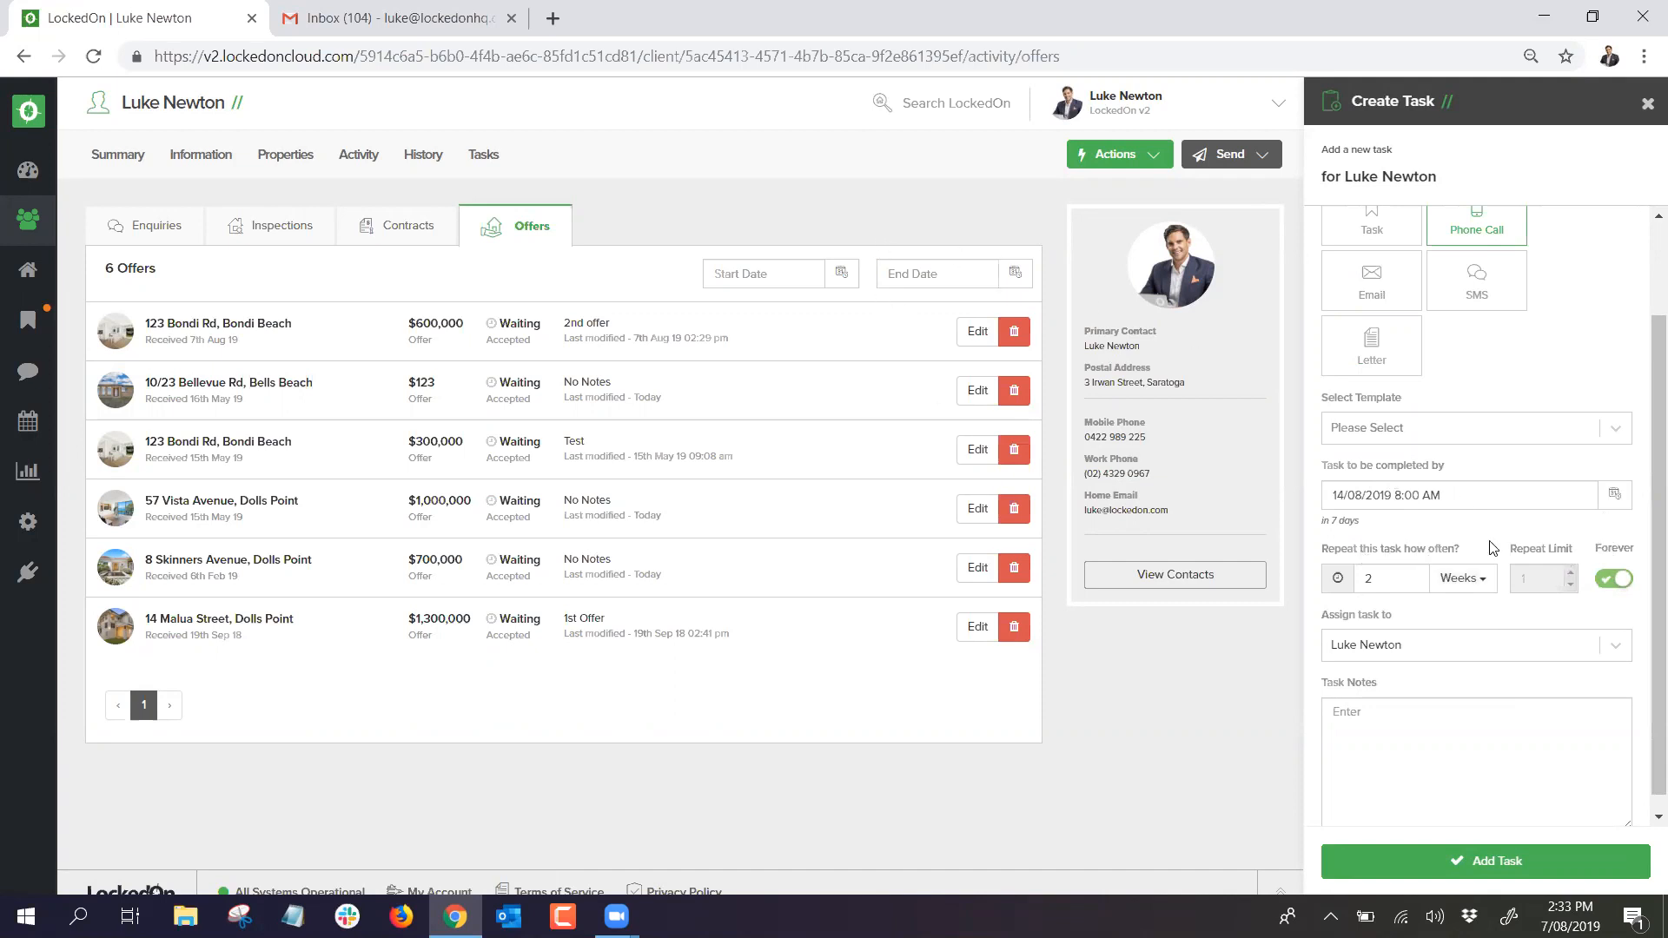
{"action": "left_click", "coordinate": [1613, 578]}
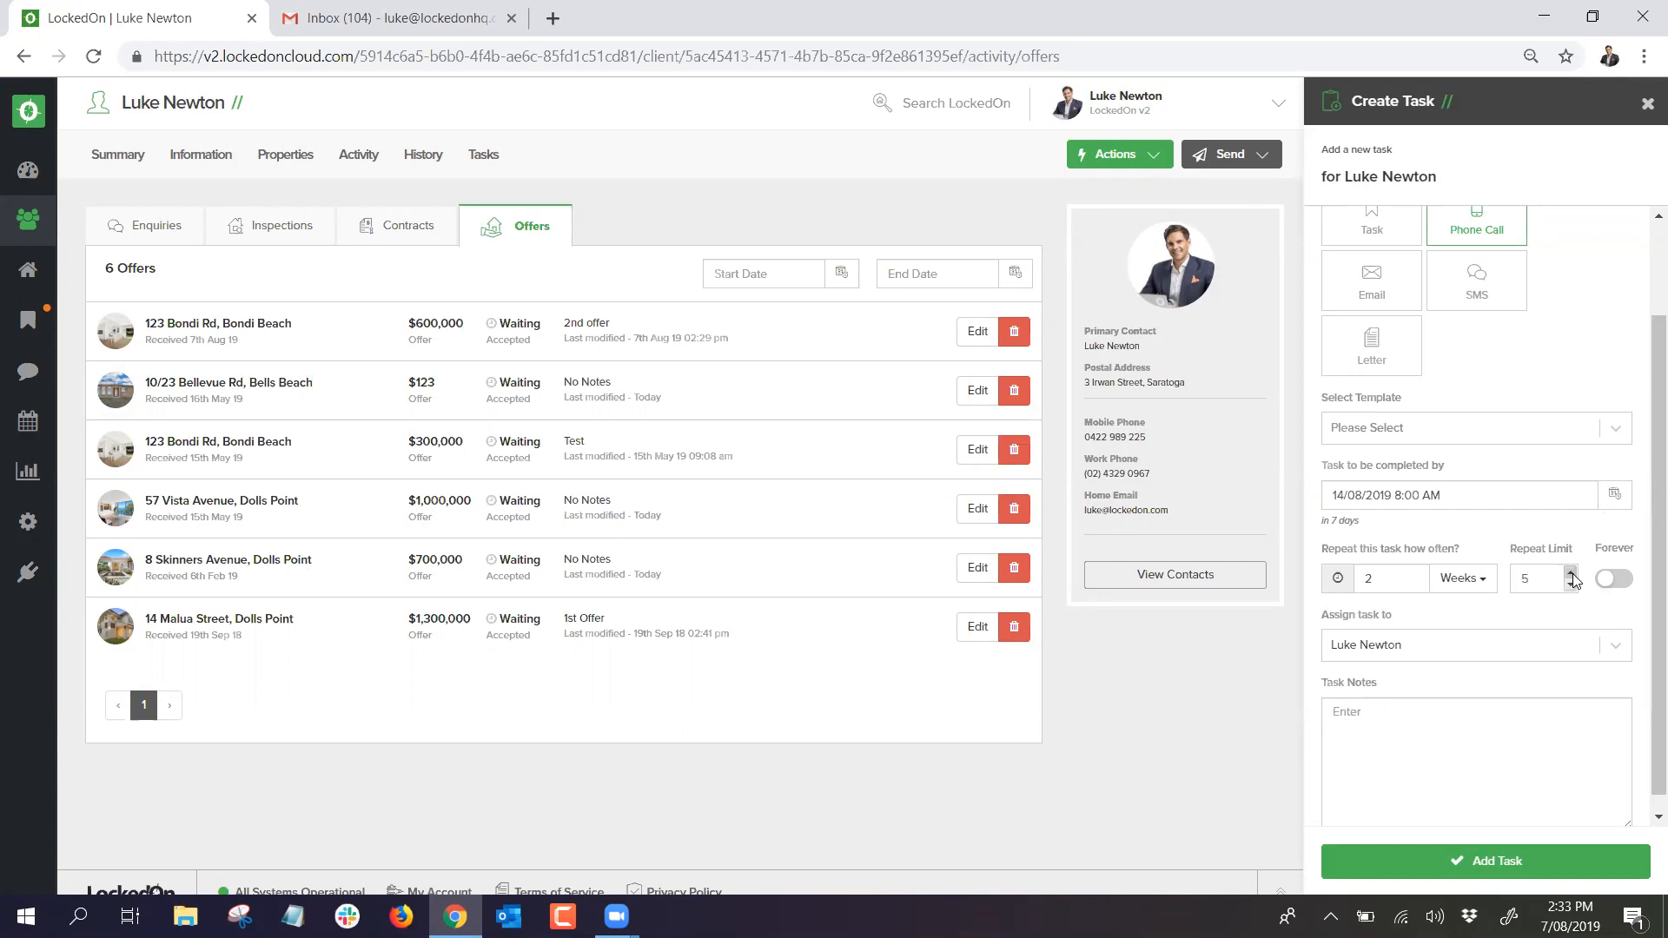
{"action": "left_click", "coordinate": [1571, 574]}
{"action": "left_click", "coordinate": [1571, 573]}
{"action": "type", "text": "bi weekly Buyer contact"}
Step: Save the 'bi weekly Buyer contact' task and confirm it in the client's Tasks tab, due 14th Aug
{"action": "left_click", "coordinate": [1475, 863]}
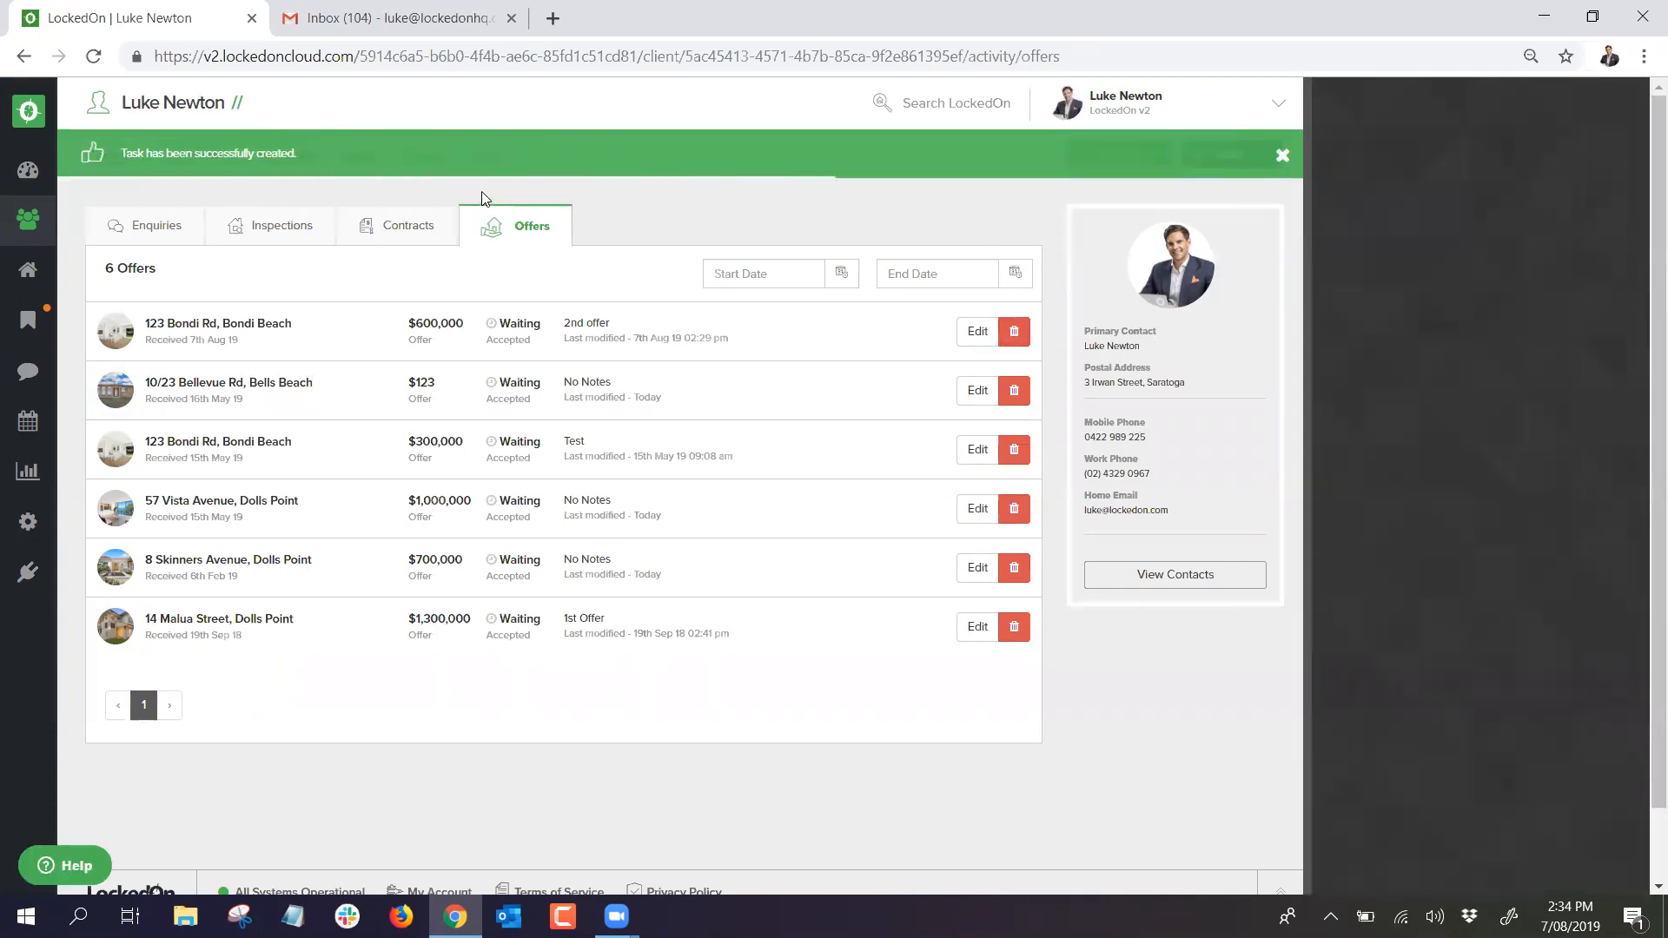
{"action": "left_click", "coordinate": [491, 159]}
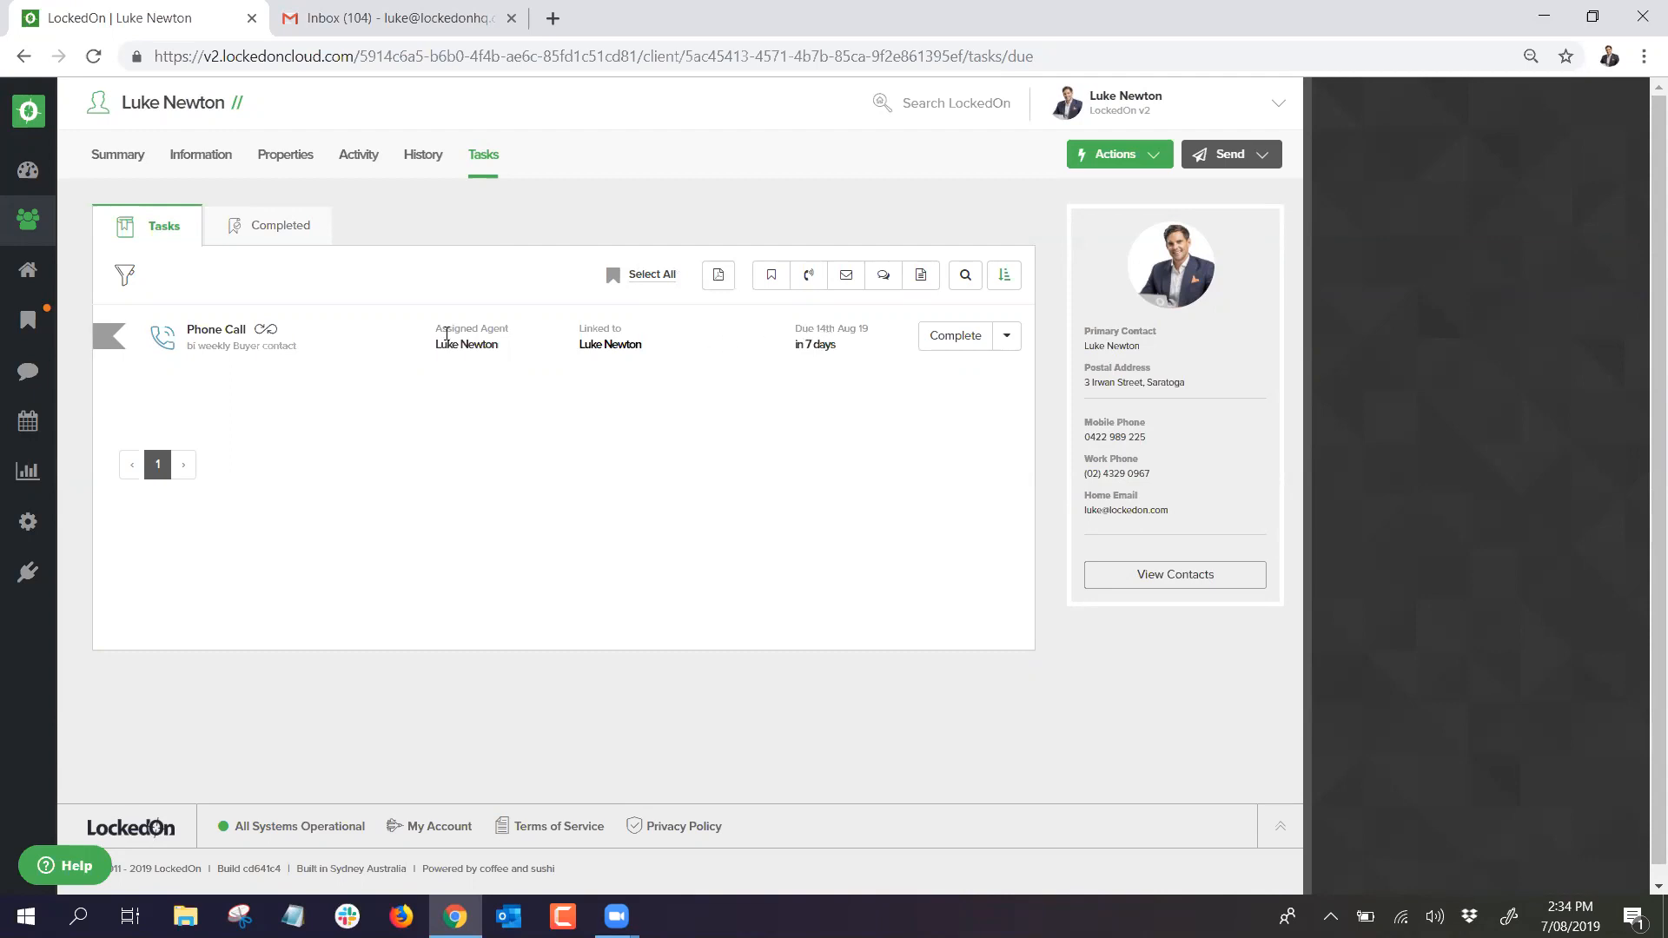
{"action": "mouse_move", "coordinate": [275, 335]}
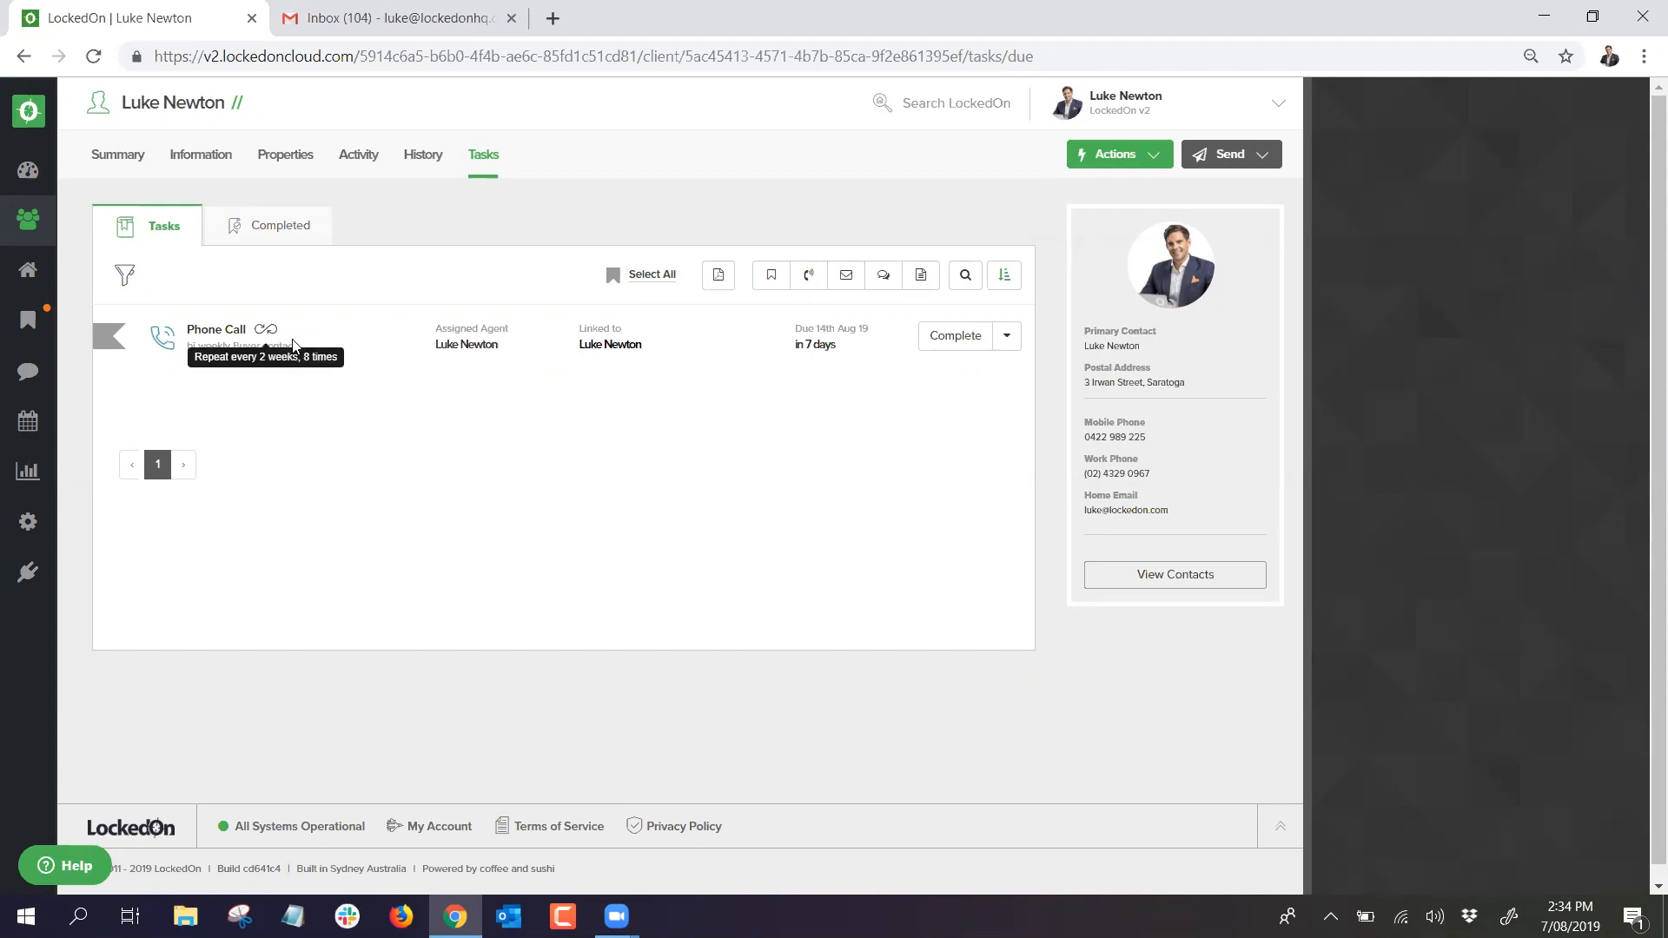
Step: Complete the 14 August phone call with the note 'Made offer on property with another agent'
{"action": "left_click", "coordinate": [28, 319]}
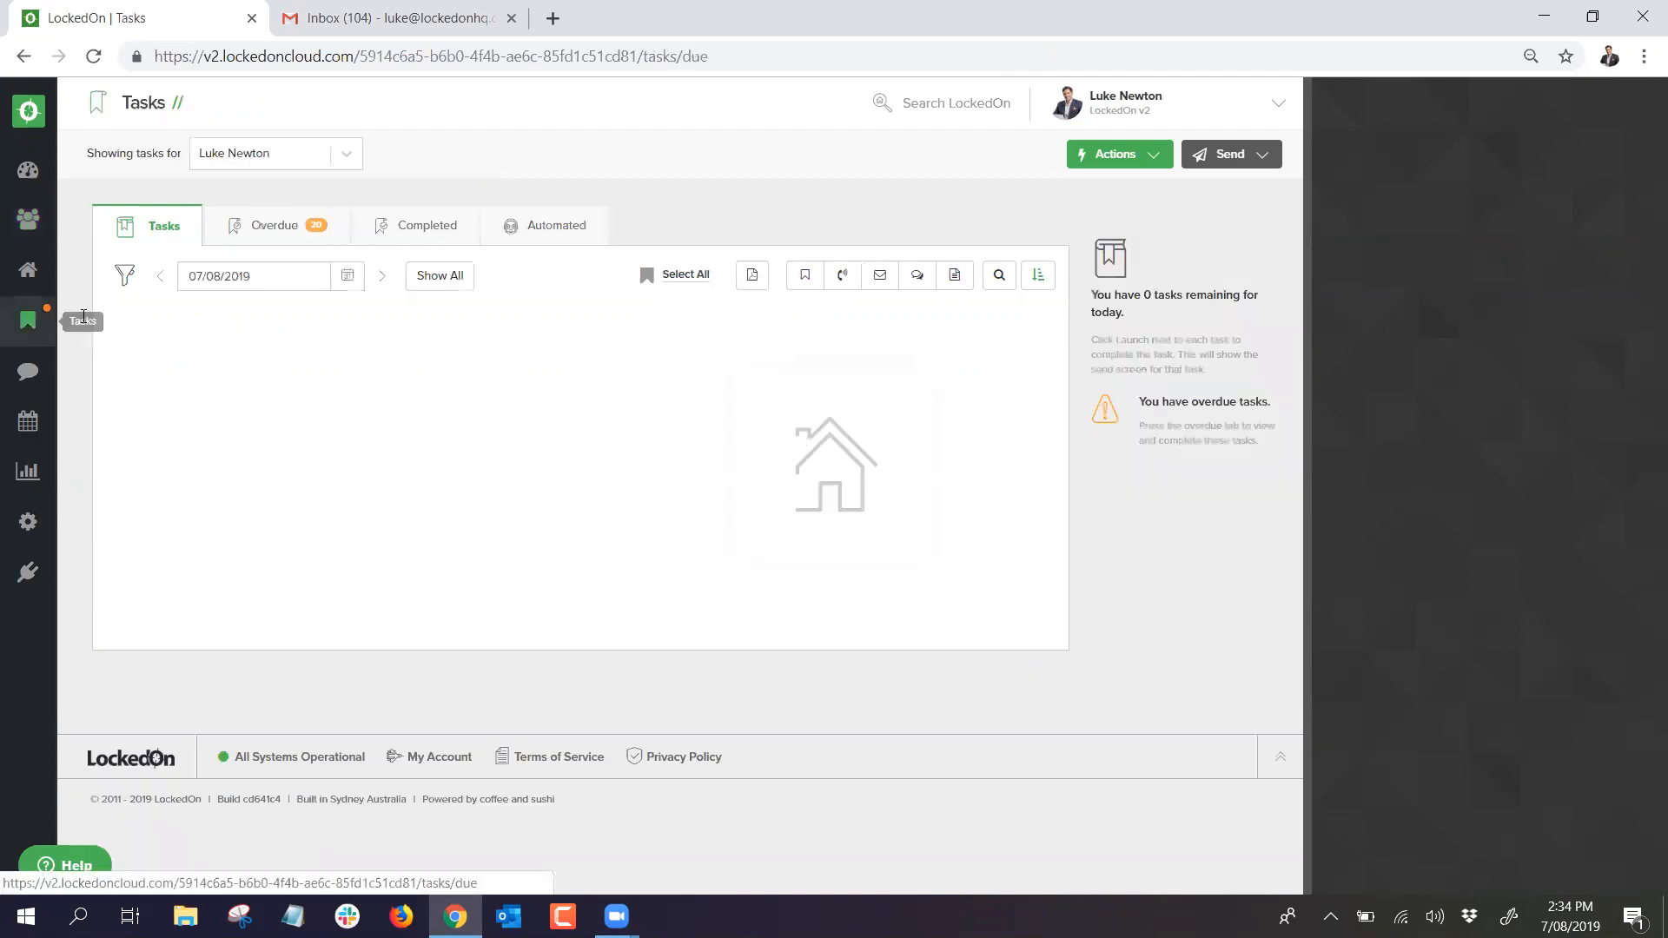
{"action": "left_click", "coordinate": [348, 276]}
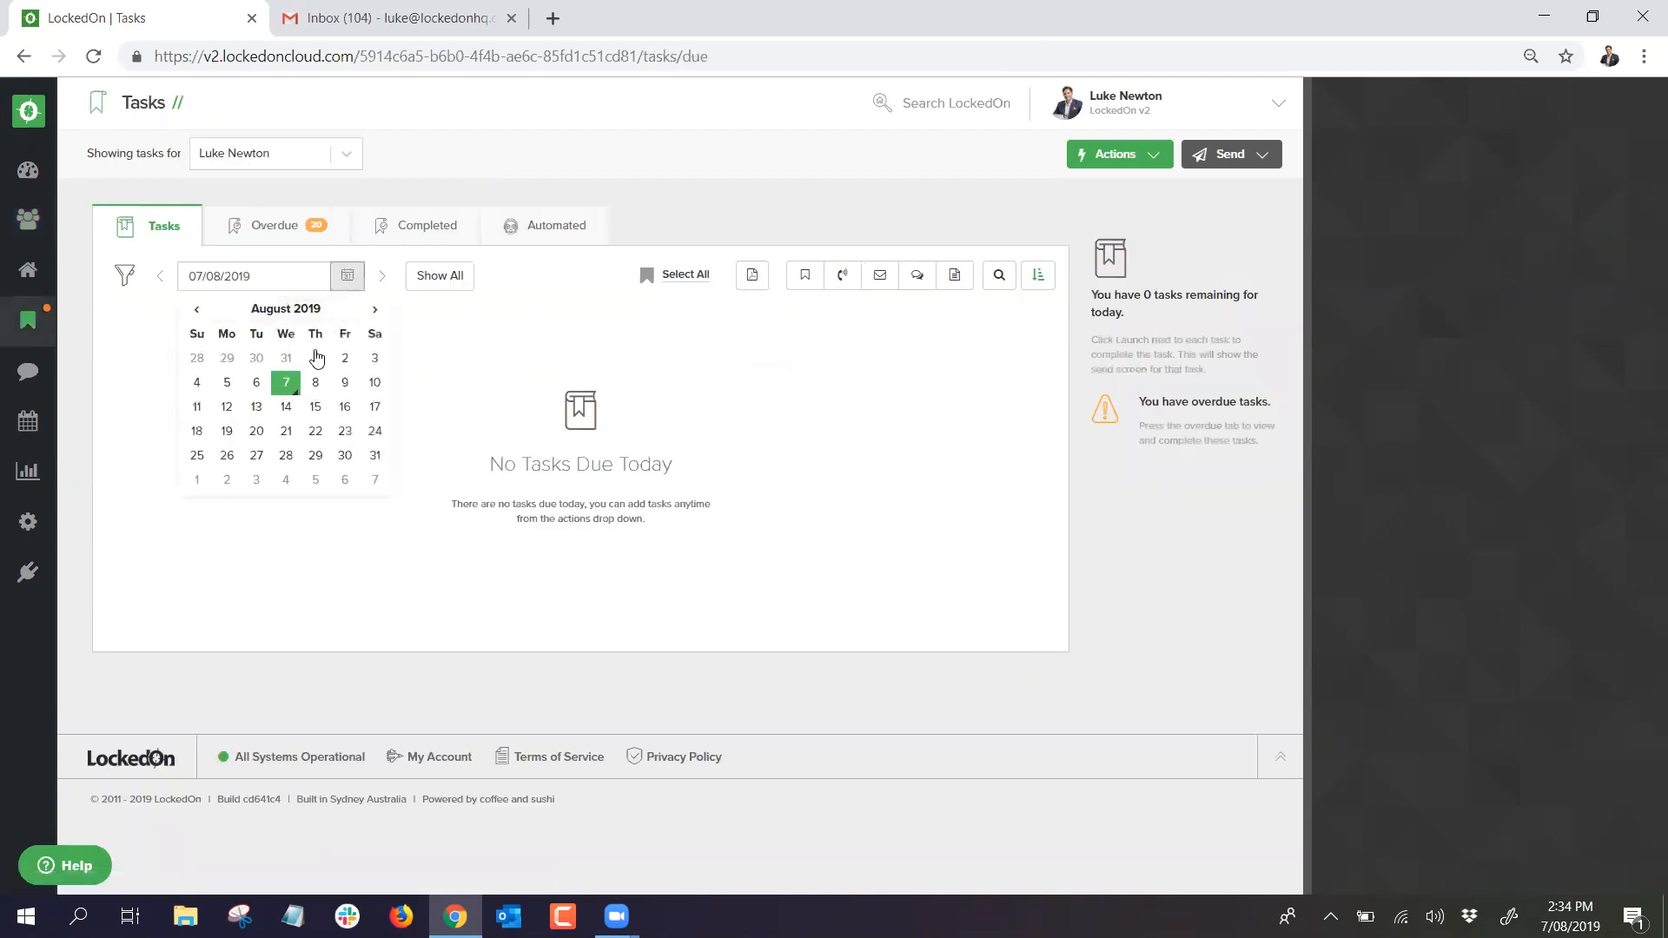
{"action": "left_click", "coordinate": [286, 408]}
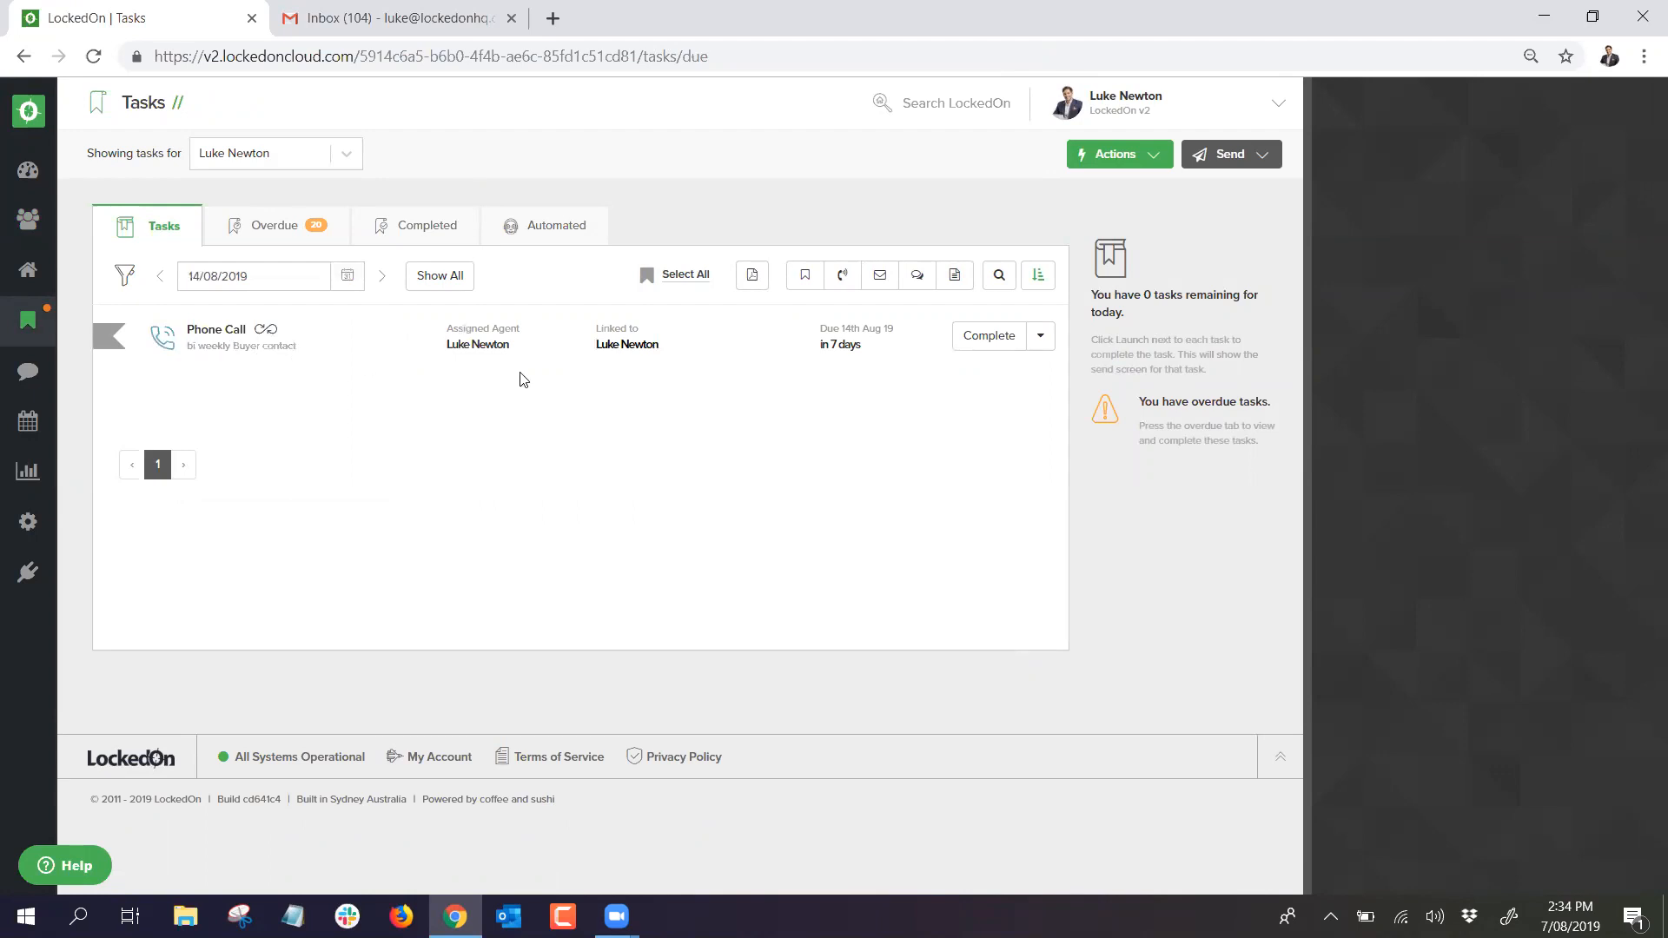
{"action": "left_click", "coordinate": [974, 345]}
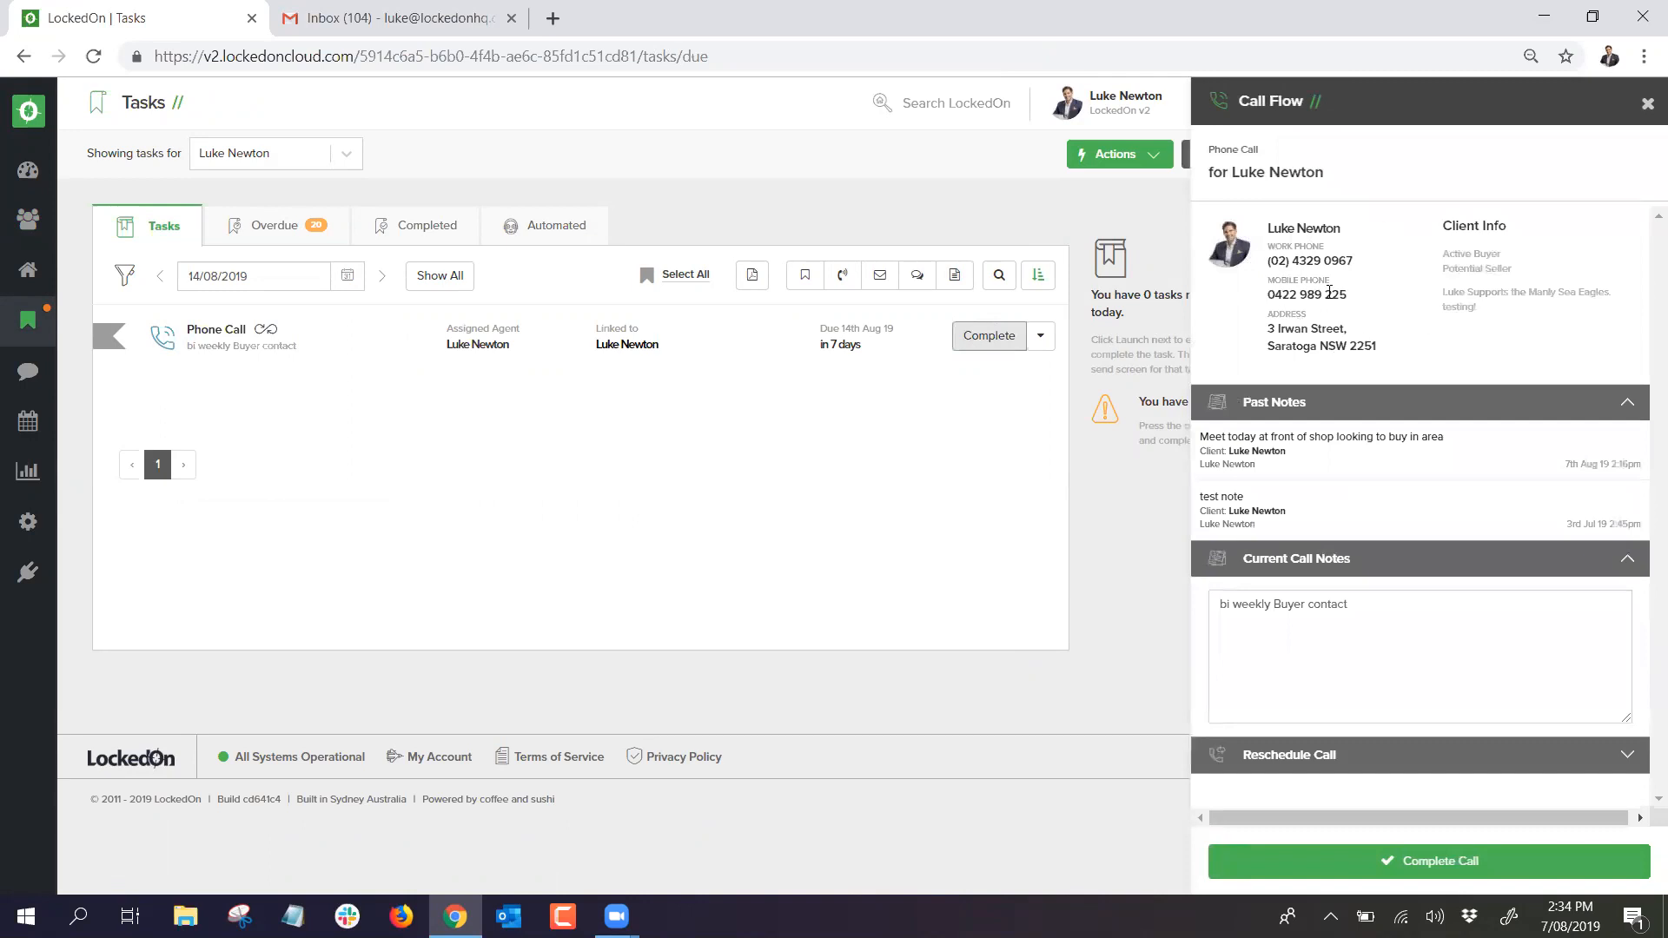
{"action": "left_click_drag", "start_coordinate": [1479, 308], "coordinate": [1444, 288]}
{"action": "left_click", "coordinate": [1493, 328]}
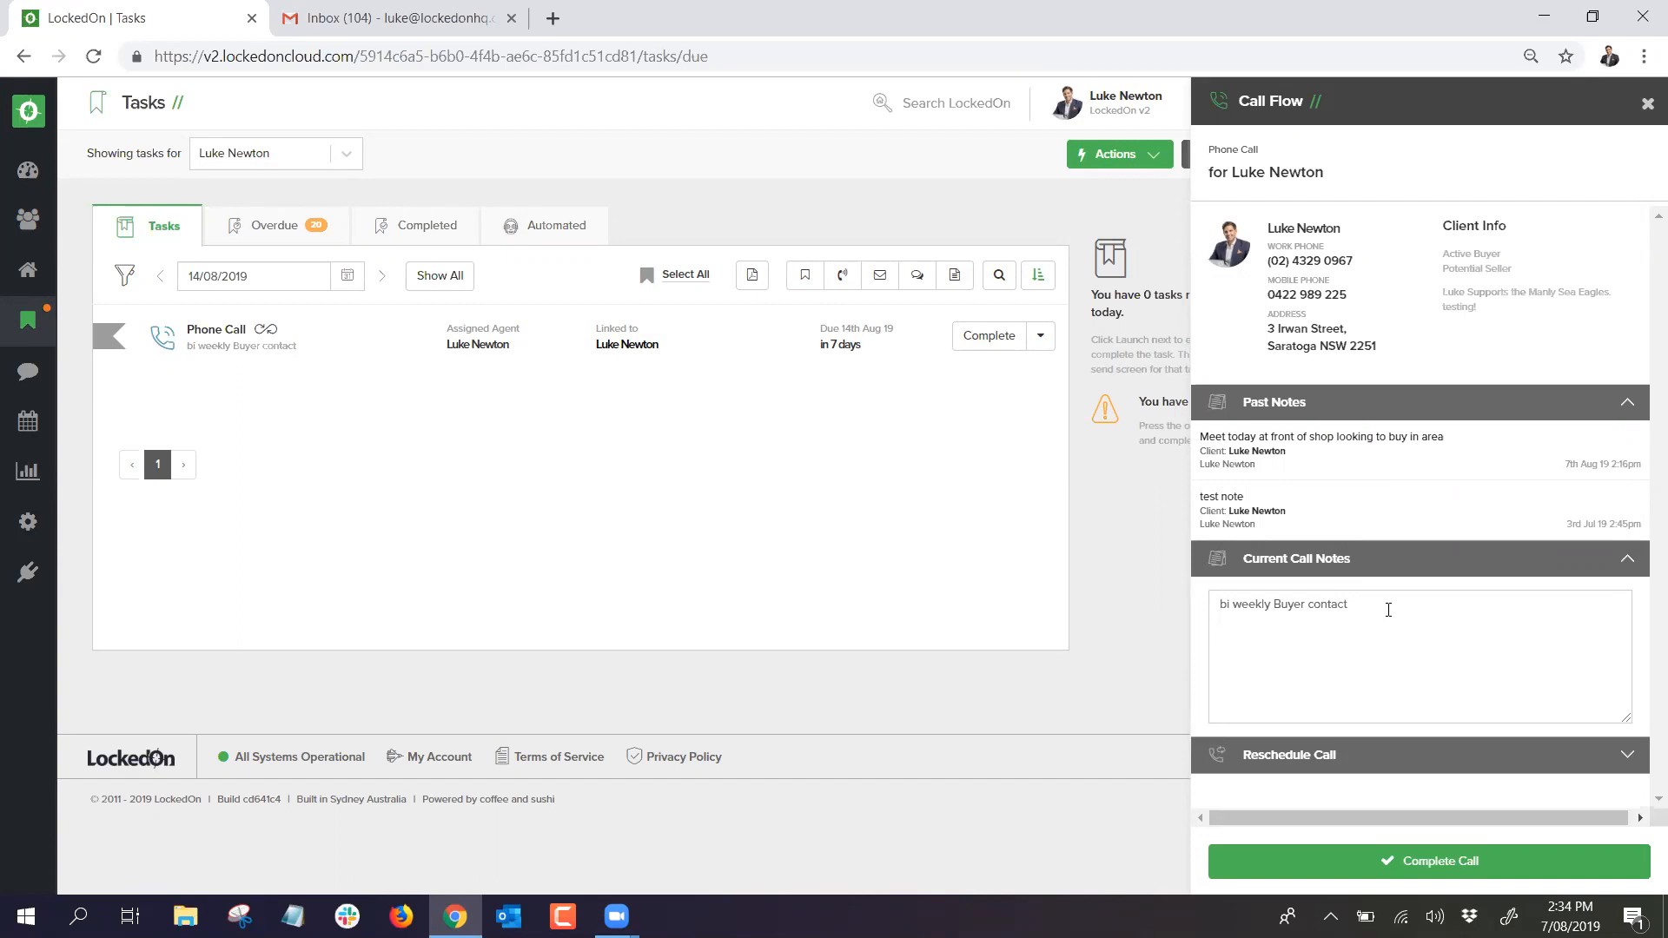
{"action": "type", "text": "Made offer on property with another agent"}
{"action": "left_click", "coordinate": [1461, 862]}
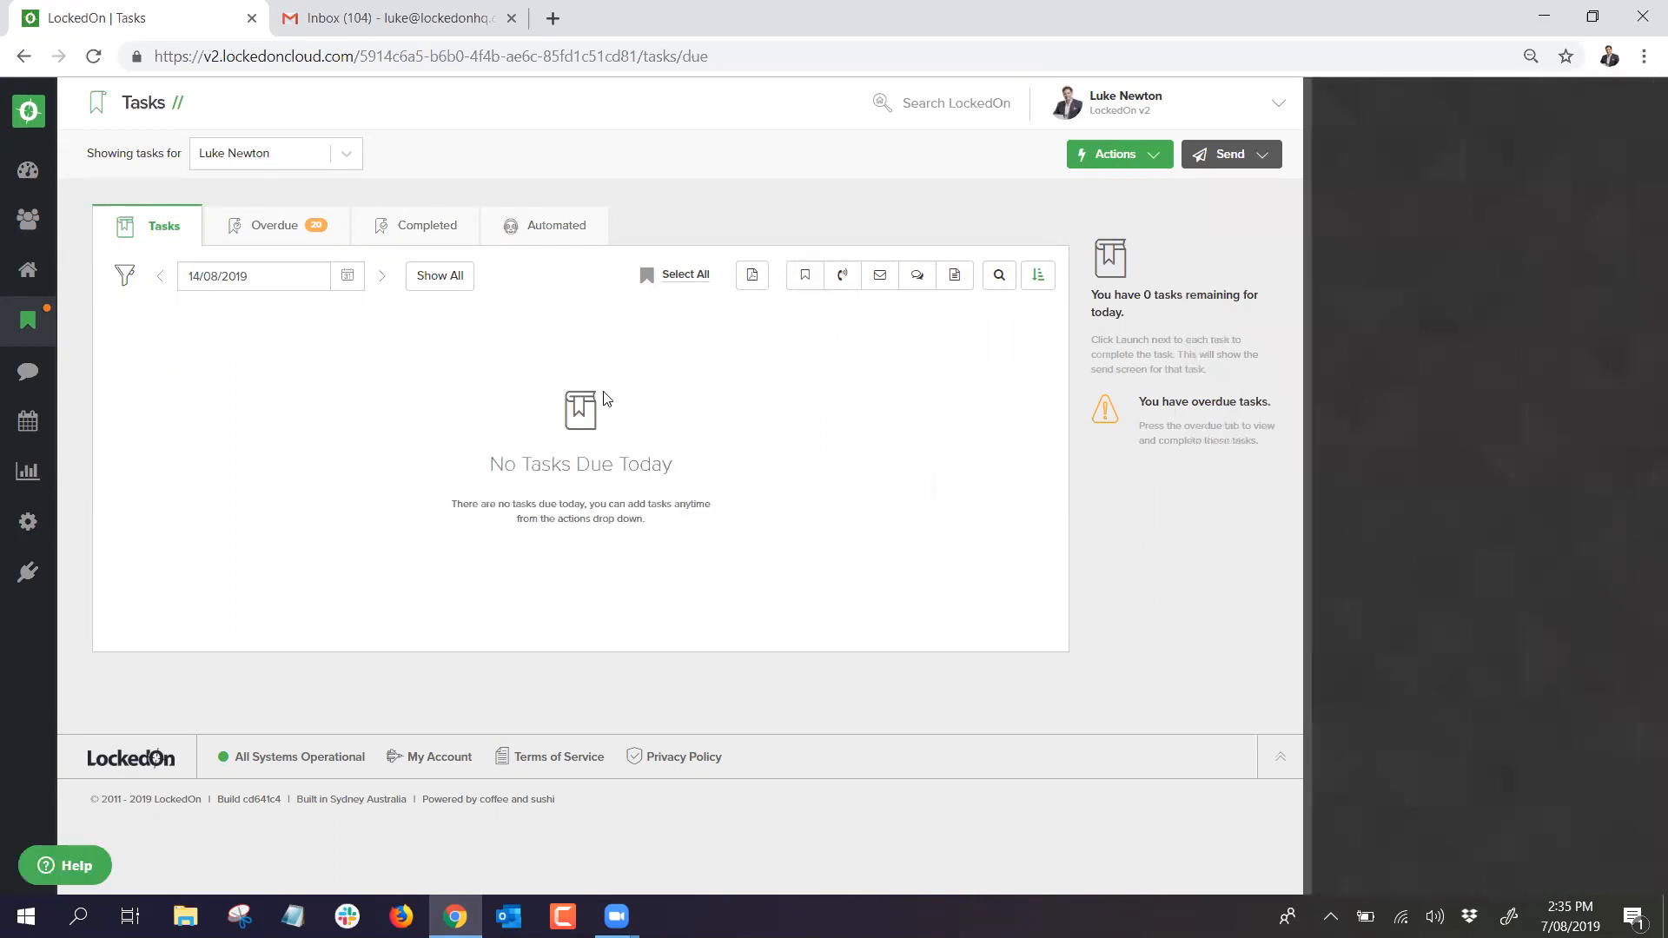
Step: Search the Clients list for the client and open their Tasks tab
{"action": "left_click", "coordinate": [28, 219]}
{"action": "type", "text": "Luke new"}
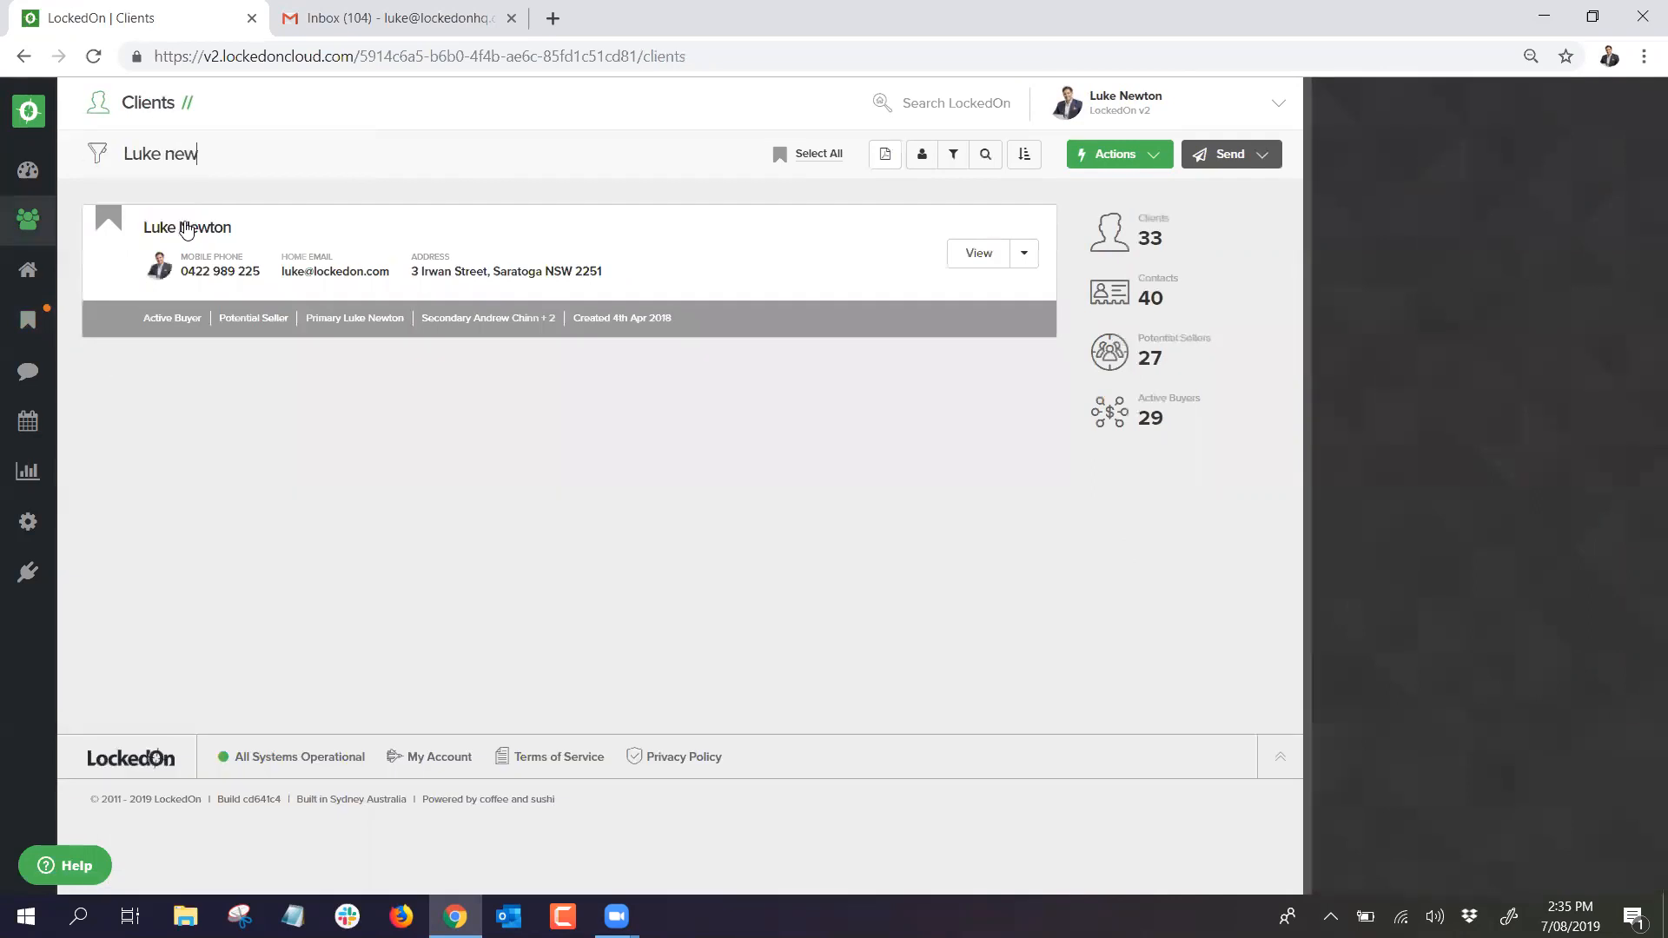
{"action": "left_click", "coordinate": [306, 219]}
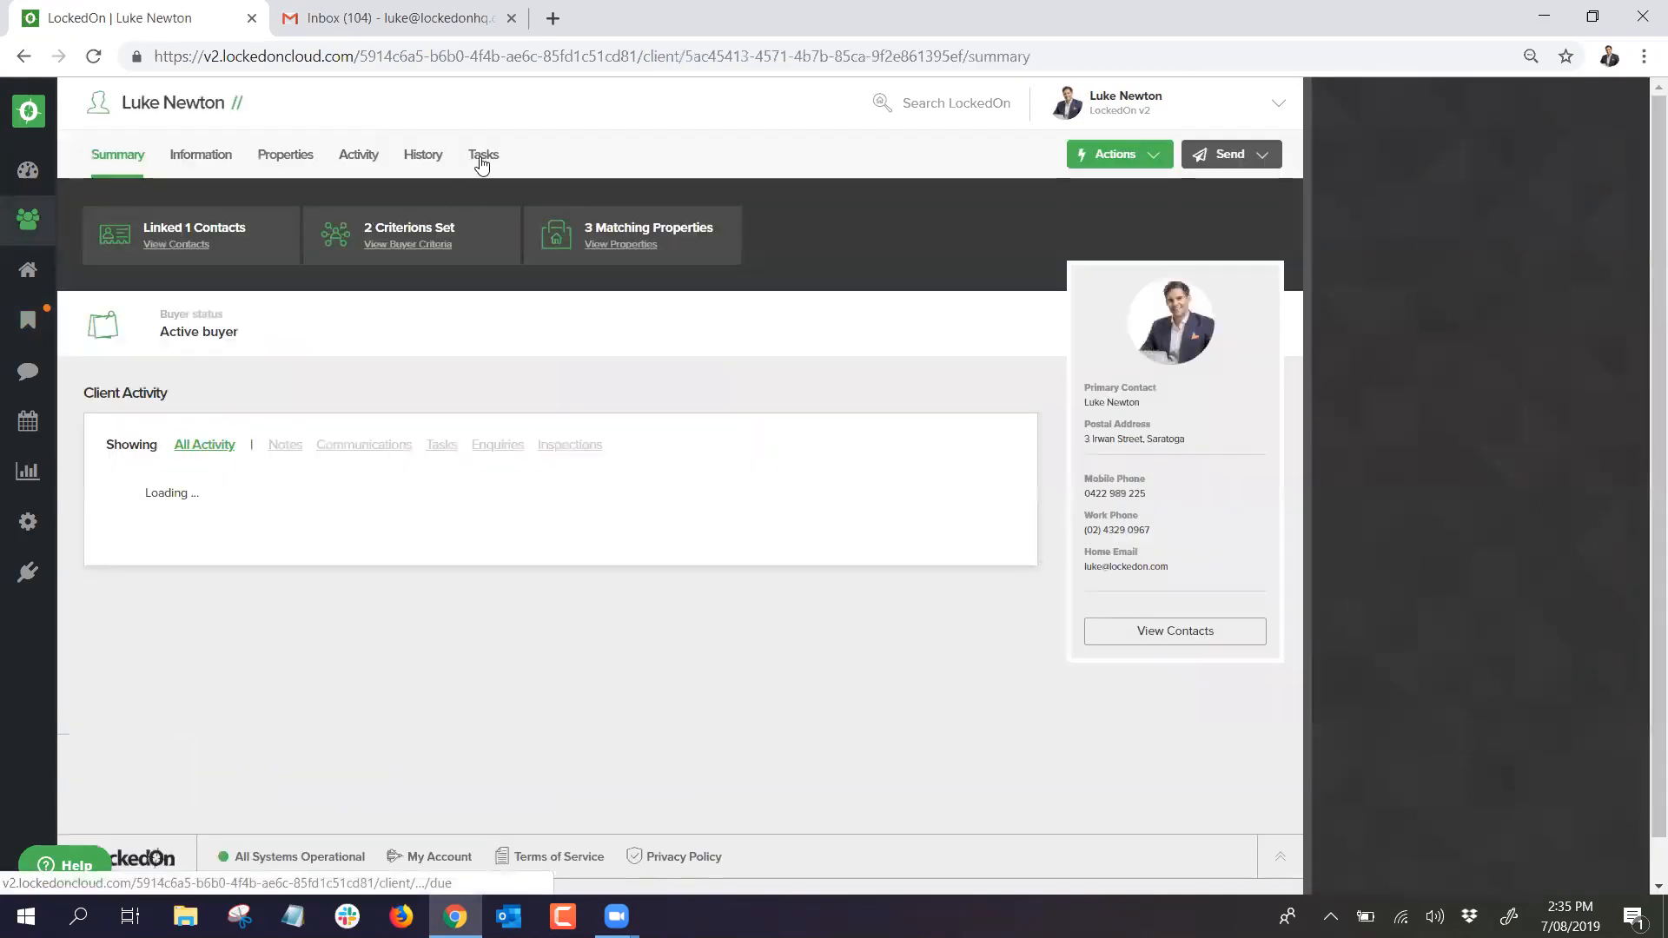
{"action": "left_click", "coordinate": [482, 161]}
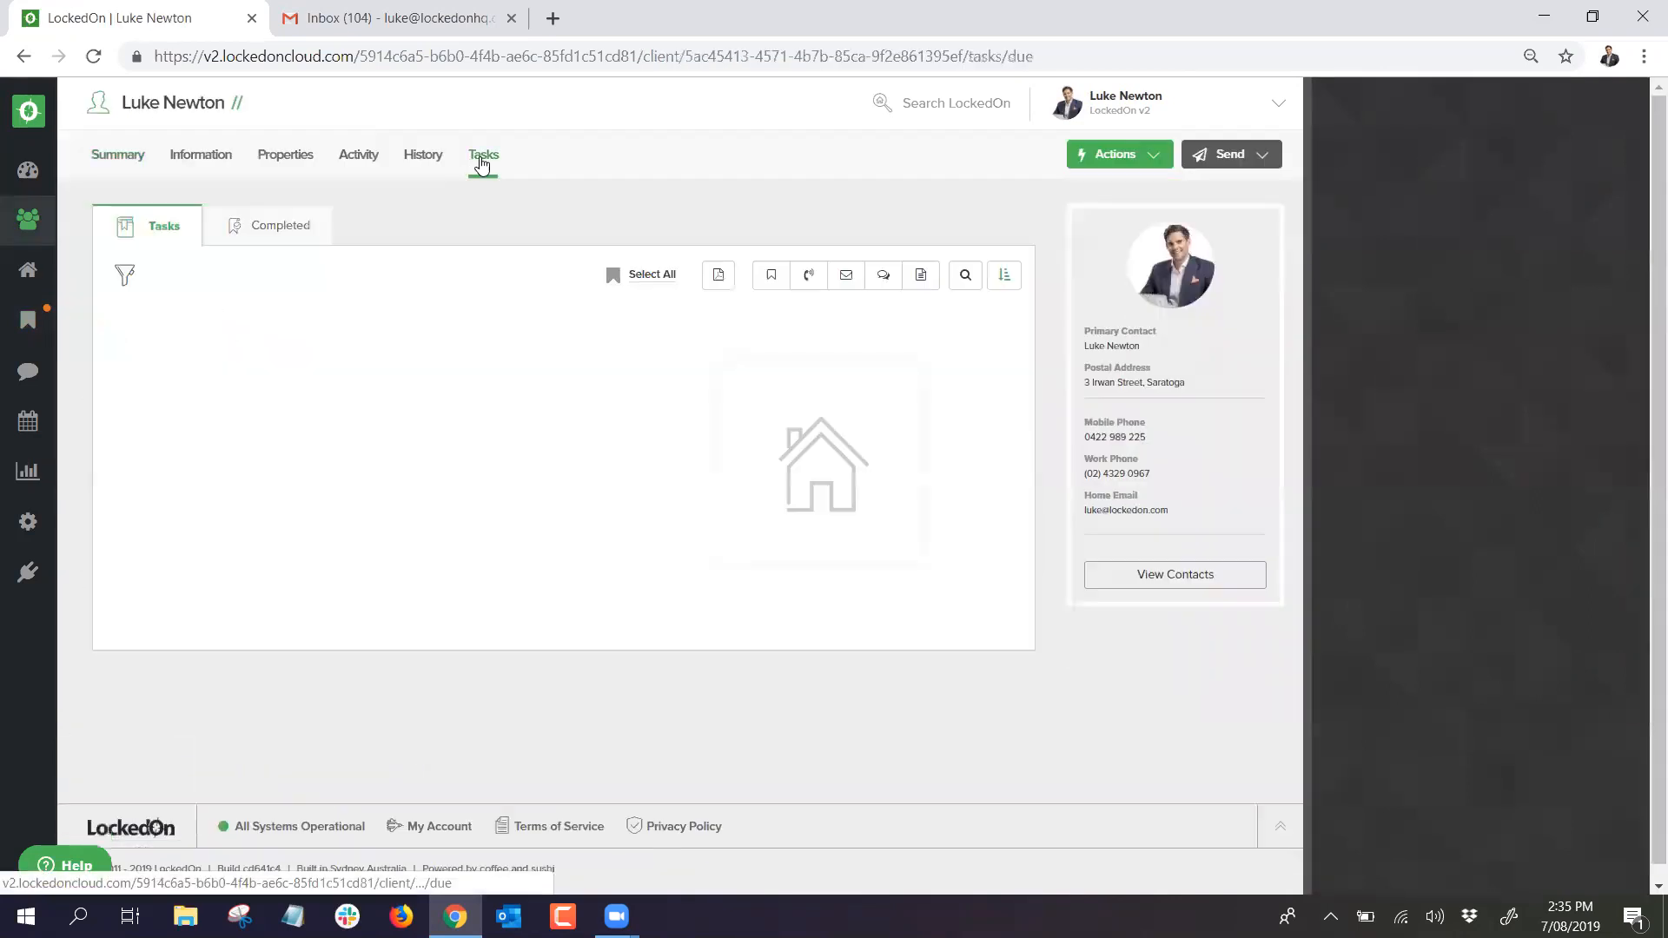
Step: Review both pages of Completed tasks, return to Tasks, then open the email History
{"action": "left_click", "coordinate": [274, 228]}
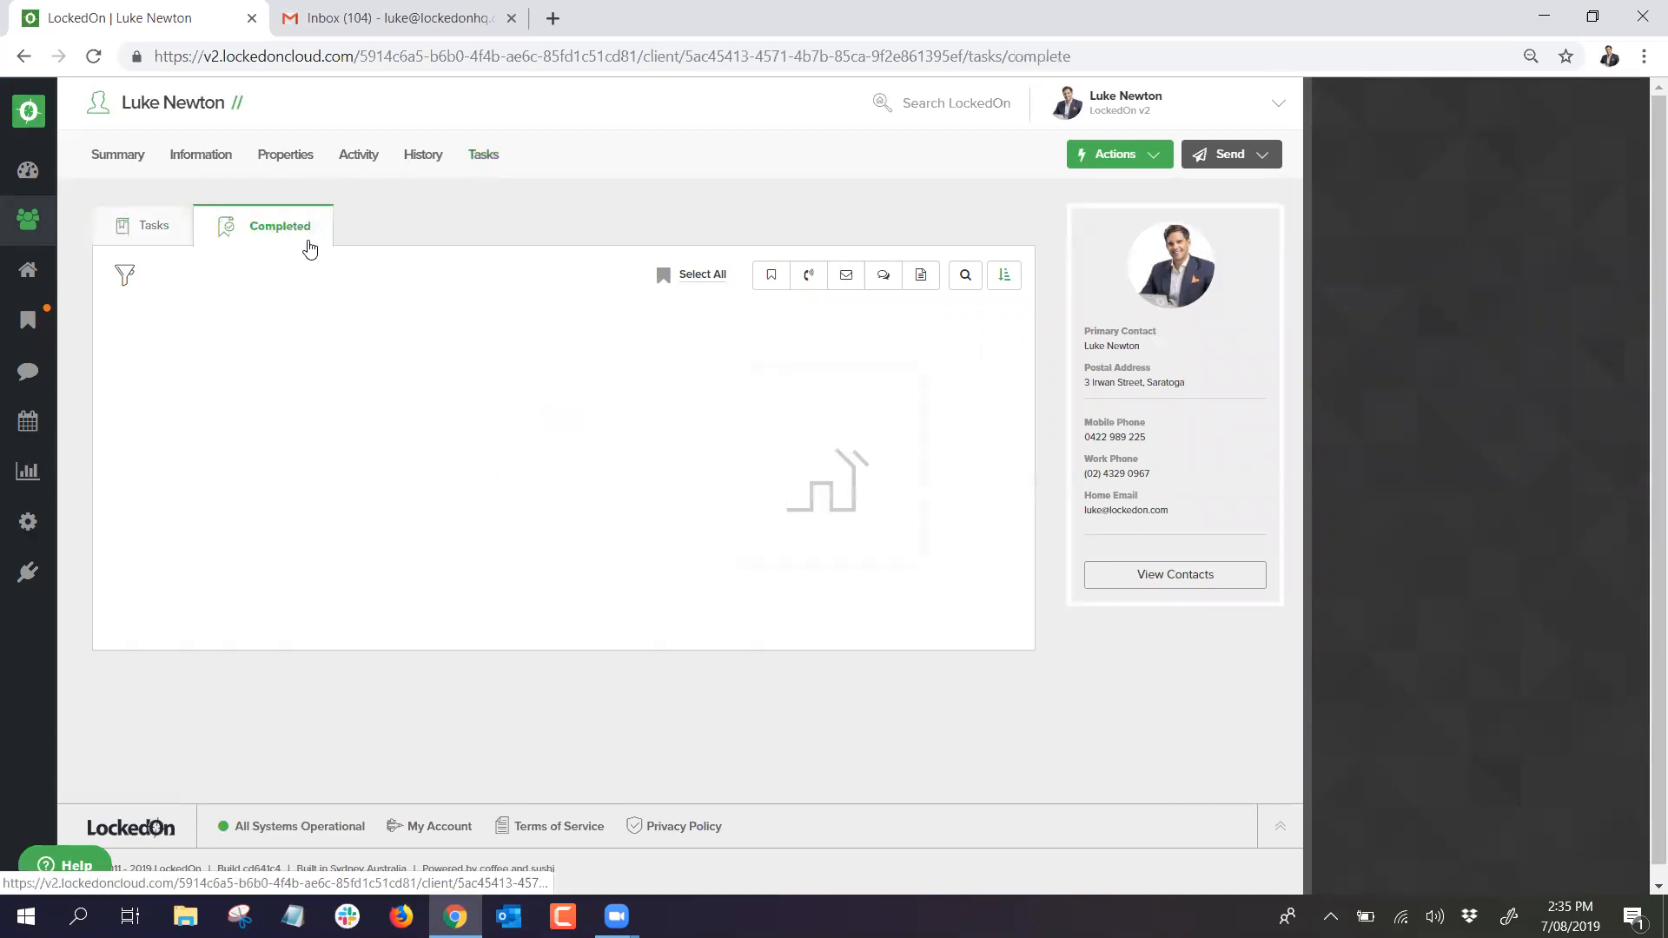
{"action": "scroll", "coordinate": [570, 392], "scroll_direction": "down", "scroll_amount": 4}
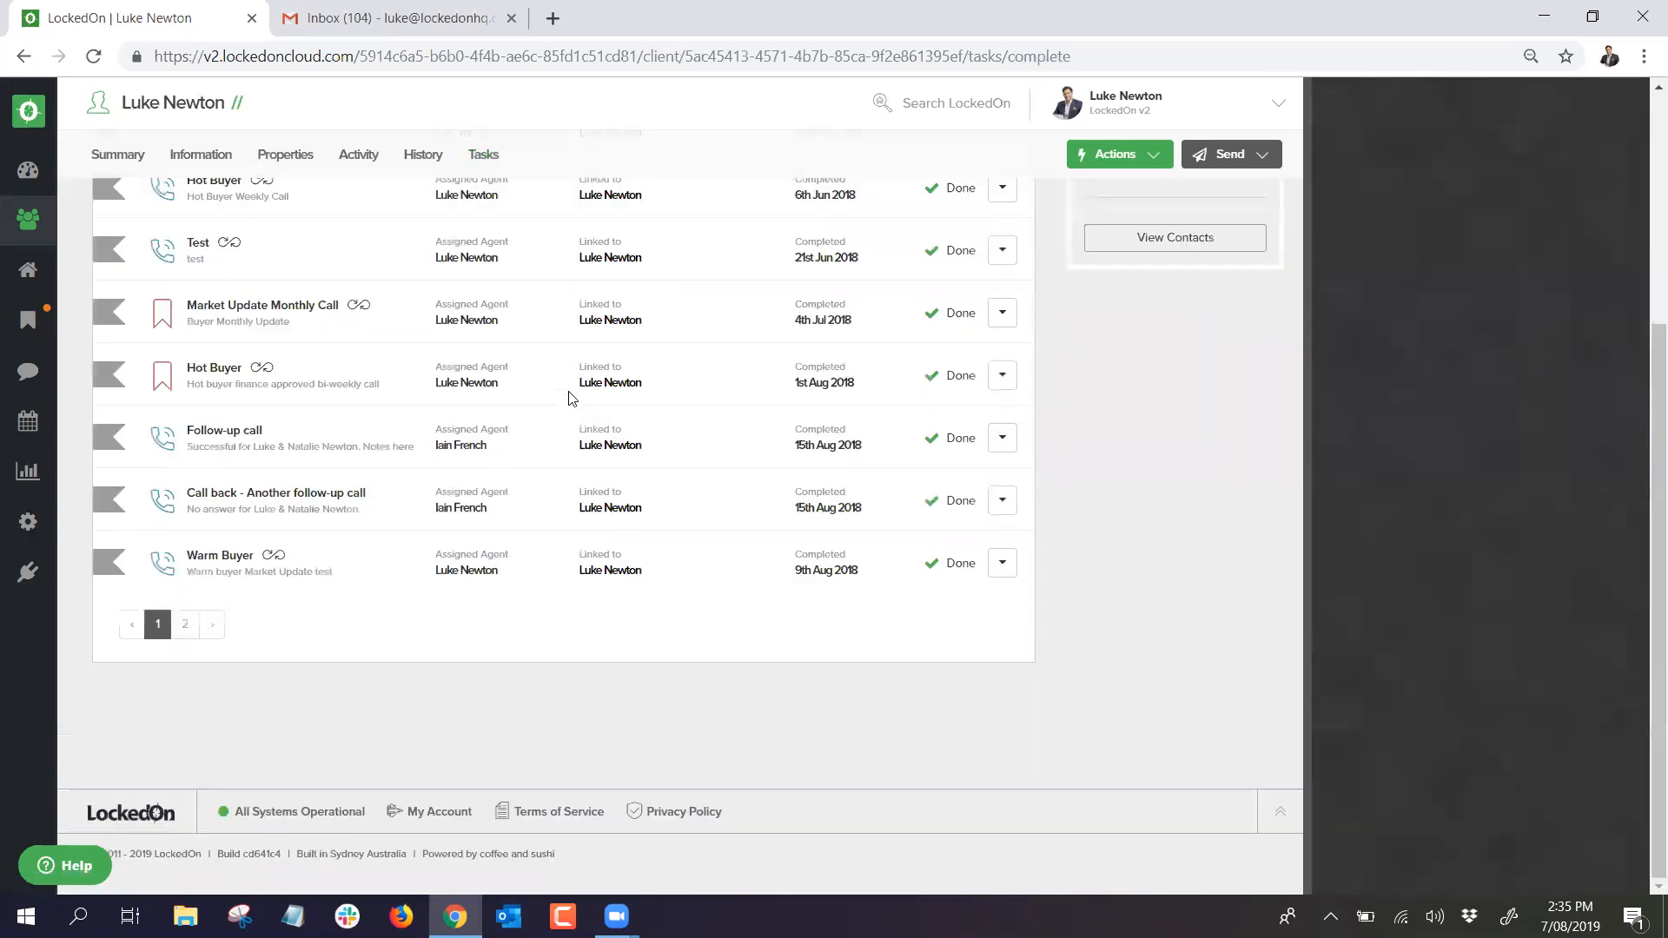
{"action": "left_click", "coordinate": [186, 625]}
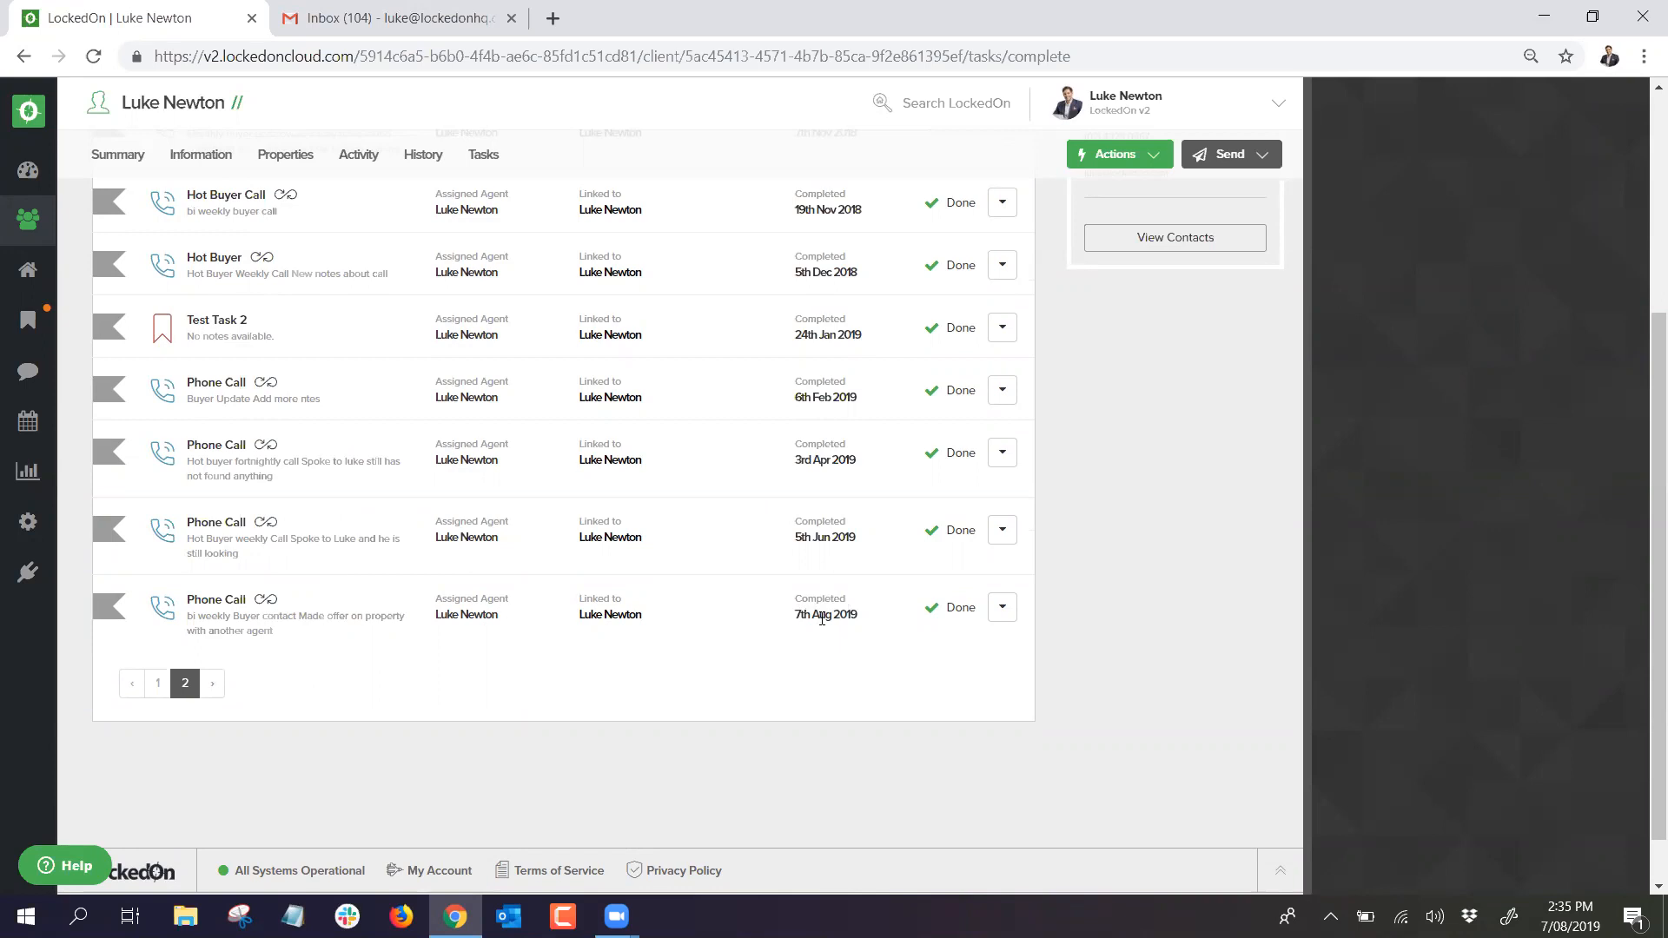
{"action": "scroll", "coordinate": [556, 435], "scroll_direction": "up", "scroll_amount": 4}
{"action": "left_click", "coordinate": [161, 227]}
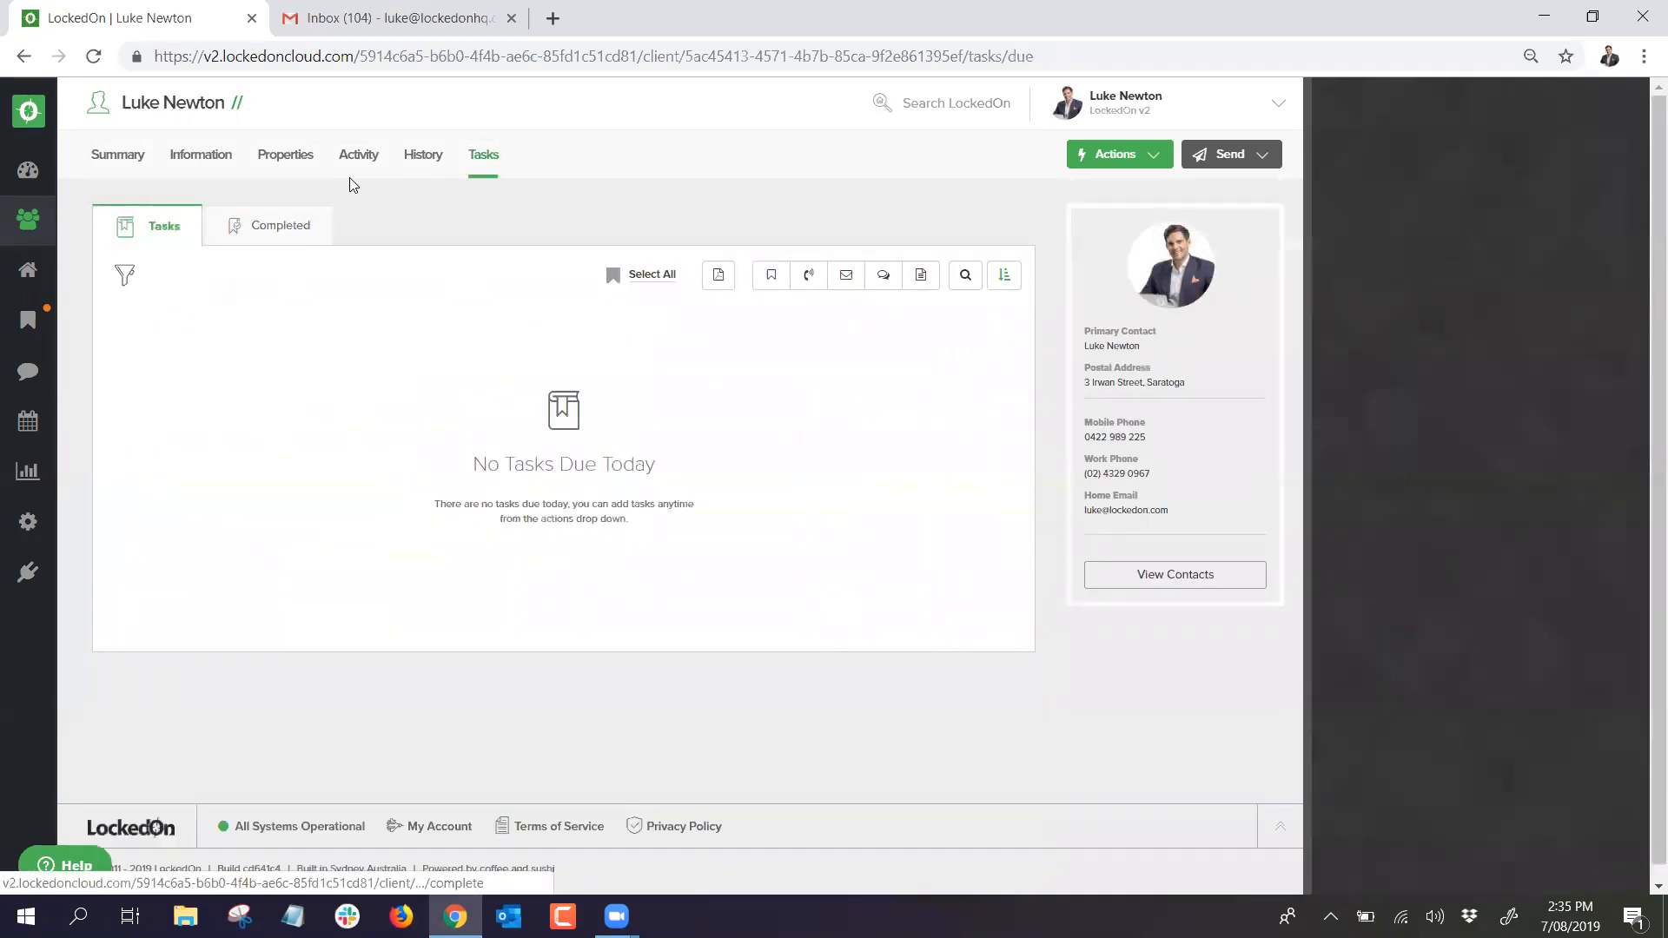
{"action": "left_click", "coordinate": [422, 159]}
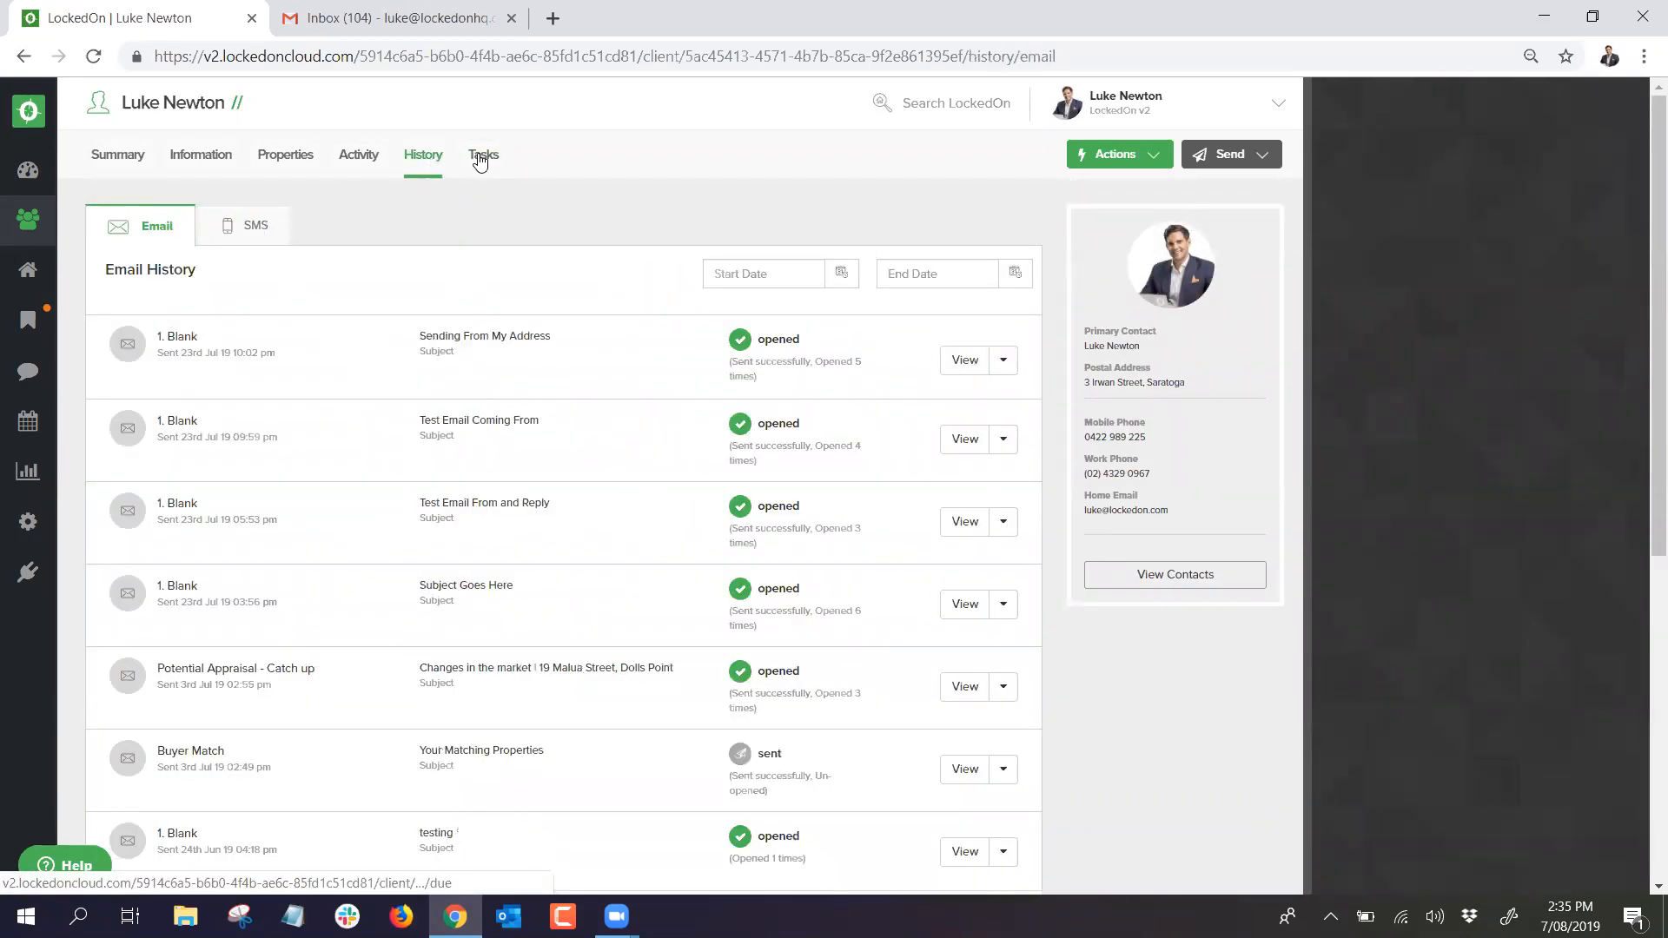
Step: Return to the client's Tasks tab and reload the page
{"action": "left_click", "coordinate": [480, 159]}
{"action": "right_click", "coordinate": [632, 166]}
{"action": "left_click", "coordinate": [684, 228]}
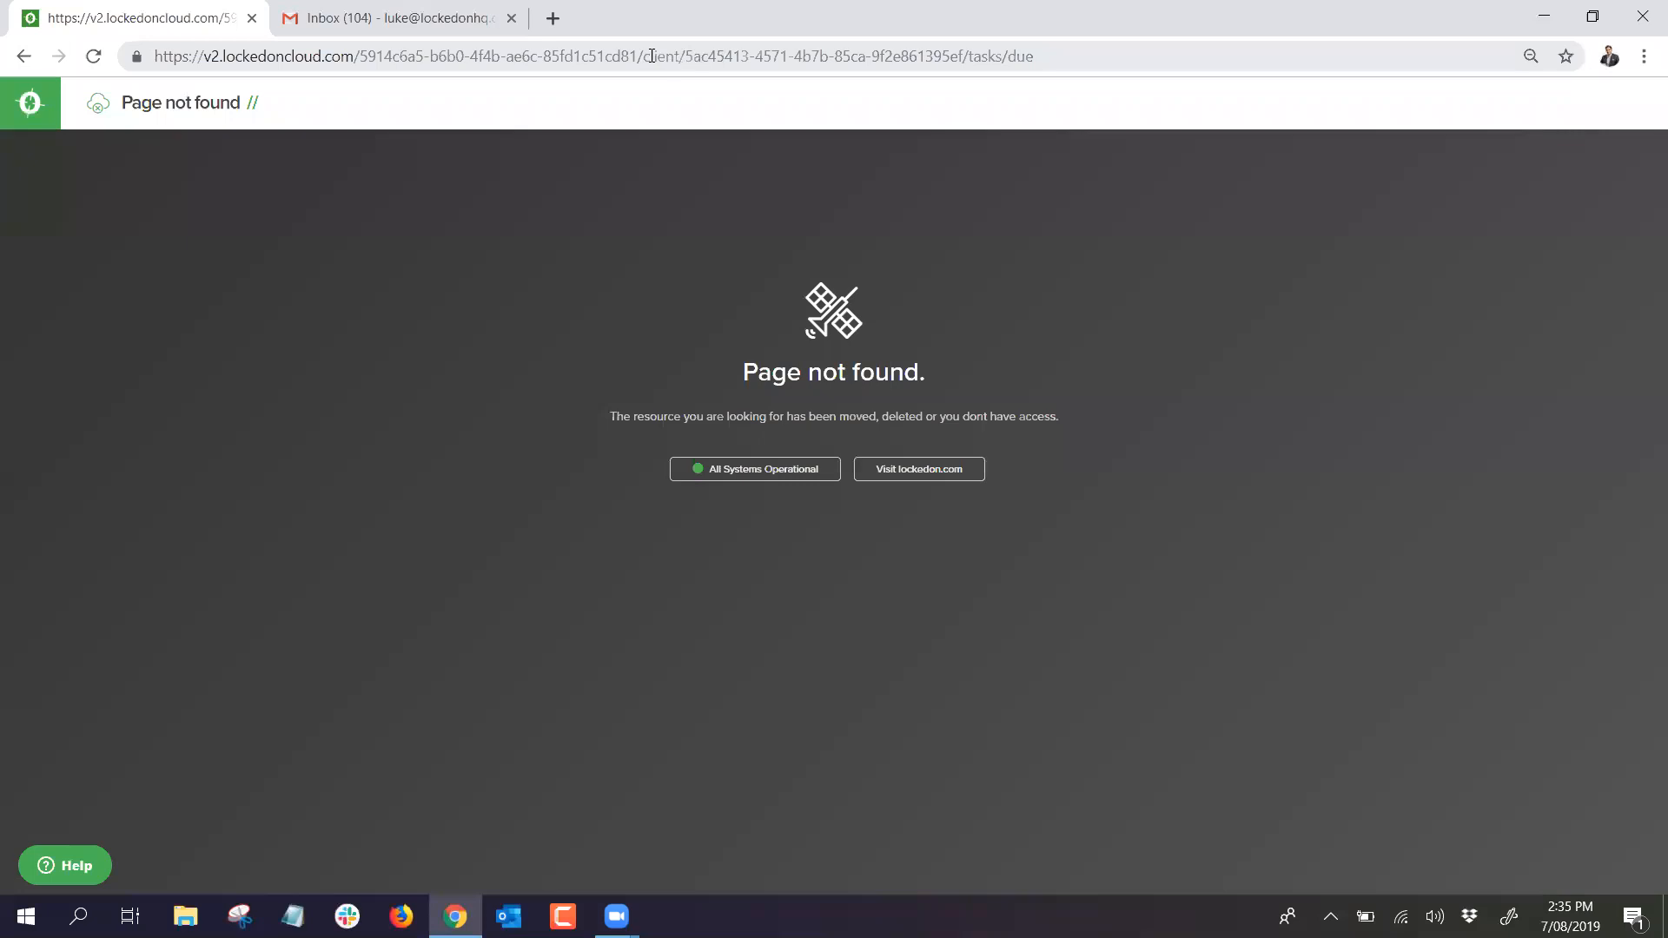
Step: Trim the end and the client/ part off the page address and reload
{"action": "left_click", "coordinate": [685, 55]}
{"action": "key", "text": "shift+End"}
{"action": "key", "text": "BackSpace"}
{"action": "key", "text": "Return"}
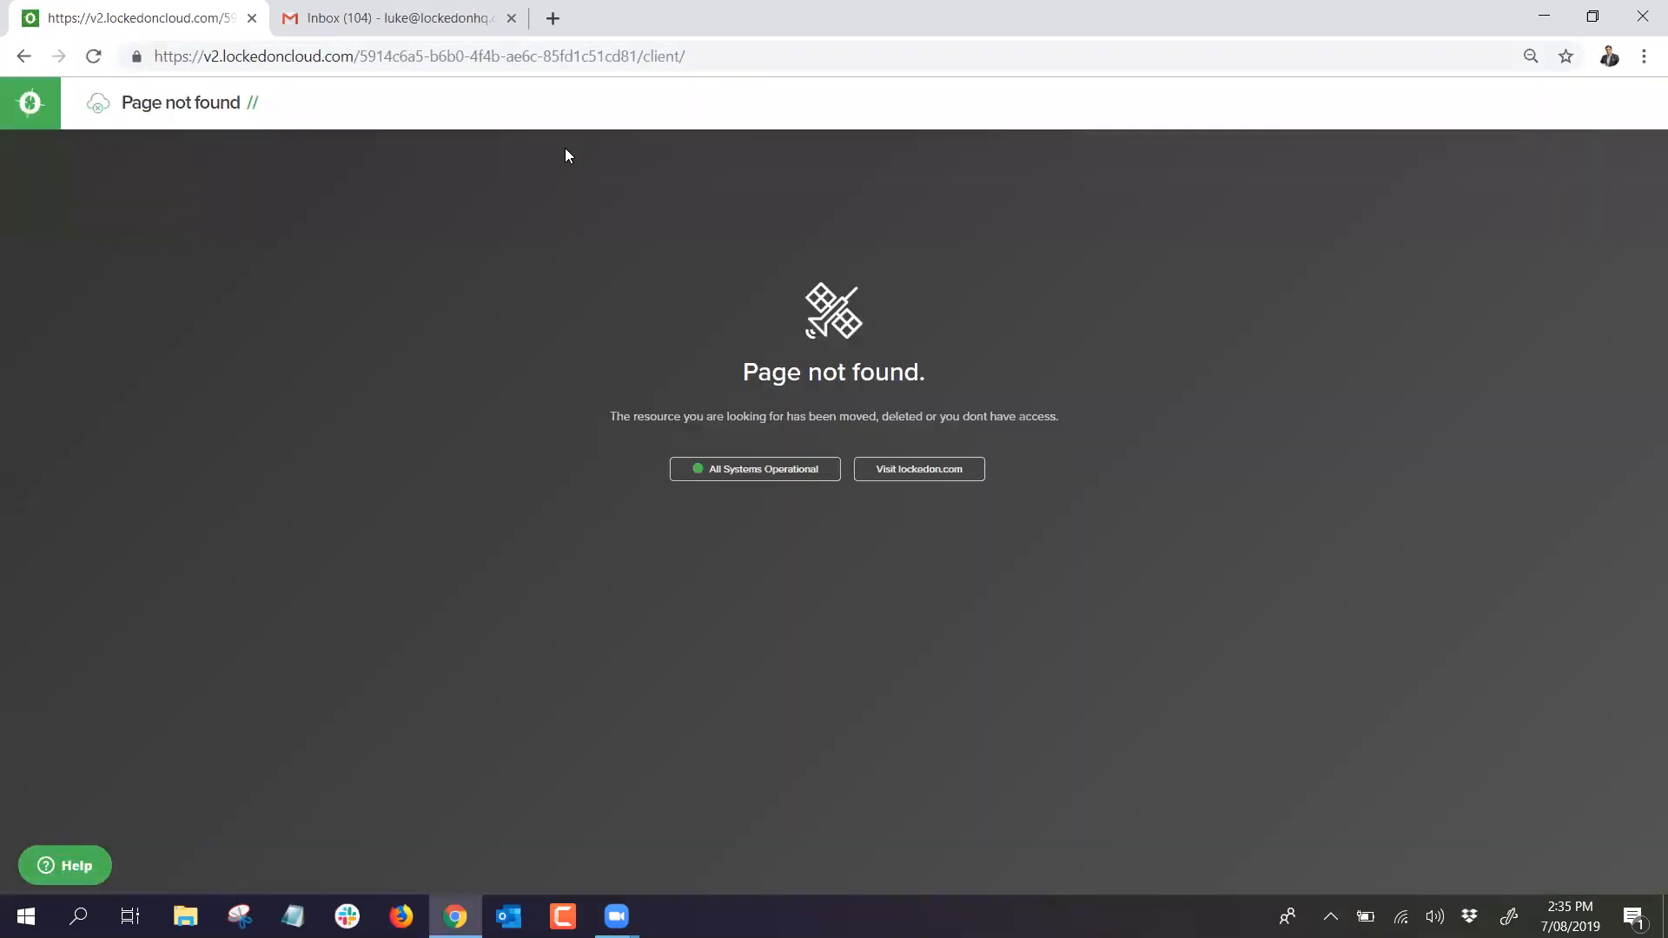
{"action": "left_click_drag", "start_coordinate": [645, 55], "coordinate": [1210, 80]}
{"action": "key", "text": "BackSpace"}
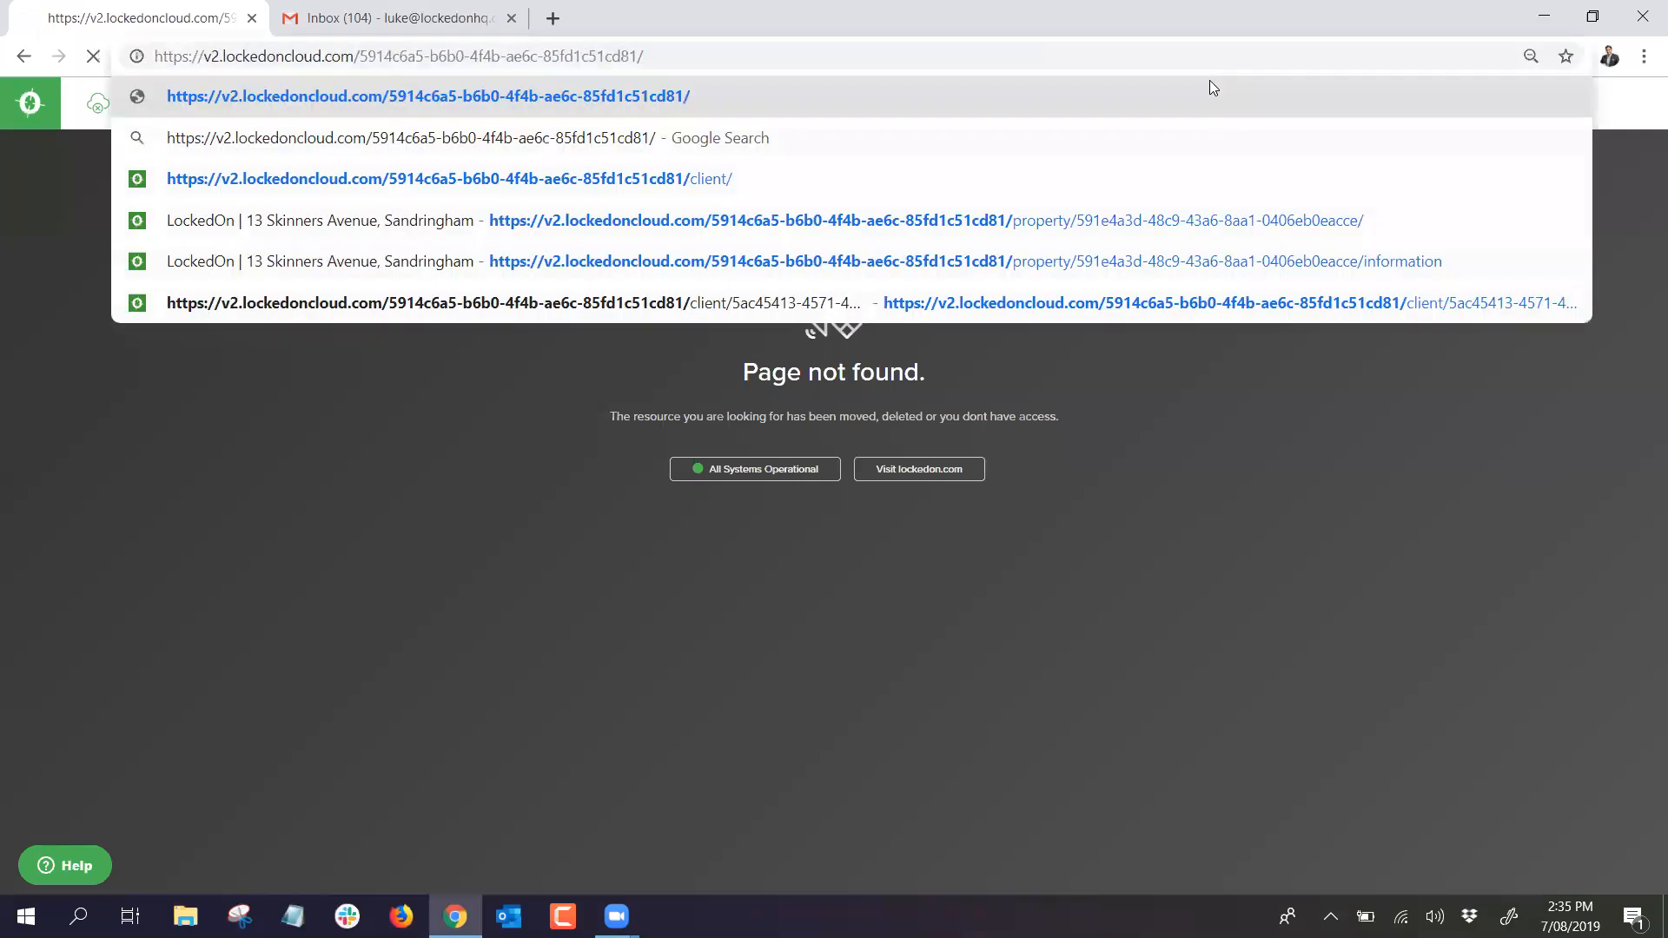
{"action": "key", "text": "Return"}
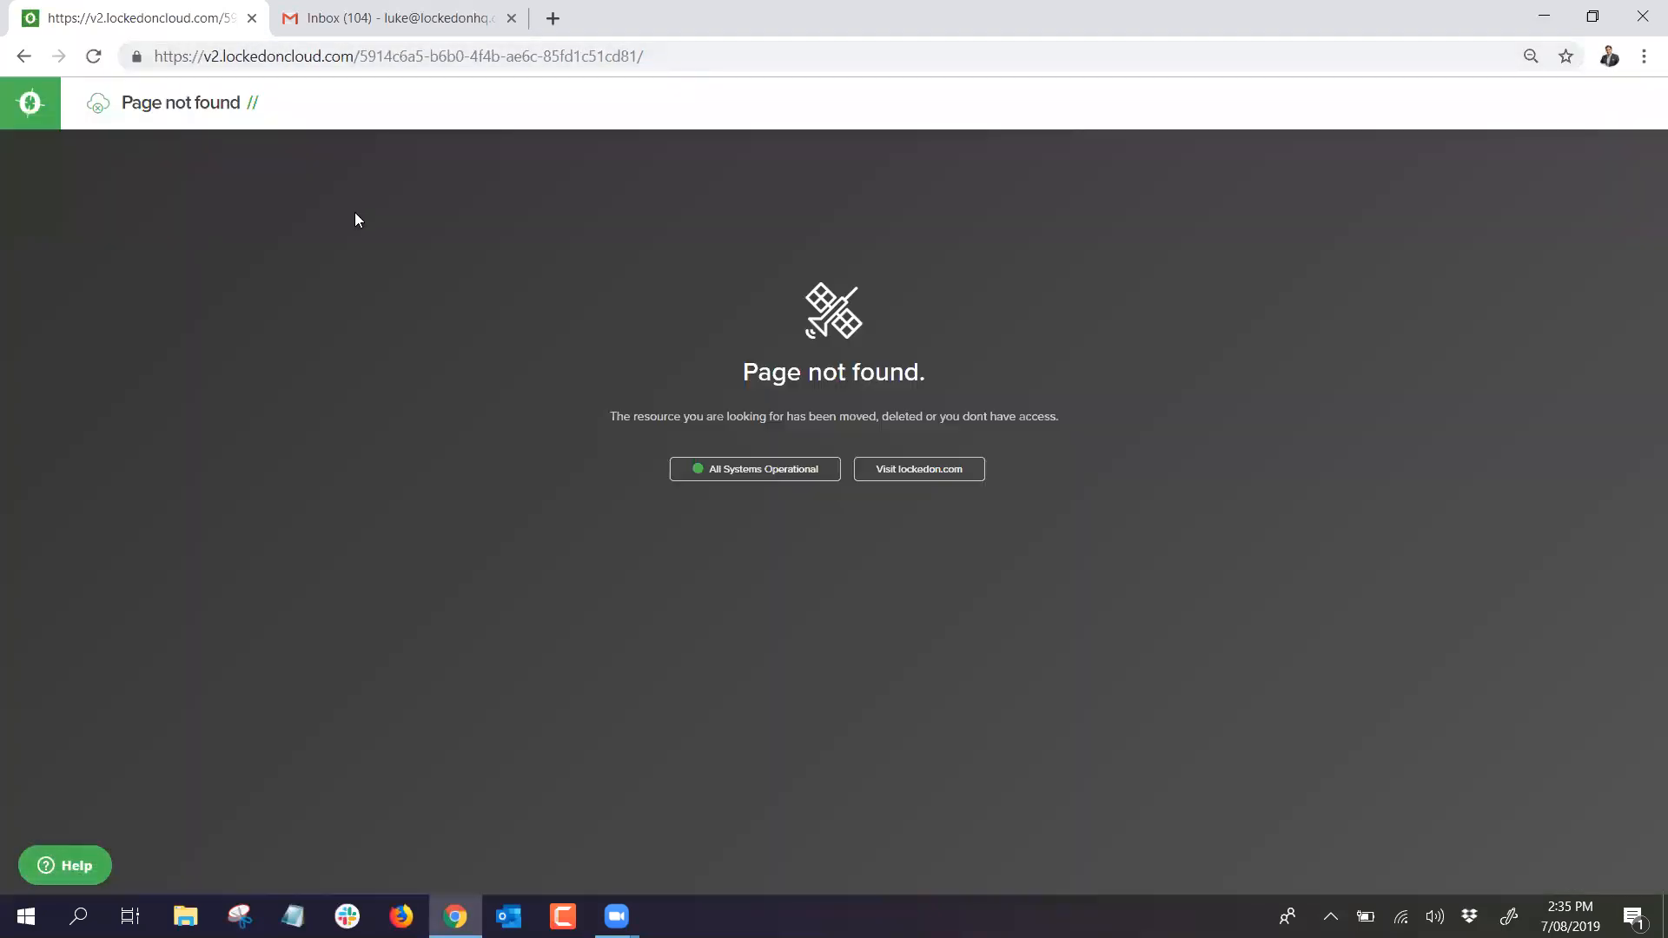
Step: Strip the trailing slash and account id, loading the bare domain's Dashboard
{"action": "left_click", "coordinate": [663, 45]}
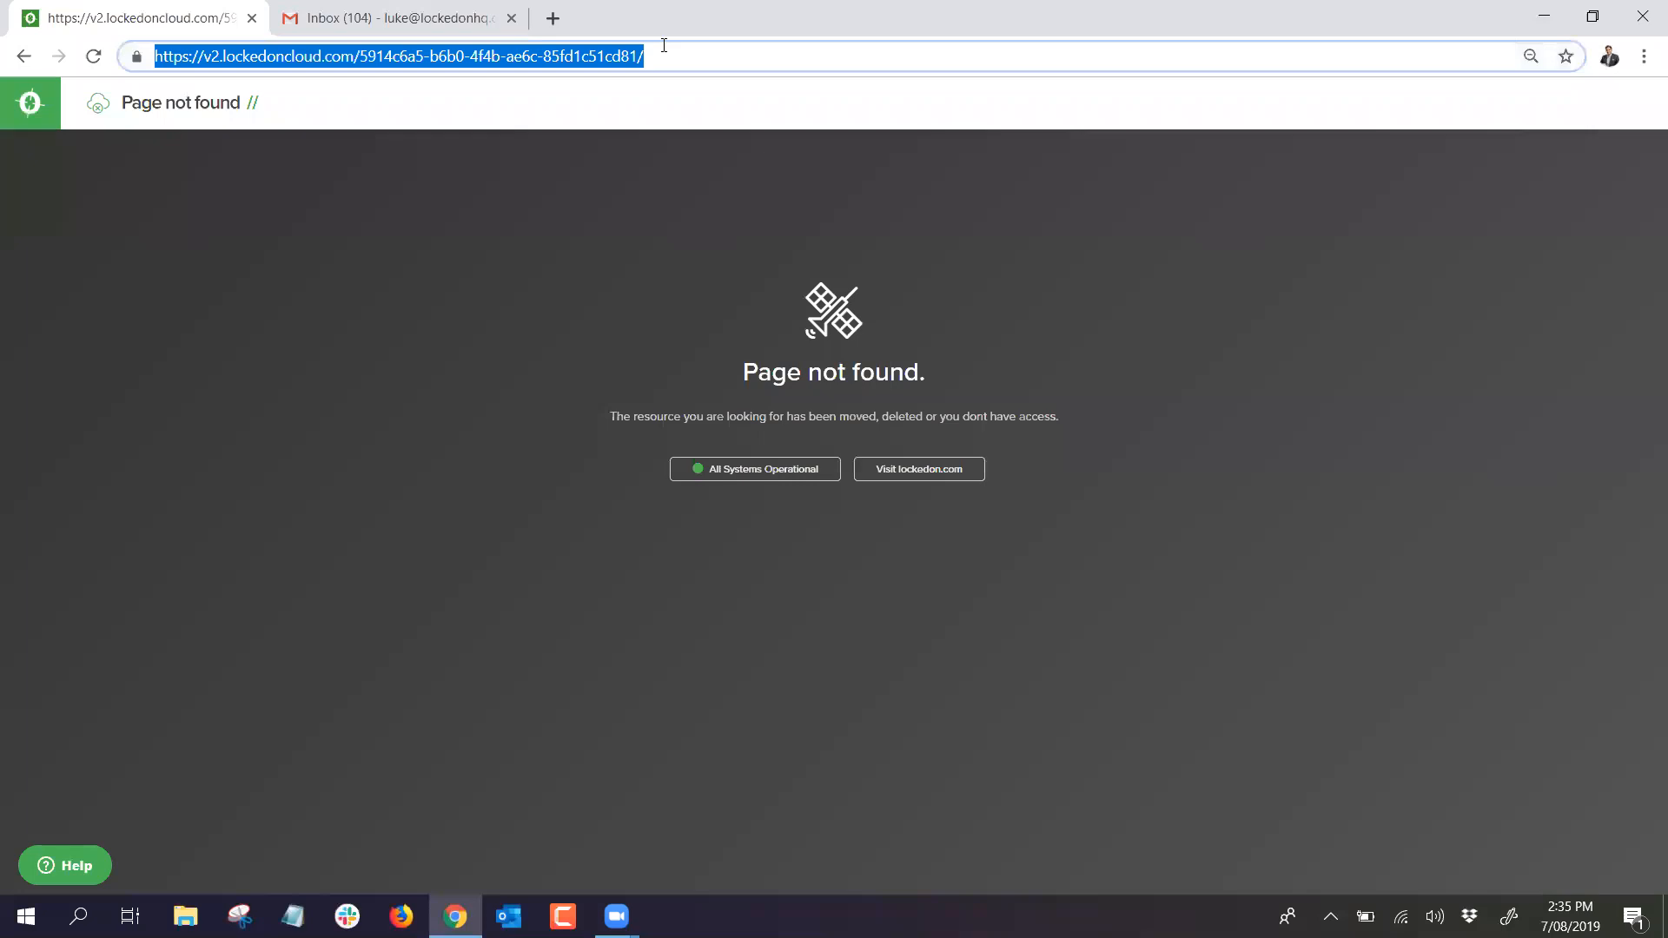
{"action": "left_click", "coordinate": [664, 45]}
{"action": "key", "text": "BackSpace"}
{"action": "key", "text": "Return"}
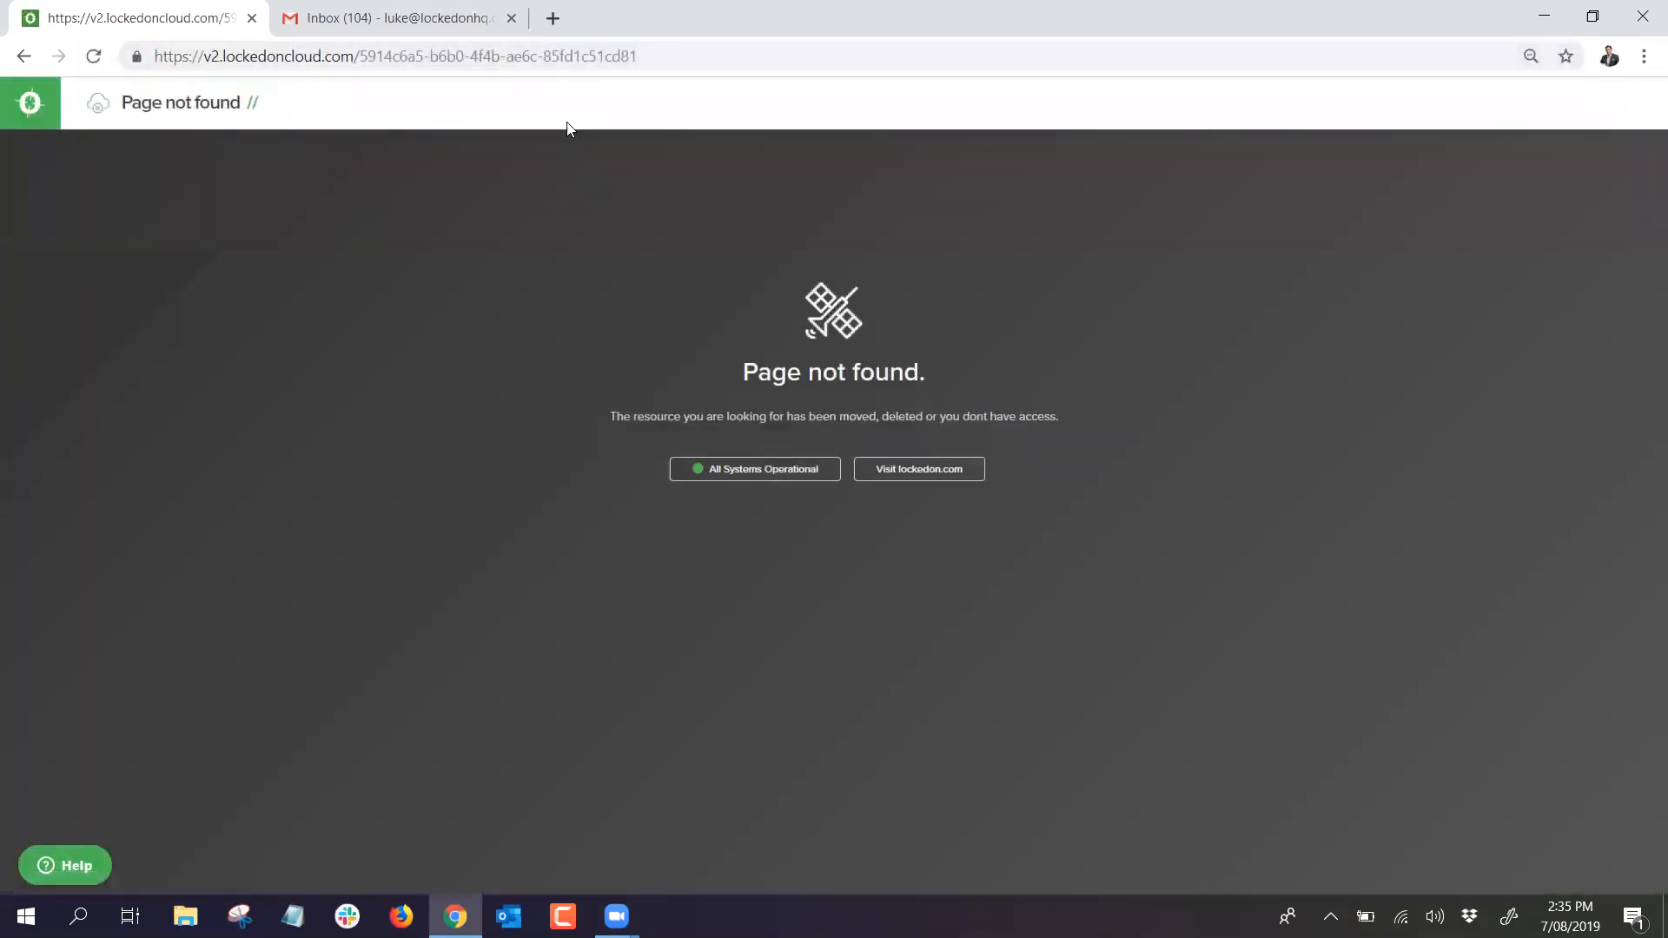
{"action": "left_click_drag", "start_coordinate": [360, 57], "coordinate": [1397, 92]}
{"action": "key", "text": "BackSpace"}
{"action": "key", "text": "Return"}
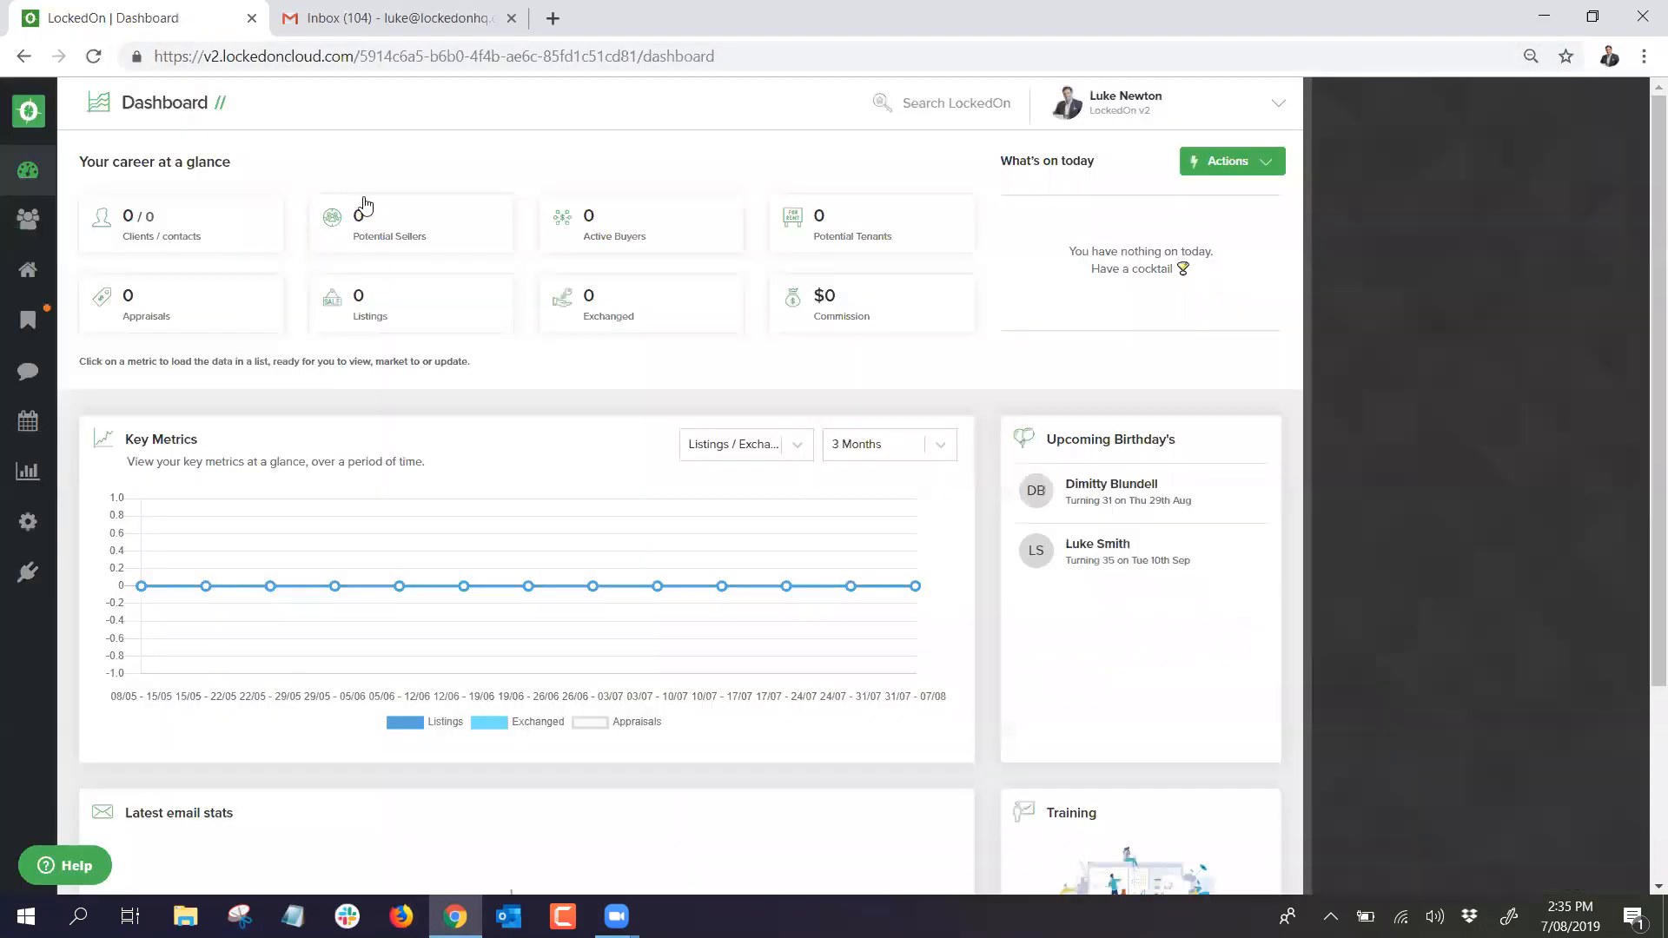
Step: Search Clients for the client and open their record's Tasks tab
{"action": "left_click", "coordinate": [28, 219]}
{"action": "type", "text": "Luke new"}
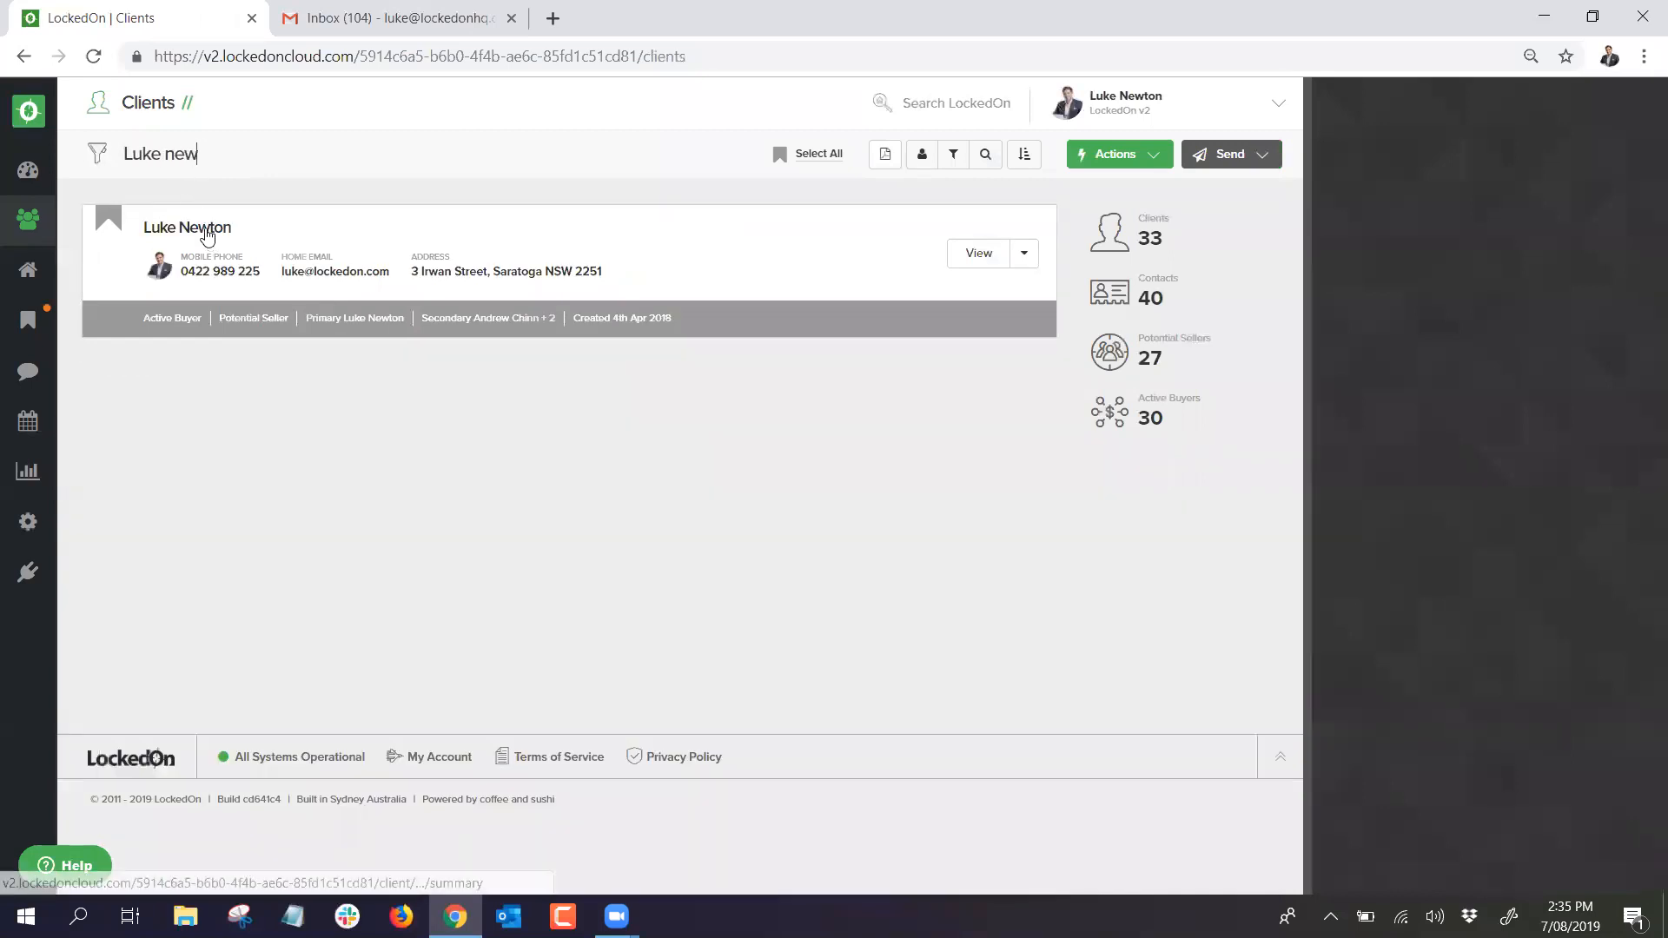
{"action": "left_click", "coordinate": [434, 273]}
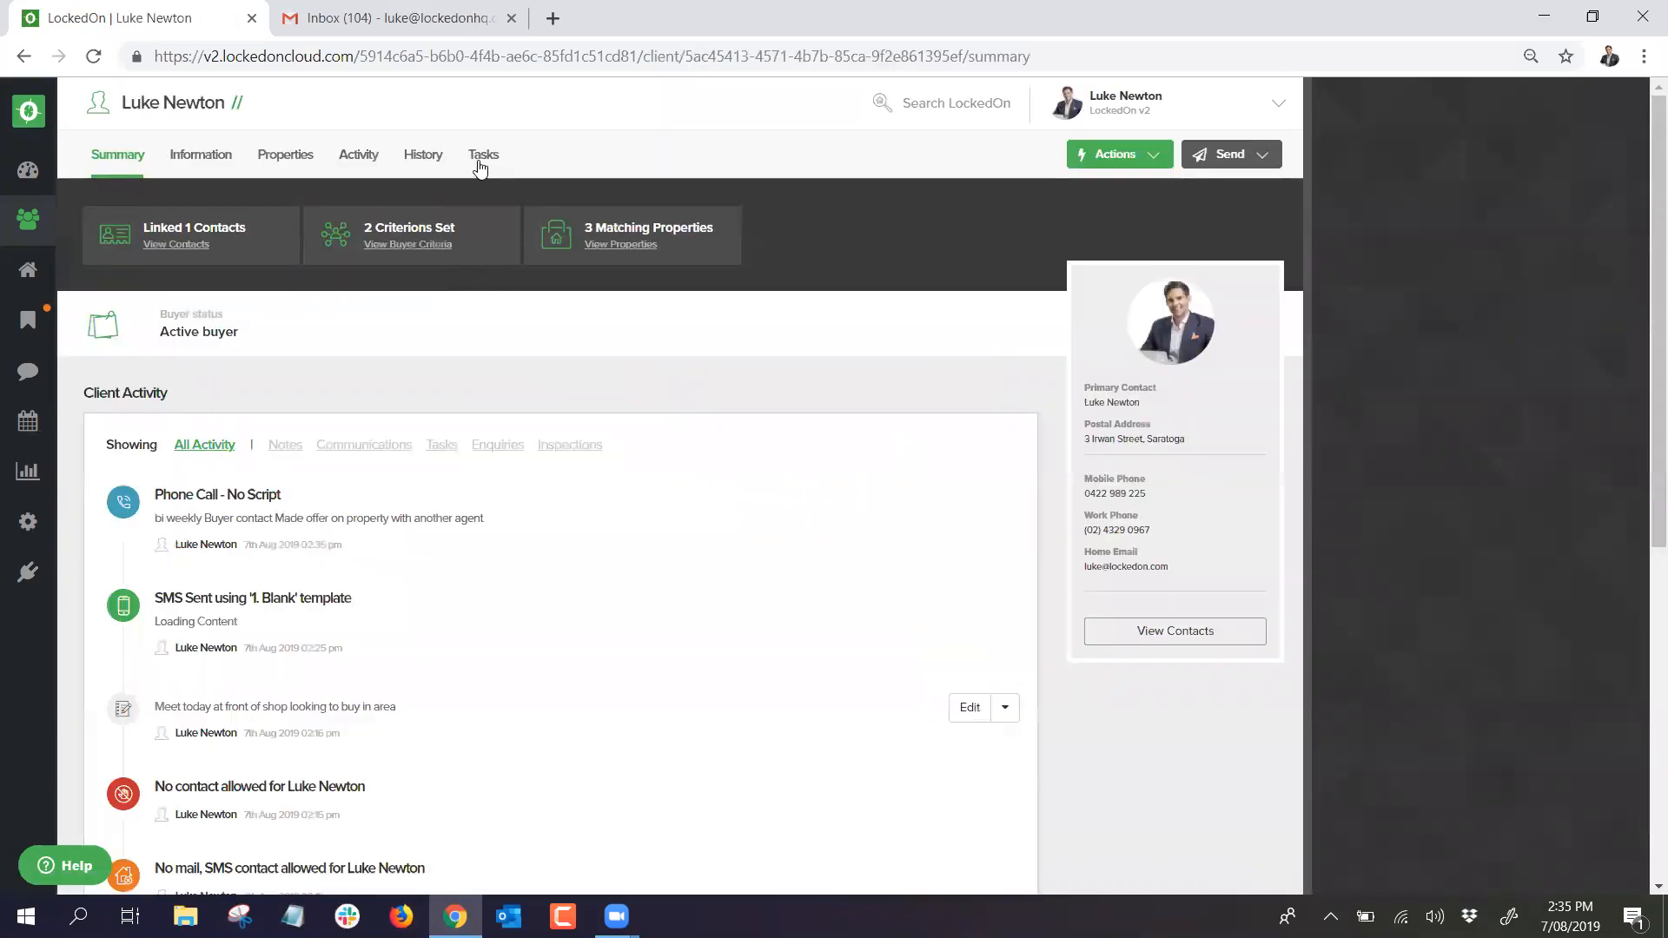
{"action": "left_click", "coordinate": [480, 158]}
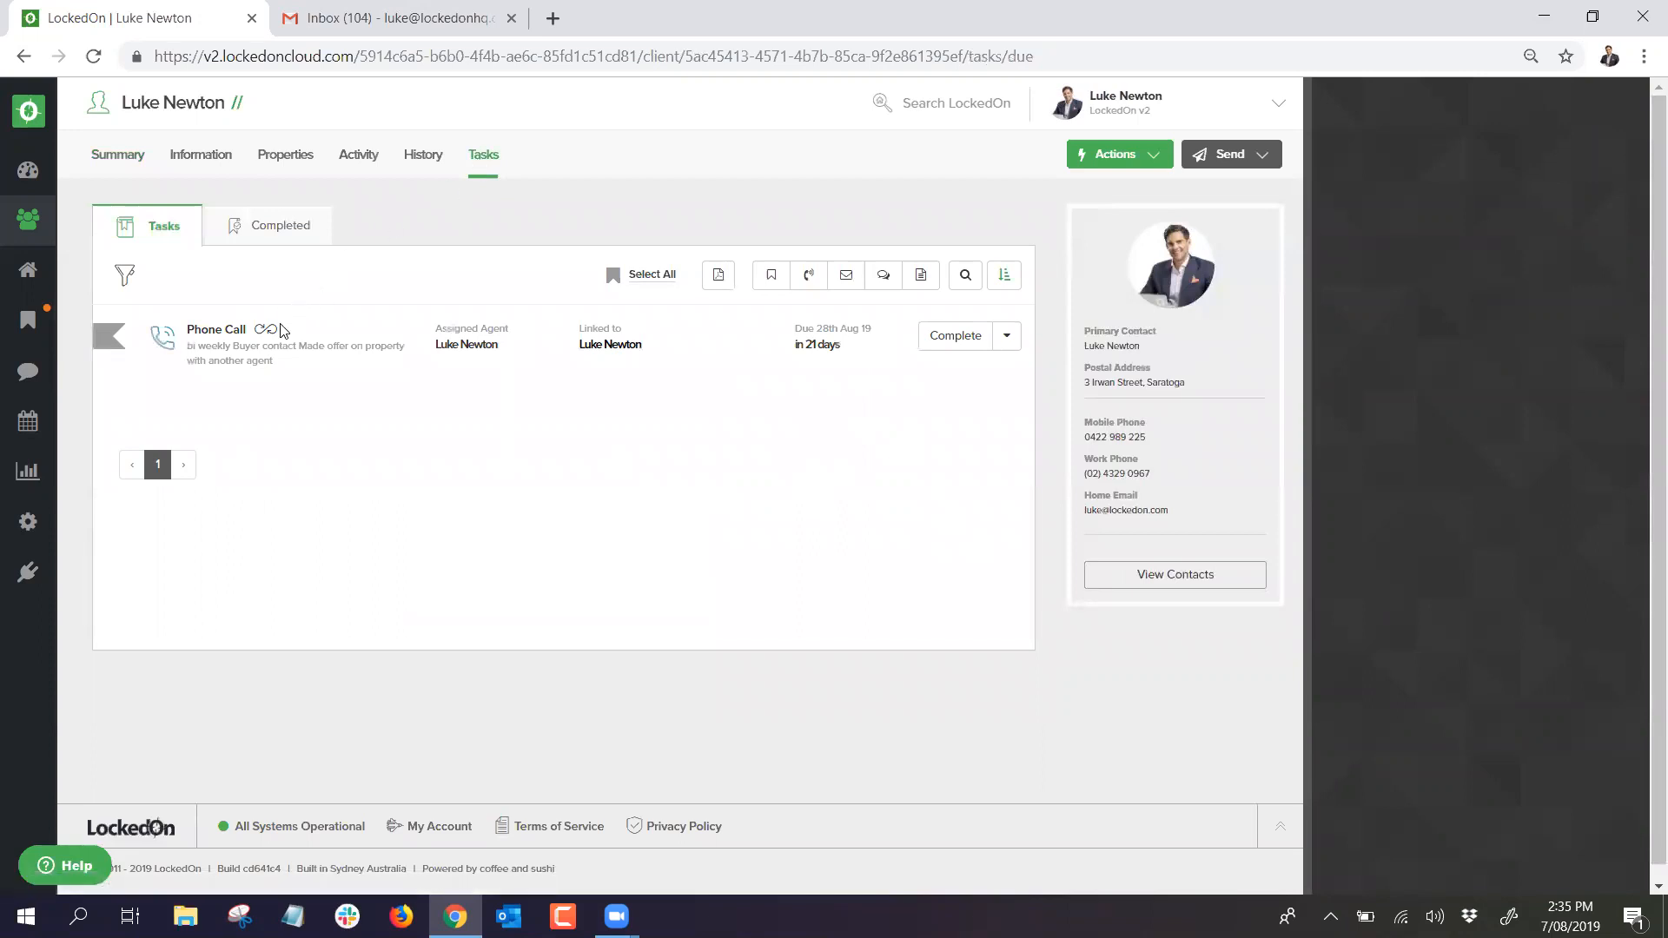
Step: Delete the recurring Phone Call task via its Complete dropdown
{"action": "mouse_move", "coordinate": [278, 332]}
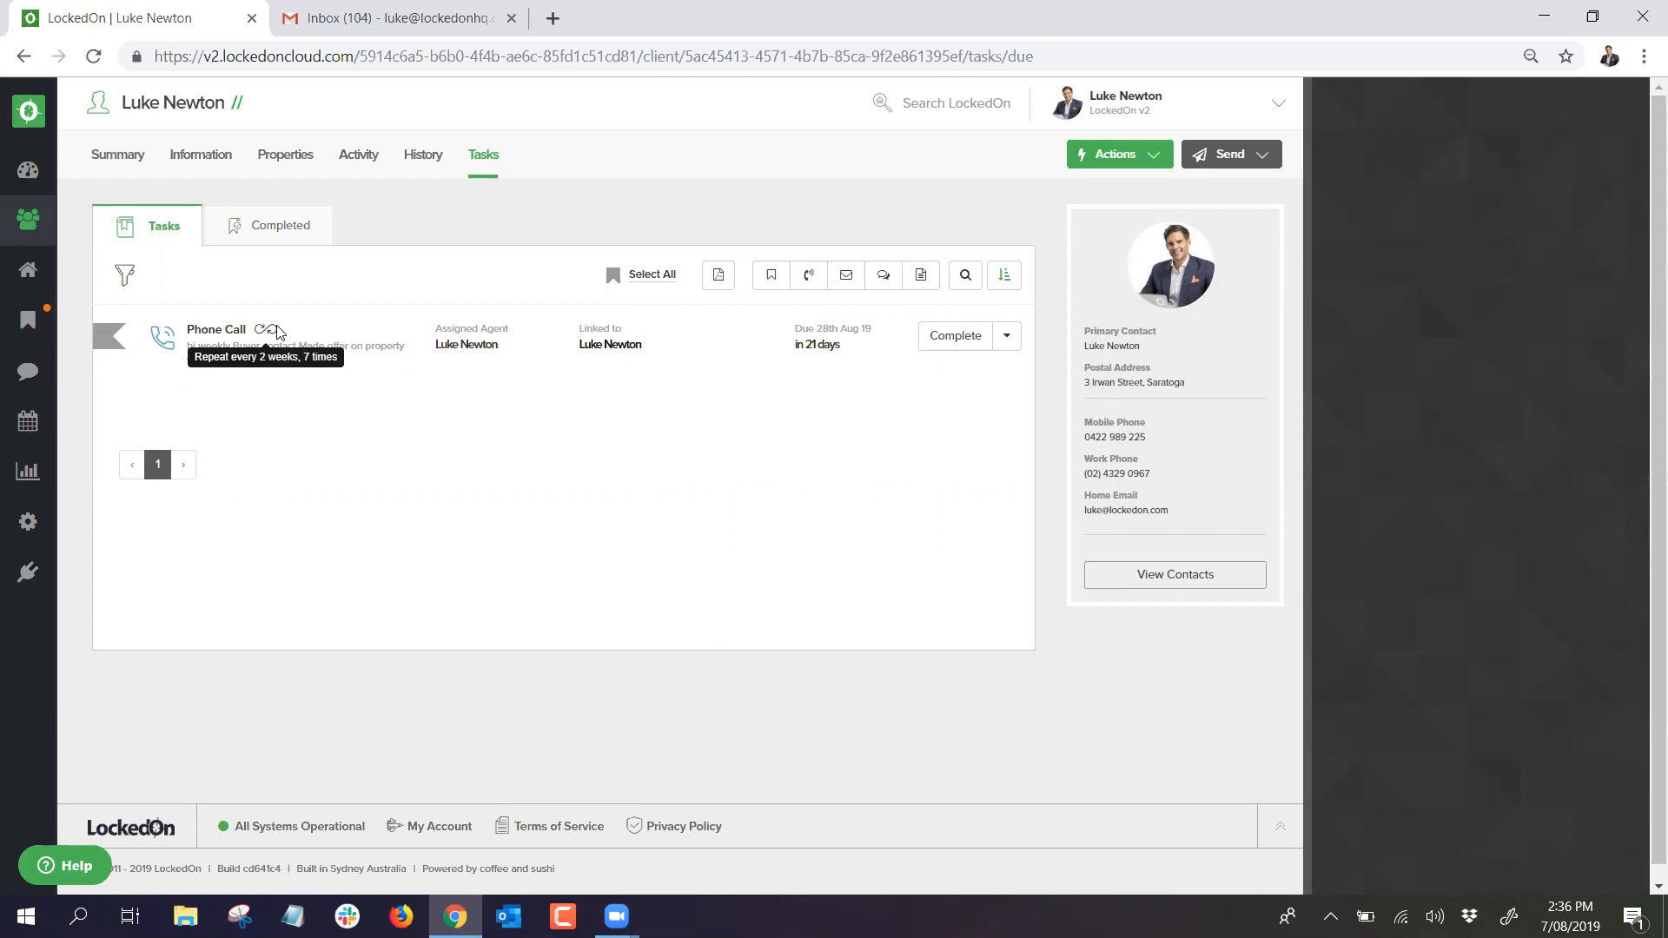
{"action": "mouse_move", "coordinate": [271, 332]}
{"action": "left_click", "coordinate": [1001, 346]}
{"action": "left_click", "coordinate": [785, 517]}
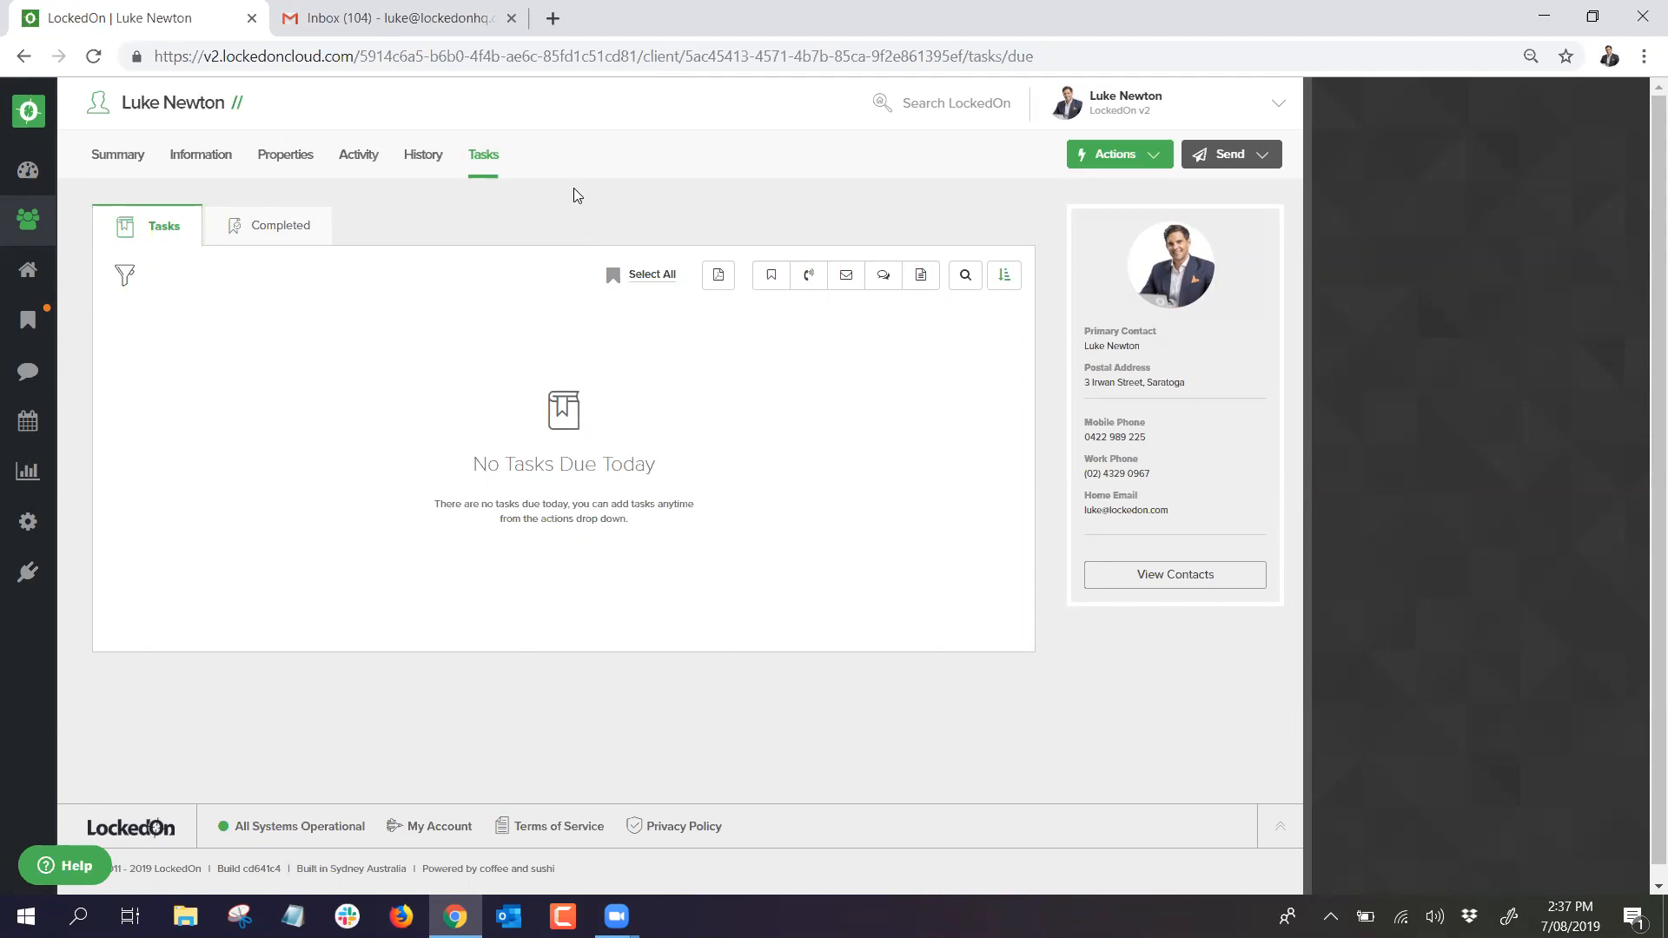
Step: Show the client's property Matches, highlighting the count of matching properties
{"action": "left_click", "coordinate": [285, 155]}
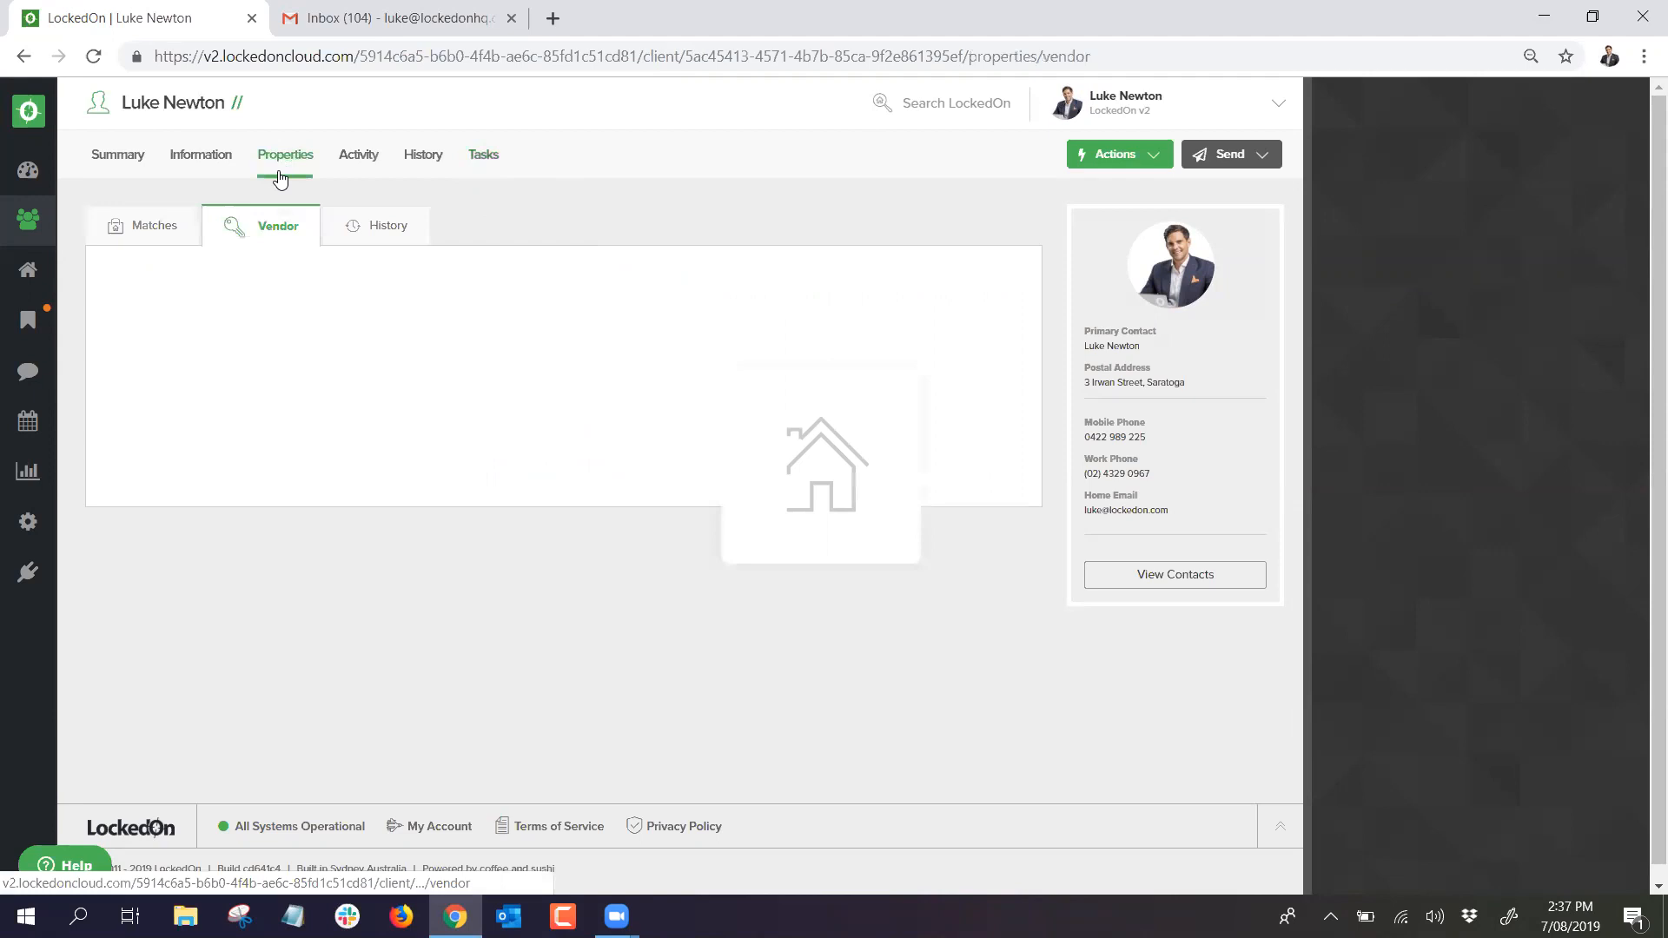
{"action": "left_click", "coordinate": [160, 226]}
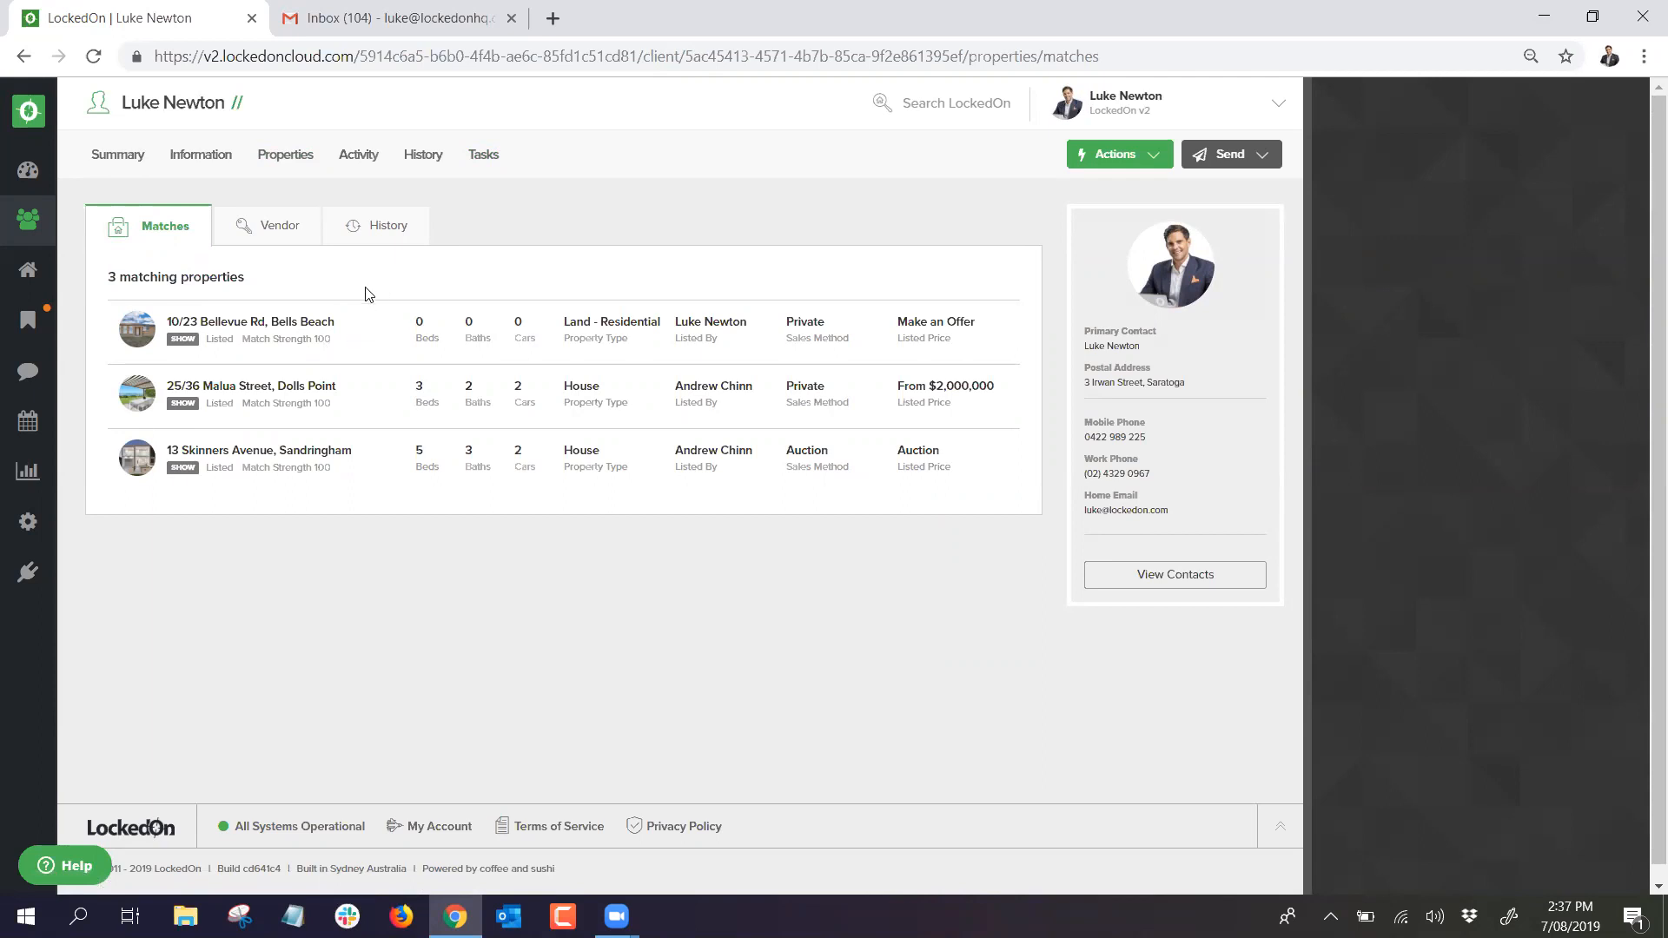
{"action": "triple_click", "coordinate": [193, 282]}
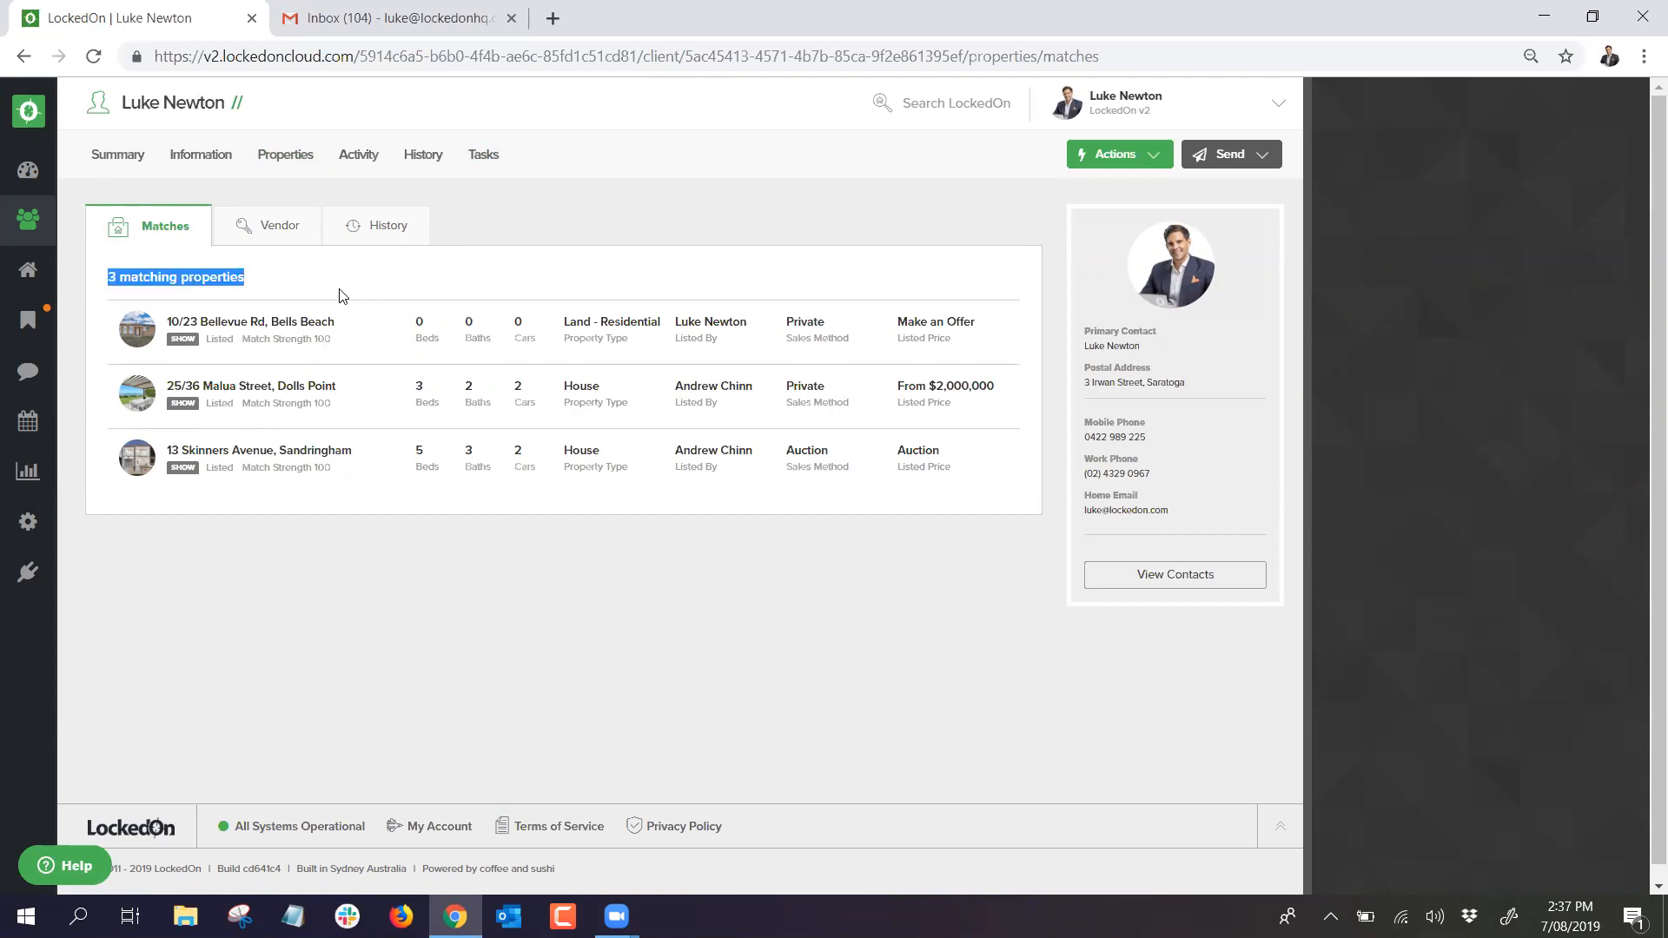
Step: Start a new email to the client using the Buyer Match template
{"action": "left_click", "coordinate": [1219, 156]}
{"action": "left_click", "coordinate": [1204, 225]}
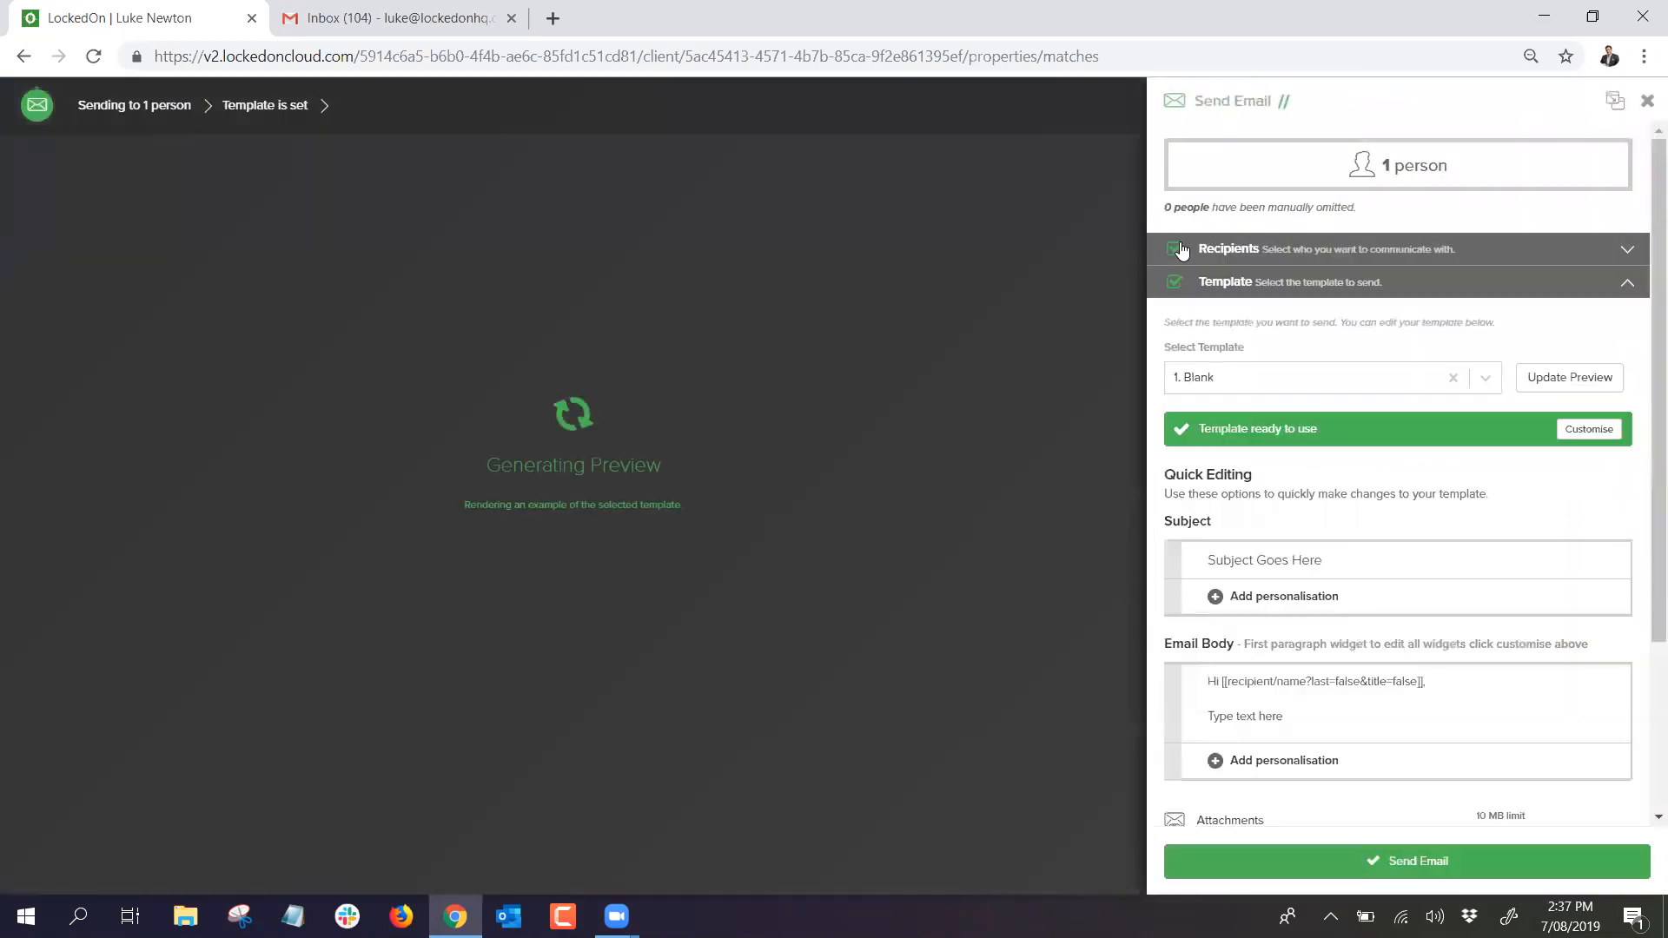
{"action": "left_click", "coordinate": [1221, 383]}
{"action": "type", "text": "buyer"}
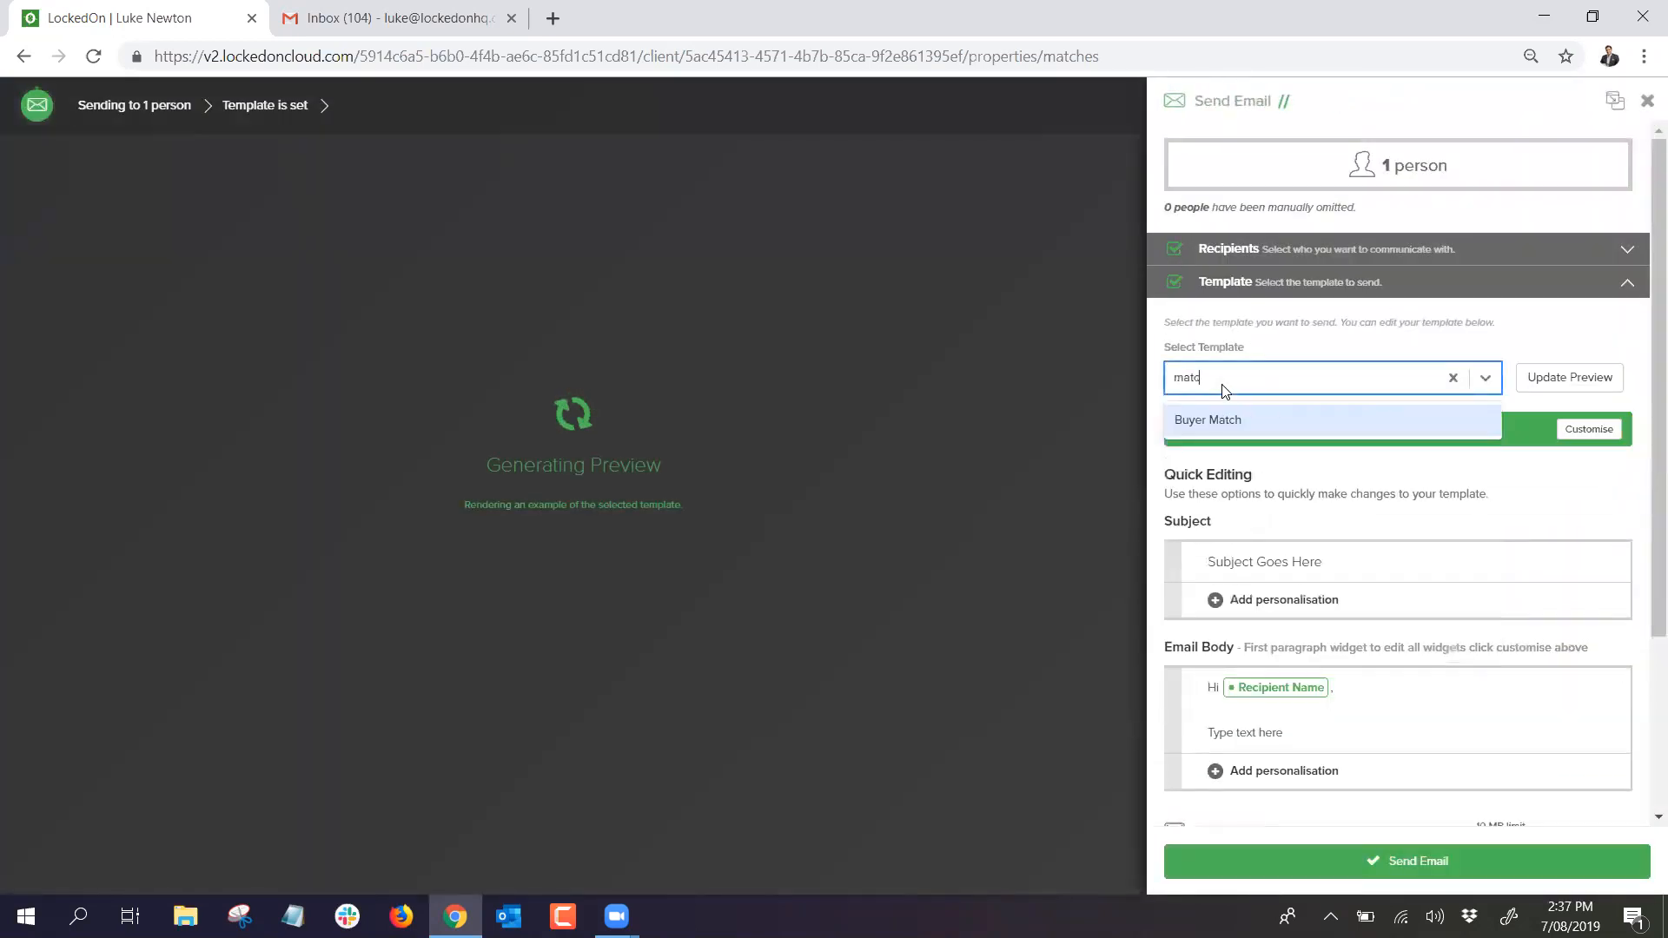
{"action": "left_click", "coordinate": [1253, 429]}
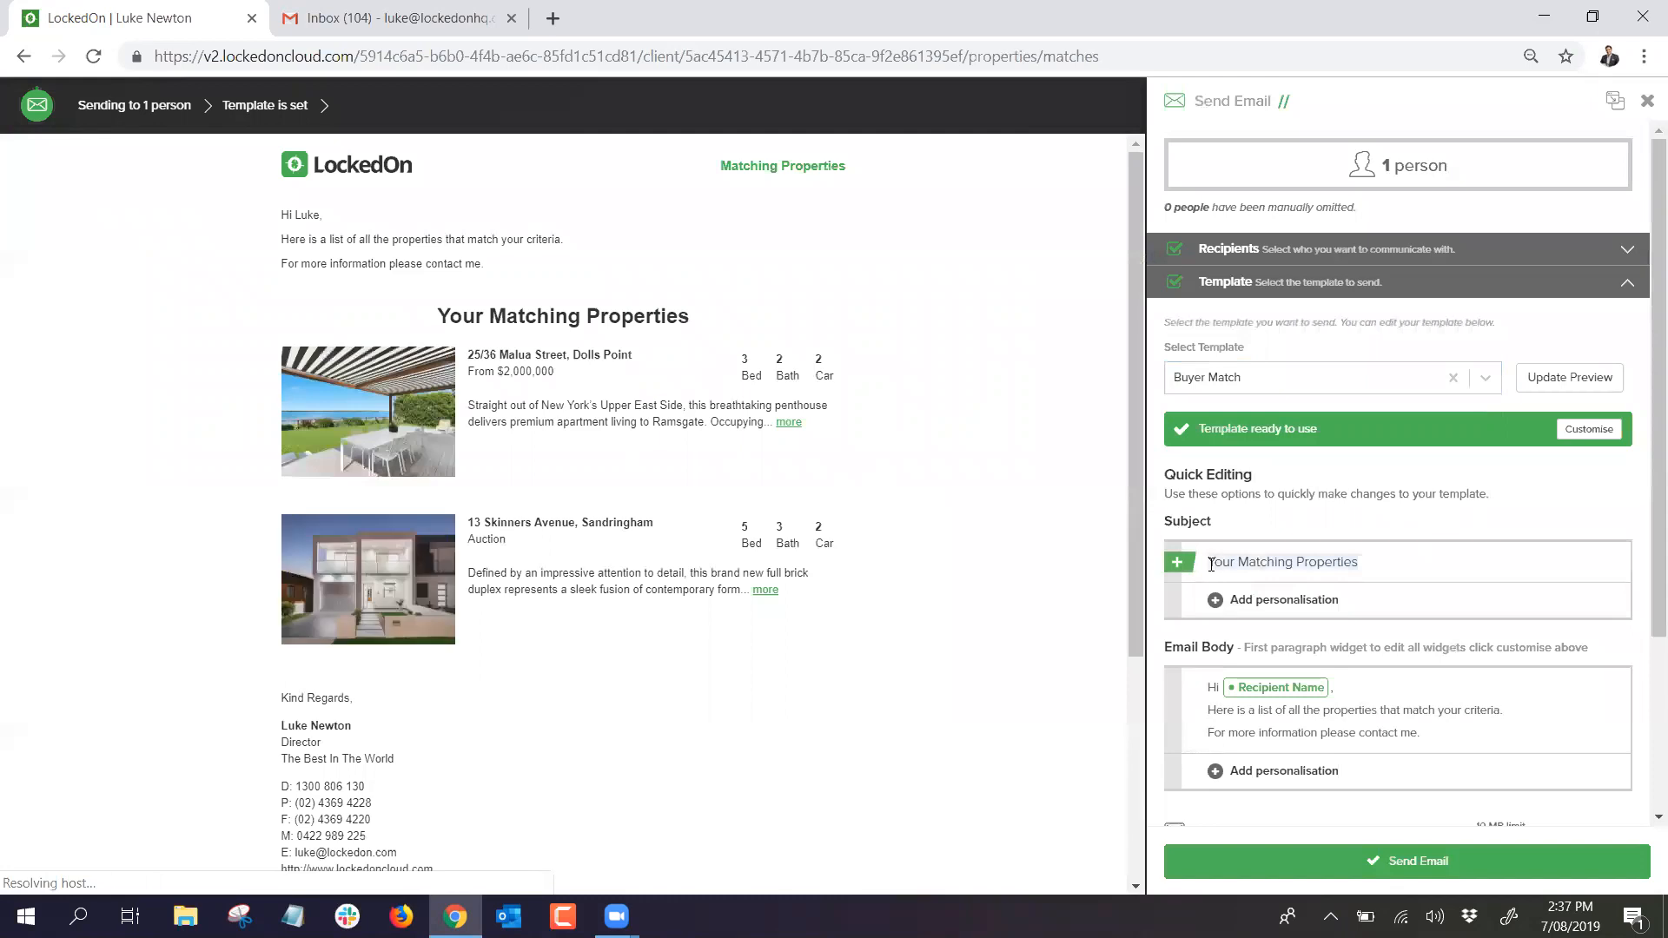
Step: Check the email body and send the 'Your Matching Properties' email
{"action": "scroll", "coordinate": [1408, 669], "scroll_direction": "down", "scroll_amount": 1}
{"action": "left_click", "coordinate": [1426, 624]}
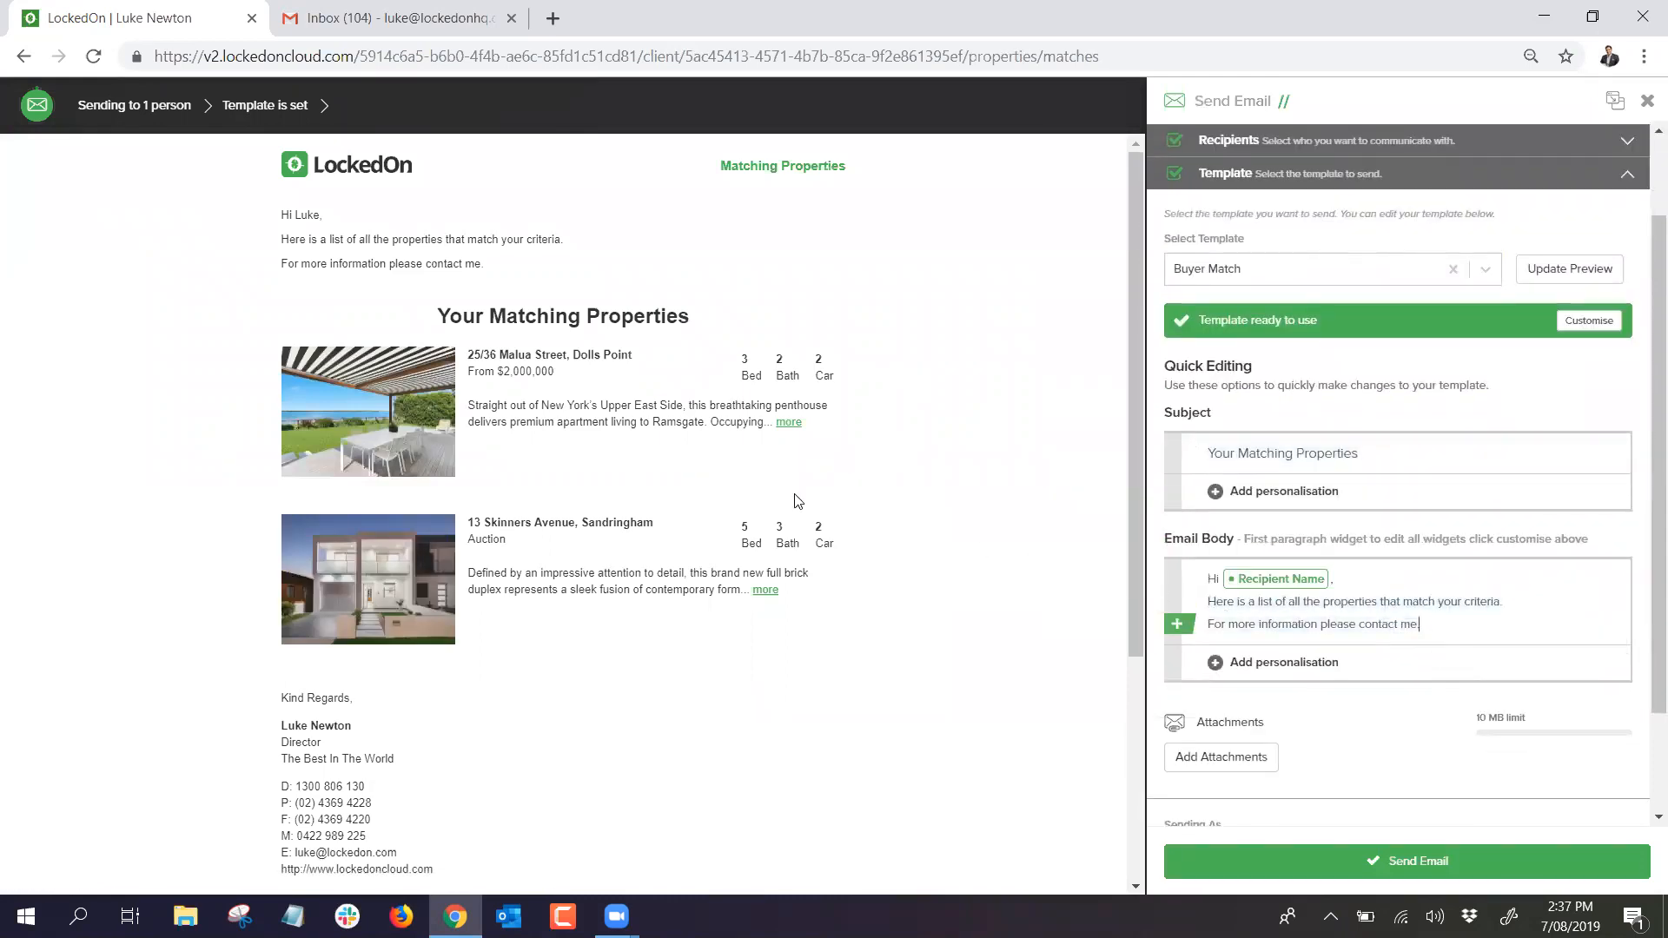
{"action": "scroll", "coordinate": [405, 425], "scroll_direction": "down", "scroll_amount": 4}
{"action": "scroll", "coordinate": [398, 477], "scroll_direction": "up", "scroll_amount": 4}
{"action": "left_click", "coordinate": [1366, 865]}
{"action": "scroll", "coordinate": [1329, 679], "scroll_direction": "down", "scroll_amount": 2}
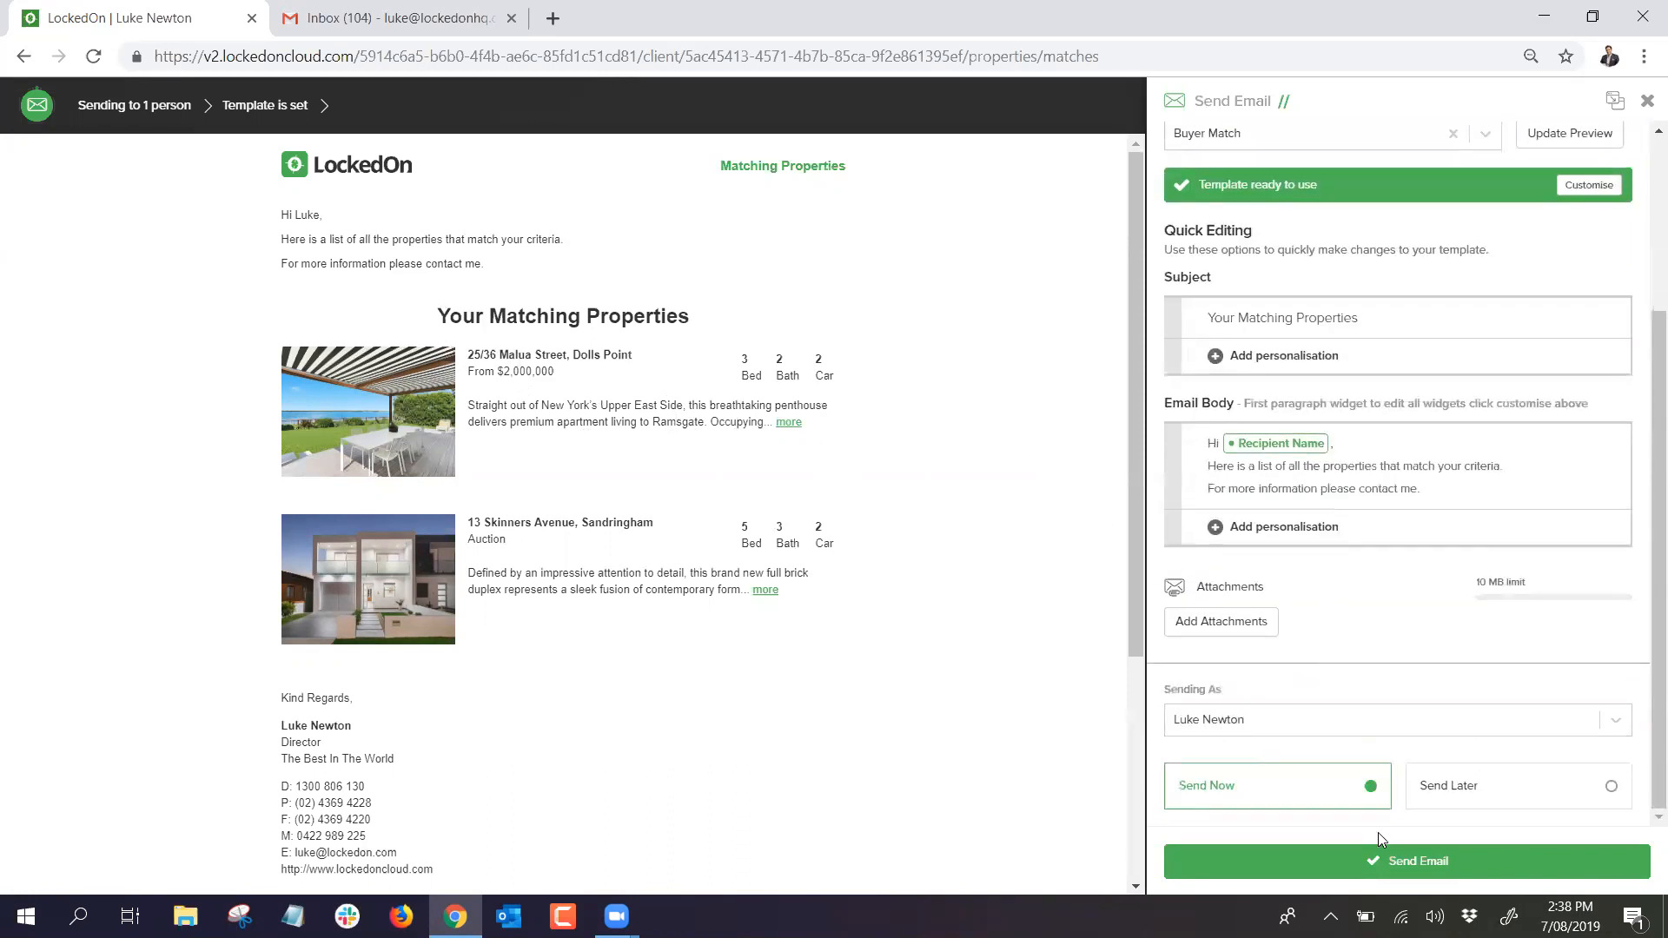
{"action": "left_click", "coordinate": [1399, 870]}
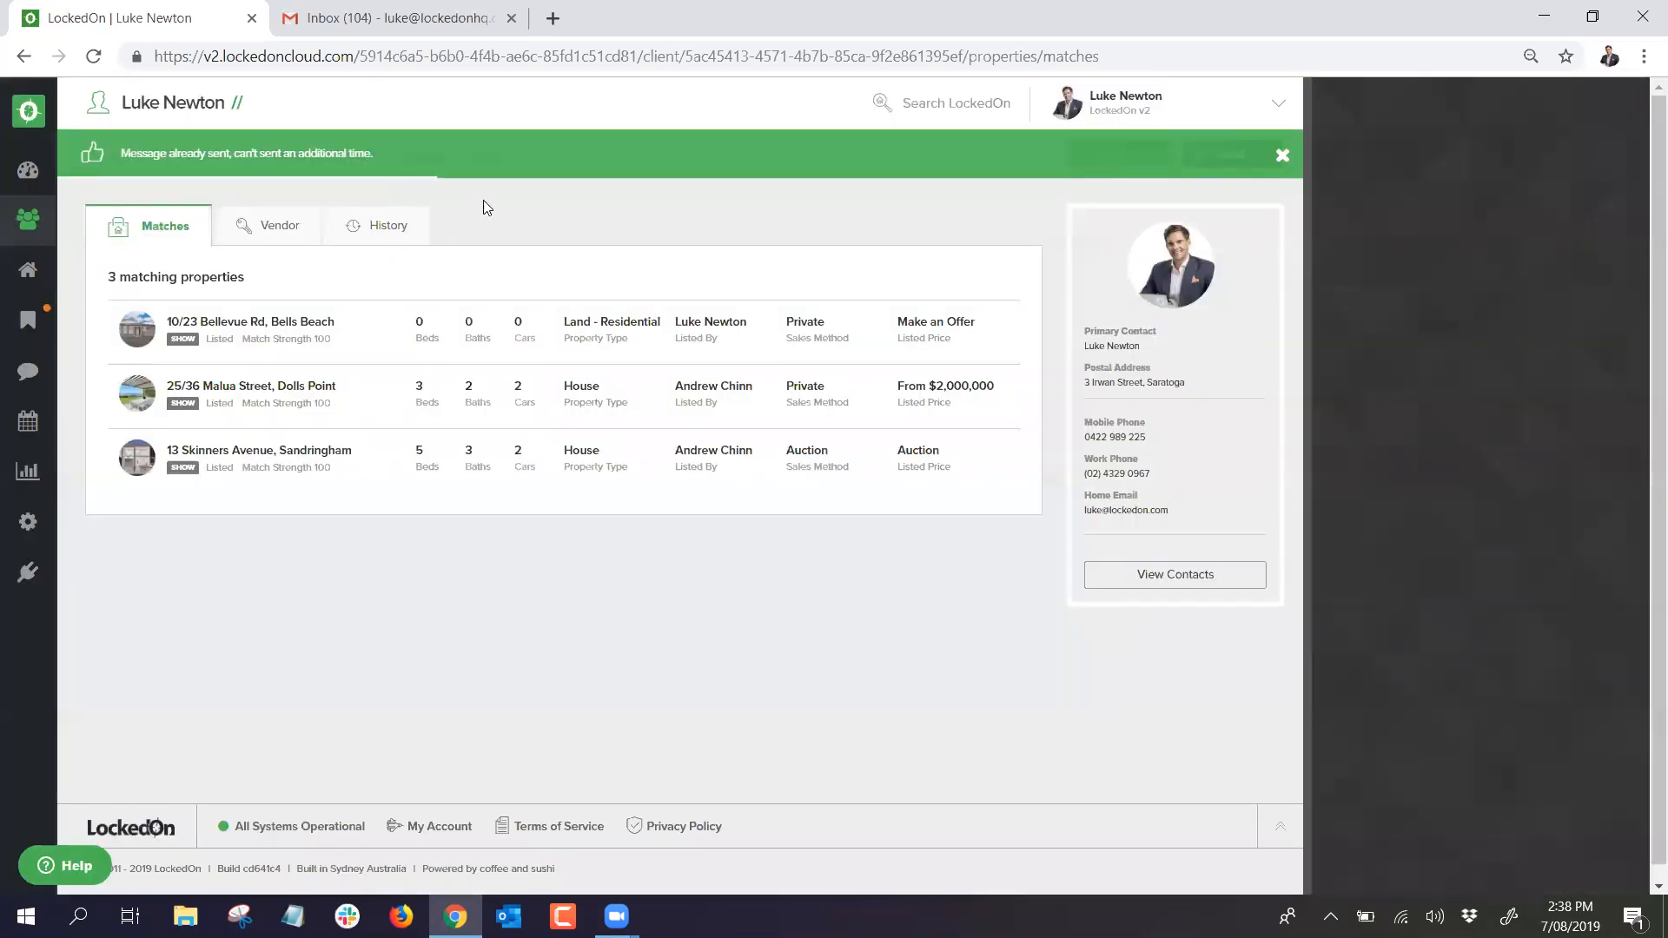
Step: Scan the Summary activity feed, then open History to see the new Buyer Match email
{"action": "left_click", "coordinate": [118, 155]}
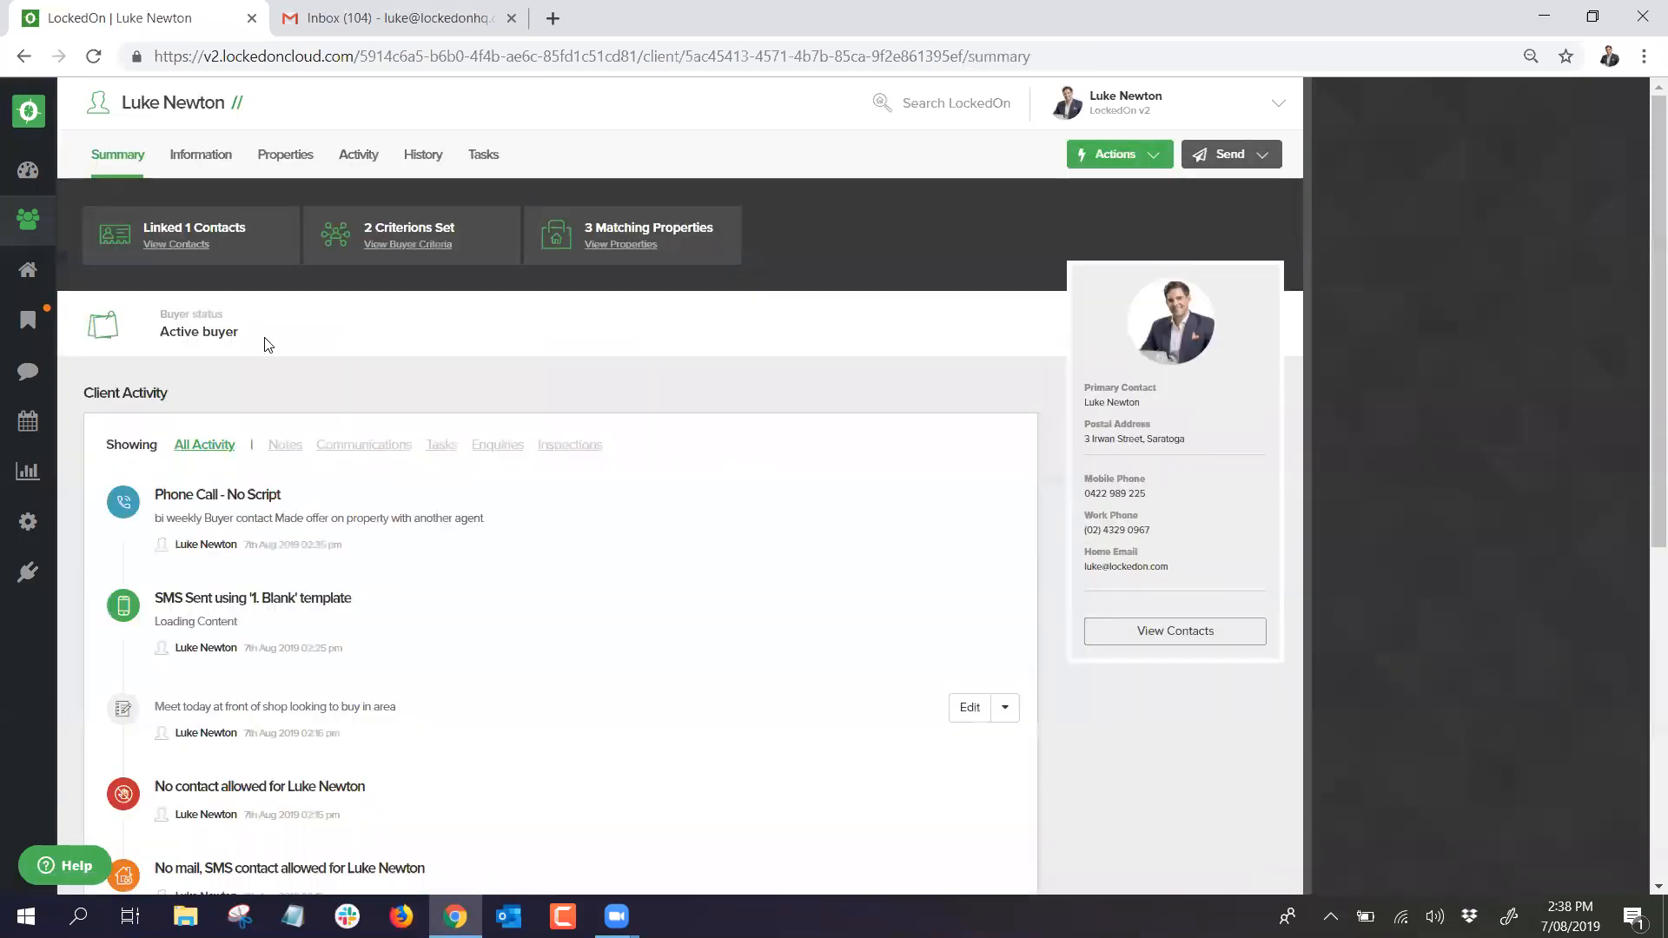
{"action": "scroll", "coordinate": [252, 417], "scroll_direction": "down", "scroll_amount": 1}
{"action": "left_click_drag", "start_coordinate": [522, 513], "coordinate": [153, 513]}
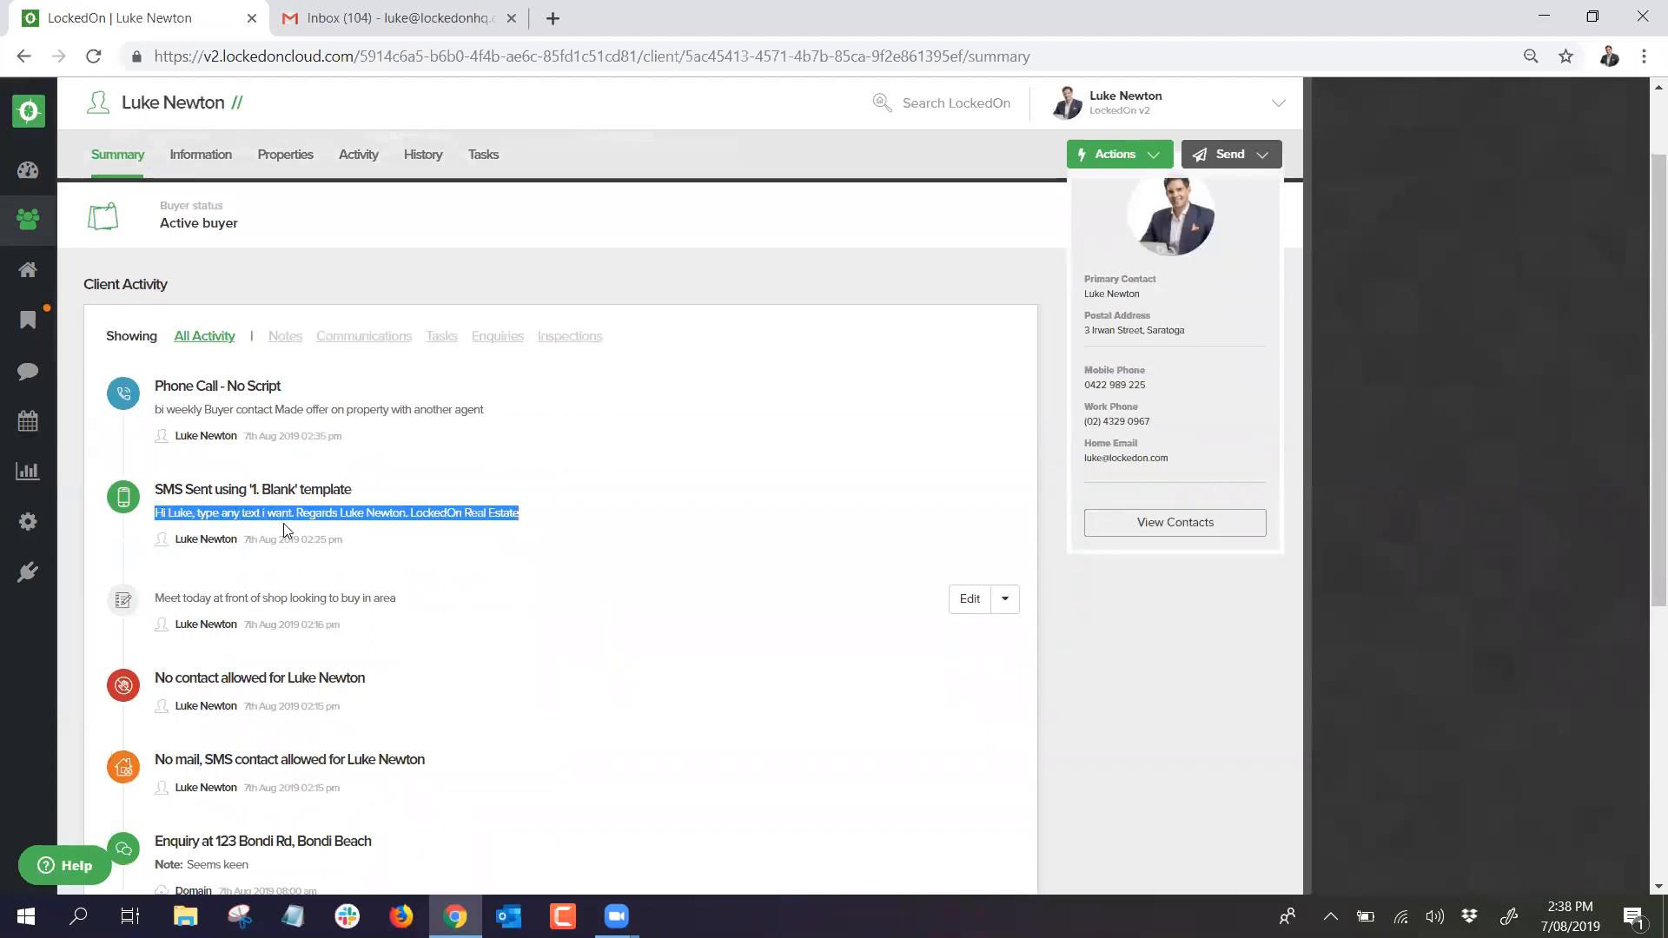
{"action": "left_click_drag", "start_coordinate": [250, 539], "coordinate": [368, 540]}
{"action": "left_click", "coordinate": [376, 514]}
{"action": "scroll", "coordinate": [402, 478], "scroll_direction": "up", "scroll_amount": 1}
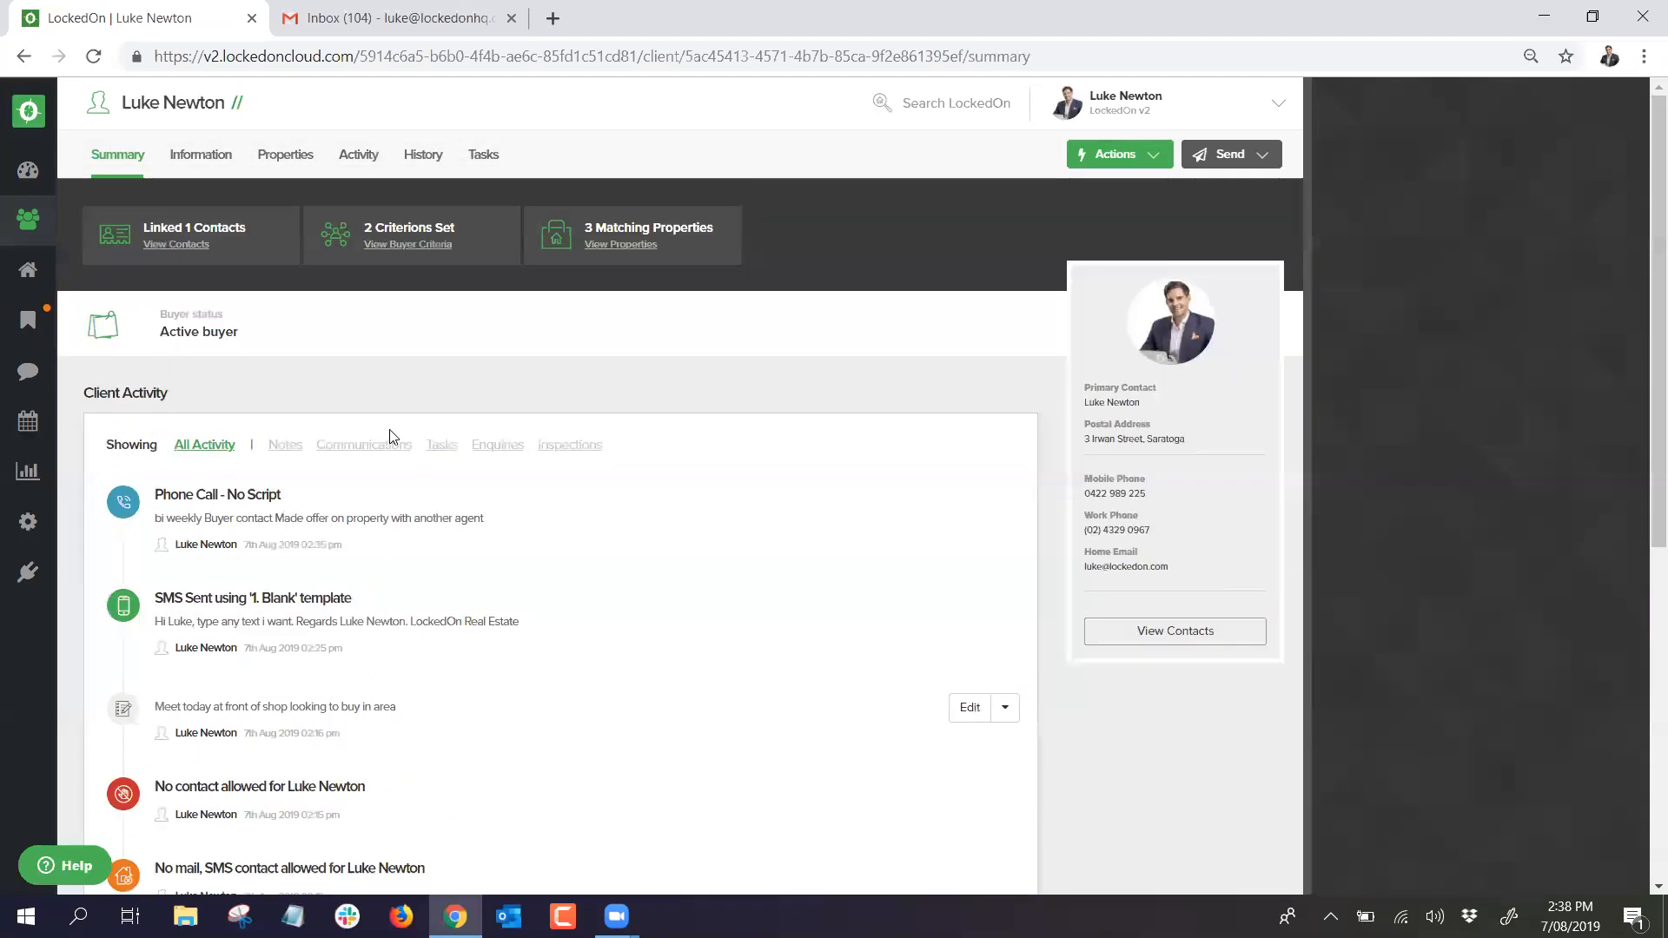
{"action": "left_click", "coordinate": [435, 161]}
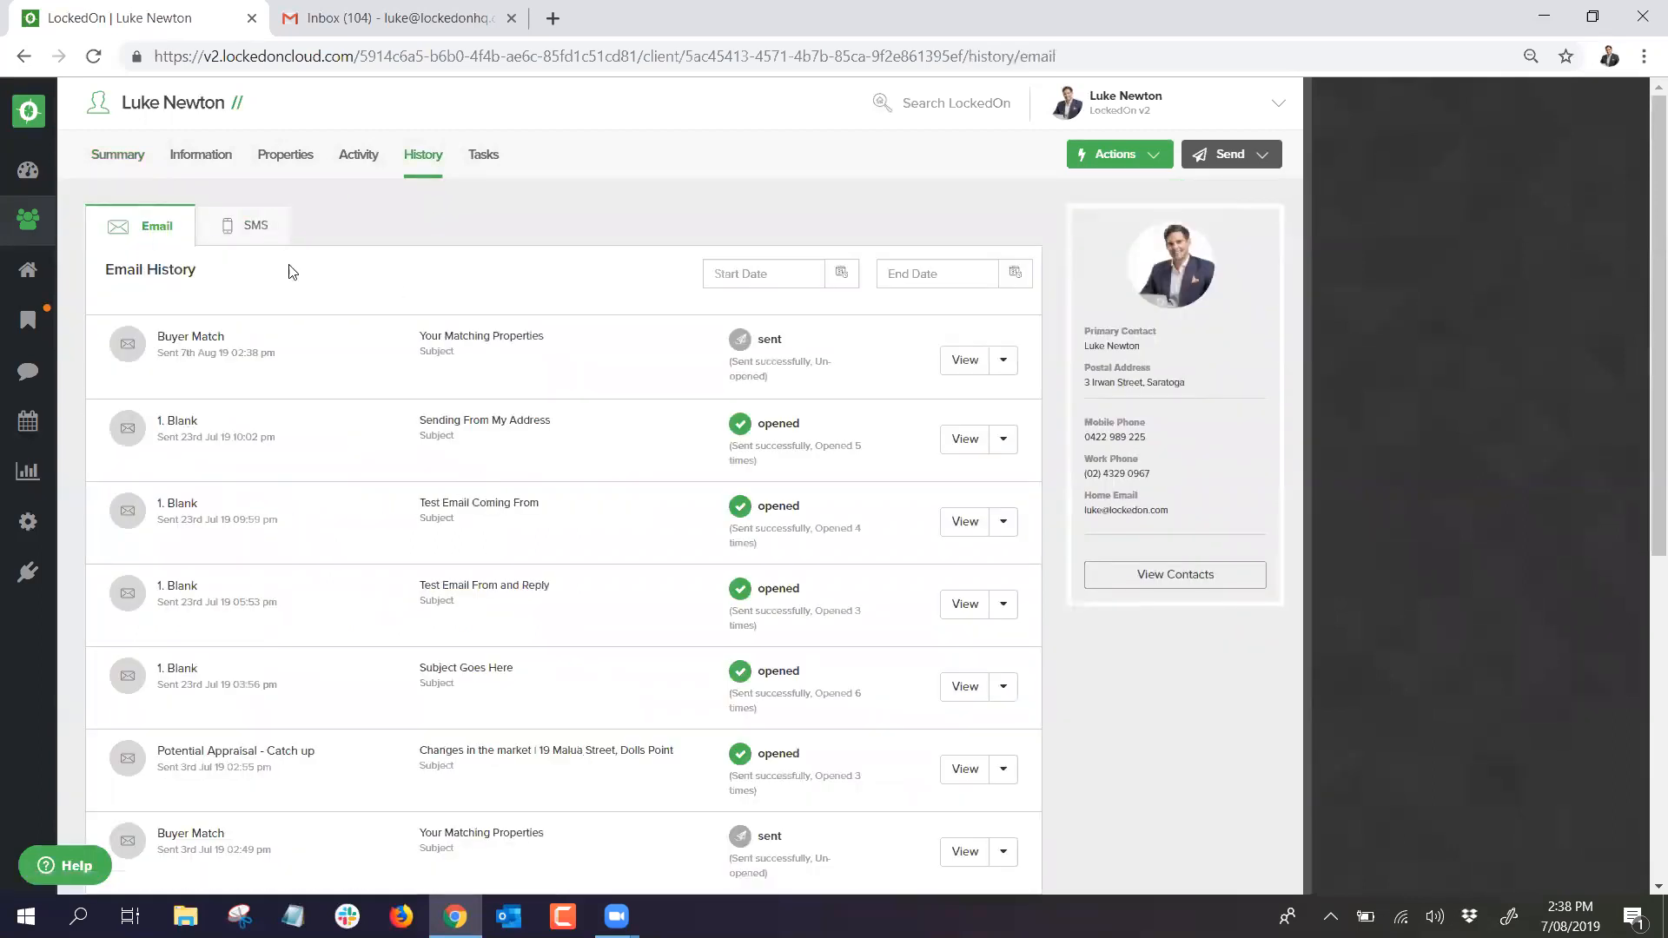
Step: Glance at the client's SMS history, then return to the email history
{"action": "left_click", "coordinate": [225, 237]}
{"action": "left_click", "coordinate": [144, 226]}
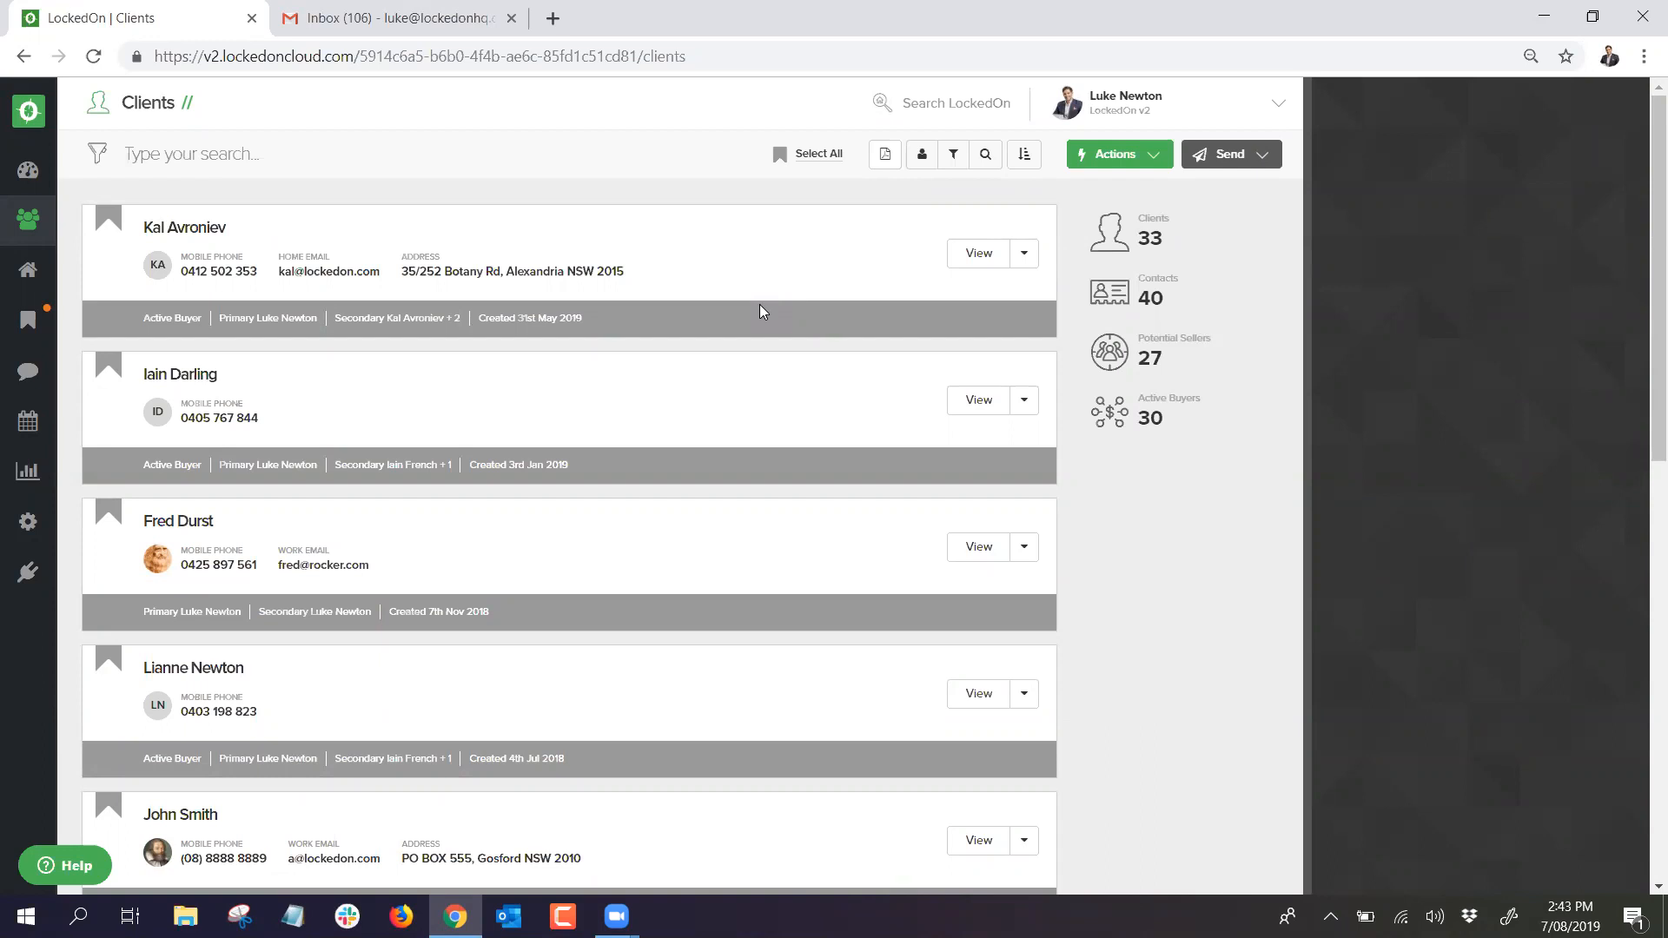
Step: Search for the two-contact client and open their Information tab
{"action": "left_click", "coordinate": [1102, 155]}
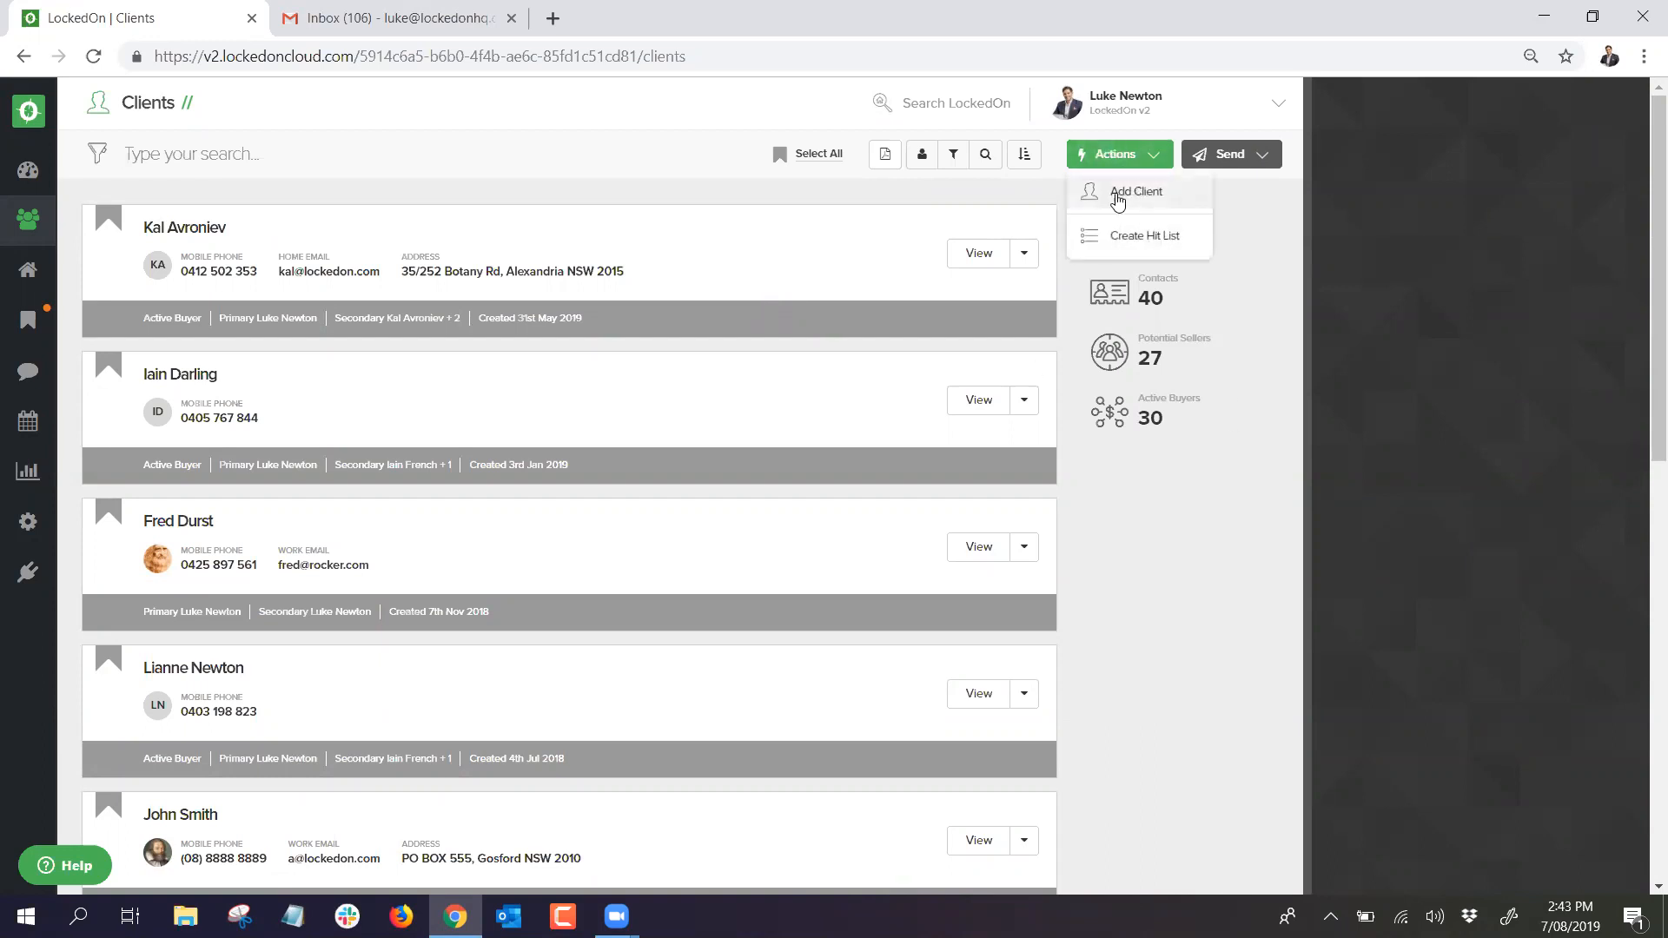
{"action": "left_click", "coordinate": [615, 206]}
{"action": "scroll", "coordinate": [331, 417], "scroll_direction": "down", "scroll_amount": 3}
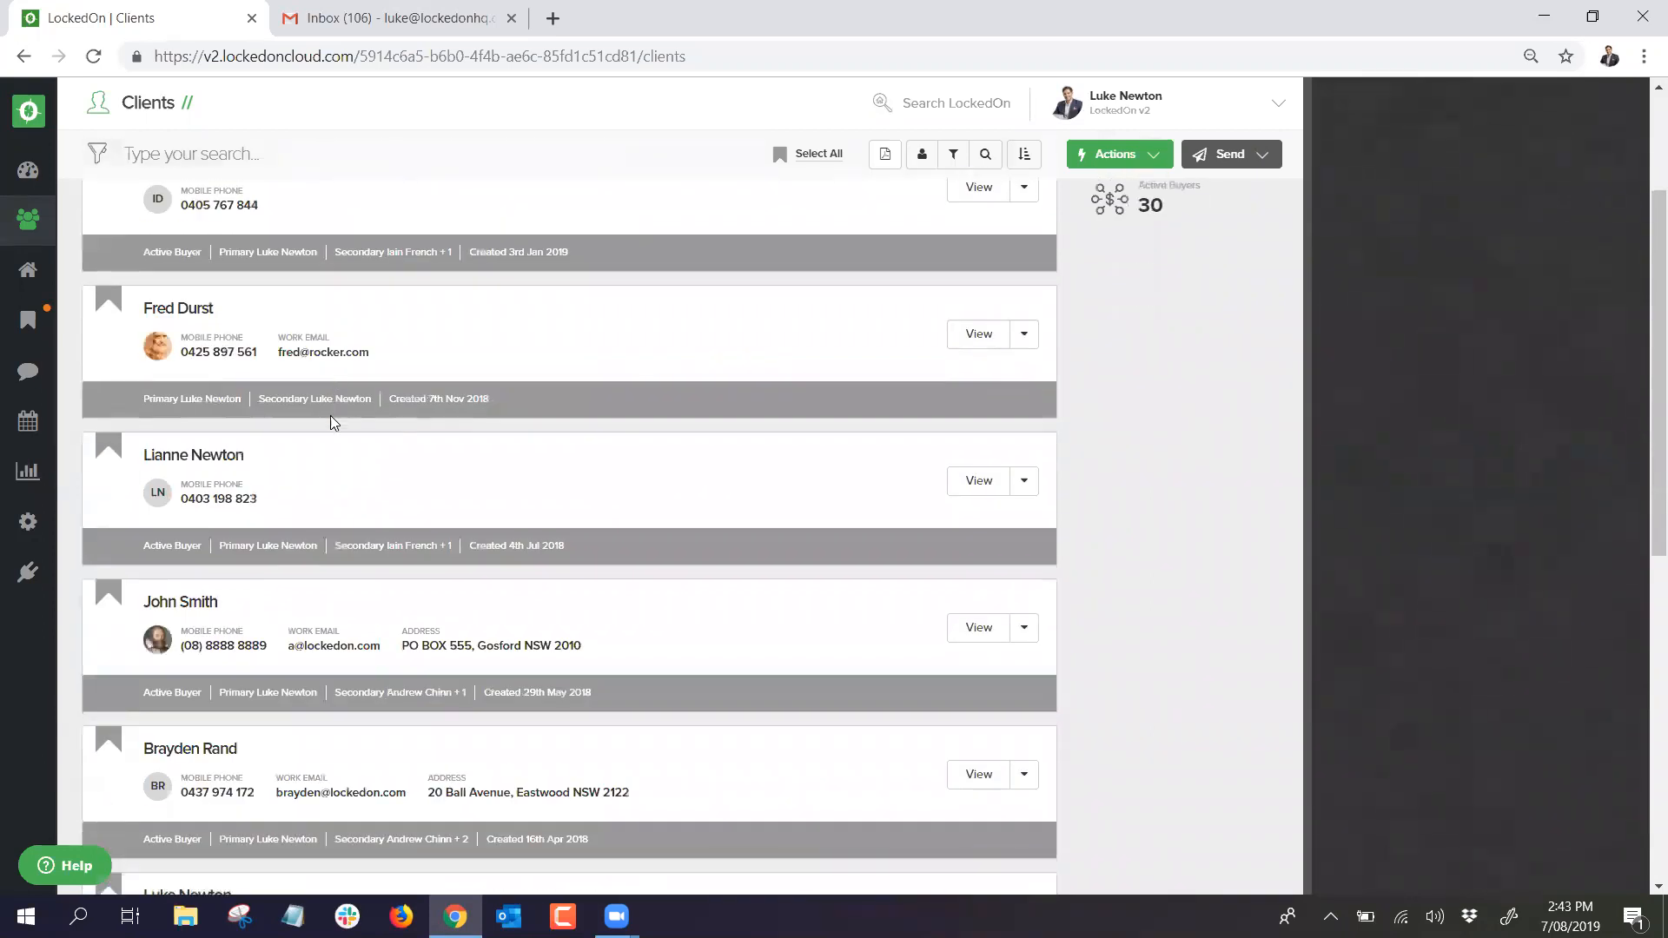
{"action": "scroll", "coordinate": [330, 420], "scroll_direction": "up", "scroll_amount": 3}
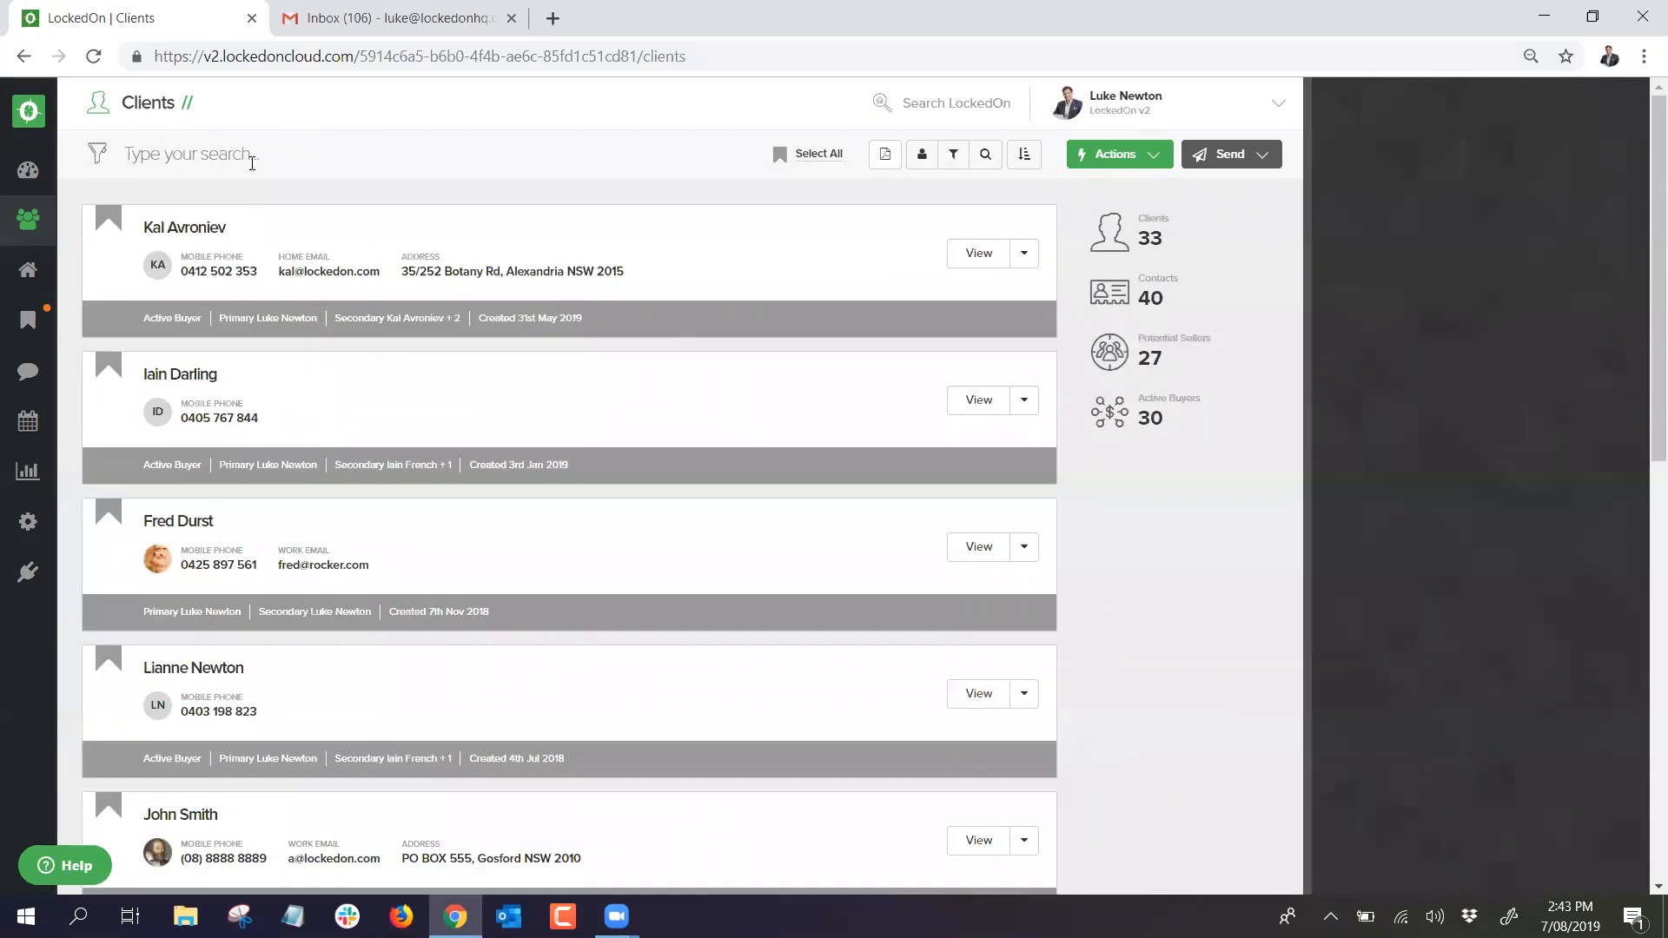
{"action": "type", "text": "iain fr"}
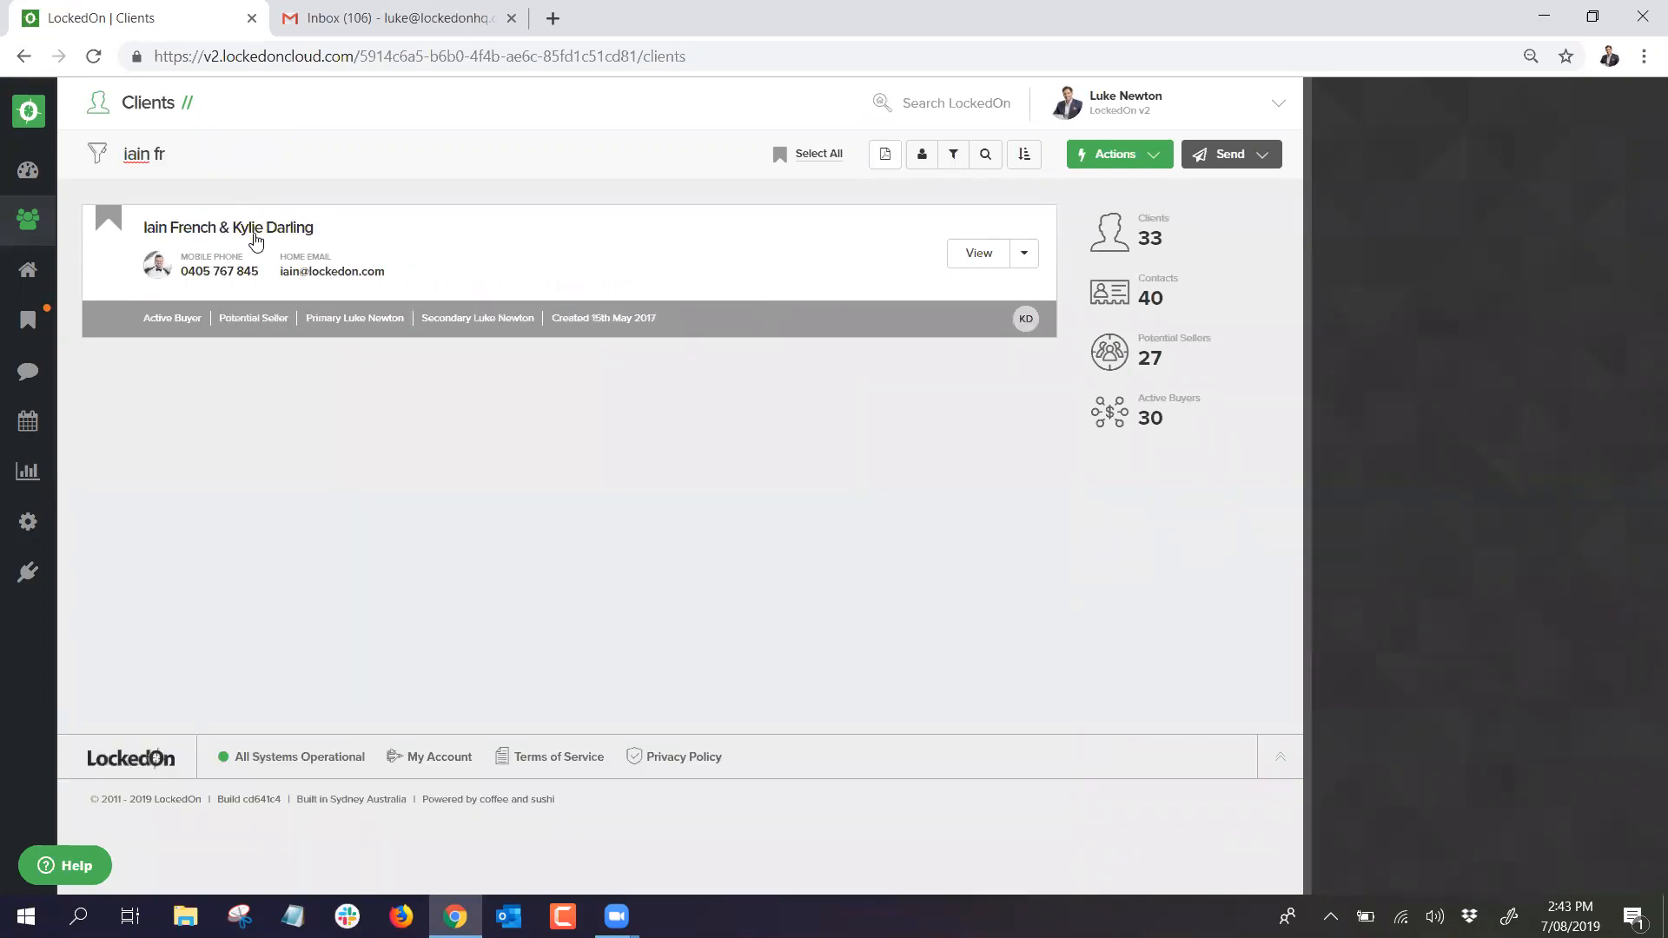
{"action": "left_click", "coordinate": [256, 230]}
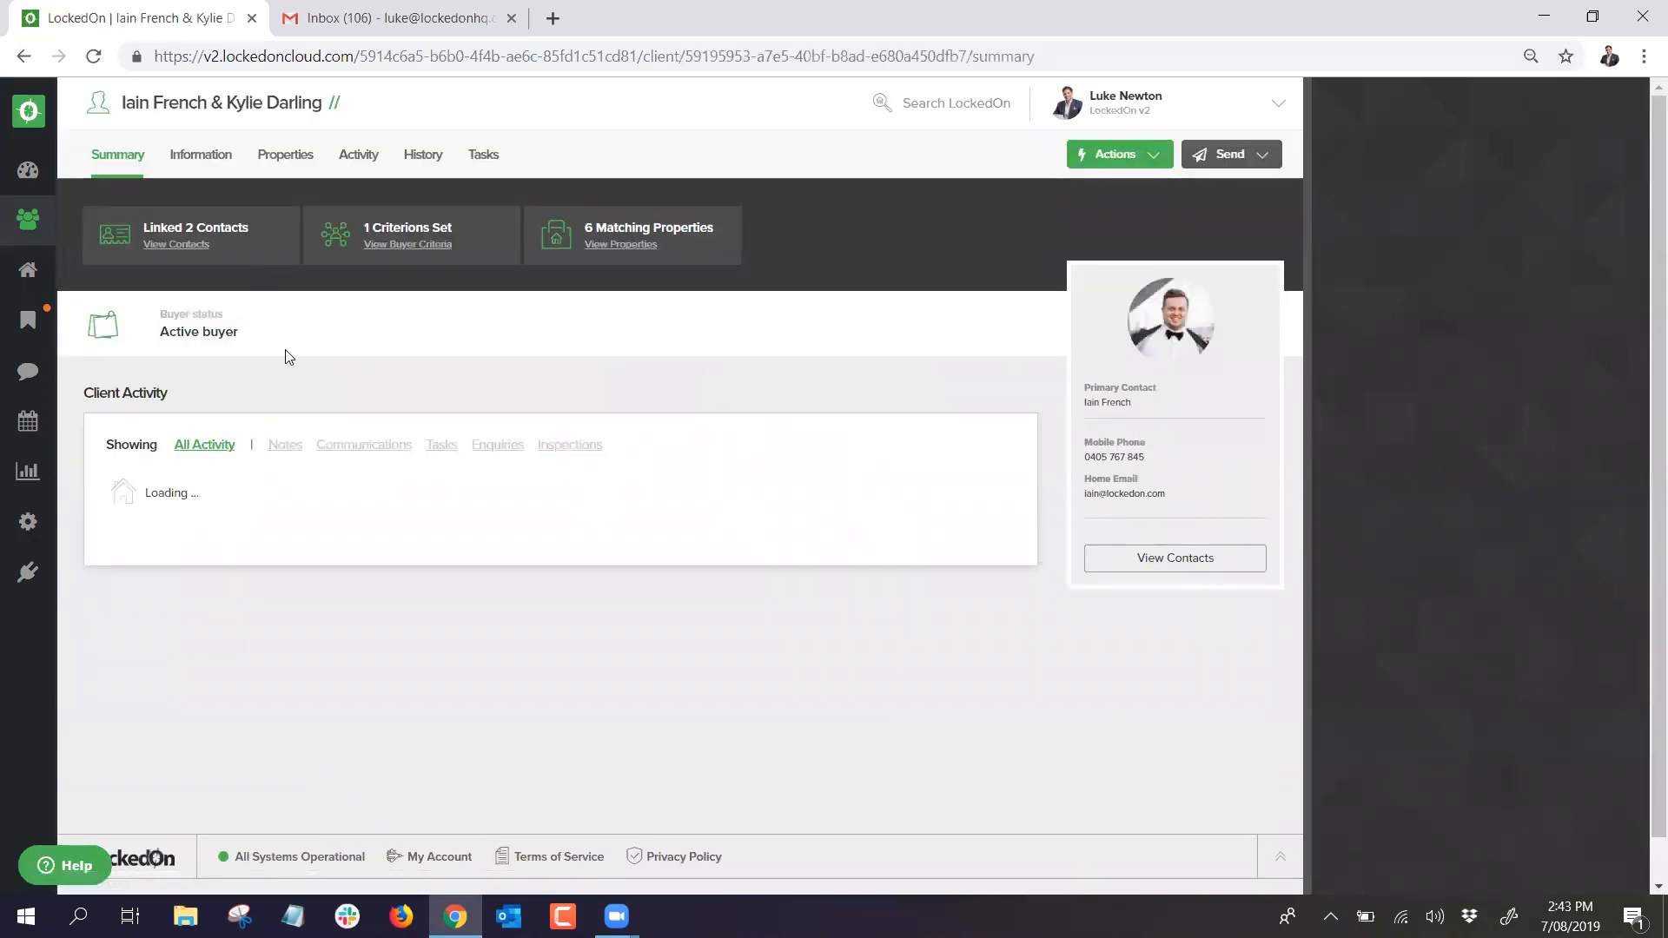
{"action": "left_click", "coordinate": [199, 156]}
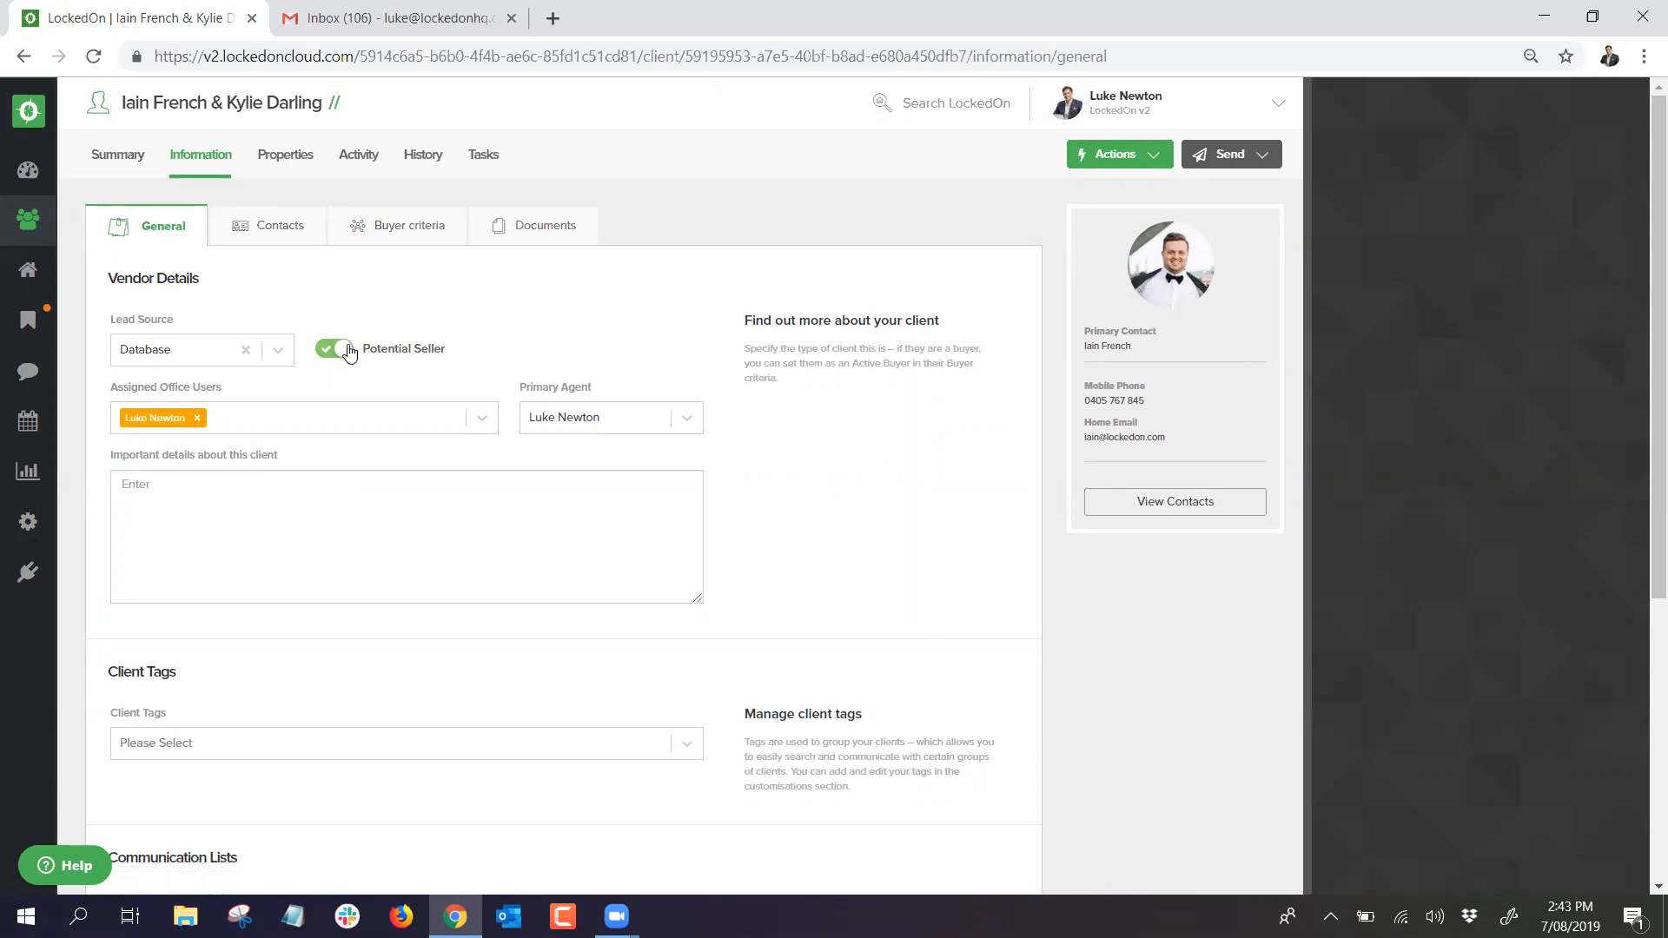
Step: From the Dashboard's Potential Sellers list, reopen the couple's record and view Information
{"action": "left_click", "coordinate": [28, 170]}
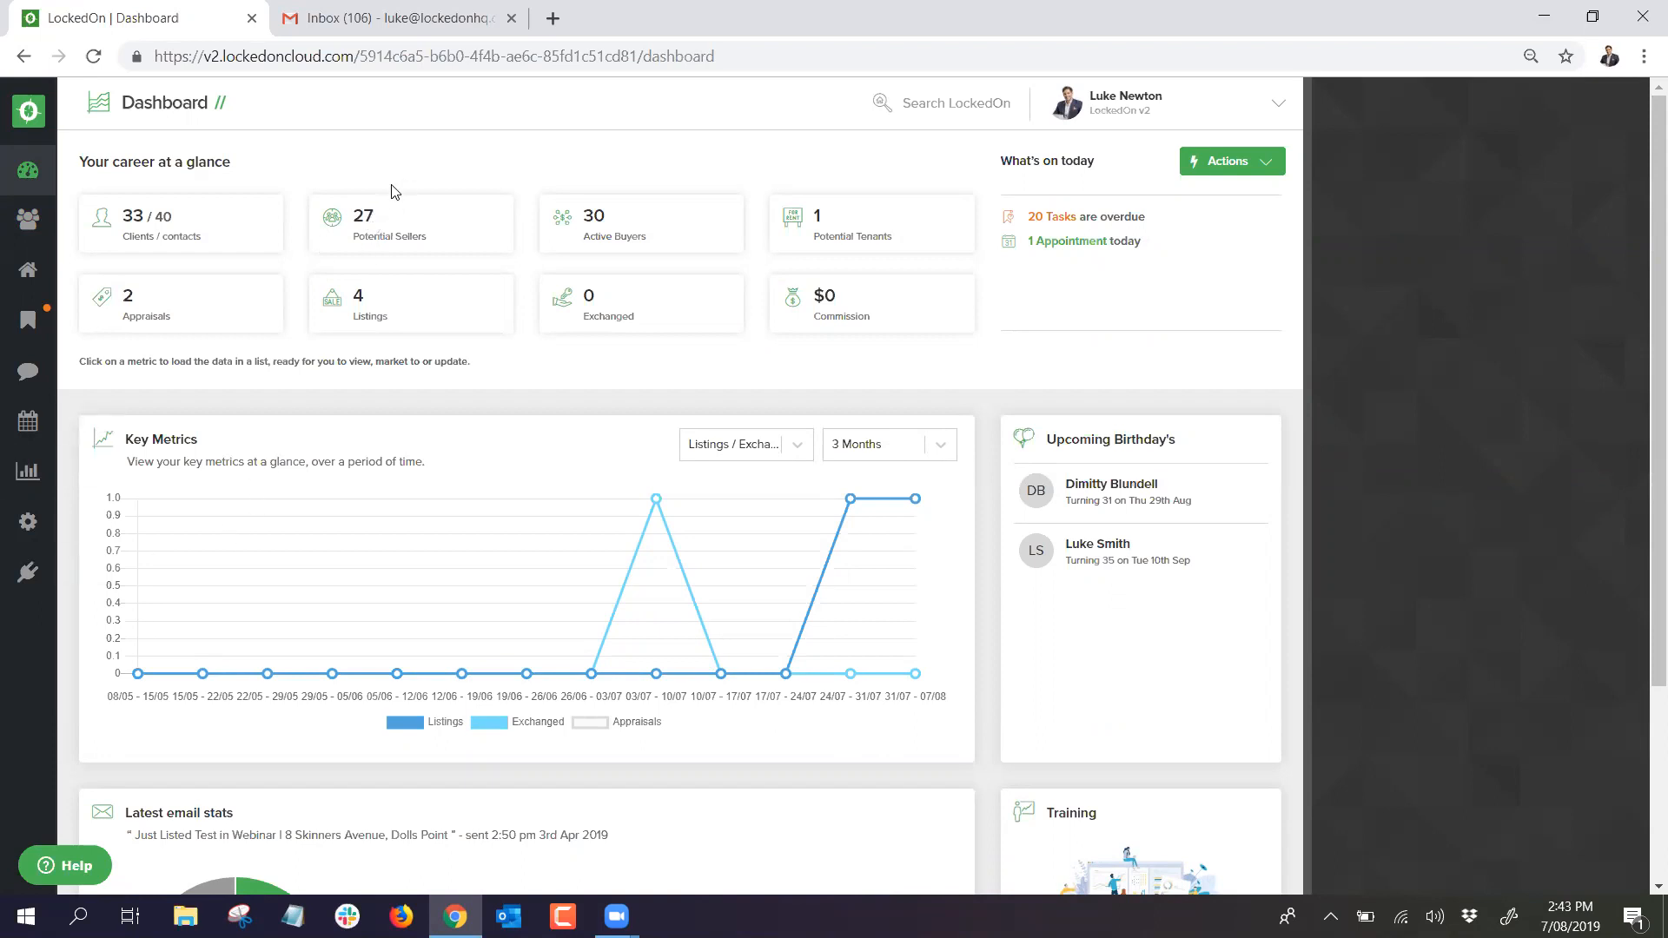
{"action": "left_click", "coordinate": [366, 239]}
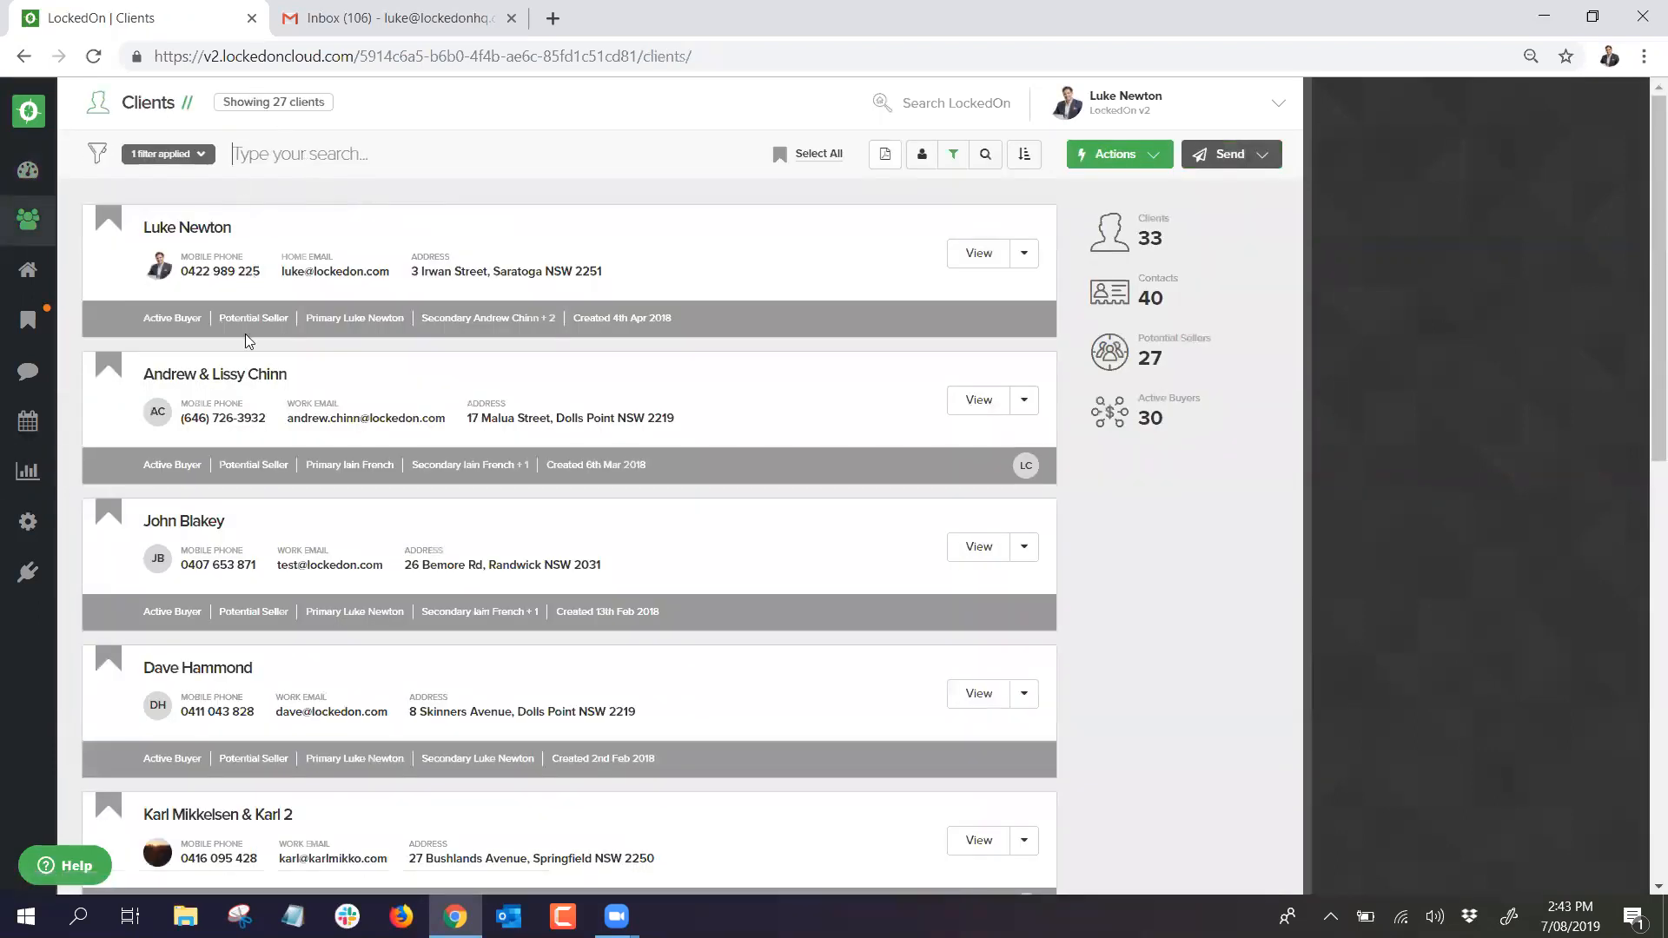
{"action": "scroll", "coordinate": [231, 373], "scroll_direction": "down", "scroll_amount": 1}
{"action": "scroll", "coordinate": [231, 373], "scroll_direction": "down", "scroll_amount": 12}
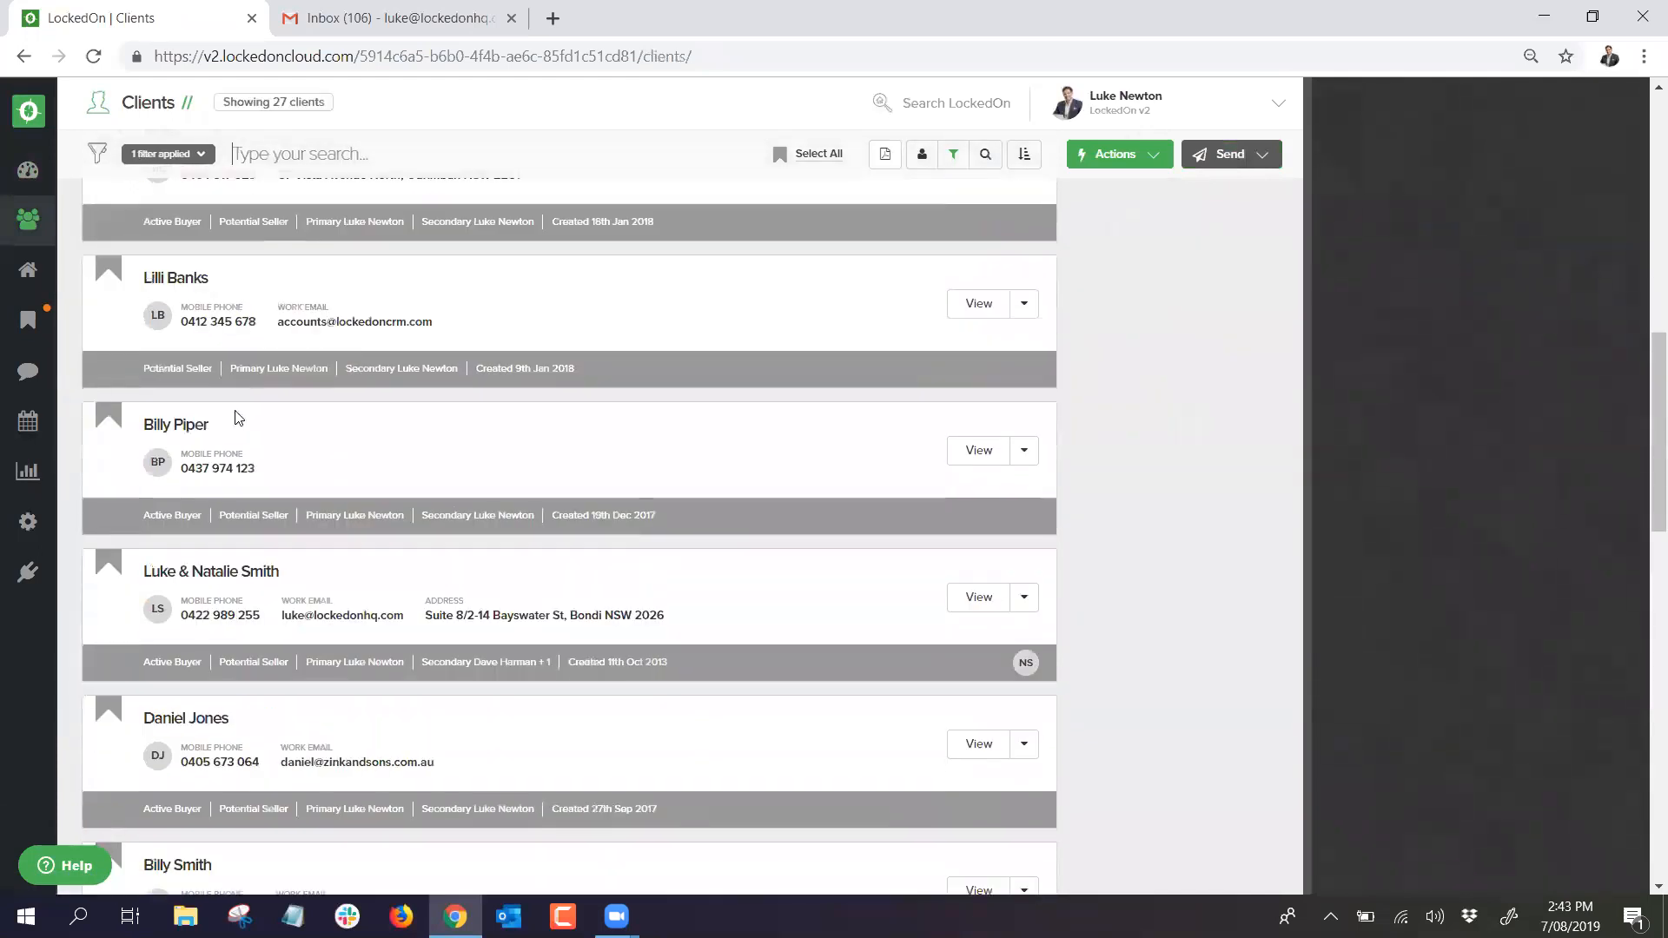
{"action": "scroll", "coordinate": [237, 426], "scroll_direction": "down", "scroll_amount": 10}
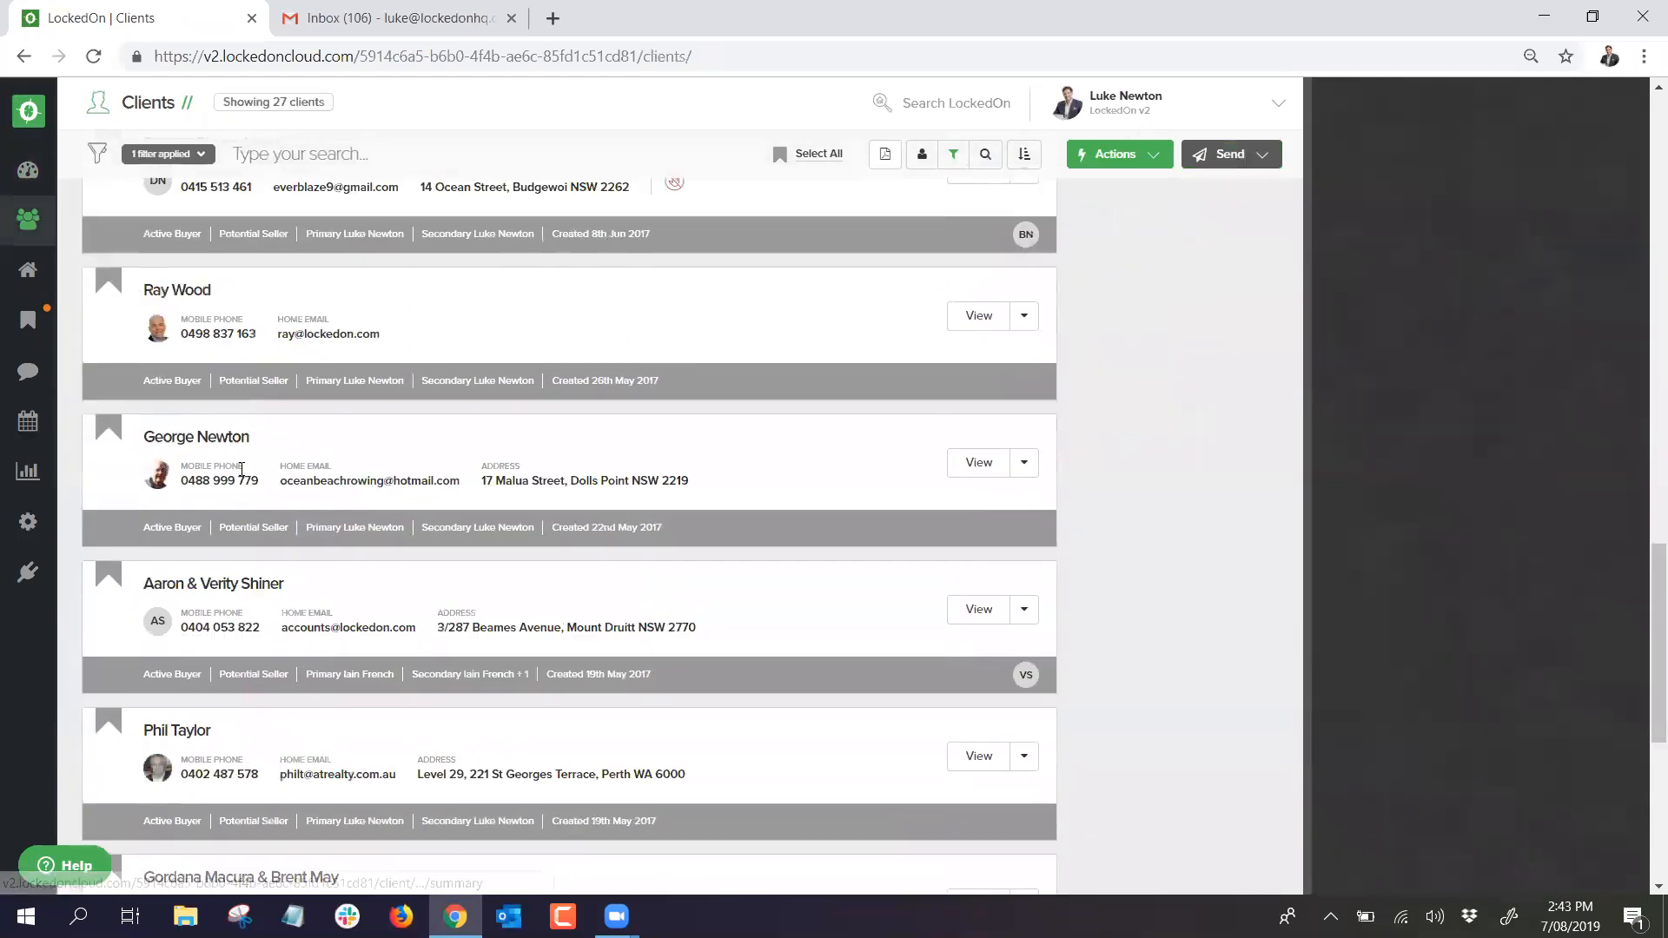
{"action": "scroll", "coordinate": [242, 474], "scroll_direction": "down", "scroll_amount": 12}
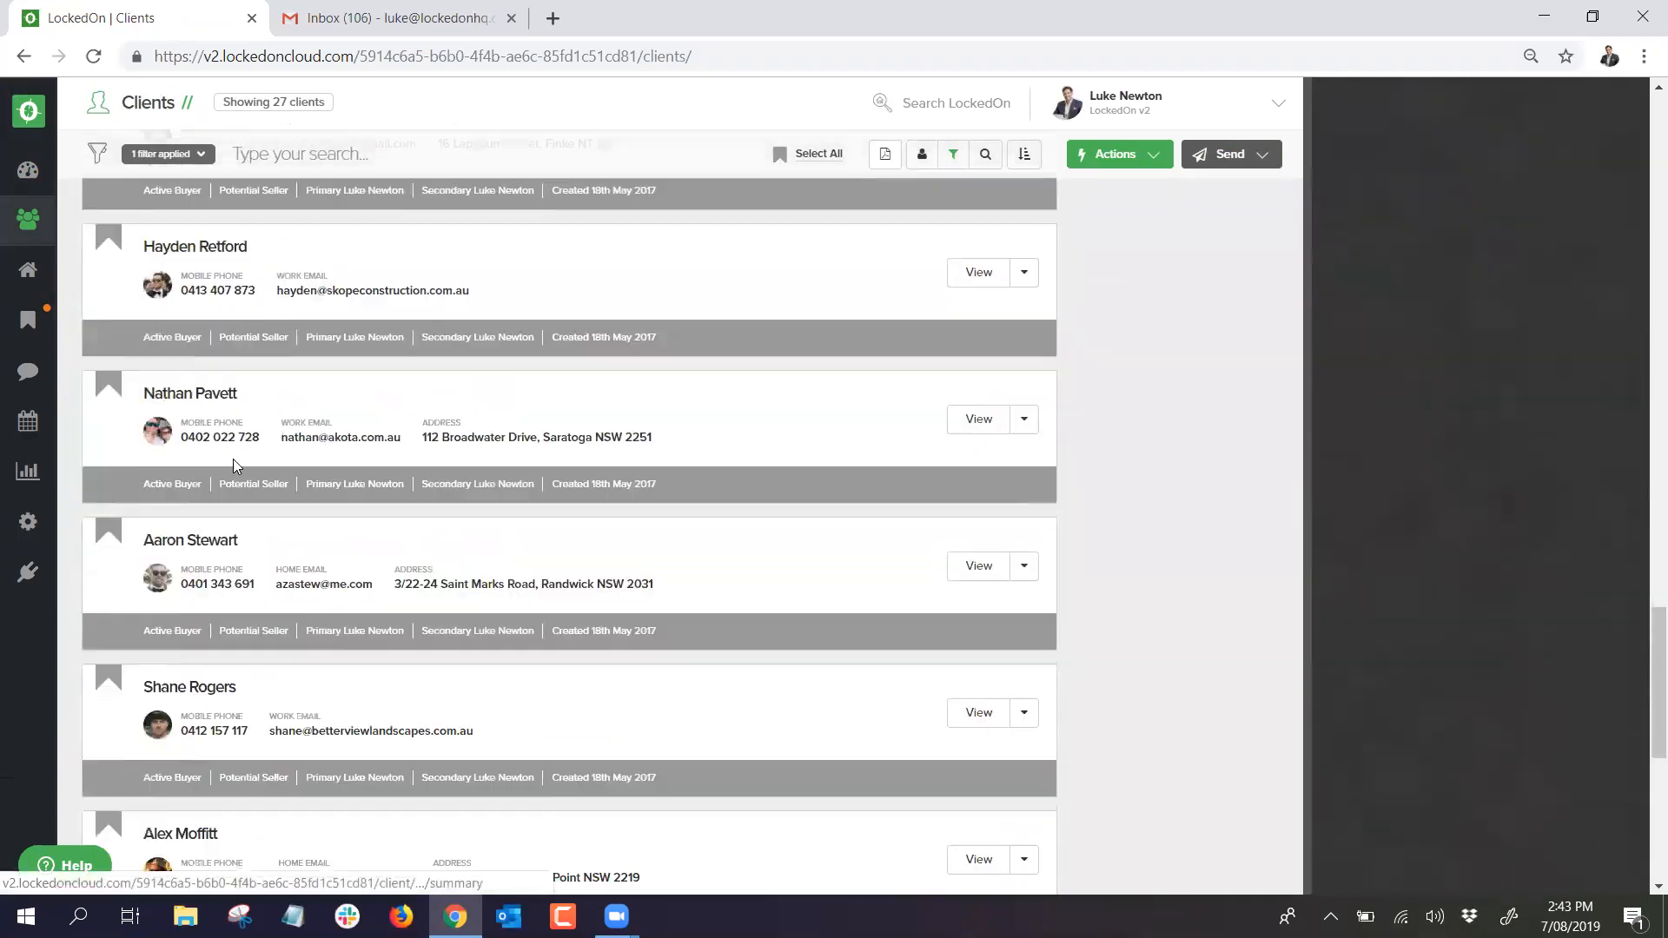
{"action": "scroll", "coordinate": [233, 457], "scroll_direction": "down", "scroll_amount": 4}
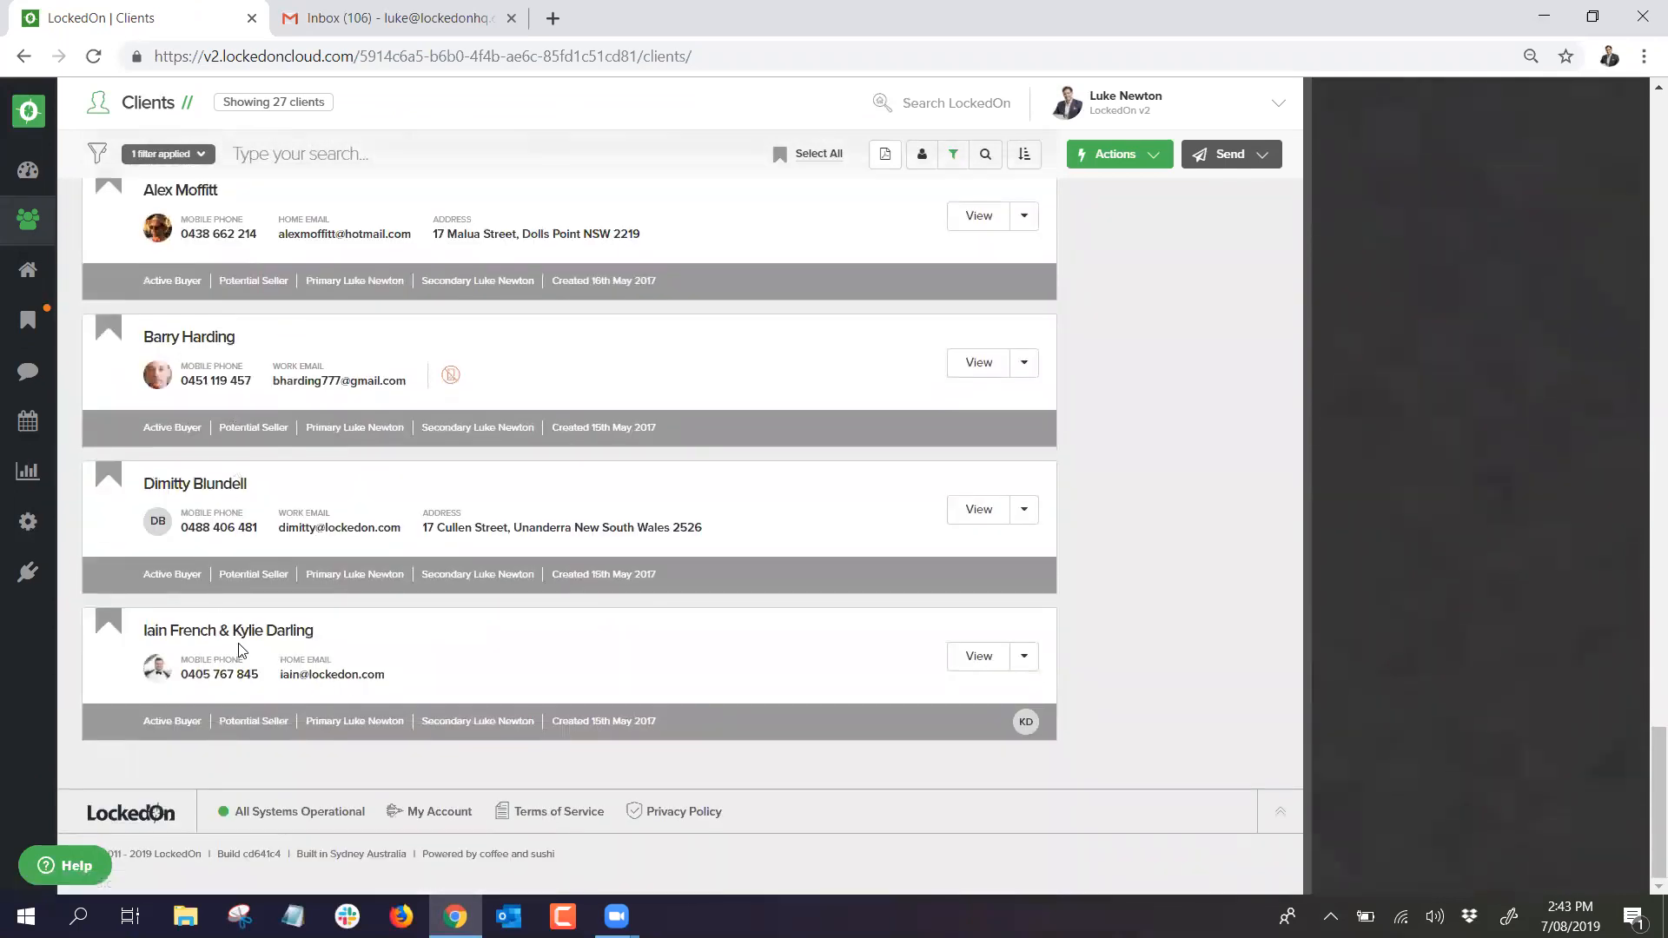
{"action": "left_click", "coordinate": [255, 634]}
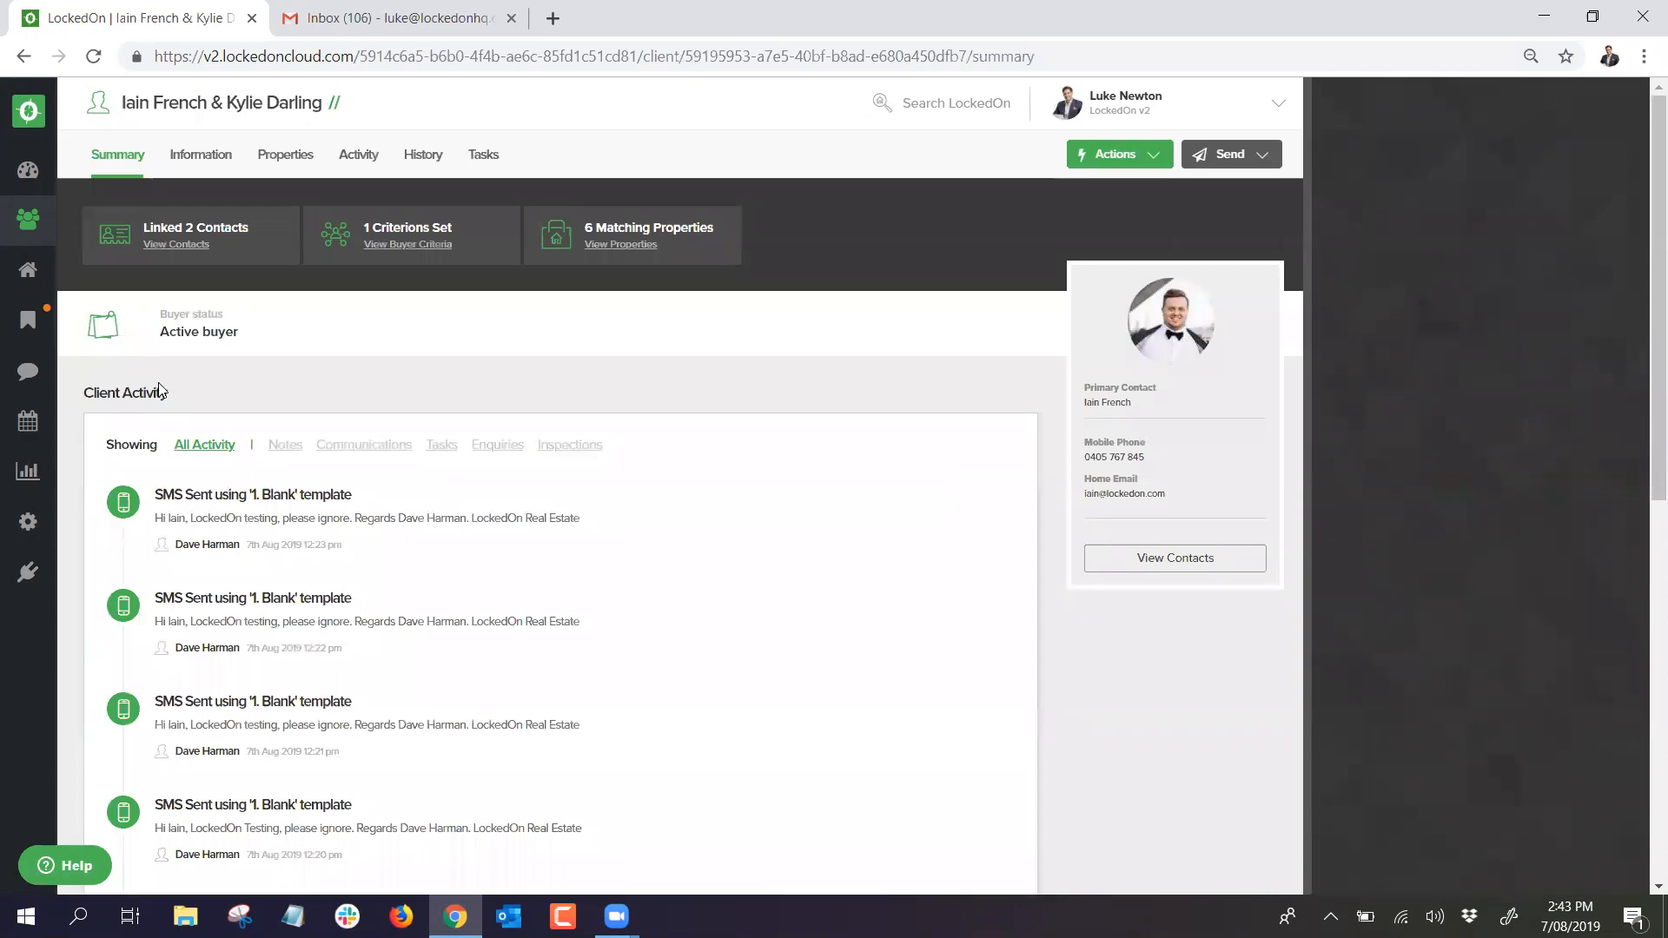
{"action": "left_click", "coordinate": [201, 161]}
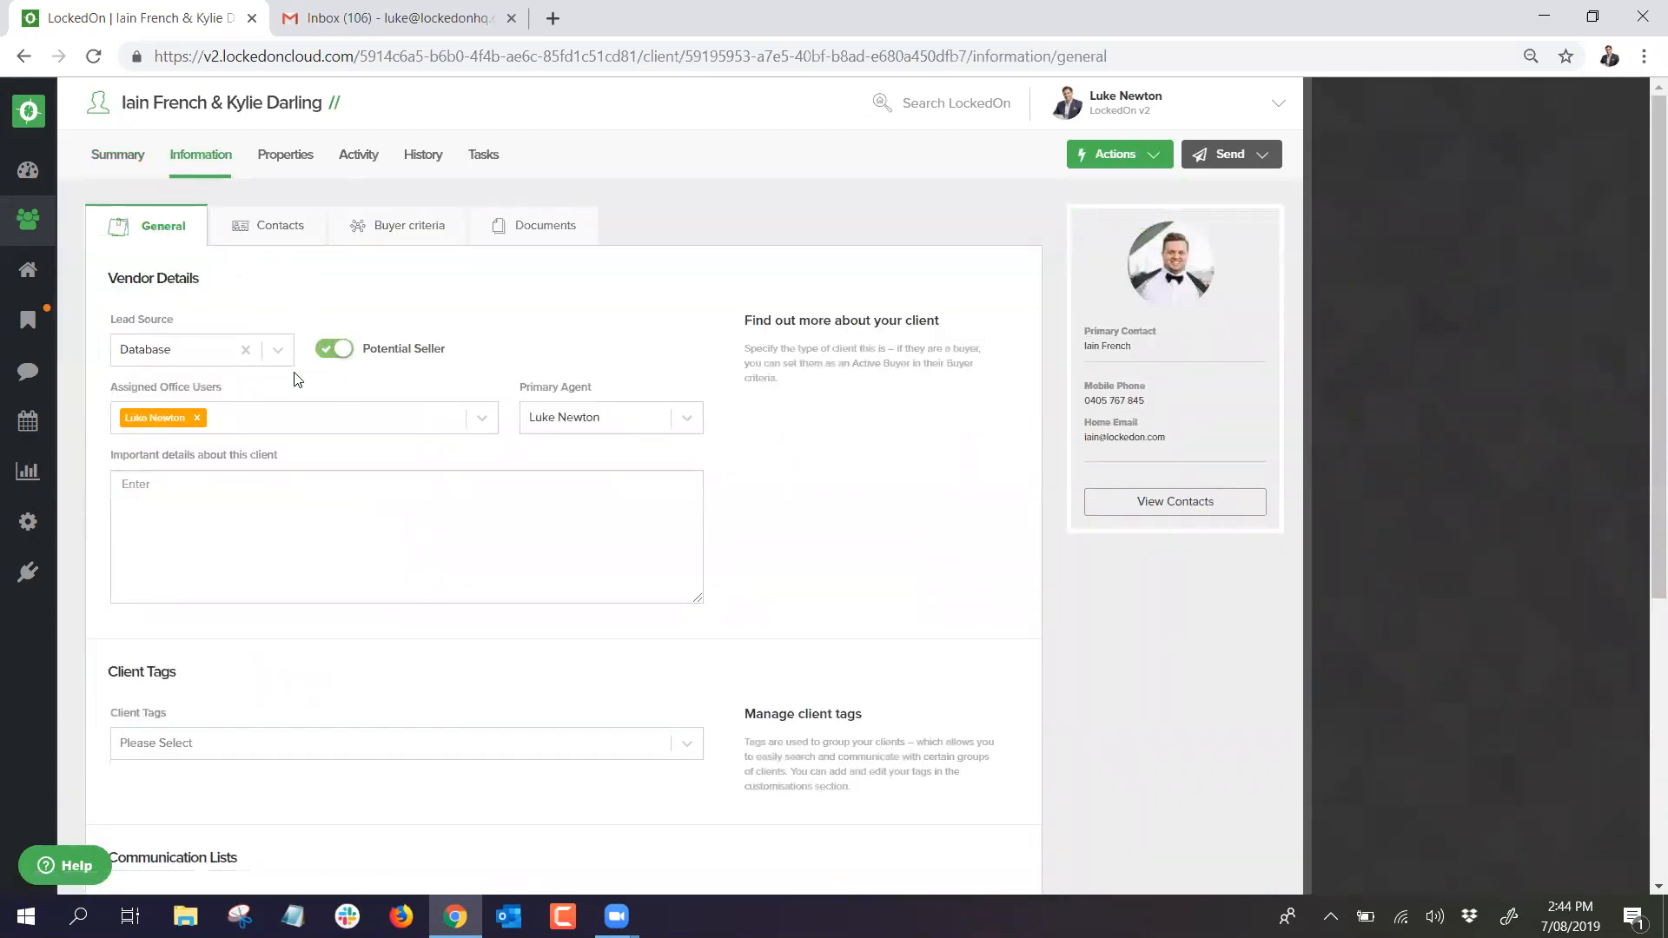
Step: Add the Hot client tag, update the general information, and view both linked contacts
{"action": "scroll", "coordinate": [217, 467], "scroll_direction": "down", "scroll_amount": 3}
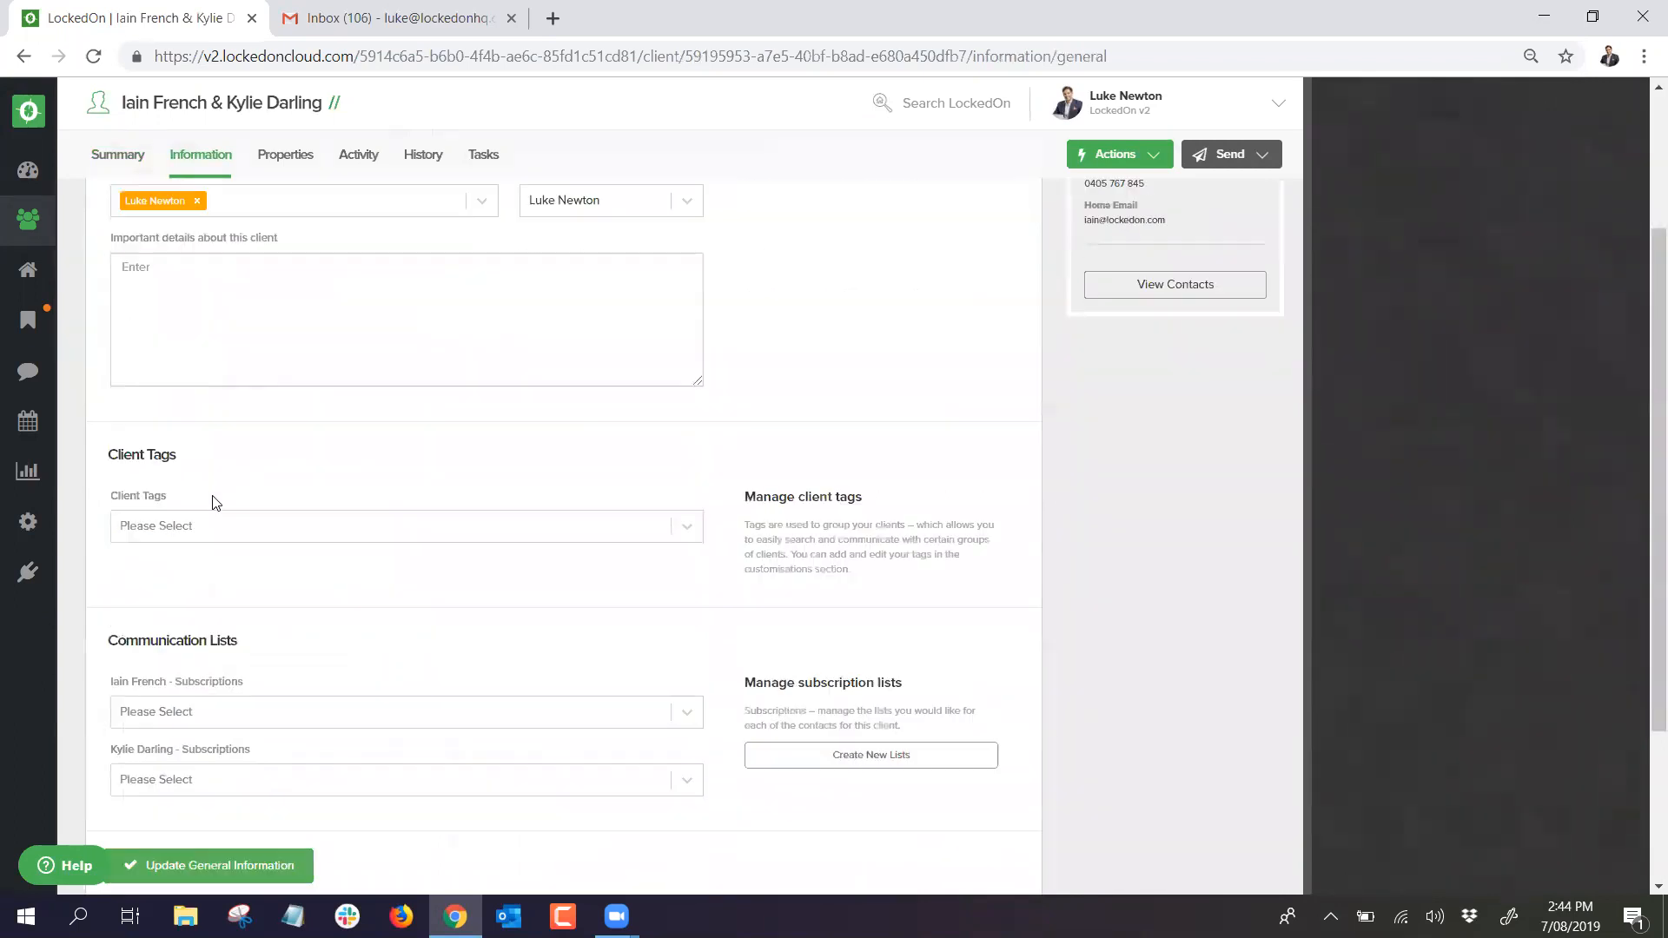
{"action": "left_click", "coordinate": [196, 527]}
{"action": "scroll", "coordinate": [186, 647], "scroll_direction": "down", "scroll_amount": 1}
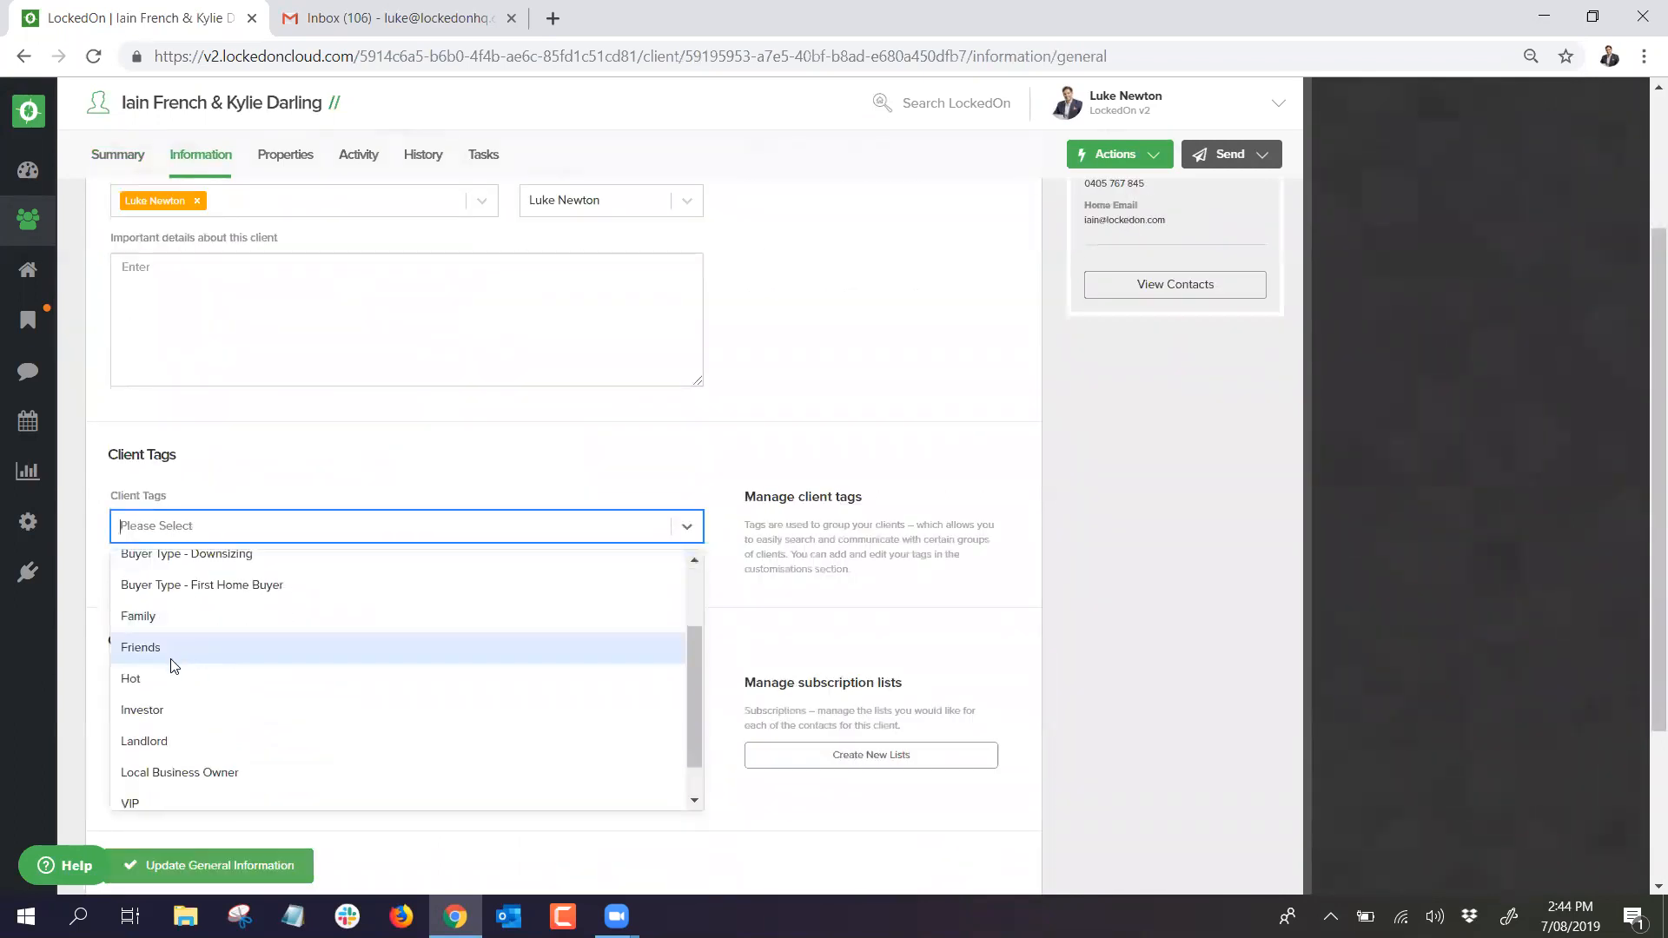
{"action": "left_click", "coordinate": [178, 679]}
{"action": "scroll", "coordinate": [205, 647], "scroll_direction": "down", "scroll_amount": 3}
{"action": "left_click", "coordinate": [211, 645]}
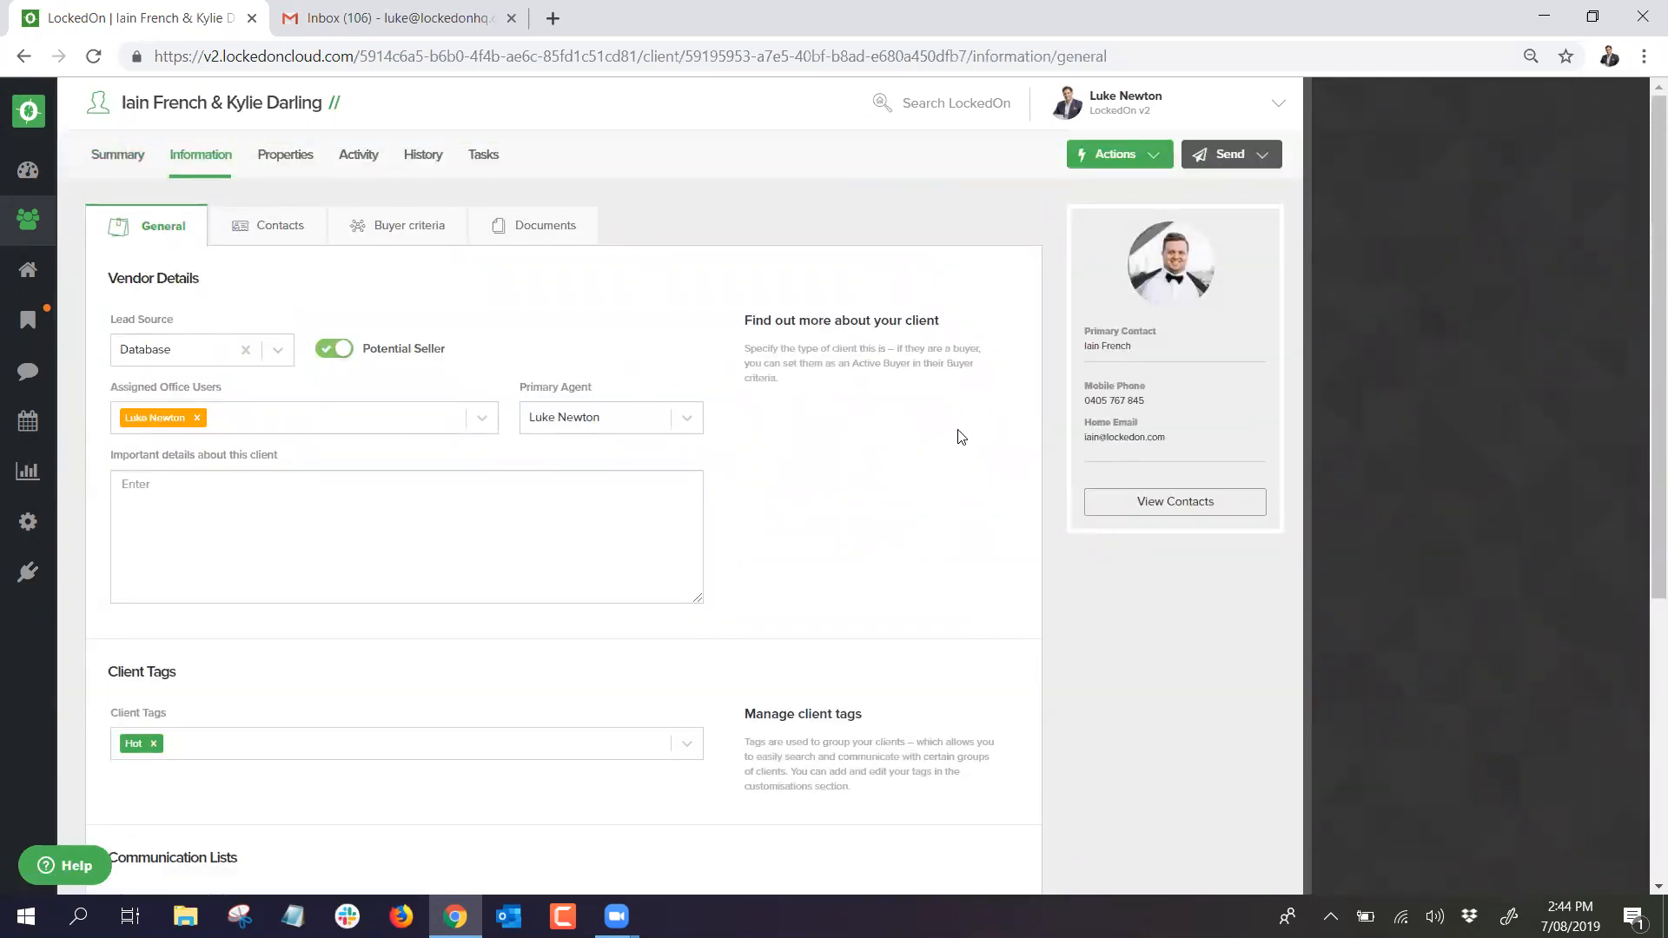
{"action": "left_click", "coordinate": [1141, 507]}
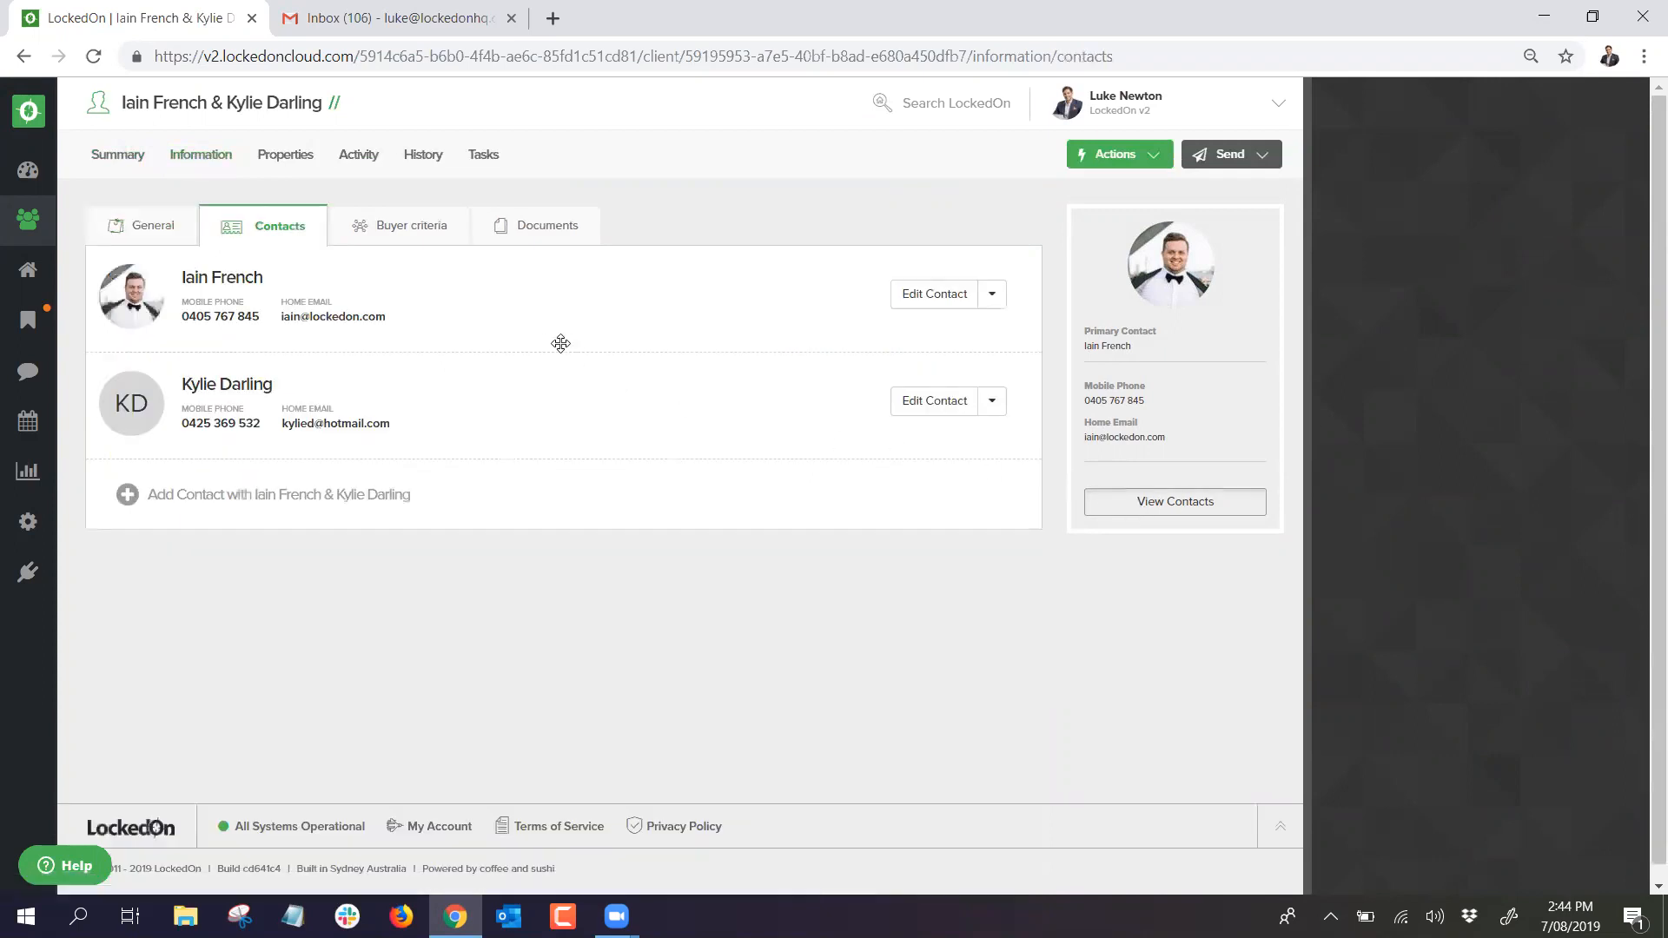
Step: Set the primary contact's address to the suggested Dolls Point street address and save the contact
{"action": "left_click", "coordinate": [919, 302]}
{"action": "scroll", "coordinate": [1390, 572], "scroll_direction": "down", "scroll_amount": 3}
{"action": "left_click", "coordinate": [1388, 626]}
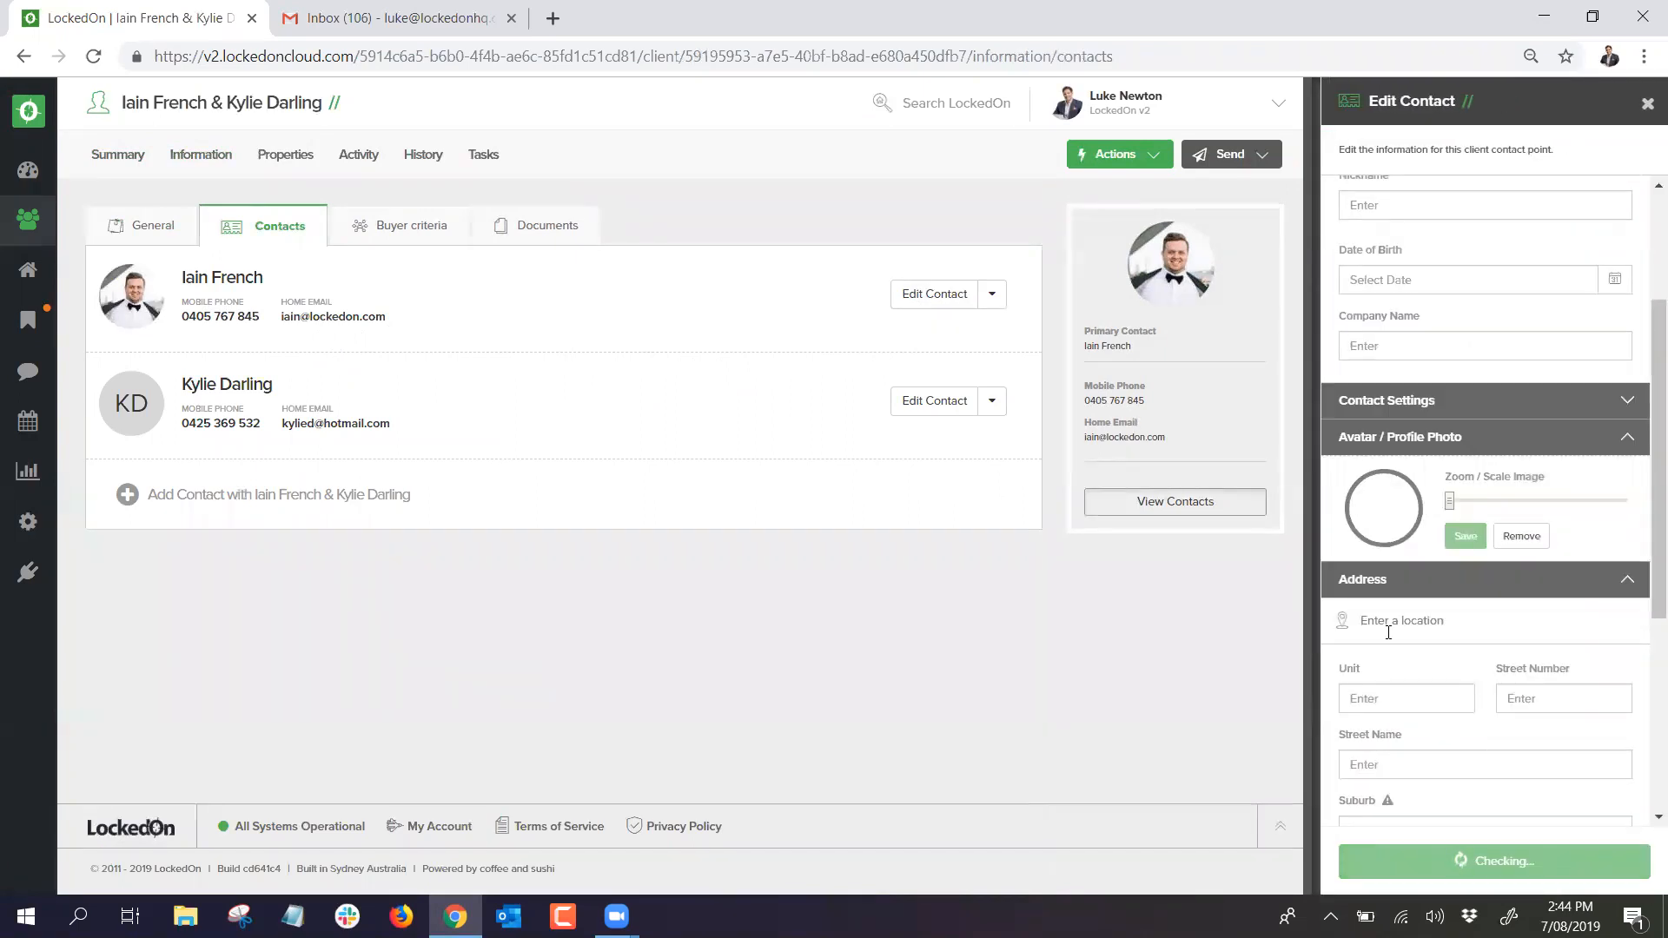
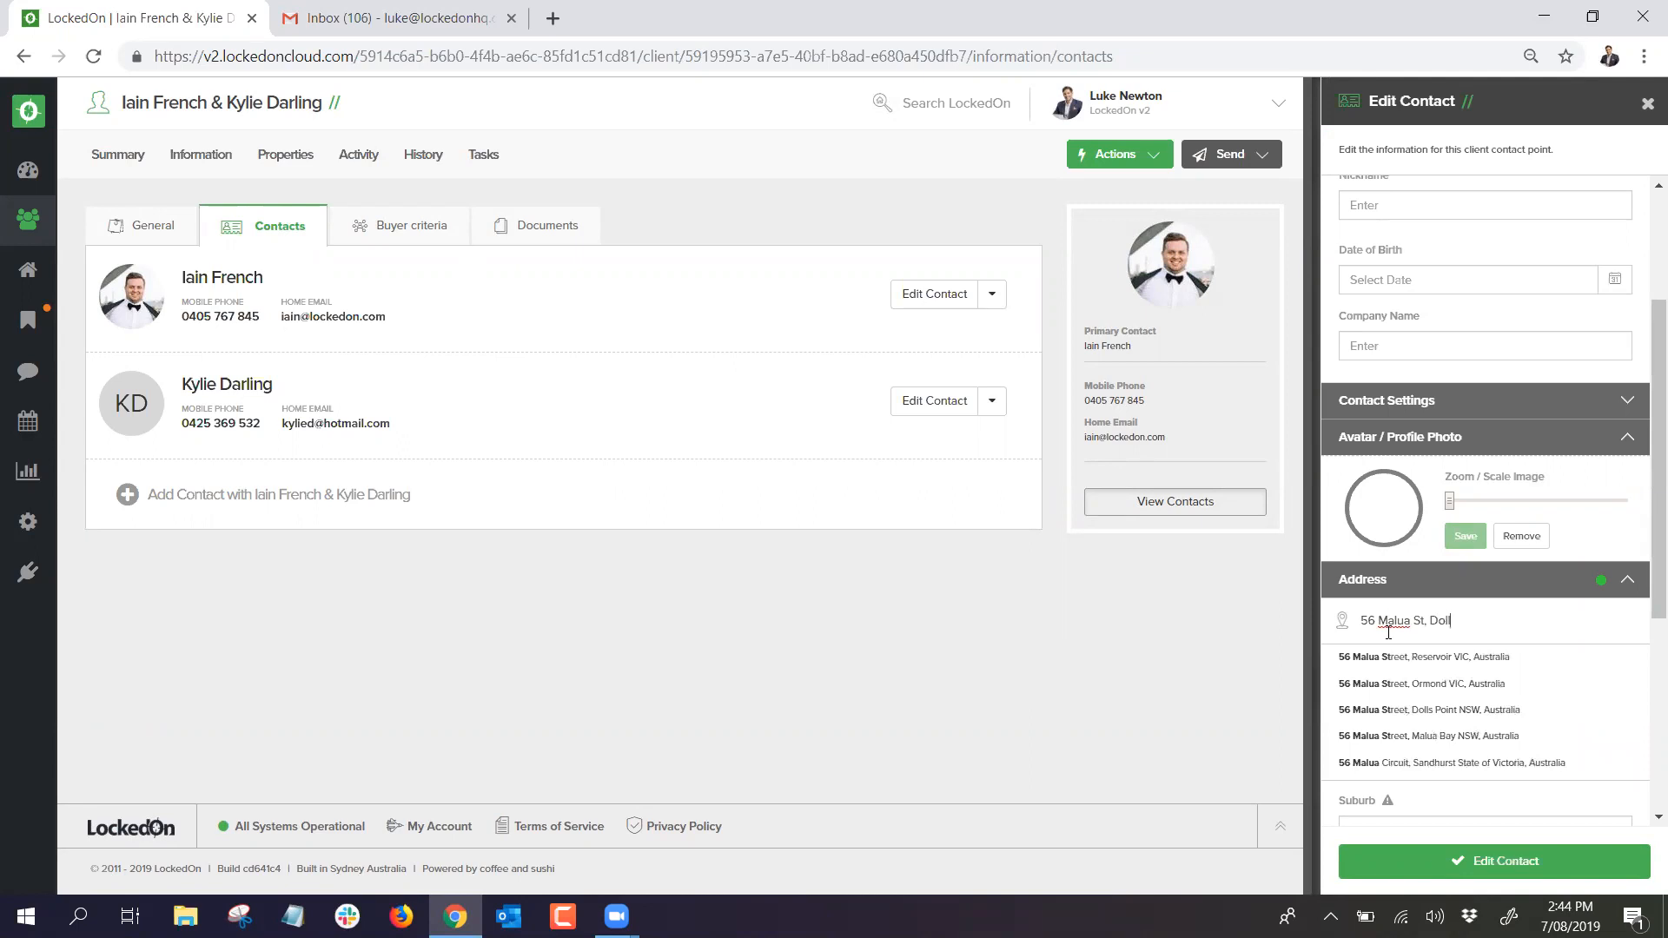
{"action": "left_click", "coordinate": [1411, 656]}
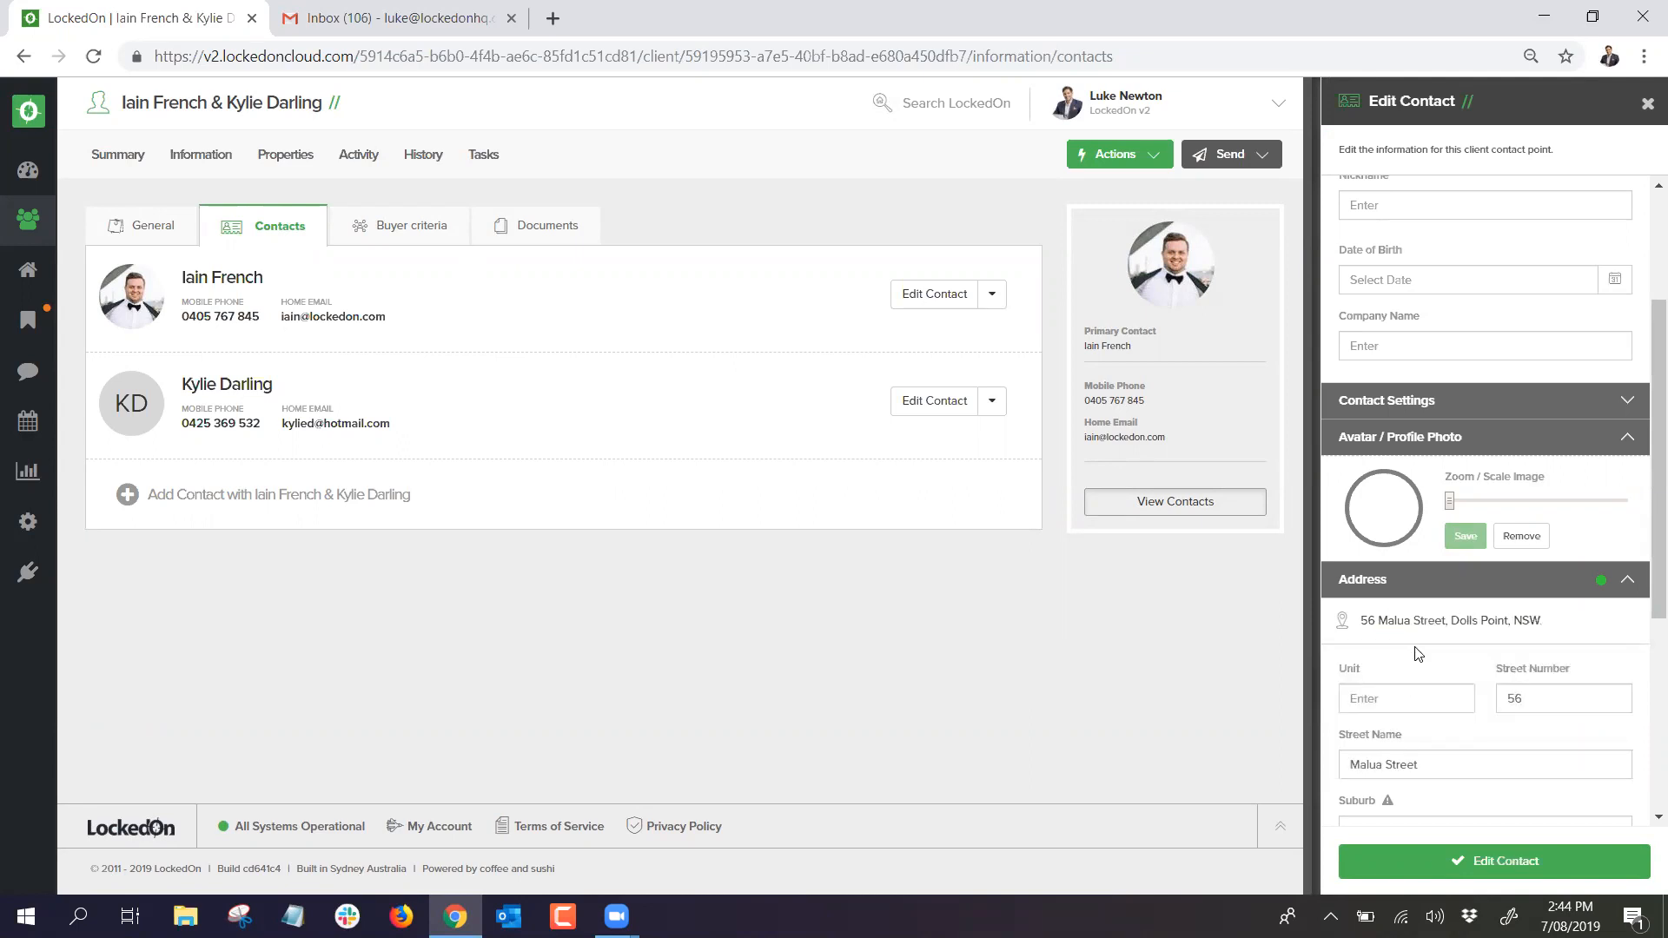
{"action": "scroll", "coordinate": [1418, 658], "scroll_direction": "down", "scroll_amount": 5}
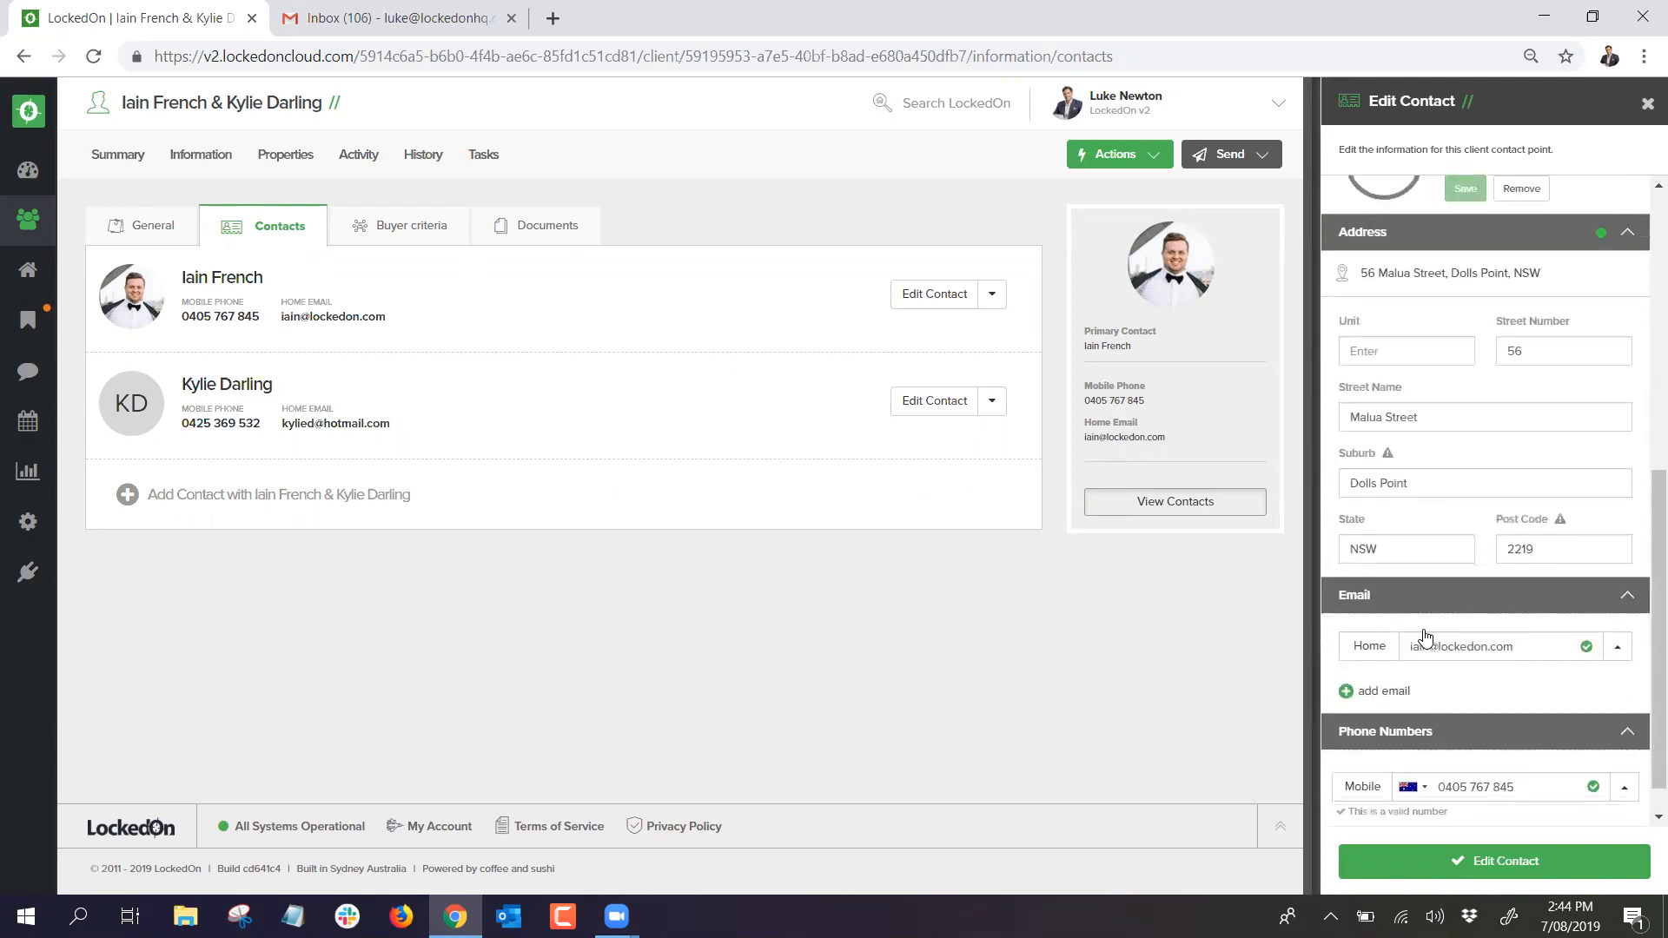
{"action": "left_click", "coordinate": [1468, 859]}
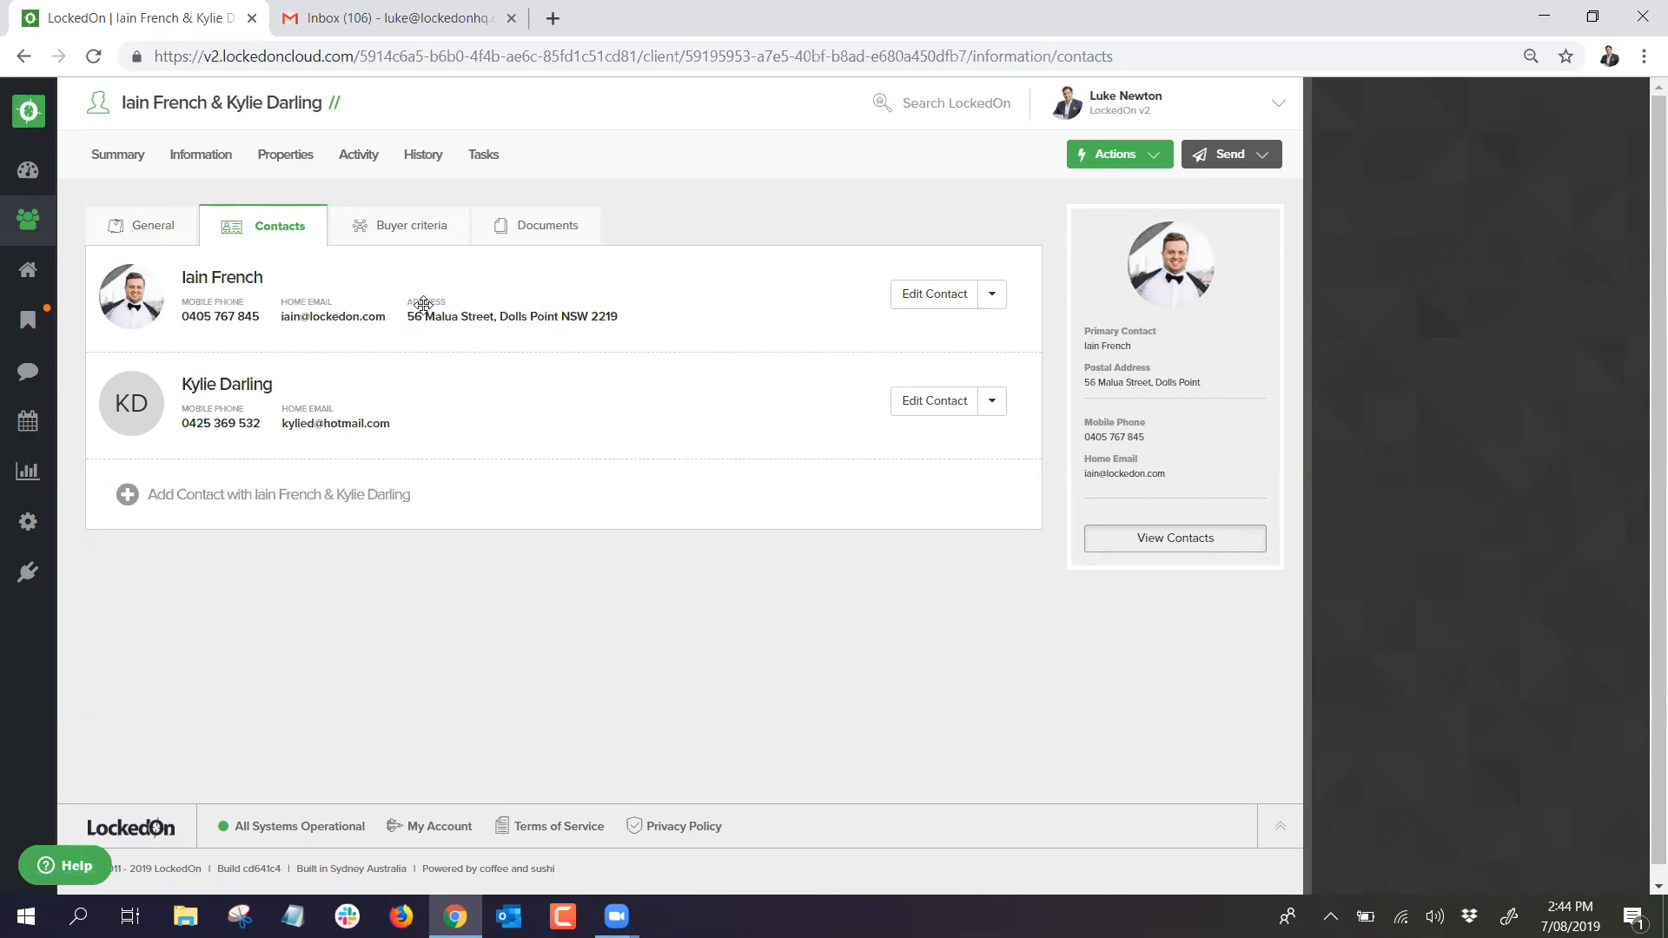
Step: Create a new Residential House property at the pre-filled Dolls Point address, linked to the client
{"action": "left_click", "coordinate": [1104, 154]}
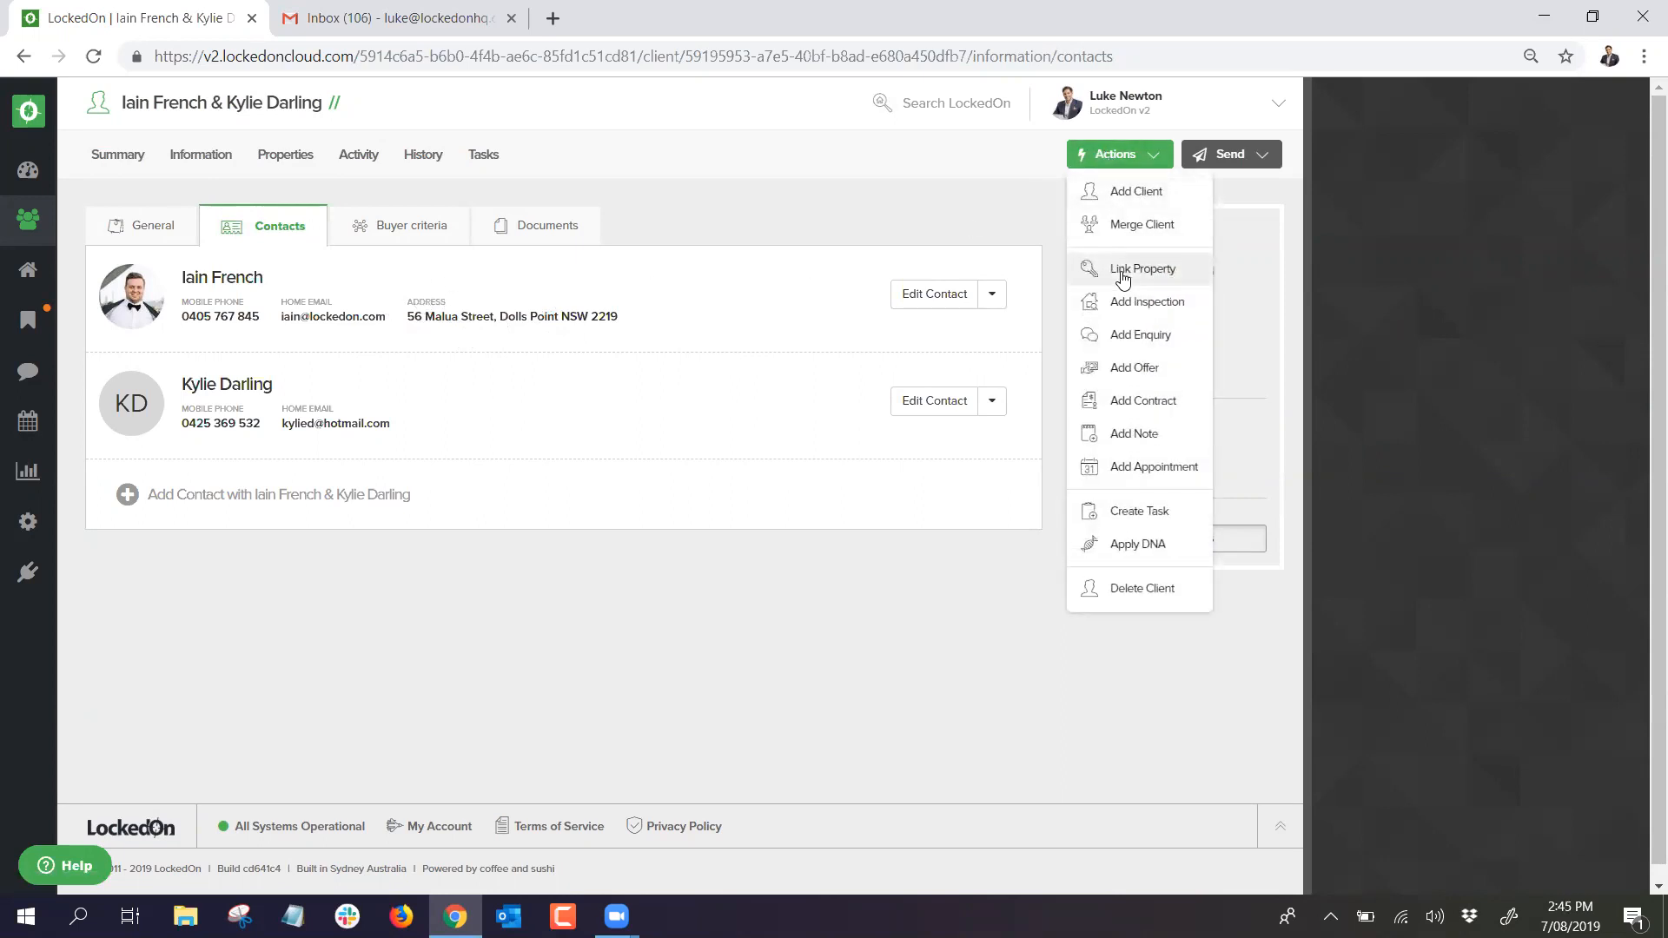
{"action": "left_click", "coordinate": [827, 208]}
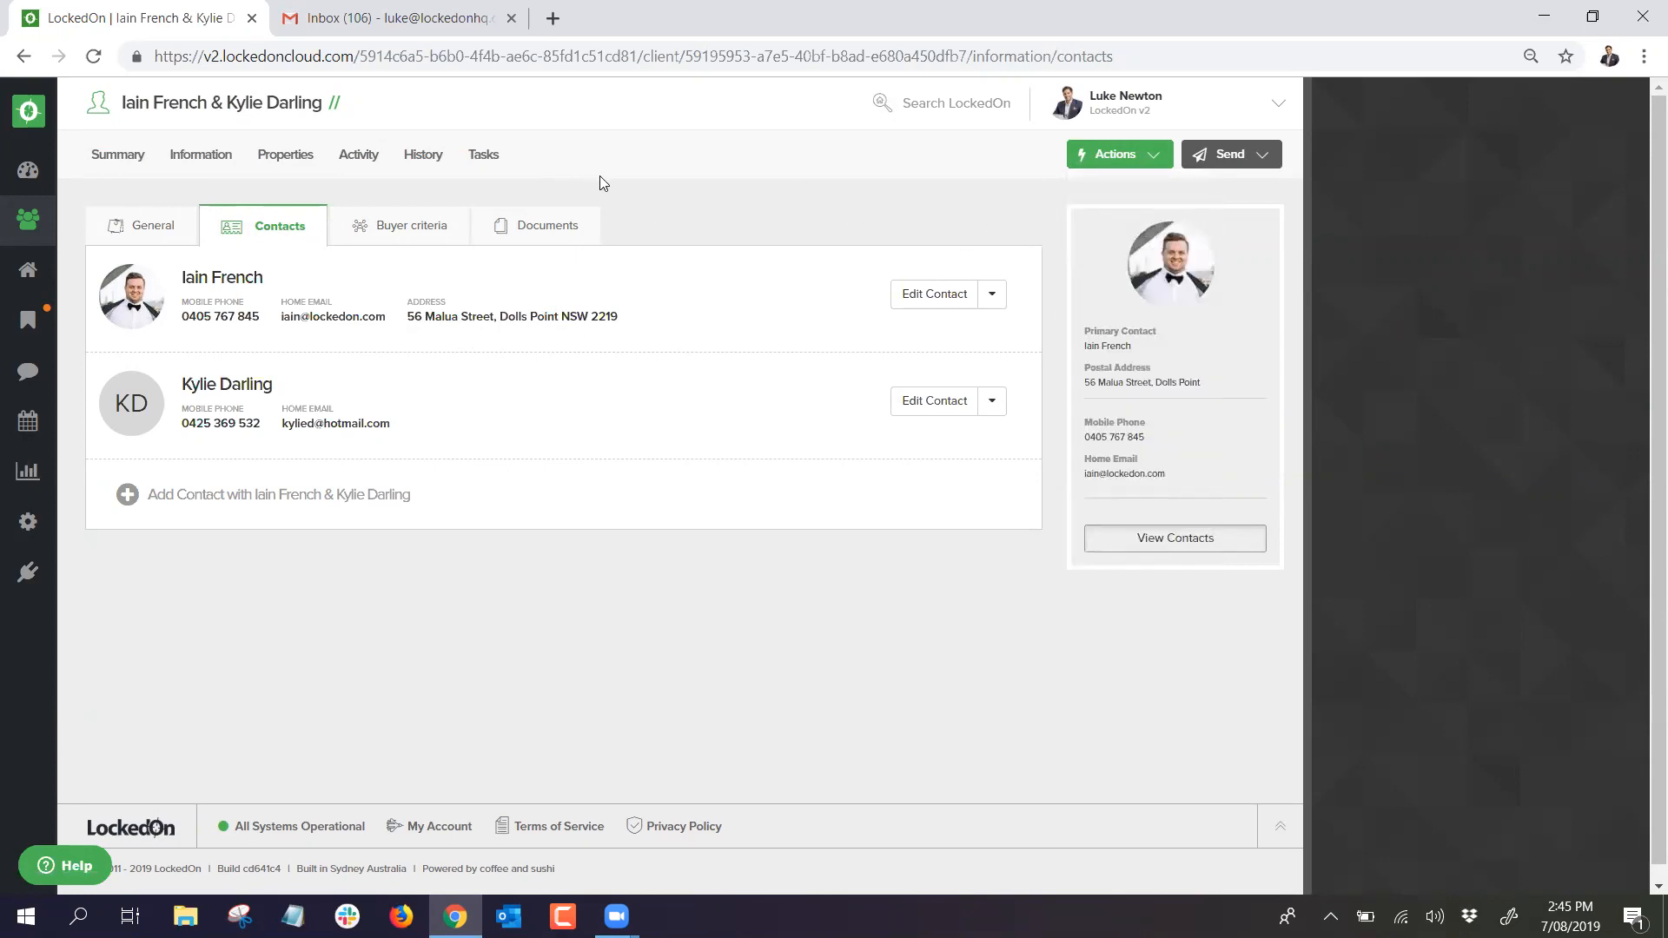
{"action": "left_click", "coordinate": [293, 158]}
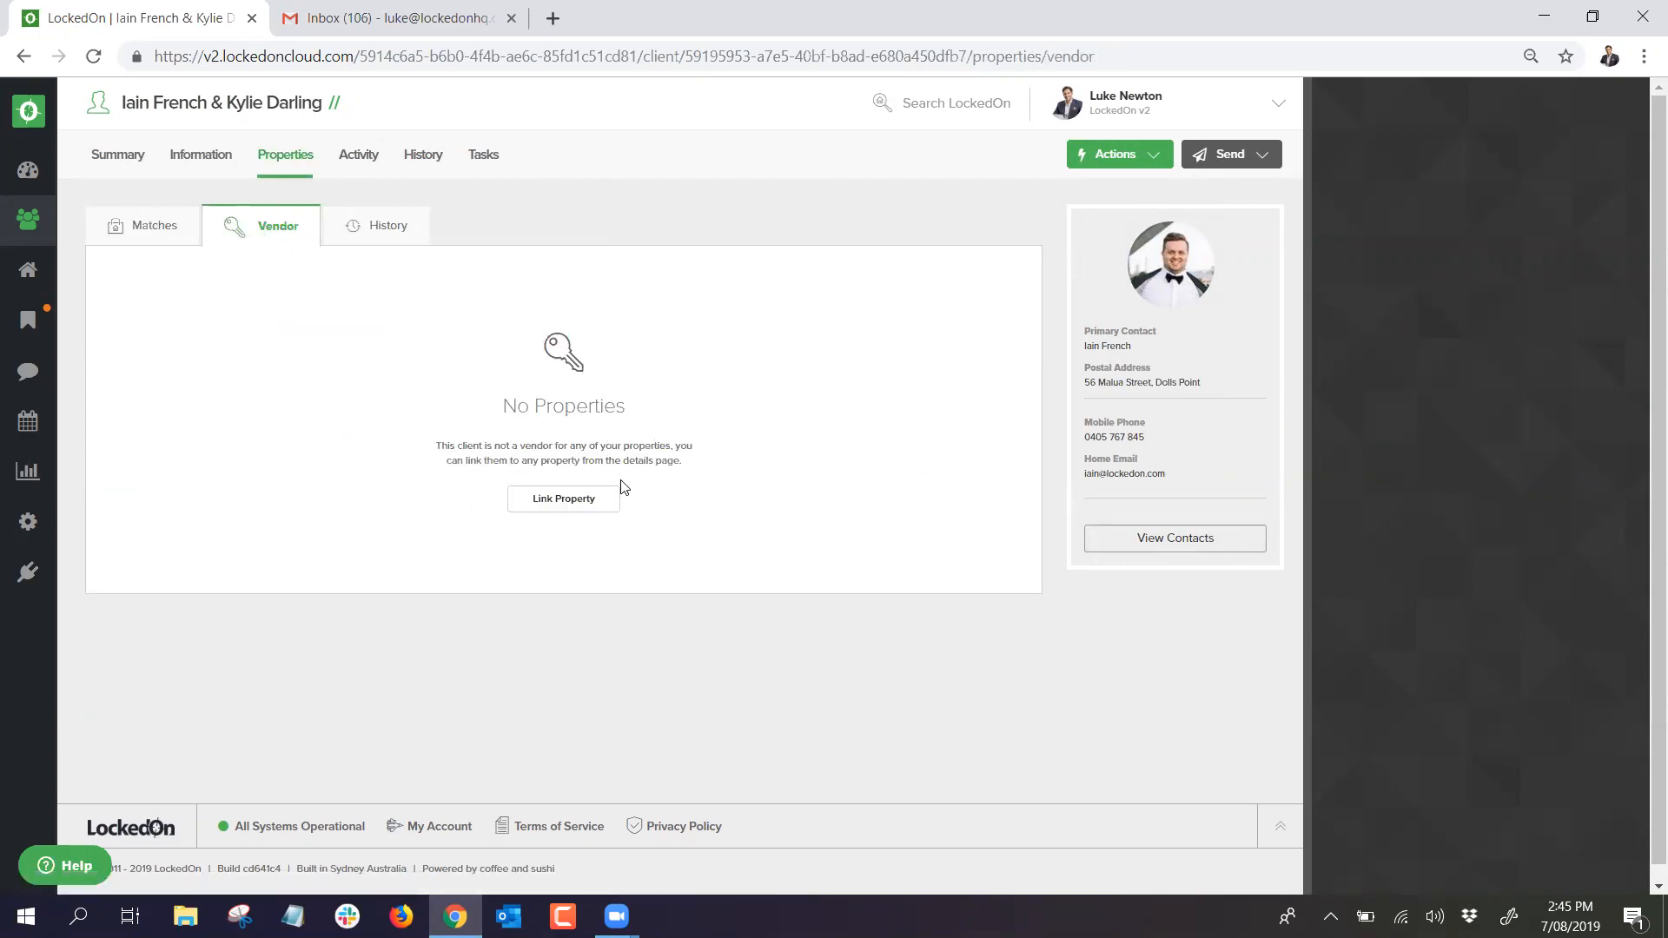
{"action": "left_click", "coordinate": [578, 512]}
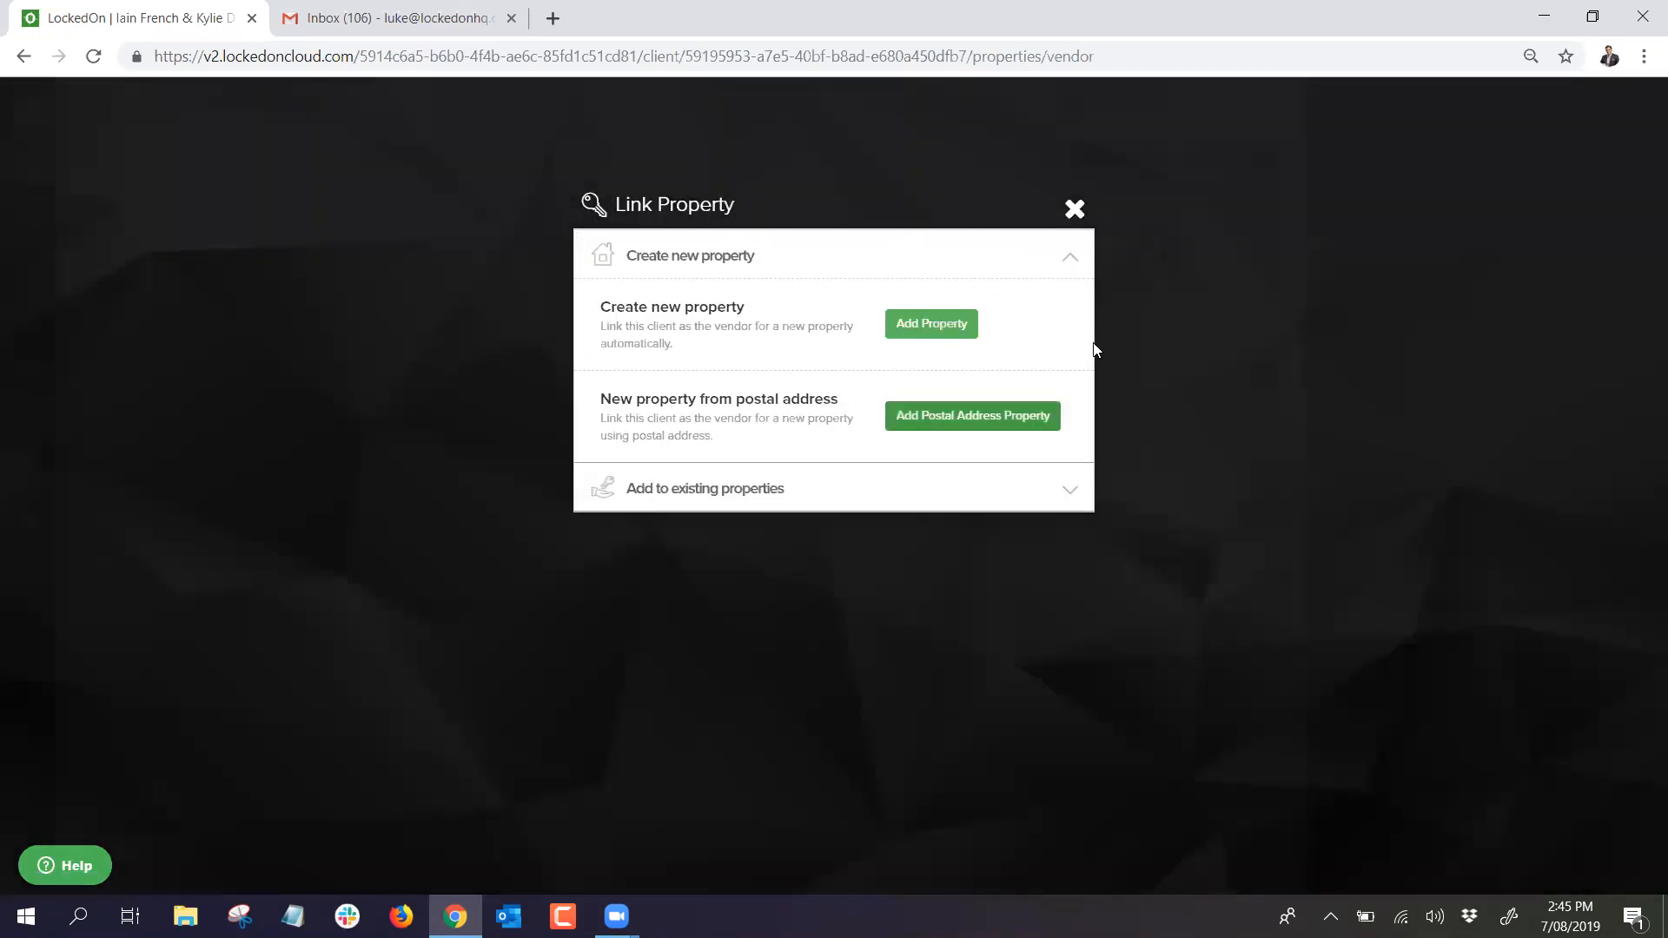
{"action": "left_click", "coordinate": [917, 323]}
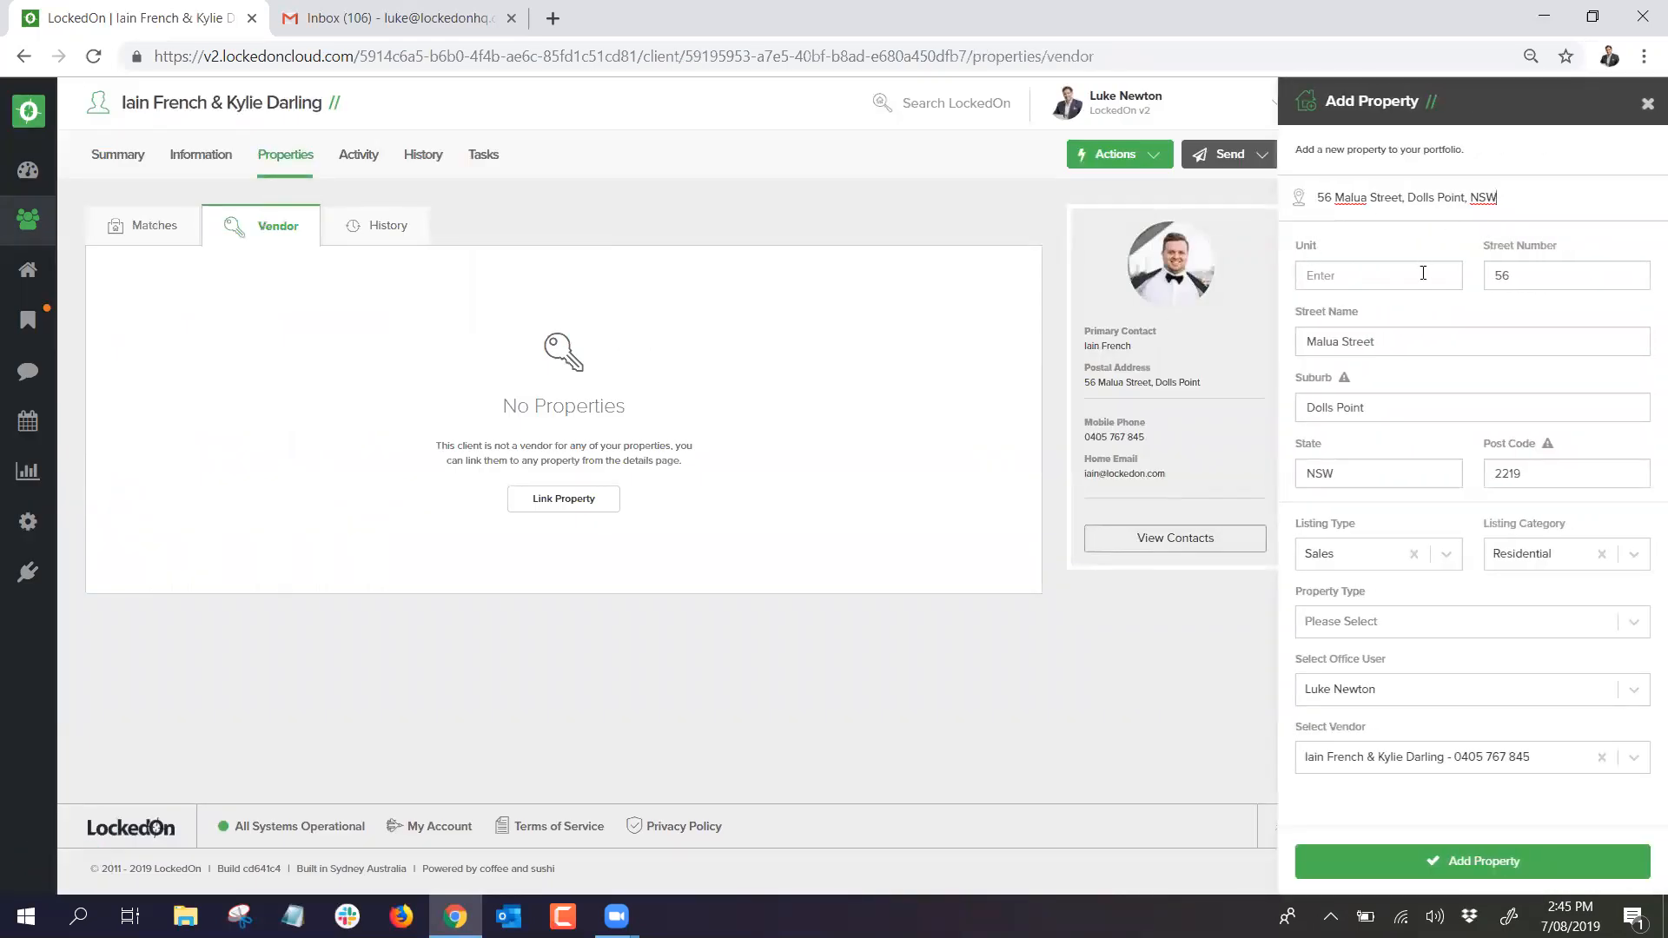
{"action": "left_click_drag", "start_coordinate": [1508, 195], "coordinate": [1187, 181]}
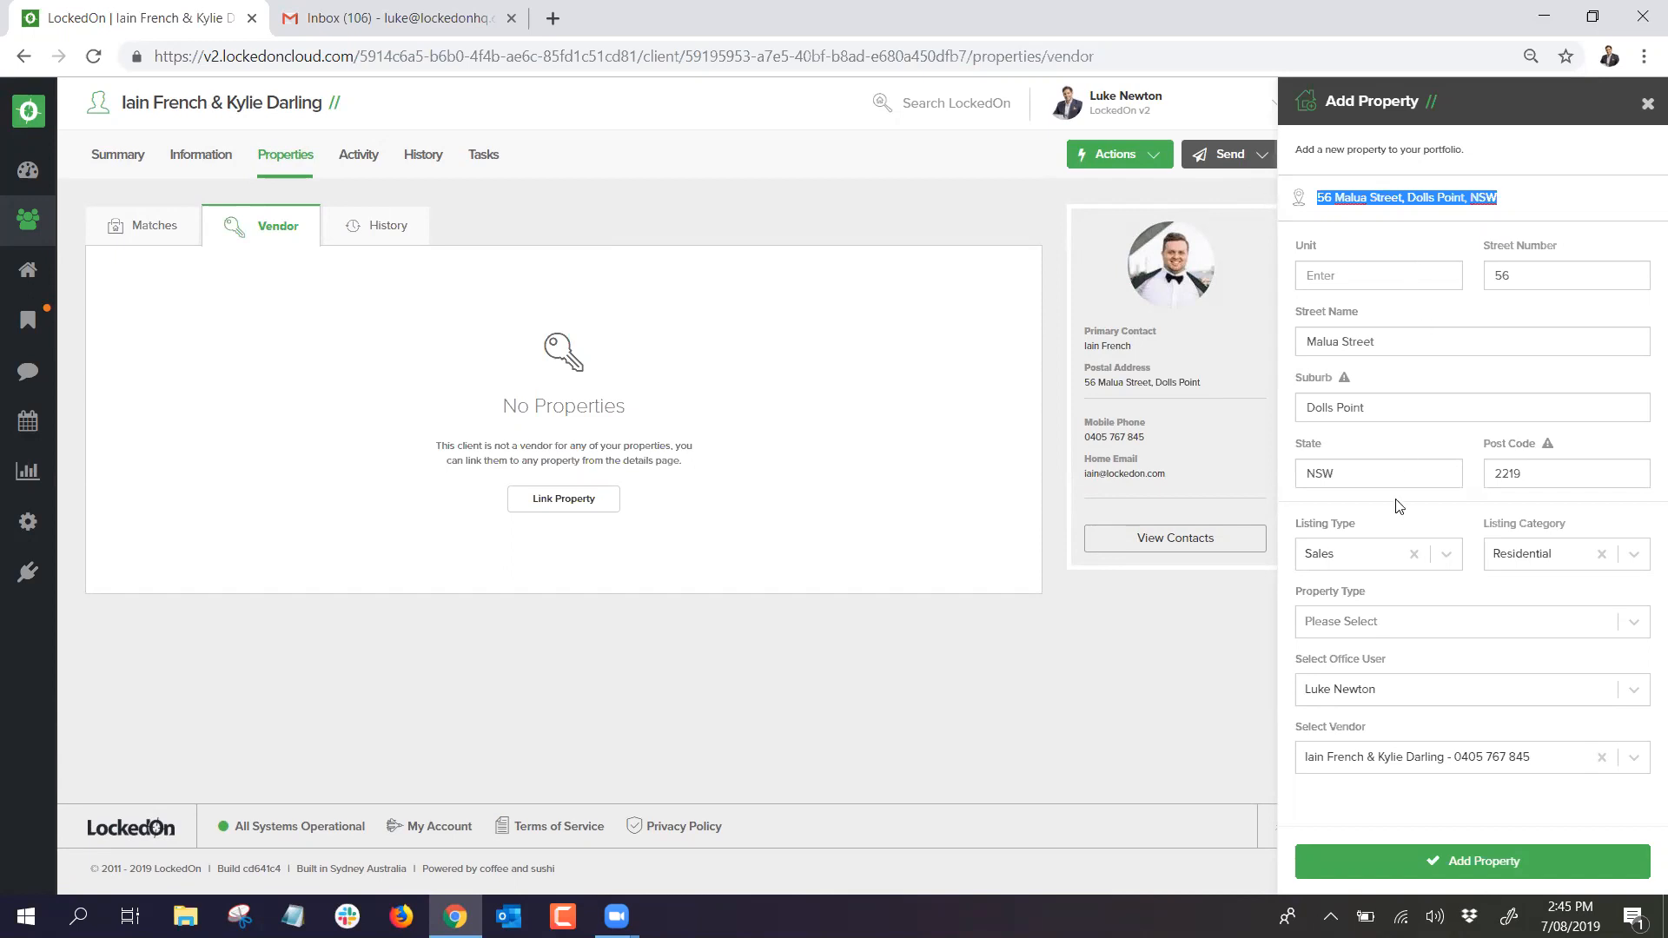
{"action": "left_click", "coordinate": [1371, 626]}
{"action": "scroll", "coordinate": [1363, 646], "scroll_direction": "down", "scroll_amount": 2}
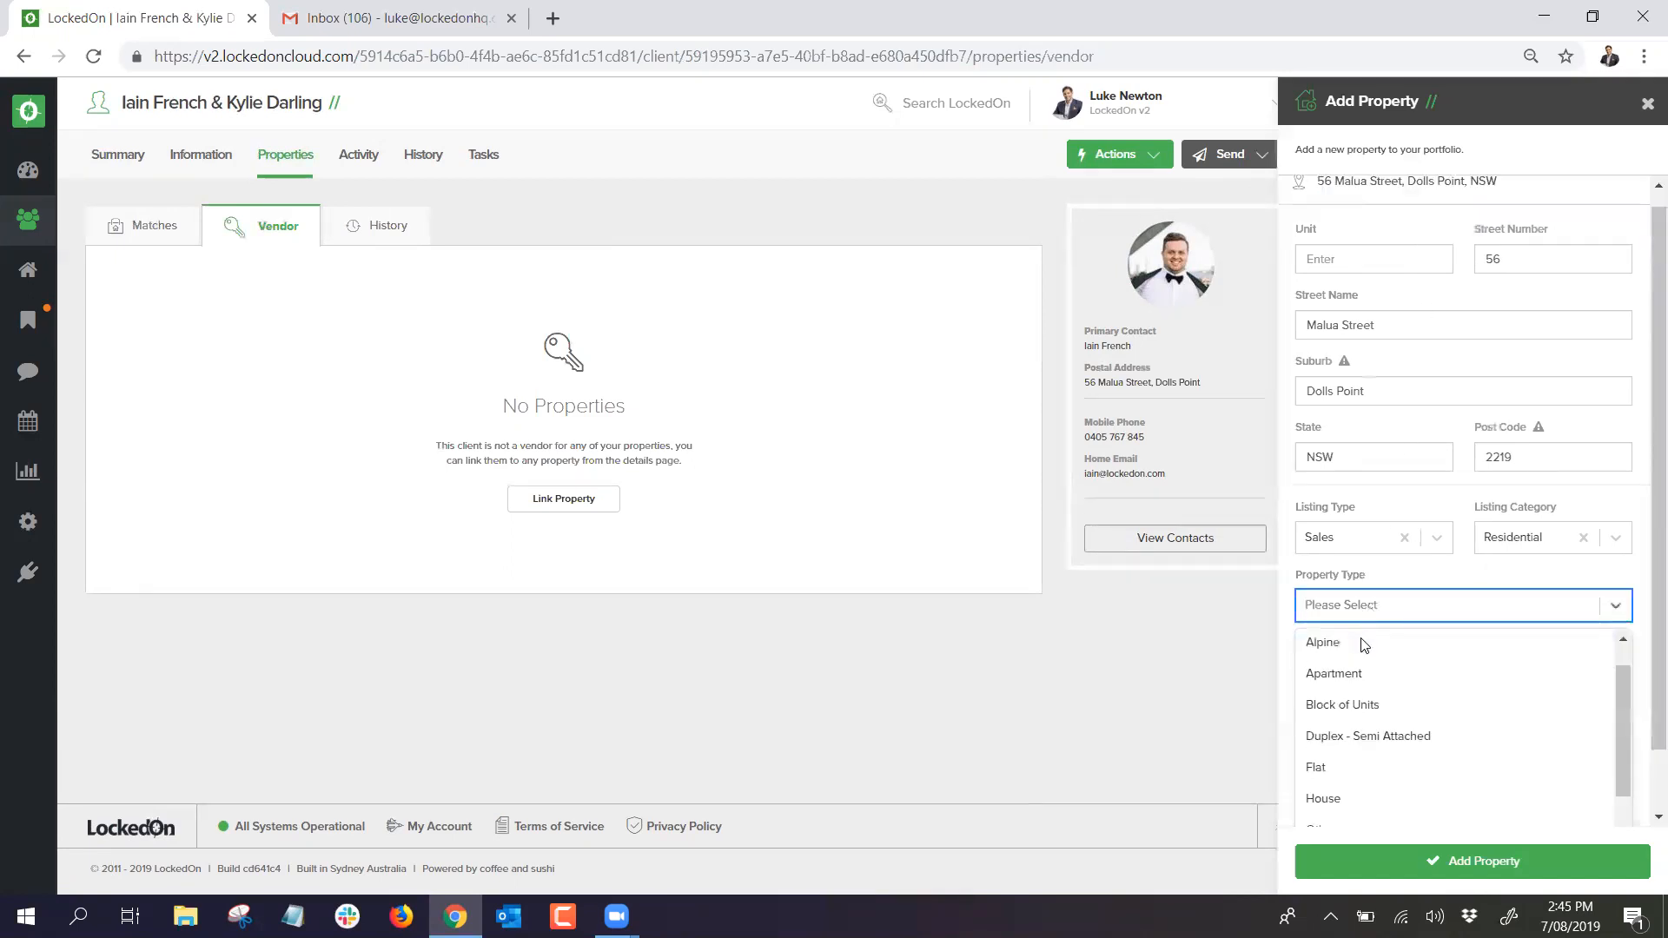
{"action": "left_click", "coordinate": [1349, 726]}
{"action": "left_click", "coordinate": [1438, 859]}
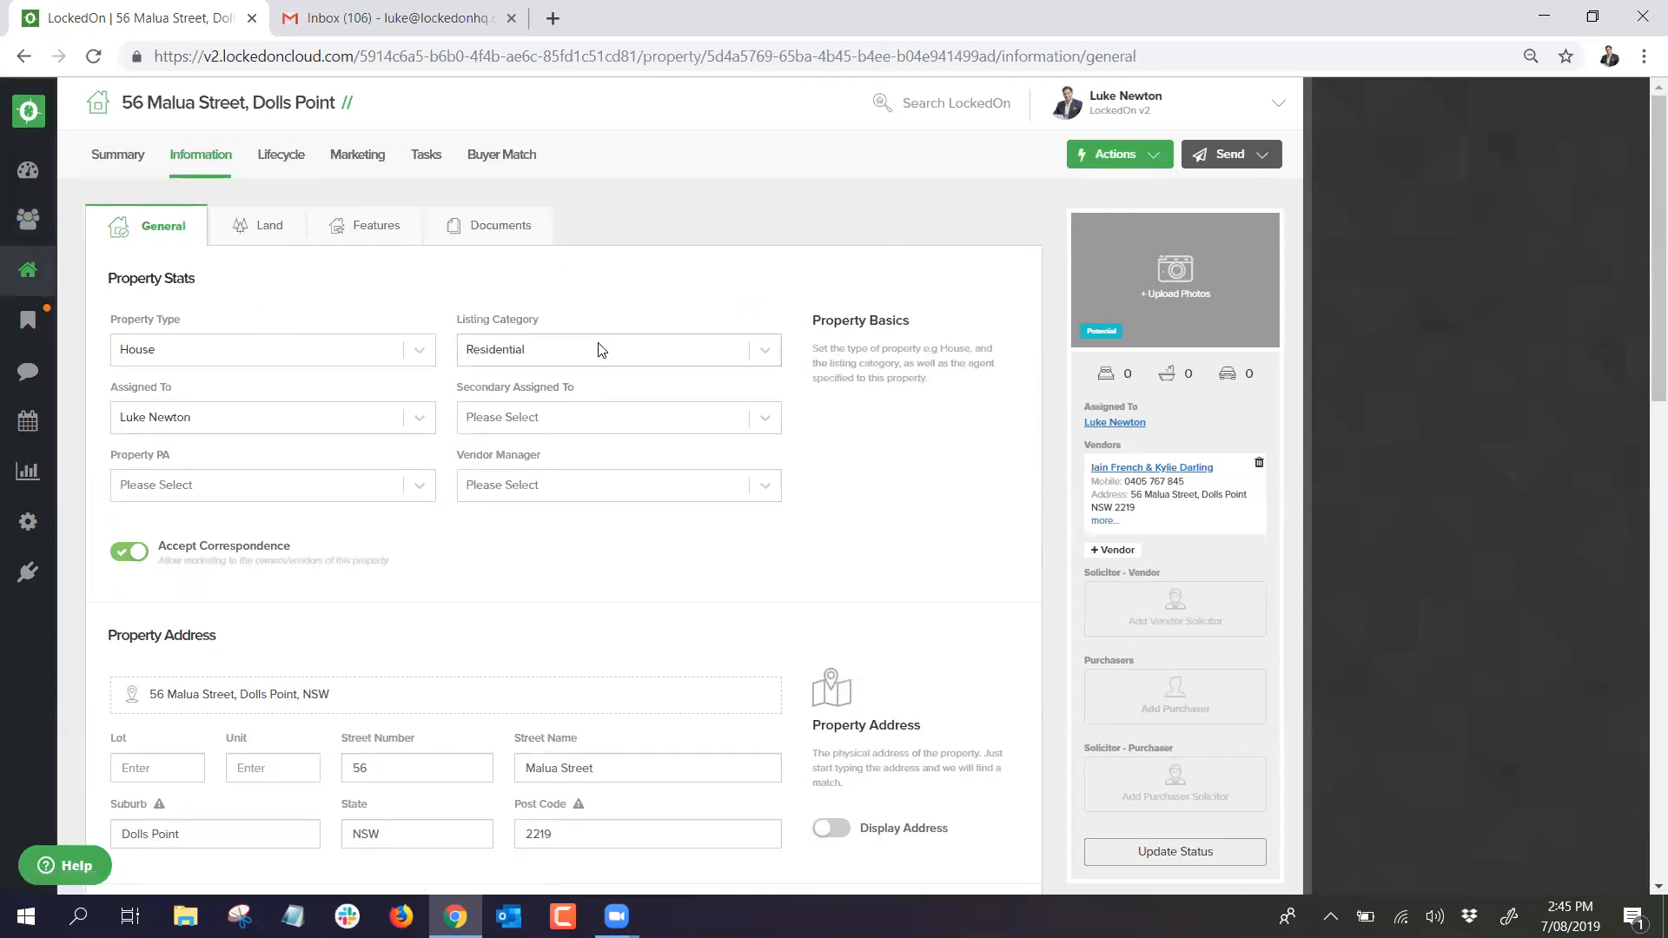
{"action": "scroll", "coordinate": [598, 349], "scroll_direction": "down", "scroll_amount": 1}
{"action": "scroll", "coordinate": [598, 349], "scroll_direction": "down", "scroll_amount": 4}
{"action": "left_click", "coordinate": [255, 437]}
{"action": "left_click", "coordinate": [254, 504]}
{"action": "left_click", "coordinate": [255, 570]}
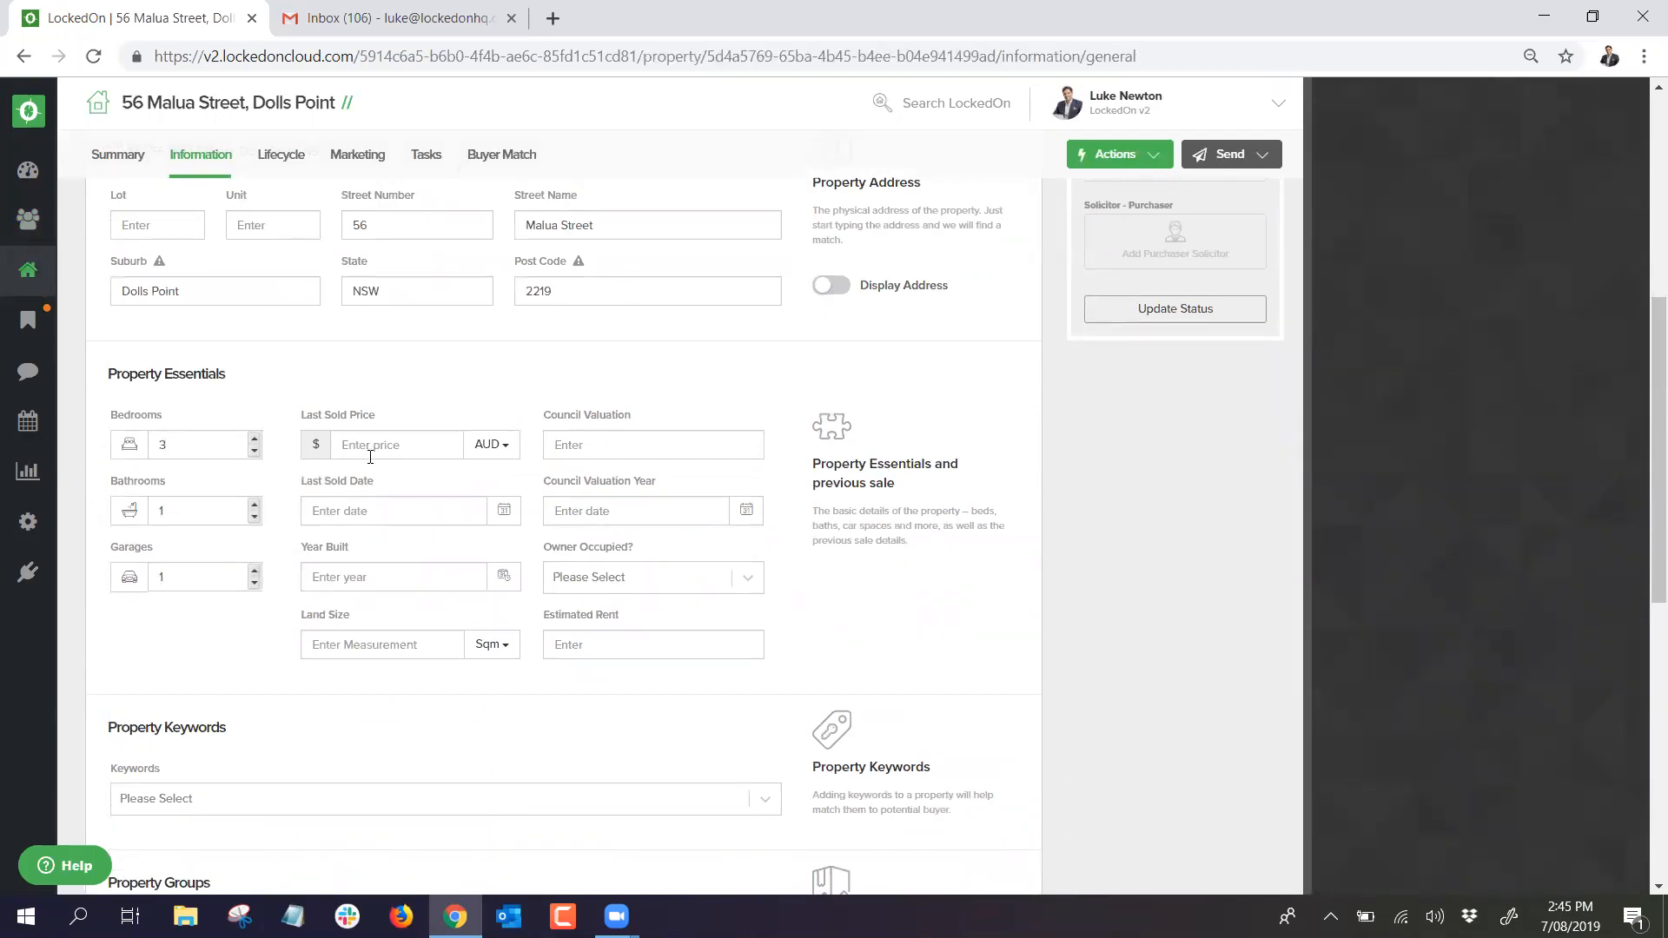
{"action": "left_click", "coordinate": [393, 514]}
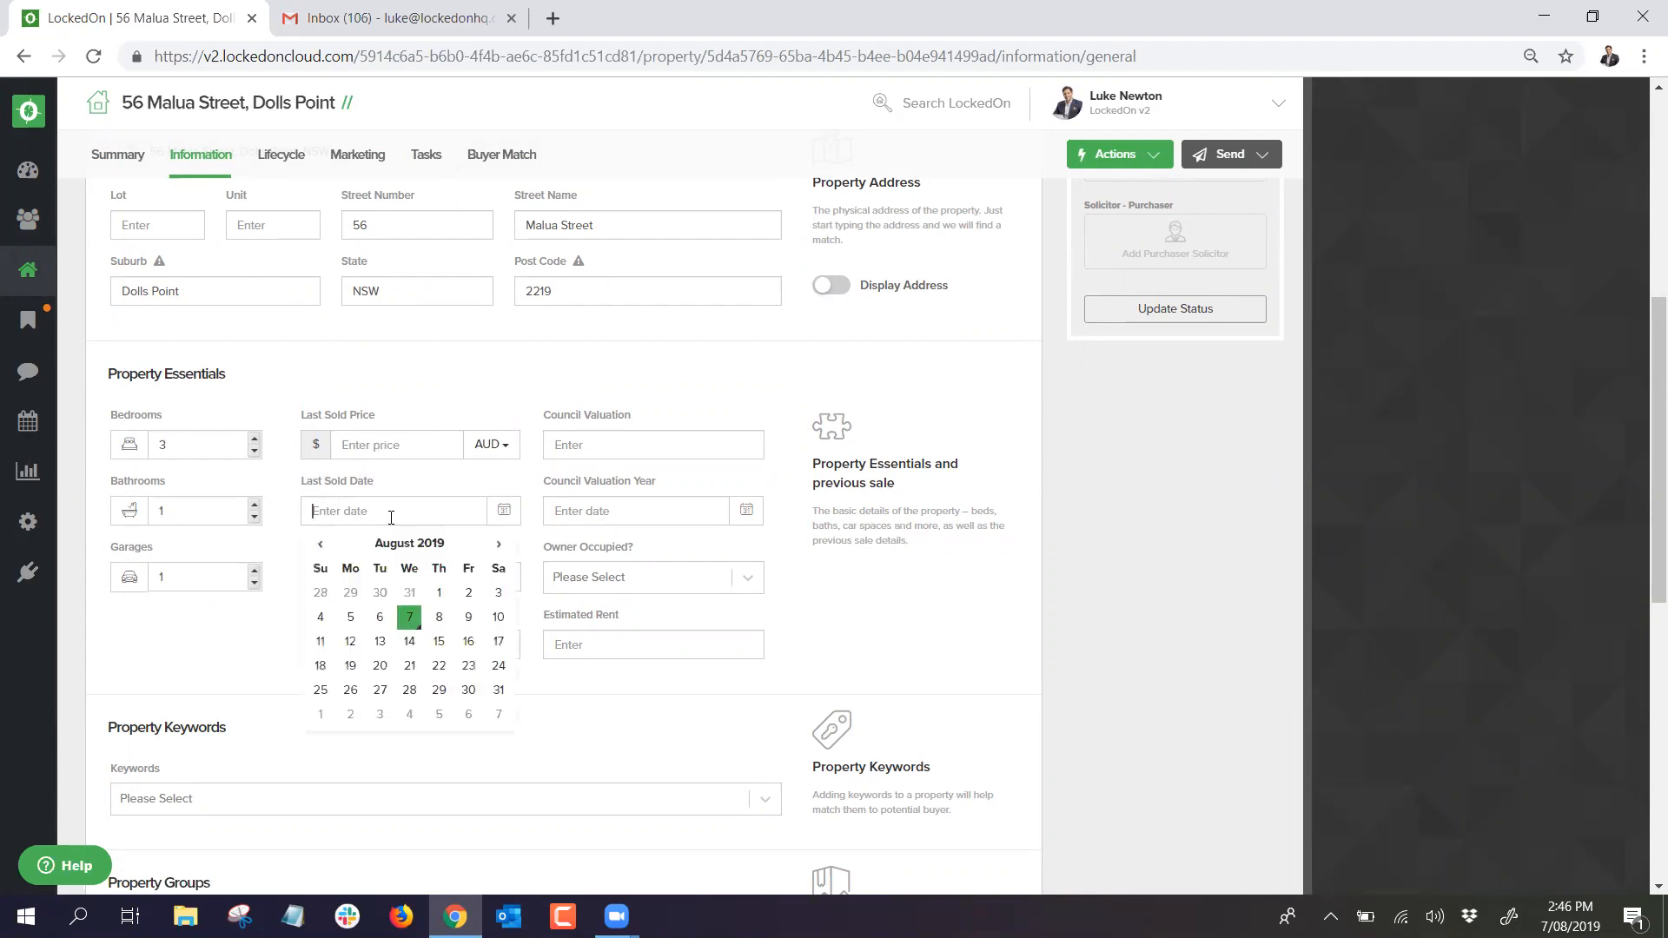
{"action": "left_click", "coordinate": [431, 399]}
Step: Add the property to the Zone 1 group and save the general information
{"action": "scroll", "coordinate": [348, 521], "scroll_direction": "down", "scroll_amount": 4}
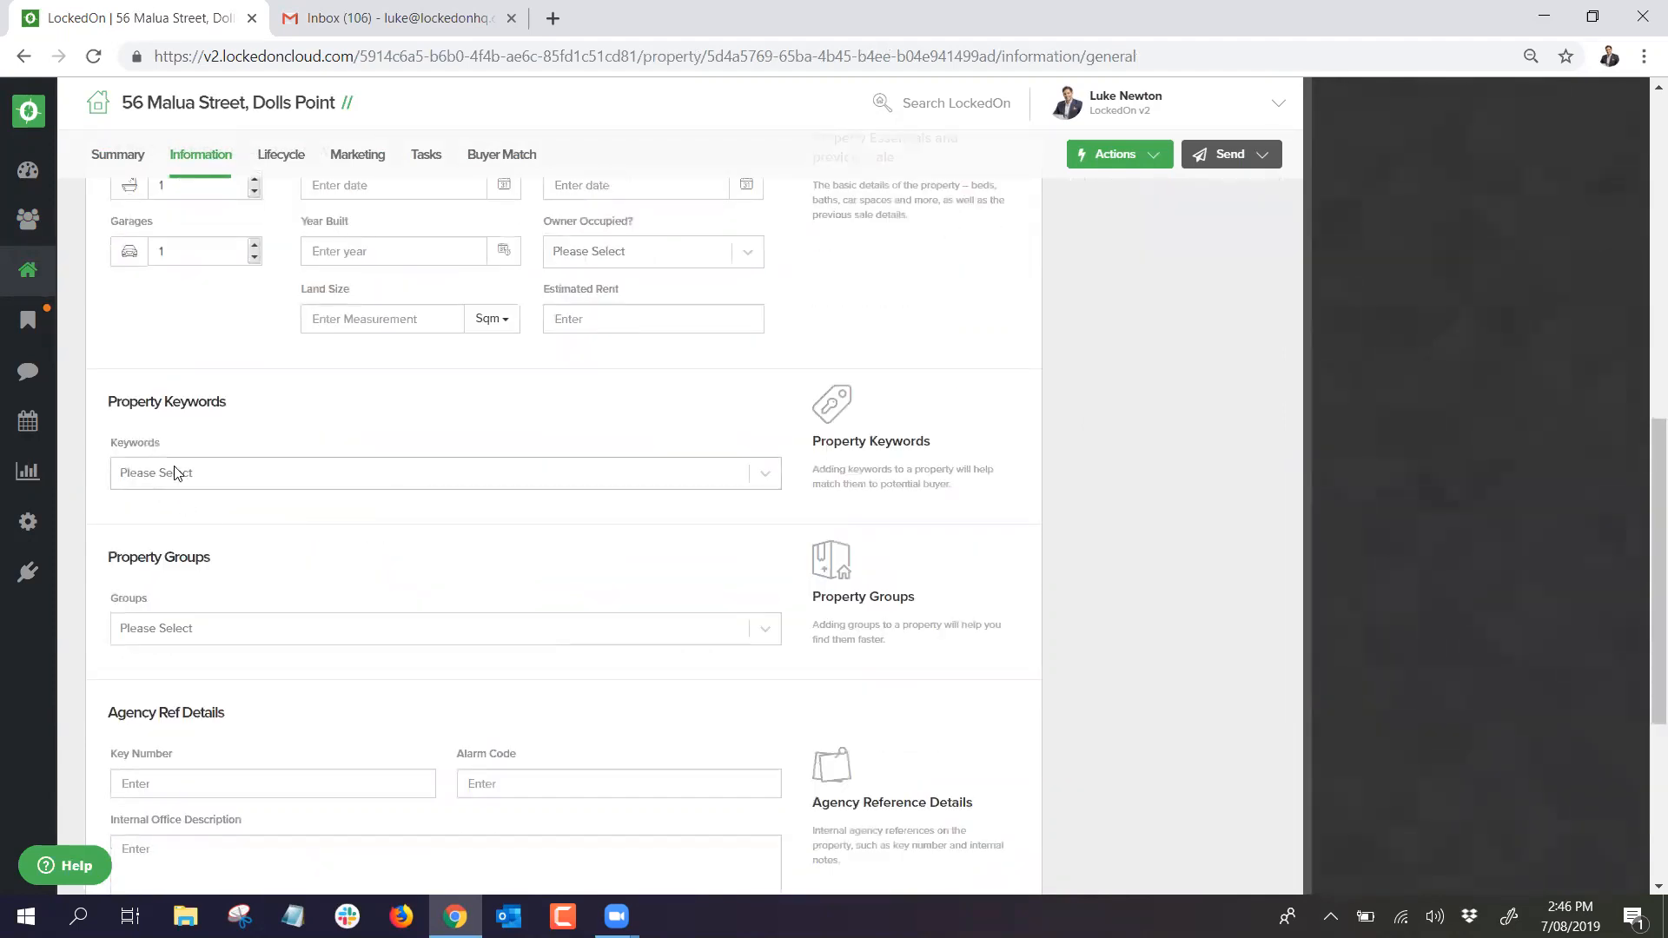
{"action": "scroll", "coordinate": [174, 474], "scroll_direction": "down", "scroll_amount": 3}
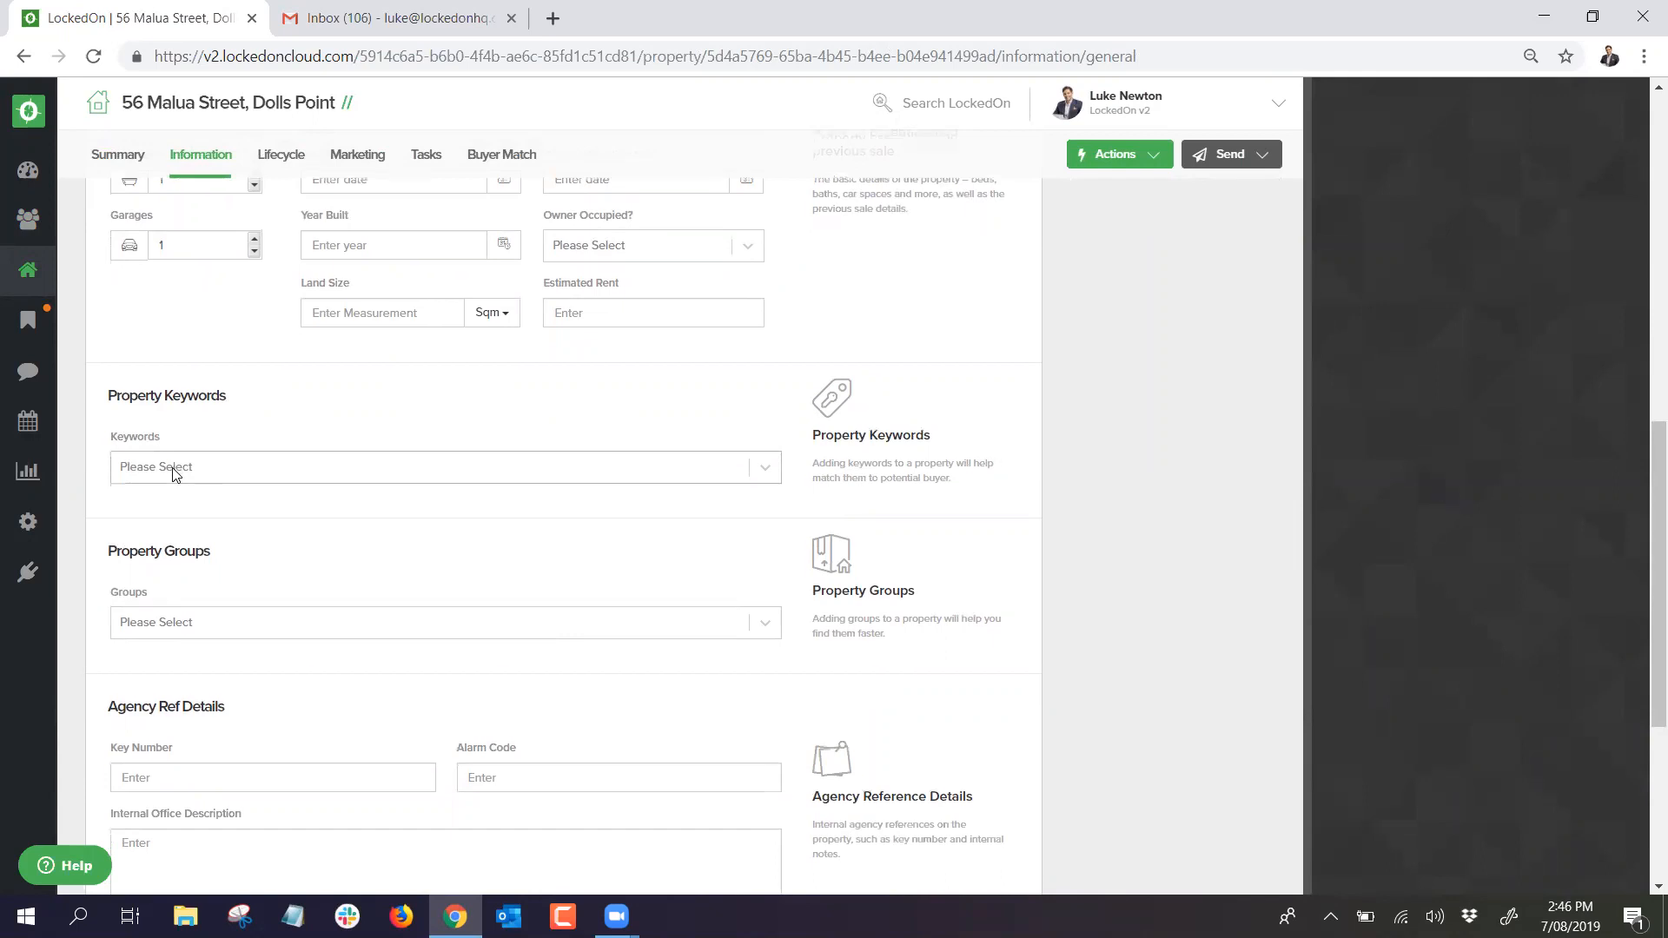
{"action": "left_click", "coordinate": [184, 413]}
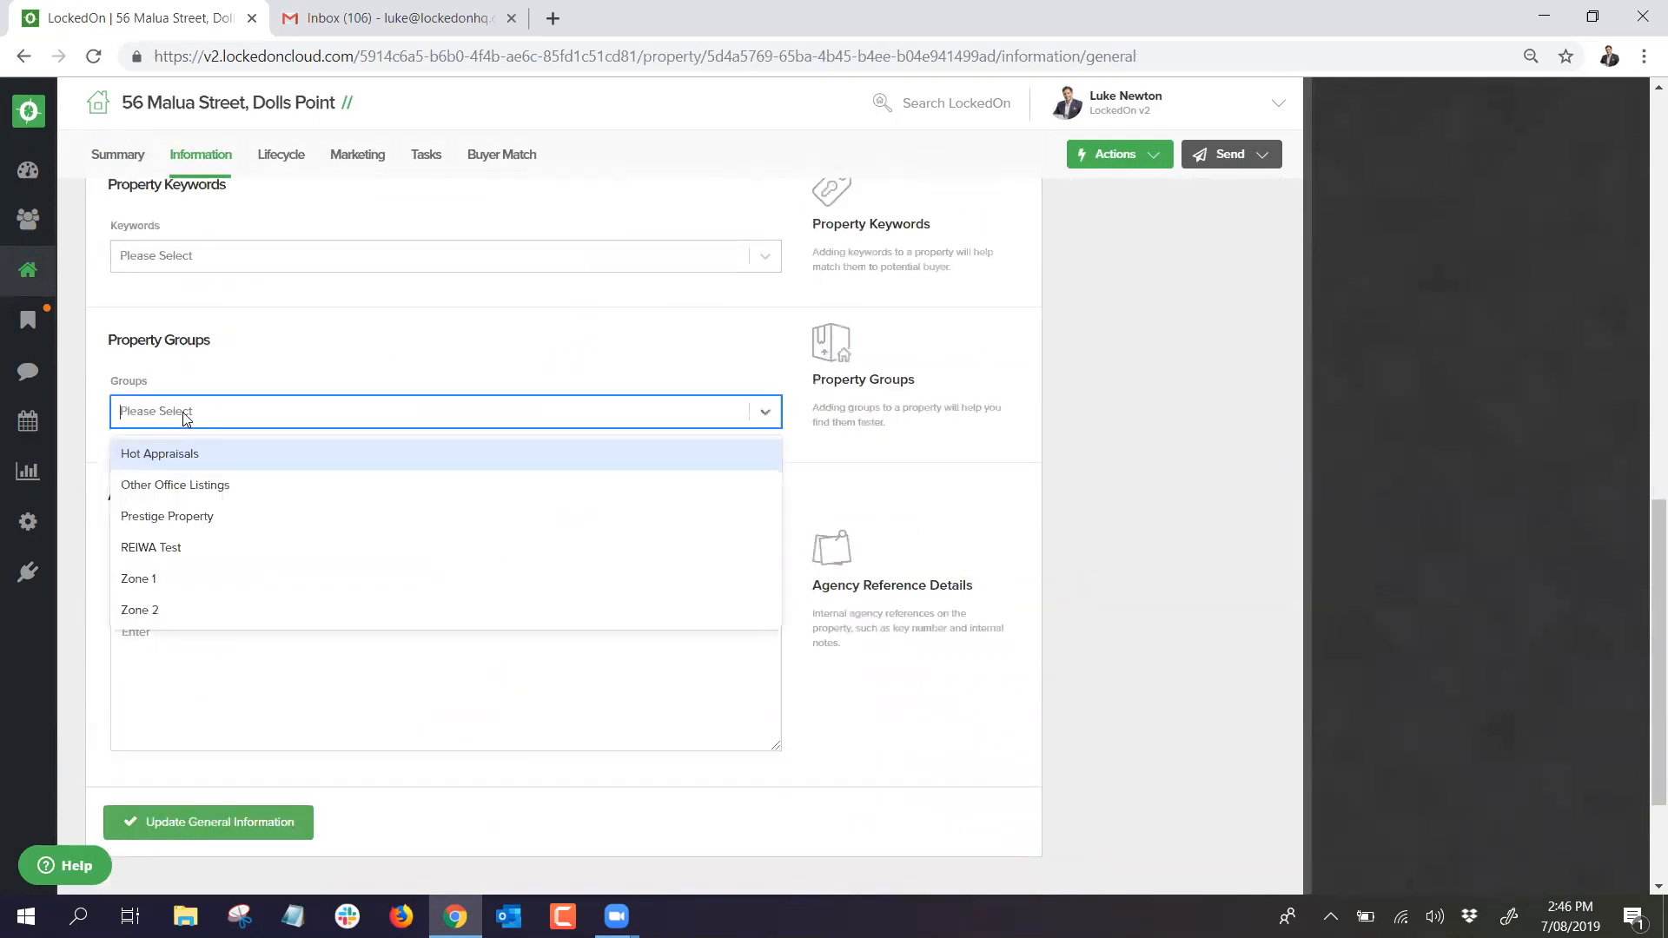
{"action": "left_click", "coordinate": [158, 578]}
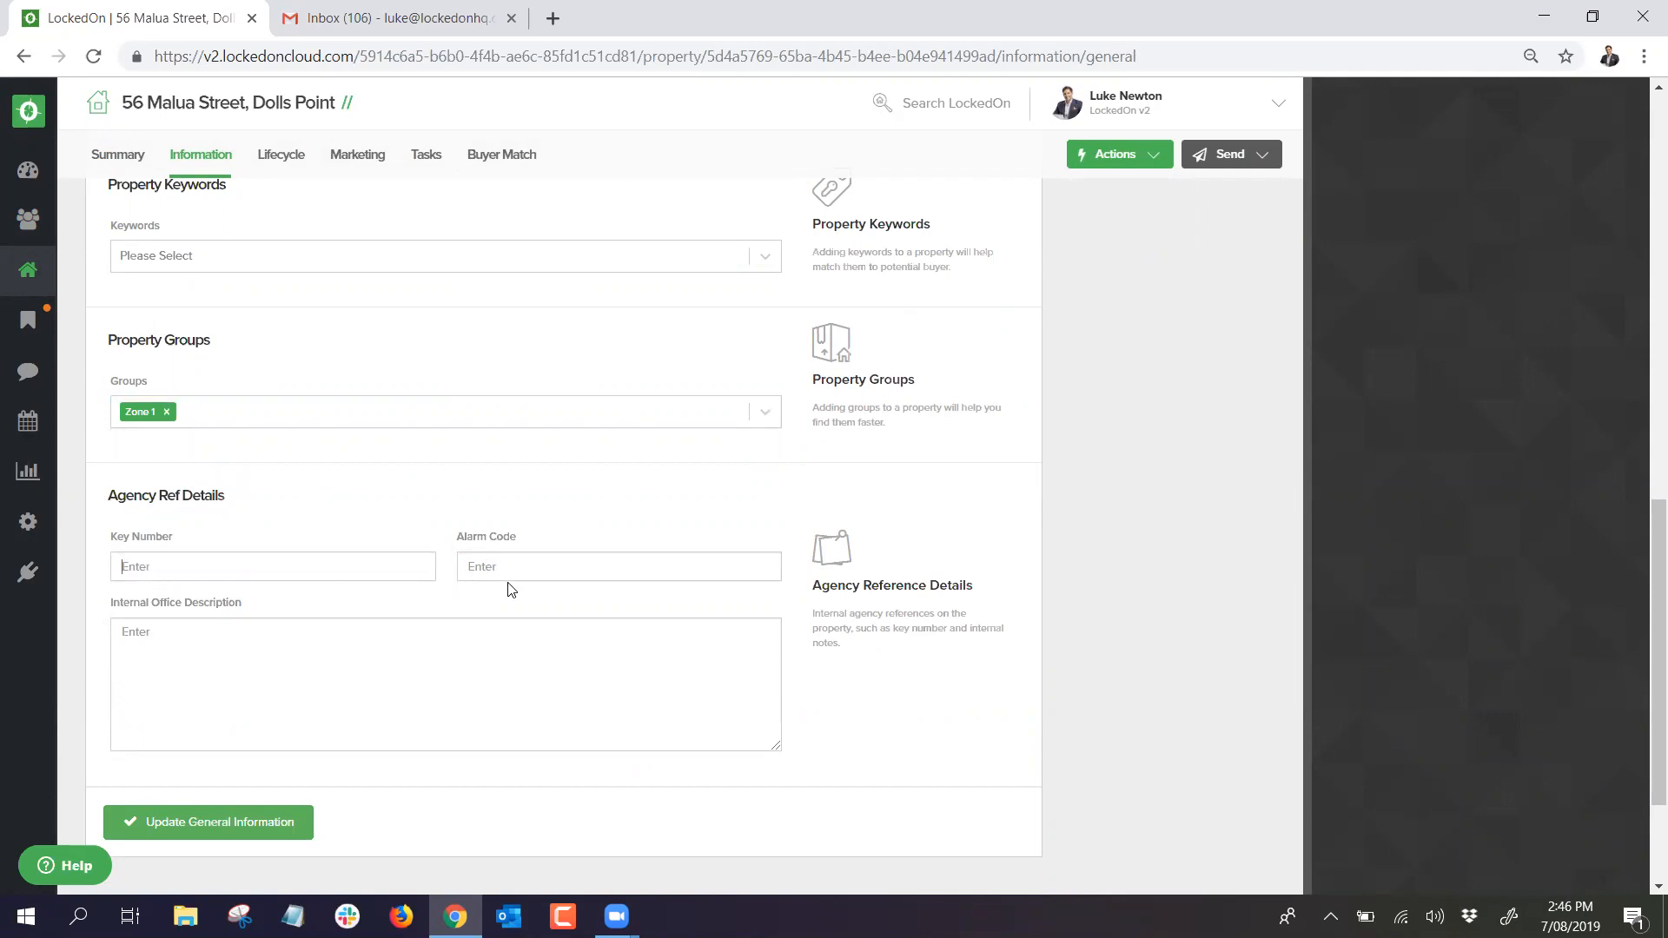
{"action": "left_click", "coordinate": [157, 823]}
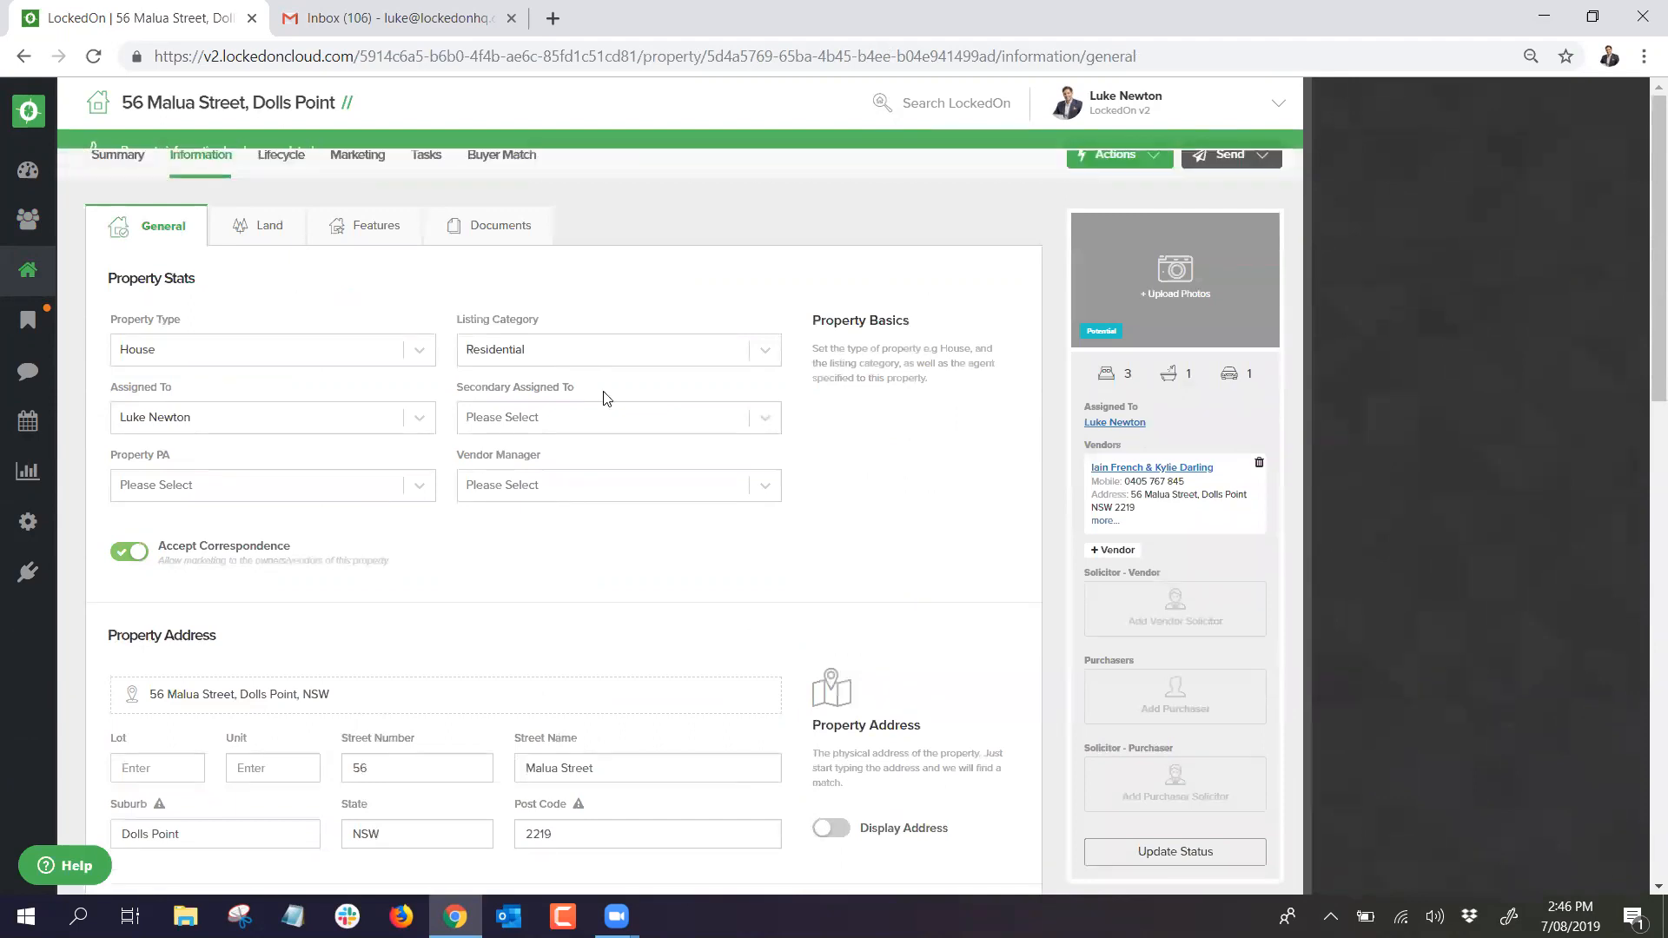
{"action": "left_click", "coordinate": [119, 160]}
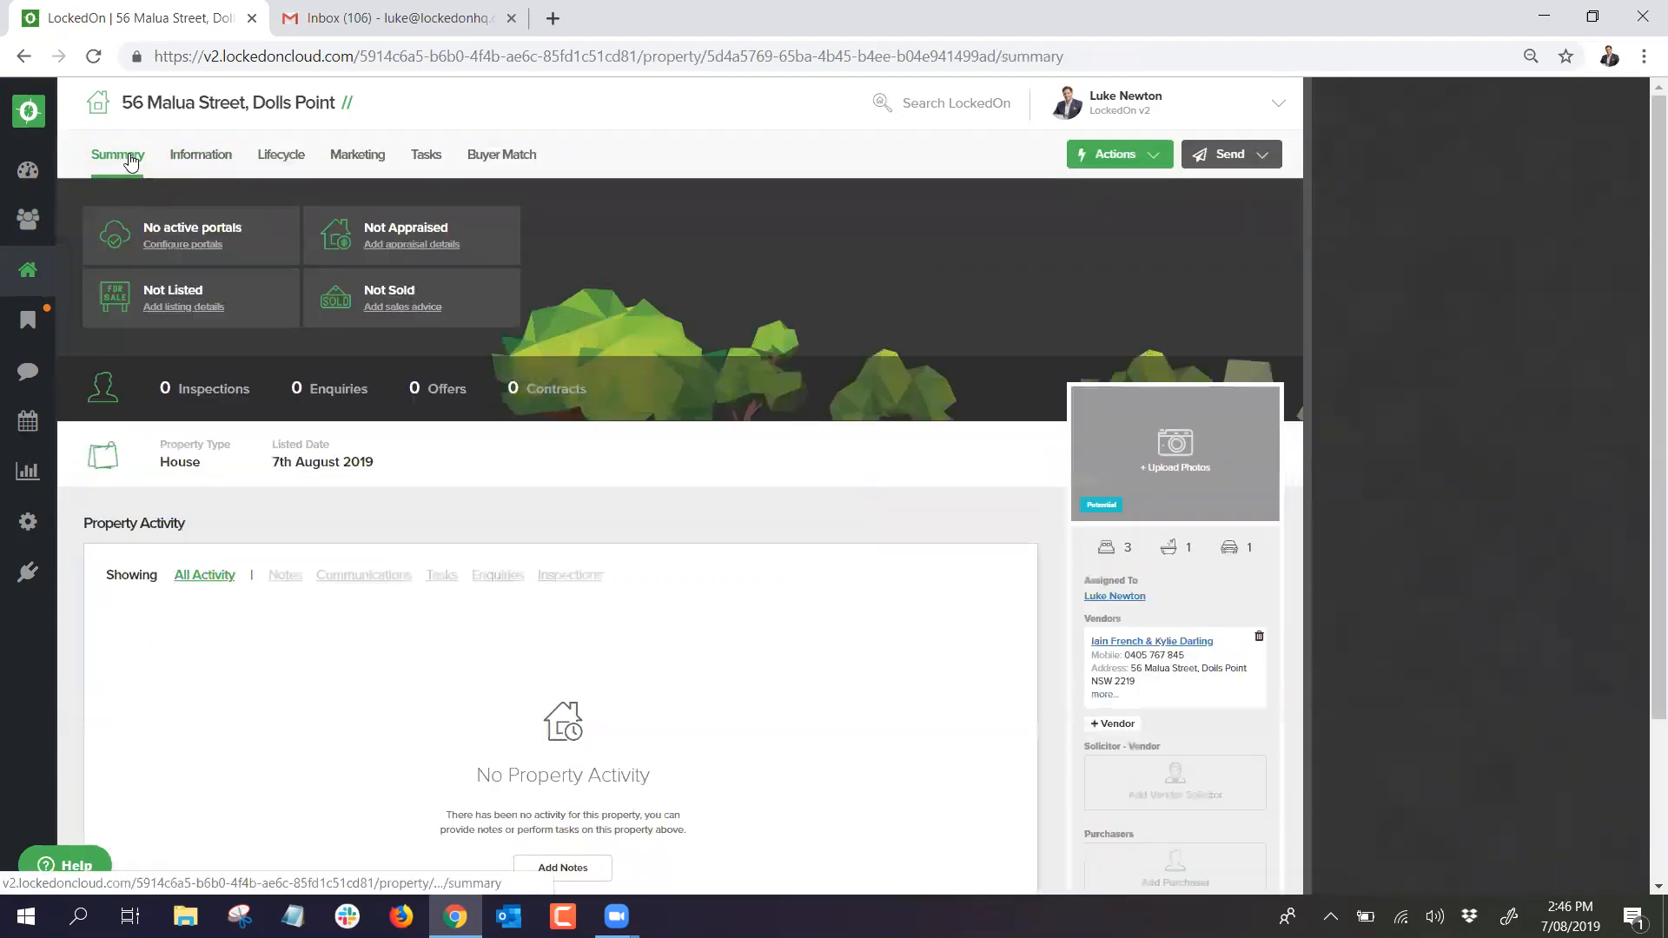
{"action": "left_click", "coordinate": [1112, 155]}
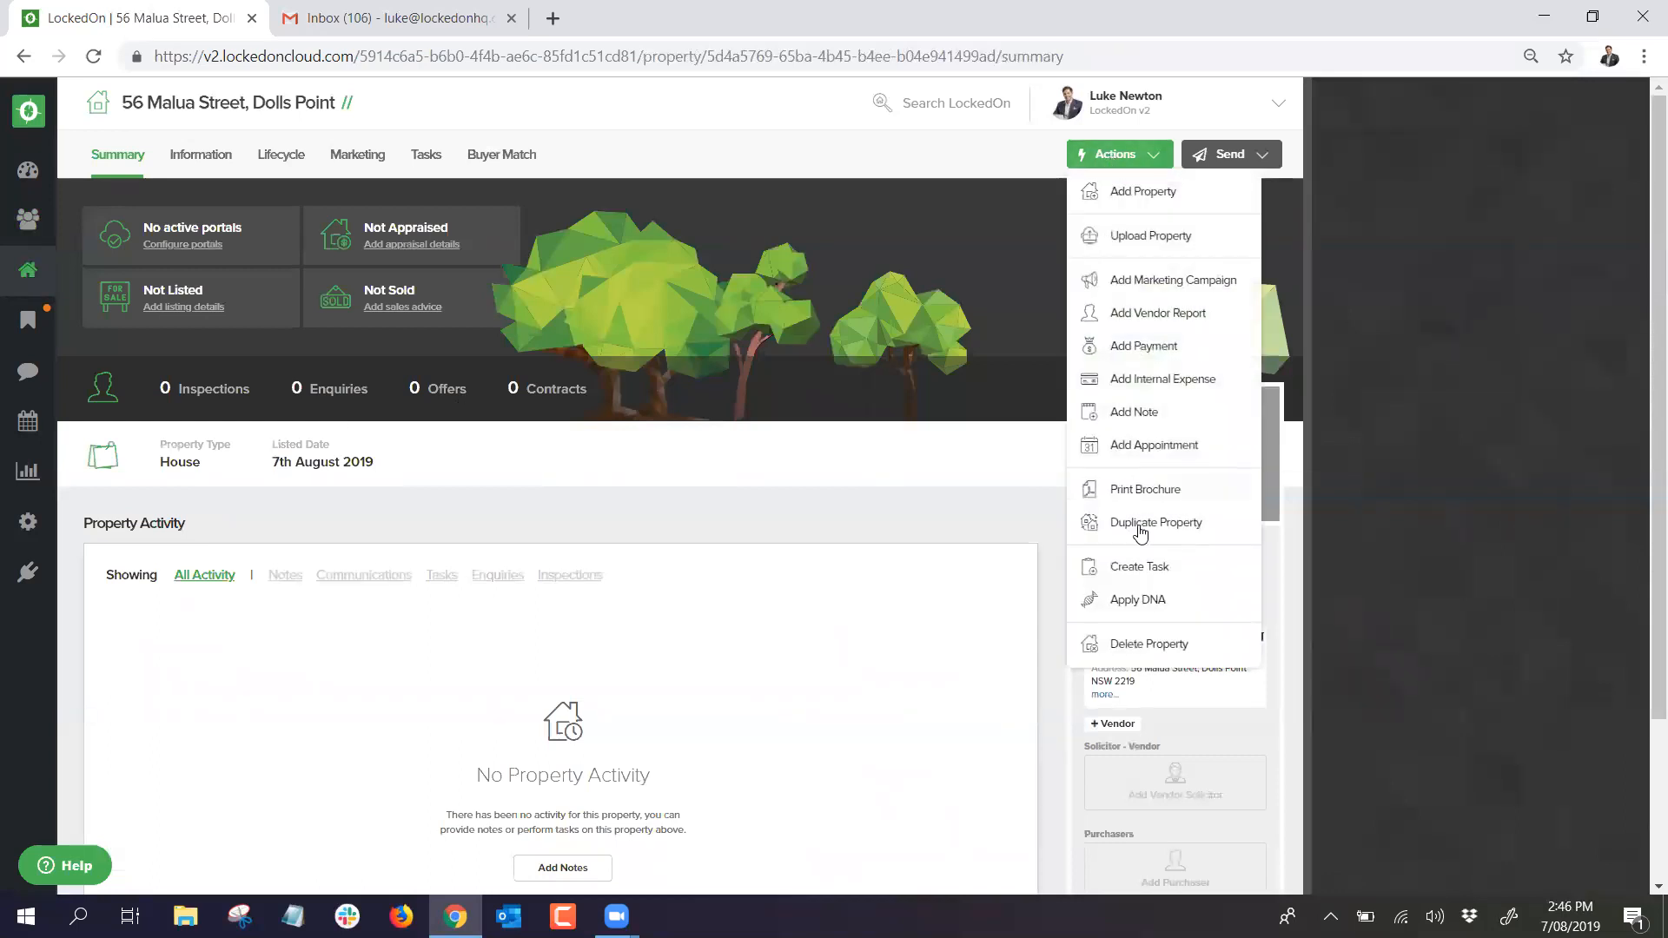
{"action": "left_click", "coordinate": [1132, 415]}
{"action": "type", "text": "looking to sell soon"}
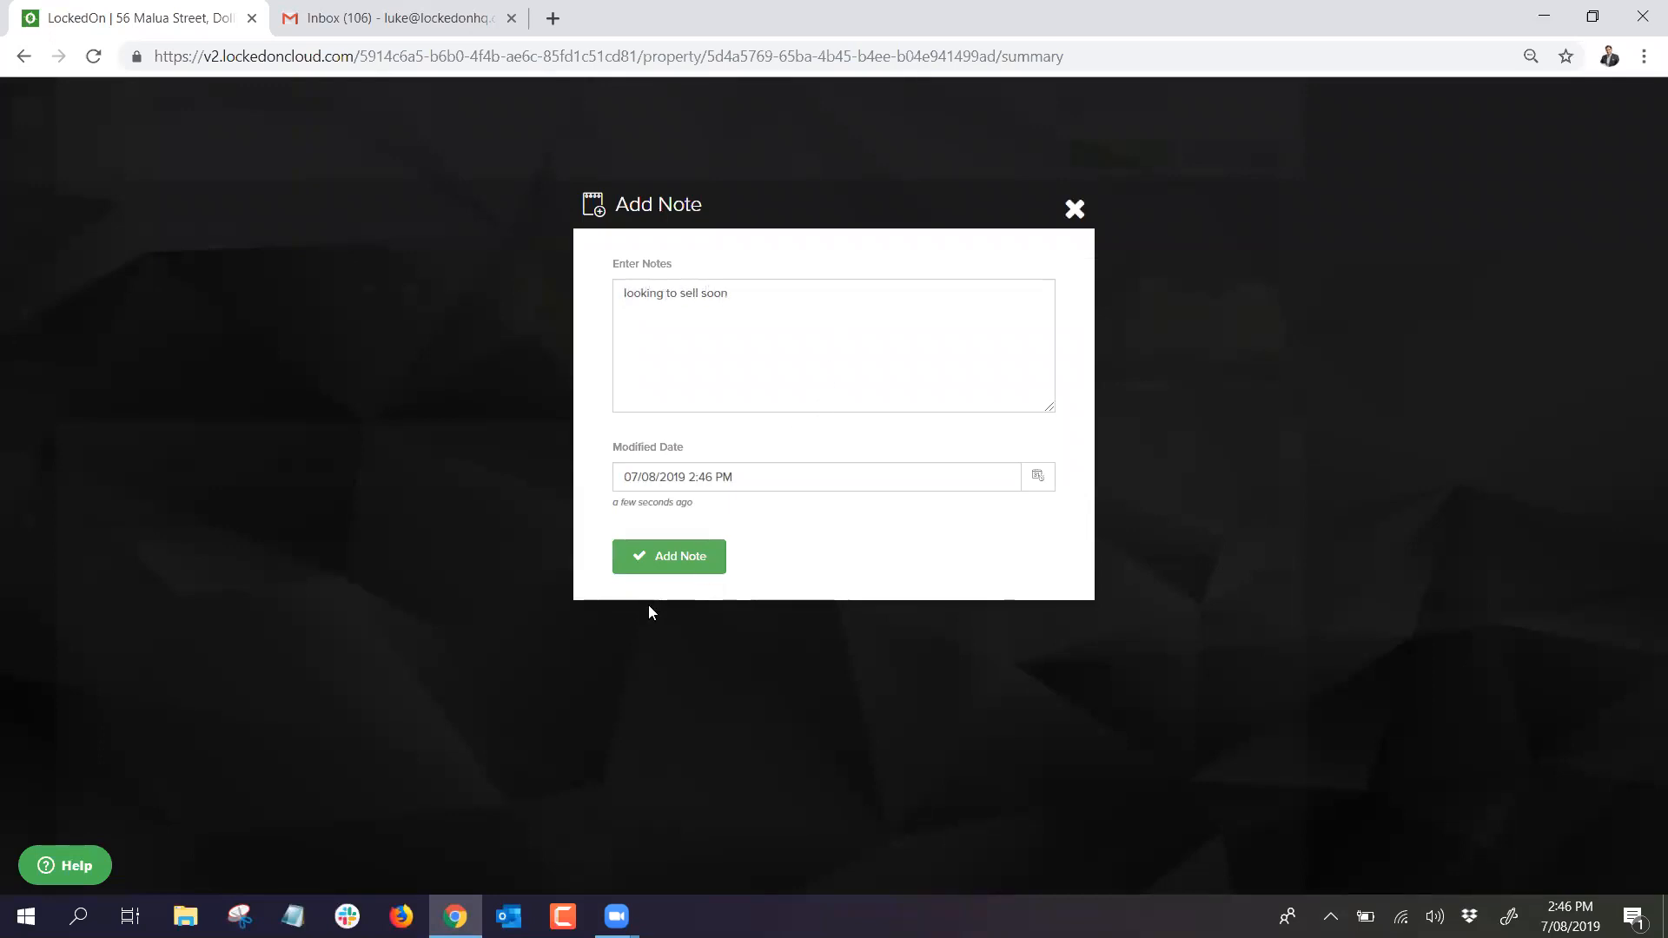
{"action": "left_click", "coordinate": [665, 556]}
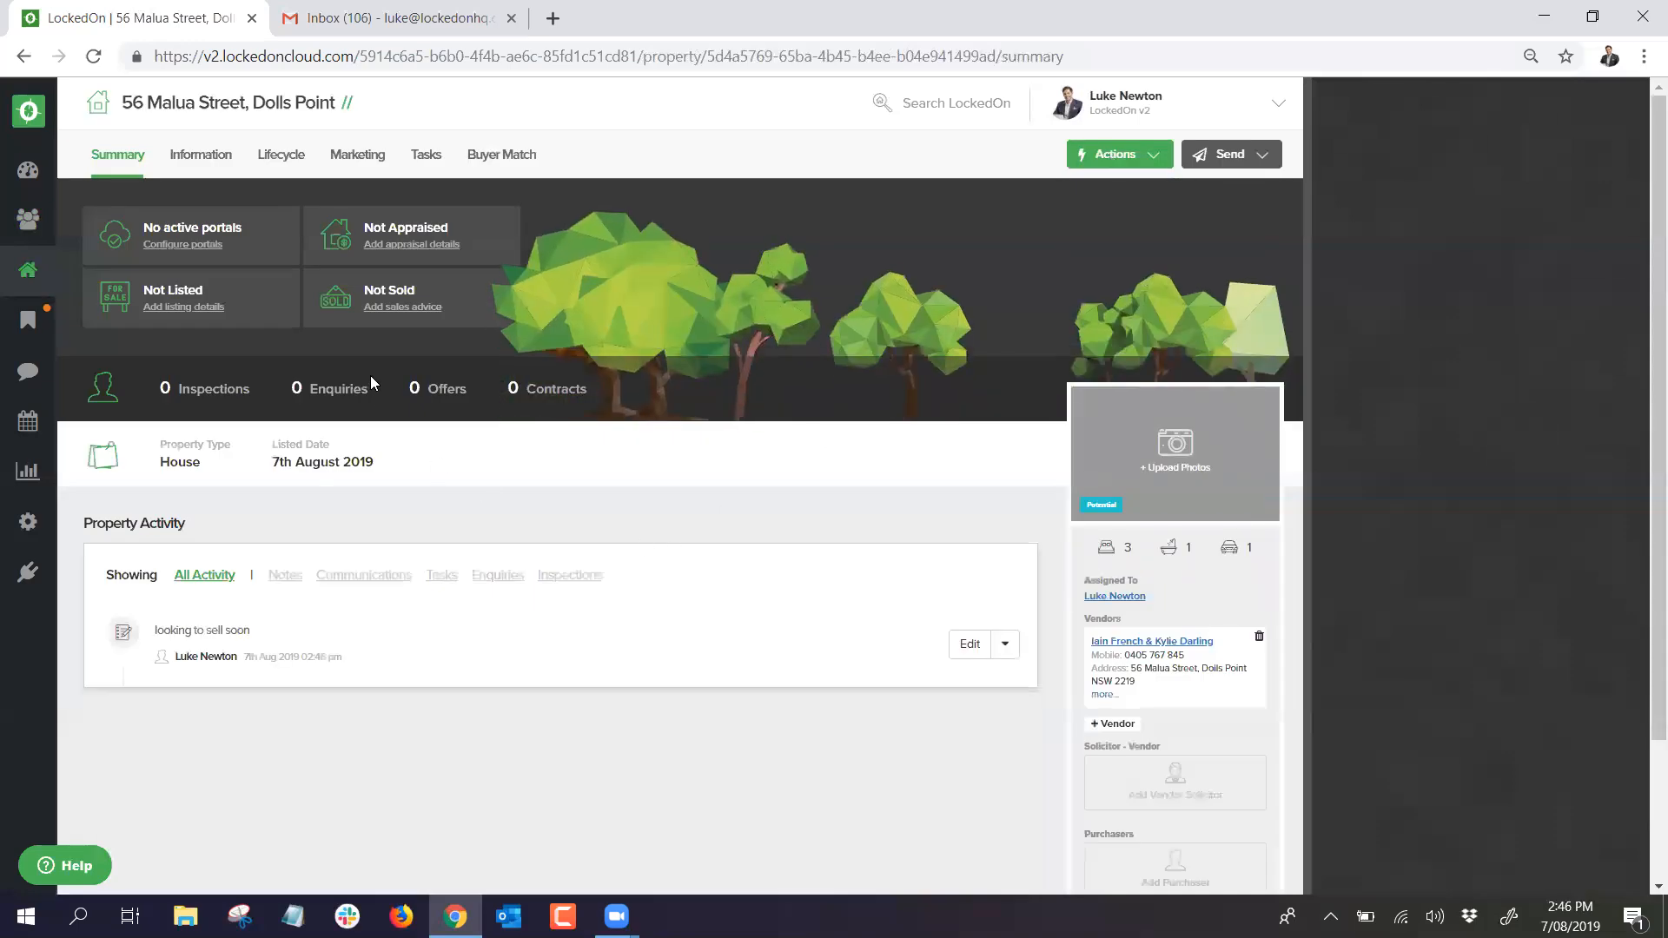
{"action": "left_click", "coordinate": [1168, 642]}
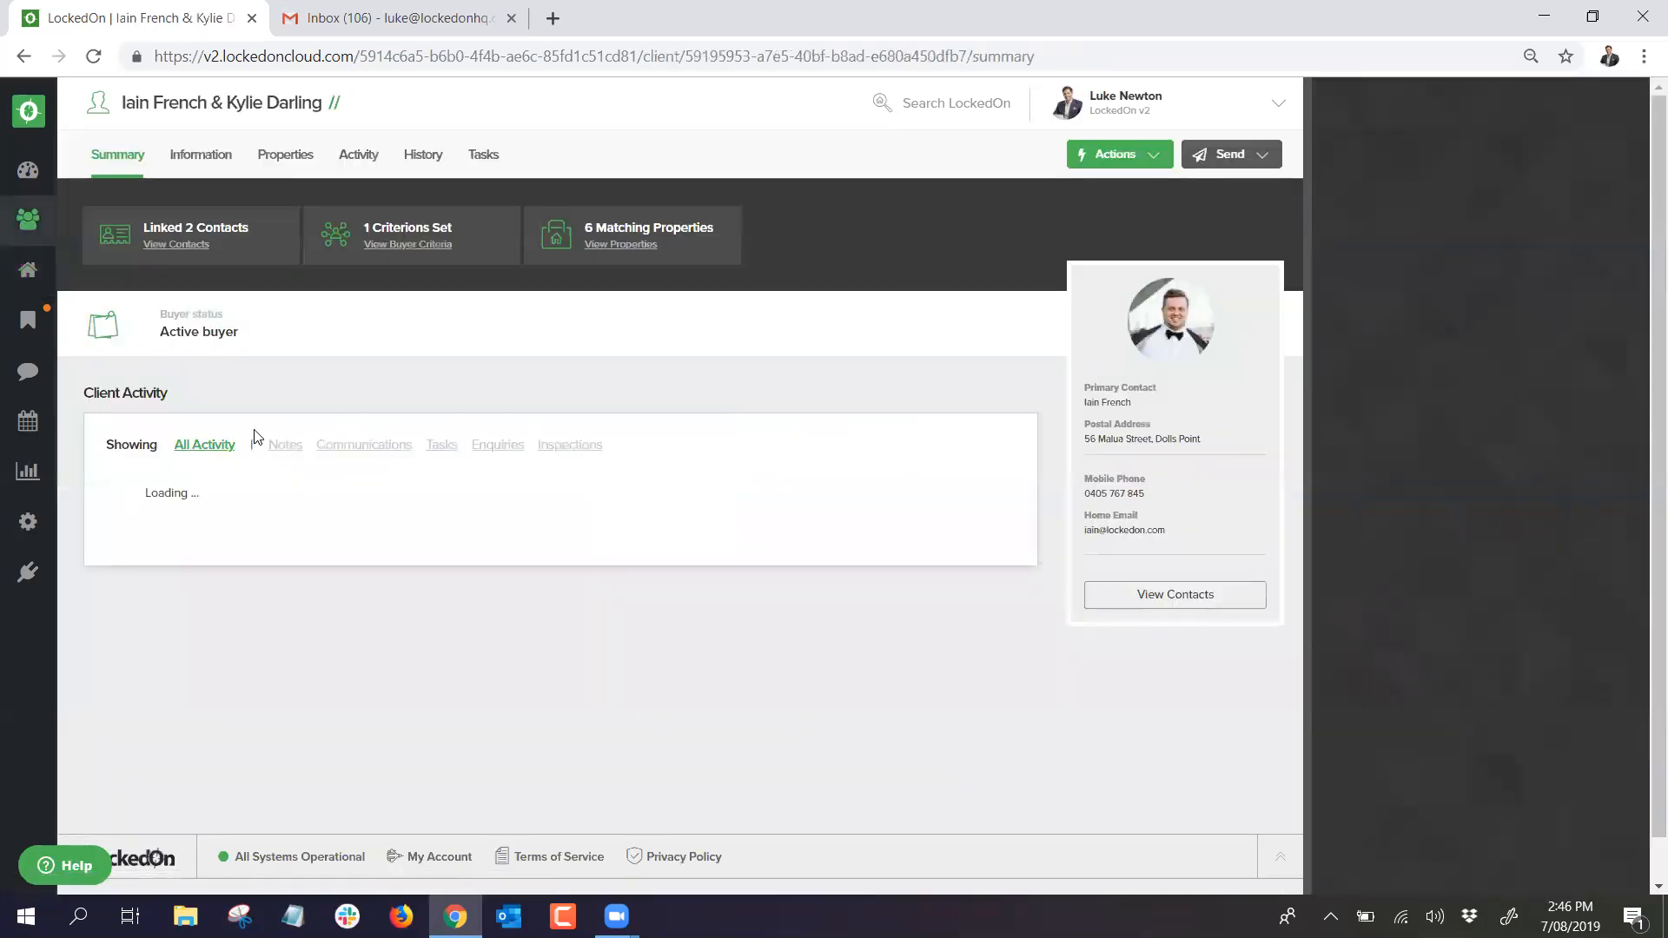
{"action": "triple_click", "coordinate": [226, 490]}
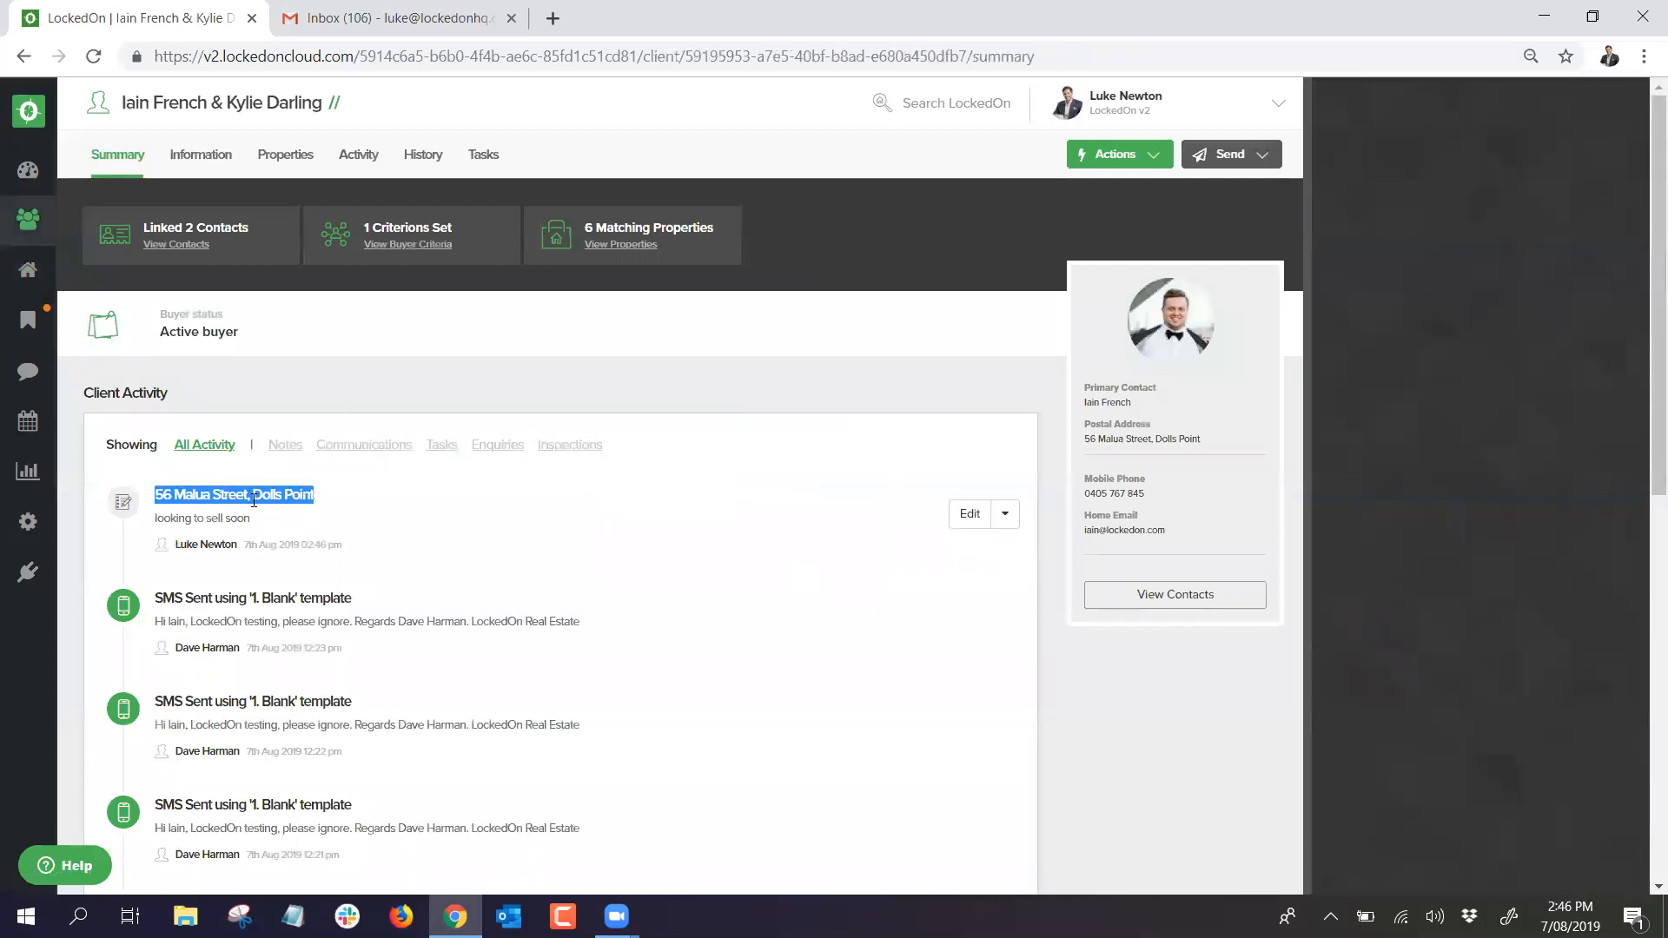
{"action": "left_click", "coordinate": [234, 519]}
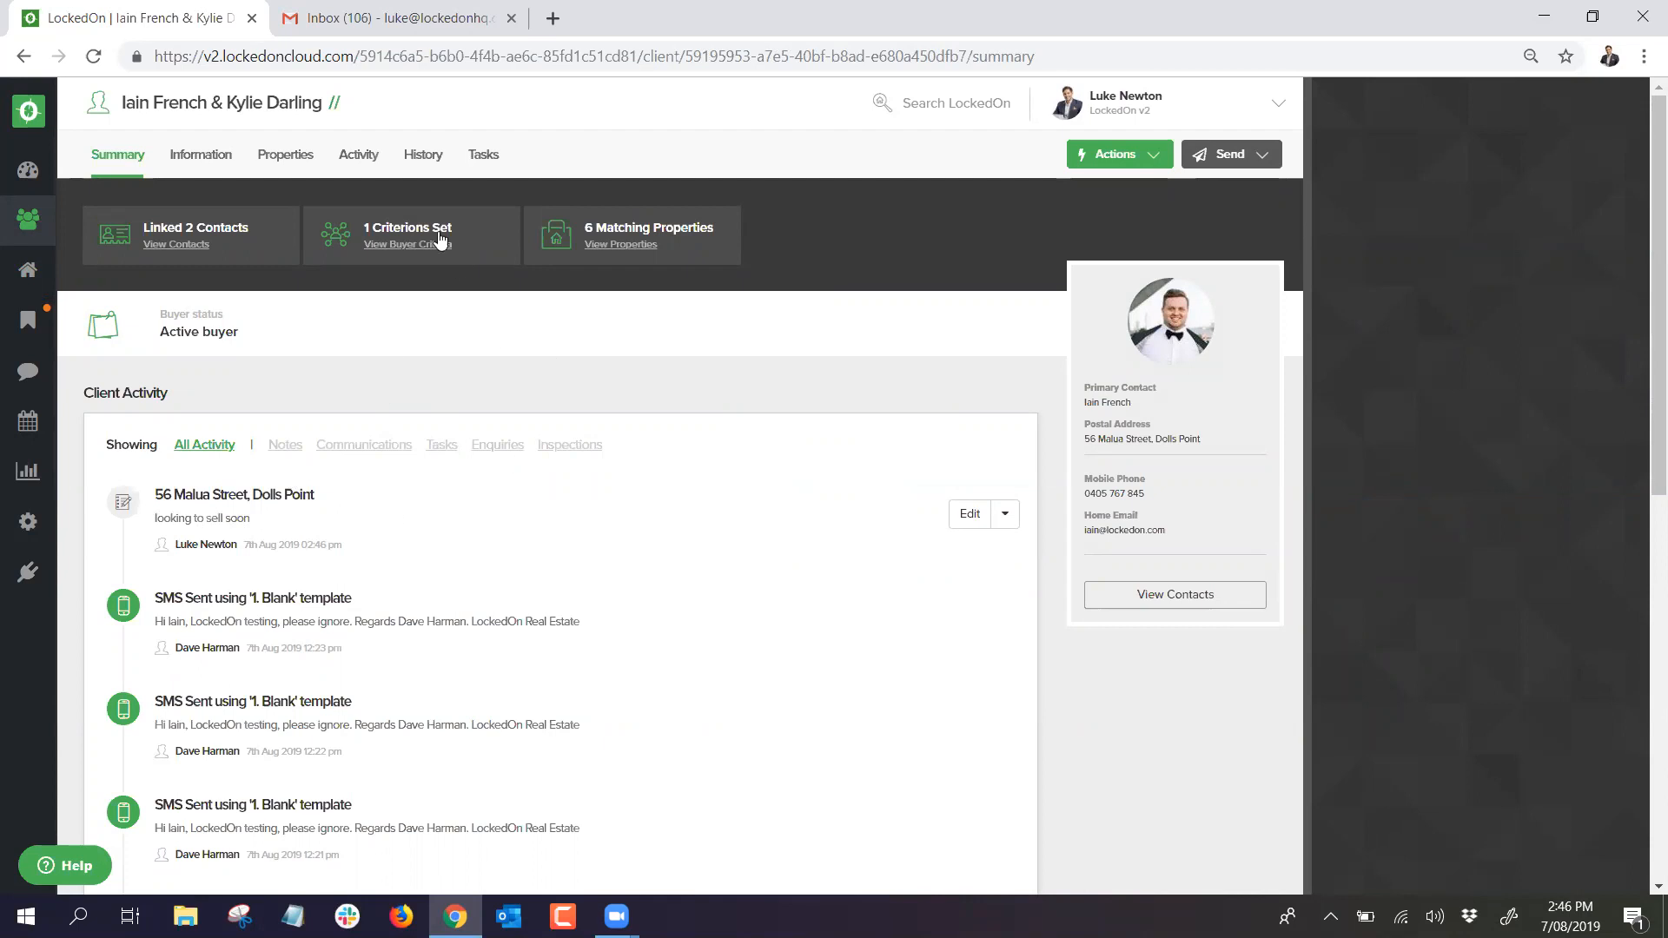
{"action": "left_click", "coordinate": [285, 158]}
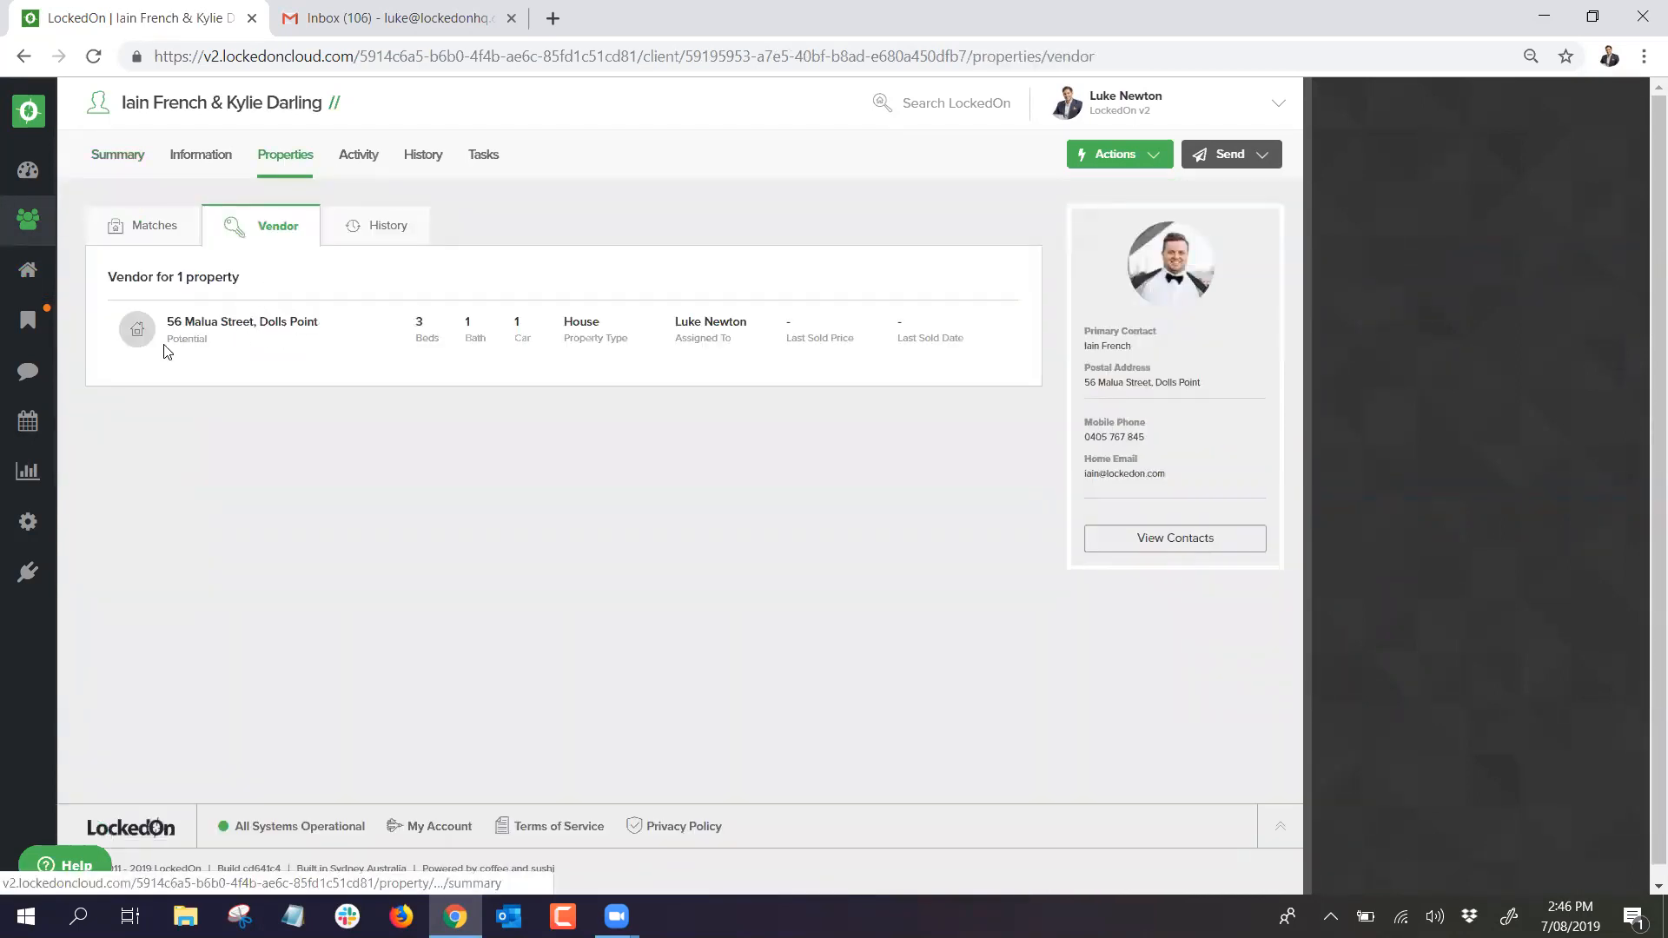
{"action": "left_click", "coordinate": [231, 327]}
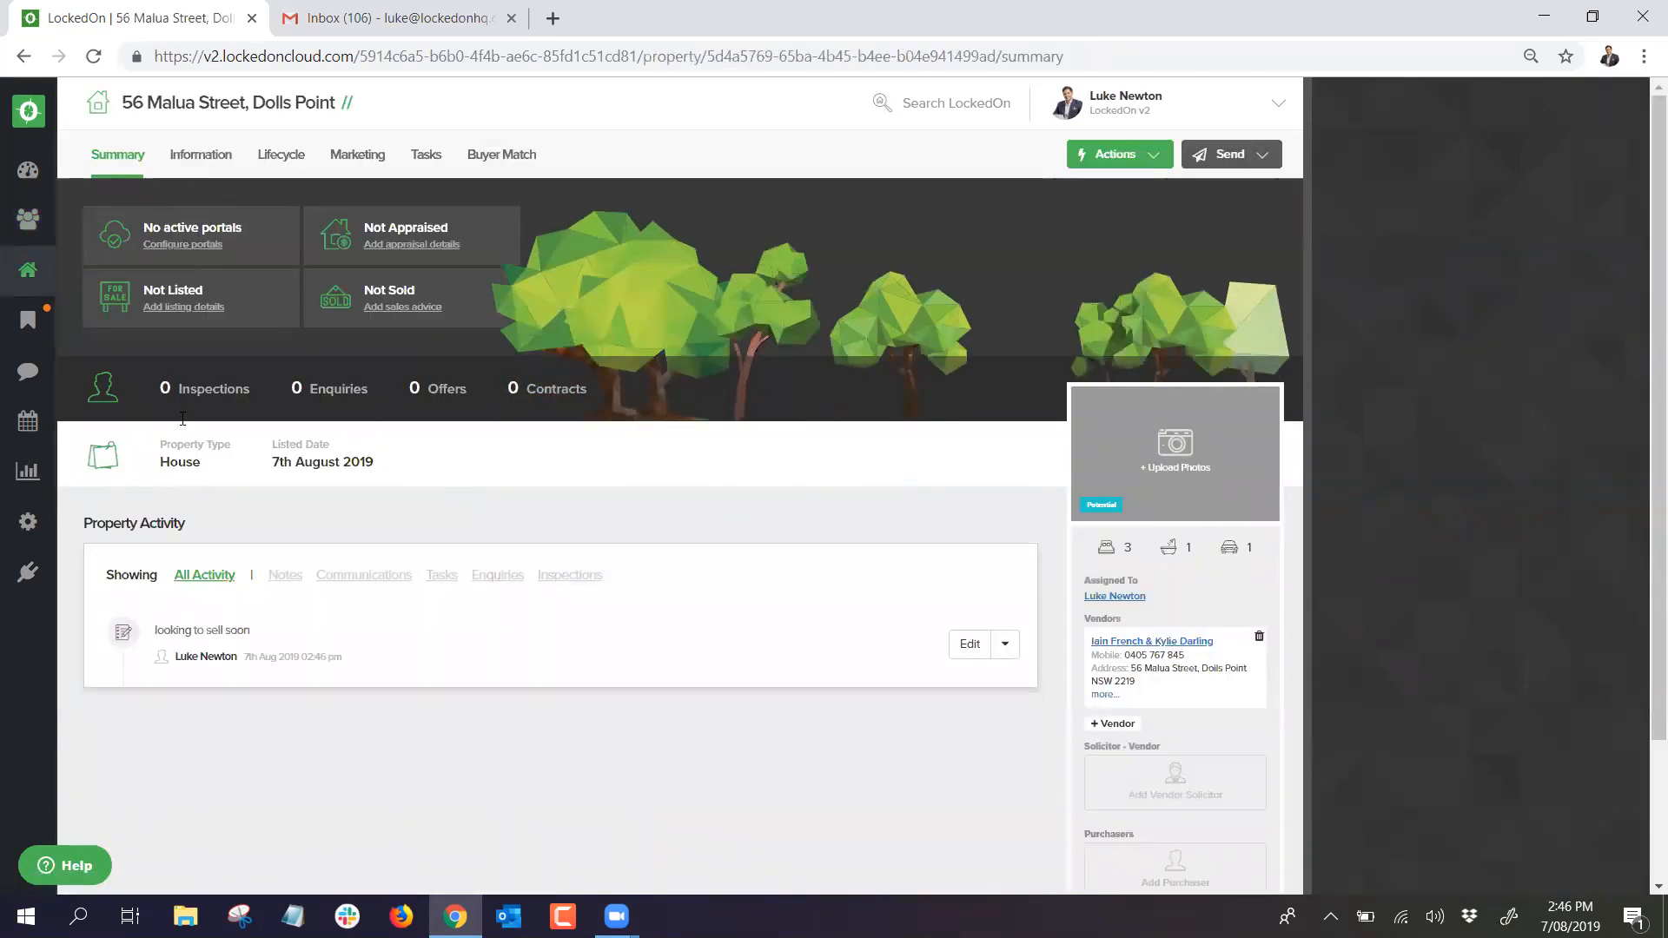
Step: Browse the property's Land, Features and Documents details, then return to General information
{"action": "left_click", "coordinate": [196, 162]}
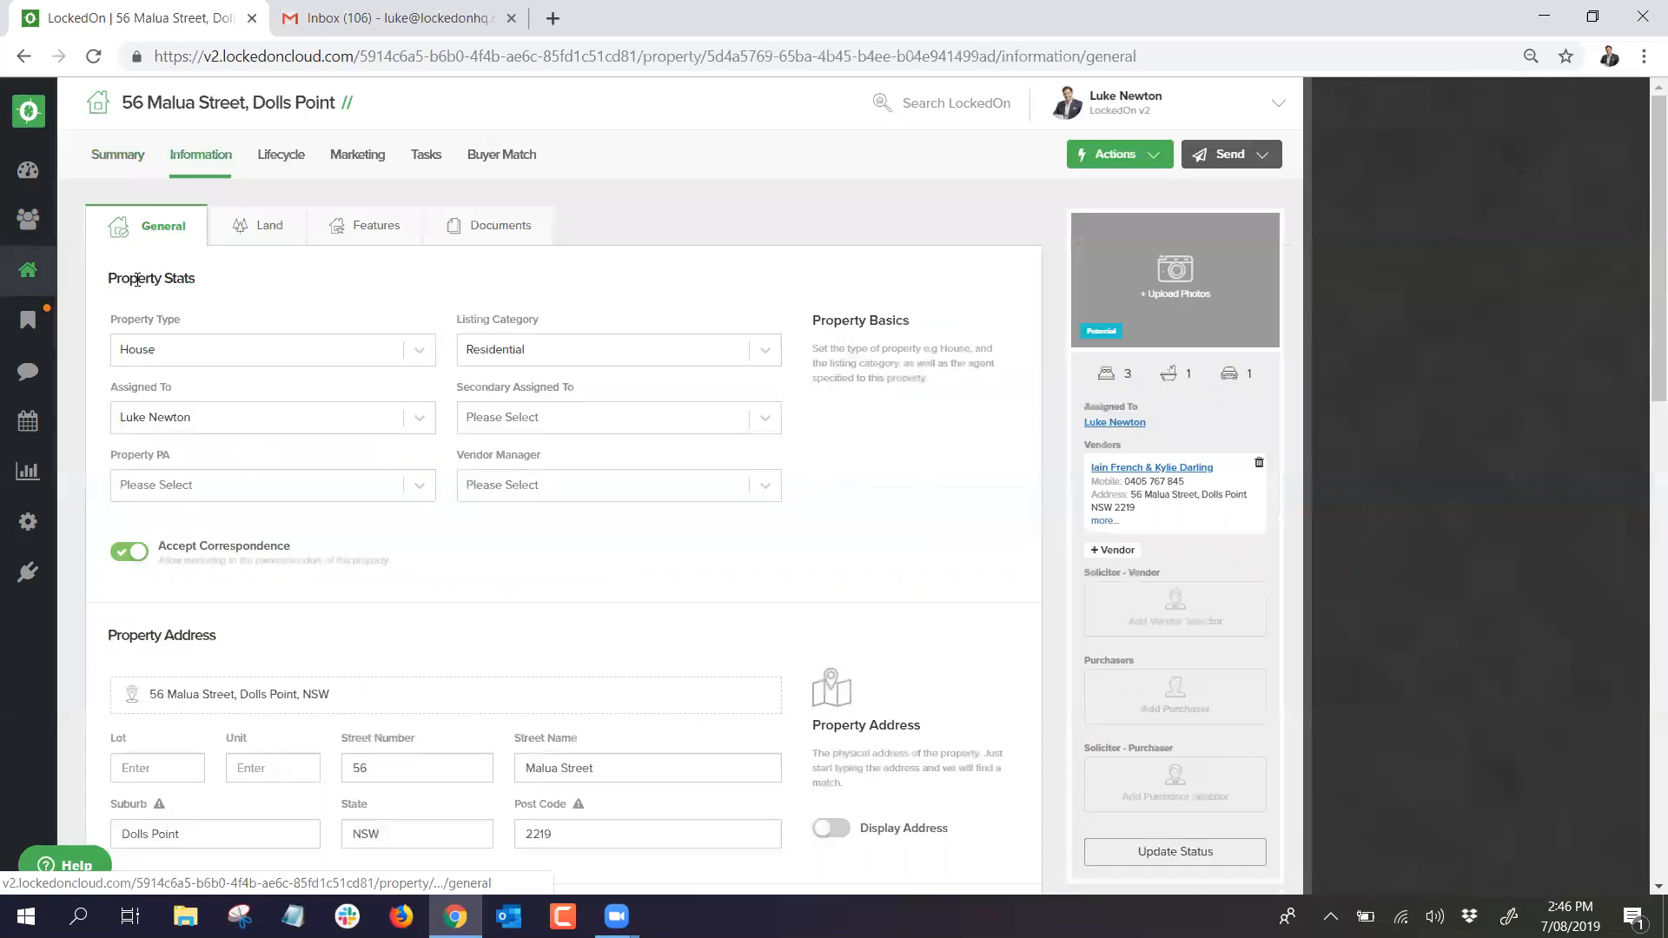
{"action": "left_click", "coordinate": [249, 230]}
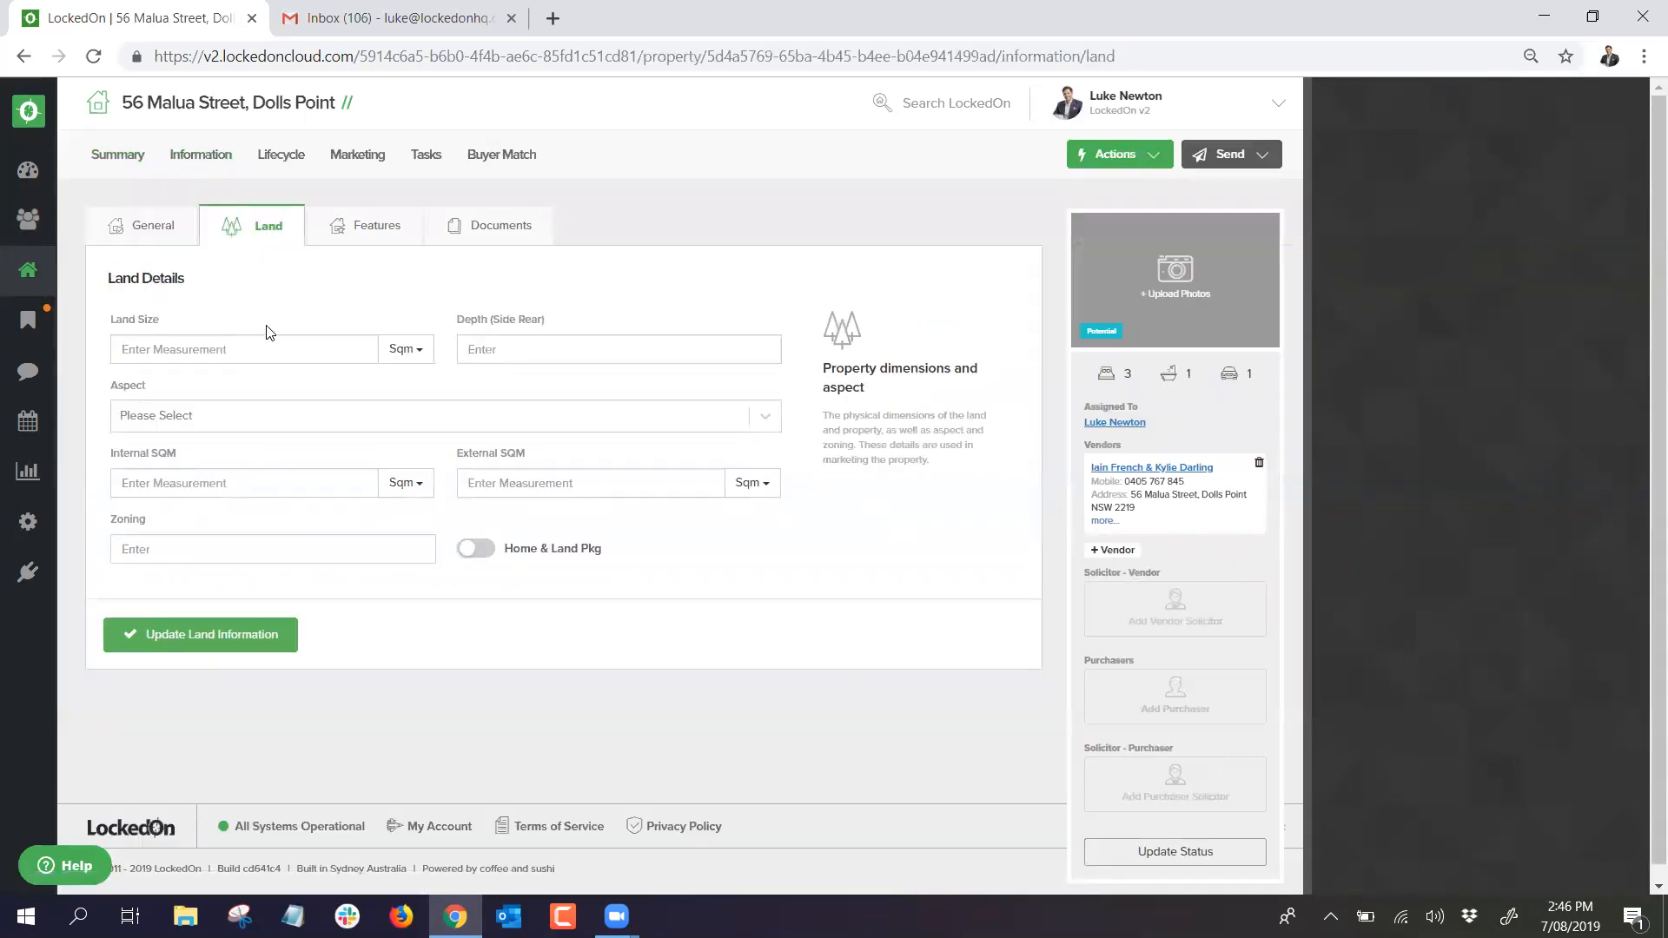
{"action": "left_click", "coordinate": [341, 217]}
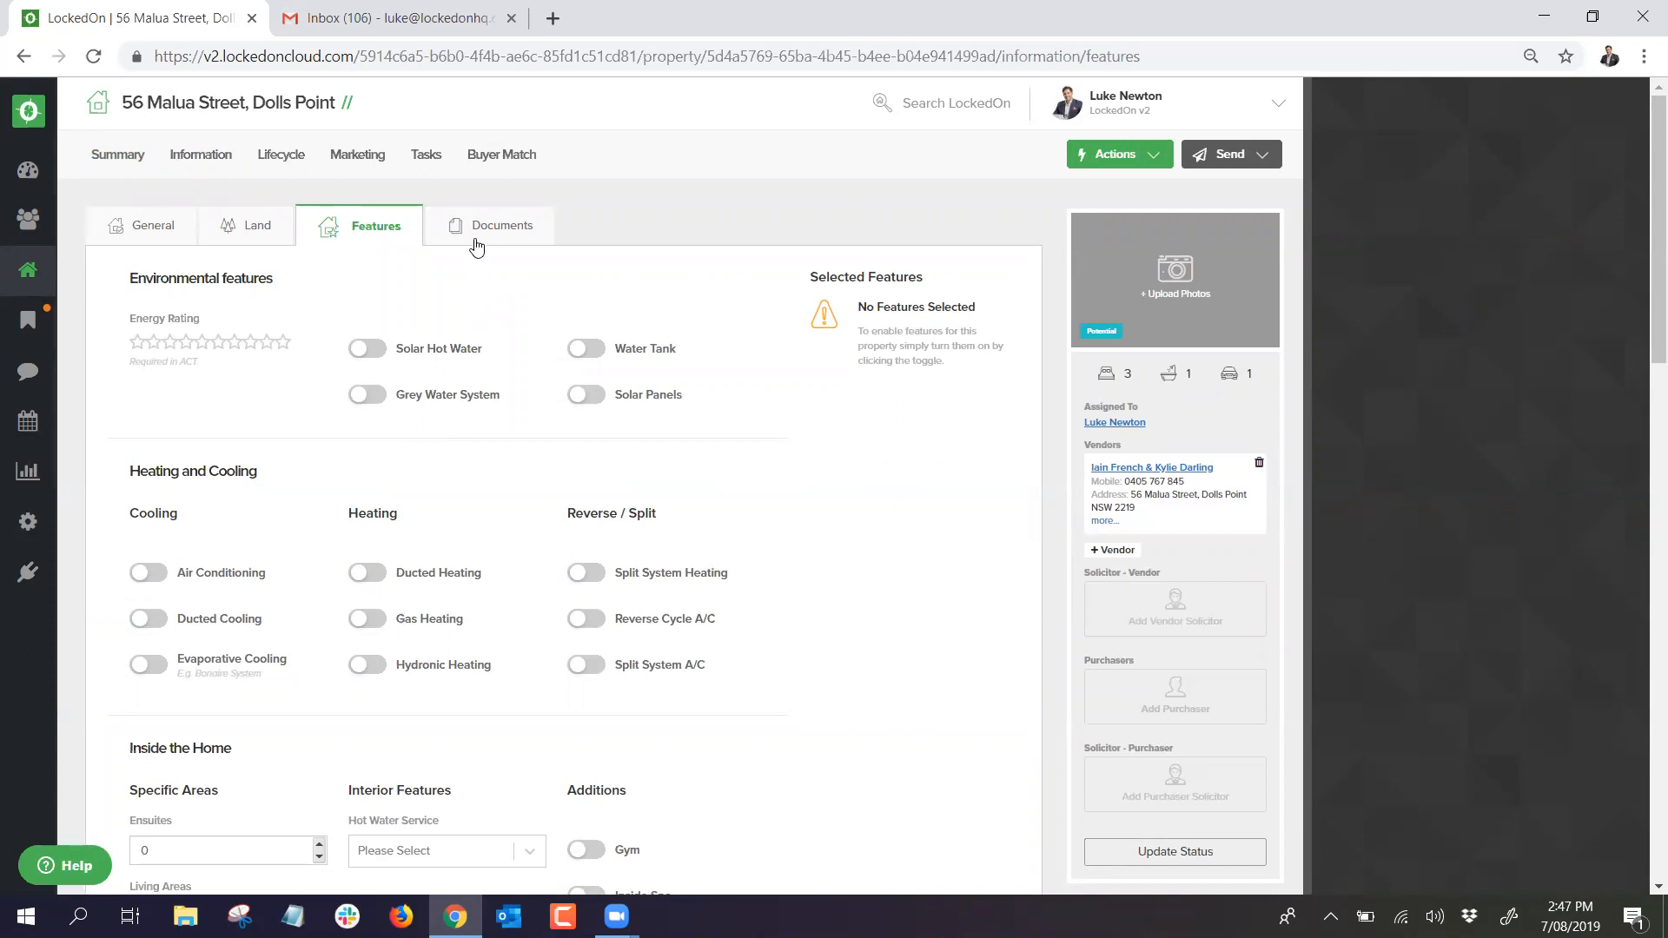
{"action": "left_click", "coordinate": [476, 245]}
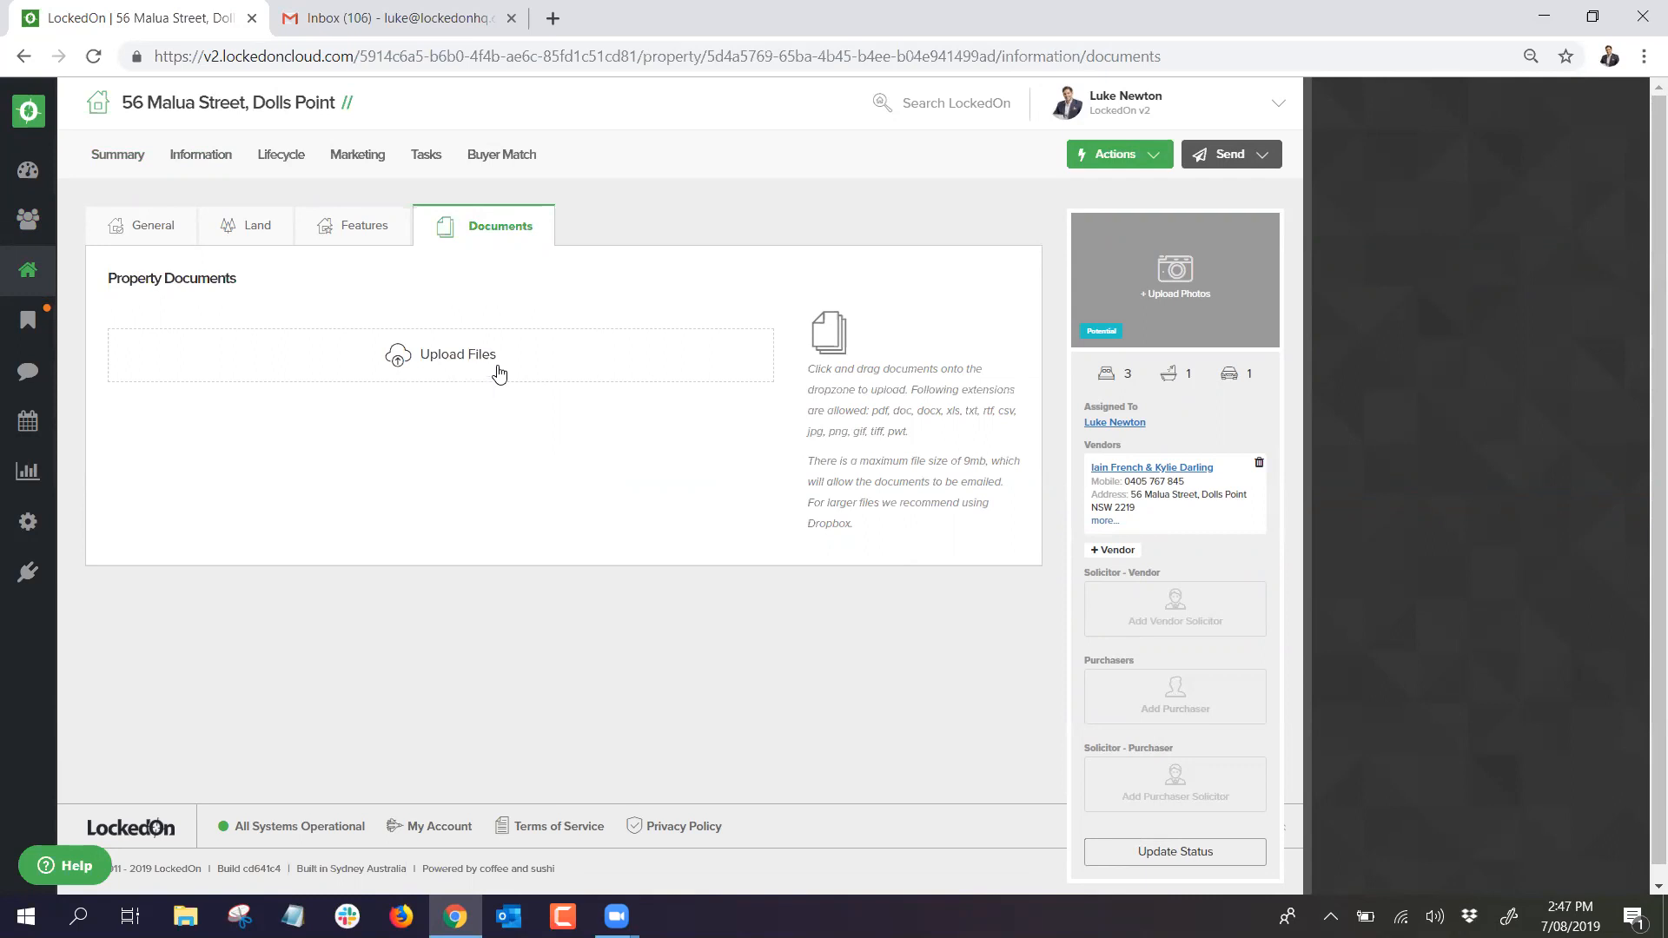
{"action": "left_click", "coordinate": [196, 157]}
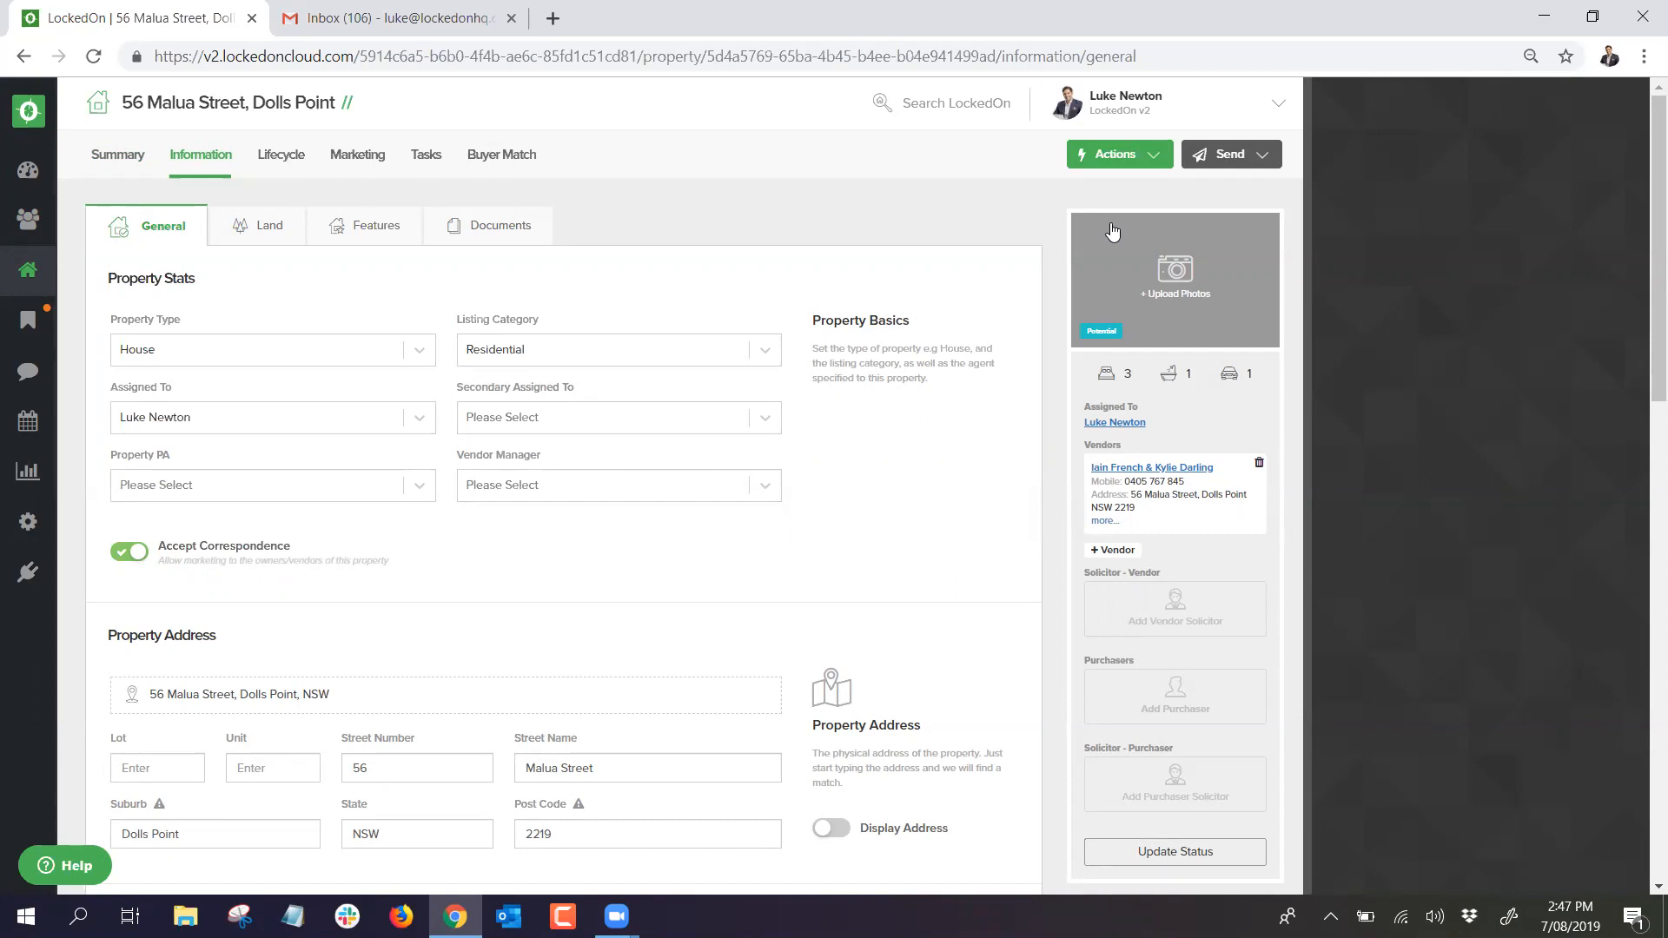
{"action": "scroll", "coordinate": [1112, 230], "scroll_direction": "down", "scroll_amount": 5}
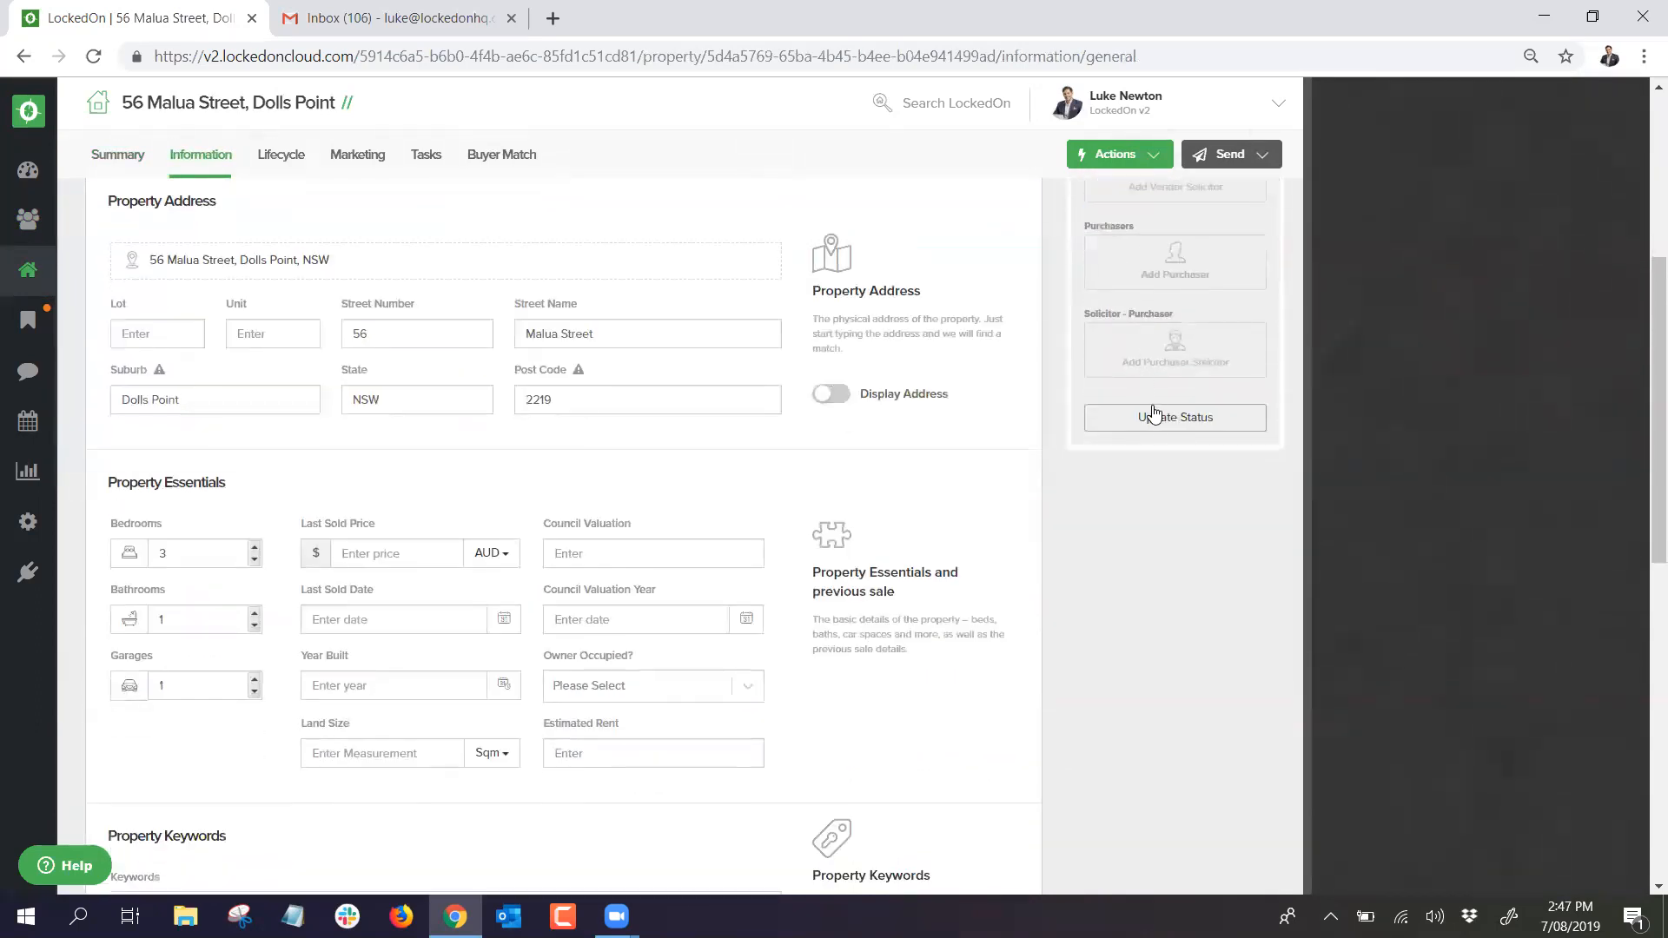
{"action": "left_click", "coordinate": [1147, 423]}
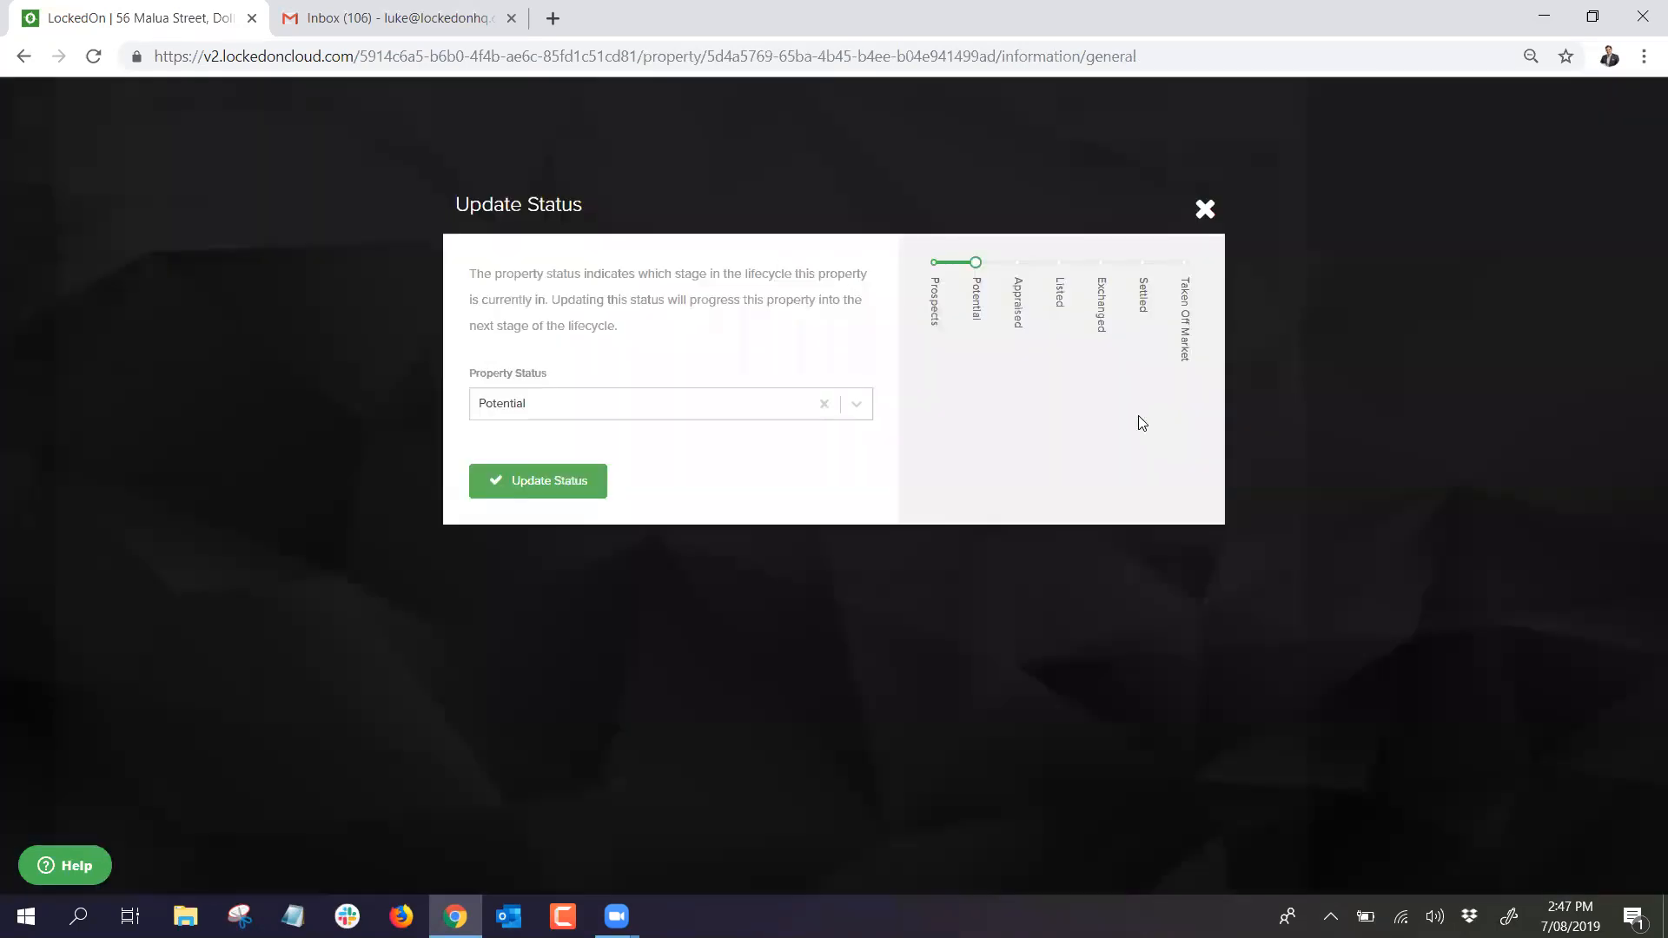
{"action": "left_click", "coordinate": [635, 414]}
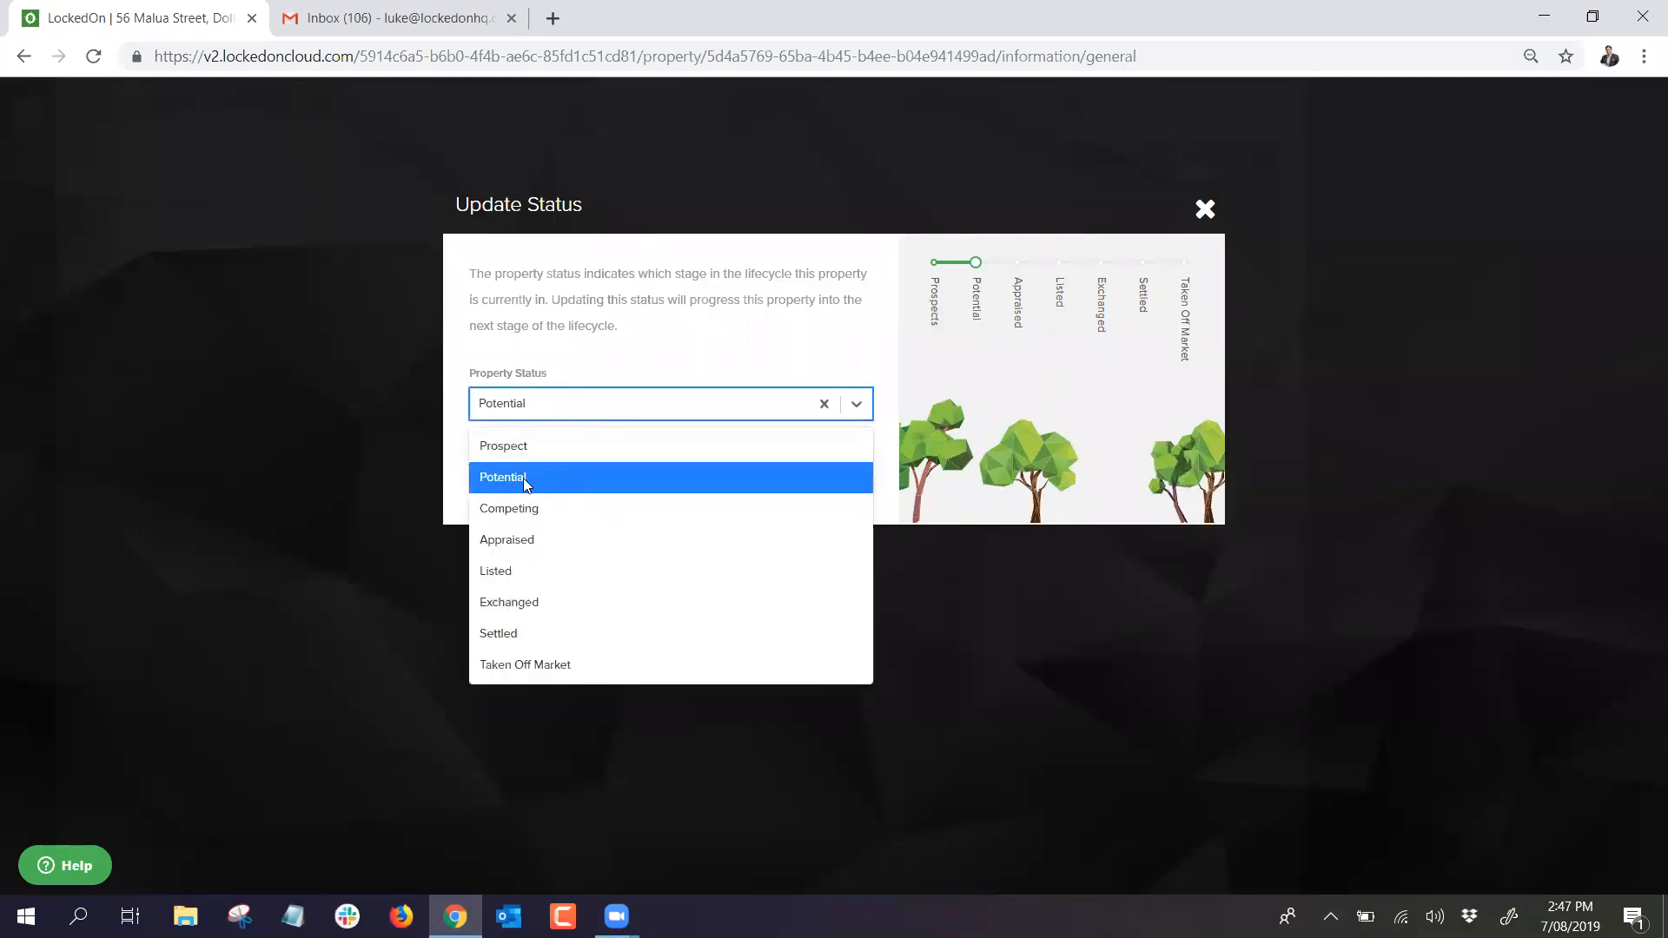
{"action": "left_click", "coordinate": [527, 541]}
{"action": "left_click", "coordinate": [522, 409]}
{"action": "left_click", "coordinate": [530, 566]}
{"action": "left_click", "coordinate": [535, 411]}
{"action": "left_click", "coordinate": [525, 600]}
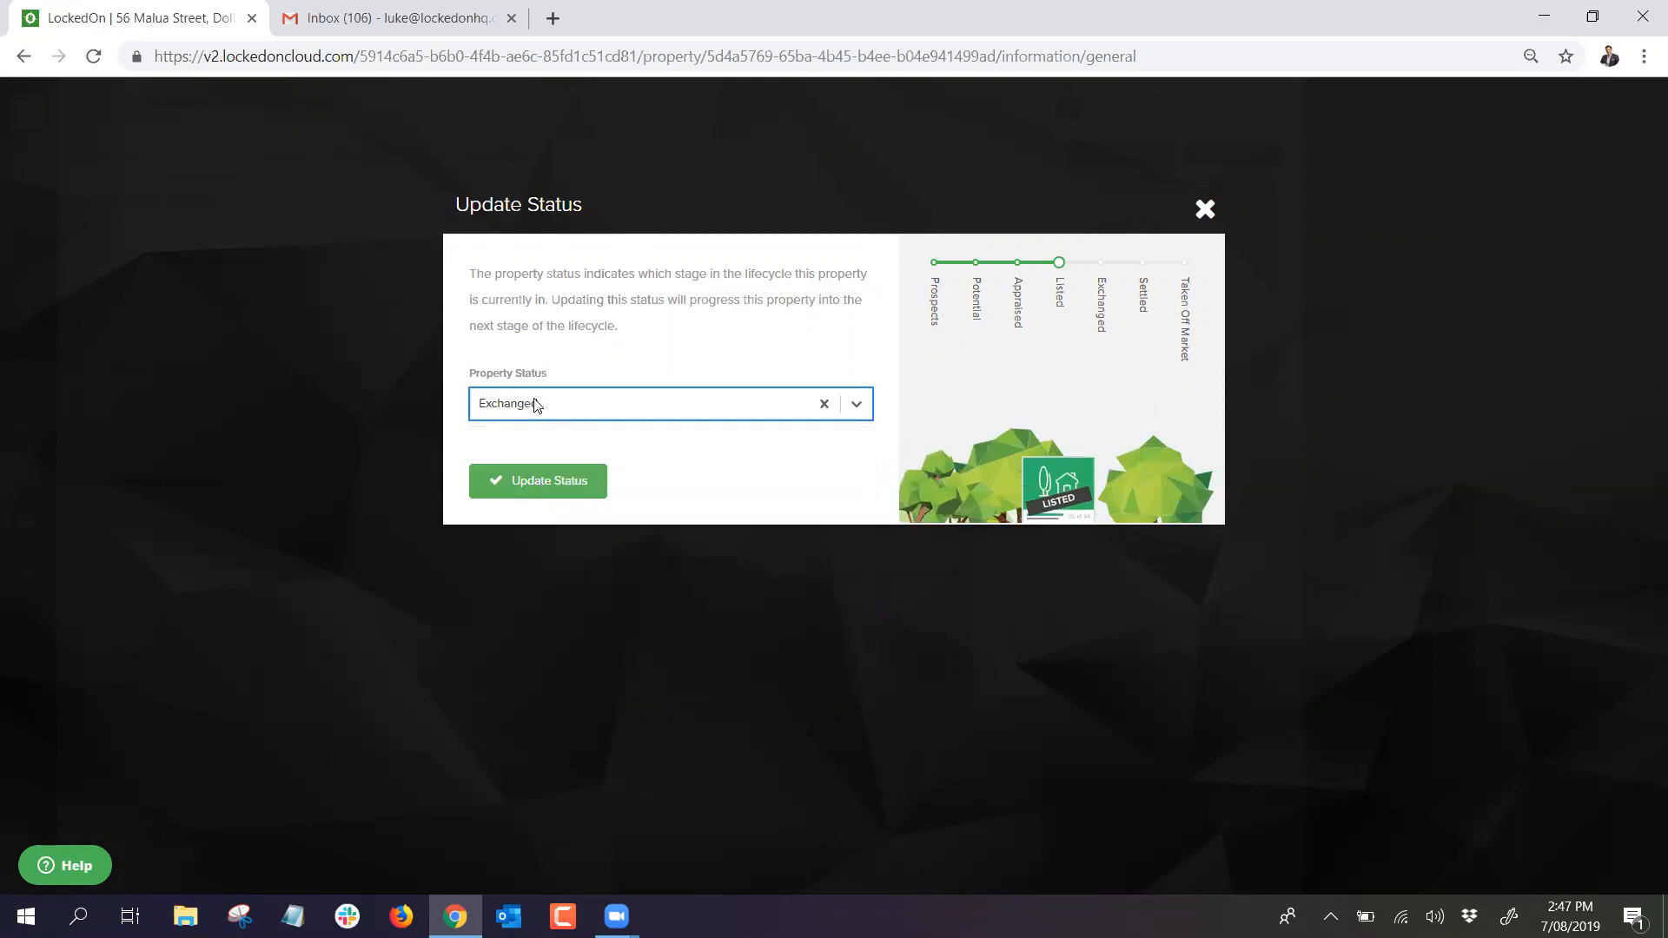
{"action": "left_click", "coordinate": [533, 404]}
{"action": "left_click", "coordinate": [530, 631]}
{"action": "left_click", "coordinate": [577, 410]}
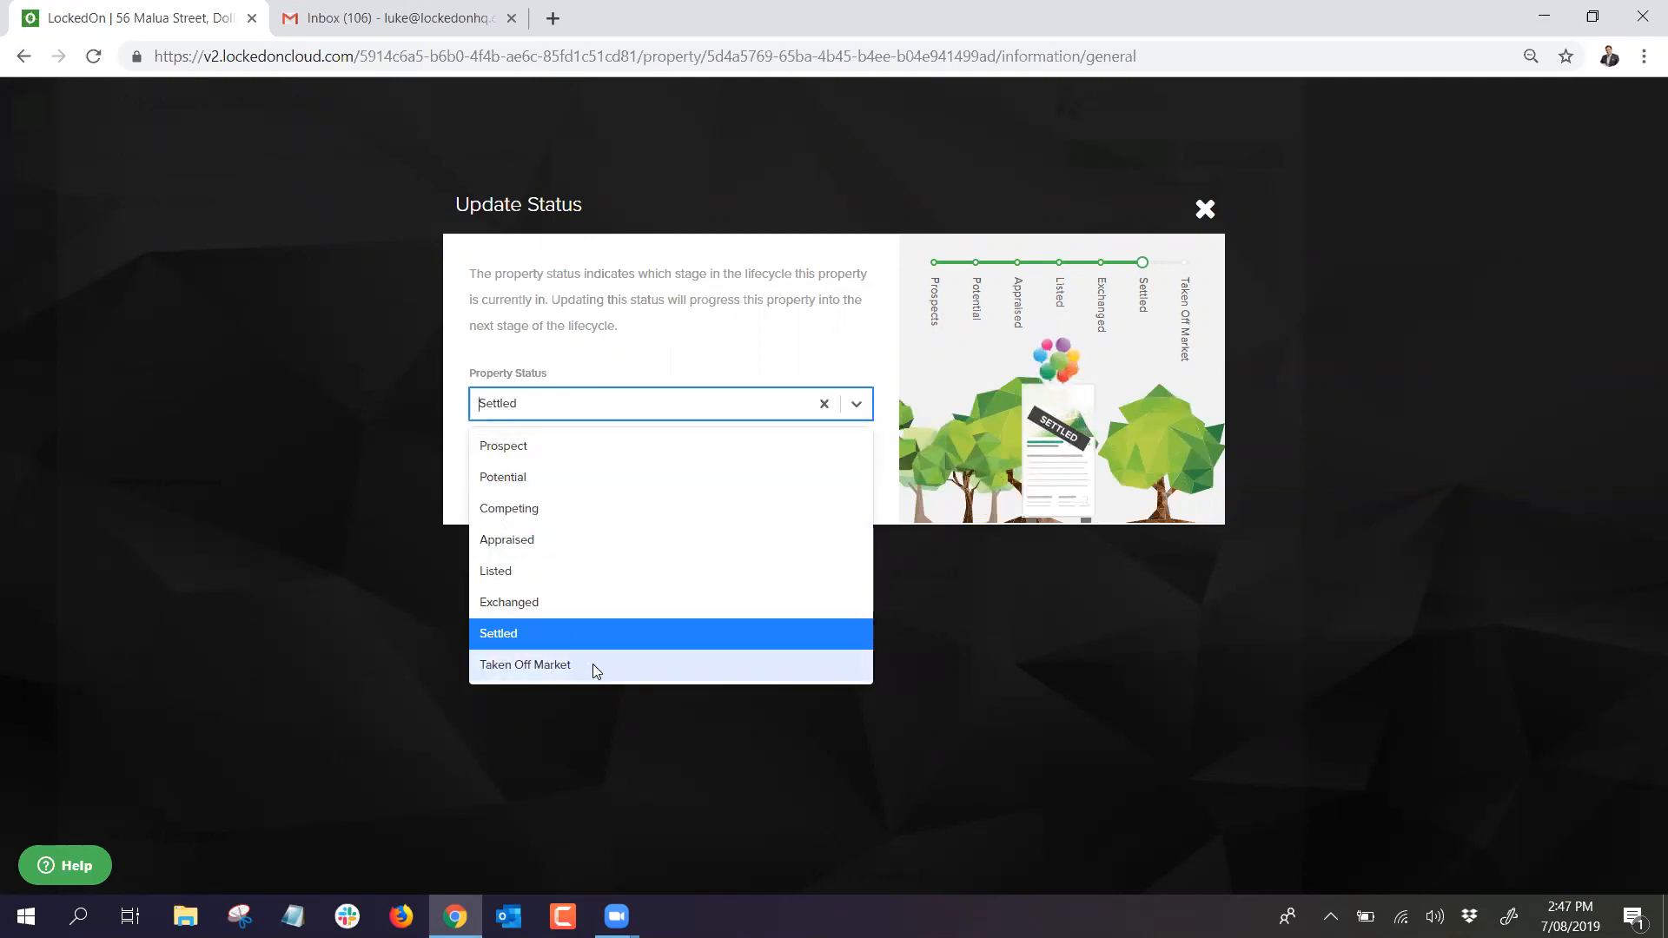
{"action": "left_click", "coordinate": [540, 392]}
{"action": "left_click", "coordinate": [539, 396]}
{"action": "left_click", "coordinate": [519, 477]}
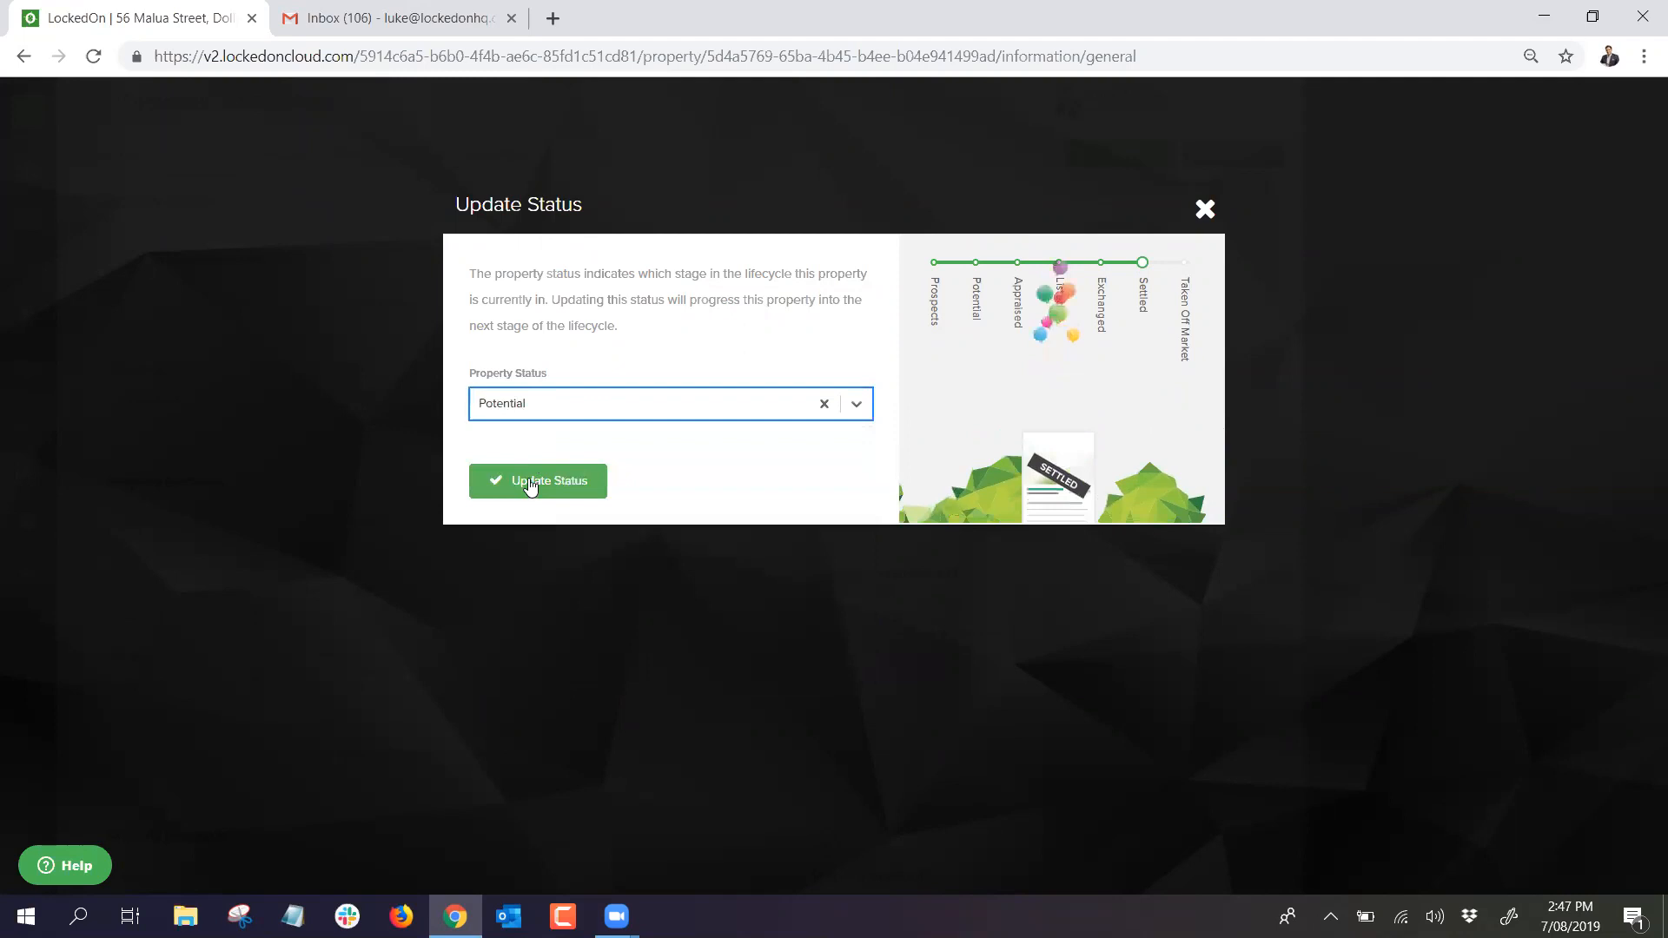
{"action": "left_click", "coordinate": [532, 480]}
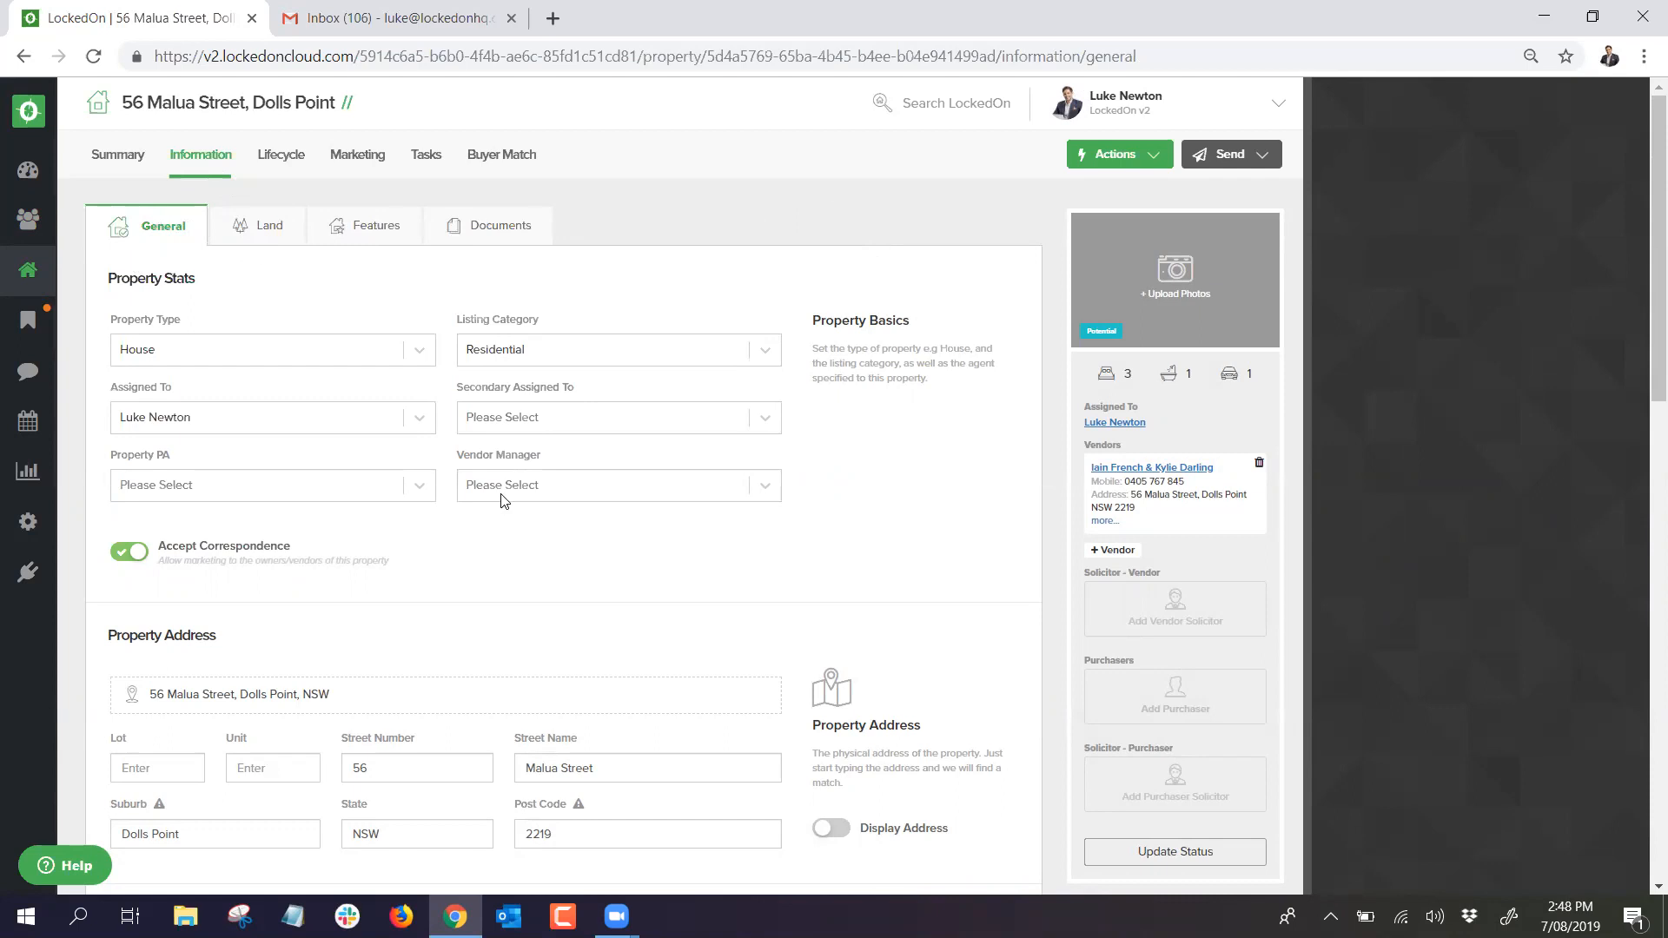
{"action": "left_click", "coordinate": [1120, 156]}
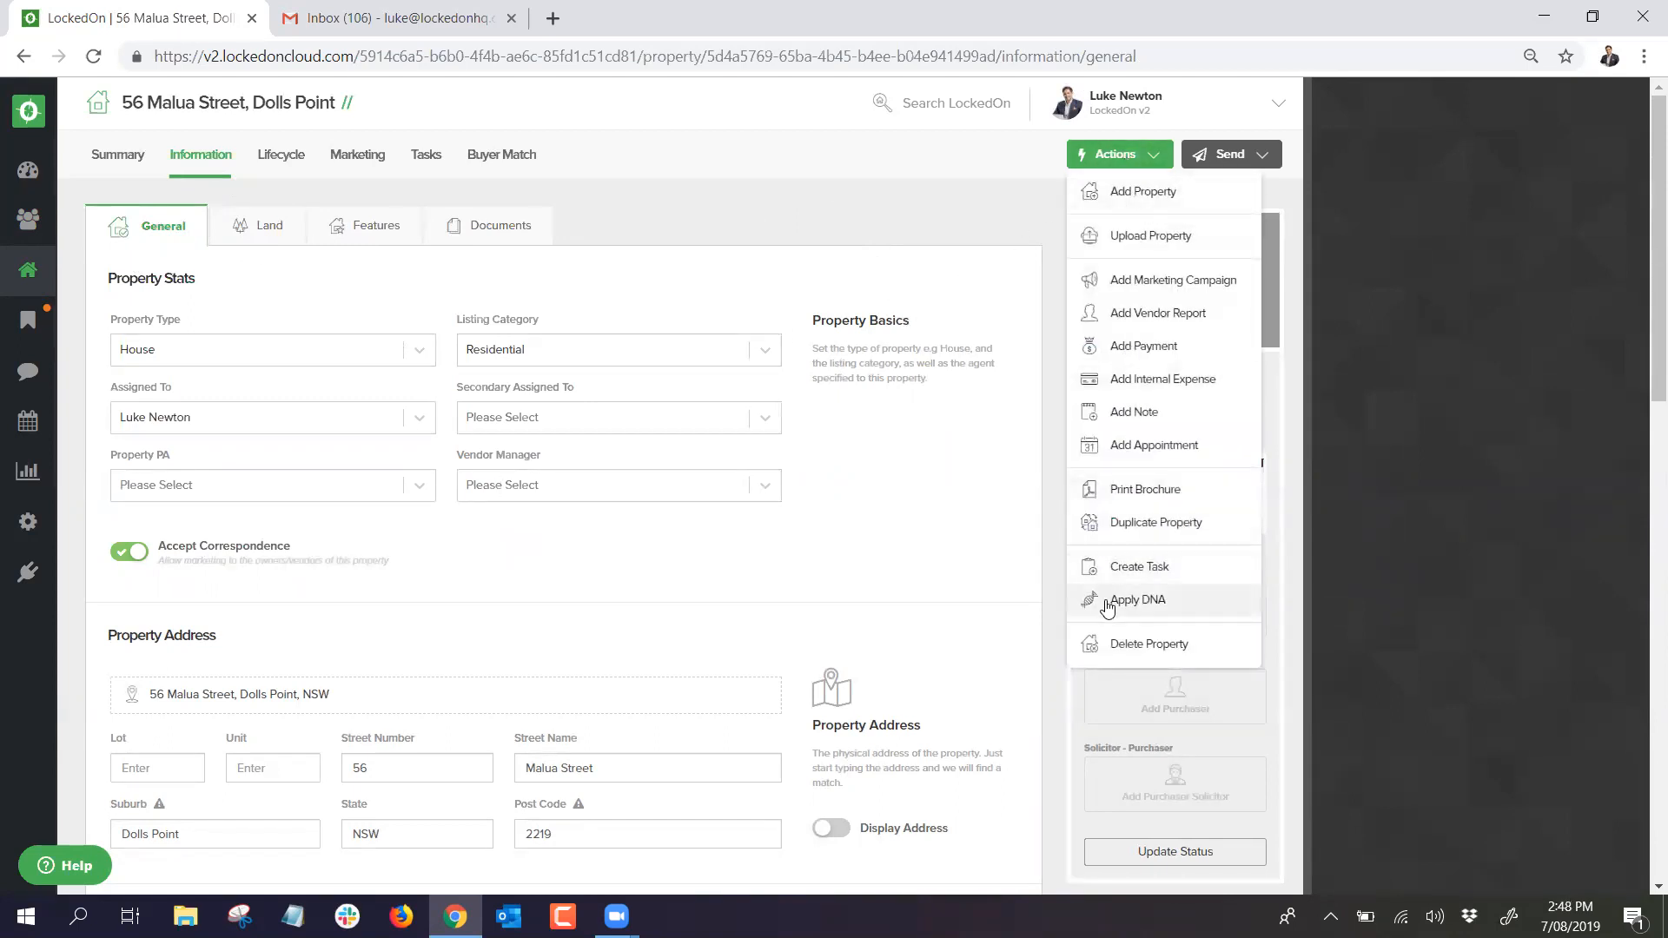
{"action": "left_click", "coordinate": [1109, 601]}
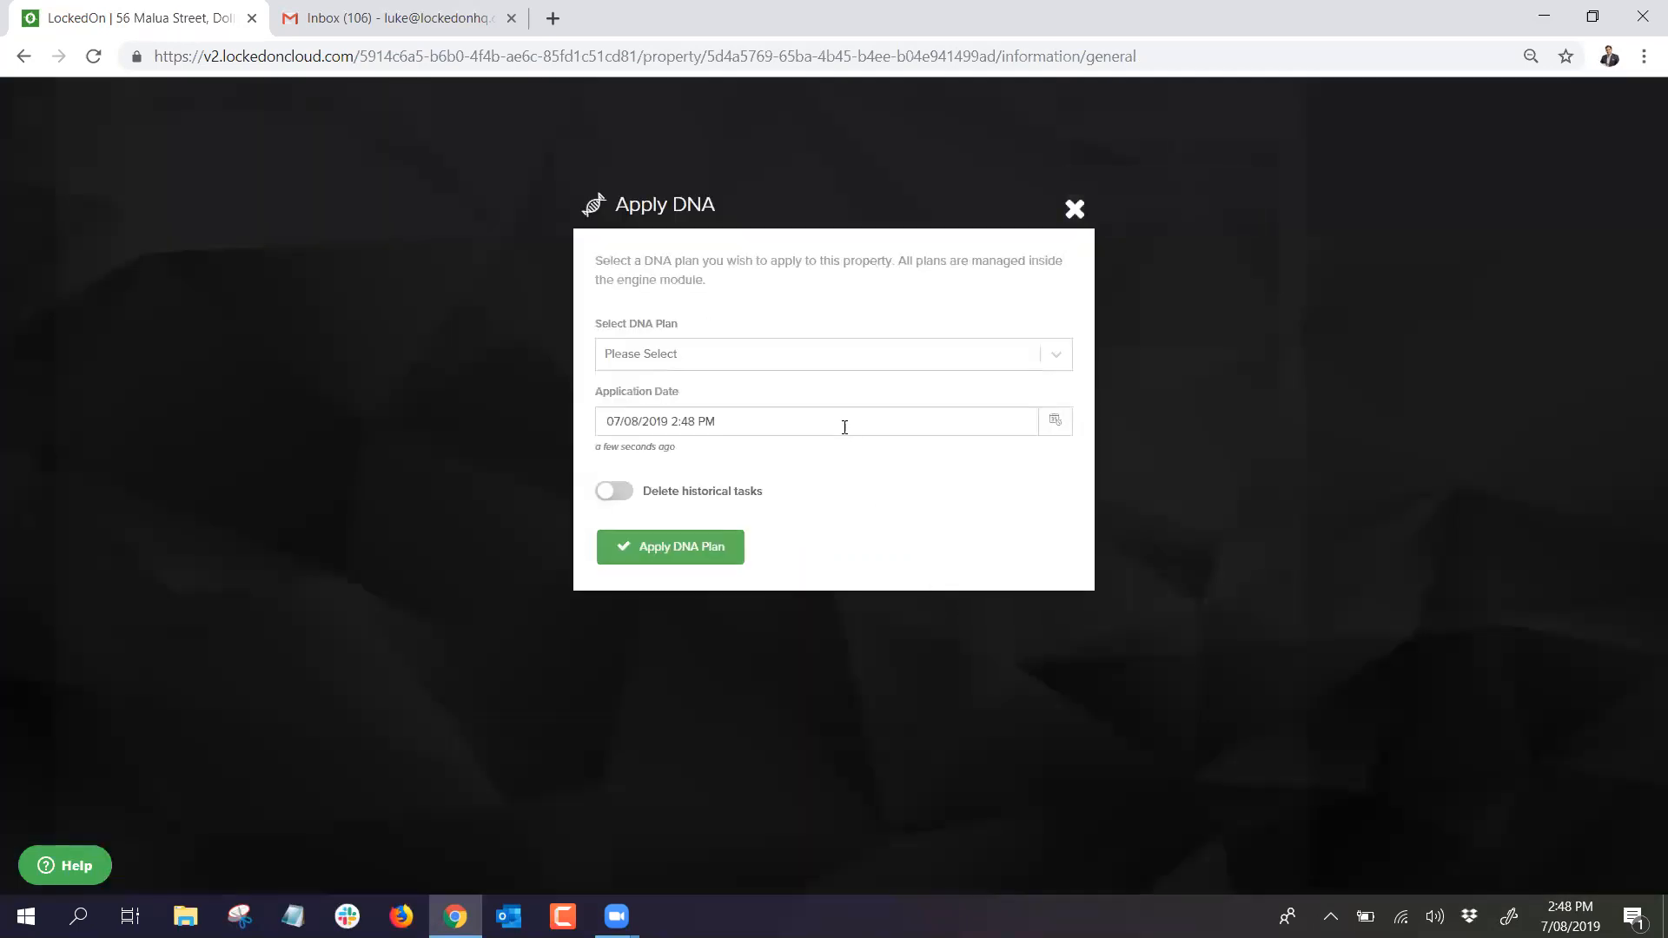
{"action": "left_click", "coordinate": [774, 358]}
{"action": "scroll", "coordinate": [734, 417], "scroll_direction": "down", "scroll_amount": 2}
{"action": "scroll", "coordinate": [732, 414], "scroll_direction": "up", "scroll_amount": 2}
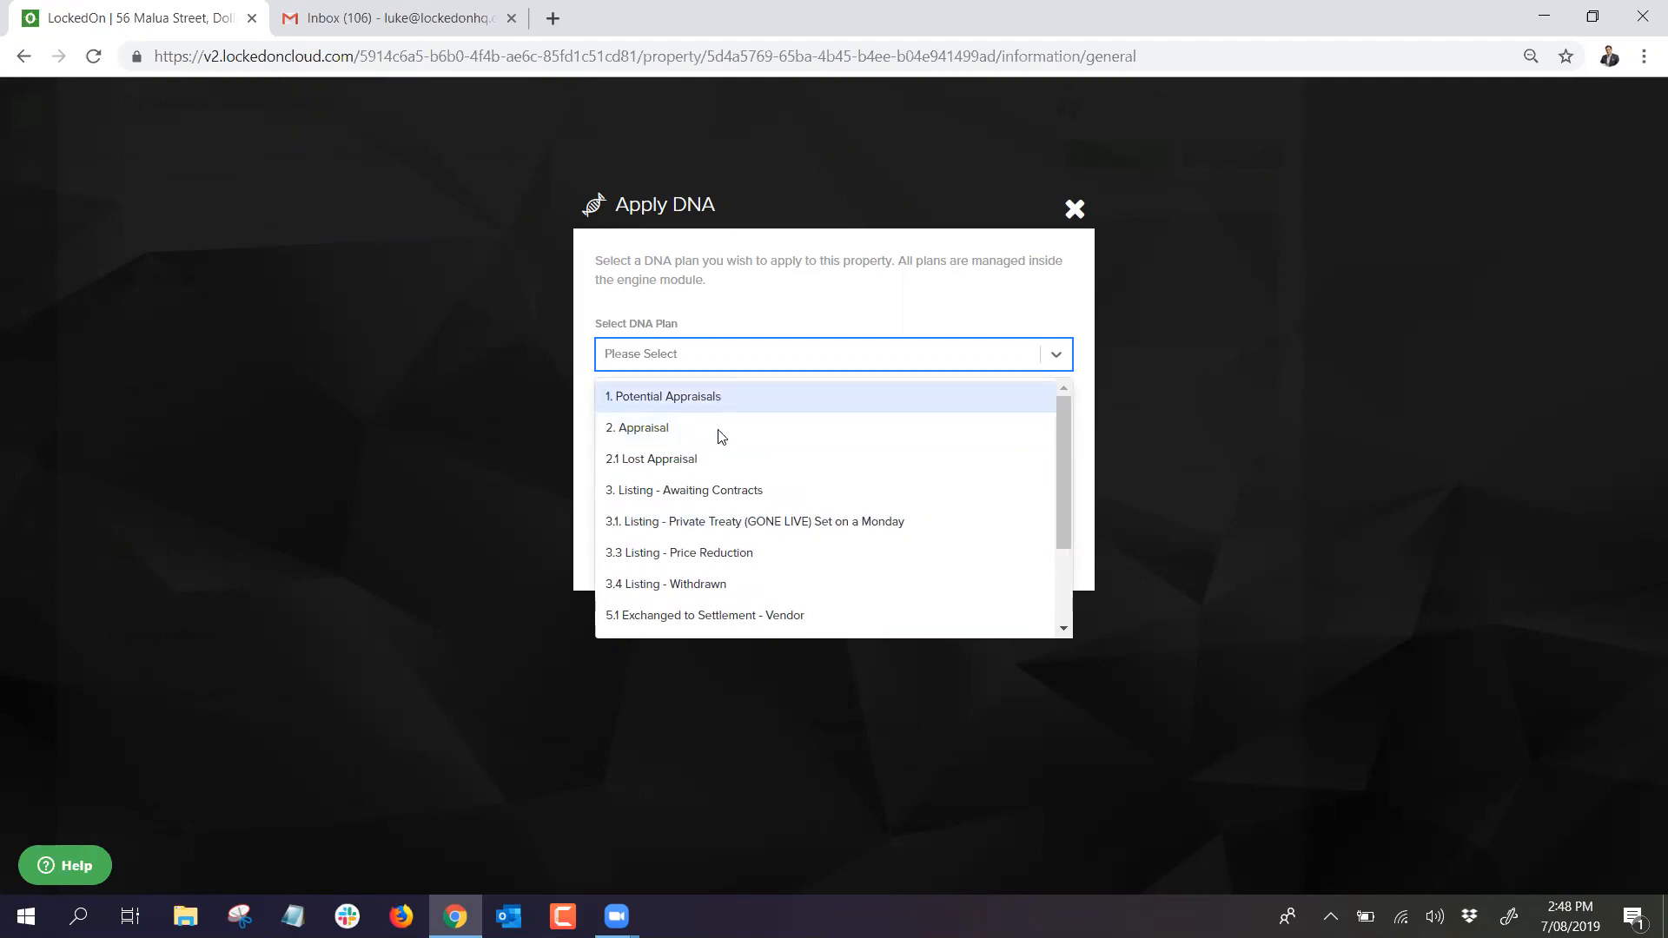
{"action": "scroll", "coordinate": [716, 442], "scroll_direction": "down", "scroll_amount": 2}
{"action": "scroll", "coordinate": [714, 450], "scroll_direction": "up", "scroll_amount": 3}
{"action": "left_click", "coordinate": [726, 408]}
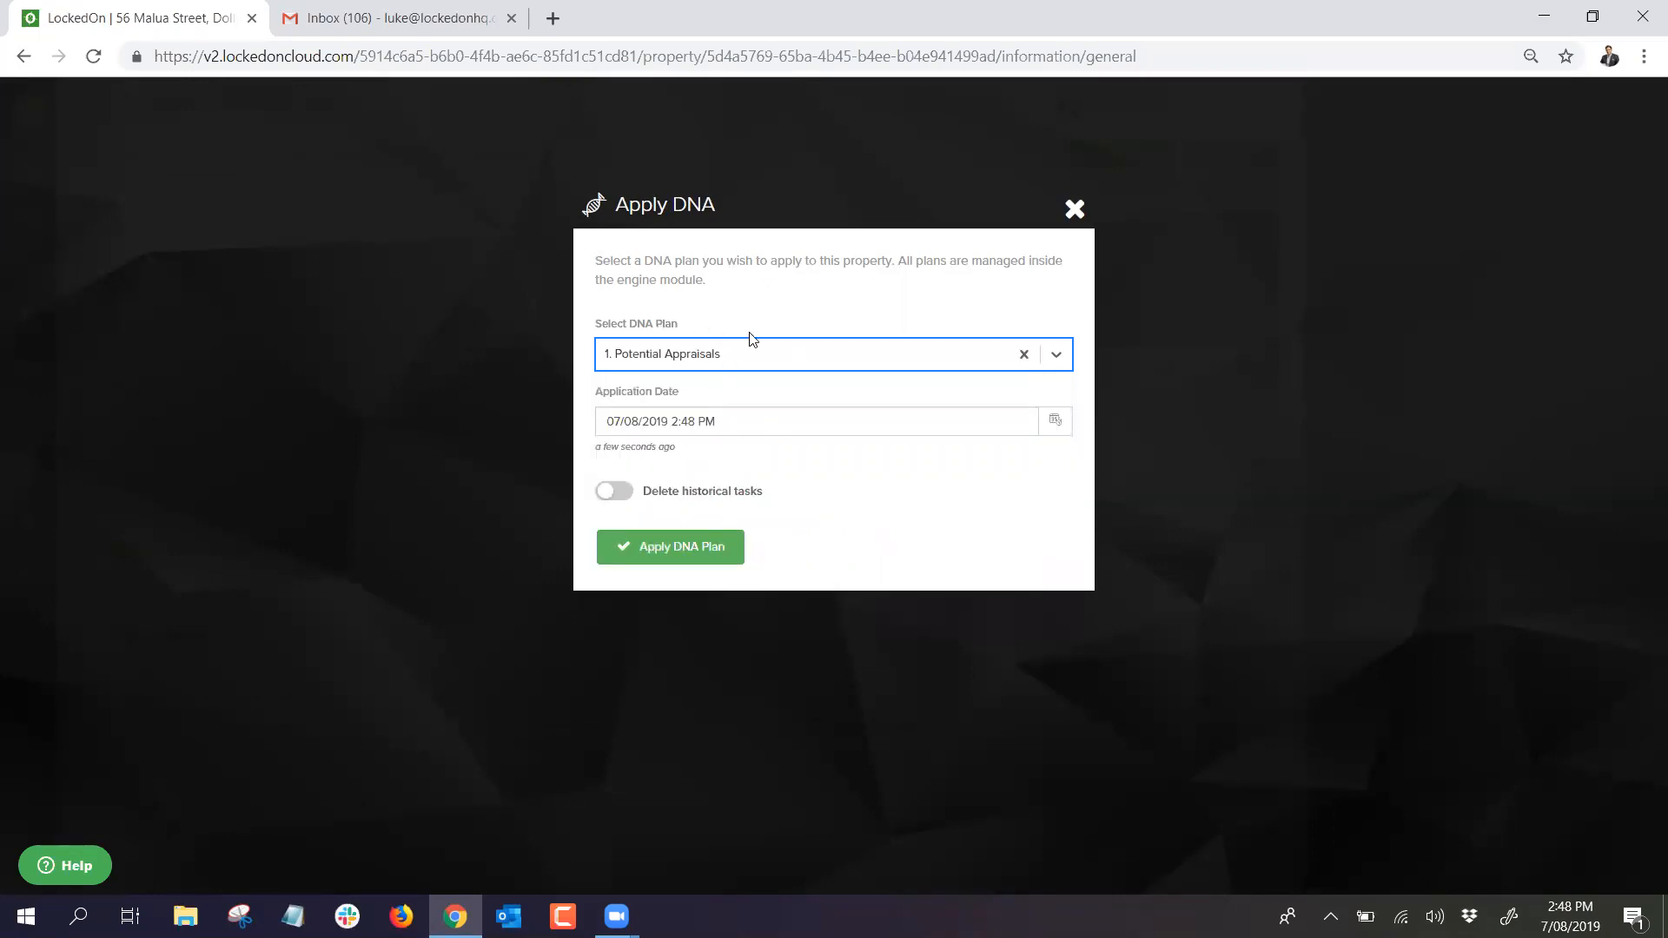
{"action": "left_click", "coordinate": [681, 546]}
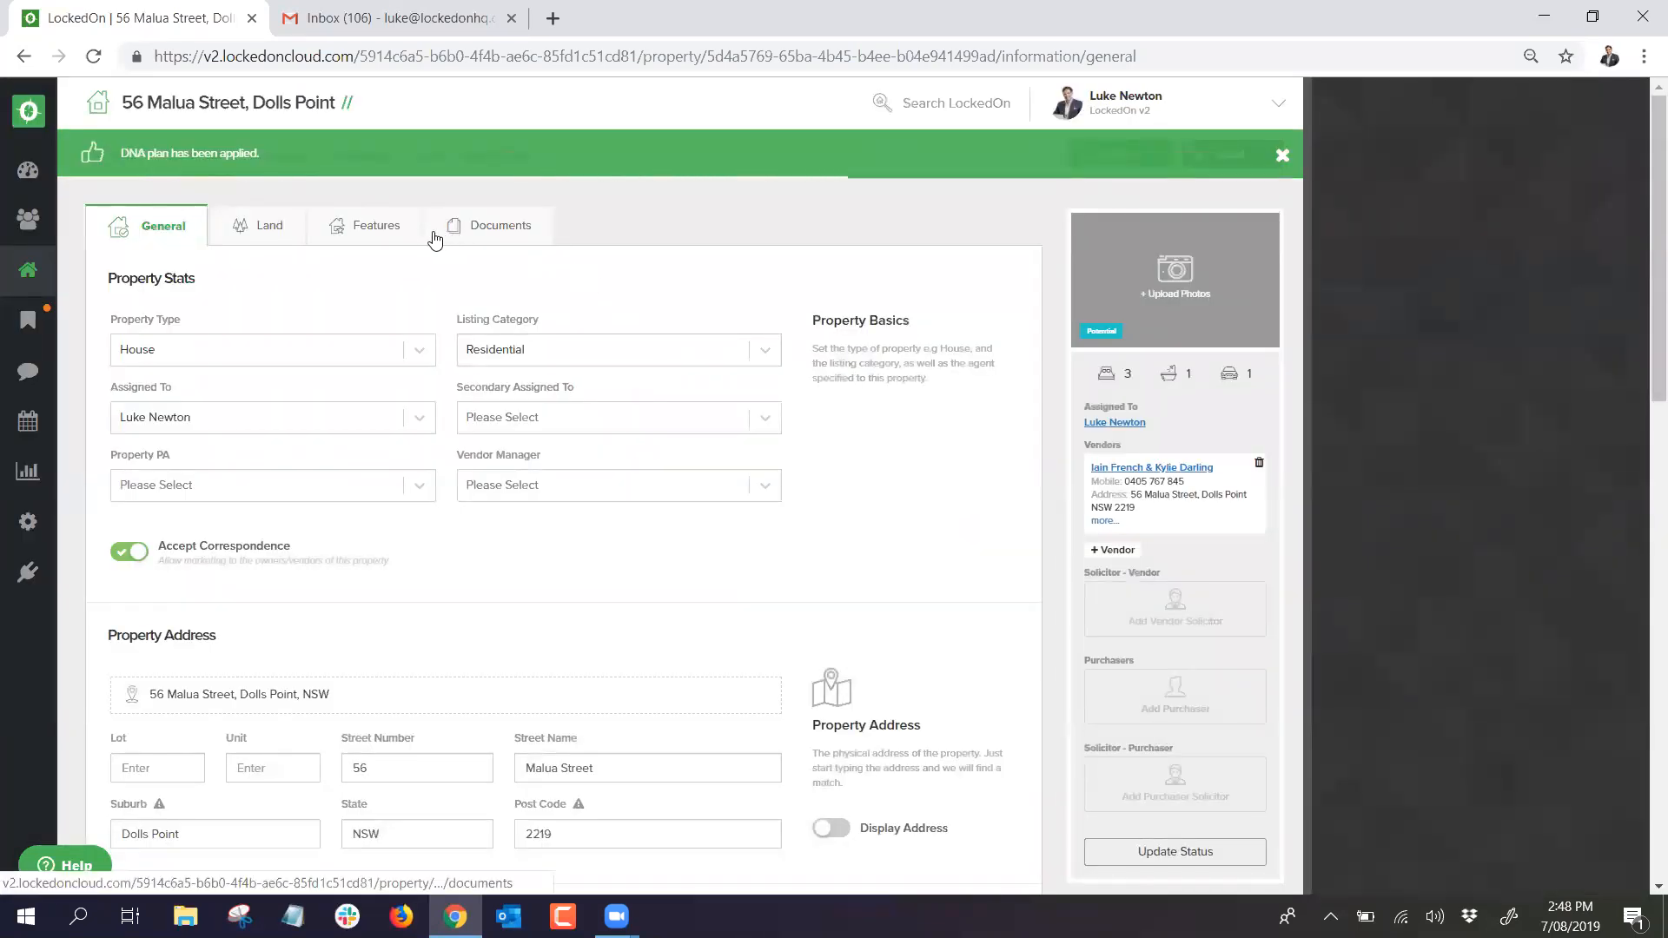
Step: Scroll through the property's Tasks tab to review the Potential Appraisal tasks, due 7th Aug to 2nd Nov 19
{"action": "left_click", "coordinate": [418, 160]}
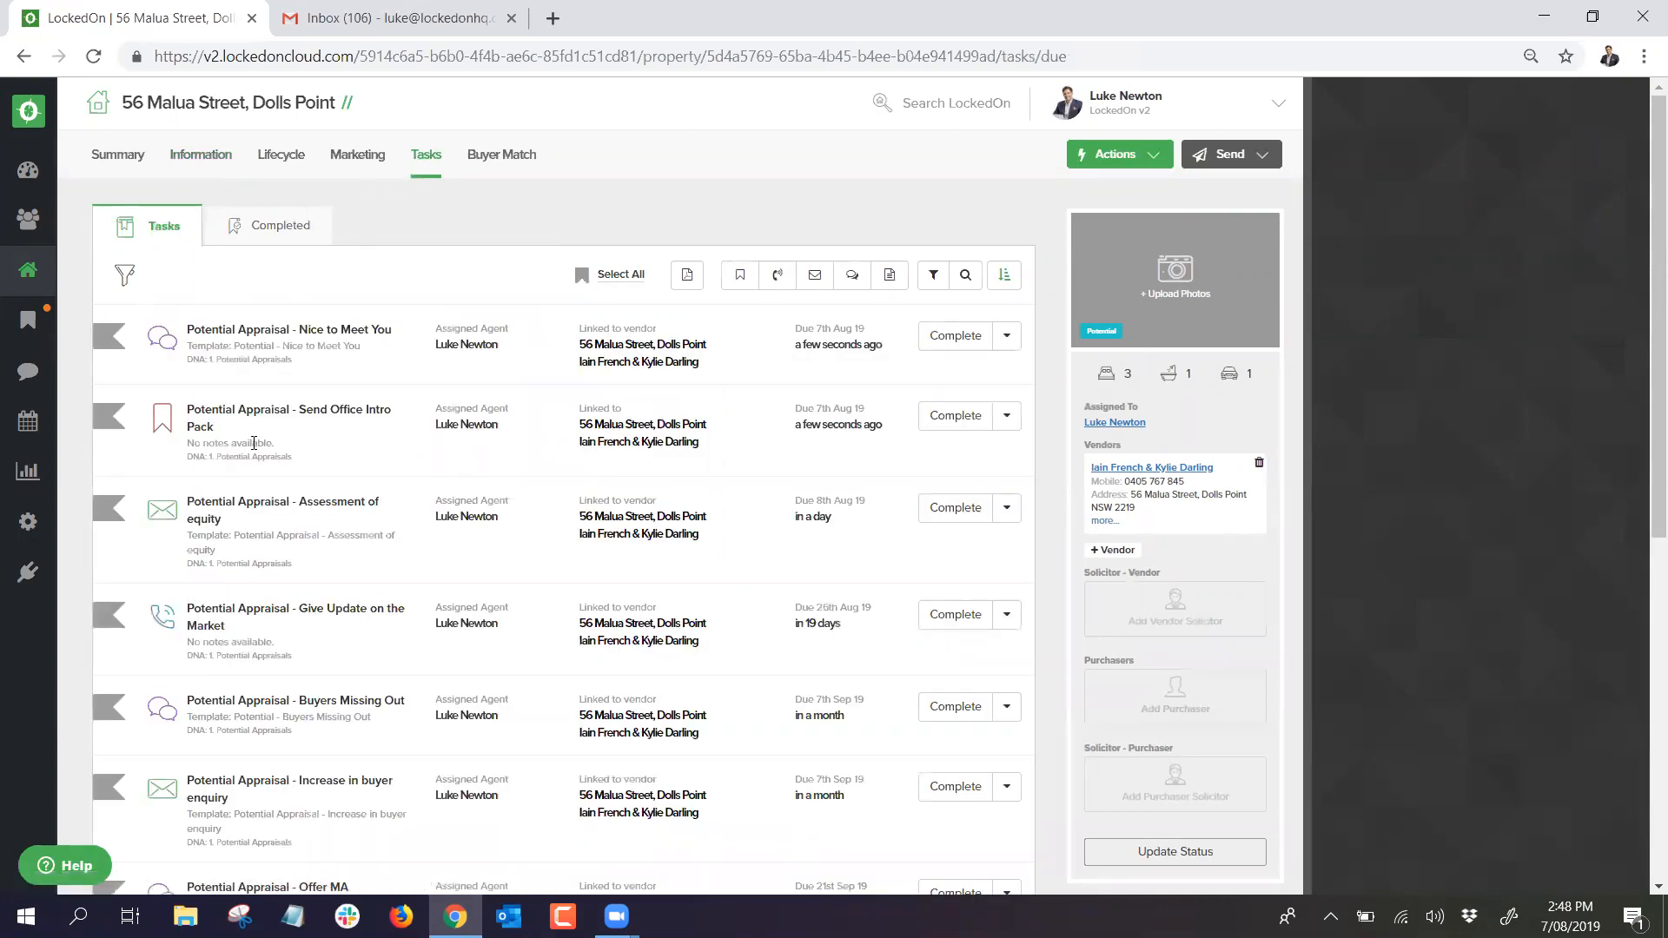
{"action": "scroll", "coordinate": [251, 355], "scroll_direction": "down", "scroll_amount": 5}
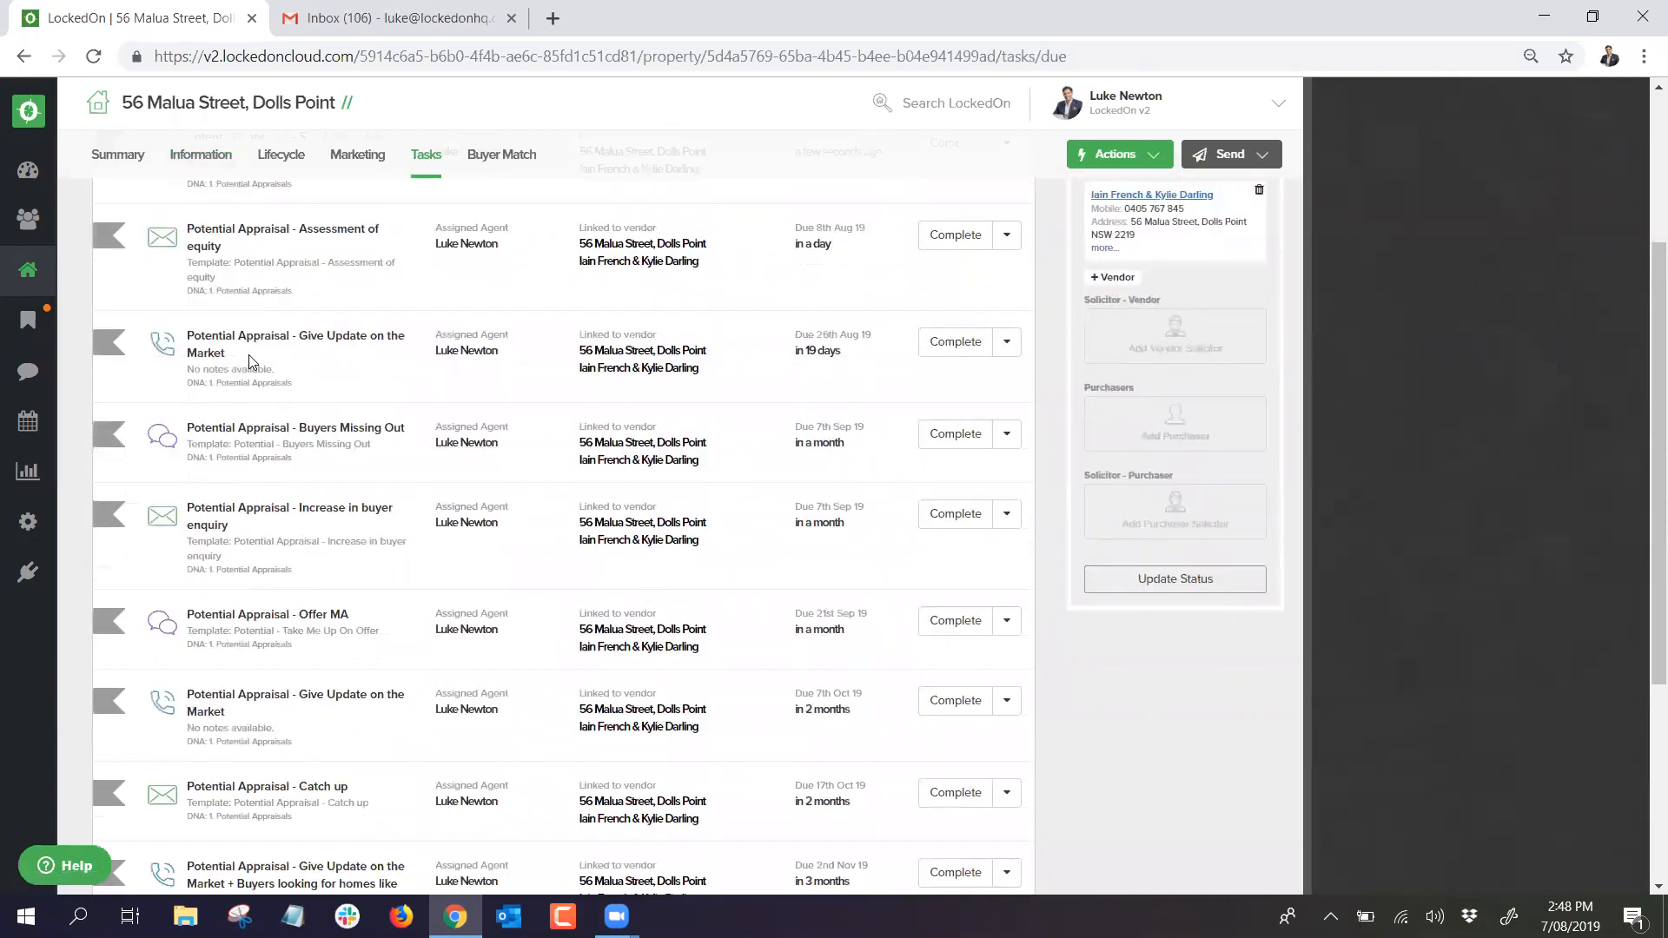
{"action": "scroll", "coordinate": [248, 360], "scroll_direction": "up", "scroll_amount": 5}
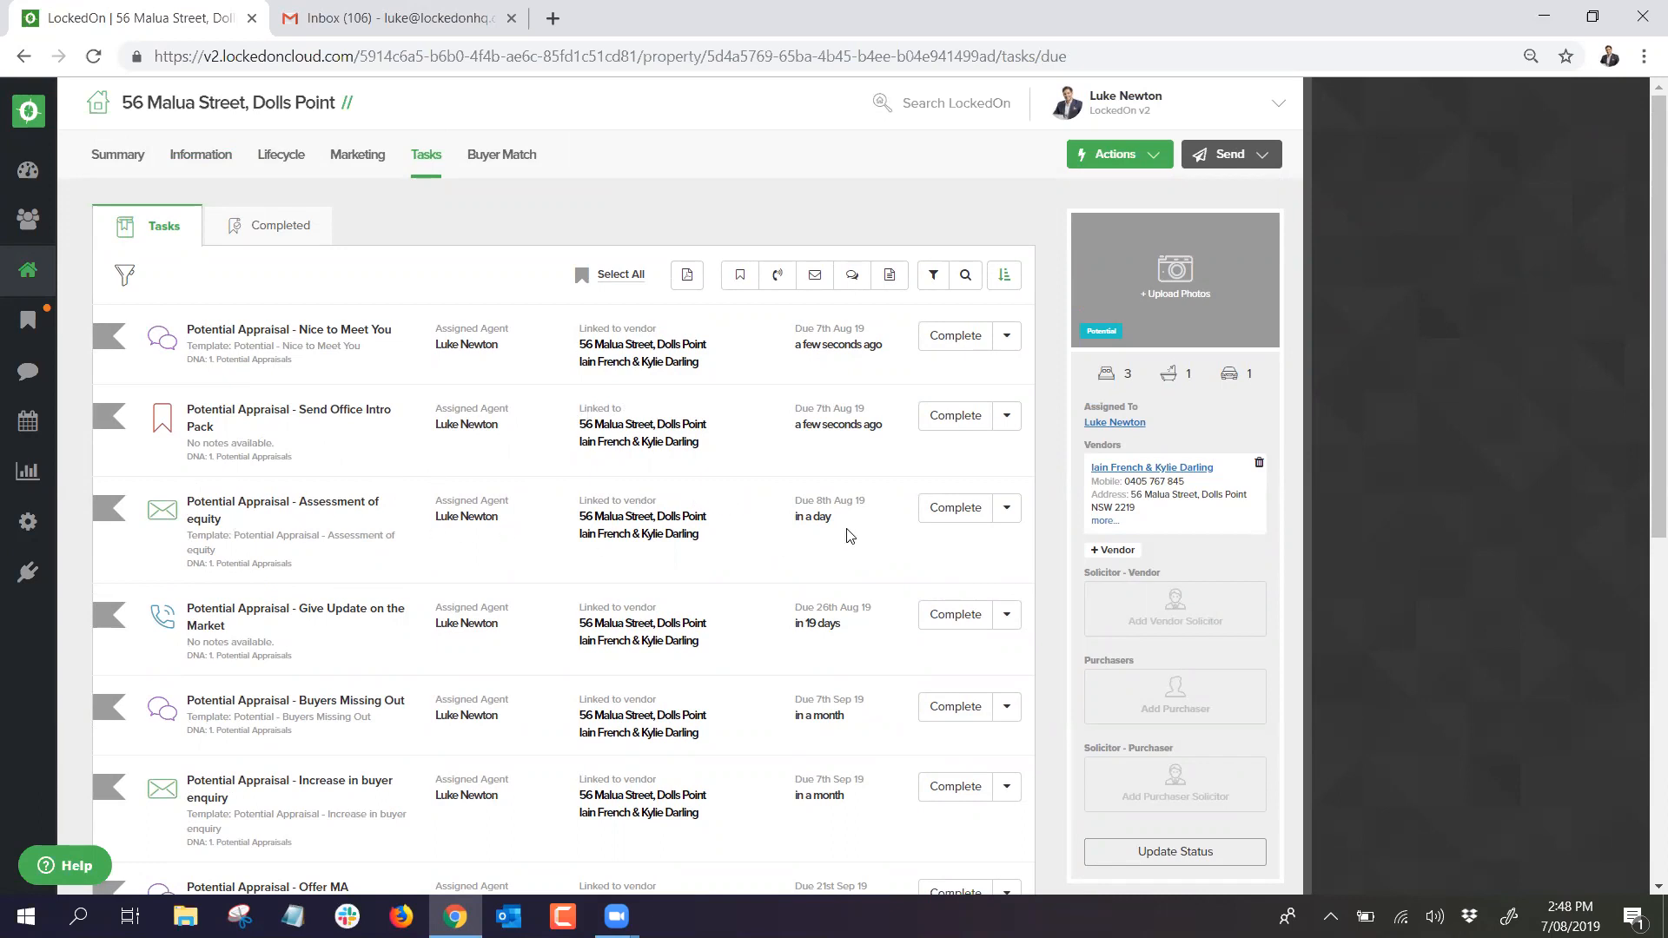
{"action": "scroll", "coordinate": [696, 526], "scroll_direction": "down", "scroll_amount": 1}
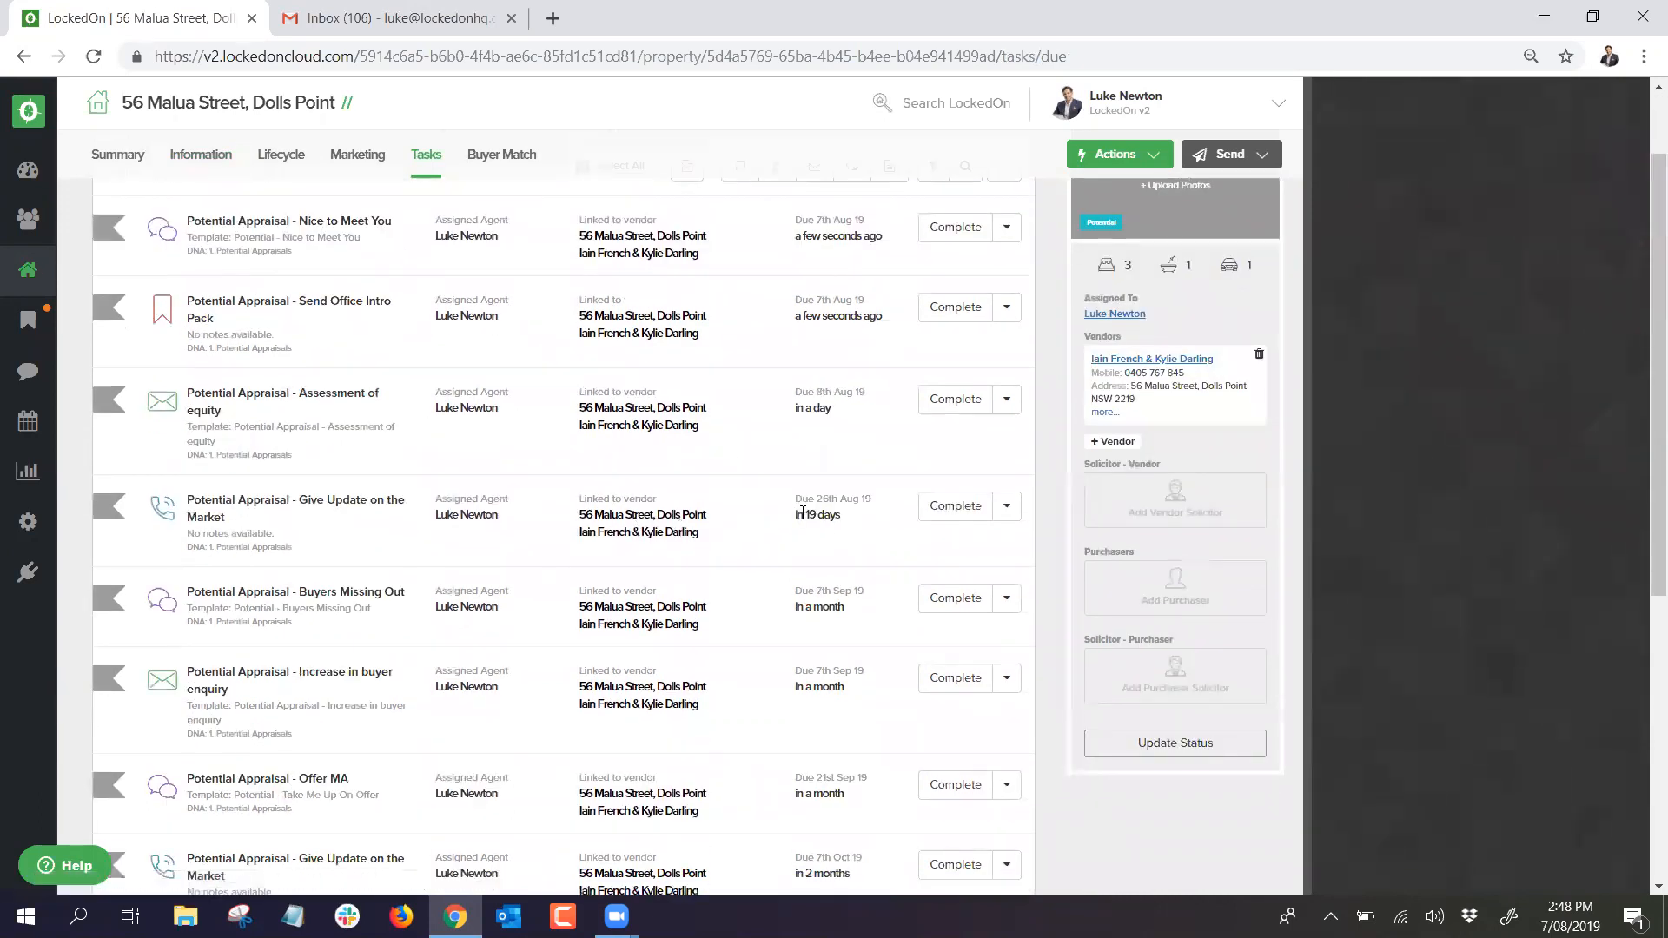
{"action": "scroll", "coordinate": [792, 522], "scroll_direction": "down", "scroll_amount": 1}
{"action": "scroll", "coordinate": [769, 501], "scroll_direction": "down", "scroll_amount": 1}
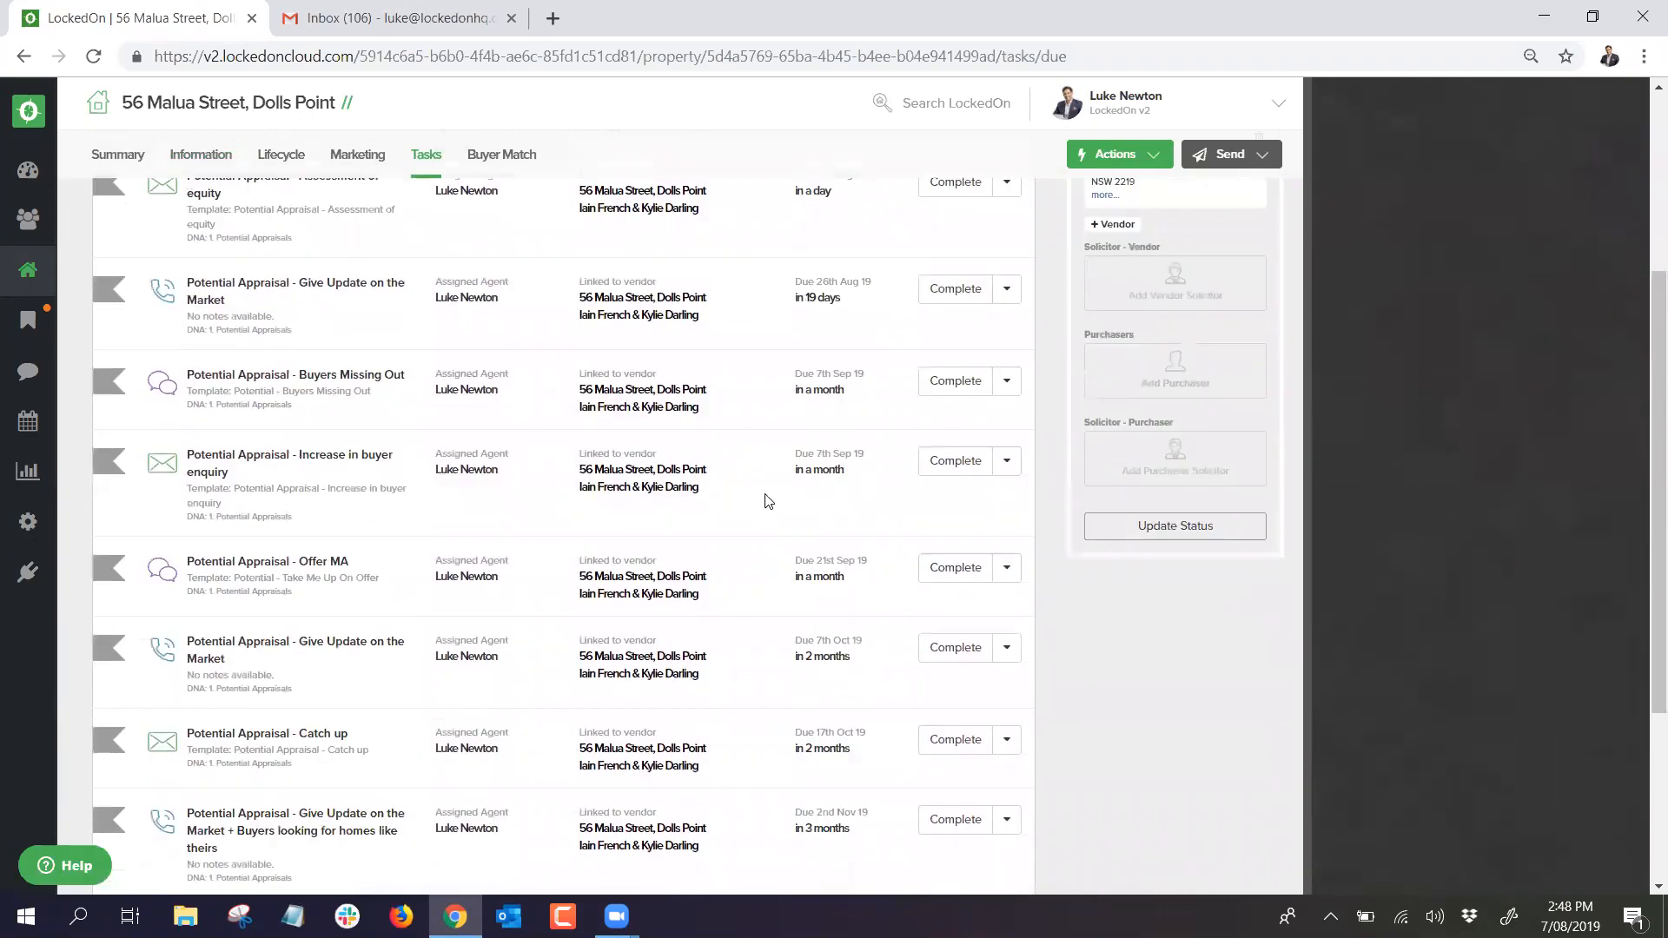
{"action": "scroll", "coordinate": [660, 495], "scroll_direction": "down", "scroll_amount": 1}
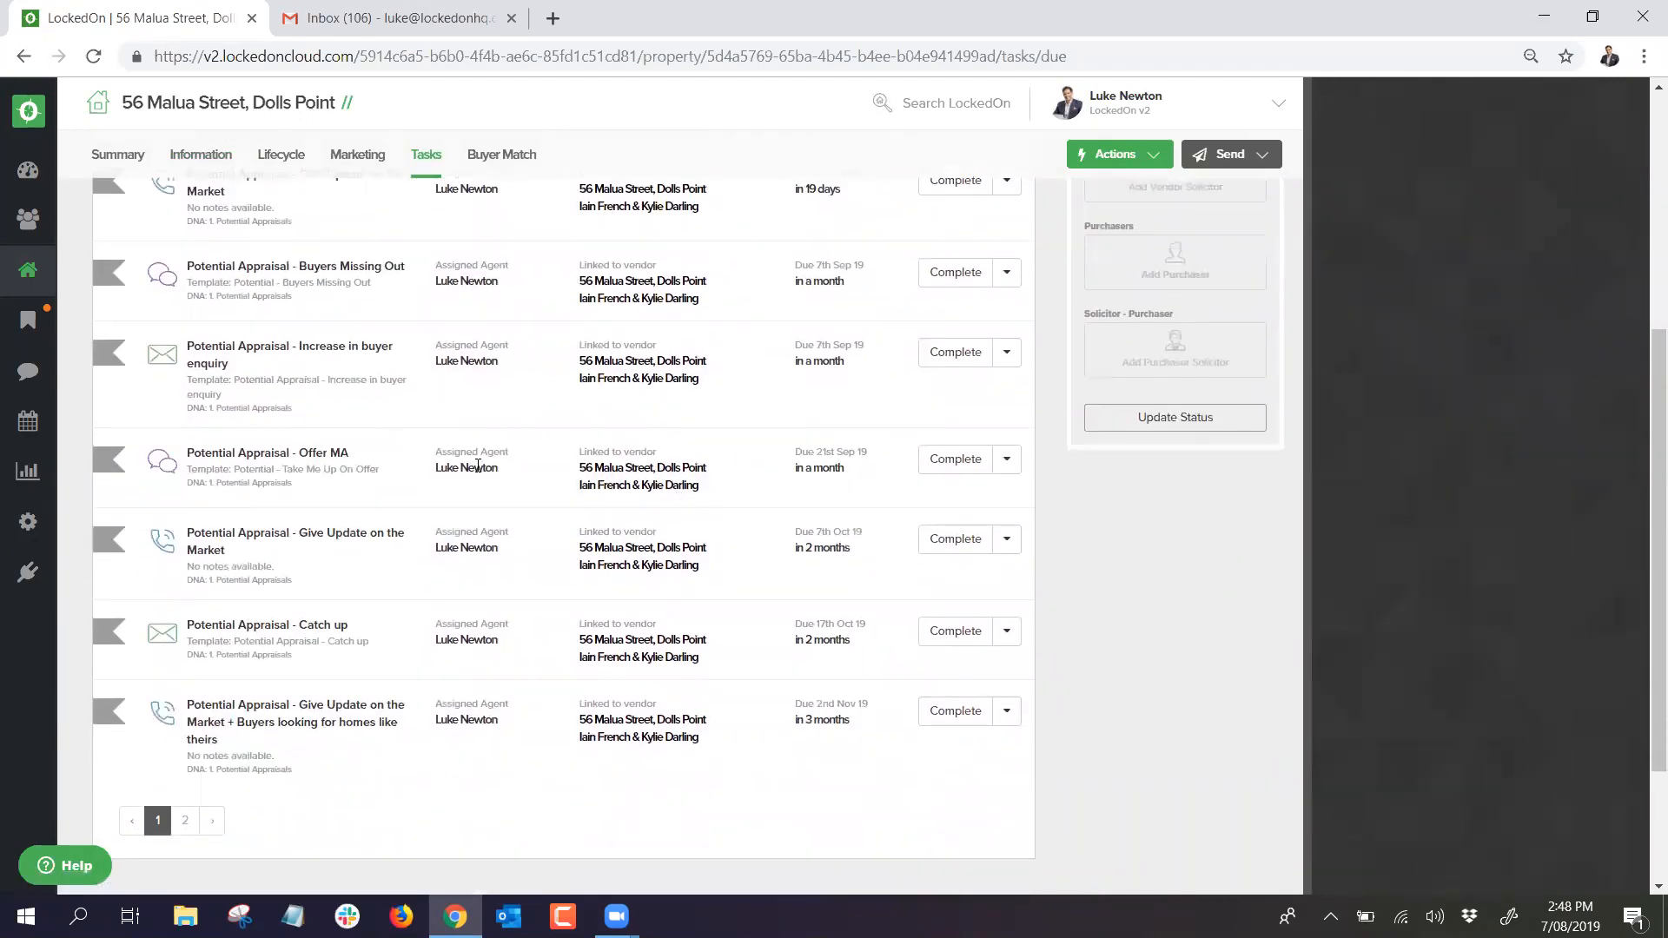
{"action": "scroll", "coordinate": [348, 521], "scroll_direction": "down", "scroll_amount": 2}
{"action": "scroll", "coordinate": [285, 552], "scroll_direction": "up", "scroll_amount": 6}
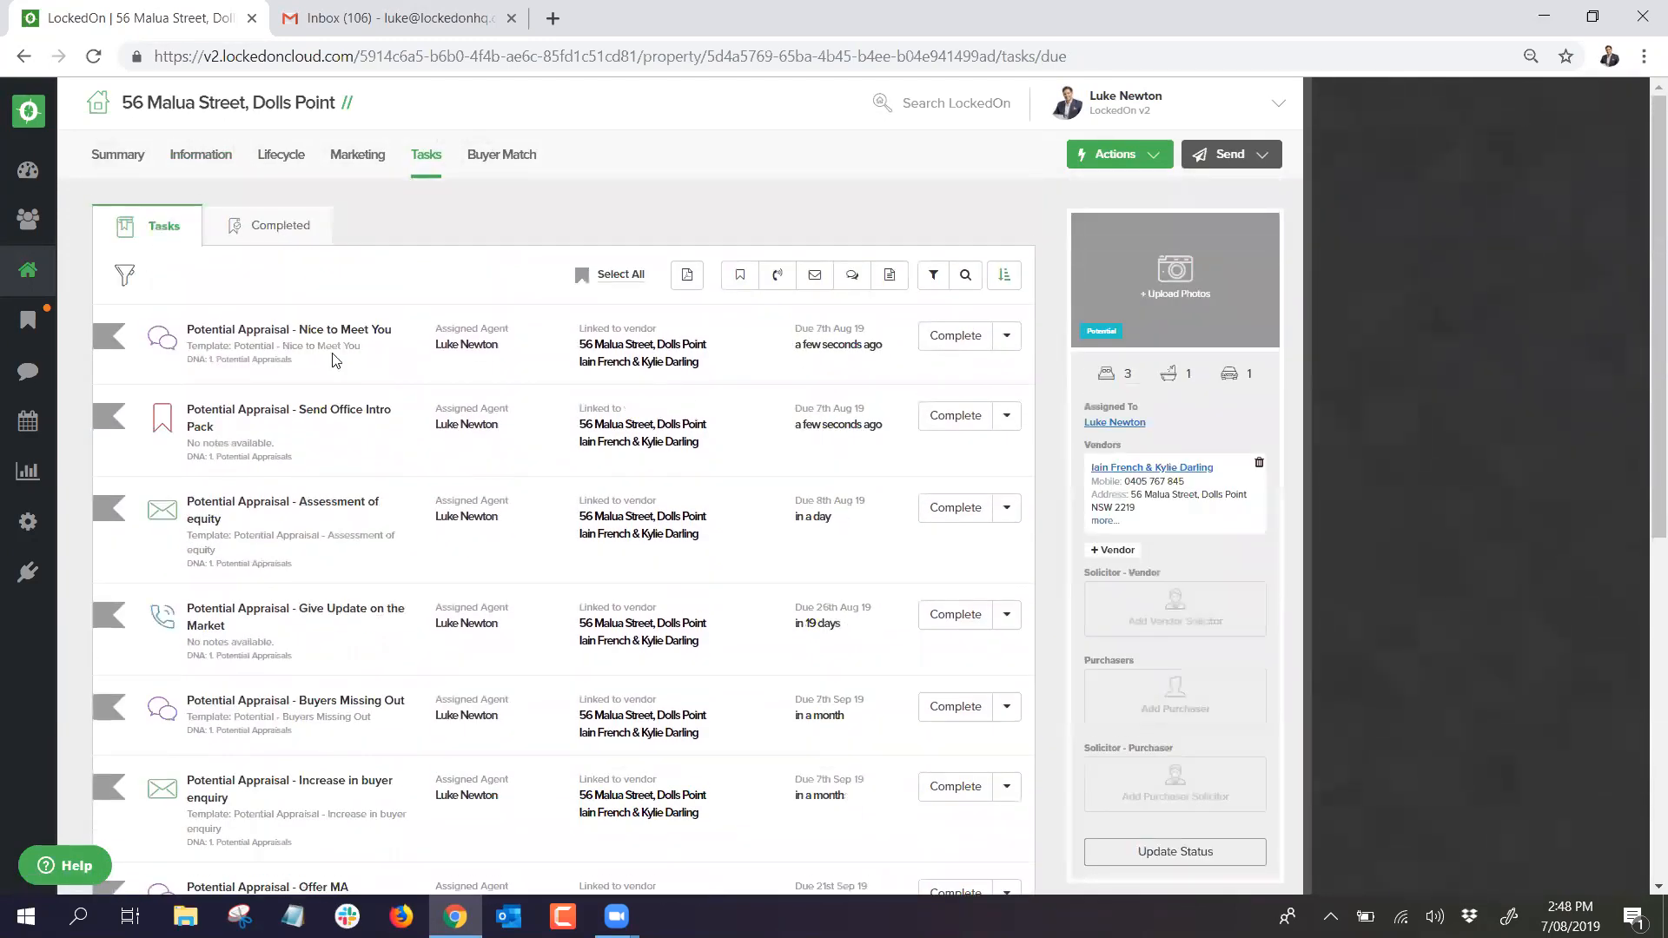
Step: Send the Nice to Meet You SMS and complete the Send Office Intro Pack task
{"action": "left_click", "coordinate": [28, 323]}
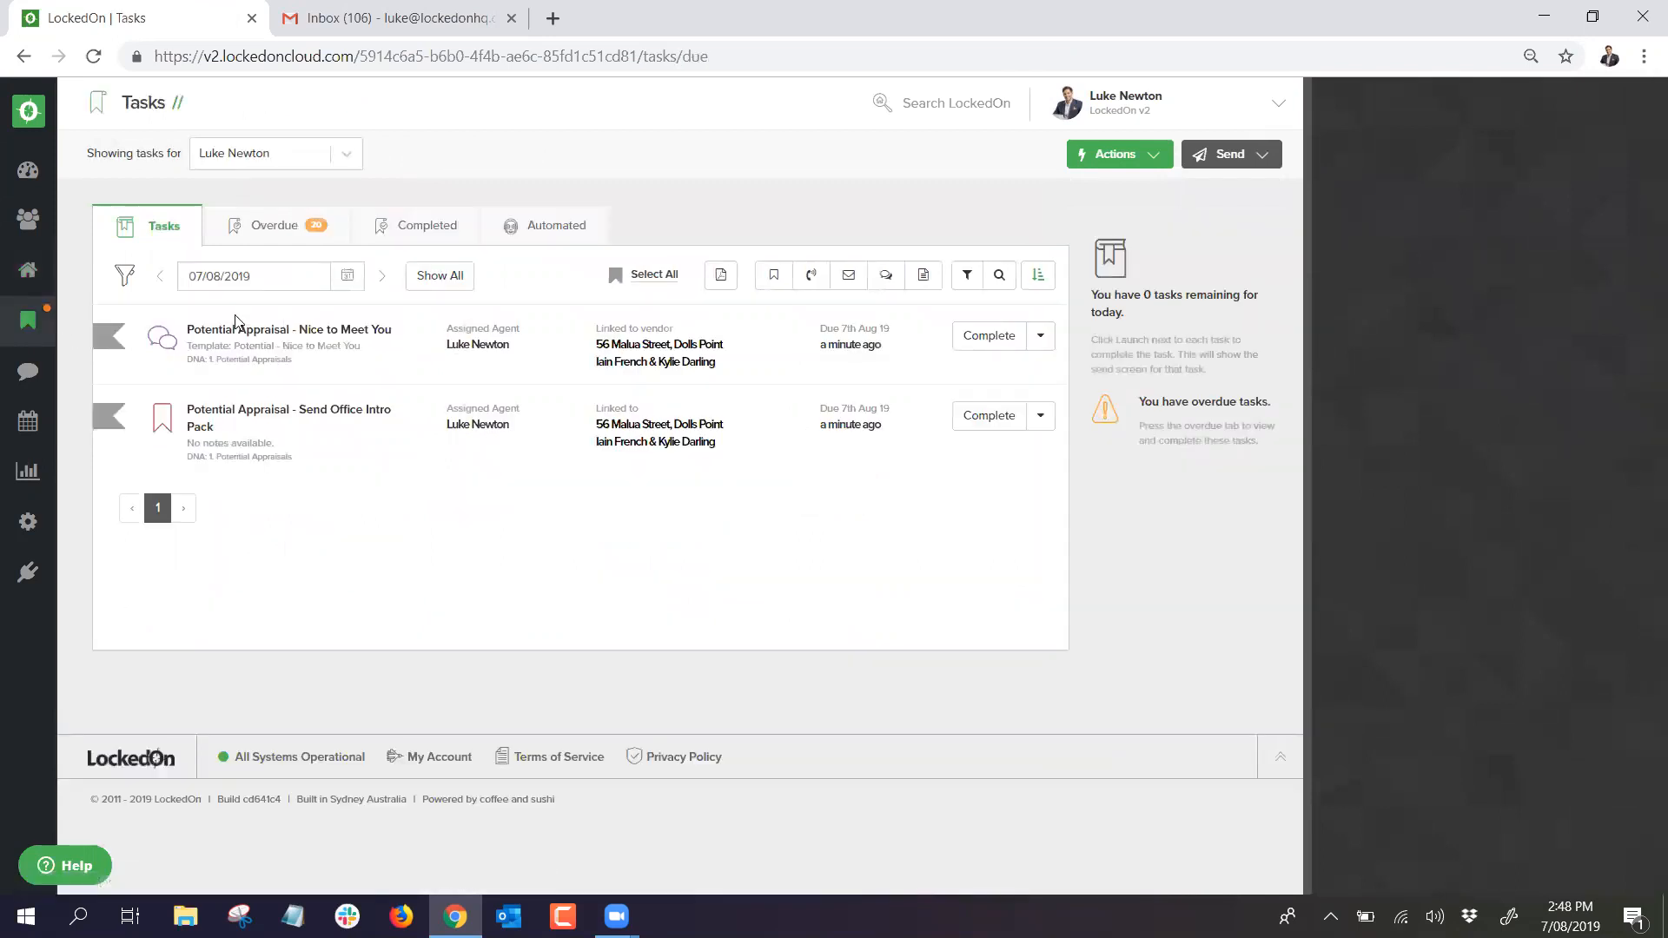
{"action": "left_click", "coordinate": [955, 342]}
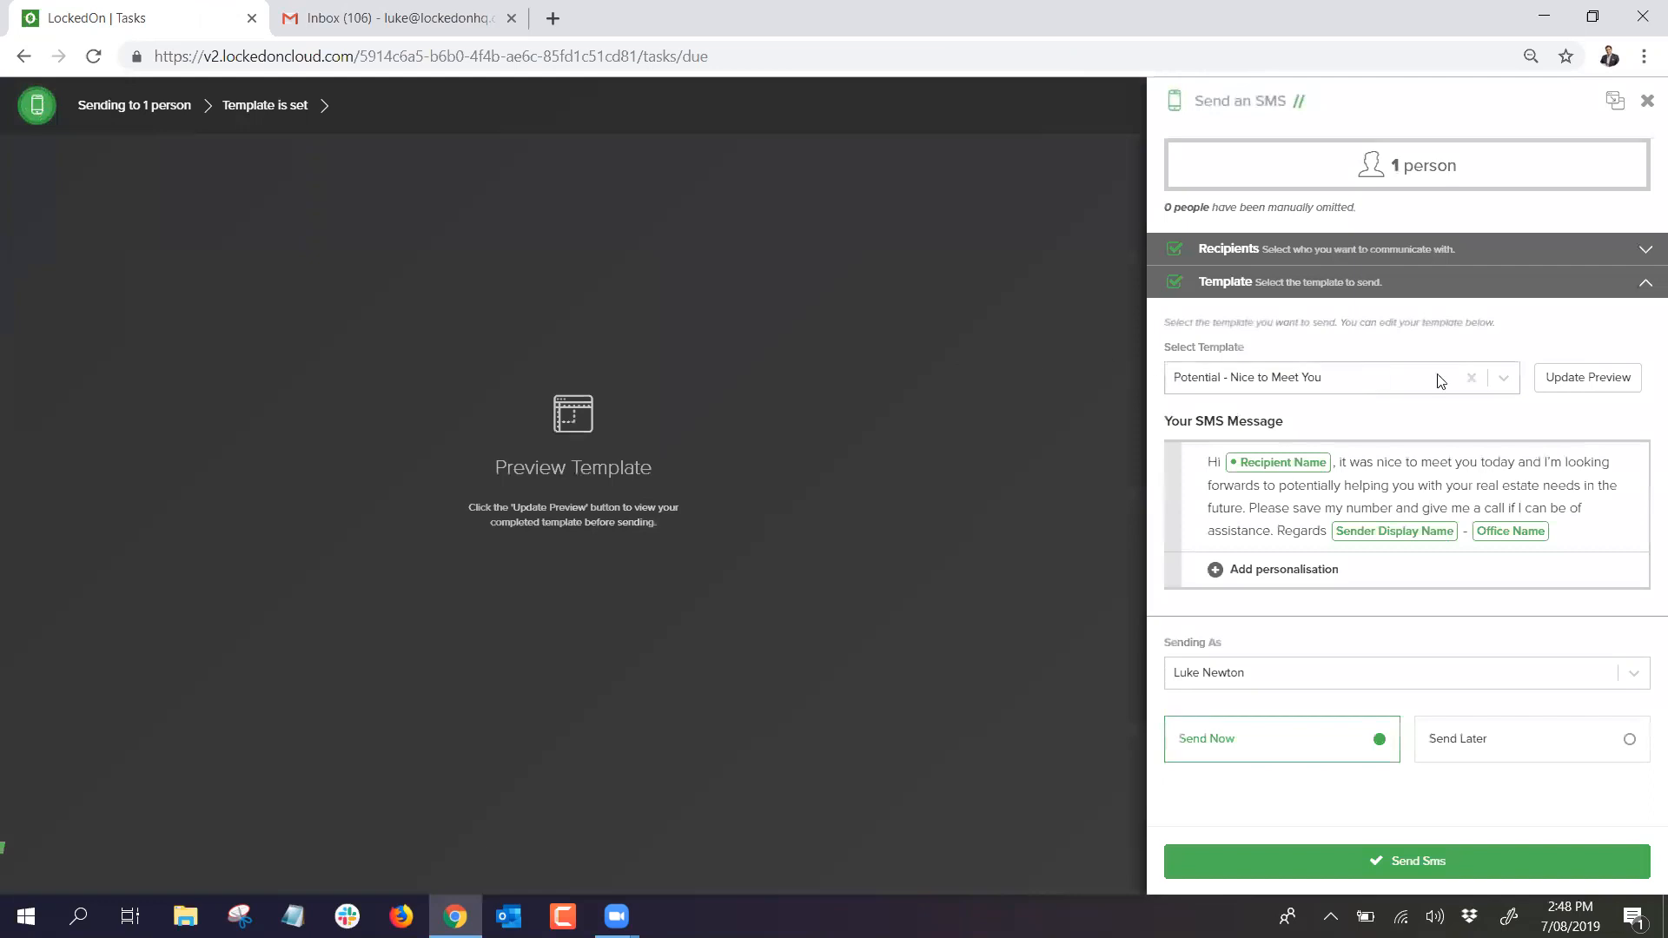
{"action": "left_click", "coordinate": [1603, 377]}
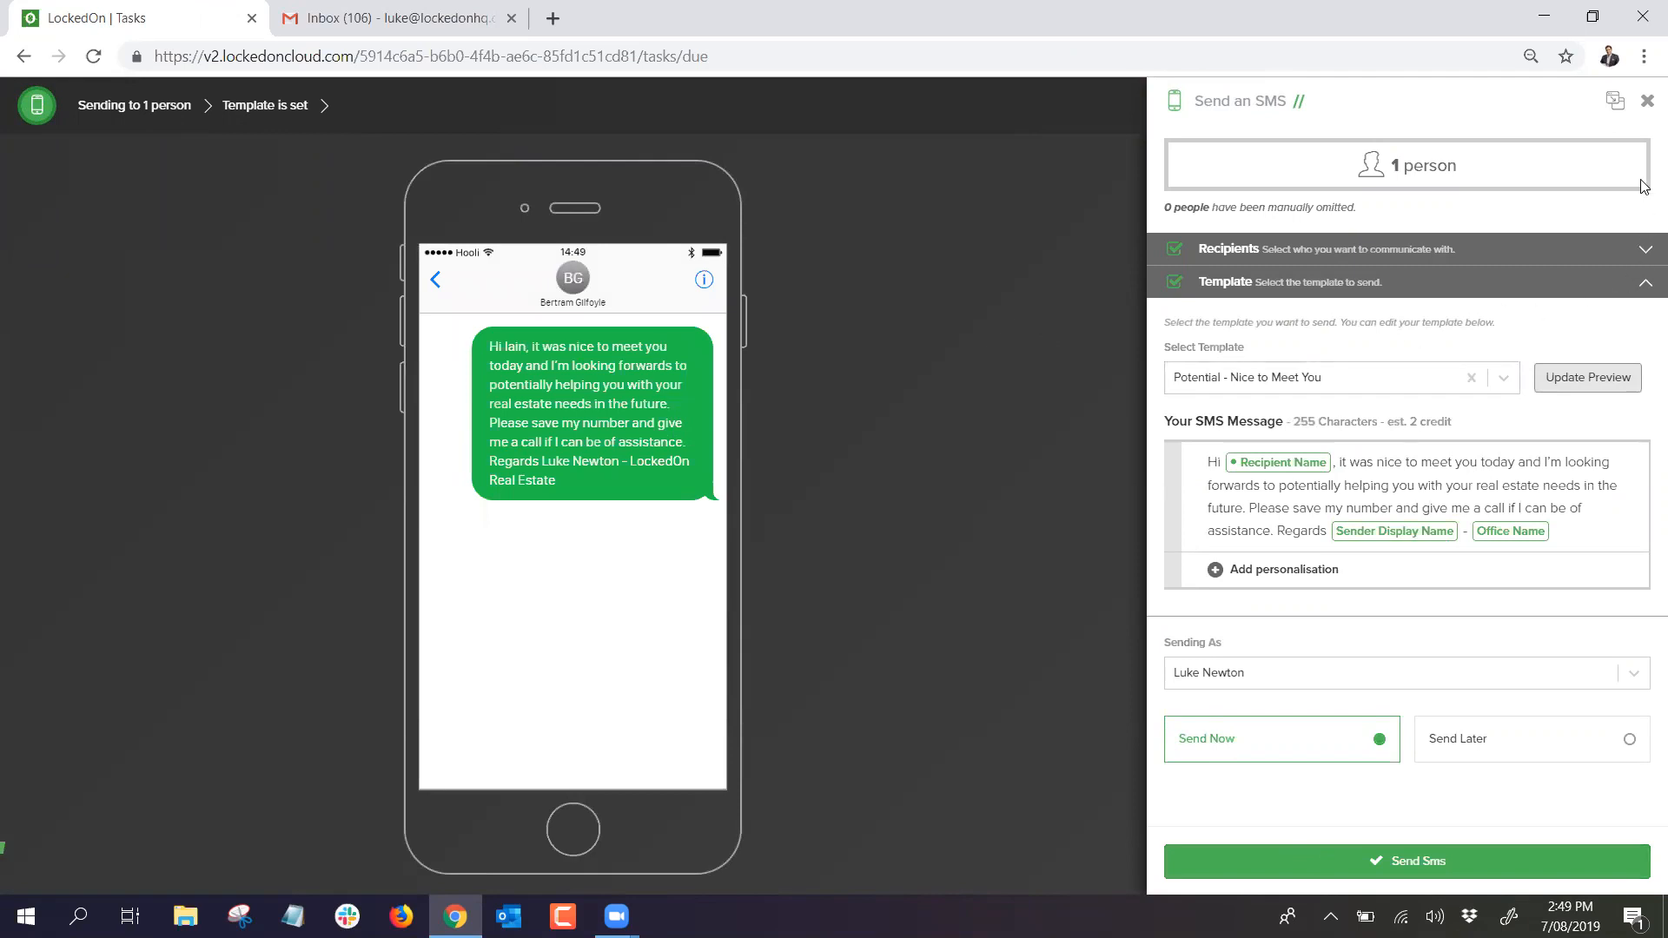
{"action": "left_click", "coordinate": [1646, 102]}
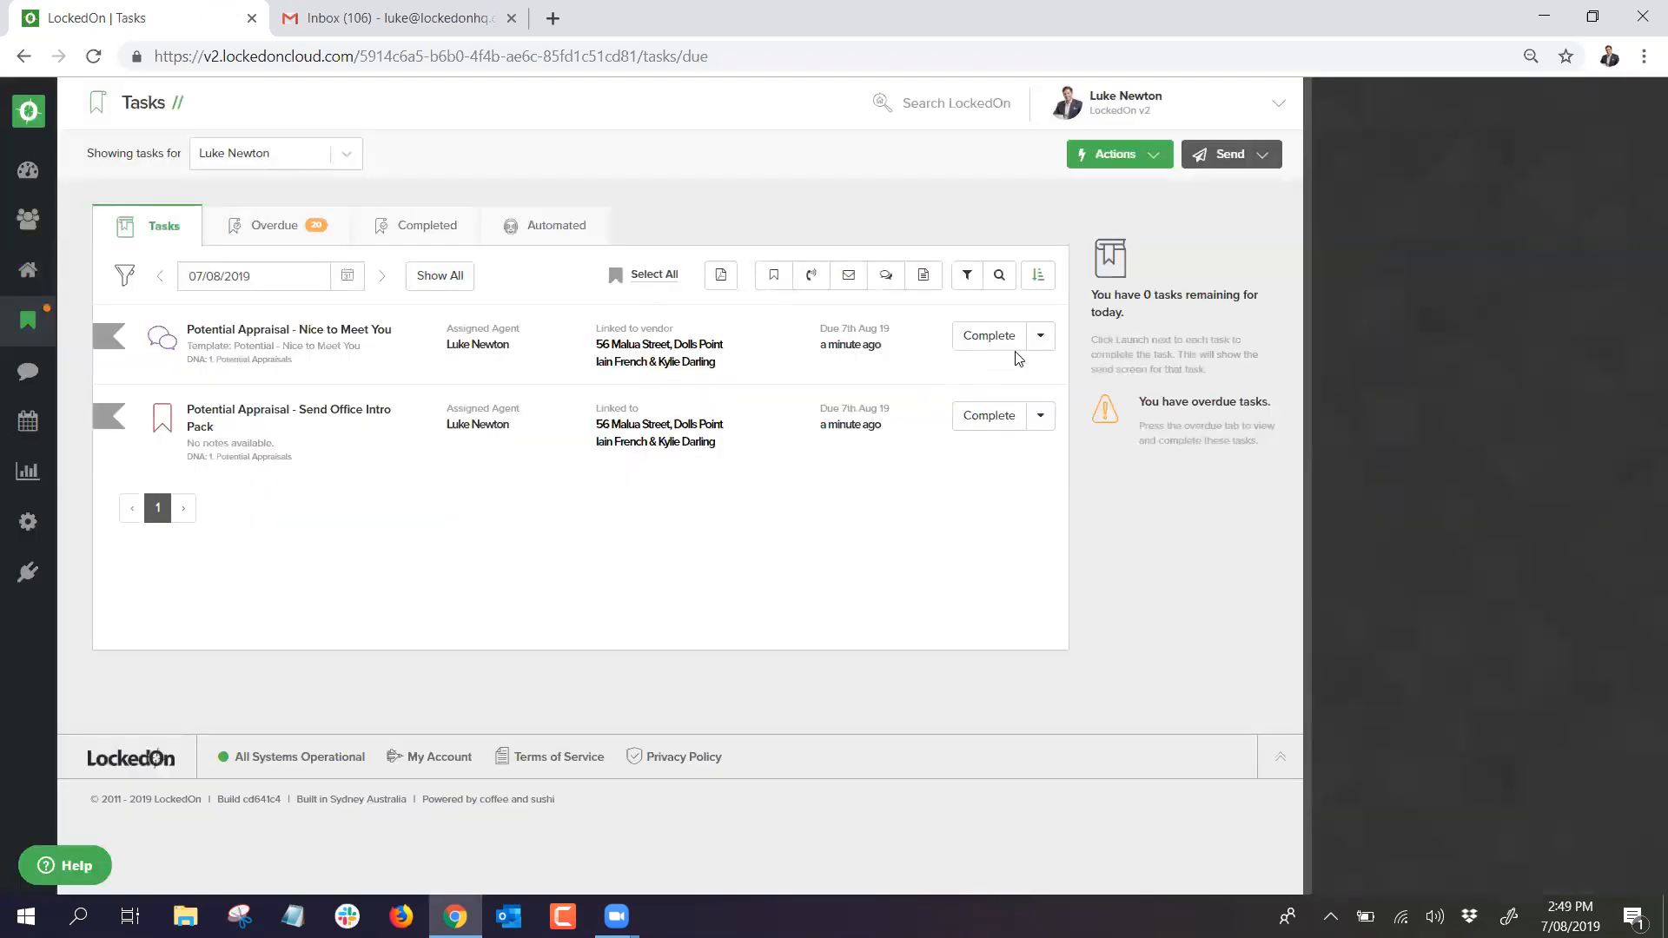
{"action": "left_click", "coordinate": [985, 417]}
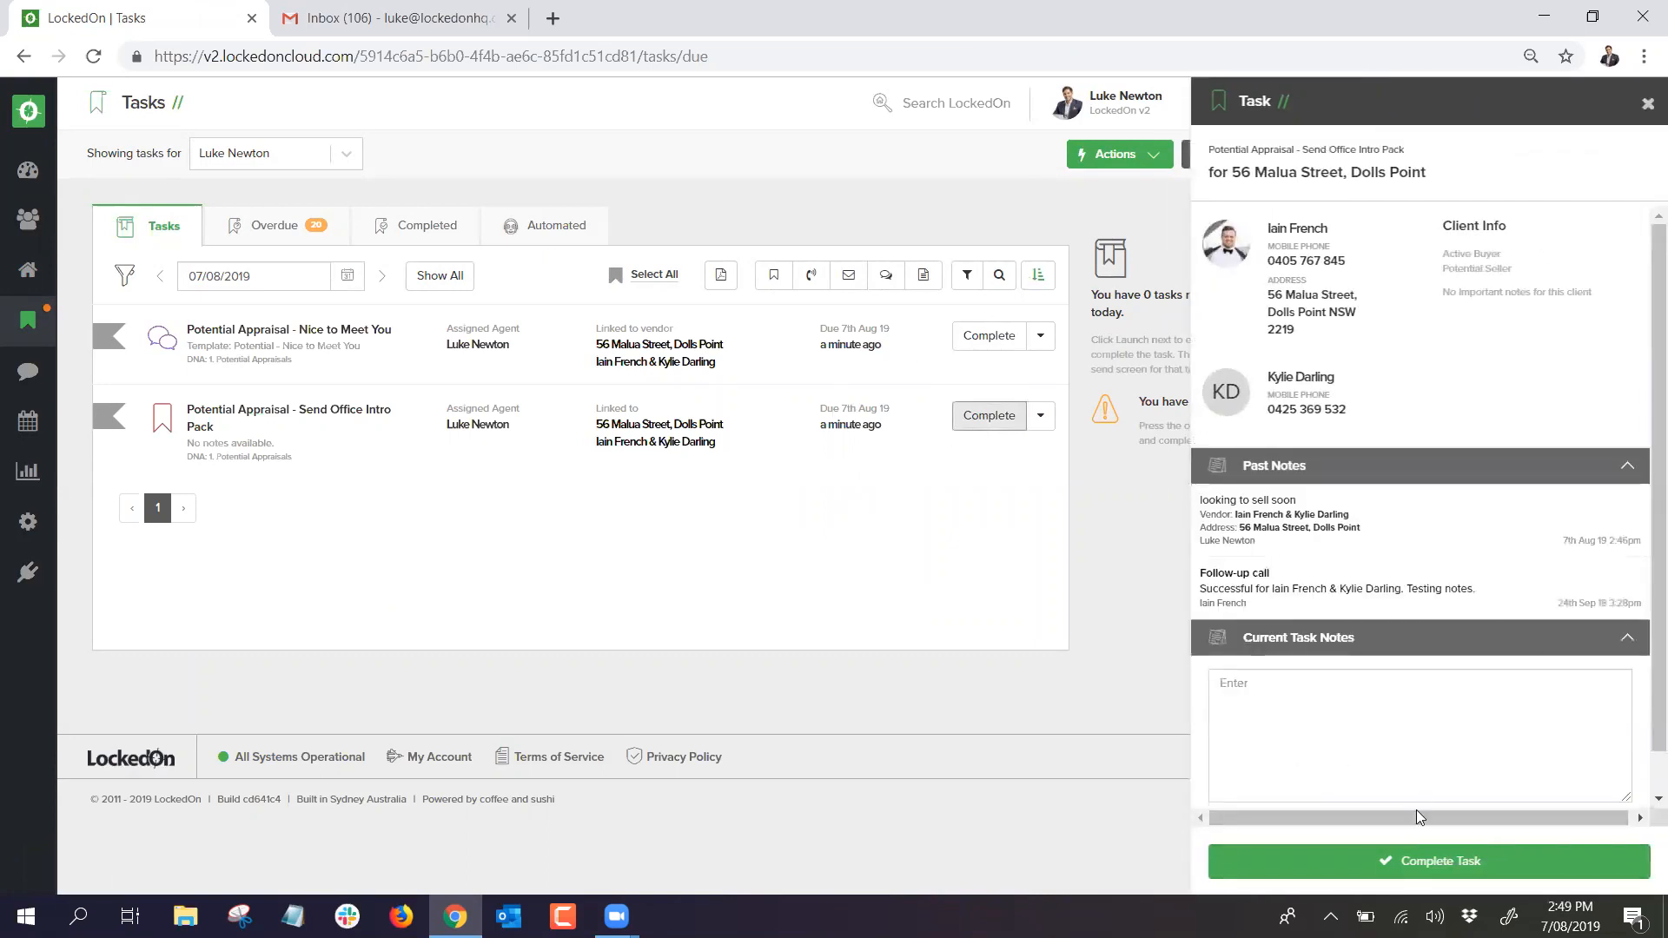
{"action": "left_click", "coordinate": [1425, 861]}
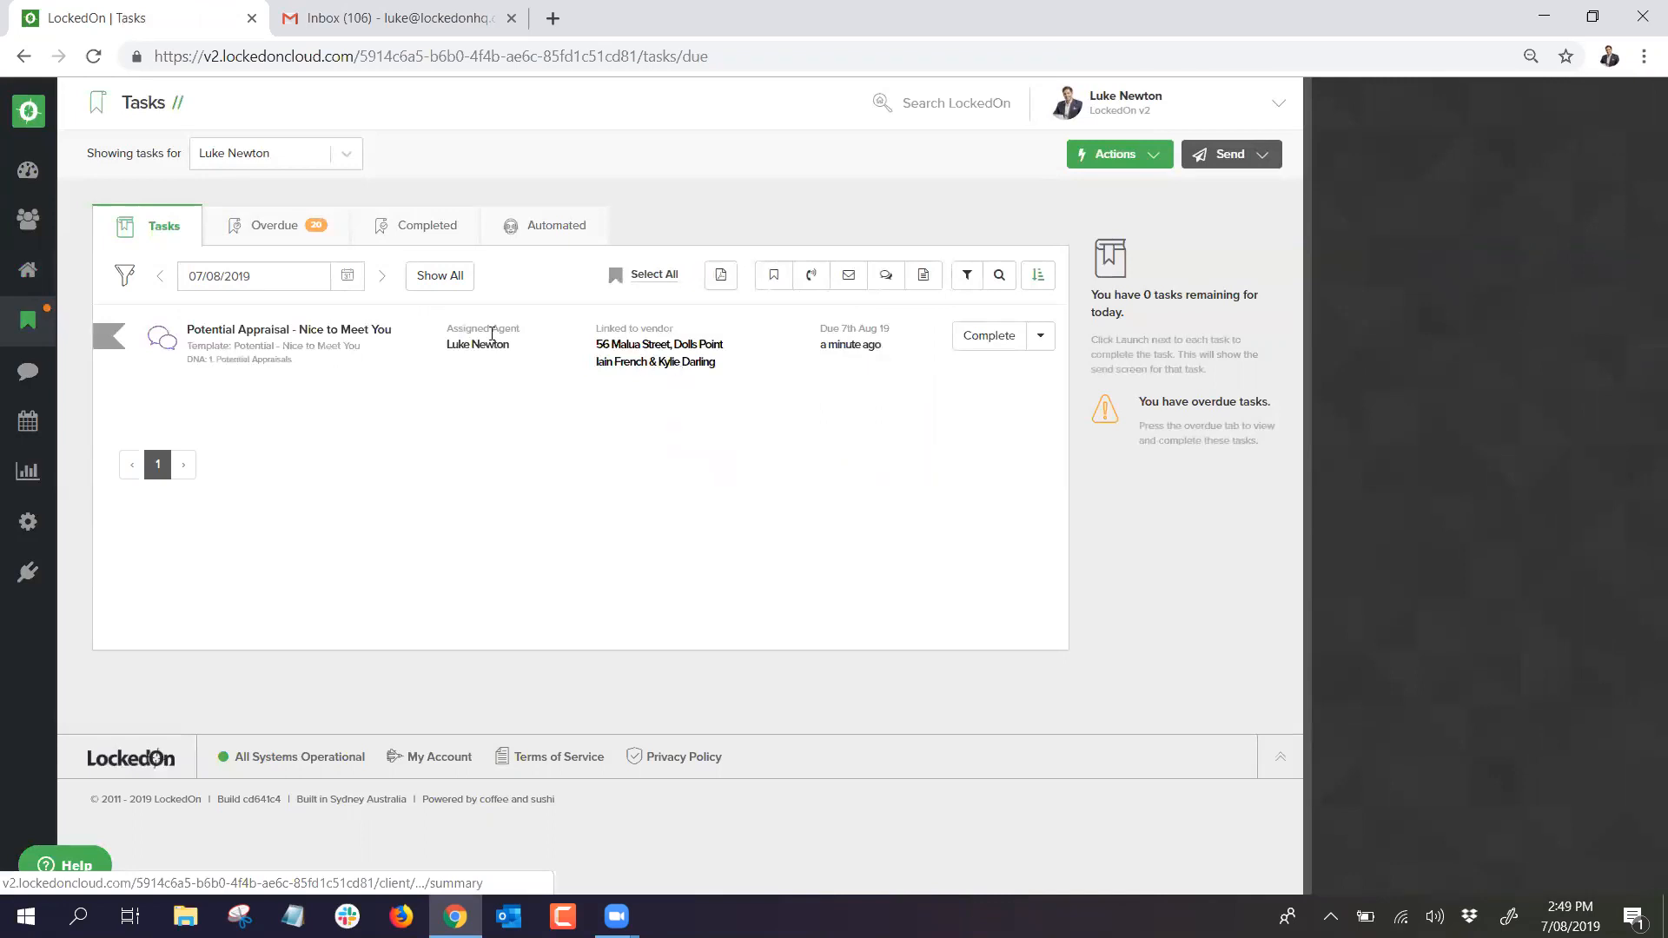
Step: Add the note 'sent from mobile' to the remaining task, then go to Properties
{"action": "left_click", "coordinate": [1041, 336]}
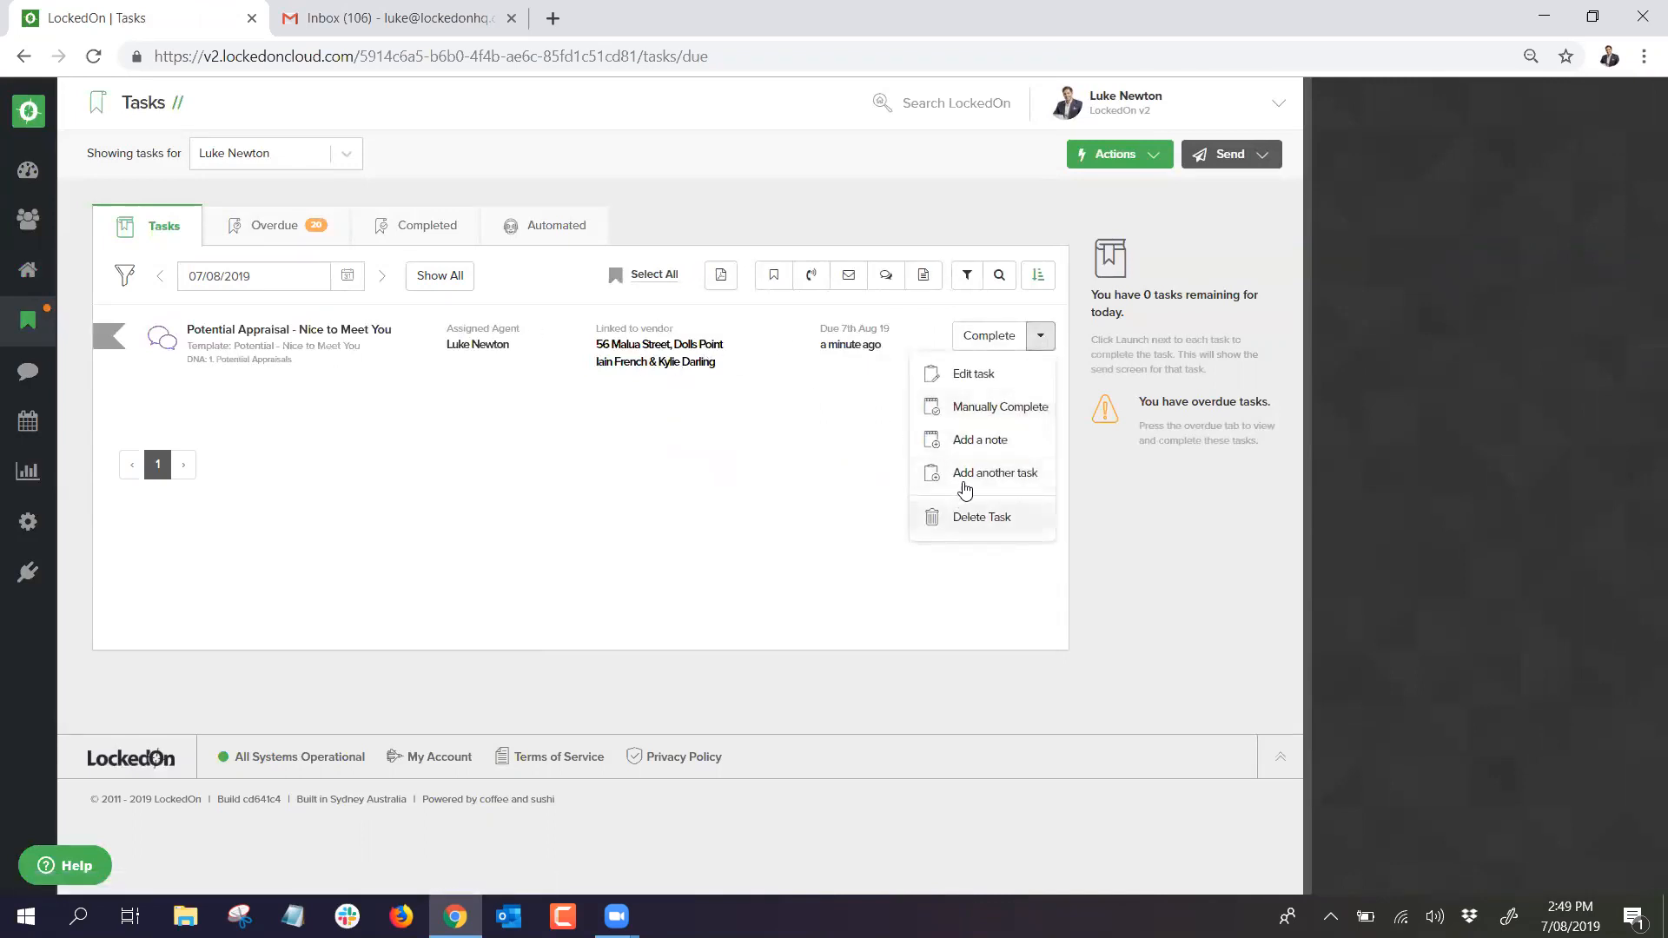
{"action": "left_click", "coordinate": [967, 426]}
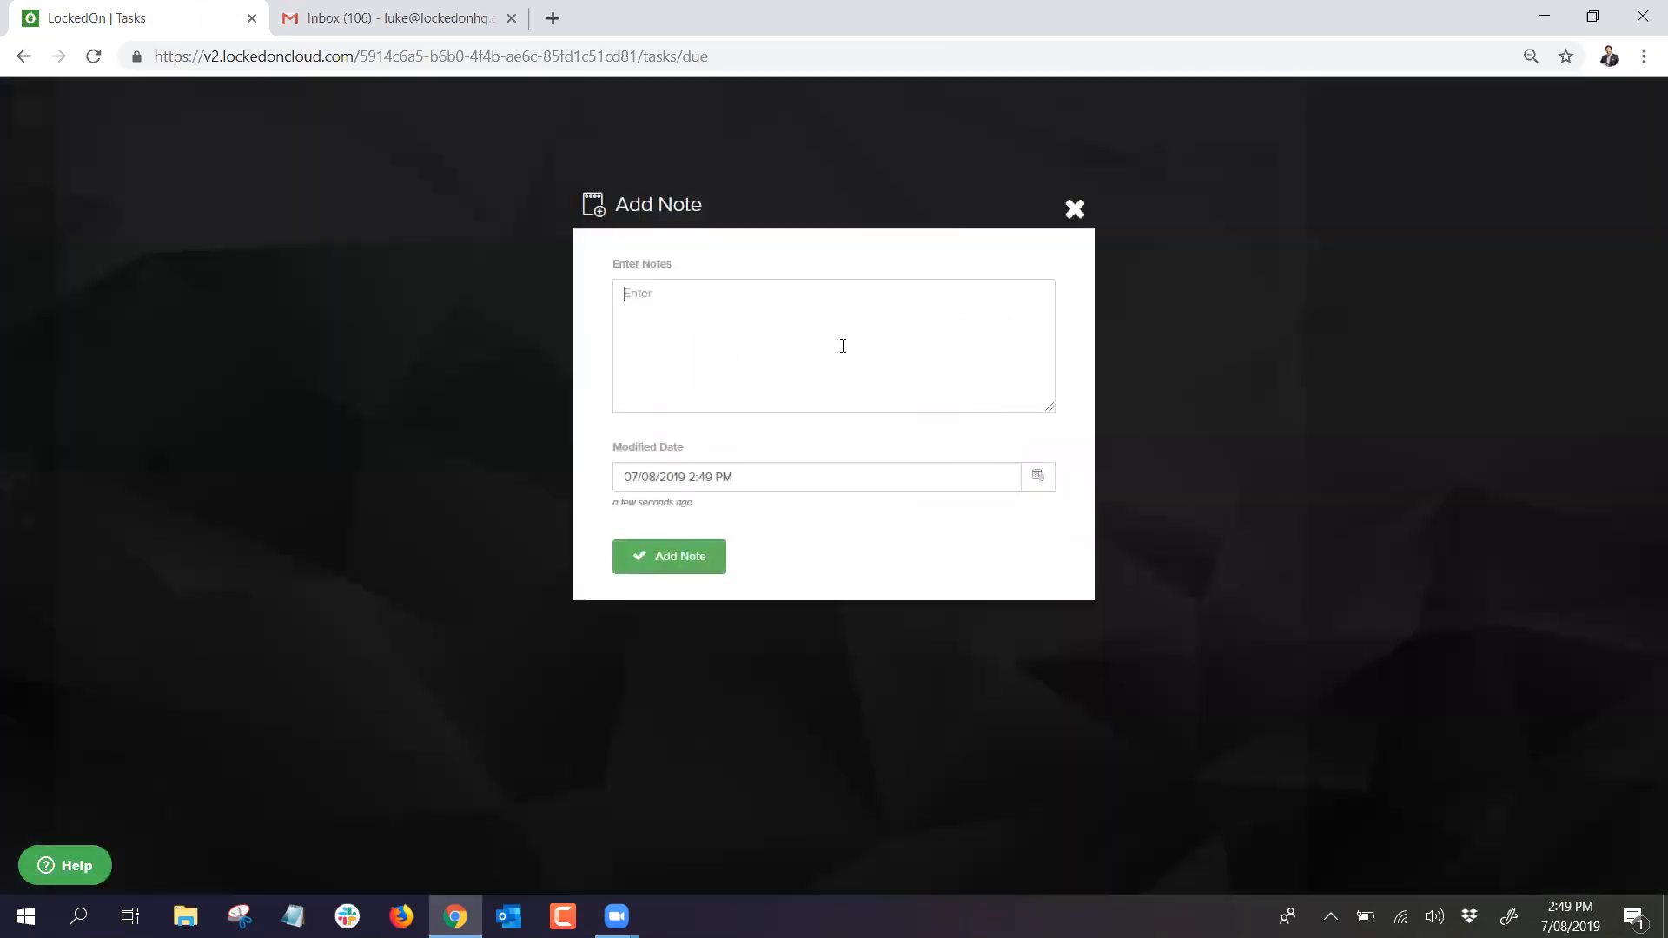
{"action": "type", "text": "sent from mobile"}
{"action": "left_click", "coordinate": [670, 560]}
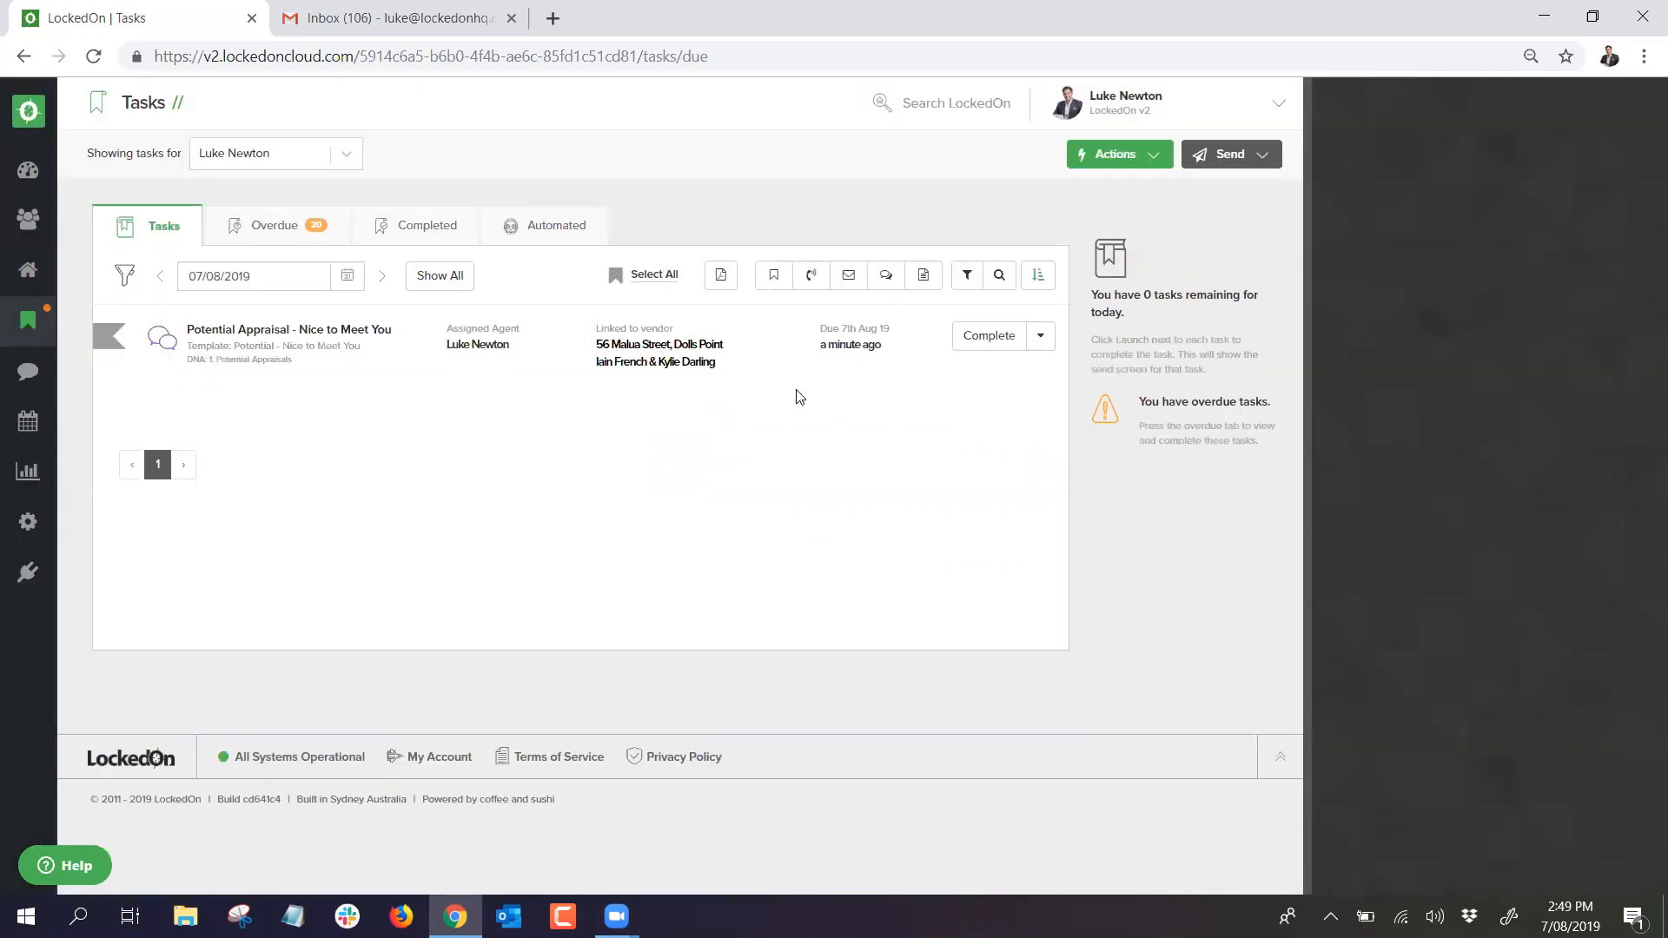
{"action": "left_click", "coordinate": [33, 271]}
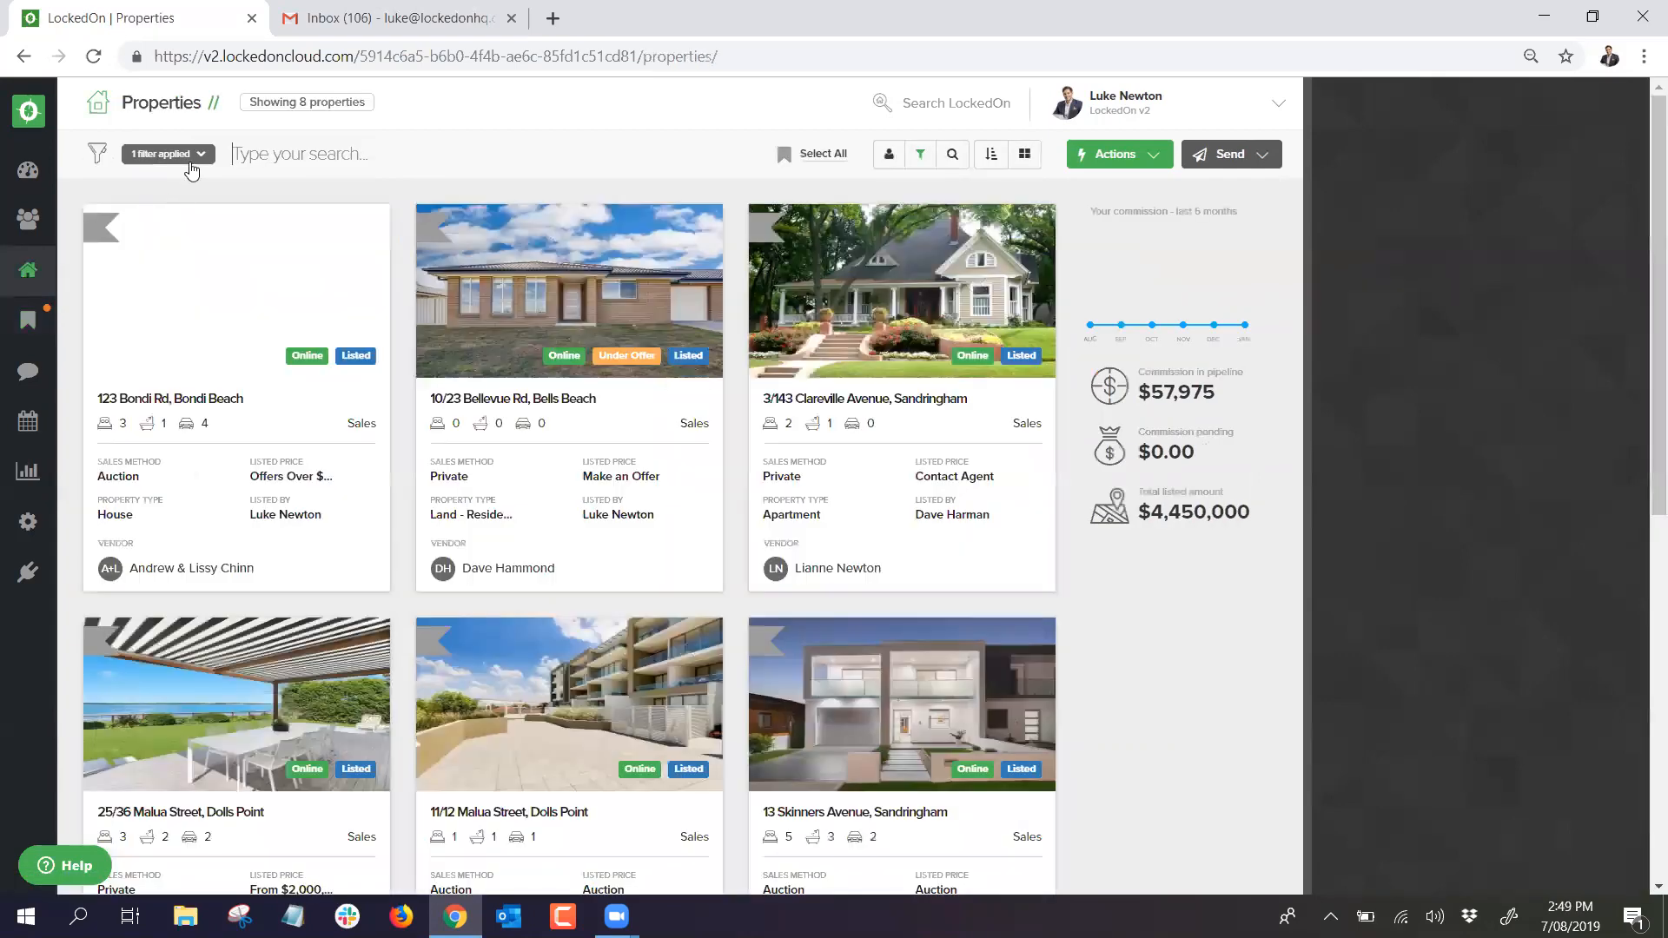
{"action": "left_click", "coordinate": [195, 154]}
{"action": "left_click", "coordinate": [185, 231]}
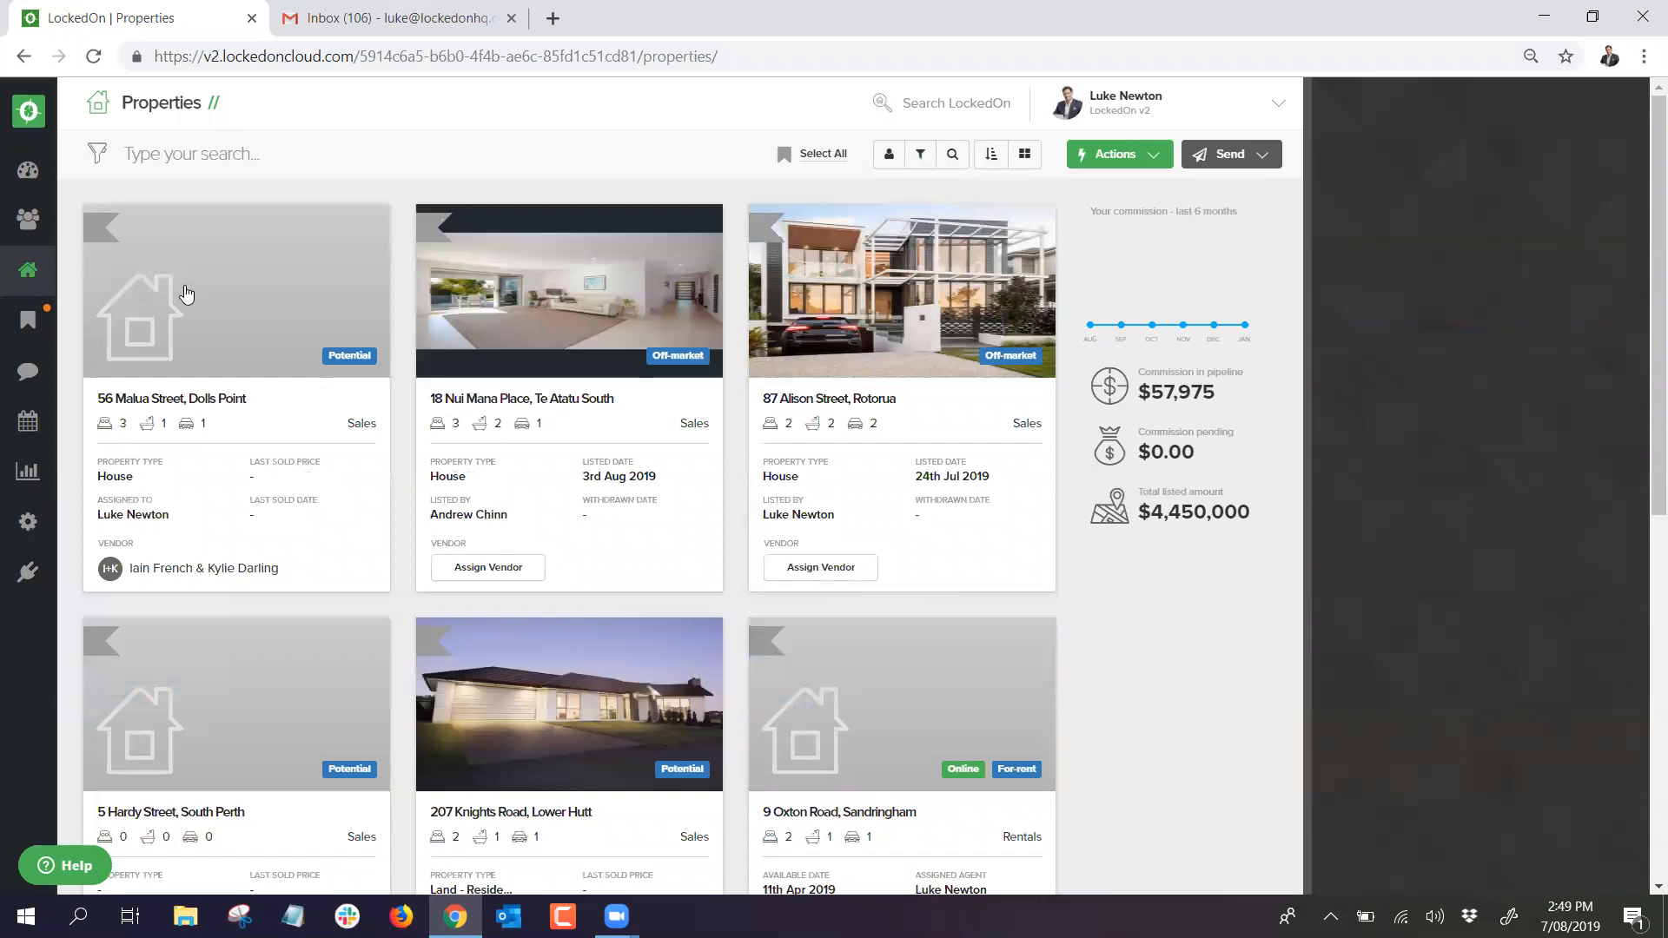
{"action": "left_click", "coordinate": [223, 288]}
{"action": "scroll", "coordinate": [268, 473], "scroll_direction": "down", "scroll_amount": 2}
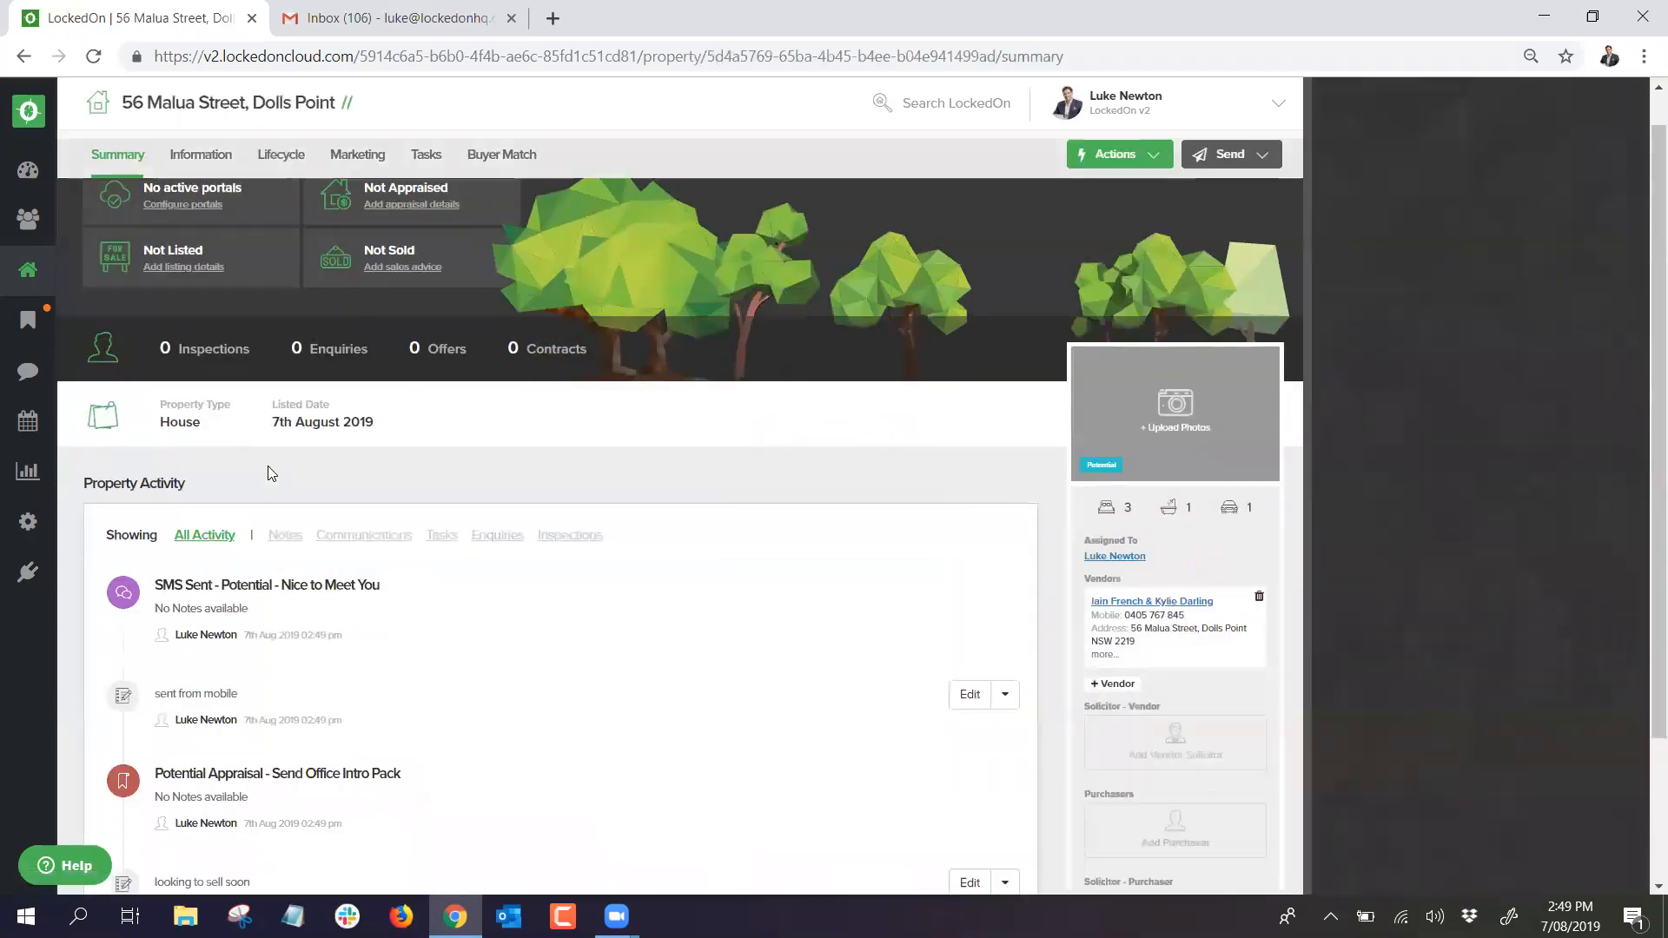
{"action": "scroll", "coordinate": [298, 534], "scroll_direction": "down", "scroll_amount": 1}
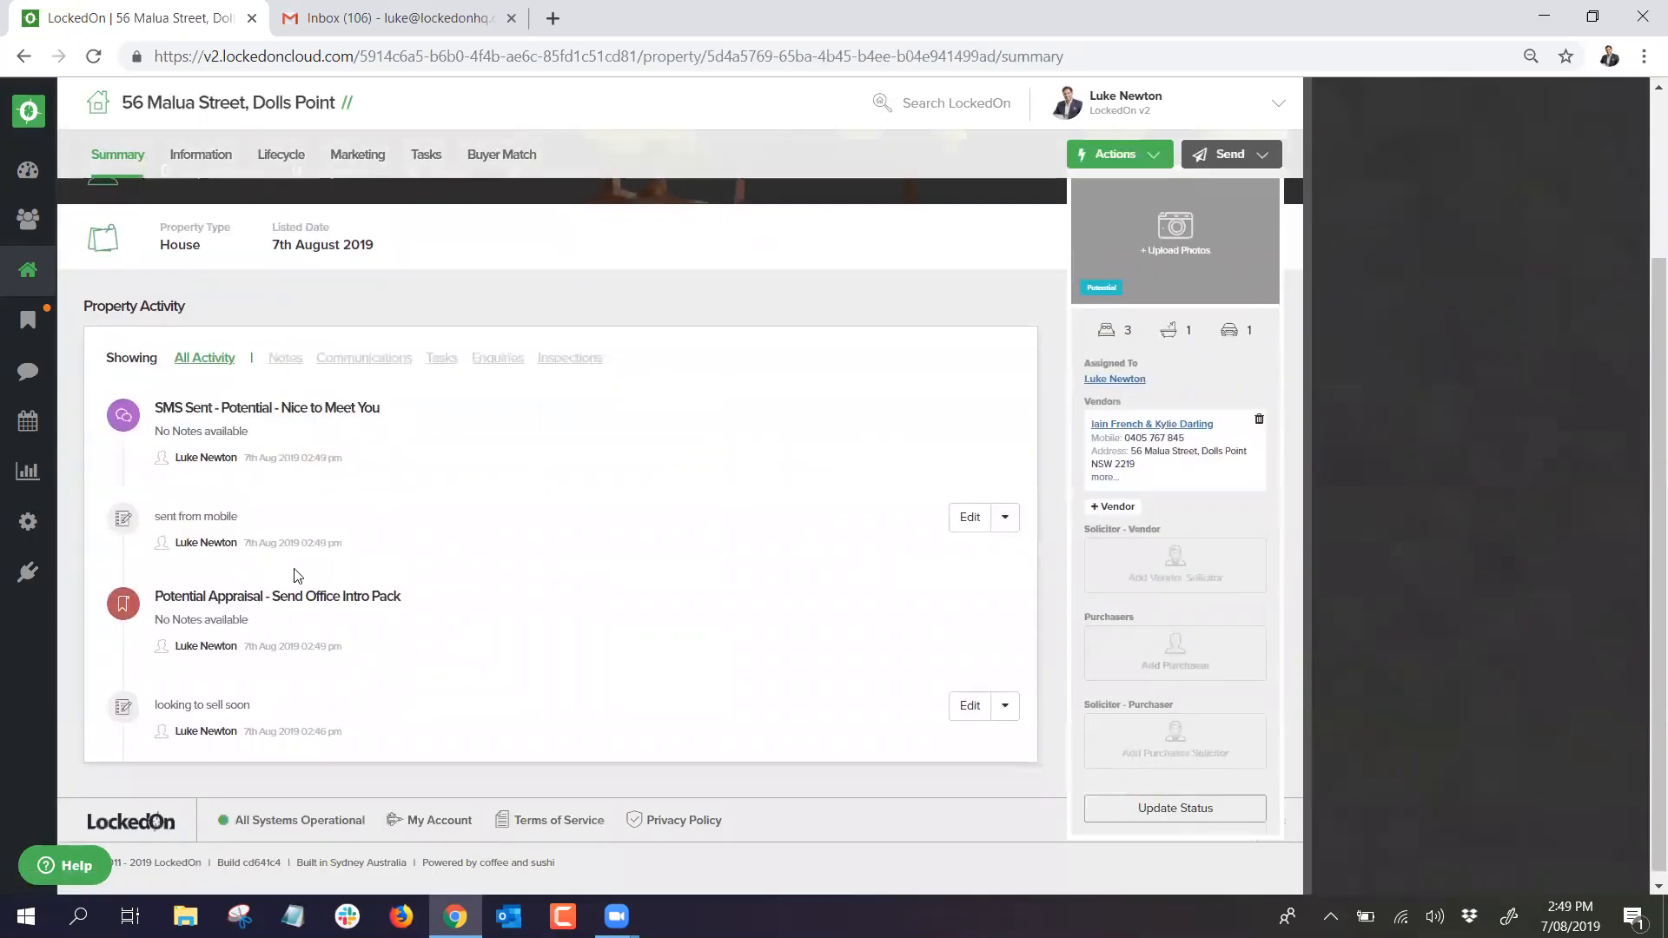
{"action": "scroll", "coordinate": [298, 600], "scroll_direction": "up", "scroll_amount": 1}
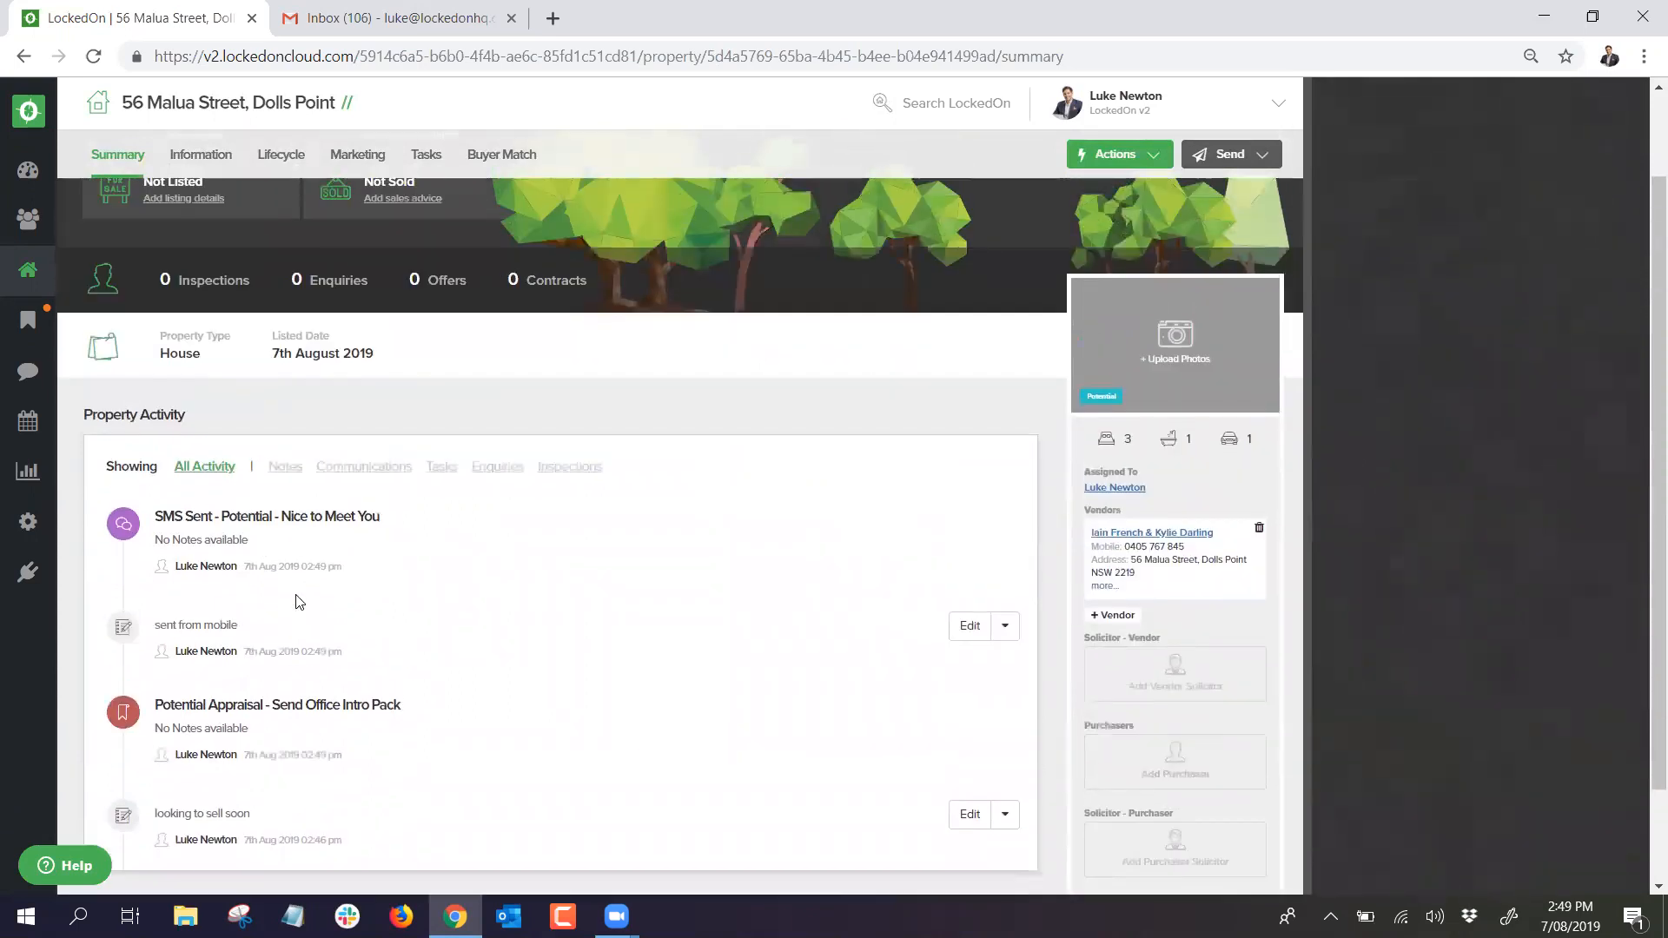
{"action": "scroll", "coordinate": [354, 678], "scroll_direction": "up", "scroll_amount": 1}
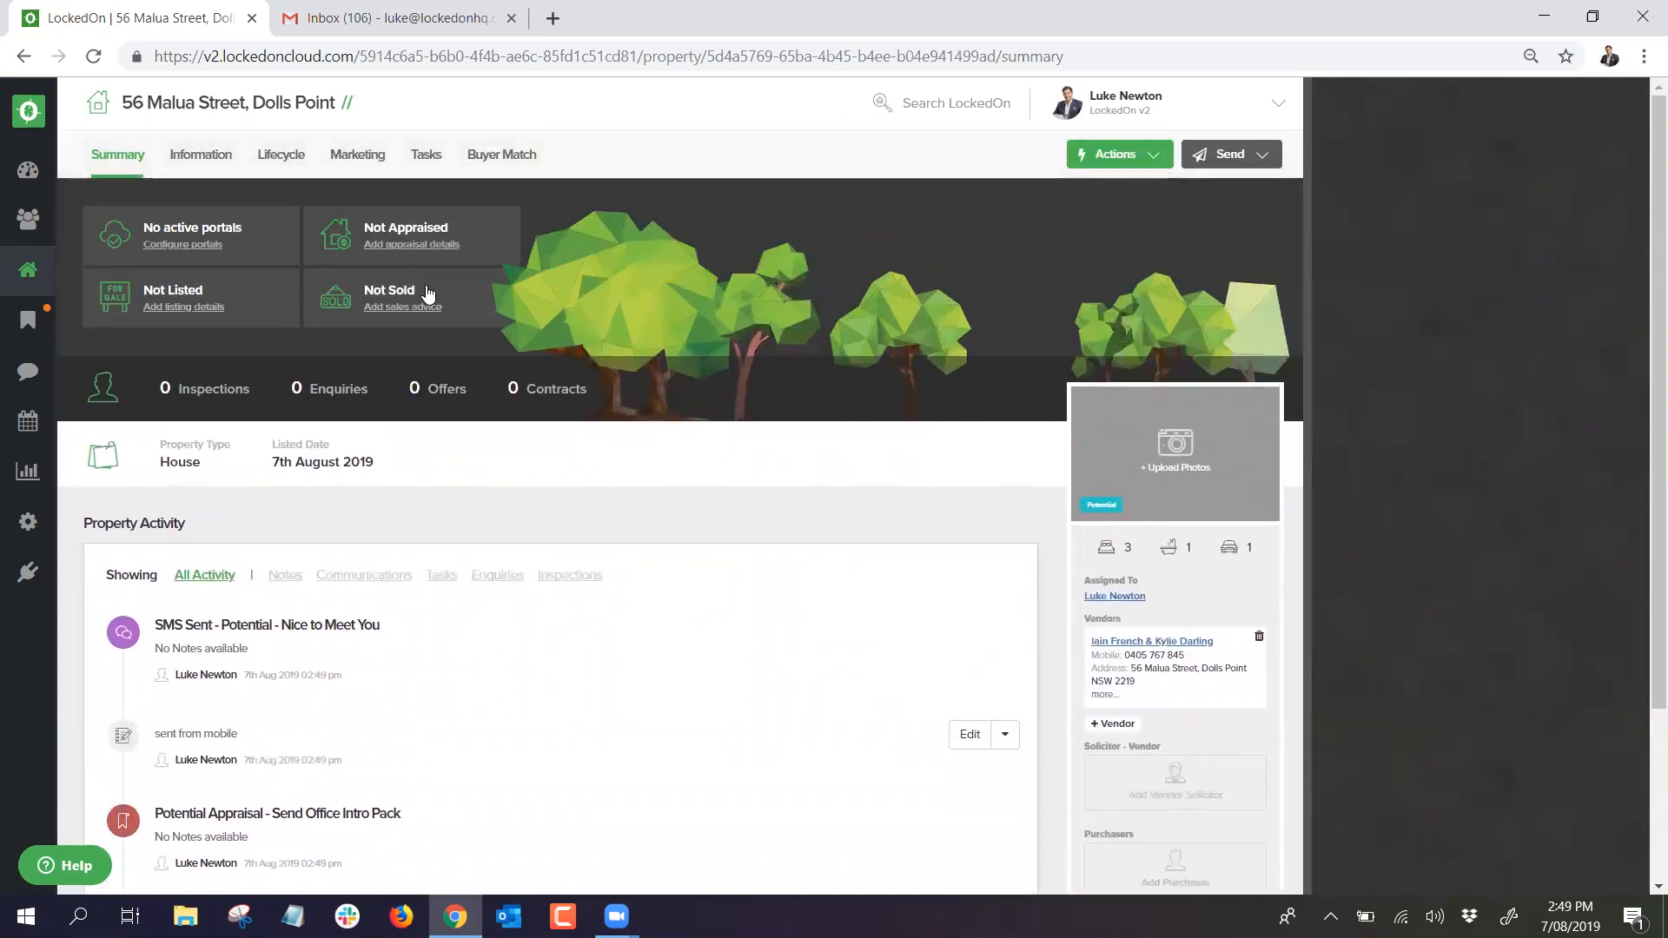
{"action": "left_click", "coordinate": [418, 157]}
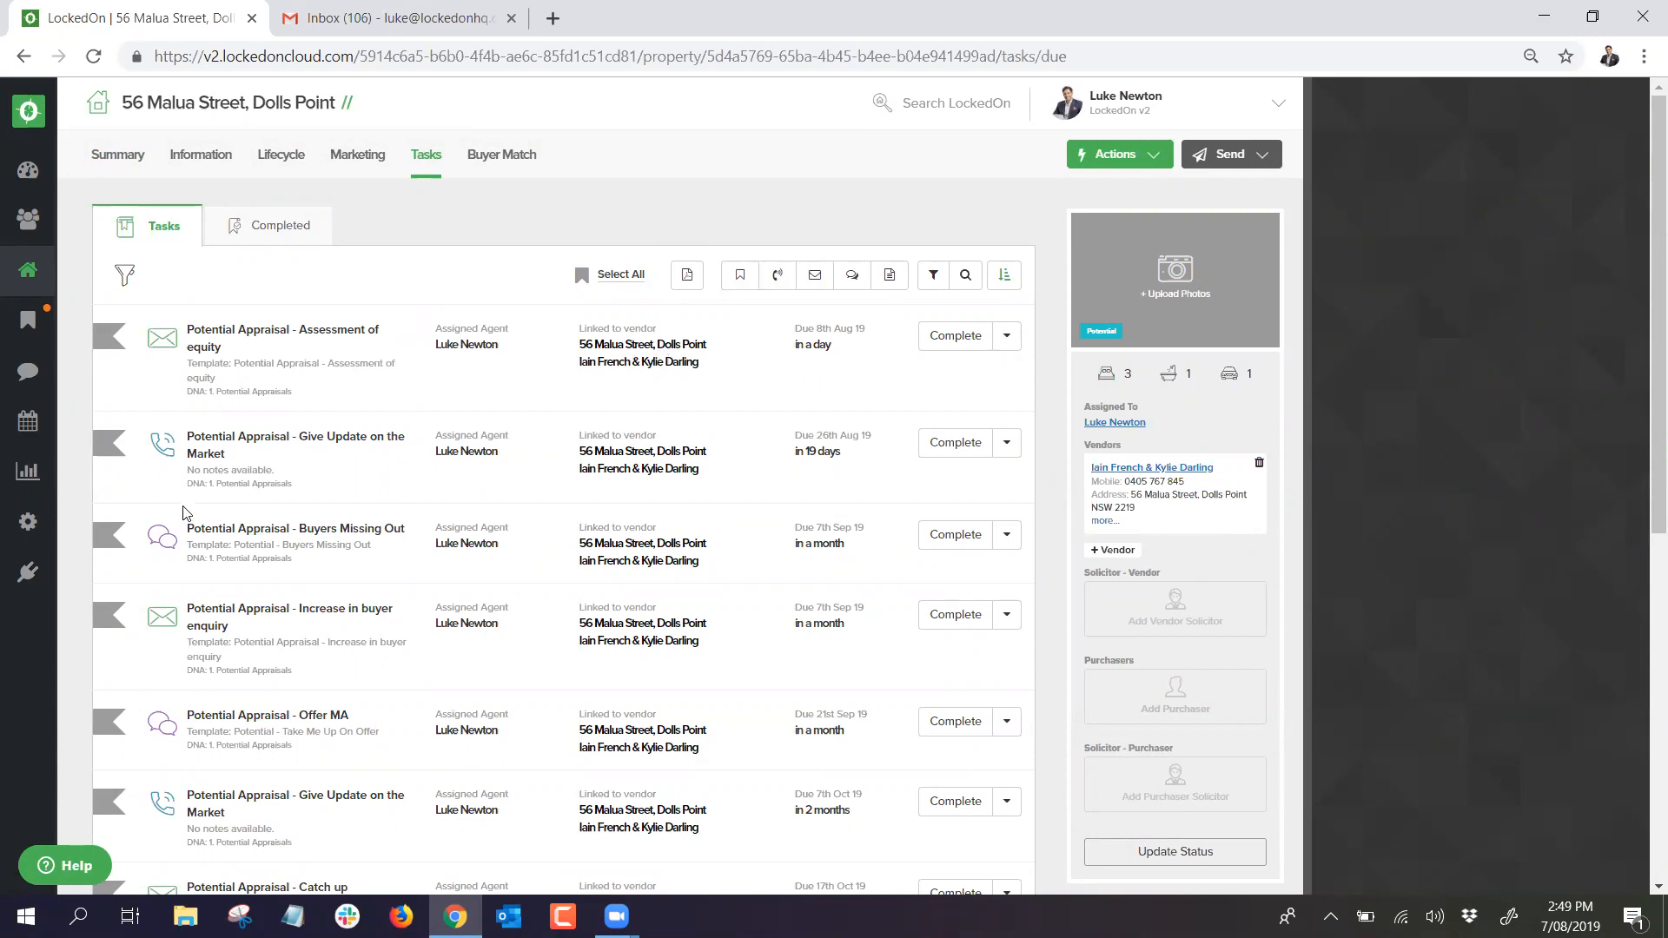
Step: Change the property's status from Potential to Appraised and open its Lifecycle appraisal page
{"action": "left_click", "coordinate": [221, 162]}
{"action": "scroll", "coordinate": [947, 539], "scroll_direction": "down", "scroll_amount": 3}
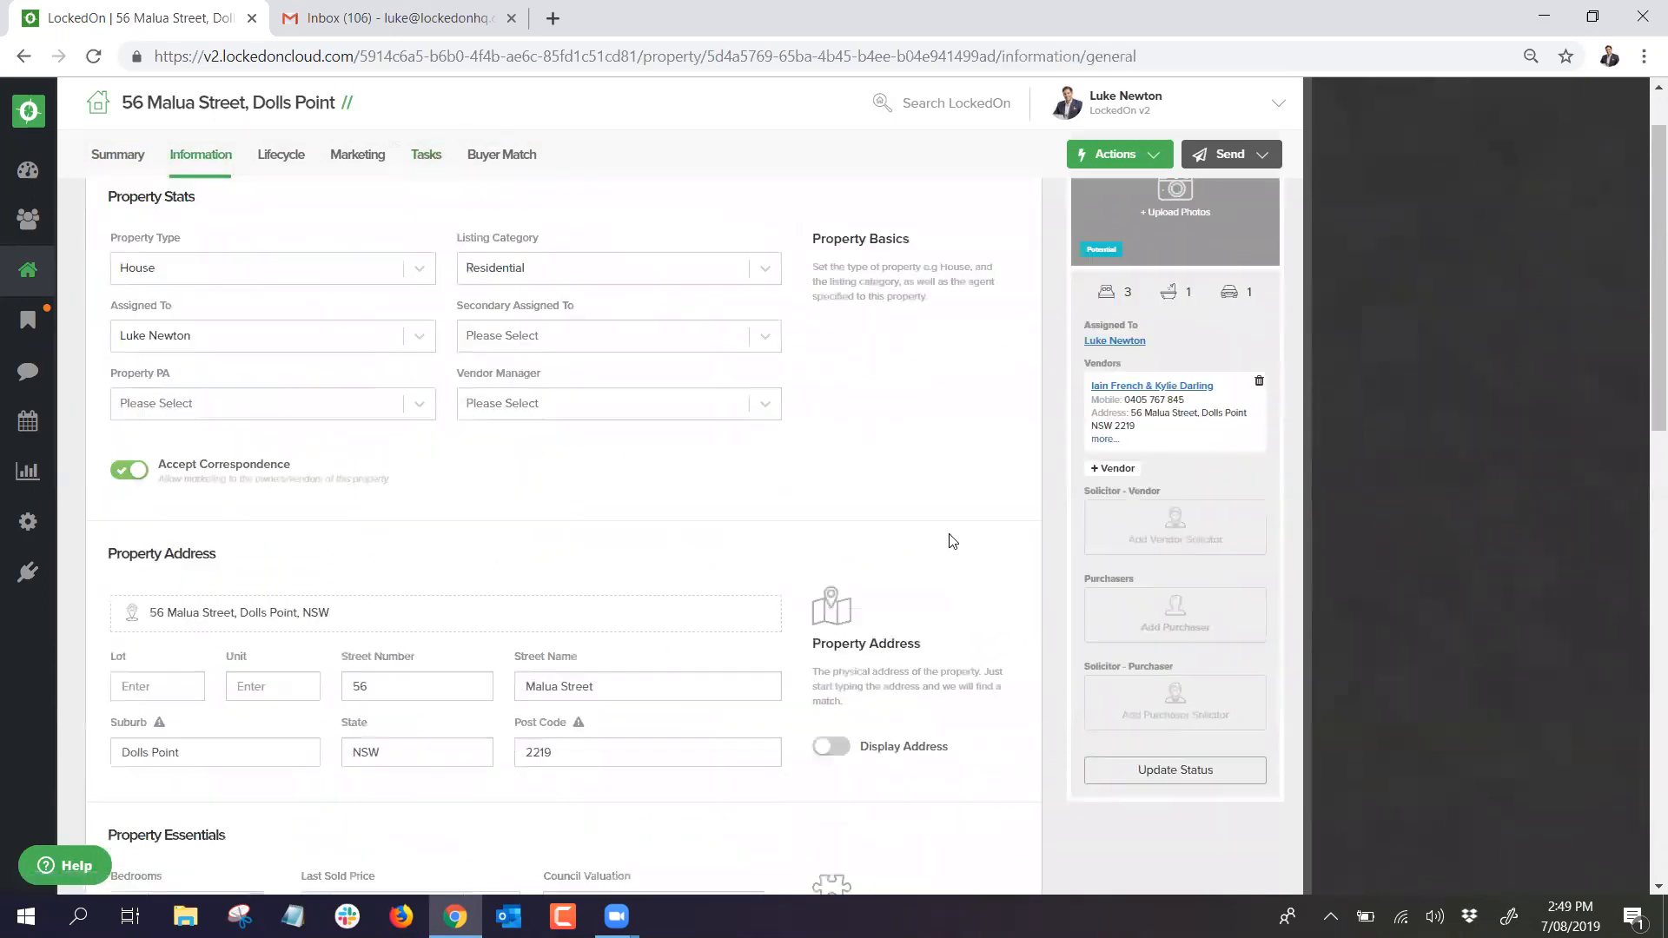
{"action": "left_click", "coordinate": [1171, 643]}
{"action": "left_click", "coordinate": [704, 405]}
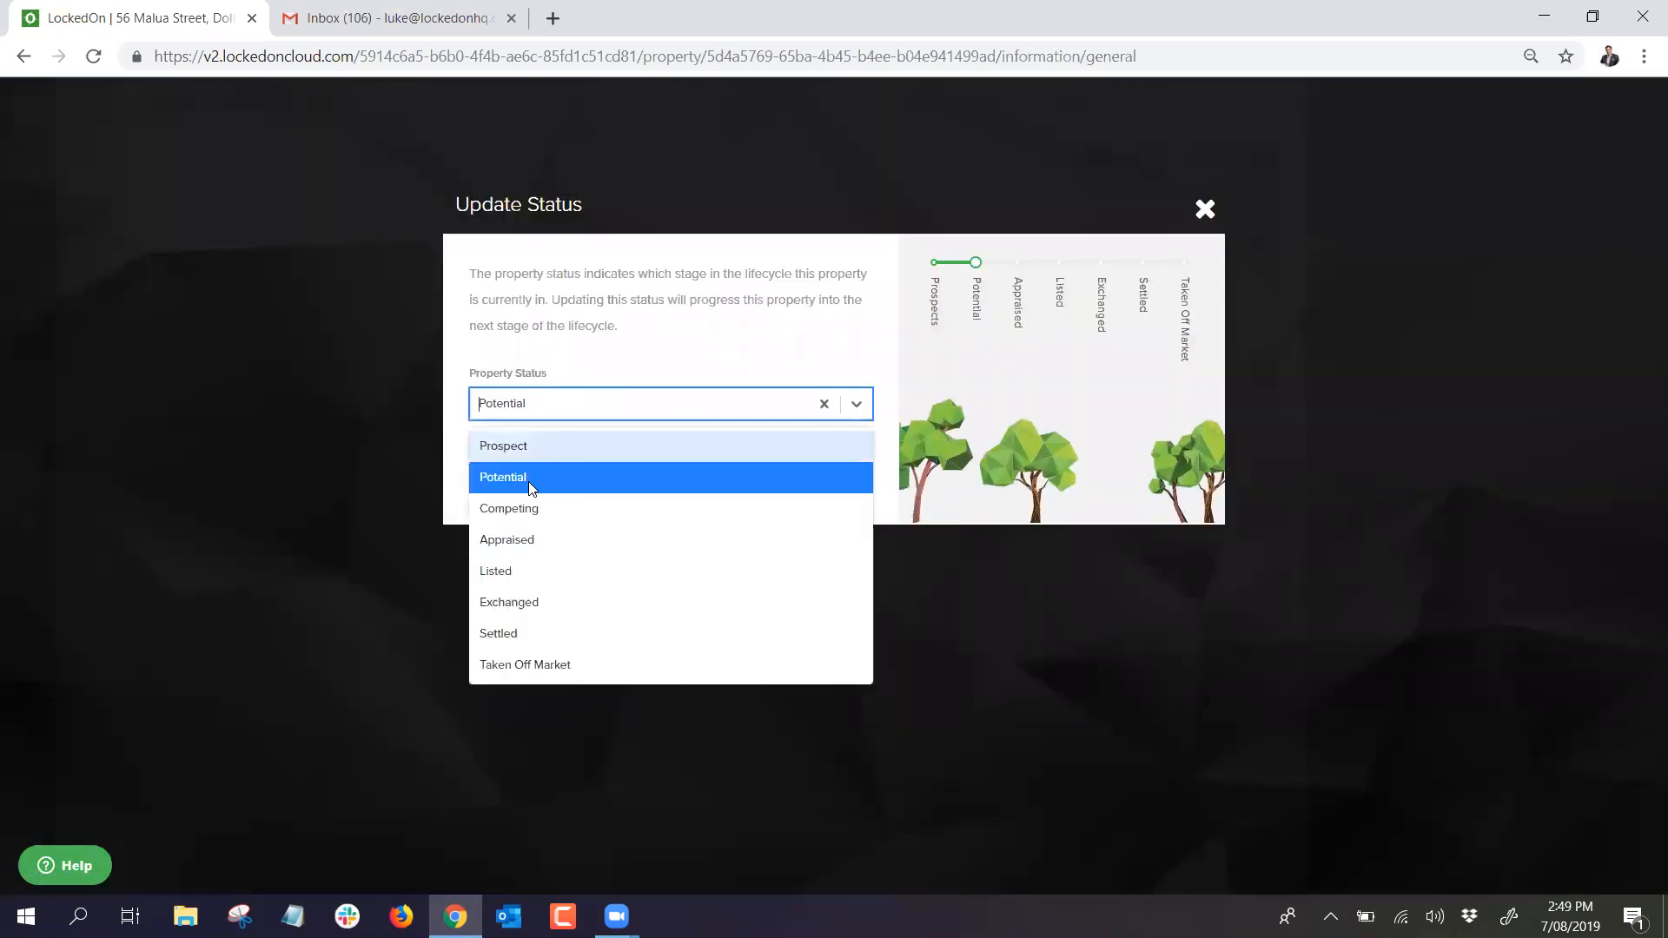
{"action": "left_click", "coordinate": [522, 540]}
{"action": "left_click", "coordinate": [527, 491]}
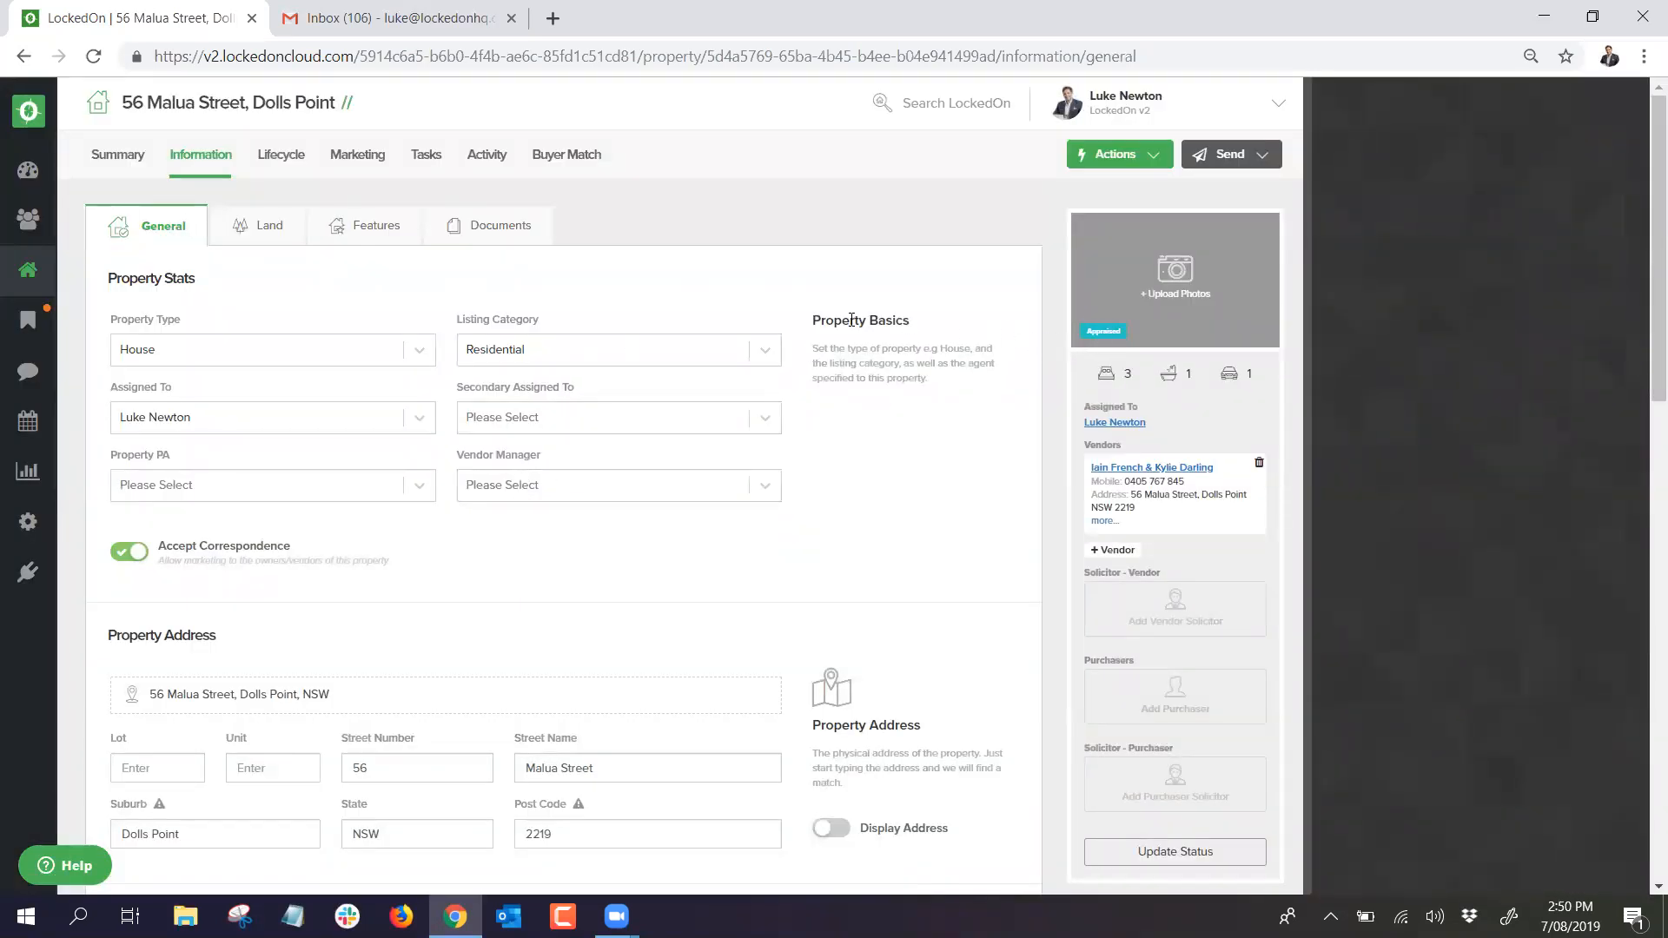
{"action": "left_click", "coordinate": [282, 157]}
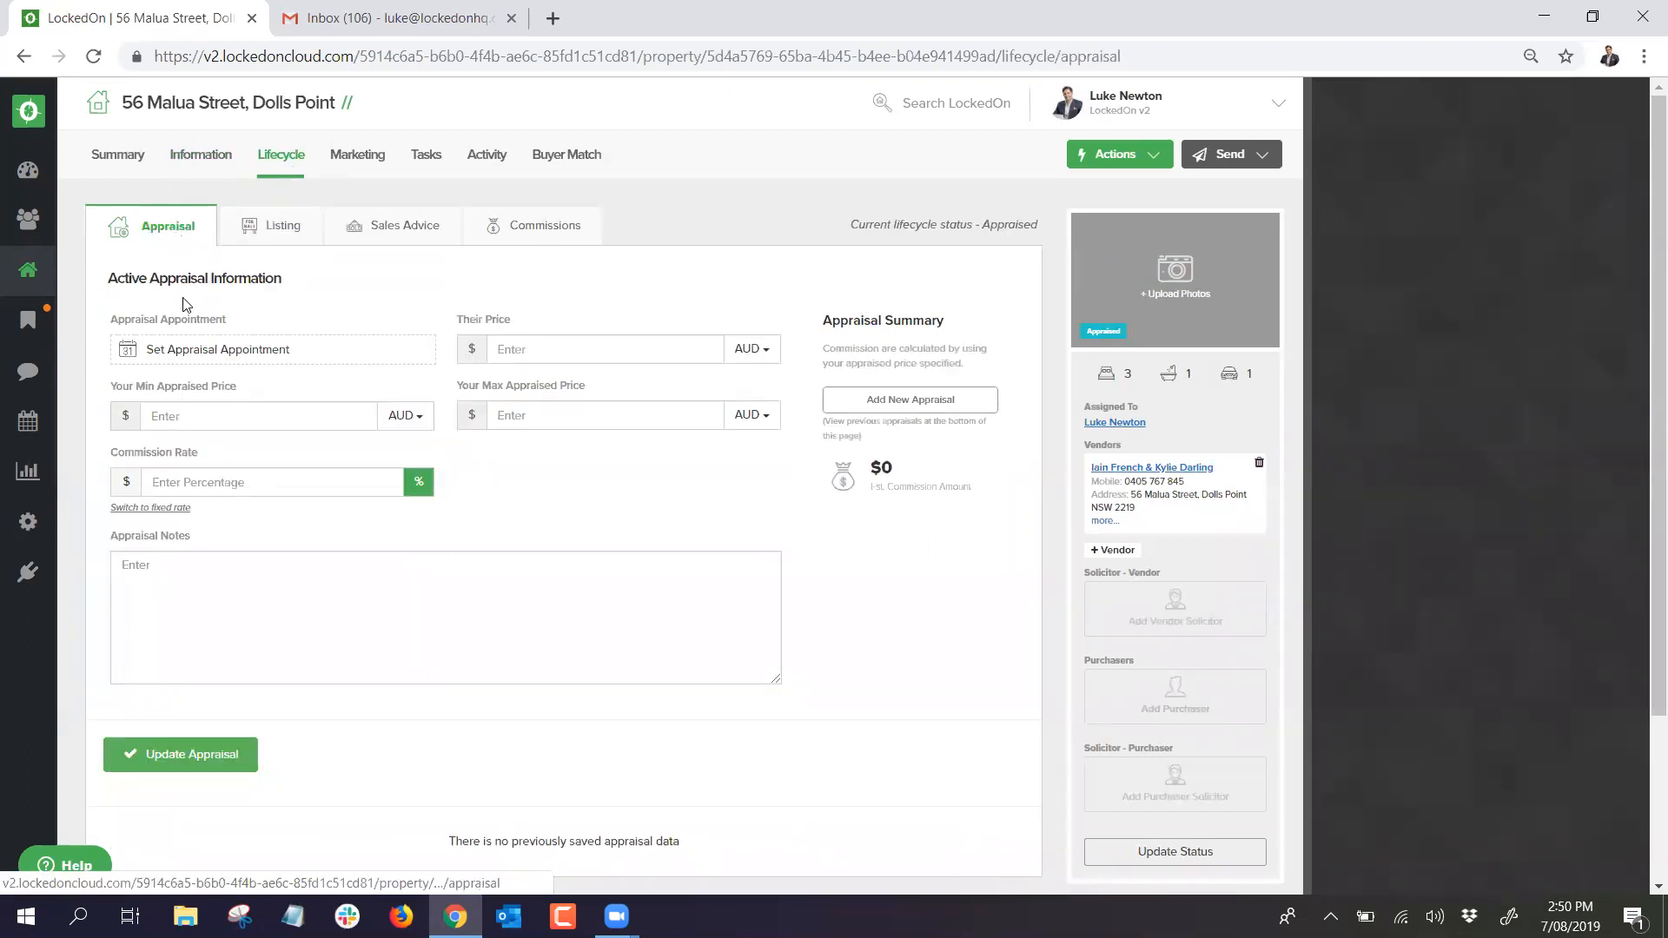
Step: Book the appraisal appointment for 8 Aug 2019, 9:00–9:30am, and update the appraisal
{"action": "left_click", "coordinate": [205, 350]}
{"action": "left_click", "coordinate": [1471, 342]}
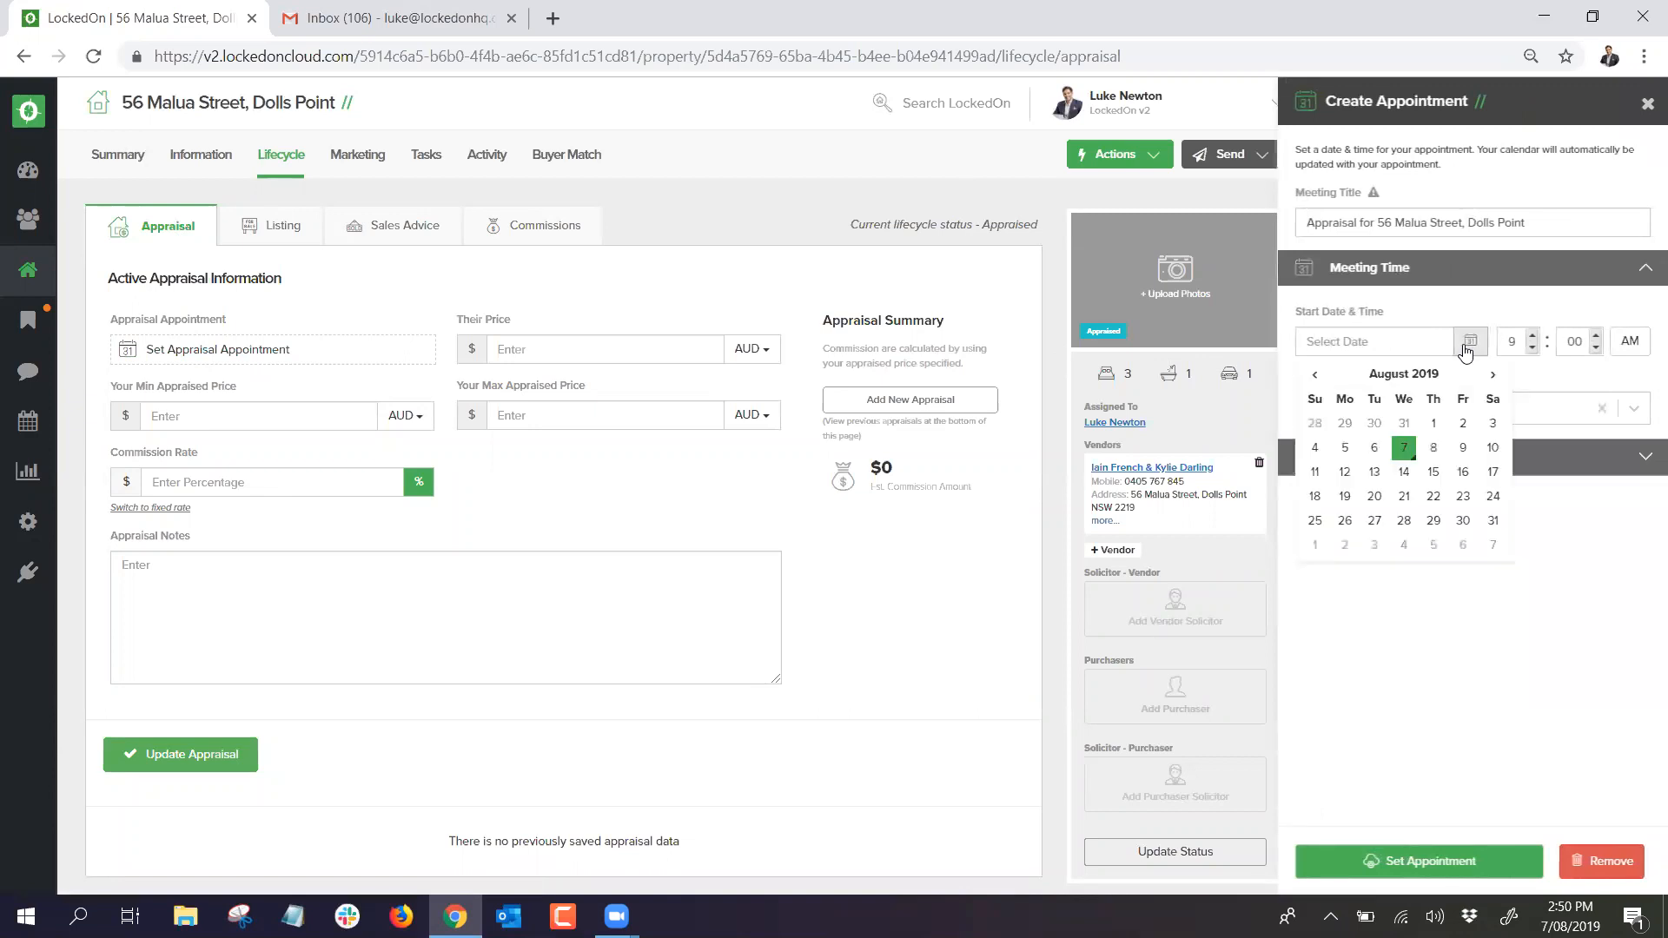
{"action": "left_click", "coordinate": [1426, 458]}
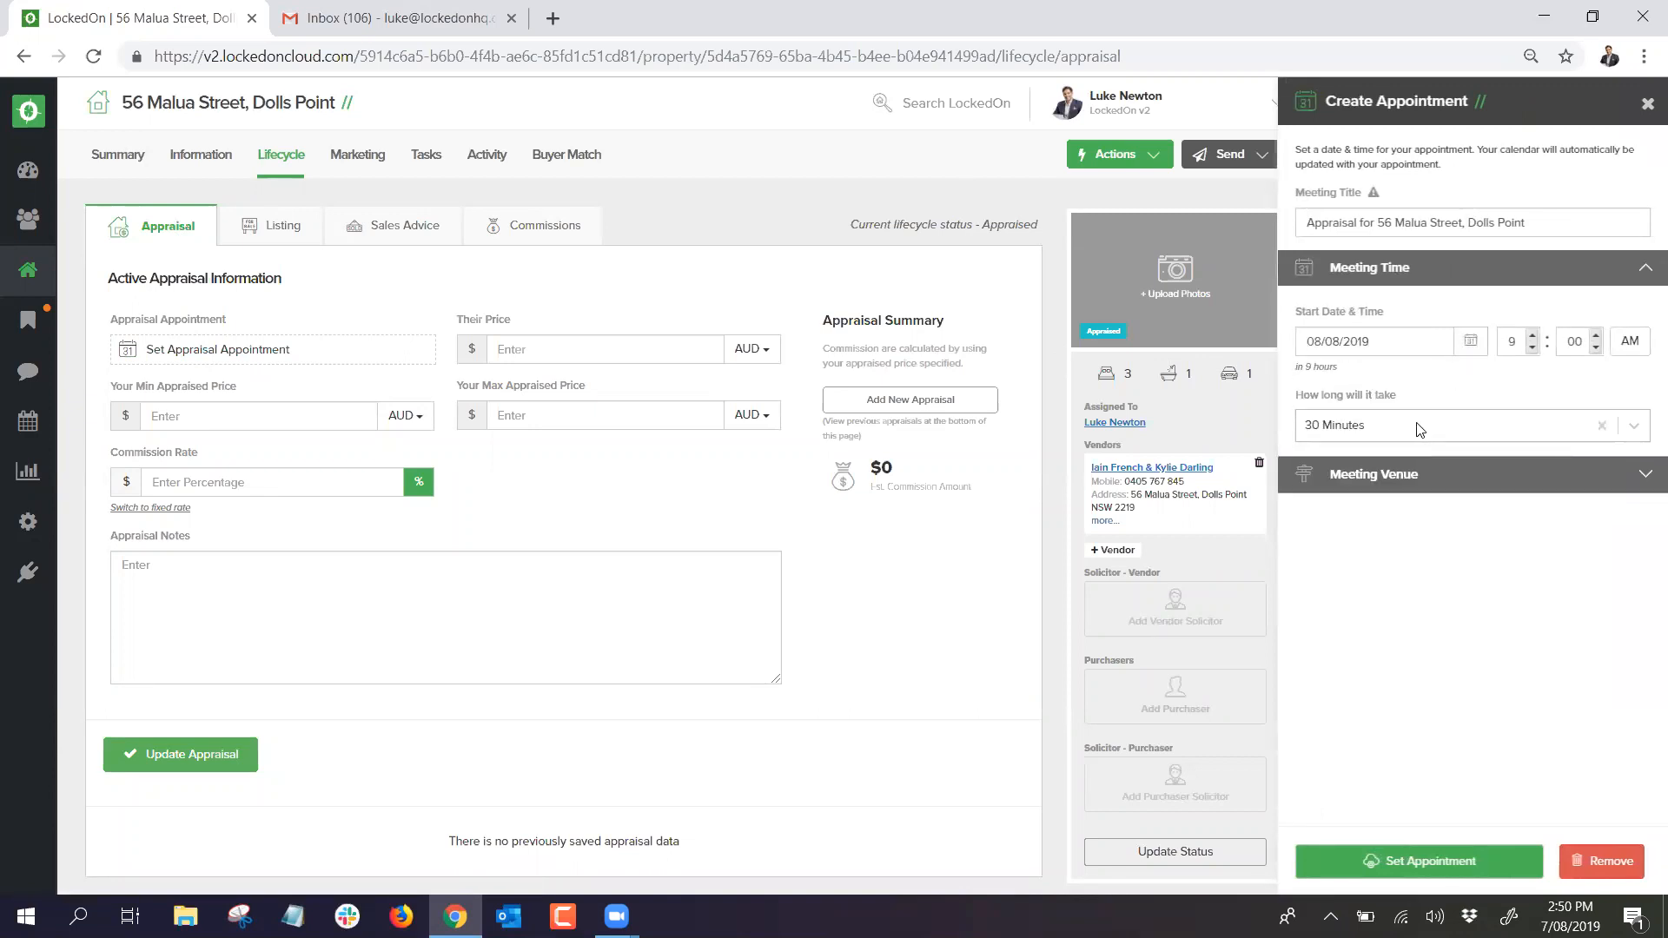
{"action": "left_click", "coordinate": [500, 375]}
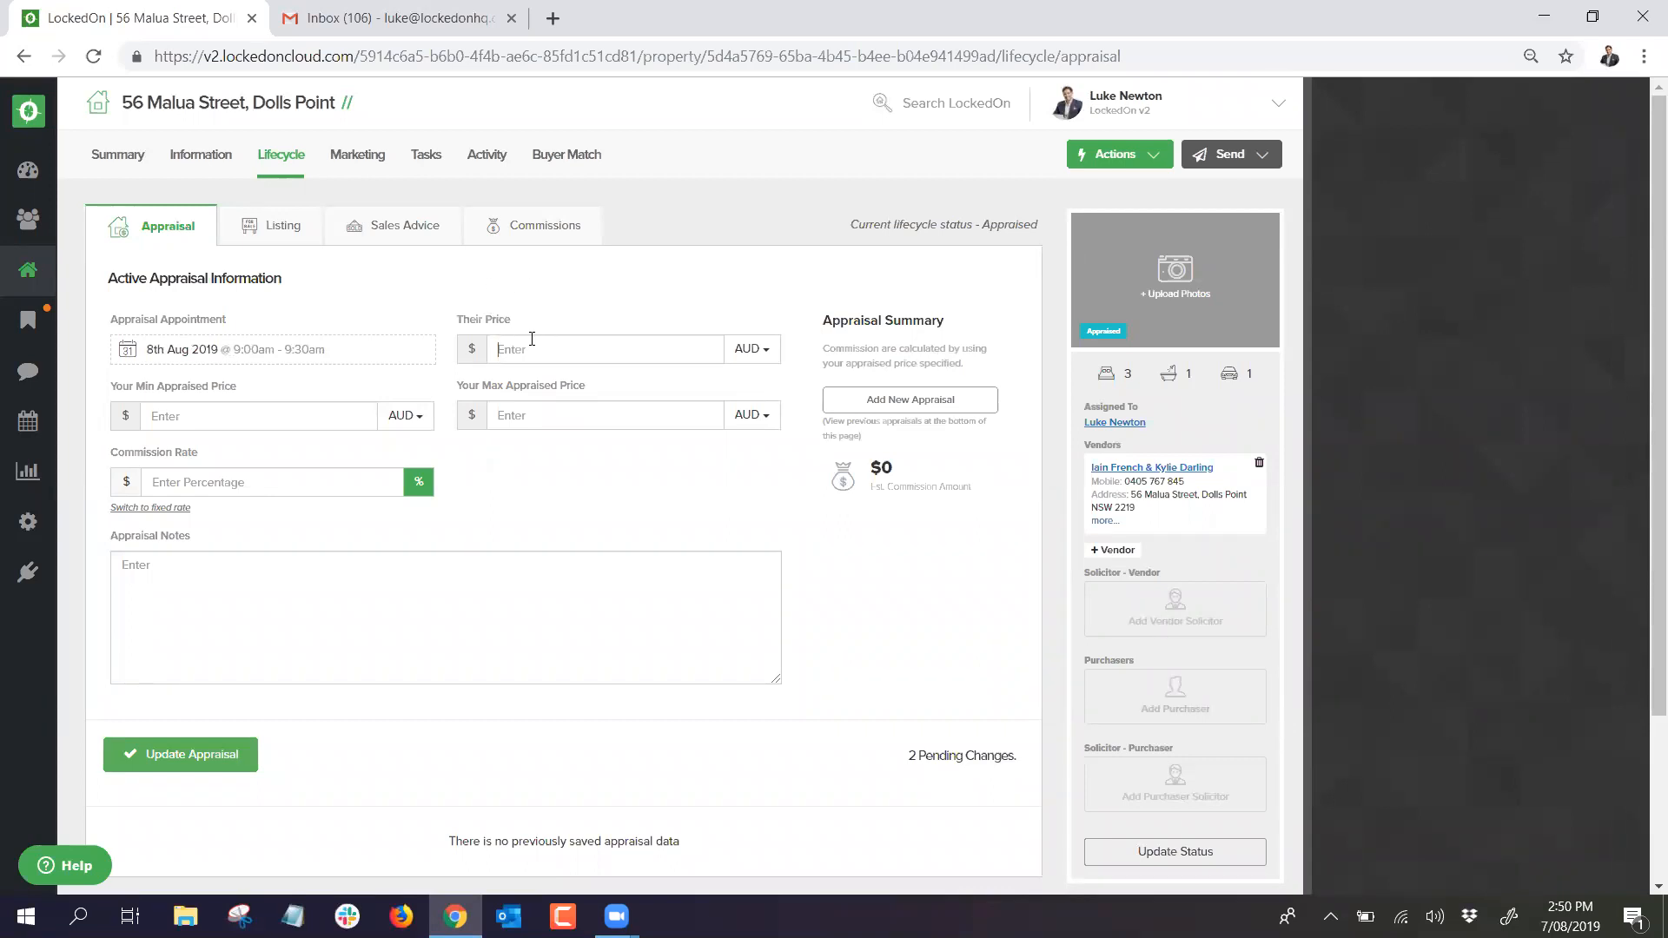
{"action": "left_click", "coordinate": [228, 768]}
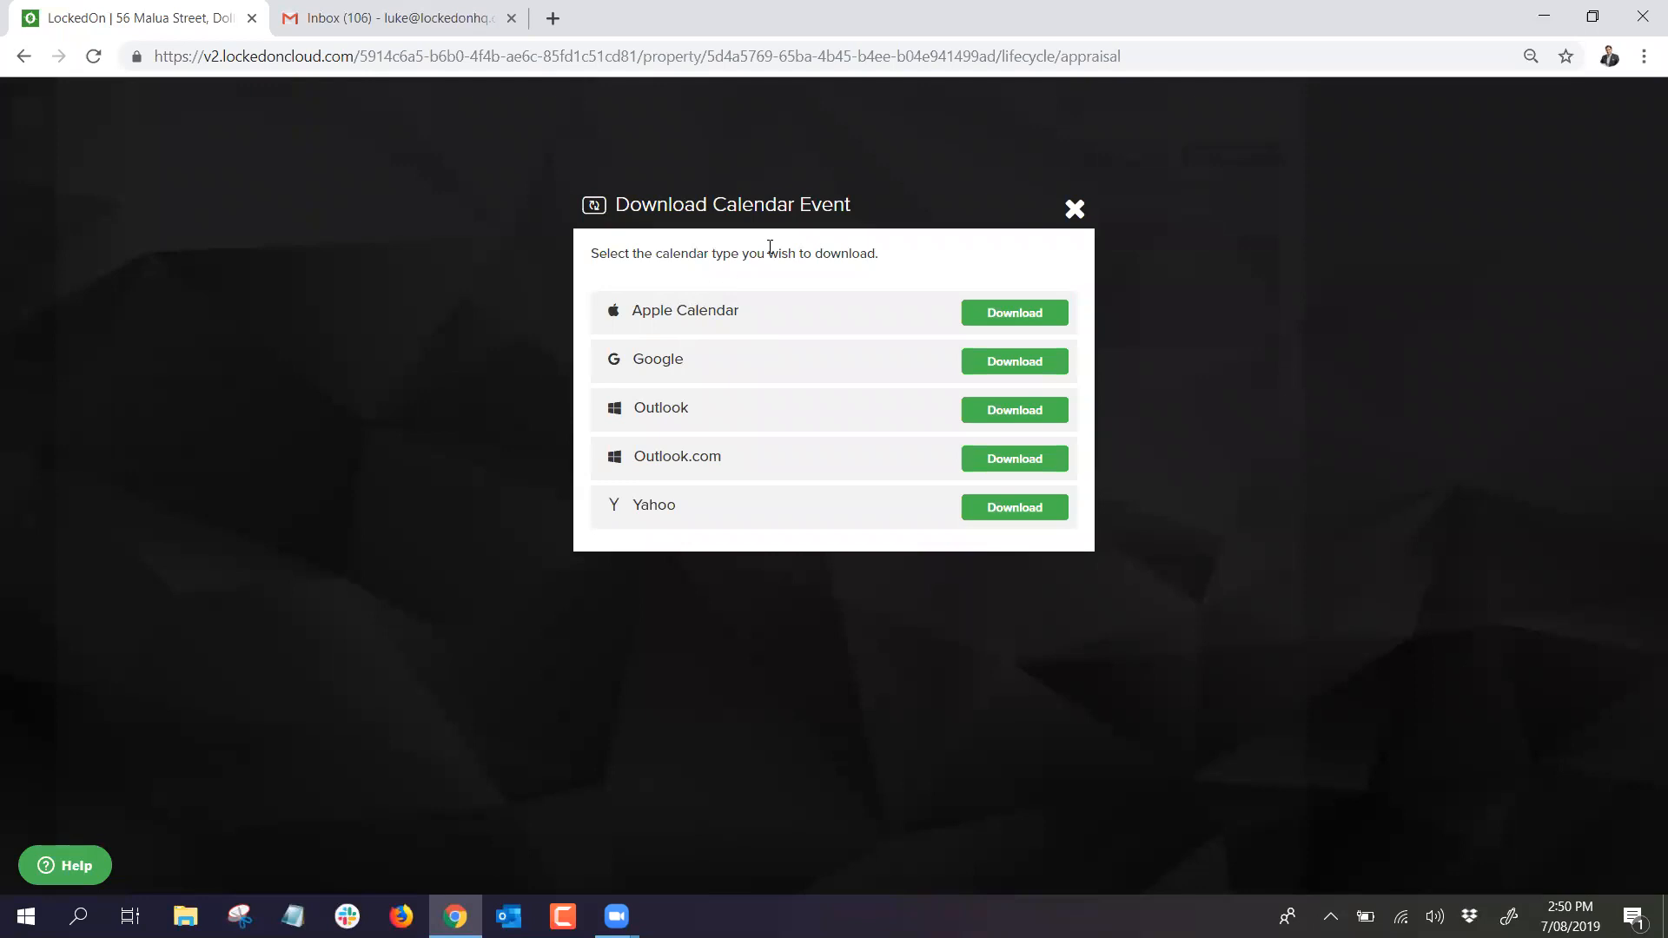
{"action": "left_click", "coordinate": [1074, 208]}
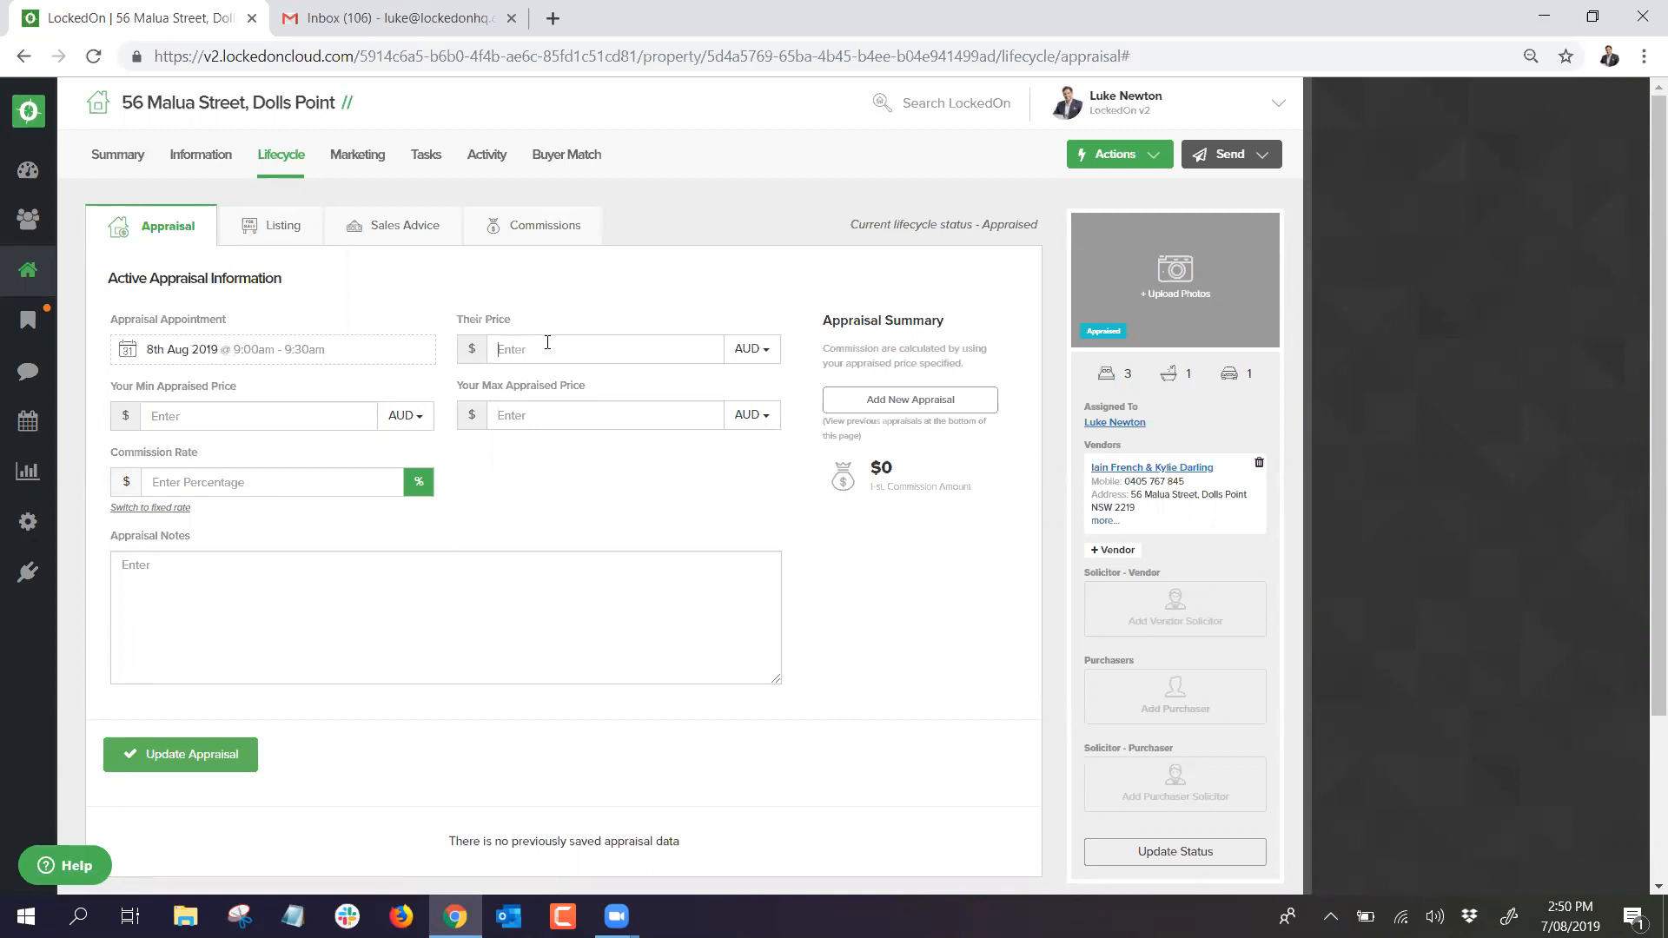
Step: Enter appraisal prices of minimum 750000 and maximum 810000, then update the appraisal
{"action": "type", "text": "80"}
{"action": "left_click", "coordinate": [261, 417]}
{"action": "type", "text": "750000"}
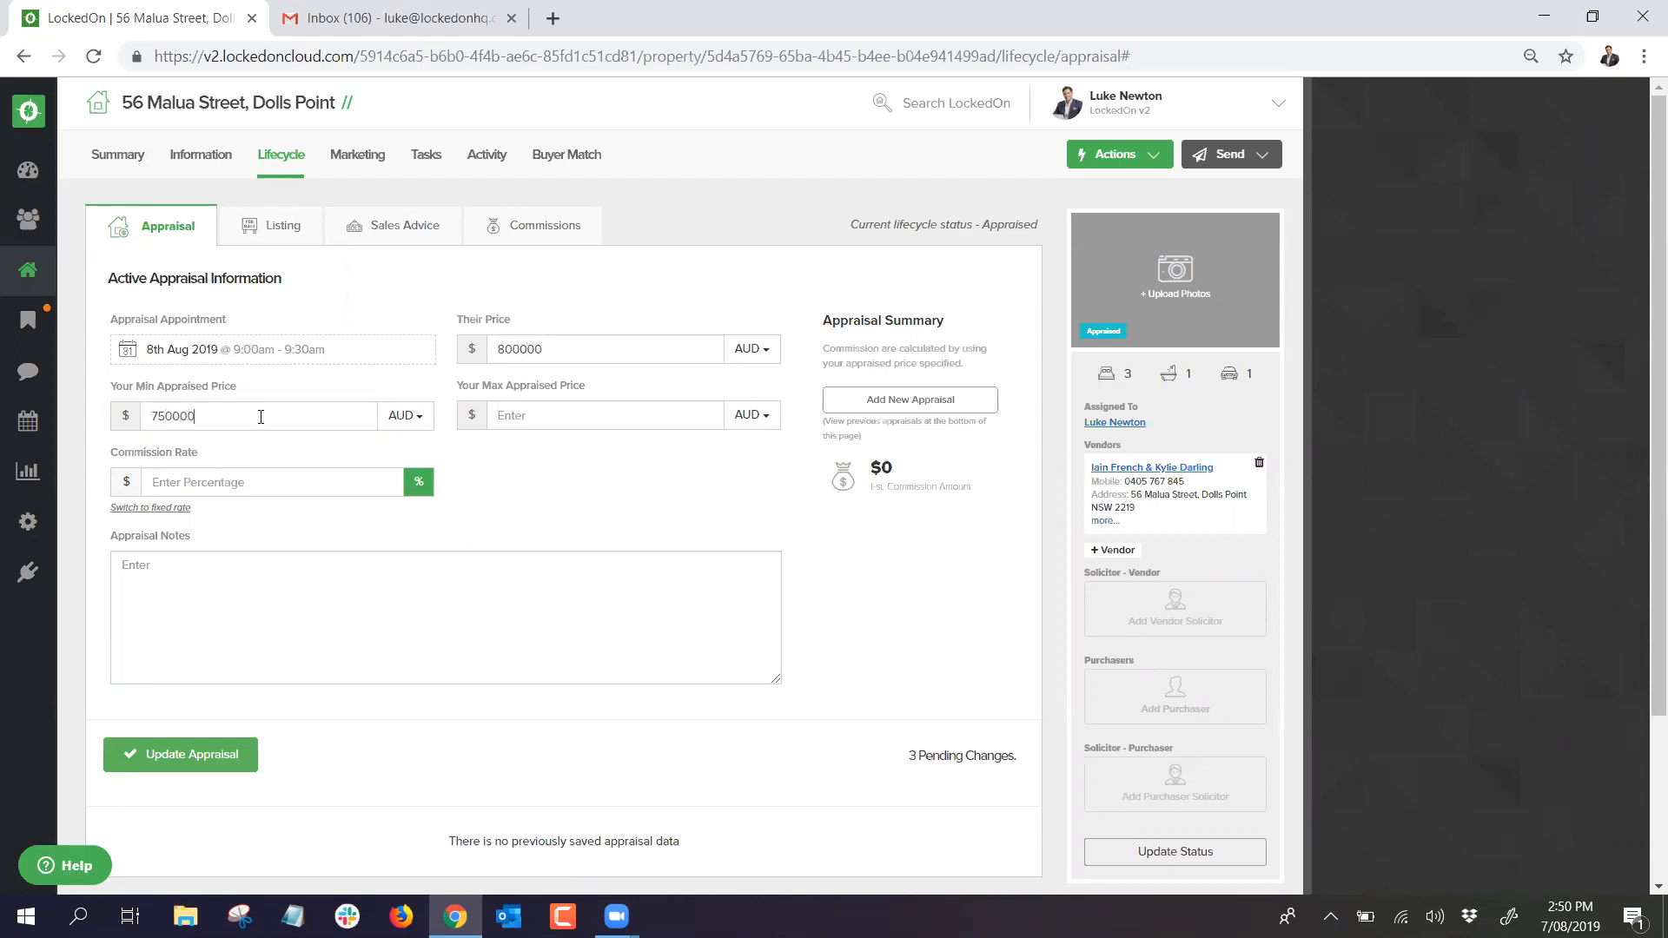
{"action": "left_click", "coordinate": [547, 421]}
{"action": "type", "text": "810000"}
{"action": "type", "text": "3"}
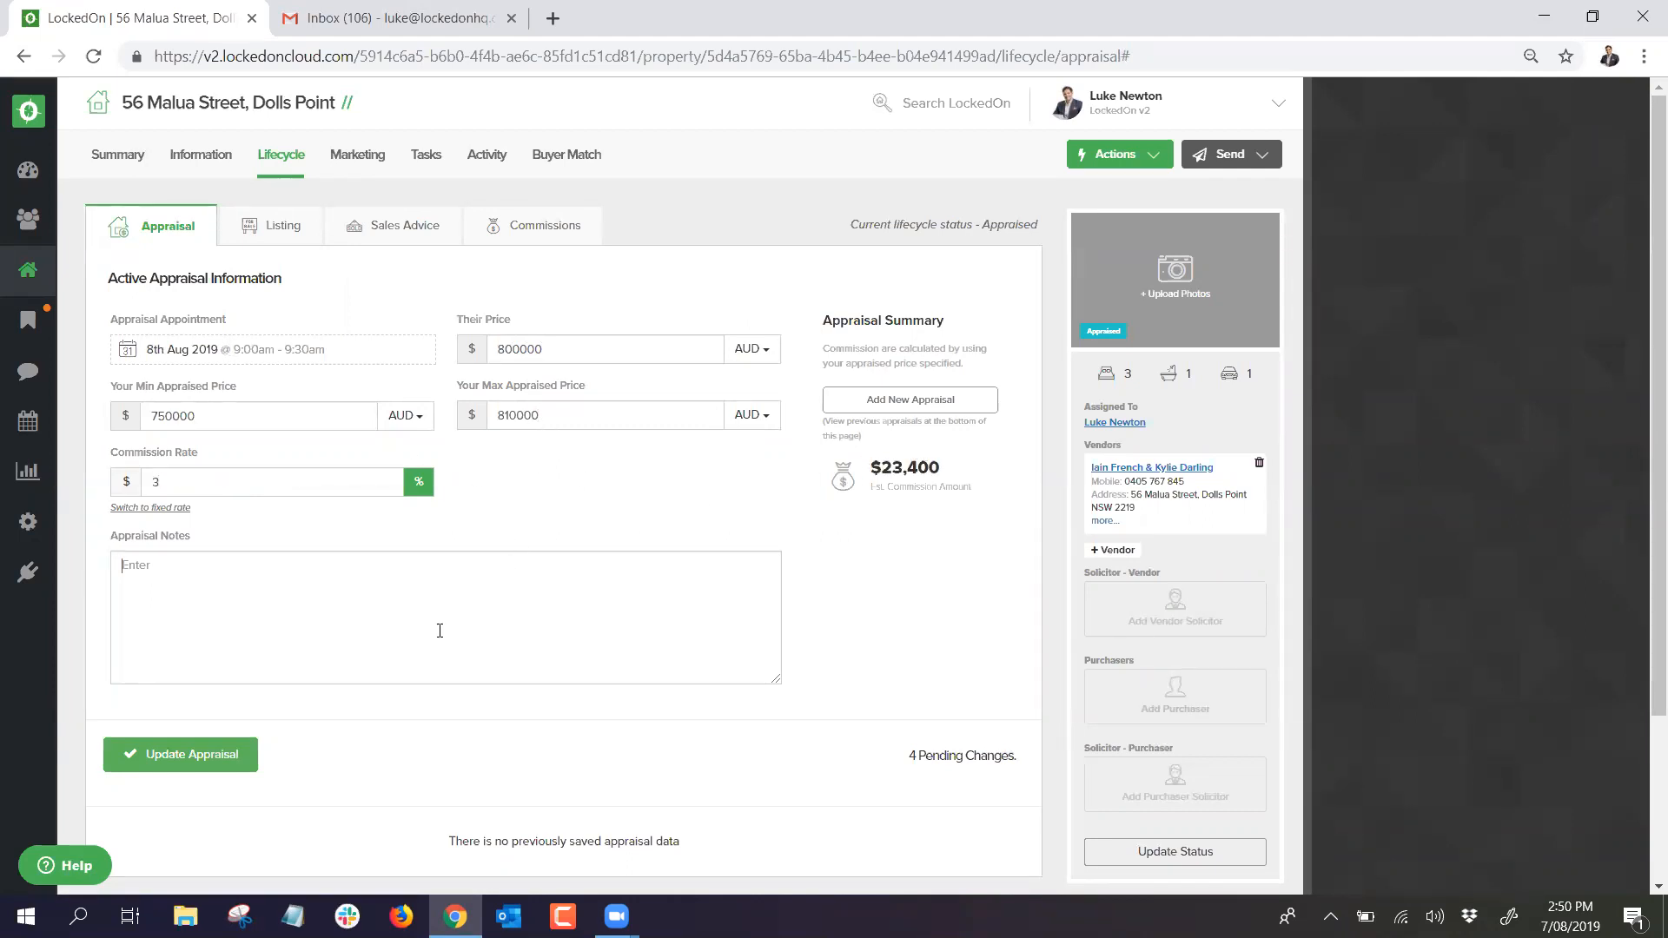
{"action": "type", "text": "needs paint"}
{"action": "left_click", "coordinate": [228, 771]}
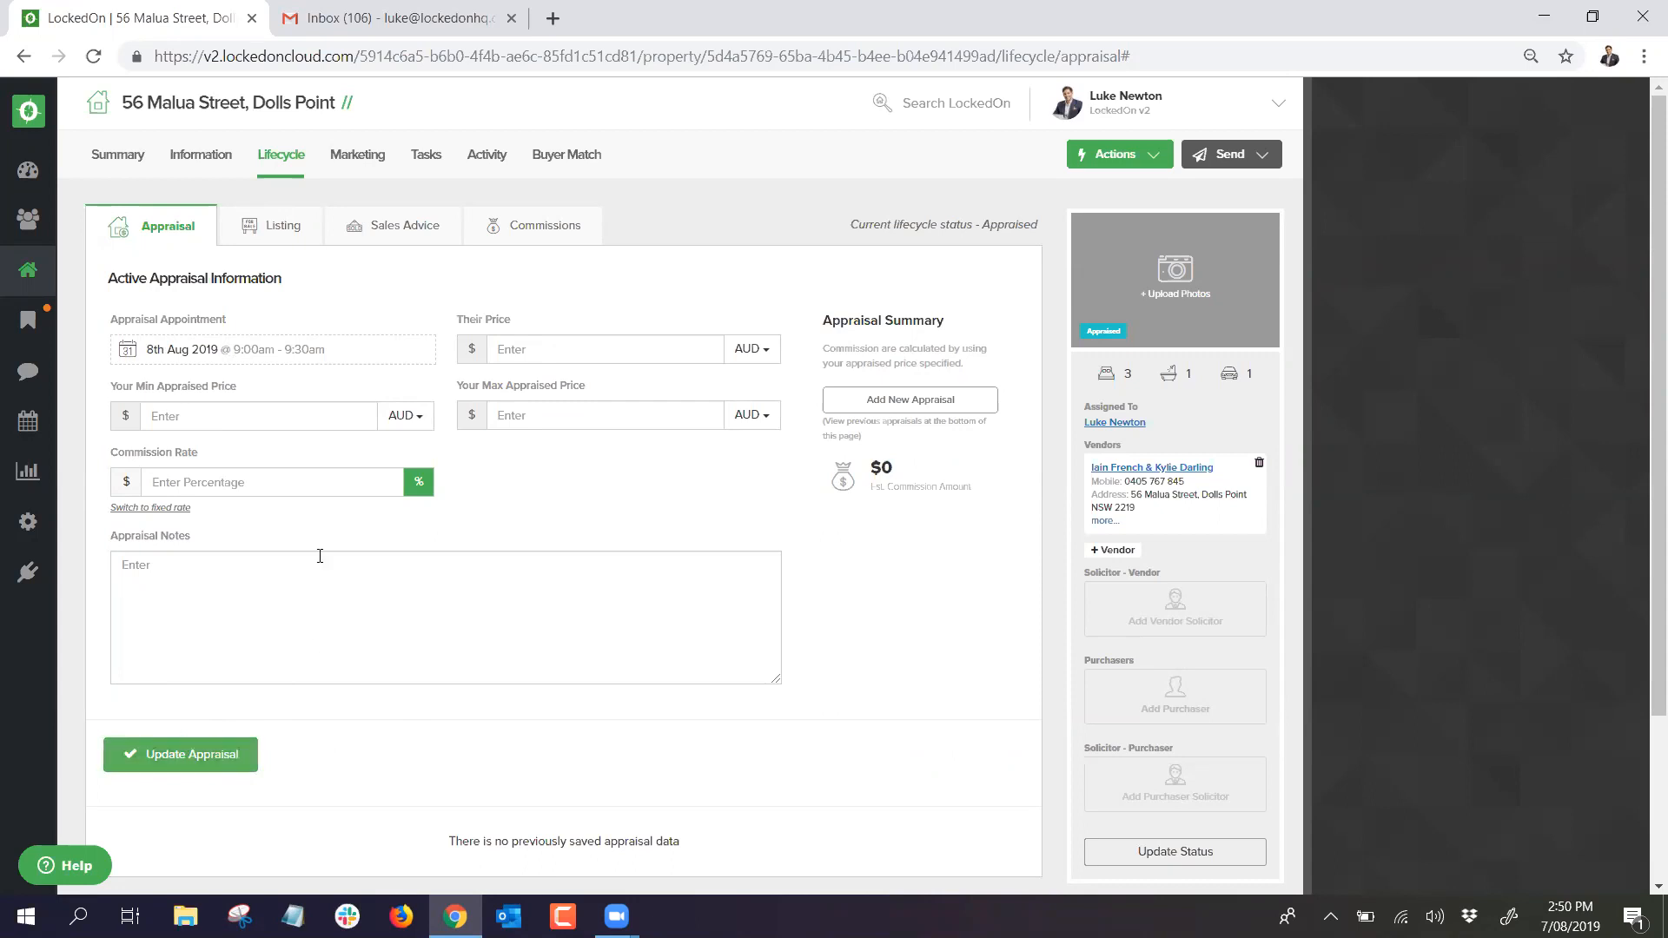
Step: Enter their price 800000, minimum 750000 and maximum 810000, and update the appraisal
{"action": "left_click", "coordinate": [280, 231]}
{"action": "left_click", "coordinate": [172, 234]}
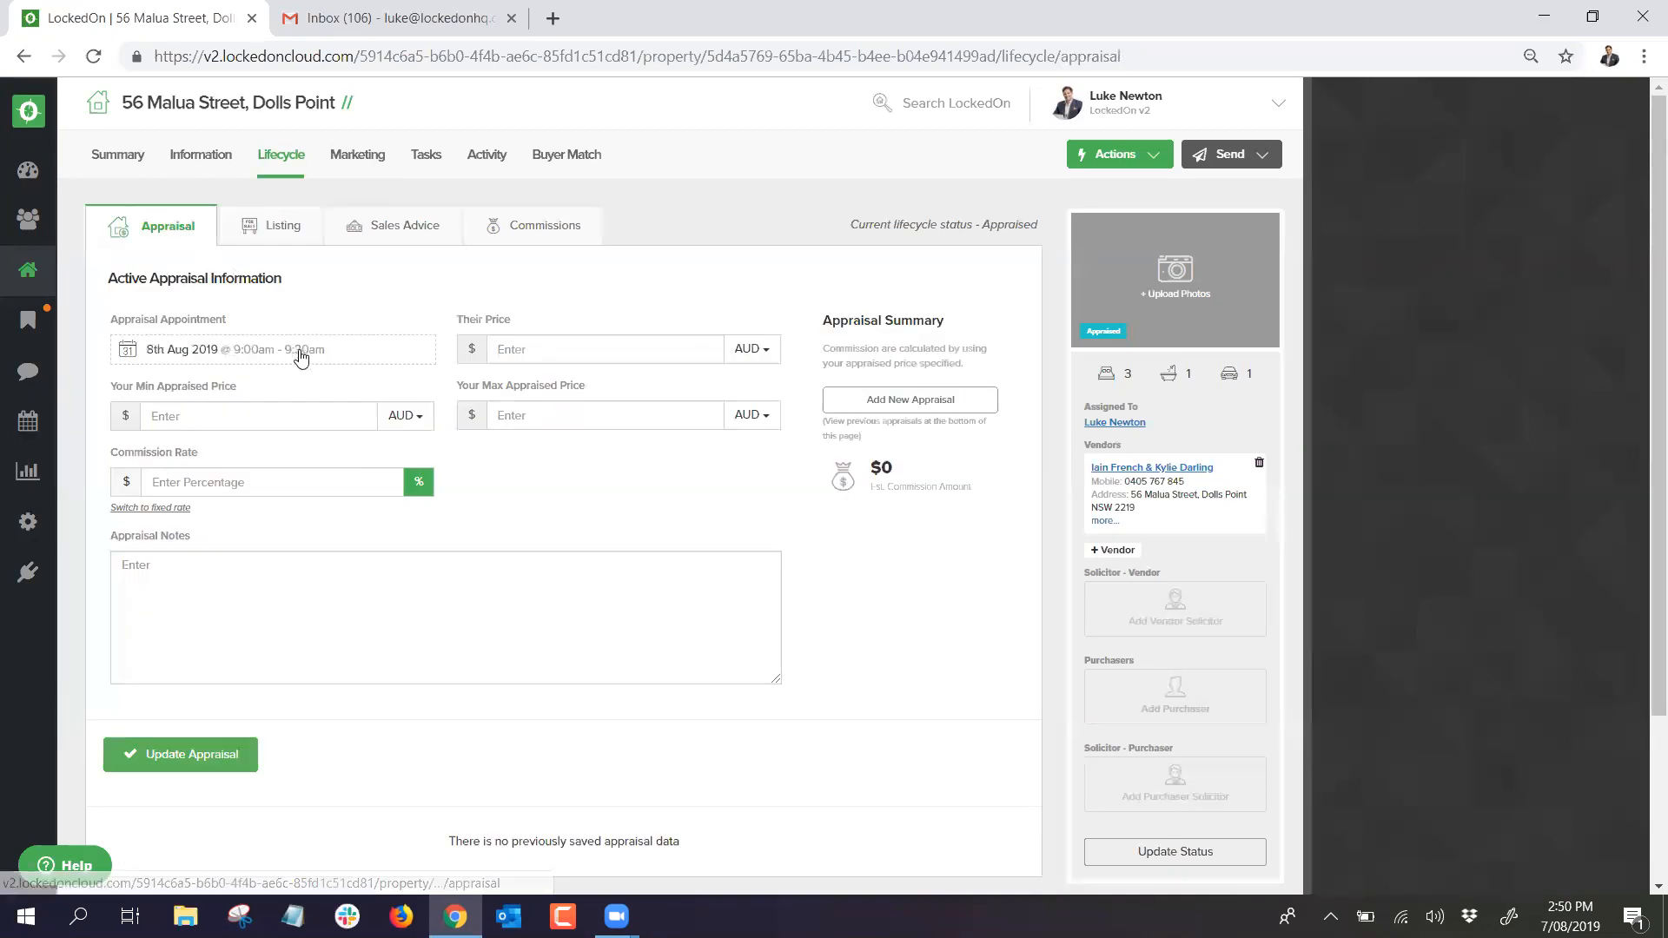
{"action": "type", "text": "800000"}
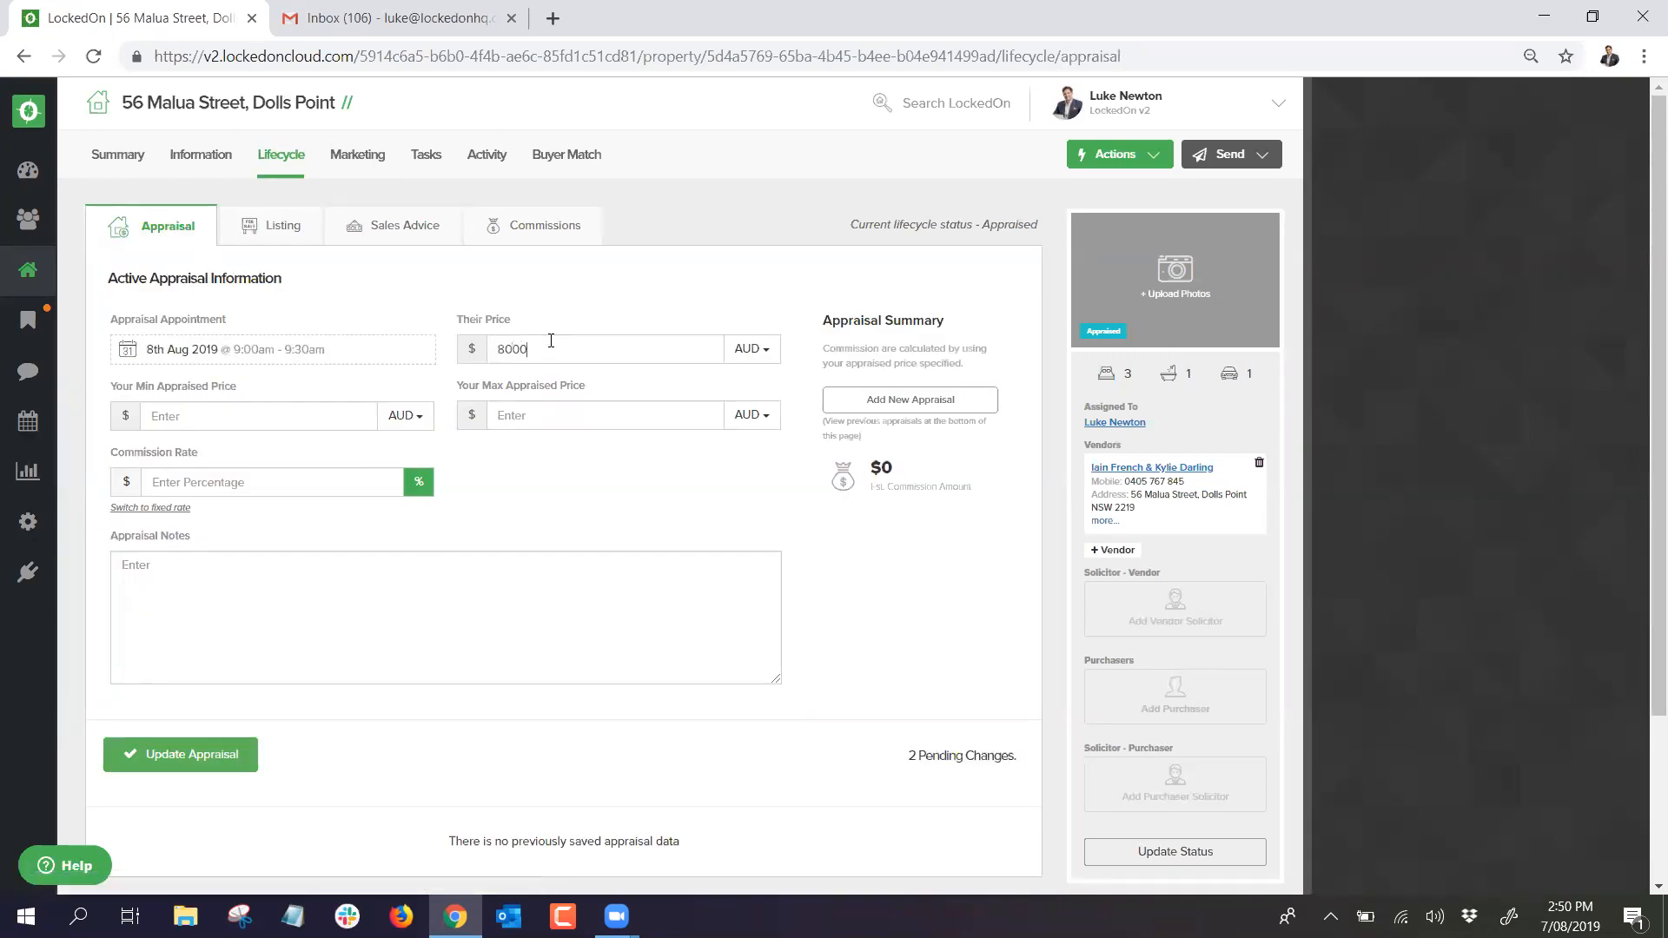
{"action": "left_click", "coordinate": [238, 401]}
{"action": "type", "text": "750000"}
{"action": "left_click", "coordinate": [549, 415]}
{"action": "type", "text": "81000"}
{"action": "left_click", "coordinate": [206, 753]}
Step: Reload the appraisal page to confirm the saved $750,000–$810,000 appraisal values
{"action": "left_click", "coordinate": [291, 233]}
{"action": "left_click", "coordinate": [167, 228]}
{"action": "right_click", "coordinate": [868, 229]}
{"action": "left_click", "coordinate": [912, 297]}
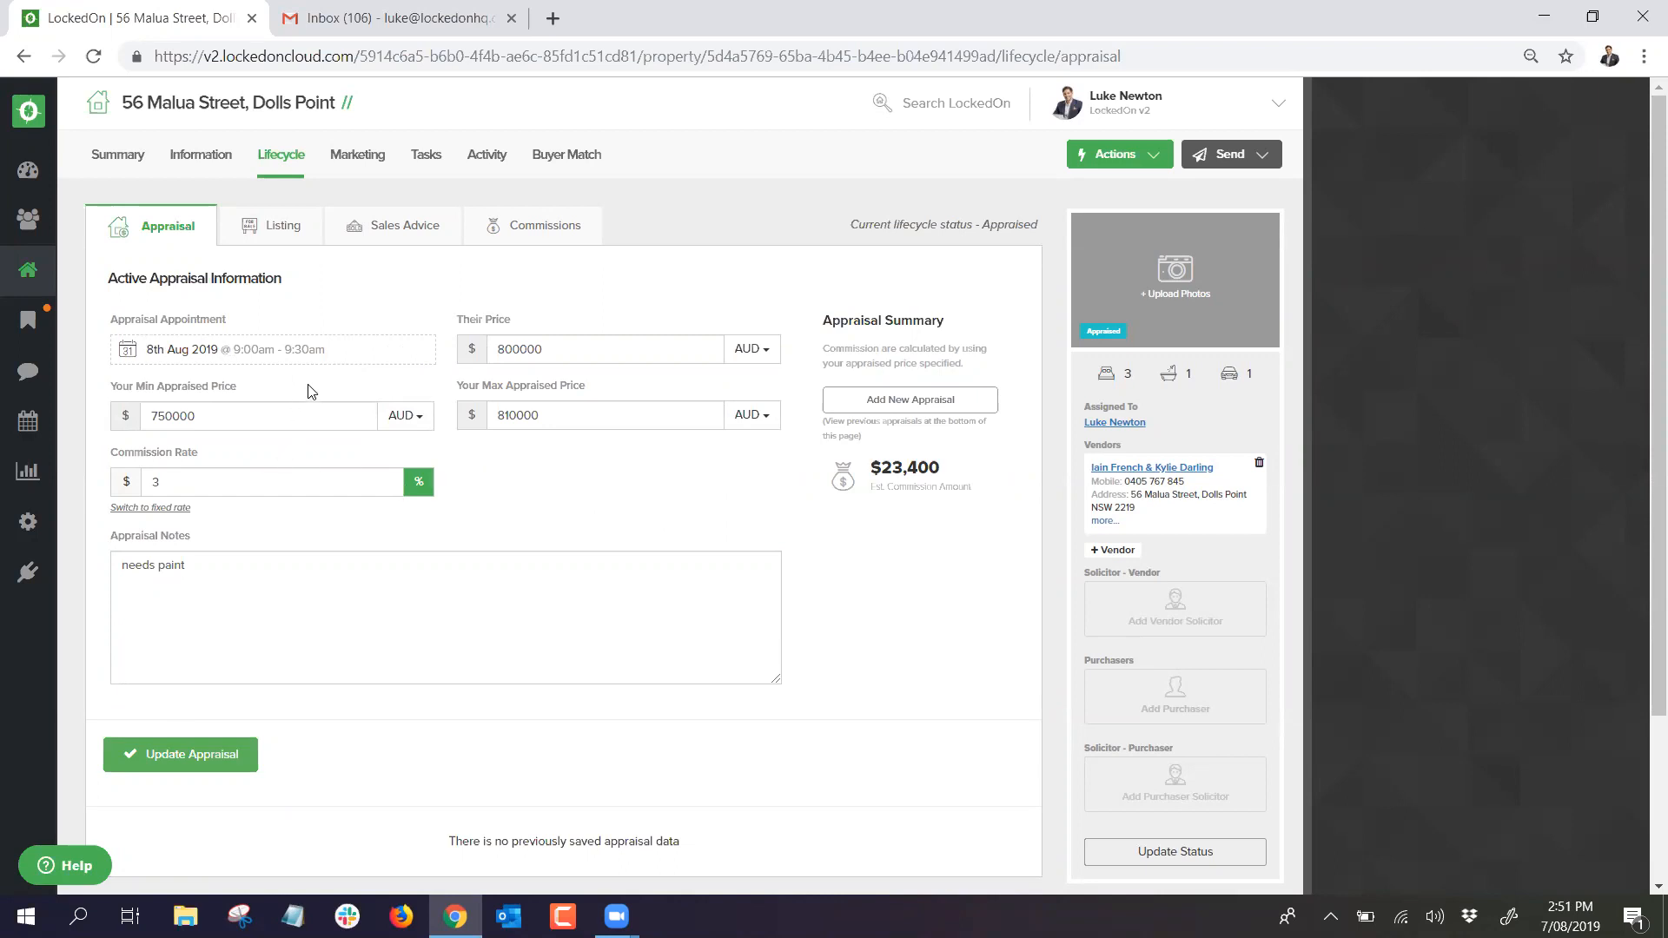
Step: Show that the property's tasks carry the 1. Potential Appraisals DNA plan label
{"action": "left_click", "coordinate": [428, 156]}
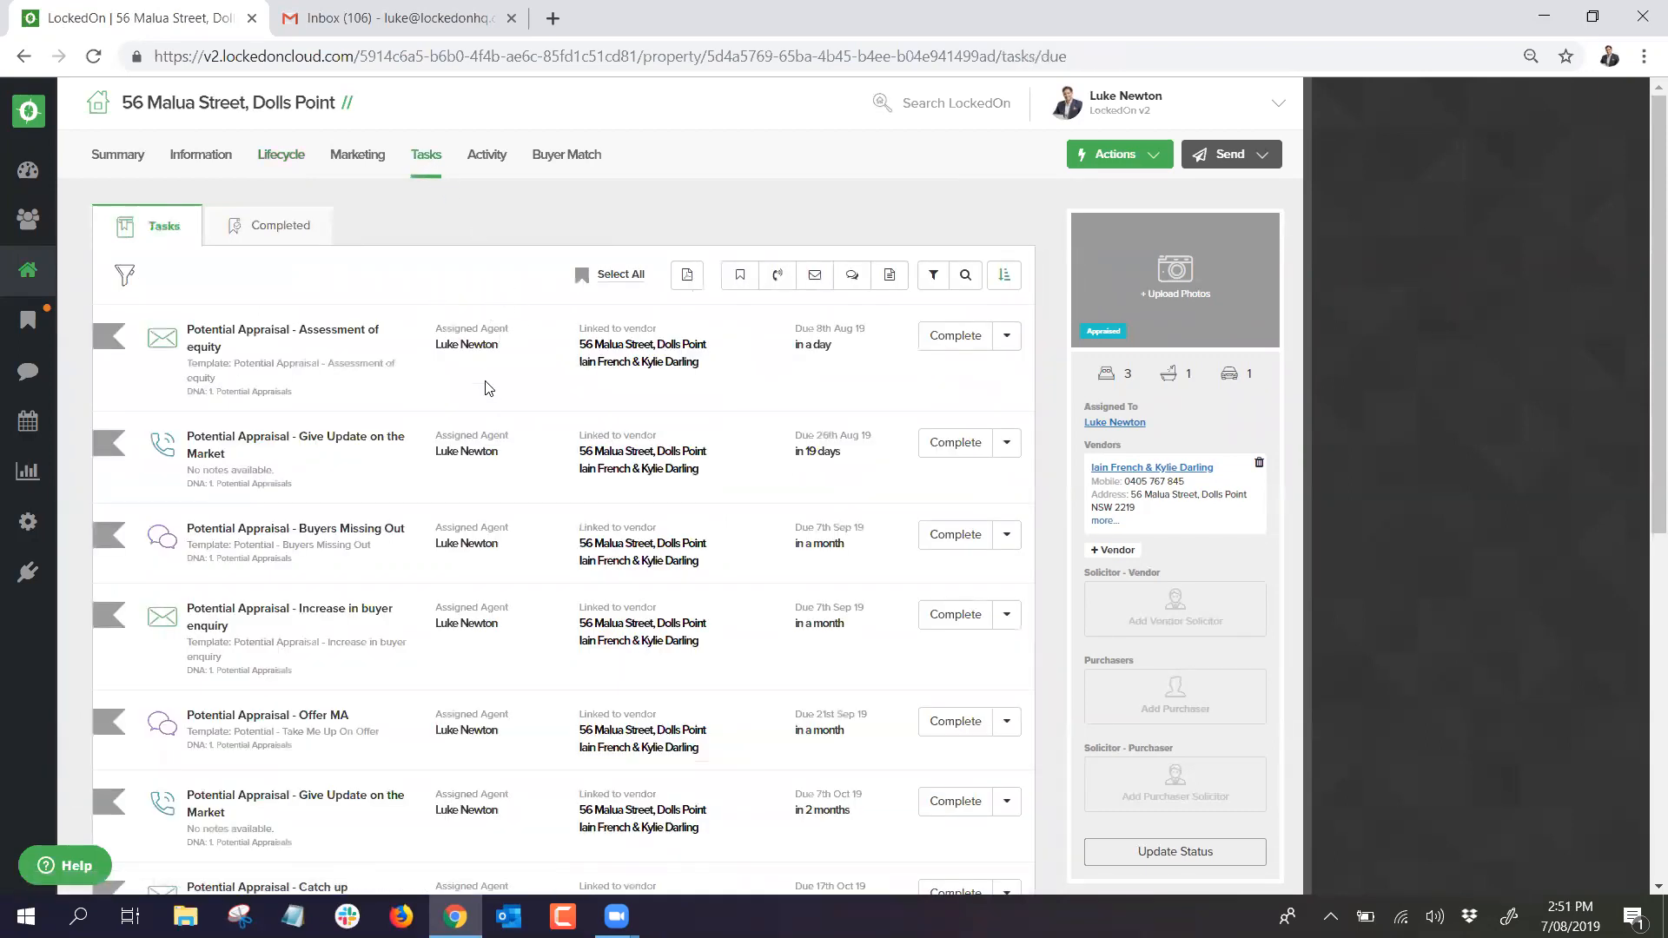
{"action": "left_click_drag", "start_coordinate": [308, 545], "coordinate": [304, 562]}
{"action": "triple_click", "coordinate": [257, 561]}
{"action": "triple_click", "coordinate": [237, 483]}
{"action": "triple_click", "coordinate": [231, 391]}
{"action": "left_click", "coordinate": [397, 404]}
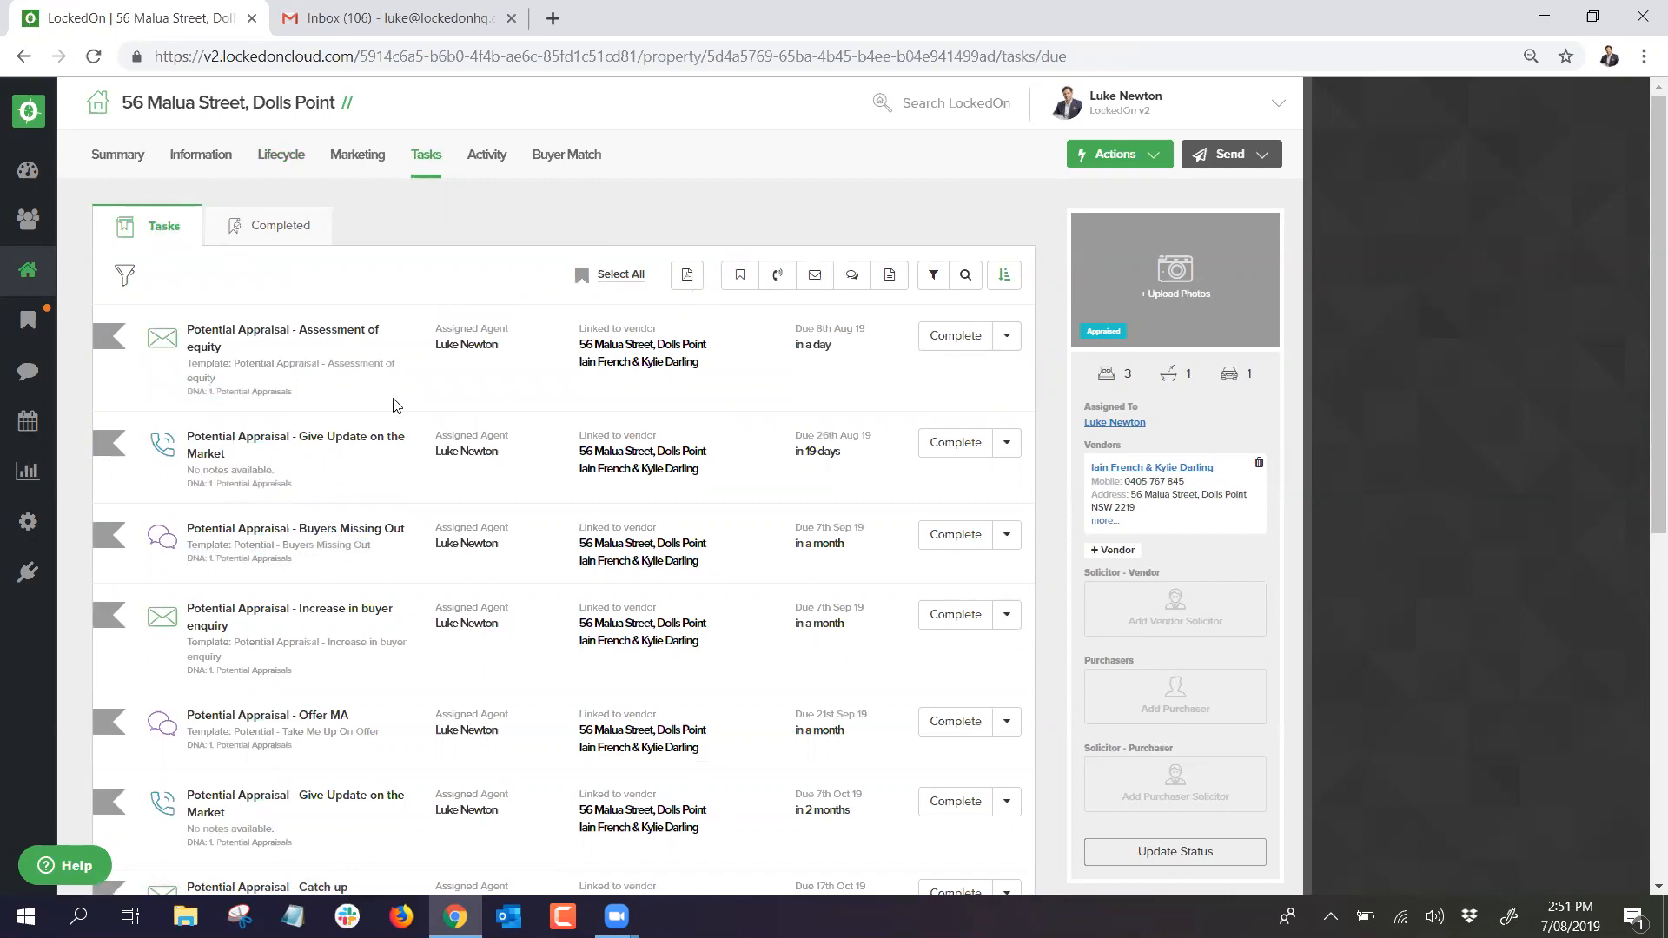
{"action": "left_click", "coordinate": [933, 275]}
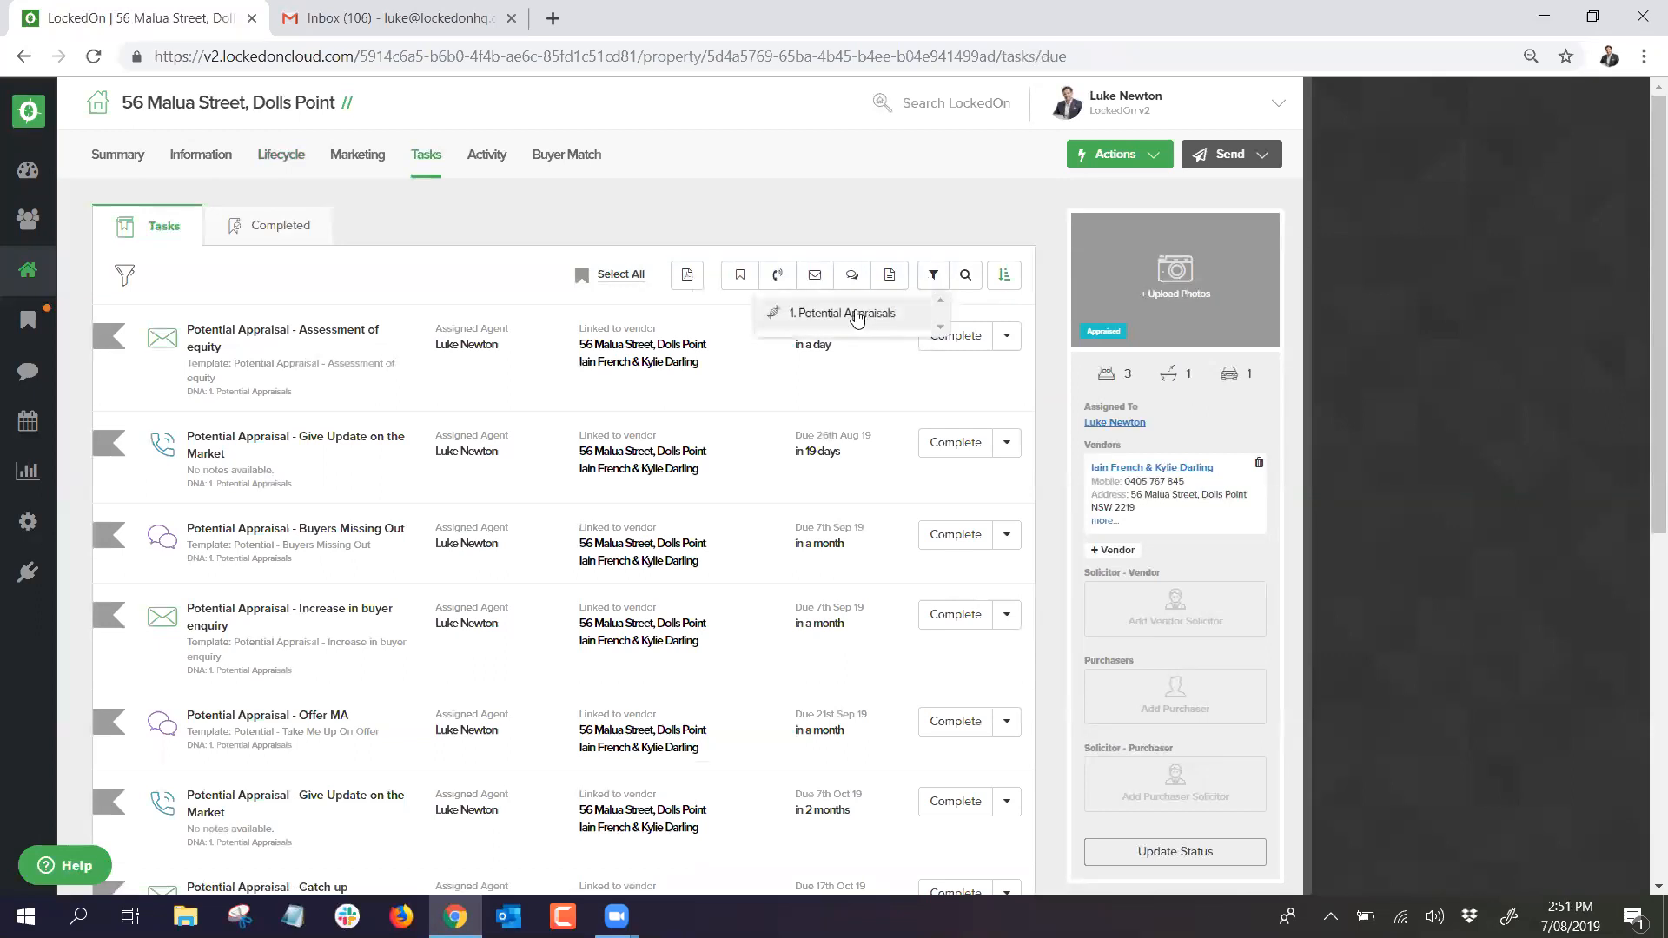
{"action": "left_click", "coordinate": [853, 233]}
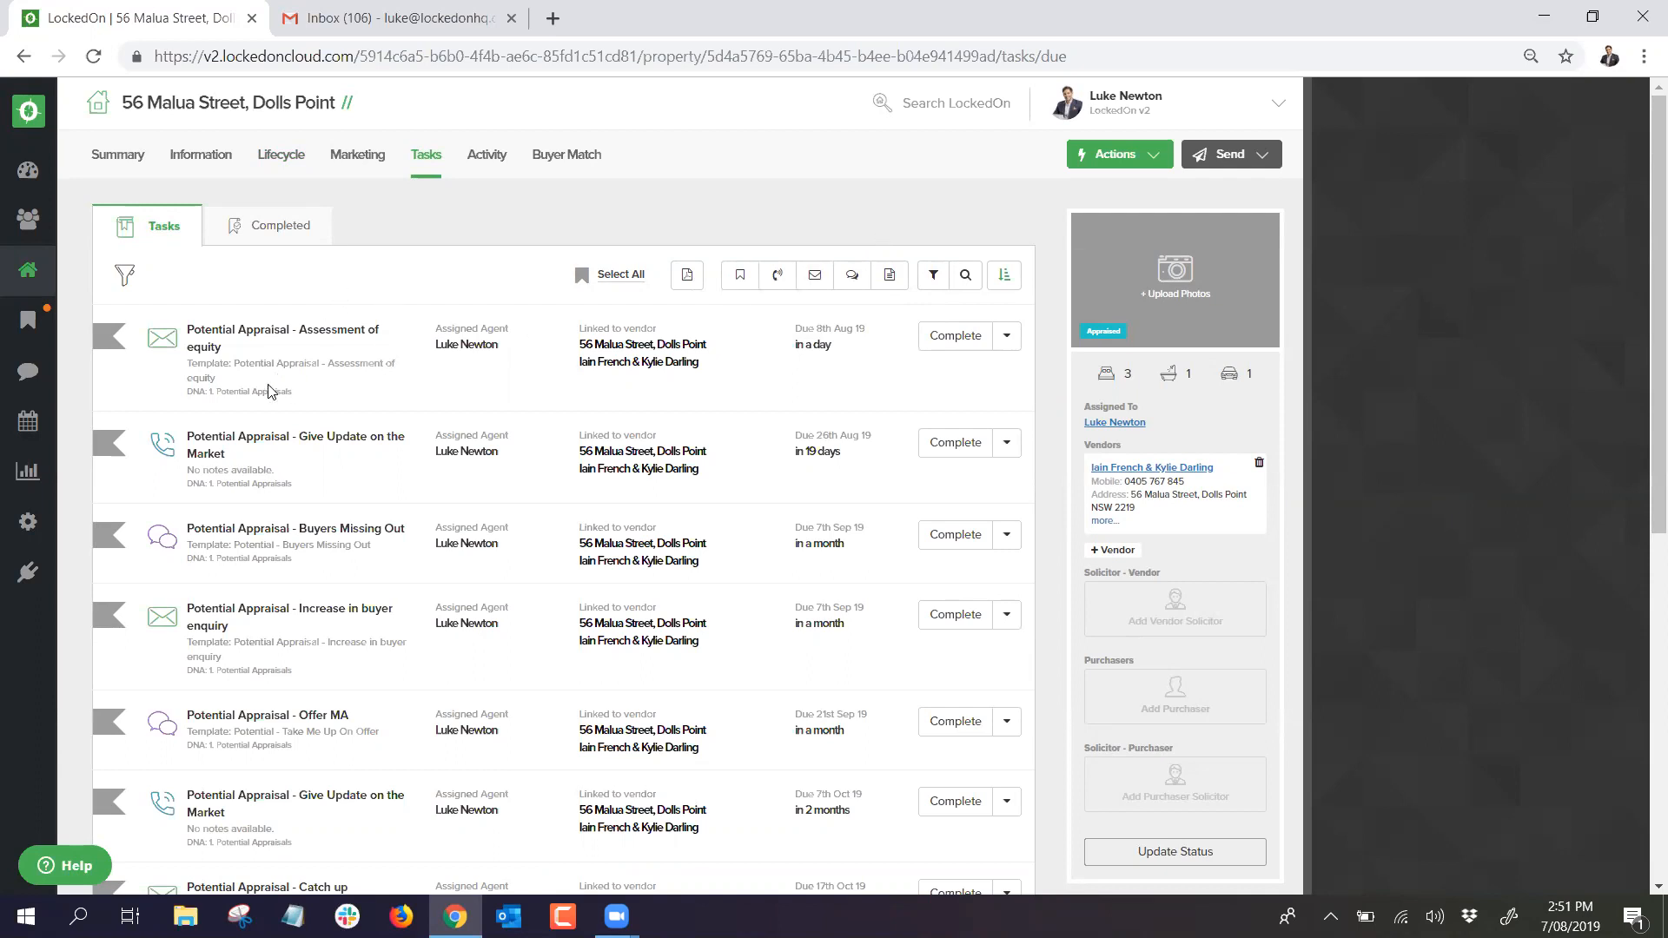
{"action": "left_click_drag", "start_coordinate": [304, 398], "coordinate": [188, 341]}
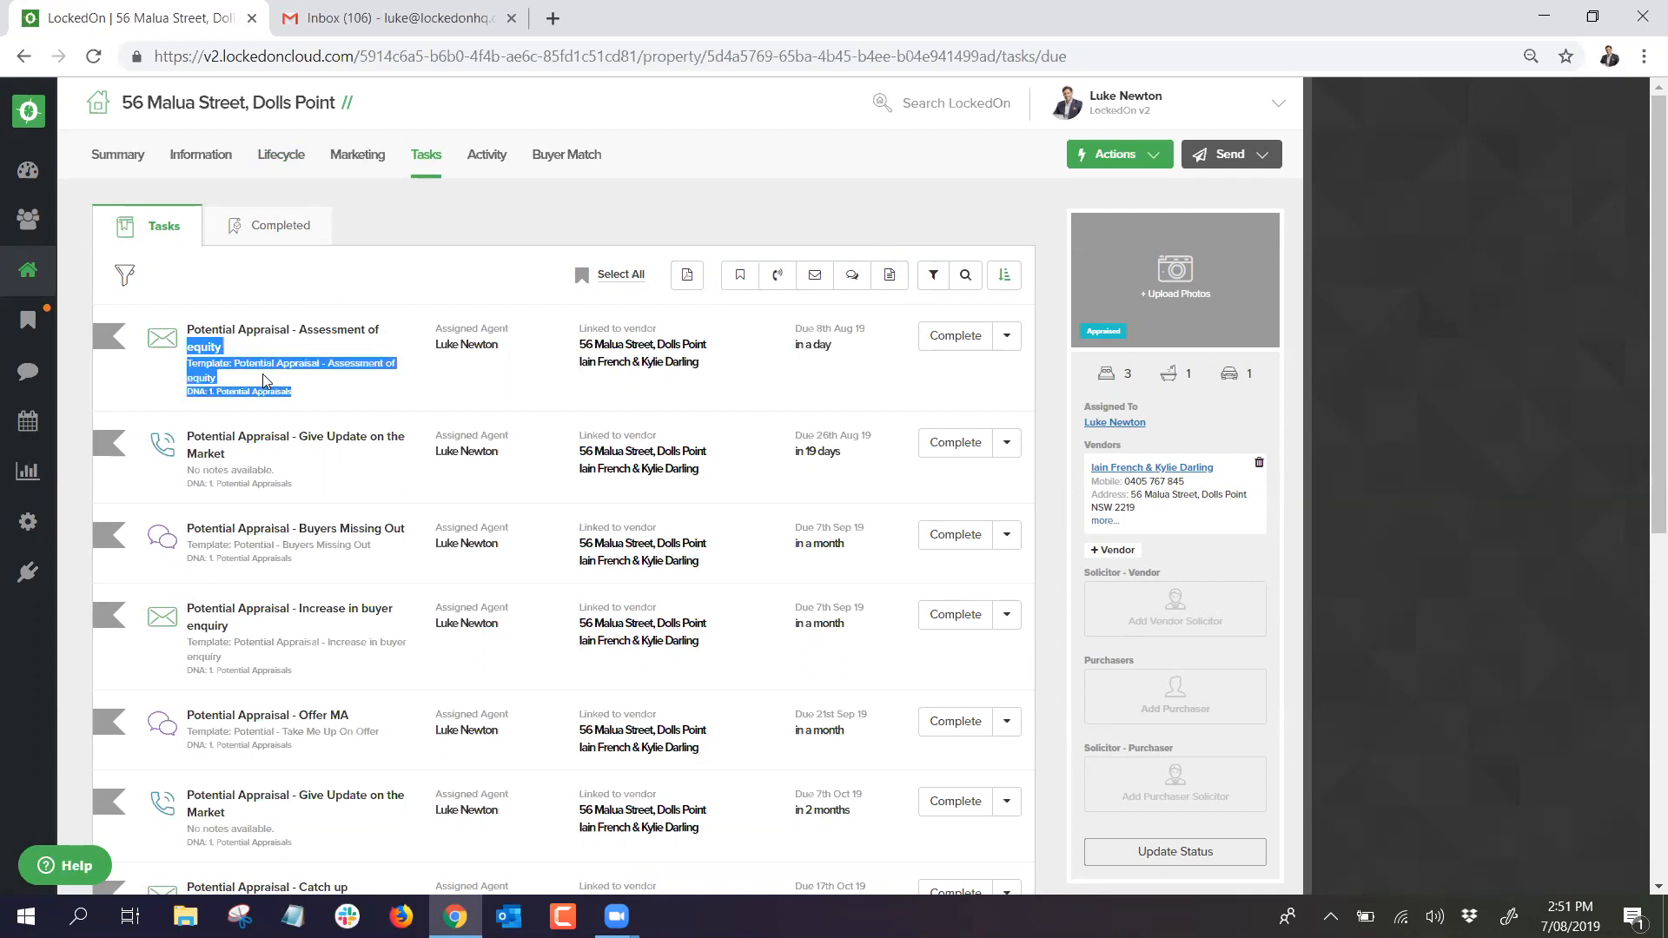
{"action": "left_click", "coordinate": [311, 399]}
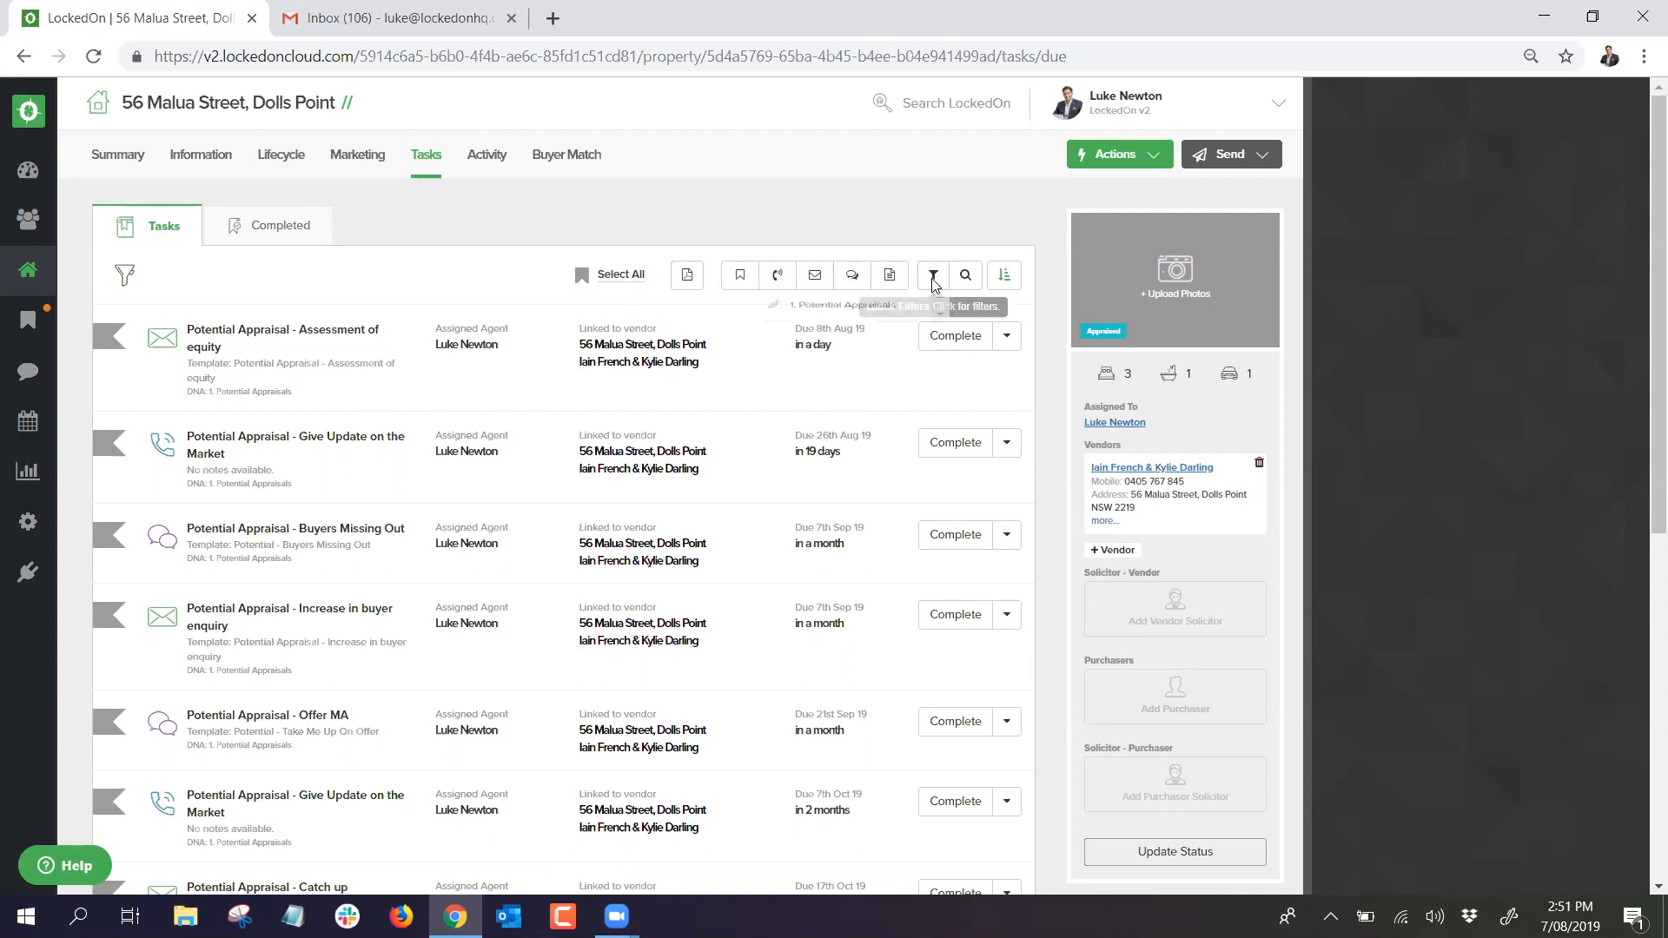
Step: Filter tasks to the Potential Appraisals plan, select all, and delete the 12 tasks
{"action": "left_click", "coordinate": [834, 314]}
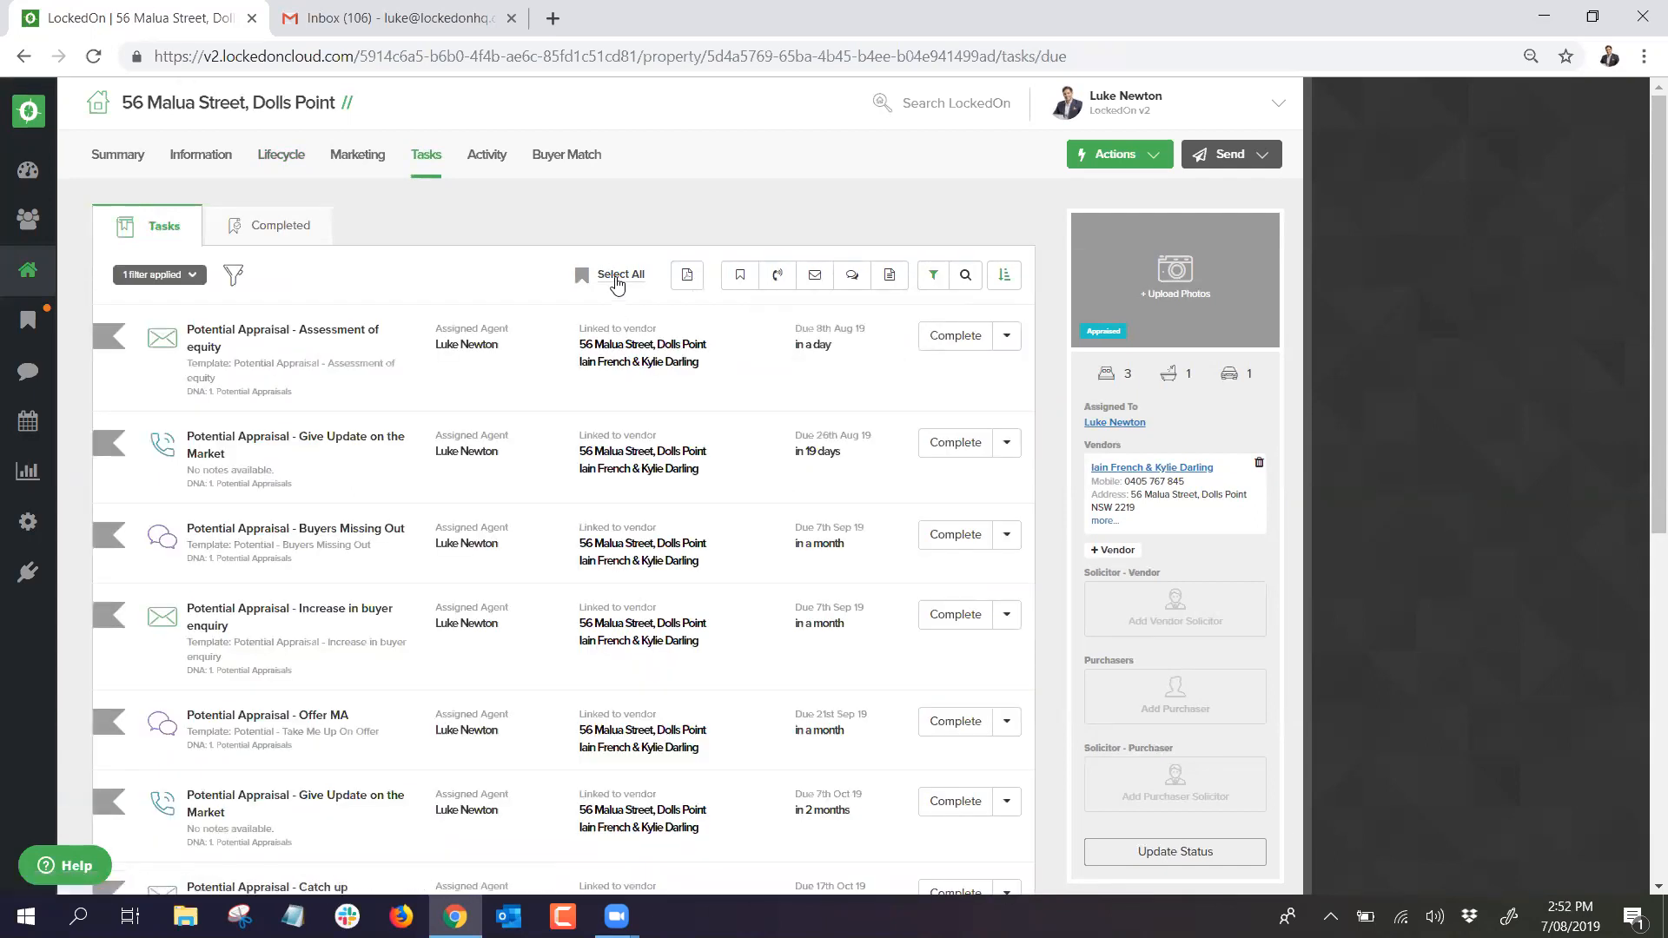
{"action": "left_click", "coordinate": [617, 278]}
{"action": "left_click", "coordinate": [639, 276]}
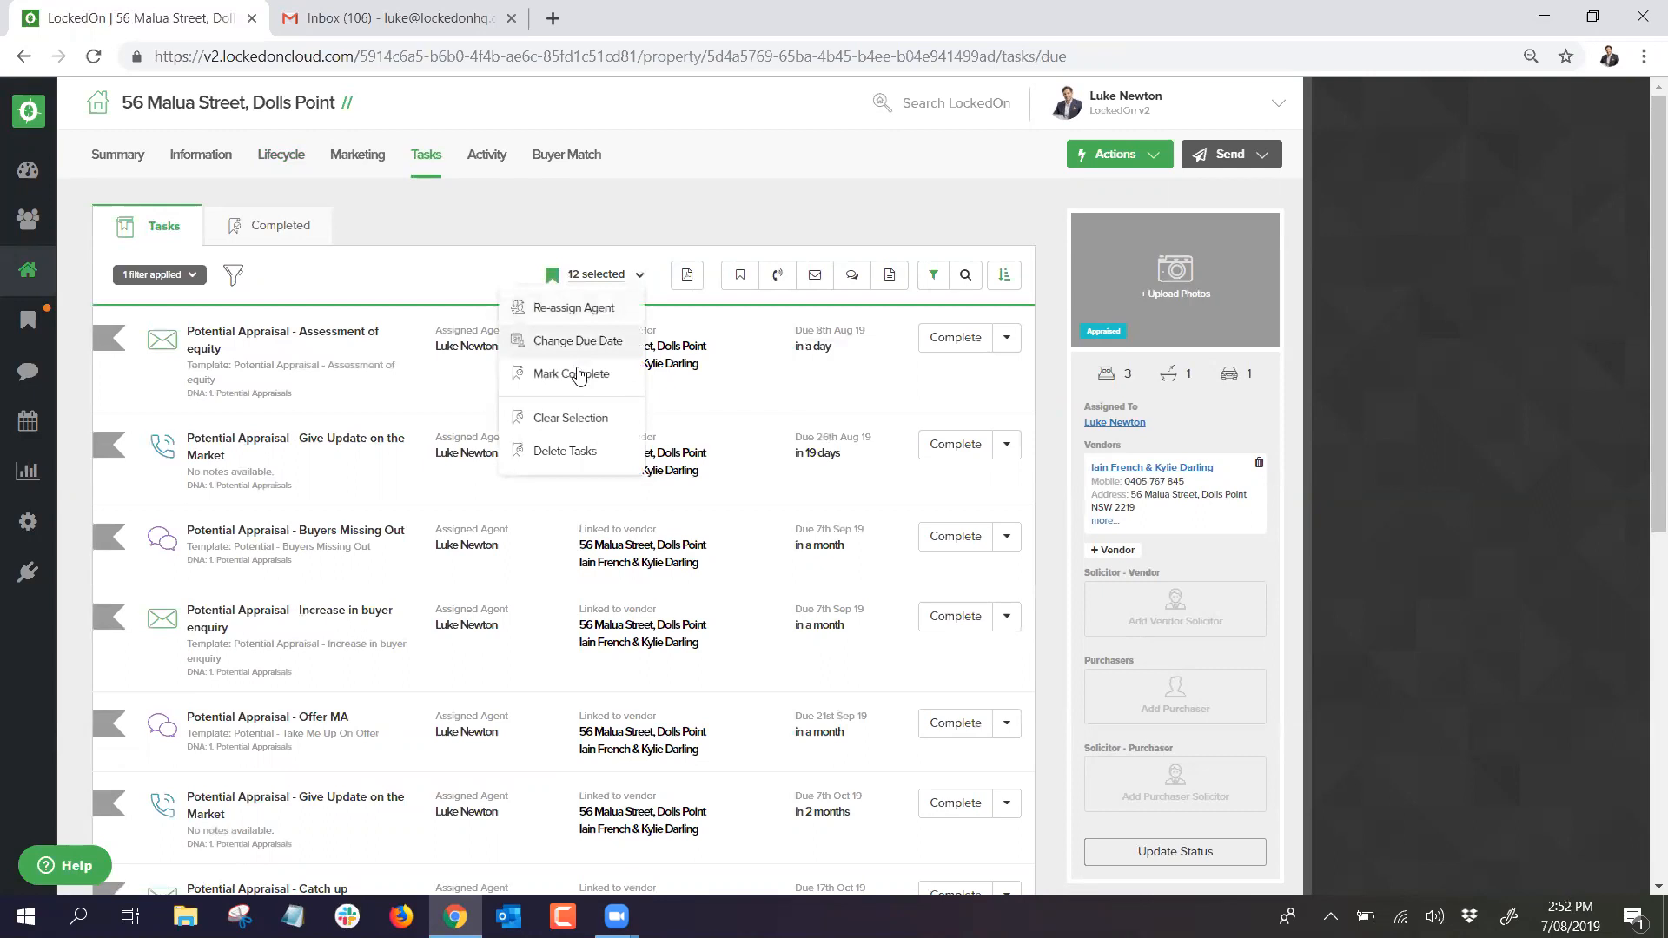
{"action": "left_click", "coordinate": [566, 452]}
{"action": "left_click", "coordinate": [629, 370]}
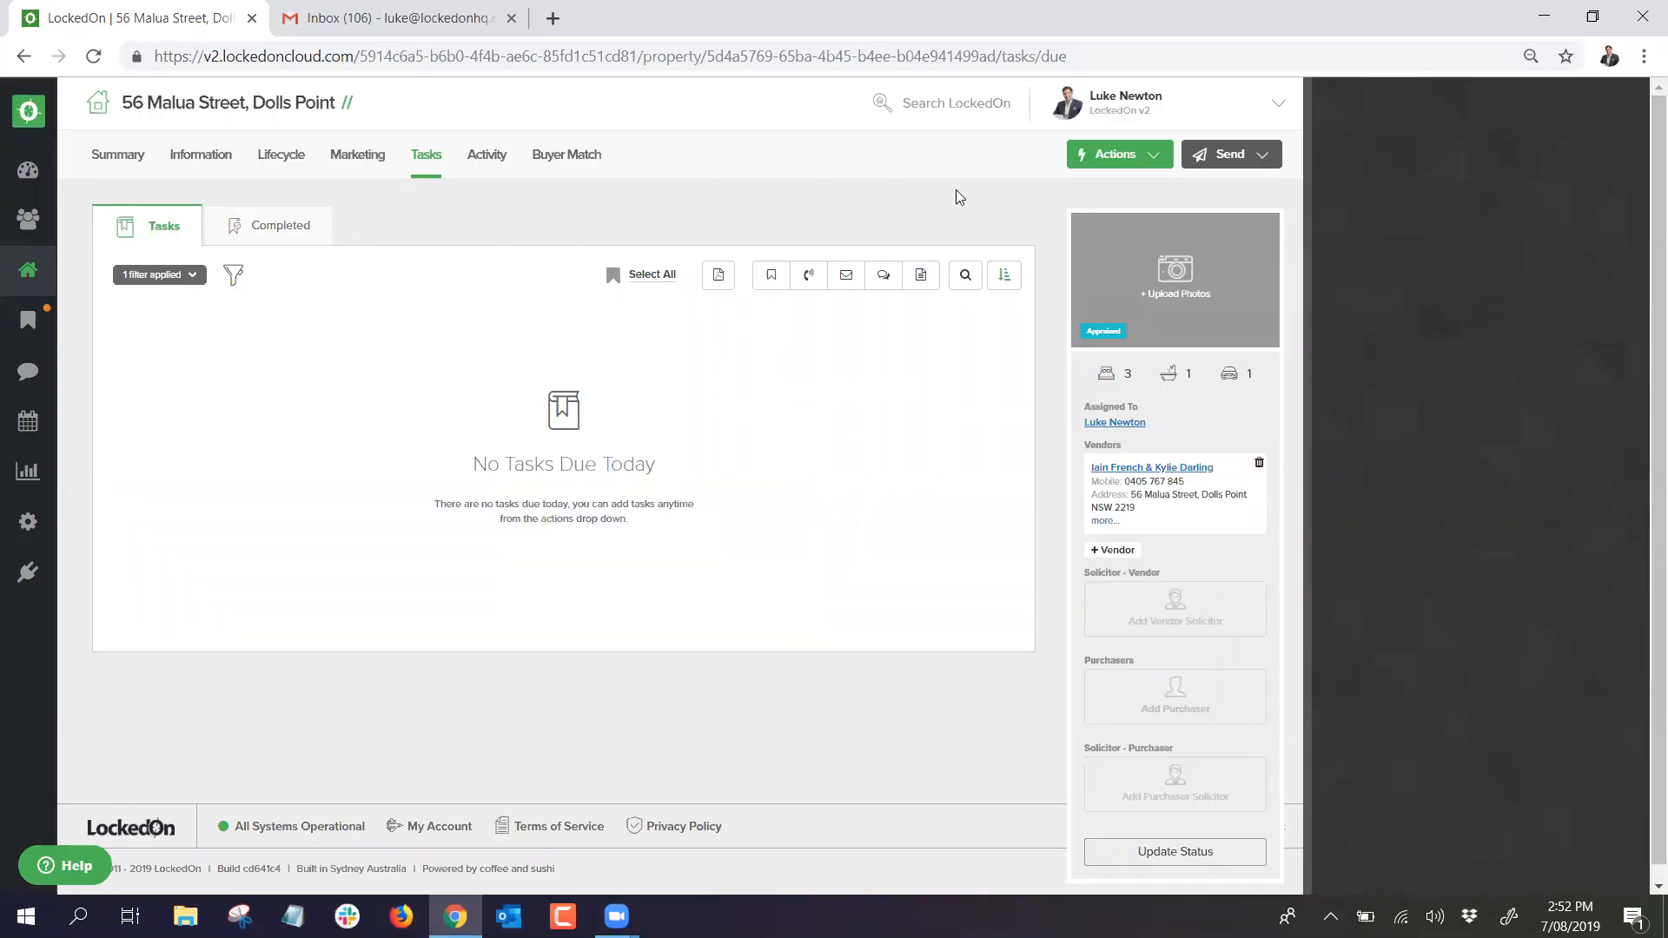
{"action": "left_click", "coordinate": [1101, 158]}
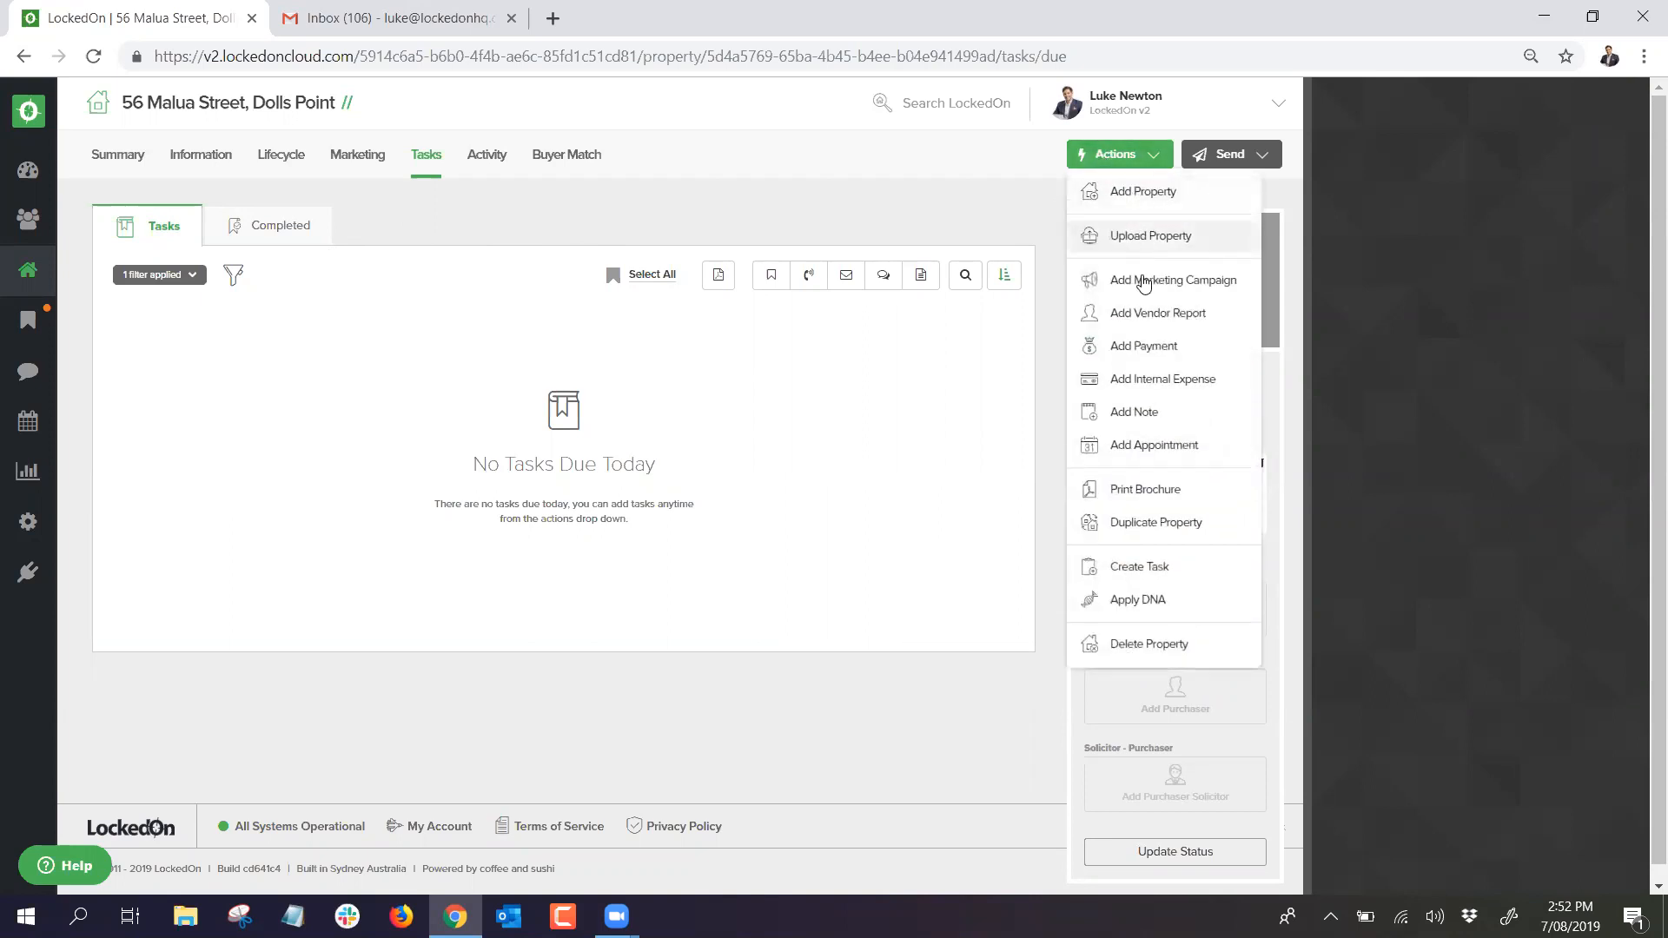
{"action": "left_click", "coordinate": [1130, 600]}
{"action": "left_click", "coordinate": [689, 358]}
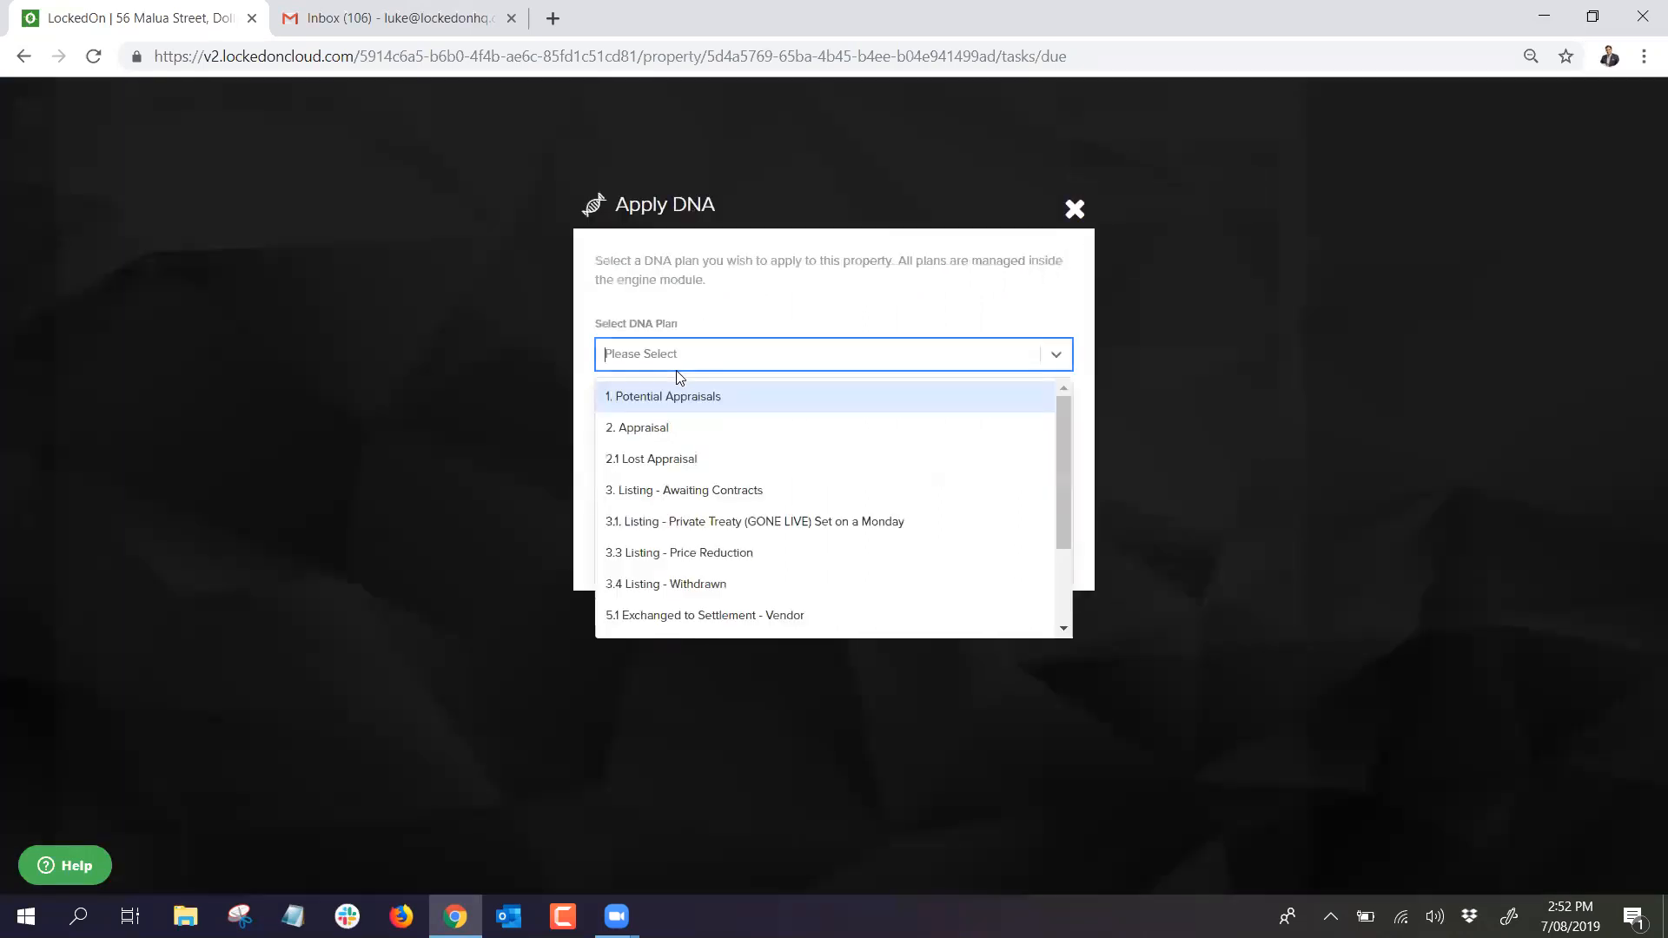
{"action": "left_click", "coordinate": [622, 431]}
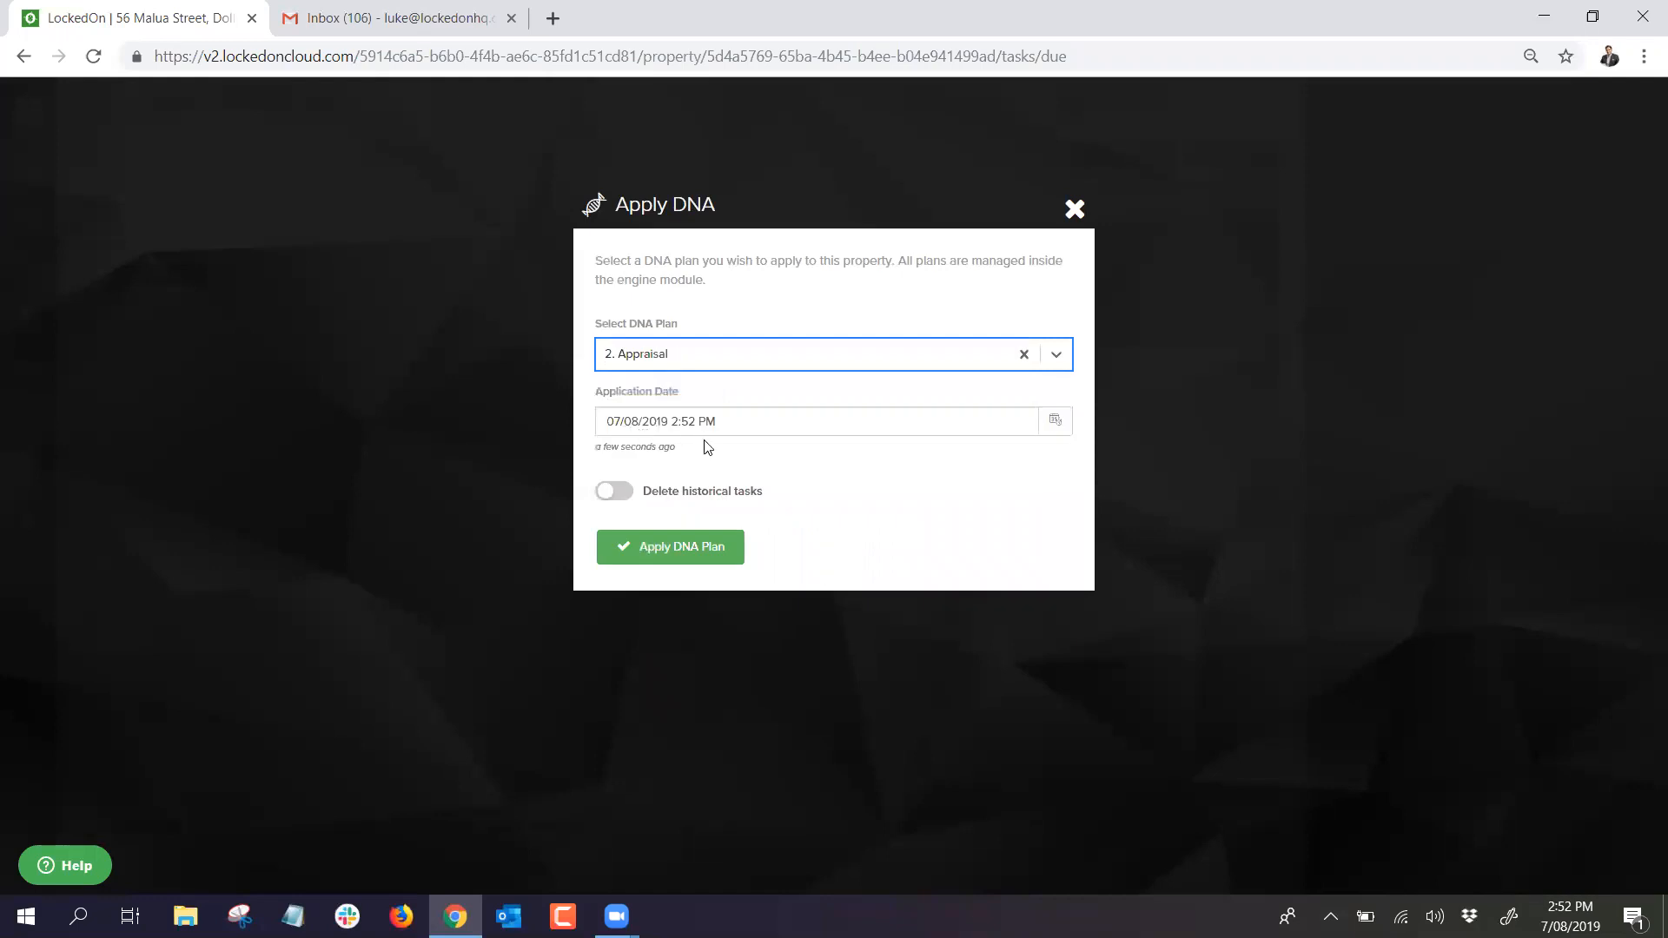
{"action": "left_click", "coordinate": [676, 544]}
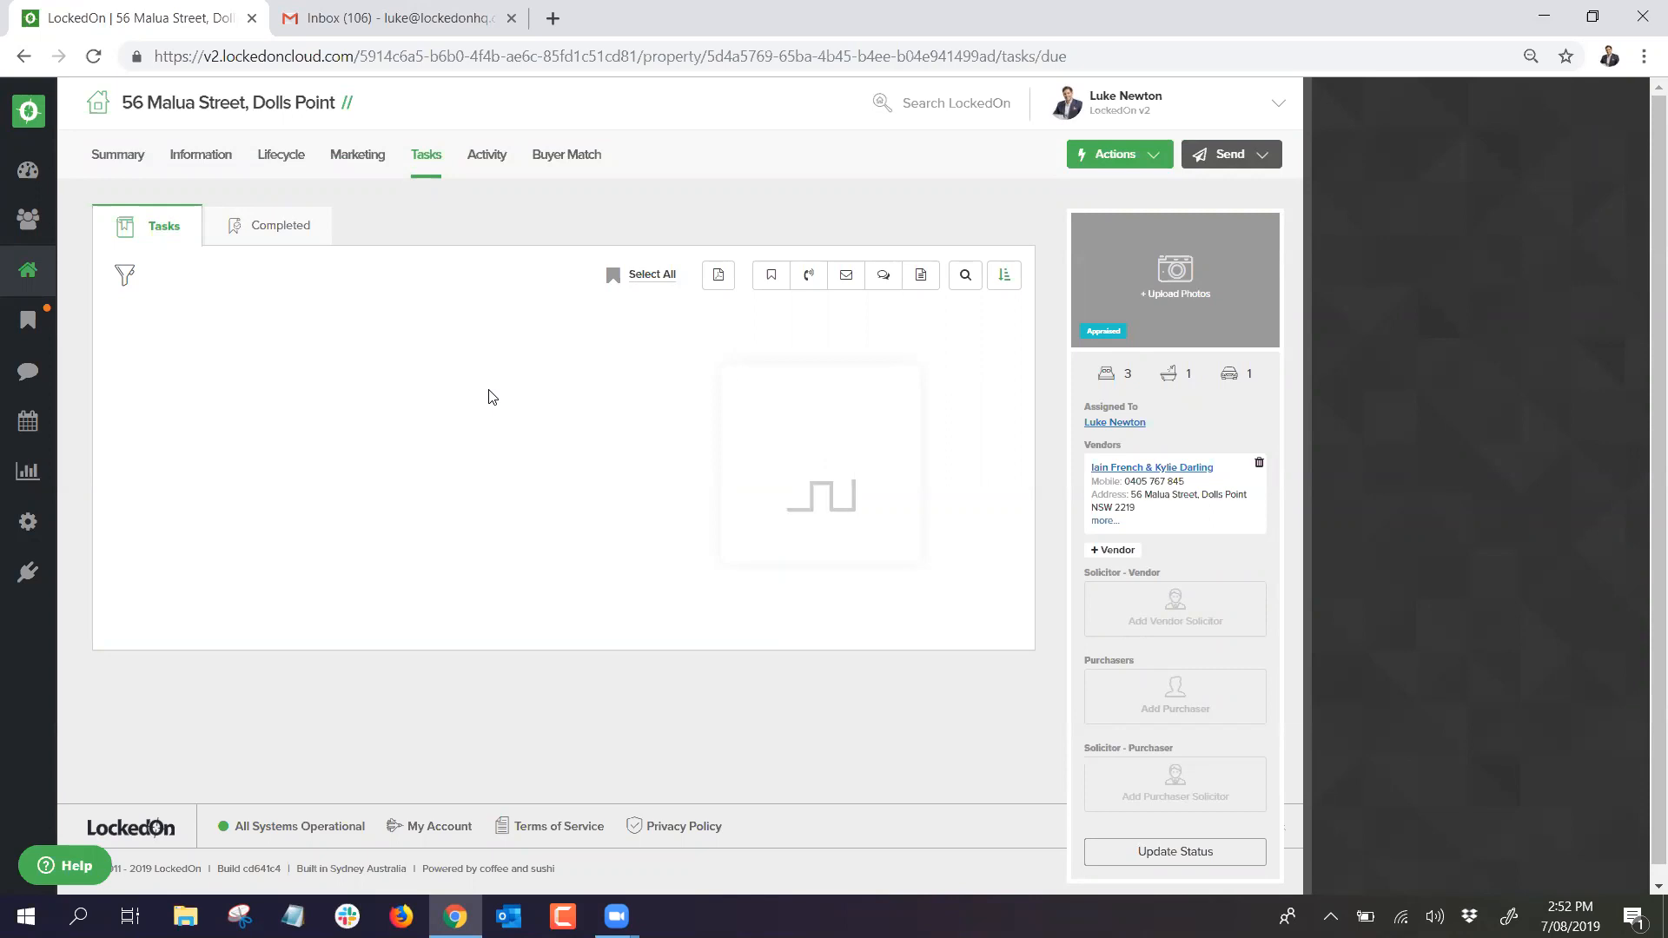
Step: Review the second page of the generated tasks, through the yearly repeating calls
{"action": "scroll", "coordinate": [481, 393], "scroll_direction": "down", "scroll_amount": 6}
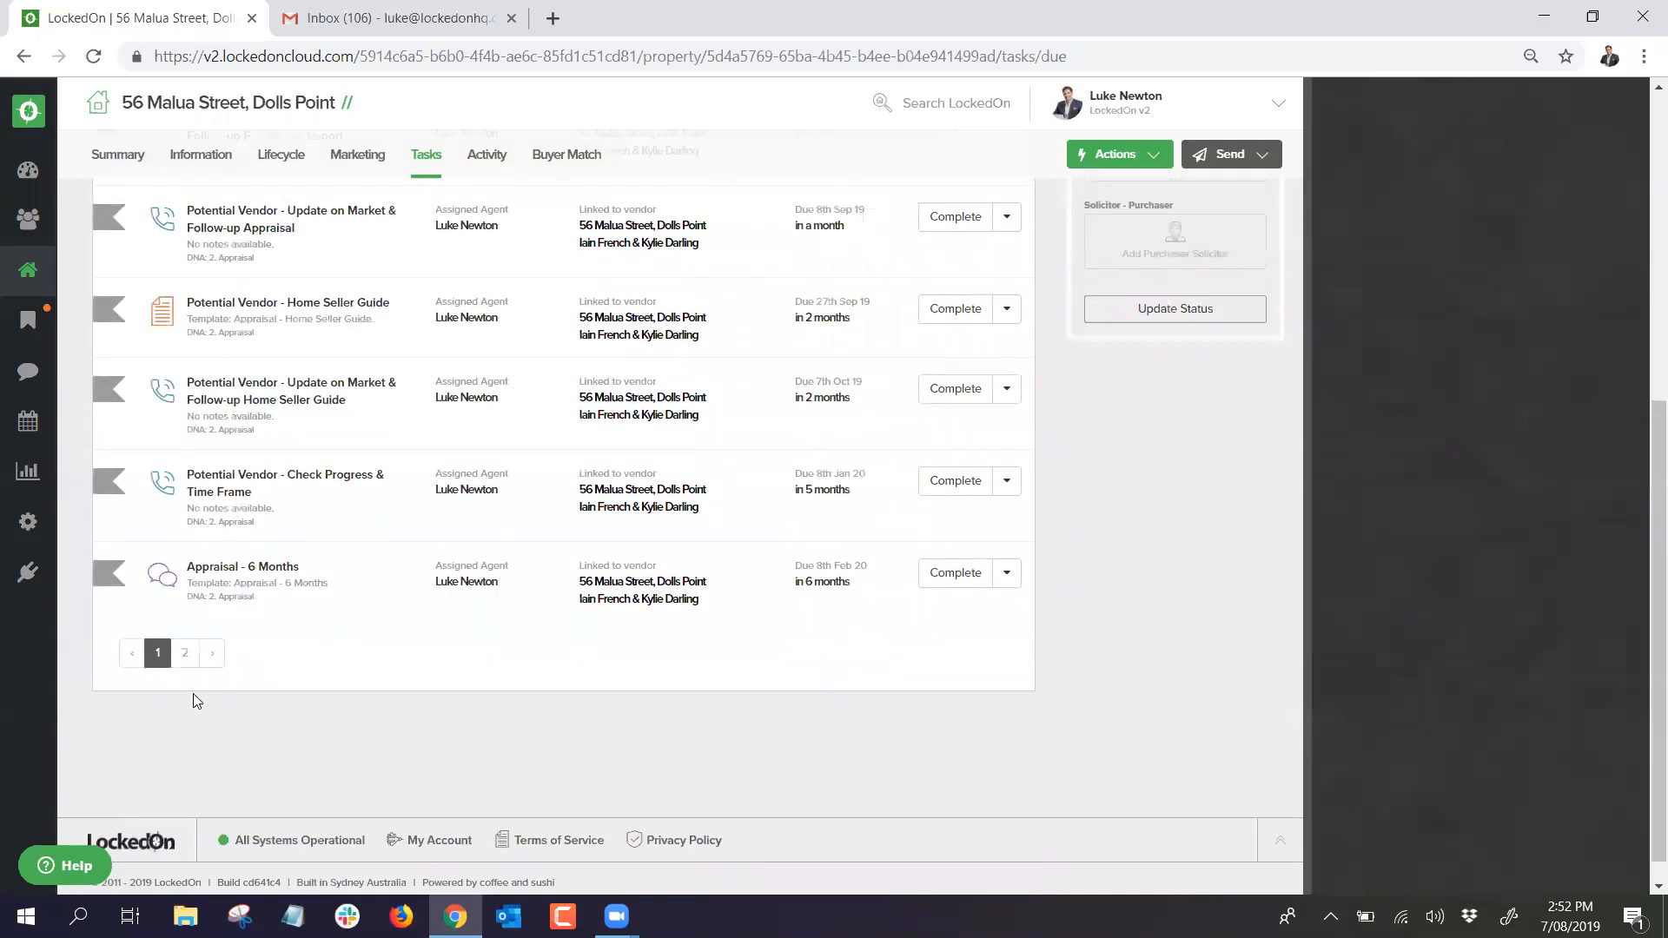
{"action": "left_click", "coordinate": [199, 653]}
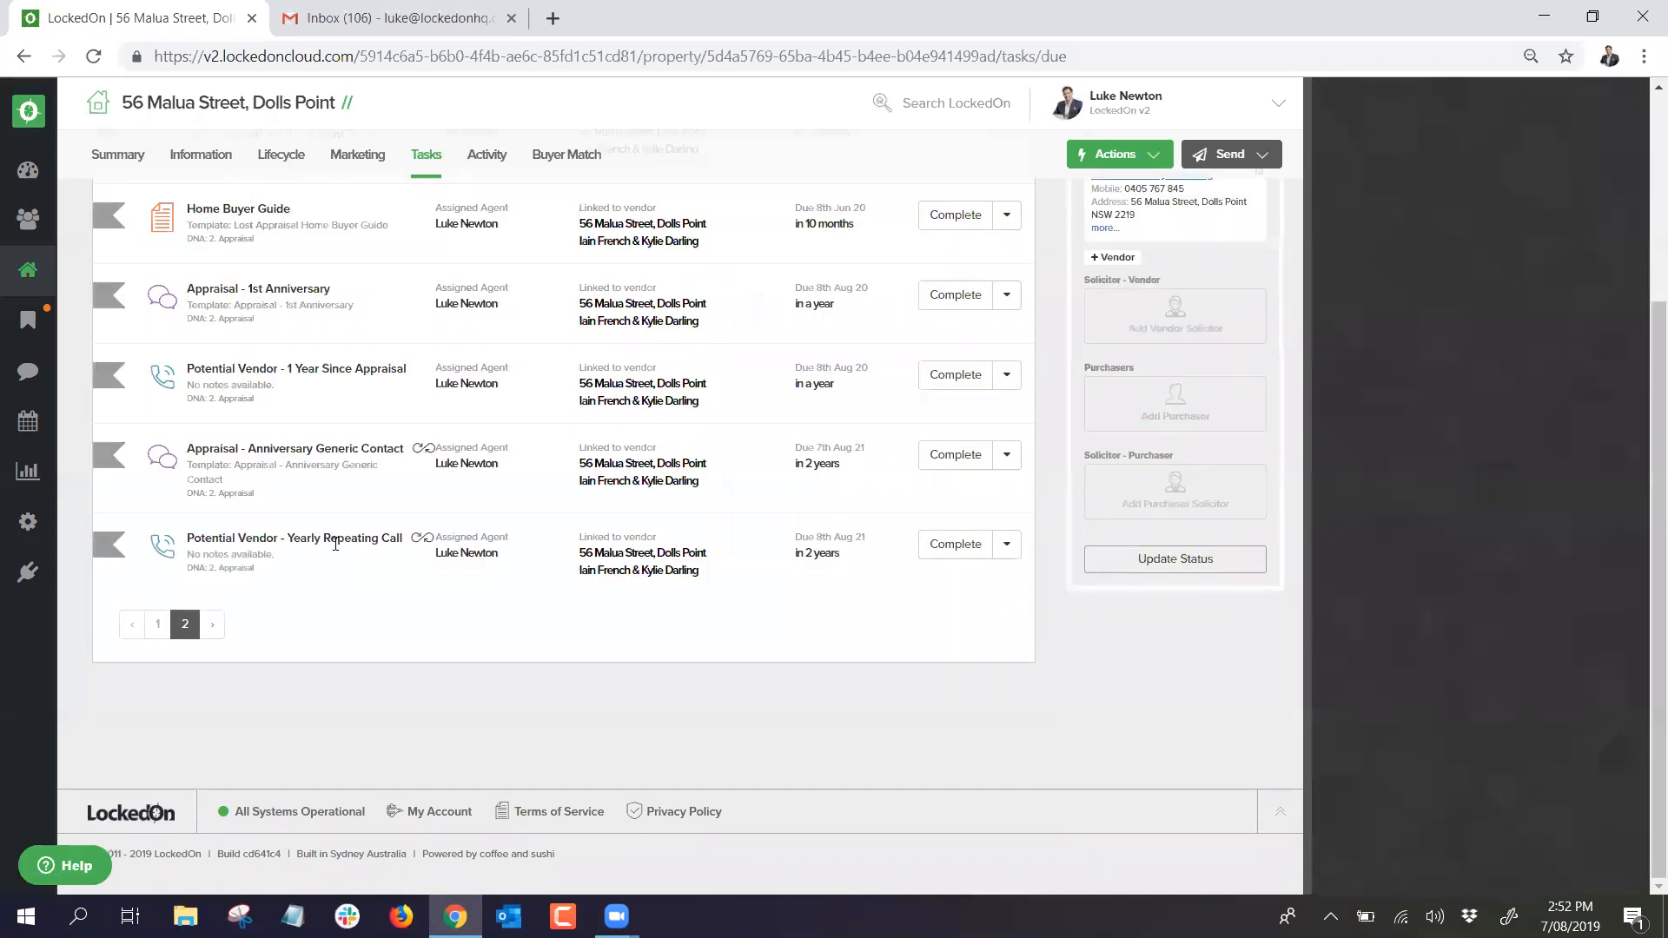
{"action": "mouse_move", "coordinate": [426, 452]}
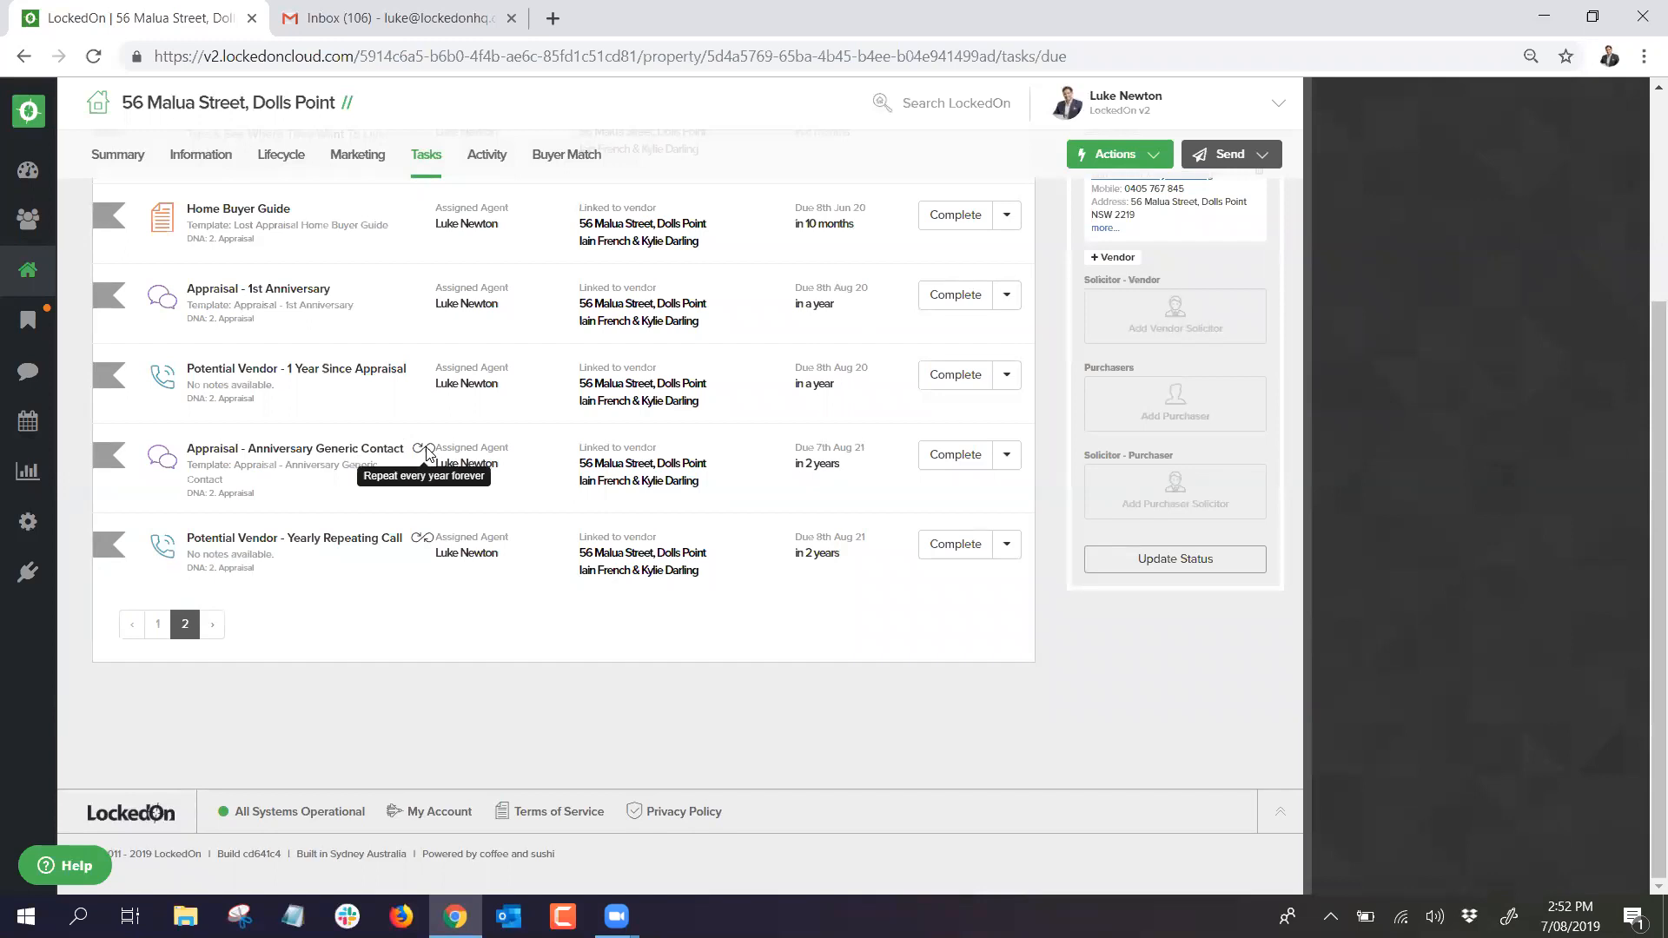
{"action": "mouse_move", "coordinate": [427, 543]}
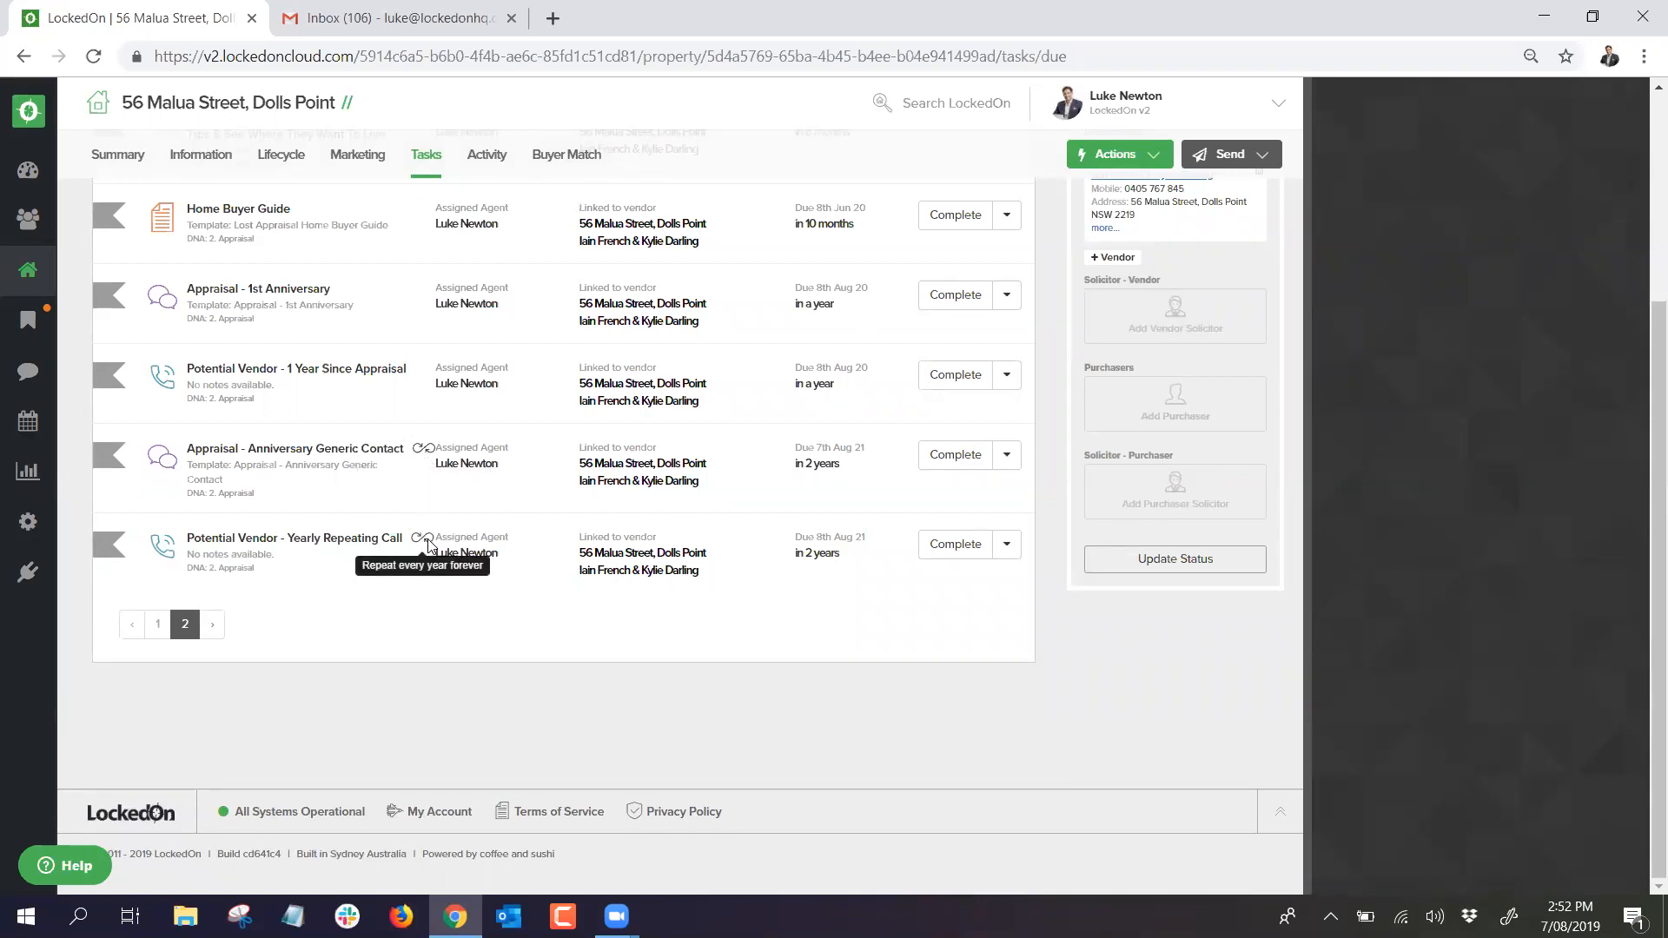
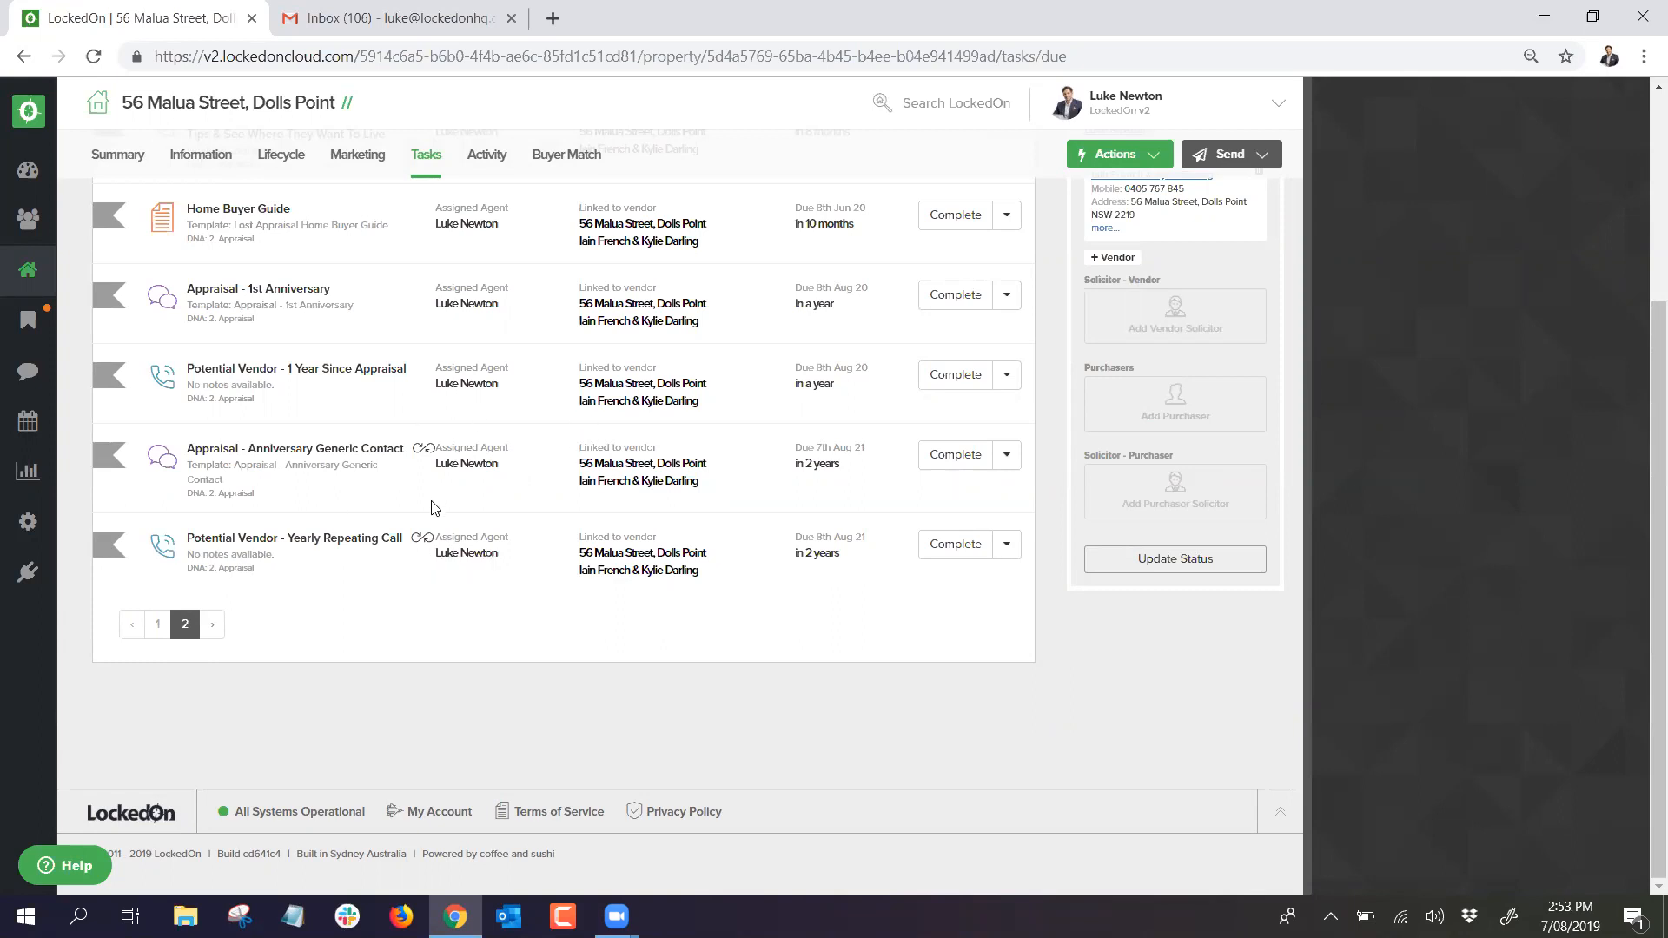
{"action": "scroll", "coordinate": [432, 508], "scroll_direction": "up", "scroll_amount": 3}
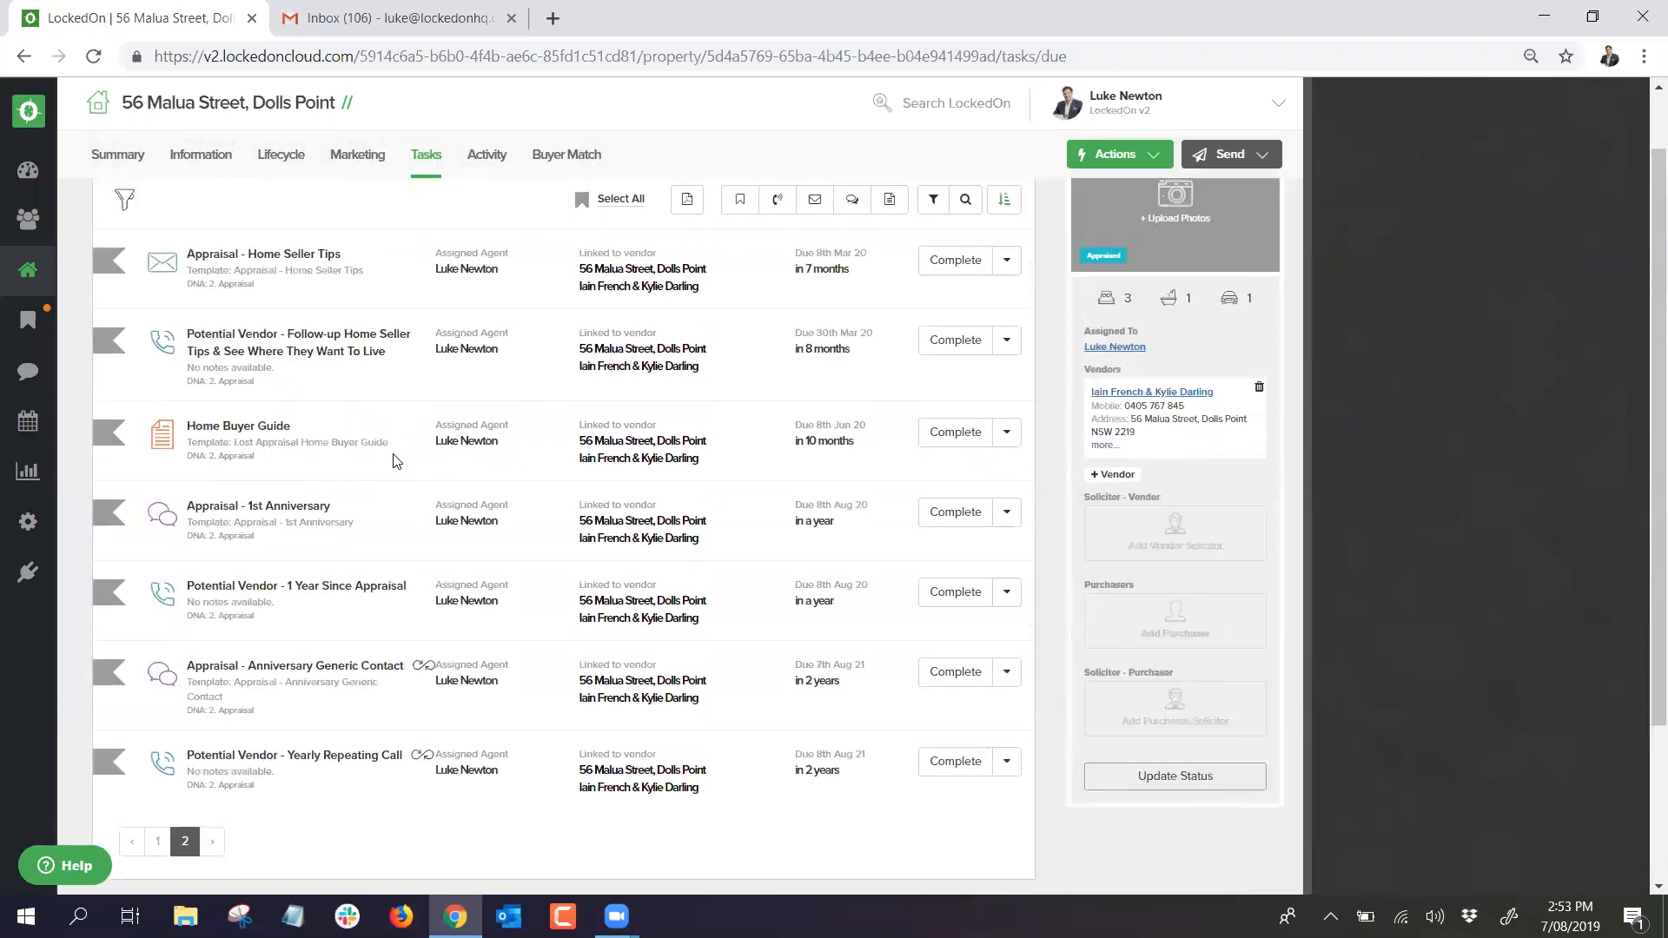
{"action": "scroll", "coordinate": [397, 460], "scroll_direction": "down", "scroll_amount": 3}
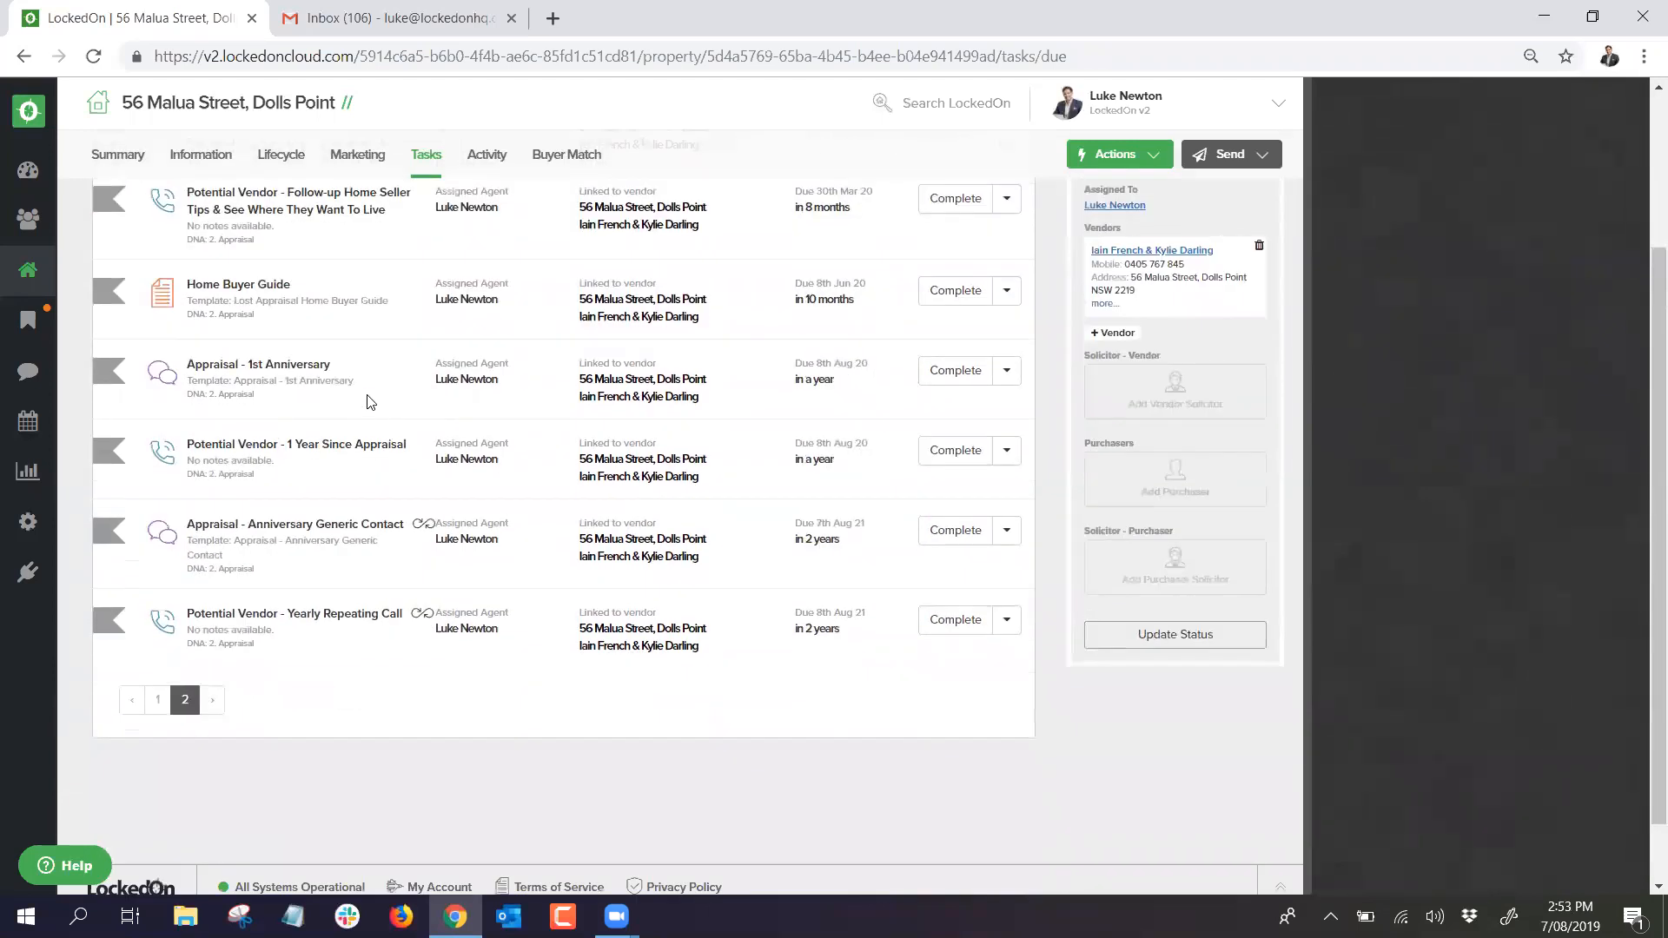
{"action": "scroll", "coordinate": [742, 371], "scroll_direction": "up", "scroll_amount": 3}
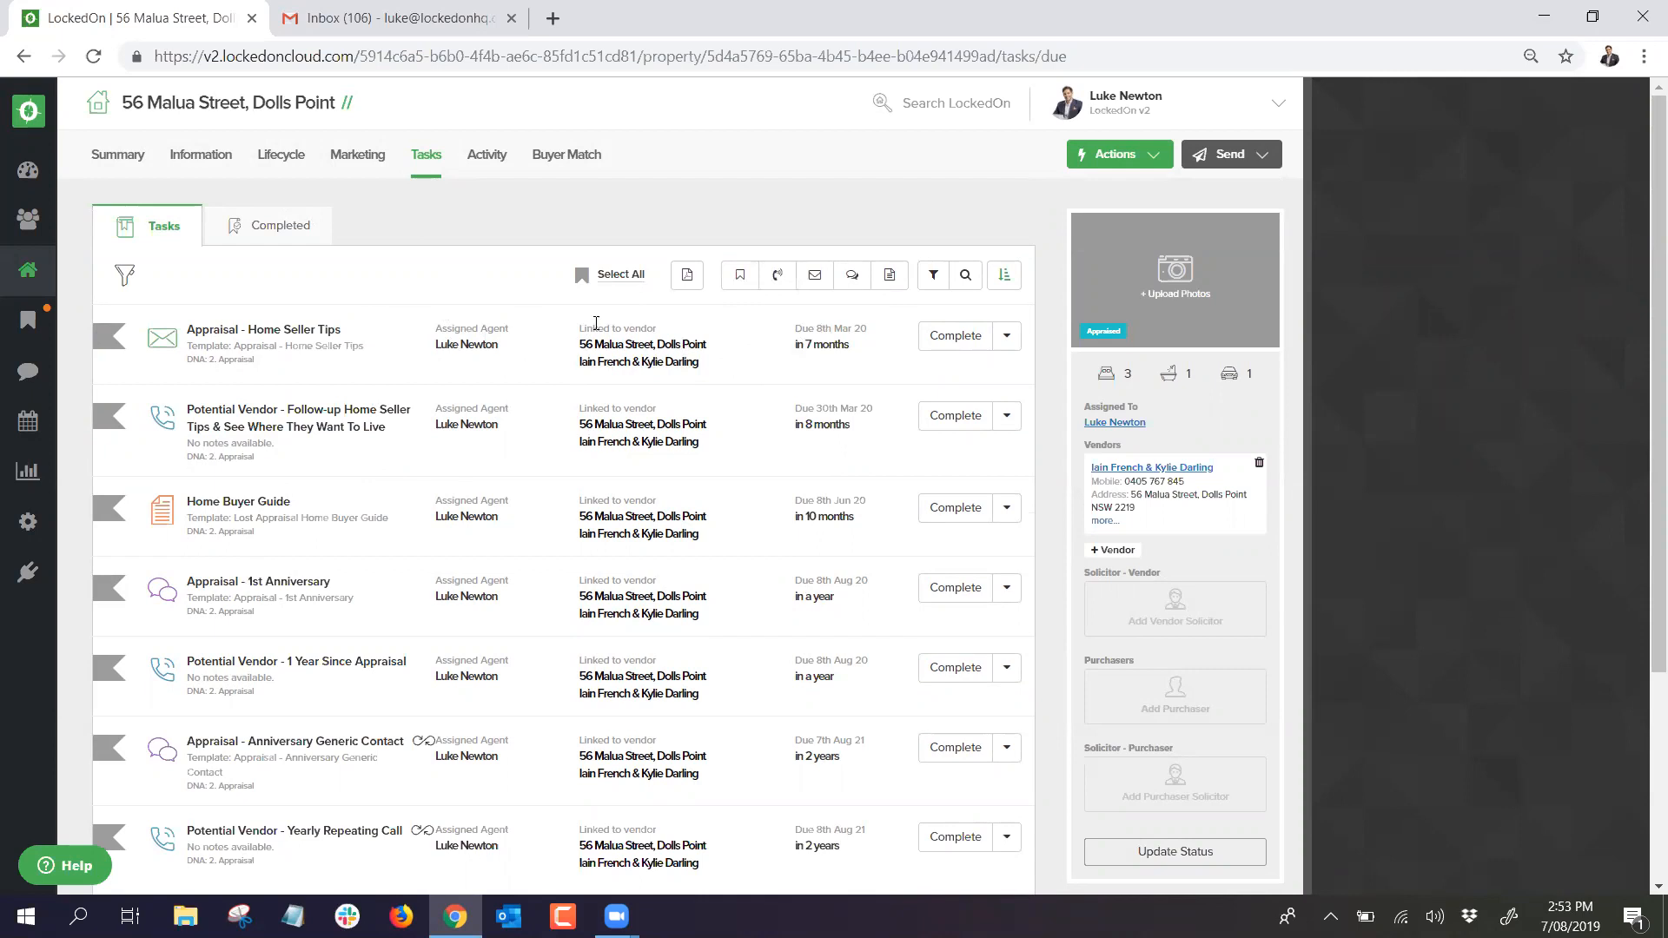
{"action": "left_click", "coordinate": [933, 274]}
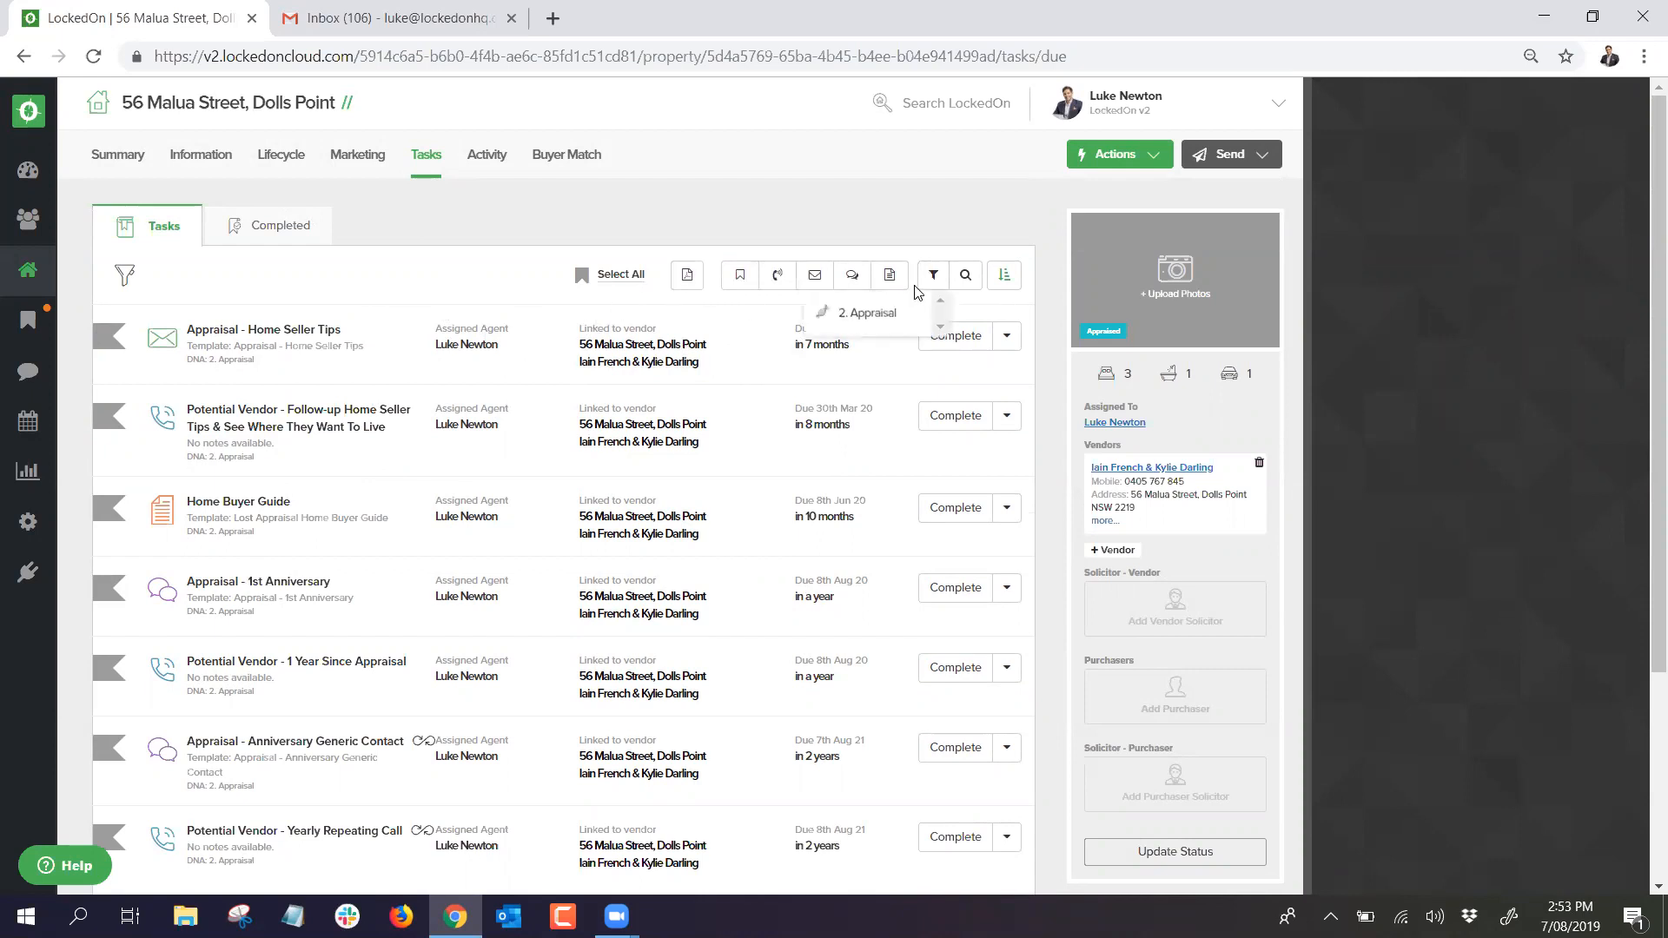
{"action": "left_click", "coordinate": [880, 321]}
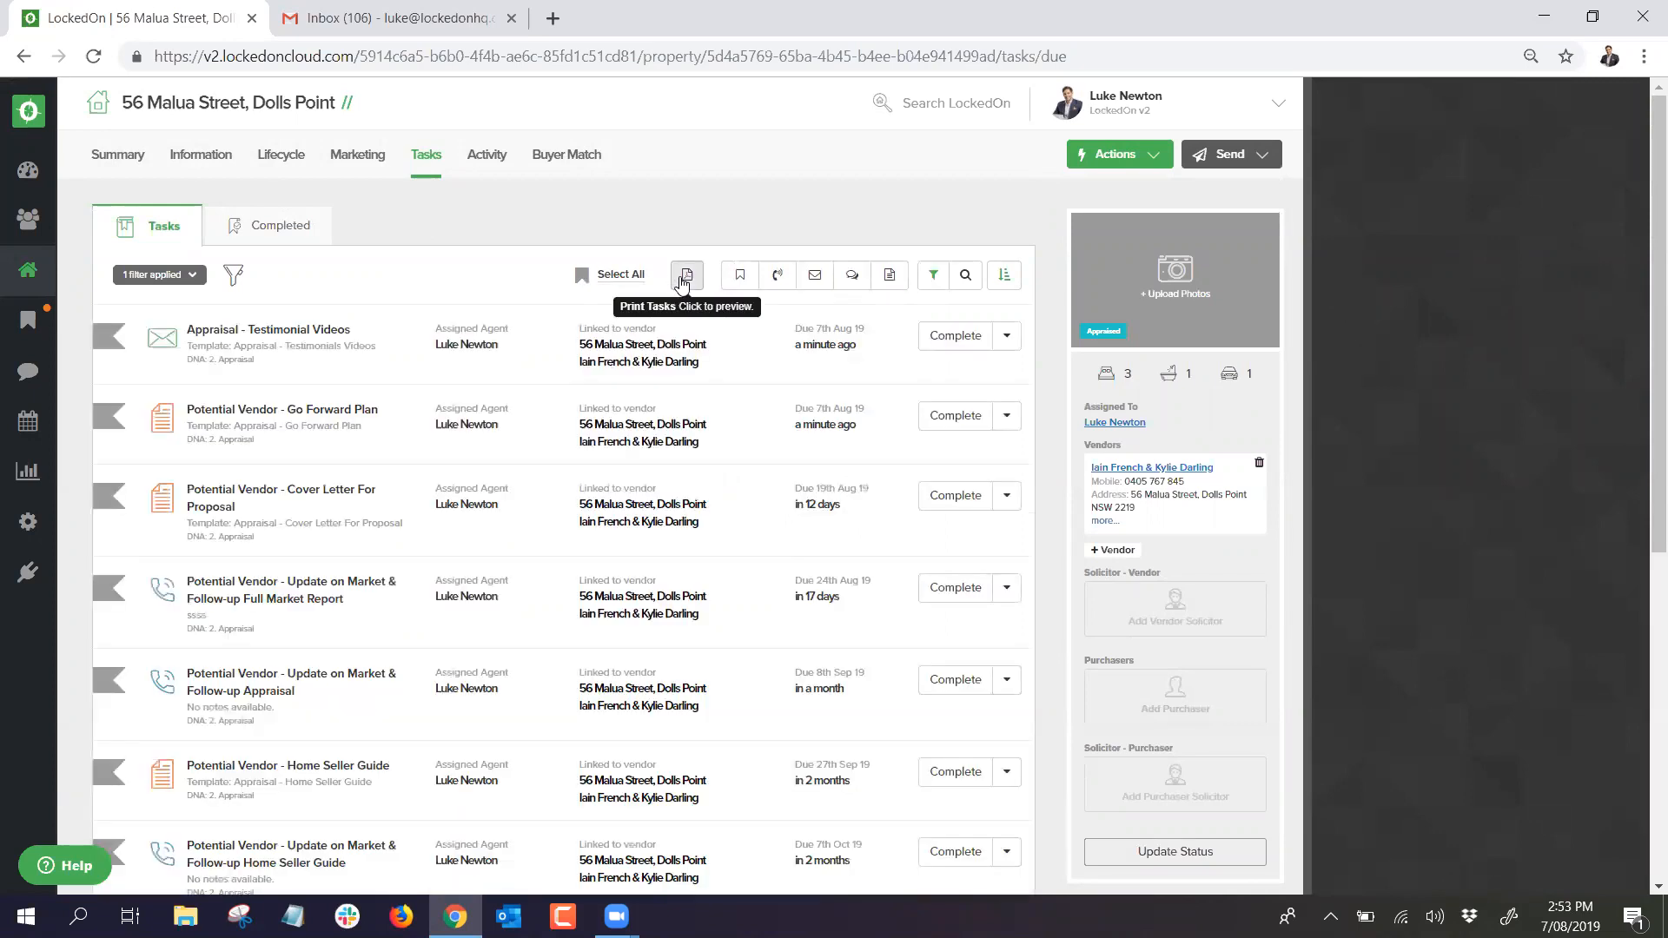
{"action": "left_click", "coordinate": [637, 276]}
{"action": "left_click", "coordinate": [640, 276]}
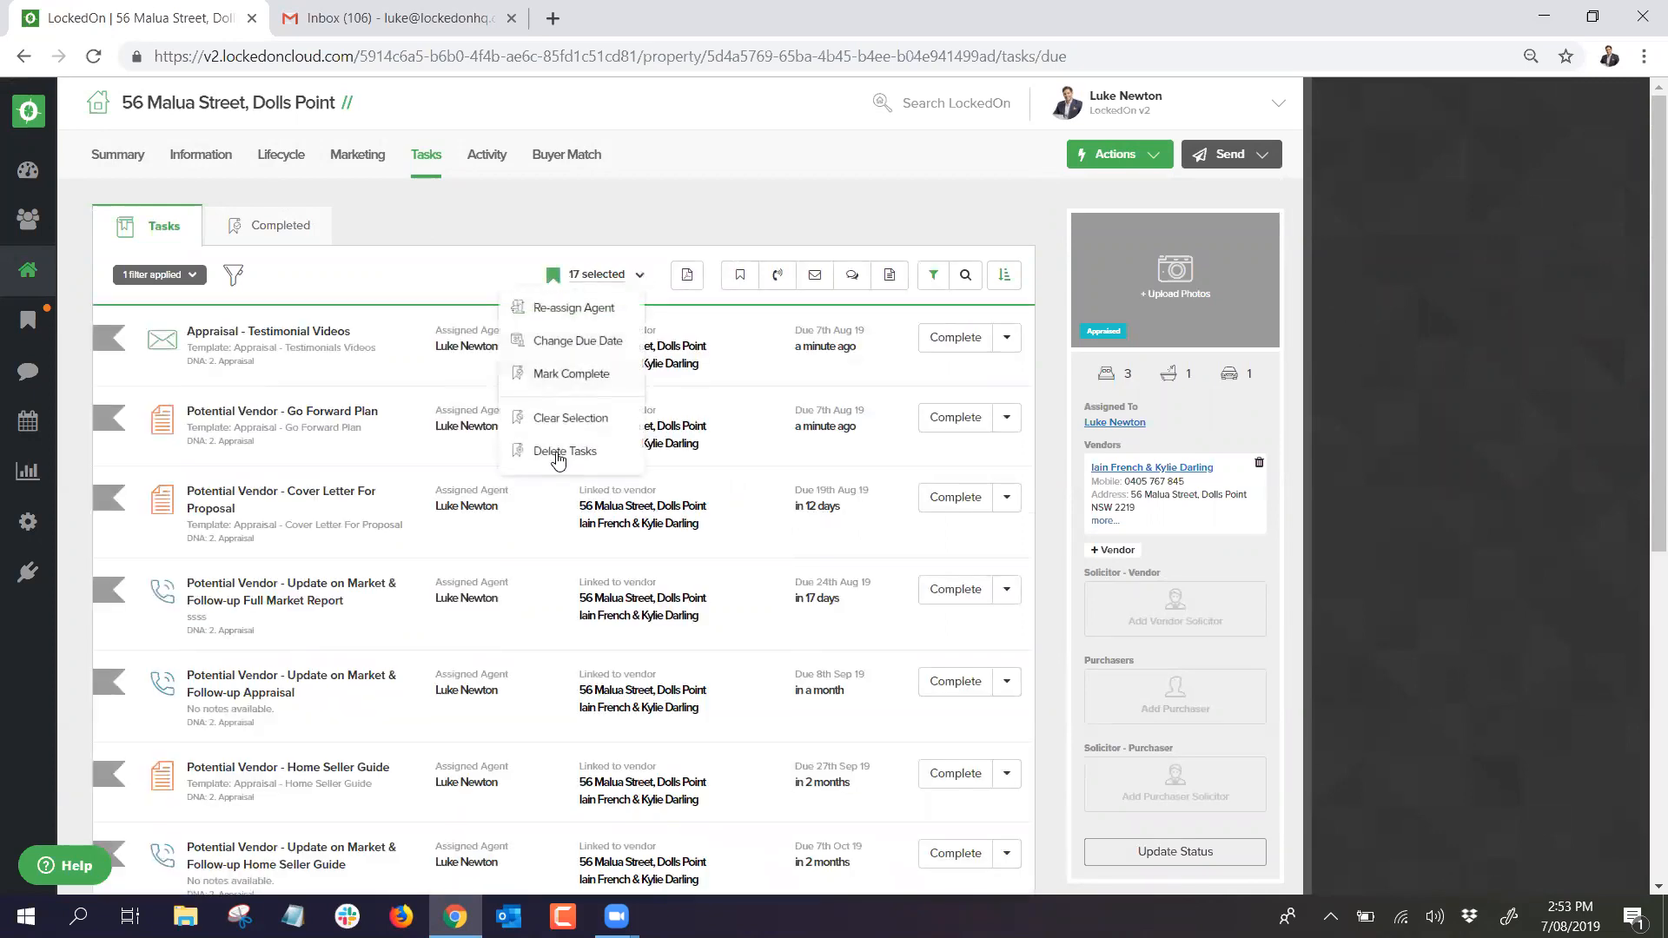
{"action": "left_click", "coordinate": [558, 453]}
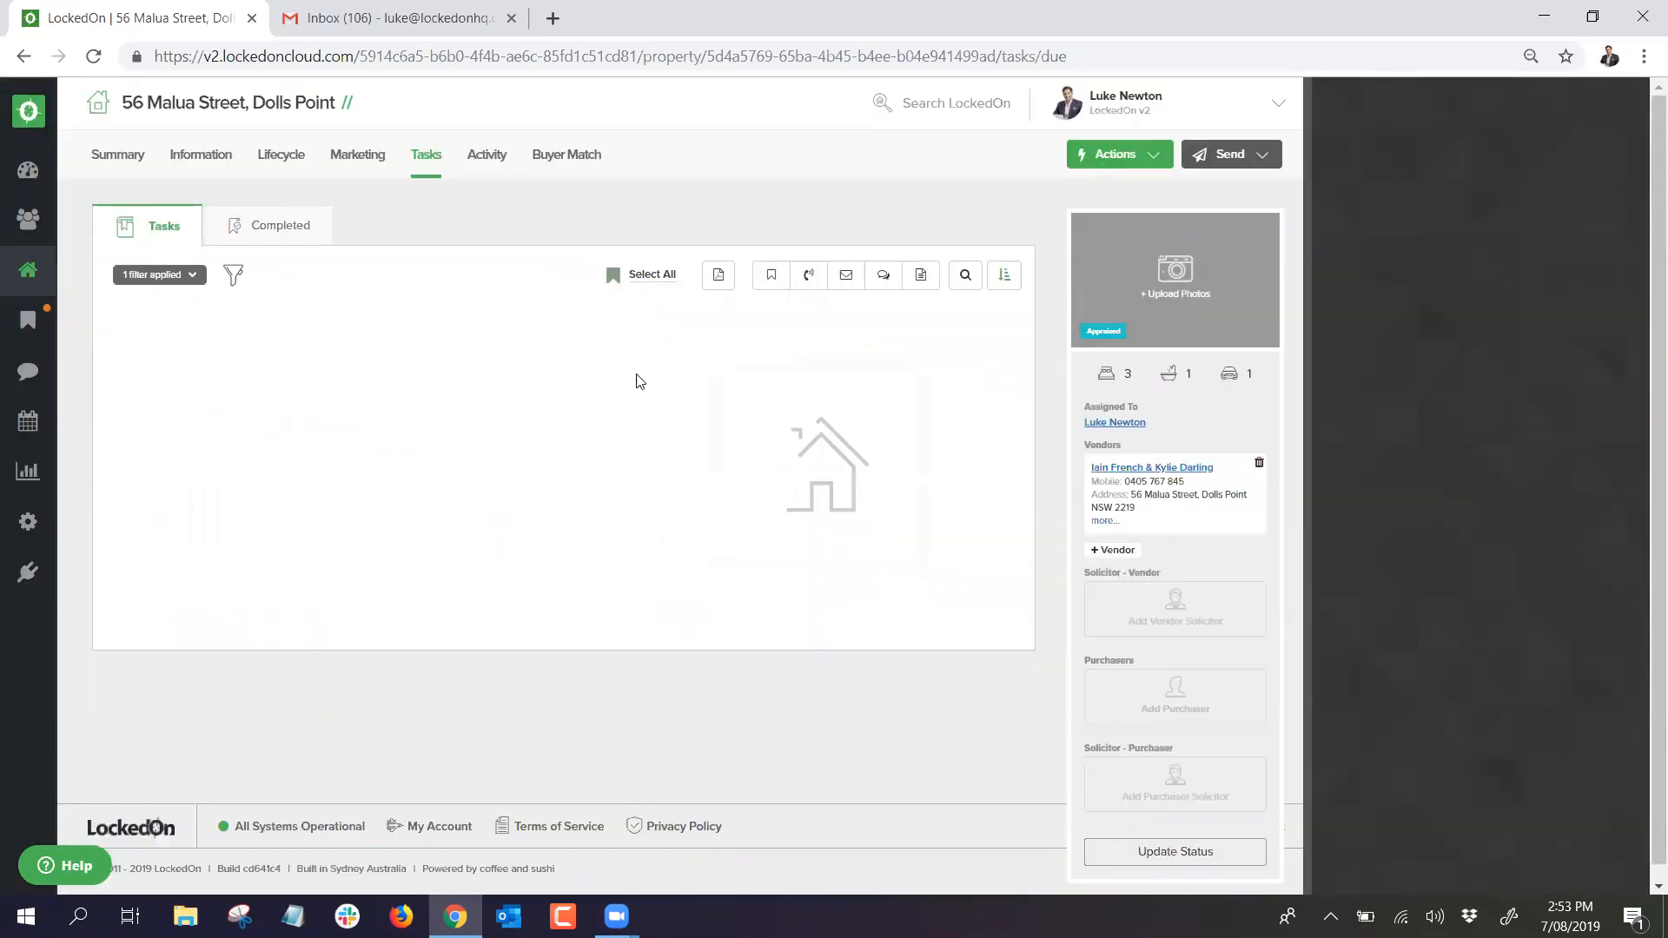
{"action": "left_click", "coordinate": [1120, 158]}
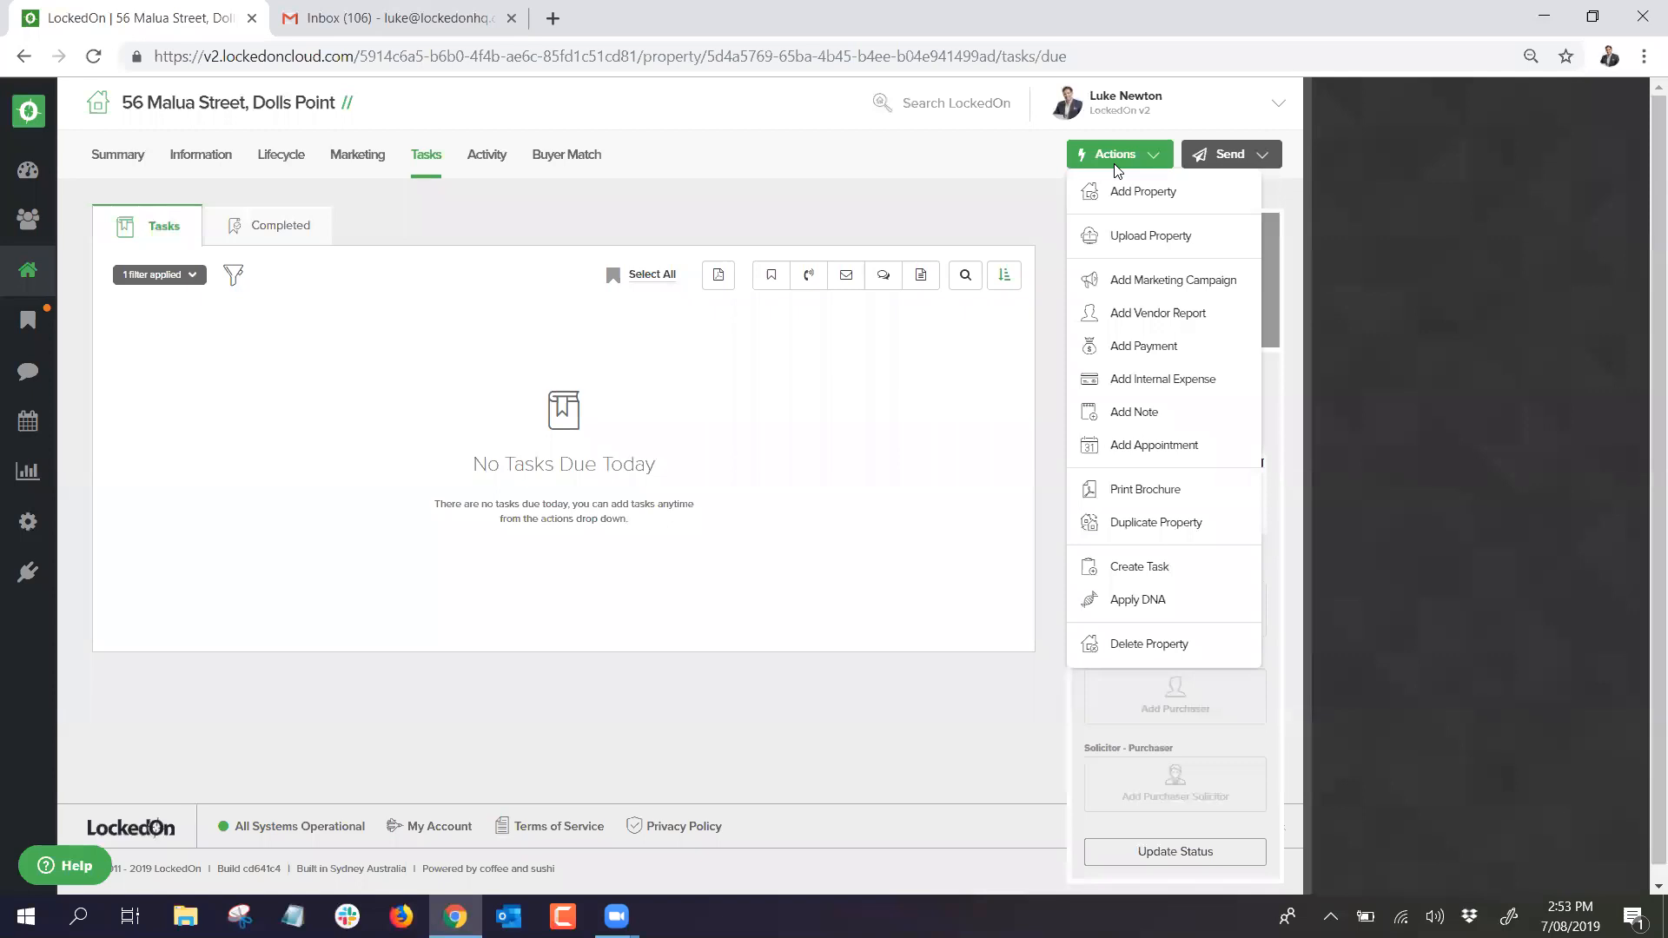
{"action": "left_click", "coordinate": [1132, 598]}
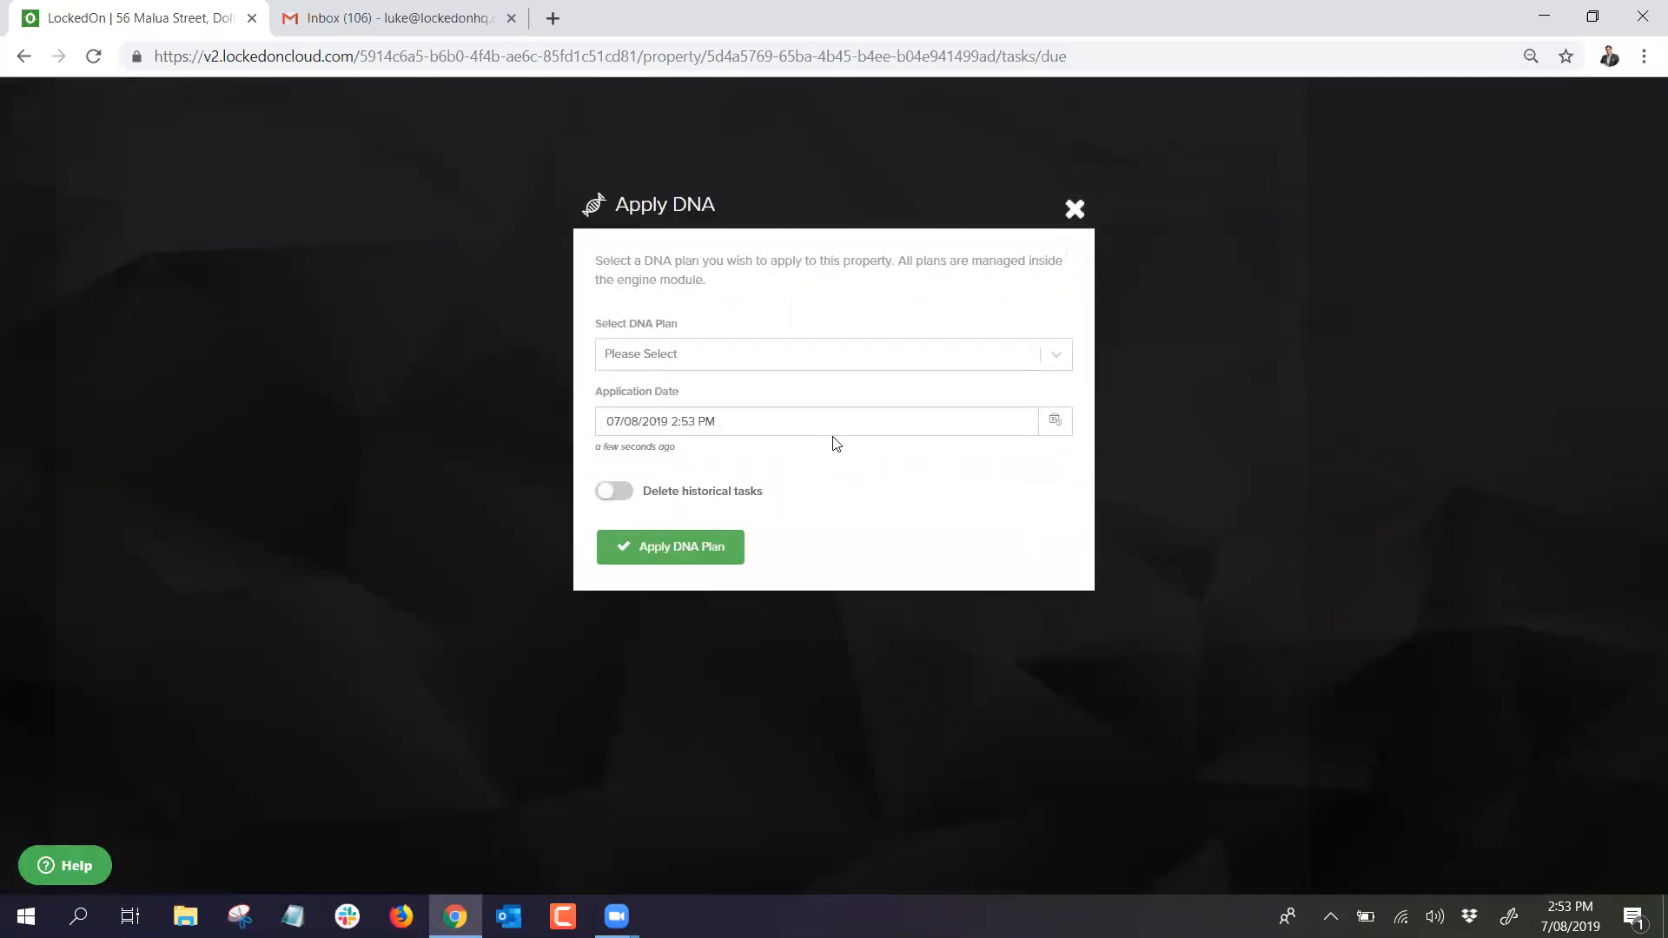
{"action": "left_click", "coordinate": [800, 358]}
{"action": "left_click", "coordinate": [655, 461]}
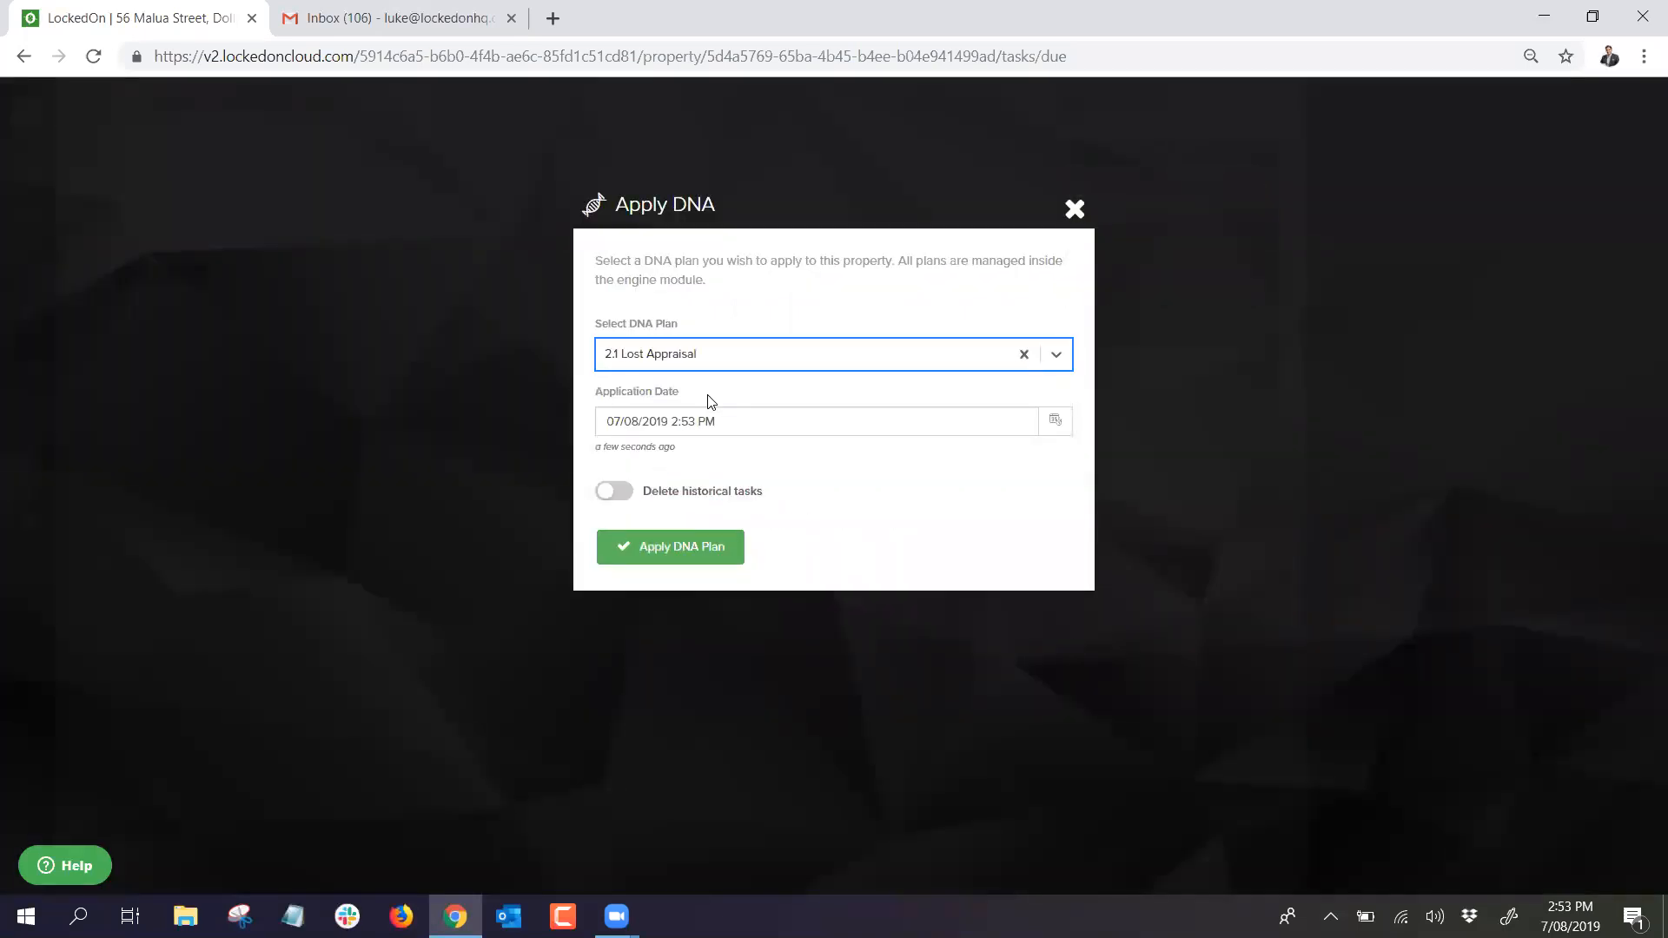
{"action": "left_click", "coordinate": [693, 558]}
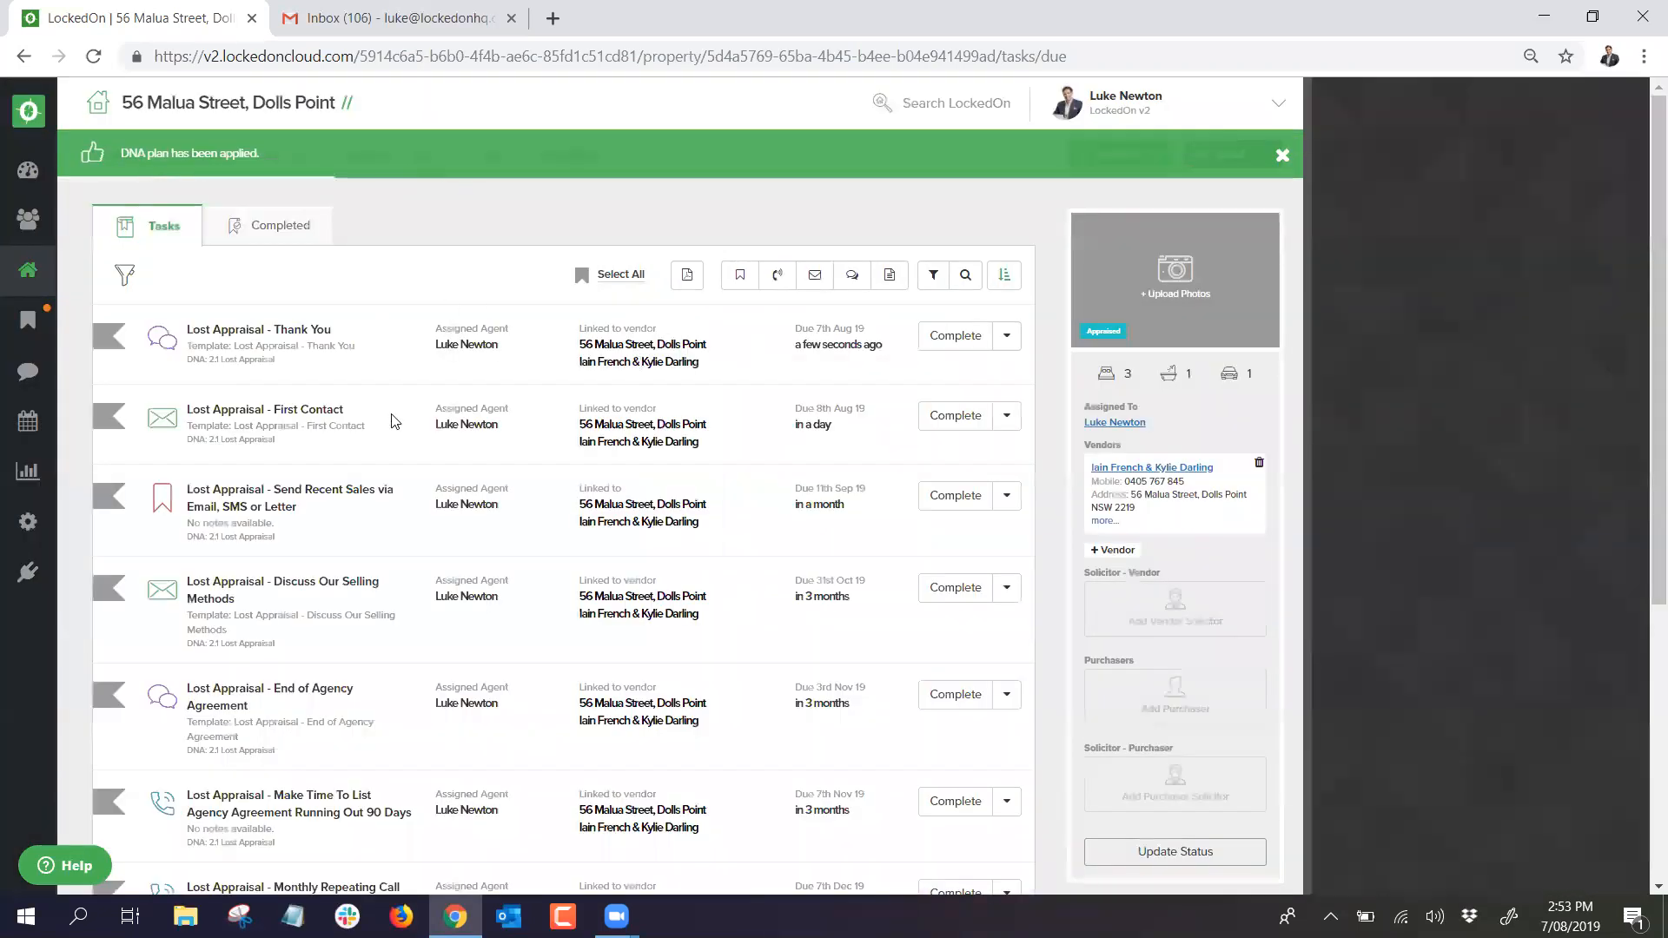
{"action": "scroll", "coordinate": [388, 418], "scroll_direction": "down", "scroll_amount": 3}
{"action": "scroll", "coordinate": [389, 418], "scroll_direction": "down", "scroll_amount": 1}
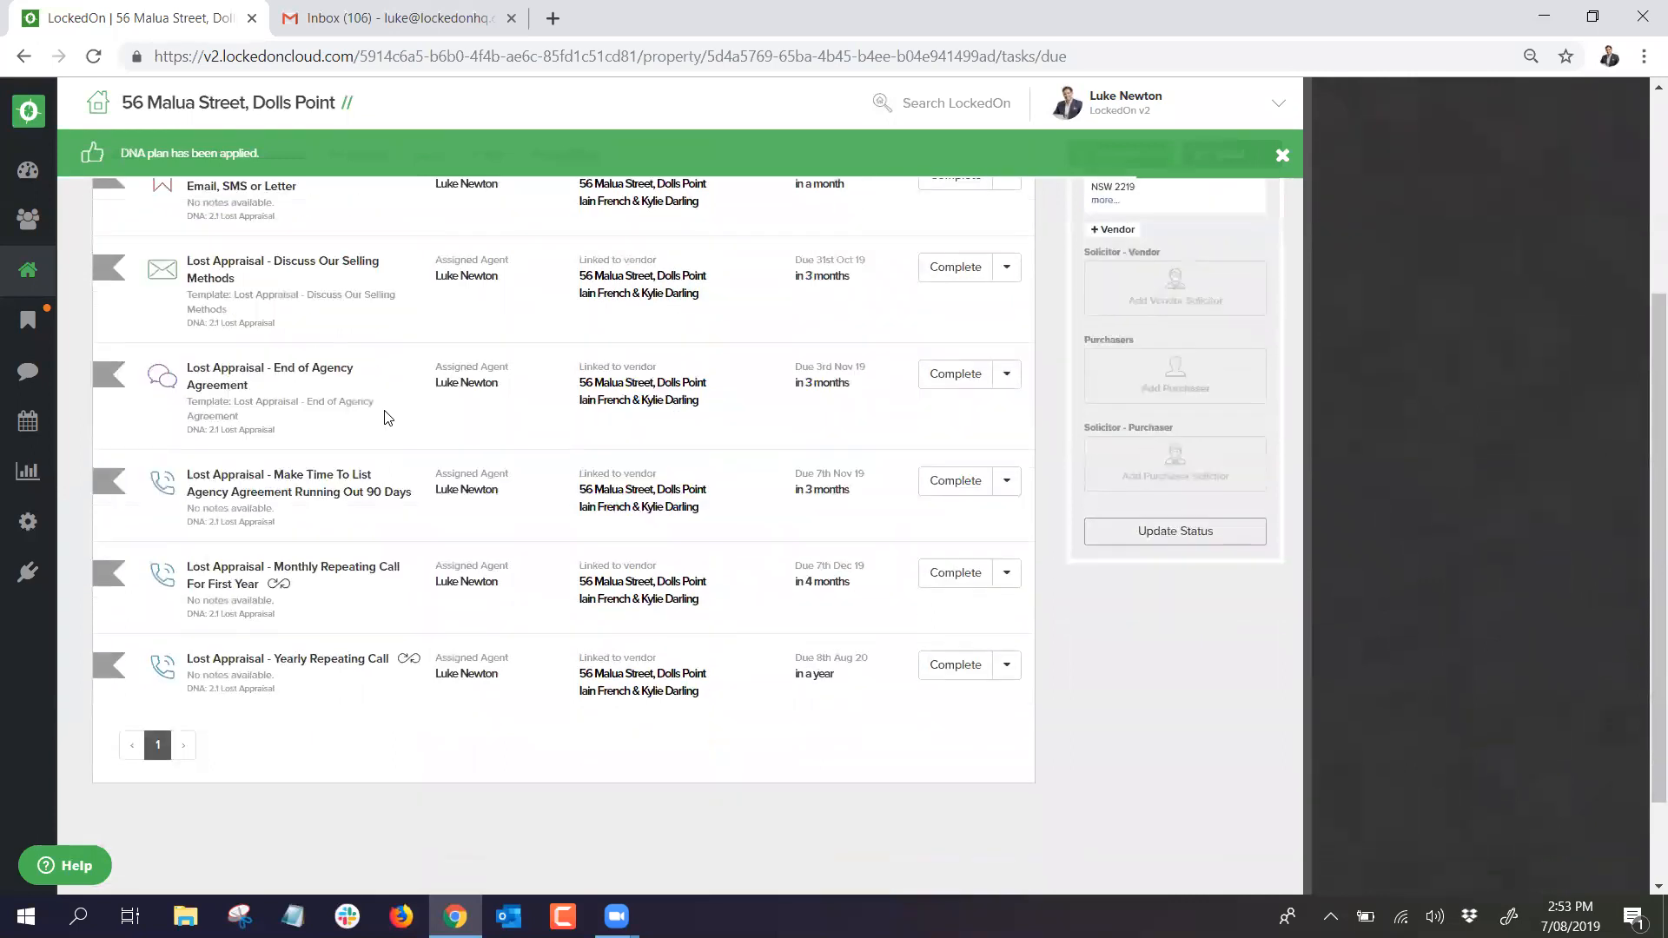
{"action": "mouse_move", "coordinate": [289, 571]}
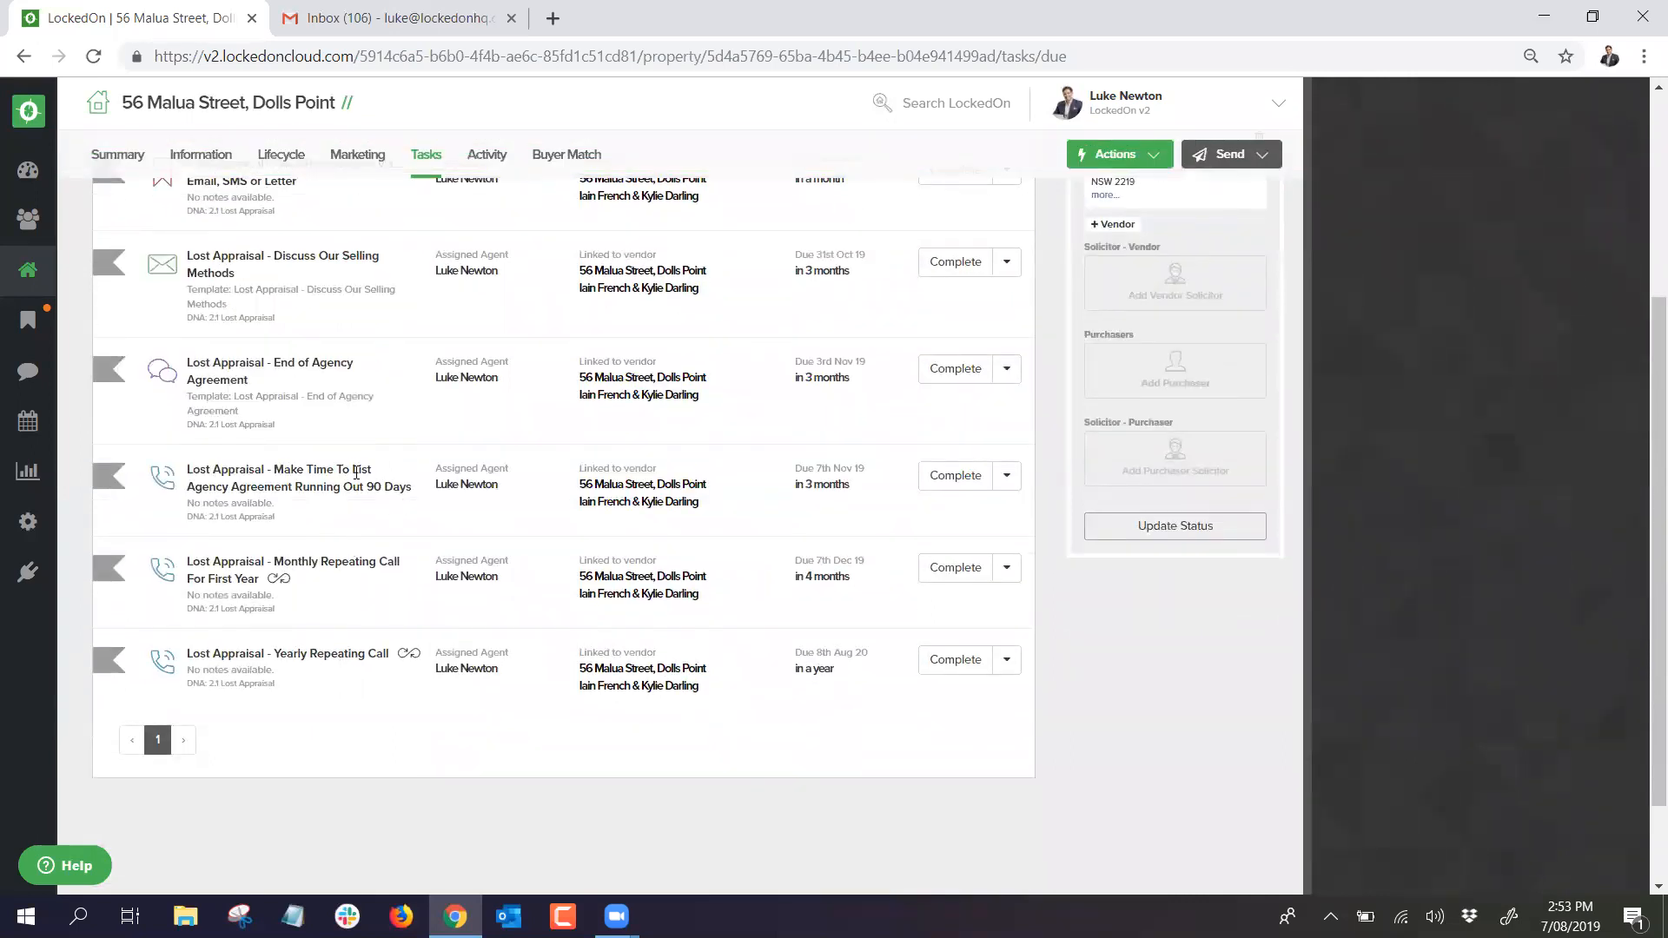
{"action": "scroll", "coordinate": [351, 474], "scroll_direction": "up", "scroll_amount": 3}
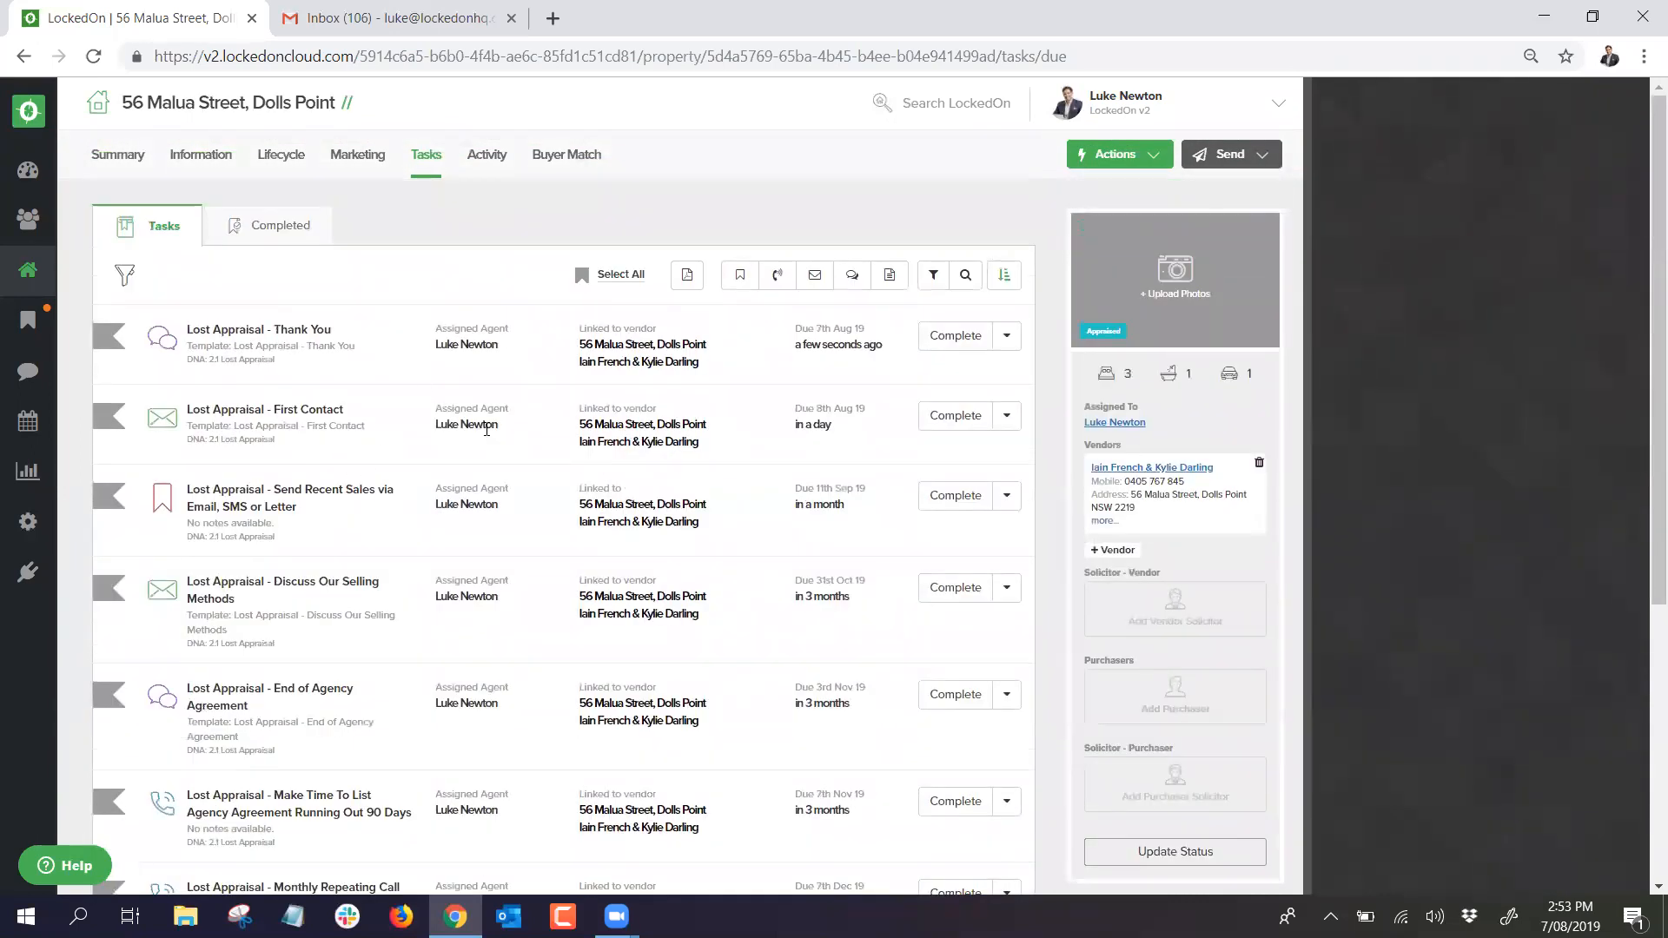
Step: Quick-filter the task list and delete the 8 Lost Appraisal tasks
{"action": "left_click", "coordinate": [934, 276]}
{"action": "left_click", "coordinate": [898, 313]}
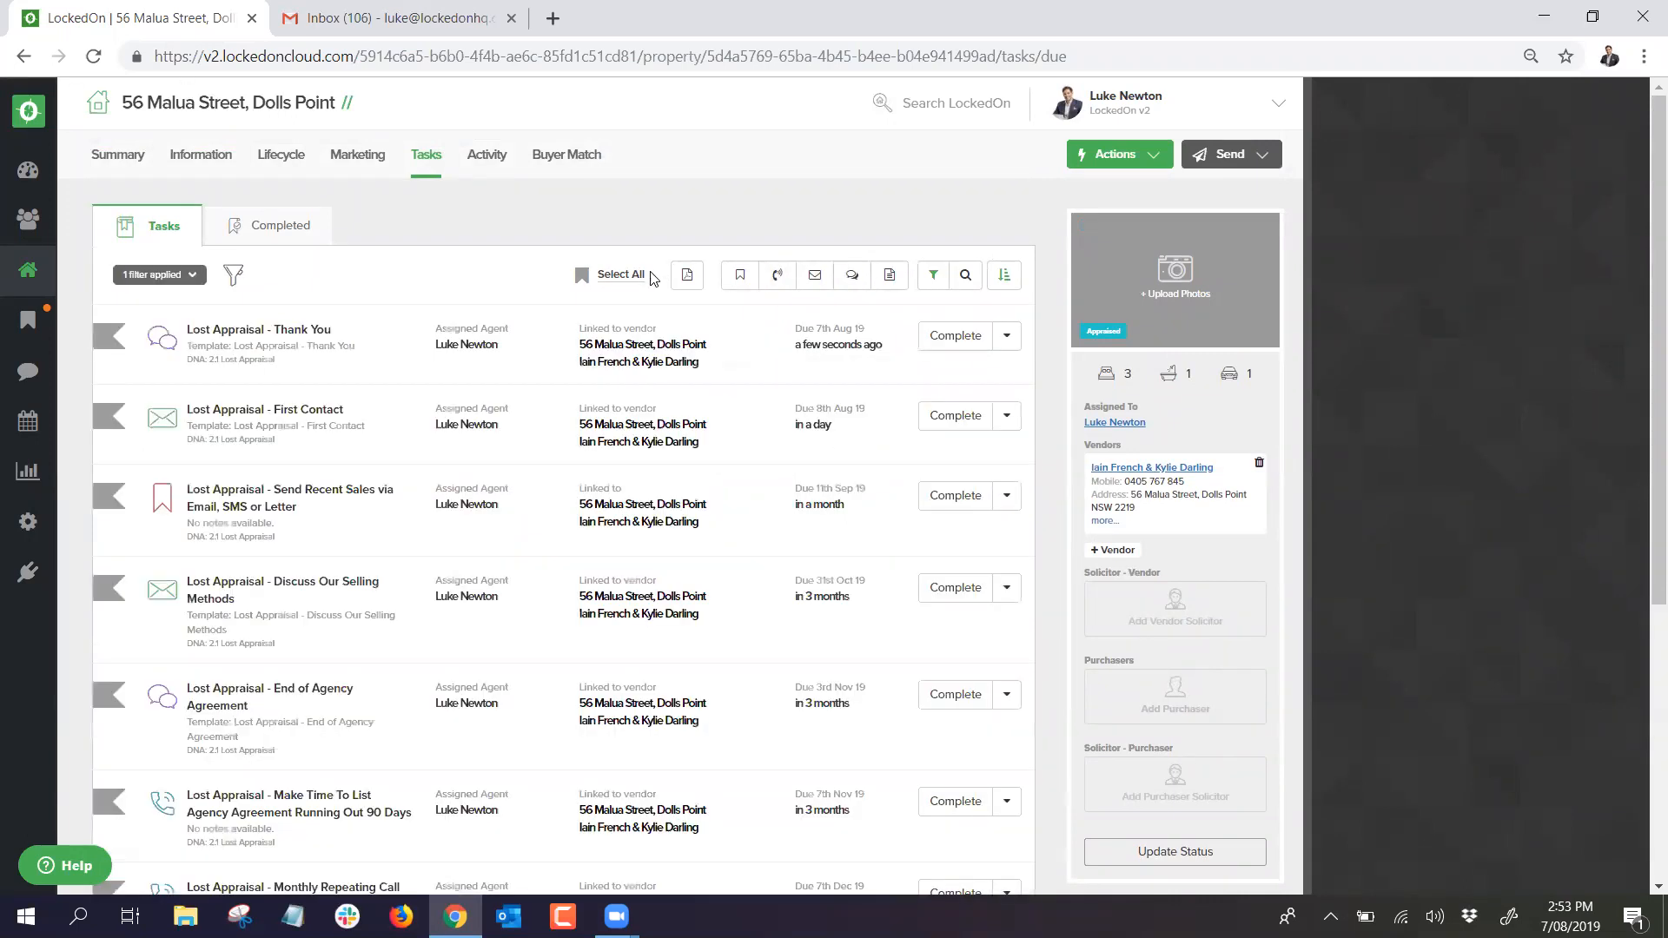
{"action": "left_click", "coordinate": [619, 274]}
{"action": "left_click", "coordinate": [647, 274]}
{"action": "left_click", "coordinate": [630, 445]}
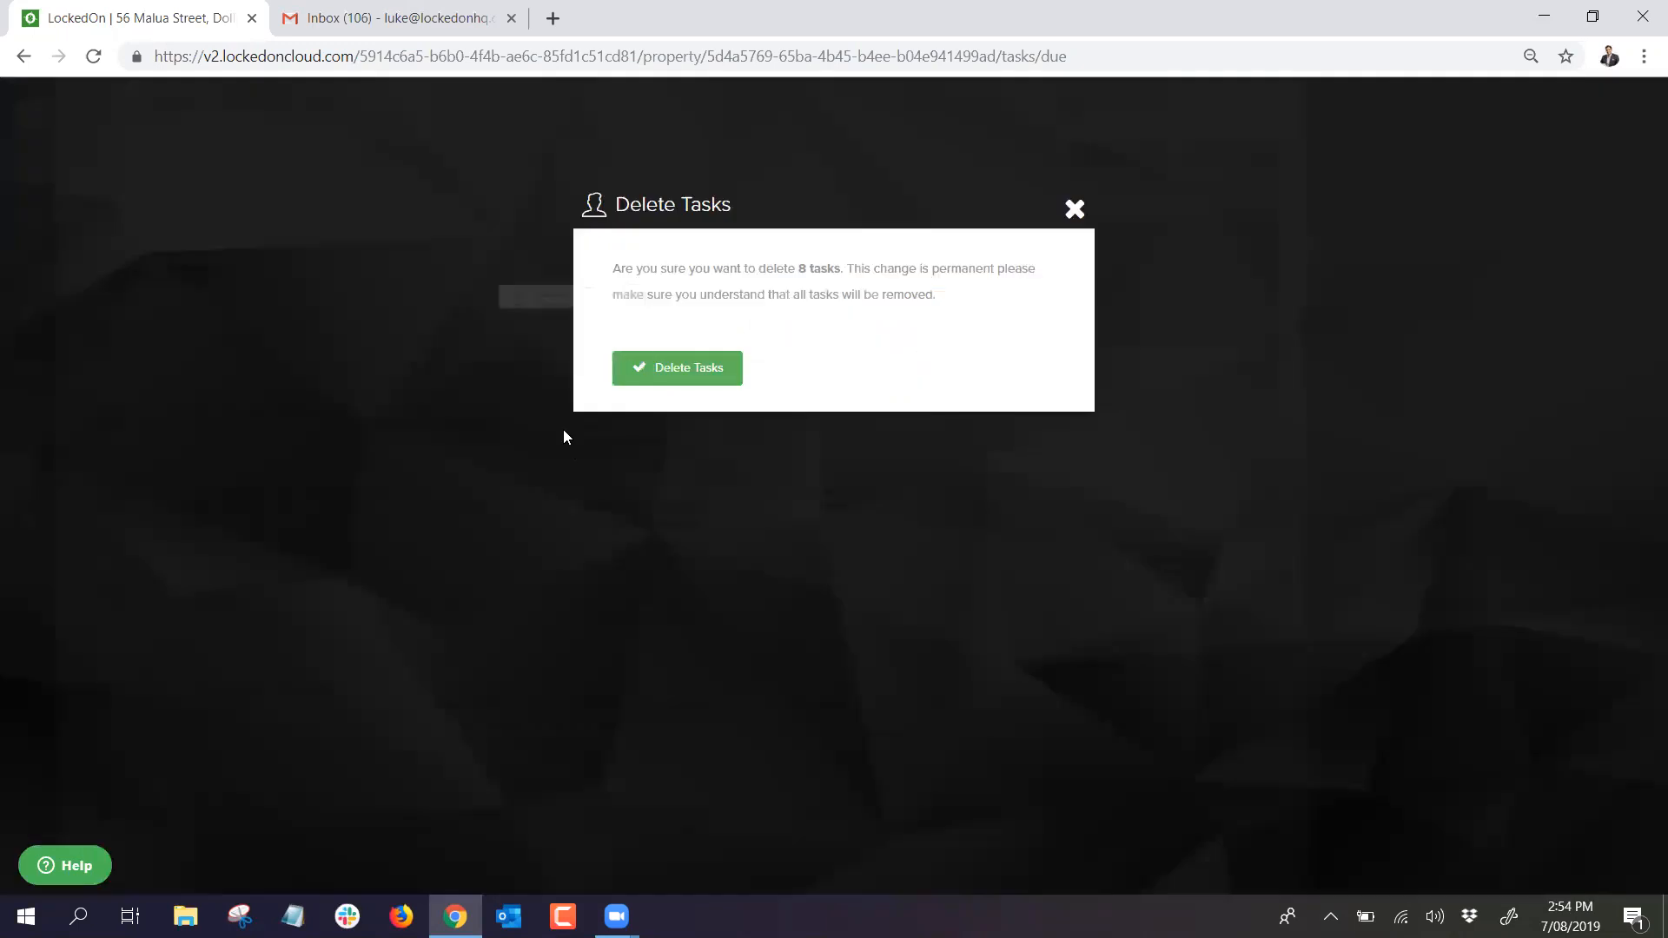
{"action": "left_click", "coordinate": [625, 369]}
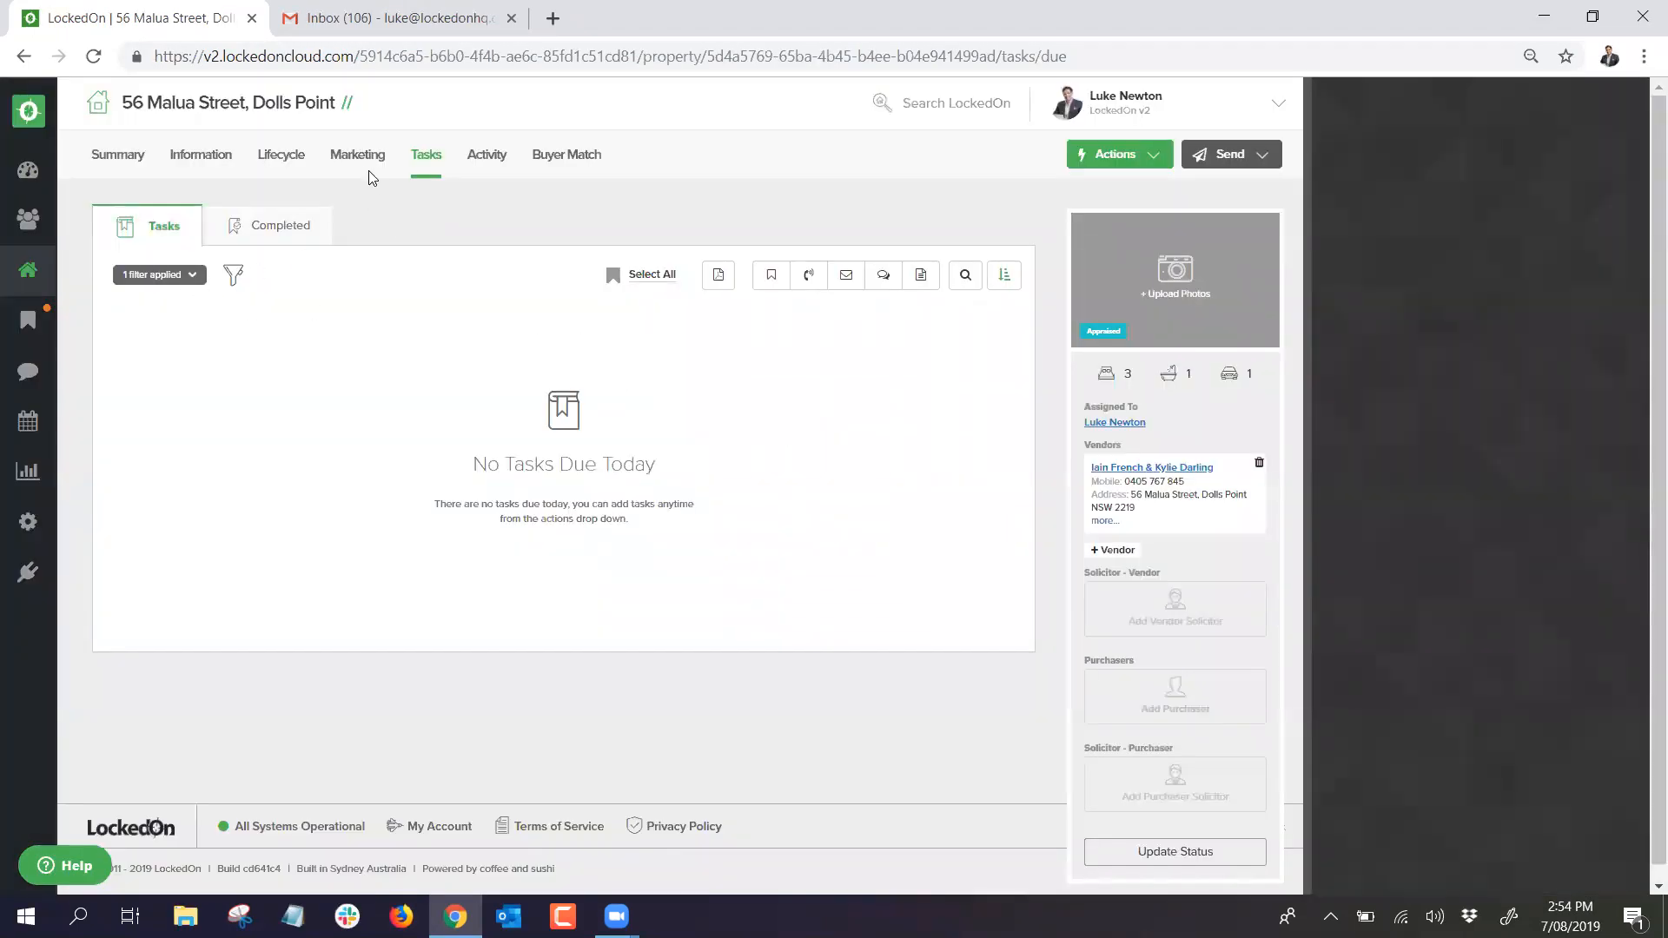
Step: Look over the property's Lifecycle and Information pages, then go to the agent's overall task list
{"action": "left_click", "coordinate": [278, 157]}
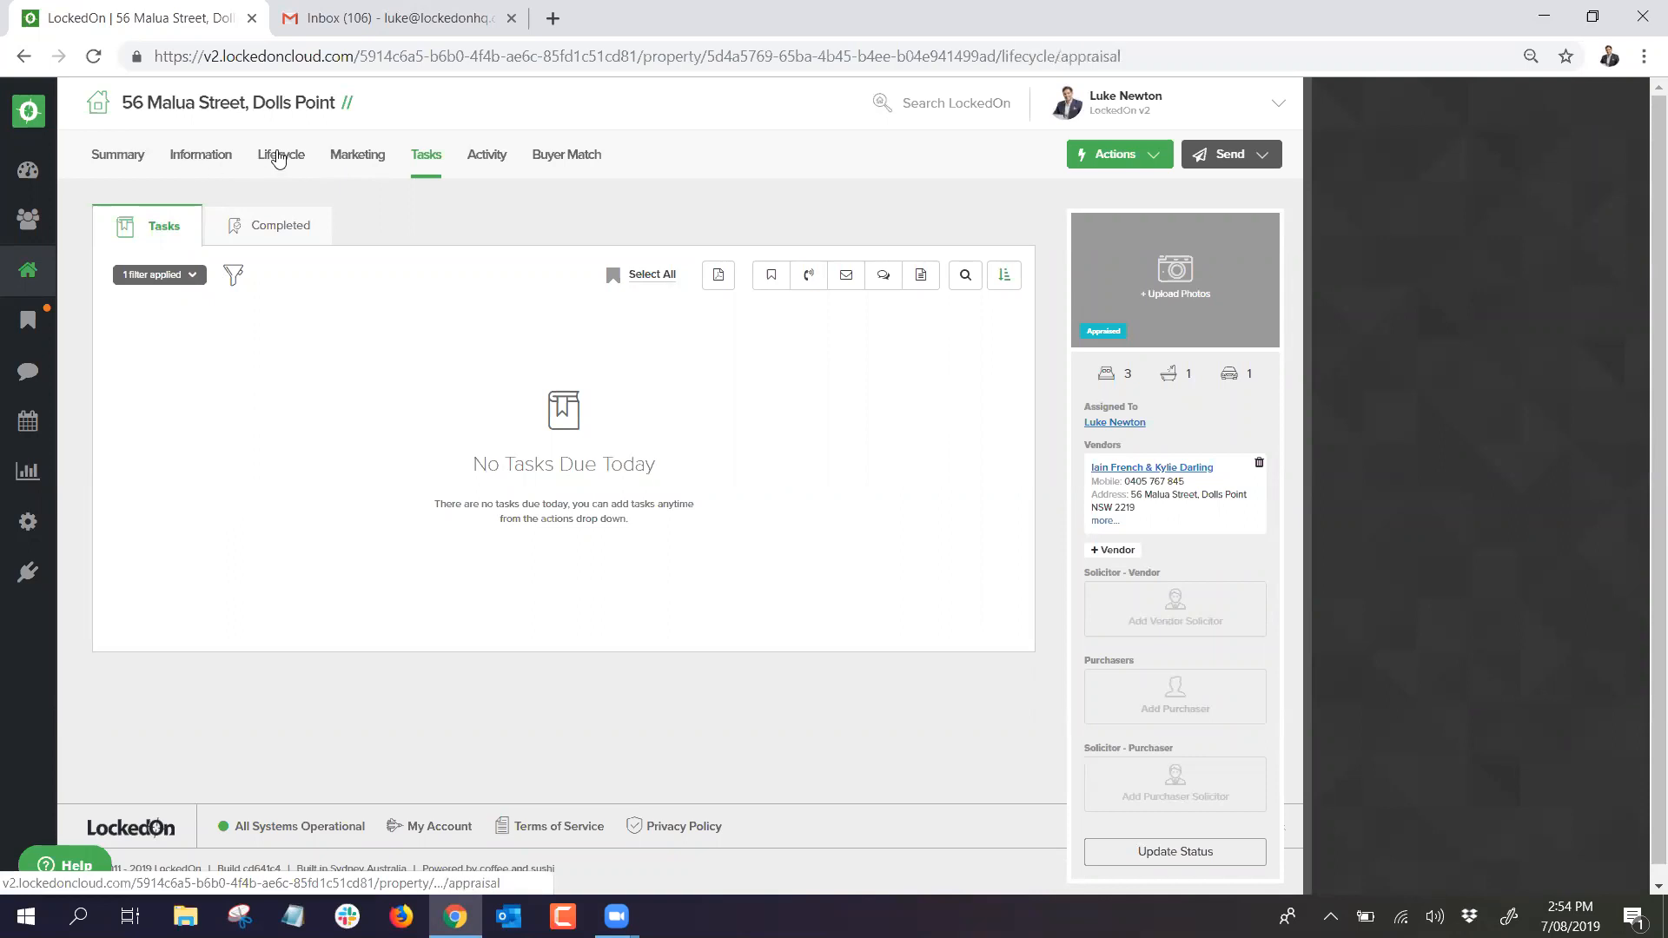
{"action": "left_click", "coordinate": [198, 155]}
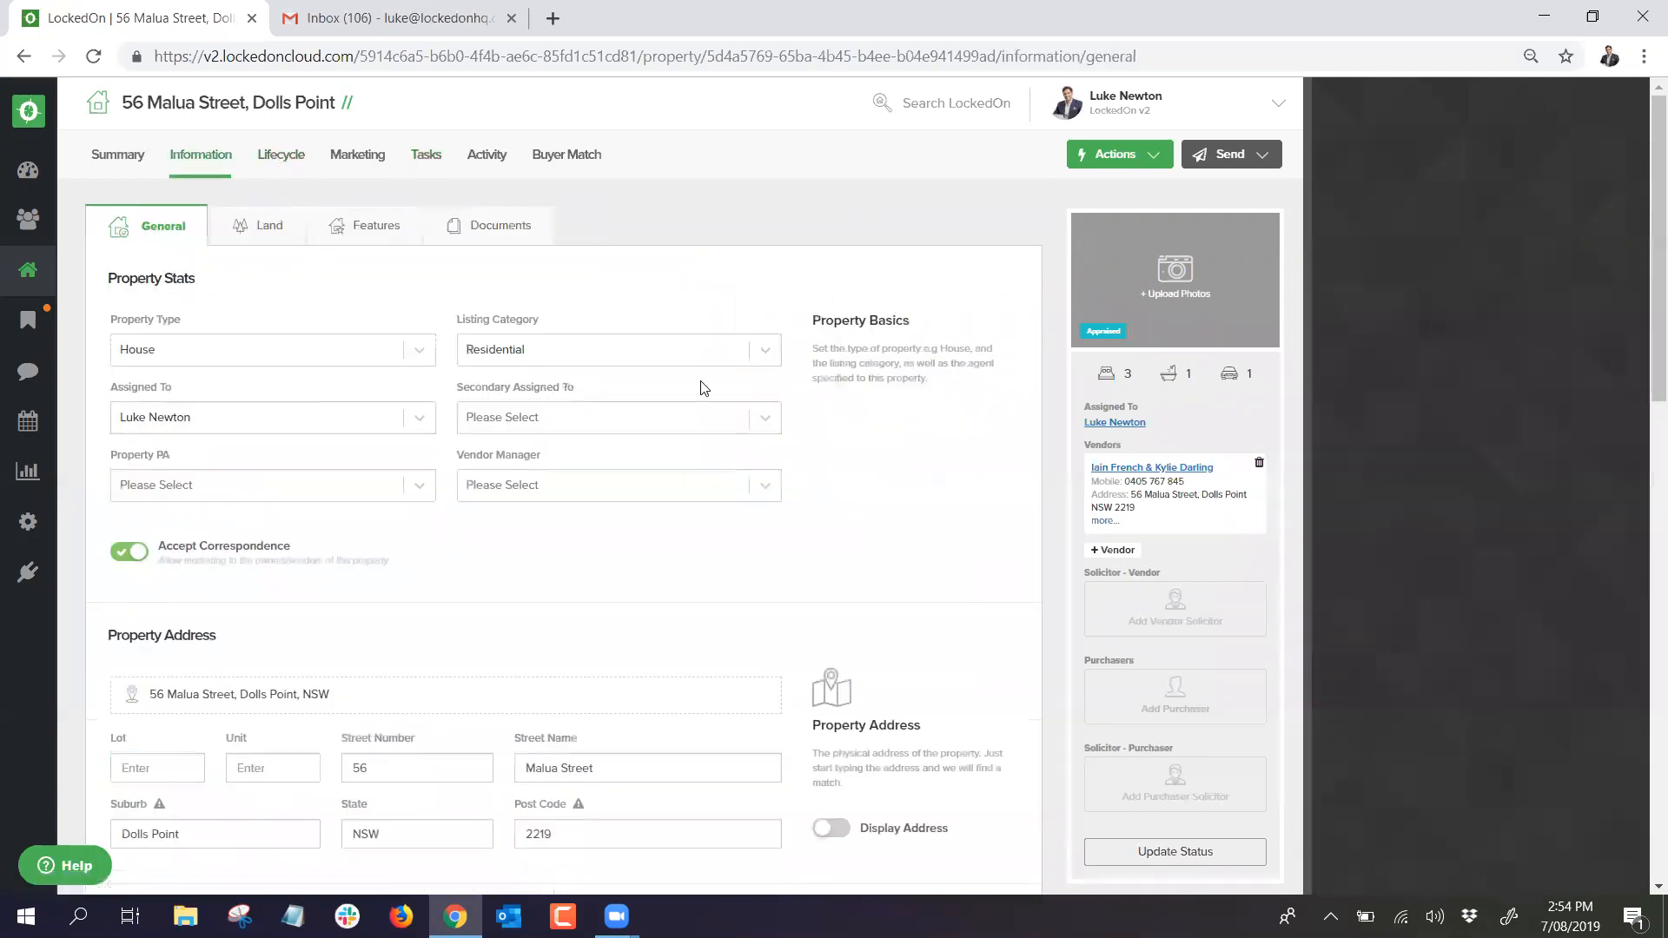
{"action": "left_click", "coordinate": [28, 322]}
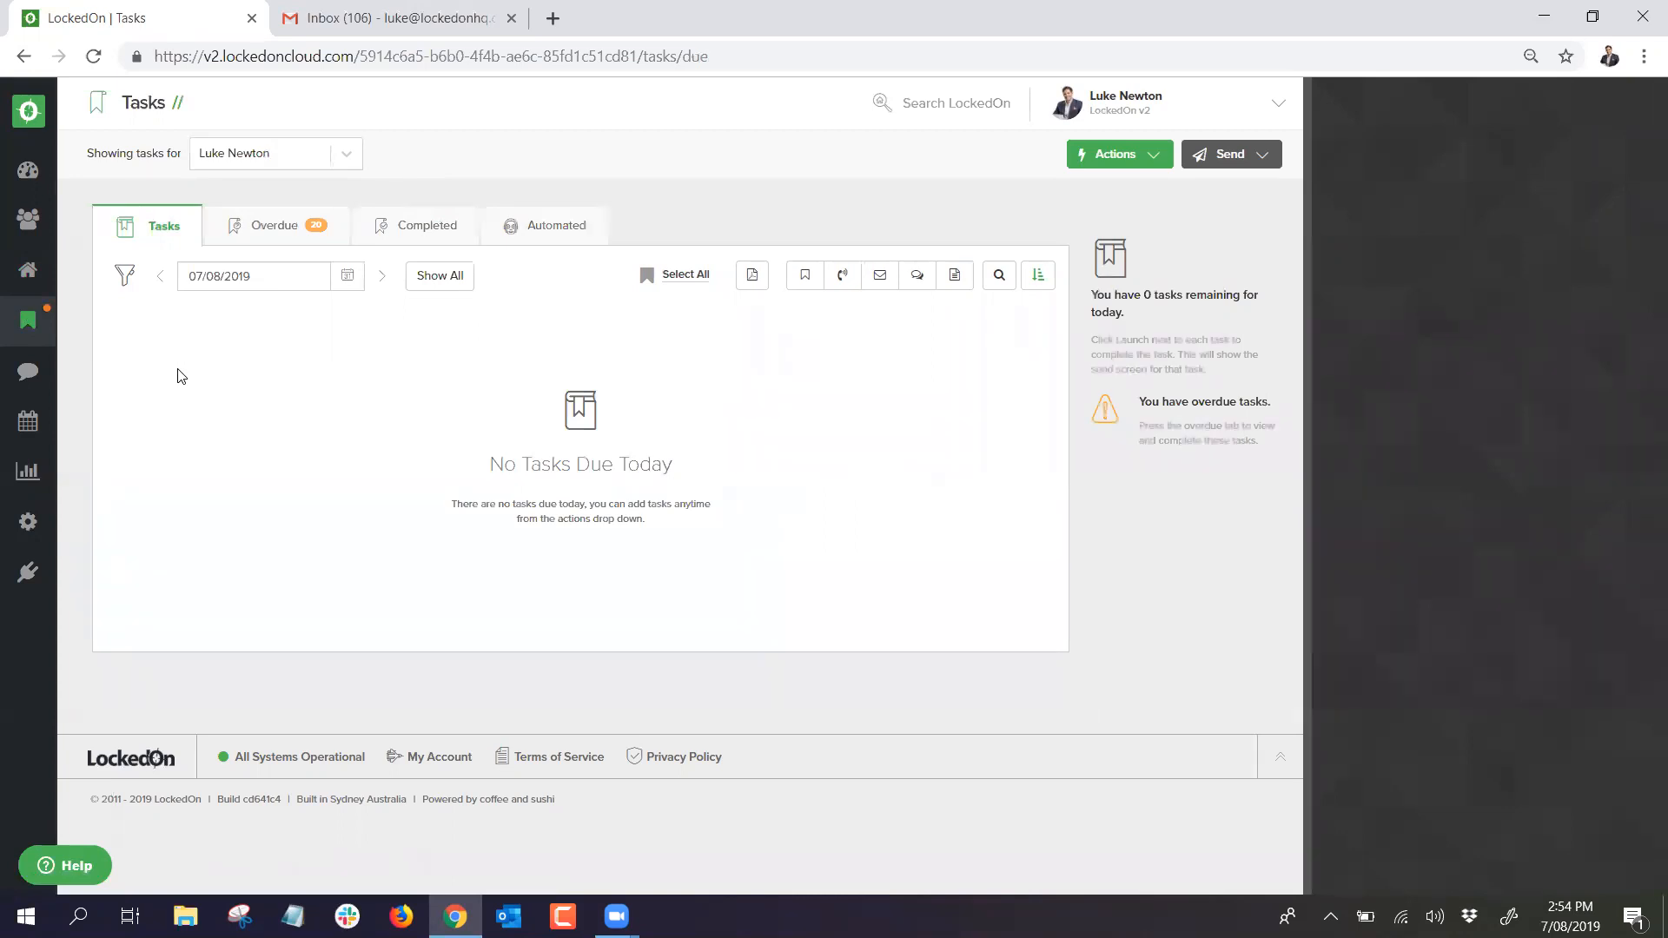
Step: Check the overdue tasks, view the Phone Call task without changes, and return to today's tasks
{"action": "left_click", "coordinate": [250, 225]}
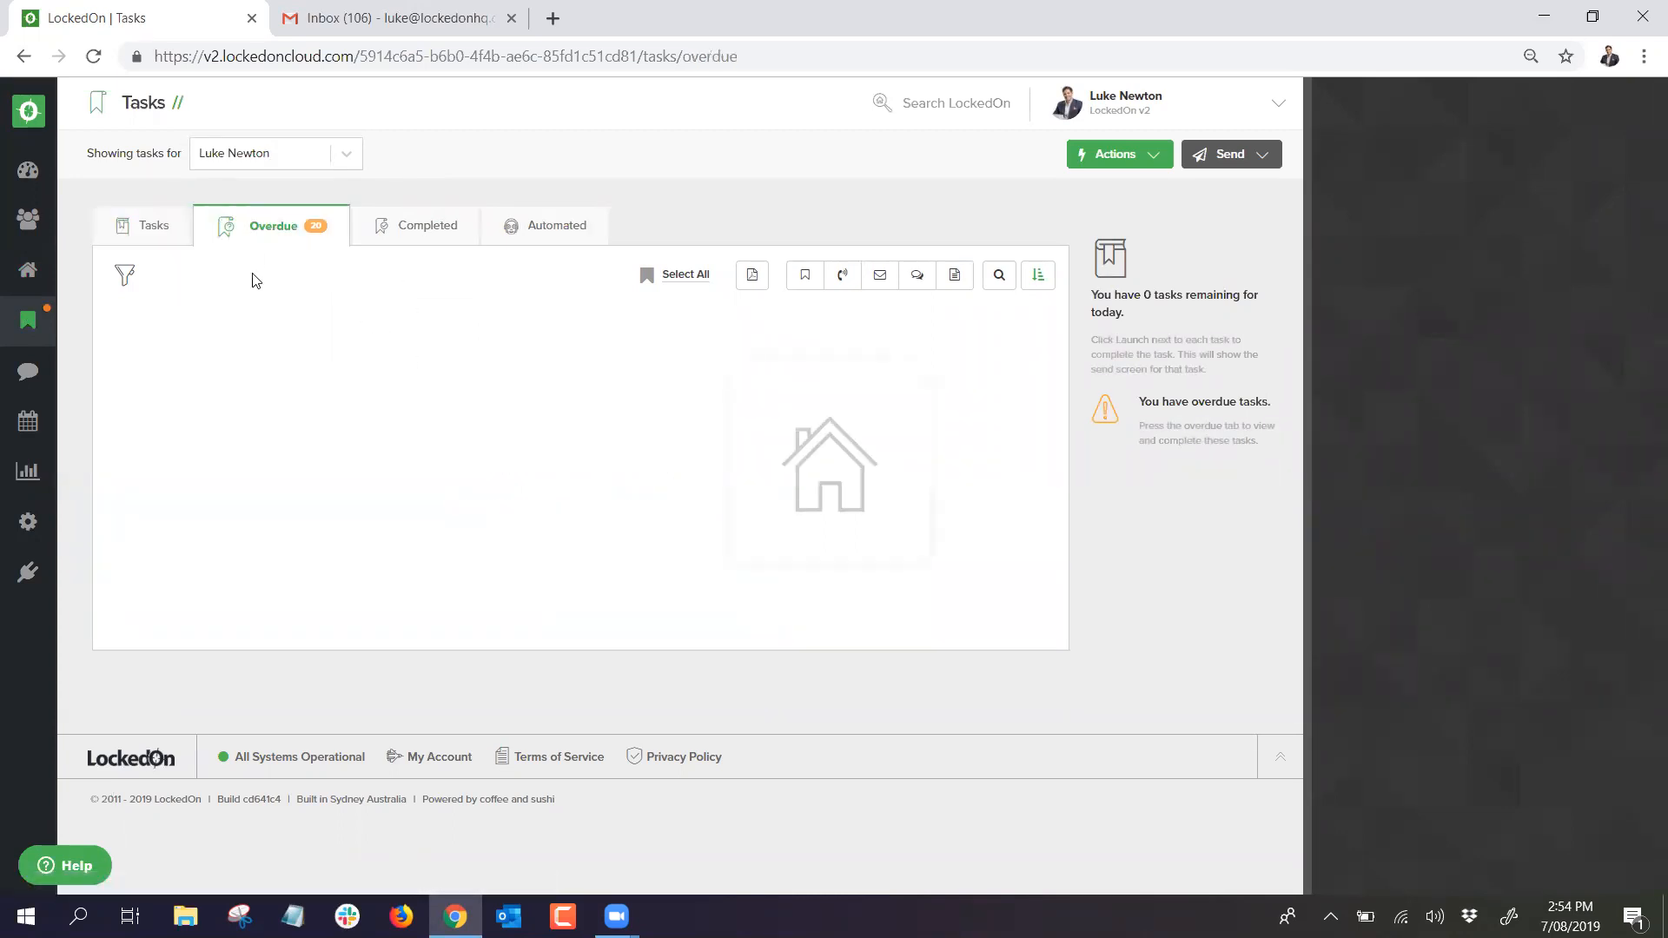
{"action": "scroll", "coordinate": [374, 470], "scroll_direction": "down", "scroll_amount": 3}
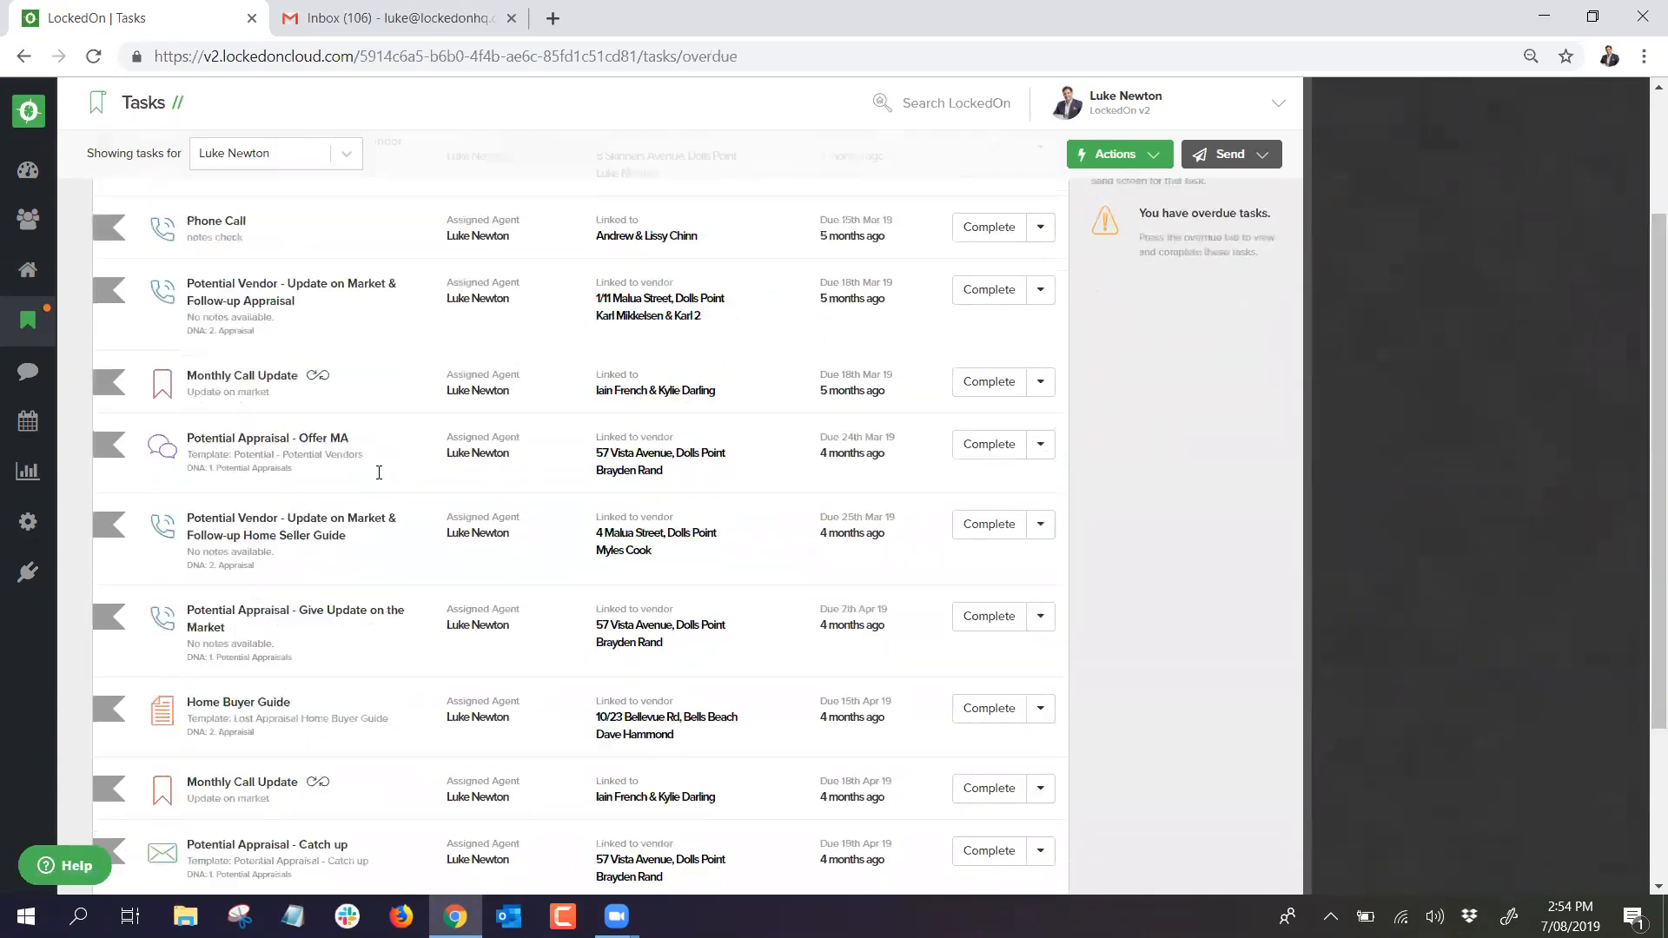
{"action": "scroll", "coordinate": [352, 466], "scroll_direction": "up", "scroll_amount": 3}
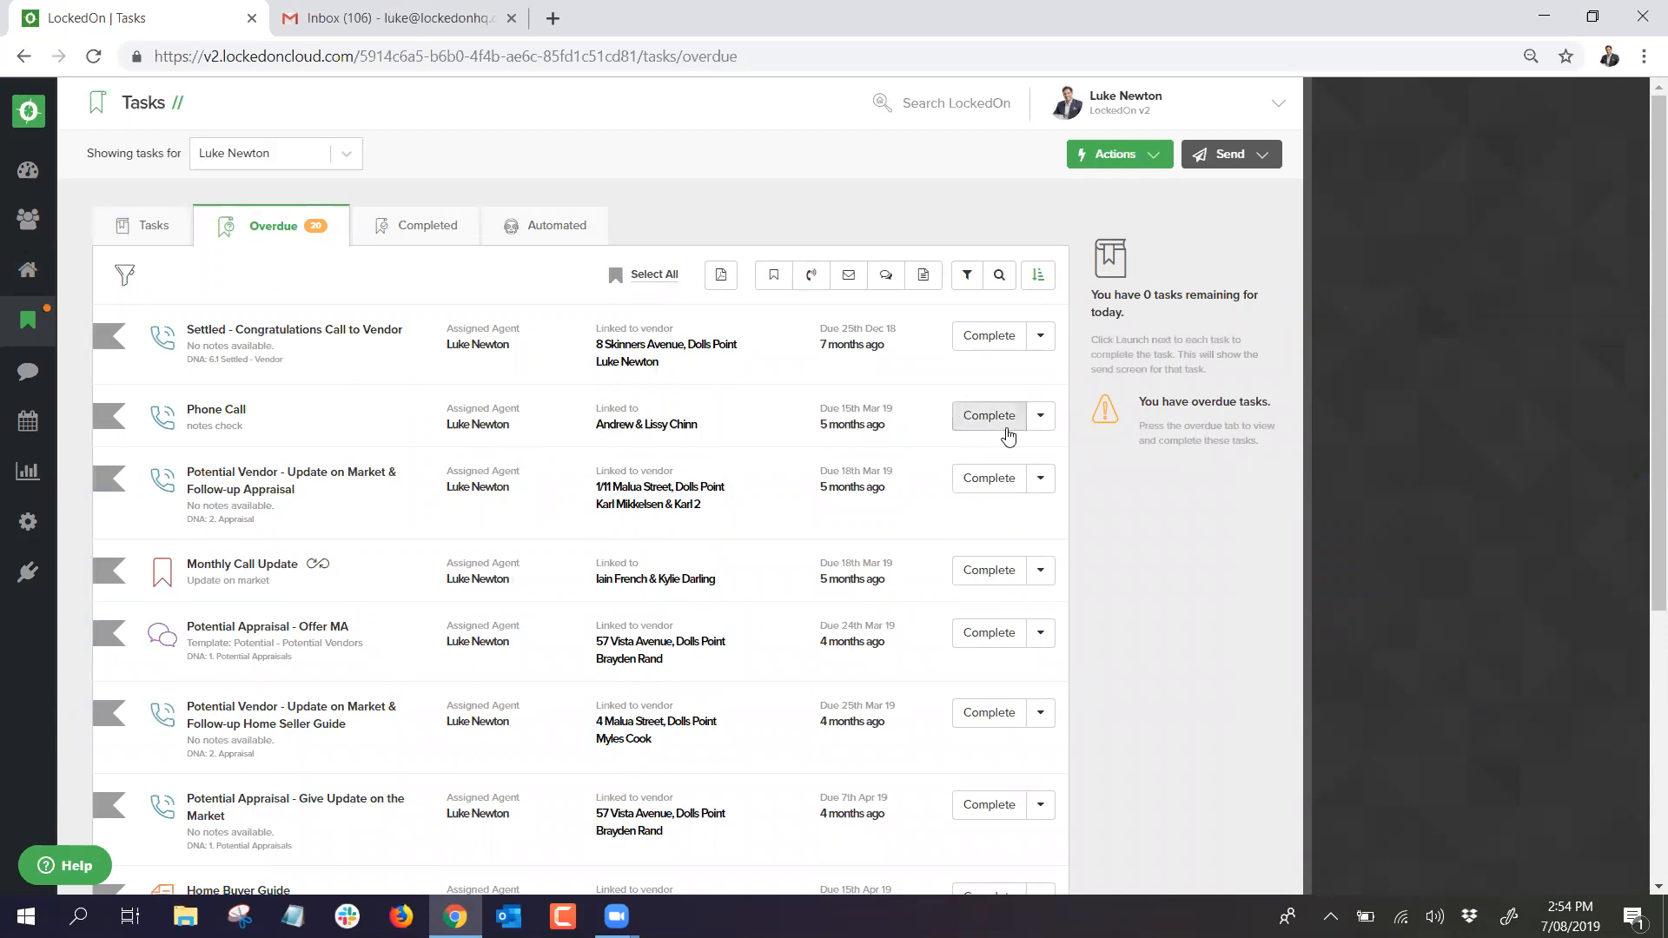
{"action": "left_click", "coordinate": [1038, 419]}
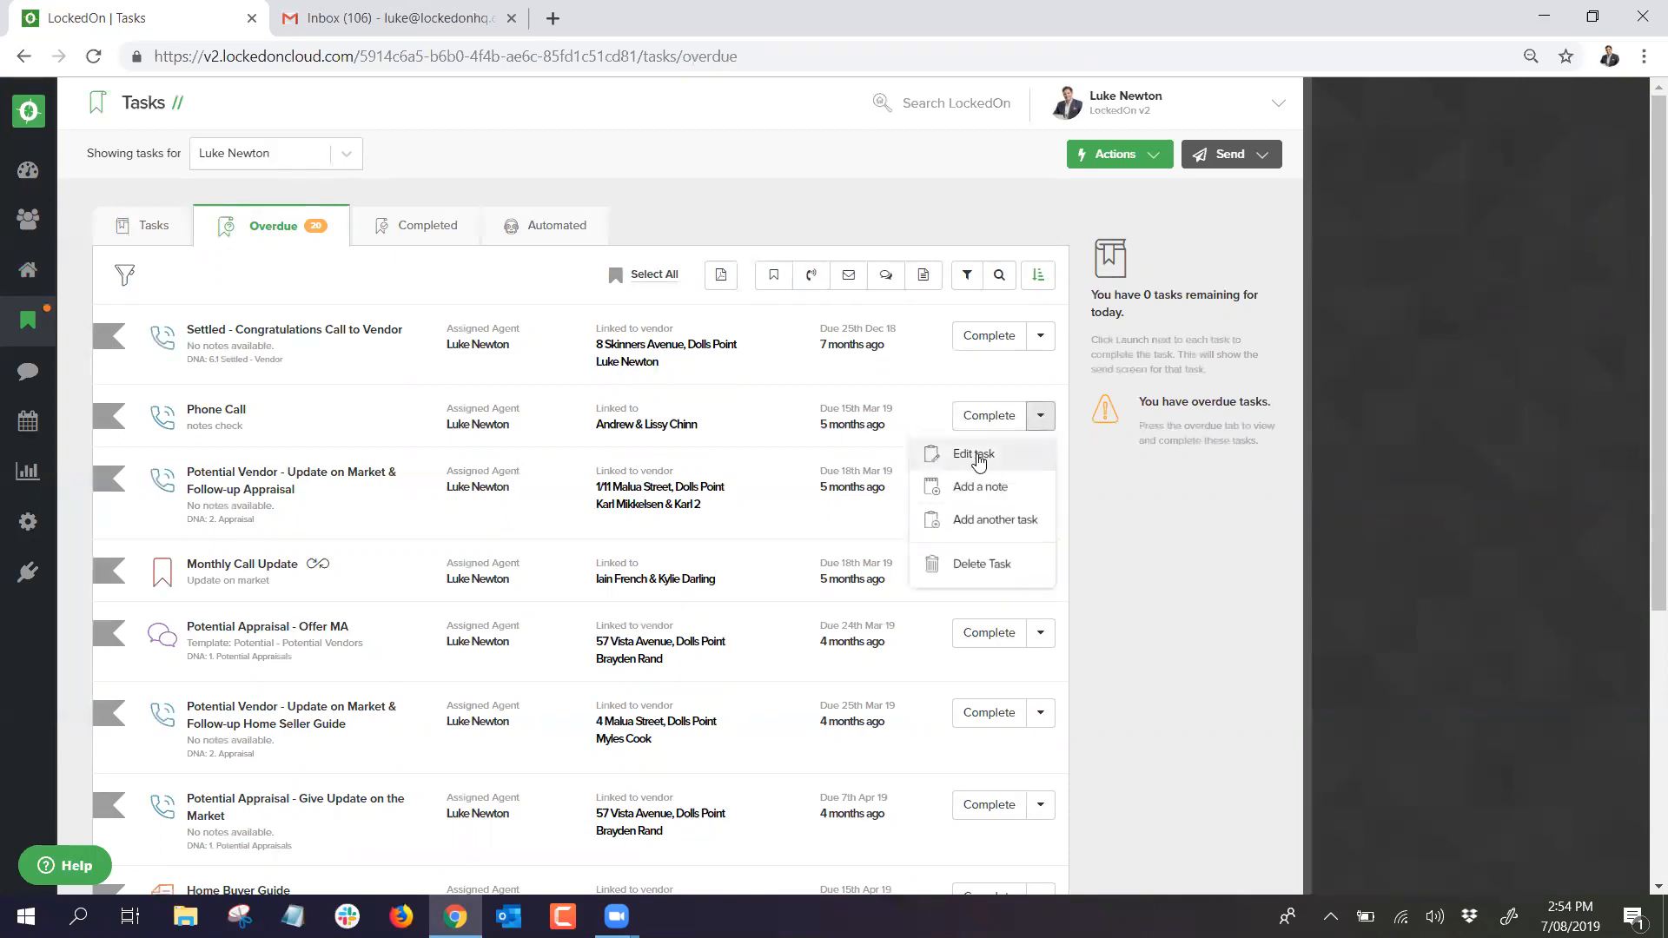
{"action": "left_click", "coordinate": [977, 453]}
{"action": "left_click", "coordinate": [1647, 103]}
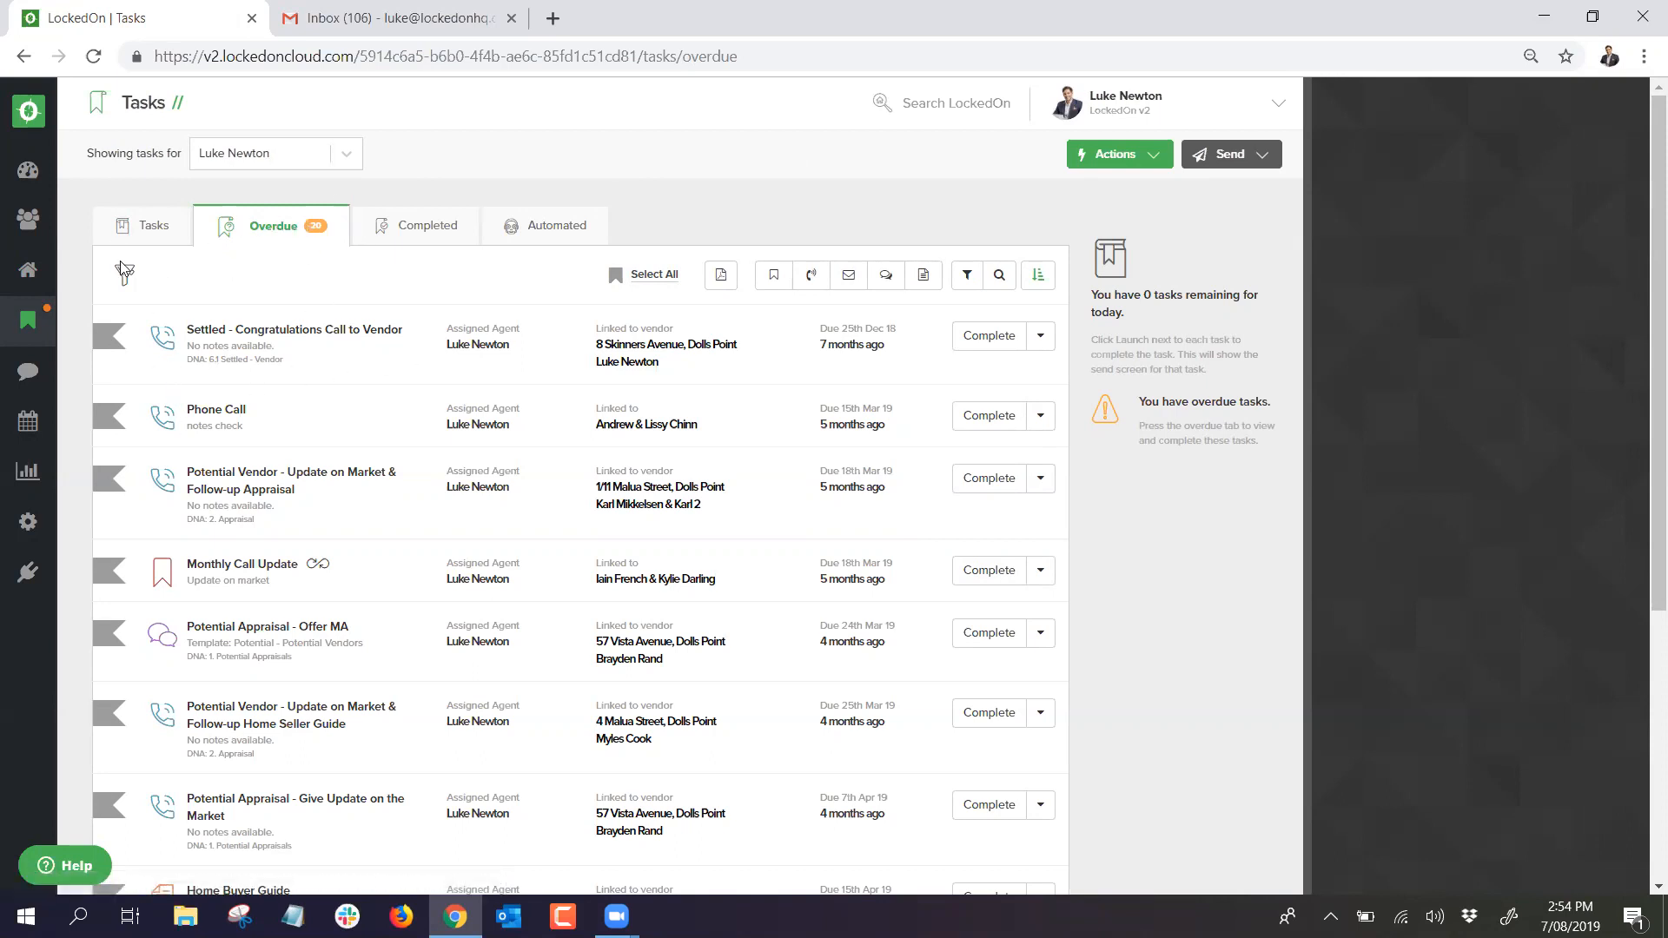
{"action": "left_click", "coordinate": [124, 230]}
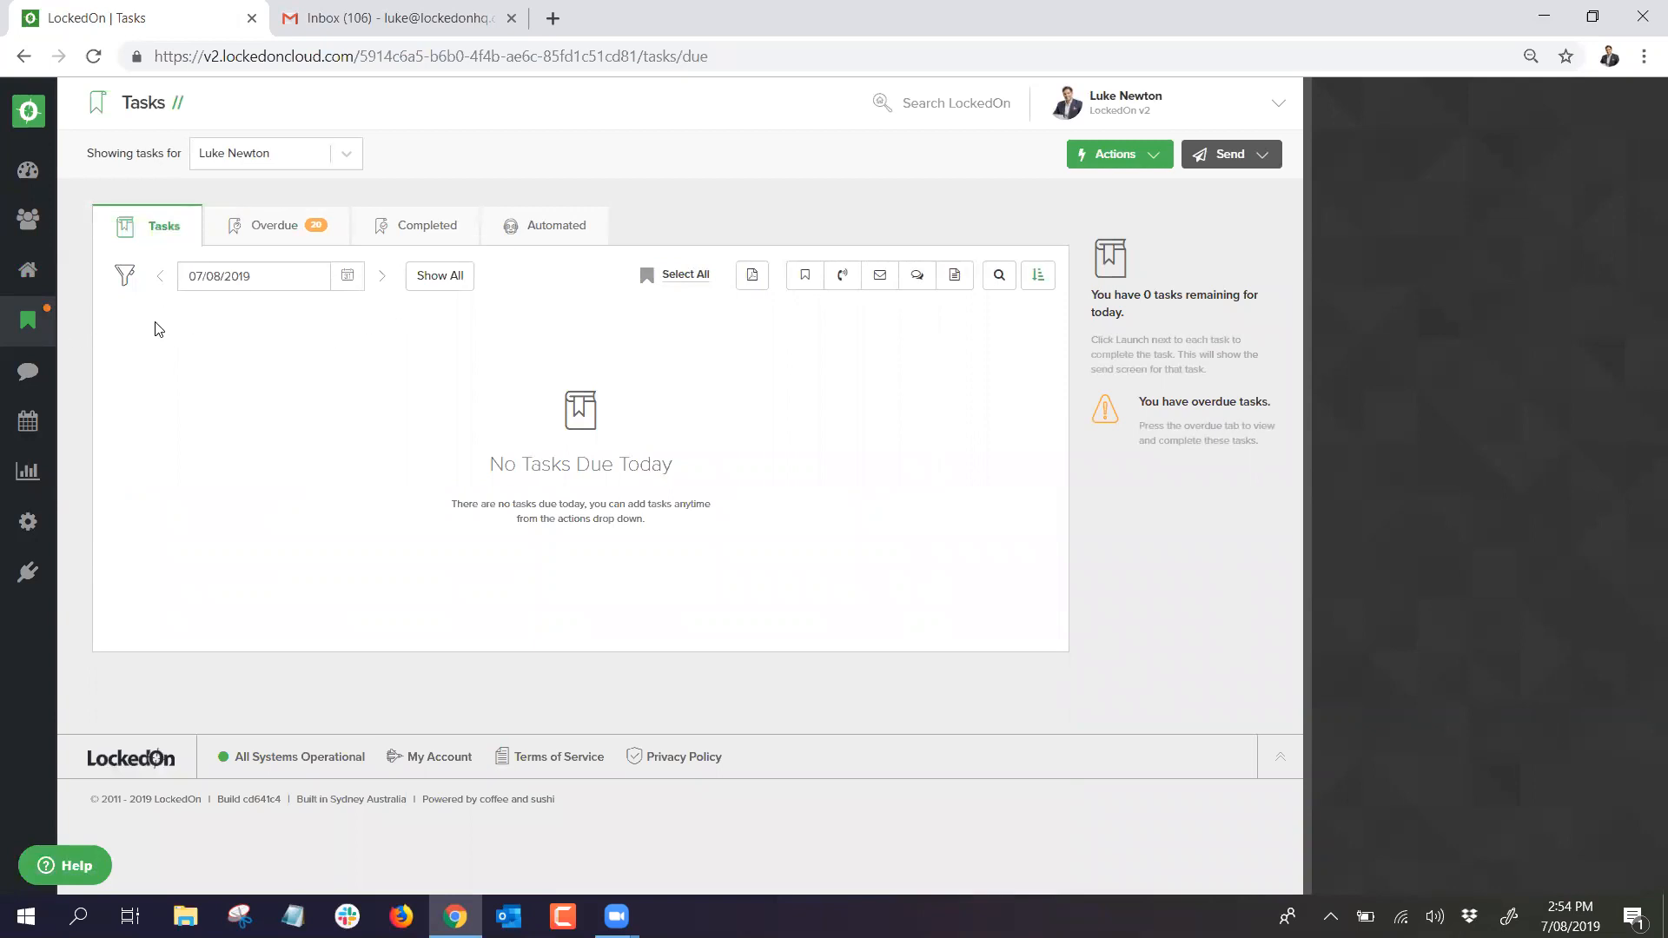
{"action": "left_click", "coordinate": [26, 277]}
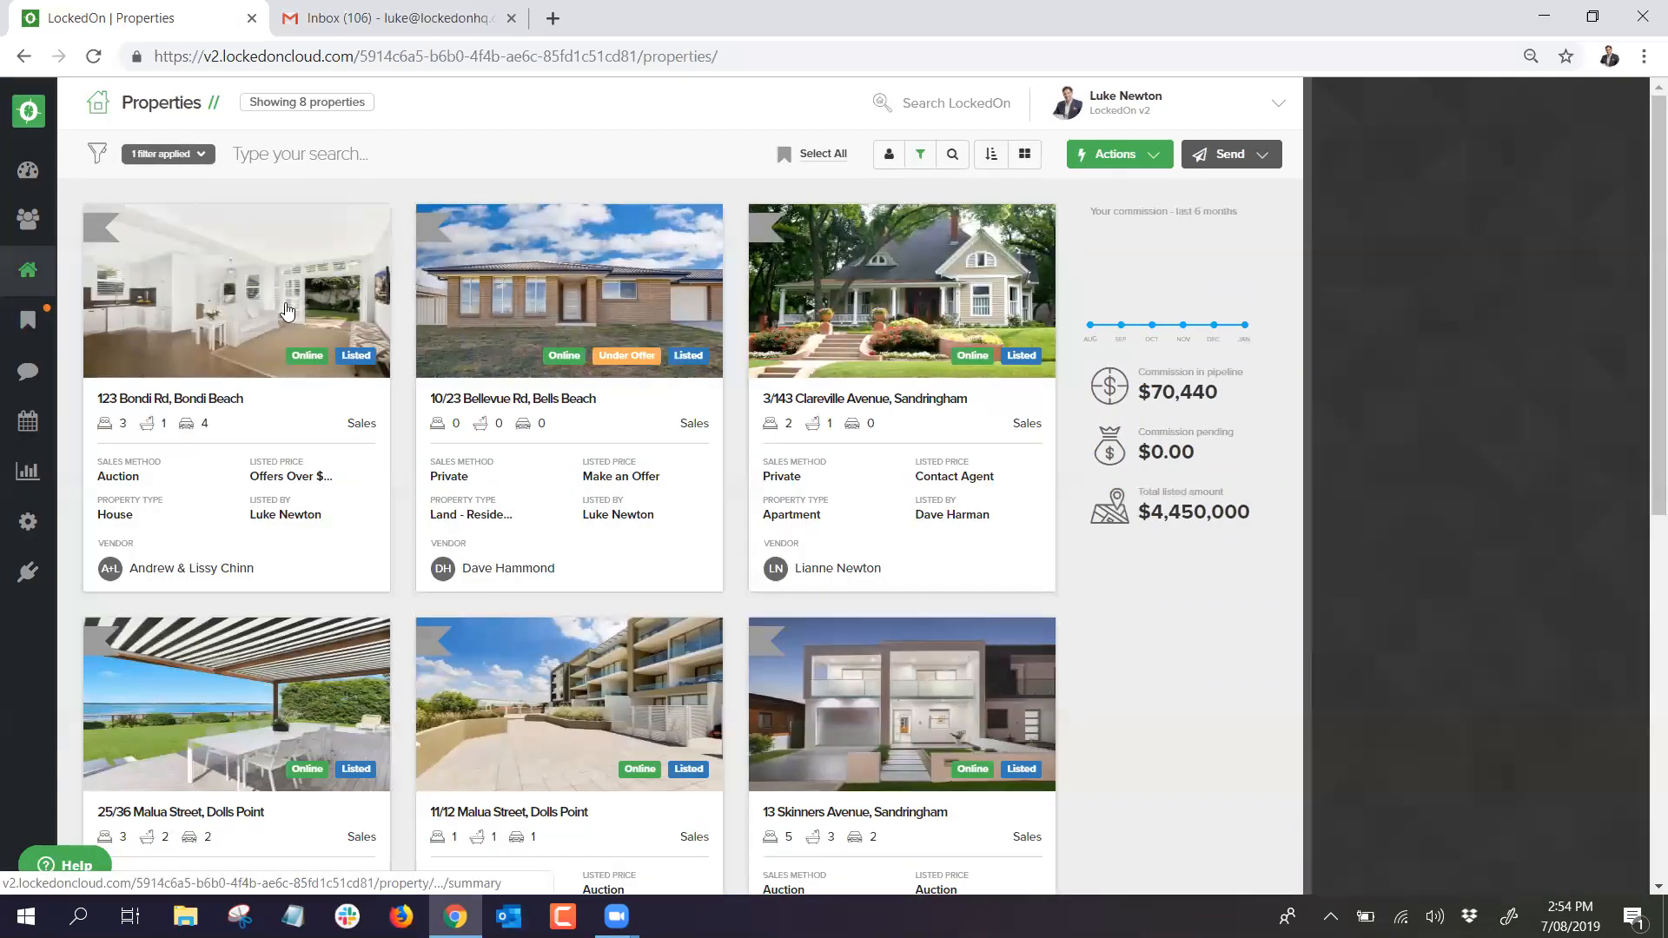
{"action": "left_click", "coordinate": [198, 156]}
{"action": "left_click", "coordinate": [205, 234]}
{"action": "left_click", "coordinate": [206, 274]}
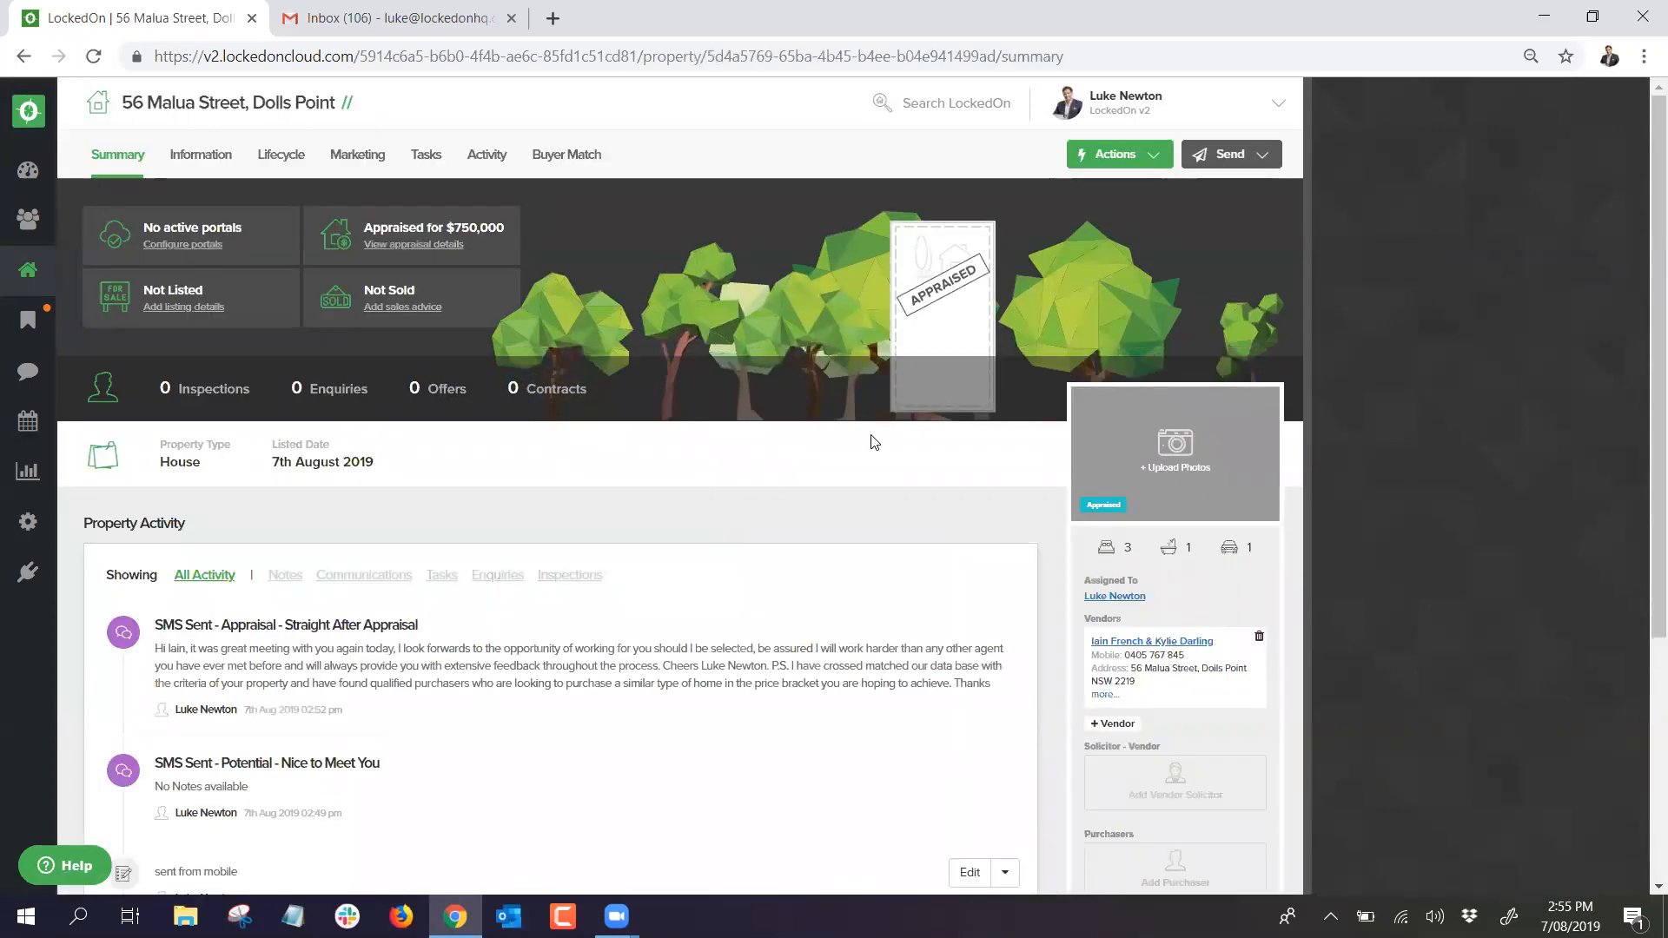
{"action": "scroll", "coordinate": [1080, 704], "scroll_direction": "down", "scroll_amount": 4}
Step: Change the property status from Appraised to Listed
{"action": "left_click", "coordinate": [1154, 706]}
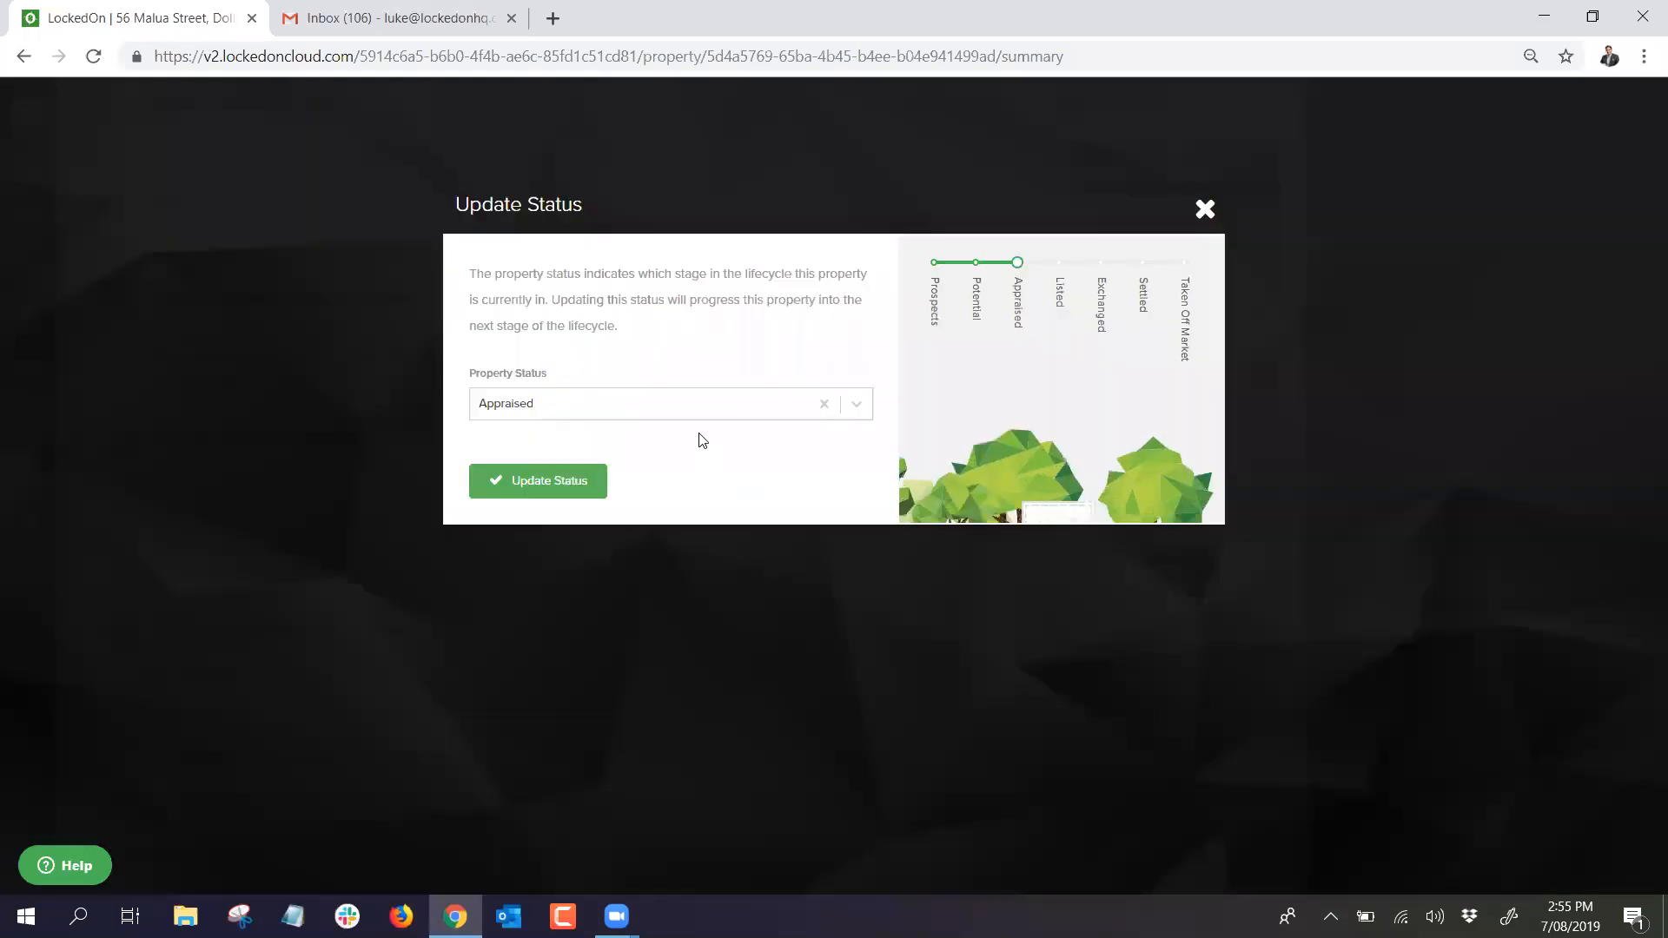
{"action": "left_click", "coordinate": [660, 410]}
{"action": "left_click", "coordinate": [535, 571]}
{"action": "left_click", "coordinate": [530, 477]}
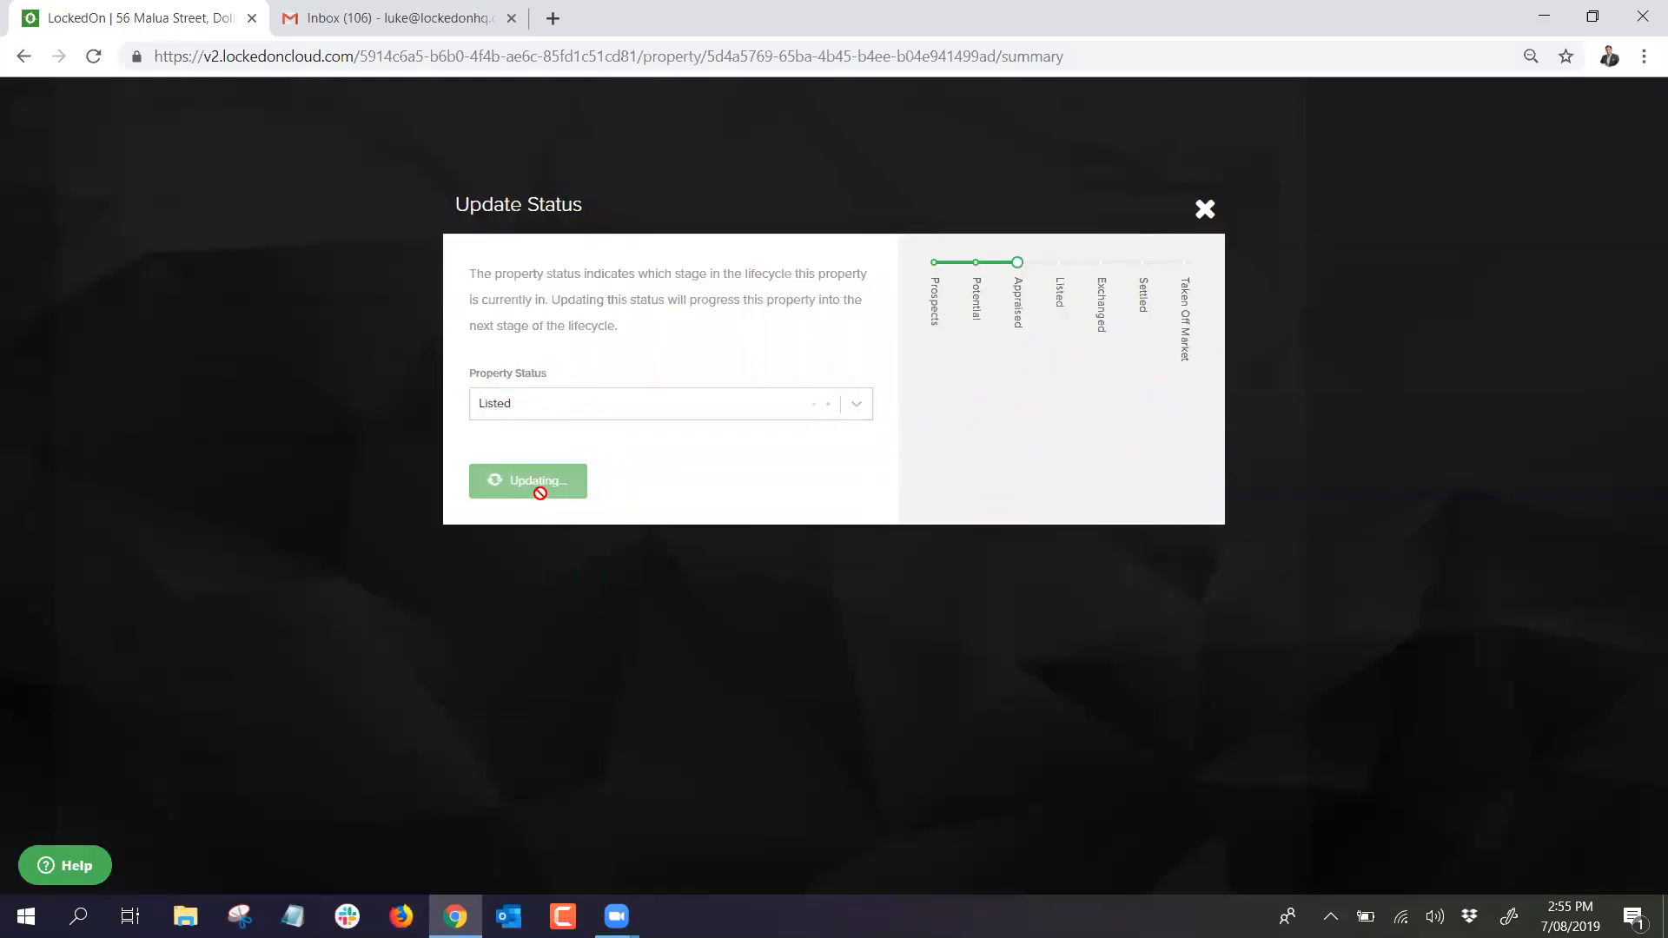
Step: Set the listing's method of sale to Private and Date Listed to 07/08/2019
{"action": "left_click", "coordinate": [280, 156]}
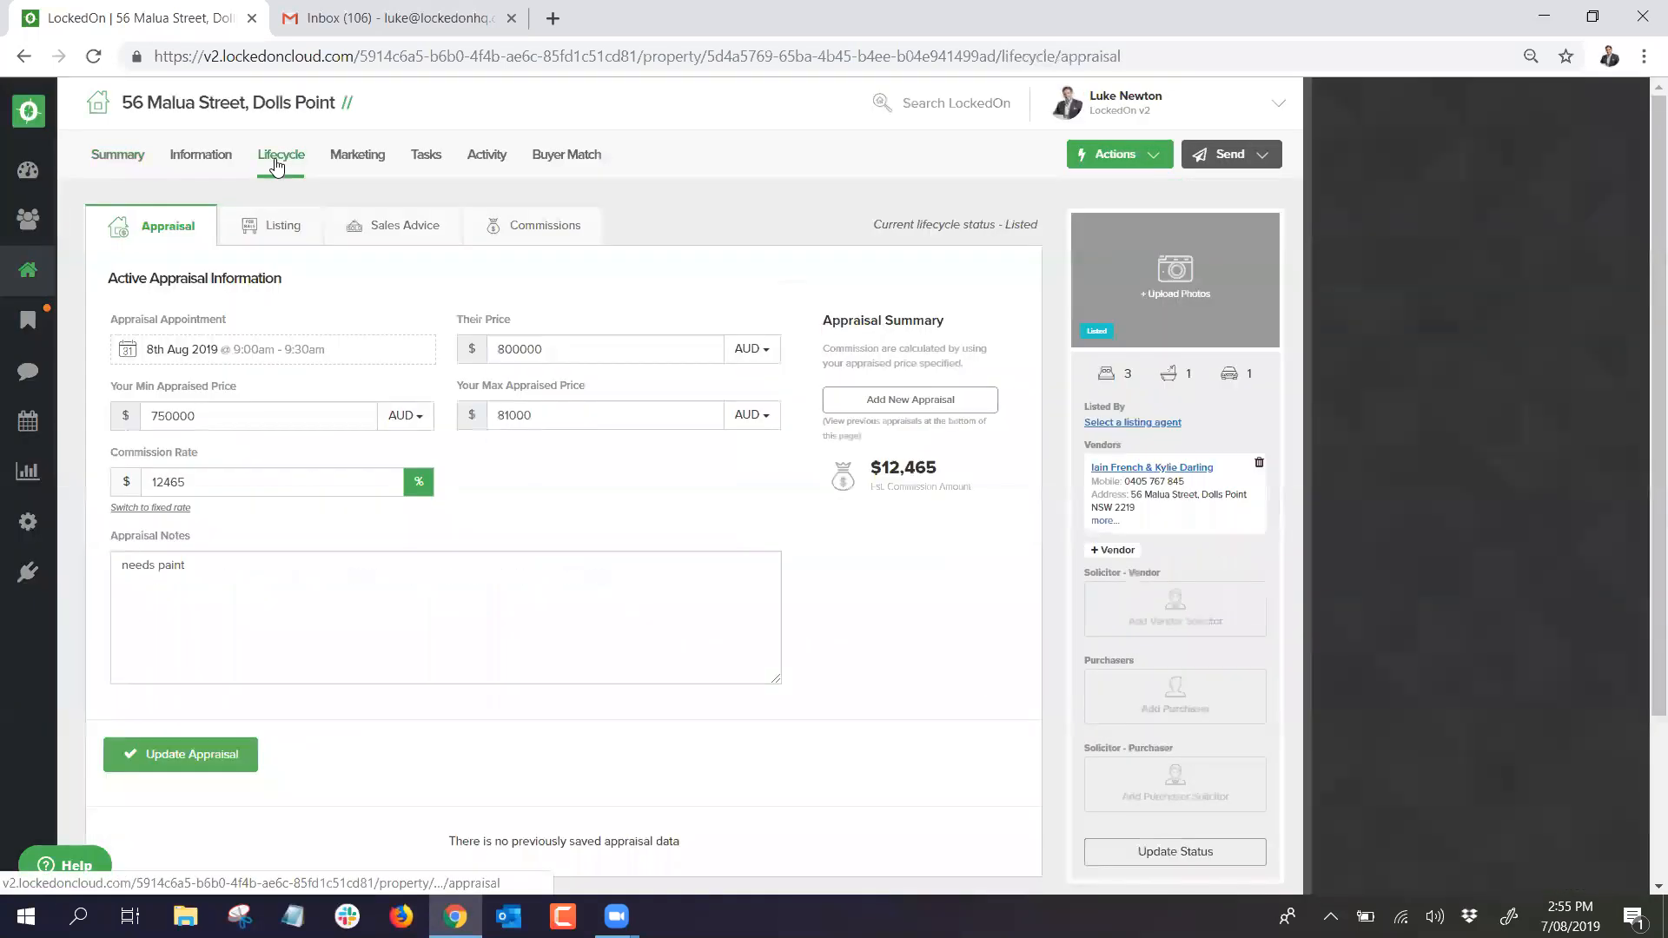
{"action": "left_click", "coordinate": [280, 223]}
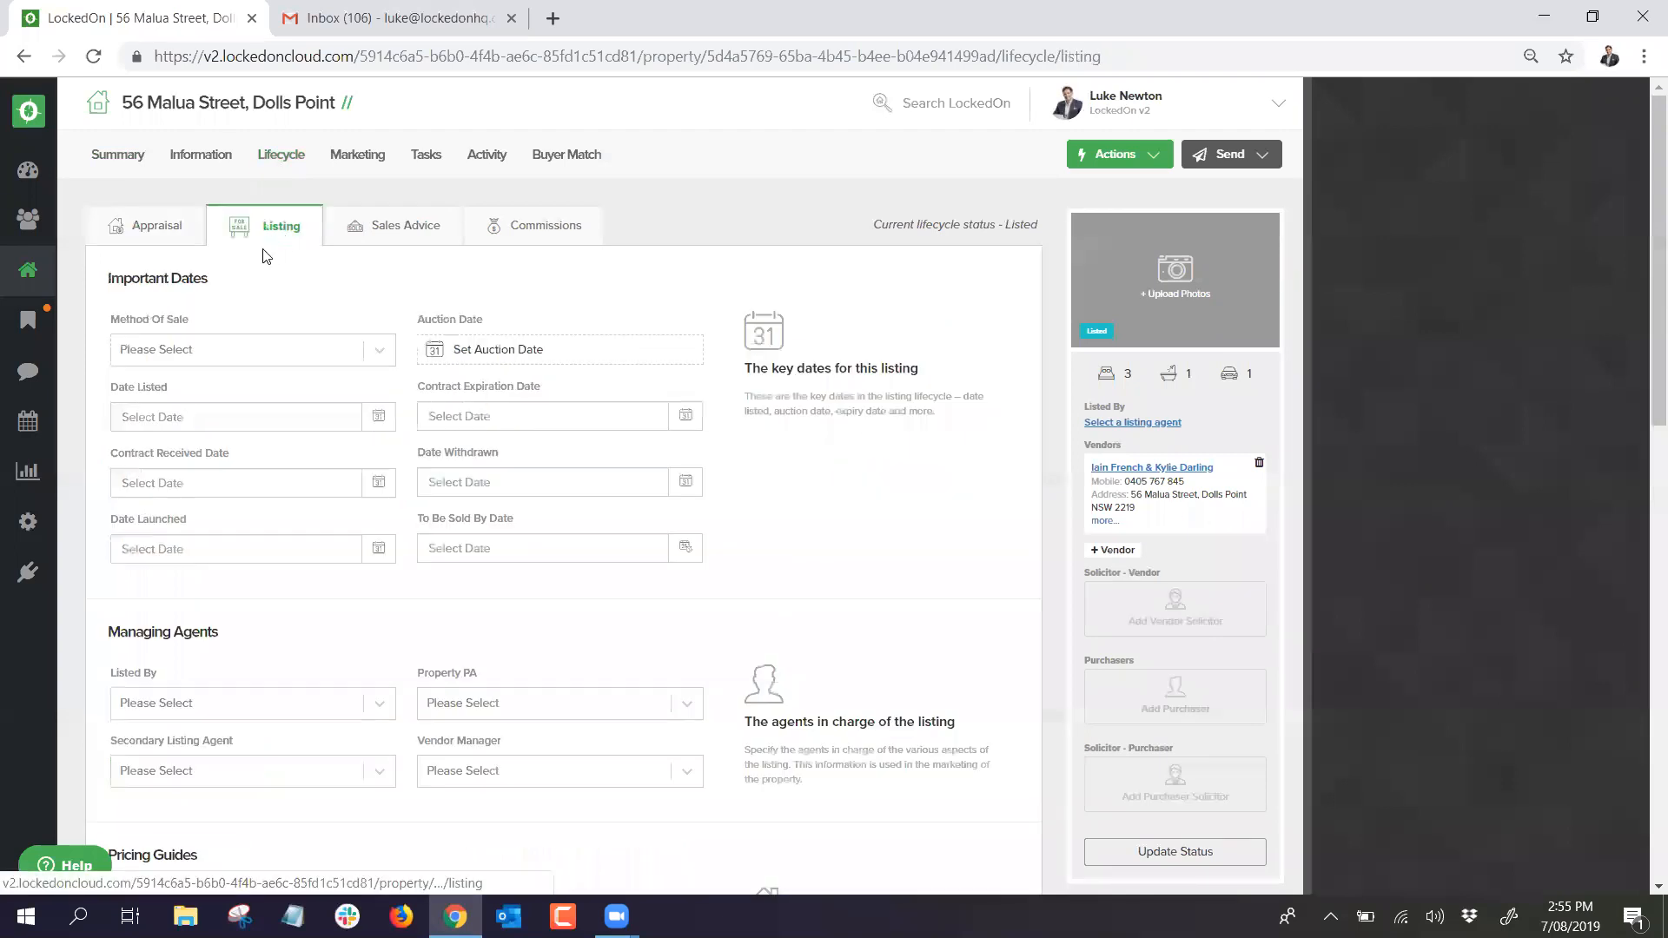
{"action": "left_click", "coordinate": [214, 346]}
{"action": "left_click", "coordinate": [189, 422]}
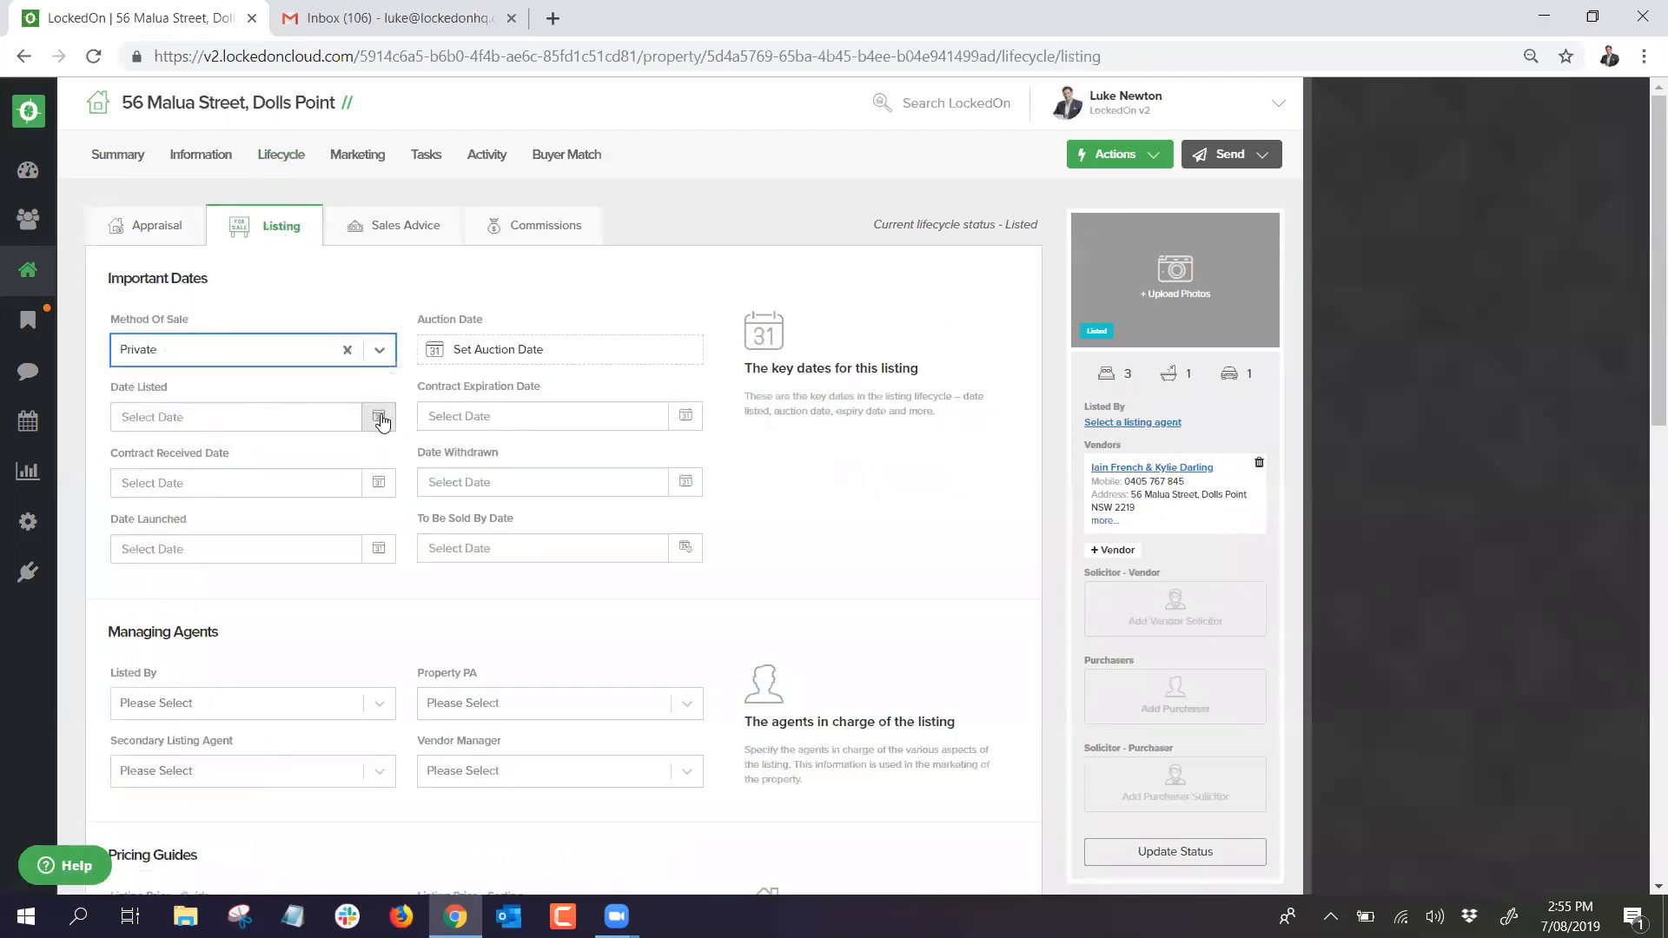
{"action": "left_click", "coordinate": [378, 418]}
{"action": "left_click", "coordinate": [219, 524]}
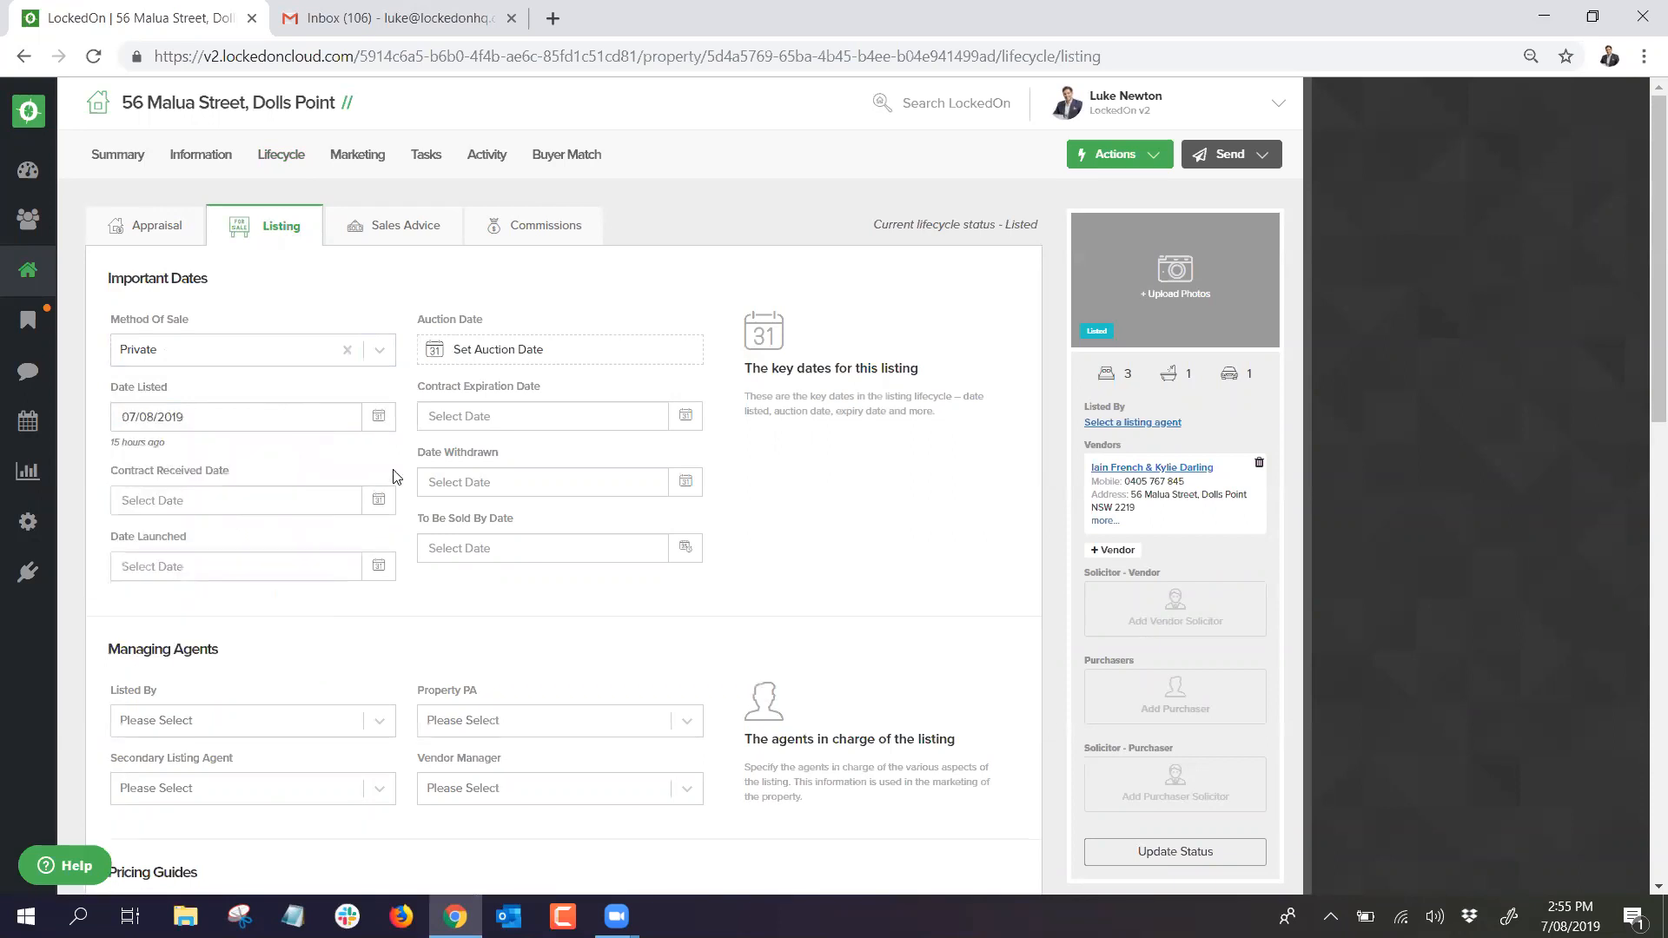
Step: Set Contract Expiration to 07/11/2019 and Contract Received to 07/08/2019, leaving Date Launched empty
{"action": "left_click", "coordinate": [686, 415]}
{"action": "left_click", "coordinate": [612, 449]}
{"action": "left_click", "coordinate": [611, 449]}
{"action": "left_click", "coordinate": [611, 449]}
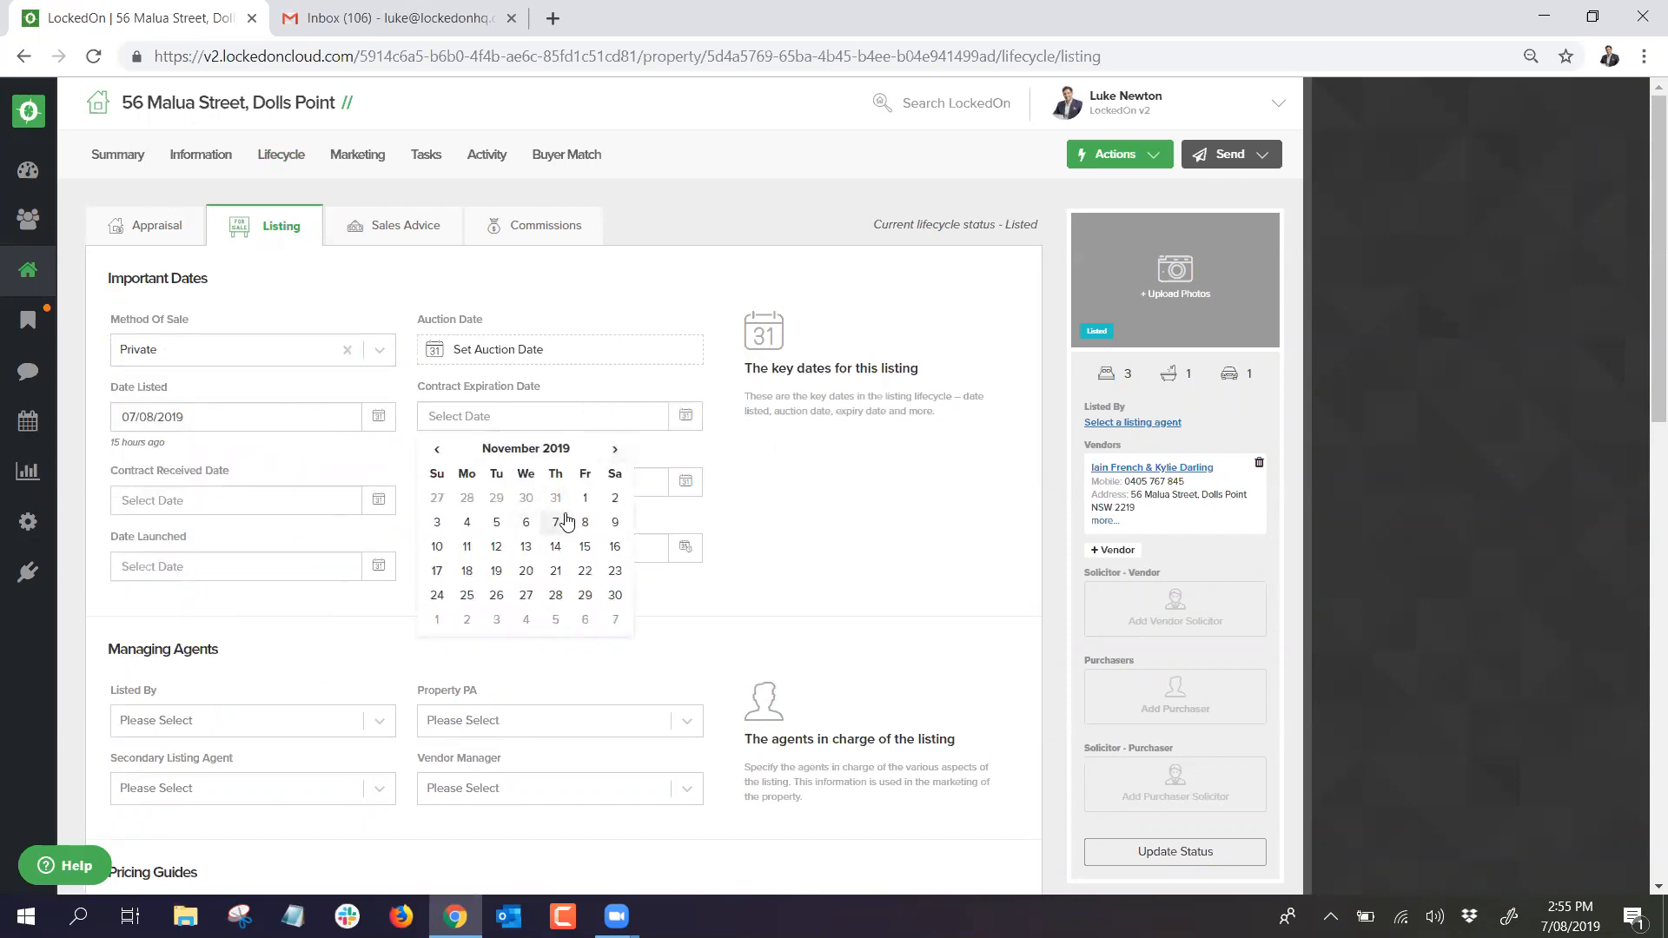
{"action": "left_click", "coordinate": [555, 522]}
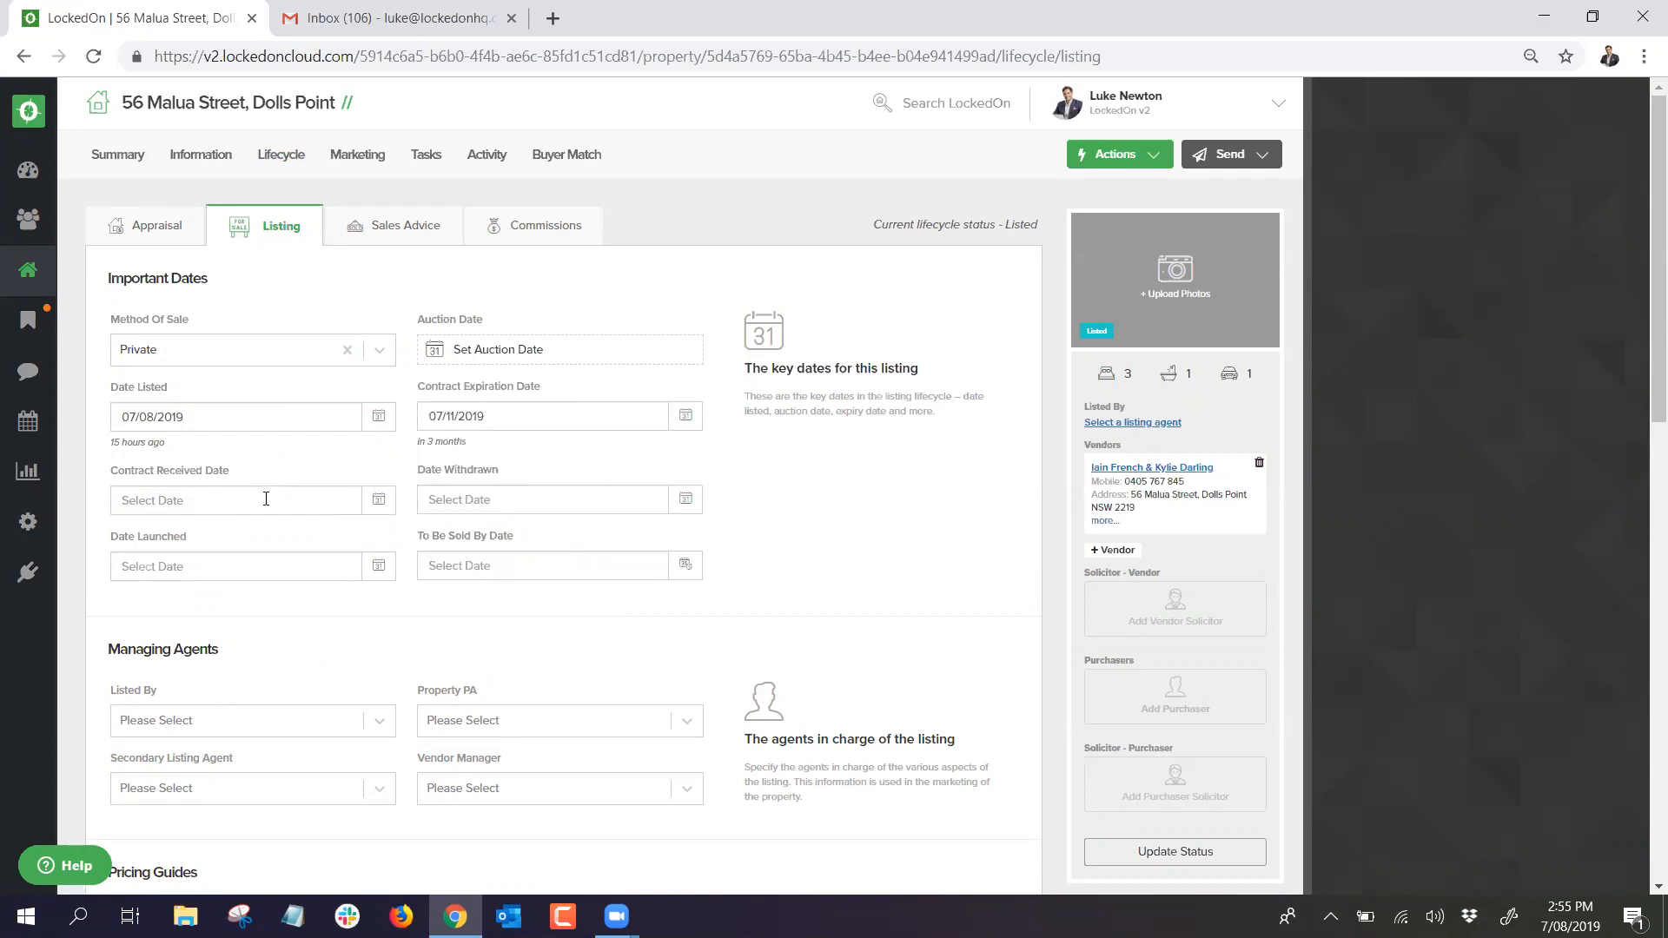
{"action": "left_click", "coordinate": [387, 509]}
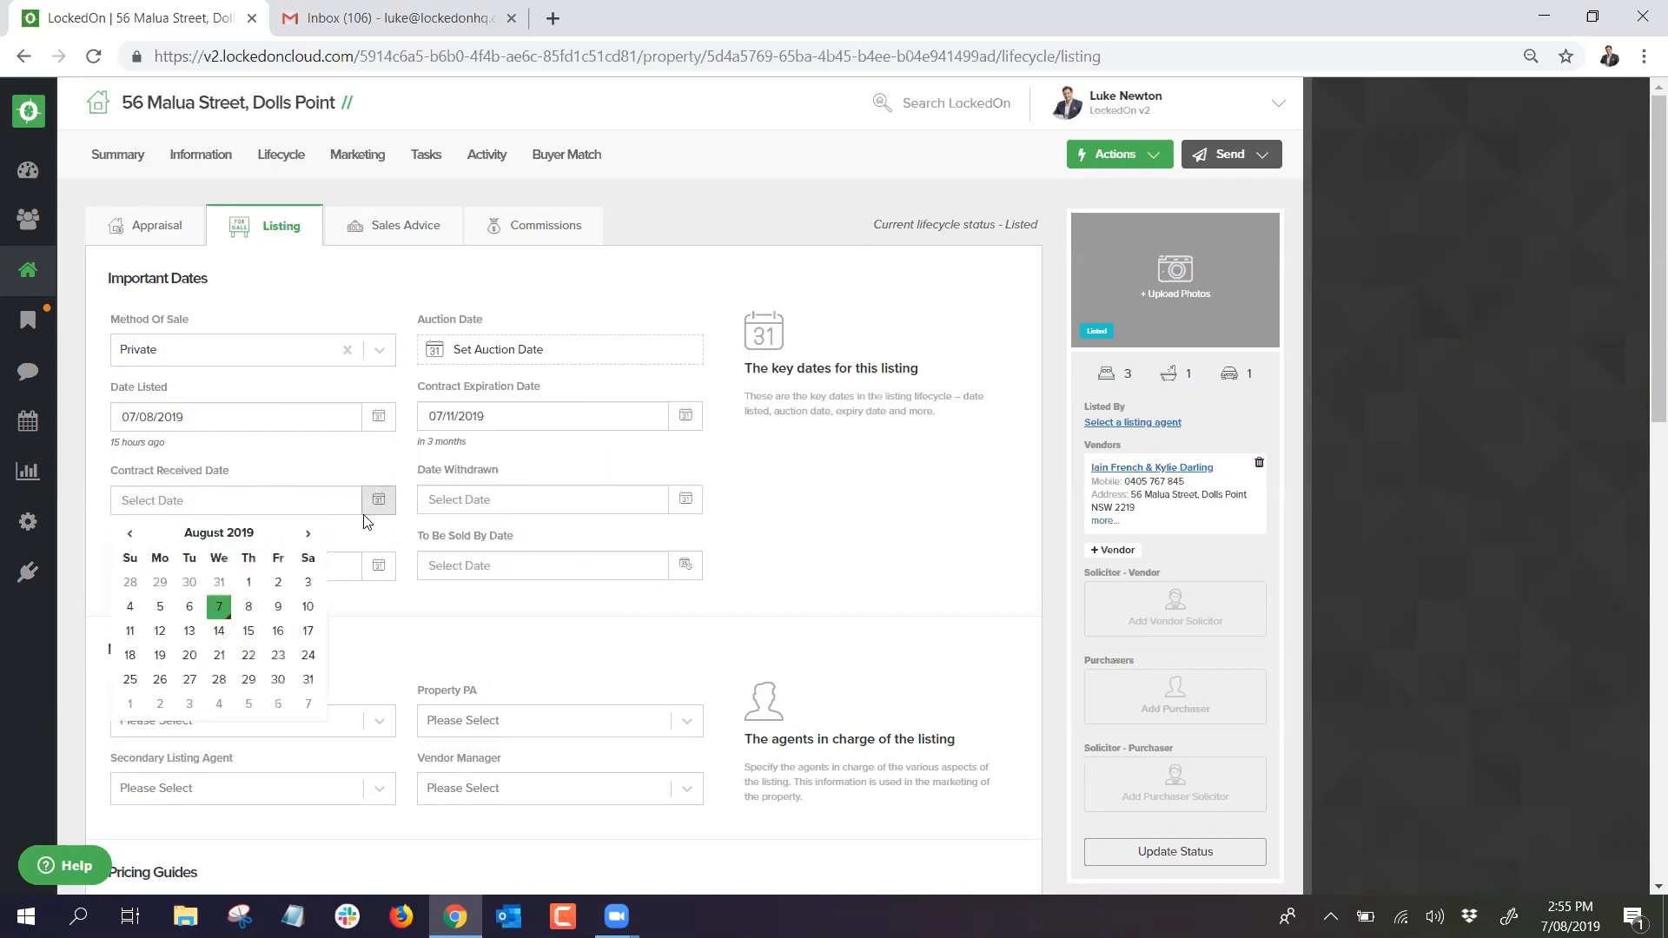
{"action": "left_click", "coordinate": [222, 618]}
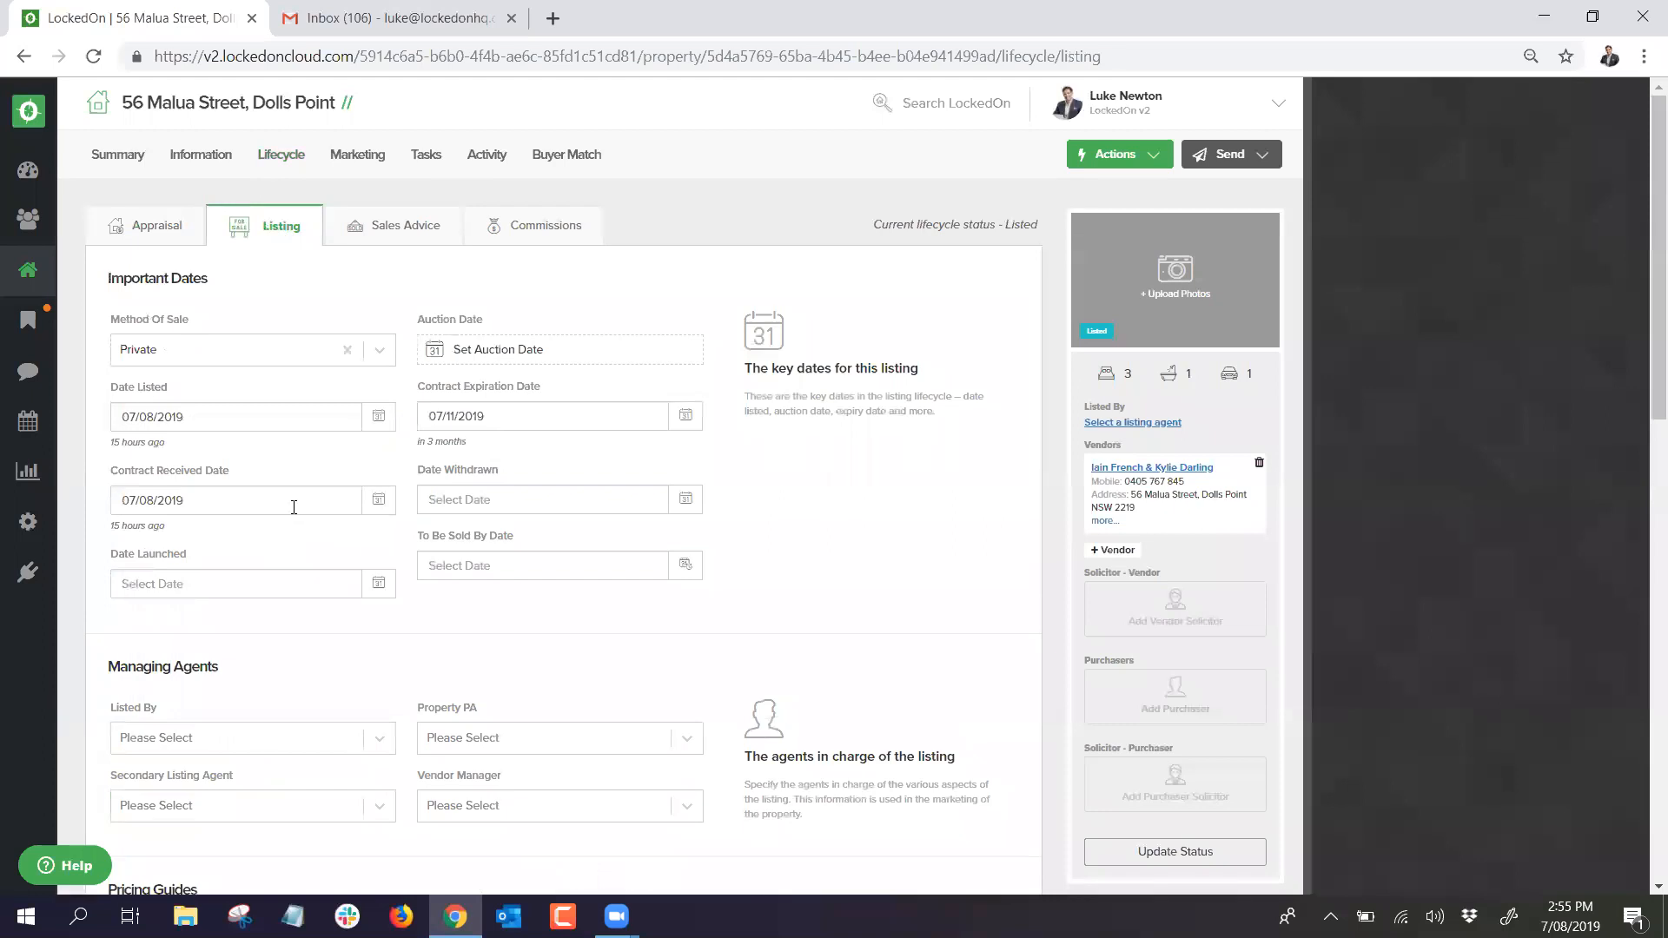
{"action": "left_click", "coordinate": [379, 592]}
{"action": "left_click", "coordinate": [445, 629]}
Step: Assign the Listed By agent, leaving the secondary agent and property PA unchanged
{"action": "scroll", "coordinate": [443, 501], "scroll_direction": "down", "scroll_amount": 3}
{"action": "left_click", "coordinate": [261, 521]}
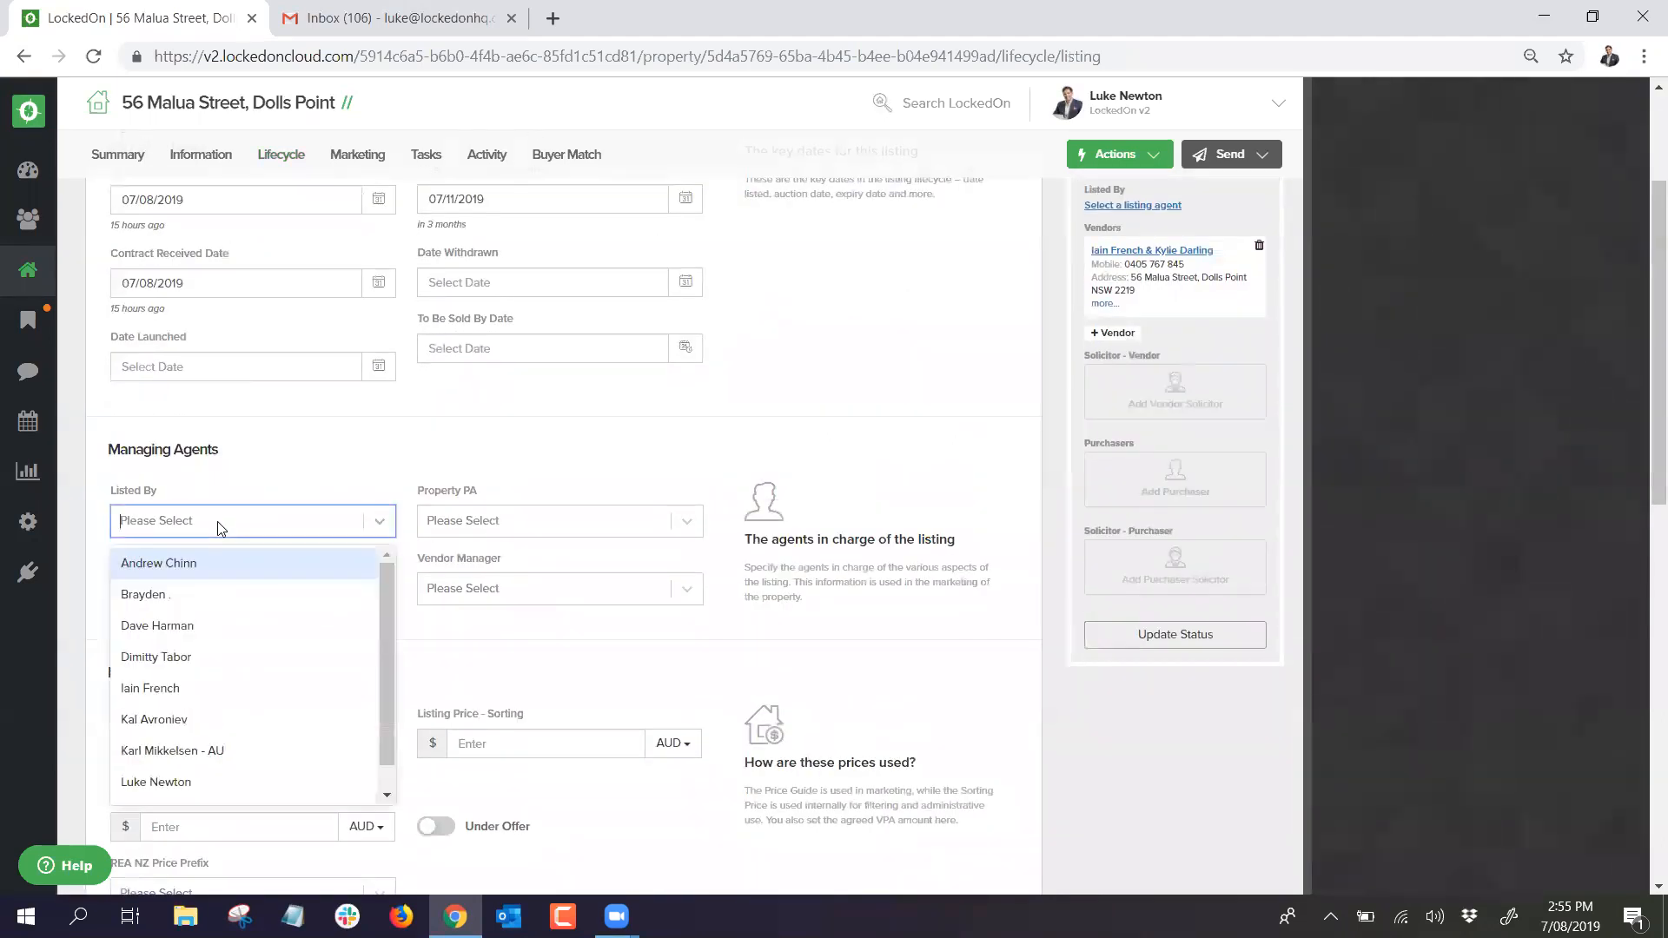
{"action": "left_click", "coordinate": [165, 782]}
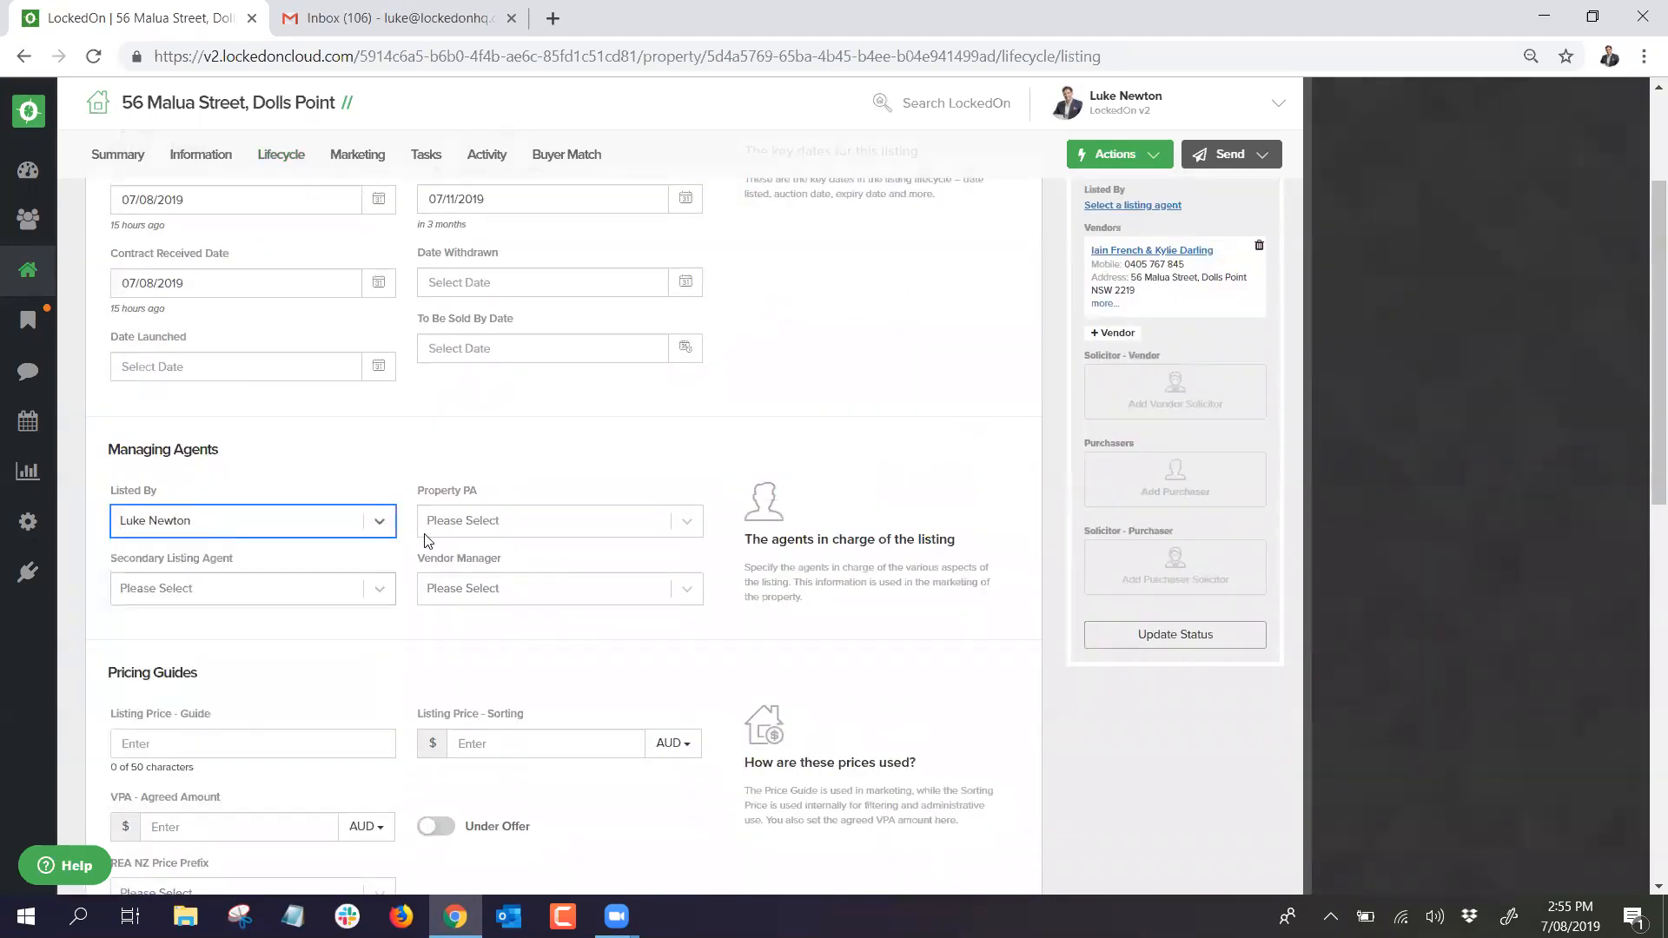
{"action": "left_click", "coordinate": [285, 588]}
{"action": "left_click", "coordinate": [380, 469]}
{"action": "left_click", "coordinate": [493, 522]}
{"action": "left_click", "coordinate": [484, 447]}
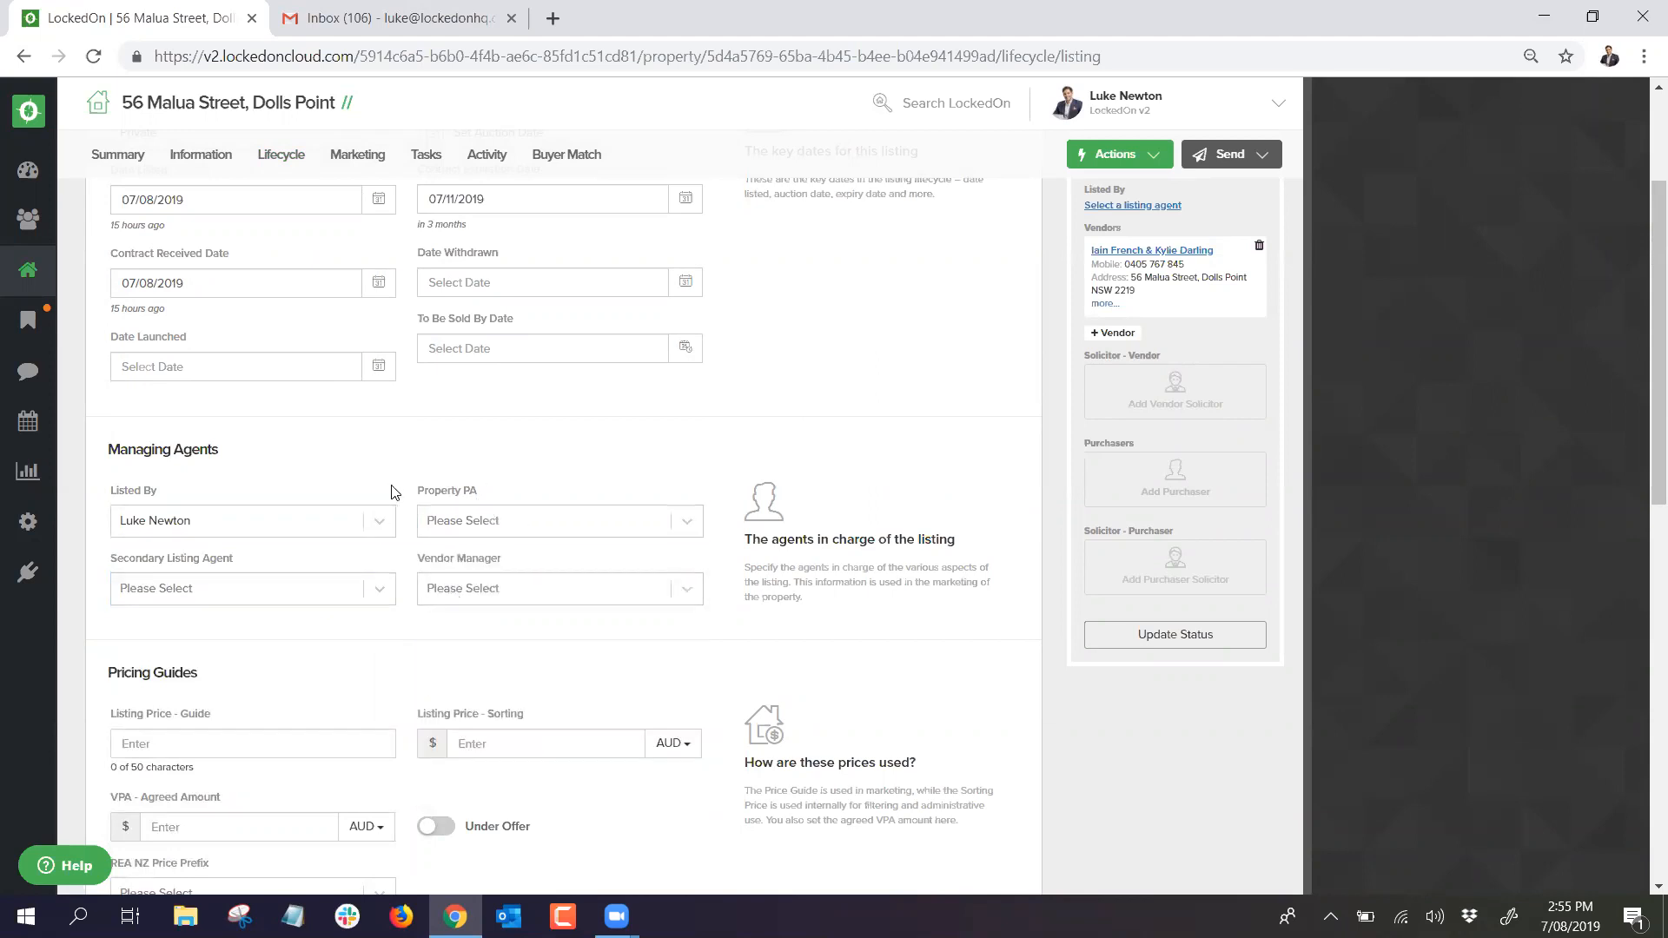
Step: Enter the price guide 'Offers Over $800,000' and save the listing
{"action": "scroll", "coordinate": [396, 493], "scroll_direction": "down", "scroll_amount": 3}
{"action": "type", "text": "Offers Ove"}
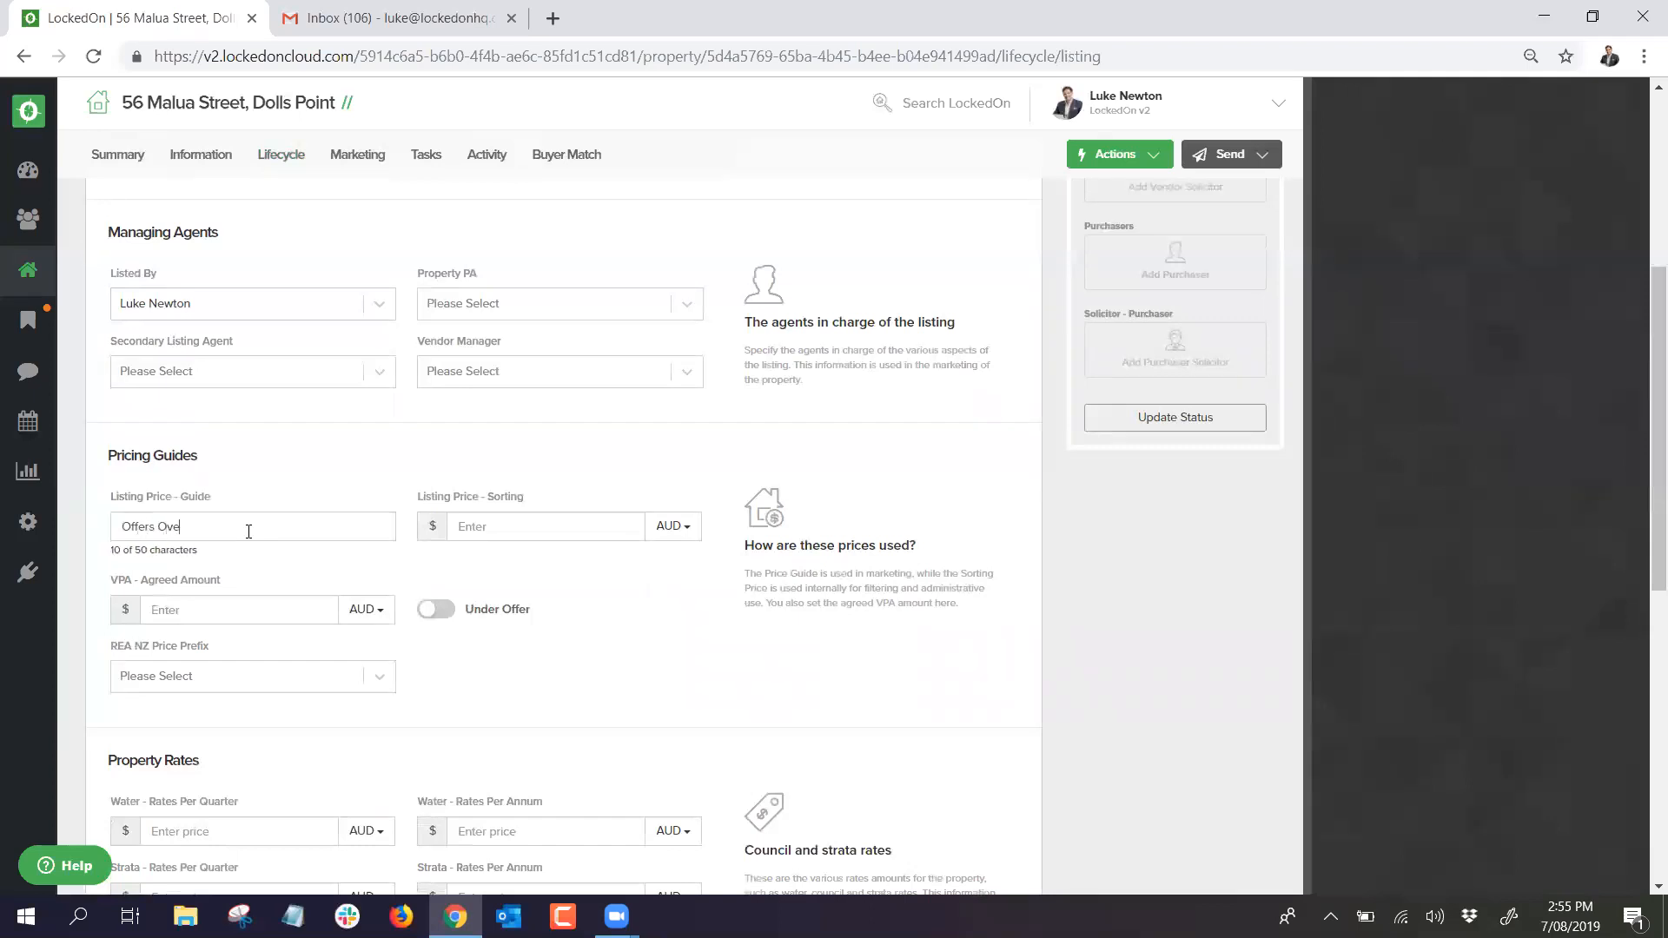
{"action": "type", "text": "r $800,000"}
{"action": "scroll", "coordinate": [310, 570], "scroll_direction": "down", "scroll_amount": 6}
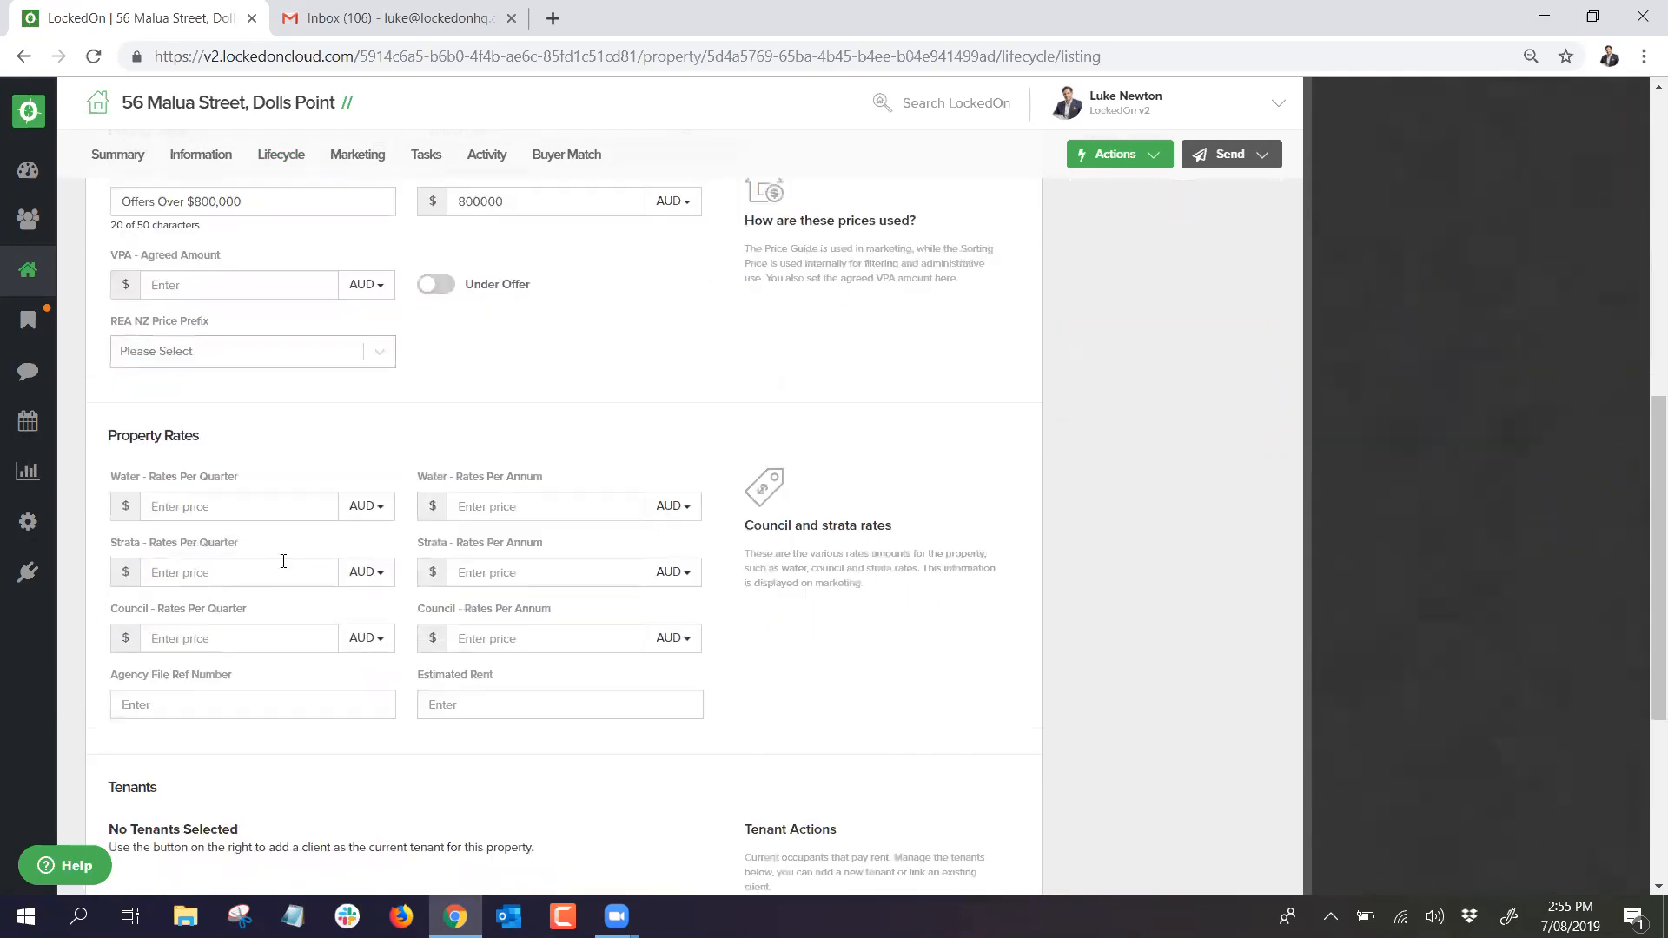
{"action": "scroll", "coordinate": [272, 613], "scroll_direction": "up", "scroll_amount": 5}
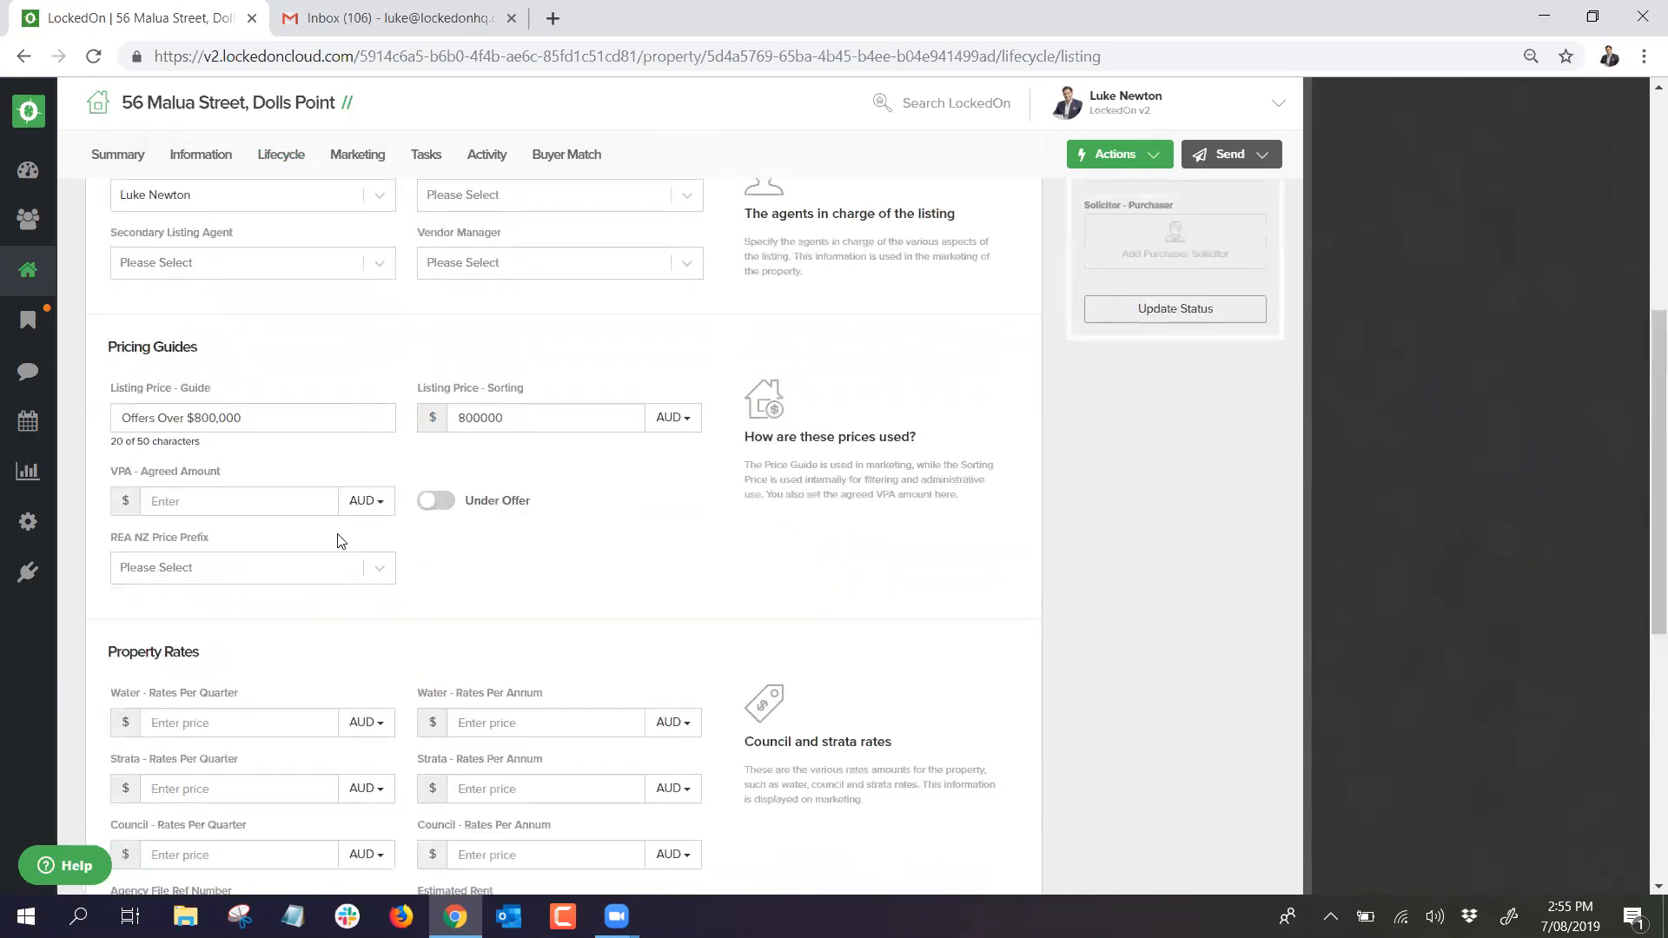
{"action": "scroll", "coordinate": [302, 708], "scroll_direction": "down", "scroll_amount": 6}
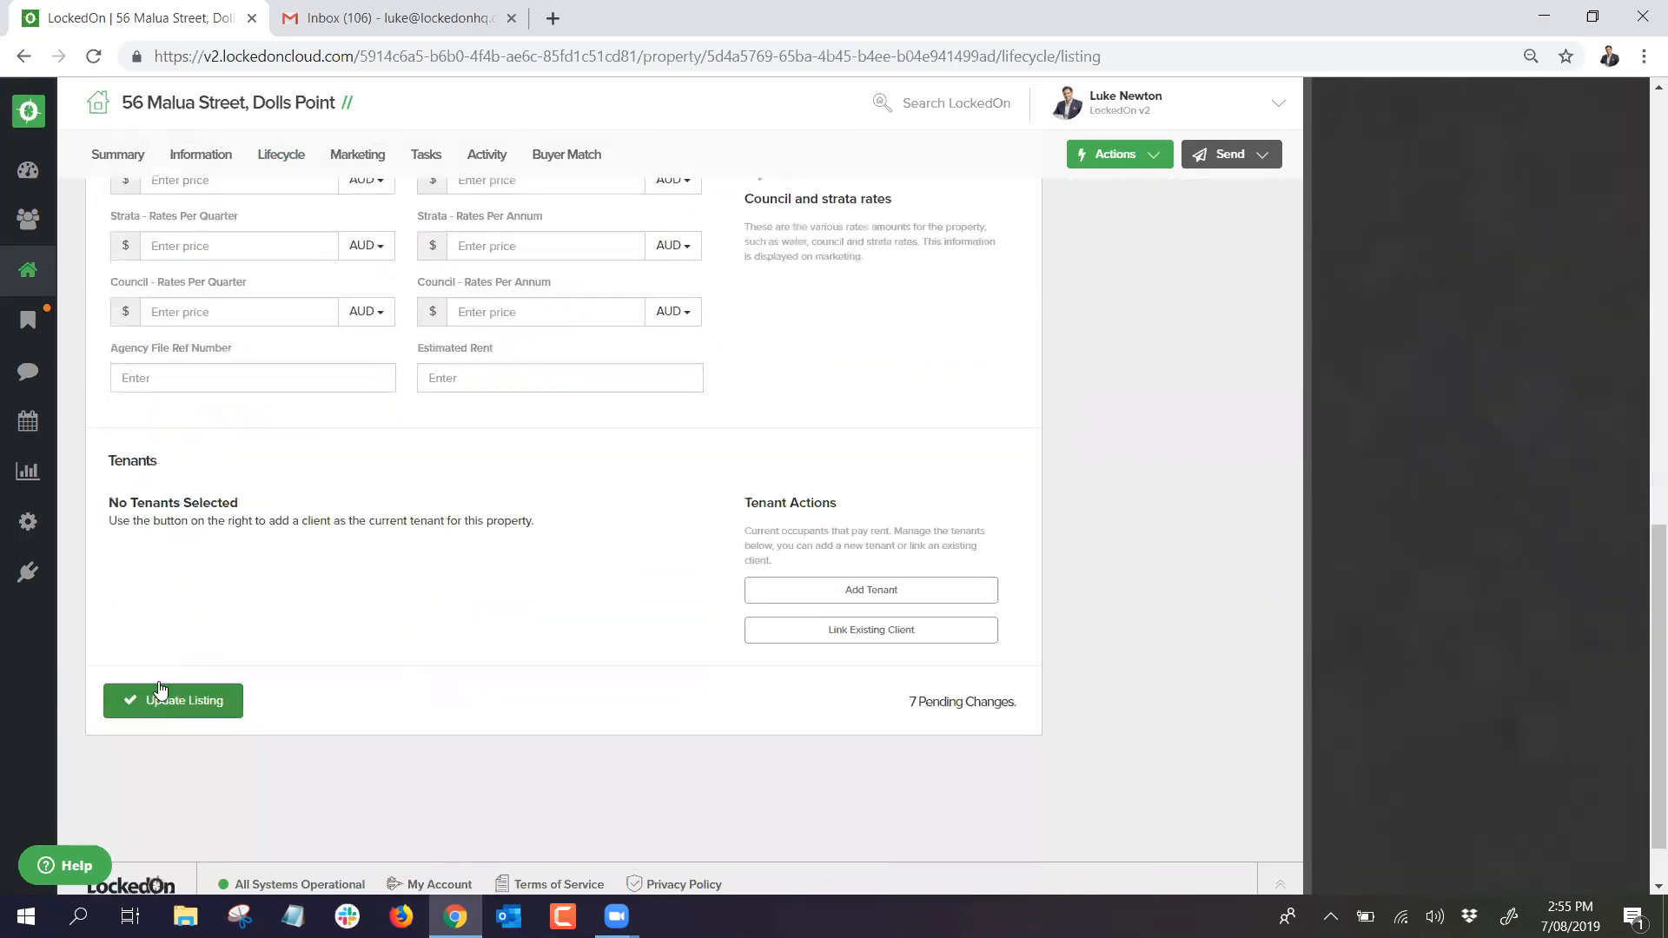
{"action": "left_click", "coordinate": [161, 700]}
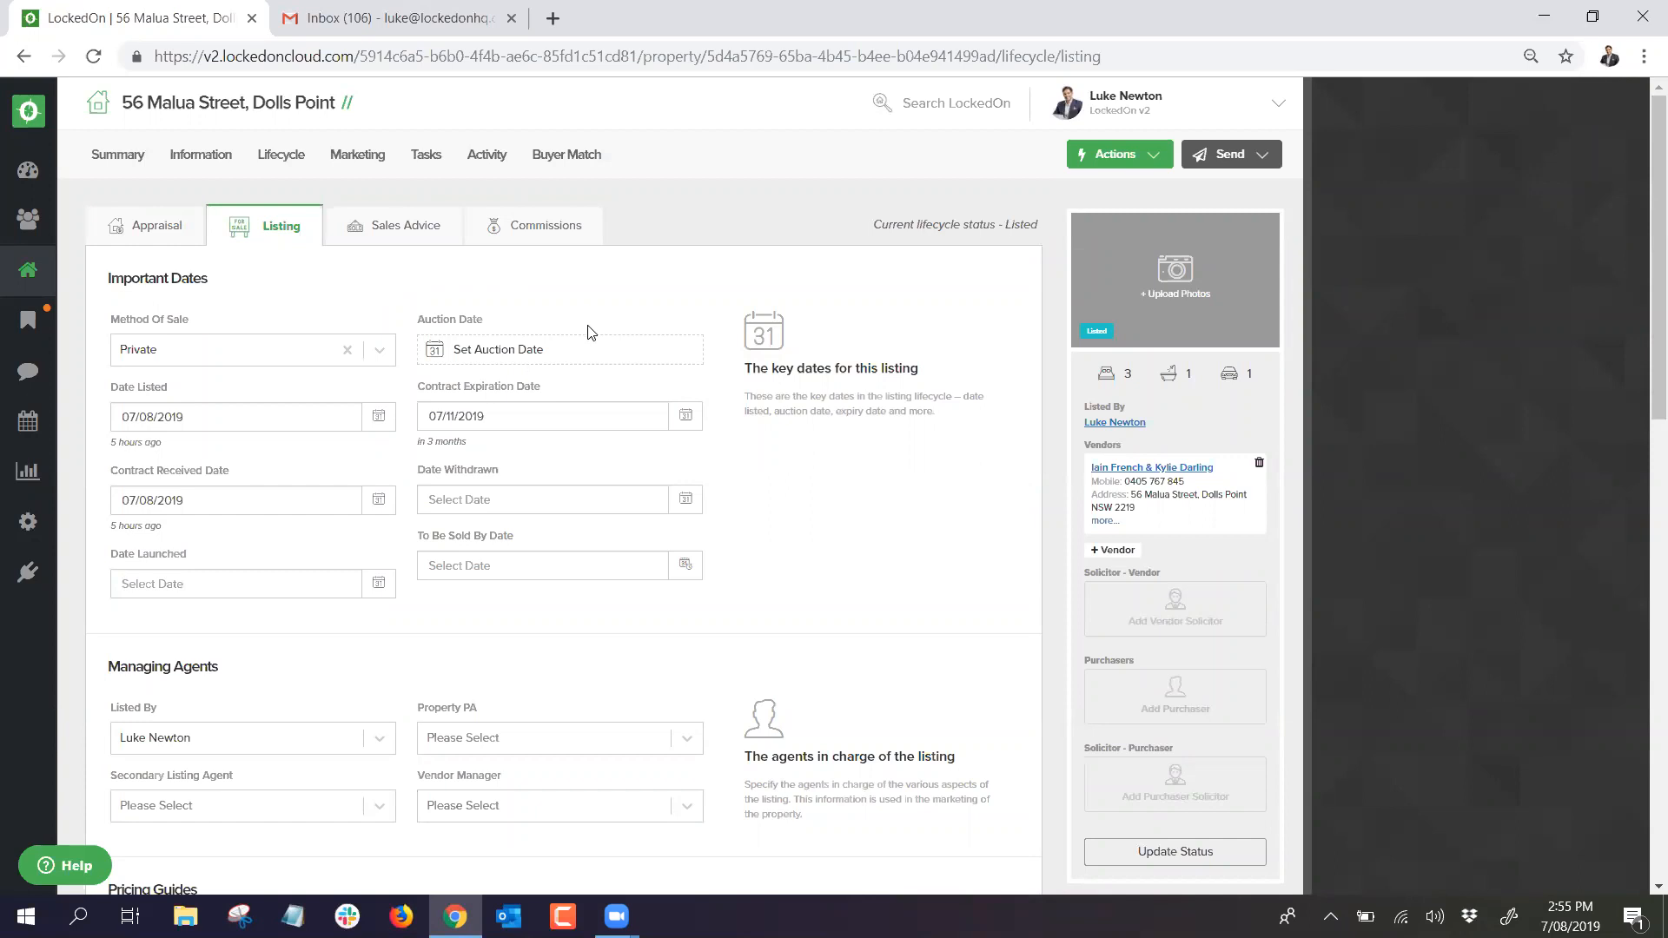
{"action": "left_click", "coordinate": [1095, 158]}
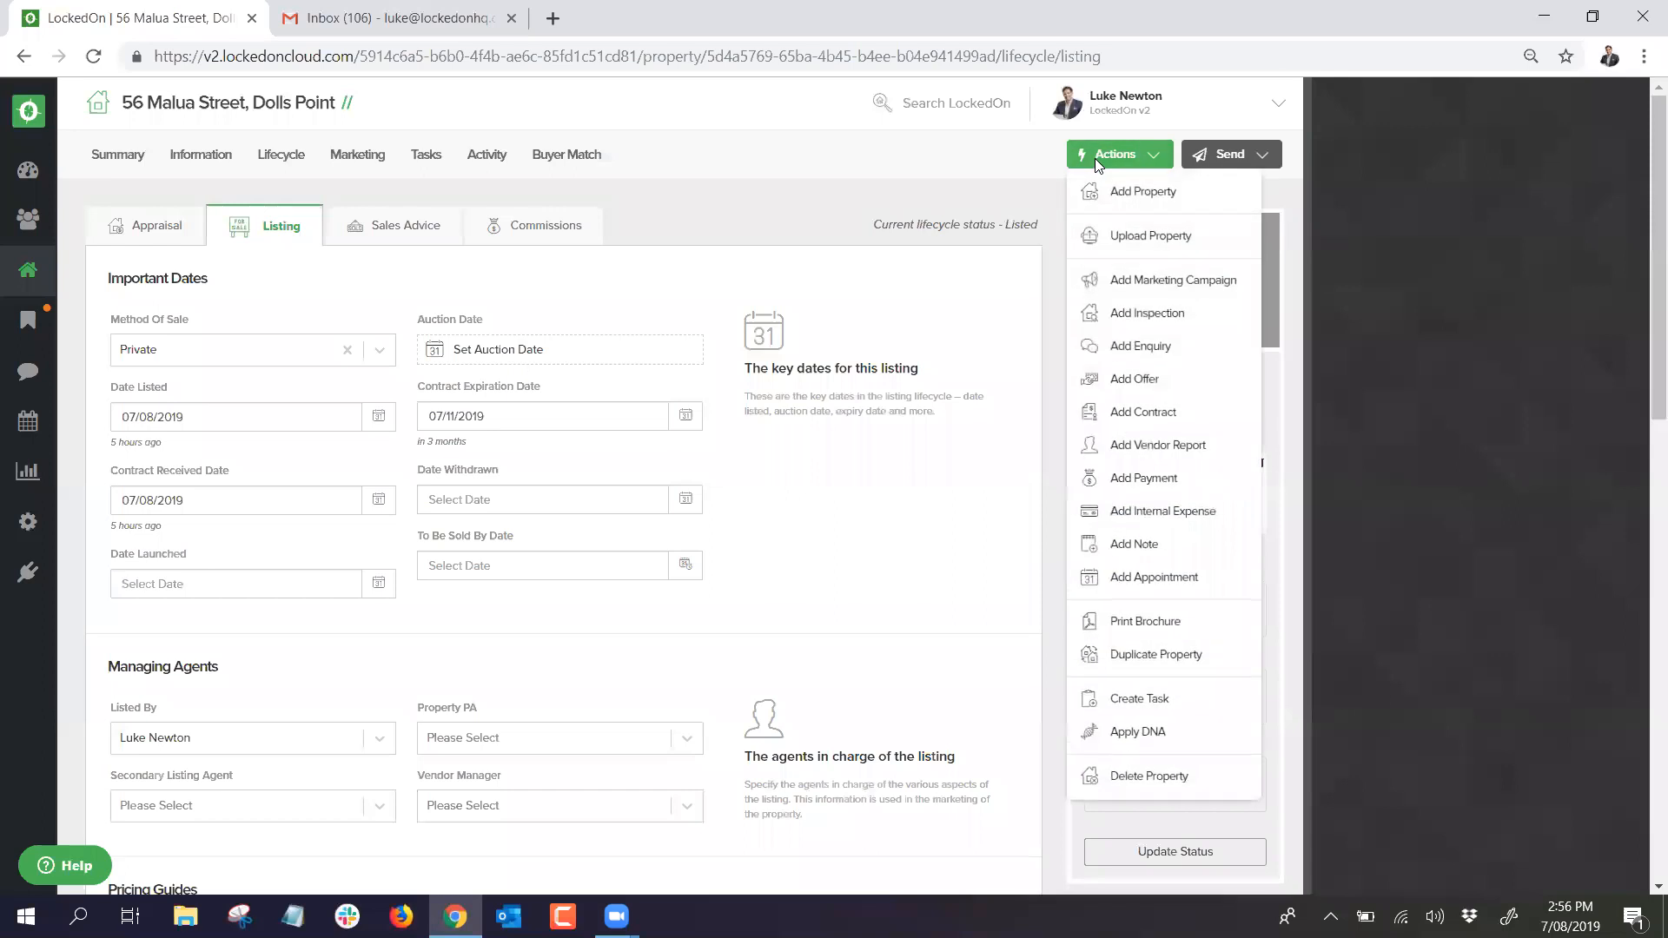
{"action": "left_click", "coordinate": [1136, 734]}
{"action": "left_click", "coordinate": [693, 368]}
{"action": "scroll", "coordinate": [701, 435], "scroll_direction": "down", "scroll_amount": 2}
{"action": "scroll", "coordinate": [693, 437], "scroll_direction": "up", "scroll_amount": 2}
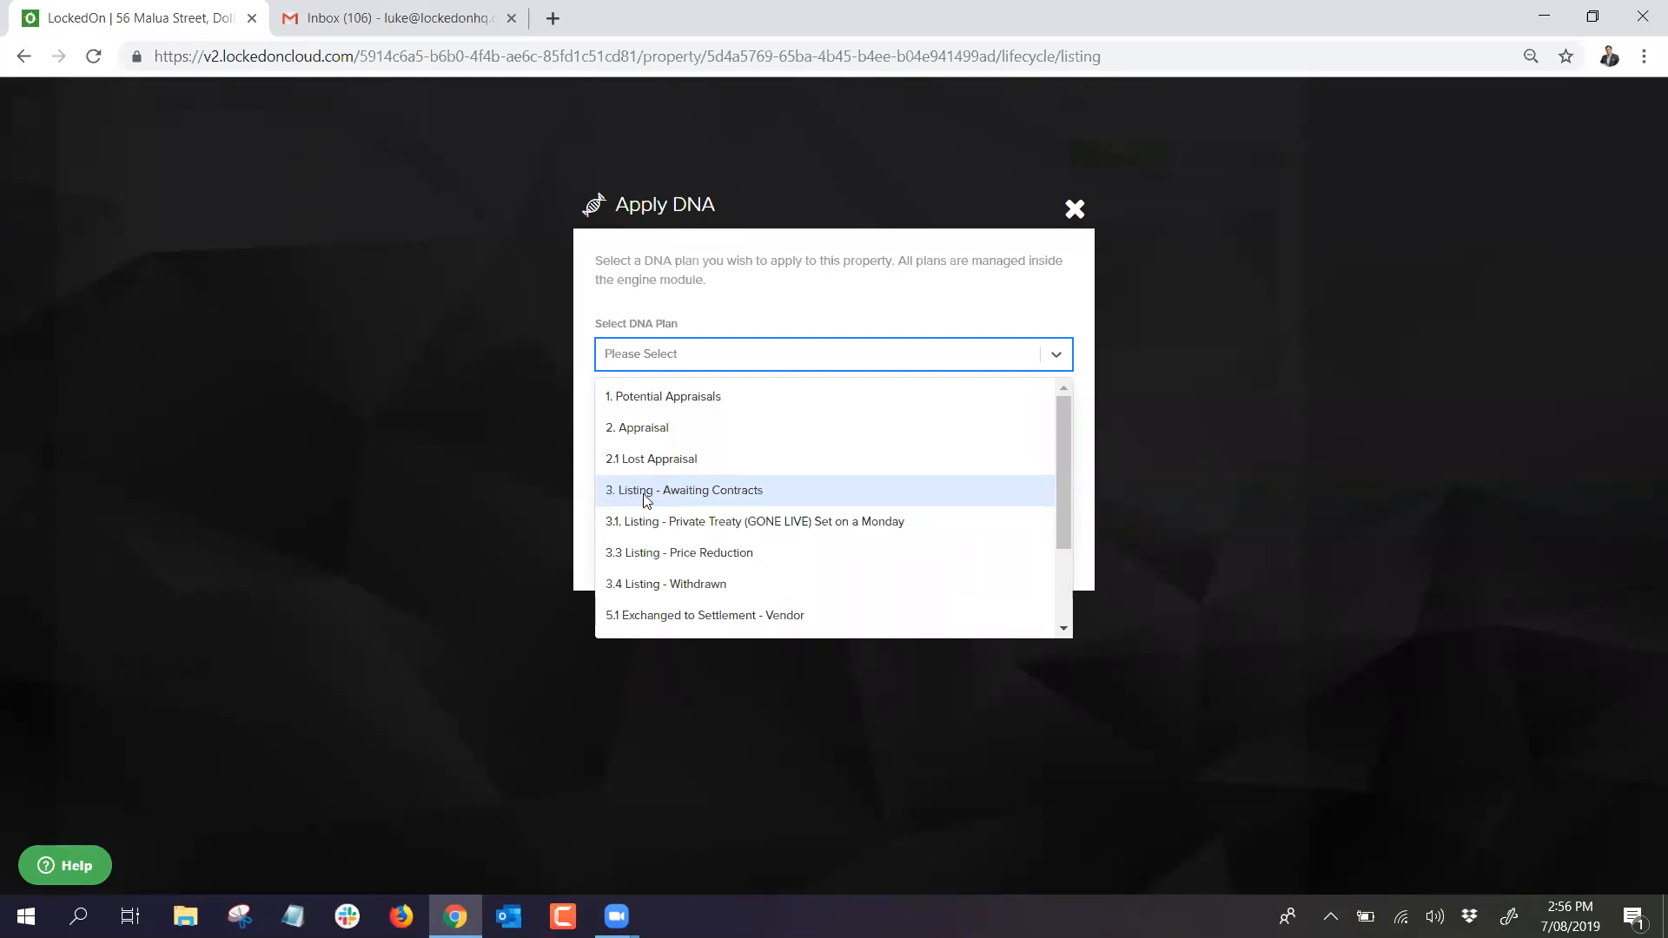
{"action": "left_click", "coordinate": [645, 495]}
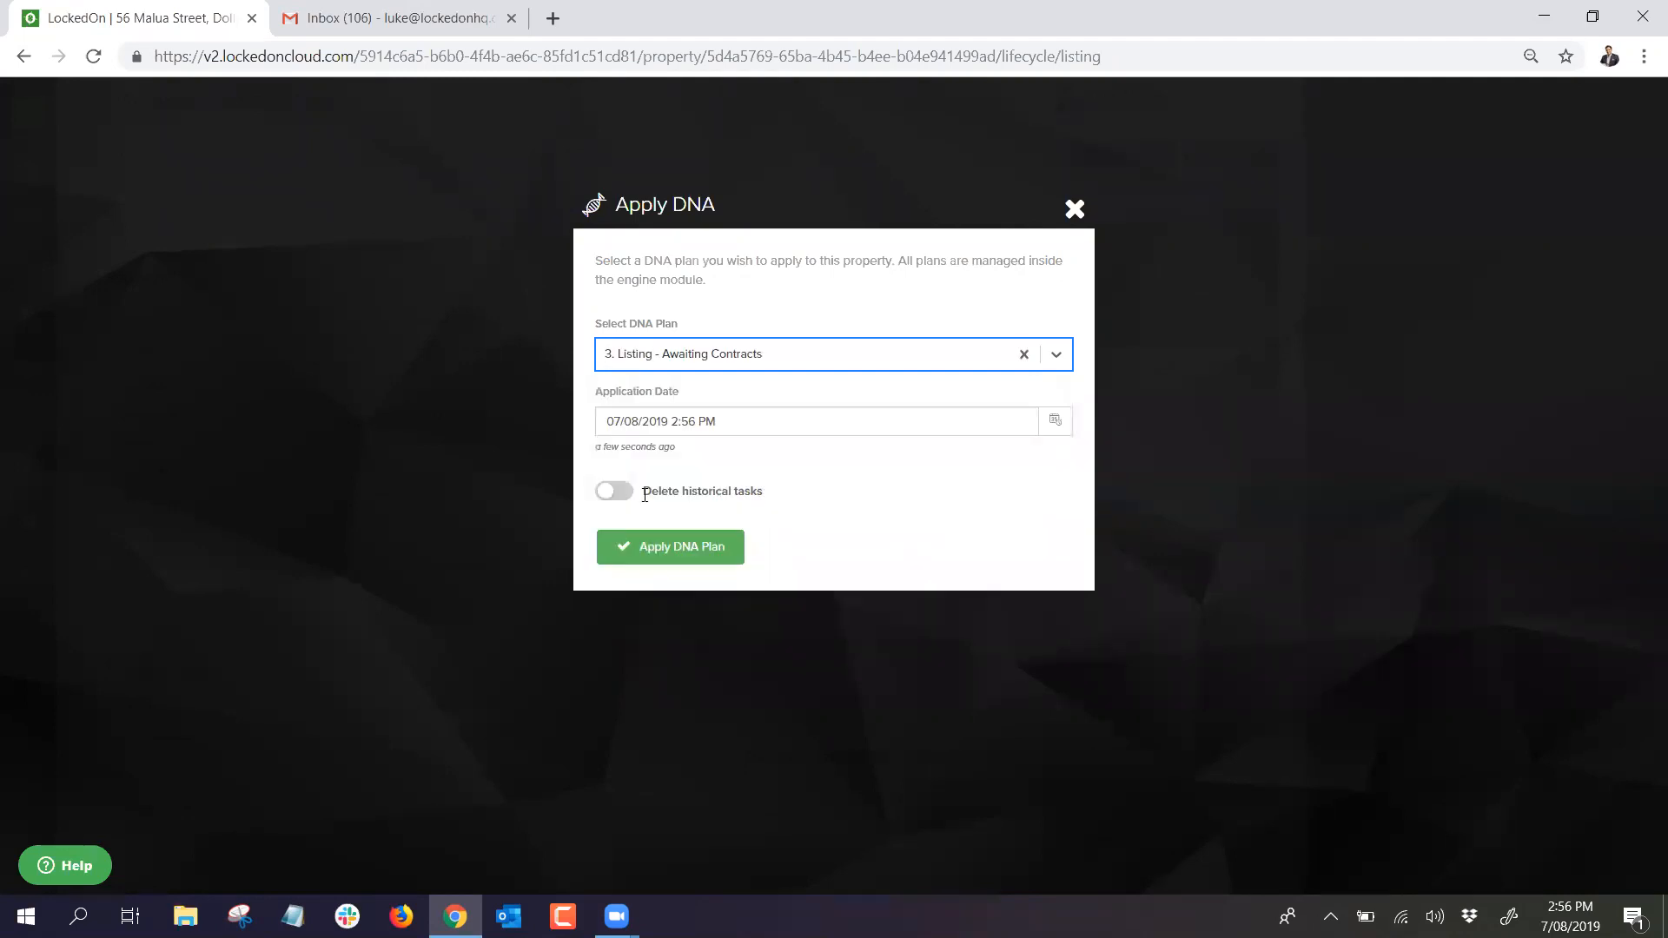
{"action": "left_click", "coordinate": [712, 547]}
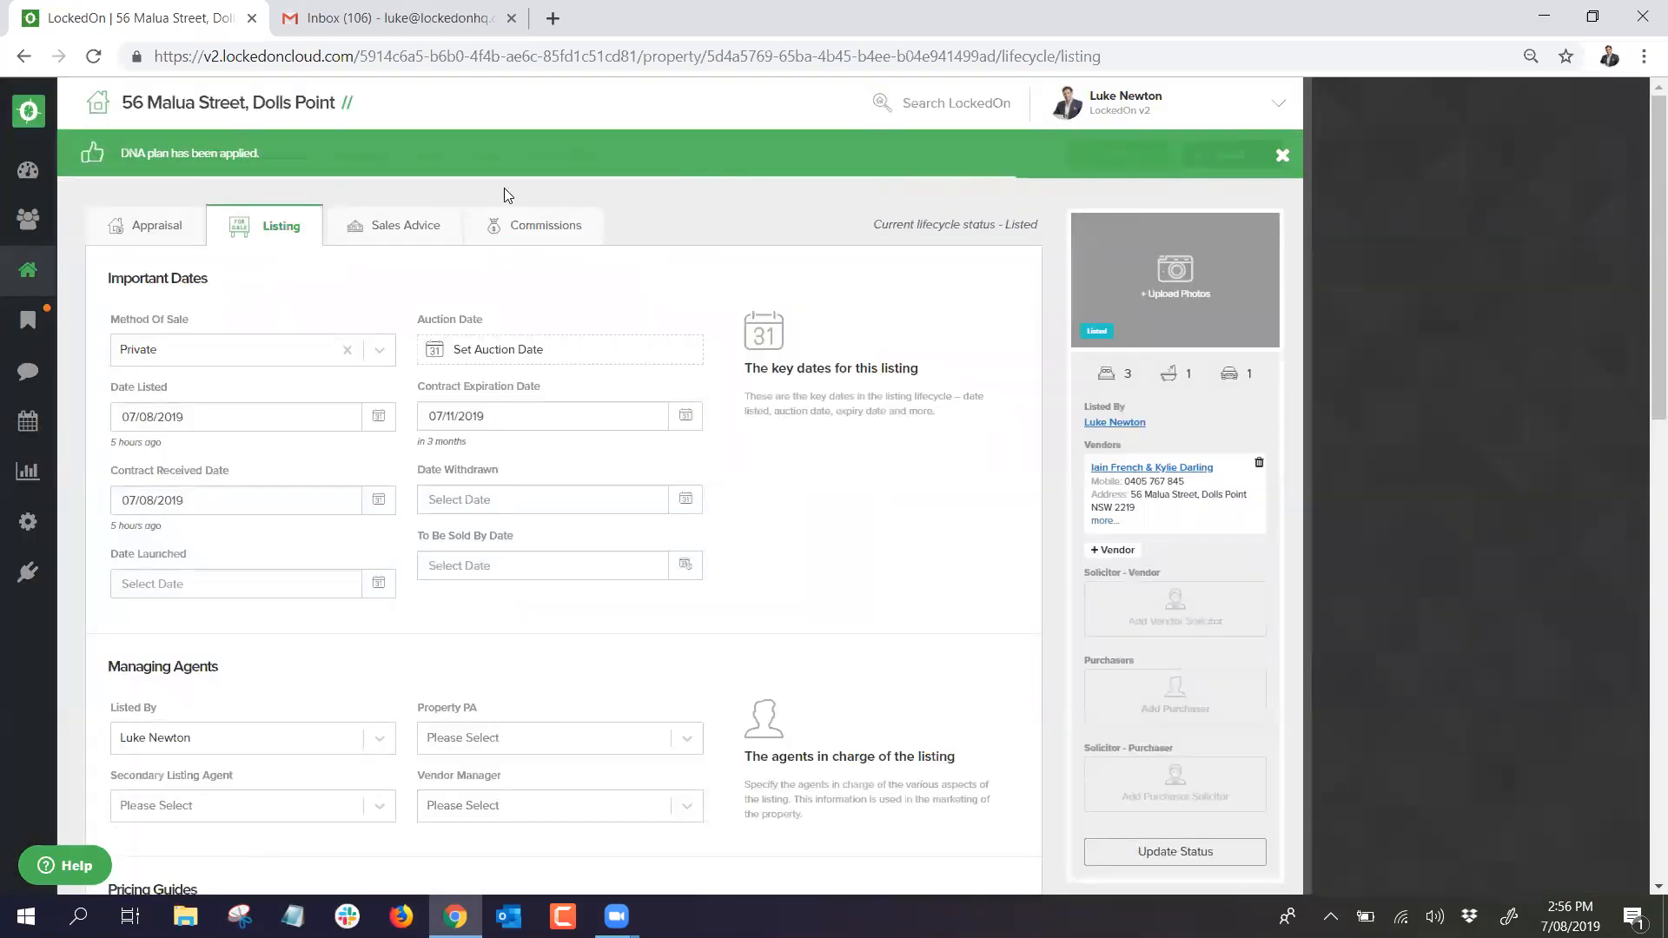
{"action": "left_click", "coordinate": [423, 157]}
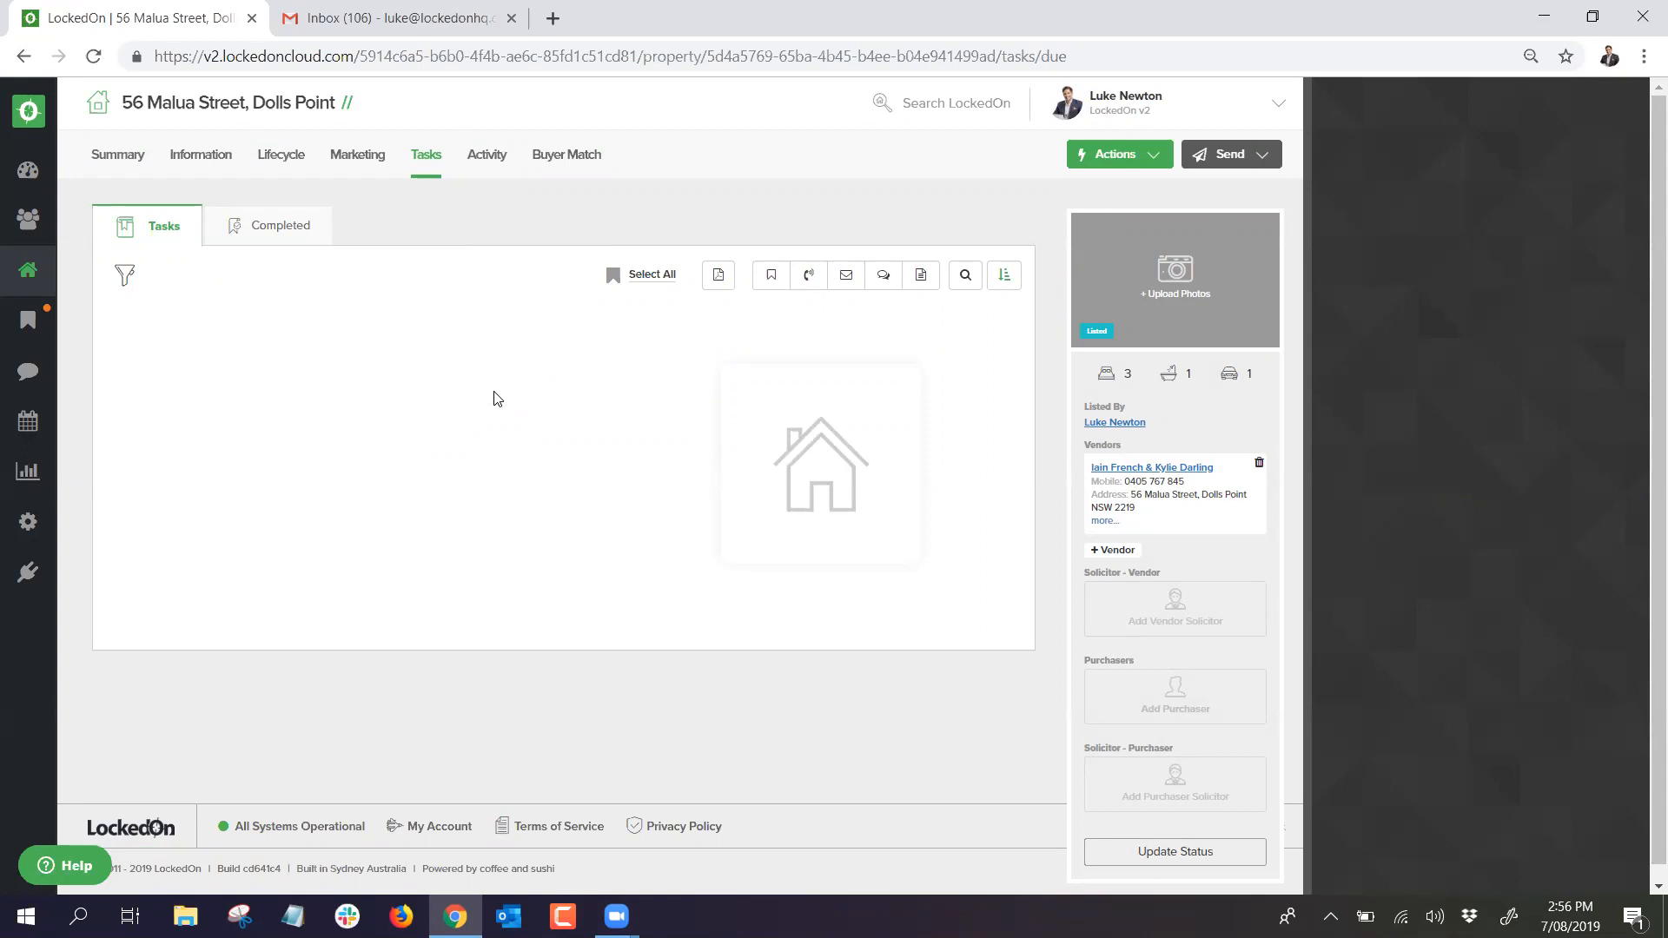
Step: Delete all 15 Awaiting Contracts tasks, then view the property's empty Marketing campaign items
{"action": "scroll", "coordinate": [323, 362], "scroll_direction": "down", "scroll_amount": 1}
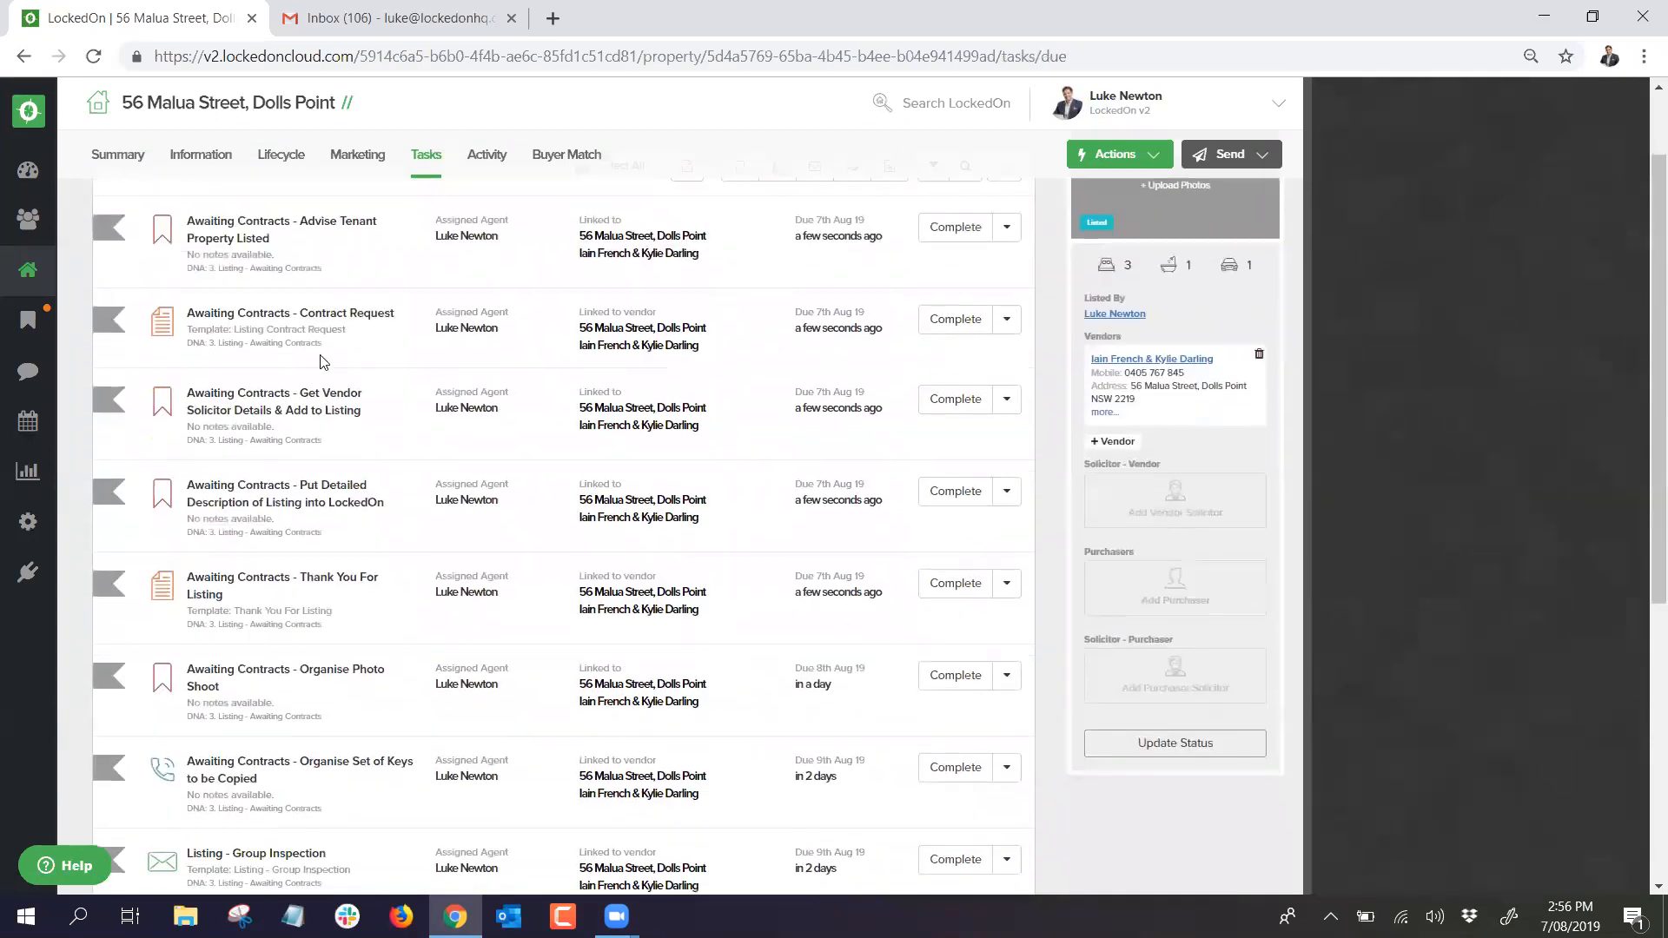
{"action": "scroll", "coordinate": [365, 369], "scroll_direction": "down", "scroll_amount": 2}
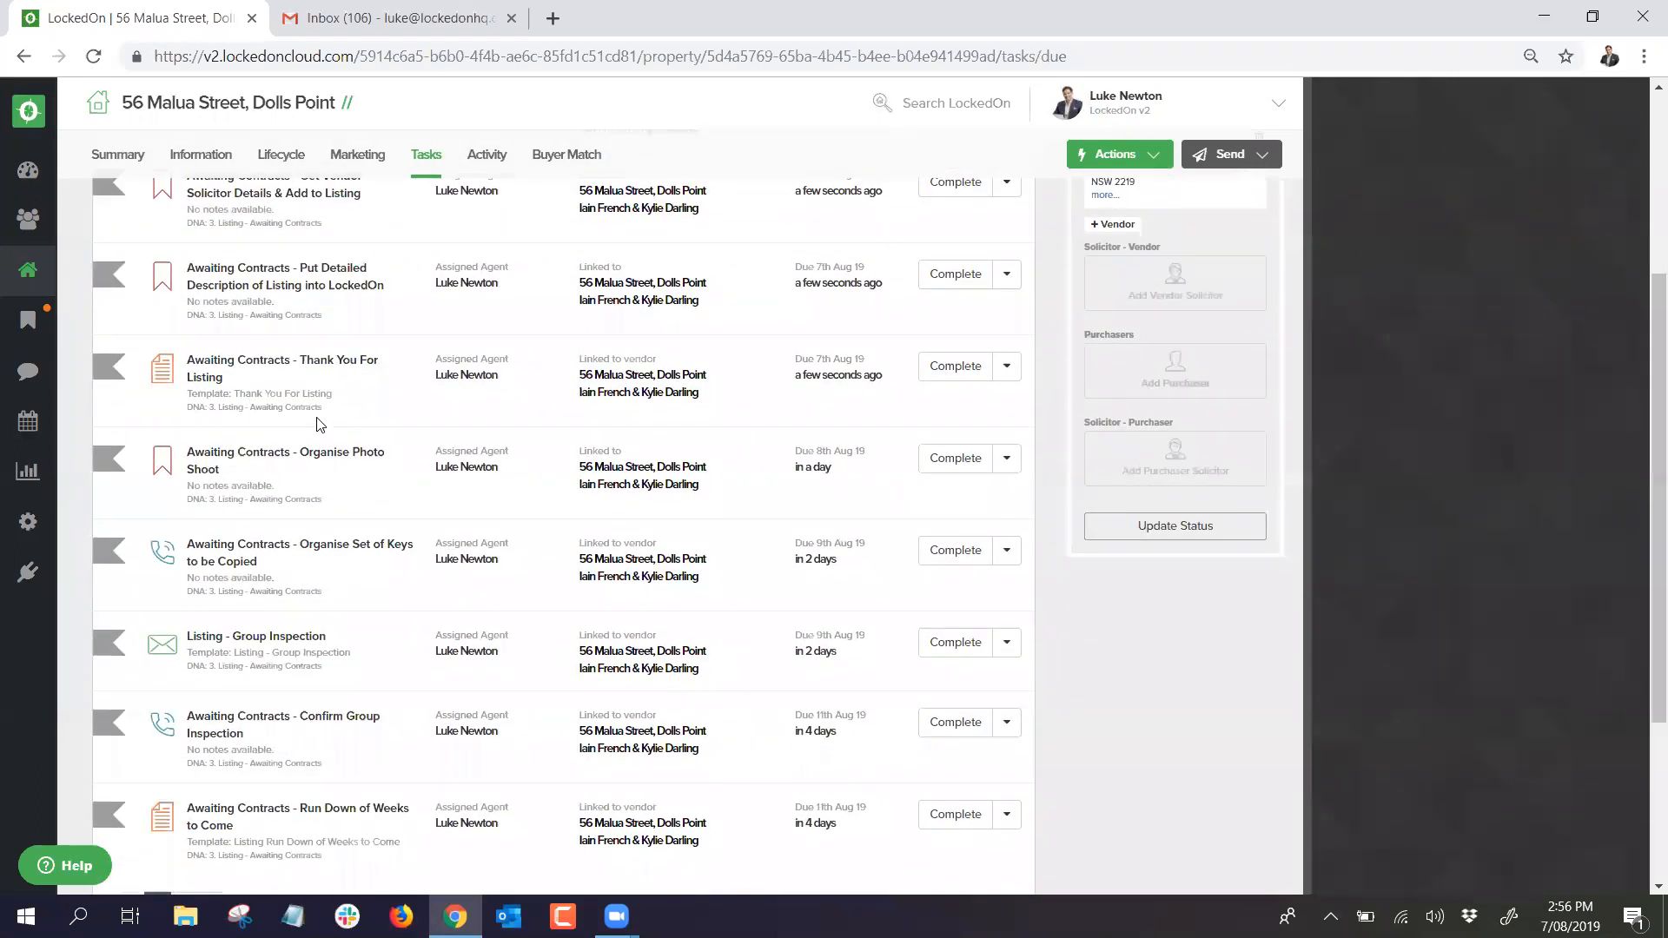
{"action": "scroll", "coordinate": [287, 521], "scroll_direction": "down", "scroll_amount": 1}
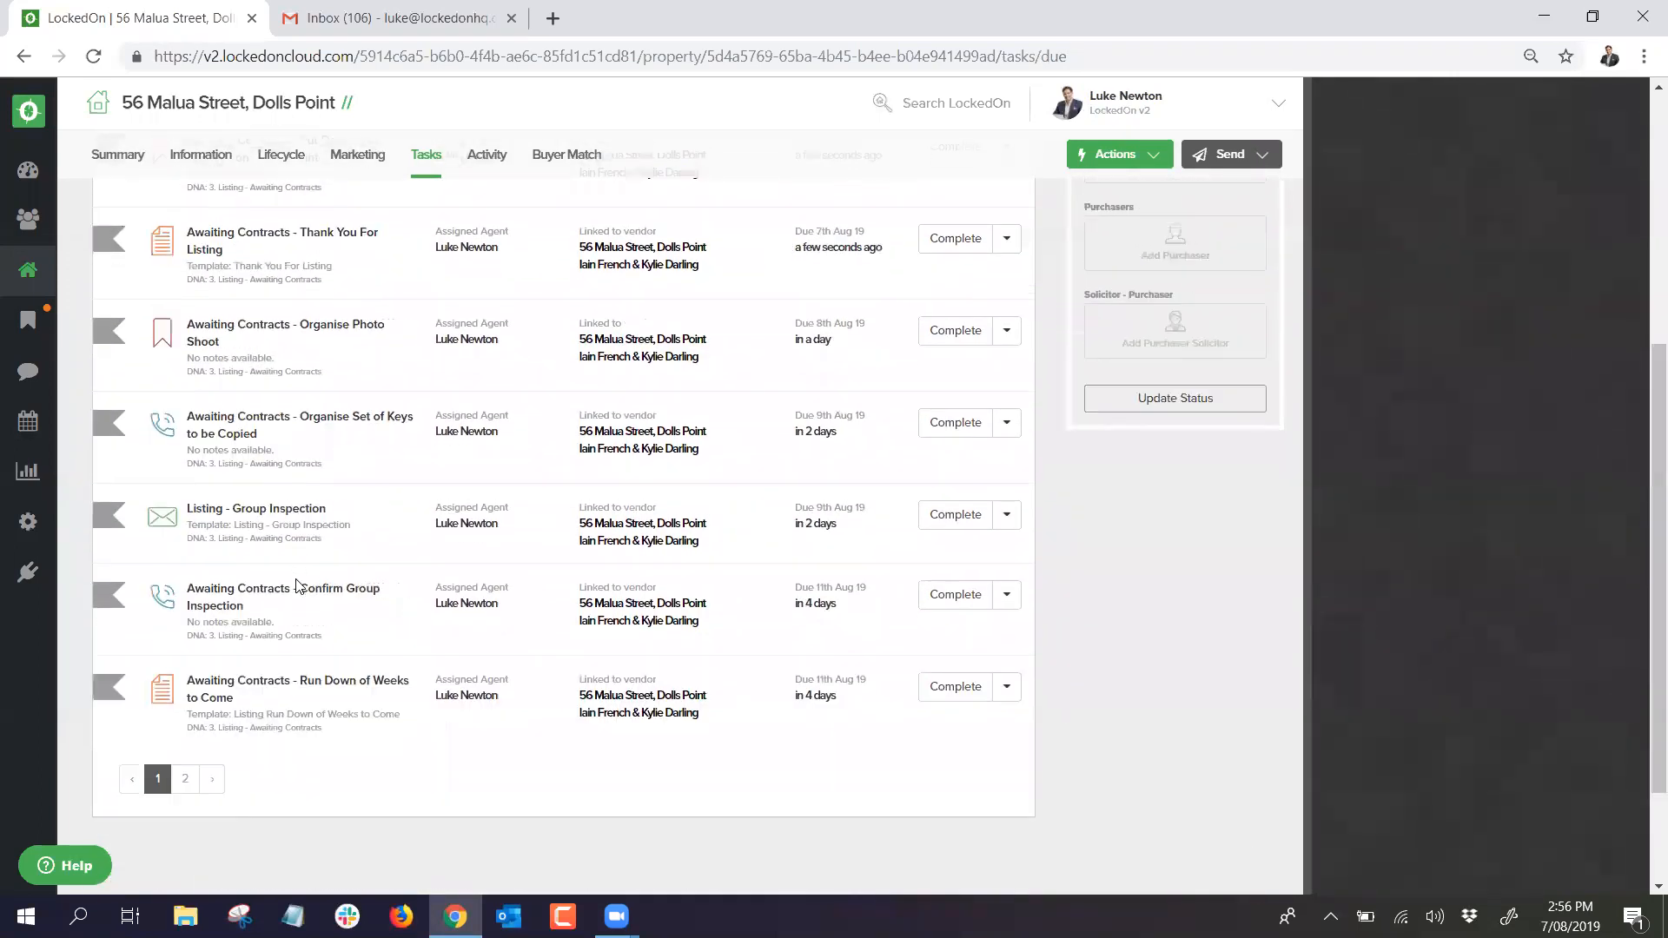
{"action": "scroll", "coordinate": [299, 583], "scroll_direction": "up", "scroll_amount": 4}
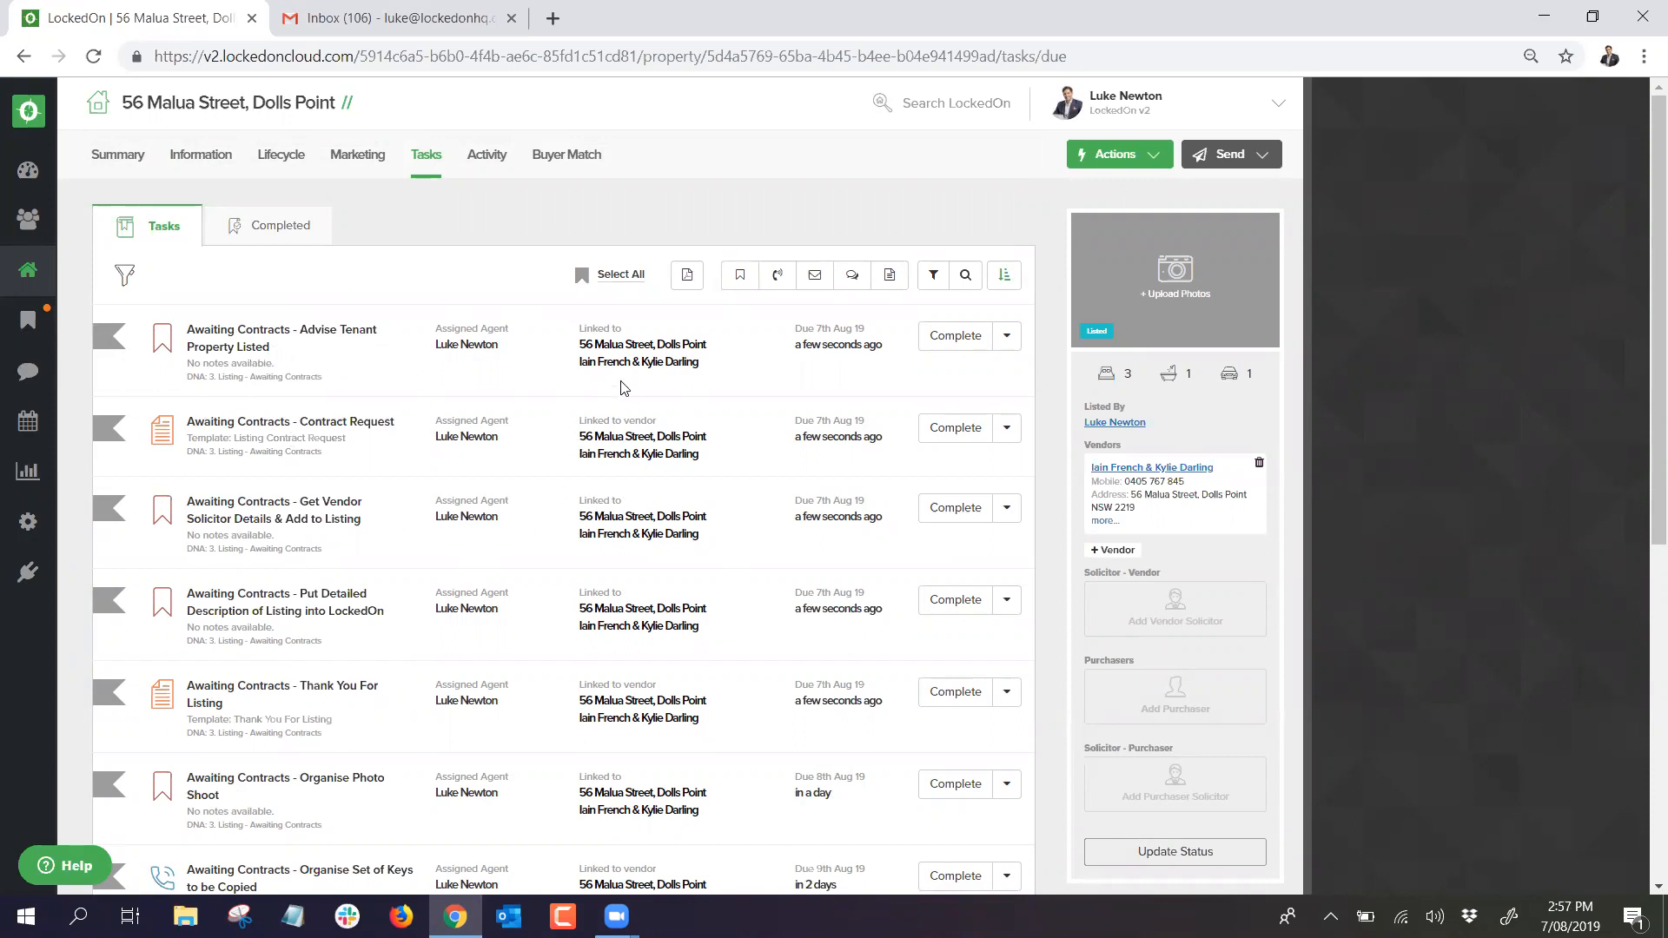
{"action": "left_click", "coordinate": [895, 276]}
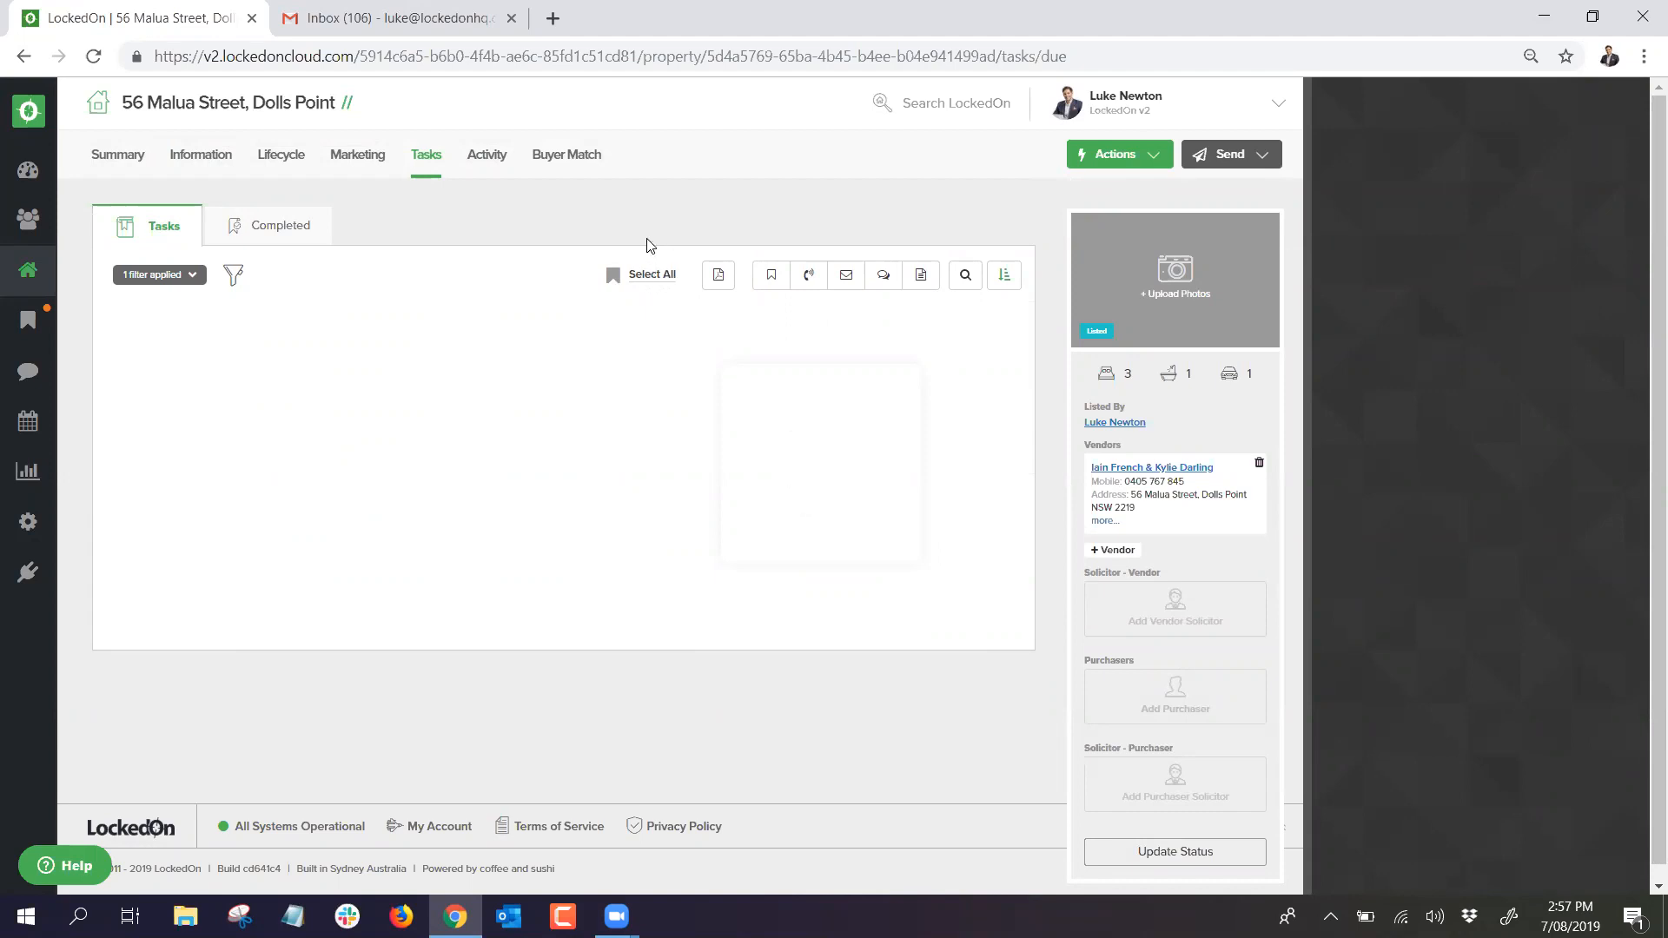
{"action": "left_click", "coordinate": [634, 275]}
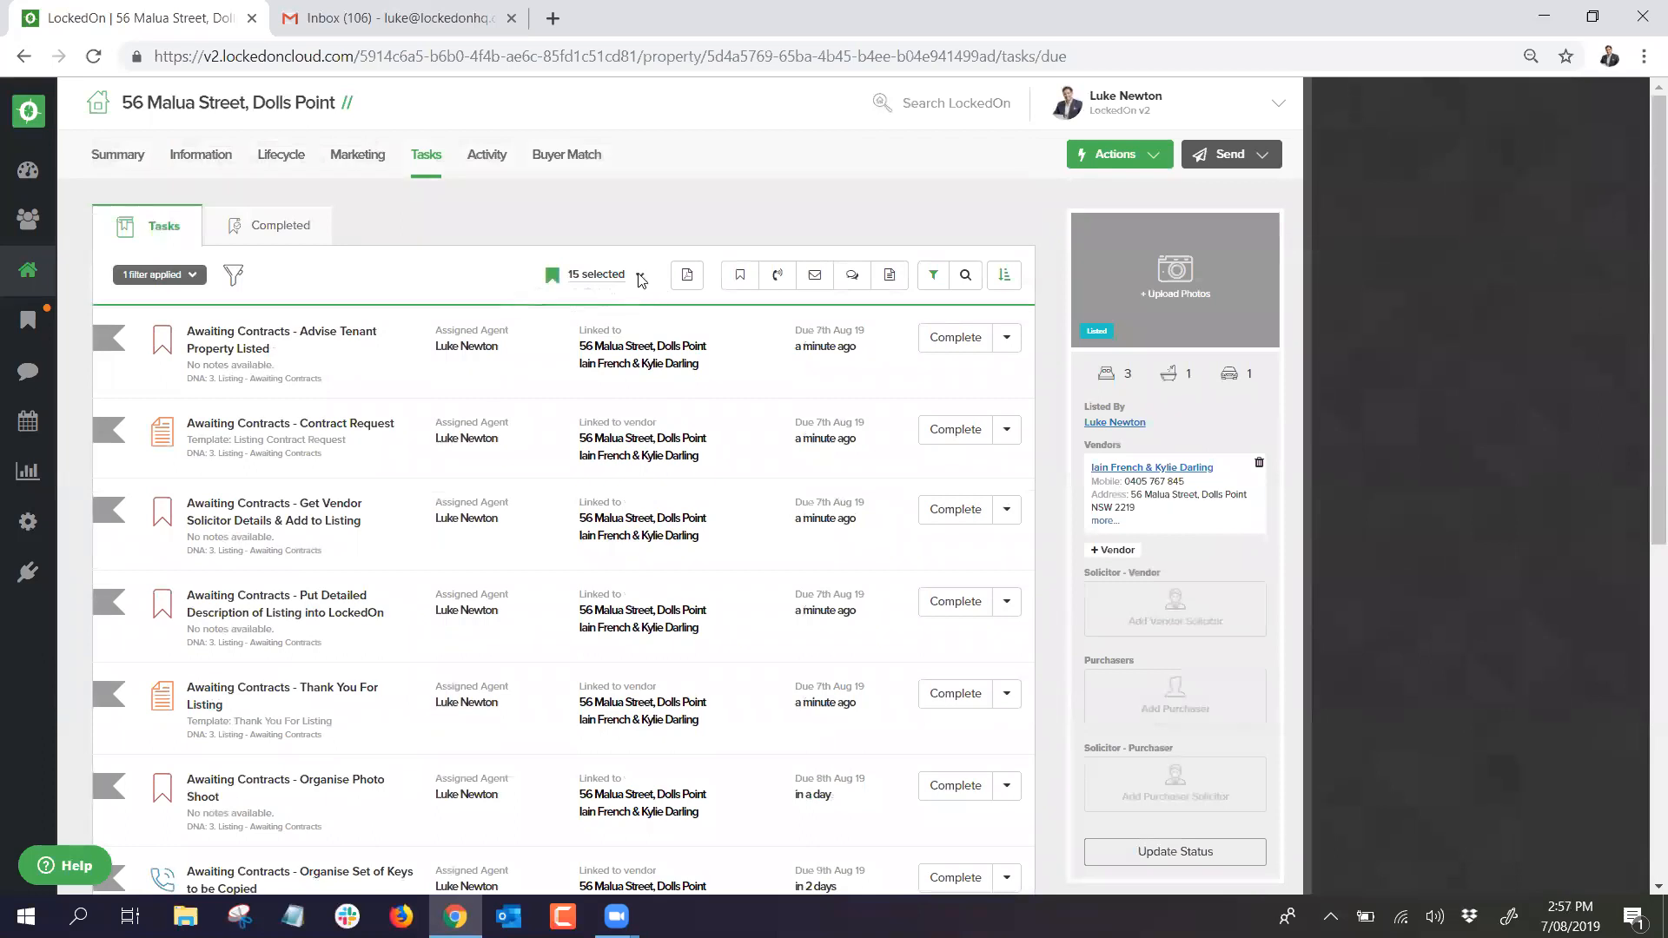
{"action": "left_click", "coordinate": [640, 276]}
{"action": "left_click", "coordinate": [552, 451]}
{"action": "left_click", "coordinate": [651, 376]}
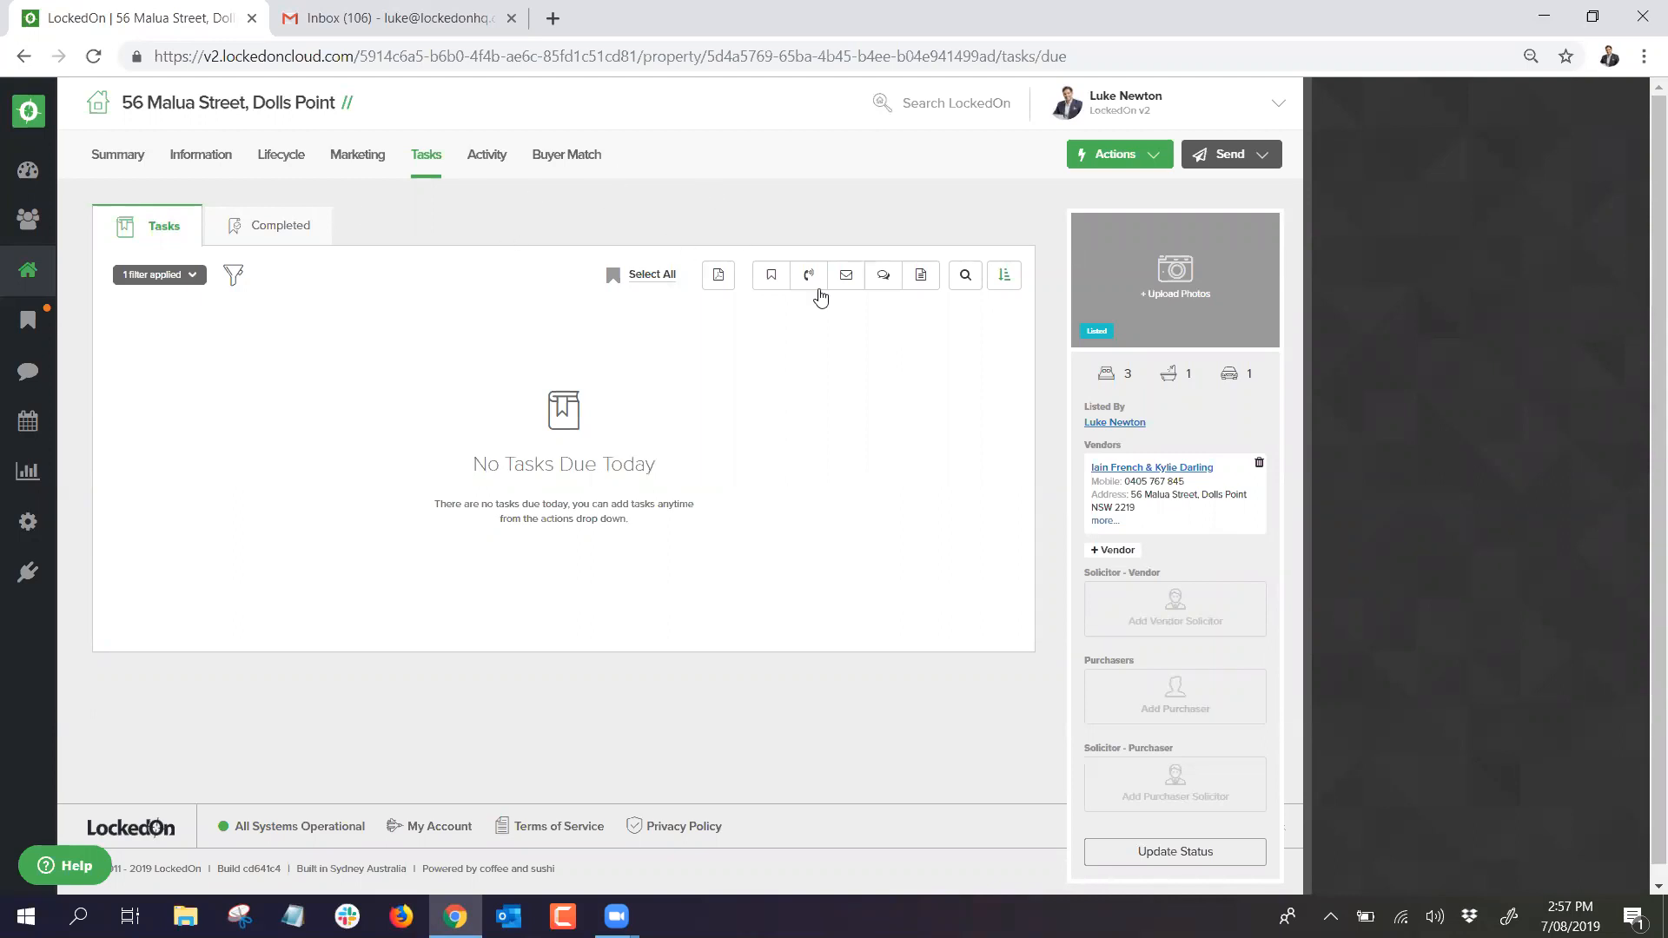
{"action": "left_click", "coordinate": [365, 167]}
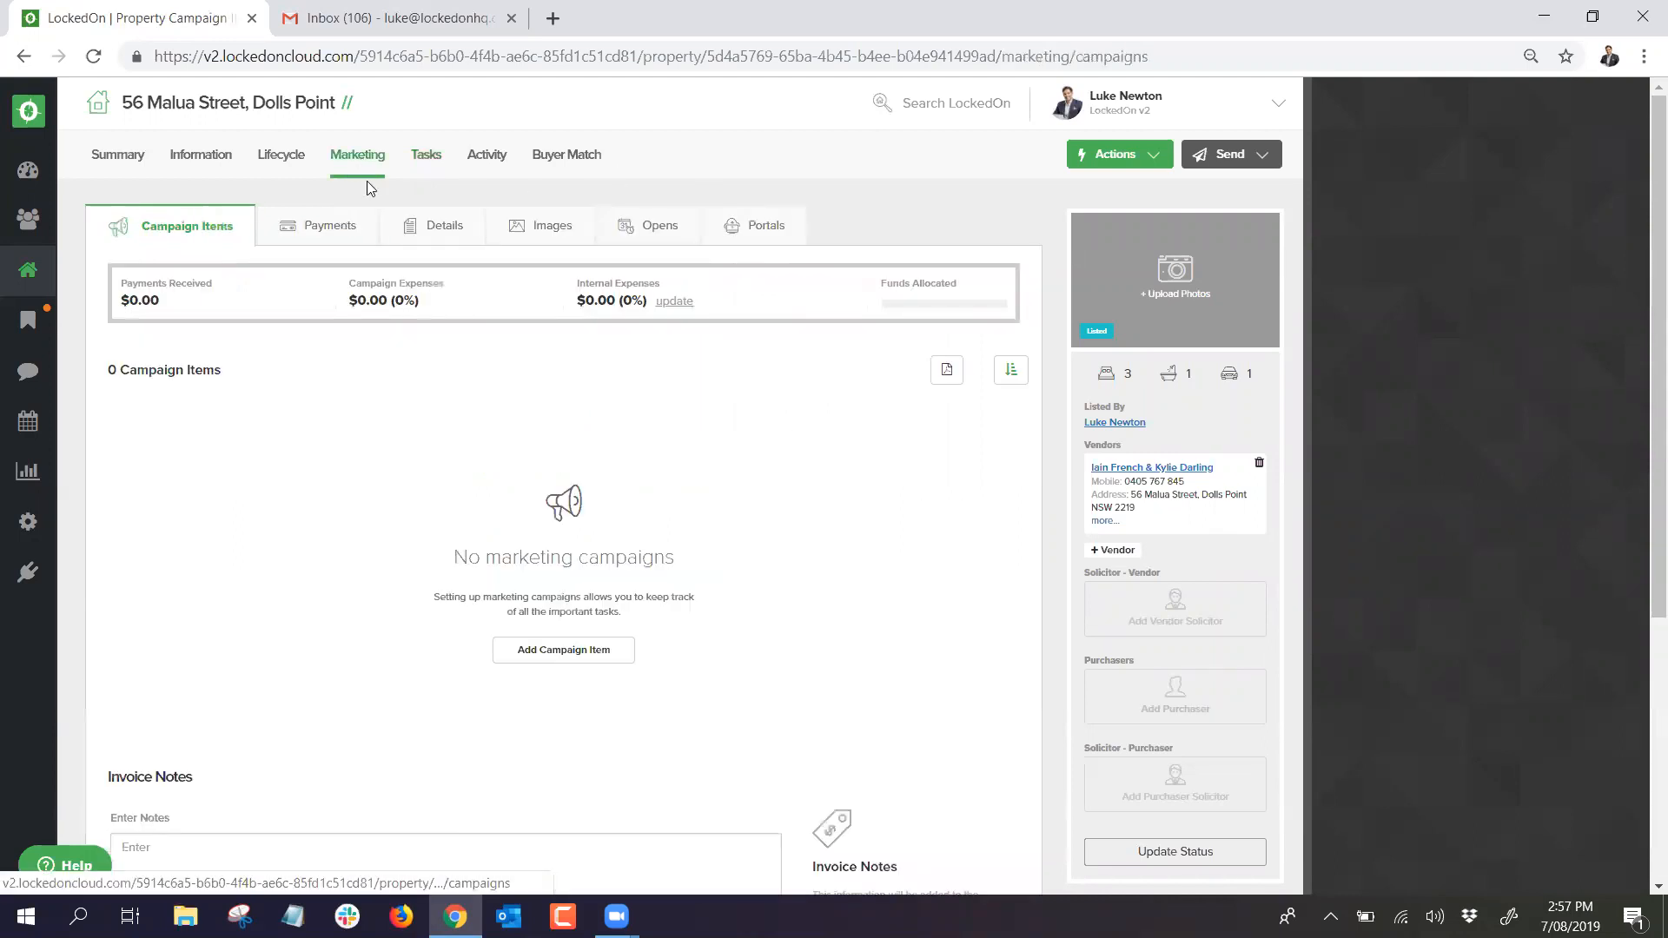
Step: Review the Details, Images and Opens marketing tabs, then open 123 Bondi Rd, Bondi Beach
{"action": "left_click", "coordinate": [415, 251]}
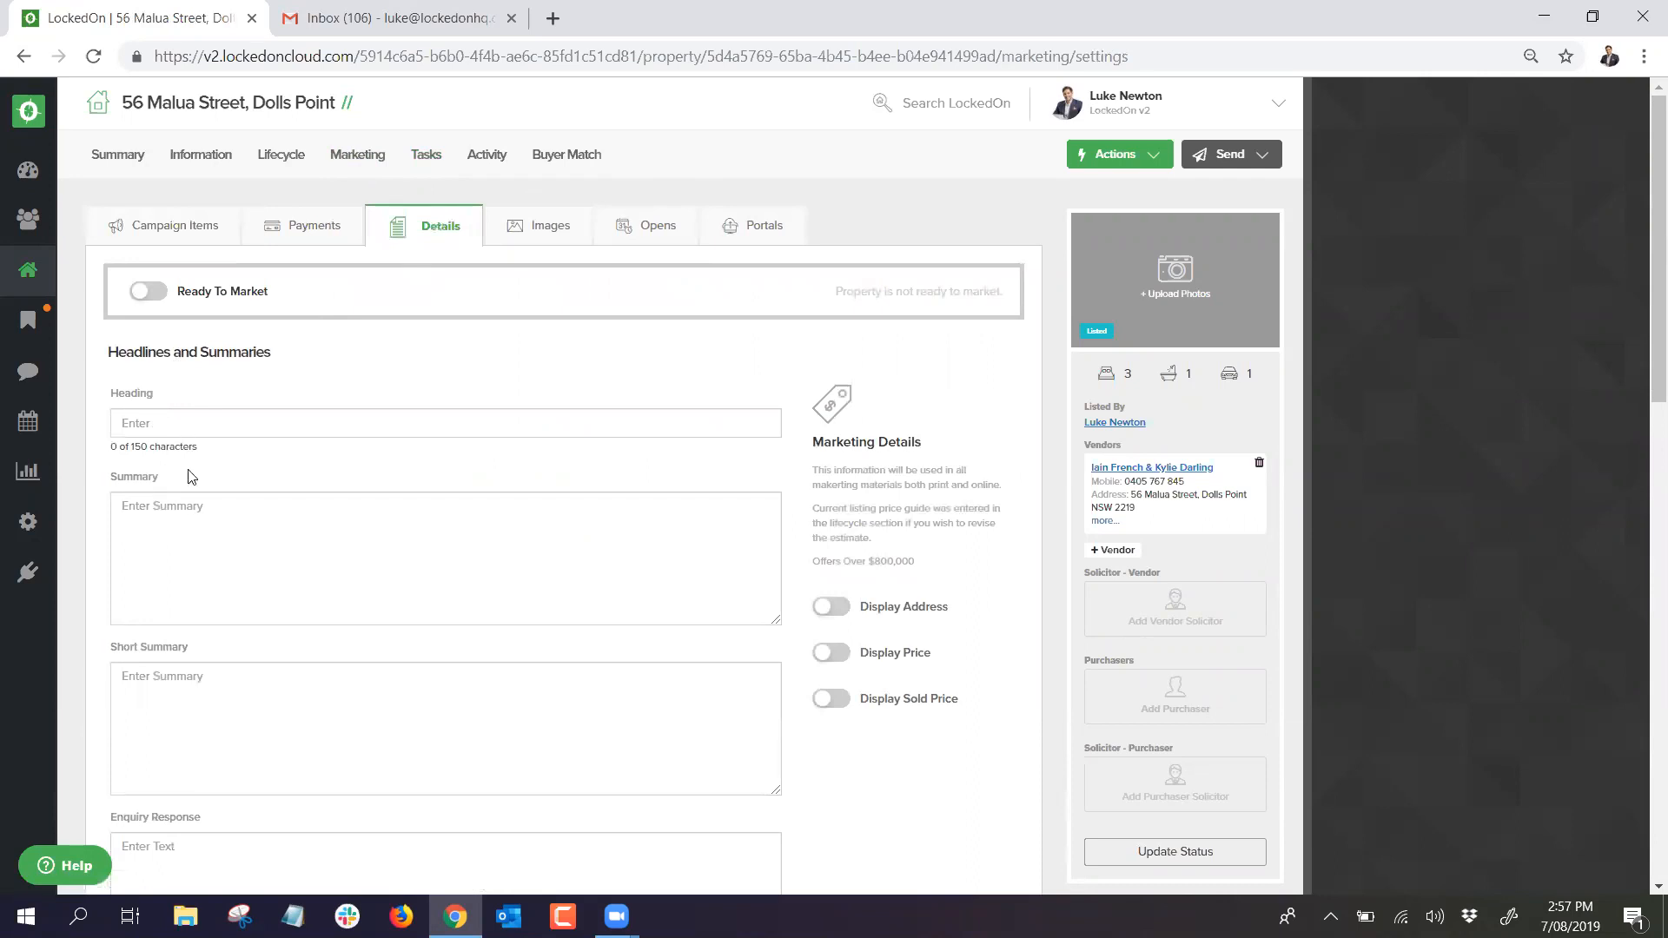
{"action": "left_click", "coordinate": [544, 226]}
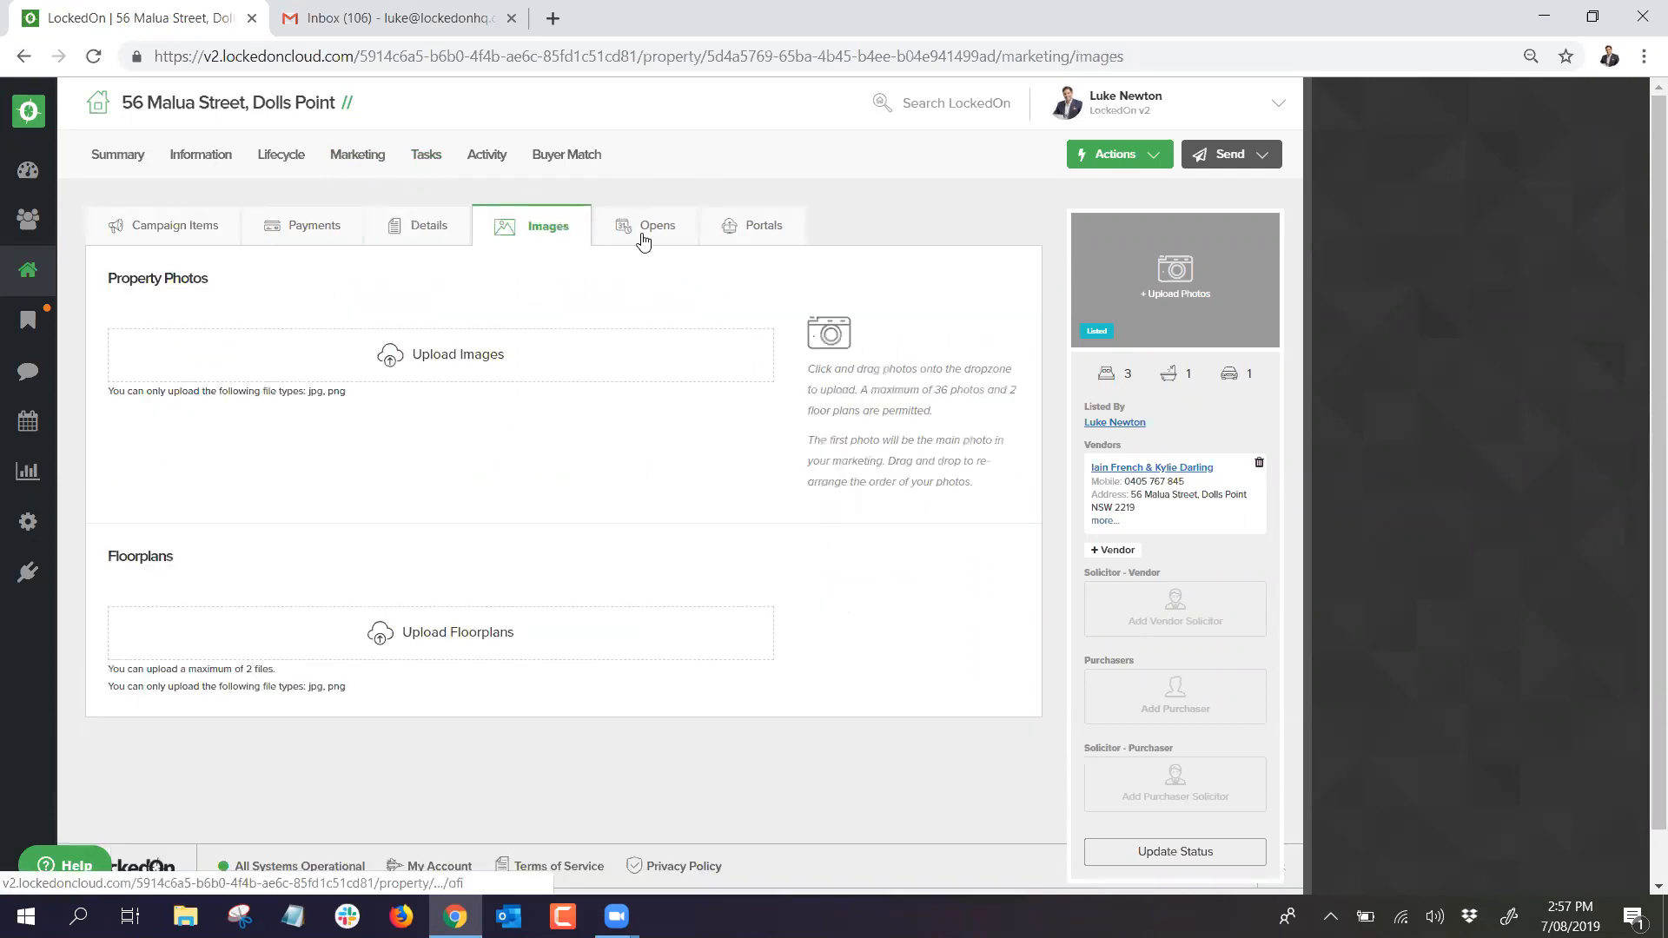
{"action": "left_click", "coordinate": [642, 230]}
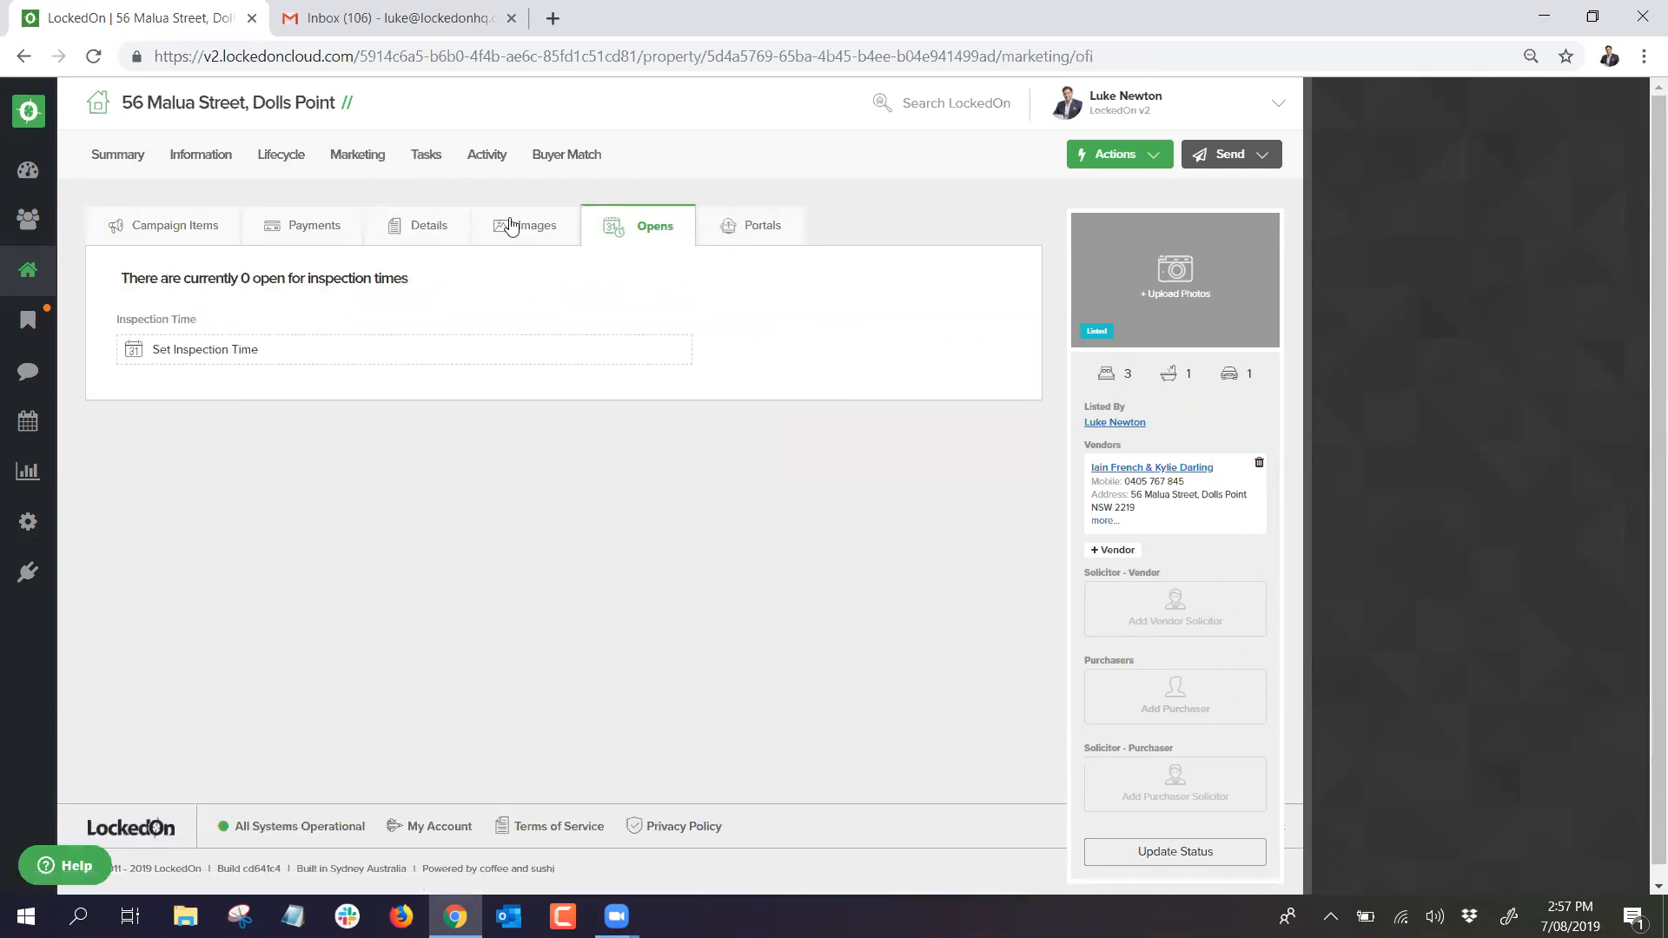
{"action": "left_click", "coordinate": [56, 268]}
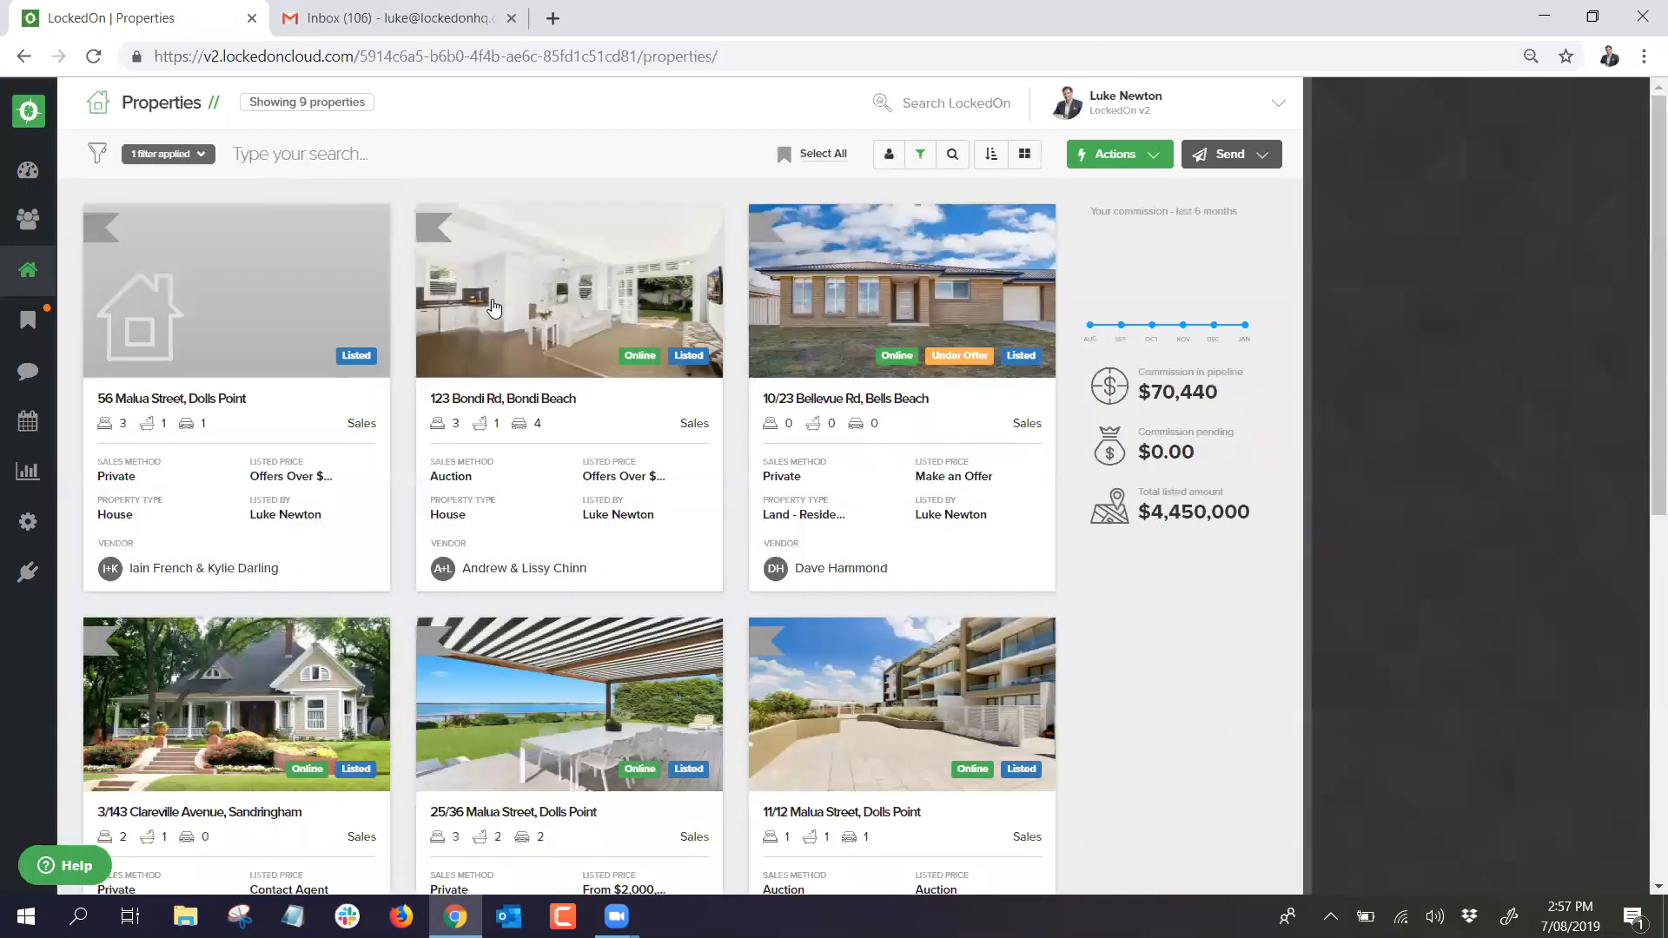
{"action": "left_click", "coordinate": [528, 301]}
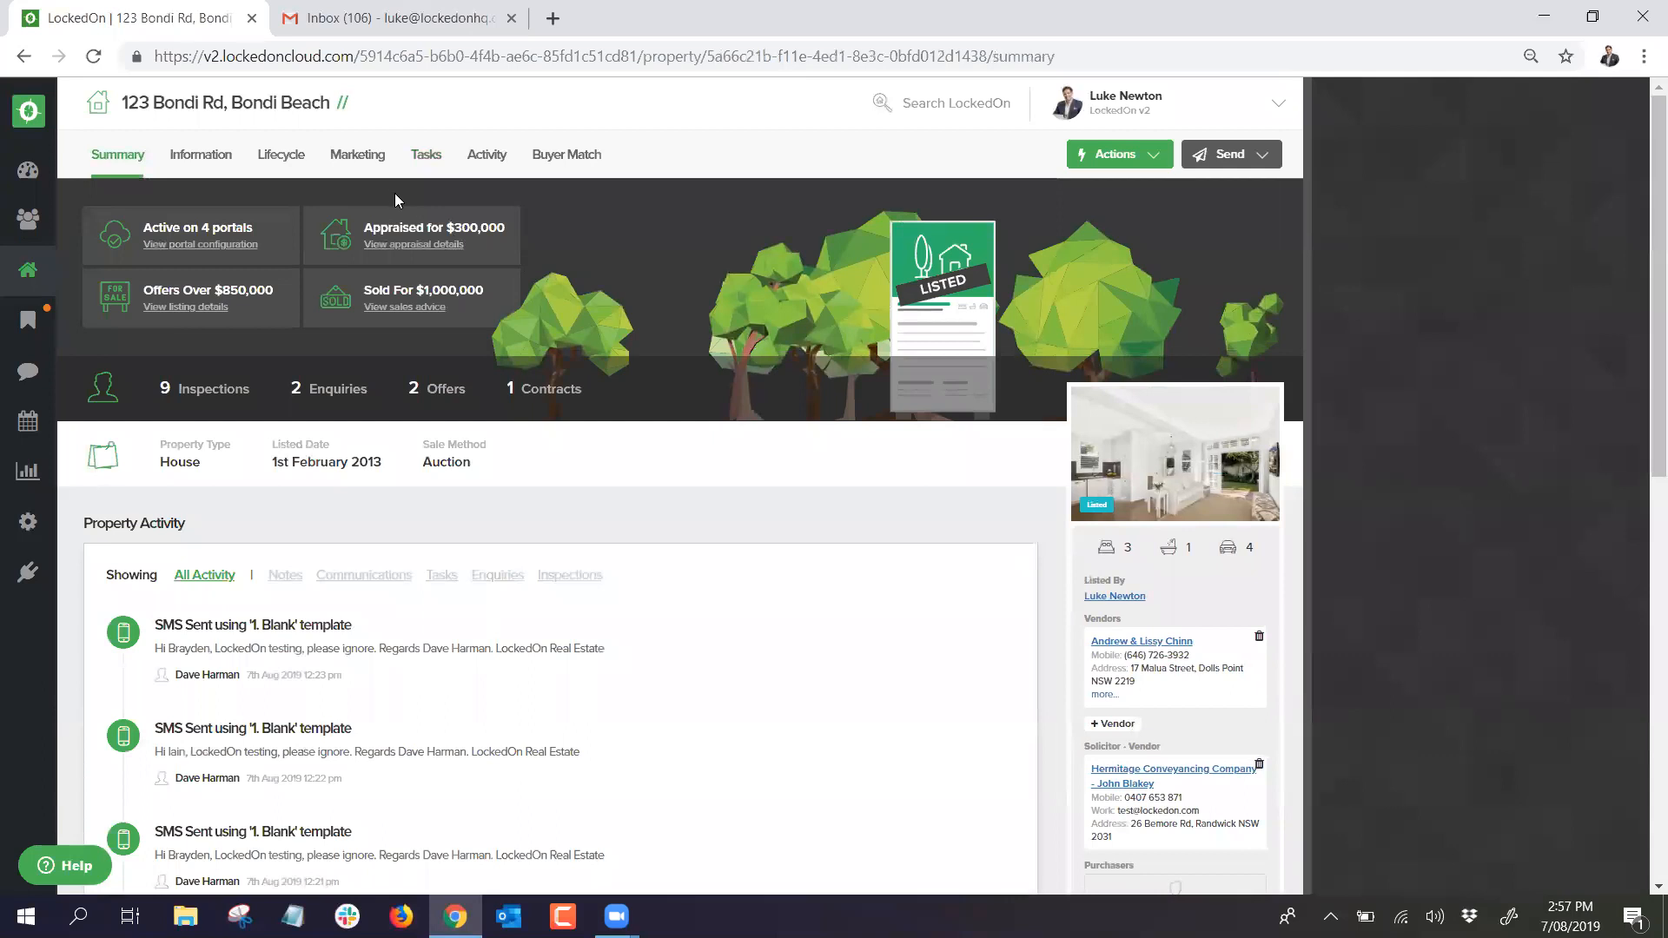
{"action": "left_click", "coordinate": [353, 162]}
{"action": "left_click", "coordinate": [431, 227]}
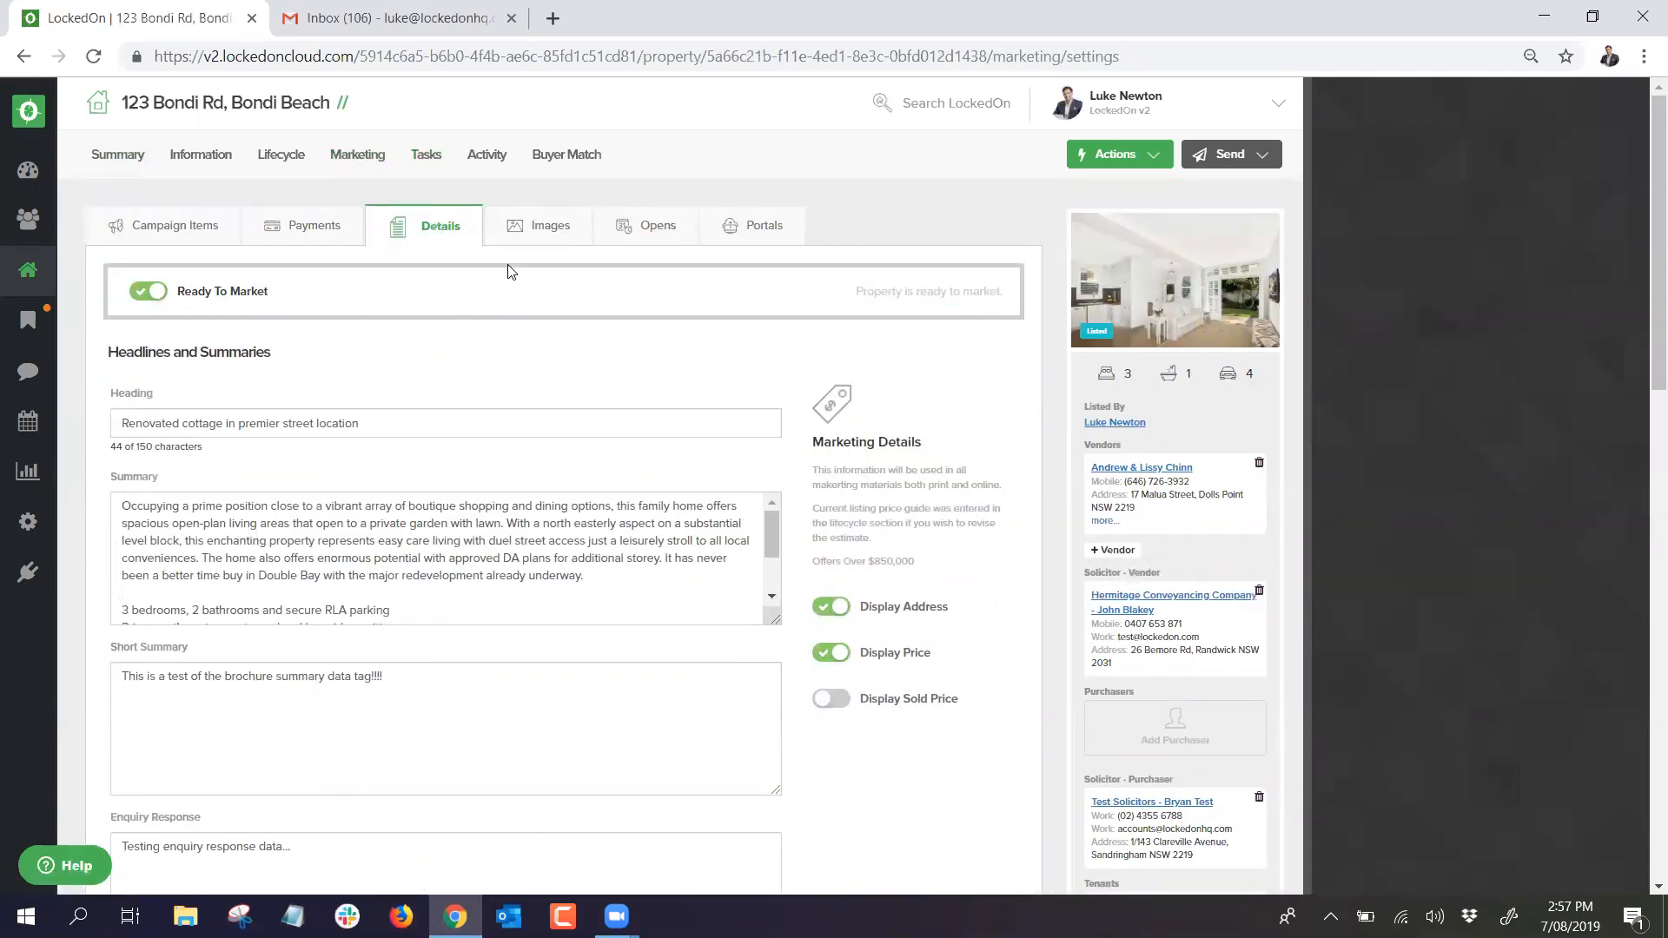
{"action": "scroll", "coordinate": [332, 623], "scroll_direction": "down", "scroll_amount": 2}
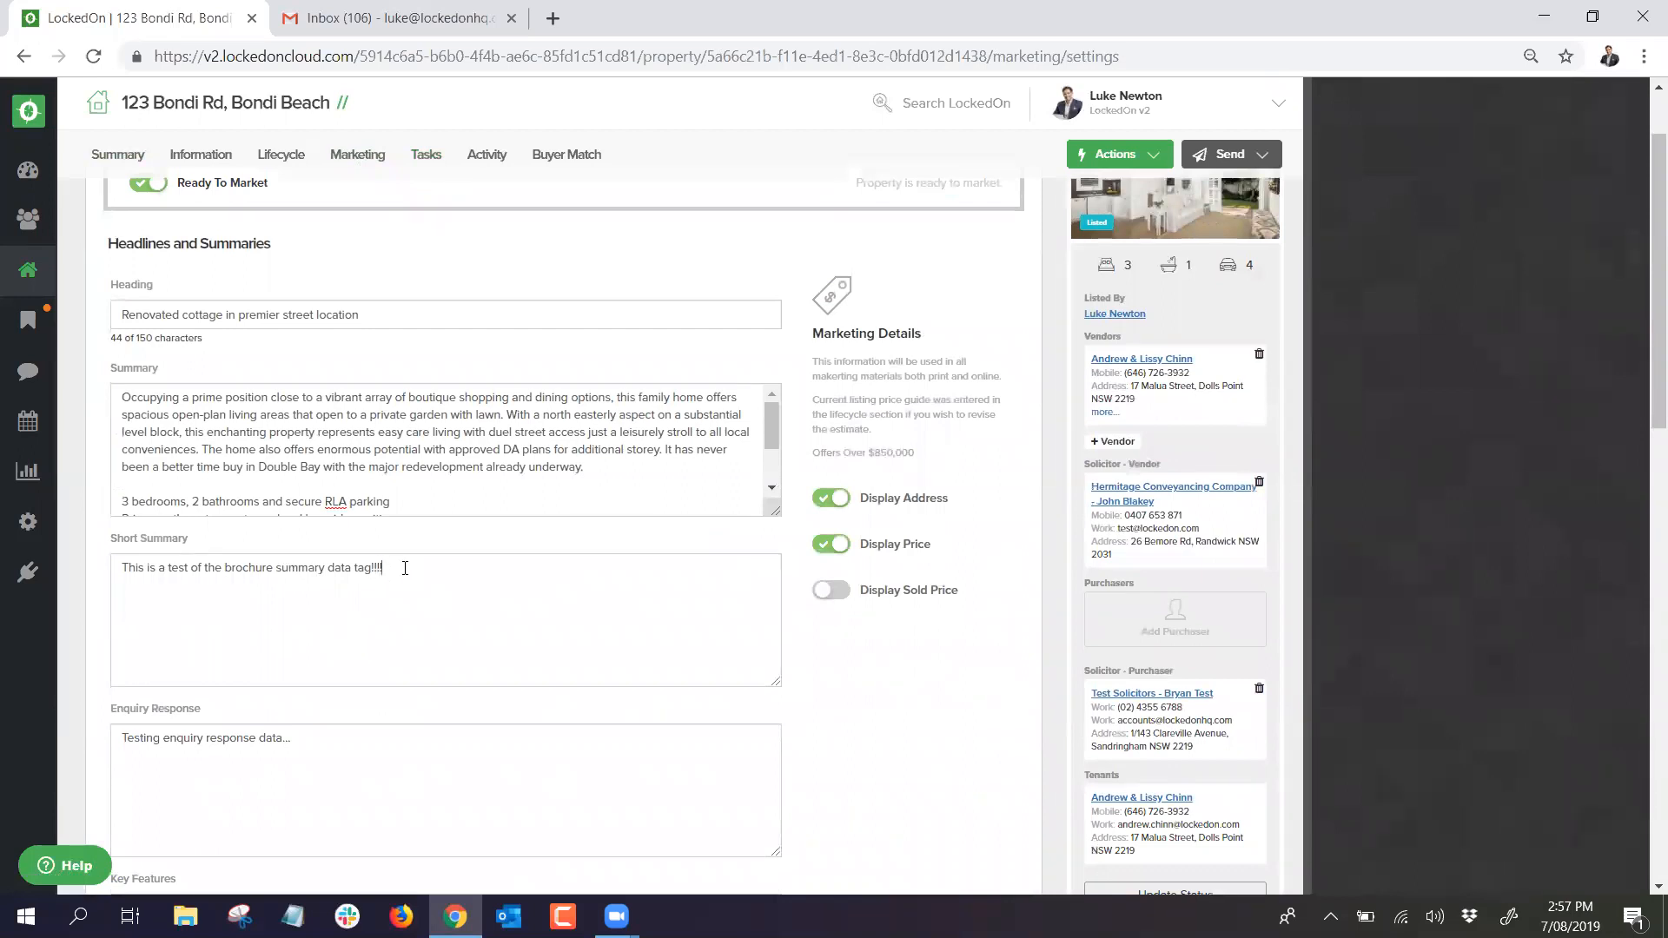
{"action": "left_click", "coordinate": [1117, 157]}
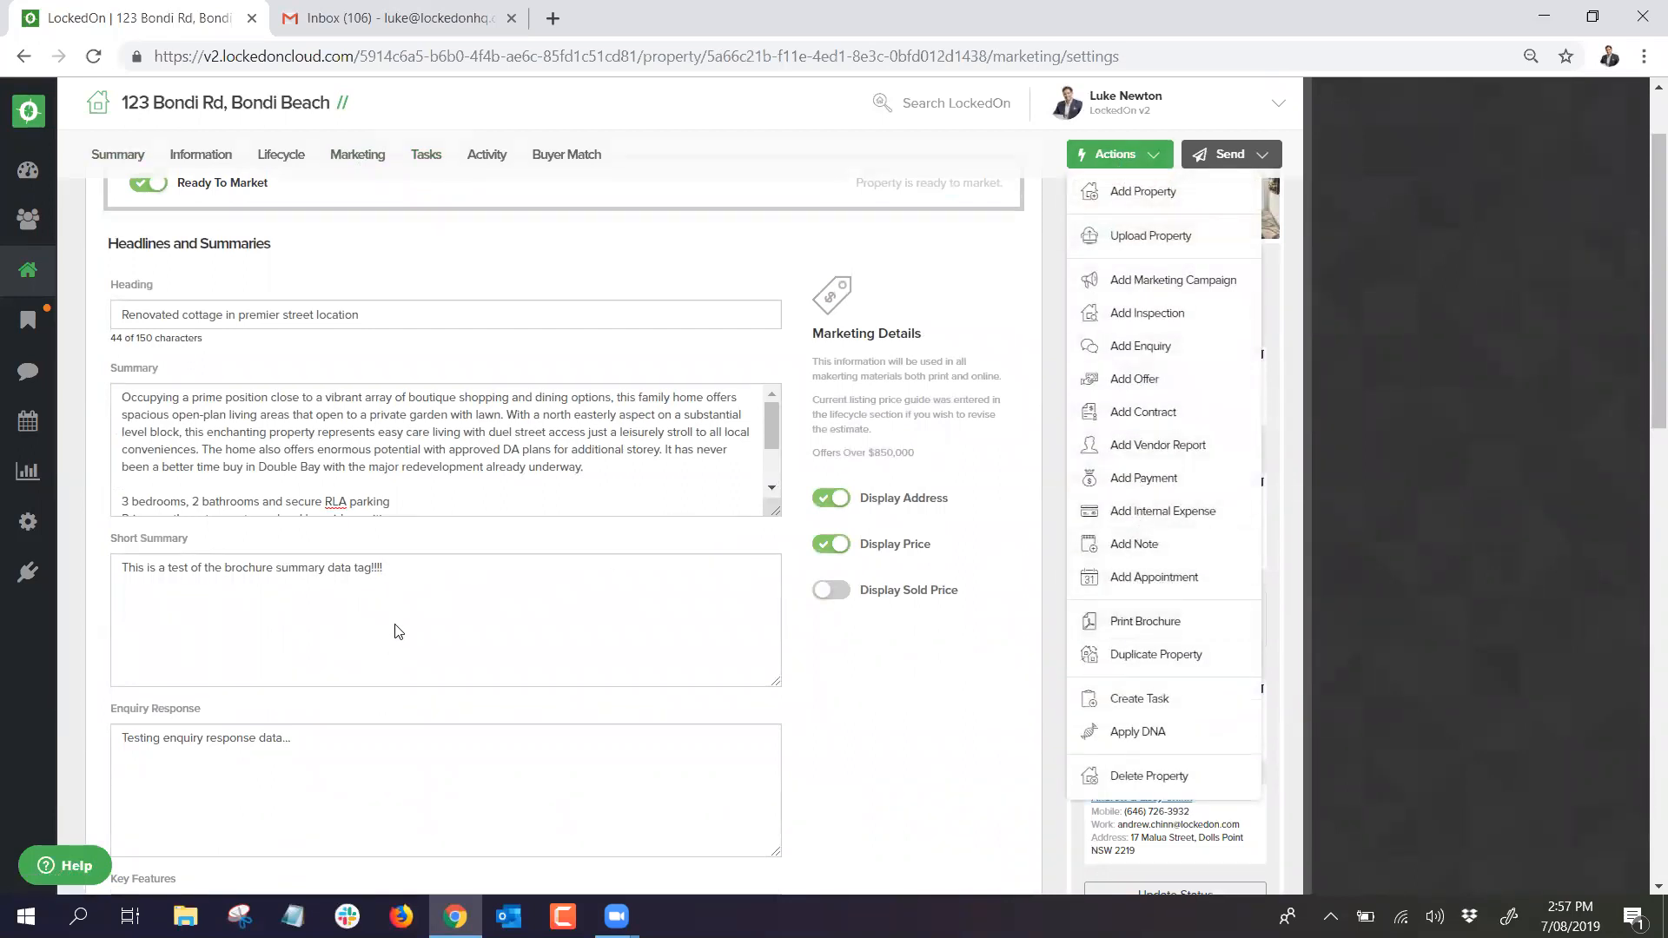
{"action": "scroll", "coordinate": [487, 260], "scroll_direction": "up", "scroll_amount": 2}
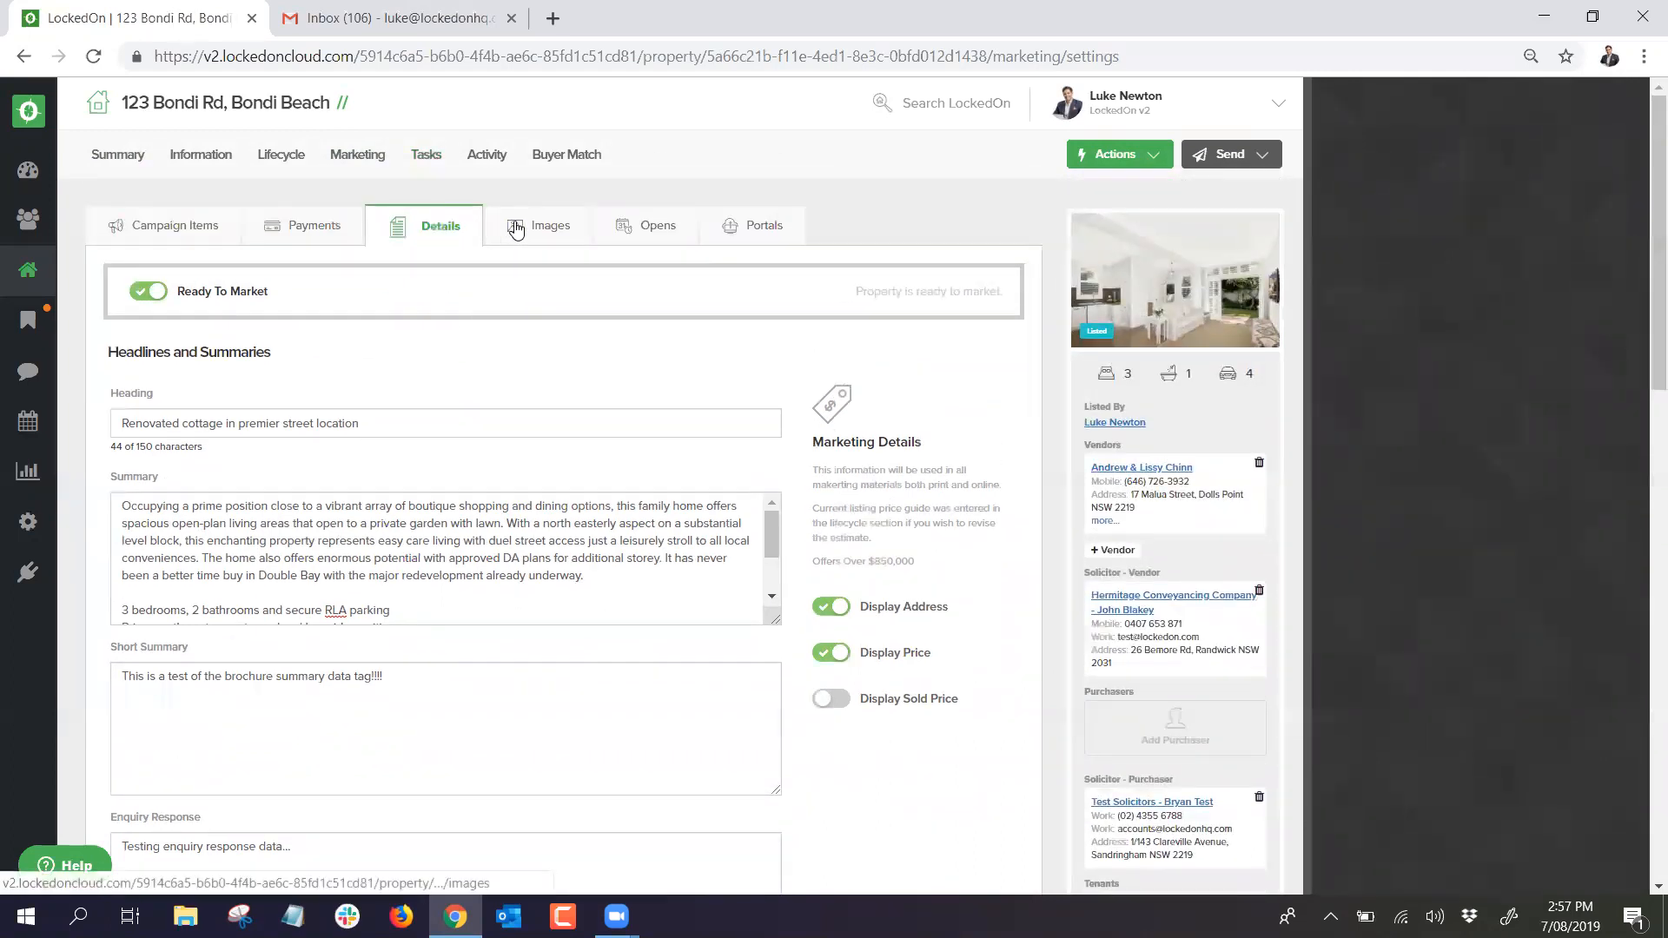
{"action": "left_click", "coordinate": [521, 228]}
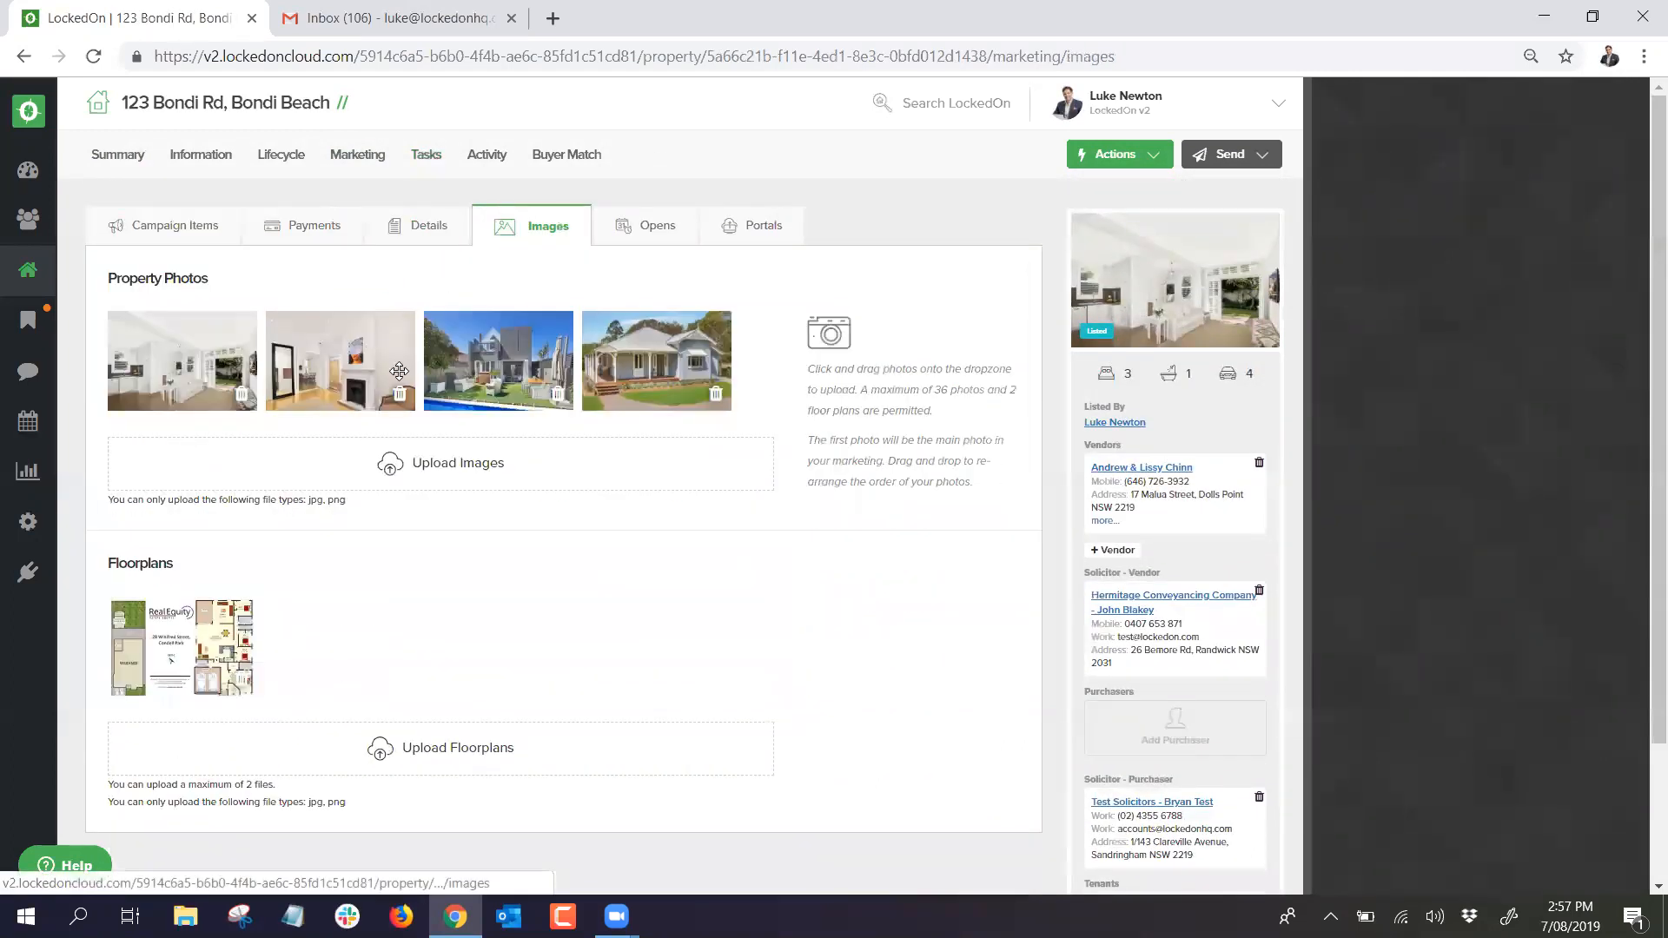
{"action": "left_click", "coordinate": [620, 236]}
Step: Set domain.com.au to Active on the Portals tab and upload the property
{"action": "left_click", "coordinate": [754, 226]}
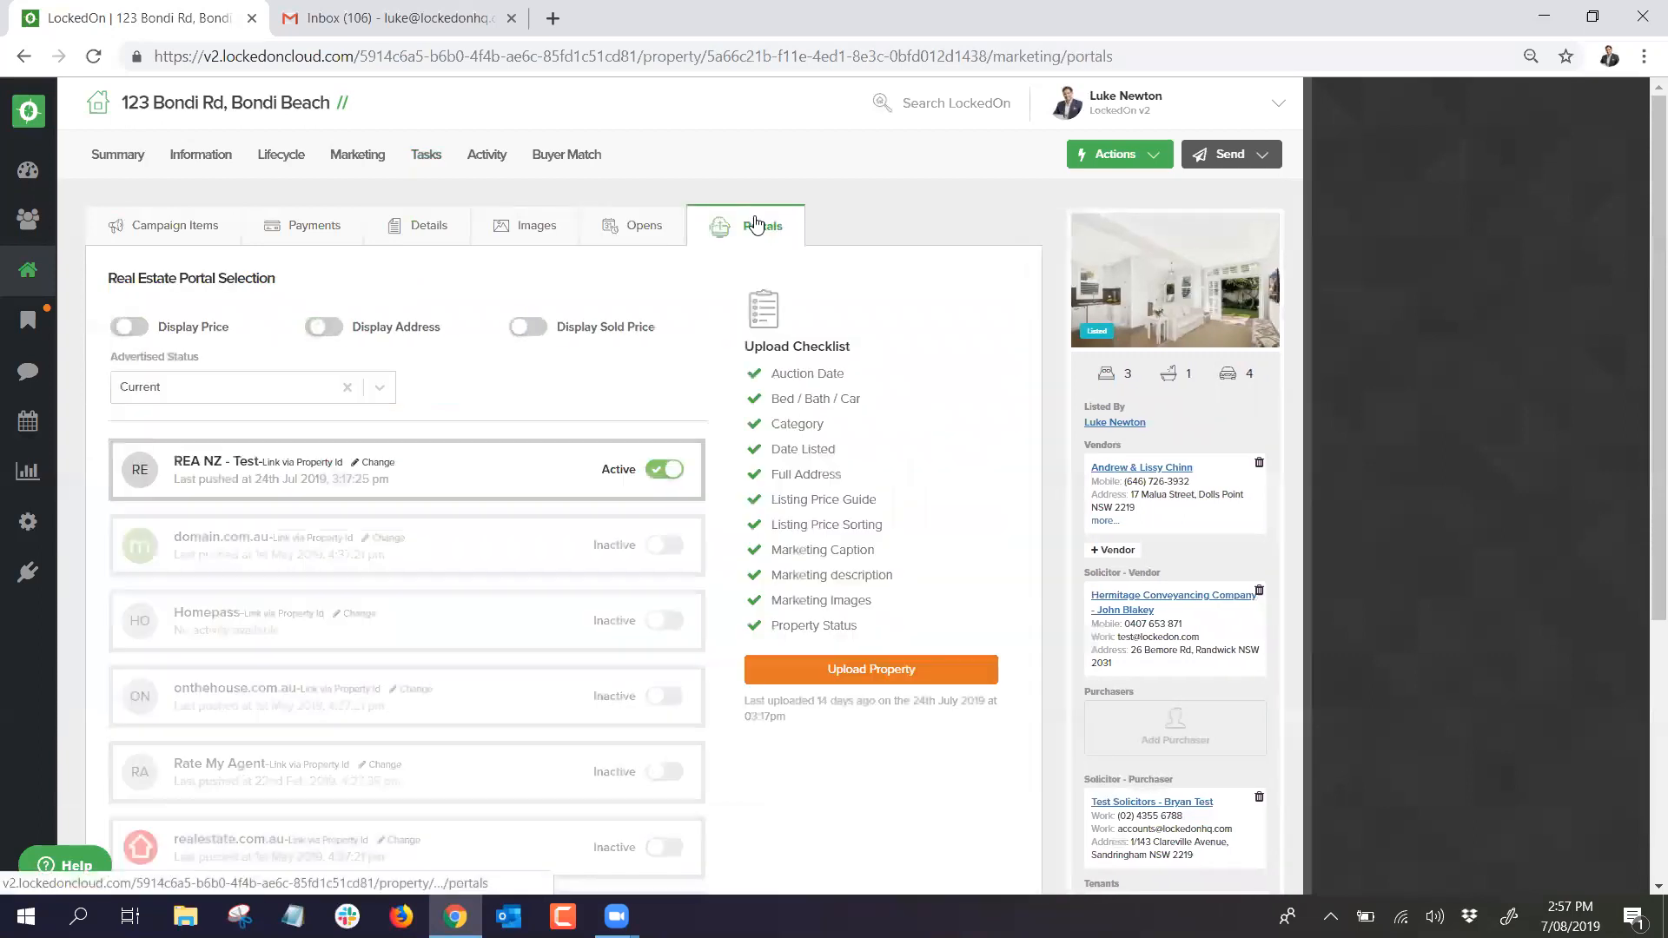
{"action": "left_click", "coordinate": [663, 545]}
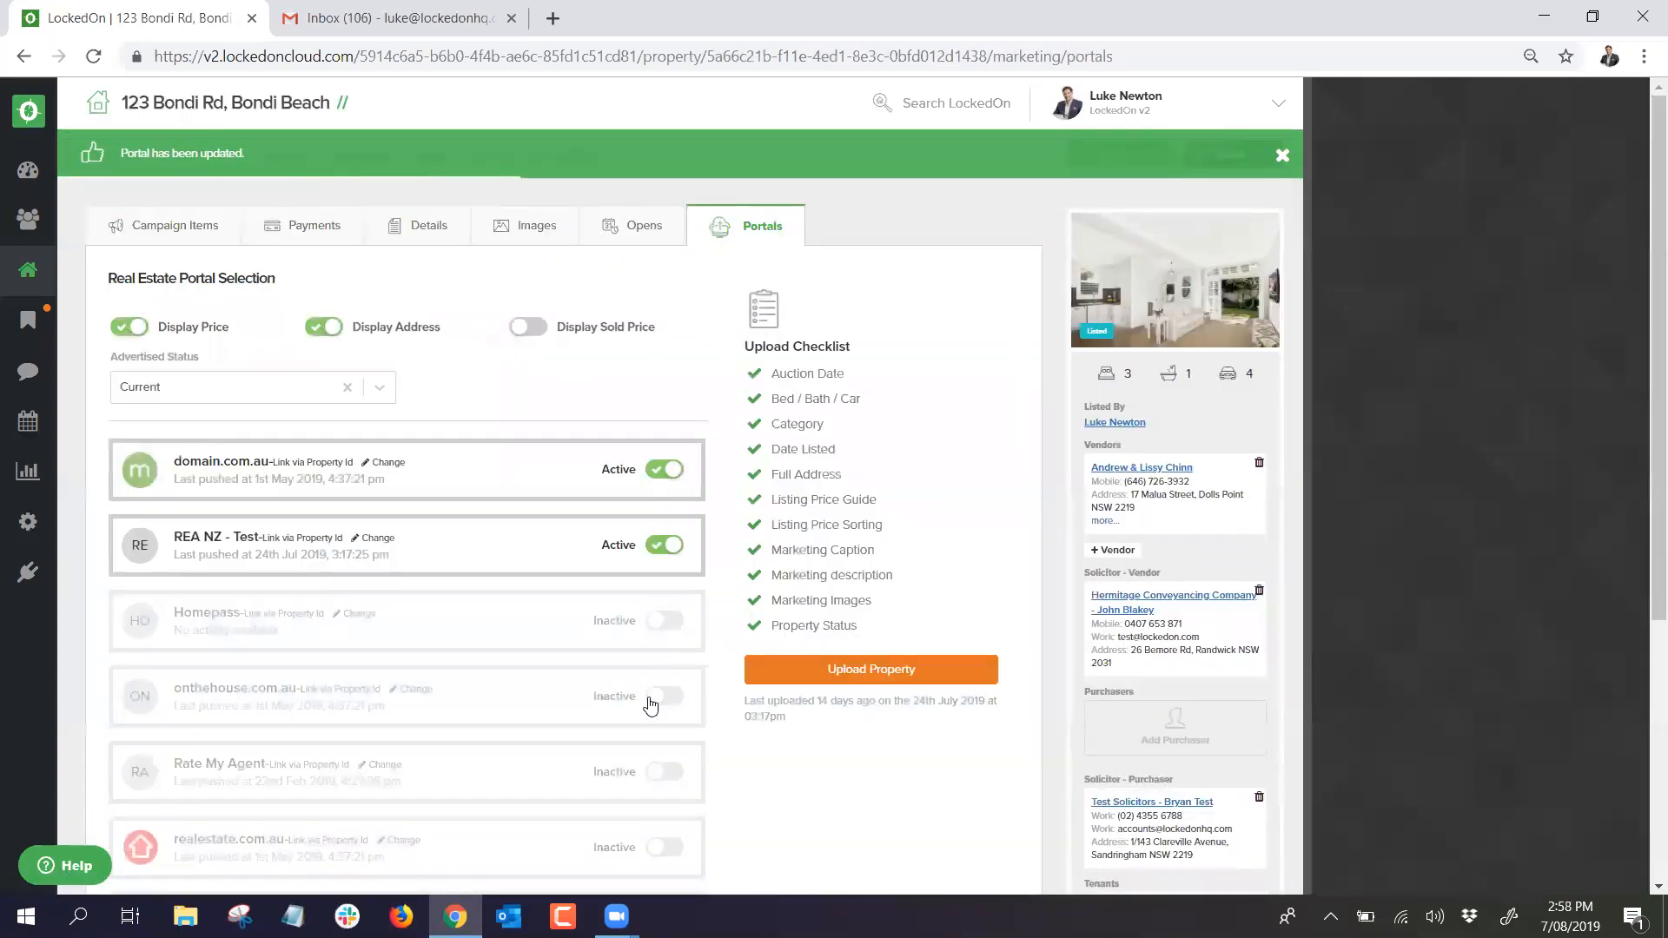
{"action": "left_click", "coordinate": [810, 671]}
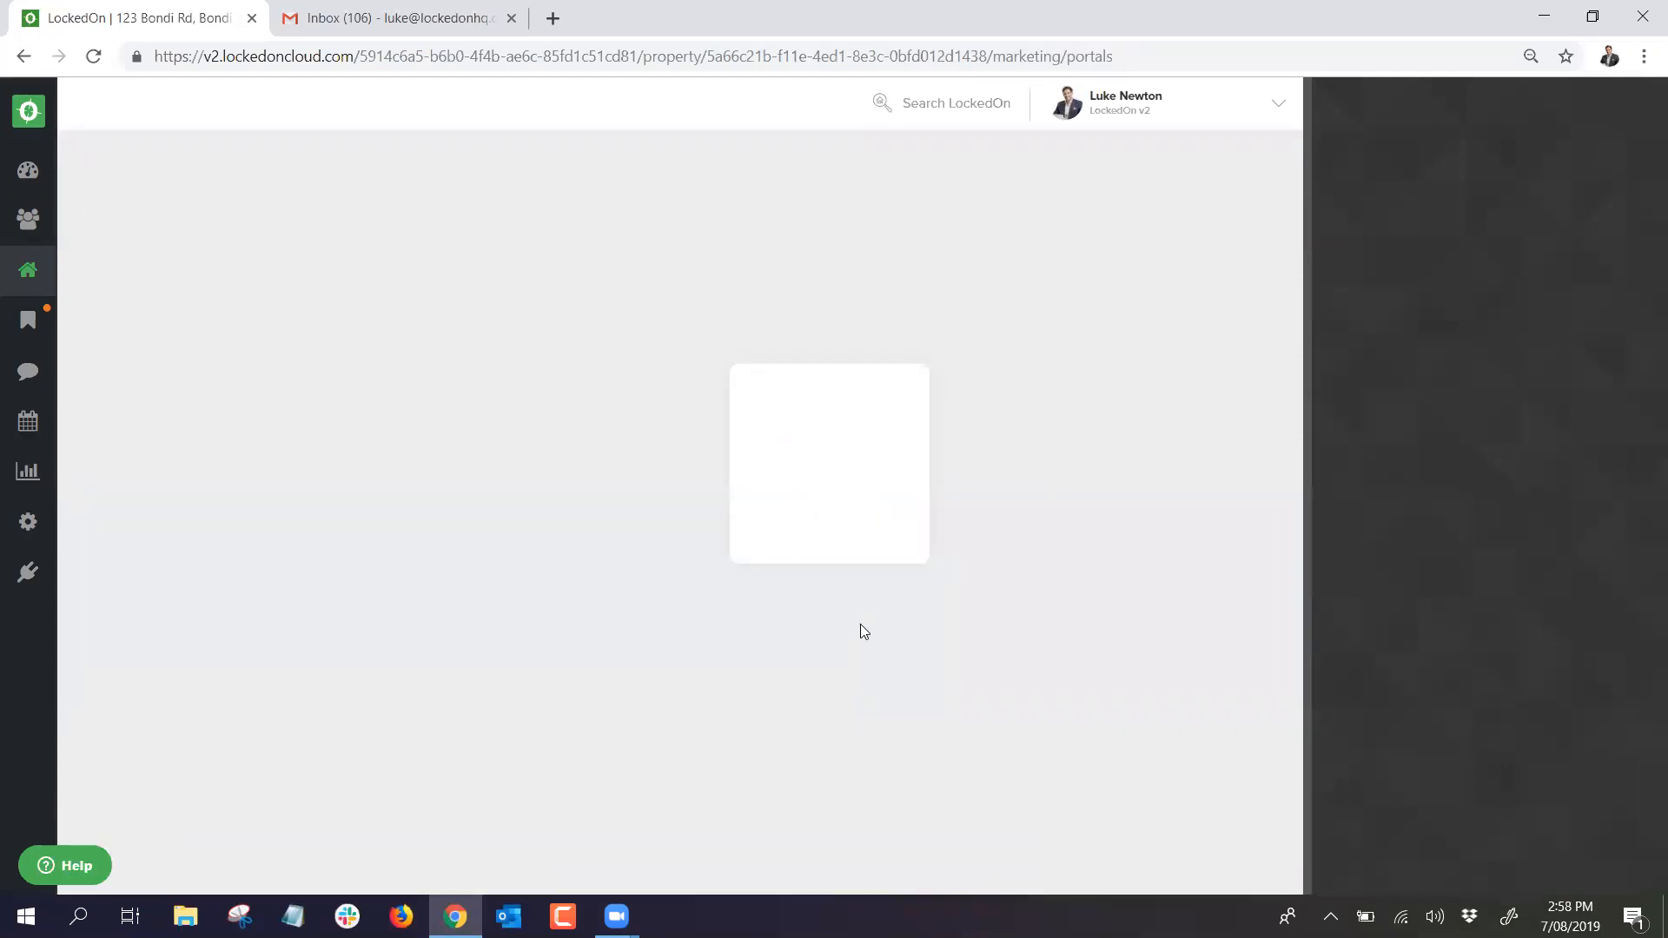
{"action": "scroll", "coordinate": [477, 559], "scroll_direction": "down", "scroll_amount": 5}
{"action": "scroll", "coordinate": [477, 564], "scroll_direction": "up", "scroll_amount": 5}
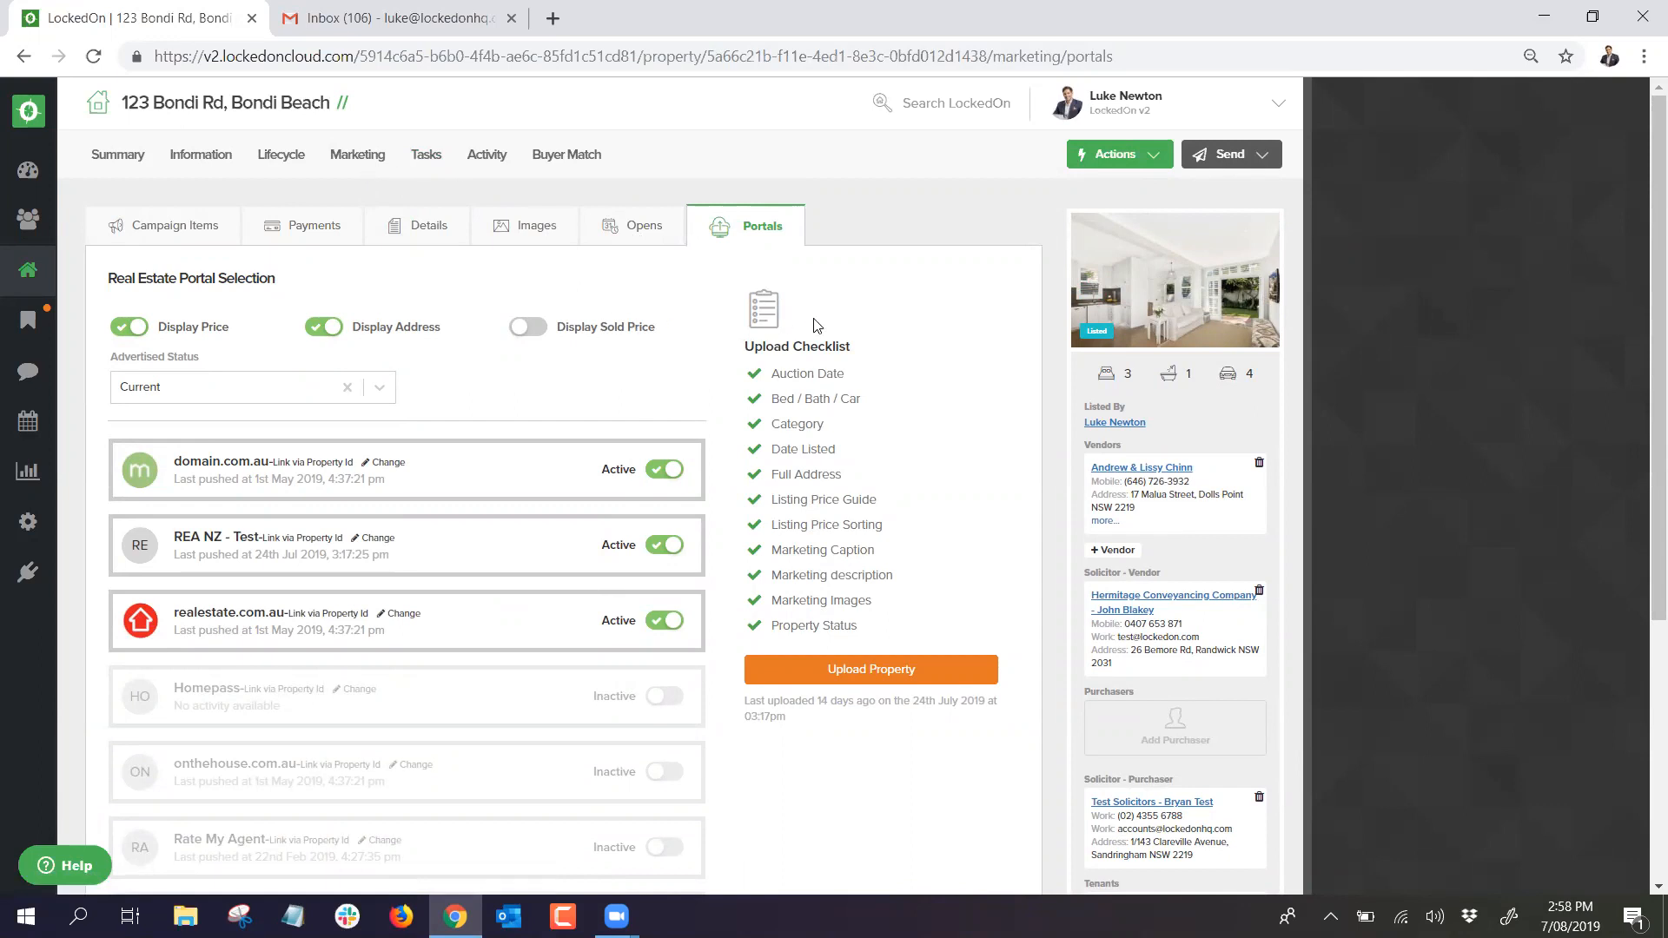
Step: Open 123 Bondi Rd's Listing lifecycle dates, checking Date Launched without changing it
{"action": "left_click", "coordinate": [280, 153]}
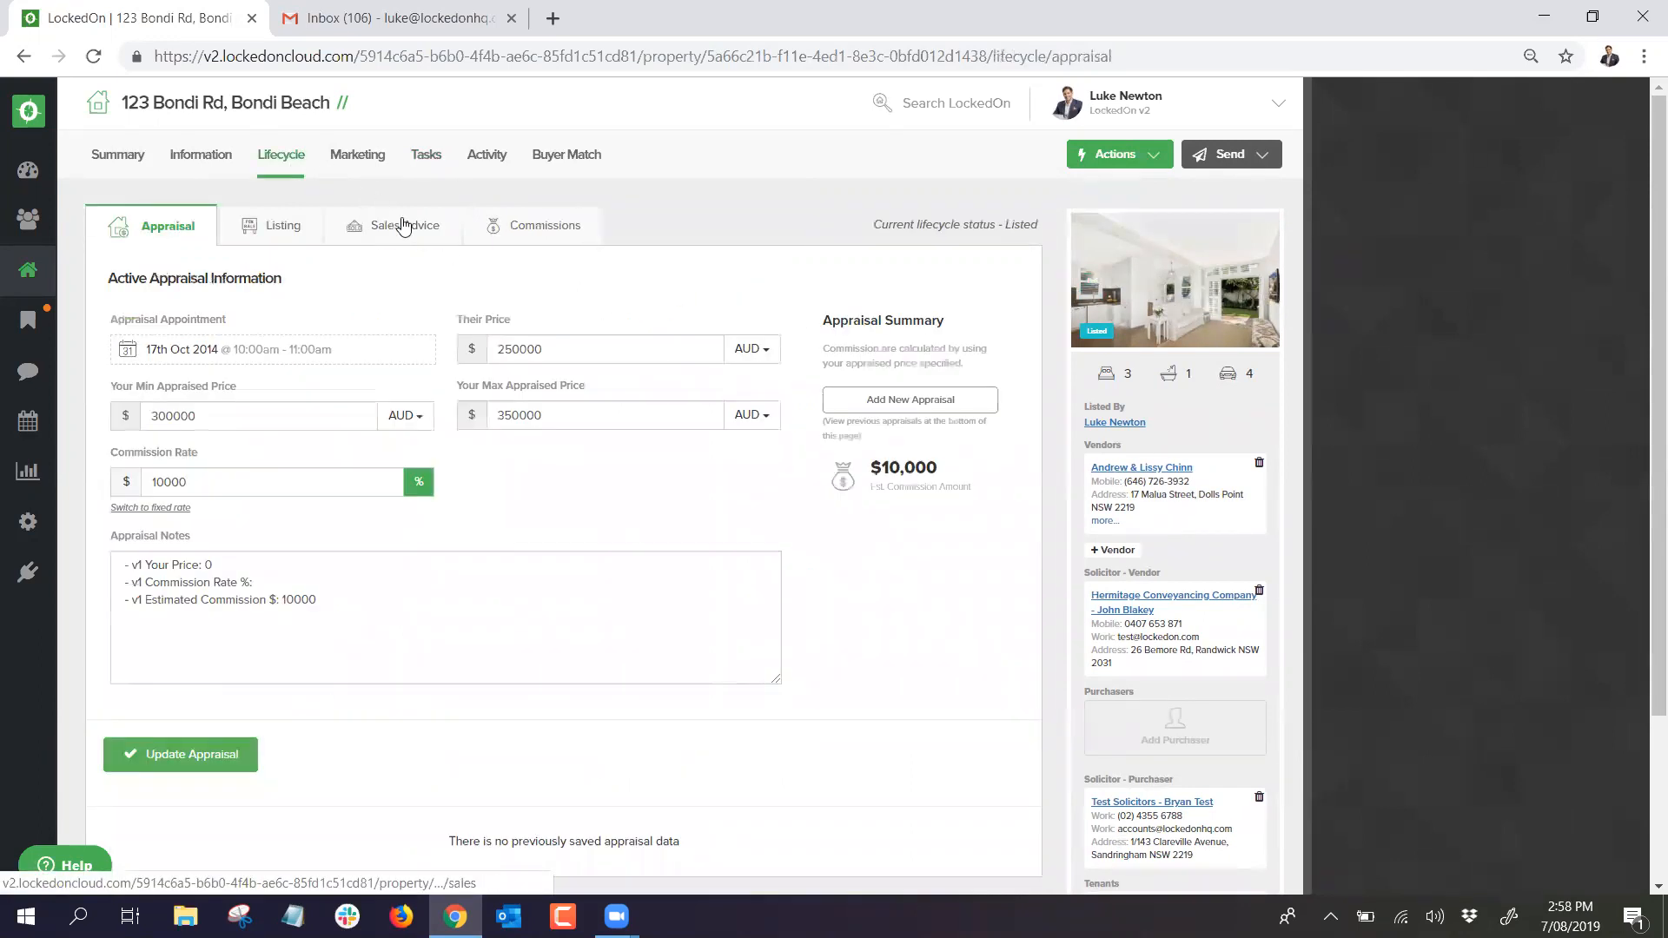
{"action": "left_click", "coordinate": [283, 227]}
{"action": "left_click", "coordinate": [378, 583]}
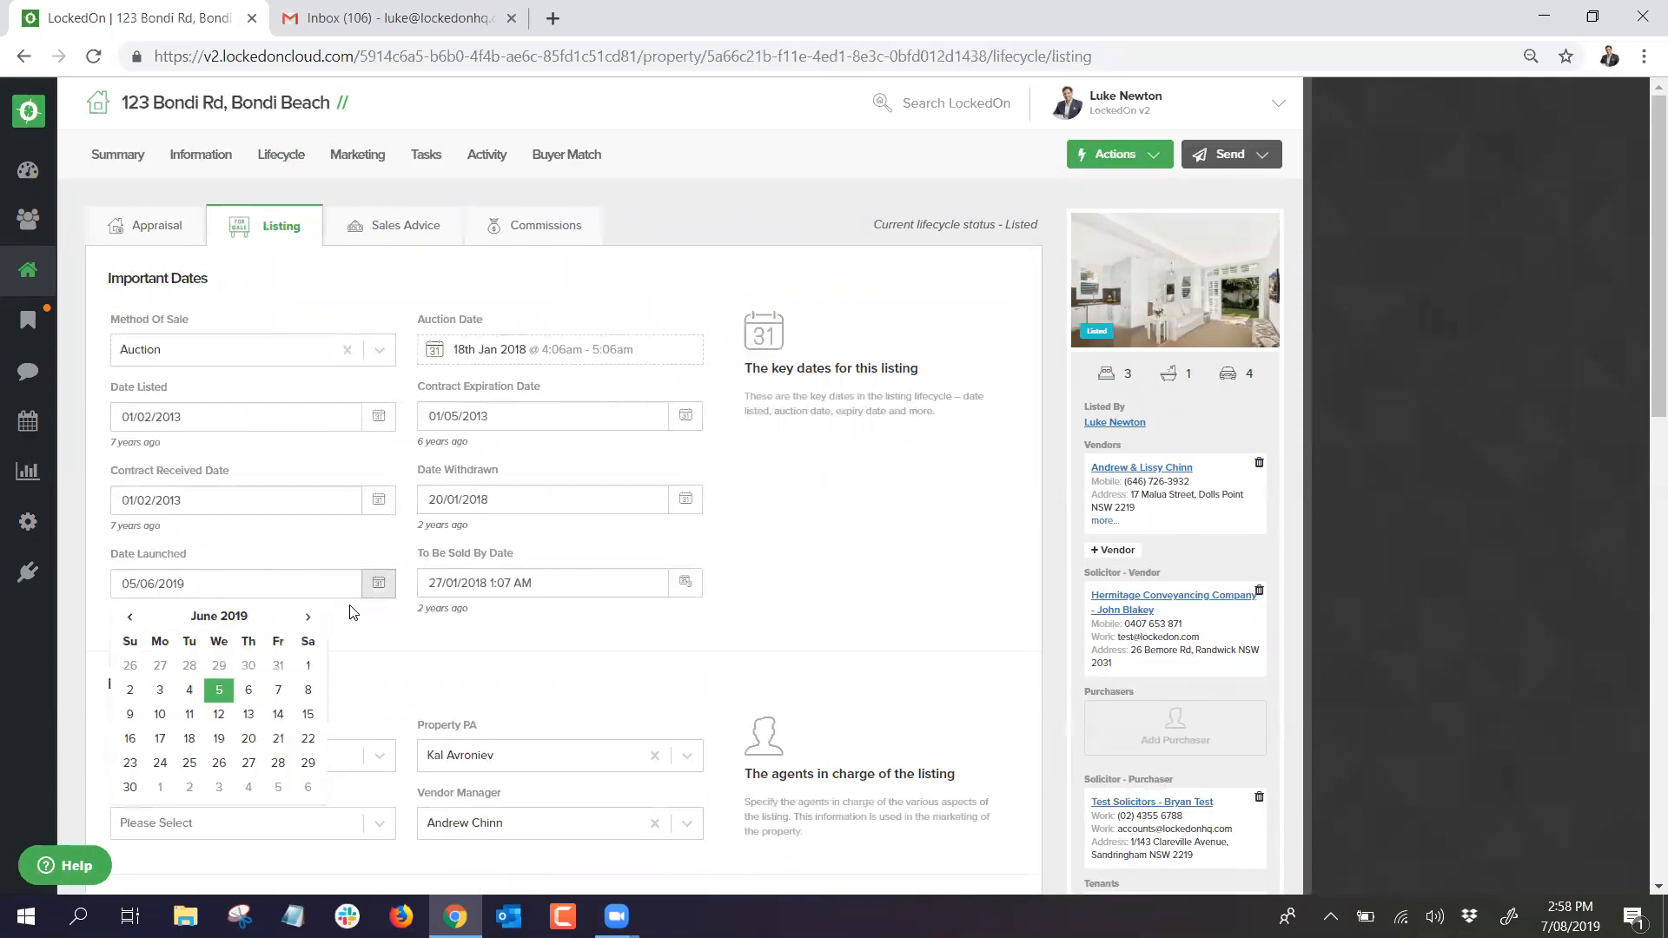
{"action": "left_click", "coordinate": [476, 664]}
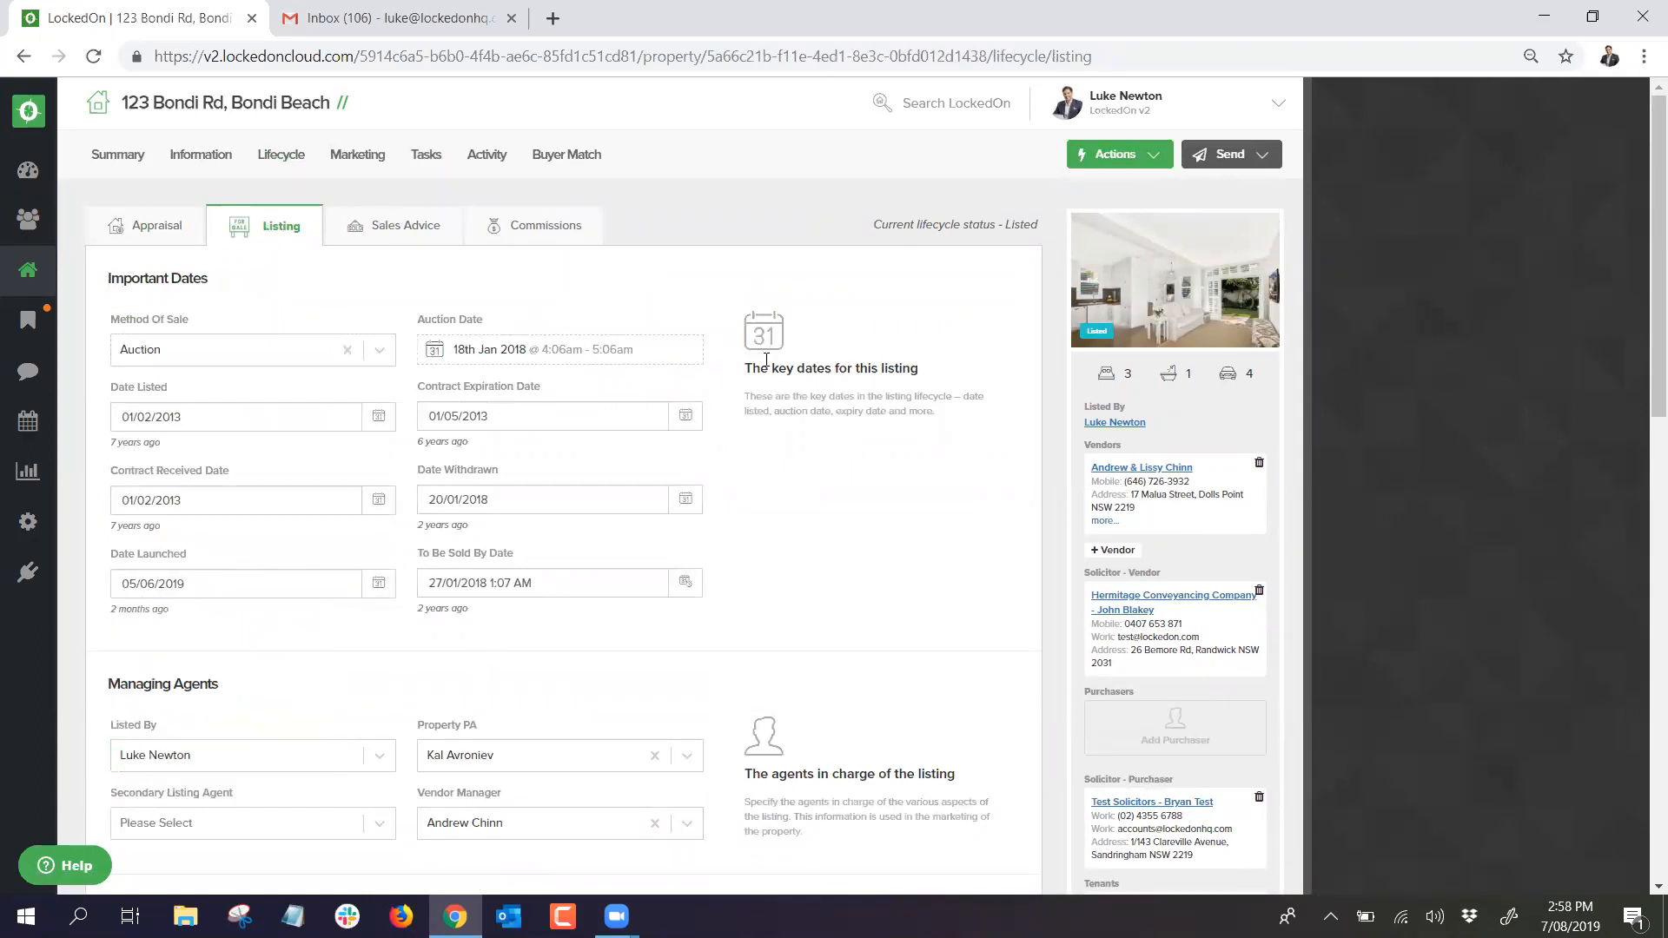
Step: Browse the available DNA plans twice, closing the chooser without applying one
{"action": "left_click", "coordinate": [1130, 154]}
{"action": "left_click", "coordinate": [1138, 732]}
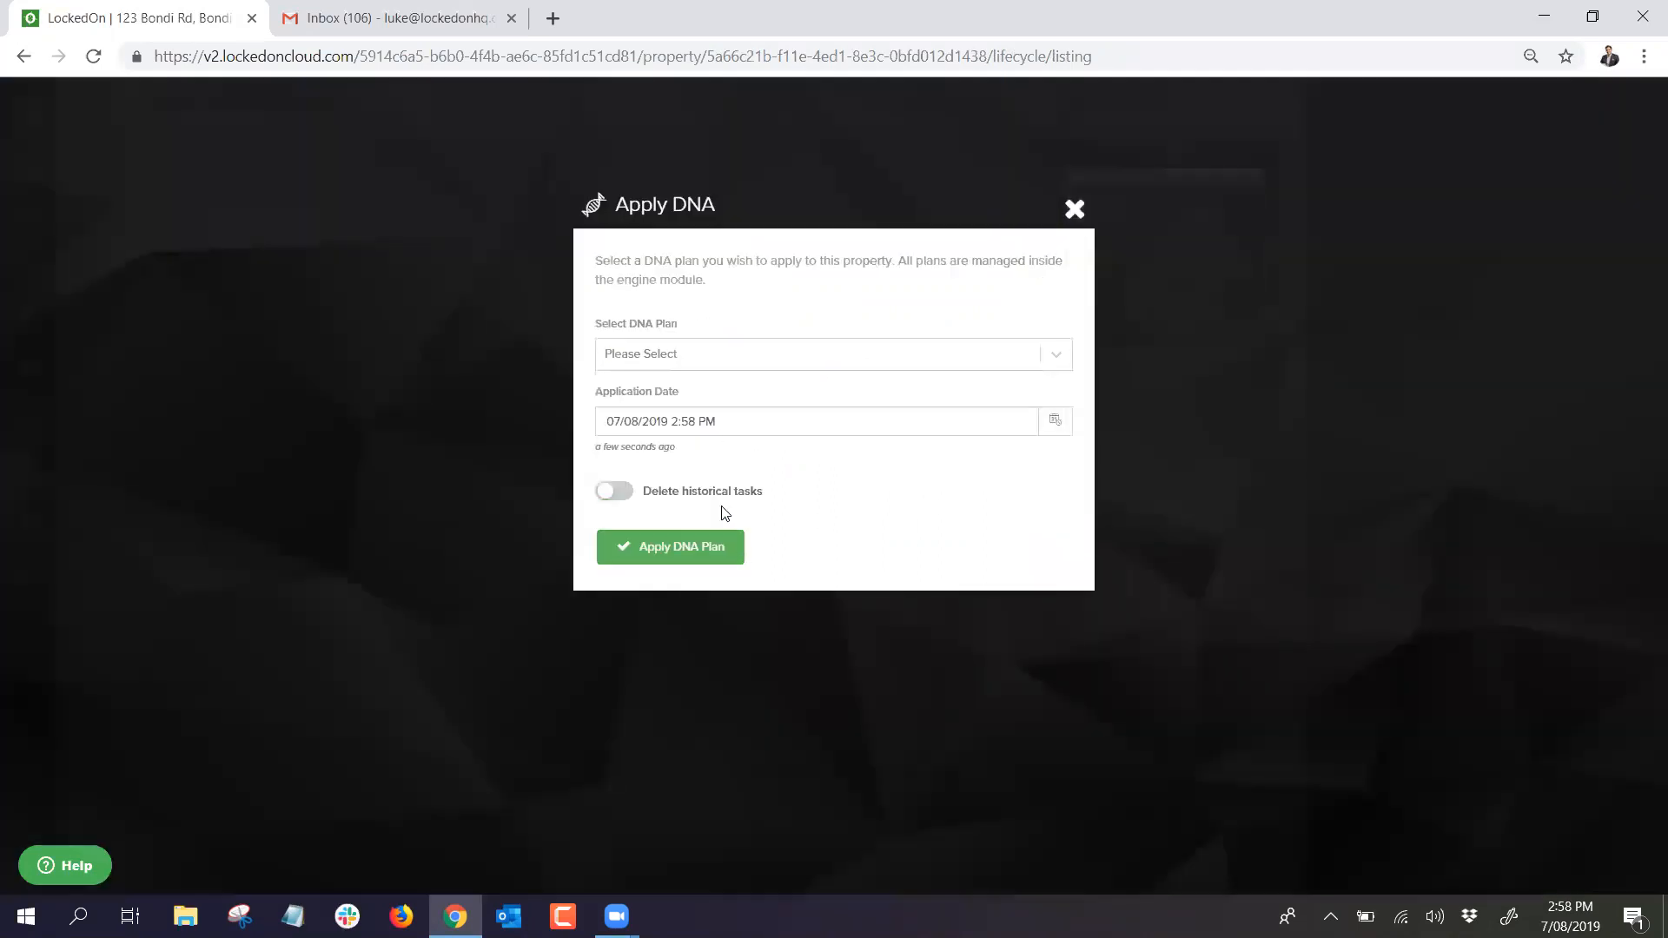
{"action": "left_click", "coordinate": [722, 363]}
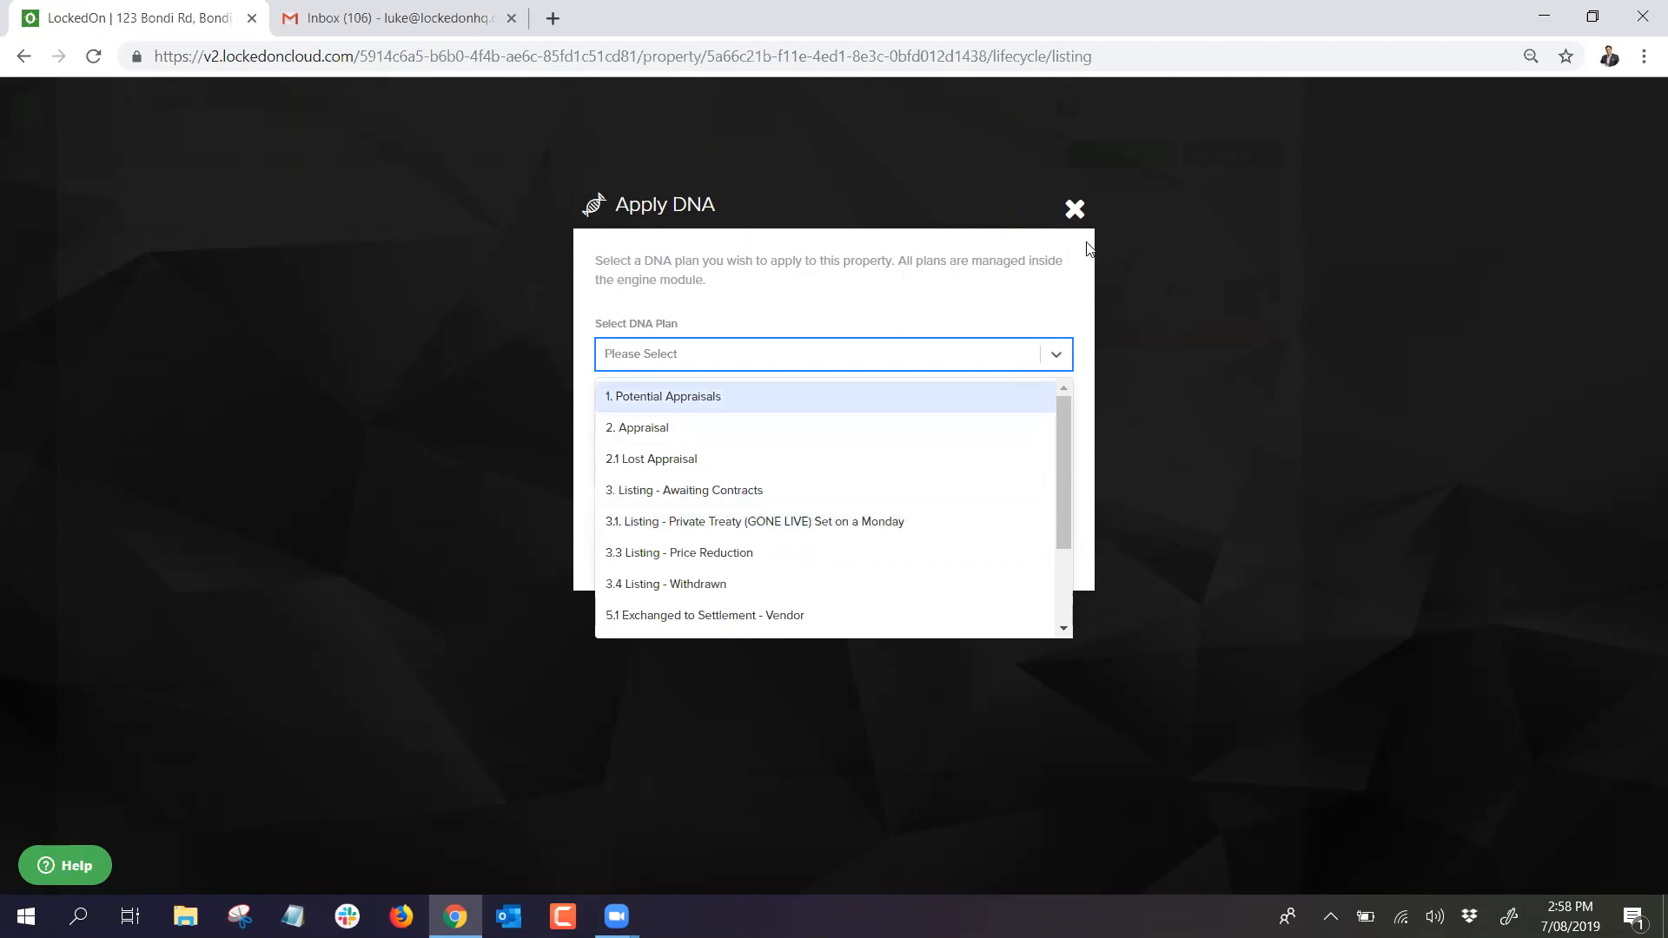
{"action": "left_click", "coordinate": [1075, 208]}
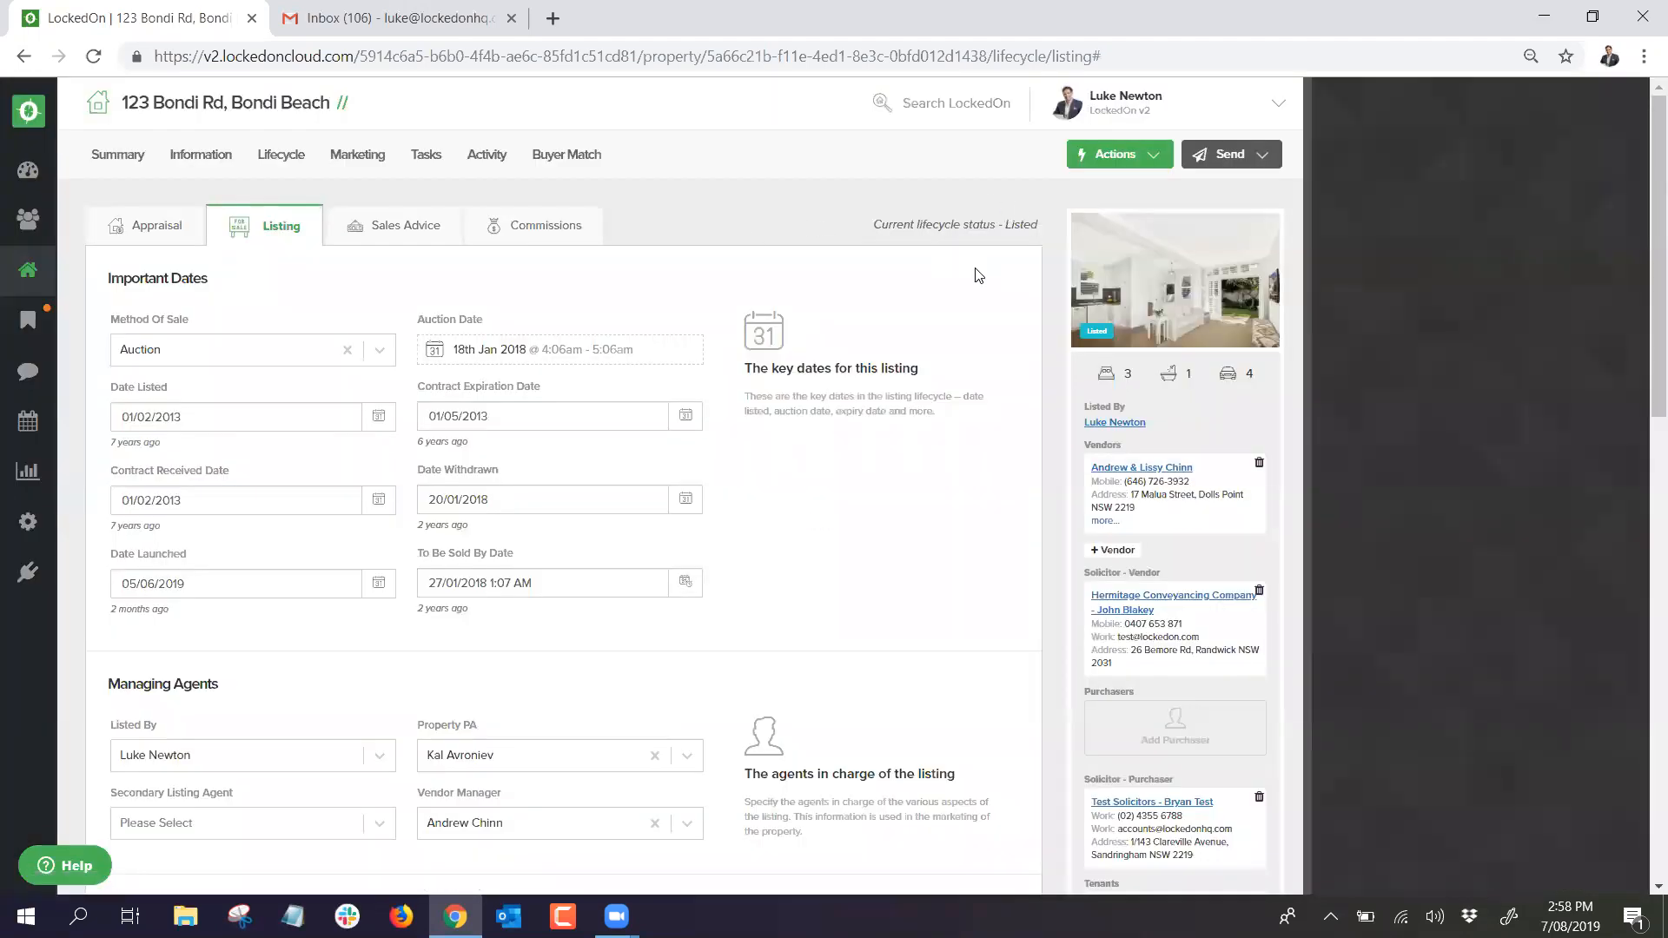
{"action": "left_click", "coordinate": [1096, 156]}
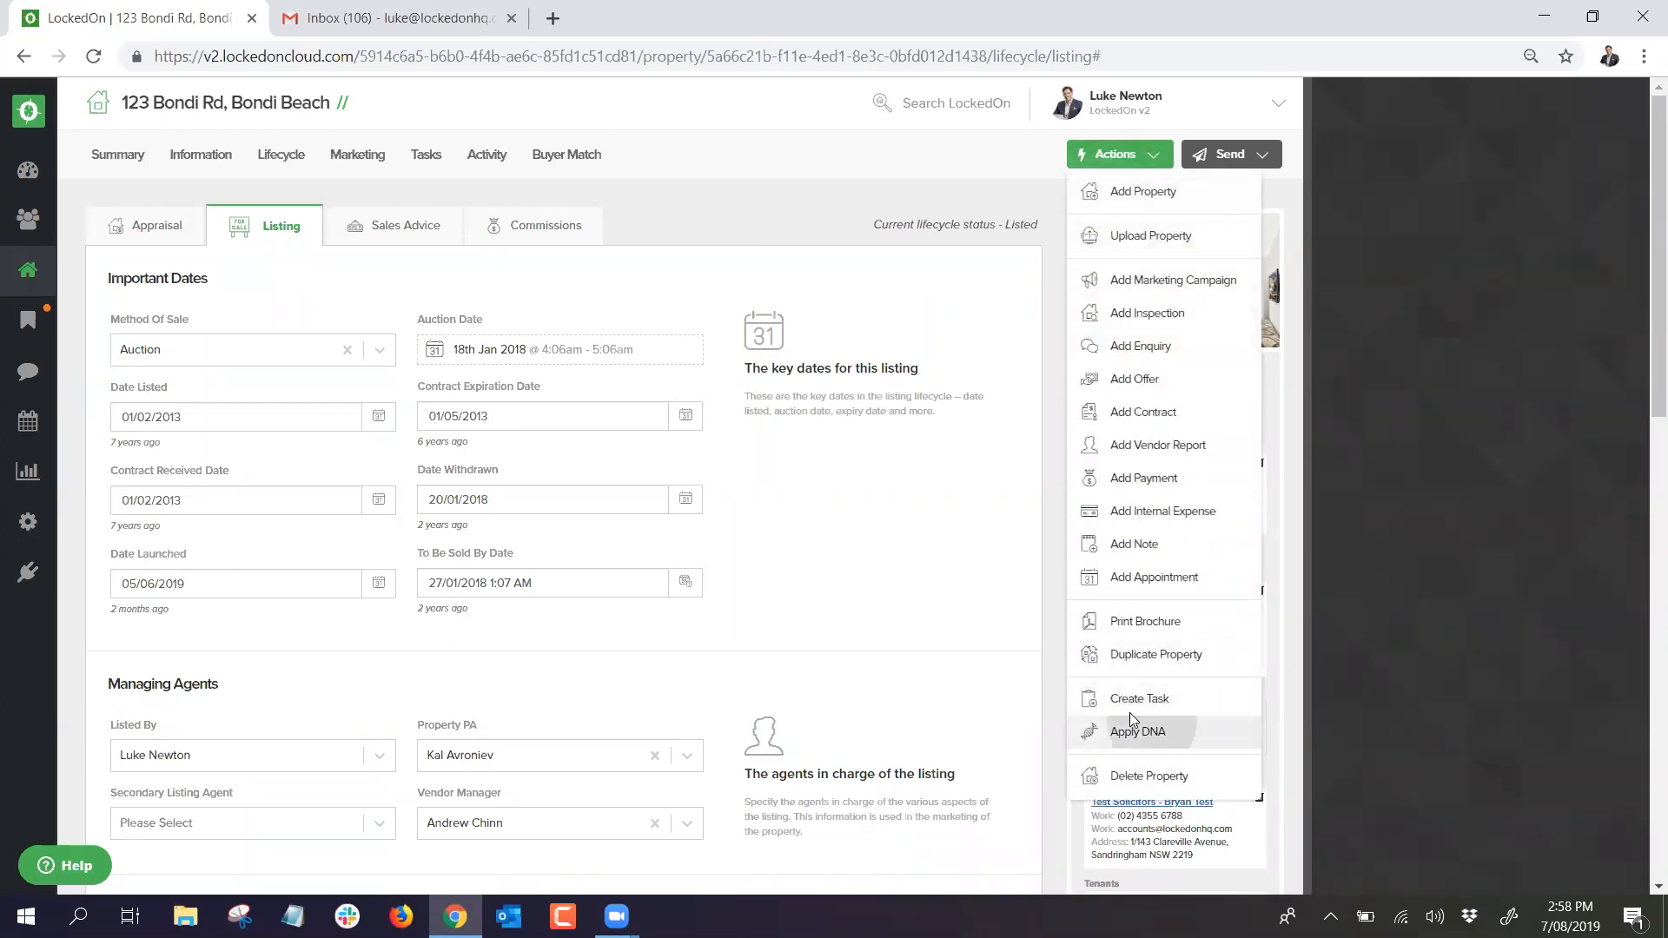
{"action": "left_click", "coordinate": [1145, 730]}
{"action": "left_click", "coordinate": [670, 356]}
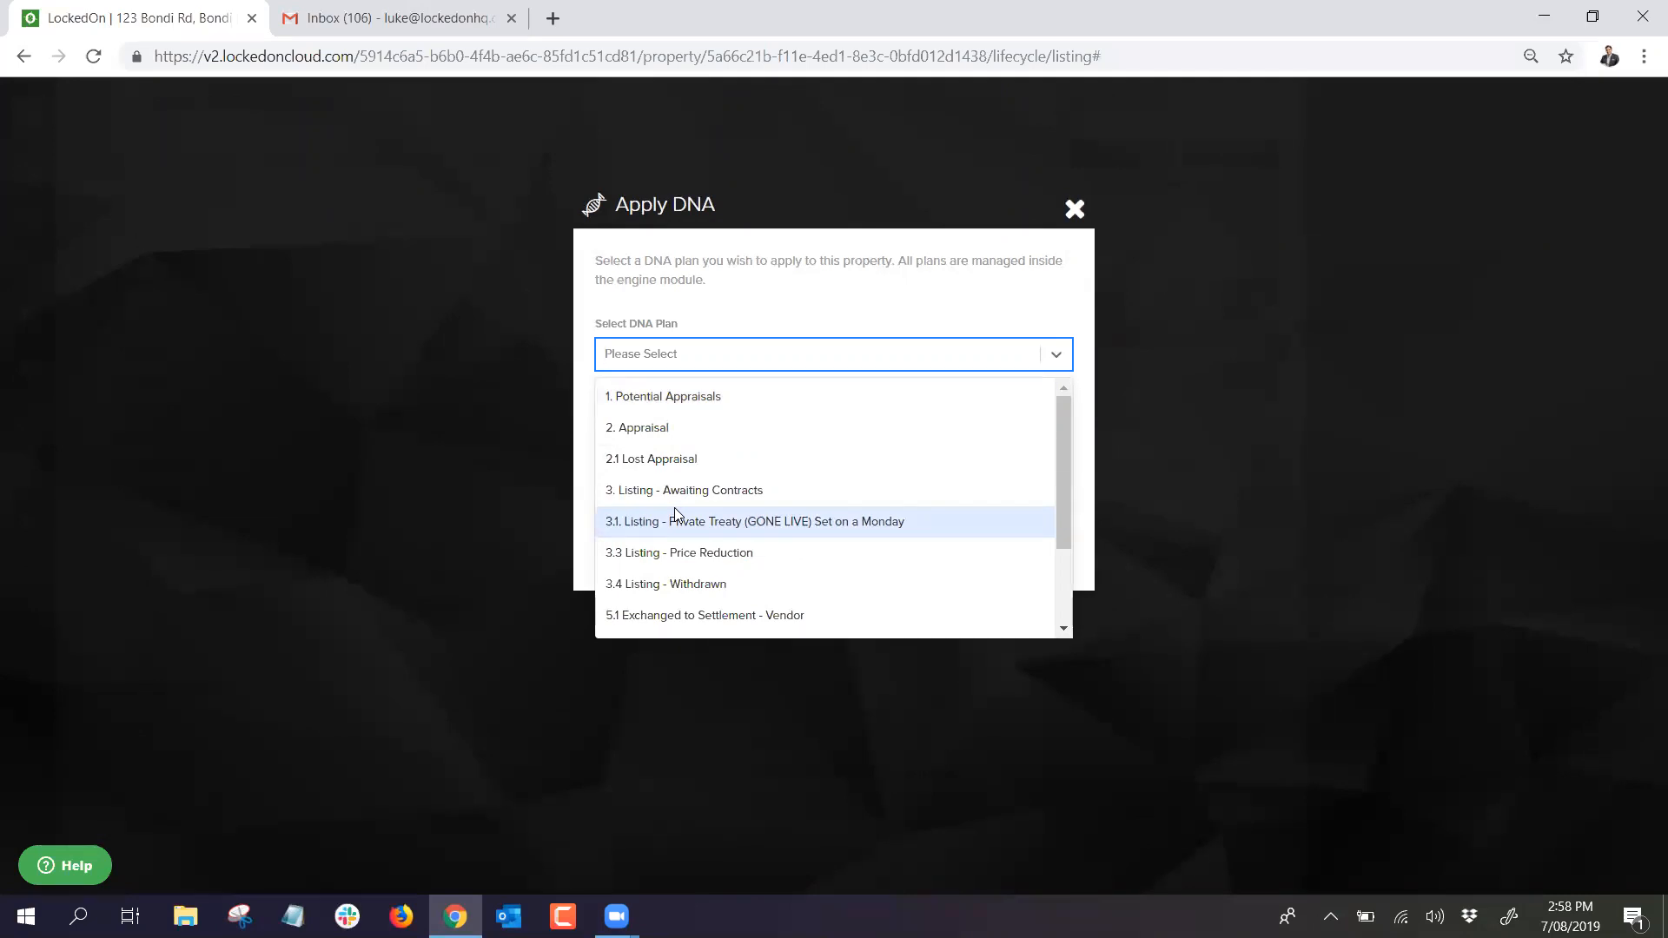
{"action": "left_click", "coordinate": [1075, 209]}
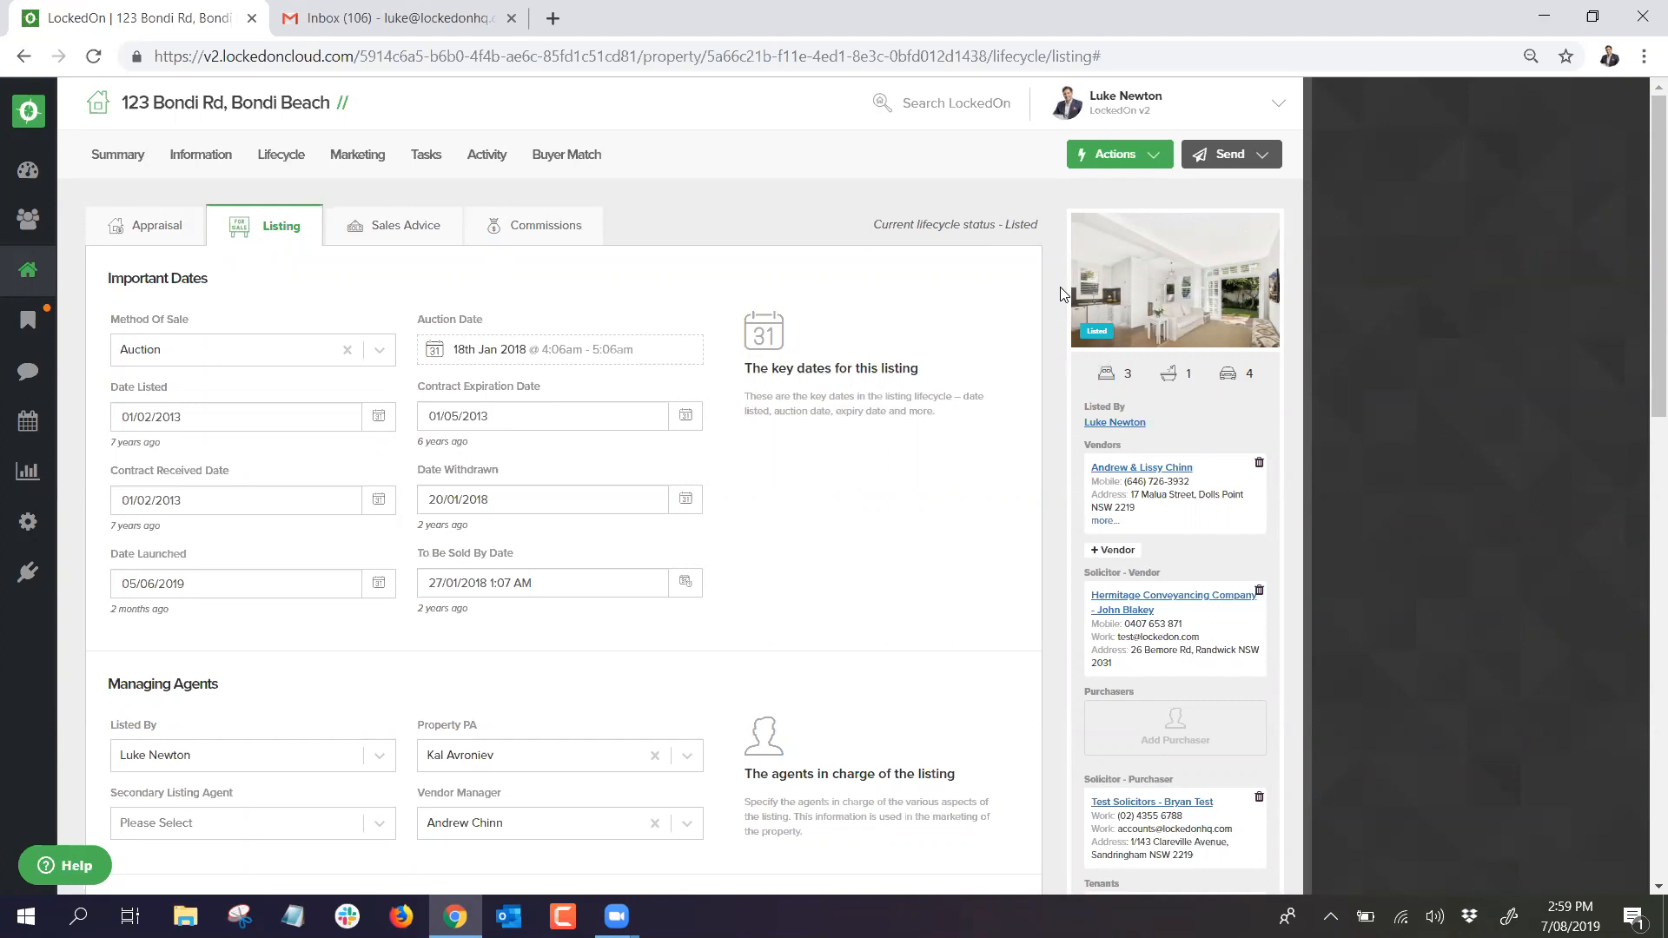
Step: Show the 2 active buyer matches for 123 Bondi Rd and open the Send options
{"action": "left_click", "coordinate": [550, 158]}
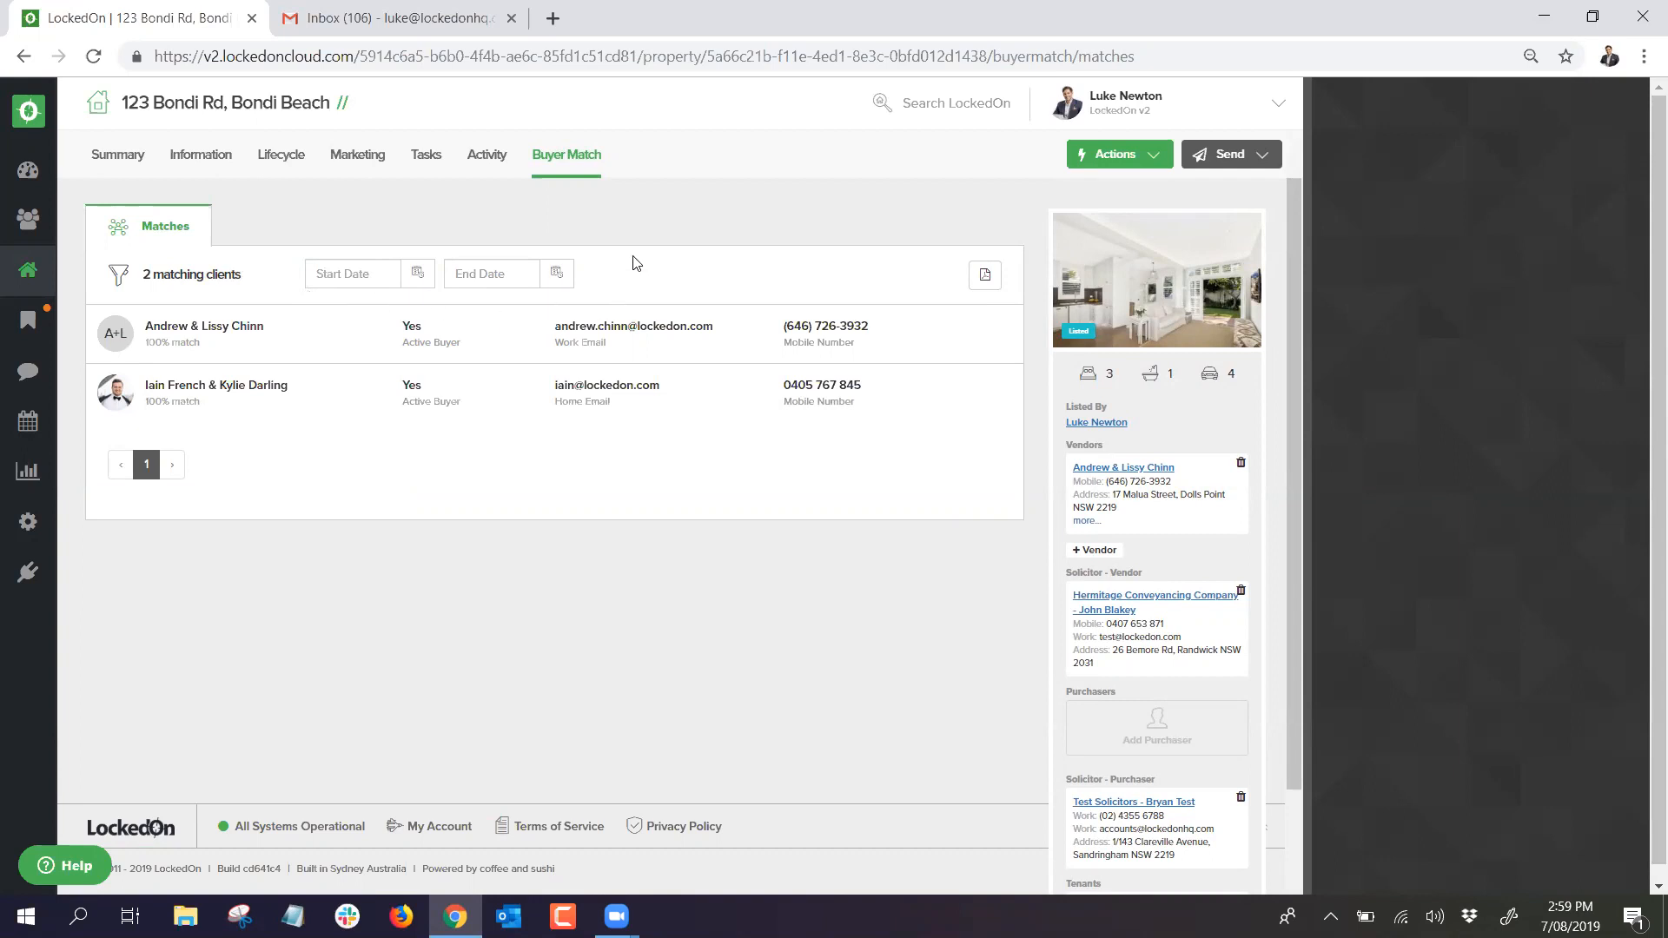
{"action": "left_click", "coordinate": [1209, 156]}
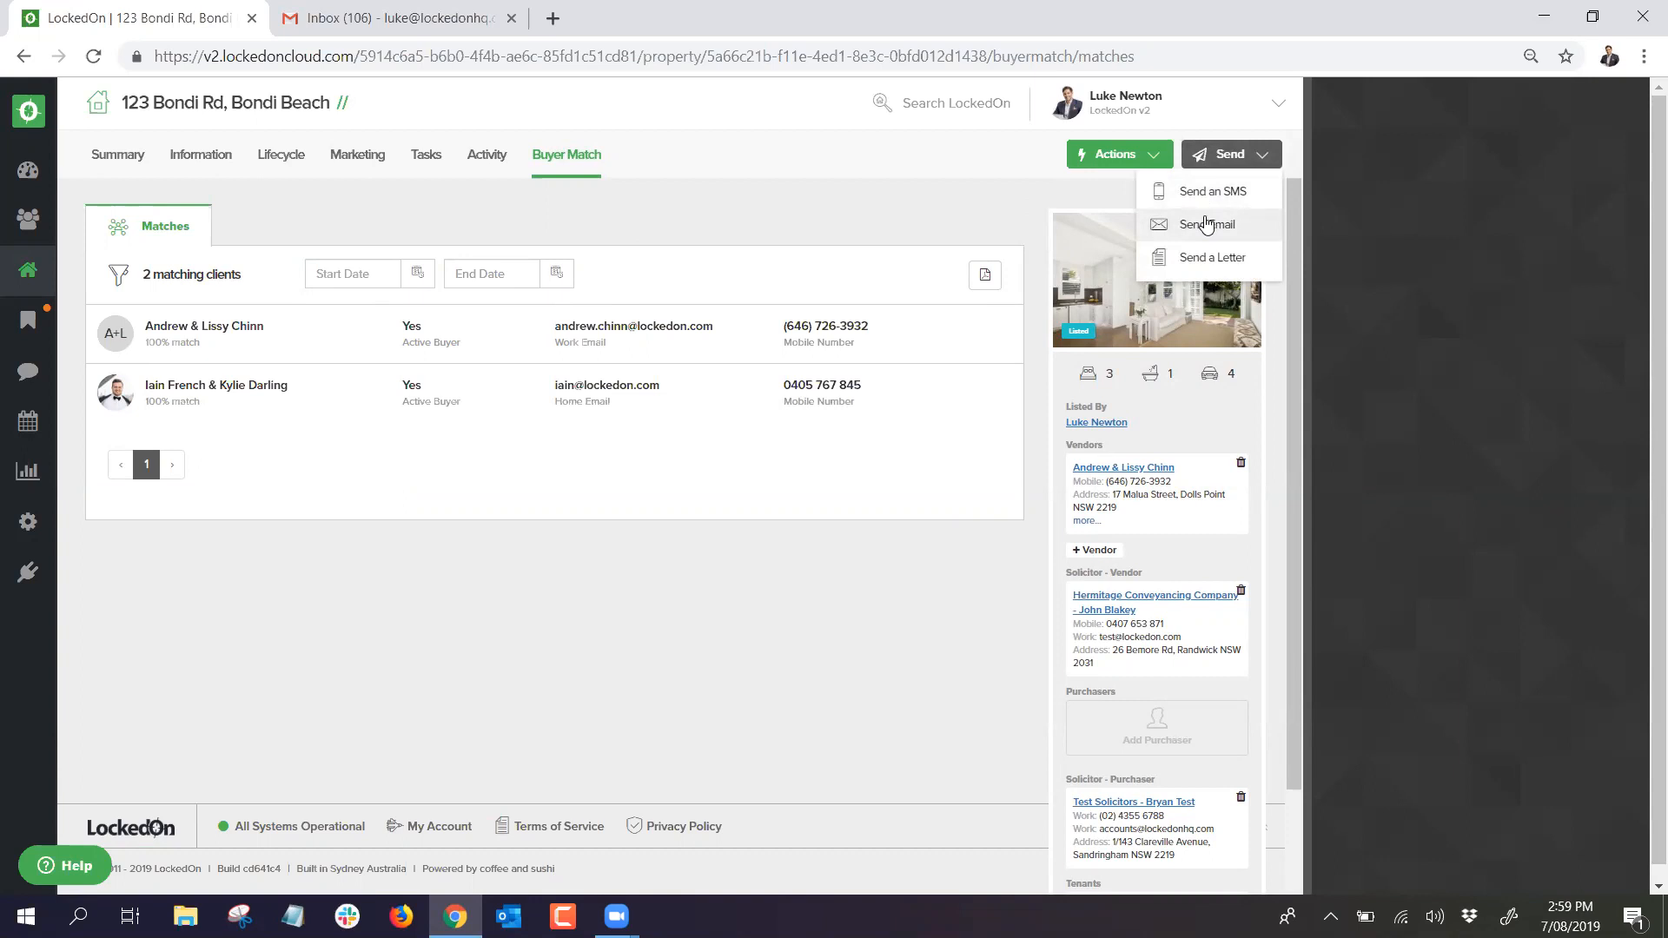
Step: Start an email to the three matches with the Just Listed template for 123 Bondi Rd
{"action": "left_click", "coordinate": [1207, 223]}
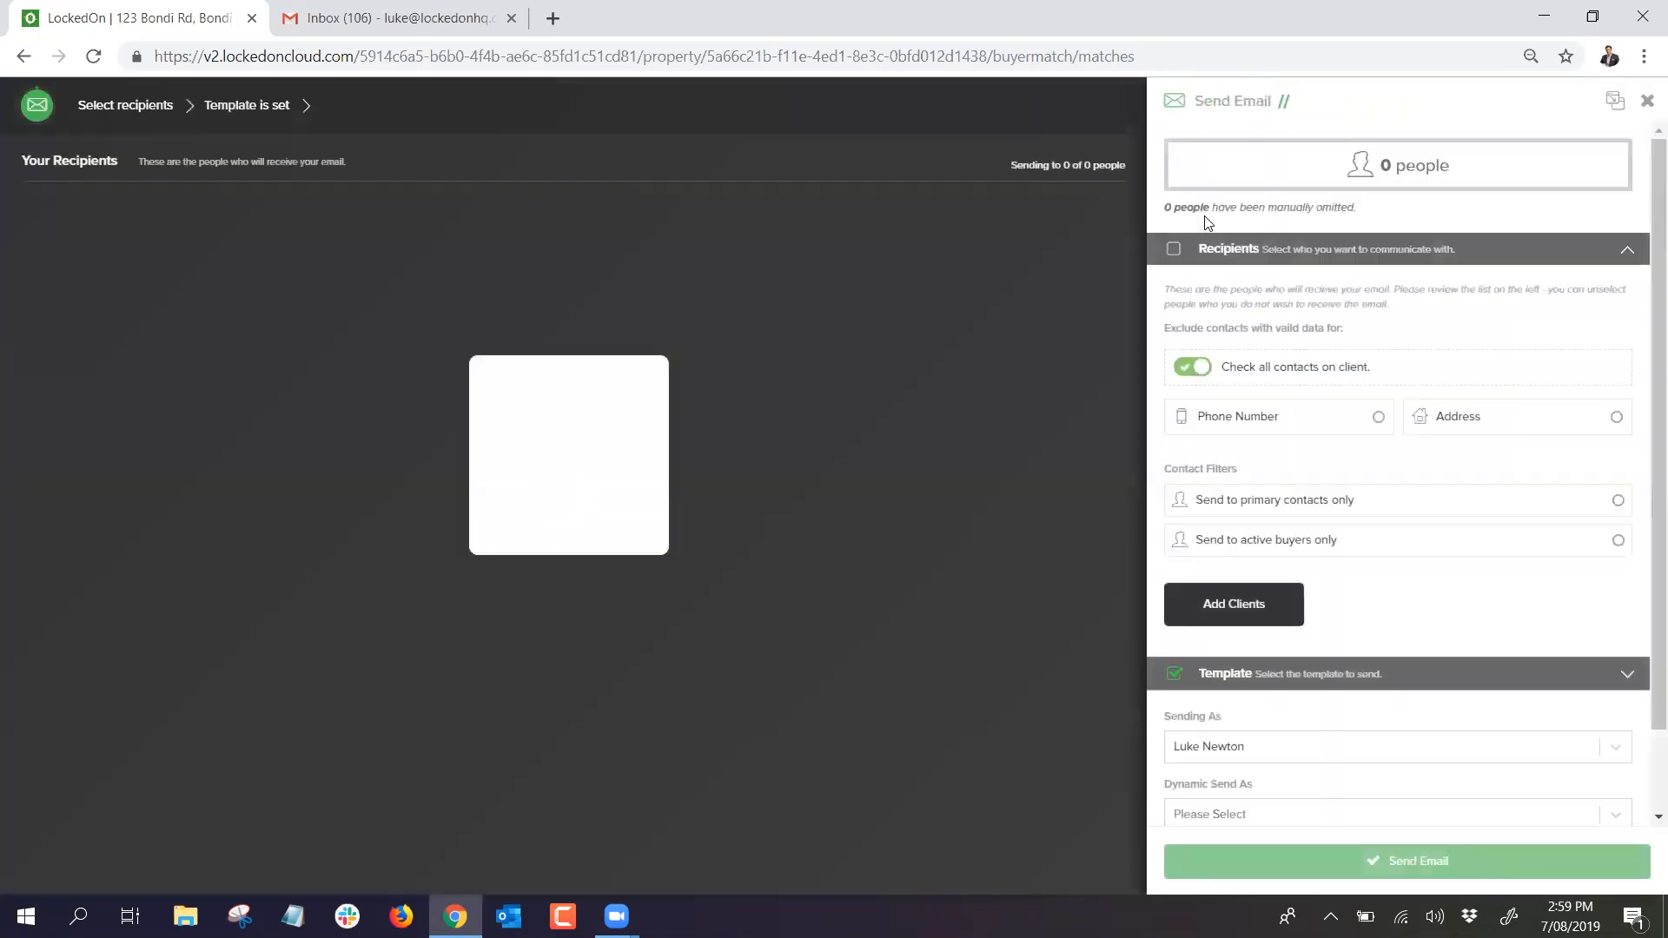
{"action": "left_click", "coordinate": [1240, 377]}
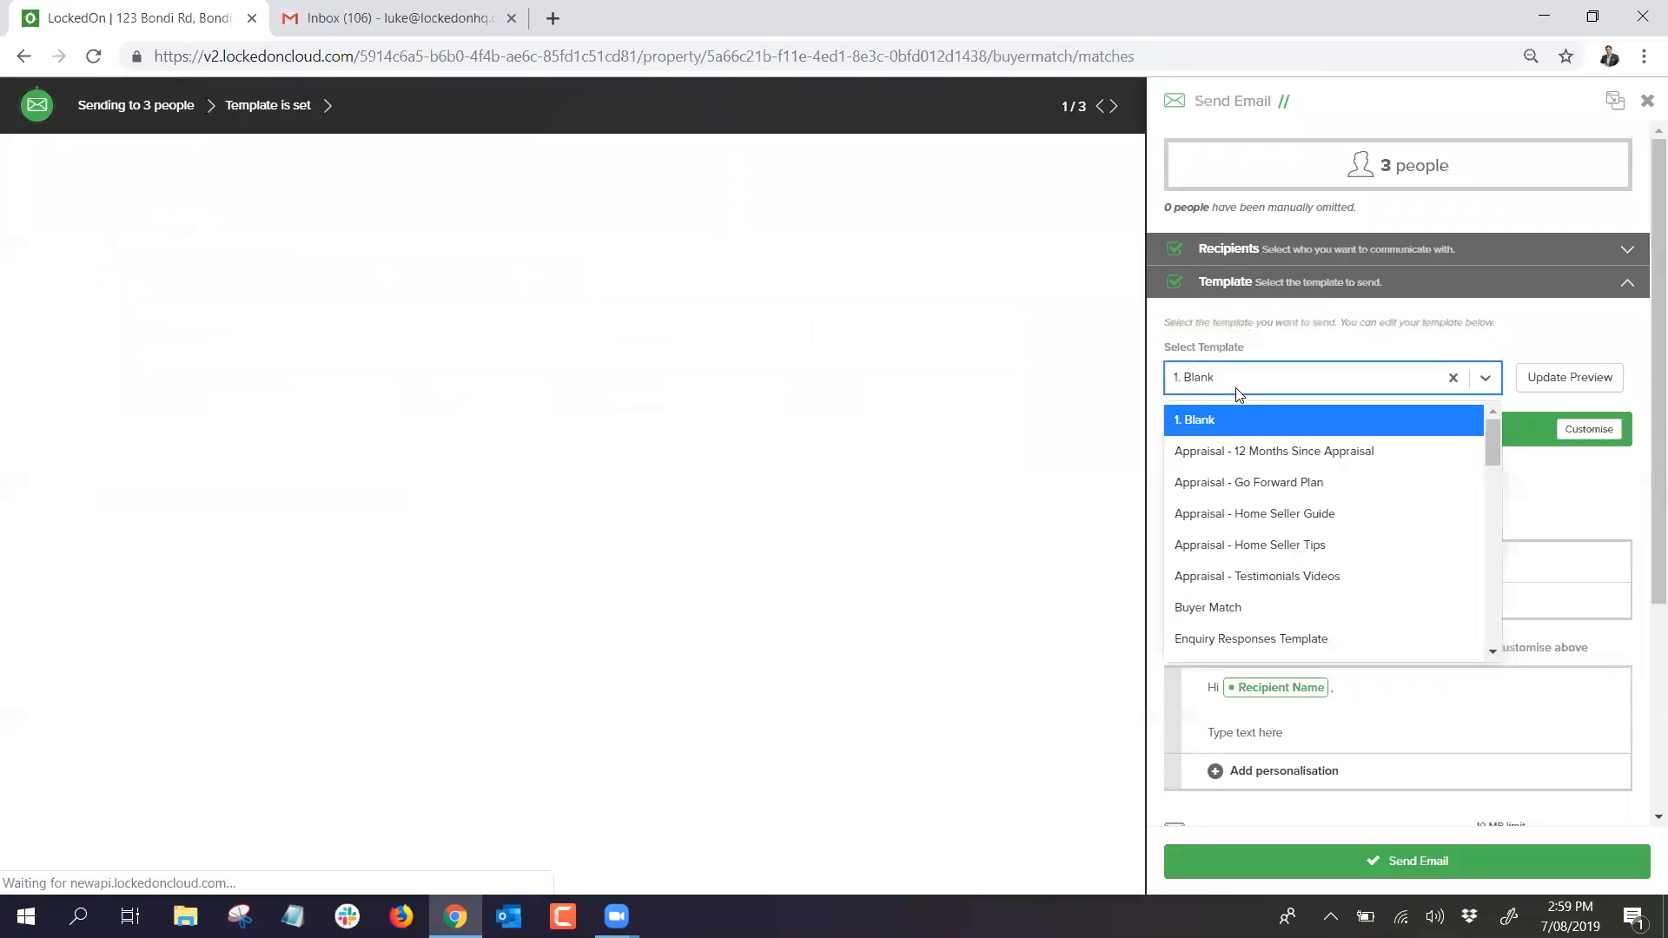
{"action": "type", "text": "just"}
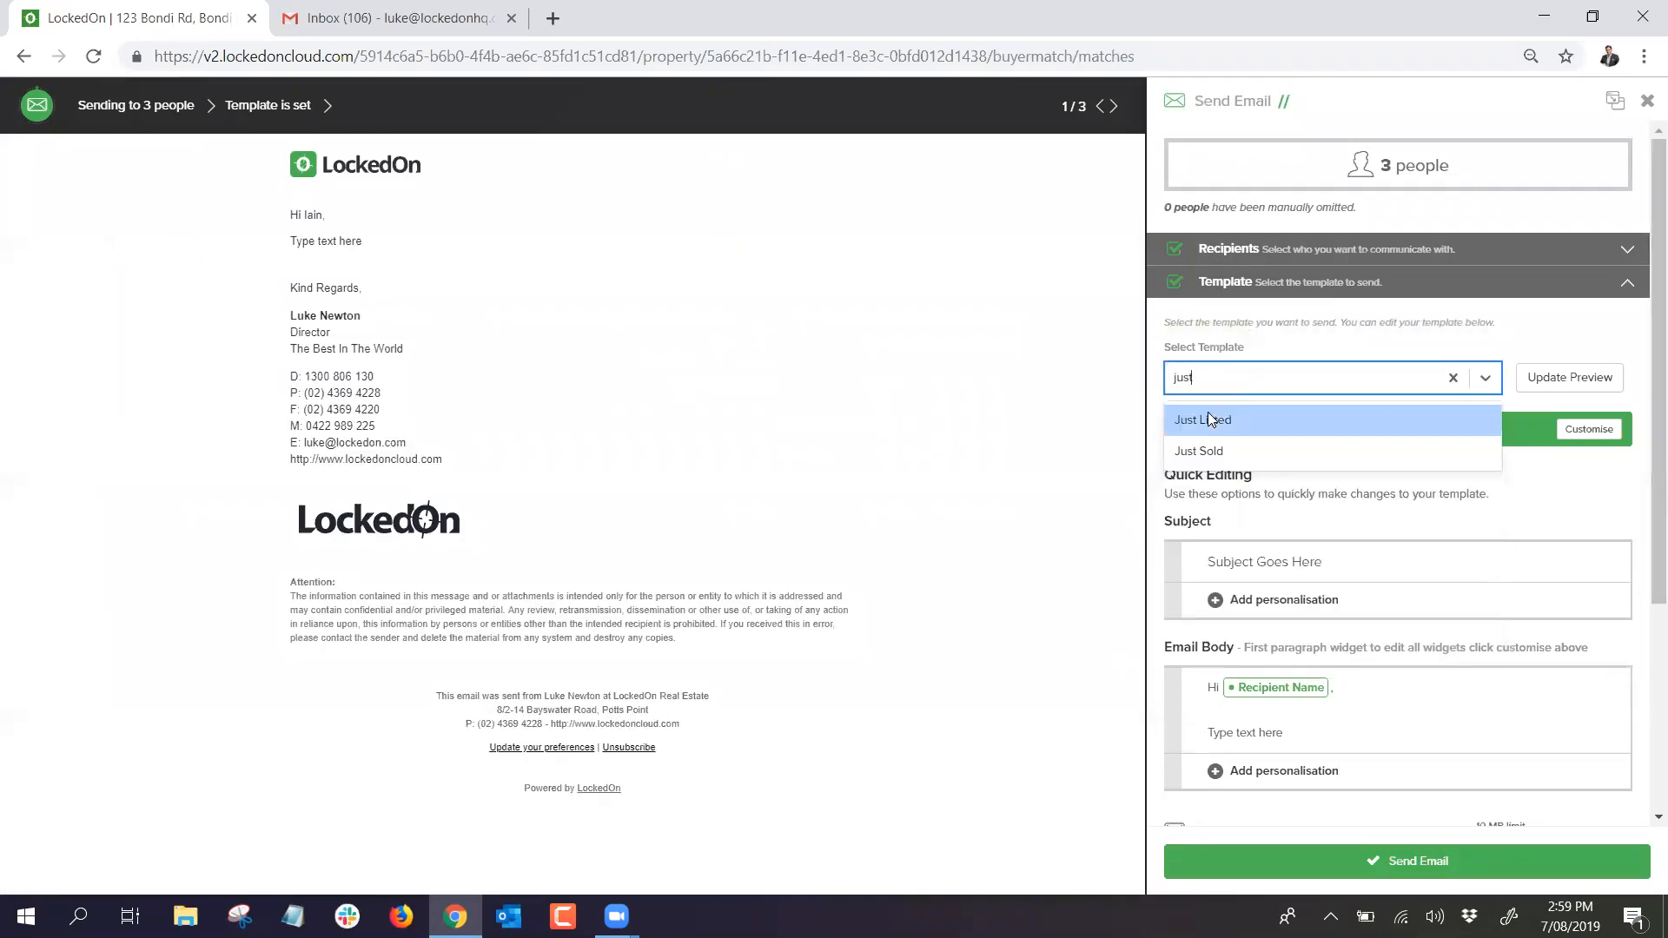
{"action": "left_click", "coordinate": [1217, 420]}
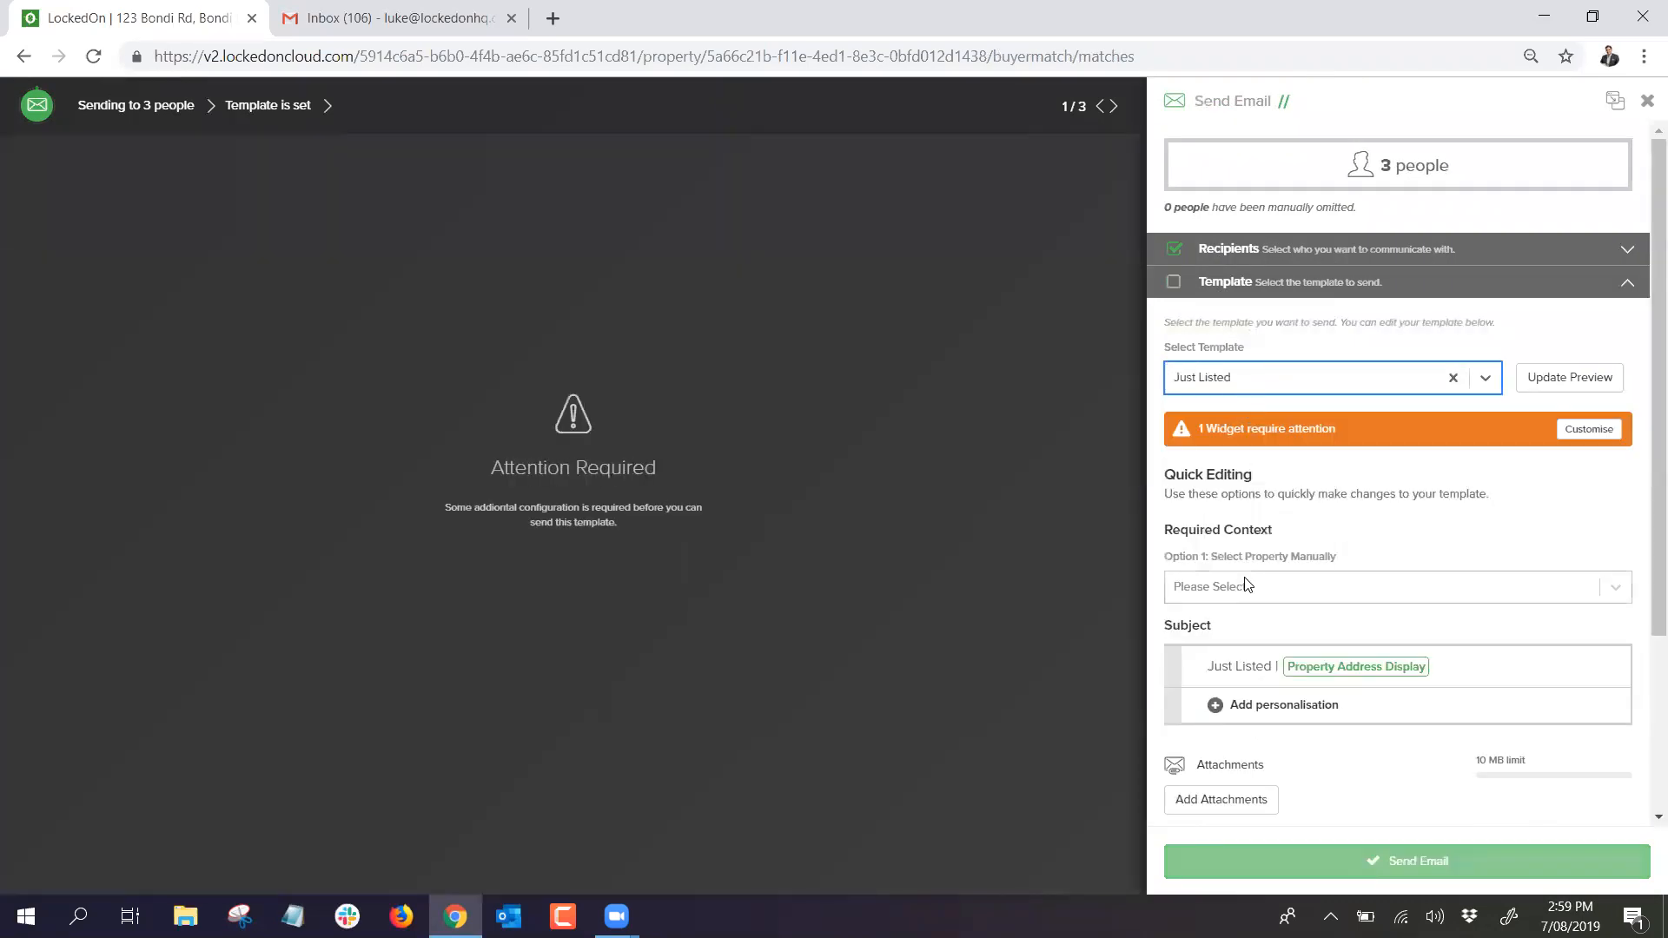
{"action": "left_click", "coordinate": [1248, 588]}
{"action": "type", "text": "123"}
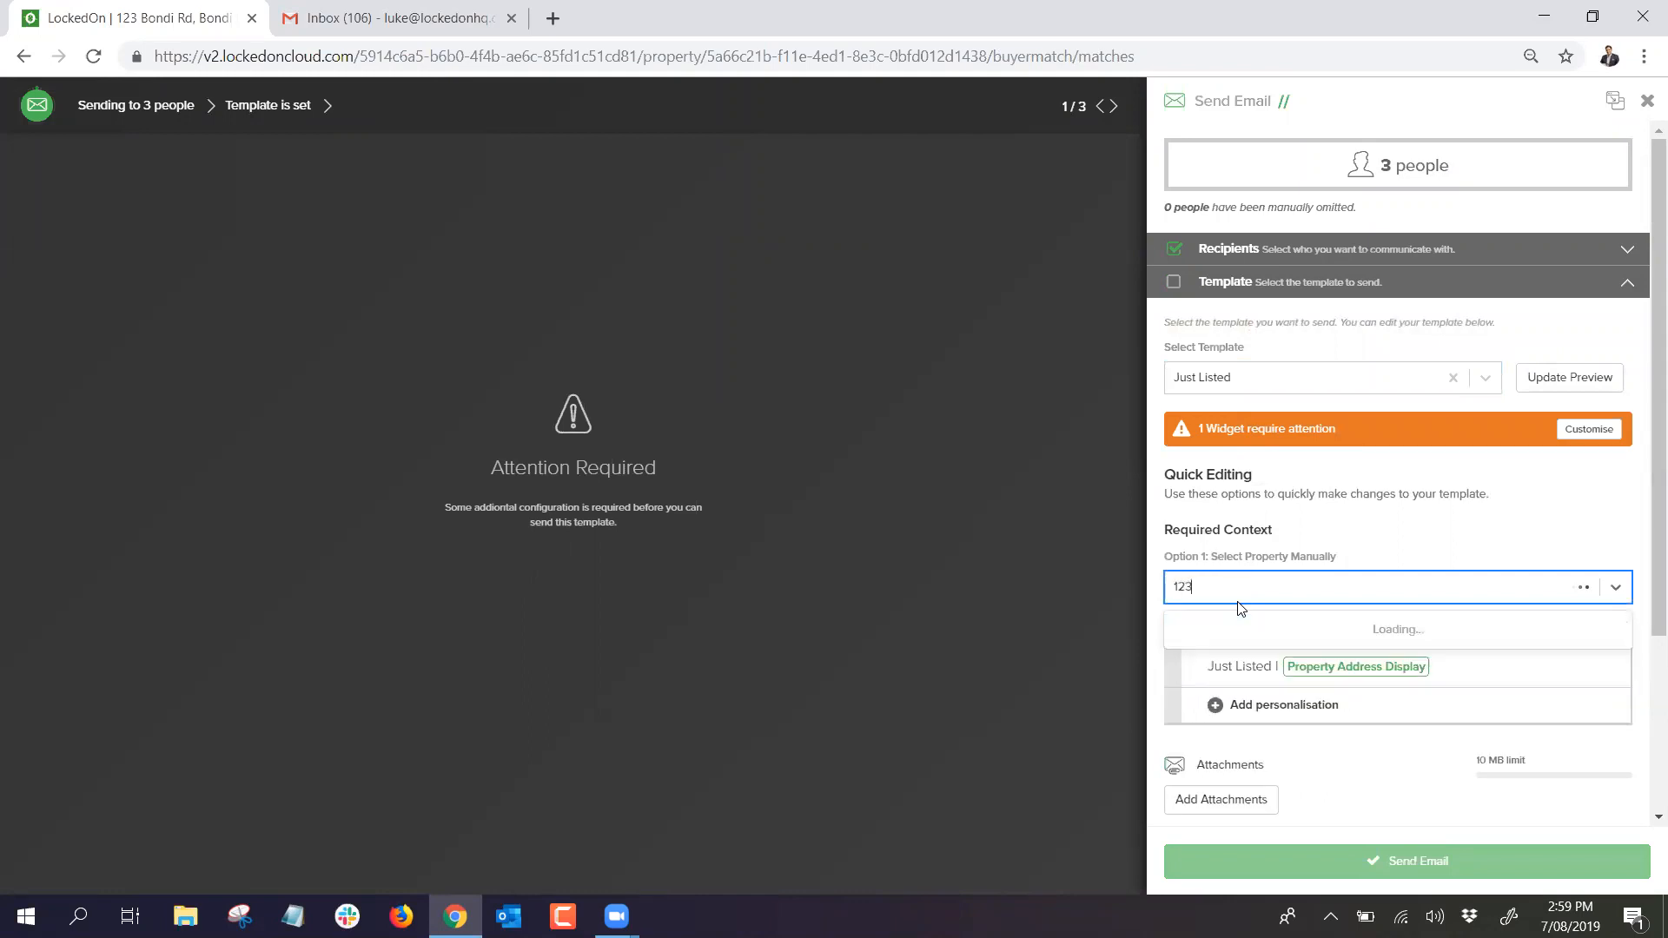
{"action": "left_click", "coordinate": [1239, 626]}
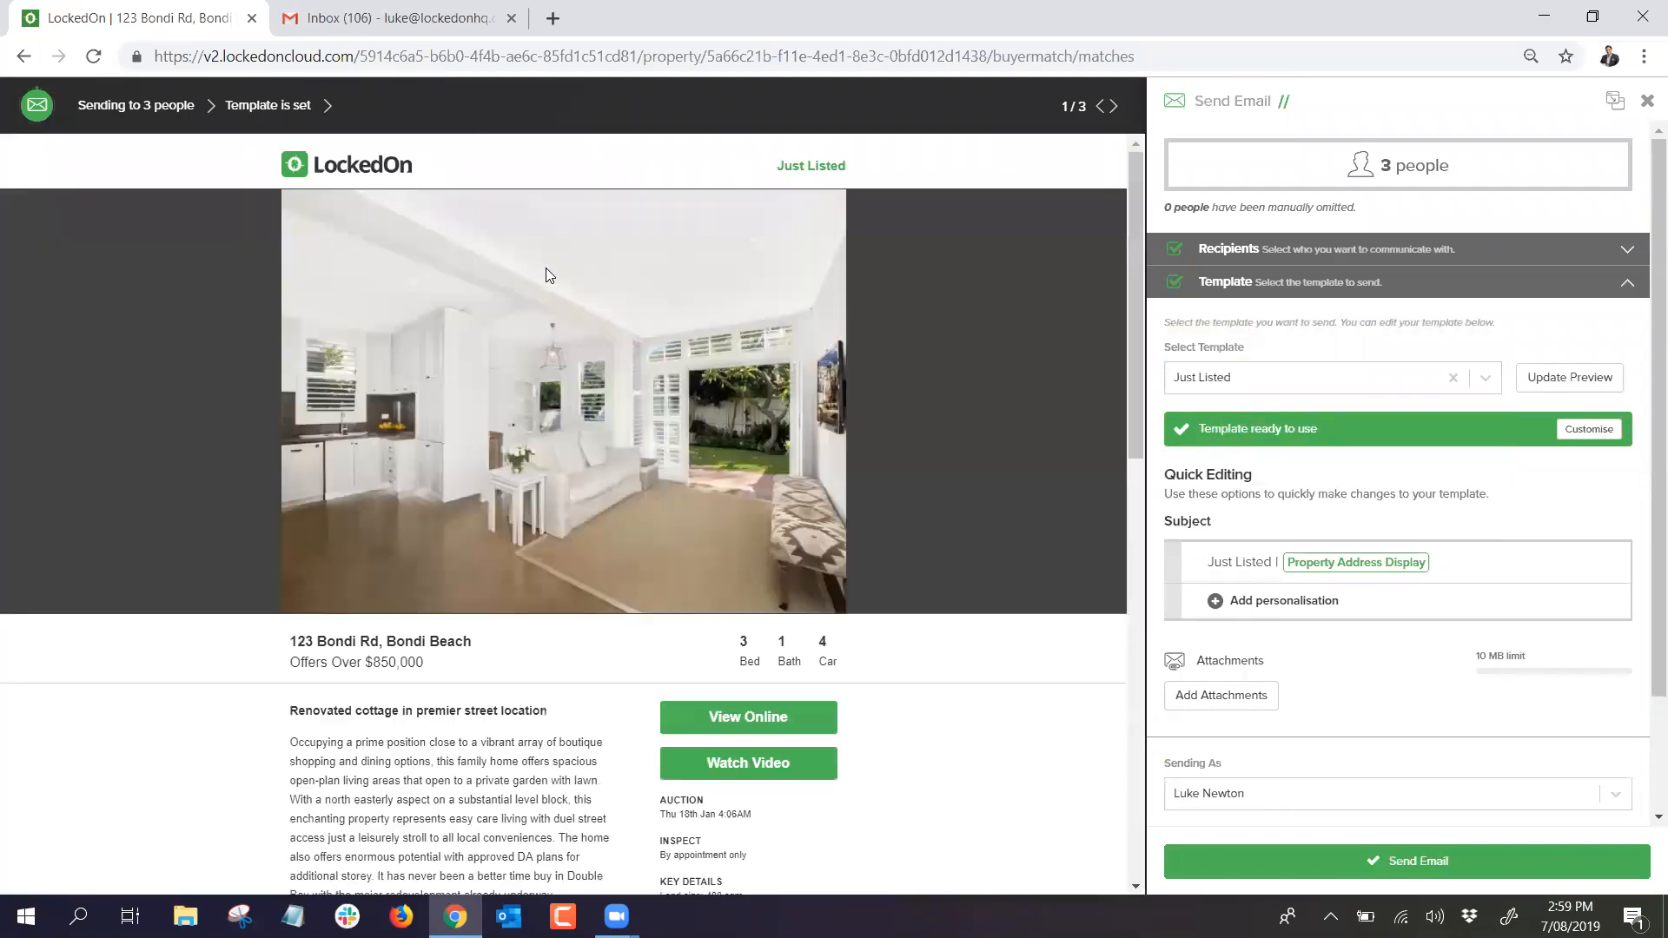
Step: Review the Just Listed email preview, then close the composer without sending
{"action": "scroll", "coordinate": [582, 368], "scroll_direction": "down", "scroll_amount": 2}
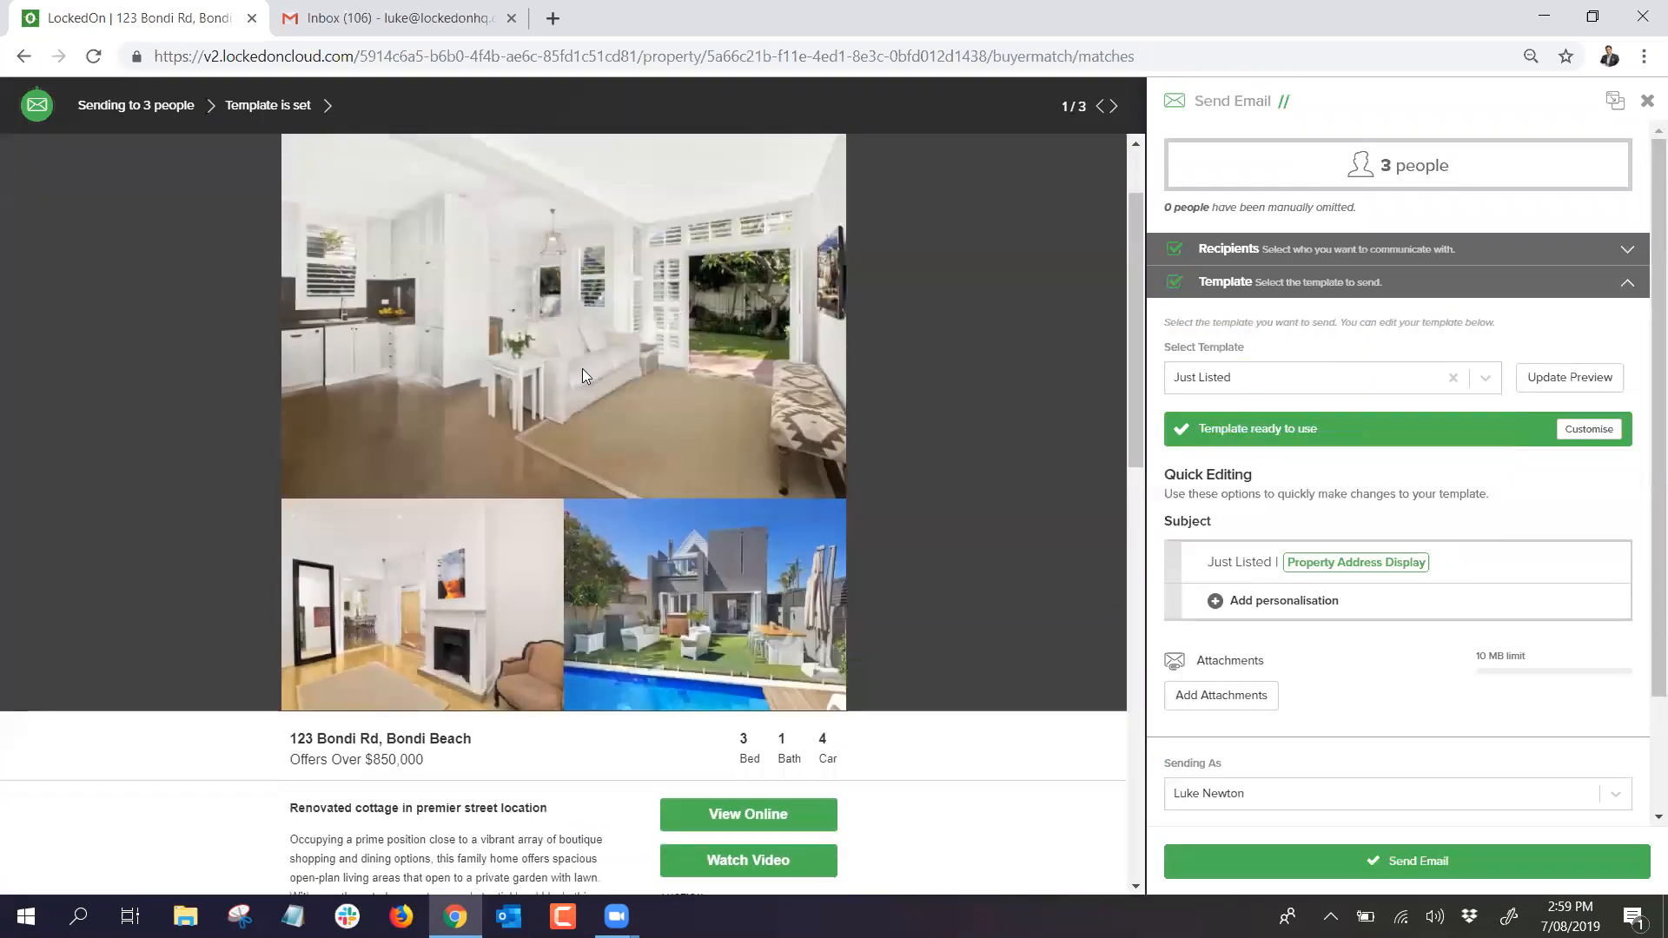
{"action": "scroll", "coordinate": [582, 369], "scroll_direction": "down", "scroll_amount": 4}
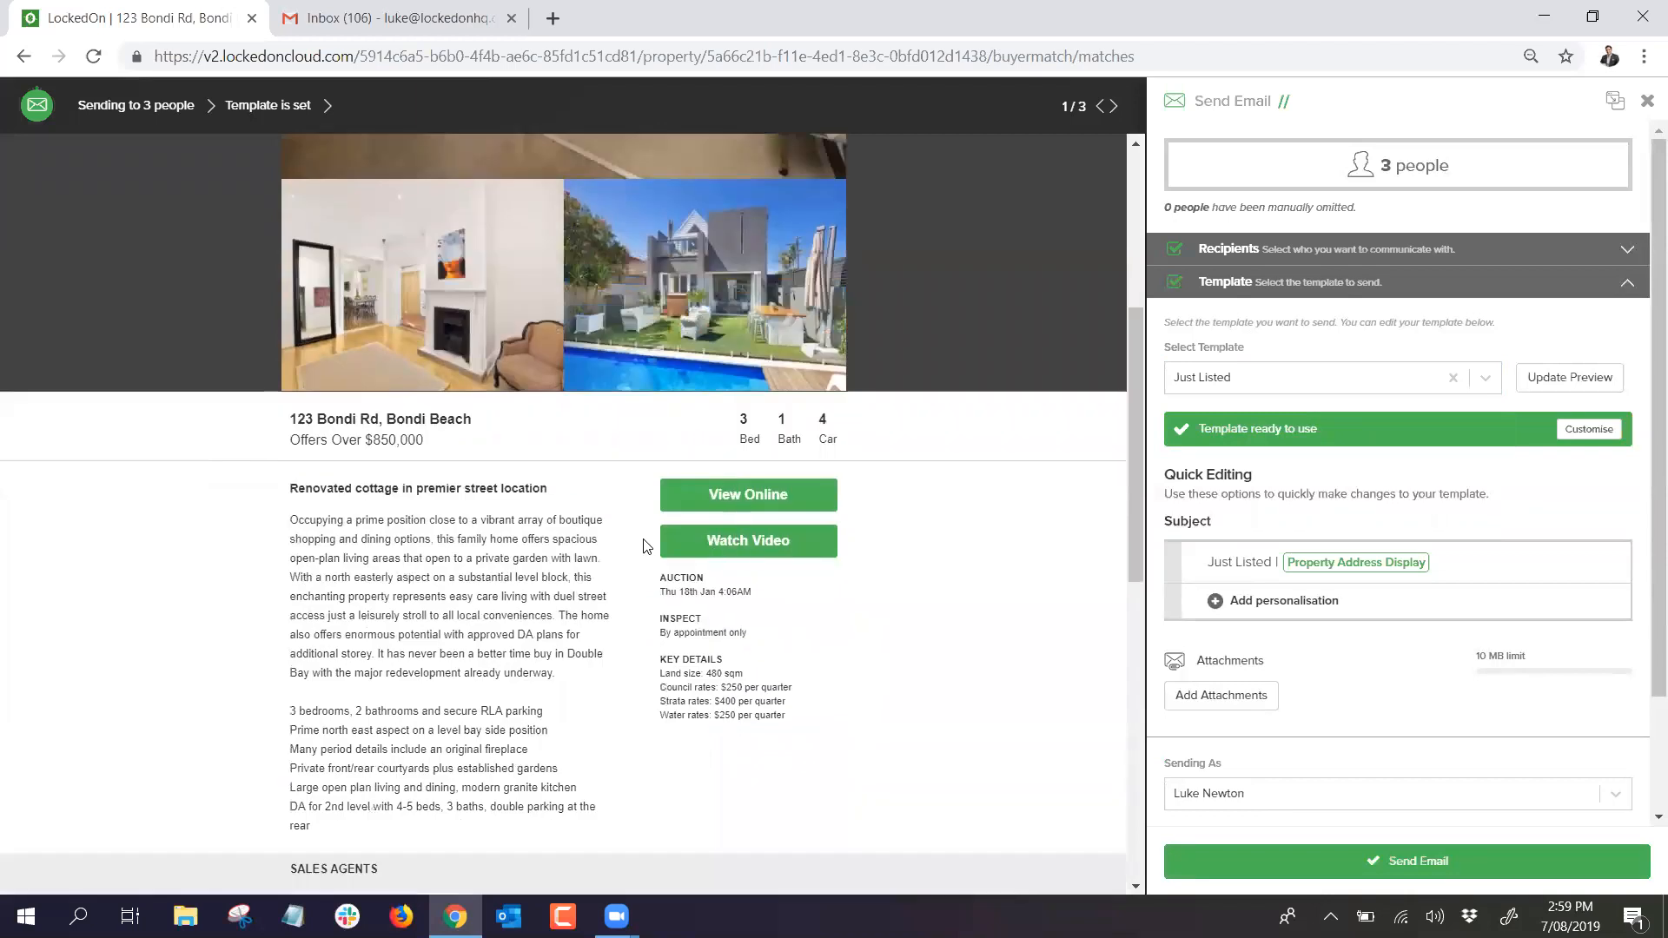
{"action": "scroll", "coordinate": [498, 545], "scroll_direction": "down", "scroll_amount": 5}
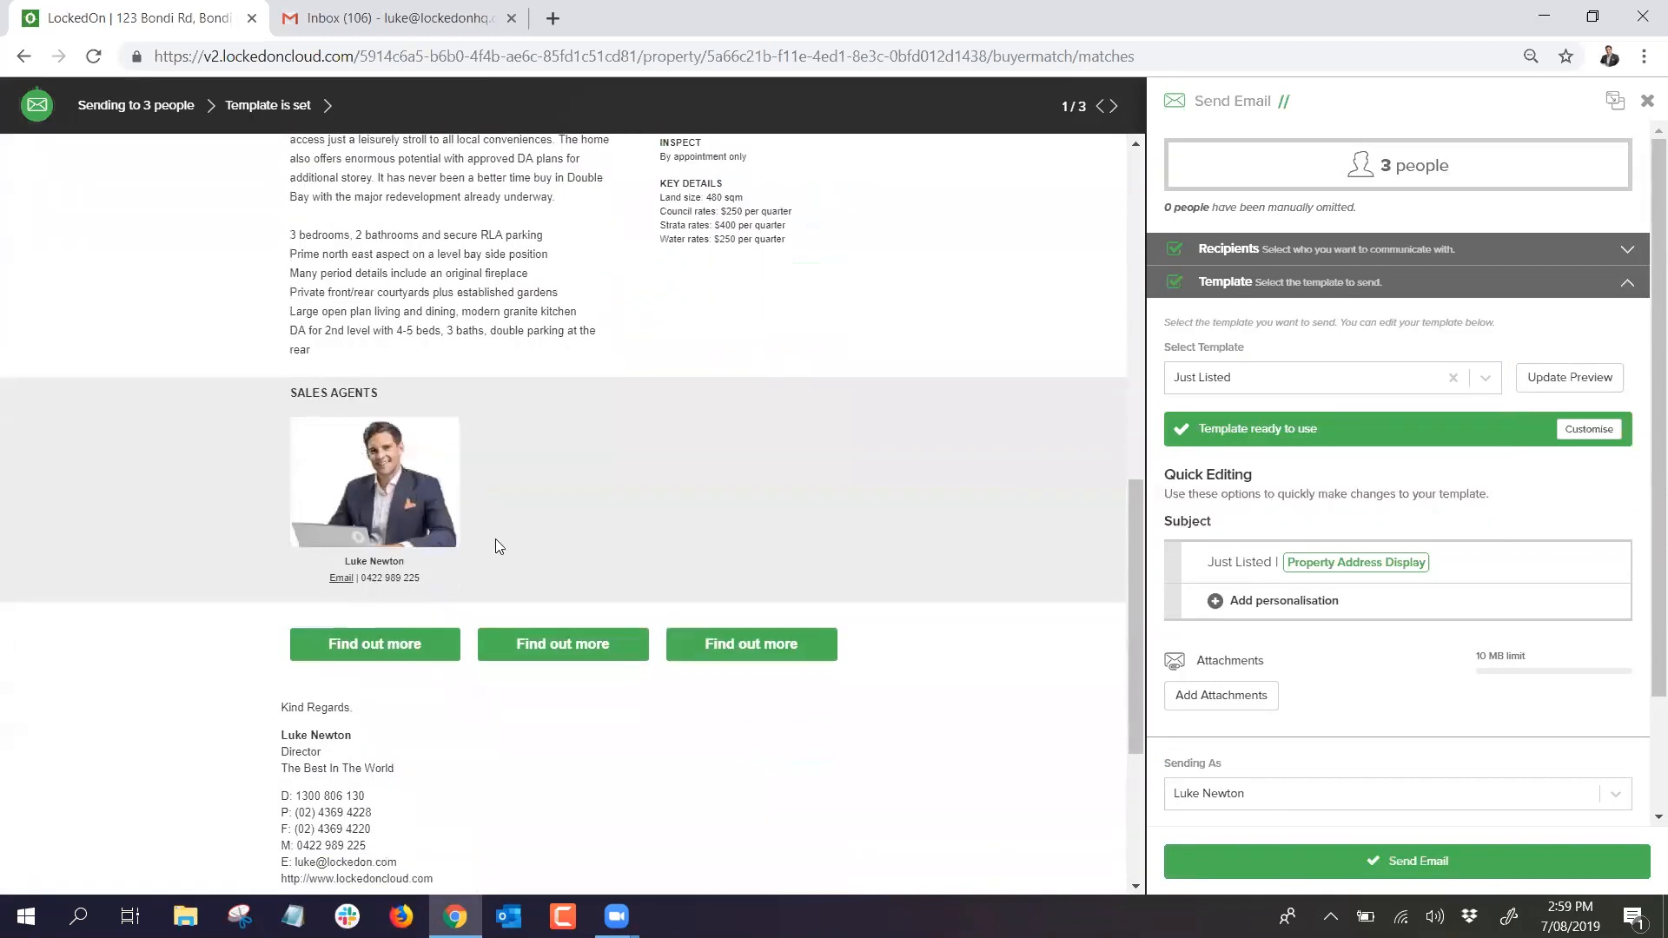
{"action": "scroll", "coordinate": [498, 545], "scroll_direction": "down", "scroll_amount": 2}
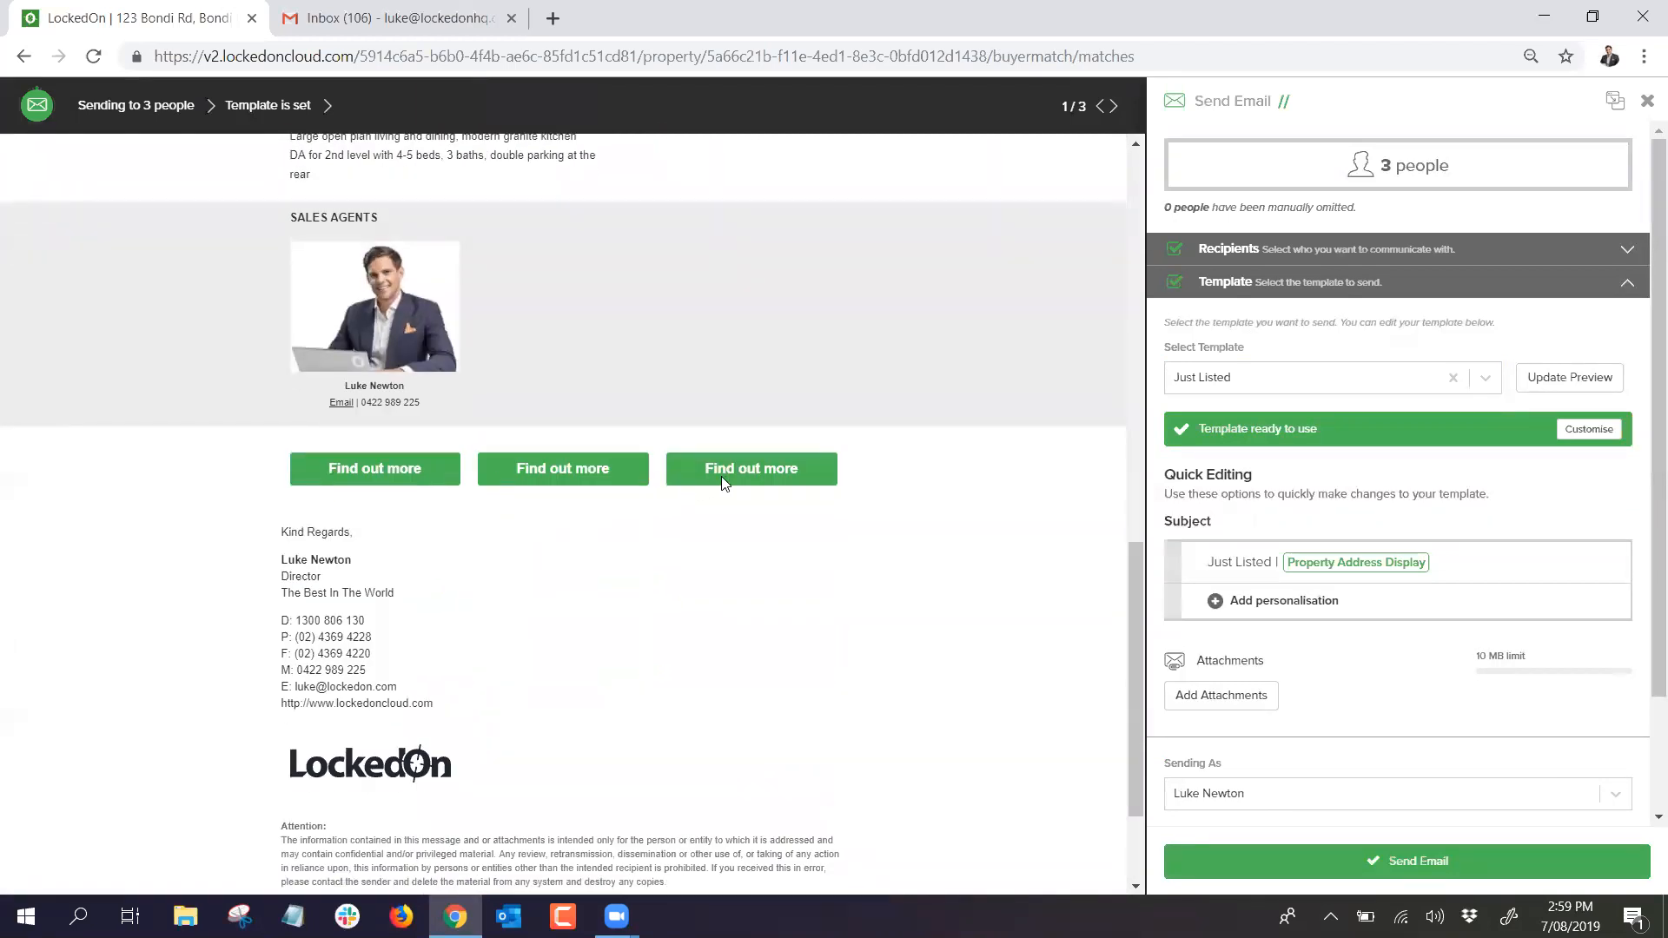
{"action": "scroll", "coordinate": [476, 474], "scroll_direction": "up", "scroll_amount": 9}
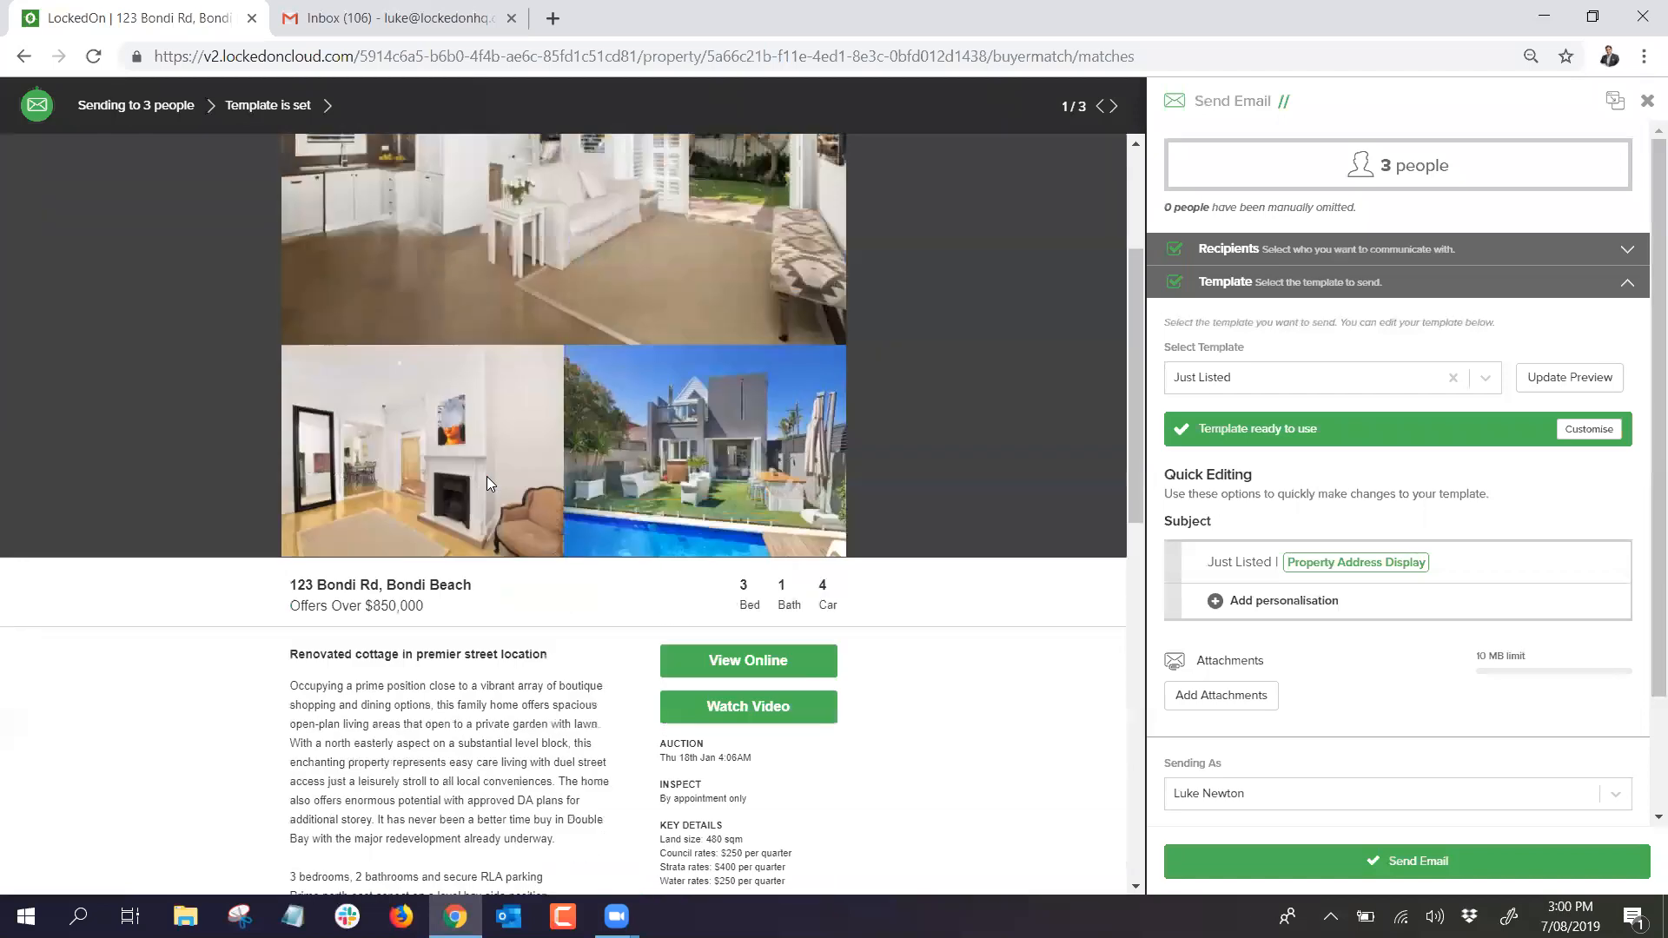
{"action": "scroll", "coordinate": [486, 476], "scroll_direction": "up", "scroll_amount": 3}
{"action": "scroll", "coordinate": [1291, 638], "scroll_direction": "down", "scroll_amount": 1}
{"action": "scroll", "coordinate": [1291, 637], "scroll_direction": "up", "scroll_amount": 1}
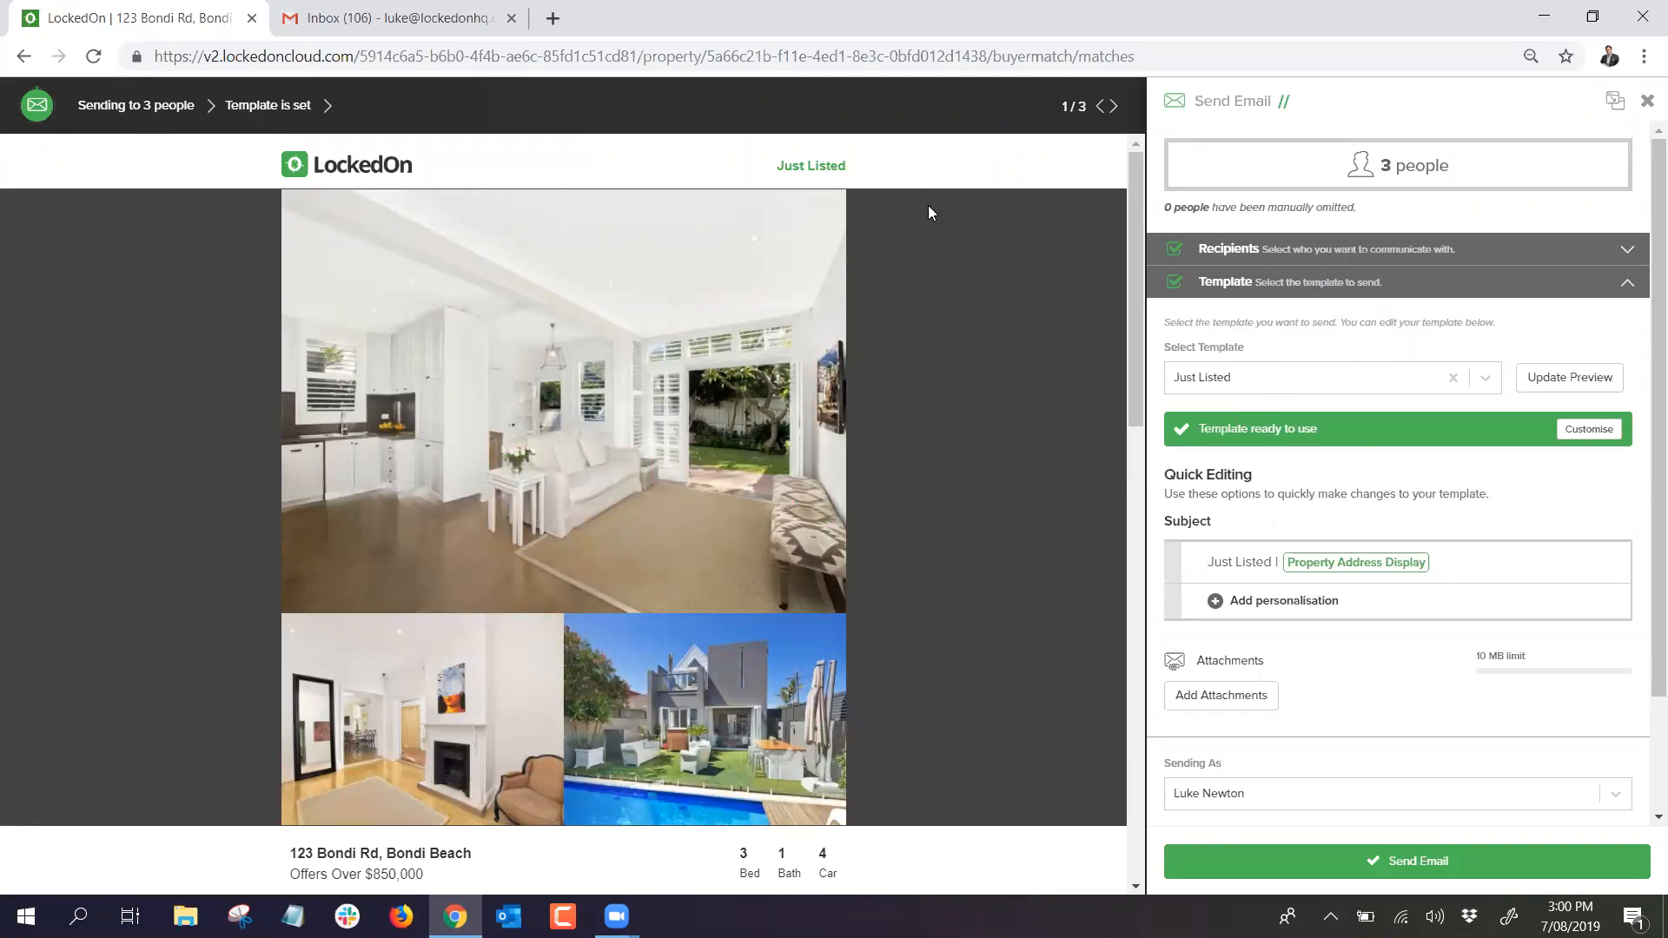
{"action": "scroll", "coordinate": [884, 383], "scroll_direction": "down", "scroll_amount": 10}
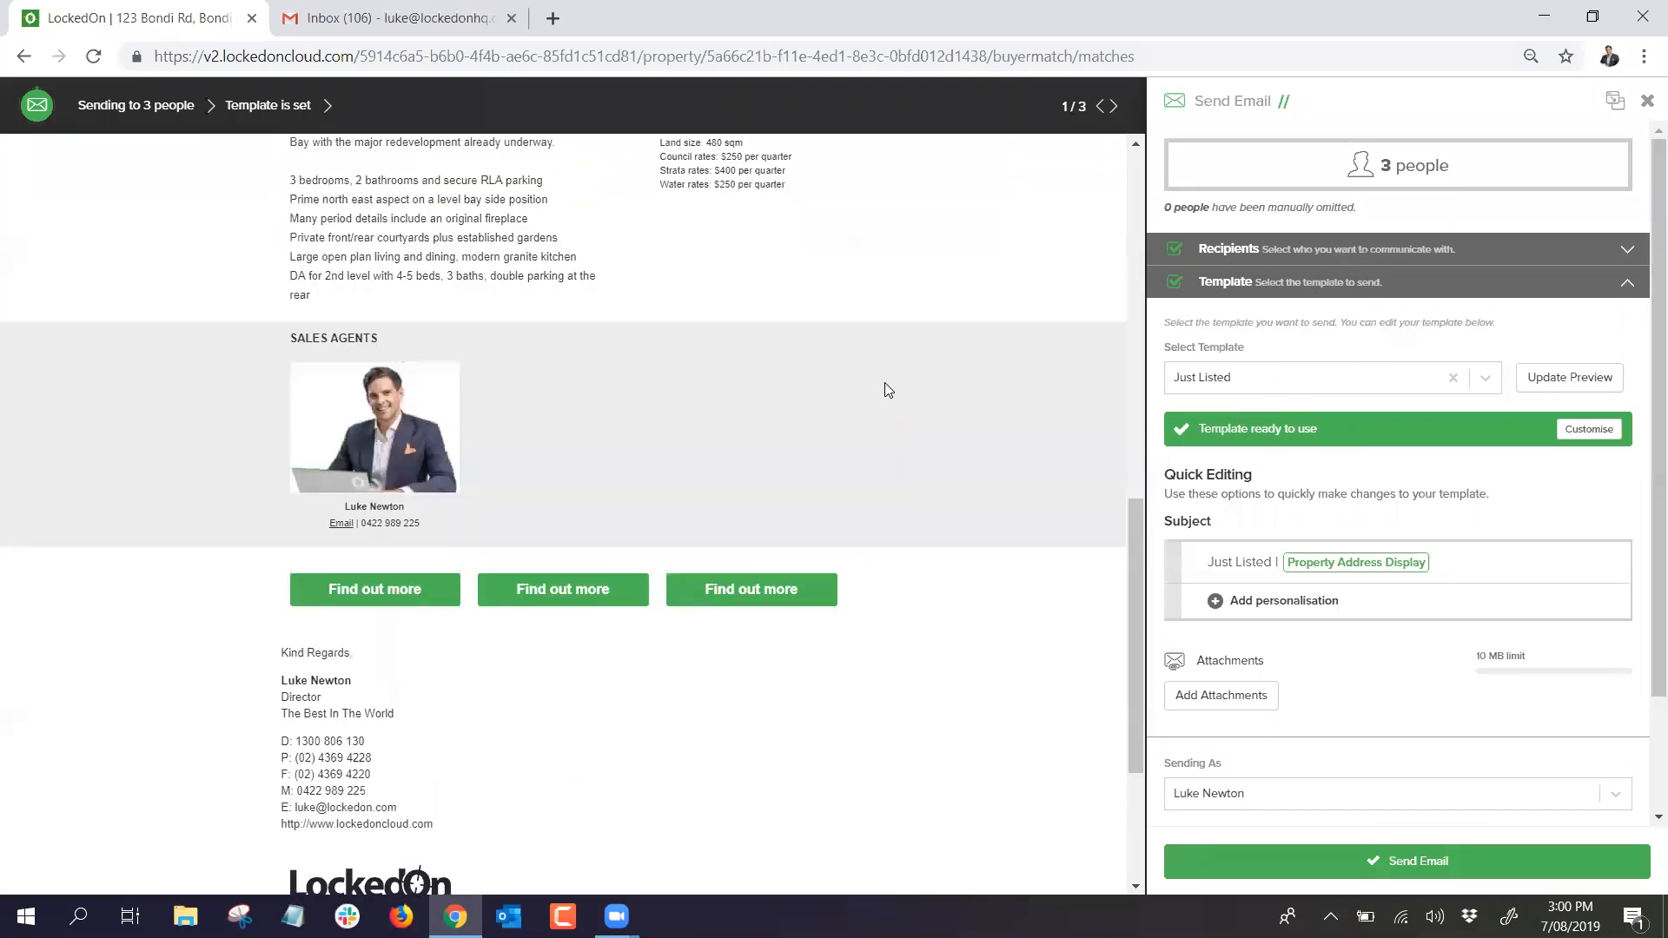
{"action": "scroll", "coordinate": [884, 382], "scroll_direction": "up", "scroll_amount": 10}
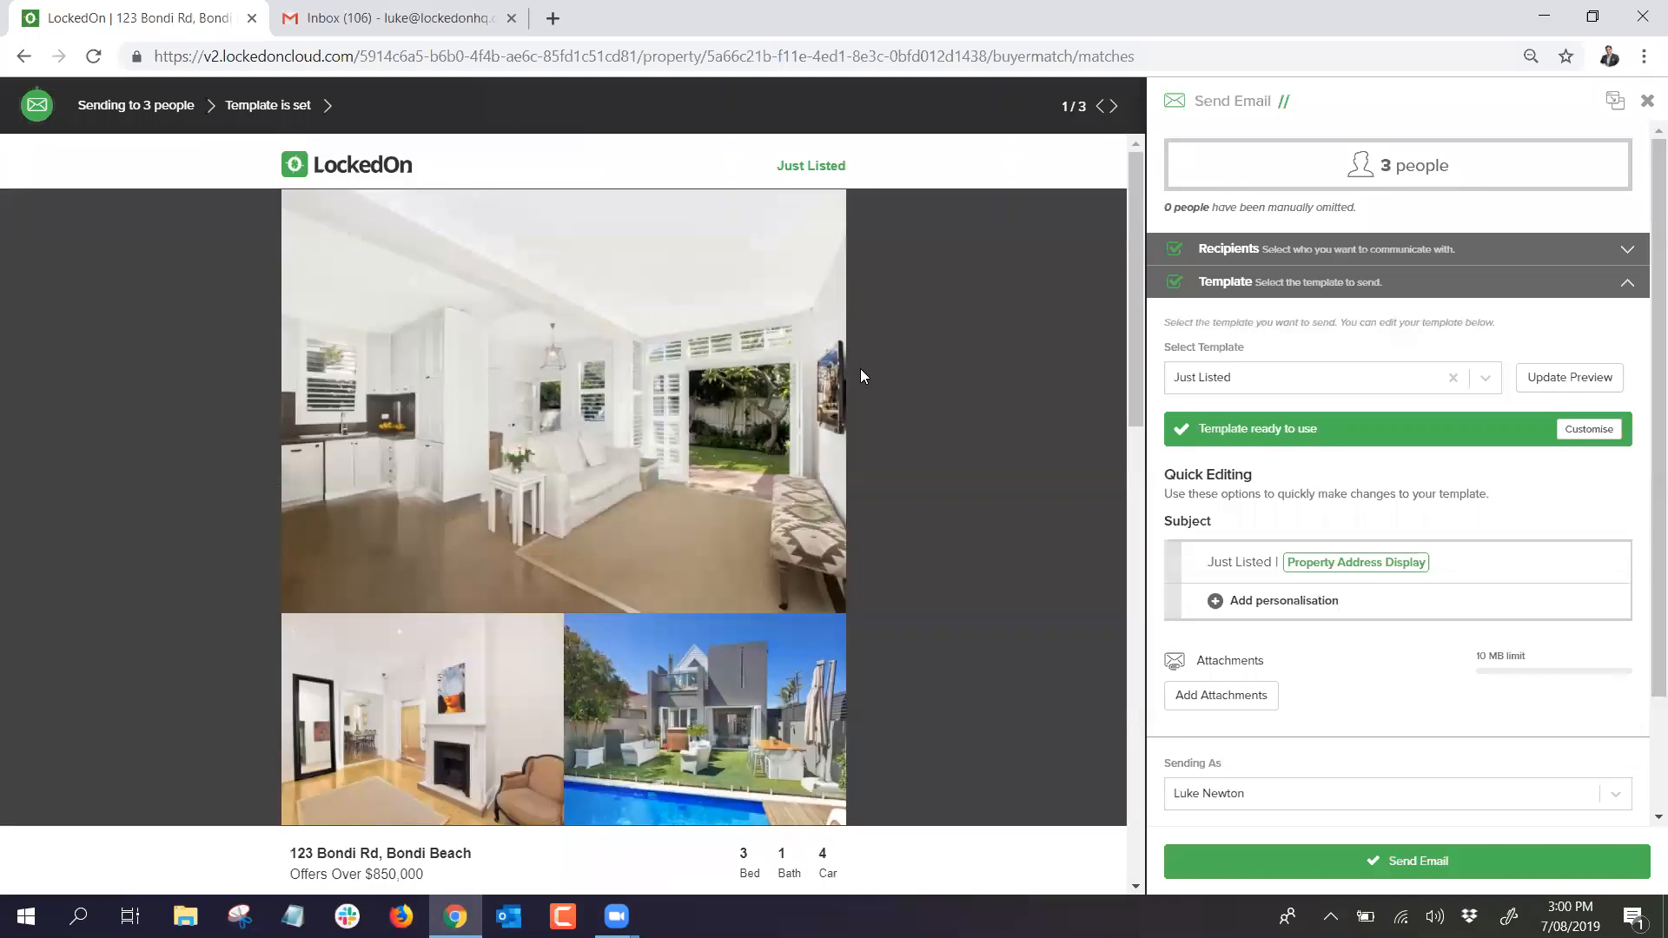
{"action": "left_click", "coordinate": [1644, 105]}
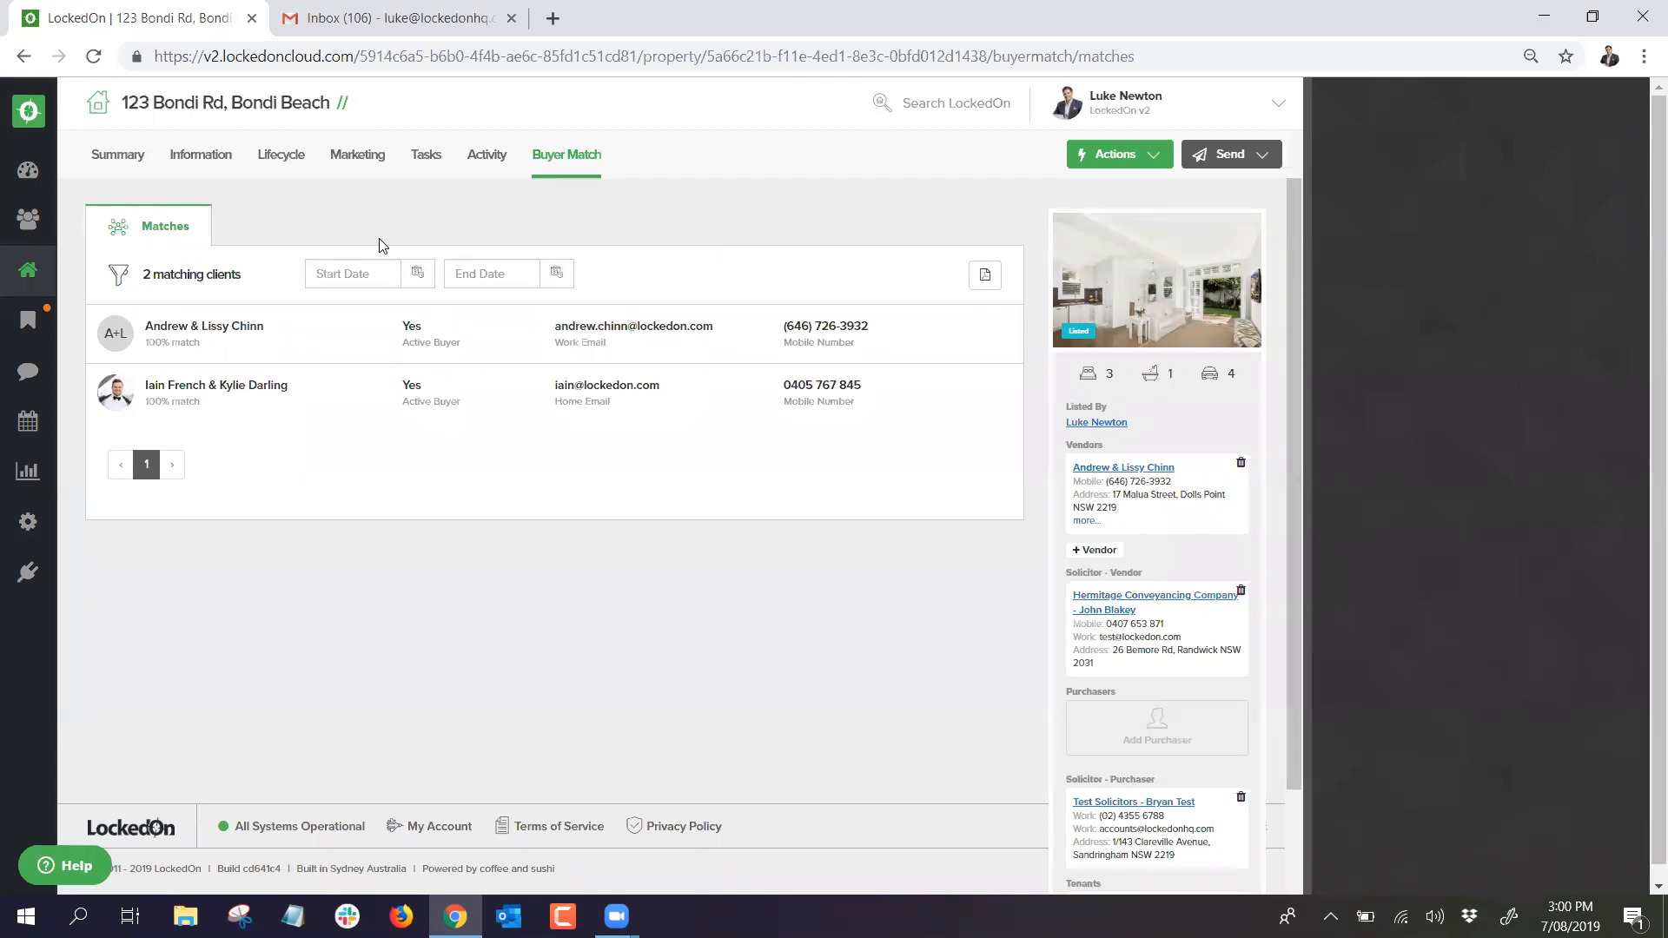
{"action": "left_click", "coordinate": [29, 270]}
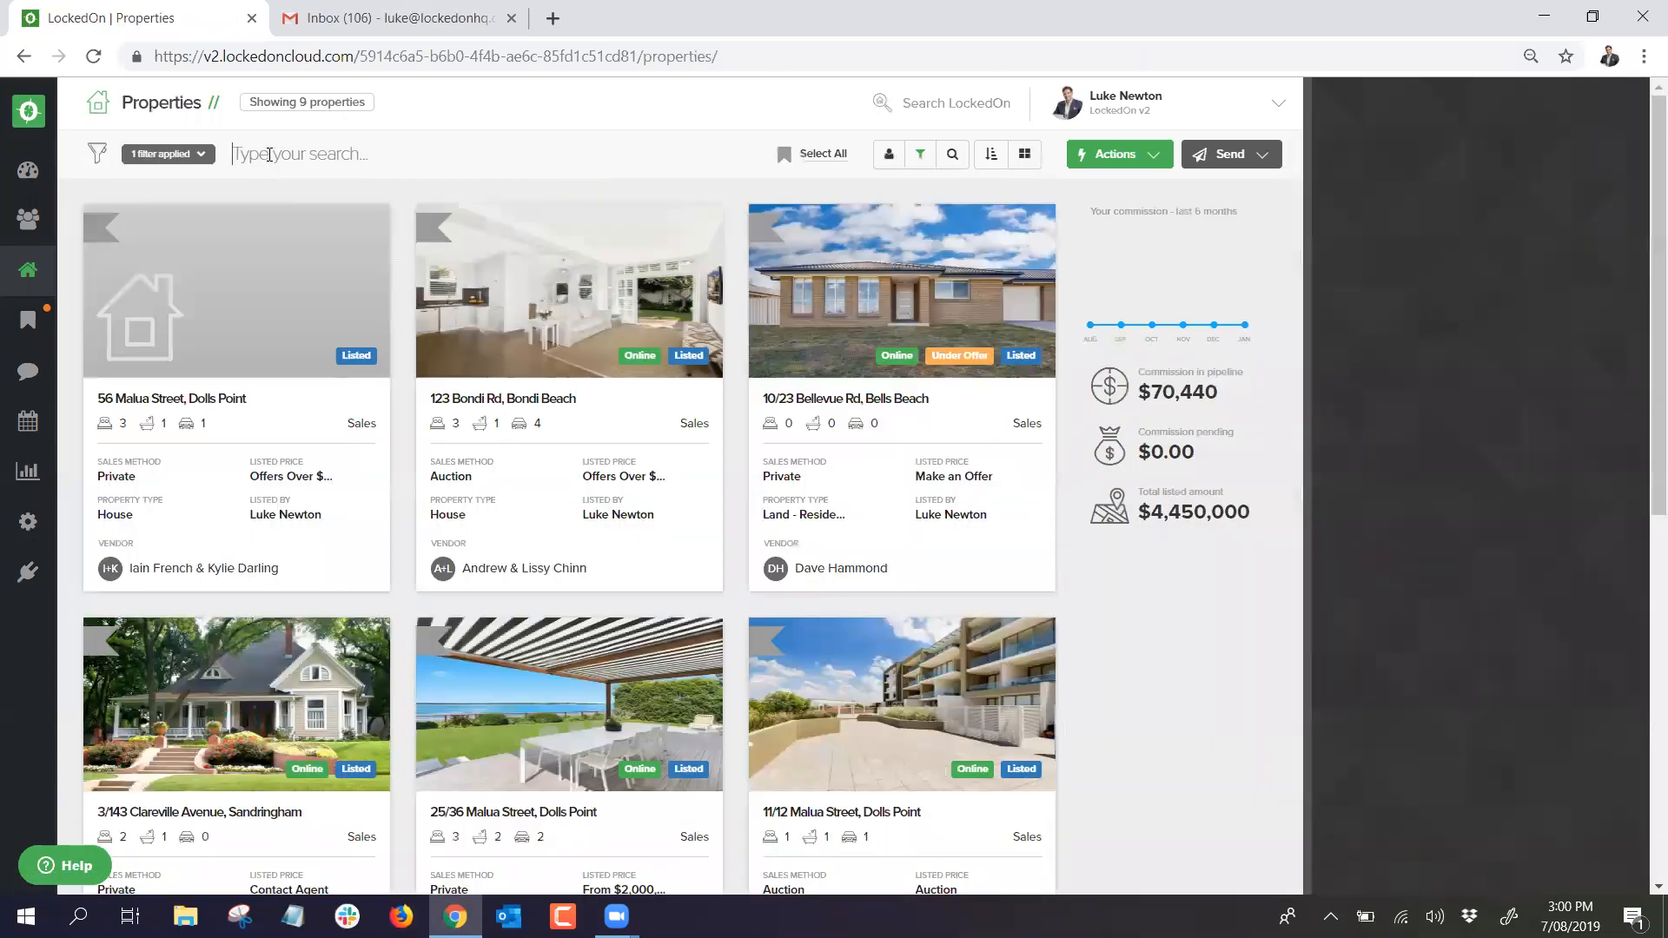
{"action": "type", "text": "13 skin"}
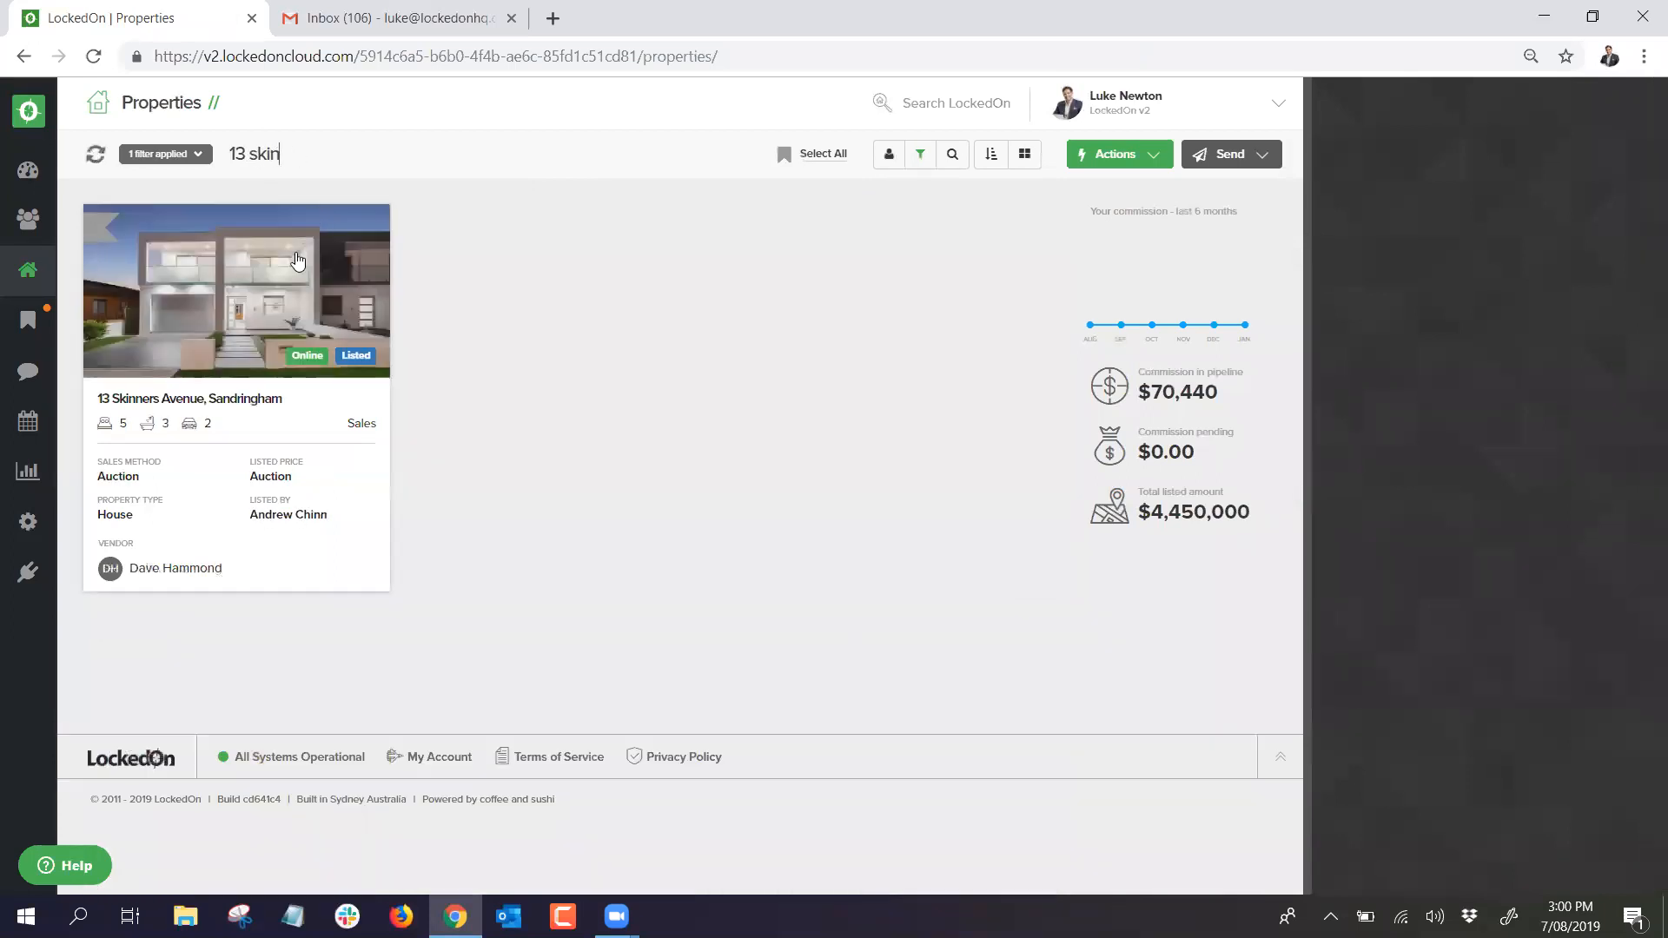
{"action": "left_click", "coordinate": [387, 261]}
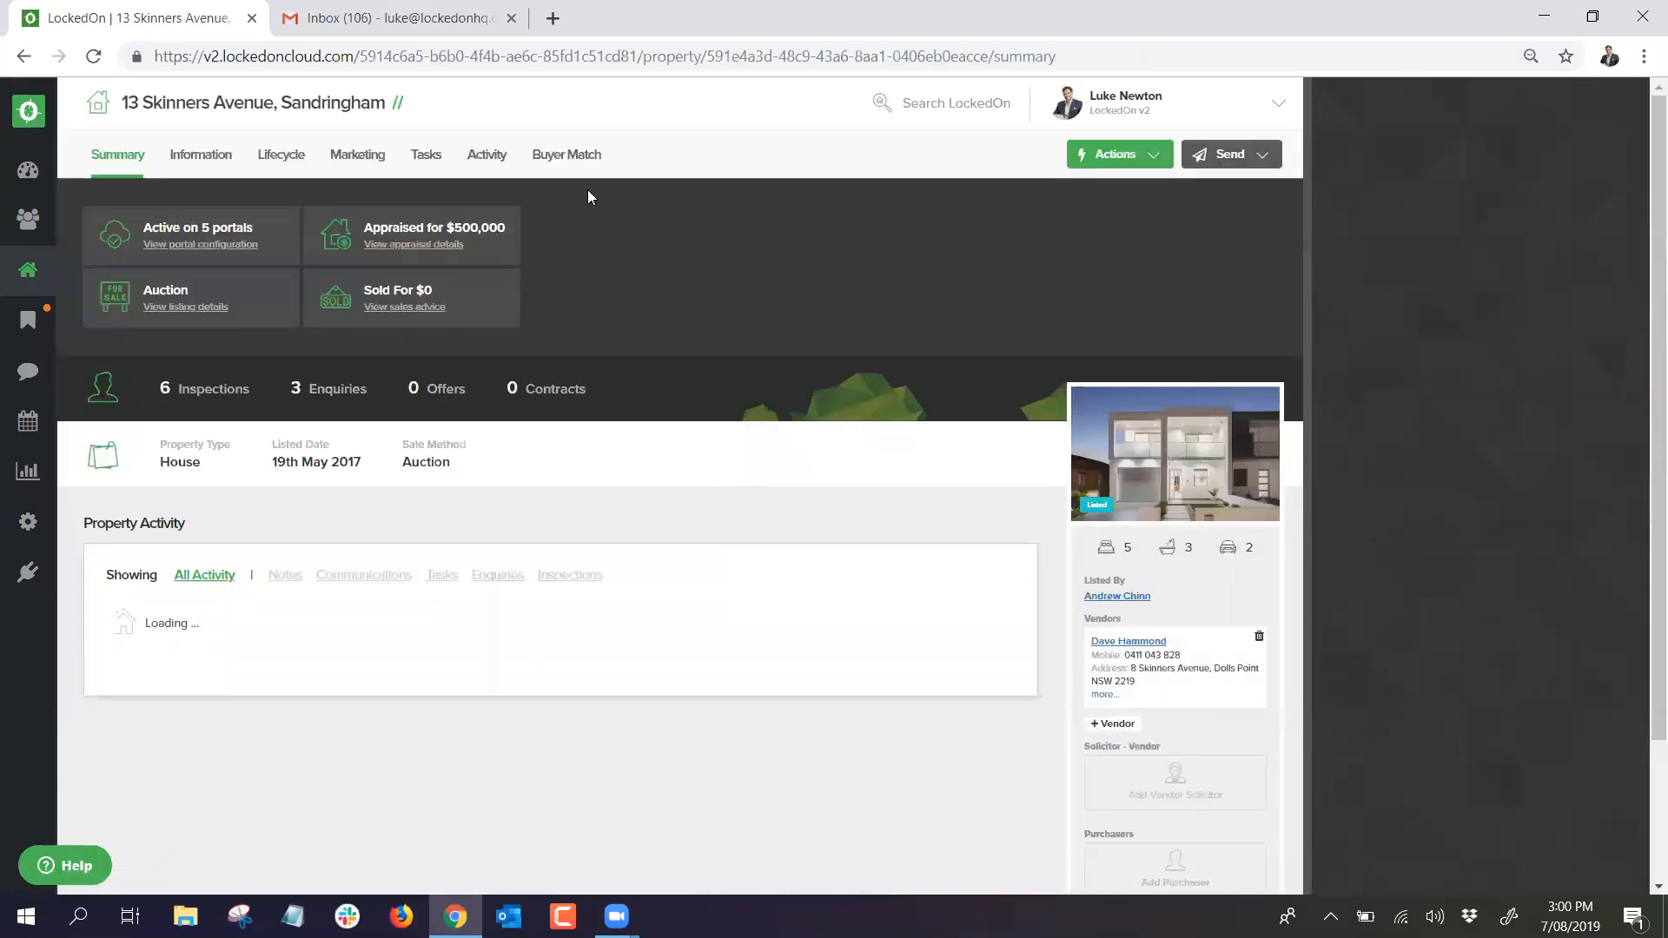
{"action": "left_click", "coordinate": [544, 156]}
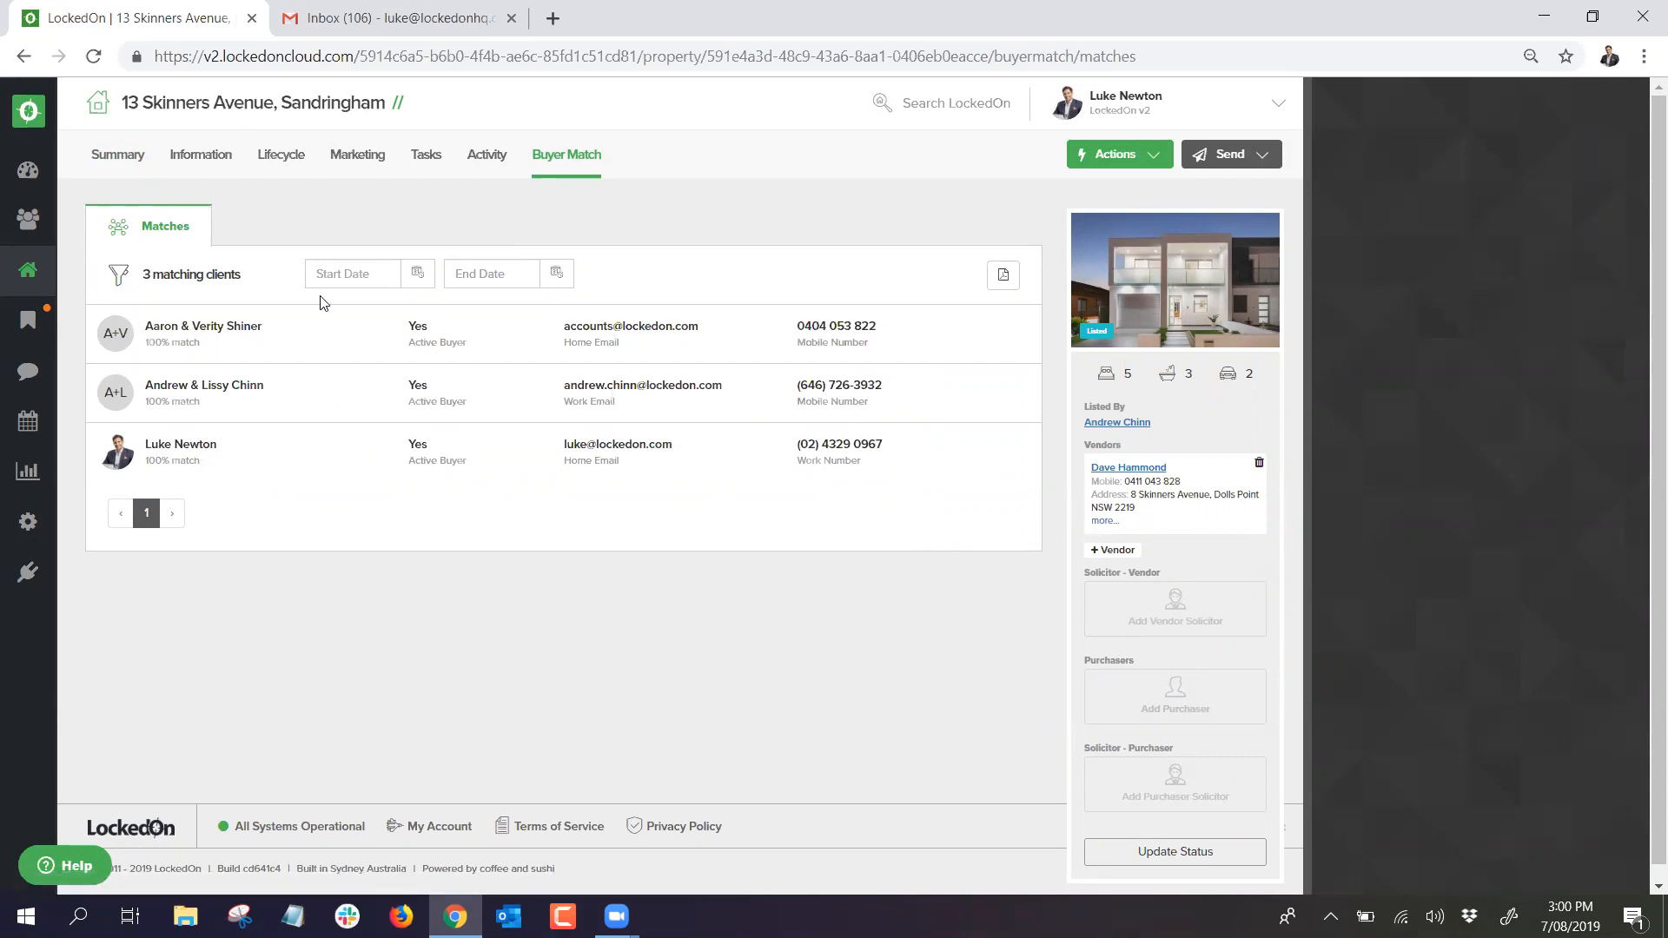
Step: Set the matches Start Date to 01/07/2019, leaving two clients, and open the Send options
{"action": "left_click", "coordinate": [418, 273]}
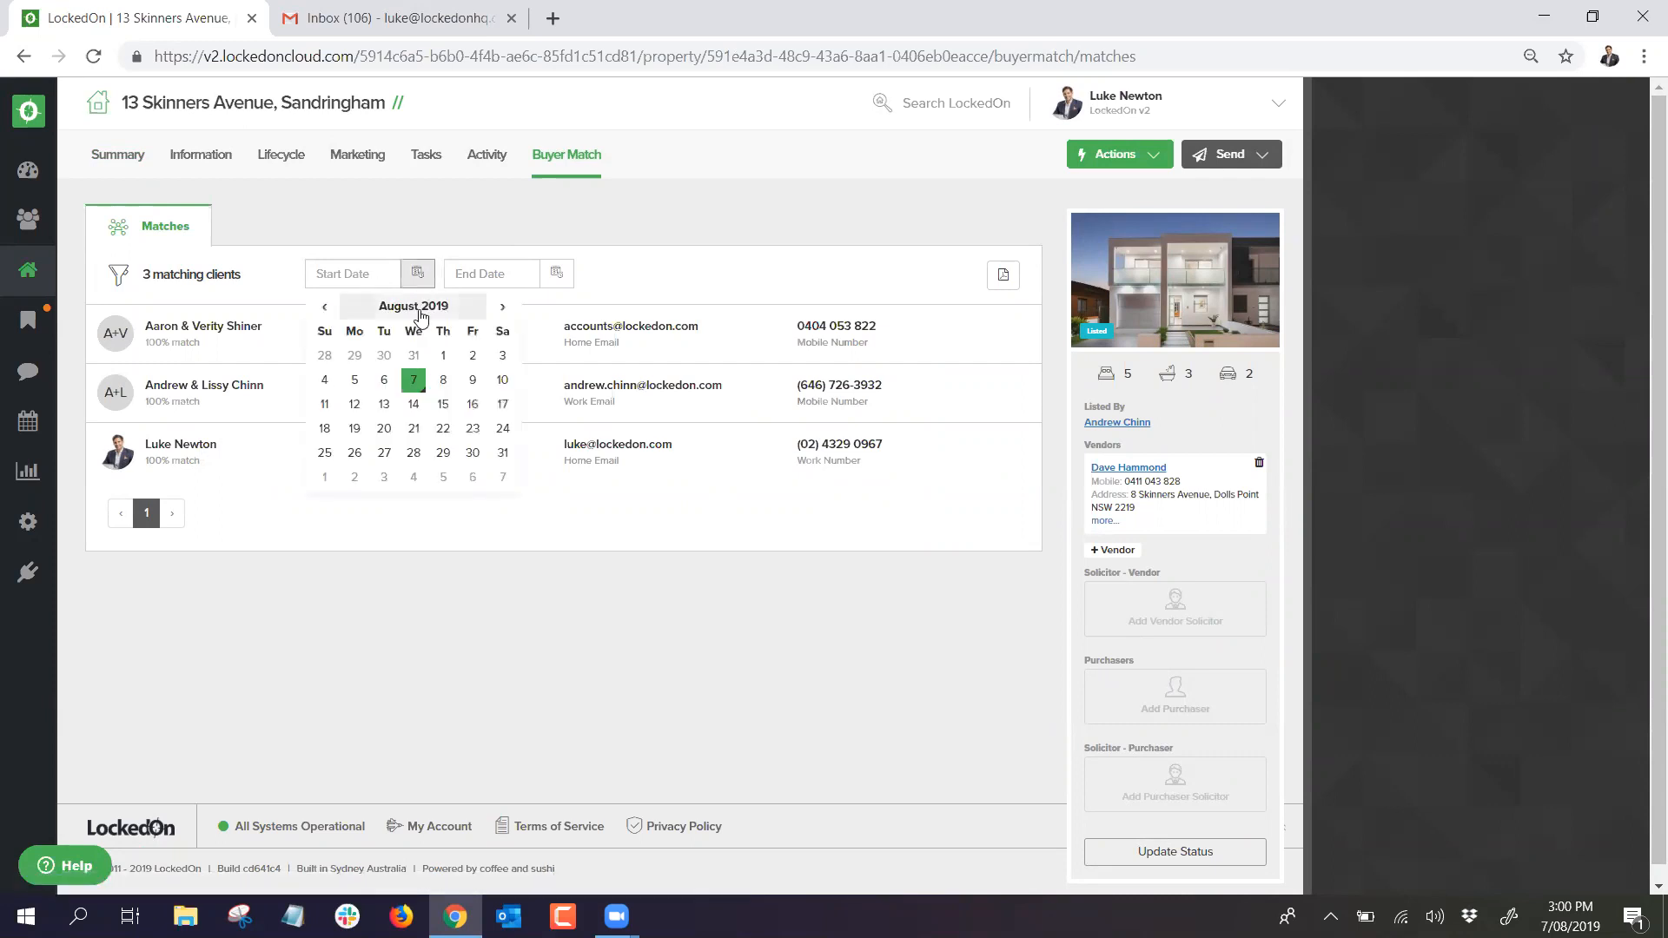
{"action": "left_click", "coordinate": [324, 307]}
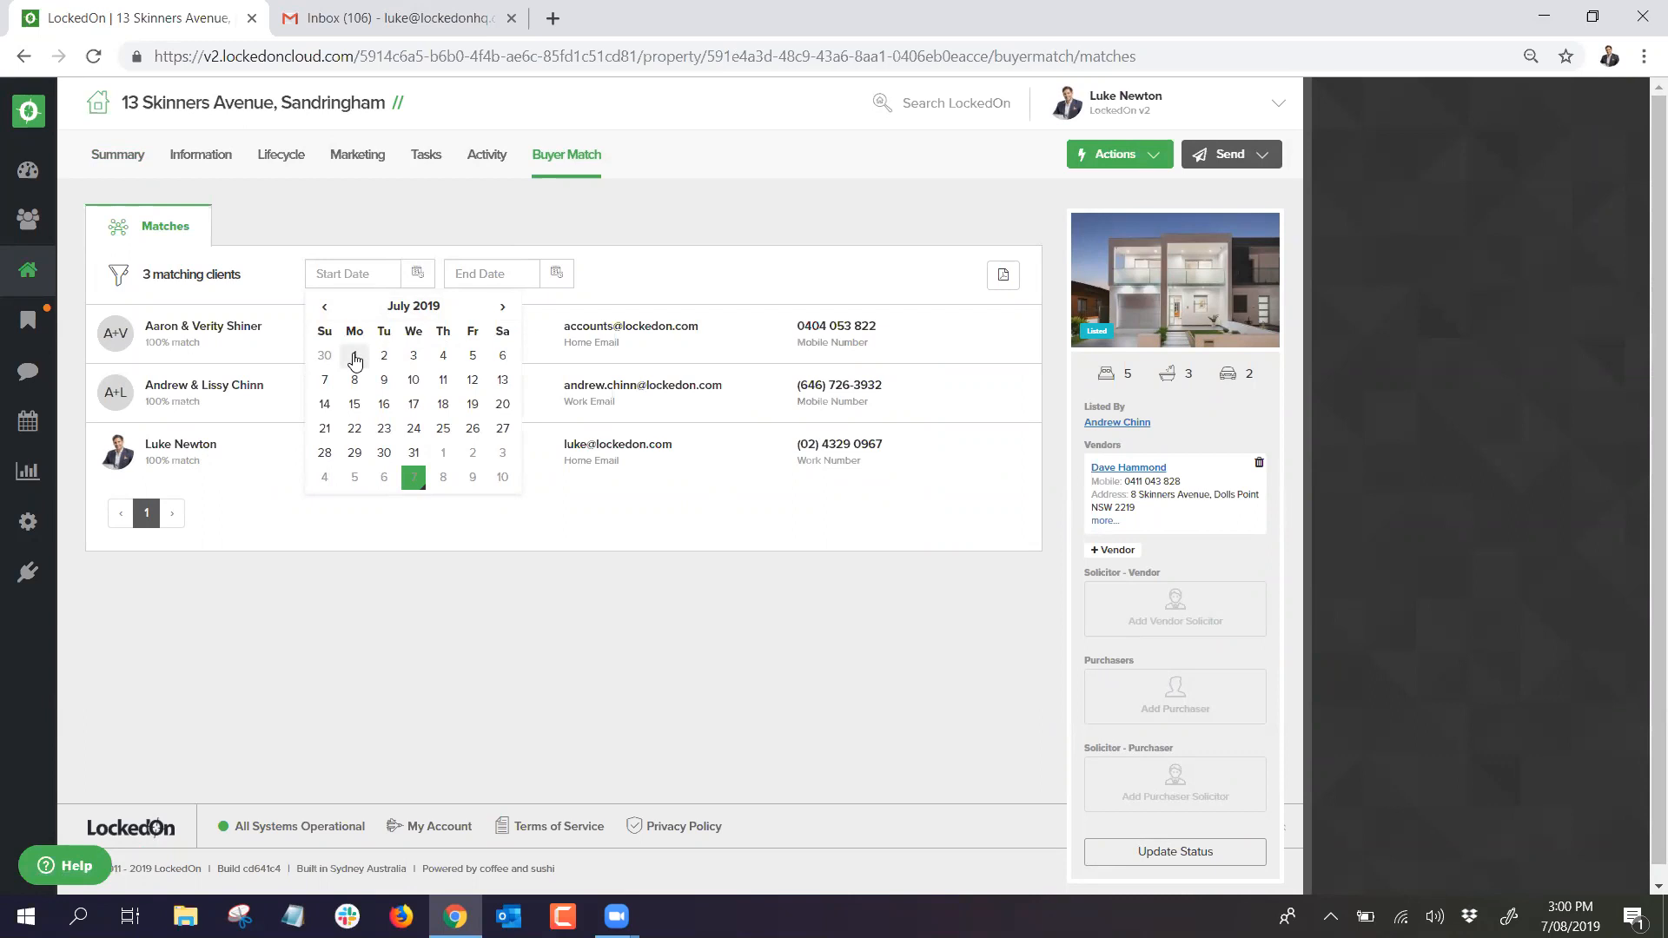
{"action": "left_click", "coordinate": [355, 358]}
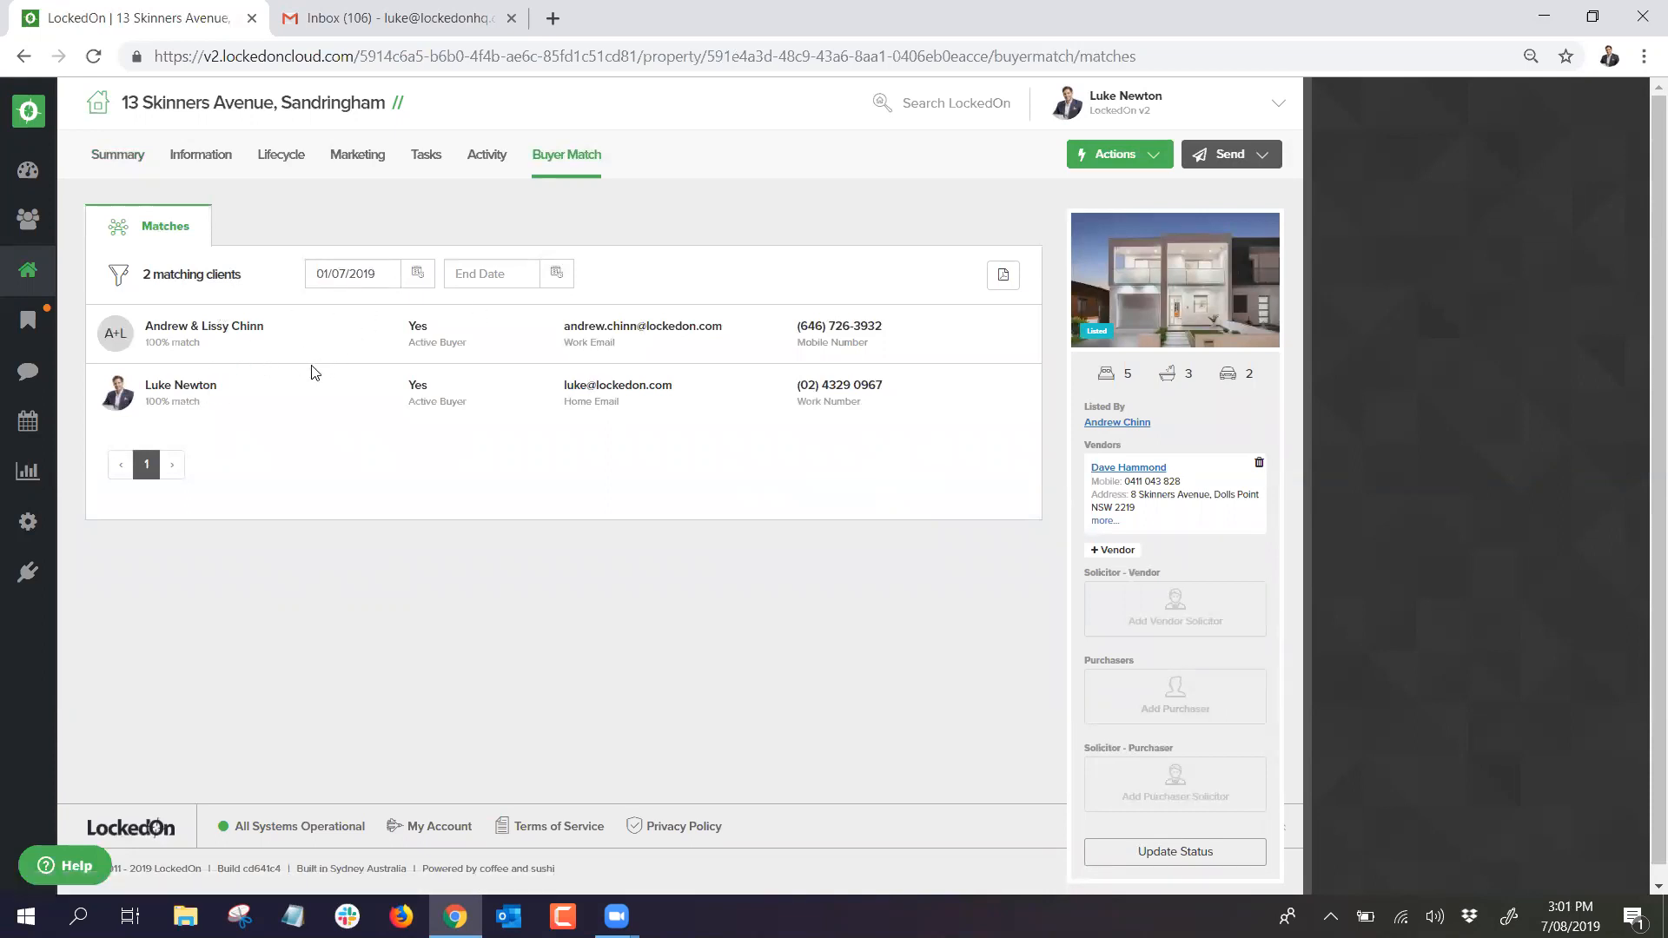
{"action": "left_click", "coordinate": [1208, 160]}
{"action": "left_click", "coordinate": [1212, 188]}
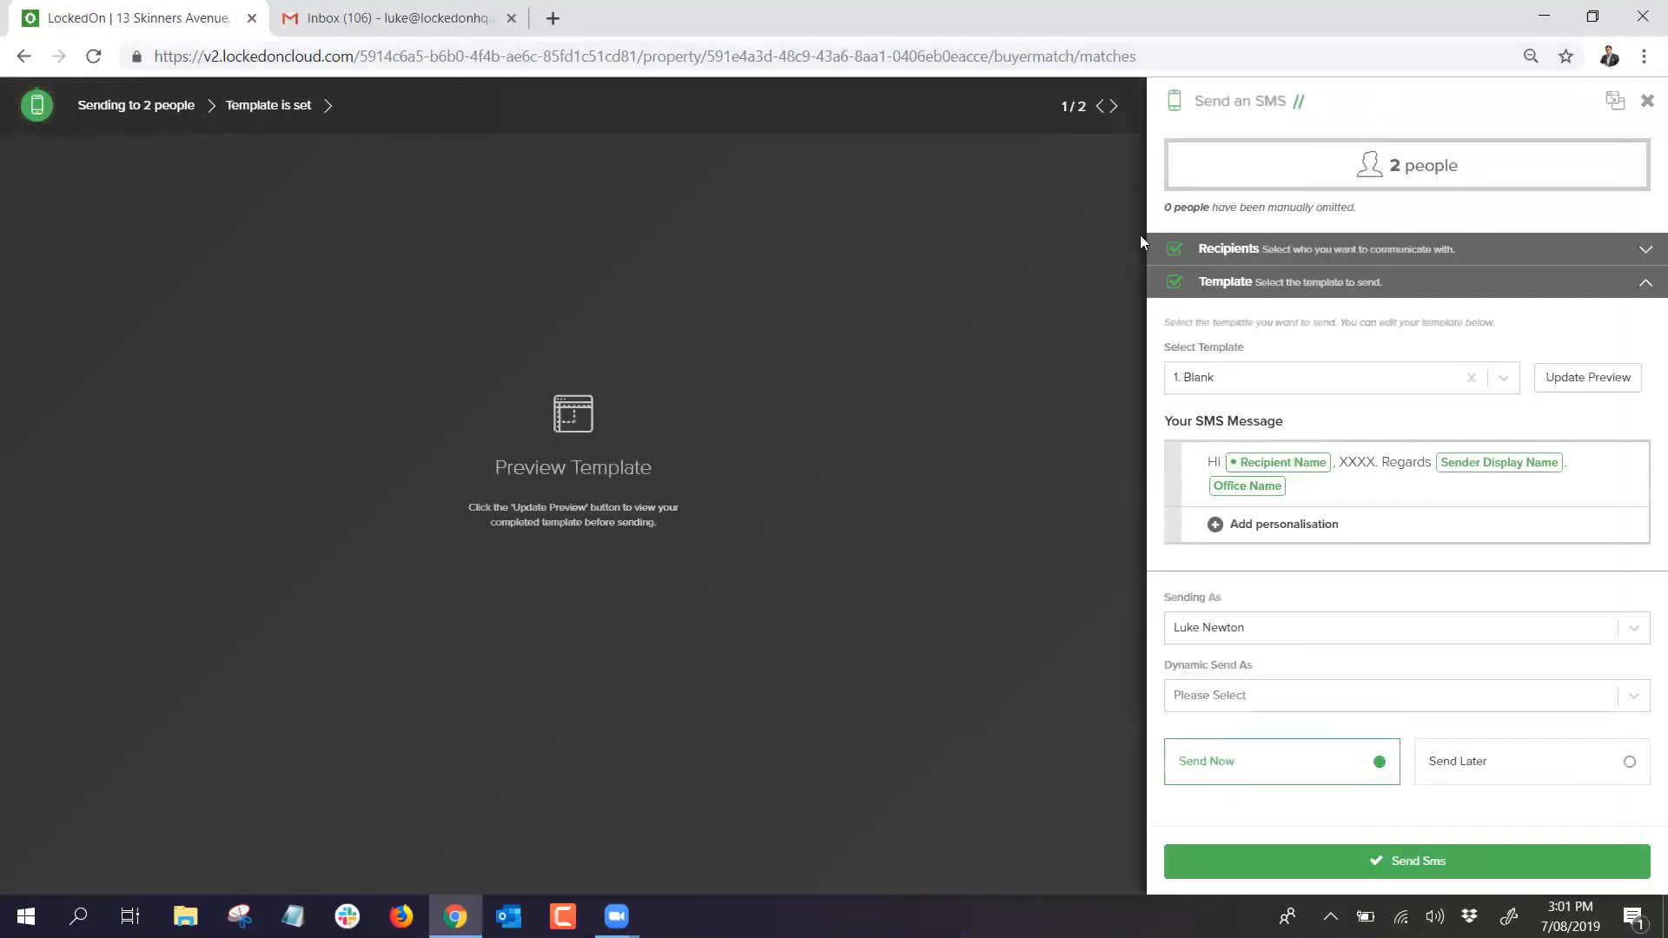
{"action": "left_click", "coordinate": [1228, 377]}
{"action": "scroll", "coordinate": [1274, 525], "scroll_direction": "down", "scroll_amount": 1}
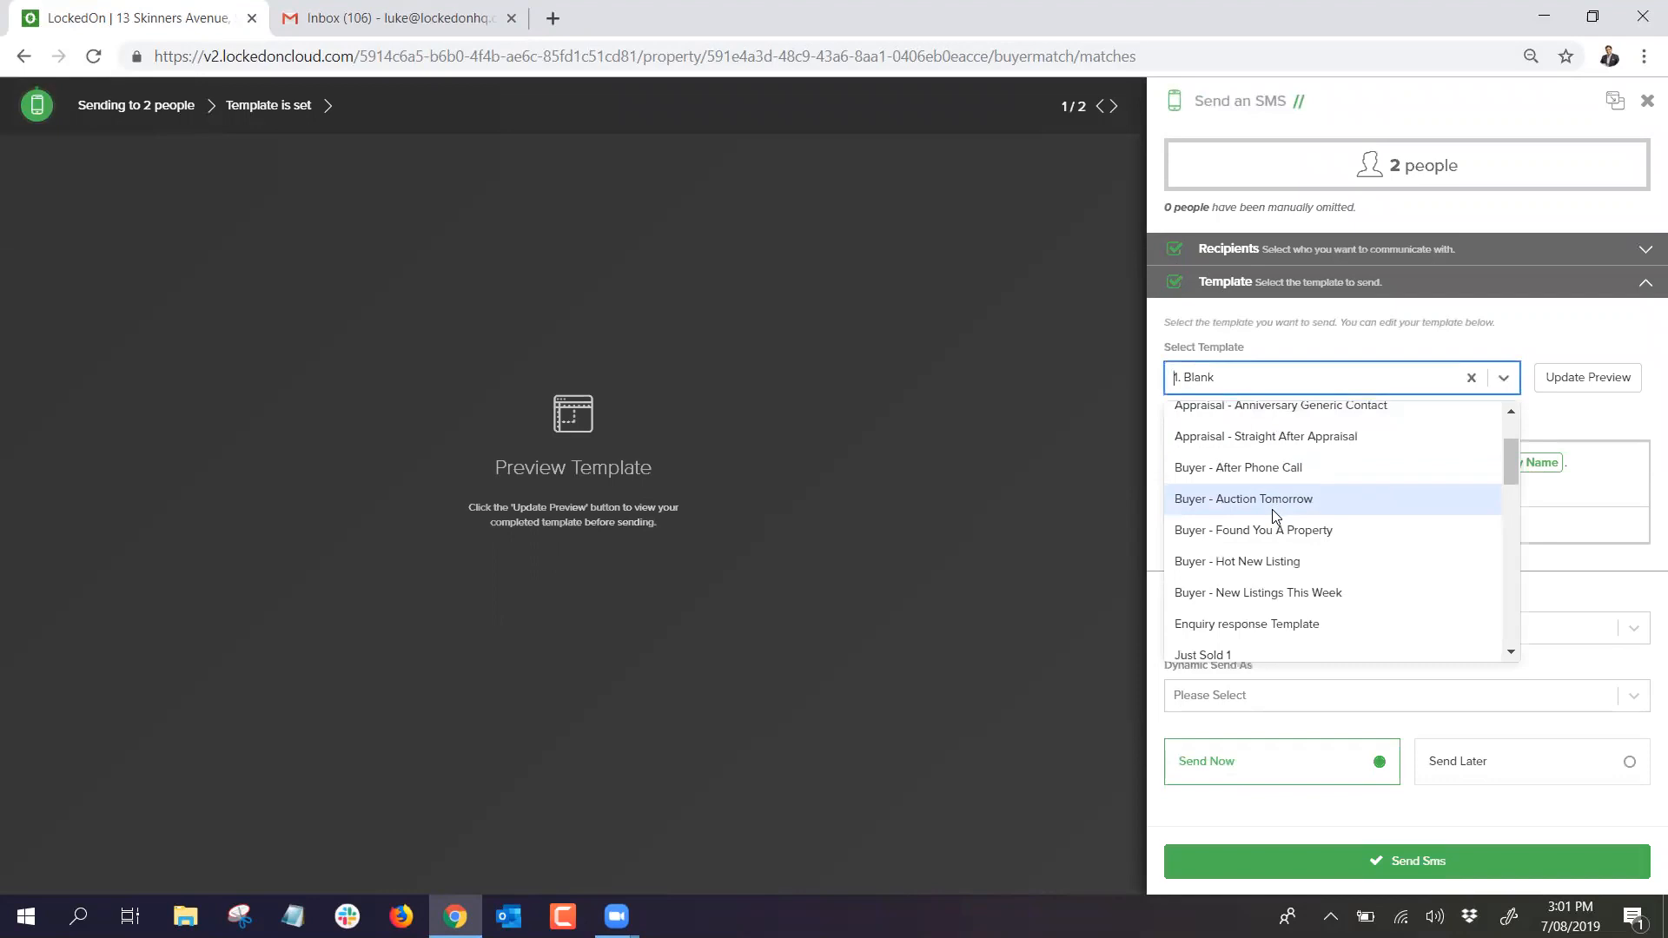
{"action": "left_click", "coordinate": [1277, 563]}
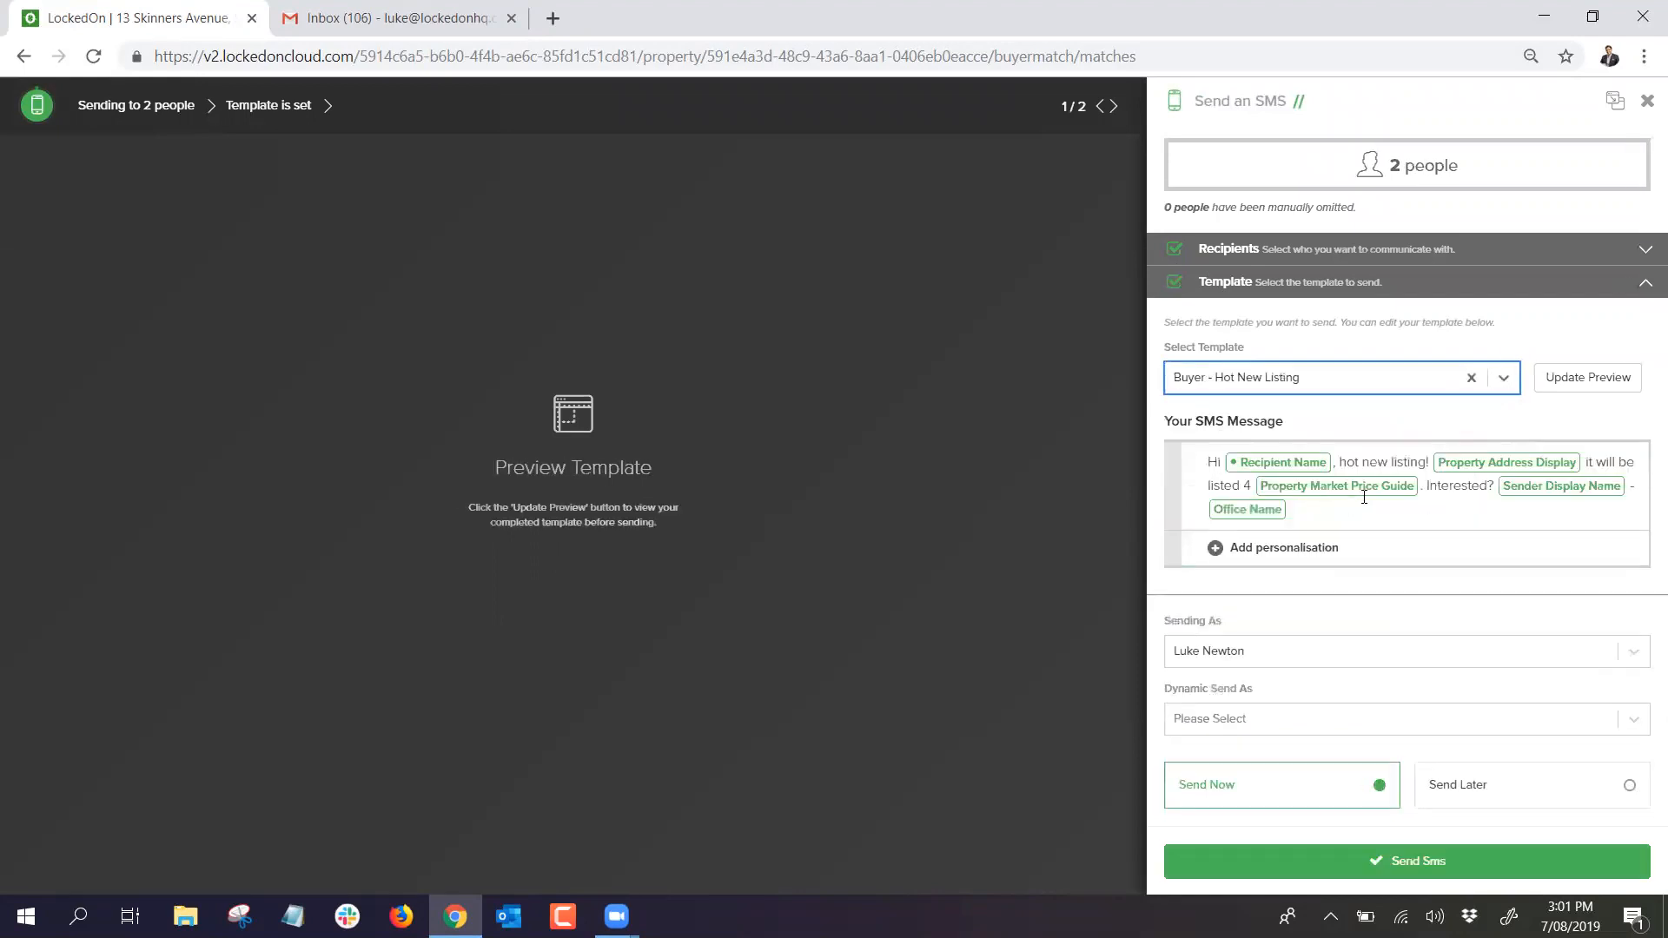
{"action": "left_click", "coordinate": [1583, 379]}
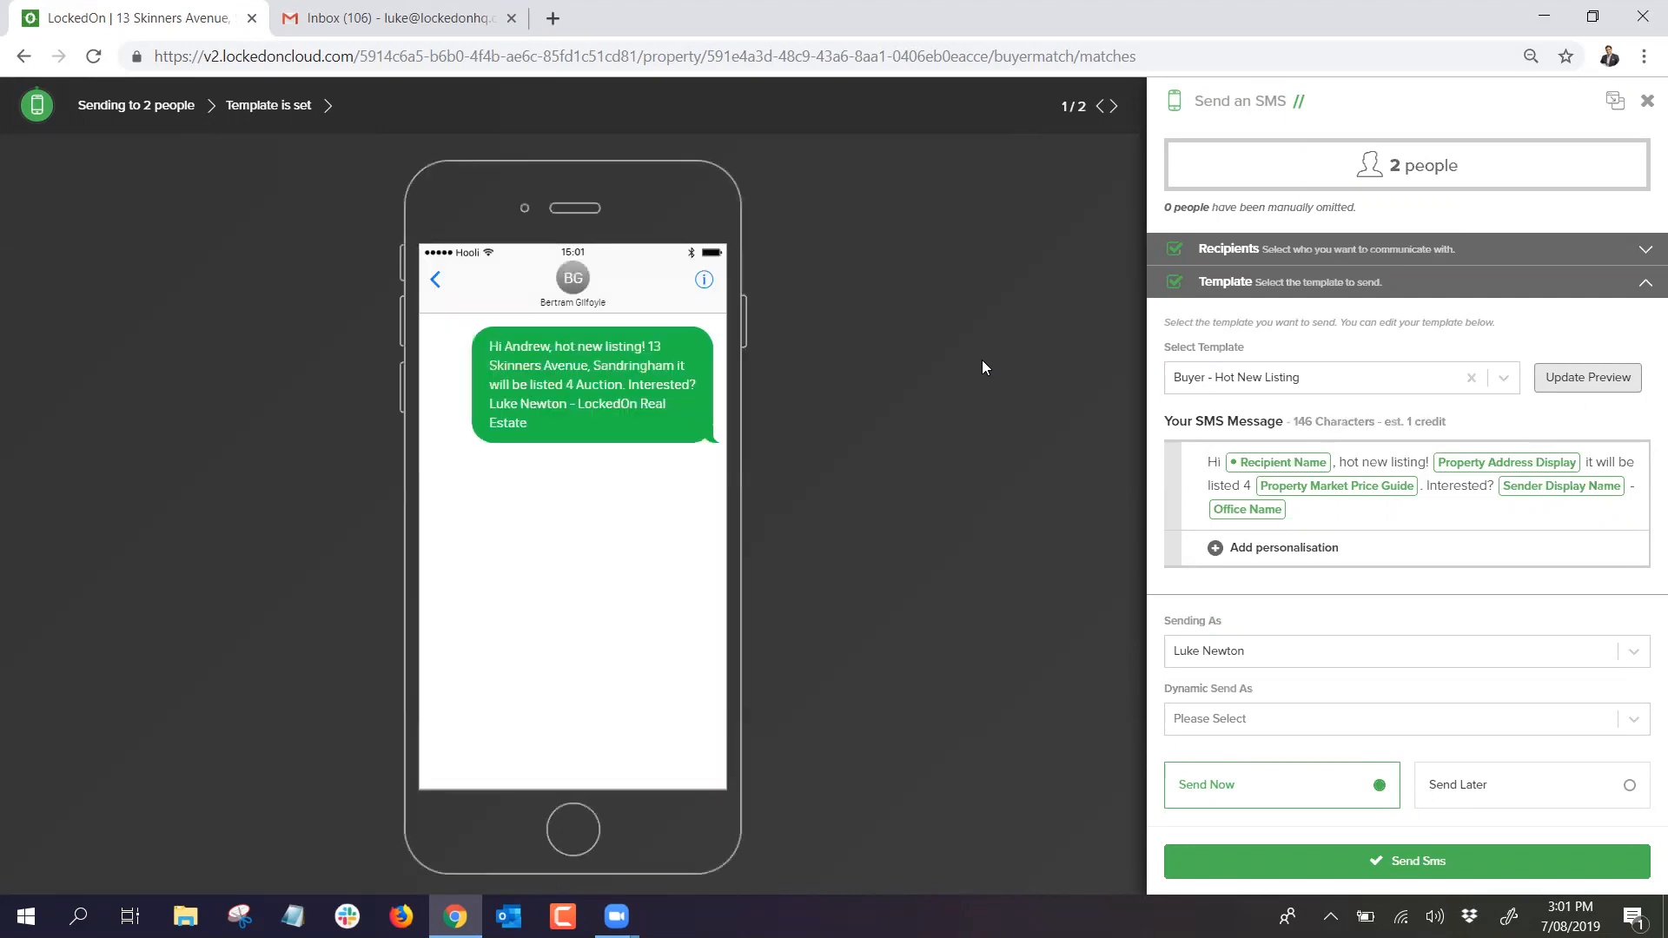
{"action": "left_click", "coordinate": [1647, 102]}
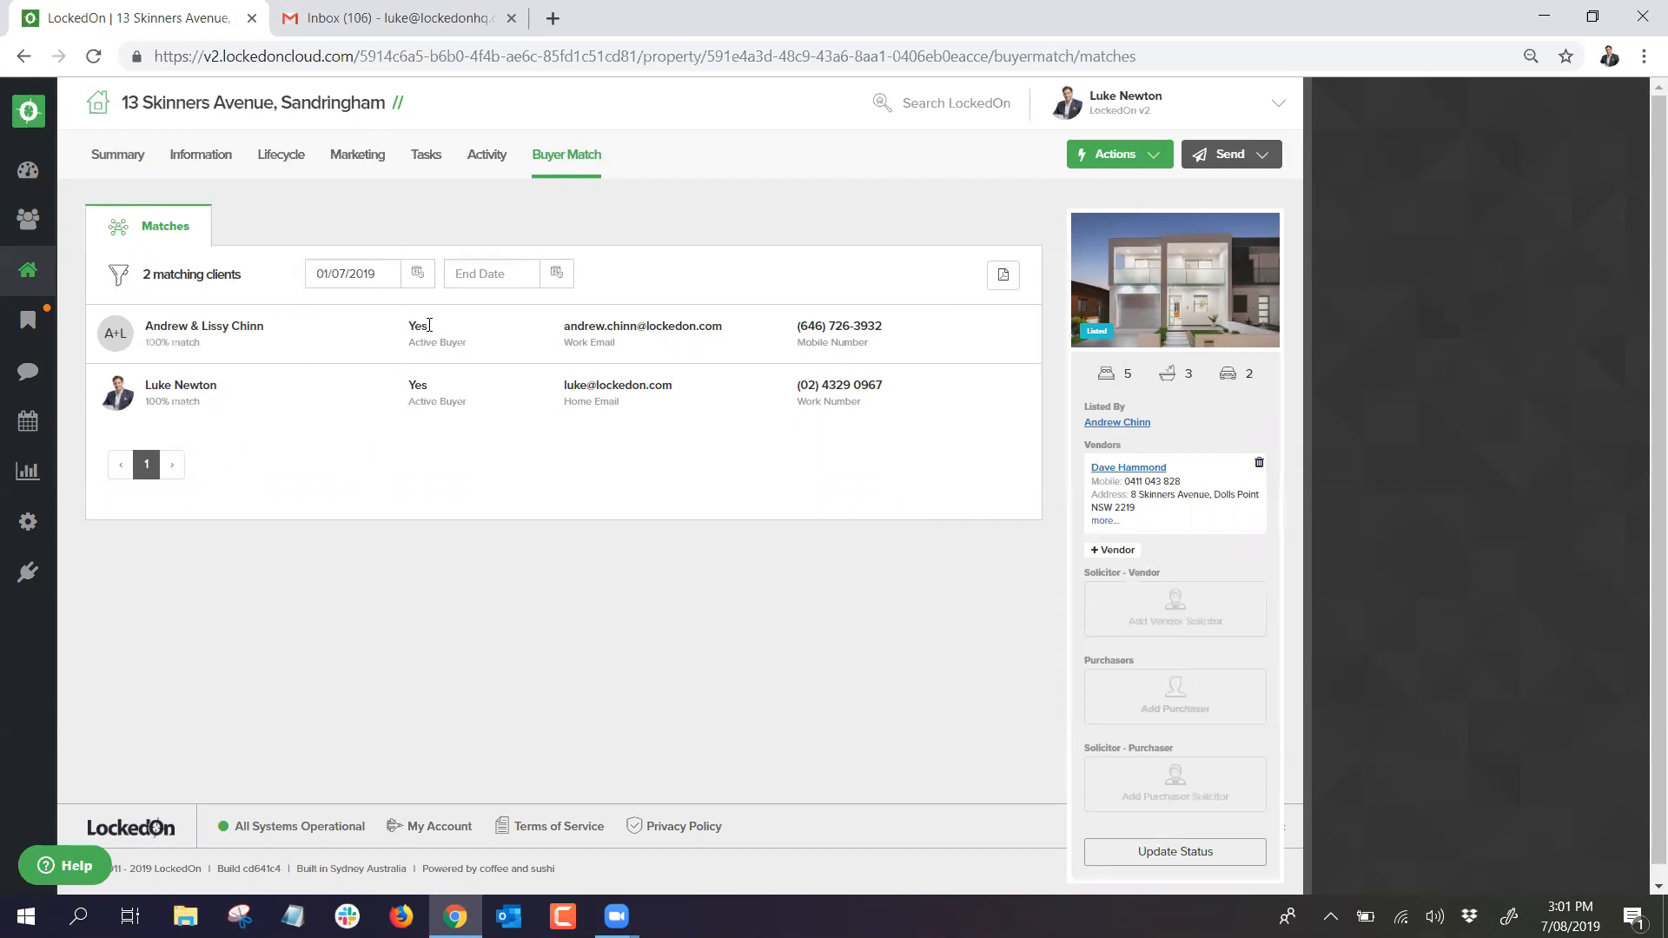
Step: Return to the buyer matches with no start date filter
{"action": "left_click", "coordinate": [418, 273]}
{"action": "left_click_drag", "start_coordinate": [378, 274], "coordinate": [303, 274]}
{"action": "left_click", "coordinate": [352, 158]}
{"action": "left_click", "coordinate": [574, 156]}
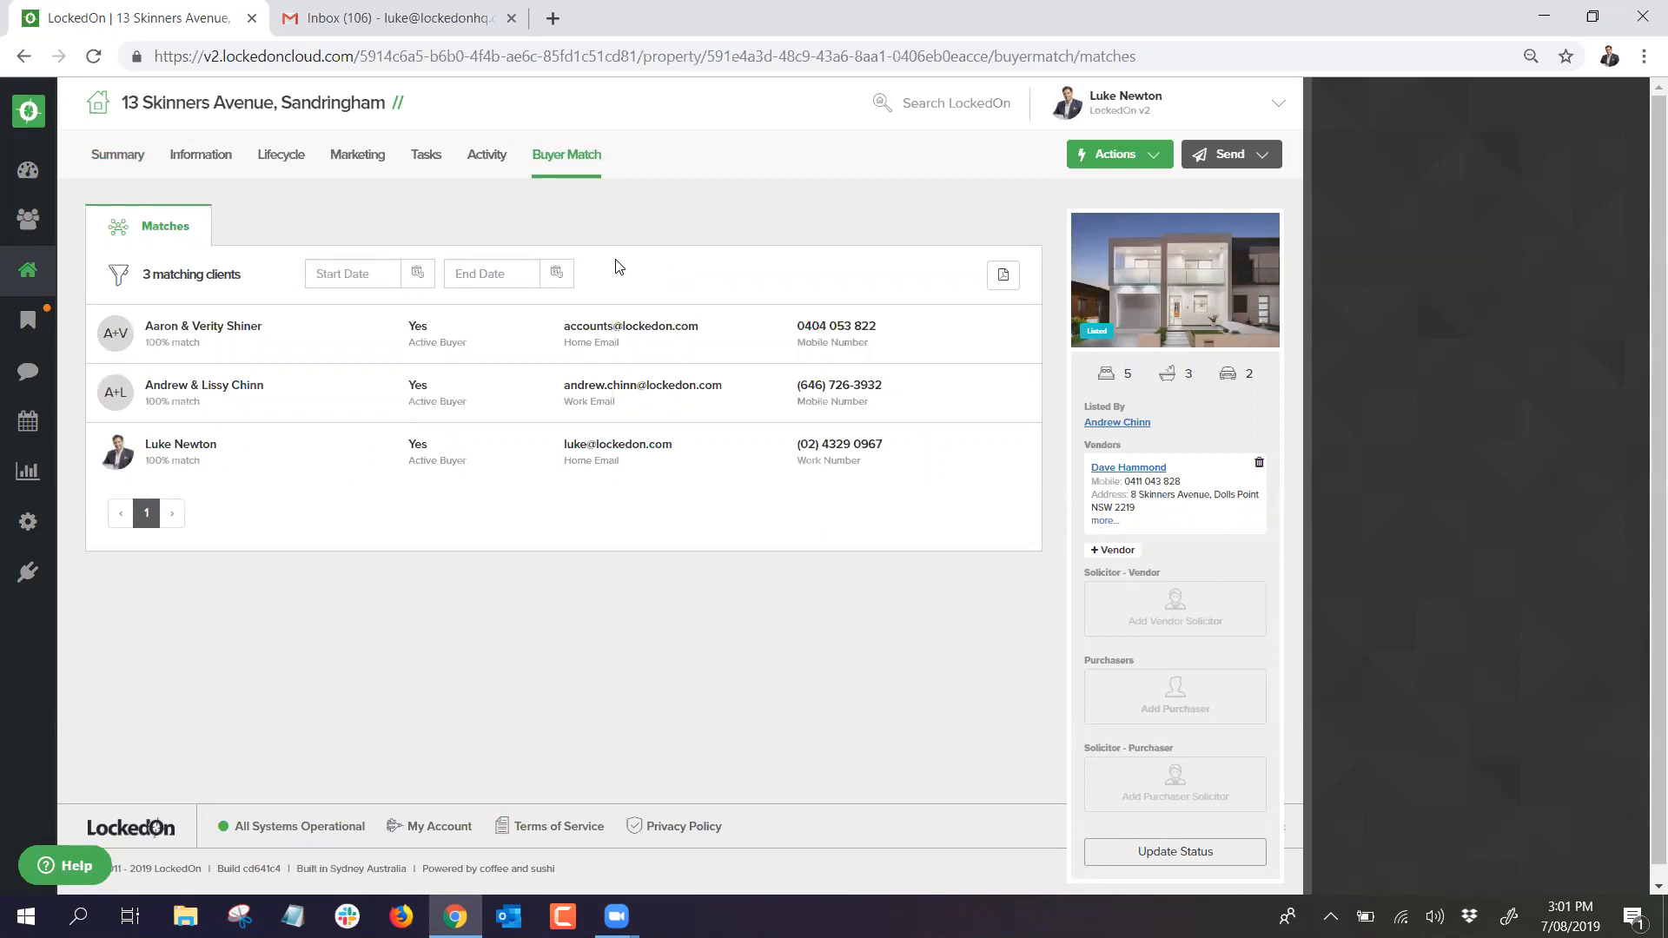
{"action": "left_click", "coordinate": [28, 271]}
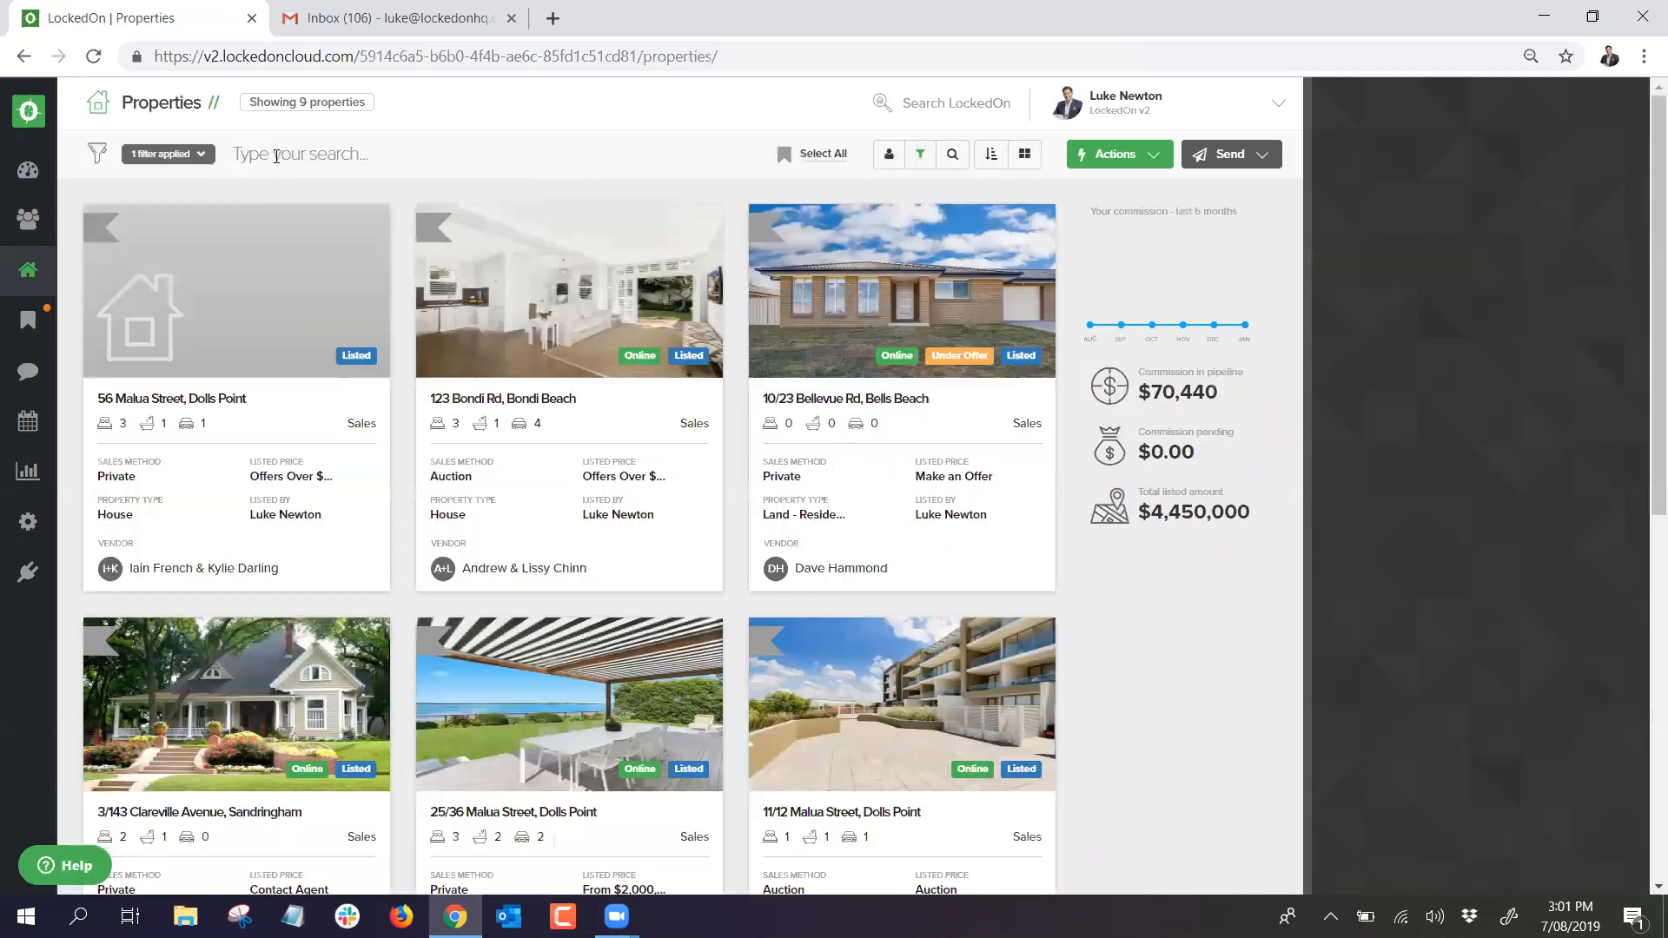
{"action": "type", "text": "8 skin"}
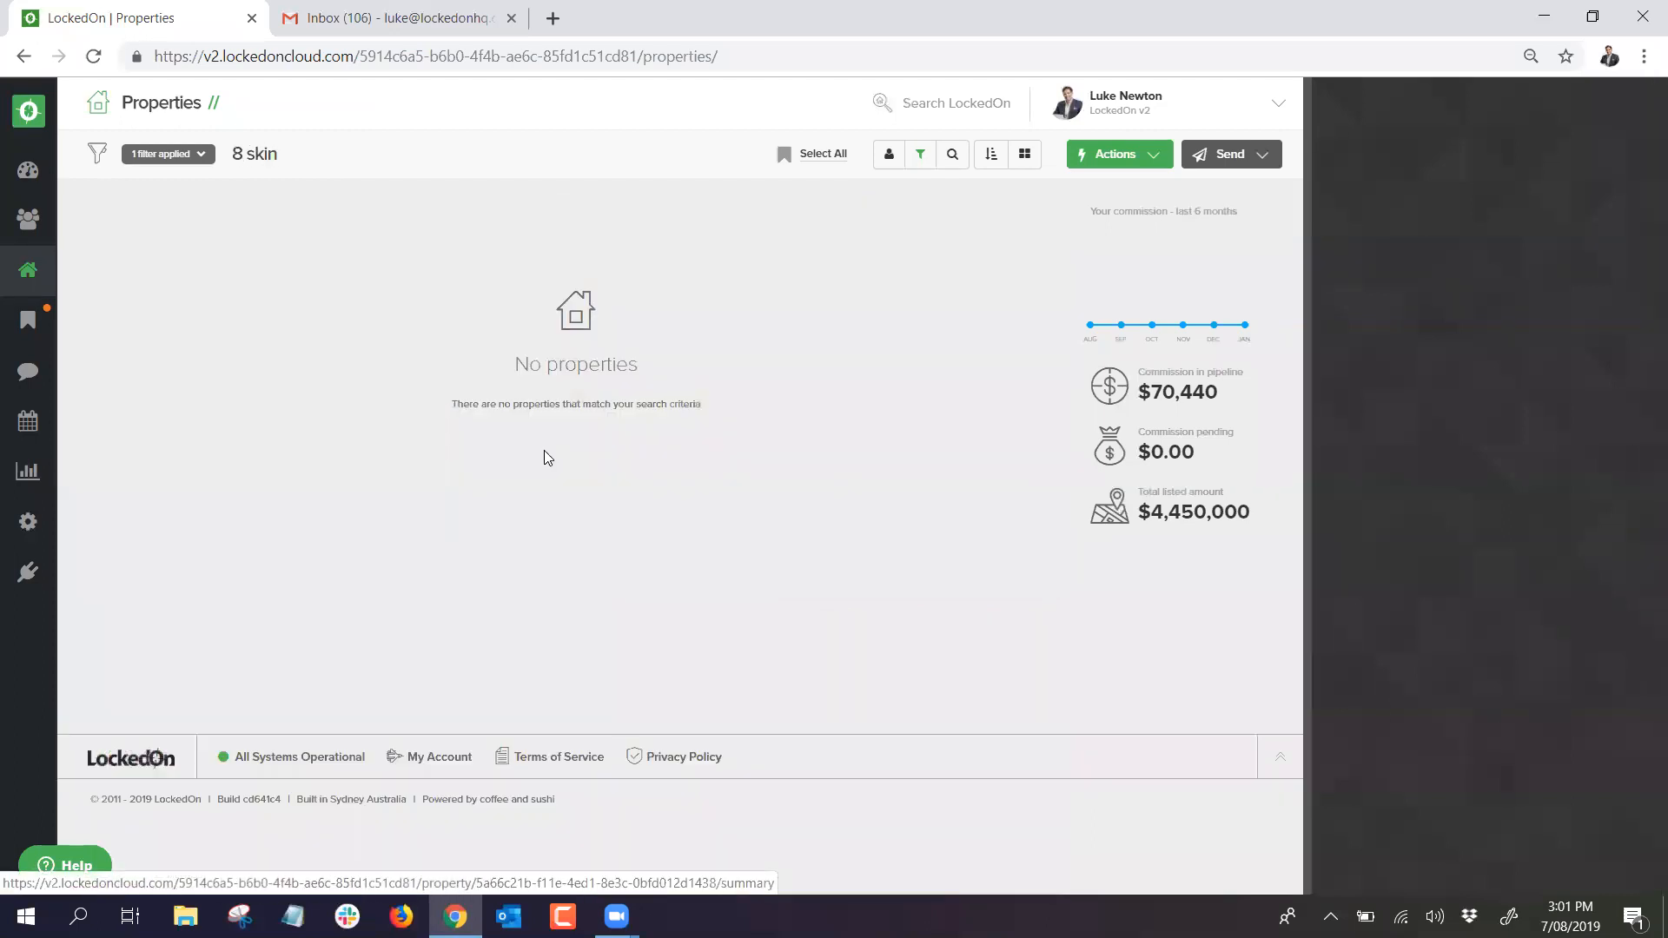
{"action": "left_click", "coordinate": [188, 159]}
{"action": "left_click", "coordinate": [202, 239]}
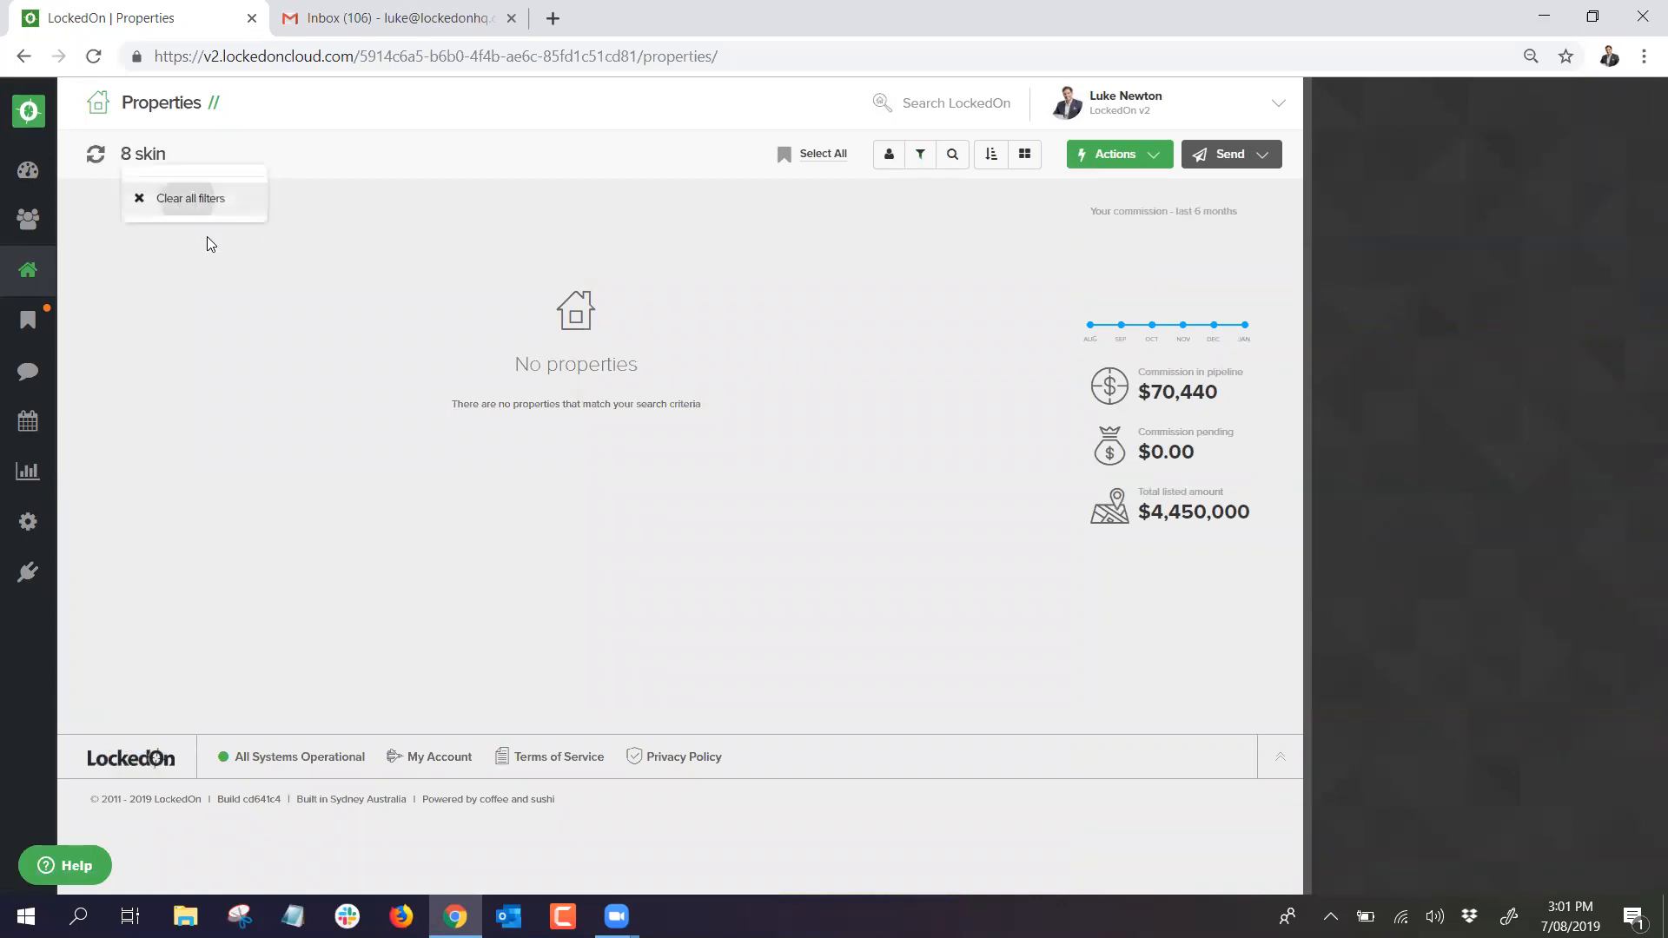
{"action": "left_click", "coordinate": [277, 253]}
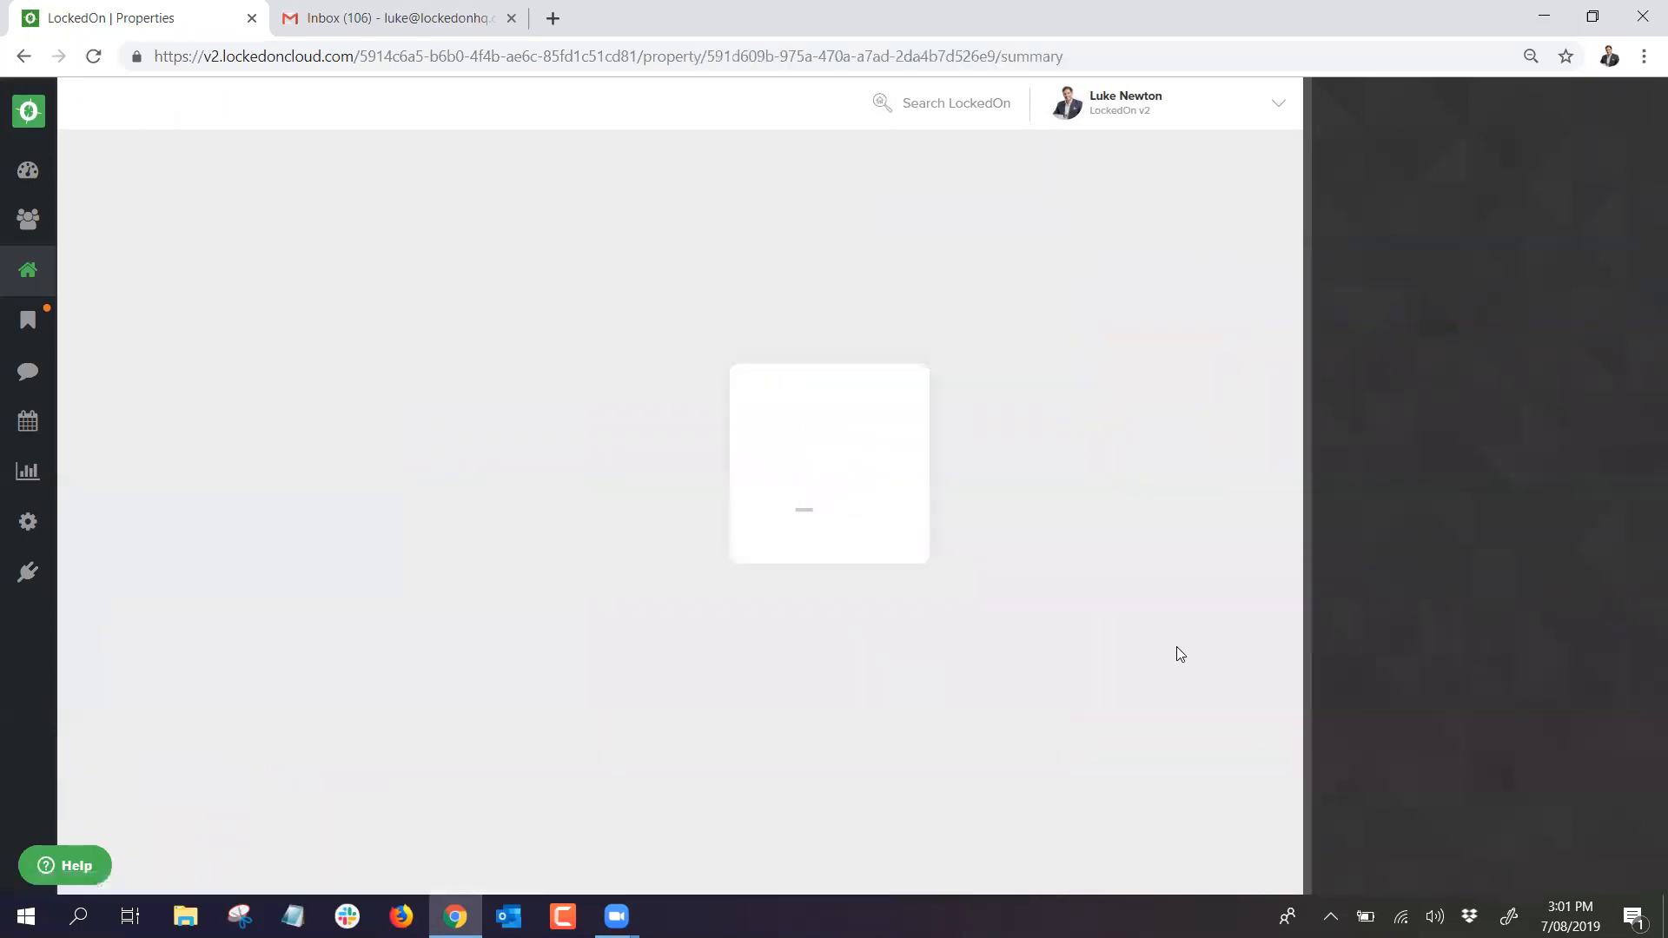
{"action": "scroll", "coordinate": [1162, 686], "scroll_direction": "down", "scroll_amount": 5}
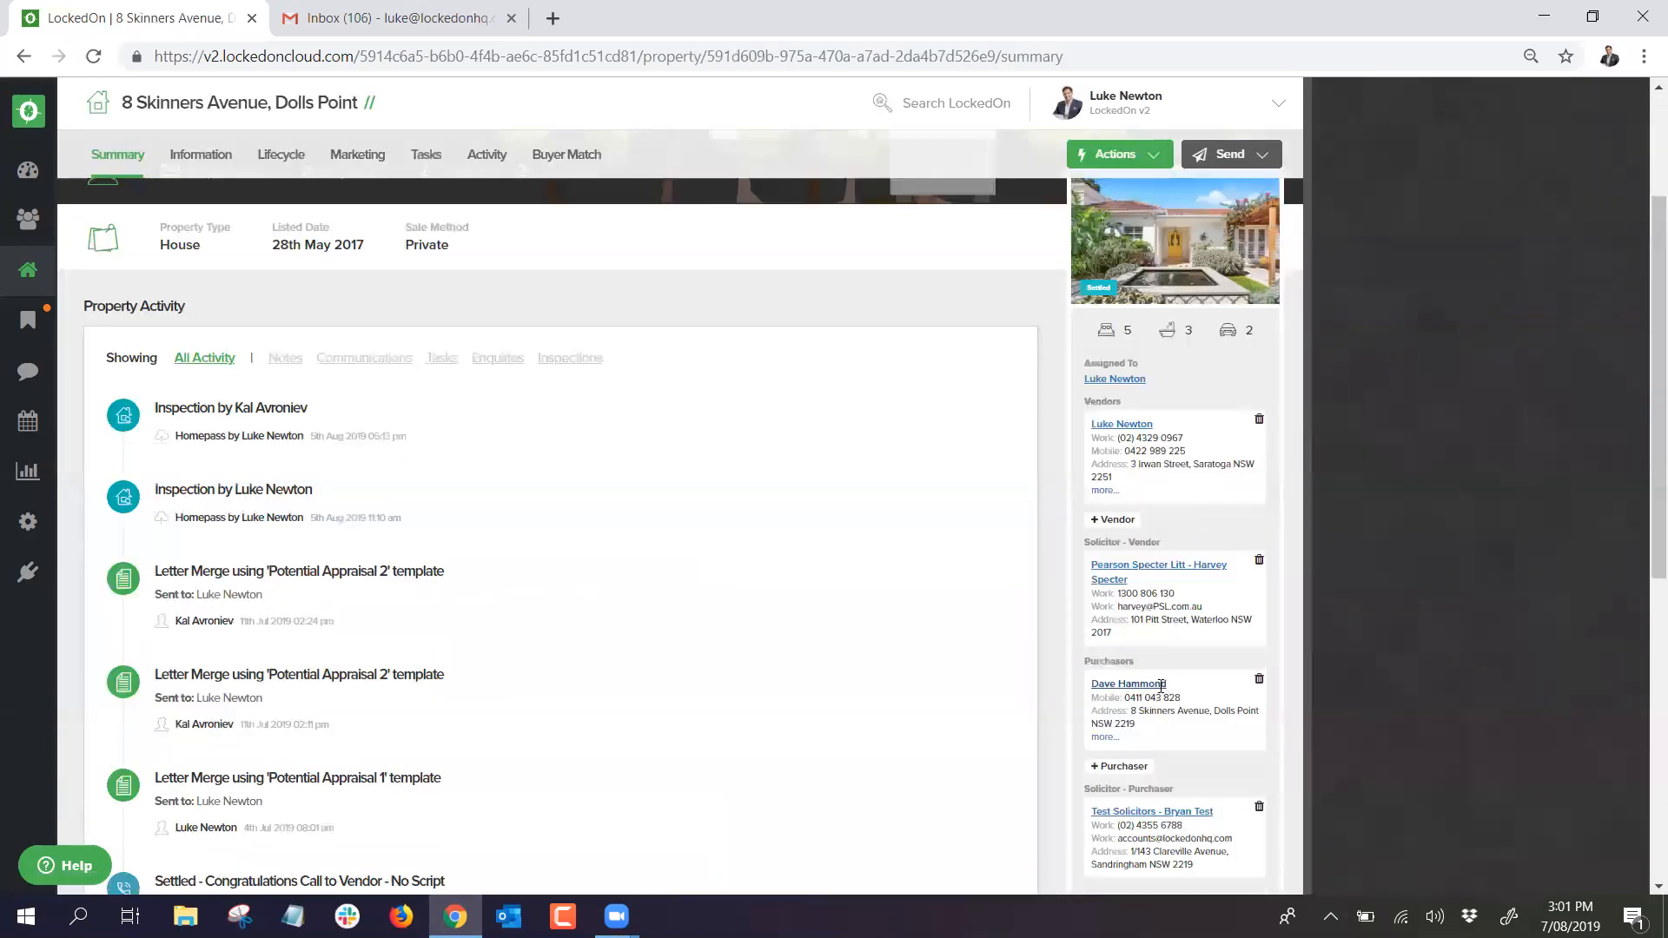
{"action": "left_click", "coordinate": [1151, 735]}
{"action": "left_click", "coordinate": [582, 405]}
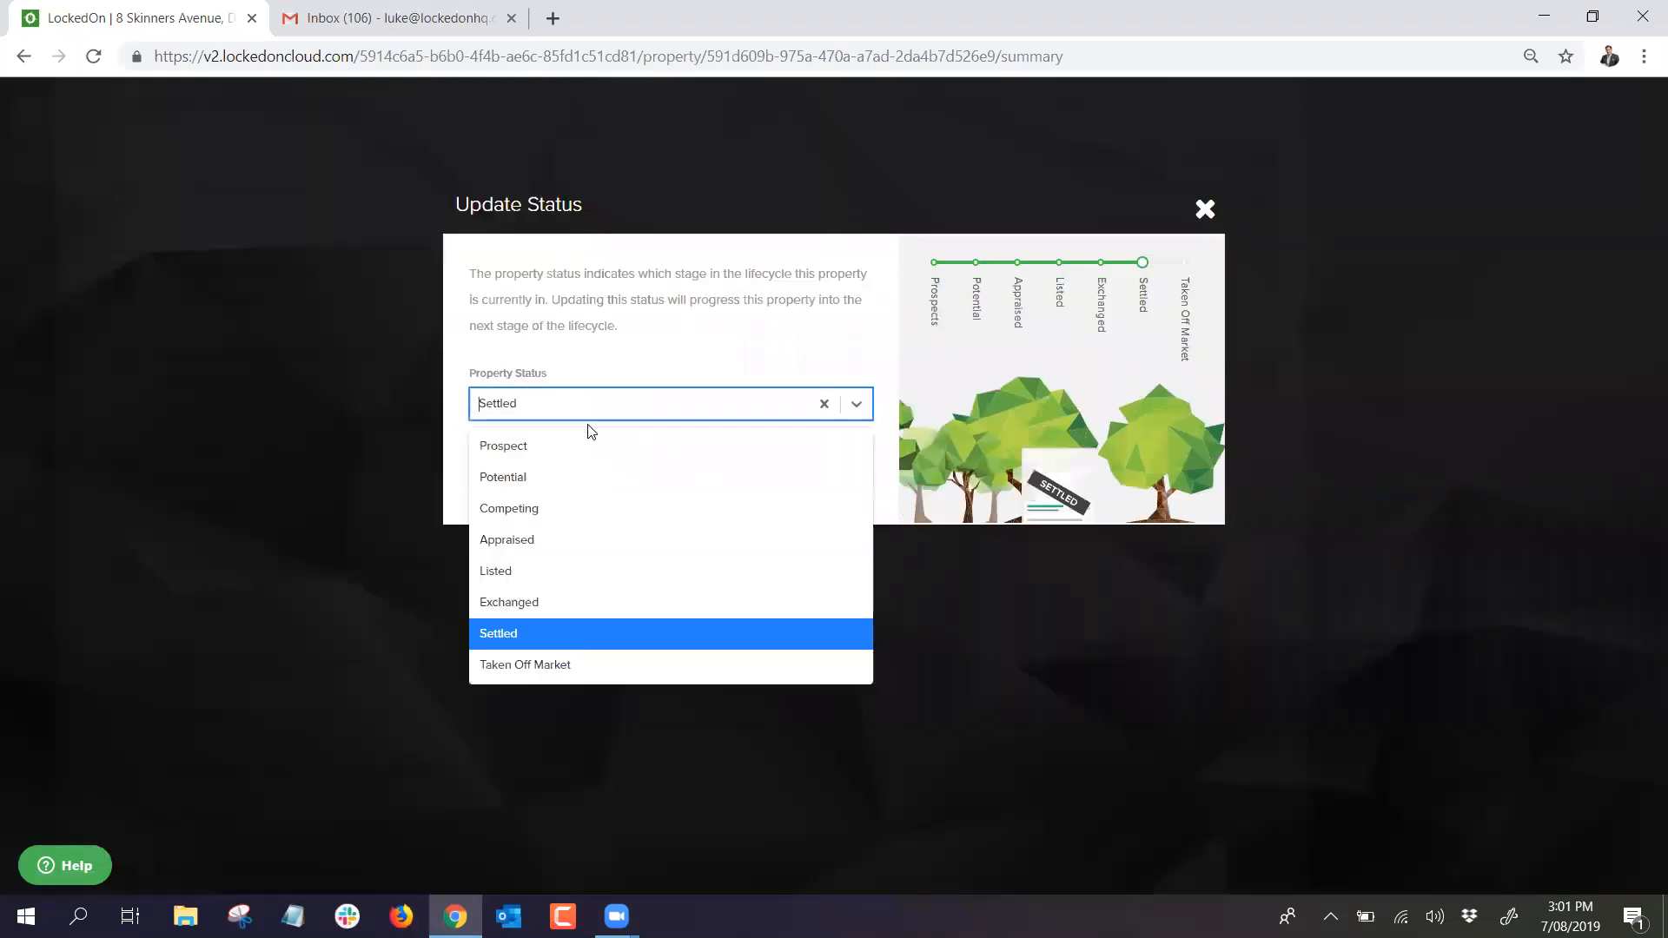
{"action": "left_click", "coordinate": [528, 569]}
{"action": "left_click", "coordinate": [528, 487]}
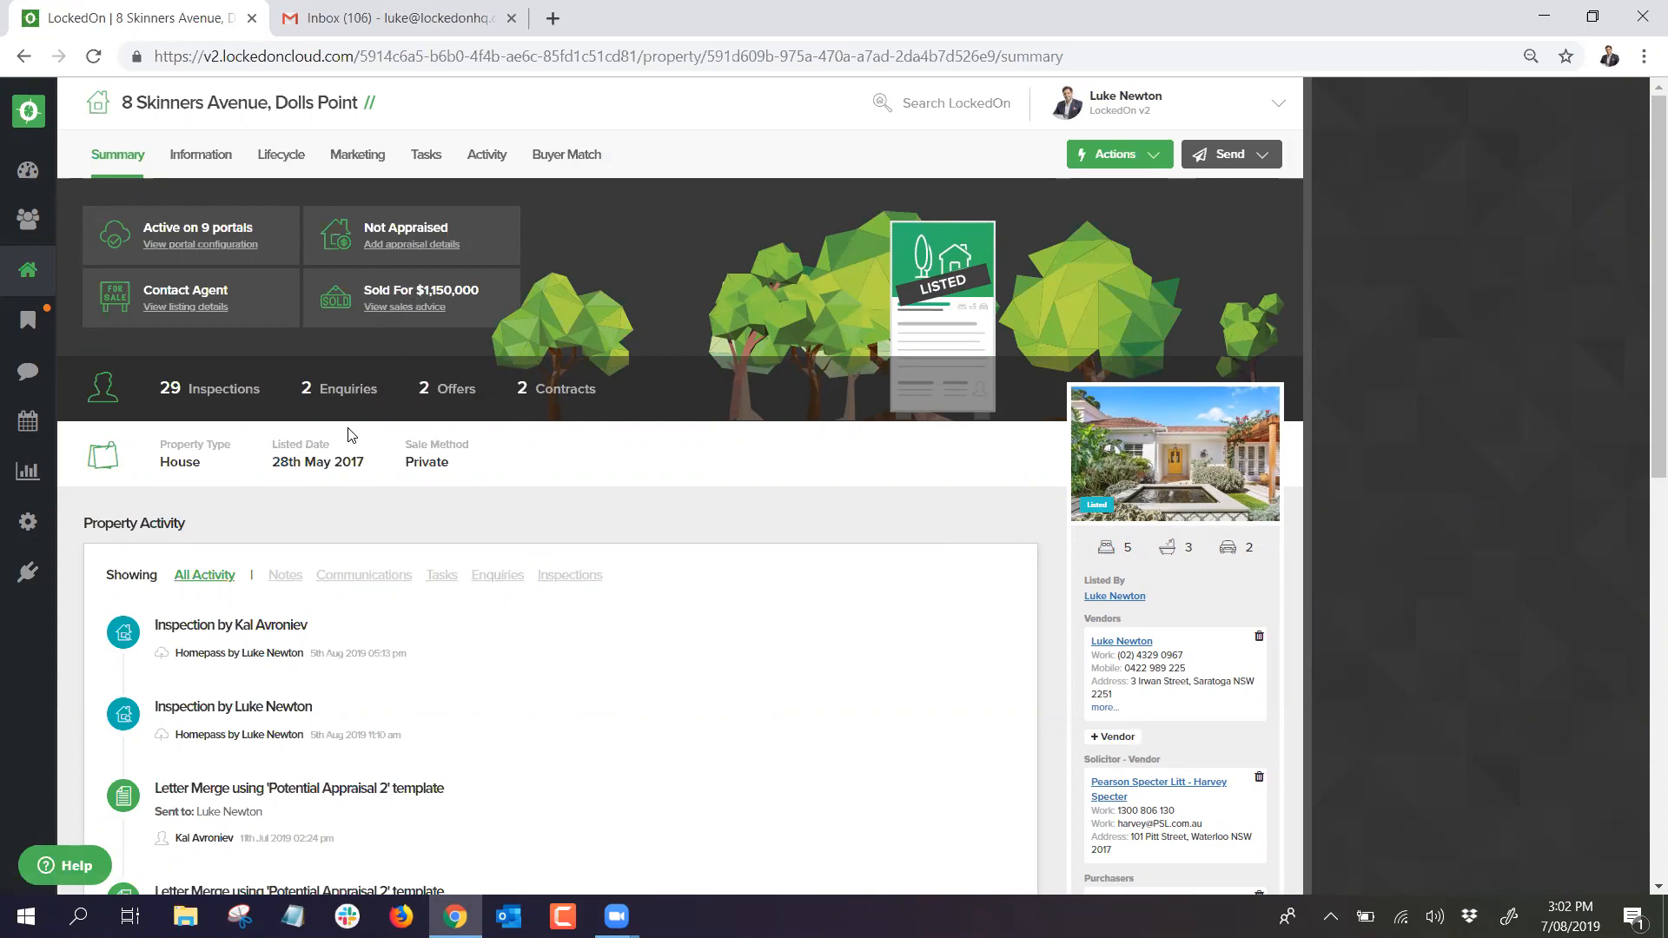
Step: Step through Enquiries, Inspections, Contracts and Offers to the single 19th Nov 17 – 7th Nov 18 vendor report
{"action": "left_click", "coordinate": [481, 165]}
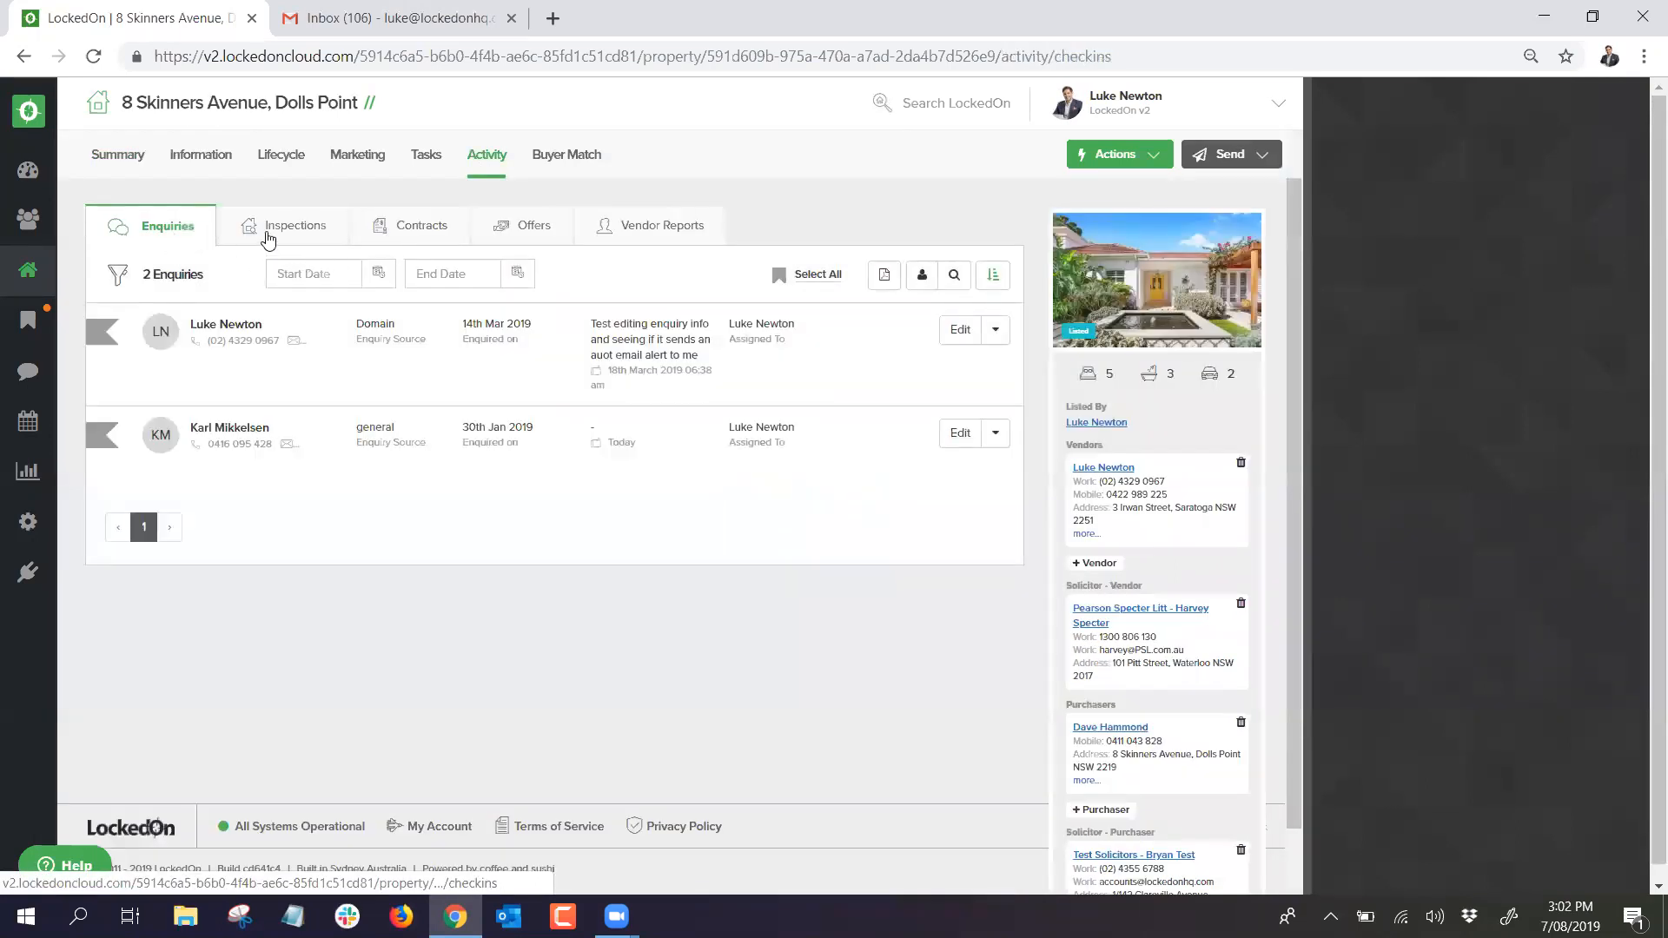
{"action": "left_click", "coordinate": [269, 233]}
{"action": "left_click", "coordinate": [404, 228]}
{"action": "left_click", "coordinate": [511, 232]}
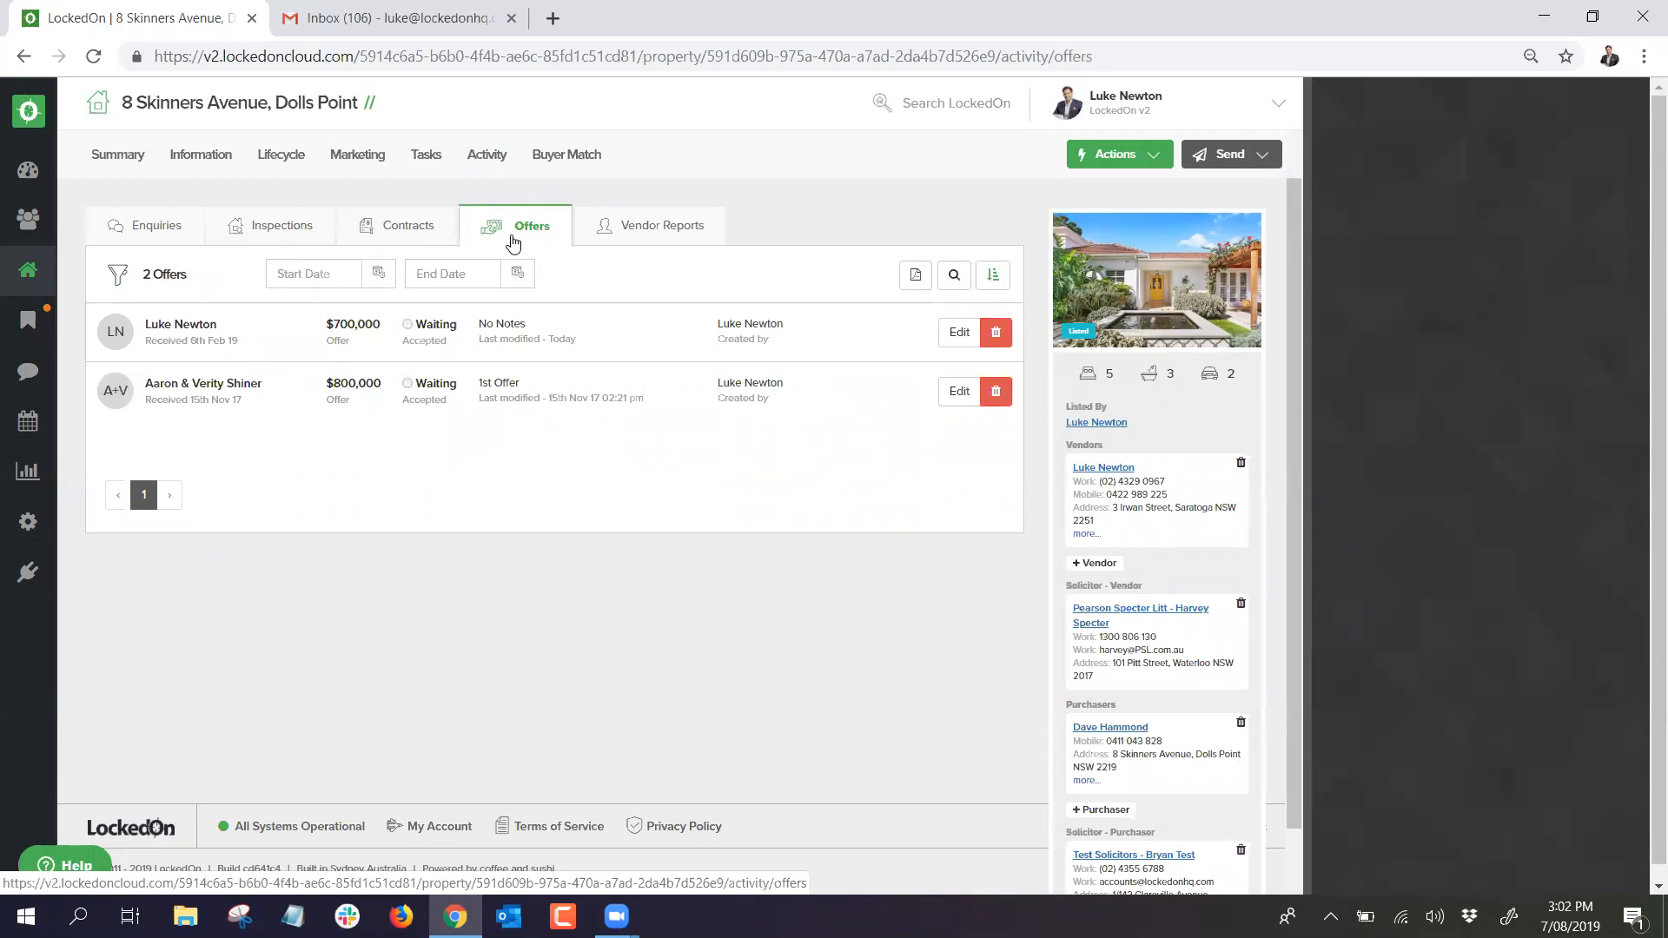
{"action": "left_click", "coordinate": [635, 231]}
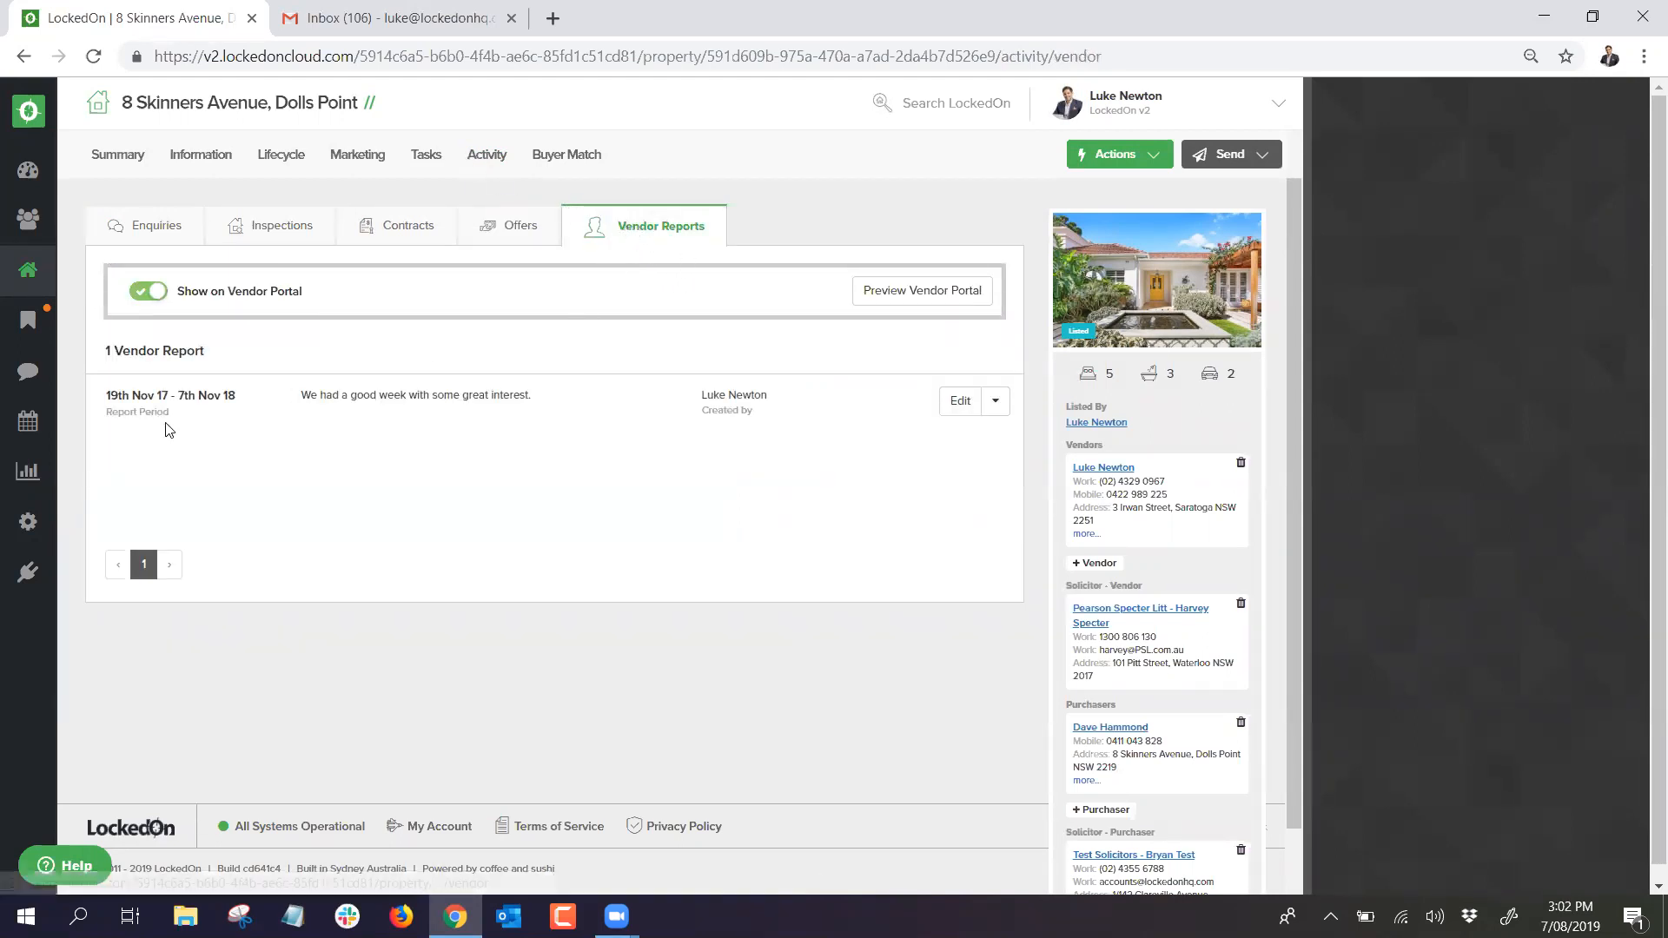
{"action": "left_click_drag", "start_coordinate": [108, 396], "coordinate": [230, 399]}
{"action": "left_click", "coordinate": [132, 397]}
{"action": "left_click", "coordinate": [231, 399]}
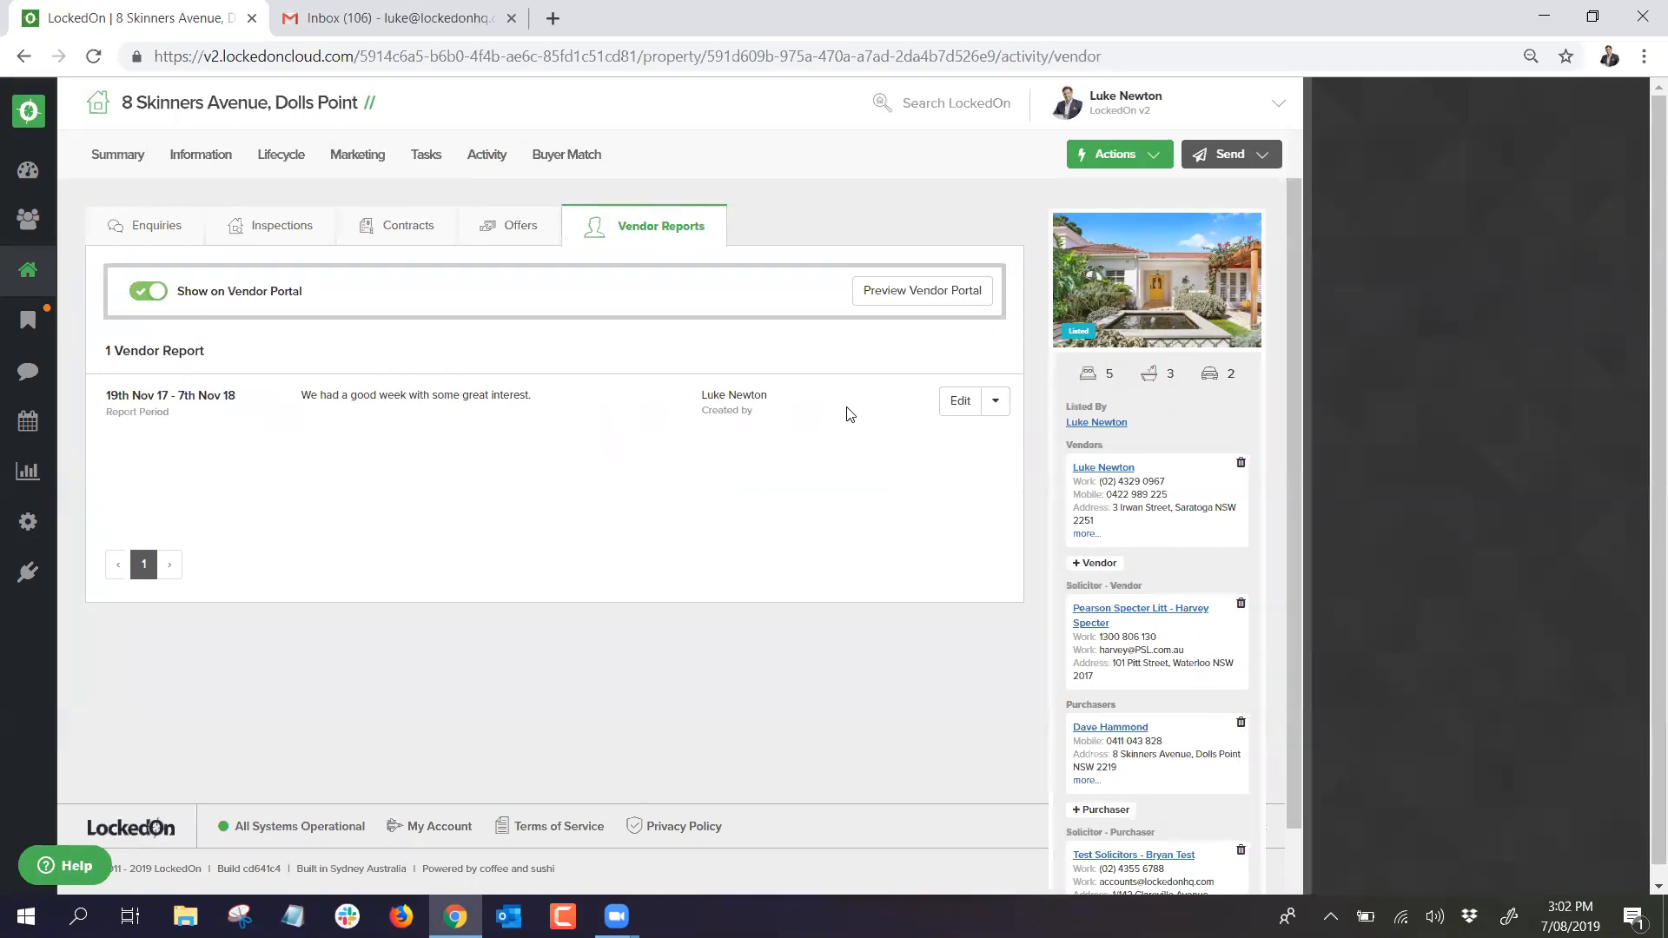
Step: Open the Add Vendor Report form from Actions and close it unused
{"action": "left_click", "coordinate": [1109, 163]}
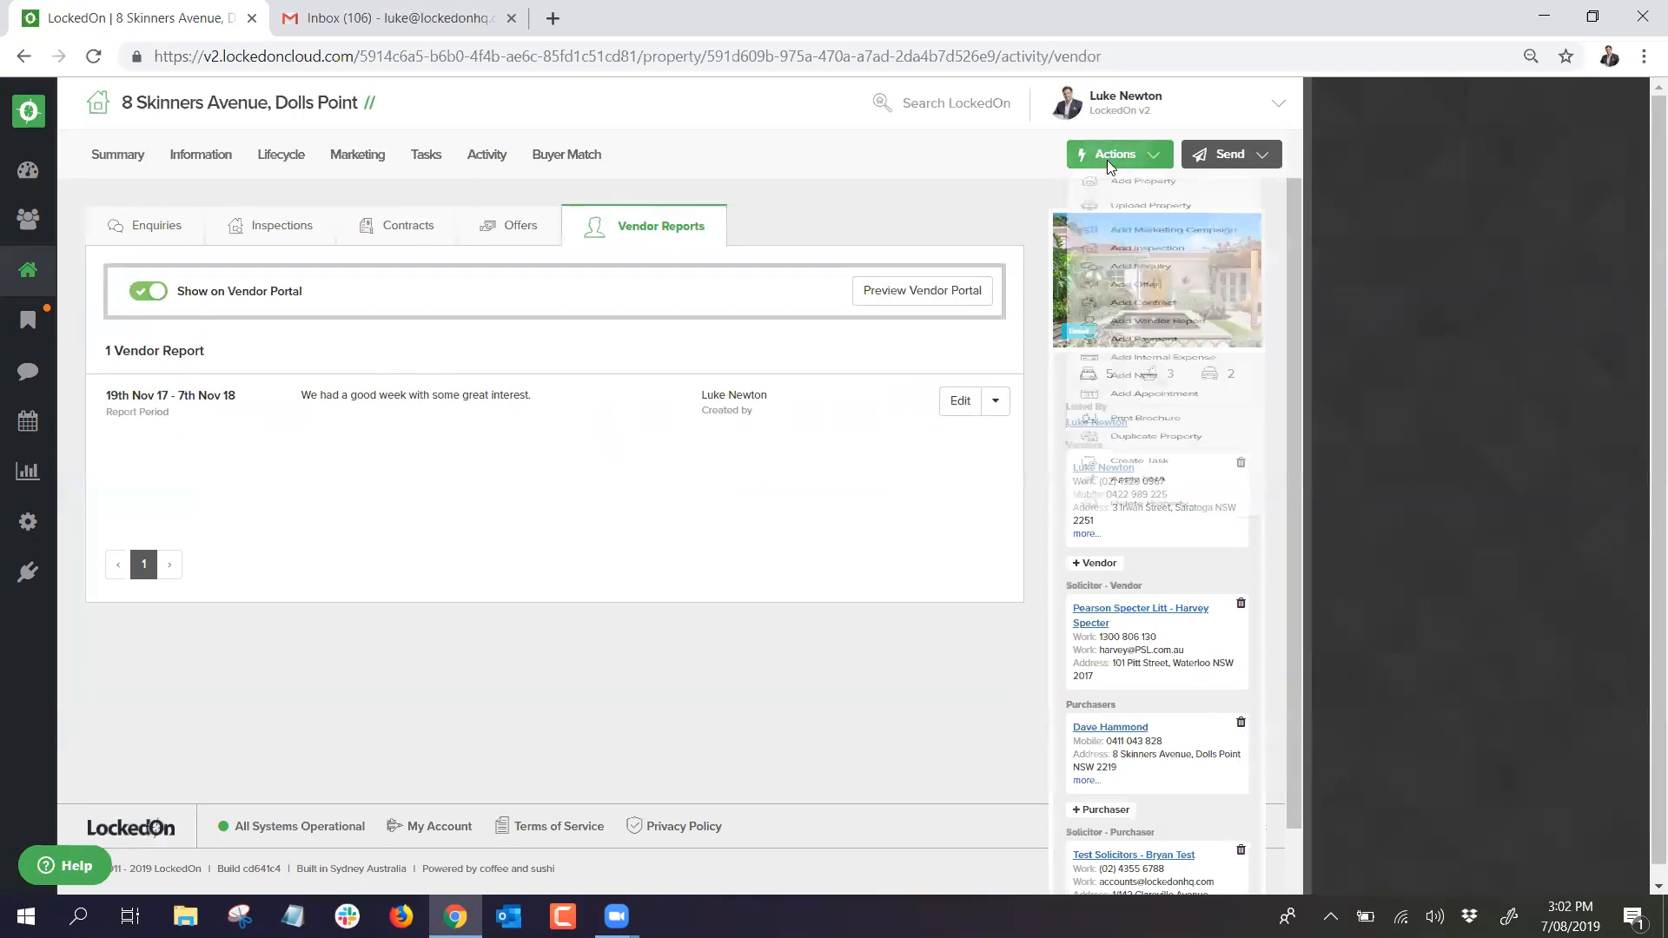
{"action": "left_click", "coordinate": [1142, 444]}
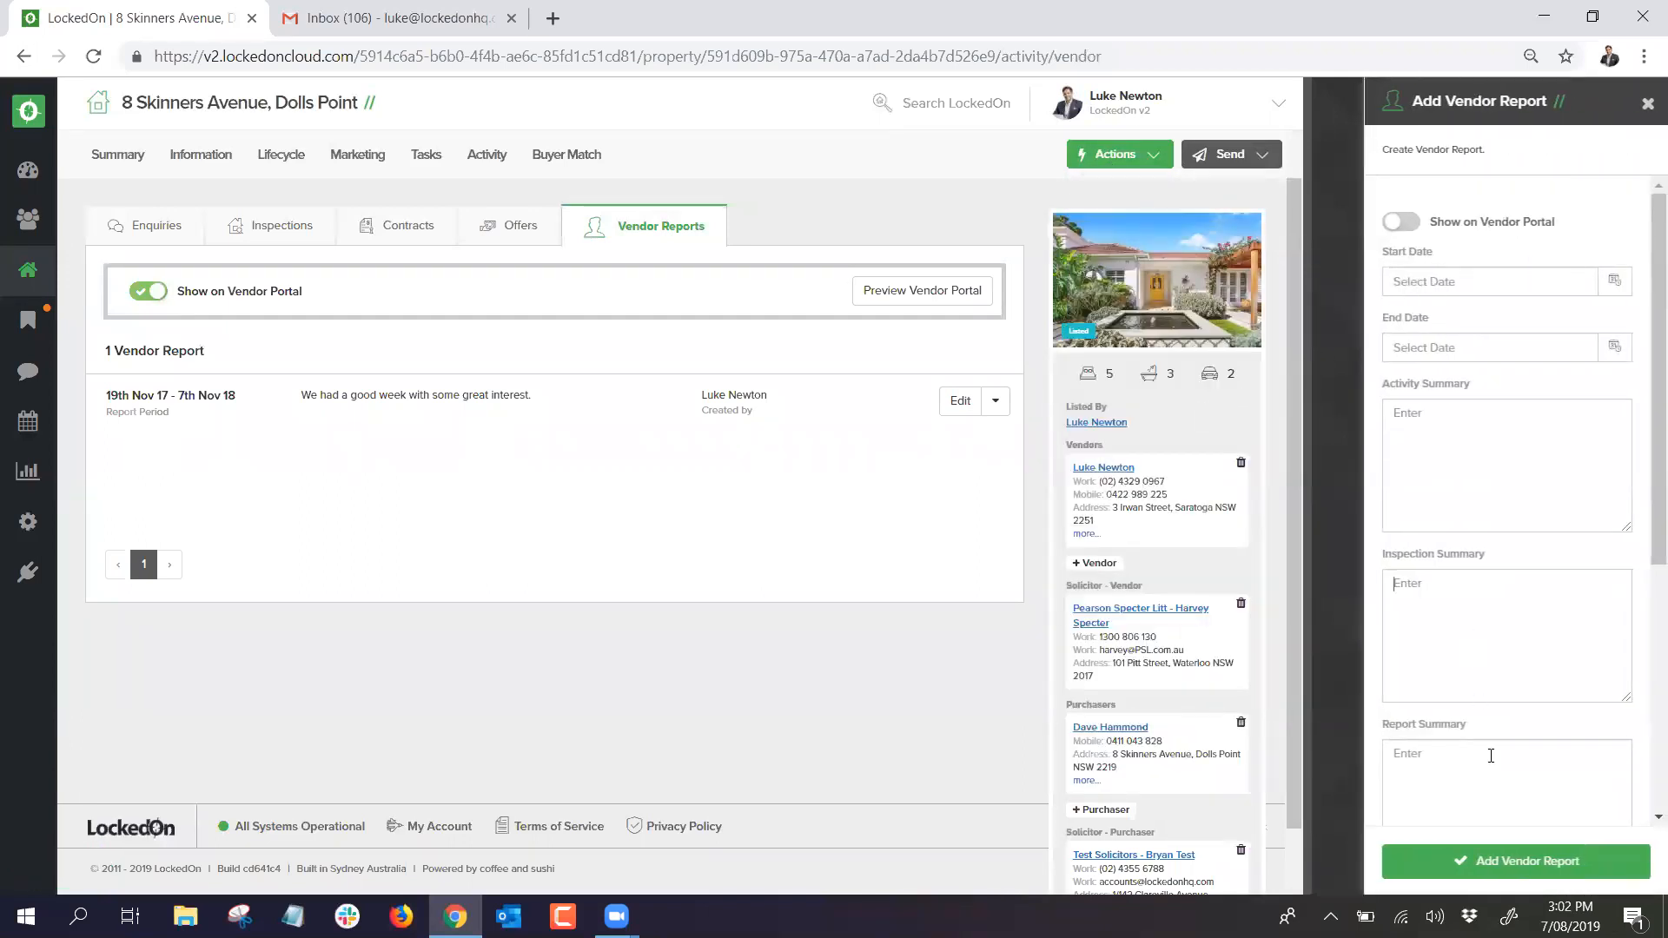
{"action": "left_click", "coordinate": [1648, 103]}
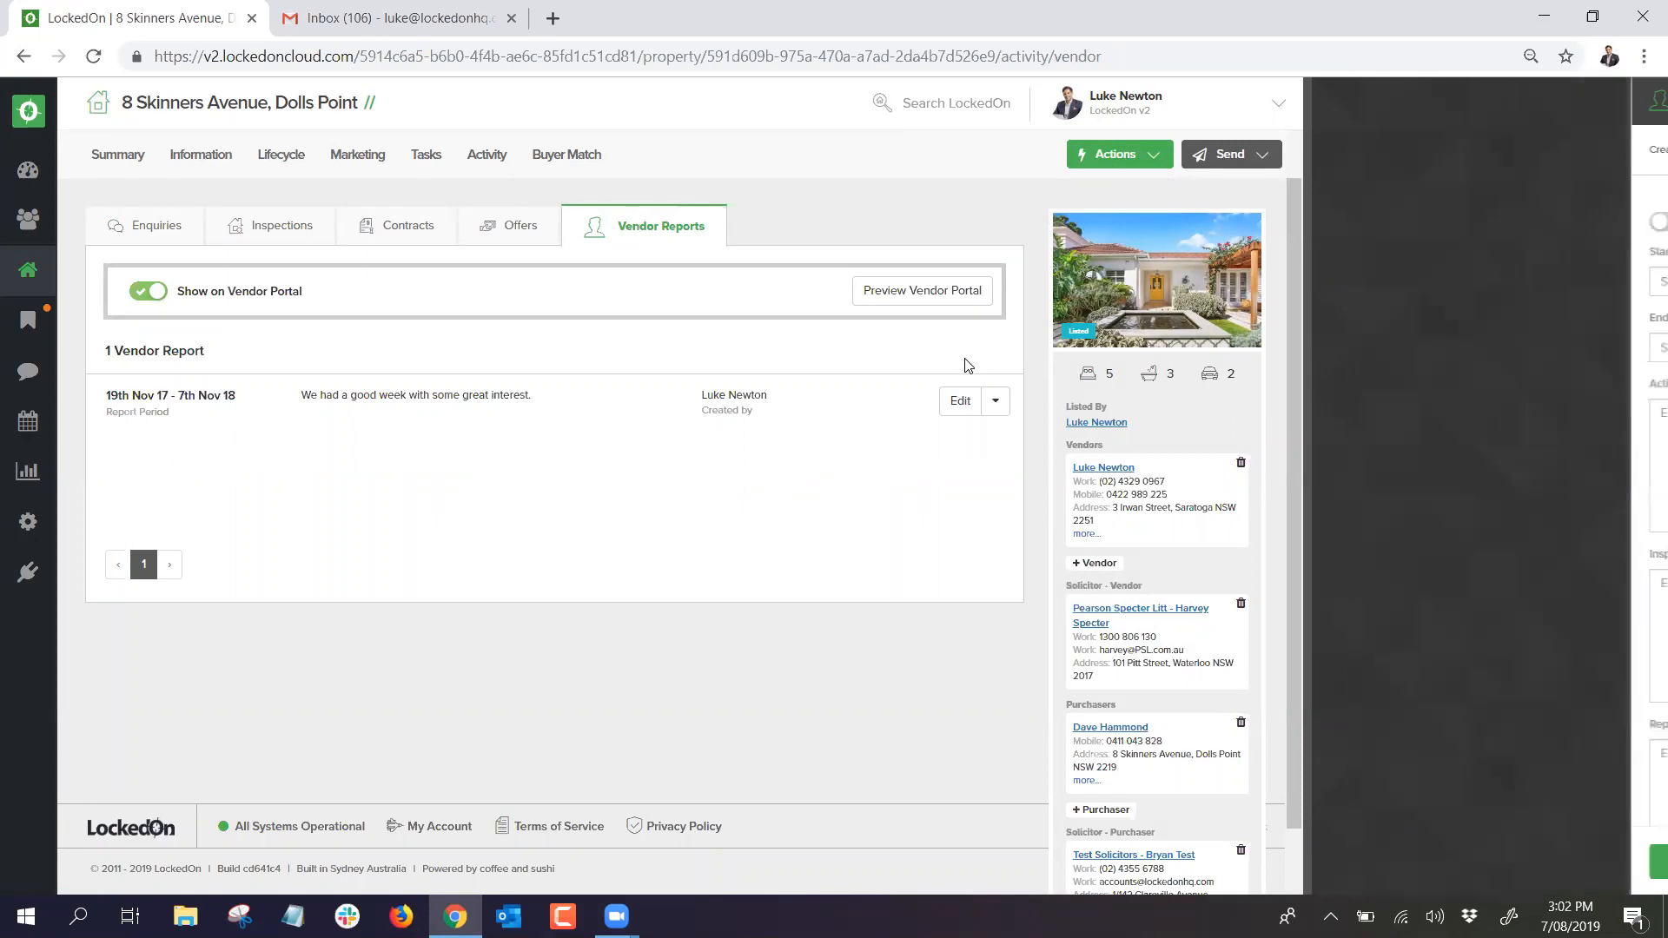
Step: Edit the existing 19th Nov 17 – 7th Nov 18 vendor report and save it unchanged
{"action": "left_click", "coordinate": [957, 404]}
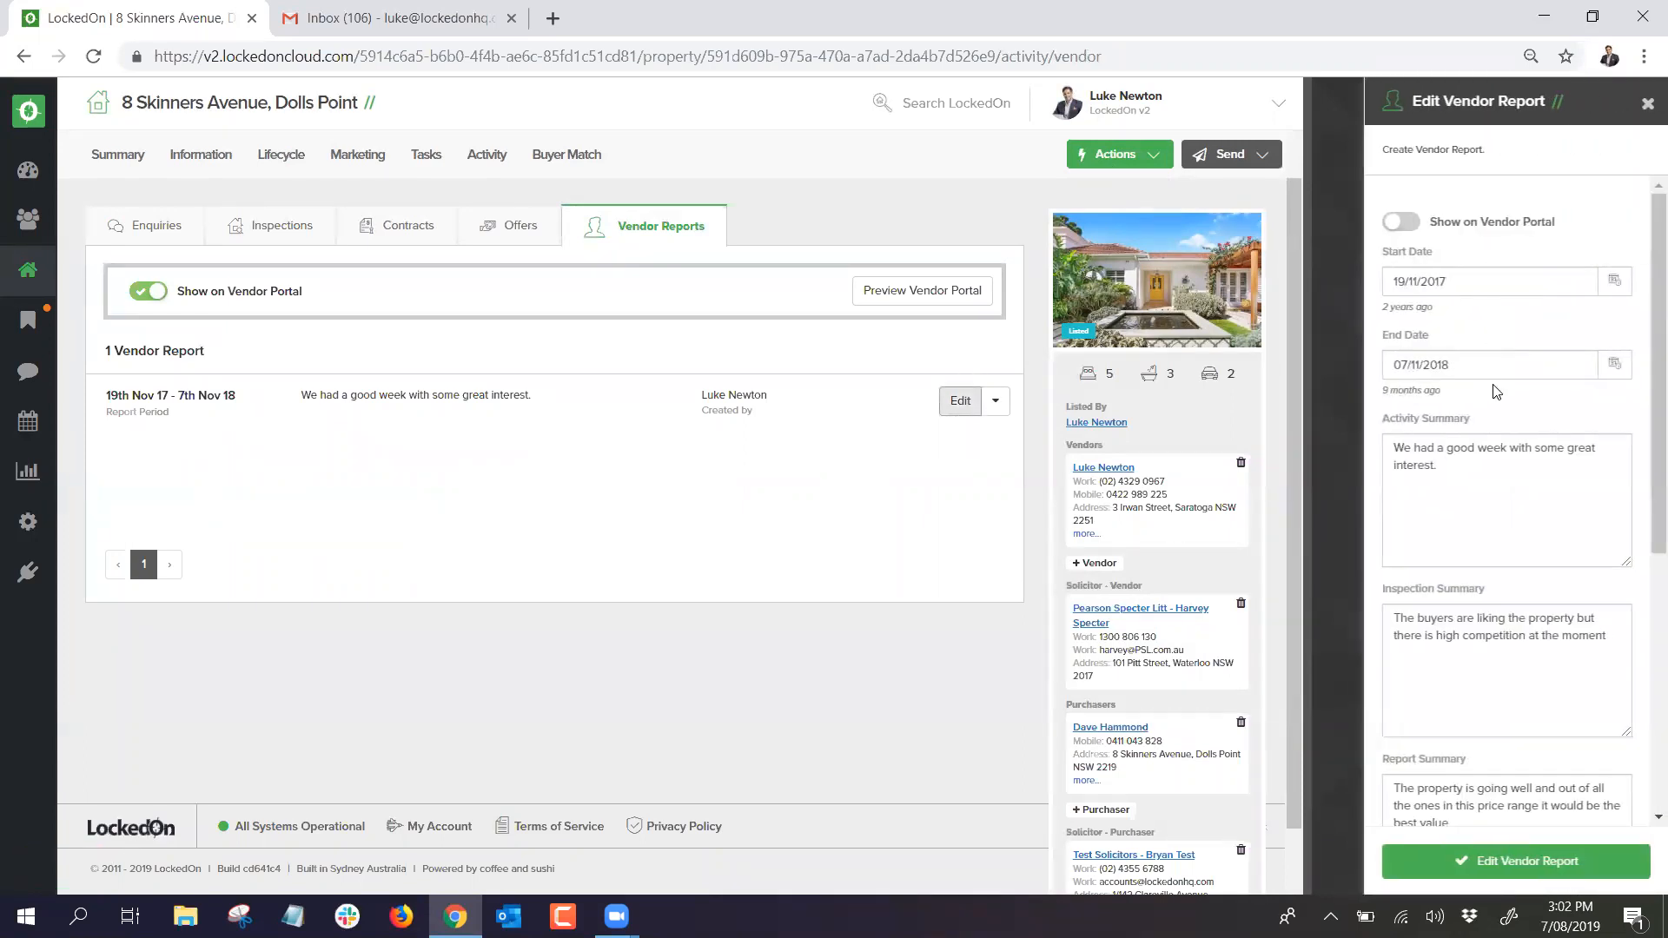
{"action": "scroll", "coordinate": [1496, 392], "scroll_direction": "down", "scroll_amount": 5}
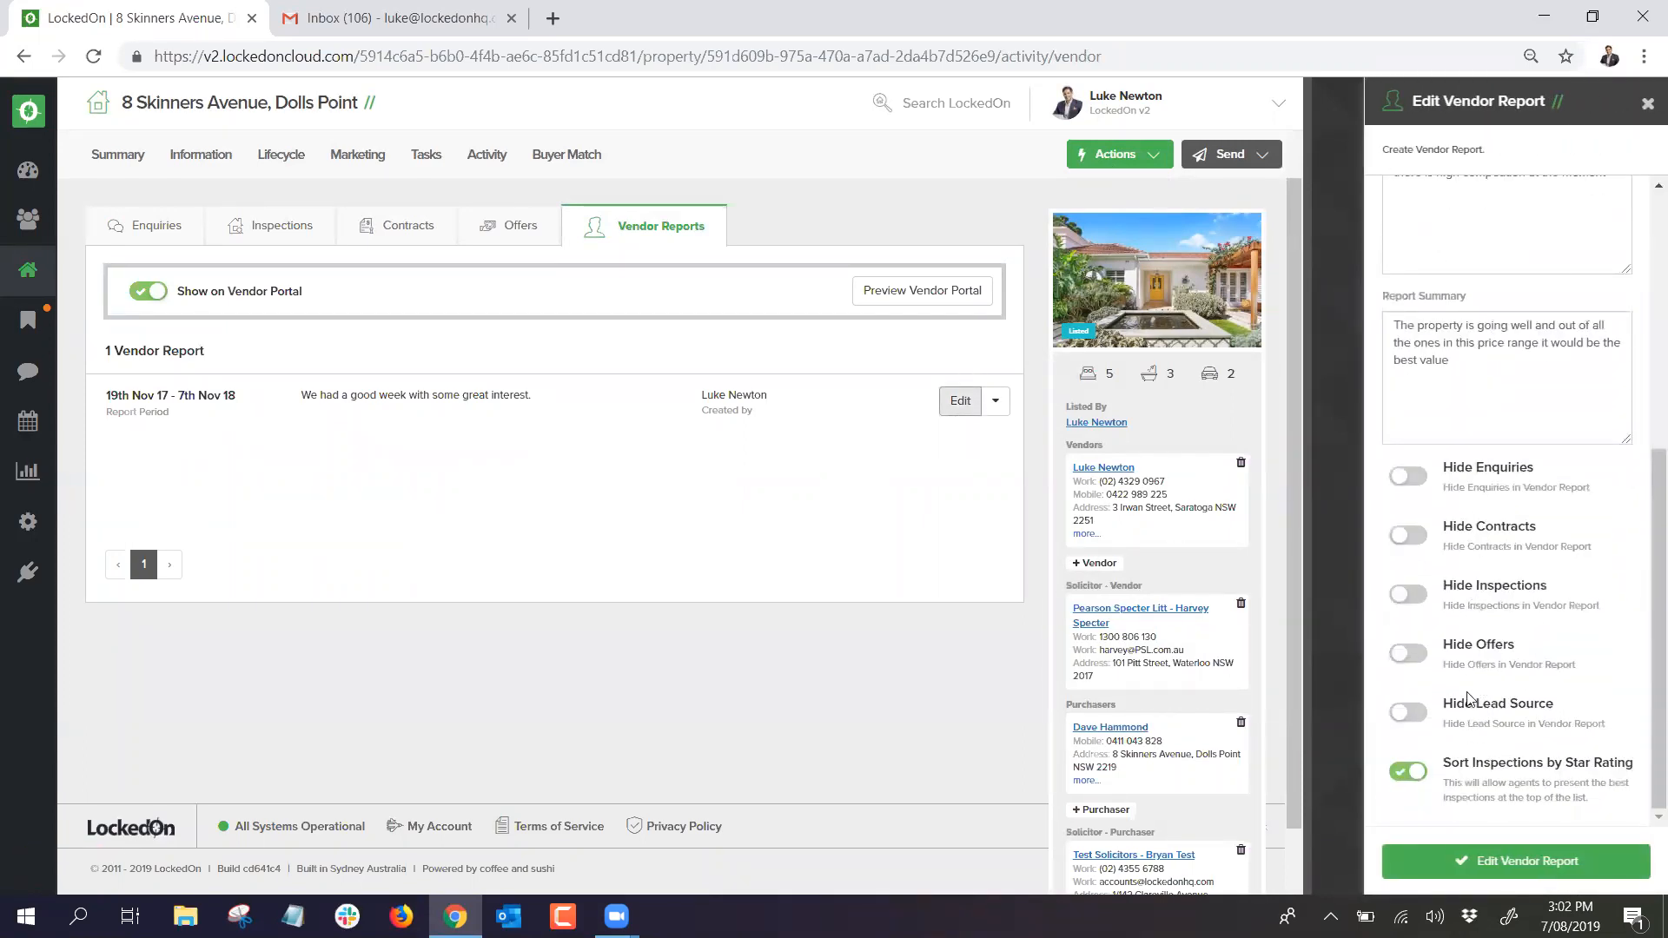
{"action": "scroll", "coordinate": [1461, 665], "scroll_direction": "up", "scroll_amount": 5}
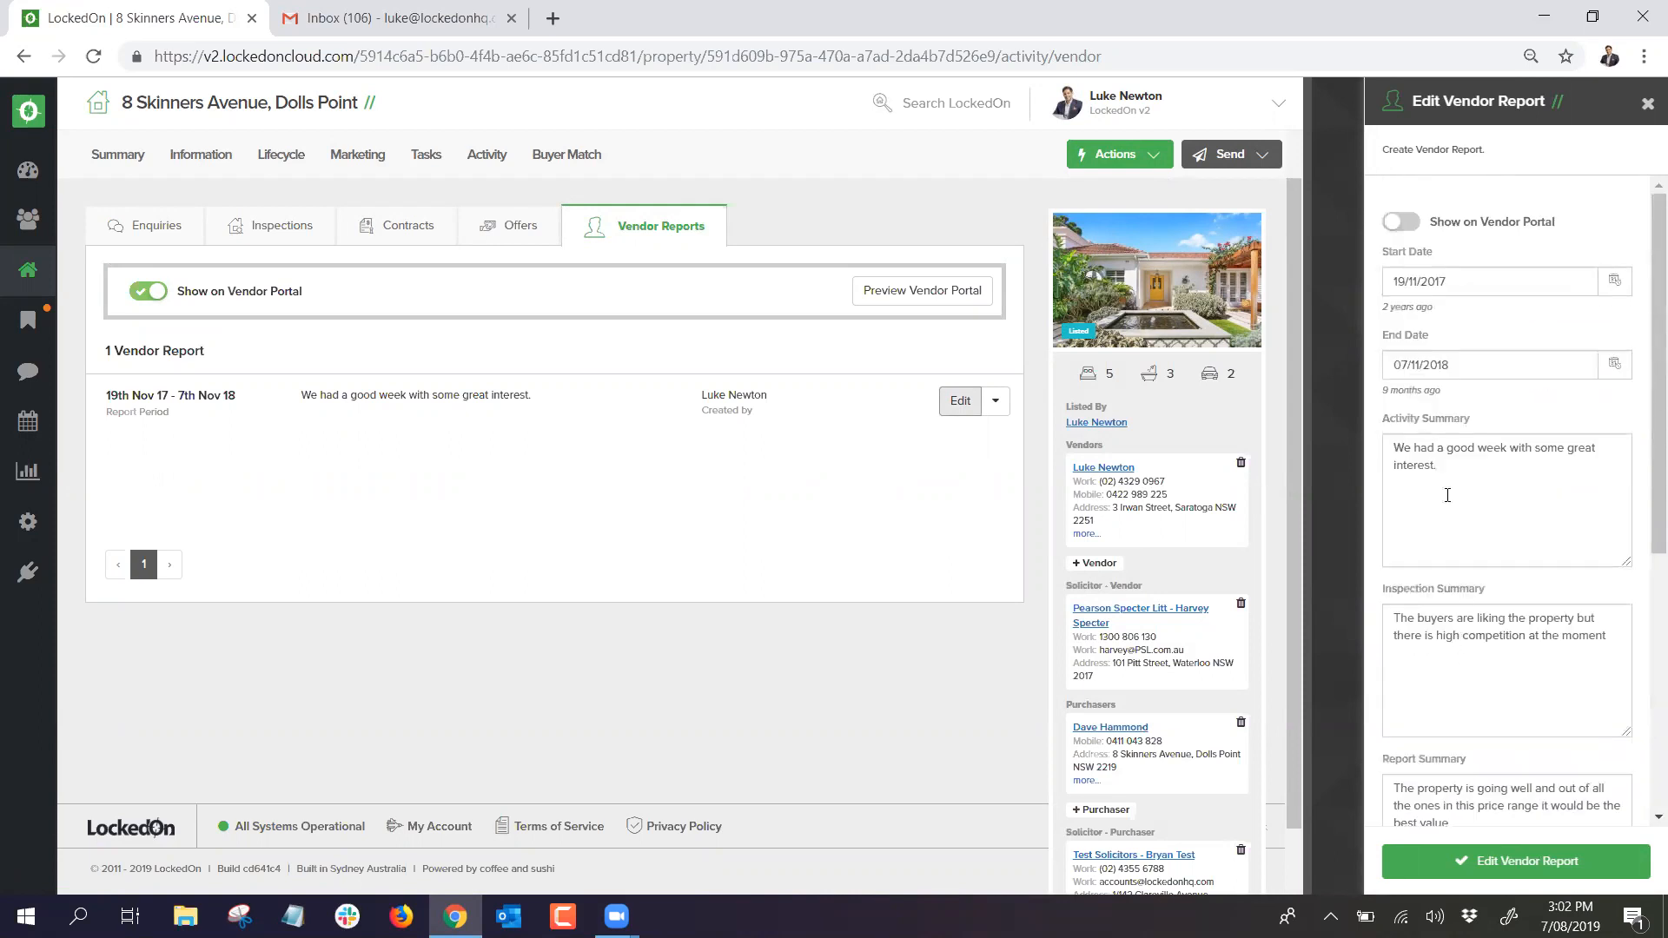
{"action": "left_click", "coordinate": [1491, 860]}
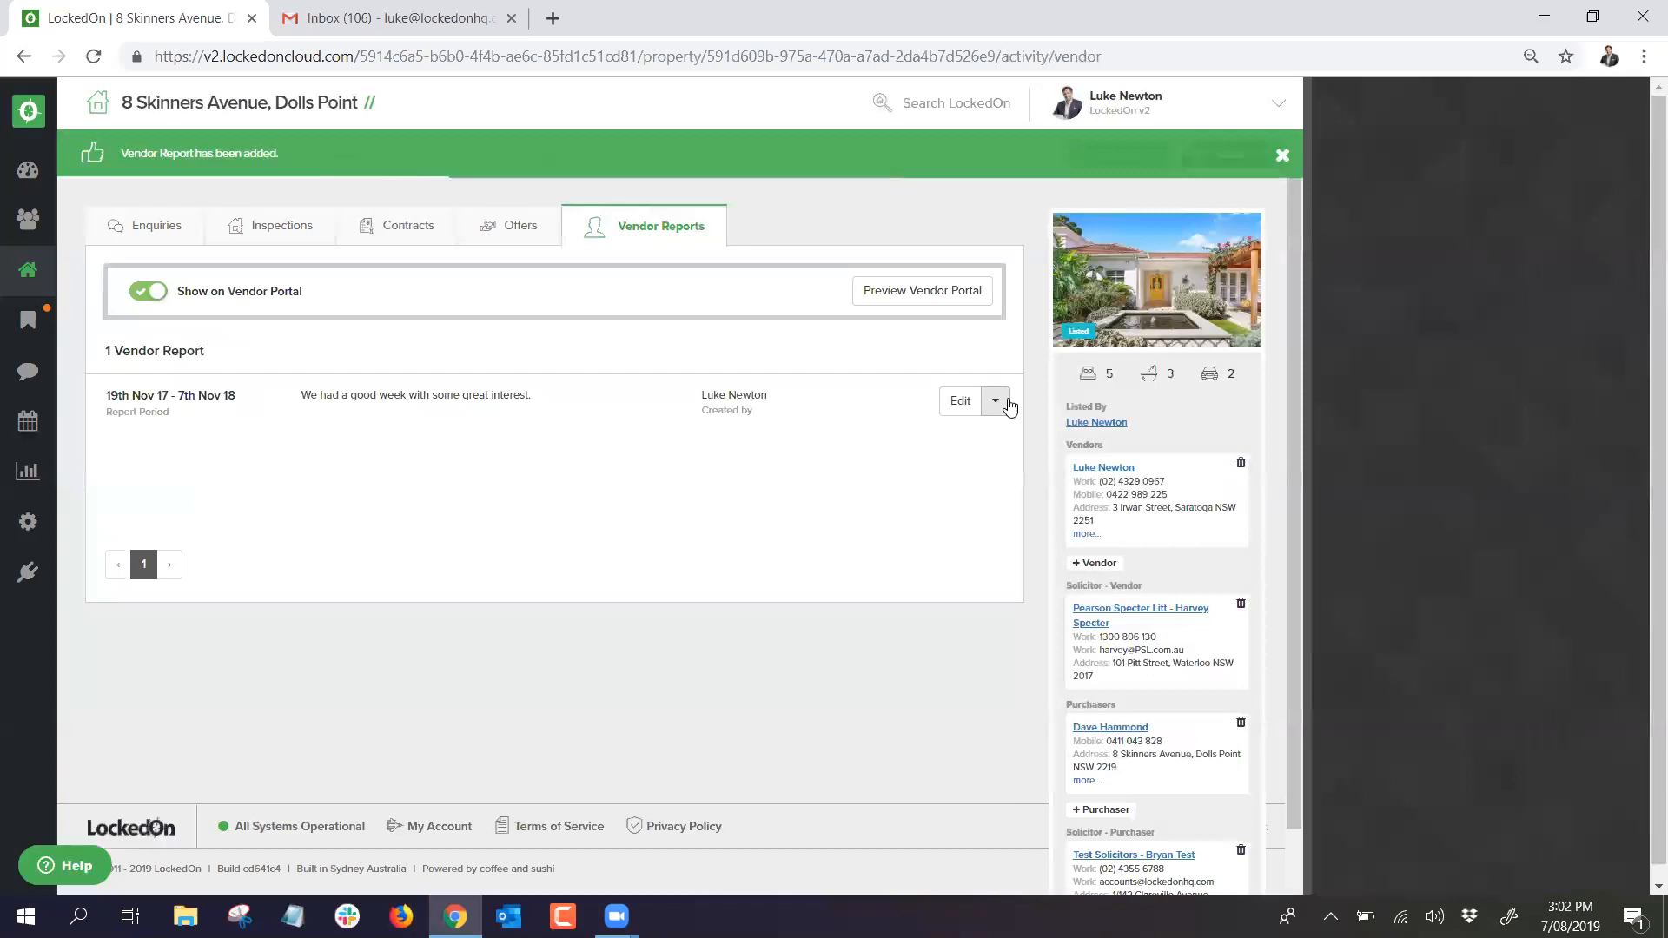
Step: Download the vendor report PDF, scroll through all four pages, and close its tab
{"action": "left_click", "coordinate": [997, 401]}
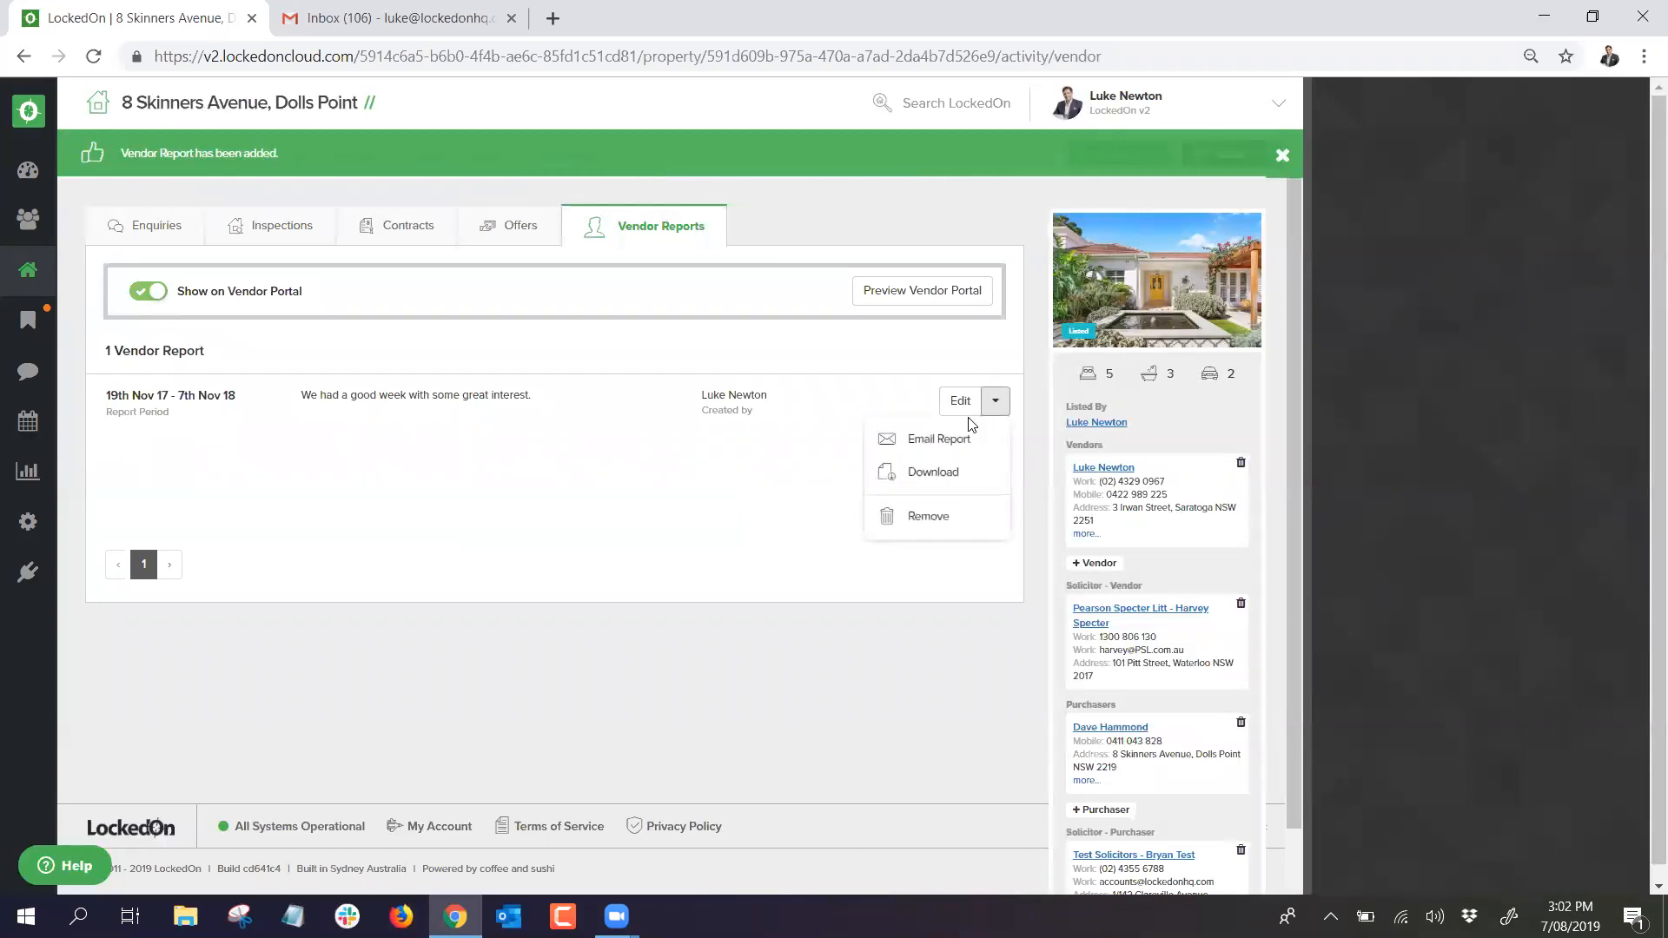
{"action": "left_click", "coordinate": [935, 475]}
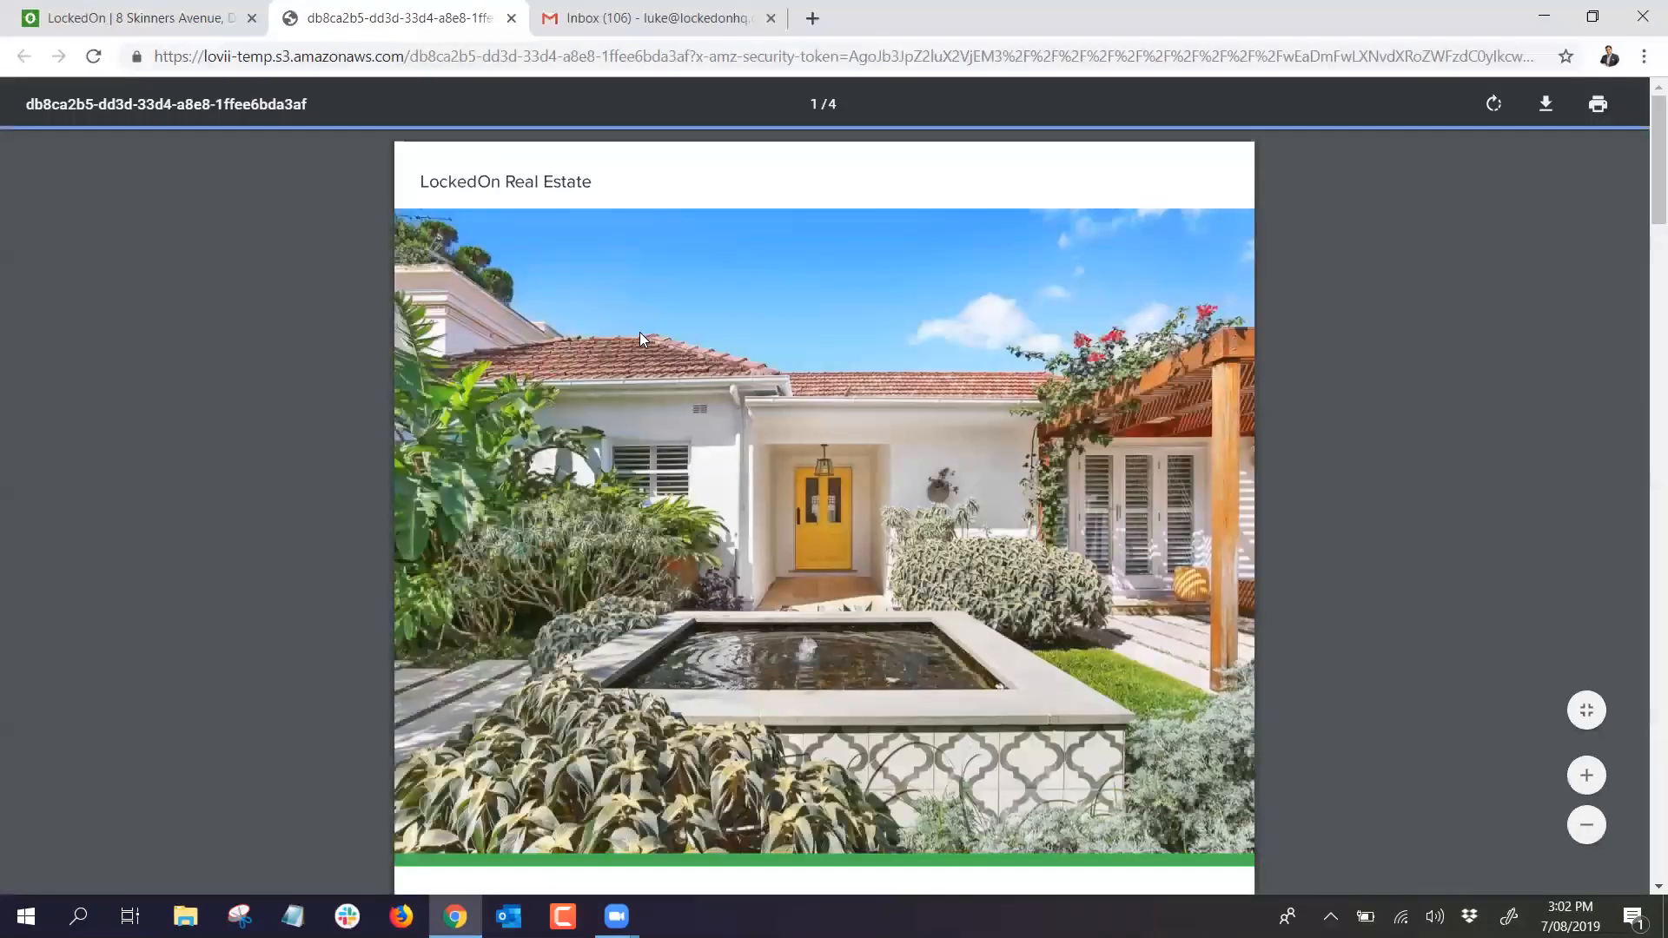
{"action": "scroll", "coordinate": [710, 308], "scroll_direction": "down", "scroll_amount": 1}
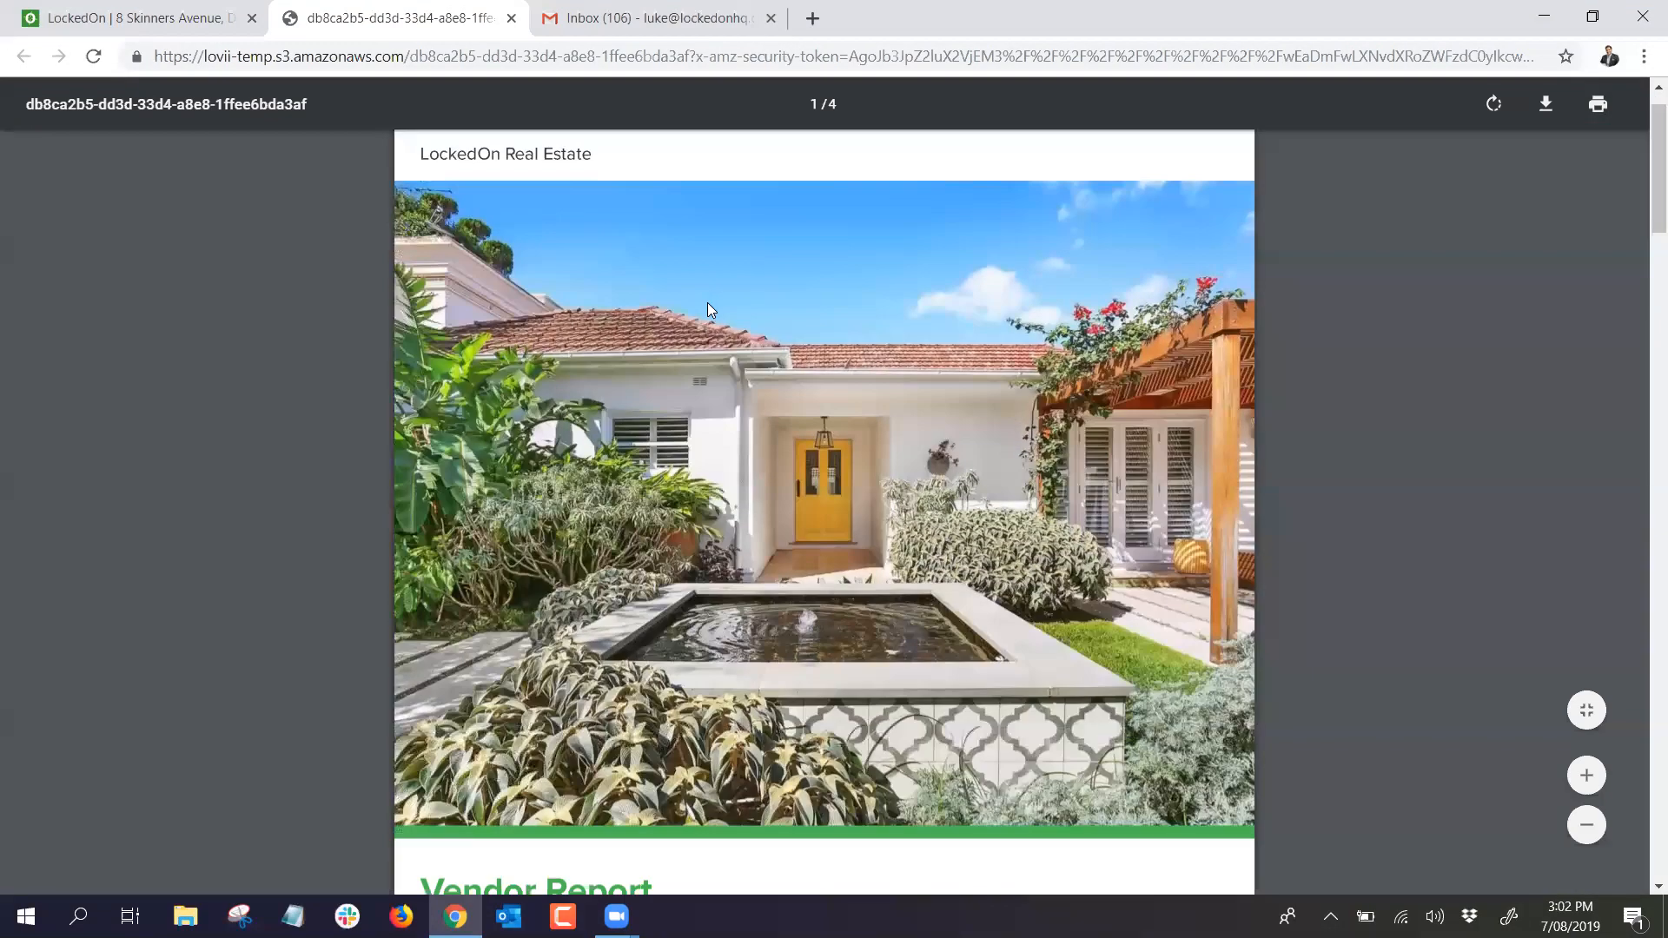
{"action": "scroll", "coordinate": [708, 306], "scroll_direction": "down", "scroll_amount": 10}
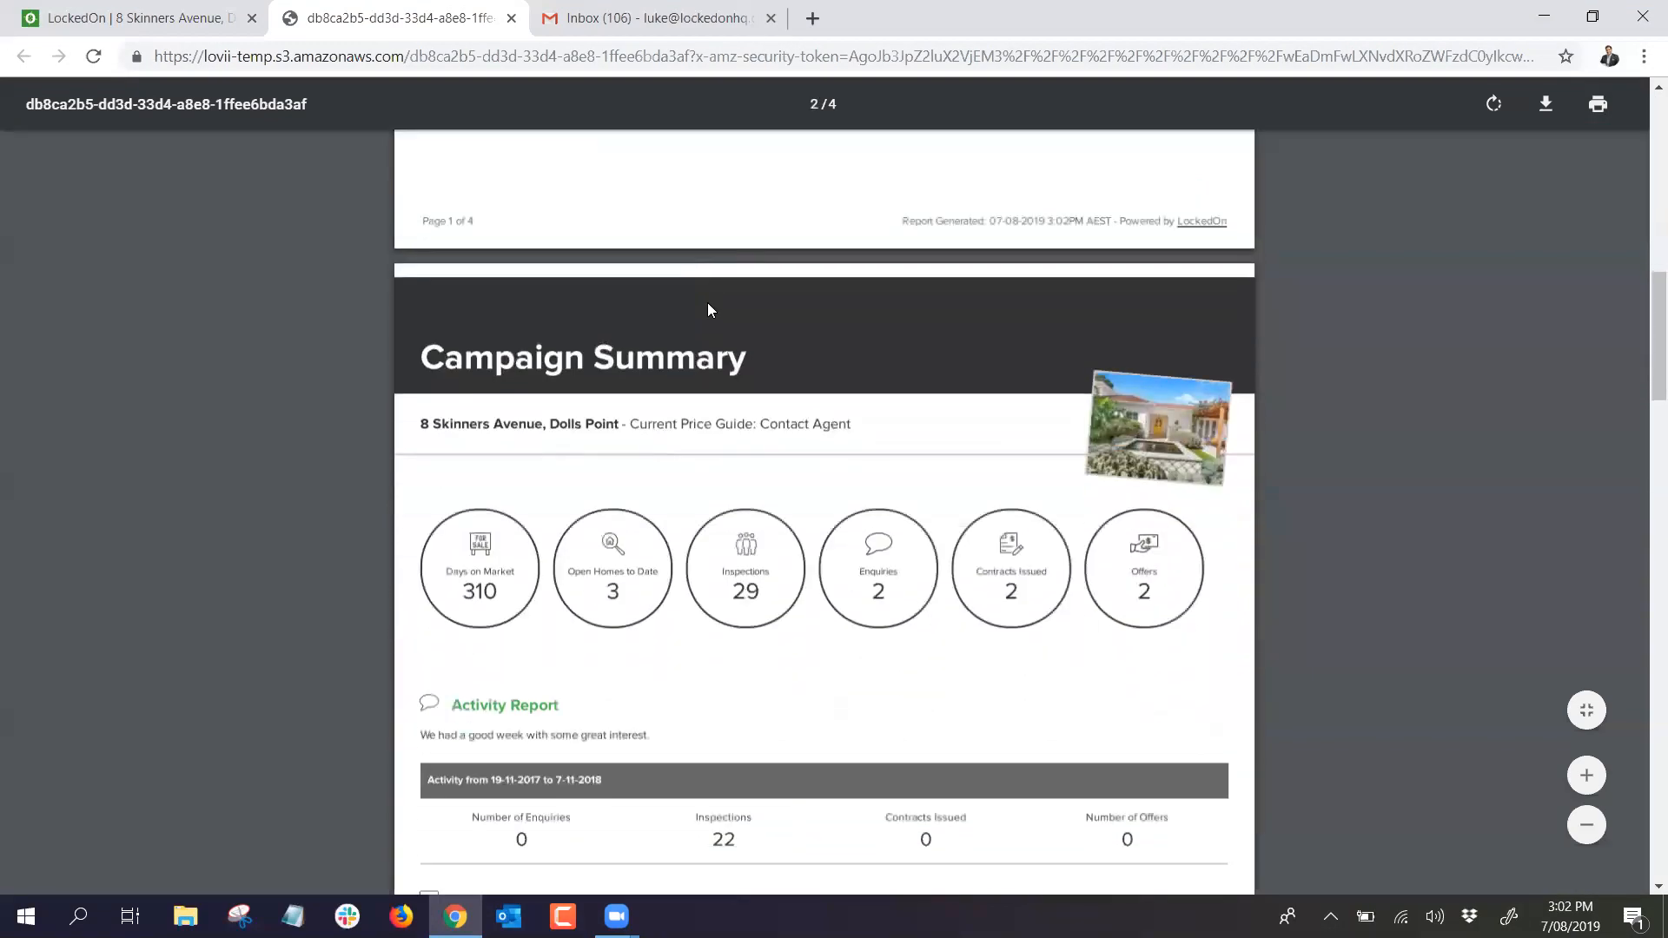
{"action": "scroll", "coordinate": [711, 311], "scroll_direction": "down", "scroll_amount": 4}
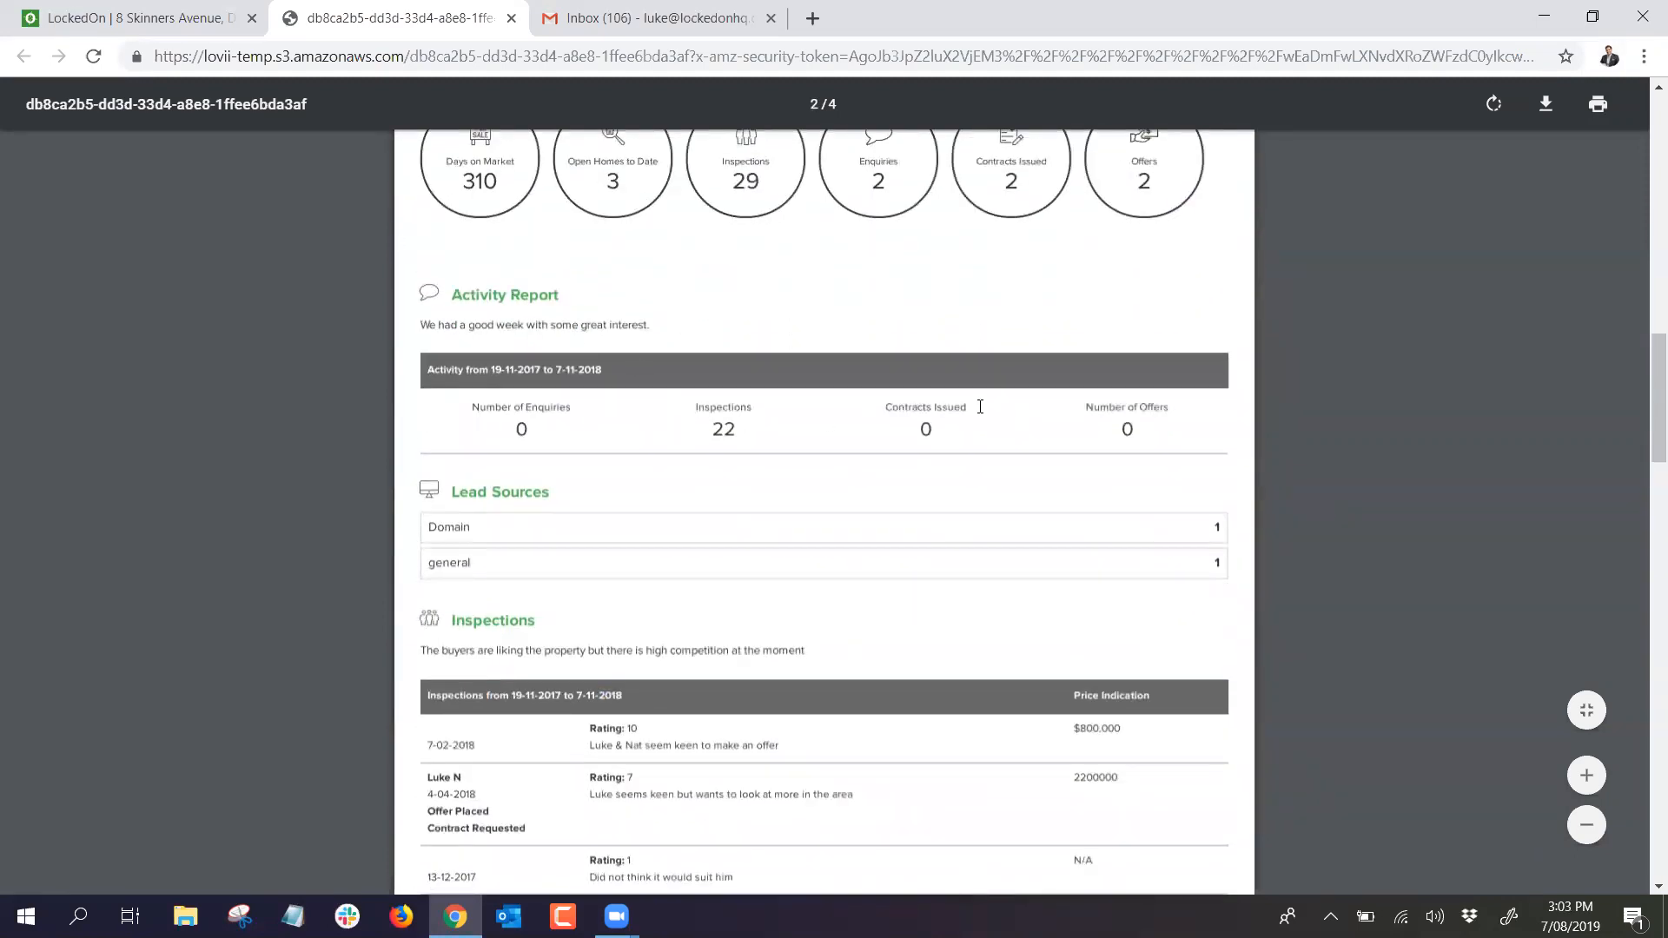
{"action": "scroll", "coordinate": [961, 398], "scroll_direction": "down", "scroll_amount": 4}
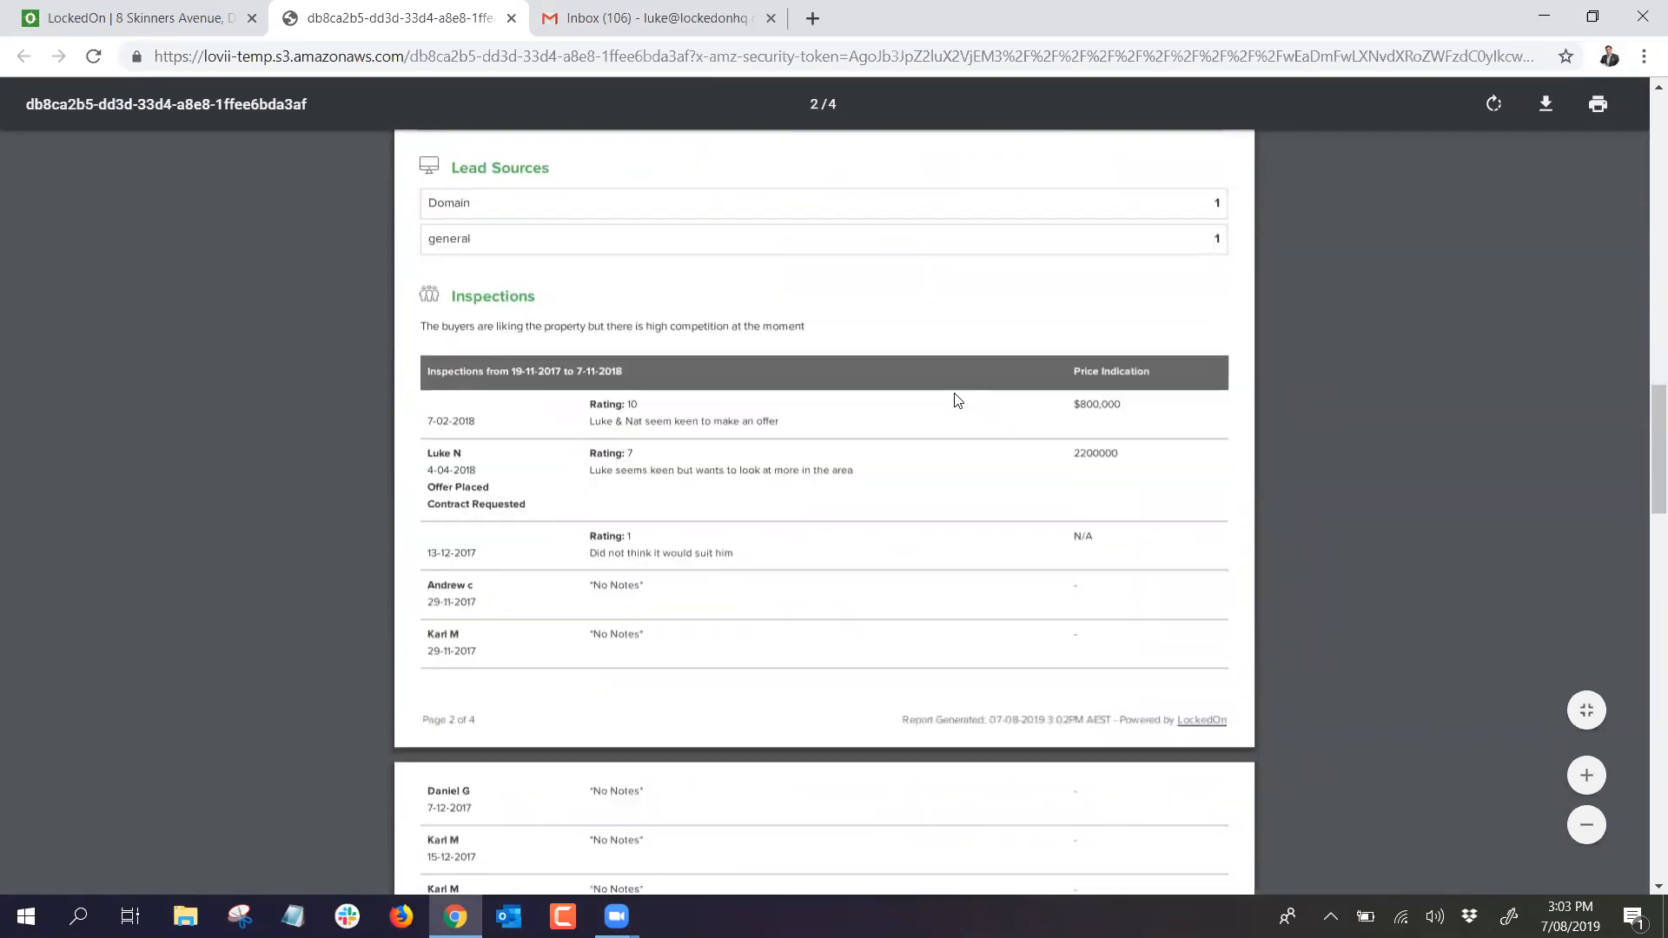
{"action": "scroll", "coordinate": [731, 347], "scroll_direction": "down", "scroll_amount": 5}
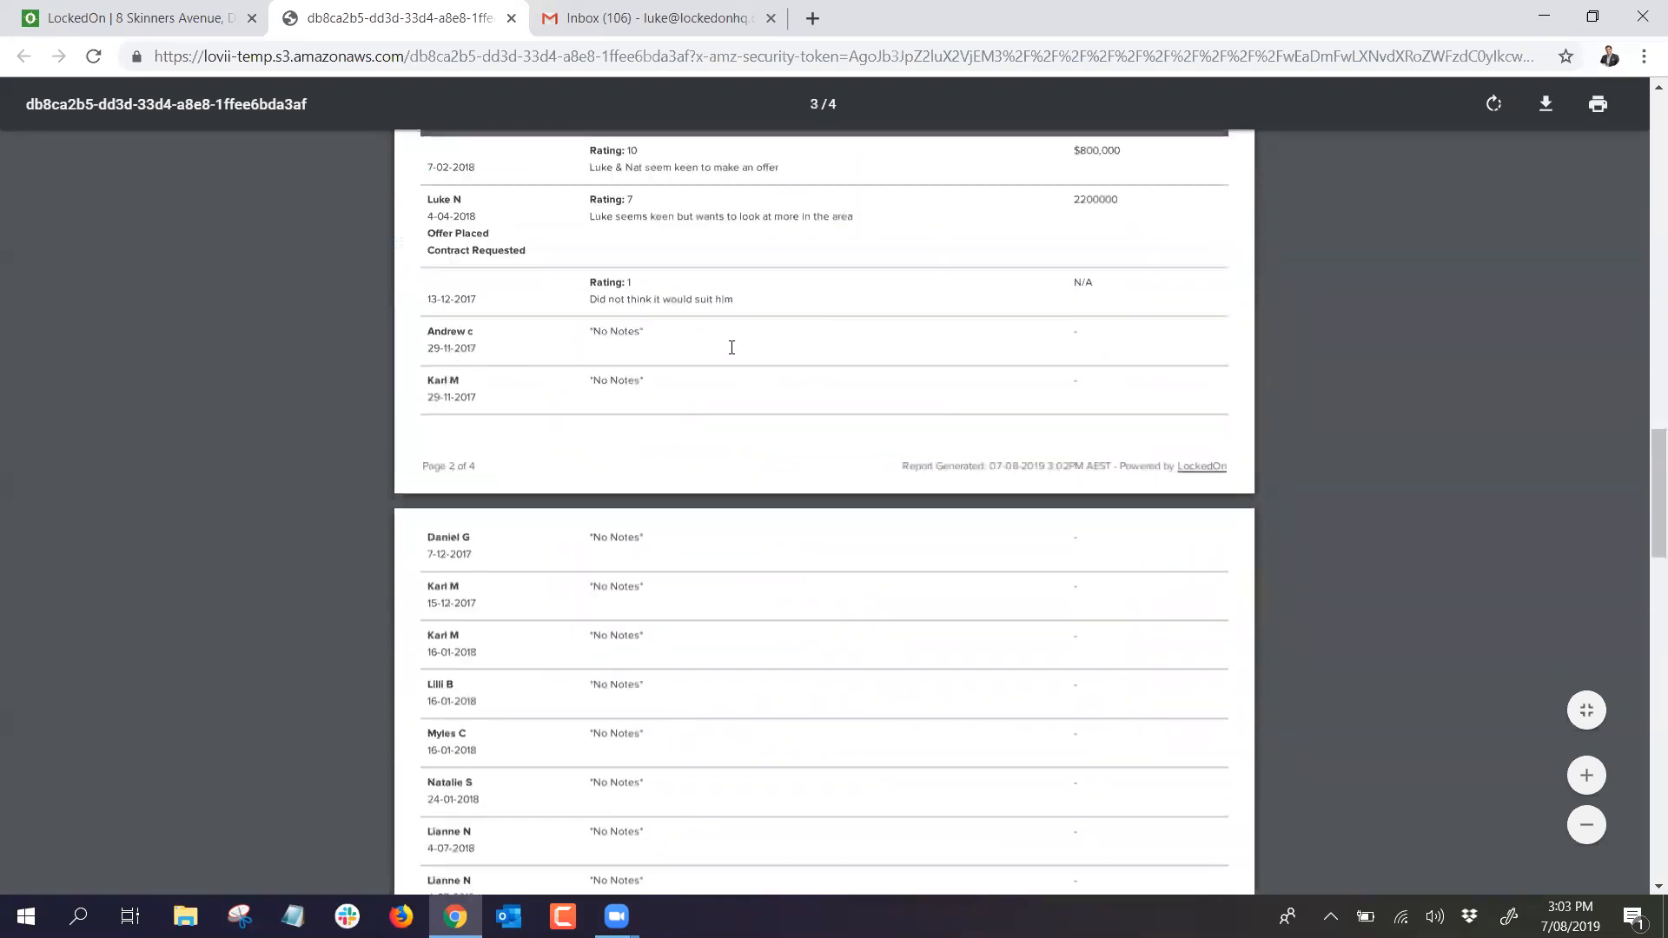
{"action": "scroll", "coordinate": [732, 348], "scroll_direction": "down", "scroll_amount": 10}
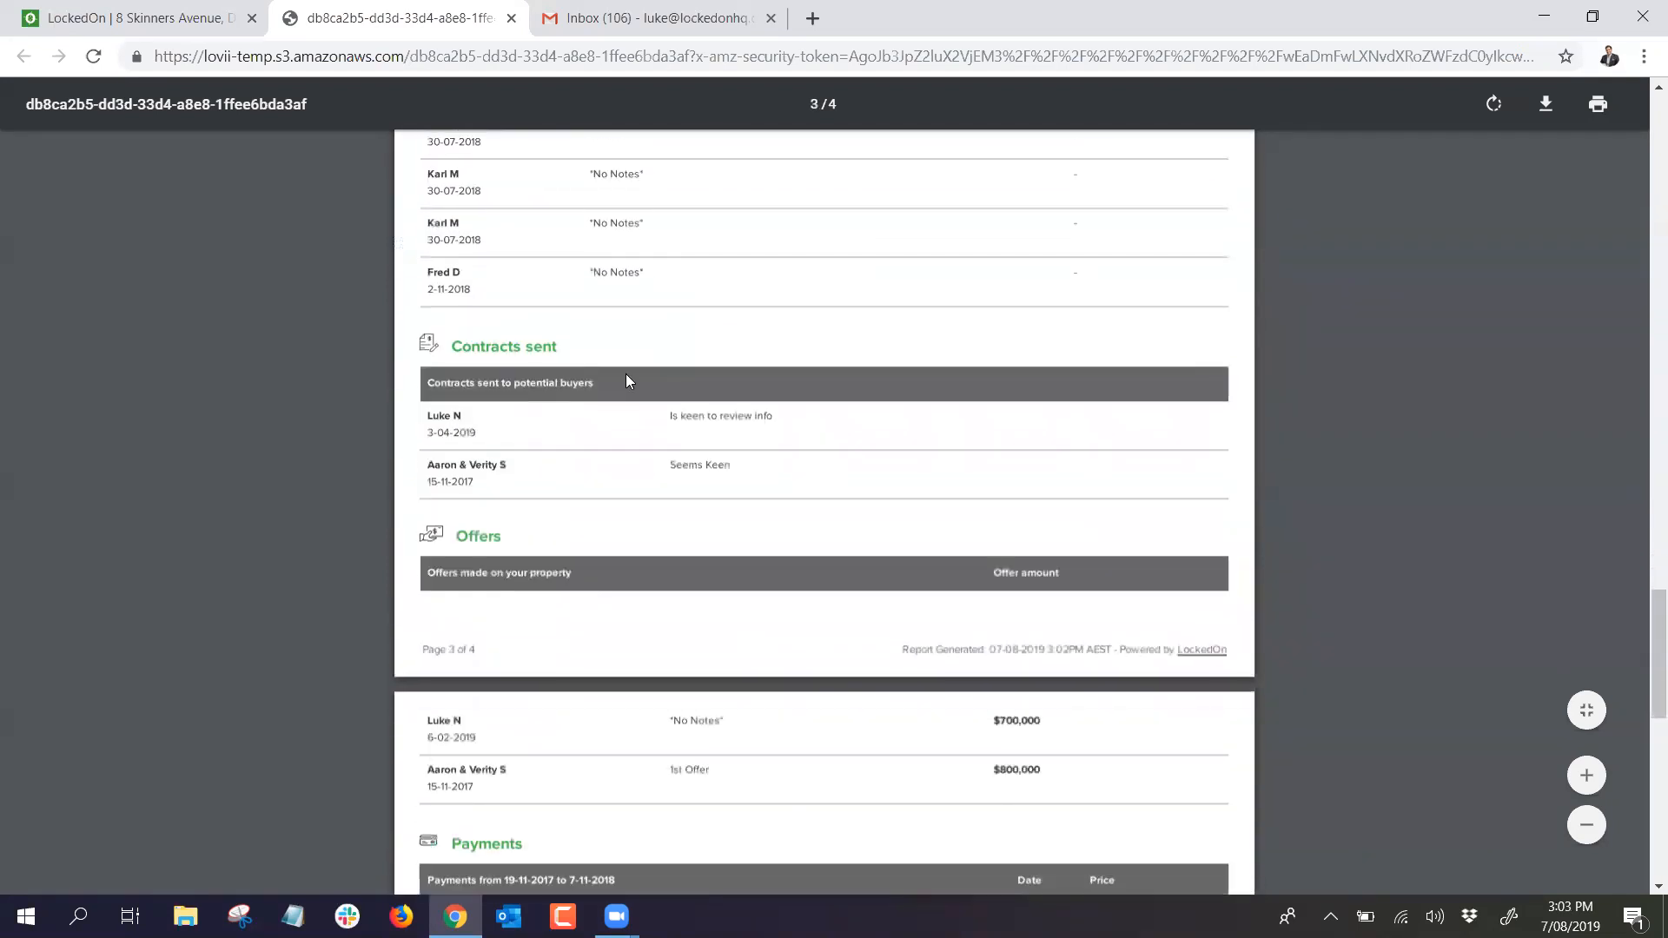
{"action": "scroll", "coordinate": [577, 391], "scroll_direction": "down", "scroll_amount": 6}
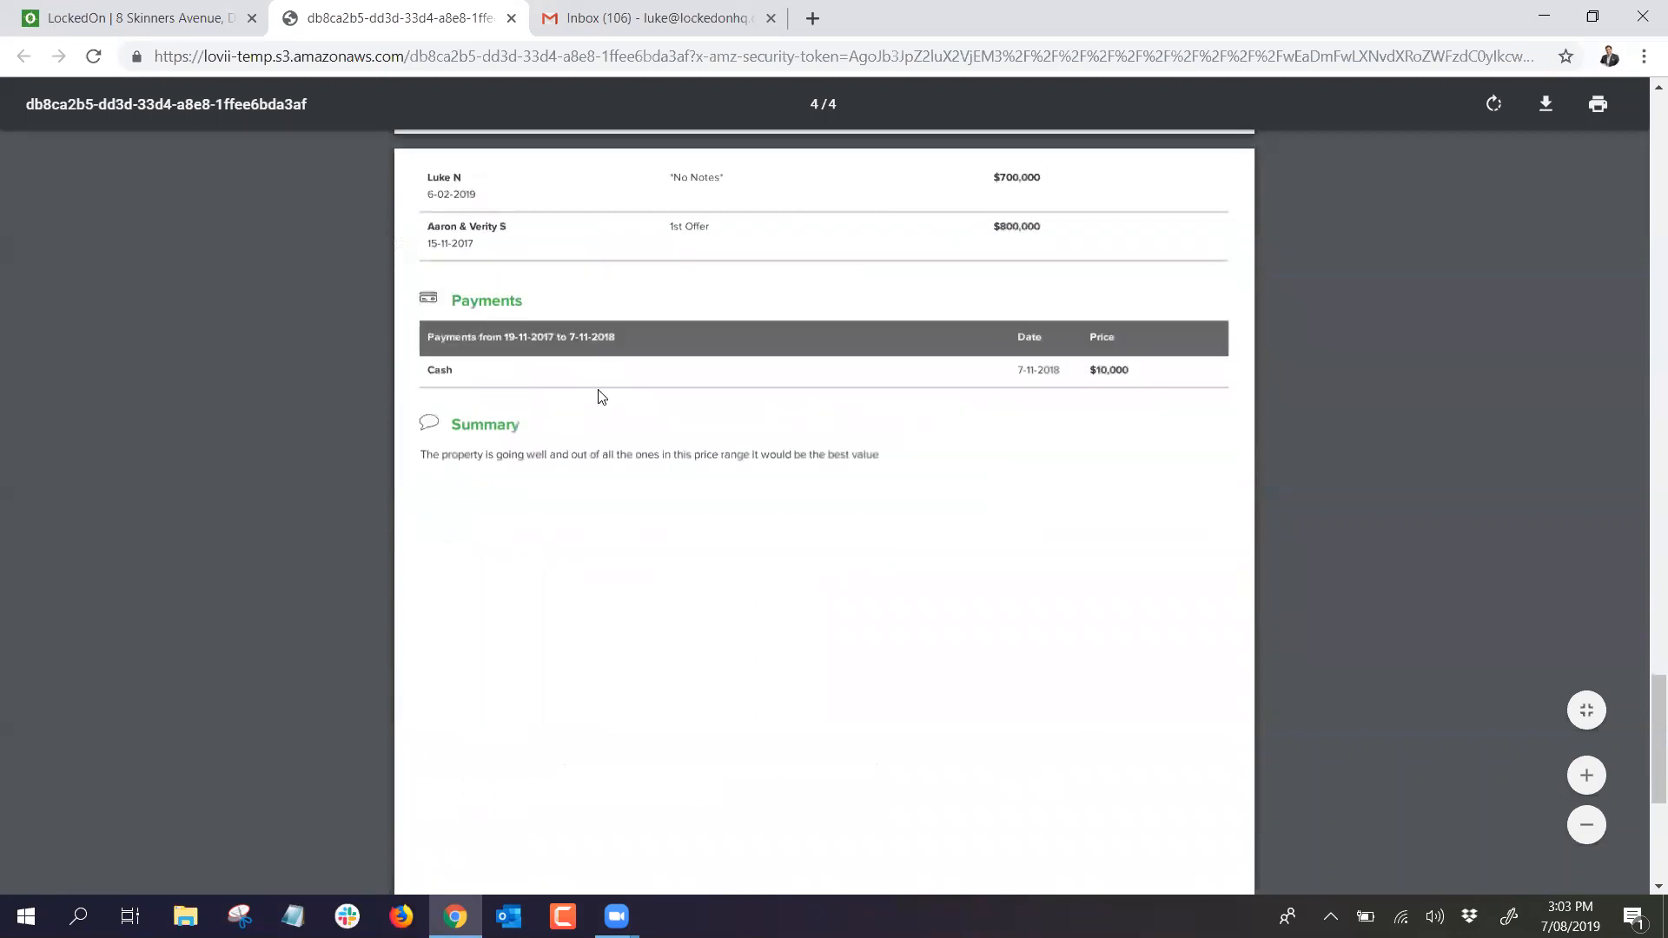
{"action": "scroll", "coordinate": [495, 380], "scroll_direction": "down", "scroll_amount": 3}
{"action": "scroll", "coordinate": [532, 372], "scroll_direction": "up", "scroll_amount": 3}
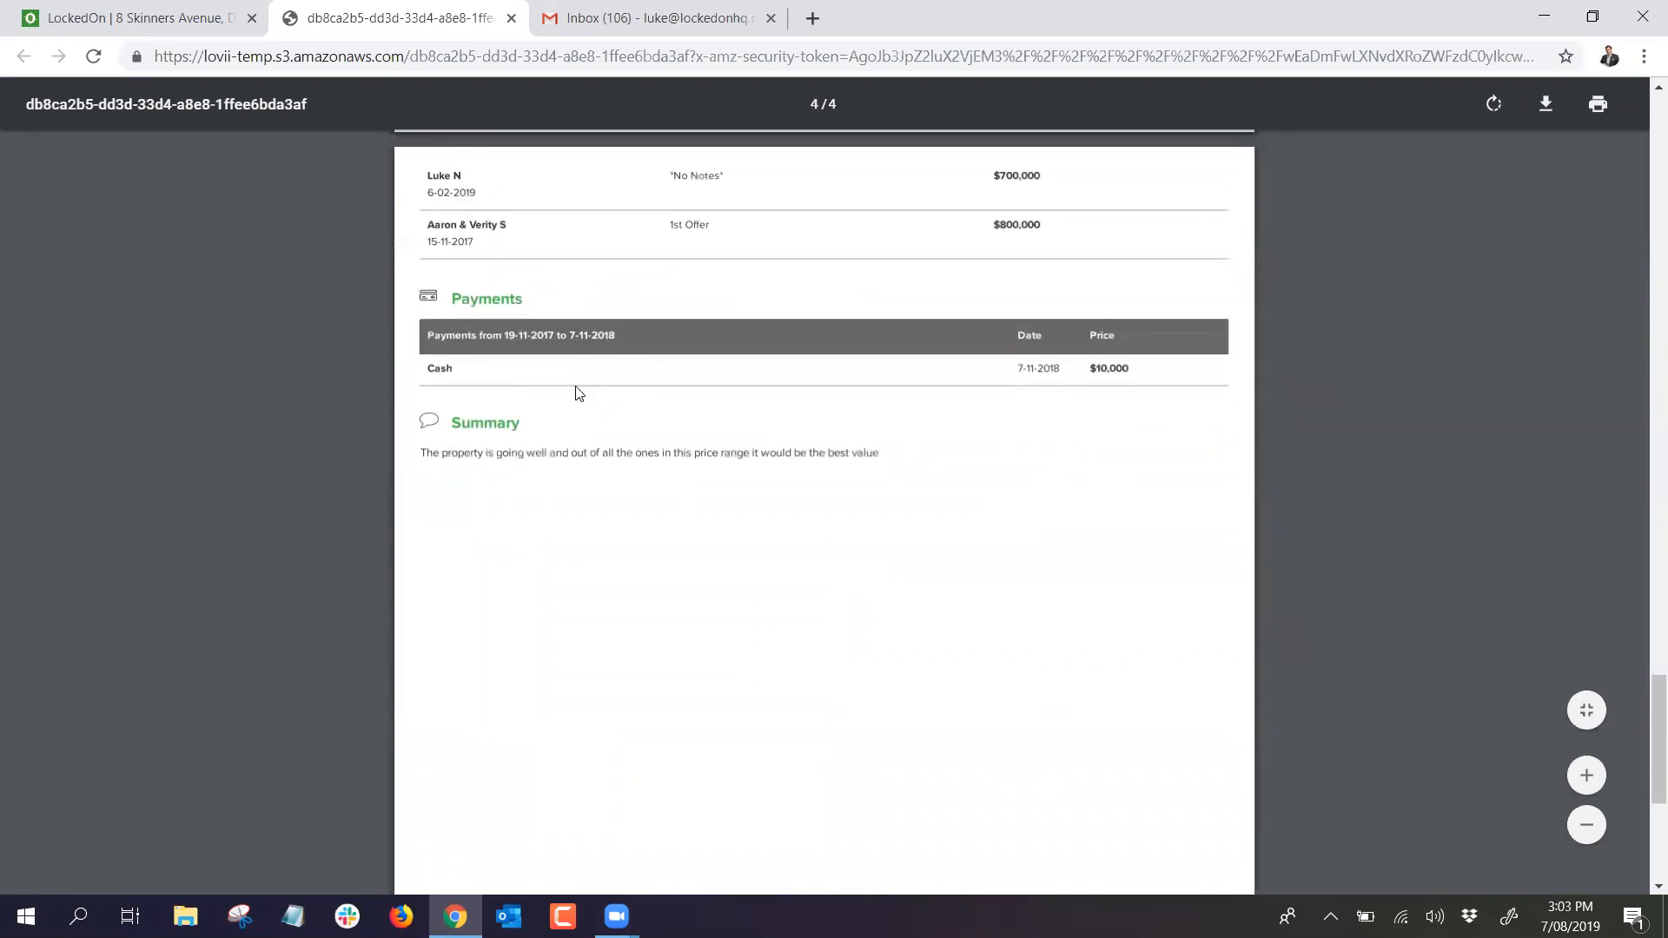
{"action": "scroll", "coordinate": [669, 400], "scroll_direction": "up", "scroll_amount": 20}
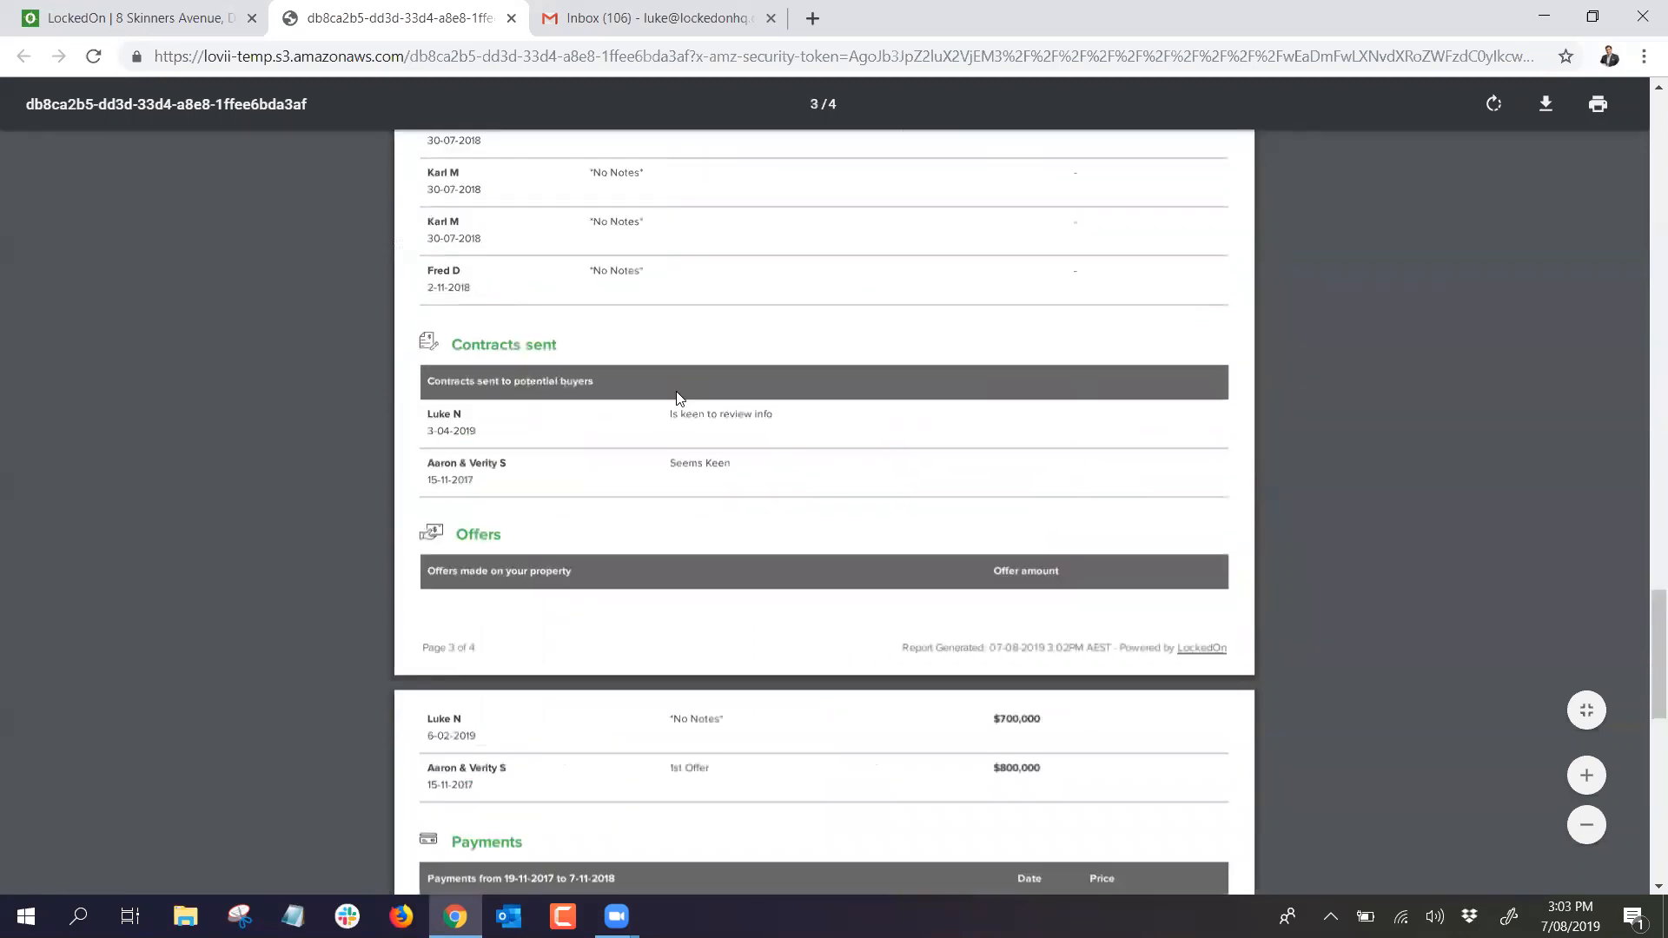
{"action": "scroll", "coordinate": [655, 423], "scroll_direction": "up", "scroll_amount": 11}
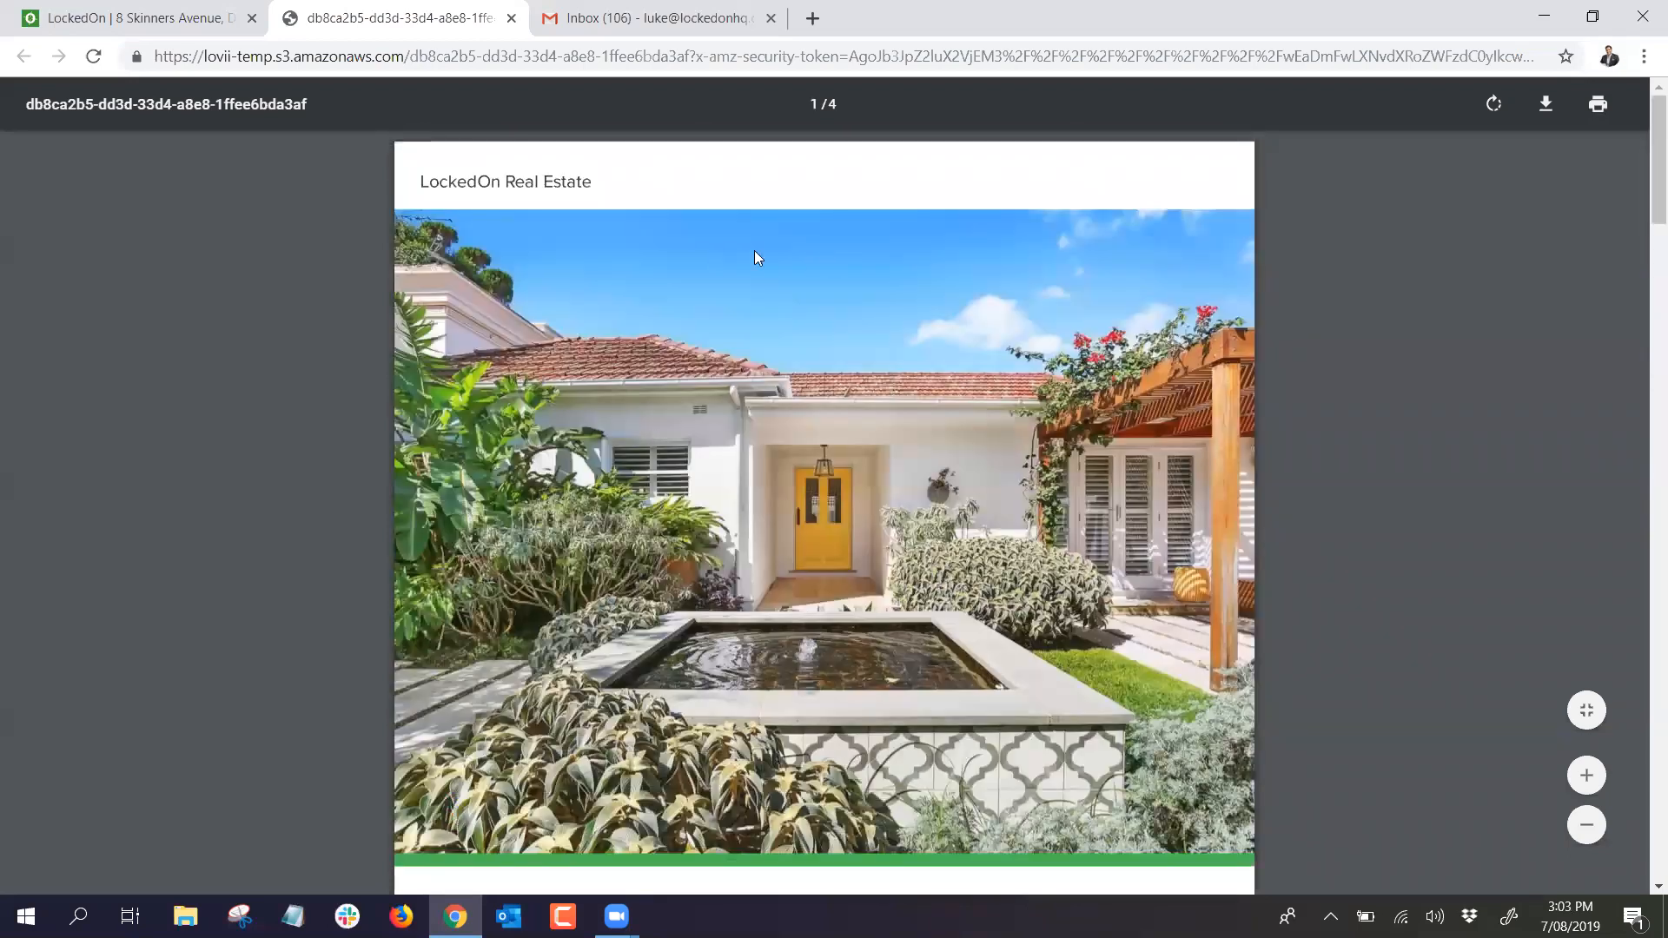
{"action": "left_click", "coordinate": [510, 18]}
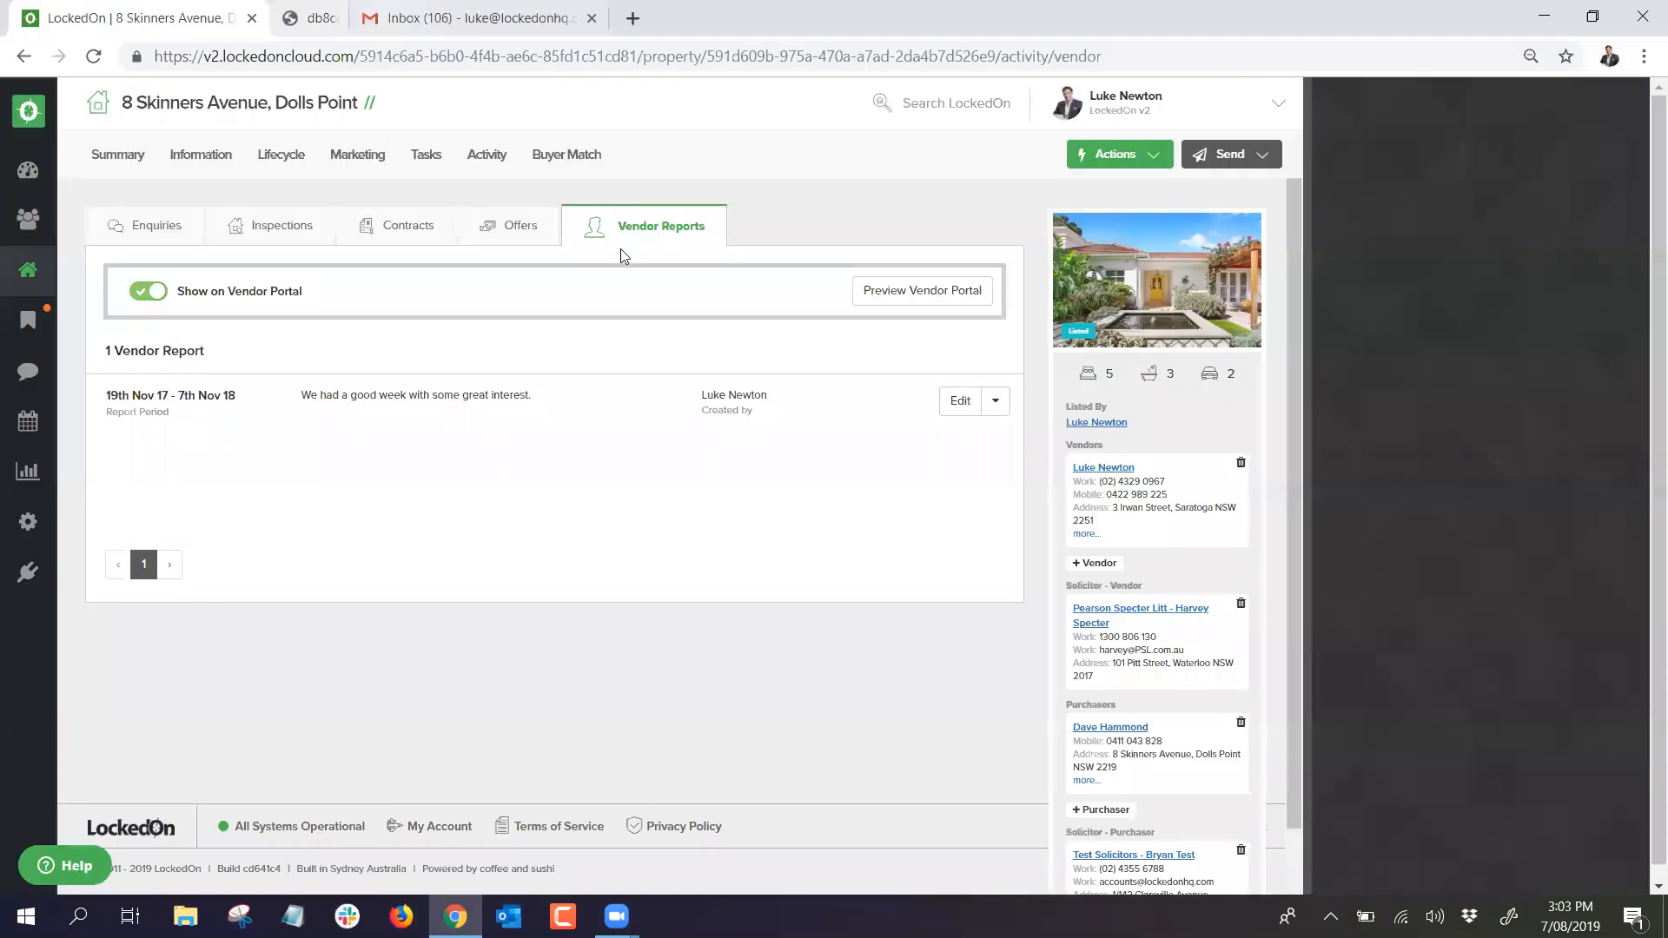
Step: Email the vendor report and review the Listing - Vendor Report preview with report.pdf attached
{"action": "left_click", "coordinate": [994, 401]}
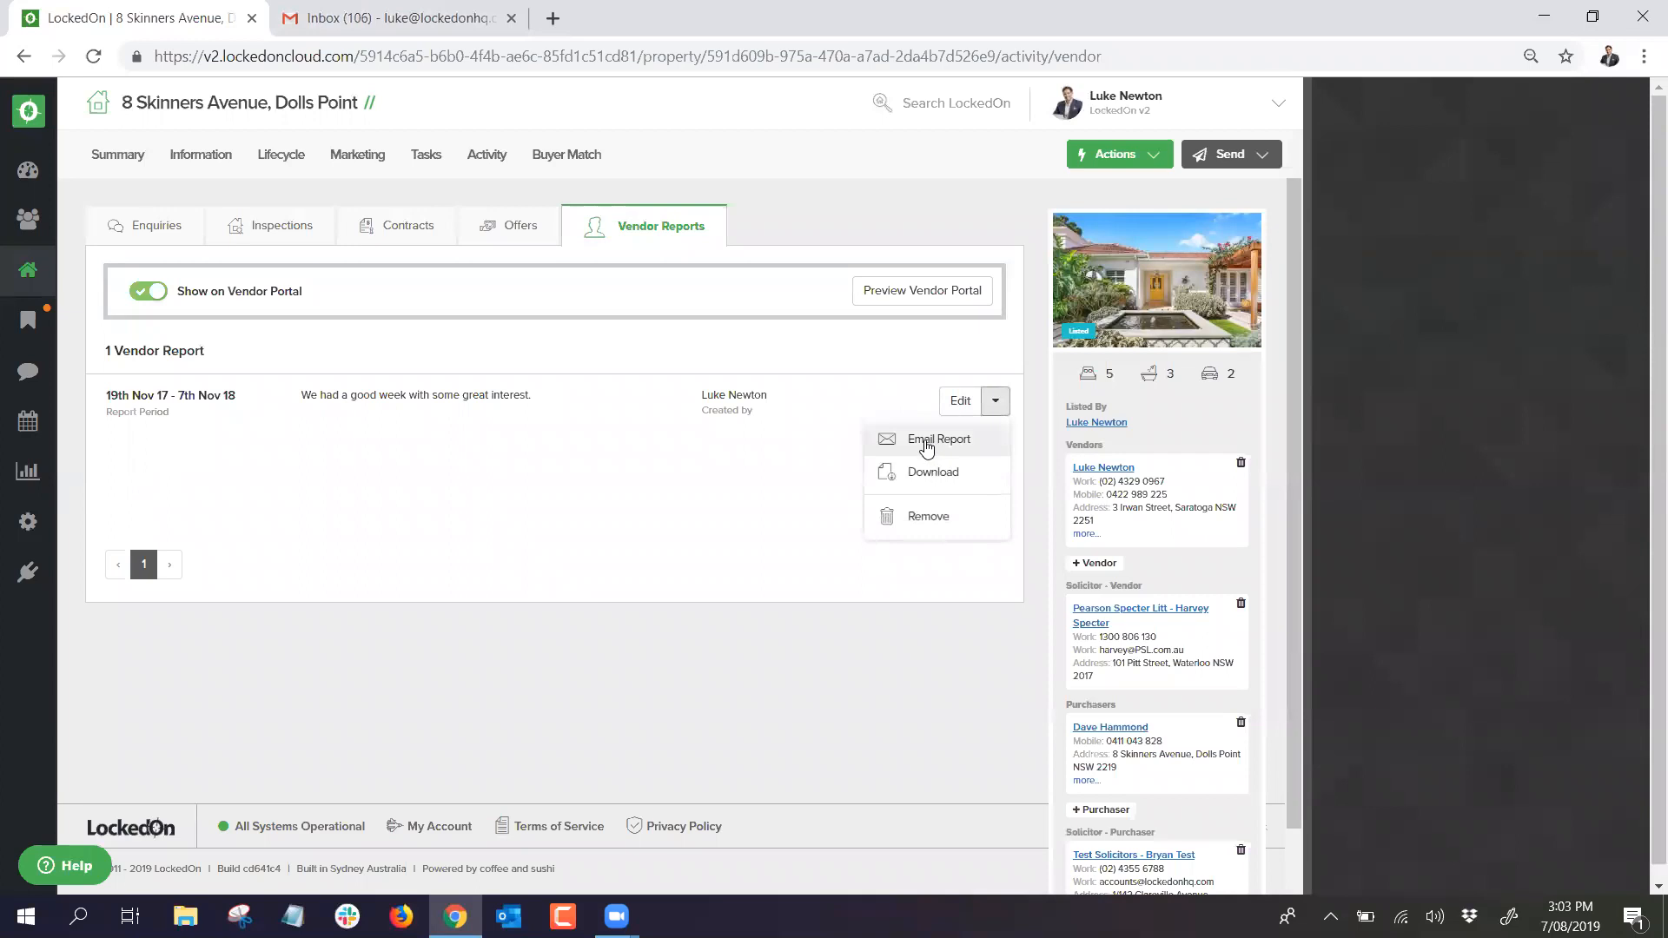
{"action": "left_click", "coordinate": [923, 443]}
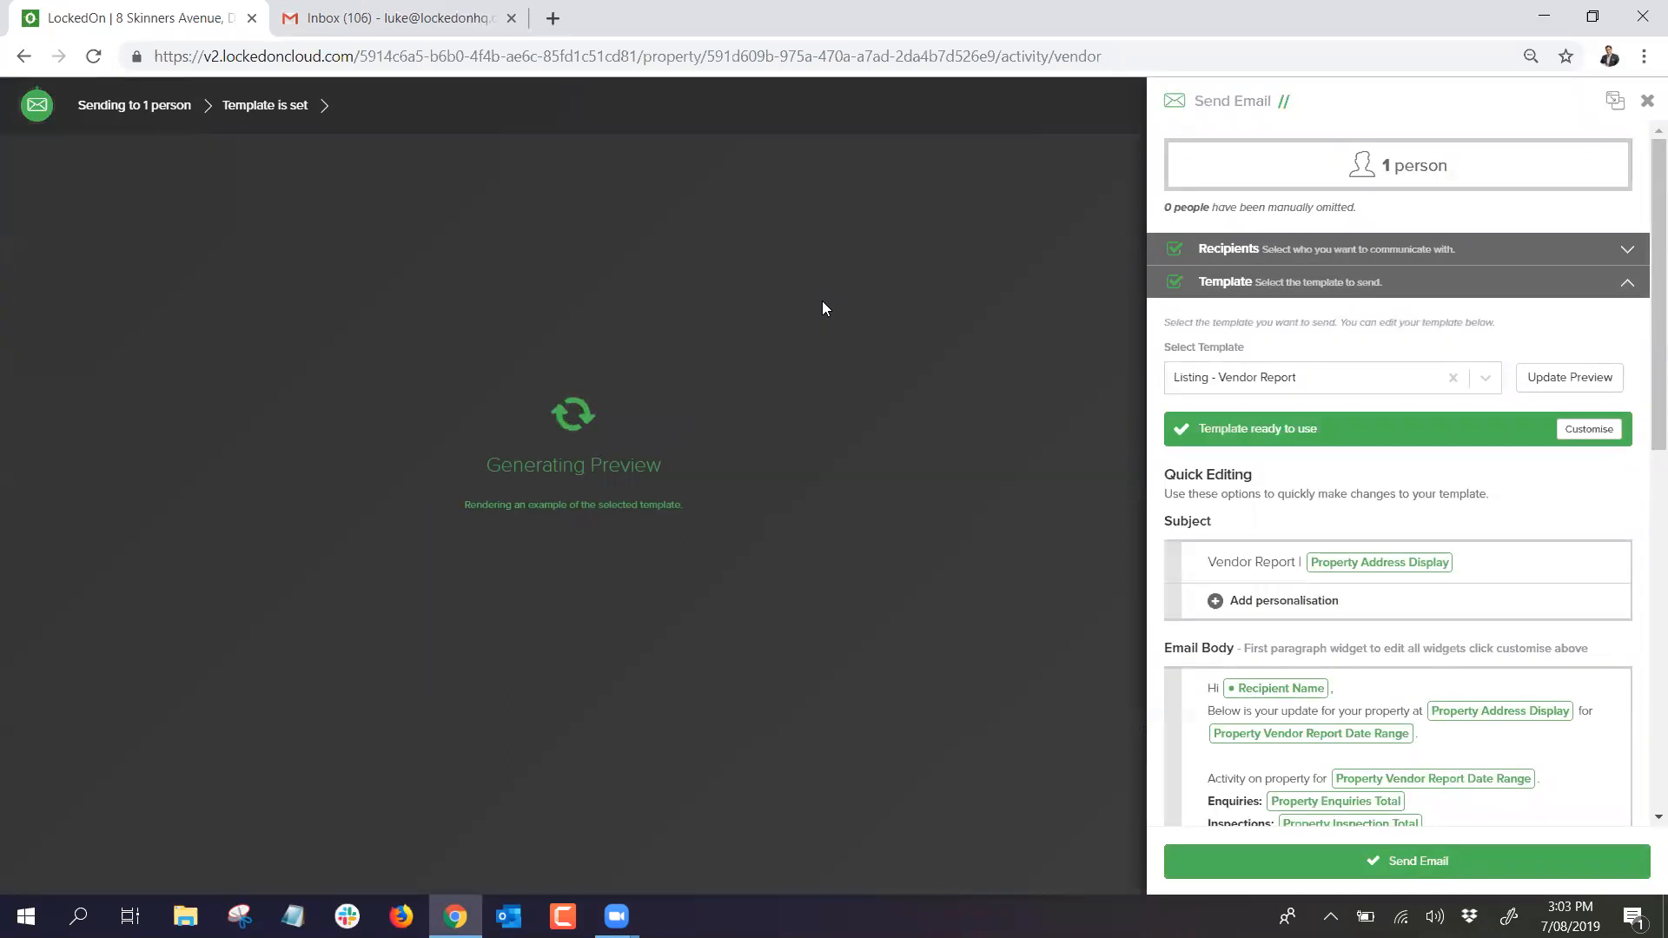
{"action": "scroll", "coordinate": [546, 296], "scroll_direction": "down", "scroll_amount": 1}
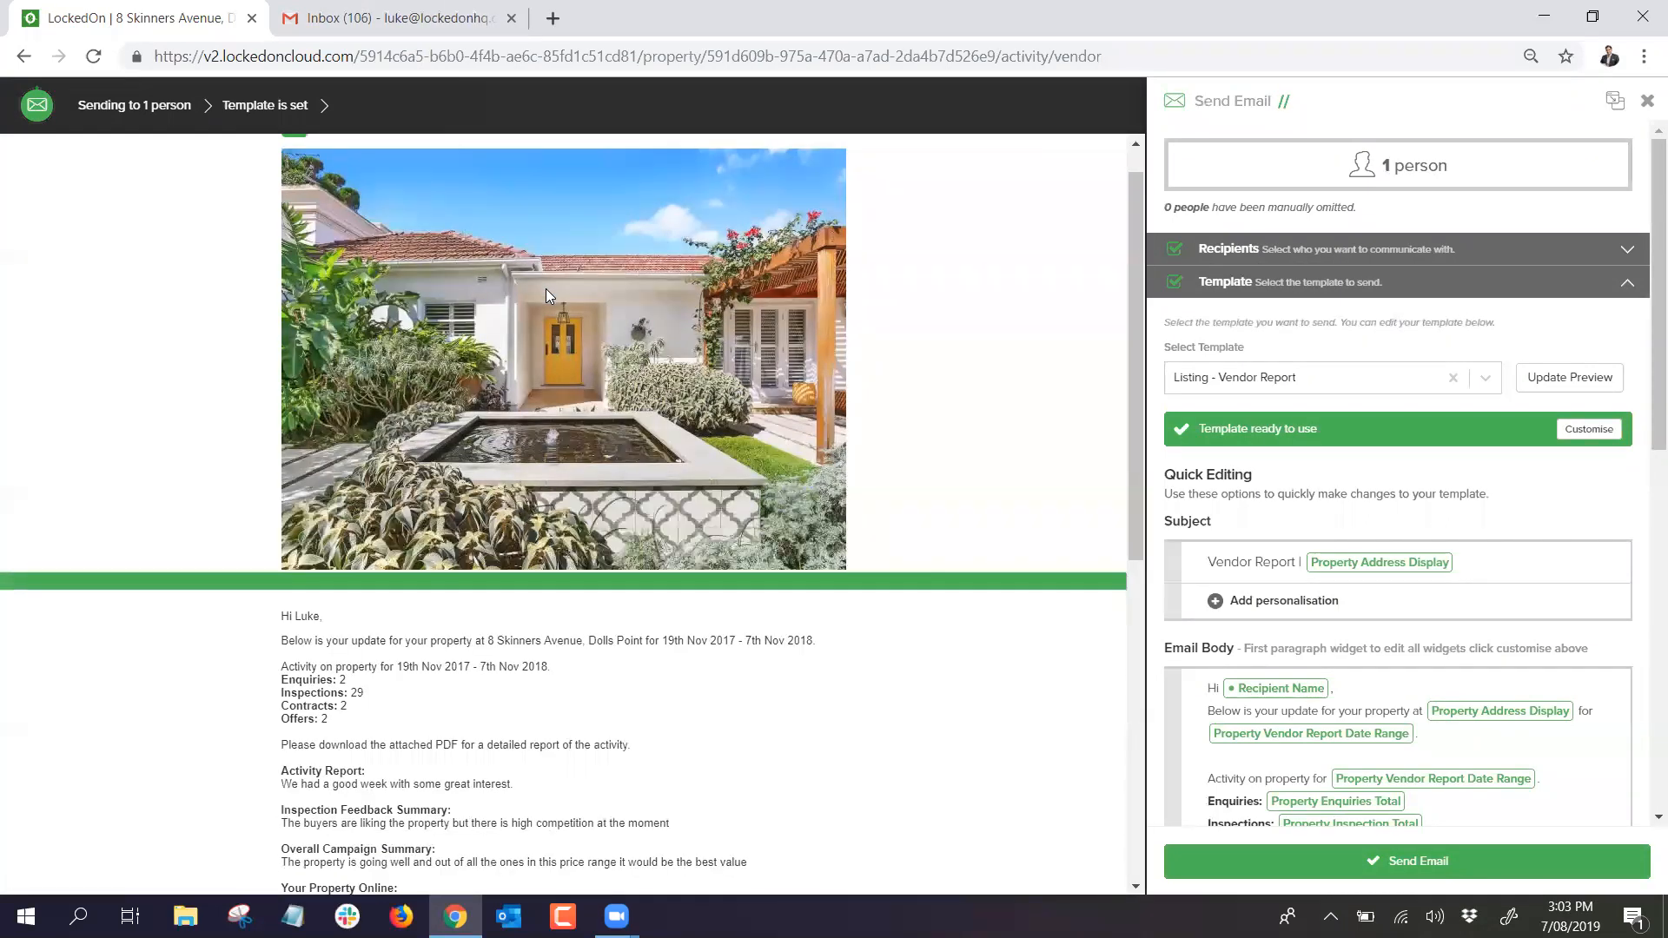
{"action": "scroll", "coordinate": [478, 424], "scroll_direction": "down", "scroll_amount": 5}
{"action": "scroll", "coordinate": [1390, 591], "scroll_direction": "down", "scroll_amount": 7}
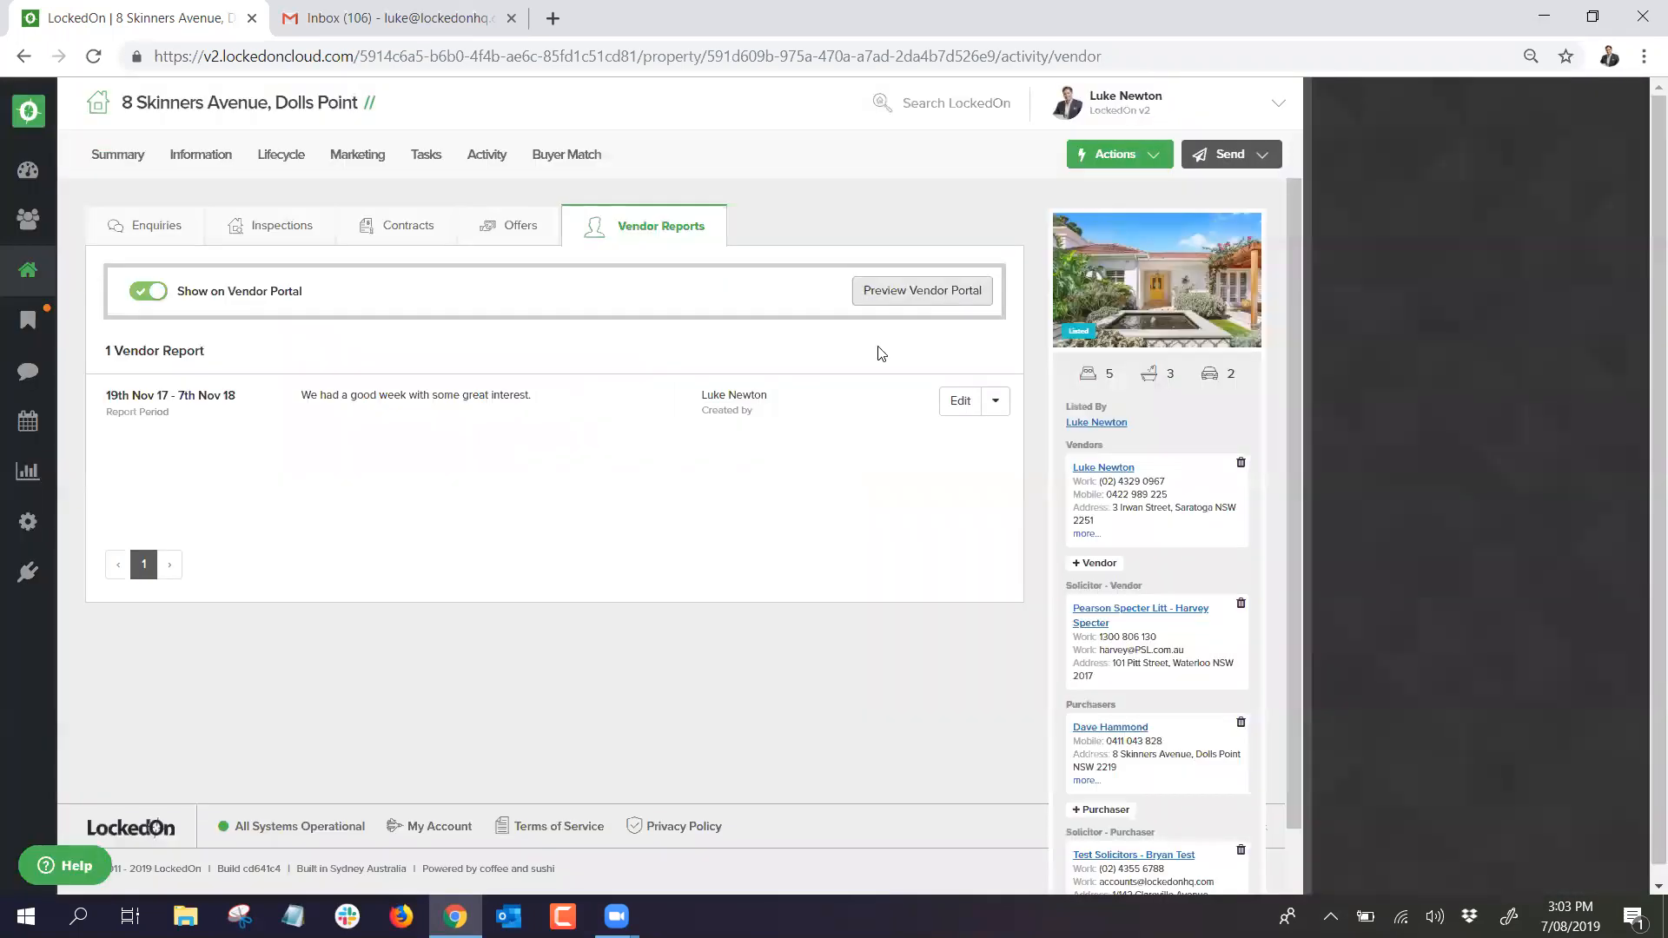
{"action": "left_click", "coordinate": [959, 405]}
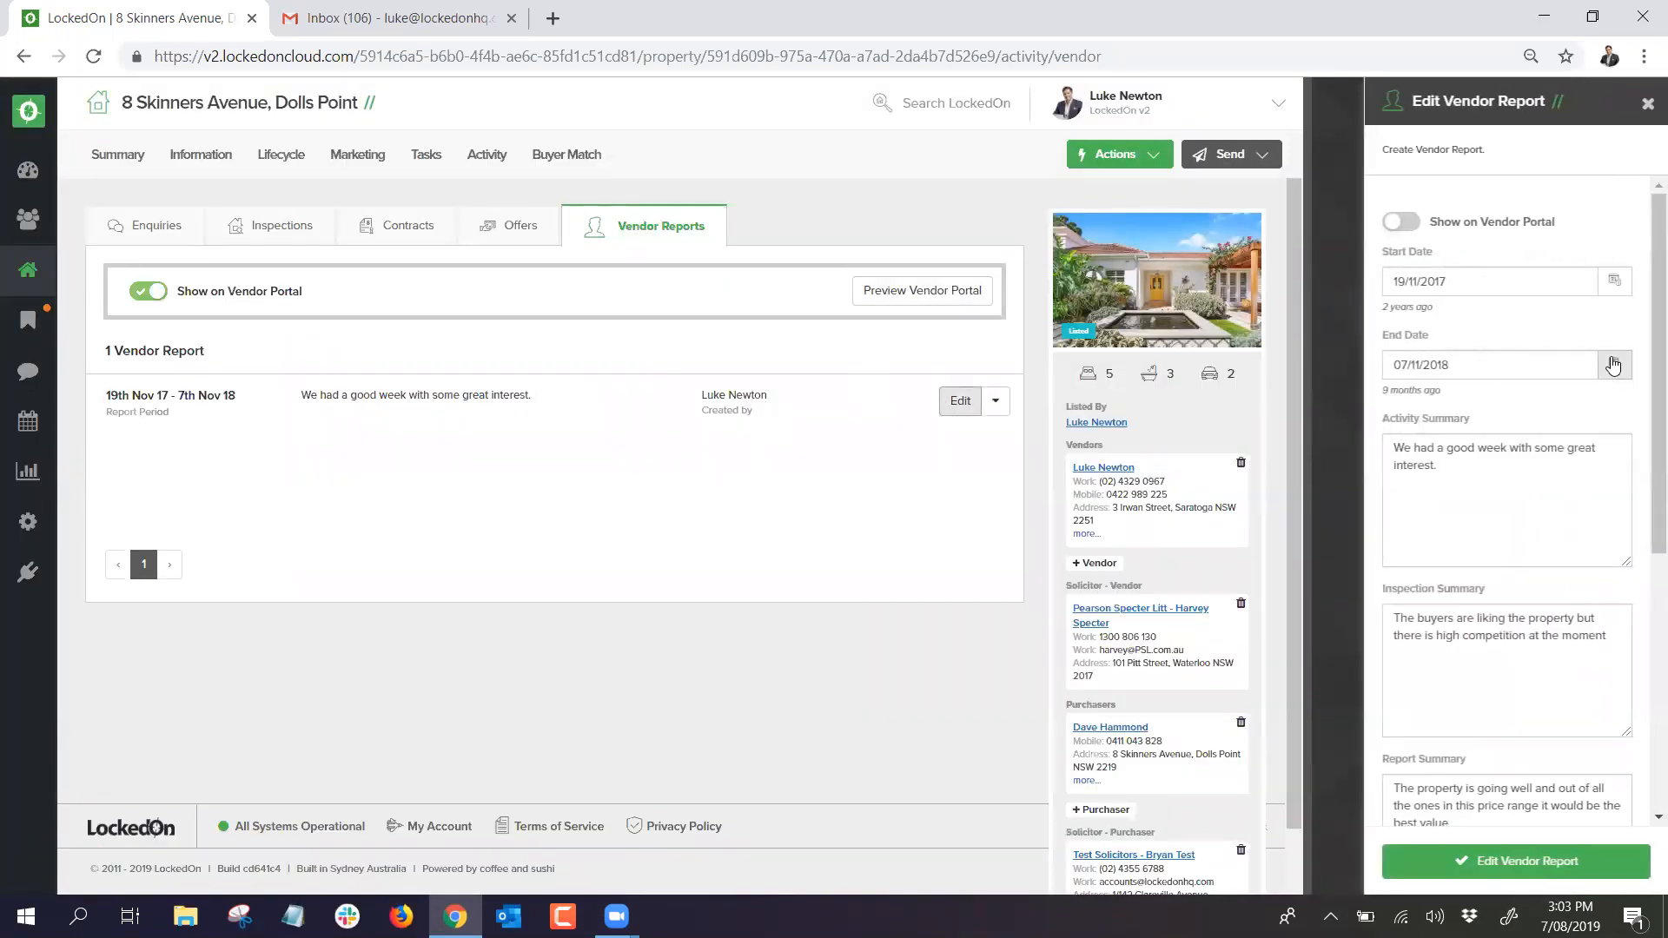
{"action": "left_click", "coordinate": [1615, 366]}
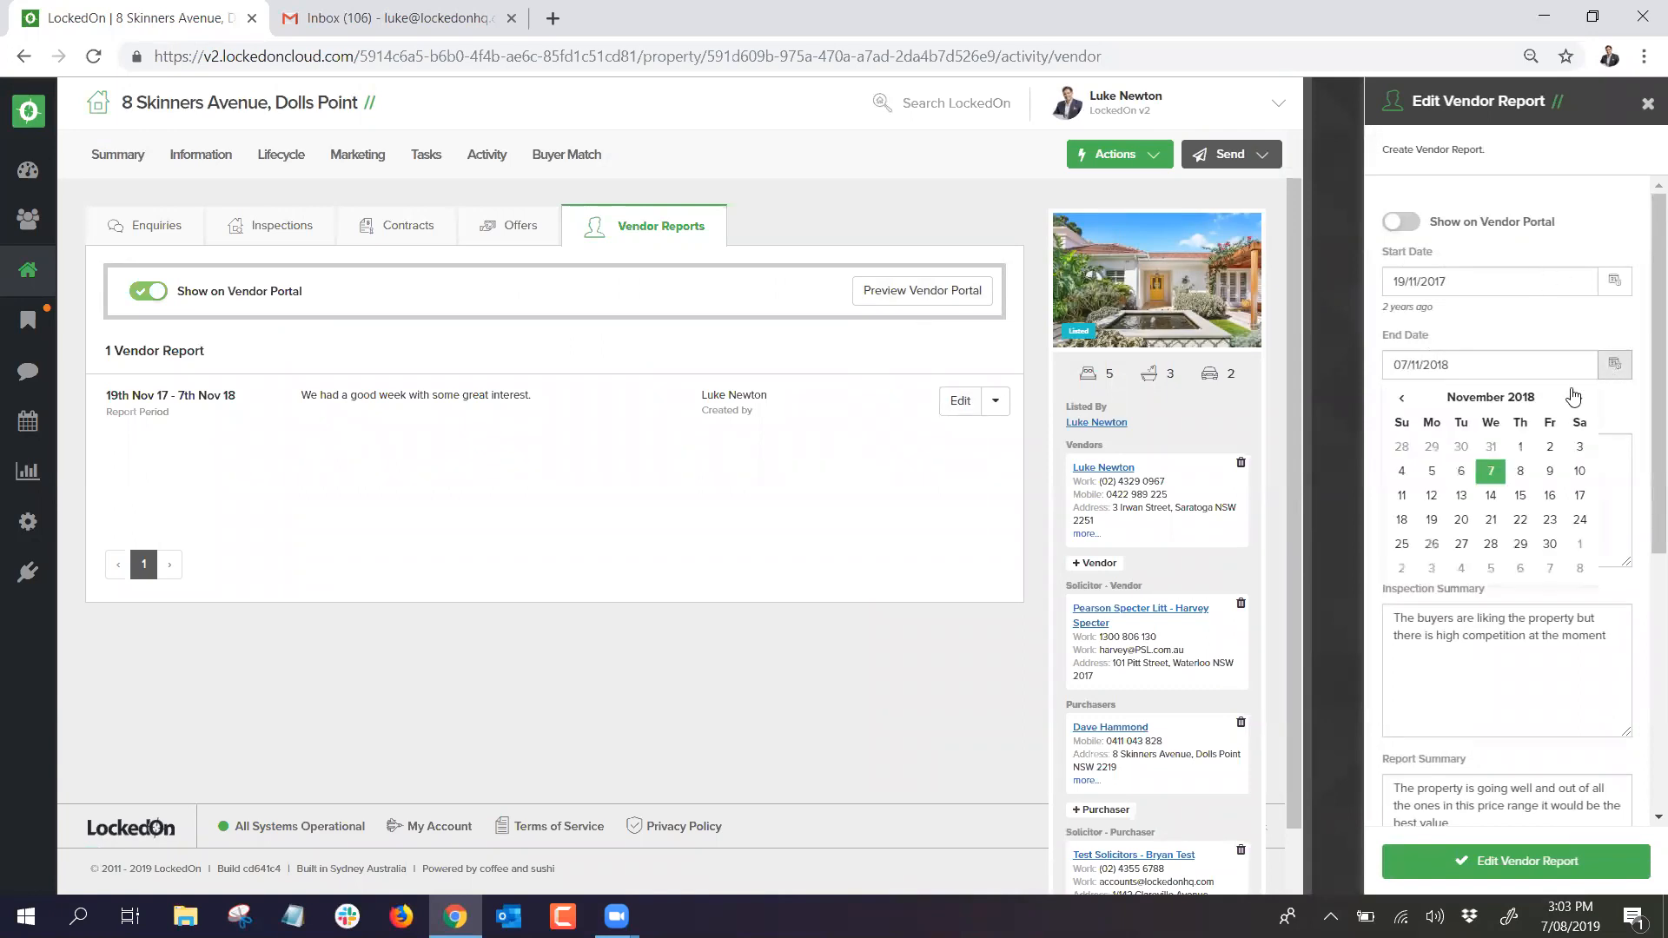
{"action": "left_click", "coordinate": [1490, 497]}
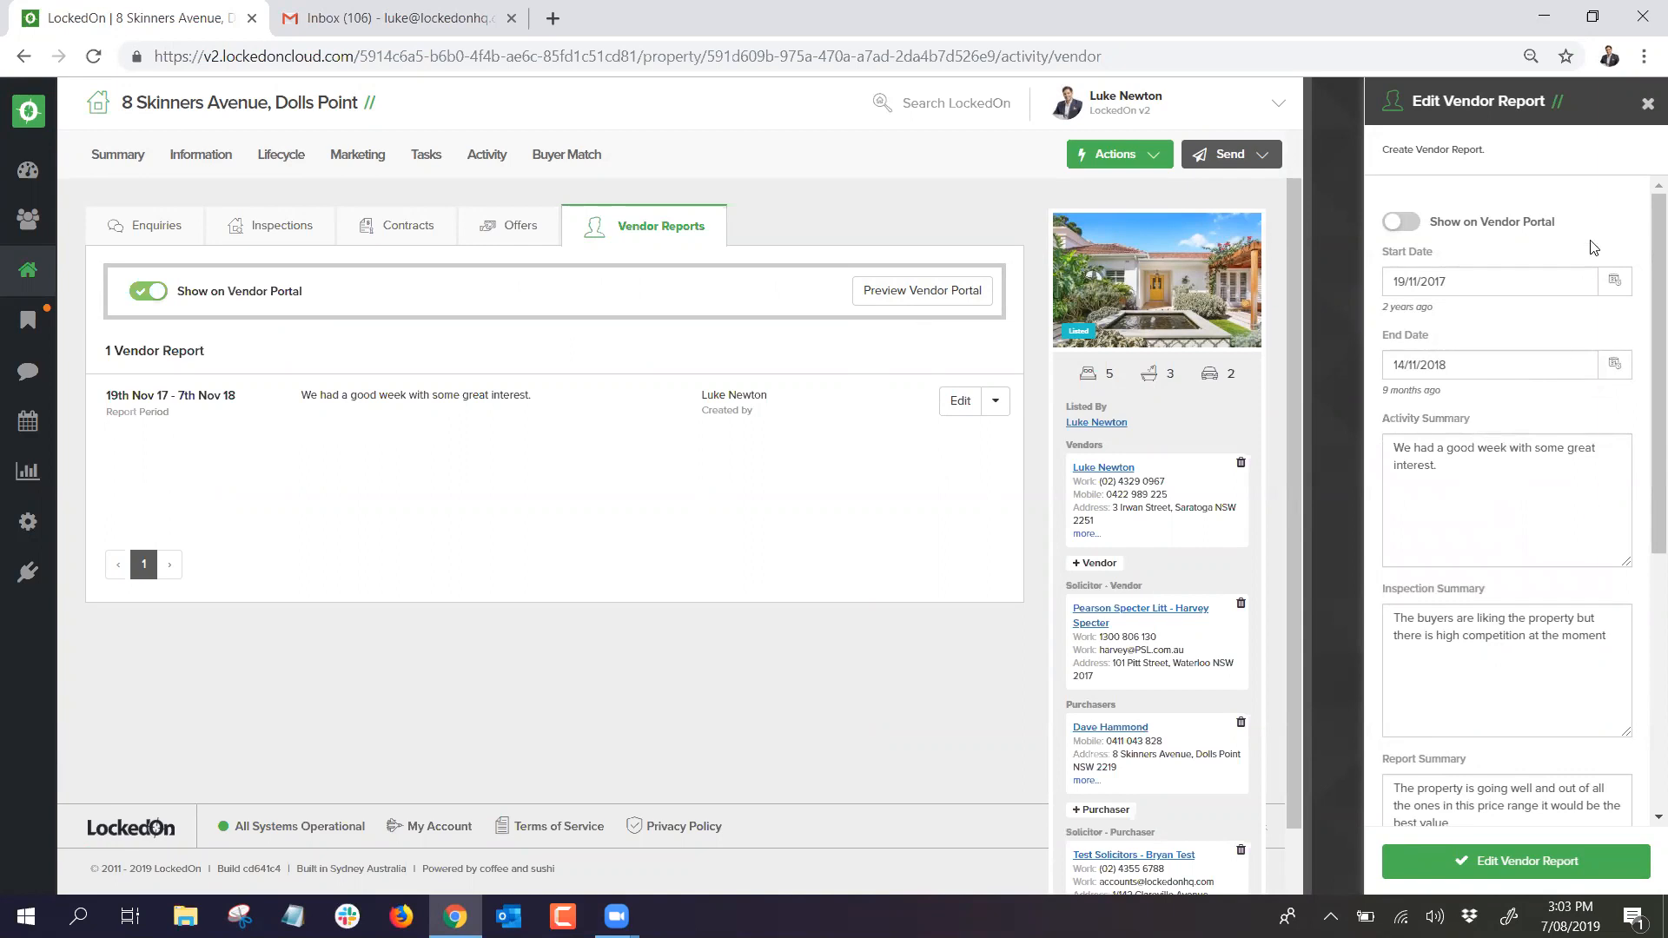
{"action": "left_click", "coordinate": [1071, 130]}
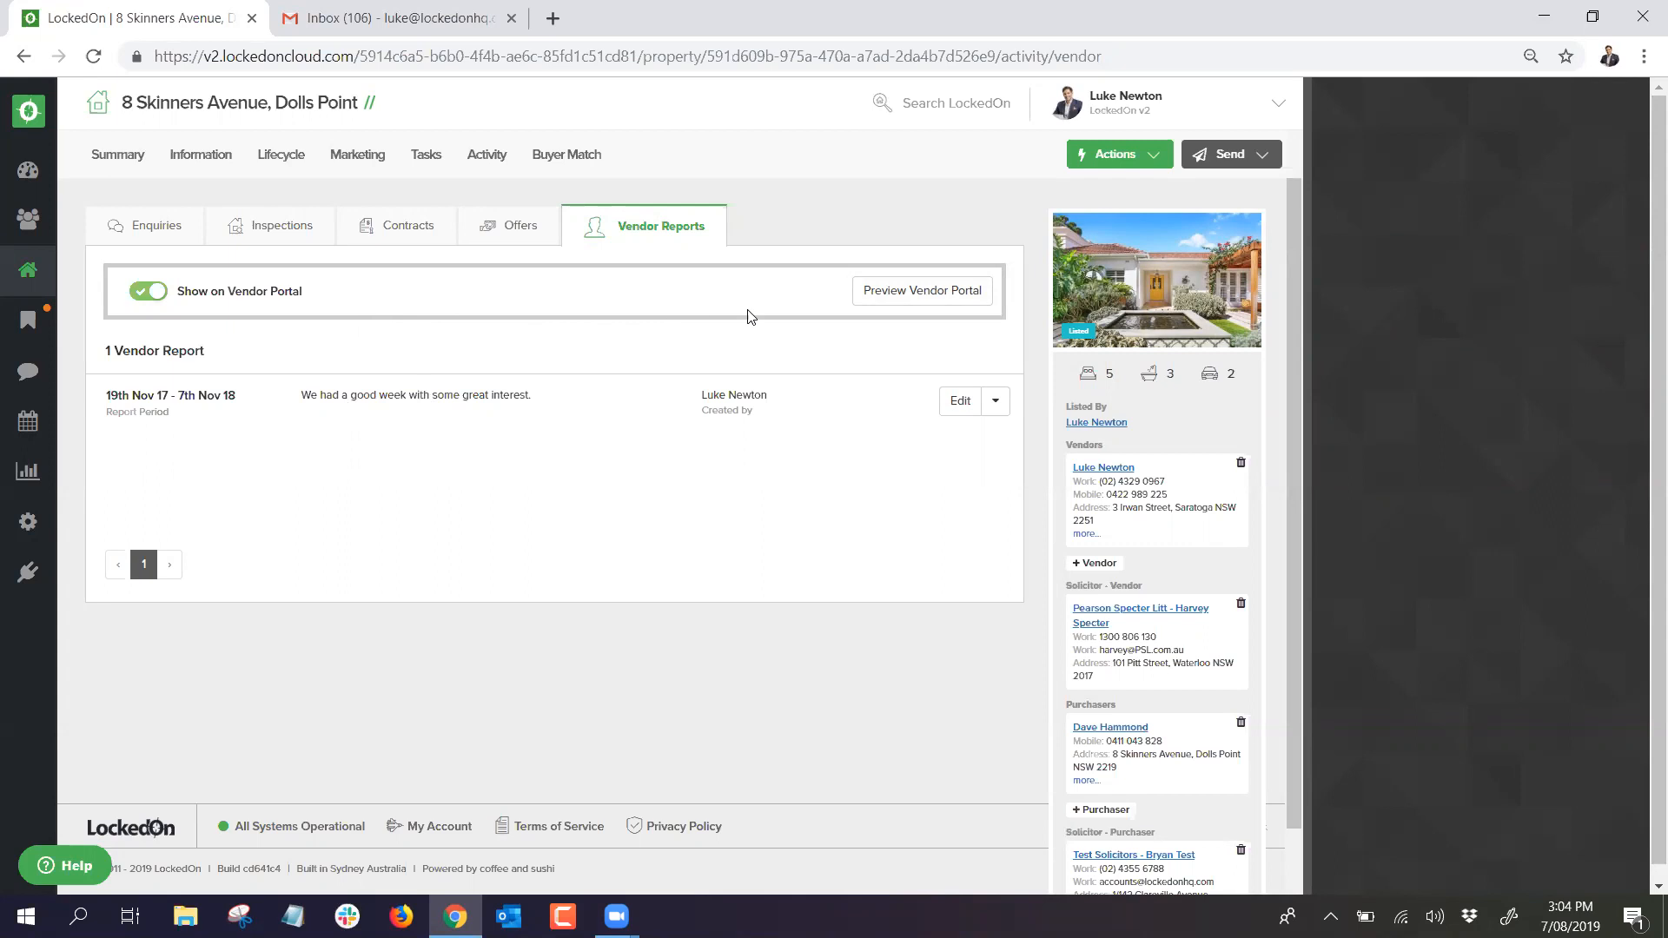
{"action": "left_click", "coordinate": [906, 293]}
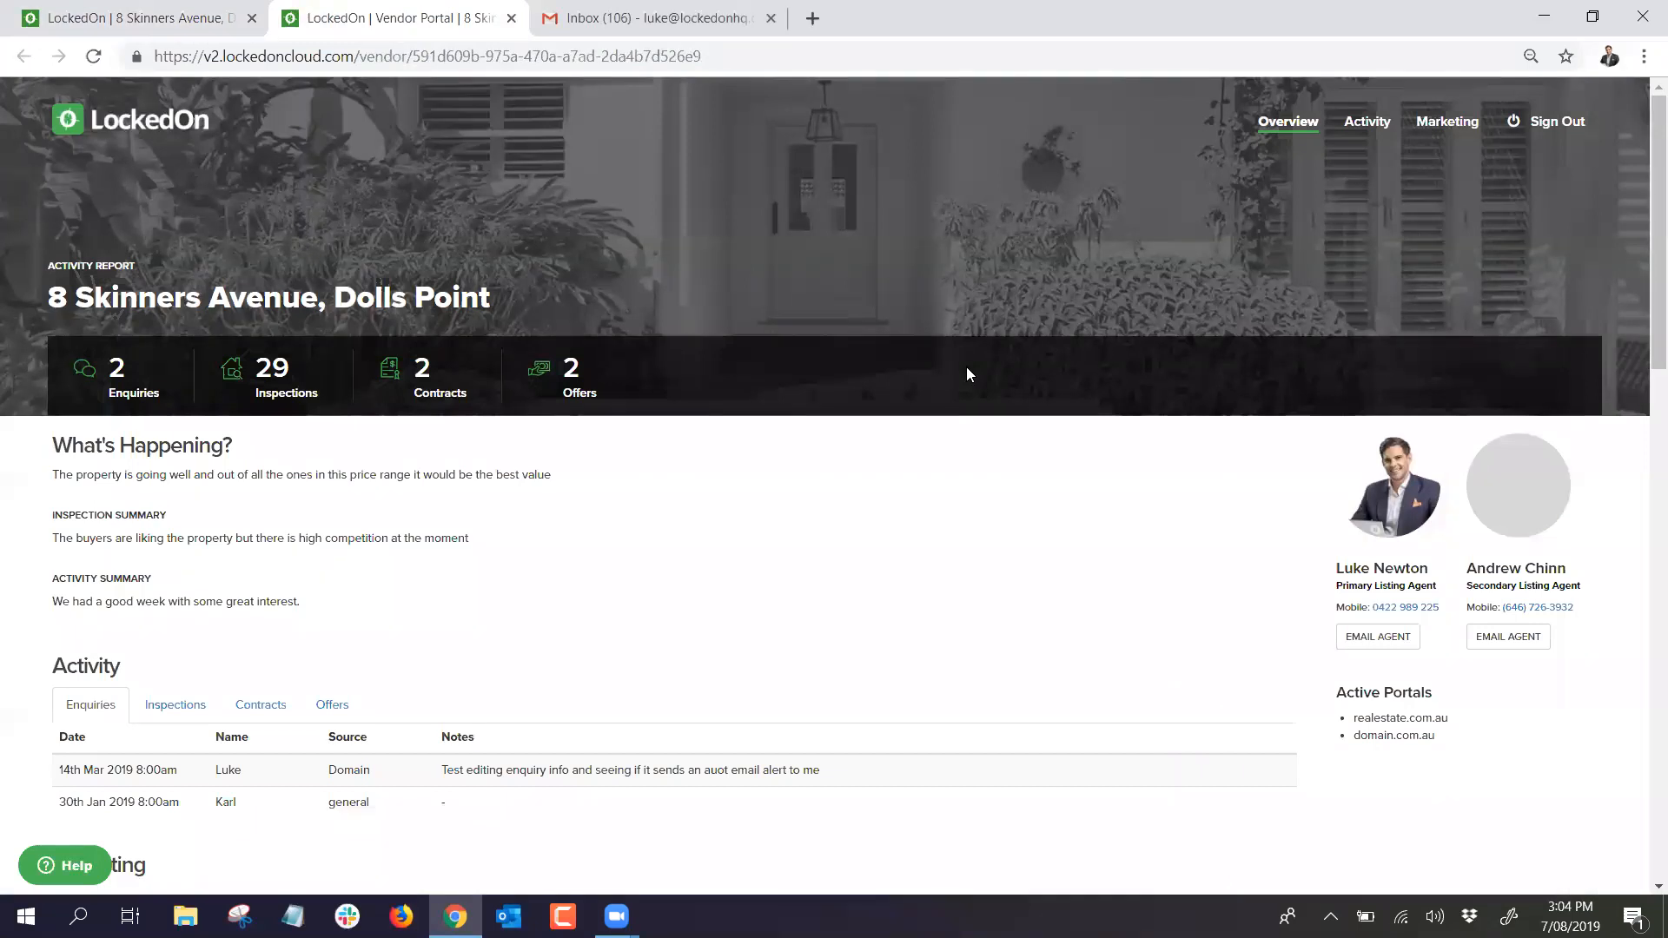
{"action": "scroll", "coordinate": [967, 367], "scroll_direction": "down", "scroll_amount": 1}
{"action": "scroll", "coordinate": [969, 375], "scroll_direction": "up", "scroll_amount": 1}
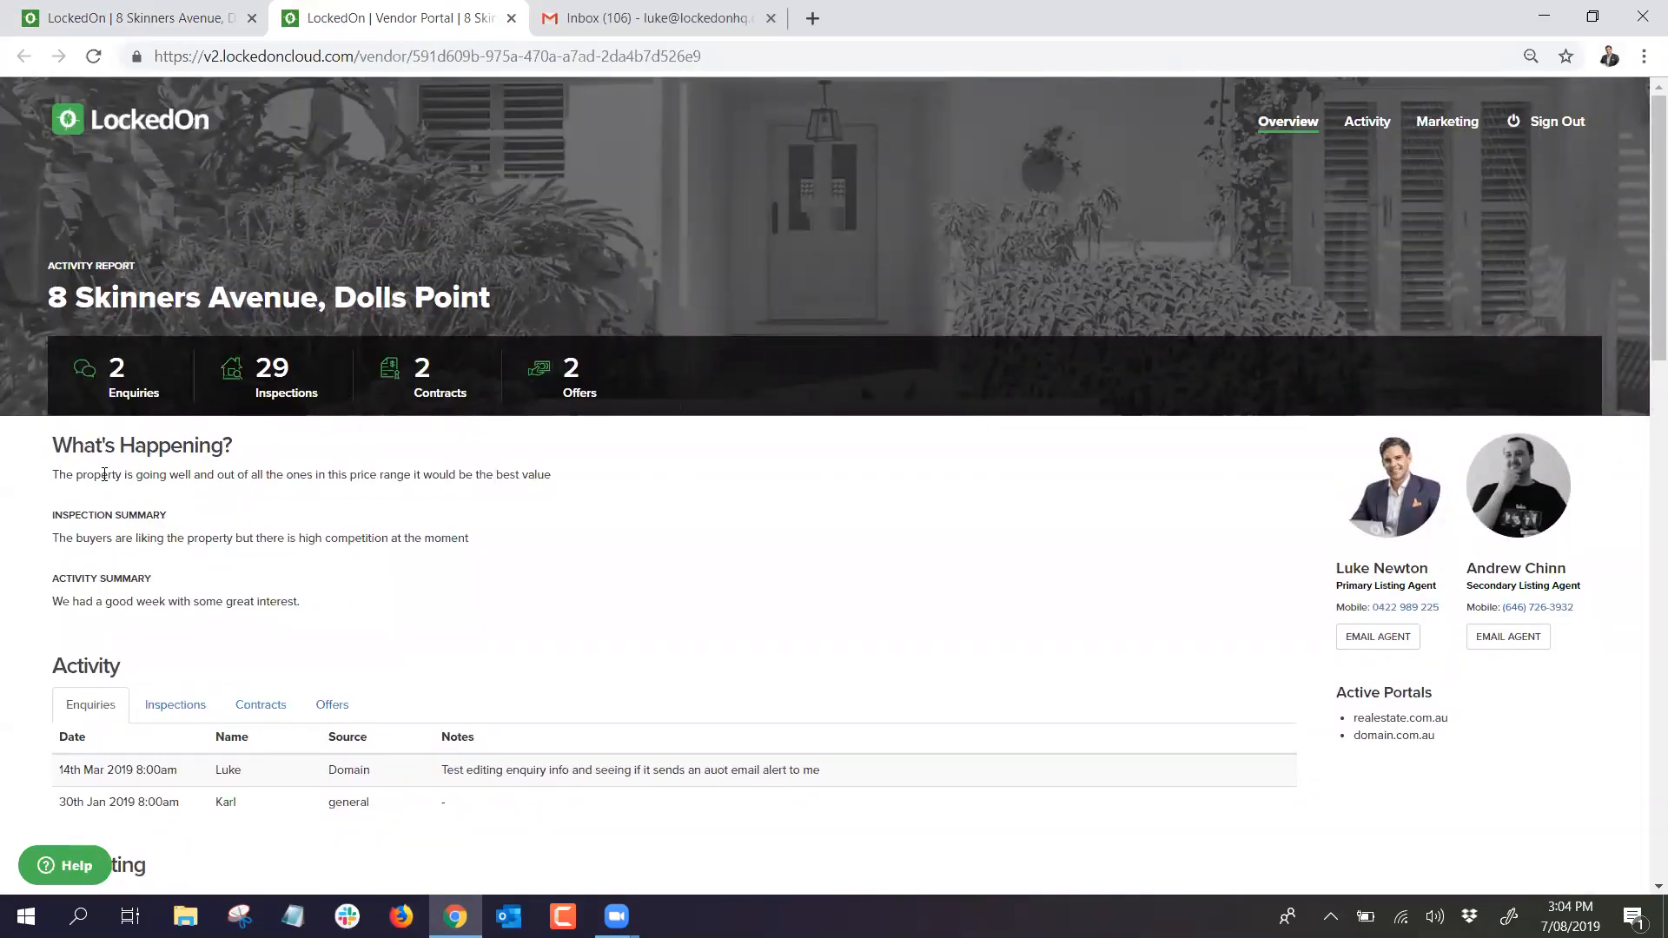
{"action": "scroll", "coordinate": [231, 521], "scroll_direction": "down", "scroll_amount": 1}
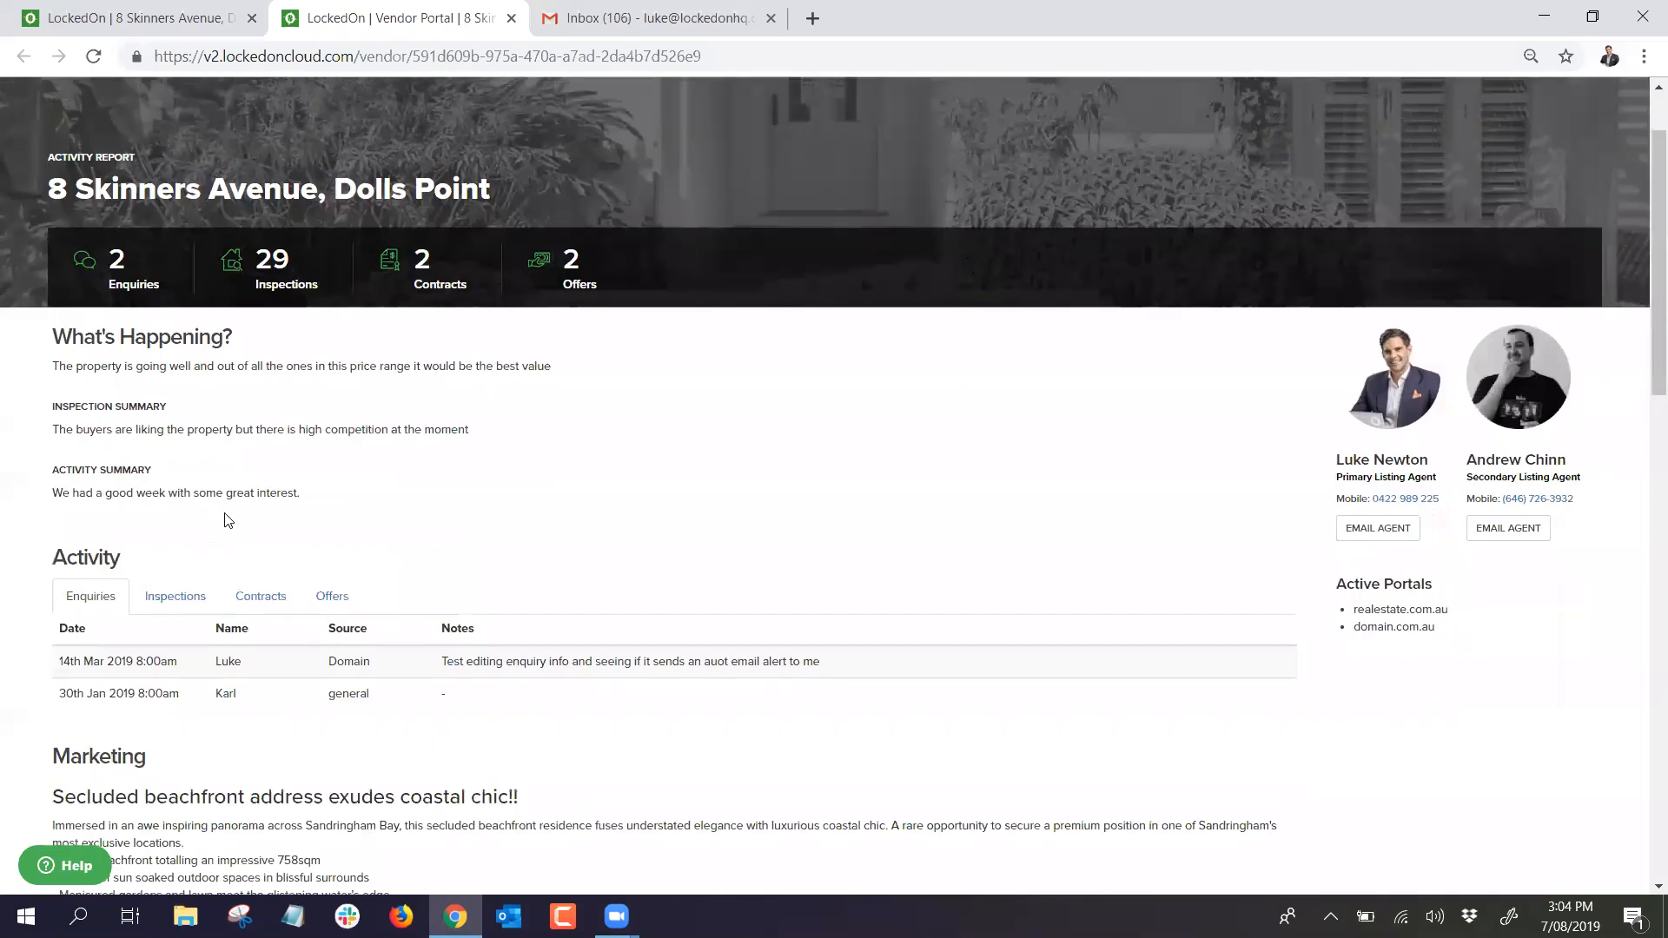
{"action": "scroll", "coordinate": [205, 467], "scroll_direction": "down", "scroll_amount": 1}
{"action": "left_click", "coordinate": [165, 489]}
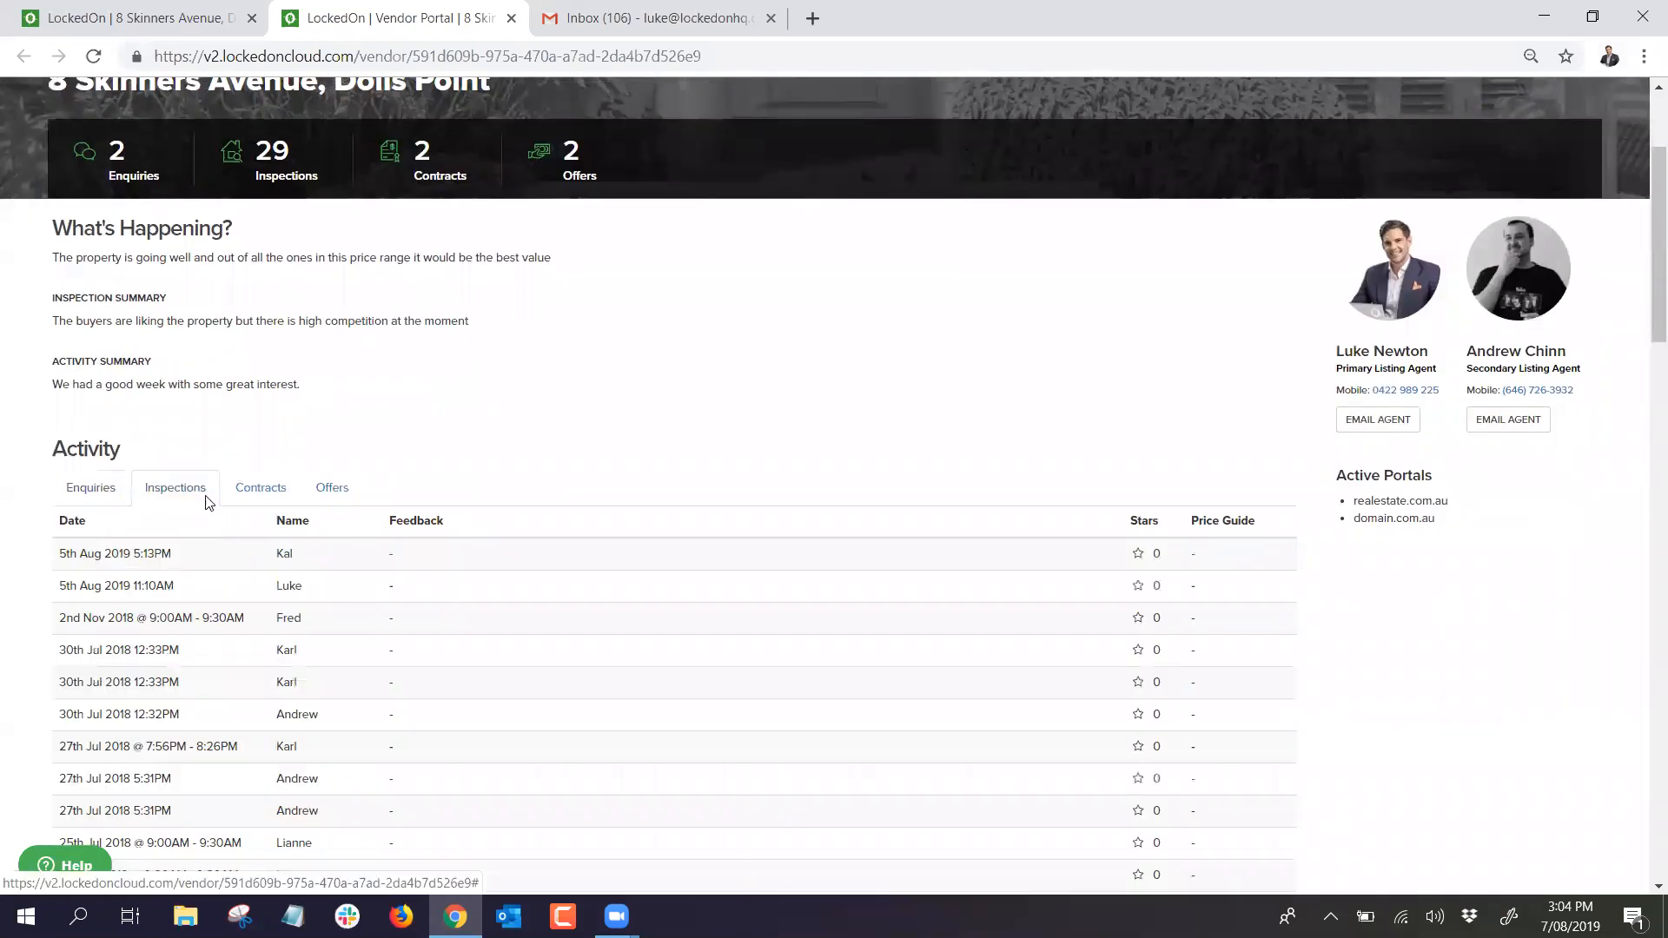
{"action": "left_click", "coordinate": [261, 488]}
{"action": "left_click", "coordinate": [332, 487]}
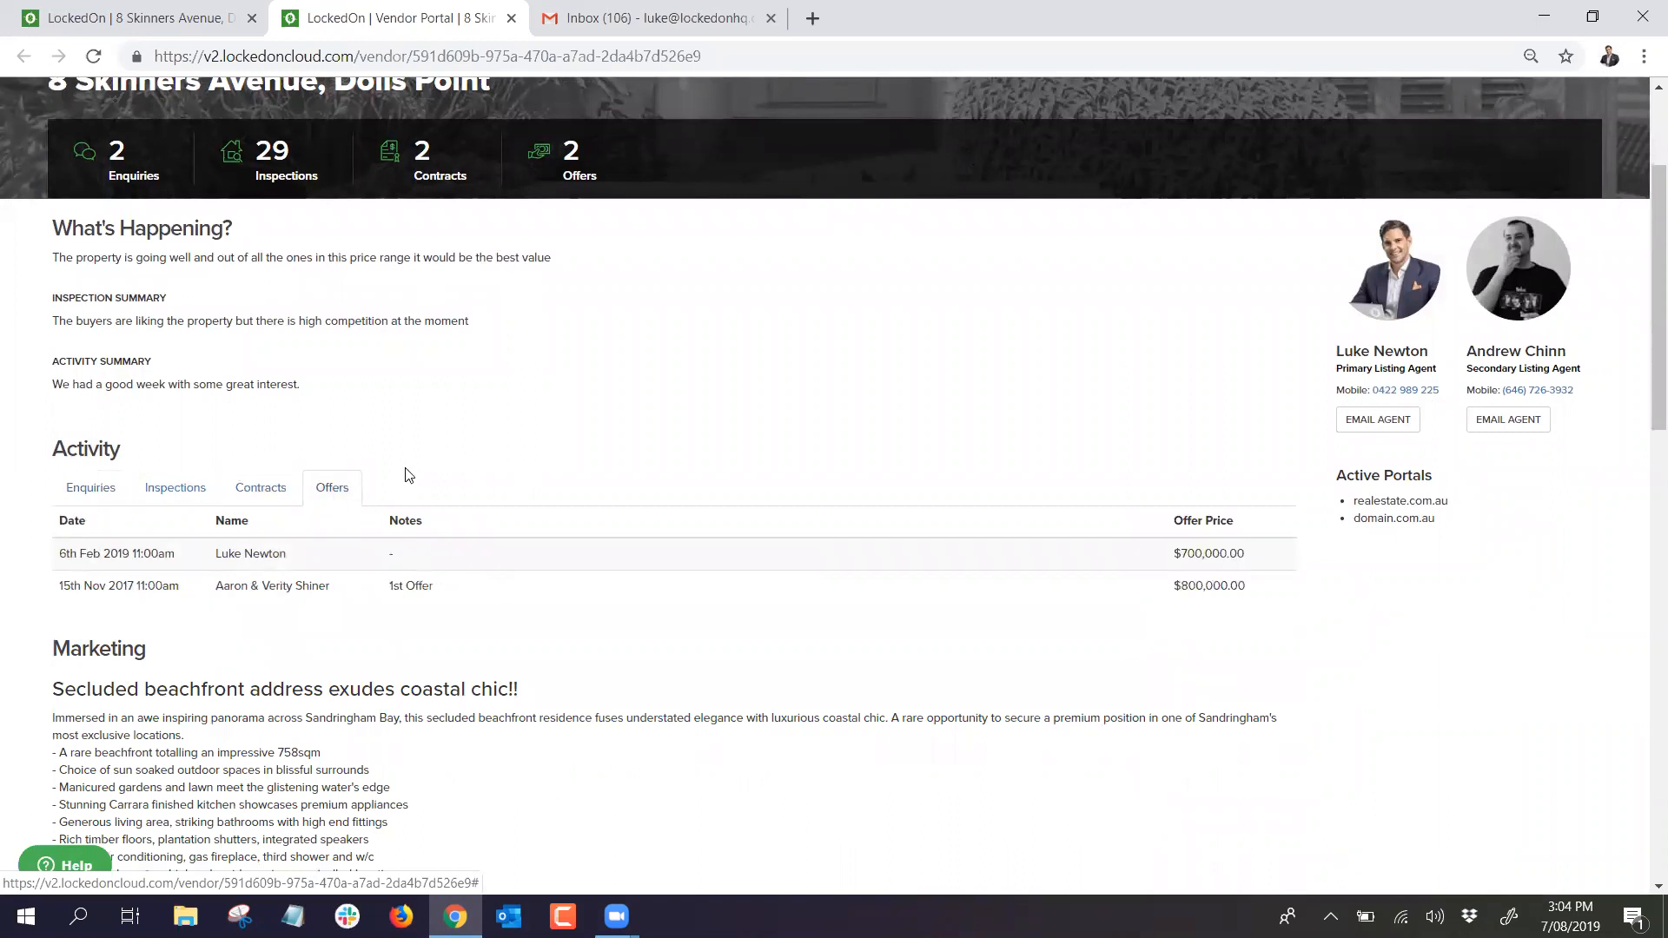
{"action": "scroll", "coordinate": [122, 487], "scroll_direction": "down", "scroll_amount": 2}
{"action": "scroll", "coordinate": [122, 486], "scroll_direction": "down", "scroll_amount": 2}
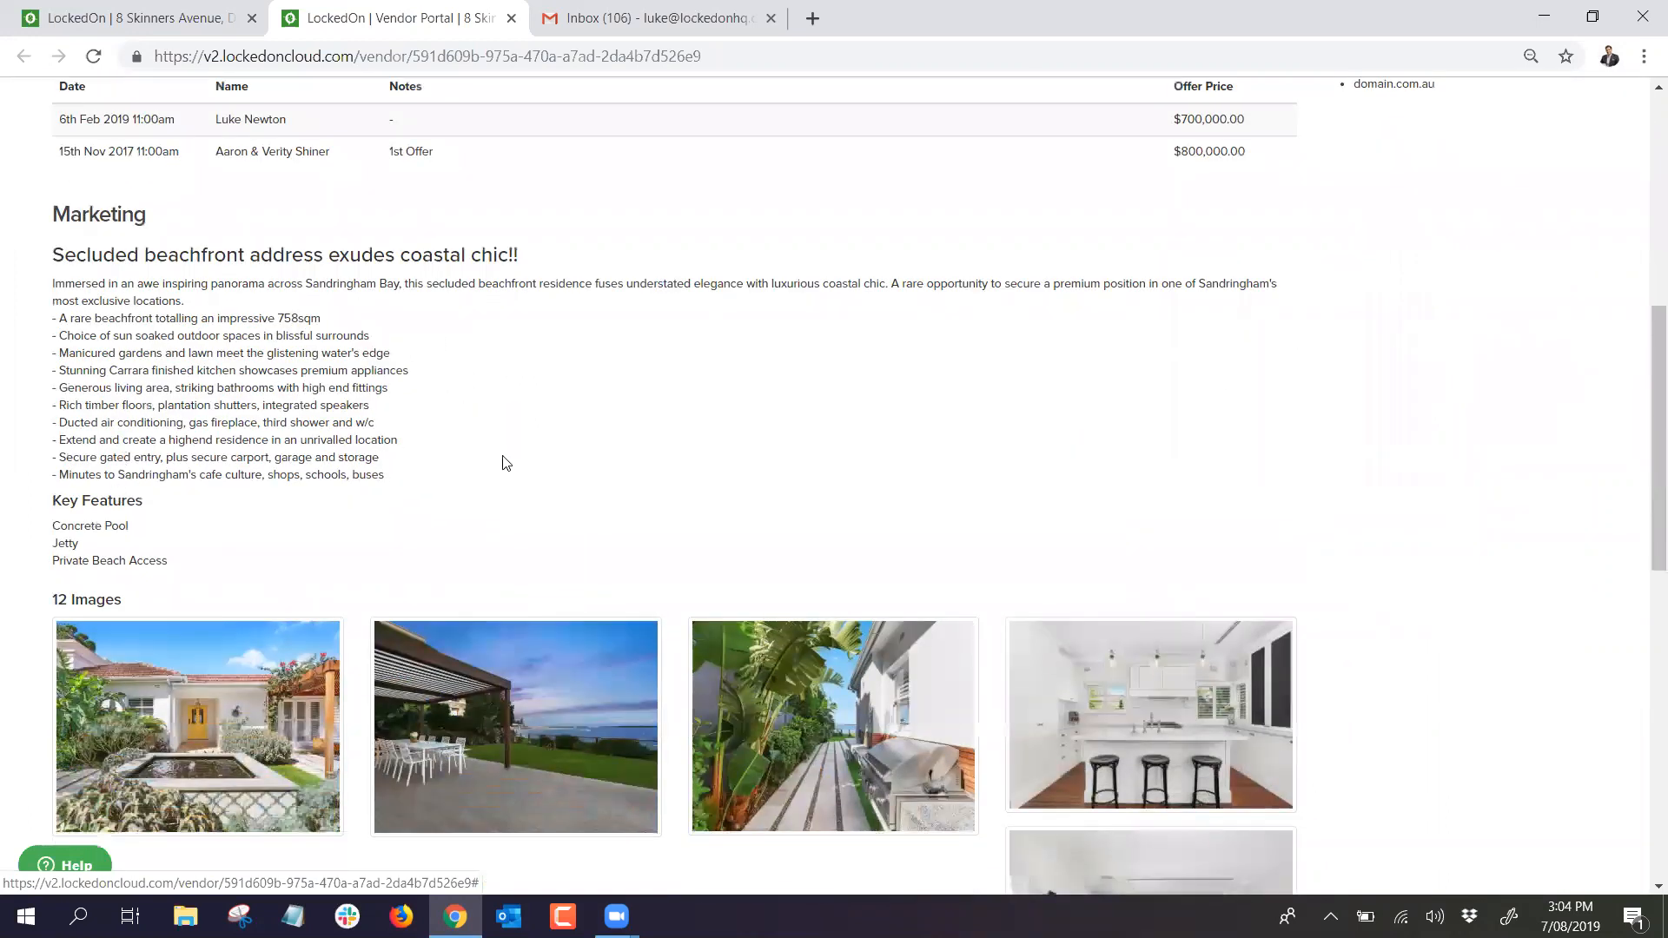
{"action": "scroll", "coordinate": [504, 461], "scroll_direction": "down", "scroll_amount": 6}
{"action": "scroll", "coordinate": [503, 455], "scroll_direction": "down", "scroll_amount": 3}
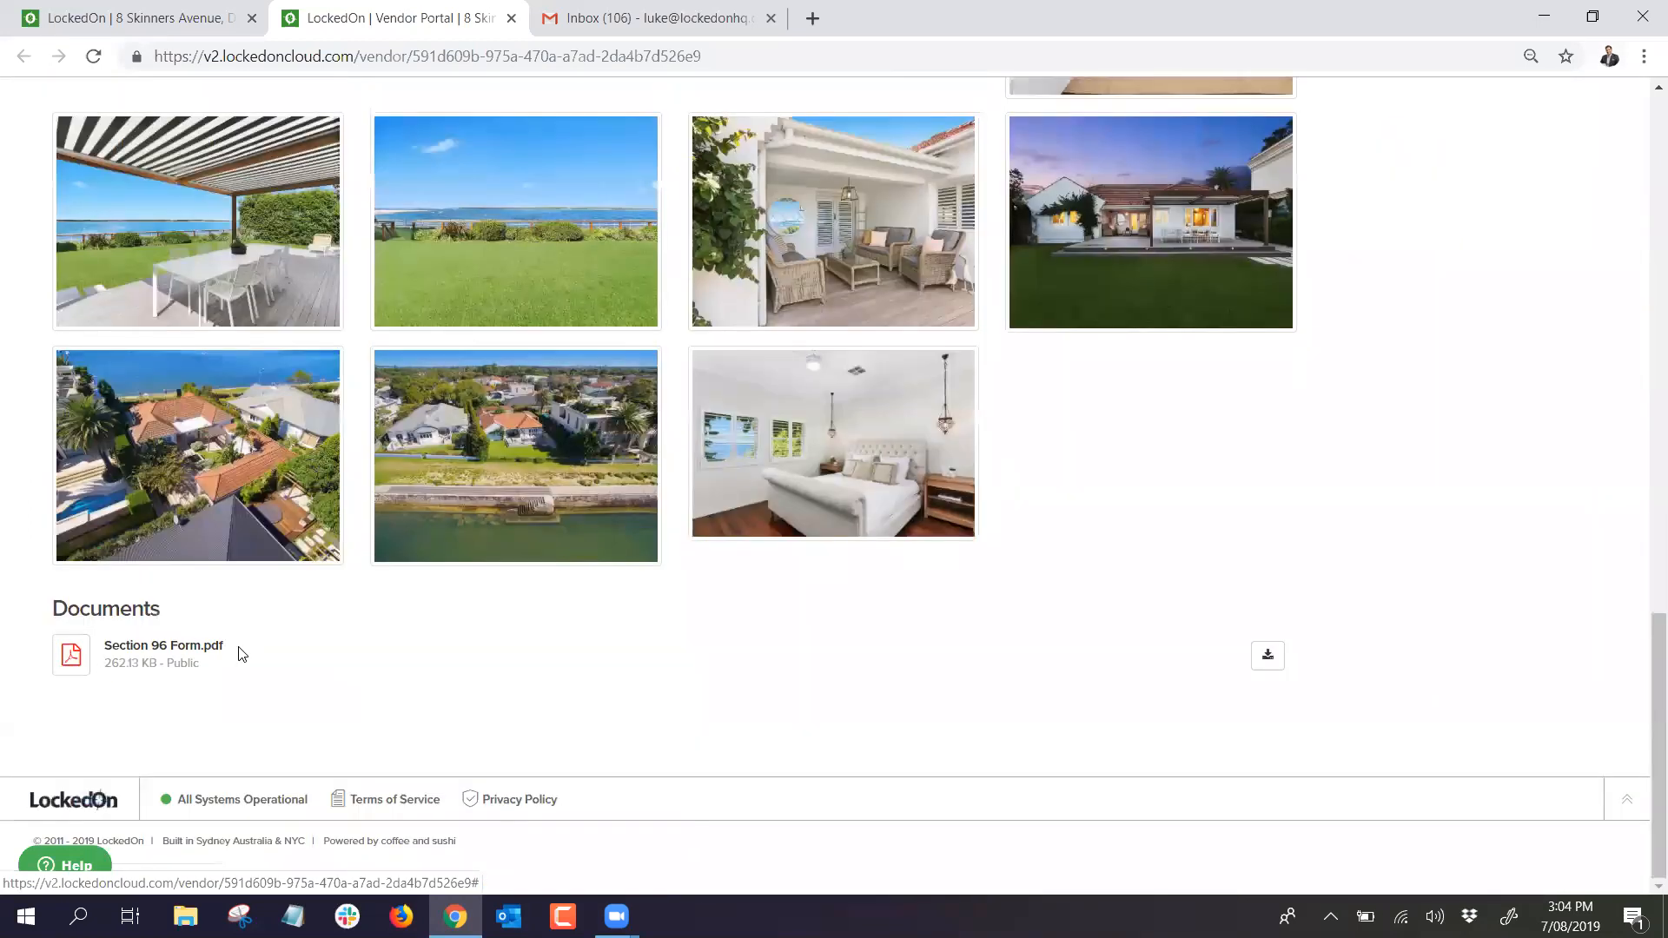
{"action": "scroll", "coordinate": [244, 648], "scroll_direction": "up", "scroll_amount": 16}
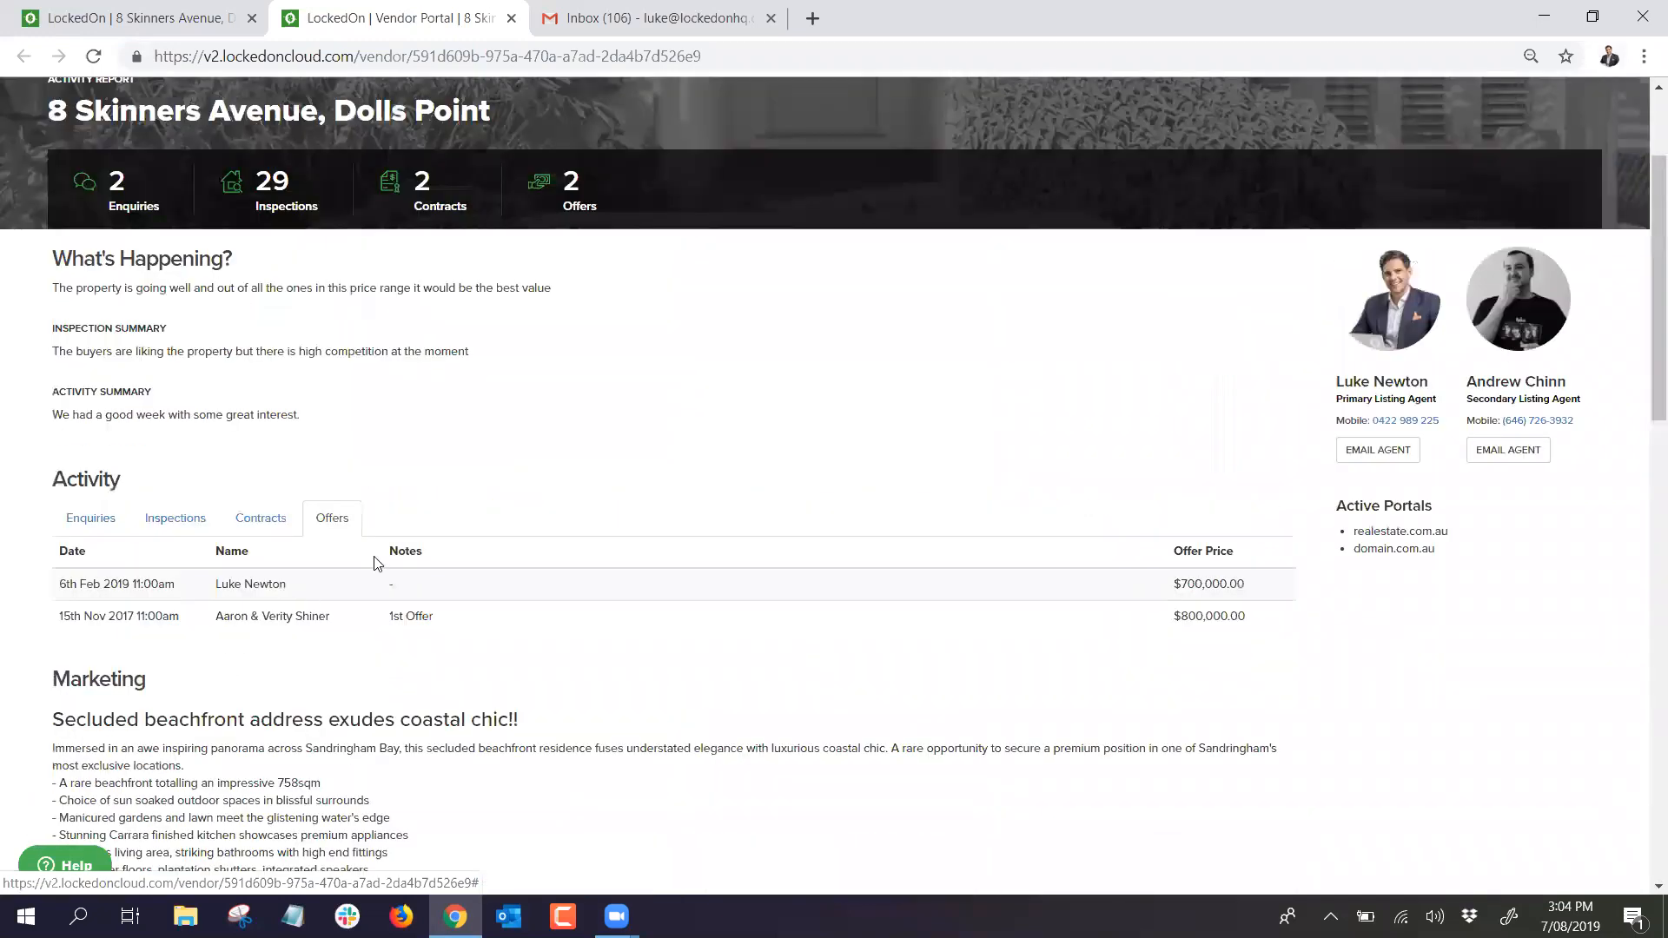
{"action": "scroll", "coordinate": [437, 115], "scroll_direction": "up", "scroll_amount": 2}
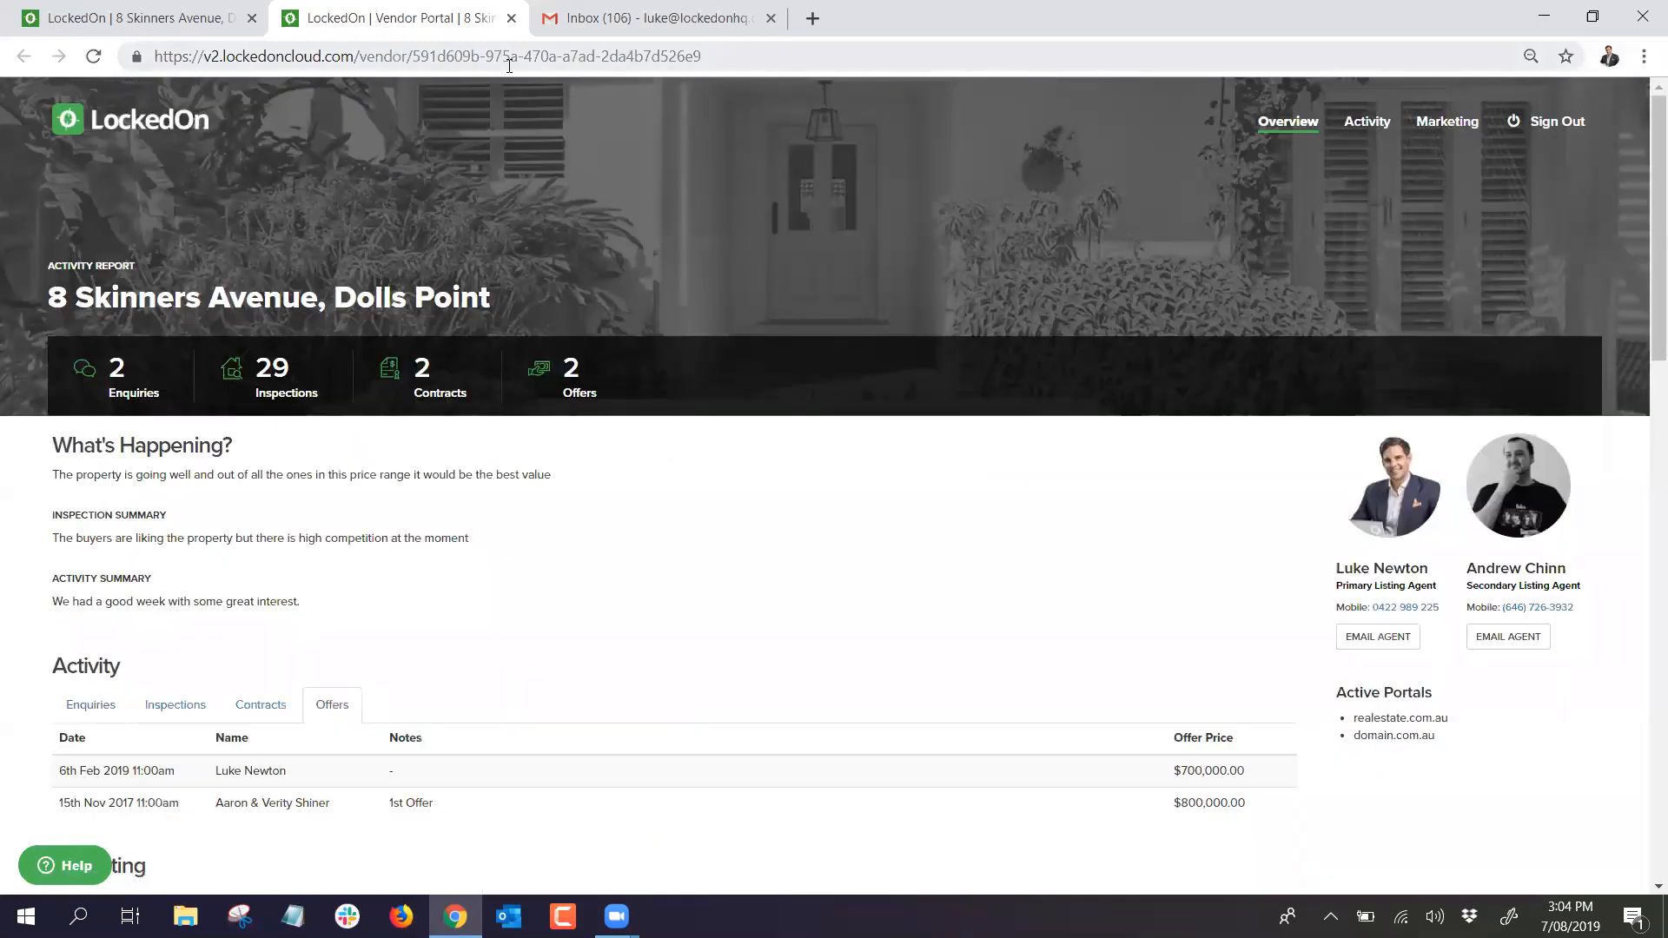
{"action": "left_click", "coordinate": [512, 19]}
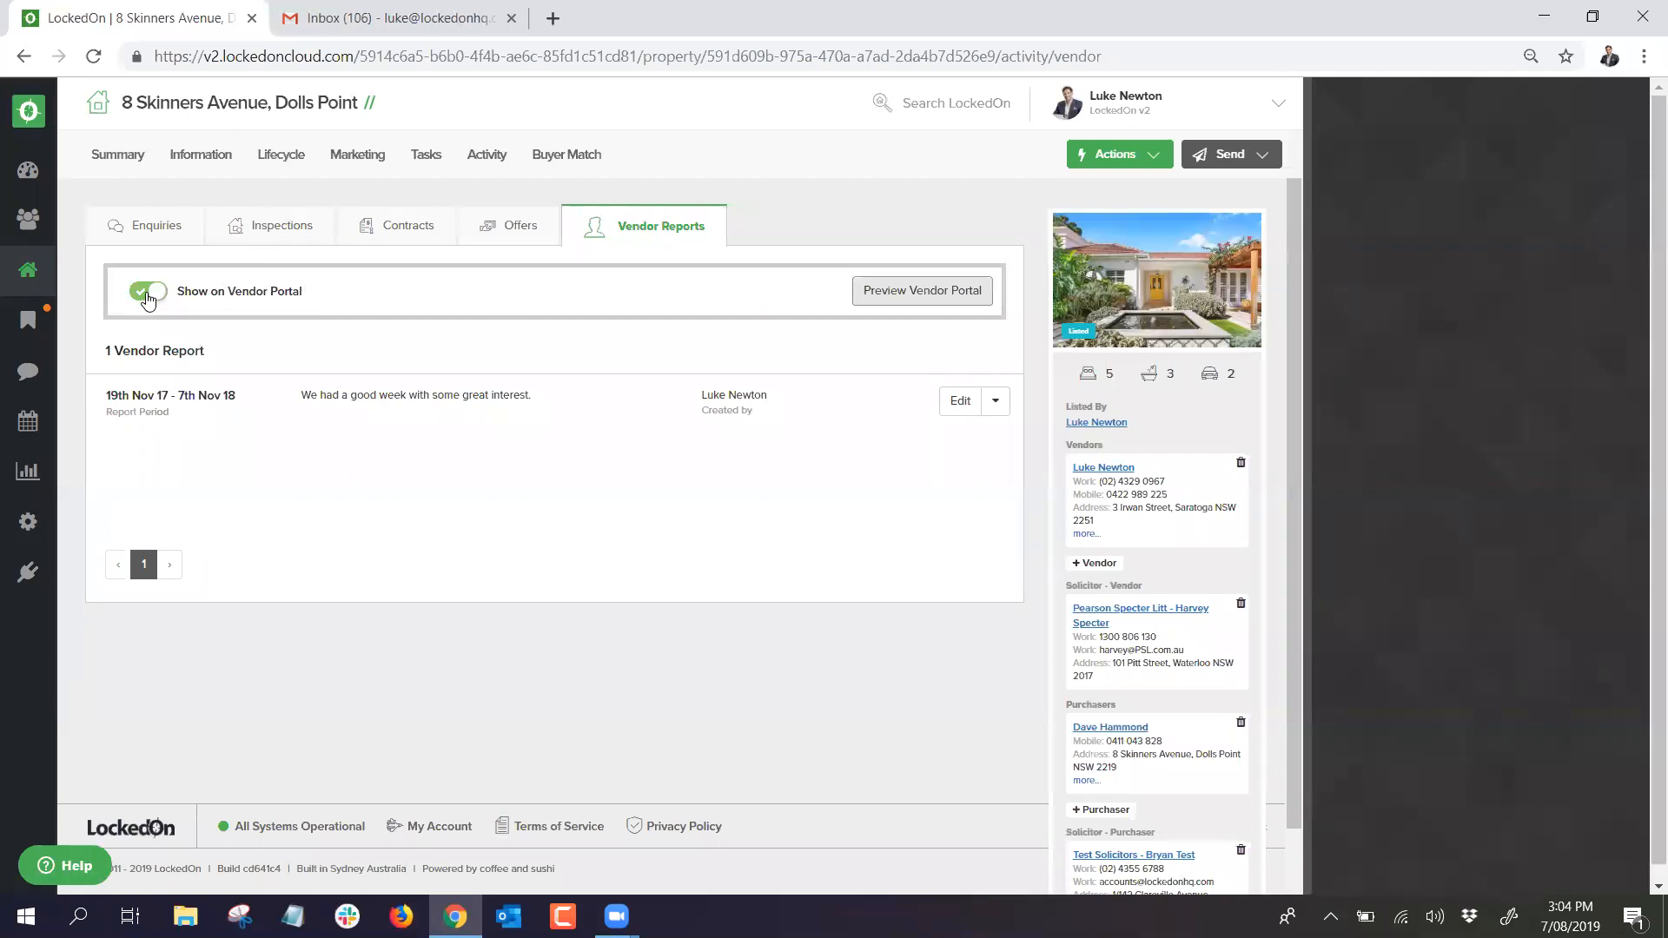
Step: Toggle Show on Vendor Portal off and back on, then view the vendor's linked contacts
{"action": "left_click", "coordinate": [148, 292]}
{"action": "left_click", "coordinate": [151, 298]}
{"action": "left_click", "coordinate": [1104, 474]}
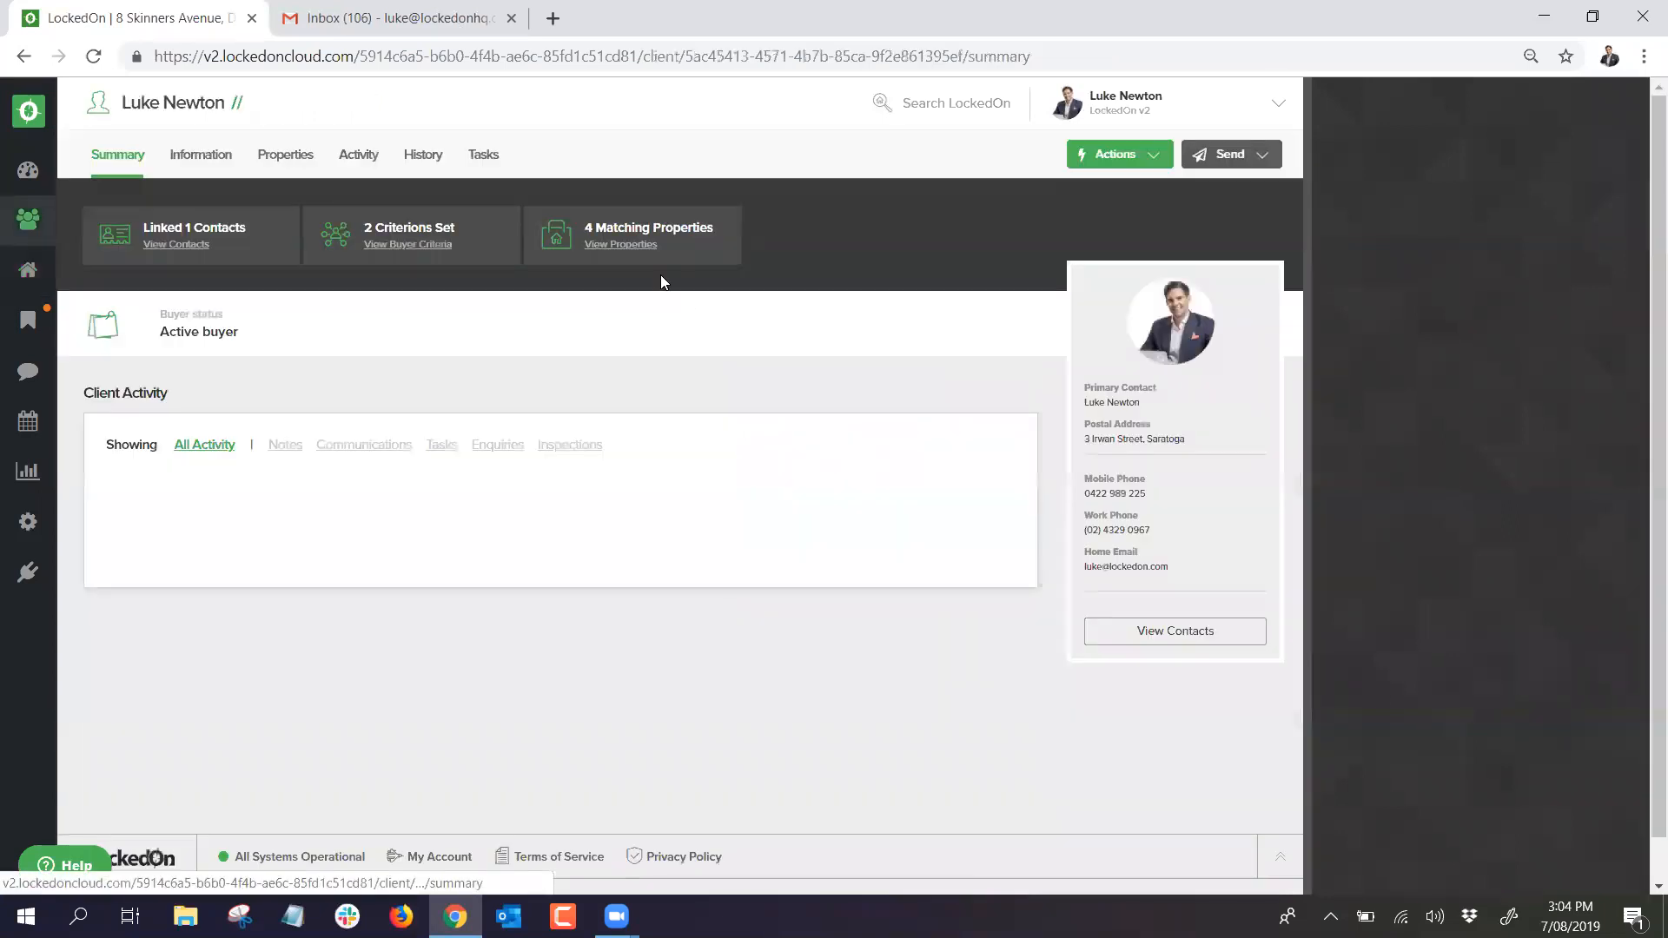
{"action": "left_click", "coordinate": [1133, 631]}
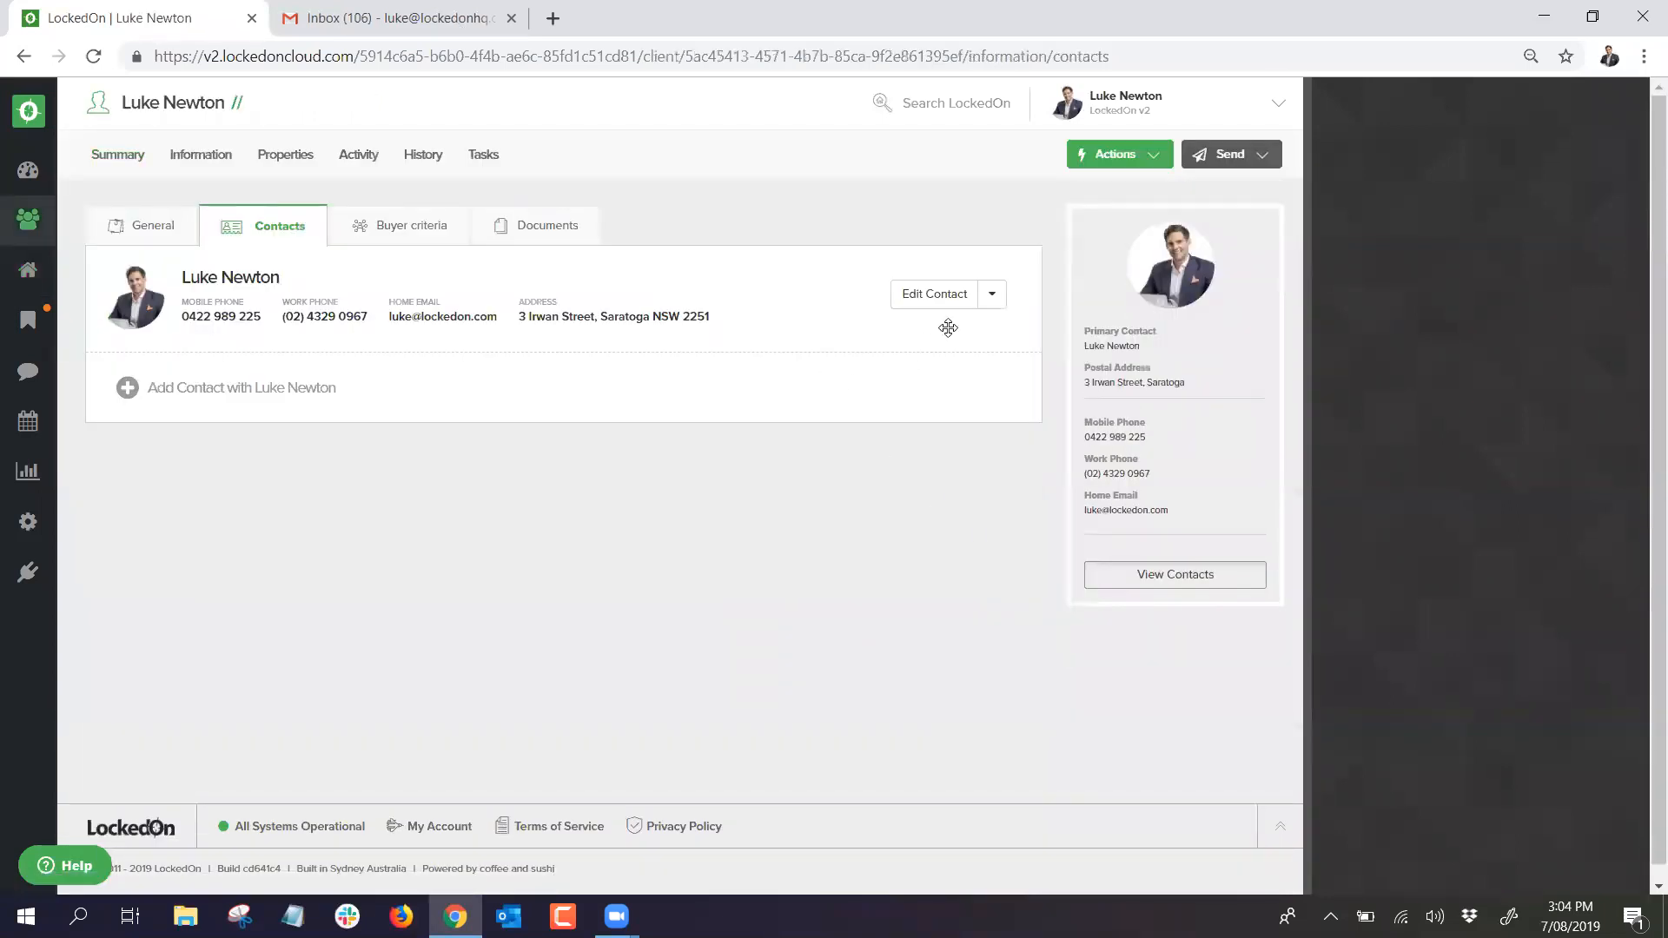
Step: Close the contact's Invite to Vendor Portal form unsent, then return to the Properties list
{"action": "left_click", "coordinate": [991, 295]}
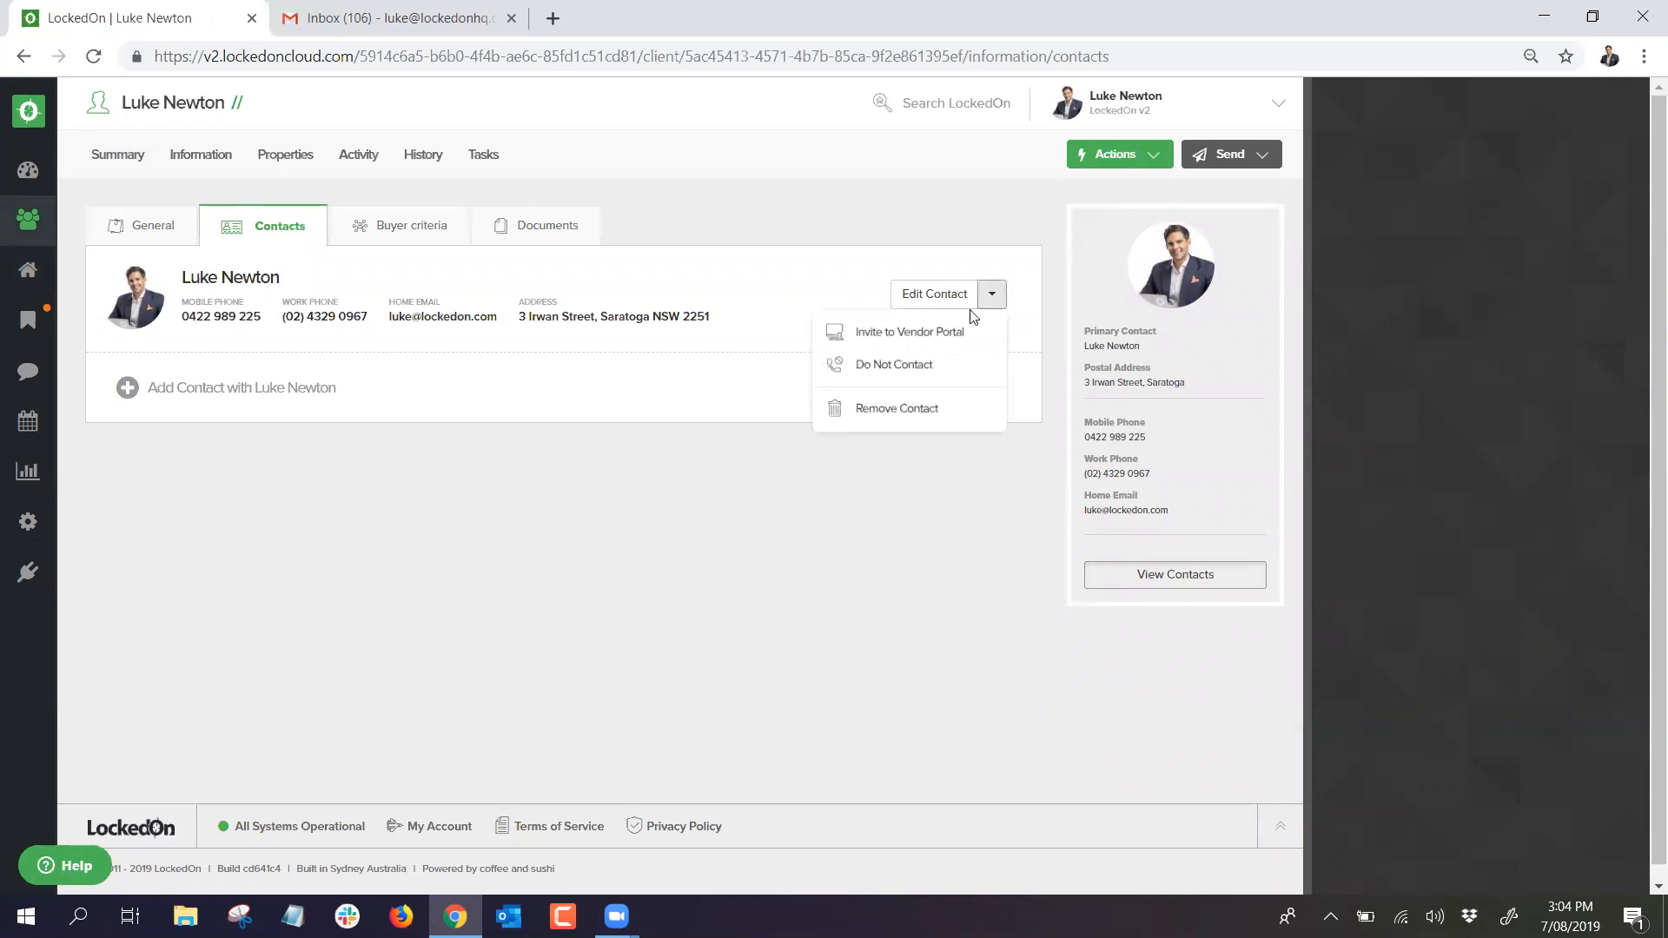
{"action": "left_click", "coordinate": [917, 342]}
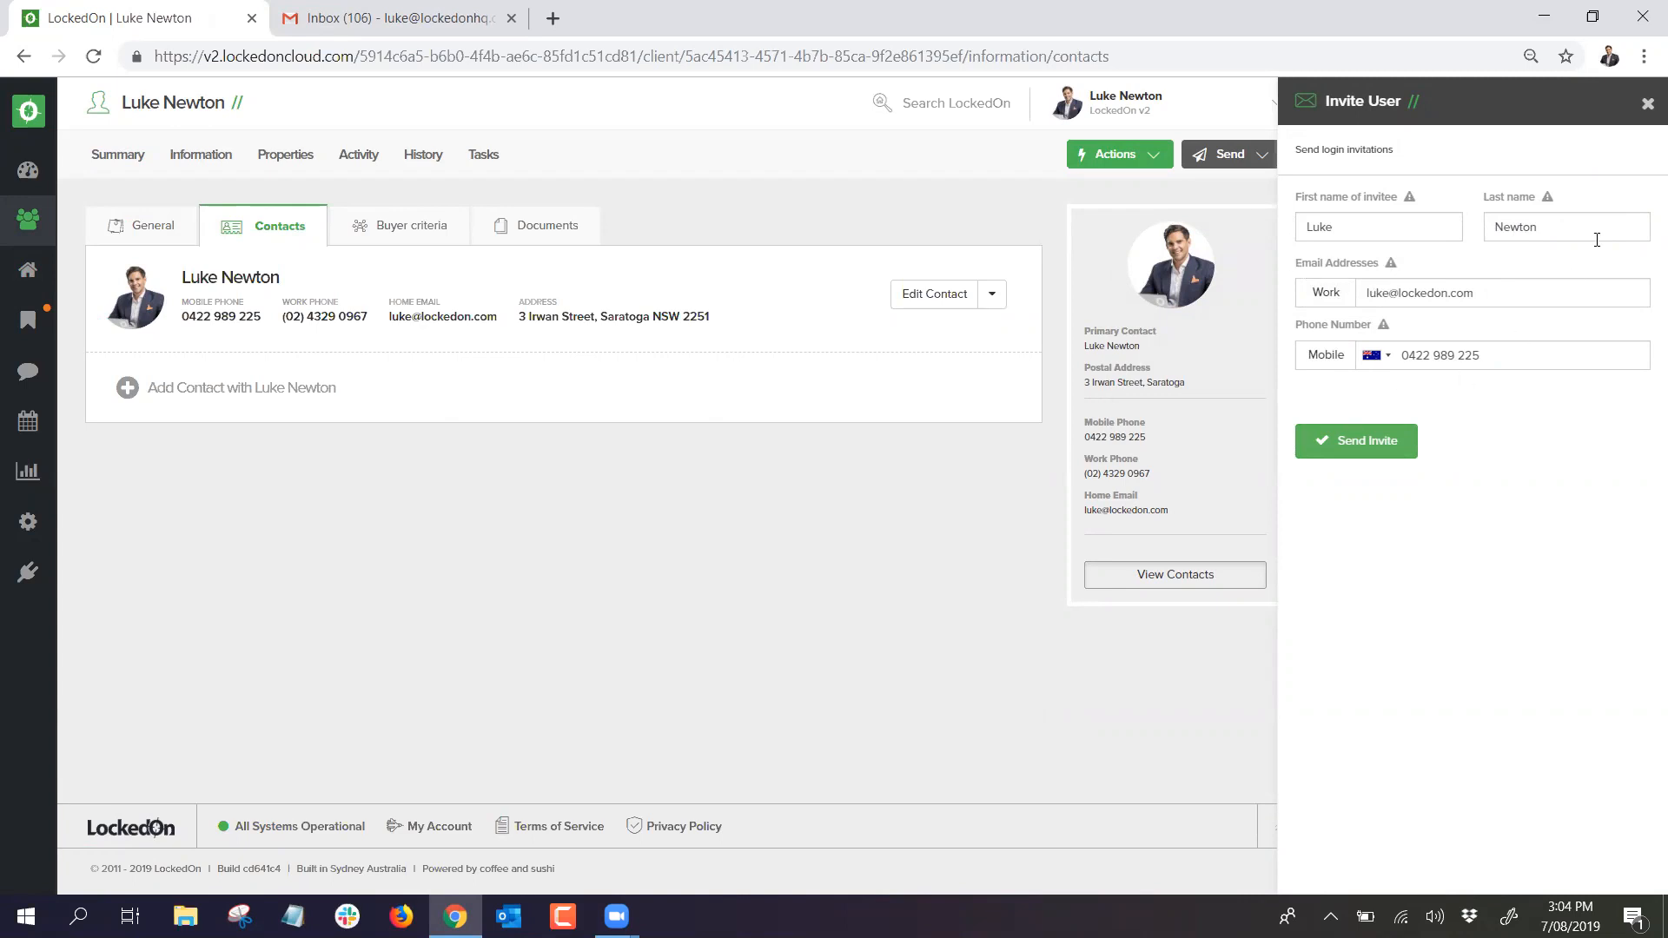
{"action": "left_click", "coordinate": [1646, 106]}
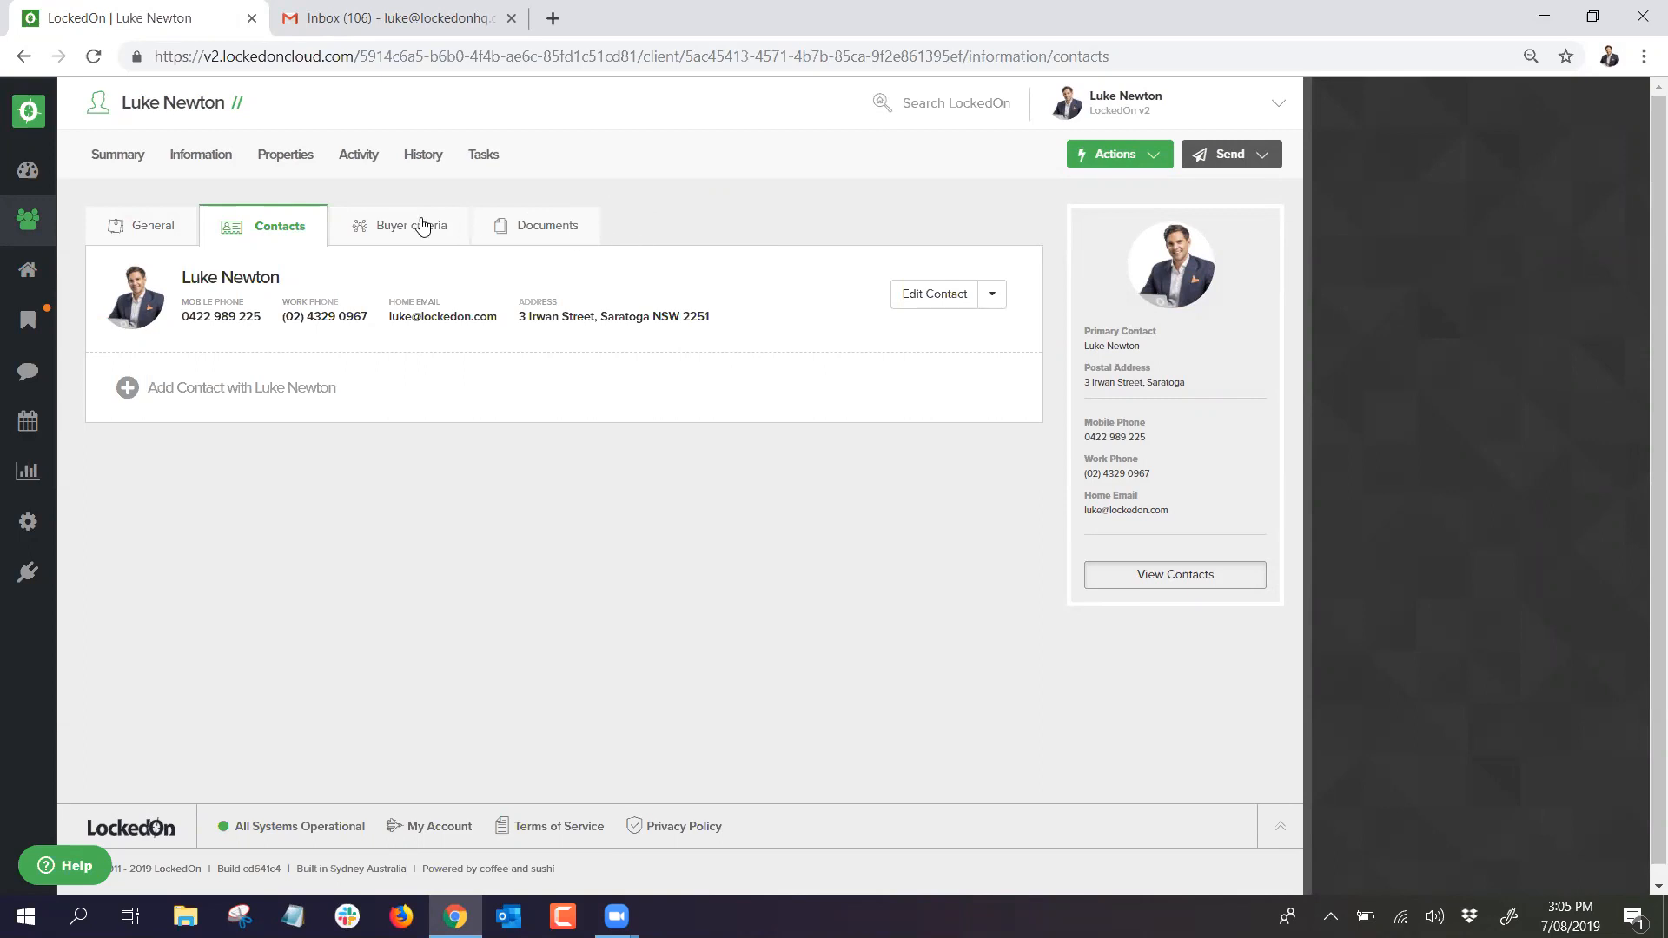
{"action": "left_click", "coordinate": [33, 278]}
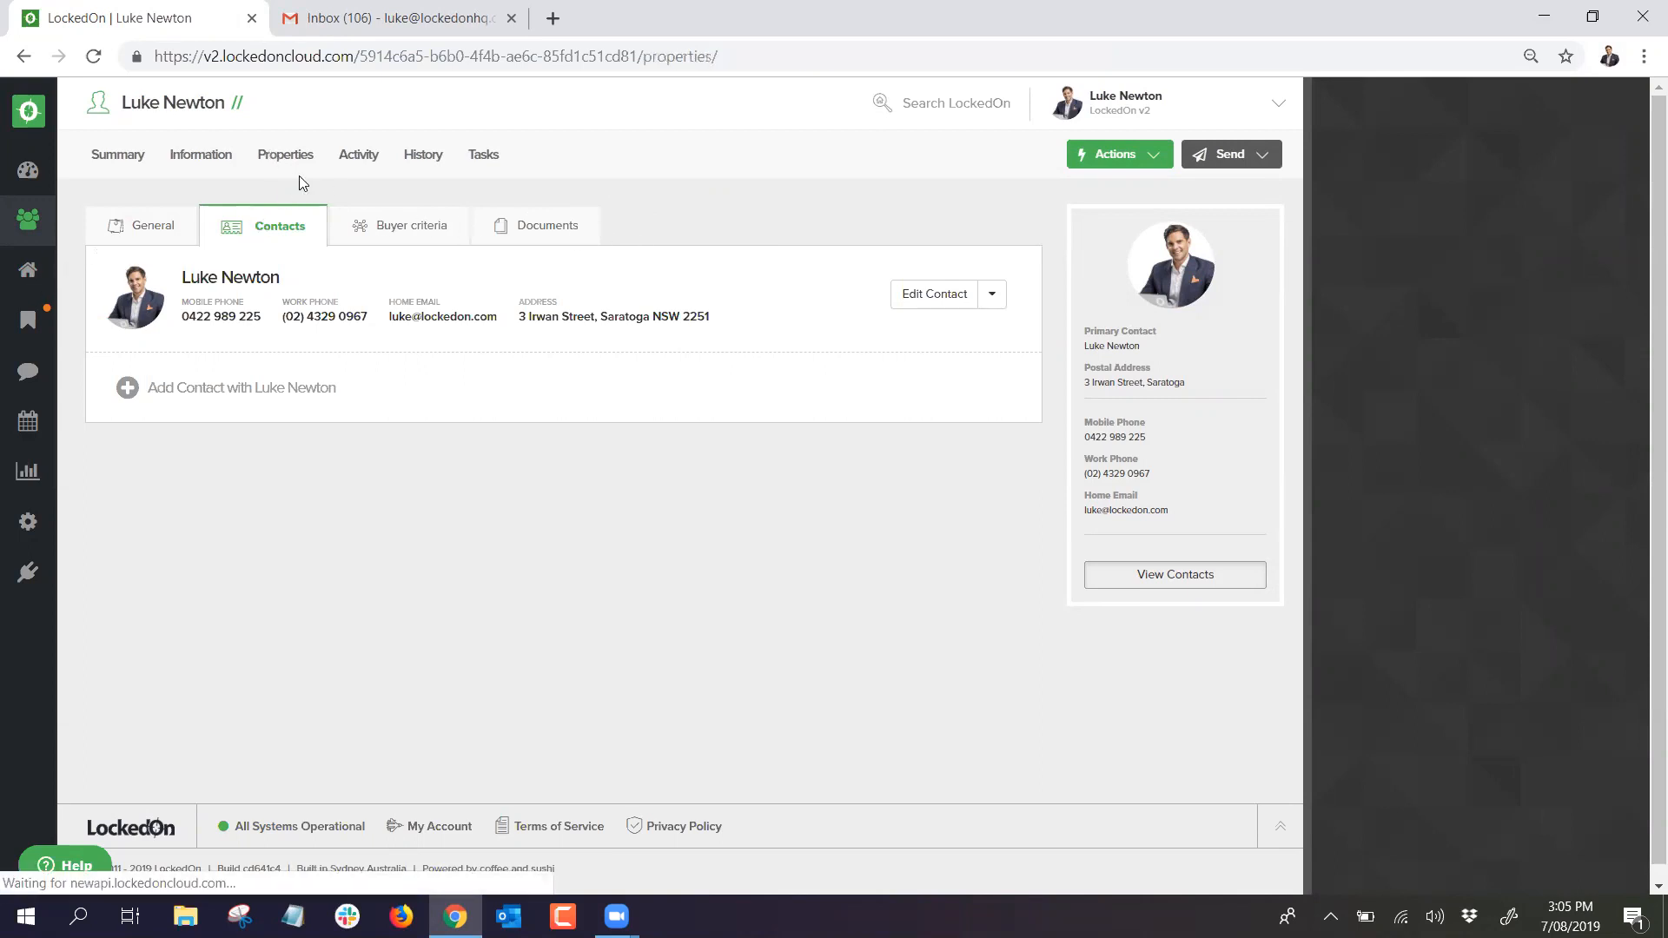
{"action": "type", "text": "8"}
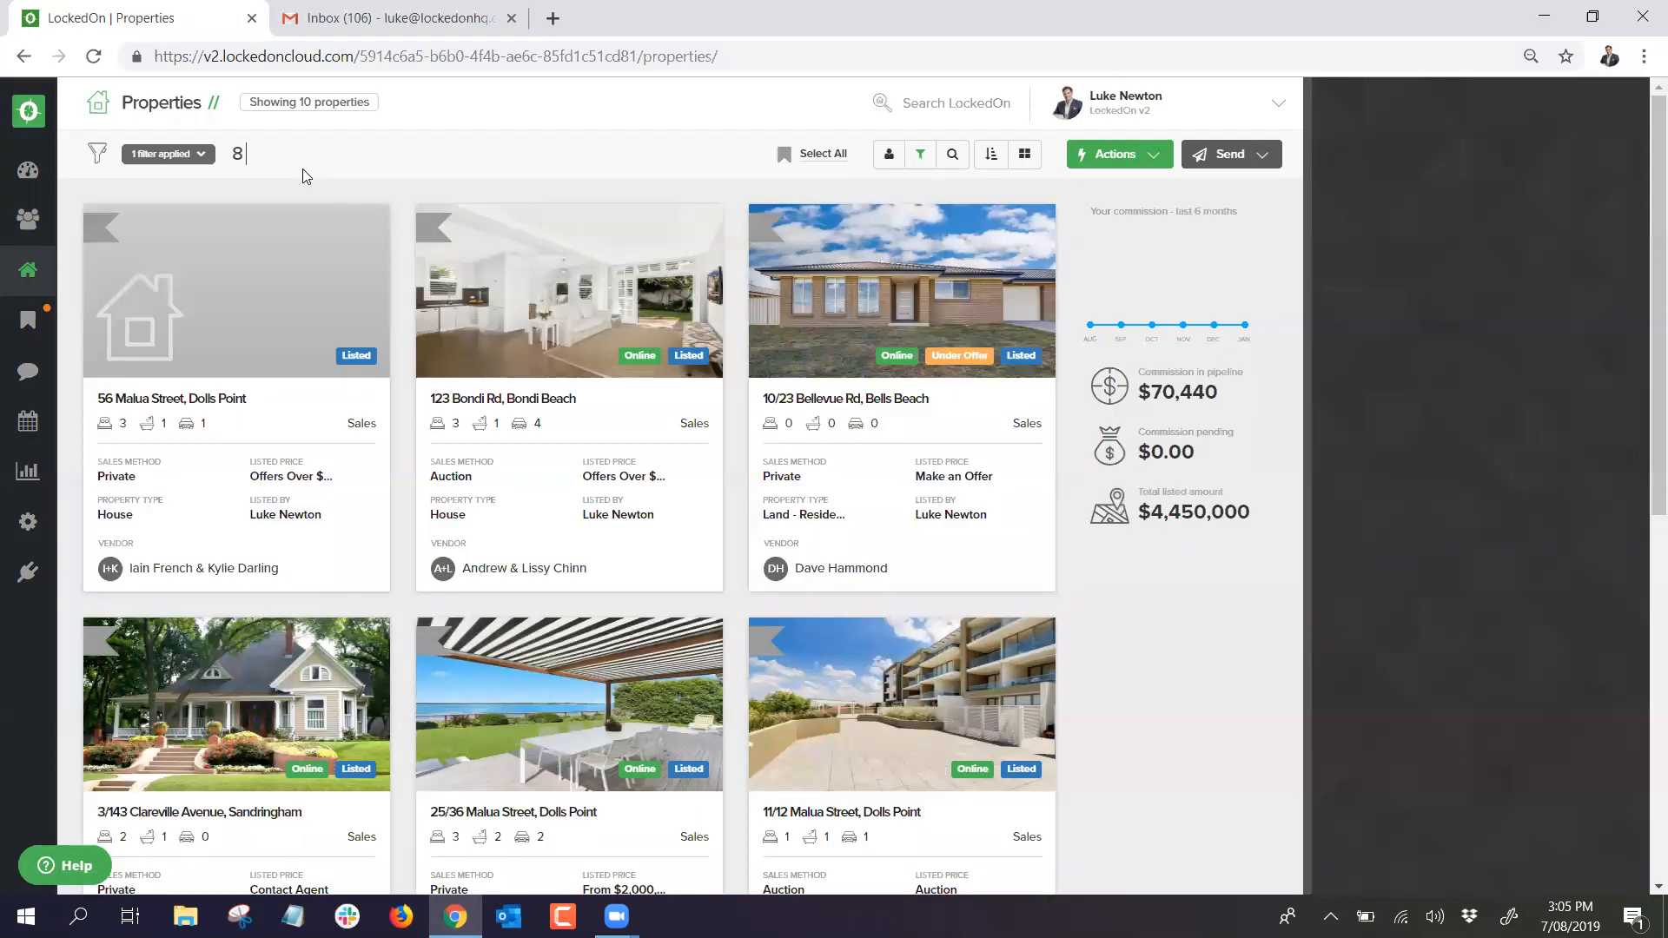
{"action": "type", "text": " skin"}
{"action": "left_click", "coordinate": [382, 261]}
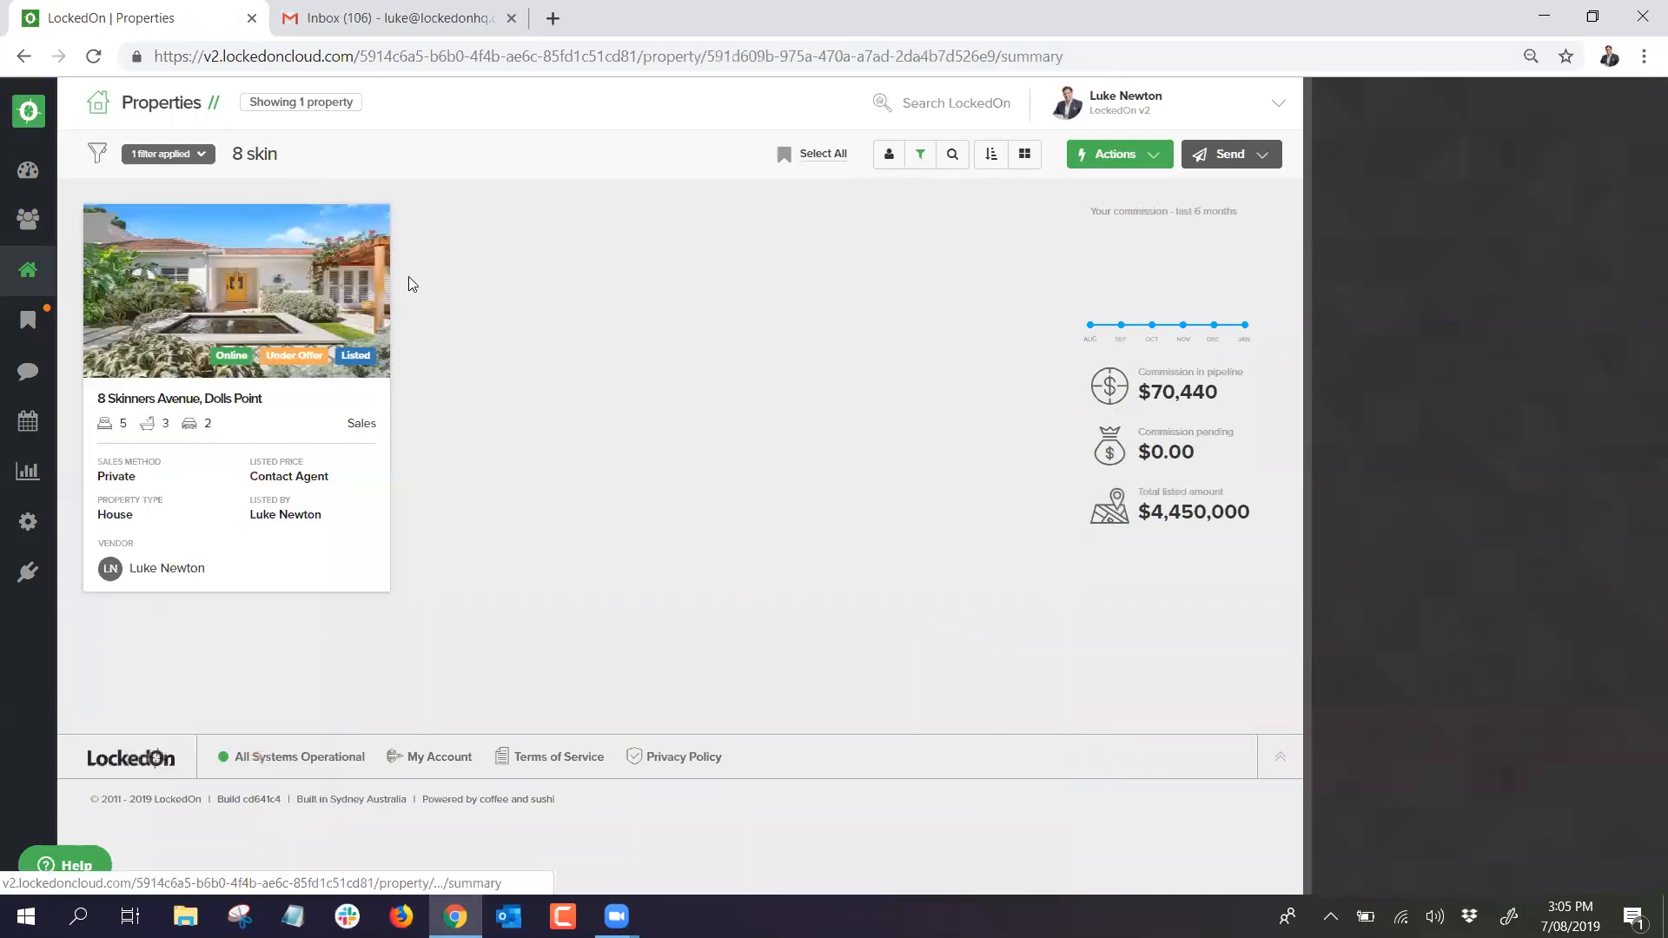
{"action": "left_click", "coordinate": [487, 155]}
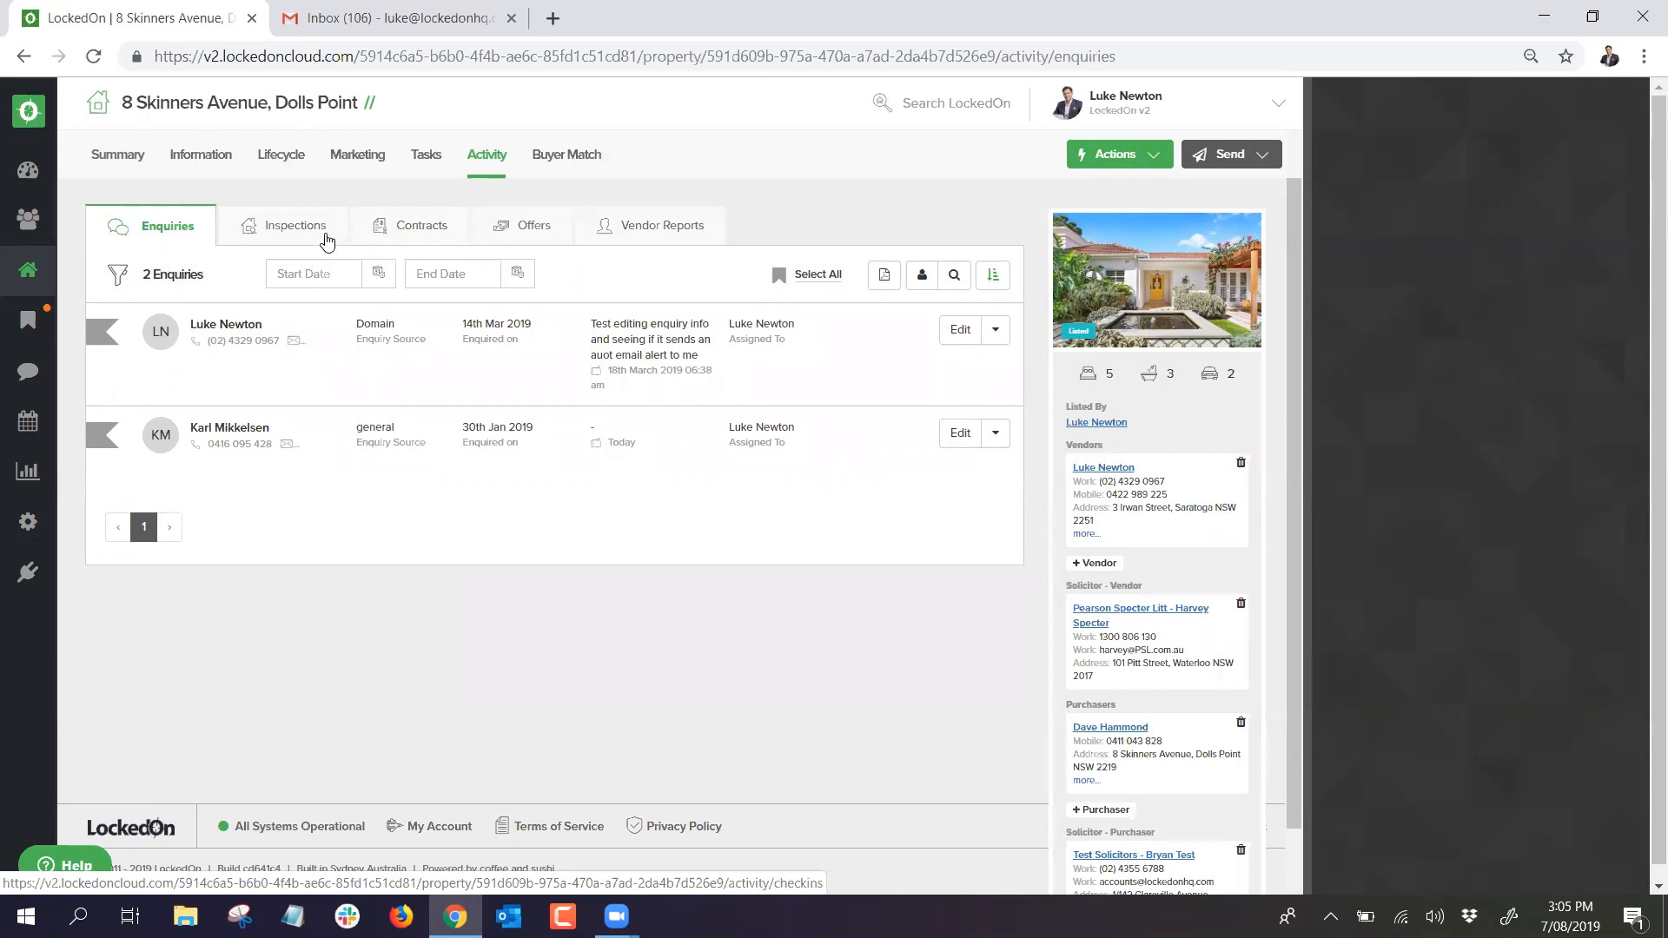
{"action": "left_click", "coordinate": [300, 228]}
{"action": "left_click", "coordinate": [434, 239]}
{"action": "left_click", "coordinate": [515, 229]}
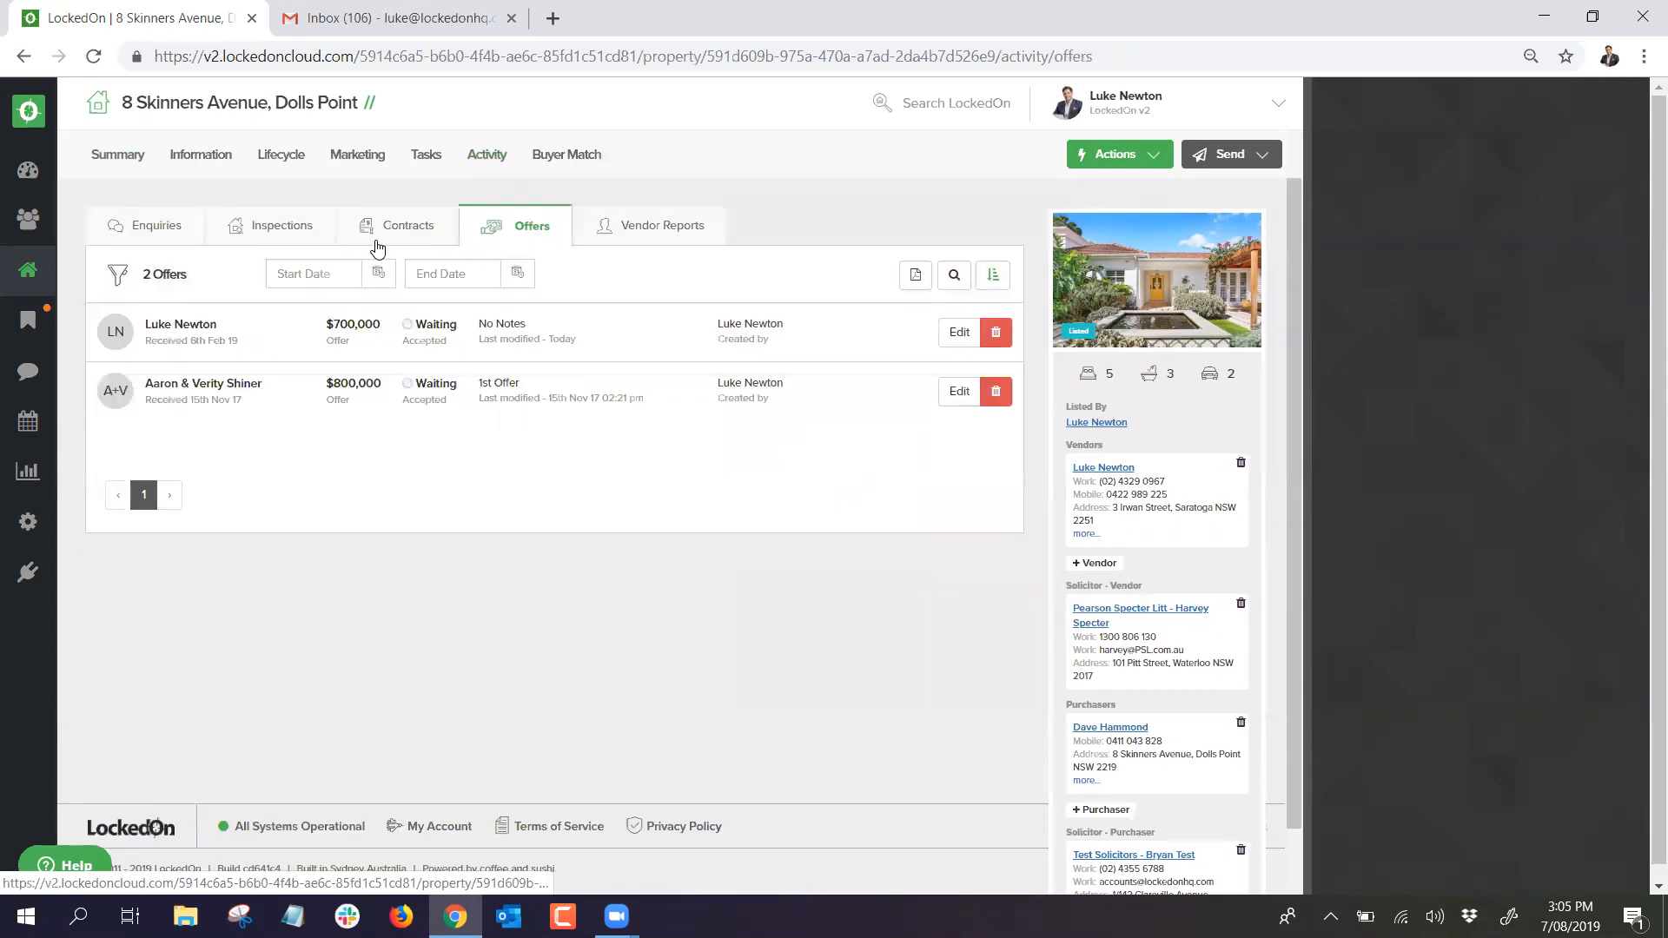
{"action": "left_click", "coordinate": [276, 228]}
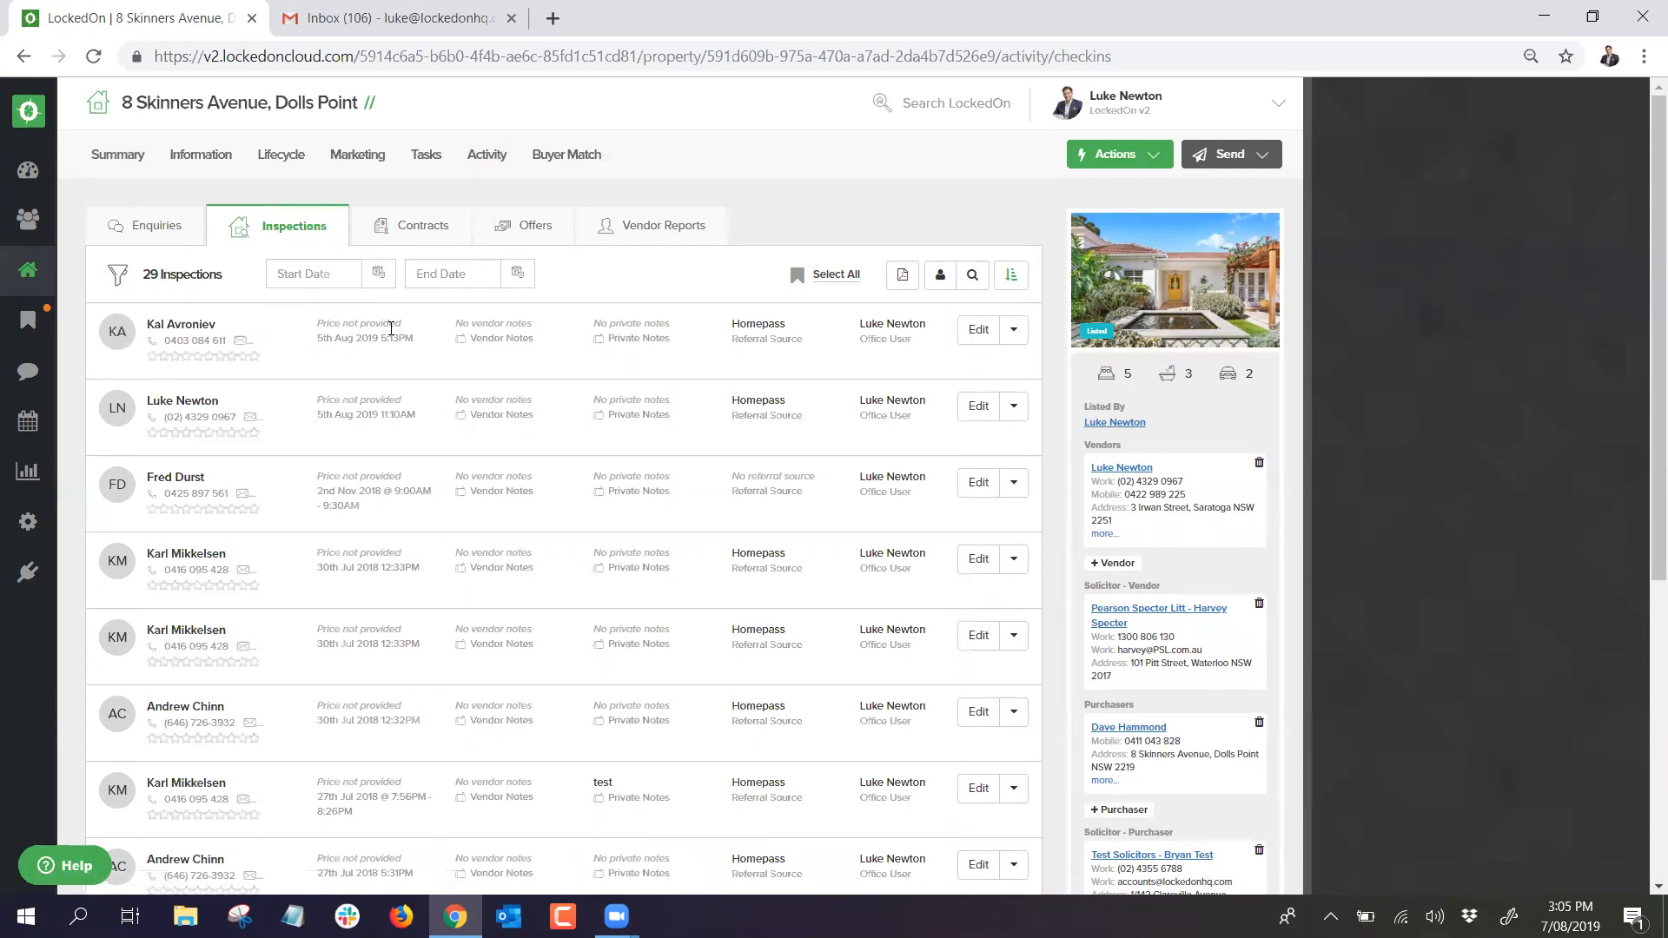
{"action": "left_click", "coordinate": [1206, 157]}
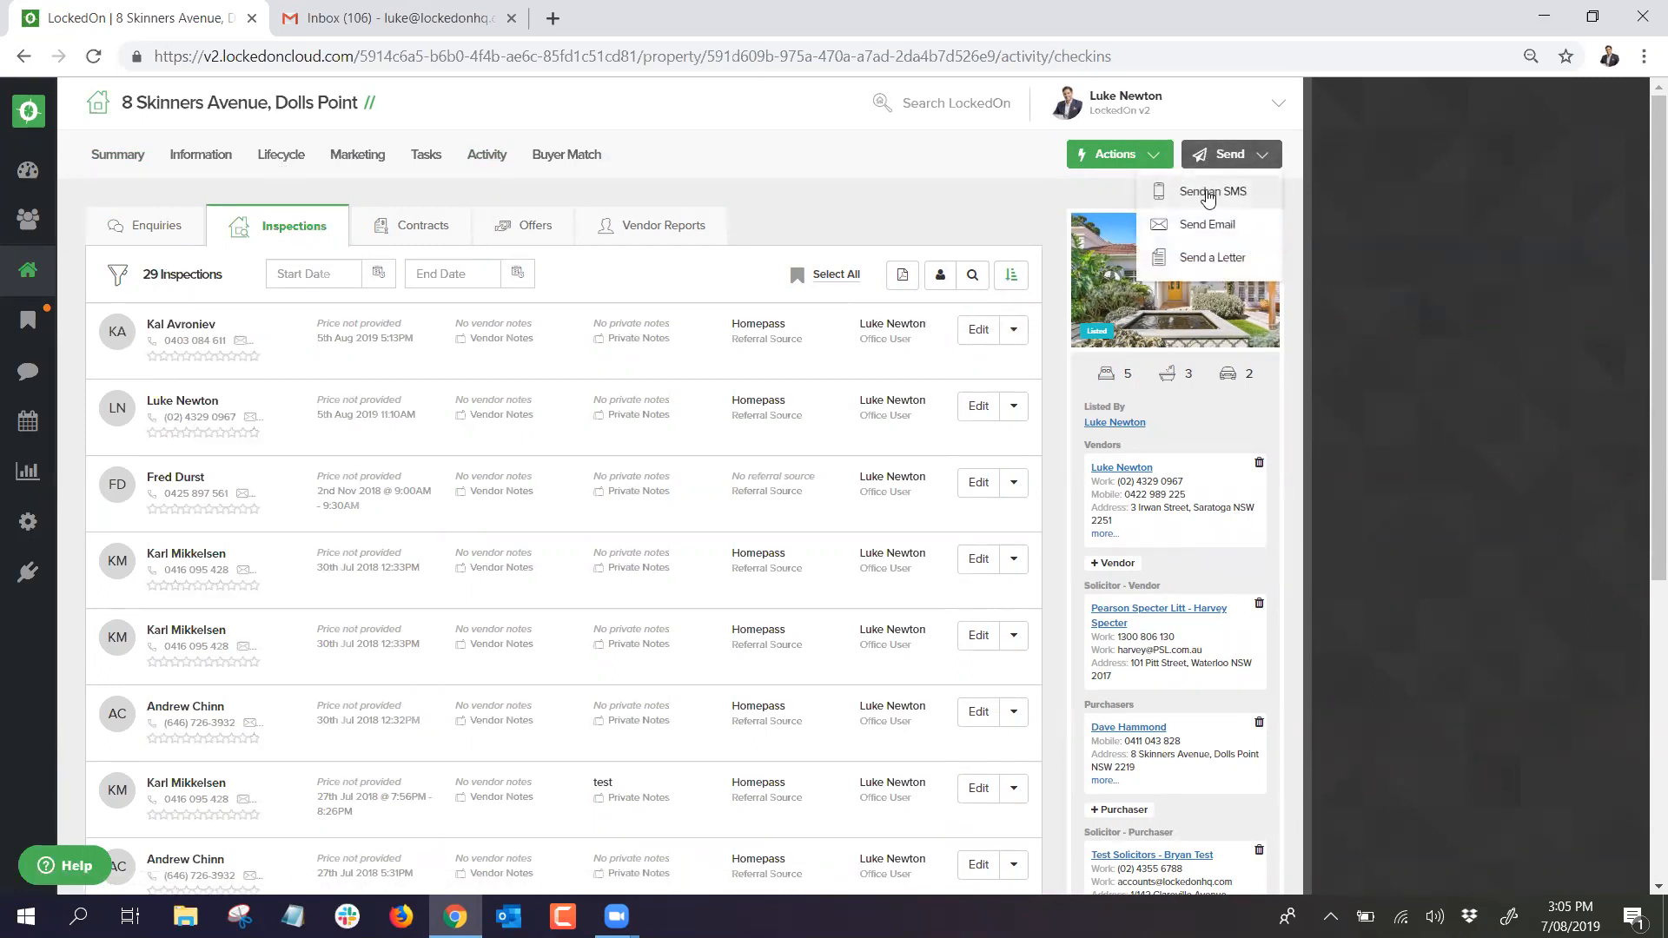
Step: Start an SMS to the property's contacts, adding enquiry, contract and offer contacts as recipients
{"action": "left_click", "coordinate": [1208, 195]}
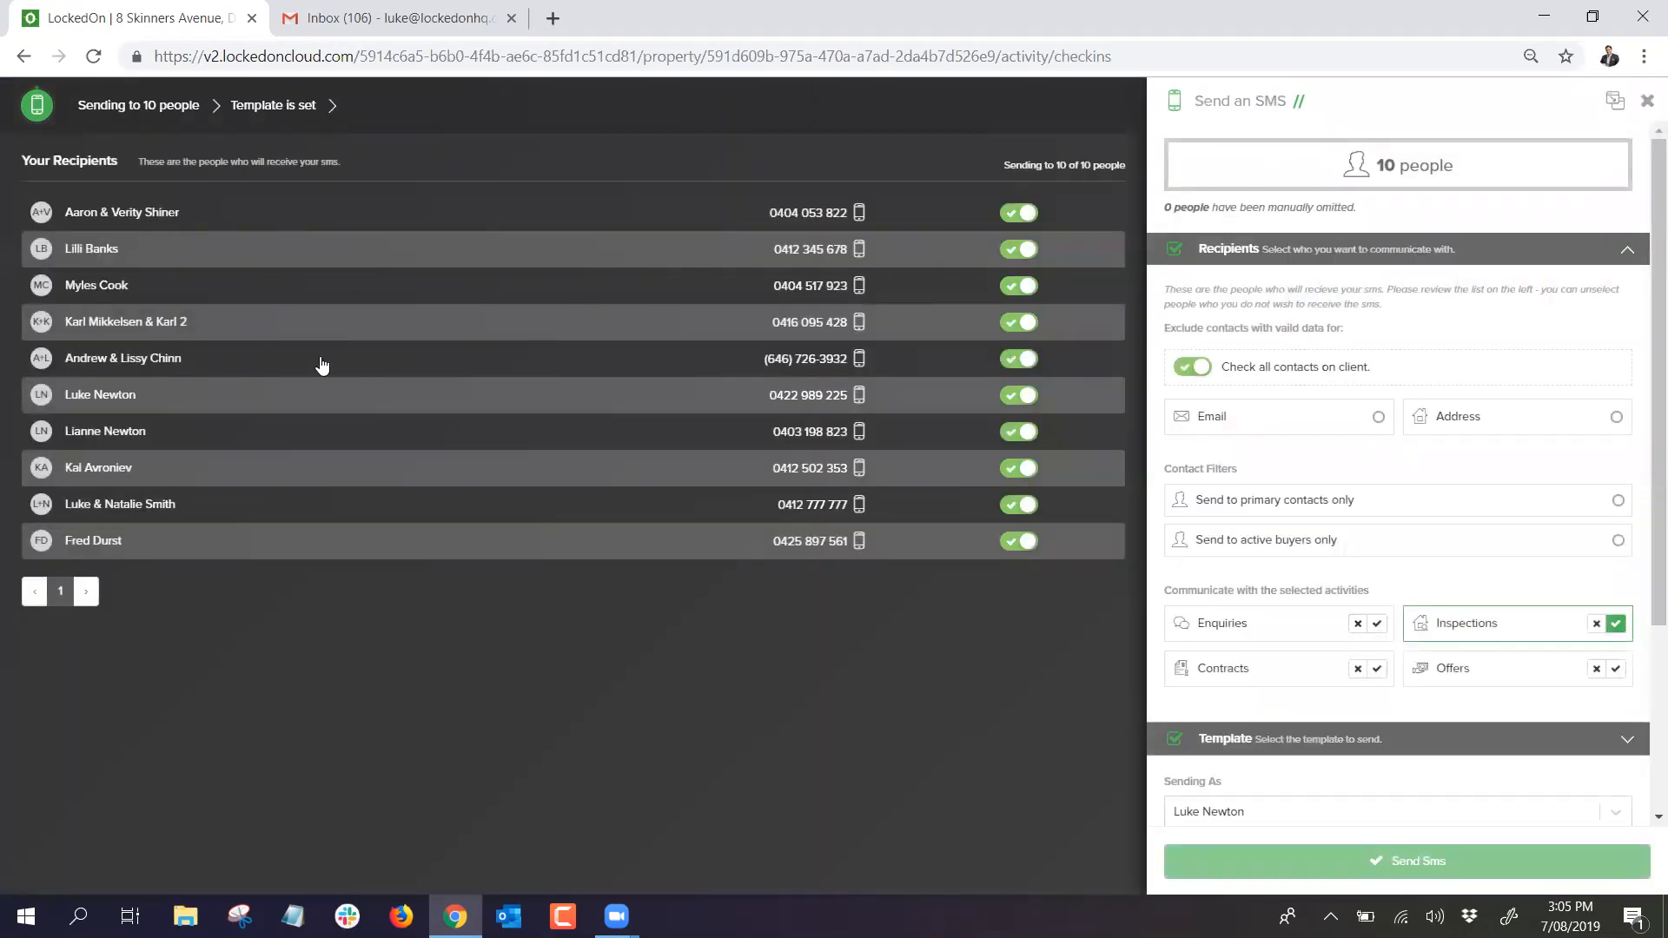
{"action": "left_click", "coordinate": [1377, 624]}
{"action": "left_click", "coordinate": [1377, 671]}
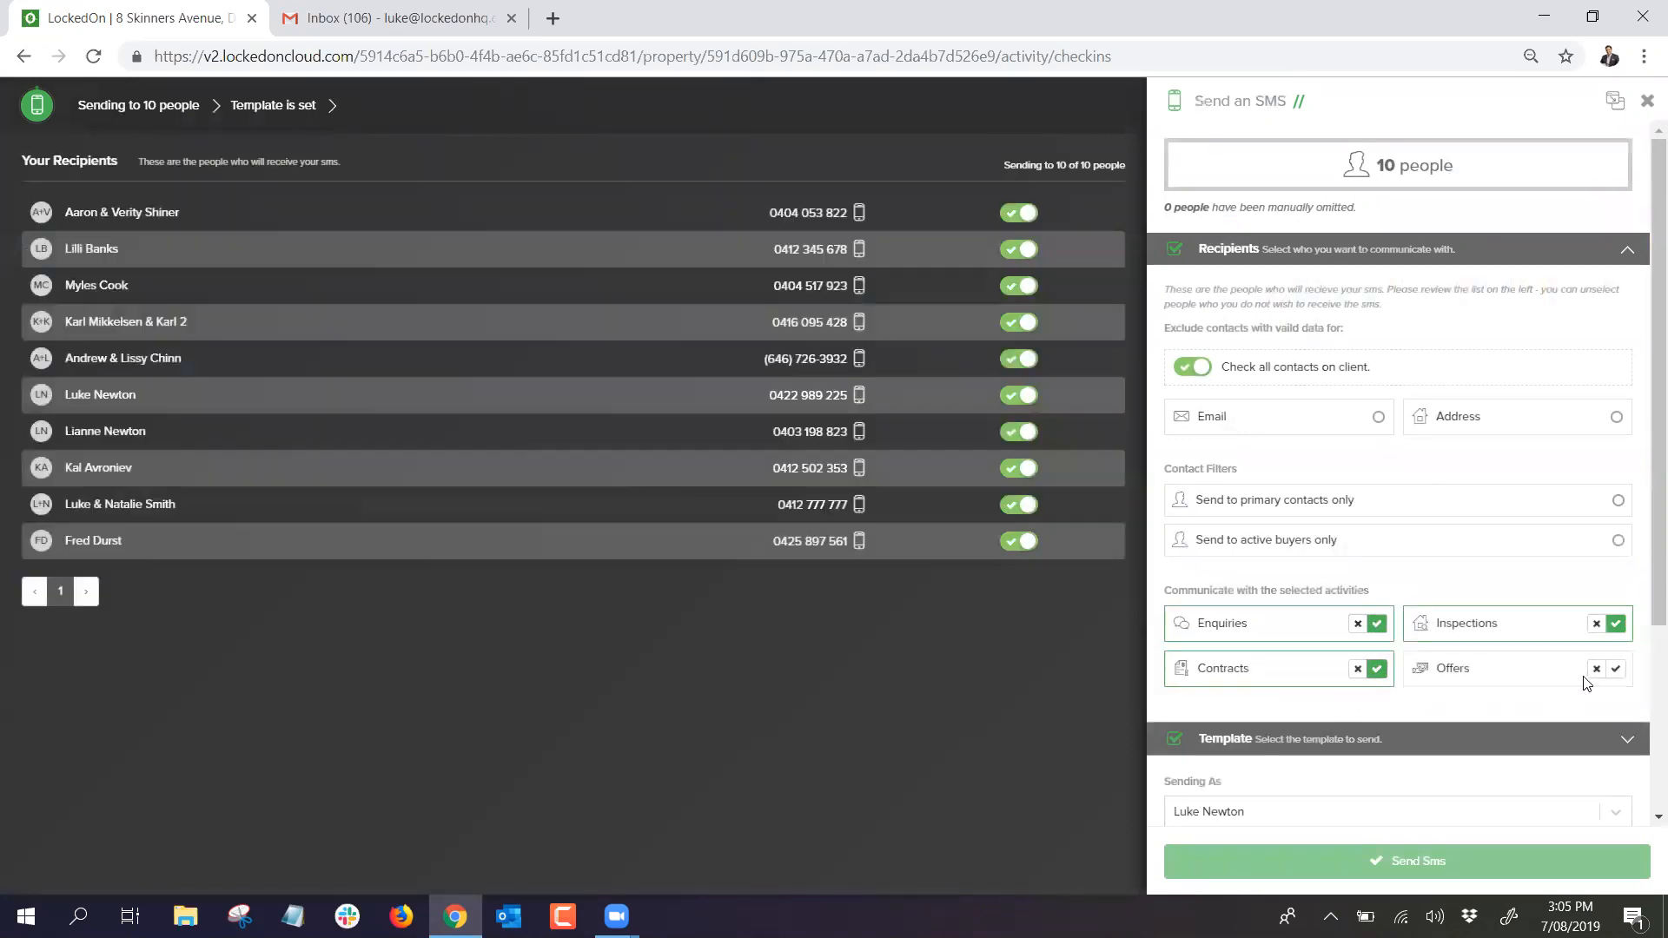
{"action": "left_click", "coordinate": [1616, 670]}
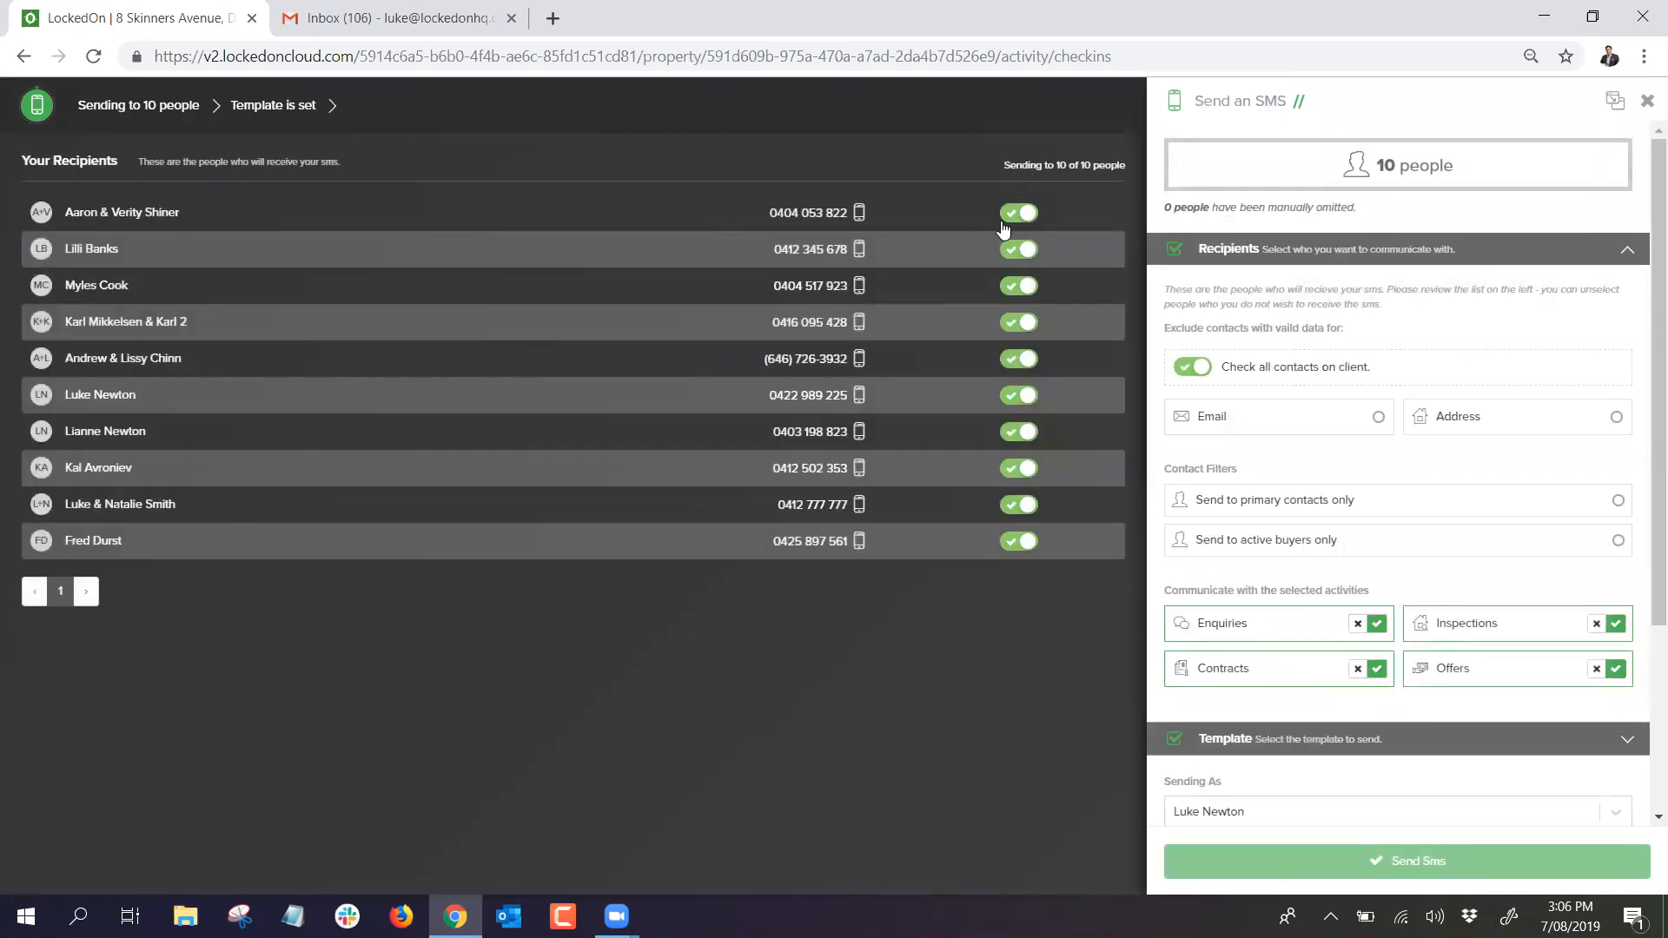
Step: Preview the Buyer - Auction Tomorrow template for 10 recipients, then close the SMS unsent
{"action": "left_click", "coordinate": [1234, 252]}
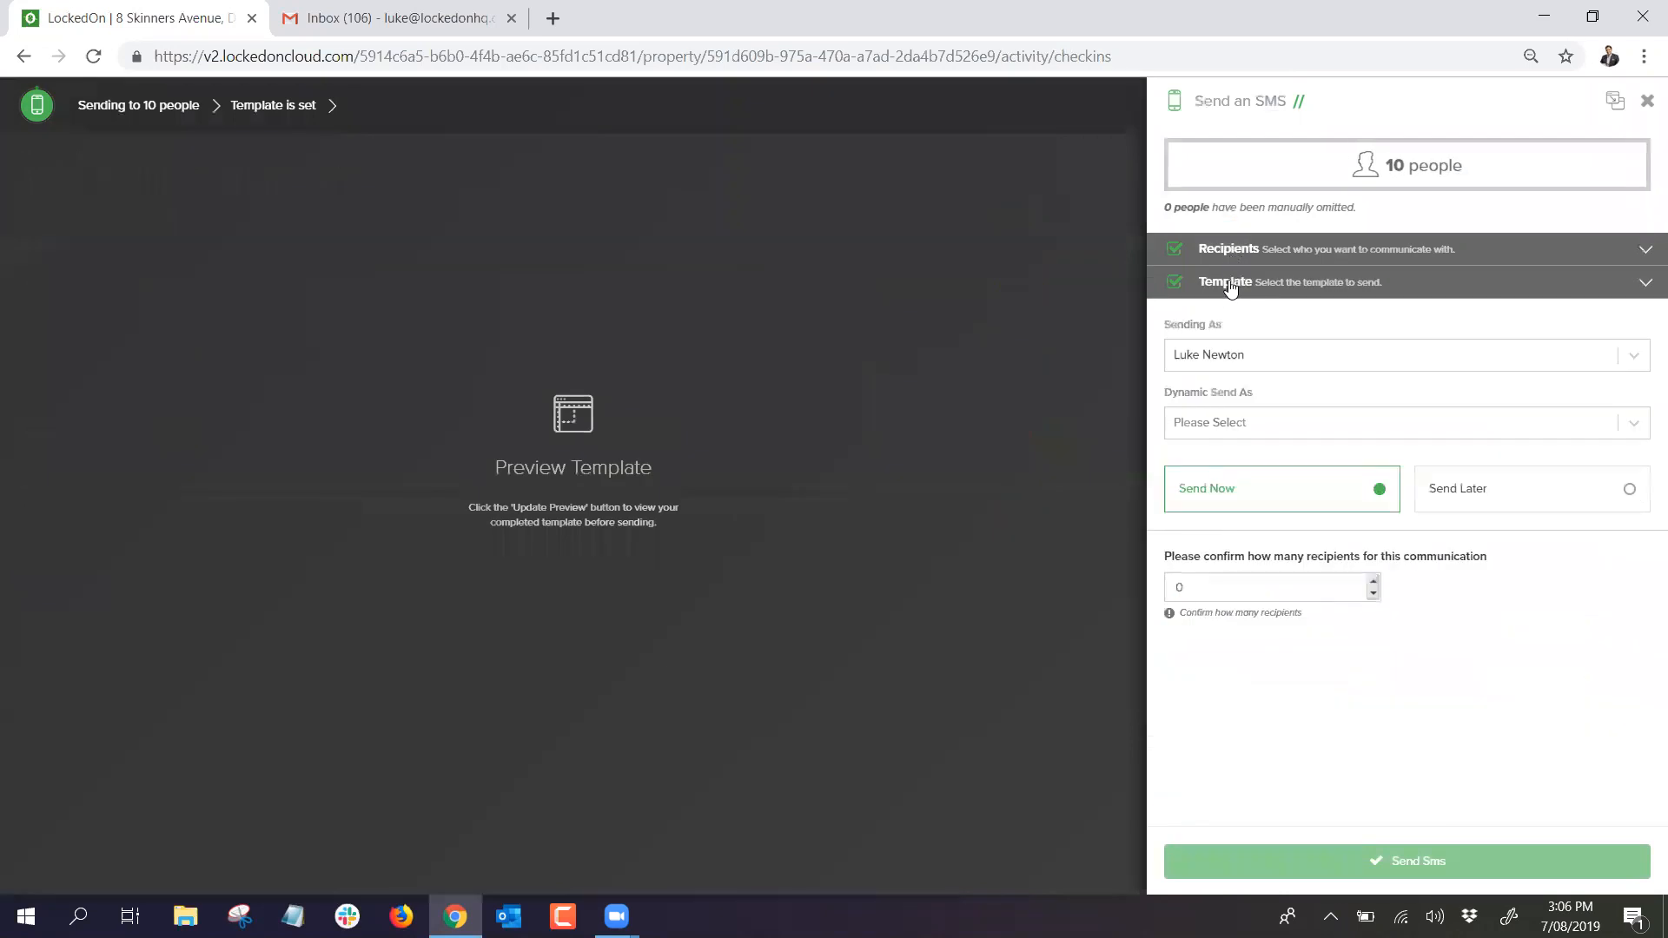
{"action": "left_click", "coordinate": [1234, 377]}
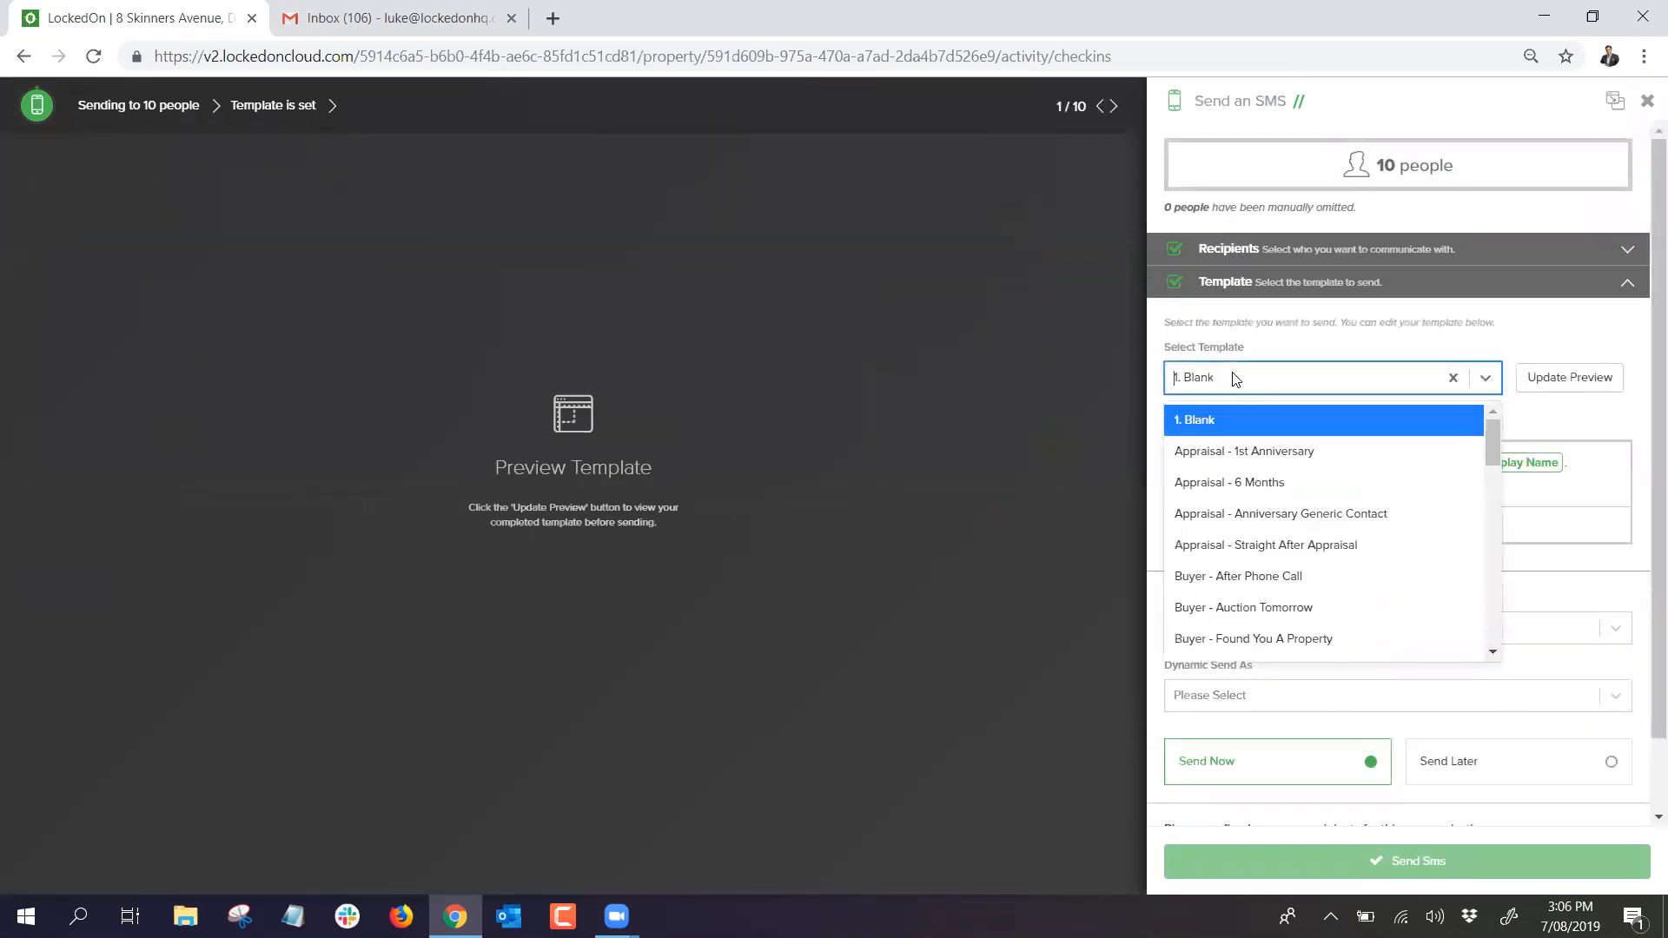
{"action": "type", "text": "auc"}
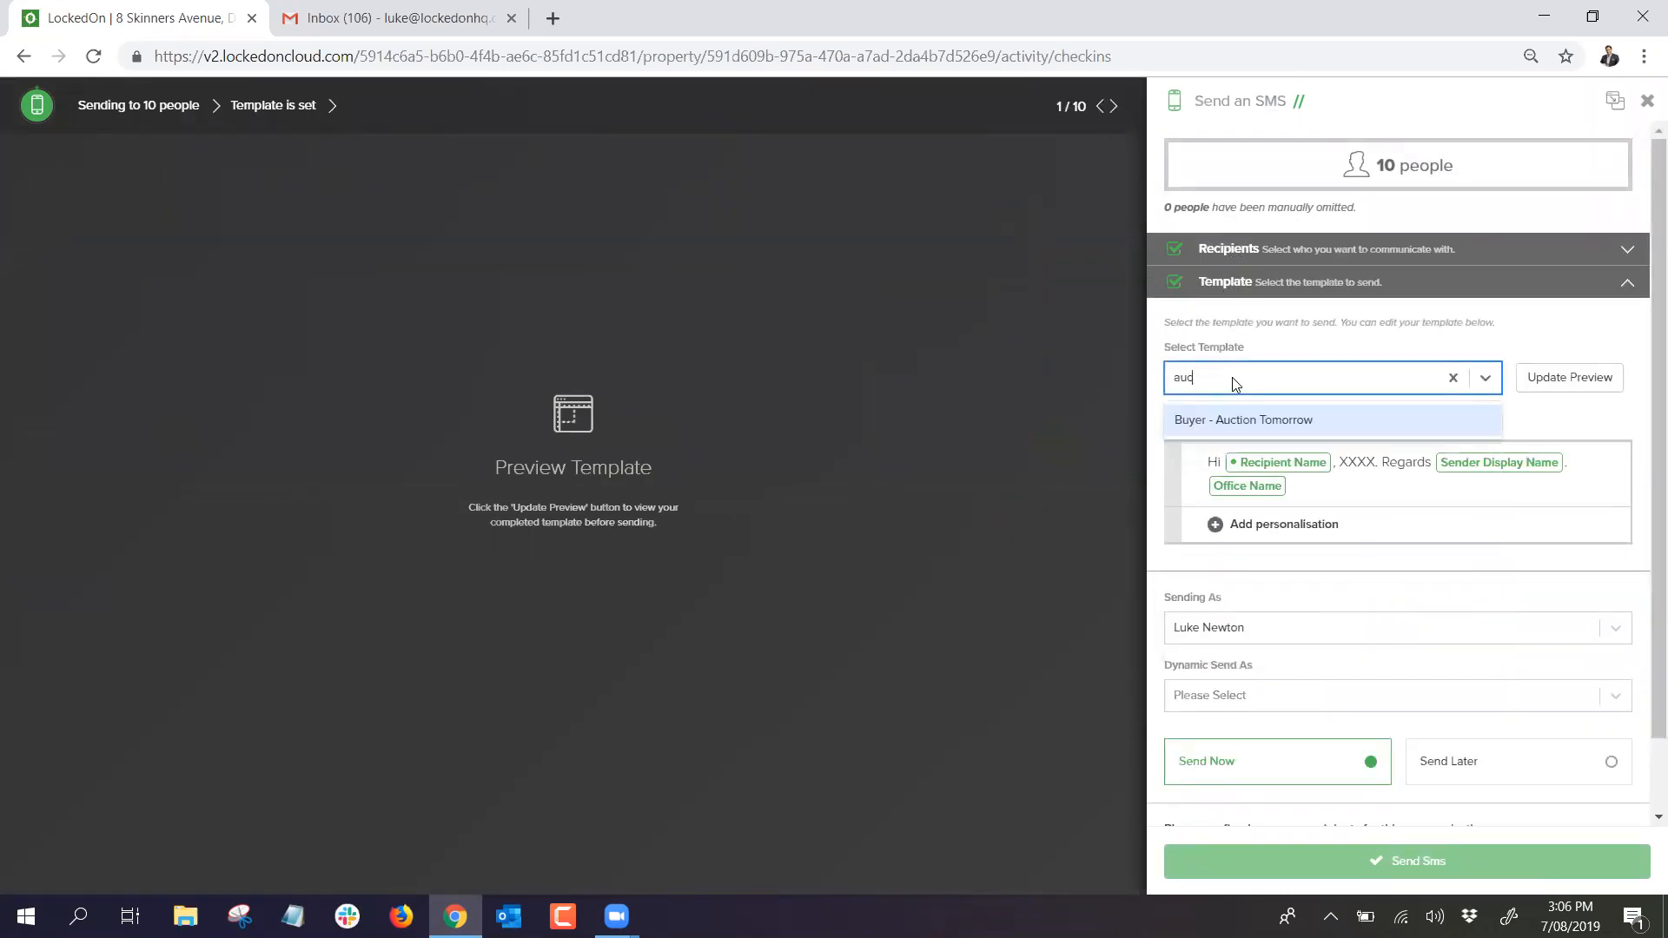
{"action": "left_click", "coordinate": [1225, 420]}
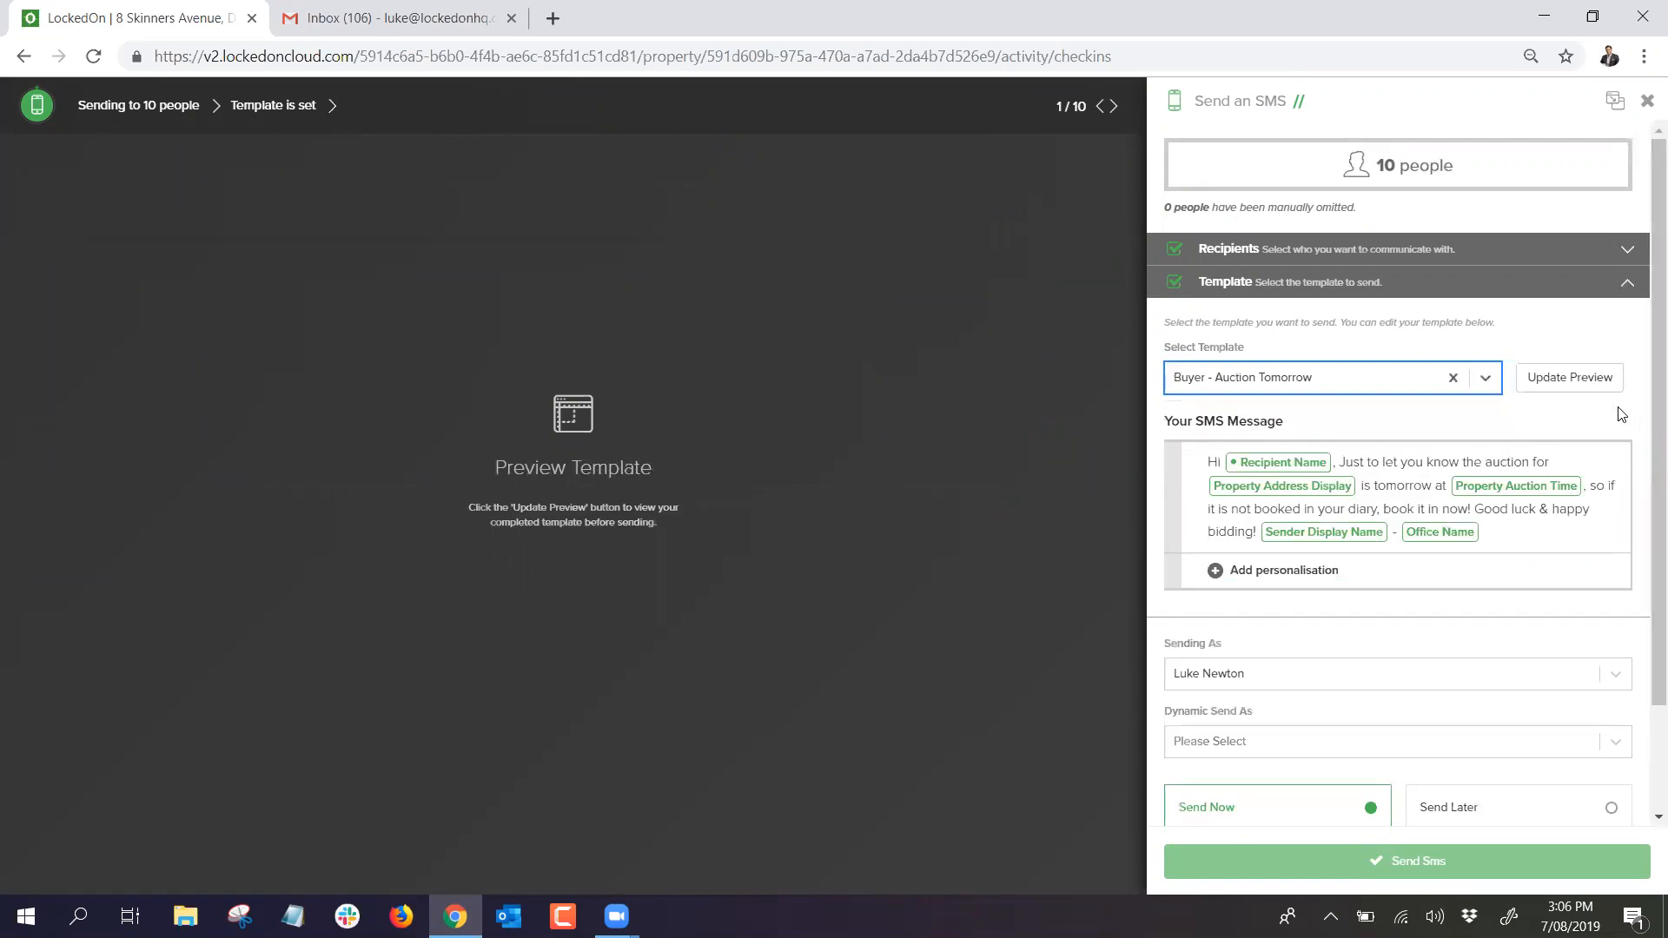
{"action": "left_click", "coordinate": [1577, 379]}
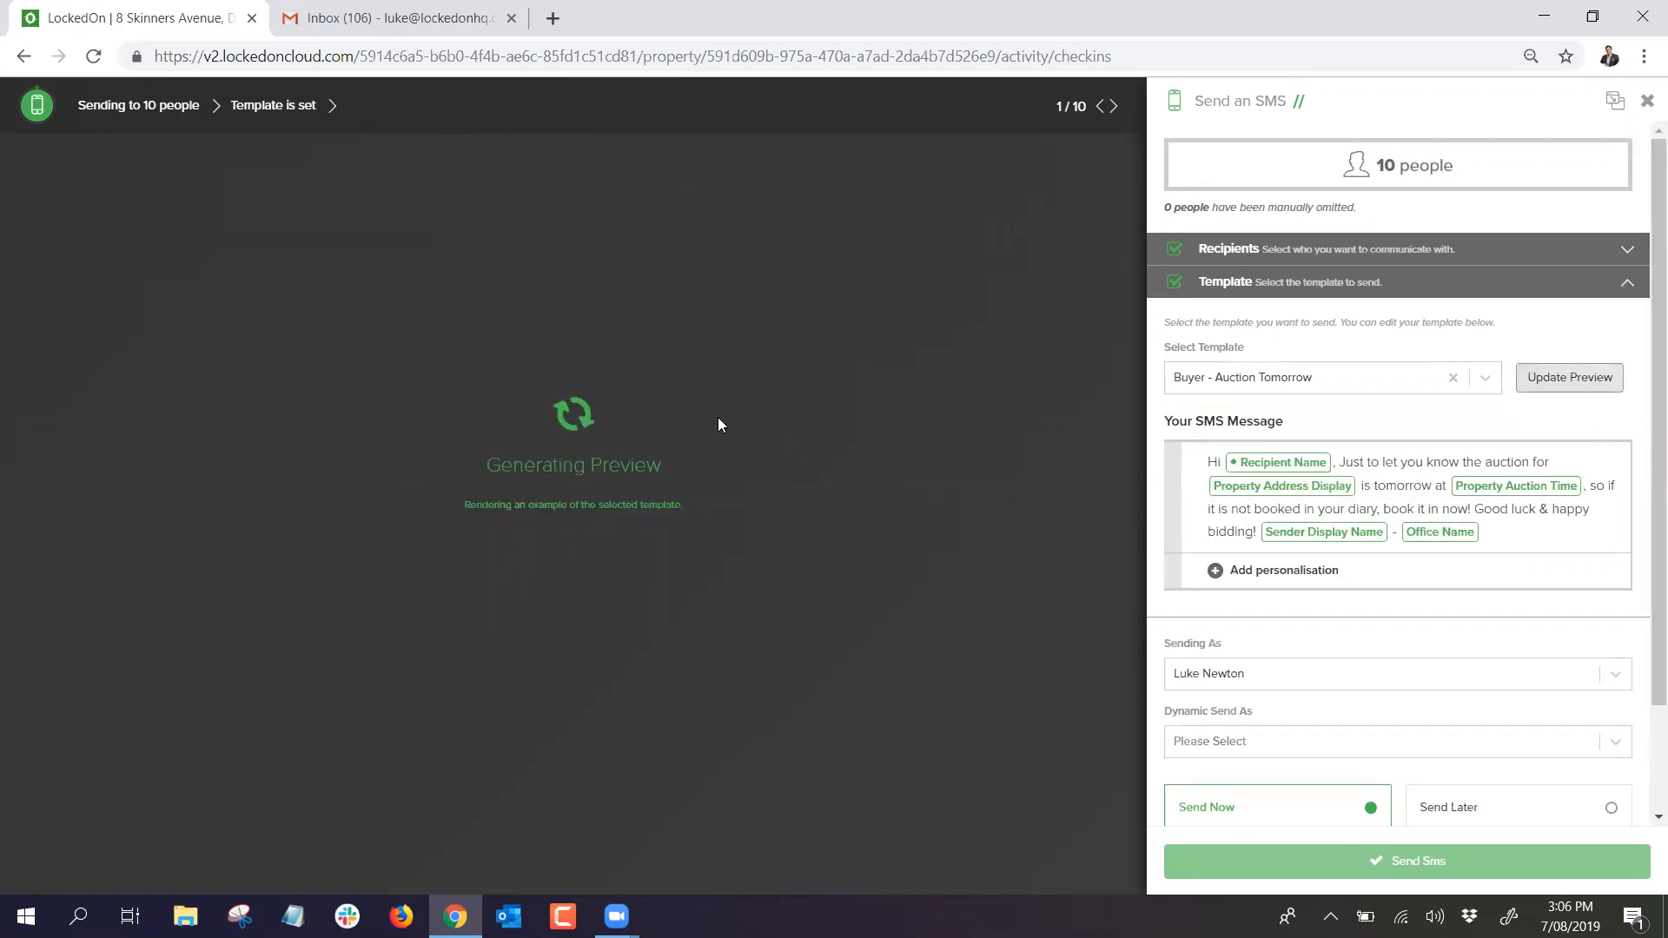
{"action": "scroll", "coordinate": [1264, 620], "scroll_direction": "down", "scroll_amount": 2}
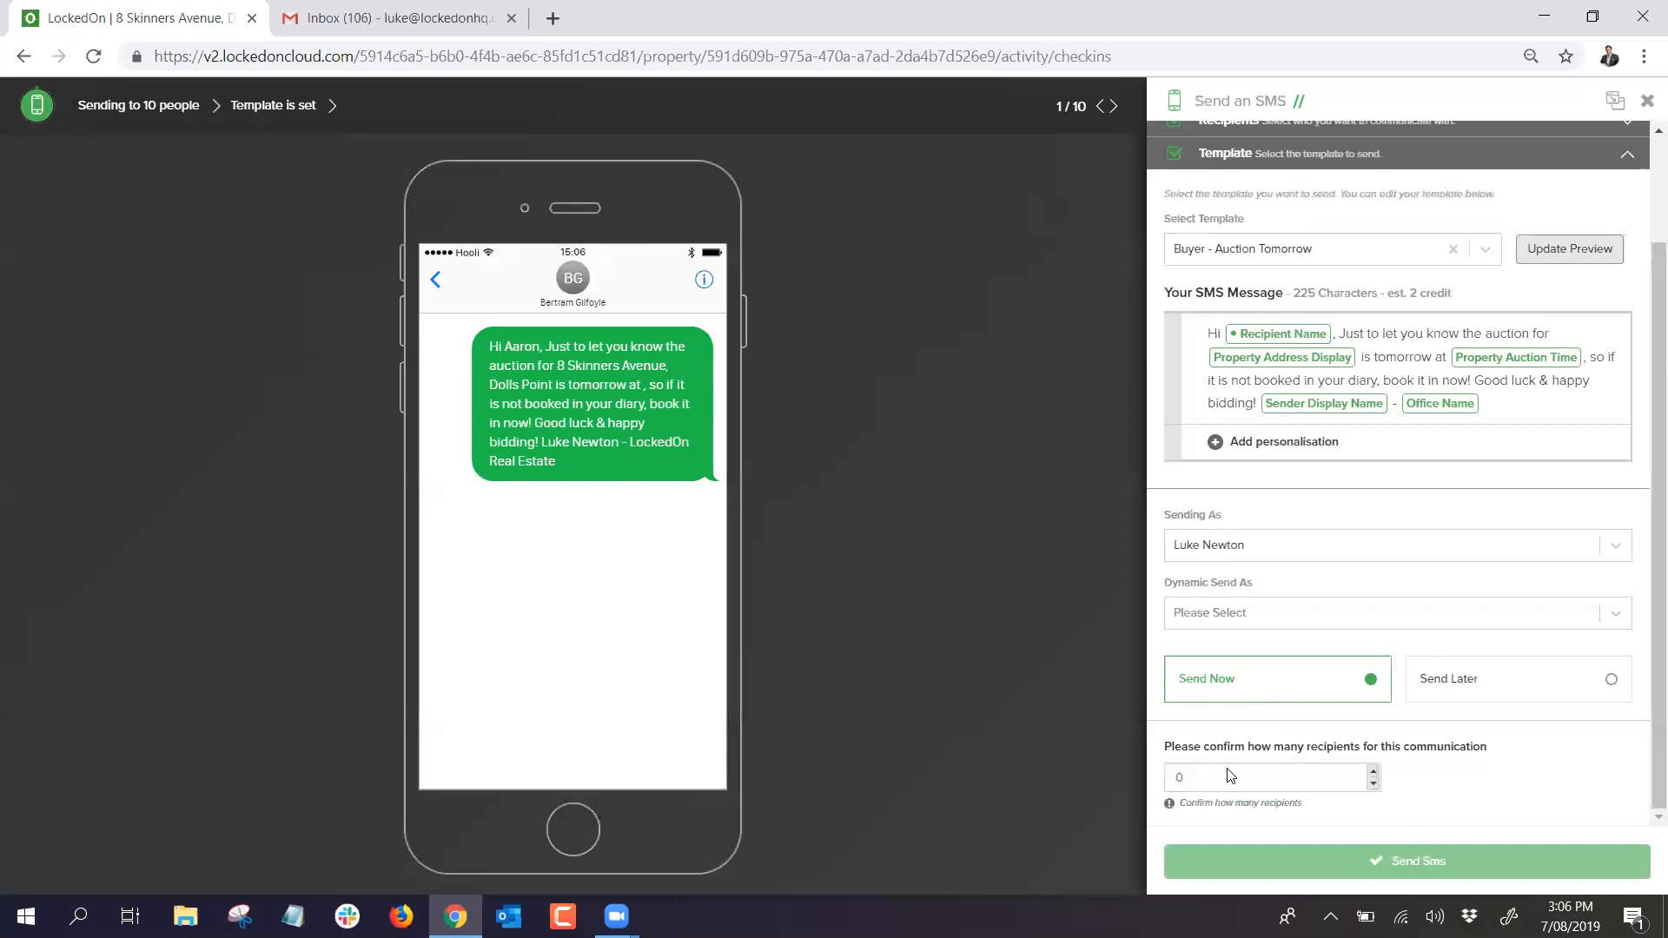
{"action": "scroll", "coordinate": [1329, 626], "scroll_direction": "up", "scroll_amount": 2}
{"action": "scroll", "coordinate": [1352, 576], "scroll_direction": "down", "scroll_amount": 2}
{"action": "type", "text": "10"}
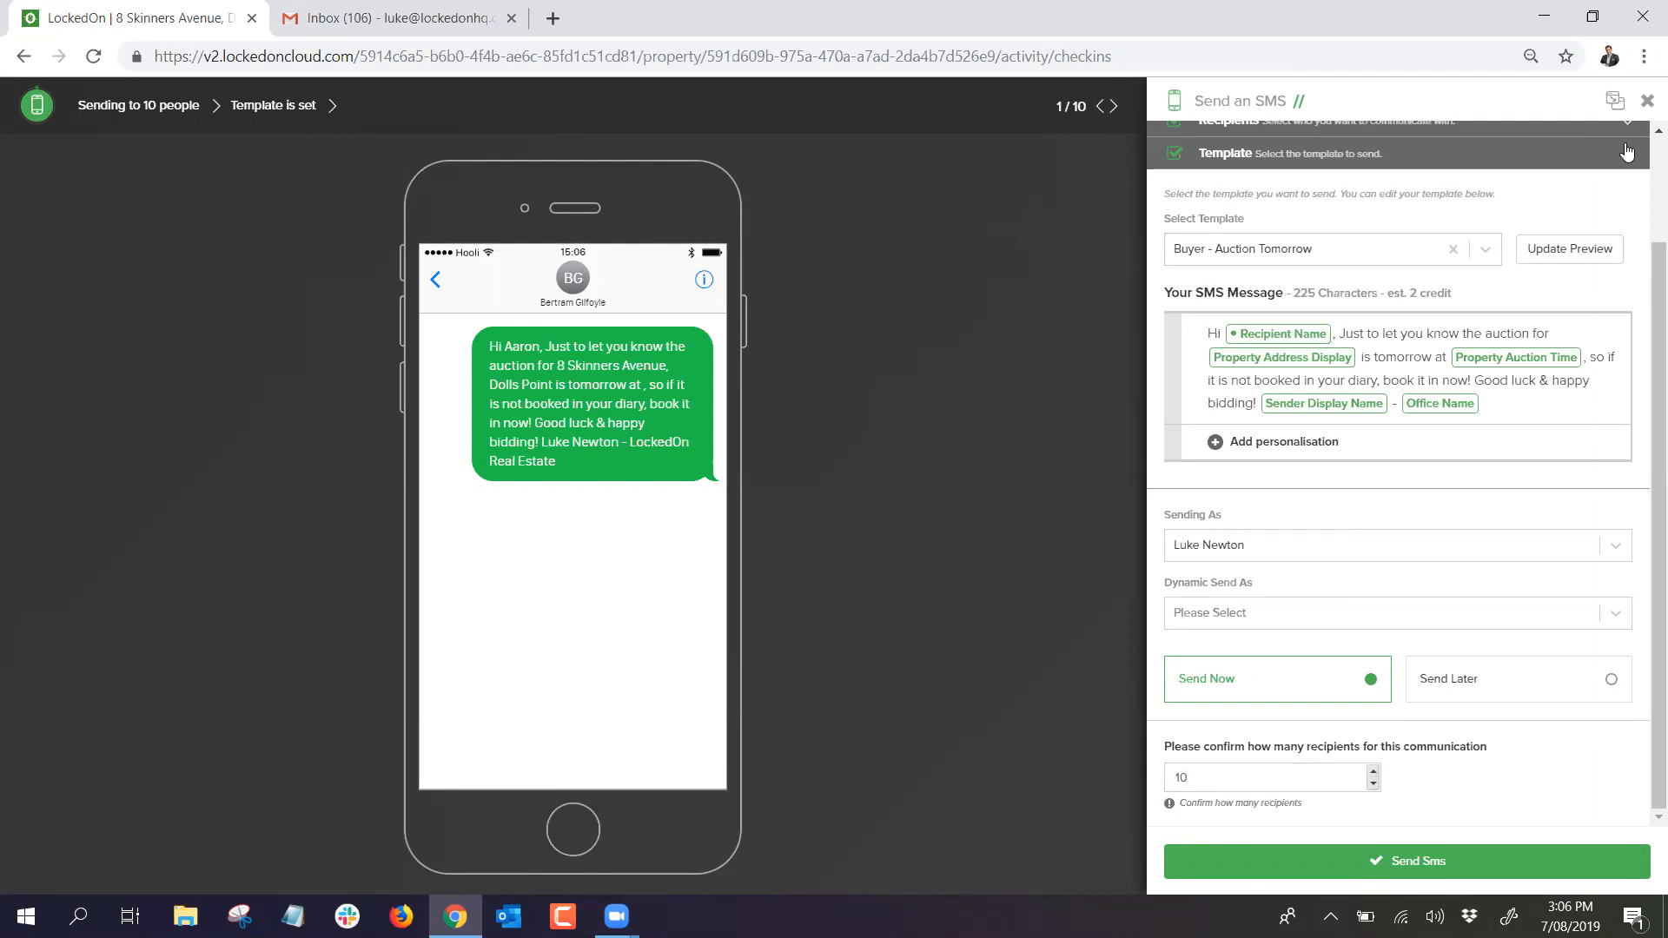
{"action": "left_click", "coordinate": [1646, 101]}
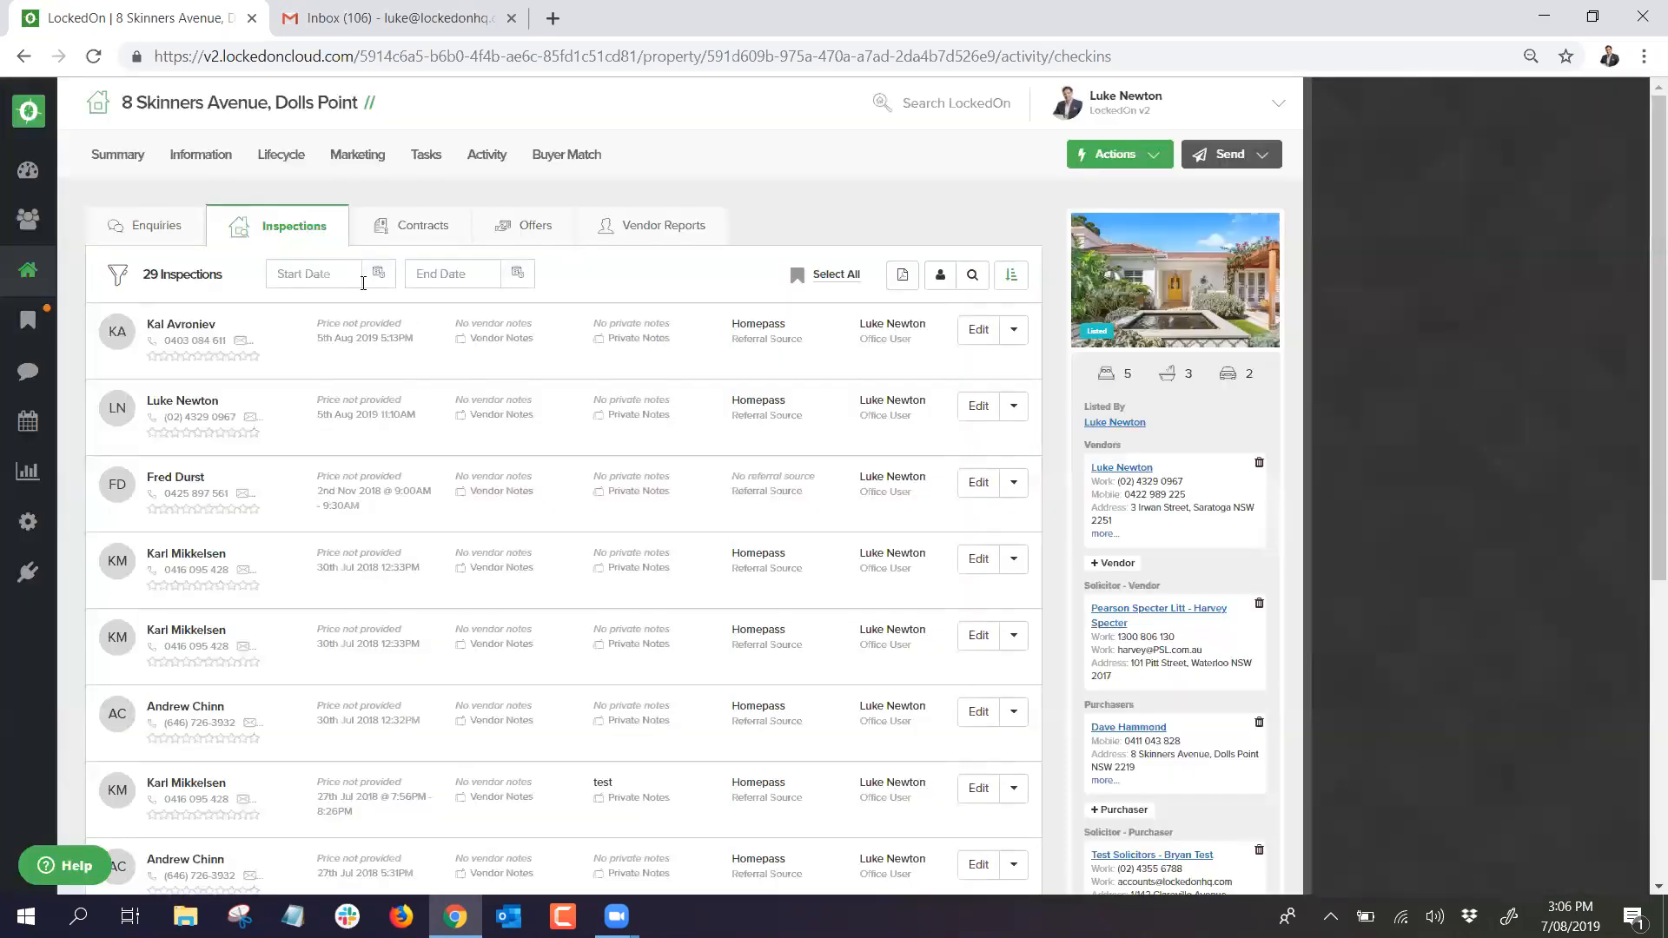
Step: Check the property's enquiries and 2 contracts, return to the 29 inspections, and open Actions
{"action": "left_click", "coordinate": [147, 226]}
{"action": "left_click", "coordinate": [335, 228]}
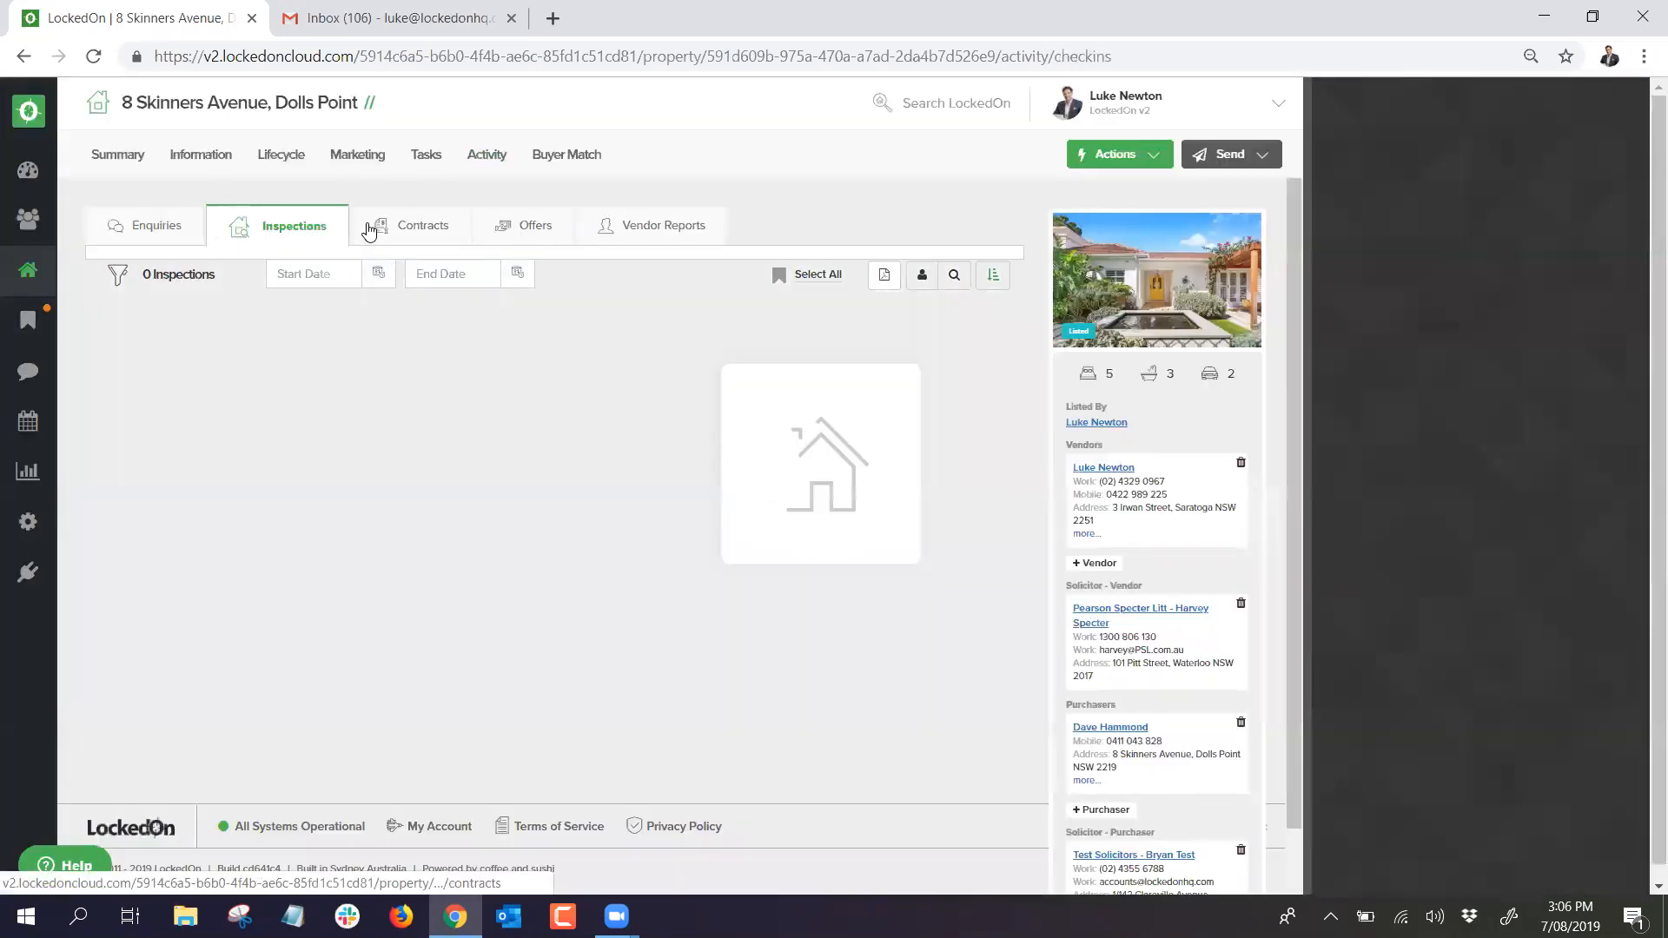
{"action": "left_click", "coordinate": [409, 228]}
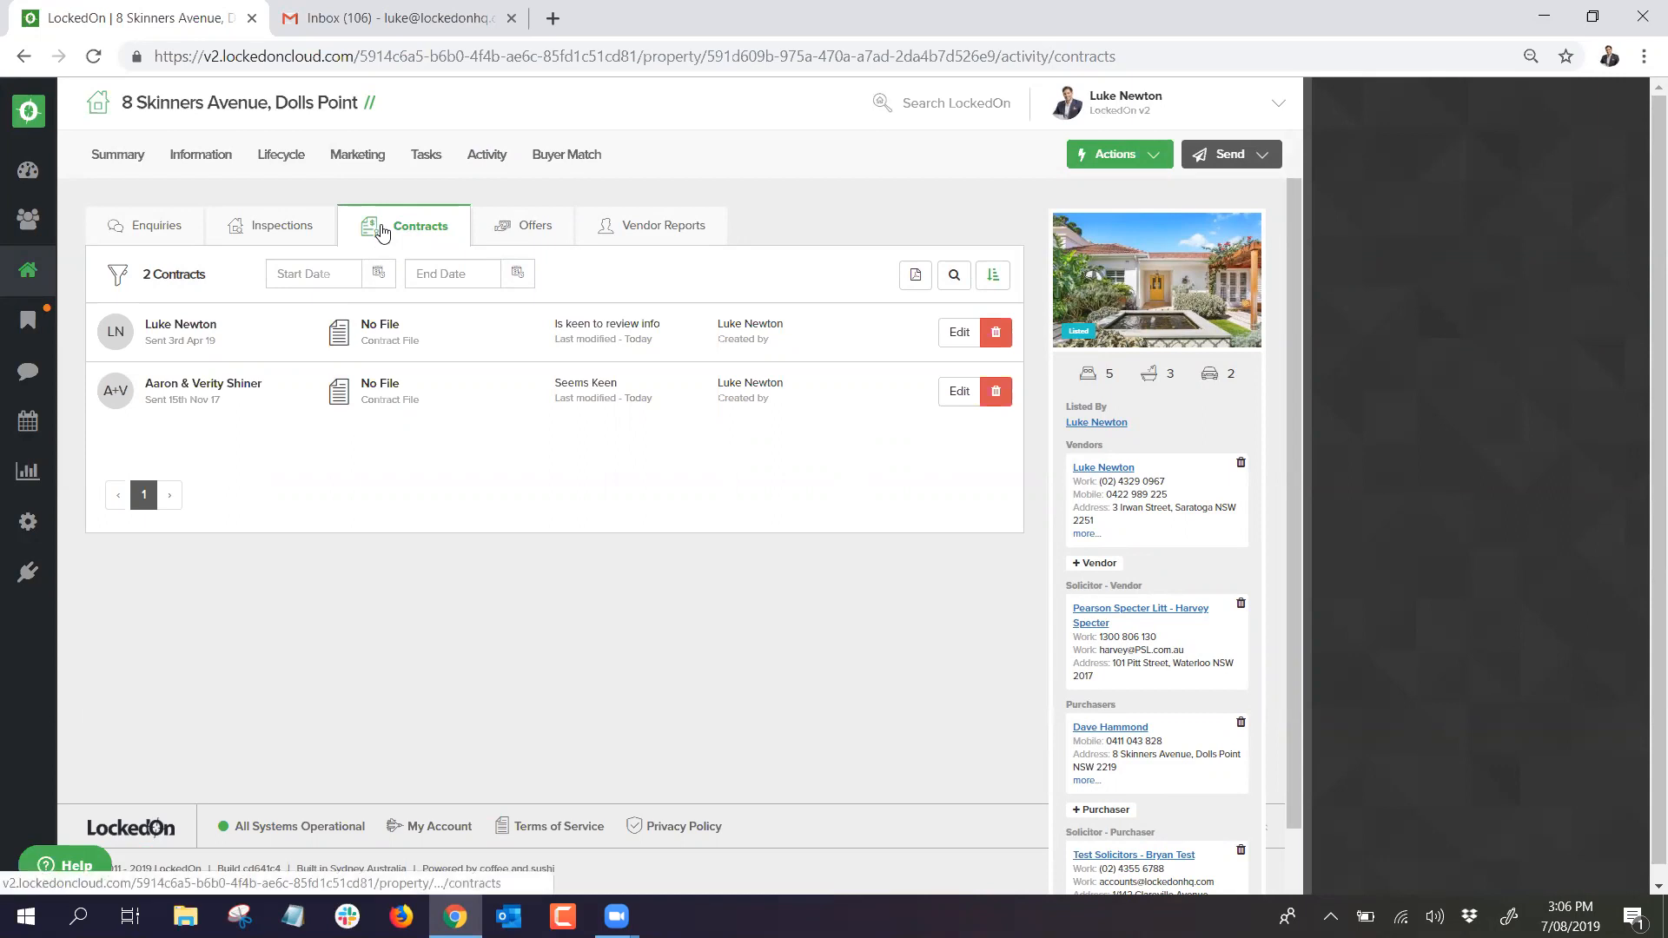
{"action": "left_click", "coordinate": [279, 232]}
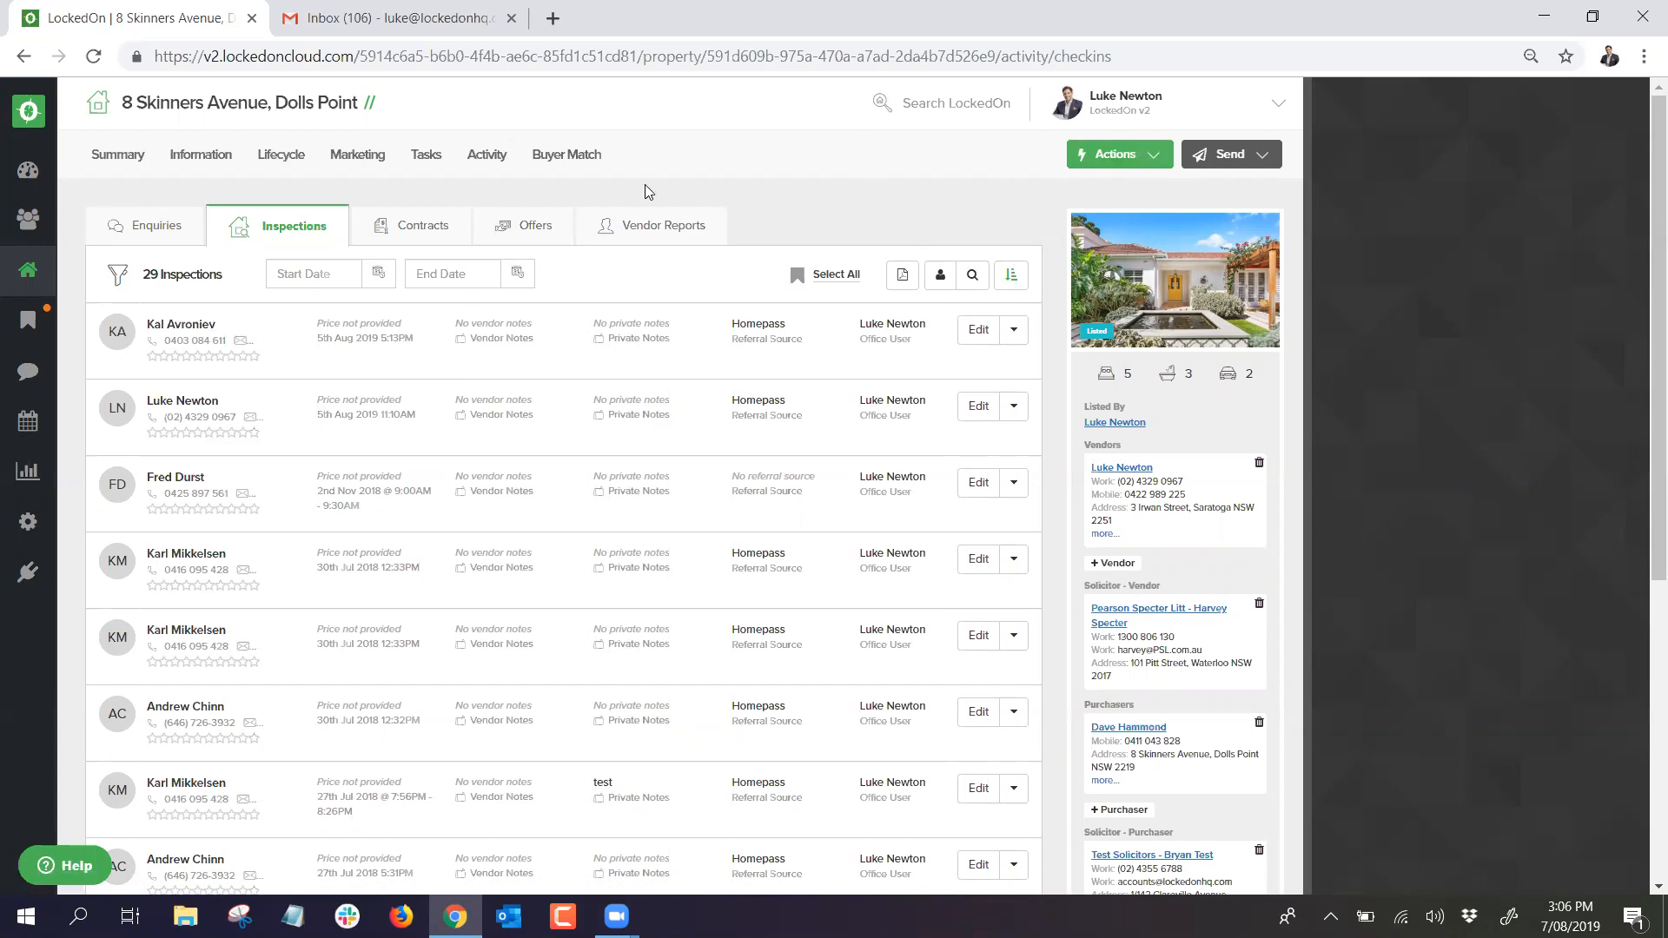
{"action": "left_click", "coordinate": [1084, 155]}
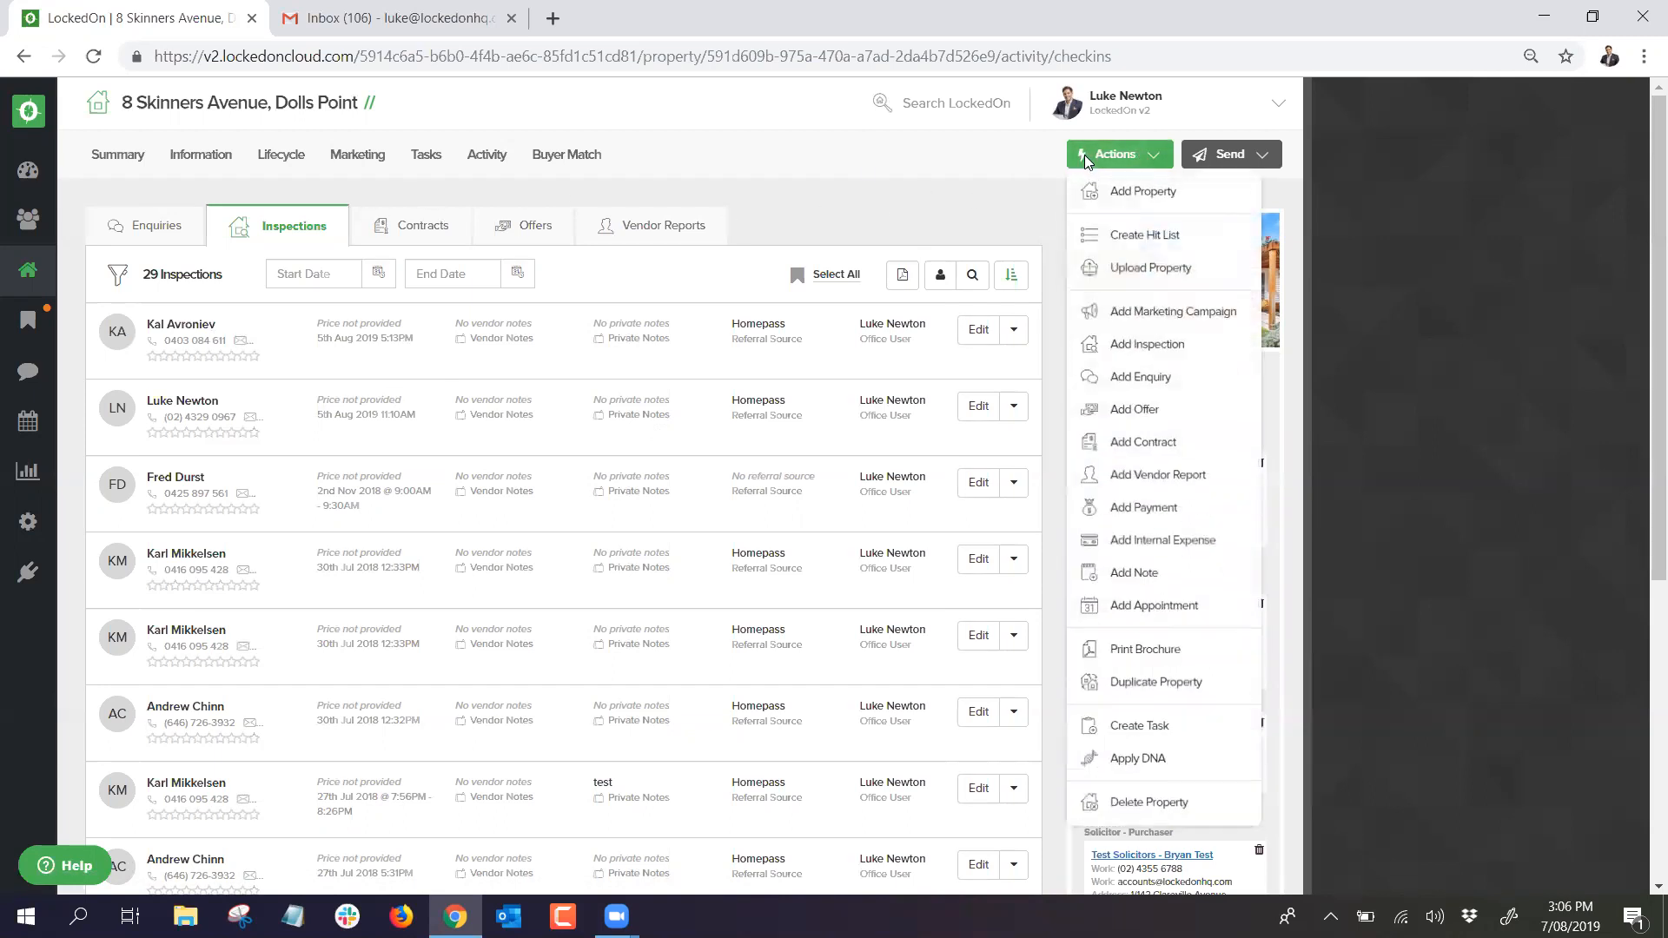
Step: Create a hit list from the inspection contacts and view the first client's summary
{"action": "left_click", "coordinate": [1127, 238]}
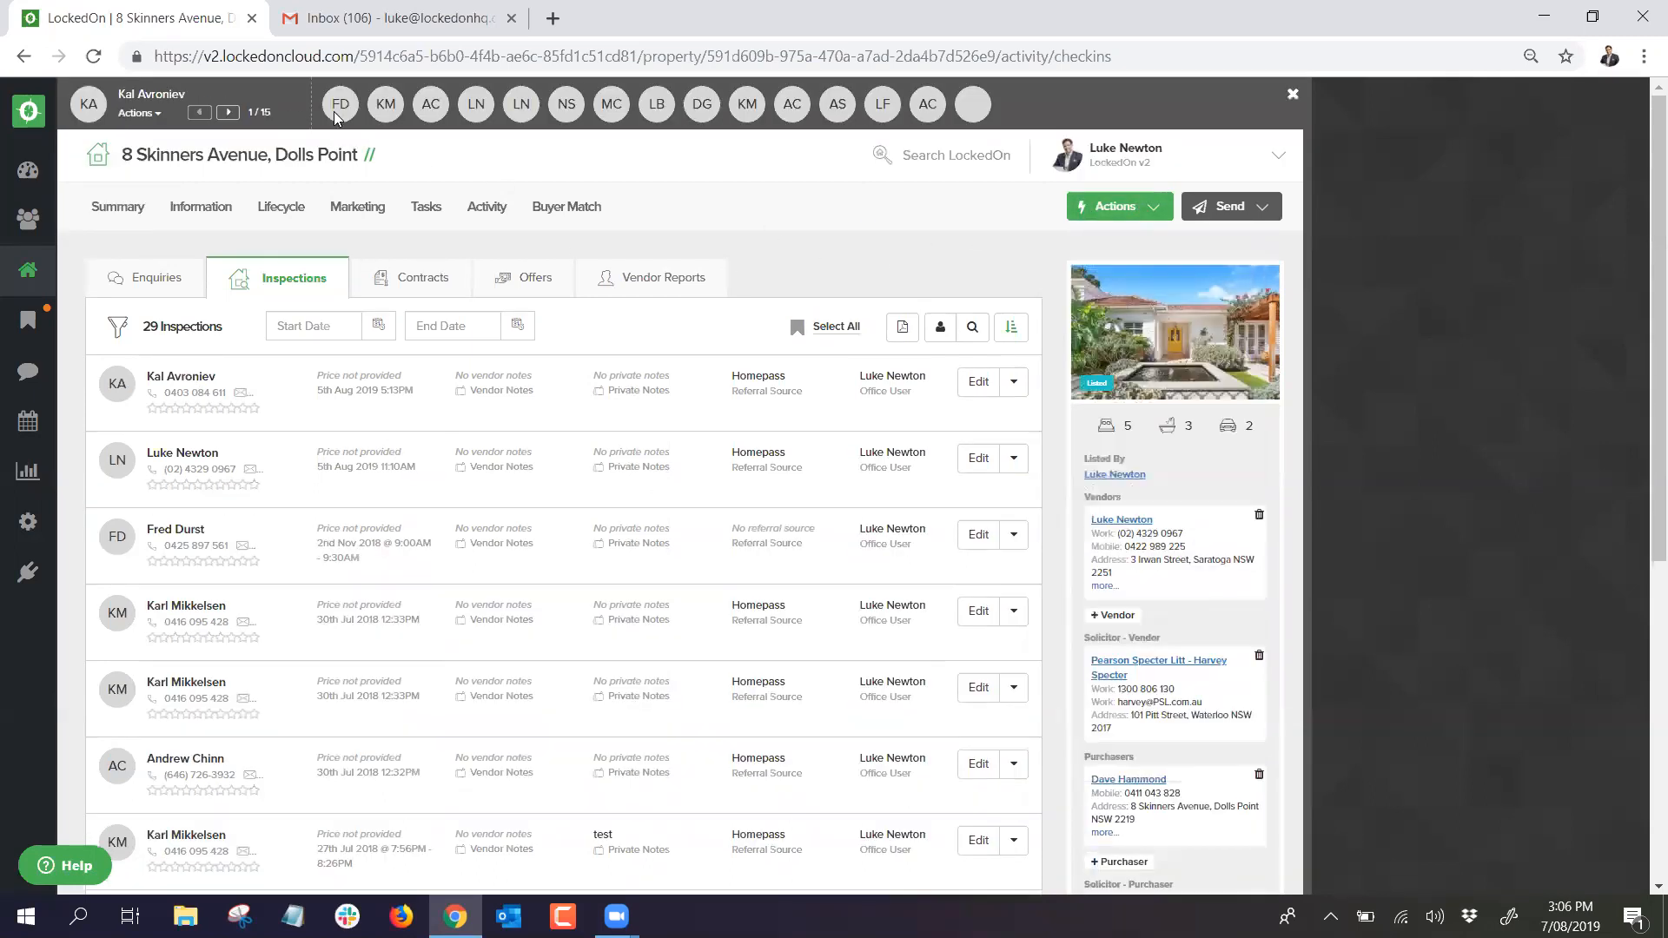
{"action": "left_click", "coordinate": [139, 114]}
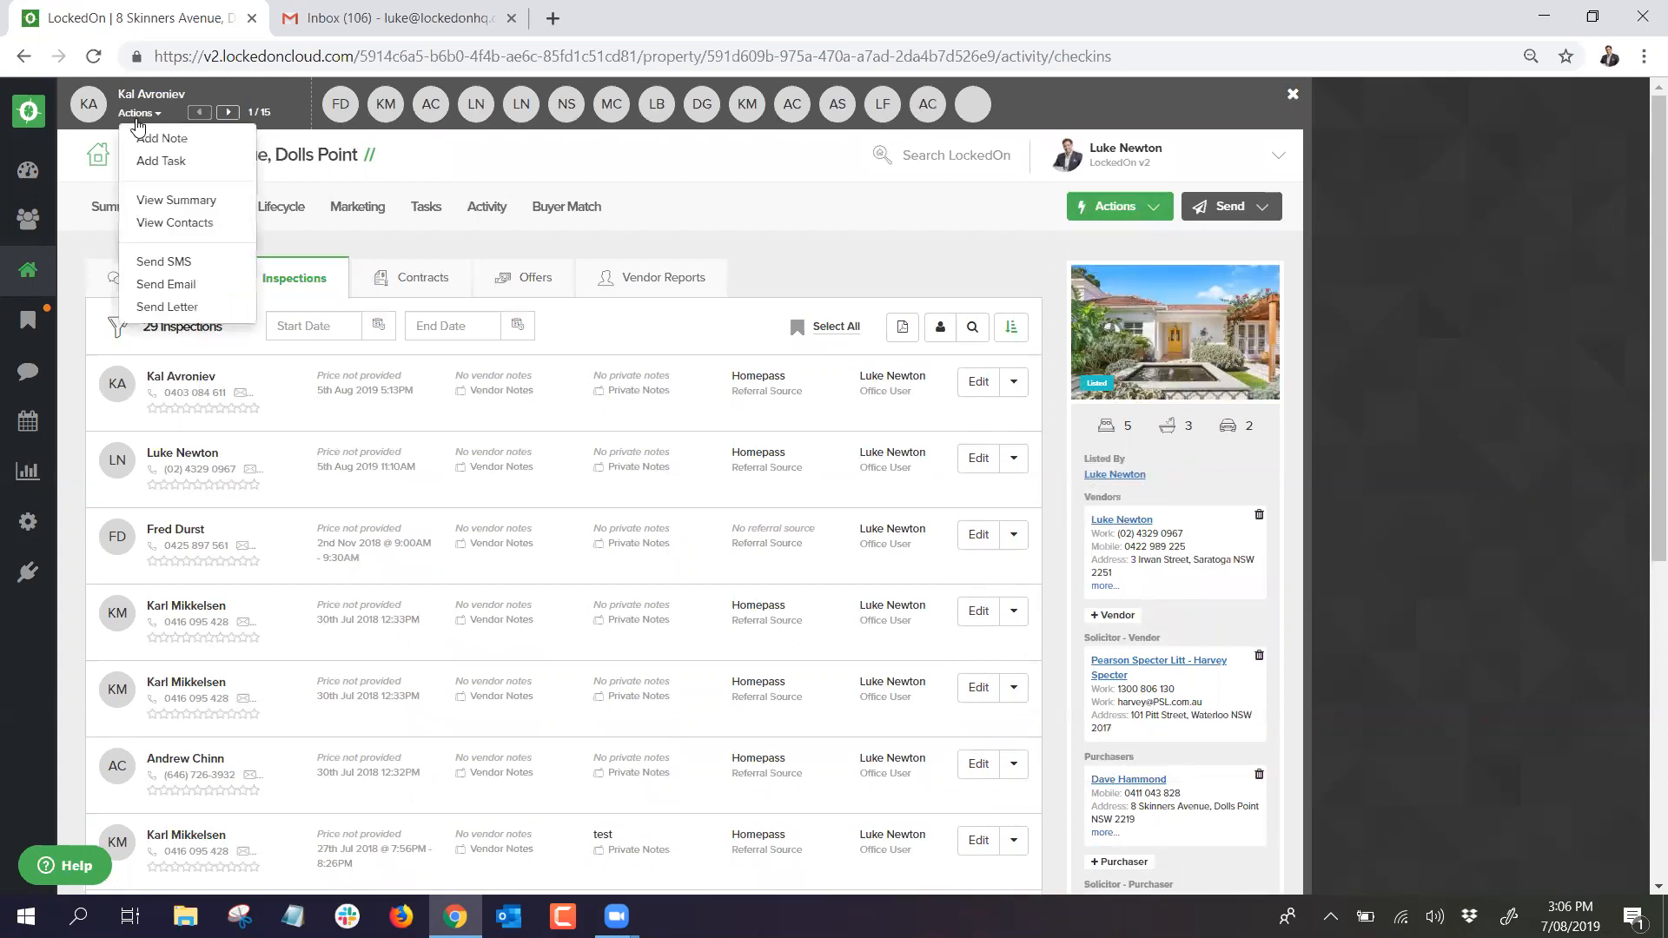
{"action": "left_click", "coordinate": [168, 202]}
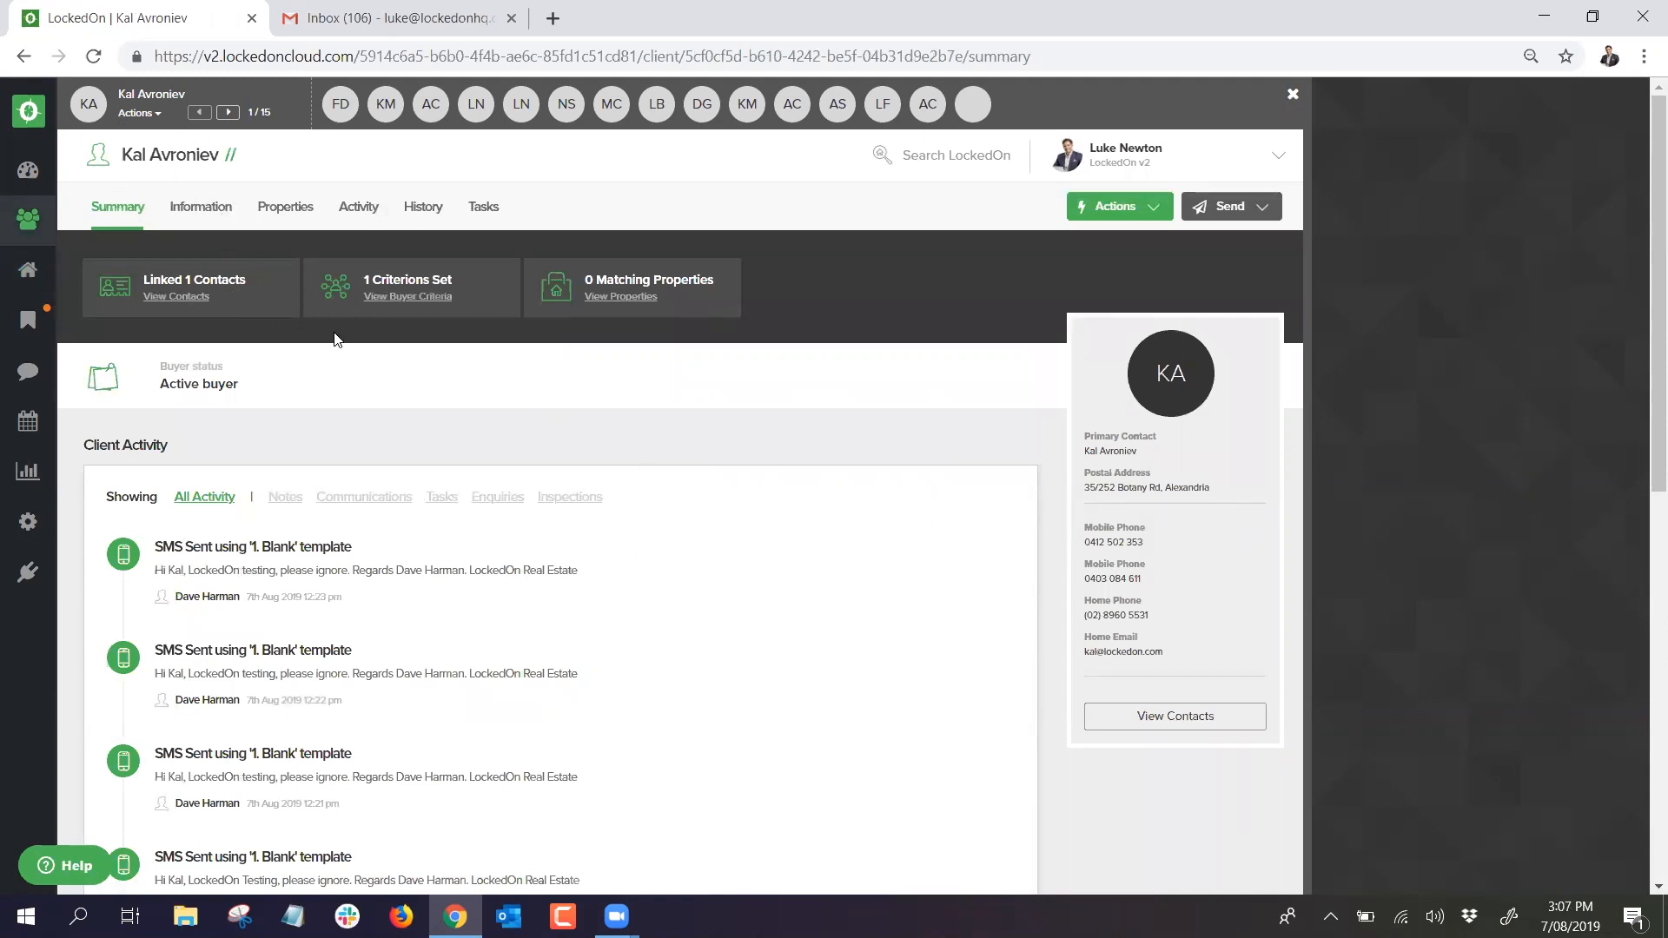
Step: Page through the next client records in the hit list until a Page not found error appears
{"action": "left_click", "coordinate": [226, 112]}
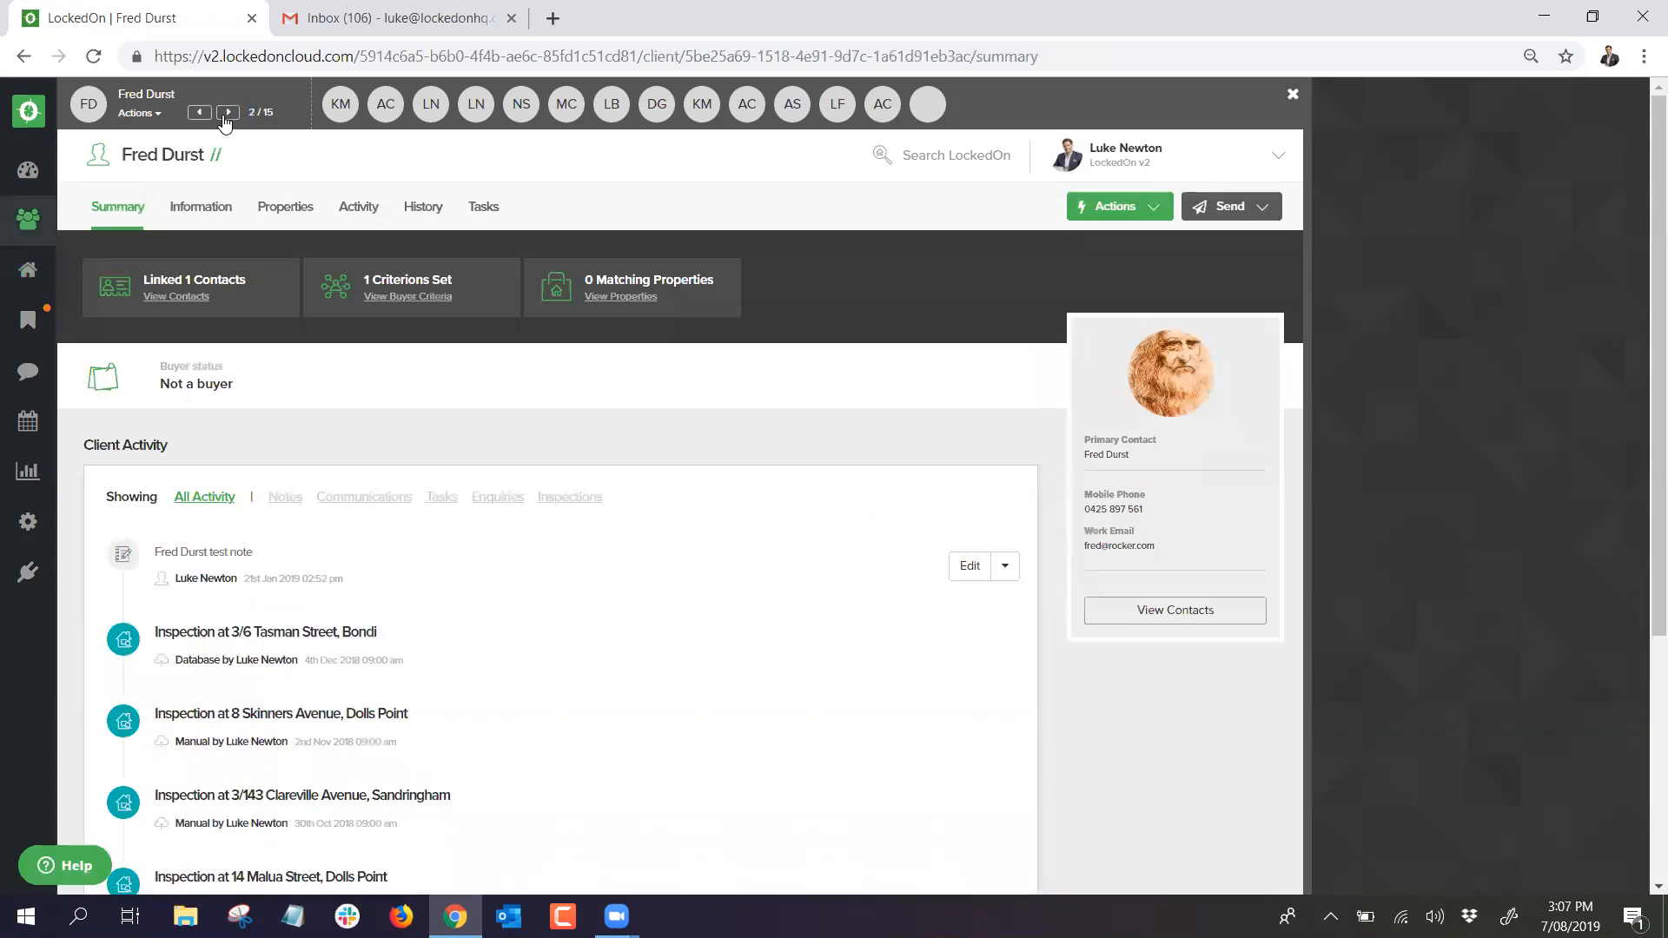
{"action": "left_click", "coordinate": [226, 112]}
{"action": "left_click", "coordinate": [227, 112]}
{"action": "left_click", "coordinate": [227, 112]}
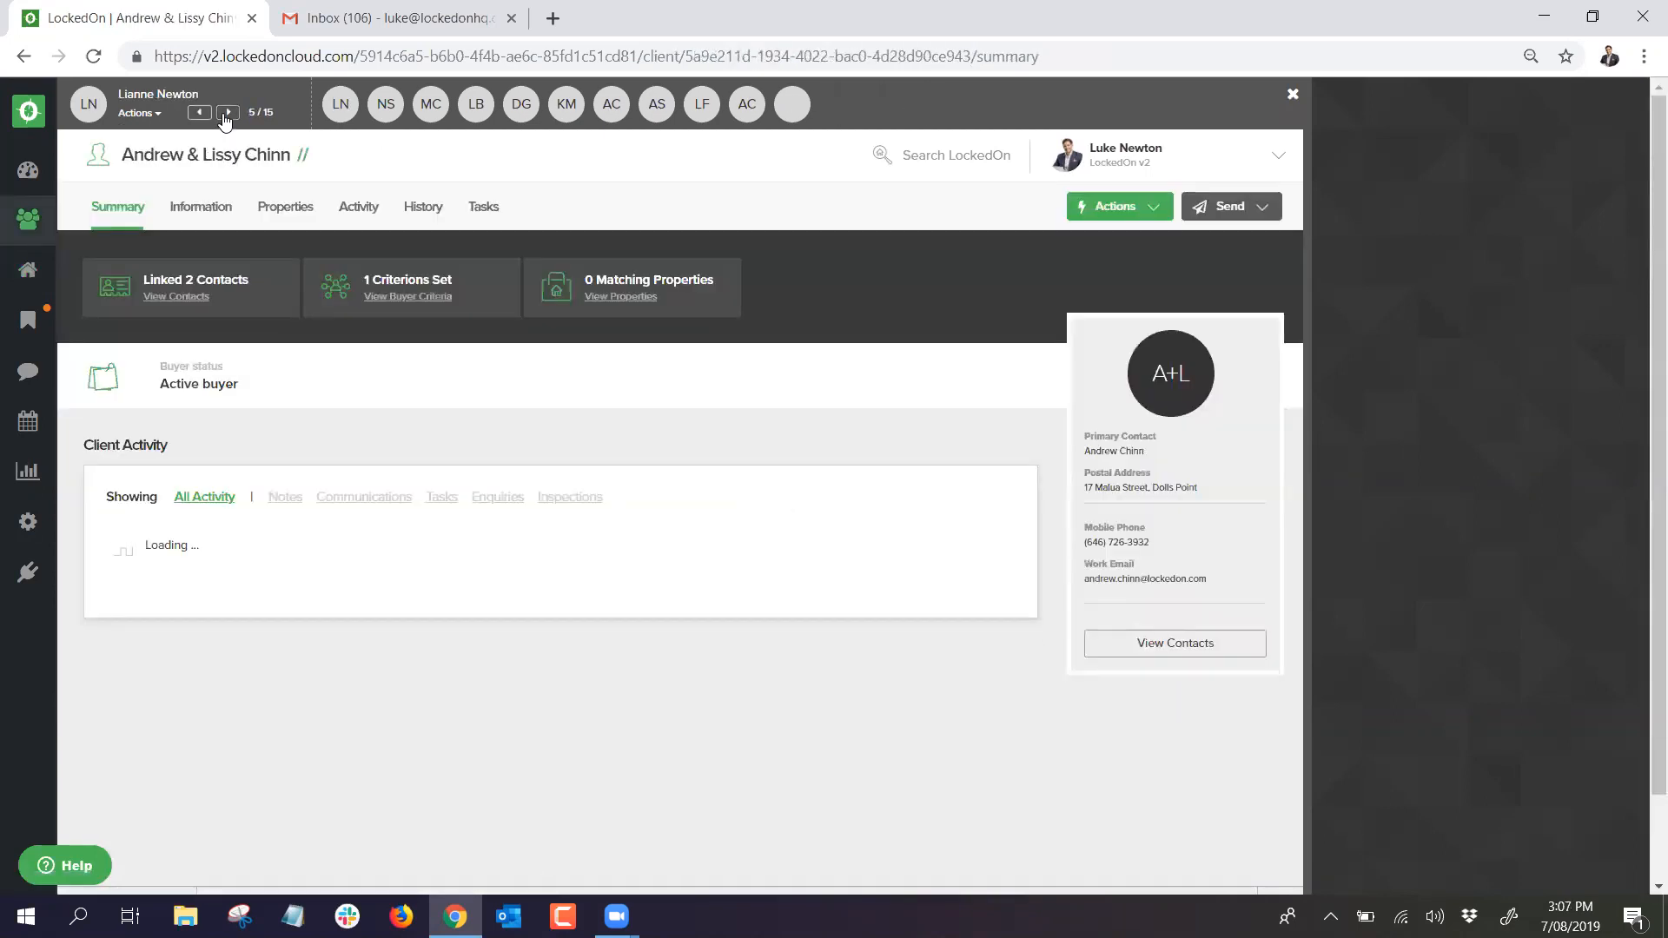
{"action": "left_click", "coordinate": [227, 112]}
{"action": "left_click", "coordinate": [227, 113]}
{"action": "left_click", "coordinate": [227, 112]}
{"action": "left_click", "coordinate": [227, 114]}
{"action": "left_click", "coordinate": [227, 114]}
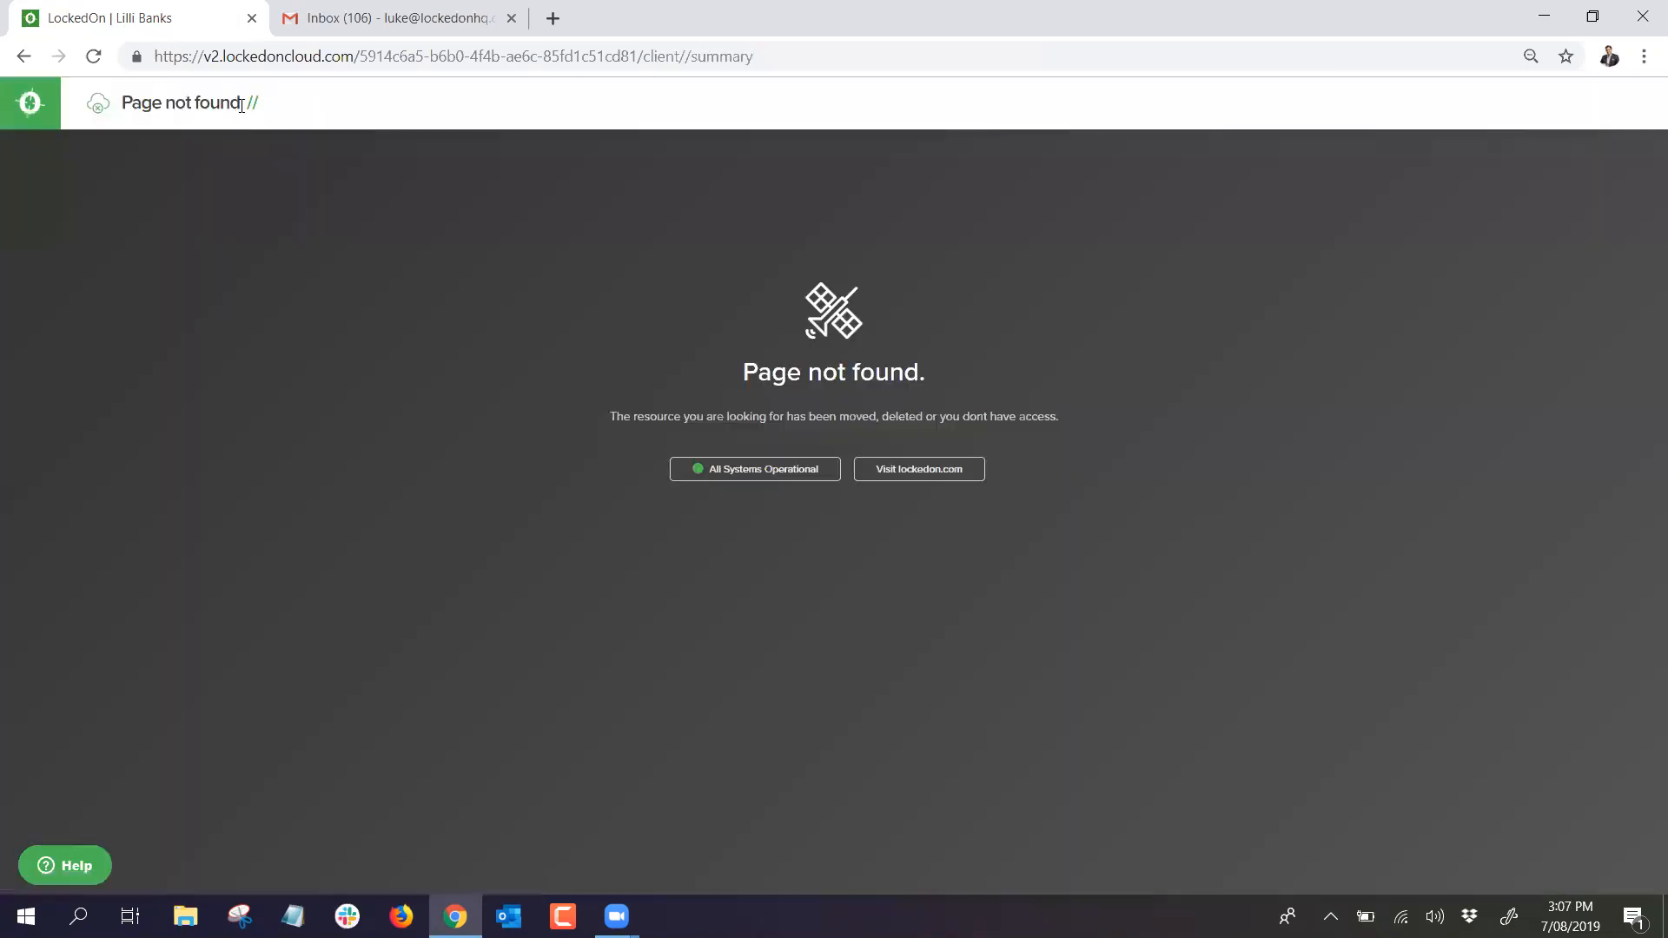
Step: Cut the browser address back to v2.lockedoncloud.com and load the Dashboard
{"action": "left_click", "coordinate": [730, 55]}
{"action": "left_click", "coordinate": [780, 56]}
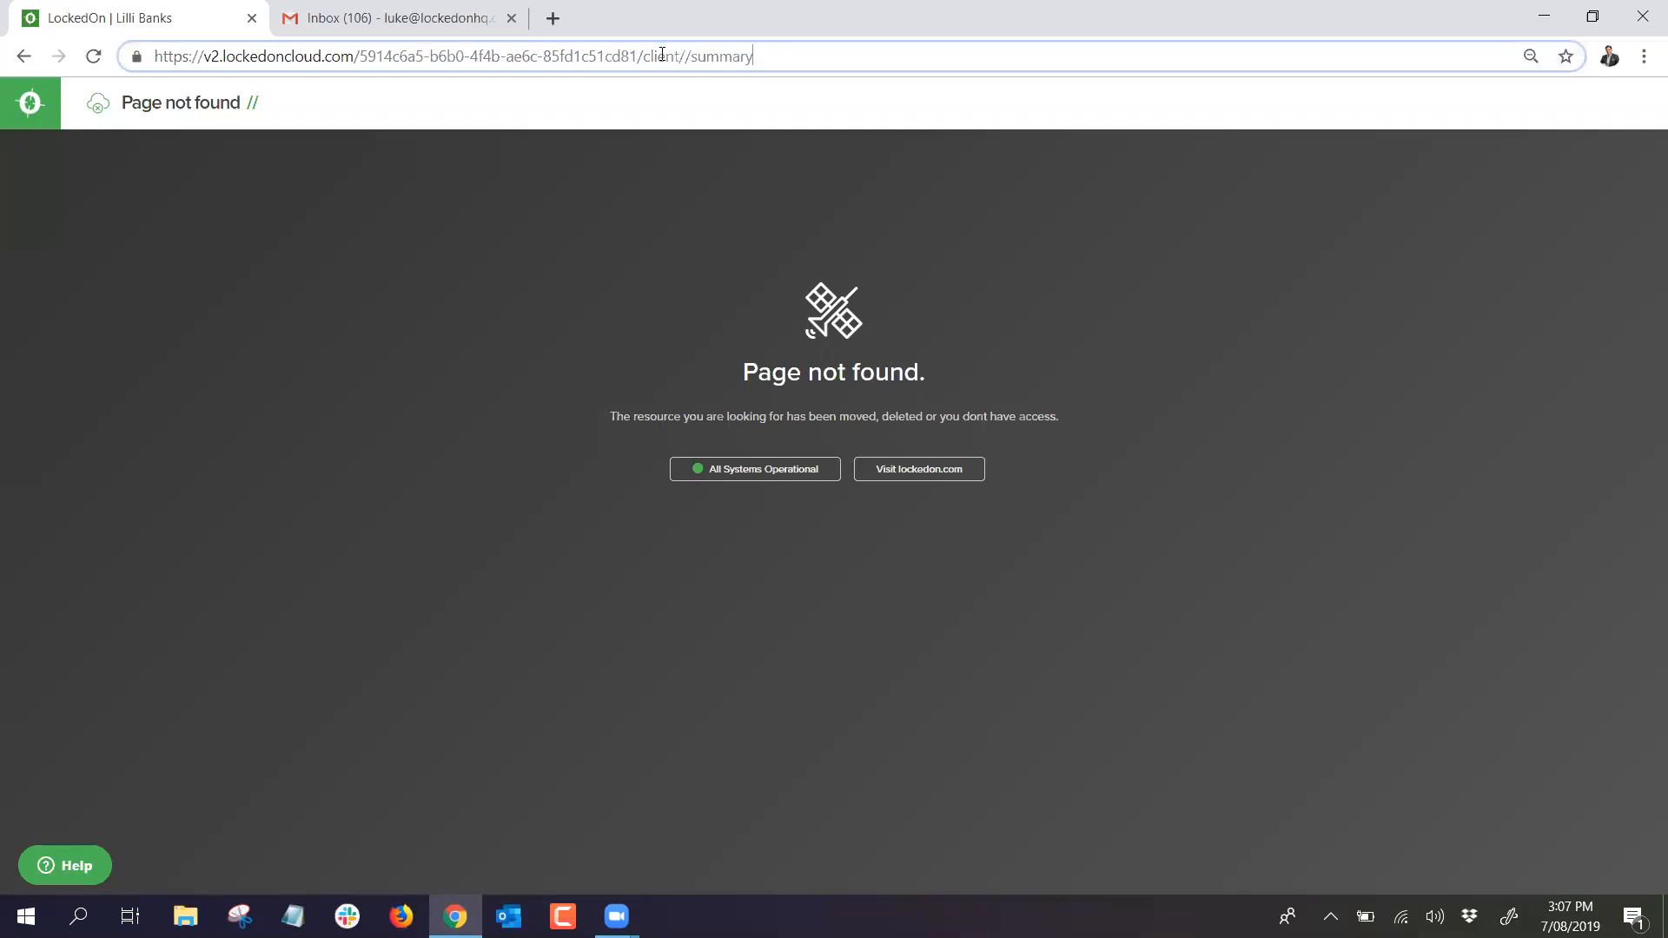
{"action": "left_click_drag", "start_coordinate": [652, 56], "coordinate": [1199, 99]}
{"action": "key", "text": "BackSpace"}
{"action": "key", "text": "BackSpace"}
{"action": "key", "text": "BackSpace"}
{"action": "key", "text": "BackSpace"}
{"action": "key", "text": "BackSpace"}
{"action": "key", "text": "BackSpace"}
{"action": "key", "text": "BackSpace"}
{"action": "key", "text": "BackSpace"}
{"action": "key", "text": "BackSpace"}
{"action": "key", "text": "BackSpace"}
{"action": "key", "text": "BackSpace"}
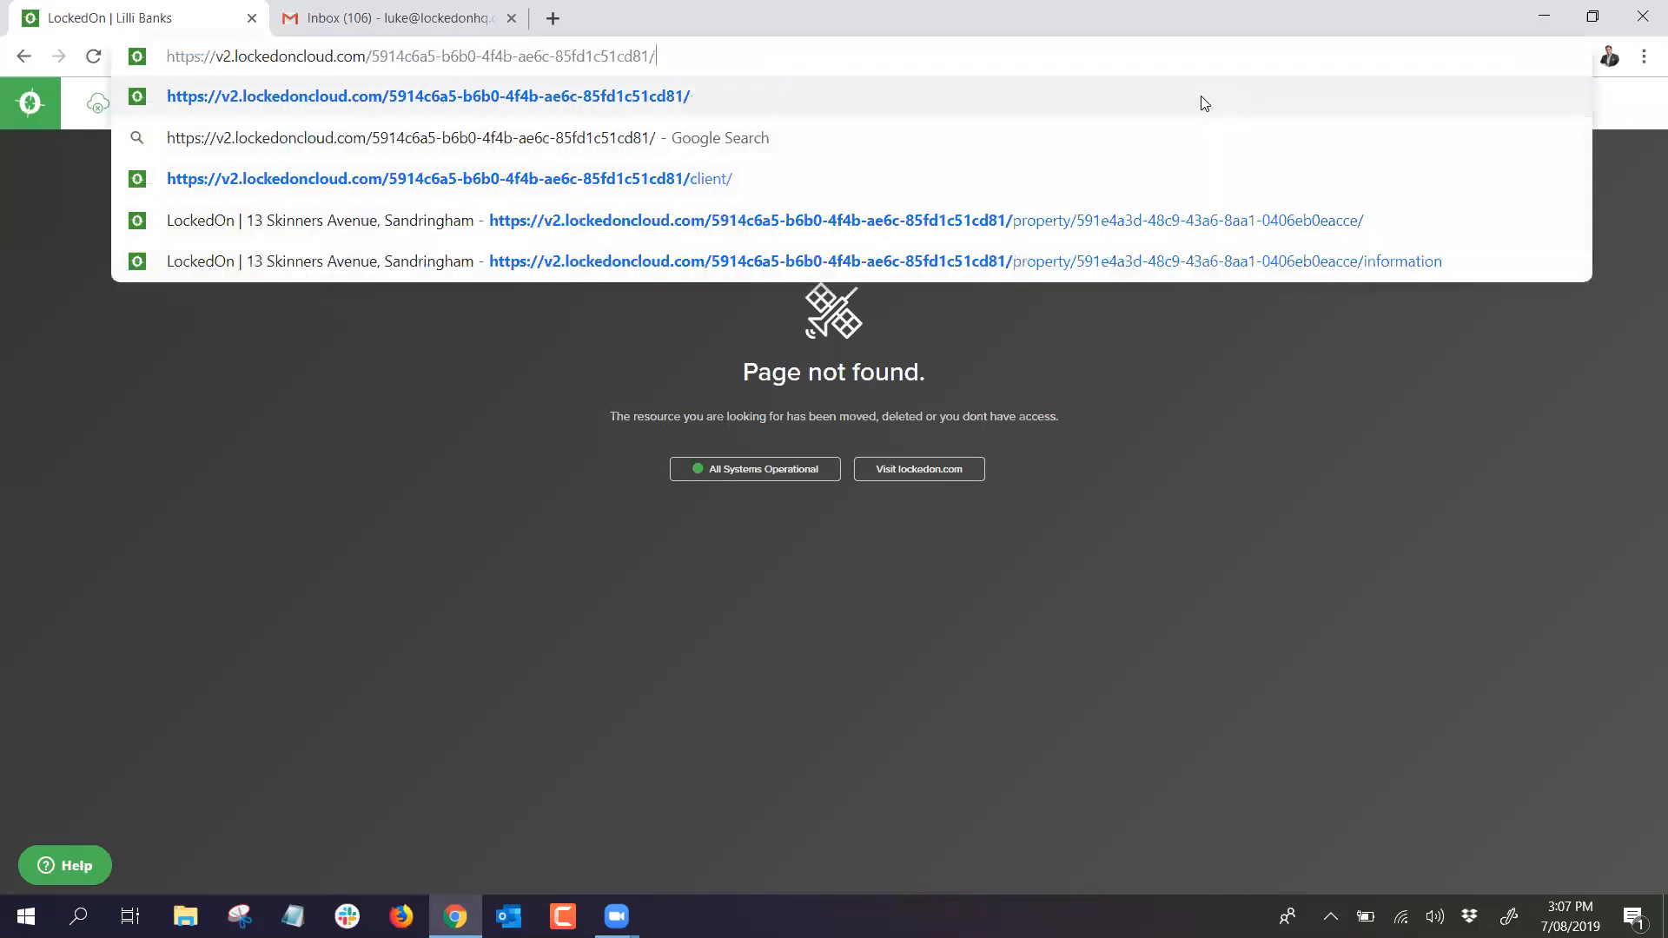
{"action": "key", "text": "BackSpace"}
{"action": "key", "text": "BackSpace"}
{"action": "key", "text": "BackSpace"}
{"action": "key", "text": "BackSpace"}
{"action": "key", "text": "BackSpace"}
{"action": "key", "text": "BackSpace"}
{"action": "key", "text": "BackSpace"}
{"action": "key", "text": "BackSpace"}
{"action": "key", "text": "BackSpace"}
{"action": "key", "text": "BackSpace"}
{"action": "key", "text": "BackSpace"}
{"action": "key", "text": "BackSpace"}
{"action": "key", "text": "BackSpace"}
{"action": "key", "text": "BackSpace"}
{"action": "key", "text": "BackSpace"}
{"action": "key", "text": "BackSpace"}
{"action": "key", "text": "BackSpace"}
{"action": "key", "text": "BackSpace"}
{"action": "key", "text": "BackSpace"}
{"action": "key", "text": "BackSpace"}
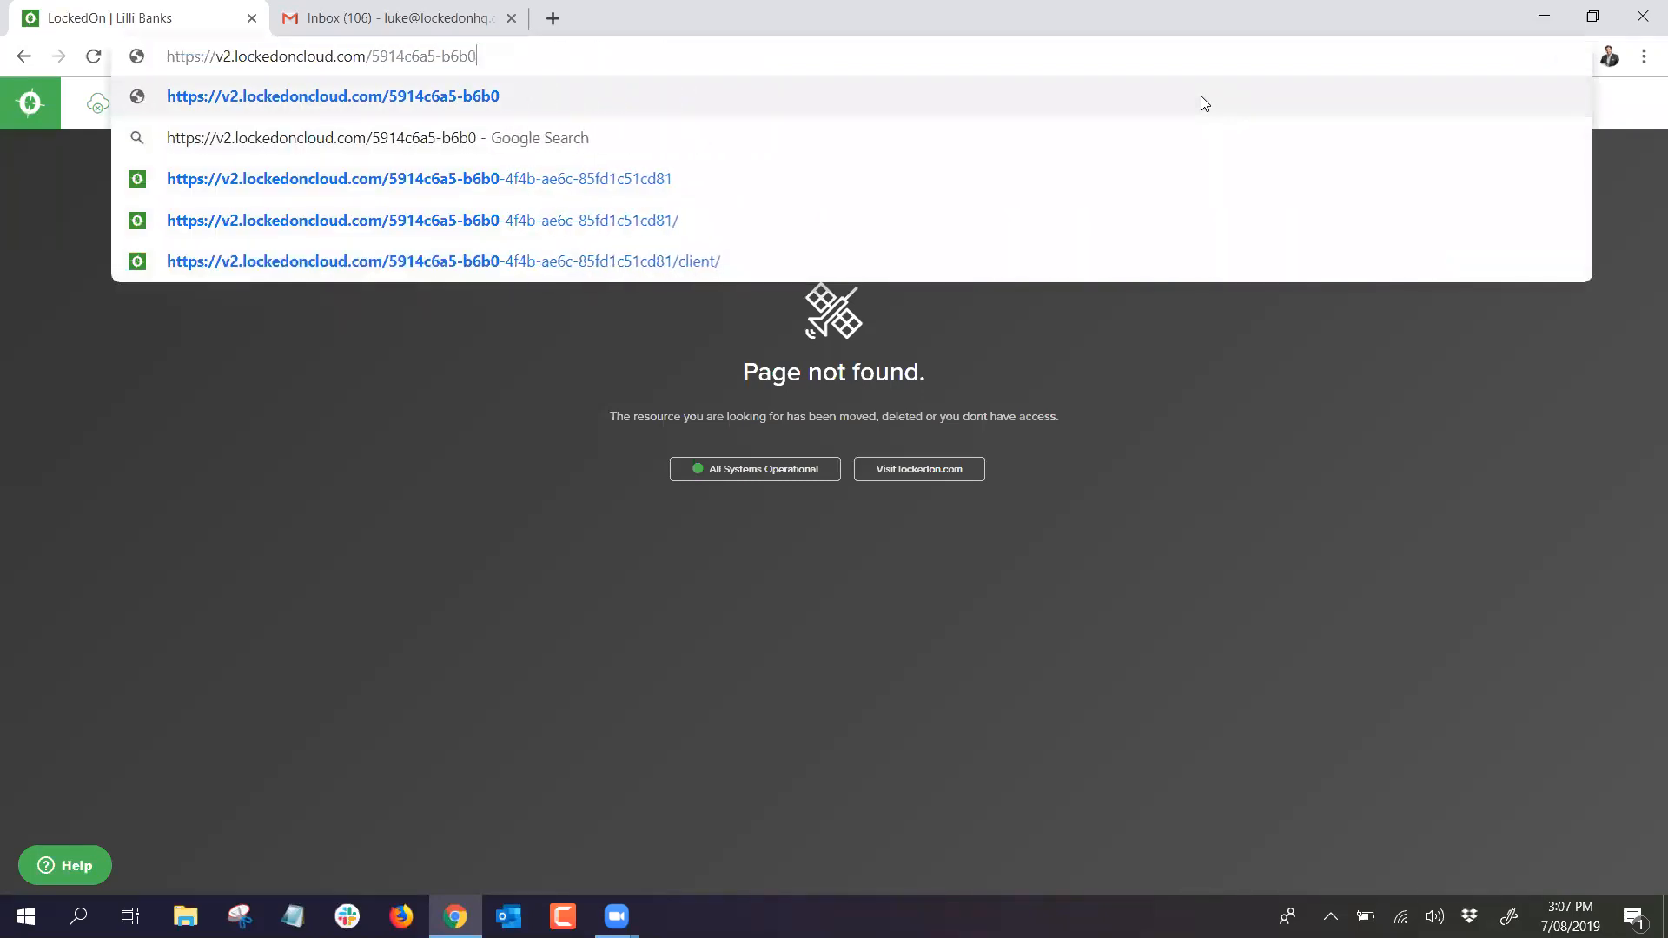
{"action": "key", "text": "BackSpace"}
{"action": "key", "text": "Return"}
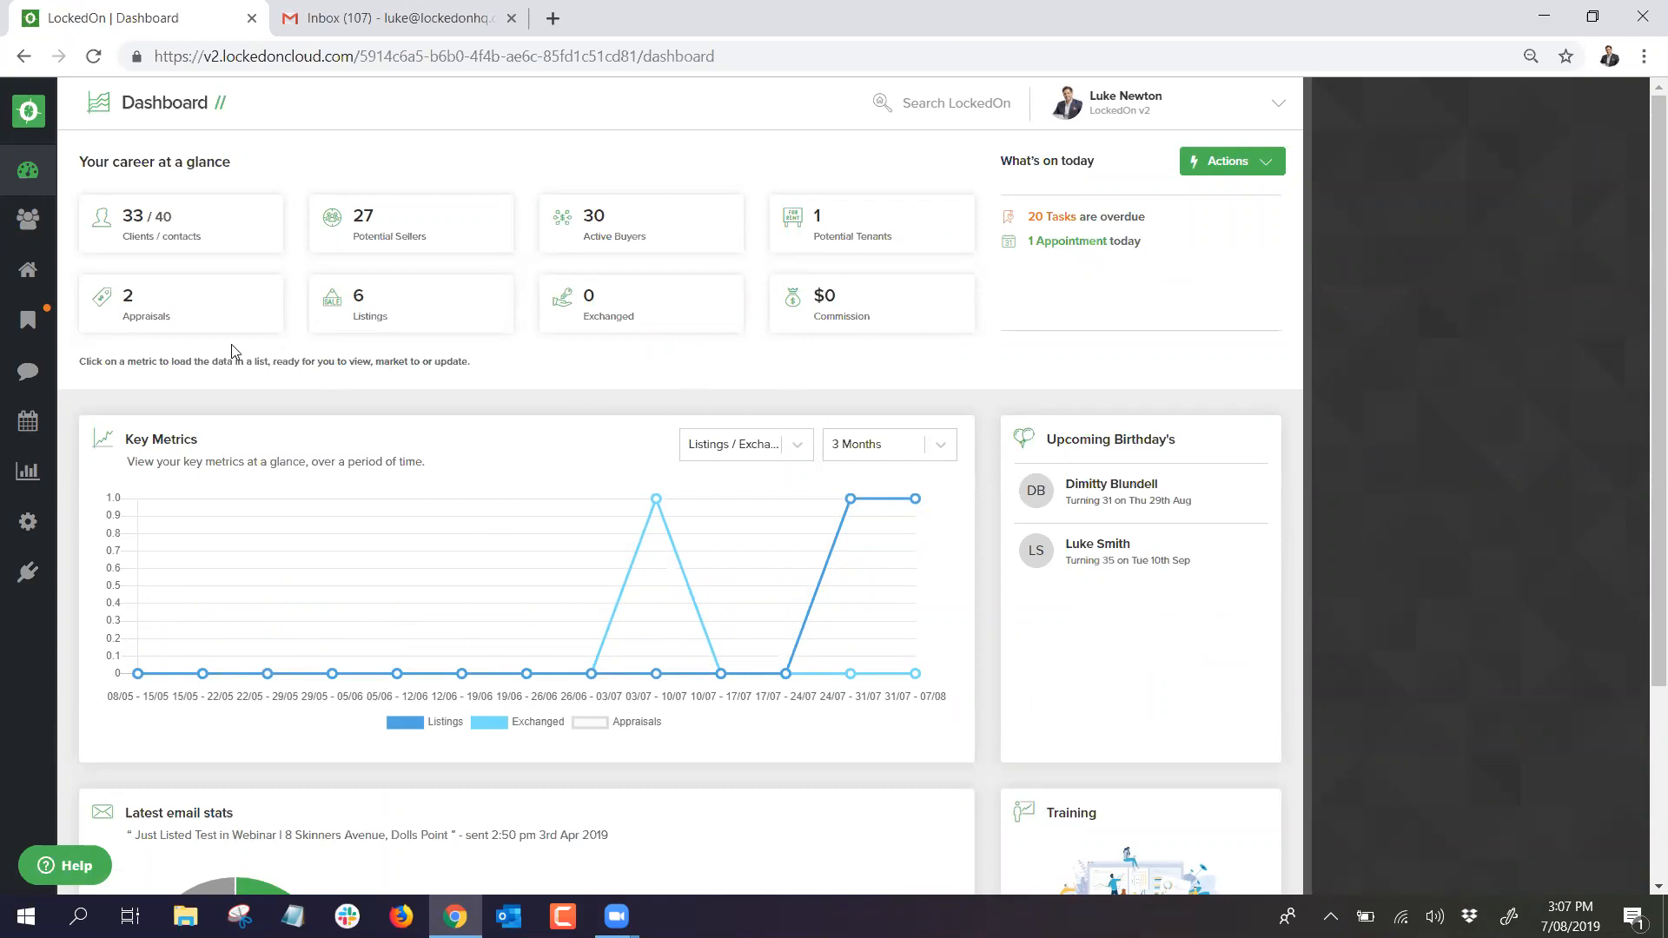
{"action": "left_click", "coordinate": [28, 269]}
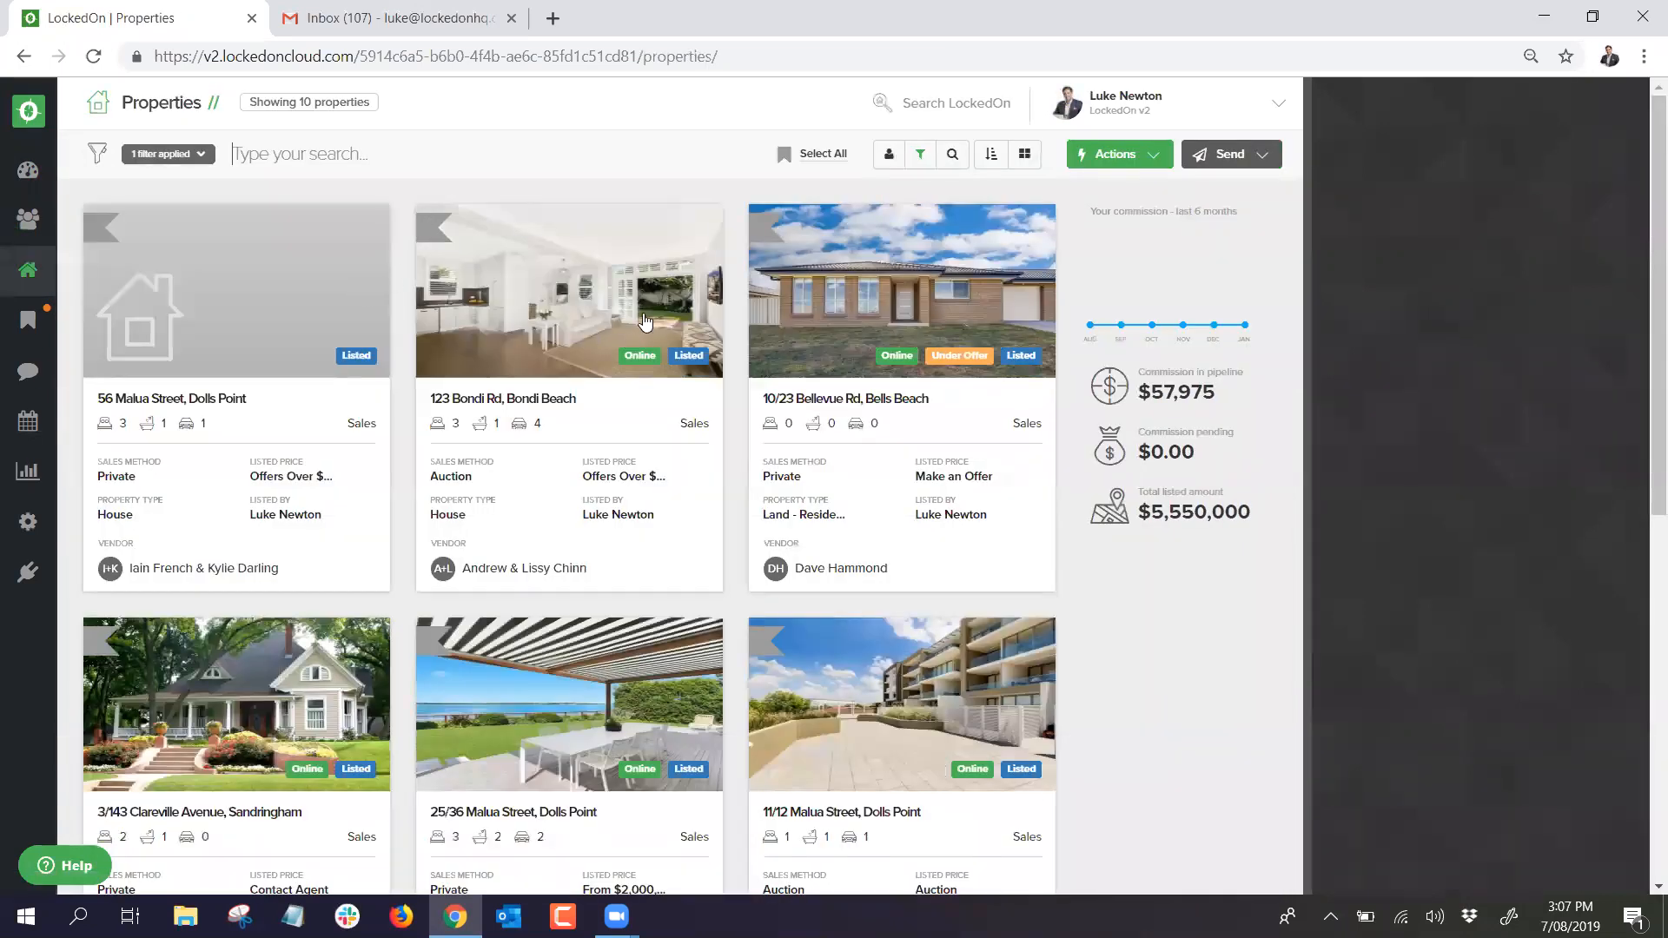
{"action": "left_click", "coordinate": [348, 344]}
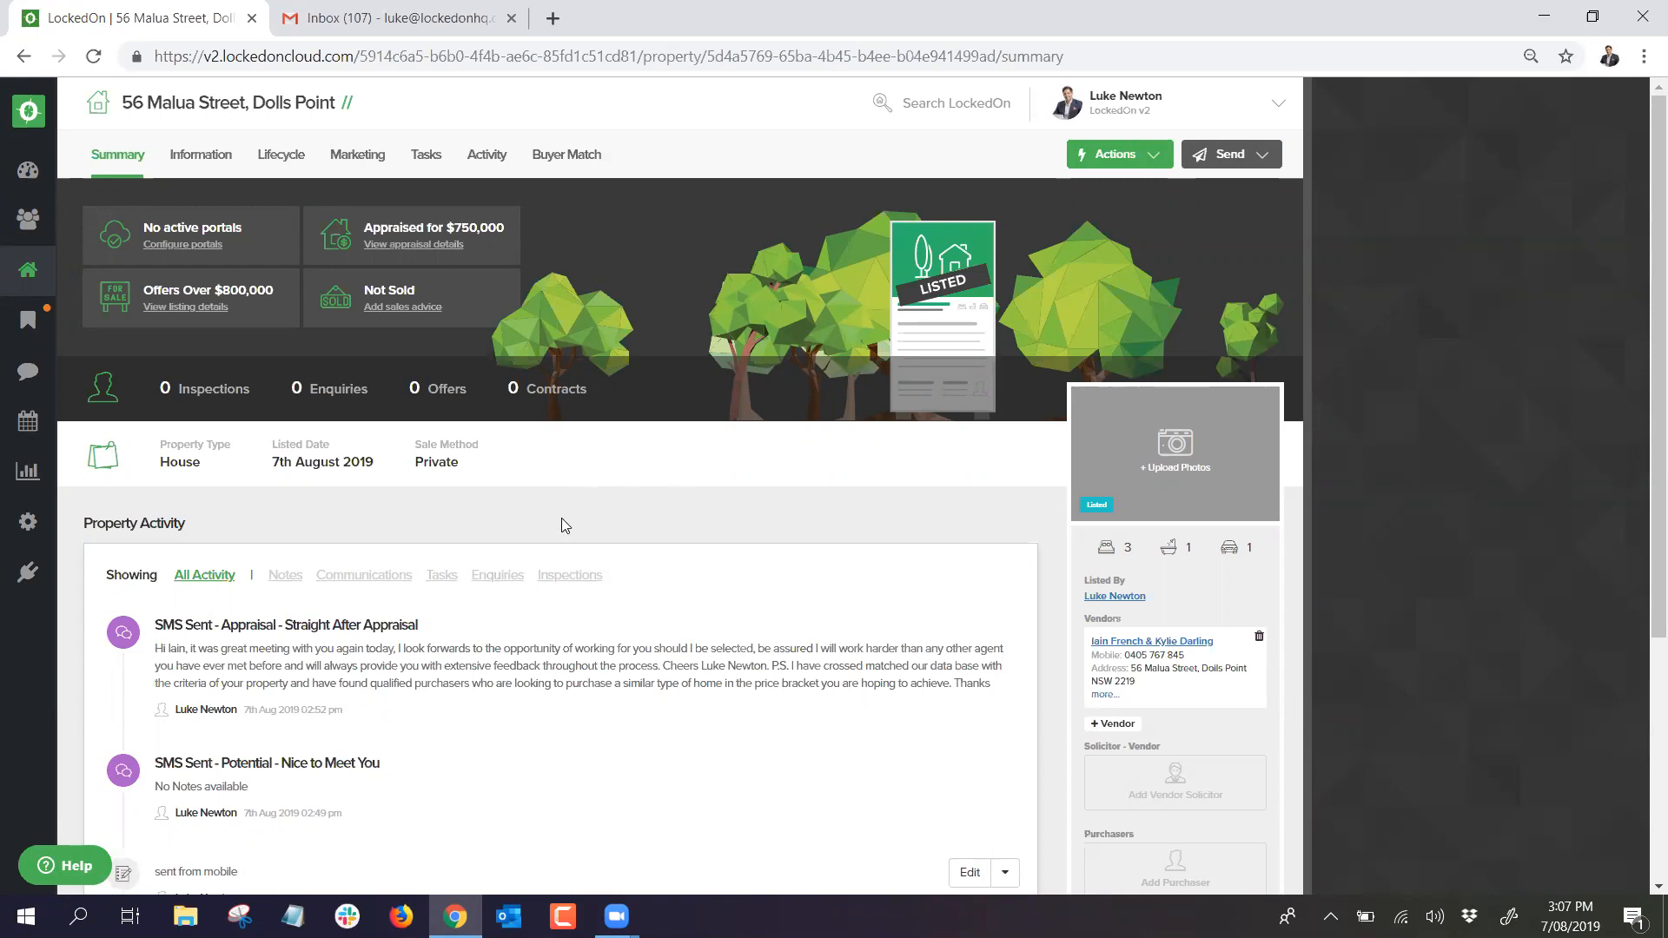
{"action": "left_click_drag", "start_coordinate": [339, 804], "coordinate": [151, 652]}
{"action": "left_click", "coordinate": [519, 603]}
{"action": "left_click_drag", "start_coordinate": [267, 783], "coordinate": [152, 624]}
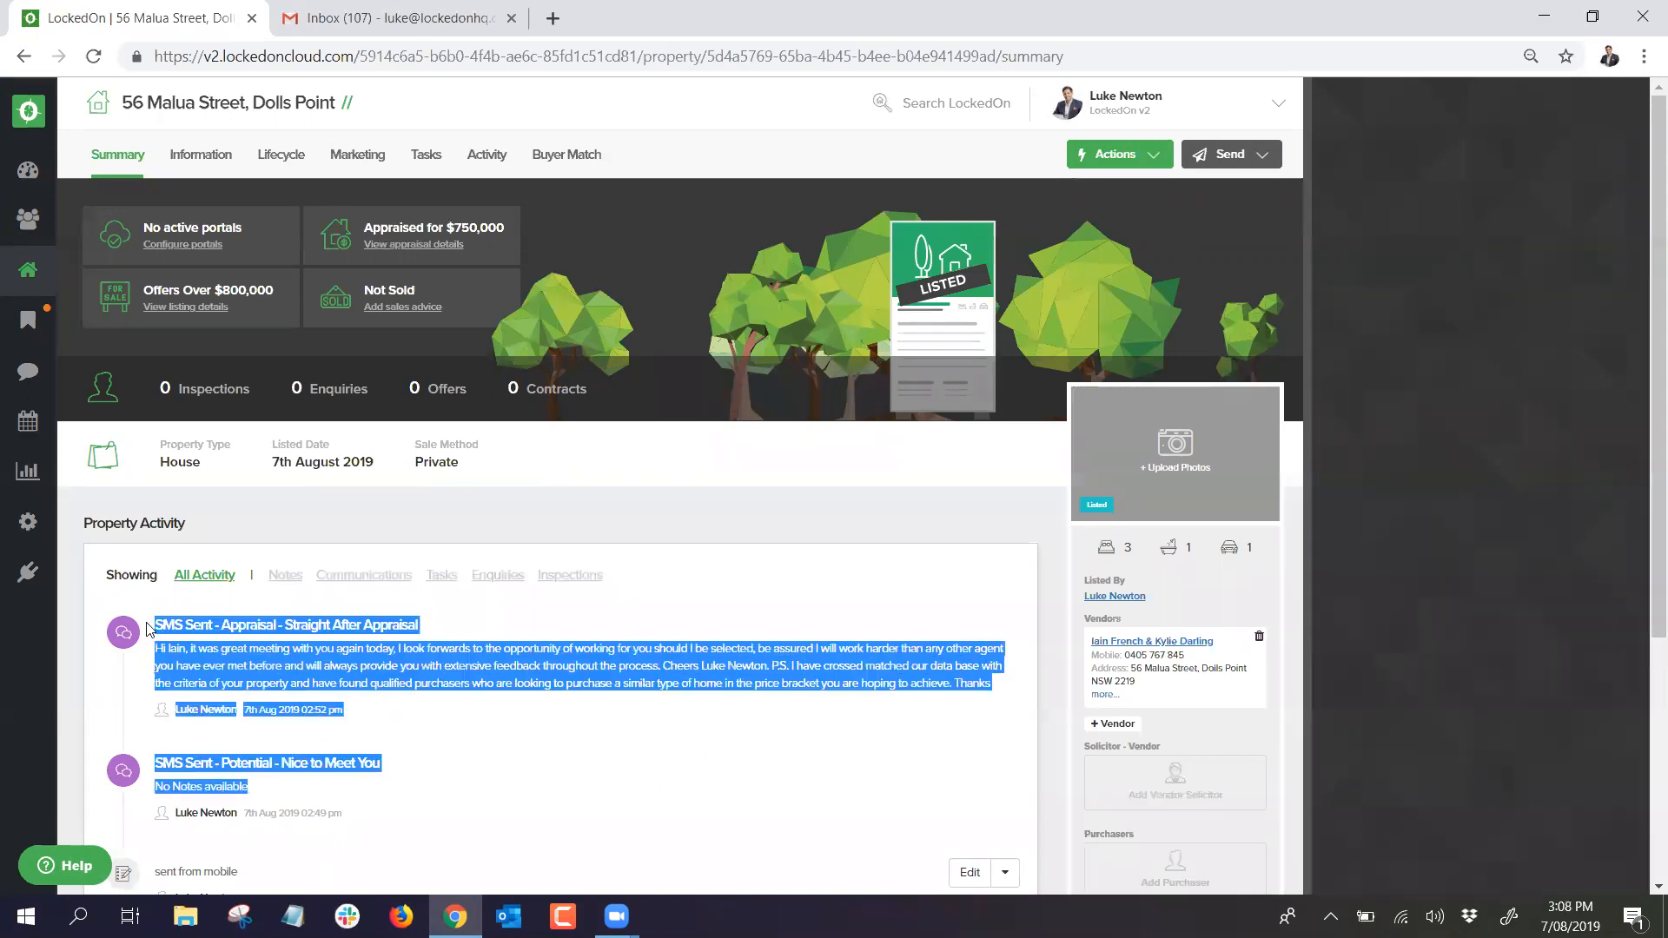
{"action": "left_click", "coordinate": [499, 677]}
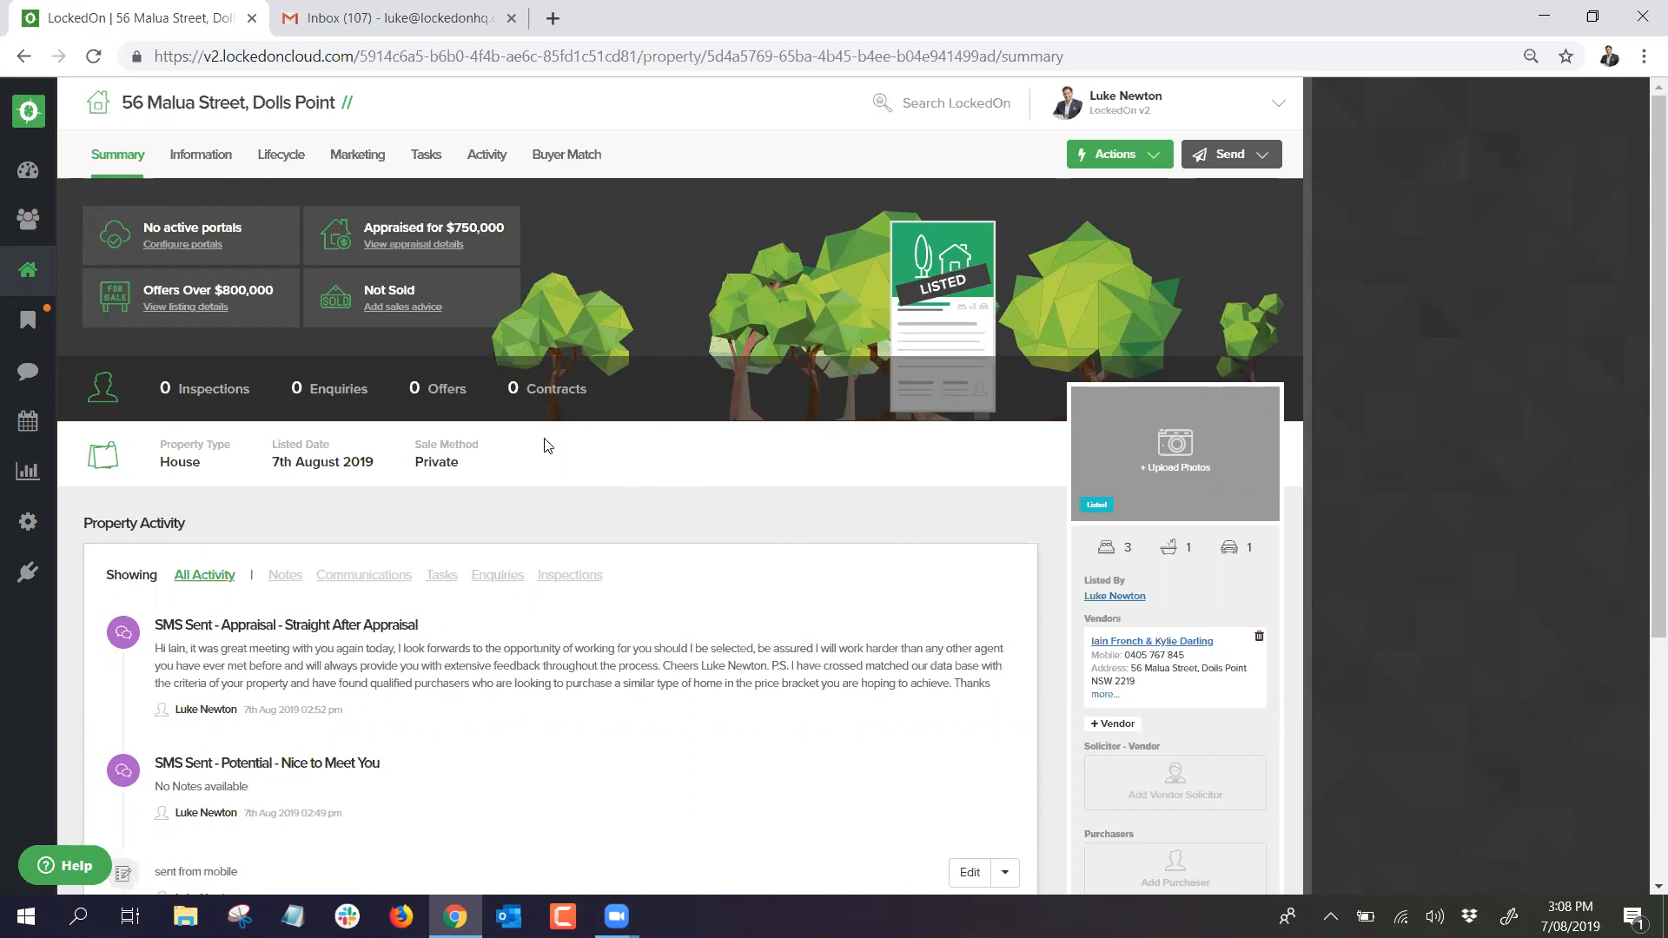
{"action": "left_click", "coordinate": [291, 163]}
Step: Set the under contract date 07/08/2019, exchanged date 11/08/2019 and 6 weeks till settlement
{"action": "left_click", "coordinate": [380, 236]}
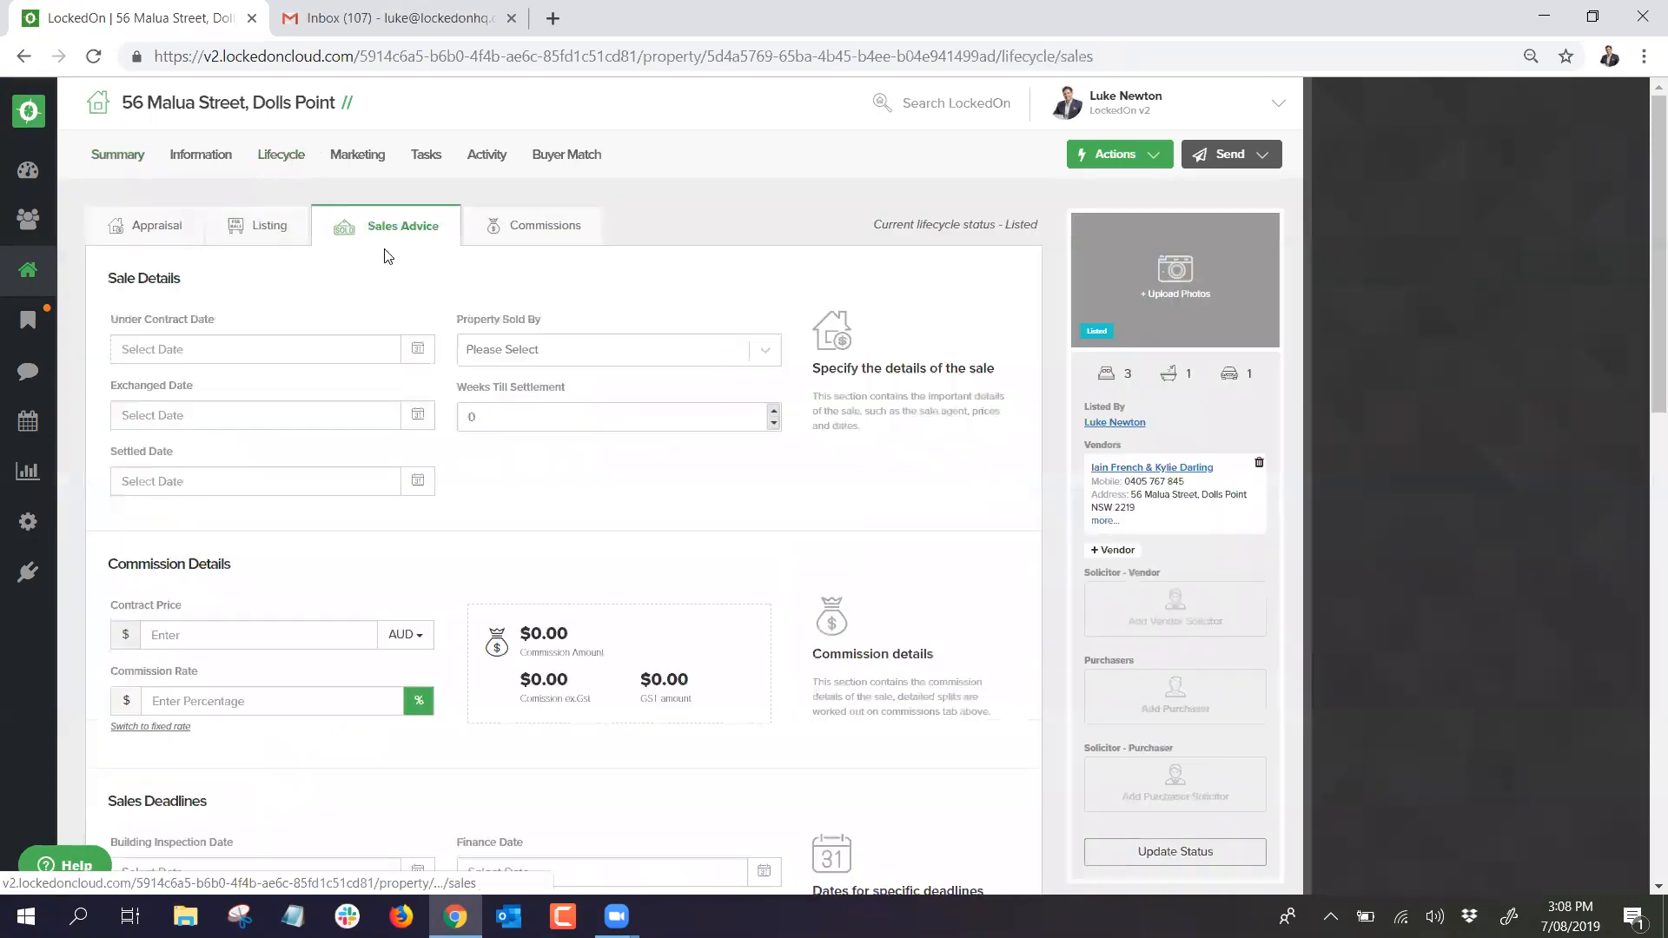
{"action": "left_click", "coordinate": [253, 349]}
{"action": "left_click", "coordinate": [219, 459]}
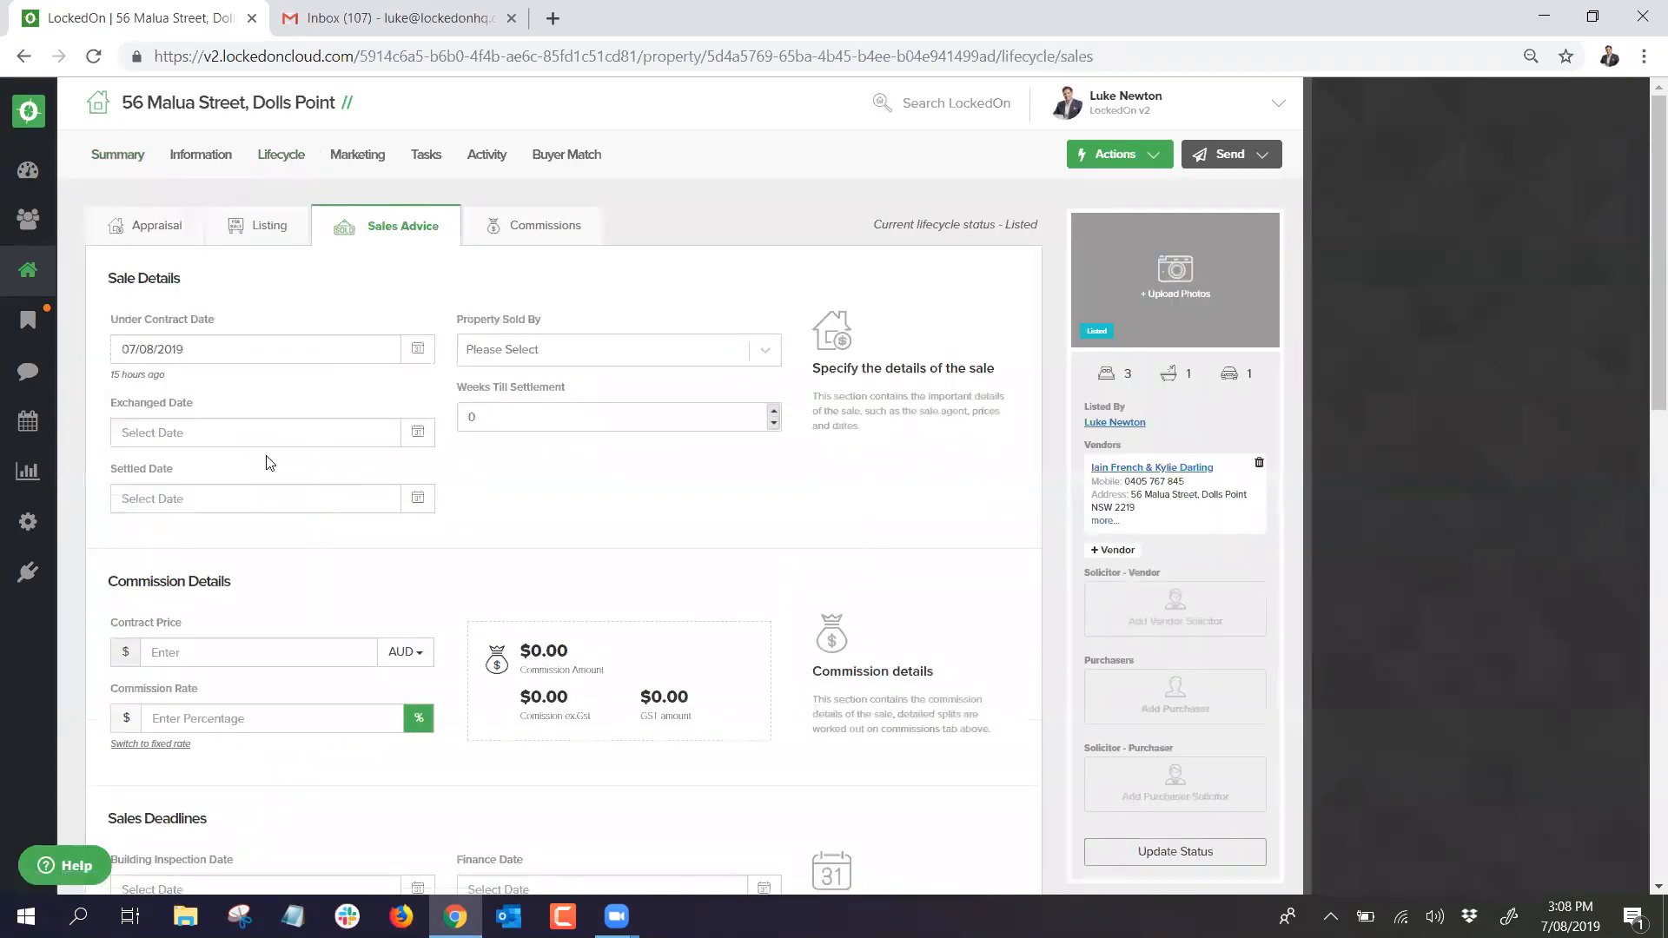
{"action": "left_click", "coordinate": [416, 435]}
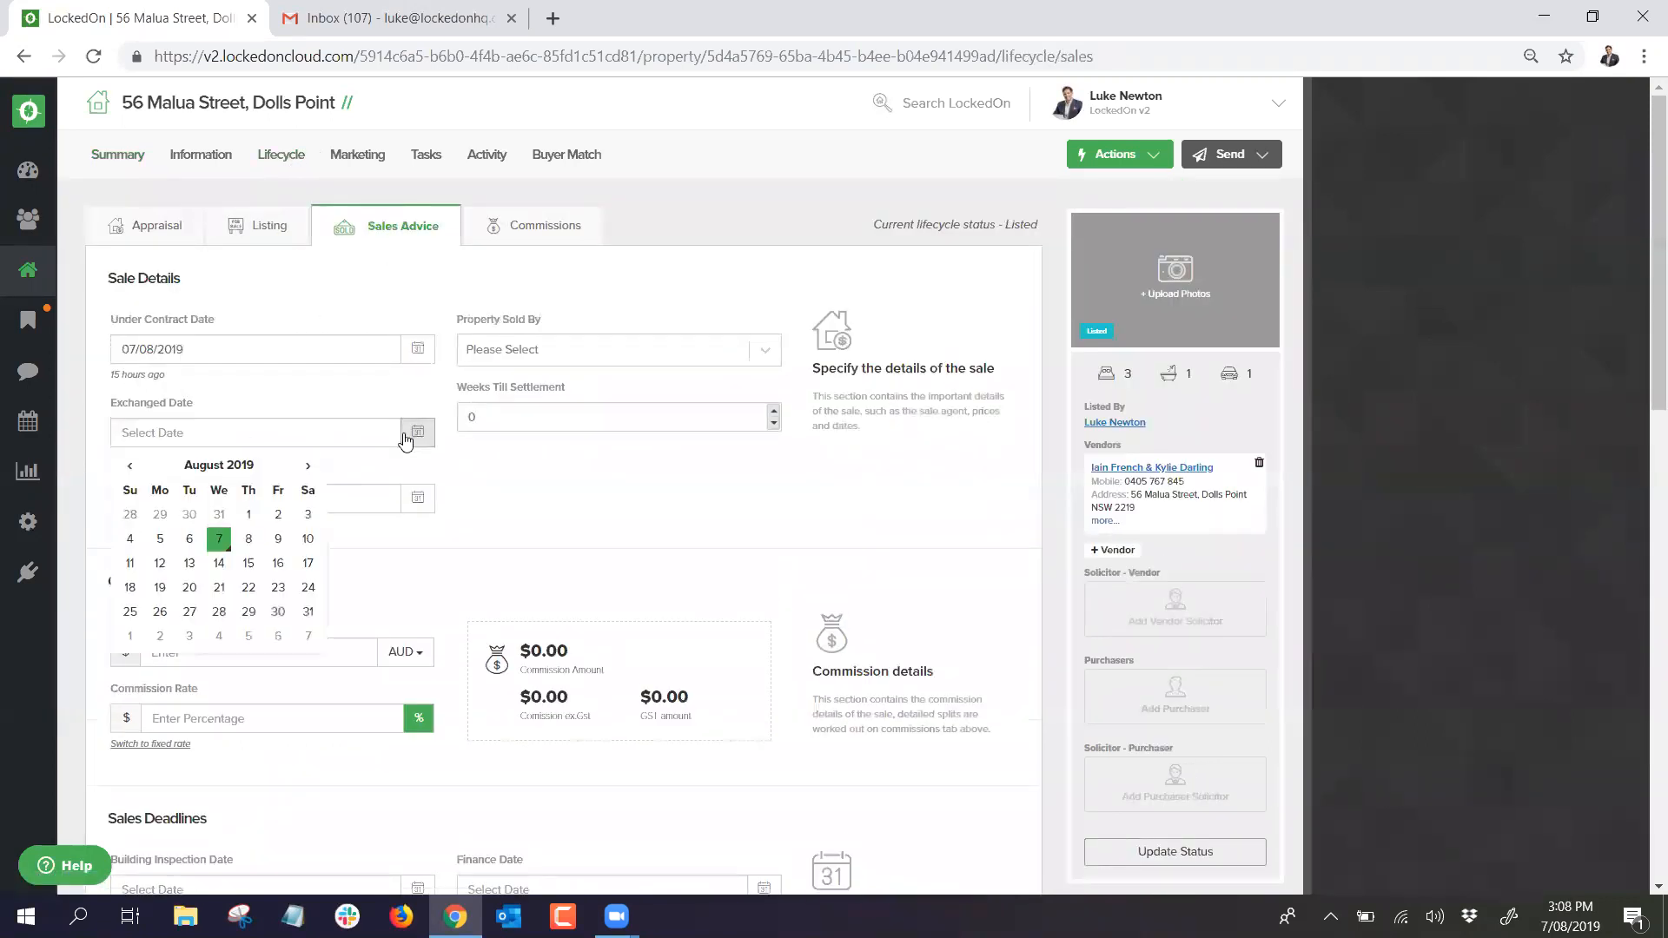
{"action": "left_click", "coordinate": [129, 565]}
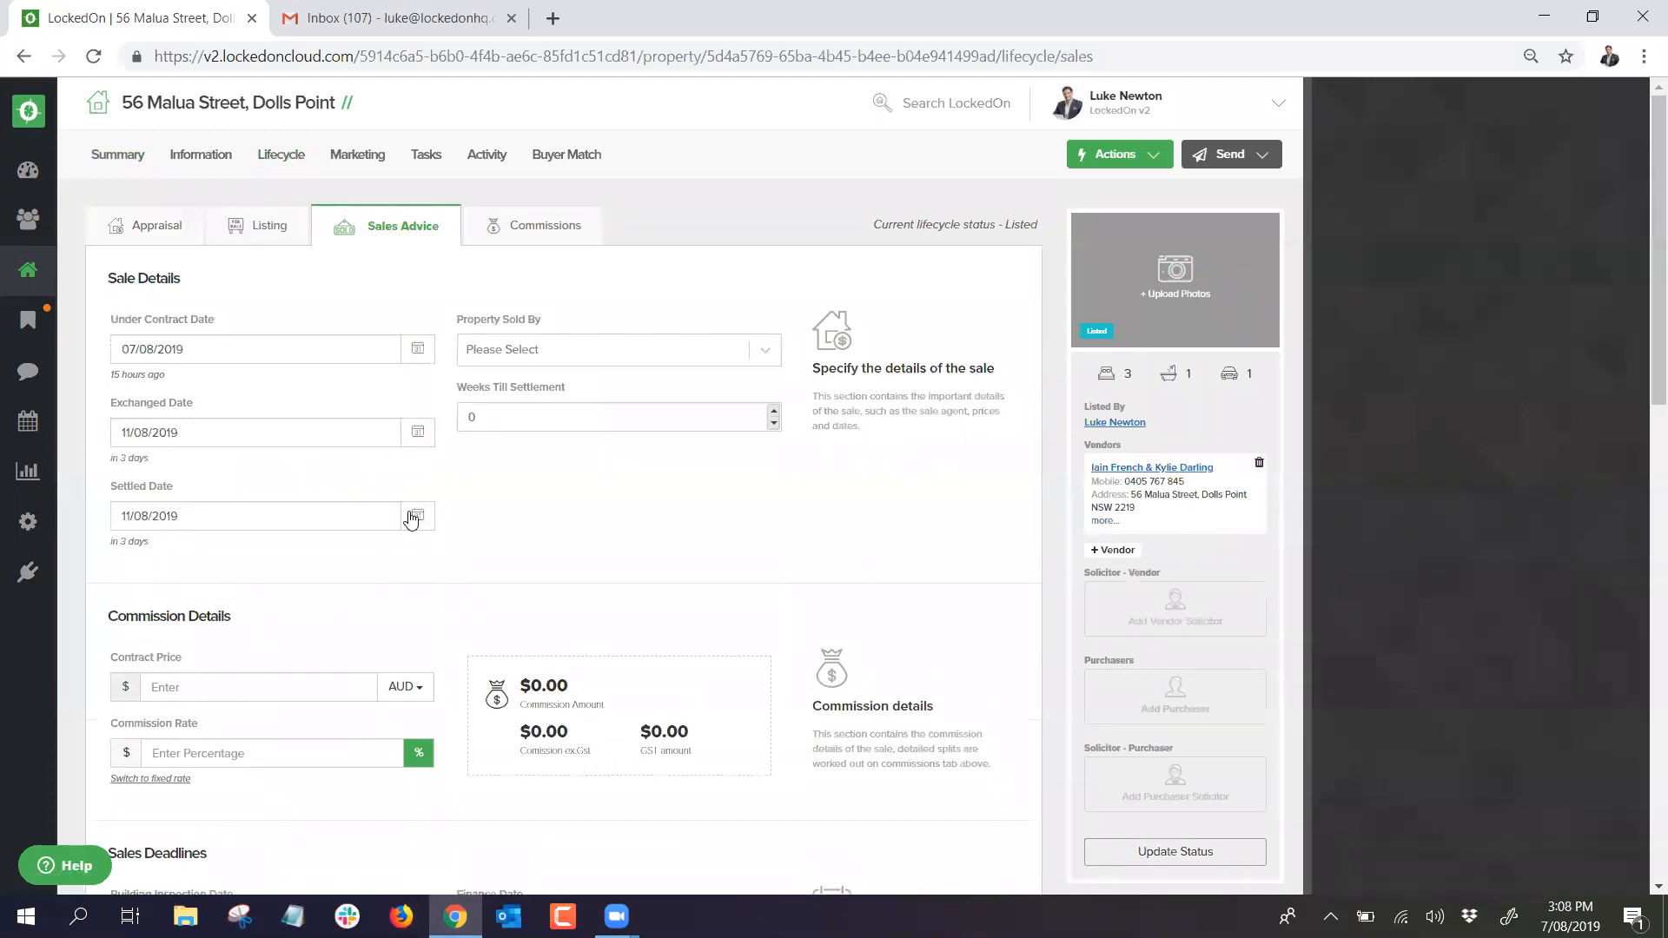
{"action": "key", "text": "BackSpace"}
{"action": "type", "text": "6"}
{"action": "left_click", "coordinate": [177, 516]}
{"action": "left_click", "coordinate": [236, 469]}
Step: Enter the $810,000 sale price and a 3% commission rate
{"action": "scroll", "coordinate": [234, 477], "scroll_direction": "down", "scroll_amount": 3}
{"action": "type", "text": "810000"}
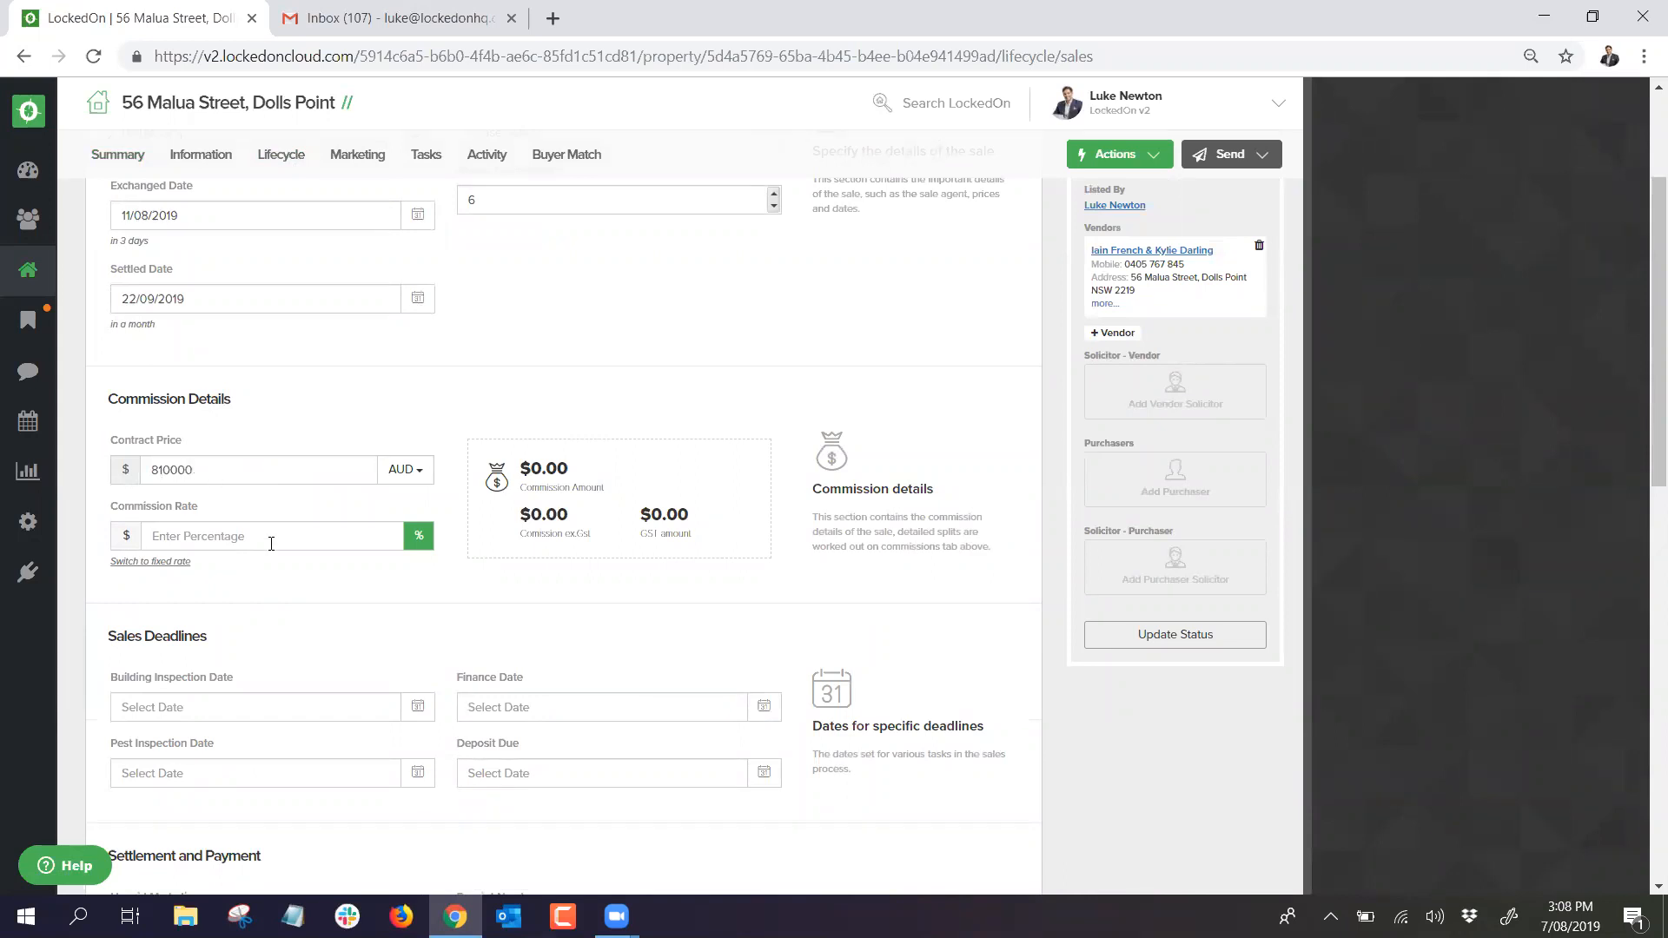
{"action": "left_click", "coordinate": [271, 544]}
{"action": "type", "text": "3"}
{"action": "scroll", "coordinate": [234, 565], "scroll_direction": "down", "scroll_amount": 3}
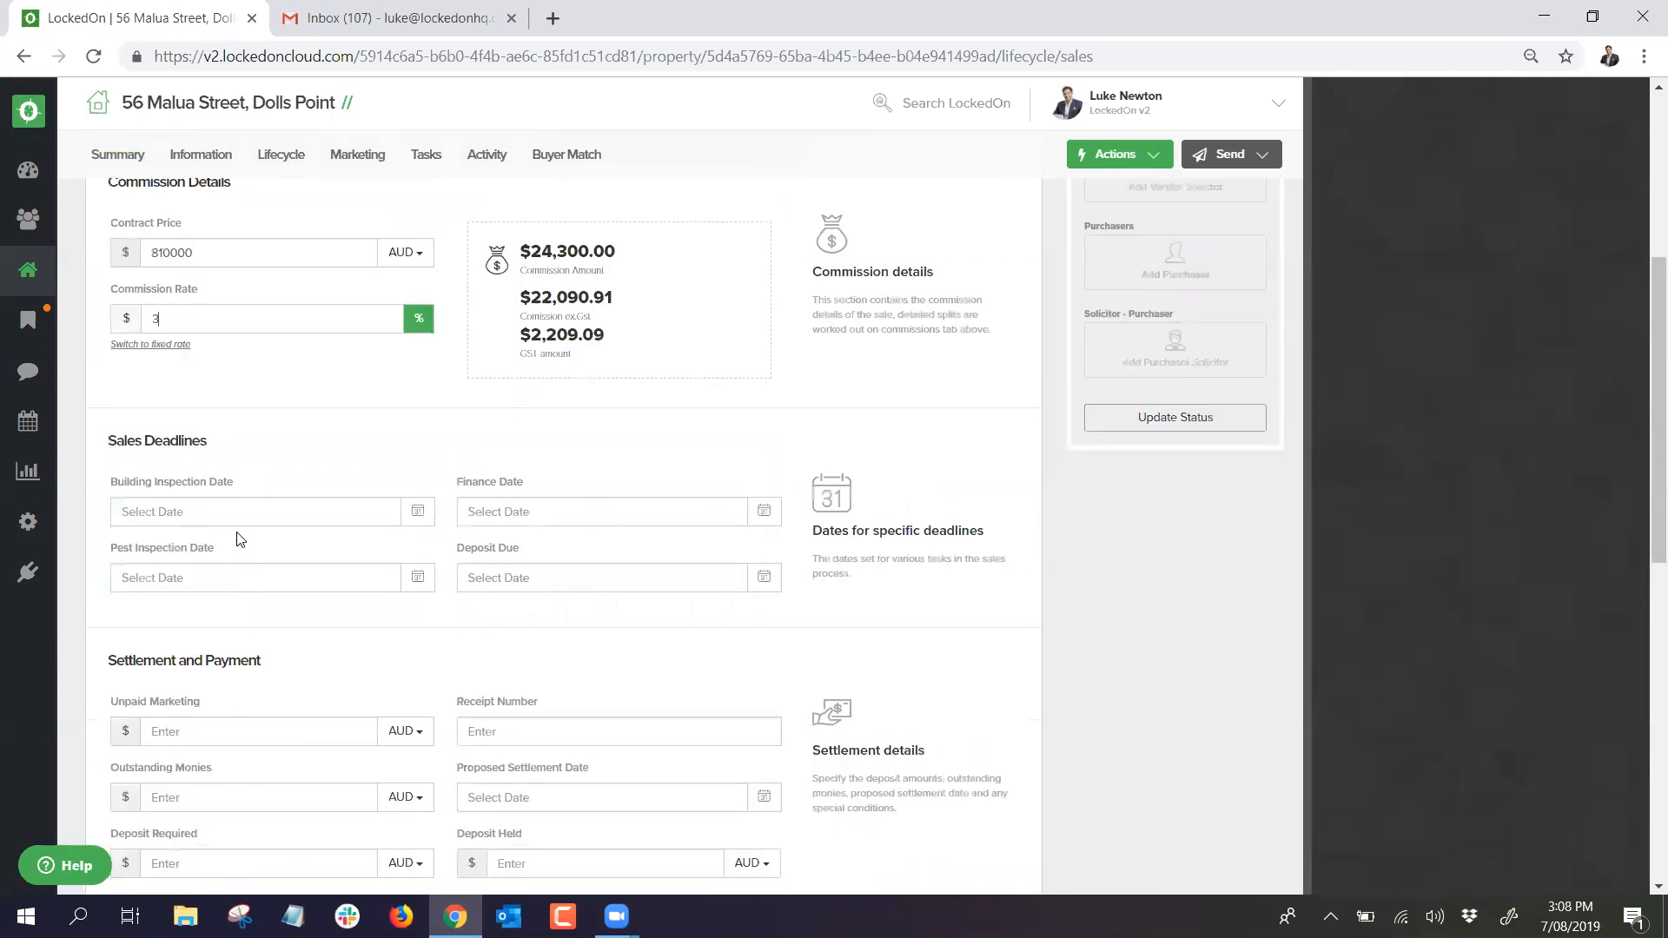
Step: Set building inspection 10/08/2019, finance 11/08/2019, pest inspection 12/08/2019 and deposit due 09/08/2019
{"action": "left_click", "coordinate": [236, 516]}
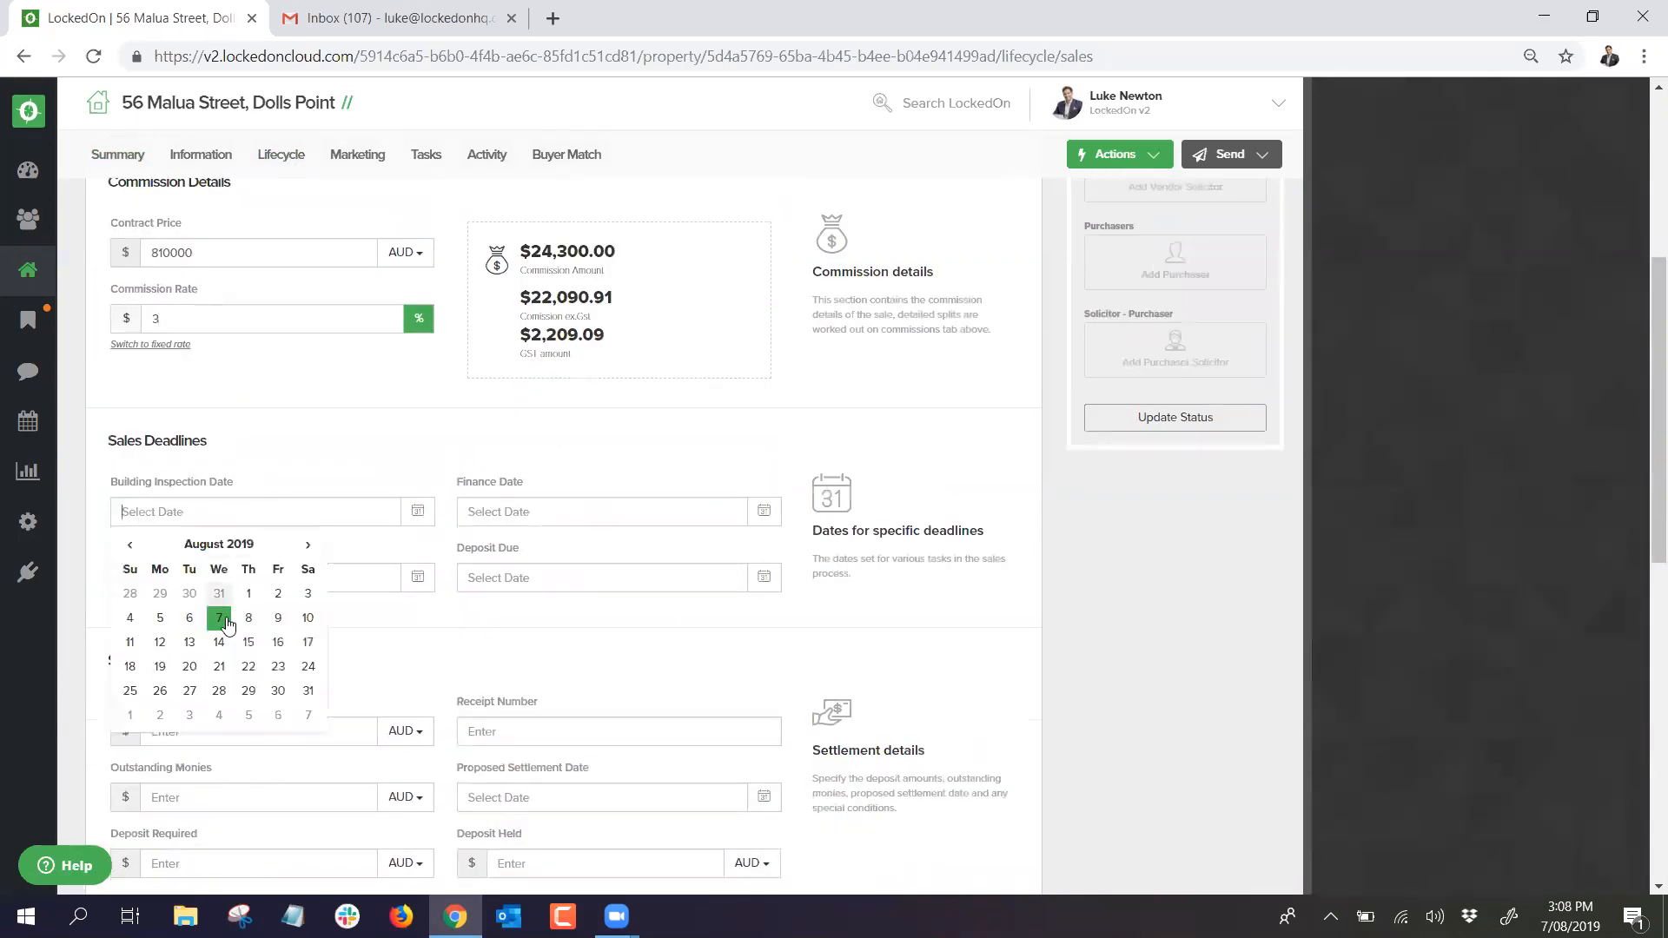
{"action": "left_click", "coordinate": [308, 619]}
{"action": "left_click", "coordinate": [530, 513]}
{"action": "left_click", "coordinate": [477, 643]}
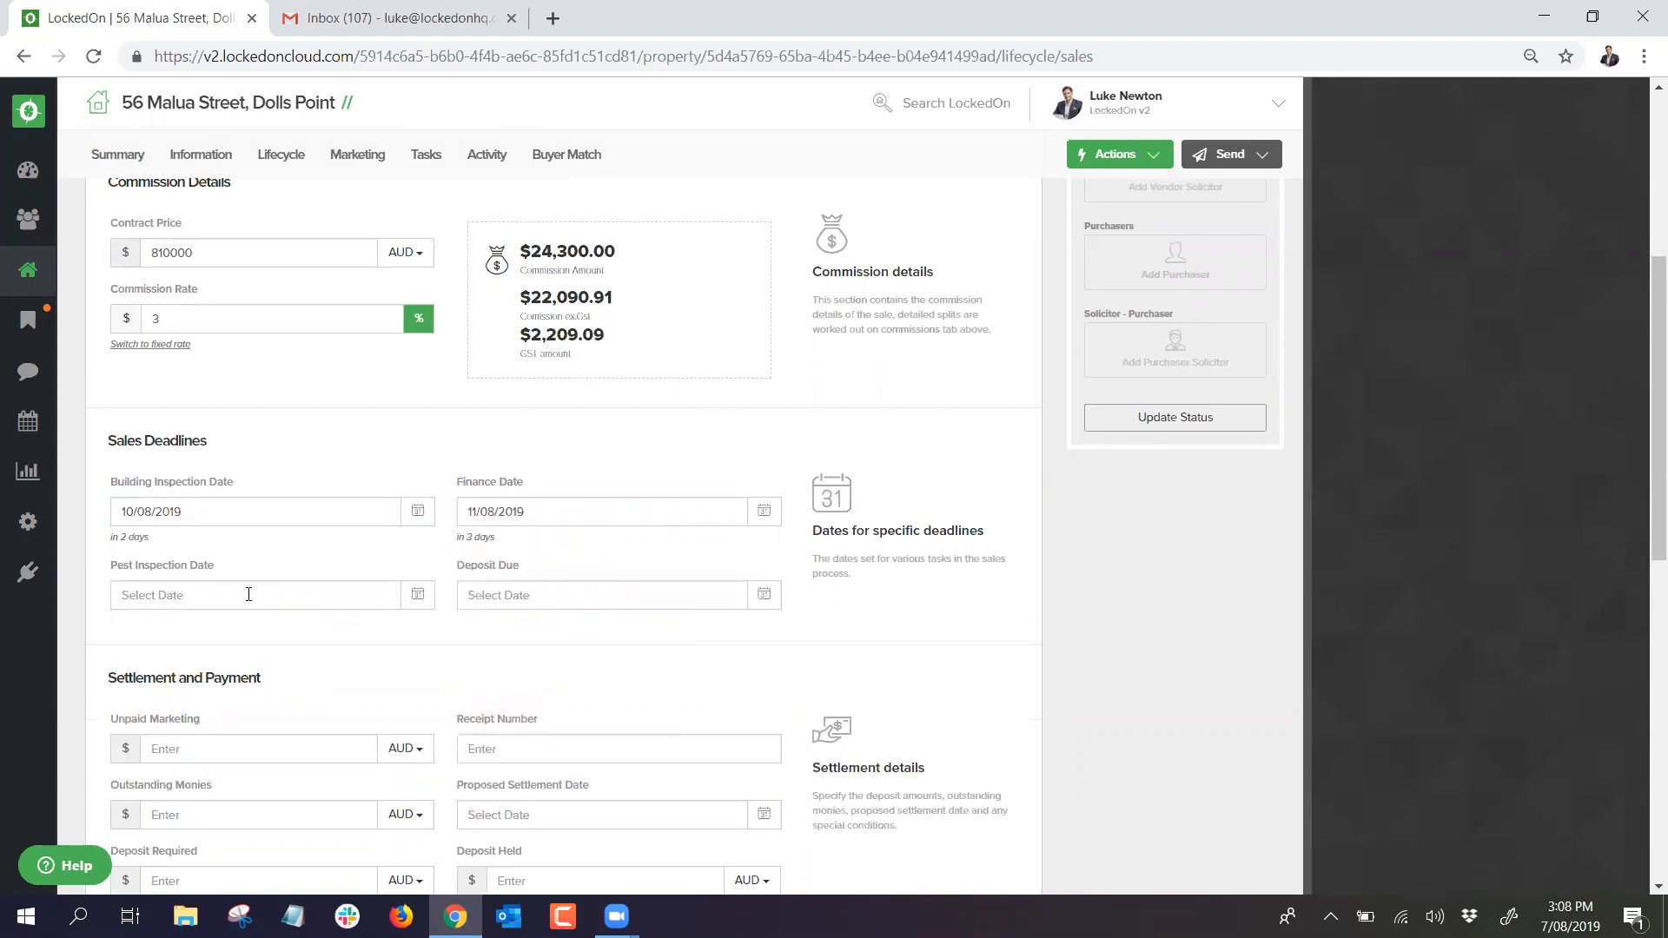
{"action": "left_click", "coordinate": [246, 596]}
{"action": "left_click", "coordinate": [160, 726]}
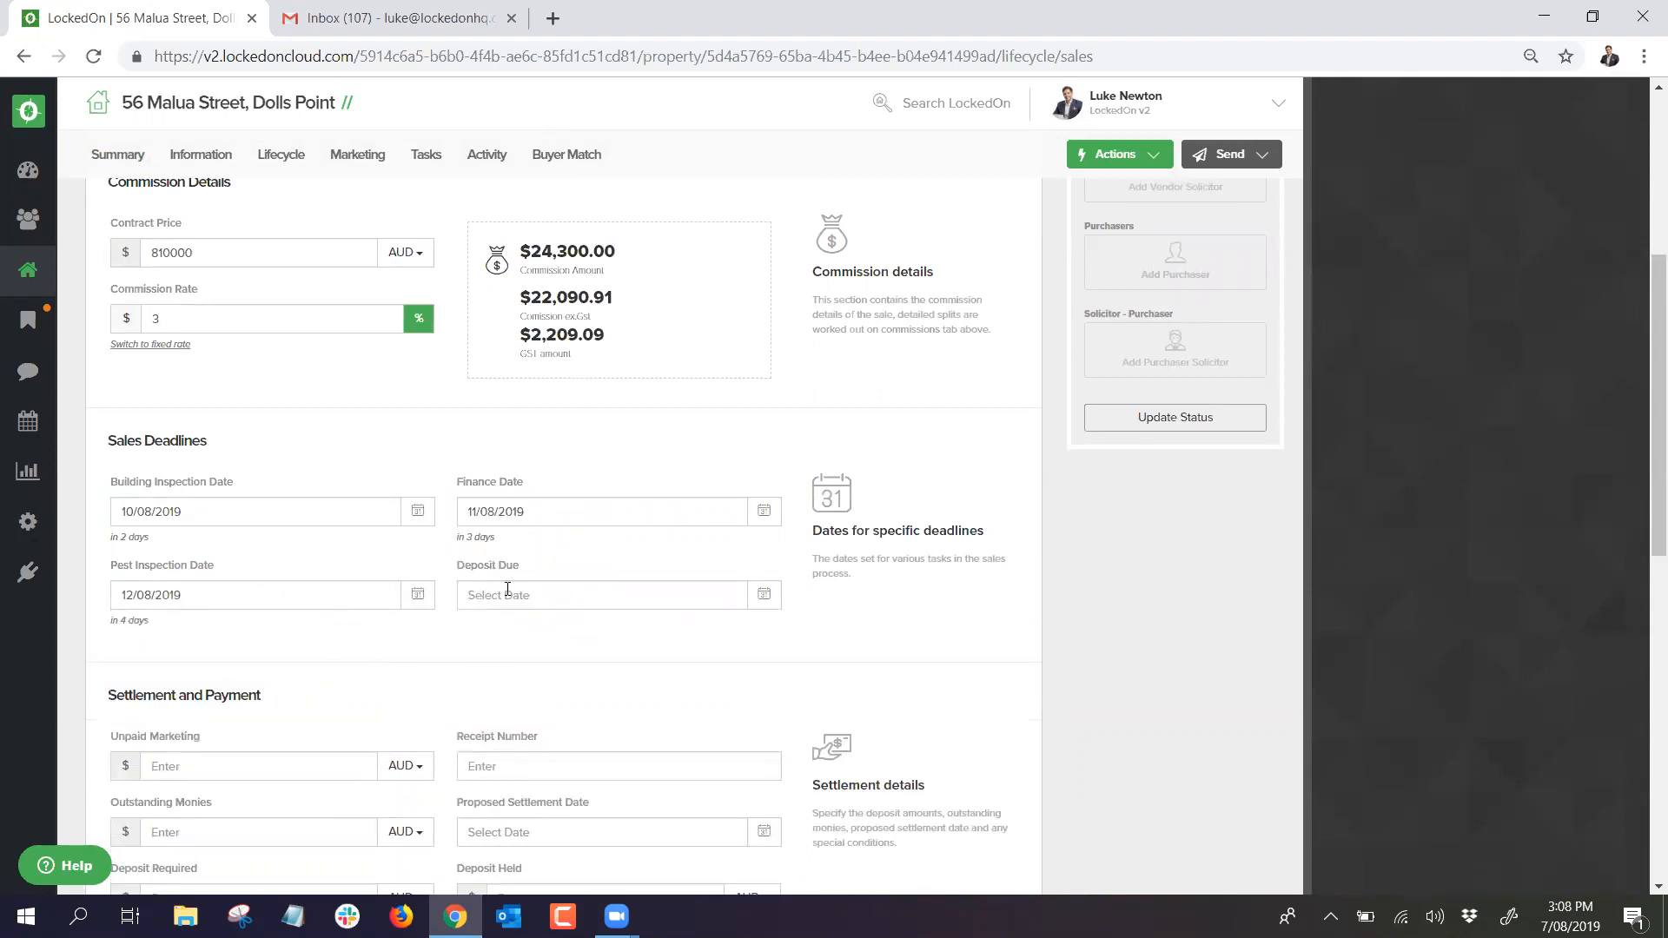
{"action": "left_click", "coordinate": [508, 590]}
{"action": "left_click", "coordinate": [596, 700]}
Step: Choose the vendor's and purchaser's solicitors and save the sales advice
{"action": "scroll", "coordinate": [389, 600], "scroll_direction": "down", "scroll_amount": 3}
{"action": "scroll", "coordinate": [353, 534], "scroll_direction": "down", "scroll_amount": 6}
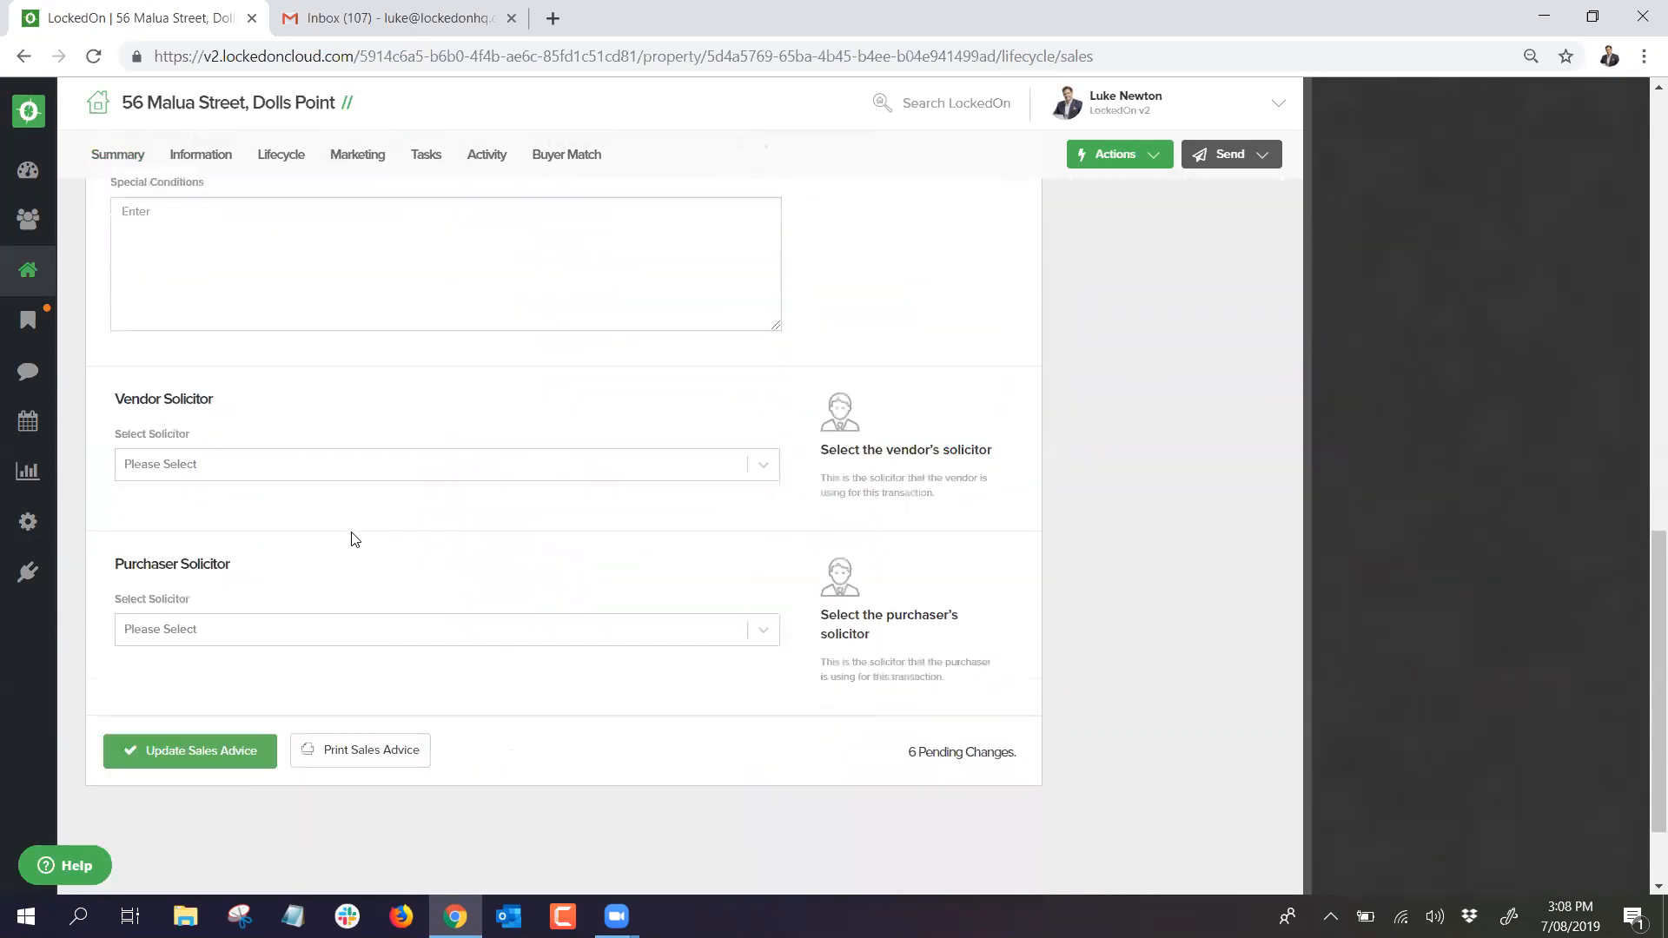
{"action": "left_click", "coordinate": [233, 460]}
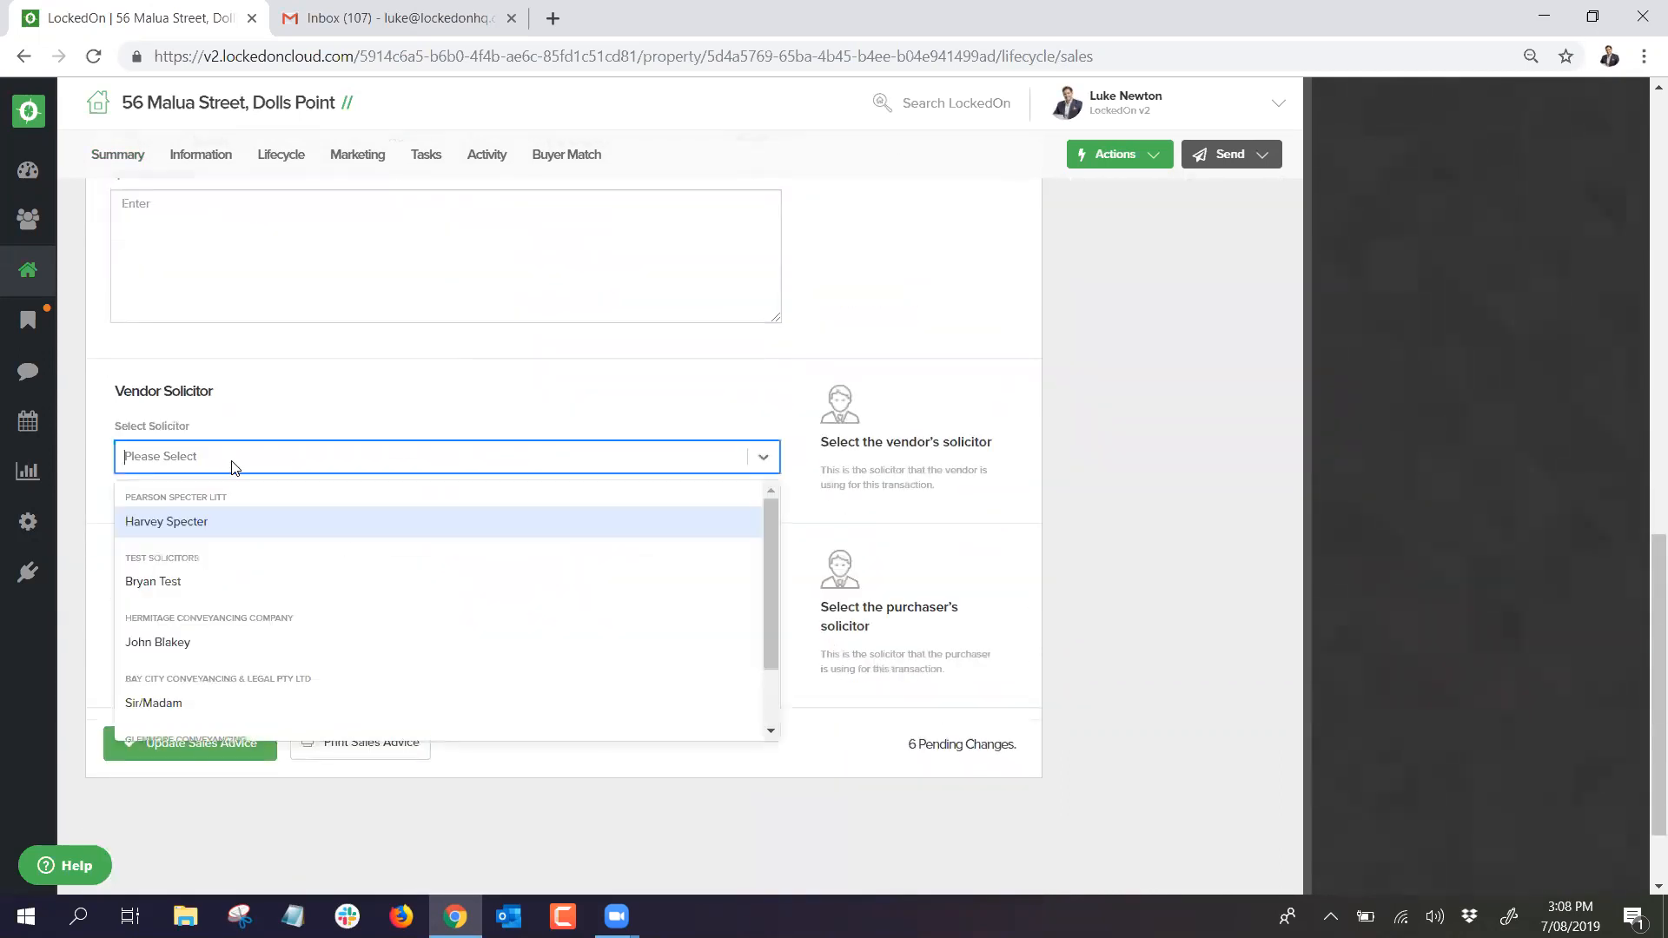
{"action": "left_click", "coordinate": [191, 525]}
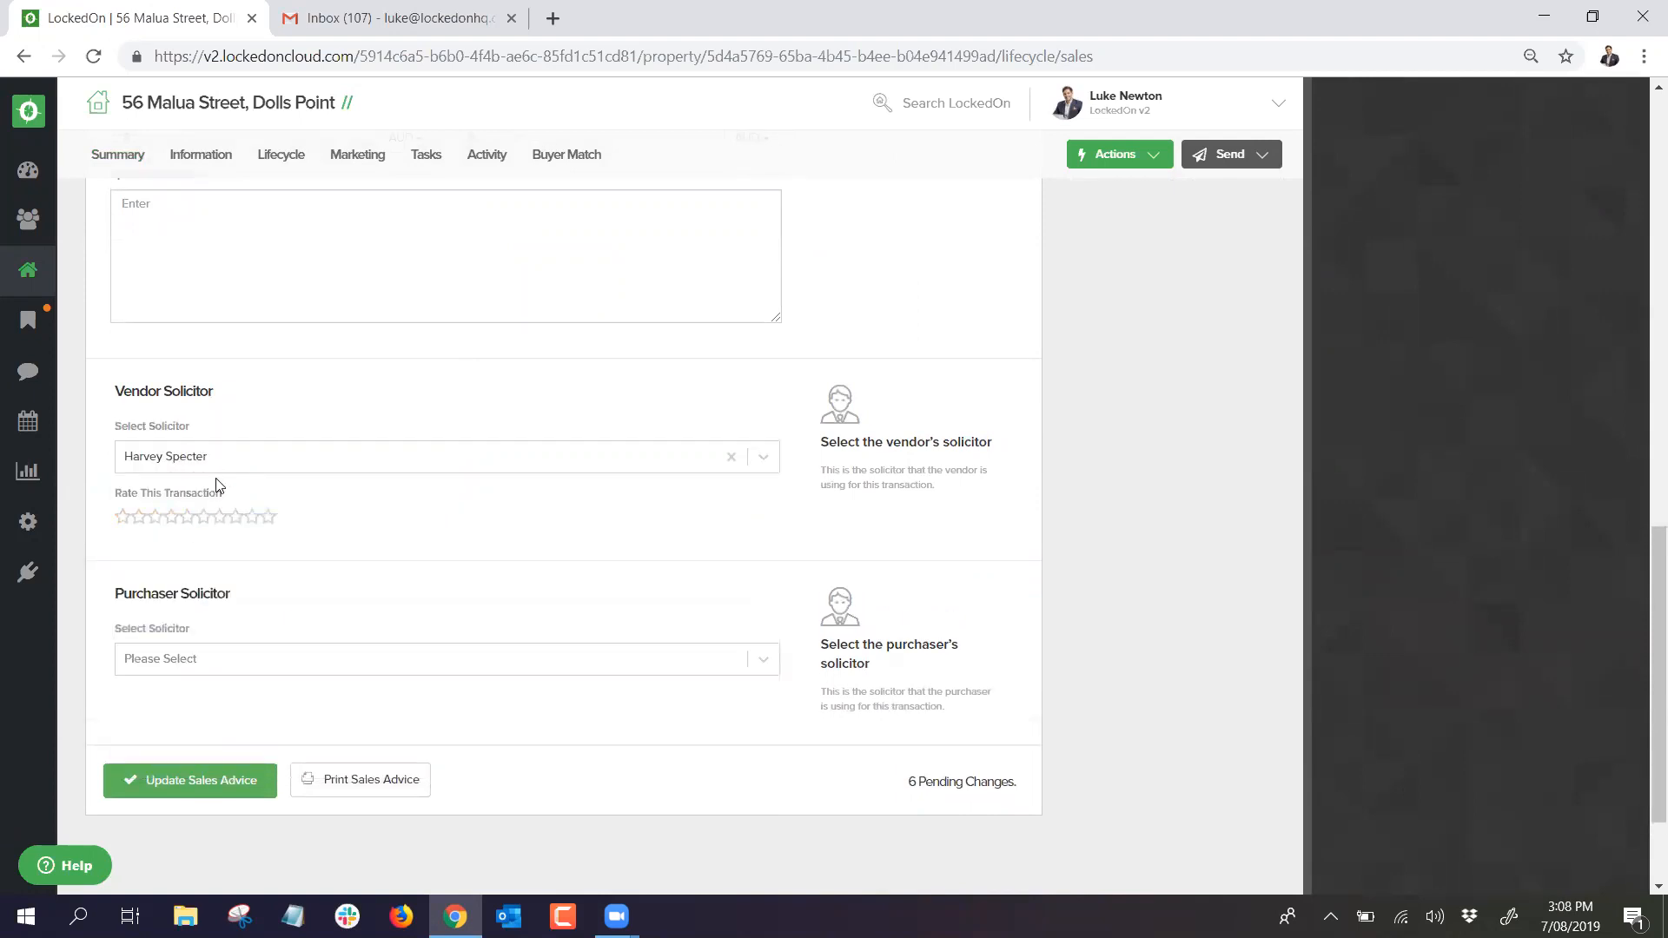
{"action": "left_click", "coordinate": [195, 667]}
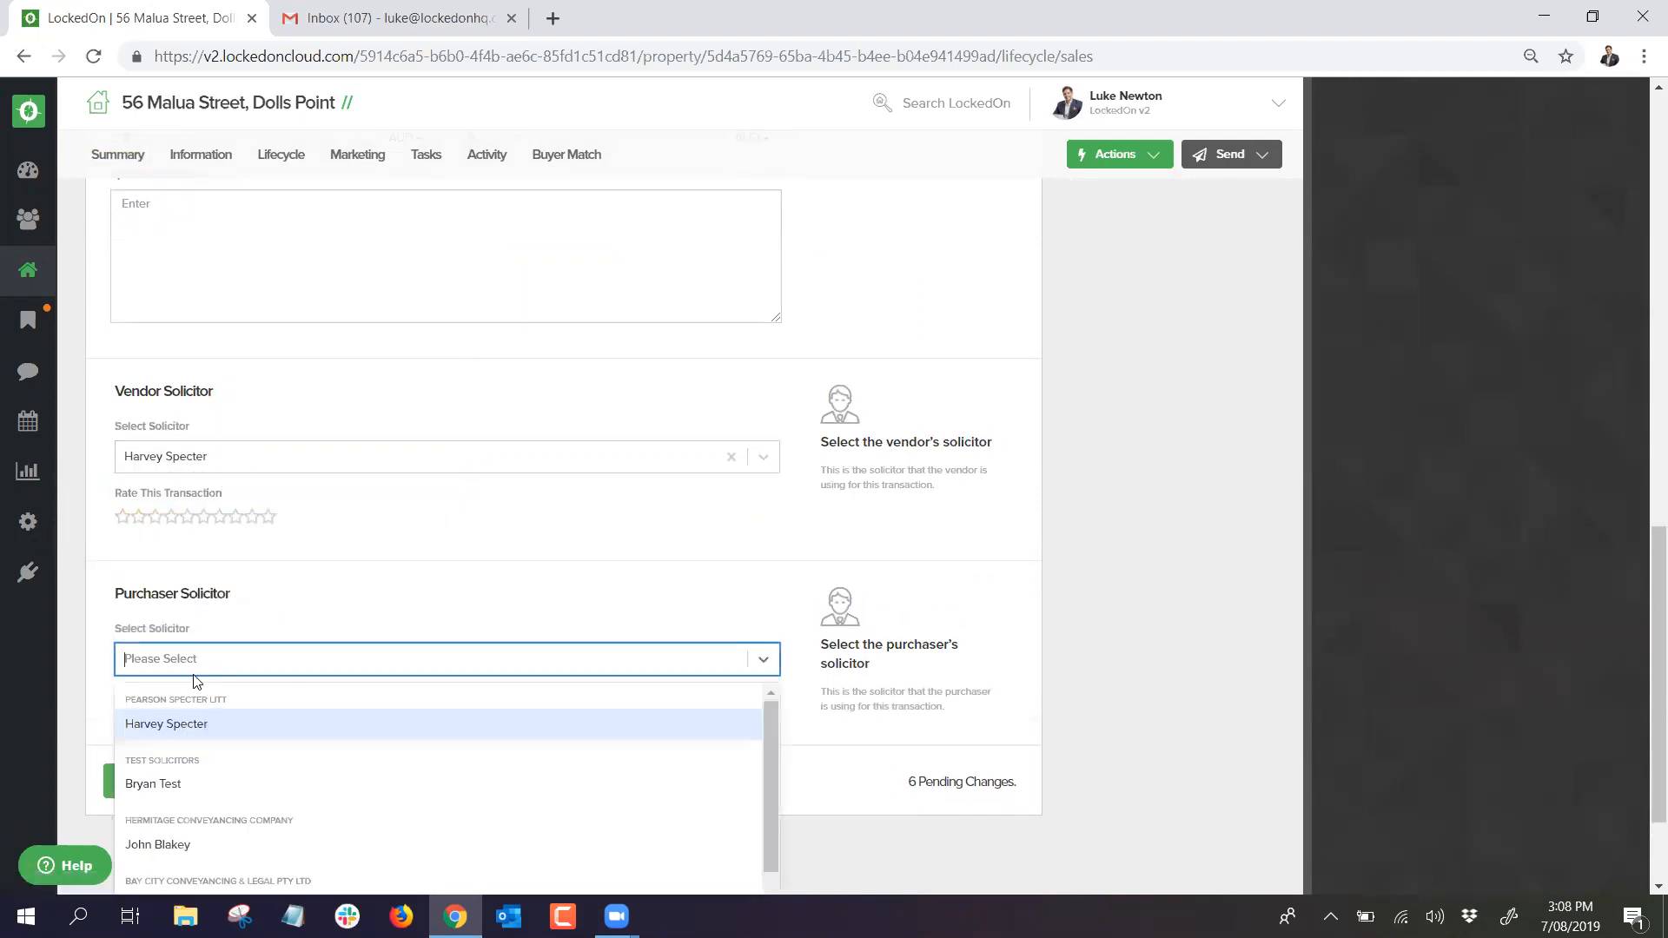
{"action": "left_click", "coordinate": [170, 845]}
{"action": "left_click", "coordinate": [214, 798]}
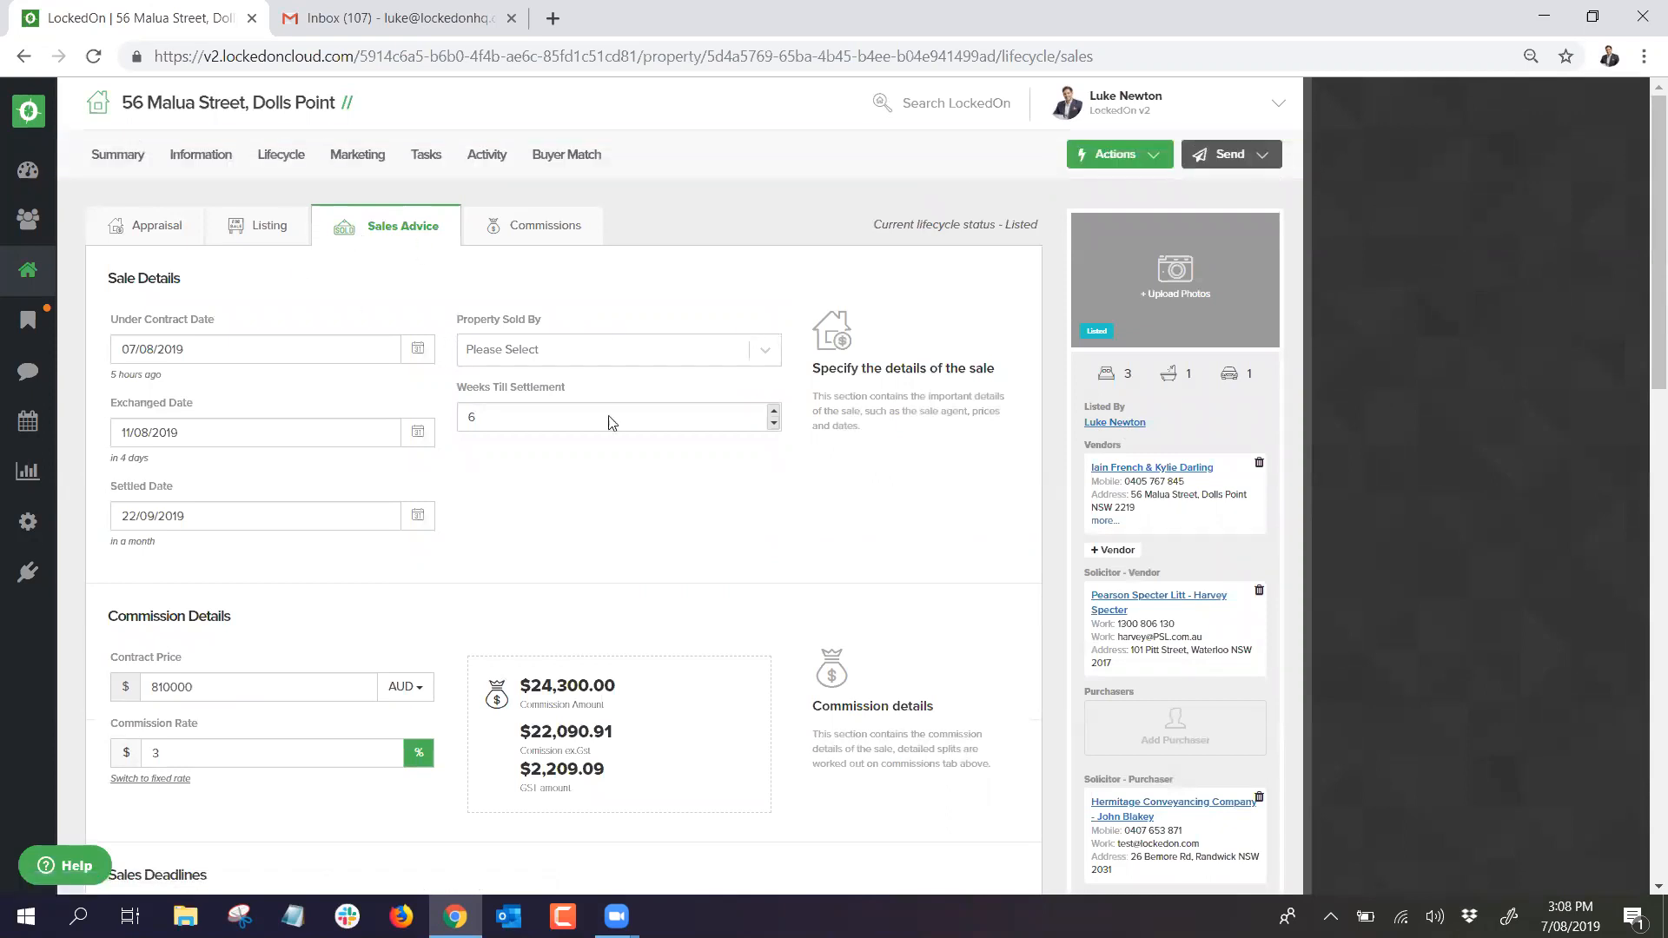
{"action": "scroll", "coordinate": [785, 461], "scroll_direction": "down", "scroll_amount": 1}
Step: Search for the buyer client and link them to the property as purchaser
{"action": "left_click", "coordinate": [1147, 621]}
{"action": "left_click", "coordinate": [652, 360]}
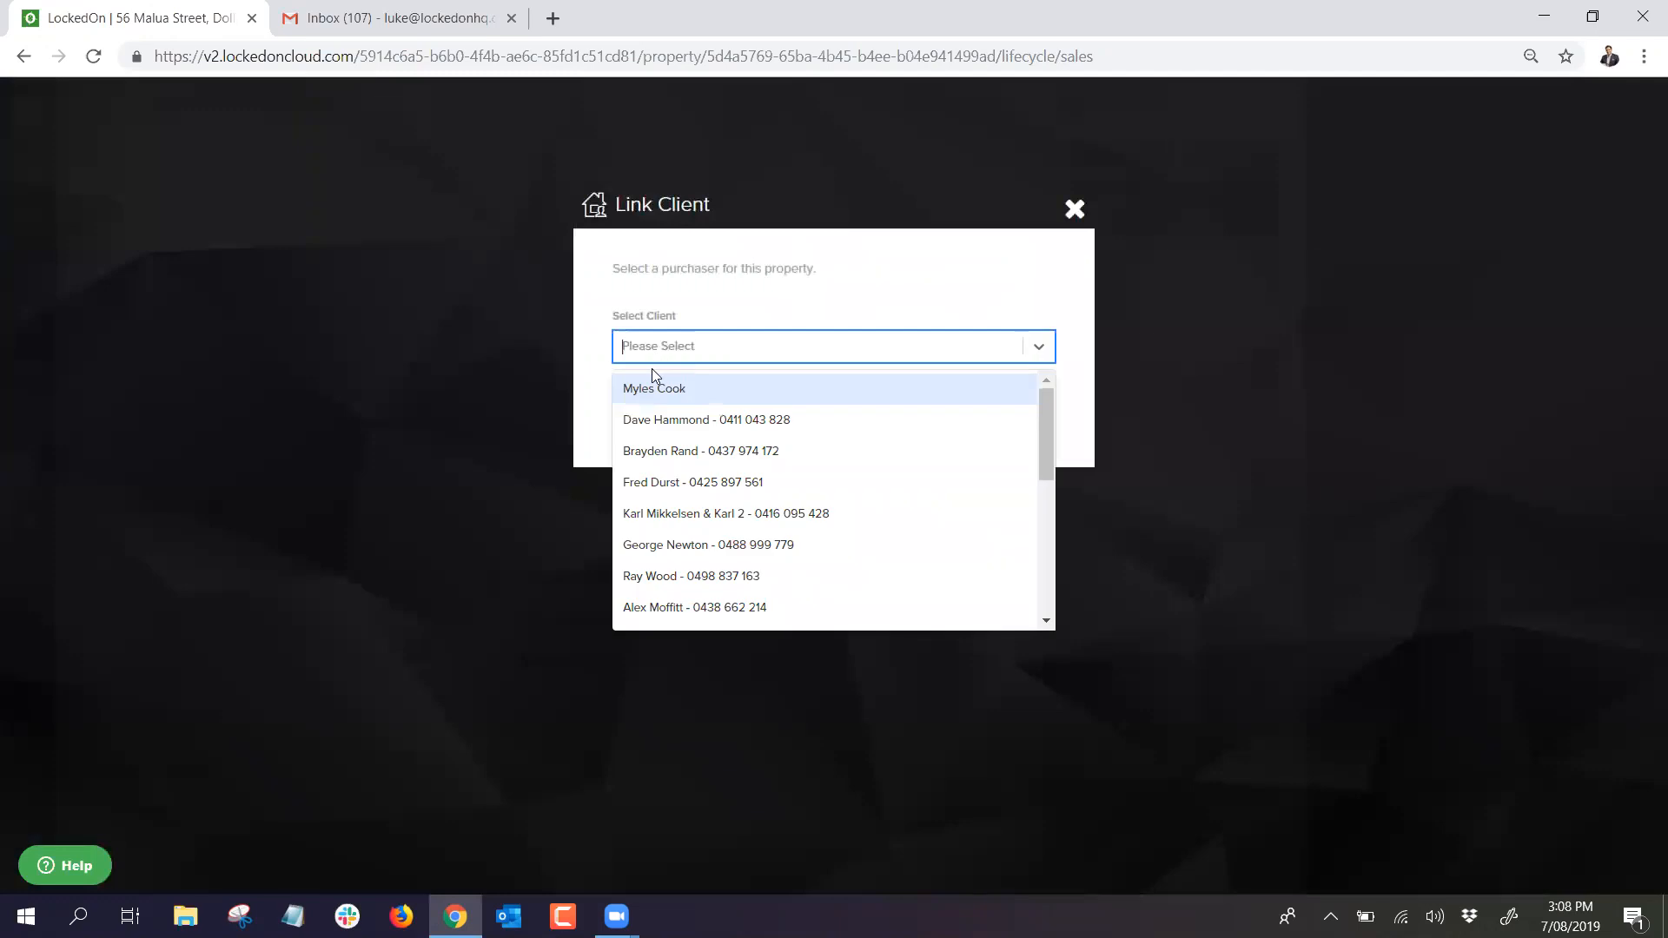
{"action": "type", "text": "luke"}
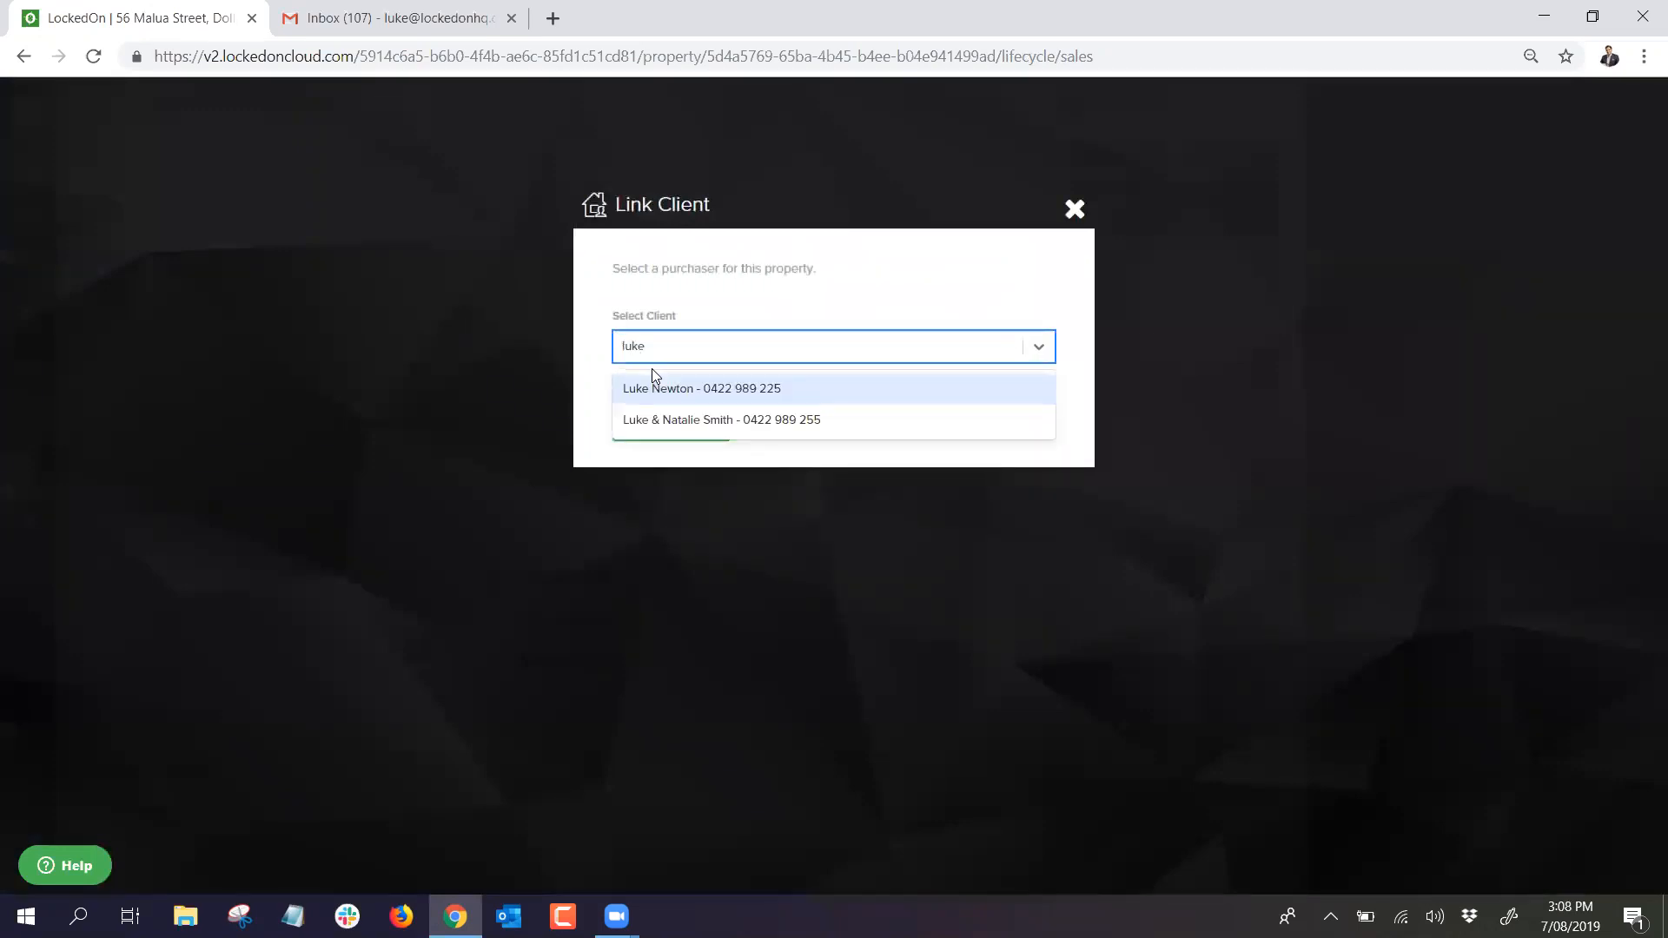
{"action": "left_click", "coordinate": [652, 393]}
{"action": "left_click", "coordinate": [659, 413]}
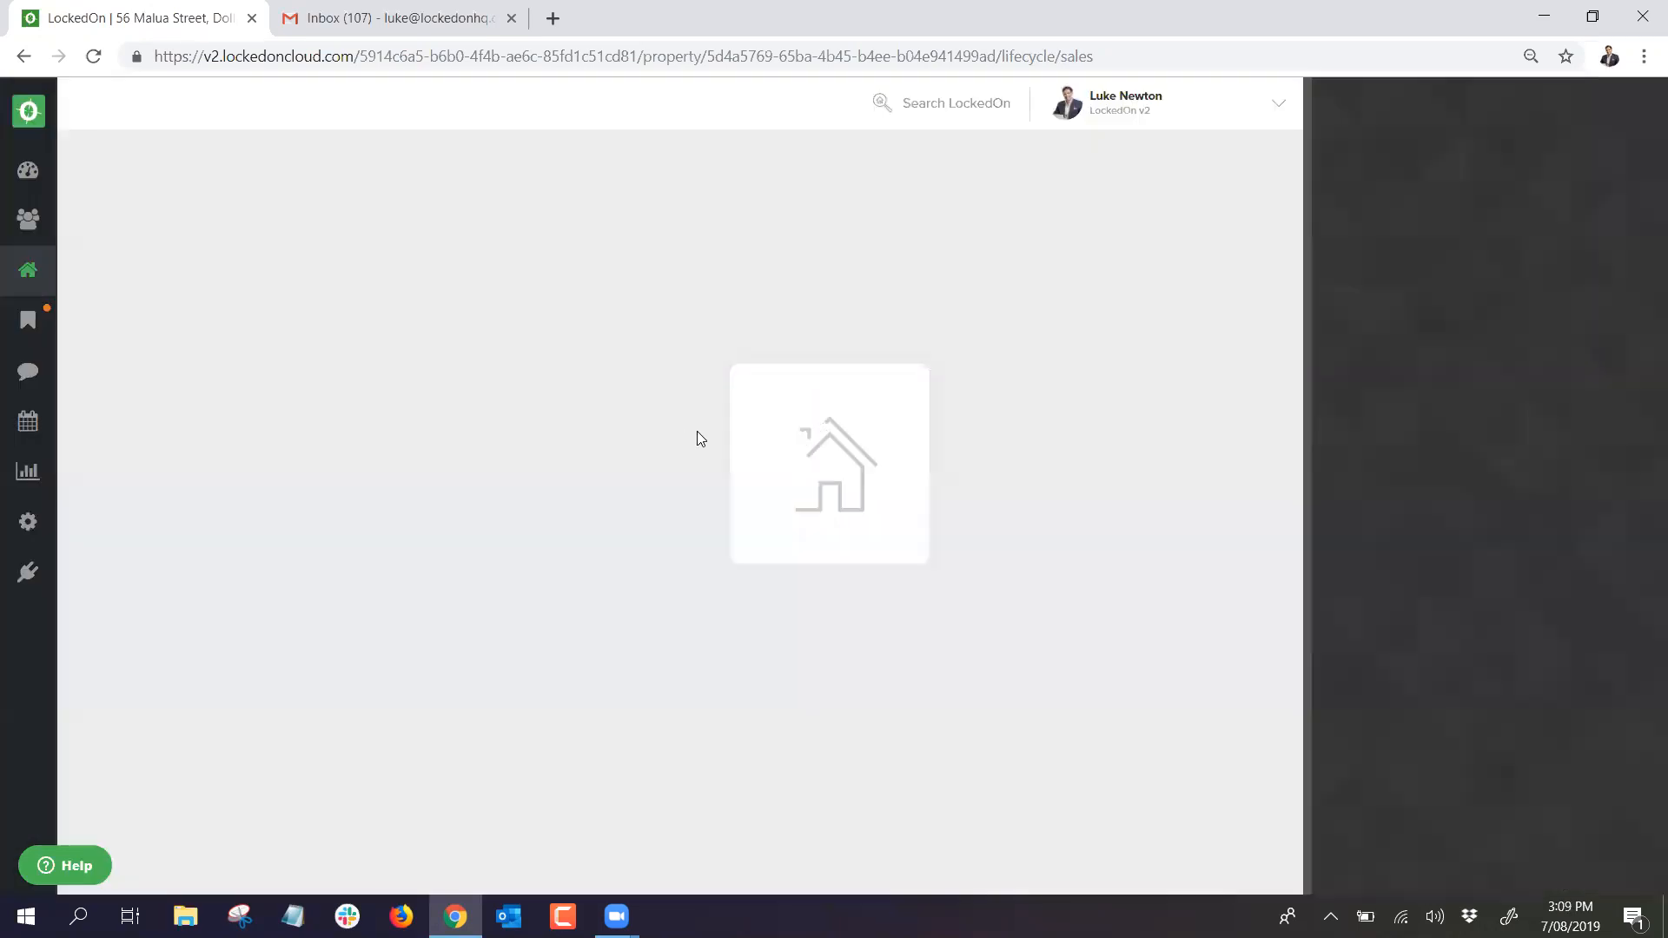
{"action": "scroll", "coordinate": [1011, 411], "scroll_direction": "down", "scroll_amount": 1}
{"action": "scroll", "coordinate": [1010, 416], "scroll_direction": "down", "scroll_amount": 1}
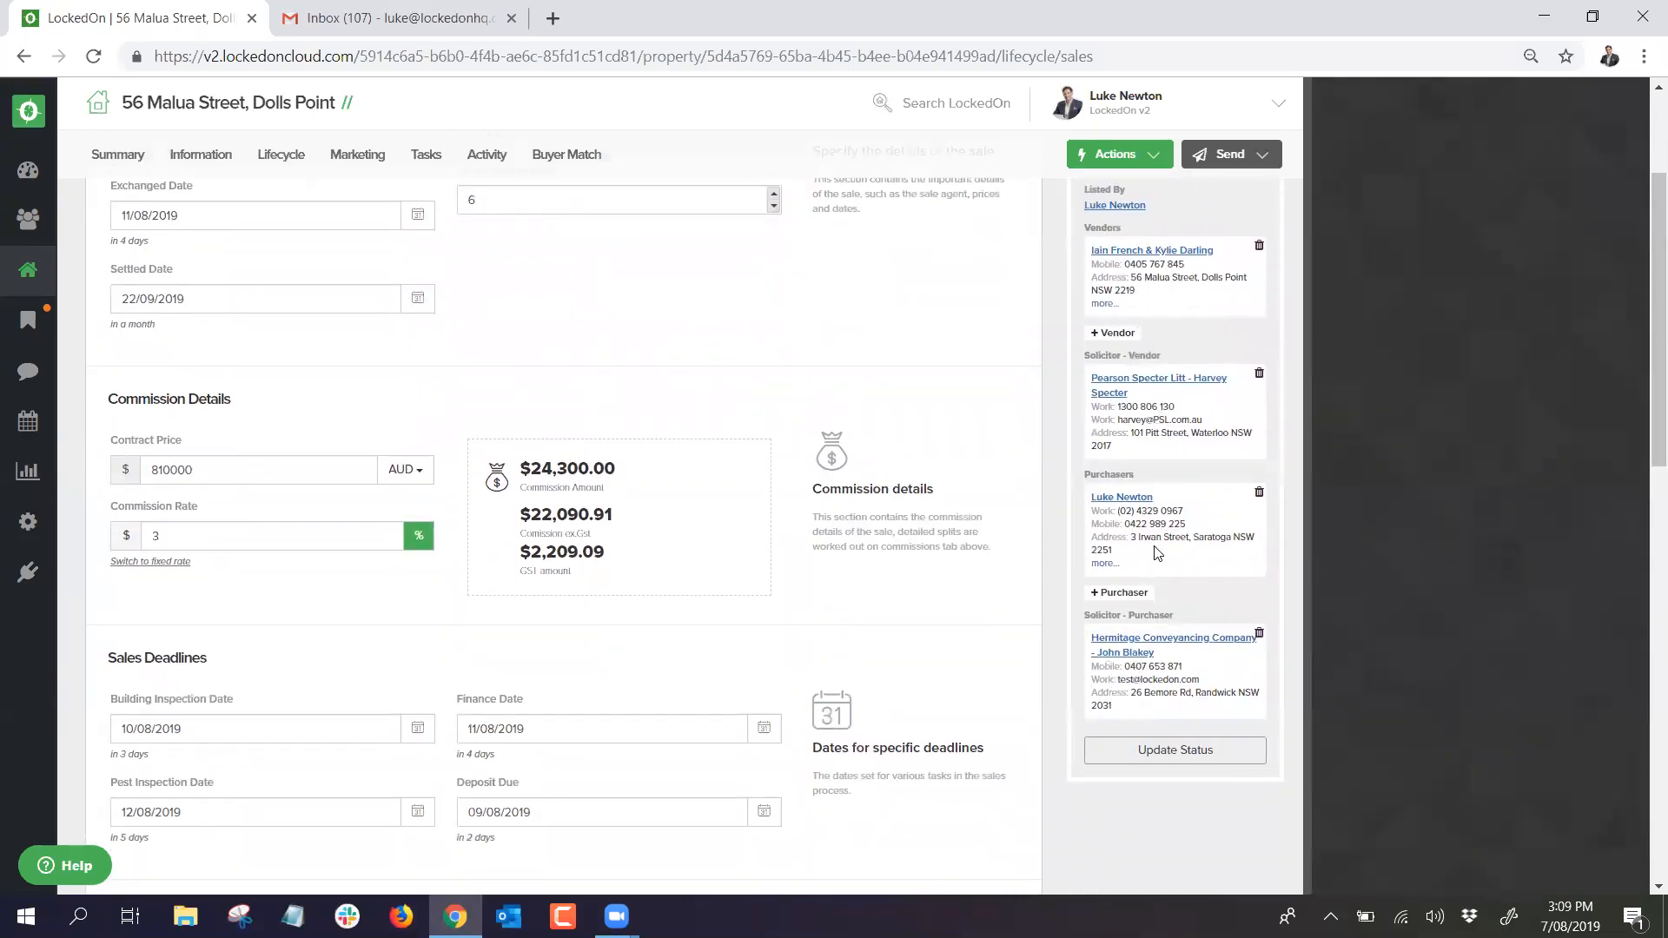
{"action": "scroll", "coordinate": [1152, 556], "scroll_direction": "up", "scroll_amount": 2}
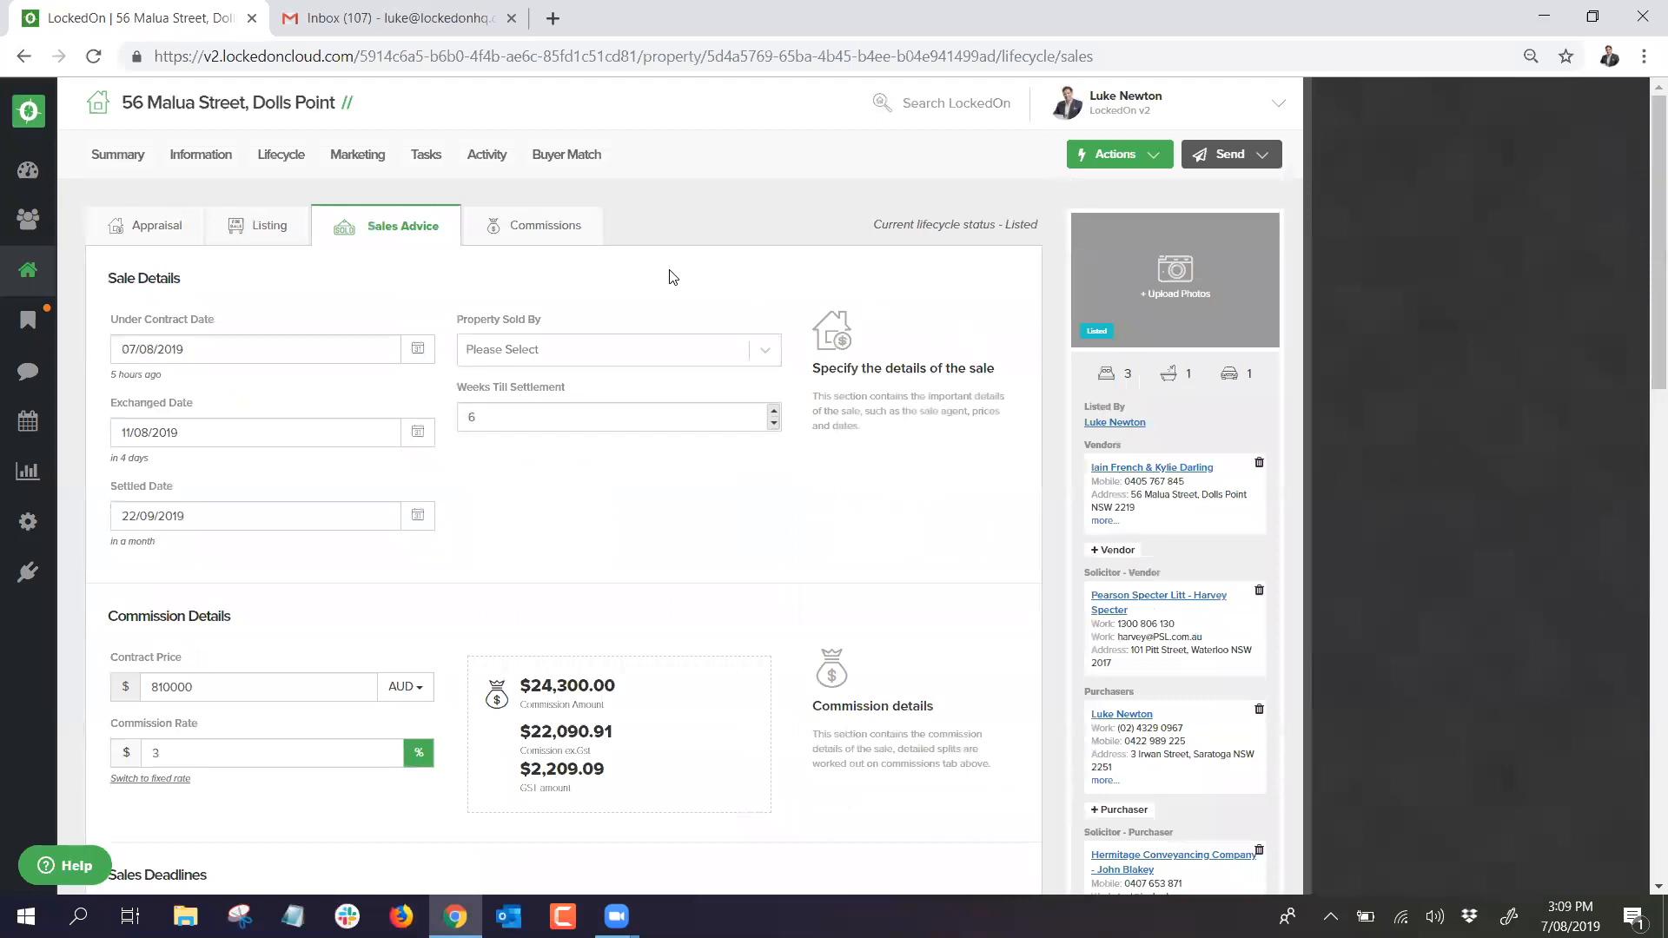
Step: Switch on Under Offer on the Listing tab and save the listing
{"action": "left_click", "coordinate": [269, 226]}
{"action": "scroll", "coordinate": [447, 400], "scroll_direction": "down", "scroll_amount": 5}
{"action": "left_click", "coordinate": [436, 500]}
{"action": "scroll", "coordinate": [148, 702], "scroll_direction": "down", "scroll_amount": 3}
{"action": "scroll", "coordinate": [150, 702], "scroll_direction": "down", "scroll_amount": 3}
{"action": "left_click", "coordinate": [169, 627]}
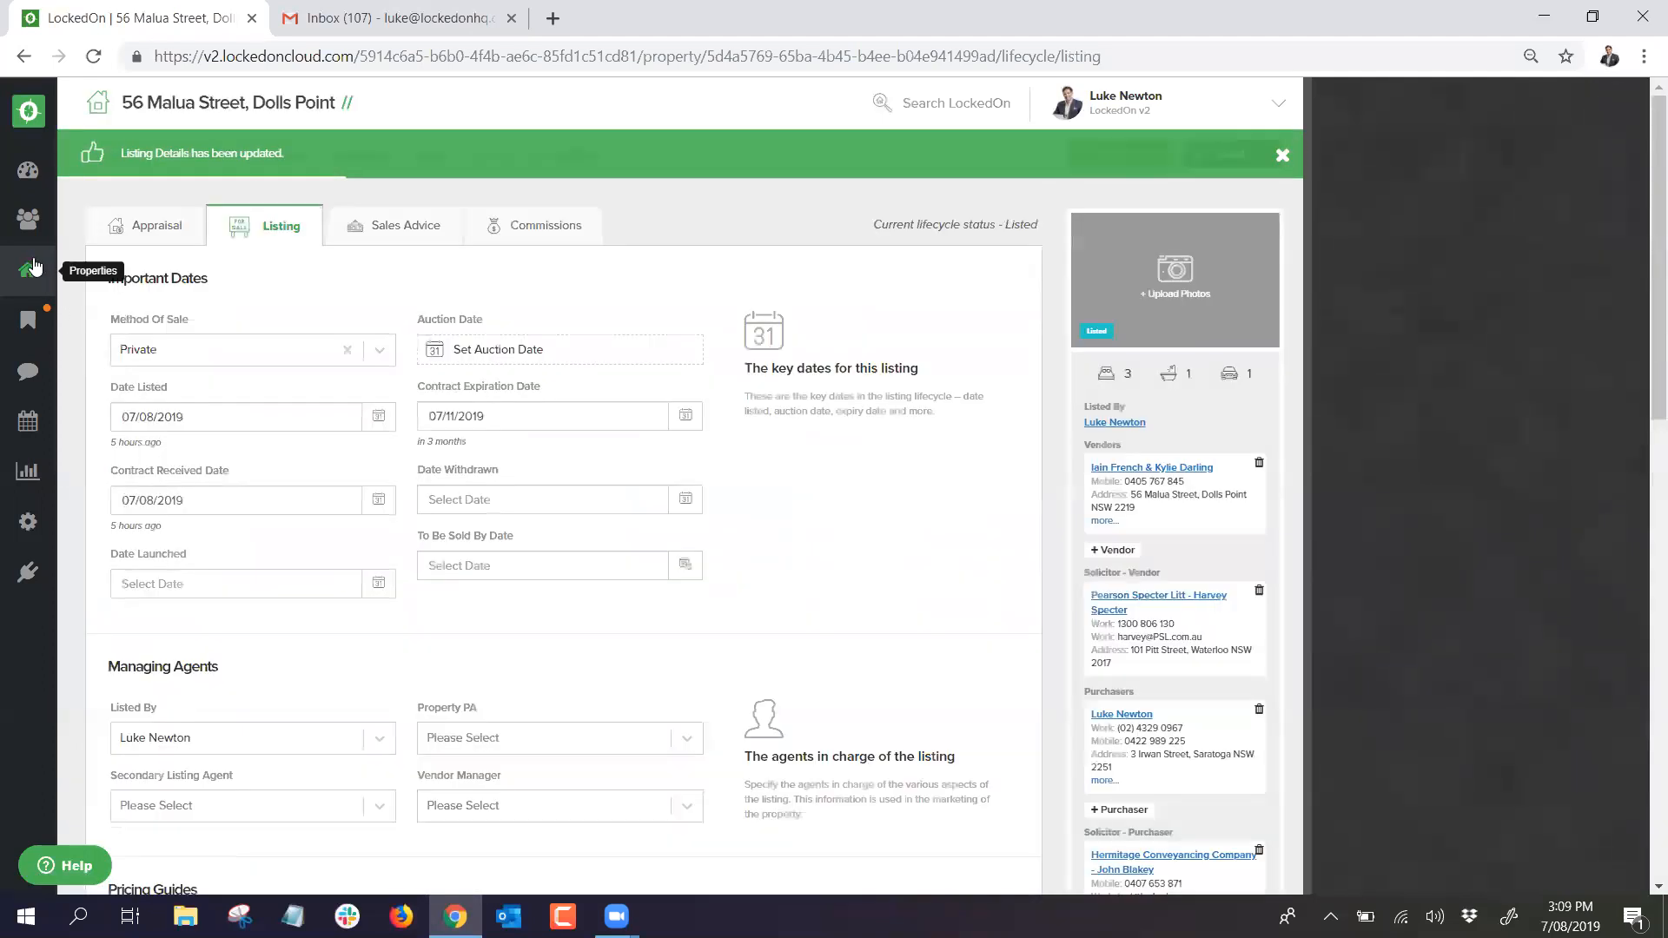
{"action": "left_click", "coordinate": [28, 270]}
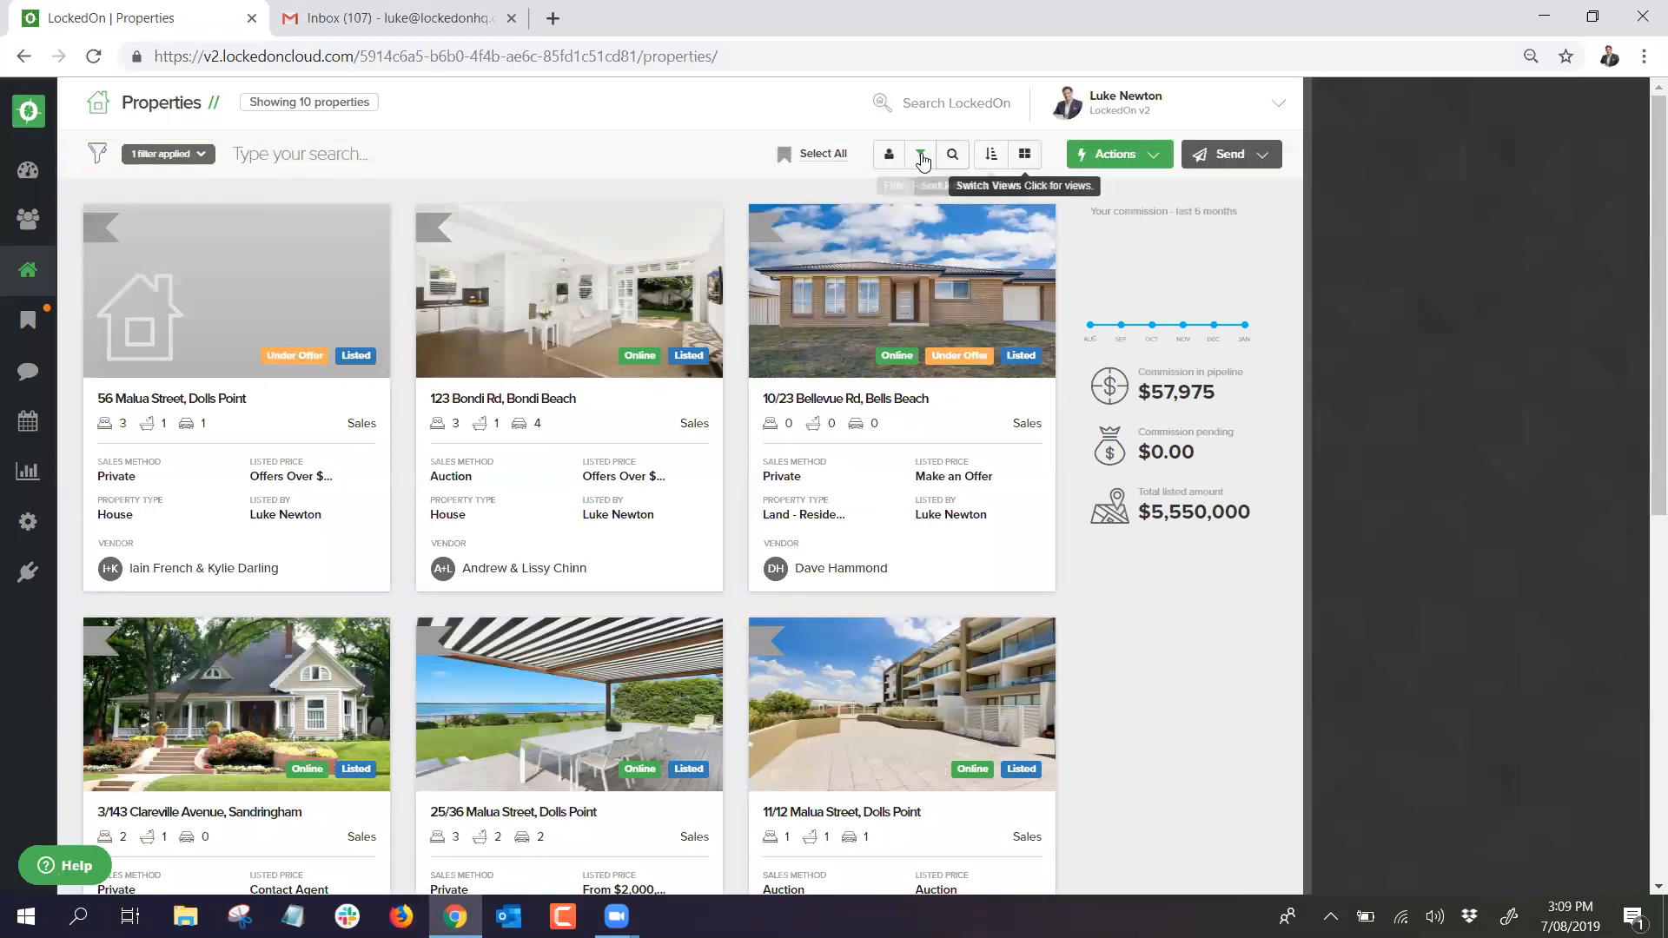
{"action": "left_click", "coordinate": [920, 154]}
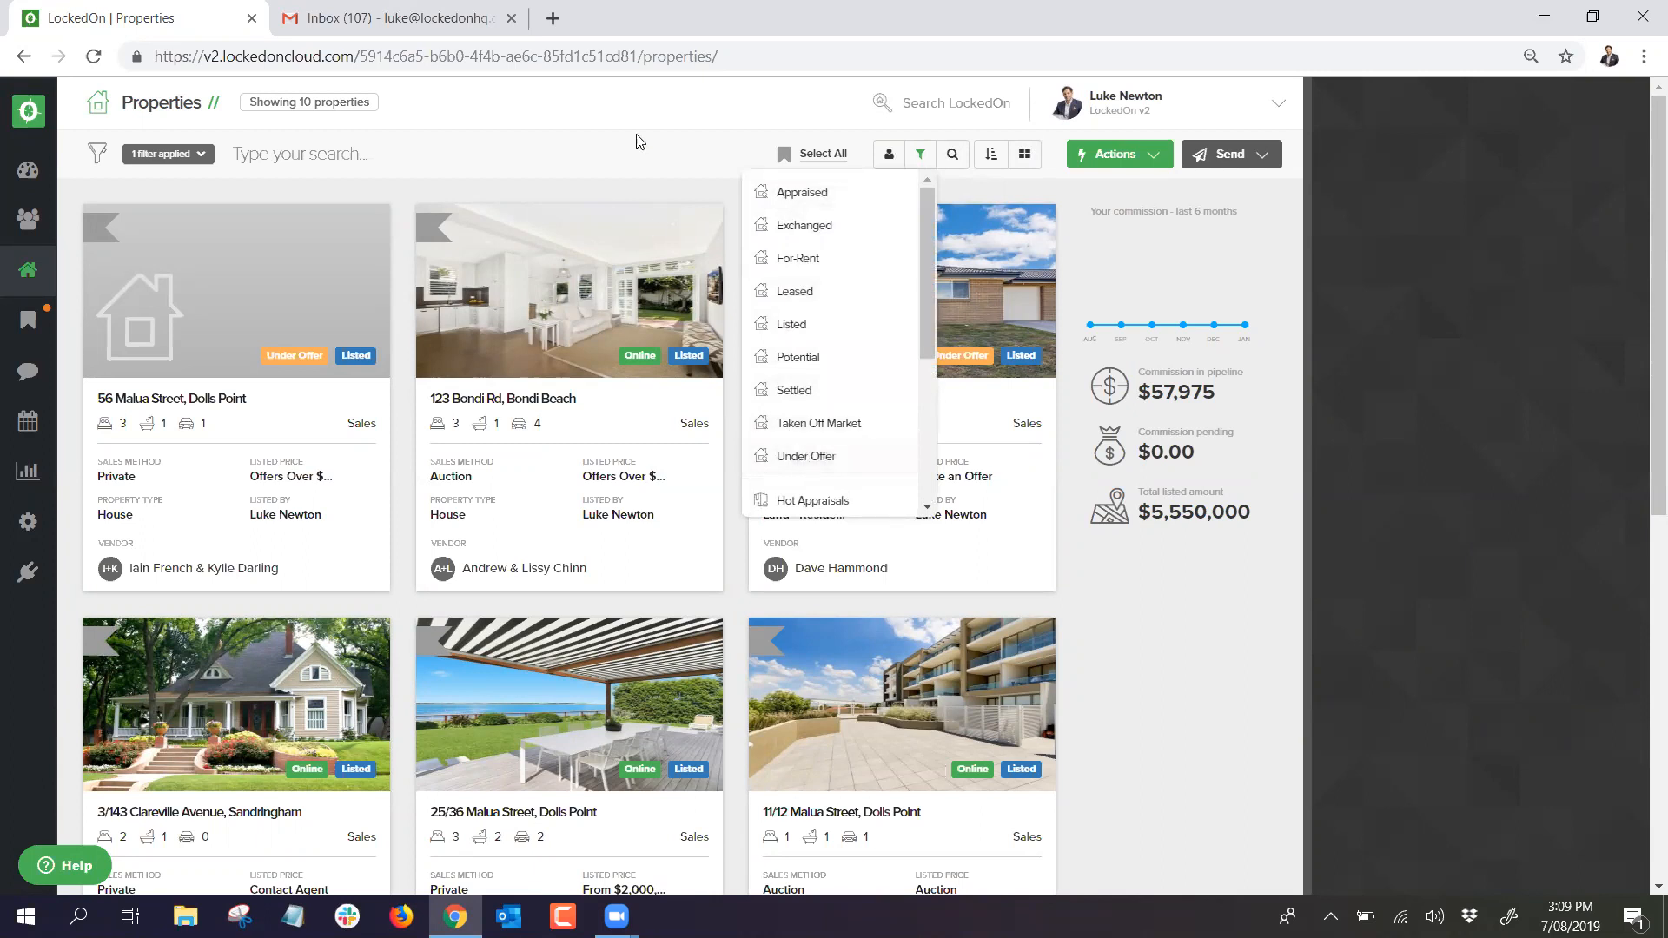
{"action": "left_click", "coordinate": [620, 158]}
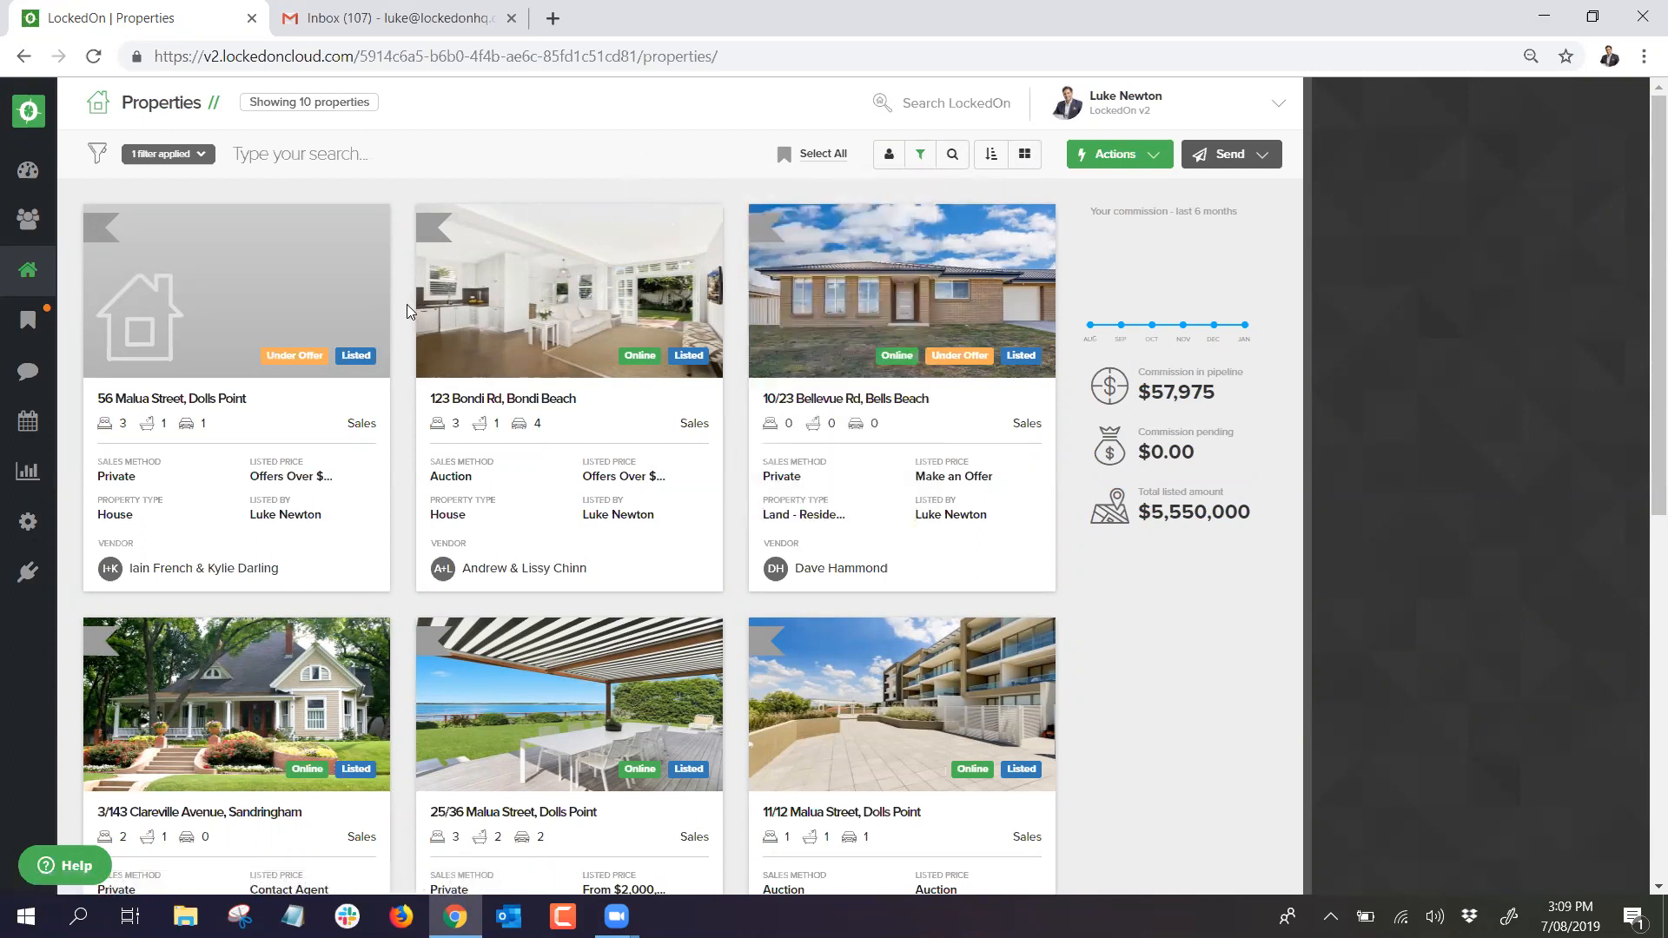
{"action": "left_click", "coordinate": [273, 273]}
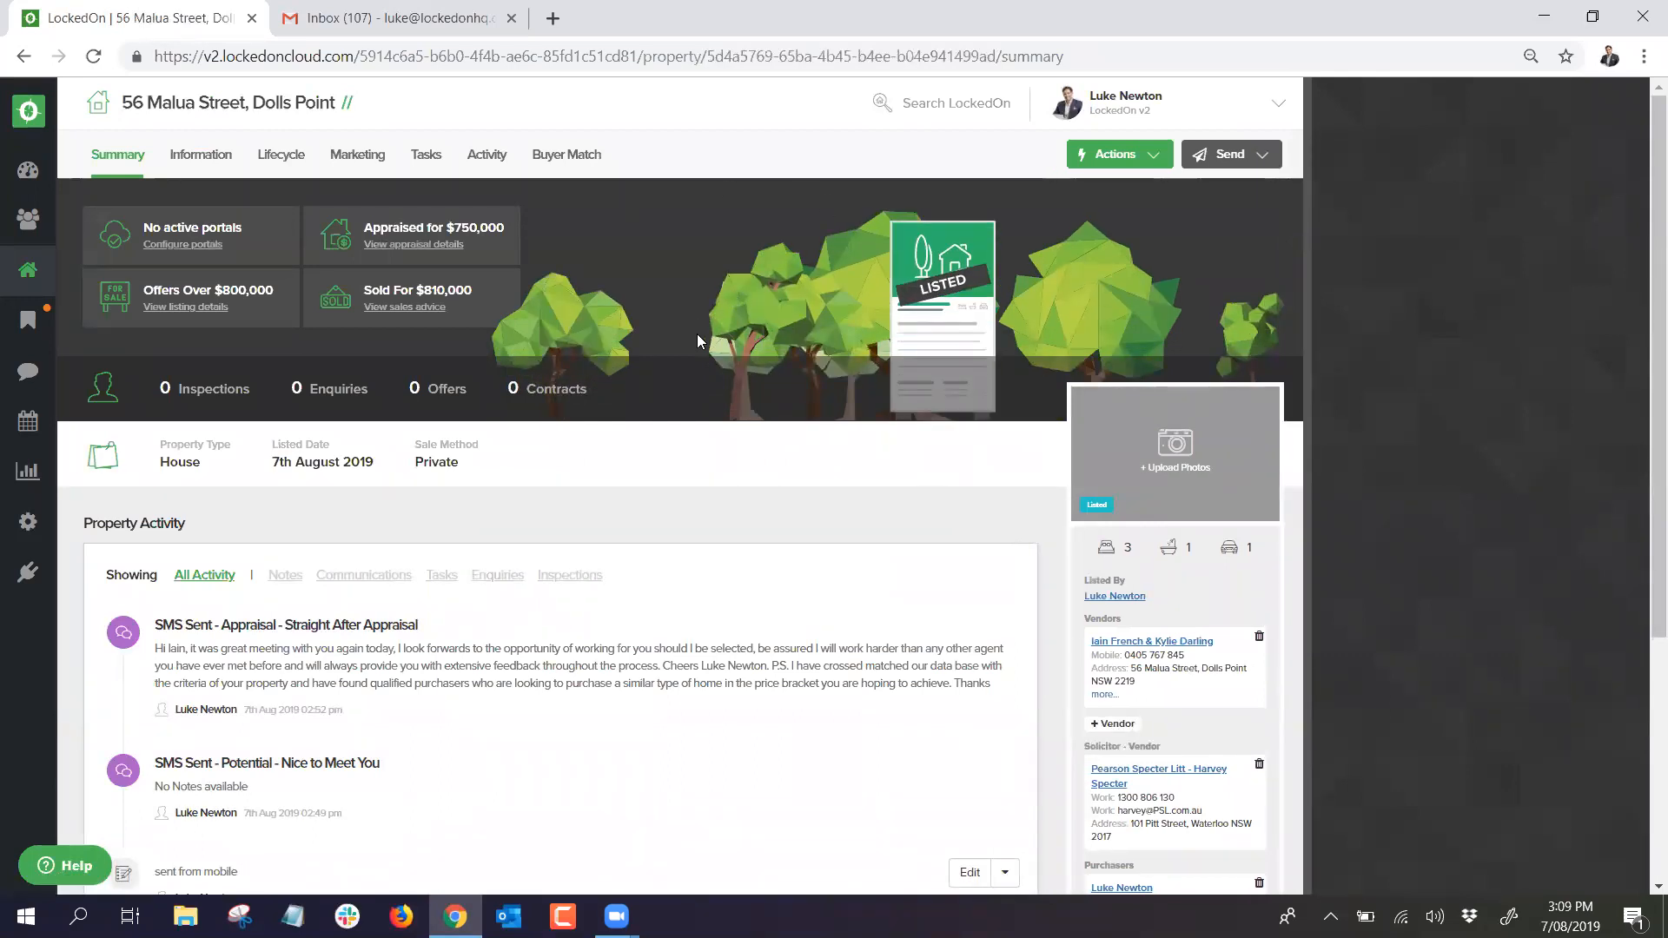
{"action": "scroll", "coordinate": [1073, 537], "scroll_direction": "down", "scroll_amount": 4}
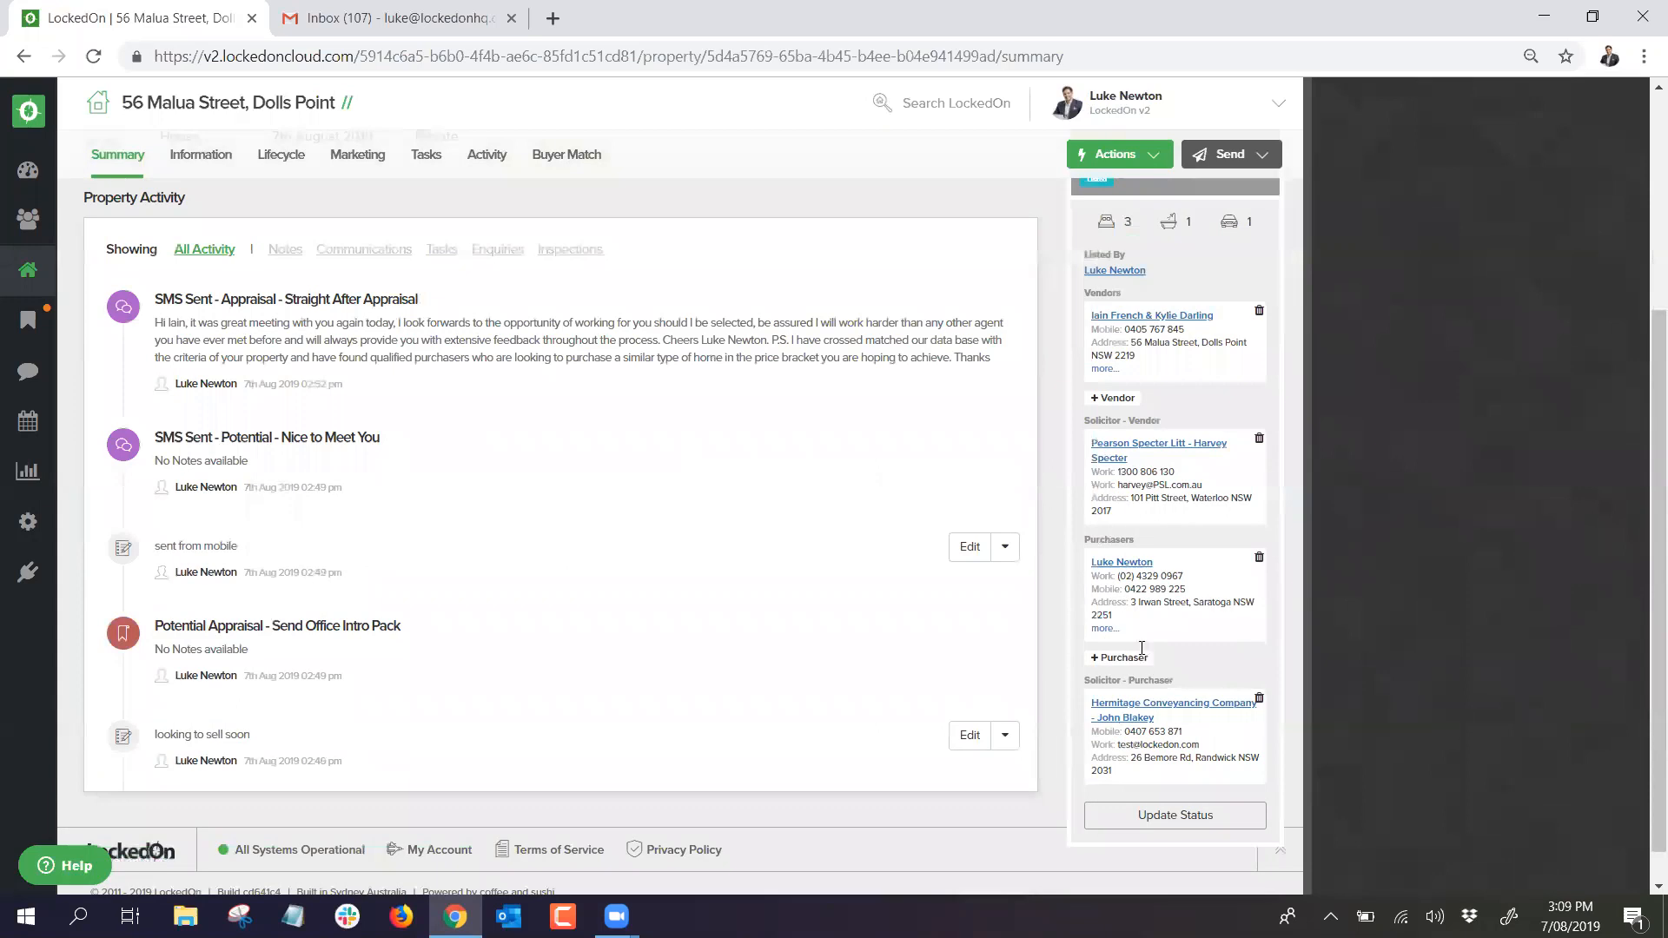
Step: Change the property's status to Exchanged, then view its Tasks page
{"action": "left_click", "coordinate": [1137, 775]}
{"action": "left_click", "coordinate": [608, 402]}
{"action": "left_click", "coordinate": [509, 601]}
{"action": "left_click", "coordinate": [535, 484]}
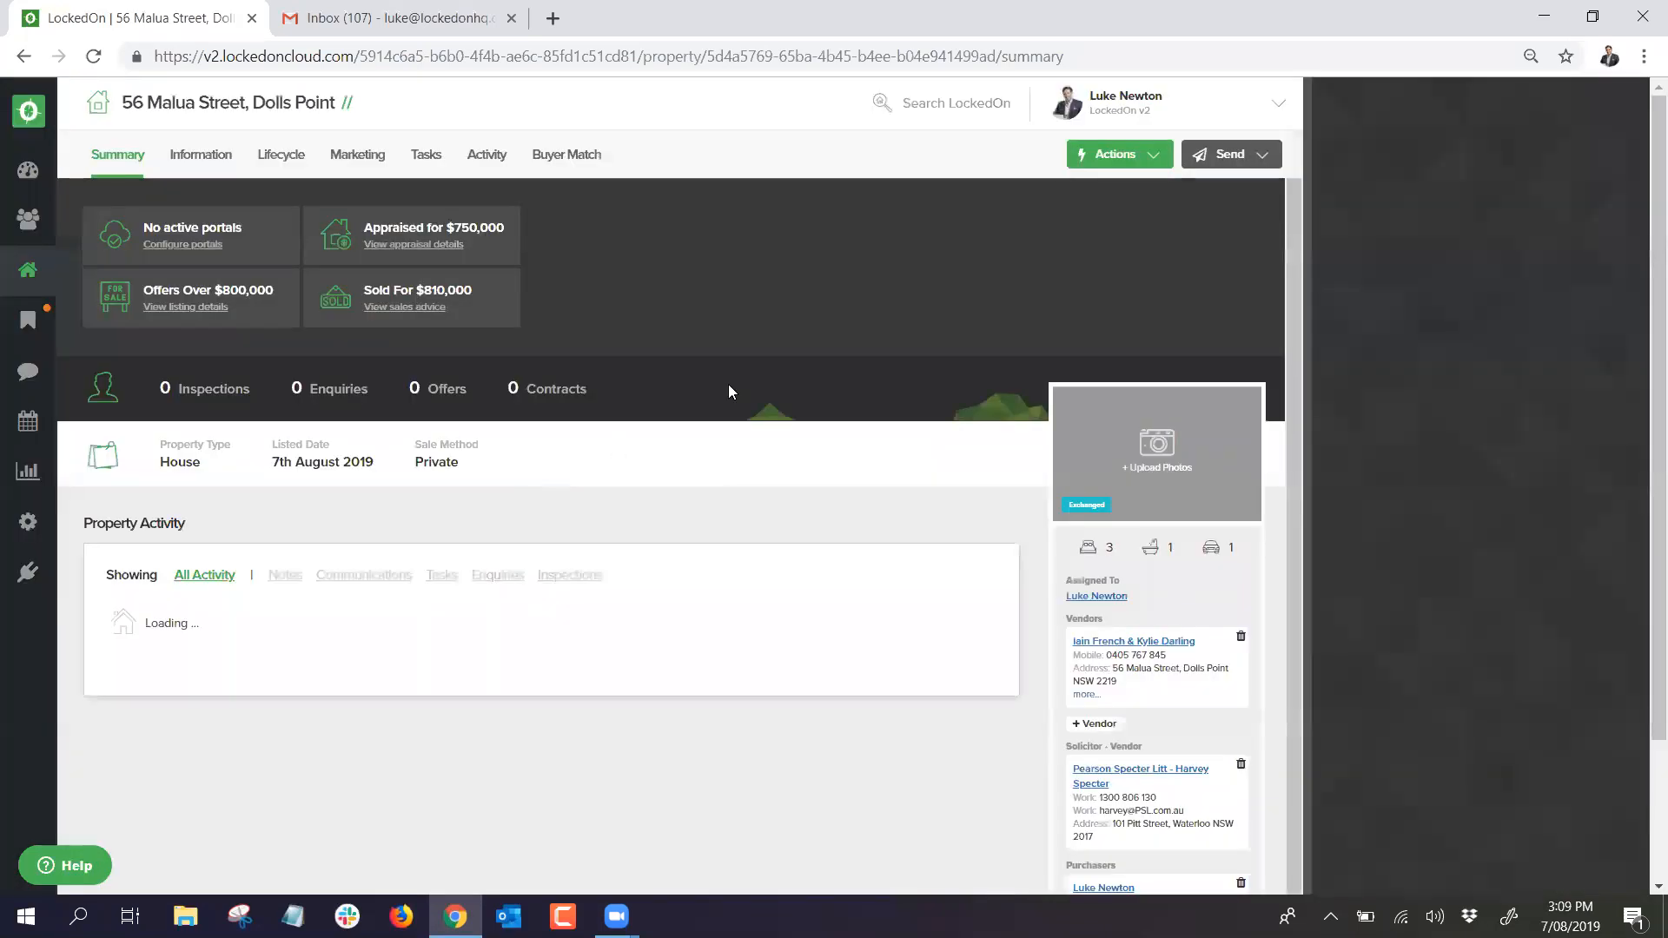
{"action": "left_click", "coordinate": [426, 153]}
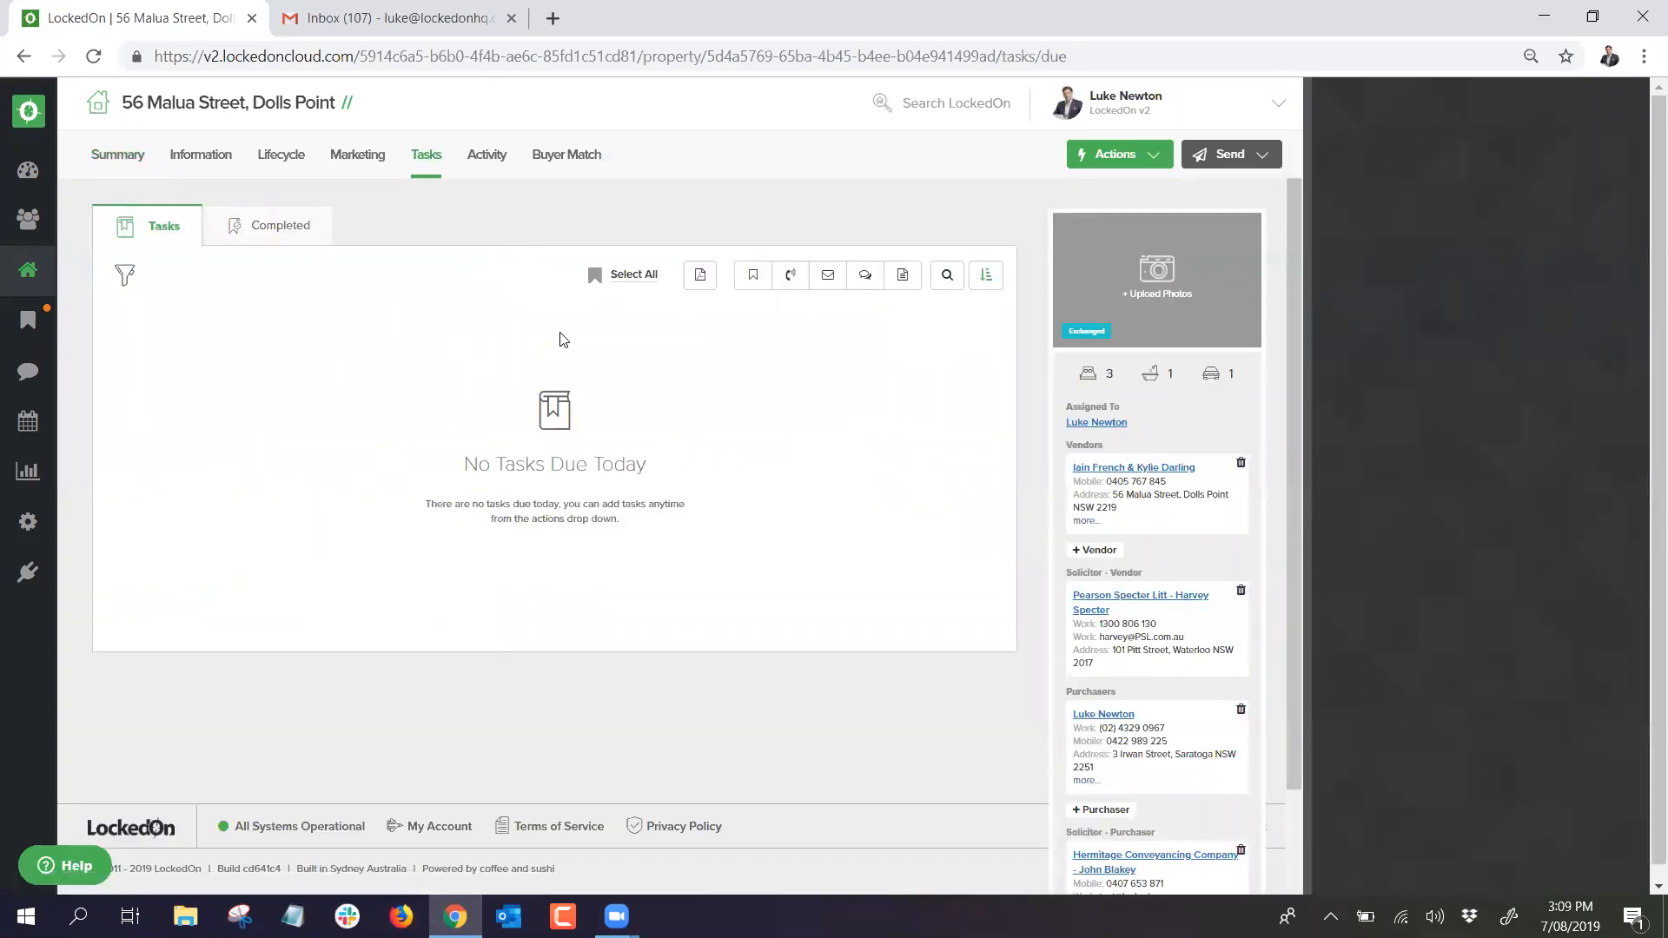
Step: From Actions > Apply DNA, choose '5.1 Exchanged to Settlement - Vendor' and apply it
{"action": "left_click", "coordinate": [1116, 156]}
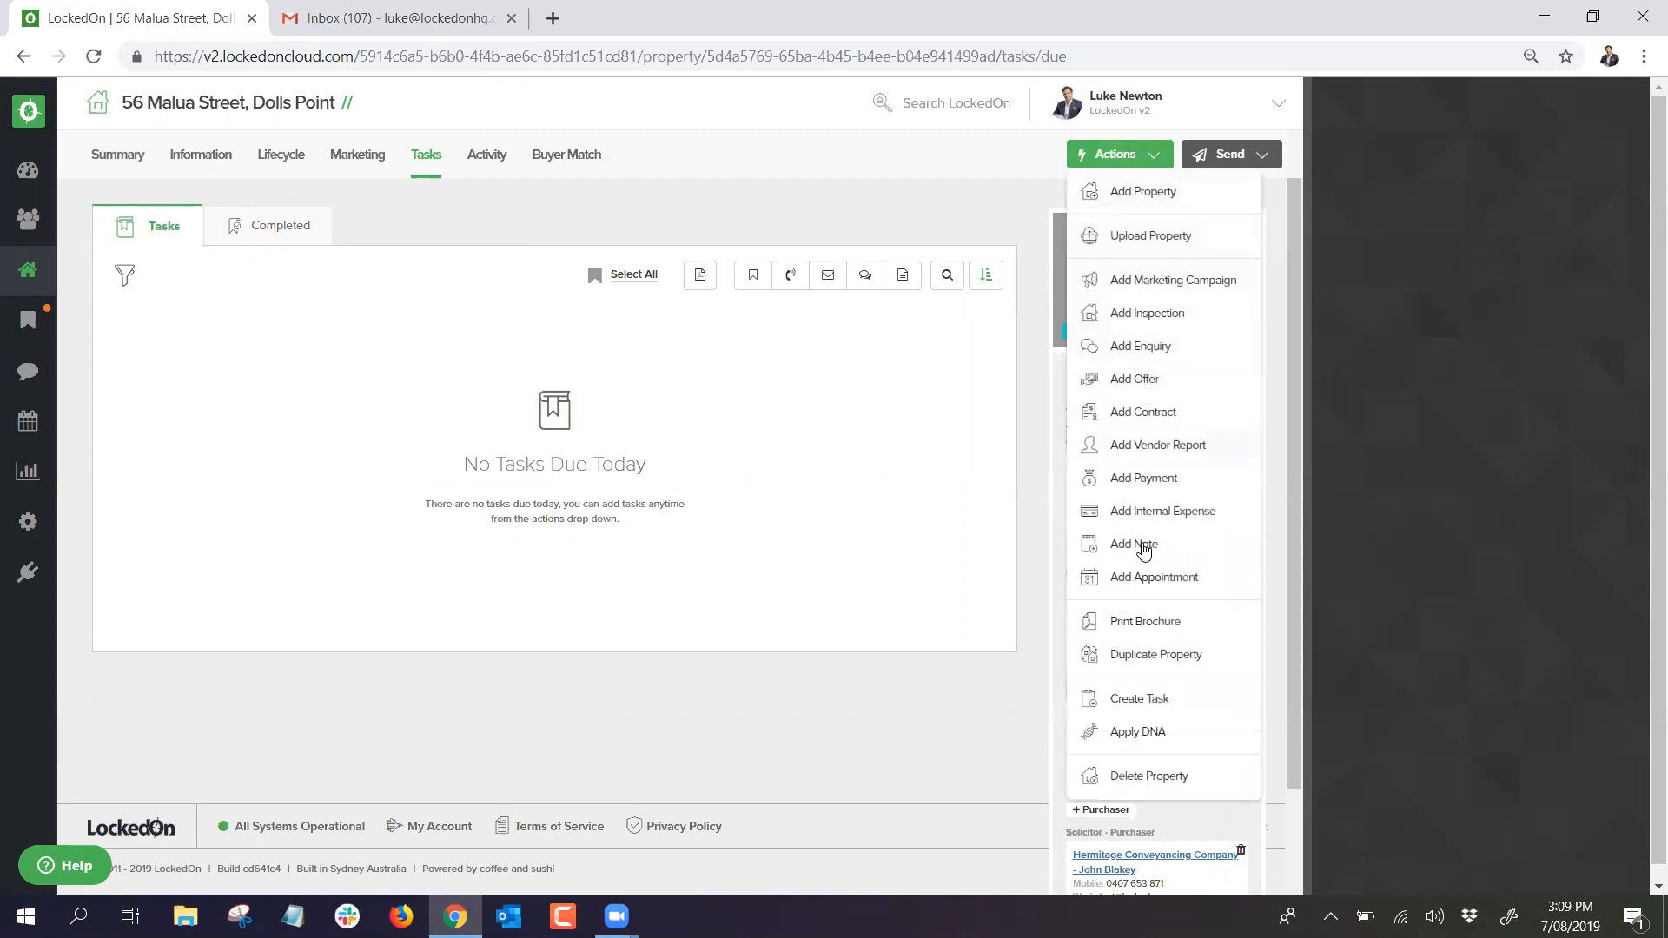
{"action": "left_click", "coordinate": [1129, 732]}
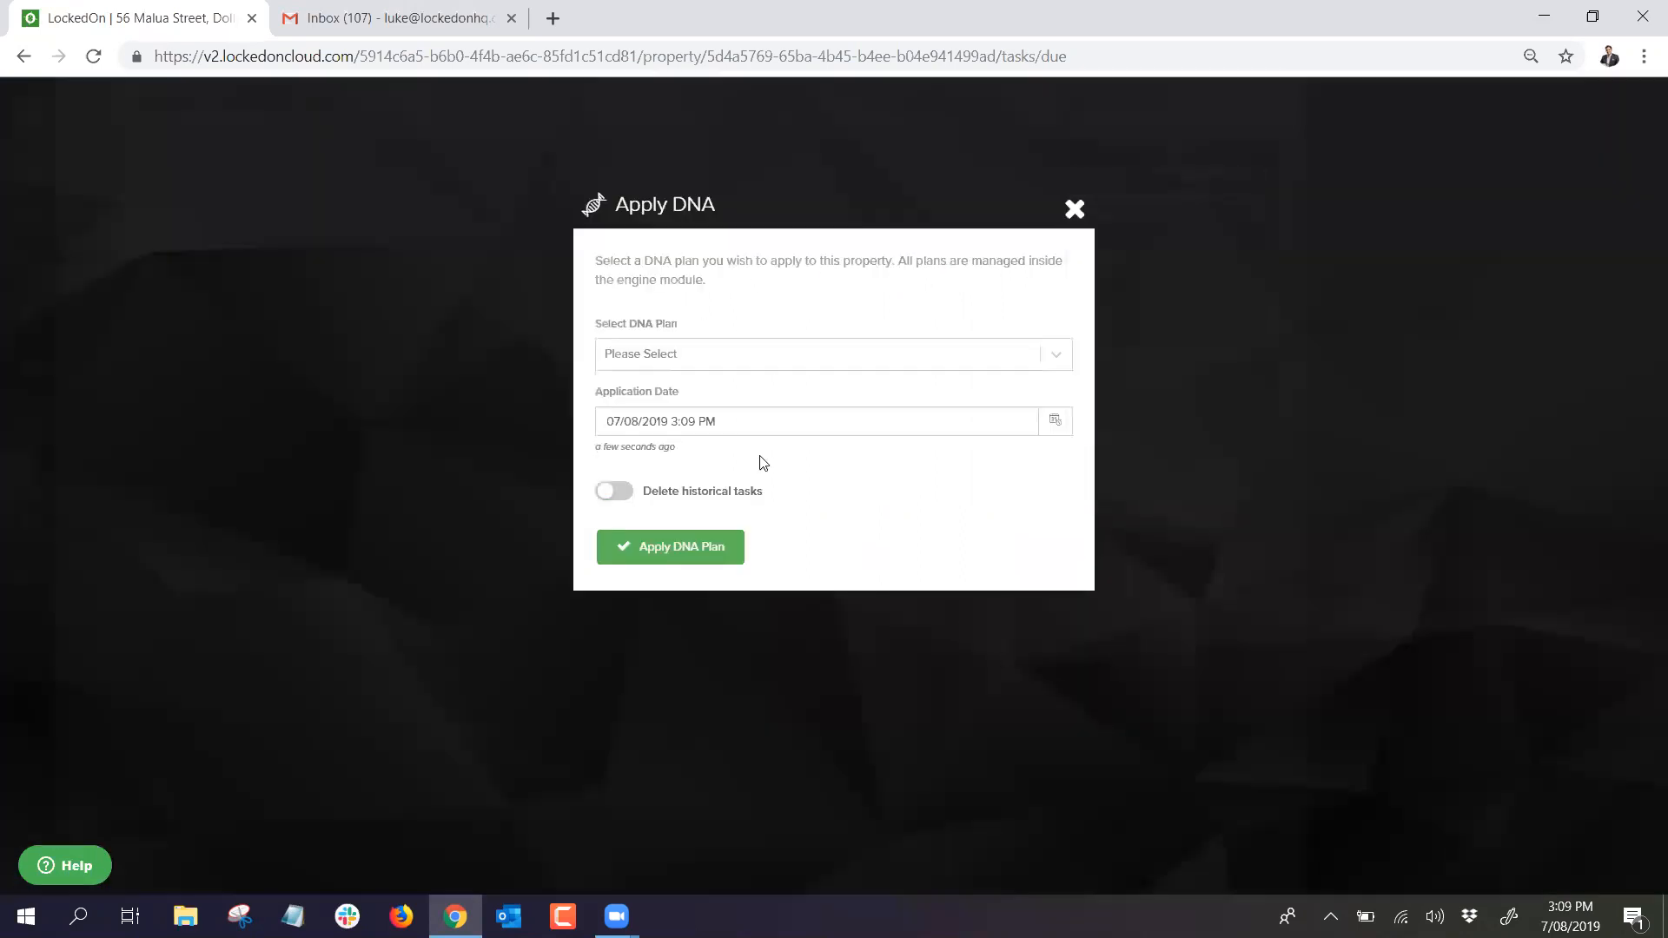
{"action": "left_click", "coordinate": [687, 364]}
{"action": "scroll", "coordinate": [689, 457], "scroll_direction": "down", "scroll_amount": 1}
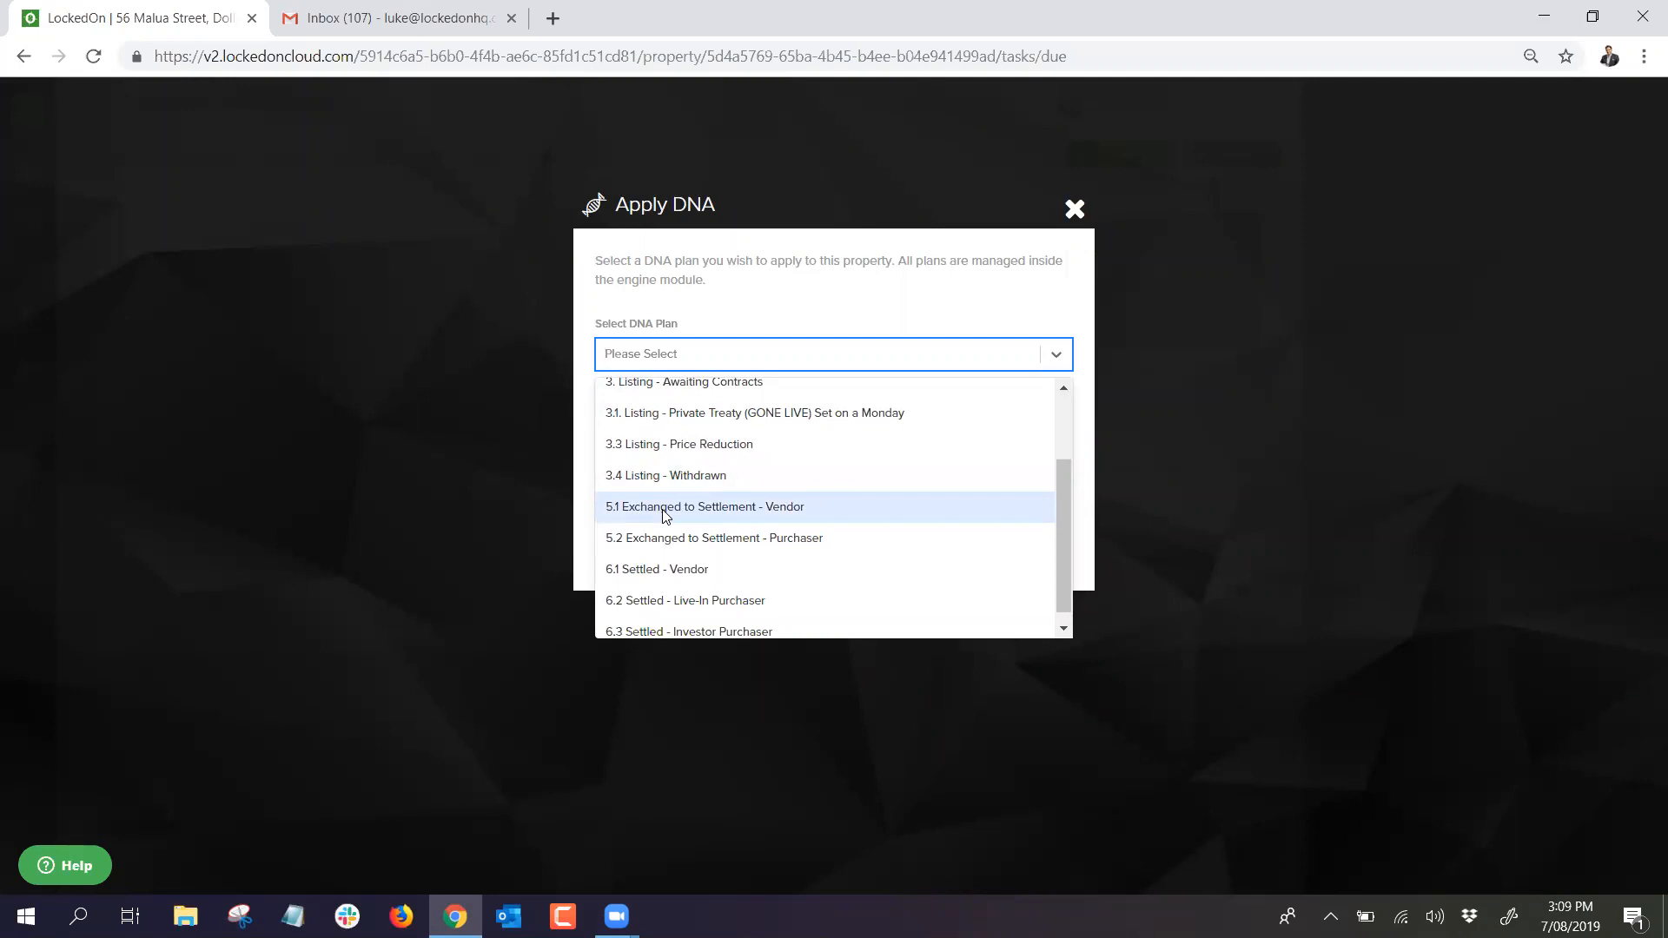
{"action": "left_click", "coordinate": [665, 513]}
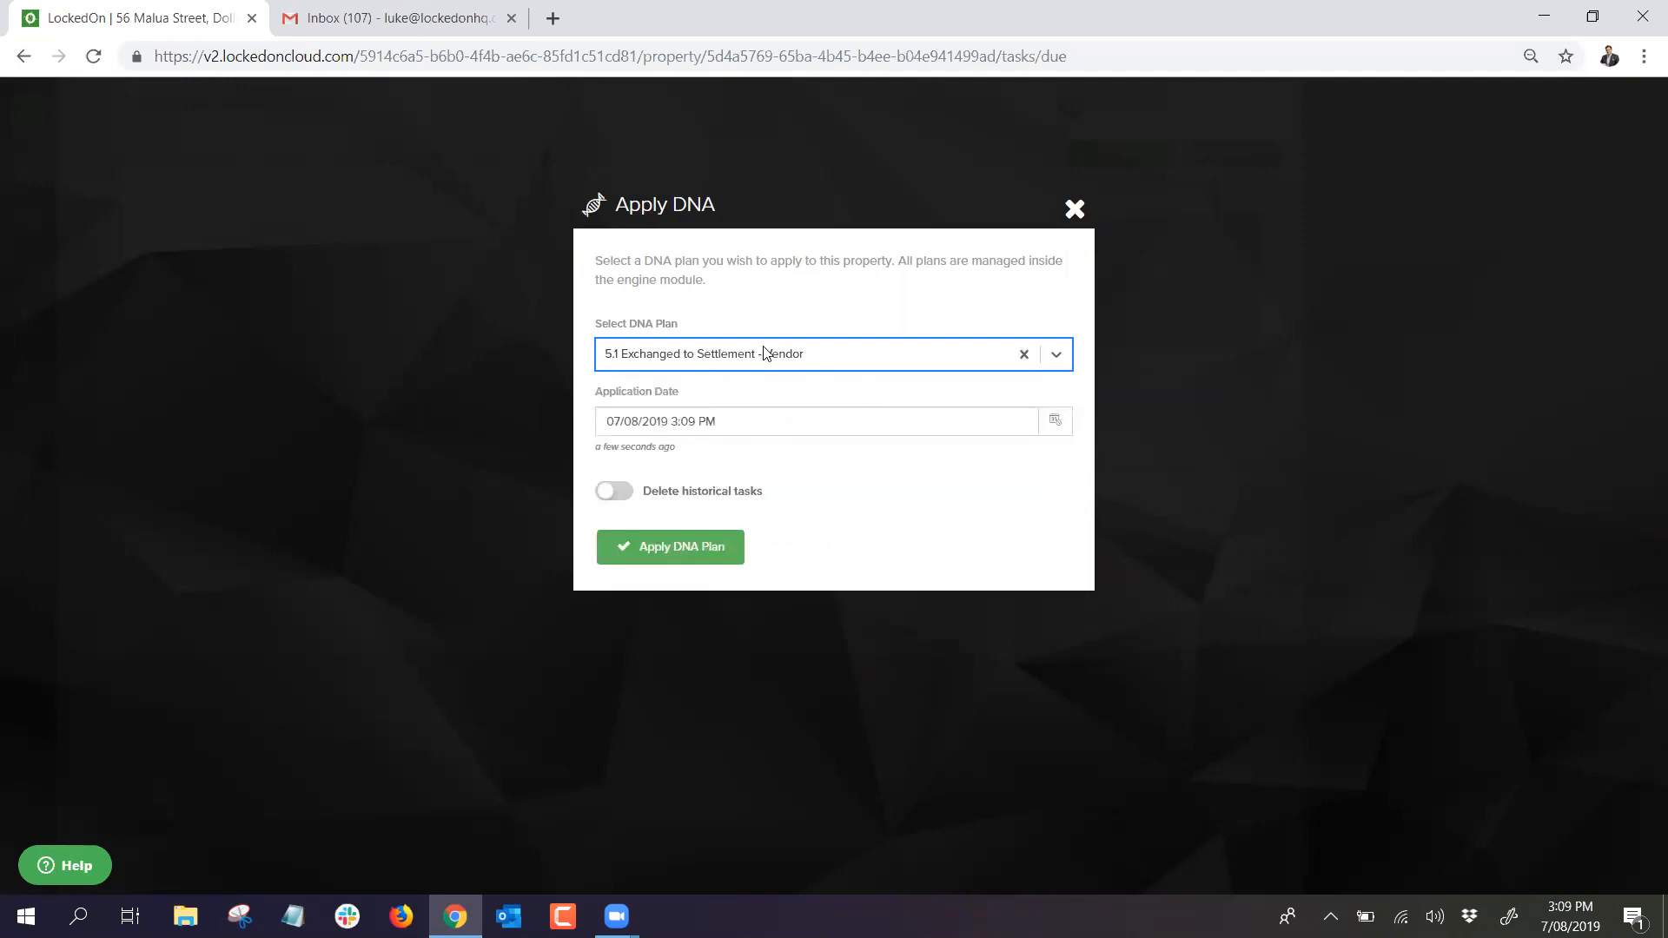
{"action": "left_click", "coordinate": [685, 537]}
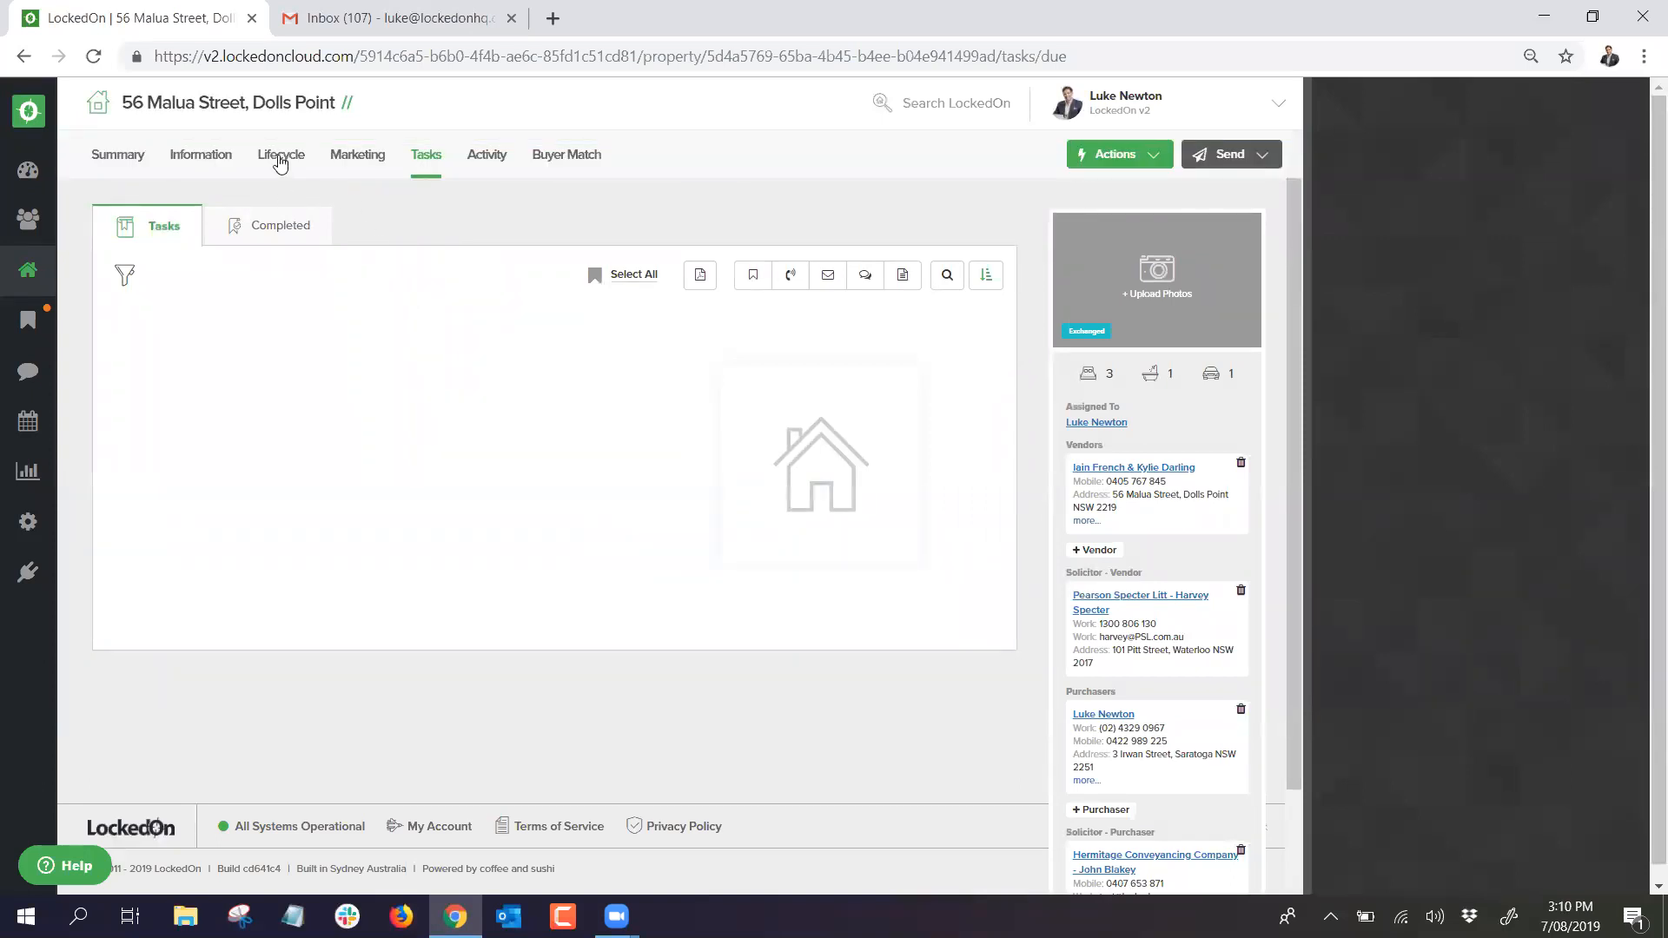
Step: Record the selling agent under Property Sold By in the Sales Advice and update it
{"action": "left_click", "coordinate": [280, 156]}
{"action": "left_click", "coordinate": [393, 226]}
{"action": "left_click", "coordinate": [518, 351]}
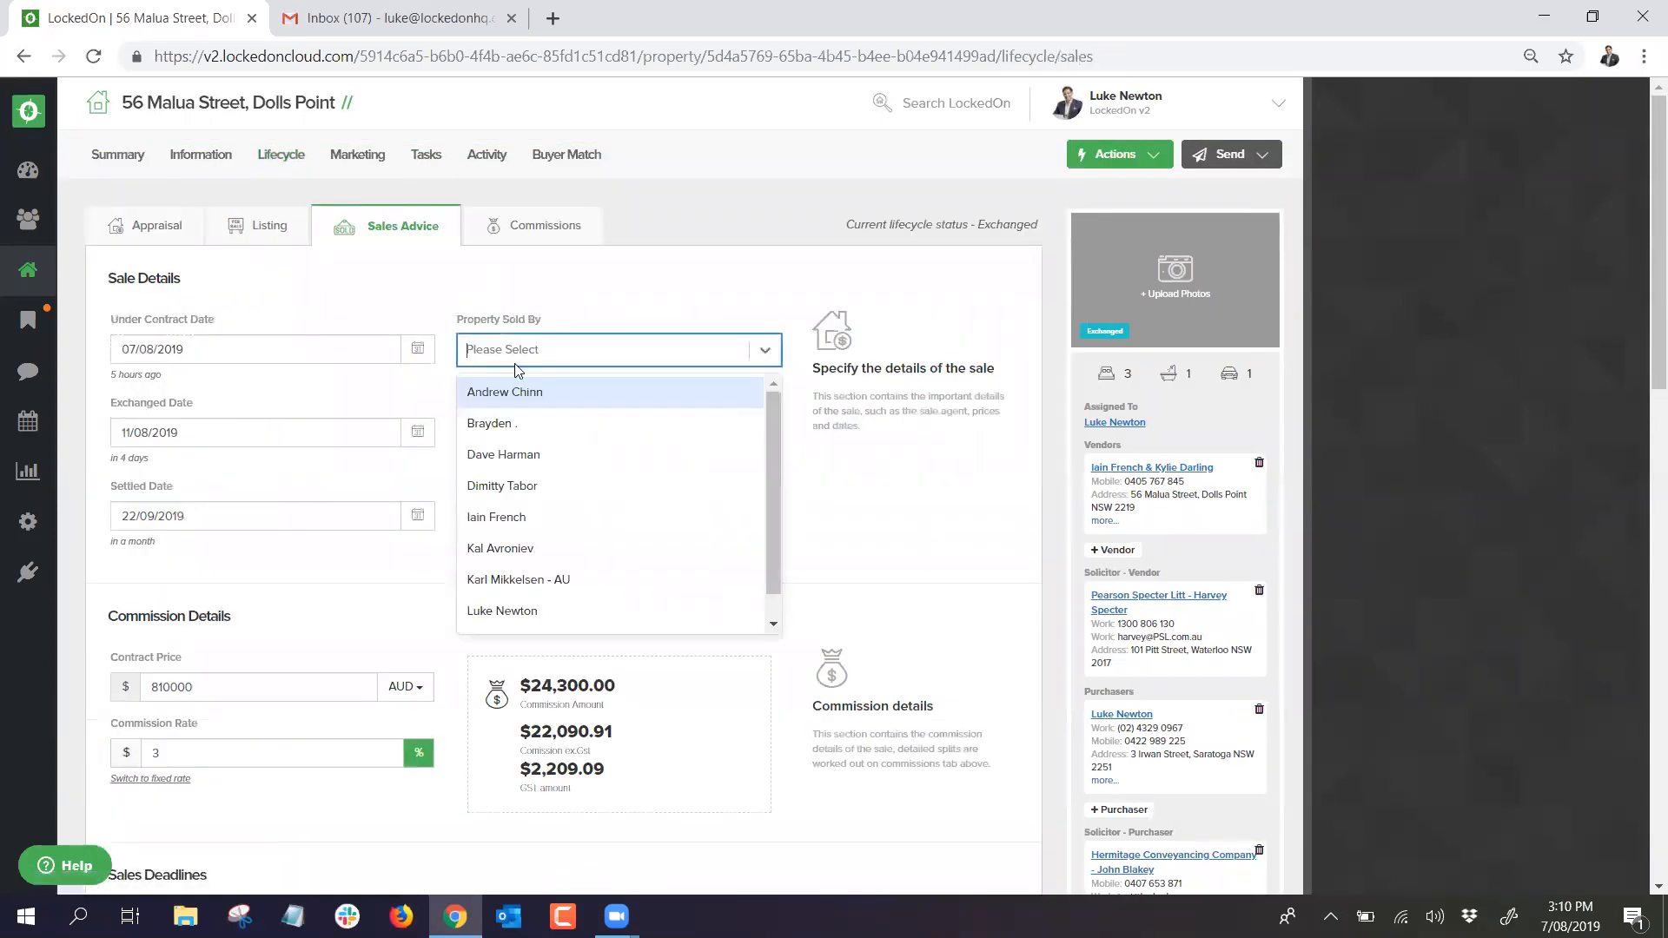
{"action": "left_click", "coordinate": [516, 392]}
{"action": "scroll", "coordinate": [446, 391], "scroll_direction": "down", "scroll_amount": 15}
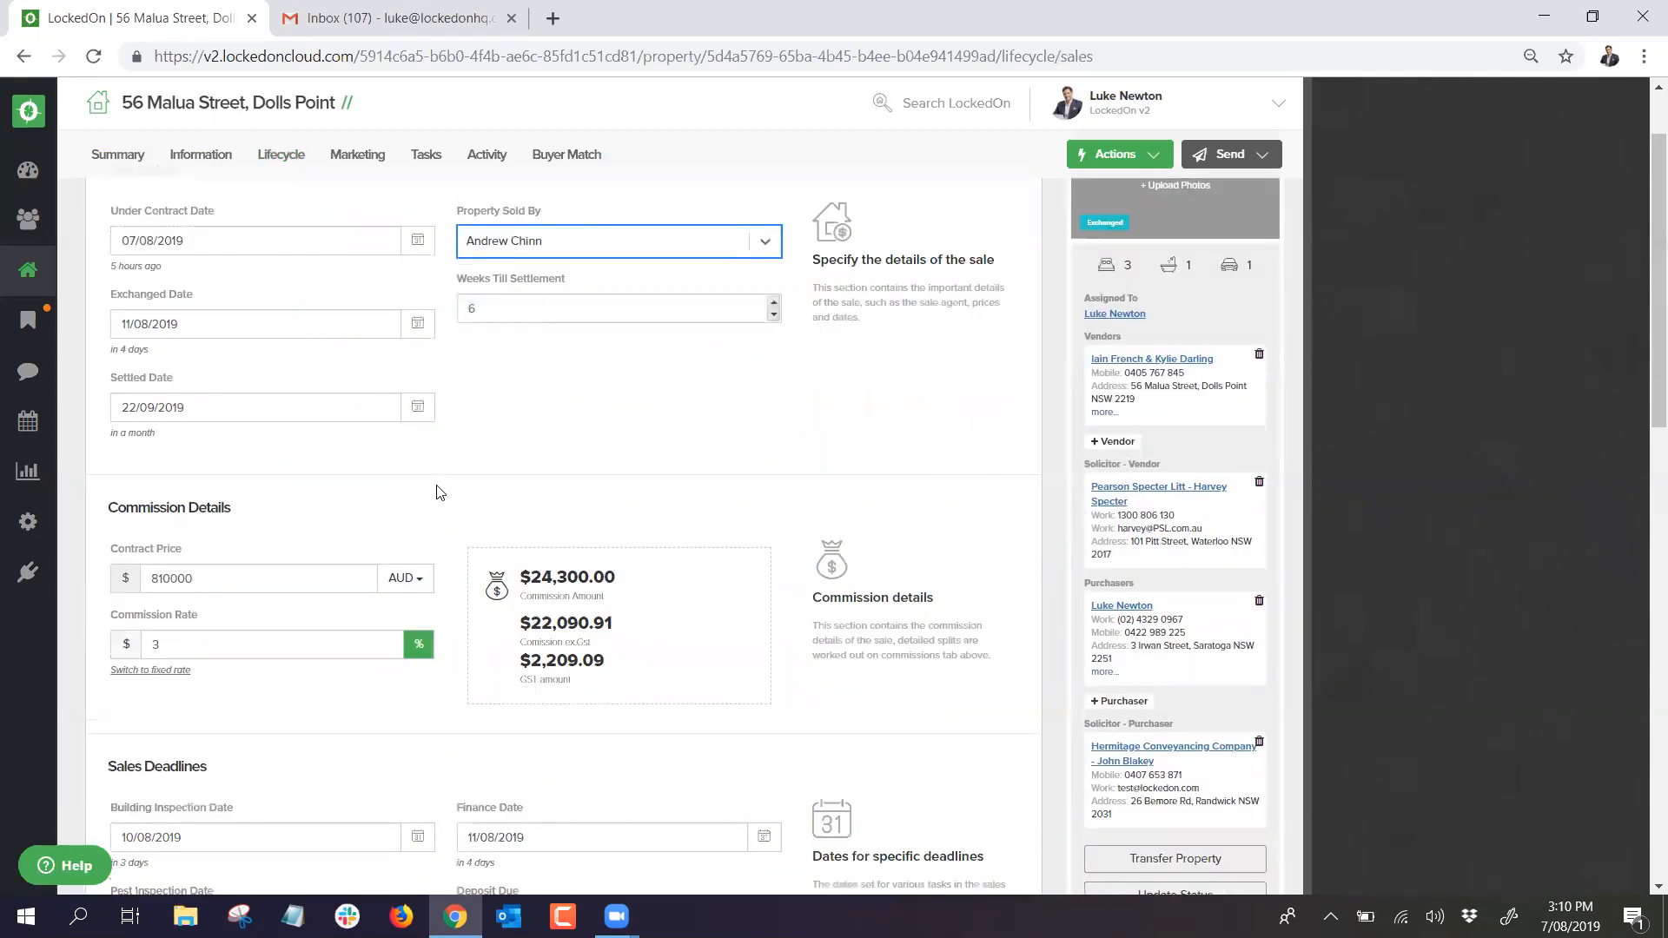
{"action": "left_click", "coordinate": [197, 629]}
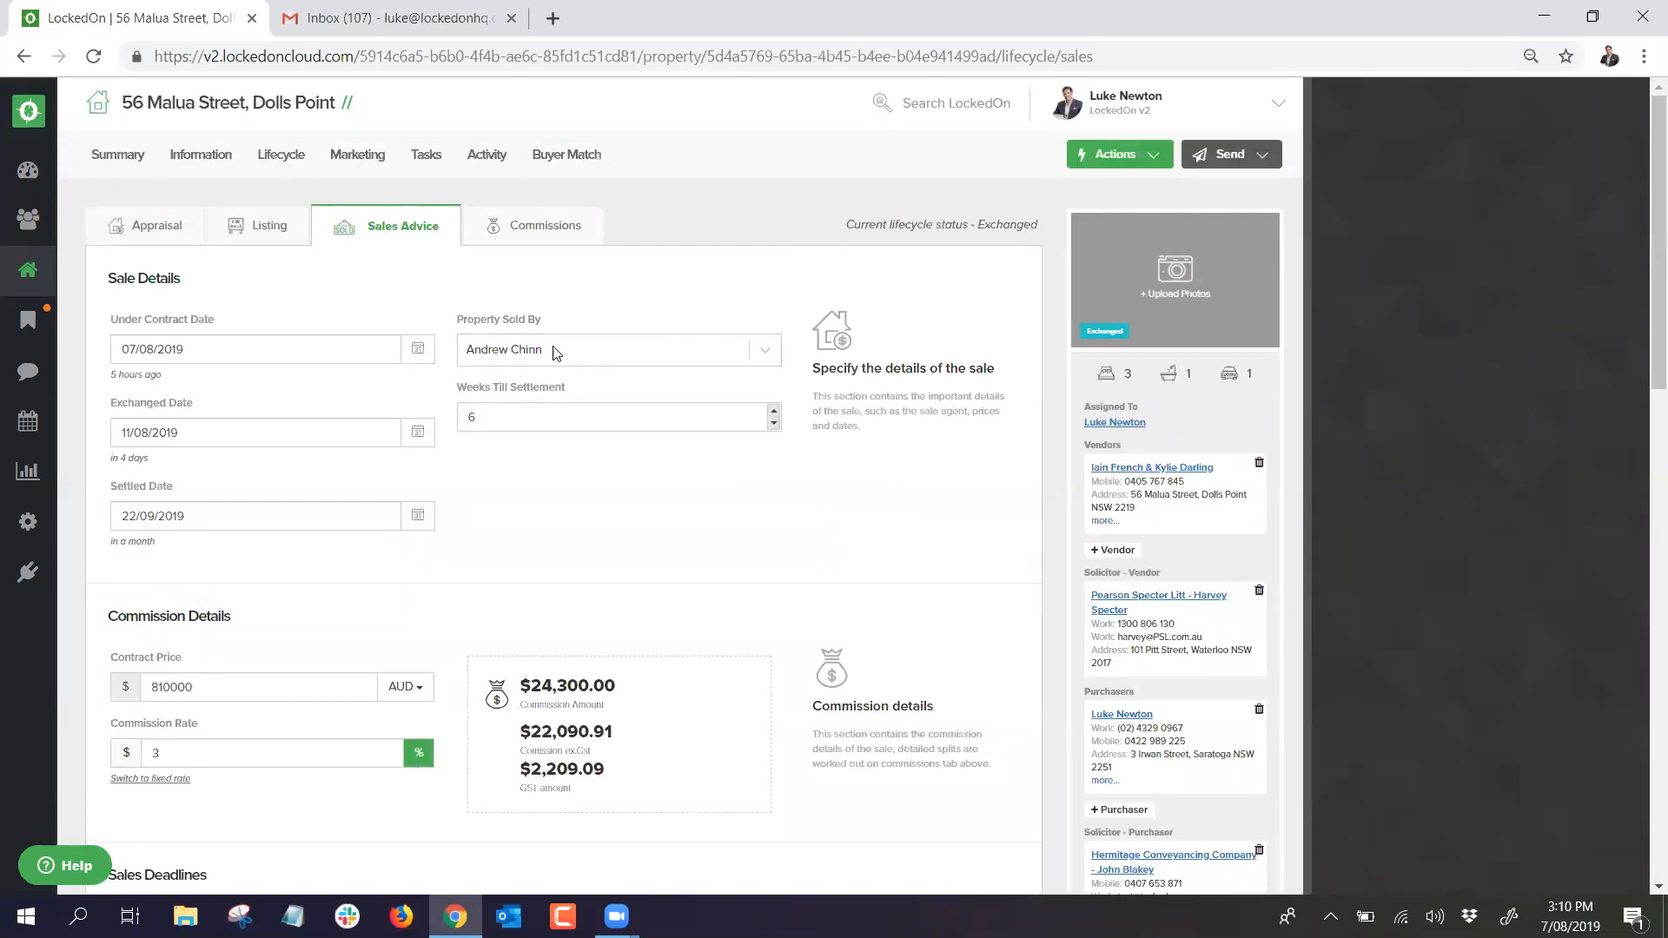
Step: Apply the '5.2 Exchanged to Settlement - Purchaser' DNA plan to the property
{"action": "left_click", "coordinate": [1100, 160]}
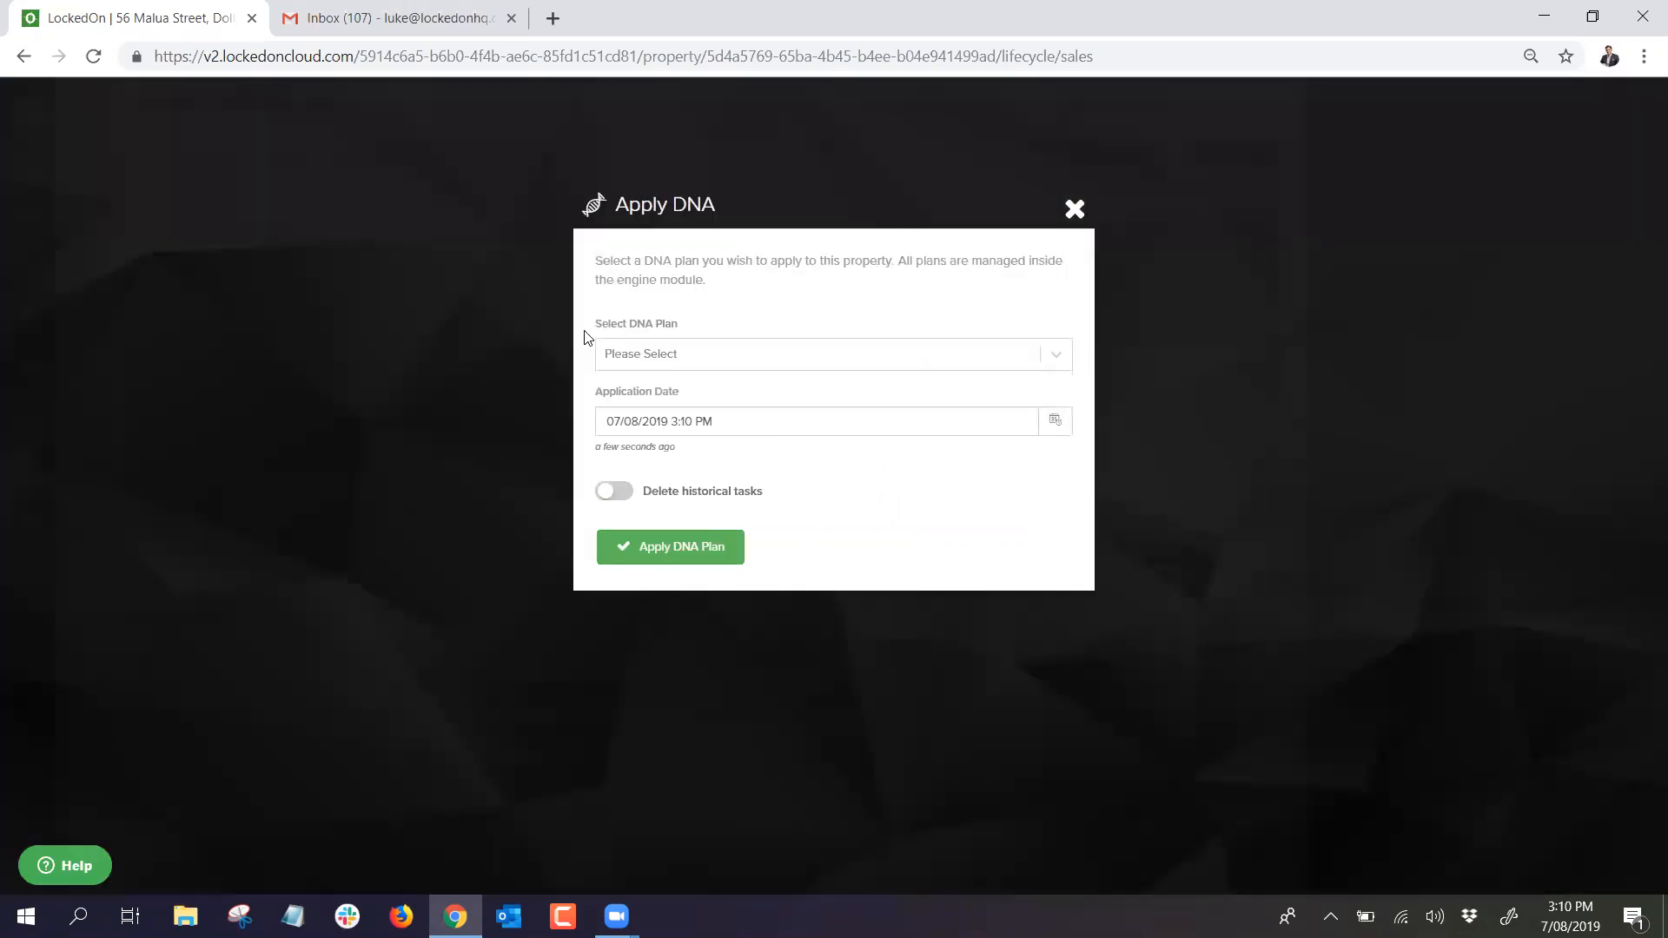
{"action": "left_click", "coordinate": [629, 355]}
{"action": "scroll", "coordinate": [652, 521], "scroll_direction": "down", "scroll_amount": 1}
{"action": "left_click", "coordinate": [660, 541]}
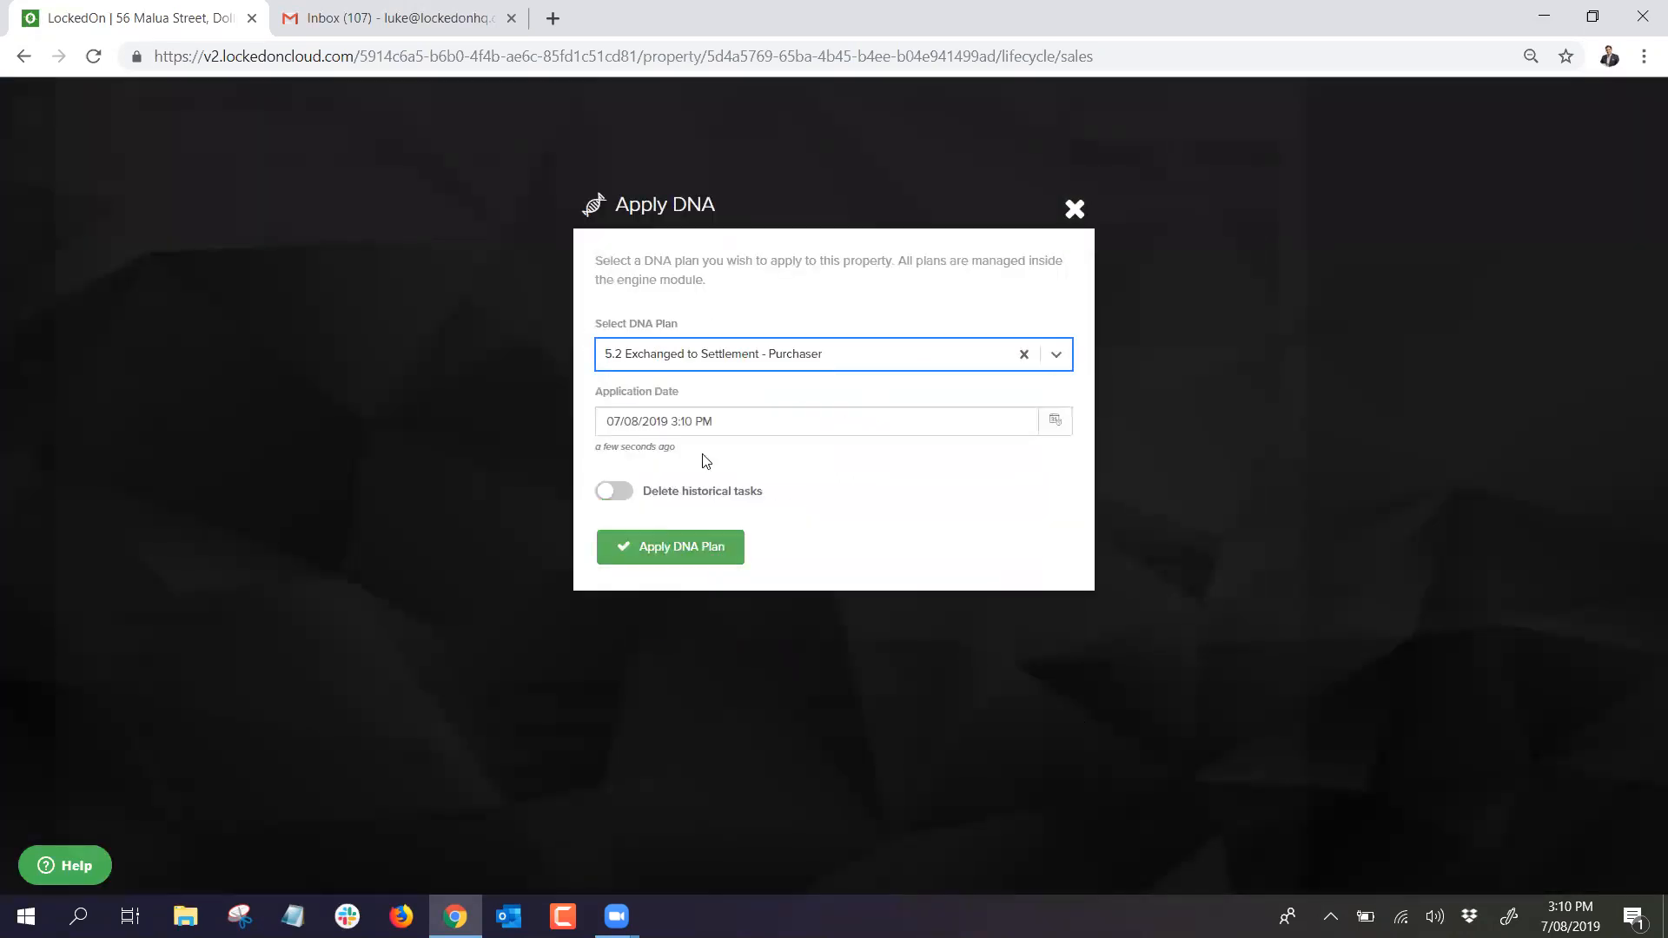
{"action": "left_click", "coordinate": [674, 548]}
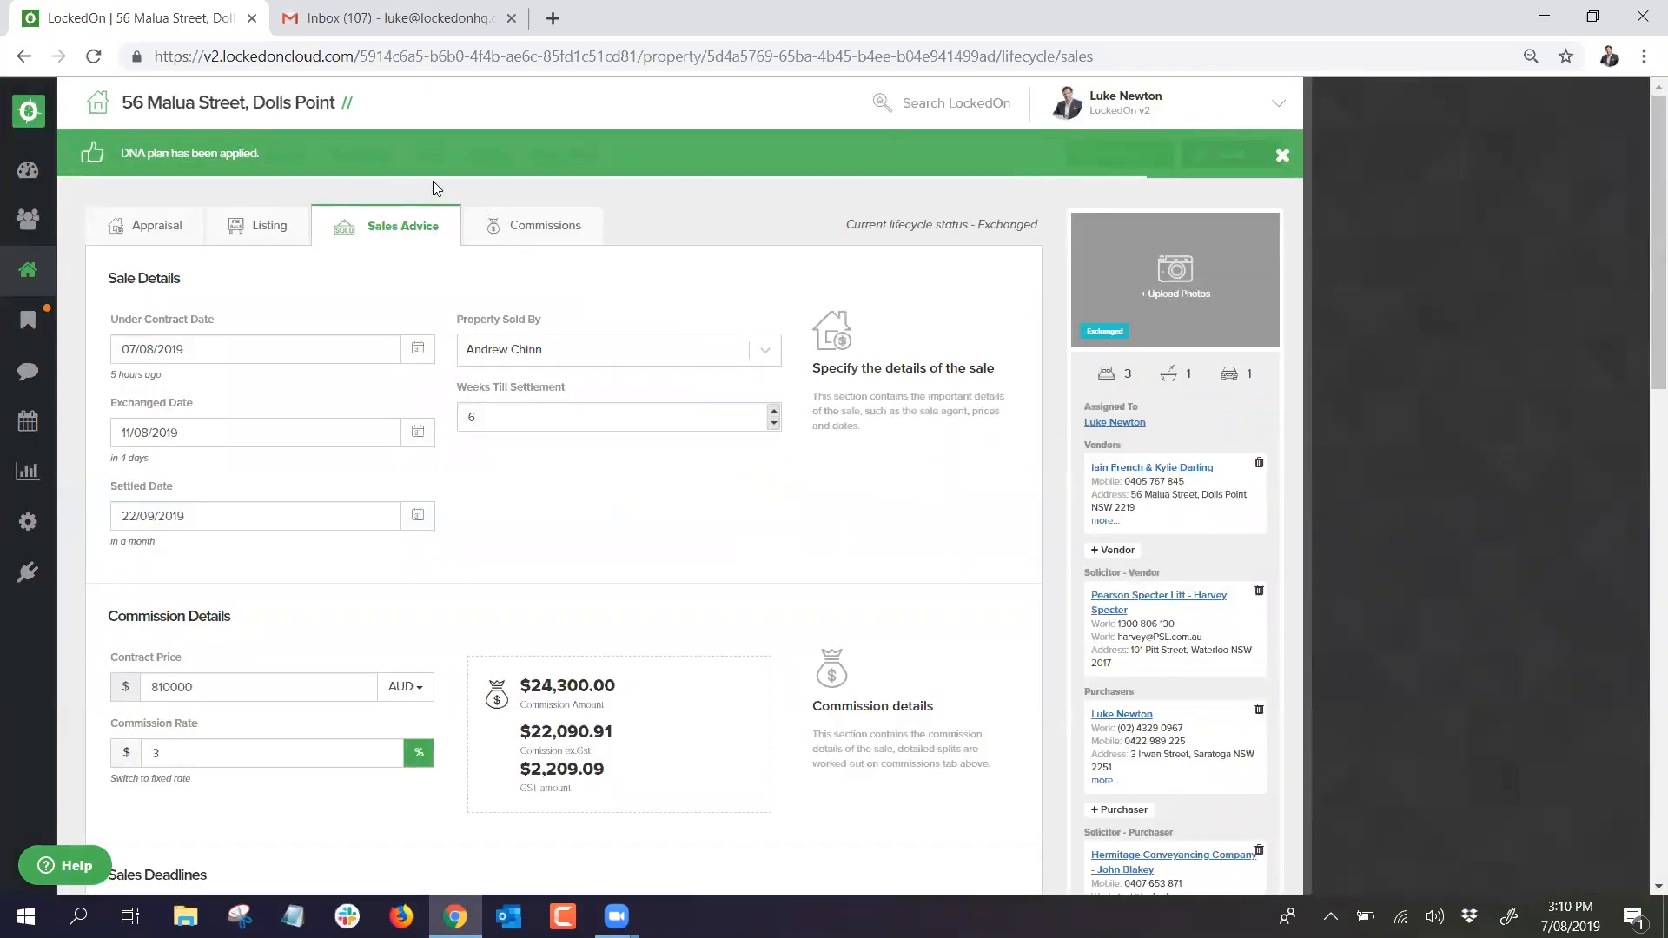
Step: Review the property's generated tasks, checking the agents assigned to purchaser and vendor tasks
{"action": "left_click", "coordinate": [426, 154]}
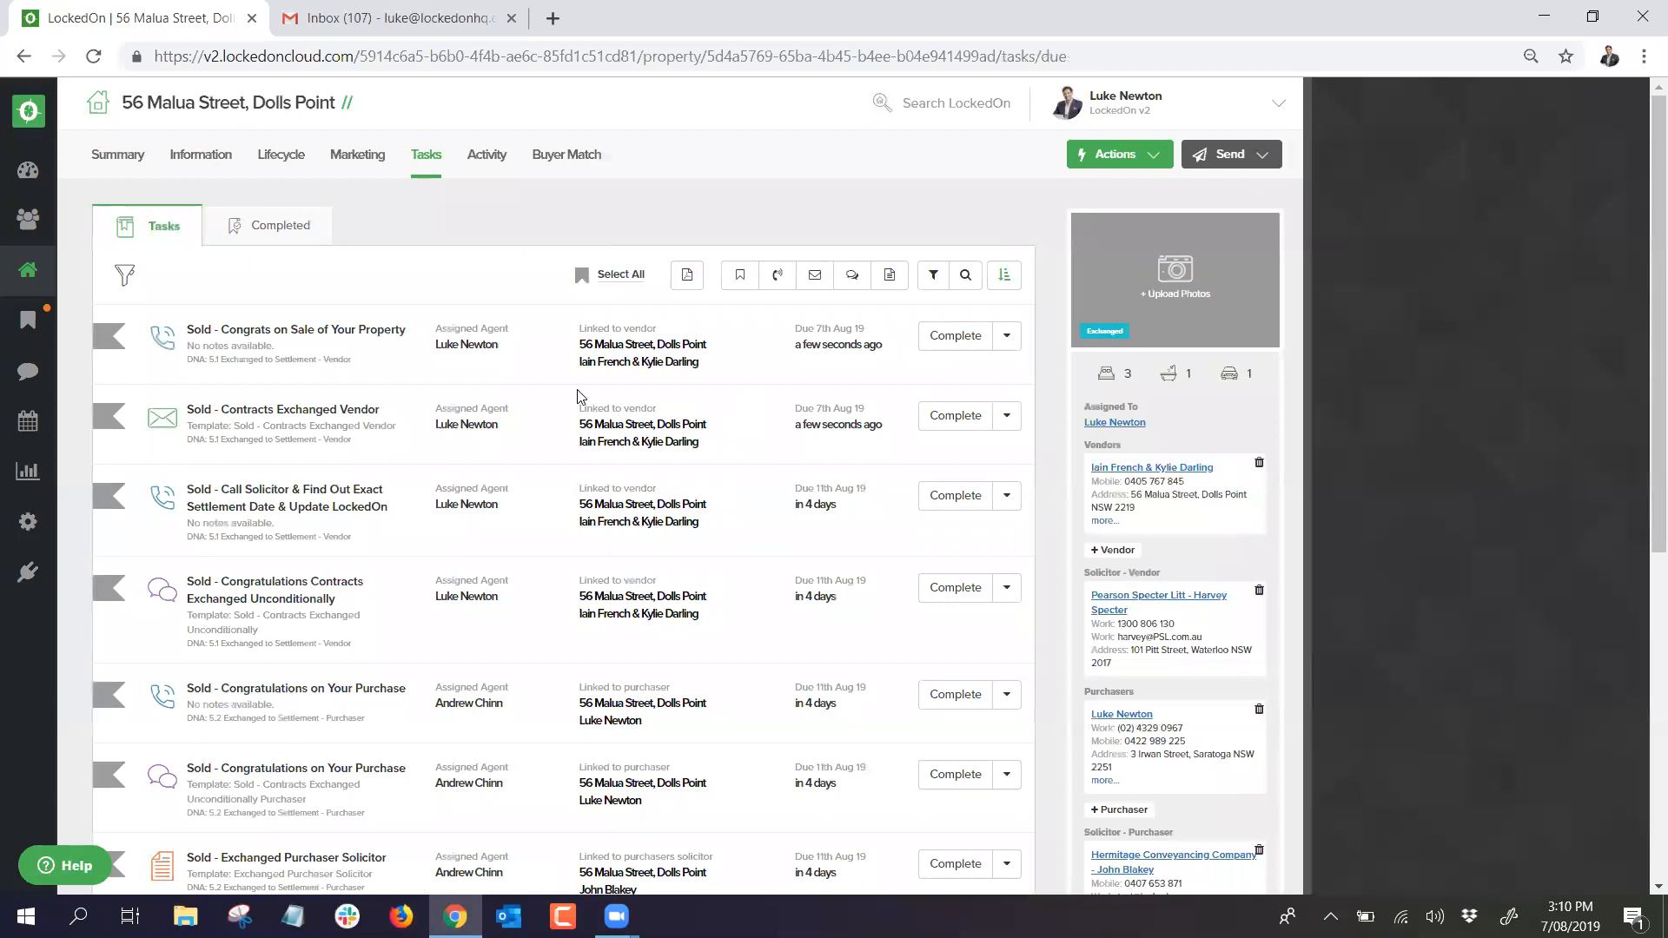
{"action": "scroll", "coordinate": [573, 404], "scroll_direction": "down", "scroll_amount": 3}
{"action": "left_click_drag", "start_coordinate": [510, 491], "coordinate": [428, 477]}
{"action": "left_click", "coordinate": [523, 494]}
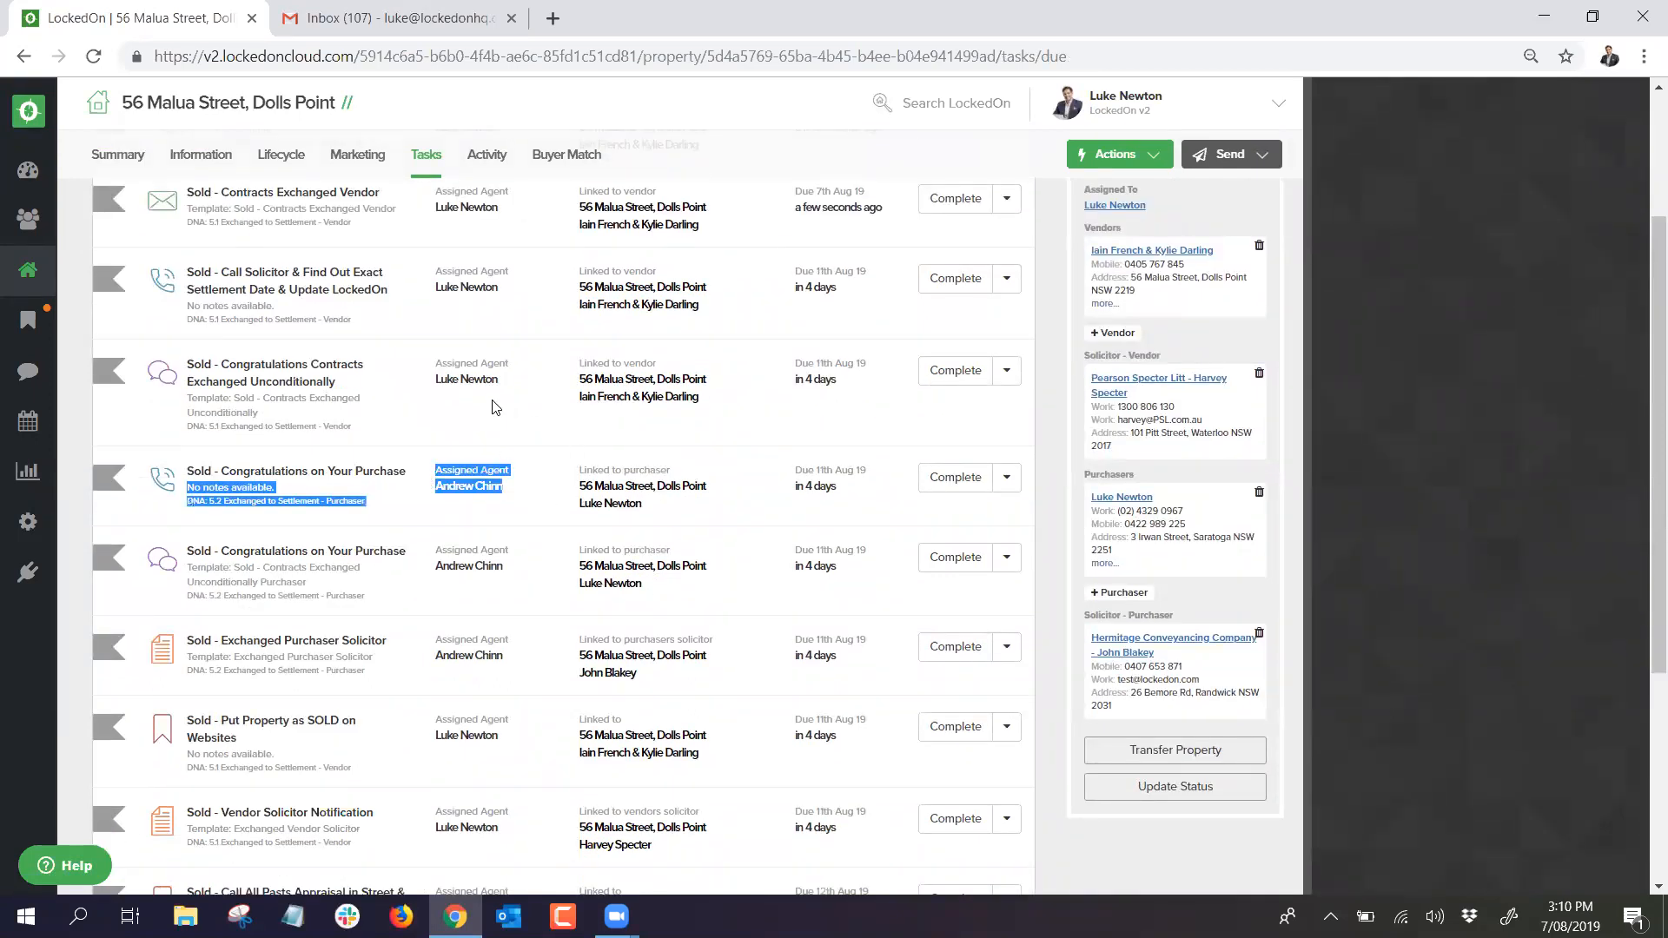
{"action": "left_click", "coordinate": [488, 383]}
{"action": "left_click_drag", "start_coordinate": [499, 381], "coordinate": [429, 372]}
{"action": "left_click", "coordinate": [563, 452]}
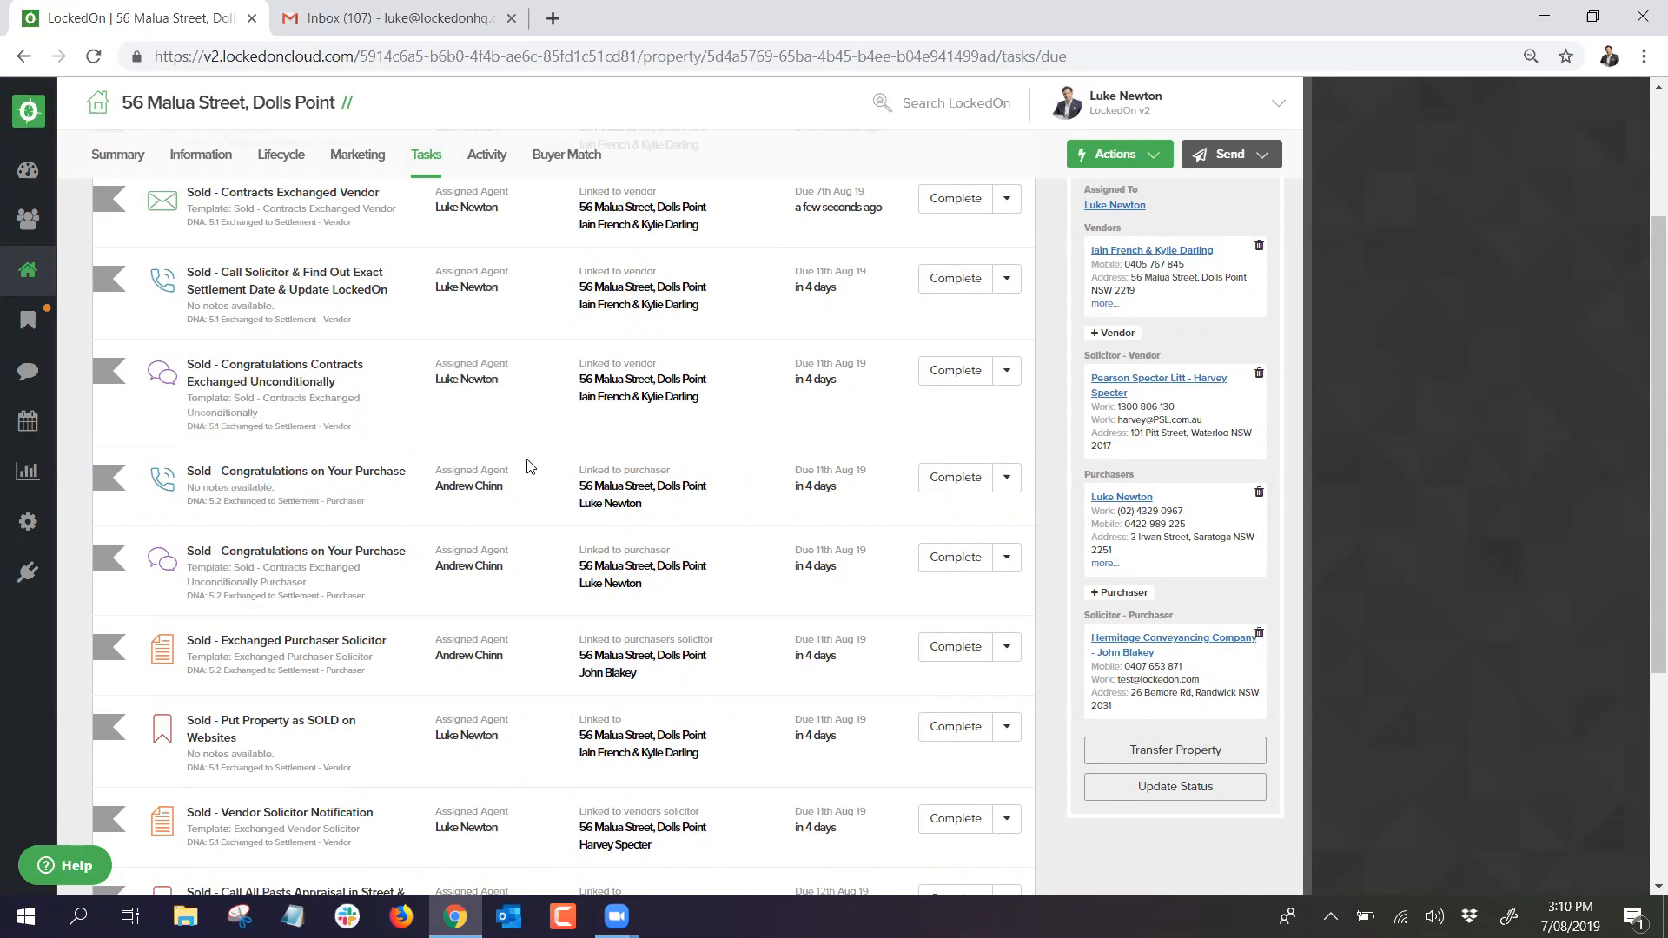
Step: Scroll through the remaining generated tasks, then bring up the main Tasks list
{"action": "scroll", "coordinate": [446, 482], "scroll_direction": "down", "scroll_amount": 1}
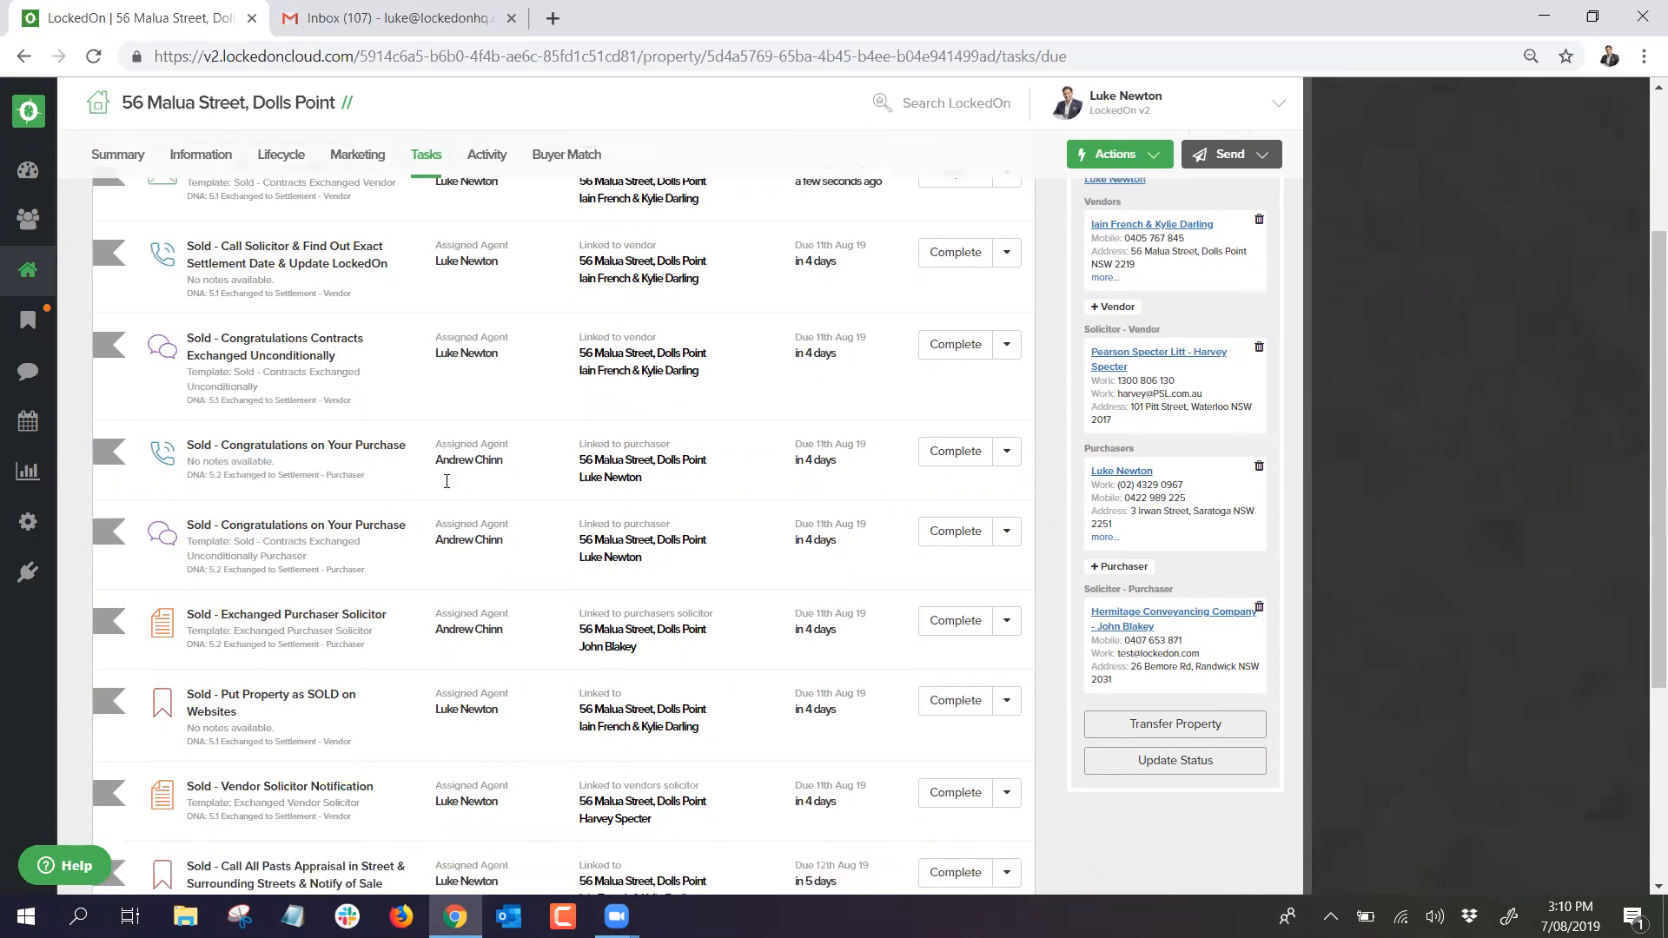
{"action": "scroll", "coordinate": [449, 489], "scroll_direction": "up", "scroll_amount": 3}
{"action": "scroll", "coordinate": [449, 490], "scroll_direction": "down", "scroll_amount": 3}
{"action": "scroll", "coordinate": [449, 489], "scroll_direction": "down", "scroll_amount": 1}
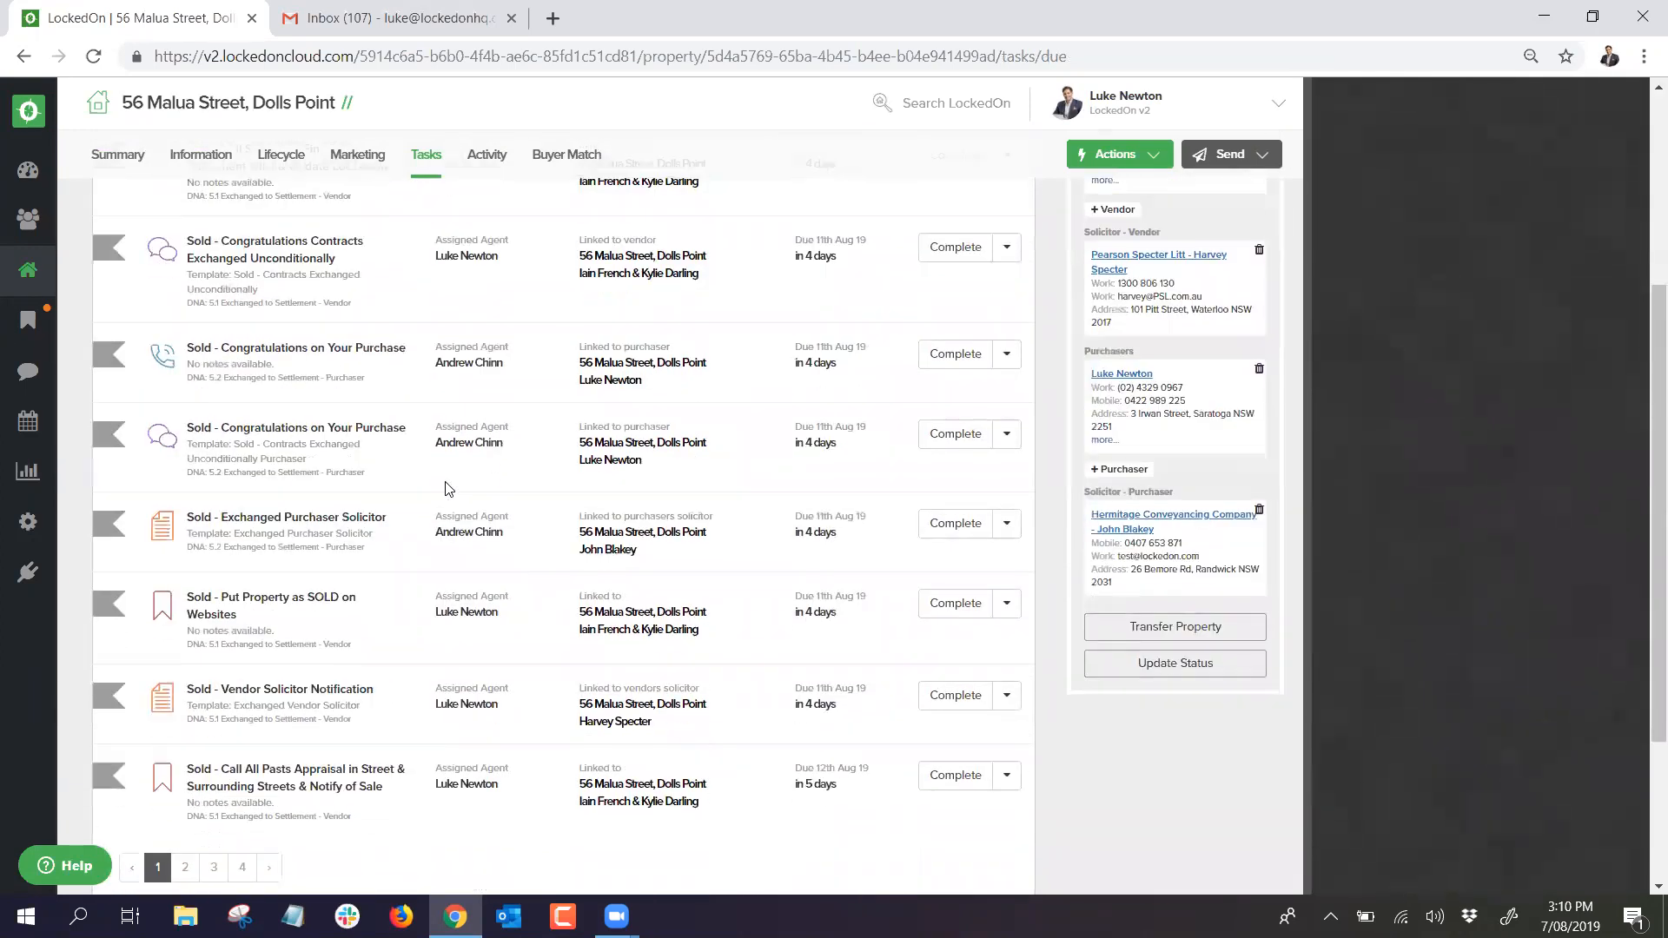
{"action": "scroll", "coordinate": [448, 478], "scroll_direction": "up", "scroll_amount": 4}
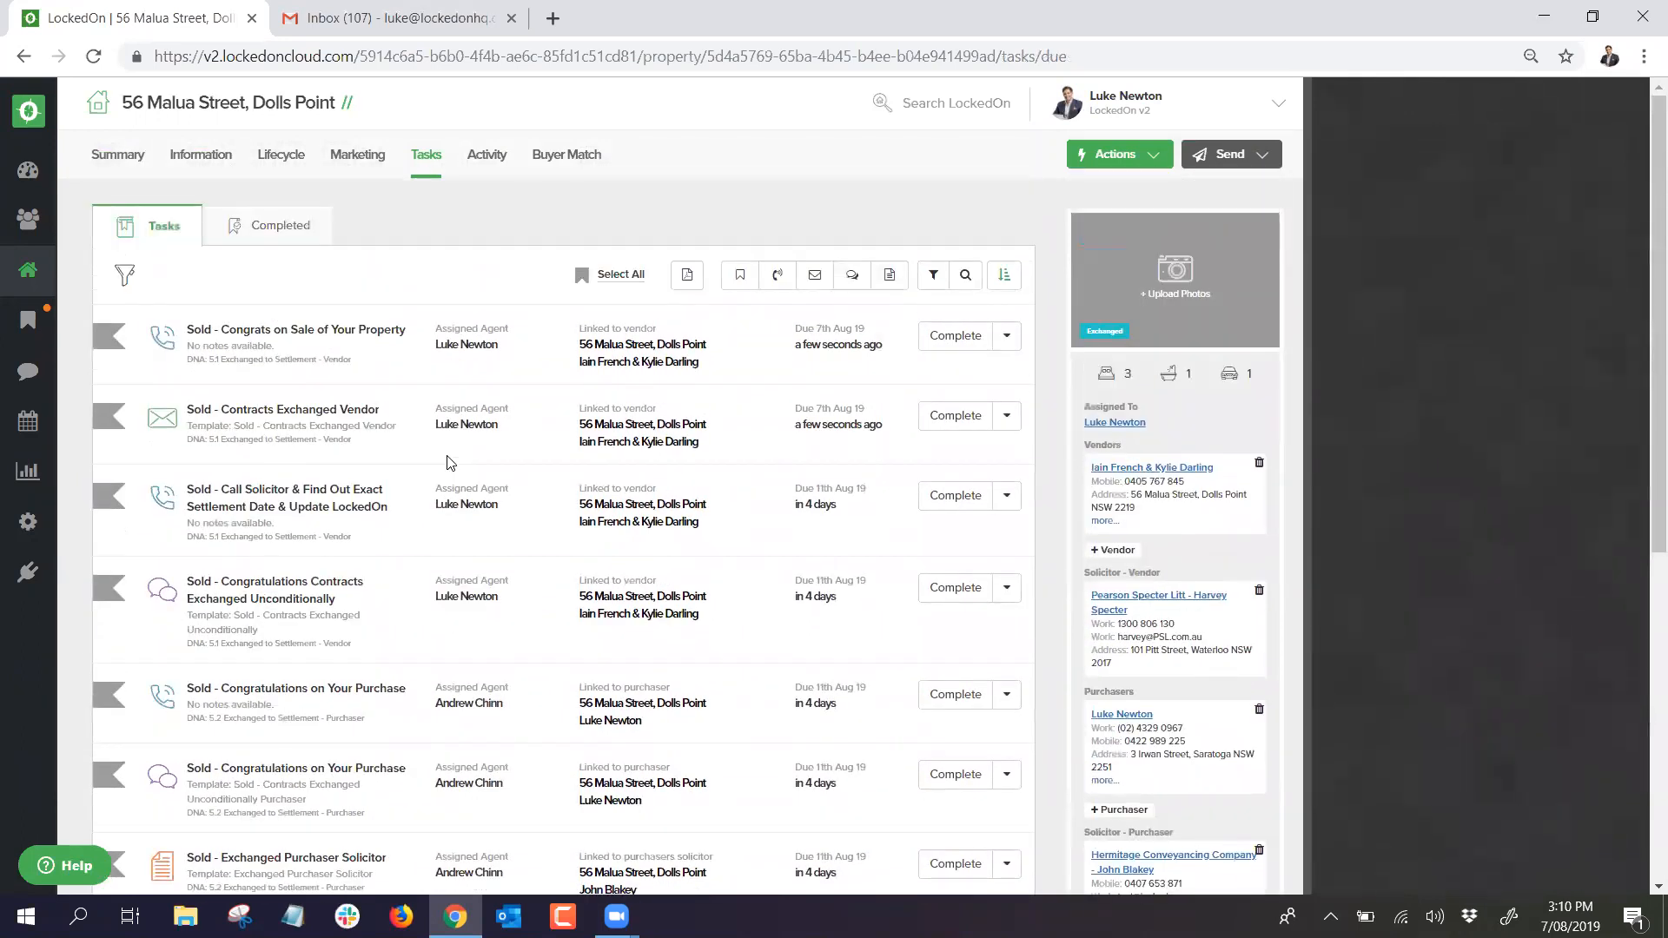
{"action": "scroll", "coordinate": [439, 468], "scroll_direction": "down", "scroll_amount": 4}
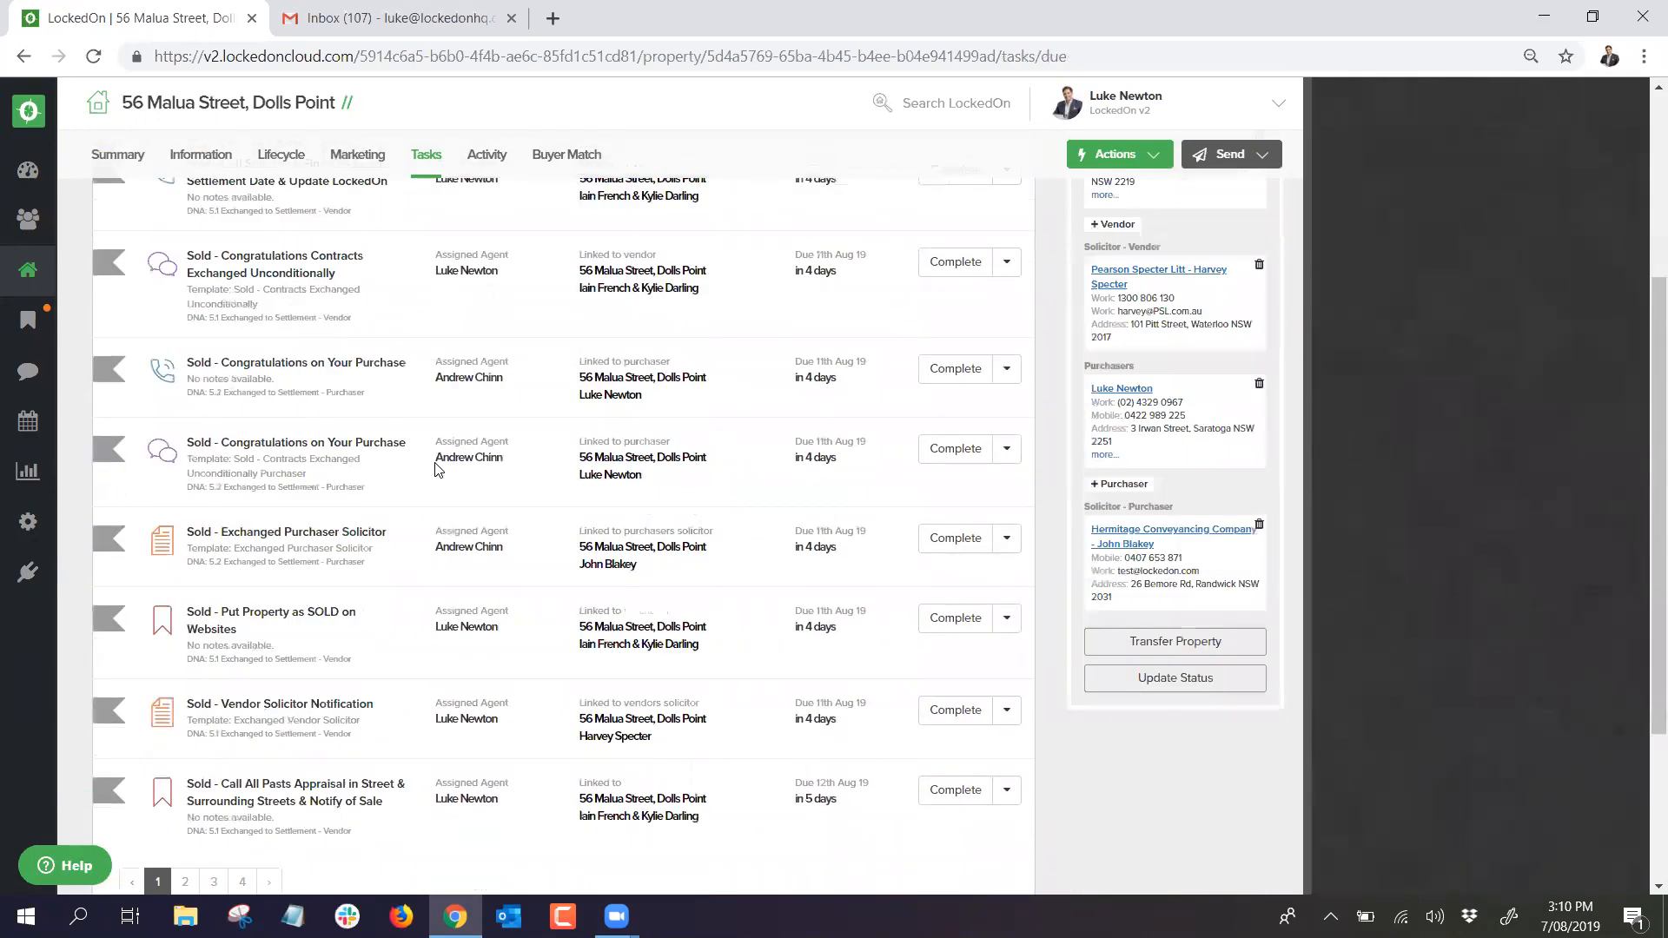
{"action": "scroll", "coordinate": [437, 464], "scroll_direction": "up", "scroll_amount": 4}
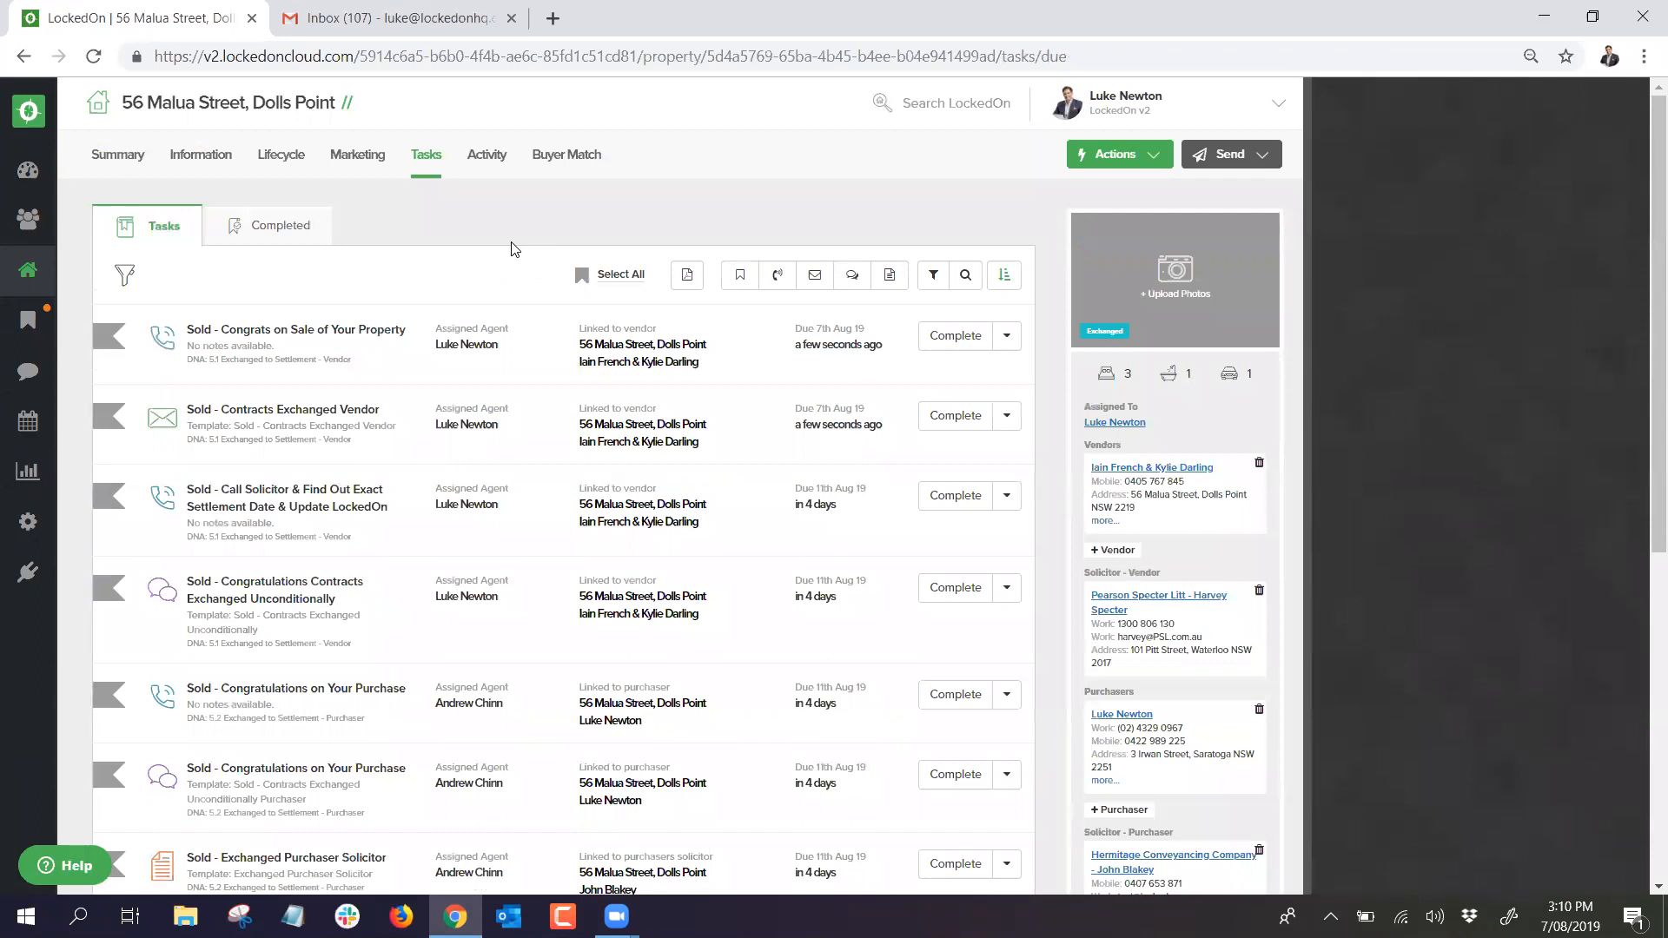
{"action": "left_click", "coordinate": [27, 331]}
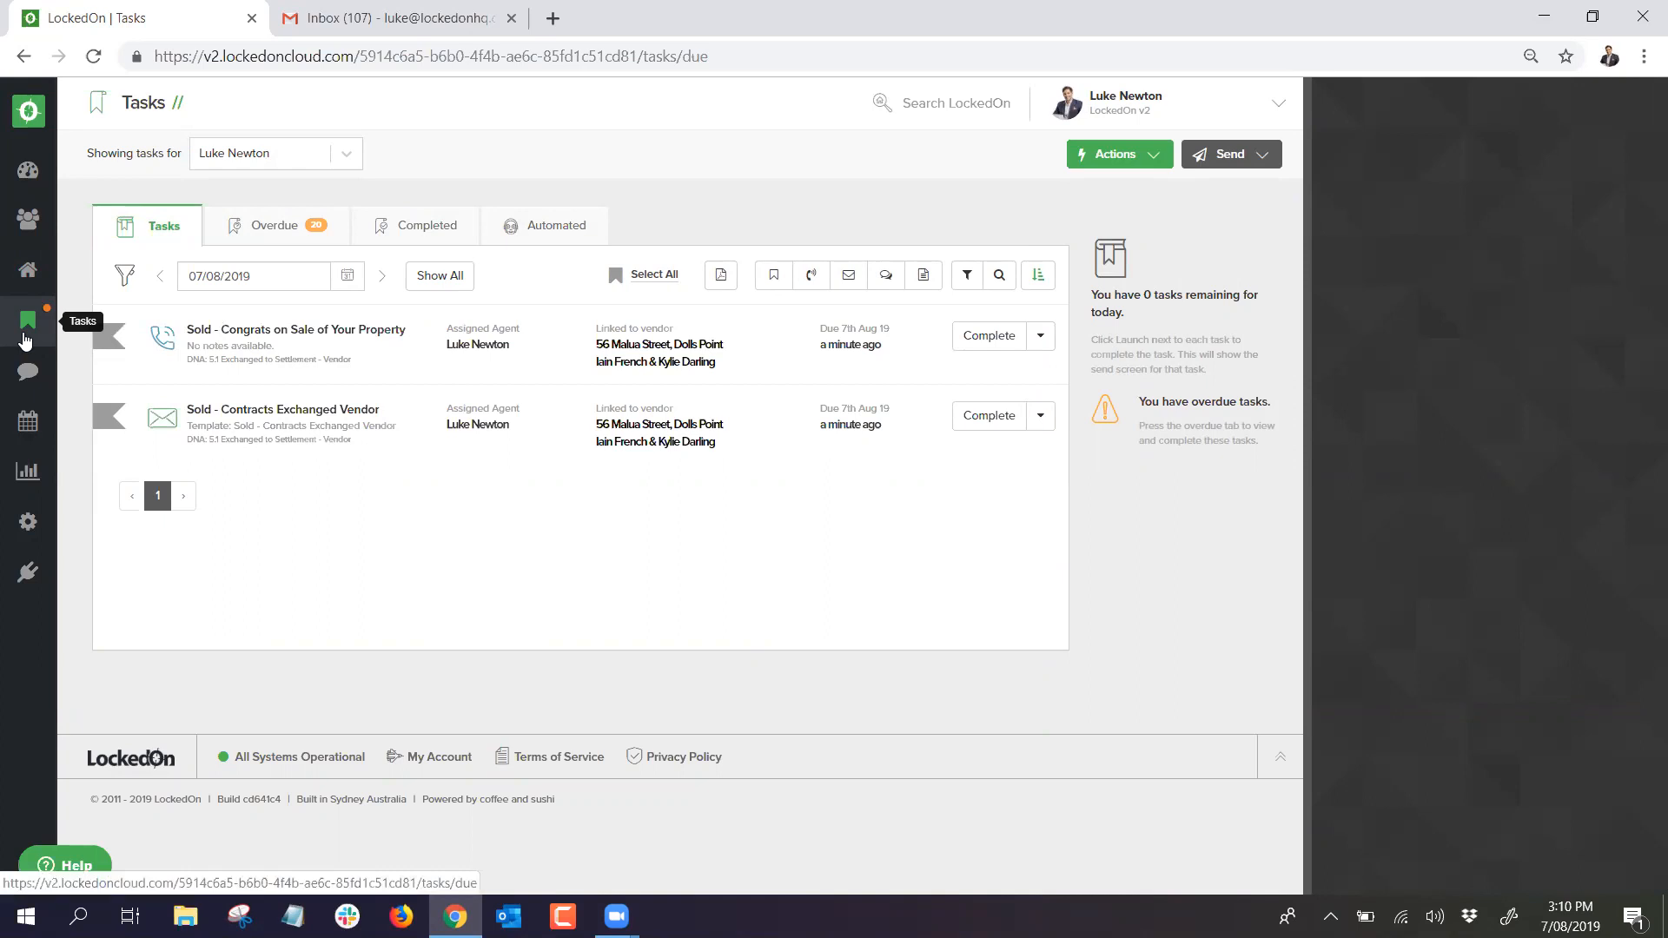
Step: Check the property list filters, then reload the Dashboard and open the '1 Exchanged' card
{"action": "left_click", "coordinate": [27, 270]}
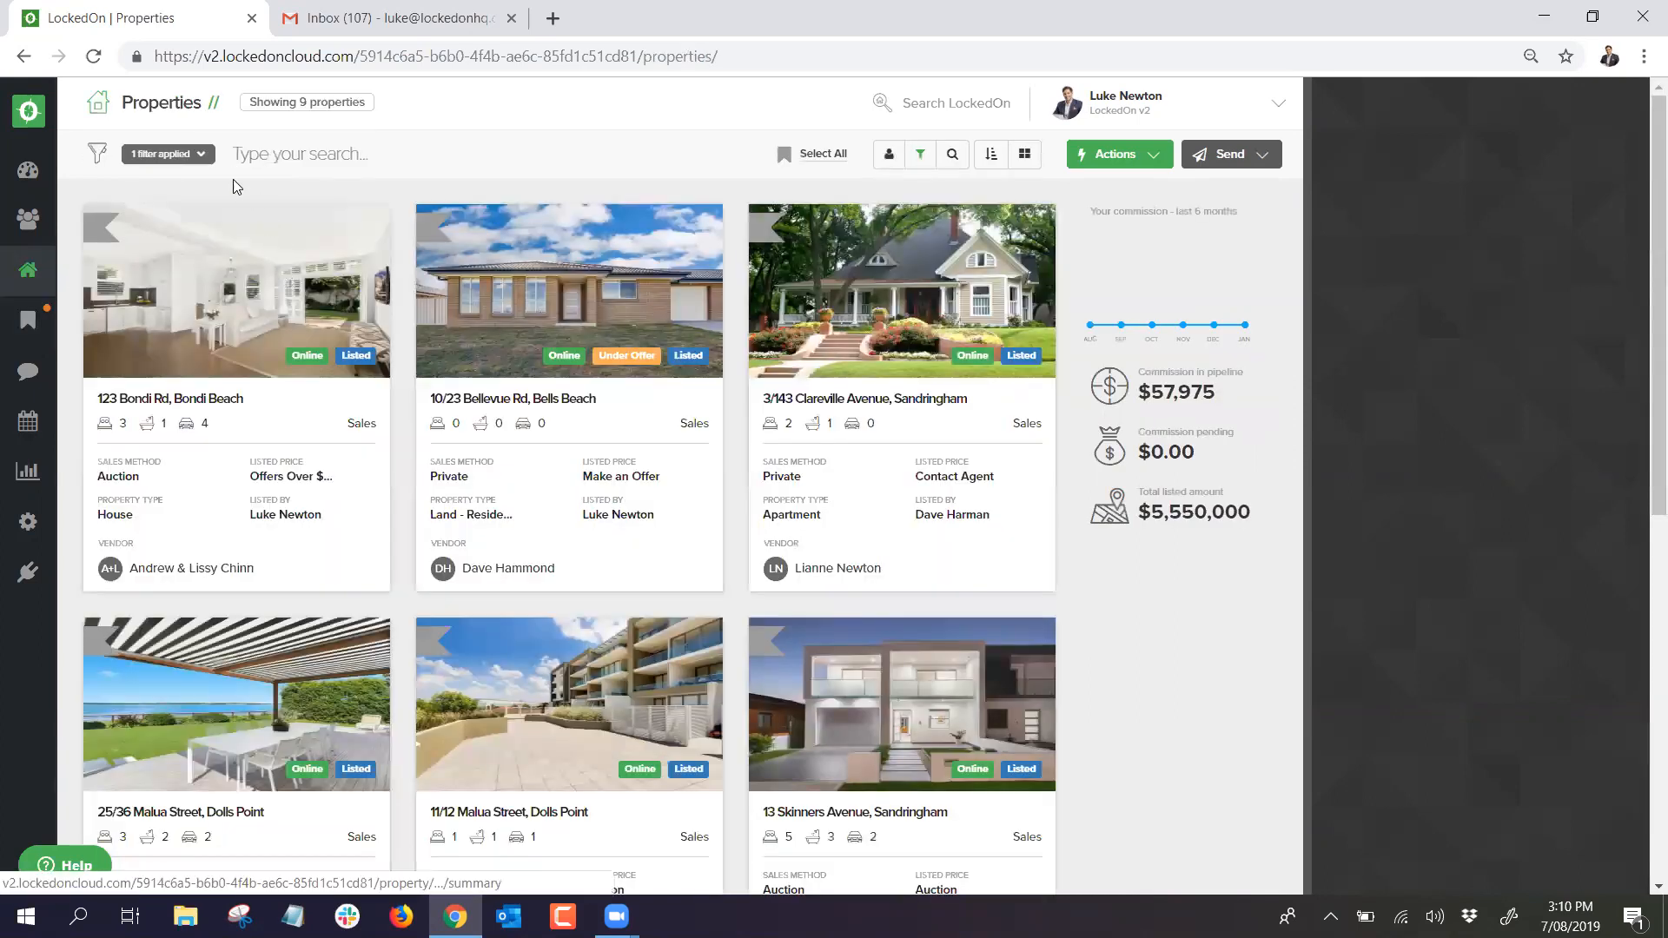
{"action": "left_click", "coordinate": [192, 162]}
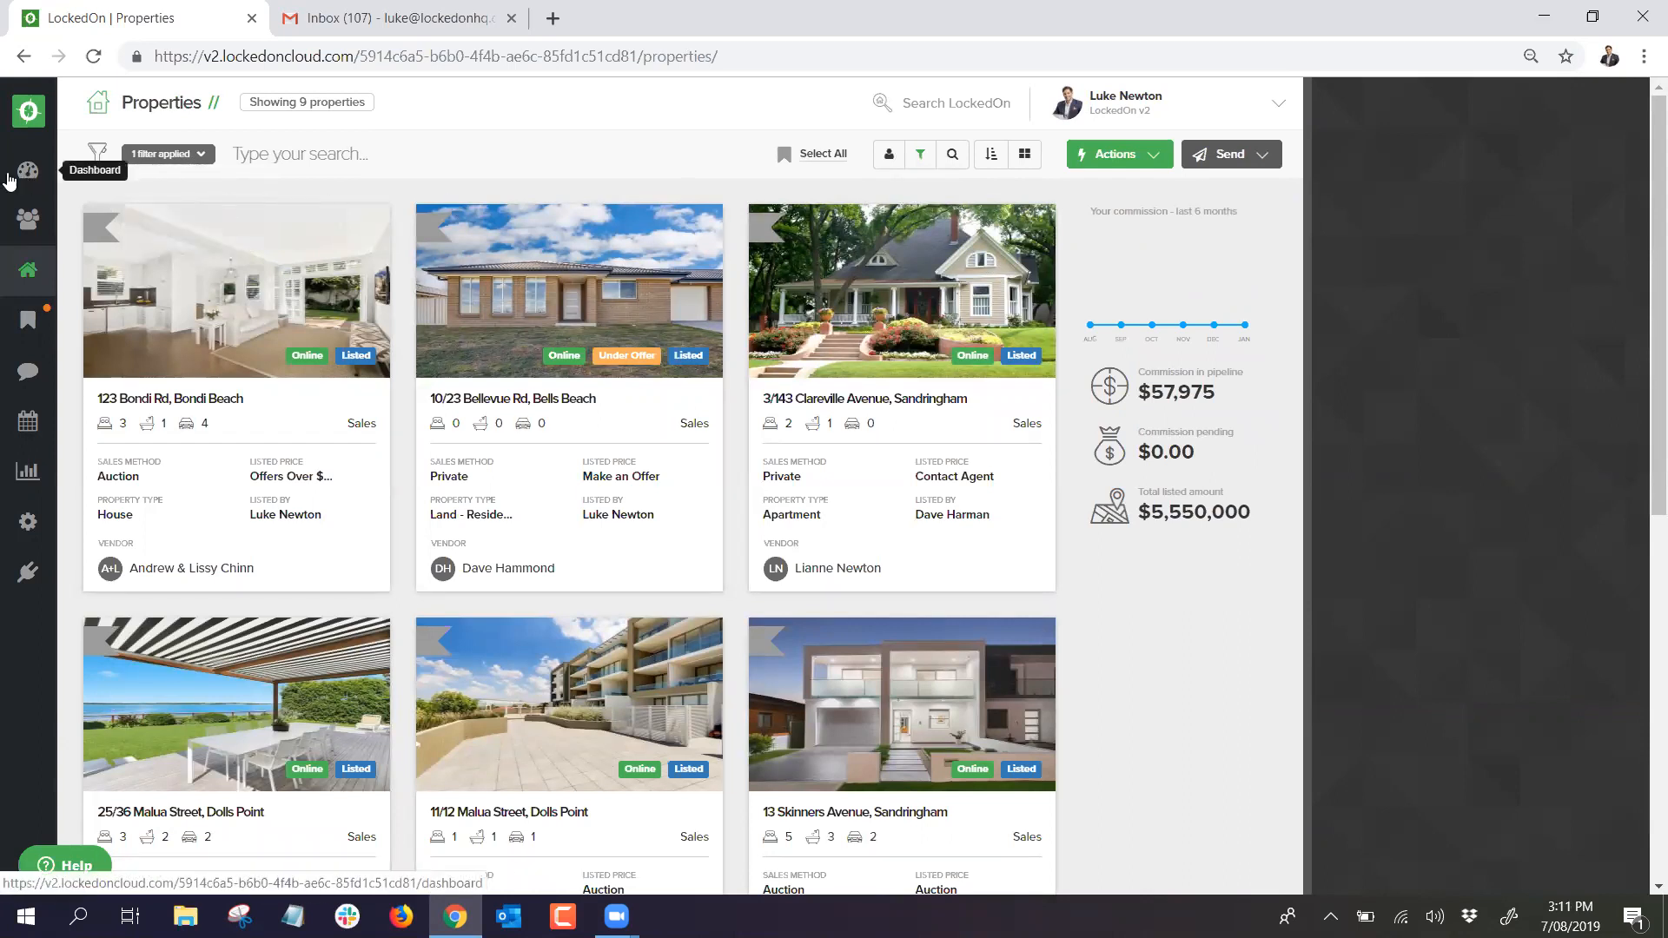
{"action": "left_click", "coordinate": [27, 180]}
{"action": "right_click", "coordinate": [566, 179]}
{"action": "left_click", "coordinate": [601, 241]}
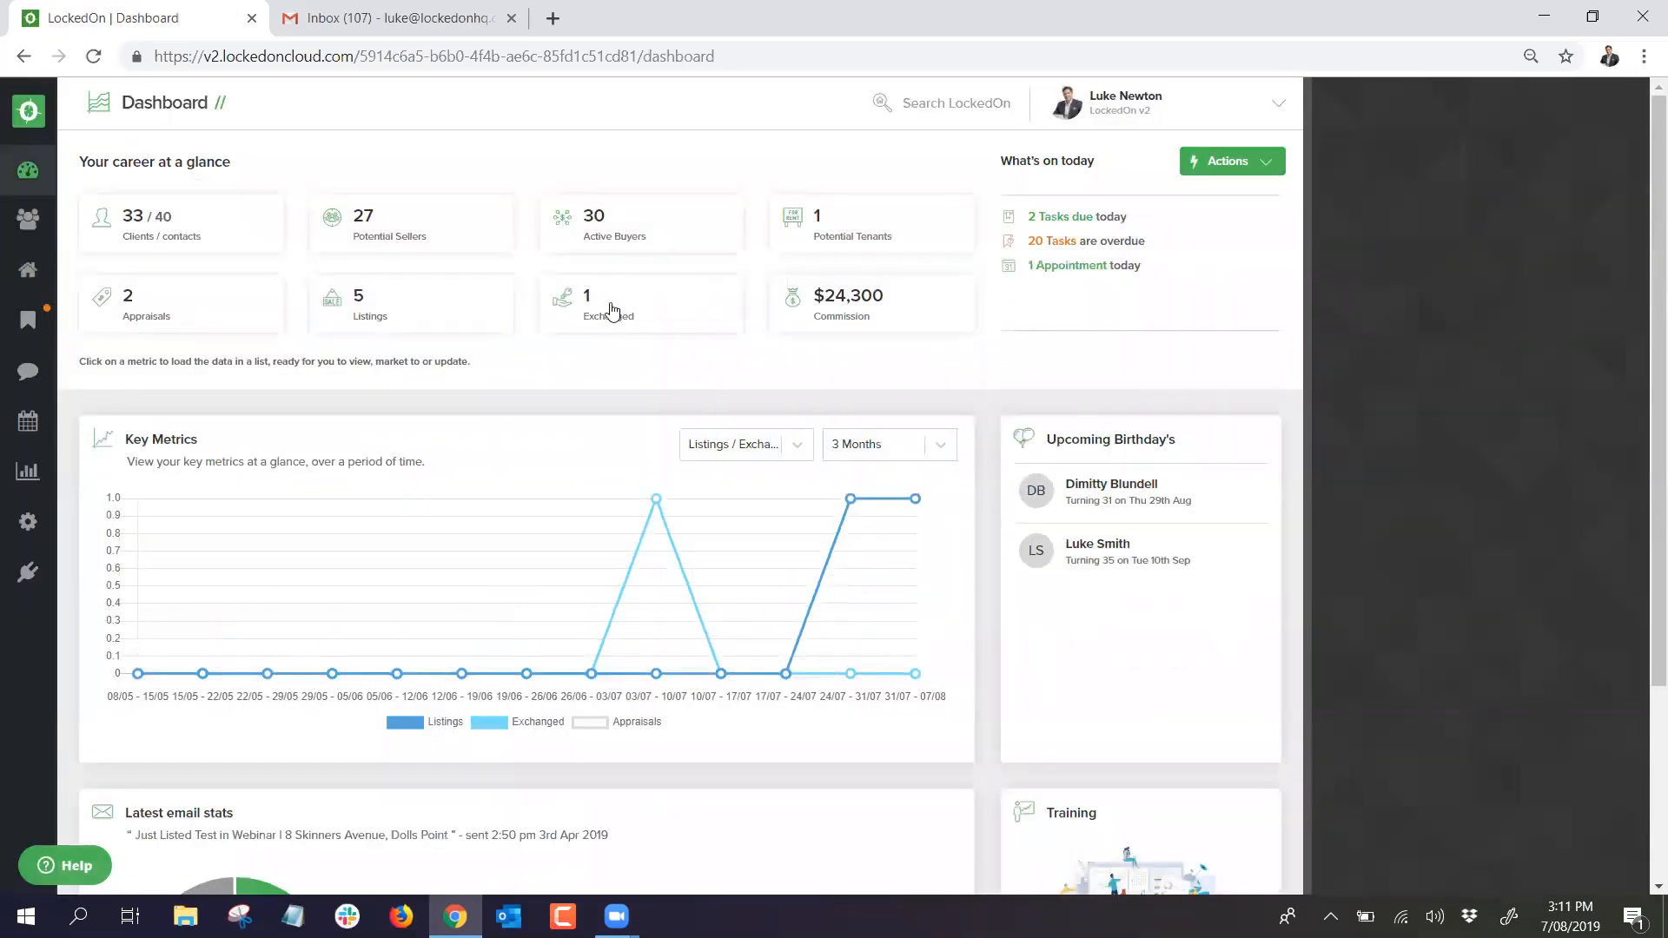
{"action": "left_click", "coordinate": [613, 304]}
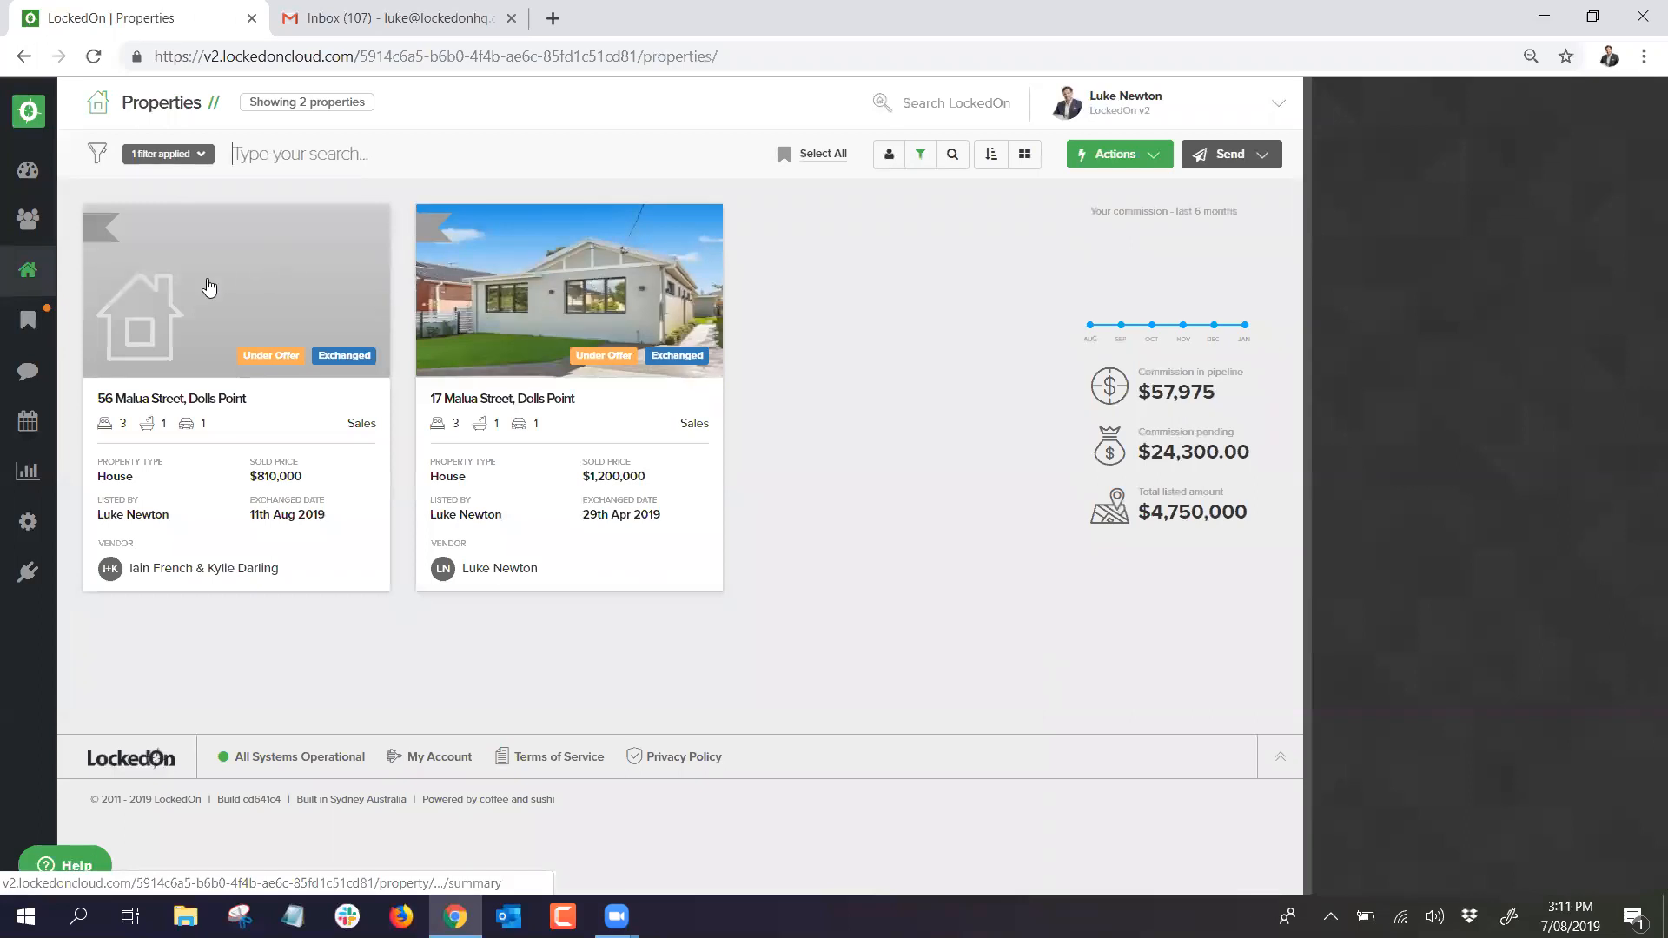
{"action": "left_click", "coordinate": [224, 313]}
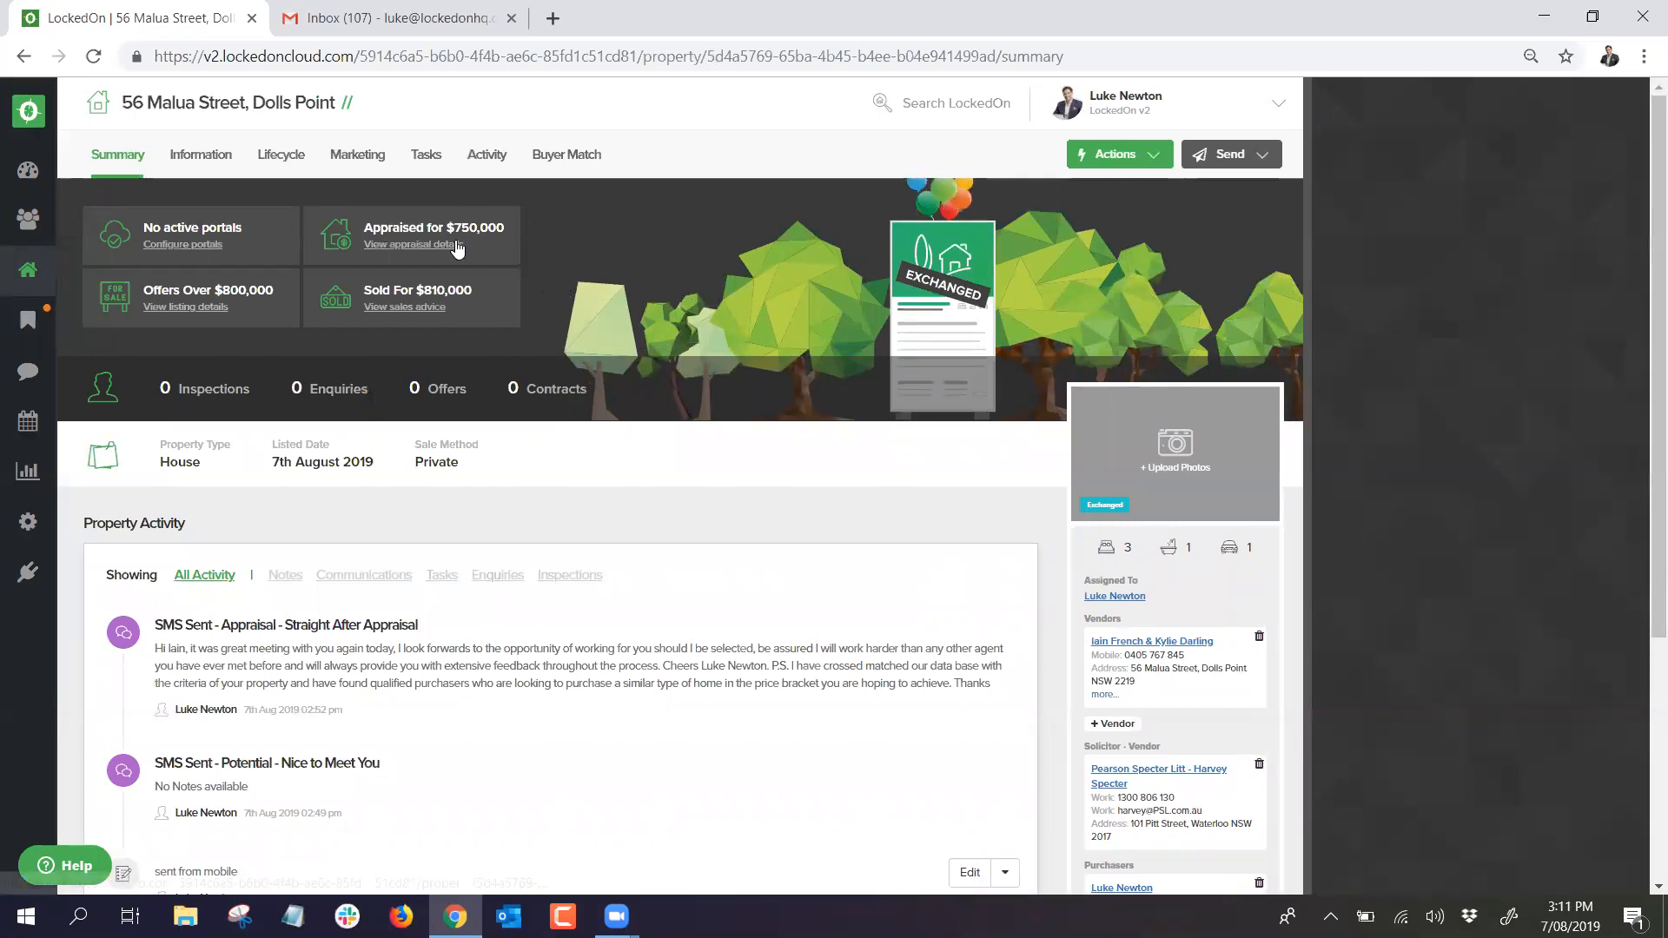
{"action": "scroll", "coordinate": [1037, 356], "scroll_direction": "down", "scroll_amount": 4}
{"action": "left_click", "coordinate": [1146, 806]}
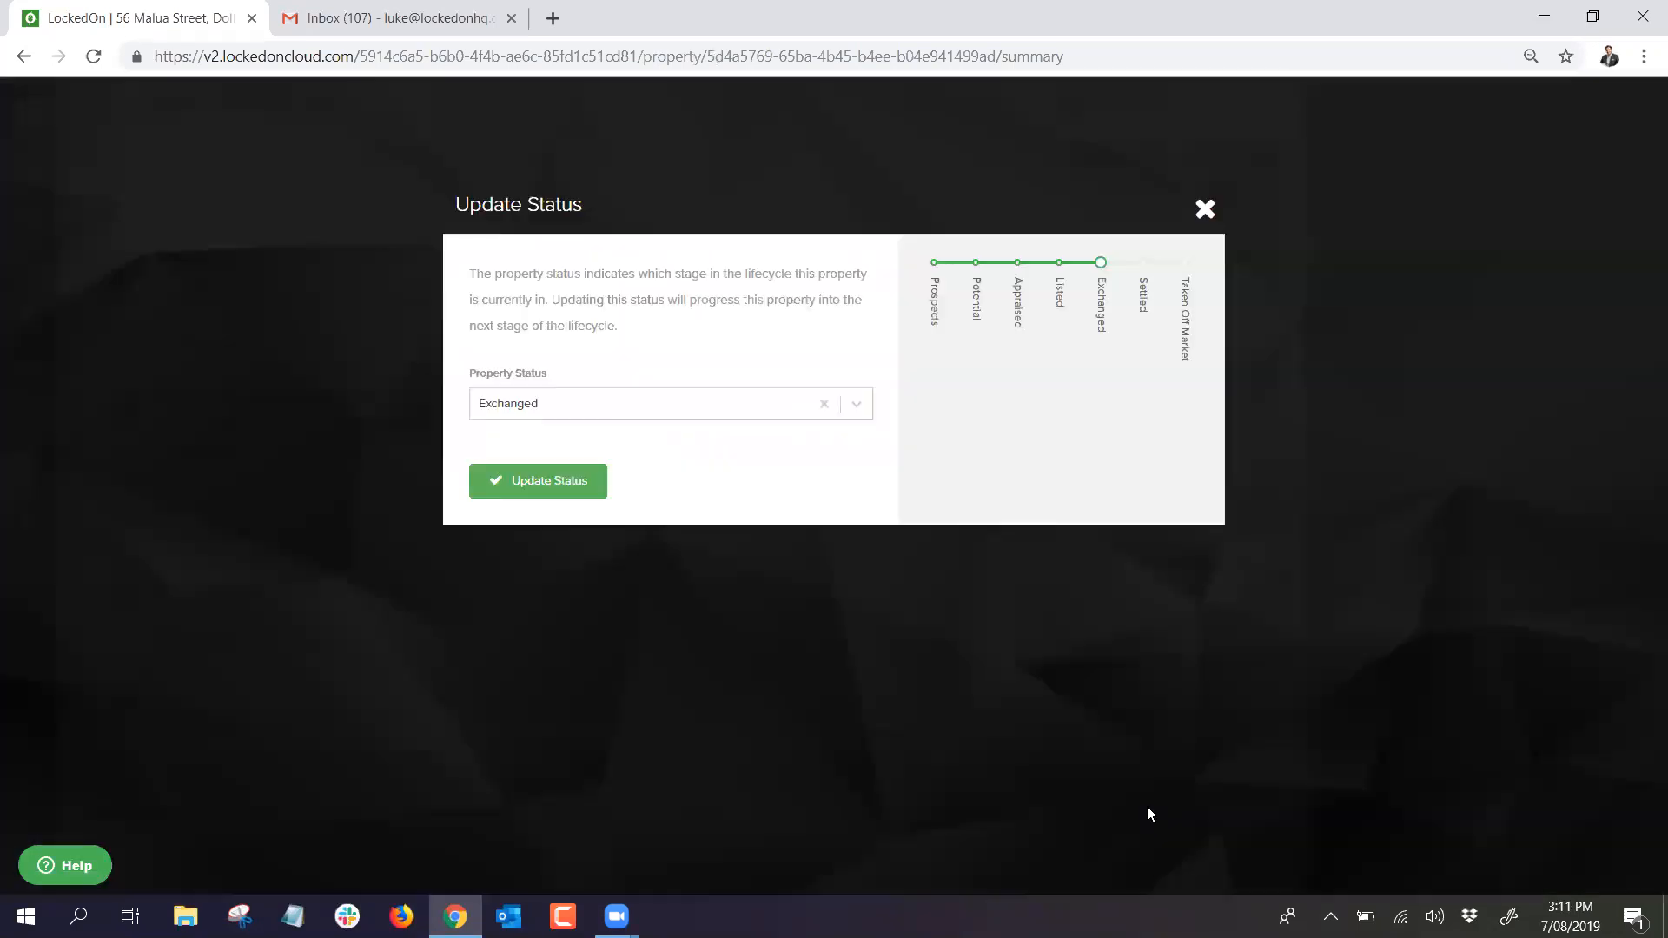
{"action": "left_click", "coordinate": [730, 413]}
{"action": "left_click", "coordinate": [532, 636]}
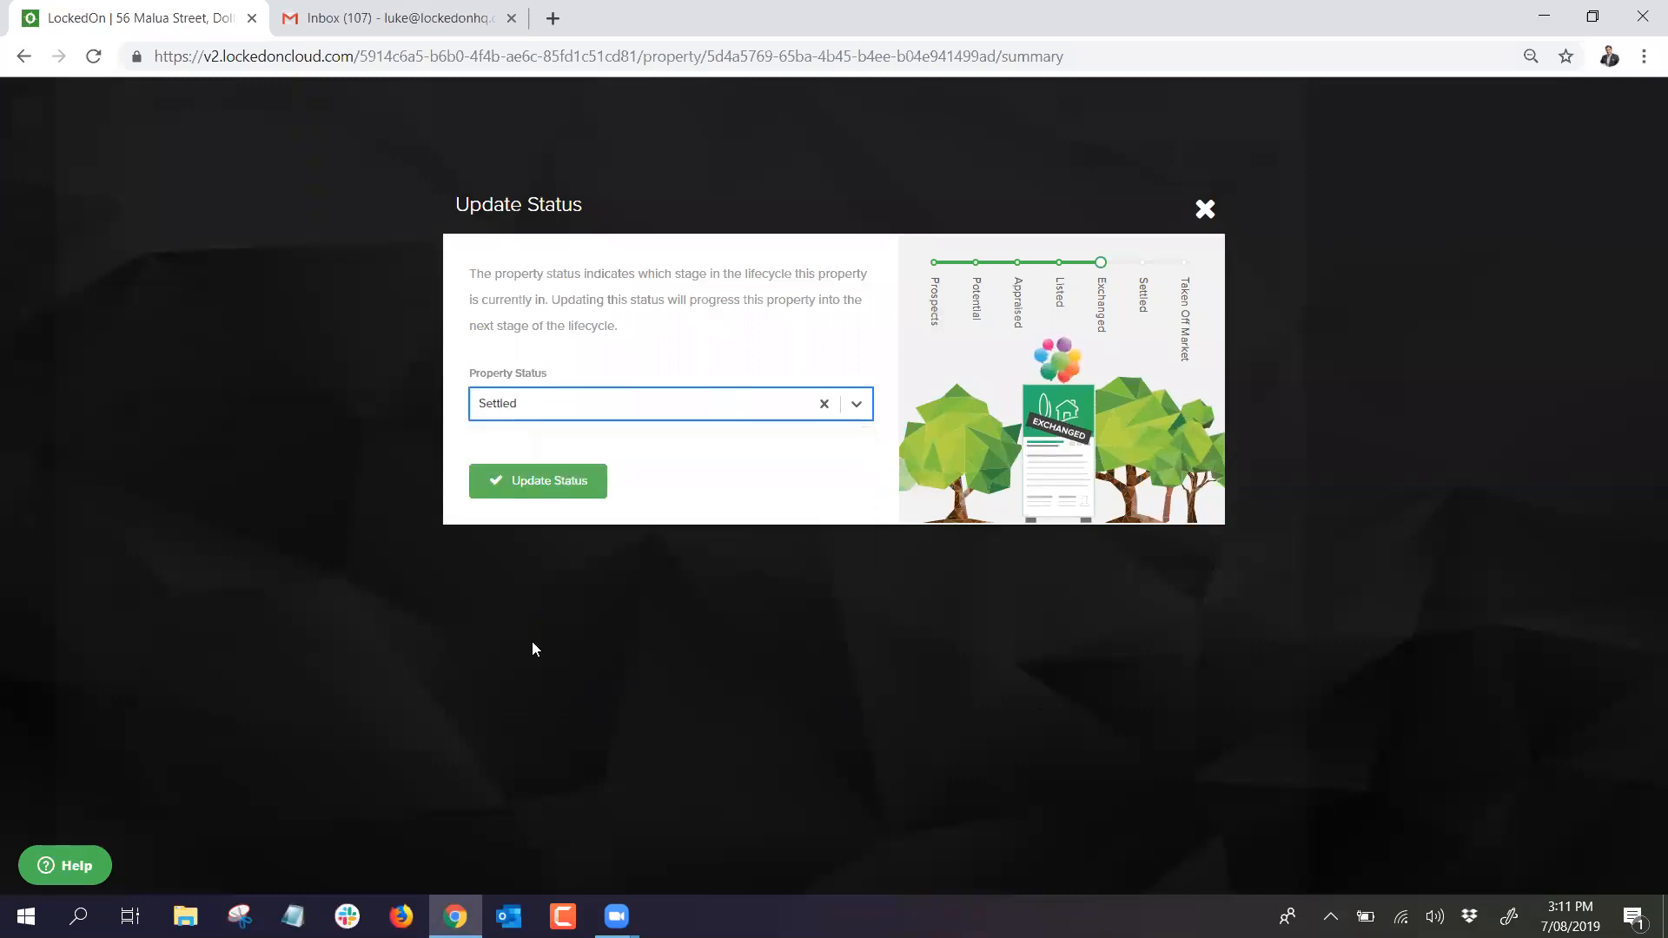
{"action": "left_click", "coordinate": [554, 491]}
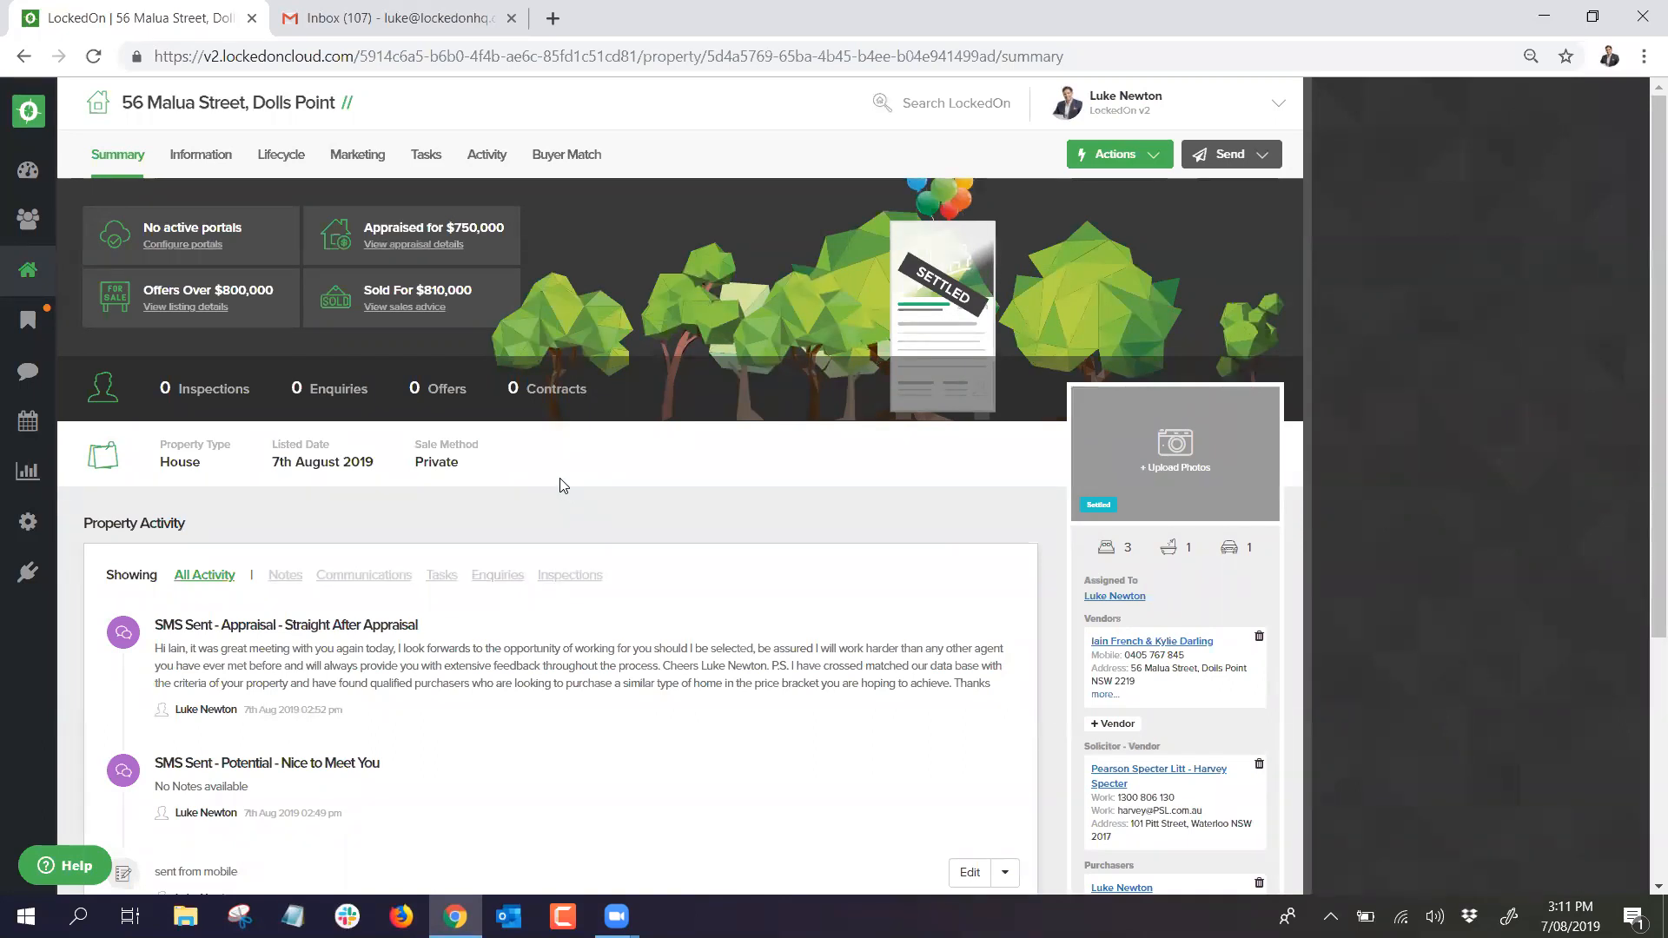
{"action": "scroll", "coordinate": [560, 479], "scroll_direction": "down", "scroll_amount": 4}
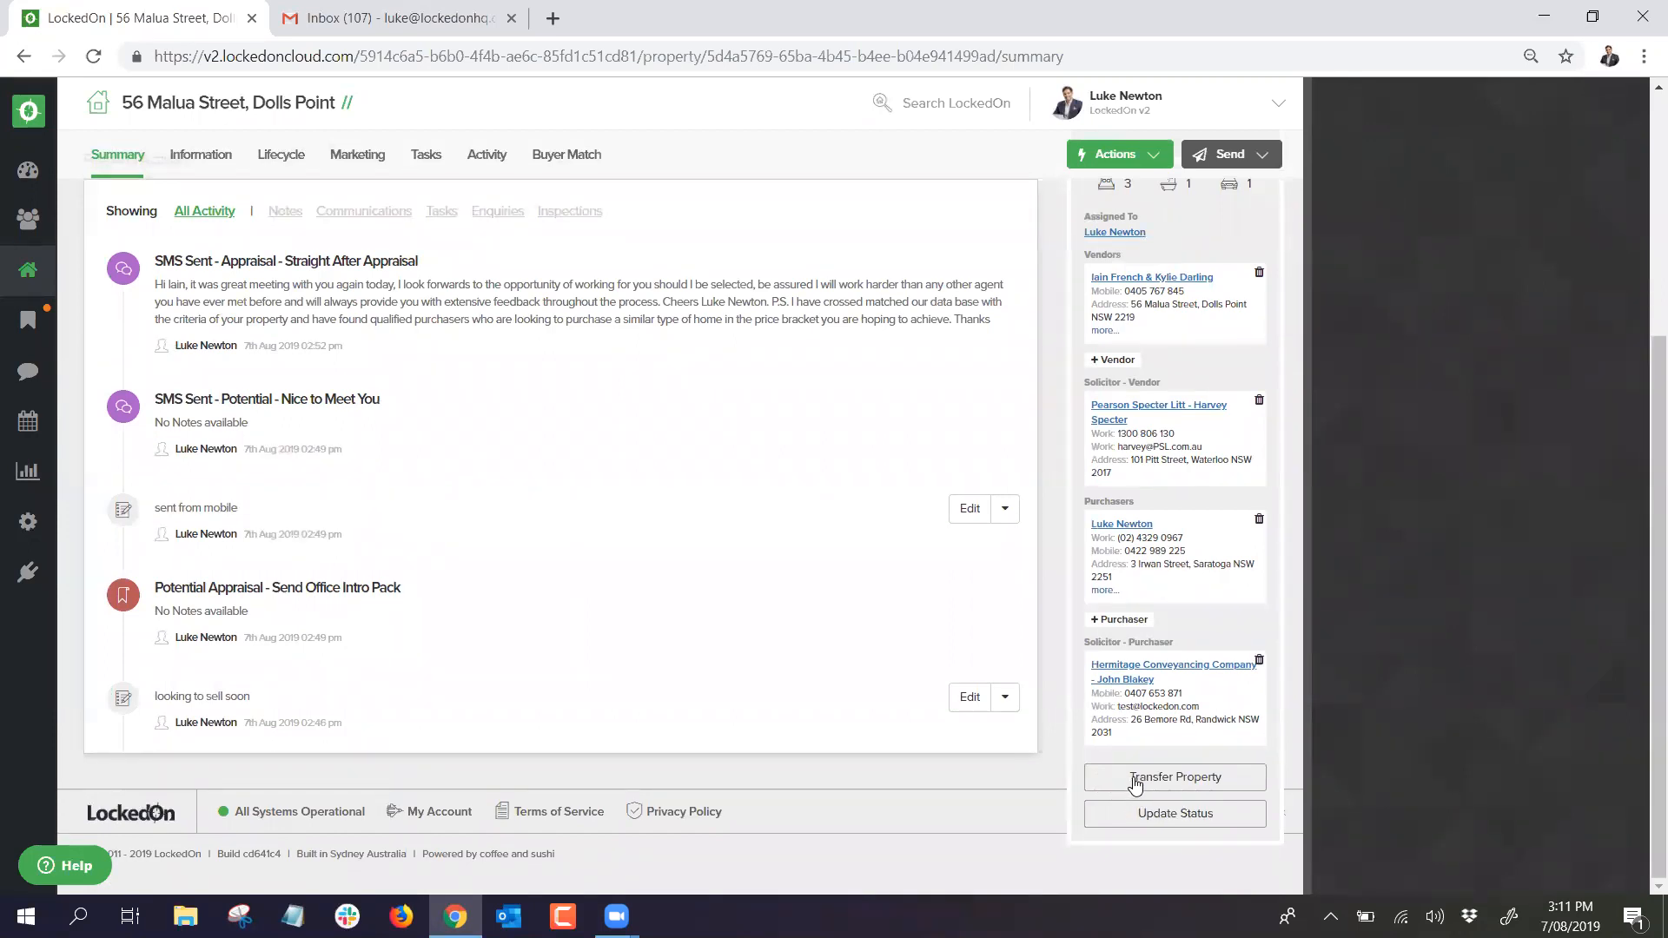
Step: Begin the transfer to purchaser and choose '6.1 Settled - Vendor' as the seller's DNA plan
{"action": "left_click", "coordinate": [1135, 779]}
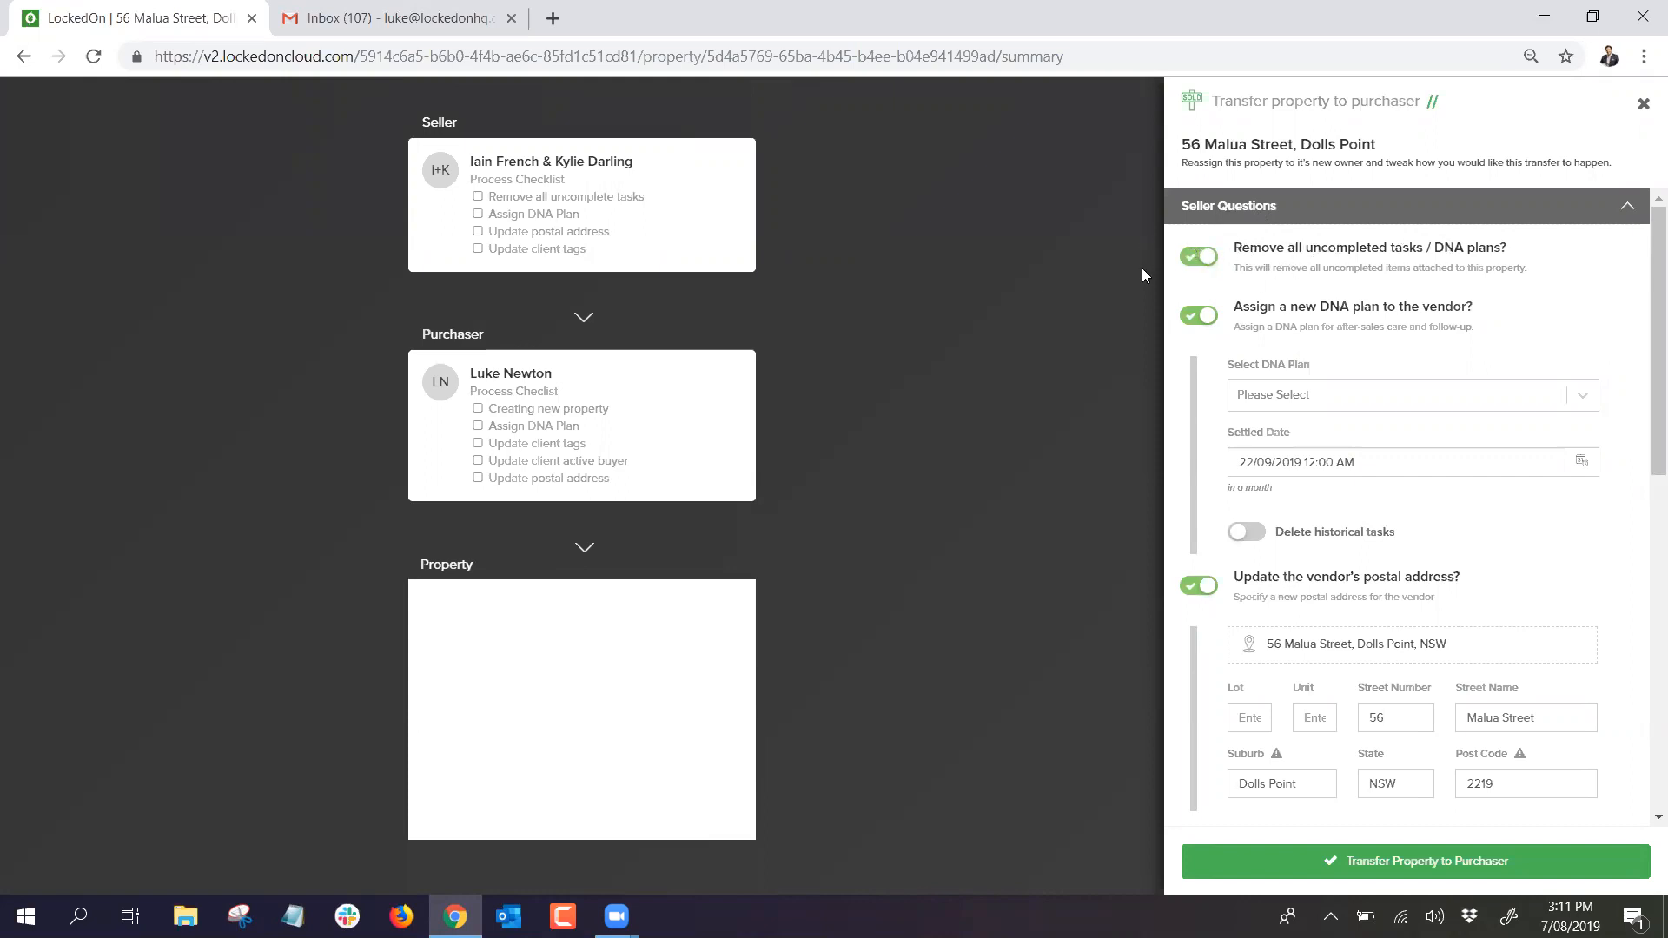
{"action": "left_click", "coordinate": [1256, 395]}
{"action": "scroll", "coordinate": [1370, 497], "scroll_direction": "down", "scroll_amount": 3}
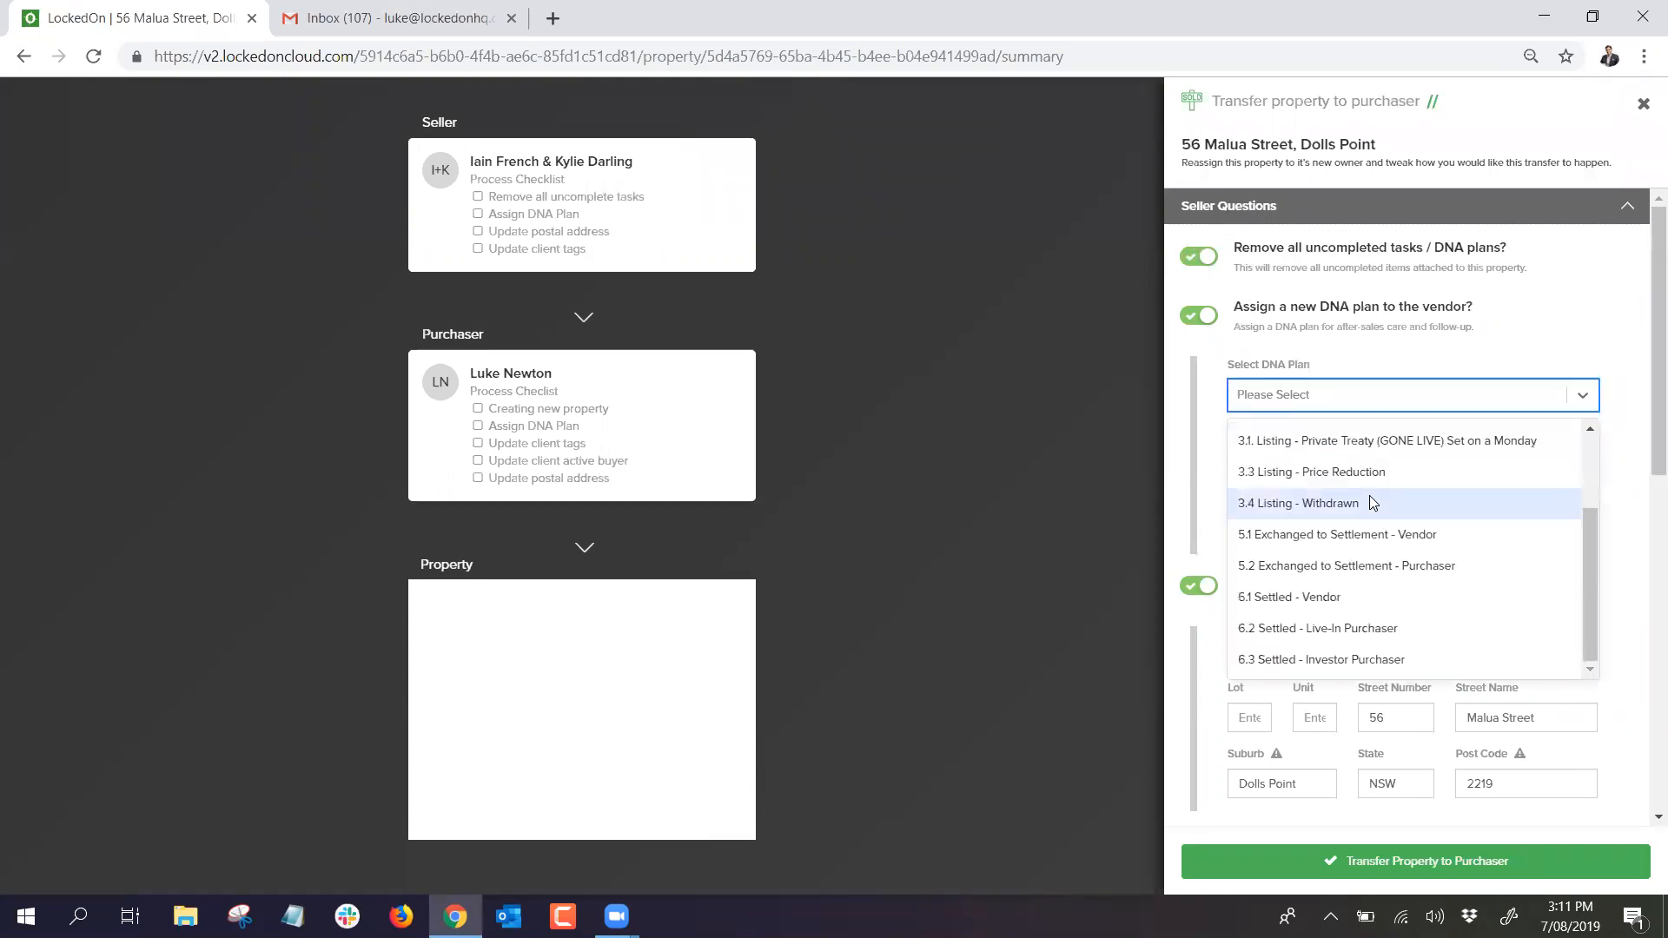
{"action": "left_click", "coordinate": [1319, 600]}
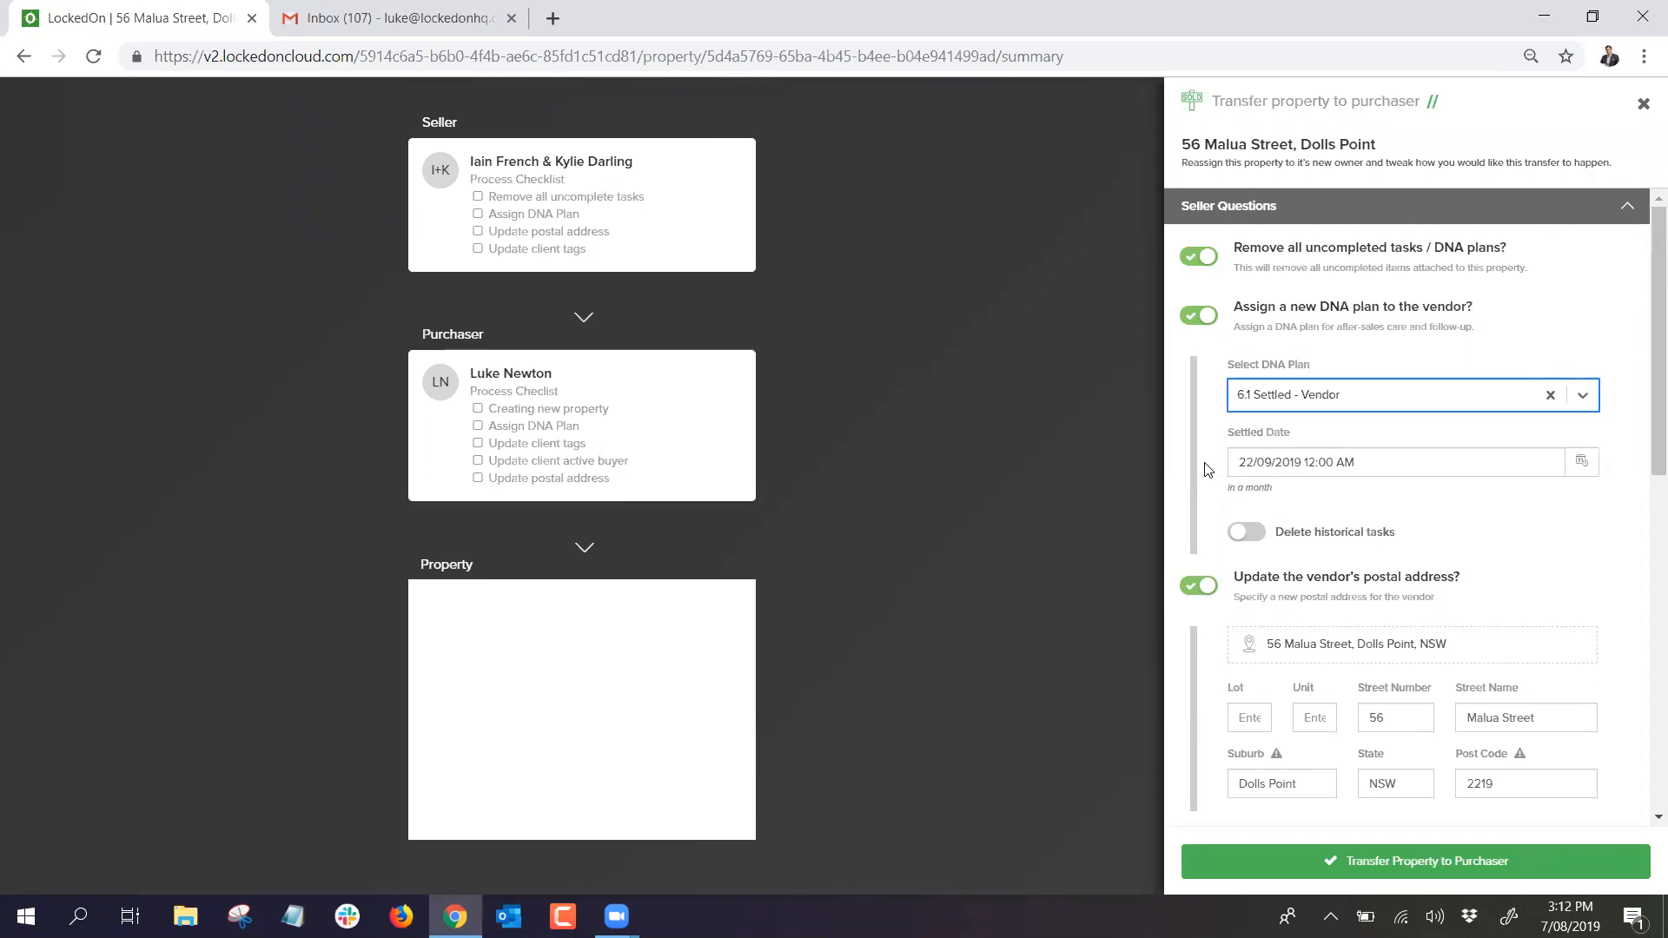
{"action": "scroll", "coordinate": [1327, 417], "scroll_direction": "down", "scroll_amount": 2}
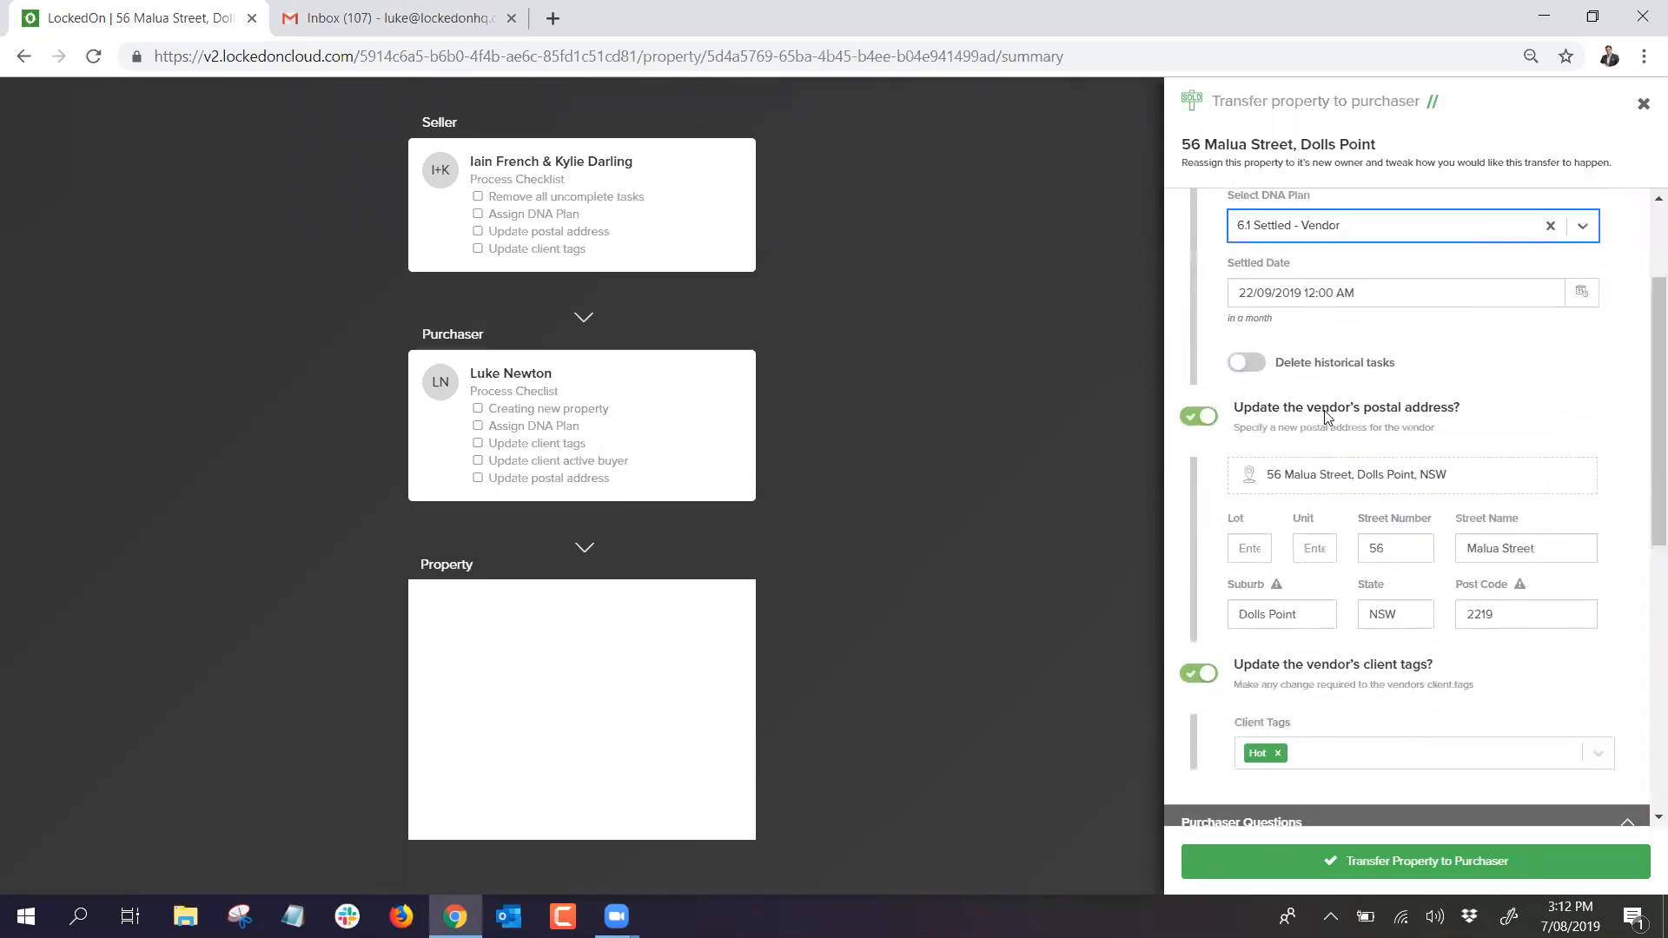
{"action": "scroll", "coordinate": [1327, 417], "scroll_direction": "up", "scroll_amount": 2}
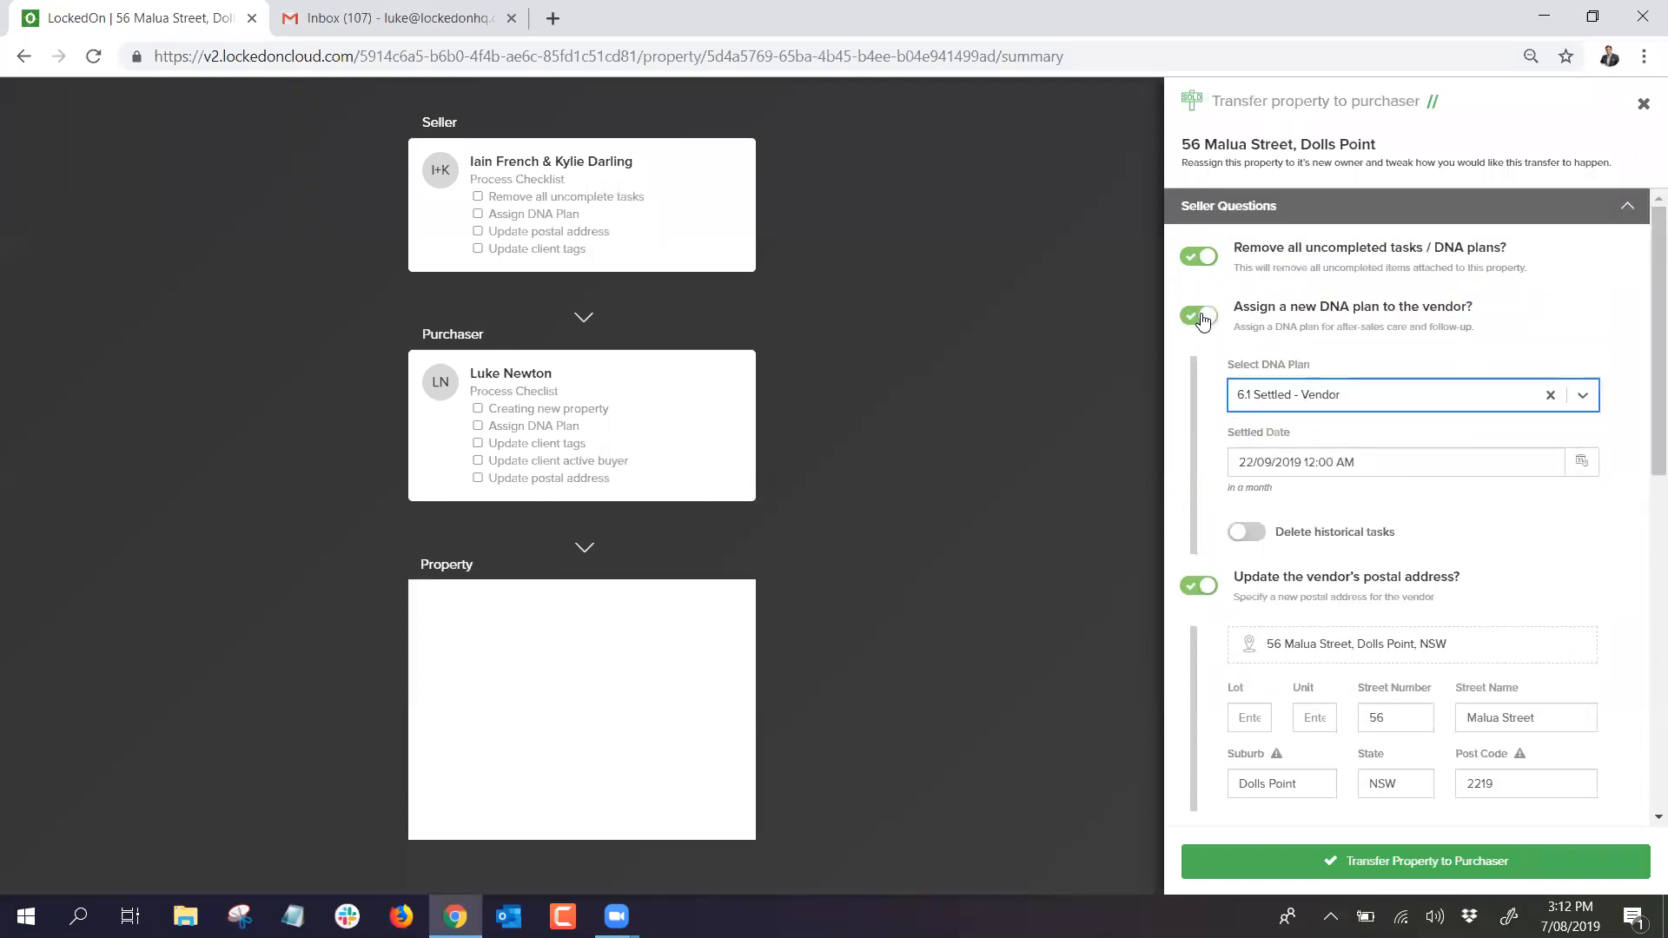
{"action": "scroll", "coordinate": [1338, 408], "scroll_direction": "down", "scroll_amount": 3}
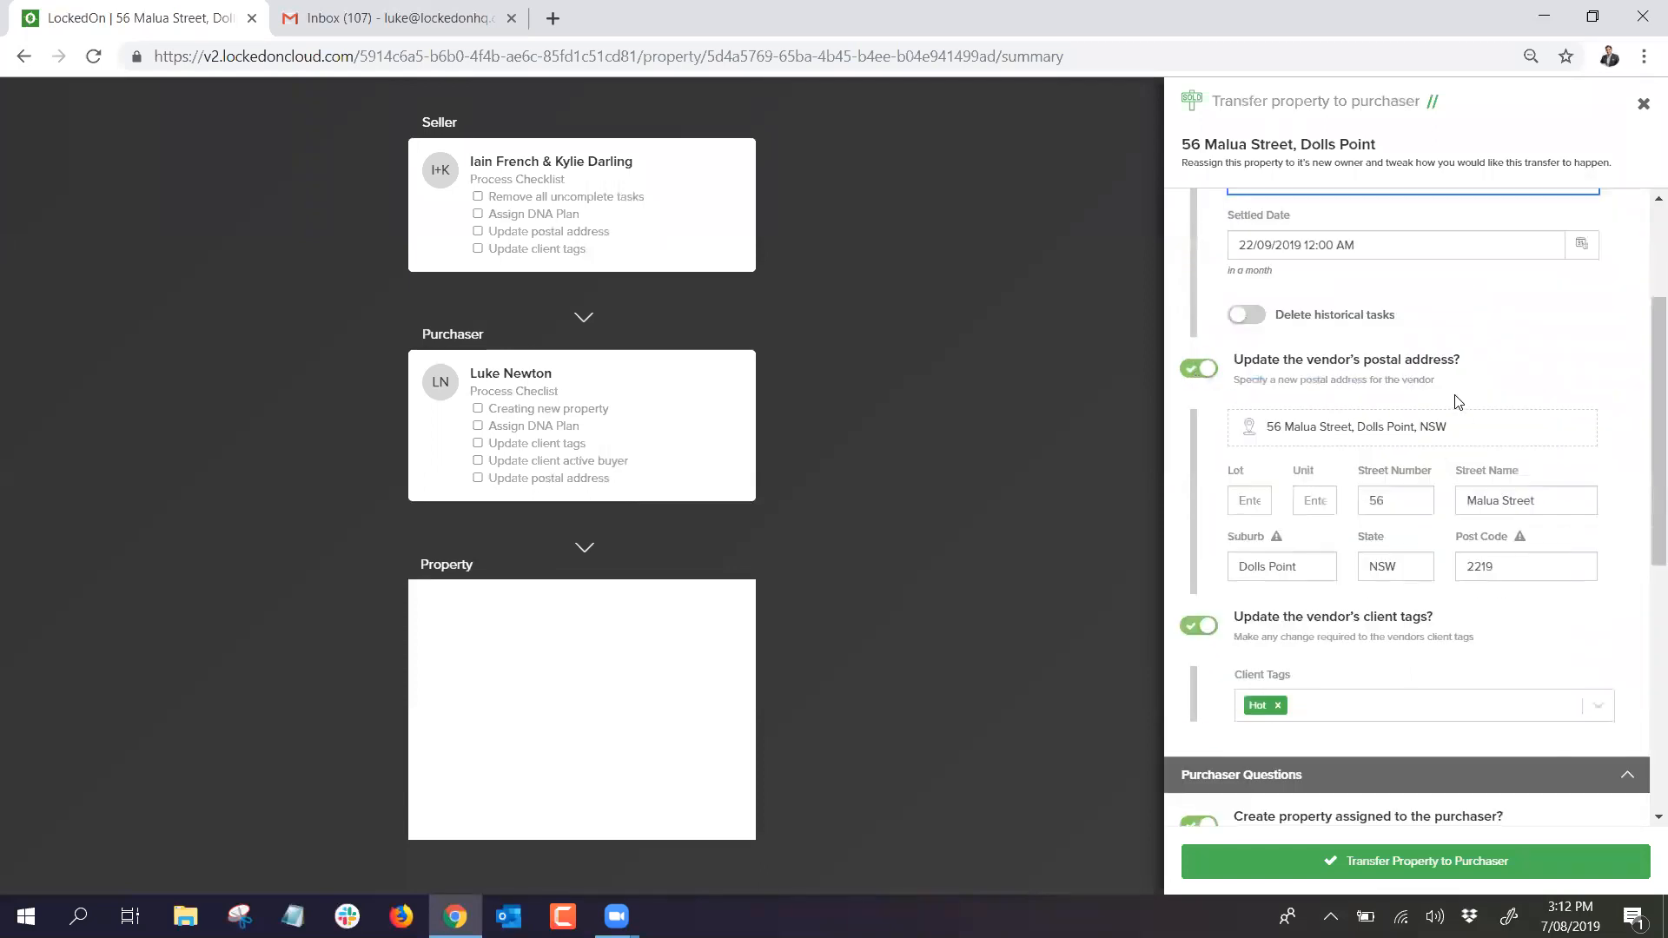
{"action": "left_click_drag", "start_coordinate": [1473, 423], "coordinate": [1180, 433]}
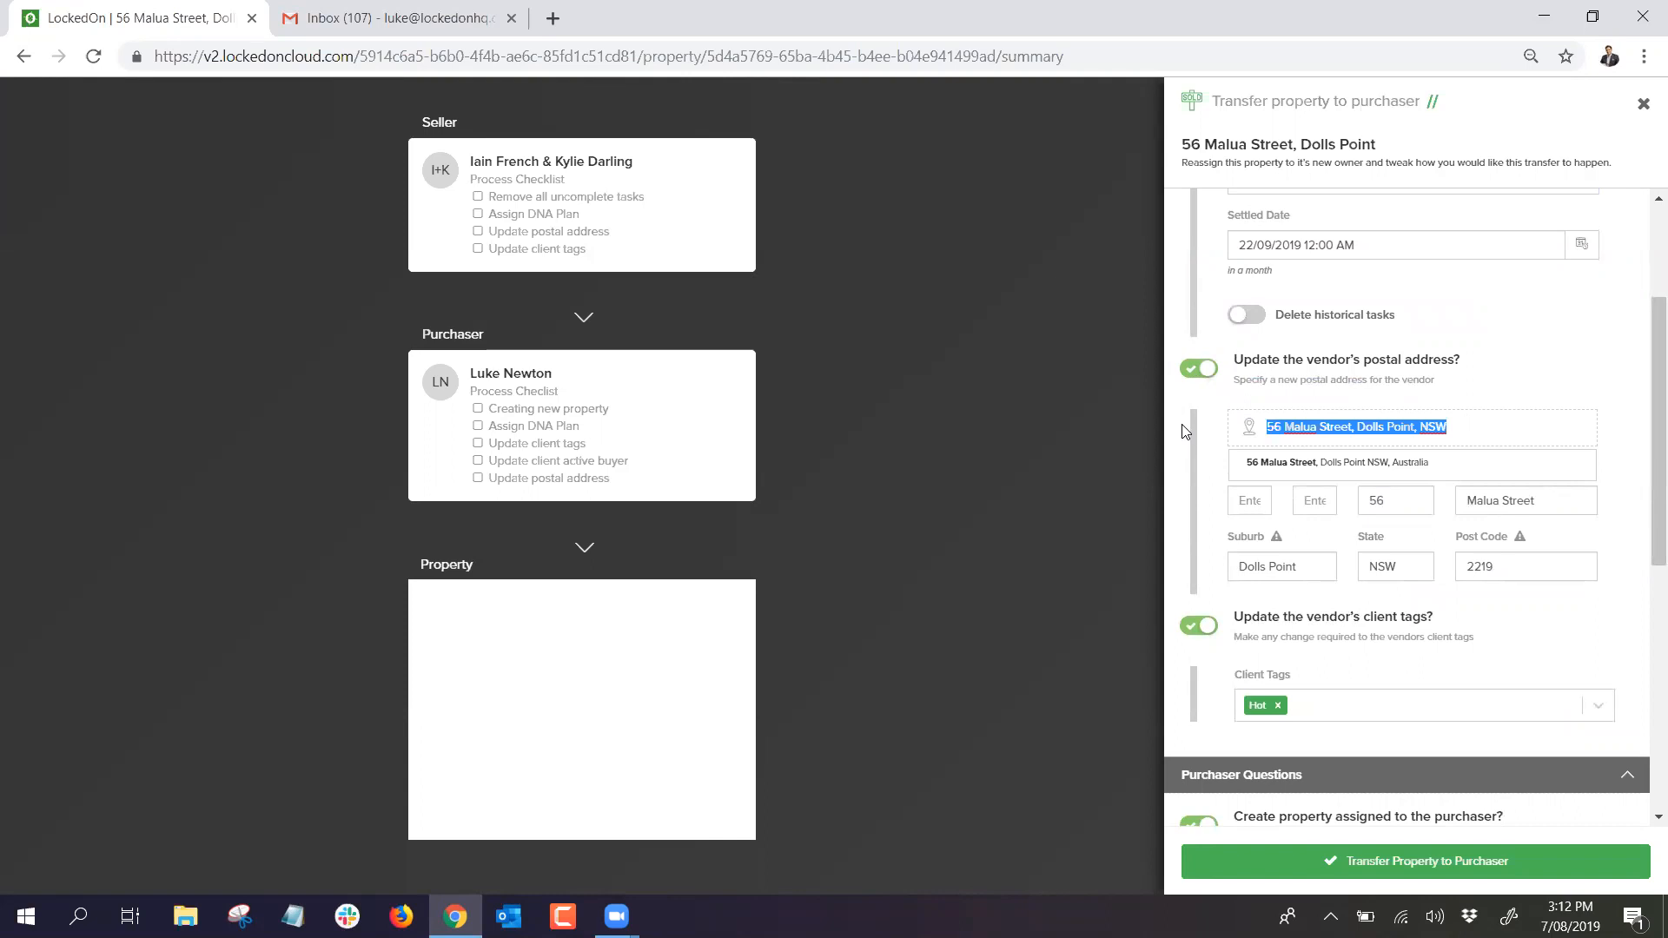
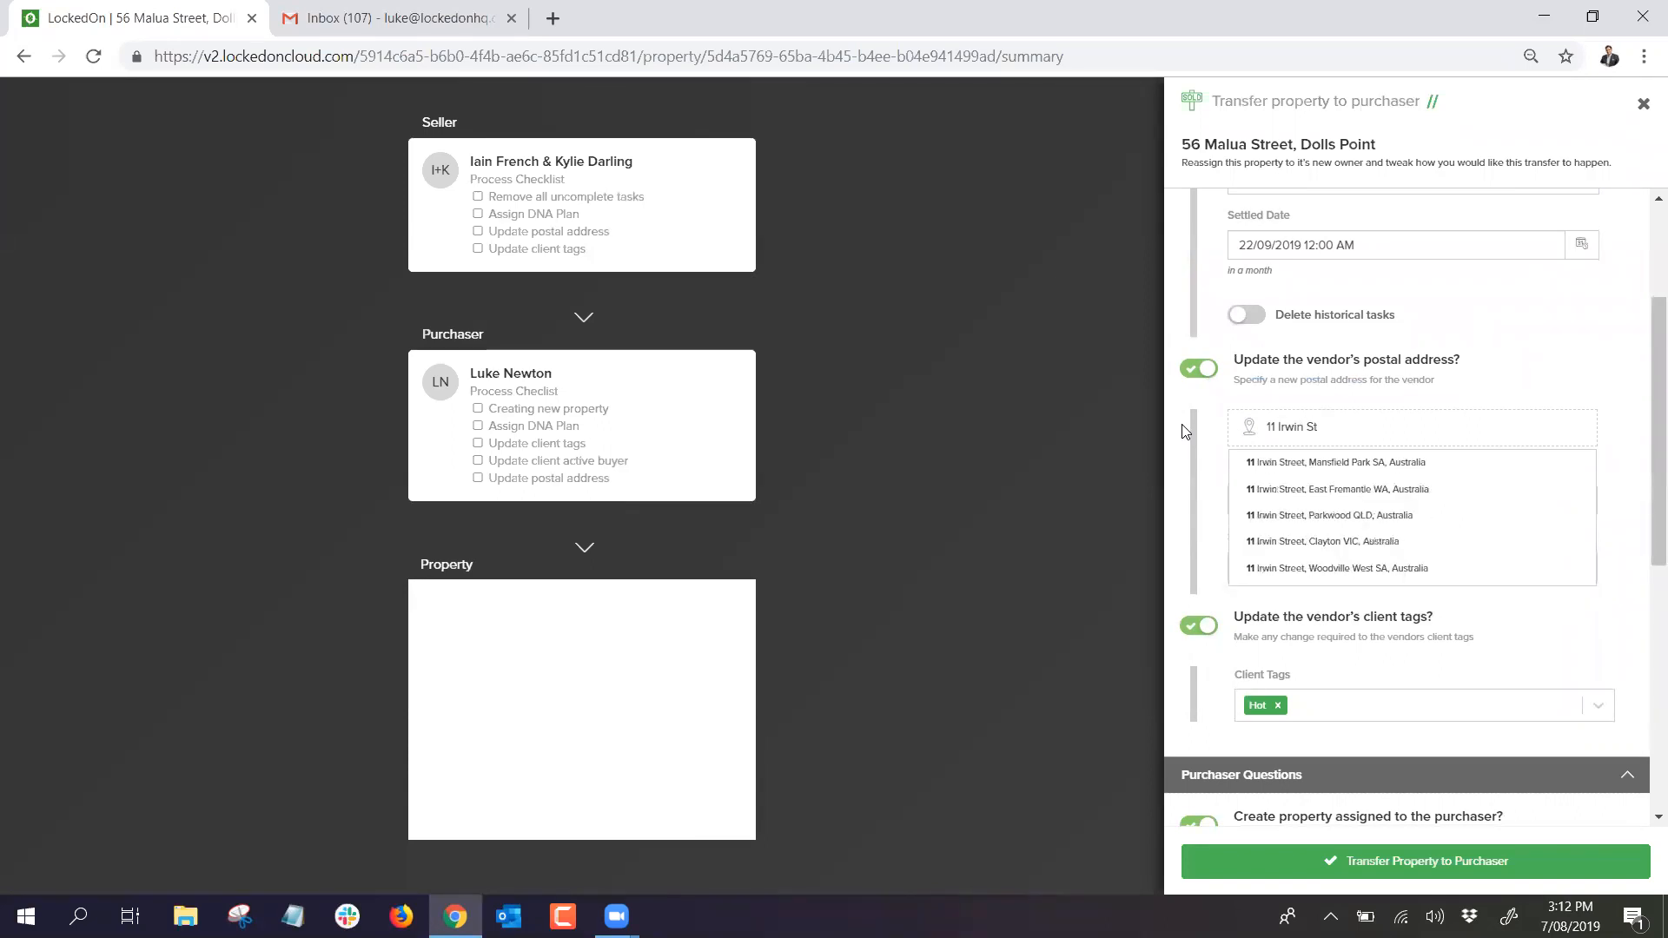
{"action": "left_click", "coordinate": [1359, 515]}
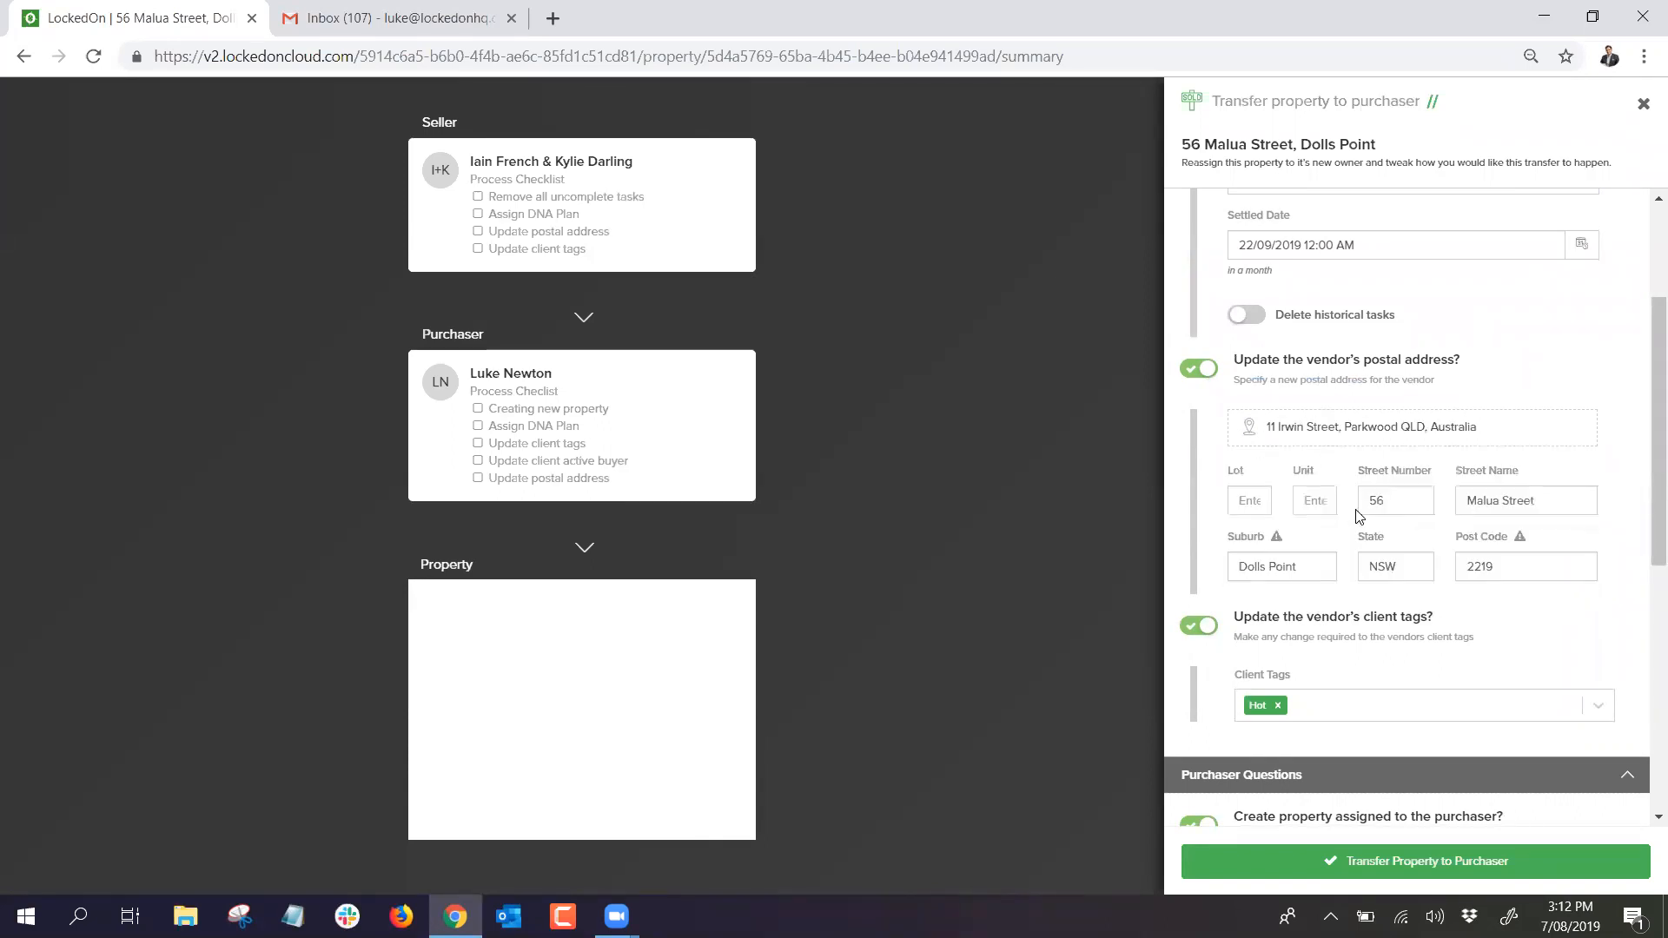
Step: Remove the vendor's Hot client tag and add the VIP tag
{"action": "scroll", "coordinate": [1393, 383], "scroll_direction": "down", "scroll_amount": 2}
{"action": "scroll", "coordinate": [1392, 384], "scroll_direction": "up", "scroll_amount": 3}
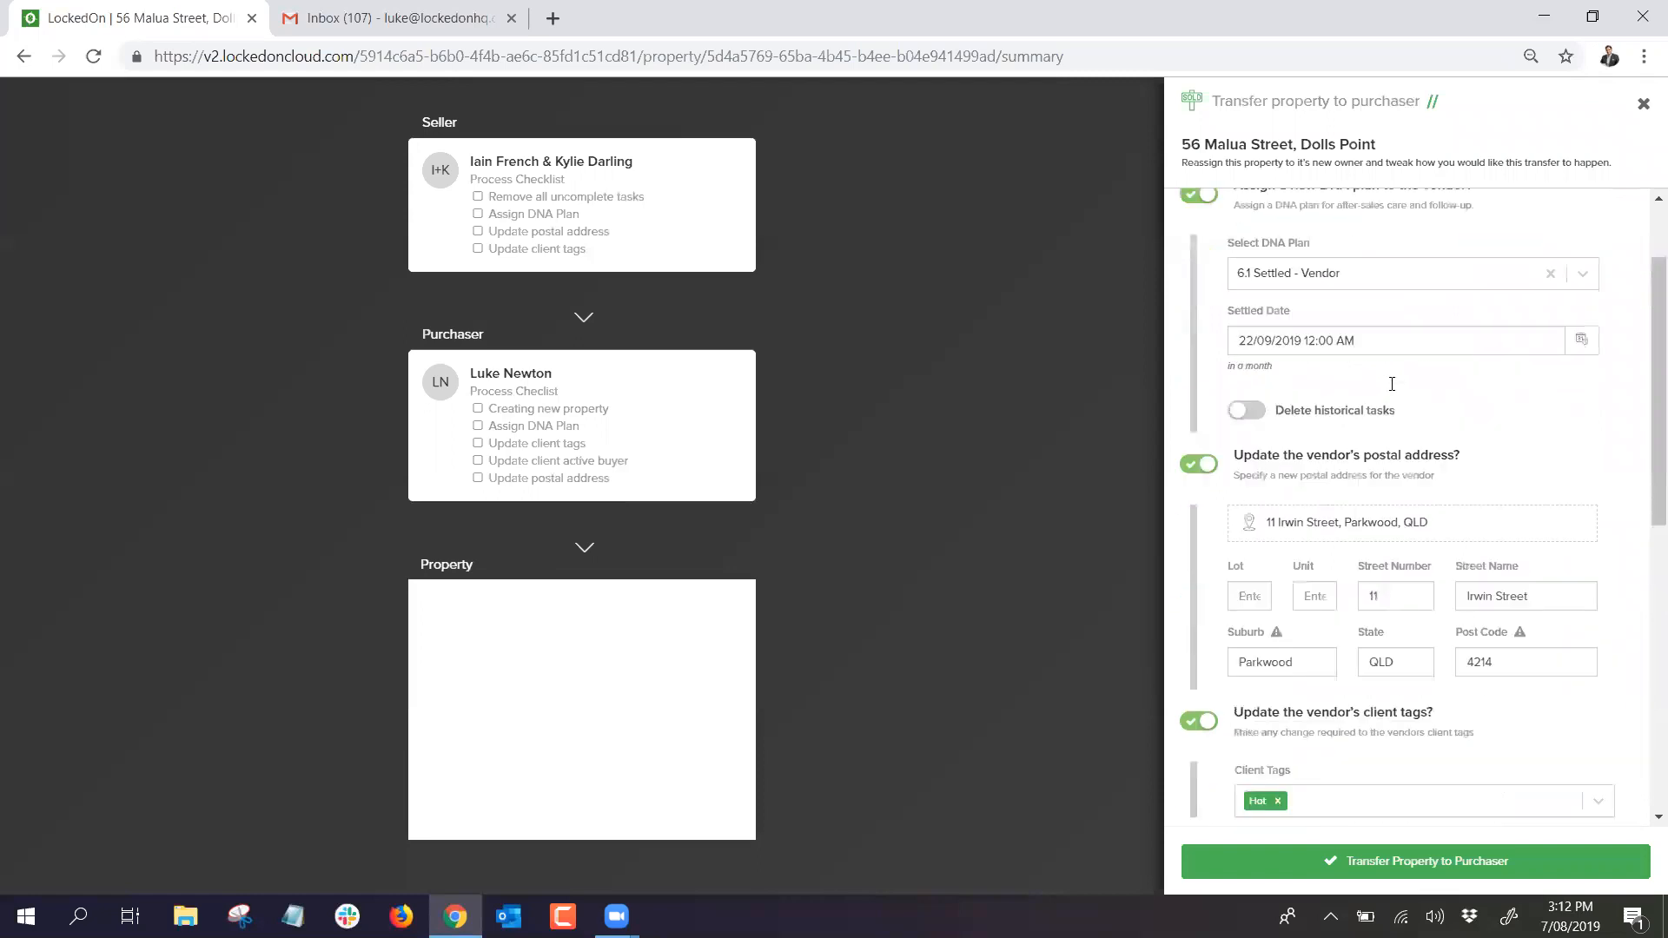
{"action": "scroll", "coordinate": [1391, 384], "scroll_direction": "down", "scroll_amount": 4}
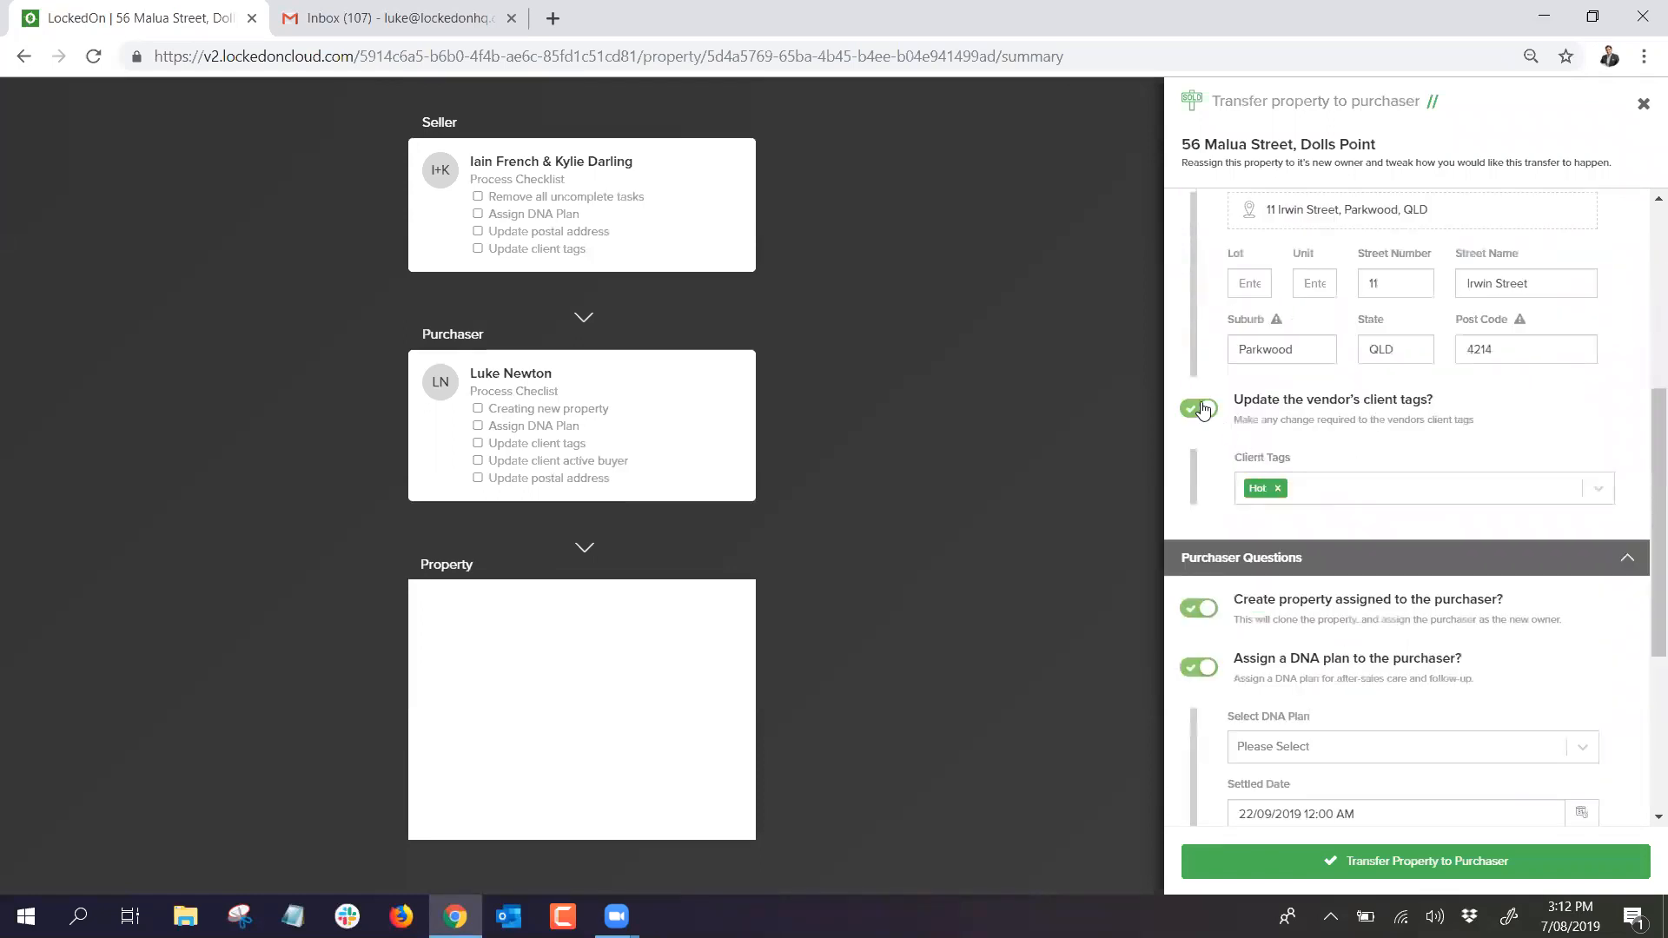
{"action": "left_click", "coordinate": [1279, 492]}
{"action": "scroll", "coordinate": [1329, 660], "scroll_direction": "down", "scroll_amount": 2}
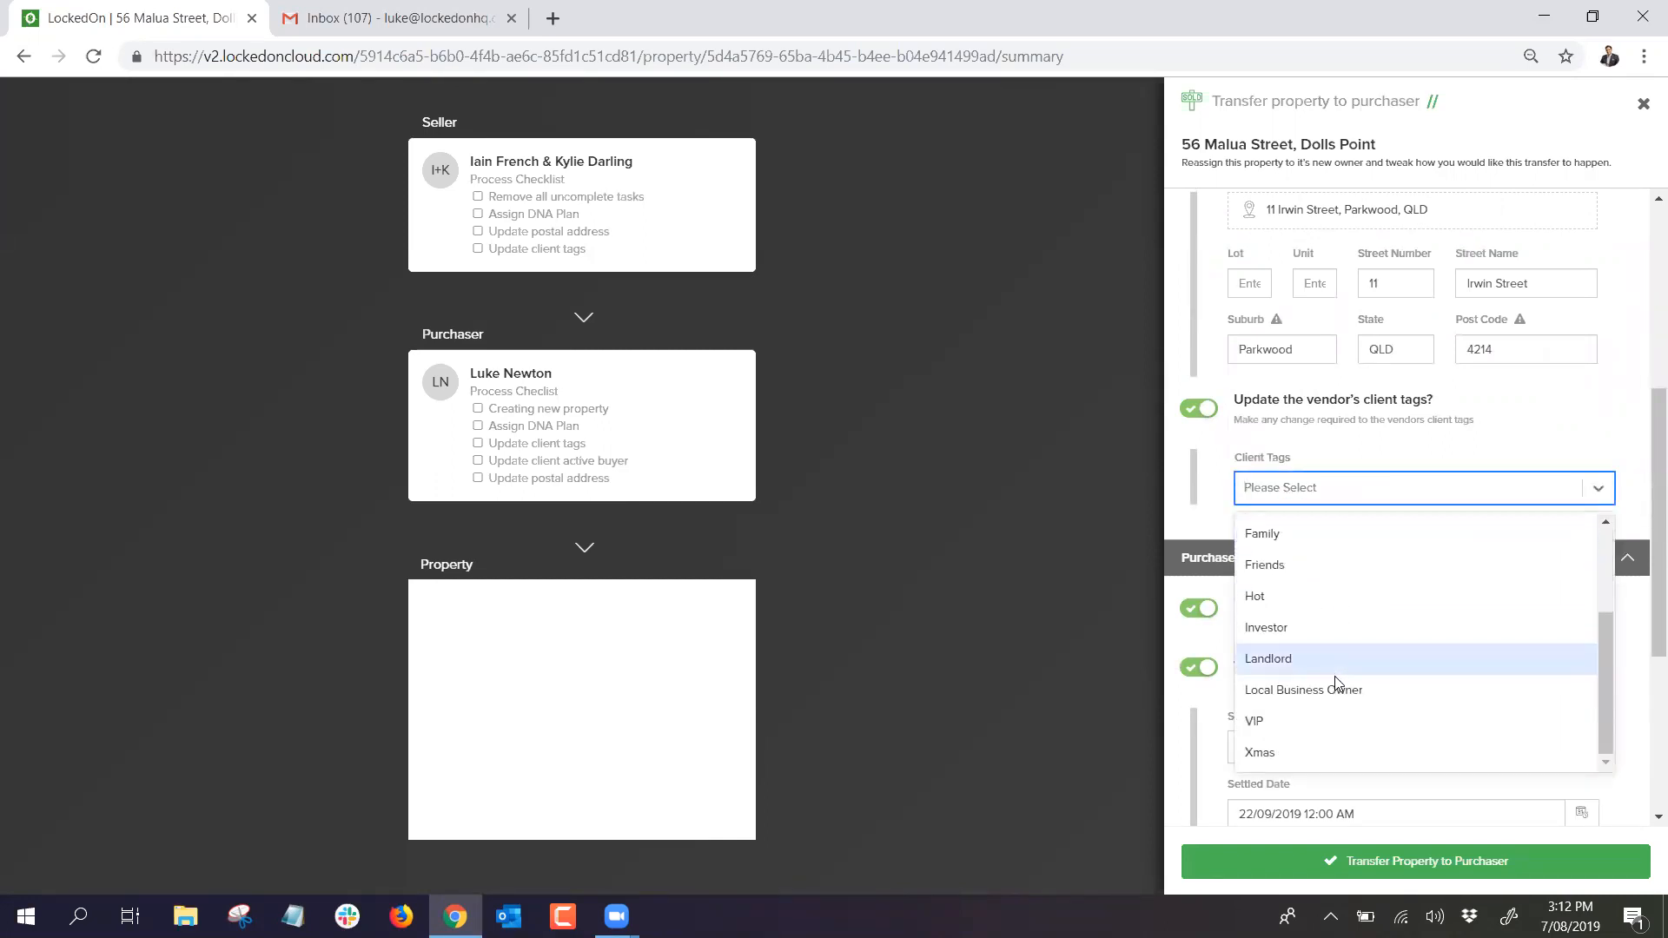
{"action": "left_click", "coordinate": [1300, 736]}
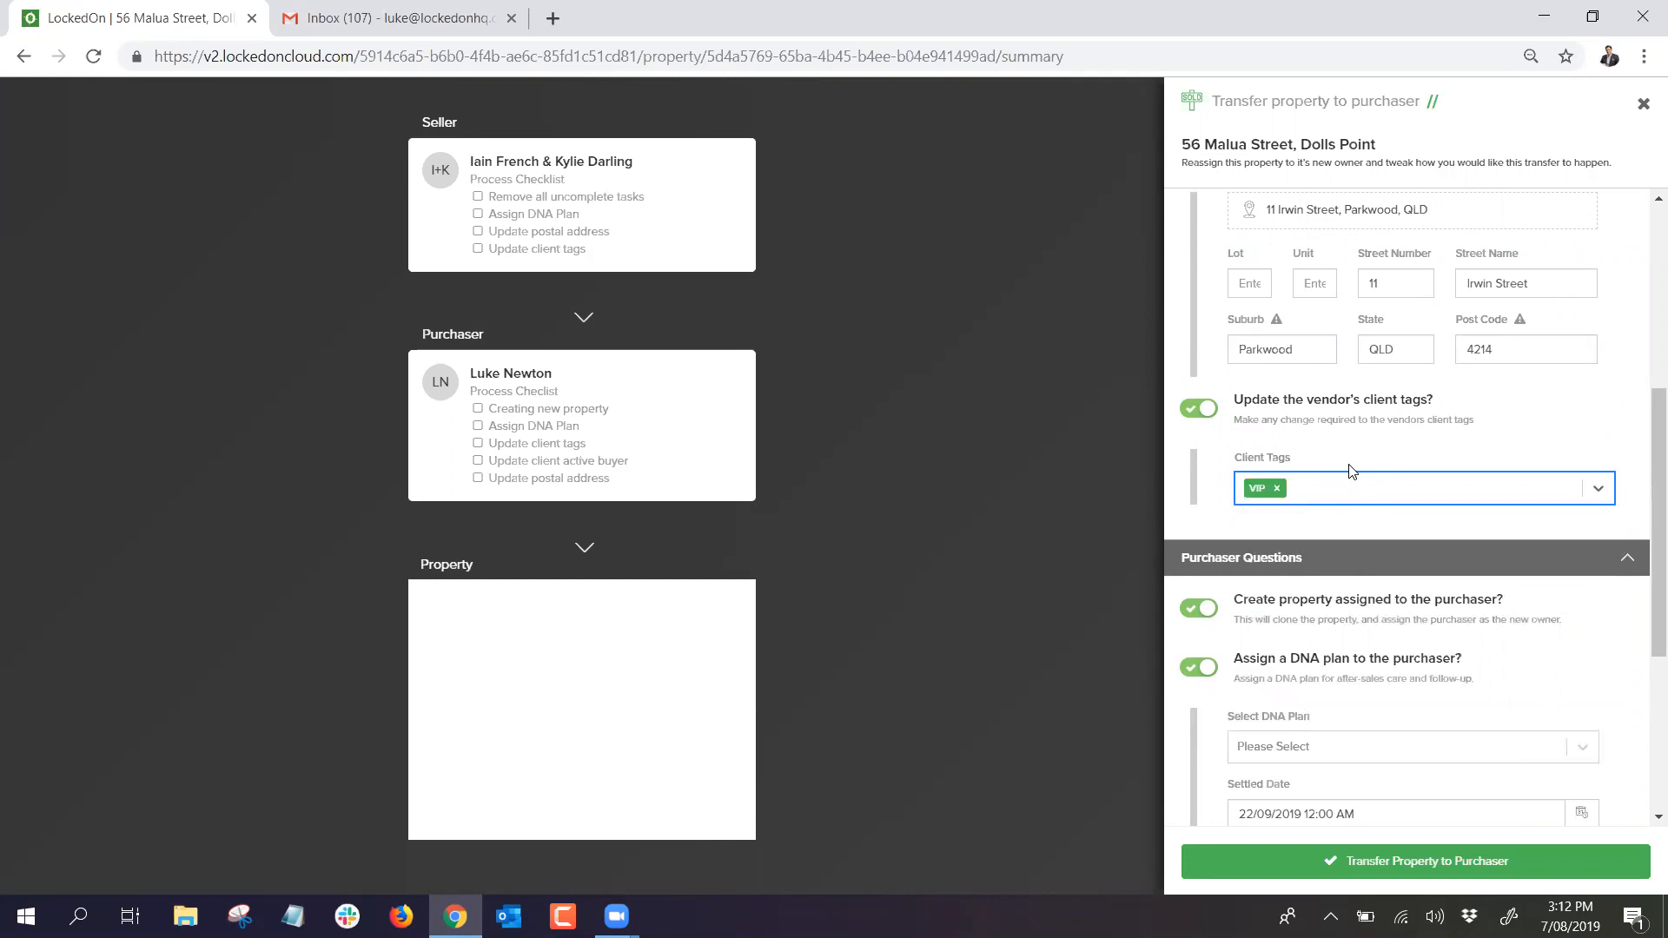
{"action": "scroll", "coordinate": [1348, 469], "scroll_direction": "down", "scroll_amount": 3}
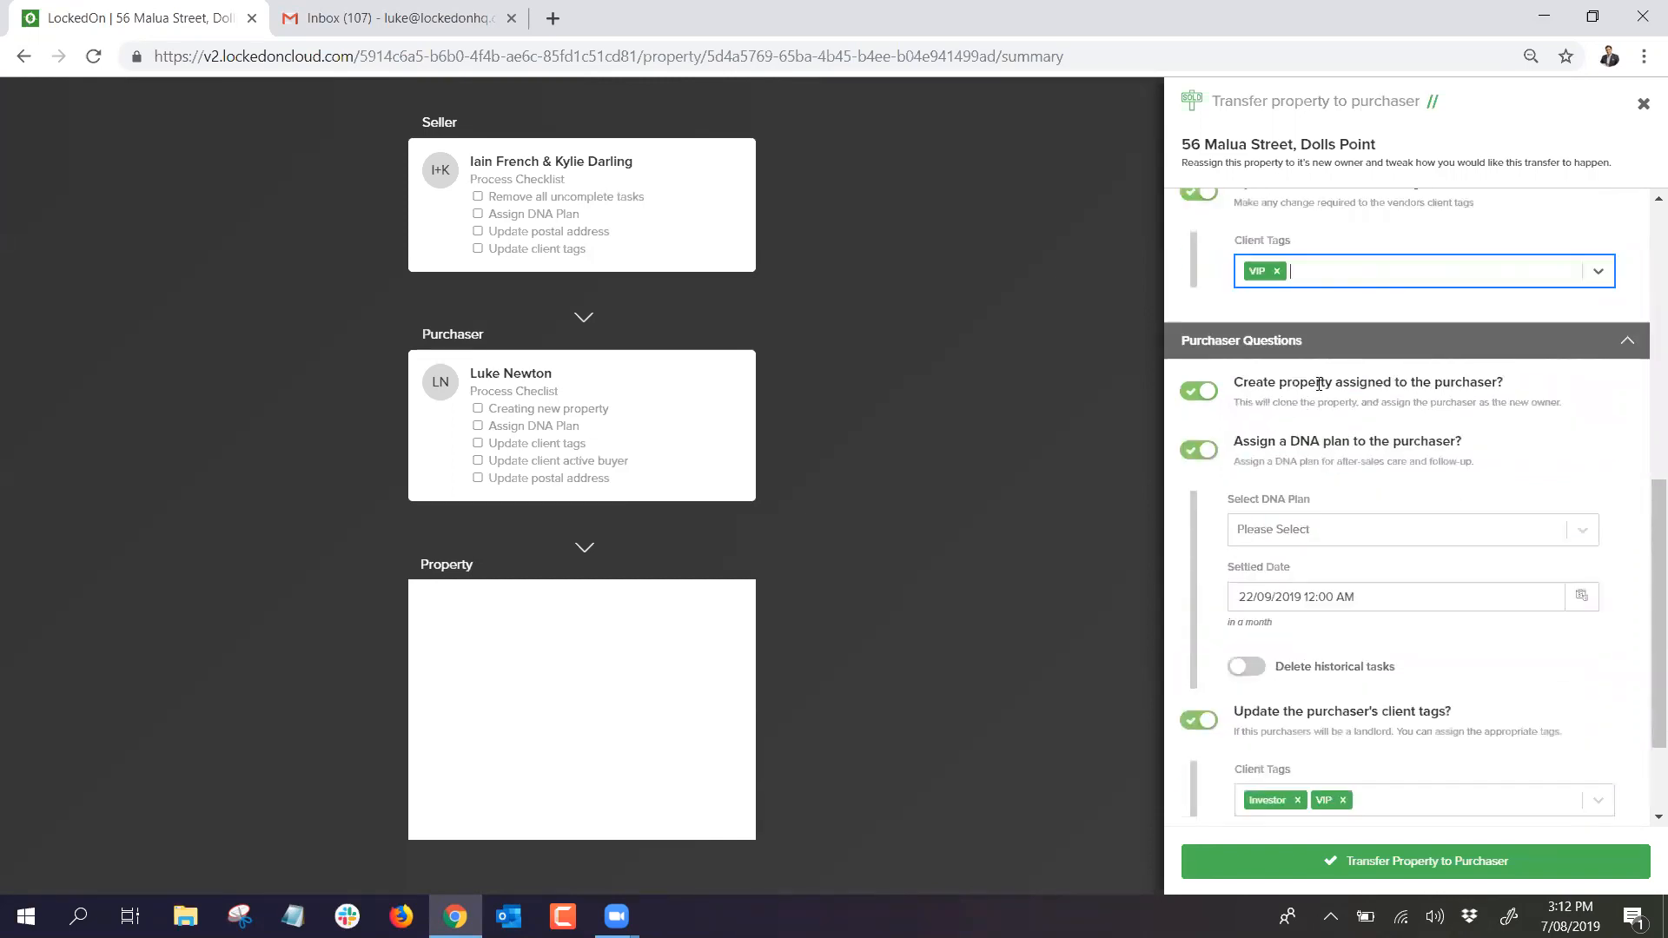
{"action": "scroll", "coordinate": [1319, 384], "scroll_direction": "down", "scroll_amount": 2}
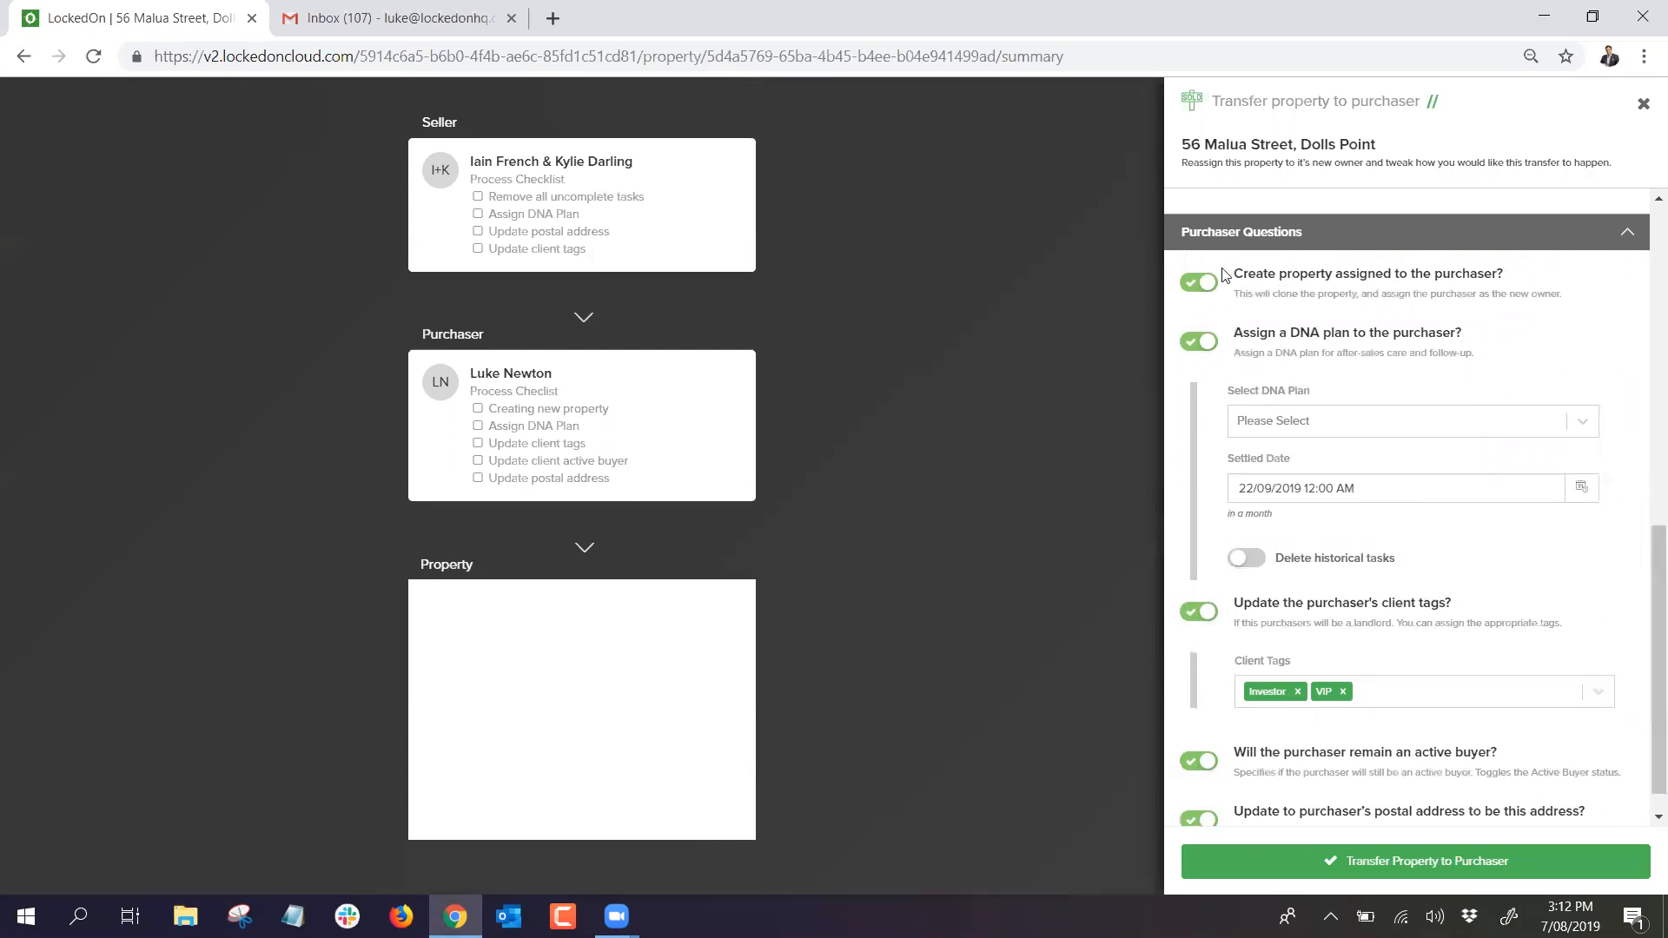
Step: Assign the purchaser '6.2 Settled - Live-In Purchaser', turn off active buyer, and transfer the property
{"action": "left_click", "coordinate": [1291, 429]}
{"action": "scroll", "coordinate": [1312, 500], "scroll_direction": "down", "scroll_amount": 2}
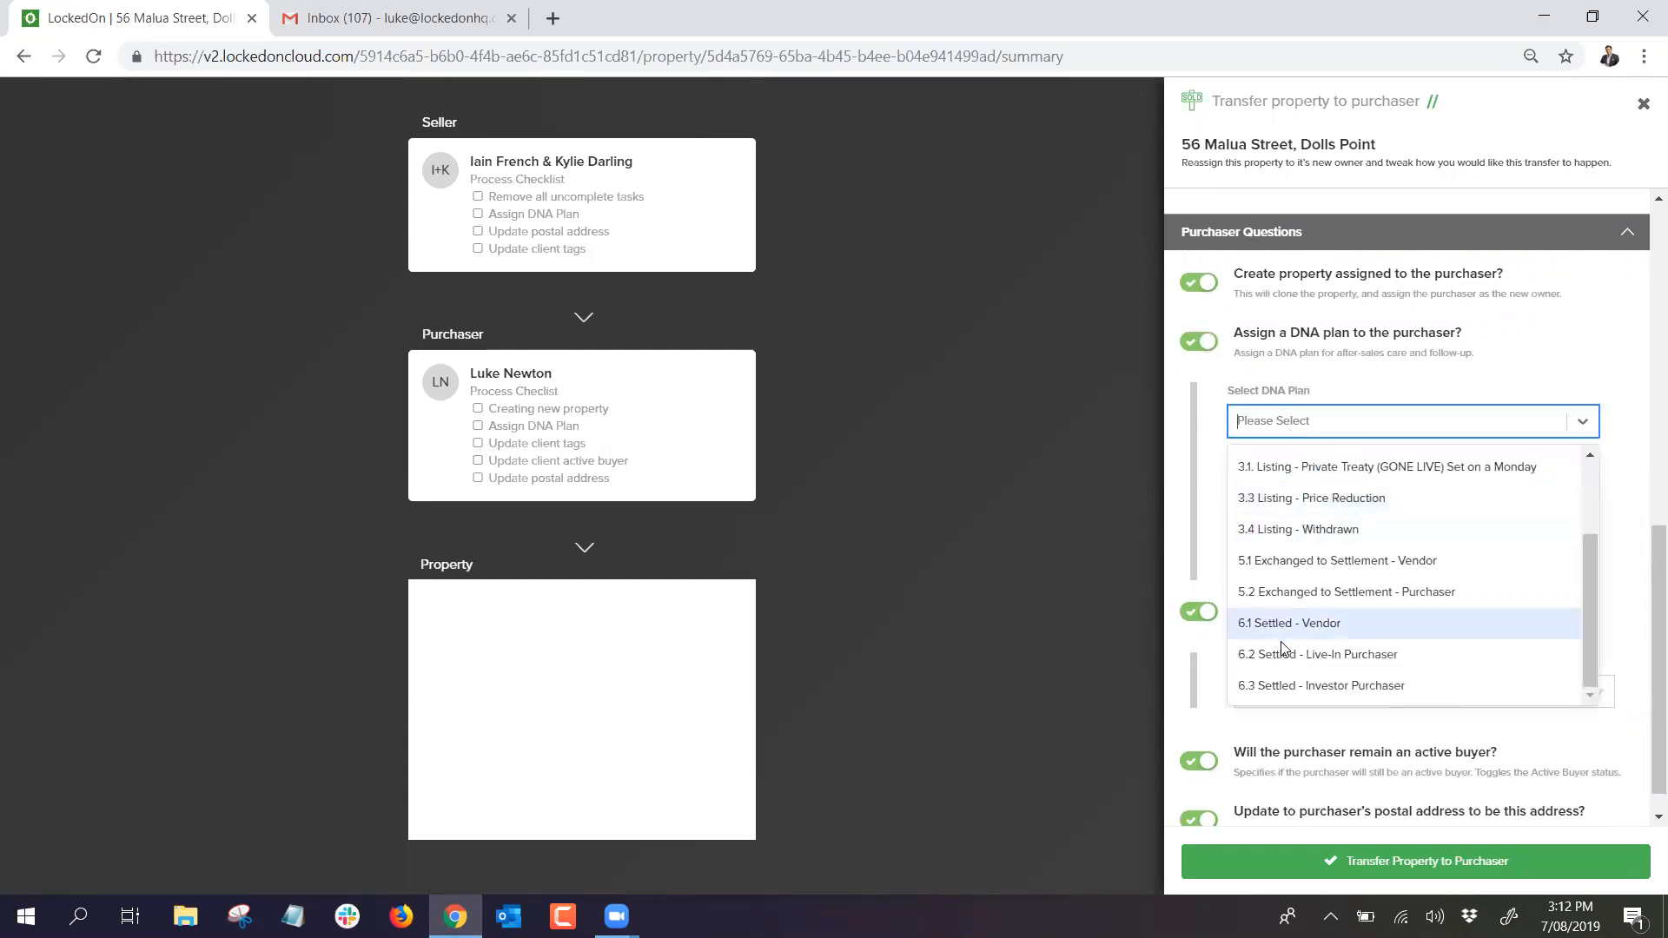
{"action": "left_click", "coordinate": [1325, 655]}
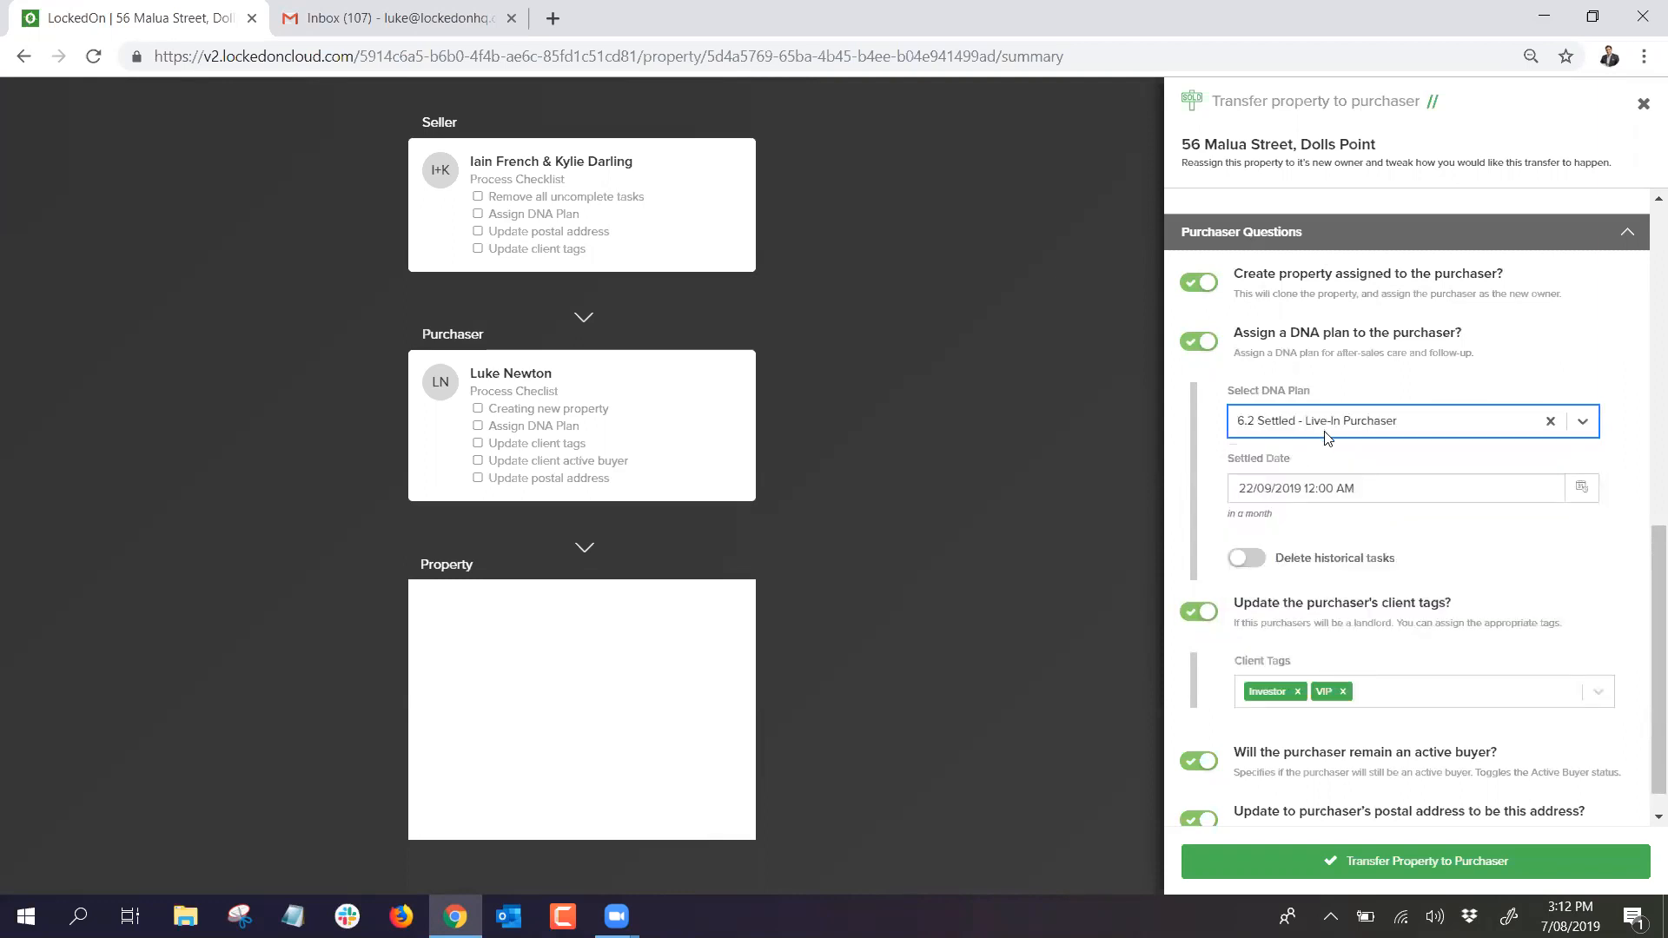
{"action": "scroll", "coordinate": [1327, 437], "scroll_direction": "down", "scroll_amount": 1}
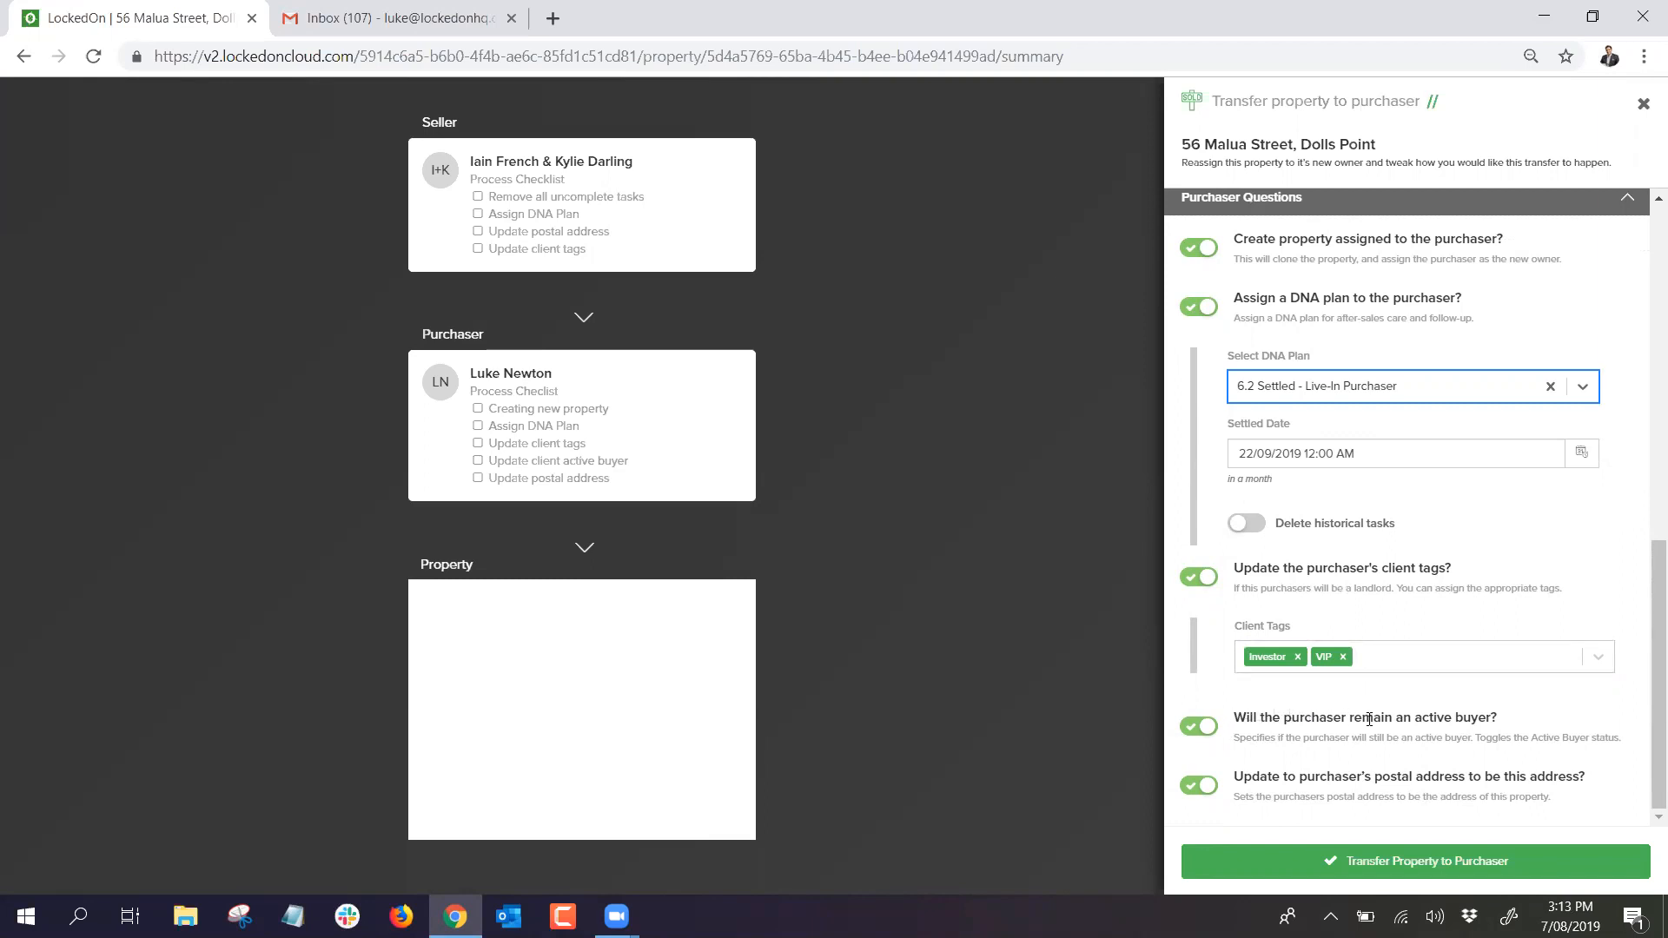
{"action": "left_click", "coordinate": [1199, 726]}
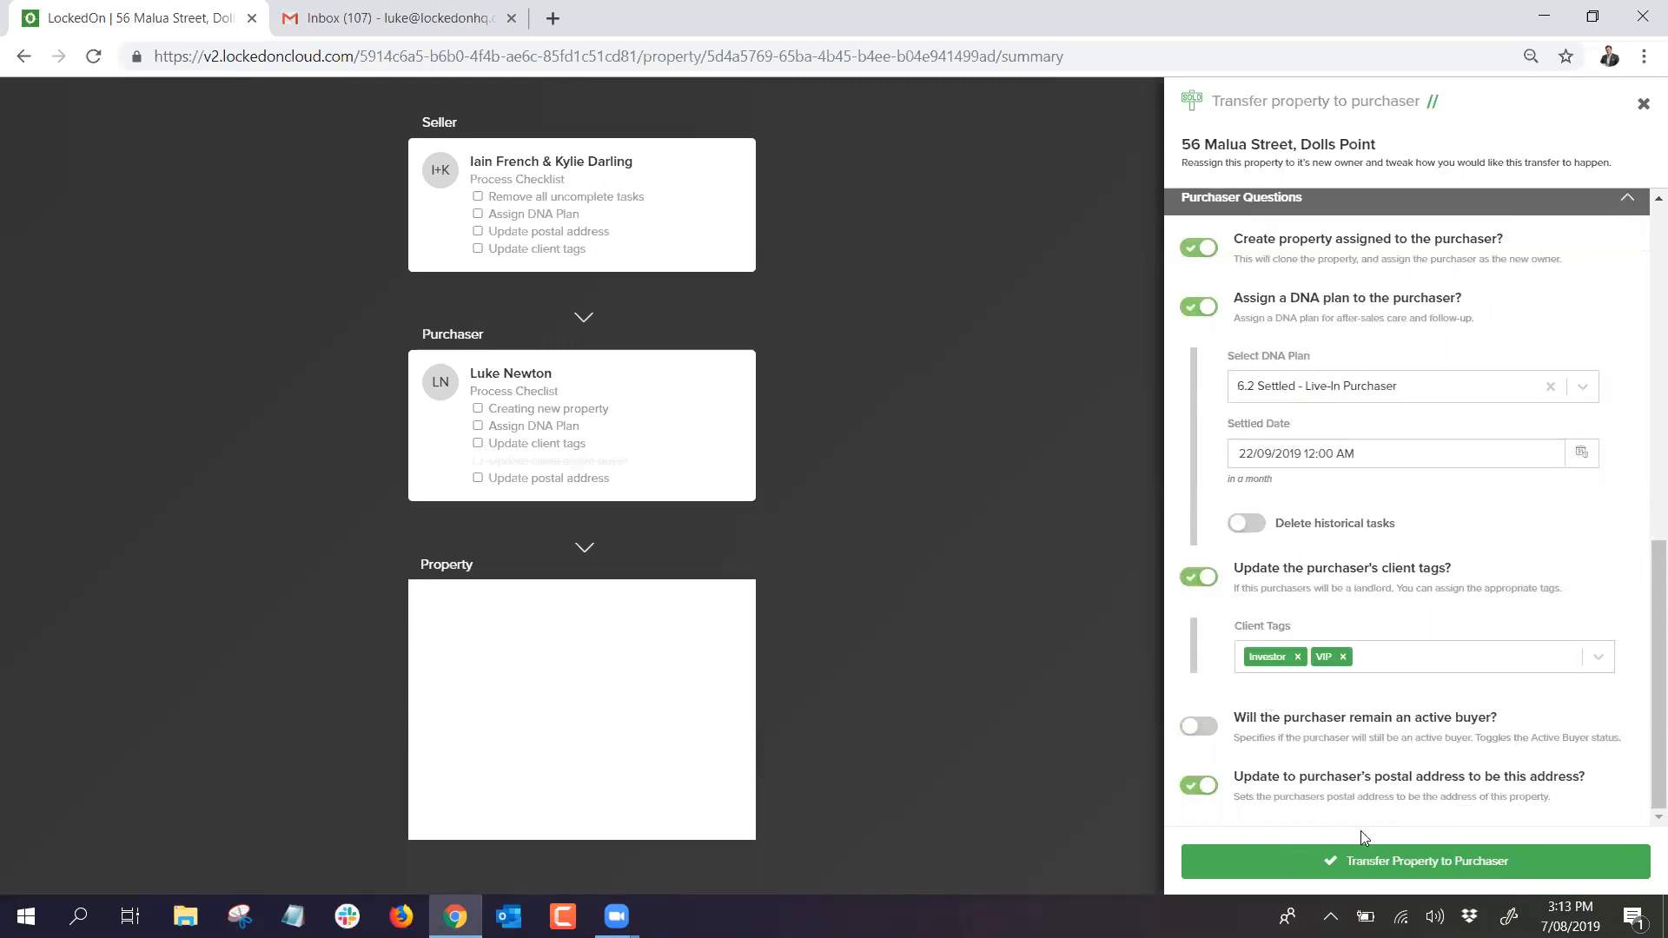
{"action": "left_click", "coordinate": [1393, 863]}
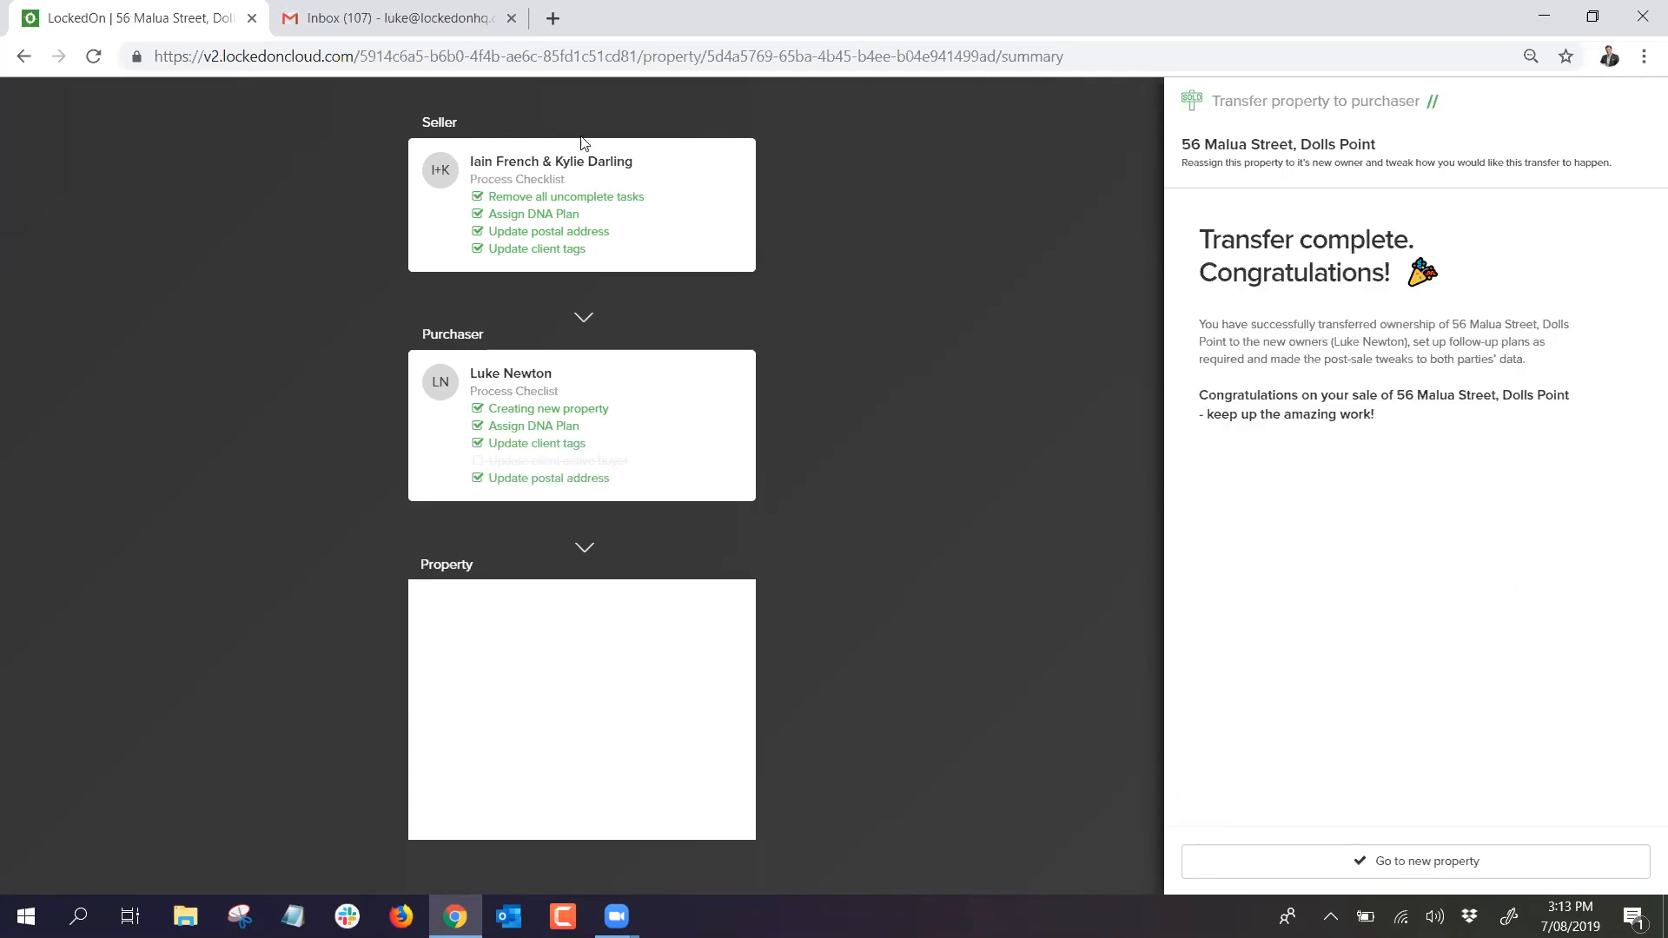
{"action": "left_click", "coordinate": [1444, 870]}
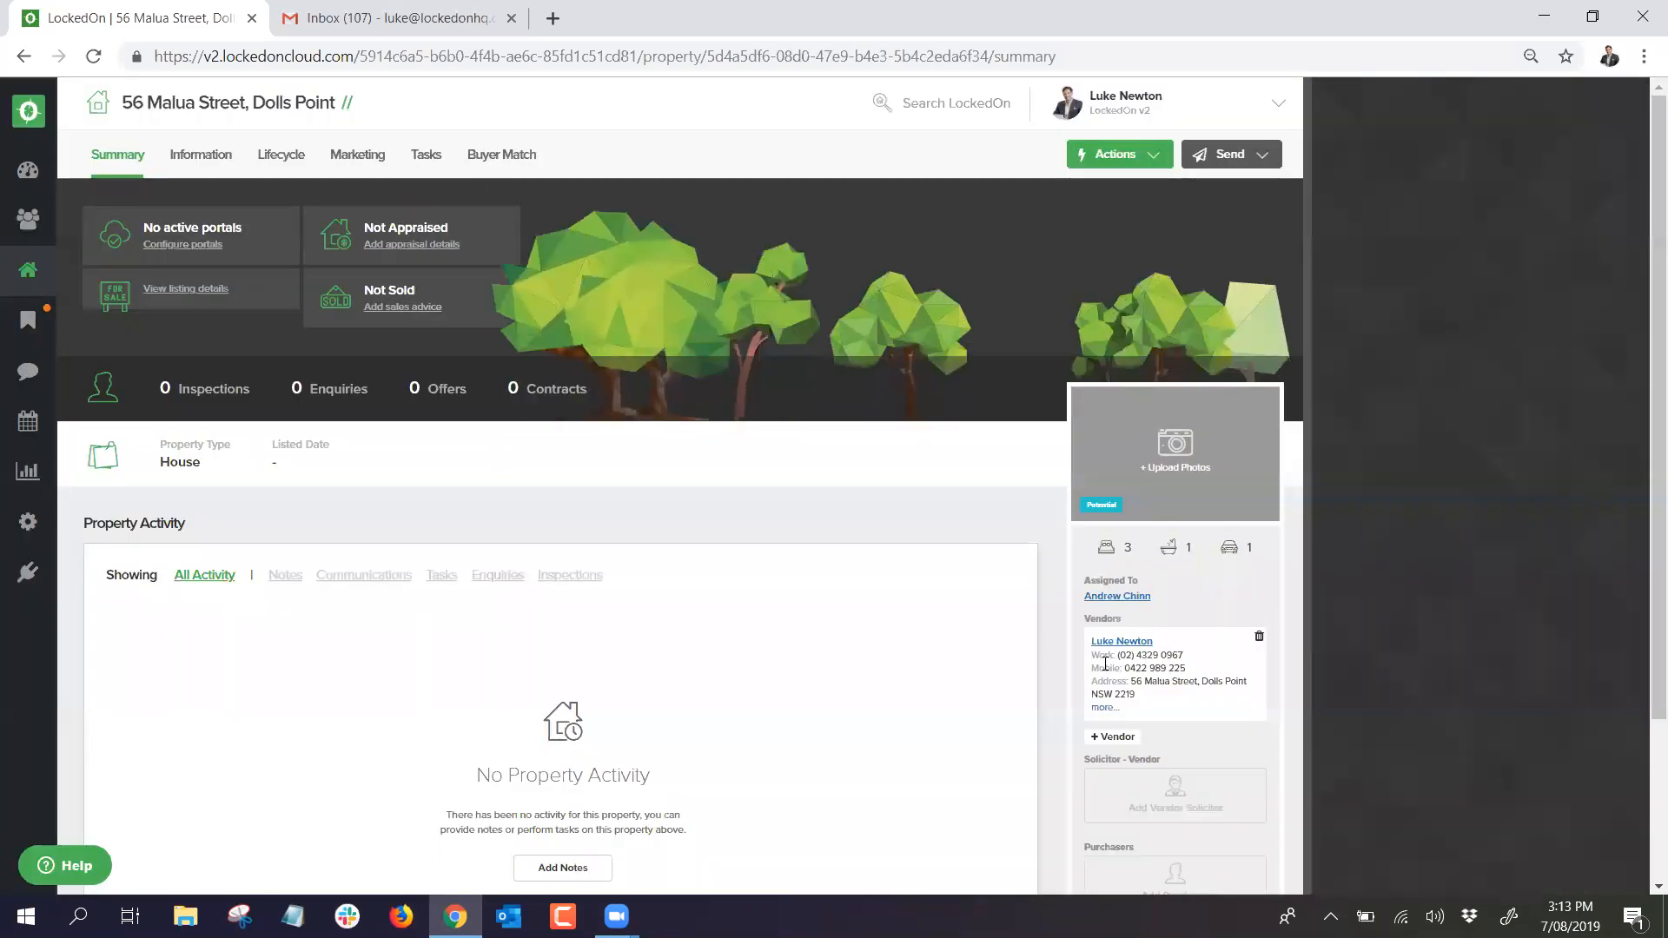
{"action": "left_click", "coordinate": [427, 156]}
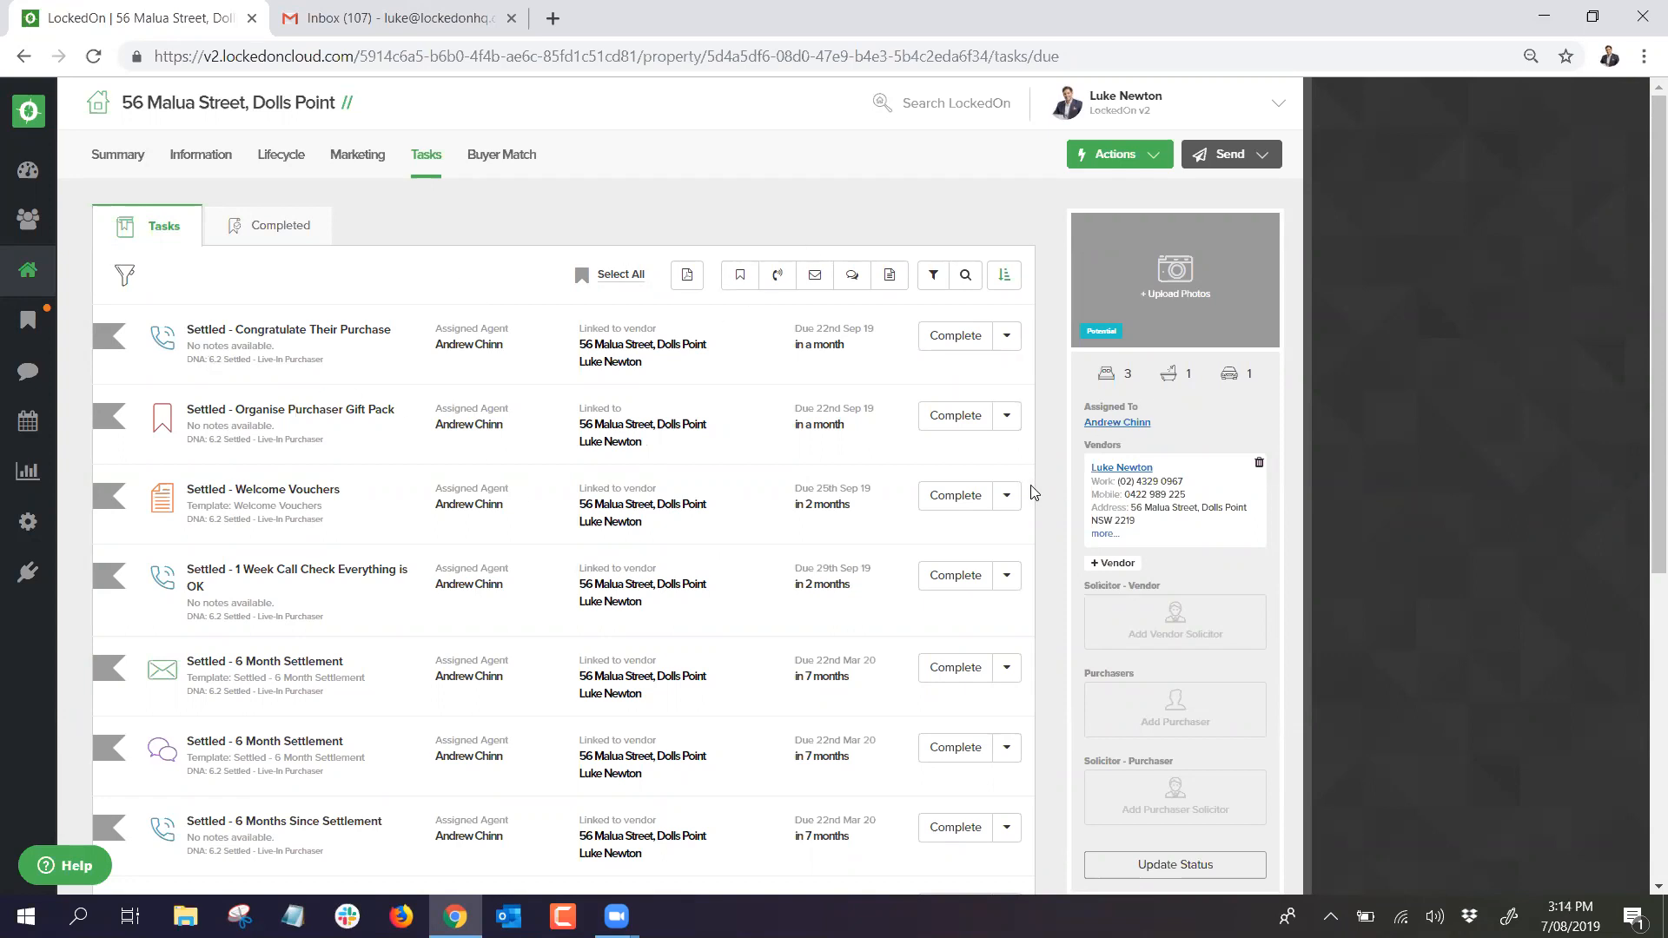
{"action": "left_click", "coordinate": [26, 277]}
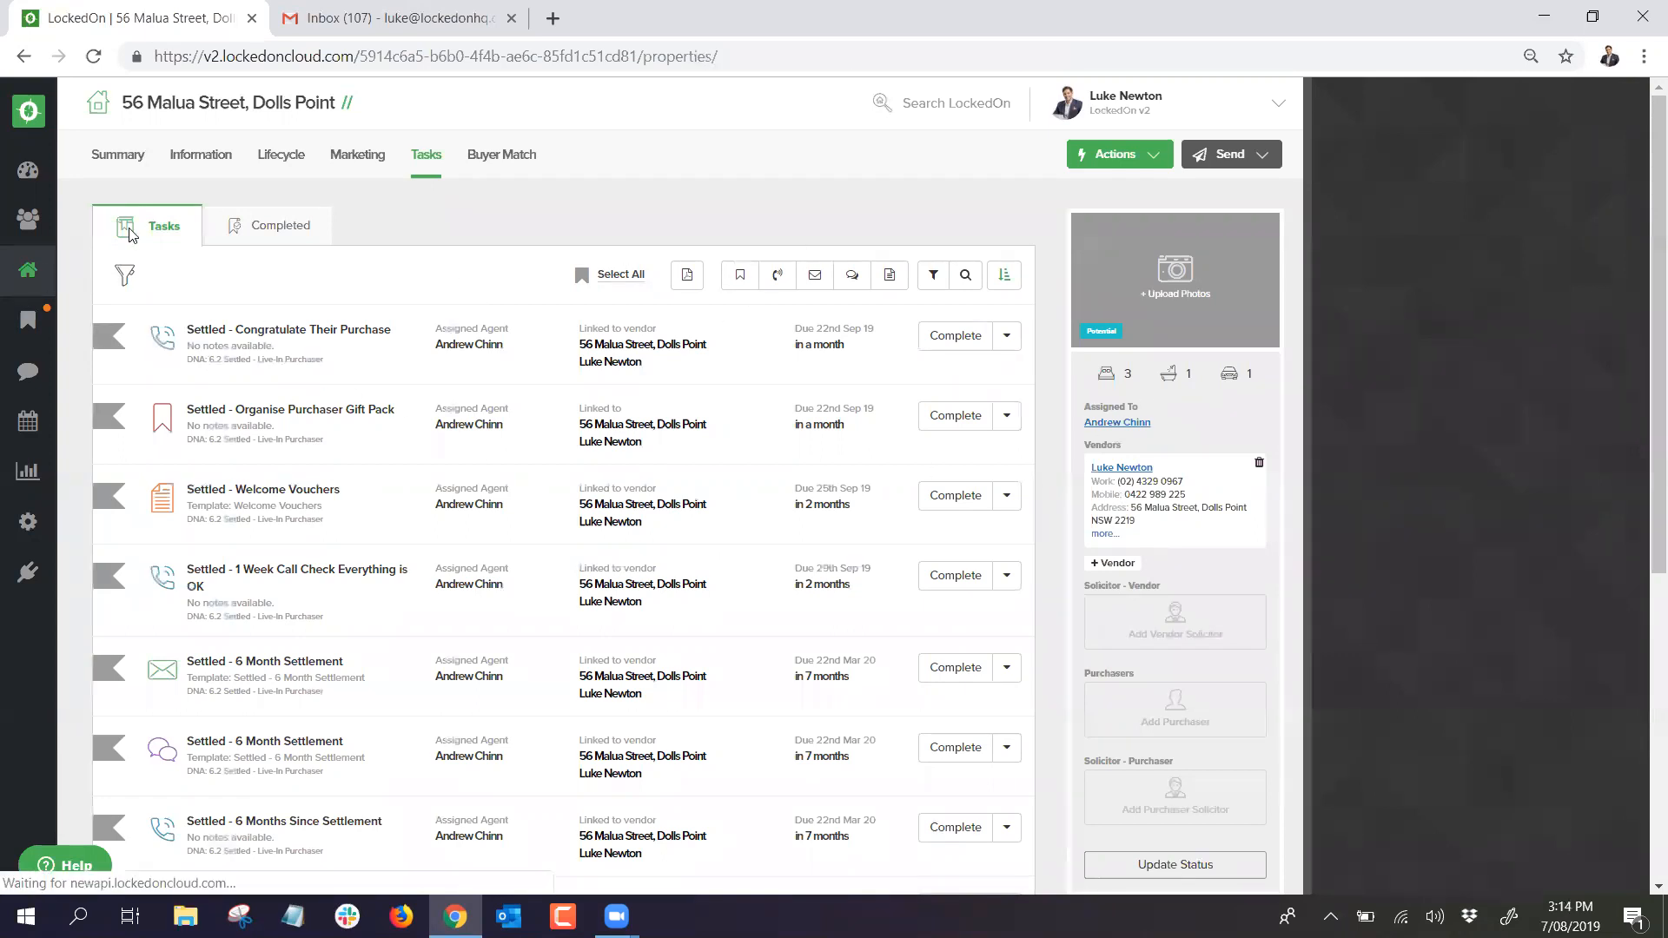
Step: Search properties for '56 malu' and clear the Listed filter to show both matches
{"action": "left_click", "coordinate": [229, 165]}
{"action": "type", "text": "56 malu"}
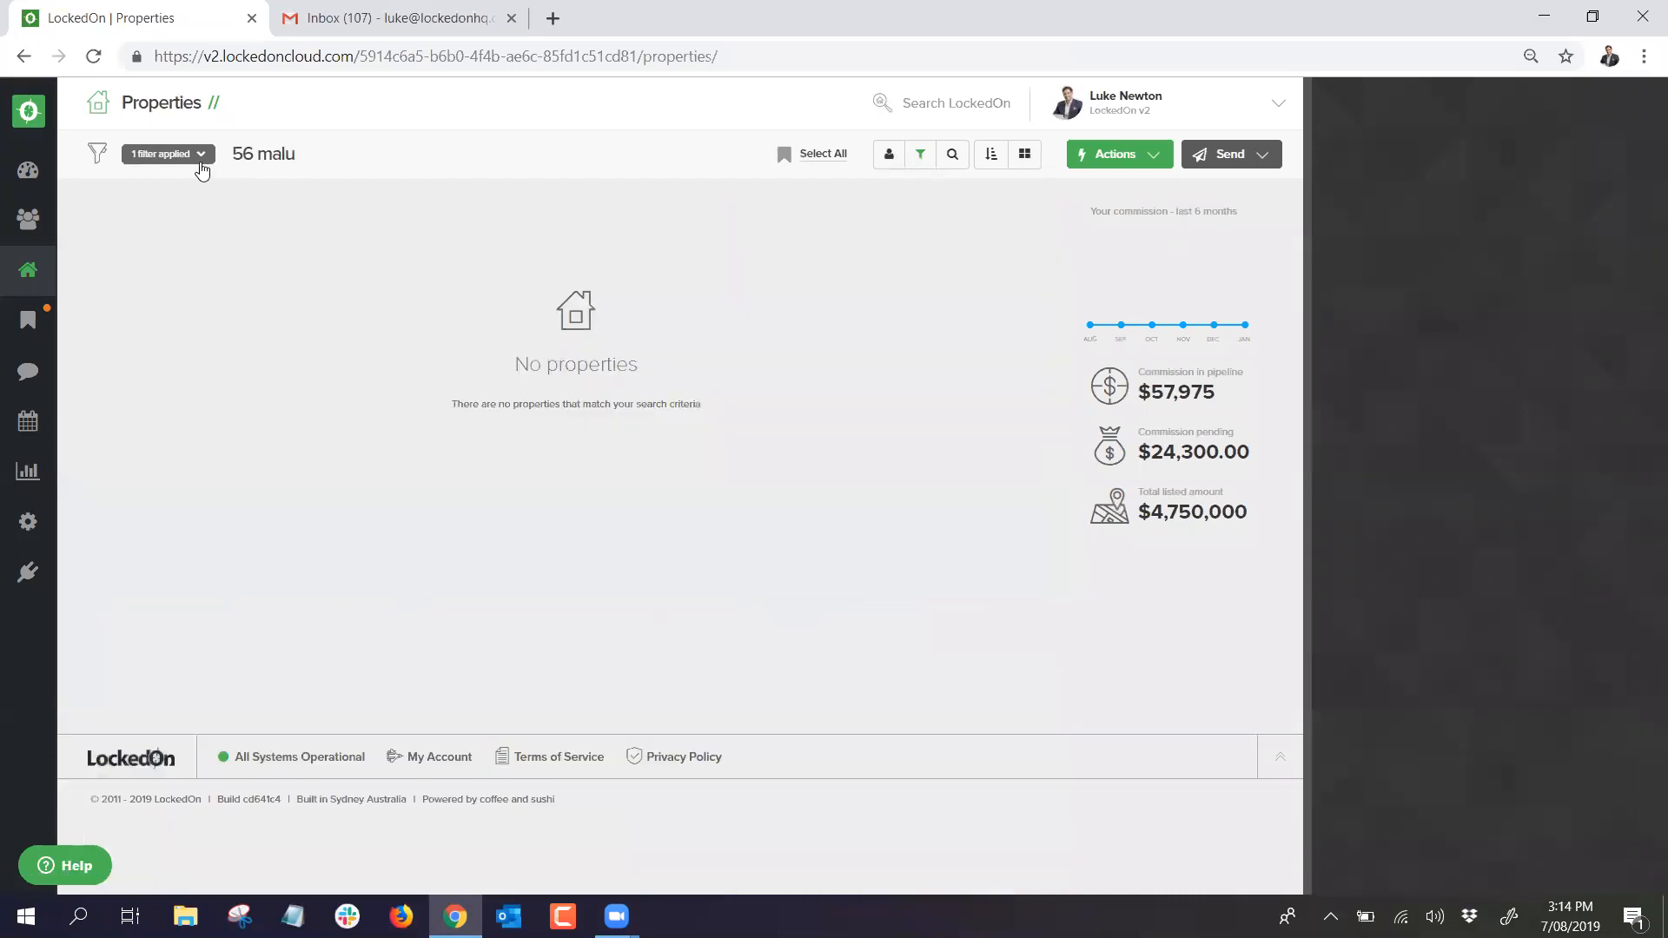
{"action": "left_click", "coordinate": [200, 156]}
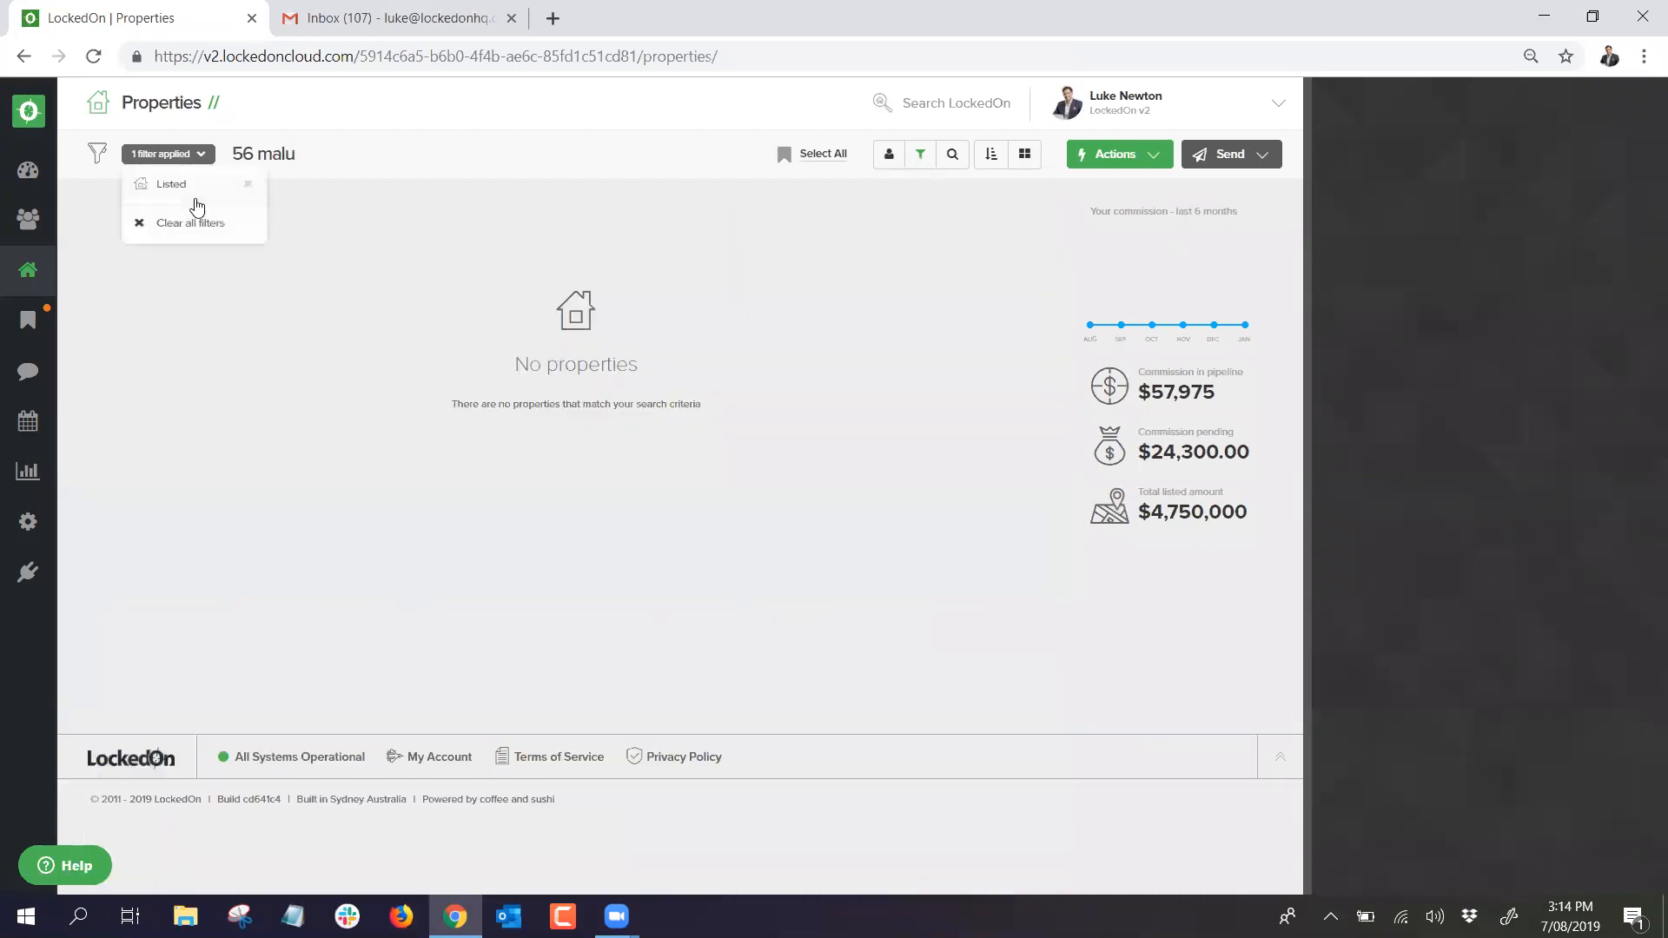
{"action": "left_click", "coordinate": [195, 217]}
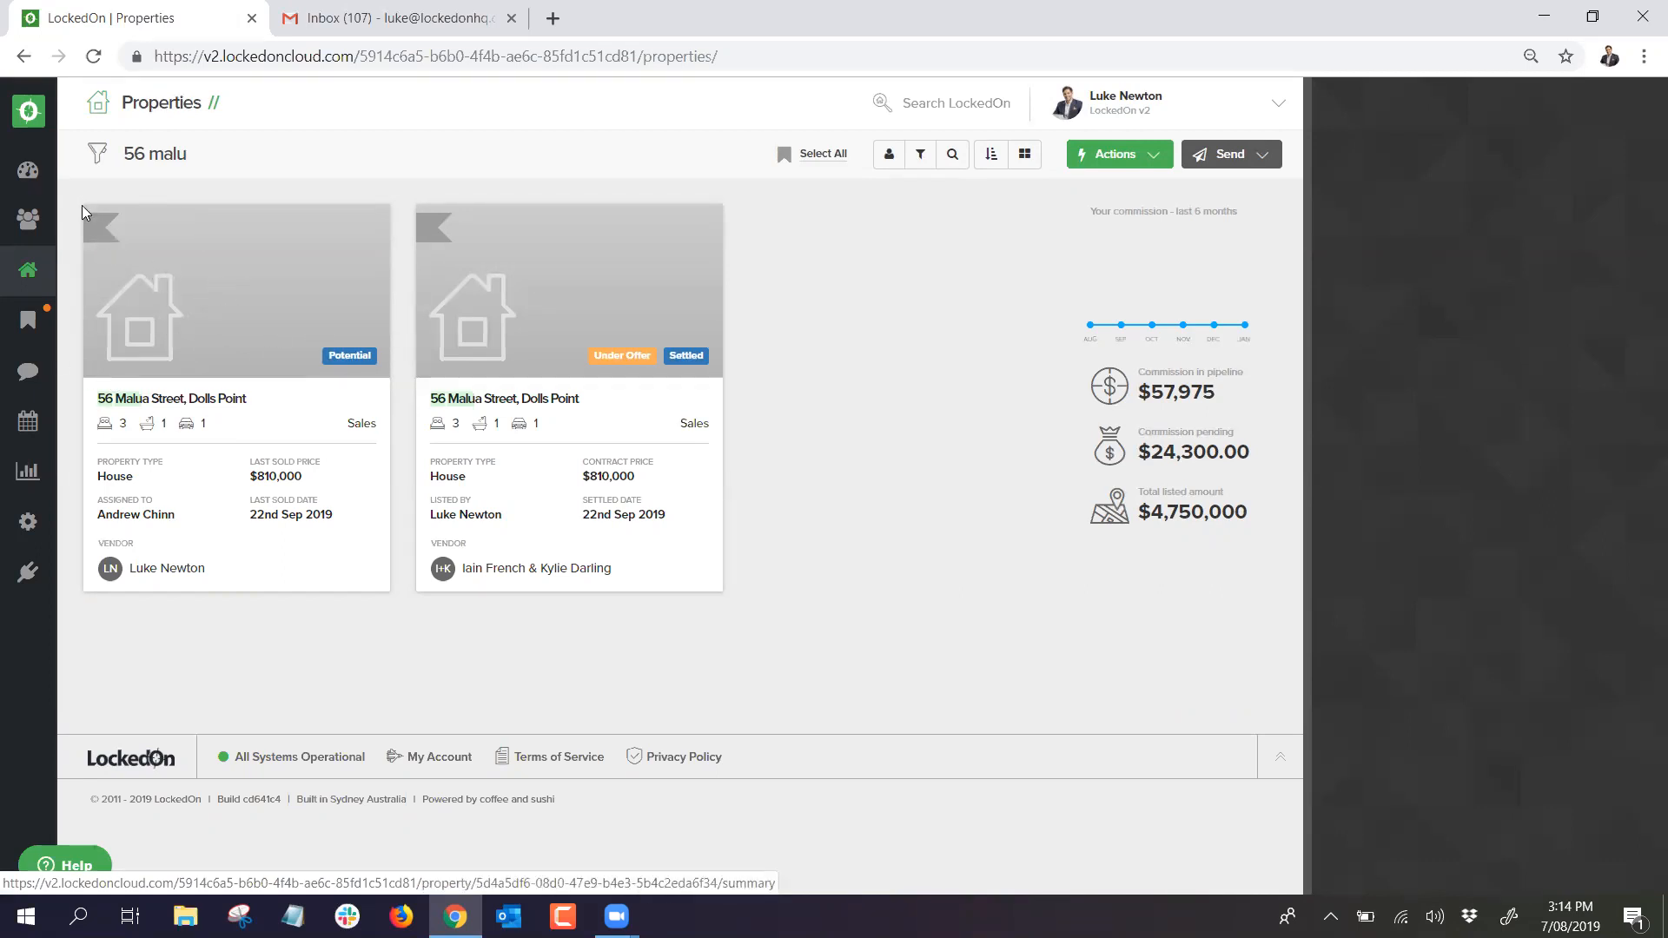
{"action": "left_click", "coordinate": [28, 174]}
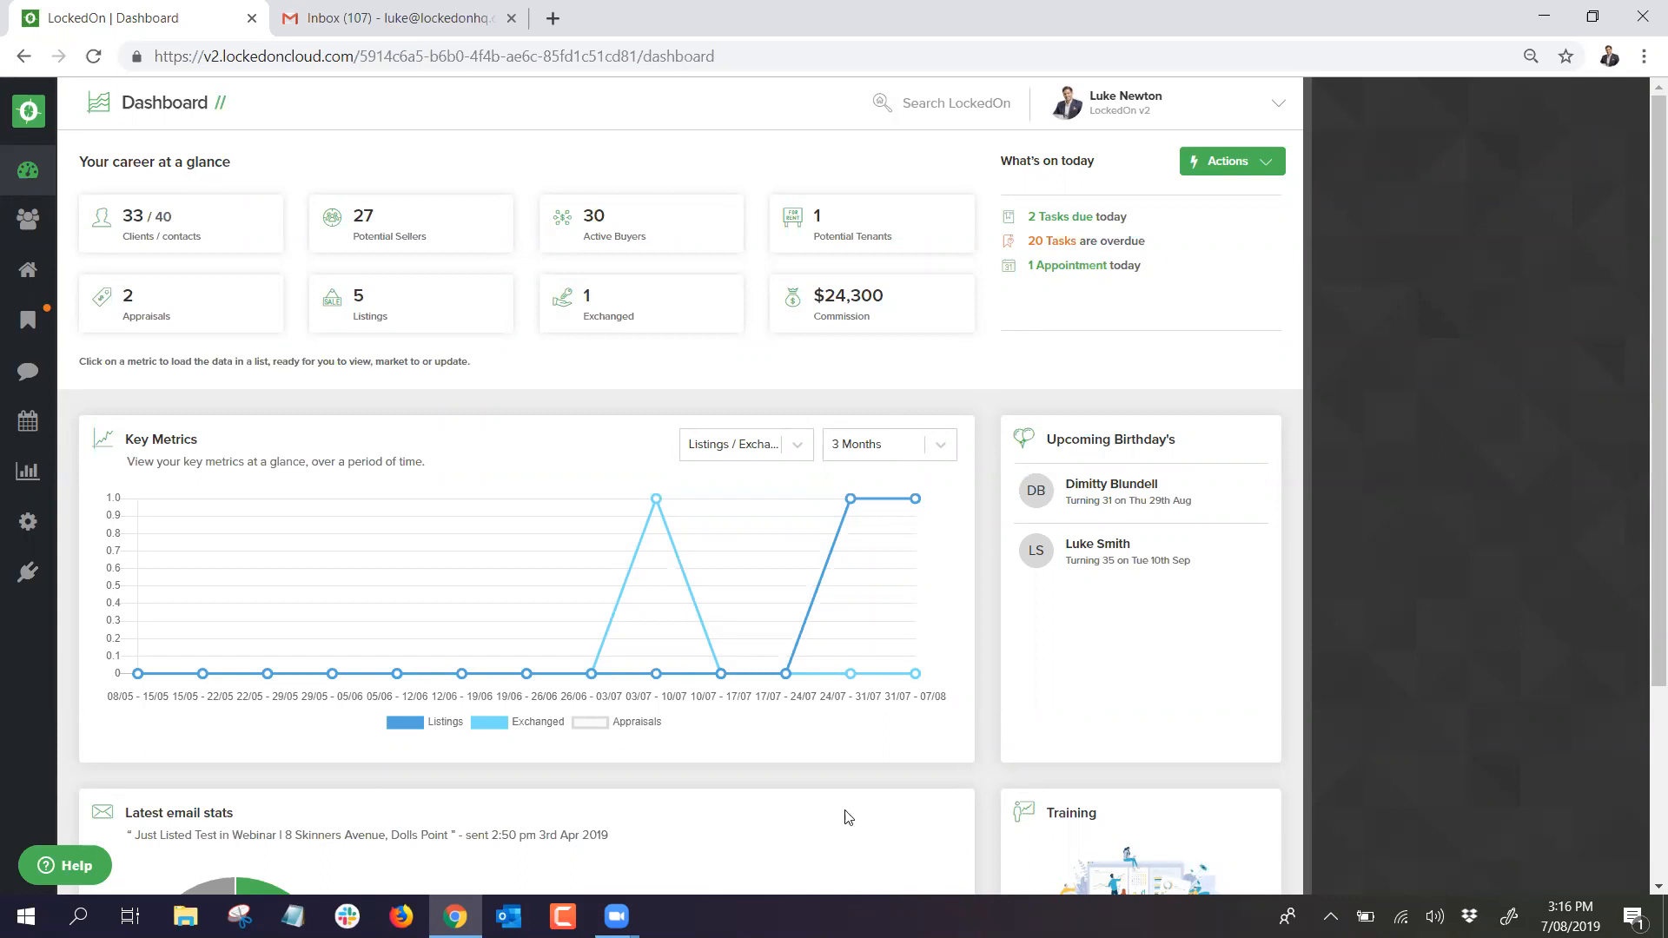
Step: Open 'Watch previous' in the Dashboard's Training card, then return to the Dashboard tab
{"action": "scroll", "coordinate": [1109, 598], "scroll_direction": "down", "scroll_amount": 3}
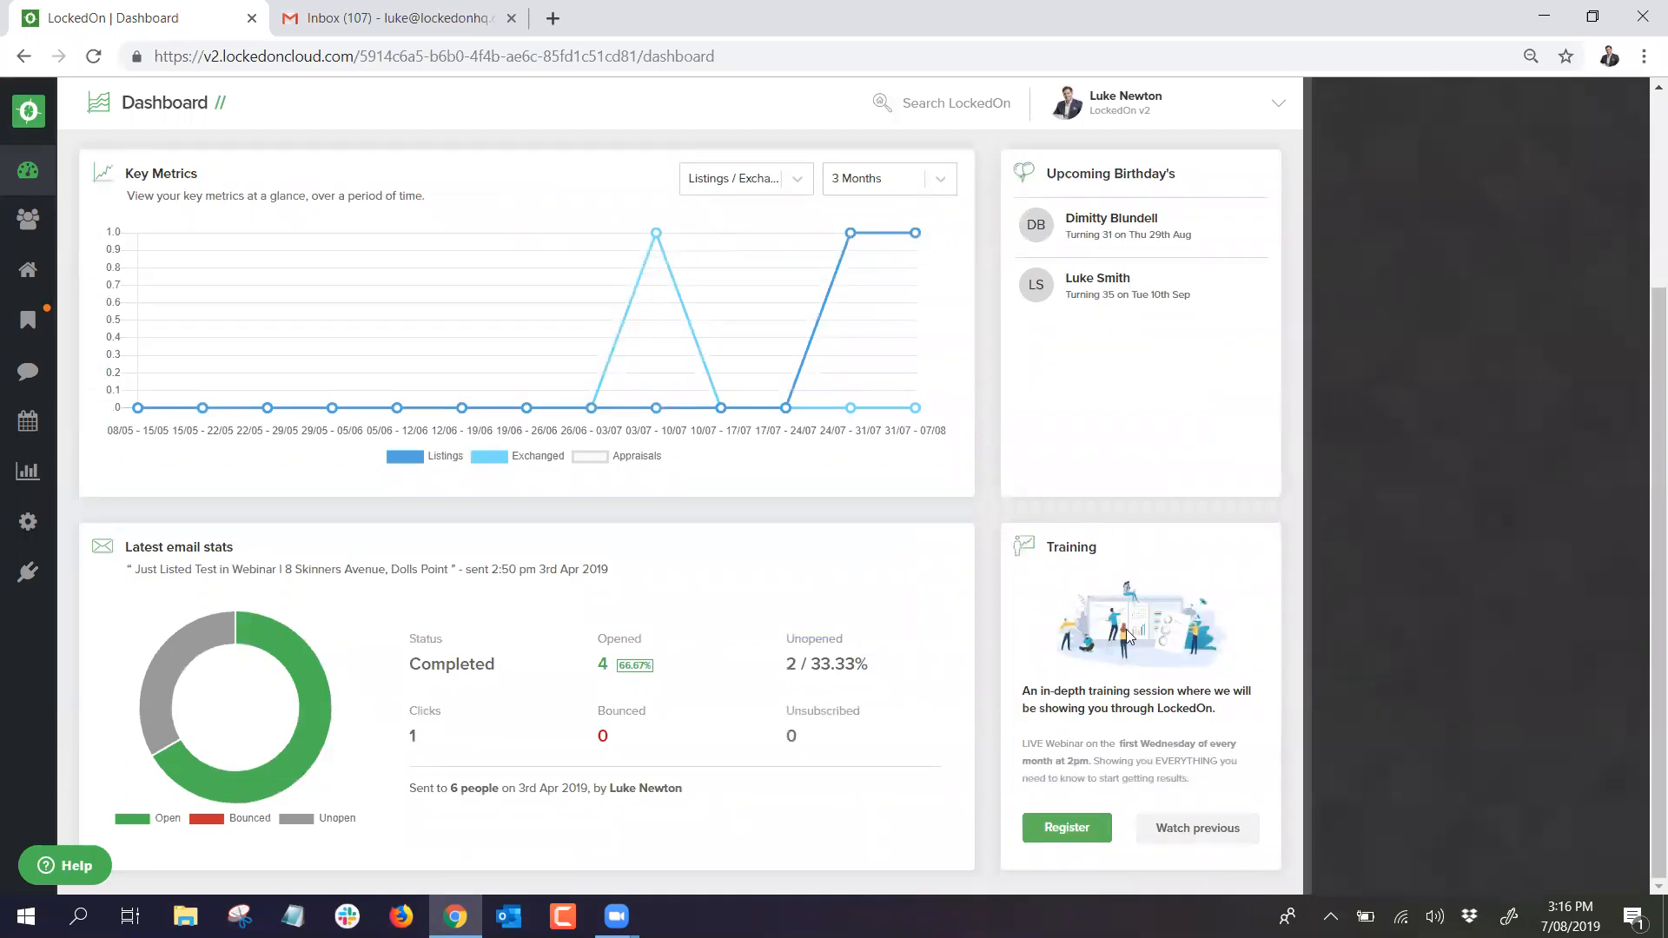
{"action": "left_click", "coordinate": [1190, 825]}
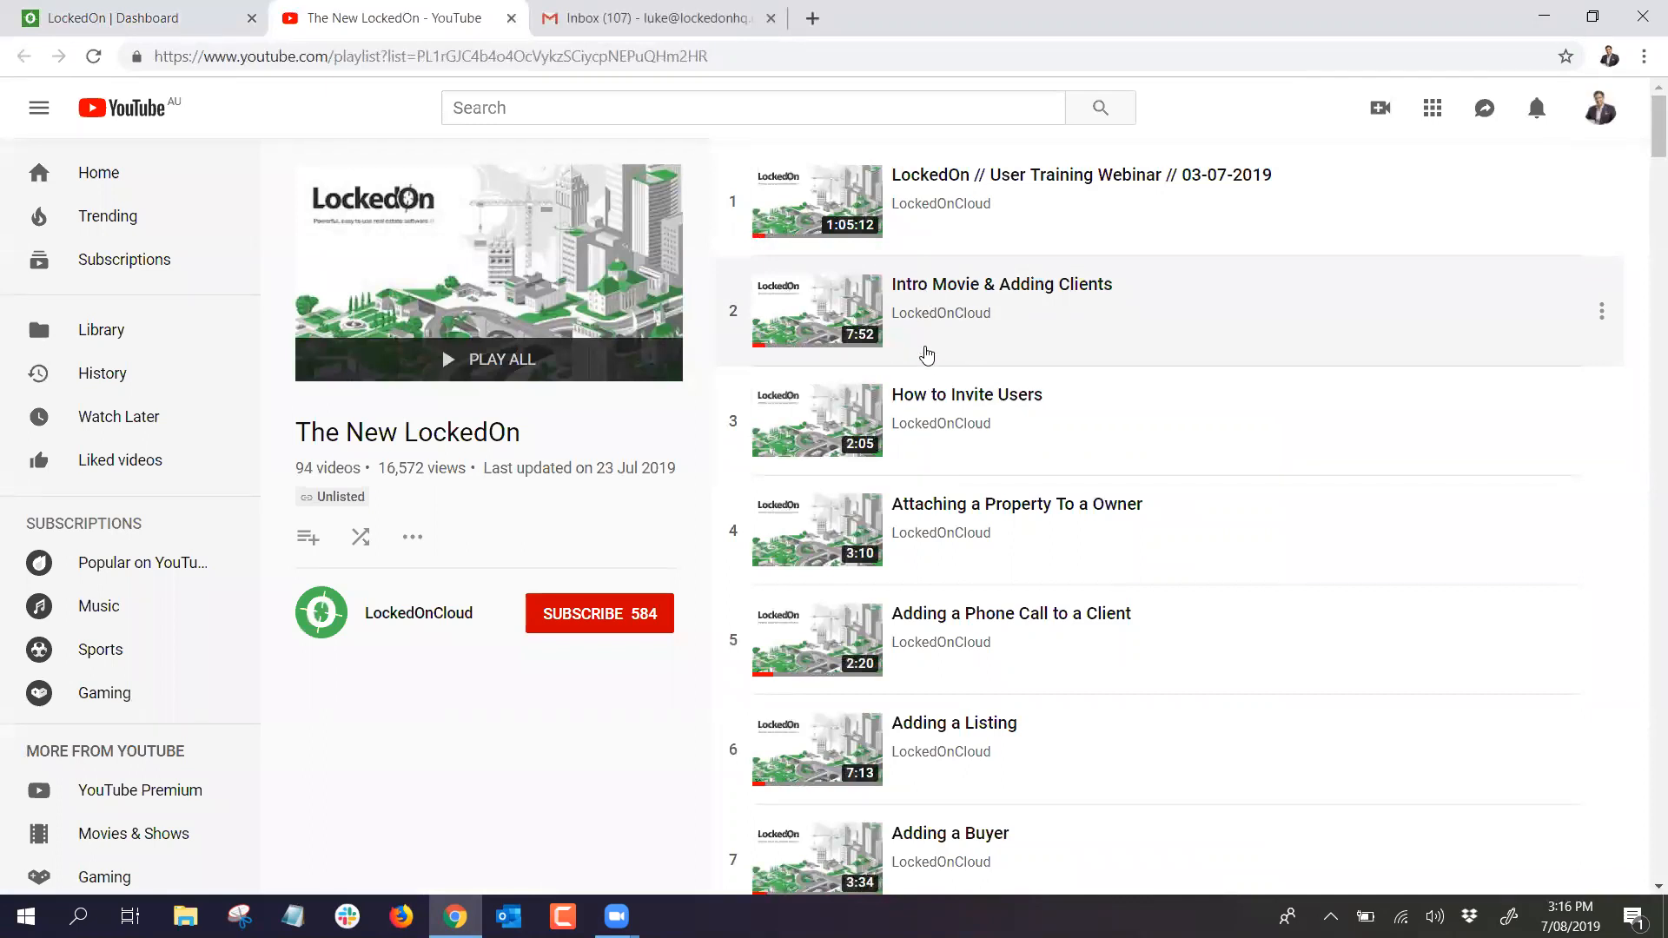
{"action": "left_click", "coordinate": [159, 19]}
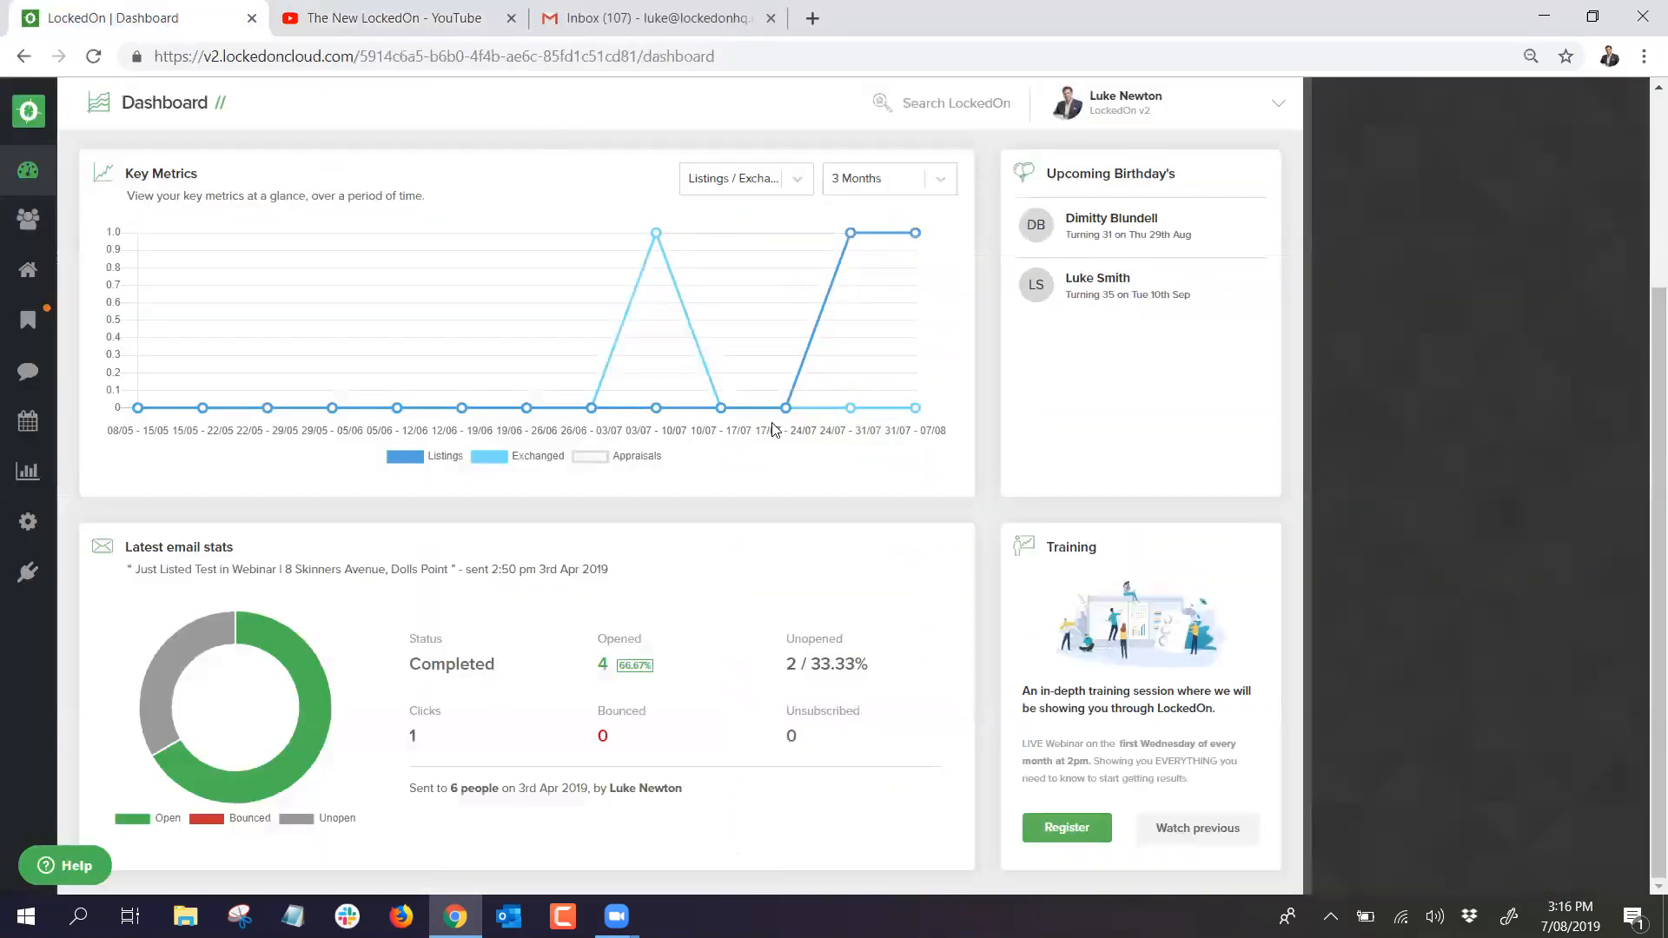